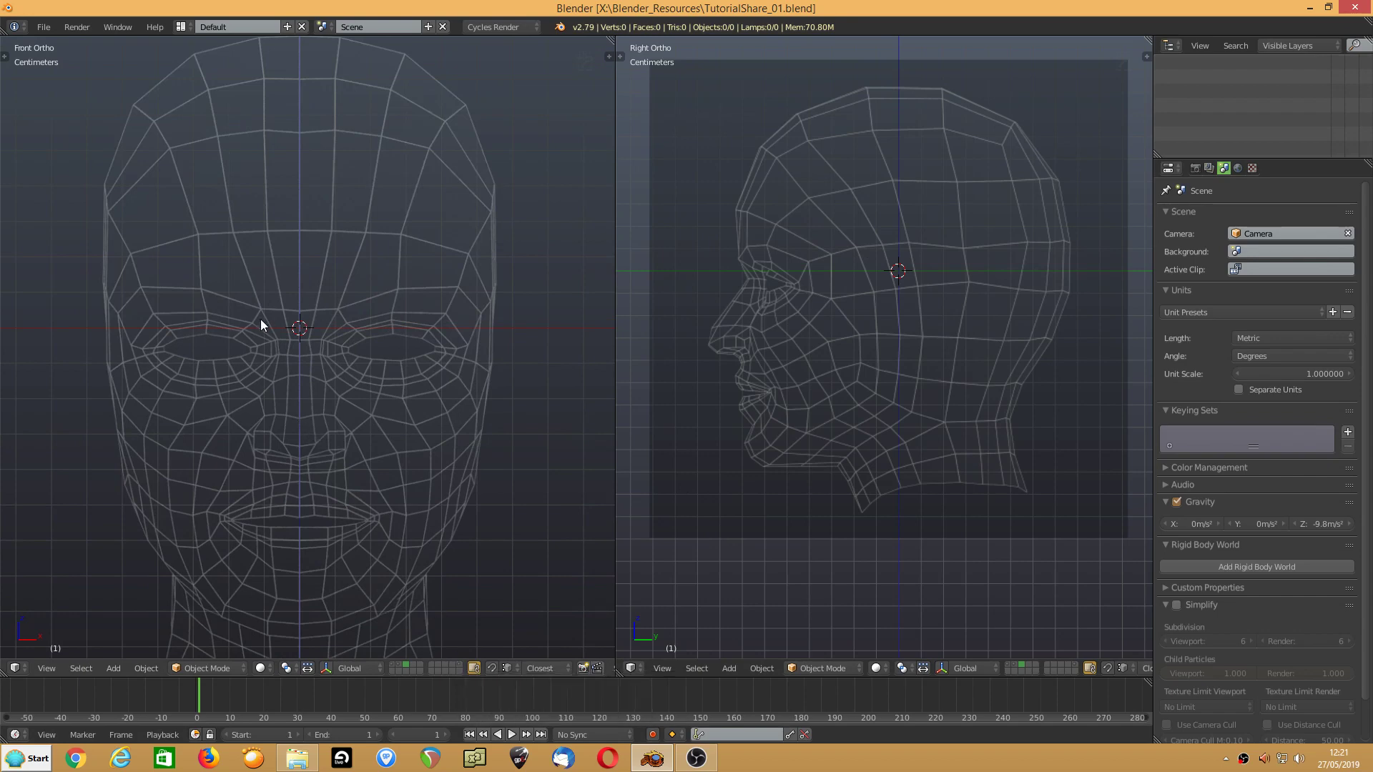
# - Add a plane mesh at the 3D cursor and switch it to Edit Mode
pyautogui.scroll(2, 281, 351)
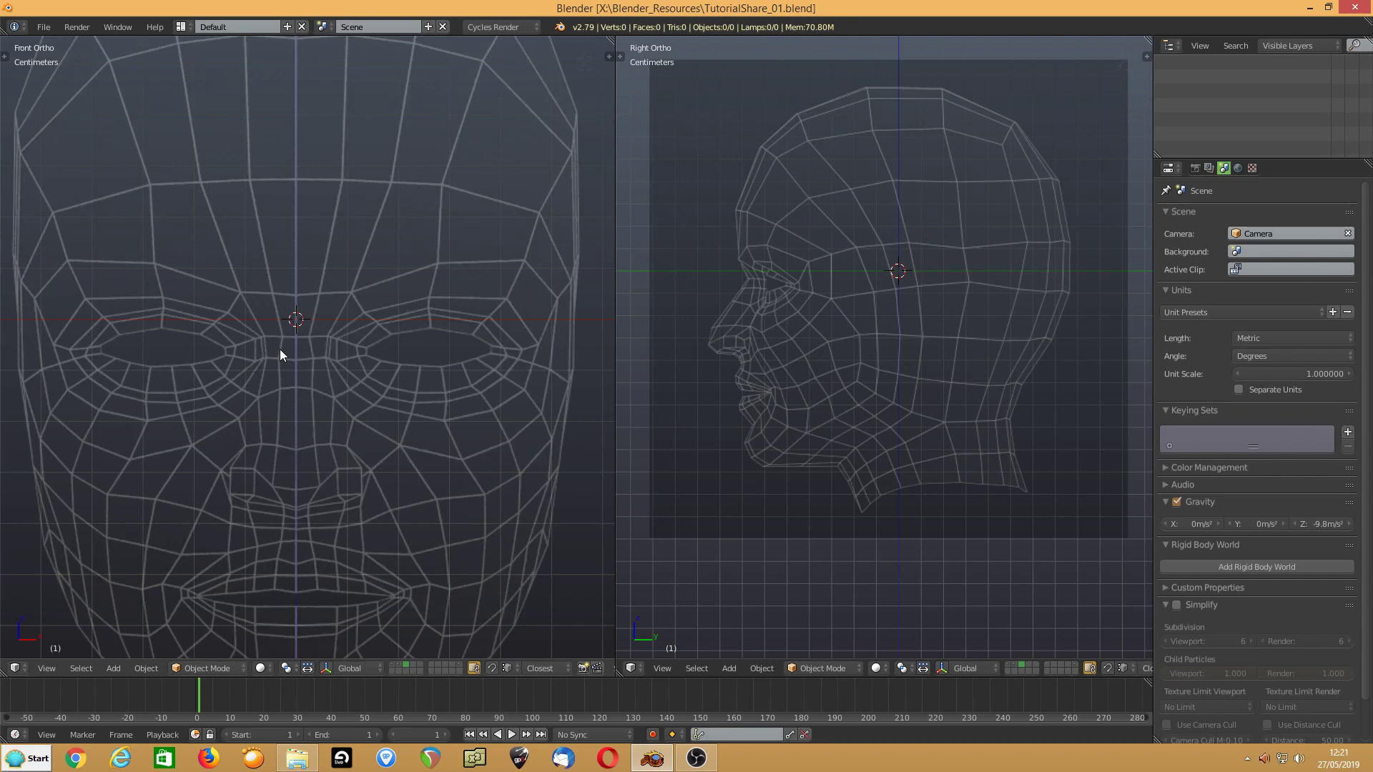
pyautogui.hotkey('shift', 'a')
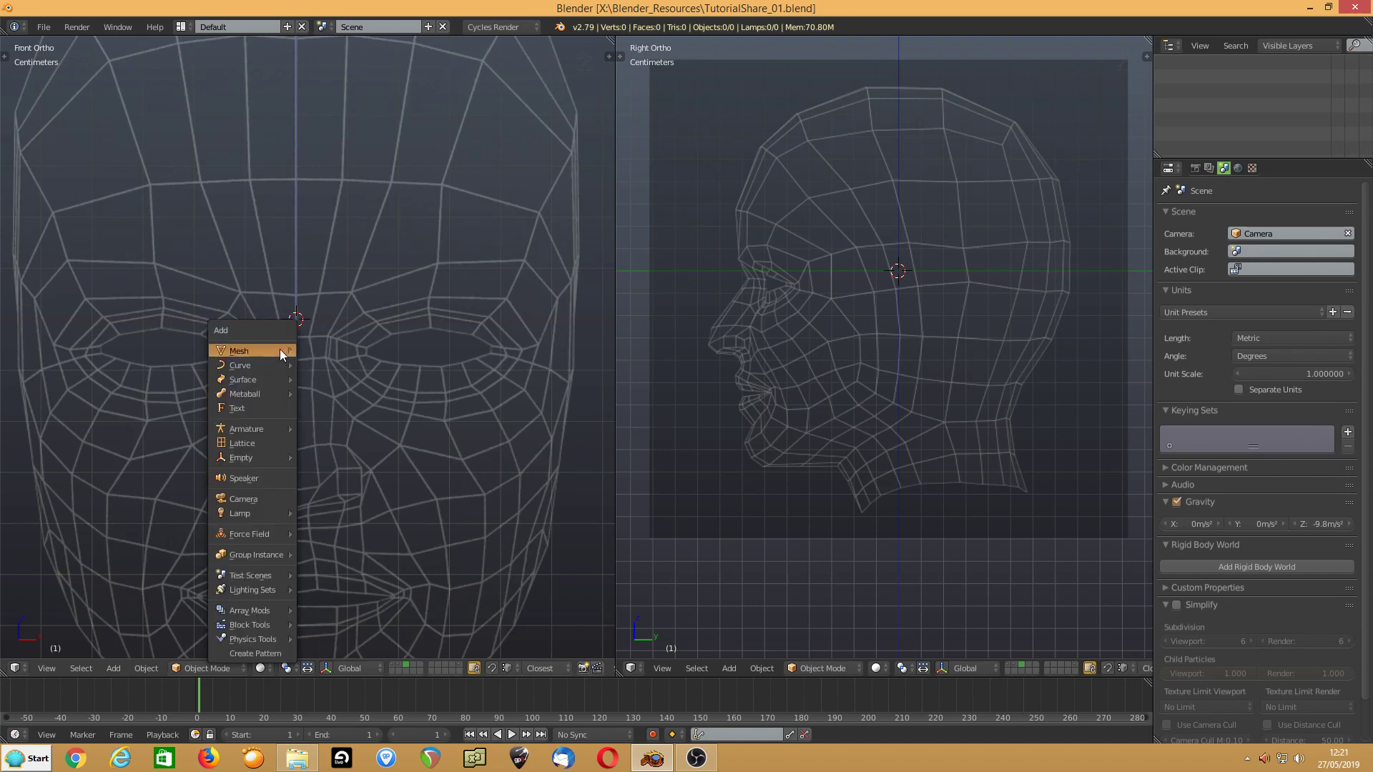
pyautogui.moveTo(281, 350)
pyautogui.click(340, 384)
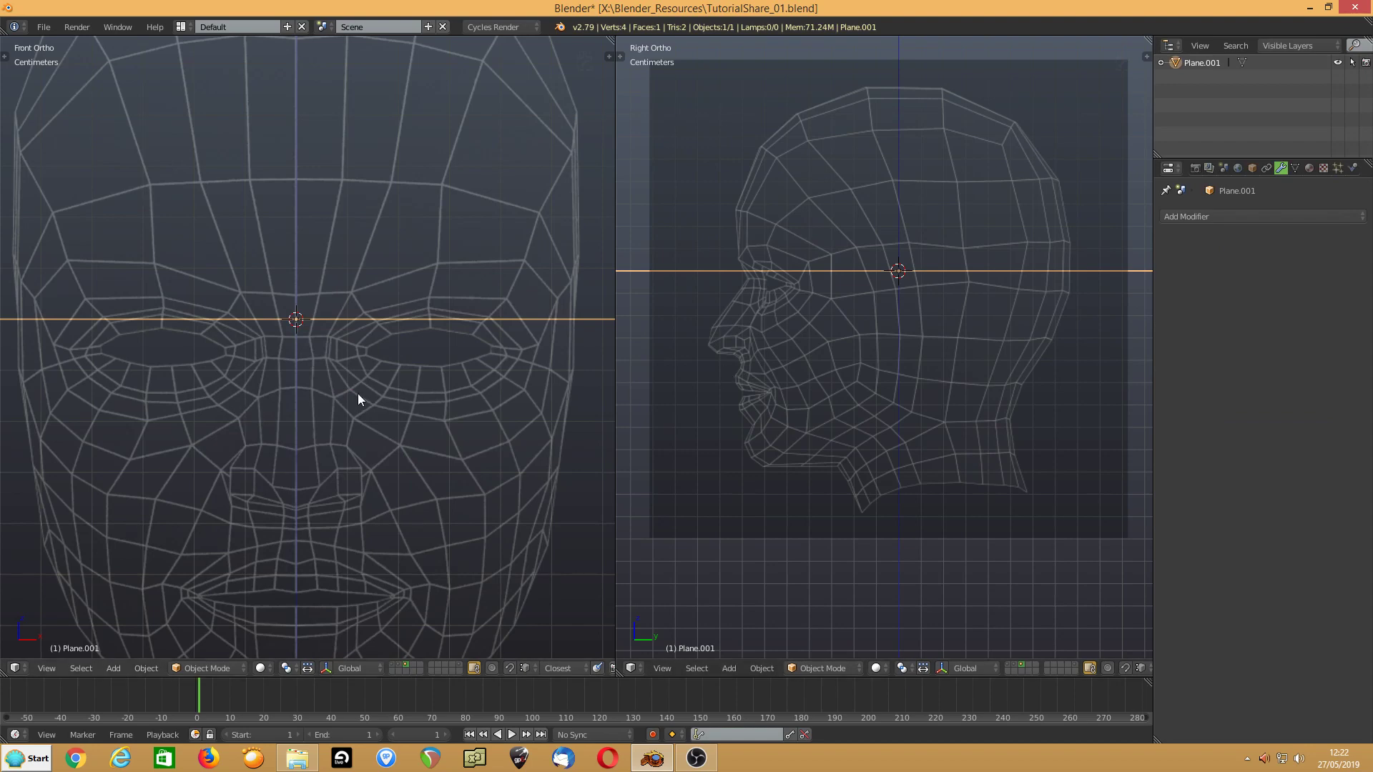
pyautogui.click(204, 667)
pyautogui.click(197, 636)
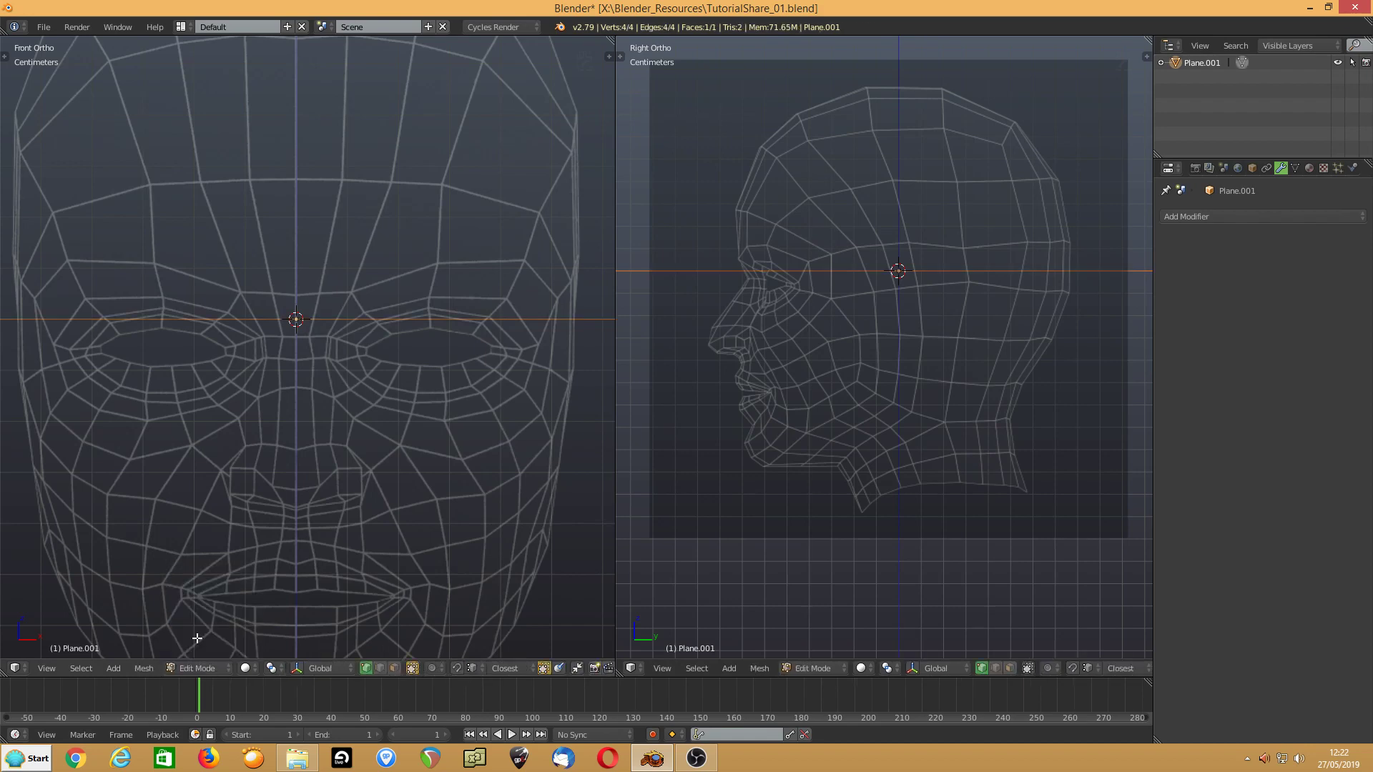
# - Scale the plane by 0.1, and shrink it further until it is slightly narrower than the reference's eye opening
pyautogui.write('s')
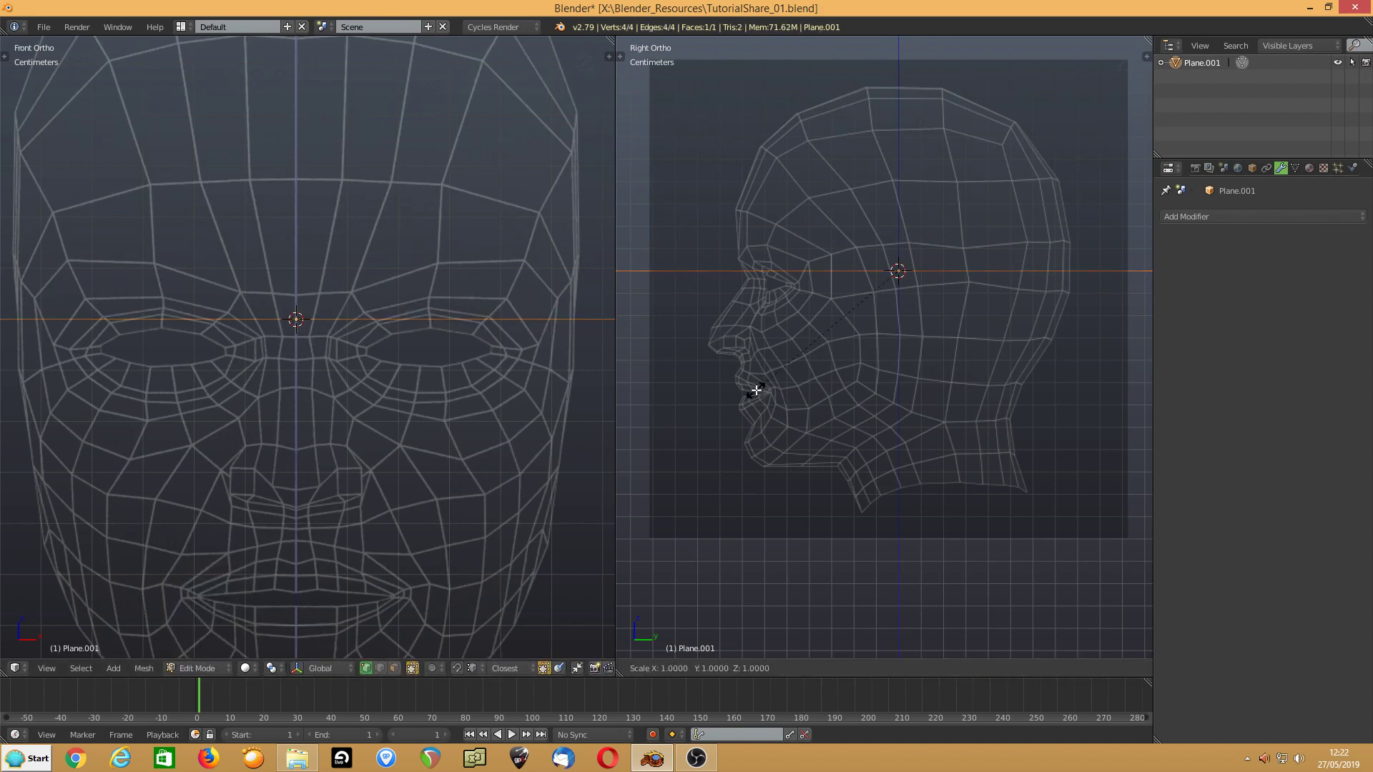
pyautogui.write('.1')
pyautogui.press('Return')
pyautogui.scroll(1, 756, 390)
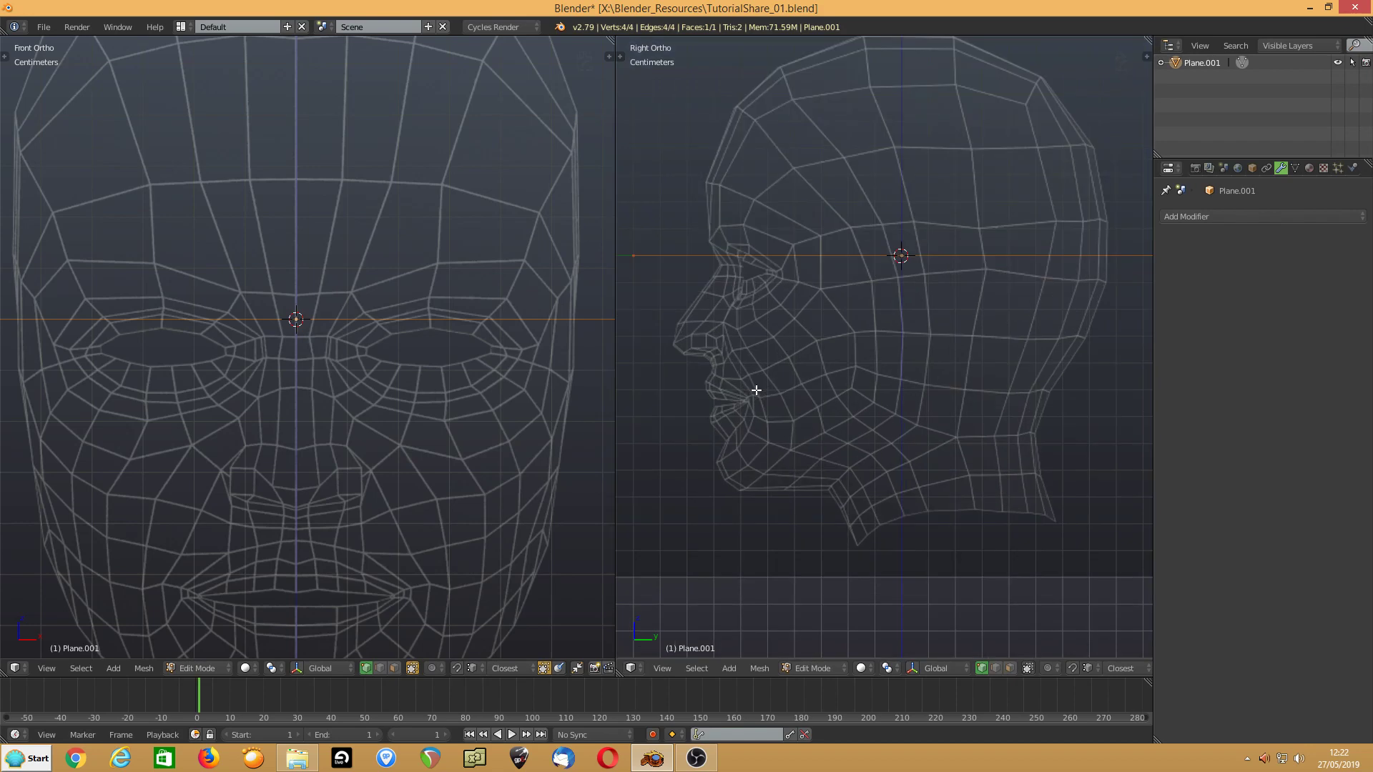
pyautogui.scroll(-1, 756, 390)
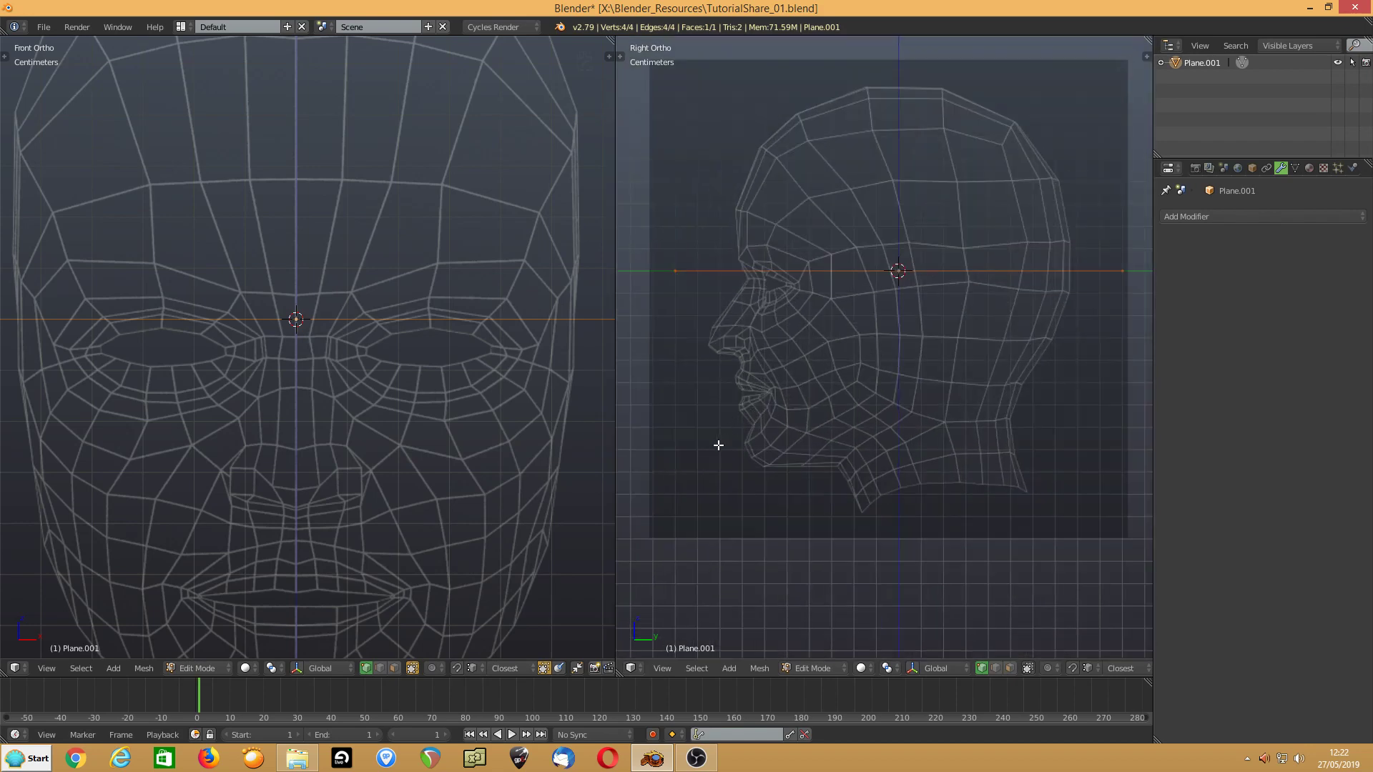
pyautogui.press('s')
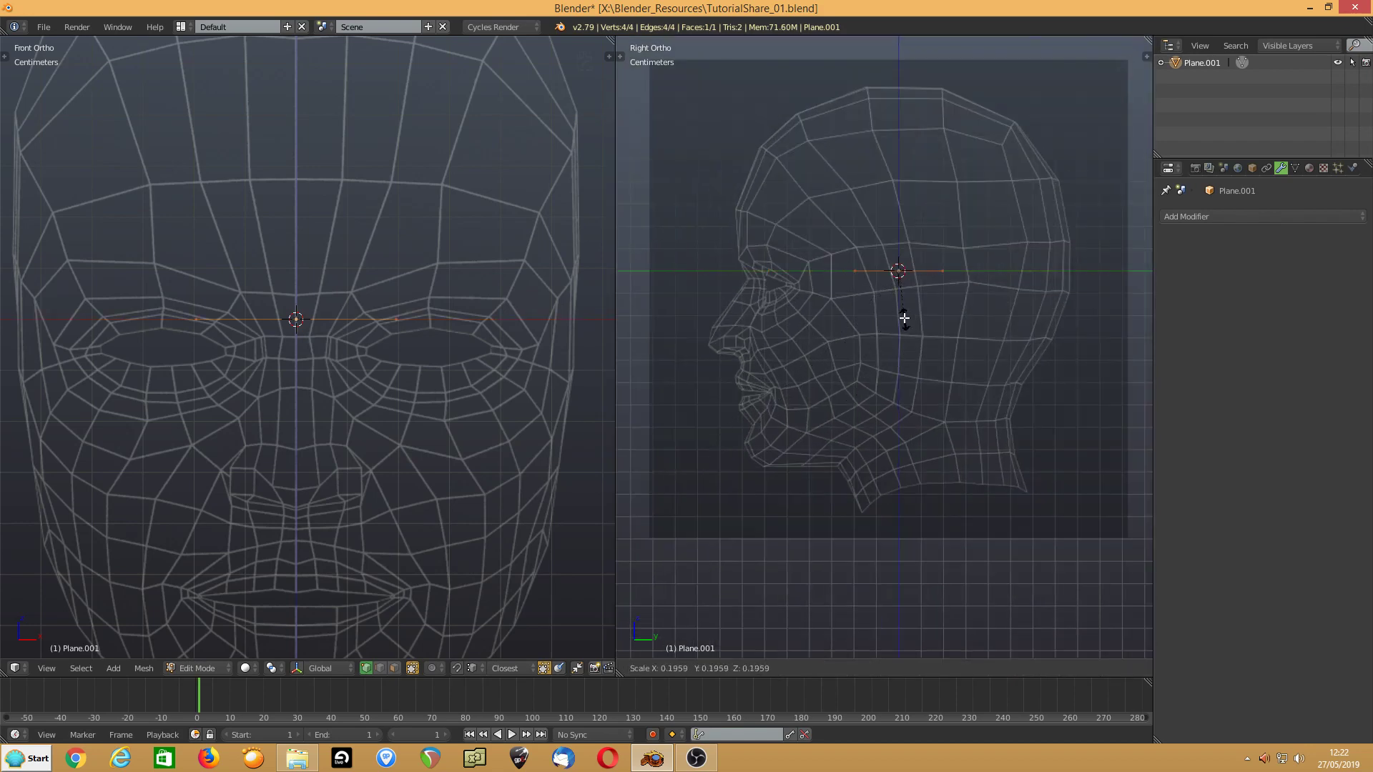
pyautogui.click(894, 296)
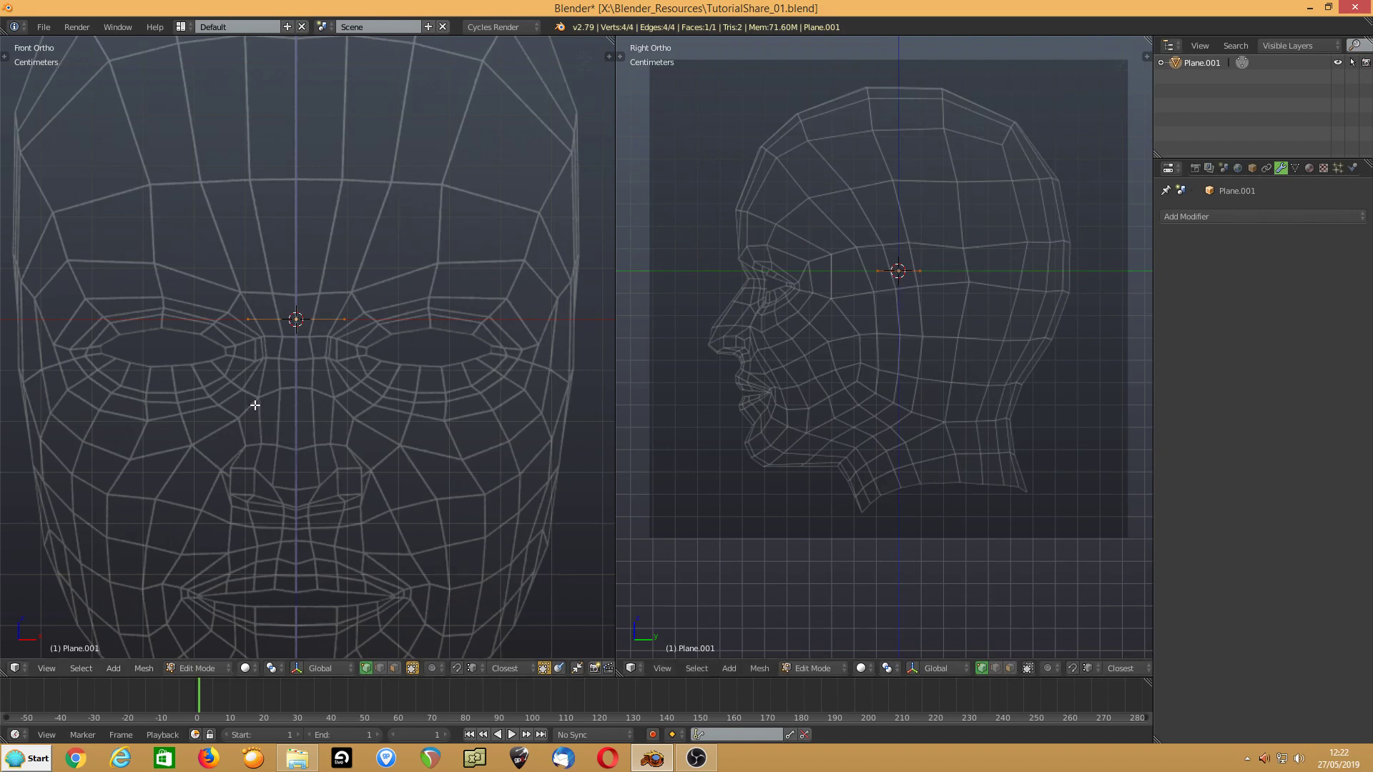
# - Move the plane in the front view over the reference's eye on the positive X side
pyautogui.press('g')
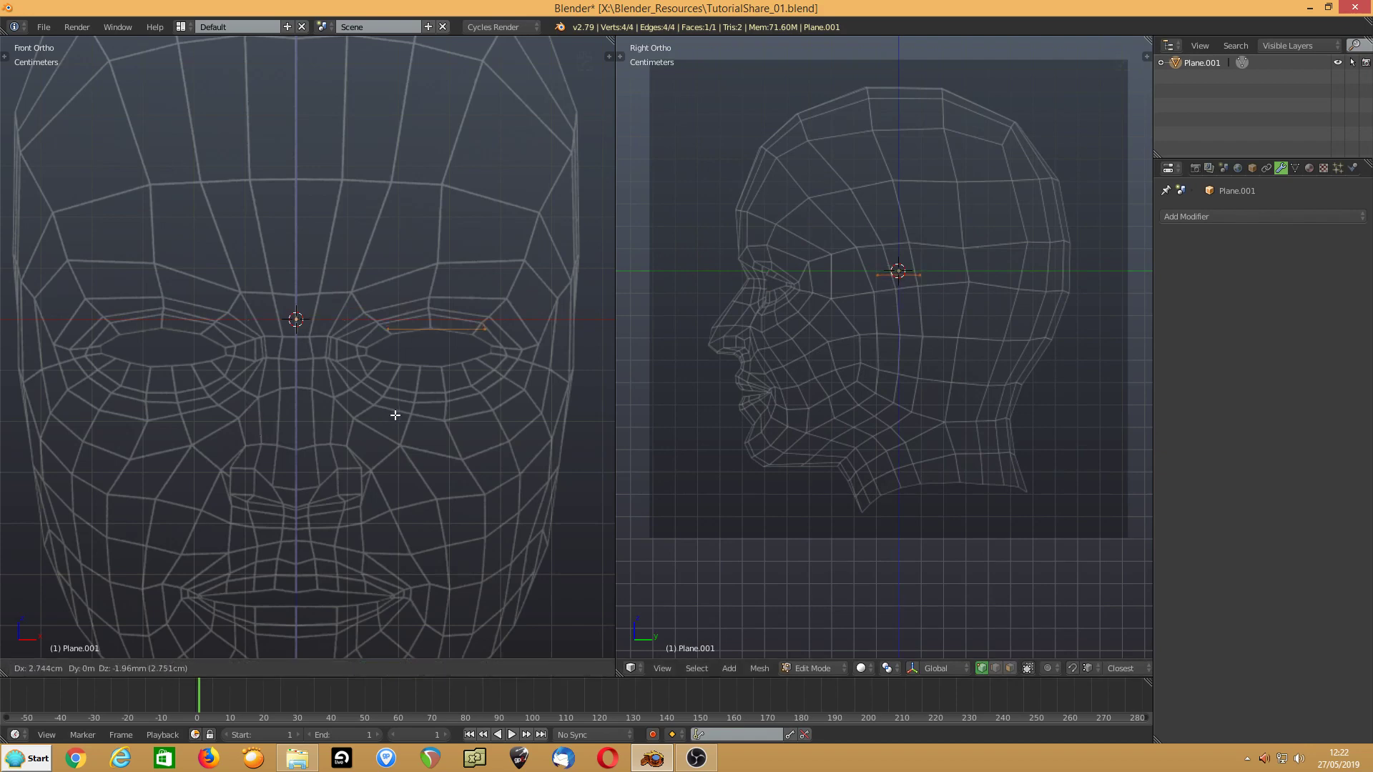
pyautogui.click(399, 405)
pyautogui.keyDown('shift'); pyautogui.moveTo(435, 380); pyautogui.dragTo(346, 377, button='middle'); pyautogui.keyUp('shift')
pyautogui.scroll(2, 363, 394)
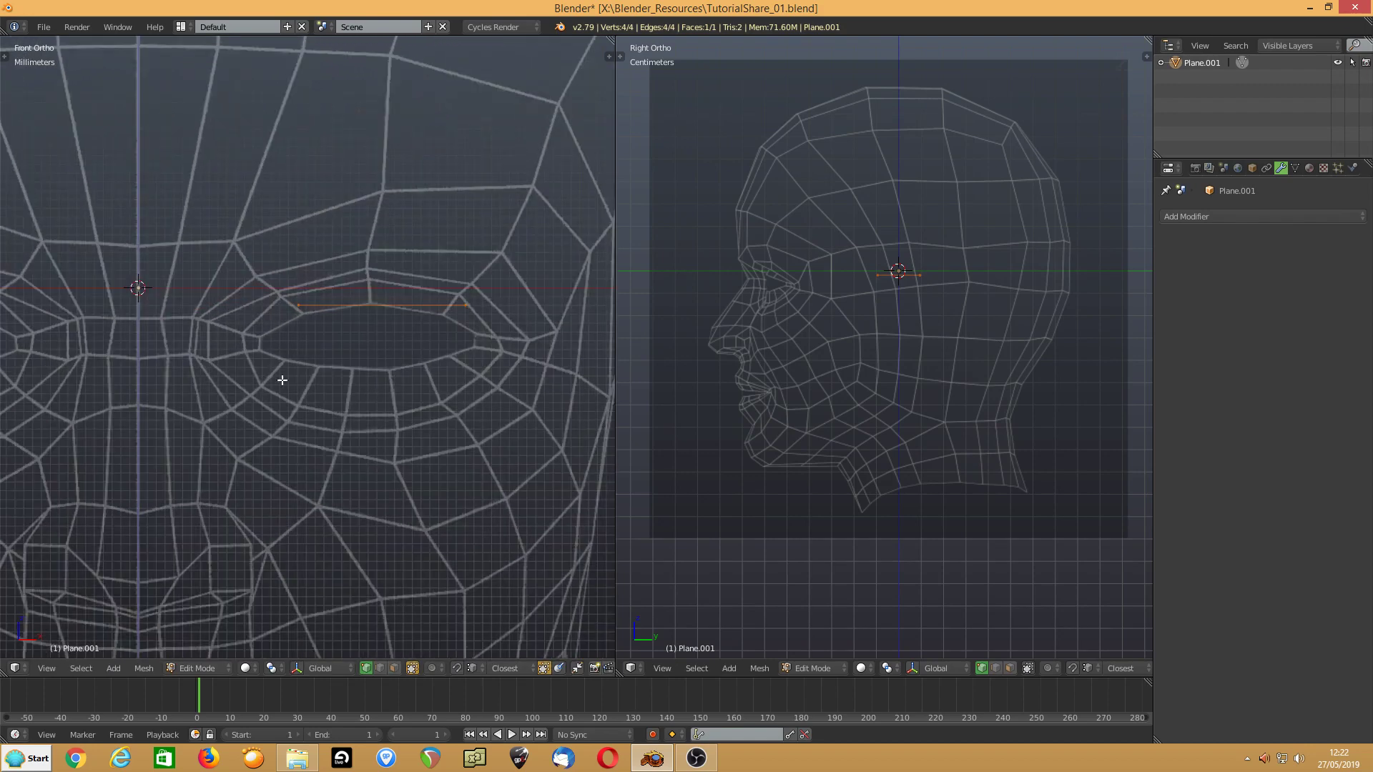
pyautogui.scroll(1, 302, 371)
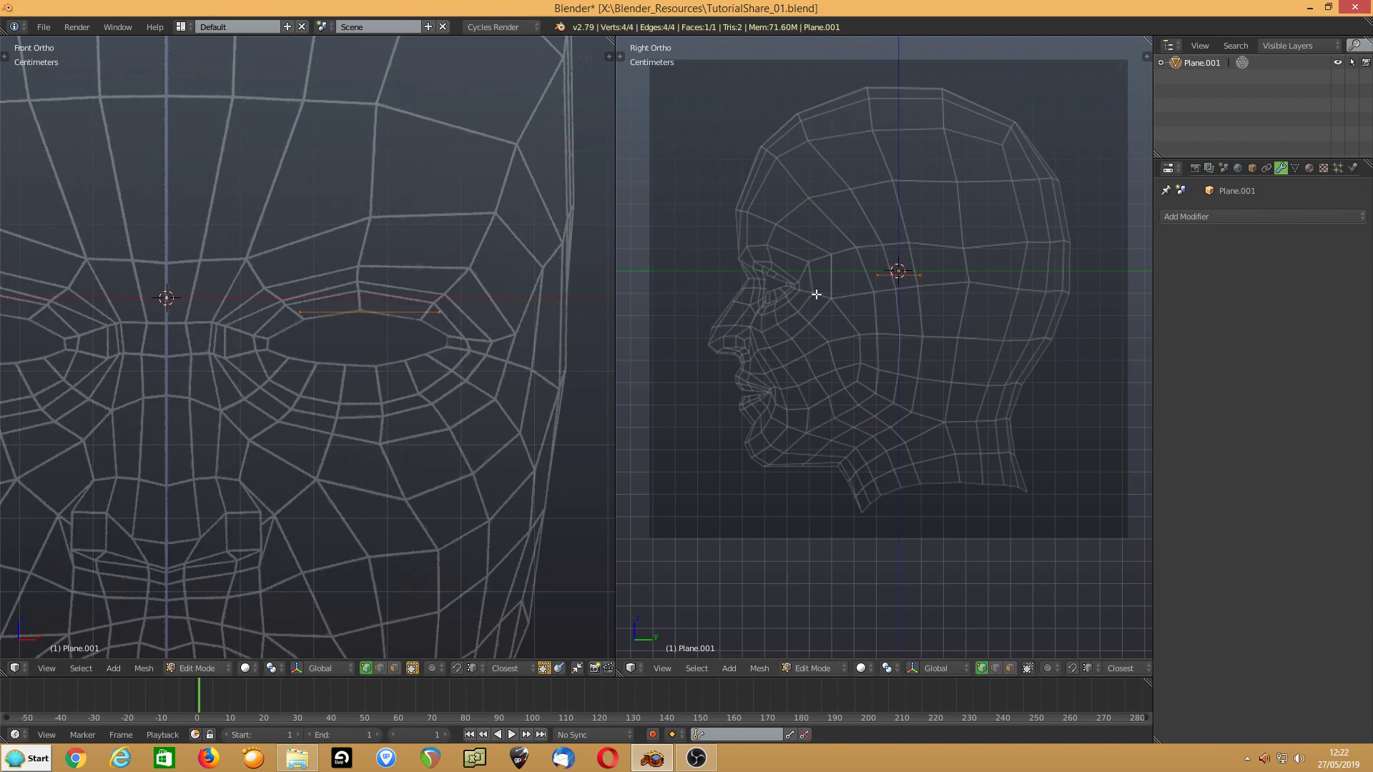
# - Rotate the plane 90° about the X axis so it faces the front view
pyautogui.press('r')
pyautogui.press('x')
pyautogui.press('9')
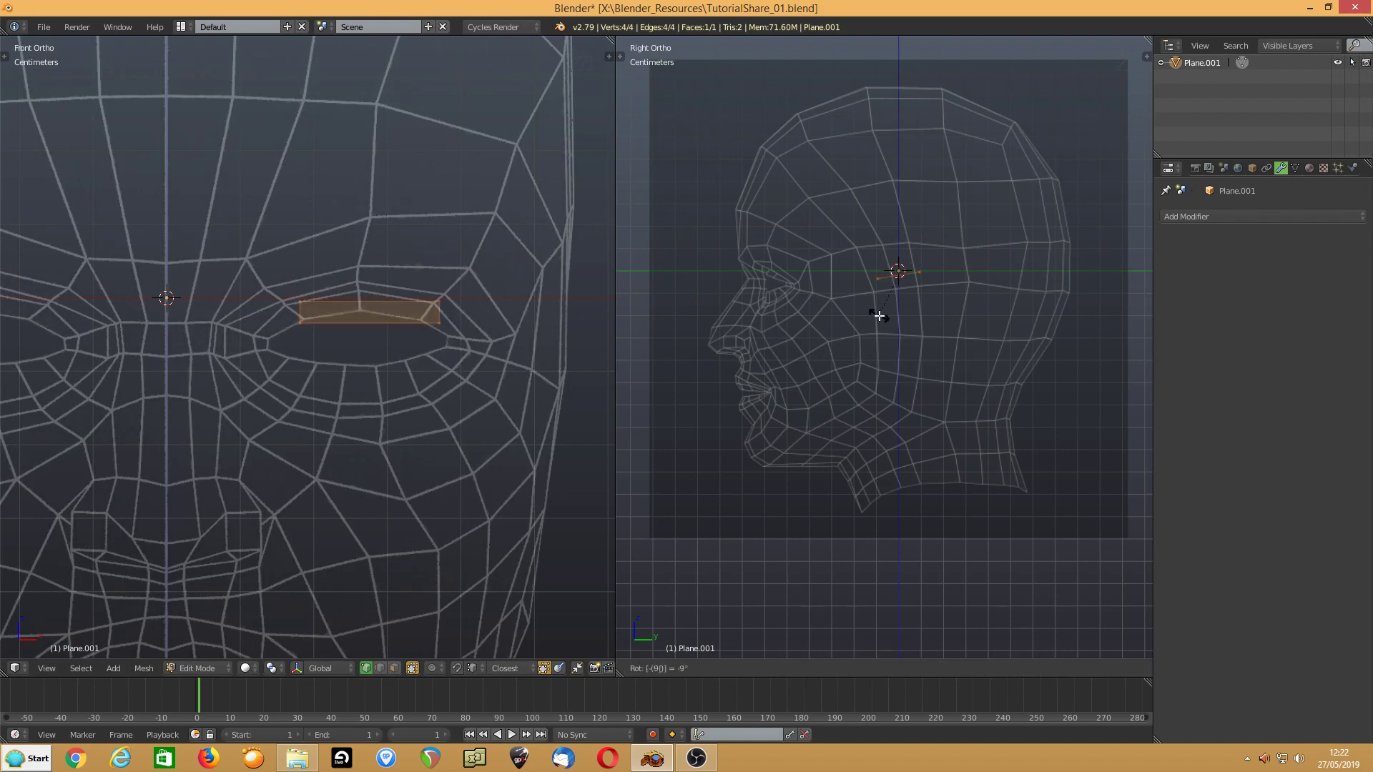
pyautogui.press('0')
pyautogui.press('Return')
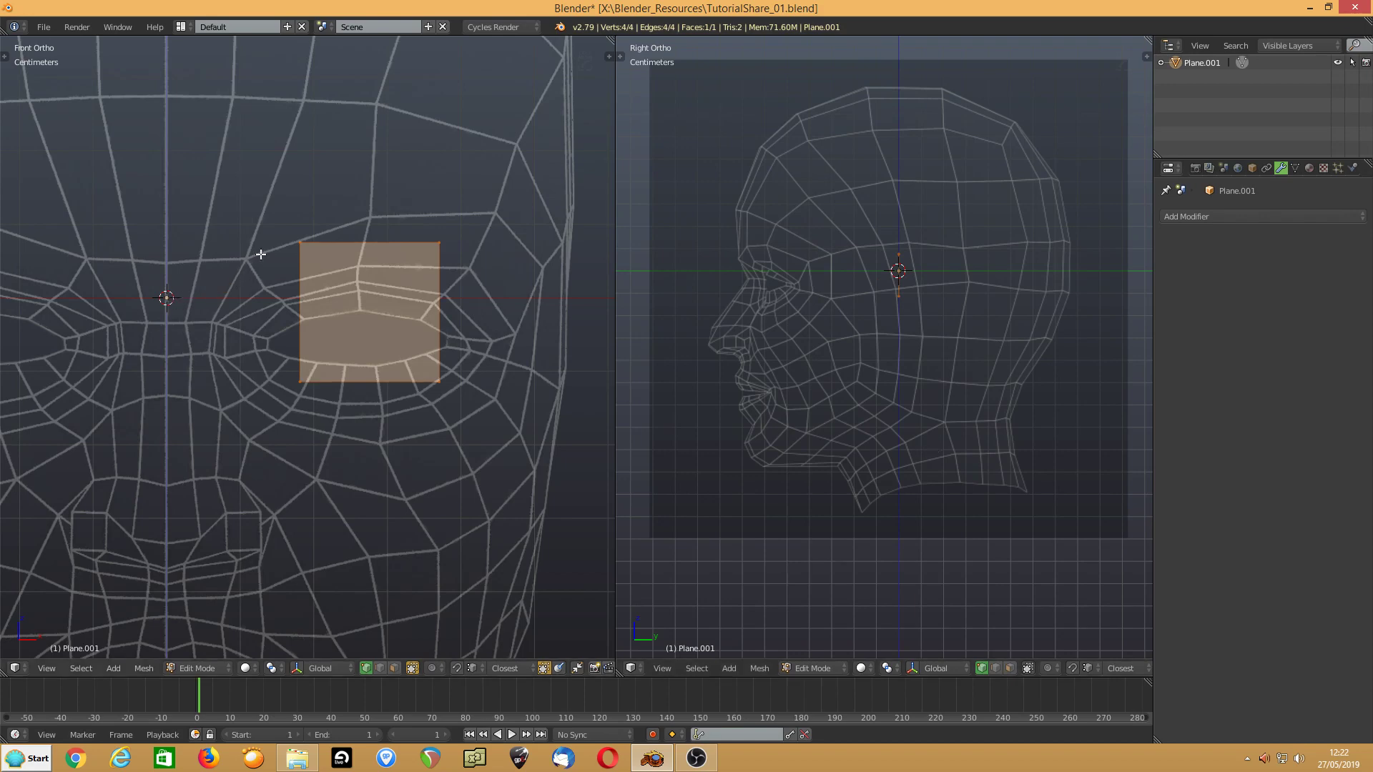
# - Scale the plane along Z and X into a small flat rectangle and place it over the inner half of the upper eyelid
pyautogui.press('s')
pyautogui.press('z')
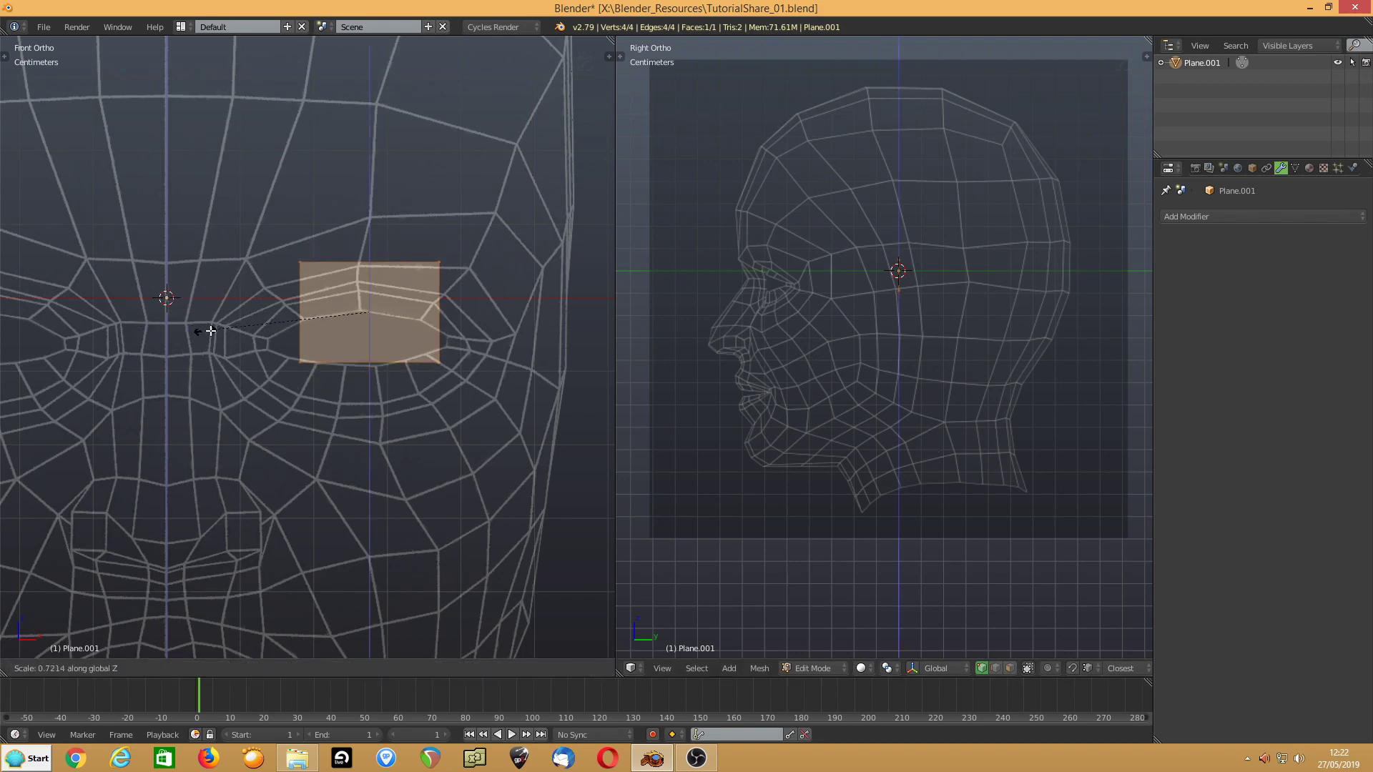
pyautogui.click(261, 345)
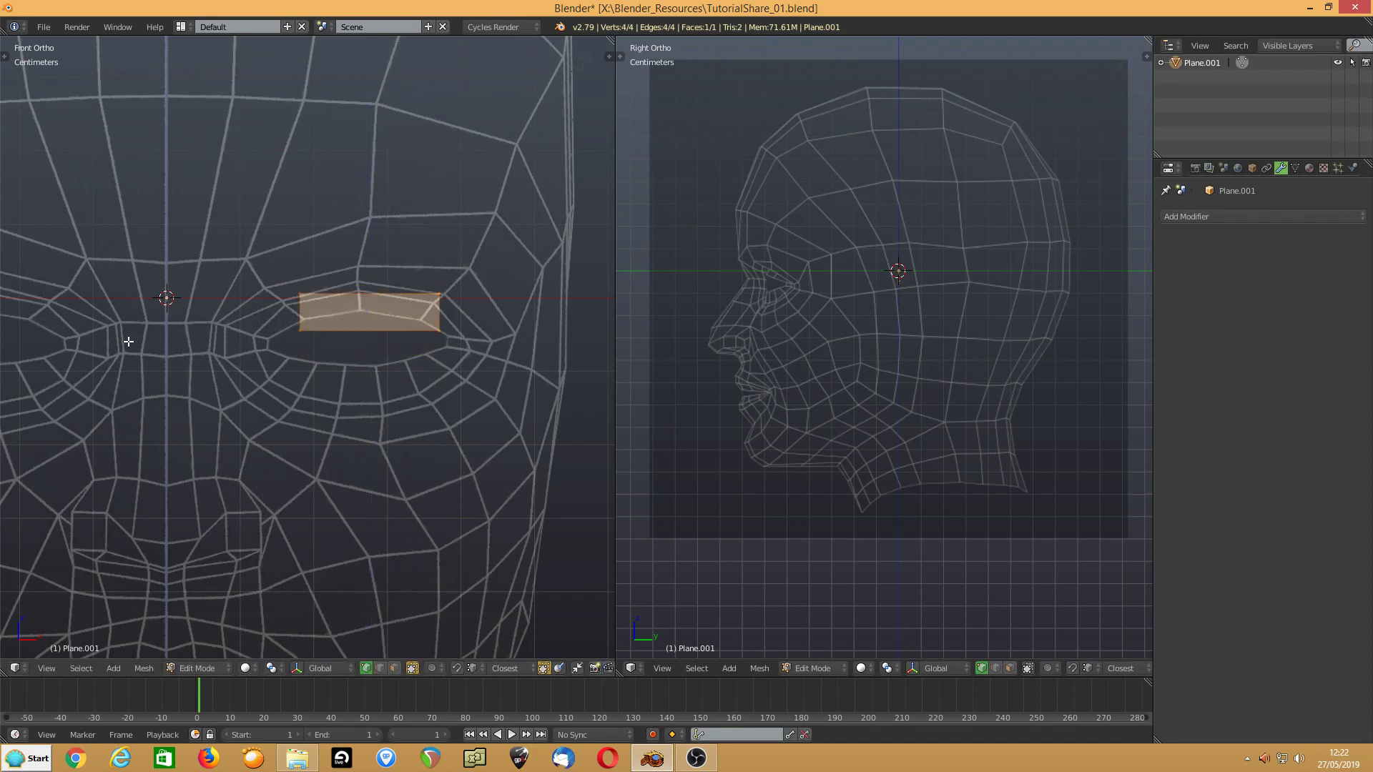
pyautogui.press('s')
pyautogui.press('x')
pyautogui.click(235, 330)
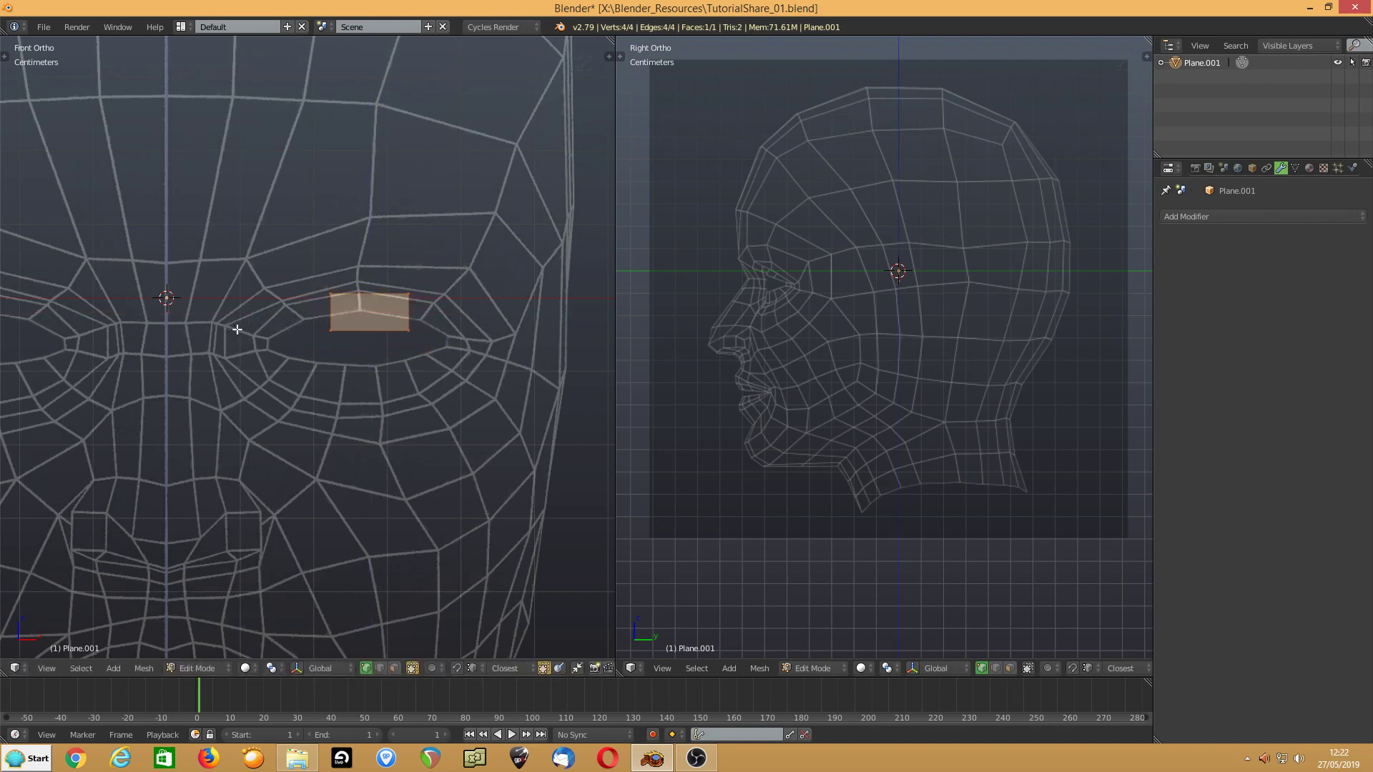
pyautogui.press('s')
pyautogui.press('z')
pyautogui.click(190, 336)
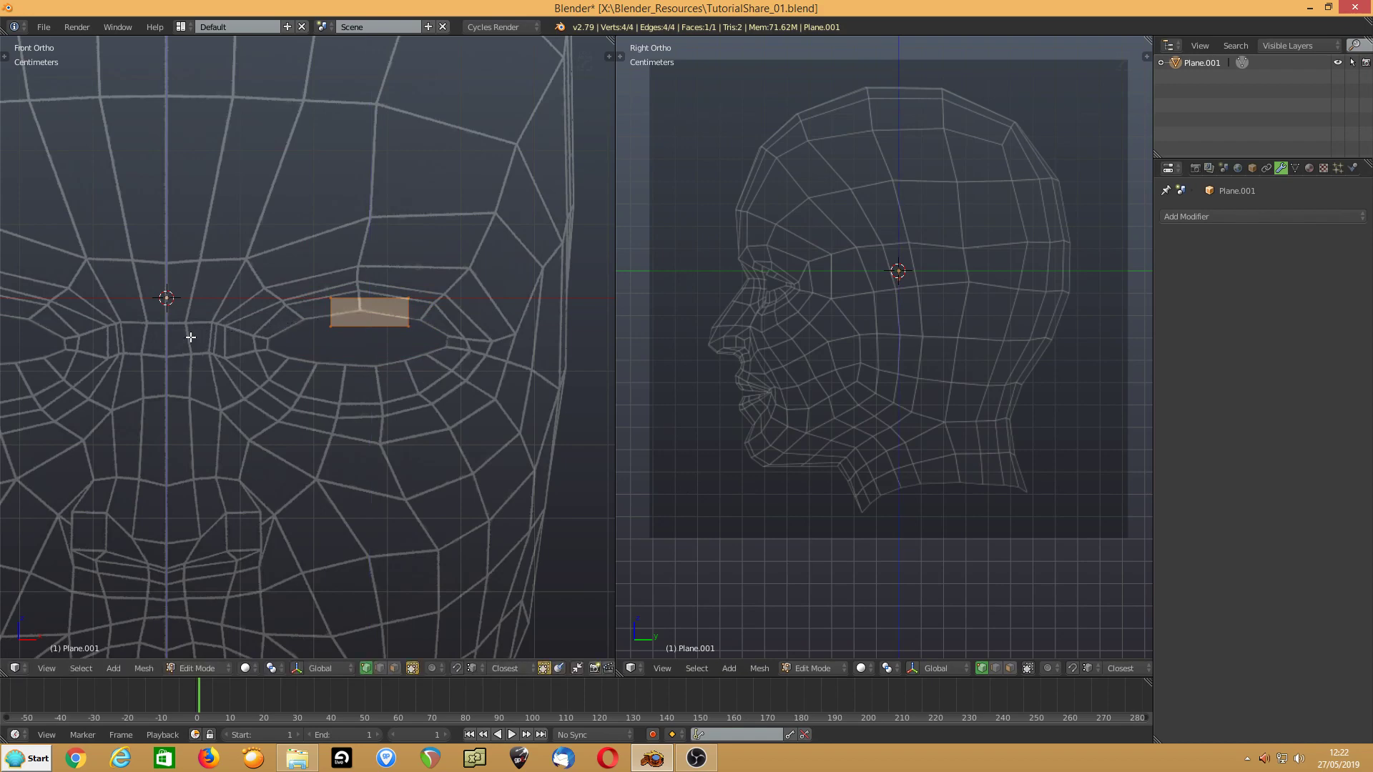
pyautogui.press('g')
pyautogui.click(250, 319)
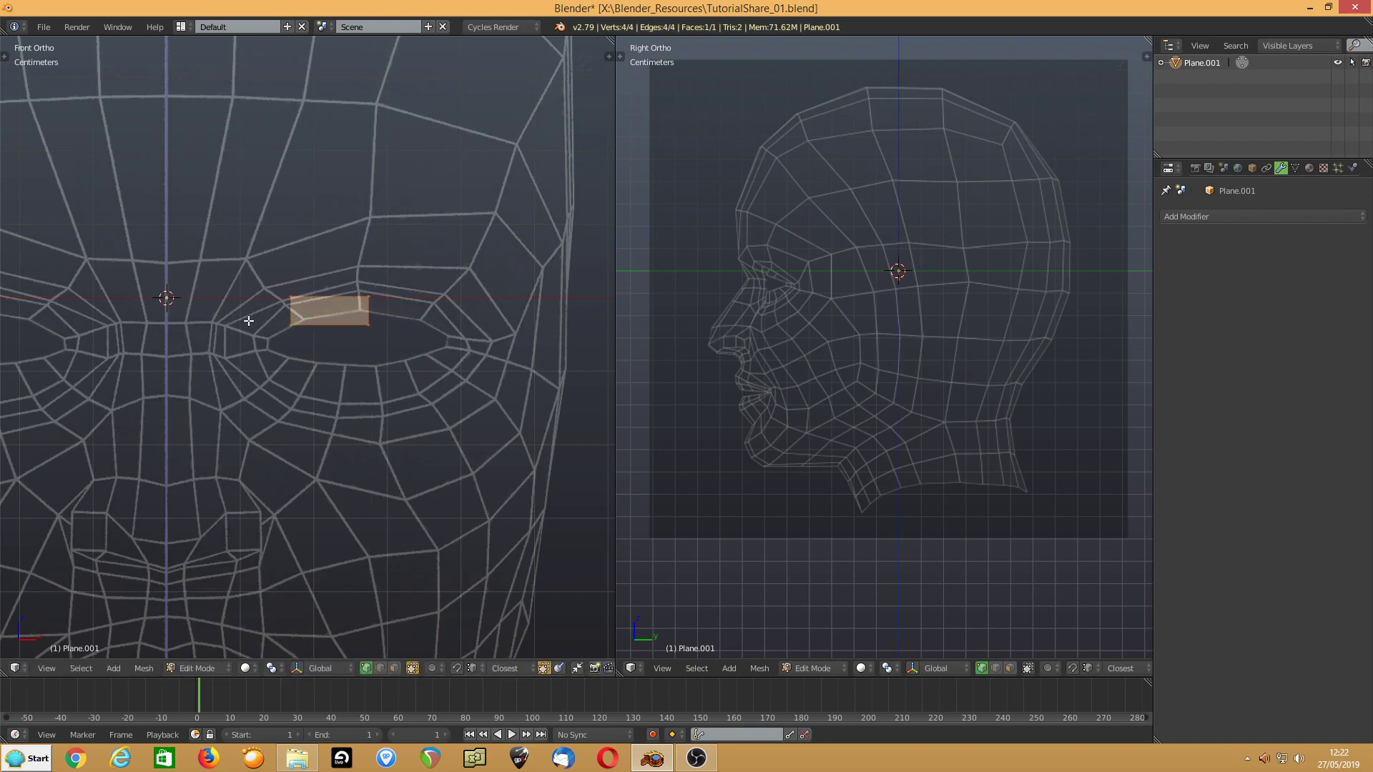
# - Start the Screencast Keys display with a text size of 35 and a mouse size of 55
pyautogui.press('n')
pyautogui.scroll(-15, 554, 365)
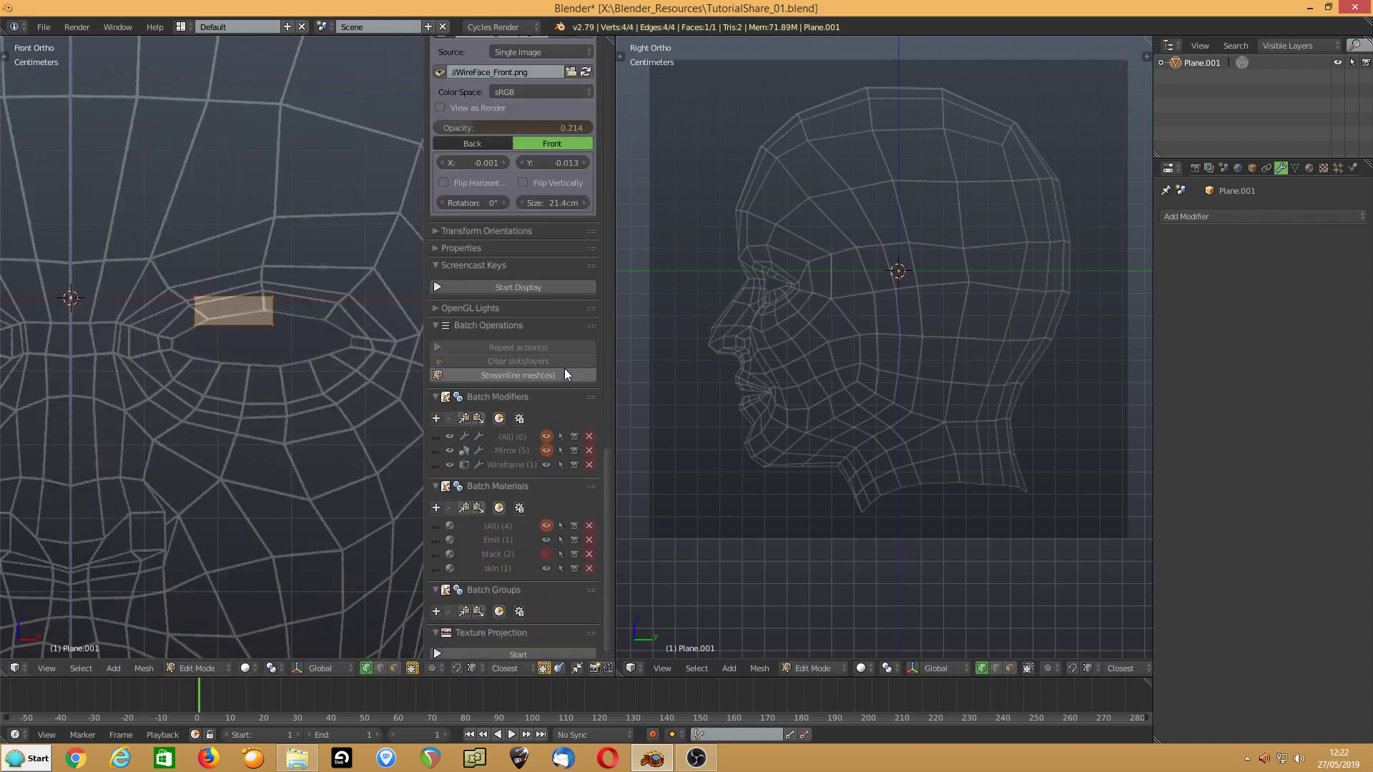
pyautogui.click(518, 289)
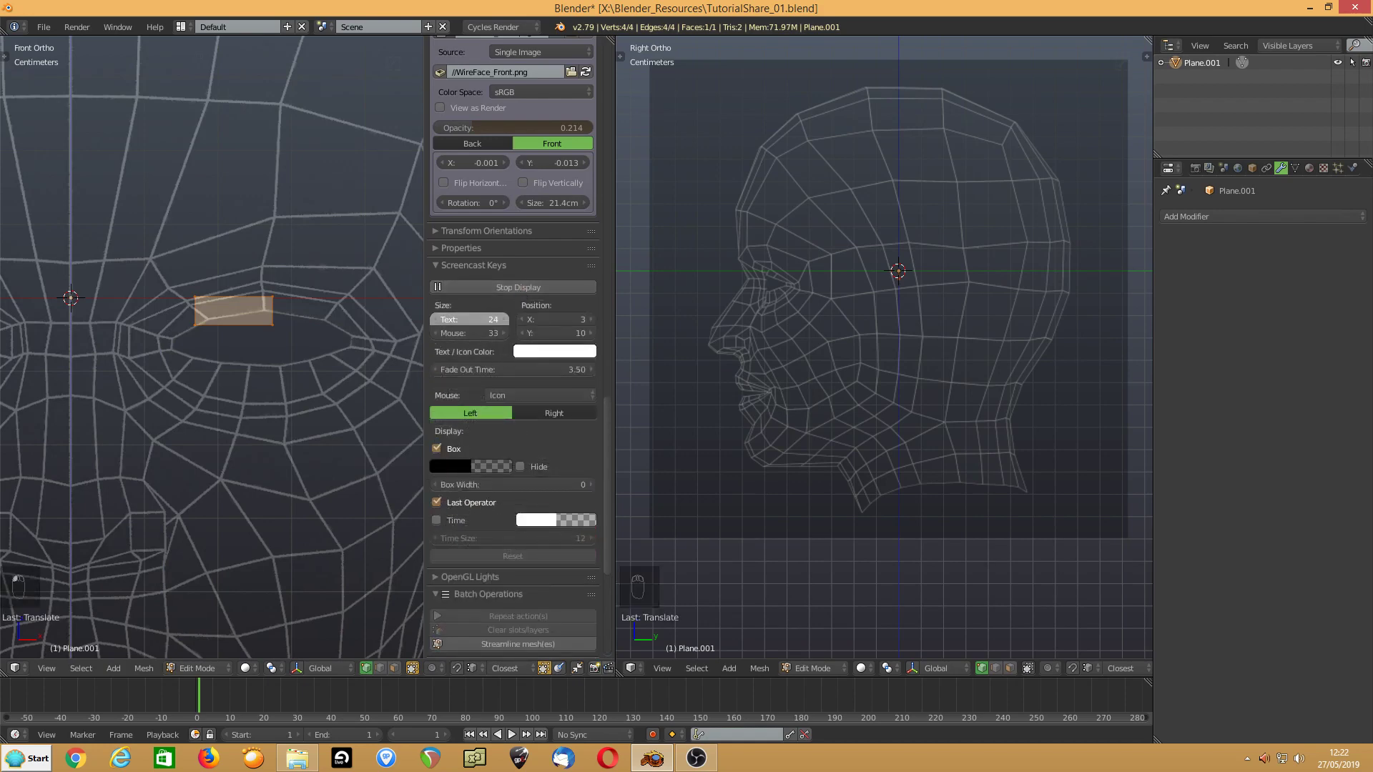
pyautogui.moveTo(466, 319); pyautogui.dragTo(501, 337)
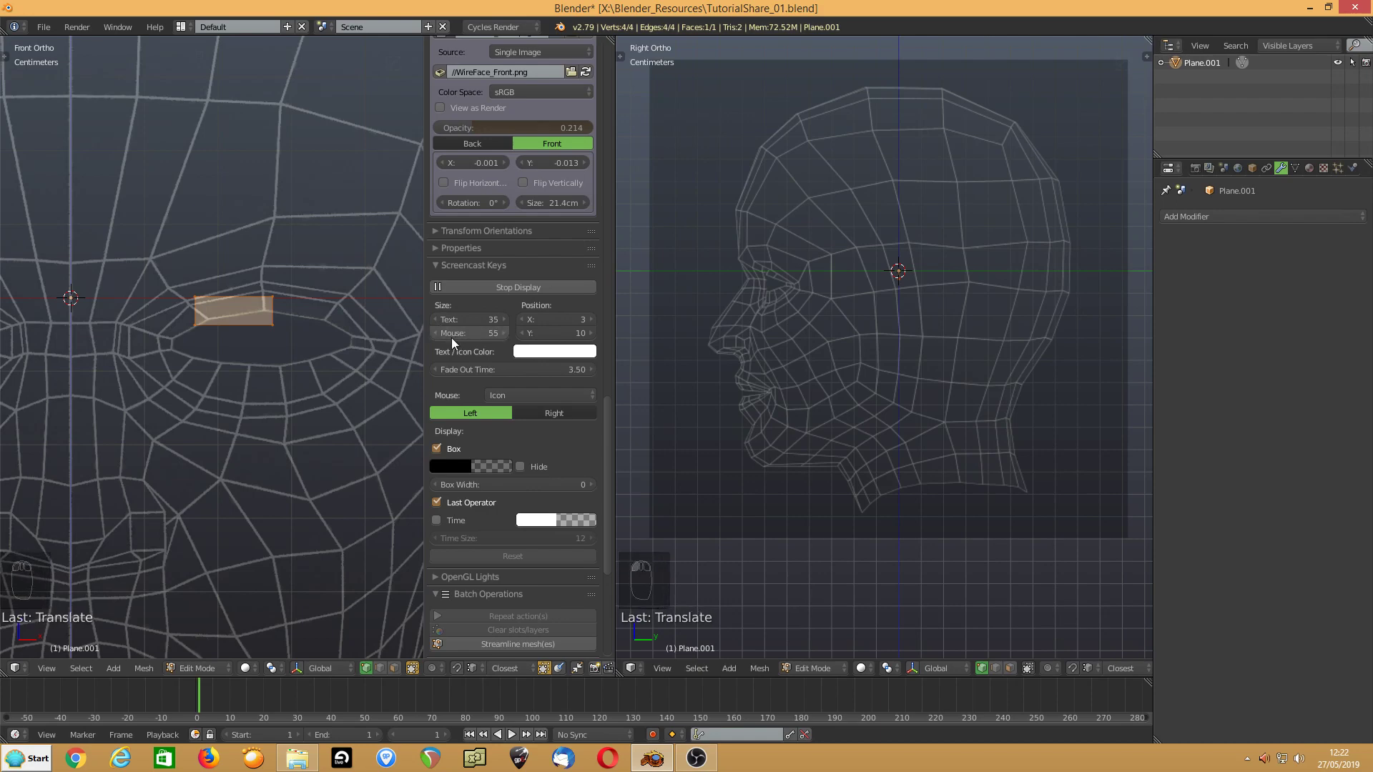
pyautogui.press('n')
pyautogui.press('n')
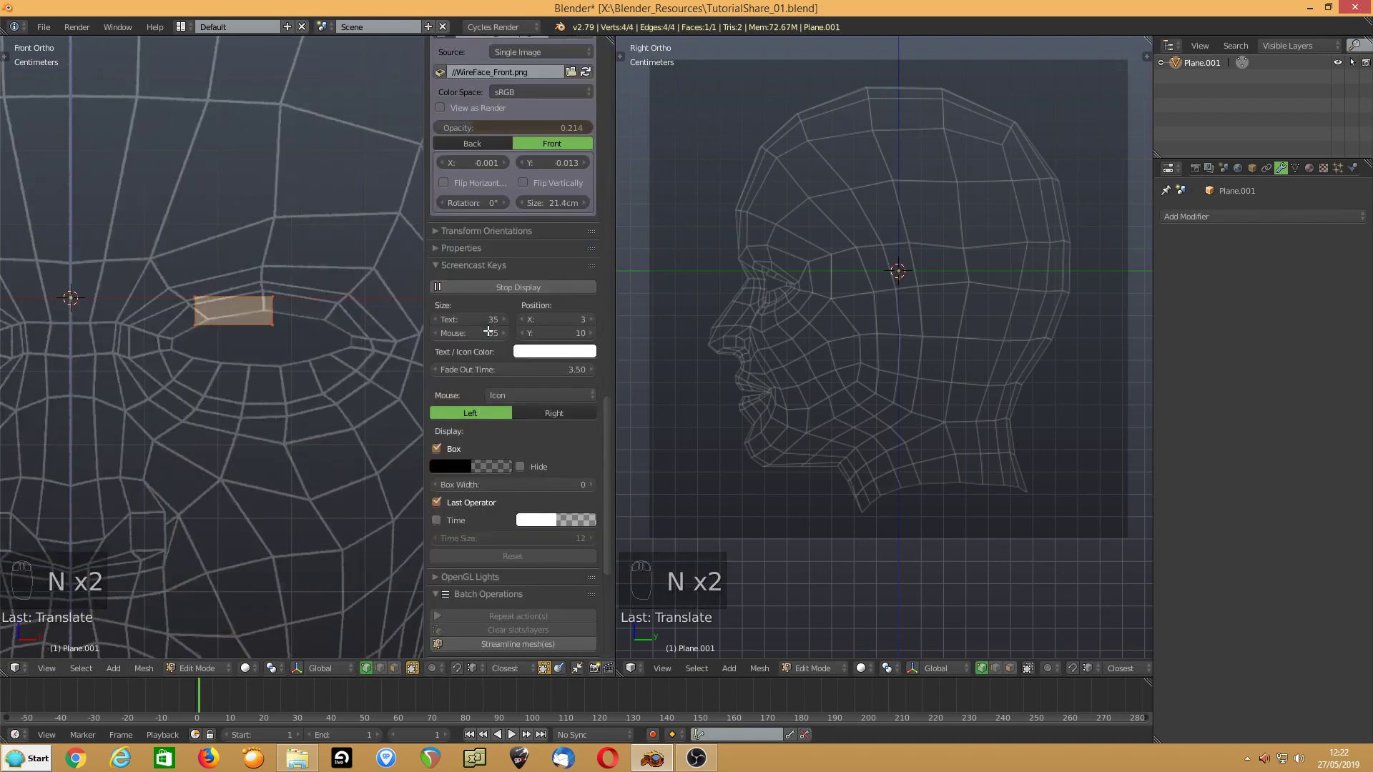
pyautogui.press('n')
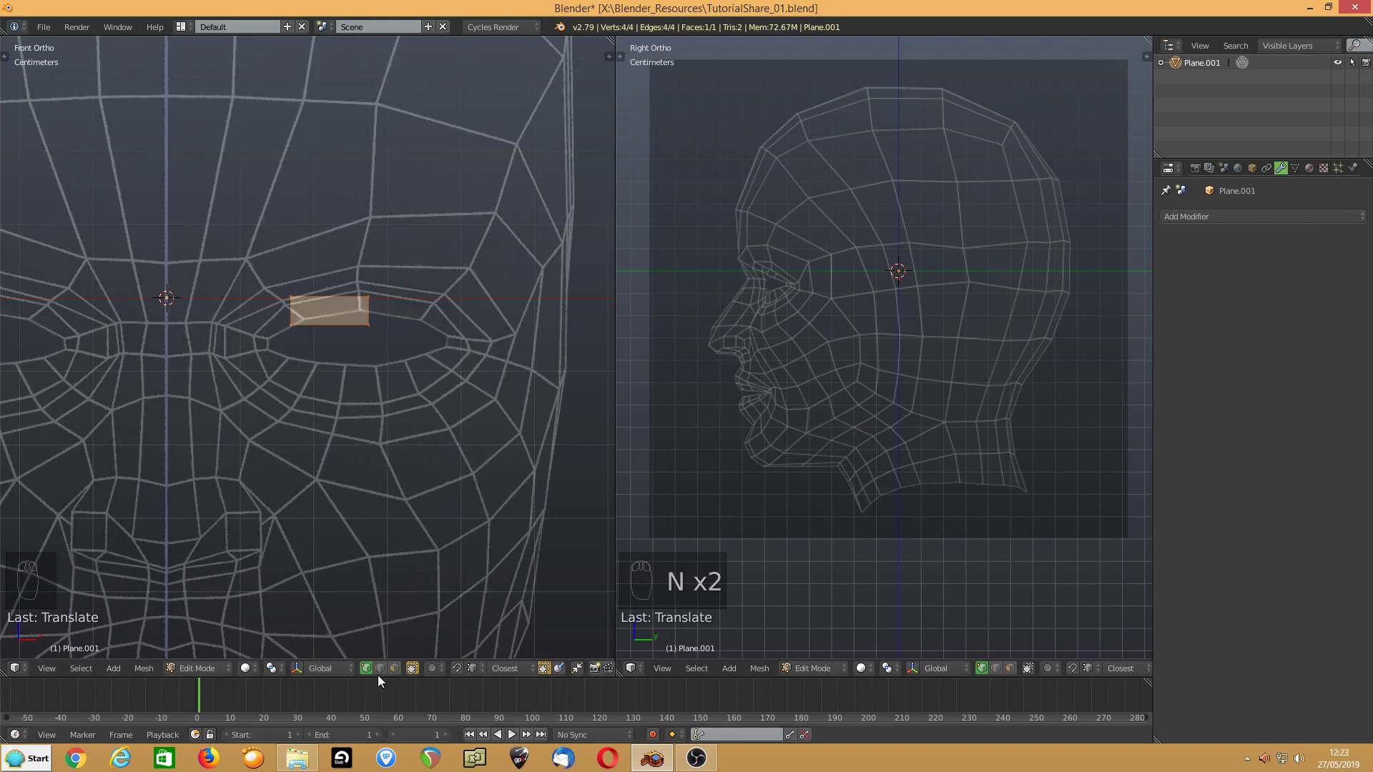
# - Move the plane's four corner vertices onto the reference wireframe's inner upper-eyelid quad in the front view
pyautogui.moveTo(291, 325)
pyautogui.mouseDown(button='right')
pyautogui.moveTo(300, 318)
pyautogui.moveTo(306, 332)
pyautogui.mouseUp(button='right')
pyautogui.scroll(4, 286, 357)
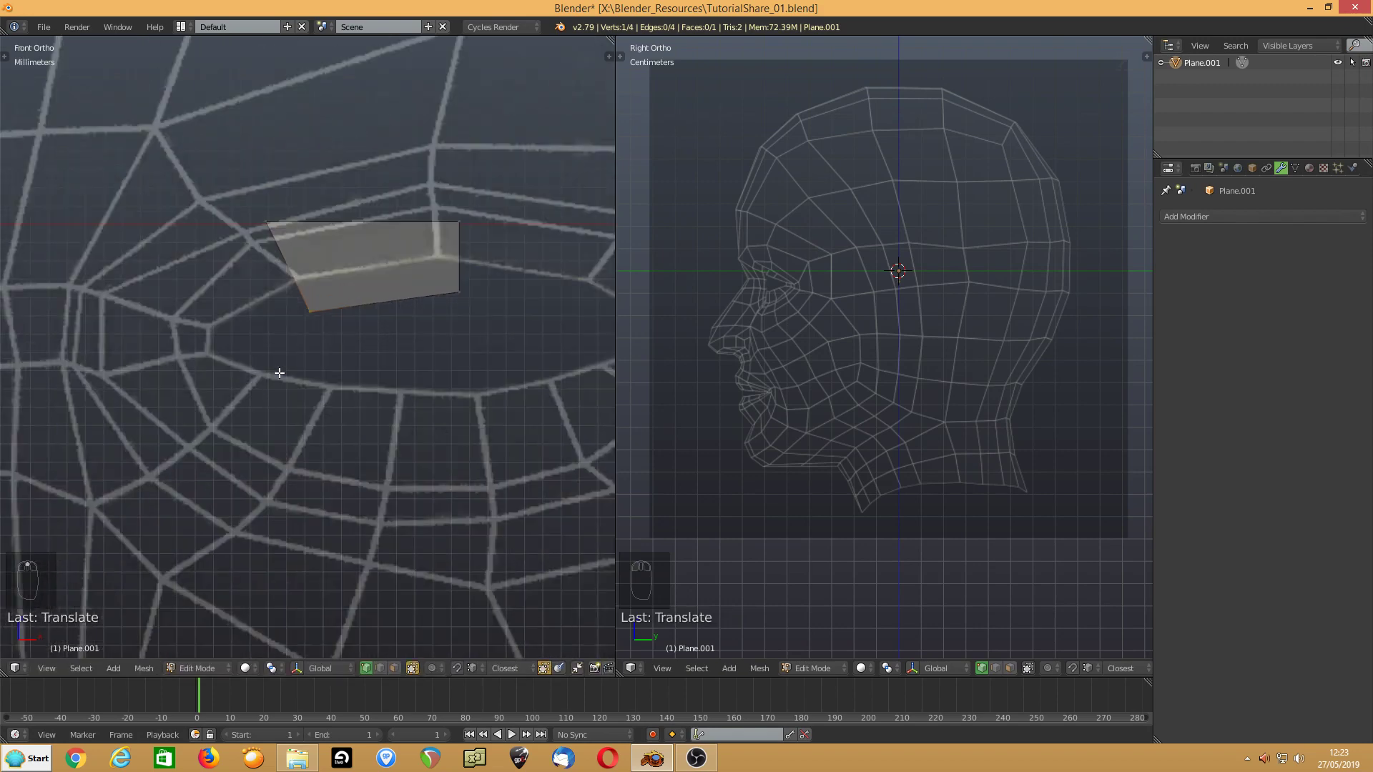
pyautogui.scroll(-4, 281, 370)
pyautogui.scroll(3, 300, 386)
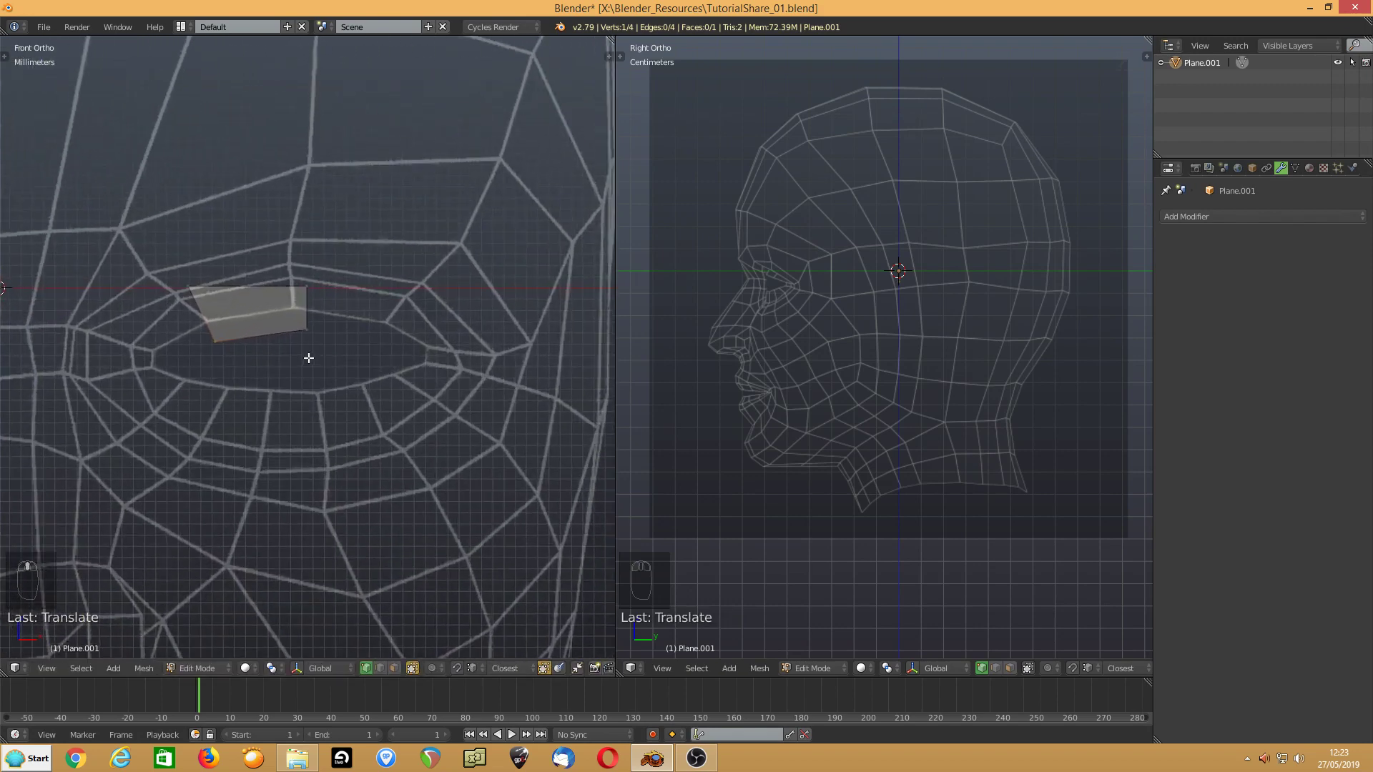
pyautogui.rightClick(218, 345)
pyautogui.moveTo(219, 345); pyautogui.dragTo(183, 298)
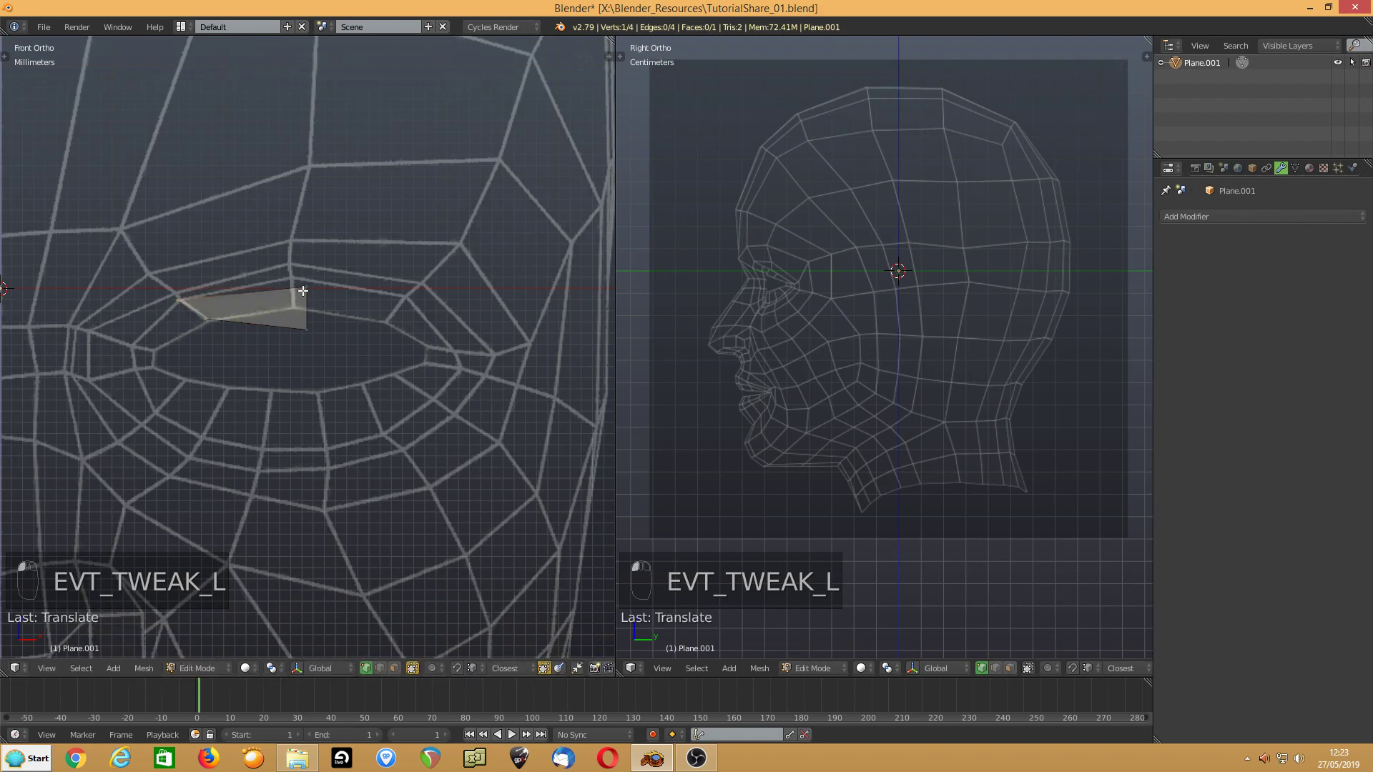
pyautogui.moveTo(306, 288); pyautogui.dragTo(295, 310)
pyautogui.rightClick(303, 330)
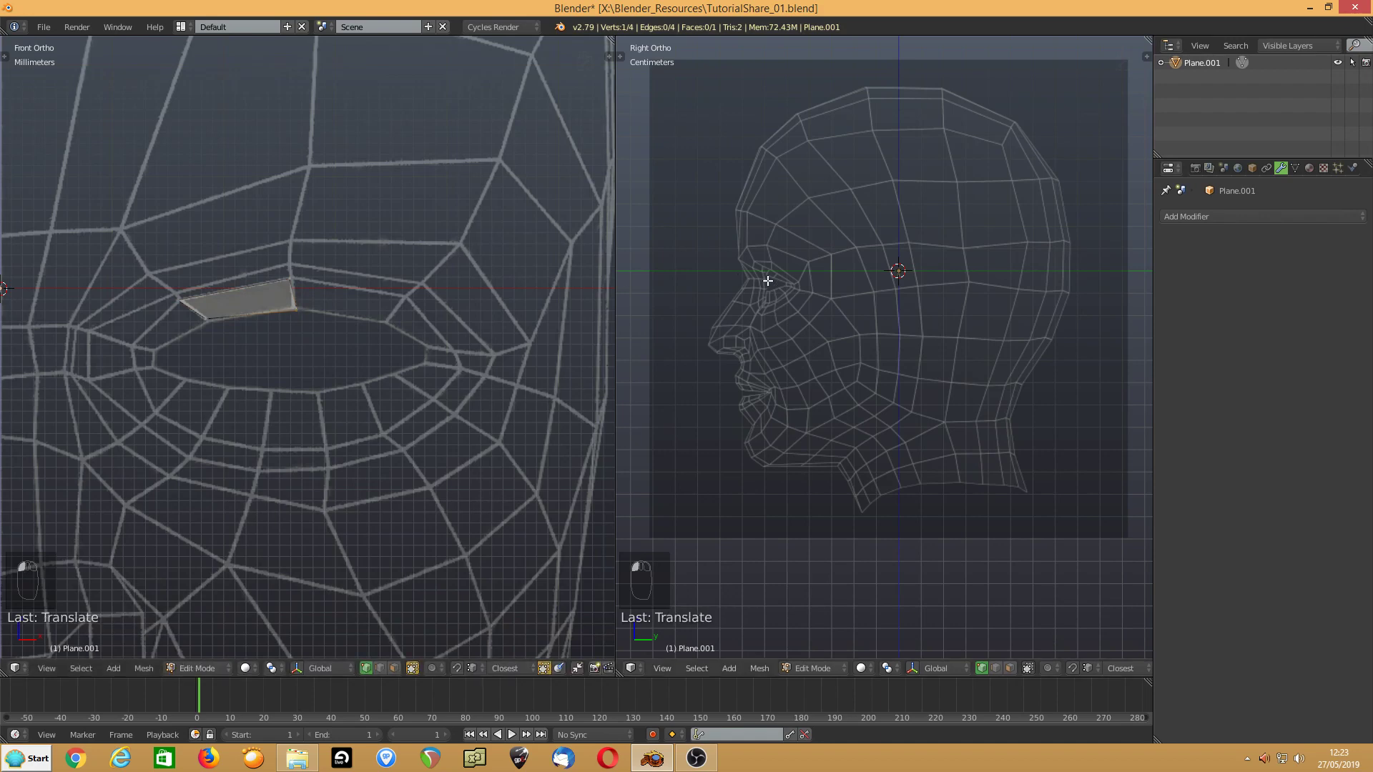
# - Select the whole eyelid face and move it in the side view to the front of the profile at eye level
pyautogui.press('a')
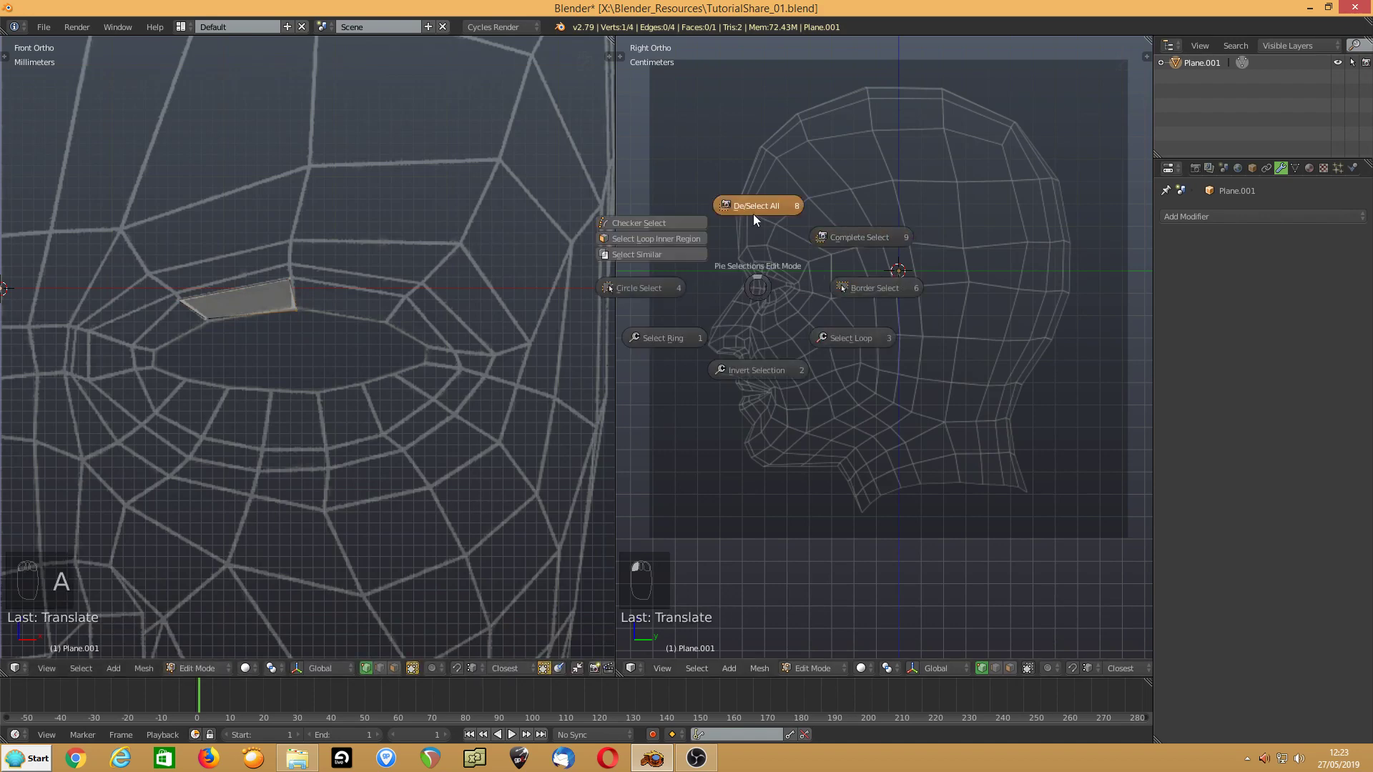
pyautogui.press('a')
pyautogui.click(759, 127)
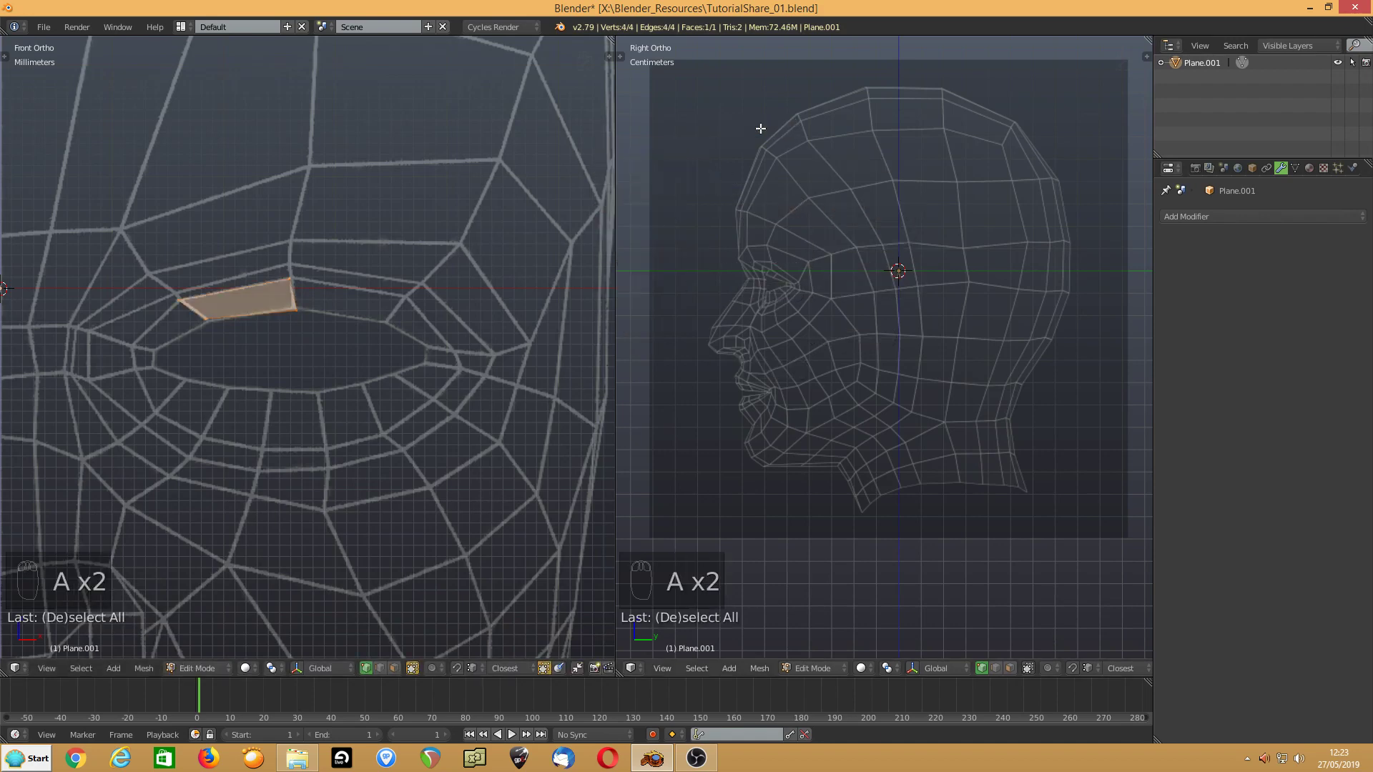
pyautogui.press('g')
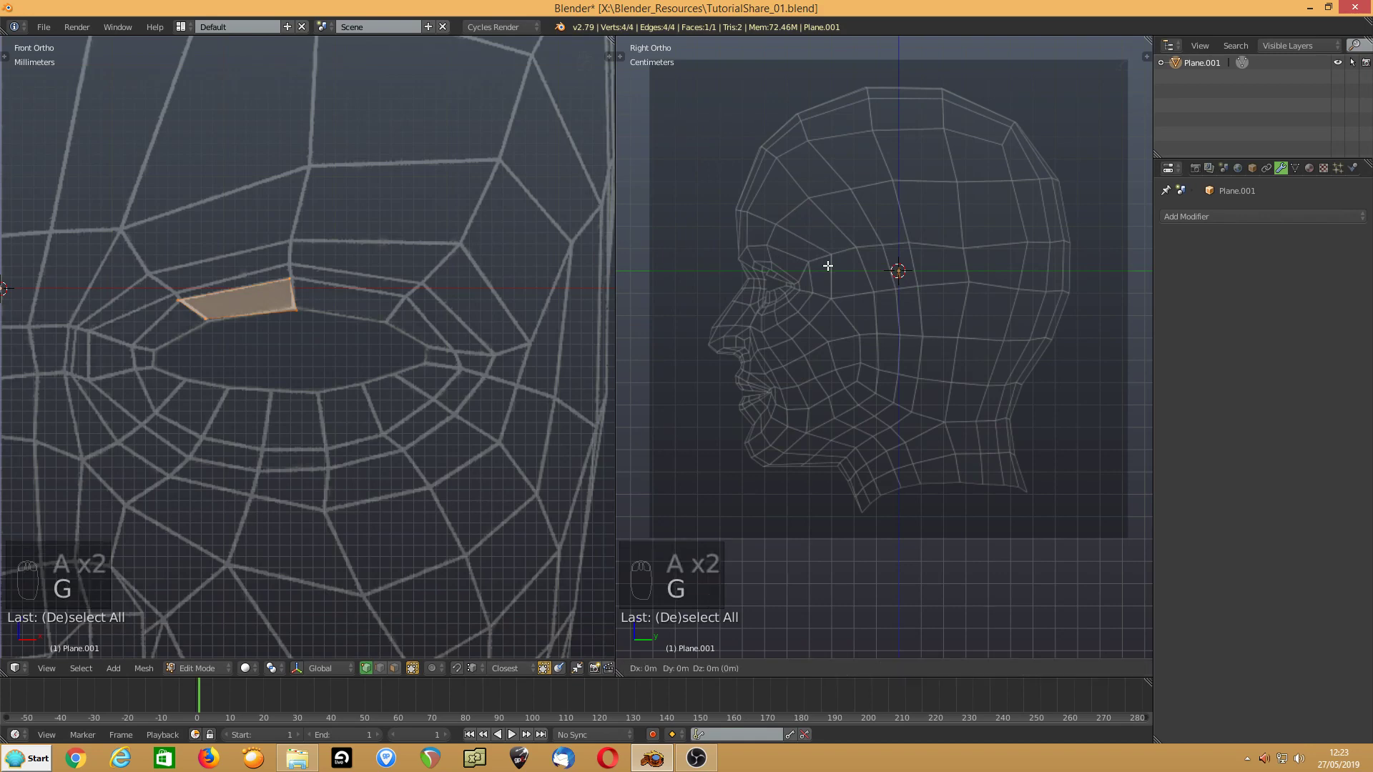
pyautogui.click(661, 284)
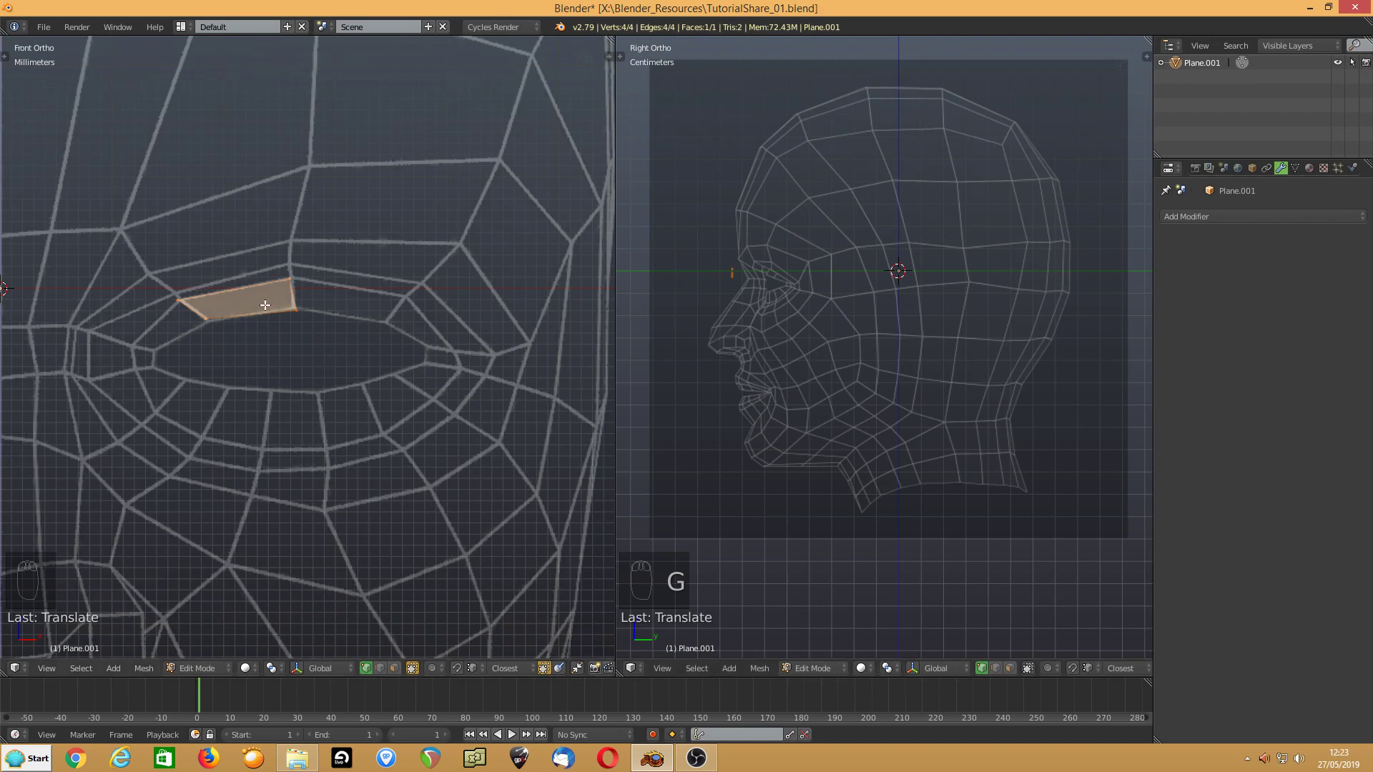
# - Rotate the upper-eyelid face's outer edge, extrude it into the outer upper-lid quad, and rotate and move the new edge onto the reference
pyautogui.click(380, 668)
pyautogui.rightClick(298, 306)
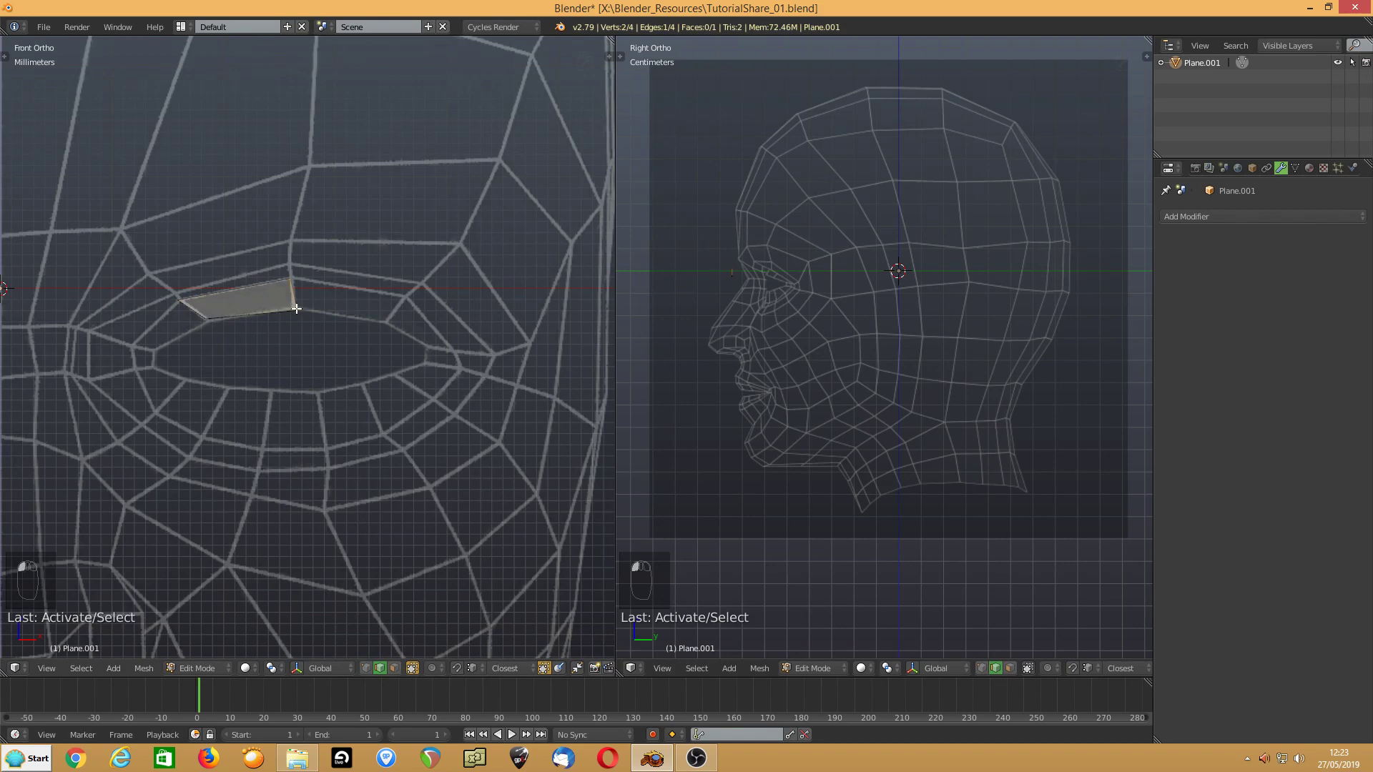
pyautogui.press('r')
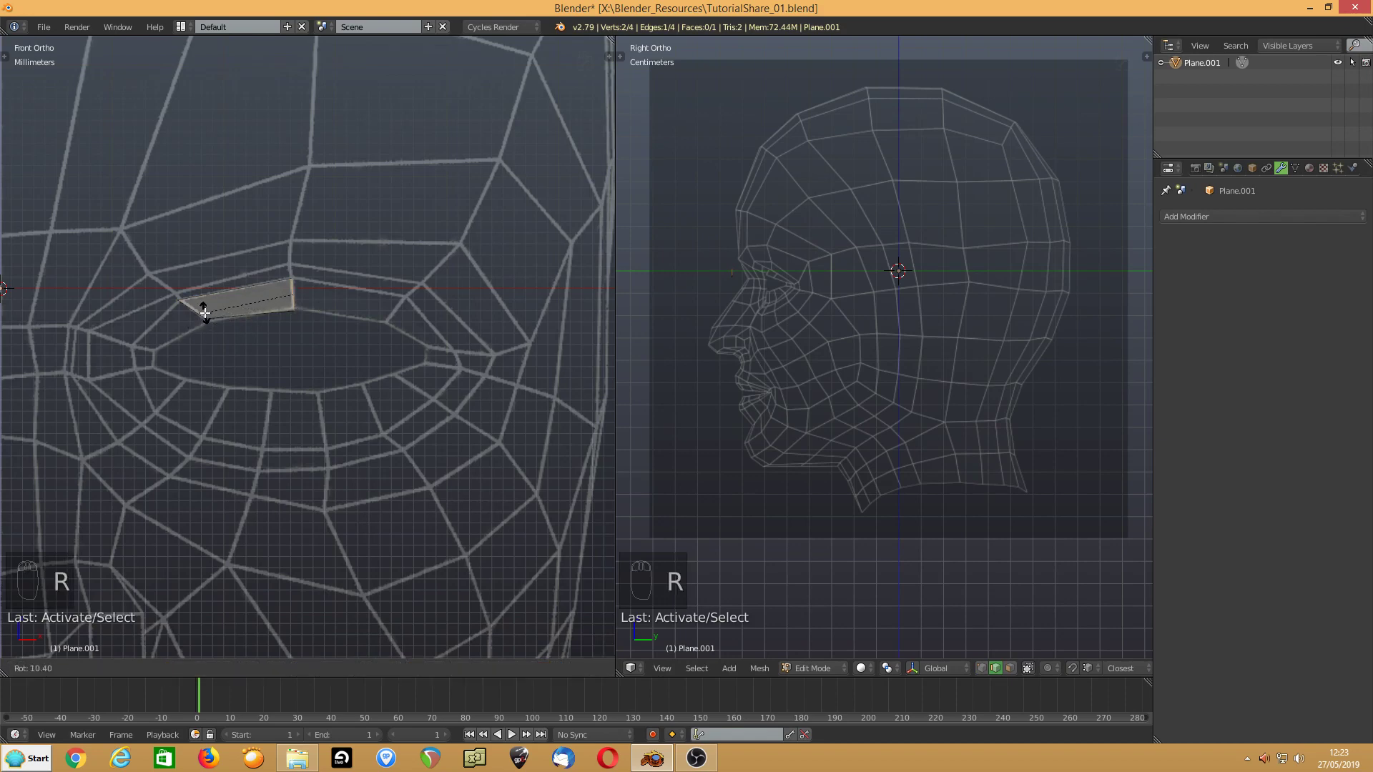
pyautogui.click(205, 313)
pyautogui.press('e')
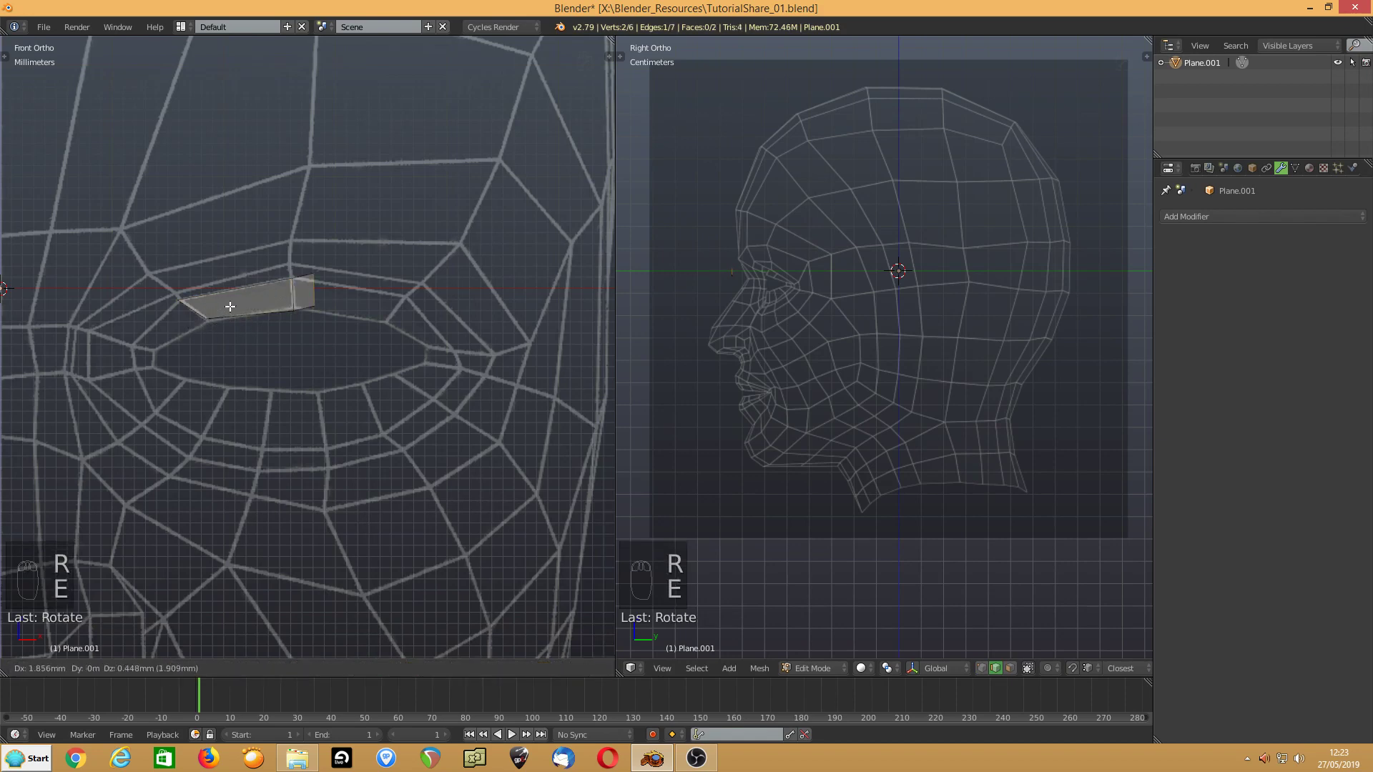
pyautogui.click(298, 325)
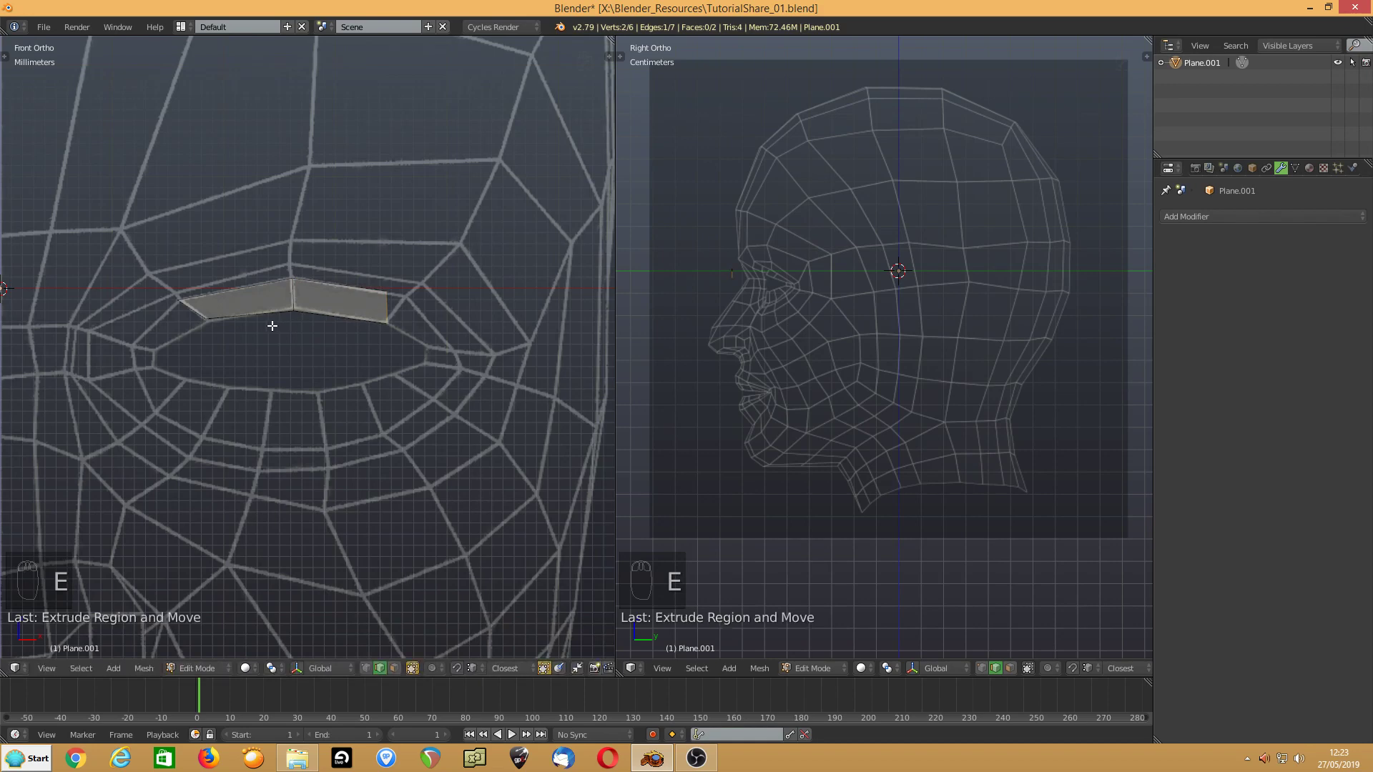
pyautogui.press('r')
pyautogui.click(341, 276)
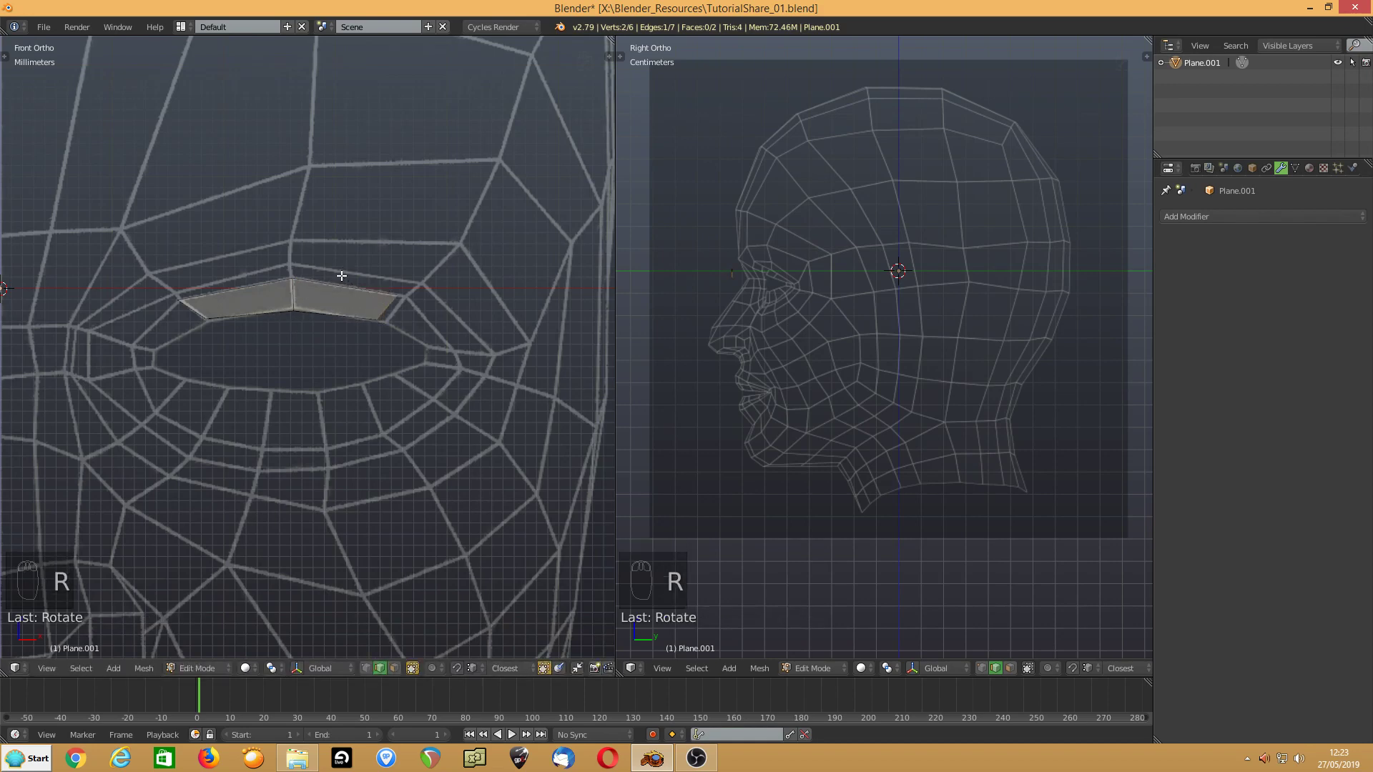
pyautogui.press('g')
pyautogui.click(350, 278)
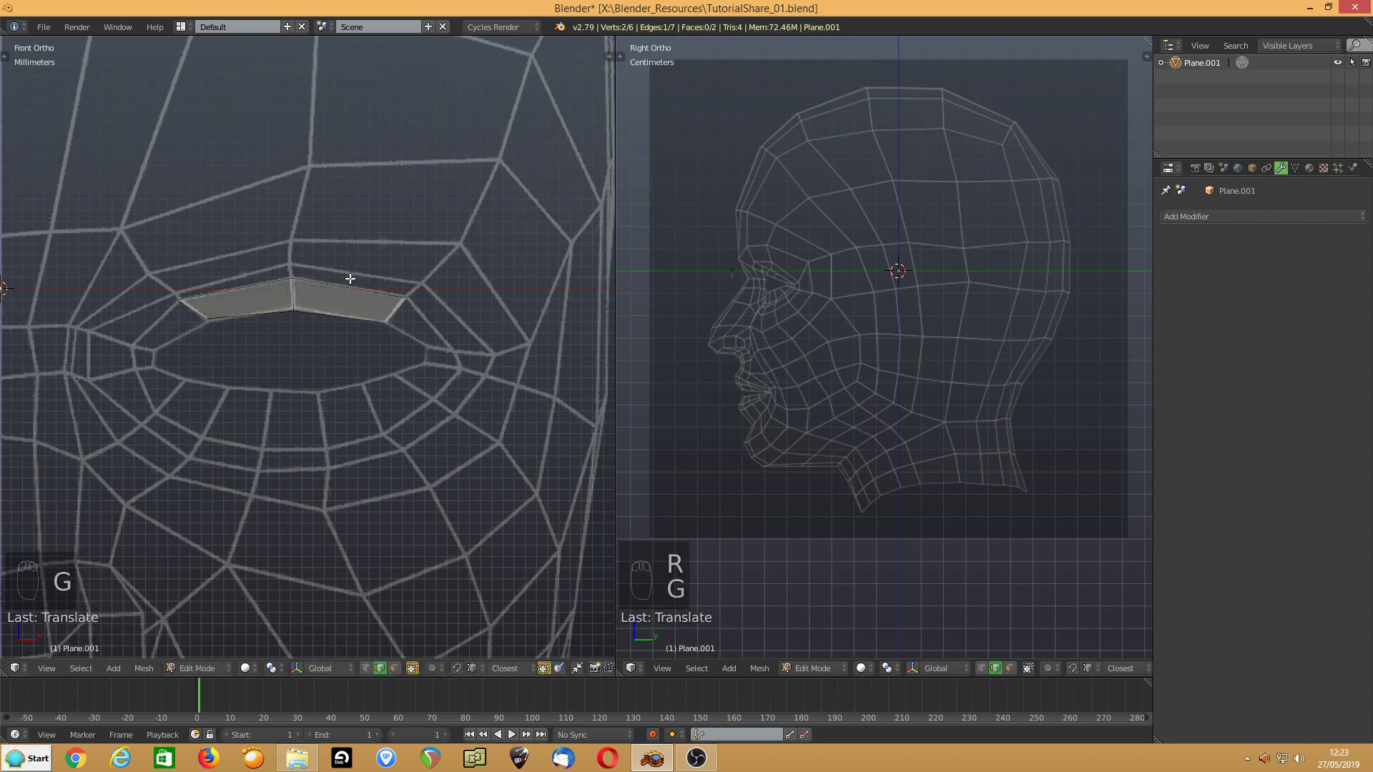
# - Extrude the strip's outer end edge about 4.3 mm down toward the outer eye corner and place its upper vertex on the reference corner
pyautogui.press('e')
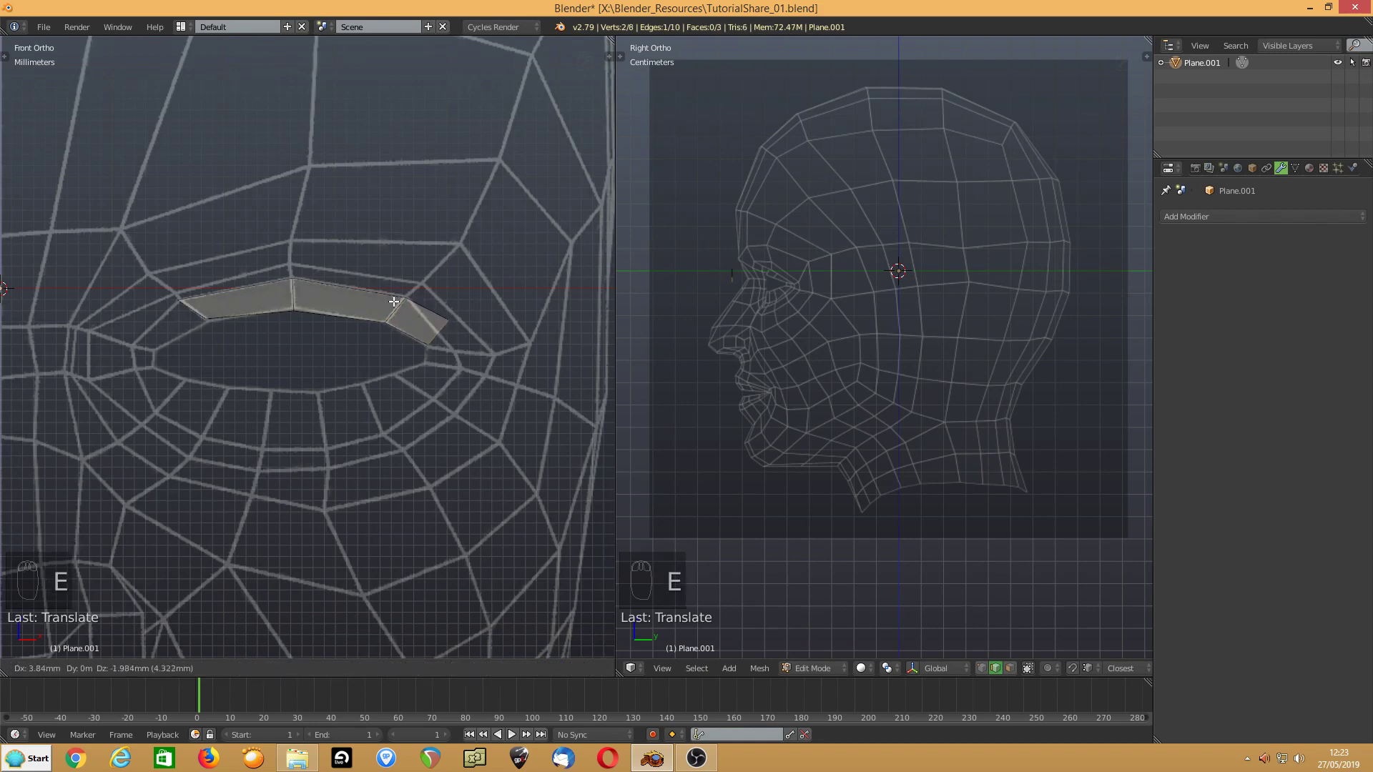
pyautogui.click(394, 302)
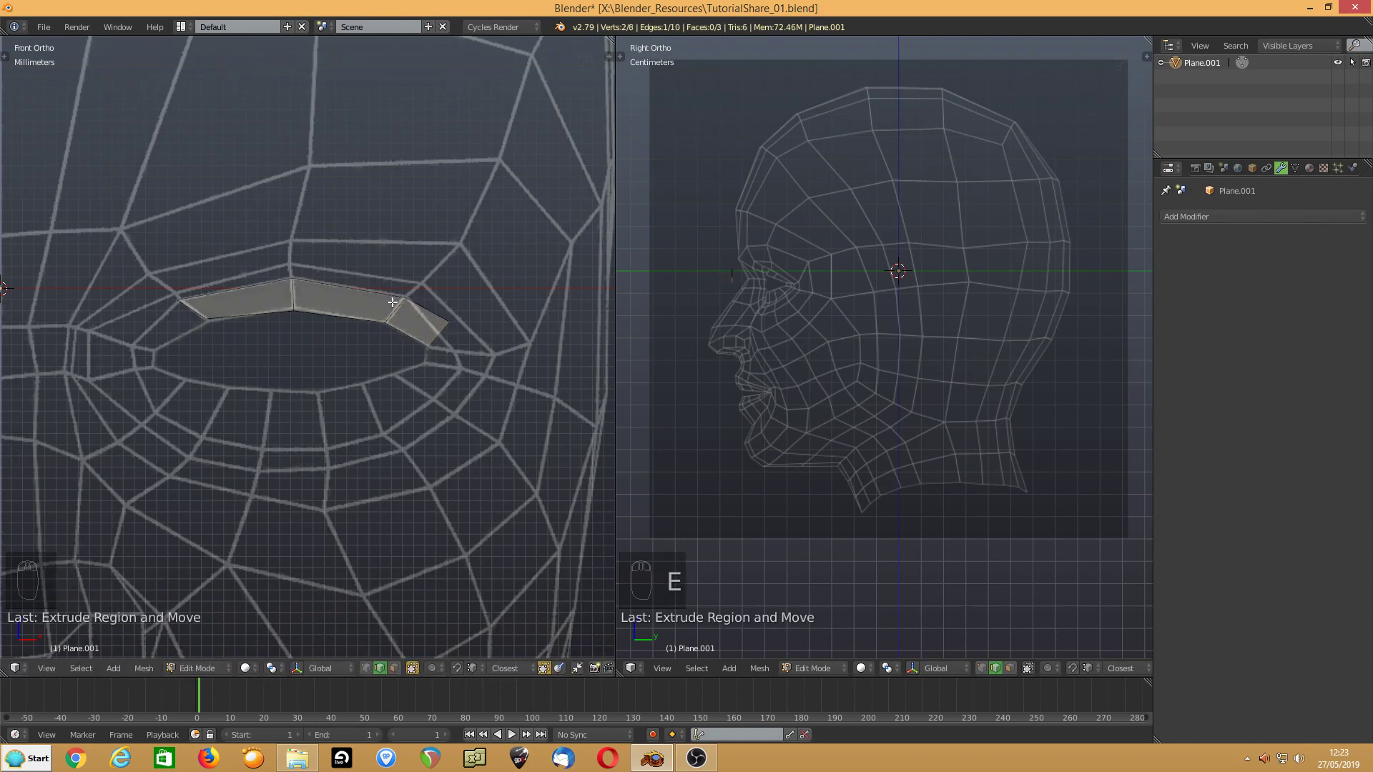
pyautogui.hotkey('ctrl', 'Tab')
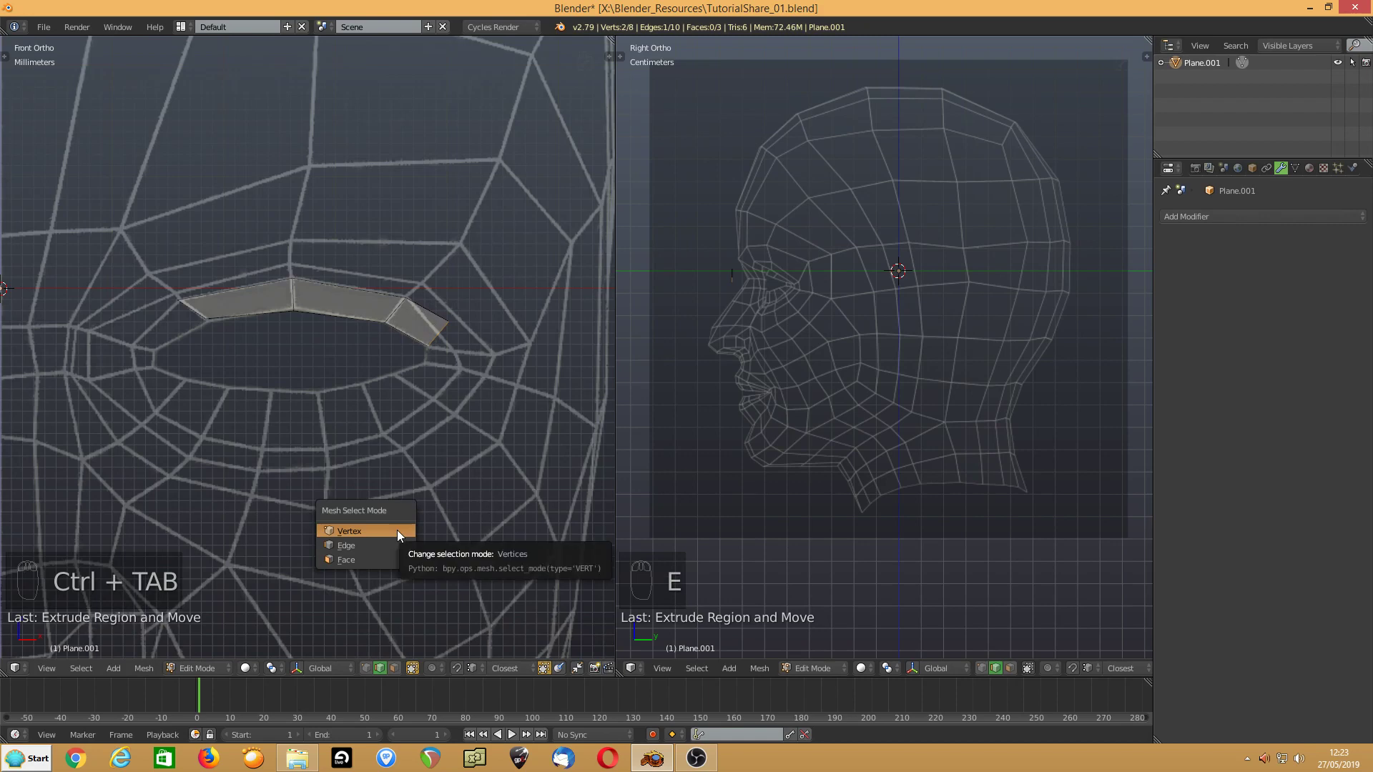
pyautogui.click(398, 531)
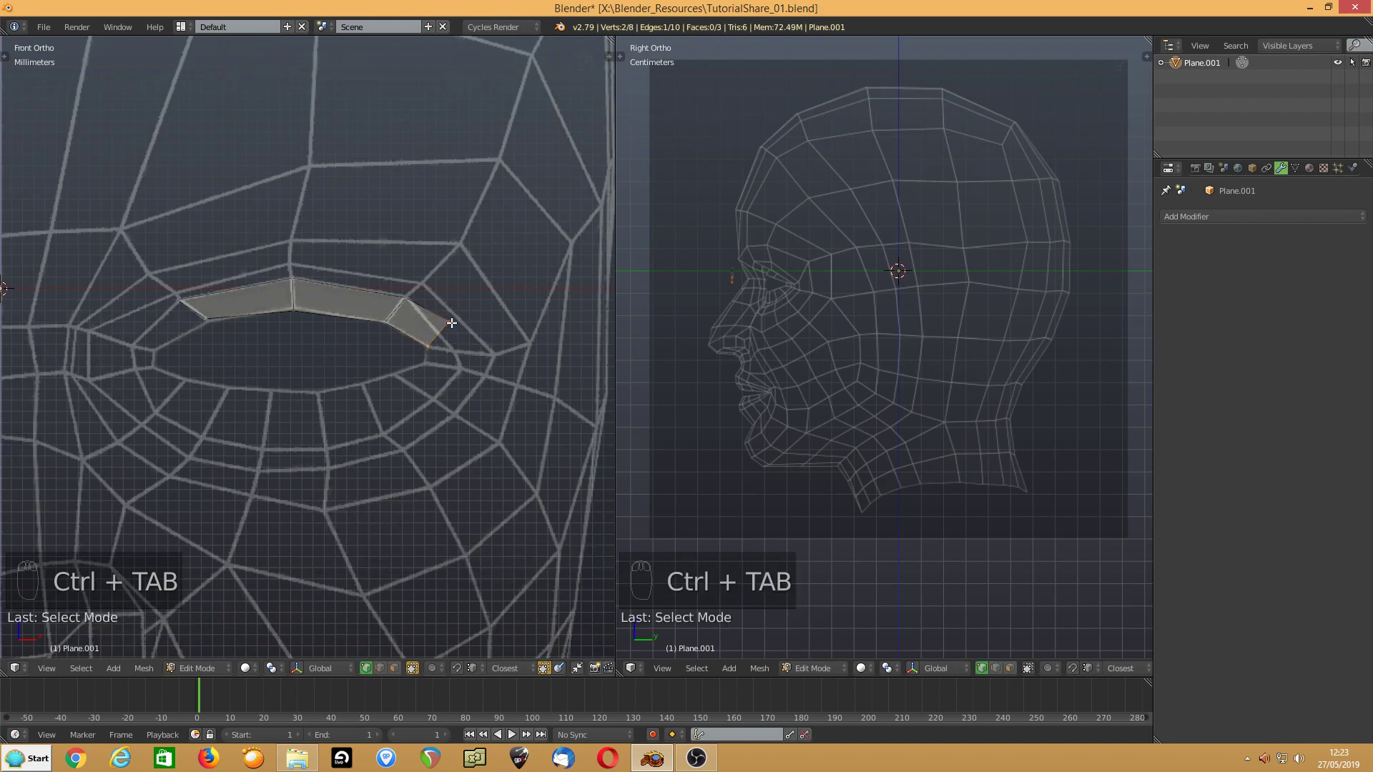
pyautogui.moveTo(452, 323); pyautogui.dragTo(458, 353)
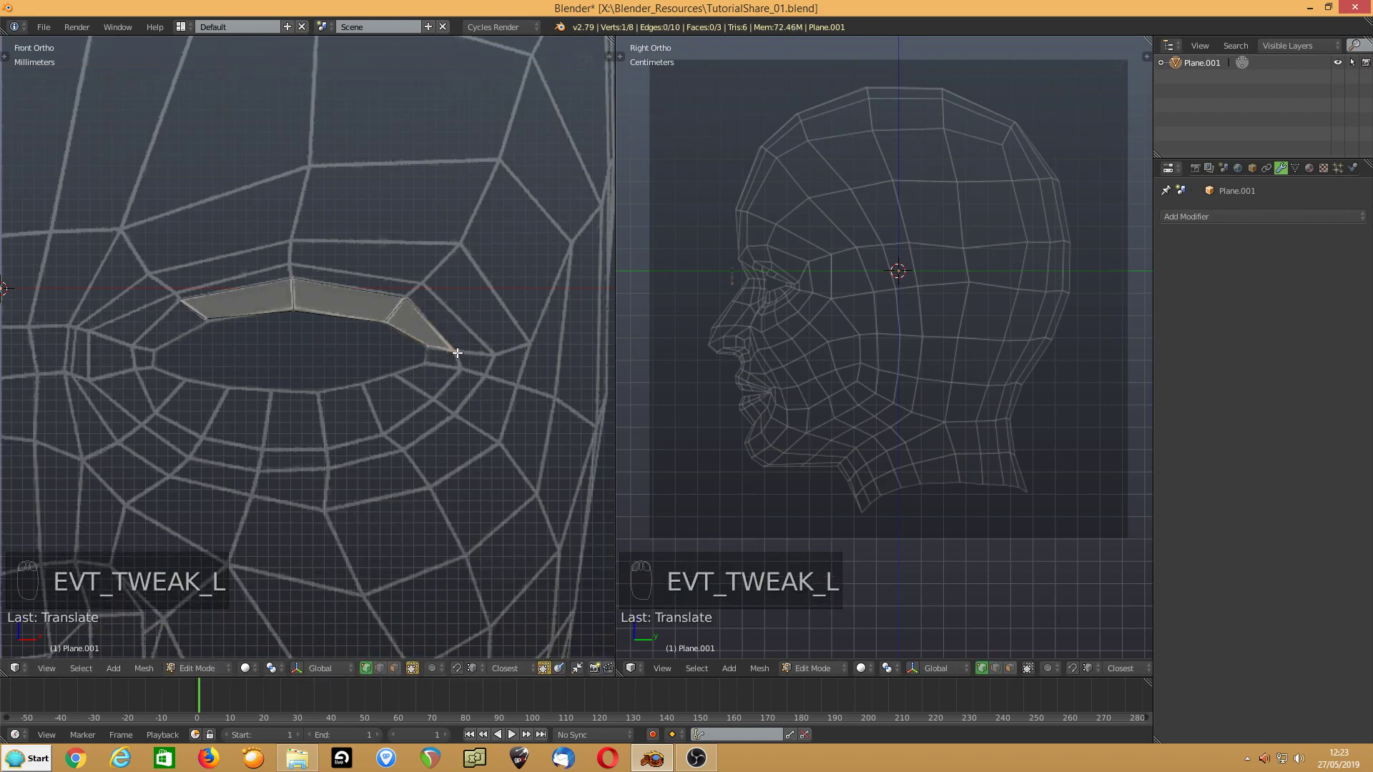
# - Extrude the strip's inner end edge down to the inner eye corner and align the new outer vertex with the reference wireframe
pyautogui.hotkey('ctrl', 'Tab')
pyautogui.click(357, 373)
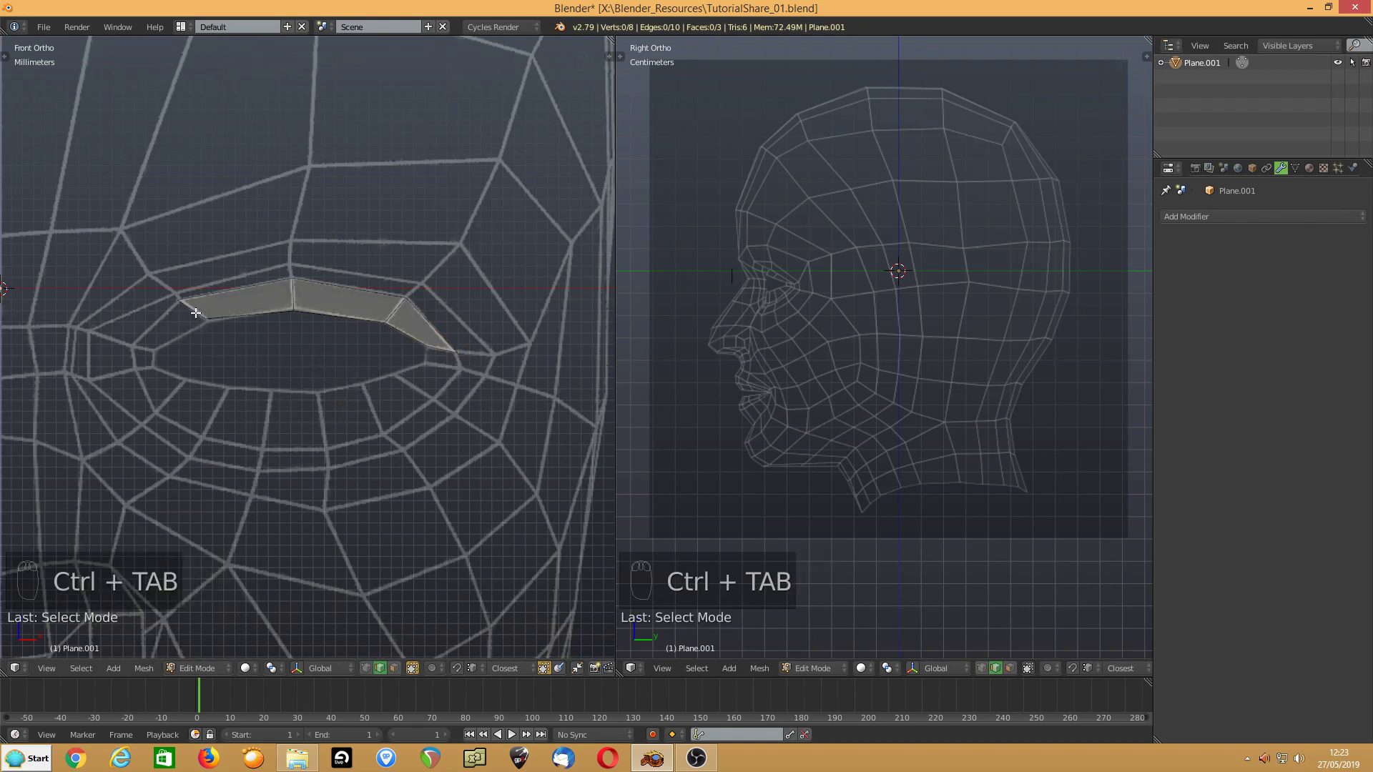
pyautogui.rightClick(195, 312)
pyautogui.press('e')
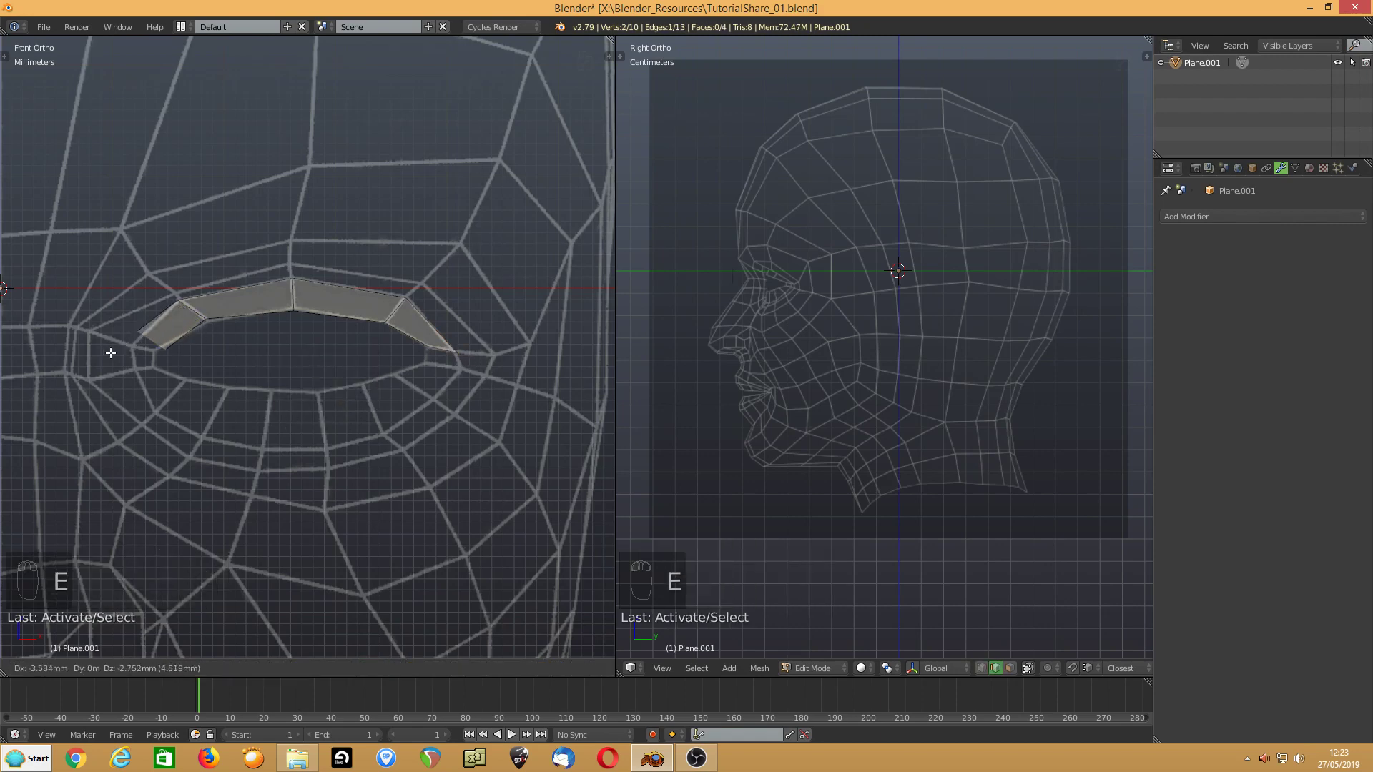
pyautogui.click(105, 353)
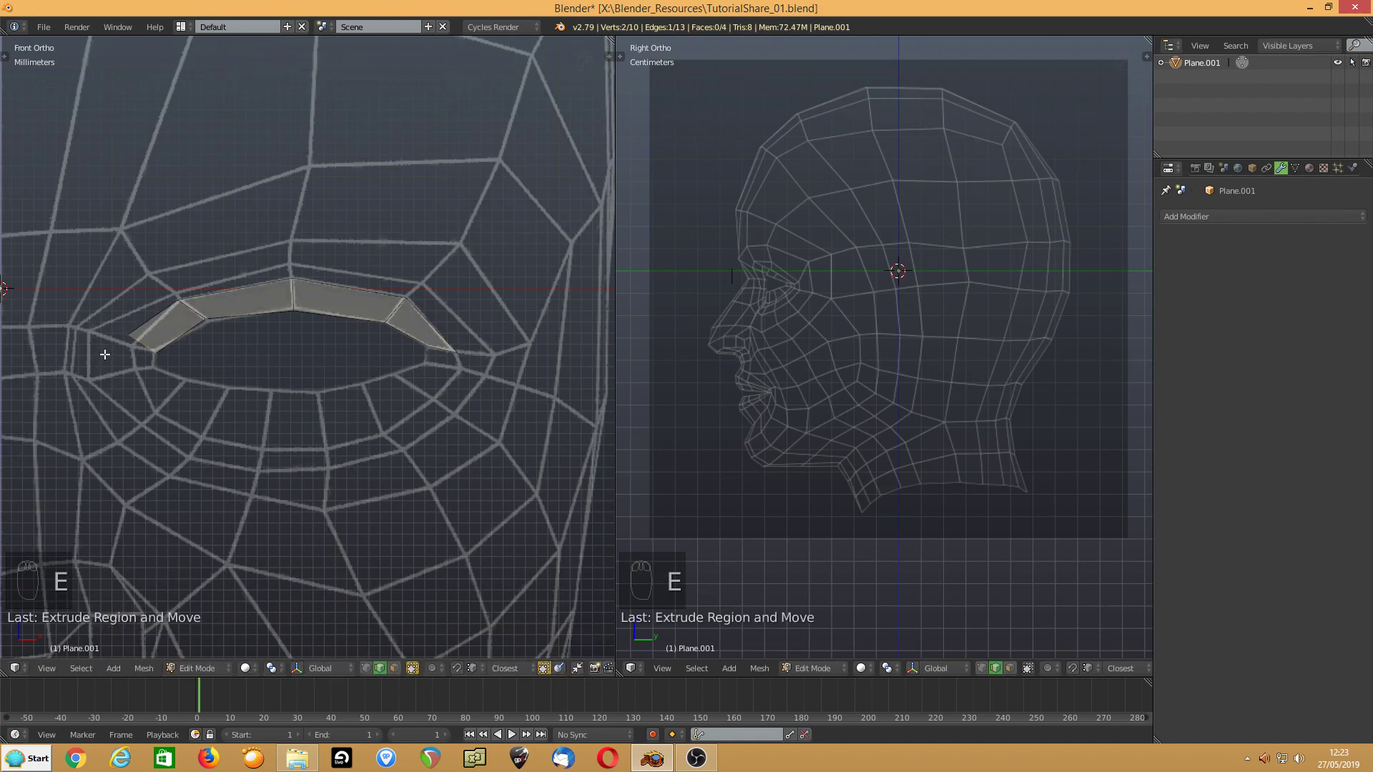
pyautogui.hotkey('ctrl', 'Tab')
pyautogui.click(118, 343)
pyautogui.moveTo(128, 338); pyautogui.dragTo(133, 348, button='right')
pyautogui.click(134, 349)
pyautogui.rightClick(207, 322)
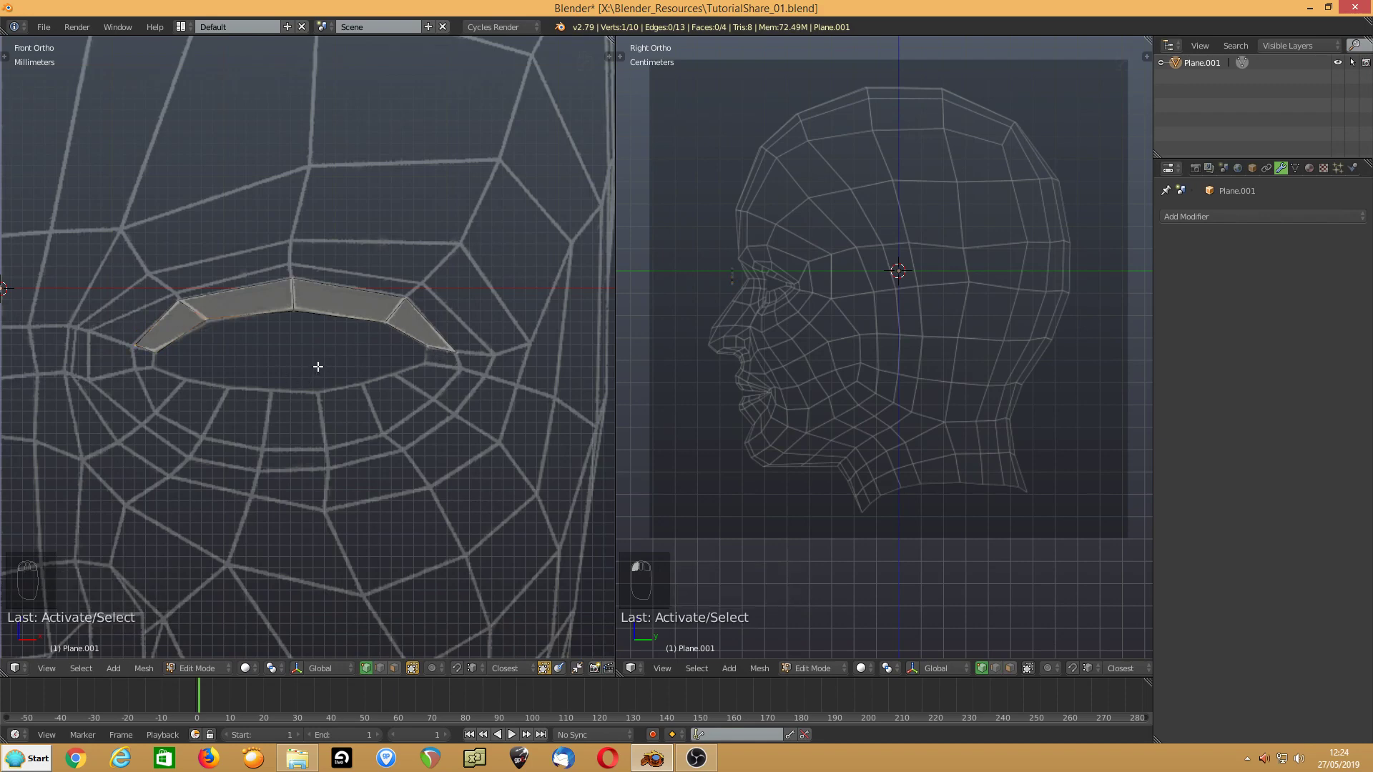
# - Extrude the edge at the outer eye corner about 1.5 mm downward as a short face around the corner
pyautogui.click(382, 668)
pyautogui.rightClick(443, 308)
pyautogui.press('e')
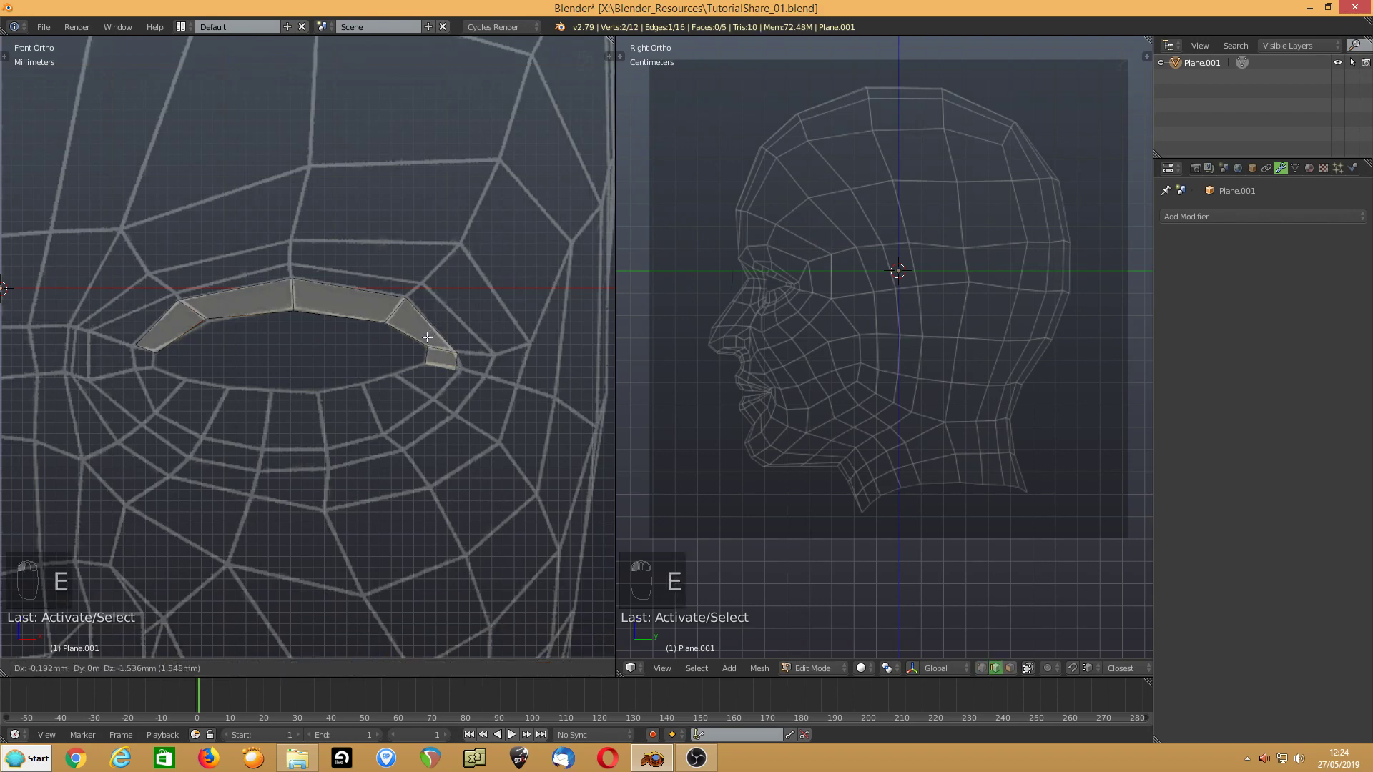
pyautogui.click(429, 336)
# - Extrude the first lower-eyelid face from the outer corner, then rotate, scale and move its end edge to fit the reference quad
pyautogui.press('e')
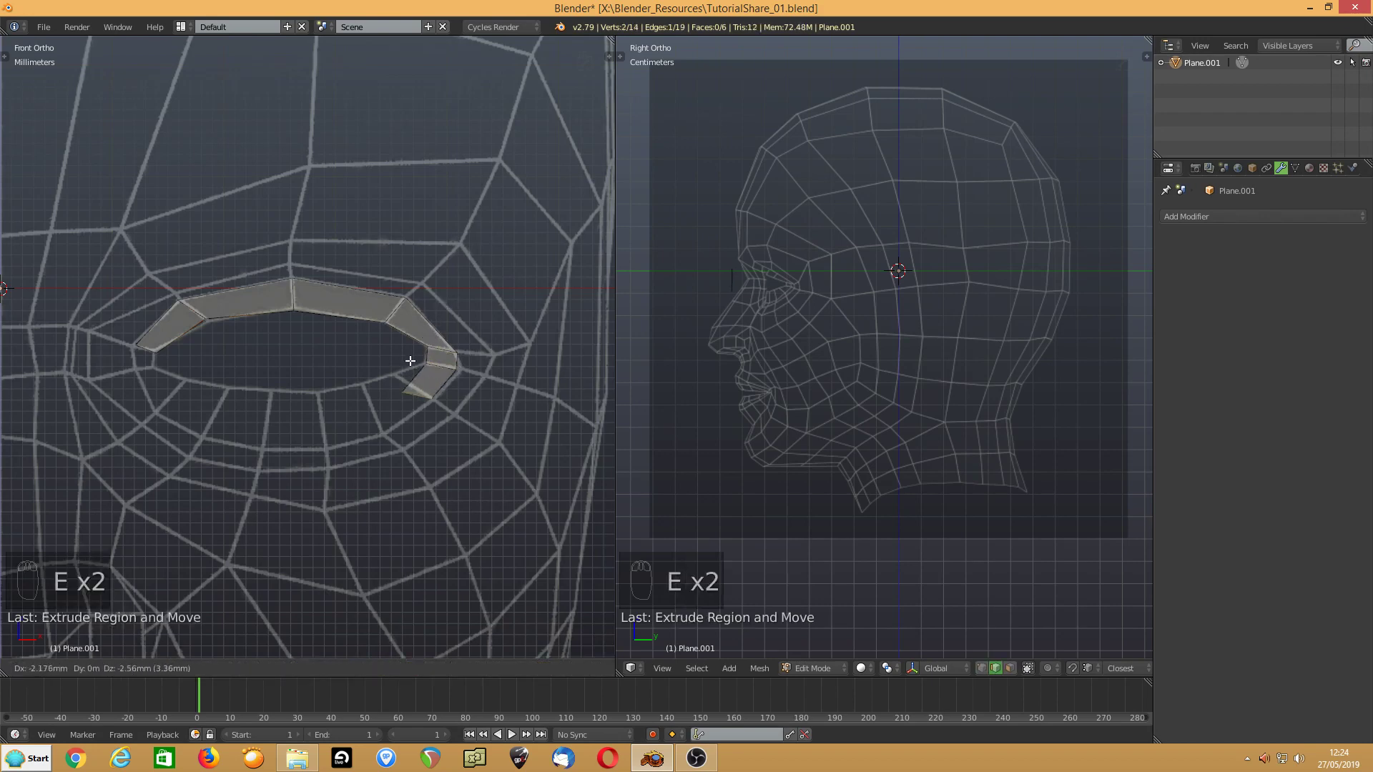
pyautogui.click(401, 355)
pyautogui.press('r')
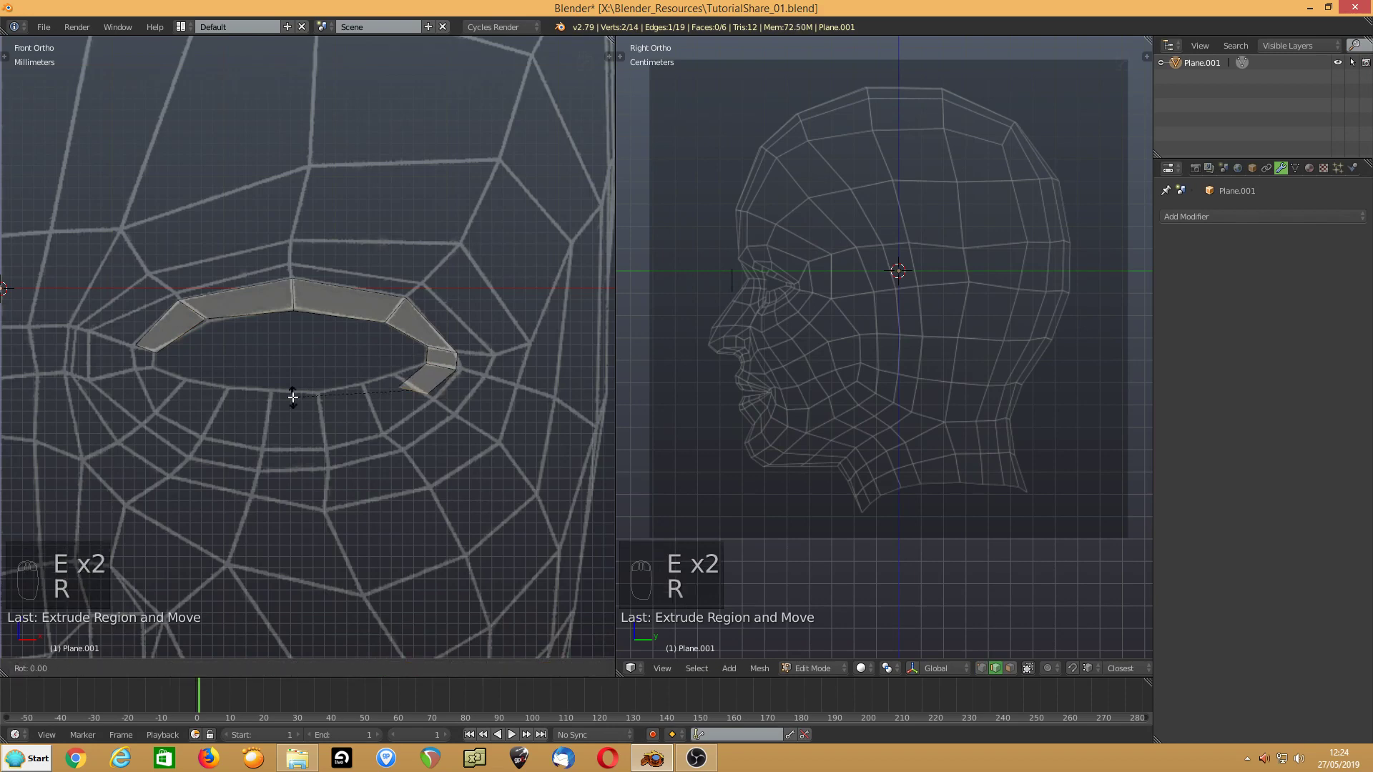
pyautogui.click(329, 346)
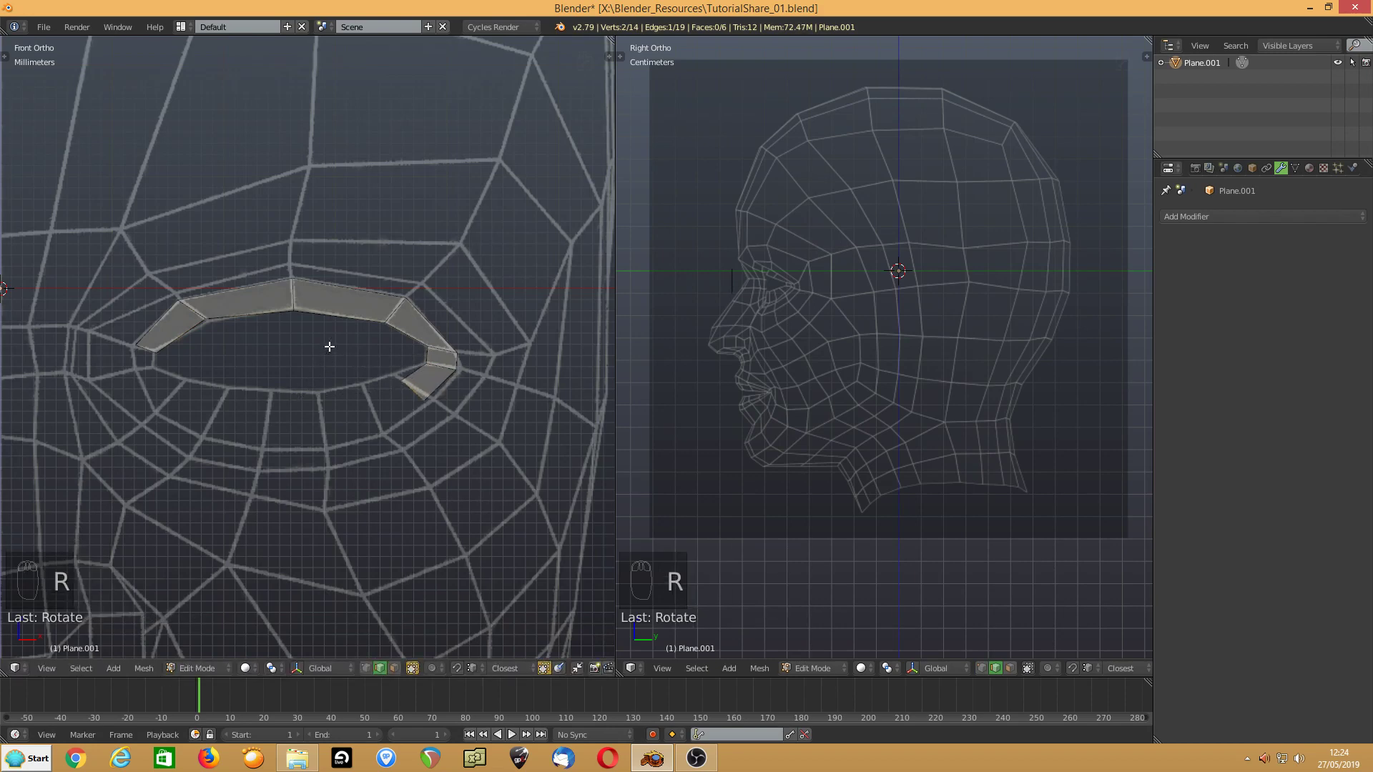
pyautogui.press('s')
pyautogui.click(310, 343)
pyautogui.press('g')
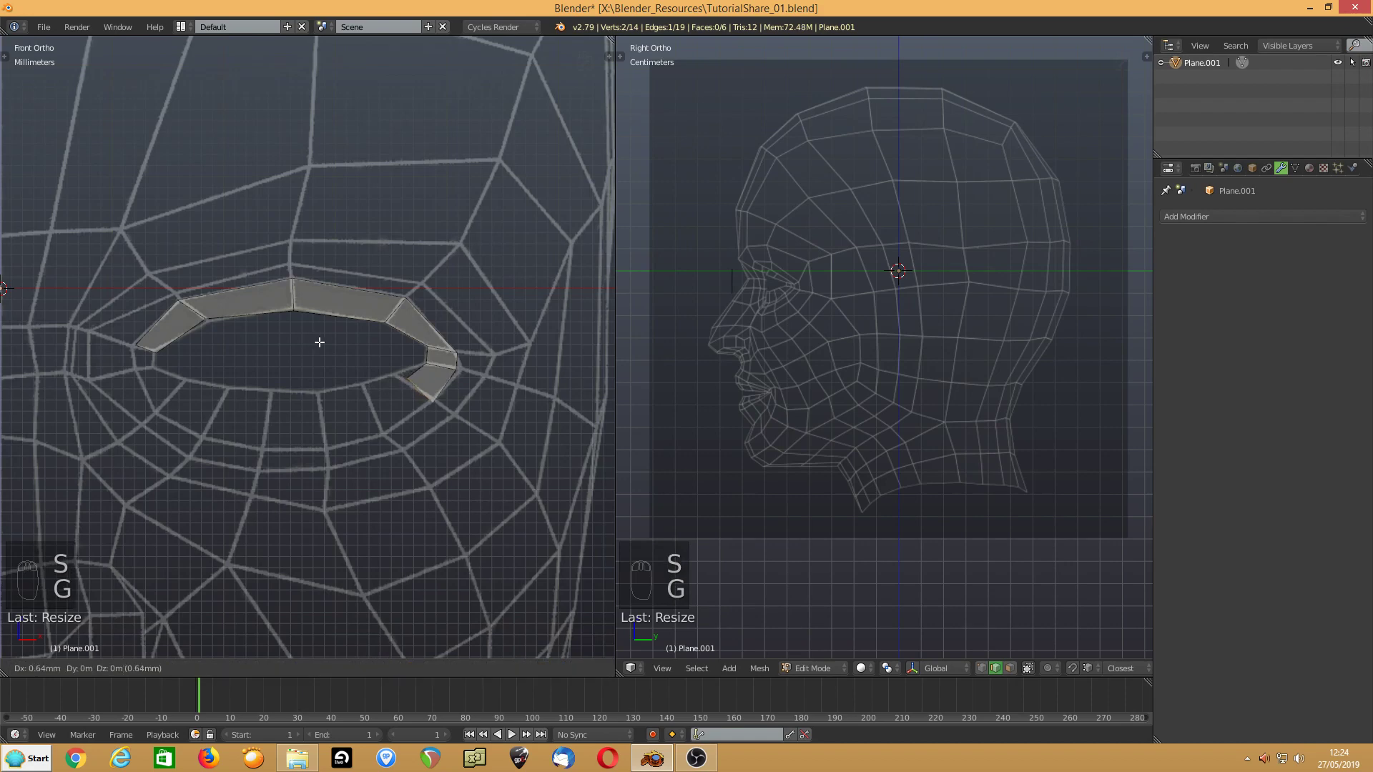
pyautogui.click(316, 342)
pyautogui.press('r')
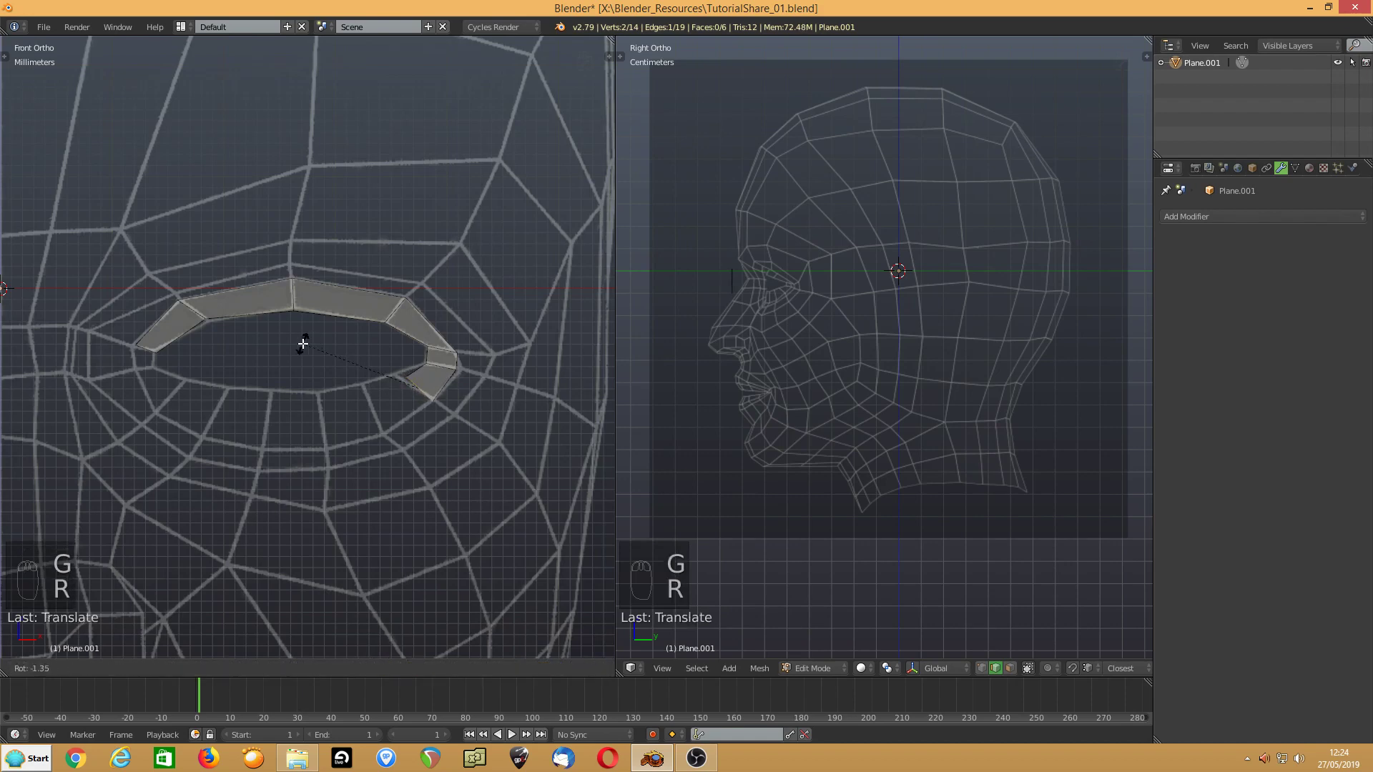
pyautogui.click(288, 357)
pyautogui.press('s')
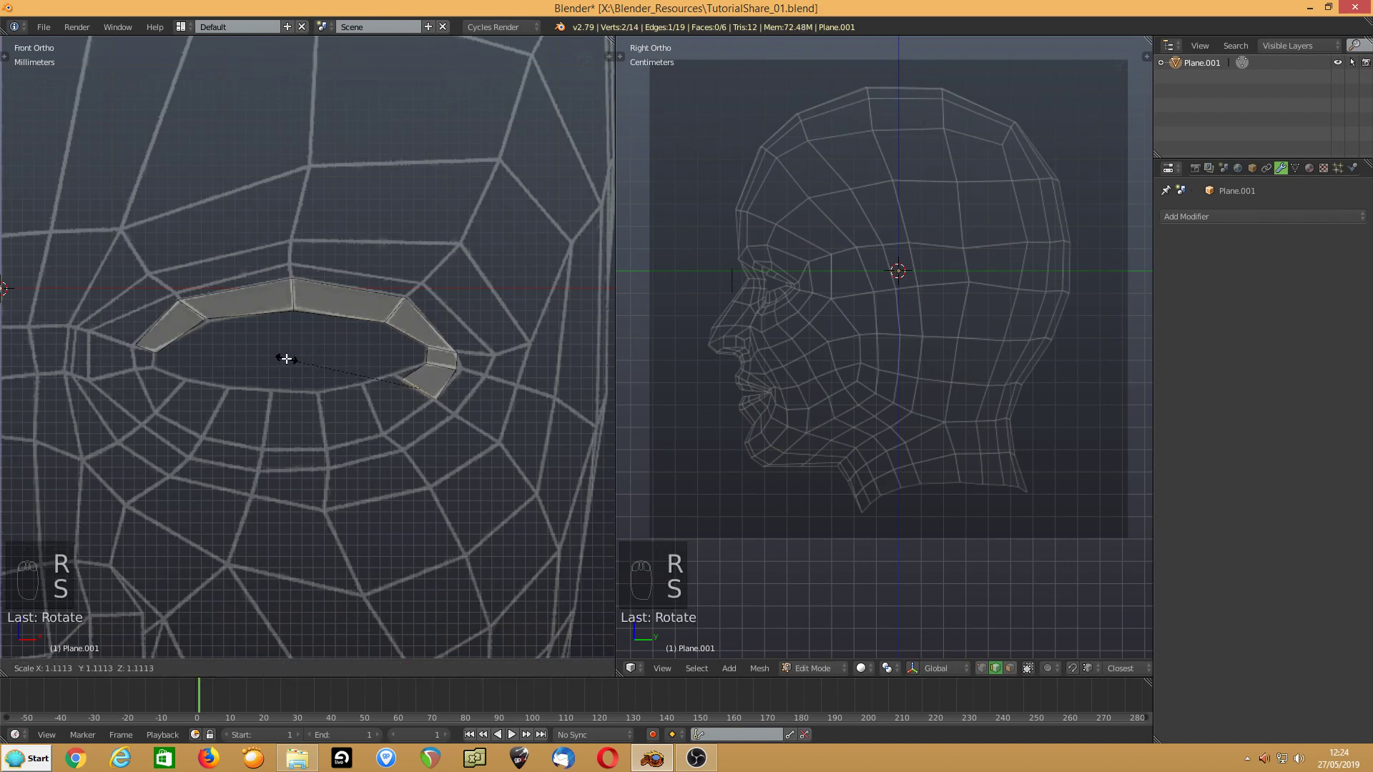
pyautogui.click(283, 355)
pyautogui.press('g')
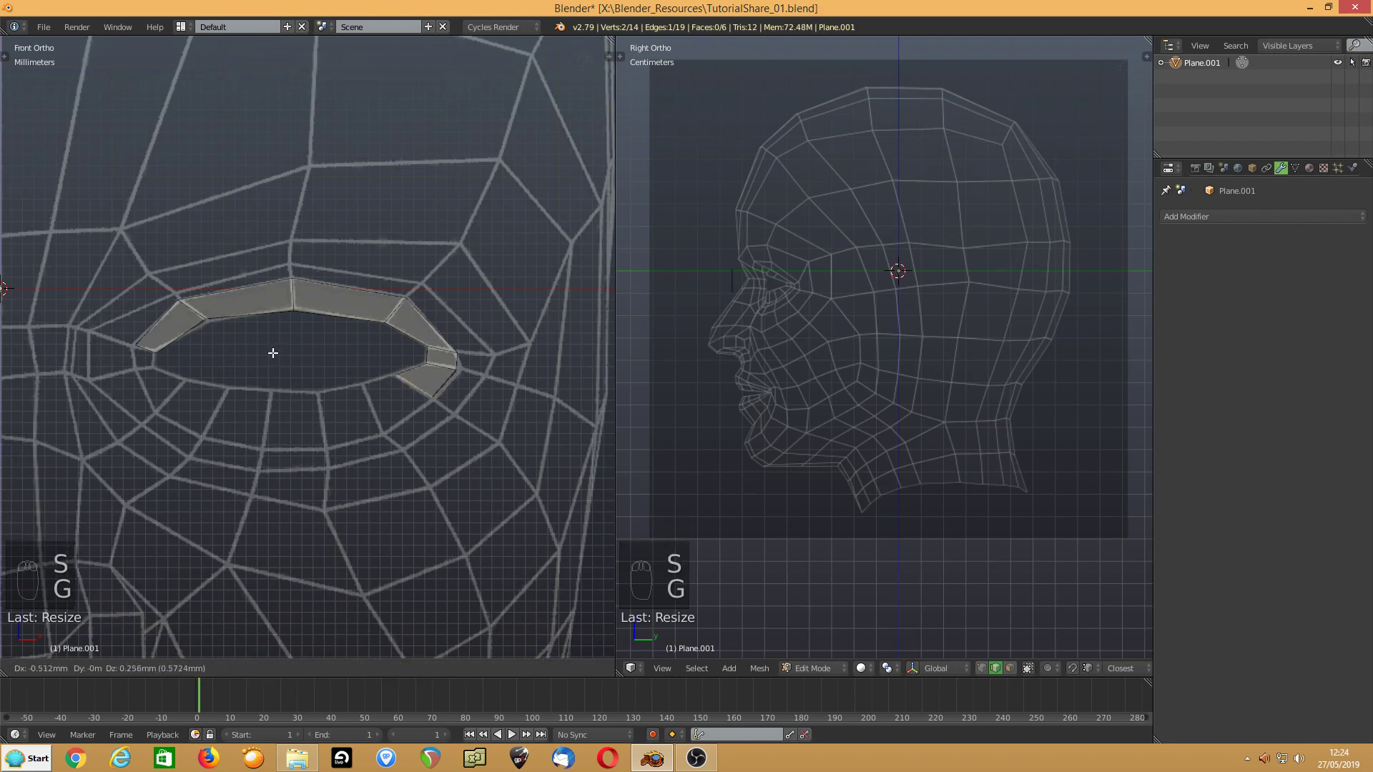
pyautogui.click(273, 352)
pyautogui.press('e')
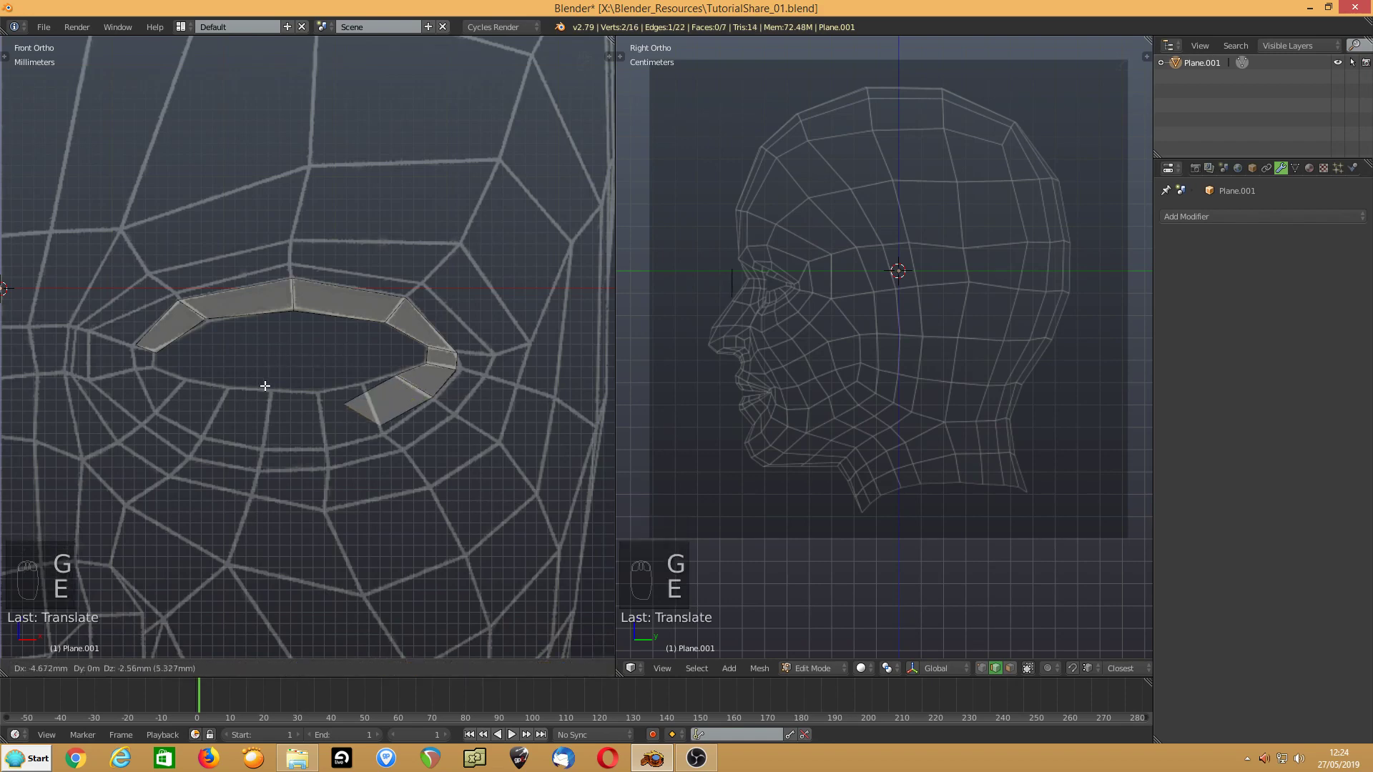
pyautogui.click(270, 384)
pyautogui.press('r')
pyautogui.press('r')
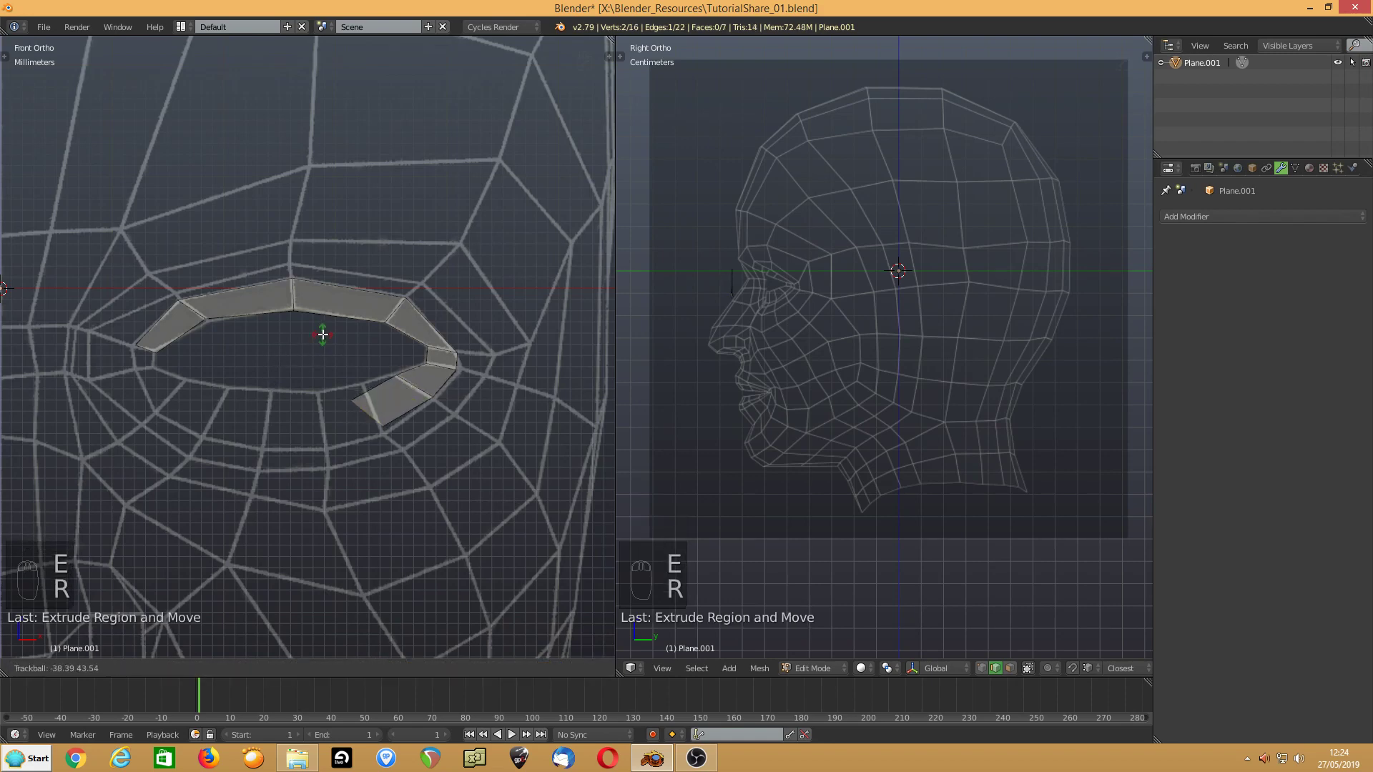
pyautogui.click(384, 315)
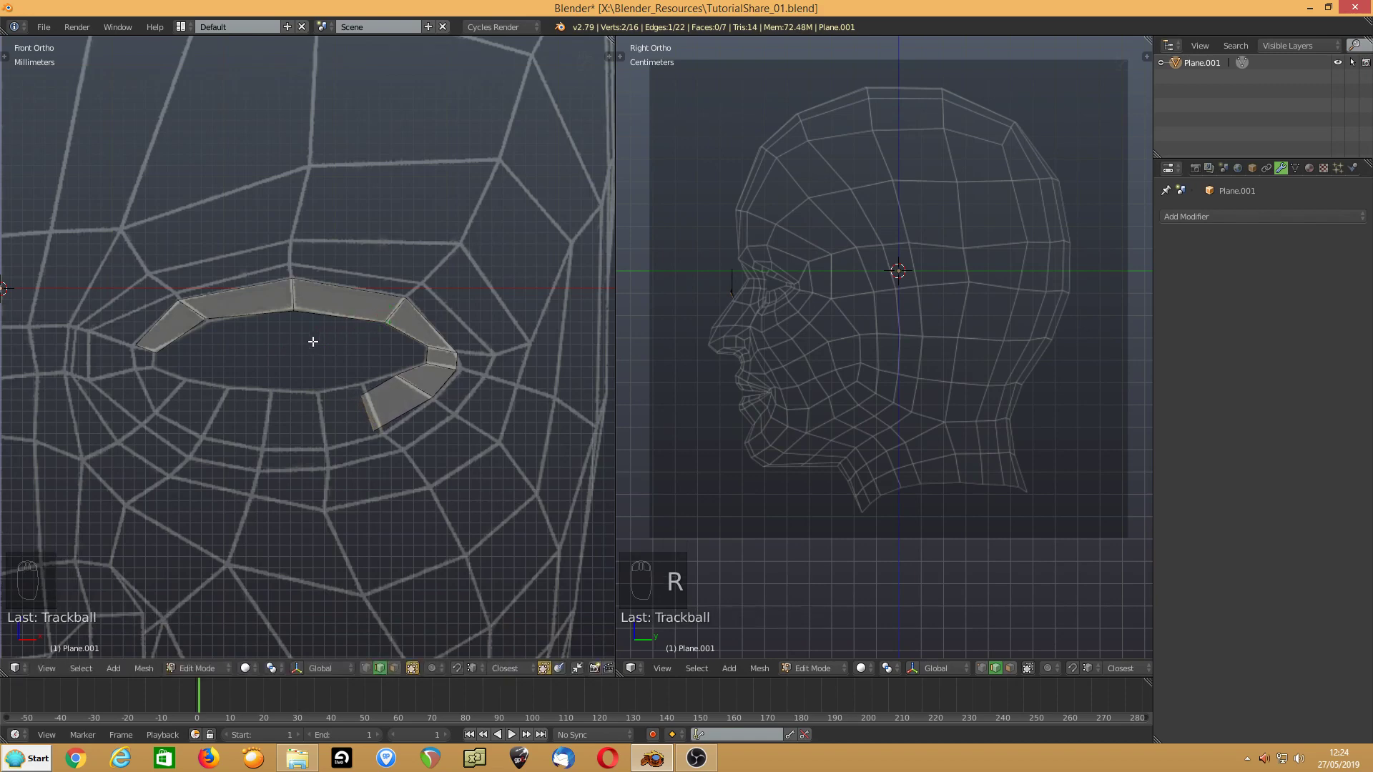
pyautogui.hotkey('ctrl', 'z')
pyautogui.hotkey('ctrl', 'z')
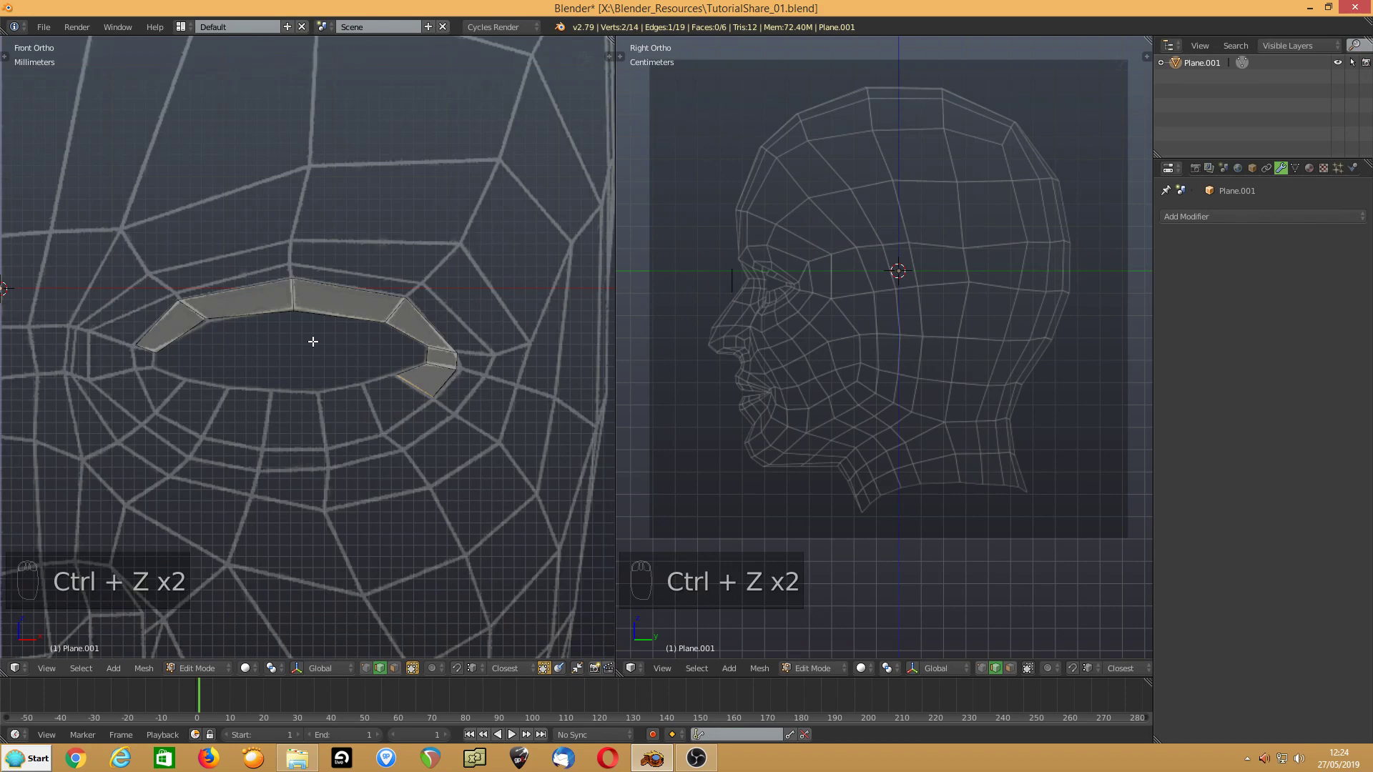
# - Nudge the first lower-eyelid face's end edge, then extrude it about 4 mm as a second face, rotated about 36° and scaled to the reference
pyautogui.press('g')
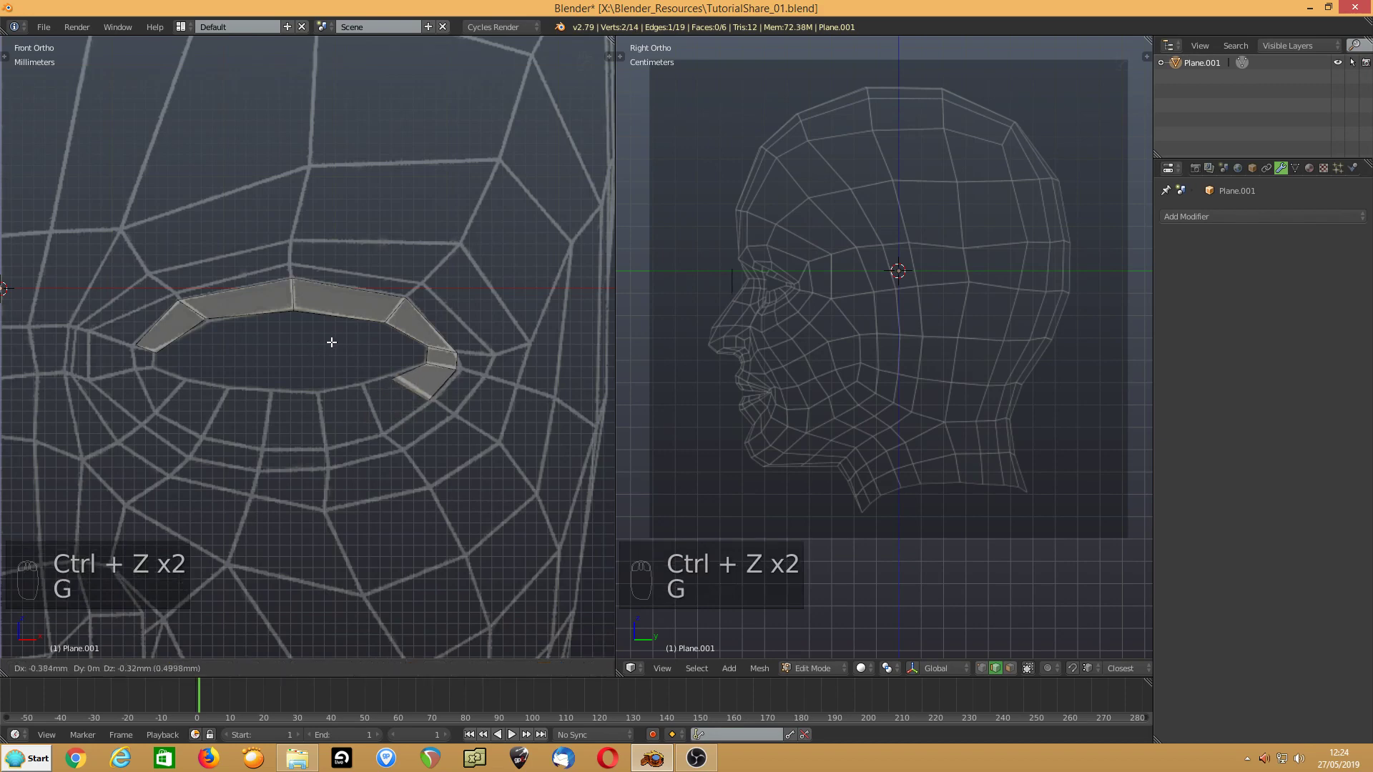
pyautogui.click(334, 340)
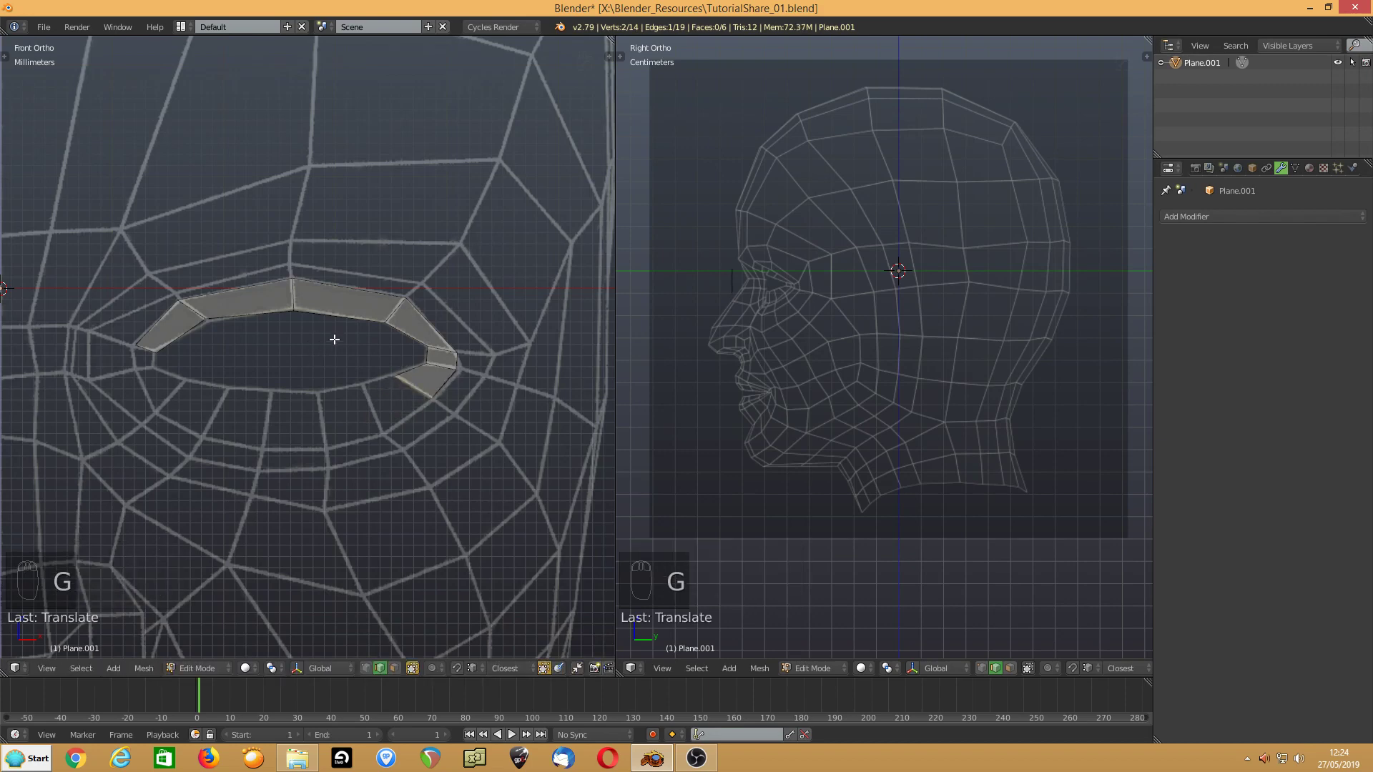
pyautogui.press('e')
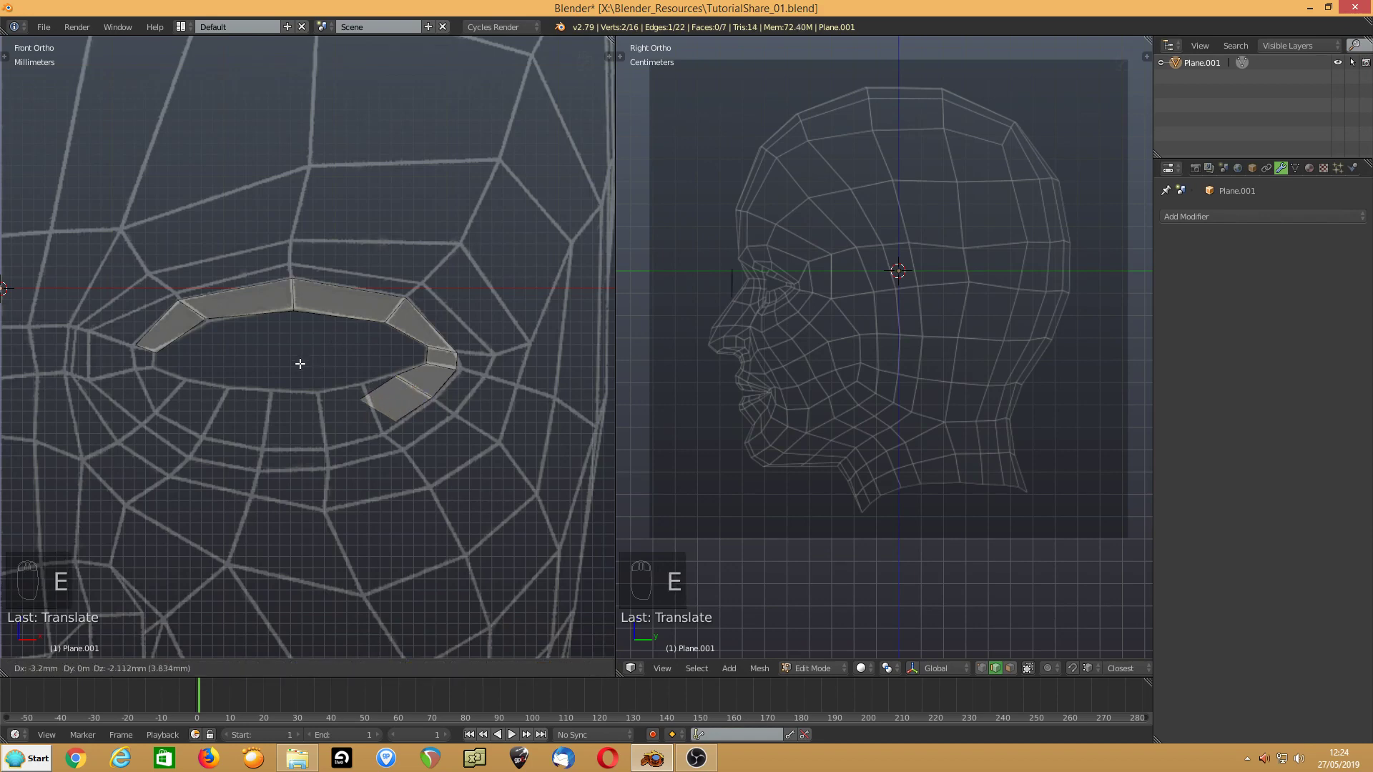
pyautogui.click(297, 365)
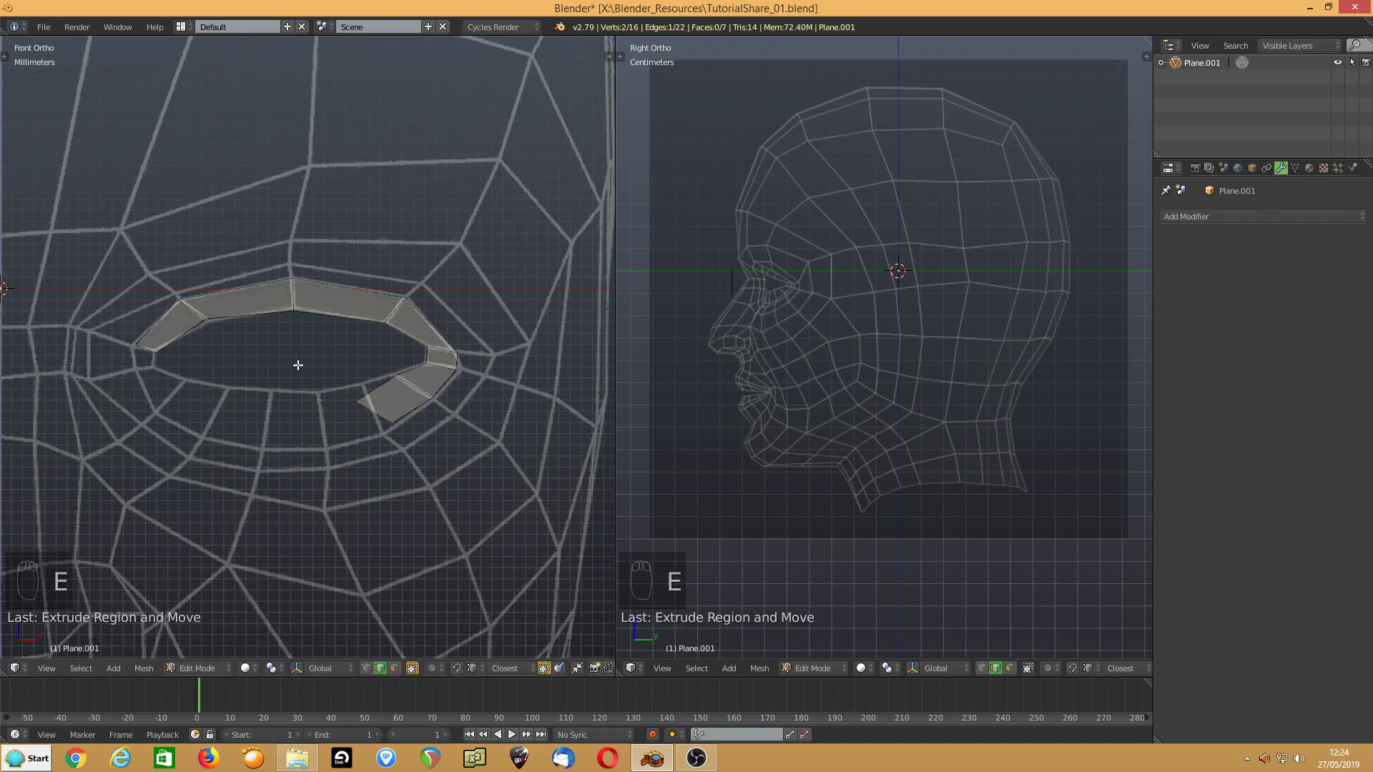
pyautogui.press('r')
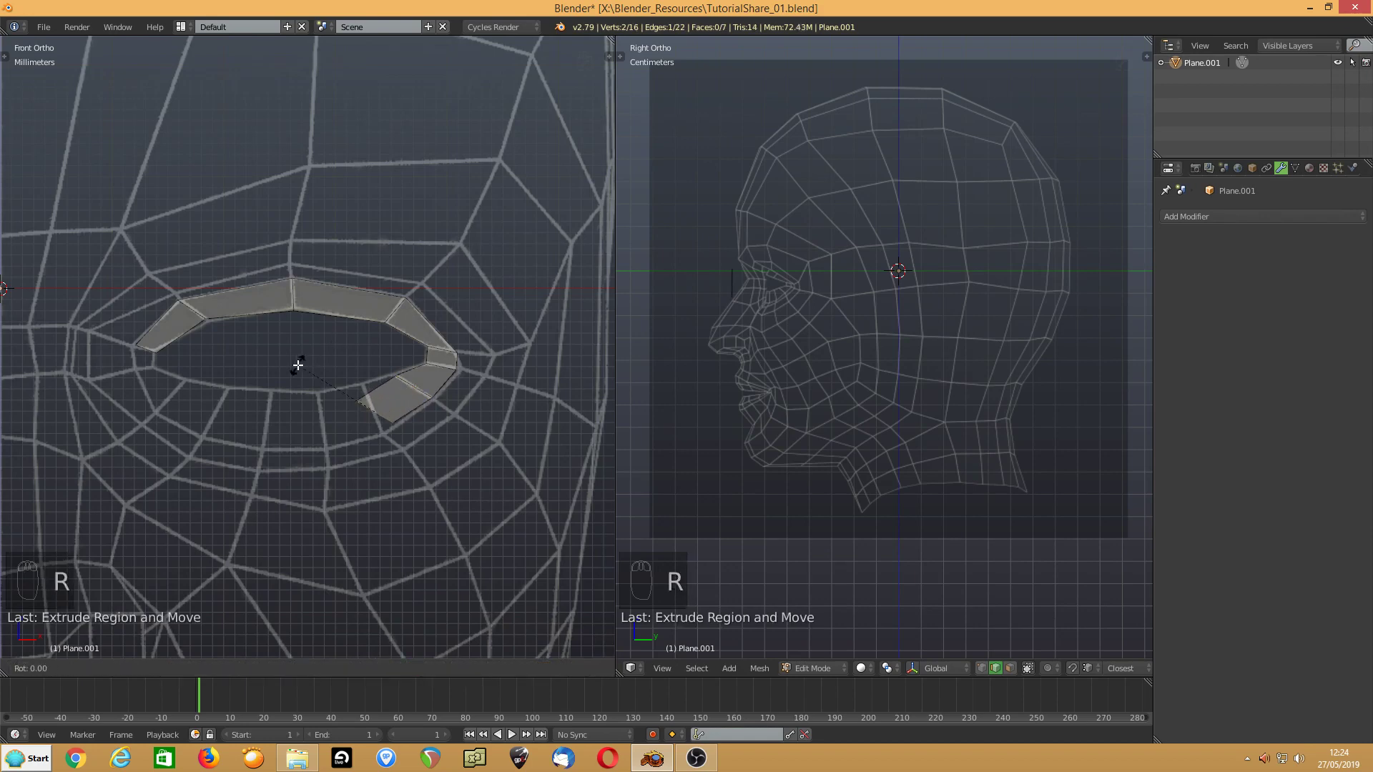
pyautogui.press('r')
pyautogui.press('r')
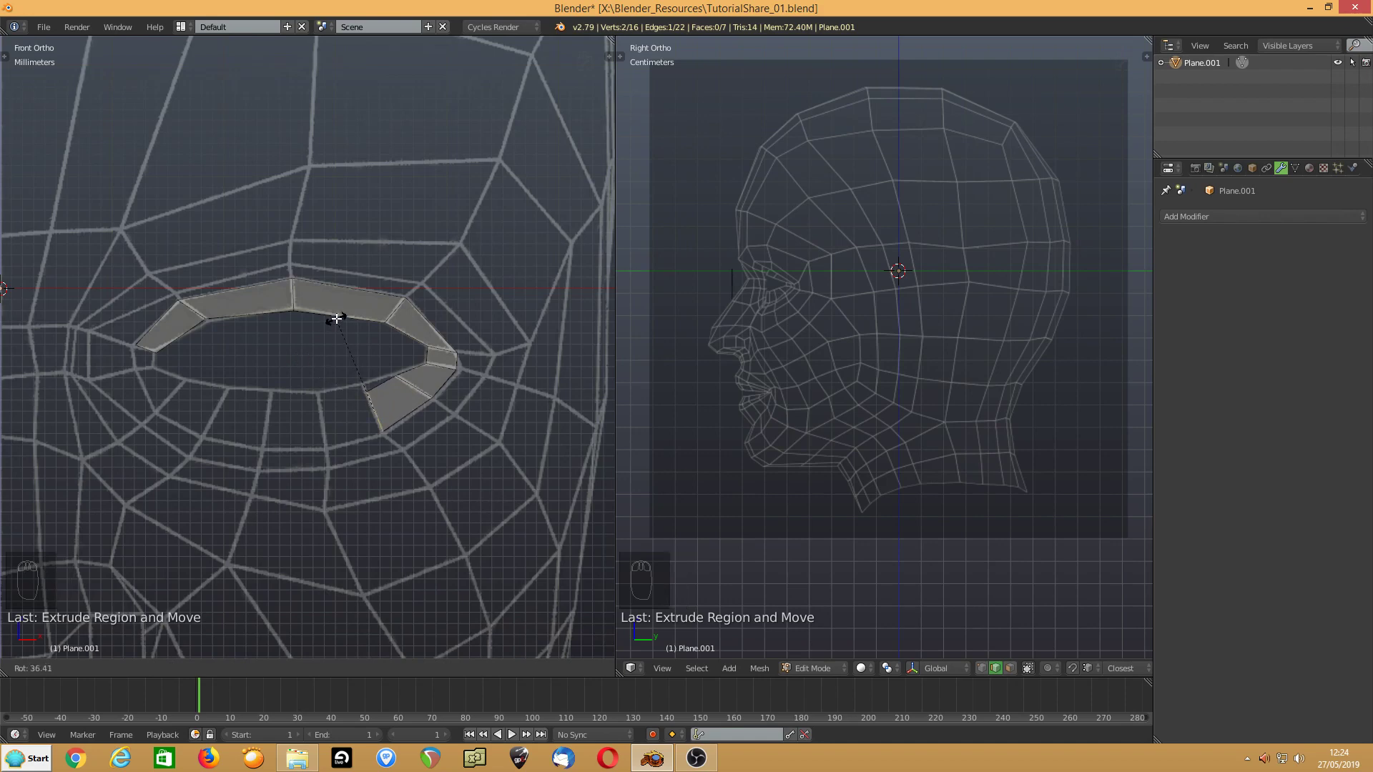
pyautogui.click(336, 319)
pyautogui.press('s')
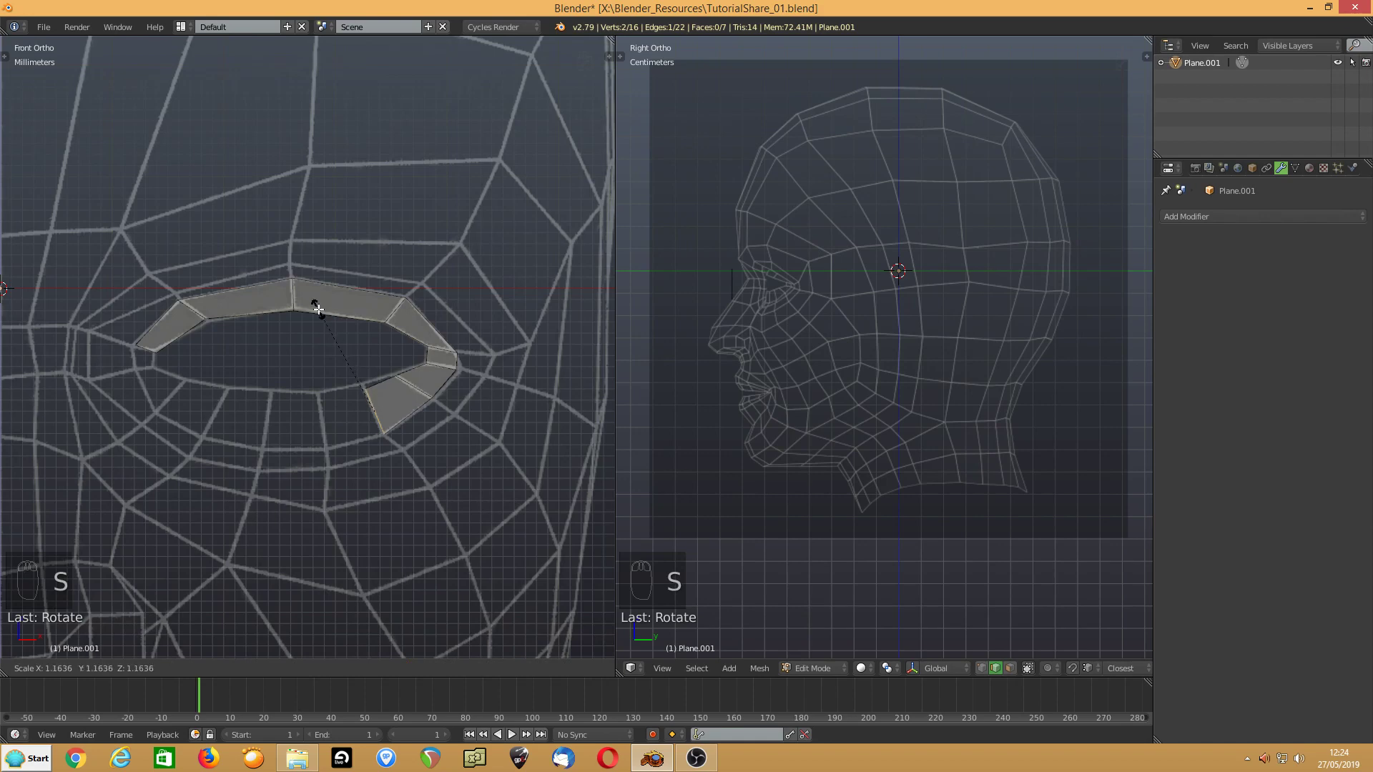
pyautogui.click(318, 309)
pyautogui.press('g')
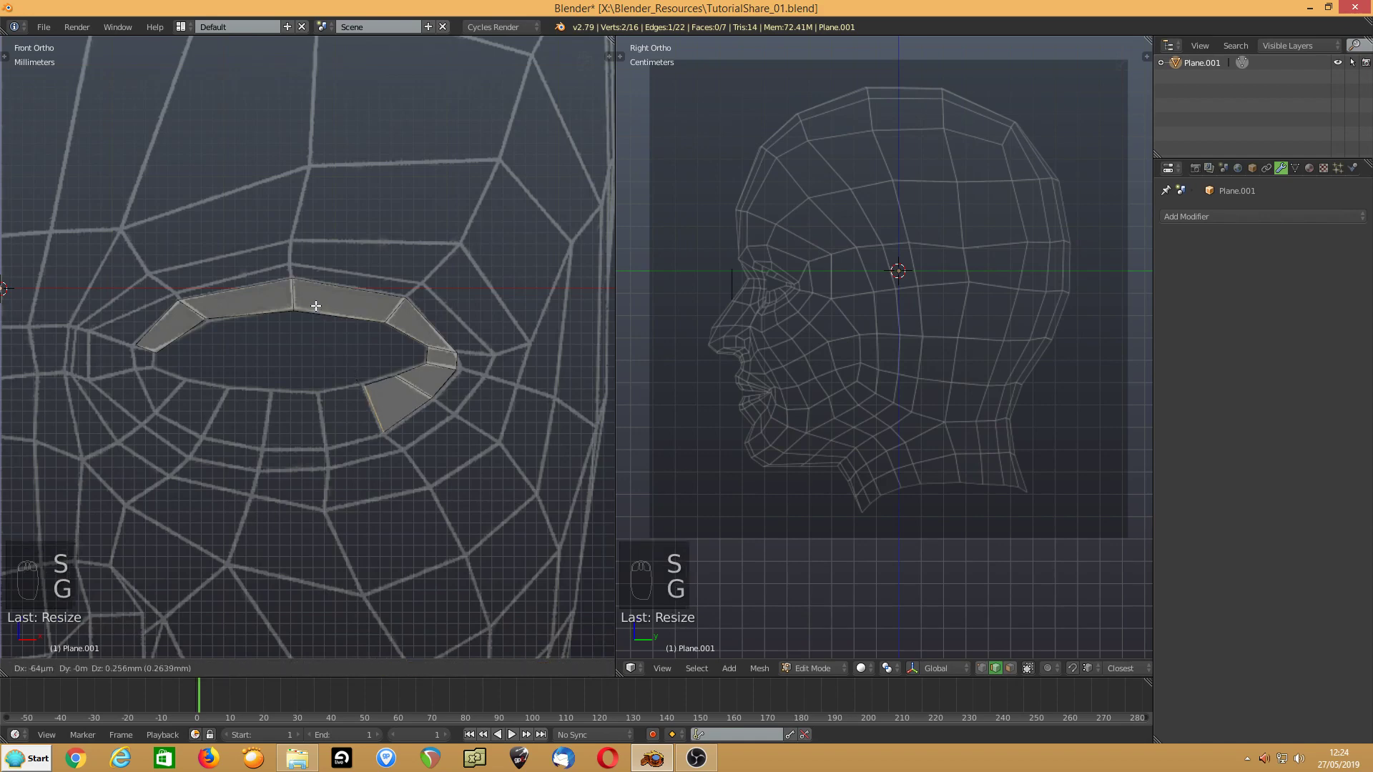
pyautogui.click(315, 306)
# - Extrude the third lower-eyelid face toward the middle of the lid, then rotate and scale its end edge to match the reference line
pyautogui.press('e')
pyautogui.click(267, 315)
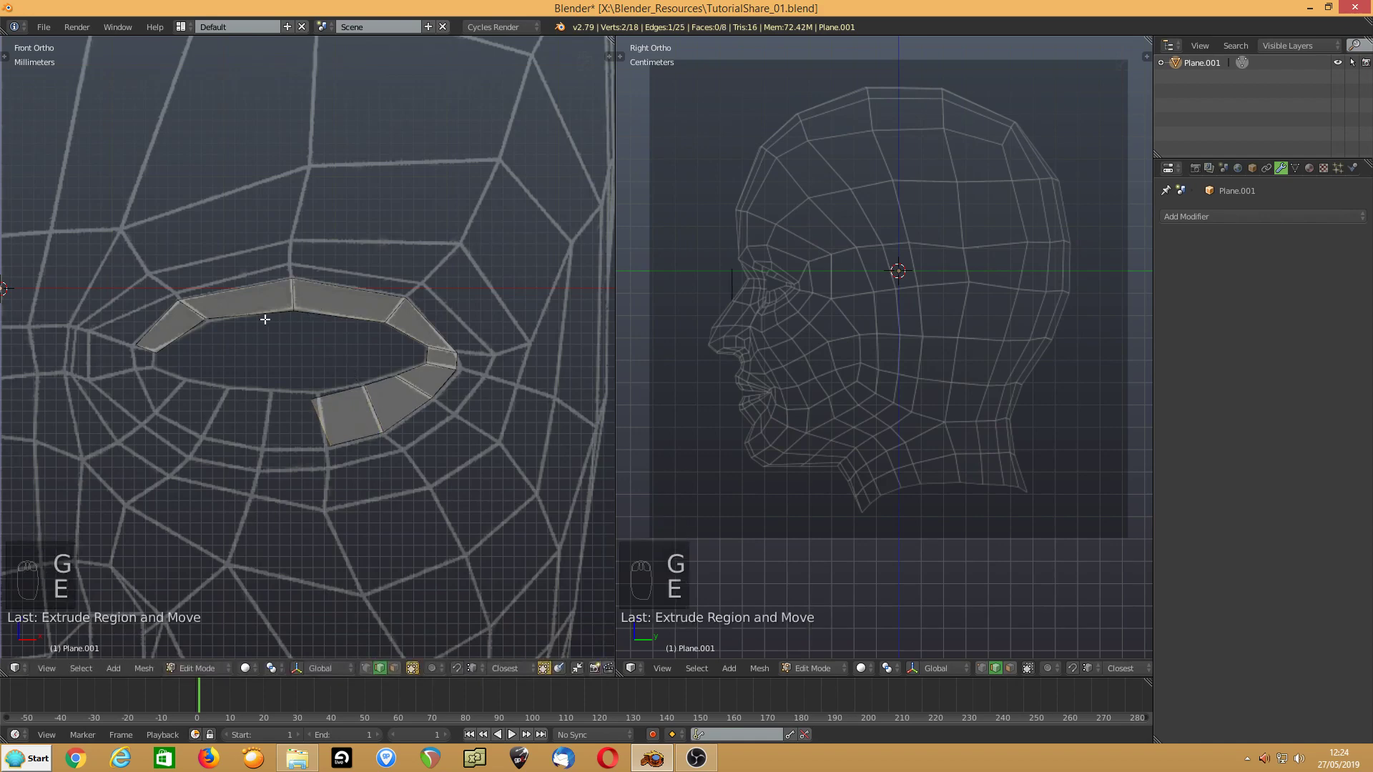
pyautogui.press('r')
pyautogui.click(295, 292)
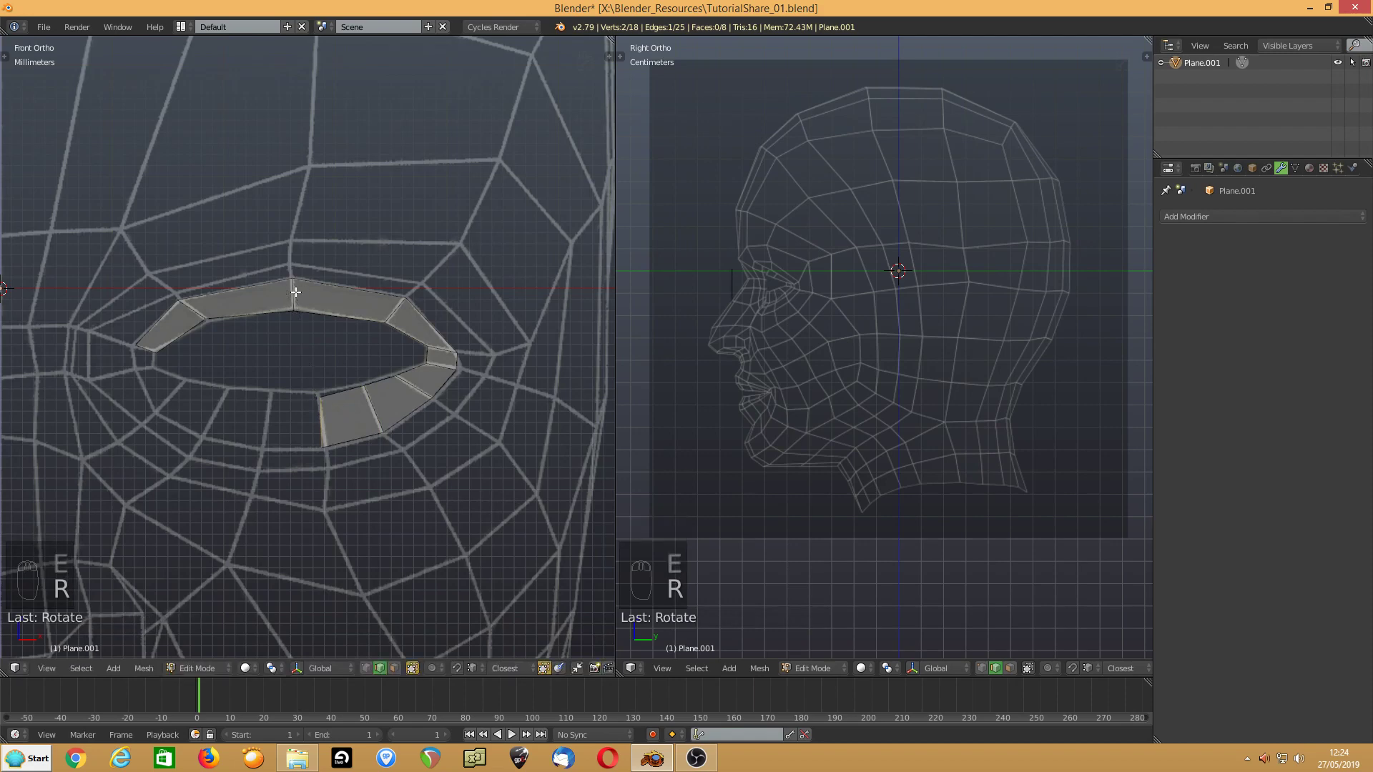
pyautogui.press('s')
pyautogui.click(291, 277)
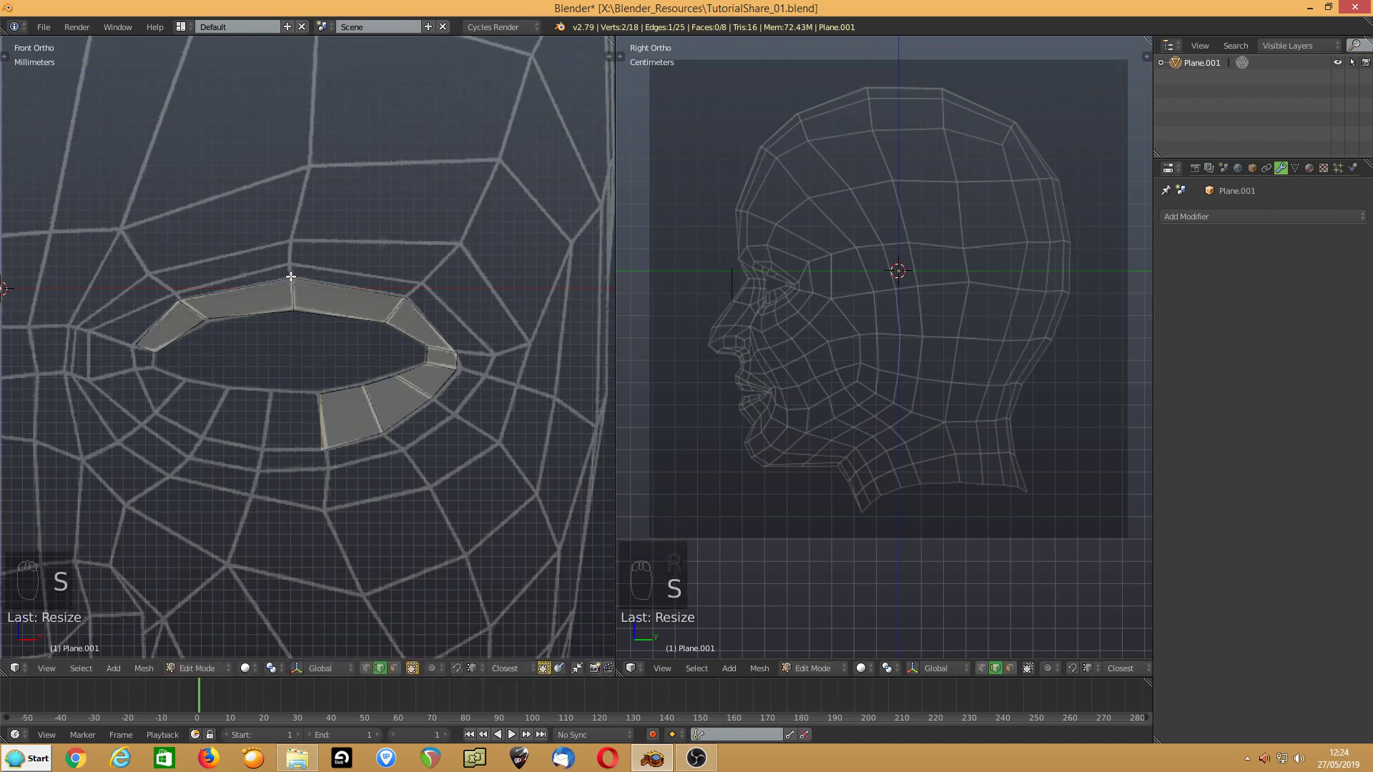
# - Extrude the fourth lower-eyelid face about 5.3 mm toward the nose and rotate its end edge to follow the reference
pyautogui.press('e')
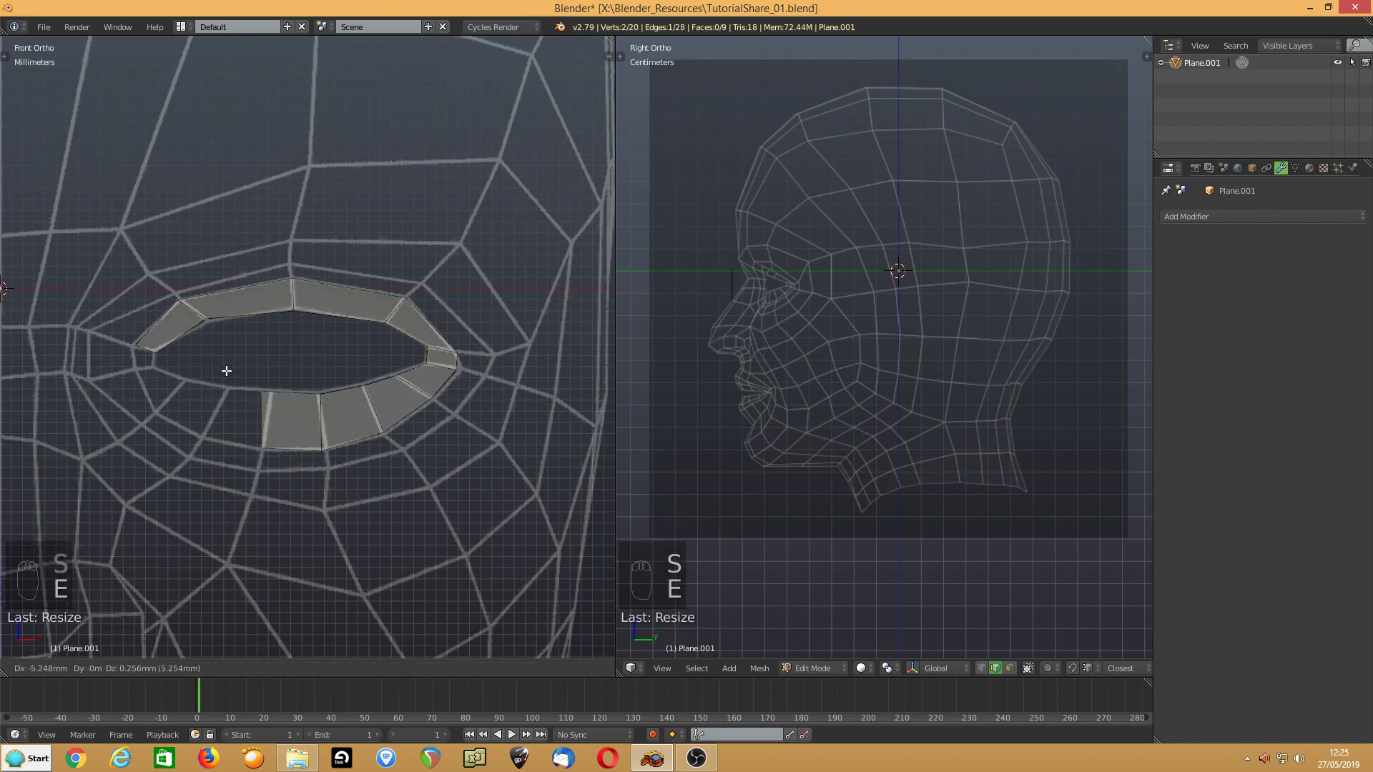
pyautogui.click(227, 370)
pyautogui.press('r')
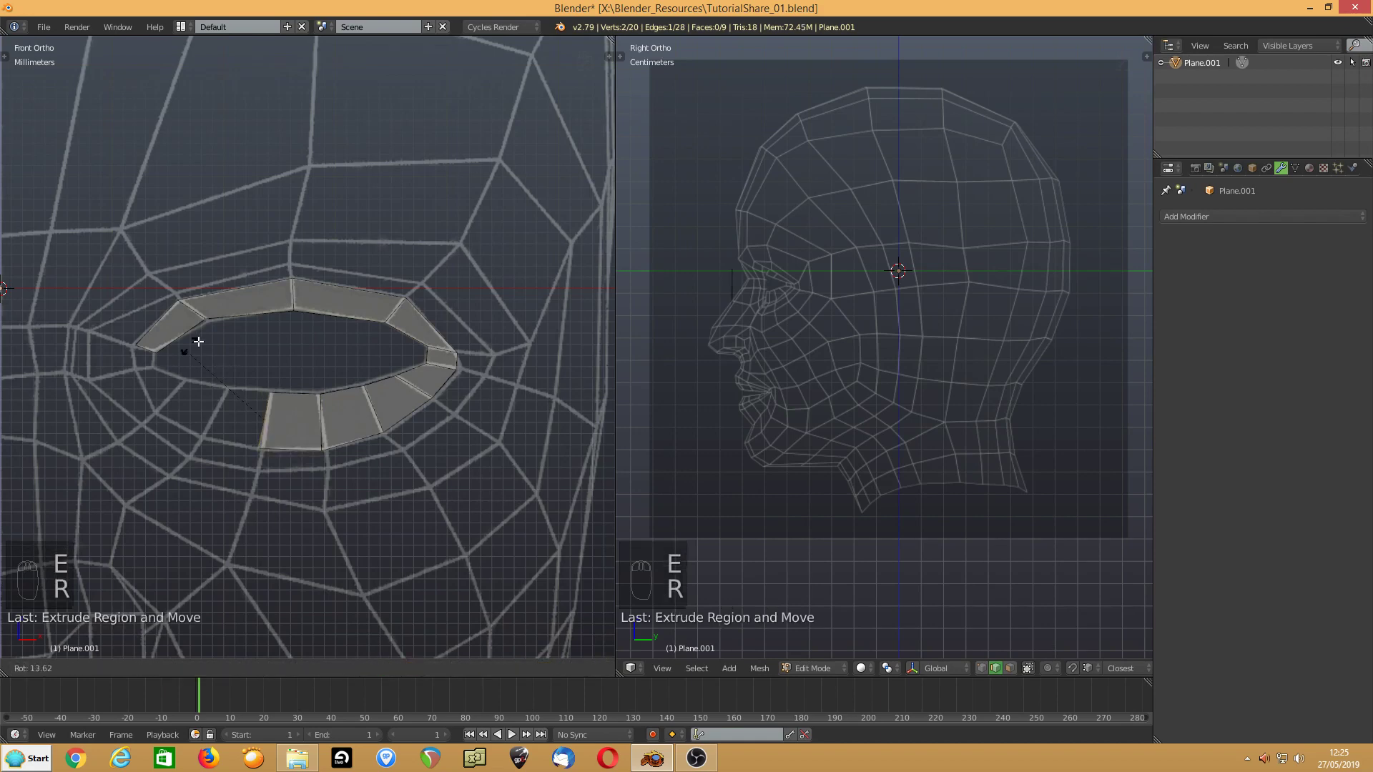
pyautogui.click(185, 368)
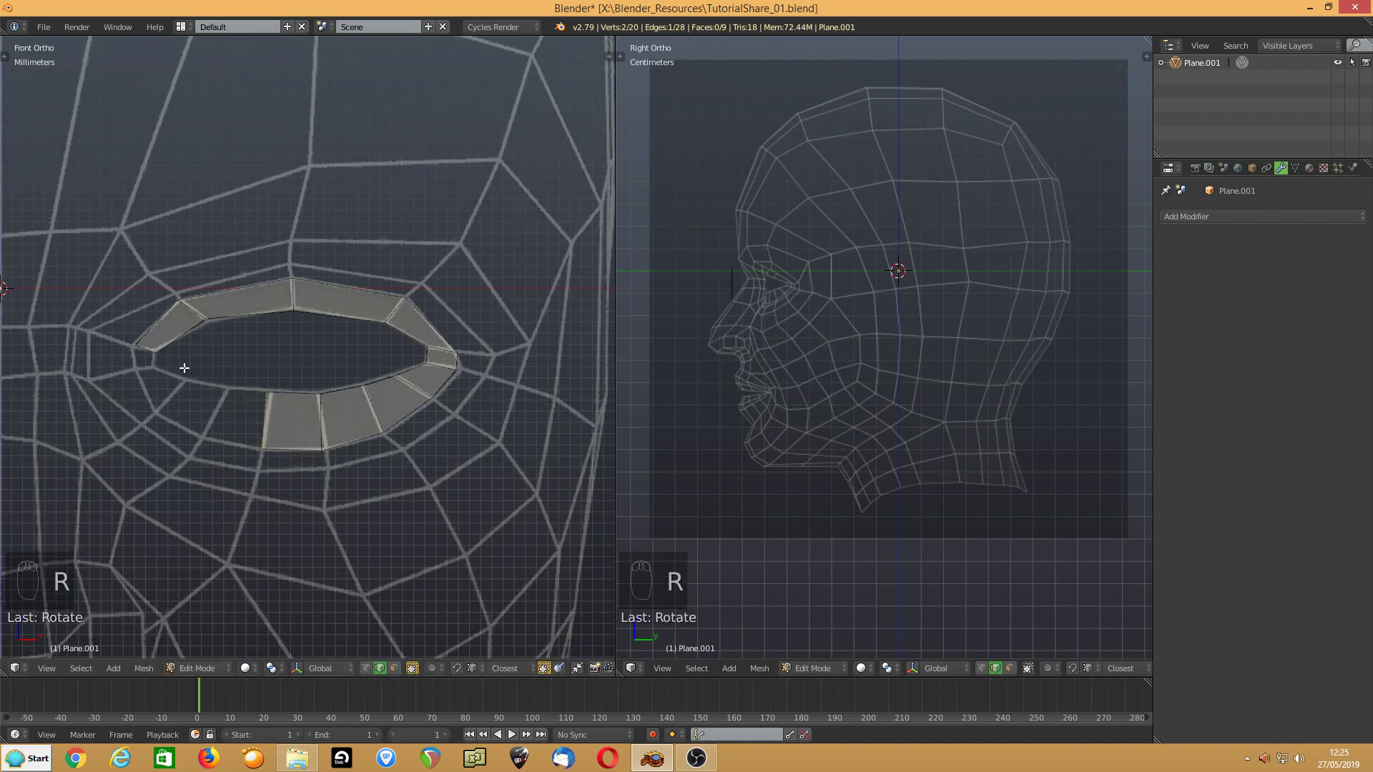
# - Extrude the fifth lower-eyelid face about 5 mm toward the inner eye corner, then rotate and shift its end edge onto the reference line
pyautogui.press('e')
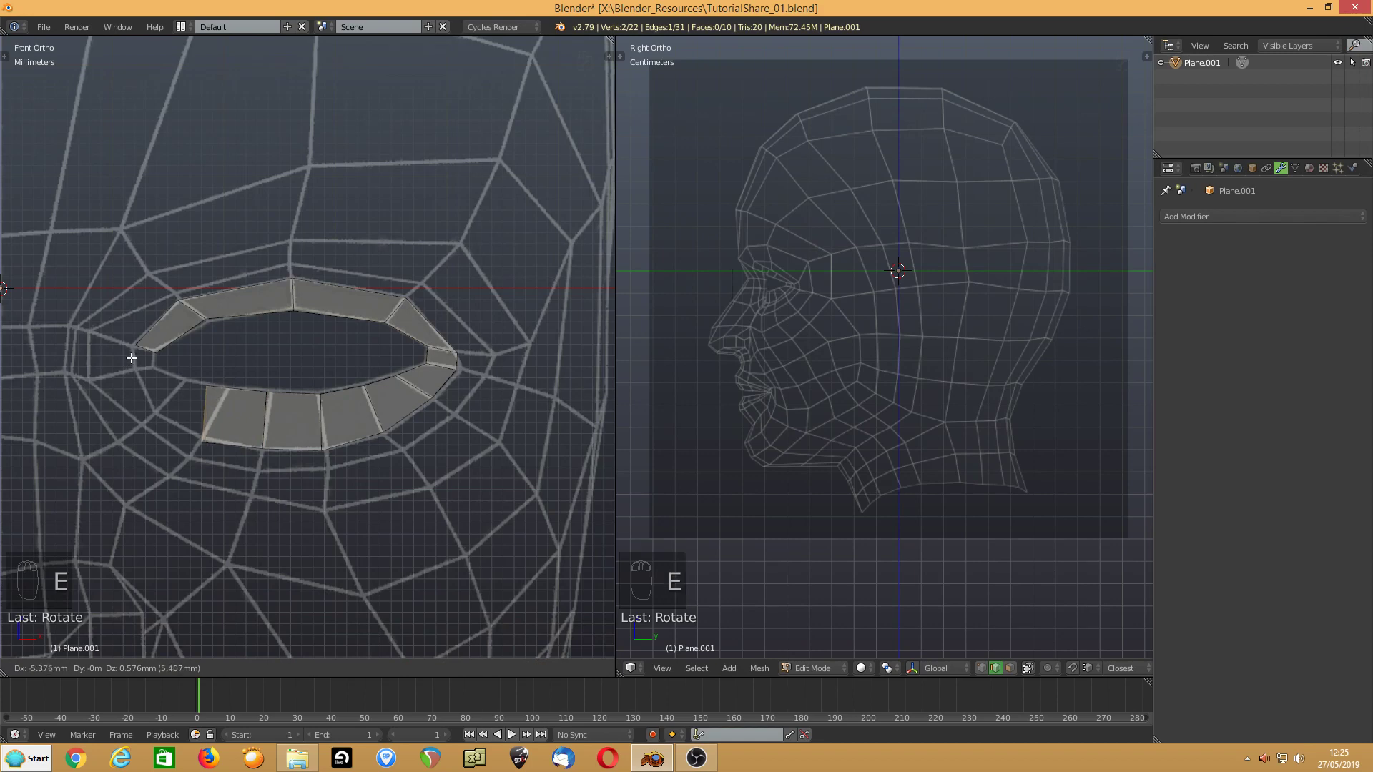
pyautogui.click(135, 357)
pyautogui.press('r')
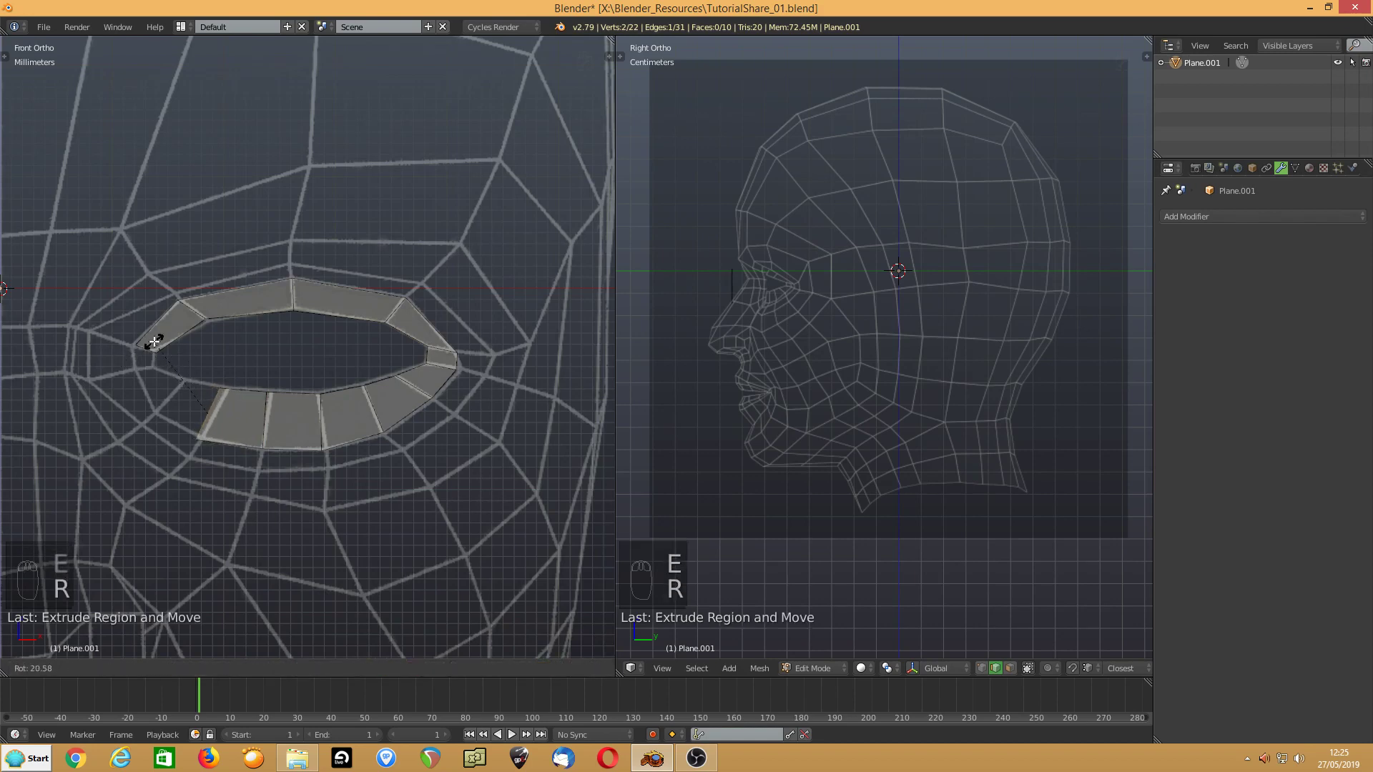
pyautogui.click(159, 341)
pyautogui.press('g')
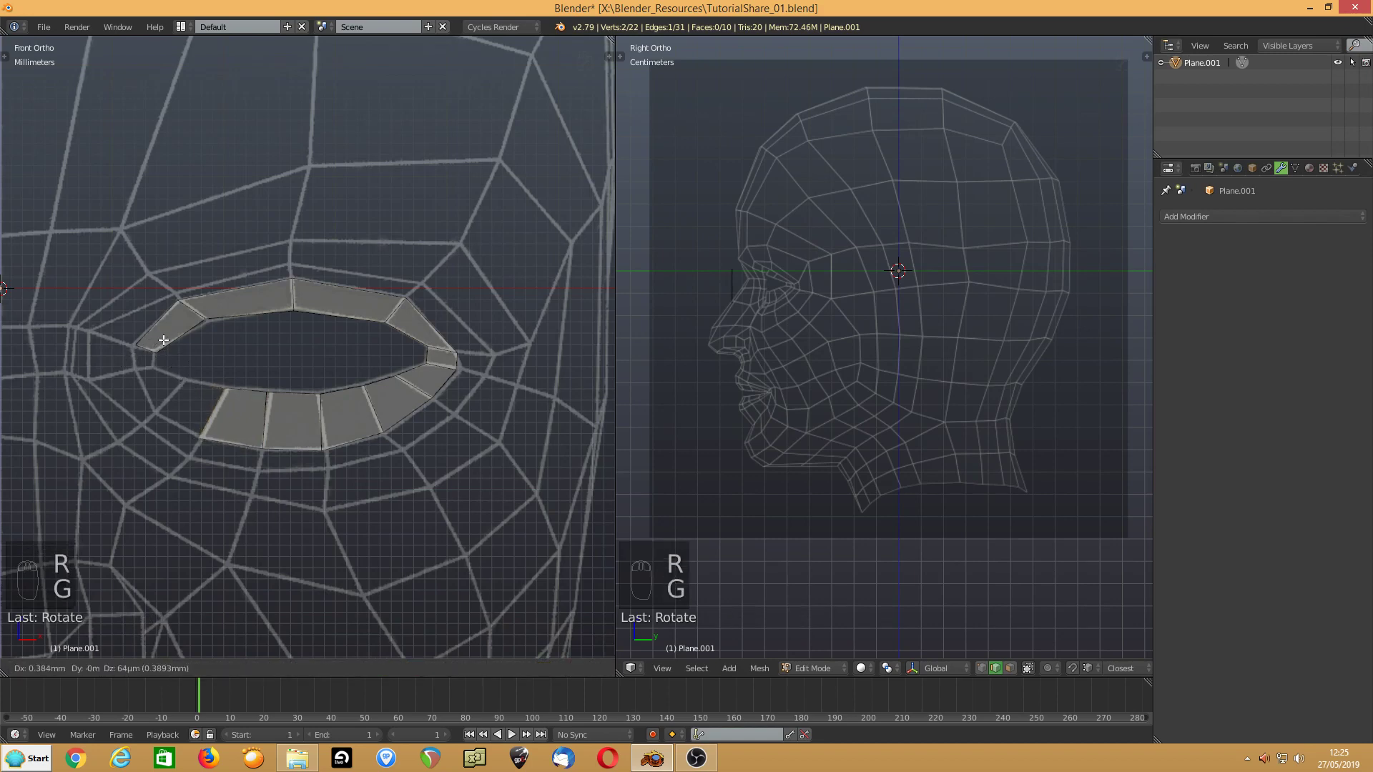
pyautogui.click(164, 340)
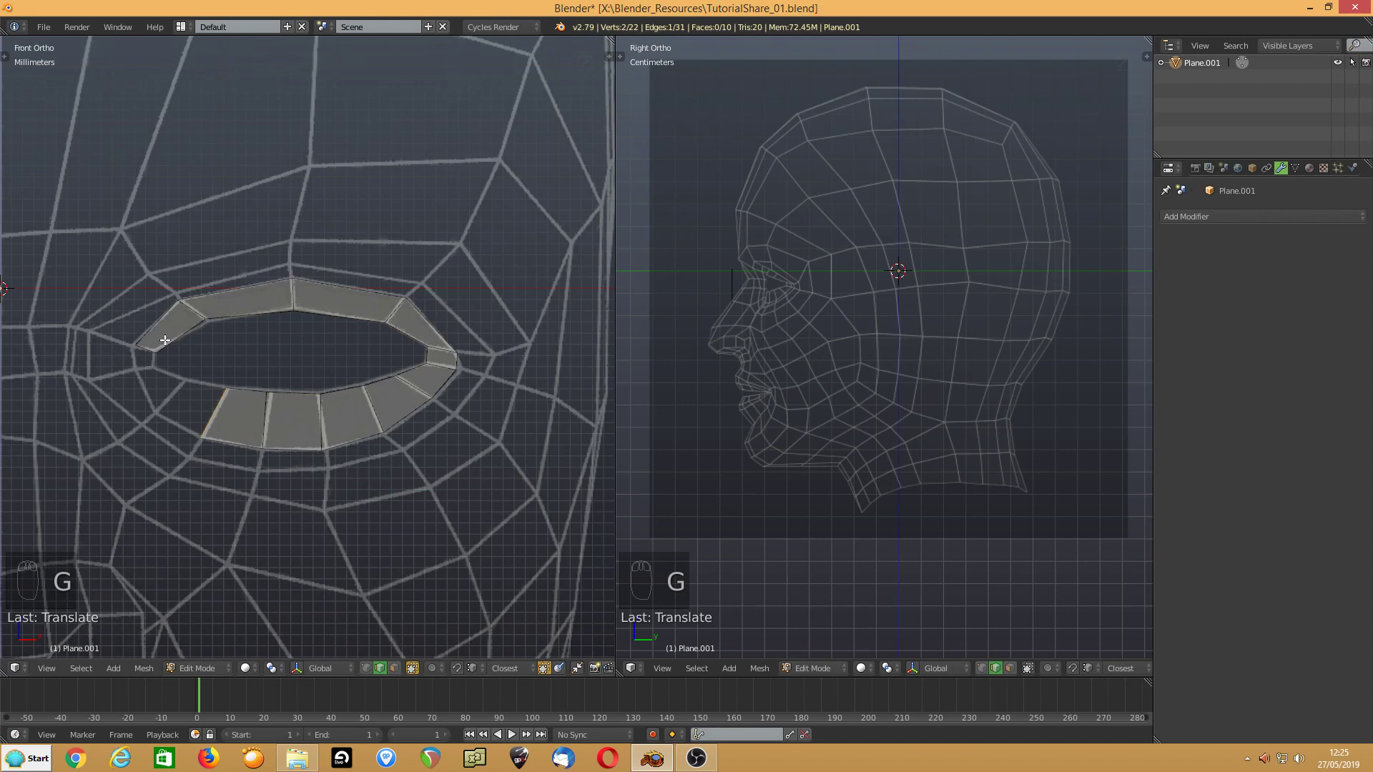
# - Move the lower strip's end edge one reference quad closer to the inner eye corner, then rotate, scale and reposition it to fit
pyautogui.press('g')
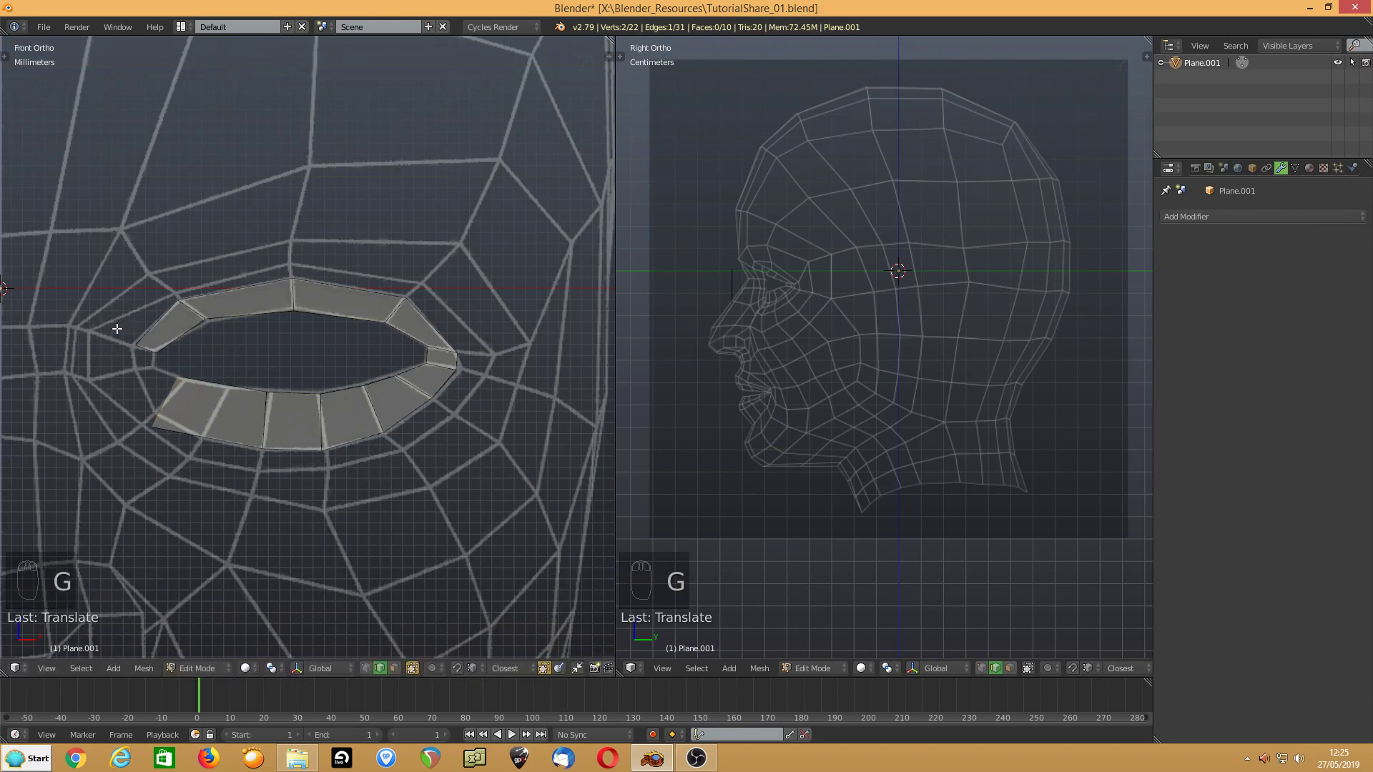
pyautogui.press('r')
pyautogui.click(142, 319)
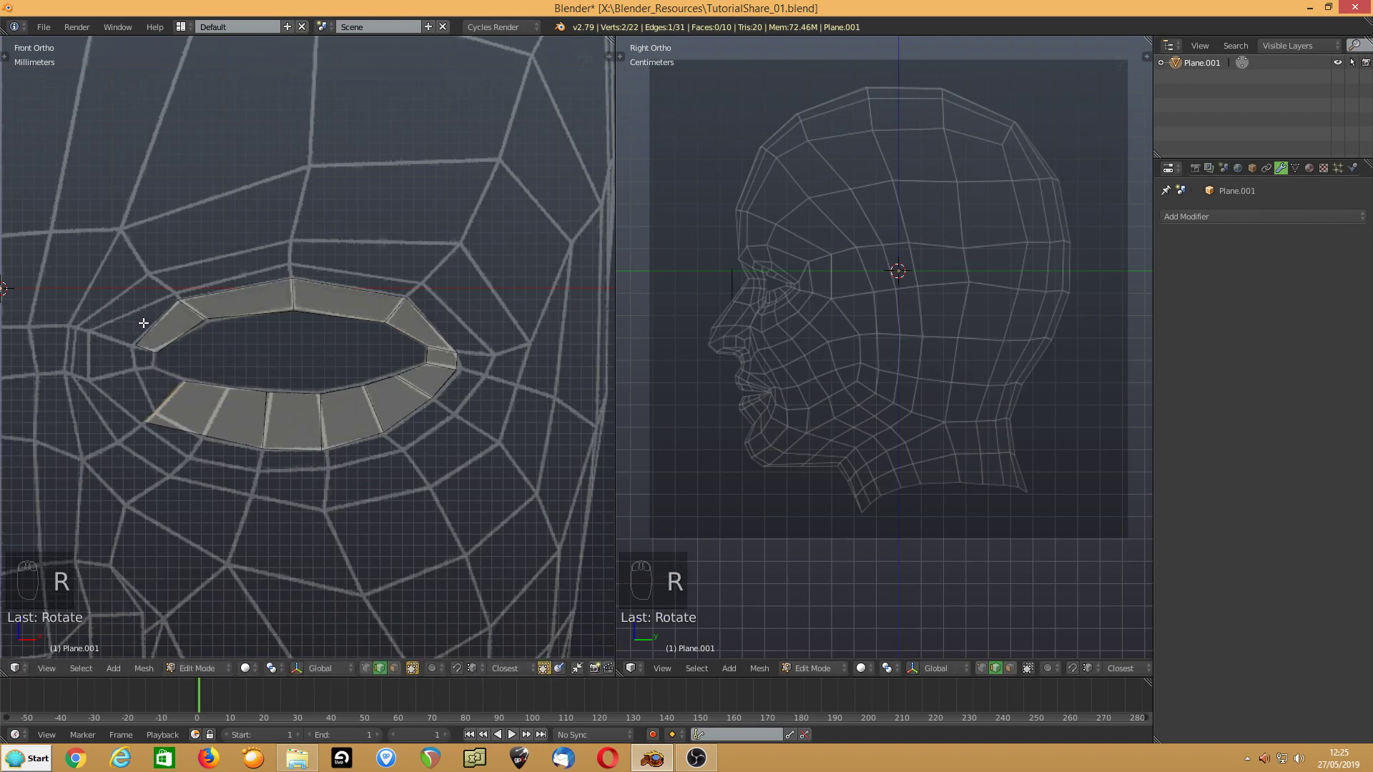
pyautogui.press('s')
pyautogui.click(122, 336)
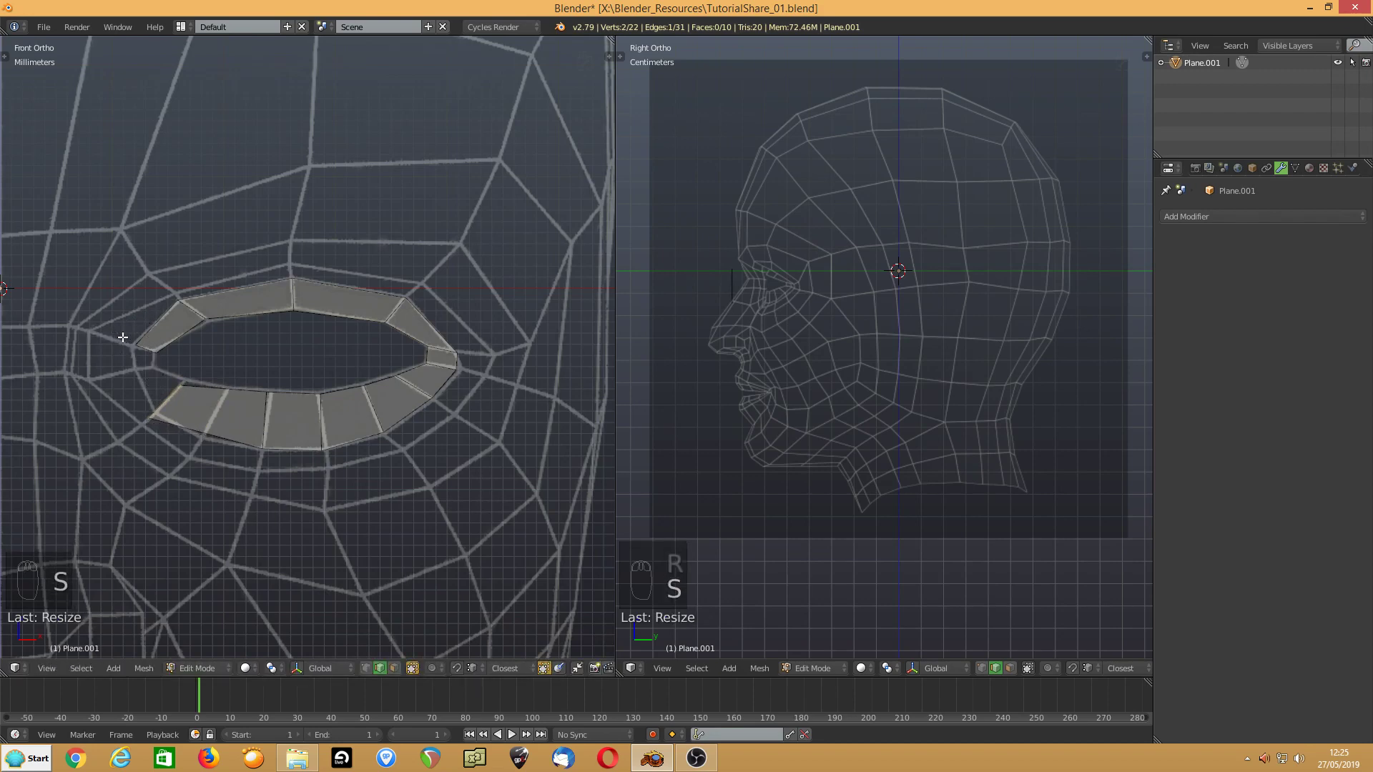
pyautogui.press('g')
pyautogui.click(130, 333)
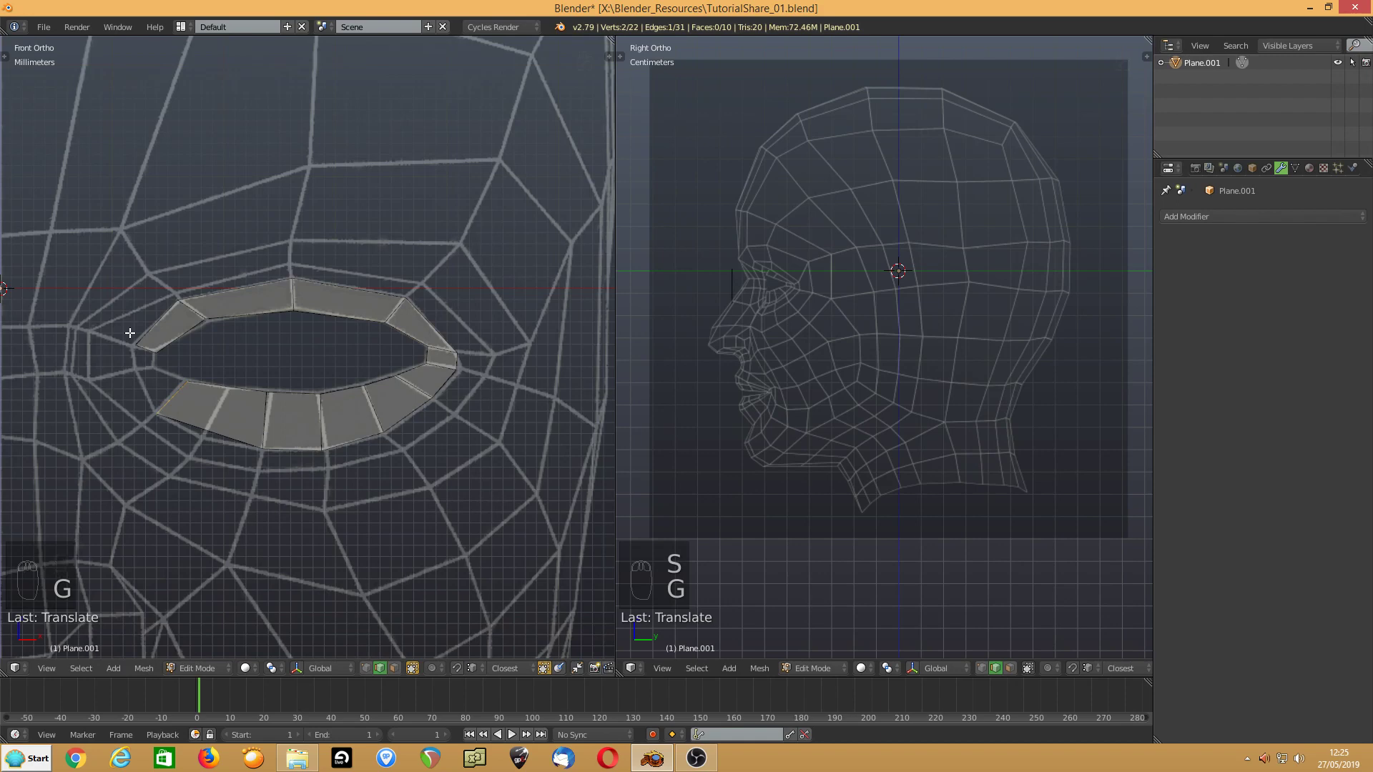
# - Add a loop cut across the stretched lower-eyelid face along the reference line and move its lower vertex onto the reference corner
pyautogui.hotkey('ctrl', 'r')
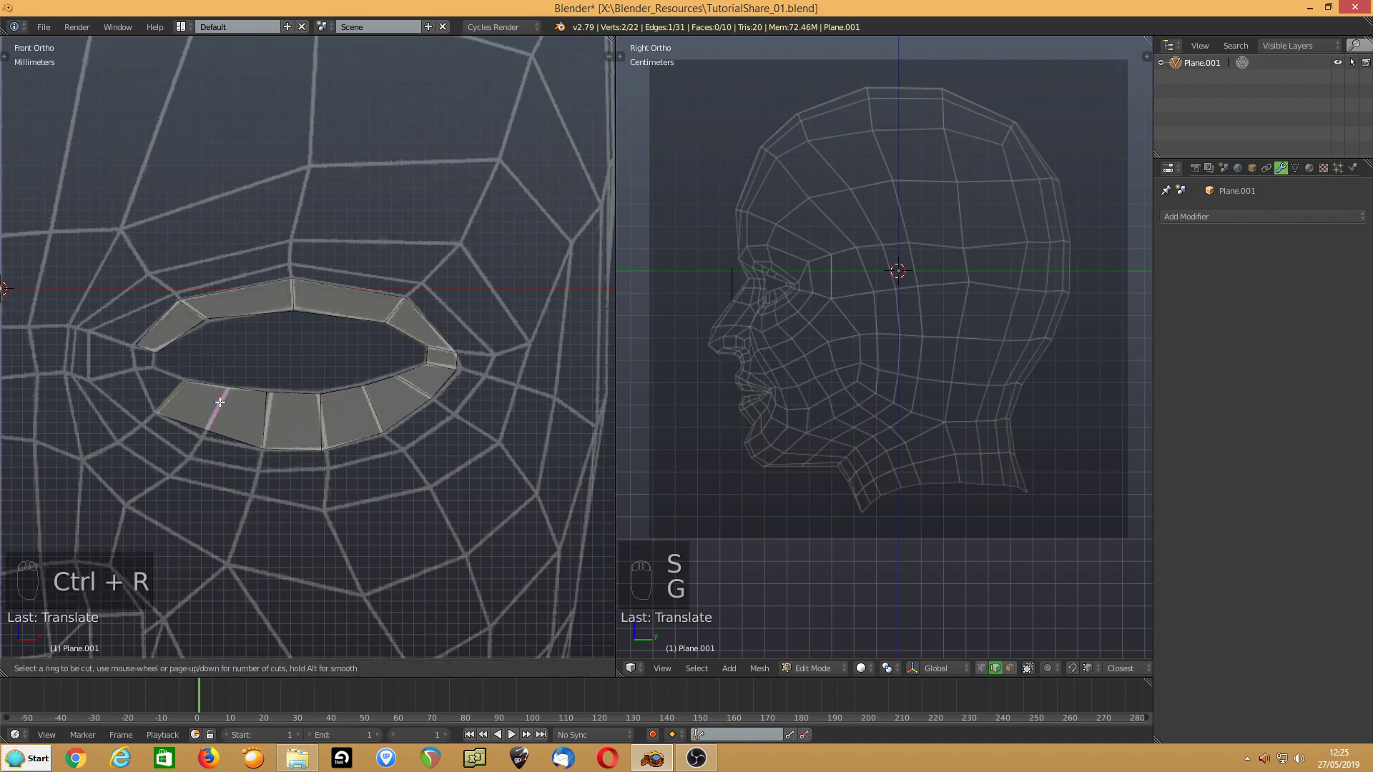
pyautogui.click(214, 405)
pyautogui.click(200, 403)
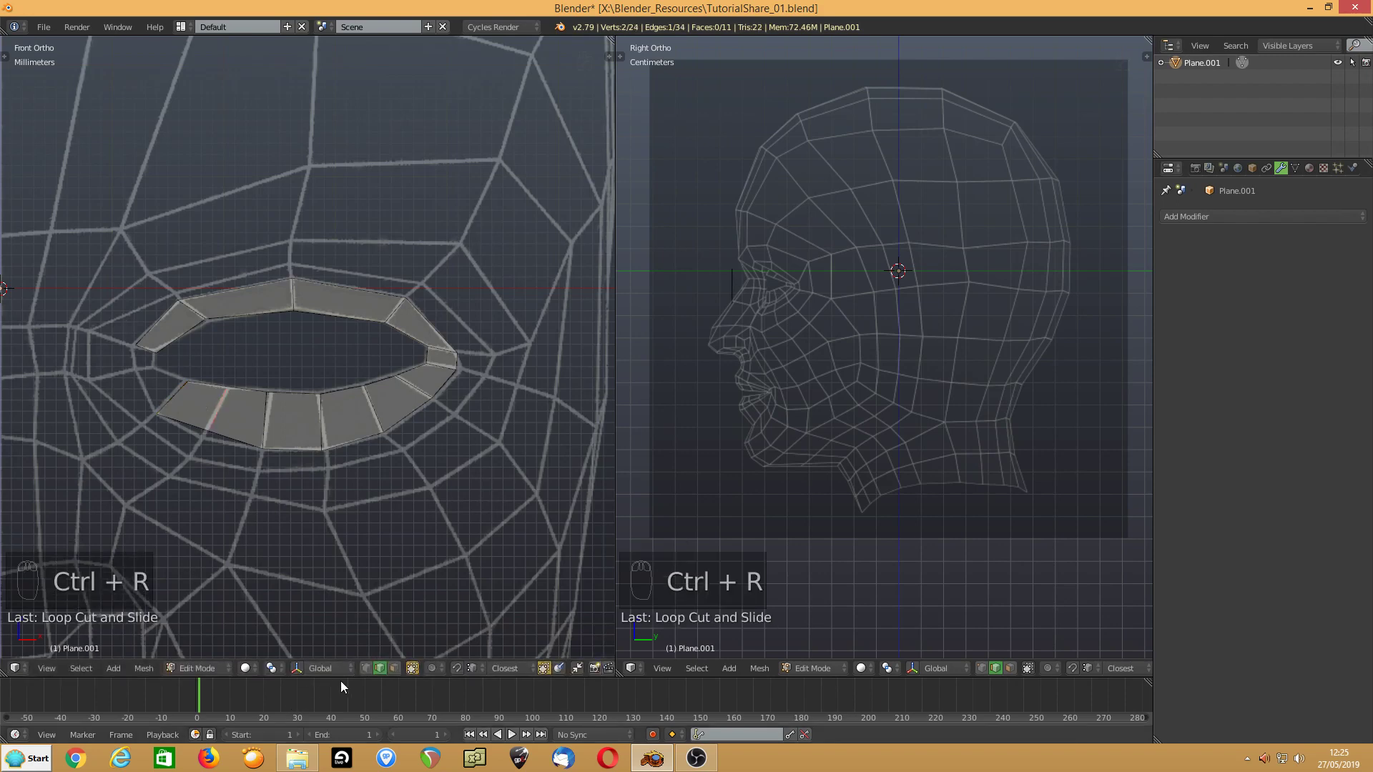
pyautogui.click(365, 667)
pyautogui.moveTo(205, 433); pyautogui.dragTo(203, 439)
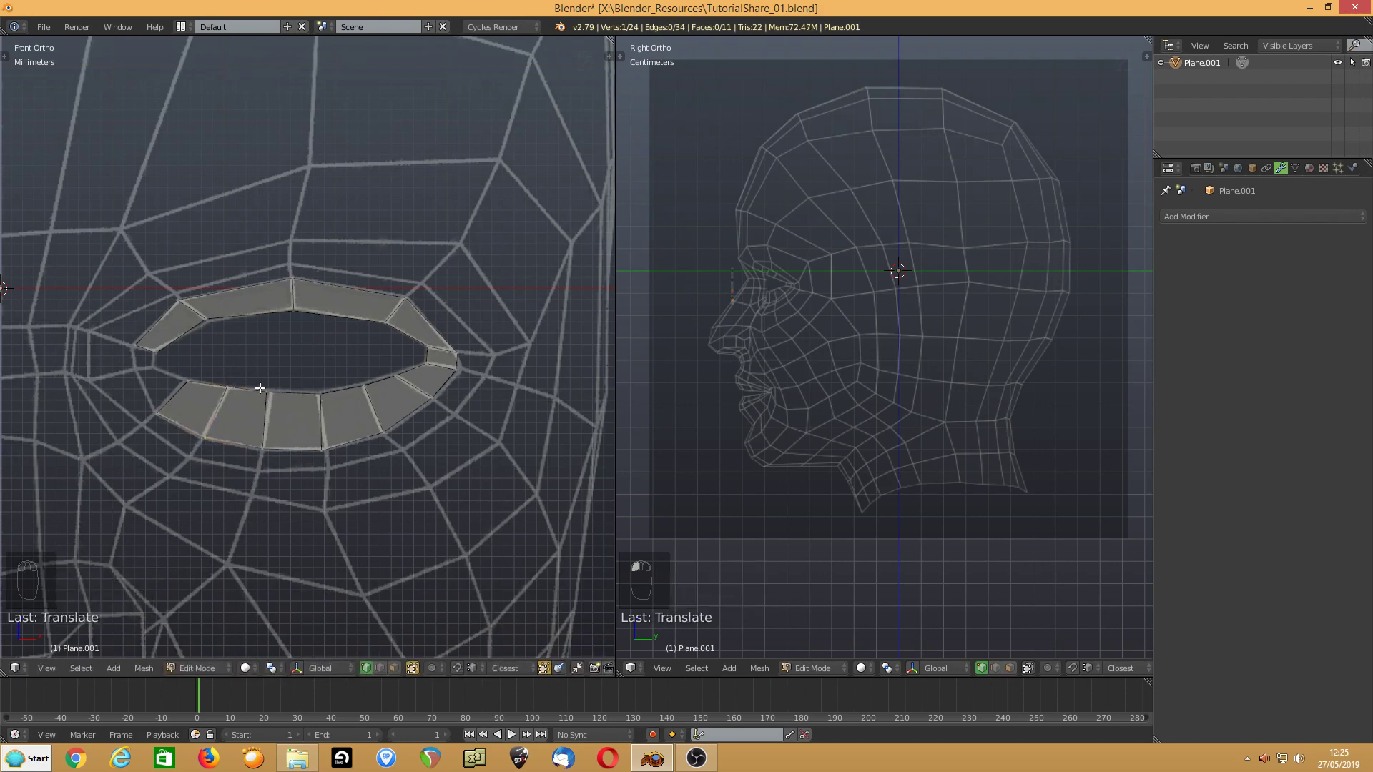
# - Extrude the lower strip's end edge to the inner eye corner and move its outer vertex up onto the reference wireframe
pyautogui.click(380, 668)
pyautogui.click(169, 402)
pyautogui.press('e')
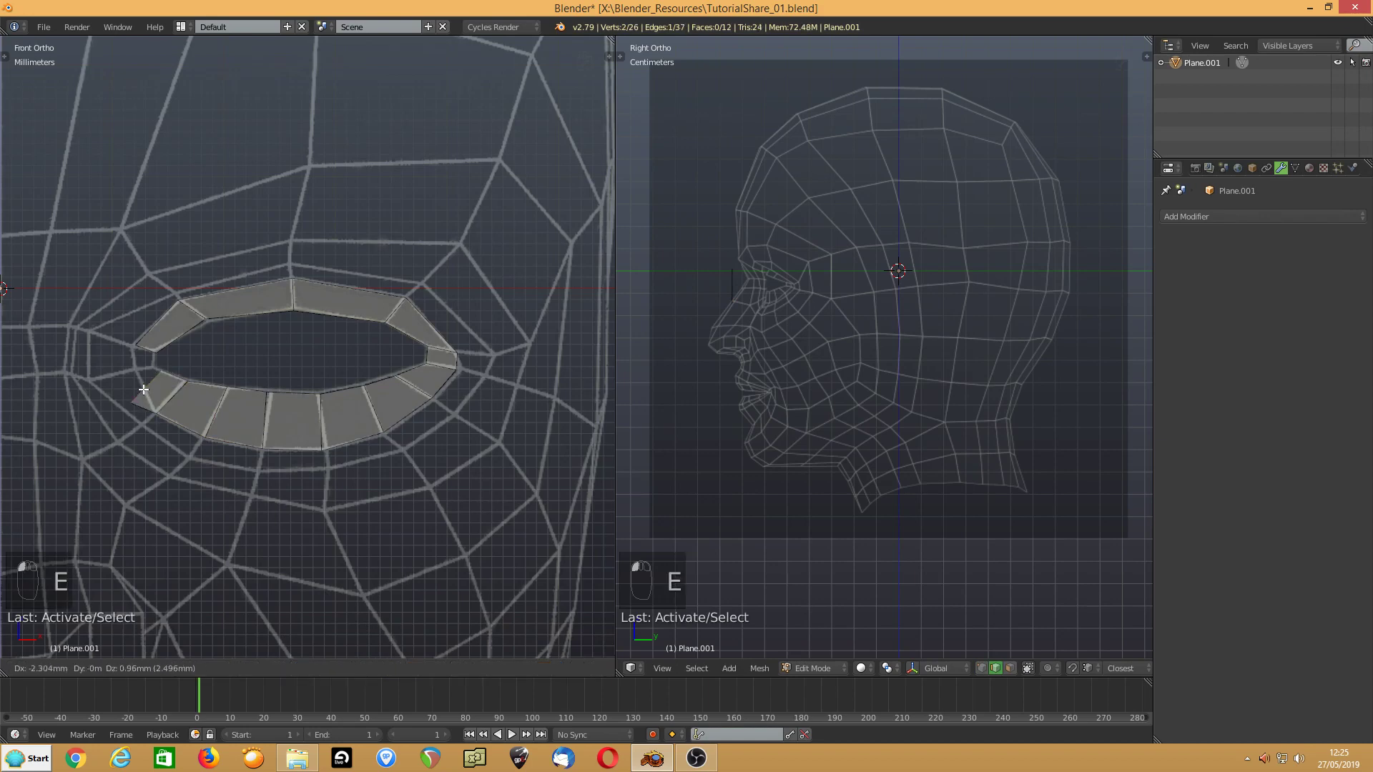
pyautogui.click(135, 386)
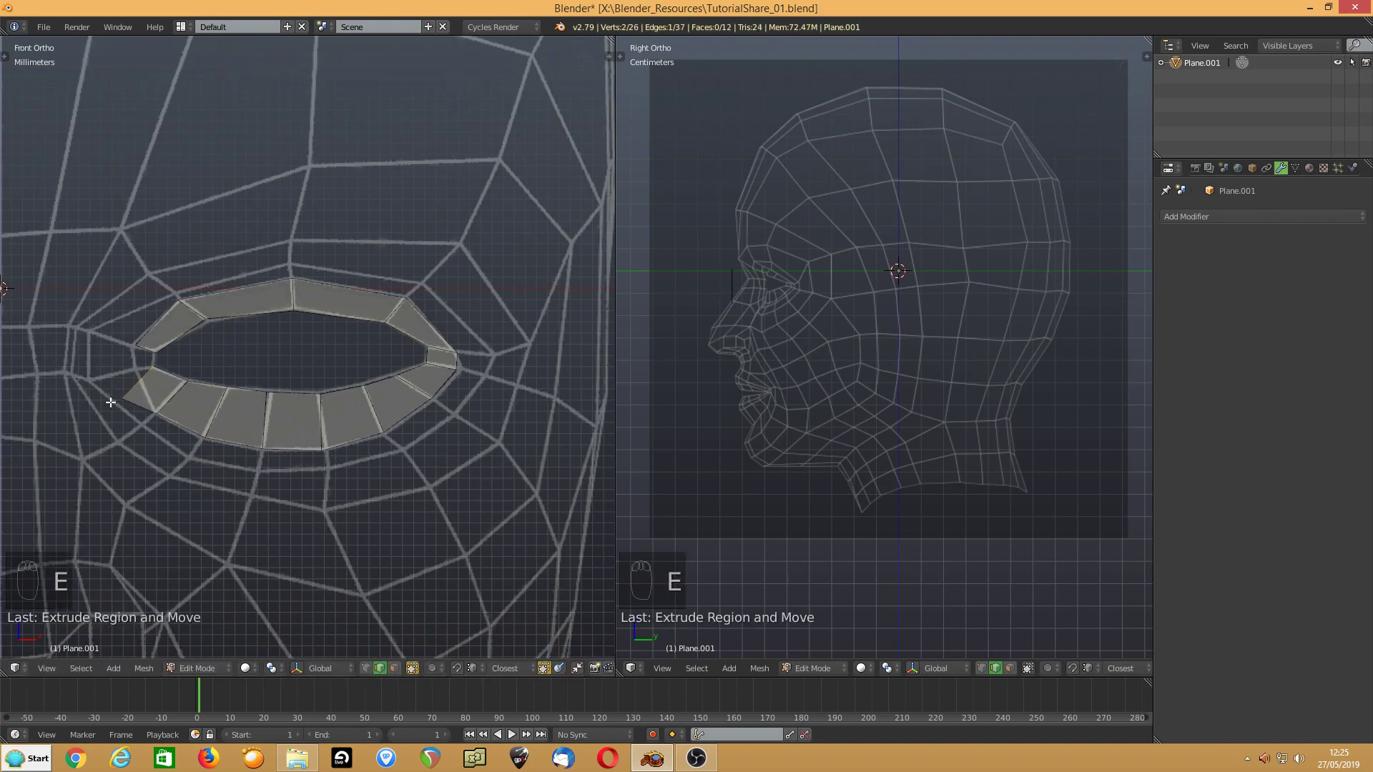
pyautogui.hotkey('ctrl', 'Tab')
pyautogui.click(111, 401)
pyautogui.moveTo(121, 399); pyautogui.dragTo(136, 370)
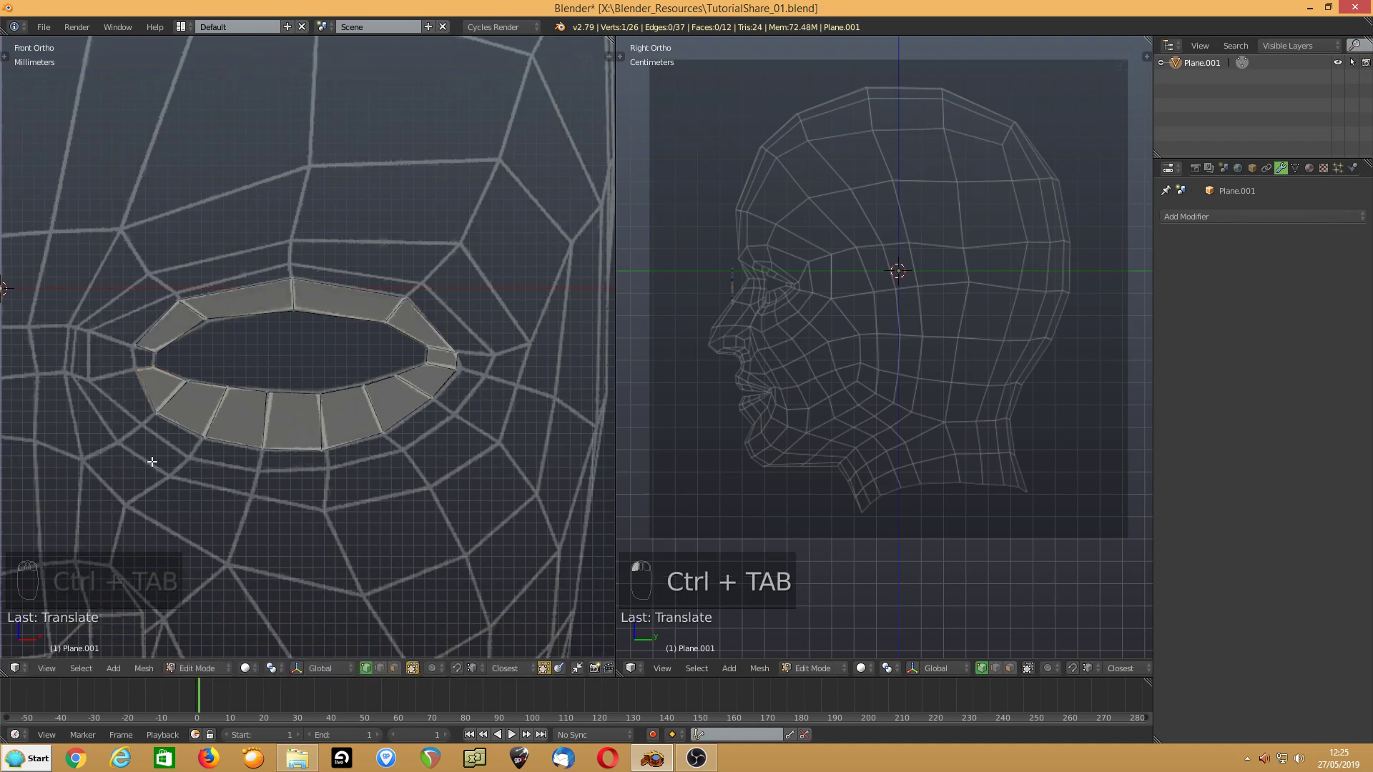
# - Fill a face between the two open end edges at the inner eye corner to close the eye ring
pyautogui.click(383, 668)
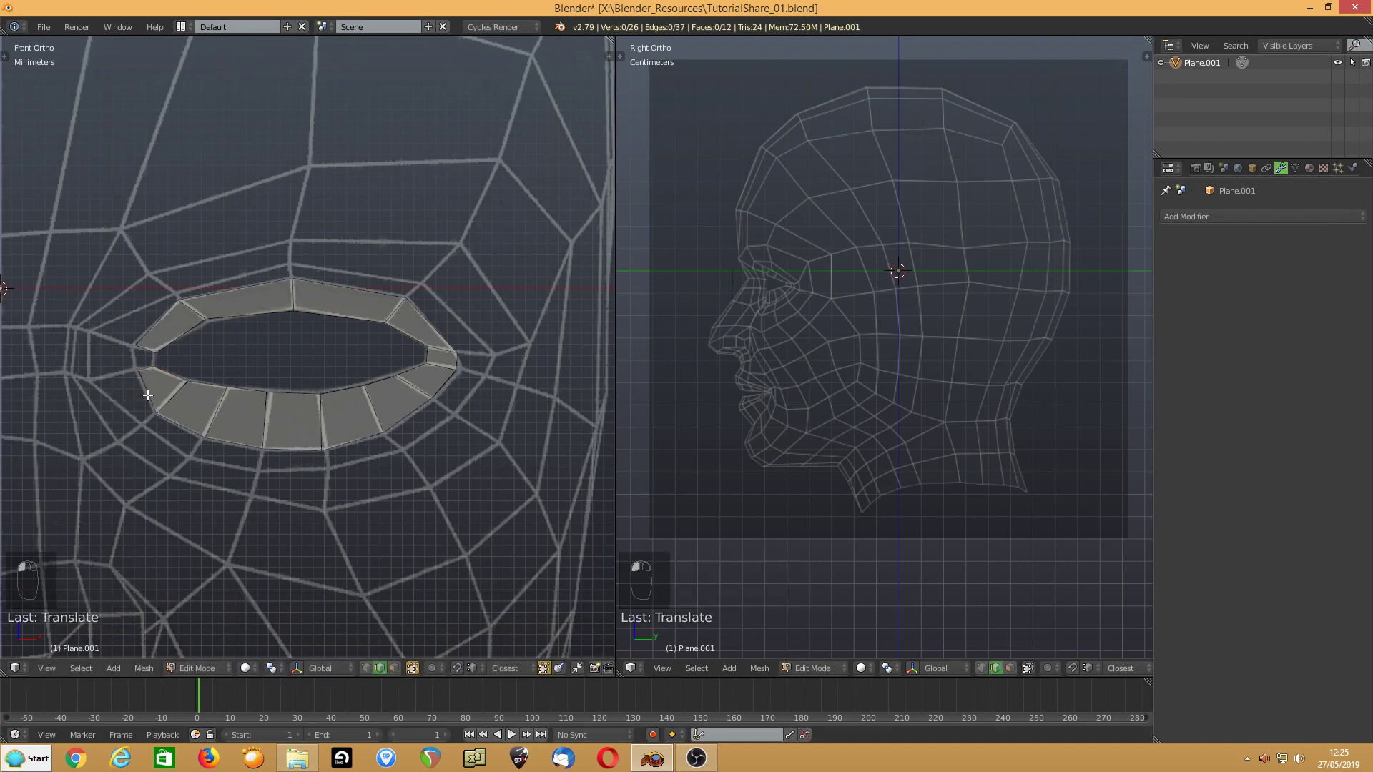
pyautogui.click(147, 351)
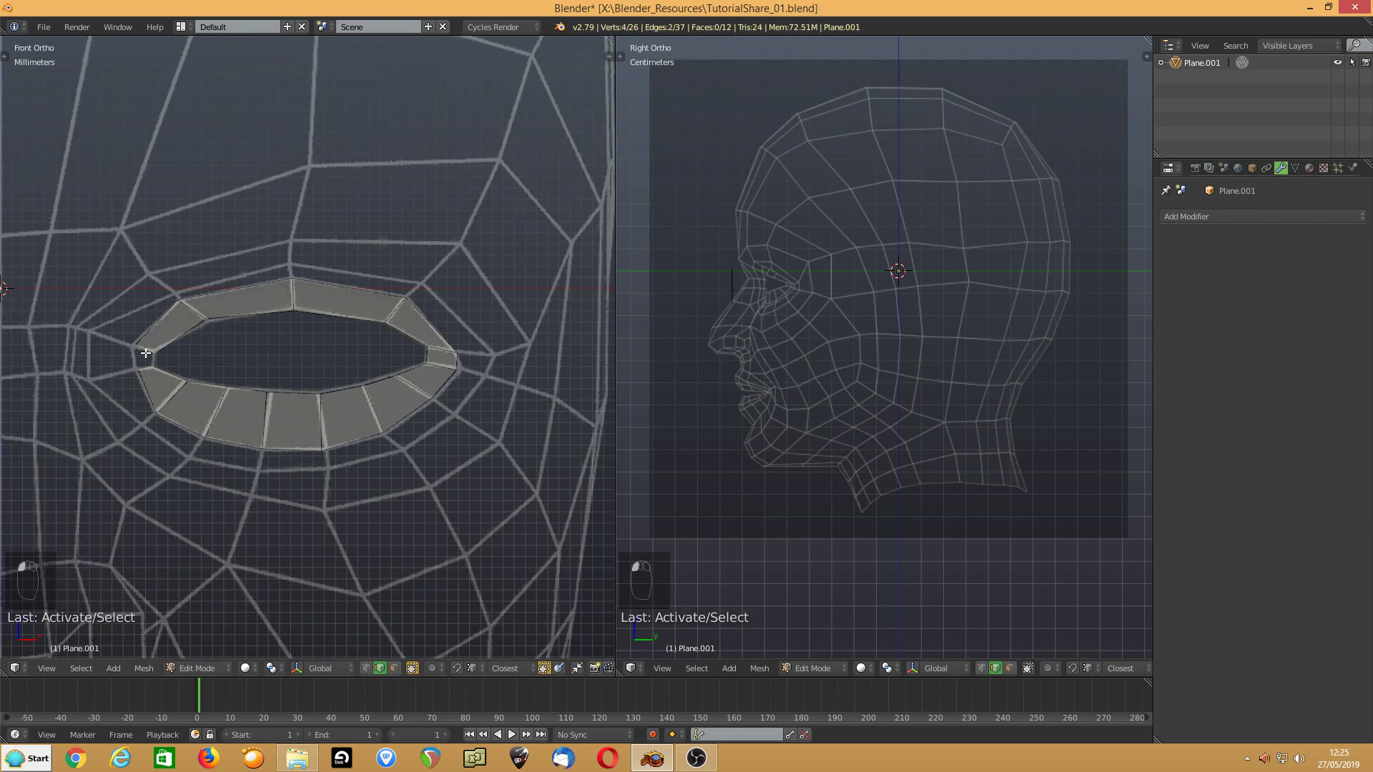
pyautogui.press('f')
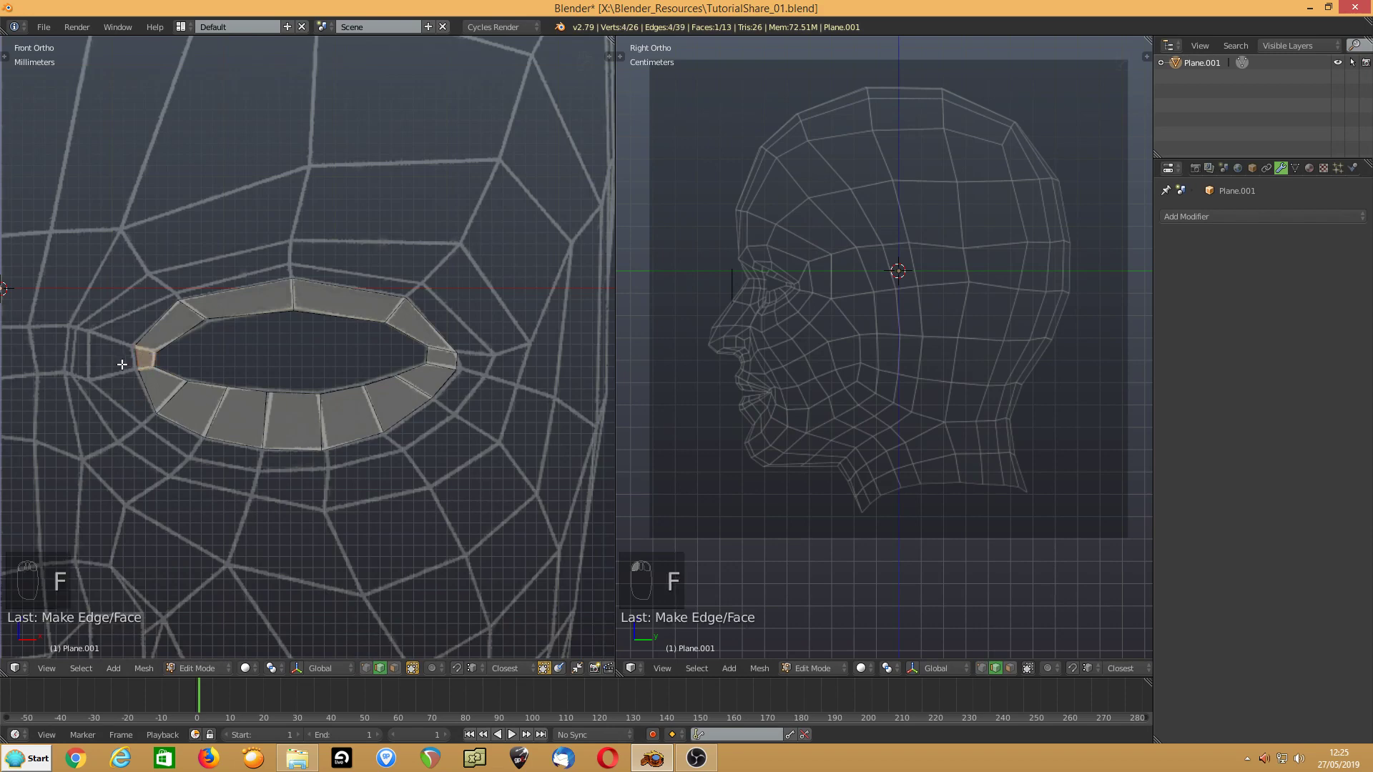
# - Add a Mirror modifier across the X axis to the eye ring mesh
pyautogui.keyDown('shift'); pyautogui.moveTo(121, 372); pyautogui.dragTo(210, 362, button='middle'); pyautogui.keyUp('shift')
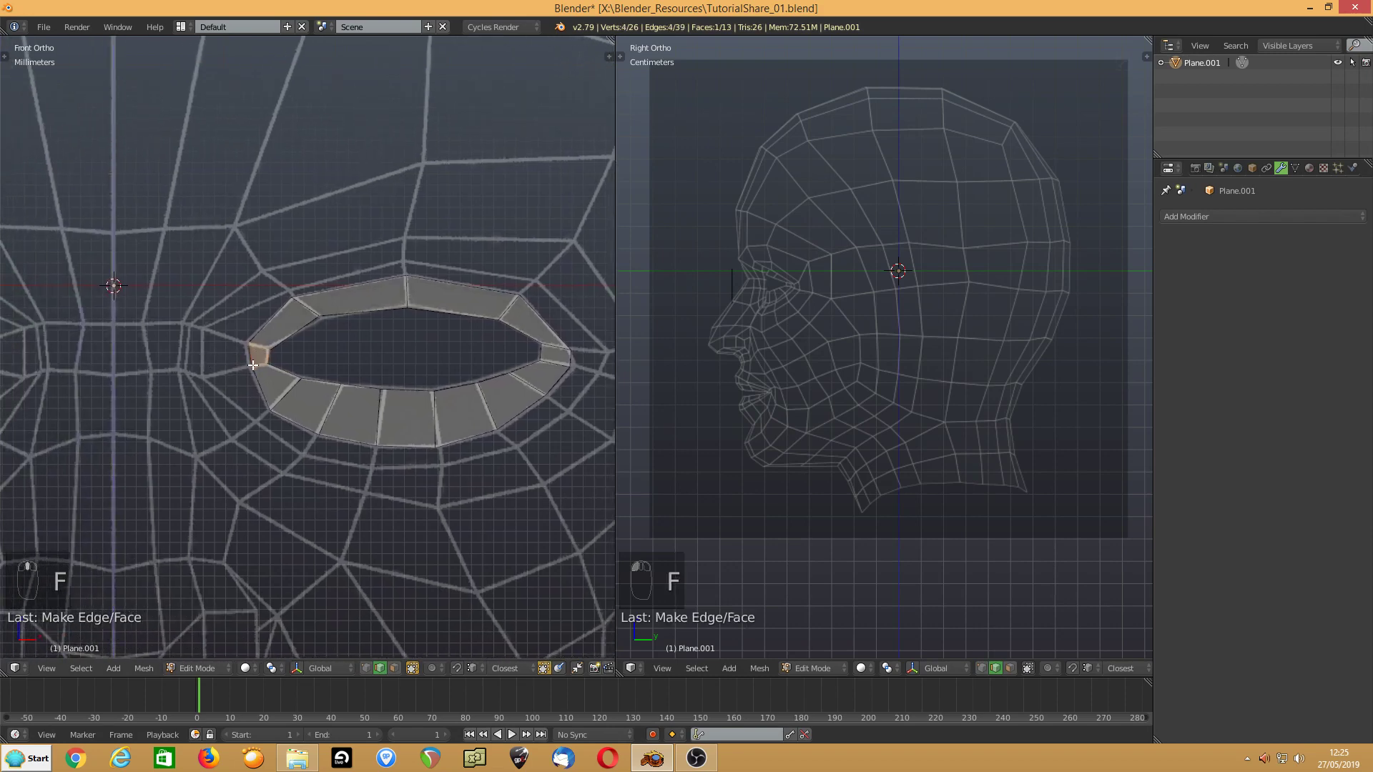
pyautogui.click(1217, 216)
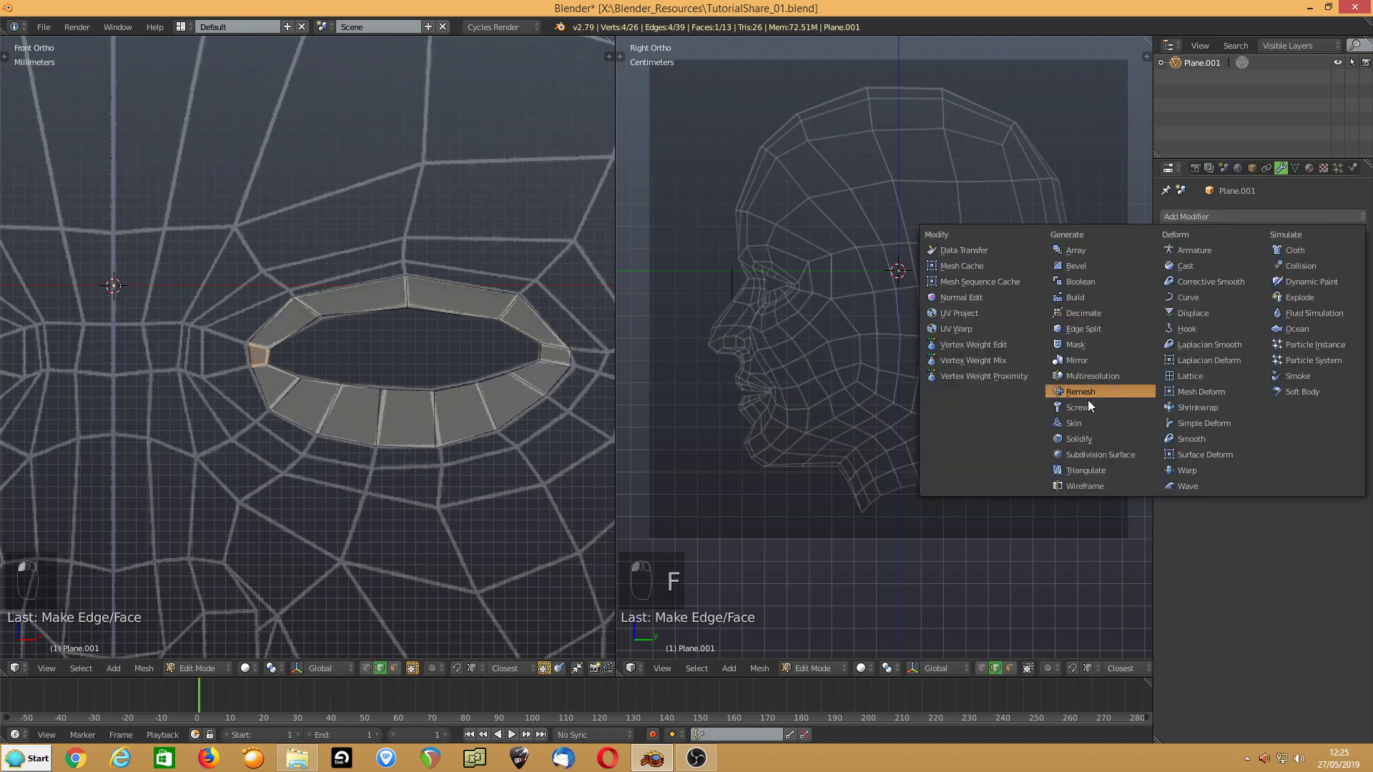
pyautogui.click(1078, 361)
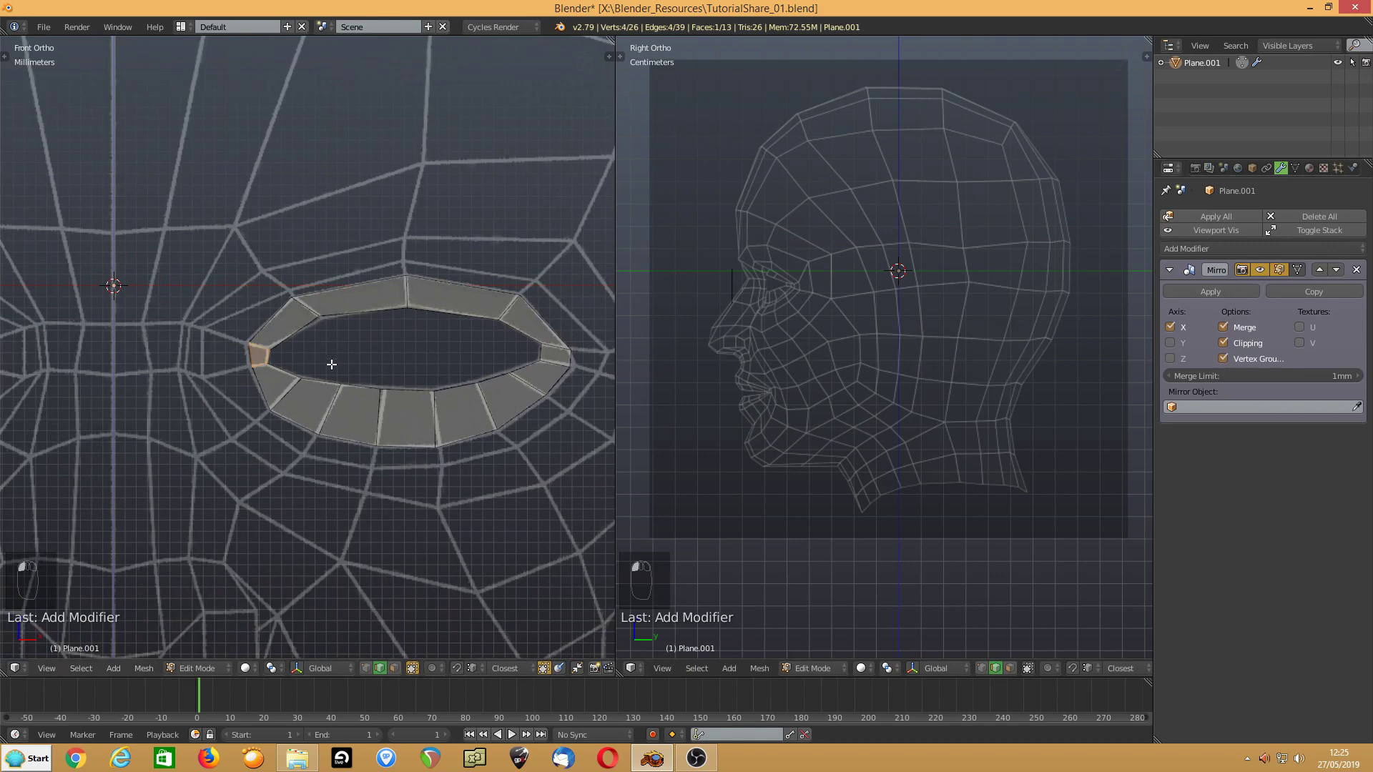
pyautogui.scroll(-4, 178, 356)
pyautogui.scroll(3, 182, 358)
pyautogui.scroll(3, 181, 357)
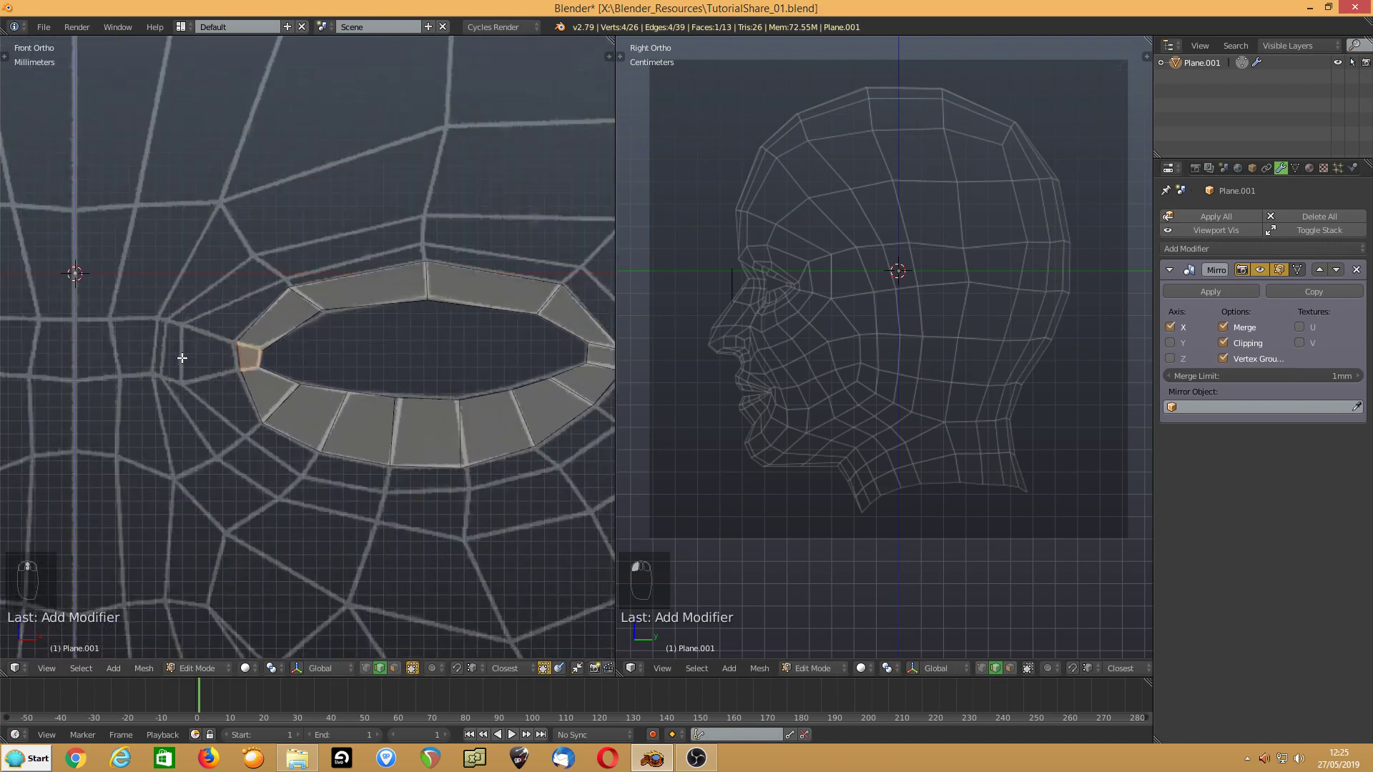
# - Extrude the eye ring's inner-corner edge toward the nose, rotating it and scaling it up to match the reference wireframe
pyautogui.hotkey('ctrl', 'Tab')
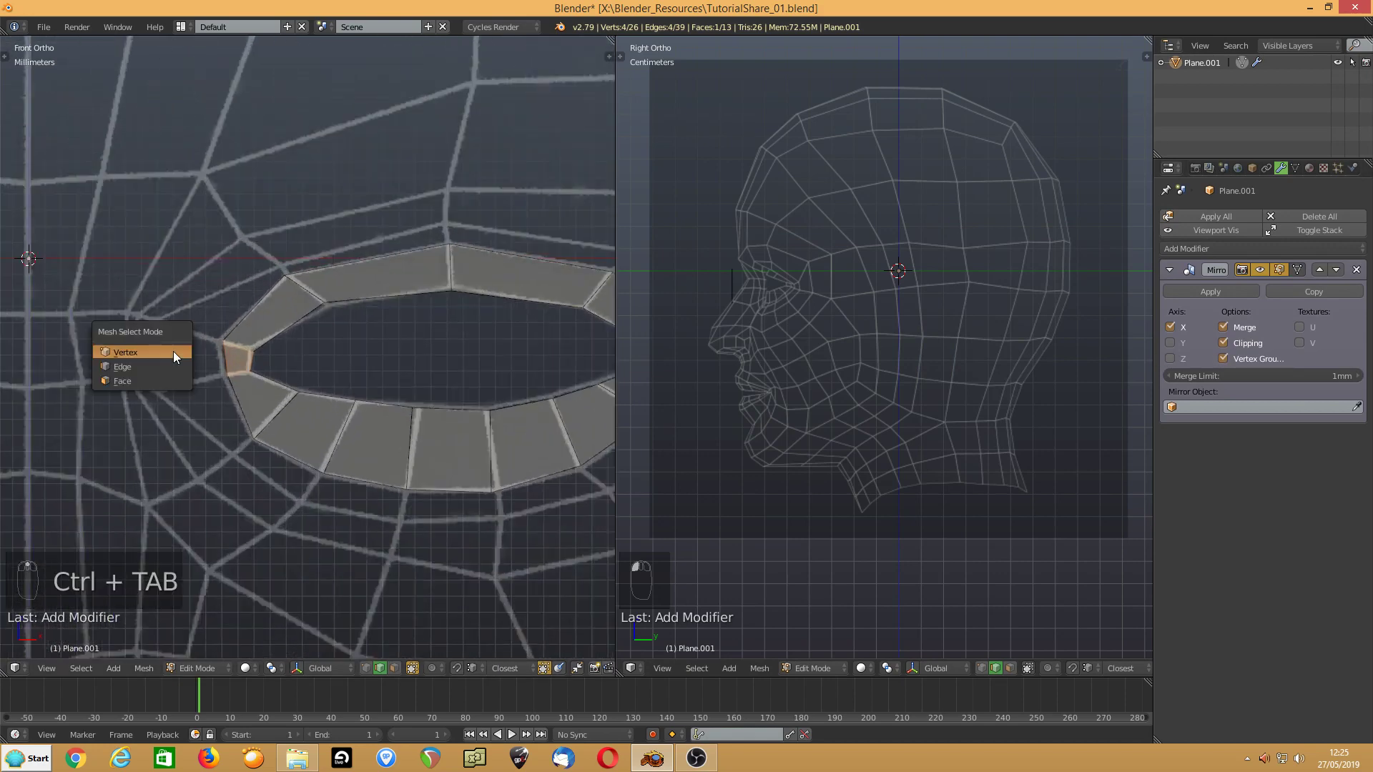
pyautogui.click(127, 361)
pyautogui.click(219, 354)
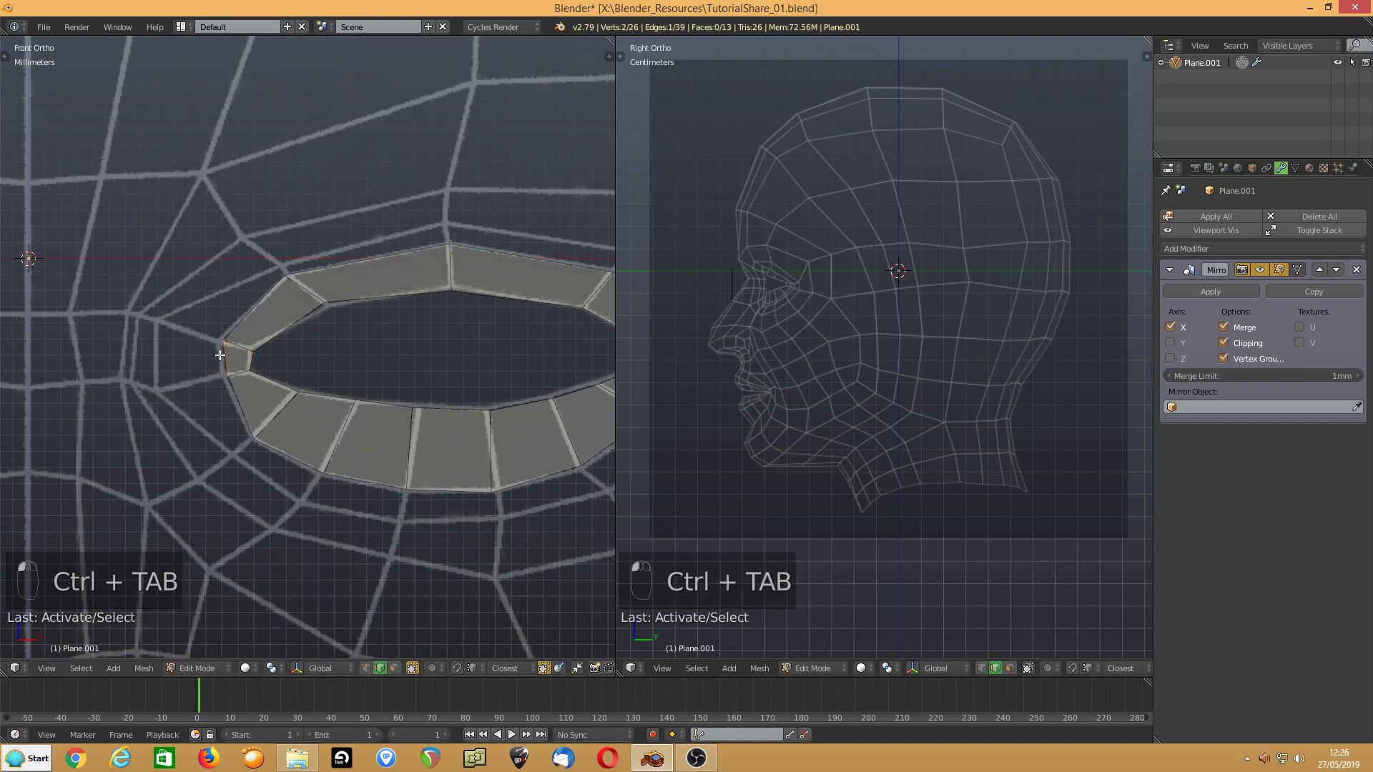
pyautogui.press('e')
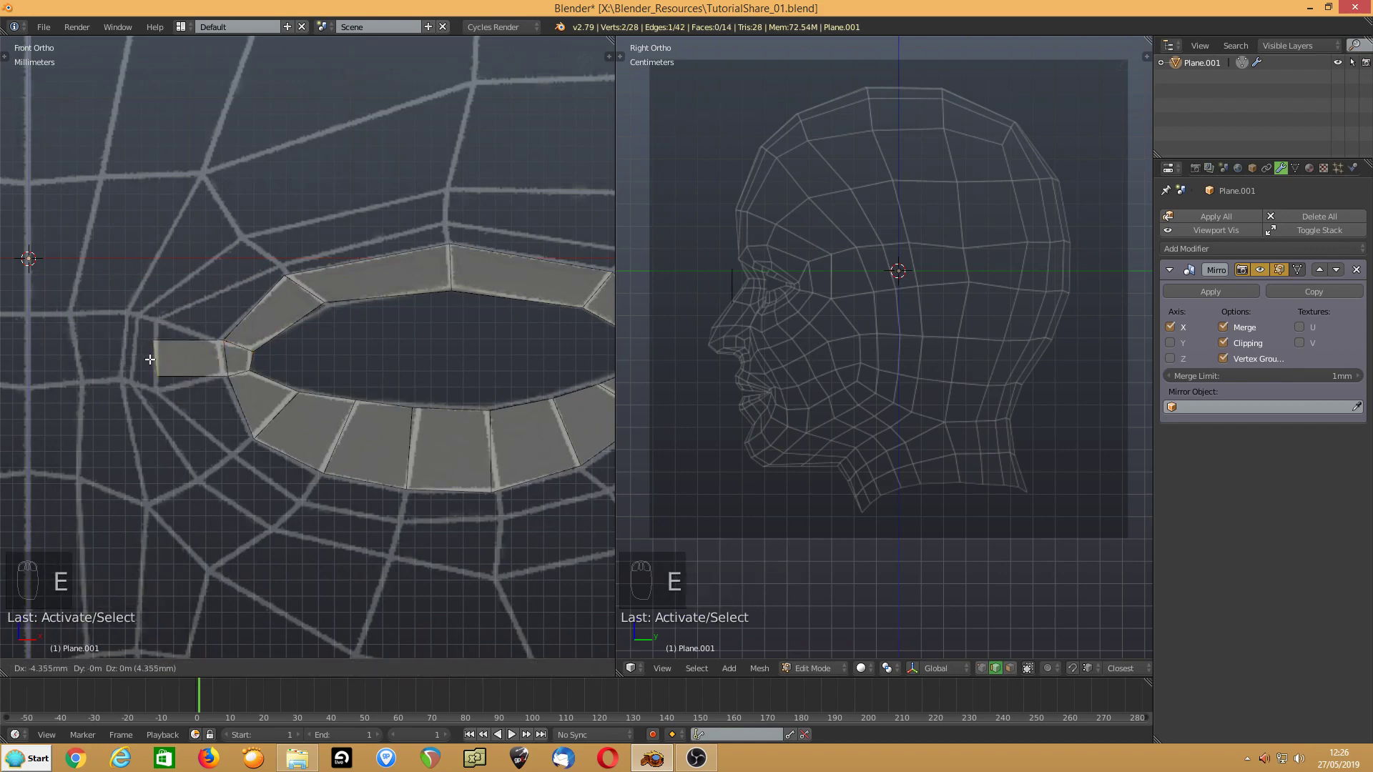
pyautogui.click(152, 359)
pyautogui.press('r')
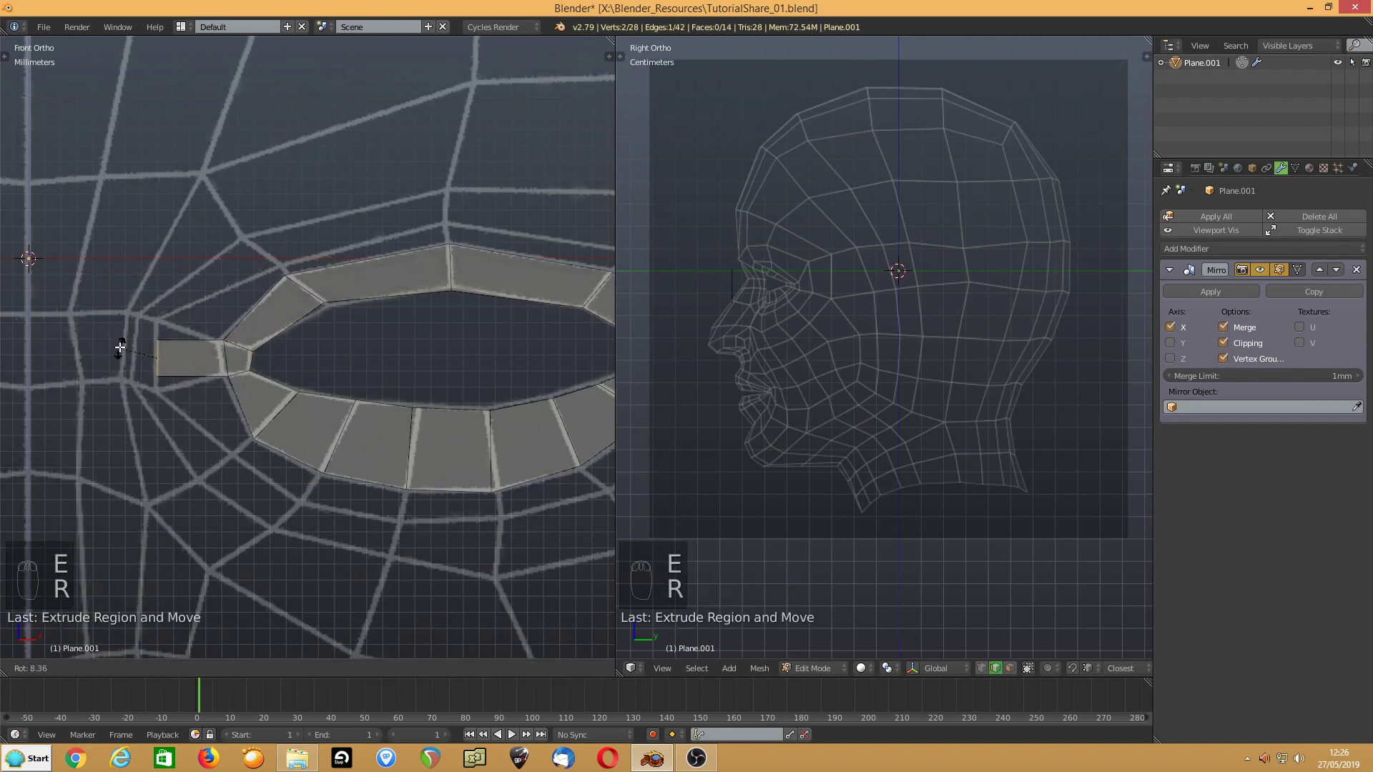
pyautogui.click(120, 347)
pyautogui.press('s')
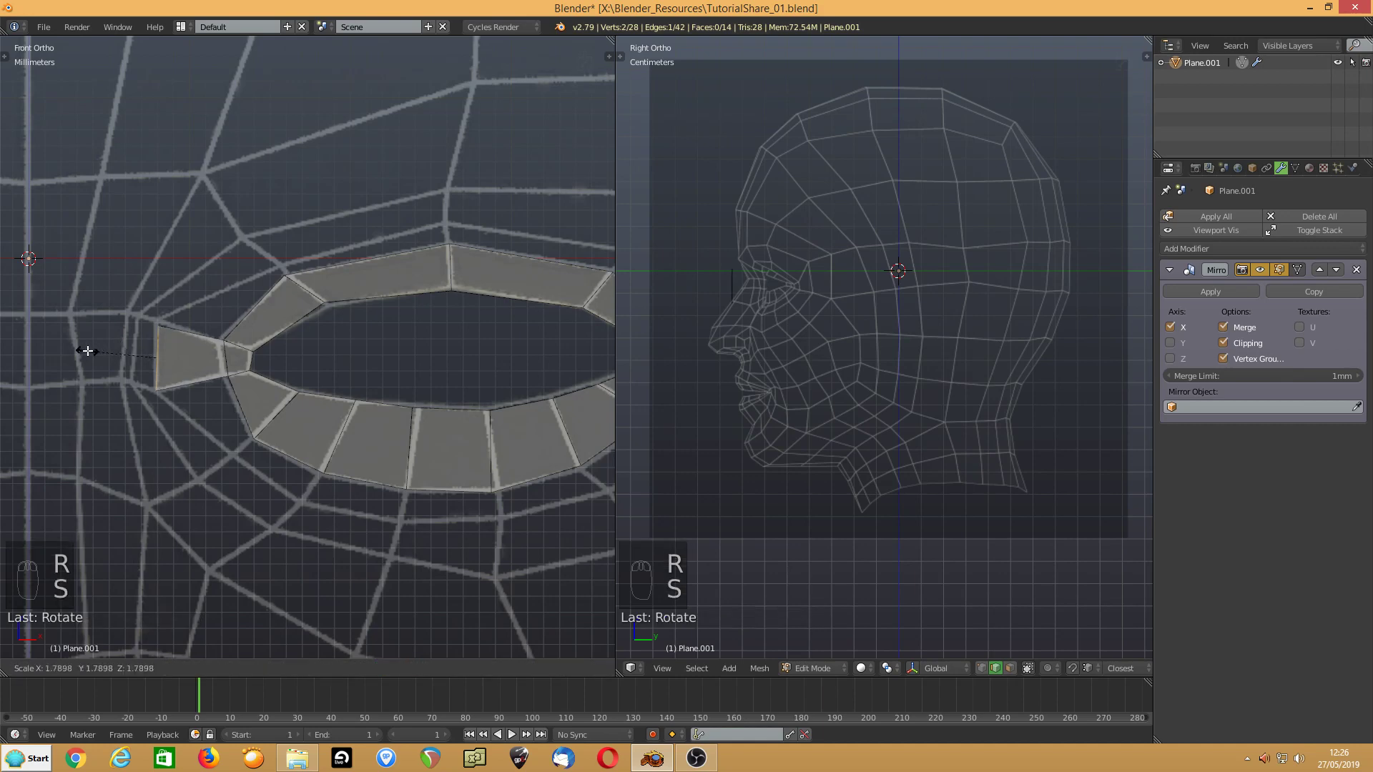
pyautogui.click(100, 359)
# - Extrude the strip's end edge four more times along the reference lines across the nose bridge to the mirror centre line
pyautogui.scroll(-1, 113, 355)
pyautogui.keyDown('shift'); pyautogui.moveTo(111, 358); pyautogui.dragTo(245, 368, button='middle'); pyautogui.keyUp('shift')
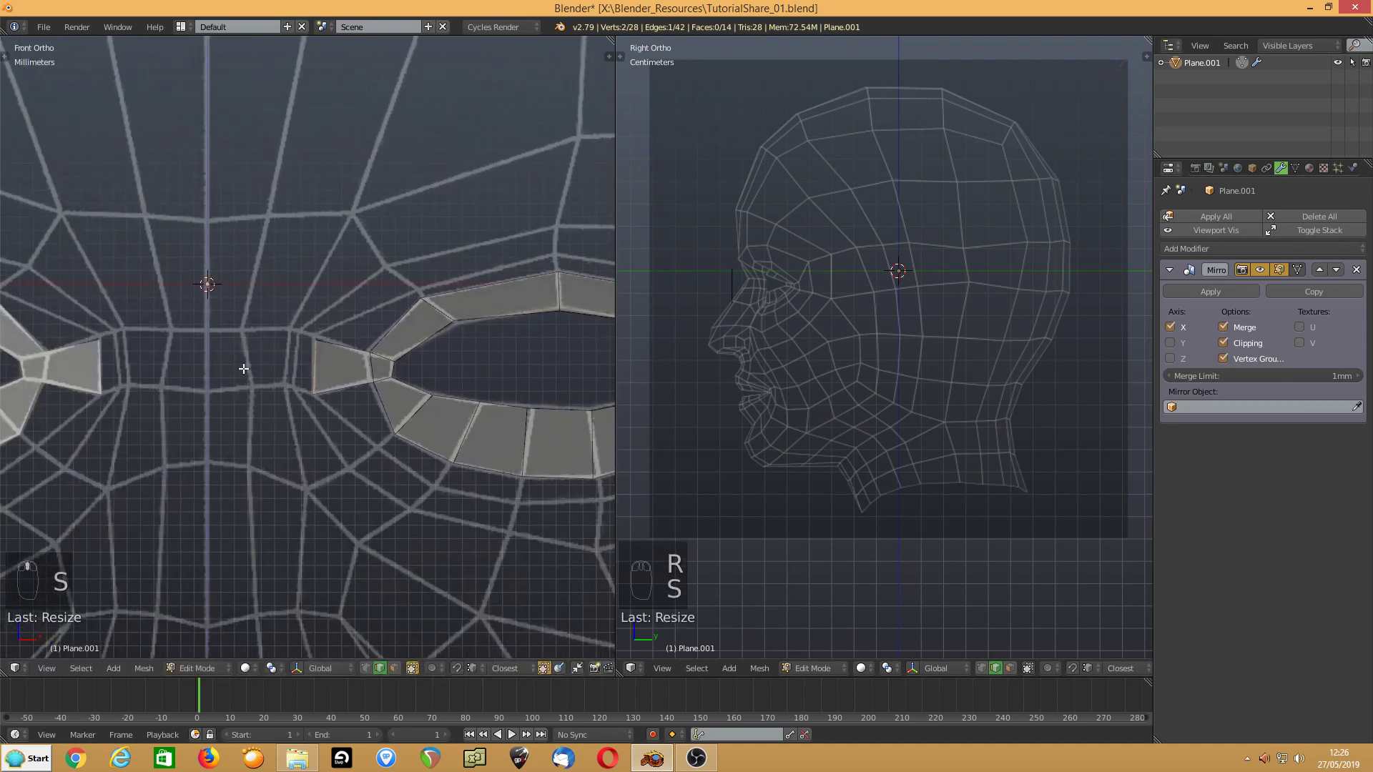
pyautogui.press('e')
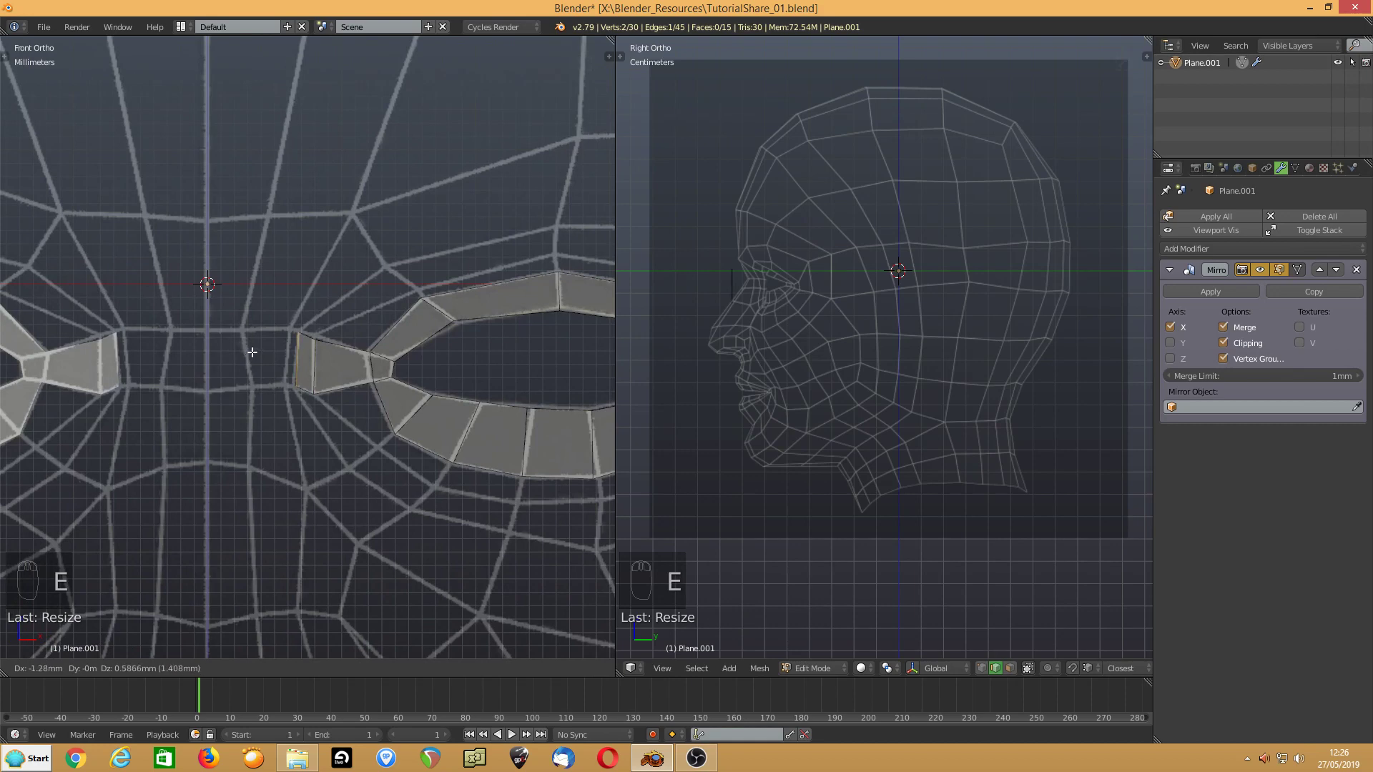
pyautogui.click(253, 352)
pyautogui.press('e')
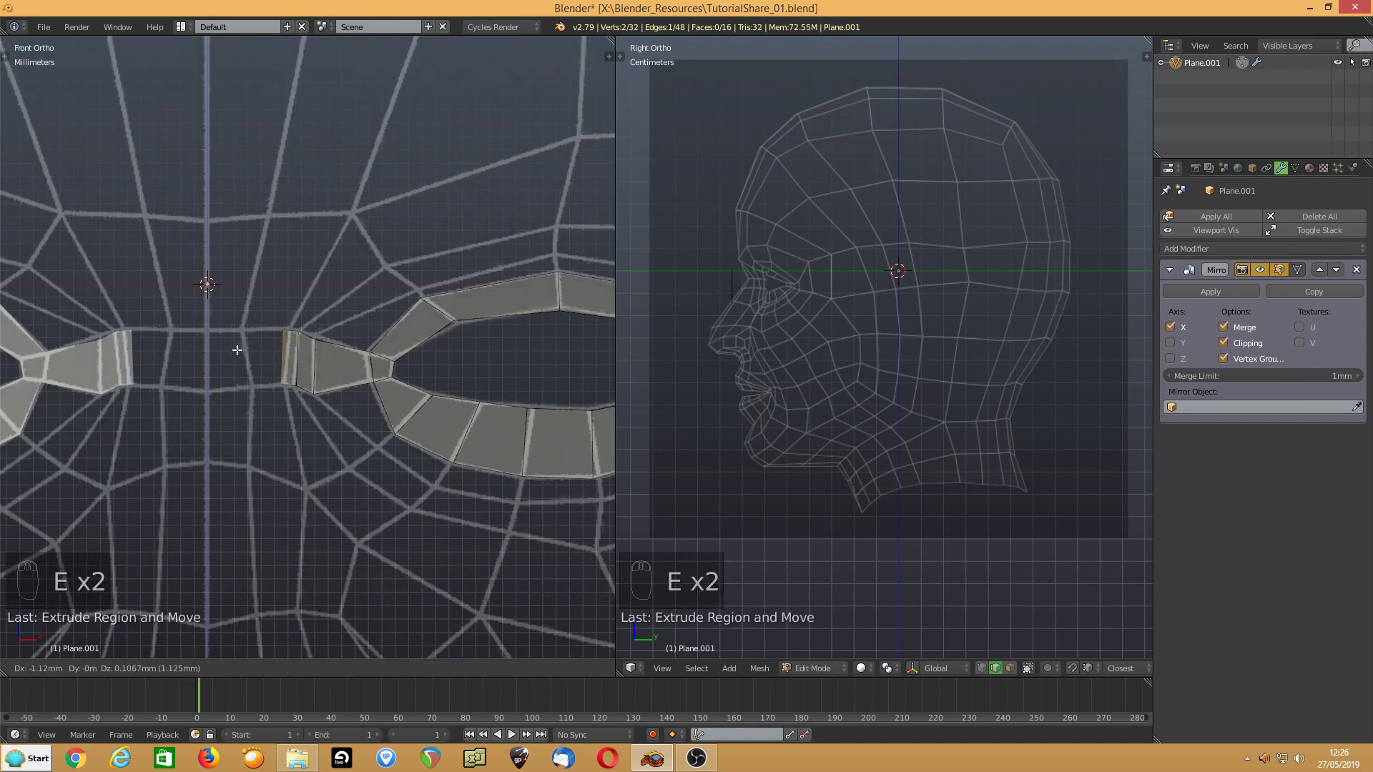
pyautogui.click(236, 351)
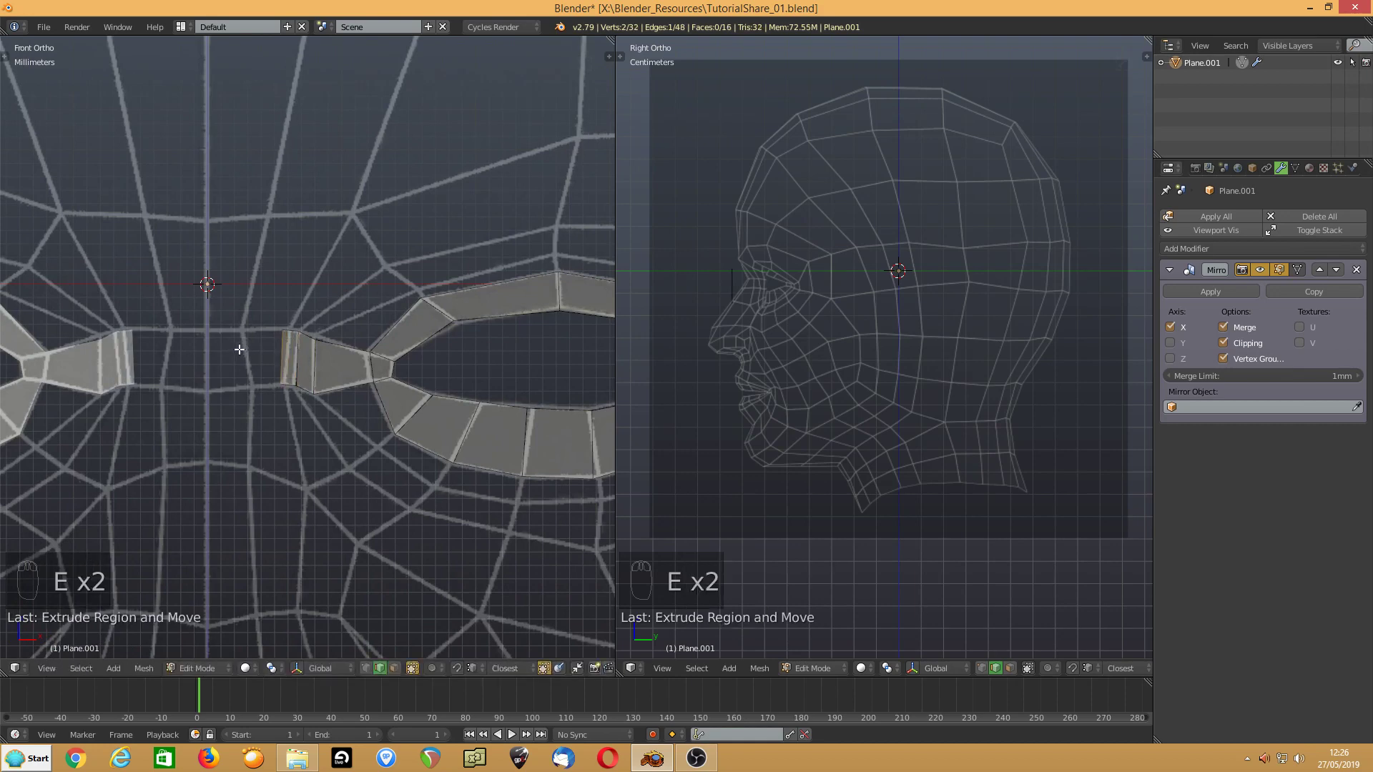
pyautogui.press('e')
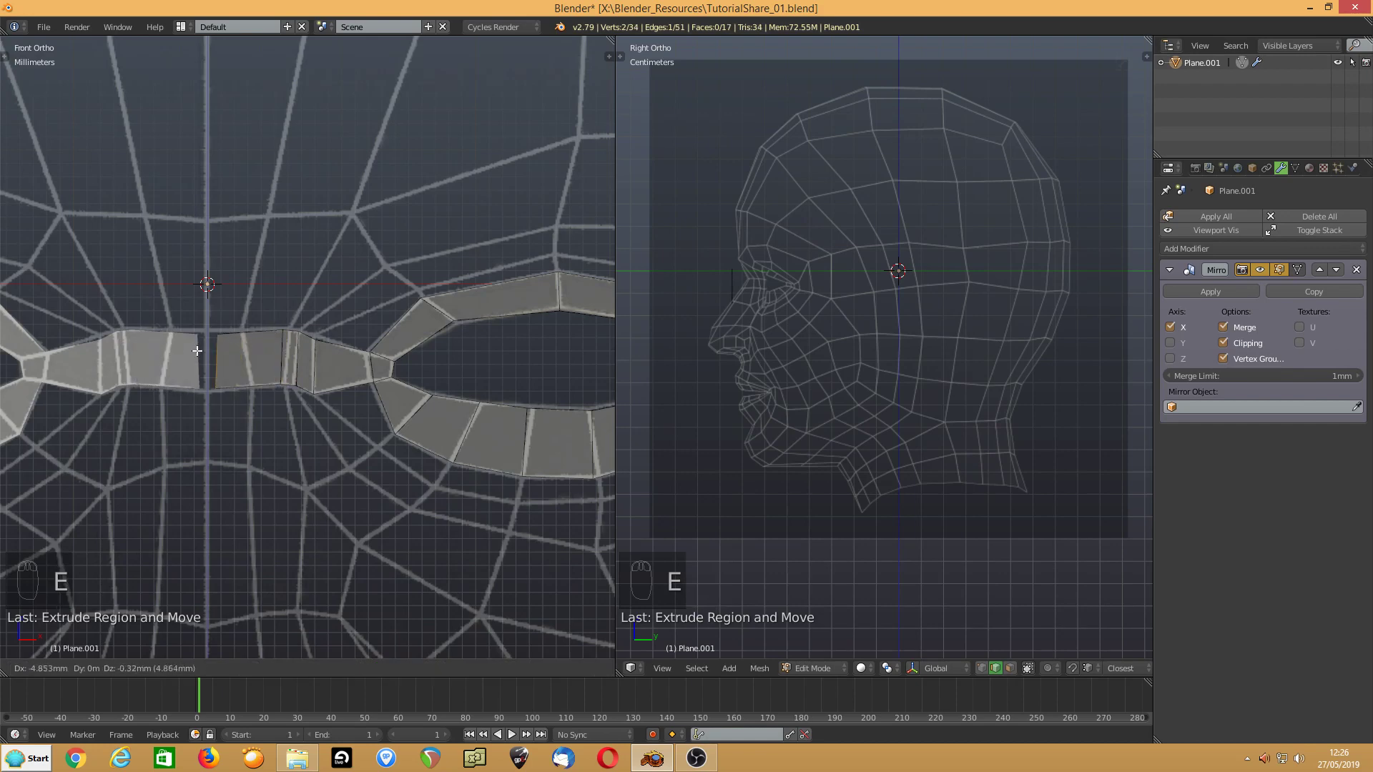
pyautogui.click(193, 354)
pyautogui.press('e')
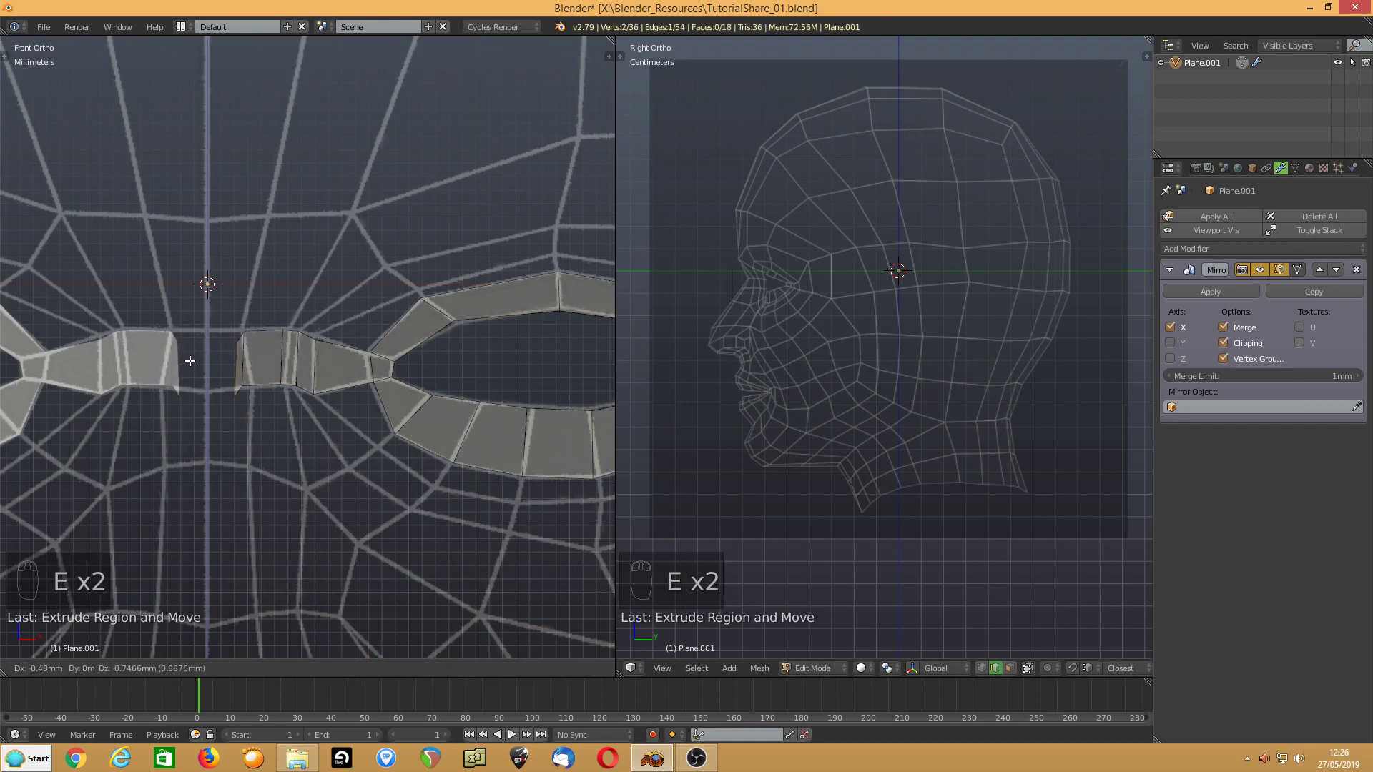
pyautogui.click(141, 353)
# - Move individual vertices of the nose-bridge strip onto the reference wireframe corners
pyautogui.hotkey('ctrl', 'Tab')
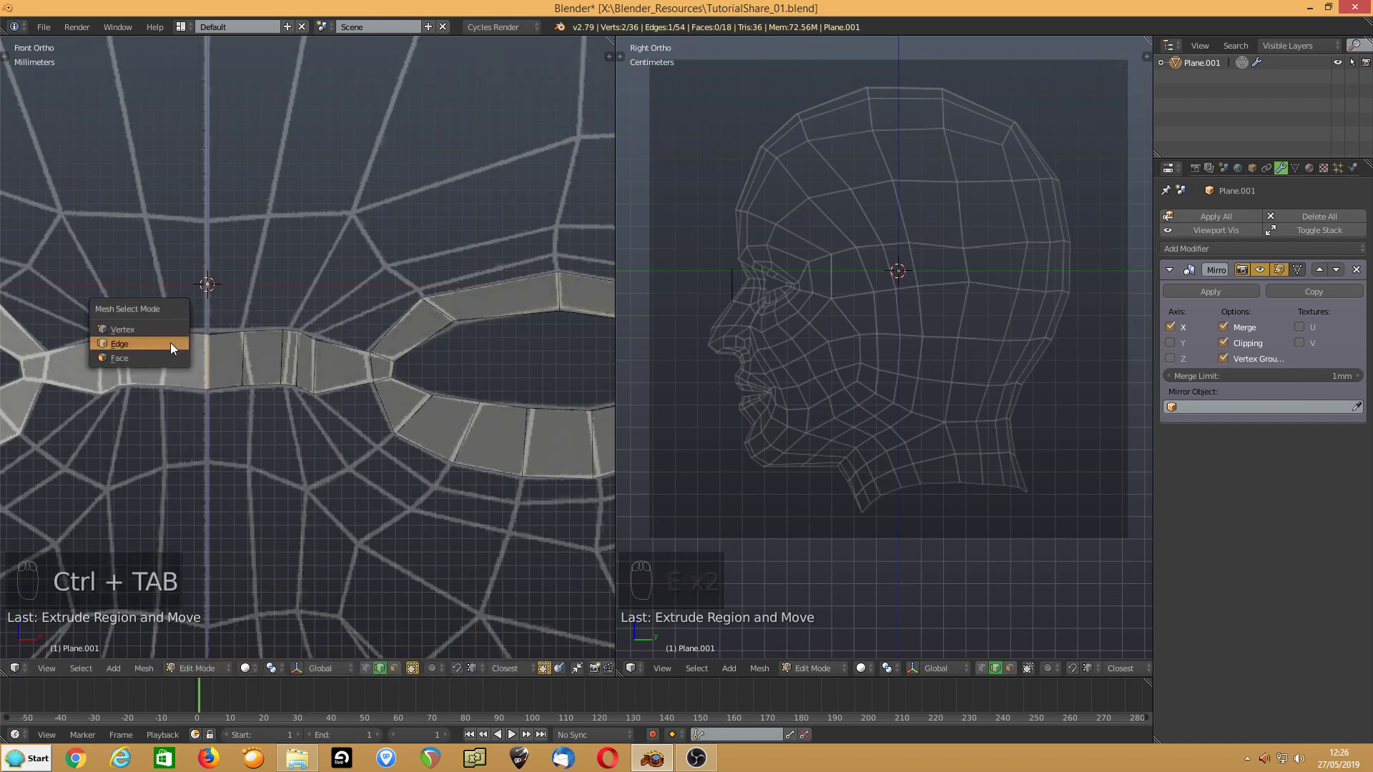
pyautogui.click(171, 342)
pyautogui.rightClick(247, 386)
pyautogui.moveTo(247, 386); pyautogui.dragTo(251, 390)
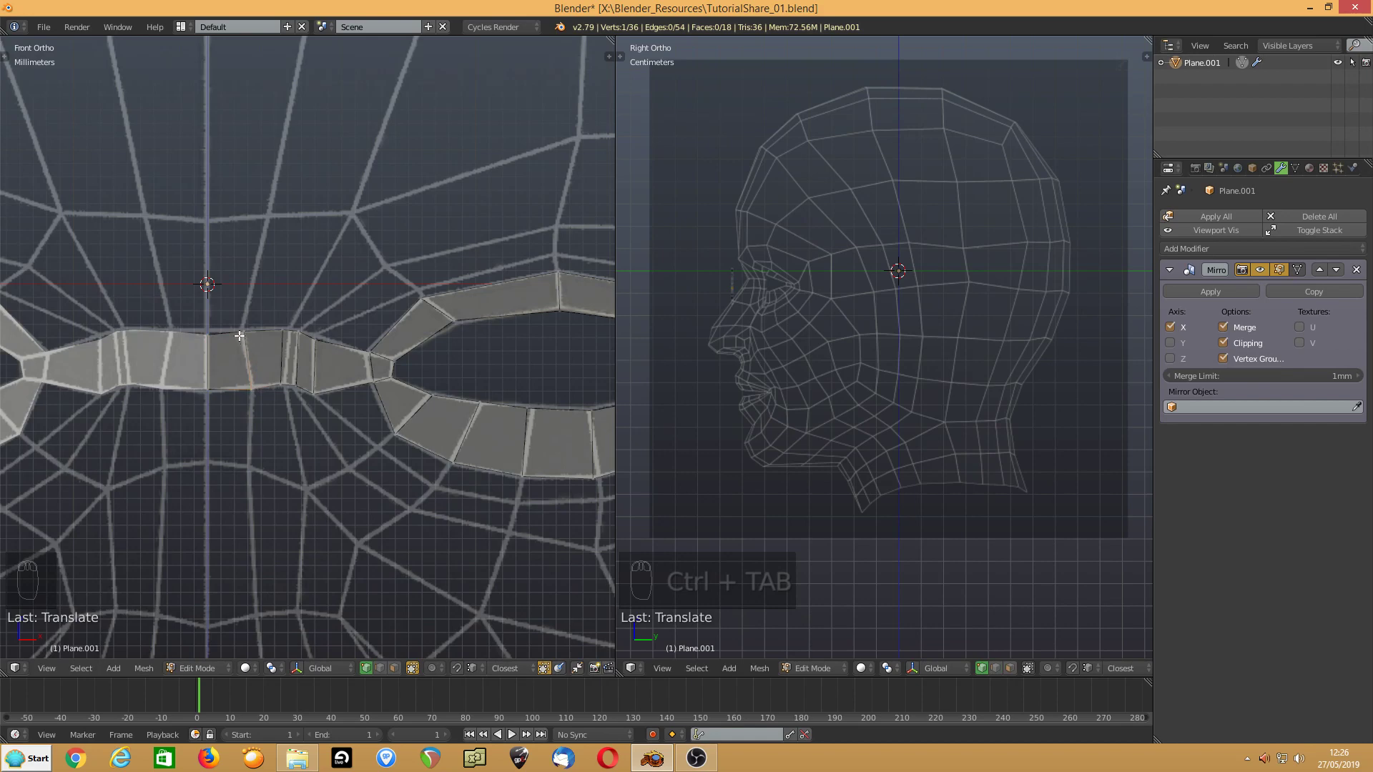
pyautogui.moveTo(203, 333); pyautogui.dragTo(205, 332)
pyautogui.click(314, 339)
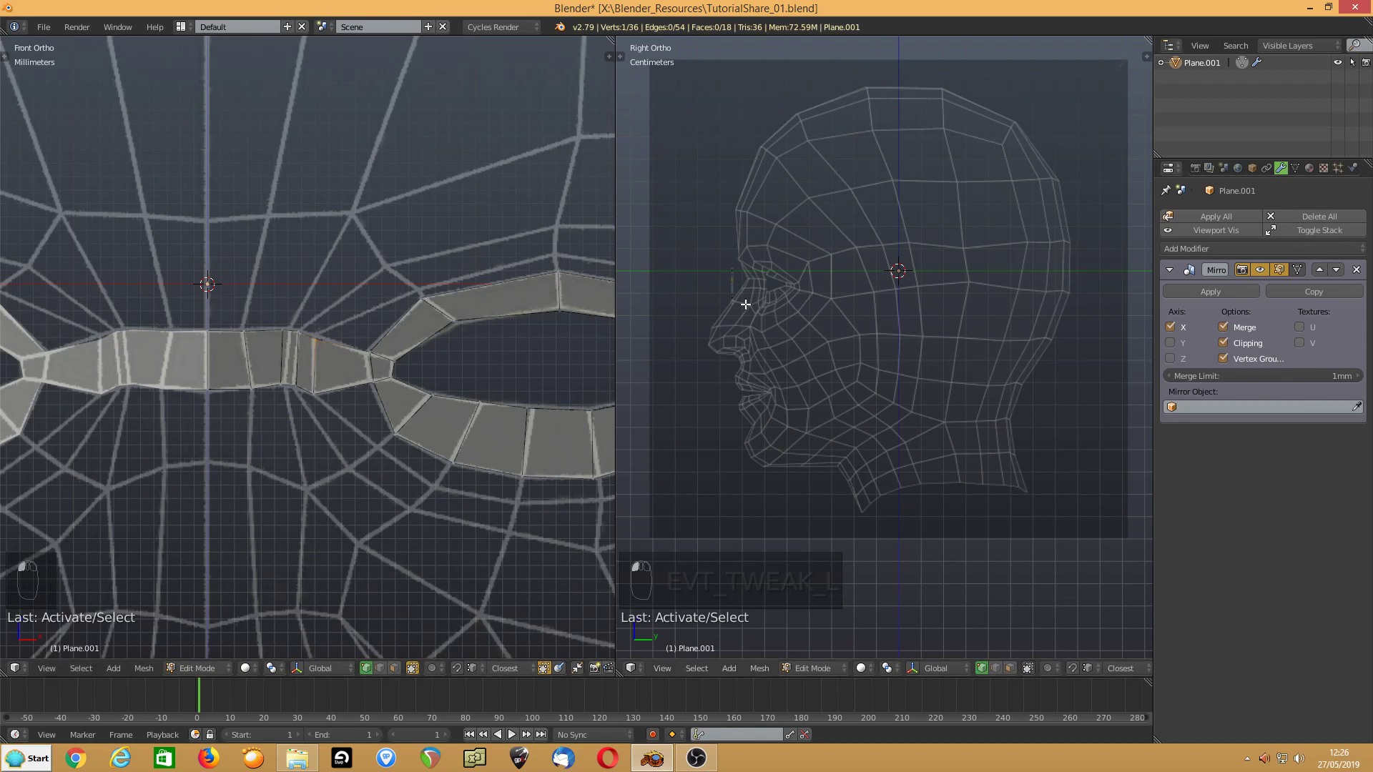
pyautogui.scroll(-5, 730, 309)
pyautogui.moveTo(730, 309); pyautogui.dragTo(835, 317, button='middle')
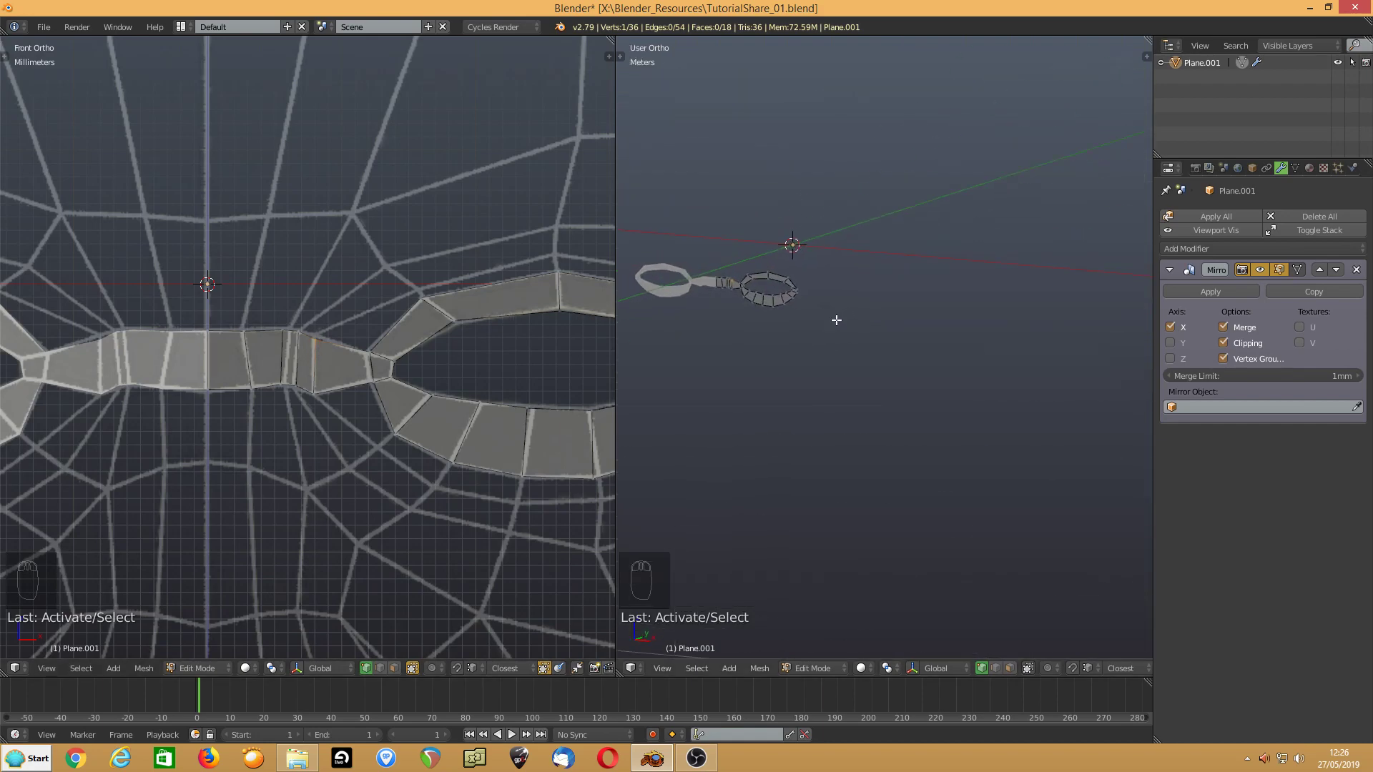
pyautogui.press('KP_3')
pyautogui.scroll(3, 764, 339)
pyautogui.scroll(-4, 764, 336)
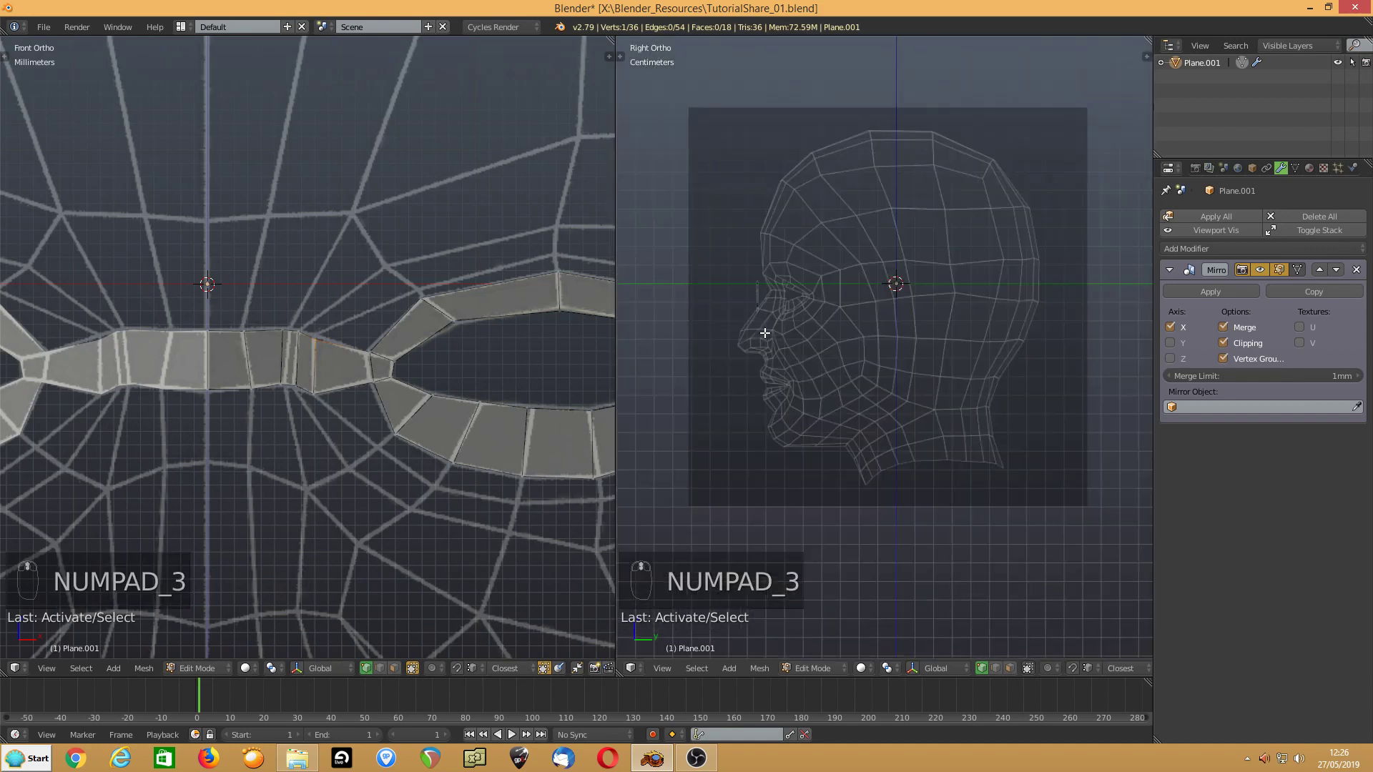
# - Extrude the three outer edges of the upper eyelid upward twice to form two new rows of faces
pyautogui.keyDown('shift'); pyautogui.moveTo(400, 404); pyautogui.dragTo(223, 384, button='middle'); pyautogui.keyUp('shift')
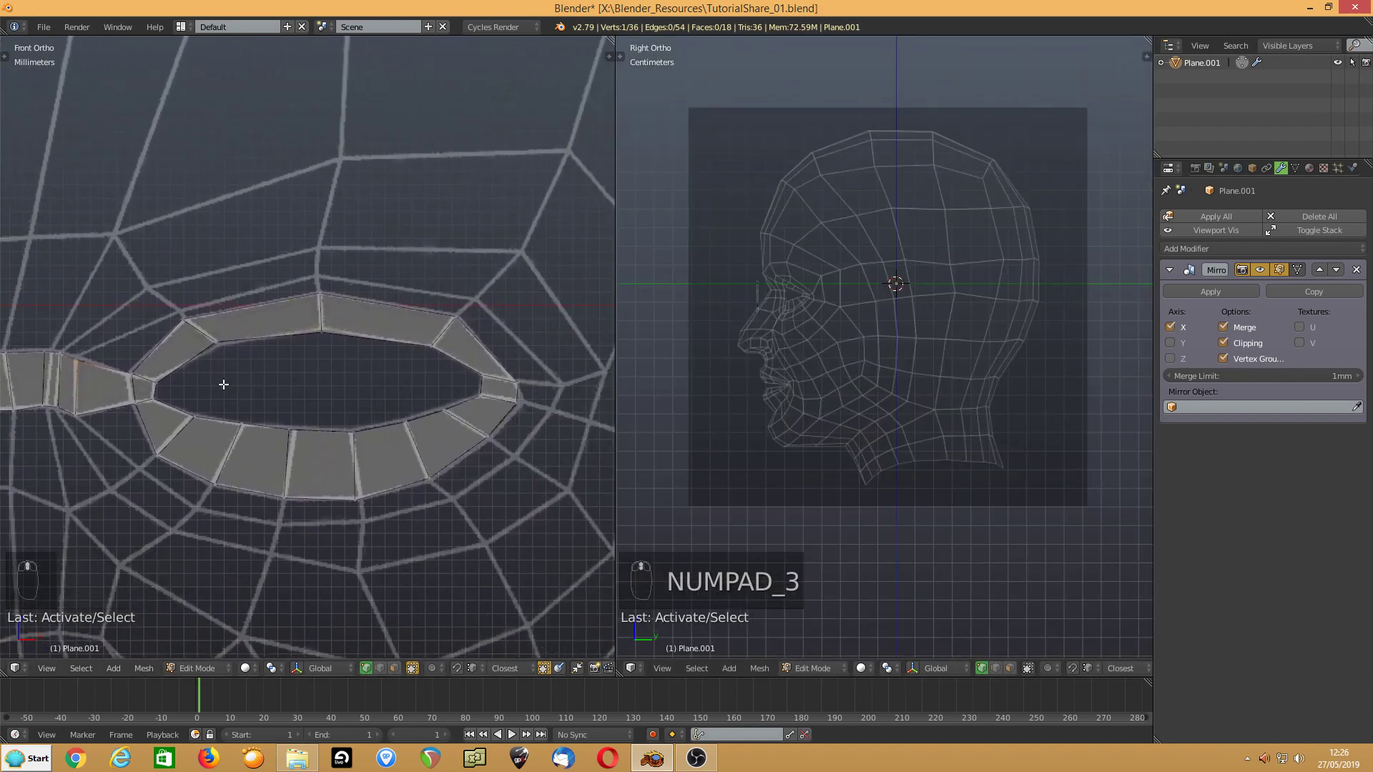
pyautogui.hotkey('ctrl', 'Tab')
pyautogui.click(256, 323)
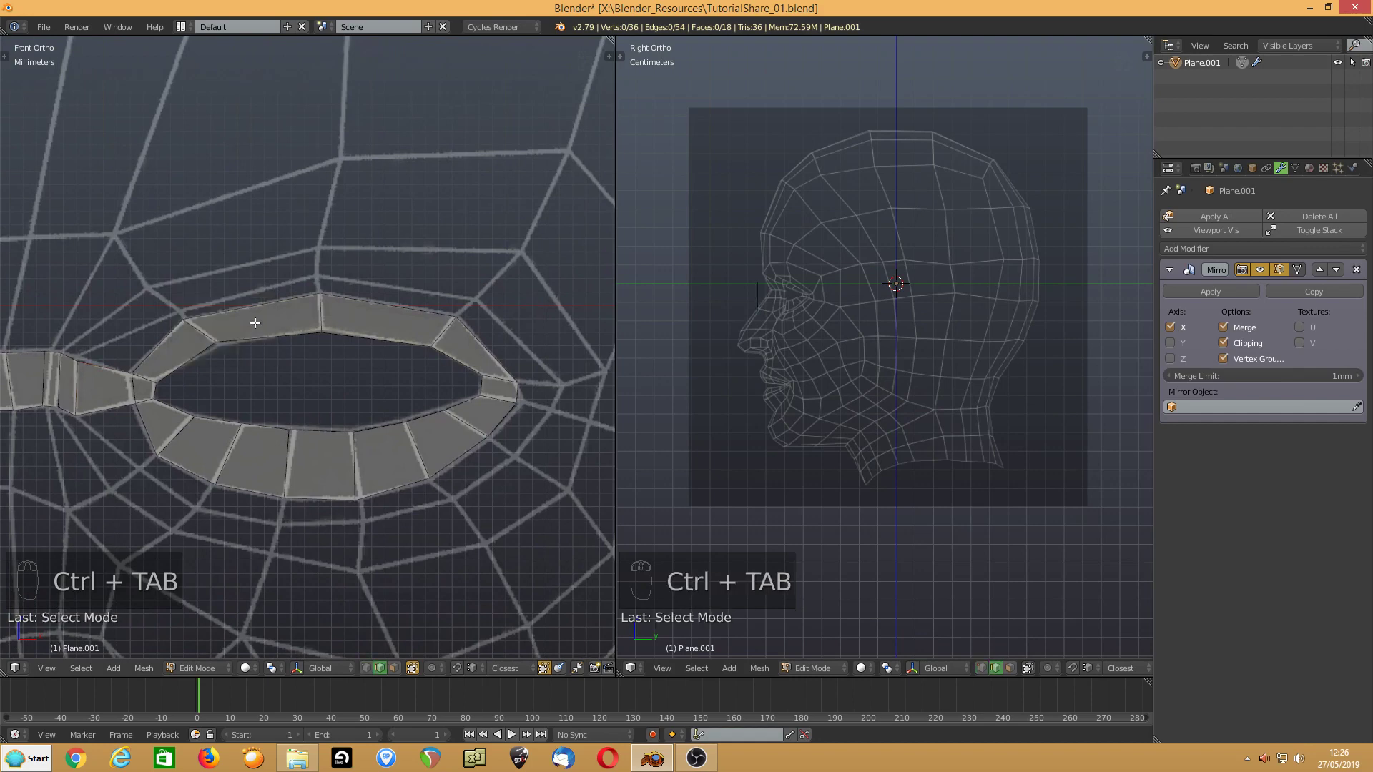
pyautogui.click(268, 304)
pyautogui.keyDown('shift'); pyautogui.click(375, 301); pyautogui.keyUp('shift')
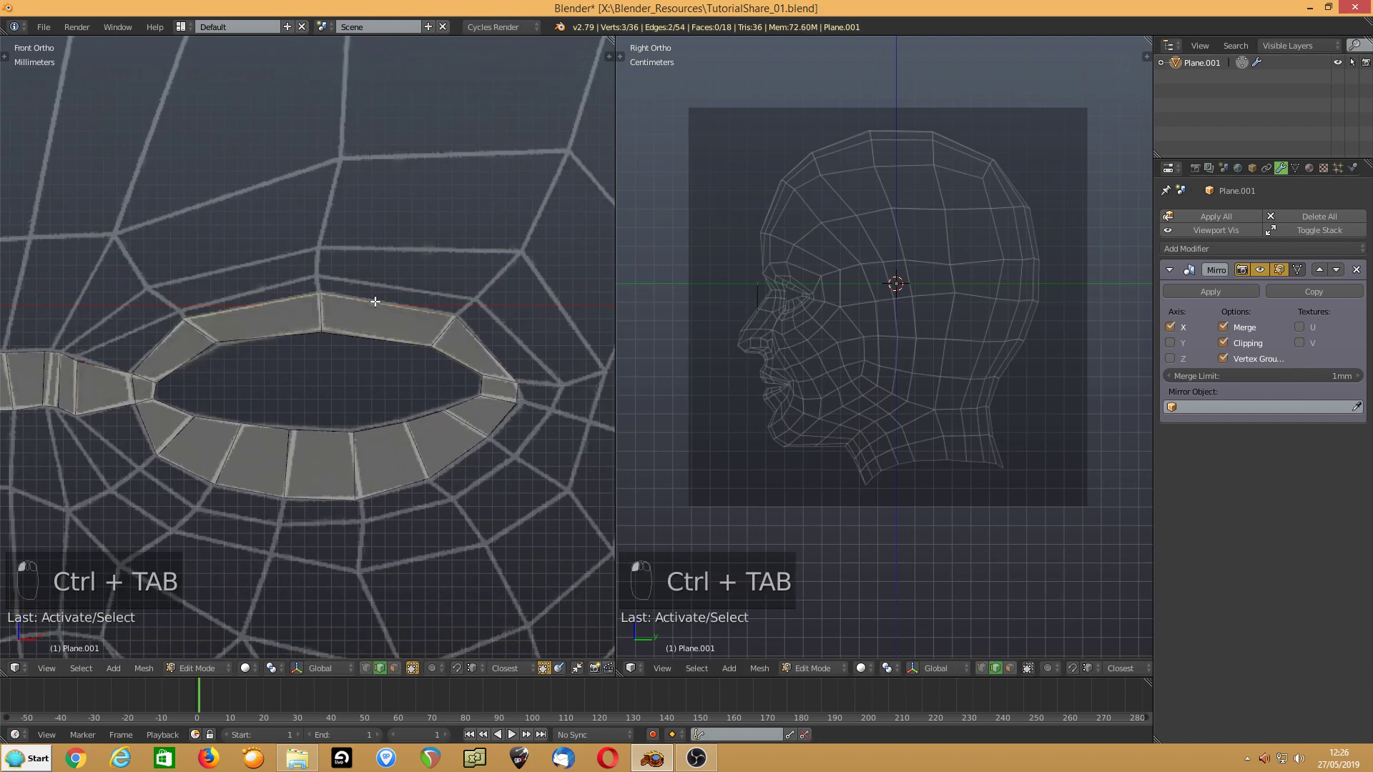
pyautogui.keyDown('shift'); pyautogui.click(488, 356); pyautogui.keyUp('shift')
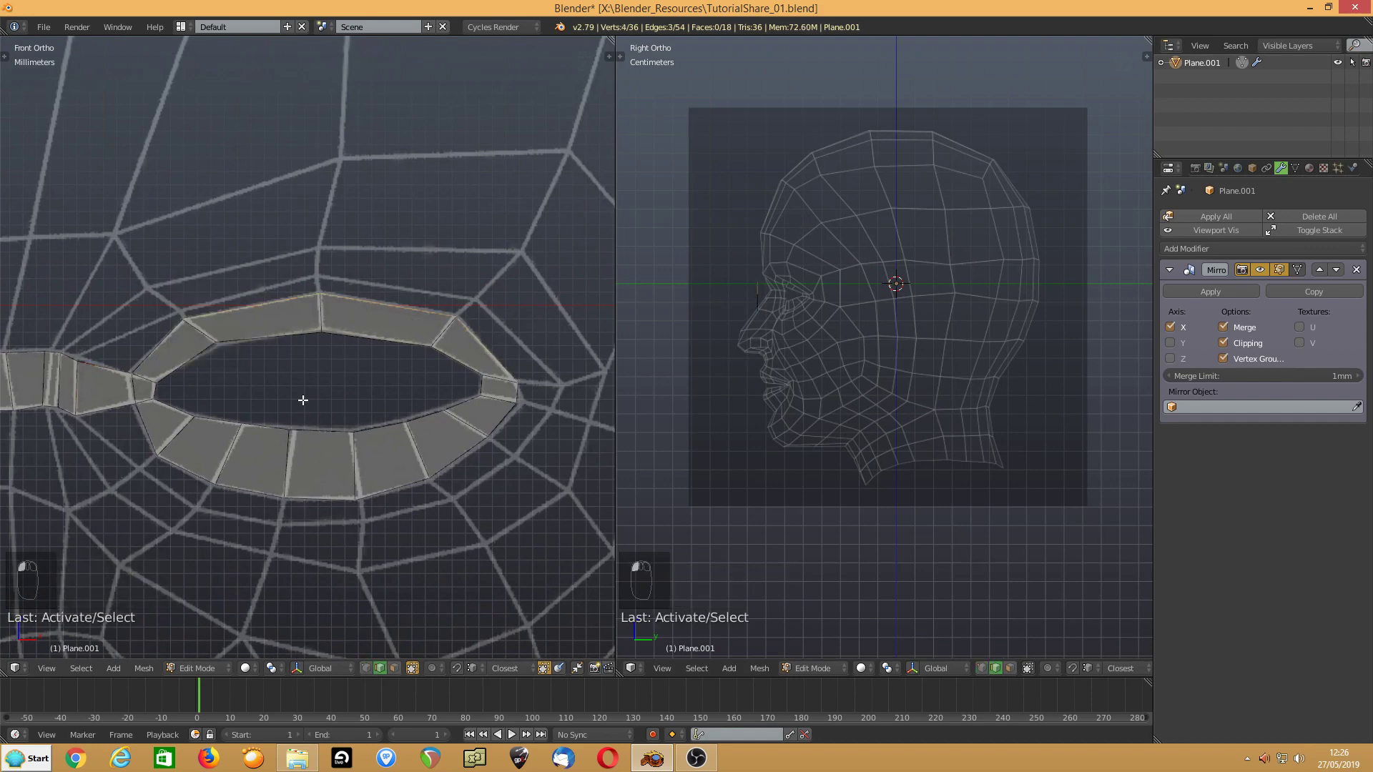
pyautogui.press('e')
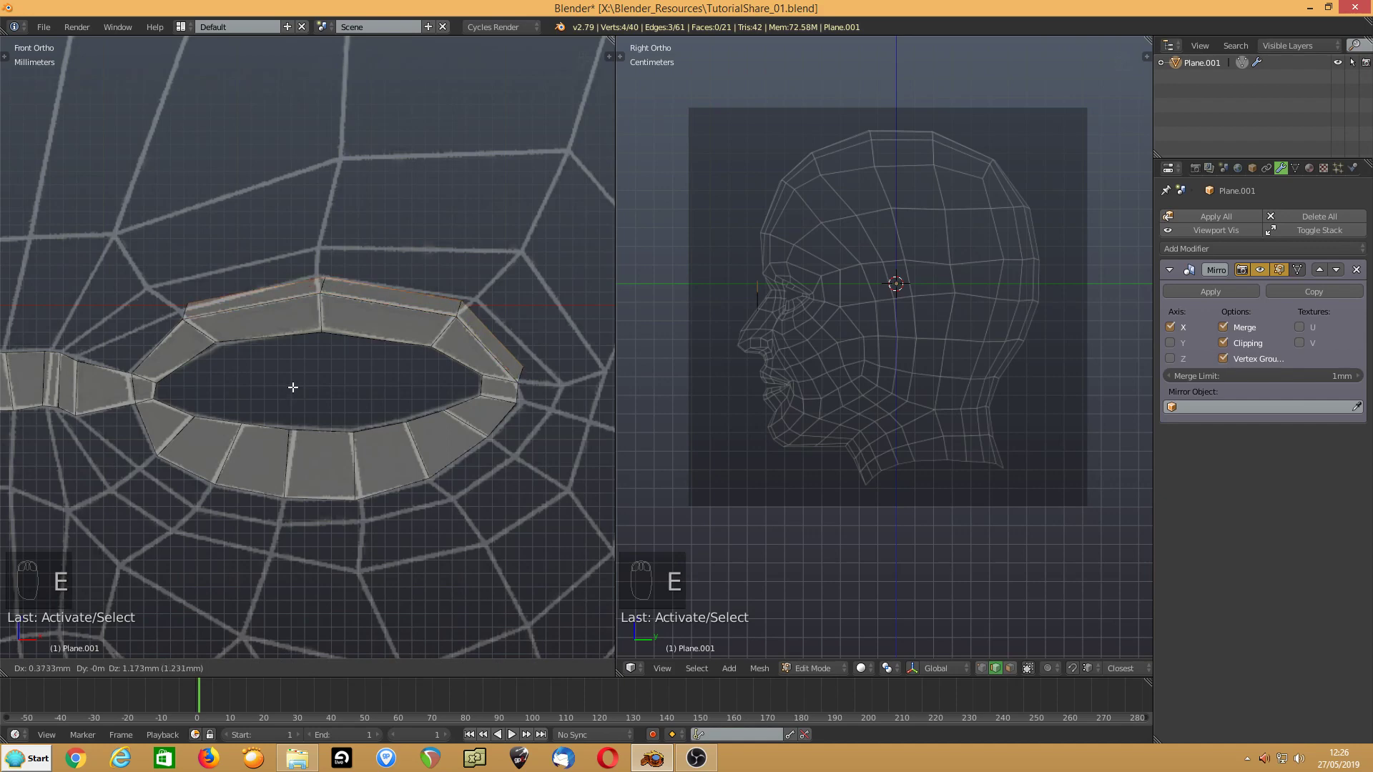
pyautogui.click(293, 386)
pyautogui.press('e')
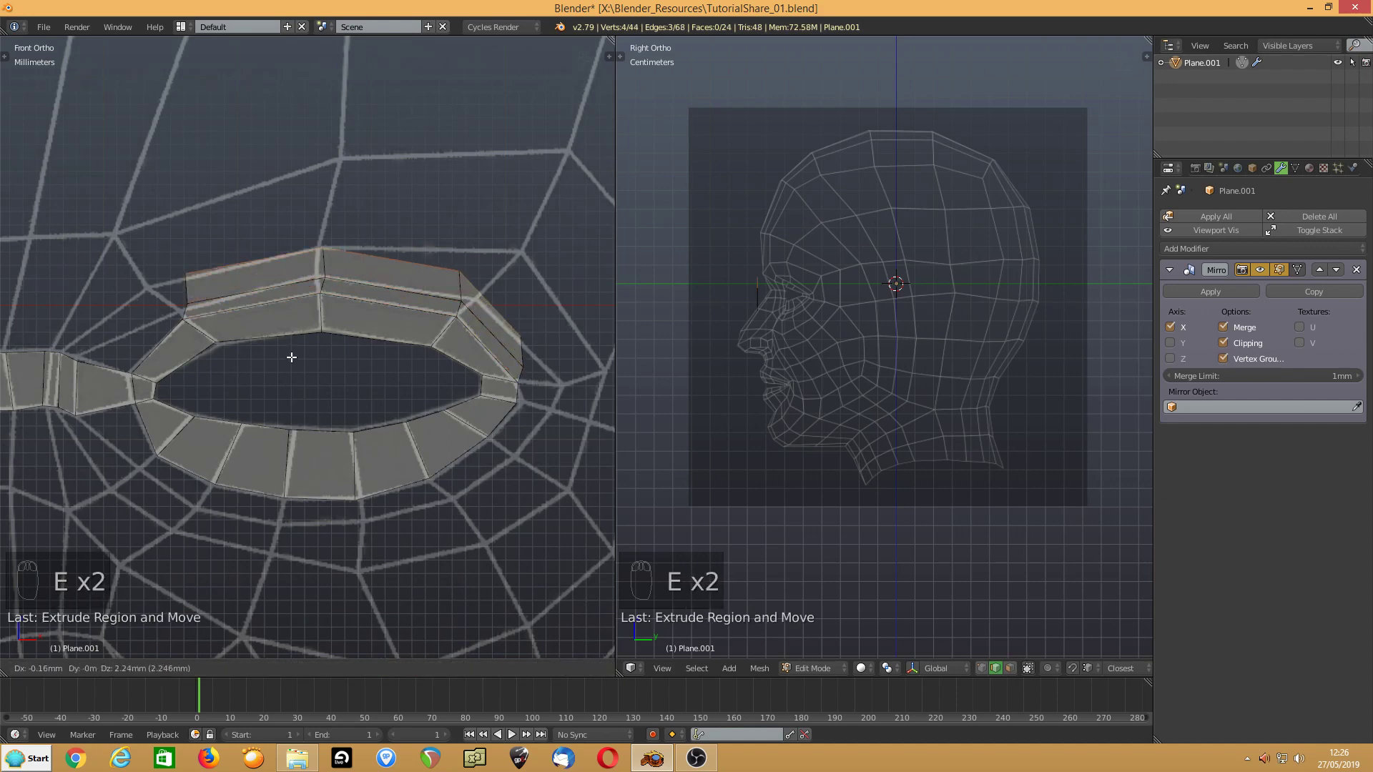
pyautogui.click(291, 364)
# - Move the top row's vertices and the end vertices near the outer eye corner onto the reference wireframe corners
pyautogui.hotkey('ctrl', 'Tab')
pyautogui.click(289, 346)
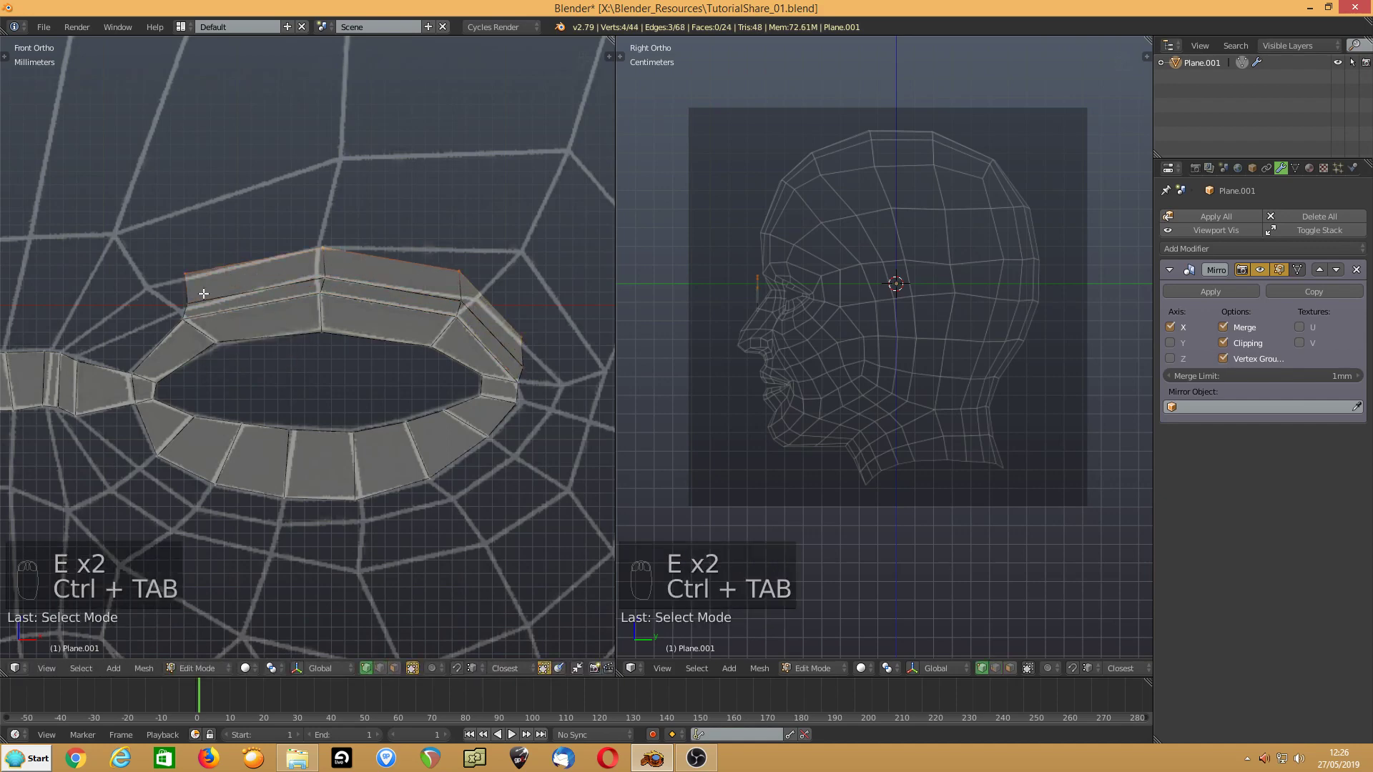
pyautogui.moveTo(184, 275); pyautogui.dragTo(148, 289, button='right')
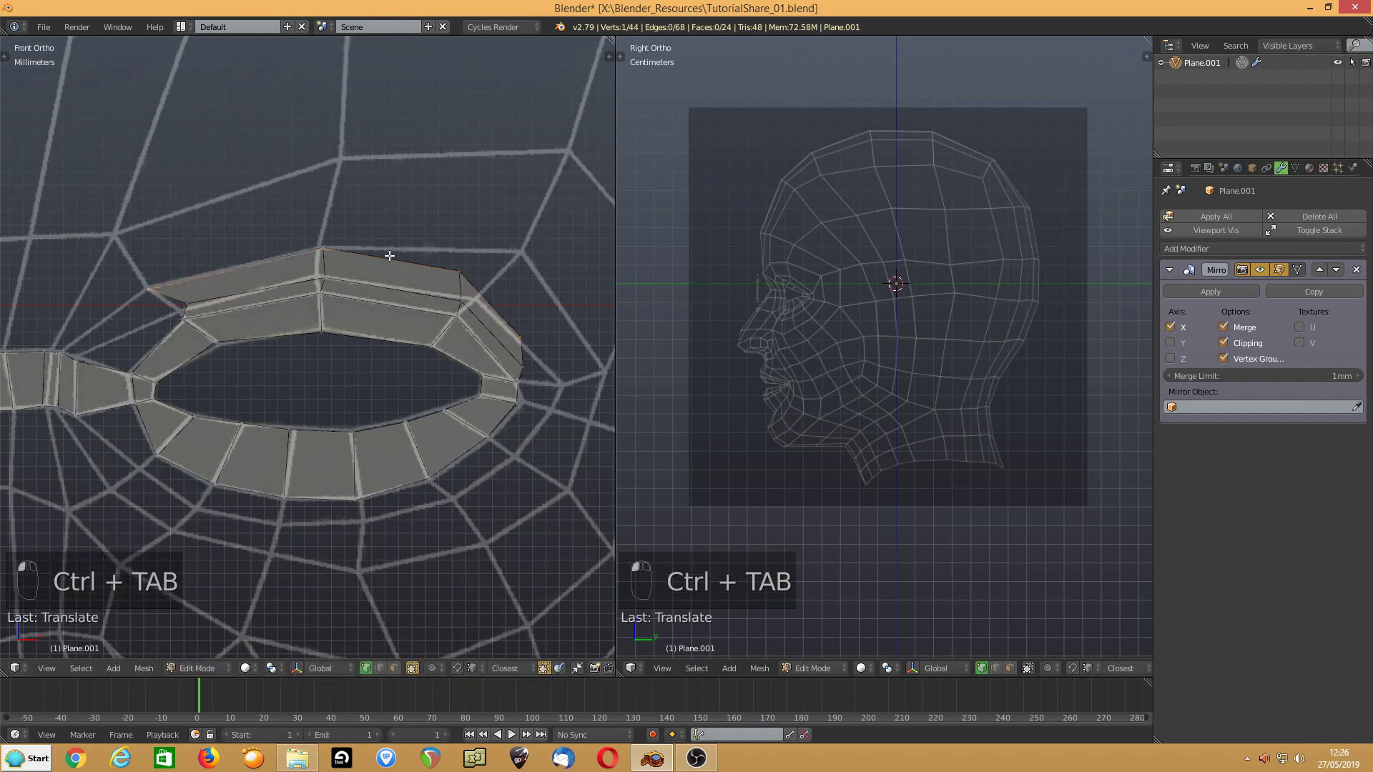
pyautogui.moveTo(460, 279); pyautogui.dragTo(522, 262, button='right')
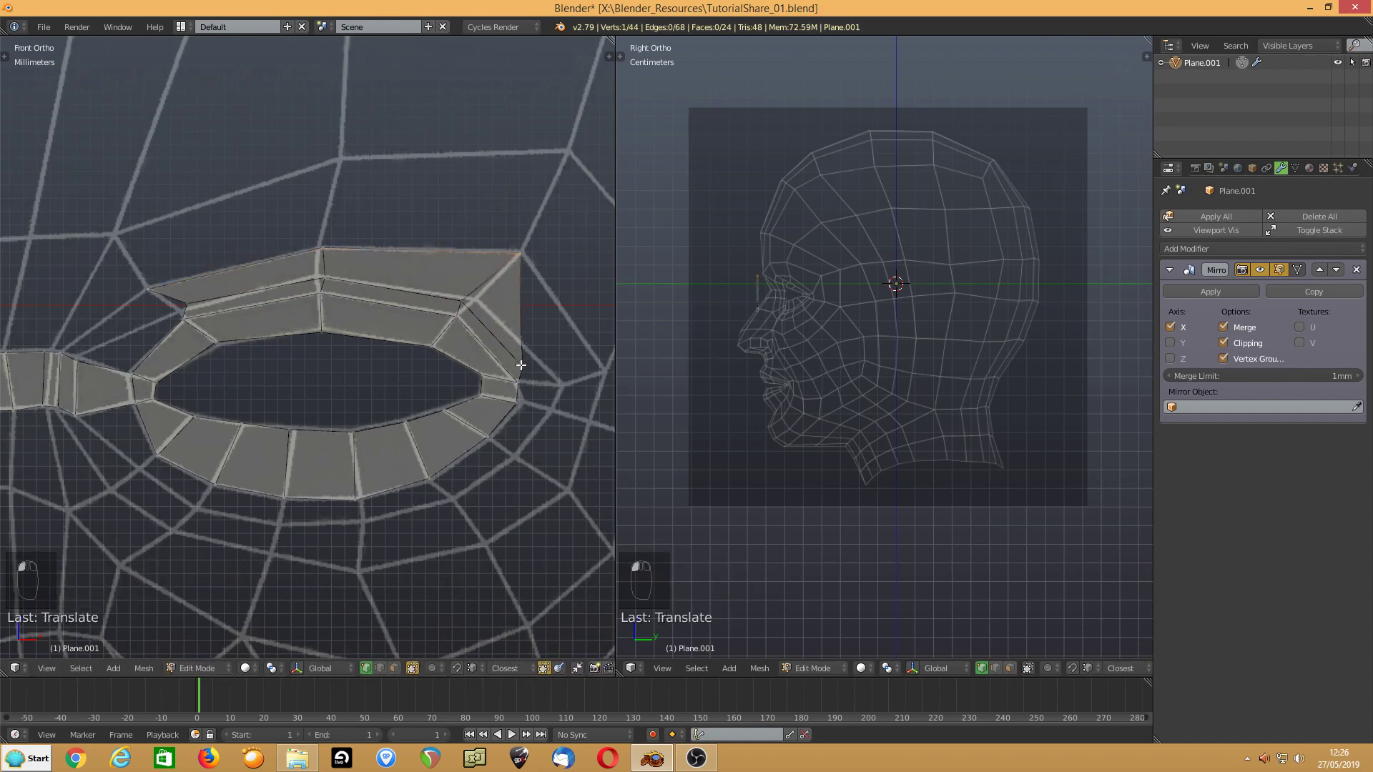
pyautogui.moveTo(520, 364)
pyautogui.mouseDown(button='right')
pyautogui.moveTo(610, 364)
pyautogui.moveTo(528, 369)
pyautogui.mouseUp(button='right')
pyautogui.moveTo(532, 348); pyautogui.dragTo(555, 376)
pyautogui.click(531, 367)
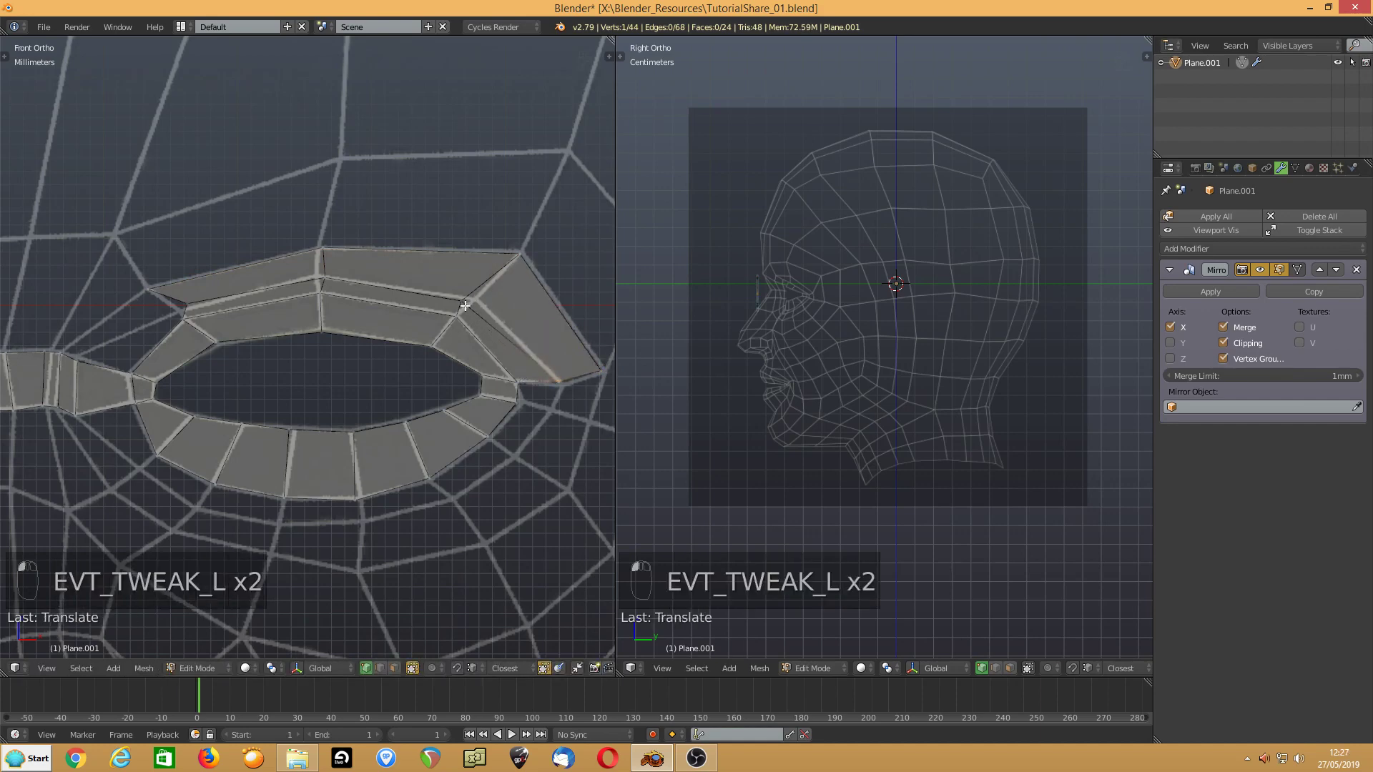
# - Align the remaining vertices of the middle upper-eyelid row with the reference crease line
pyautogui.moveTo(467, 306); pyautogui.dragTo(478, 299)
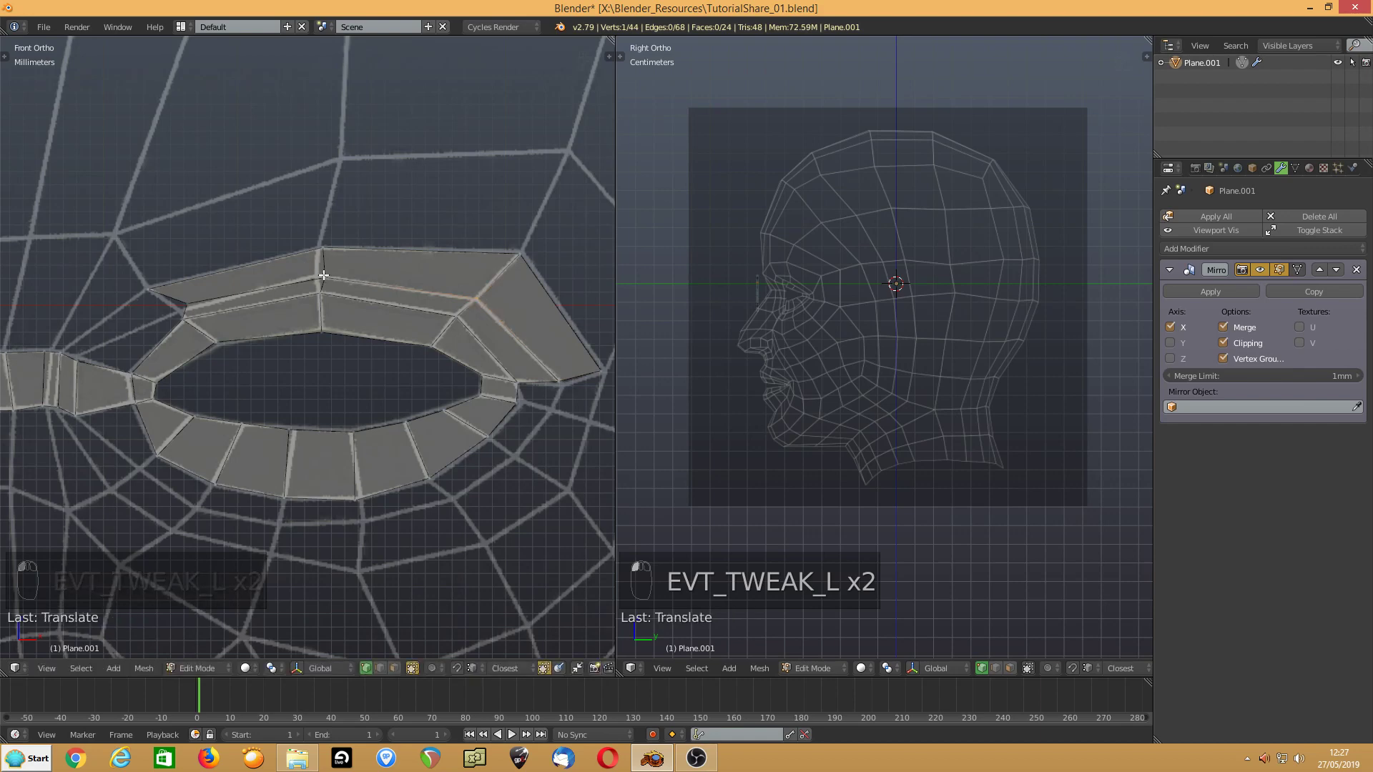
pyautogui.moveTo(322, 277); pyautogui.dragTo(312, 280)
pyautogui.moveTo(189, 304); pyautogui.dragTo(180, 314)
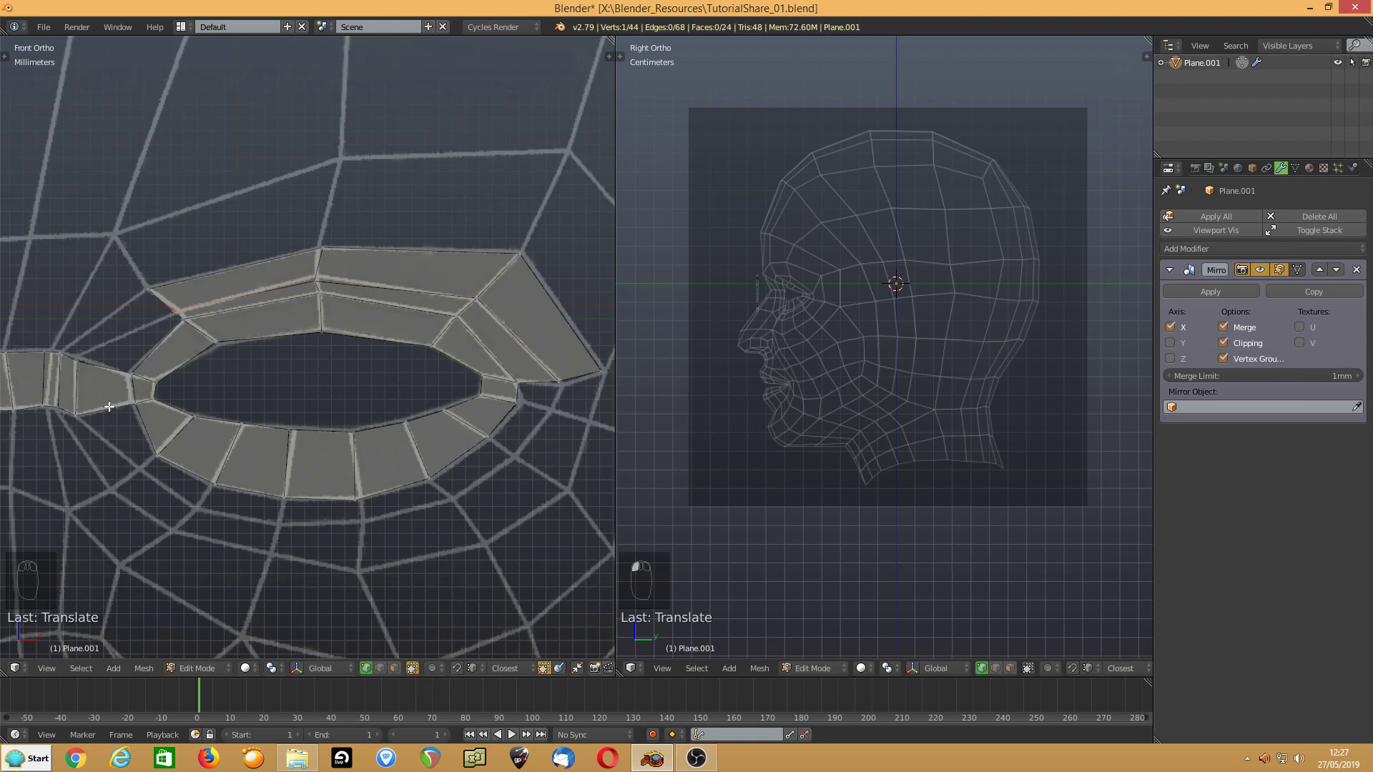
# - Fill two faces between the upper-eyelid rows and the nose-bridge strip at the inner eye corner
pyautogui.hotkey('ctrl', 'Tab')
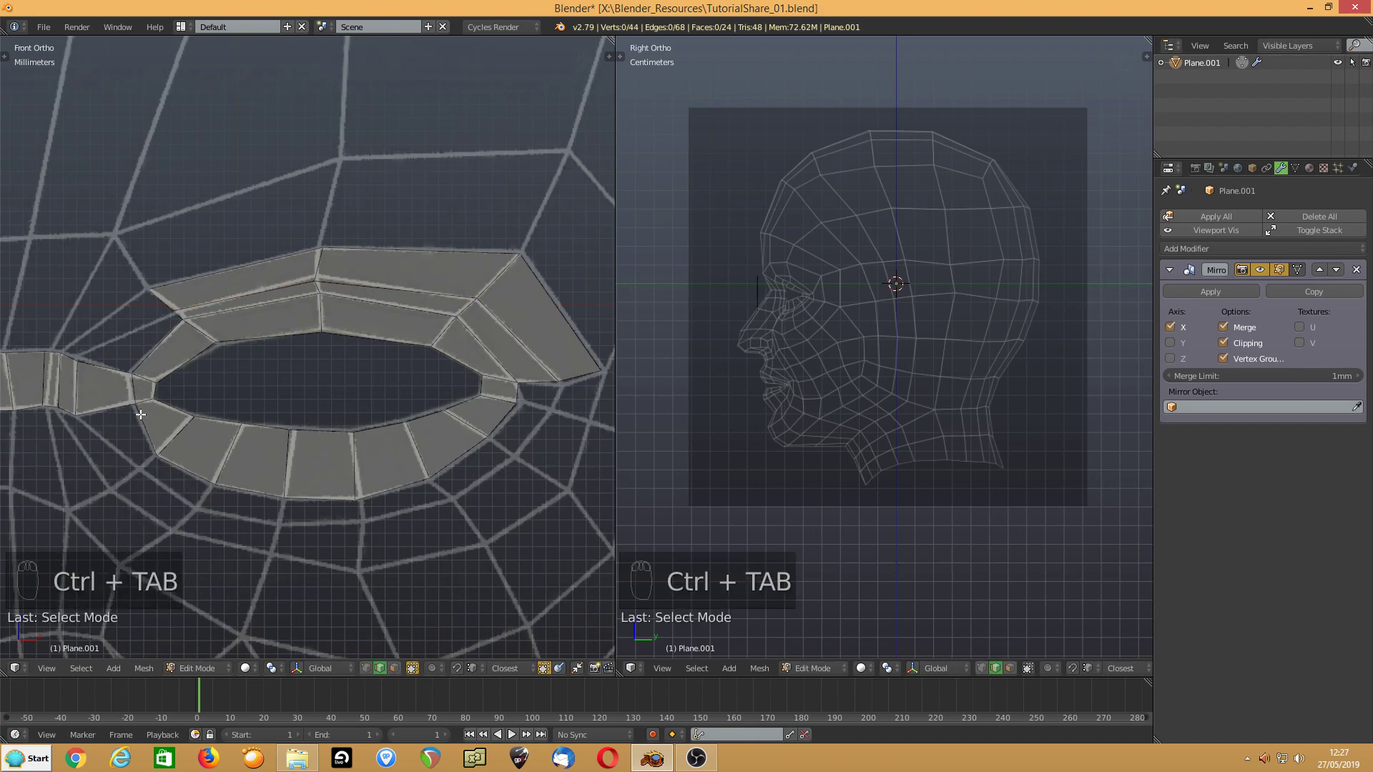
pyautogui.click(70, 355)
pyautogui.keyDown('shift'); pyautogui.click(149, 310); pyautogui.keyUp('shift')
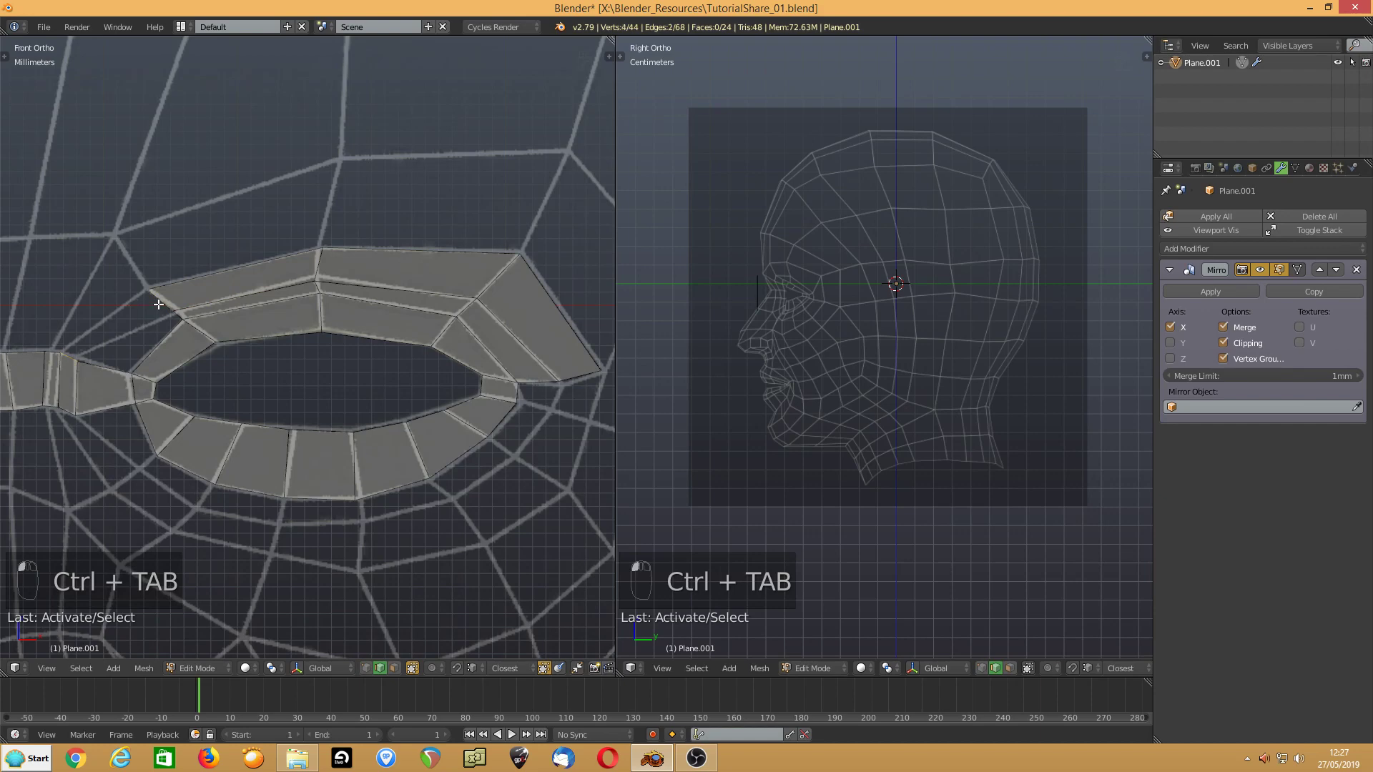
pyautogui.press('f')
pyautogui.click(142, 330)
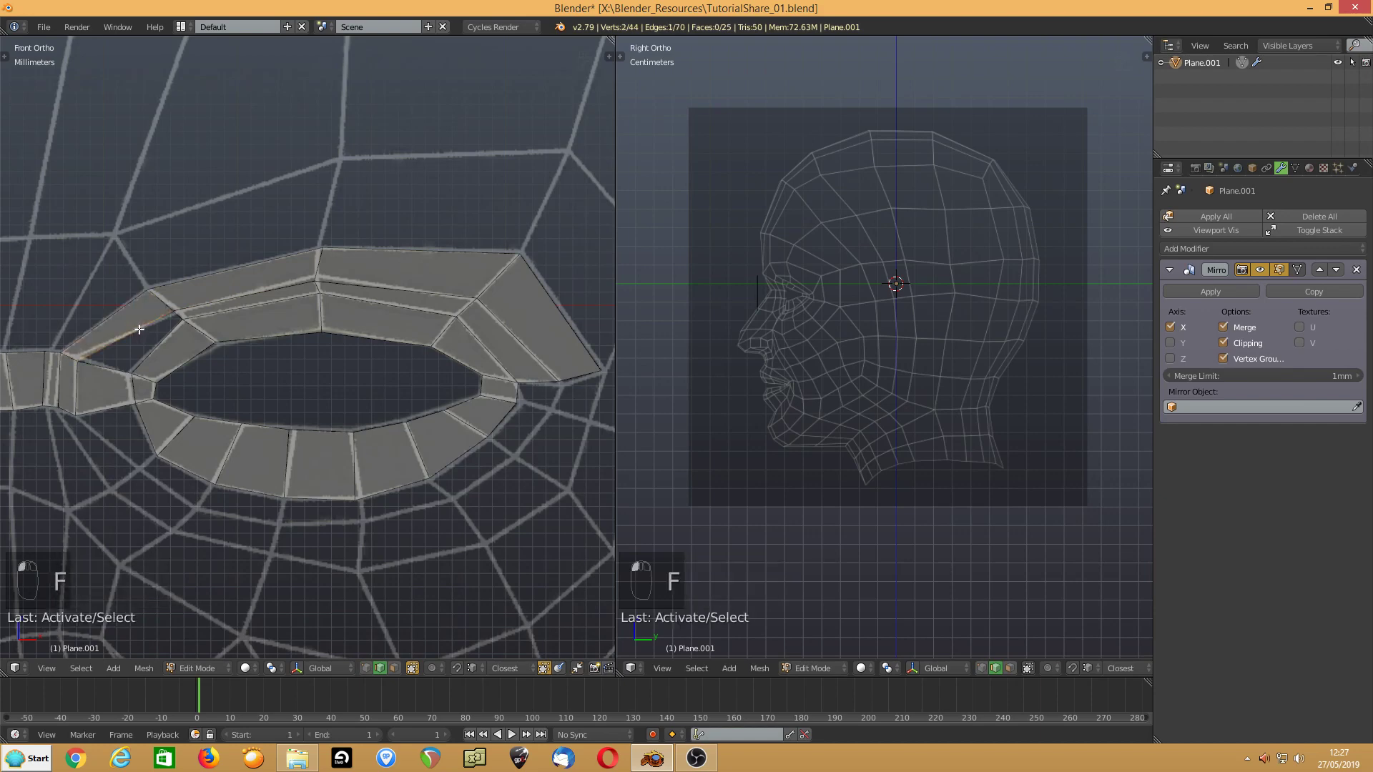
pyautogui.press('f')
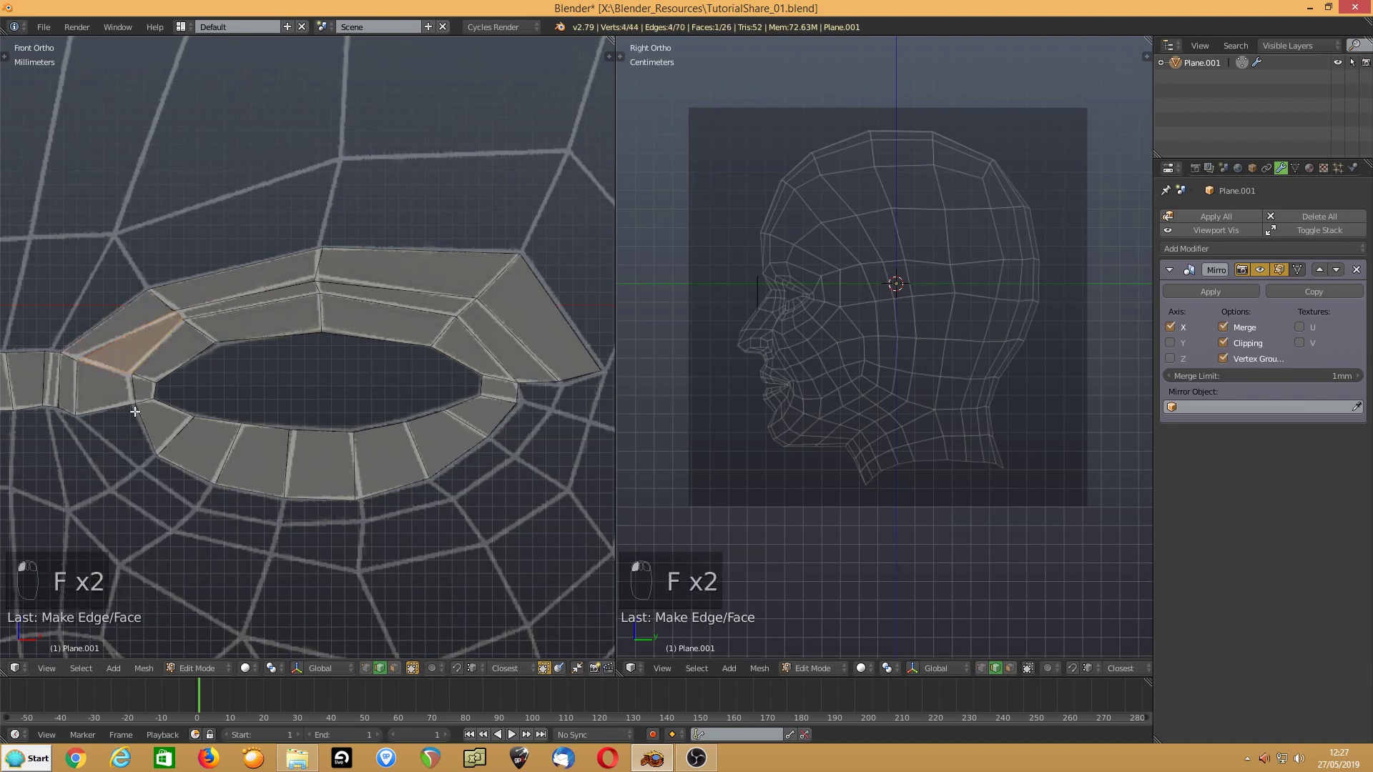
# - Extrude the five outer edges of the lower eyelid slightly downward and scale the new row to about 1.135 along X
pyautogui.keyDown('shift'); pyautogui.moveTo(135, 411); pyautogui.dragTo(111, 333, button='middle'); pyautogui.keyUp('shift')
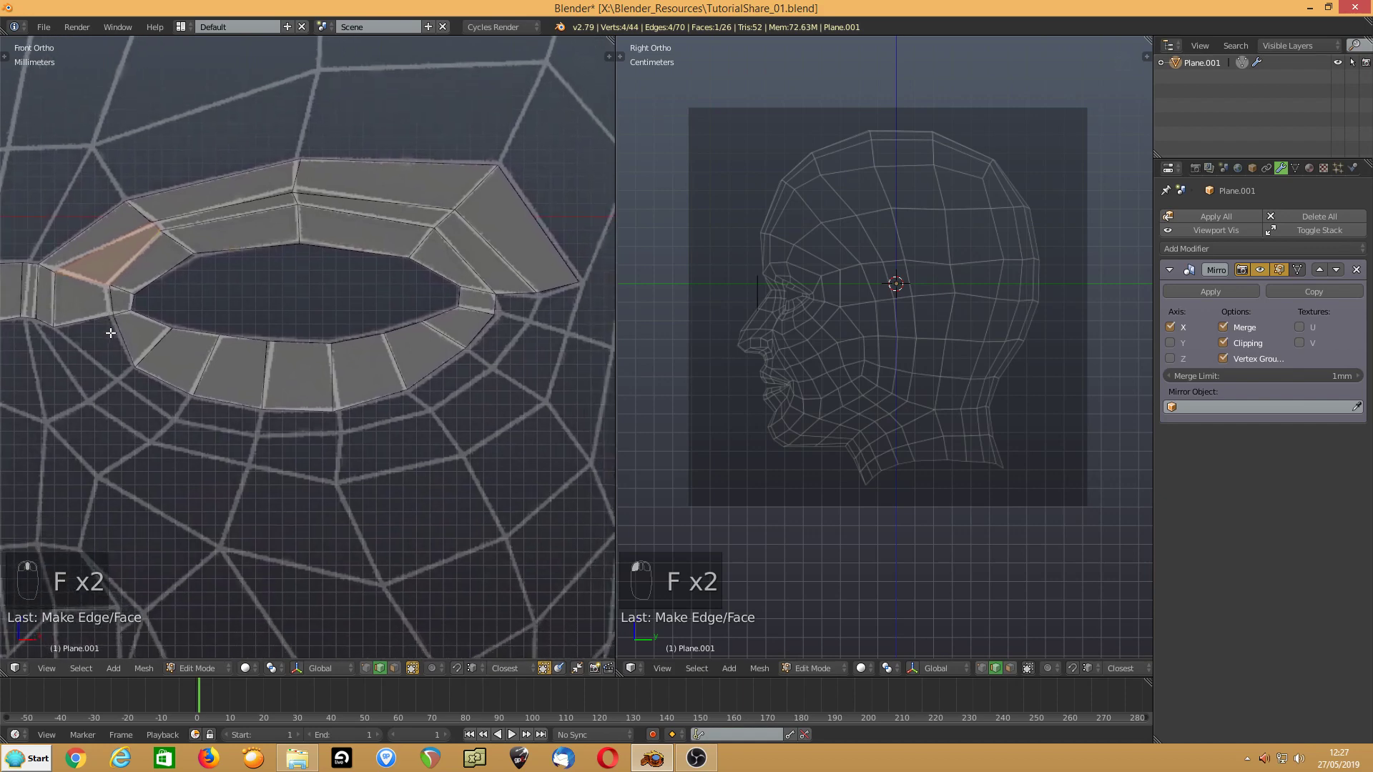
pyautogui.click(166, 381)
pyautogui.keyDown('shift'); pyautogui.click(240, 402); pyautogui.keyUp('shift')
pyautogui.keyDown('shift'); pyautogui.click(293, 413); pyautogui.keyUp('shift')
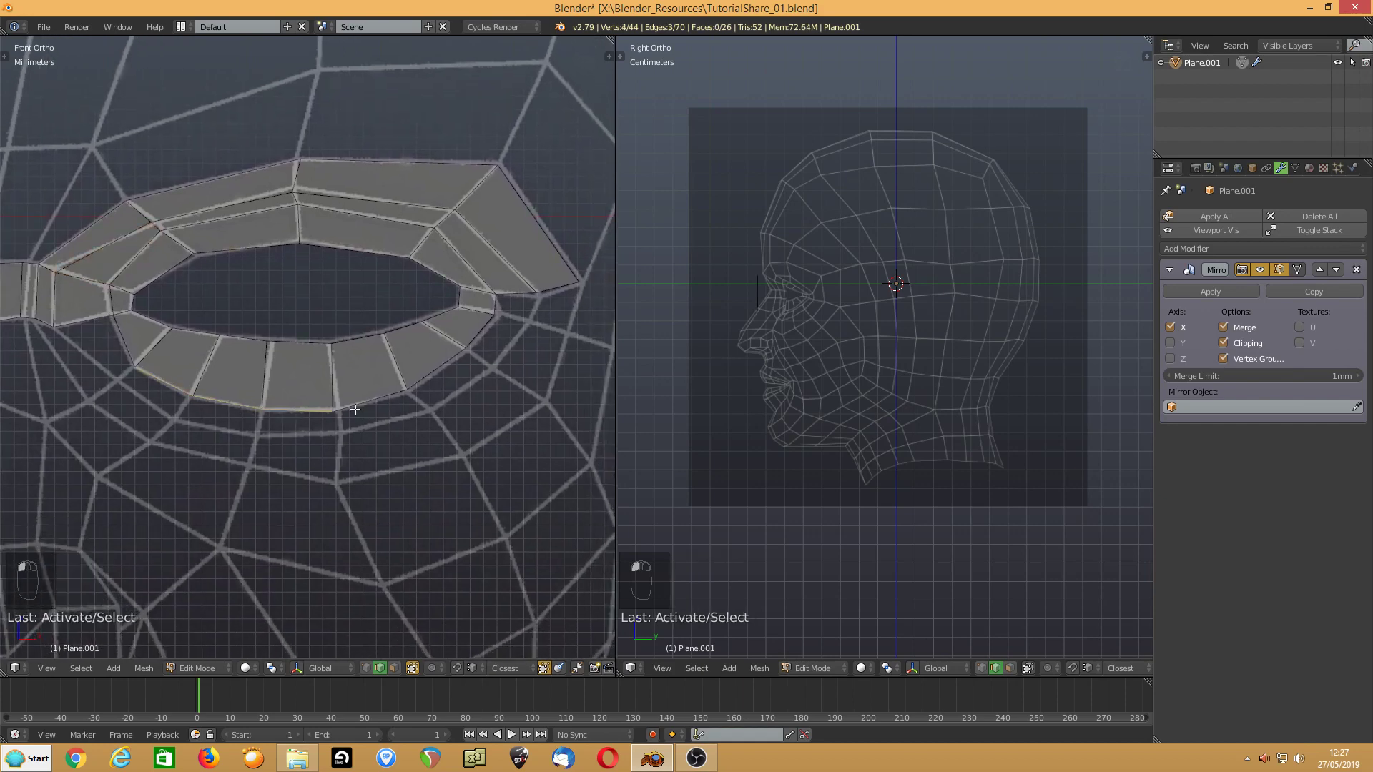
pyautogui.keyDown('shift'); pyautogui.click(355, 409); pyautogui.keyUp('shift')
pyautogui.keyDown('shift'); pyautogui.click(426, 379); pyautogui.keyUp('shift')
pyautogui.press('e')
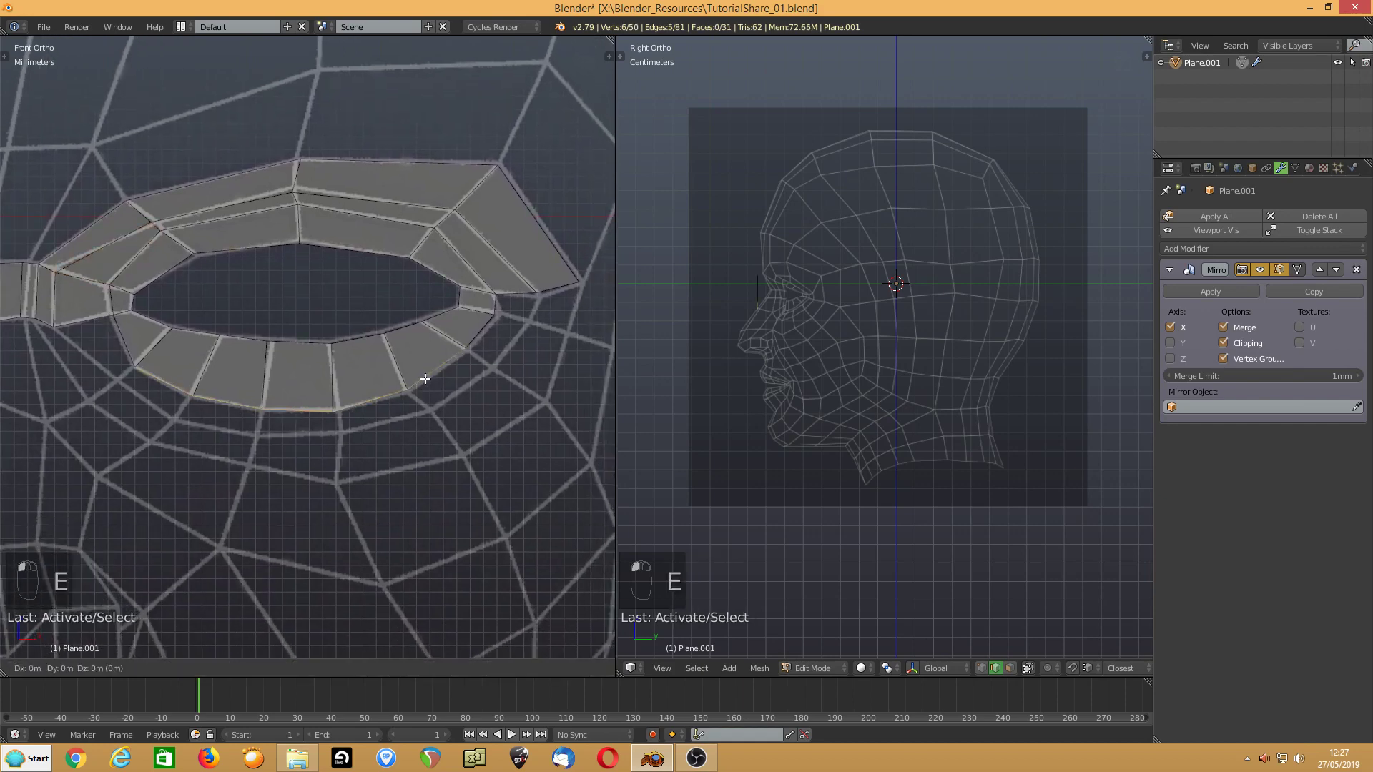
pyautogui.click(429, 398)
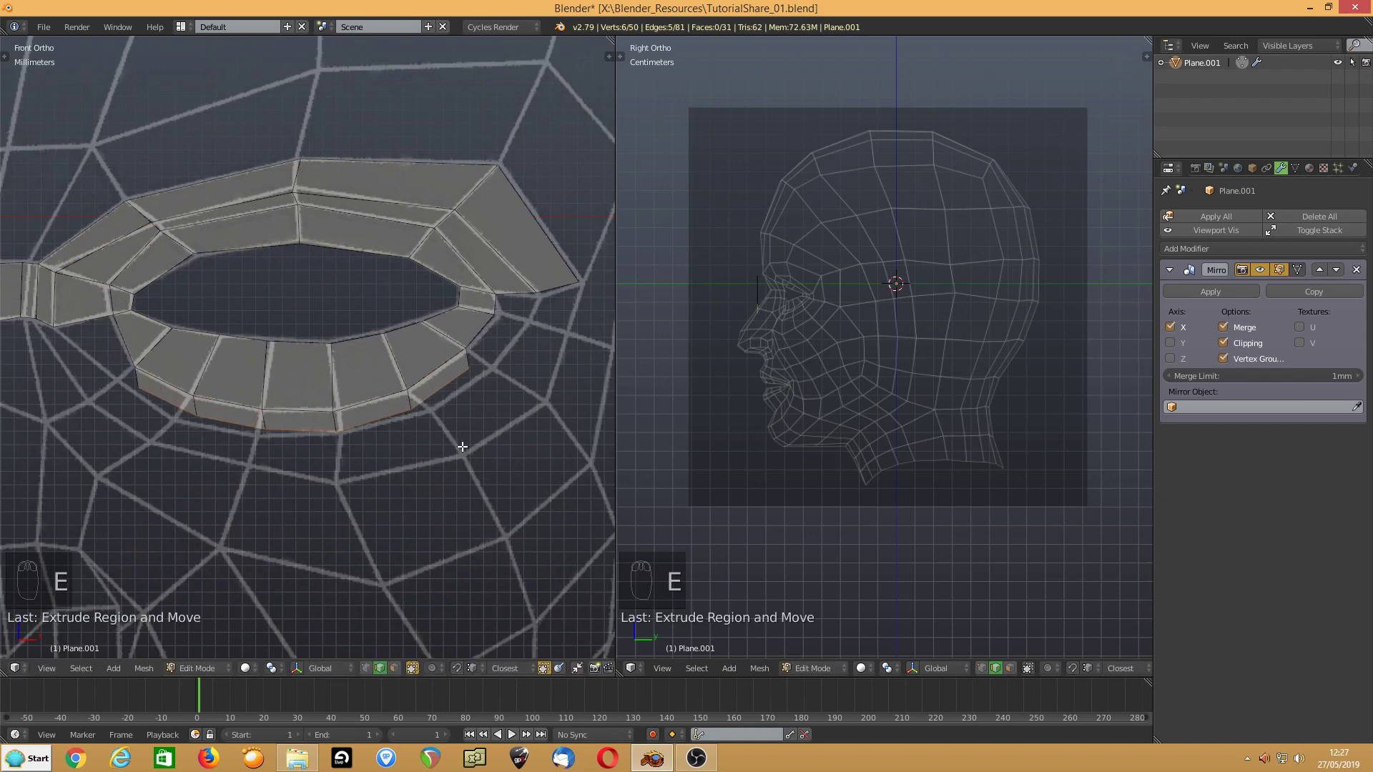
pyautogui.press('s')
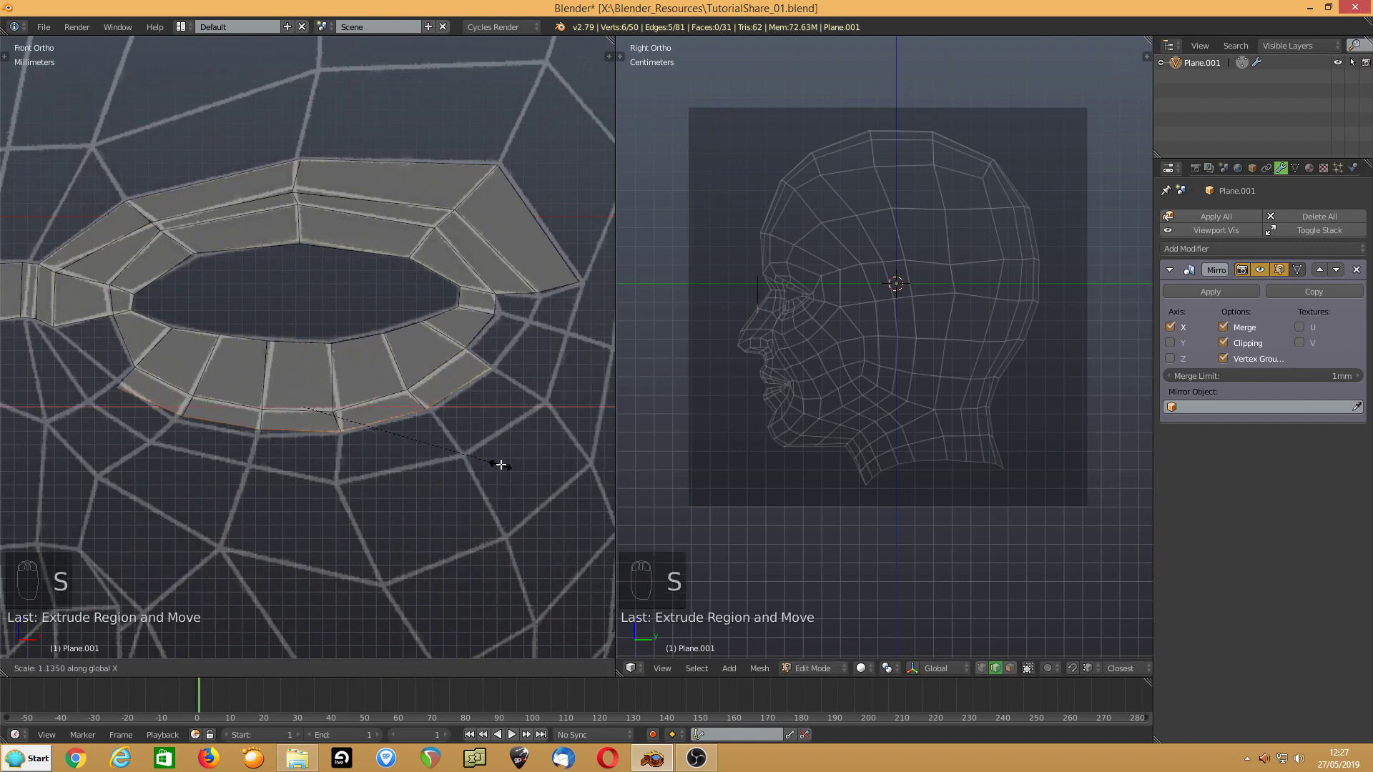
pyautogui.click(501, 464)
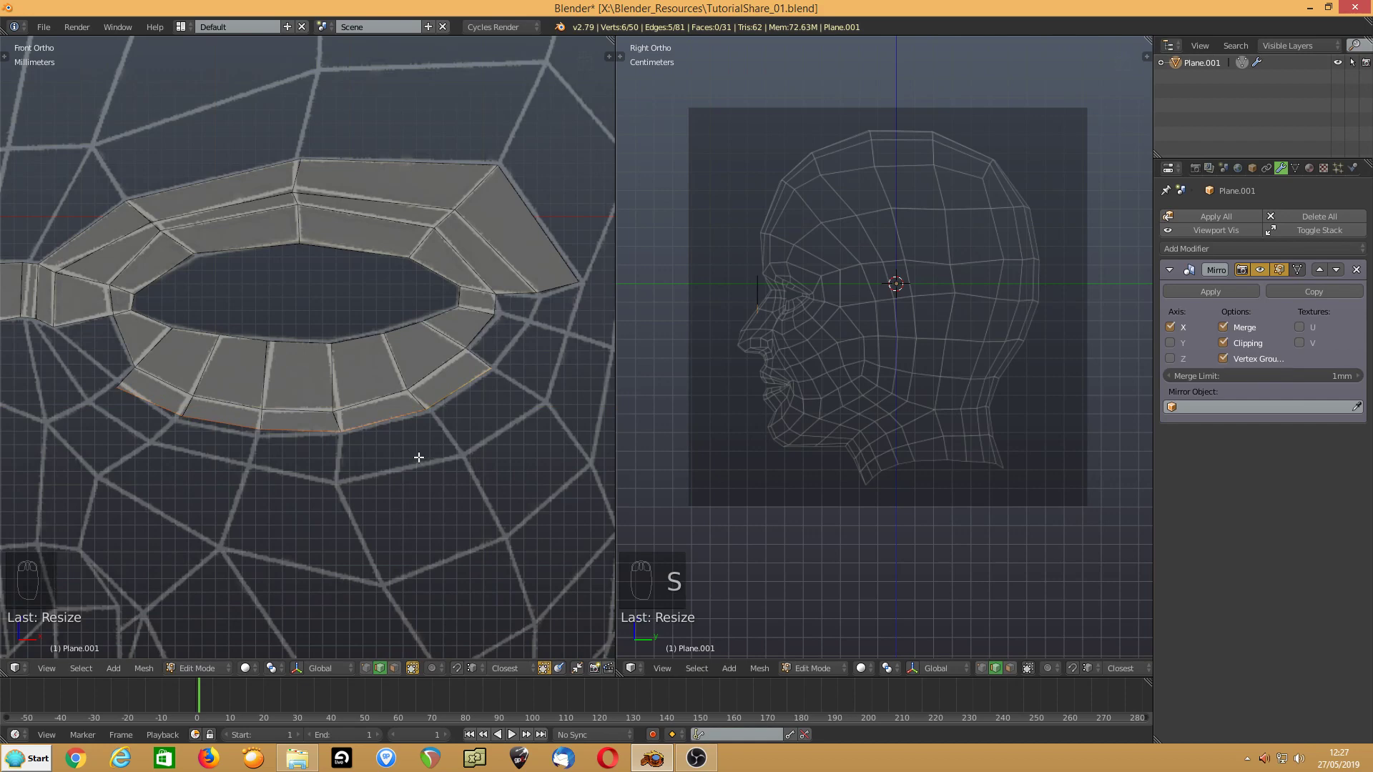
# - Extrude the lower-eyelid edges downward a second time and widen the new row toward the reference loop below the eye
pyautogui.press('e')
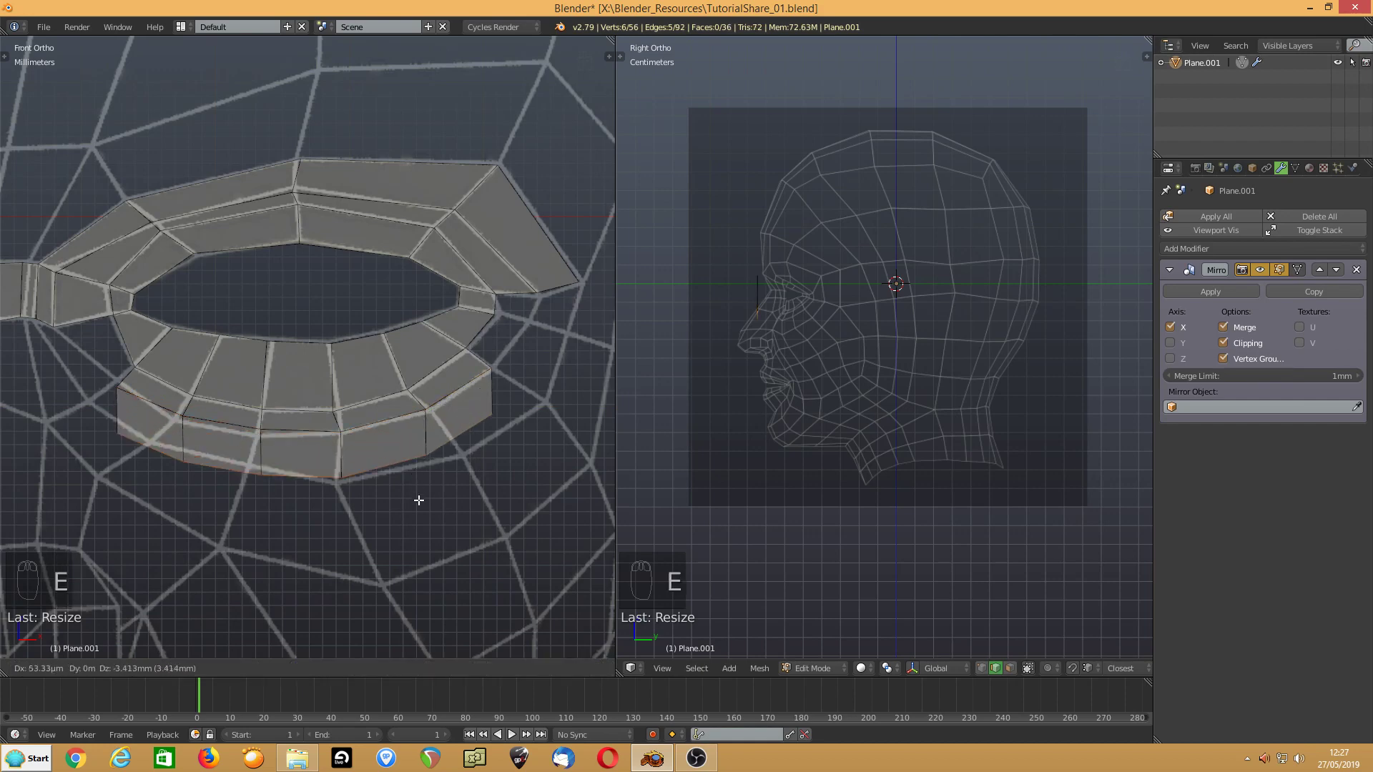
pyautogui.click(421, 491)
pyautogui.press('s')
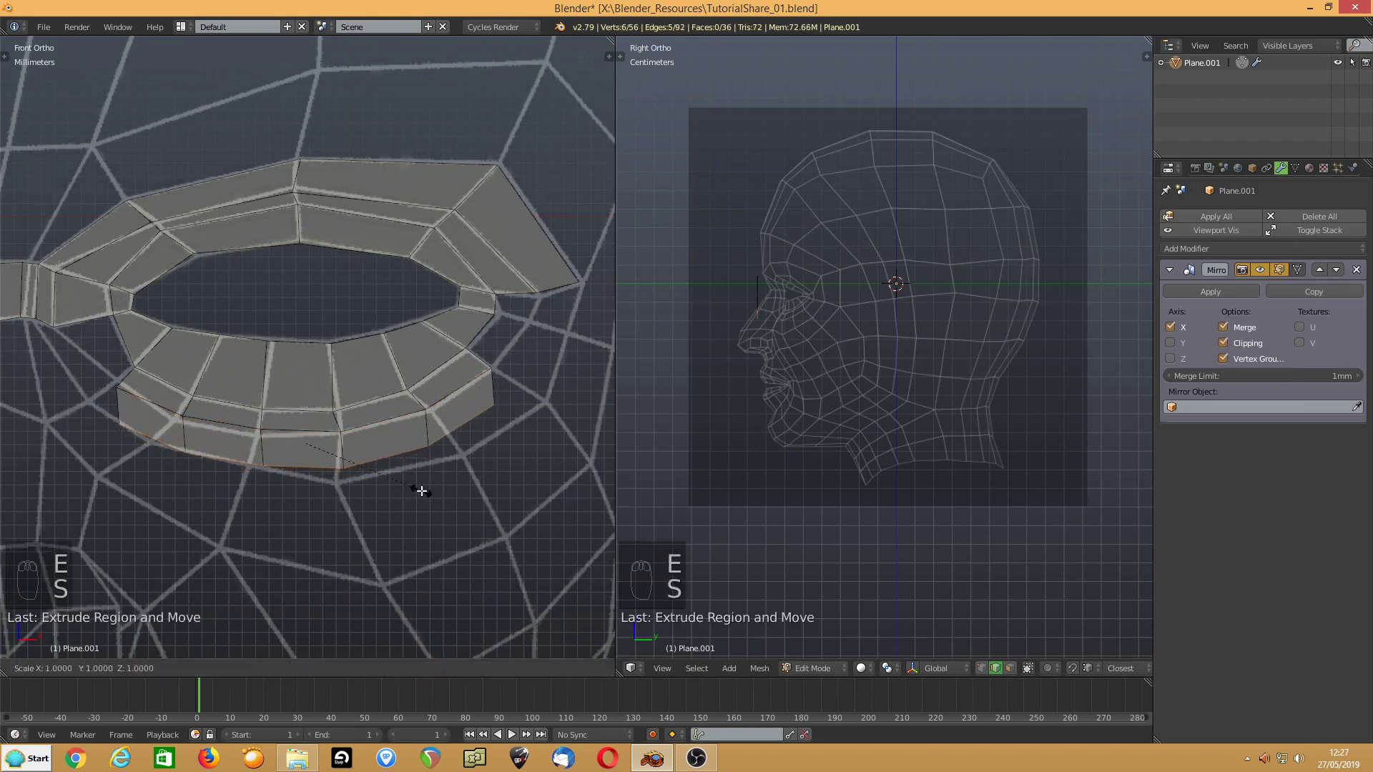
pyautogui.click(438, 482)
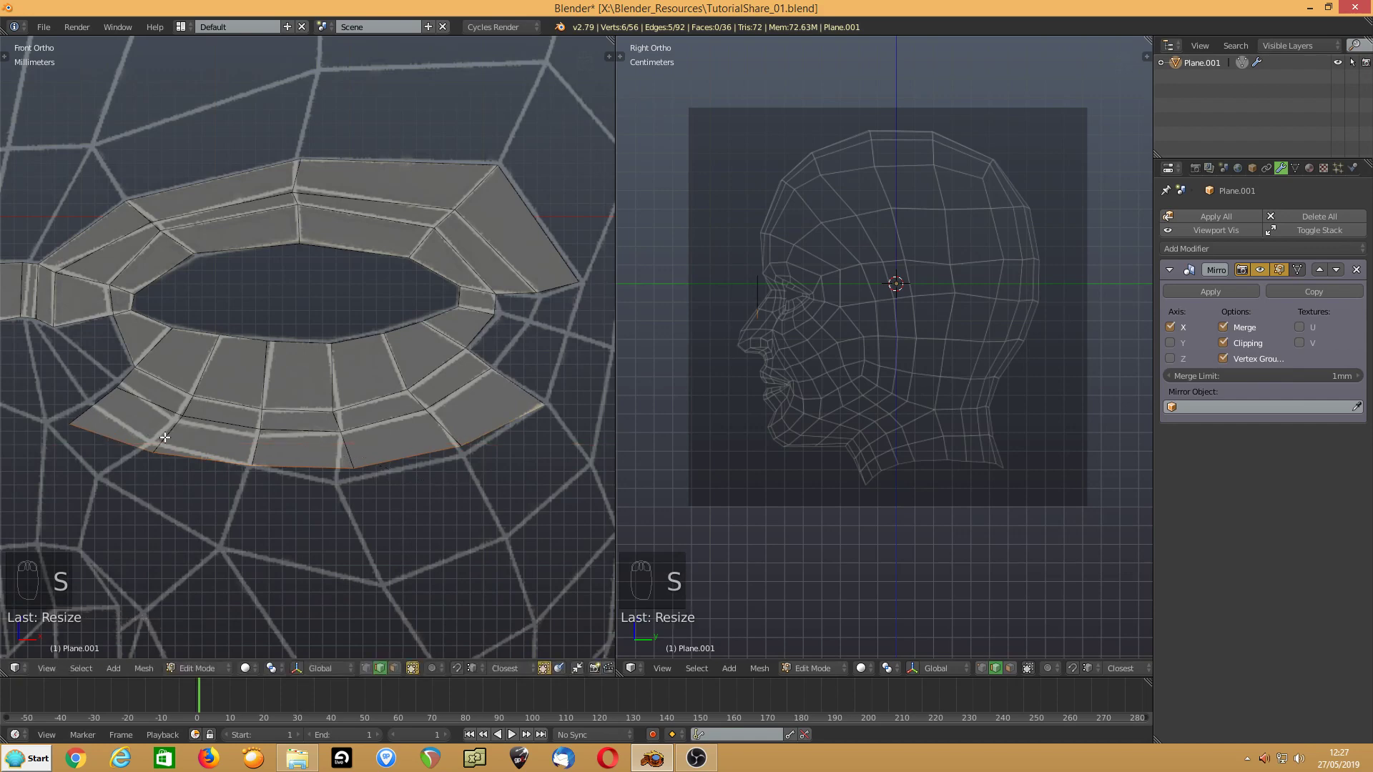
# - Move the vertices of the two lower-eyelid rows onto the matching reference wireframe corners, then clear the selection
pyautogui.hotkey('ctrl', 'Tab')
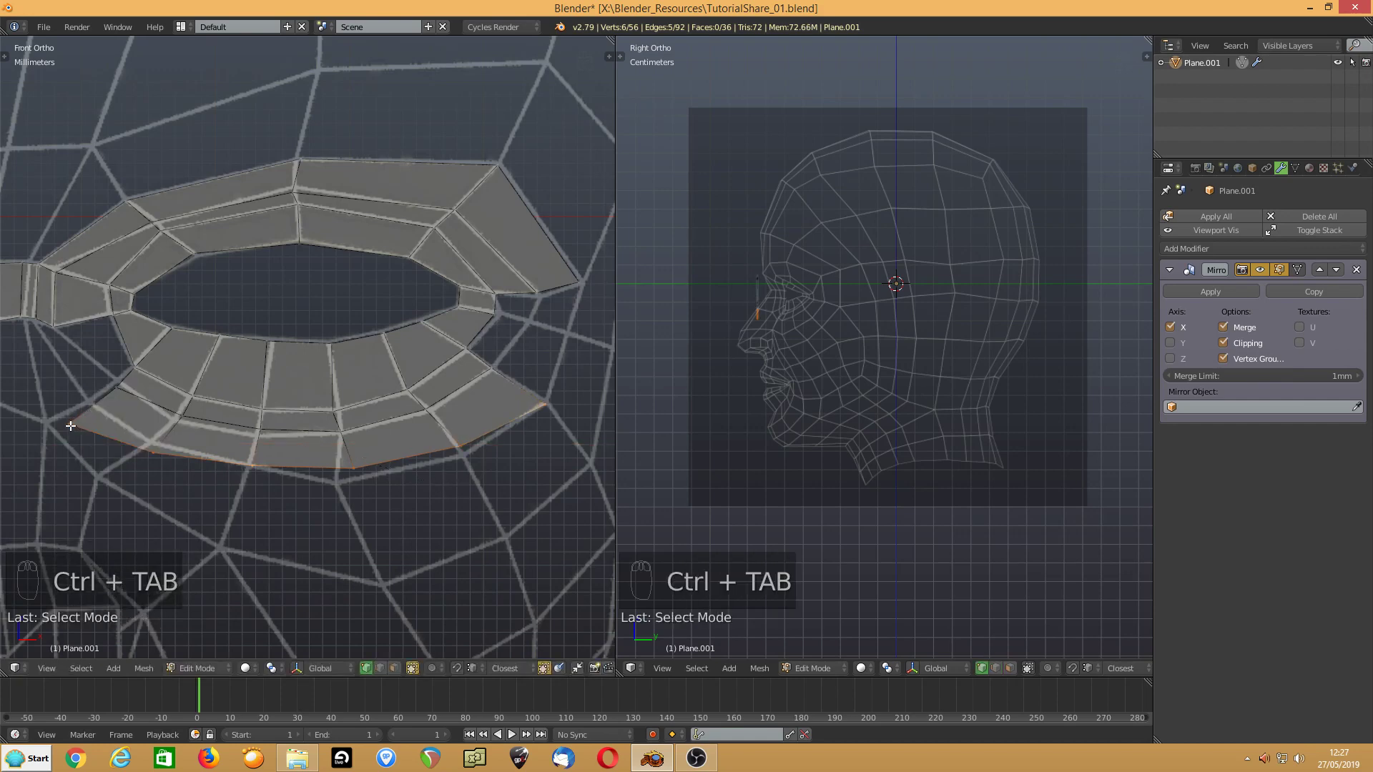
pyautogui.moveTo(70, 427); pyautogui.dragTo(117, 383)
pyautogui.moveTo(186, 415); pyautogui.dragTo(152, 444)
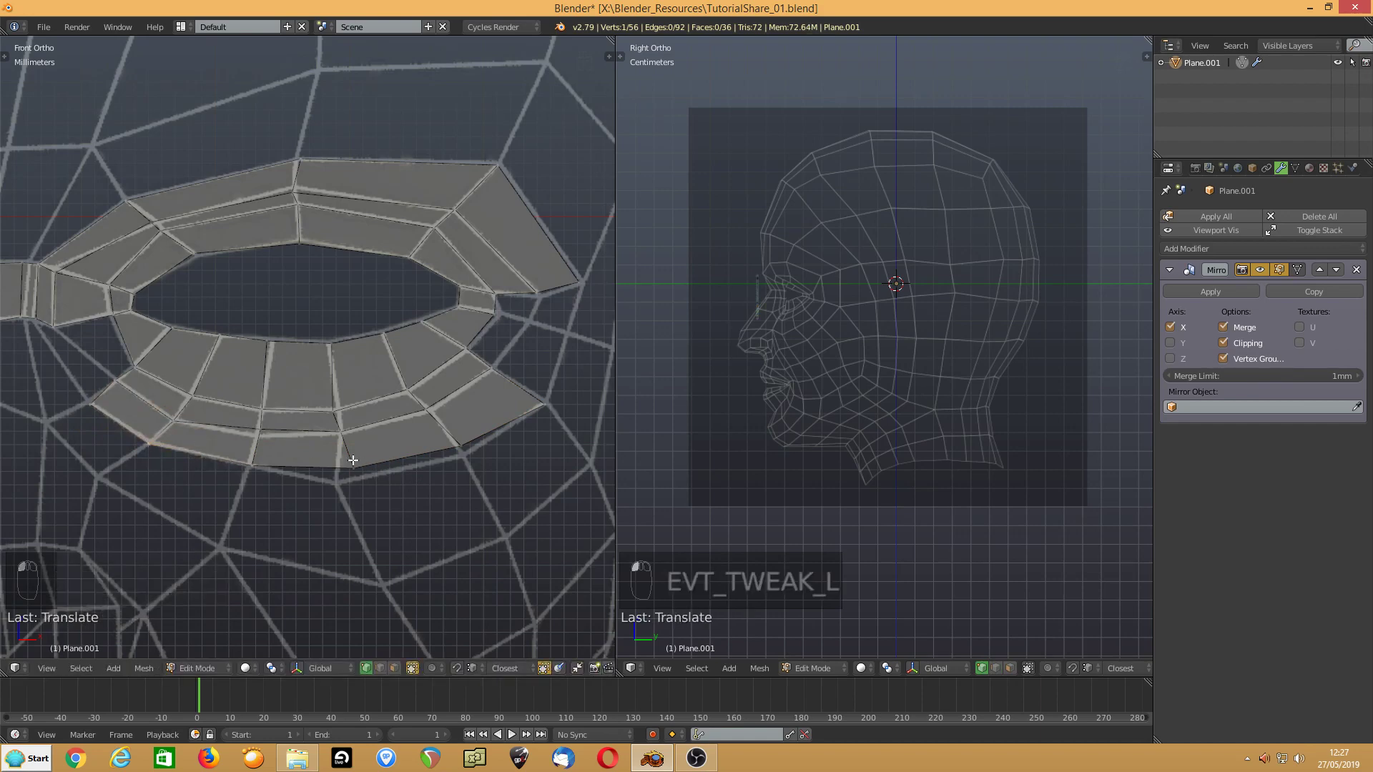
pyautogui.moveTo(352, 461); pyautogui.dragTo(336, 480)
pyautogui.moveTo(458, 441); pyautogui.dragTo(462, 451)
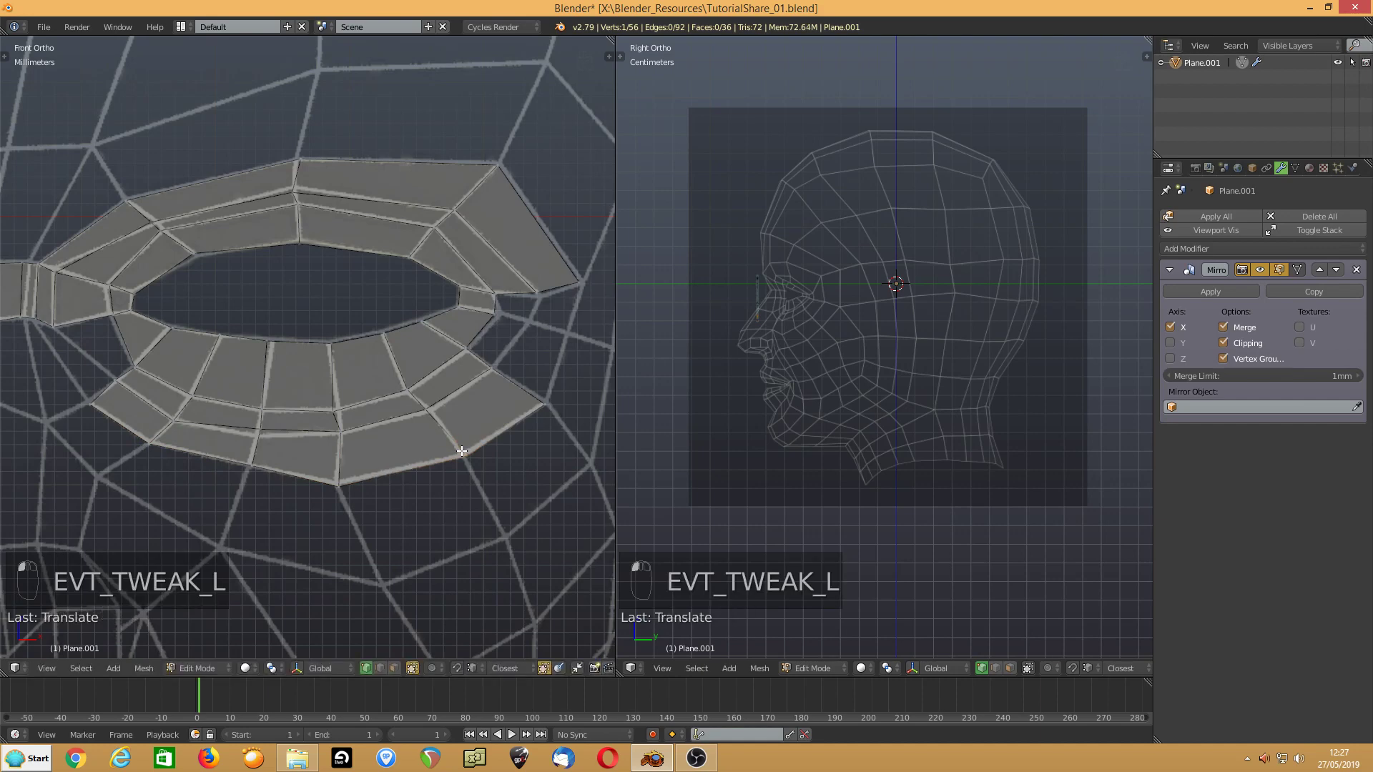
pyautogui.moveTo(334, 412); pyautogui.dragTo(341, 412)
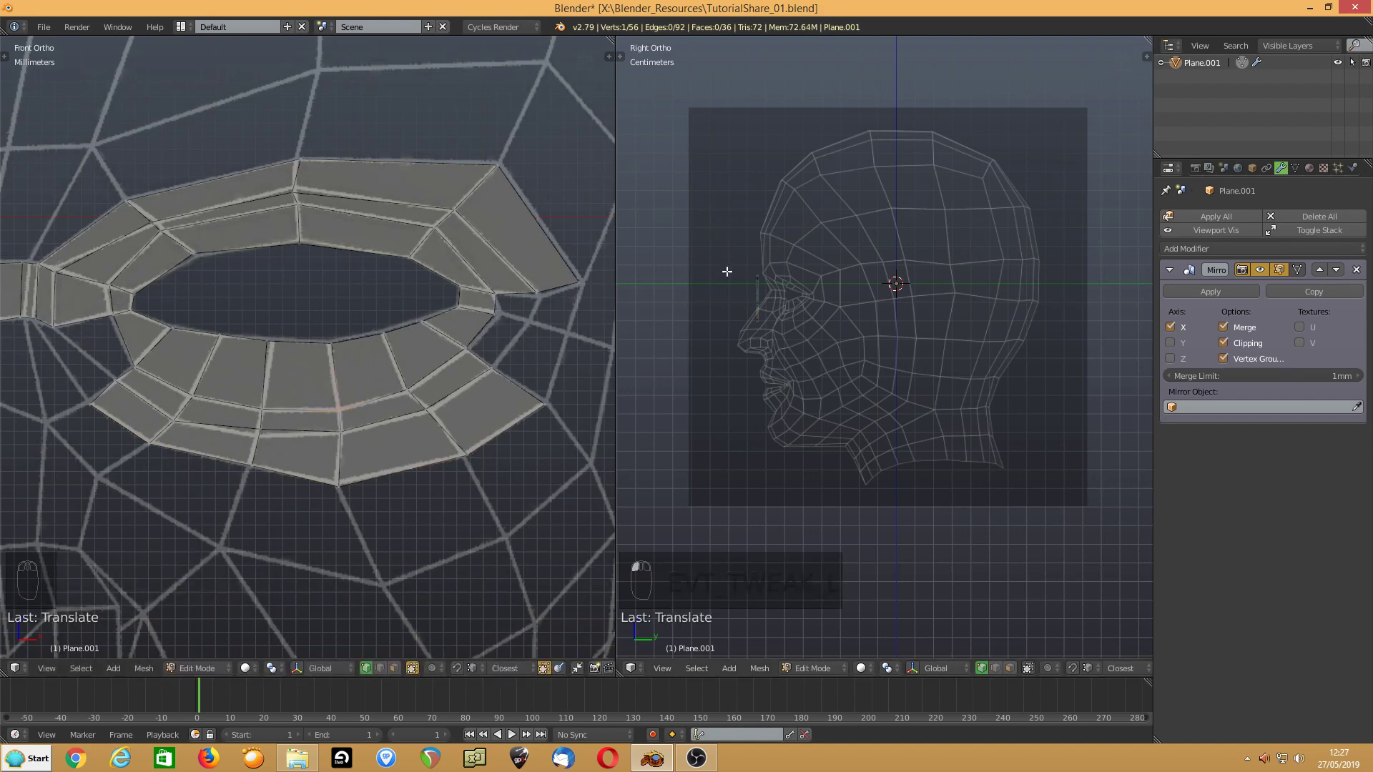
pyautogui.press('a')
pyautogui.press('a')
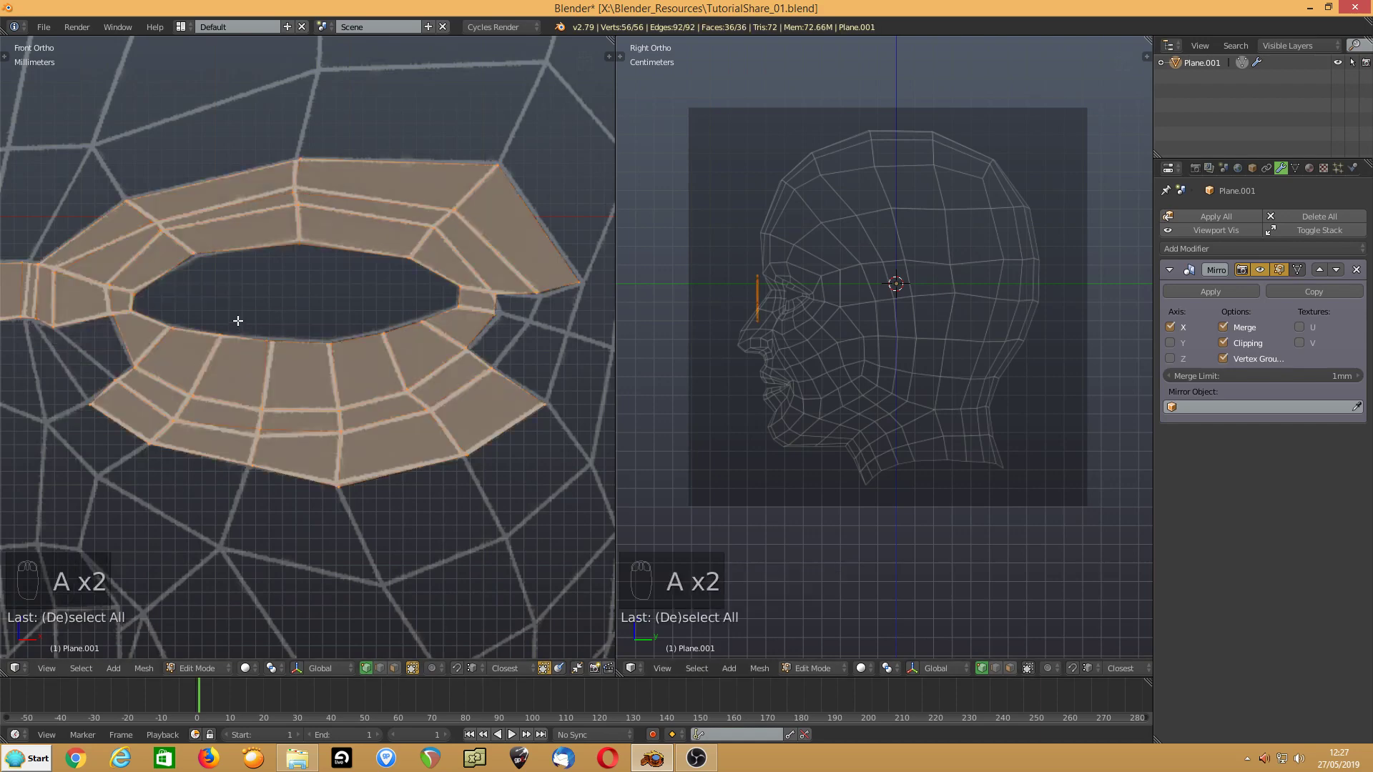
pyautogui.press('a')
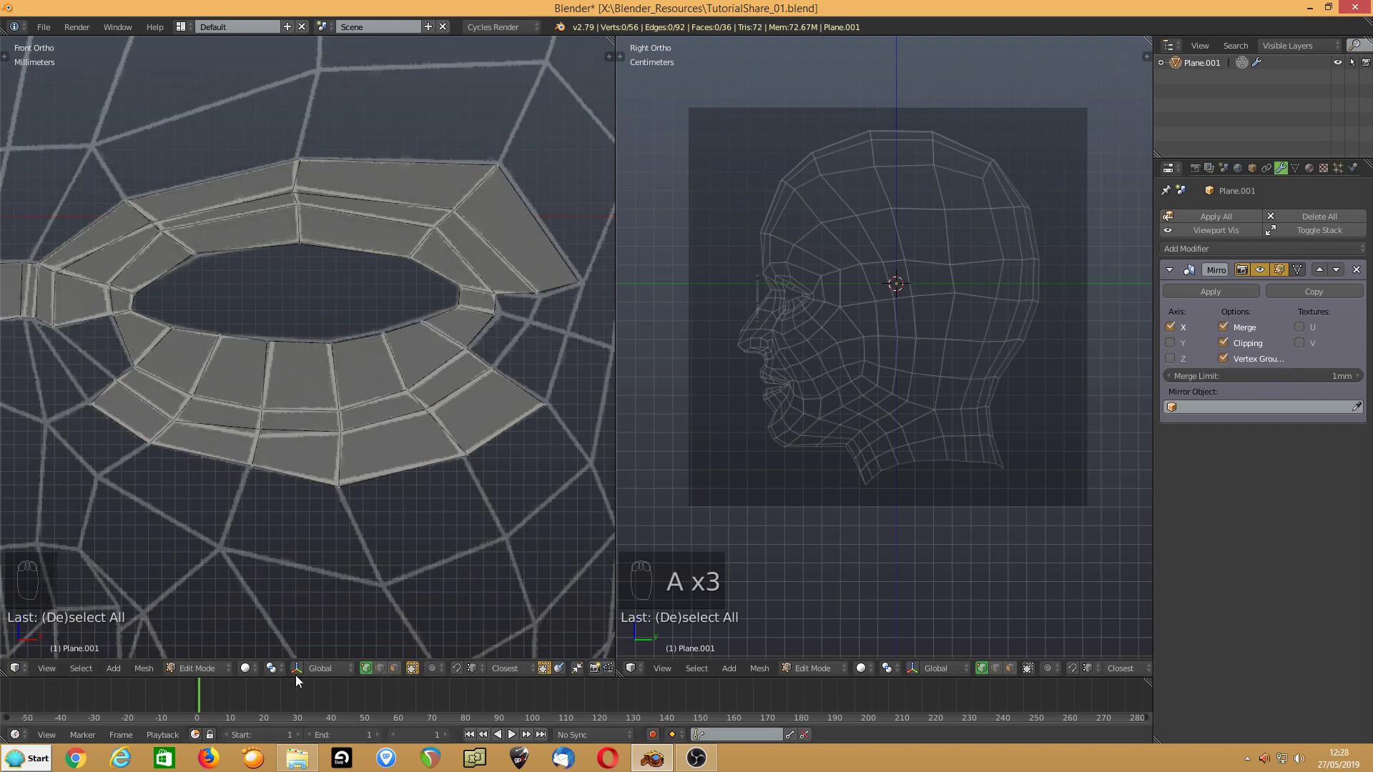
# - Extrude the outer end edge of the lowest eyelid row up toward the outer eye corner and fit its end vertices to the reference
pyautogui.click(381, 668)
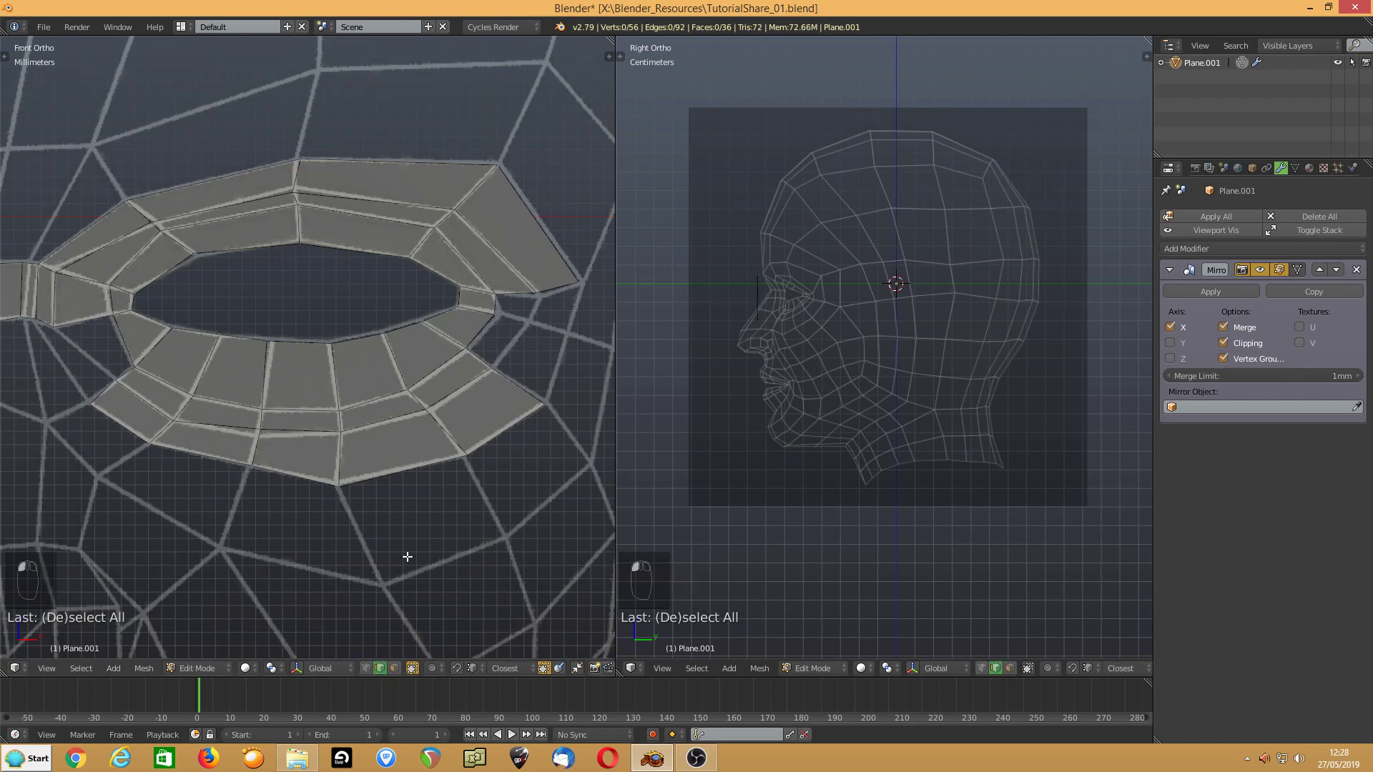
pyautogui.rightClick(476, 334)
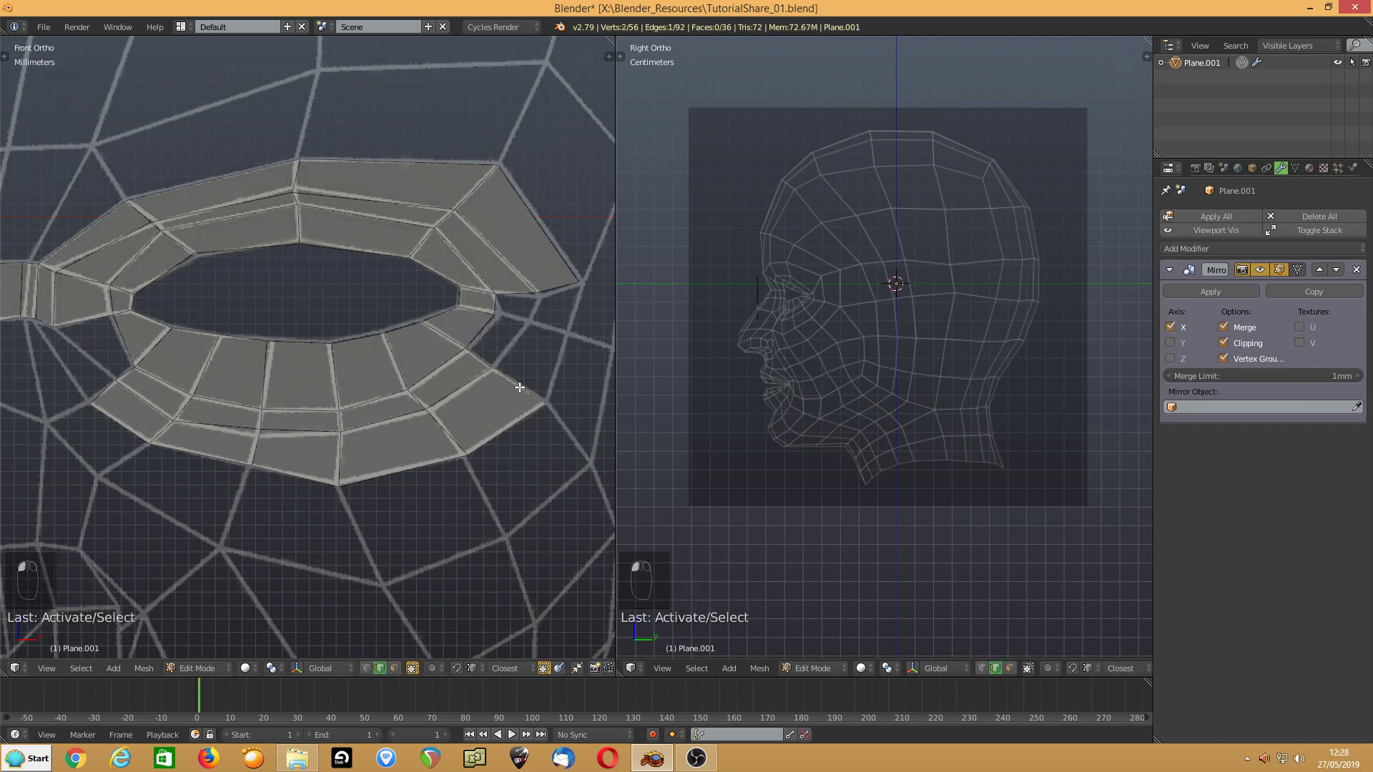
pyautogui.press('e')
pyautogui.click(558, 341)
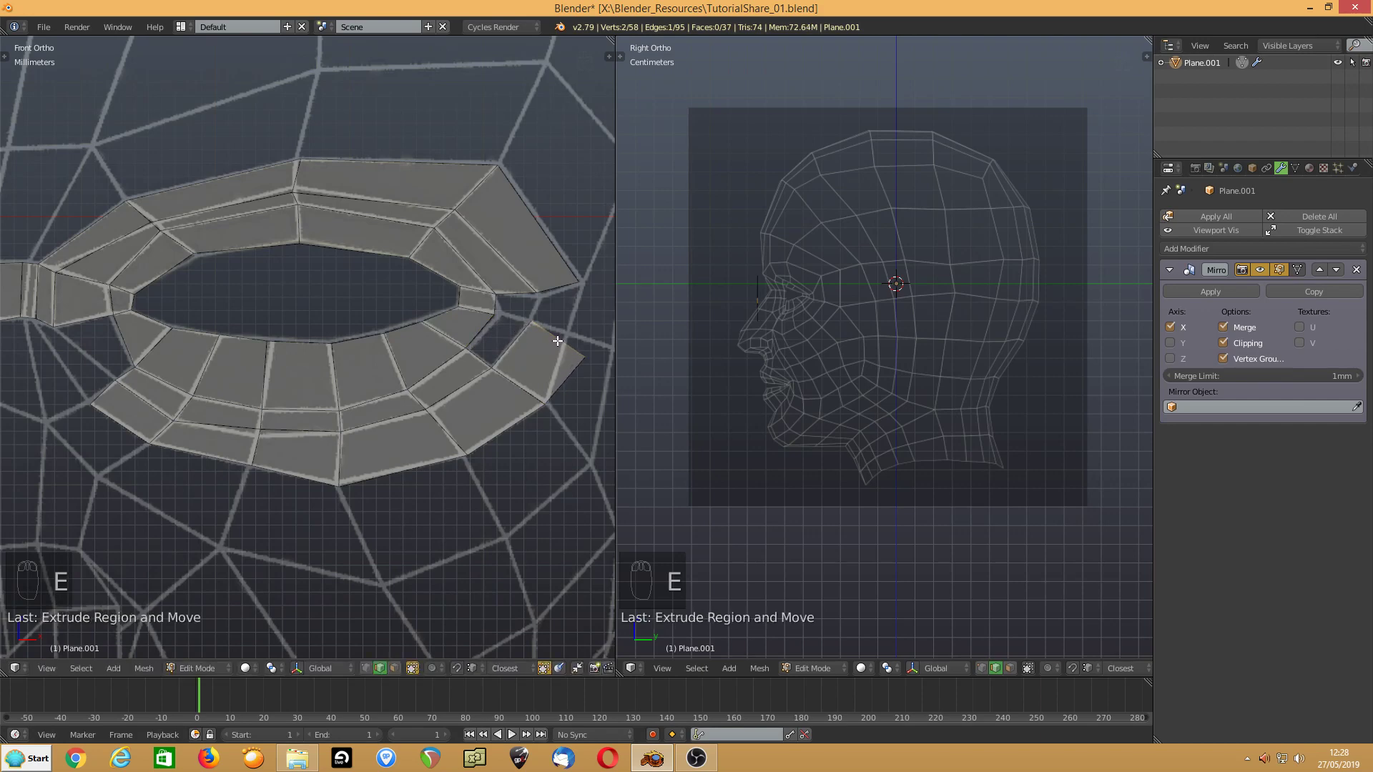
pyautogui.hotkey('ctrl', 'Tab')
pyautogui.click(555, 340)
pyautogui.moveTo(585, 358); pyautogui.dragTo(574, 338, button='right')
pyautogui.hotkey('ctrl', 'Tab')
pyautogui.click(571, 354)
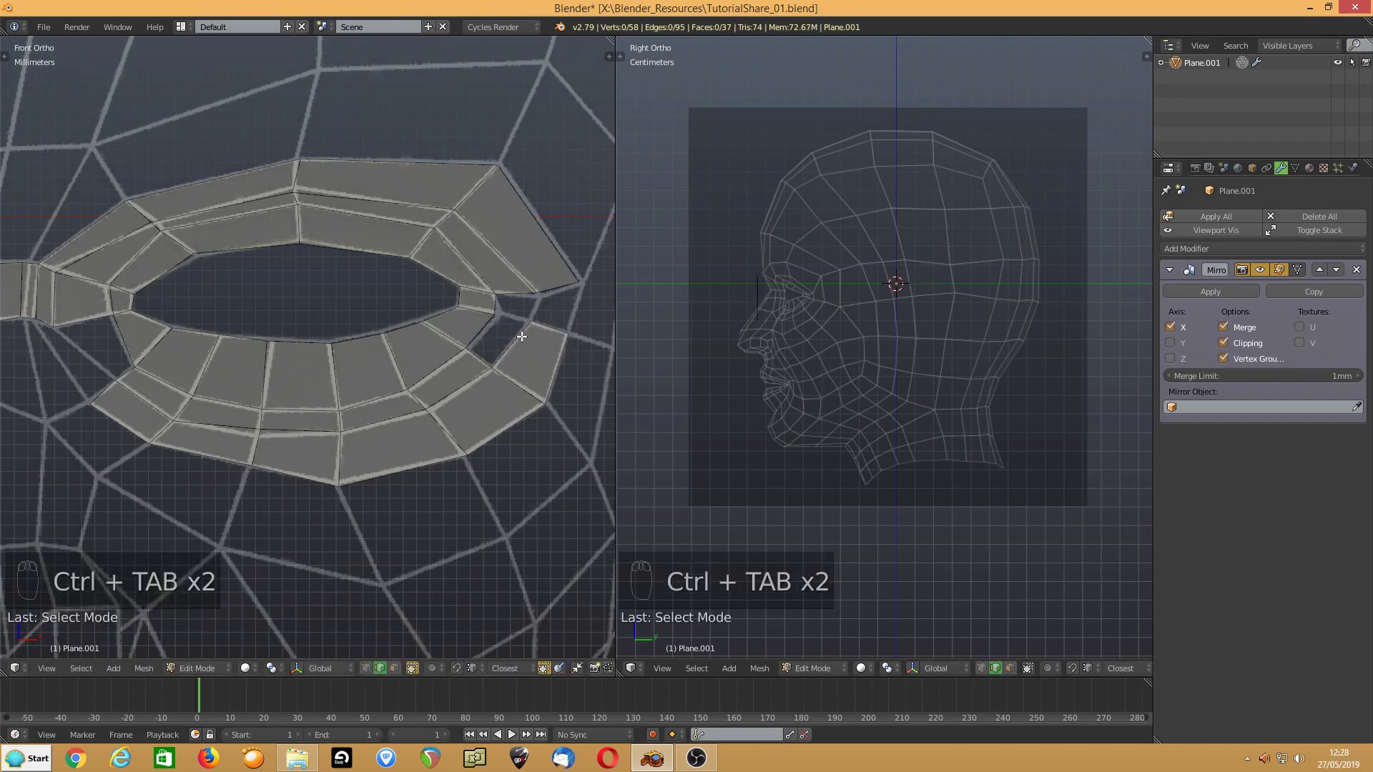
# - Fill three faces joining the upper and lower eyelid rows at the outer eye corner
pyautogui.rightClick(556, 291)
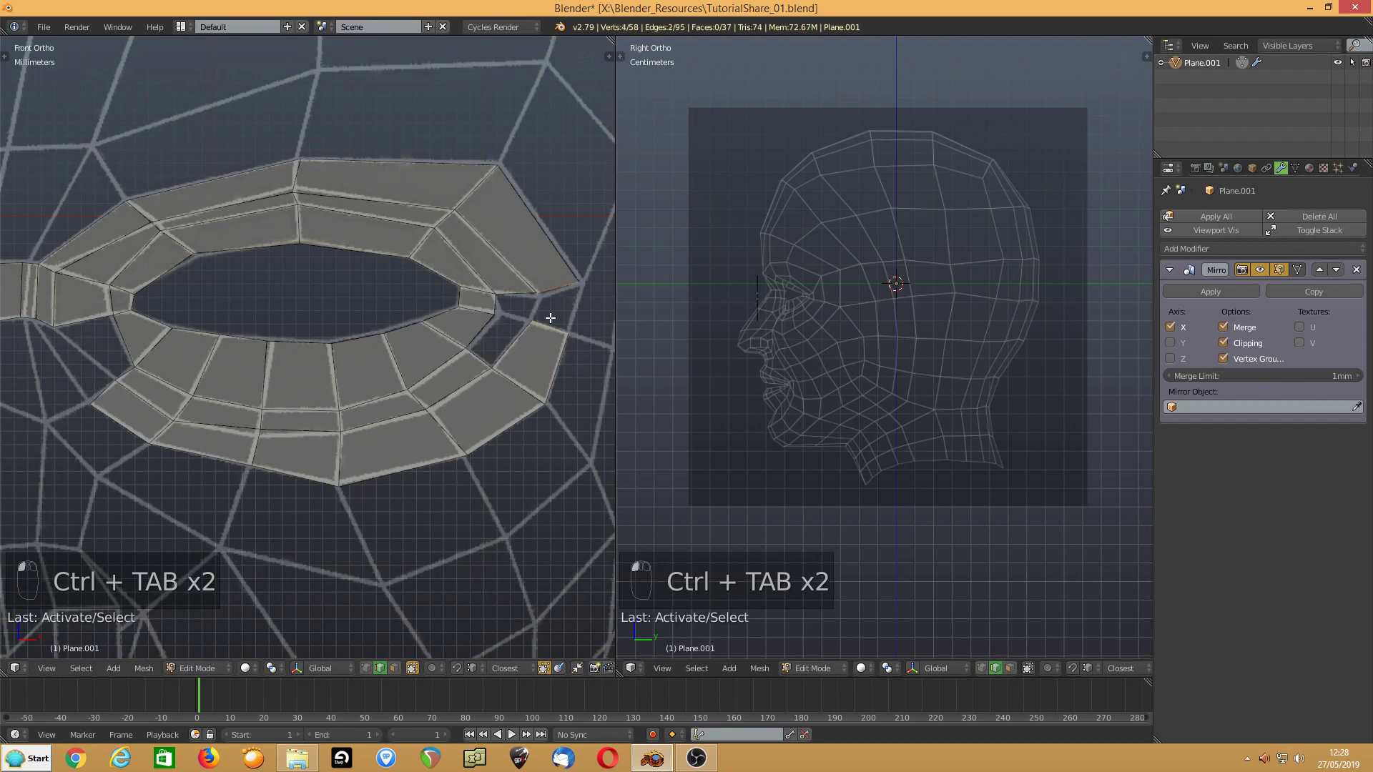
pyautogui.press('f')
pyautogui.rightClick(508, 302)
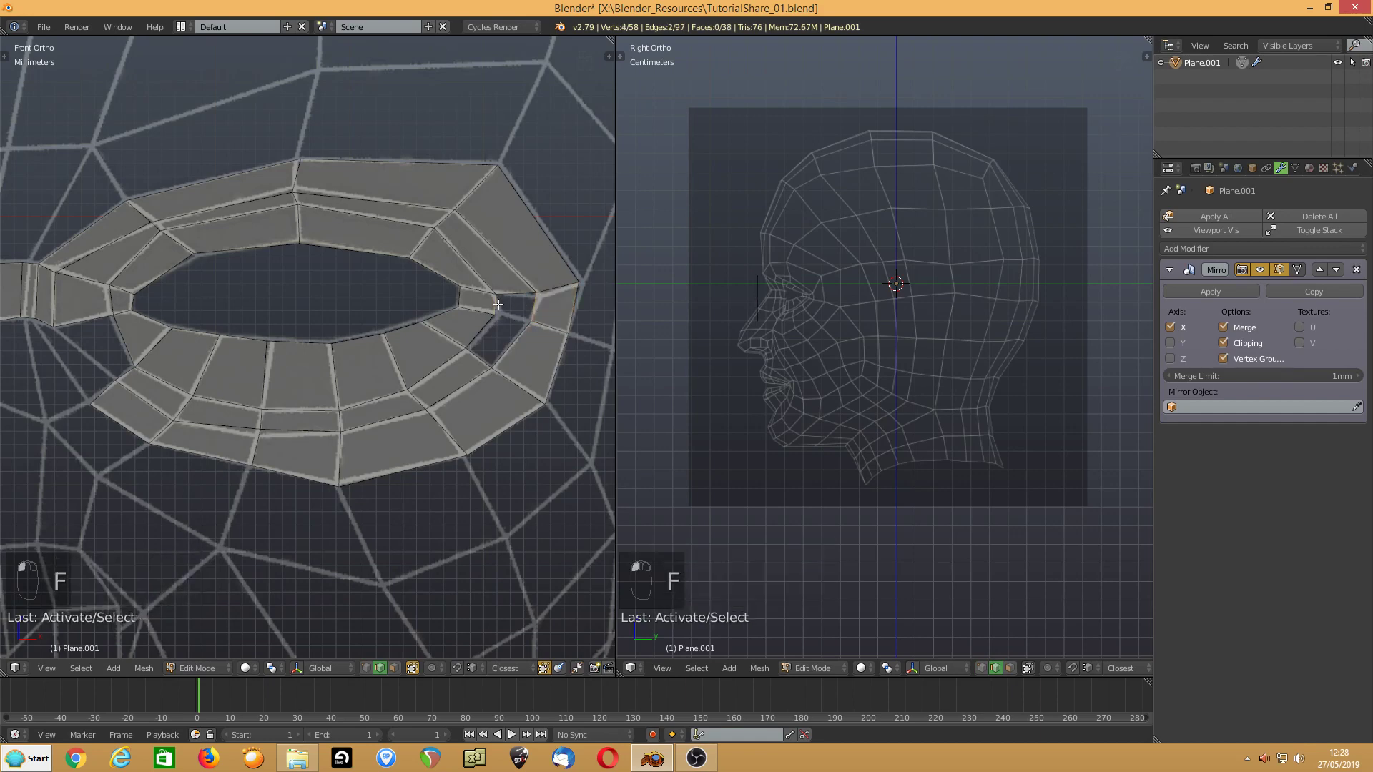
pyautogui.press('f')
pyautogui.rightClick(509, 315)
pyautogui.press('f')
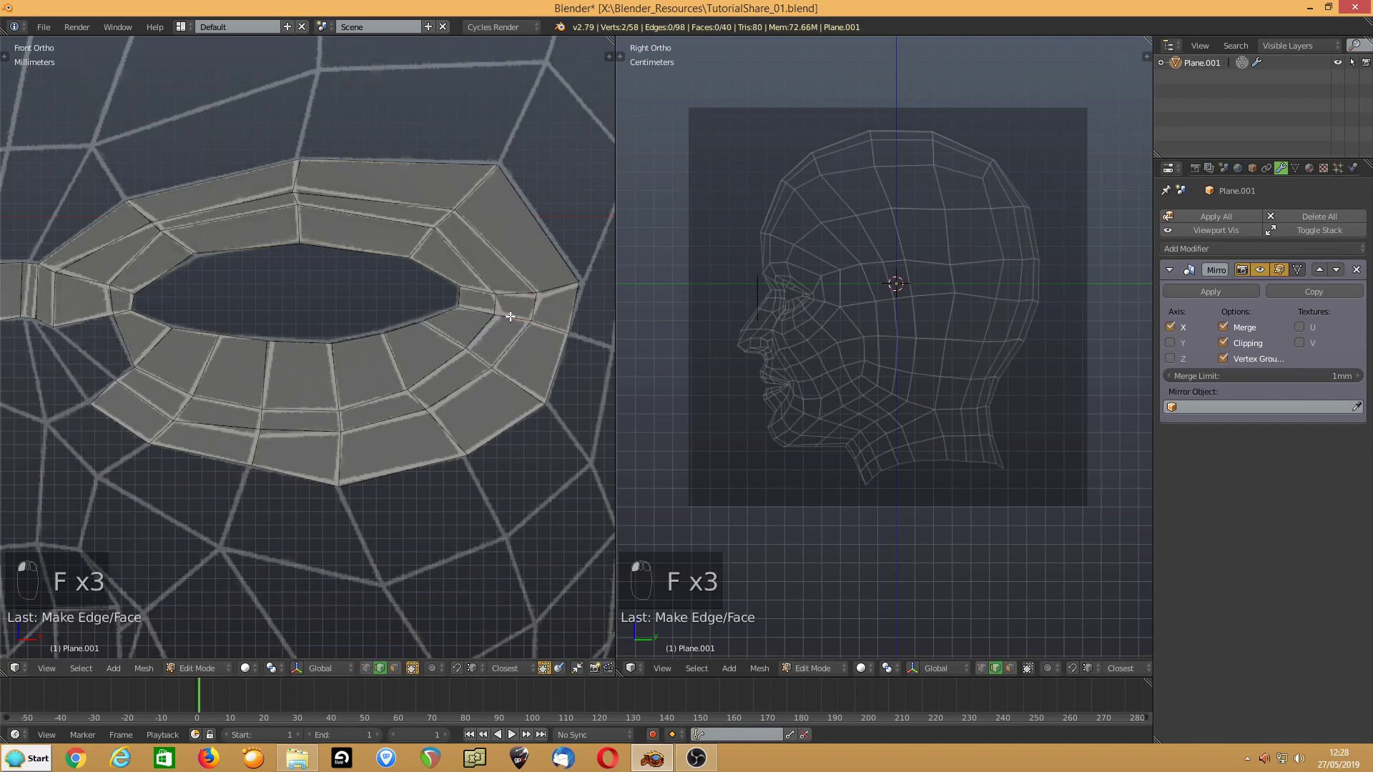
# - Fill two faces between the nose-bridge strip and the lower-eyelid rows at the inner eye corner
pyautogui.keyDown('ctrl'); pyautogui.scroll(5, 244, 423); pyautogui.keyUp('ctrl')
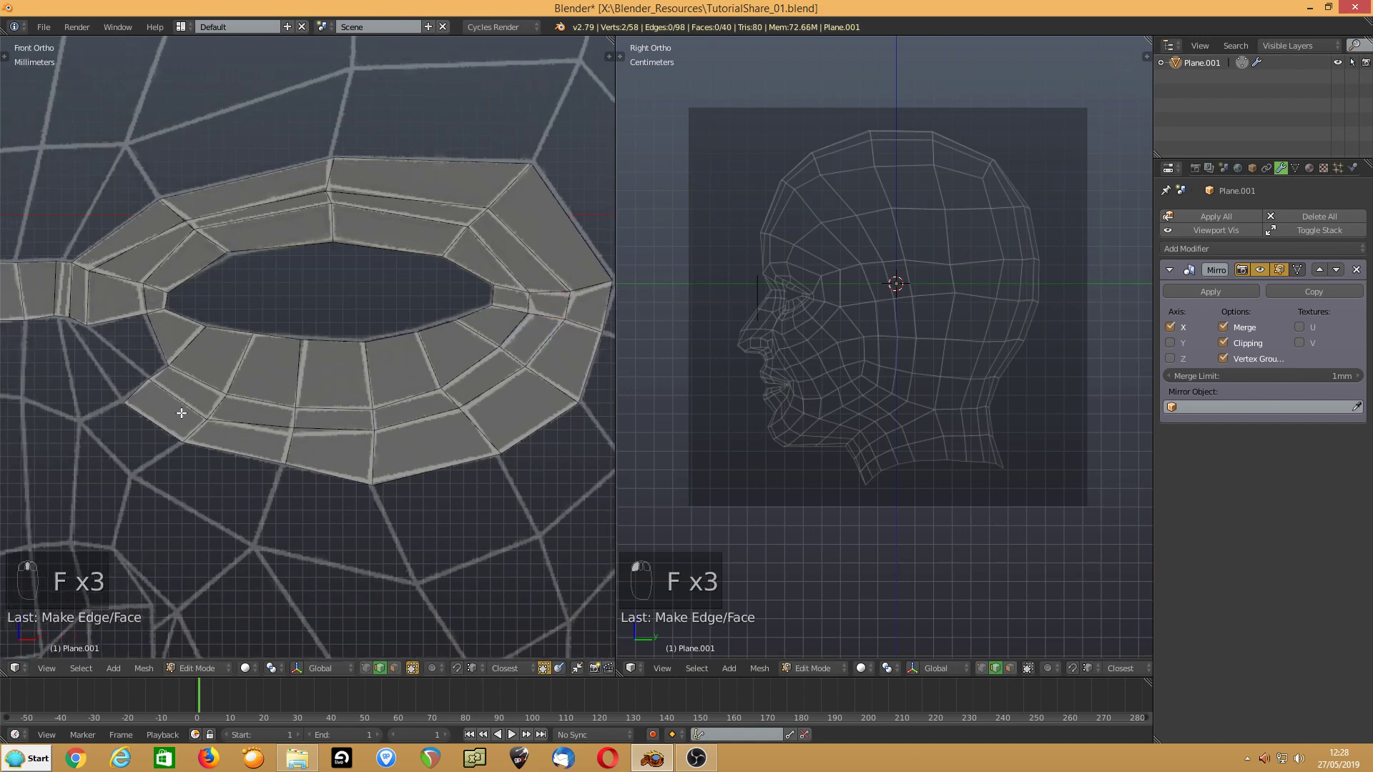
pyautogui.keyDown('shift'); pyautogui.rightClick(195, 338); pyautogui.keyUp('shift')
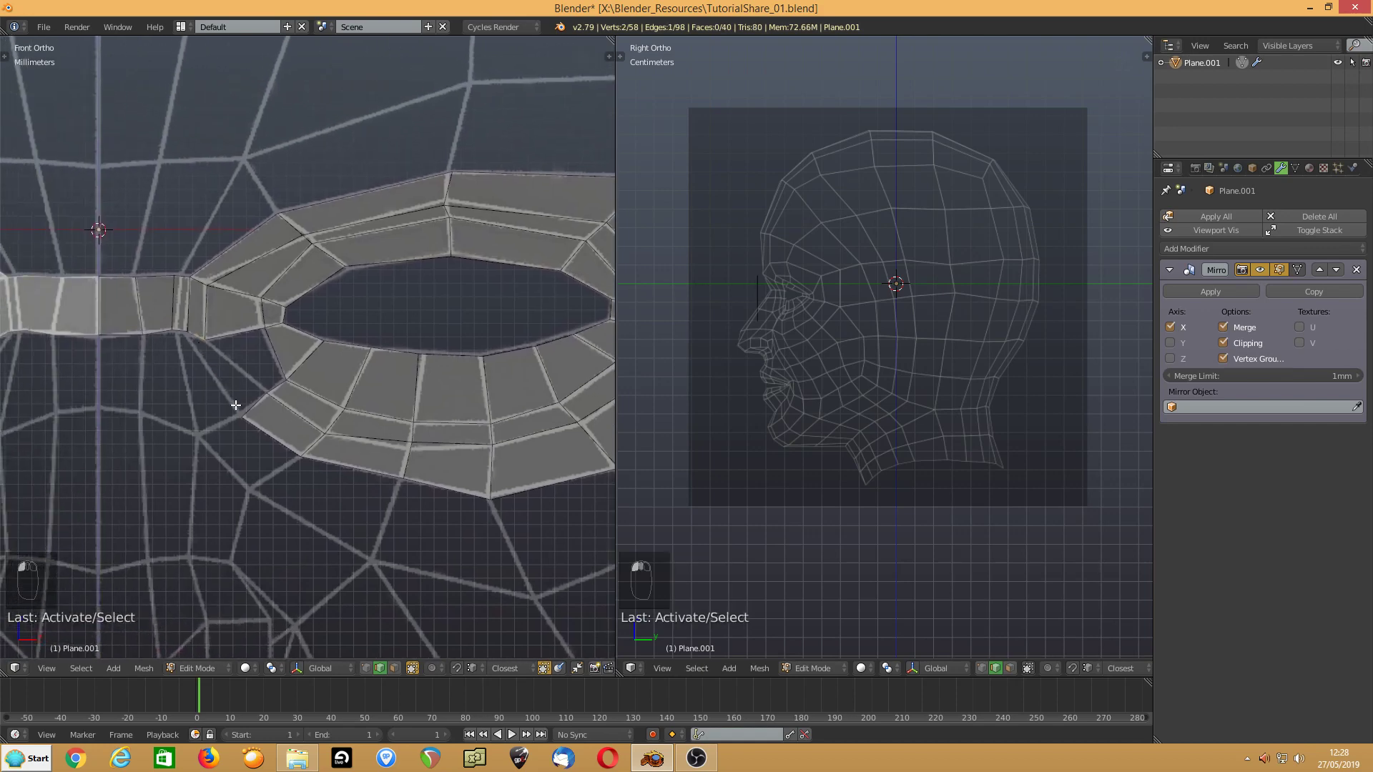
pyautogui.press('f')
pyautogui.rightClick(235, 327)
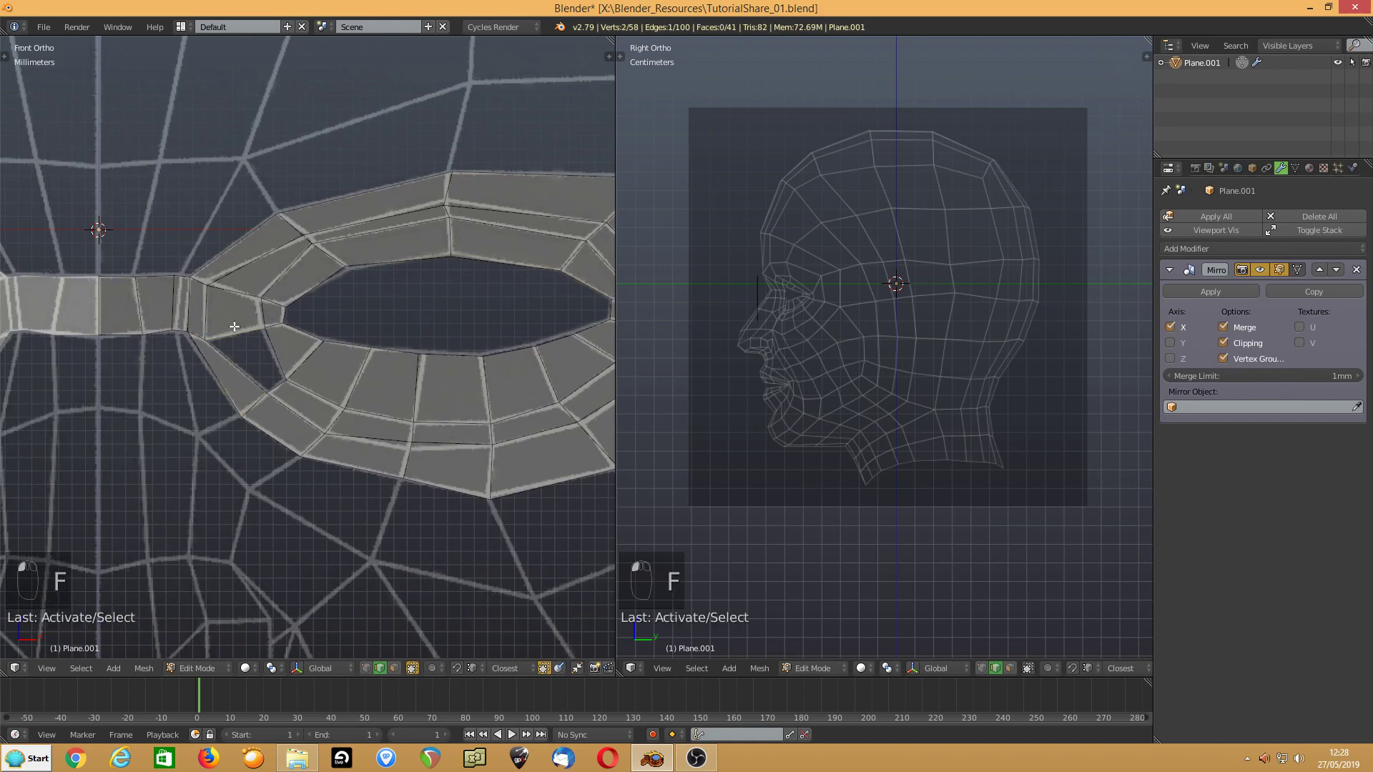
pyautogui.keyDown('shift'); pyautogui.rightClick(281, 353); pyautogui.keyUp('shift')
pyautogui.press('f')
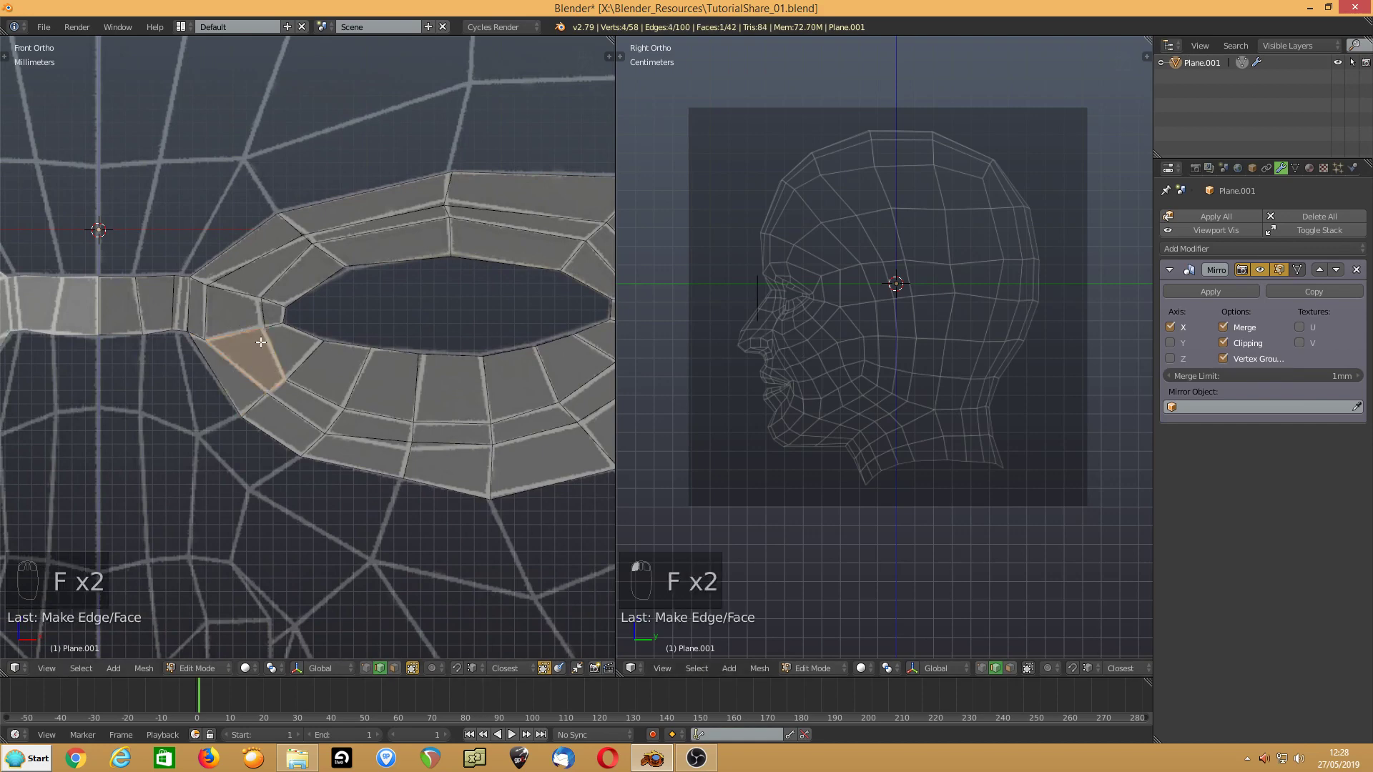
# - Duplicate six inner-ring faces around the outer half of the eye and place the copy over the mouth, its ends meeting the mirror line
pyautogui.scroll(-3, 330, 358)
pyautogui.keyDown('shift'); pyautogui.moveTo(423, 377); pyautogui.dragTo(359, 273, button='middle'); pyautogui.keyUp('shift')
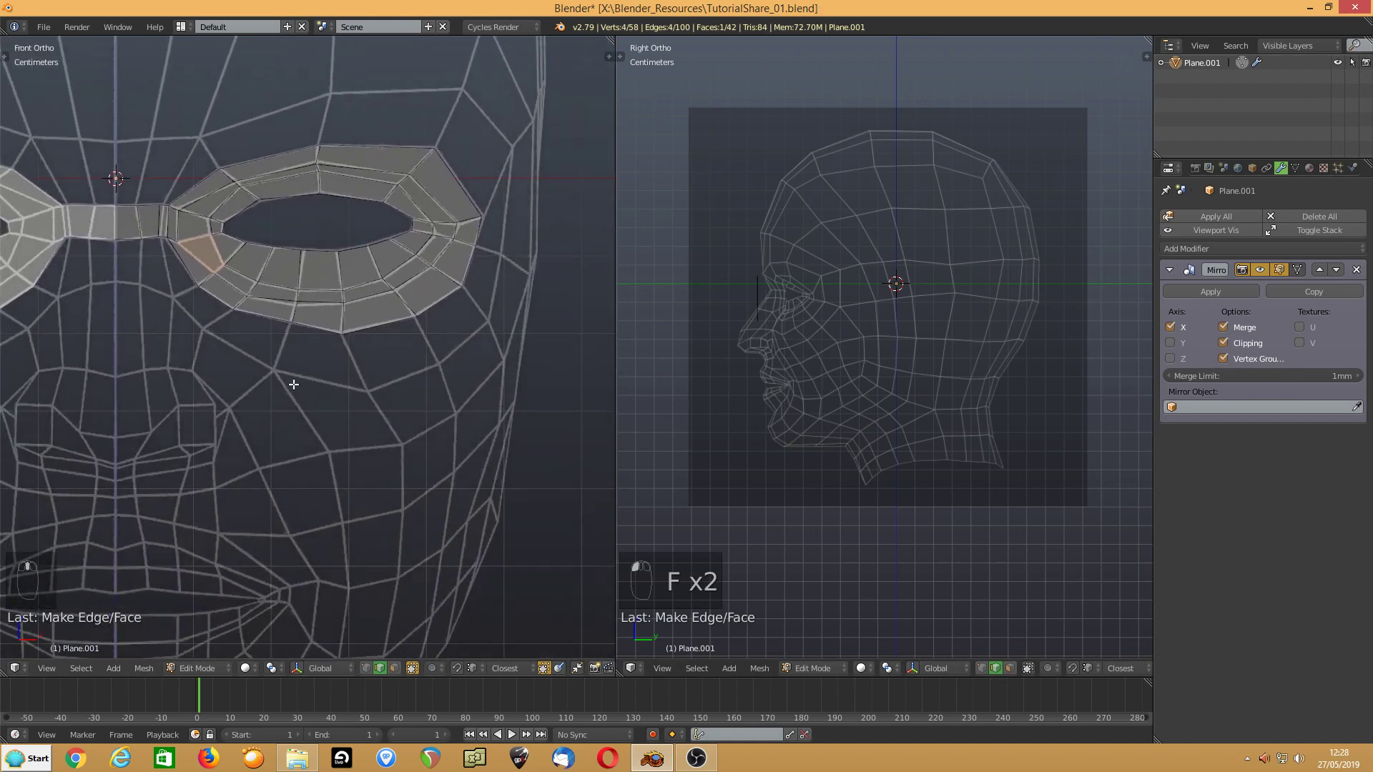
pyautogui.keyDown('shift'); pyautogui.moveTo(273, 462); pyautogui.dragTo(314, 378, button='middle'); pyautogui.keyUp('shift')
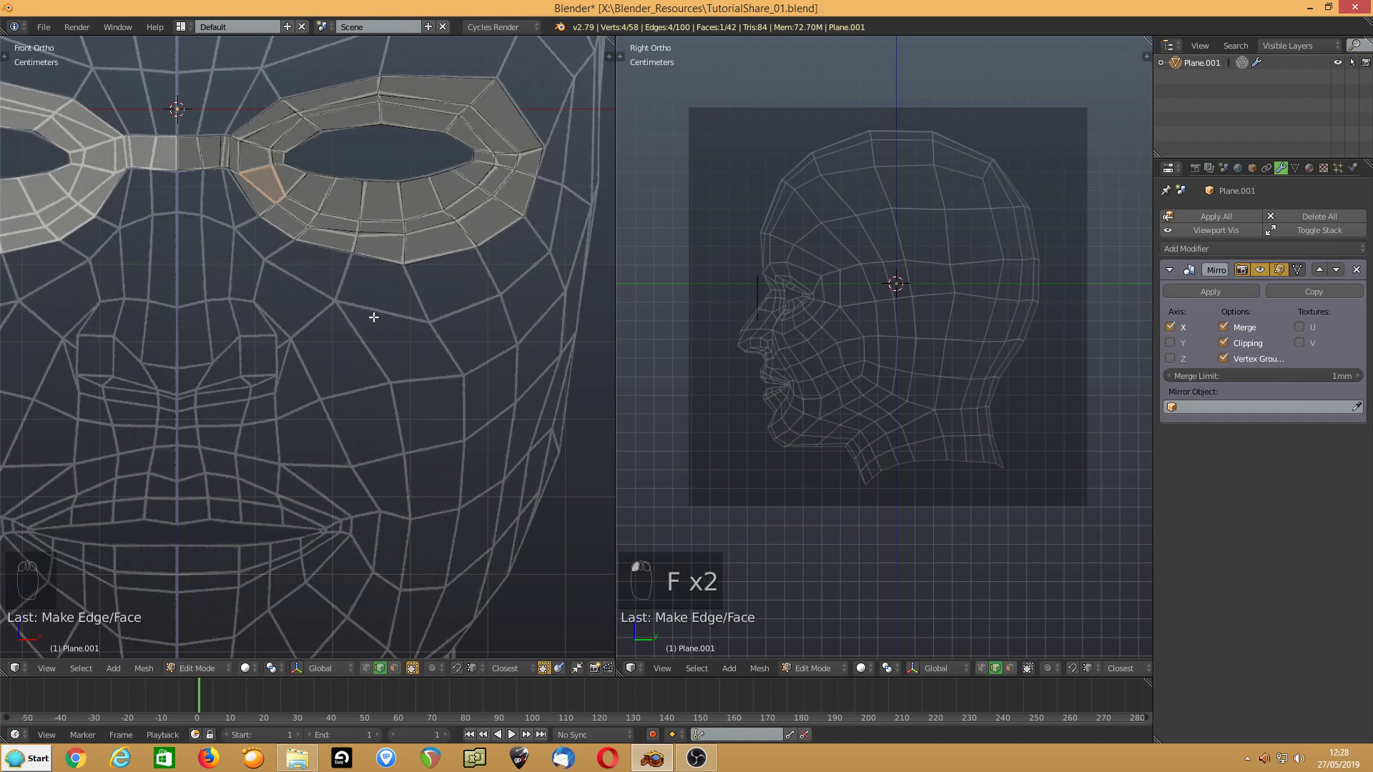
pyautogui.click(397, 668)
pyautogui.rightClick(409, 121)
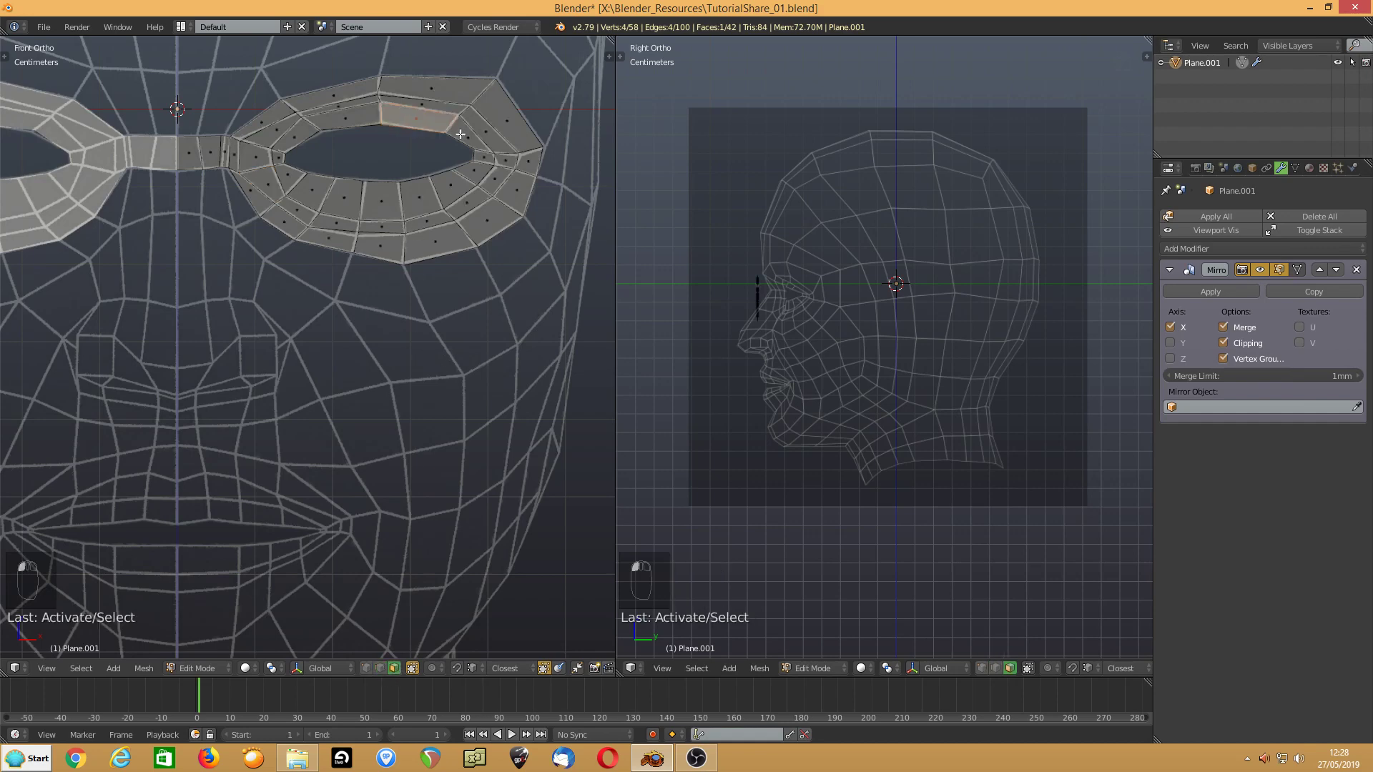
pyautogui.keyDown('shift'); pyautogui.rightClick(465, 136); pyautogui.keyUp('shift')
pyautogui.keyDown('shift'); pyautogui.rightClick(483, 154); pyautogui.keyUp('shift')
pyautogui.keyDown('shift'); pyautogui.rightClick(476, 173); pyautogui.keyUp('shift')
pyautogui.keyDown('shift'); pyautogui.rightClick(452, 180); pyautogui.keyUp('shift')
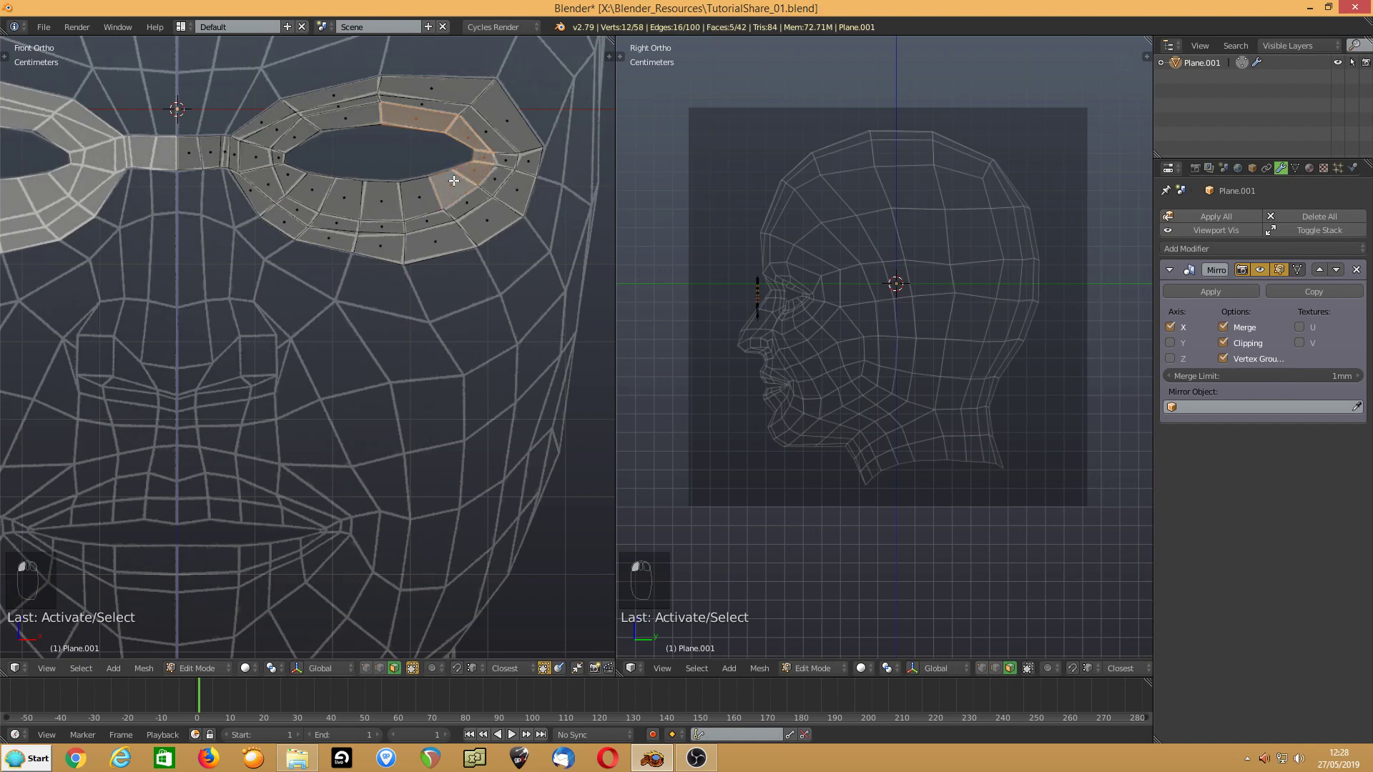
pyautogui.keyDown('shift'); pyautogui.rightClick(428, 195); pyautogui.keyUp('shift')
pyautogui.hotkey('shift', 'd')
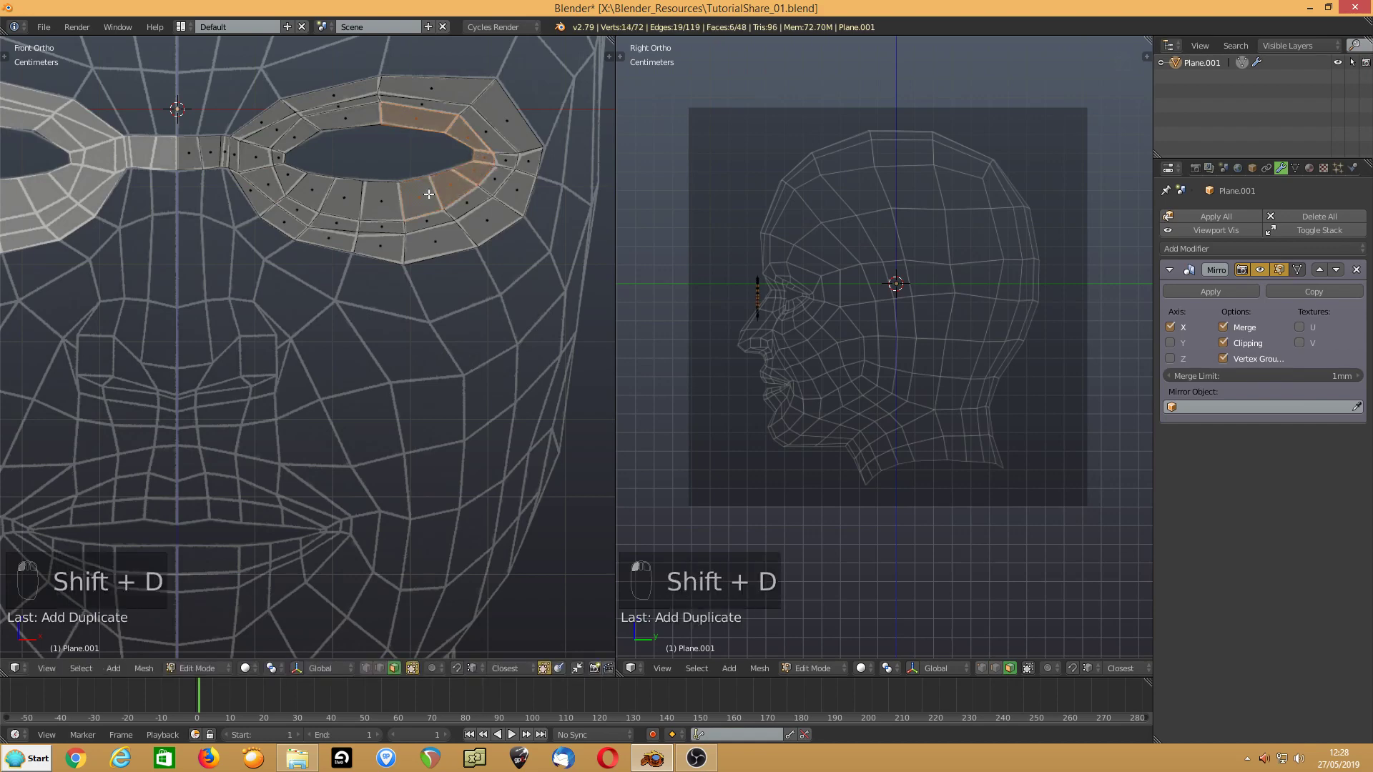
pyautogui.press('g')
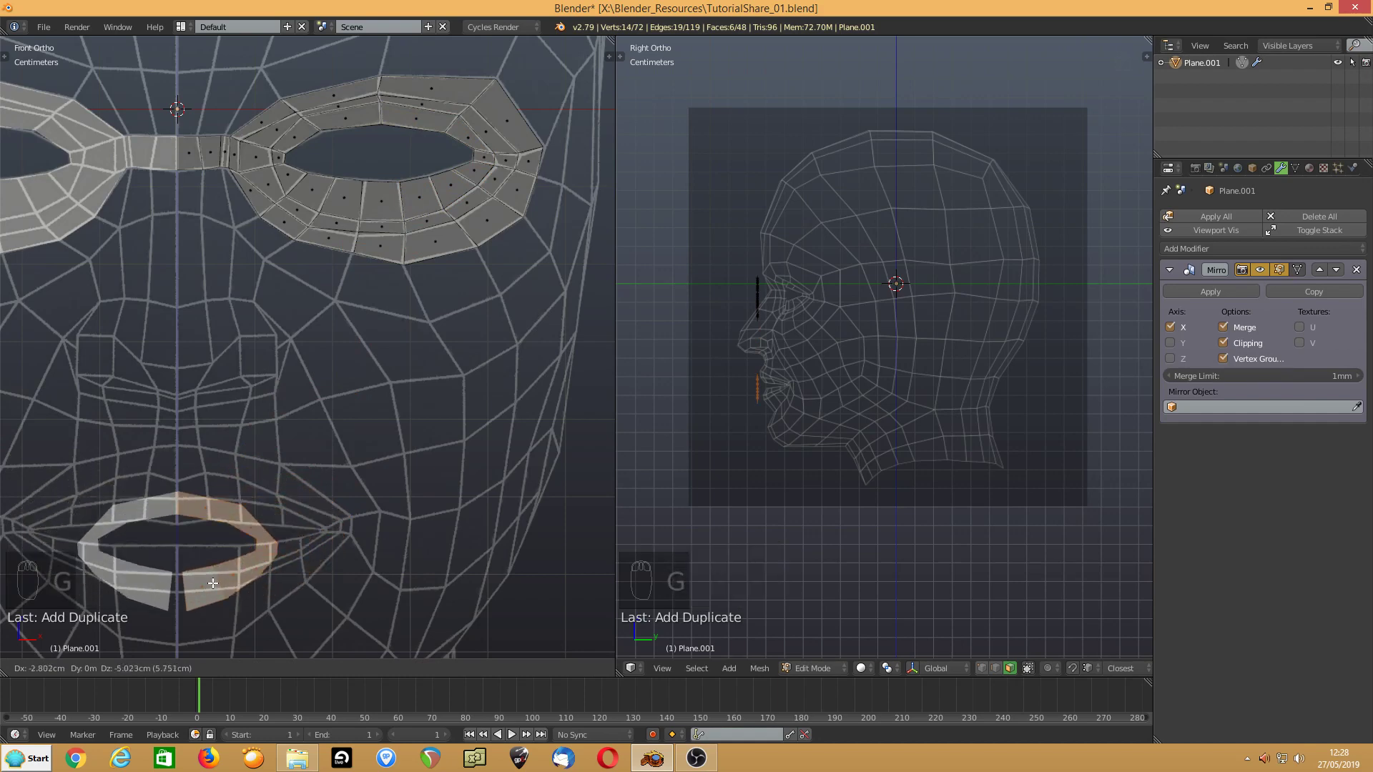
pyautogui.click(198, 576)
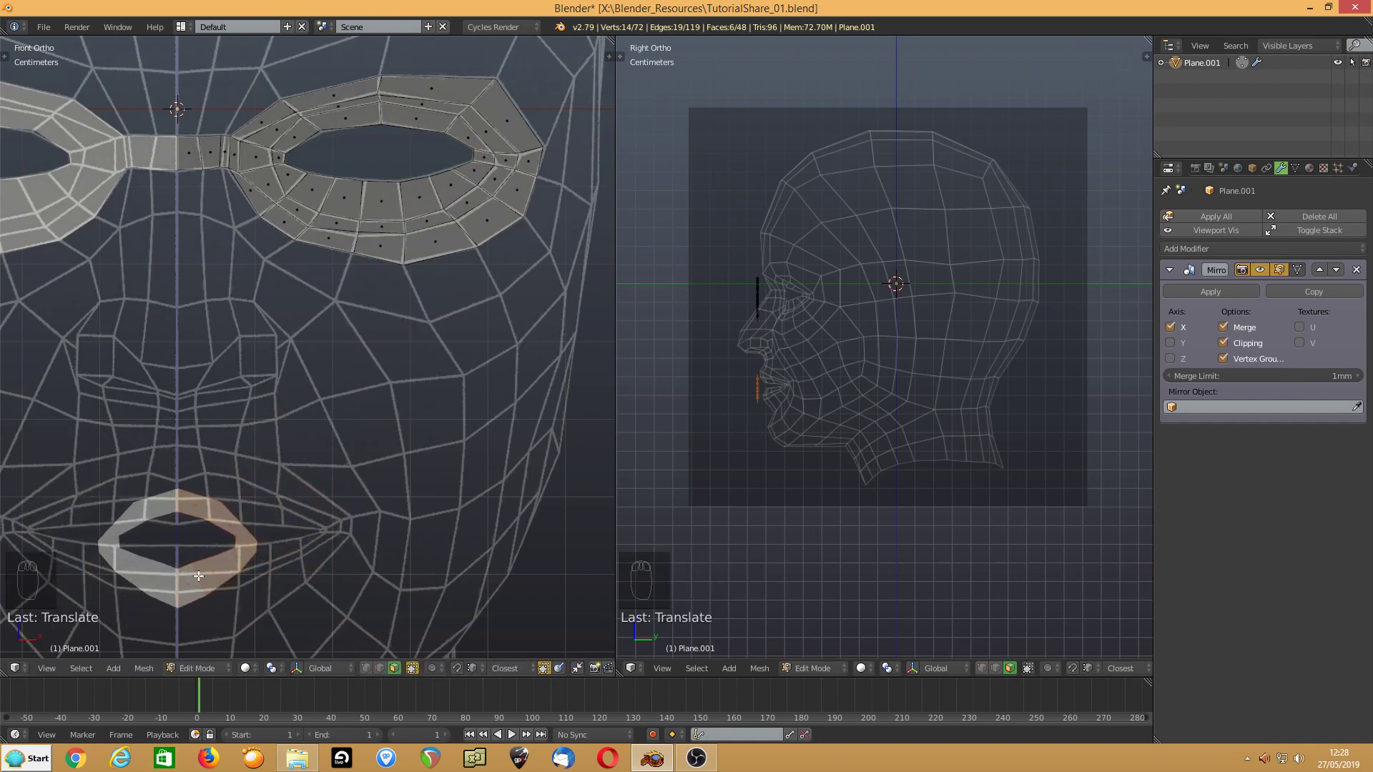
# - Move the mouth loop's outermost face out to the mouth corner, then rotate, shrink and reposition it to fit the front reference
pyautogui.scroll(6, 221, 569)
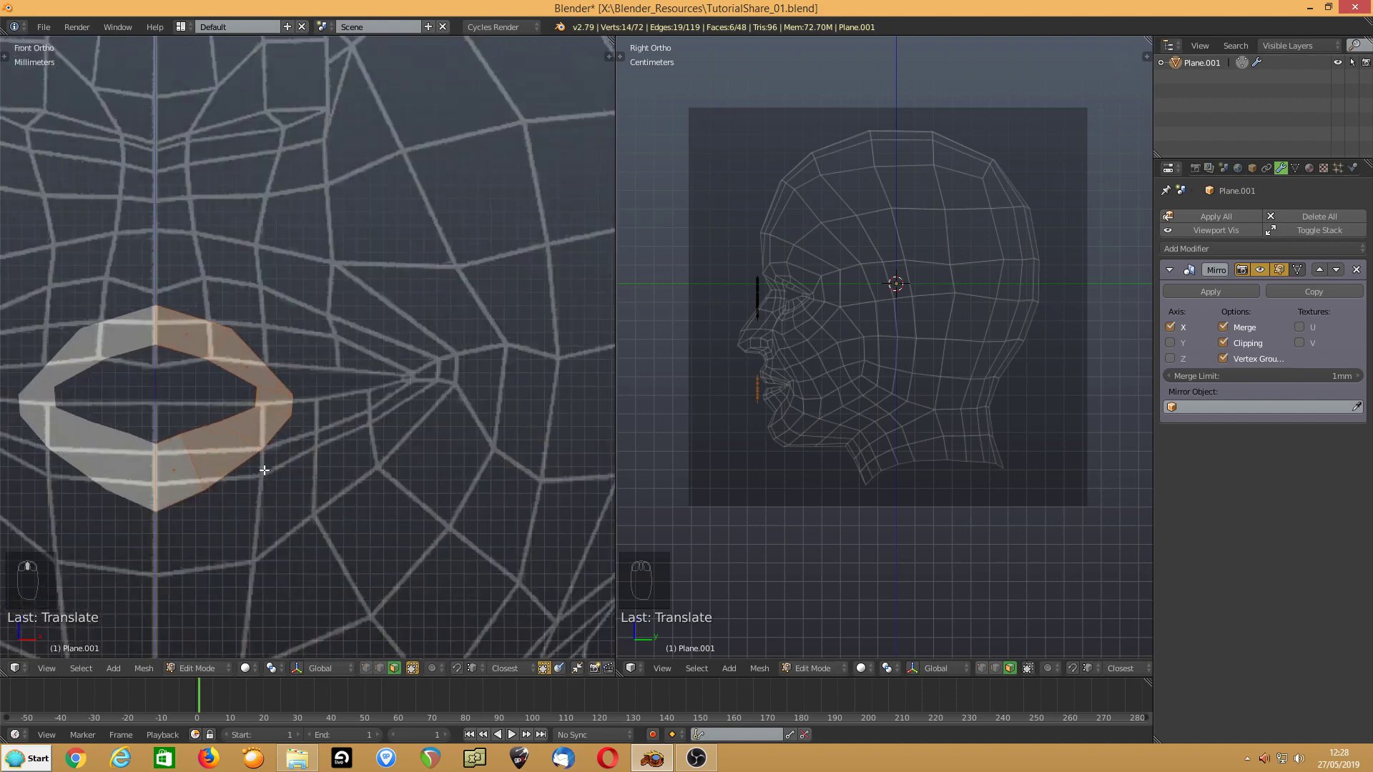
pyautogui.rightClick(263, 414)
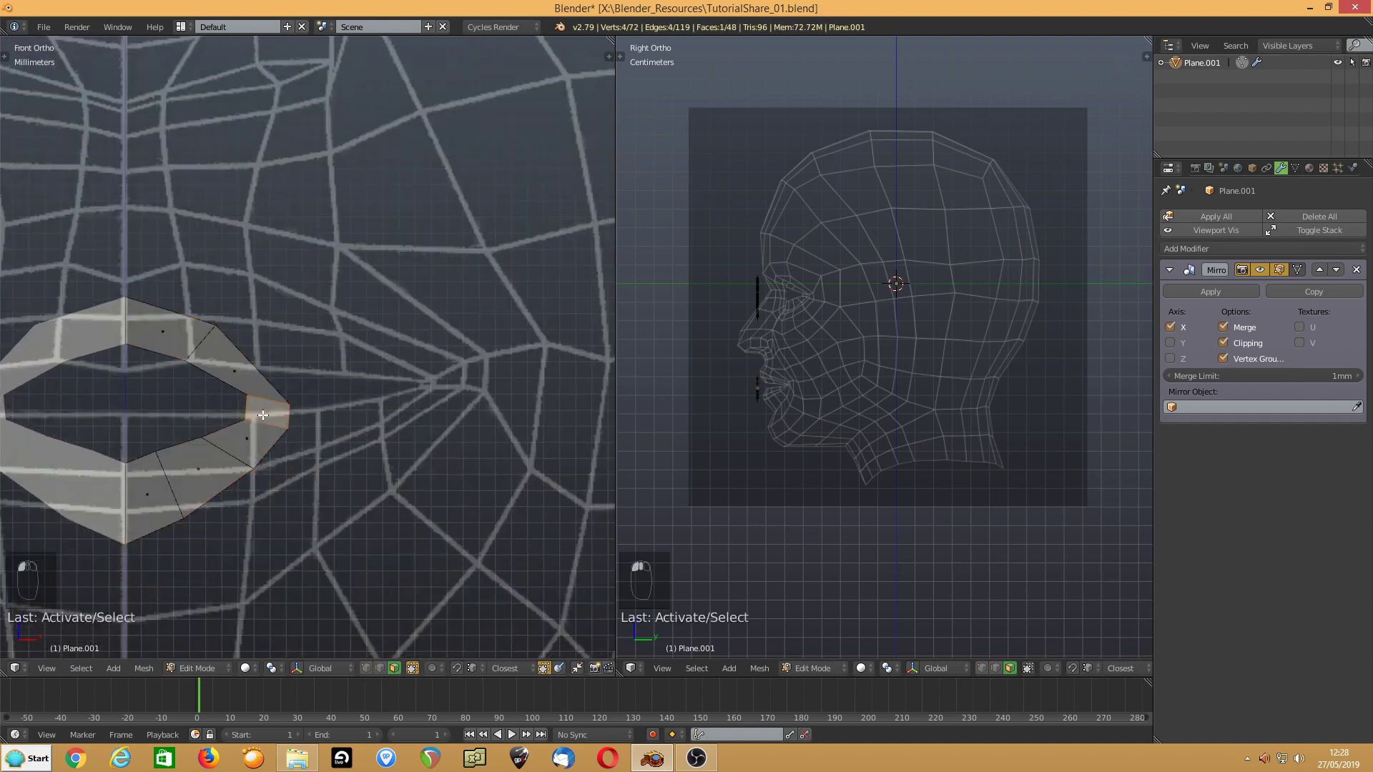
pyautogui.press('g')
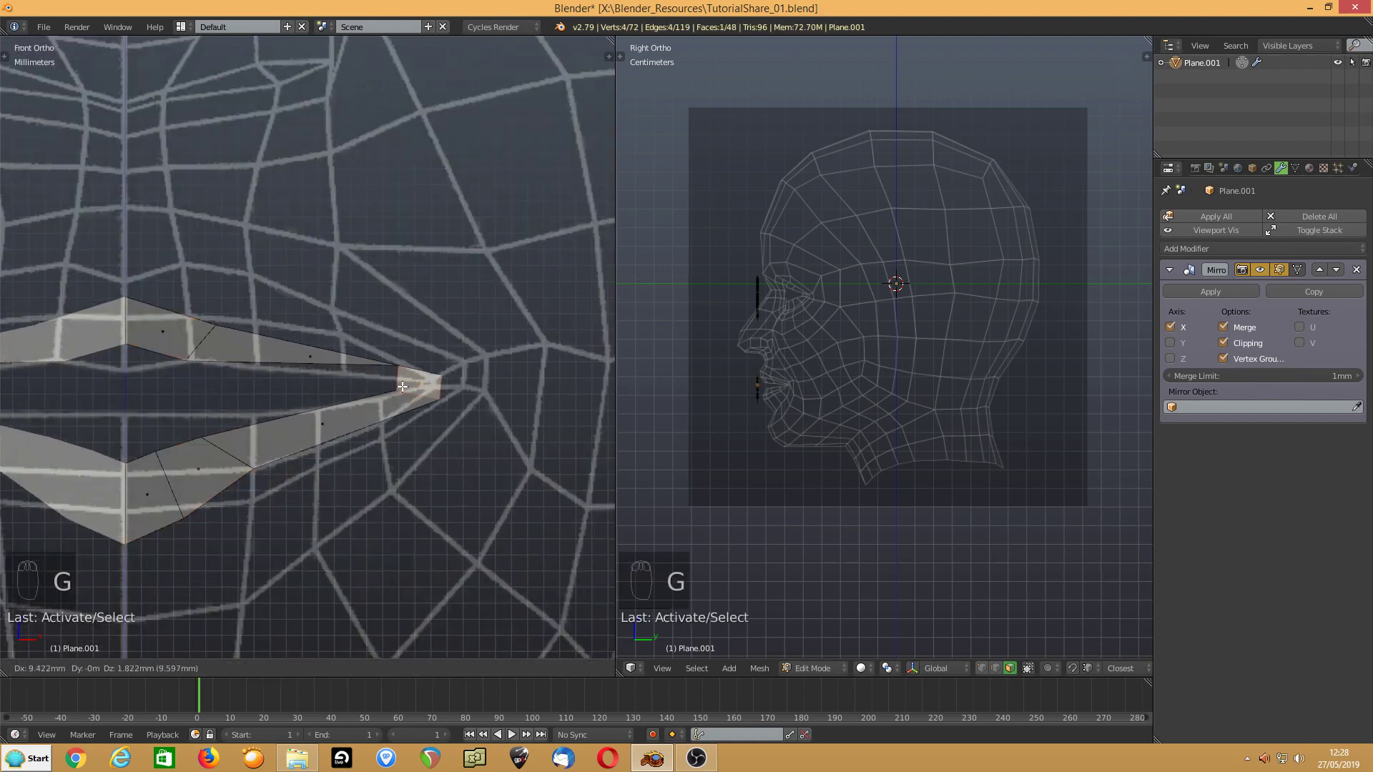
pyautogui.click(402, 386)
pyautogui.press('r')
pyautogui.click(307, 419)
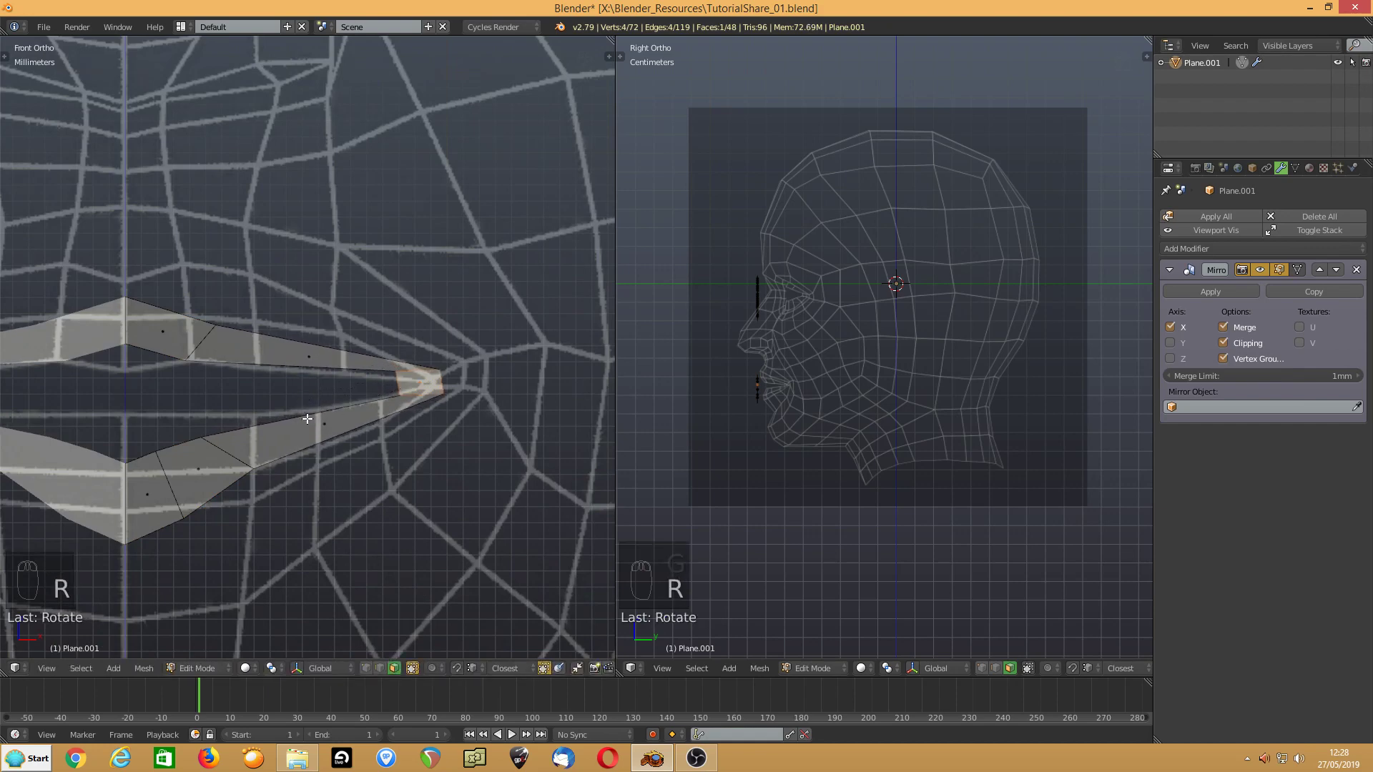
pyautogui.press('s')
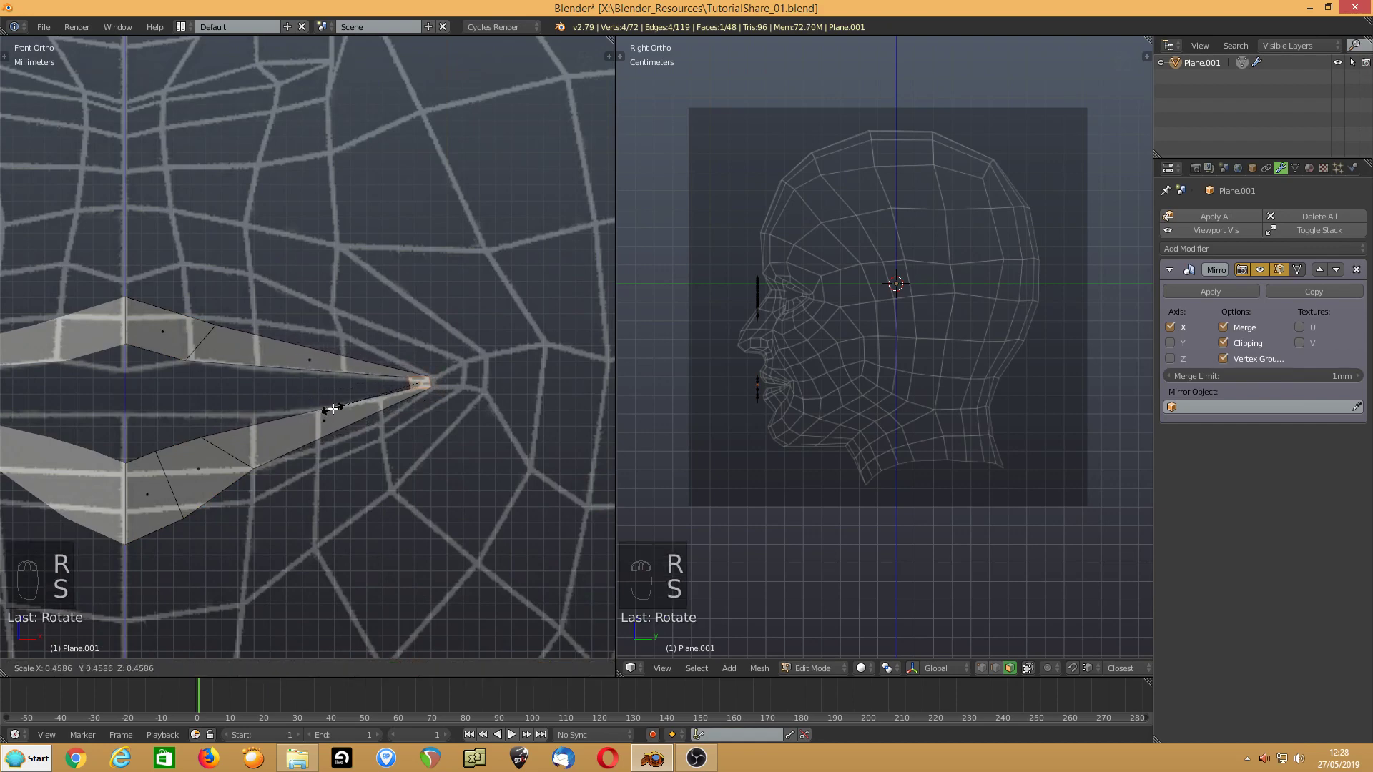
pyautogui.click(333, 408)
pyautogui.scroll(2, 376, 392)
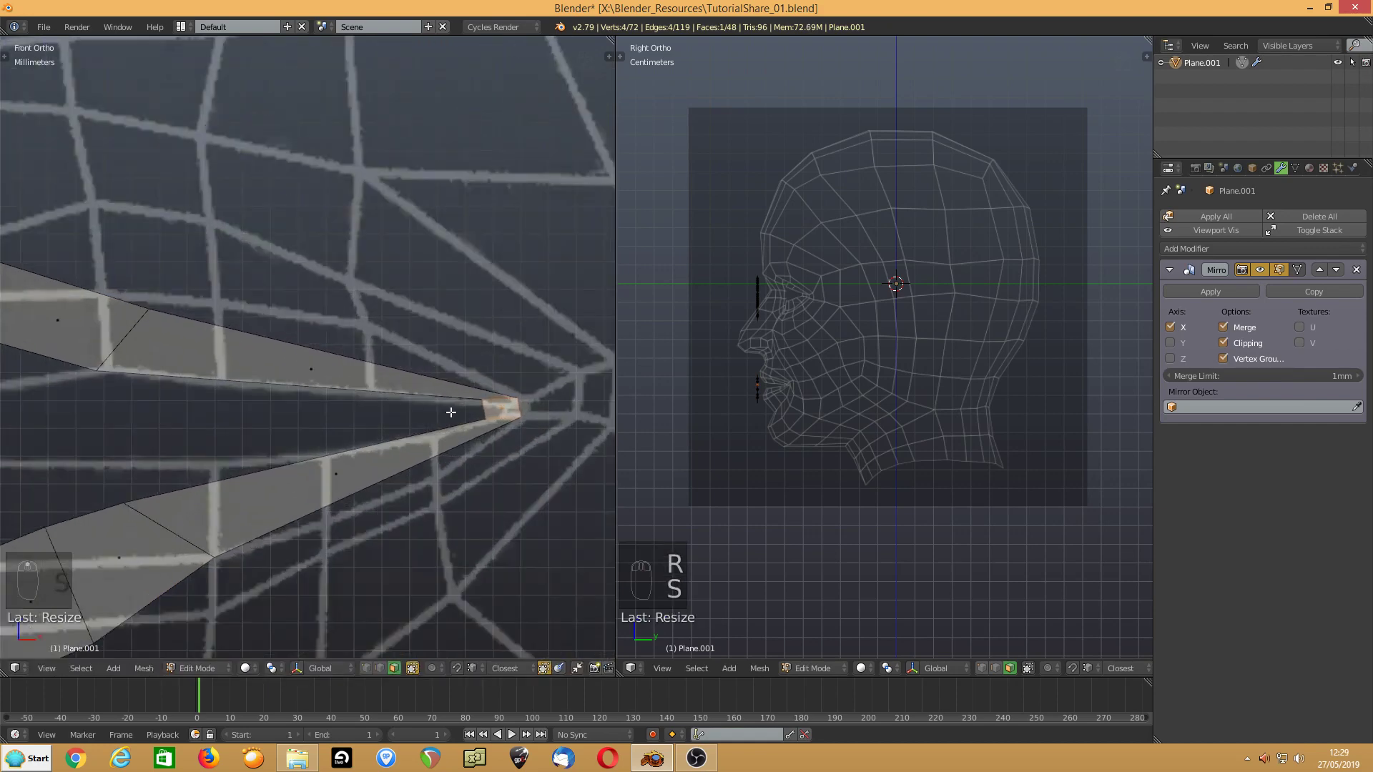
pyautogui.press('g')
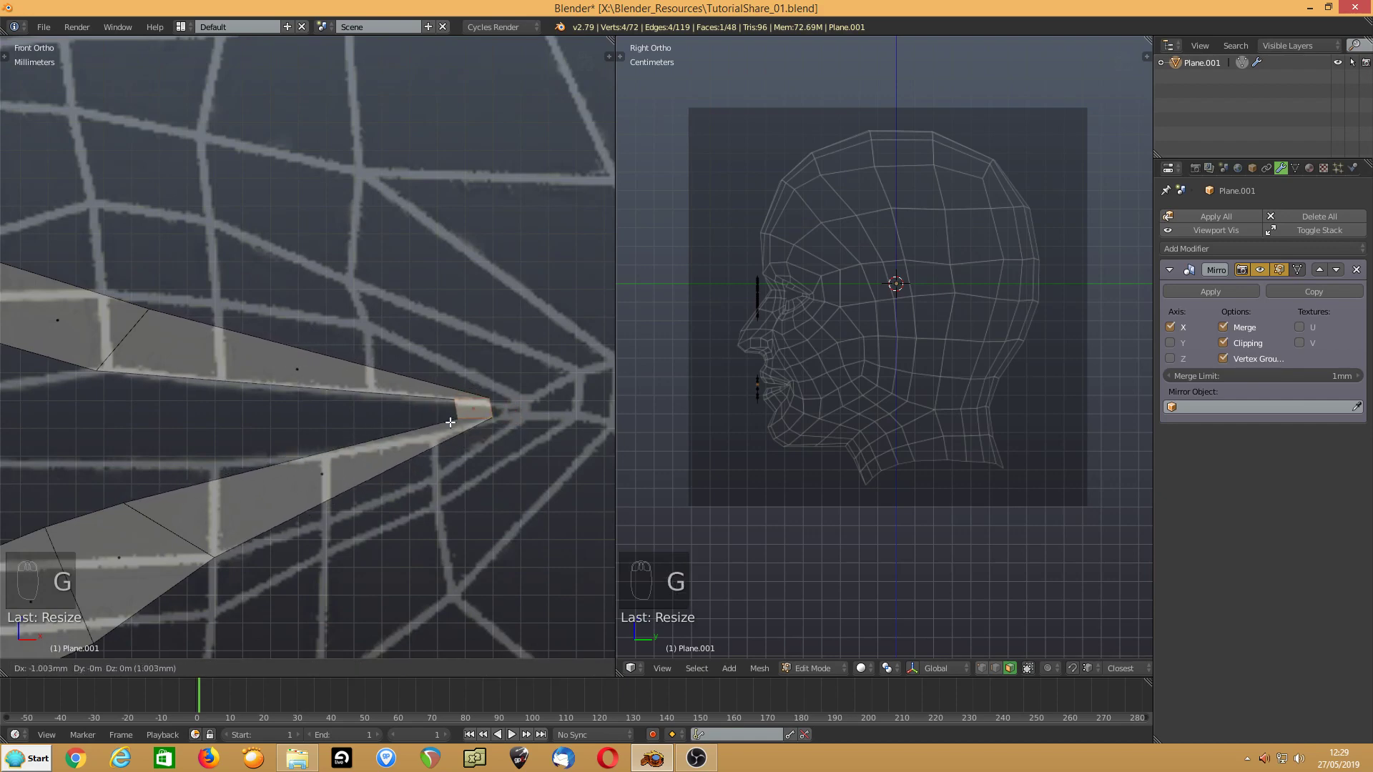
pyautogui.click(462, 410)
pyautogui.scroll(-3, 256, 423)
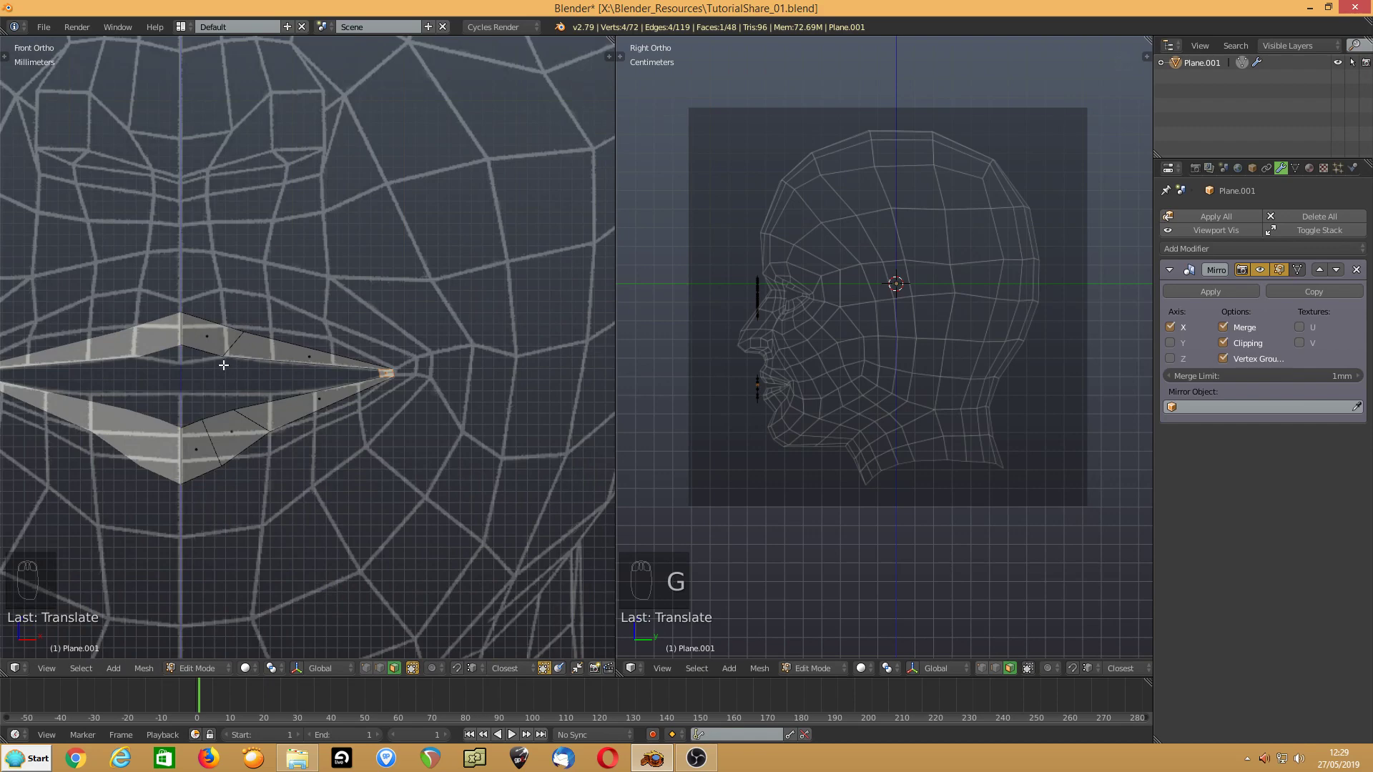
# - Fit the upper lip's inner and outer vertices near the mirror line to the front reference using vertex selection
pyautogui.rightClick(183, 328)
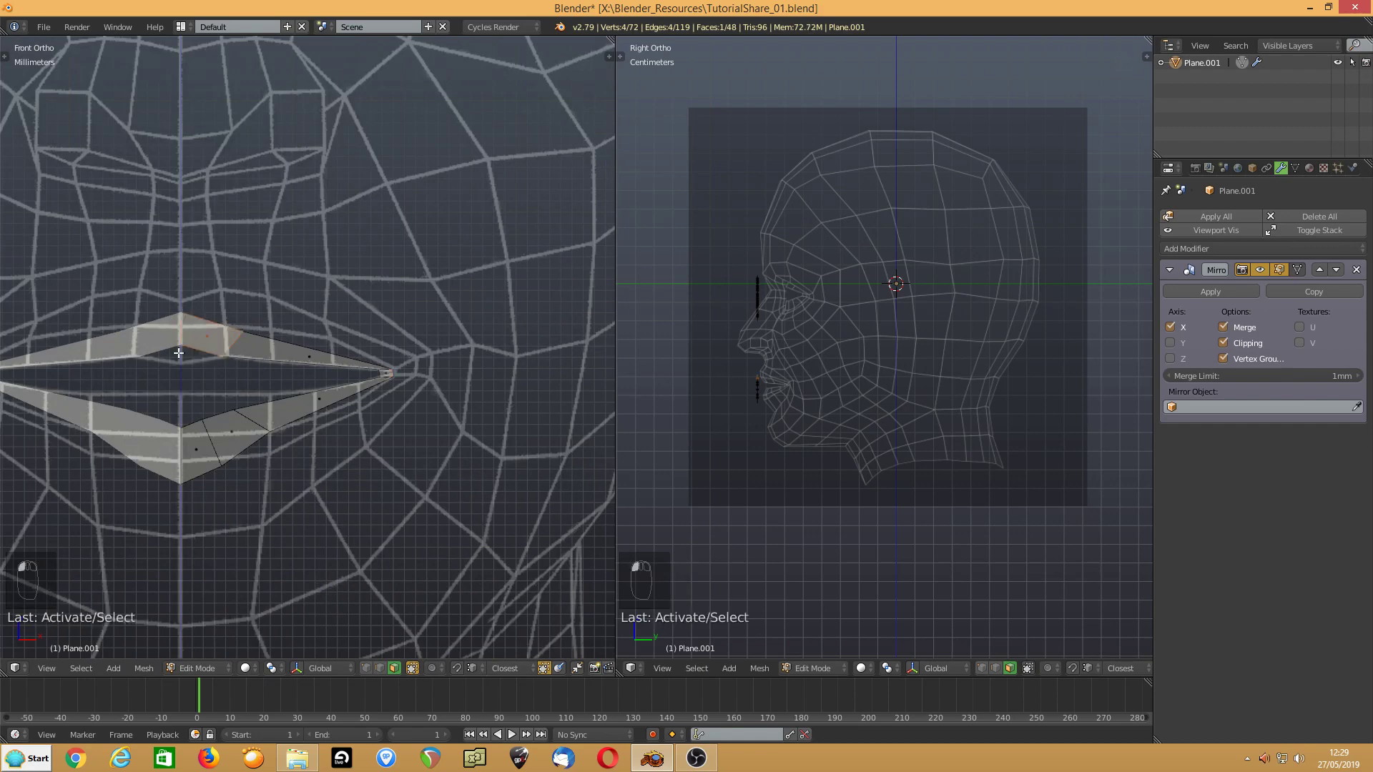
pyautogui.hotkey('ctrl', 'Tab')
pyautogui.click(176, 350)
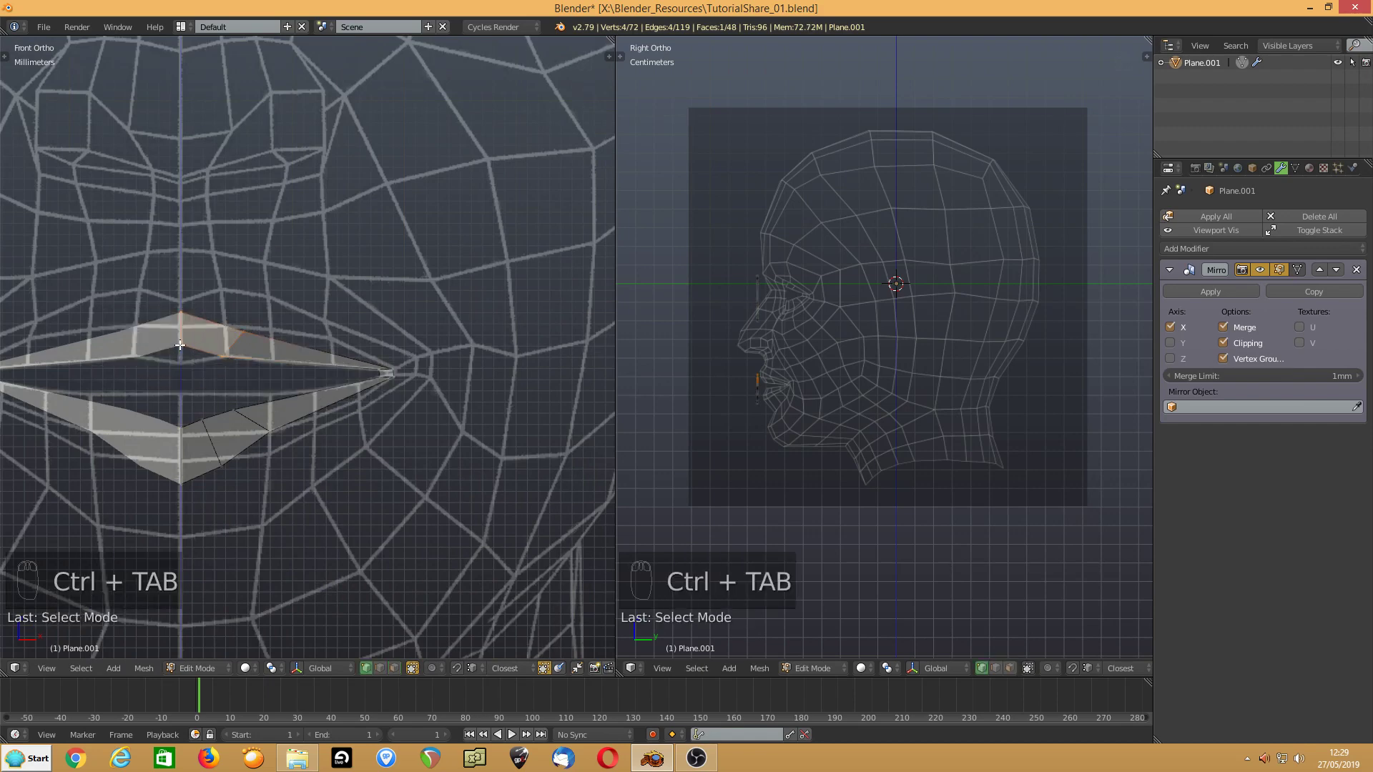
pyautogui.moveTo(180, 345); pyautogui.dragTo(181, 362)
pyautogui.moveTo(182, 315); pyautogui.dragTo(228, 353)
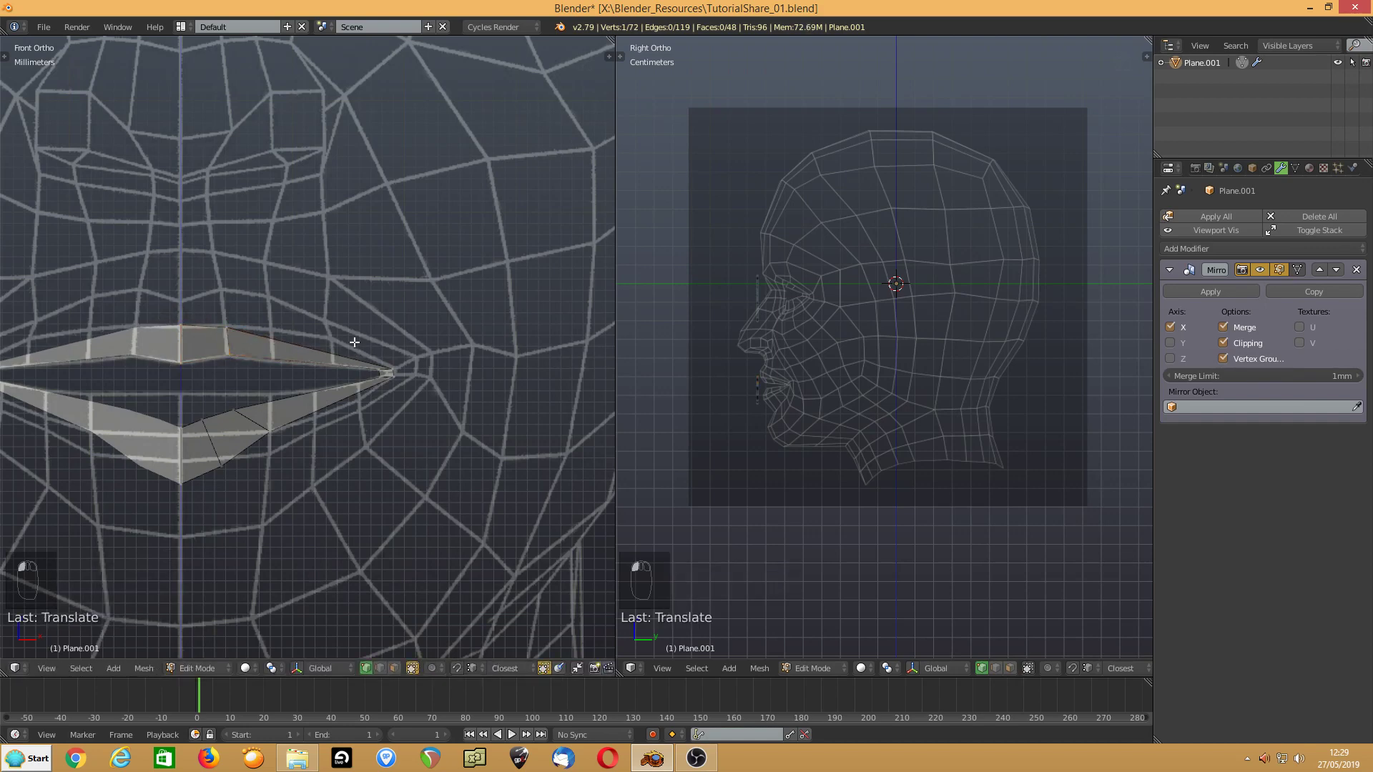
# - Reposition the lower lip's inner and outer vertices so its faces follow the reference from the mirror line toward the mouth corner
pyautogui.moveTo(180, 428); pyautogui.dragTo(180, 396)
pyautogui.moveTo(181, 486); pyautogui.dragTo(318, 393)
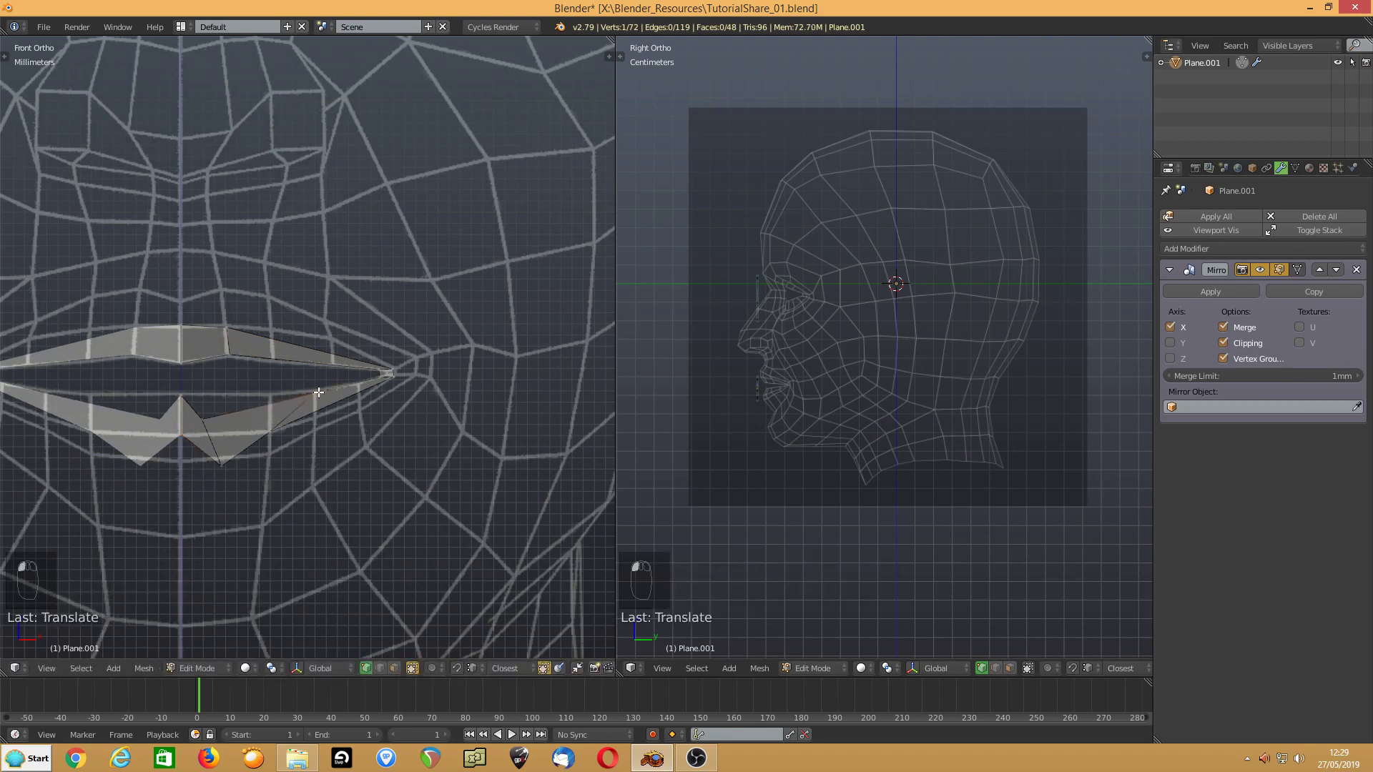
pyautogui.moveTo(269, 434); pyautogui.dragTo(315, 417)
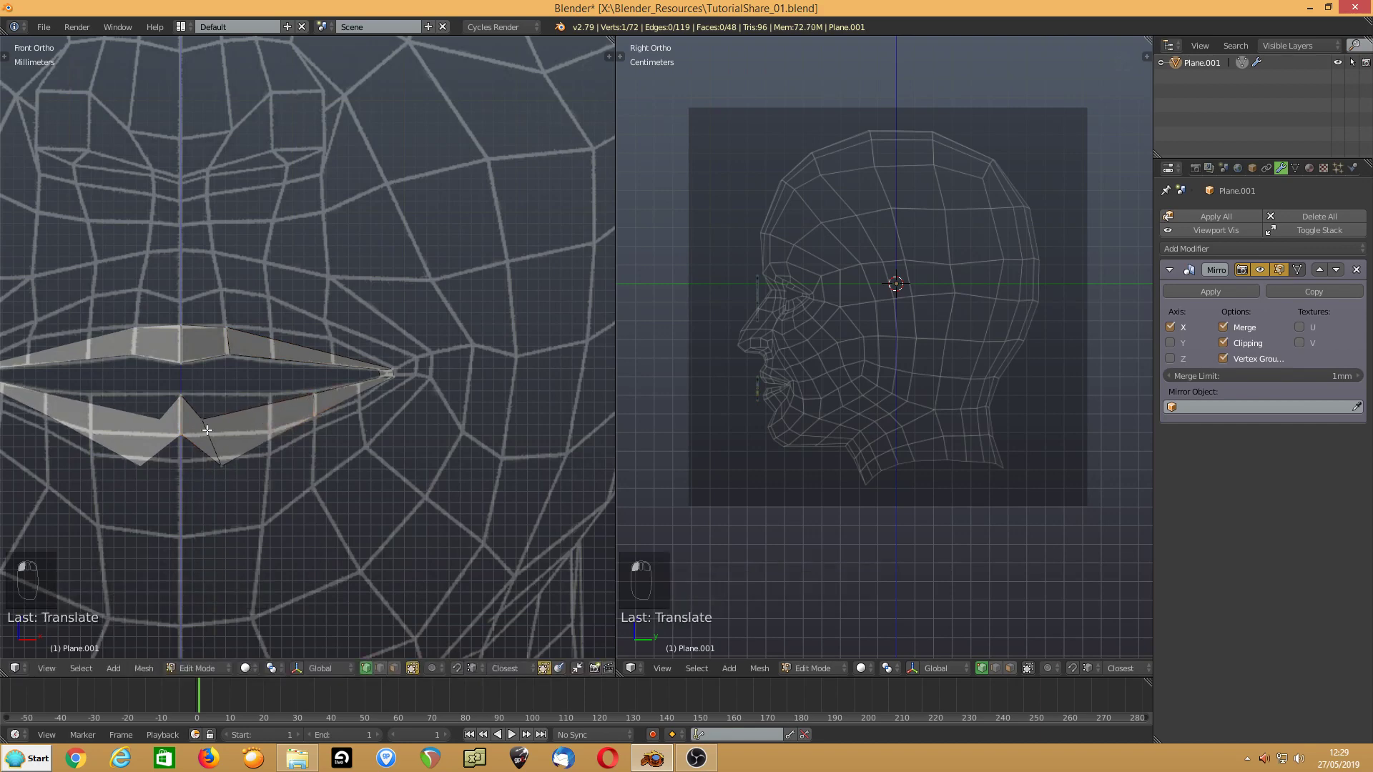
pyautogui.click(208, 420)
pyautogui.moveTo(209, 418); pyautogui.dragTo(269, 398)
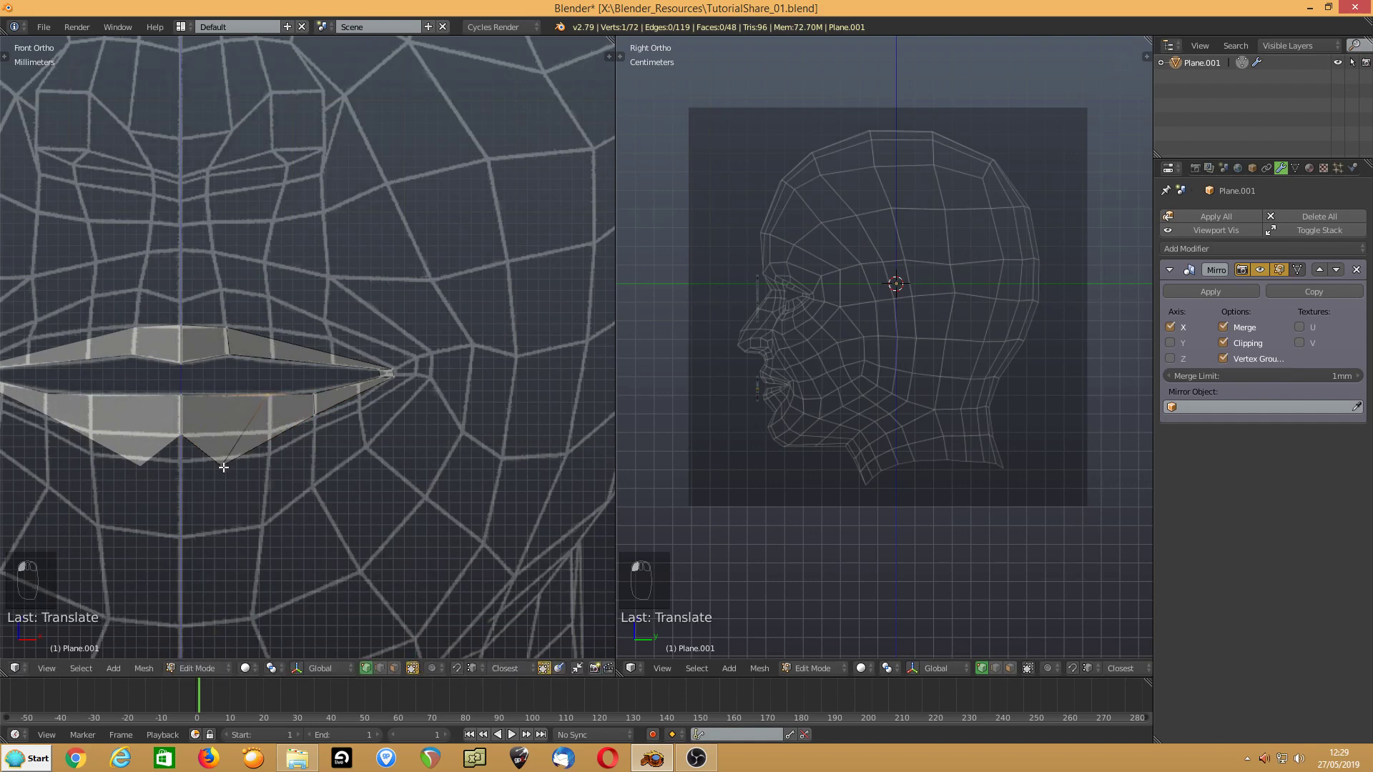
pyautogui.moveTo(223, 467); pyautogui.dragTo(270, 432)
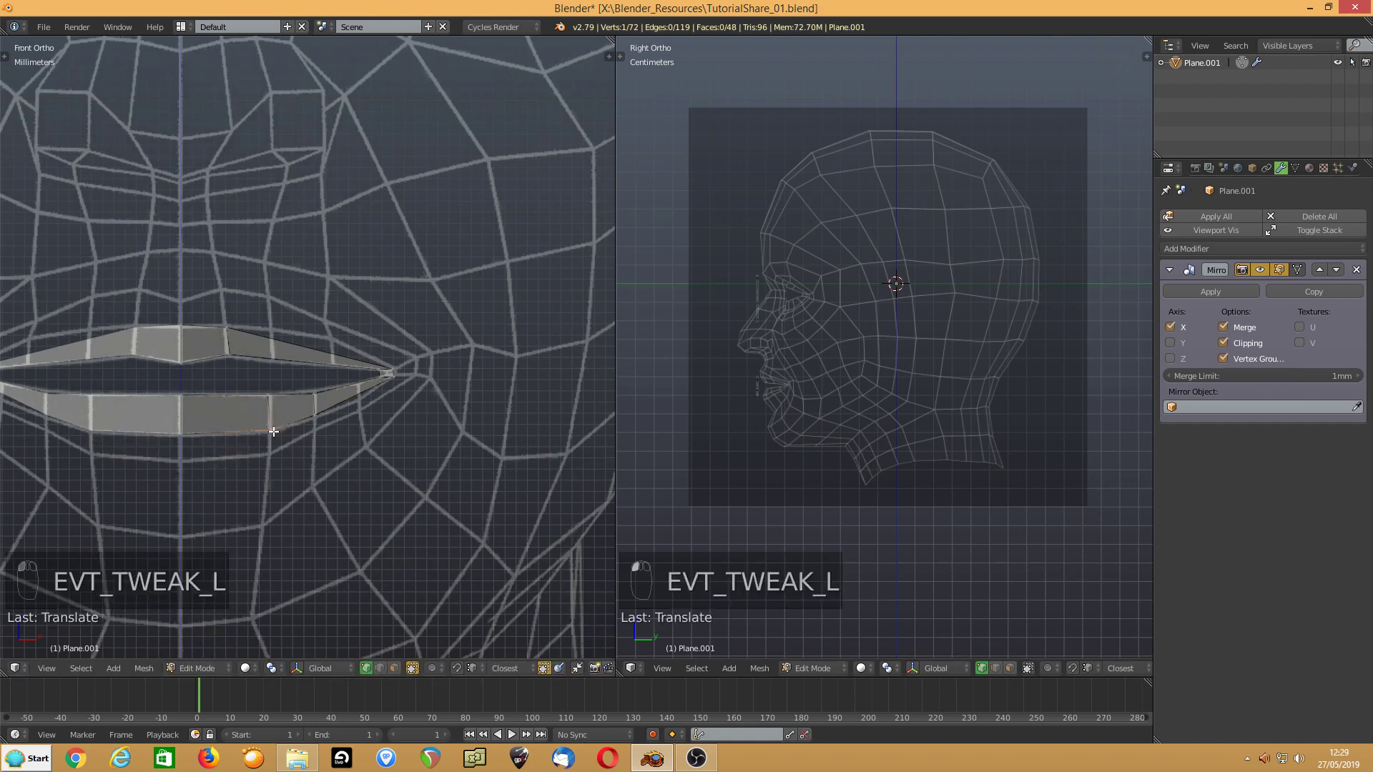
# - Add one edge loop across the lower-lip face beside the mouth corner and fit its vertices to the reference
pyautogui.scroll(3, 303, 425)
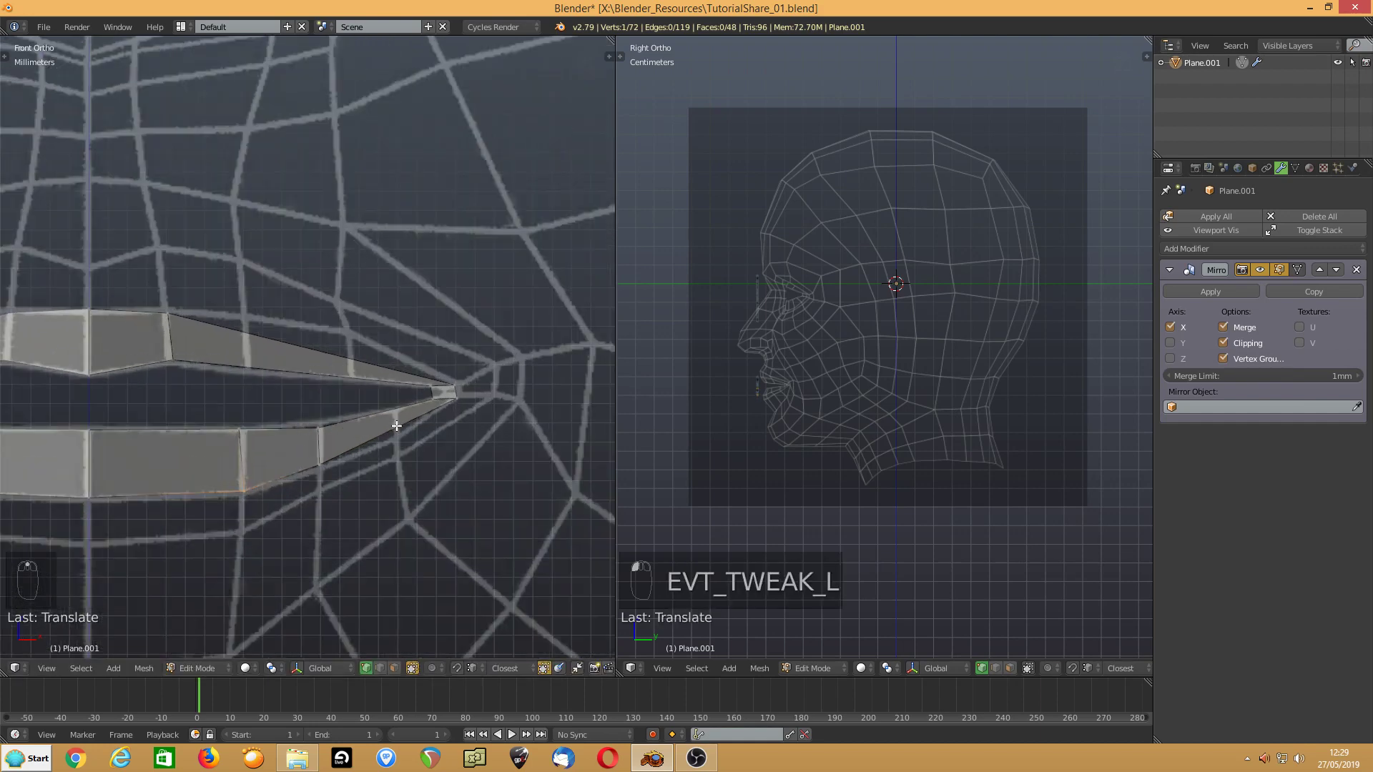
pyautogui.hotkey('ctrl', 'r')
pyautogui.click(388, 417)
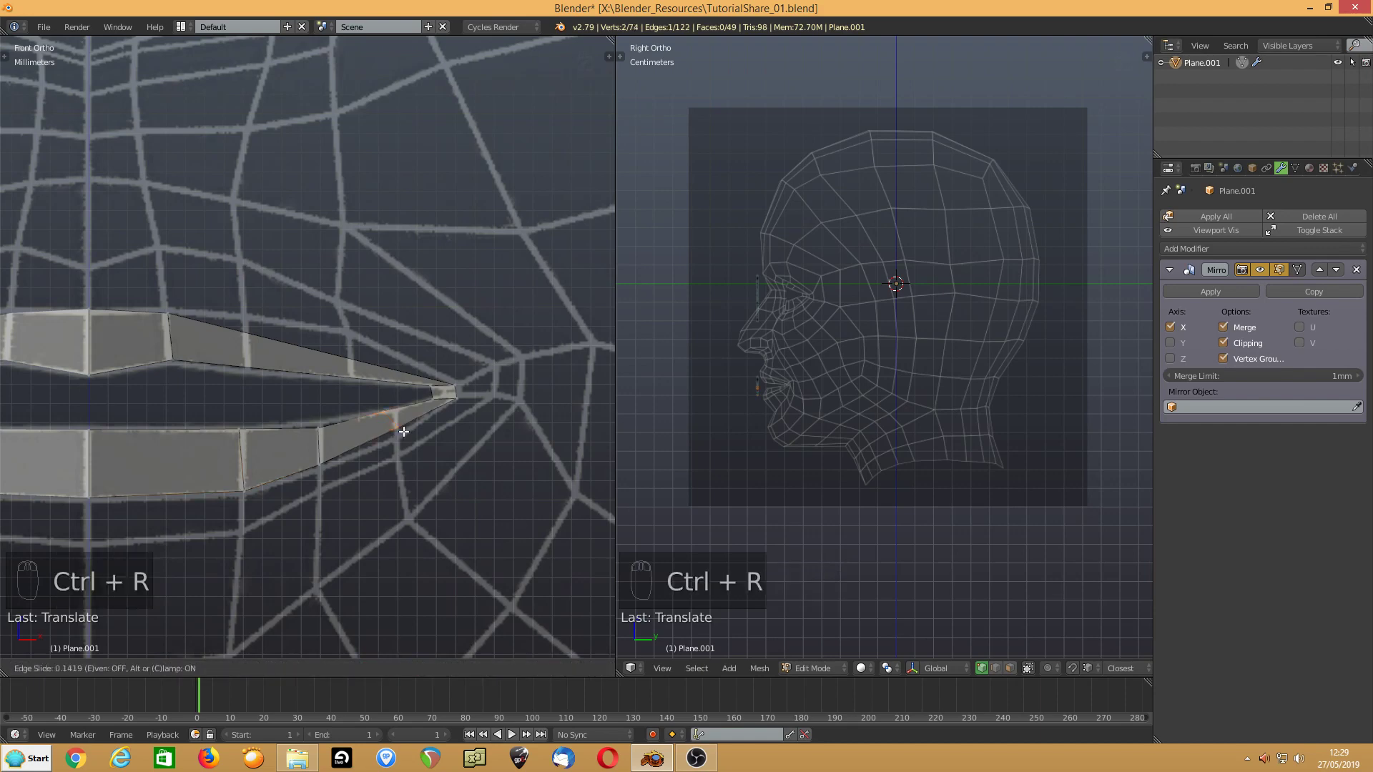
pyautogui.rightClick(386, 415)
pyautogui.moveTo(387, 413); pyautogui.dragTo(392, 408)
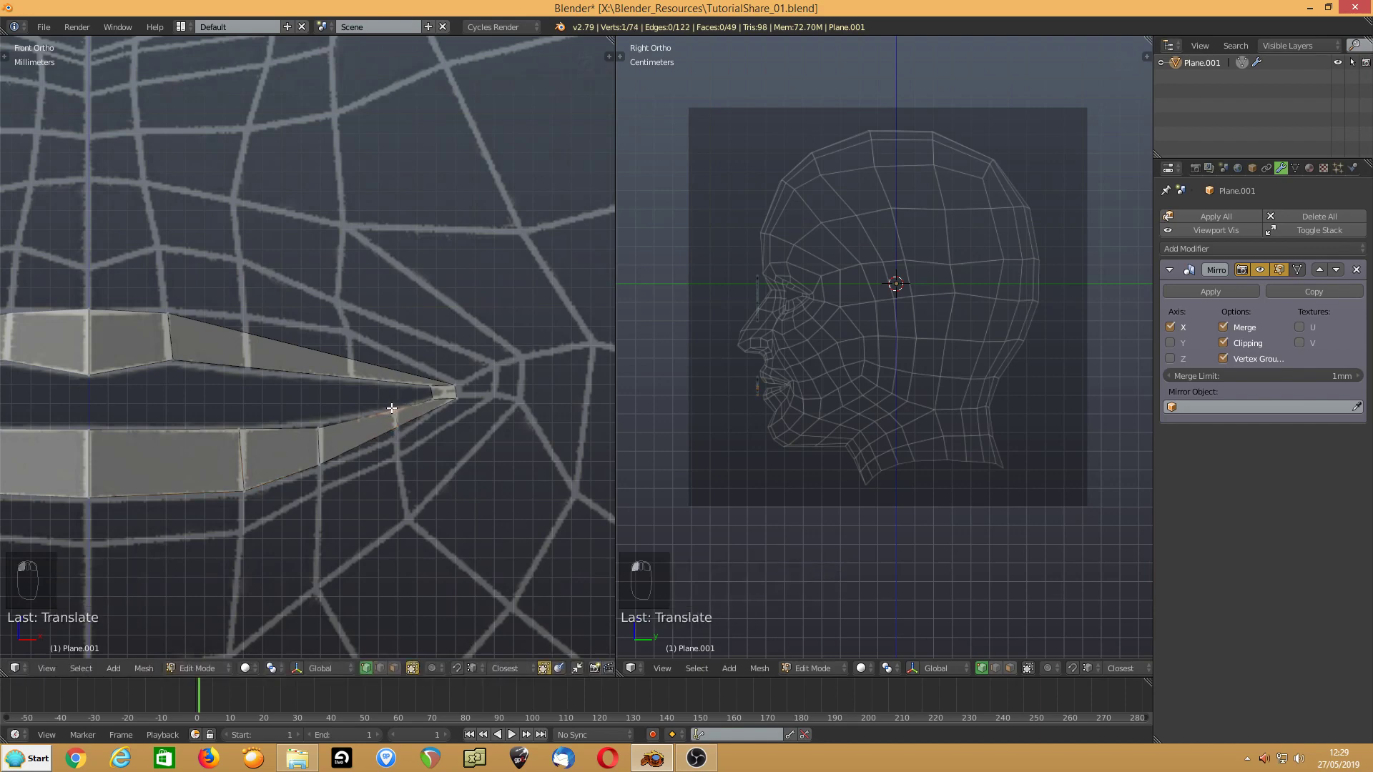
# - Cut two evenly spaced edge loops across the long upper-lip face that leads to the mouth corner
pyautogui.hotkey('ctrl', 'r')
pyautogui.scroll(1, 274, 358)
pyautogui.click(275, 358)
pyautogui.rightClick(275, 358)
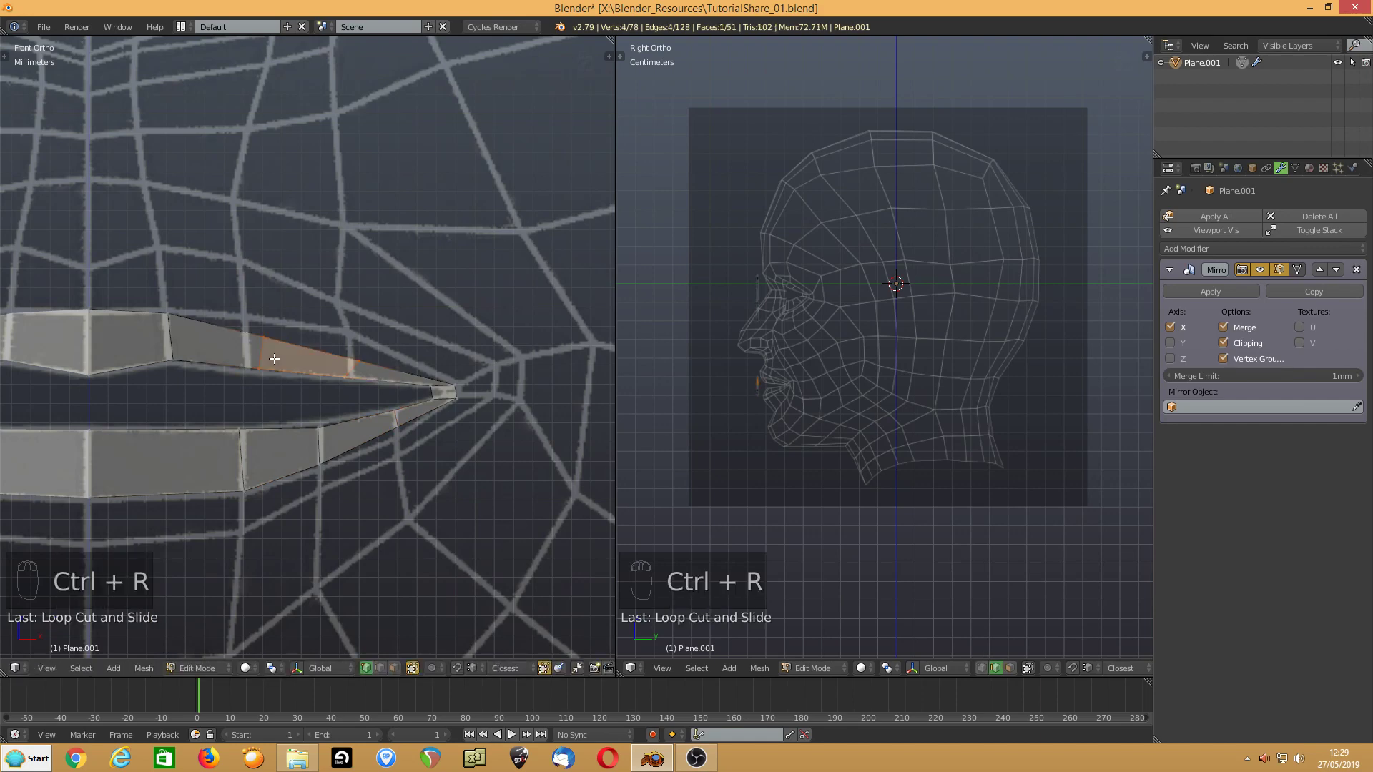
# - Fit the vertices of the two upper-lip cuts to the reference and check the neighbouring lower-lip vertices
pyautogui.moveTo(258, 338); pyautogui.dragTo(244, 318)
pyautogui.moveTo(261, 371); pyautogui.dragTo(250, 370)
pyautogui.moveTo(355, 360); pyautogui.dragTo(320, 412)
pyautogui.click(346, 372)
pyautogui.scroll(-3, 231, 378)
pyautogui.scroll(3, 266, 408)
pyautogui.click(378, 417)
pyautogui.click(319, 447)
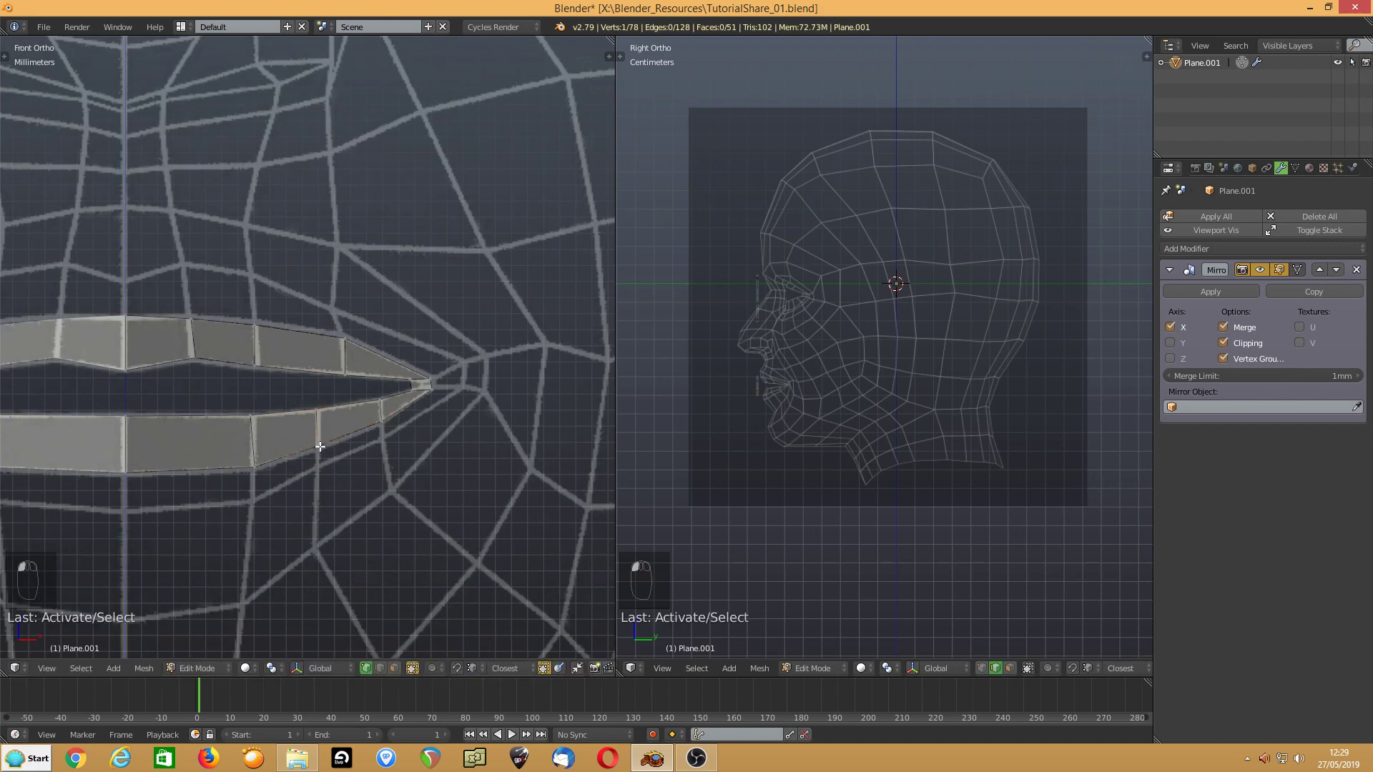
pyautogui.scroll(-2, 292, 449)
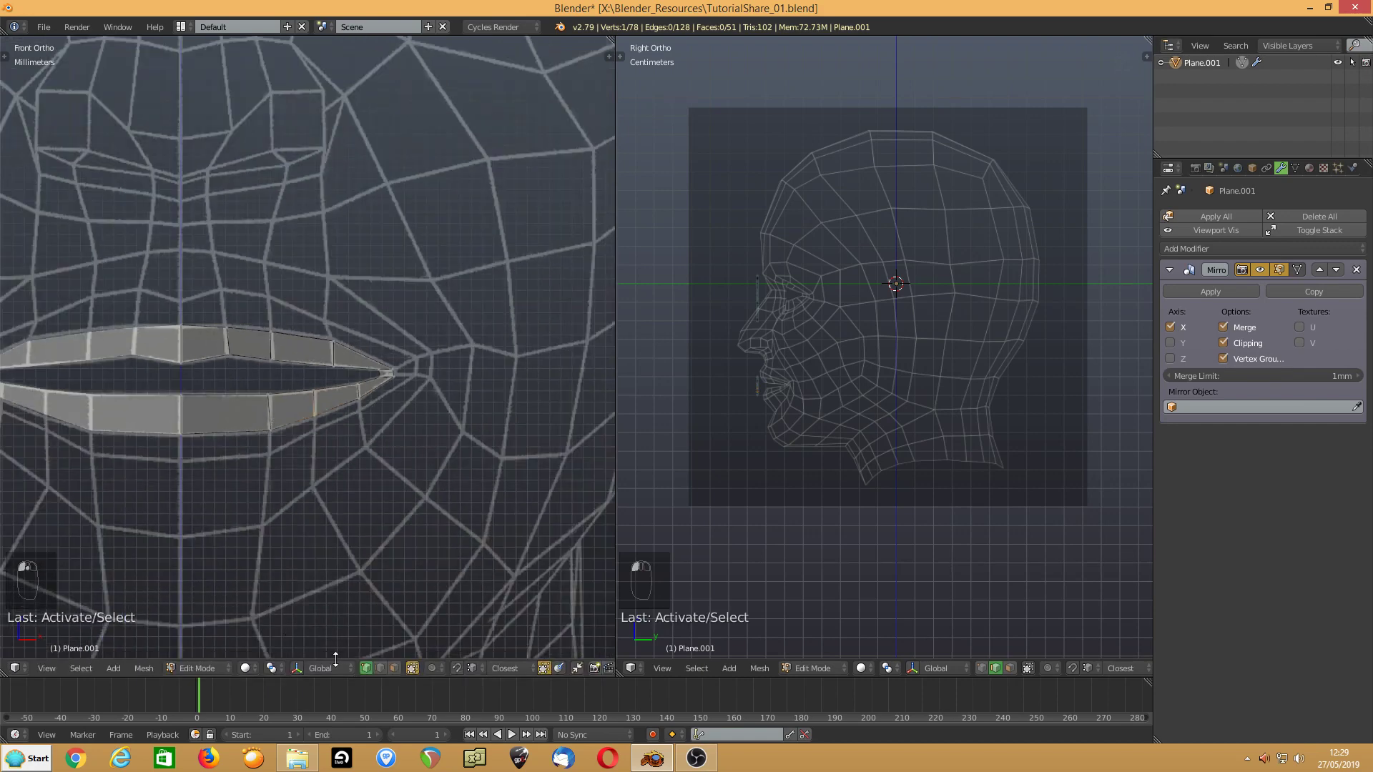
# - Extrude the upper lip's four outer edges upward by about 2.4 mm to form a second row of faces
pyautogui.click(379, 667)
pyautogui.click(205, 328)
pyautogui.keyDown('shift'); pyautogui.click(299, 337); pyautogui.keyUp('shift')
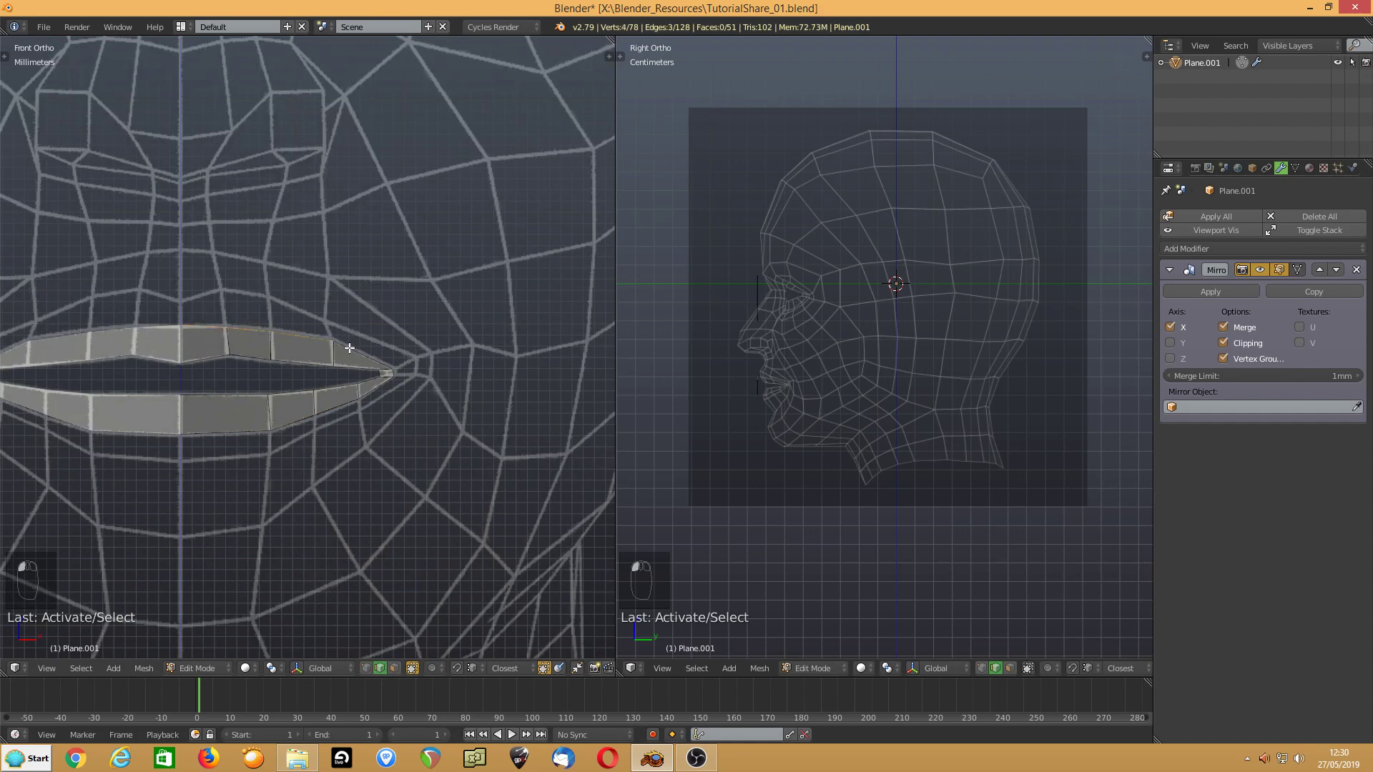
pyautogui.press('e')
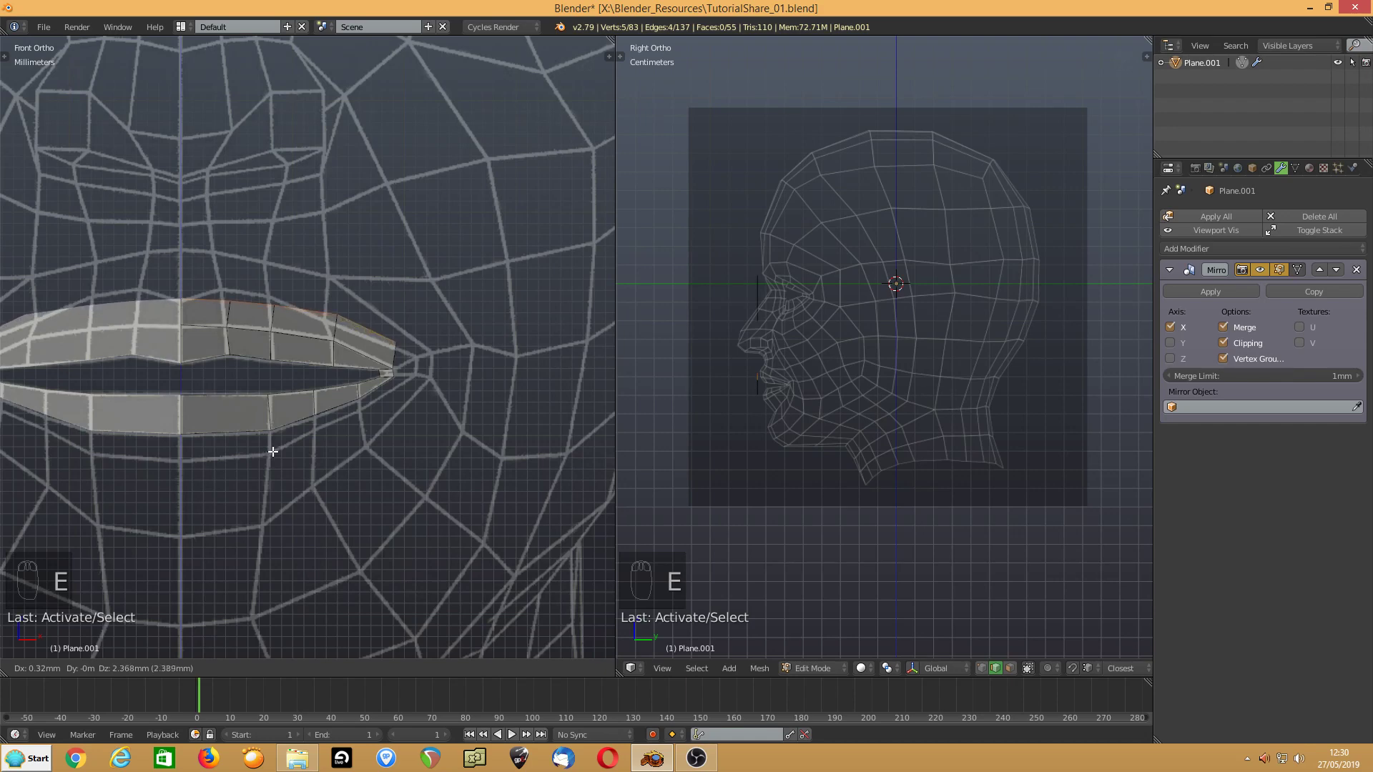
pyautogui.click(272, 452)
# - Extrude the lower lip's four outer edges downward to the next line of the reference
pyautogui.click(240, 434)
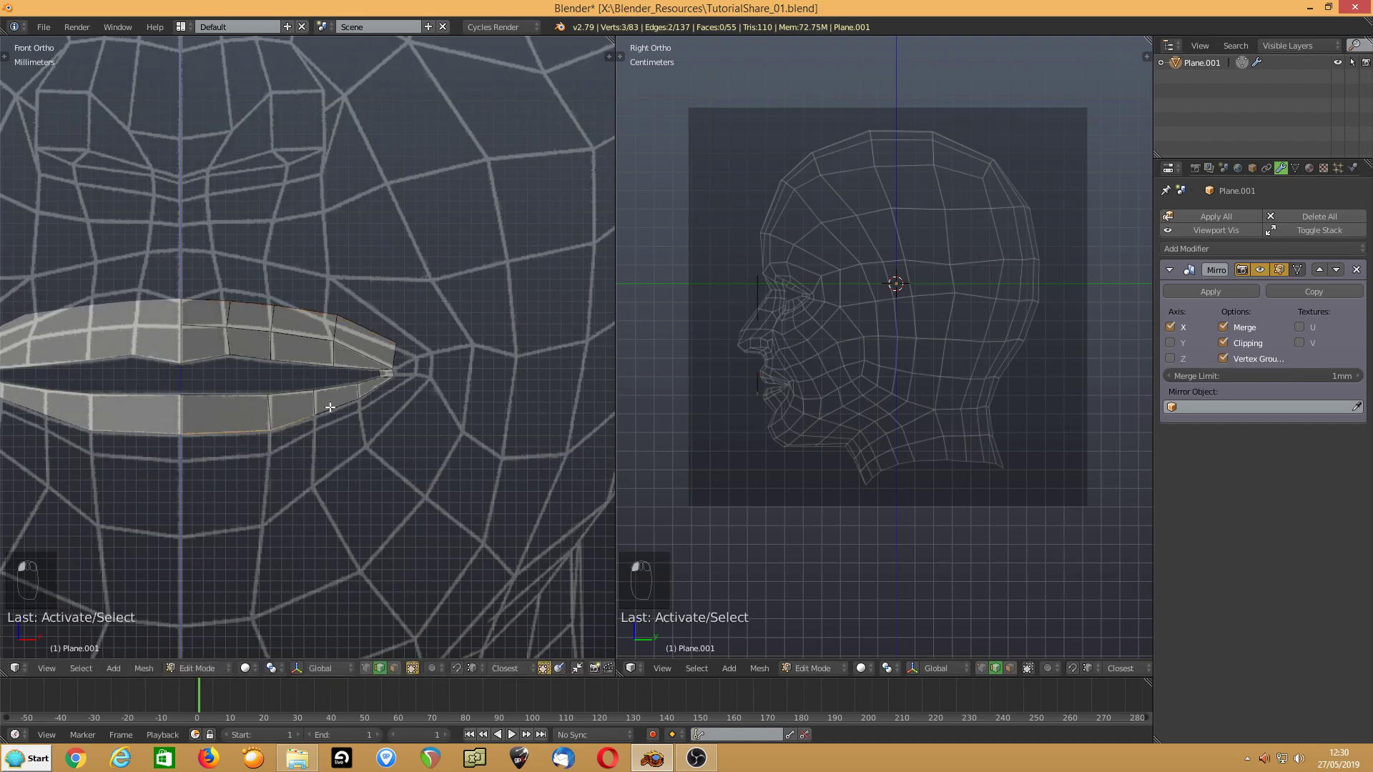
pyautogui.press('e')
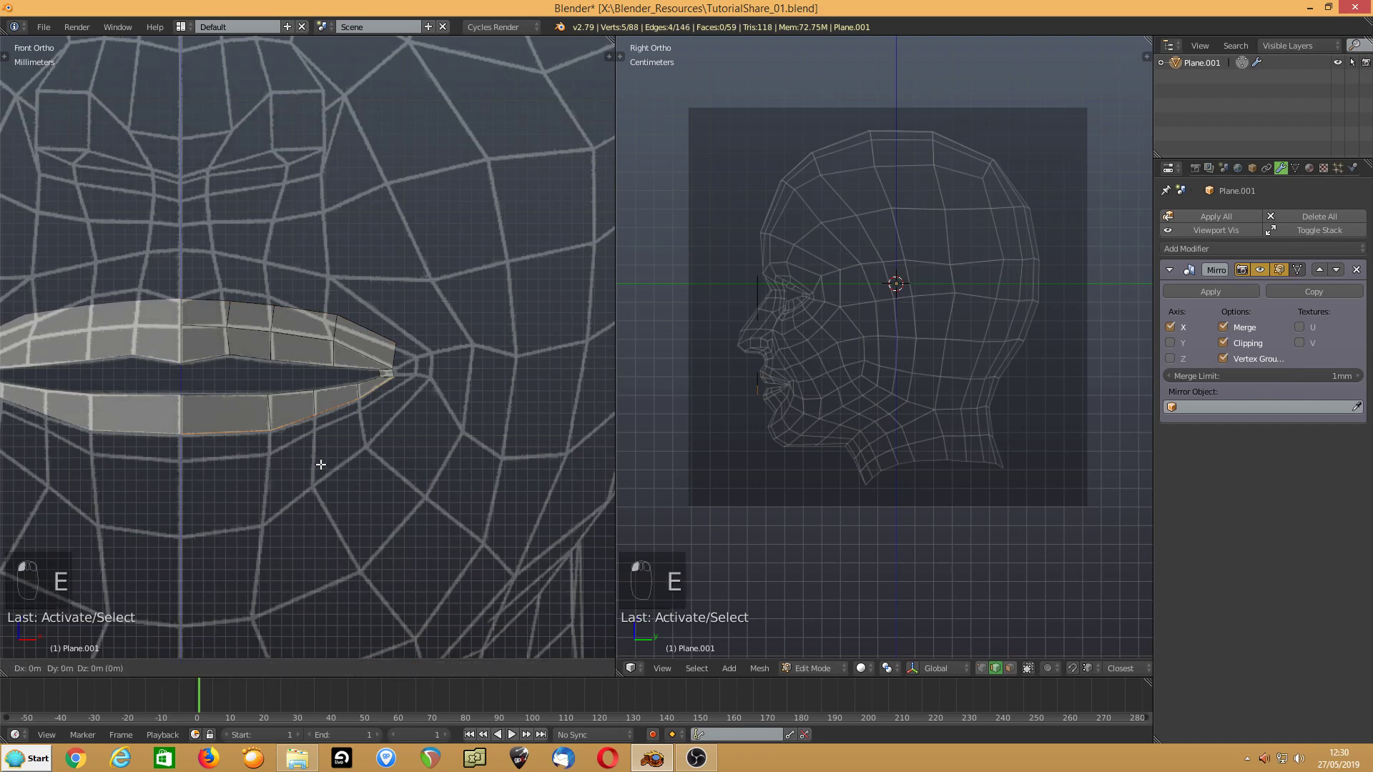
pyautogui.click(324, 488)
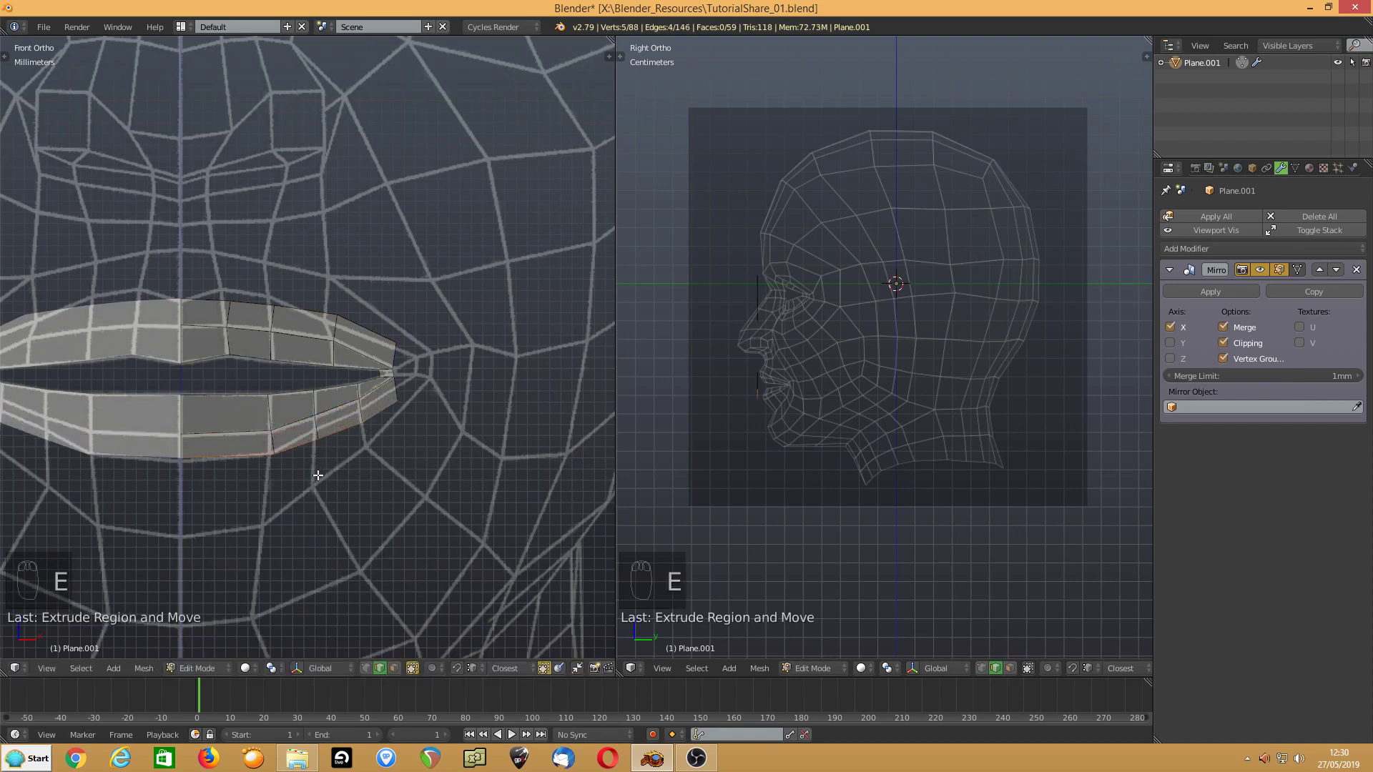
# - Fit the outer vertices of both extruded lip rows to the reference, including the cupid's bow and the mouth-corner ends
pyautogui.hotkey('ctrl', 'Tab')
pyautogui.click(317, 479)
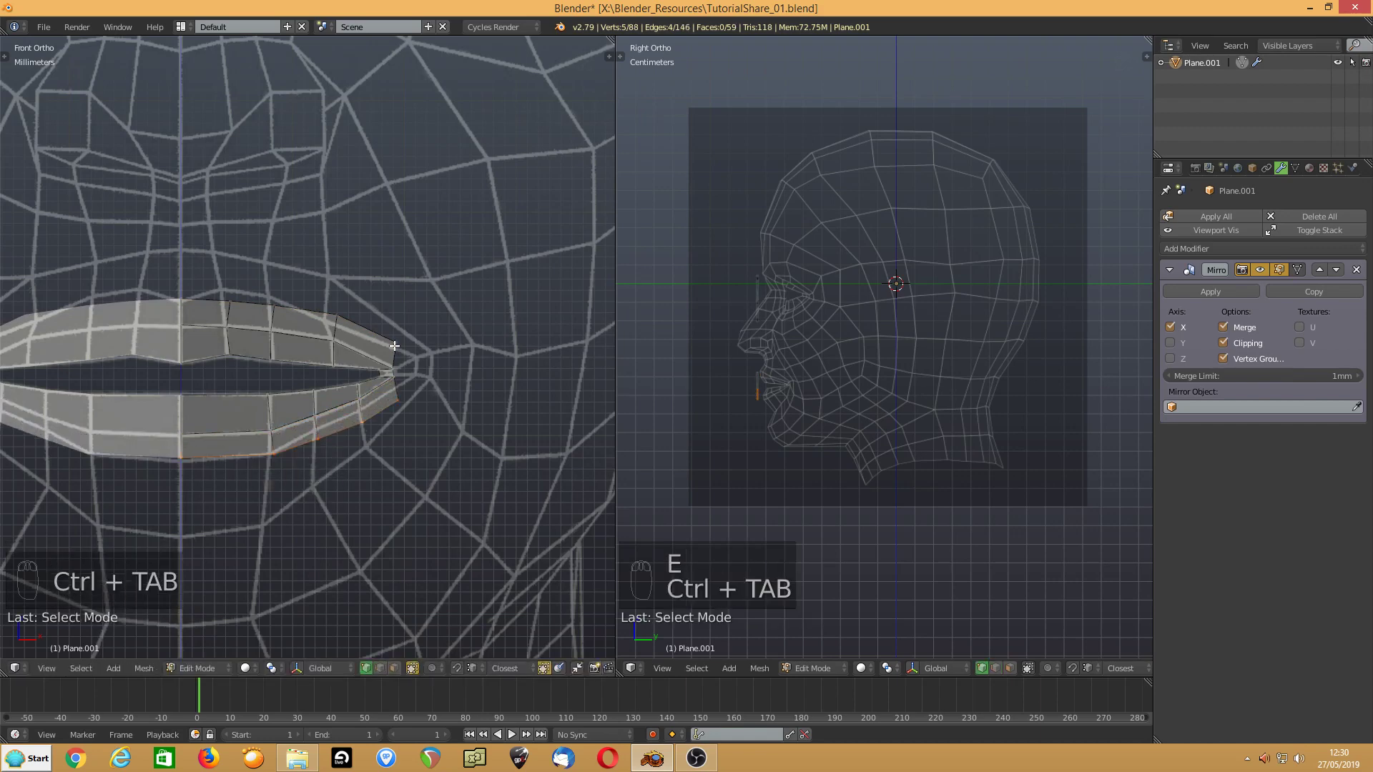
pyautogui.moveTo(395, 345); pyautogui.dragTo(415, 356)
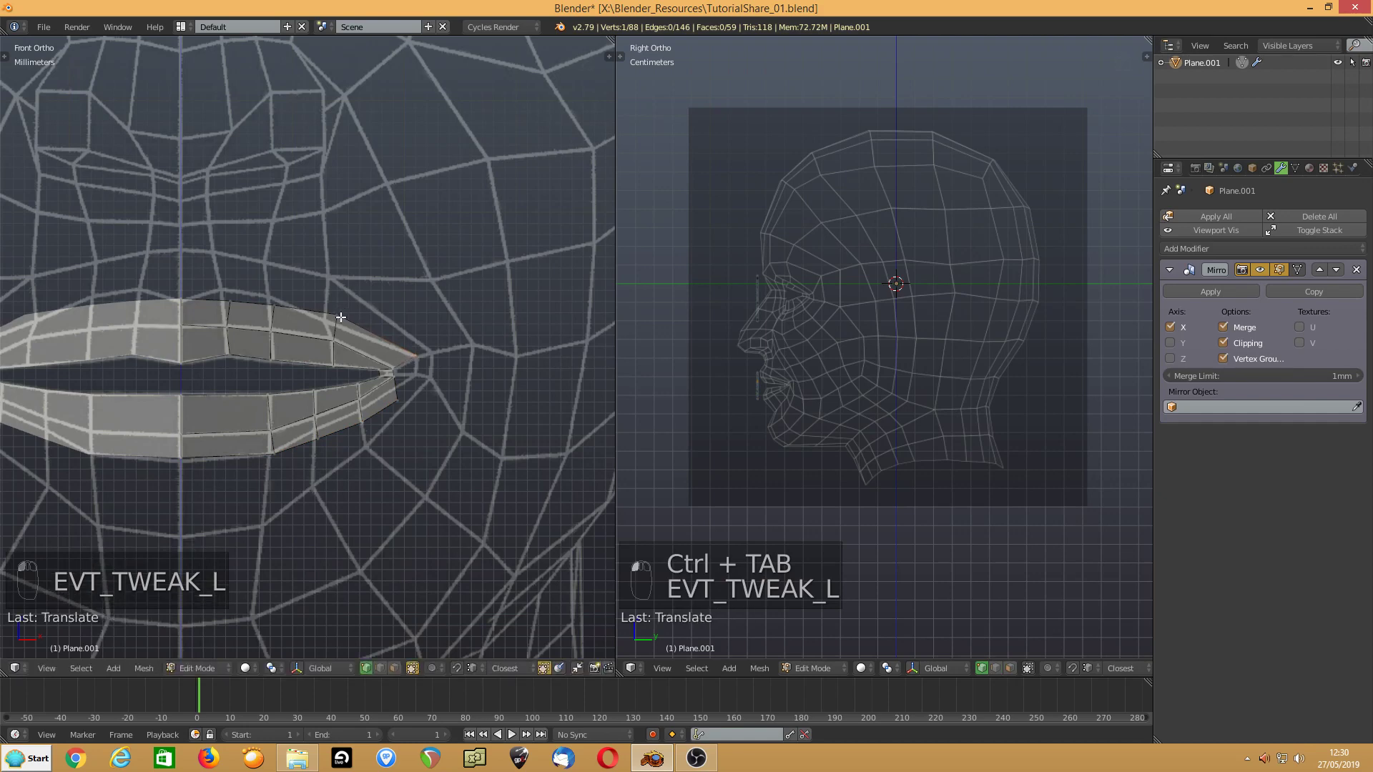
pyautogui.moveTo(341, 318); pyautogui.dragTo(225, 292)
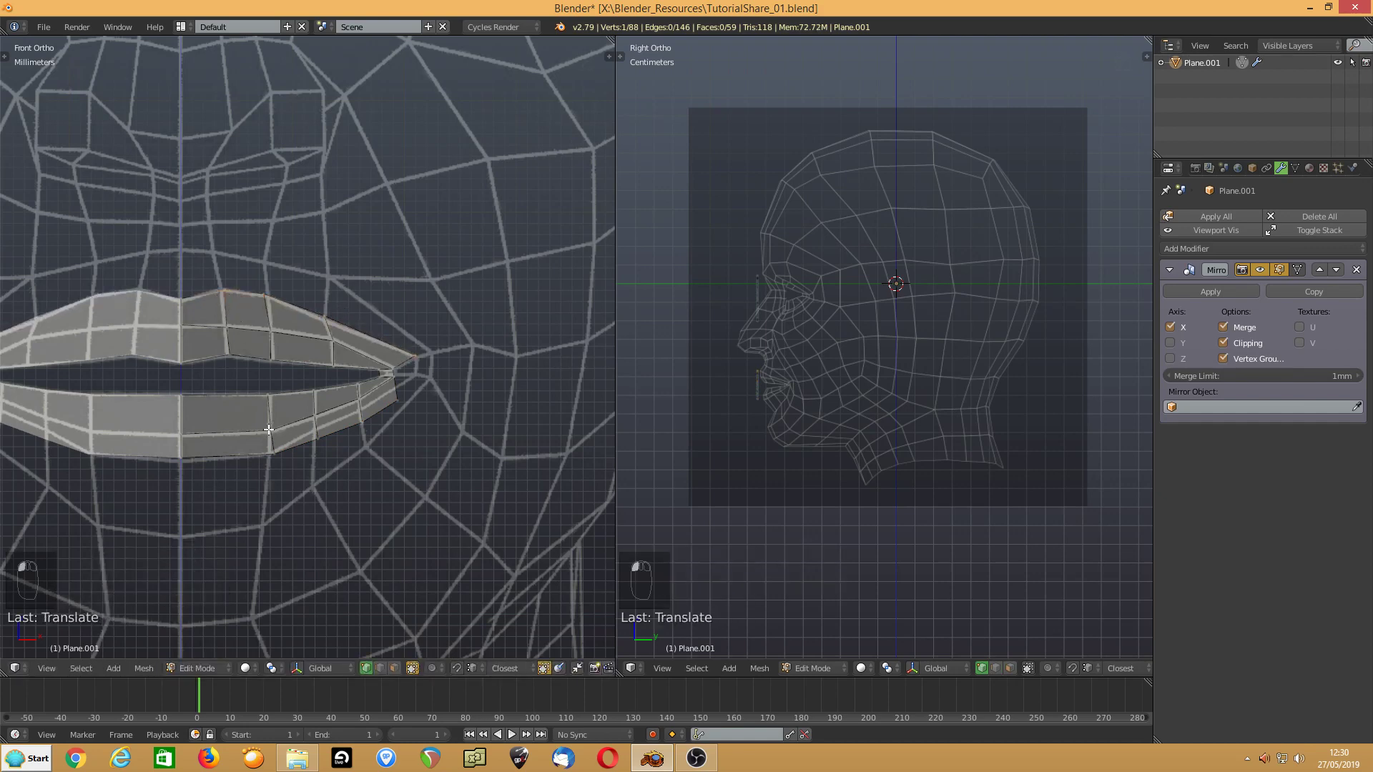
pyautogui.moveTo(394, 404); pyautogui.dragTo(415, 380)
pyautogui.moveTo(359, 419); pyautogui.dragTo(315, 440)
# - Fill a face joining the ends of the upper and lower outer lip rows at the mouth corner
pyautogui.scroll(3, 386, 417)
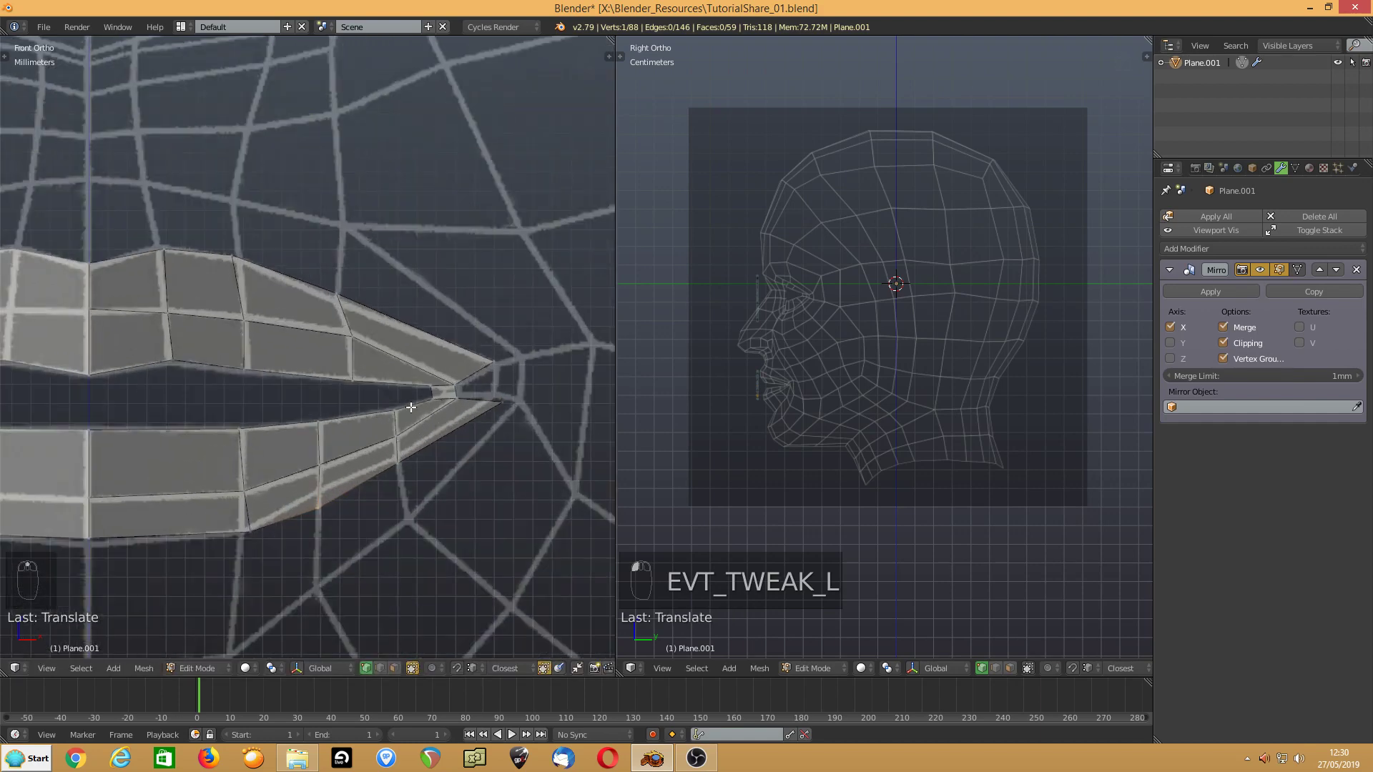
pyautogui.hotkey('ctrl', 'Tab')
pyautogui.click(411, 407)
pyautogui.click(465, 371)
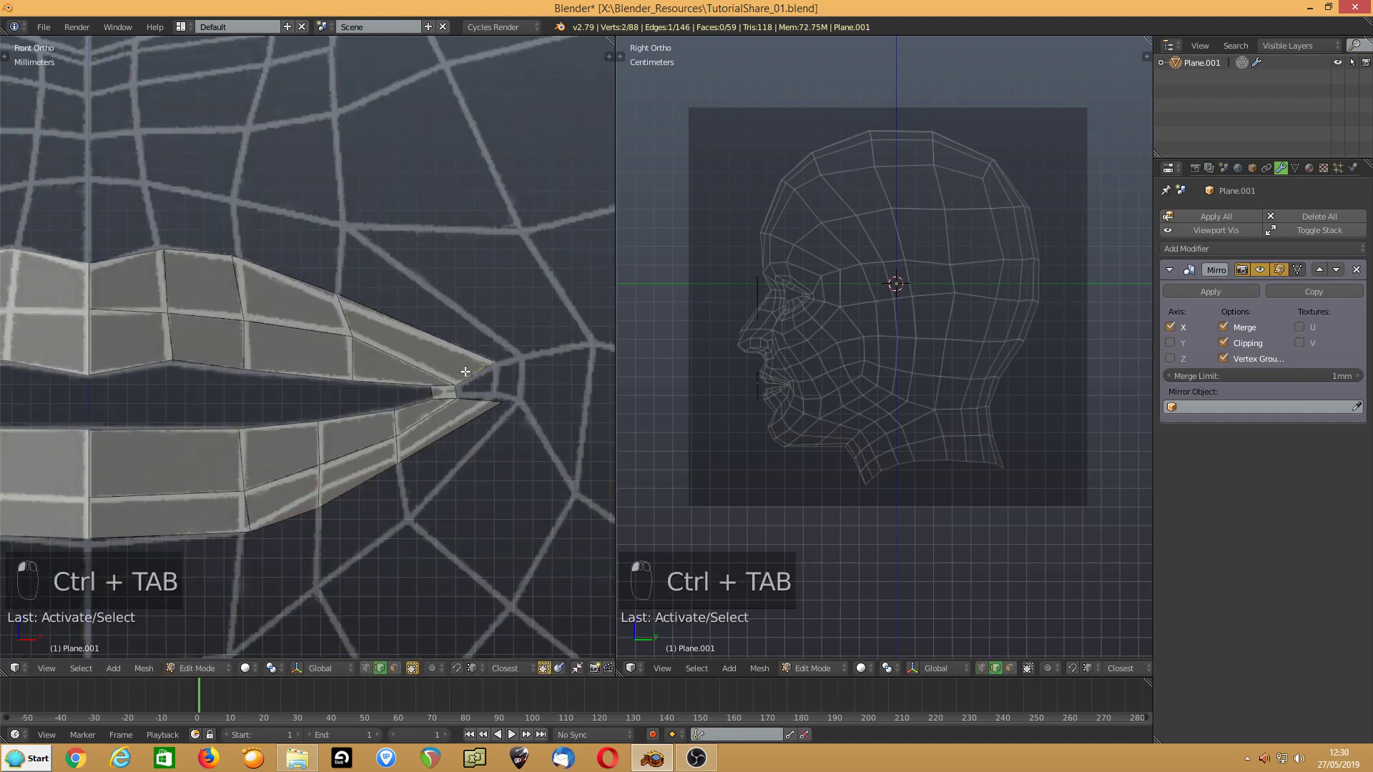
pyautogui.press('f')
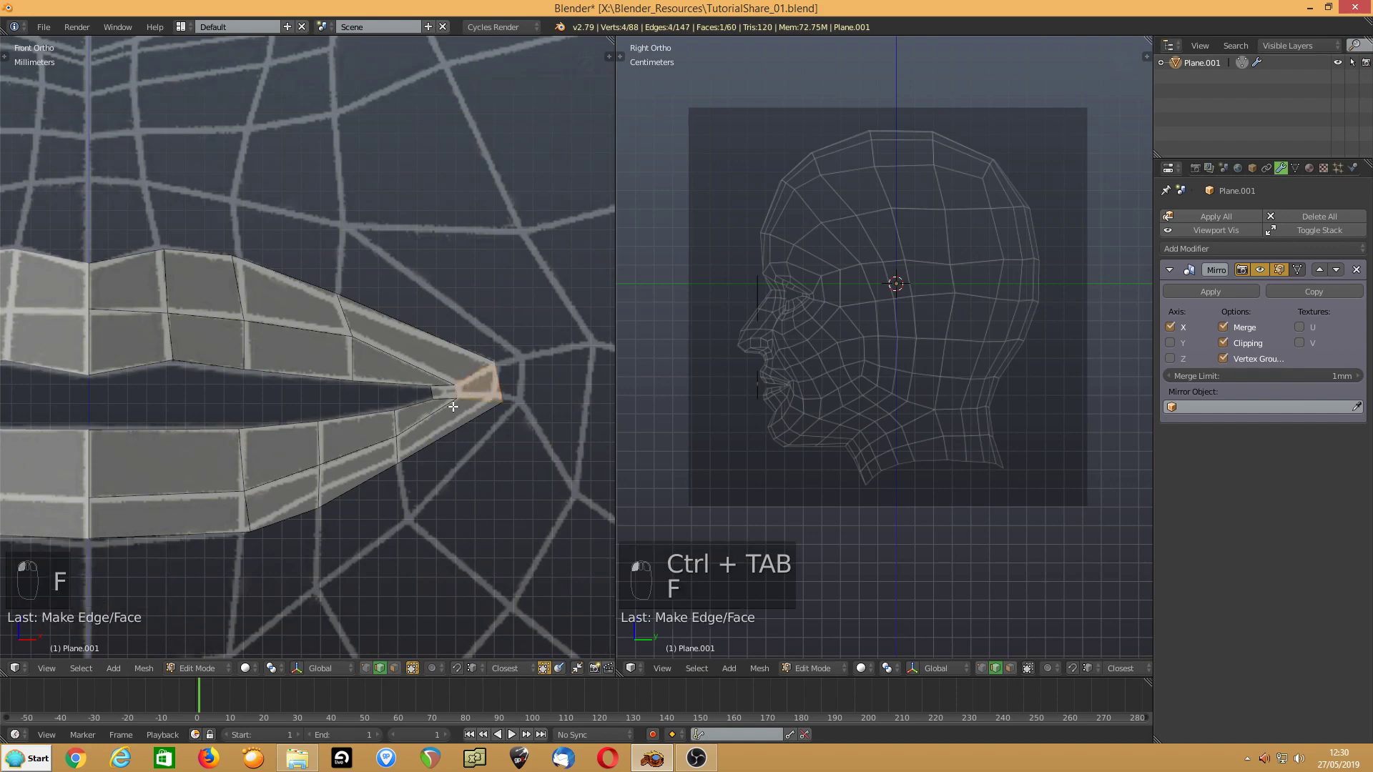
# - Adjust the outer edge of the mouth-corner face and its upper vertex to match the reference
pyautogui.moveTo(502, 401); pyautogui.dragTo(495, 399)
pyautogui.hotkey('ctrl', 'Tab')
pyautogui.press('1')
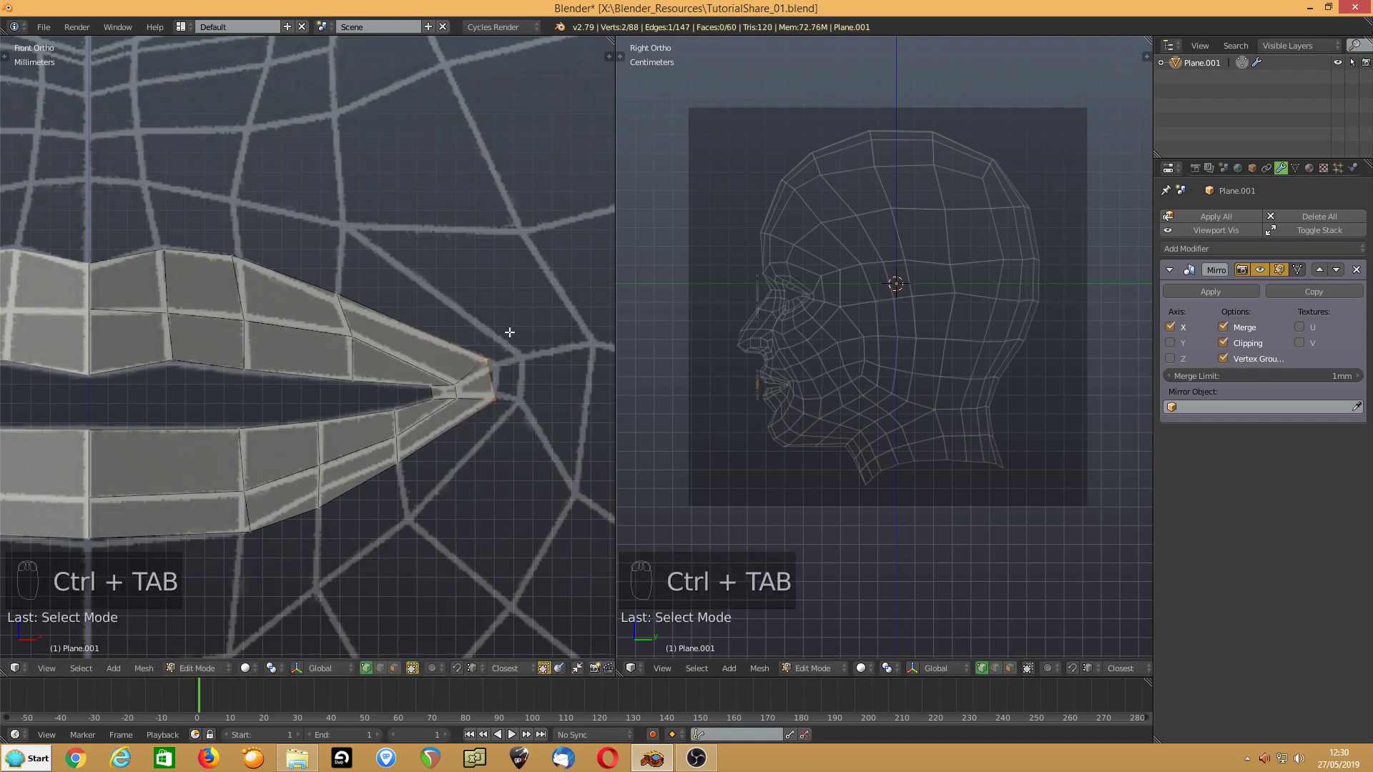
pyautogui.click(487, 361)
pyautogui.moveTo(487, 361); pyautogui.dragTo(496, 363)
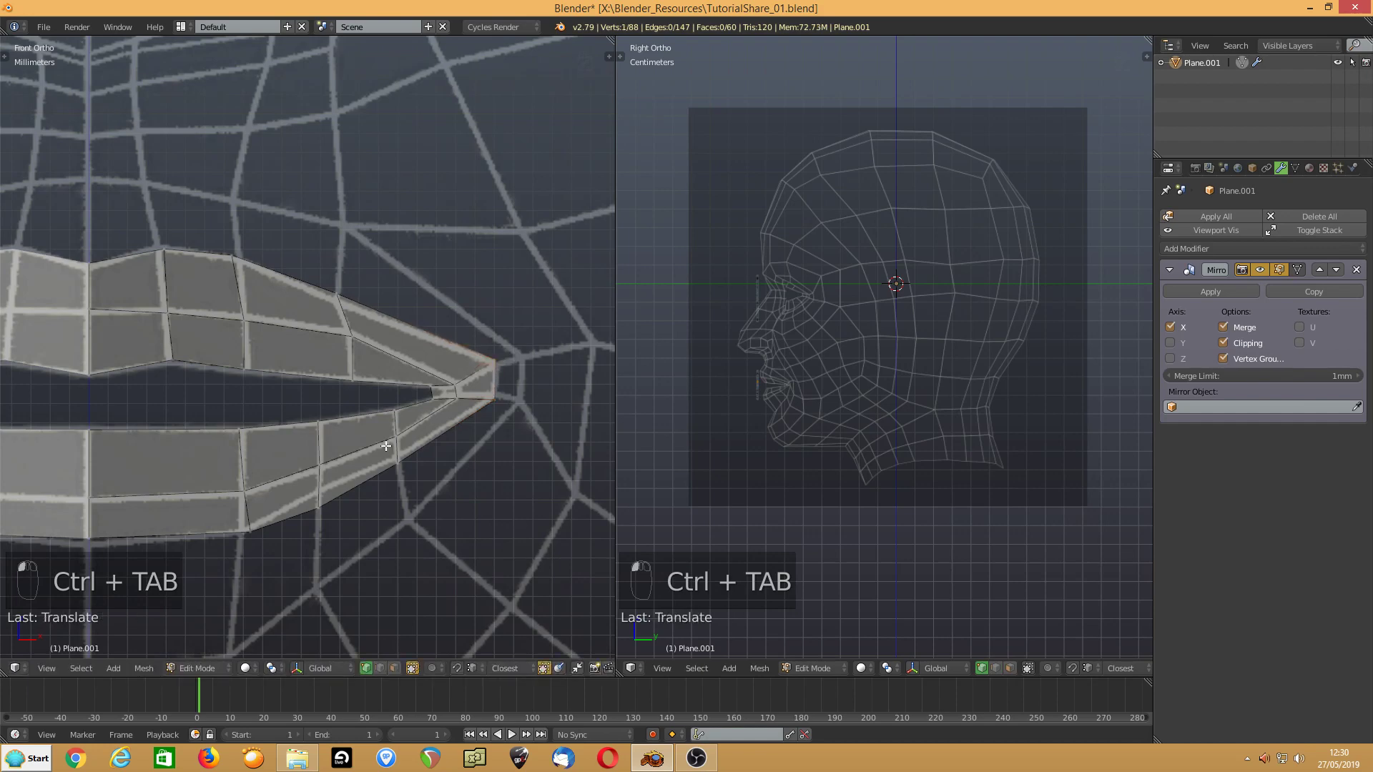
pyautogui.scroll(-4, 386, 446)
pyautogui.moveTo(831, 364)
pyautogui.mouseDown(button='middle')
pyautogui.moveTo(944, 354)
pyautogui.moveTo(820, 377)
pyautogui.mouseUp(button='middle')
pyautogui.press('KP_3')
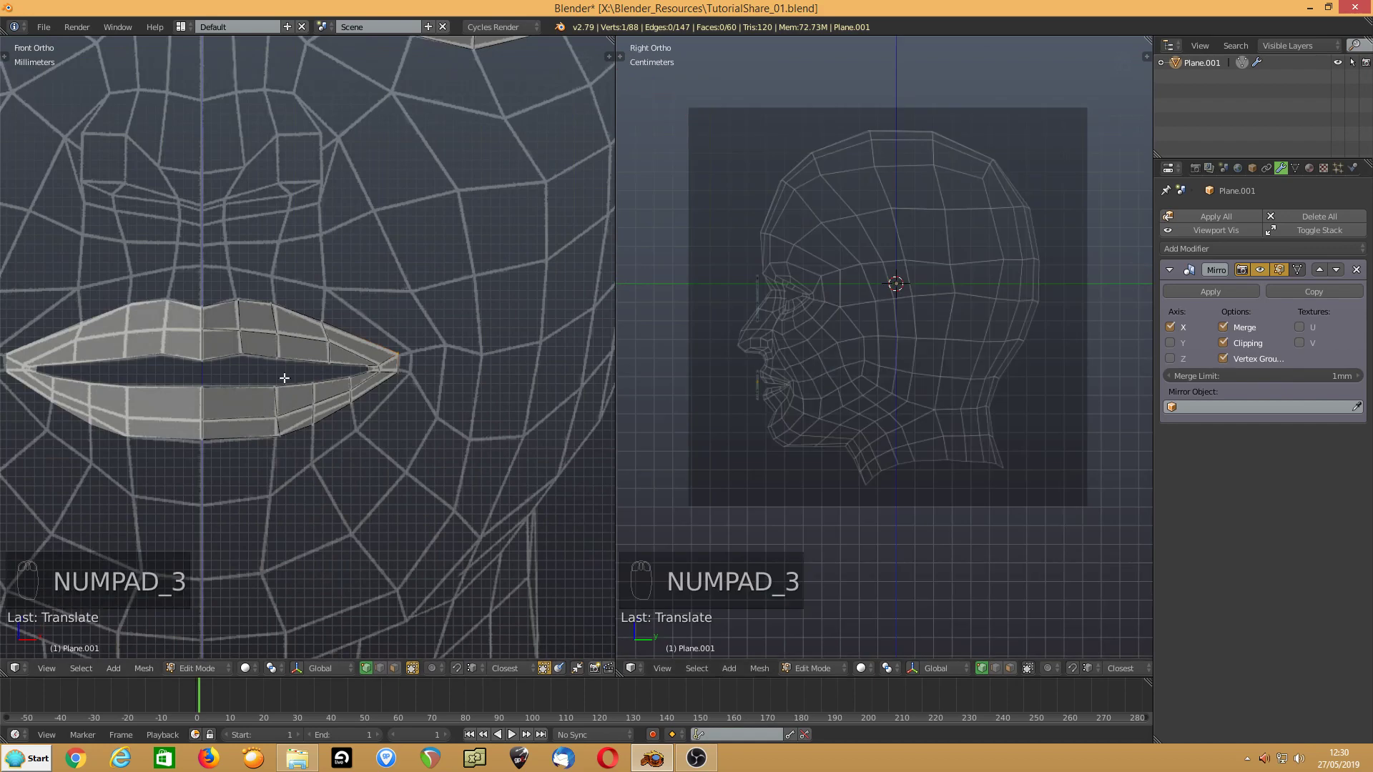
# - Extrude the upper lip's four outer edges upward by about 2.8 mm to start another face row
pyautogui.scroll(2, 305, 386)
pyautogui.scroll(-2, 305, 382)
pyautogui.click(381, 669)
pyautogui.click(215, 303)
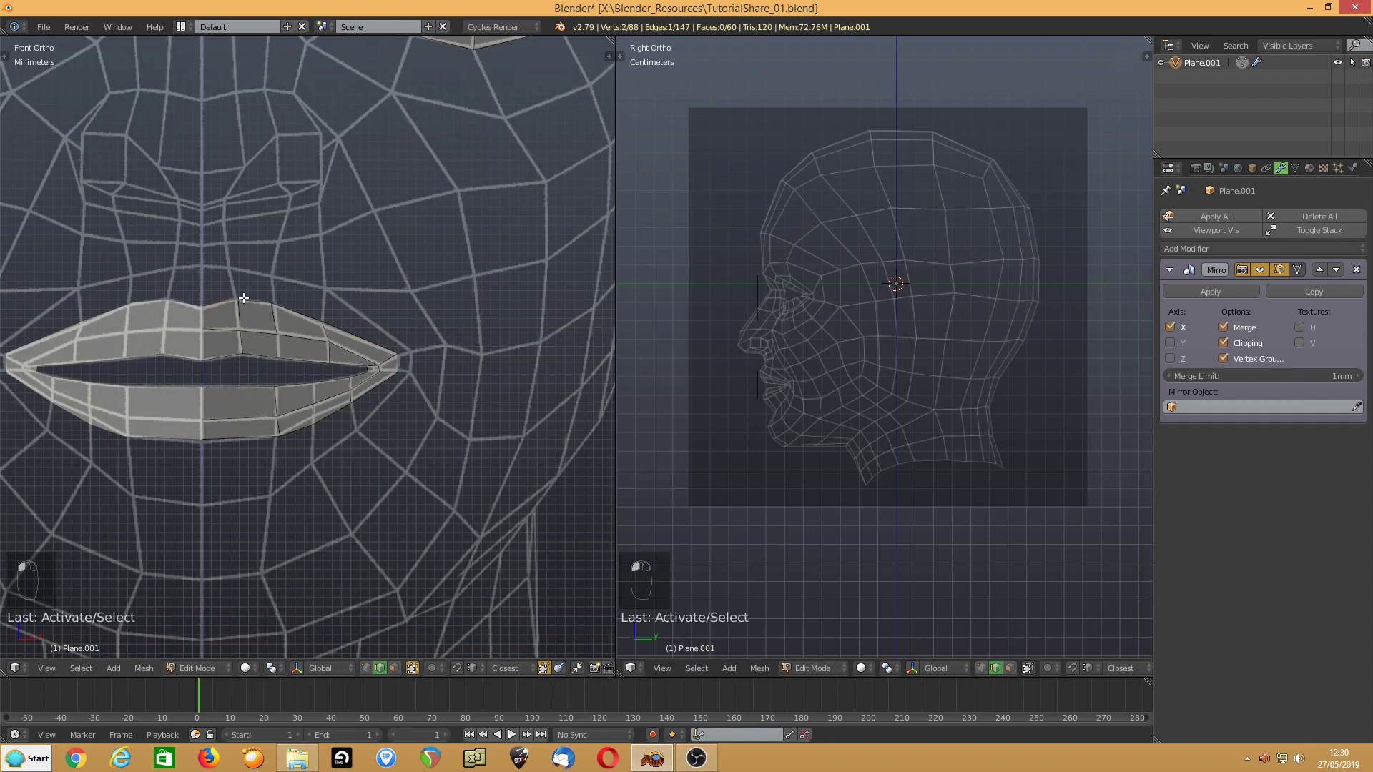
pyautogui.keyDown('shift'); pyautogui.click(353, 331); pyautogui.keyUp('shift')
pyautogui.press('e')
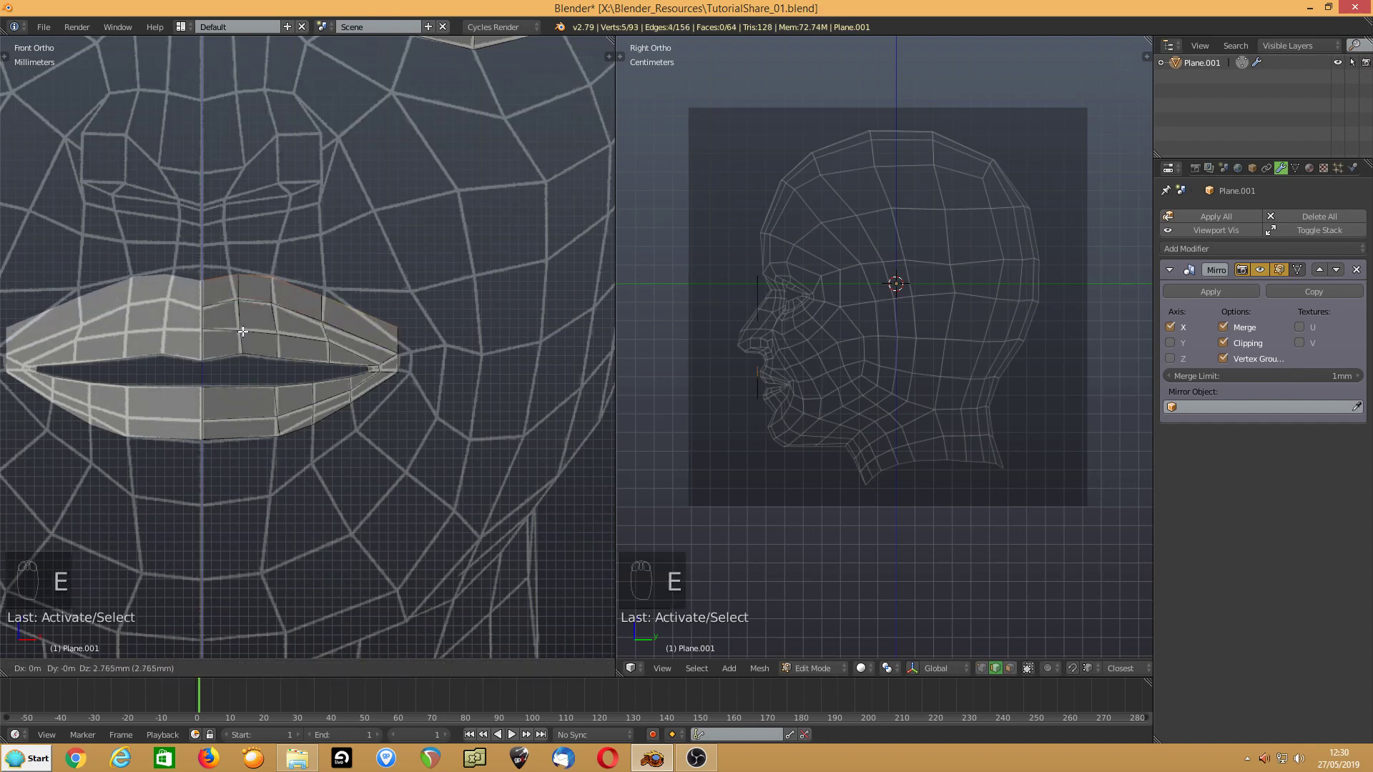
pyautogui.click(243, 334)
# - Extrude the four outermost edges below the lower lip downward to add another row of faces
pyautogui.click(244, 436)
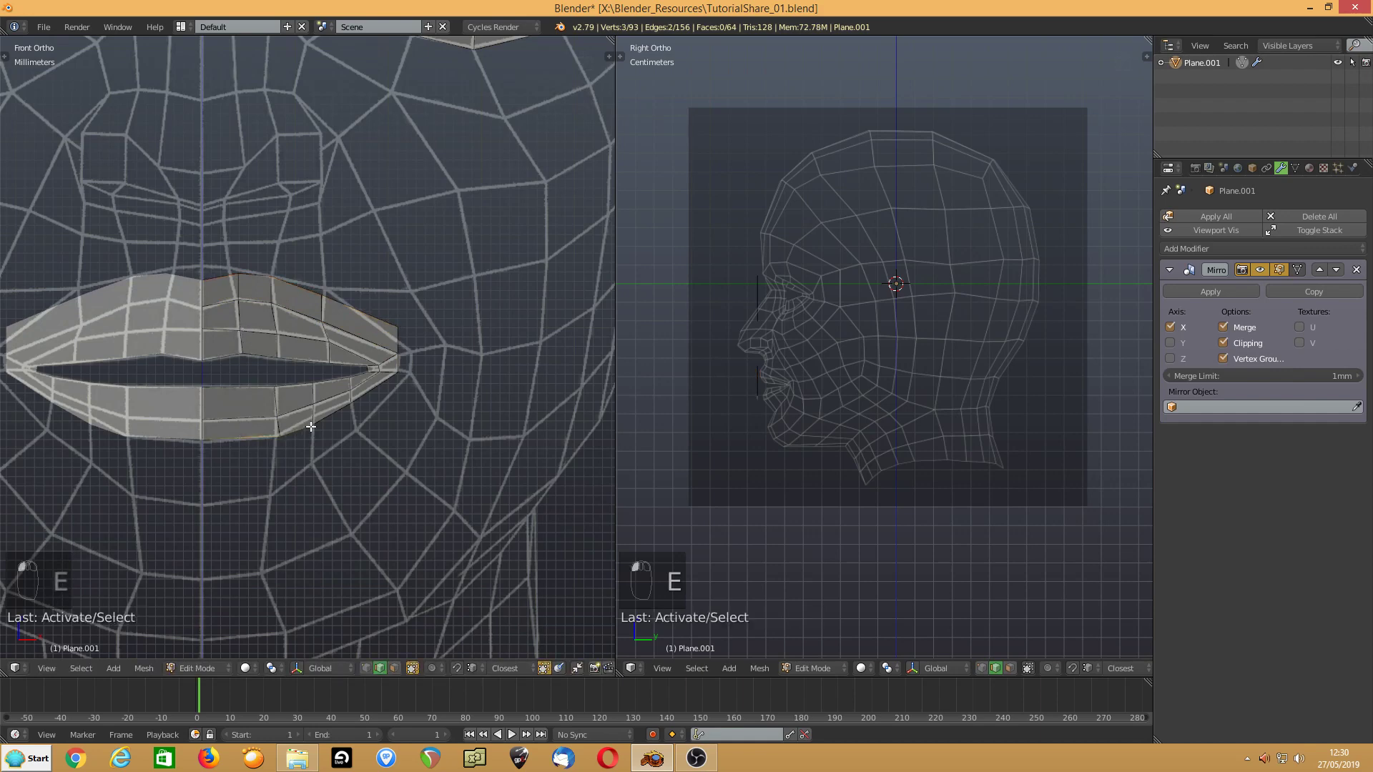
pyautogui.press('e')
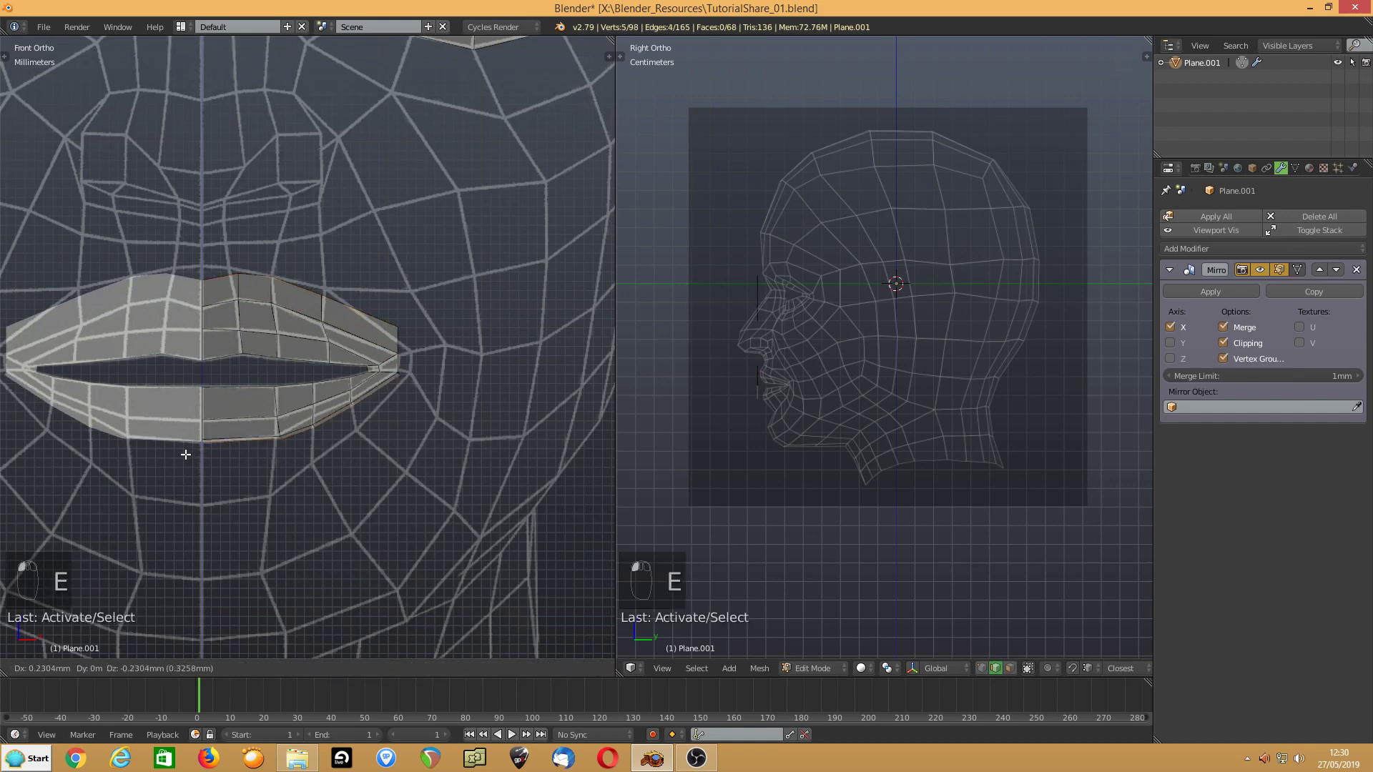
pyautogui.click(190, 513)
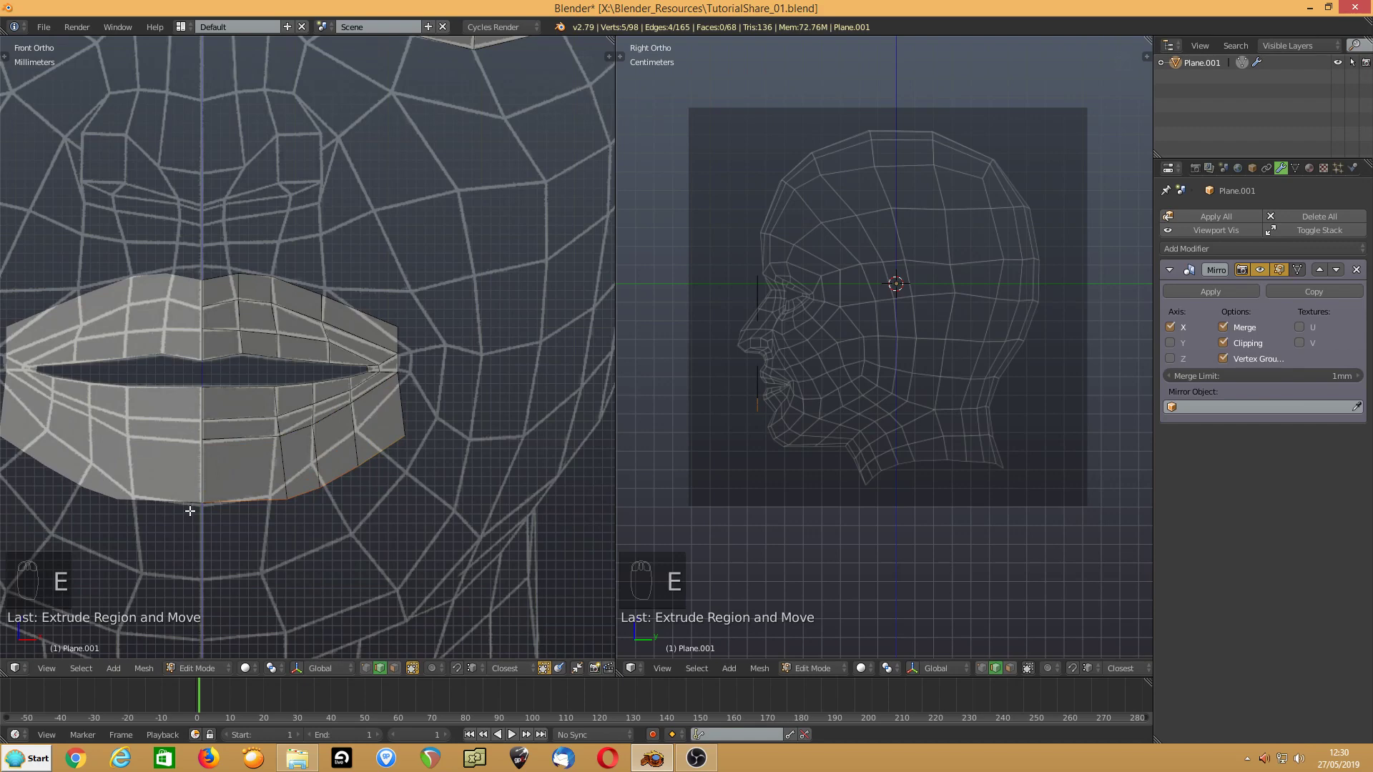
# - Fit the outer vertices of the new upper and lower lip rows to the reference, from the mouth corner to the centreline
pyautogui.hotkey('ctrl', 'Tab')
pyautogui.moveTo(405, 436); pyautogui.dragTo(413, 377)
pyautogui.moveTo(403, 322); pyautogui.dragTo(412, 347)
pyautogui.moveTo(321, 297); pyautogui.dragTo(328, 286)
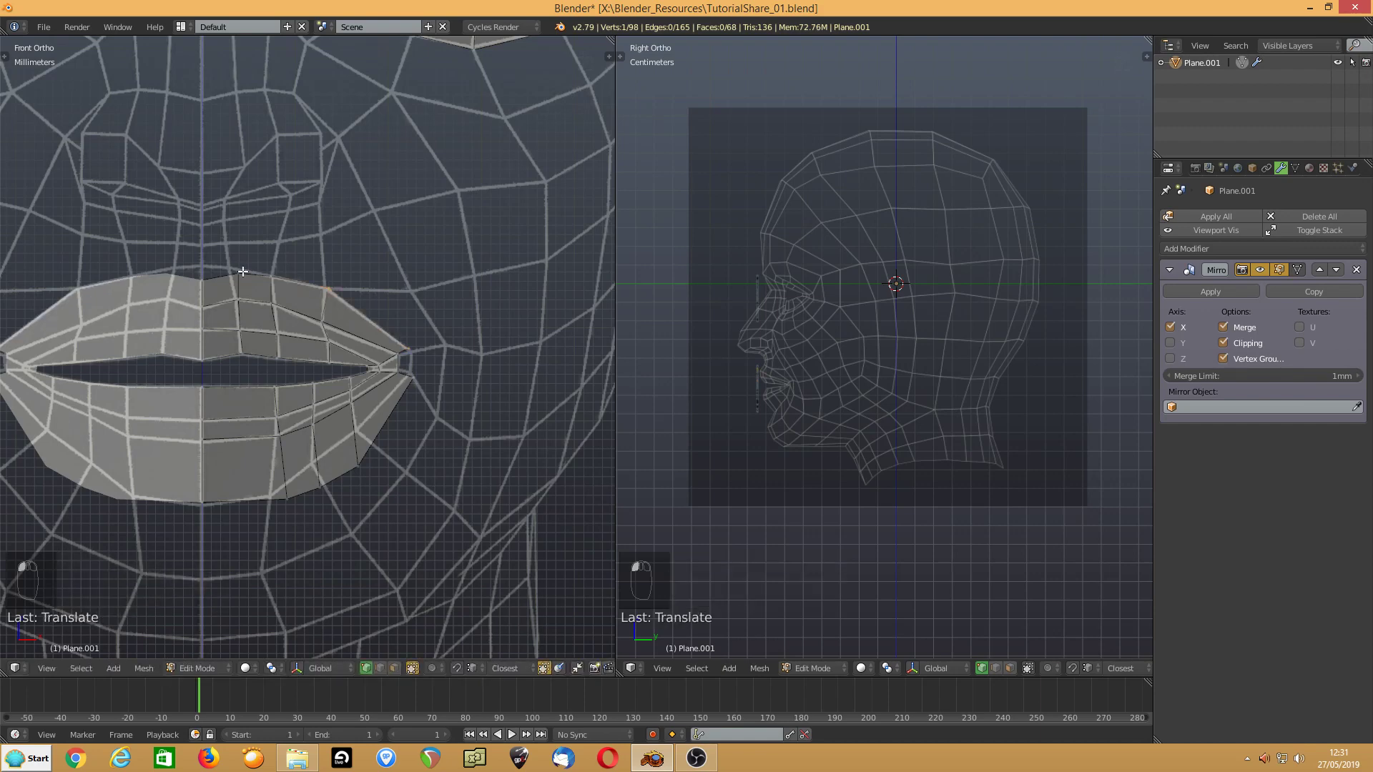
pyautogui.moveTo(238, 273); pyautogui.dragTo(201, 268)
pyautogui.moveTo(203, 502); pyautogui.dragTo(203, 502)
pyautogui.moveTo(295, 500); pyautogui.dragTo(363, 428)
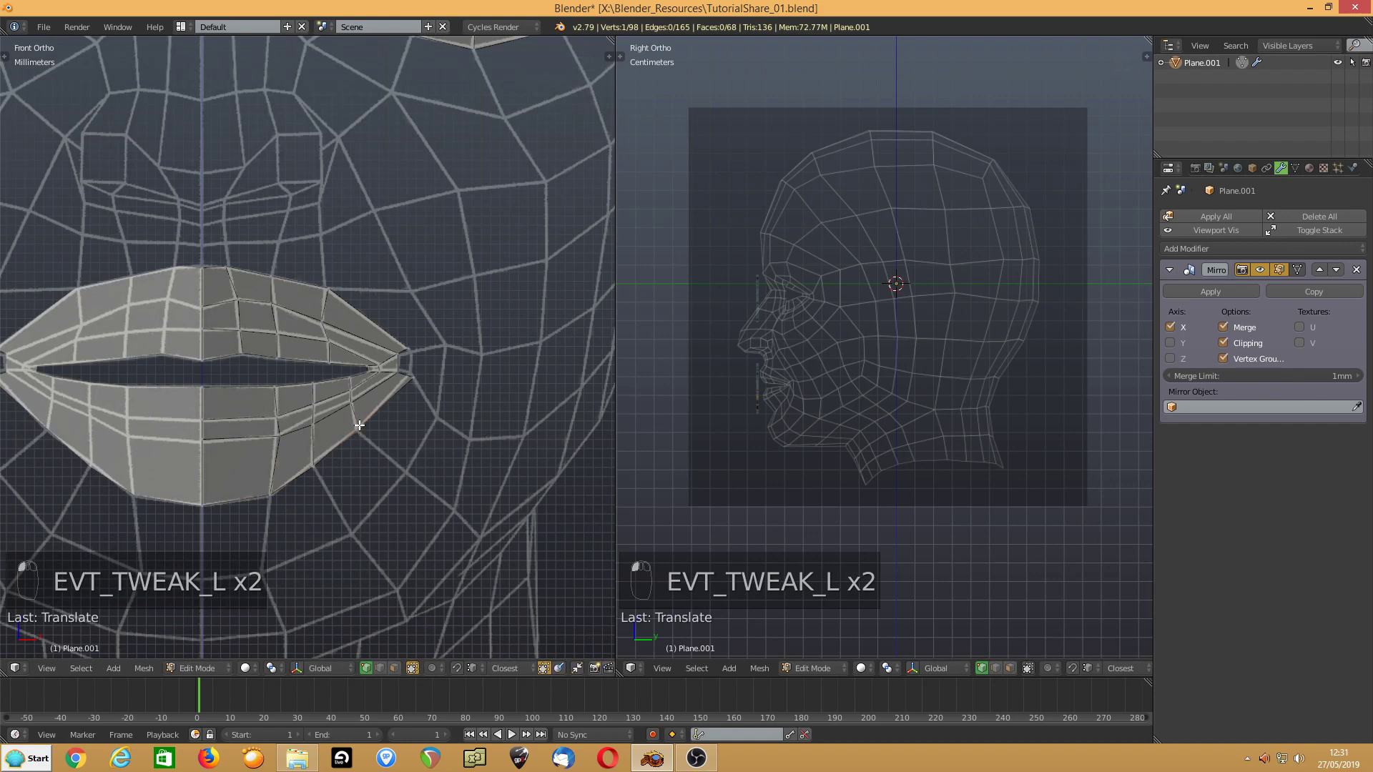
# - Fill a face joining the ends of the new upper and lower lip rows at the mouth corner
pyautogui.hotkey('ctrl', 'Tab')
pyautogui.click(375, 398)
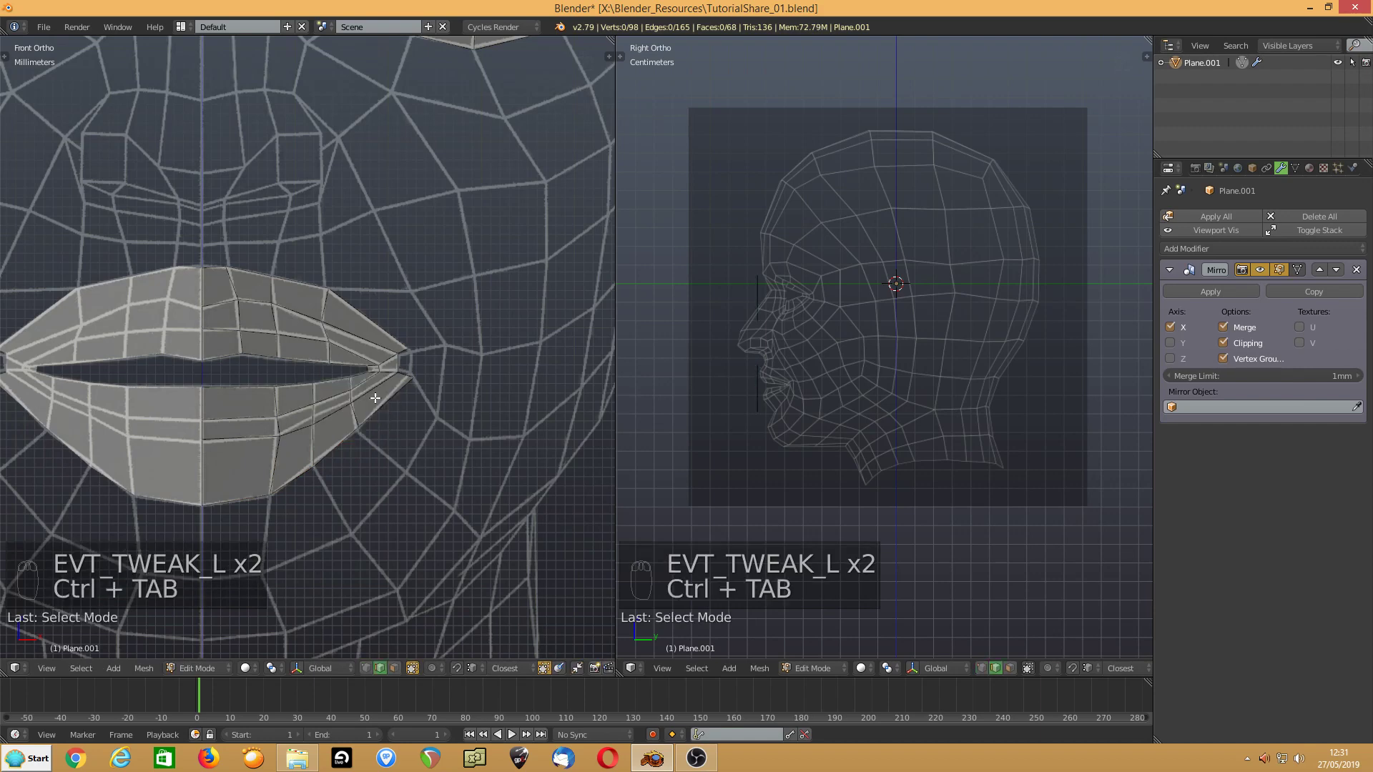
pyautogui.click(403, 354)
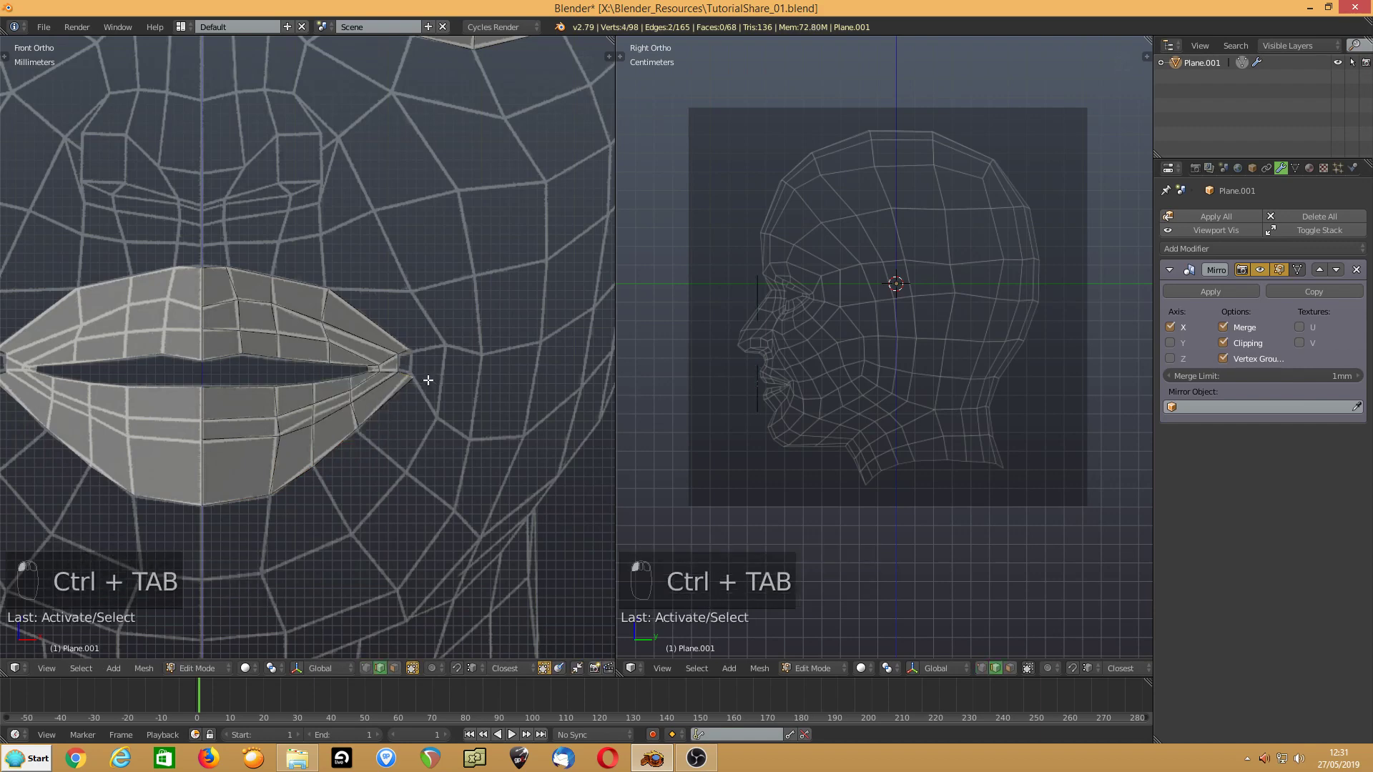
pyautogui.press('f')
# - Extrude the eye ring's three upper outer edges upward by about 4.8 mm towards the brow
pyautogui.scroll(-2, 348, 419)
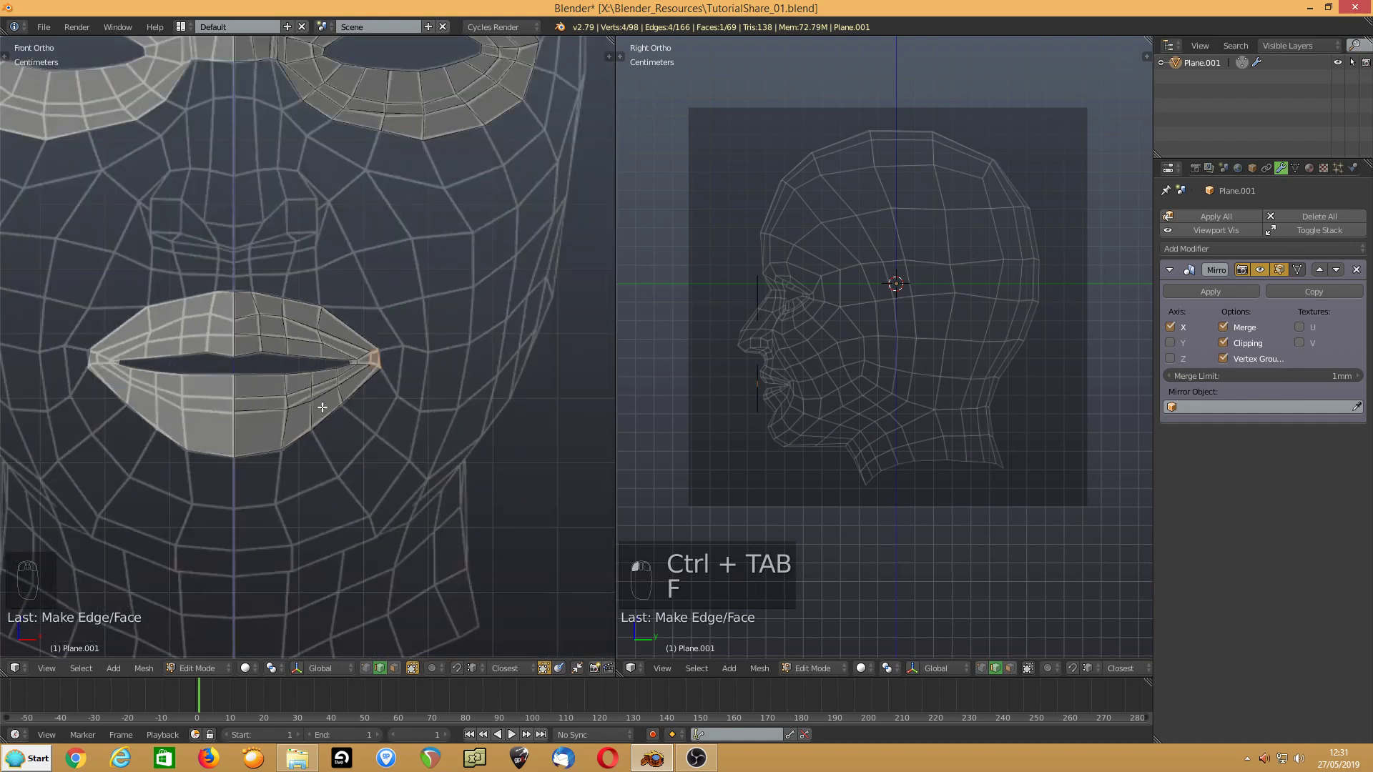
pyautogui.keyDown('shift'); pyautogui.moveTo(295, 394); pyautogui.dragTo(275, 531, button='middle'); pyautogui.keyUp('shift')
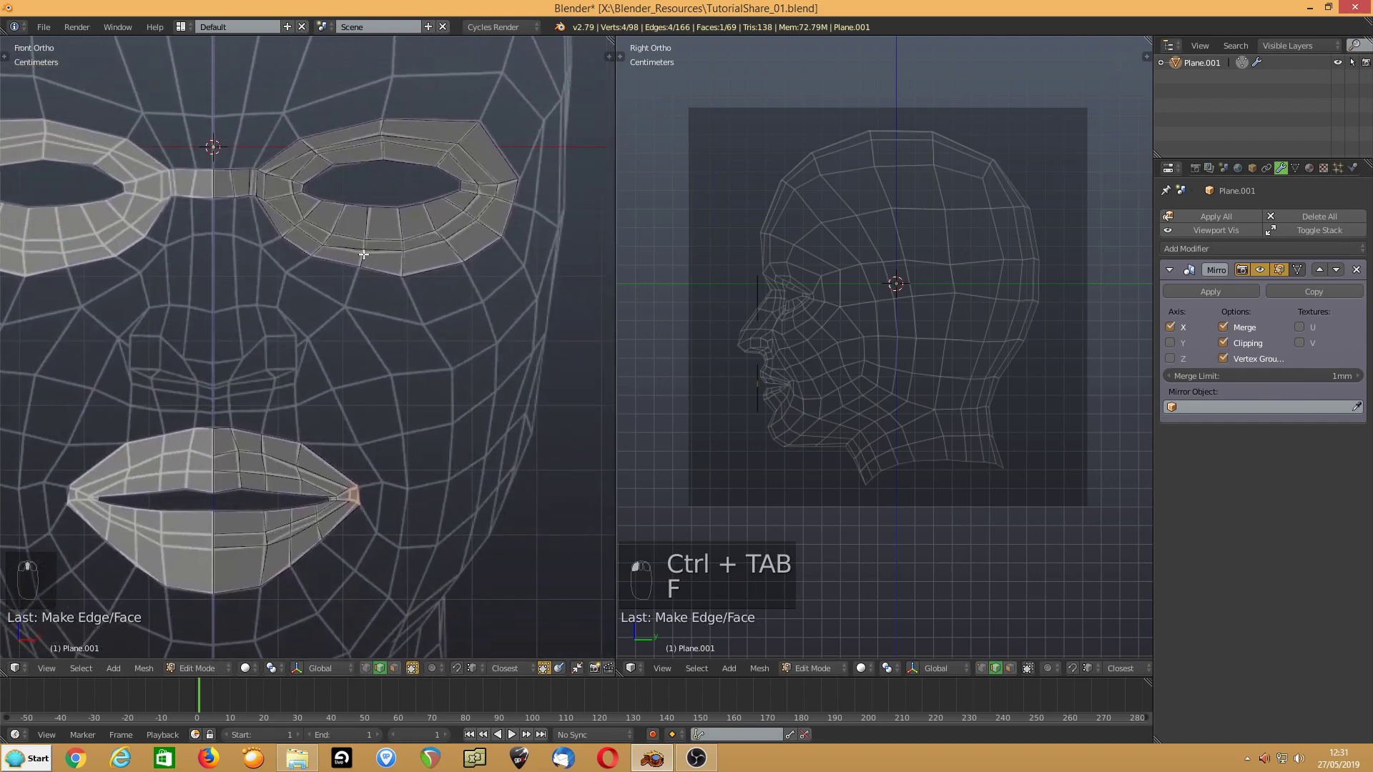
pyautogui.keyDown('shift'); pyautogui.moveTo(383, 226); pyautogui.dragTo(324, 263, button='middle'); pyautogui.keyUp('shift')
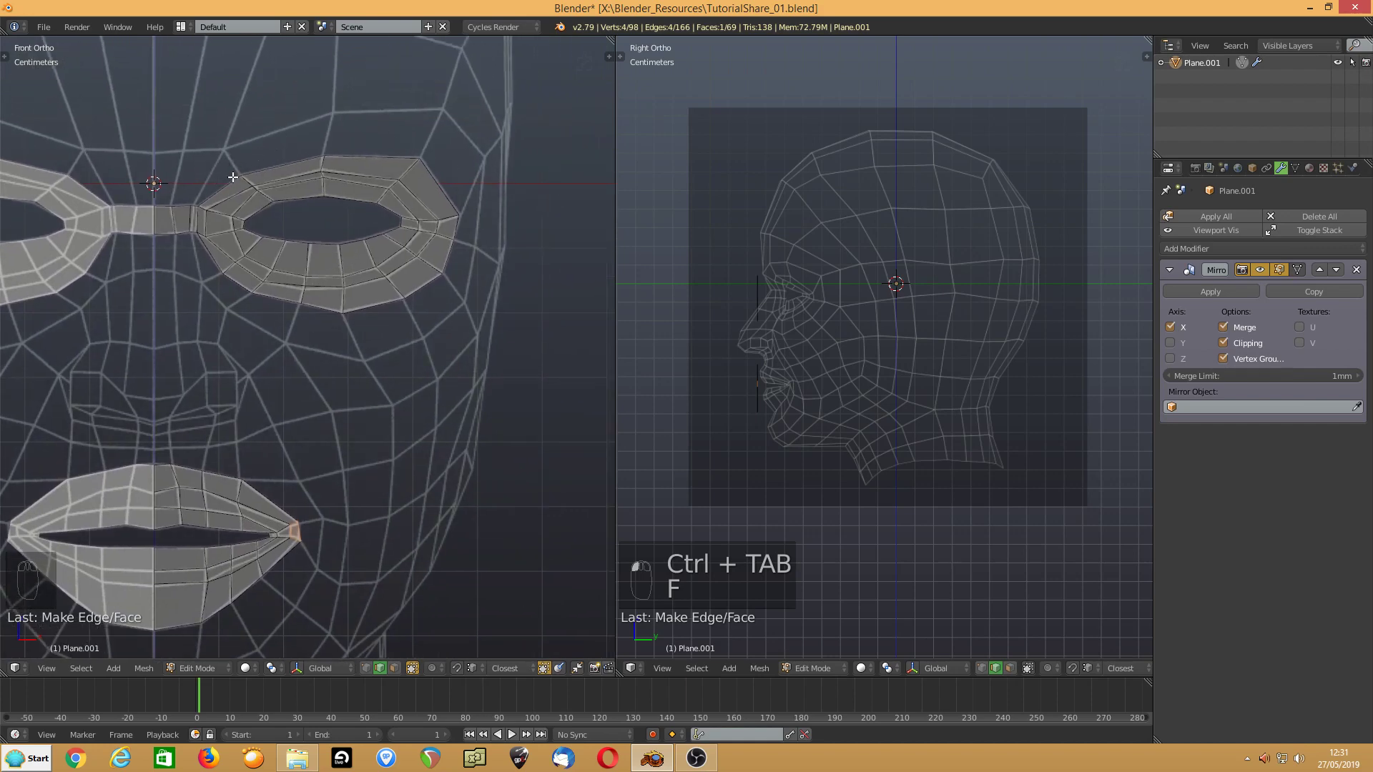
pyautogui.click(263, 166)
pyautogui.keyDown('shift'); pyautogui.click(379, 147); pyautogui.keyUp('shift')
pyautogui.keyDown('shift'); pyautogui.click(438, 173); pyautogui.keyUp('shift')
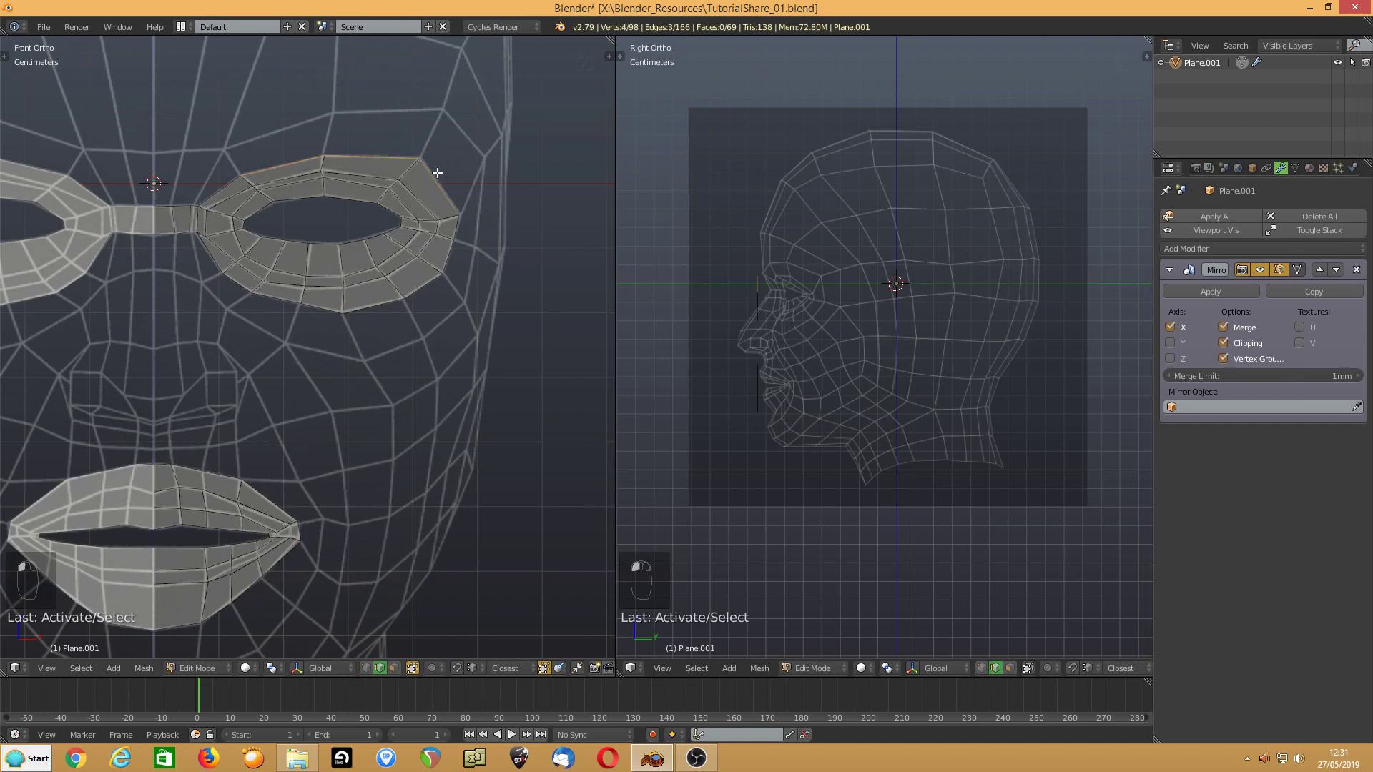
pyautogui.press('e')
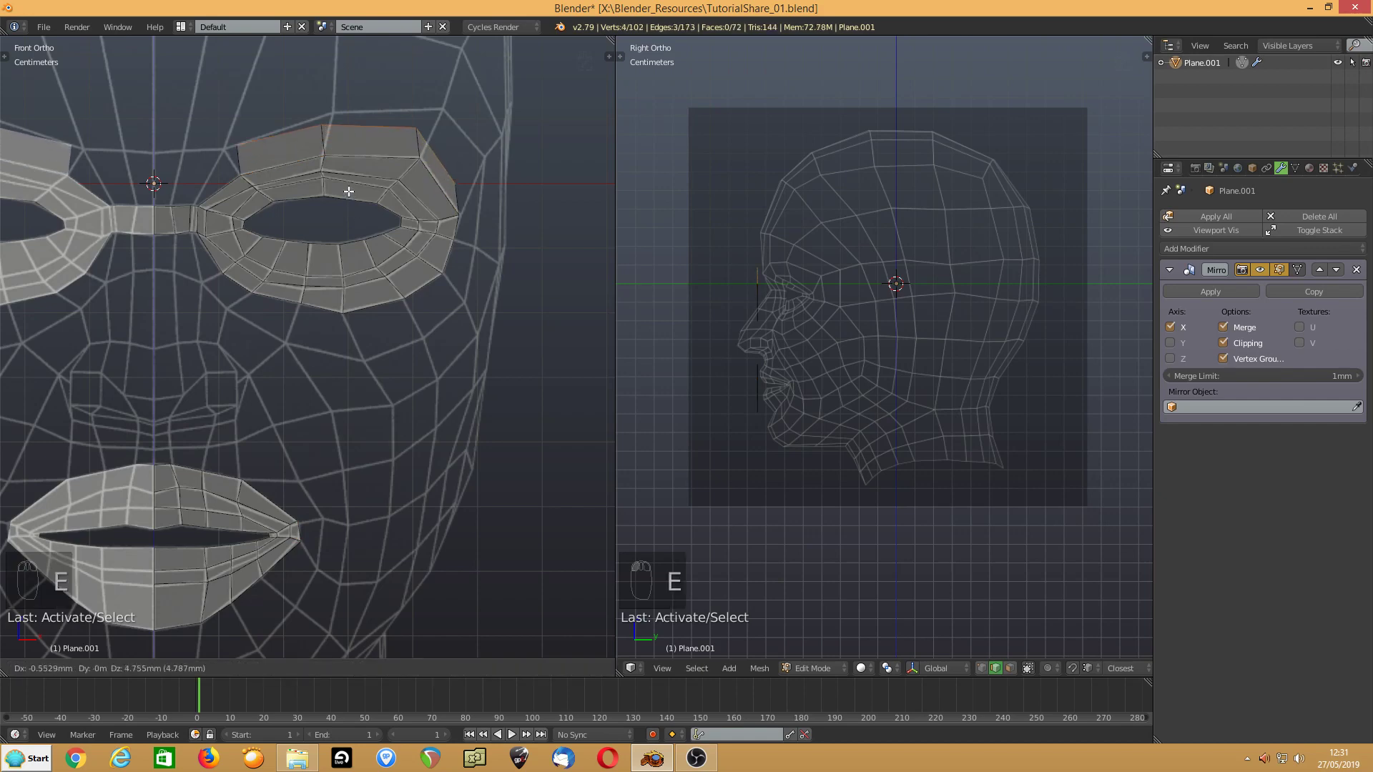
pyautogui.click(347, 190)
# - Extrude the eye ring's six lower outer edges downward onto the cheek
pyautogui.click(243, 286)
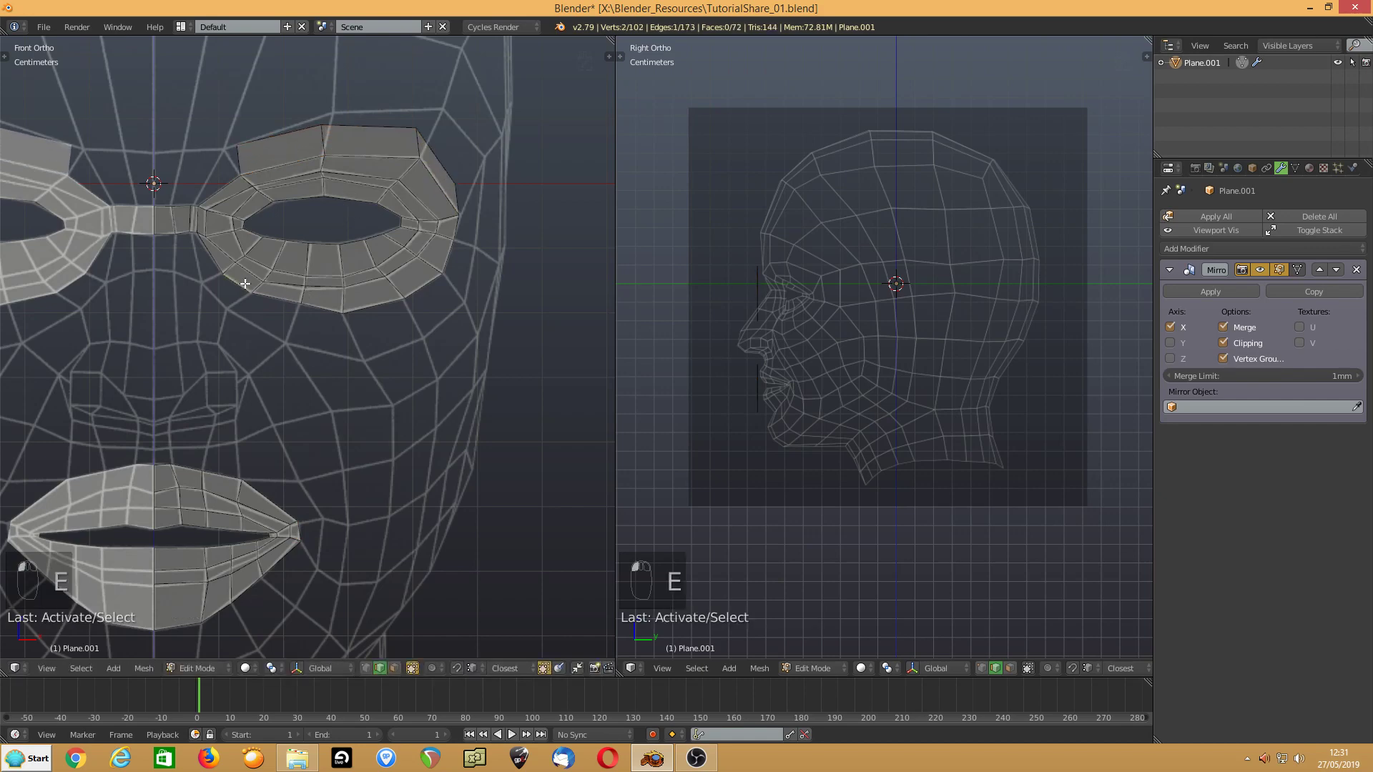
pyautogui.keyDown('shift'); pyautogui.click(290, 298); pyautogui.keyUp('shift')
pyautogui.keyDown('shift'); pyautogui.click(325, 309); pyautogui.keyUp('shift')
pyautogui.keyDown('shift'); pyautogui.click(376, 305); pyautogui.keyUp('shift')
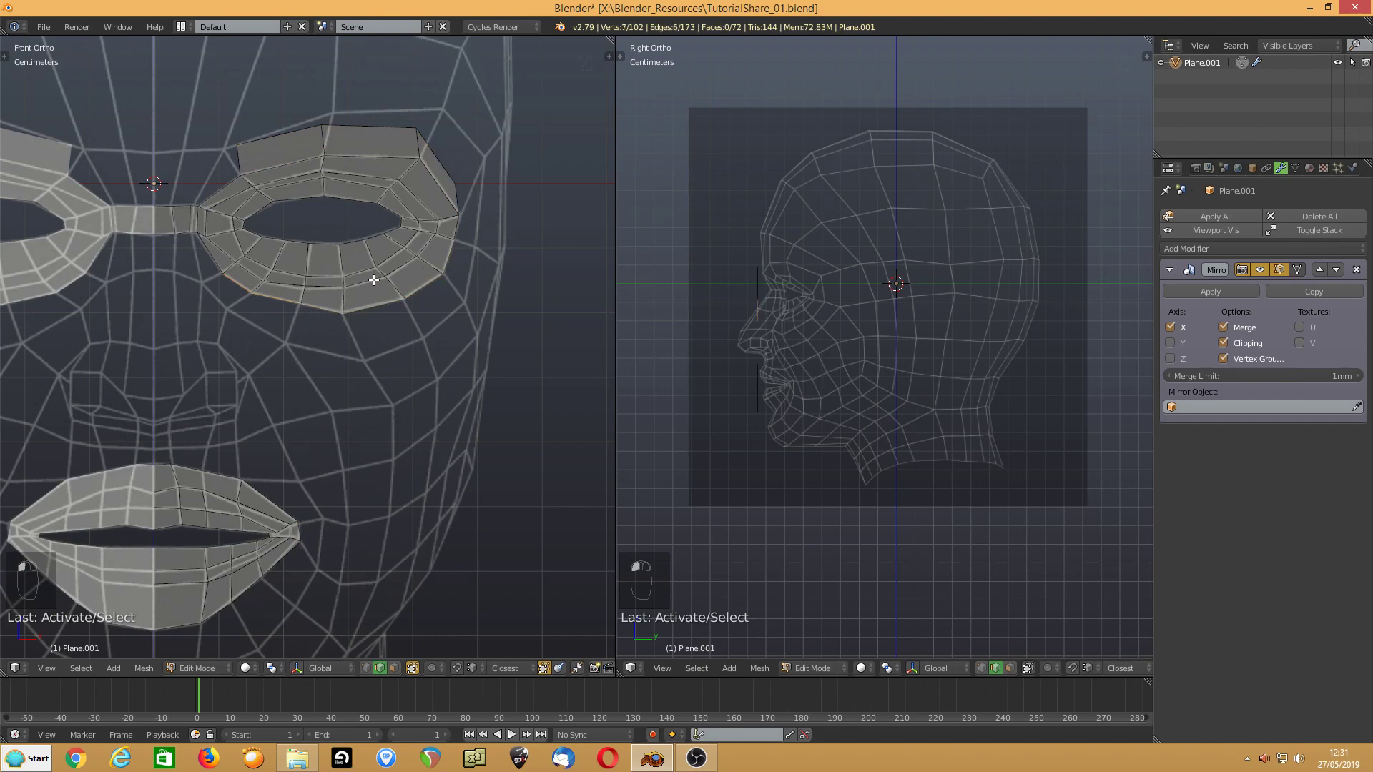
pyautogui.press('e')
pyautogui.click(375, 322)
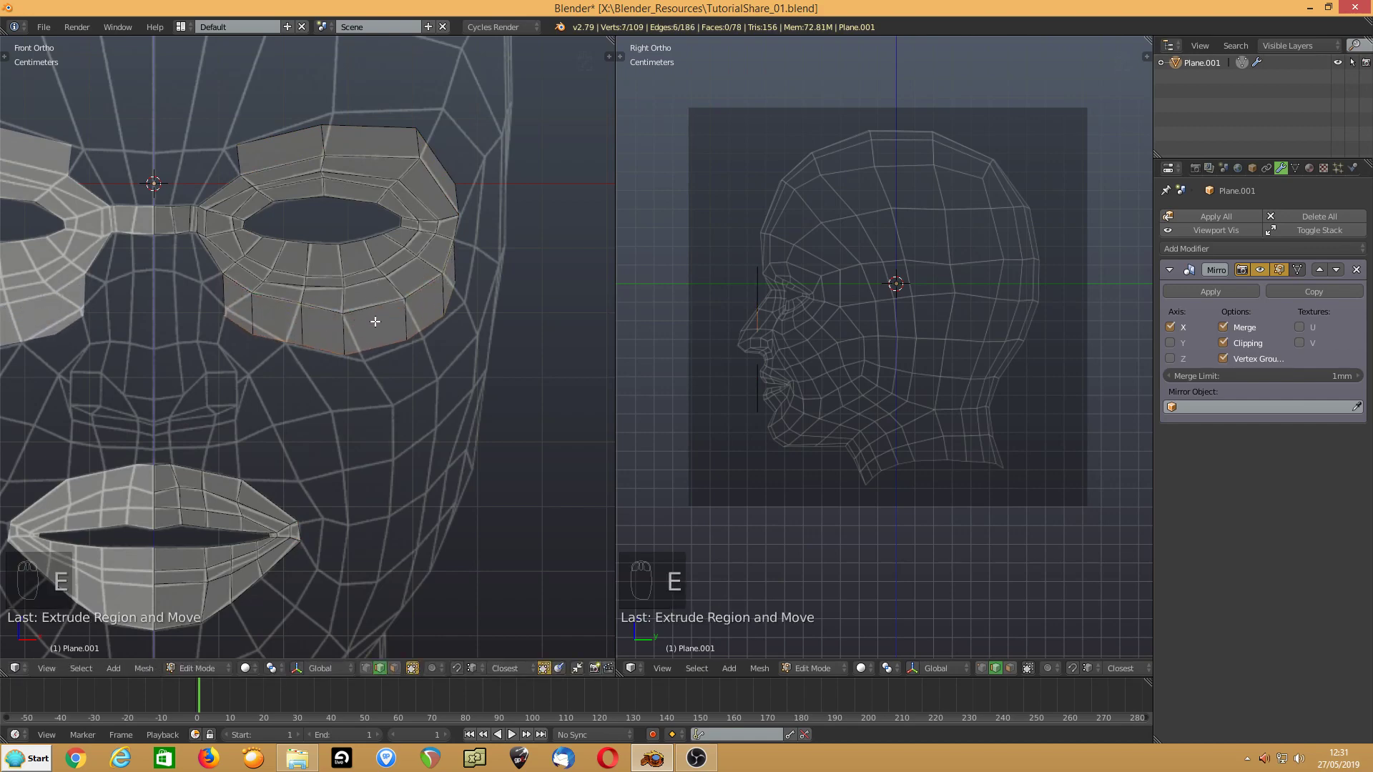
# - Fit the brow row's four outer vertices and the cheek row's outer end vertex to the reference
pyautogui.hotkey('ctrl', 'Tab')
pyautogui.click(269, 342)
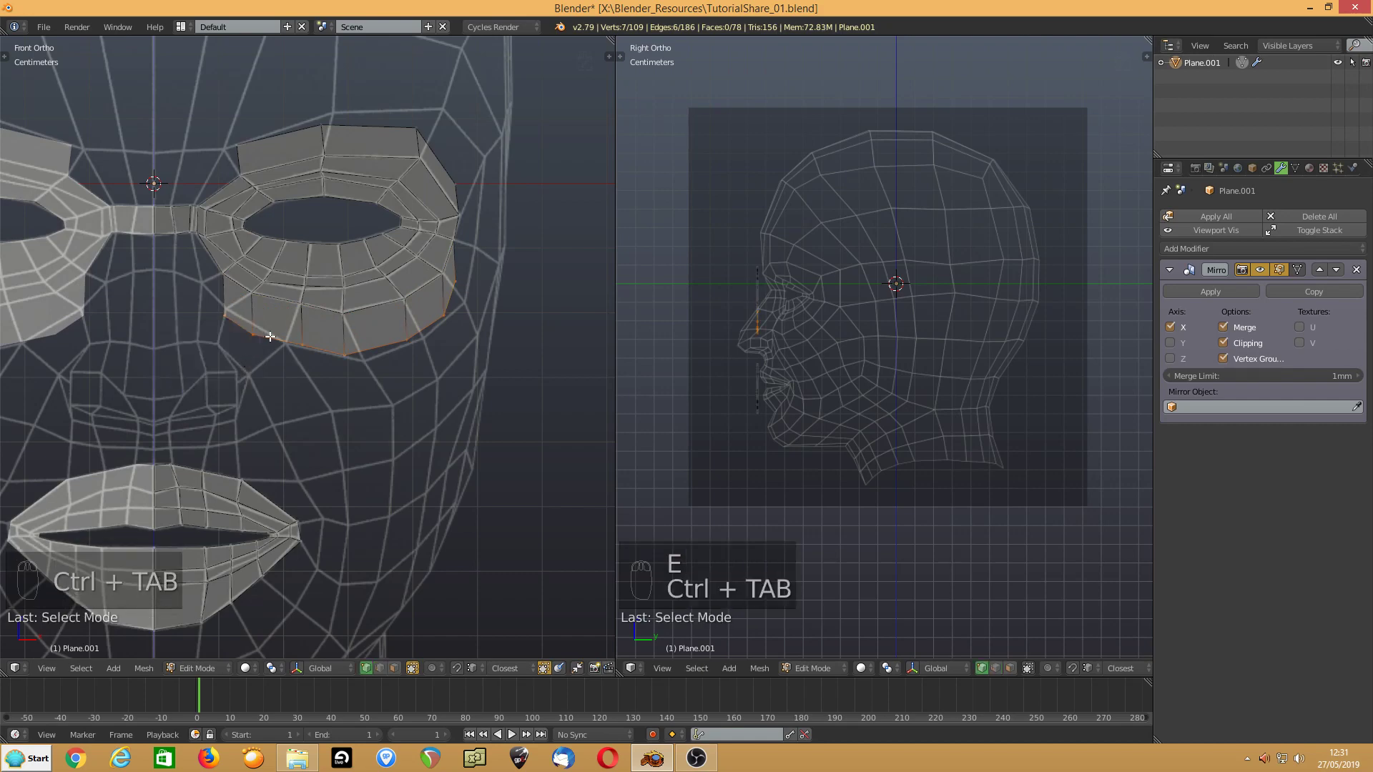
pyautogui.moveTo(457, 279); pyautogui.dragTo(480, 254)
pyautogui.moveTo(461, 188); pyautogui.dragTo(485, 159)
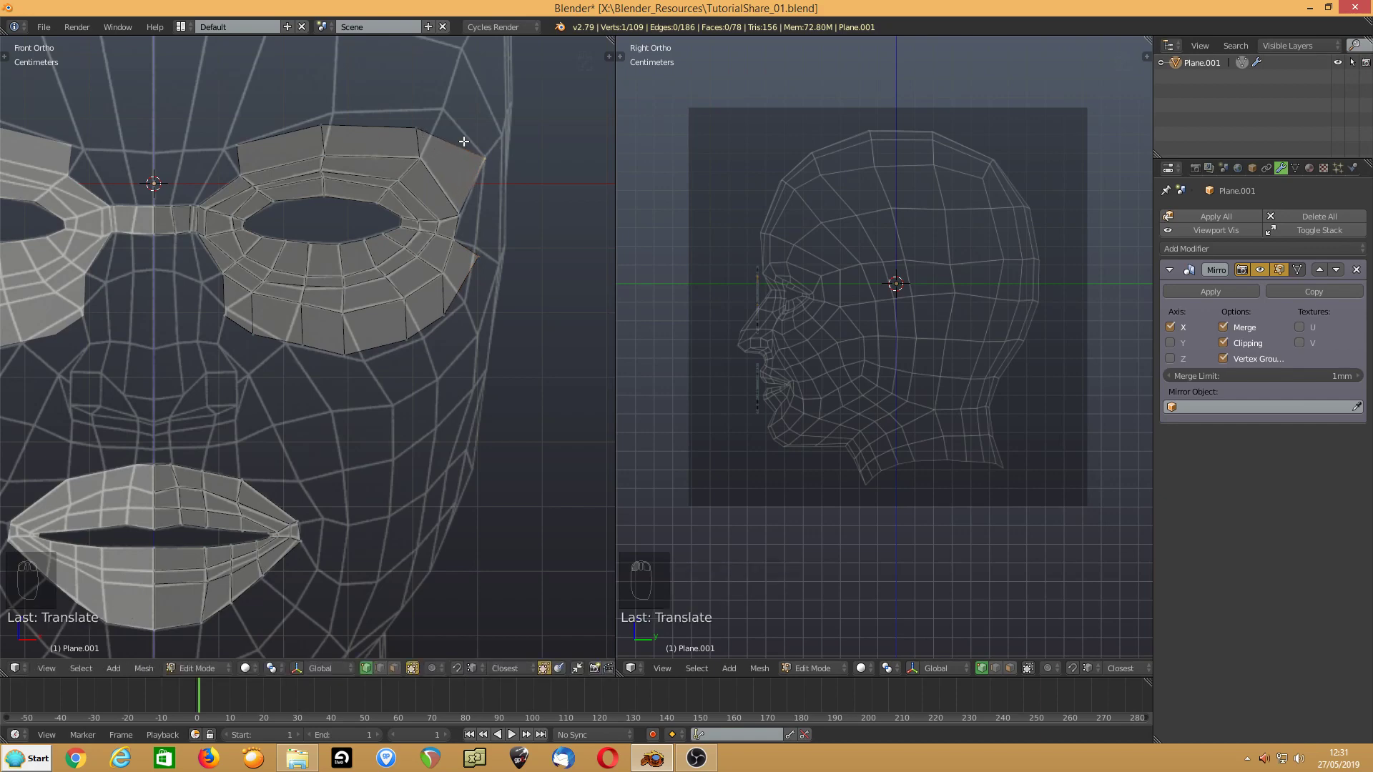
pyautogui.moveTo(413, 128); pyautogui.dragTo(441, 112)
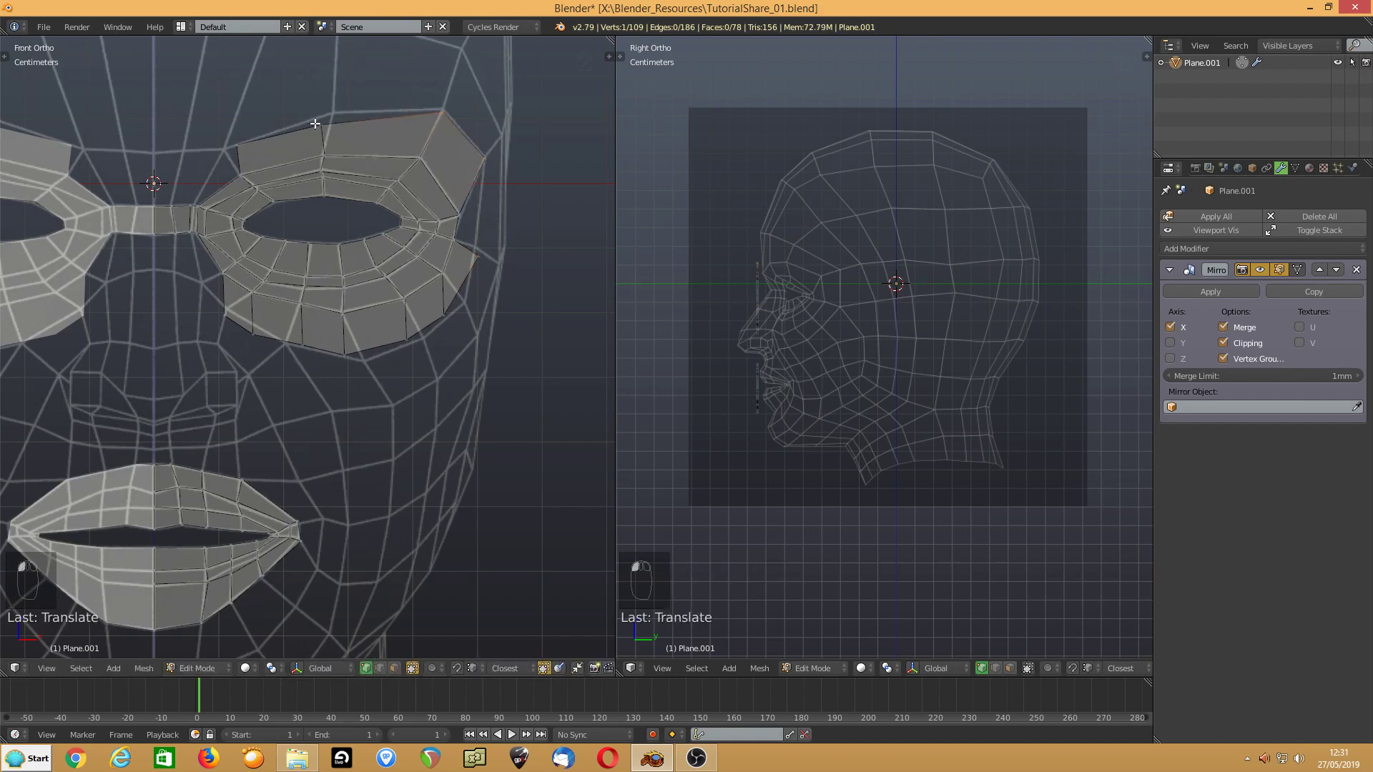
pyautogui.moveTo(315, 124); pyautogui.dragTo(329, 113)
pyautogui.moveTo(236, 147); pyautogui.dragTo(224, 151)
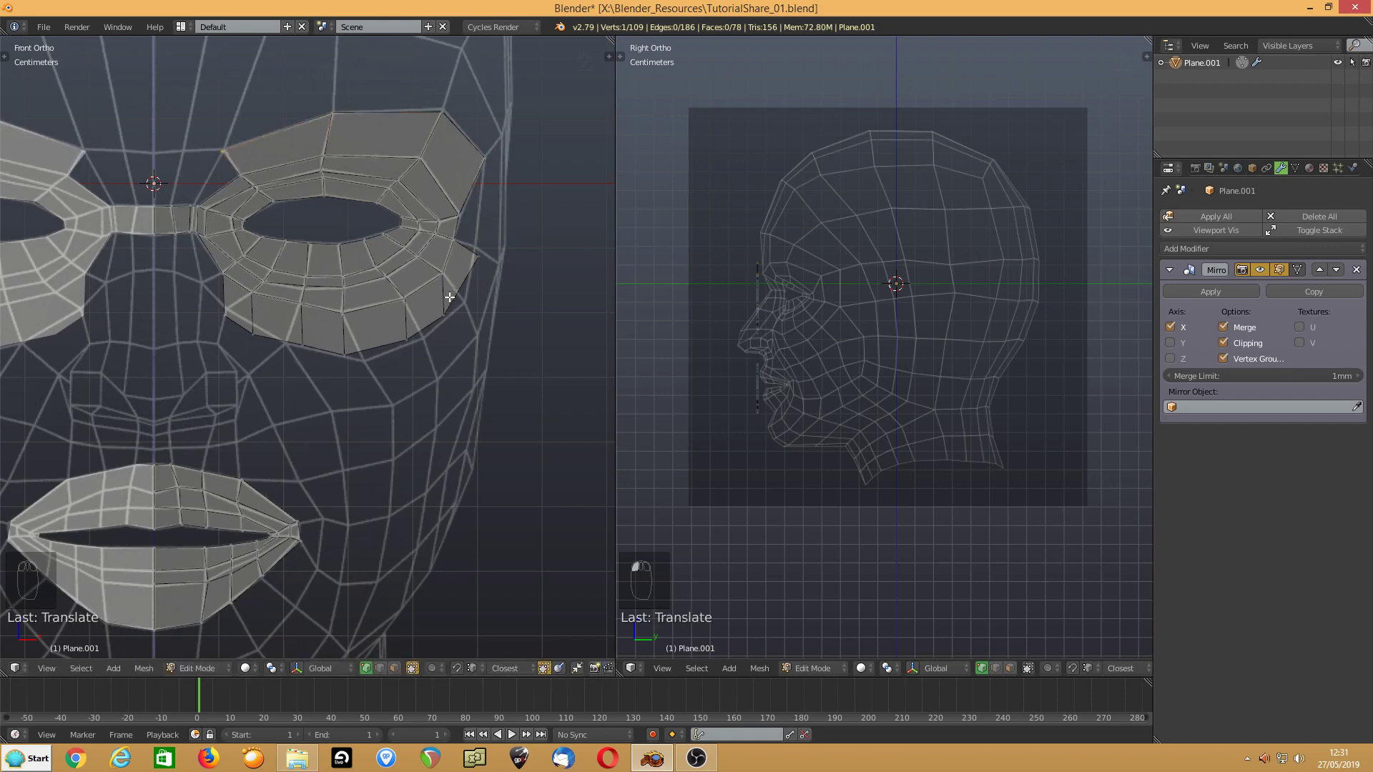
# - Fit the remaining lower vertices of the cheek row to the reference, working inward to the nose side
pyautogui.moveTo(444, 315)
pyautogui.mouseDown()
pyautogui.moveTo(405, 333)
pyautogui.moveTo(424, 333)
pyautogui.mouseUp()
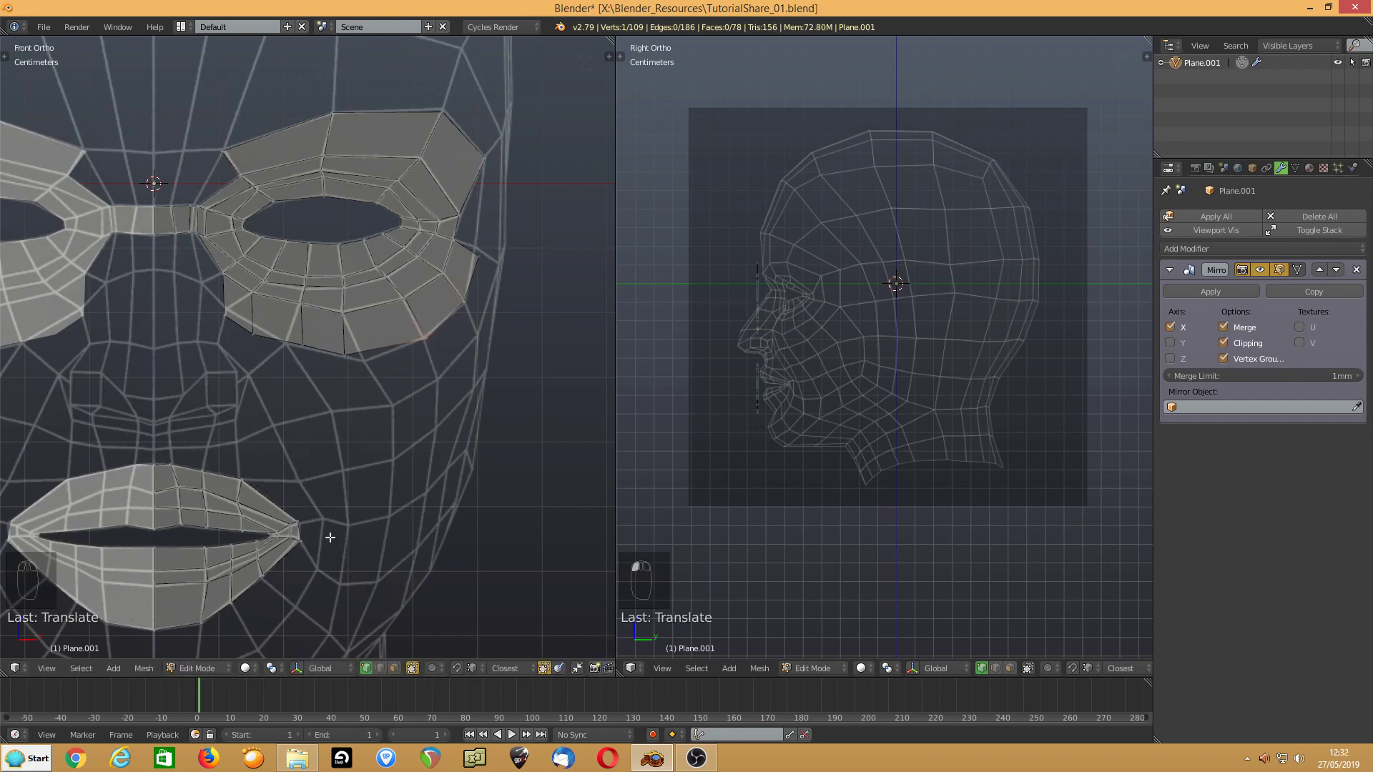
pyautogui.click(342, 356)
pyautogui.moveTo(341, 355); pyautogui.dragTo(202, 284)
pyautogui.click(296, 345)
pyautogui.moveTo(254, 334); pyautogui.dragTo(228, 309)
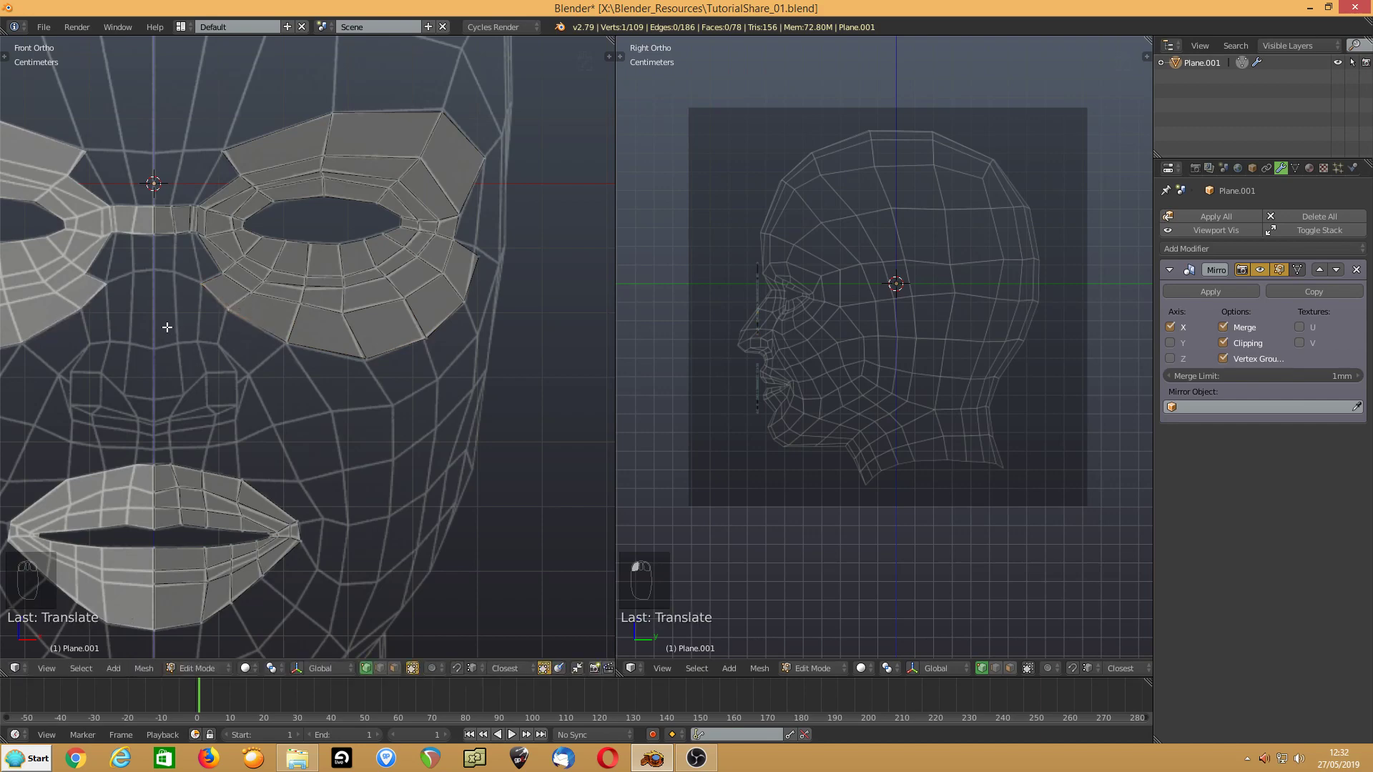
# - Fill a face joining the cheek row's inner end to the underside of the nose bridge at the inner eye corner
pyautogui.hotkey('ctrl', 'Tab')
pyautogui.click(136, 340)
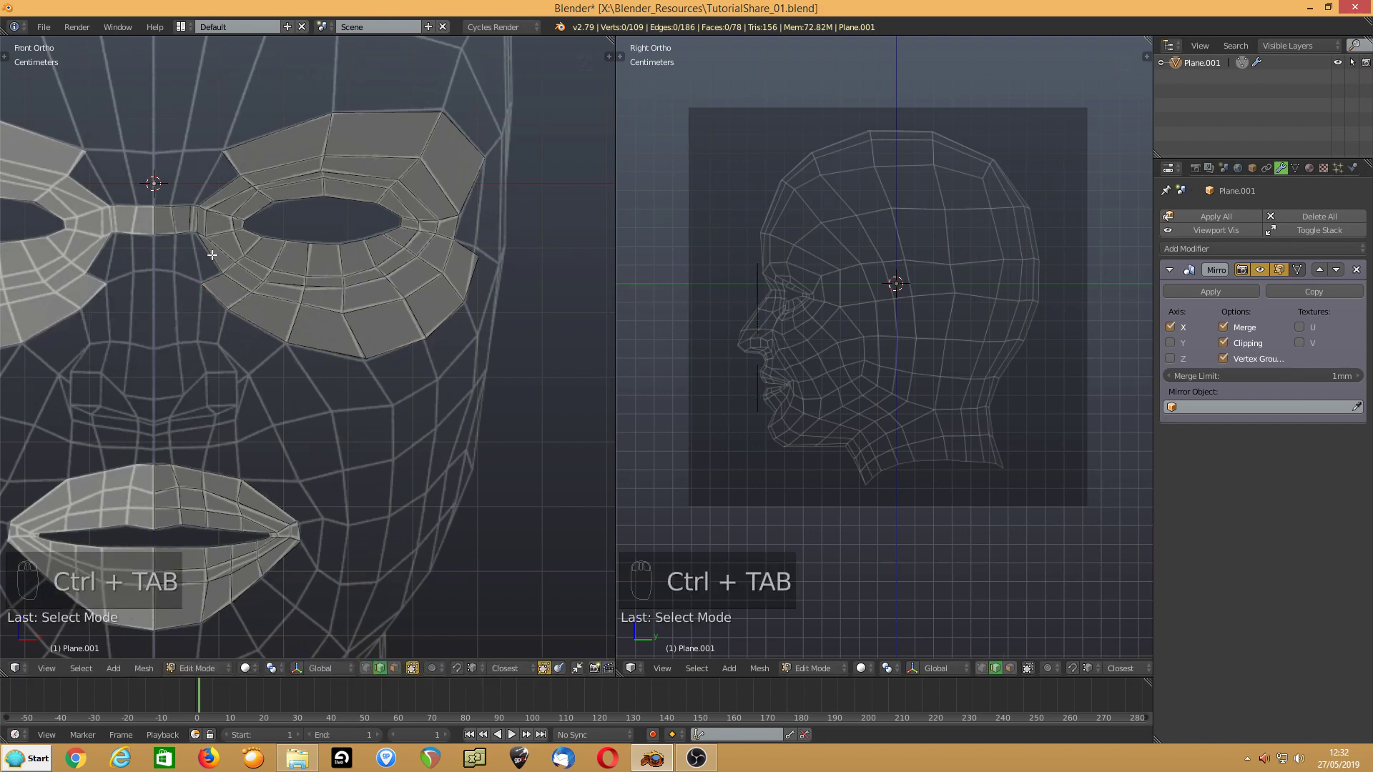
pyautogui.click(199, 245)
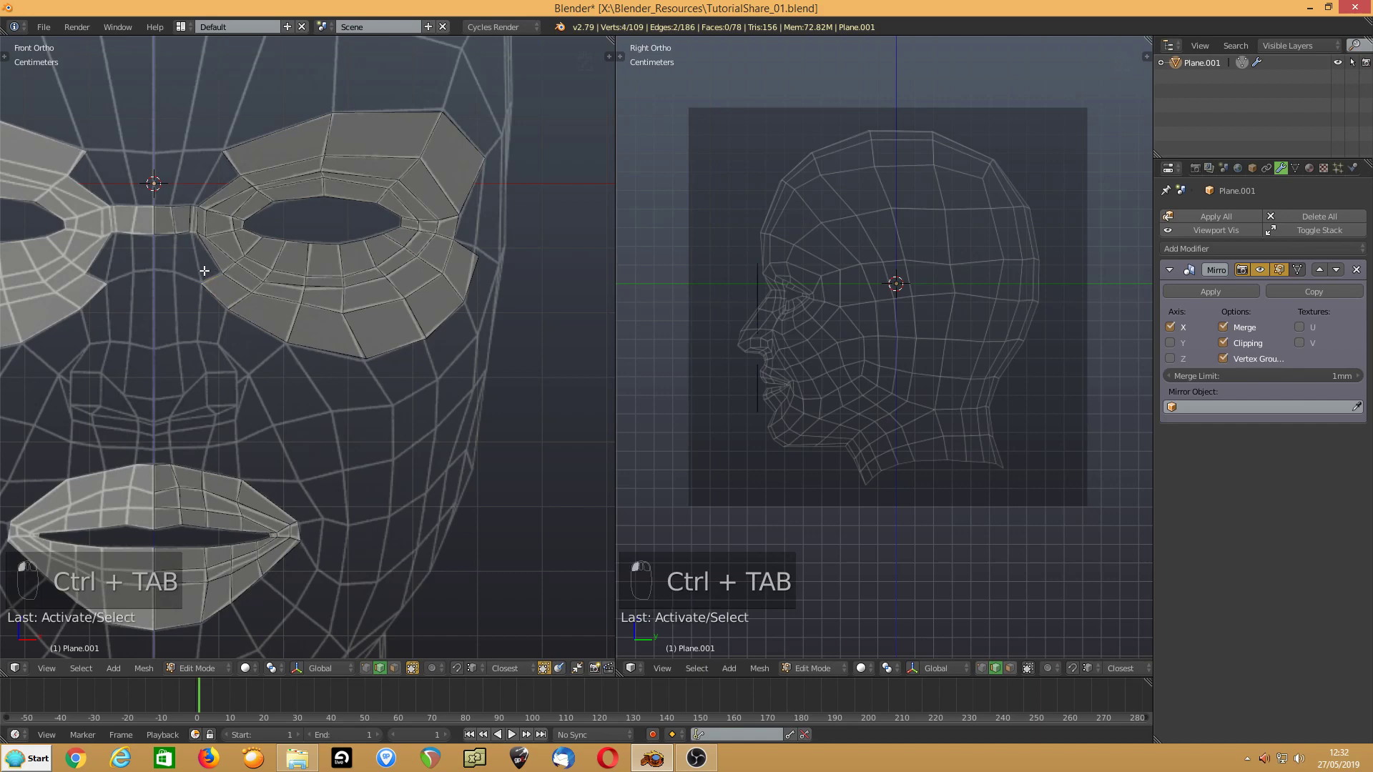
pyautogui.press('f')
# - Extrude the nose bridge's central lower edge down in four segments to the nose tip, following the reference
pyautogui.keyDown('shift'); pyautogui.moveTo(147, 293); pyautogui.dragTo(236, 310, button='middle'); pyautogui.keyUp('shift')
pyautogui.click(241, 254)
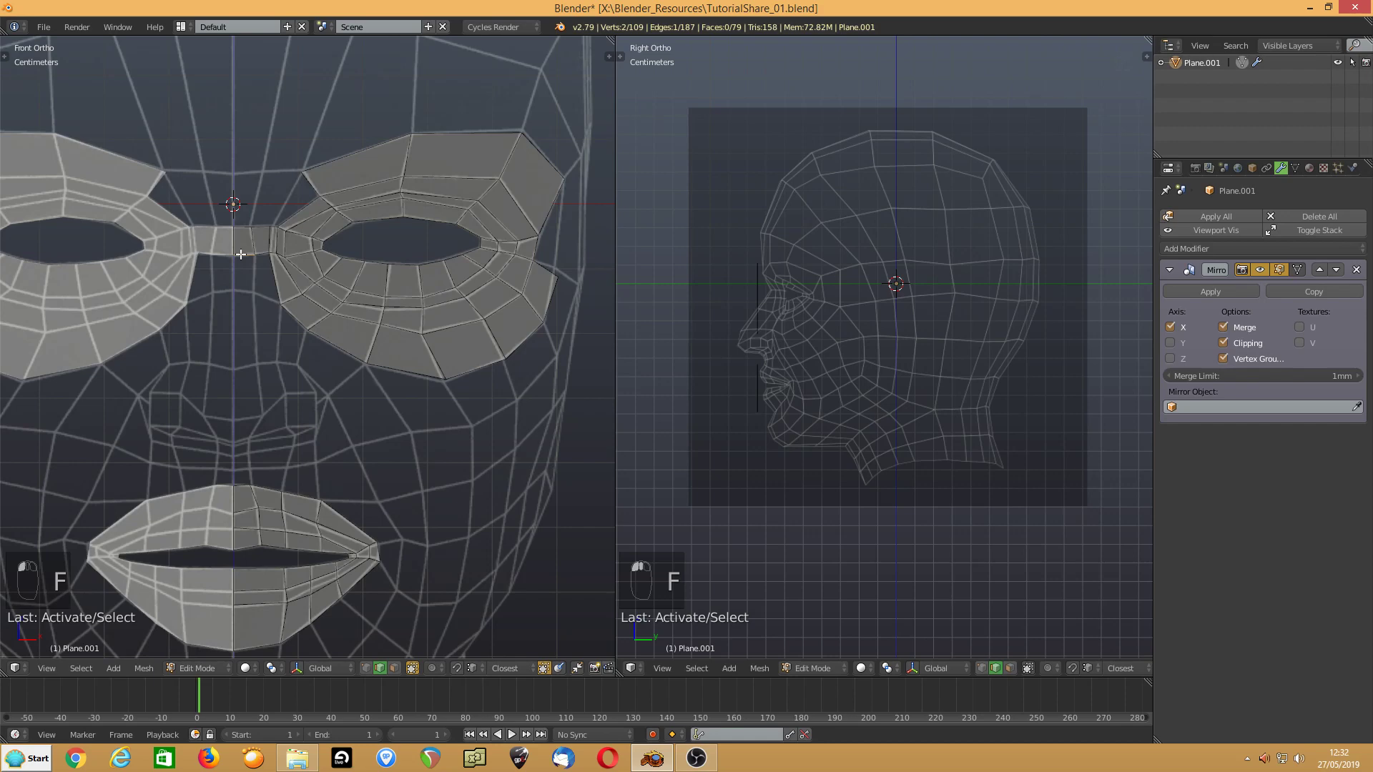
pyautogui.press('e')
pyautogui.click(246, 315)
pyautogui.press('e')
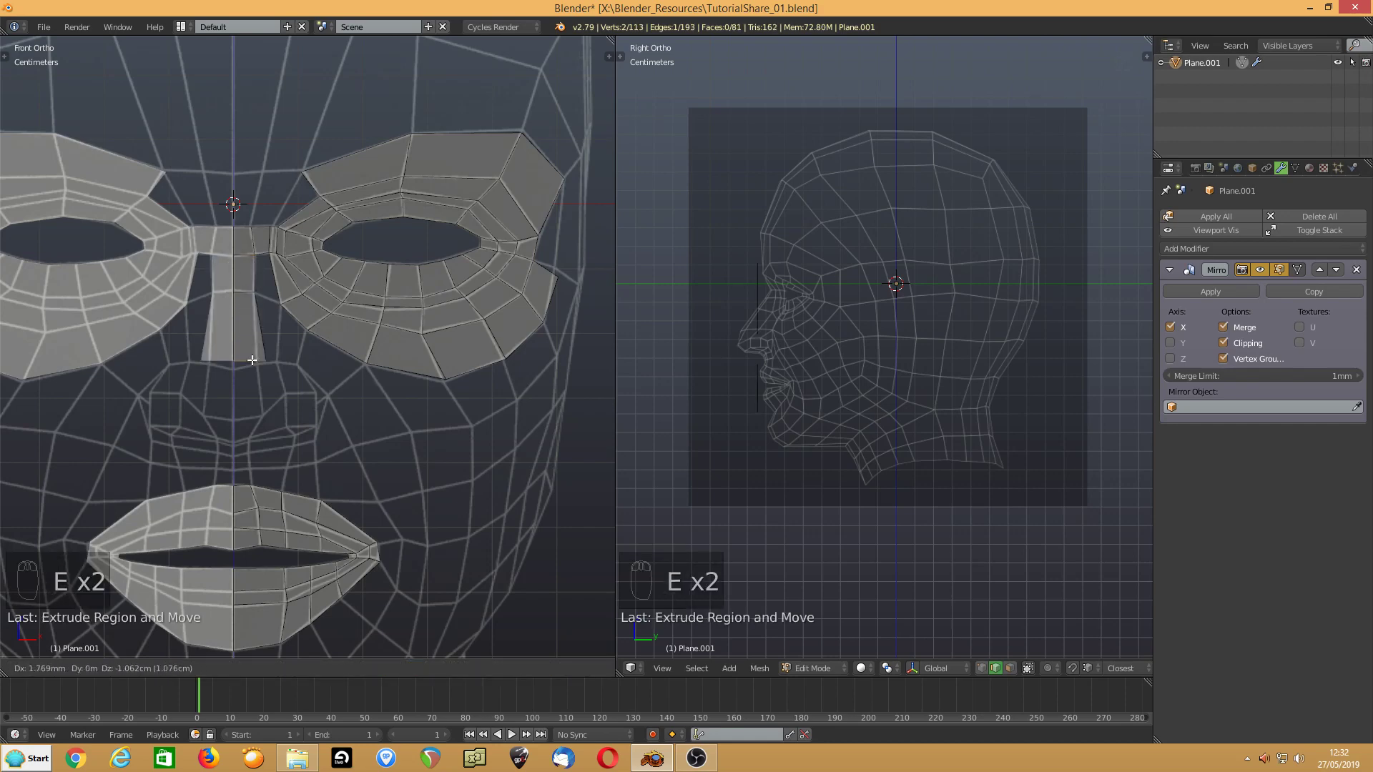
pyautogui.click(250, 366)
pyautogui.press('e')
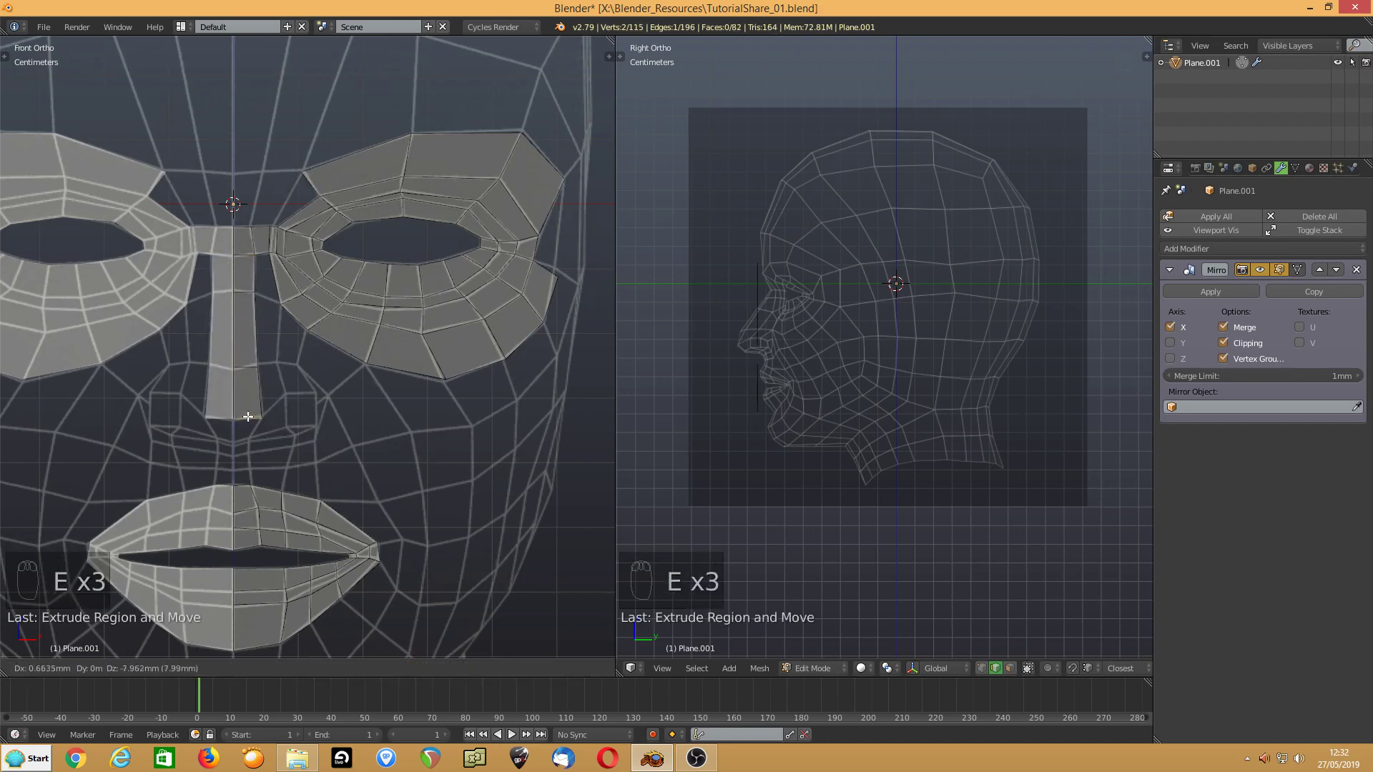
pyautogui.click(248, 417)
pyautogui.press('e')
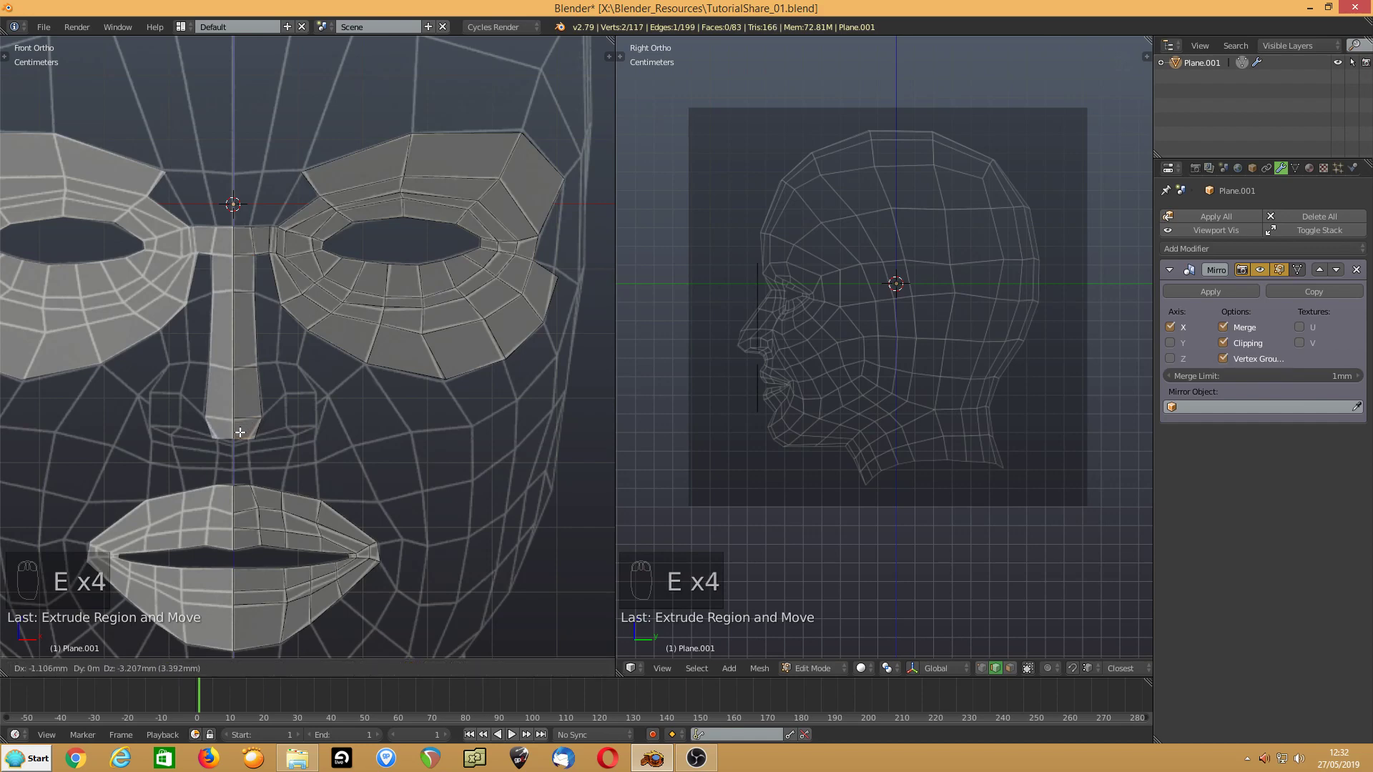
pyautogui.click(238, 430)
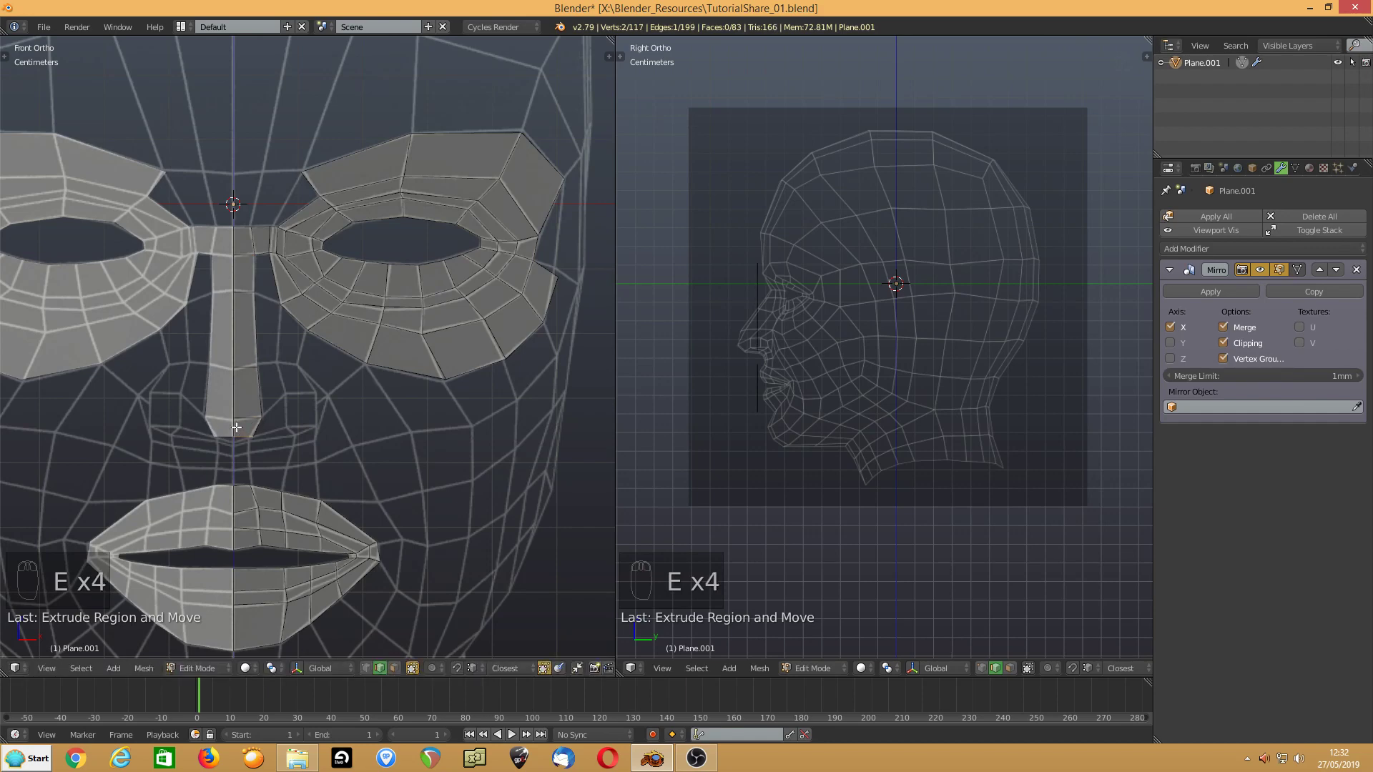
# - Fill the gap between the nose strip's top segment and the adjacent face at the inner eye corner
pyautogui.keyDown('shift'); pyautogui.click(269, 274); pyautogui.keyUp('shift')
pyautogui.press('f')
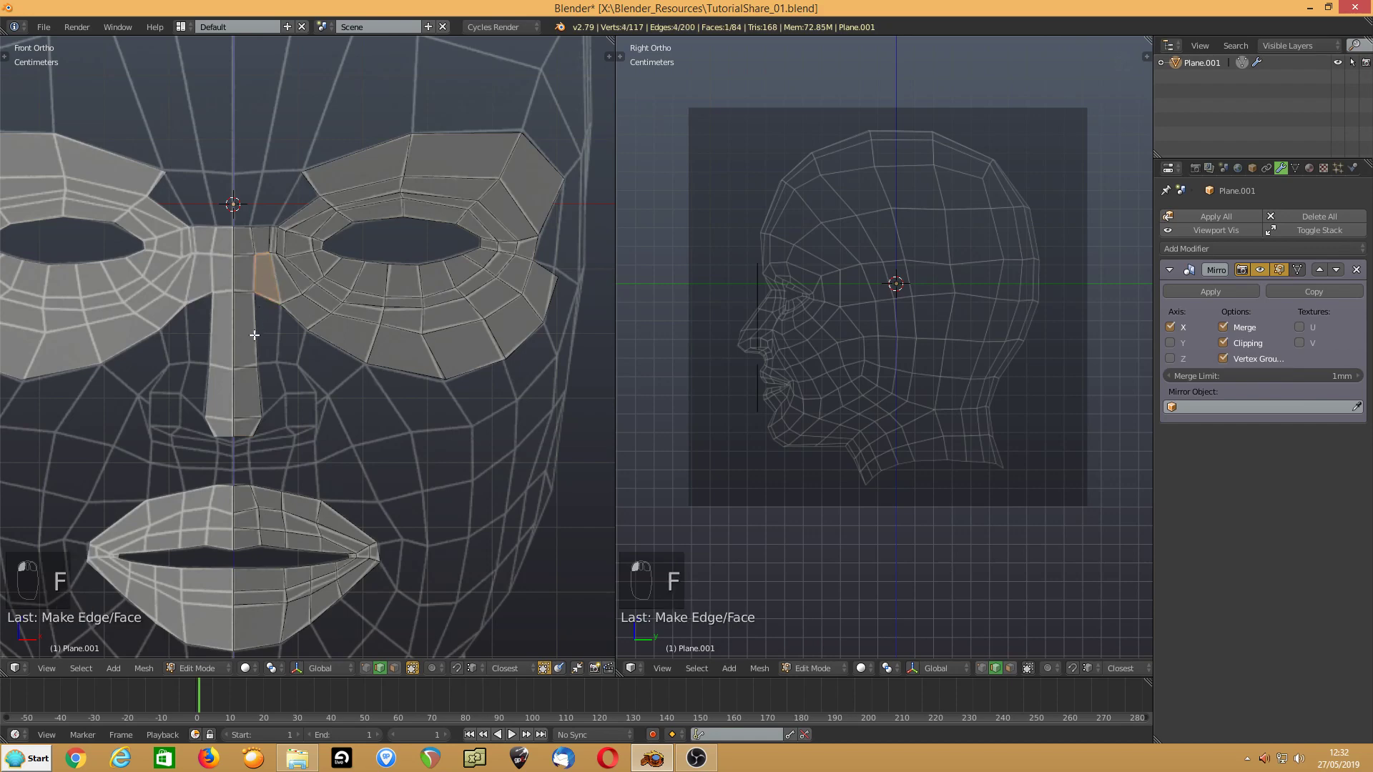
# - Extrude the cheek row's innermost lower edge down beside the nose and fit its inner vertex to the reference
pyautogui.click(294, 324)
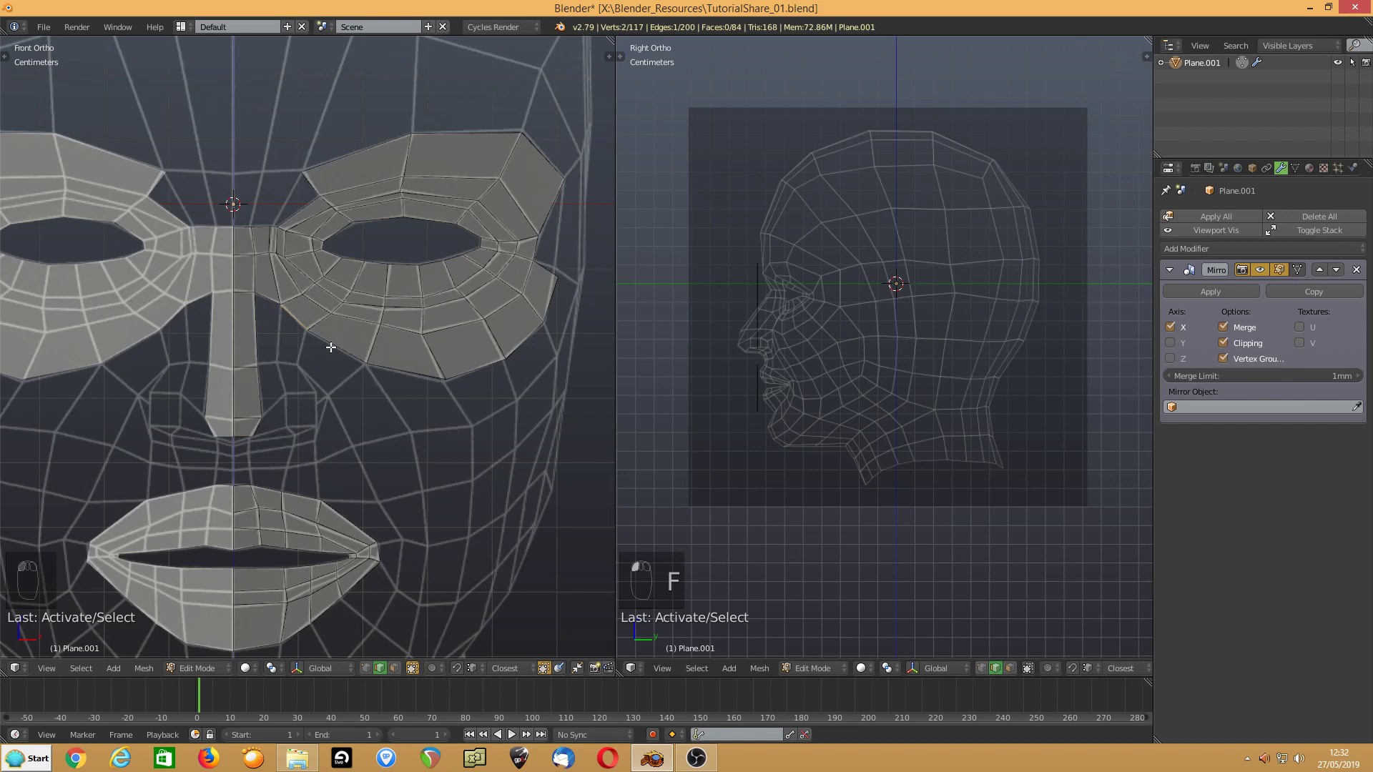
pyautogui.press('e')
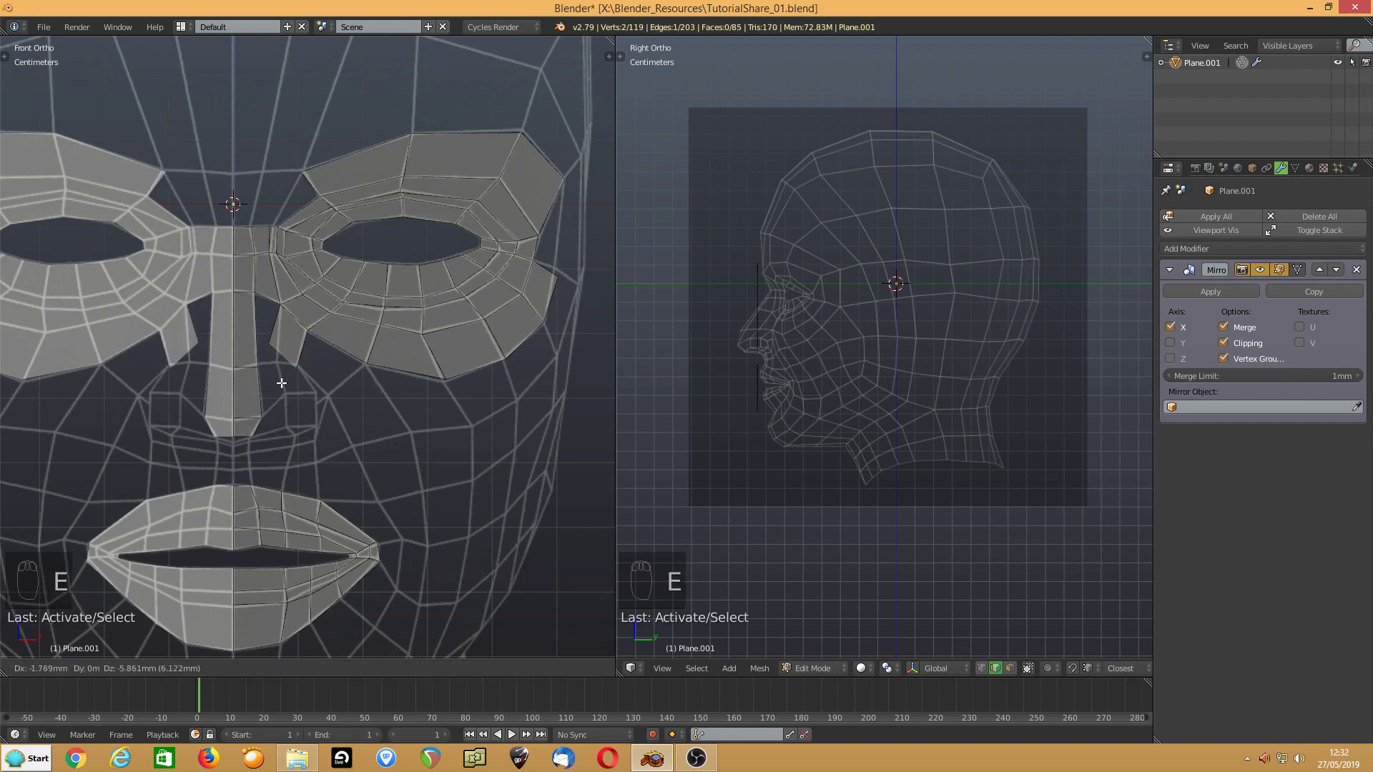
pyautogui.click(284, 379)
pyautogui.hotkey('ctrl', 'Tab')
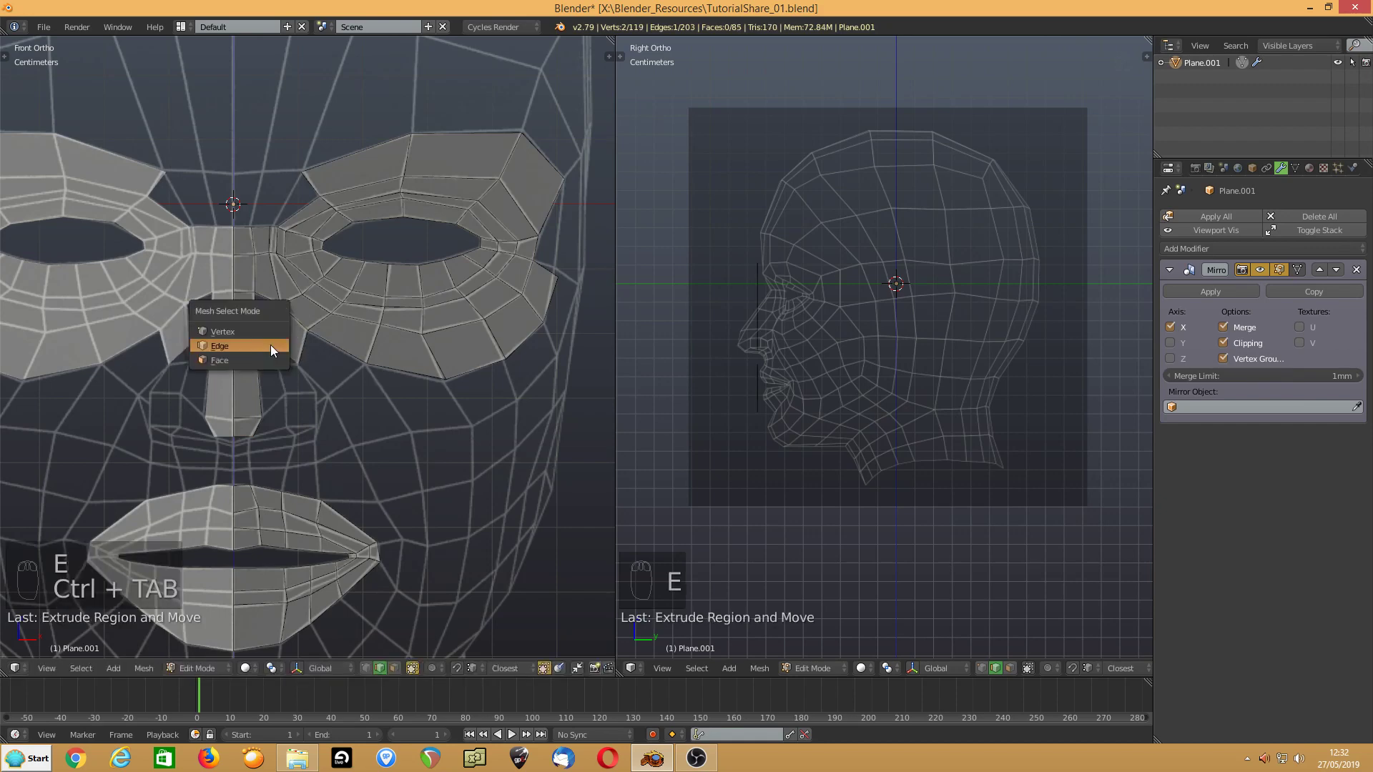
pyautogui.click(270, 332)
pyautogui.moveTo(271, 342); pyautogui.dragTo(277, 361)
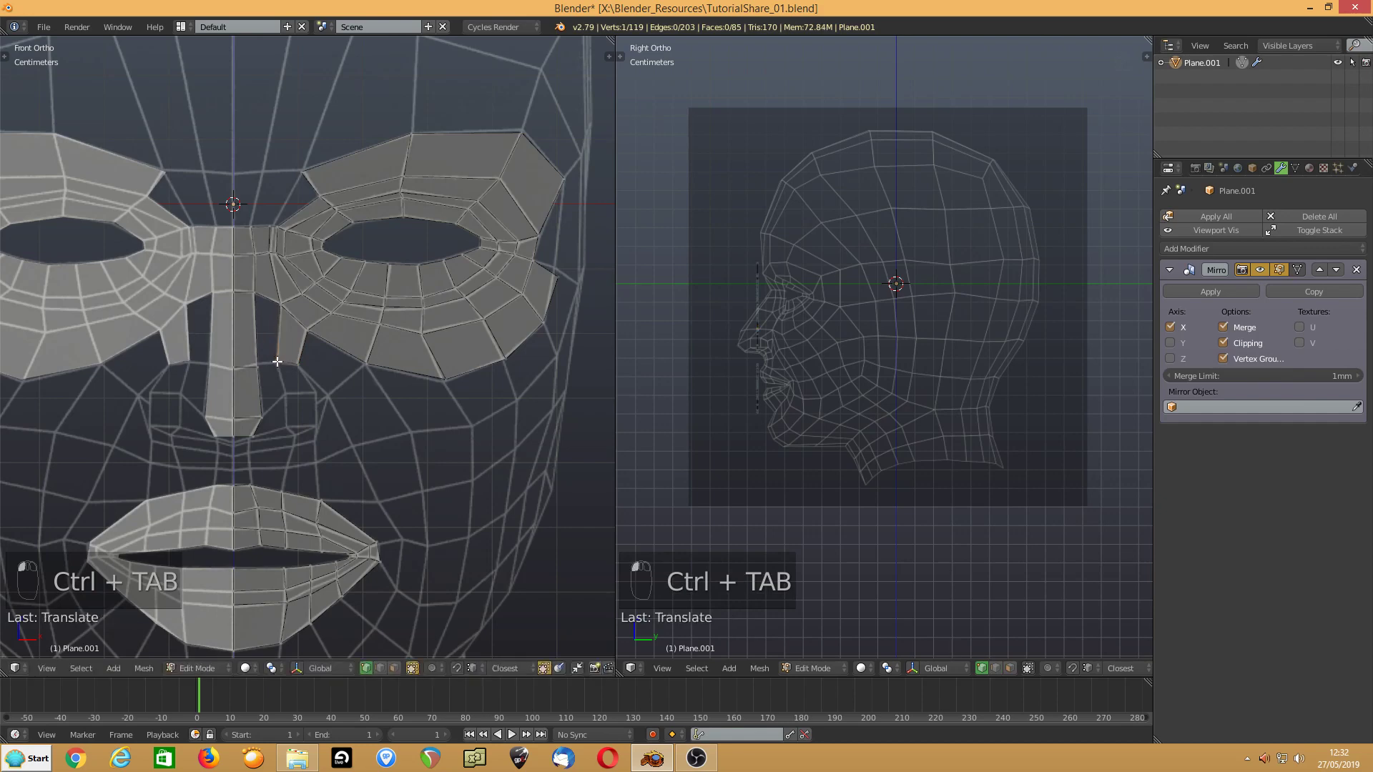
# - Extrude the cheek row's lower edge beneath the middle of the eye downward and fit its inner lower vertex to the reference
pyautogui.hotkey('ctrl', 'Tab')
pyautogui.click(268, 373)
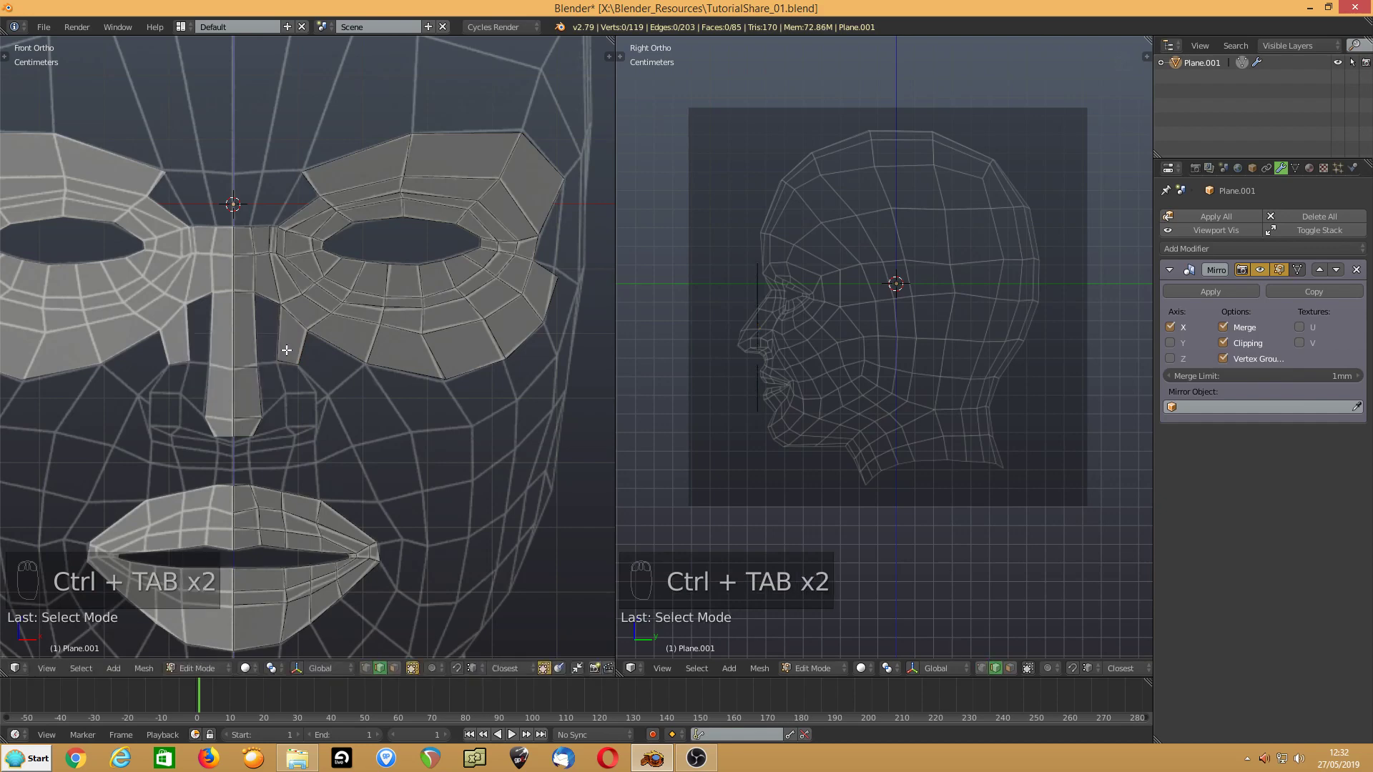
pyautogui.rightClick(390, 370)
pyautogui.press('e')
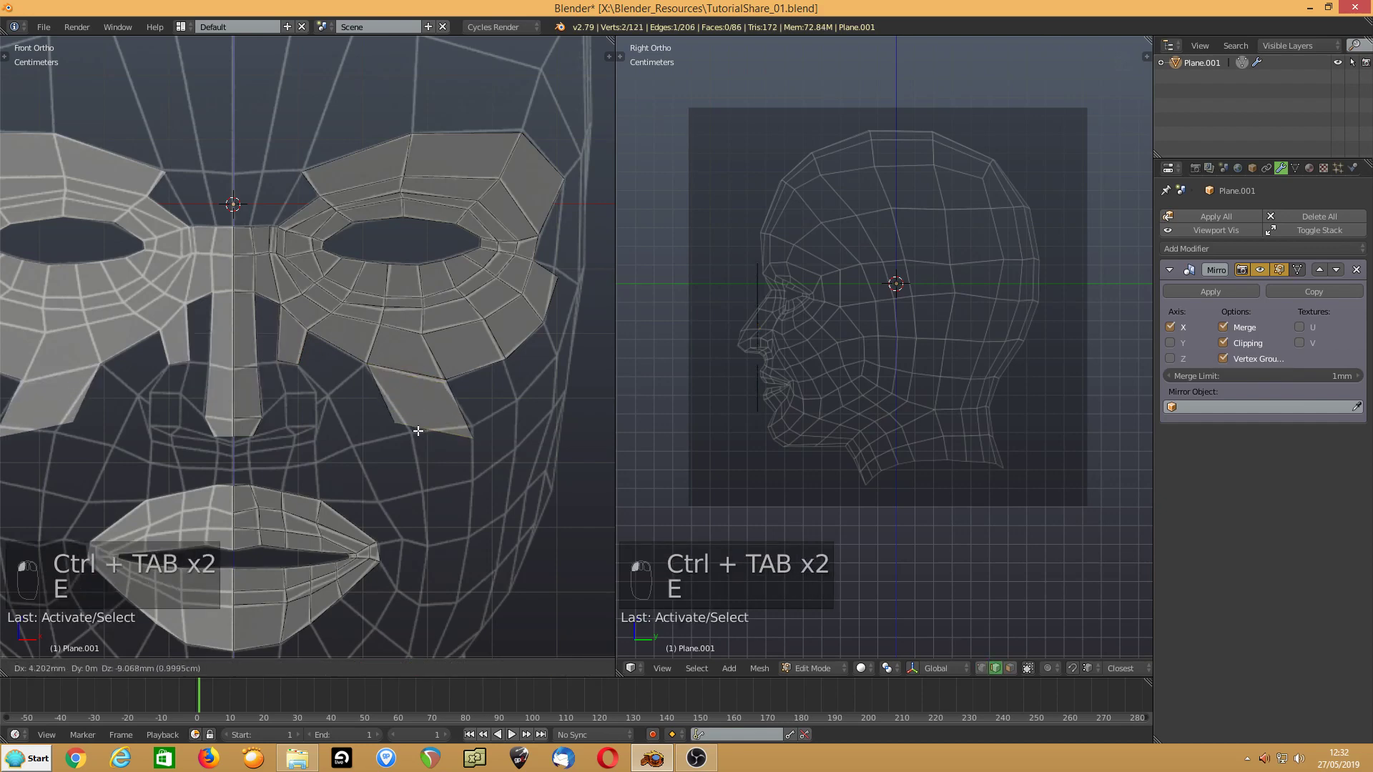
pyautogui.click(417, 421)
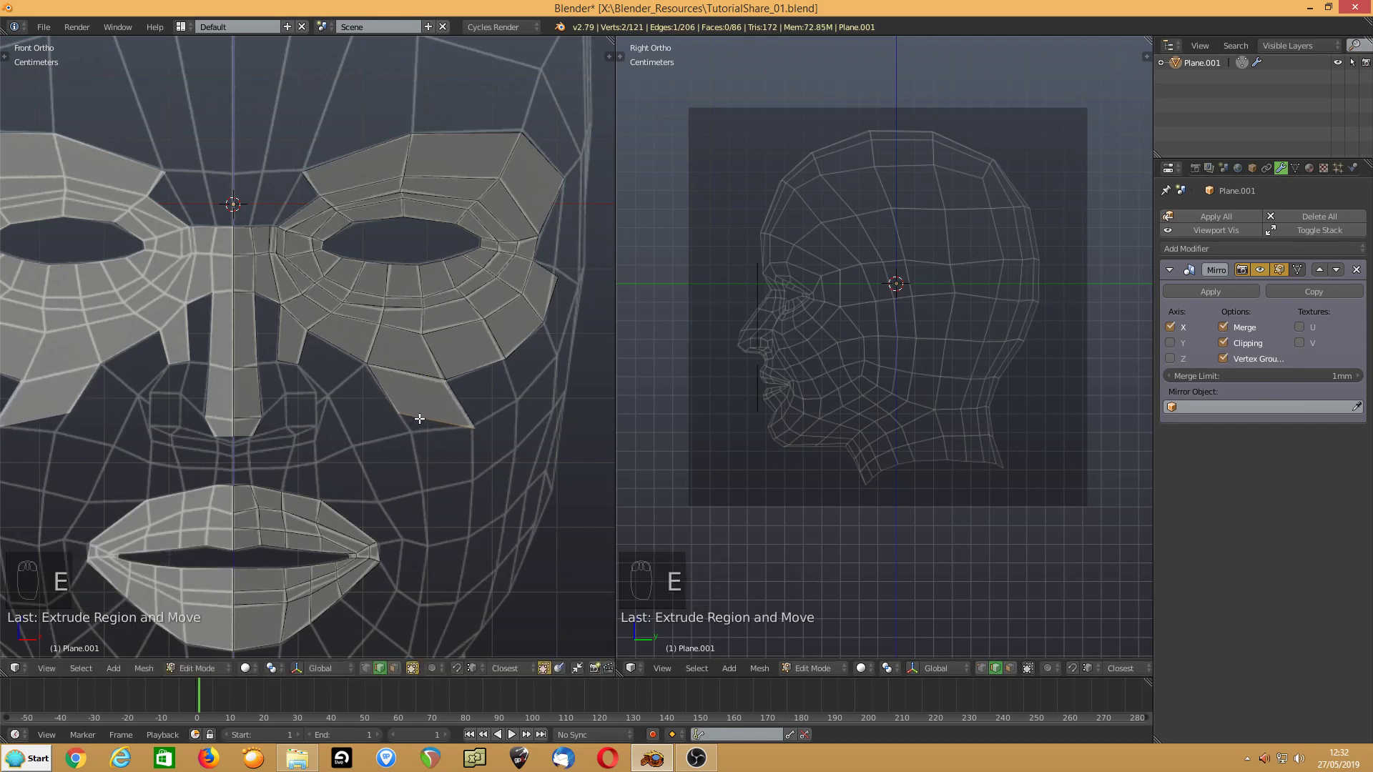
pyautogui.hotkey('ctrl', 'Tab')
pyautogui.click(411, 404)
pyautogui.moveTo(400, 417); pyautogui.dragTo(412, 431, button='right')
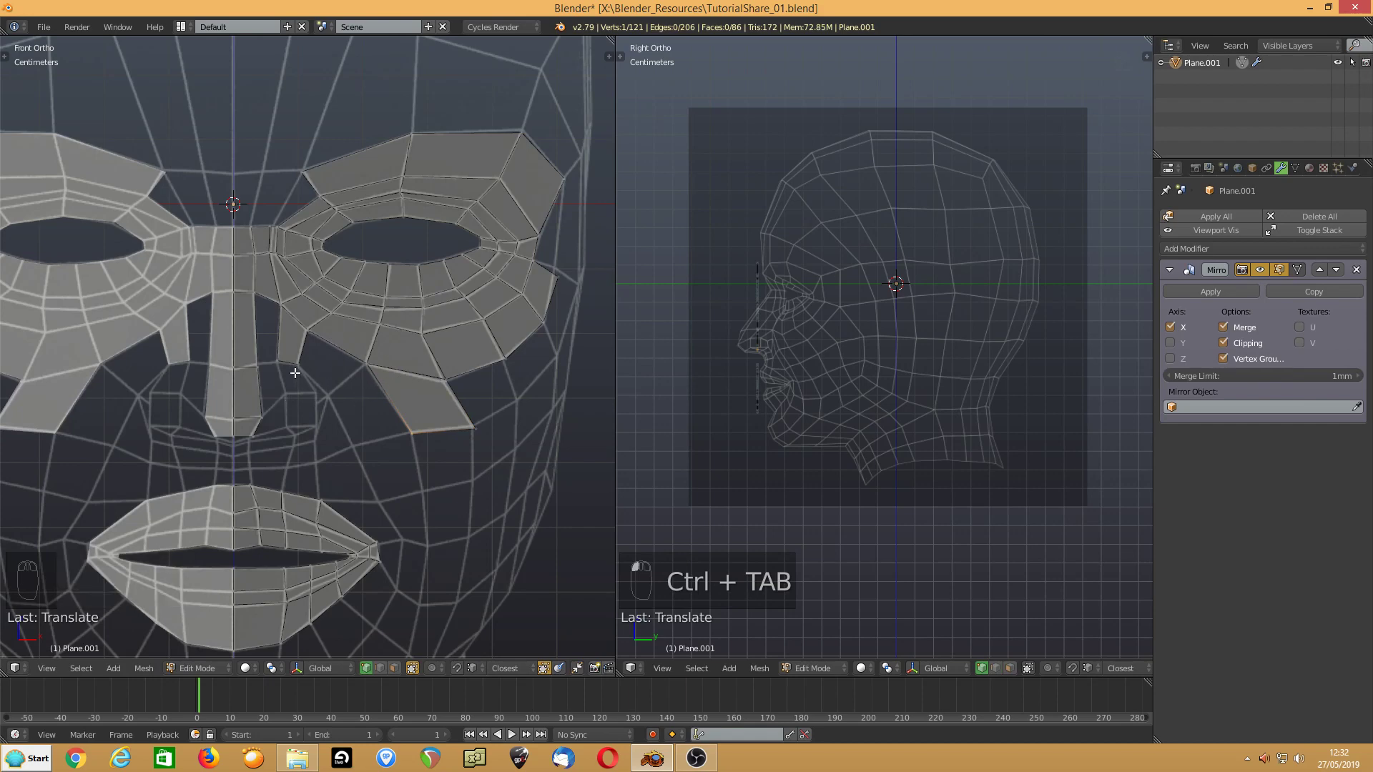
# - Extrude the new cheek face's inner edge toward the nostril and fit its lower vertex to the reference
pyautogui.hotkey('ctrl', 'Tab')
pyautogui.click(368, 390)
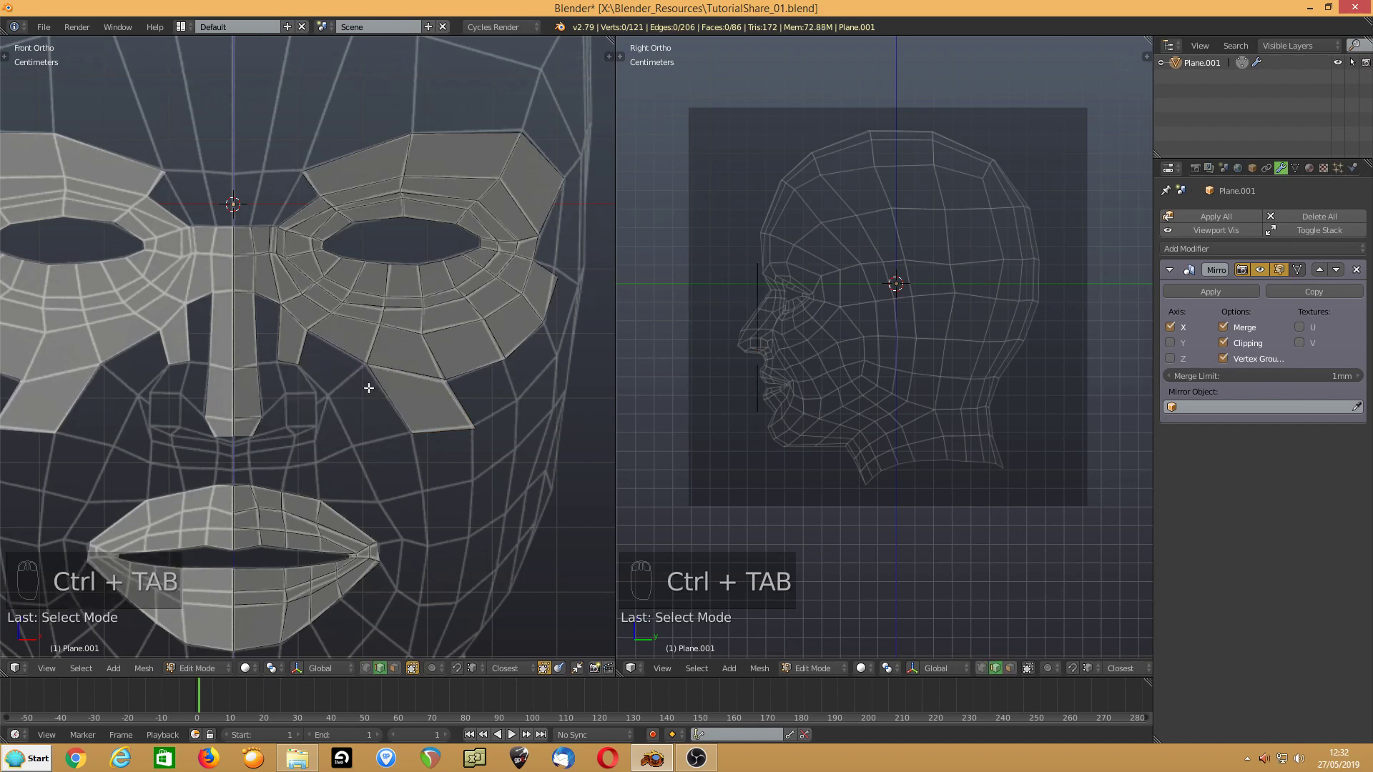
pyautogui.rightClick(388, 396)
pyautogui.press('e')
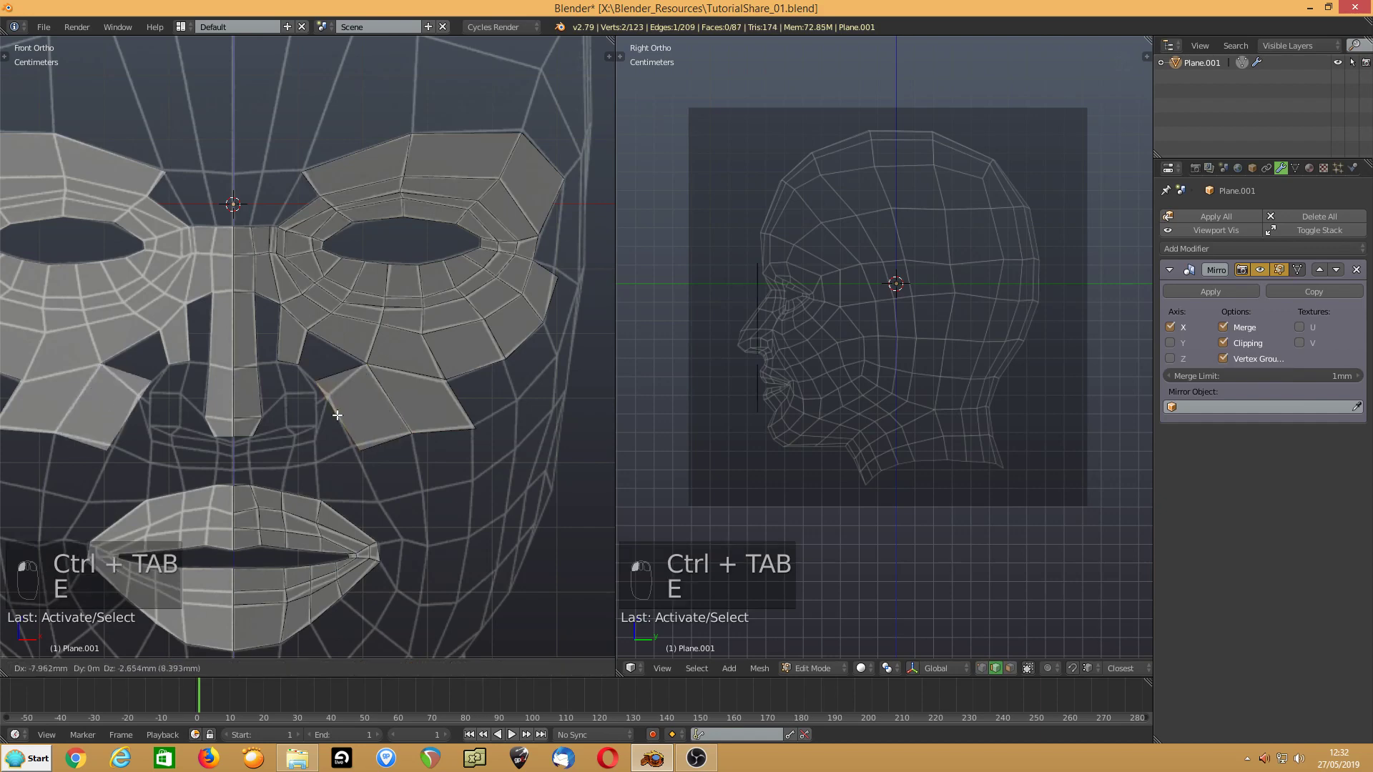
pyautogui.click(347, 429)
pyautogui.hotkey('ctrl', 'Tab')
pyautogui.click(342, 422)
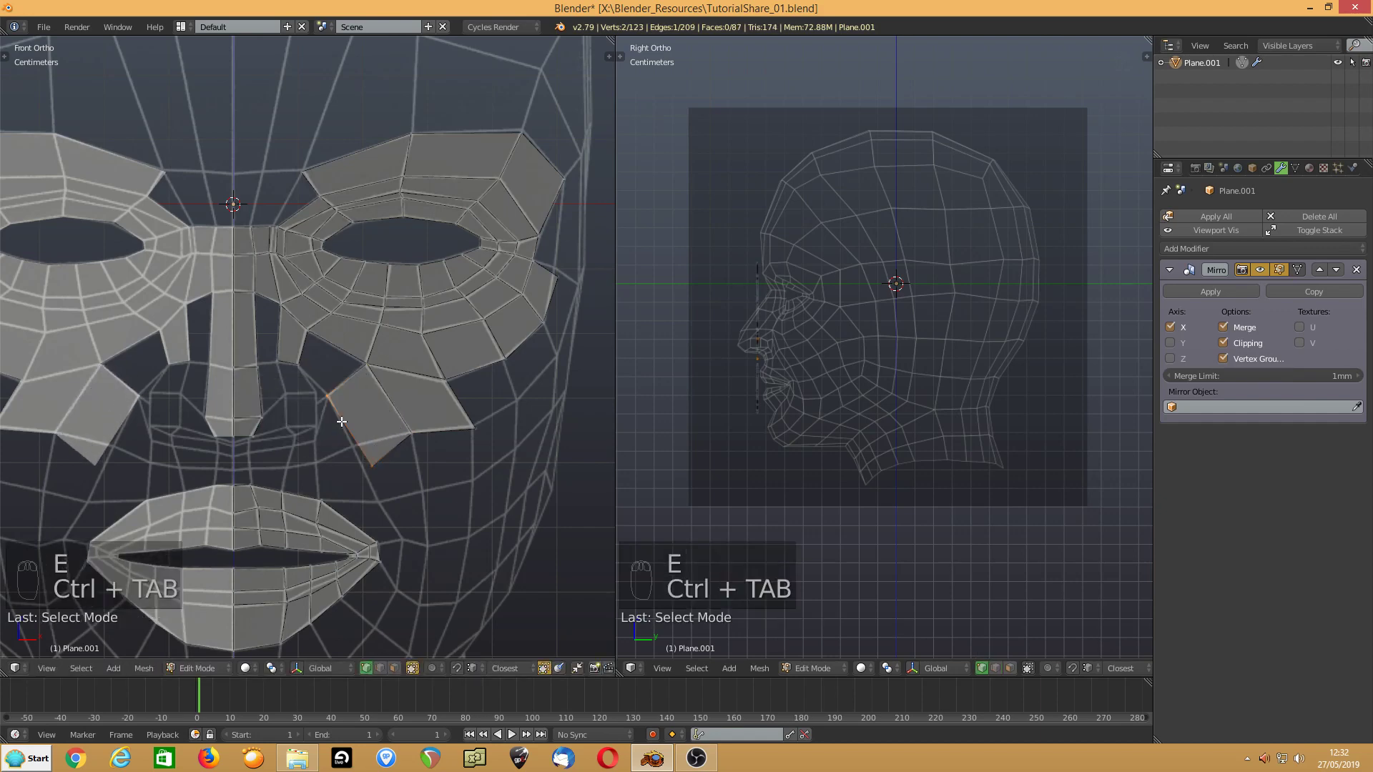
pyautogui.rightClick(368, 461)
pyautogui.moveTo(368, 461); pyautogui.dragTo(354, 449, button='right')
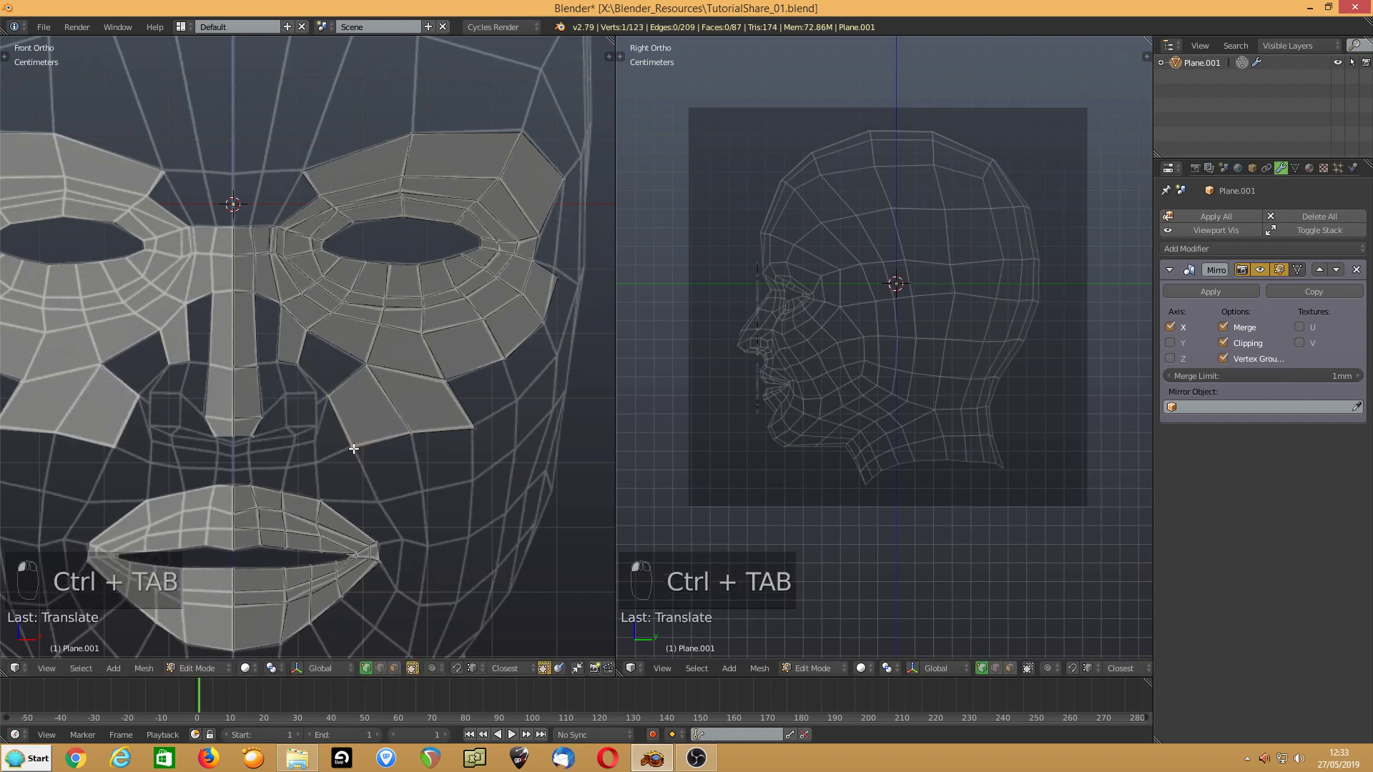
# - Fill the gap between the cheek row and the new inner cheek face, and the gap between the nose strip and nose side
pyautogui.hotkey('ctrl', 'Tab')
pyautogui.click(326, 432)
pyautogui.rightClick(303, 344)
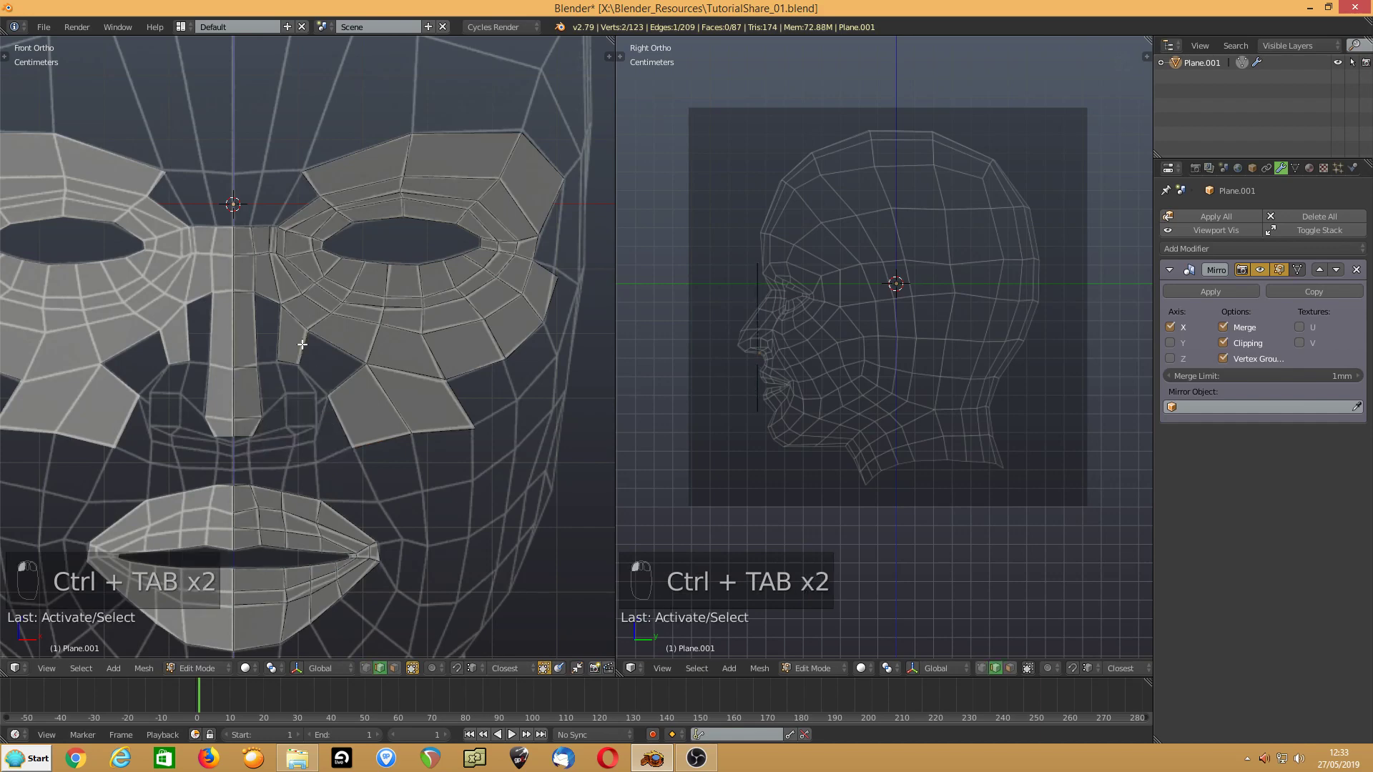
pyautogui.keyDown('shift'); pyautogui.rightClick(331, 379); pyautogui.keyUp('shift')
pyautogui.press('f')
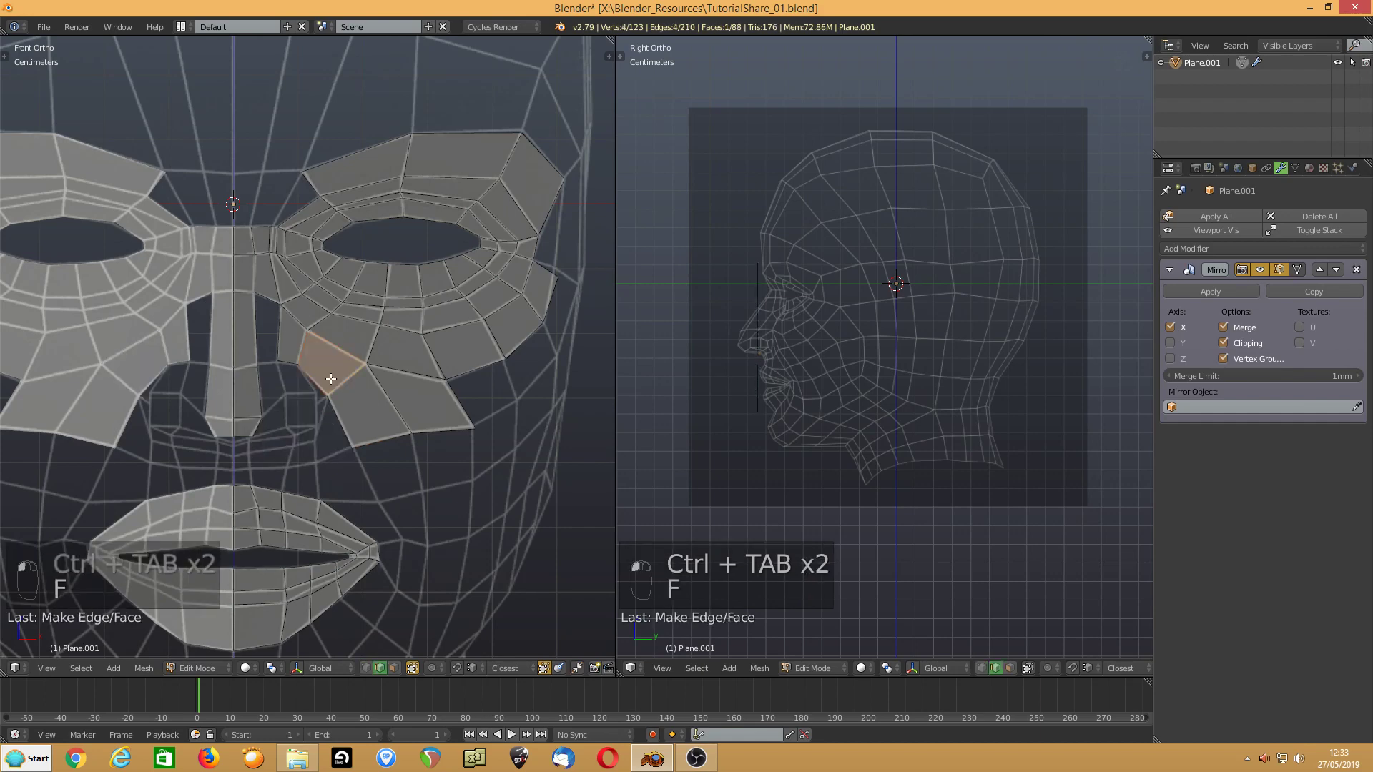
pyautogui.rightClick(257, 335)
pyautogui.keyDown('shift'); pyautogui.rightClick(276, 334); pyautogui.keyUp('shift')
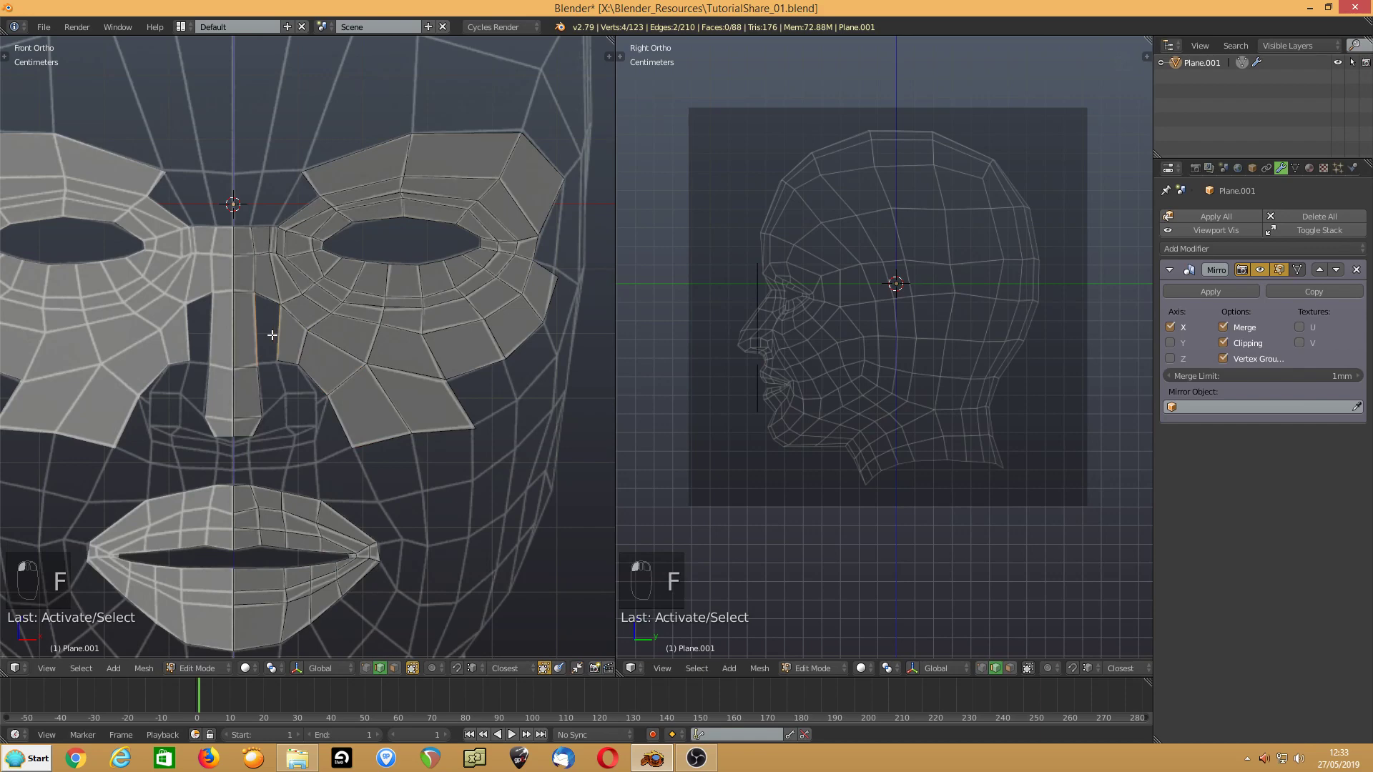
pyautogui.press('f')
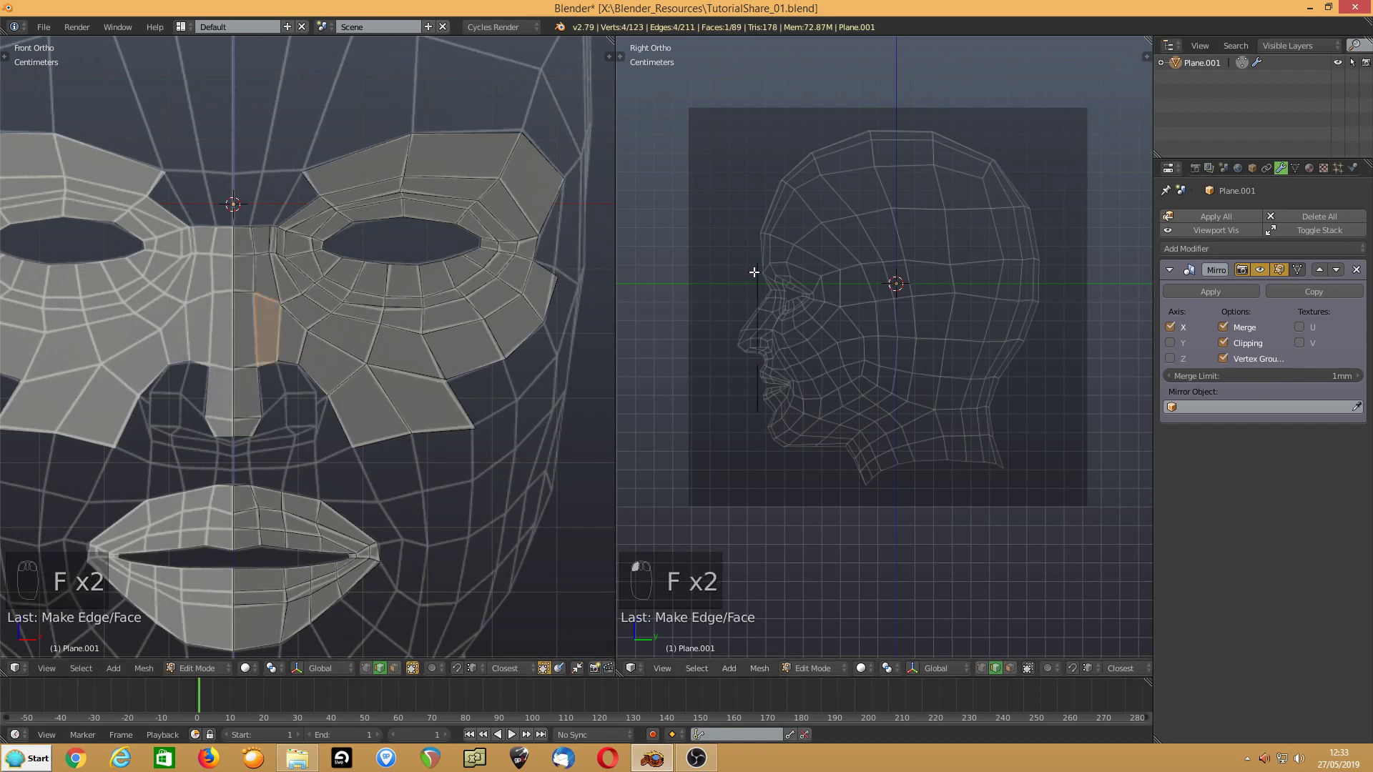
# - Extrude the nose bridge's two top edges up to brow level and again up to the forehead line of the reference
pyautogui.moveTo(889, 282)
pyautogui.mouseDown(button='middle')
pyautogui.moveTo(888, 267)
pyautogui.moveTo(883, 278)
pyautogui.mouseUp(button='middle')
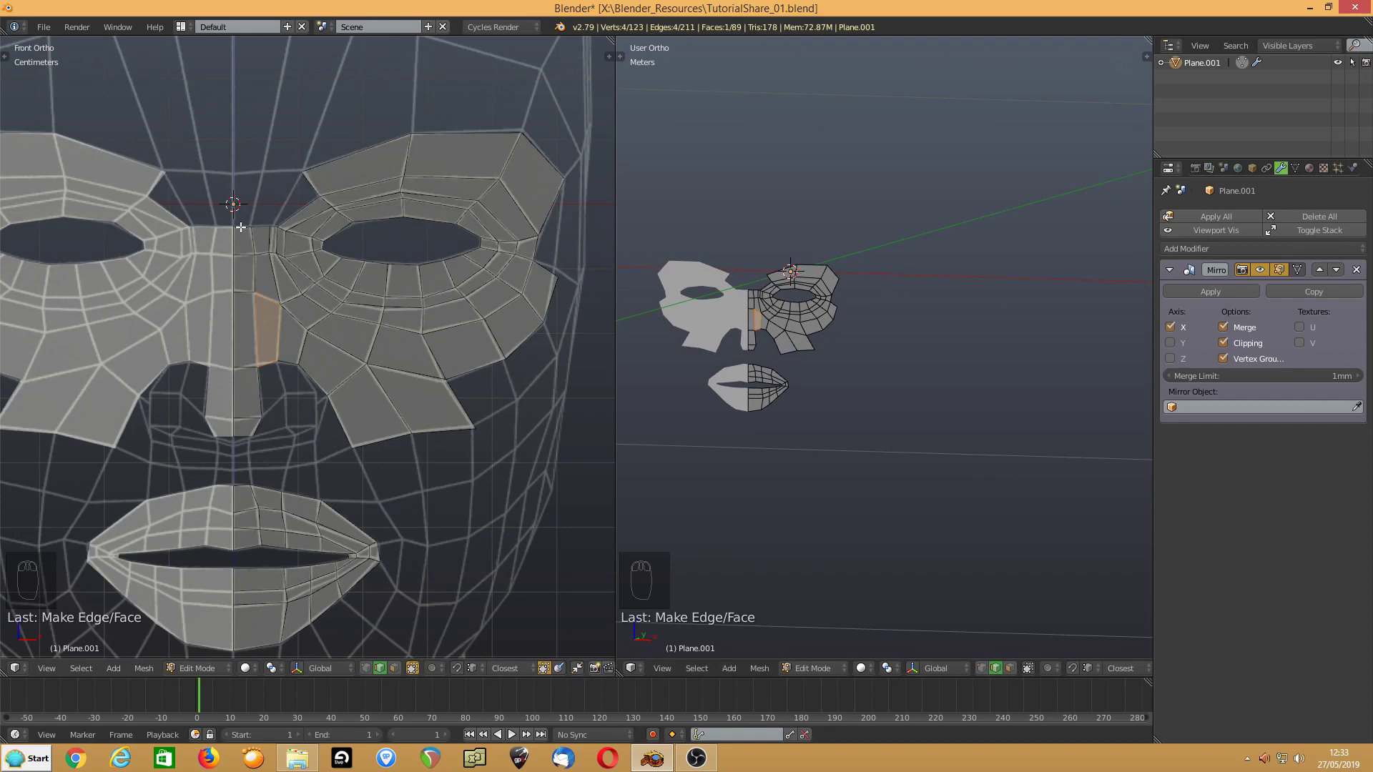
pyautogui.click(265, 224)
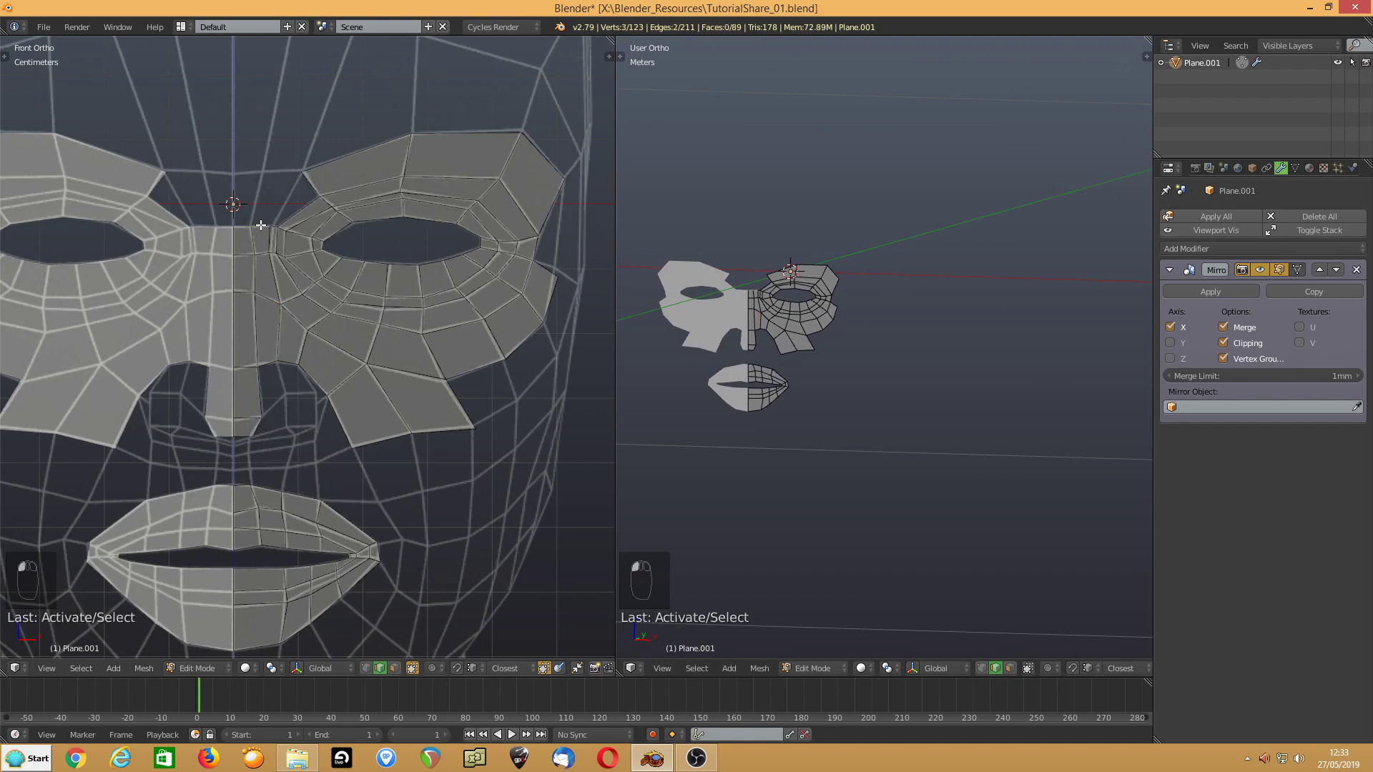
pyautogui.press('e')
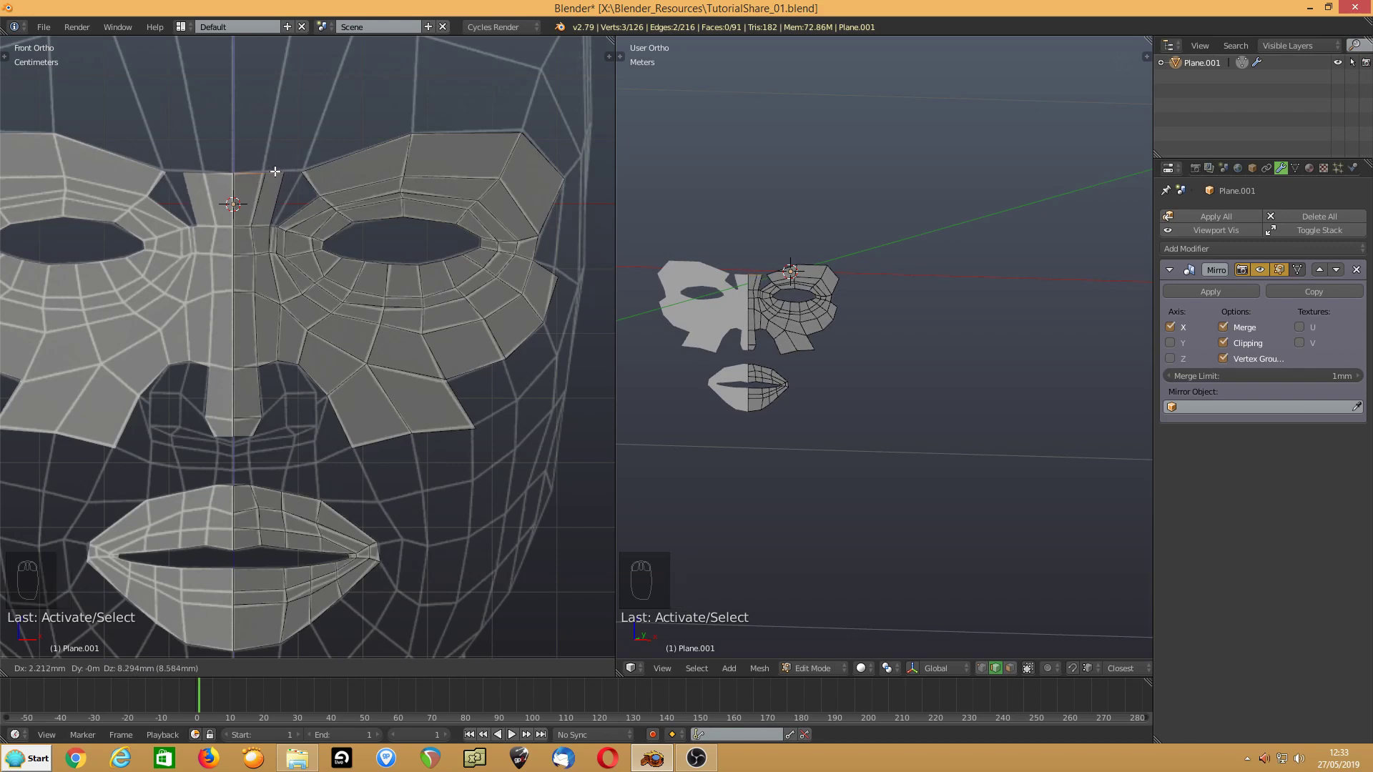
pyautogui.click(272, 172)
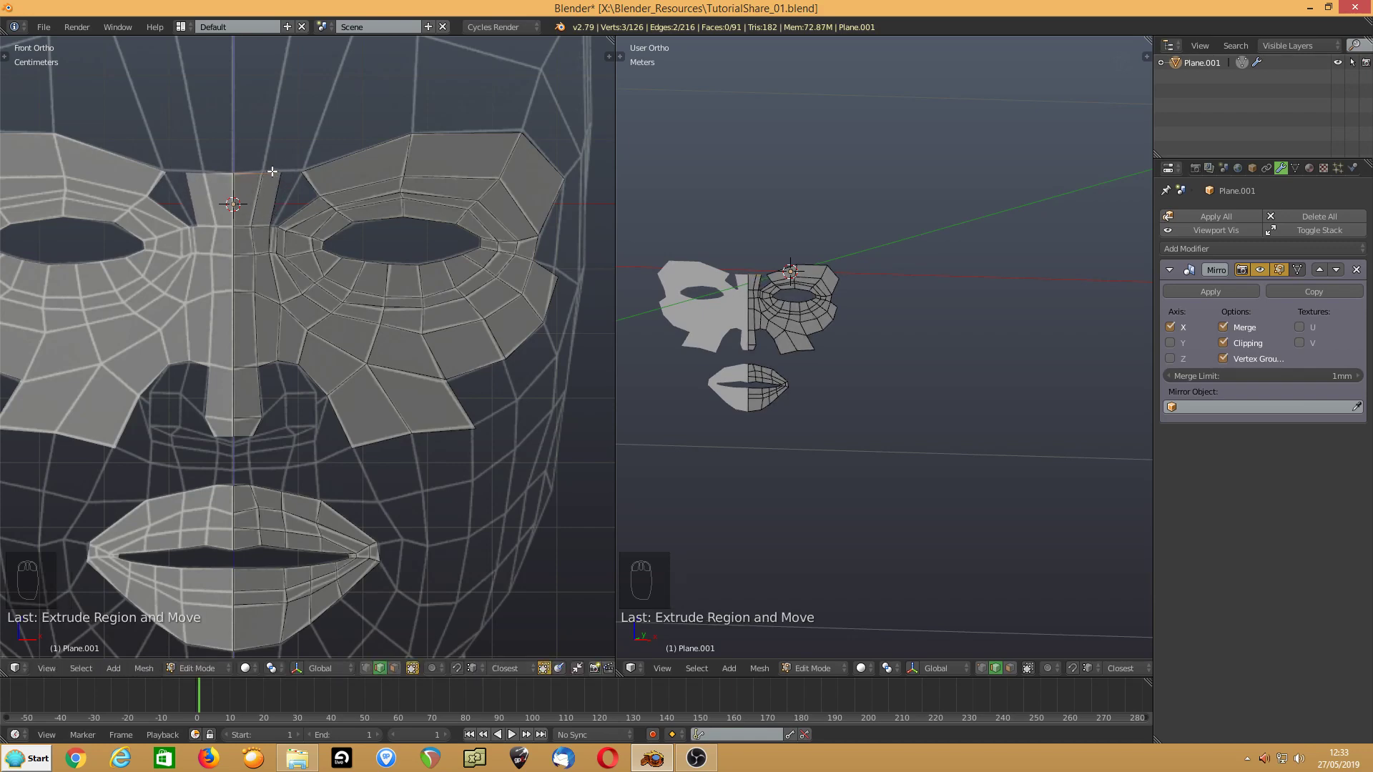
pyautogui.keyDown('shift'); pyautogui.moveTo(229, 213); pyautogui.dragTo(236, 405, button='middle'); pyautogui.keyUp('shift')
pyautogui.press('e')
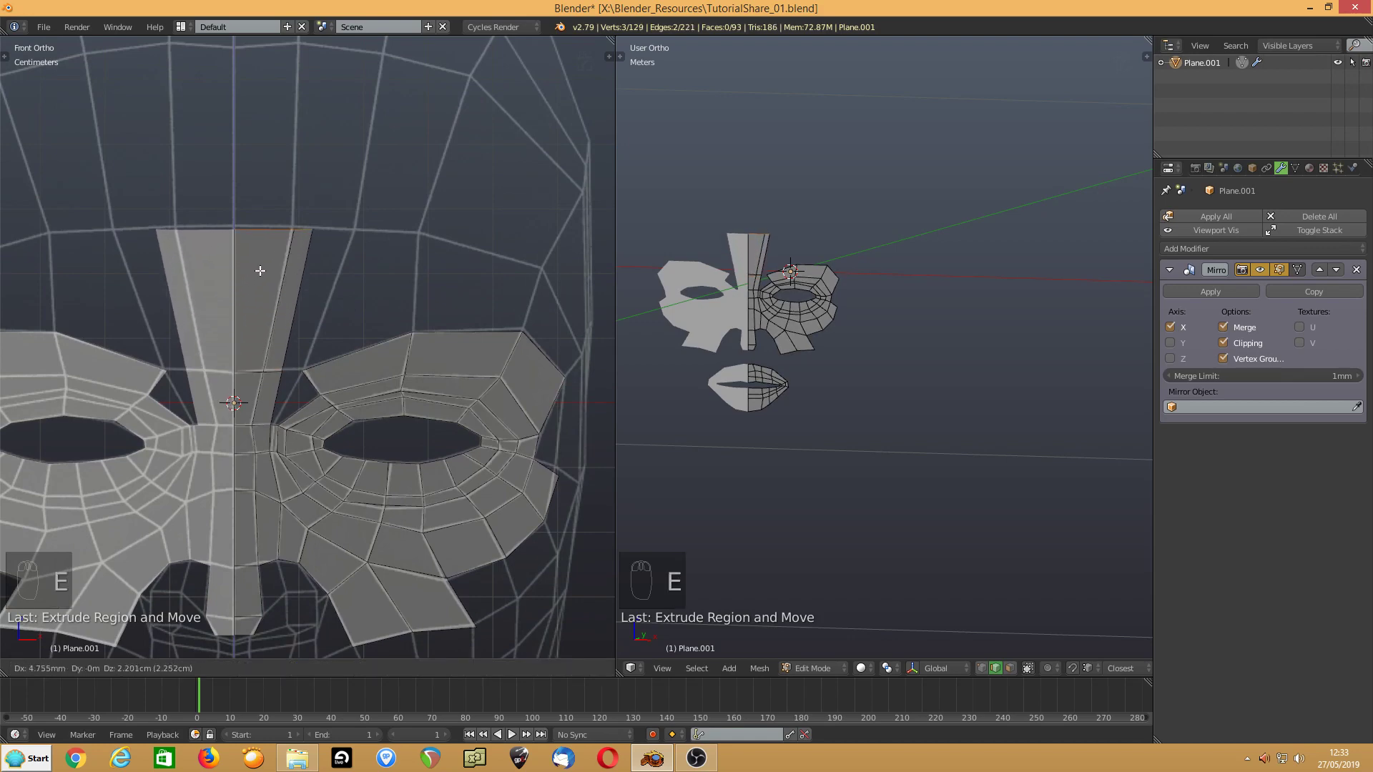
pyautogui.click(260, 270)
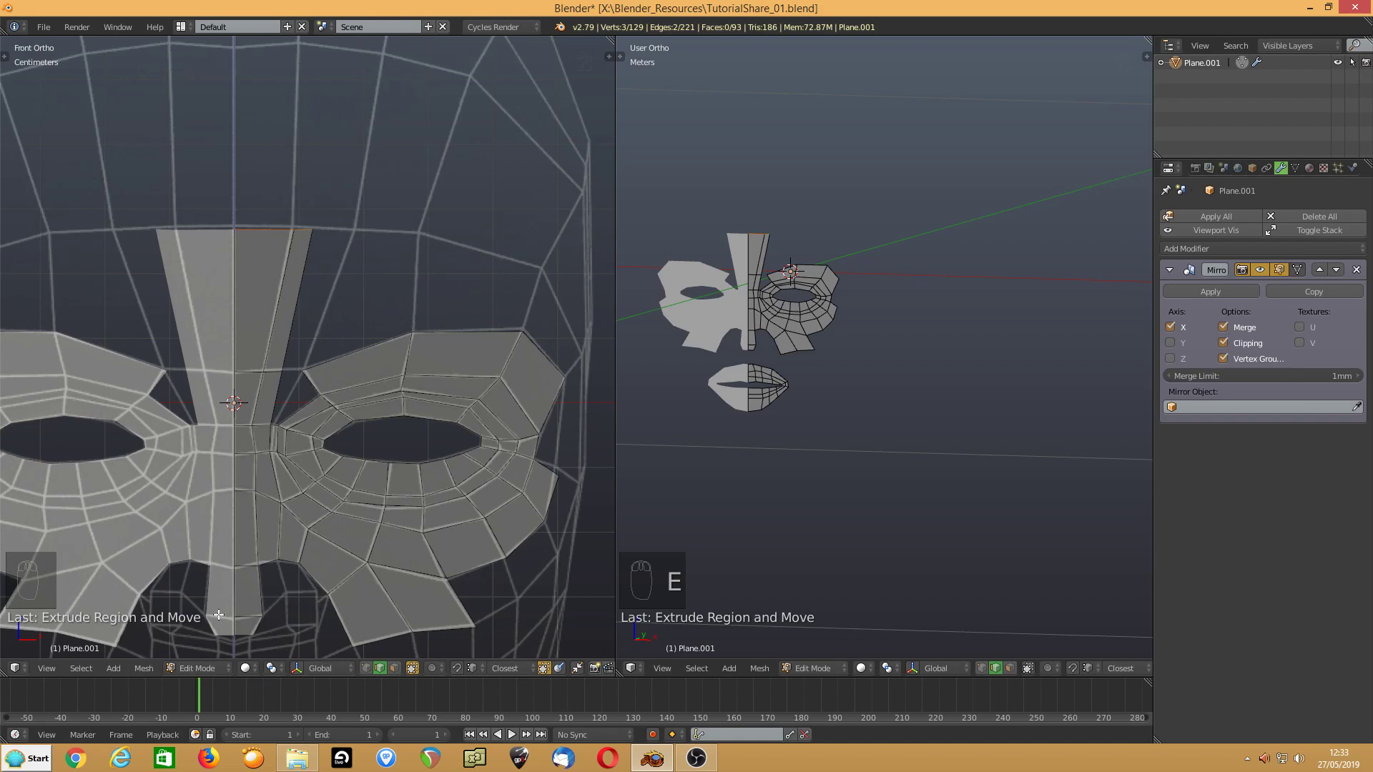
# - Merge the bridge's outer brow vertex into the eye loop's inner brow corner and fit the forehead strip's top vertices to the reference
pyautogui.click(365, 668)
pyautogui.rightClick(299, 379)
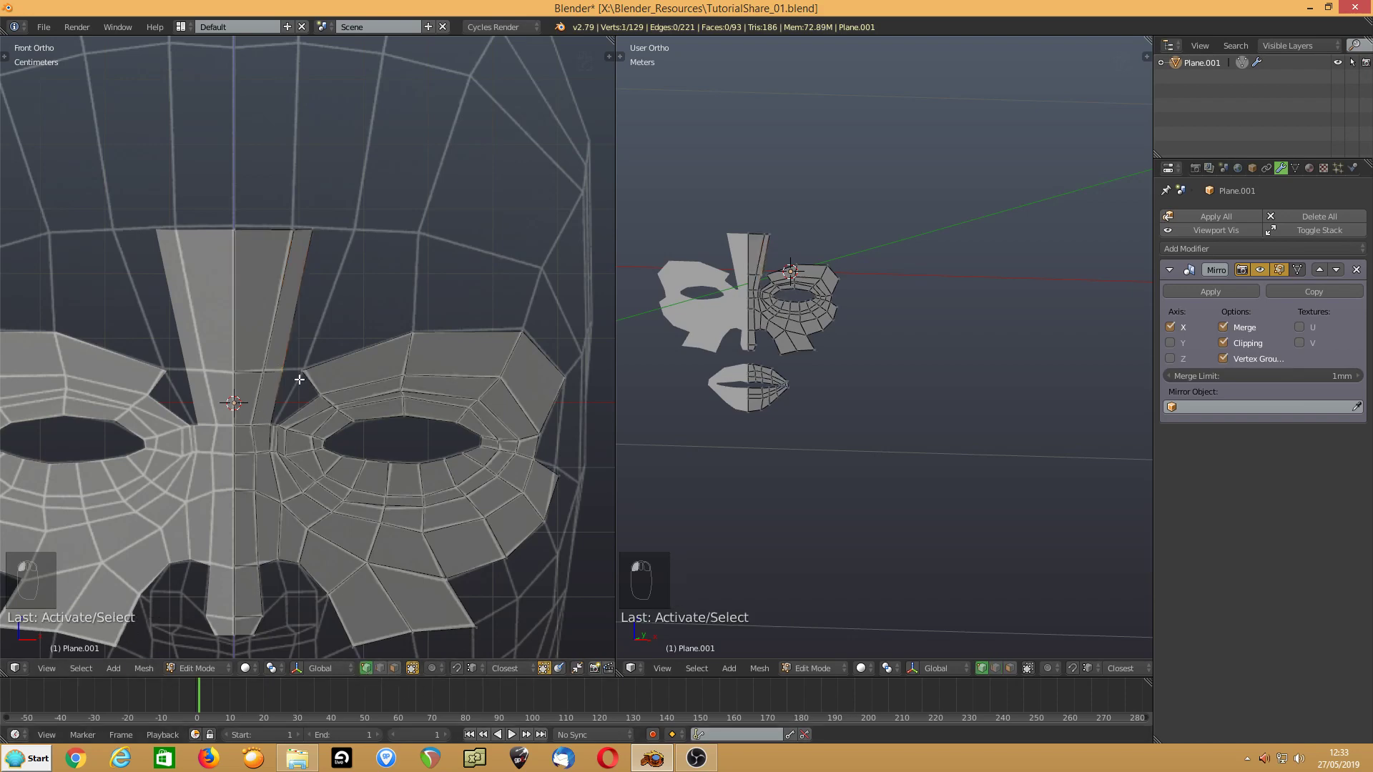
pyautogui.keyDown('shift'); pyautogui.rightClick(308, 372); pyautogui.keyUp('shift')
pyautogui.hotkey('alt', 'm')
pyautogui.click(295, 364)
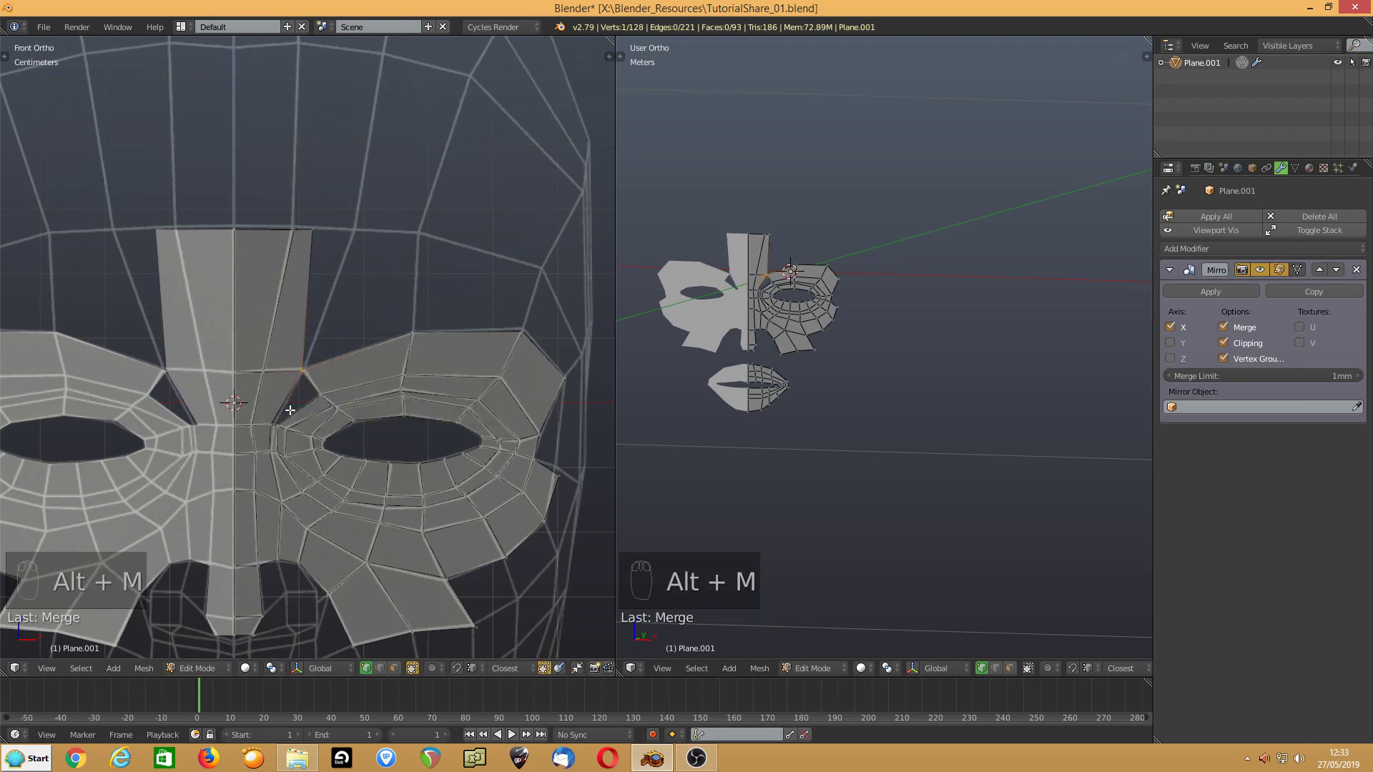
pyautogui.moveTo(307, 234); pyautogui.dragTo(352, 233, button='right')
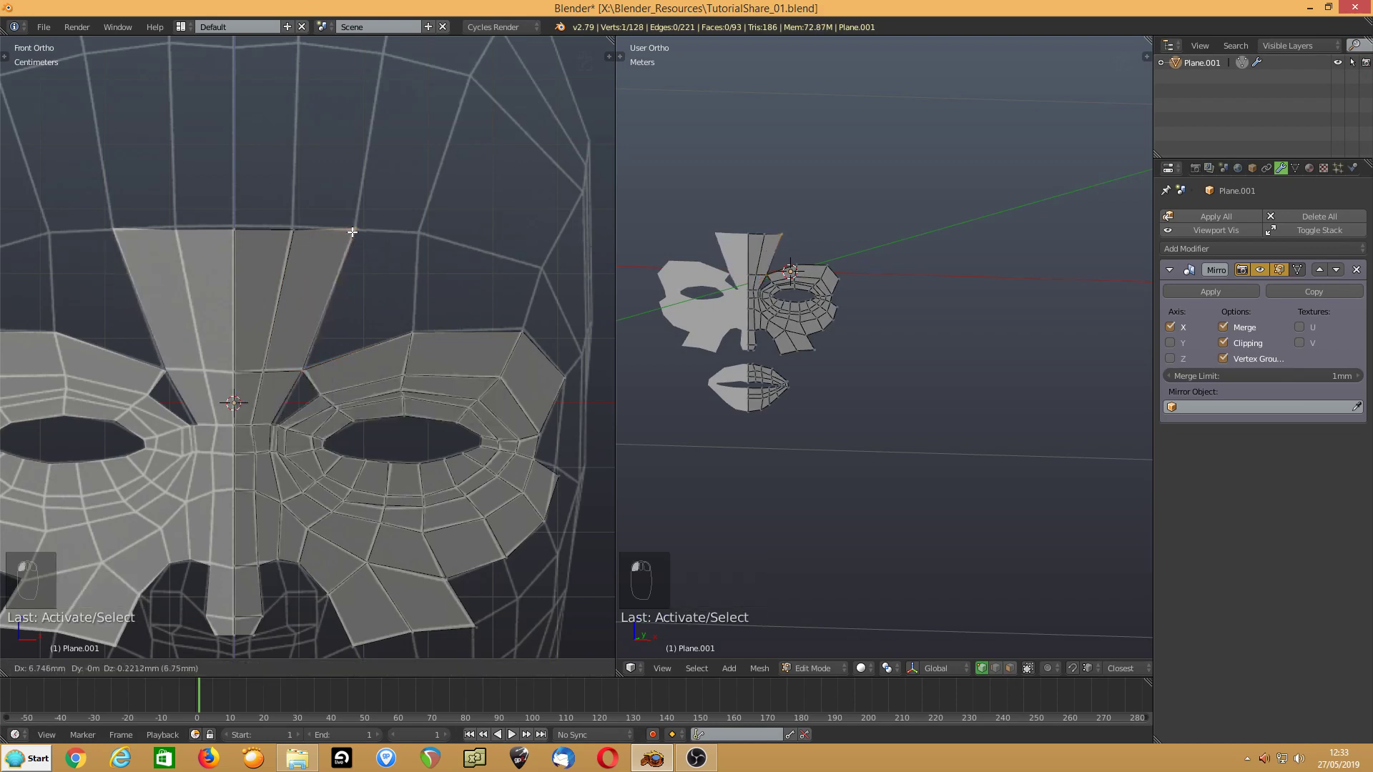
pyautogui.click(351, 233)
pyautogui.moveTo(295, 230); pyautogui.dragTo(234, 227)
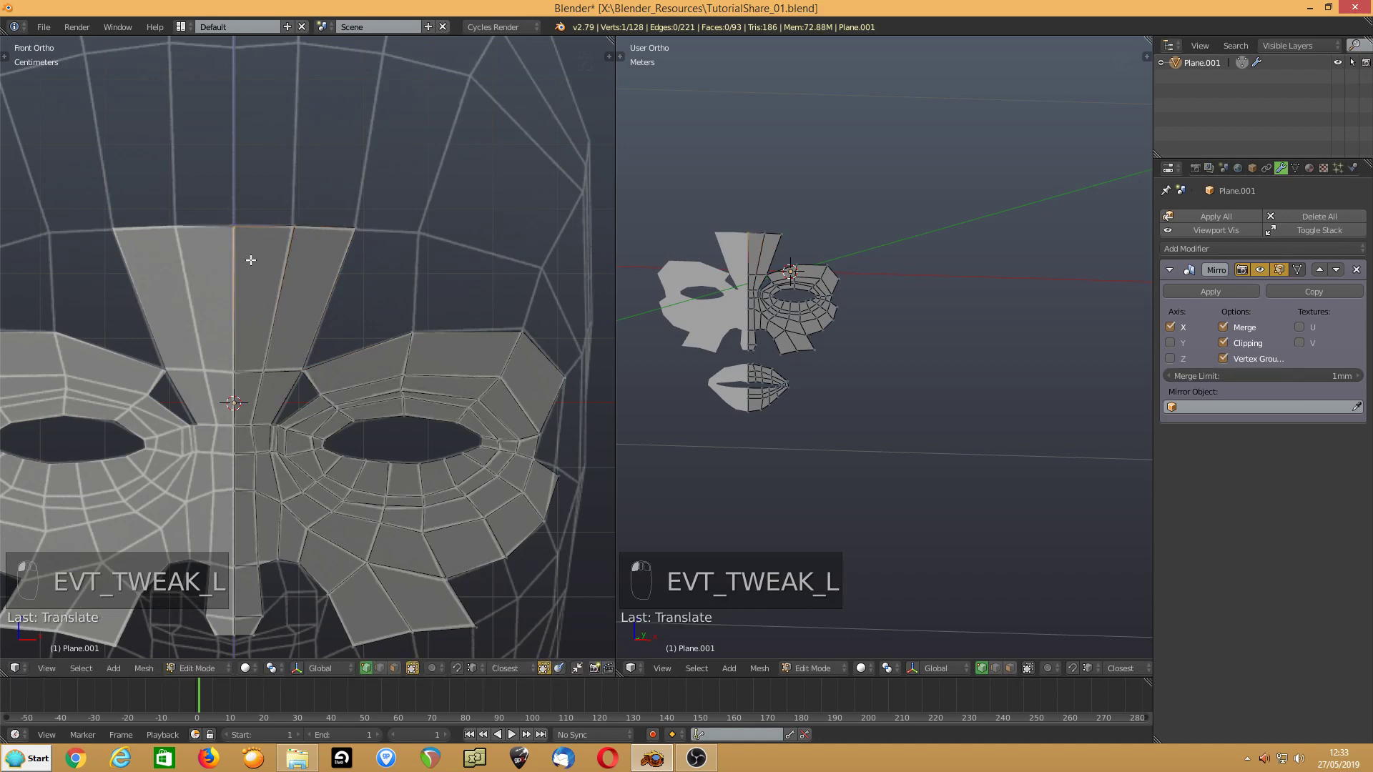
# - Fill the gap between the nose bridge and inner brow, and the notch at the outer eye corner
pyautogui.hotkey('ctrl', 'Tab')
pyautogui.click(289, 375)
pyautogui.click(288, 392)
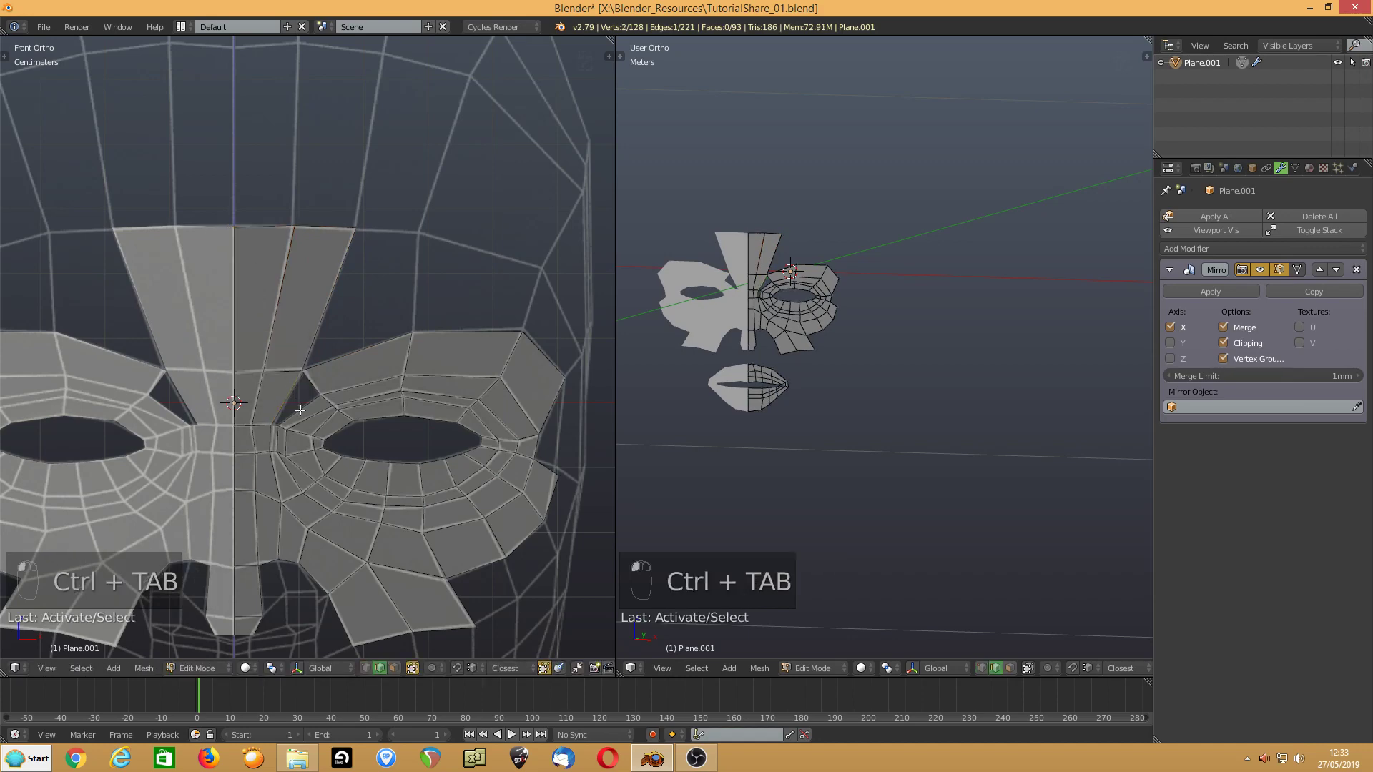
pyautogui.keyDown('shift'); pyautogui.click(299, 409); pyautogui.keyUp('shift')
pyautogui.press('f')
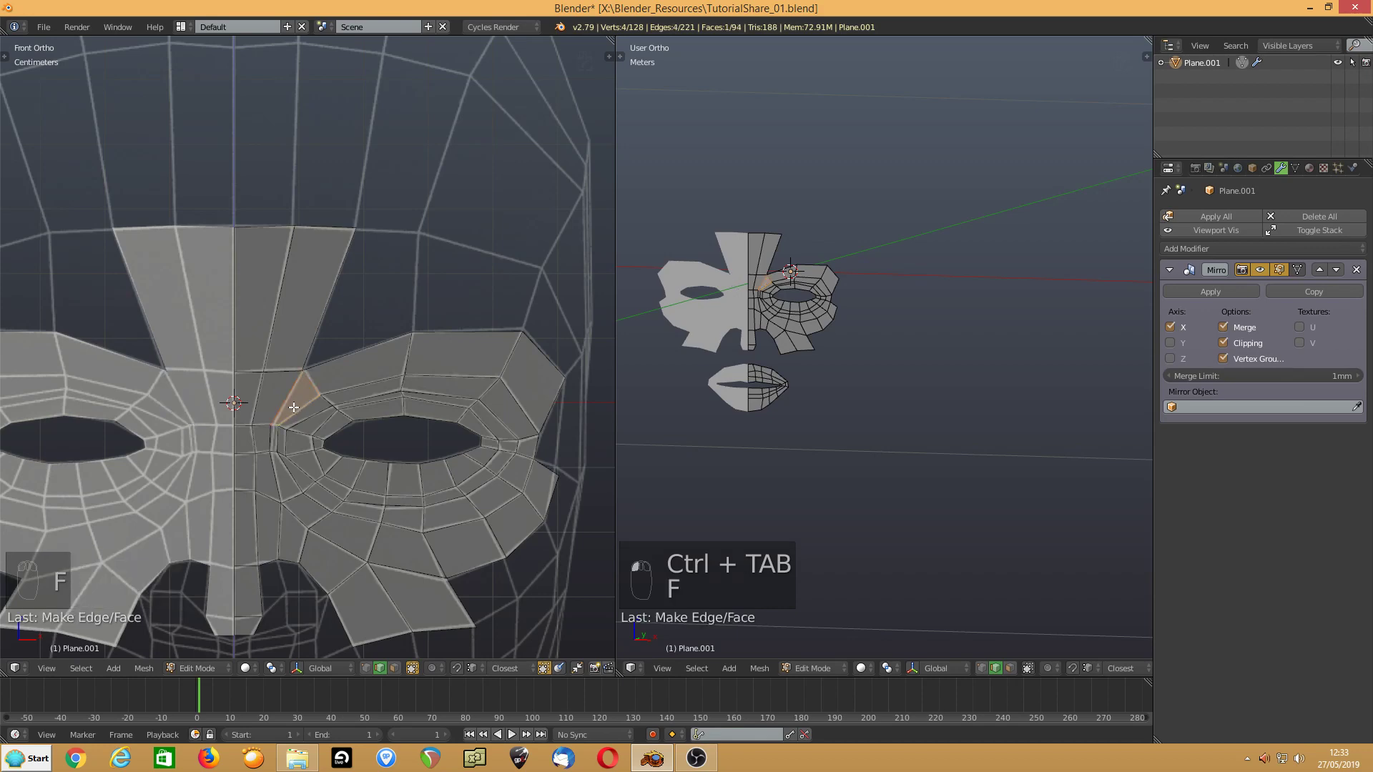
pyautogui.keyDown('shift'); pyautogui.moveTo(479, 421); pyautogui.dragTo(343, 344, button='middle'); pyautogui.keyUp('shift')
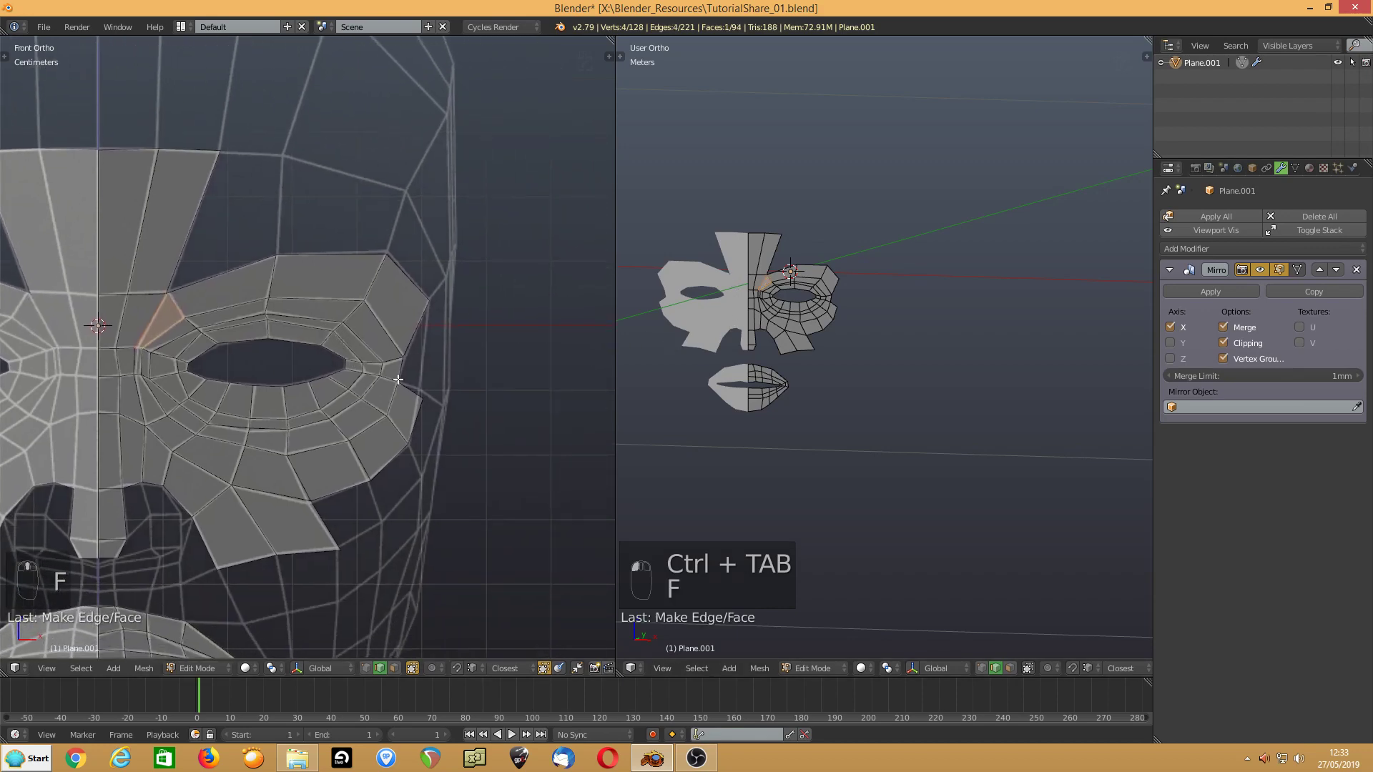
pyautogui.click(410, 393)
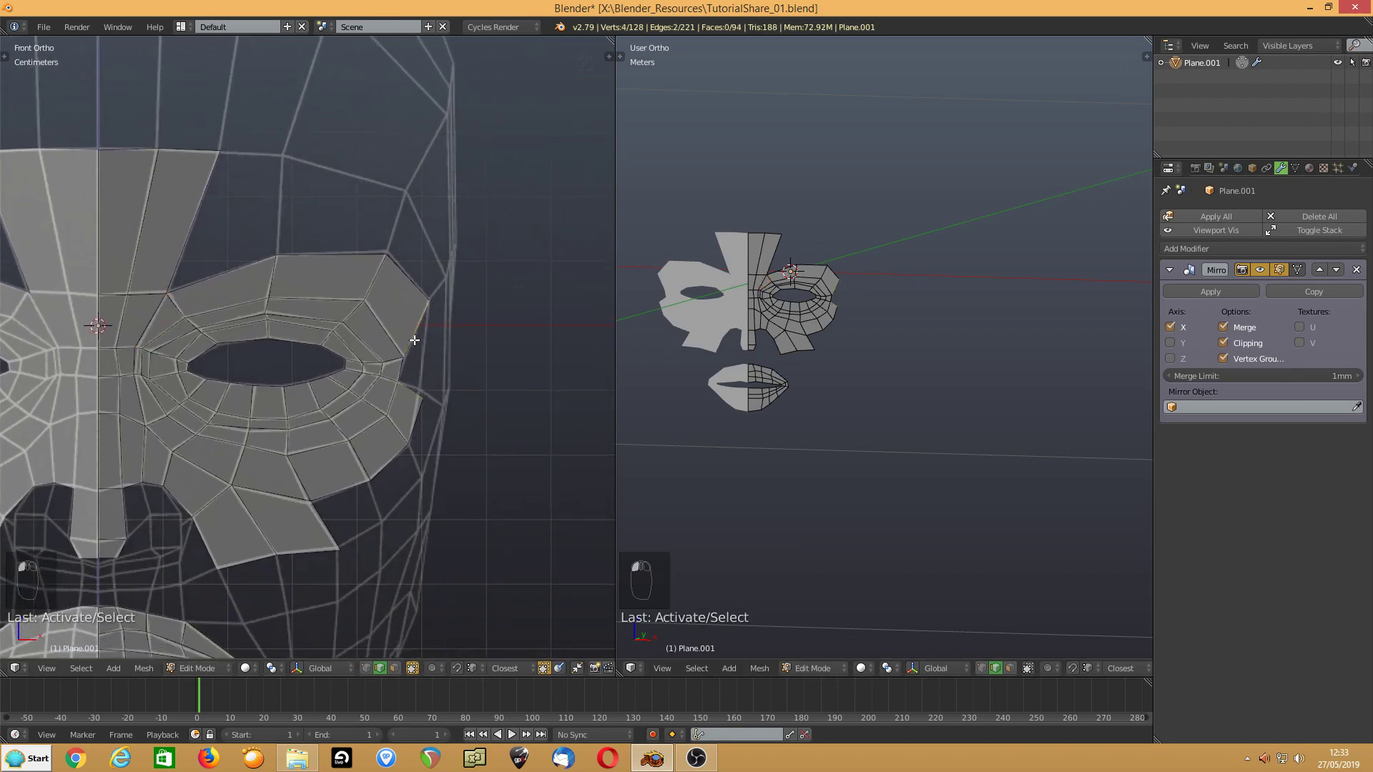
pyautogui.press('f')
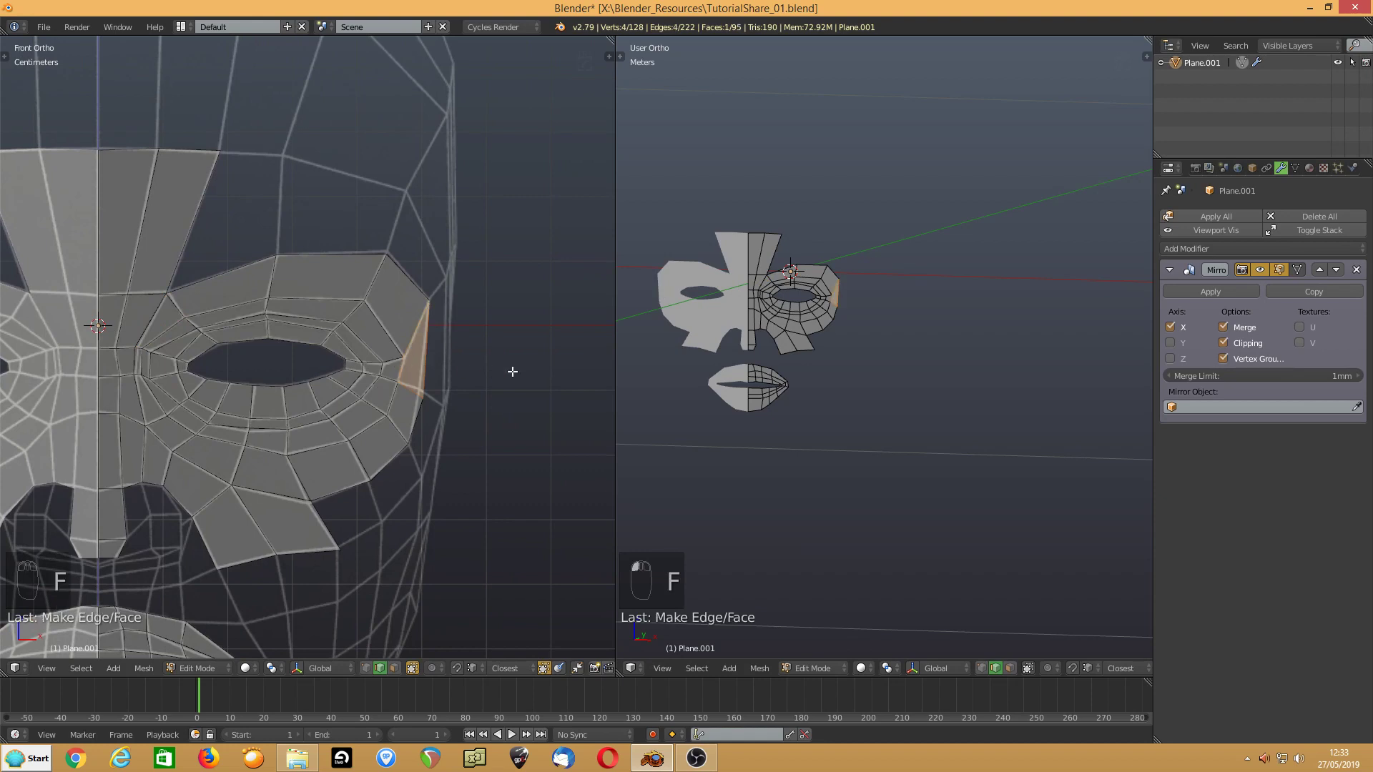
# - Extrude the eye loop's two outer brow edges up toward the forehead
pyautogui.keyDown('shift'); pyautogui.moveTo(236, 314); pyautogui.dragTo(221, 387, button='middle'); pyautogui.keyUp('shift')
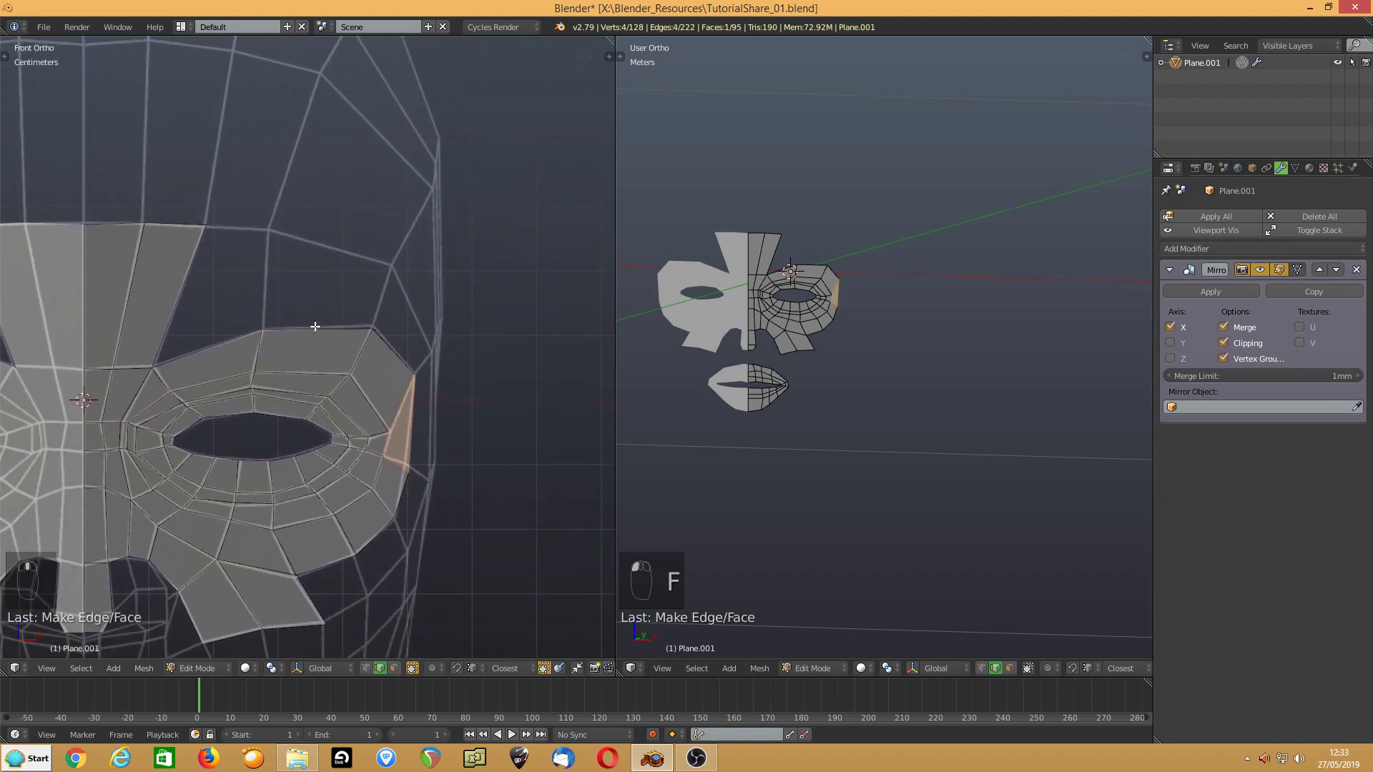
pyautogui.click(314, 327)
pyautogui.keyDown('shift'); pyautogui.click(395, 346); pyautogui.keyUp('shift')
pyautogui.press('e')
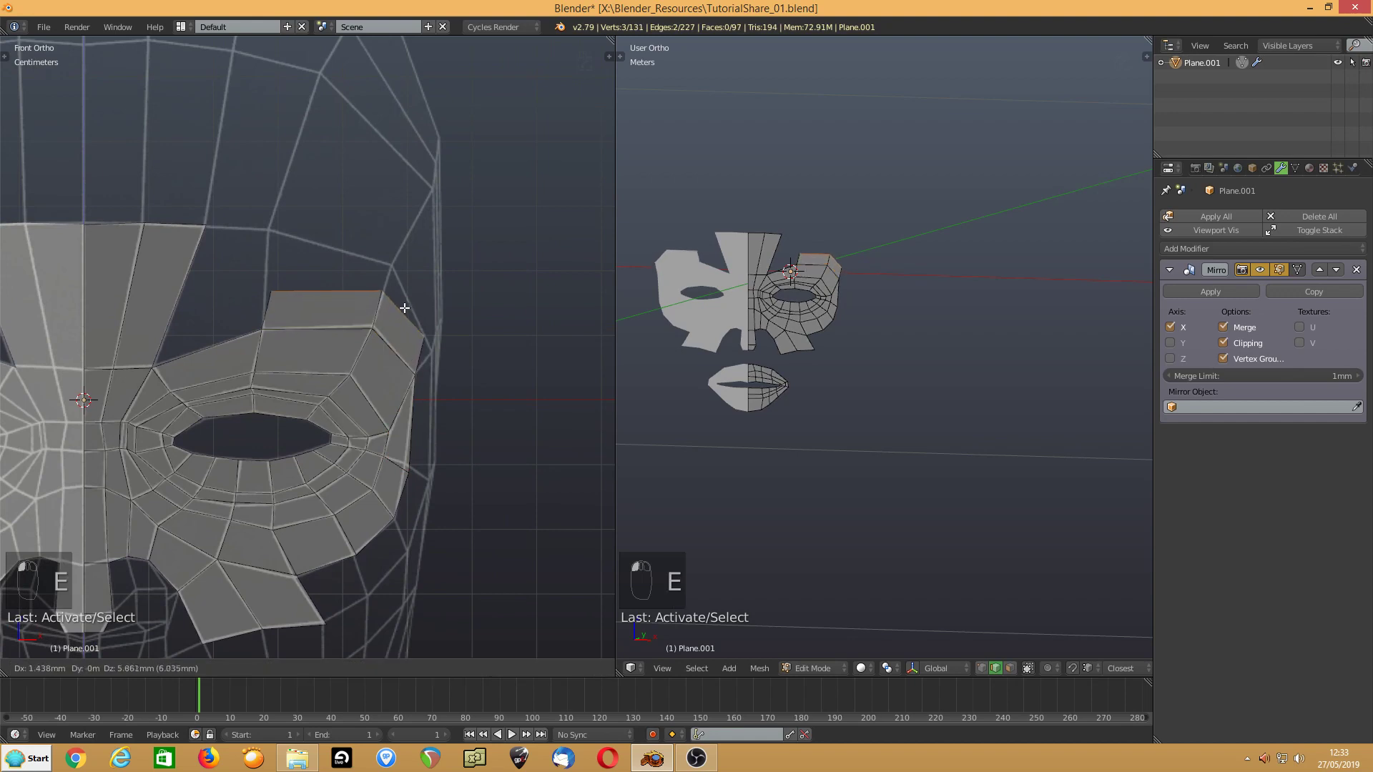
pyautogui.click(387, 284)
# - Fit the inner, middle and outer vertices of the extruded brow faces to the forehead and temple lines of the reference
pyautogui.hotkey('ctrl', 'Tab')
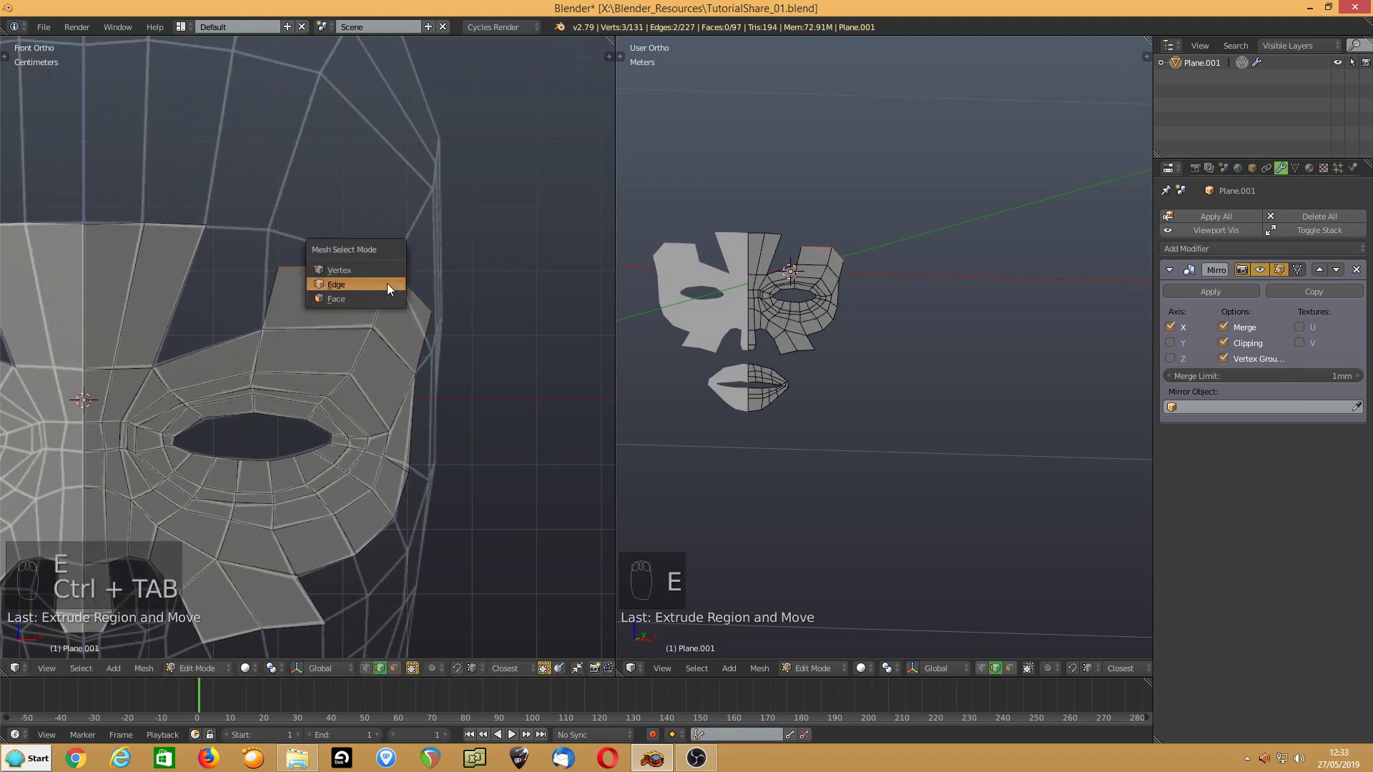
pyautogui.click(386, 279)
pyautogui.moveTo(278, 267); pyautogui.dragTo(266, 240, button='right')
pyautogui.moveTo(266, 240); pyautogui.dragTo(309, 256)
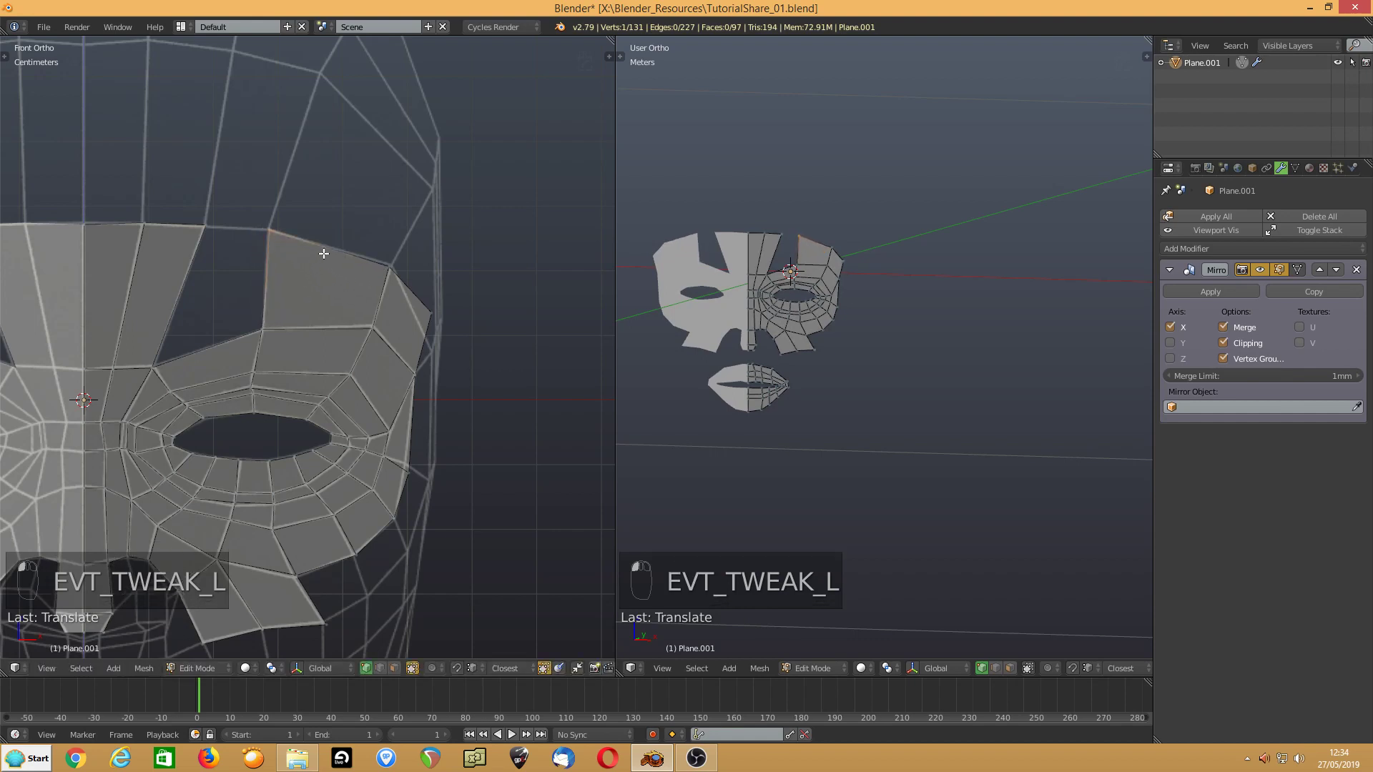
pyautogui.moveTo(431, 312); pyautogui.dragTo(431, 350)
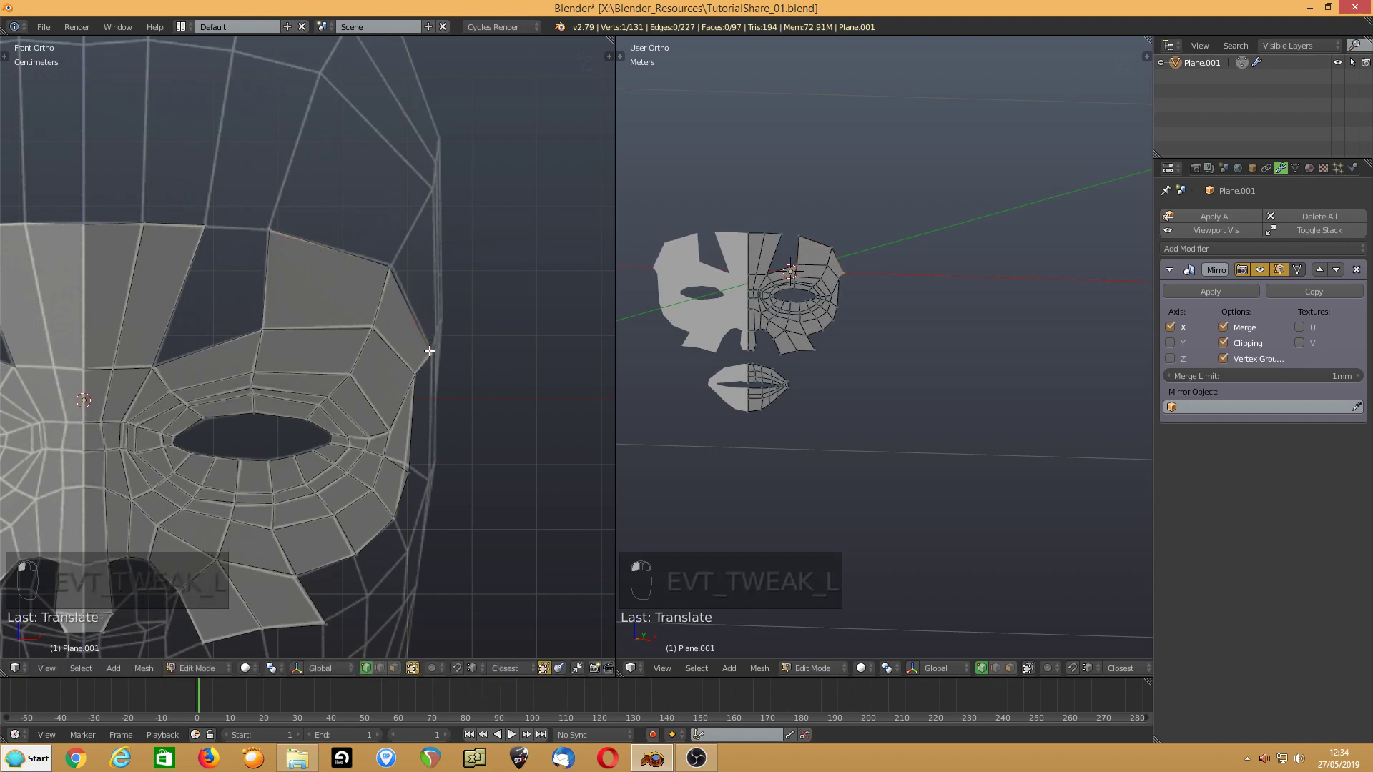
pyautogui.click(390, 273)
pyautogui.moveTo(390, 273); pyautogui.dragTo(391, 274)
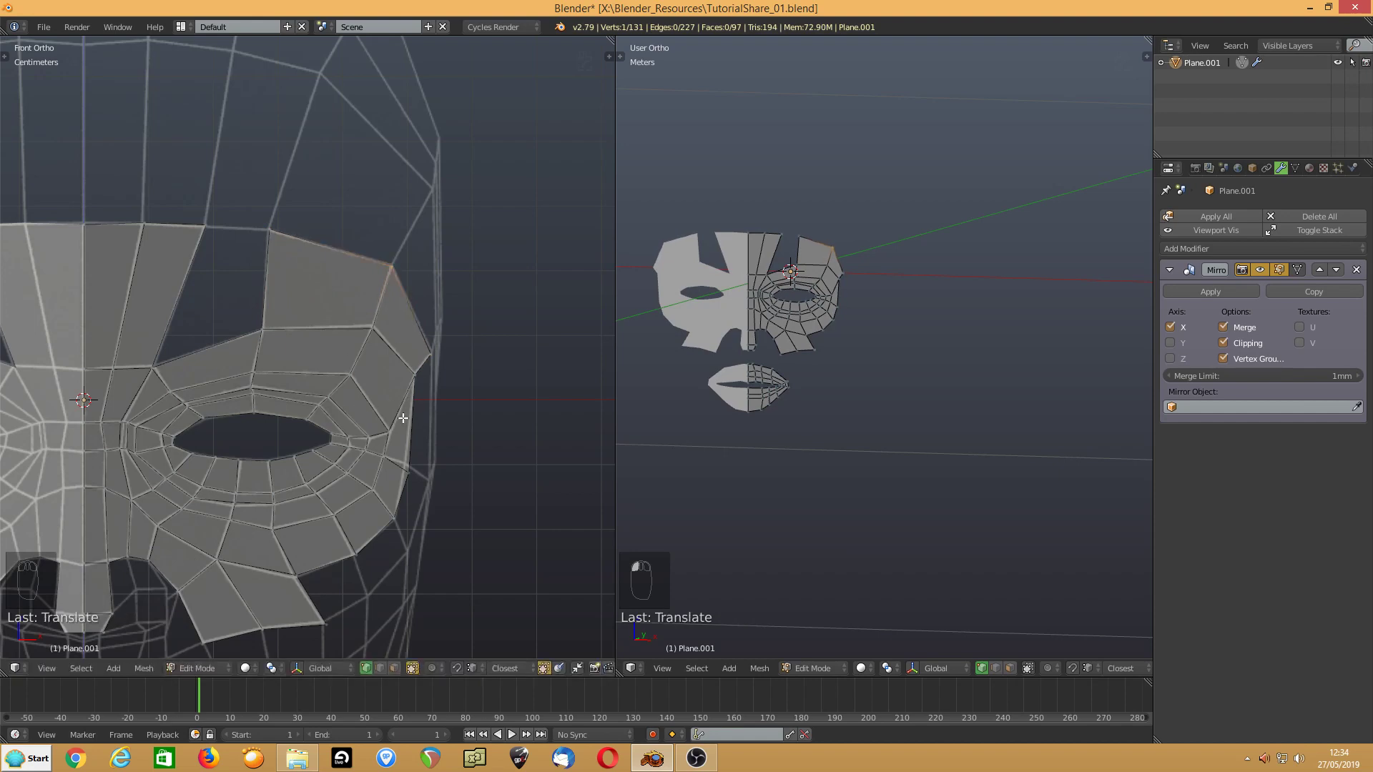
pyautogui.keyDown('shift'); pyautogui.moveTo(321, 431); pyautogui.dragTo(408, 344, button='middle'); pyautogui.keyUp('shift')
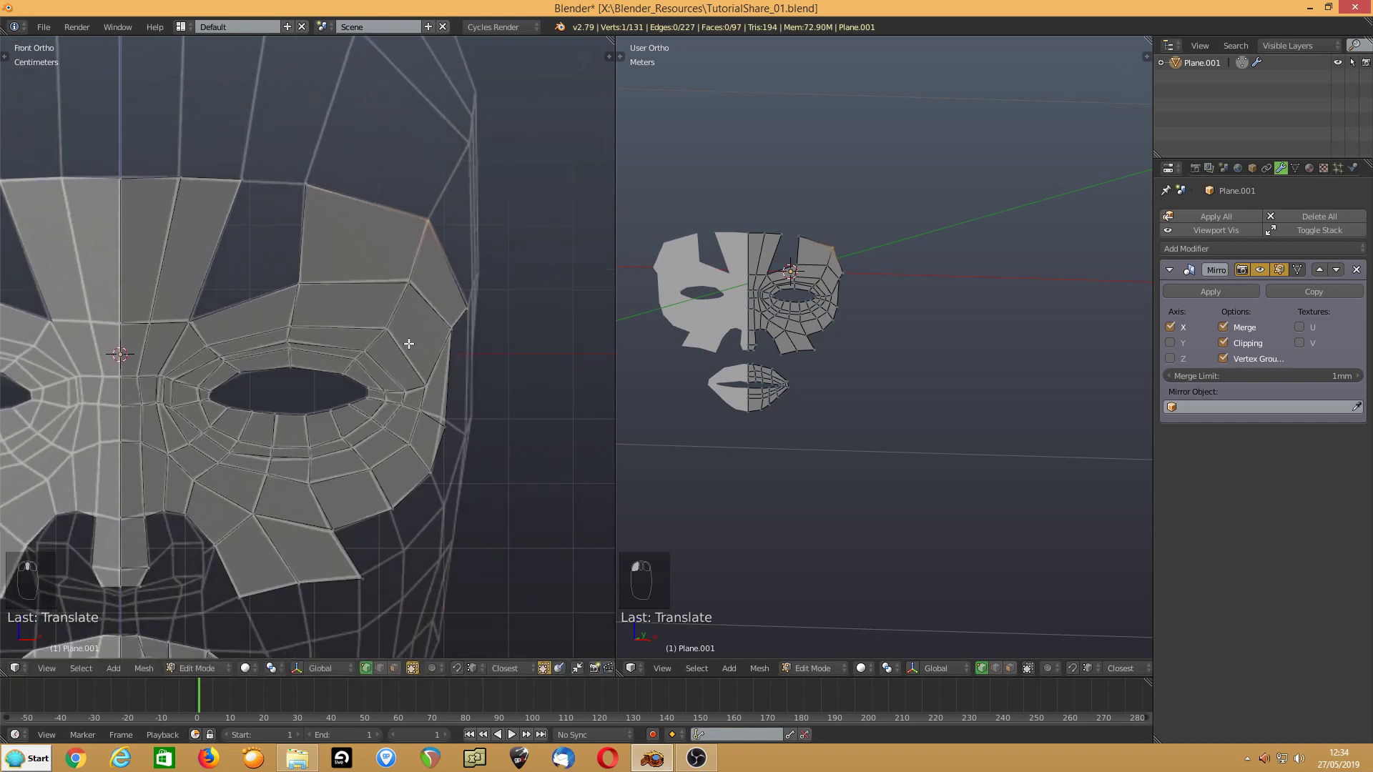
pyautogui.moveTo(467, 309); pyautogui.dragTo(468, 307)
# - Fill the gap between the forehead strip above the nose and the extruded brow faces with a face
pyautogui.keyDown('shift'); pyautogui.moveTo(281, 325); pyautogui.dragTo(319, 384, button='middle'); pyautogui.keyUp('shift')
pyautogui.hotkey('ctrl', 'Tab')
pyautogui.click(319, 384)
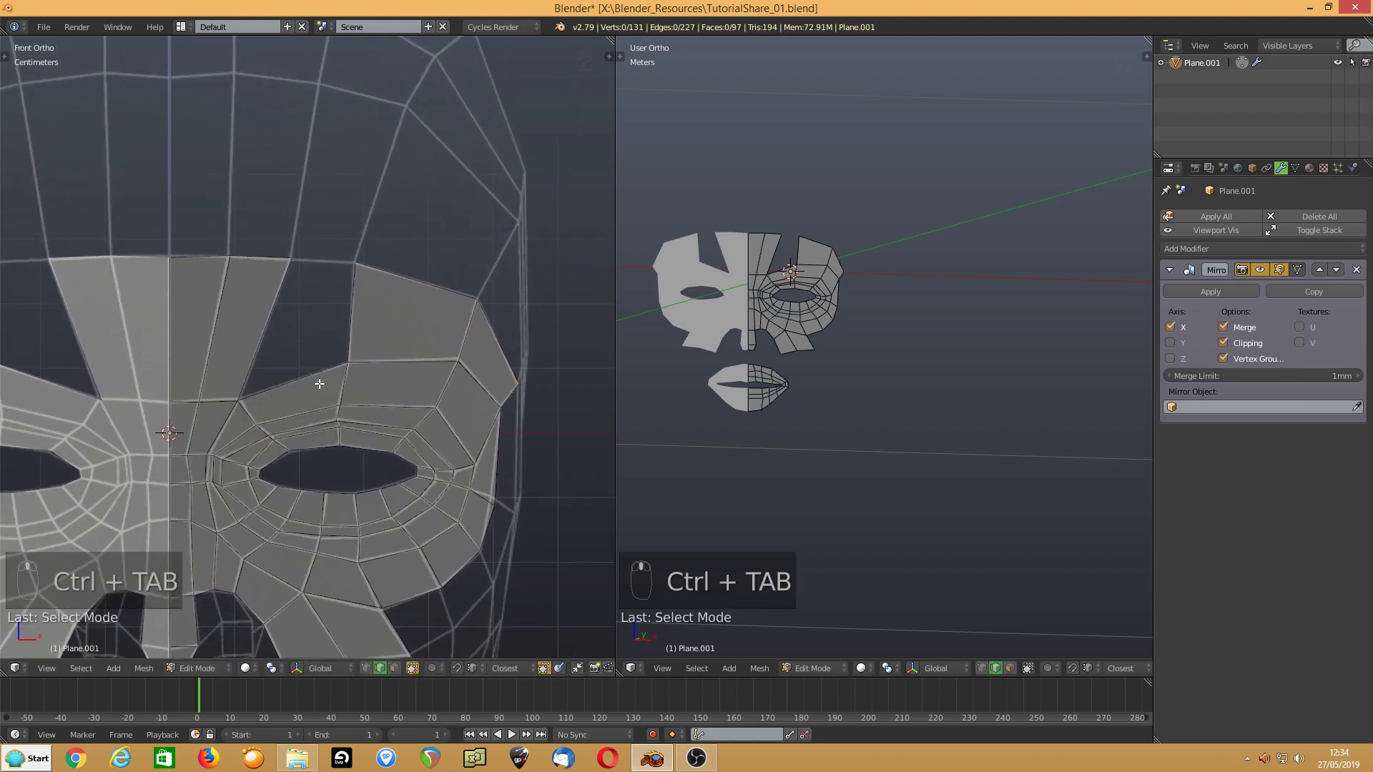
pyautogui.click(286, 315)
pyautogui.keyDown('shift'); pyautogui.click(331, 315); pyautogui.keyUp('shift')
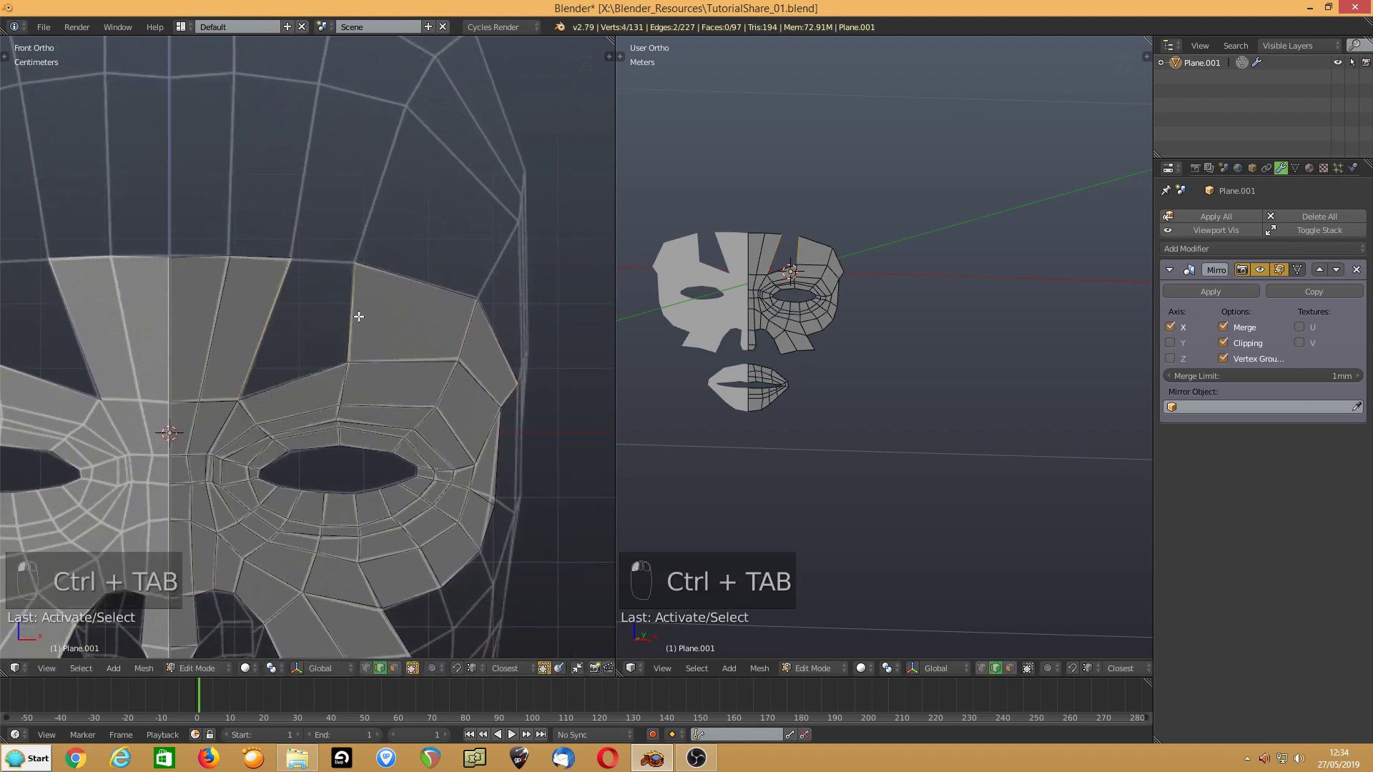
pyautogui.press('f')
# - Extrude the inner cheek's lower edge four times down past the mouth corner, following the reference loop around the lips
pyautogui.keyDown('shift'); pyautogui.moveTo(346, 309); pyautogui.dragTo(385, 137, button='middle'); pyautogui.keyUp('shift')
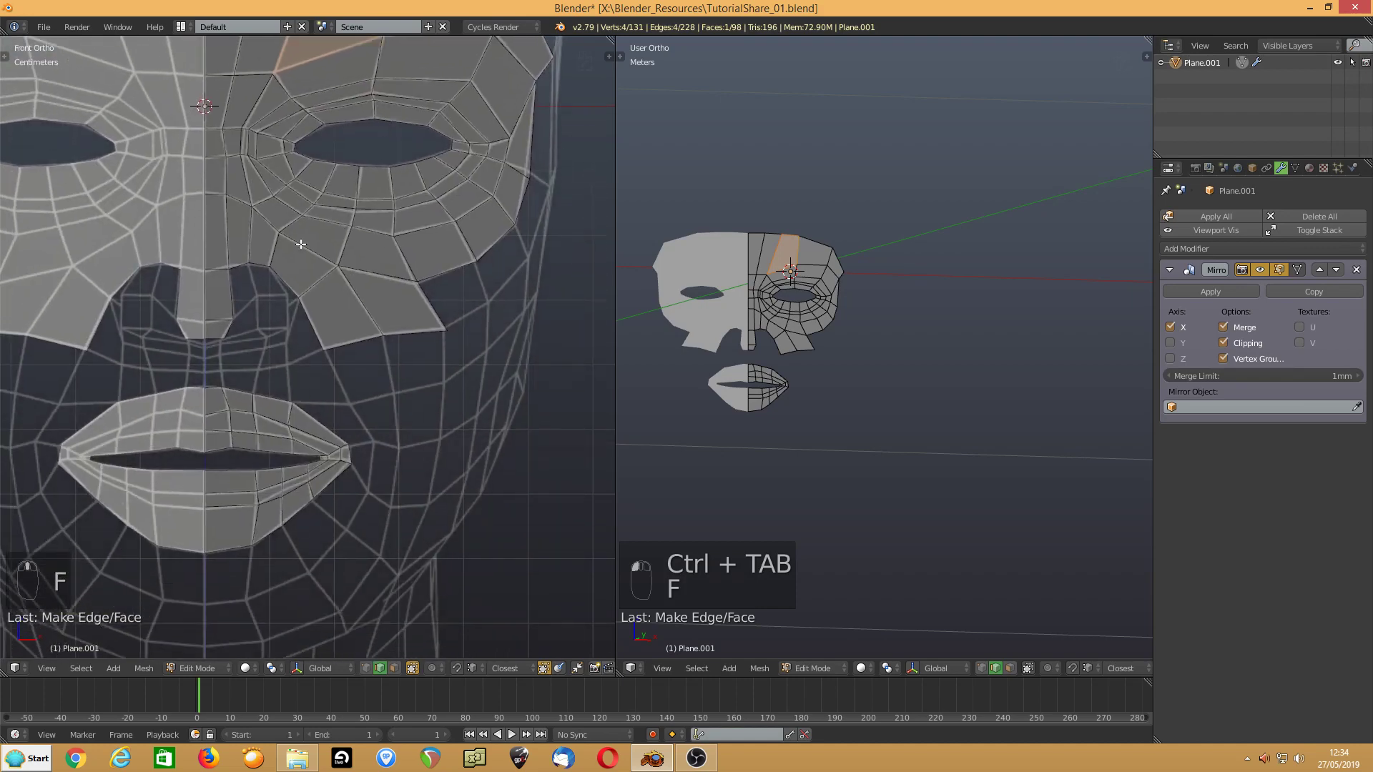
pyautogui.click(348, 344)
pyautogui.press('e')
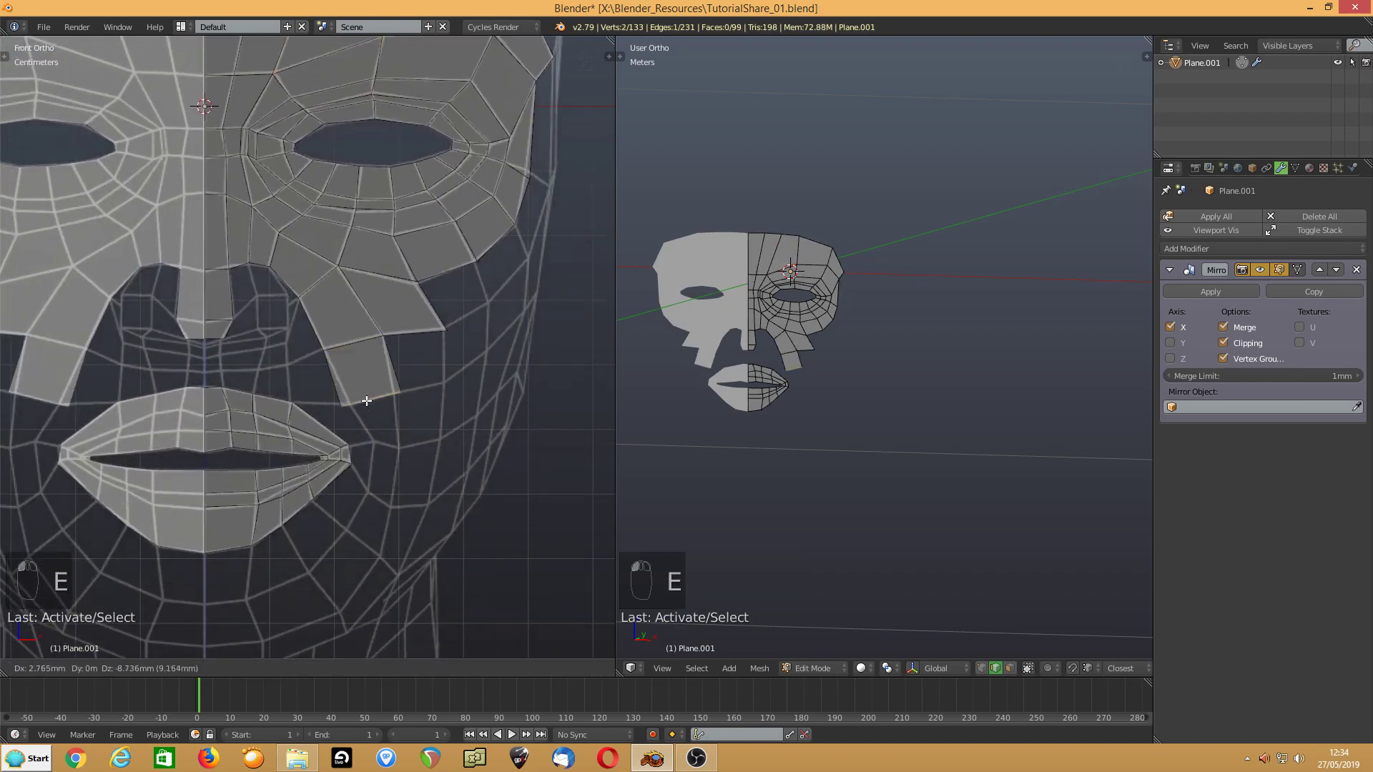
pyautogui.click(328, 412)
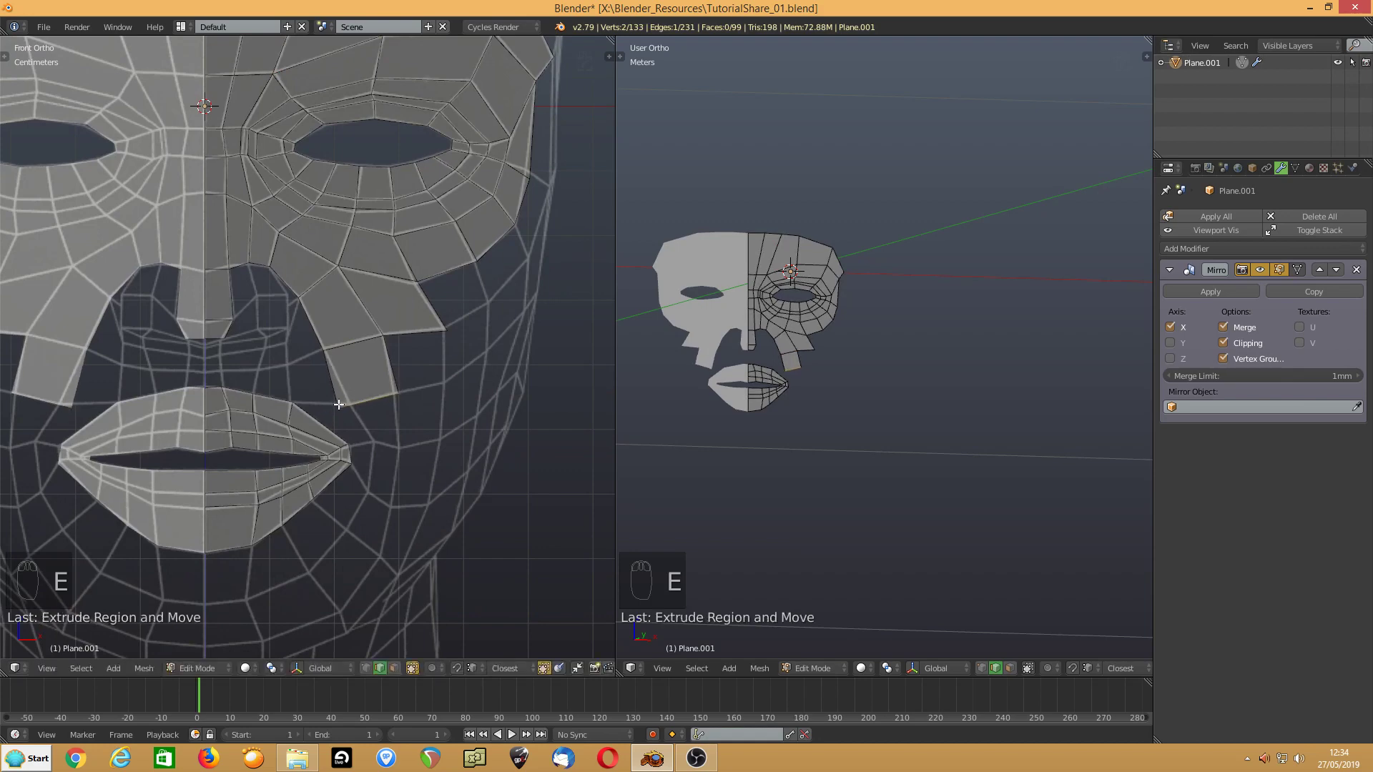
pyautogui.press('e')
pyautogui.click(374, 441)
pyautogui.press('e')
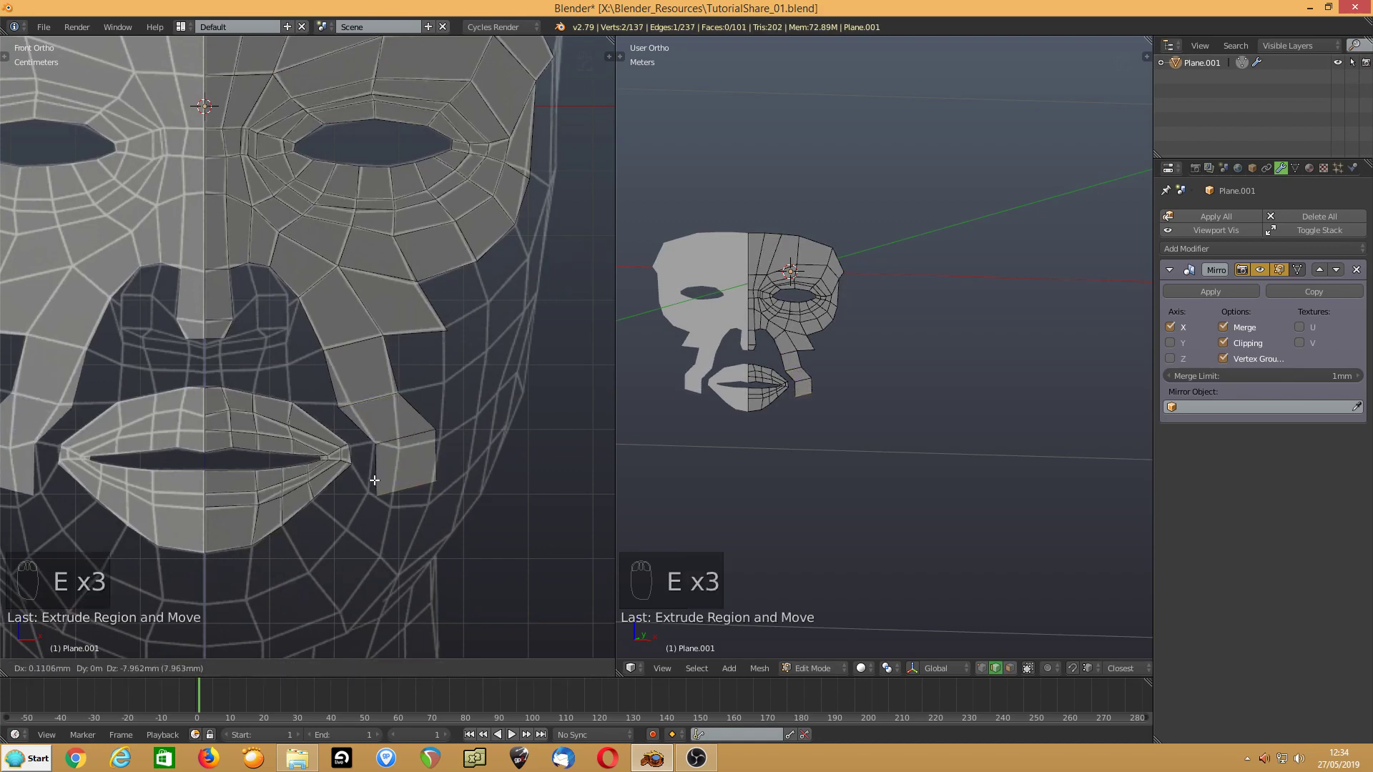
pyautogui.click(362, 493)
pyautogui.press('e')
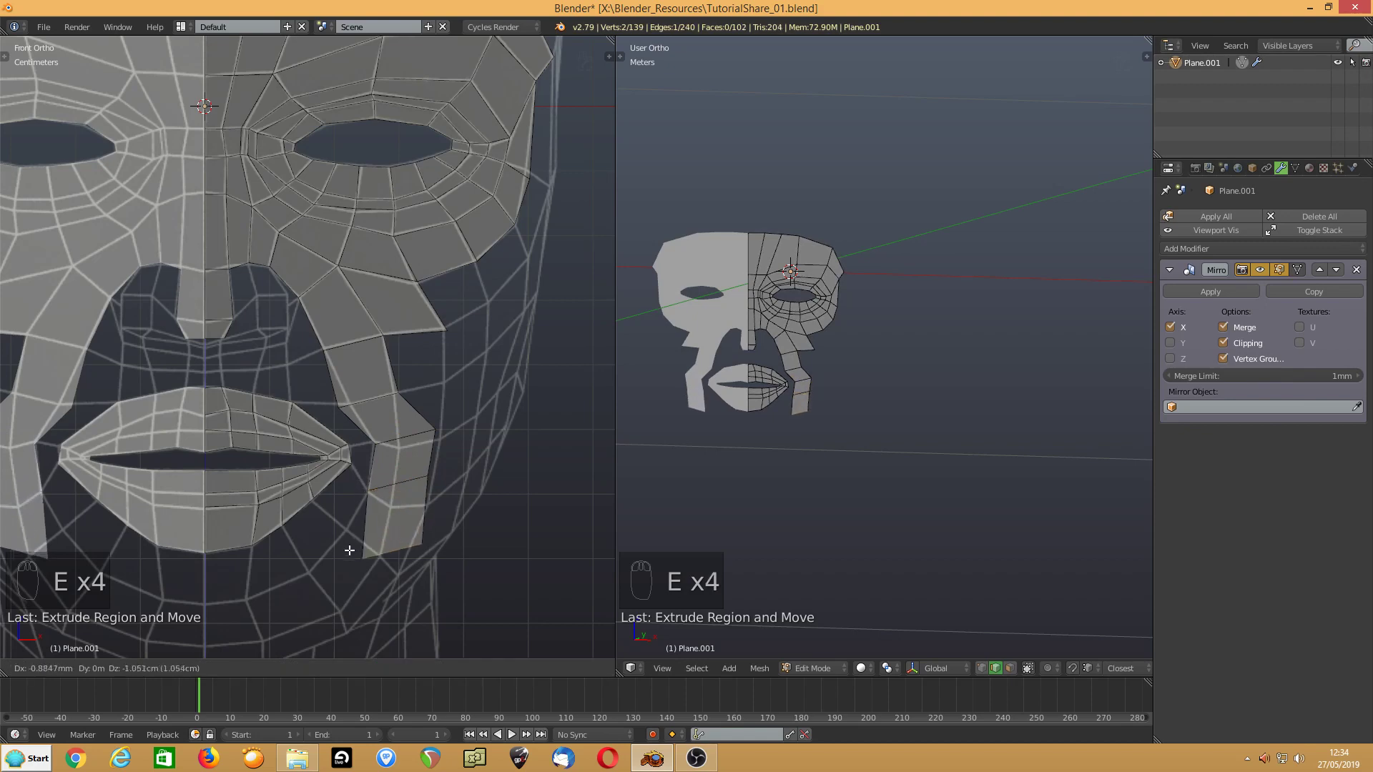
pyautogui.click(338, 525)
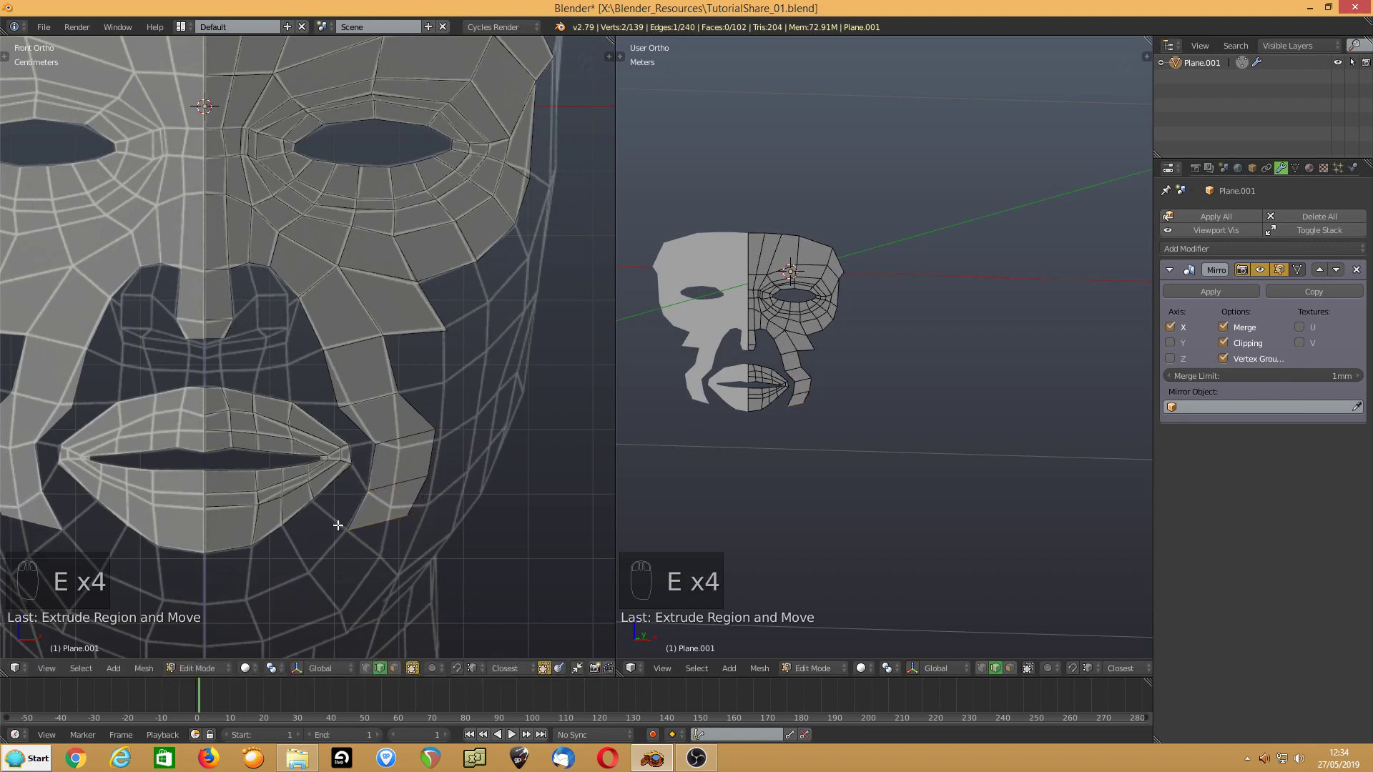
# - Fit the outer and inner vertices of the extruded cheek strip beside the mouth to the reference wireframe
pyautogui.hotkey('ctrl', 'Tab')
pyautogui.click(293, 506)
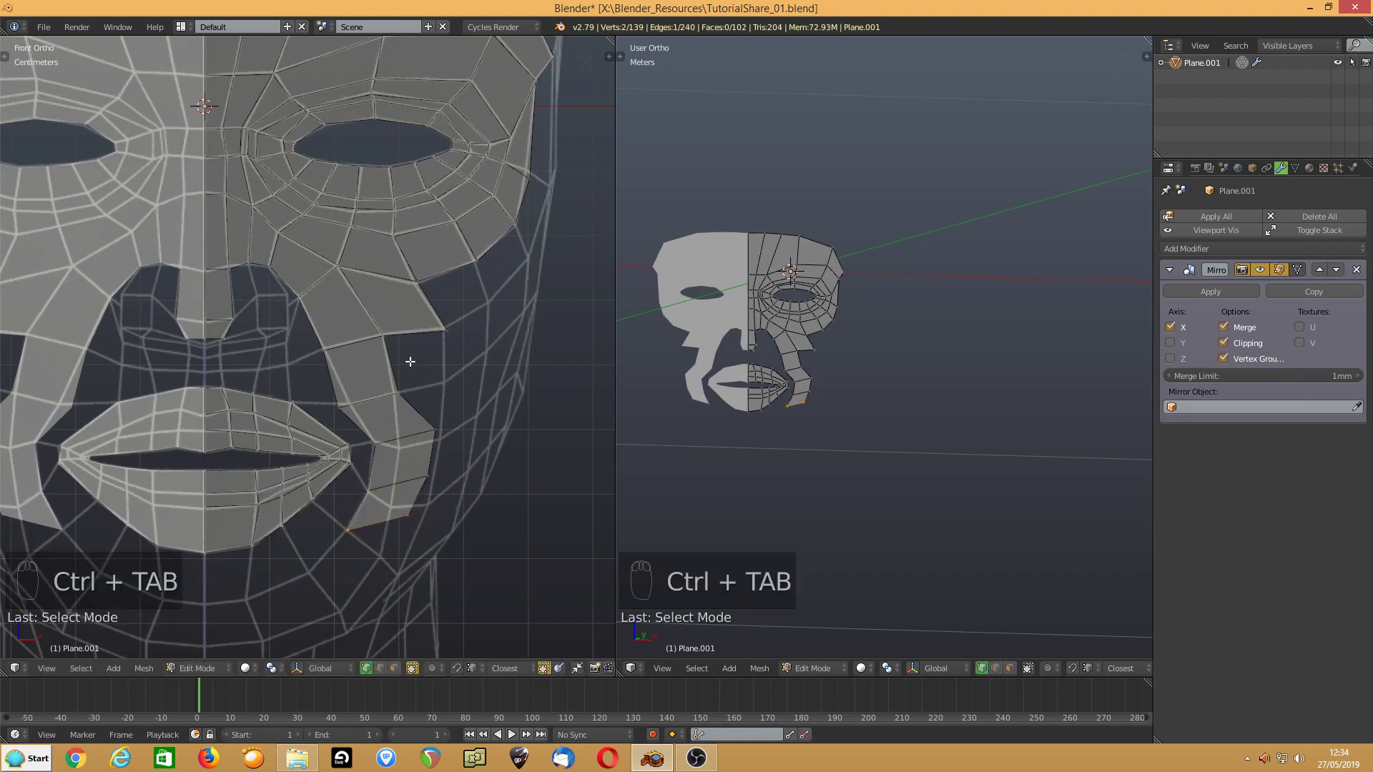
pyautogui.moveTo(431, 423); pyautogui.dragTo(396, 444)
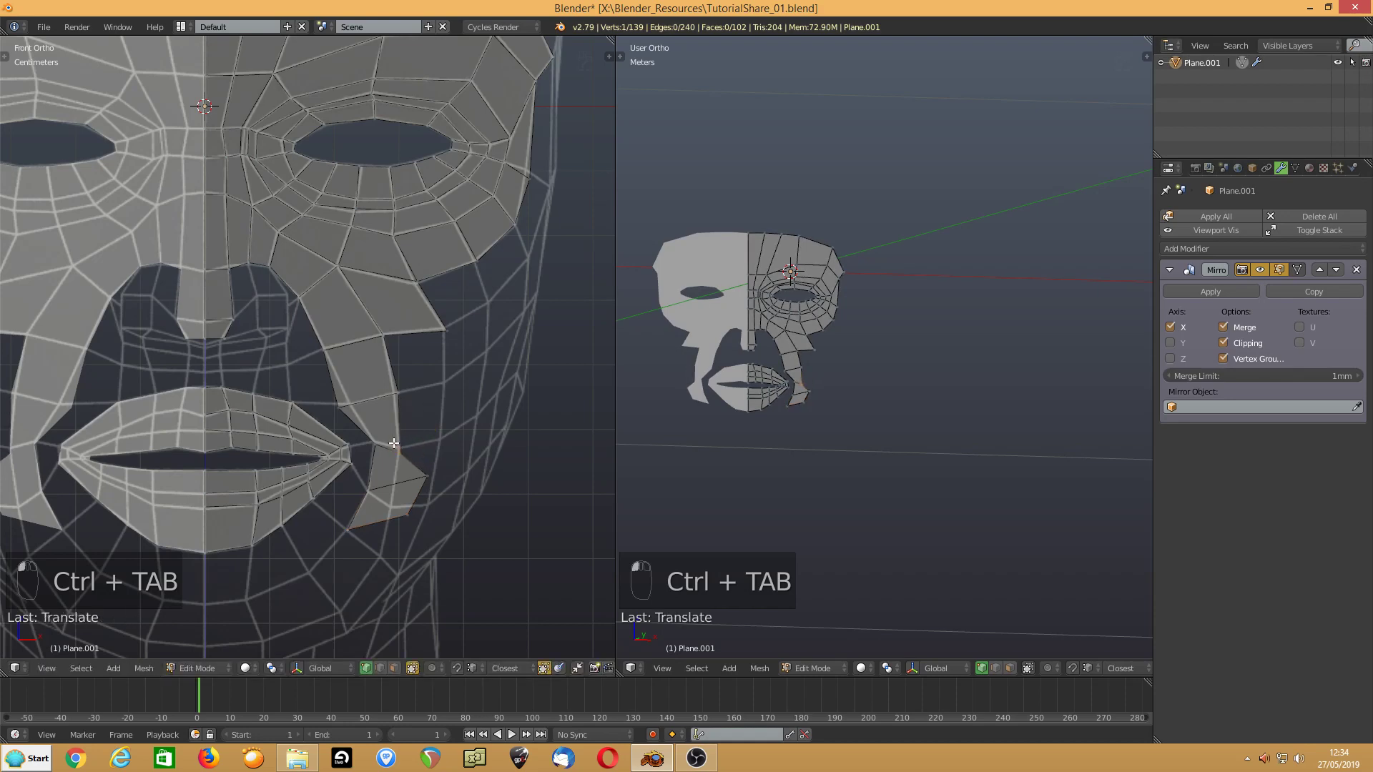
pyautogui.click(404, 516)
pyautogui.moveTo(404, 516); pyautogui.dragTo(380, 551)
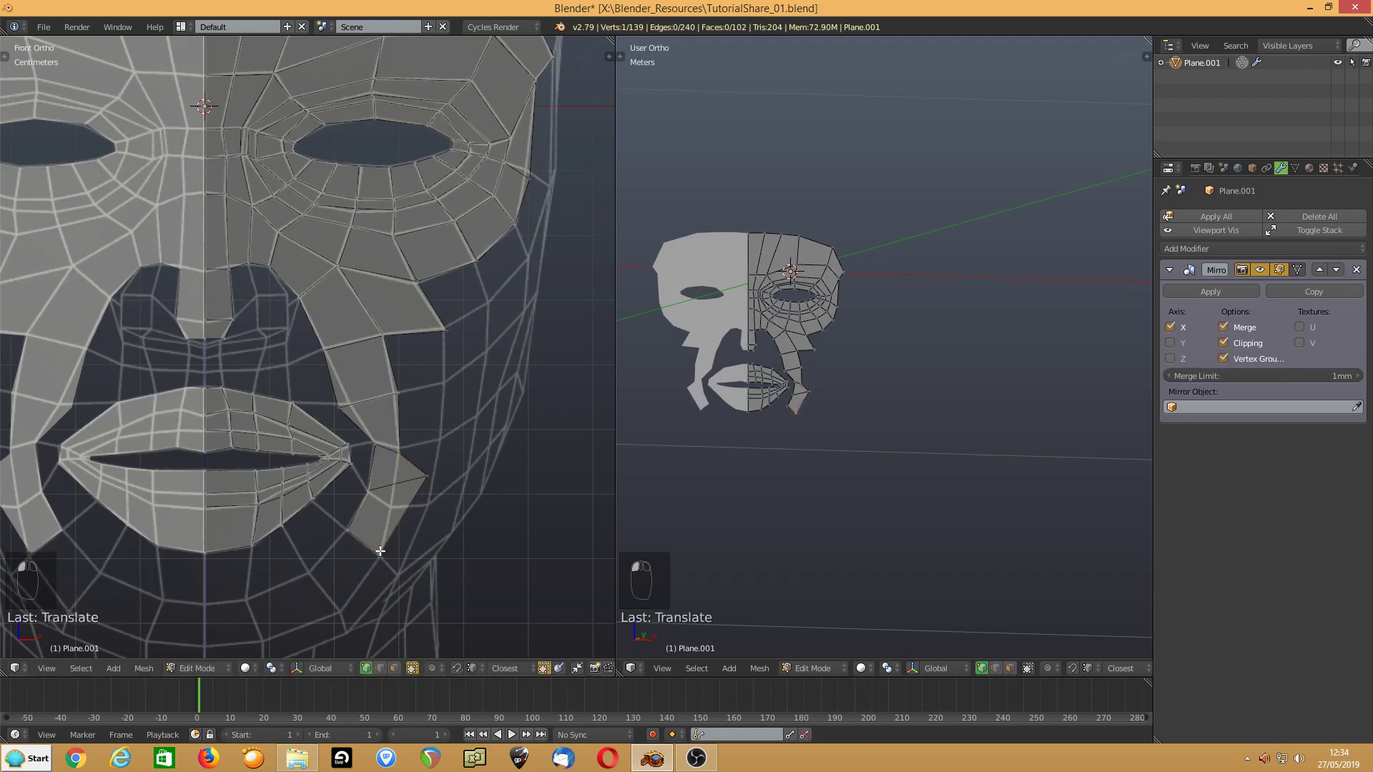
pyautogui.click(427, 475)
pyautogui.moveTo(427, 476); pyautogui.dragTo(379, 556)
pyautogui.keyDown('shift'); pyautogui.moveTo(311, 495); pyautogui.dragTo(341, 455, button='middle'); pyautogui.keyUp('shift')
pyautogui.moveTo(367, 372); pyautogui.dragTo(379, 364)
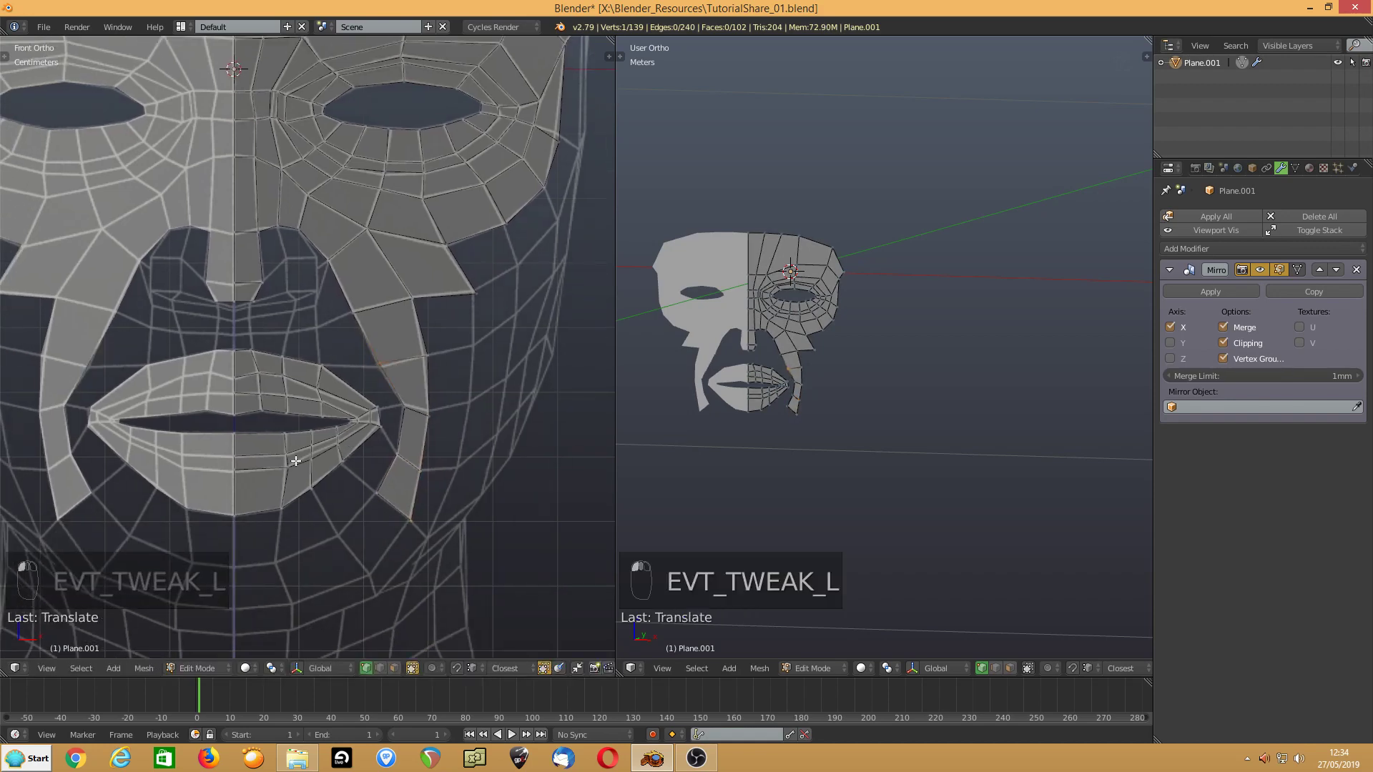
# - Extrude the cheek strip's end edge three times around below the lower lip to the mirror centre line
pyautogui.keyDown('shift'); pyautogui.moveTo(299, 461); pyautogui.dragTo(326, 418, button='middle'); pyautogui.keyUp('shift')
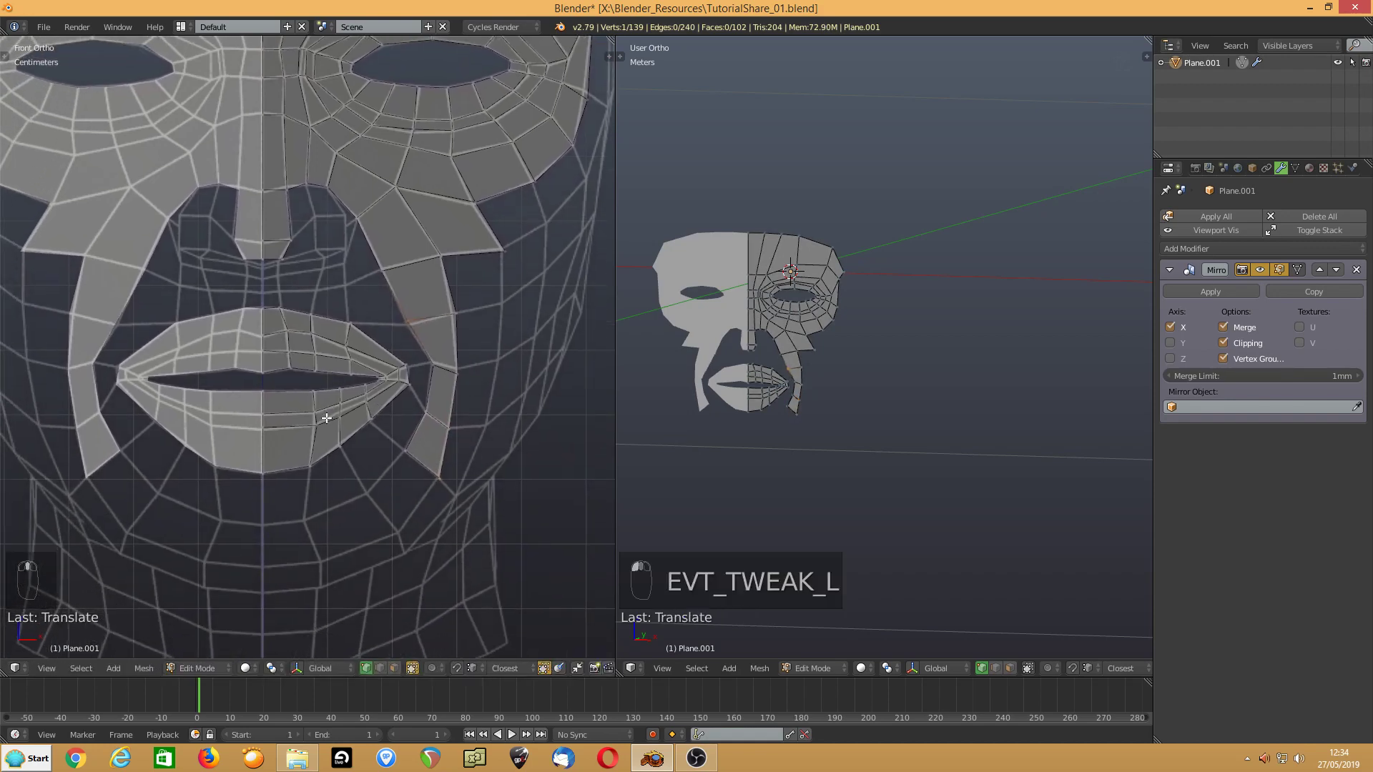
pyautogui.hotkey('ctrl', 'Tab')
pyautogui.click(397, 471)
pyautogui.click(411, 466)
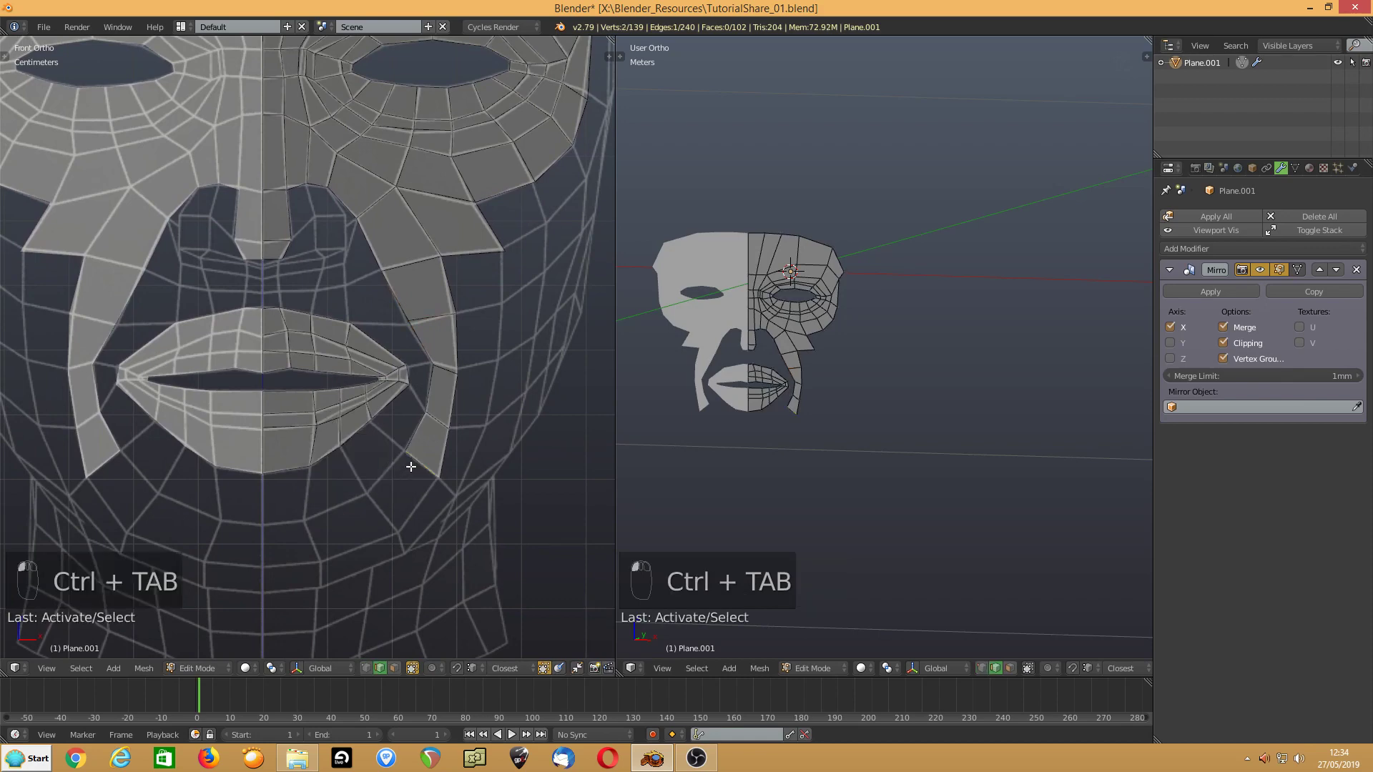
pyautogui.press('e')
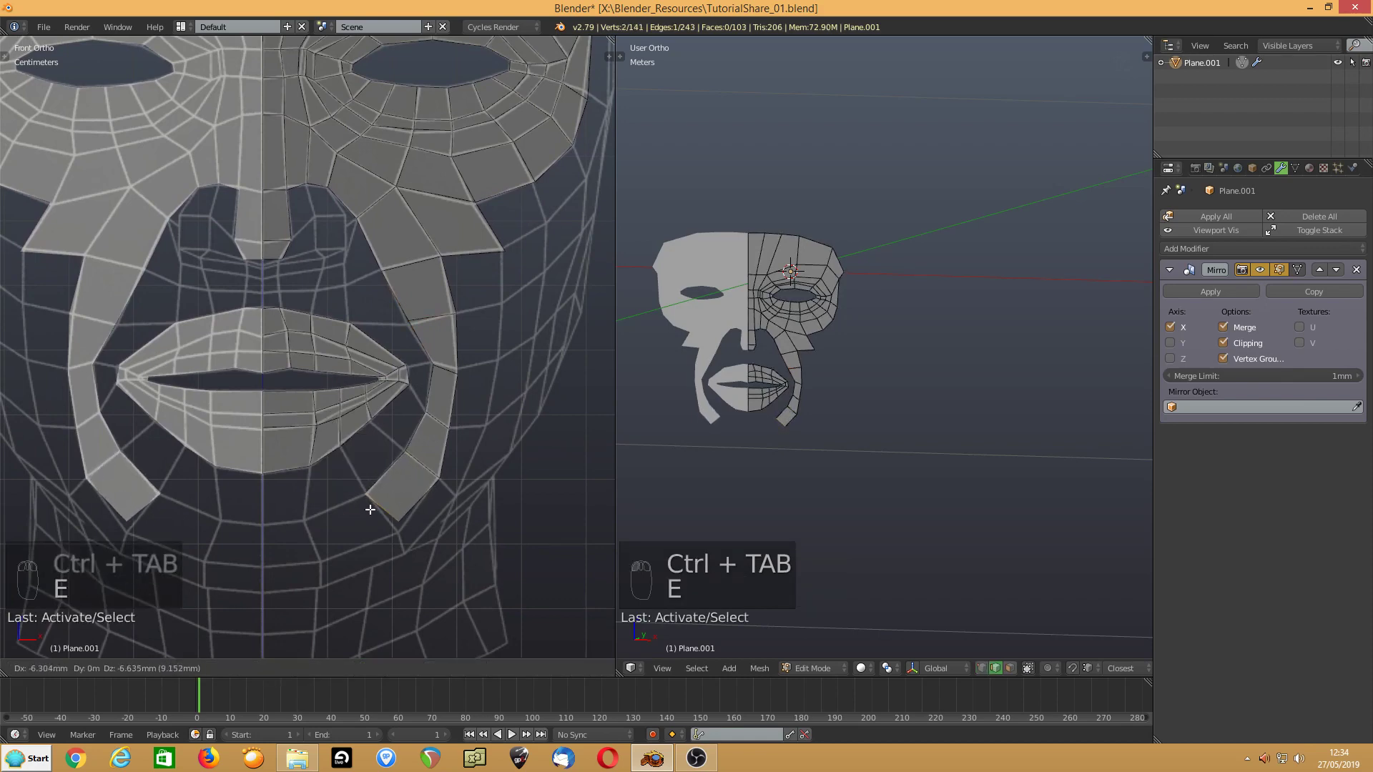
pyautogui.click(368, 505)
pyautogui.press('e')
pyautogui.click(307, 537)
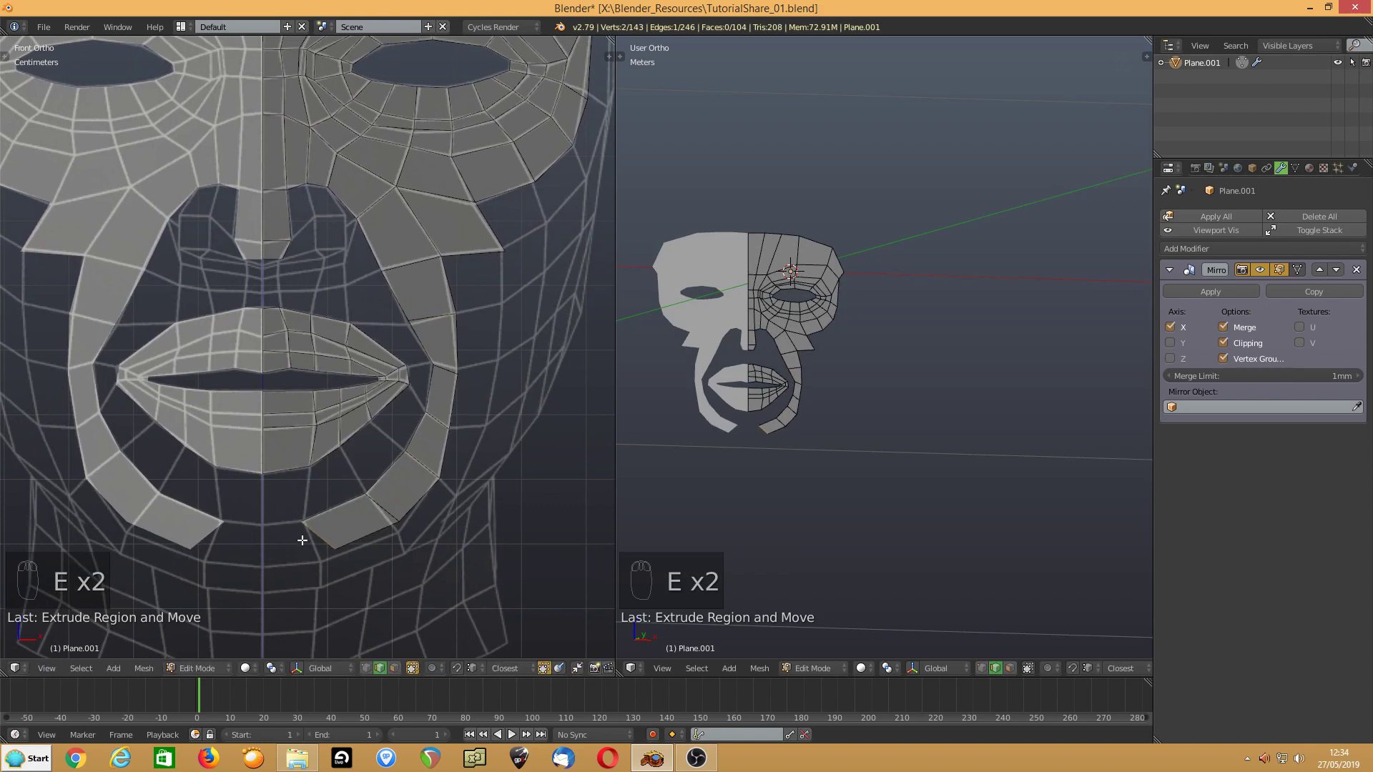
pyautogui.press('e')
pyautogui.click(239, 542)
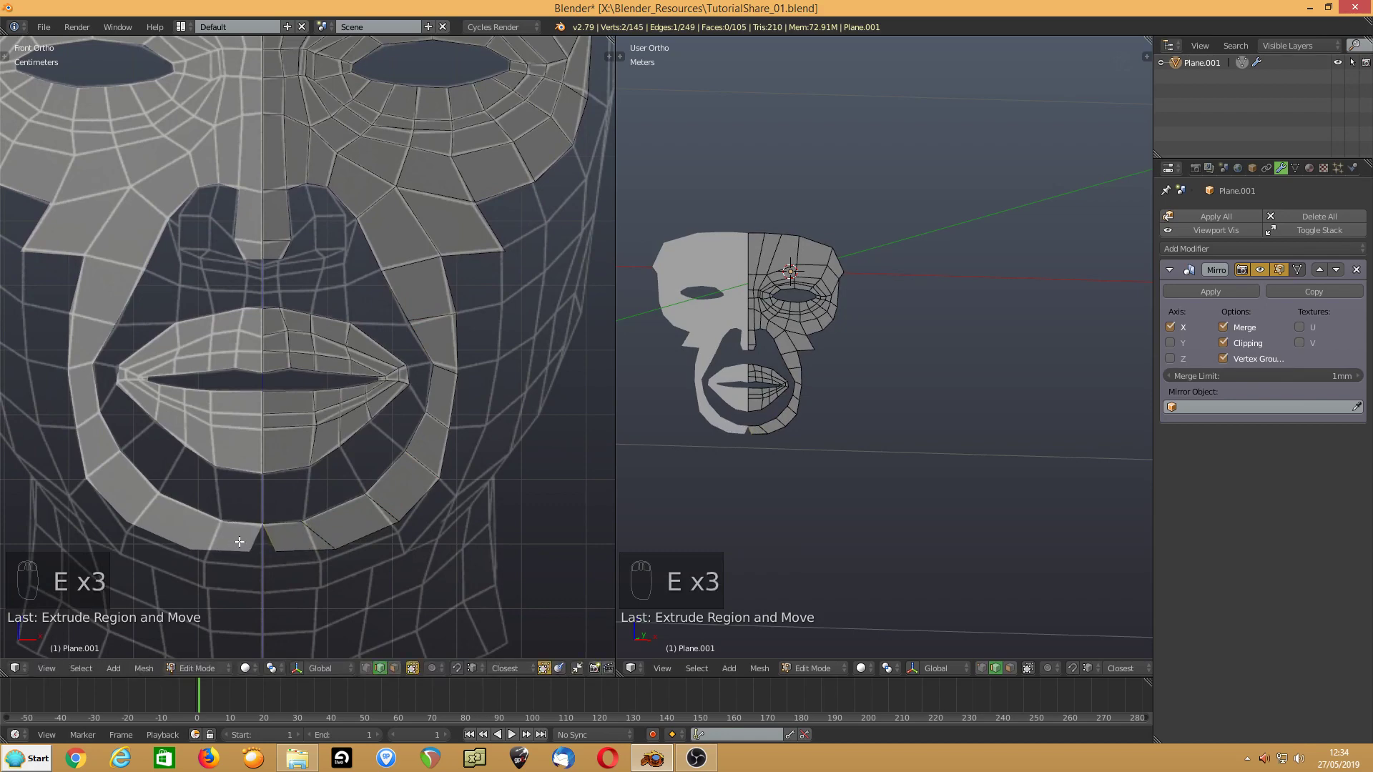
# - Move the chin strip's lower vertices onto the reference lines, closing its end at the centre line
pyautogui.hotkey('ctrl', 'Tab')
pyautogui.moveTo(276, 549); pyautogui.dragTo(259, 564)
pyautogui.moveTo(336, 542)
pyautogui.mouseDown()
pyautogui.moveTo(305, 555)
pyautogui.moveTo(319, 555)
pyautogui.mouseUp()
pyautogui.click(397, 525)
pyautogui.moveTo(398, 525); pyautogui.dragTo(398, 535)
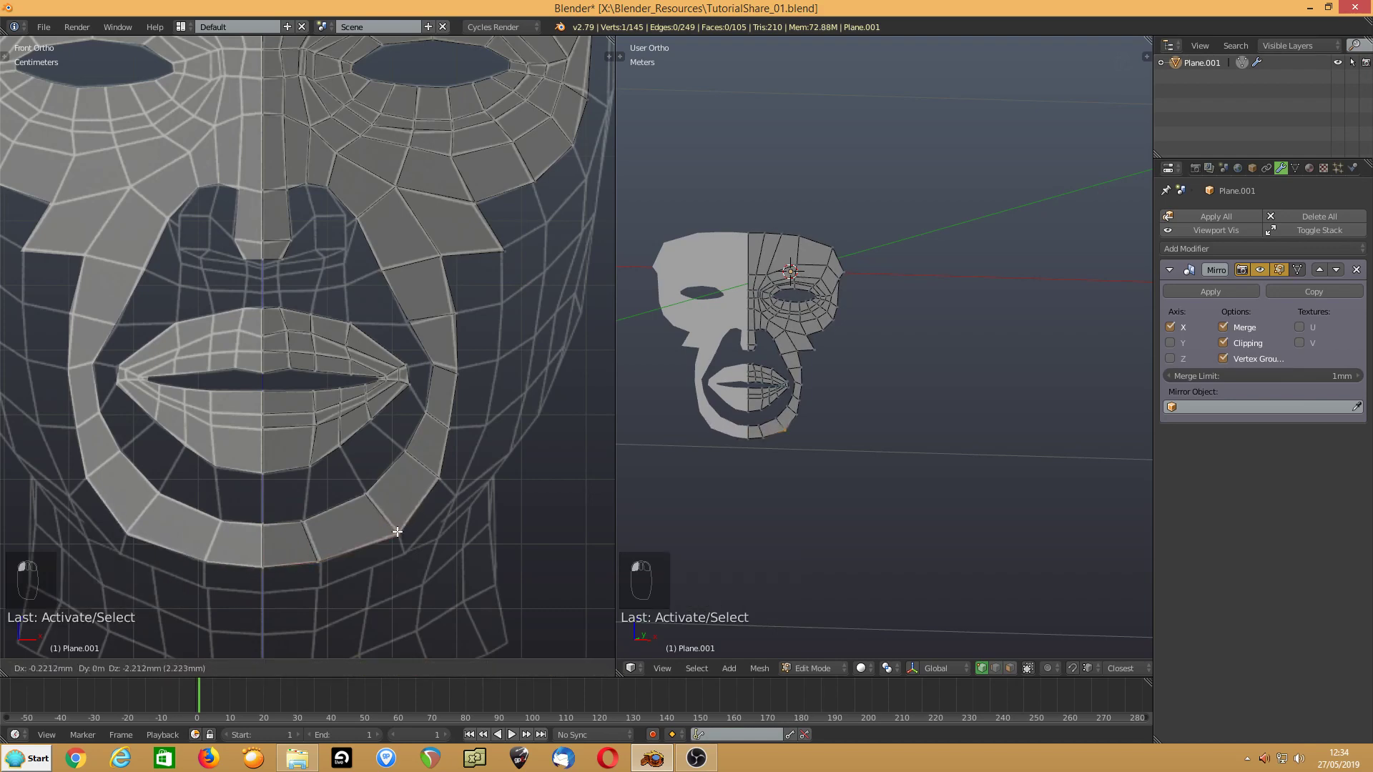
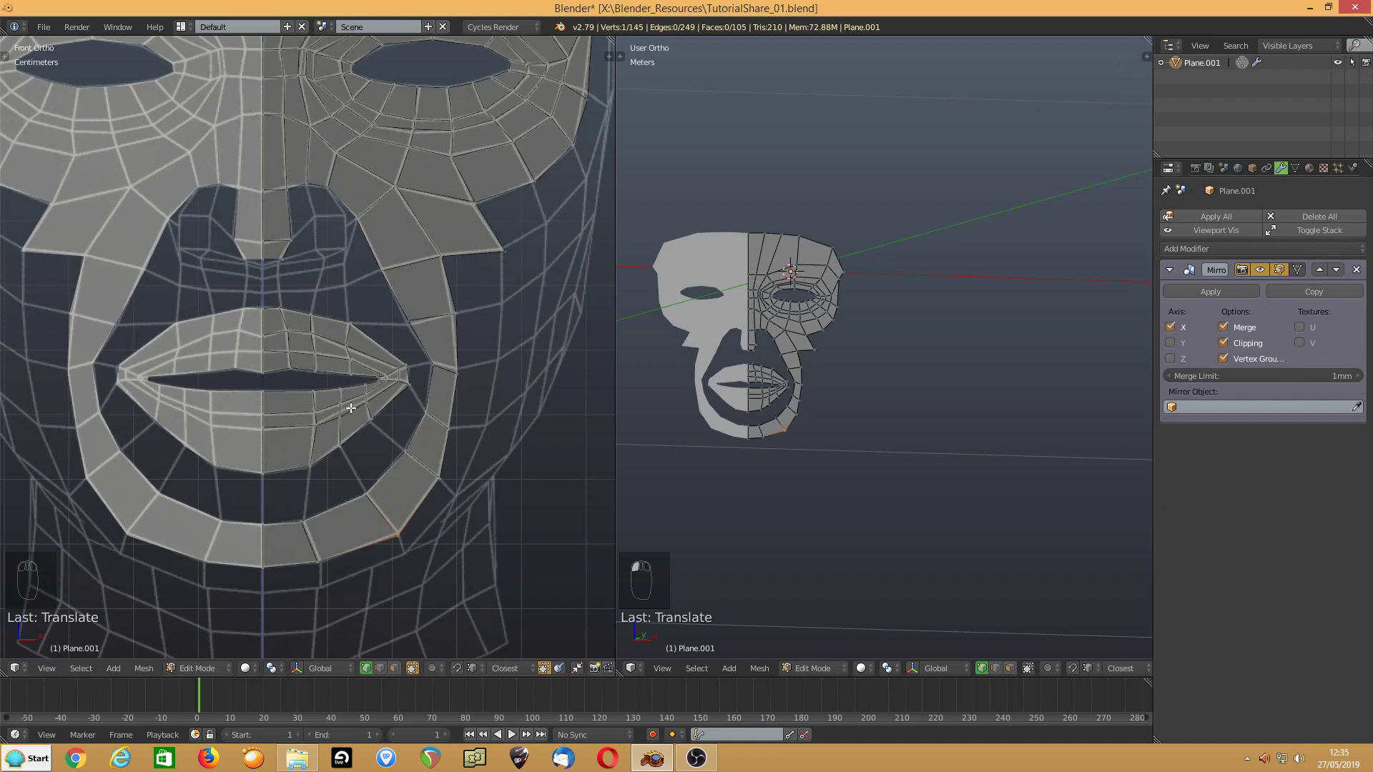
# - Fill the gap between the lower lip and the chin strip with three faces, working from the centre line outward
pyautogui.hotkey('ctrl', 'Tab')
pyautogui.click(363, 440)
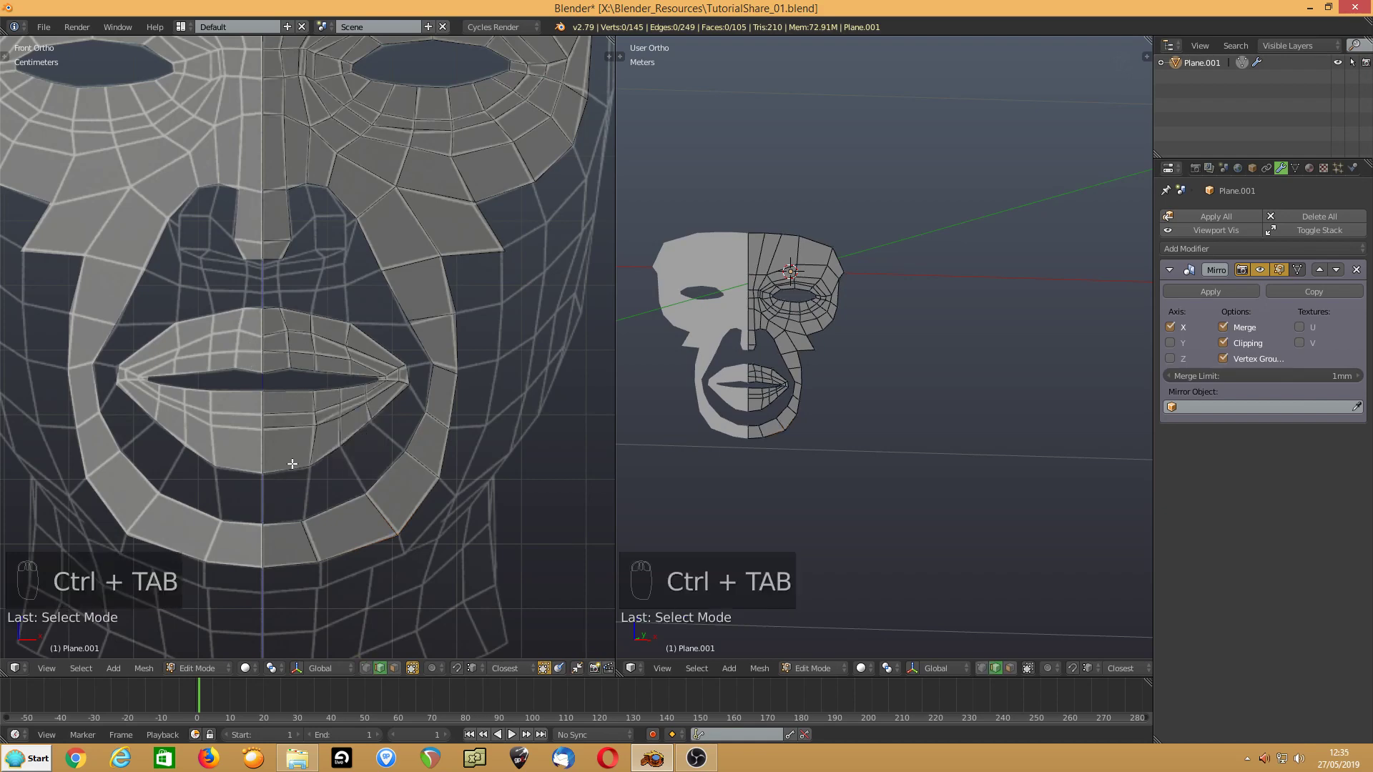
pyautogui.click(283, 516)
pyautogui.keyDown('shift'); pyautogui.click(284, 514); pyautogui.keyUp('shift')
pyautogui.press('f')
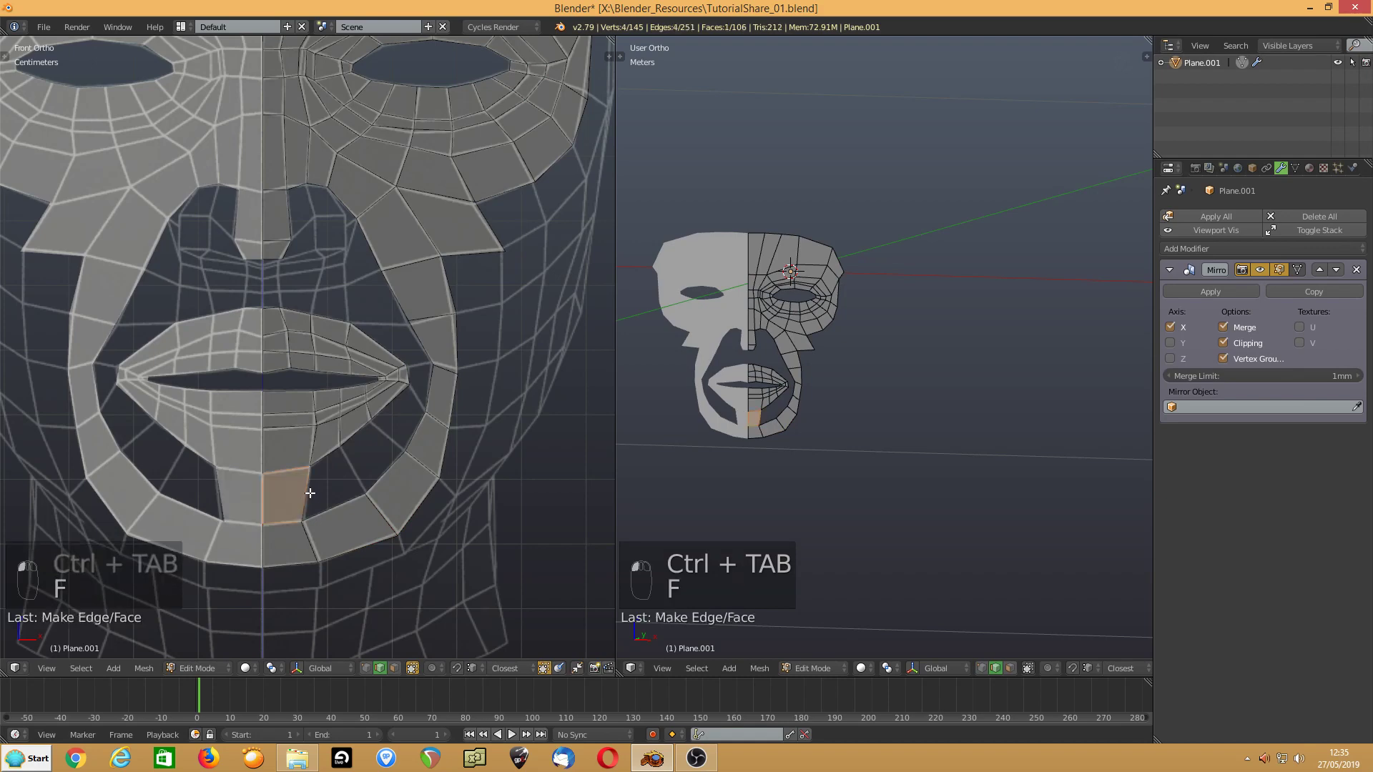
pyautogui.click(337, 504)
pyautogui.press('f')
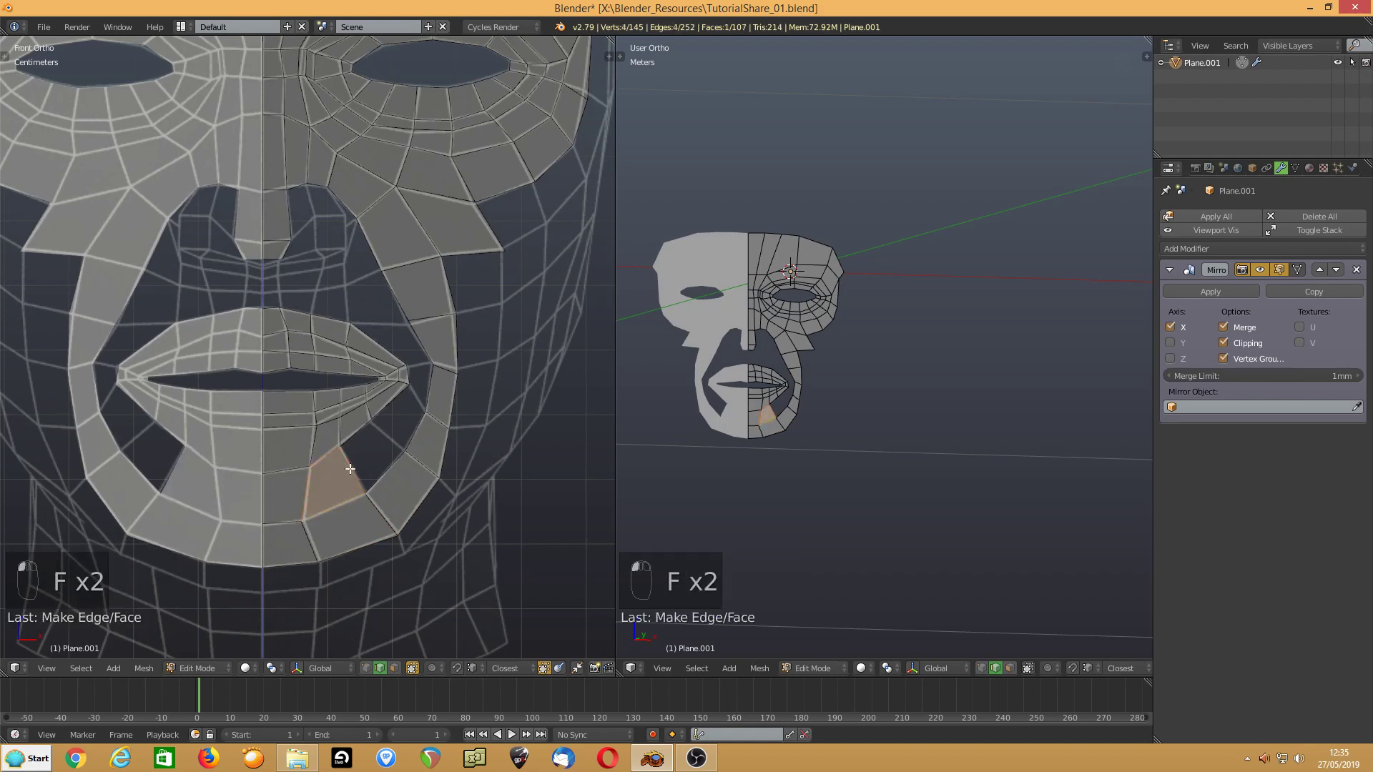
pyautogui.click(349, 464)
pyautogui.keyDown('shift'); pyautogui.click(392, 478); pyautogui.keyUp('shift')
pyautogui.press('f')
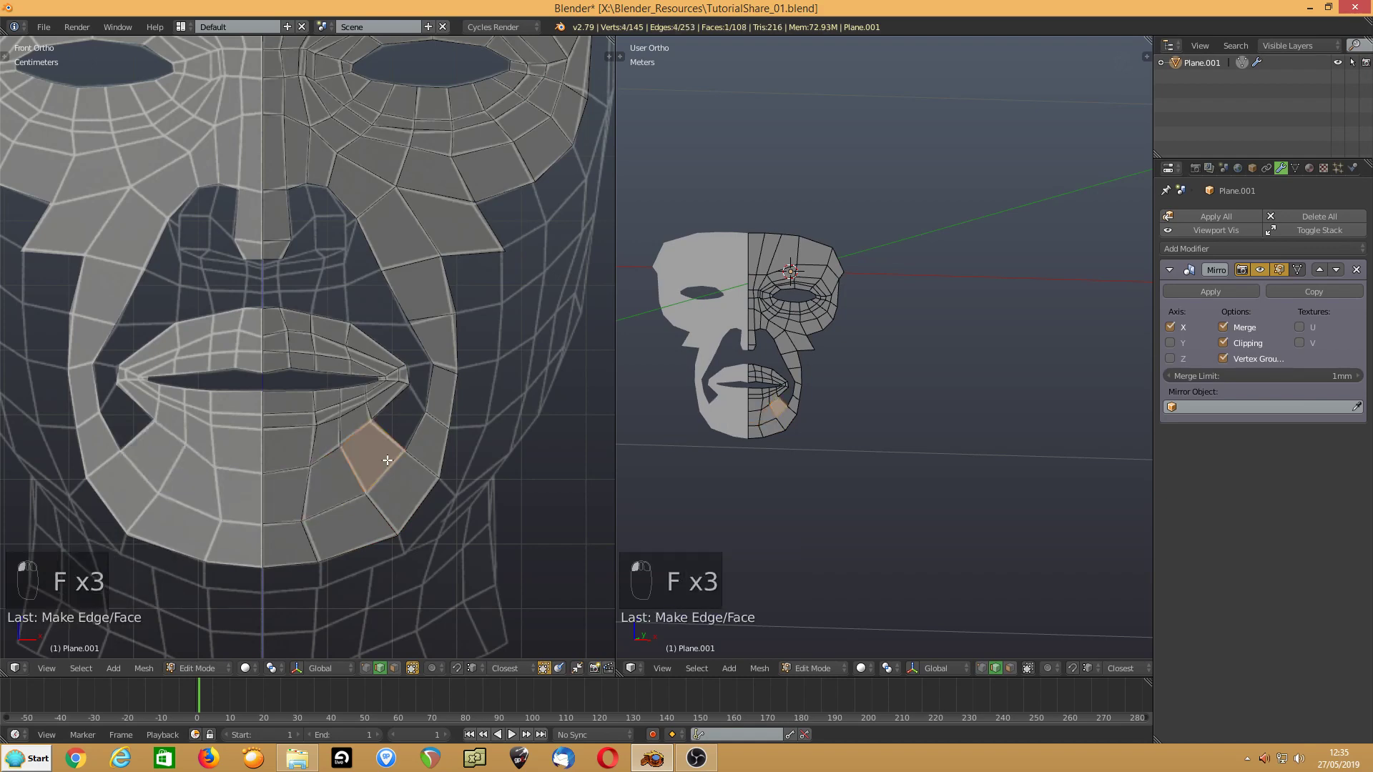
# - Fill the remaining gap around the mouth corner with faces up to the upper lip's outer edge
pyautogui.click(389, 438)
pyautogui.press('f')
pyautogui.press('f')
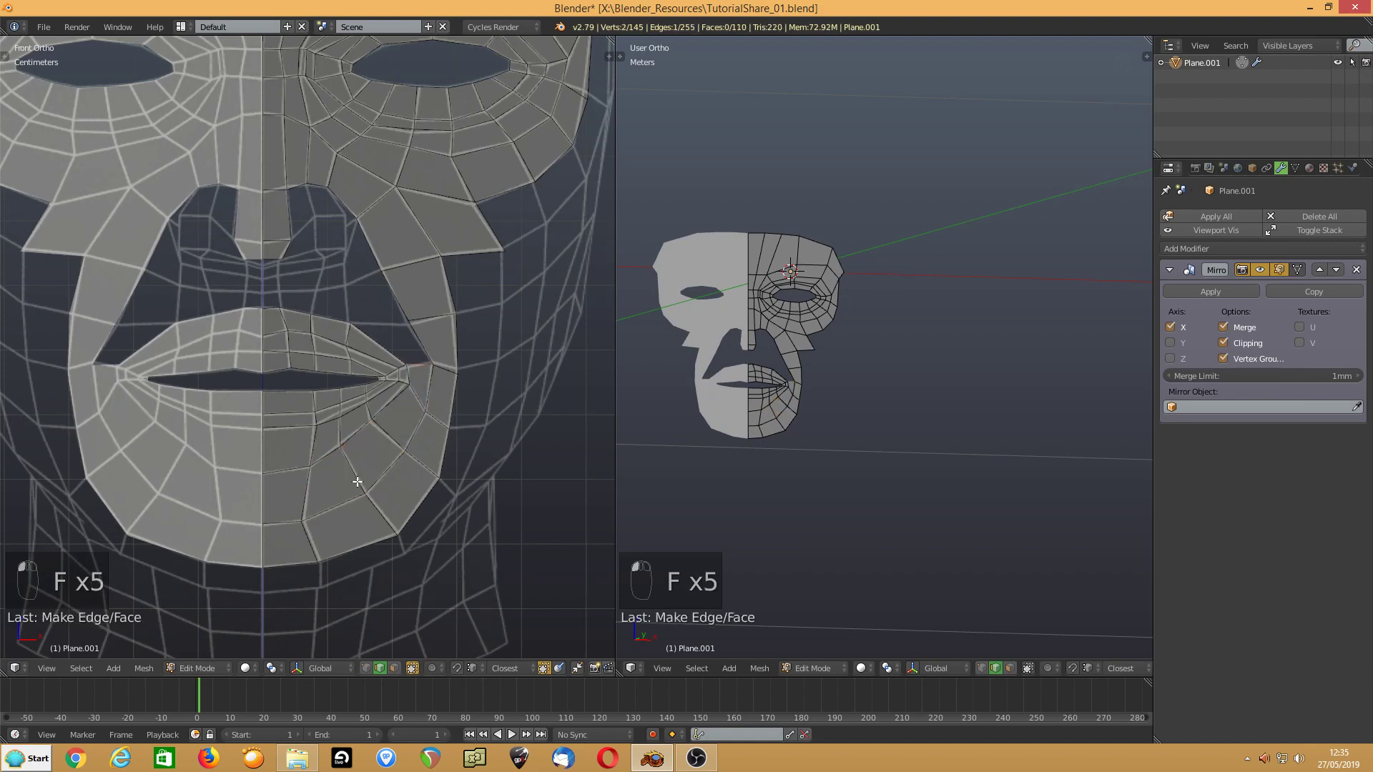
pyautogui.press('f')
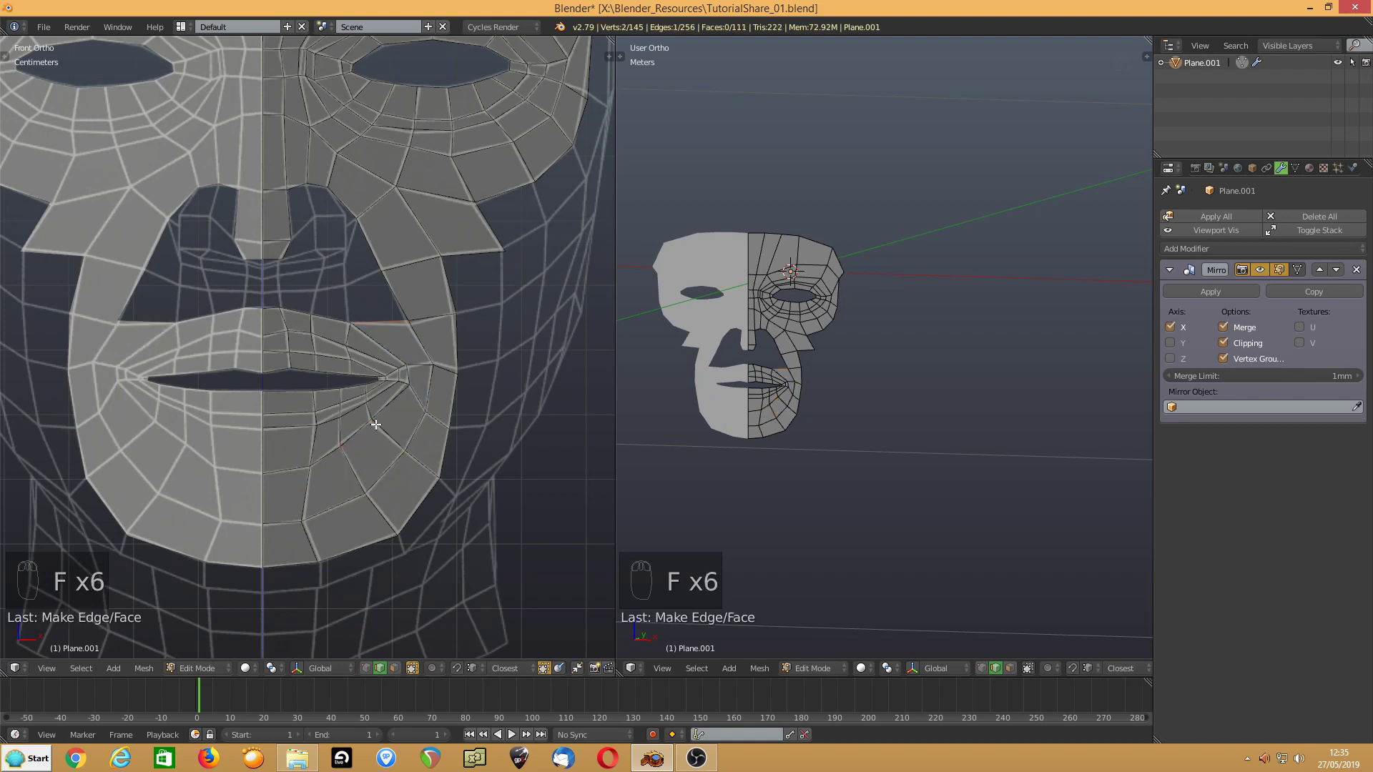
# - Extrude an upper lip edge up toward the nose and fit the new face's outer vertex to the reference
pyautogui.keyDown('shift'); pyautogui.moveTo(344, 335); pyautogui.dragTo(363, 396, button='middle'); pyautogui.keyUp('shift')
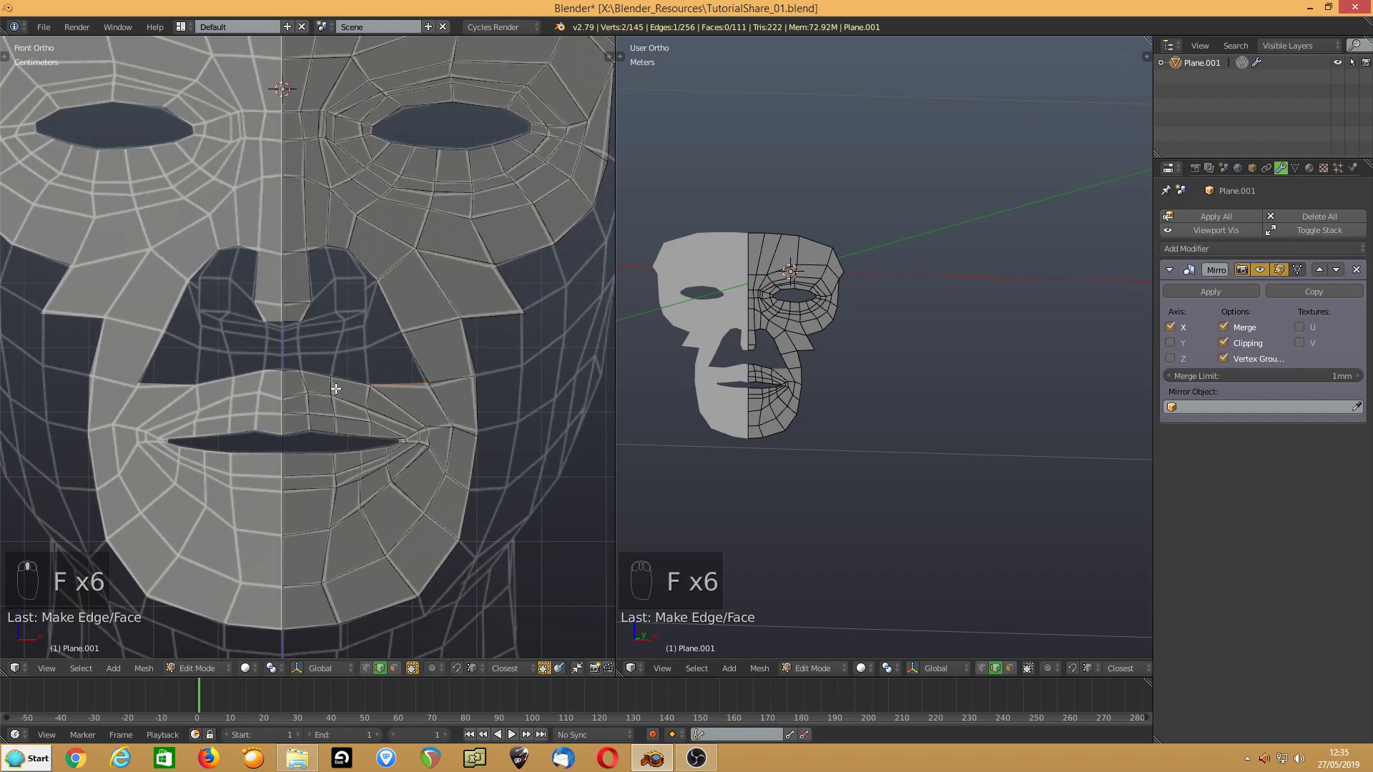
pyautogui.click(336, 387)
pyautogui.press('e')
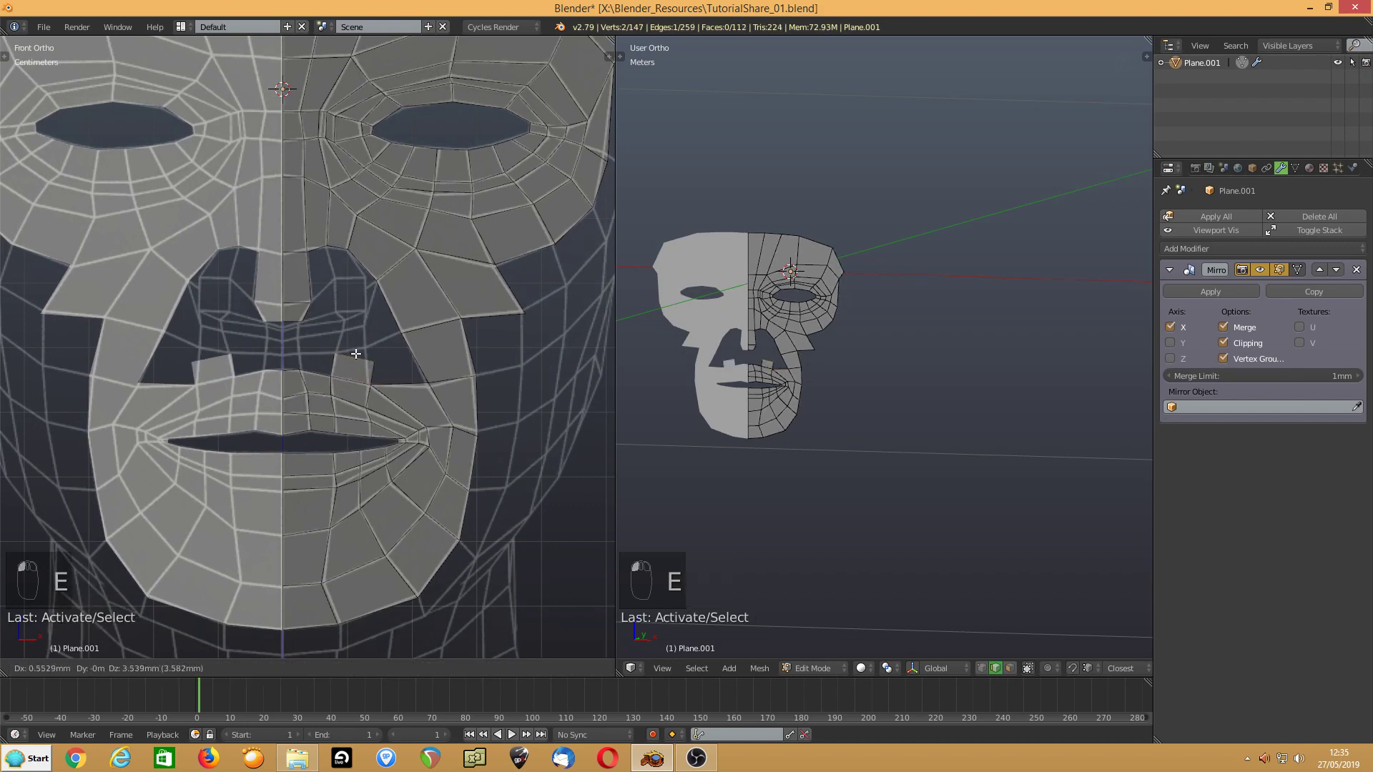
pyautogui.click(356, 353)
pyautogui.hotkey('ctrl', 'Tab')
pyautogui.click(356, 353)
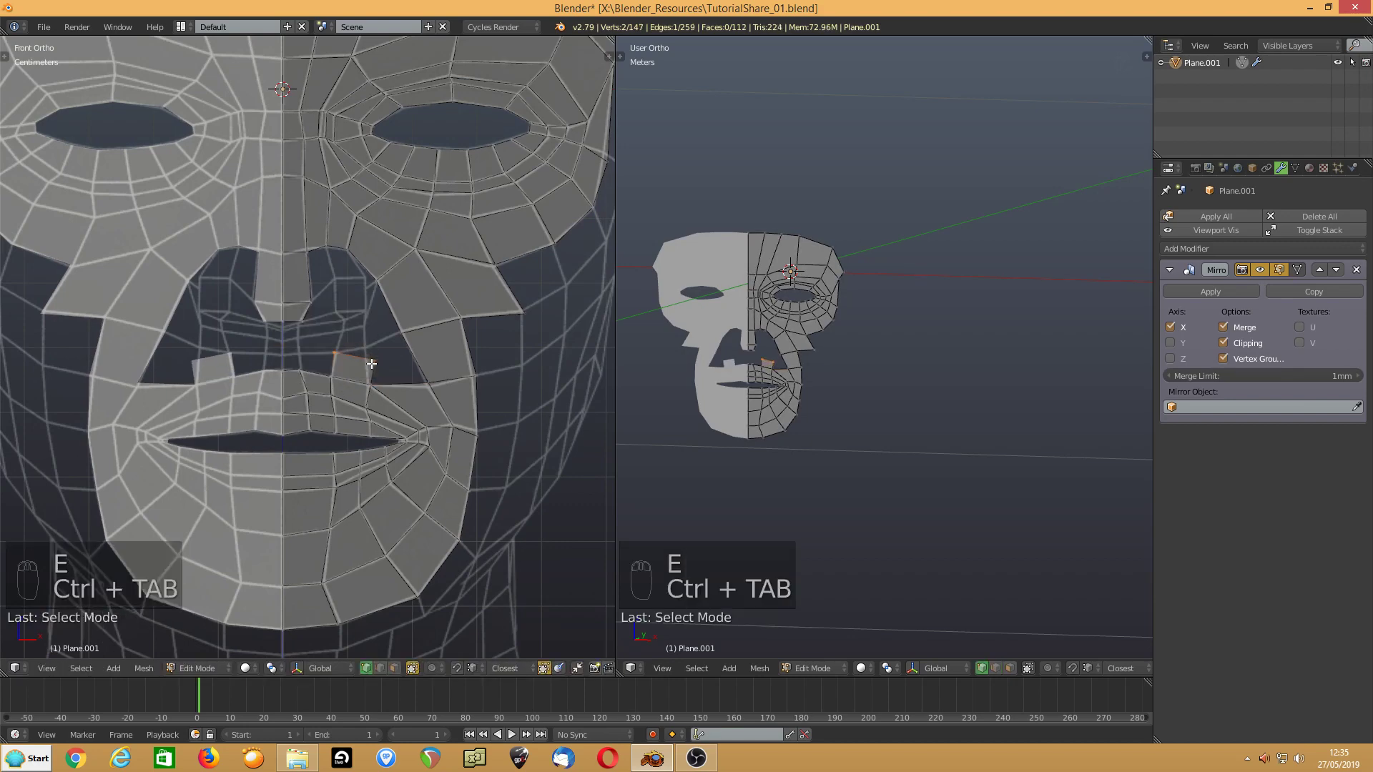
pyautogui.click(365, 349)
# - Fill the gap between the extruded upper lip face and the cheek strip with a face
pyautogui.hotkey('ctrl', 'Tab')
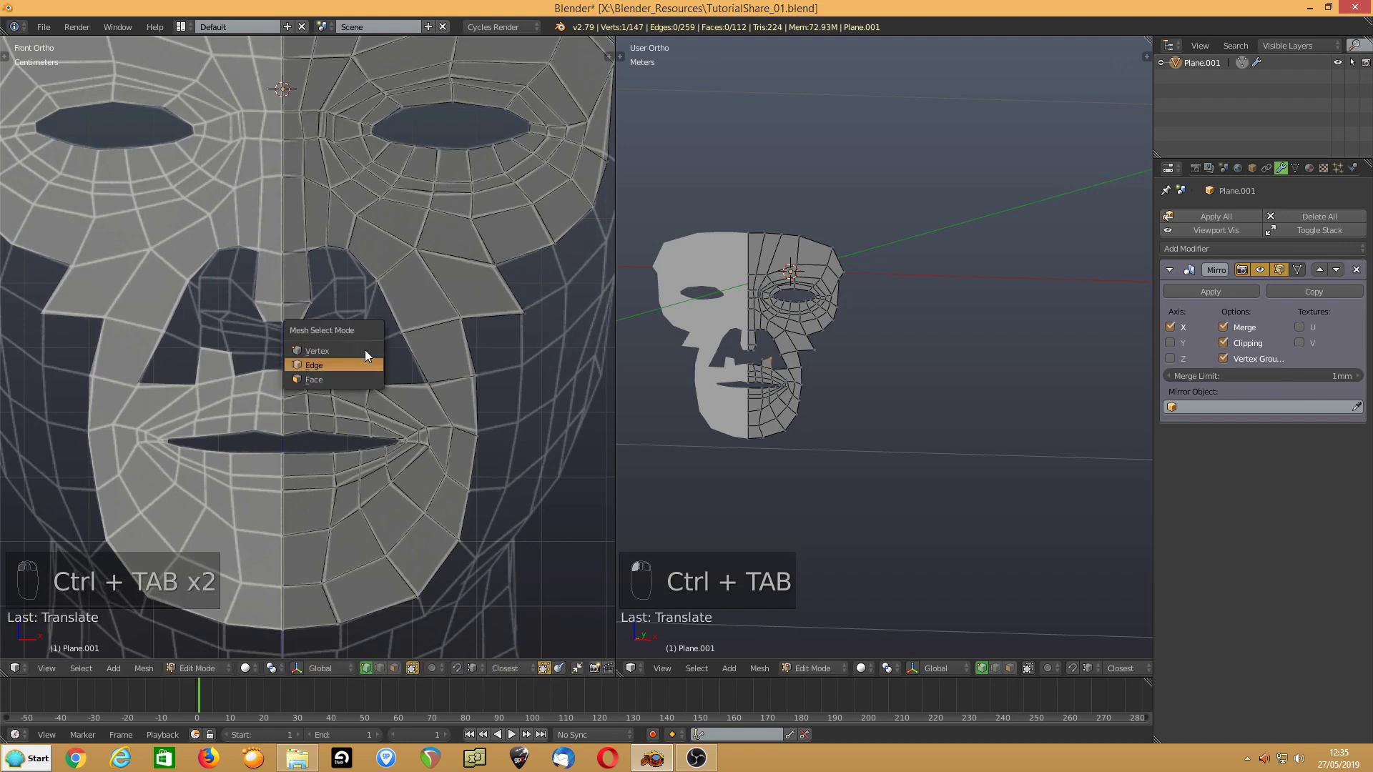
pyautogui.click(365, 351)
pyautogui.click(367, 363)
pyautogui.keyDown('shift'); pyautogui.click(413, 360); pyautogui.keyUp('shift')
pyautogui.press('f')
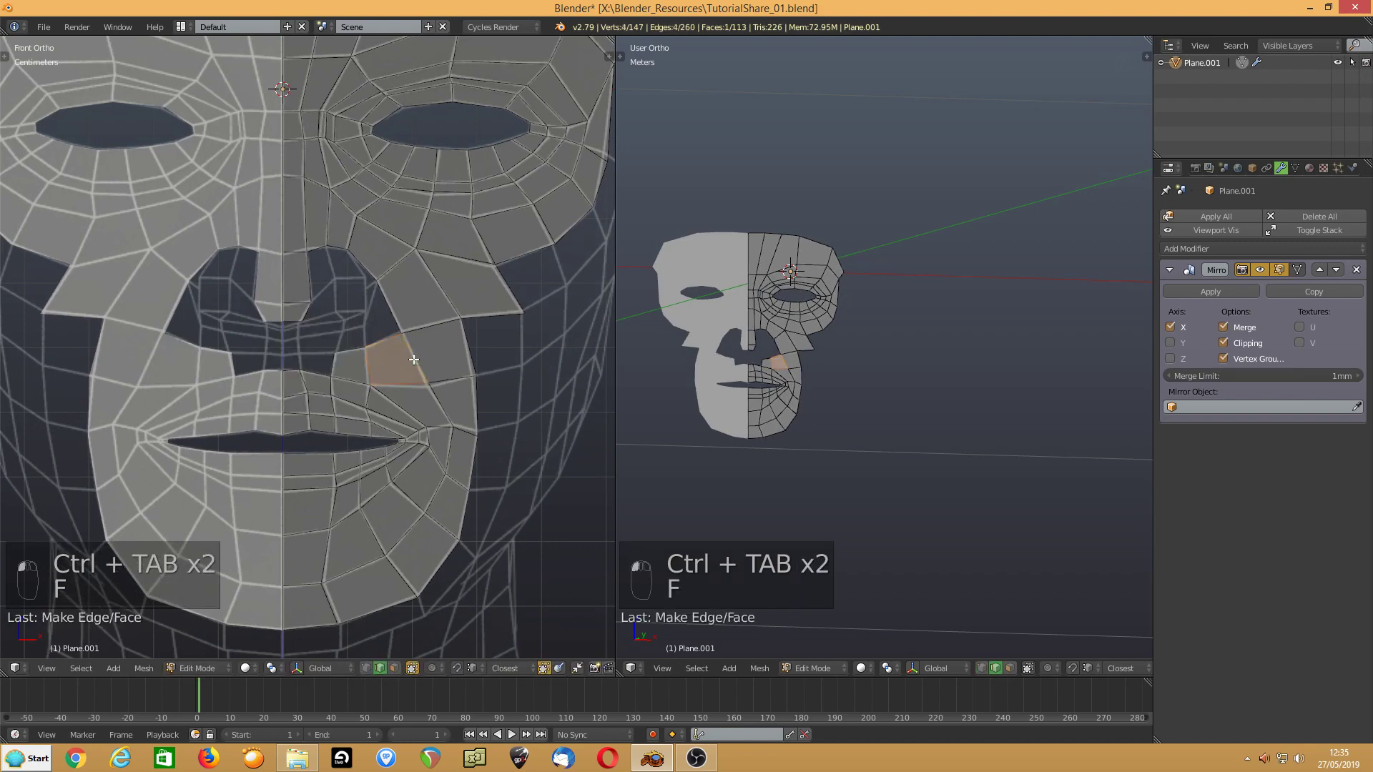
# - Extrude the edge at the top of the nostril opening down twice to form a strip along the nostril wing
pyautogui.keyDown('shift'); pyautogui.moveTo(413, 360); pyautogui.dragTo(397, 392, button='middle'); pyautogui.keyUp('shift')
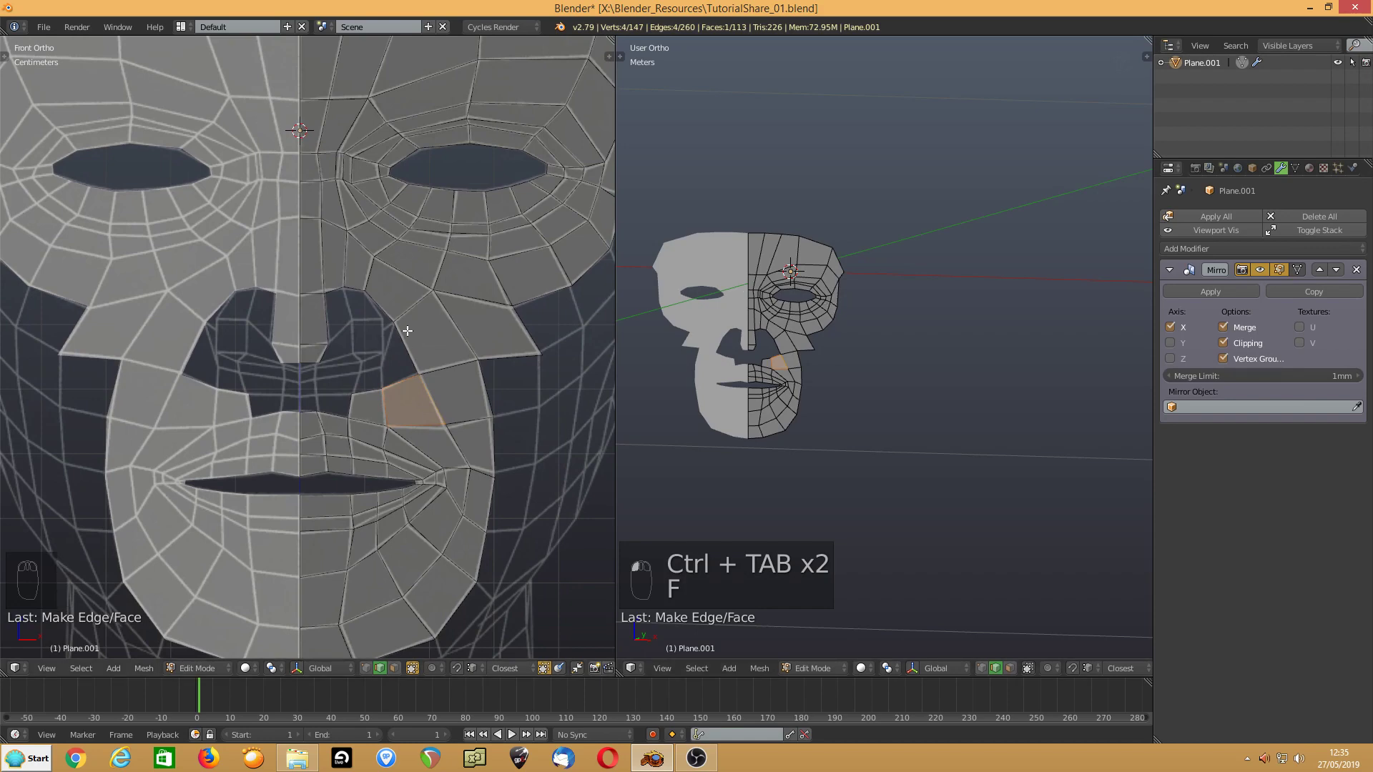
pyautogui.click(356, 289)
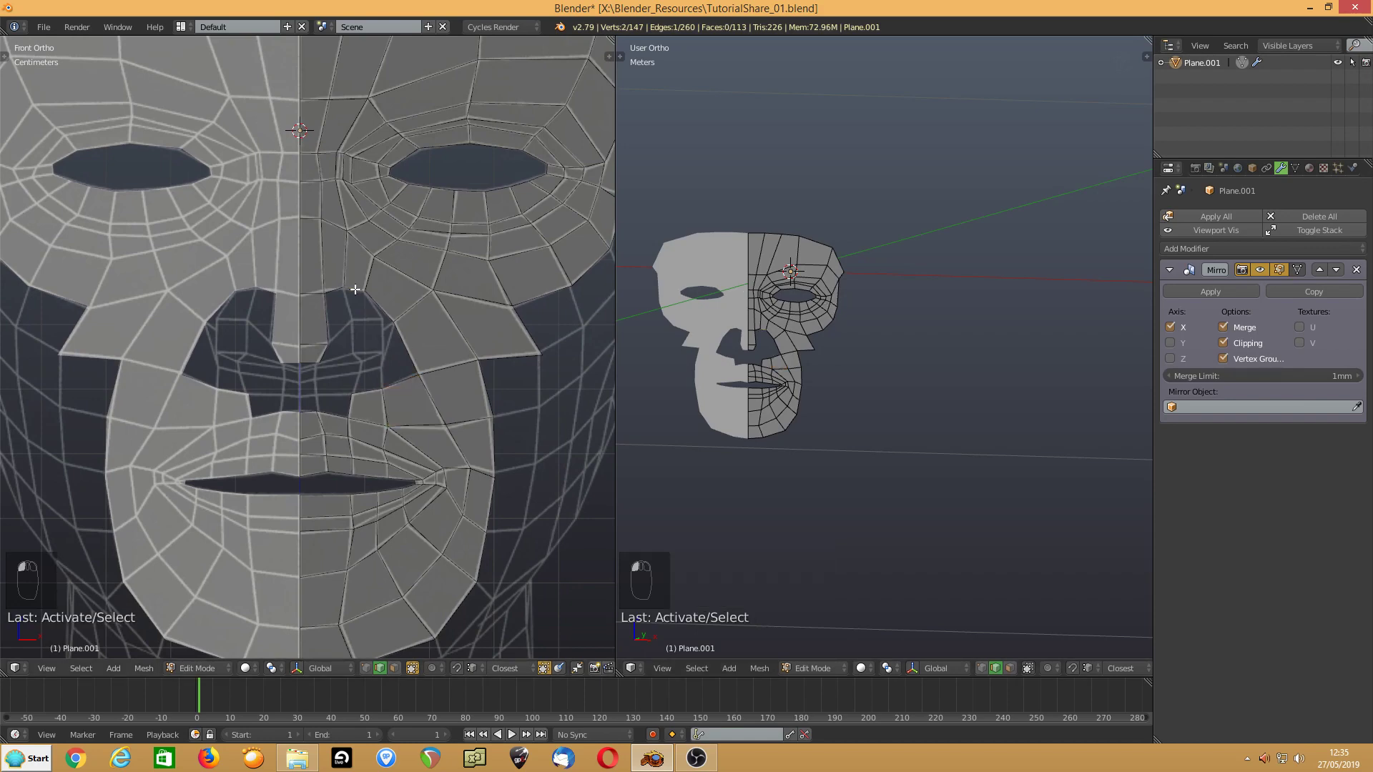
pyautogui.press('e')
pyautogui.click(361, 320)
pyautogui.press('e')
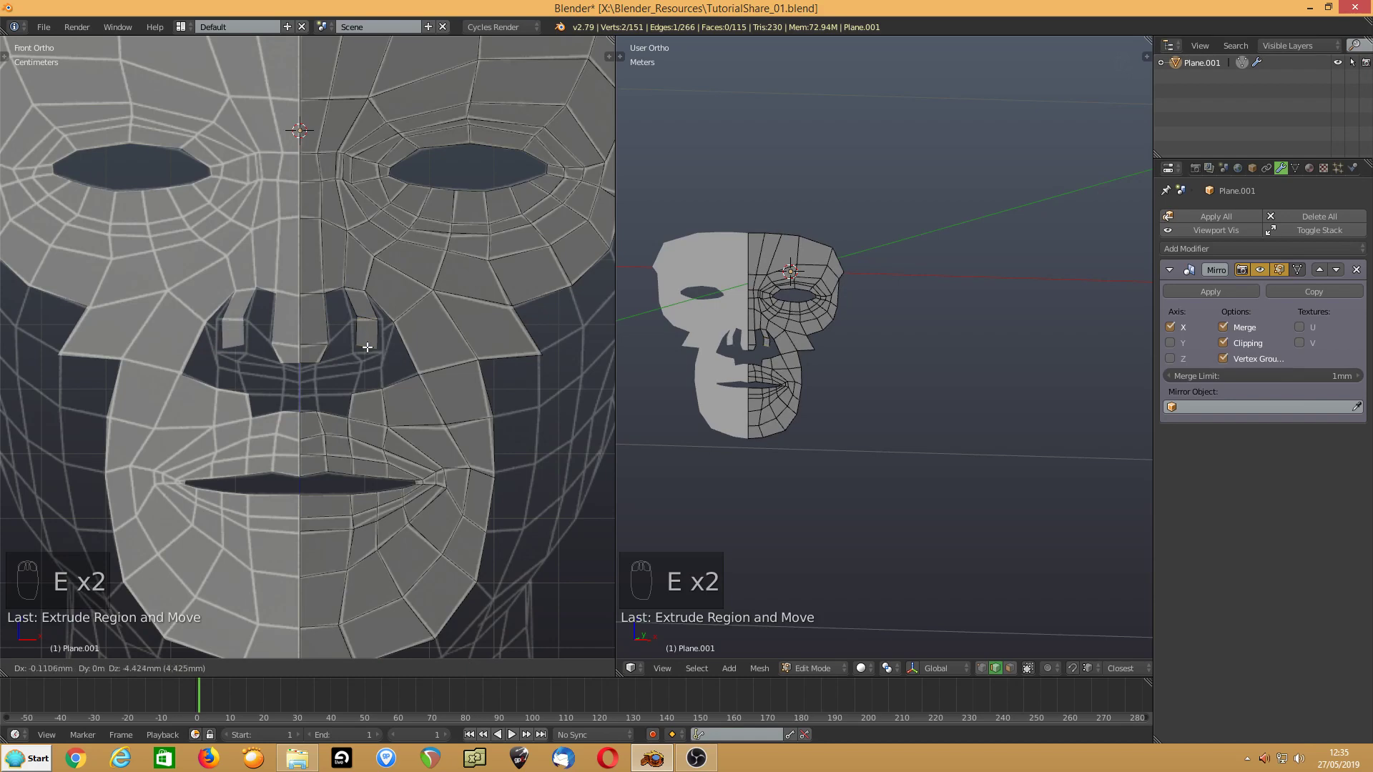
pyautogui.click(367, 350)
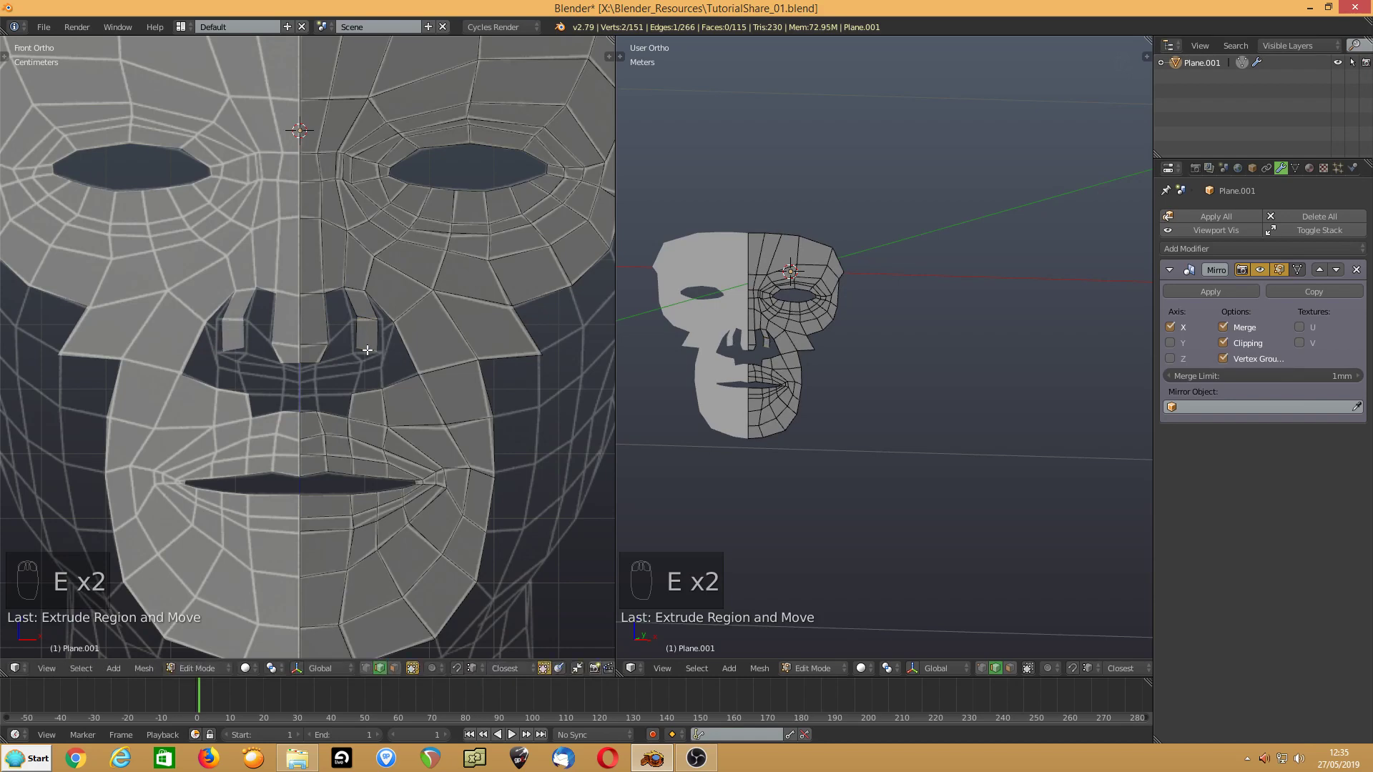
# - Fit the vertices of the extruded nostril strip to the nose outline in the reference
pyautogui.hotkey('ctrl', 'Tab')
pyautogui.click(345, 316)
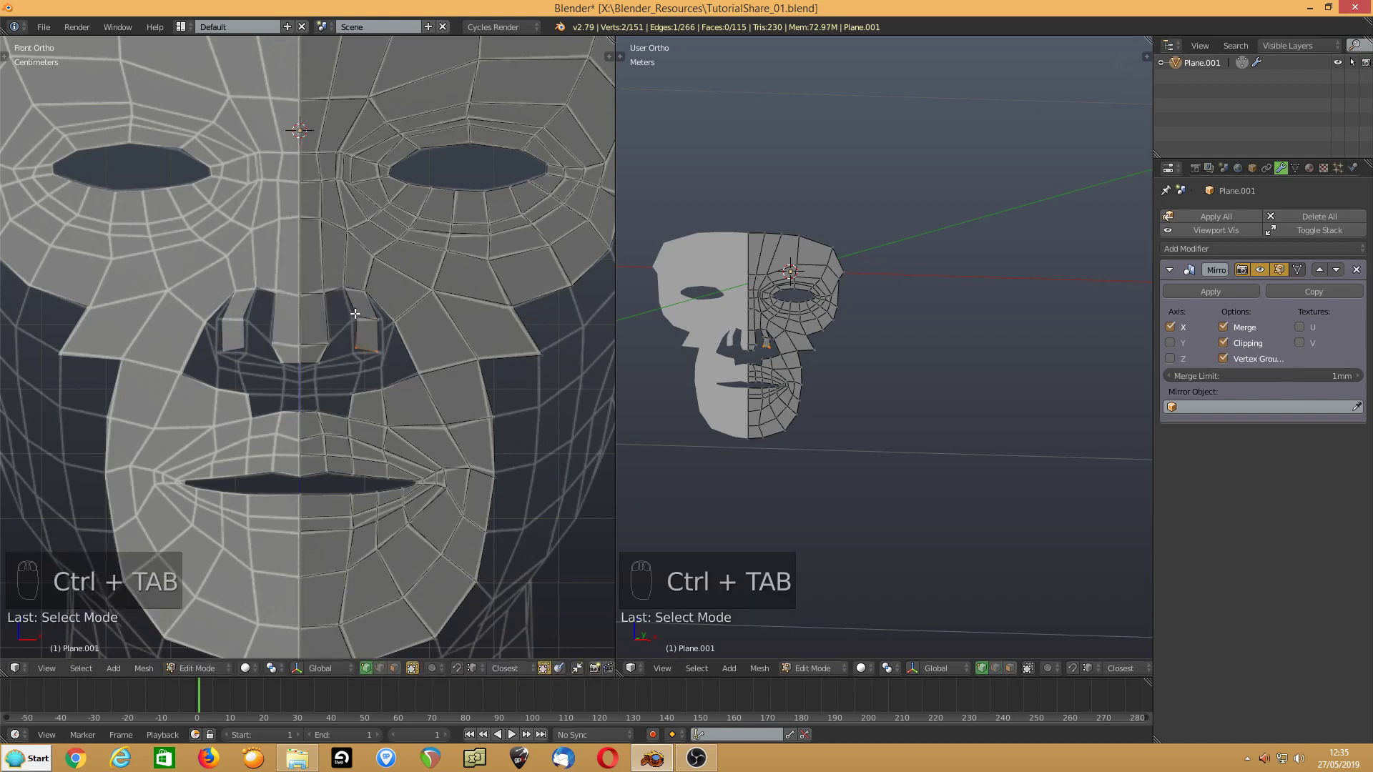
pyautogui.moveTo(355, 315); pyautogui.dragTo(386, 347)
# - Select the facing edges on both sides of the gap between the nose strip and the nostril strip
pyautogui.hotkey('ctrl', 'Tab')
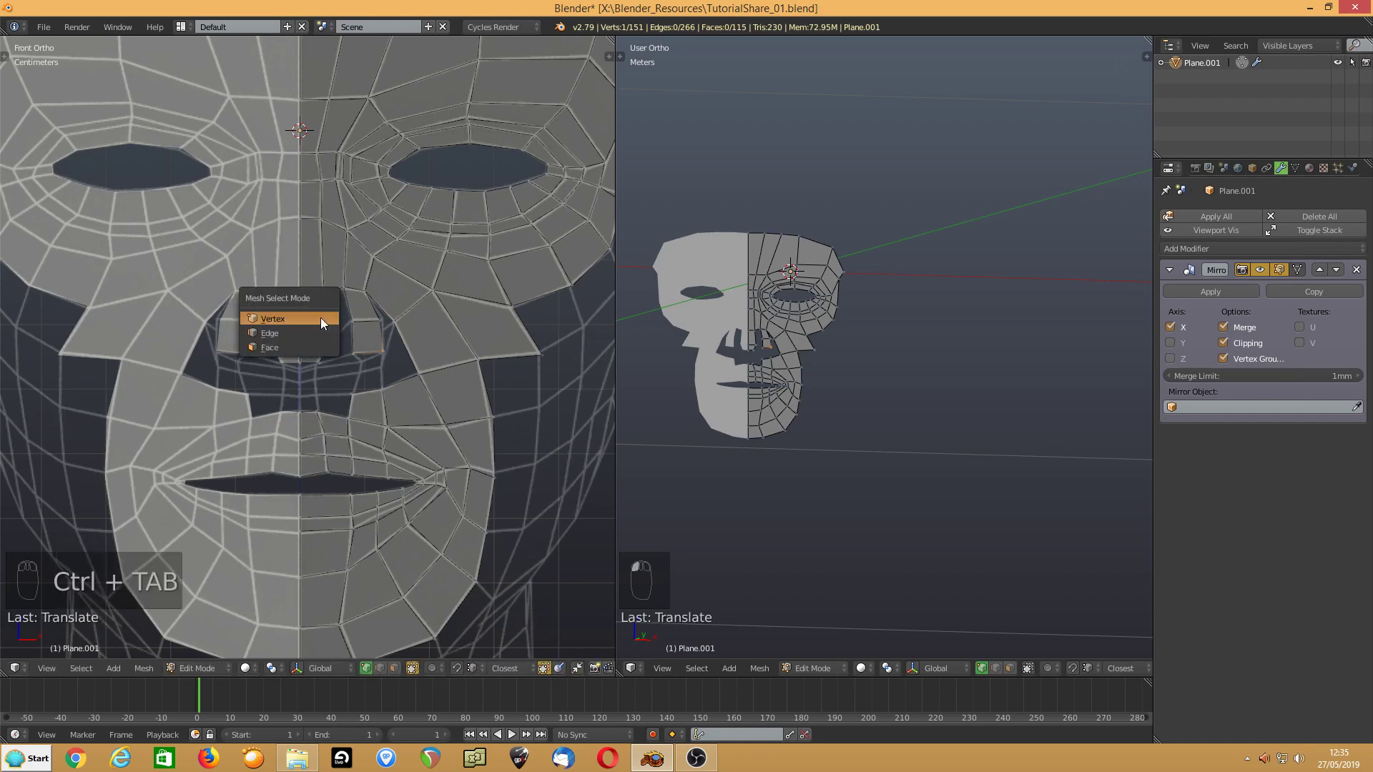
pyautogui.click(321, 333)
pyautogui.click(347, 308)
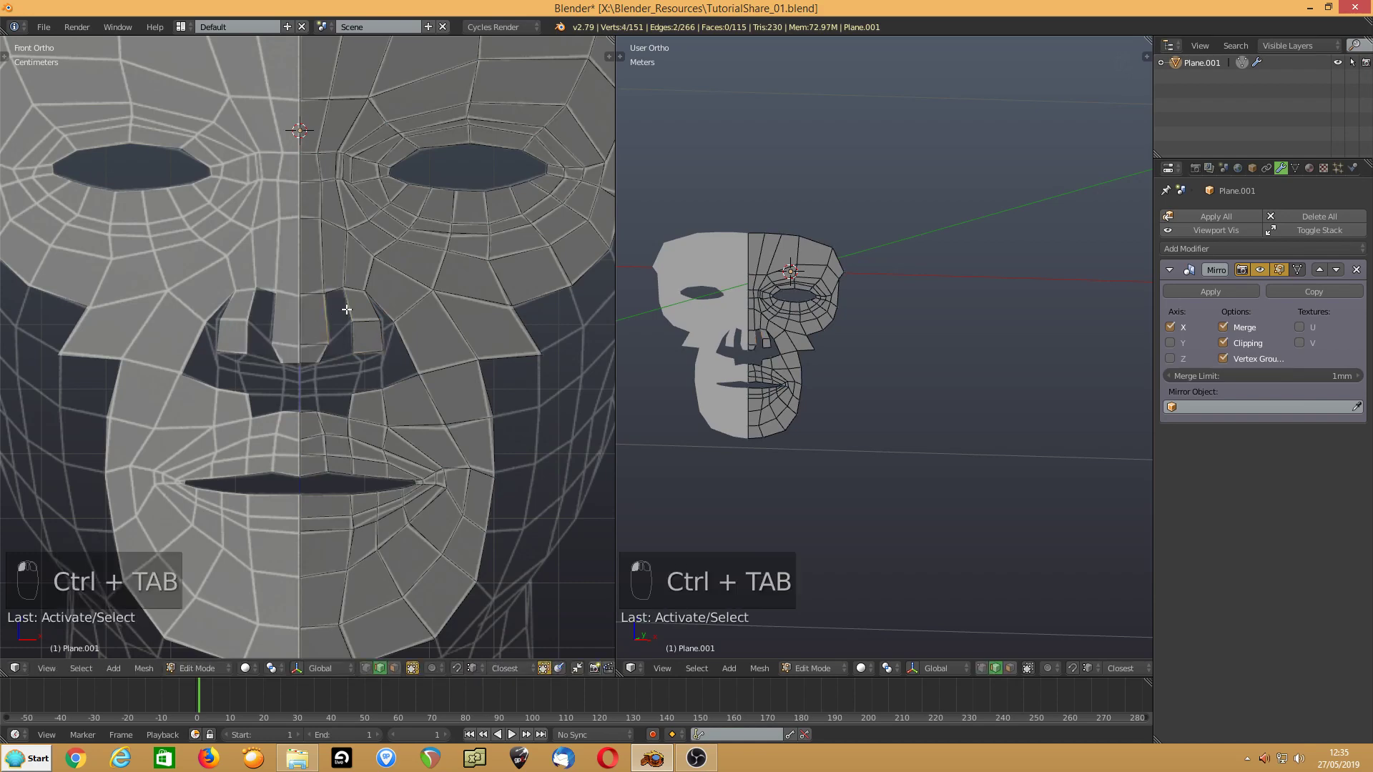
pyautogui.press('e')
pyautogui.click(342, 312)
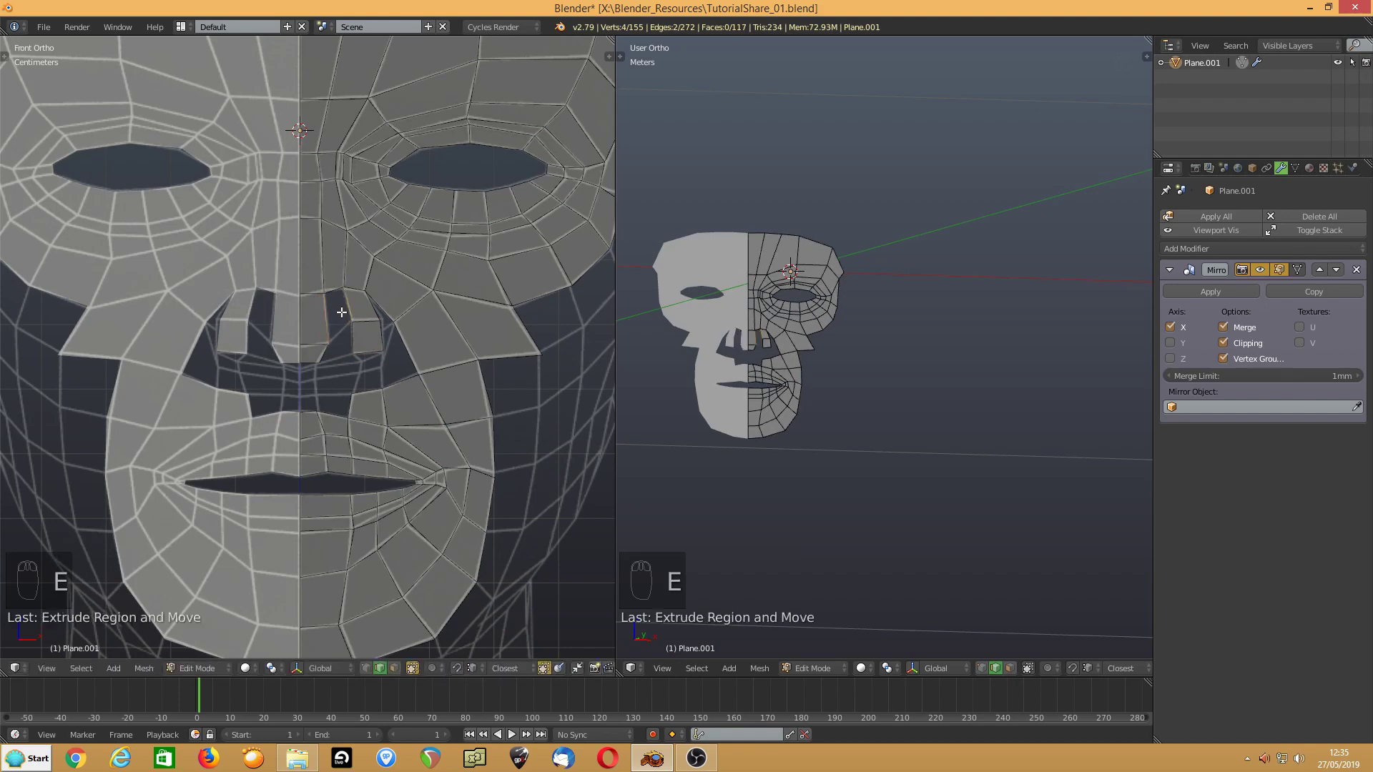
pyautogui.hotkey('ctrl', 'z')
# - Fill the two open faces between the nose bridge strip and the nostril wing on the editable half
pyautogui.press('f')
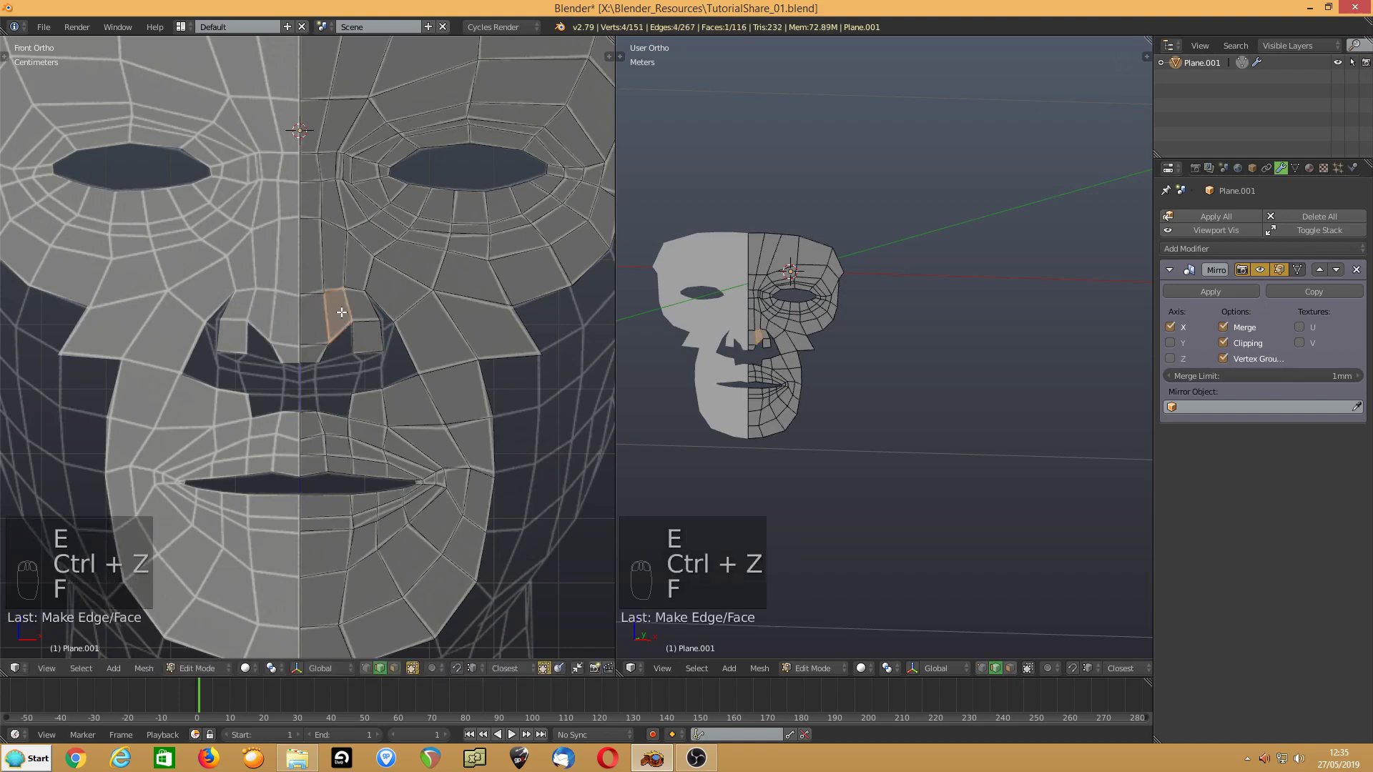
pyautogui.click(344, 335)
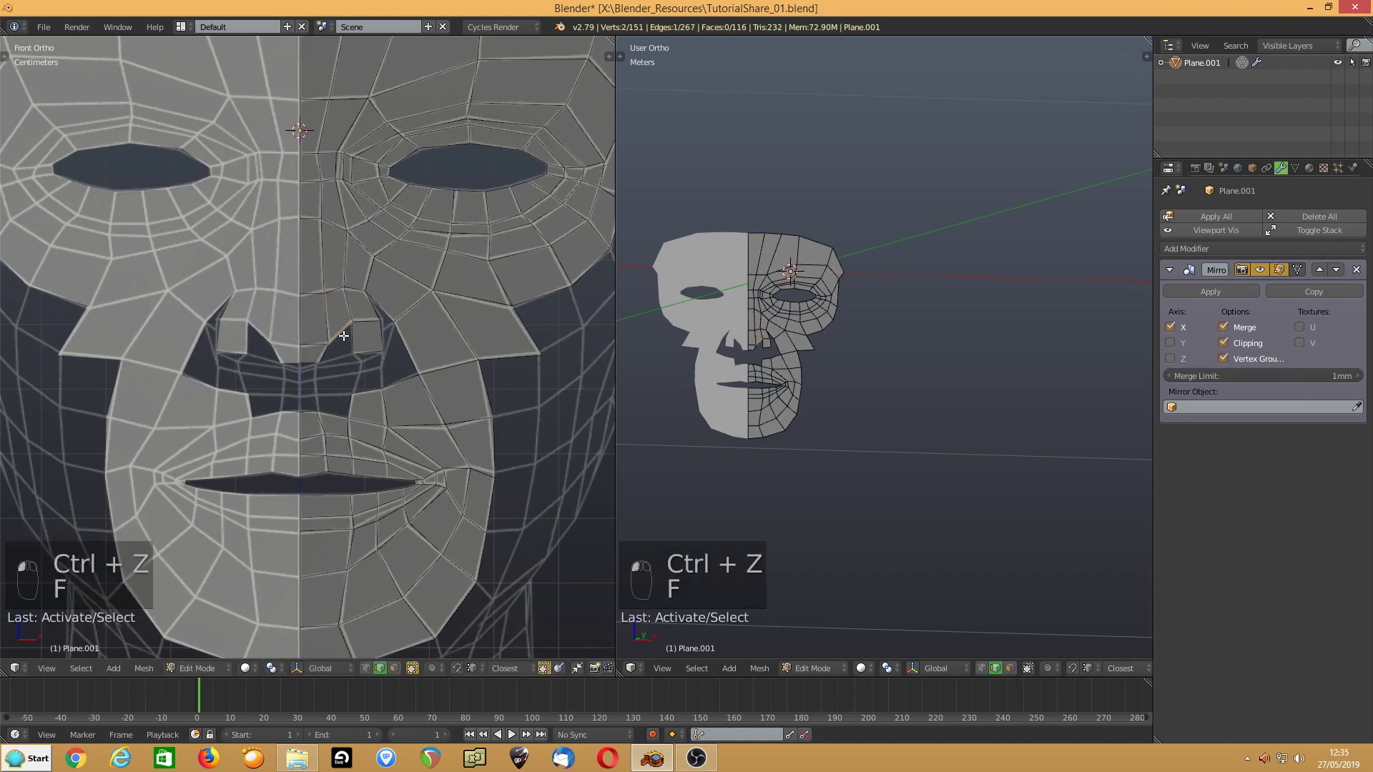
pyautogui.press('f')
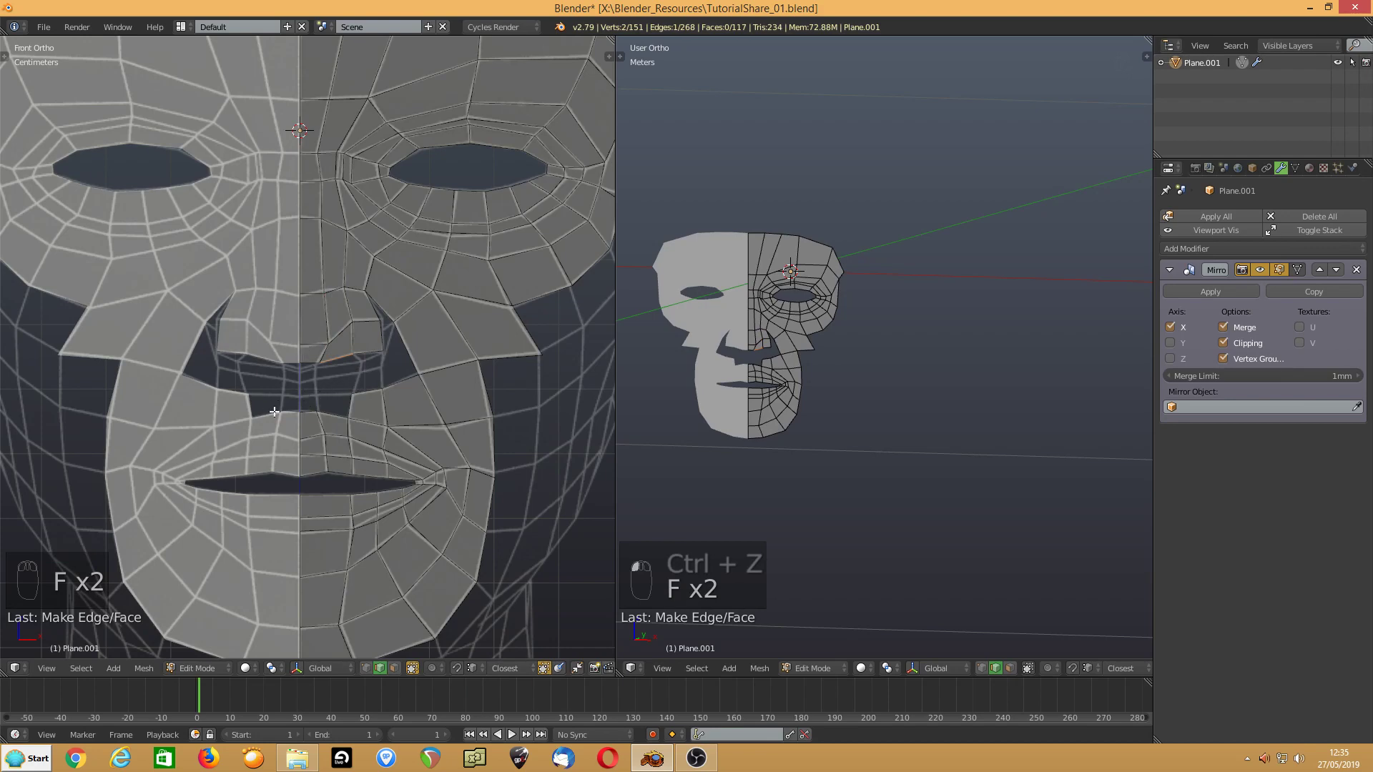
# - Extrude the center edge above the upper lip up toward the nose base and fill the neighbouring gap with a face
pyautogui.click(310, 411)
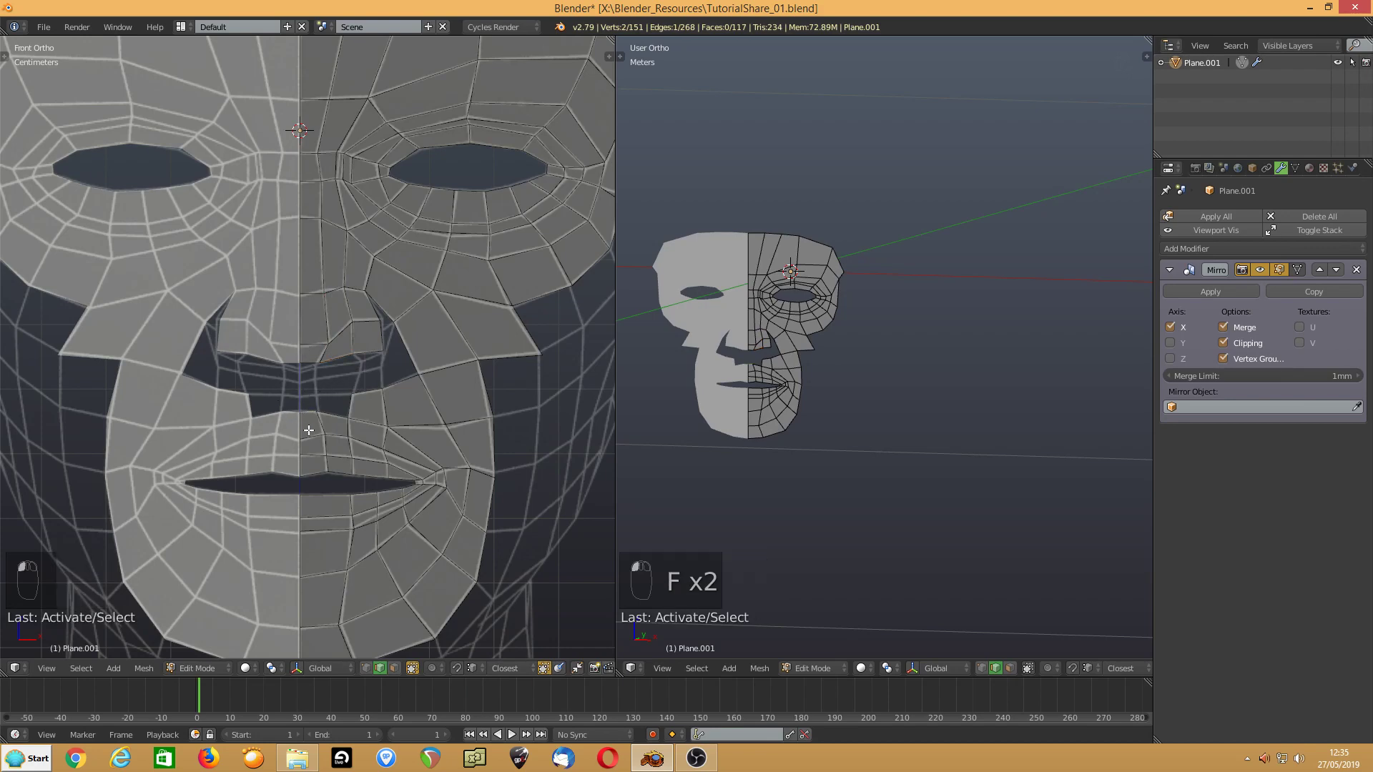
pyautogui.press('e')
pyautogui.click(314, 411)
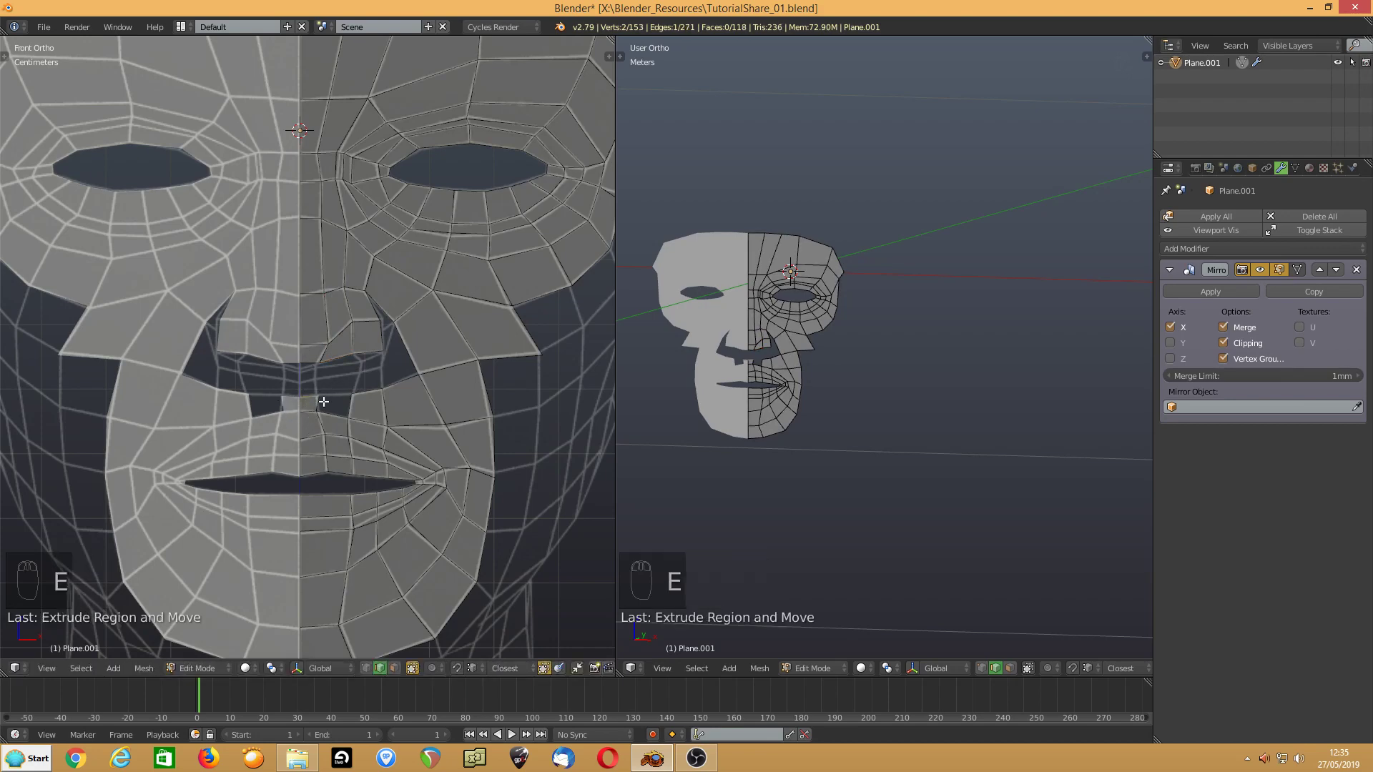
pyautogui.keyDown('shift'); pyautogui.click(355, 416); pyautogui.keyUp('shift')
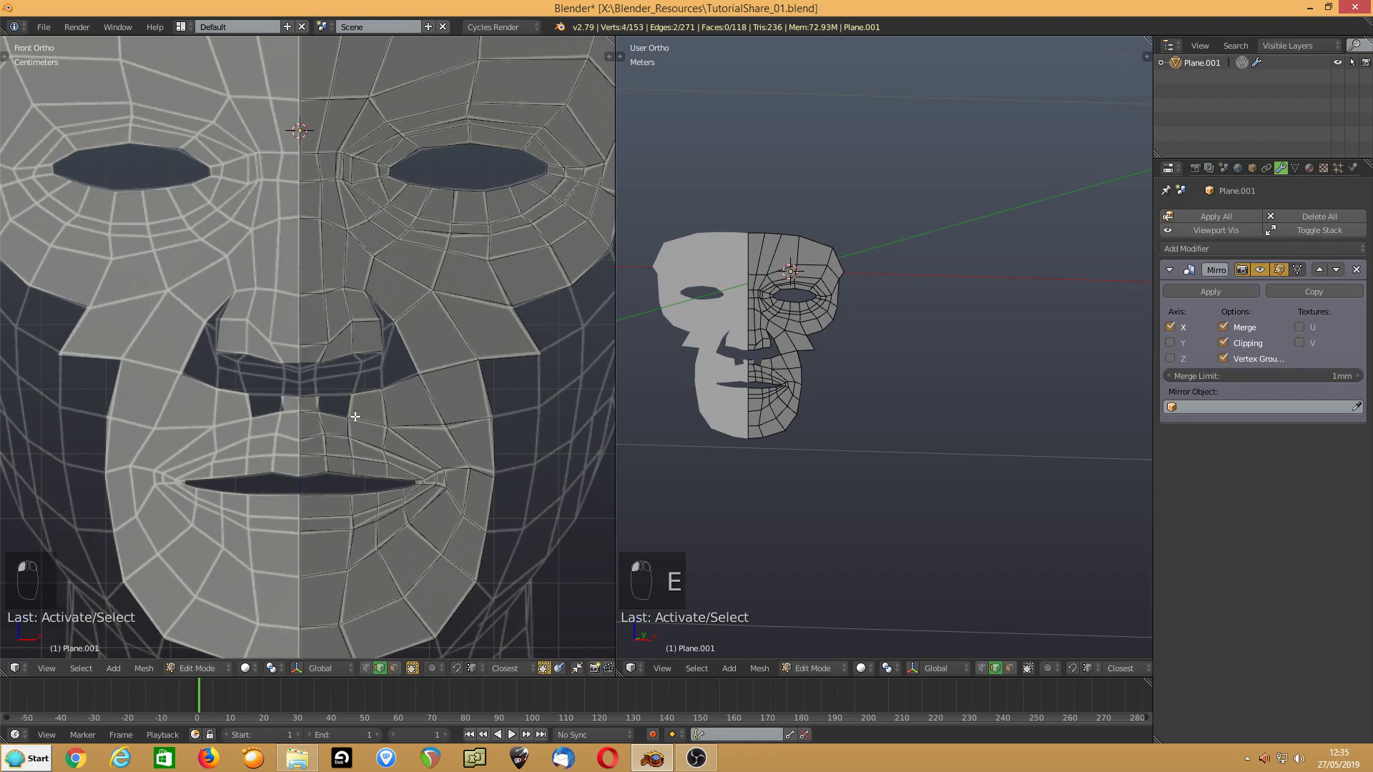
pyautogui.press('f')
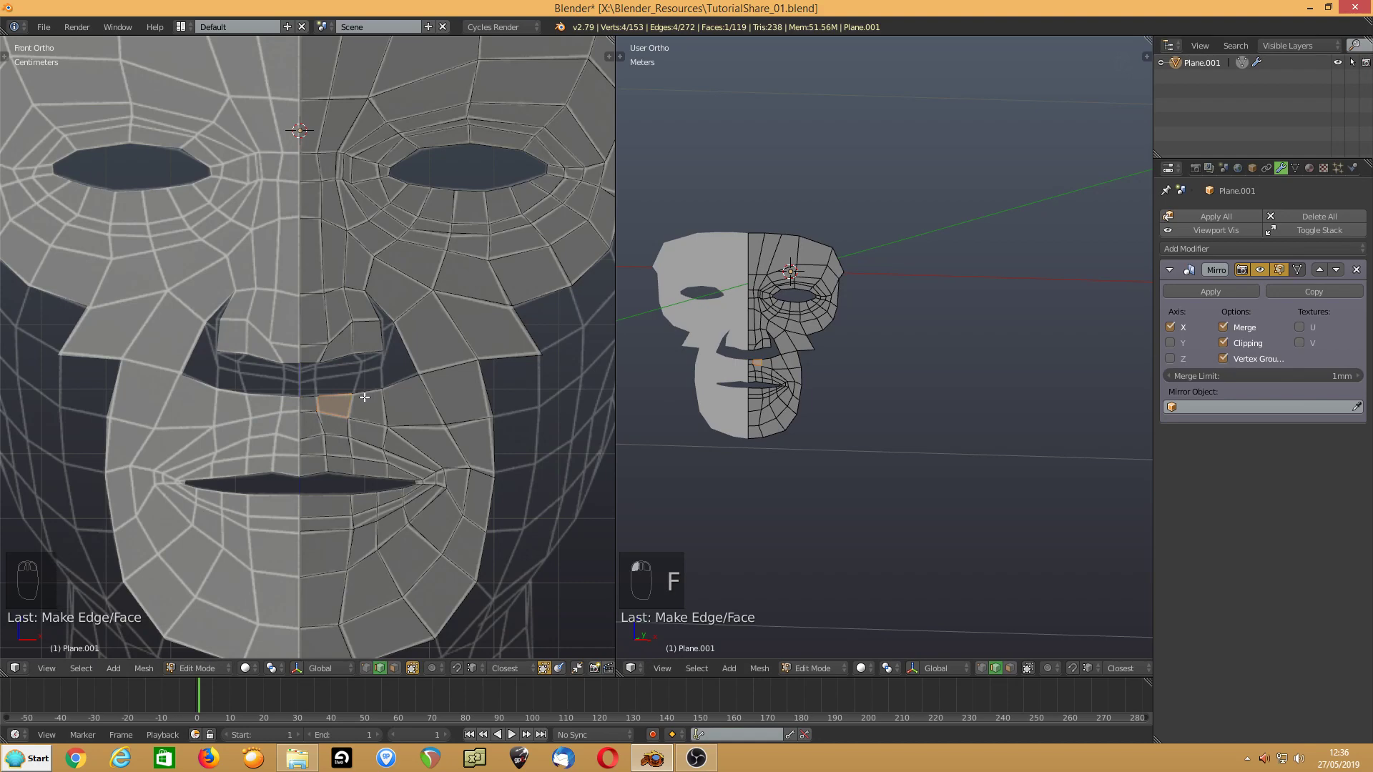
# - Show the second viewport in right orthographic view, framed closely on the reference head's eye and nose
pyautogui.press('KP_3')
pyautogui.scroll(5, 741, 346)
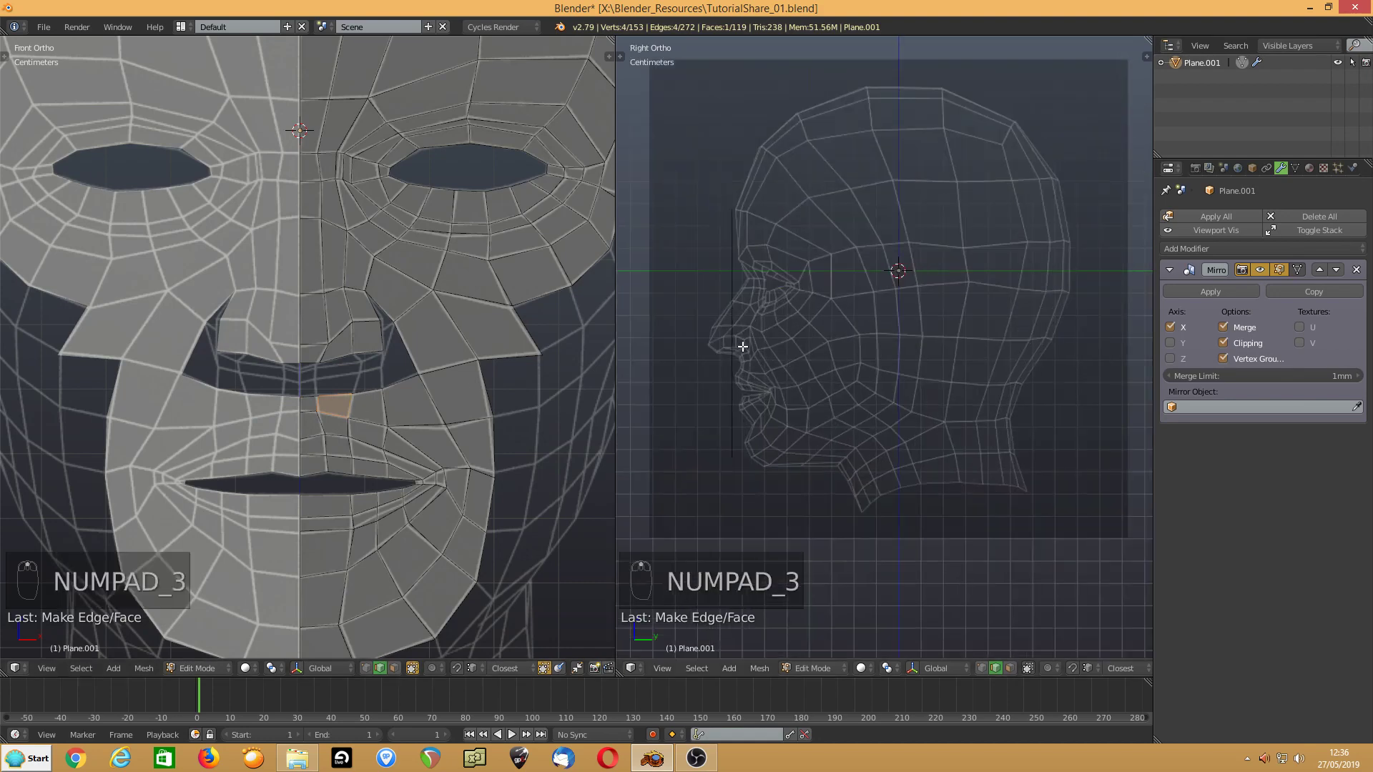
pyautogui.keyDown('shift'); pyautogui.moveTo(734, 339); pyautogui.dragTo(957, 318, button='middle'); pyautogui.keyUp('shift')
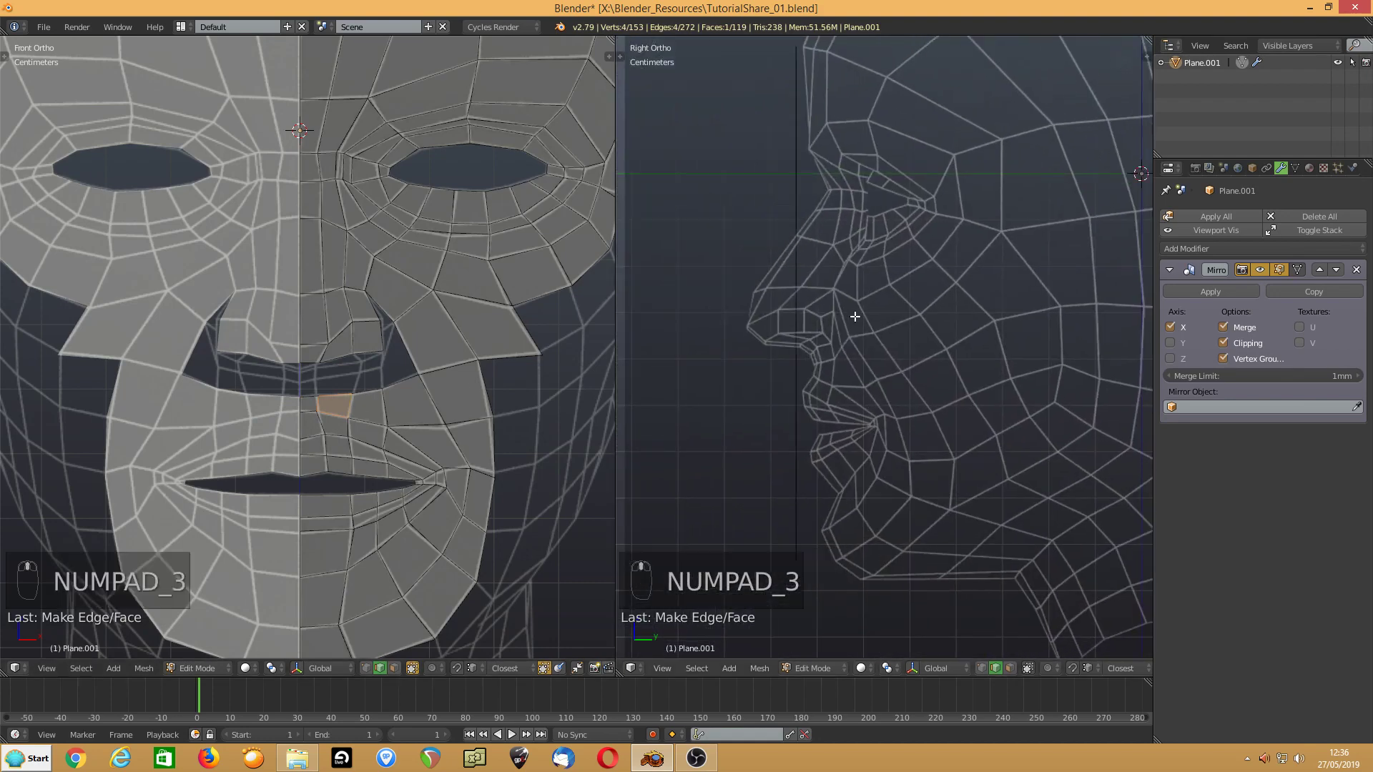
pyautogui.scroll(-3, 855, 316)
pyautogui.scroll(-2, 550, 326)
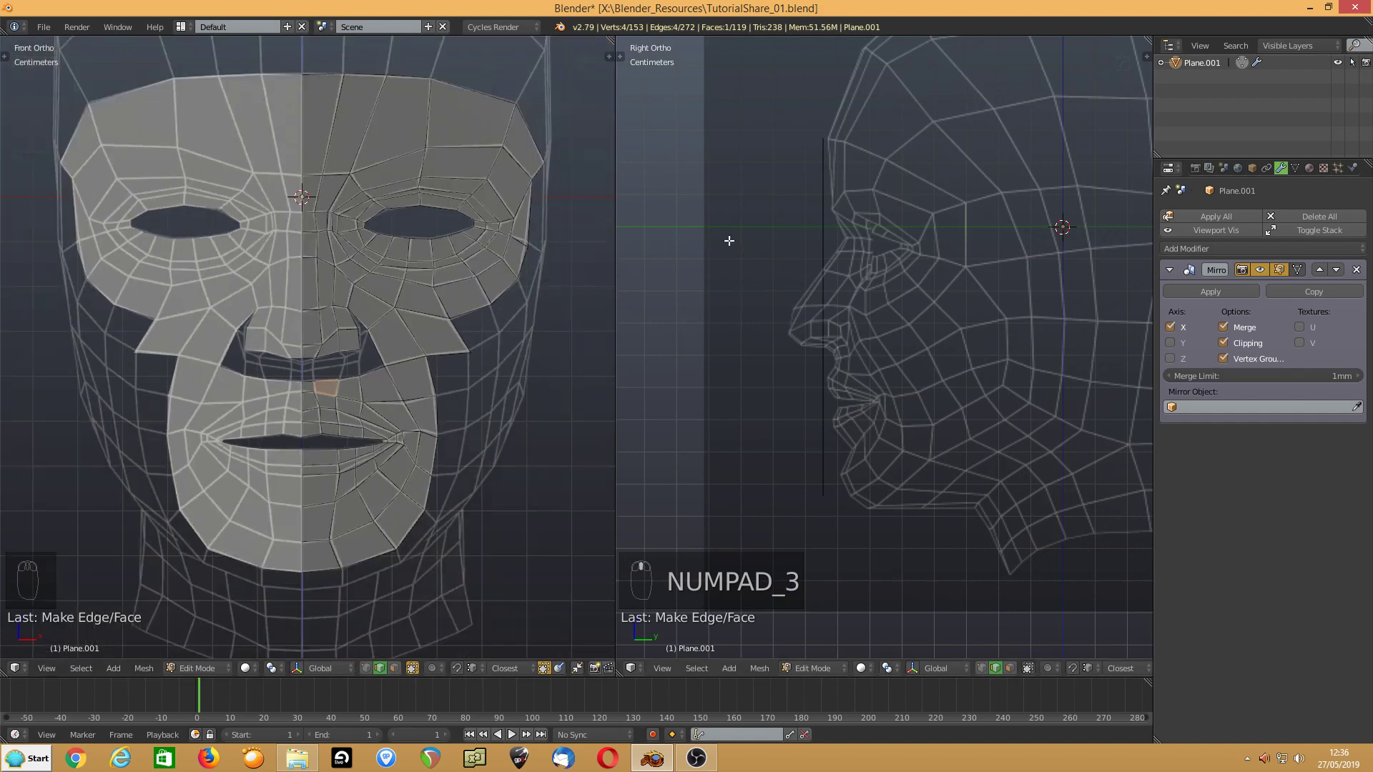
pyautogui.scroll(5, 728, 241)
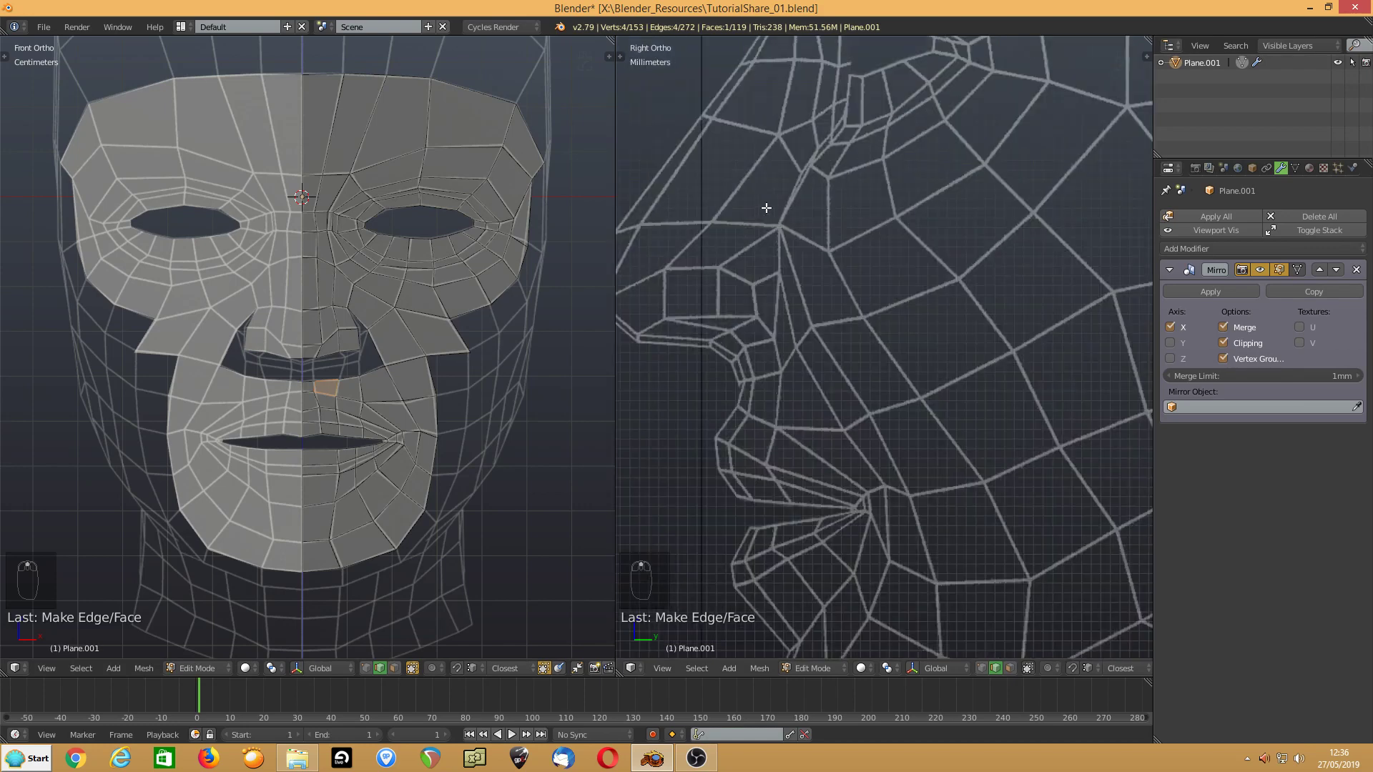
pyautogui.keyDown('shift'); pyautogui.moveTo(765, 207); pyautogui.dragTo(791, 340, button='middle'); pyautogui.keyUp('shift')
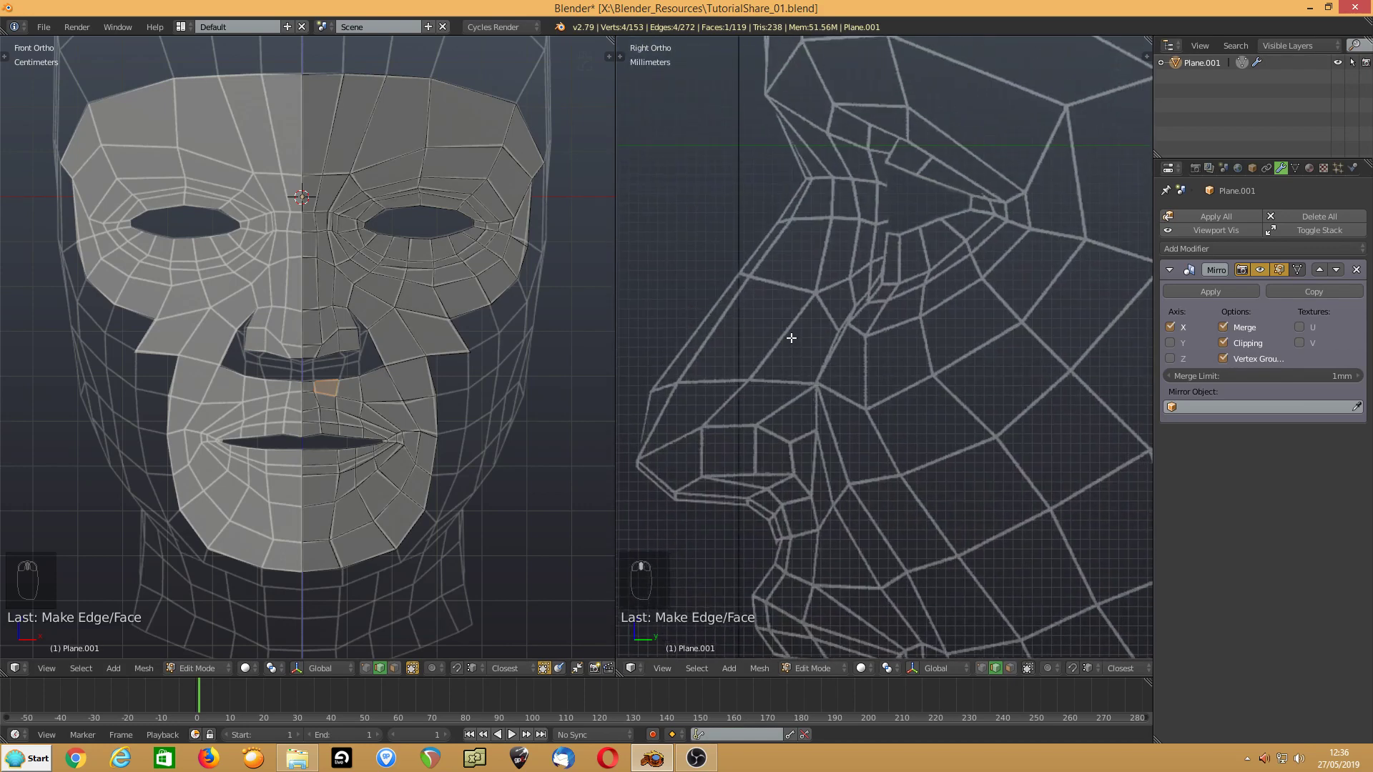
pyautogui.click(390, 216)
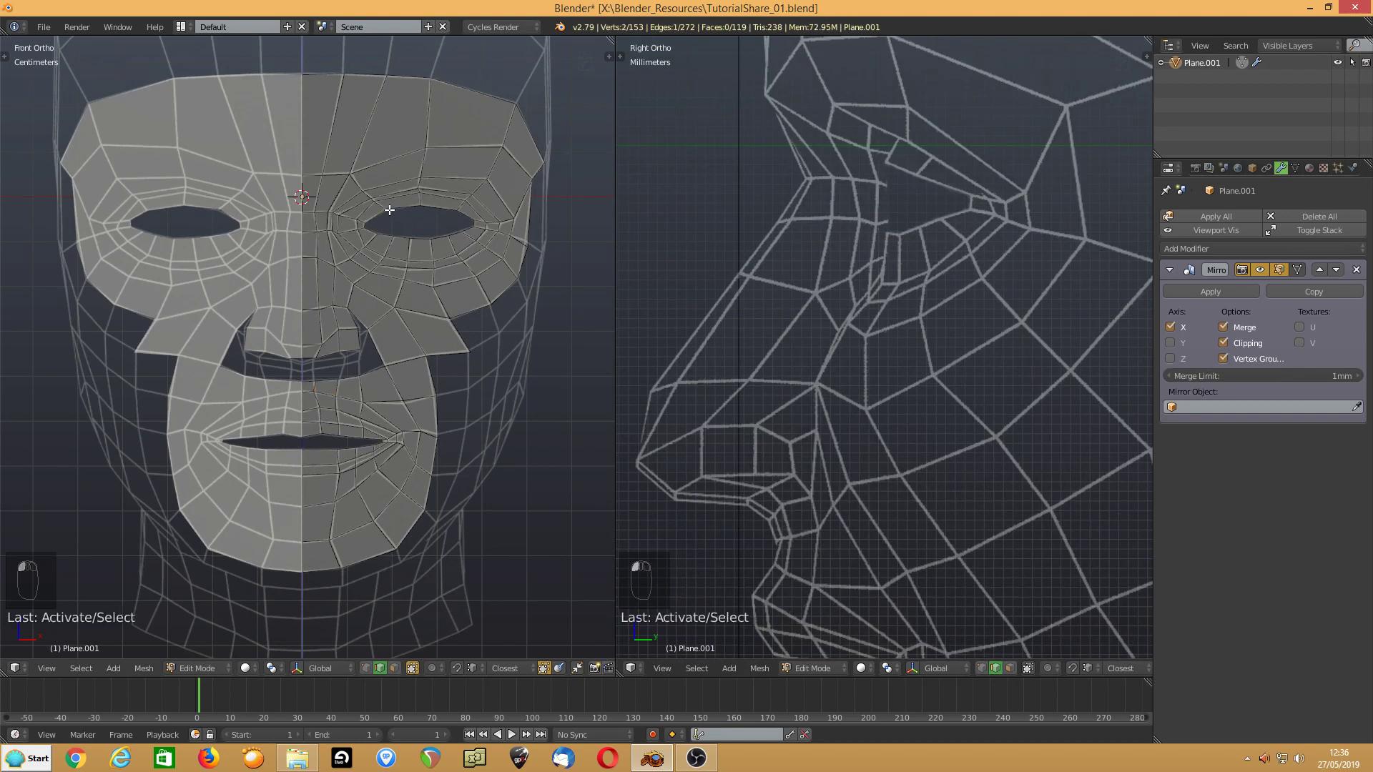
pyautogui.keyDown('shift'); pyautogui.click(417, 207); pyautogui.keyUp('shift')
pyautogui.keyDown('shift'); pyautogui.click(453, 211); pyautogui.keyUp('shift')
pyautogui.keyDown('shift'); pyautogui.click(472, 225); pyautogui.keyUp('shift')
pyautogui.press('c')
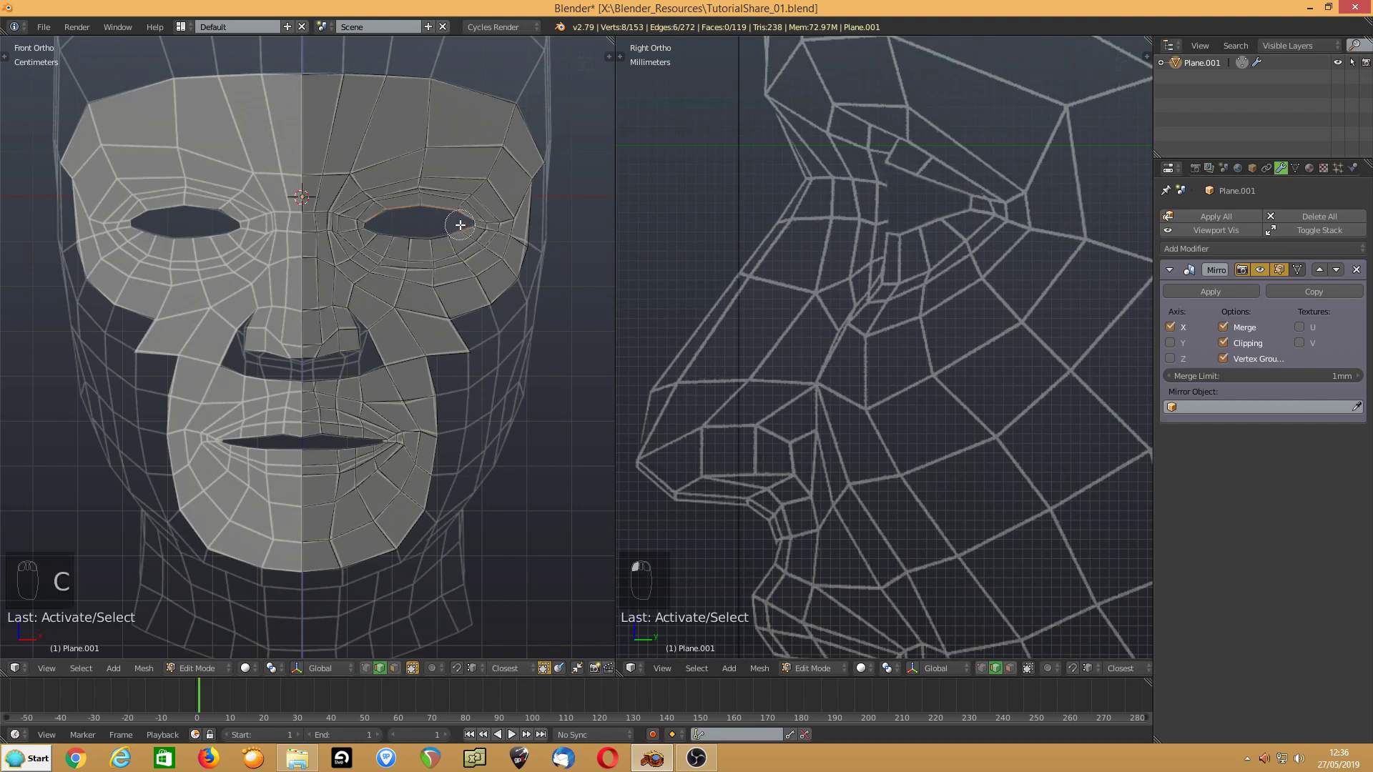
pyautogui.moveTo(460, 224); pyautogui.dragTo(411, 221)
pyautogui.rightClick(416, 220)
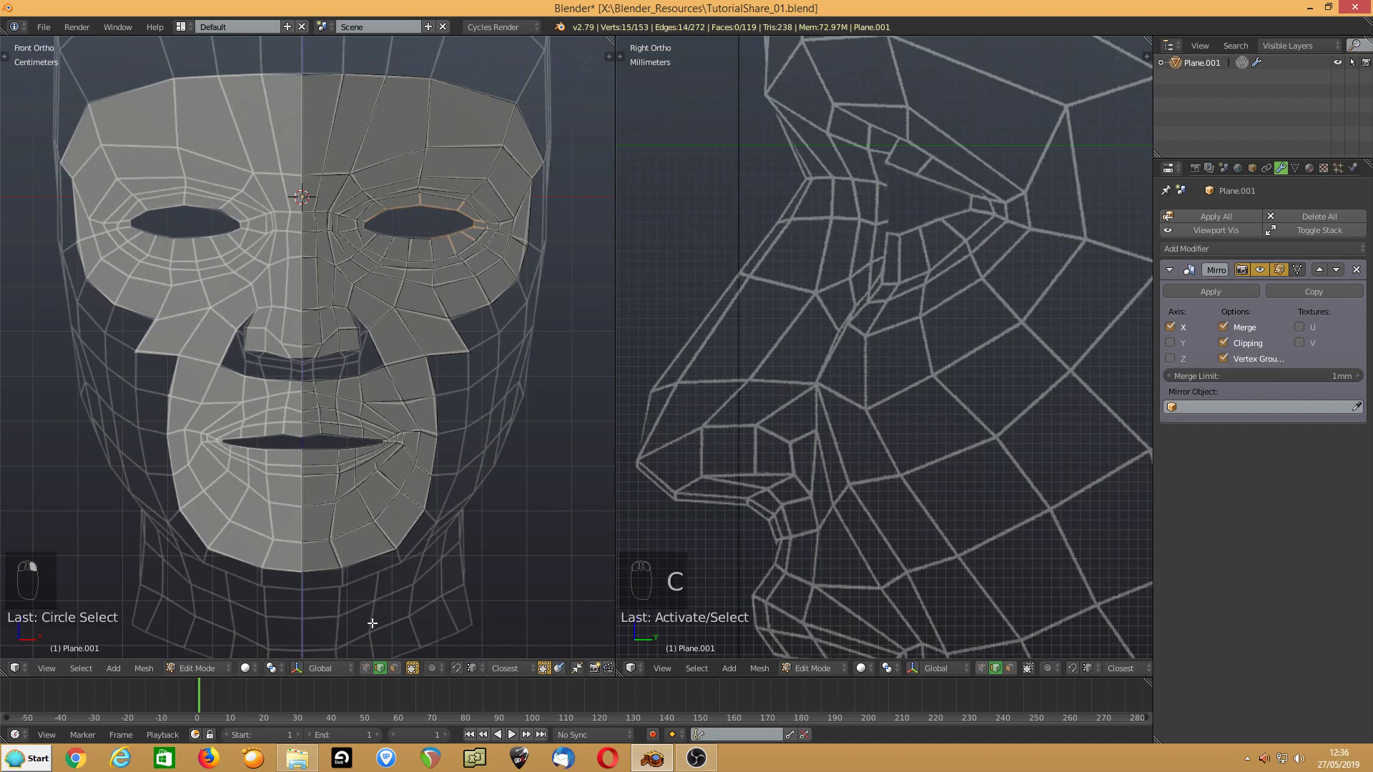
# - In vertex selection mode, select the ring around the eye opening and move it back about 1.5 cm toward the reference eye
pyautogui.click(365, 667)
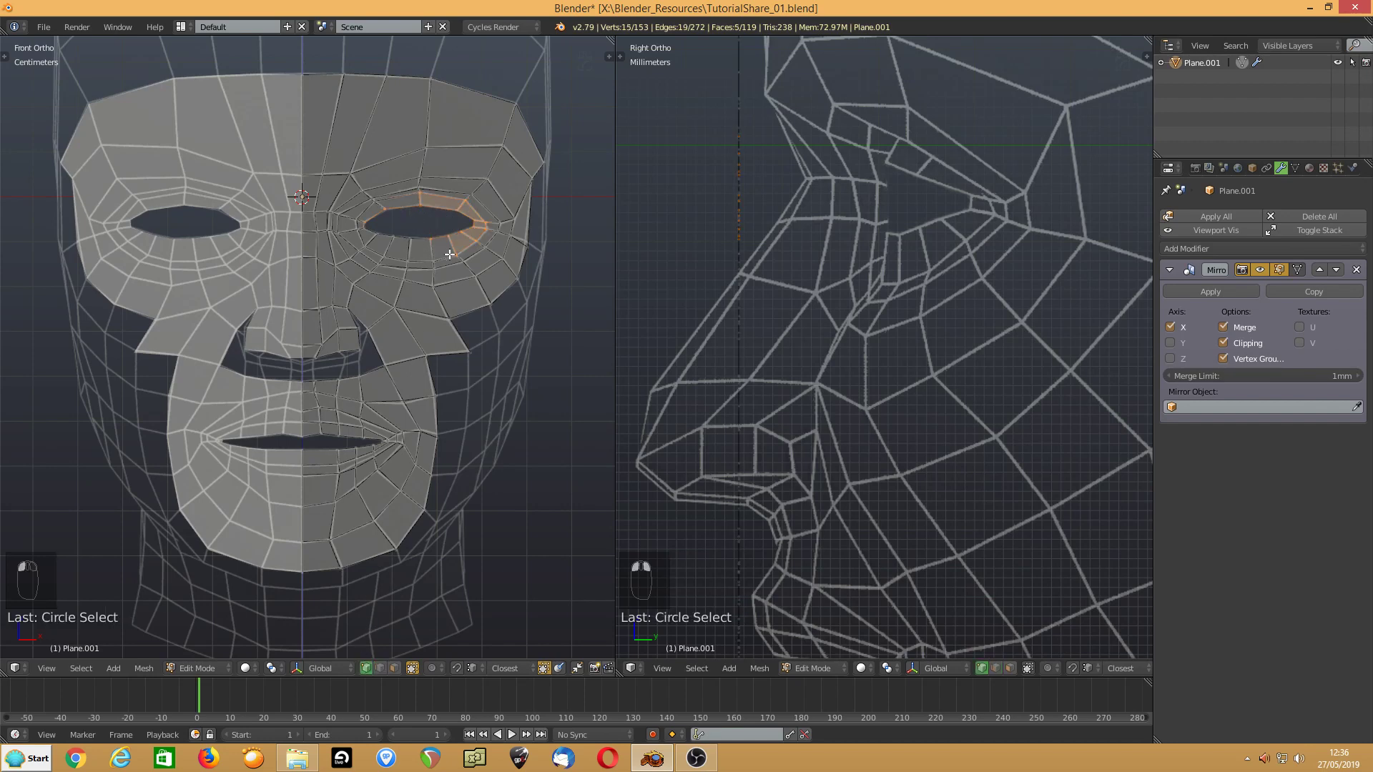
pyautogui.press('a')
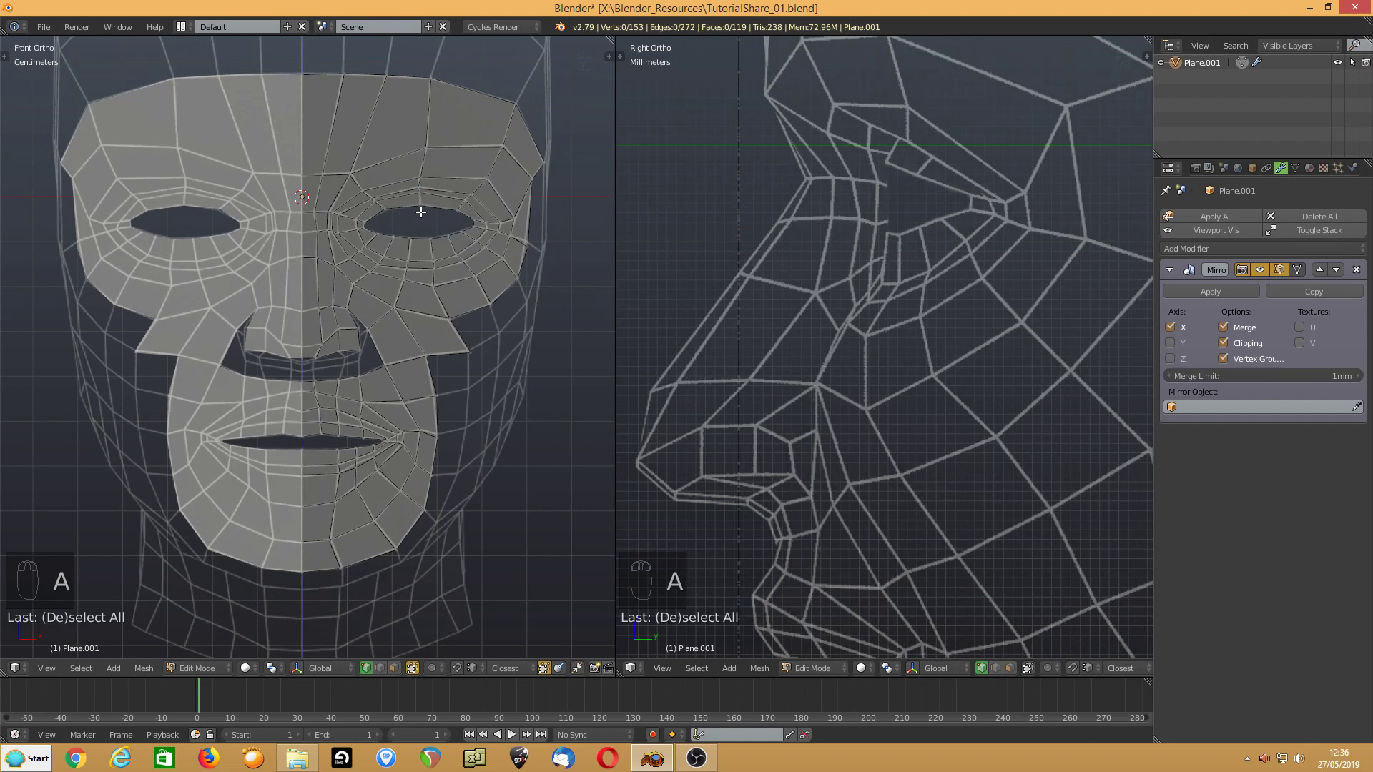
pyautogui.press('c')
pyautogui.moveTo(414, 215)
pyautogui.mouseDown()
pyautogui.moveTo(461, 224)
pyautogui.moveTo(379, 226)
pyautogui.moveTo(405, 217)
pyautogui.mouseUp()
pyautogui.rightClick(405, 217)
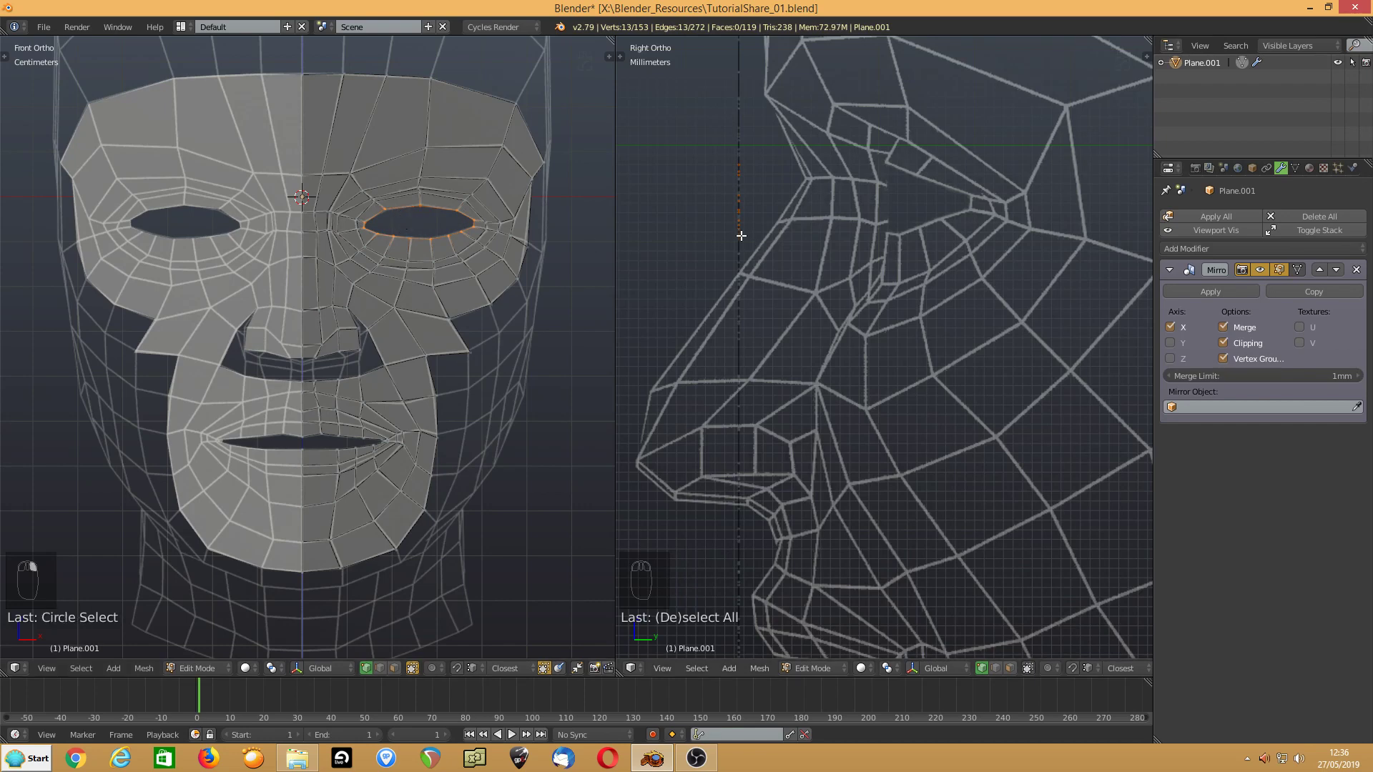
pyautogui.press('g')
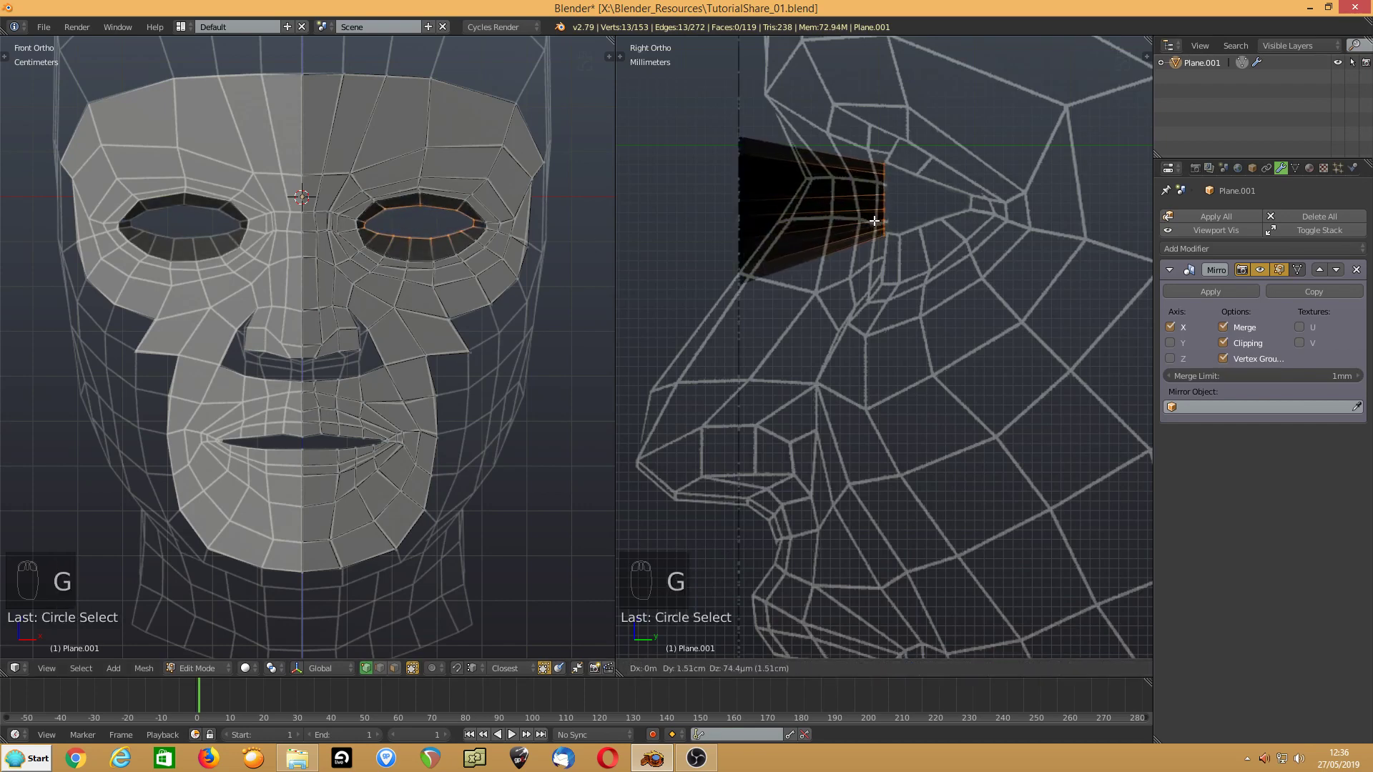
pyautogui.click(878, 221)
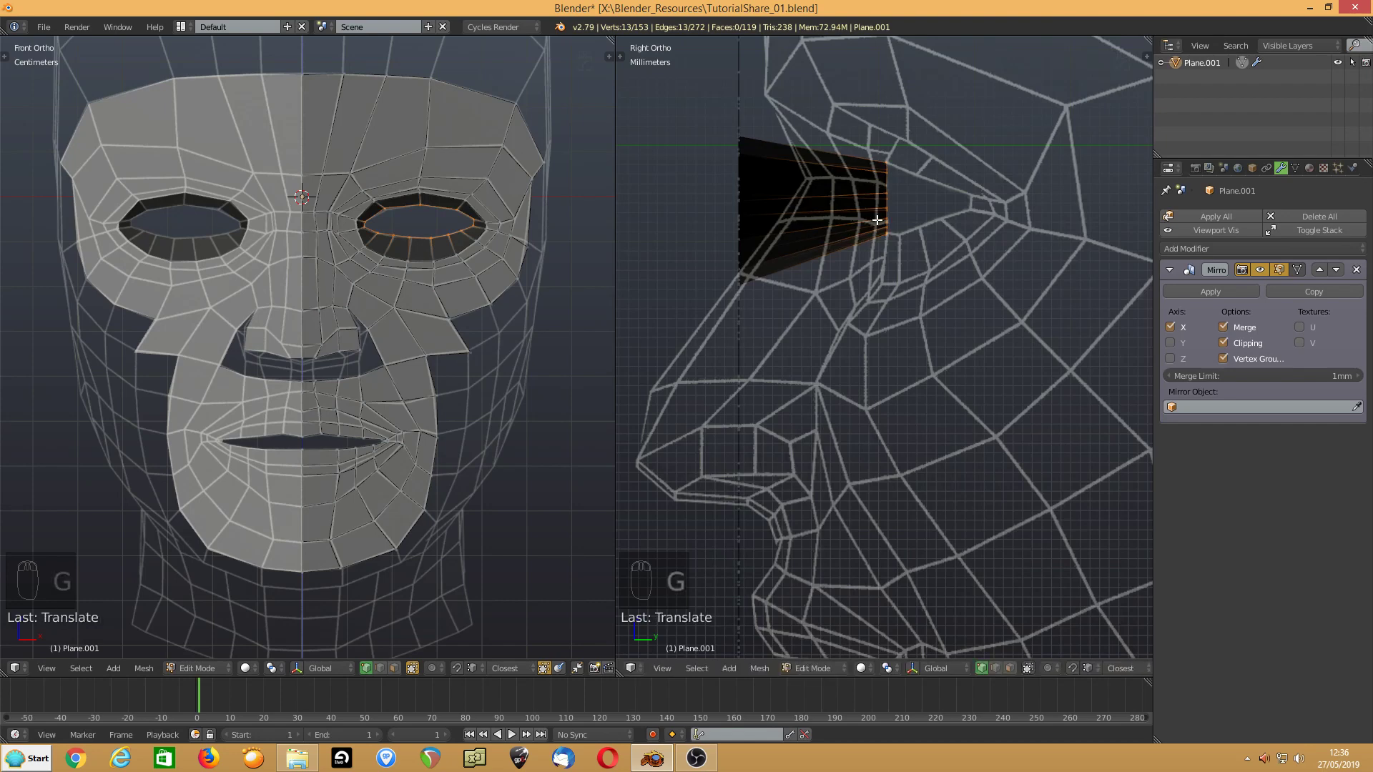
# - Move the edge at the eye opening's outer corner back along Y to the reference's eye corner
pyautogui.rightClick(476, 223)
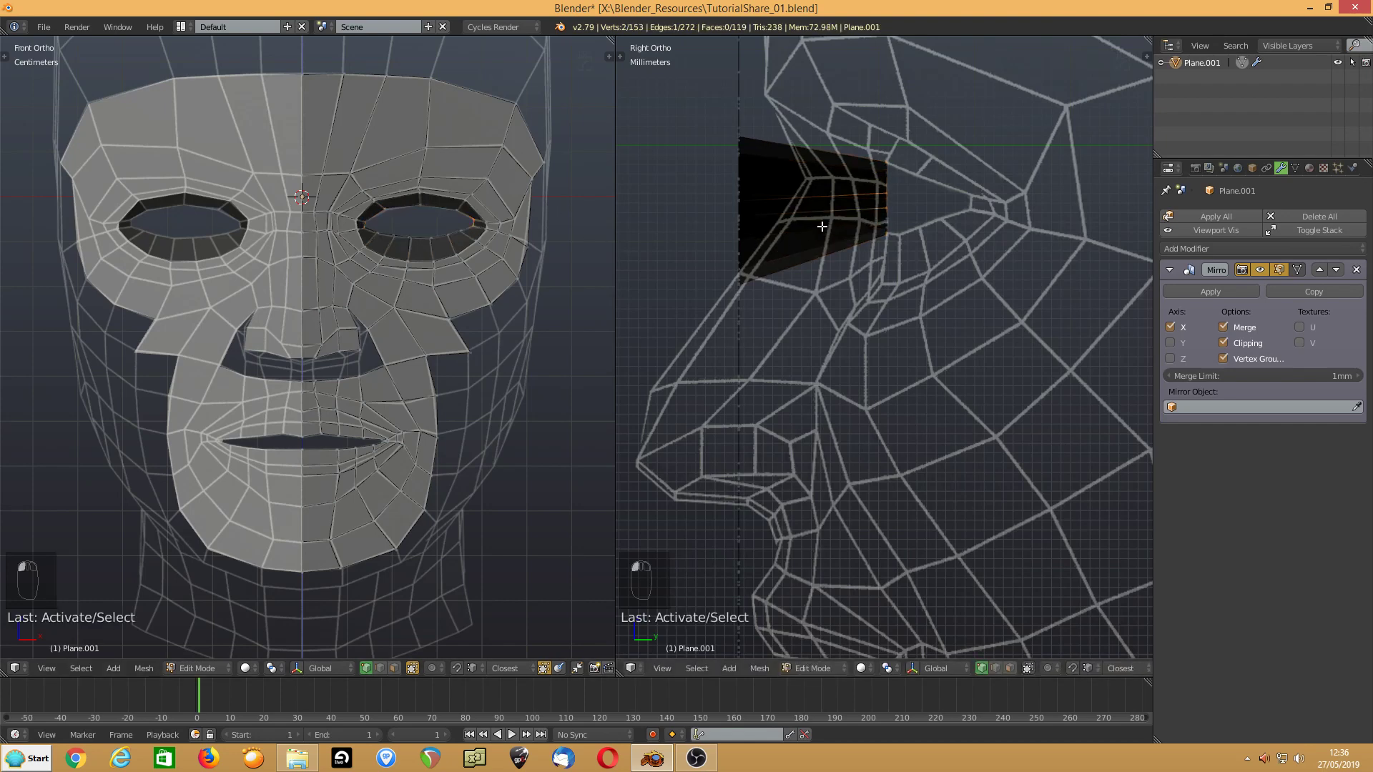
pyautogui.press('g')
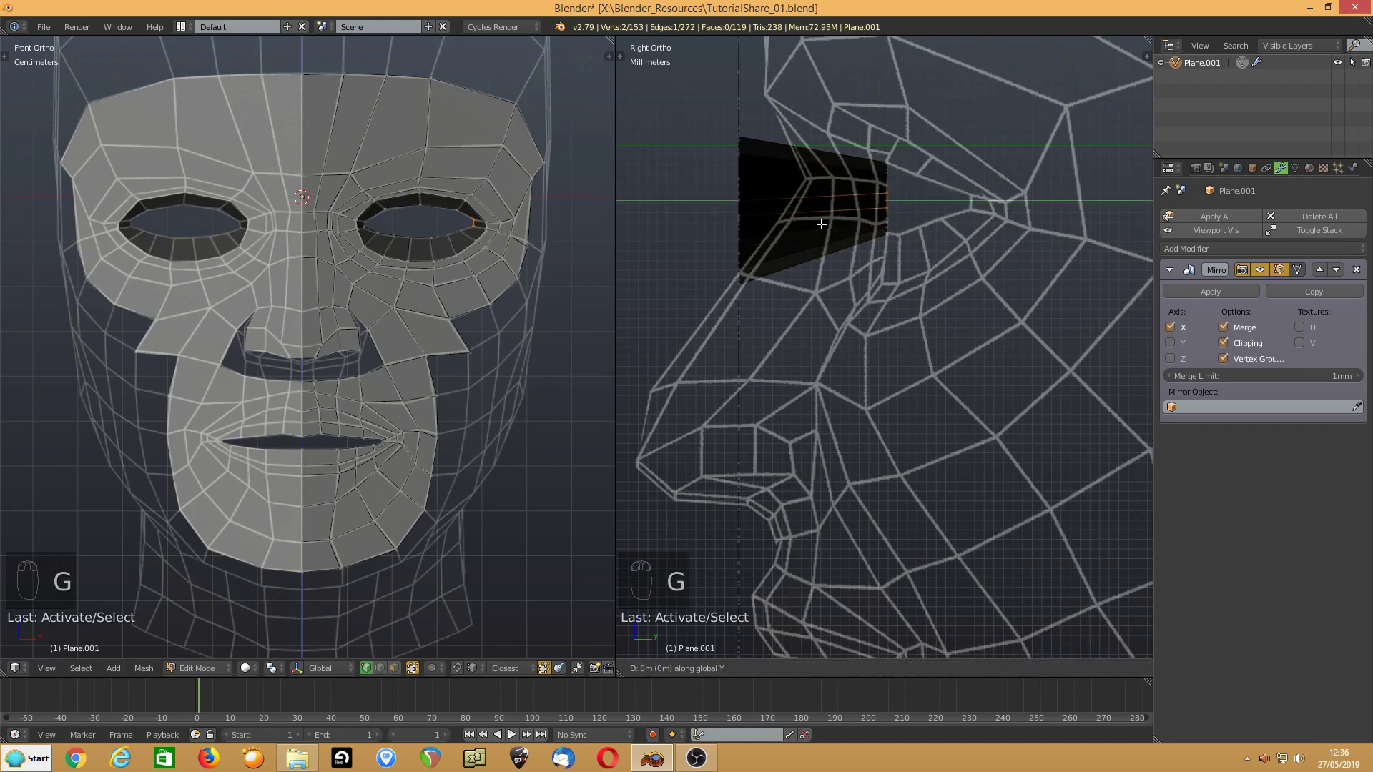
pyautogui.click(903, 225)
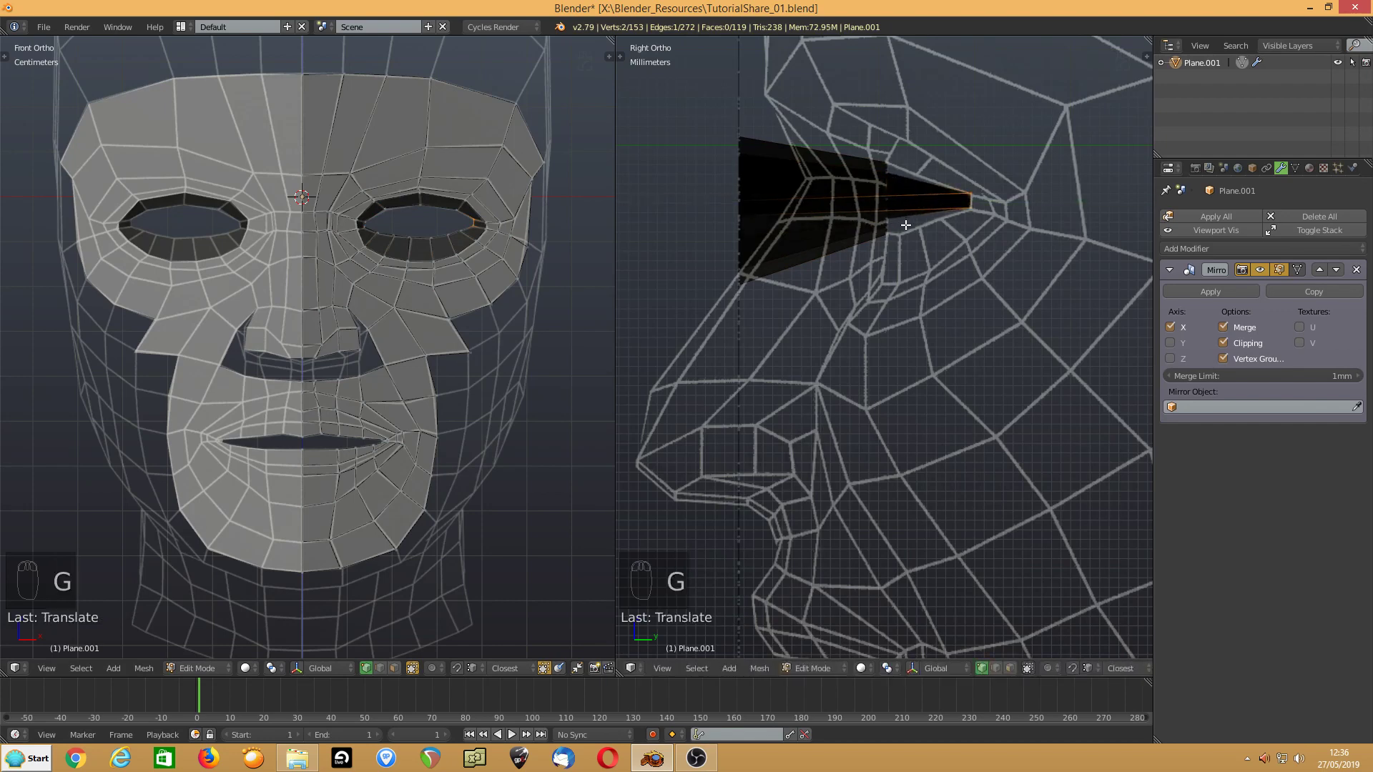
# - Move the upper and lower eyelid vertices nearest the outer eye corner back along Y to round the profile
pyautogui.rightClick(462, 231)
pyautogui.keyDown('shift'); pyautogui.rightClick(463, 231); pyautogui.keyUp('shift')
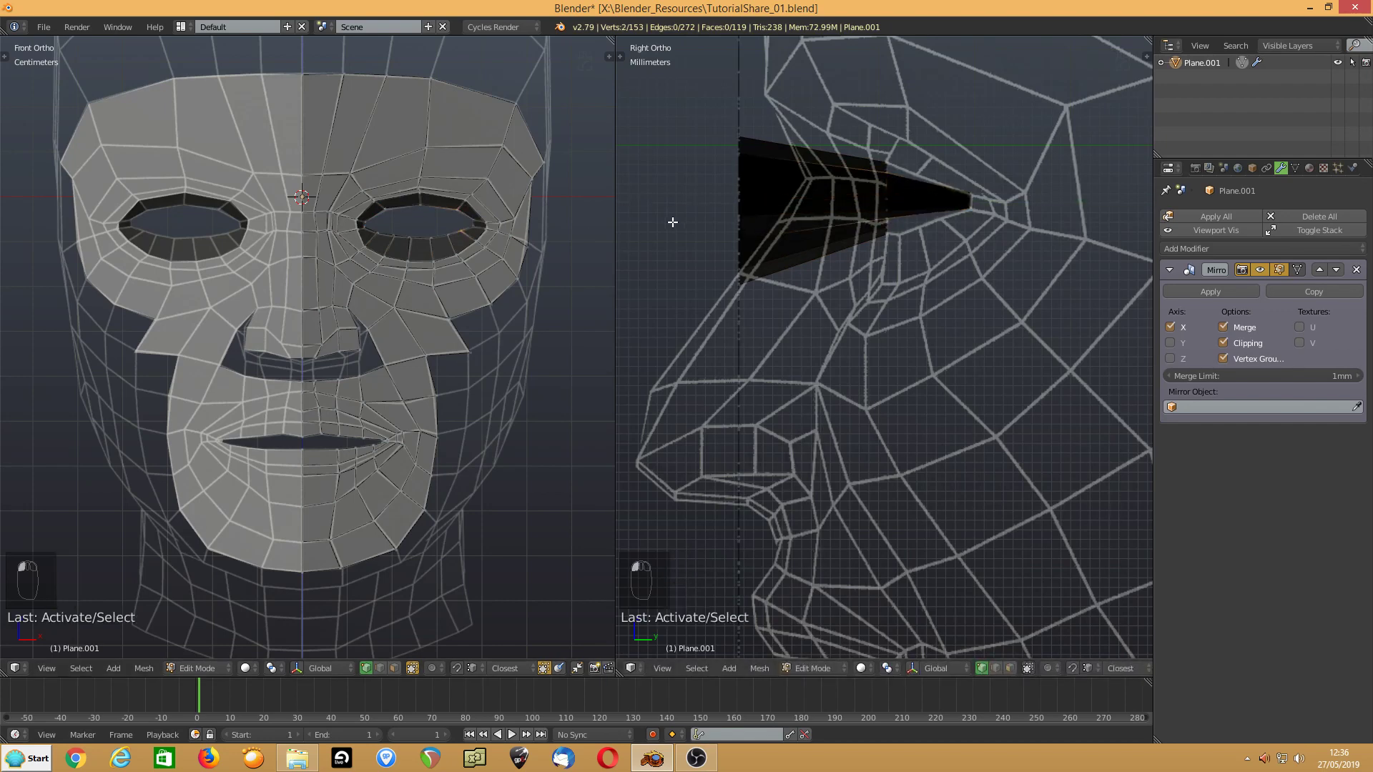
pyautogui.press('g')
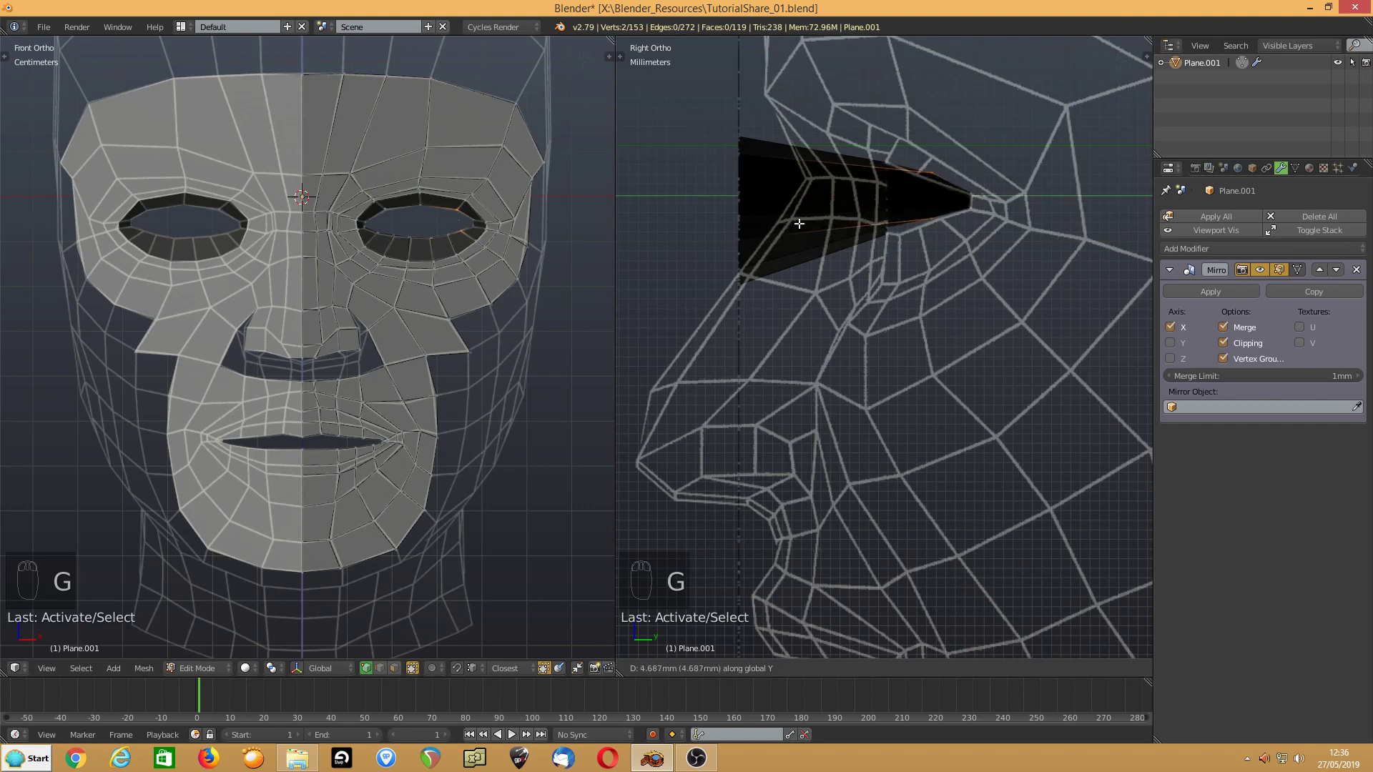
pyautogui.click(789, 224)
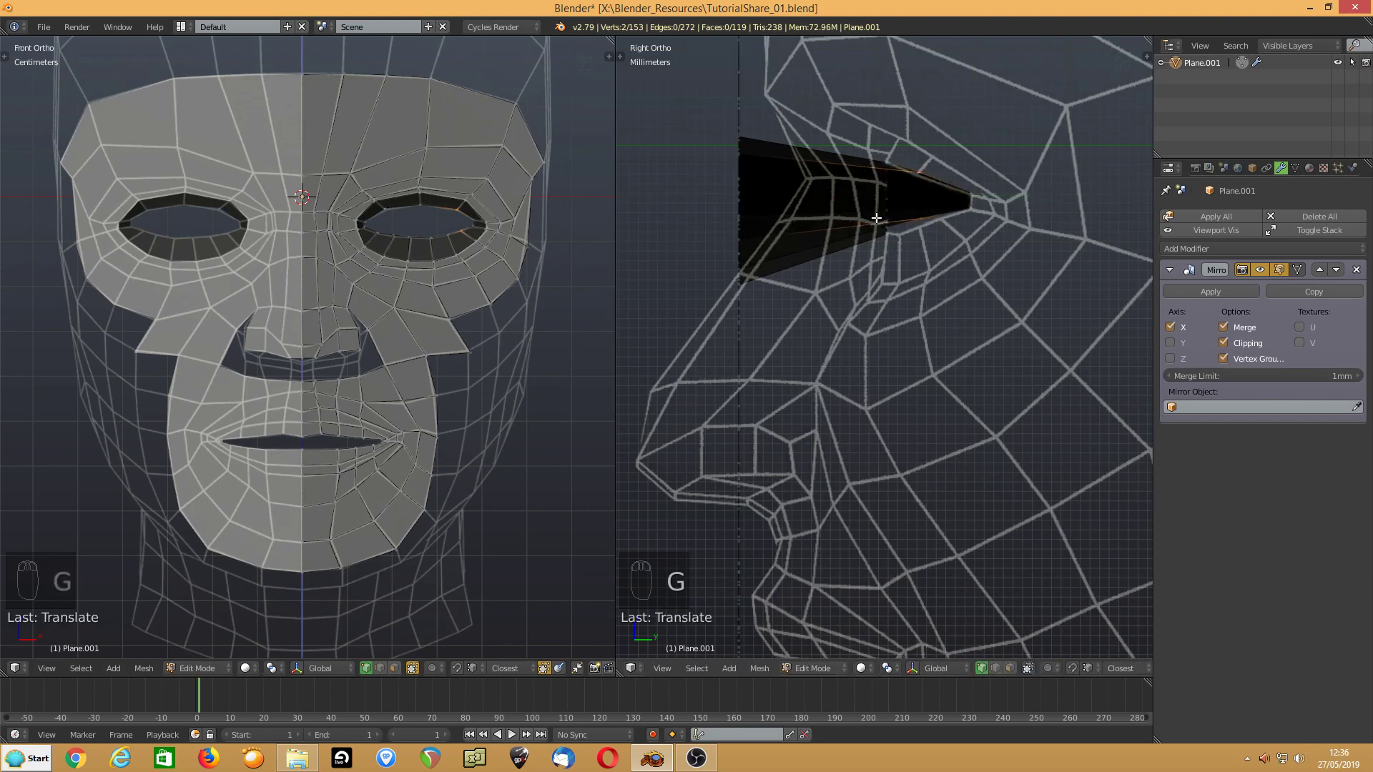
# - Adjust the lower eyelid vertices one at a time from the outer corner inward, matching the reference eye's depth
pyautogui.moveTo(921, 218); pyautogui.dragTo(940, 219)
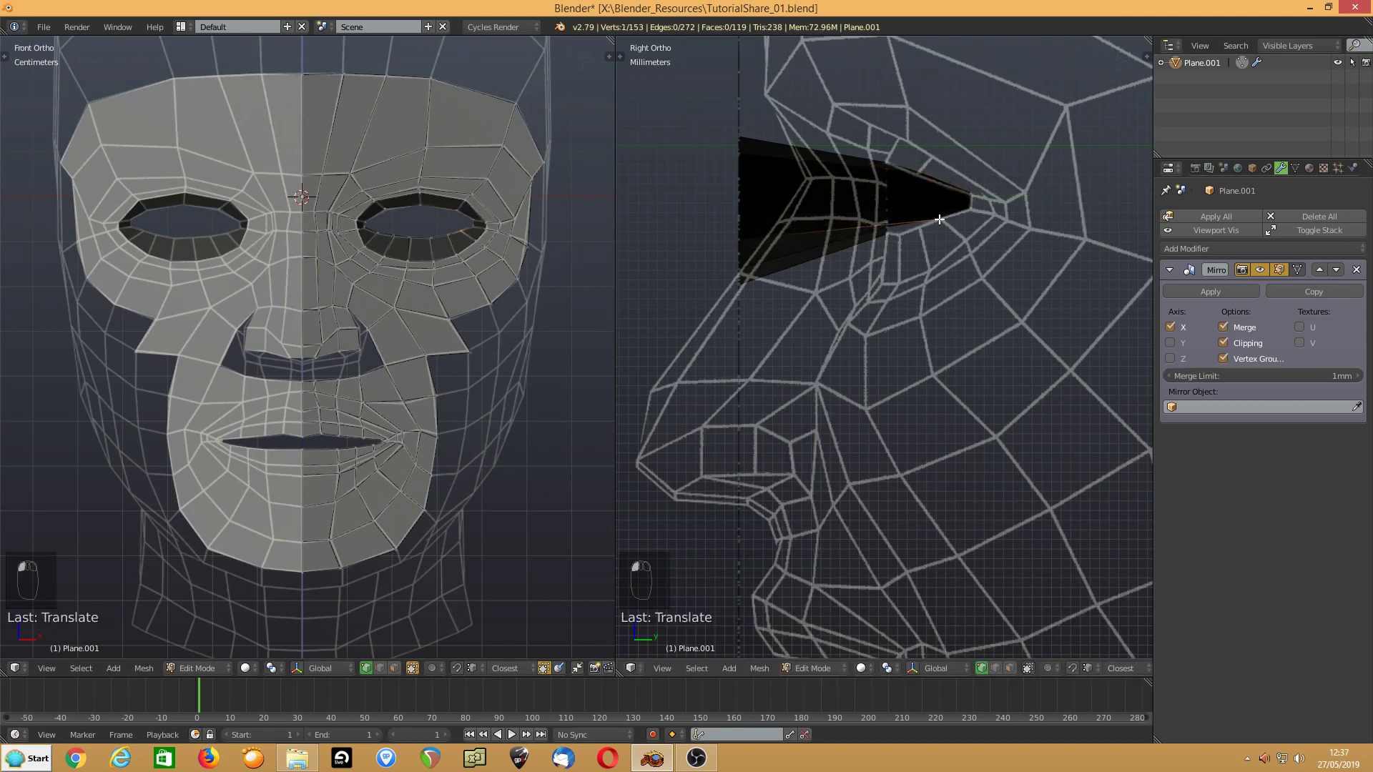
pyautogui.click(444, 234)
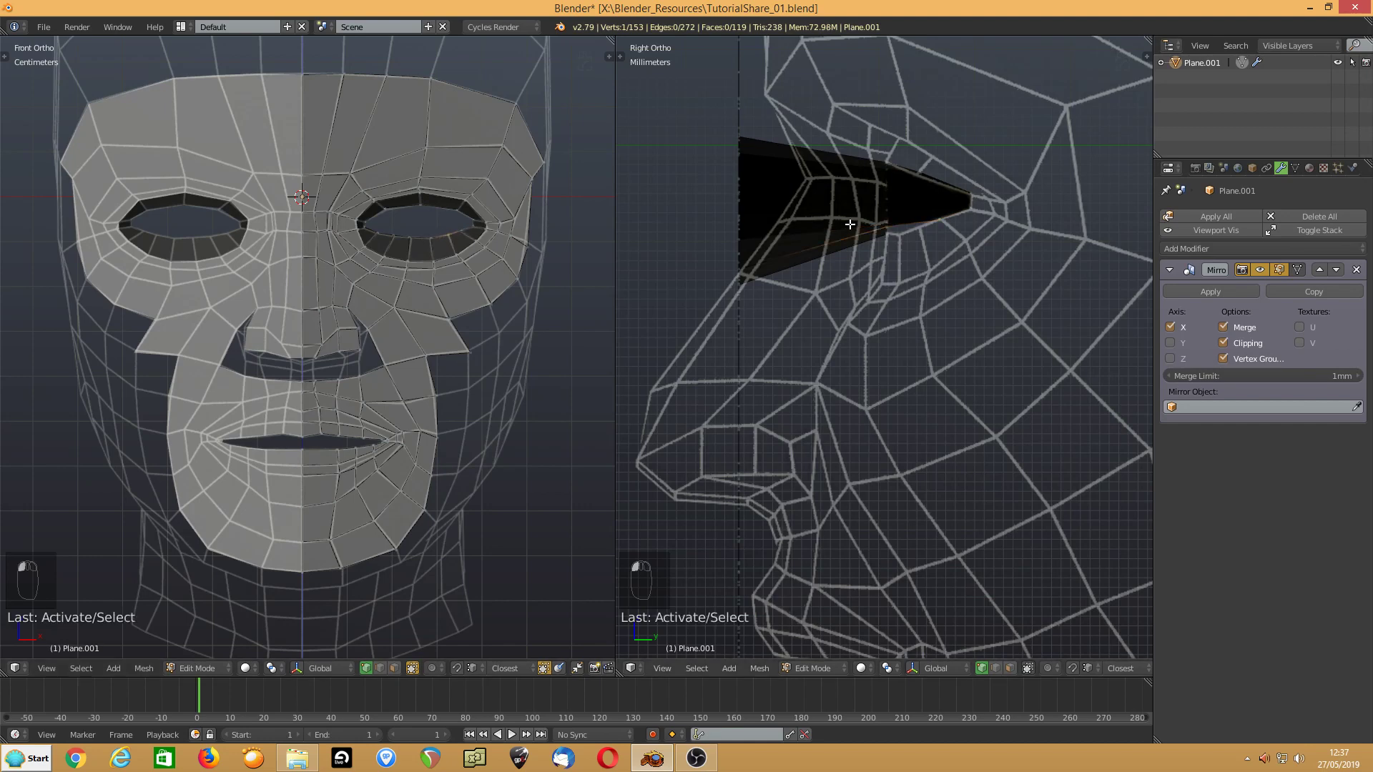
pyautogui.press('g')
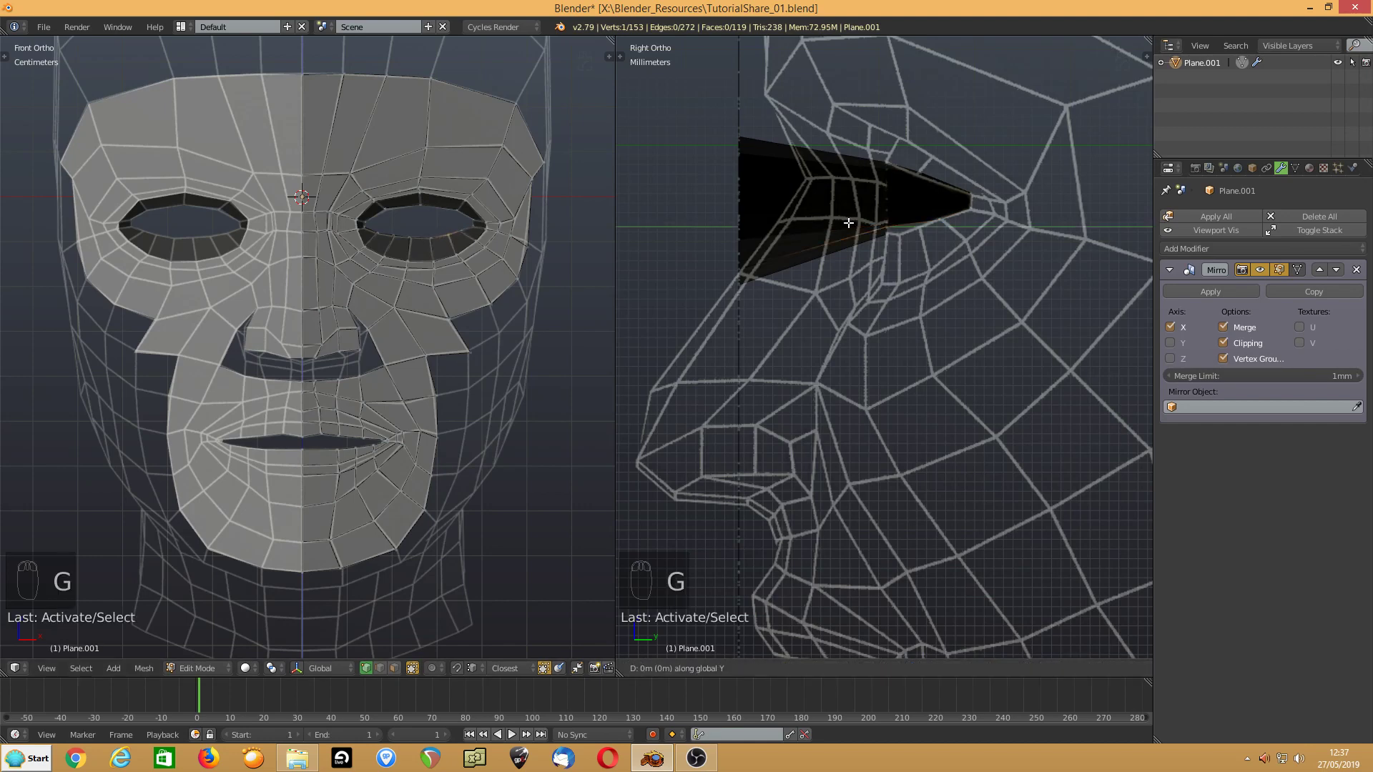
pyautogui.click(887, 216)
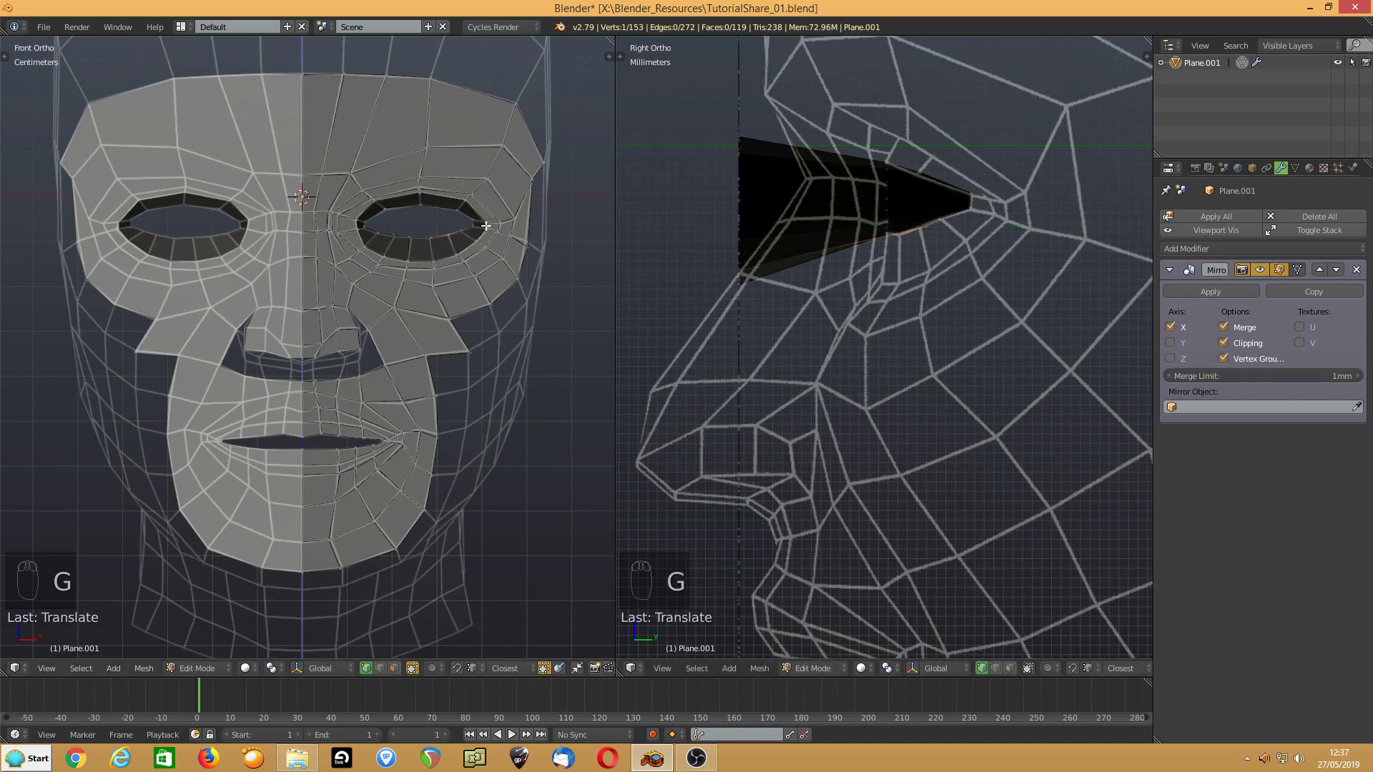
pyautogui.click(413, 237)
pyautogui.press('g')
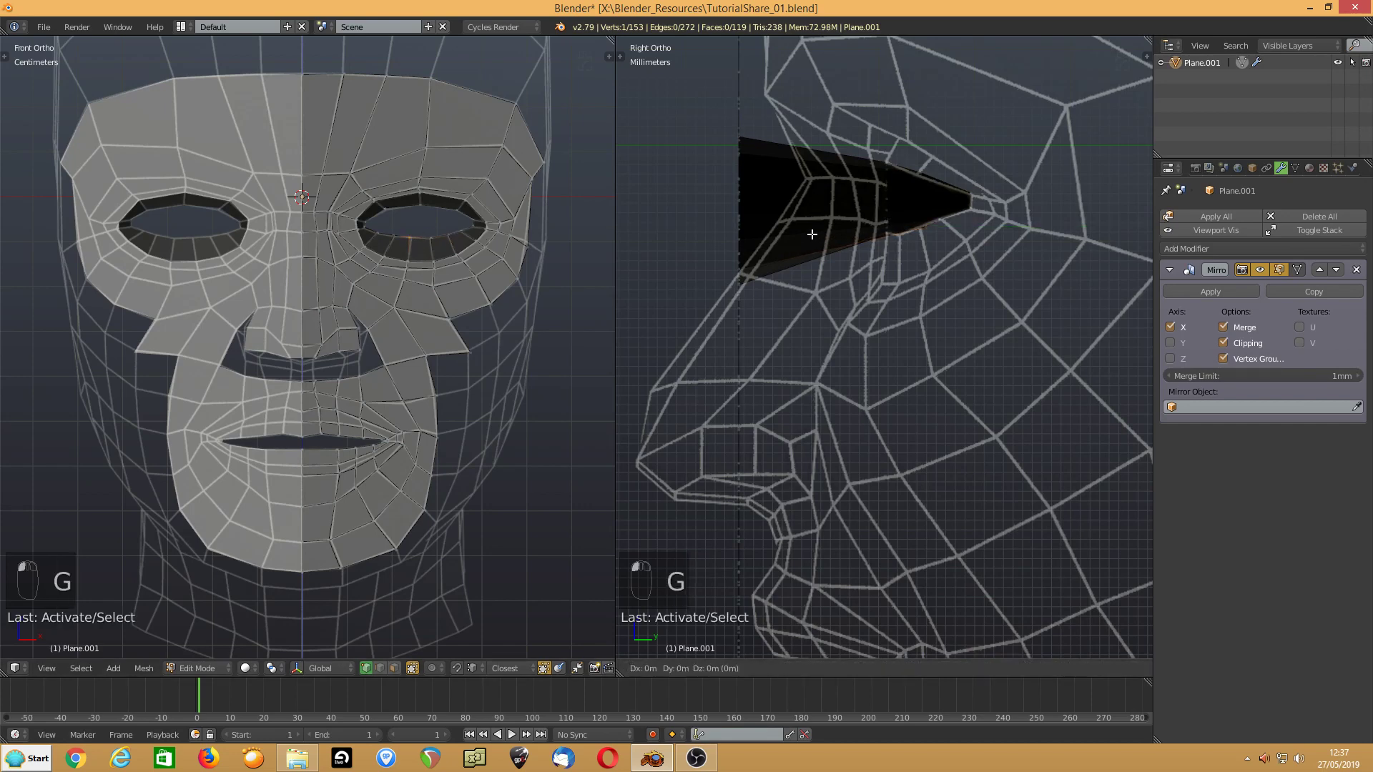
pyautogui.click(817, 232)
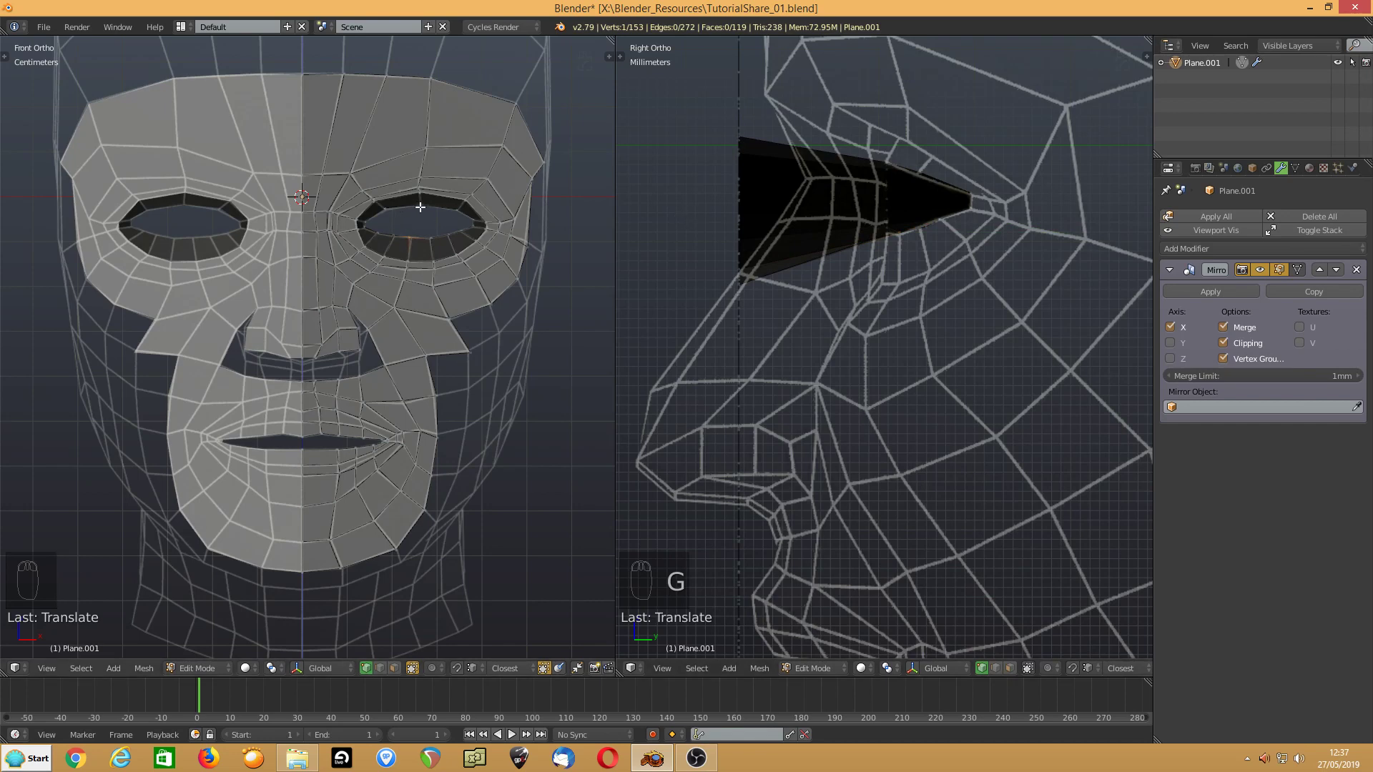
# - Move an upper eyelid vertex forward about 0.6 mm along Y, and inspect the edge at the inner eye corner from an angle
pyautogui.click(756, 186)
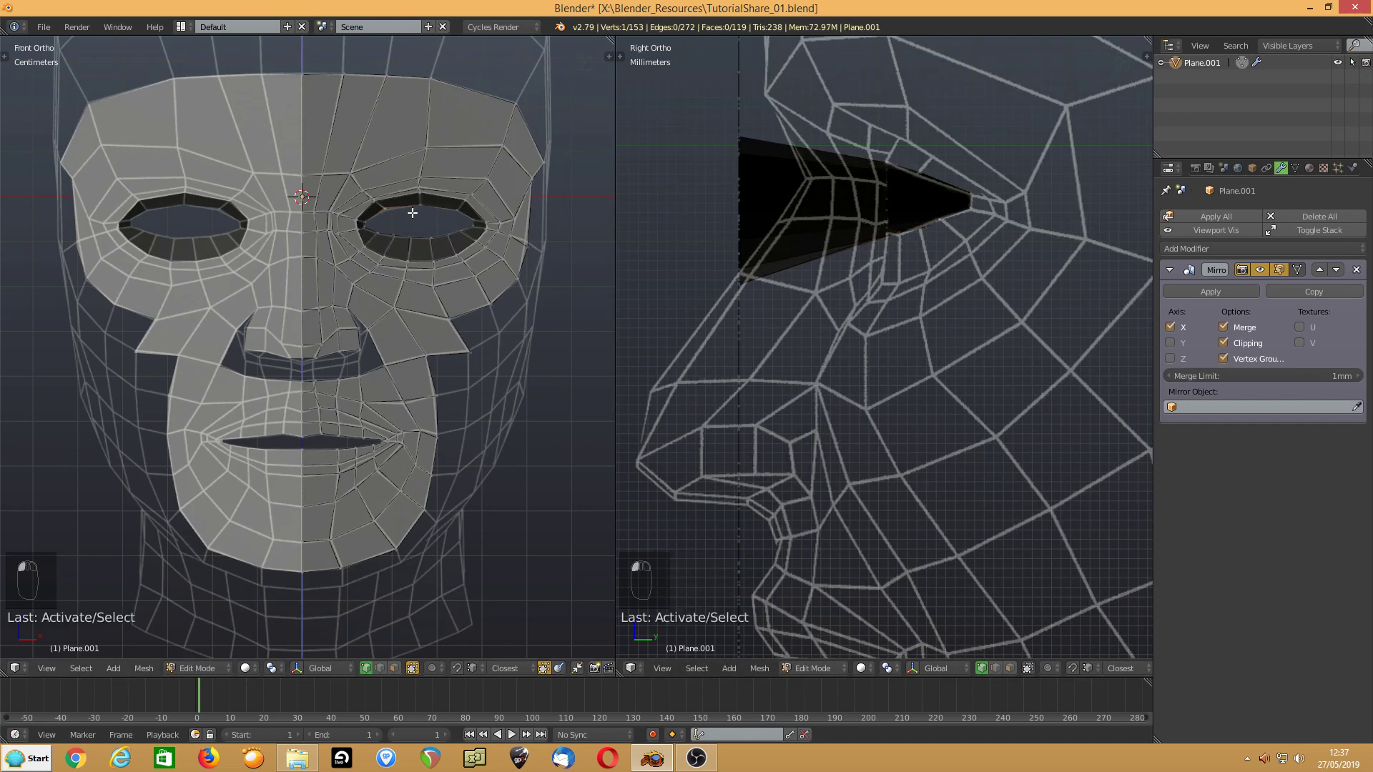
pyautogui.press('g')
pyautogui.press('y')
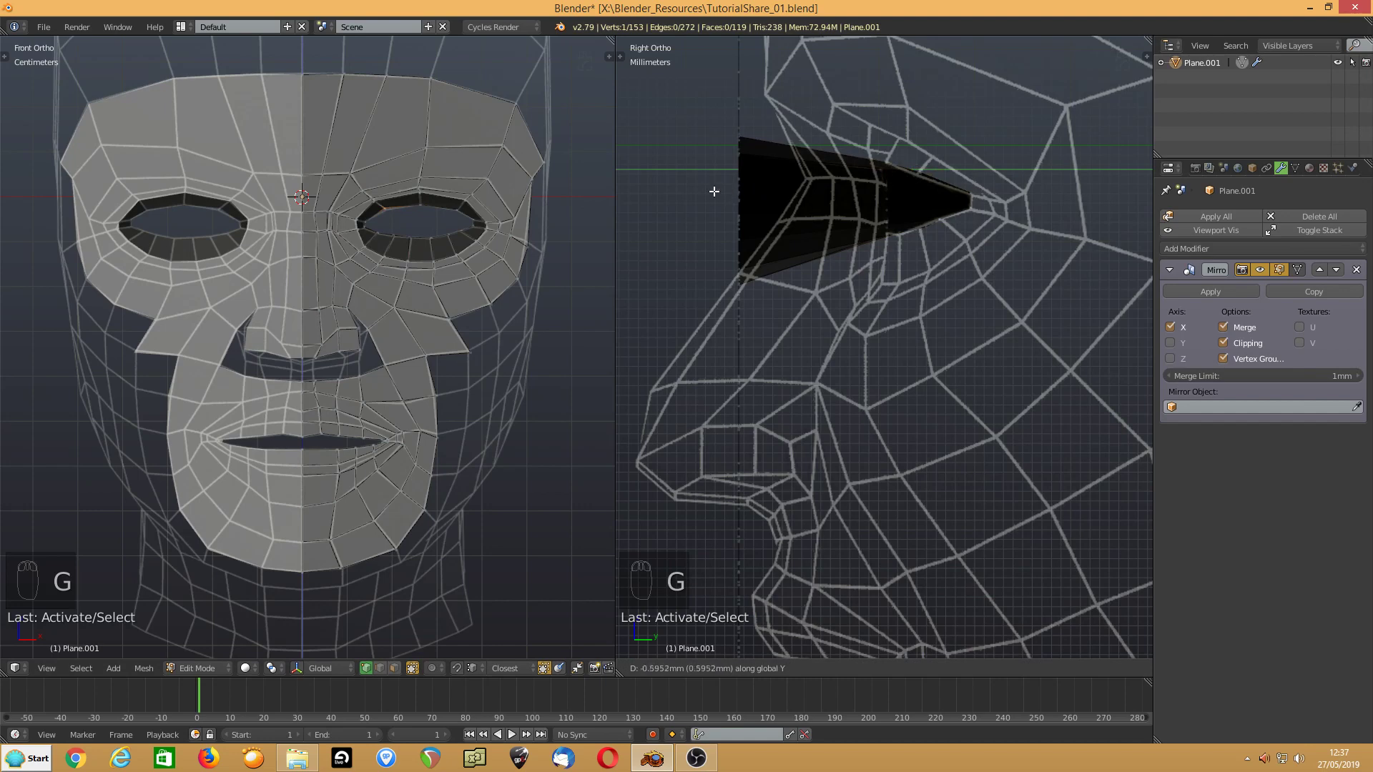
pyautogui.click(713, 187)
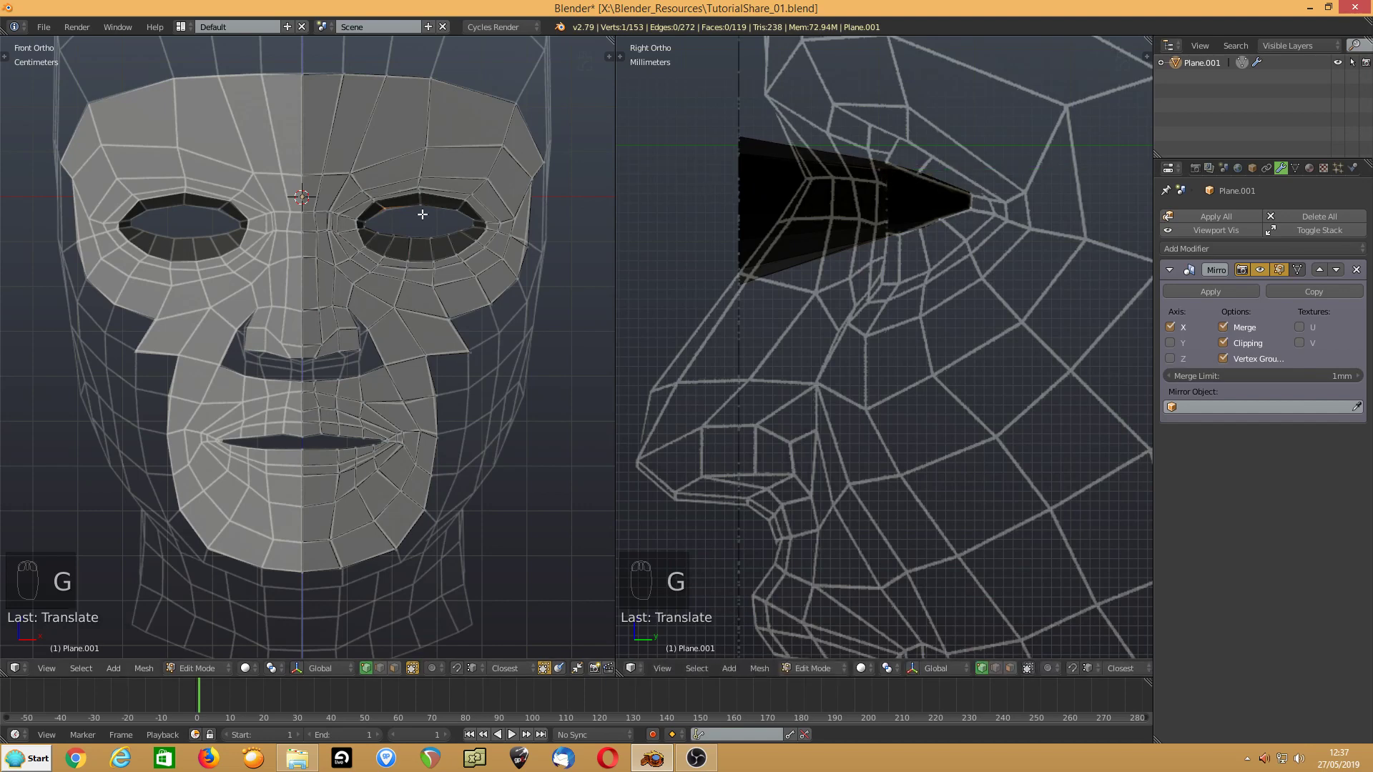
pyautogui.click(366, 223)
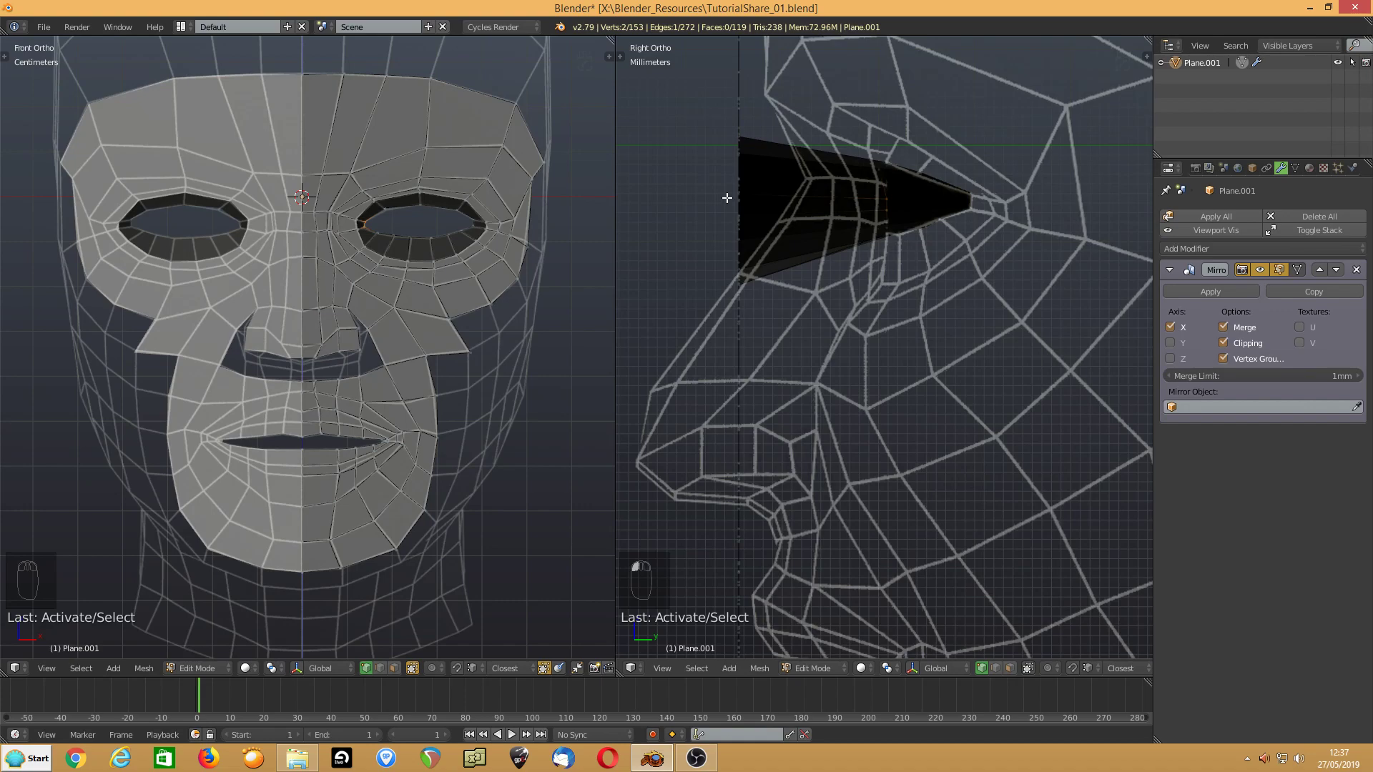
pyautogui.moveTo(727, 198)
pyautogui.mouseDown(button='middle')
pyautogui.moveTo(834, 174)
pyautogui.moveTo(680, 160)
pyautogui.moveTo(706, 216)
pyautogui.moveTo(659, 233)
pyautogui.moveTo(635, 268)
pyautogui.moveTo(714, 211)
pyautogui.mouseUp(button='middle')
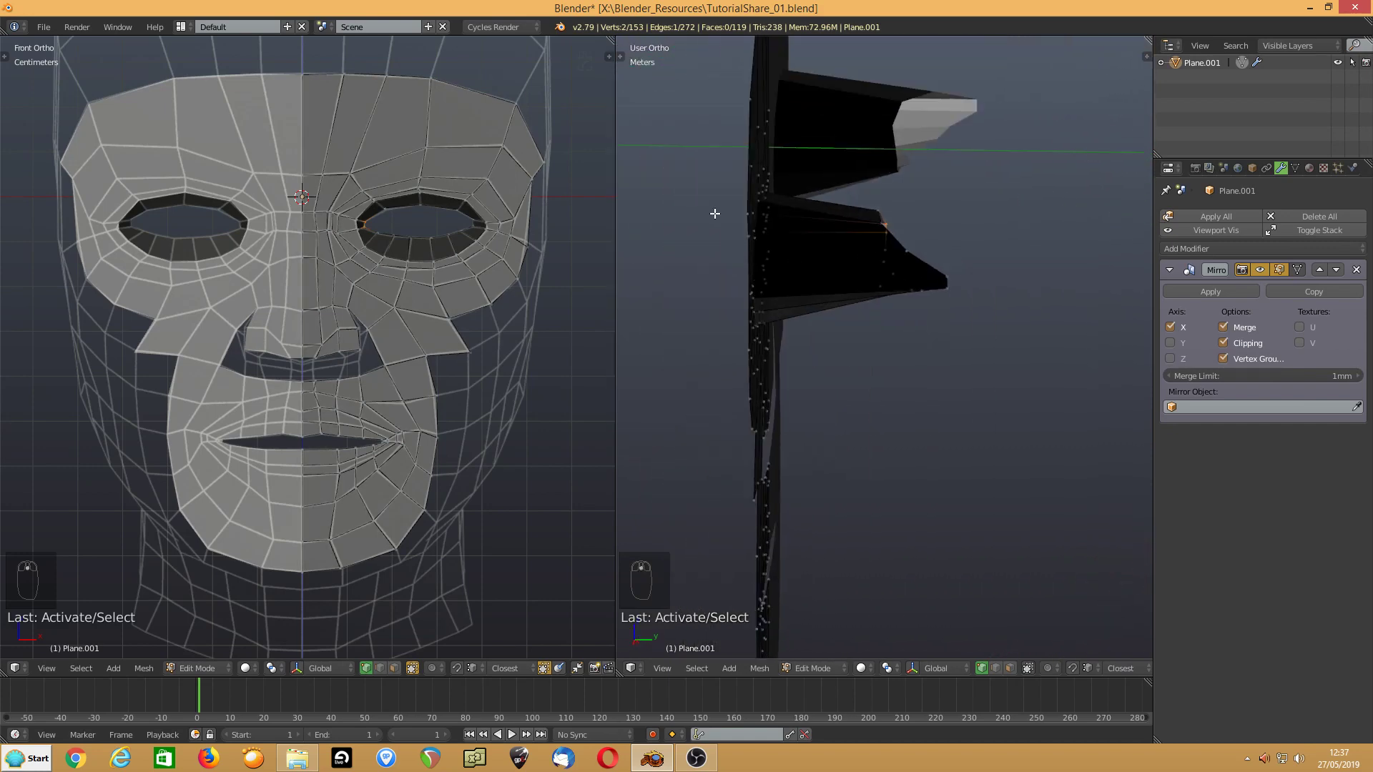
pyautogui.press('KP_3')
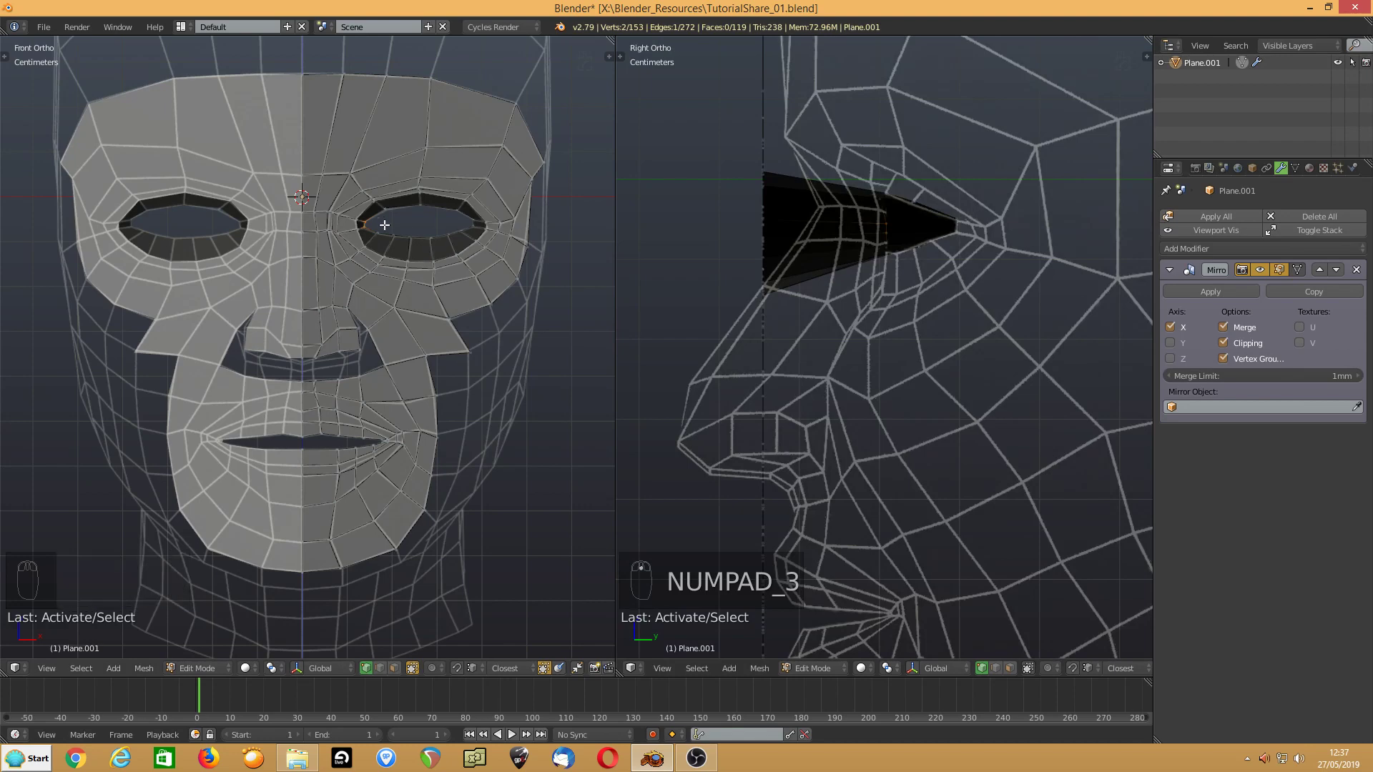
# - Select the forehead's top-edge vertices from the centre line to the temple and move them back about 1.4 mm along Y to the reference profile
pyautogui.scroll(-1, 379, 213)
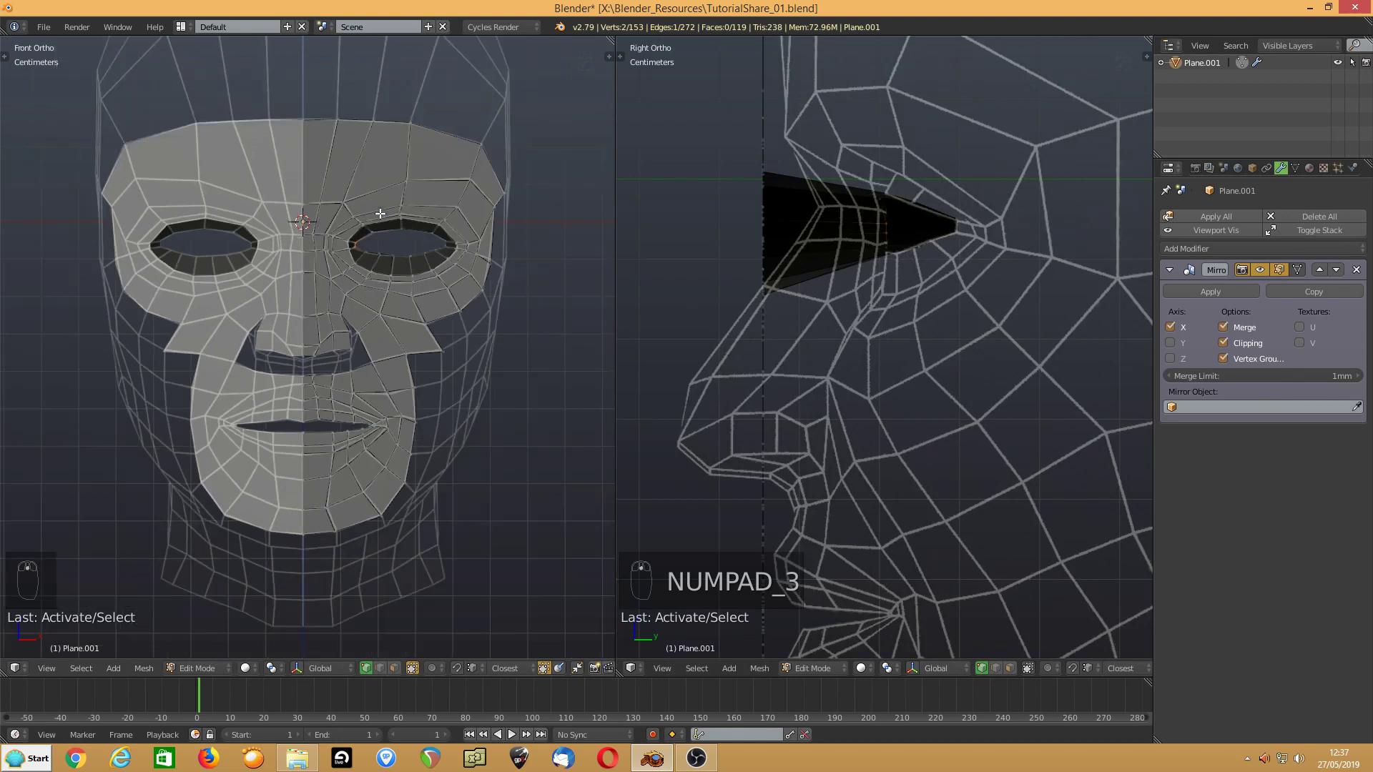
pyautogui.scroll(-3, 380, 213)
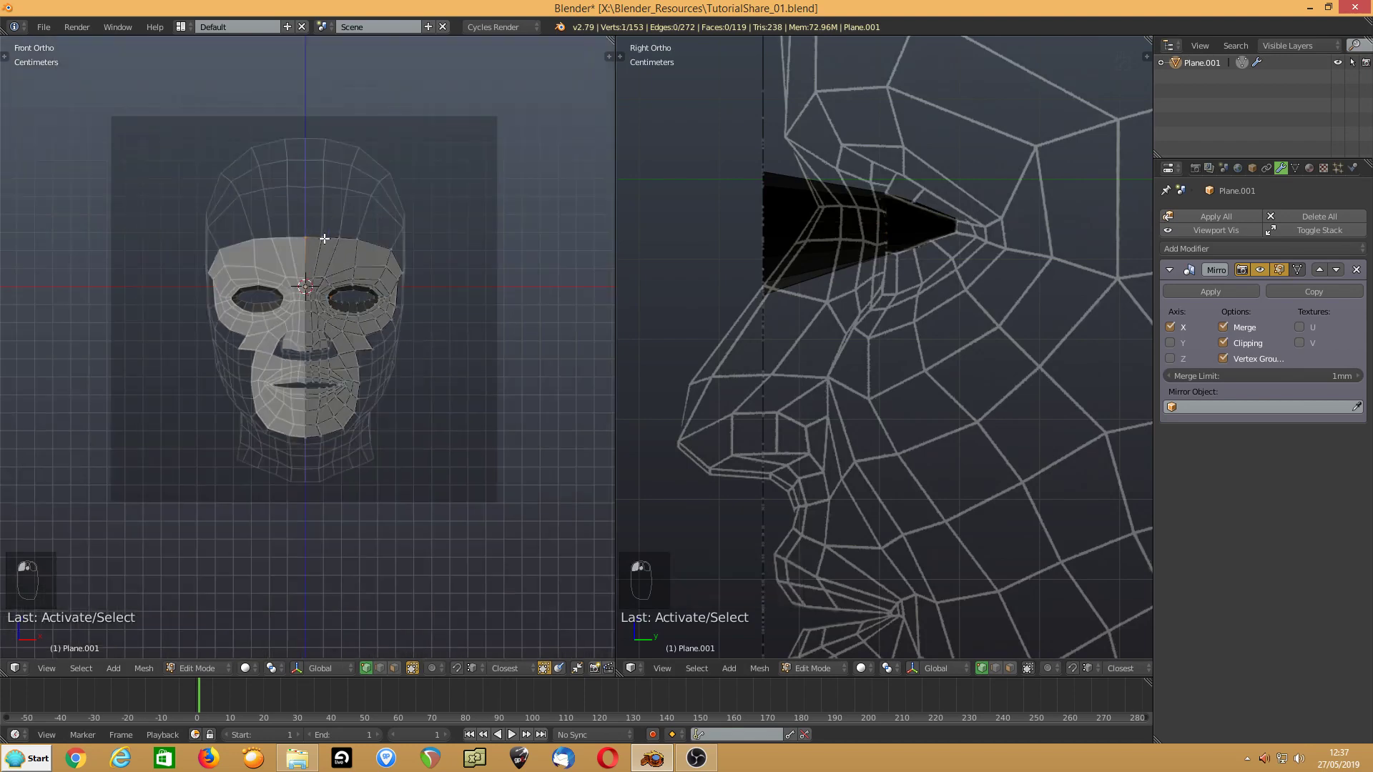
pyautogui.keyDown('shift'); pyautogui.click(358, 239); pyautogui.keyUp('shift')
pyautogui.keyDown('shift'); pyautogui.click(392, 247); pyautogui.keyUp('shift')
pyautogui.keyDown('shift'); pyautogui.click(401, 268); pyautogui.keyUp('shift')
pyautogui.keyDown('shift'); pyautogui.moveTo(759, 170); pyautogui.dragTo(738, 375, button='middle'); pyautogui.keyUp('shift')
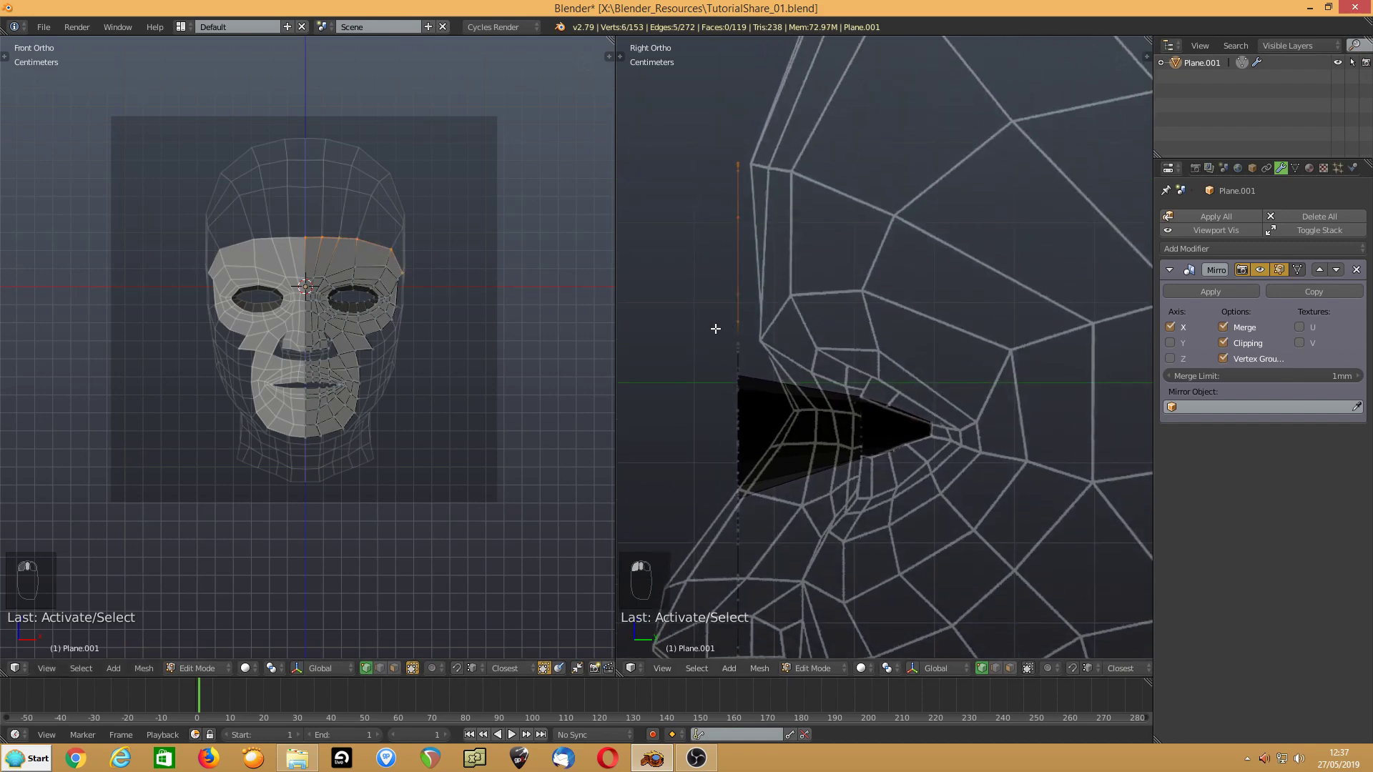
pyautogui.press('g')
pyautogui.press('y')
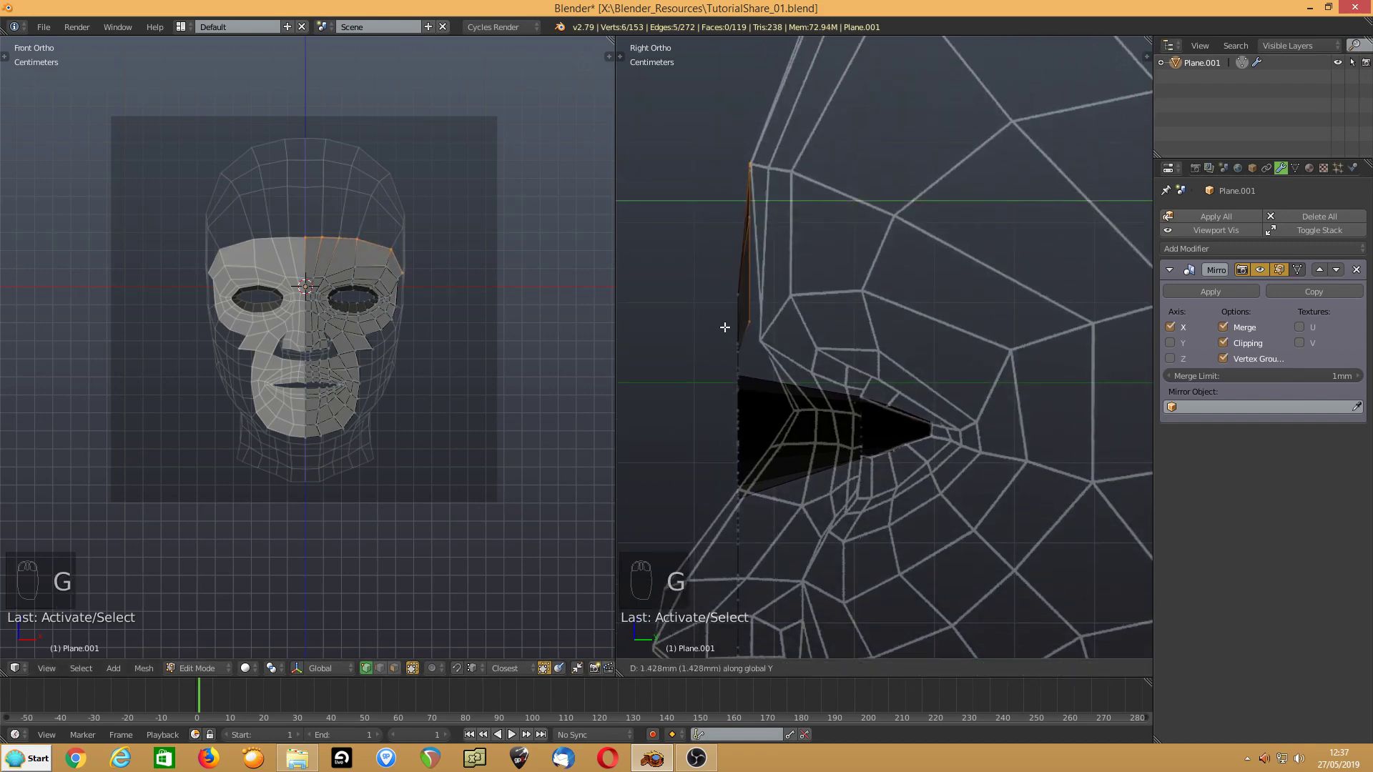
pyautogui.click(728, 323)
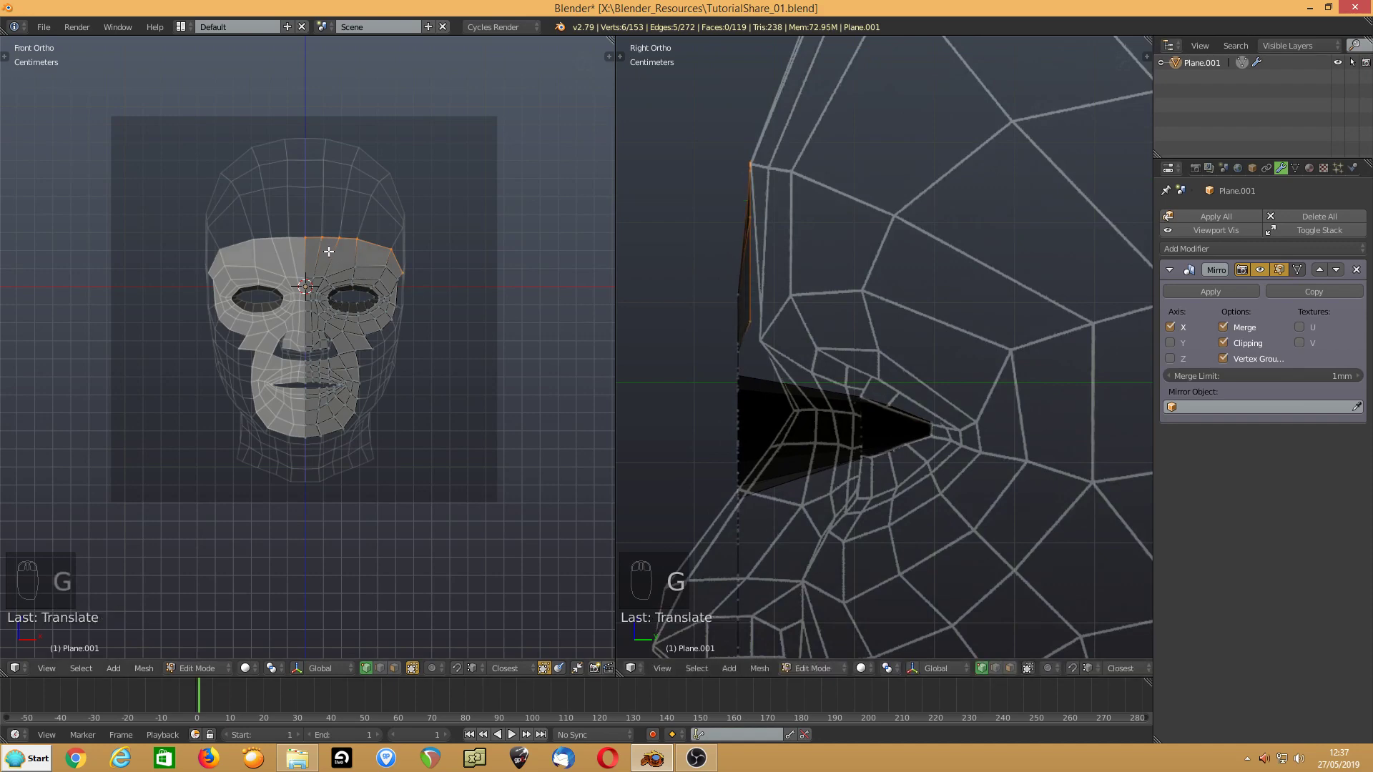
# - Deselect the forehead's top vertices one by one from the centre outward, moving the remaining ones back along Y to the reference each time
pyautogui.keyDown('shift'); pyautogui.click(305, 235); pyautogui.keyUp('shift')
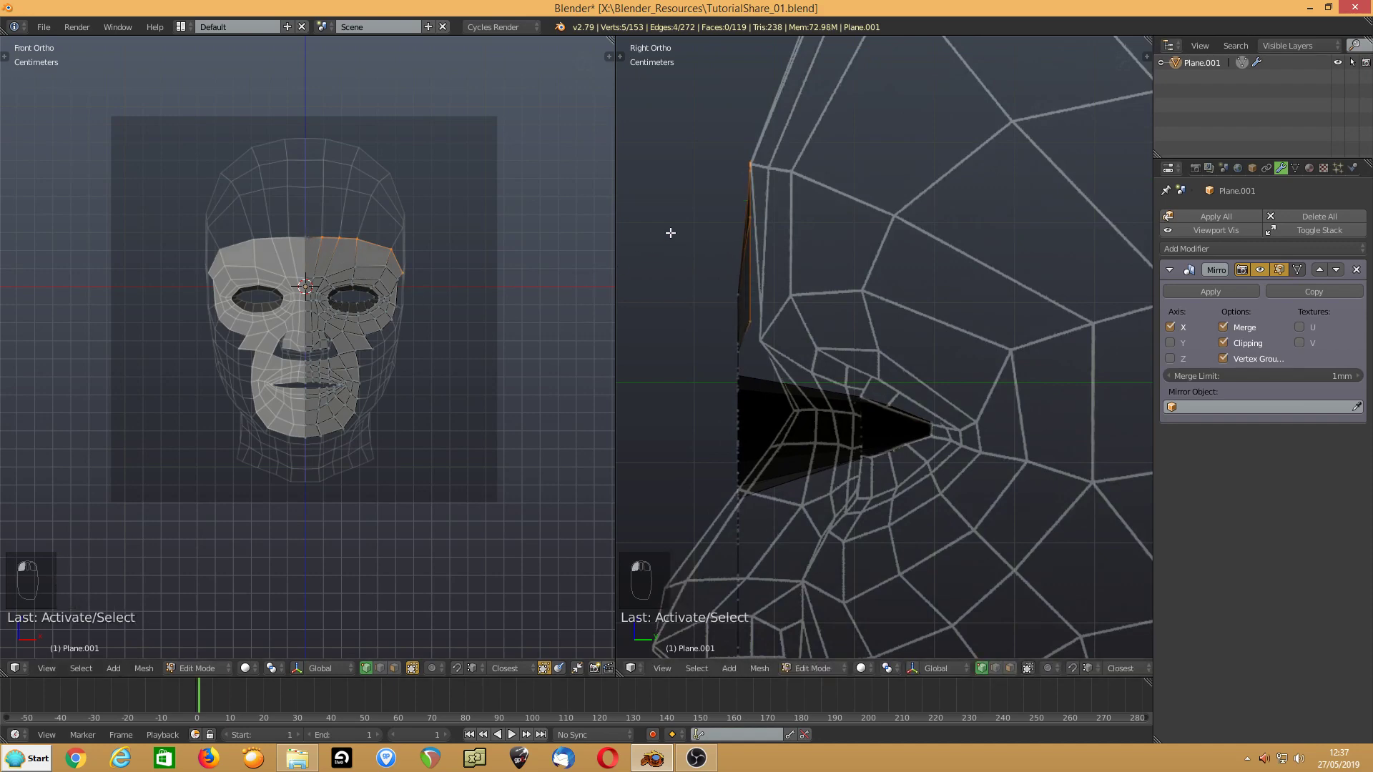
pyautogui.press('g')
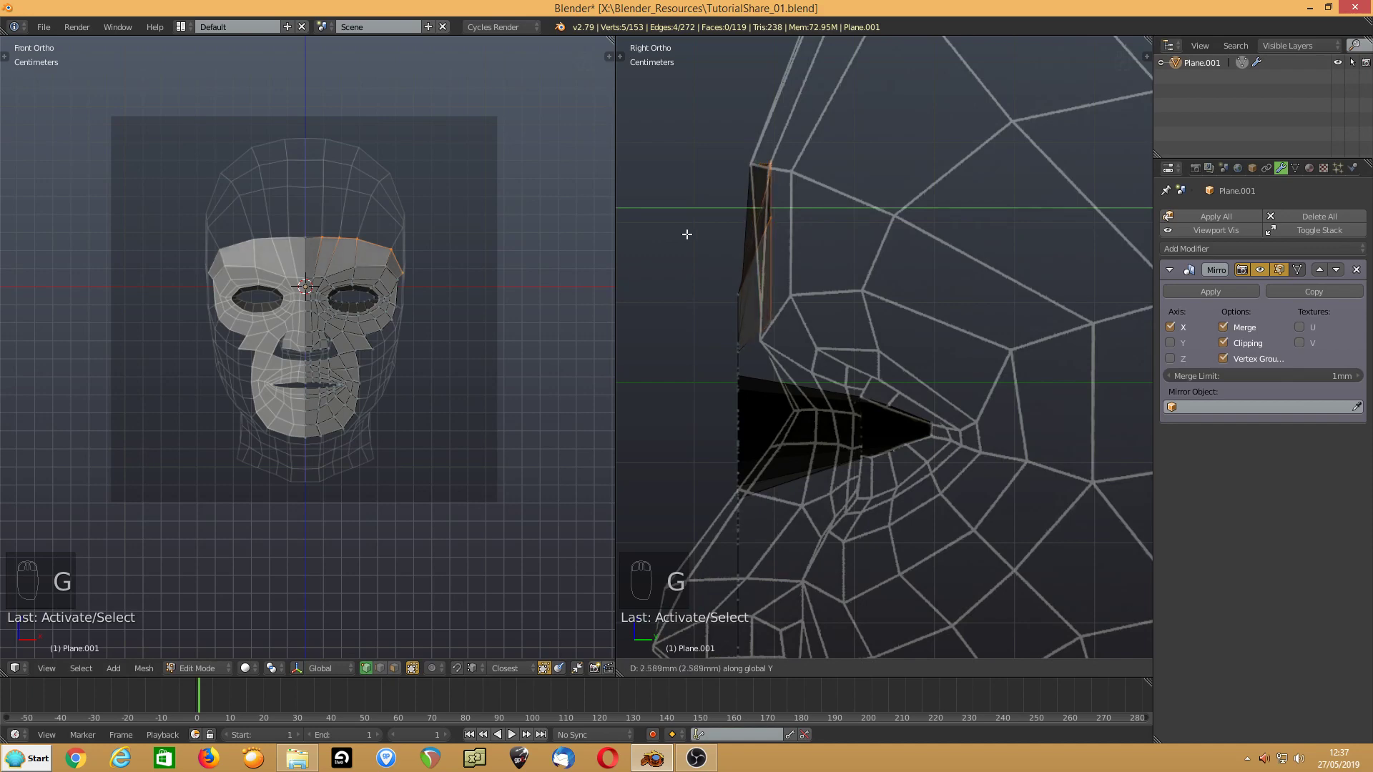
pyautogui.click(683, 233)
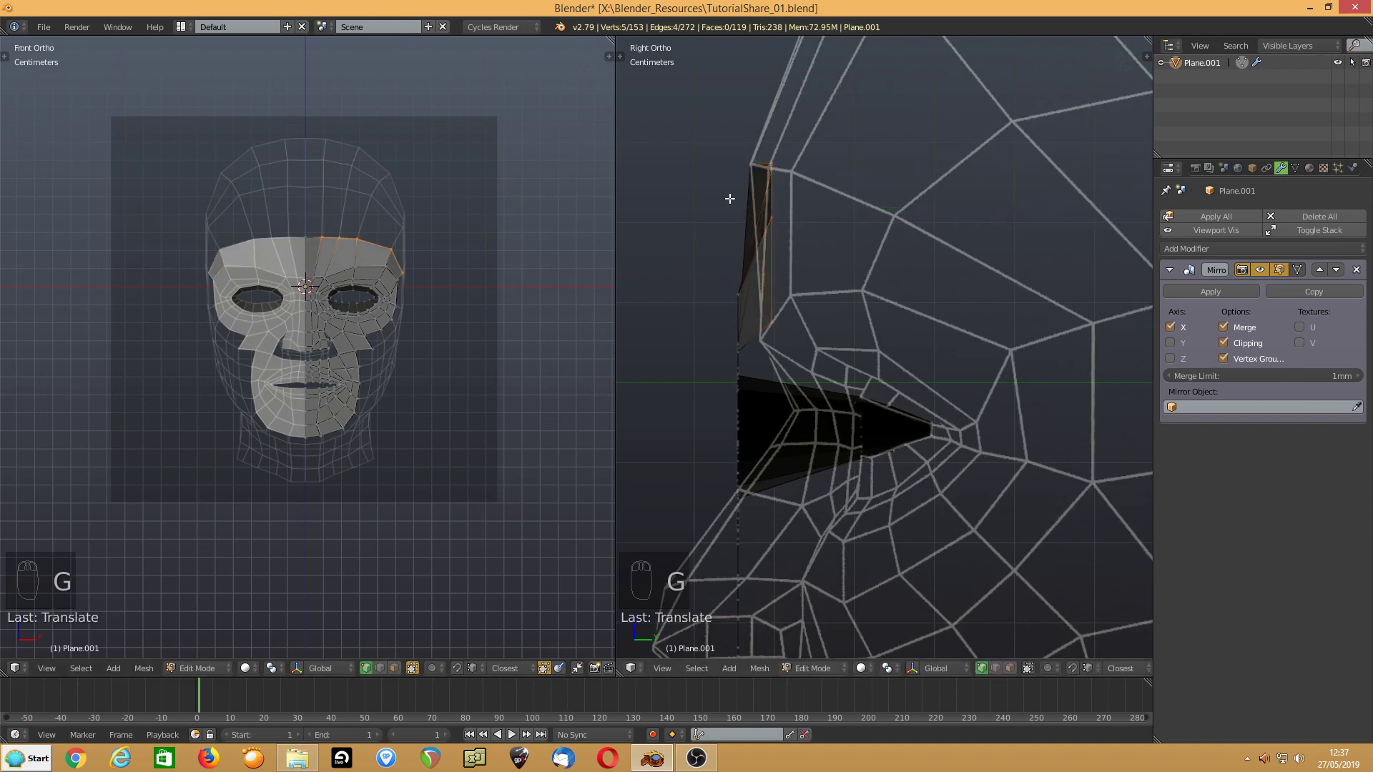
pyautogui.keyDown('shift'); pyautogui.click(322, 238); pyautogui.keyUp('shift')
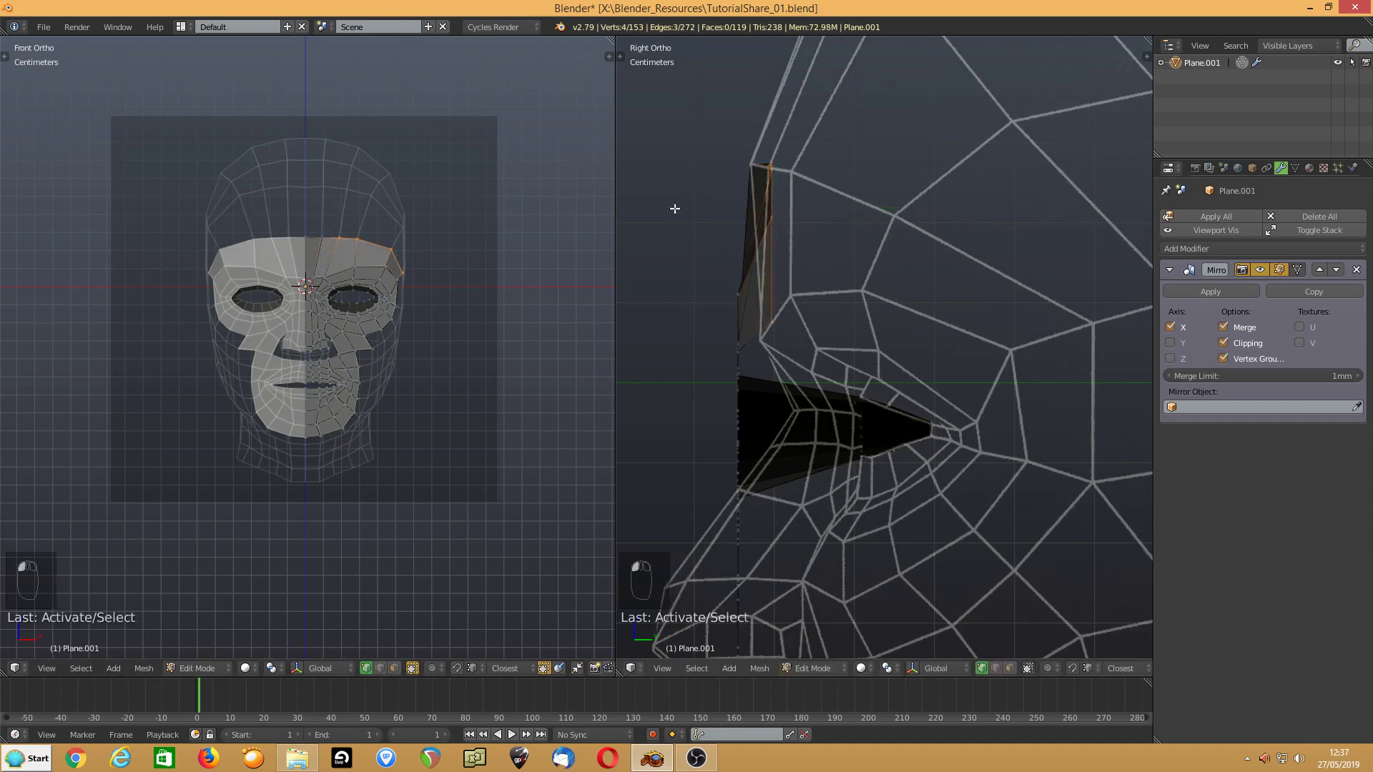
pyautogui.press('g')
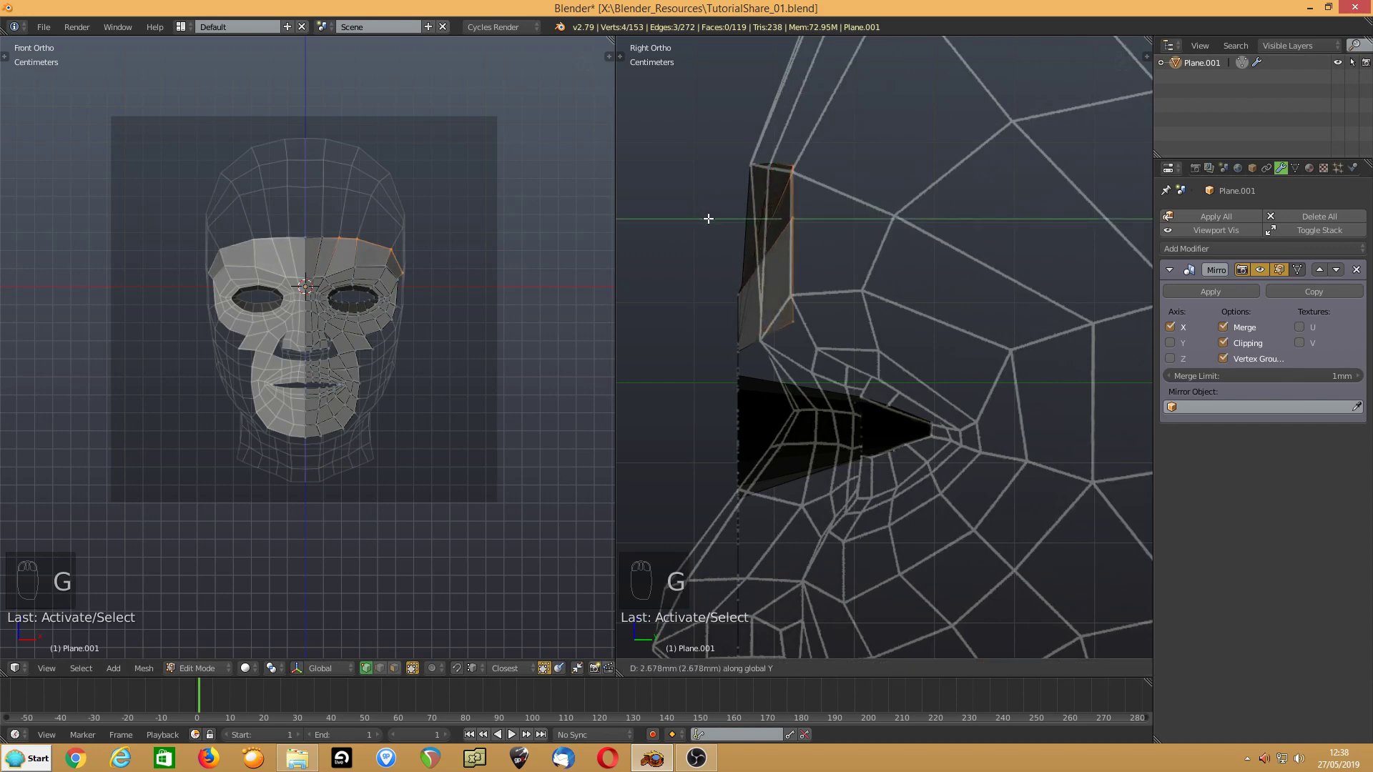
pyautogui.click(709, 215)
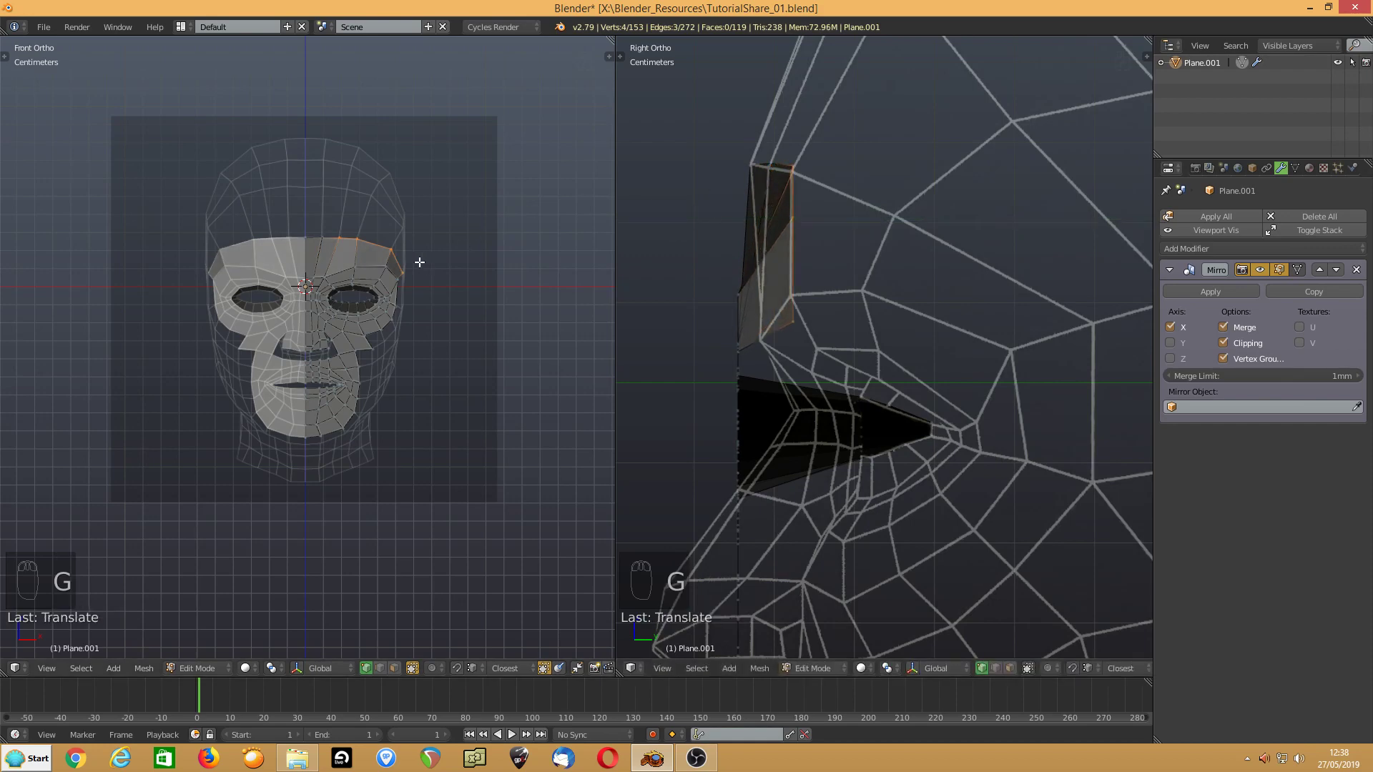
pyautogui.keyDown('shift'); pyautogui.click(344, 238); pyautogui.keyUp('shift')
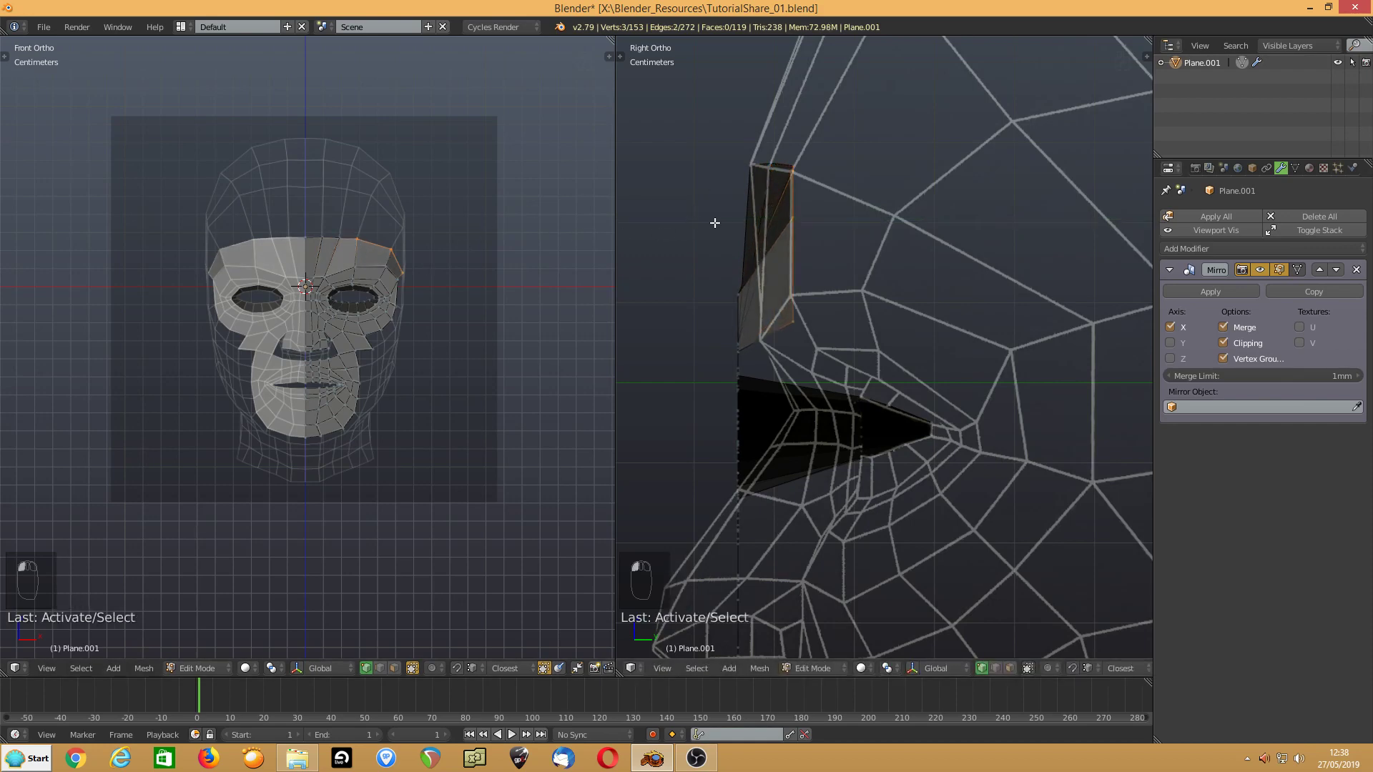
pyautogui.press('g')
pyautogui.click(817, 242)
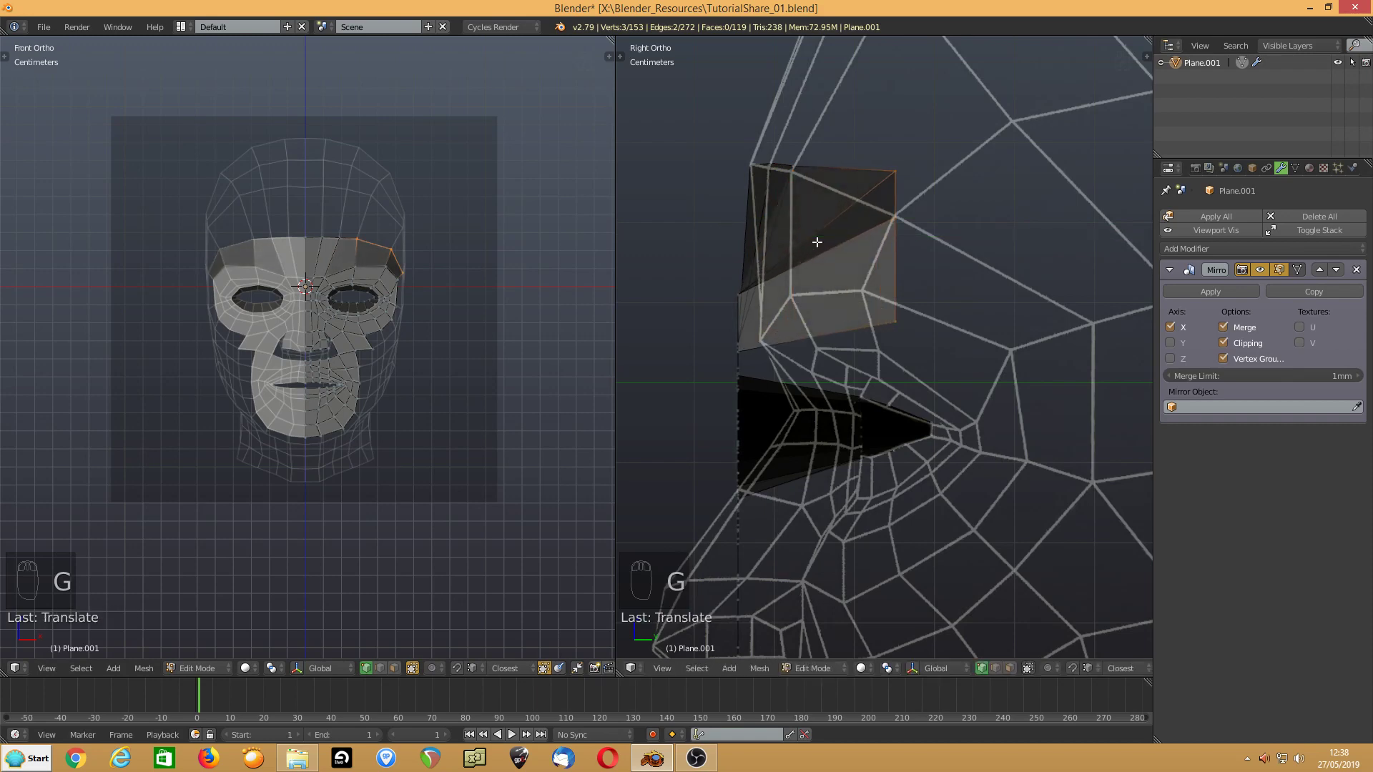
# - Select only the forehead's top vertex above the outer half of the eye and fine-tune its depth along Y against the reference head
pyautogui.keyDown('shift'); pyautogui.click(355, 238); pyautogui.keyUp('shift')
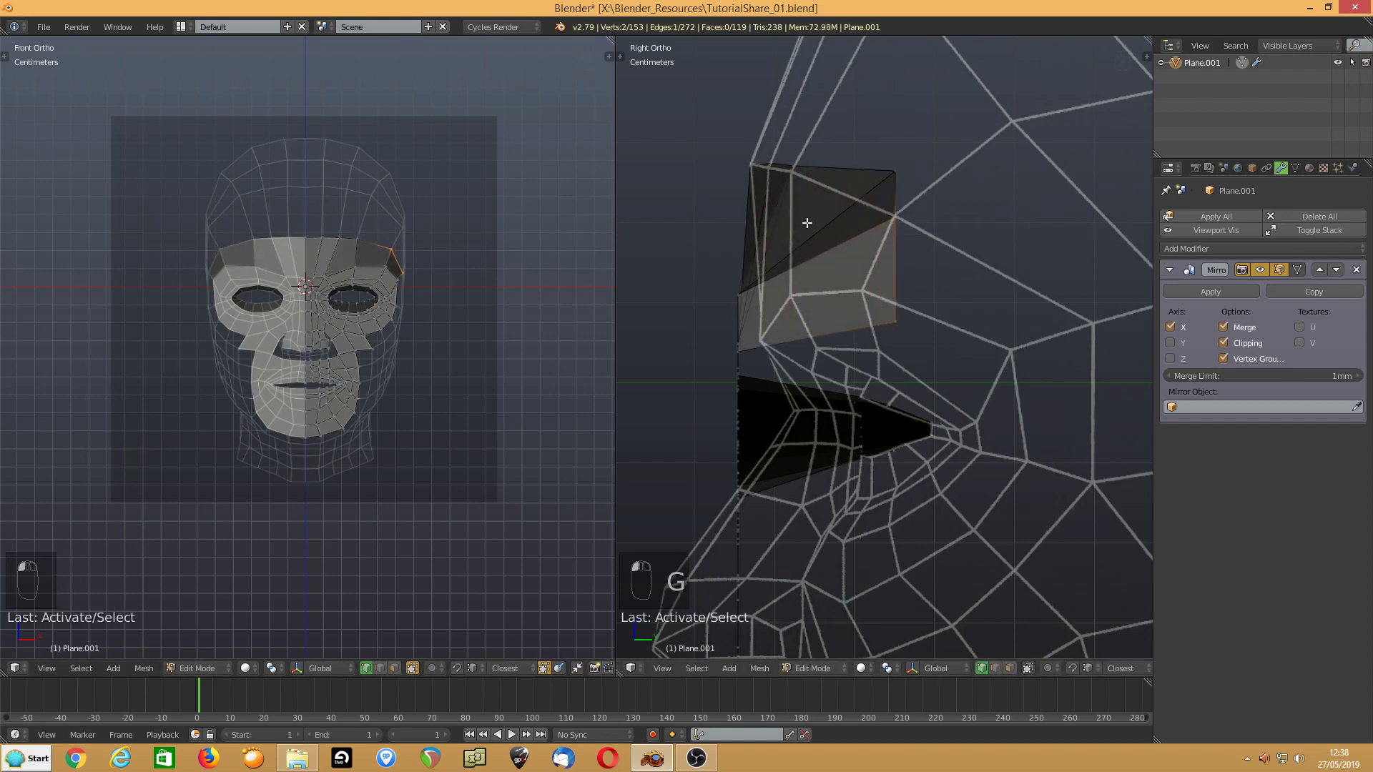
pyautogui.click(895, 172)
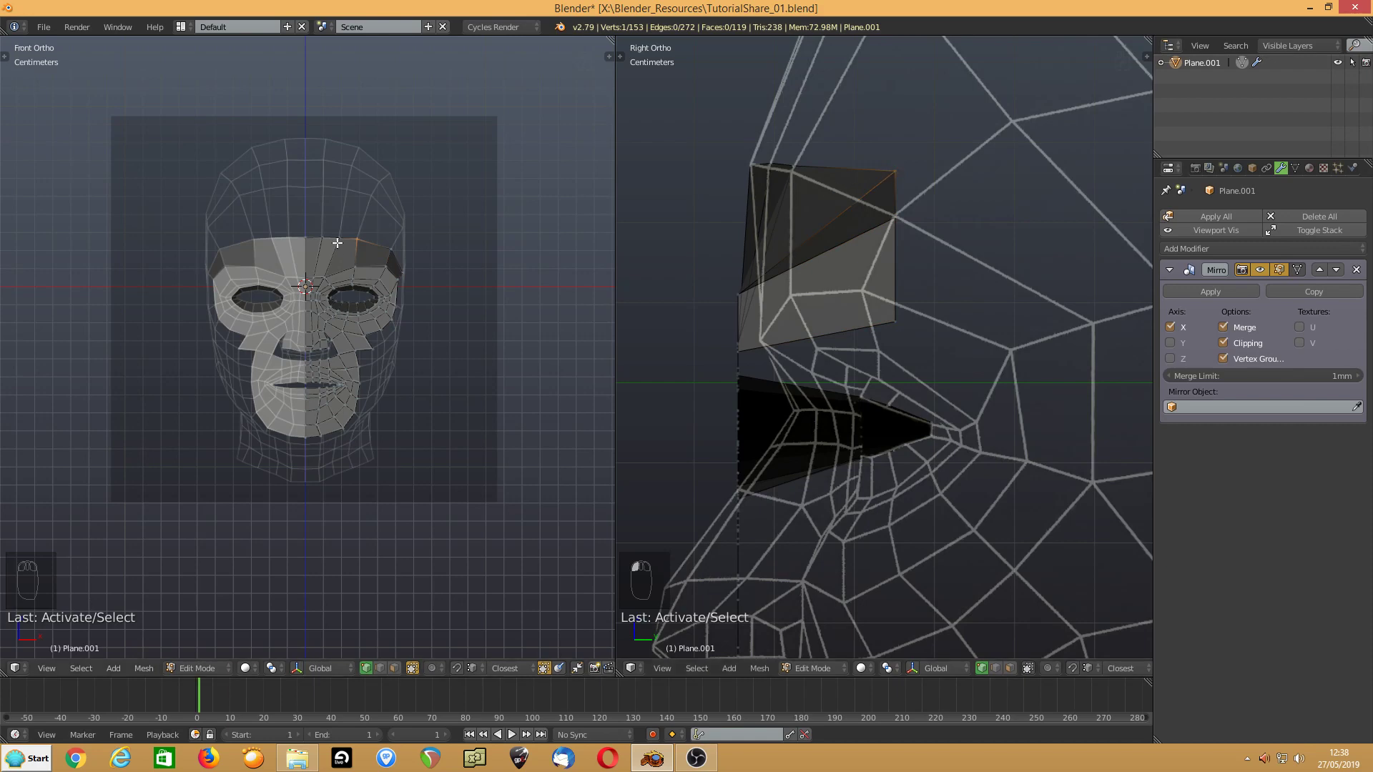
pyautogui.click(306, 237)
pyautogui.scroll(-2, 799, 205)
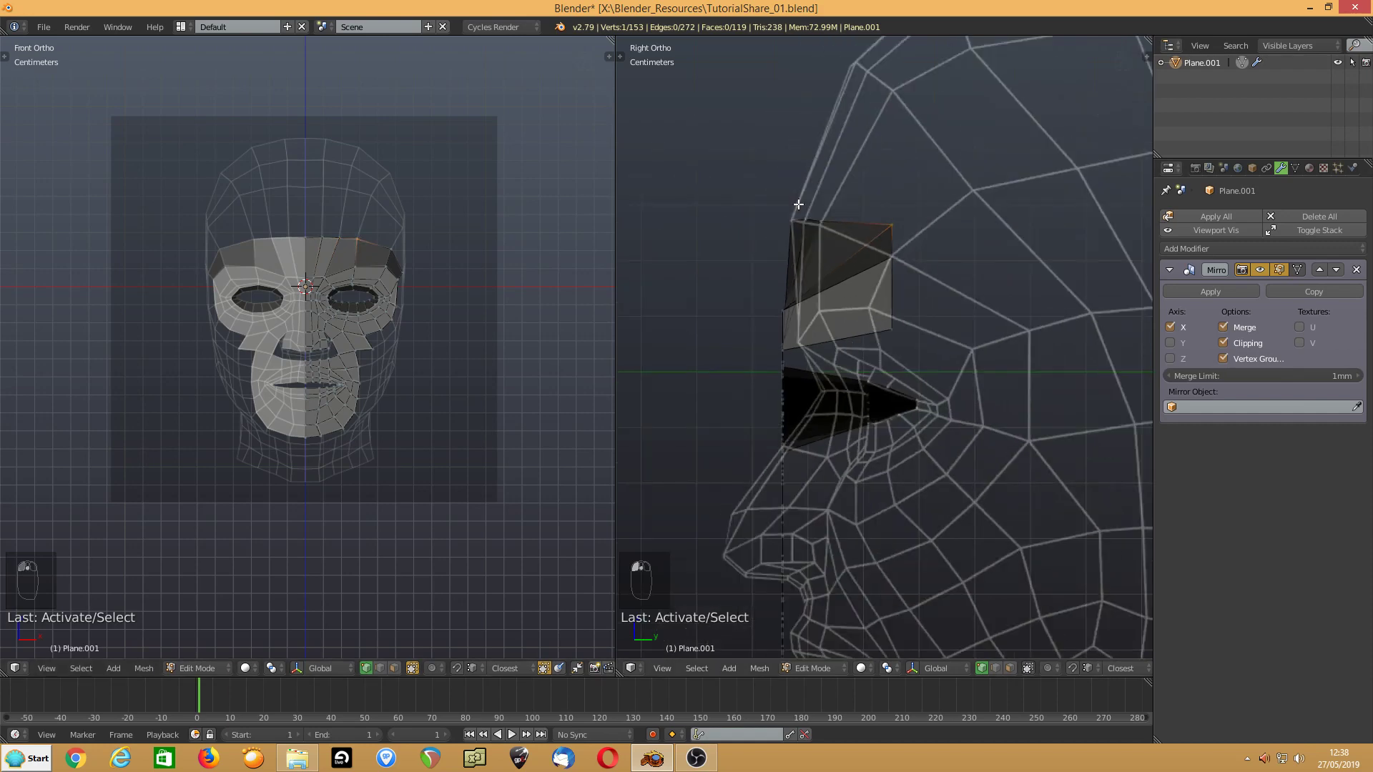
pyautogui.scroll(-1, 798, 206)
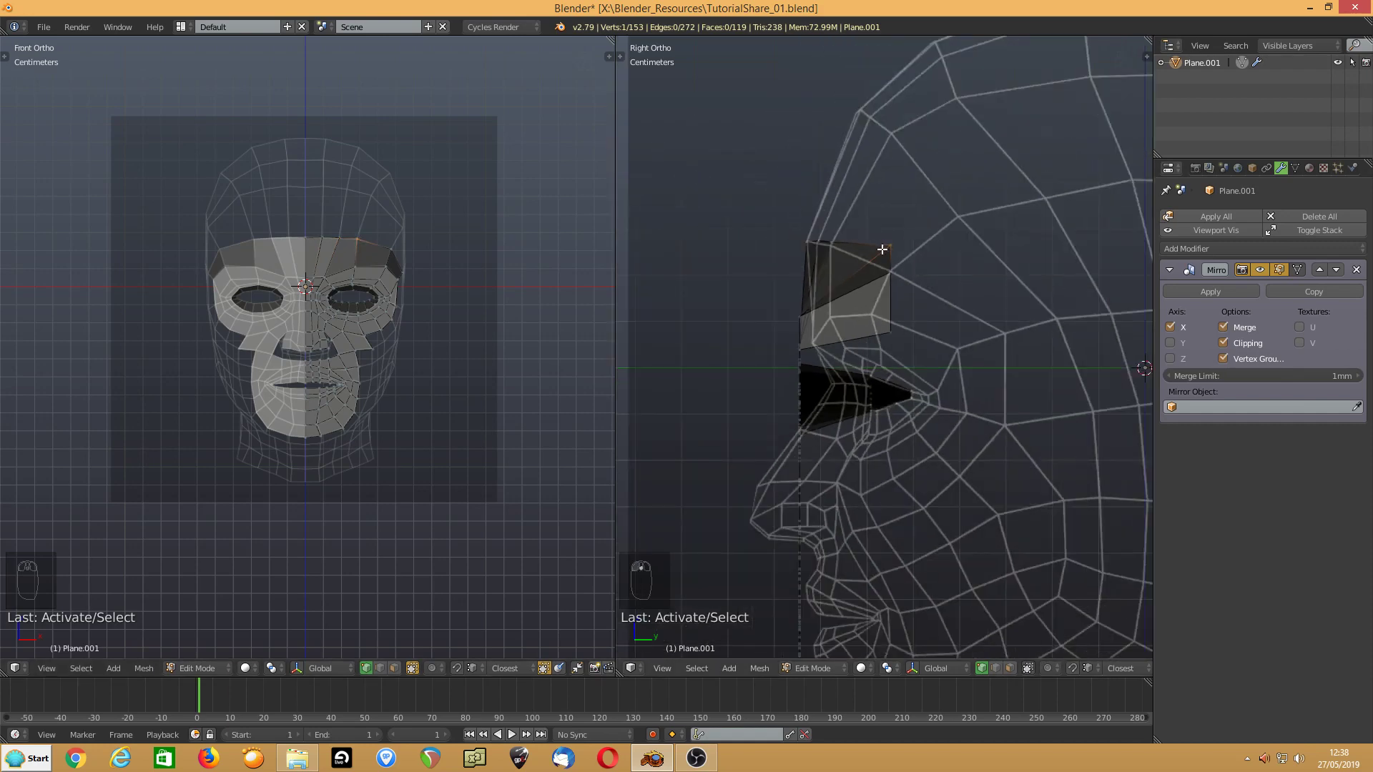
pyautogui.press('g')
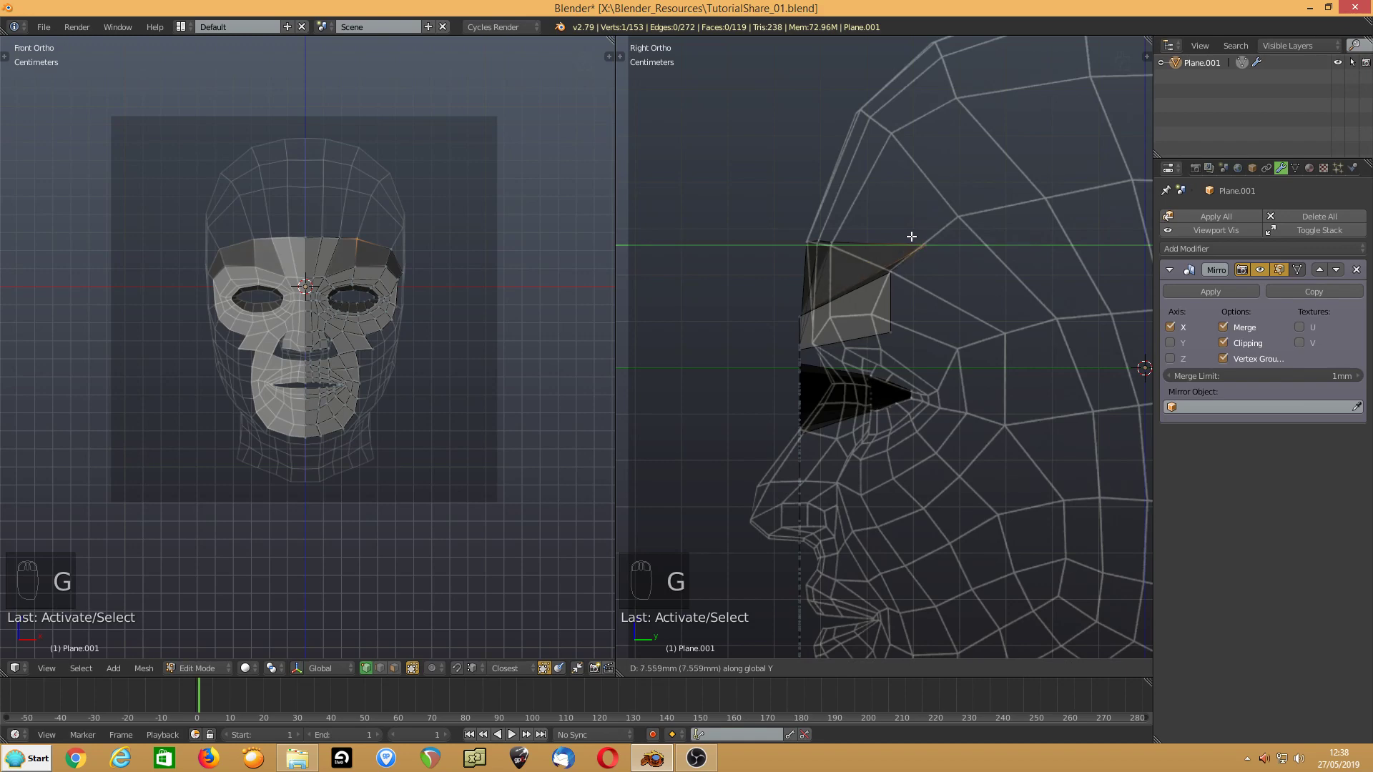
pyautogui.click(875, 238)
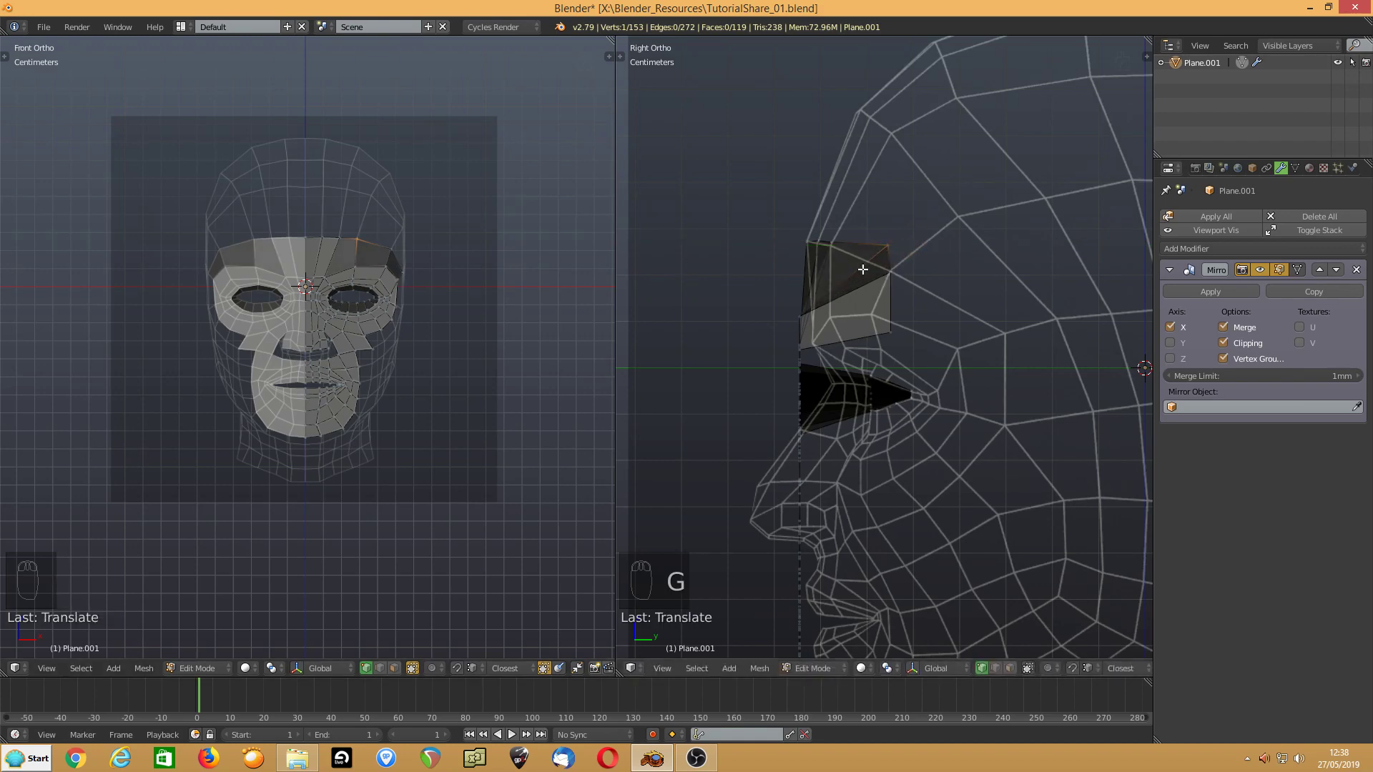
pyautogui.click(889, 274)
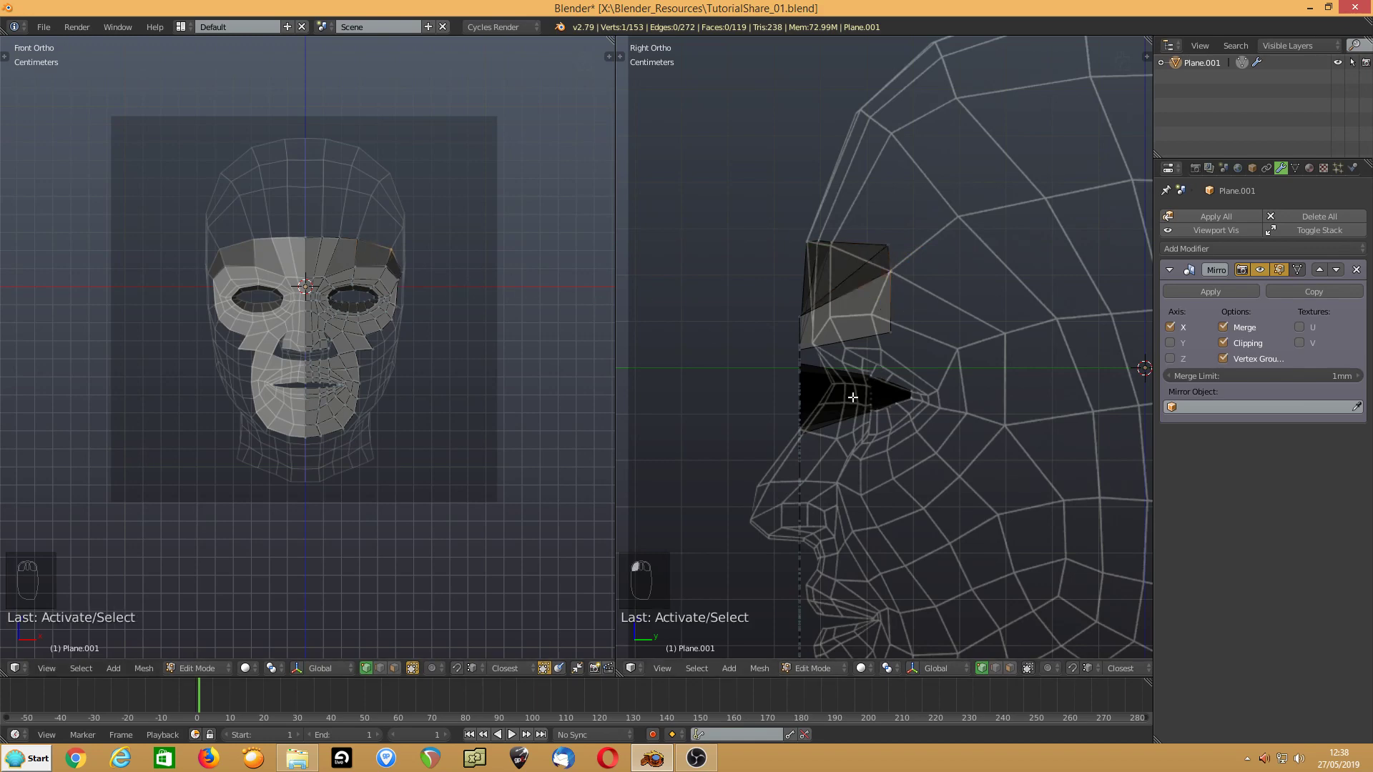
# - In face selection mode, select the outermost face beside the eye and move it back along Y to the reference's temple depth
pyautogui.click(394, 668)
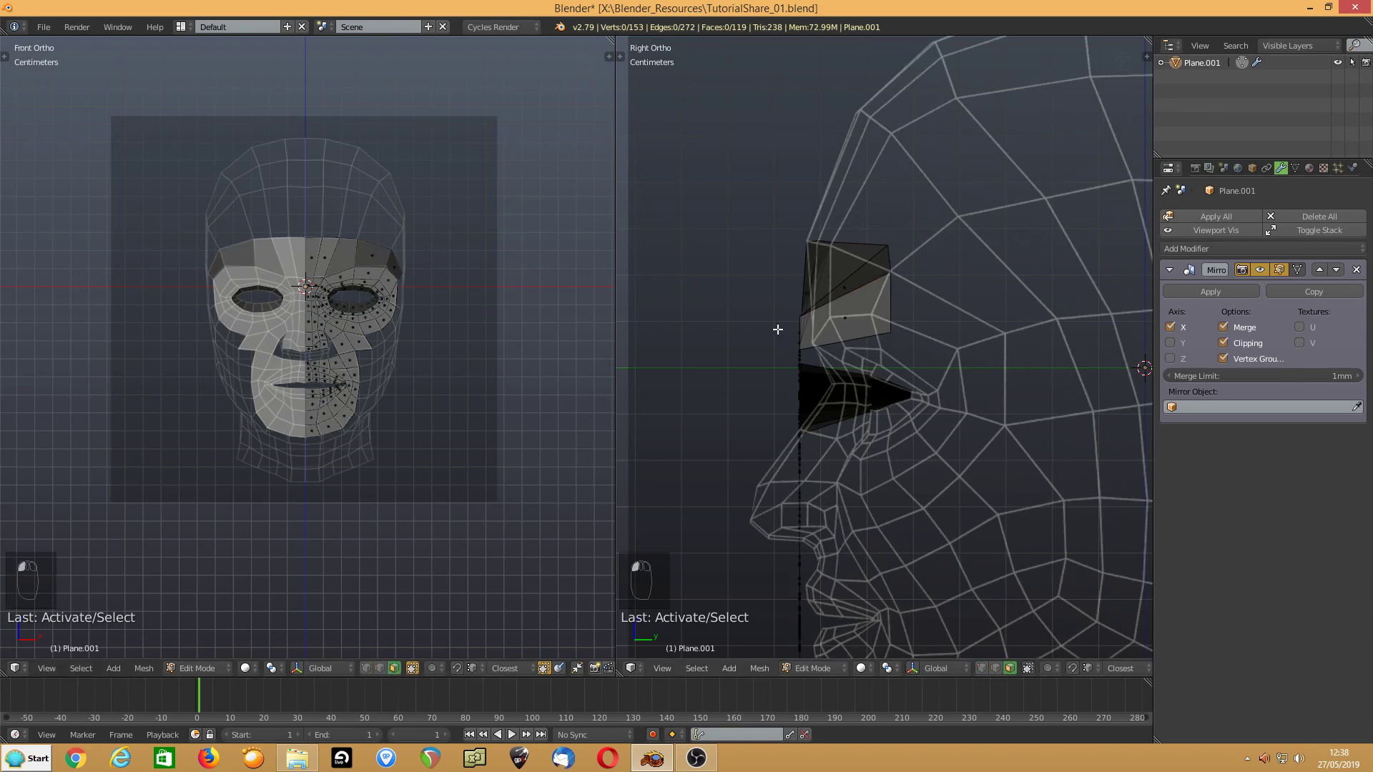
pyautogui.scroll(4, 356, 285)
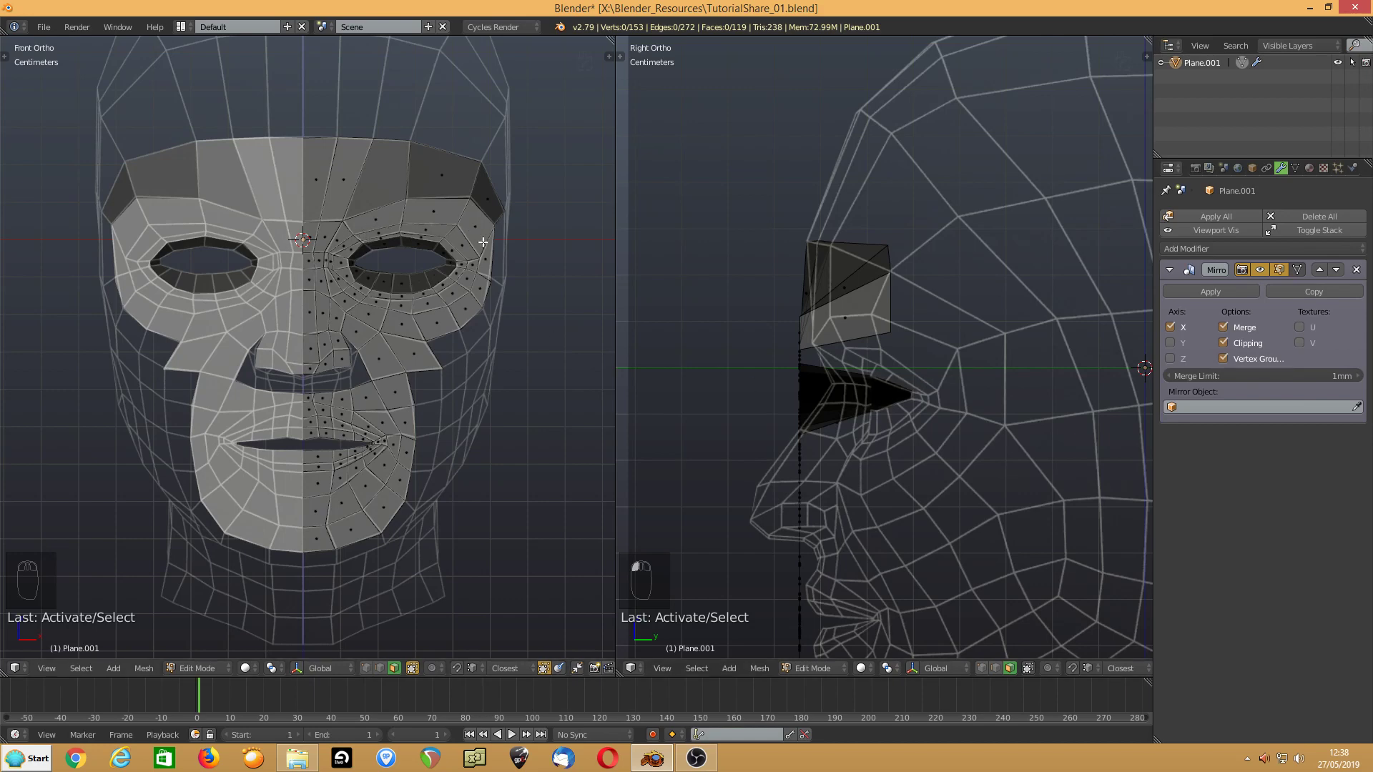
pyautogui.rightClick(486, 265)
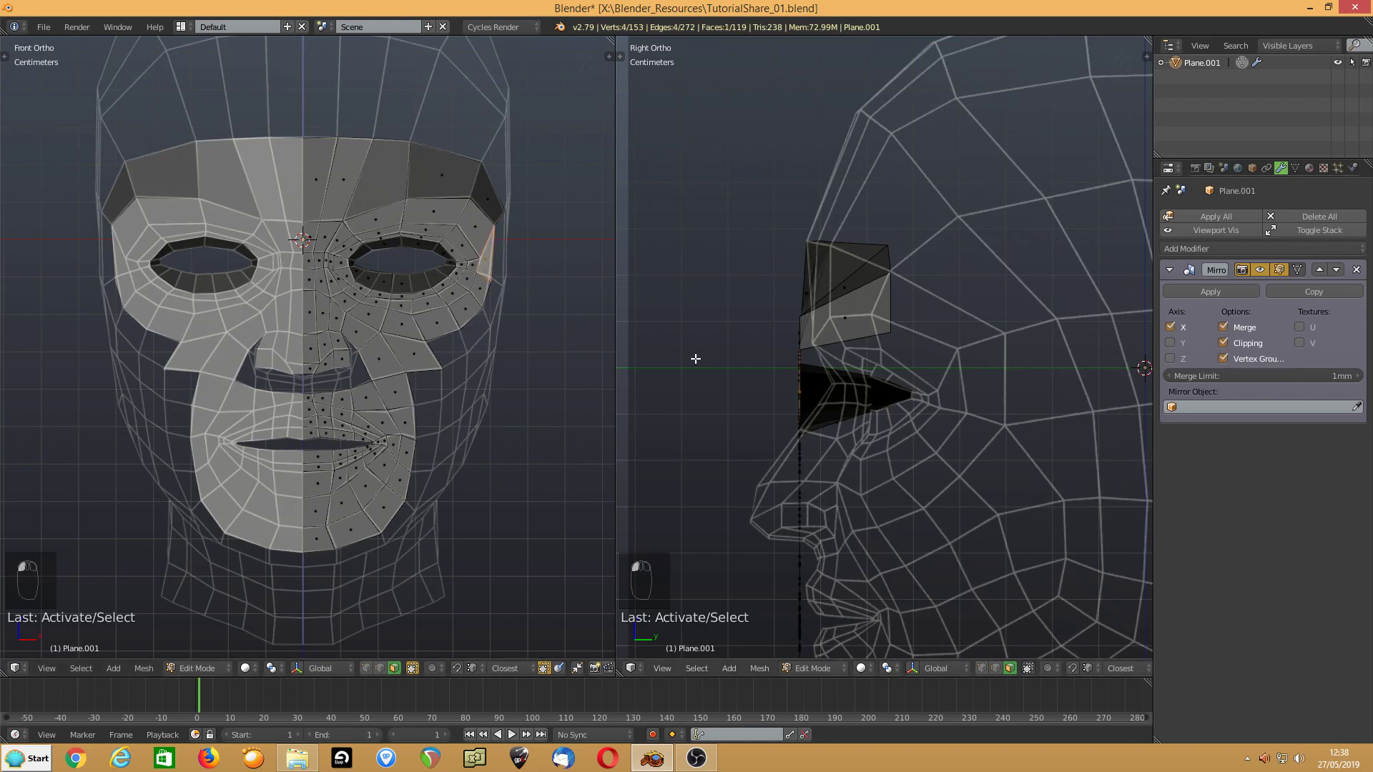
pyautogui.press('g')
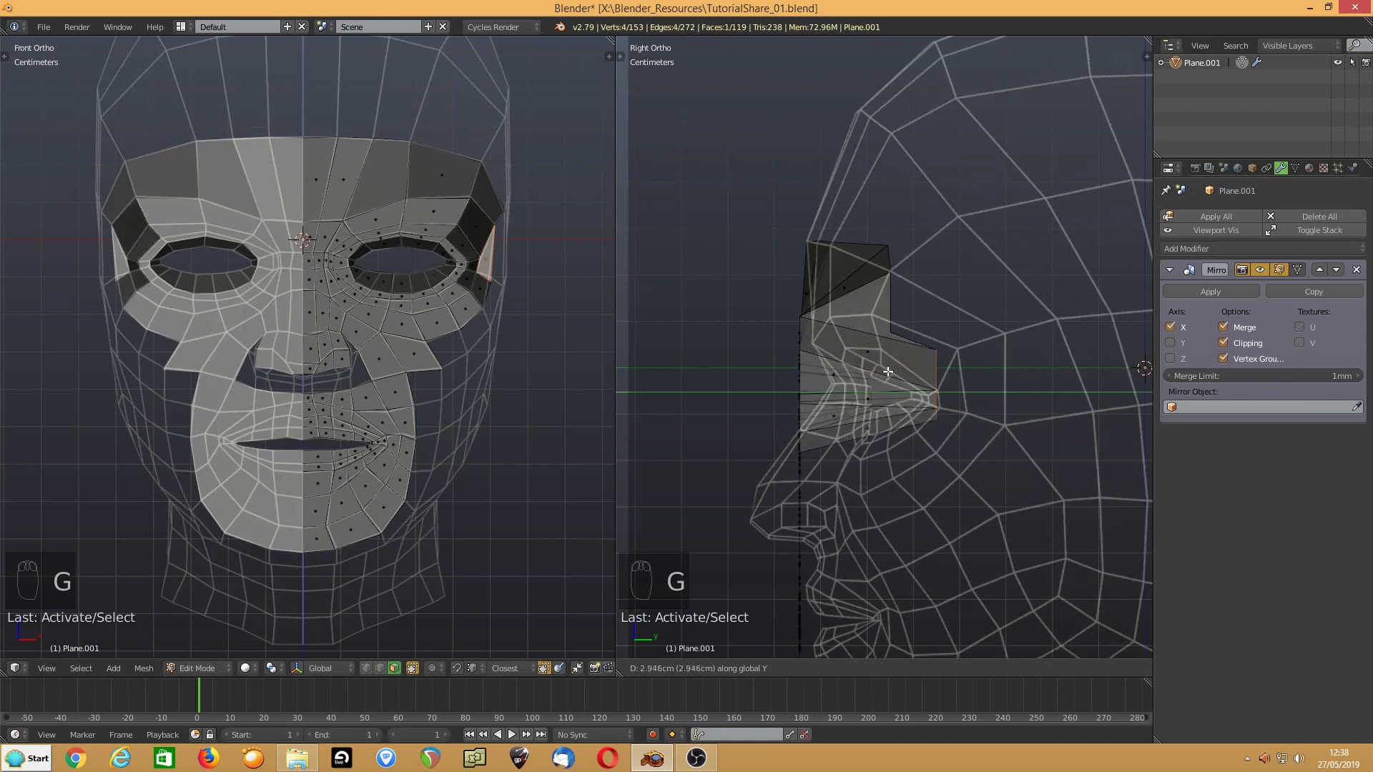
pyautogui.click(915, 370)
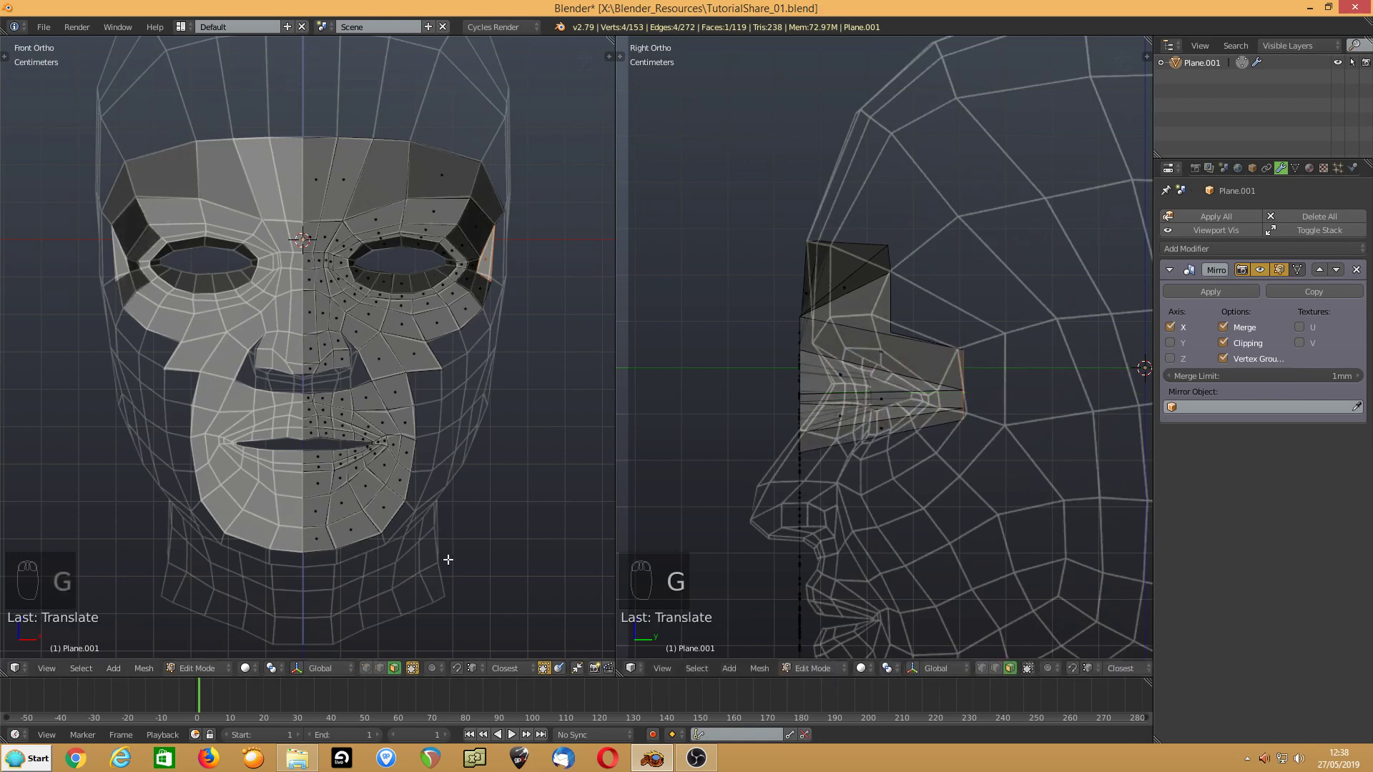
# - In edge selection mode, move the outer edge of the face beside the eye further back along Y to the reference, and inspect the mesh's shape
pyautogui.click(379, 667)
pyautogui.click(504, 256)
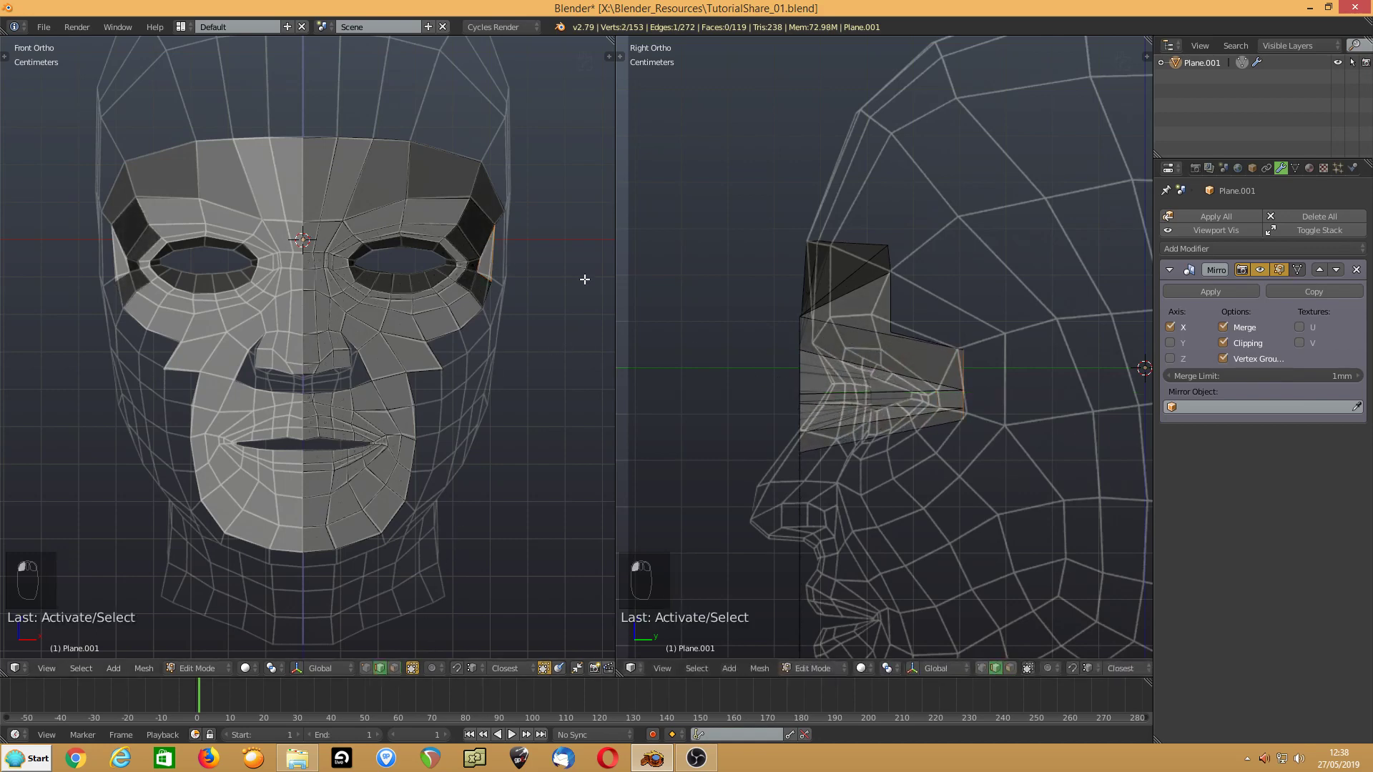
pyautogui.press('g')
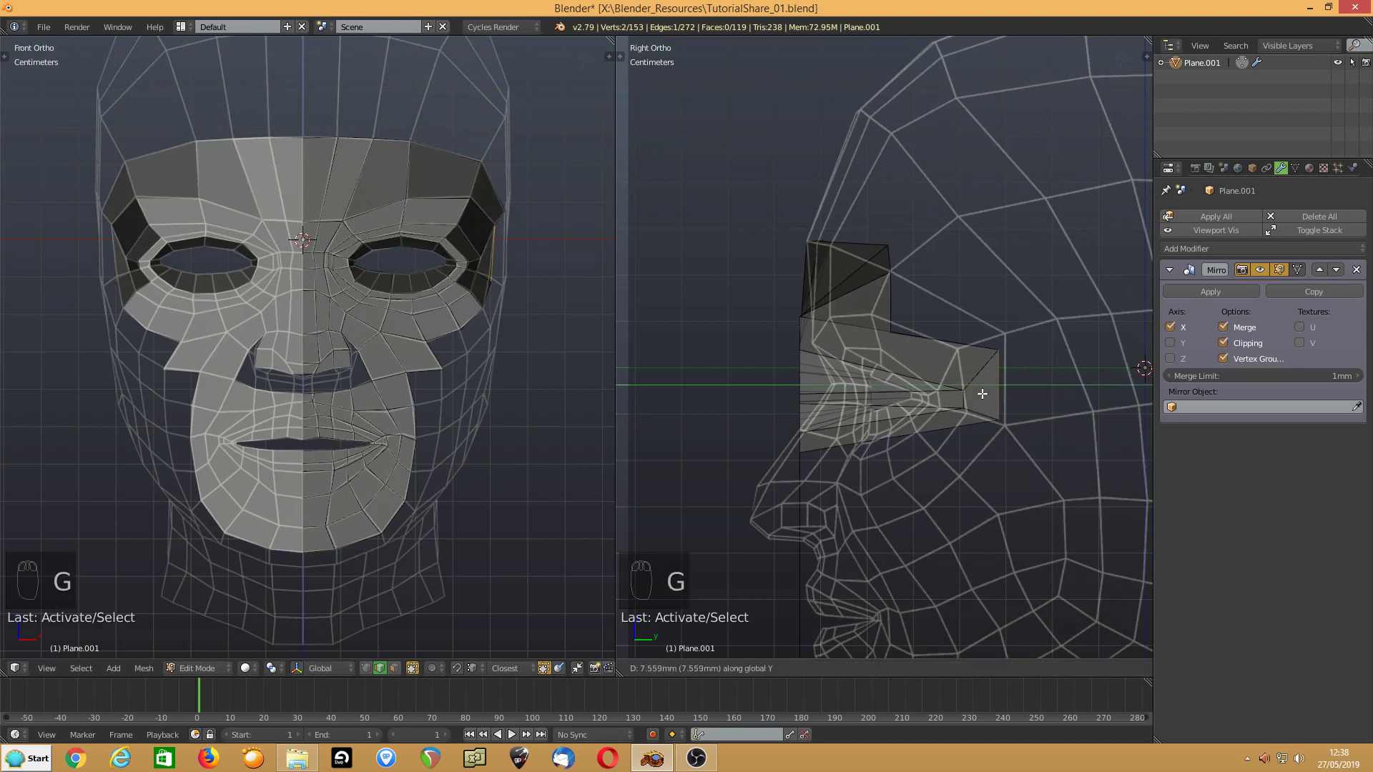
pyautogui.click(975, 395)
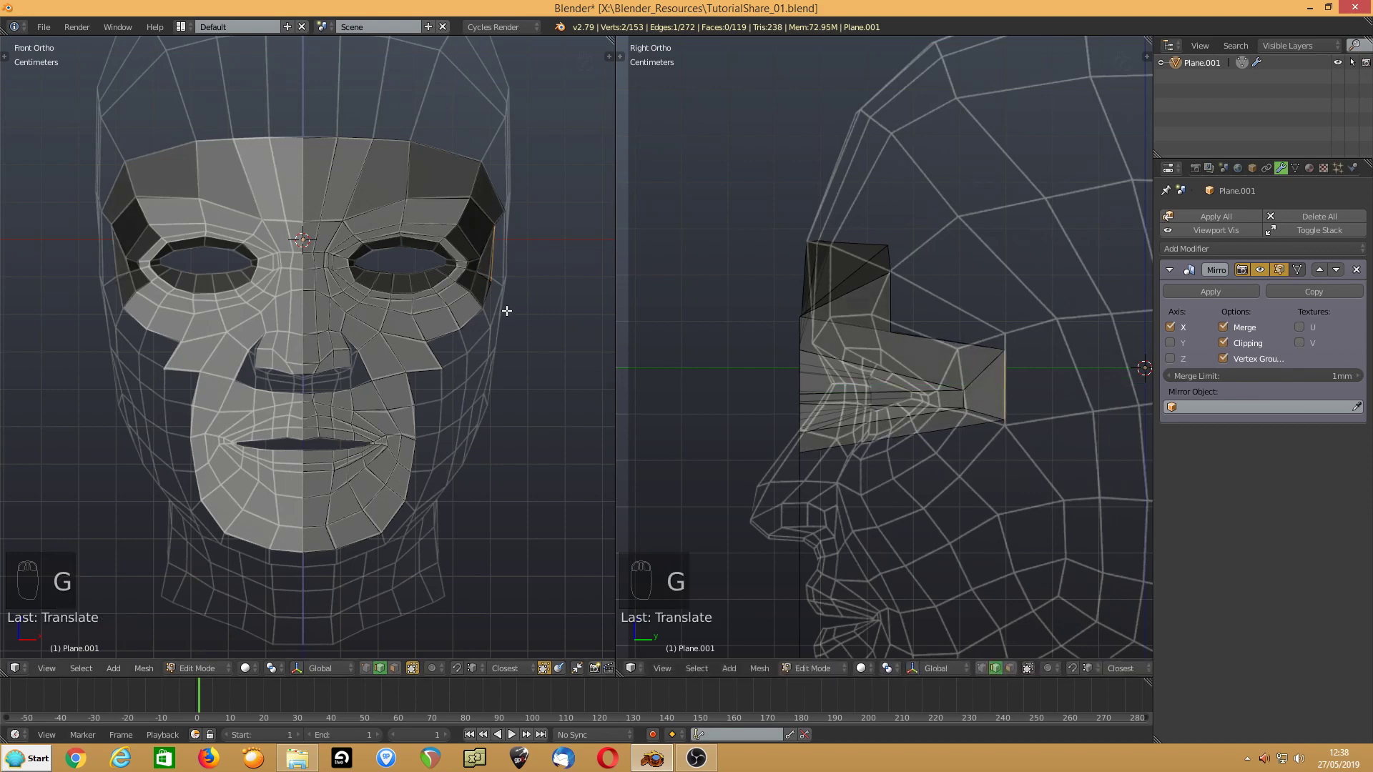
pyautogui.moveTo(487, 313); pyautogui.dragTo(459, 322, button='middle')
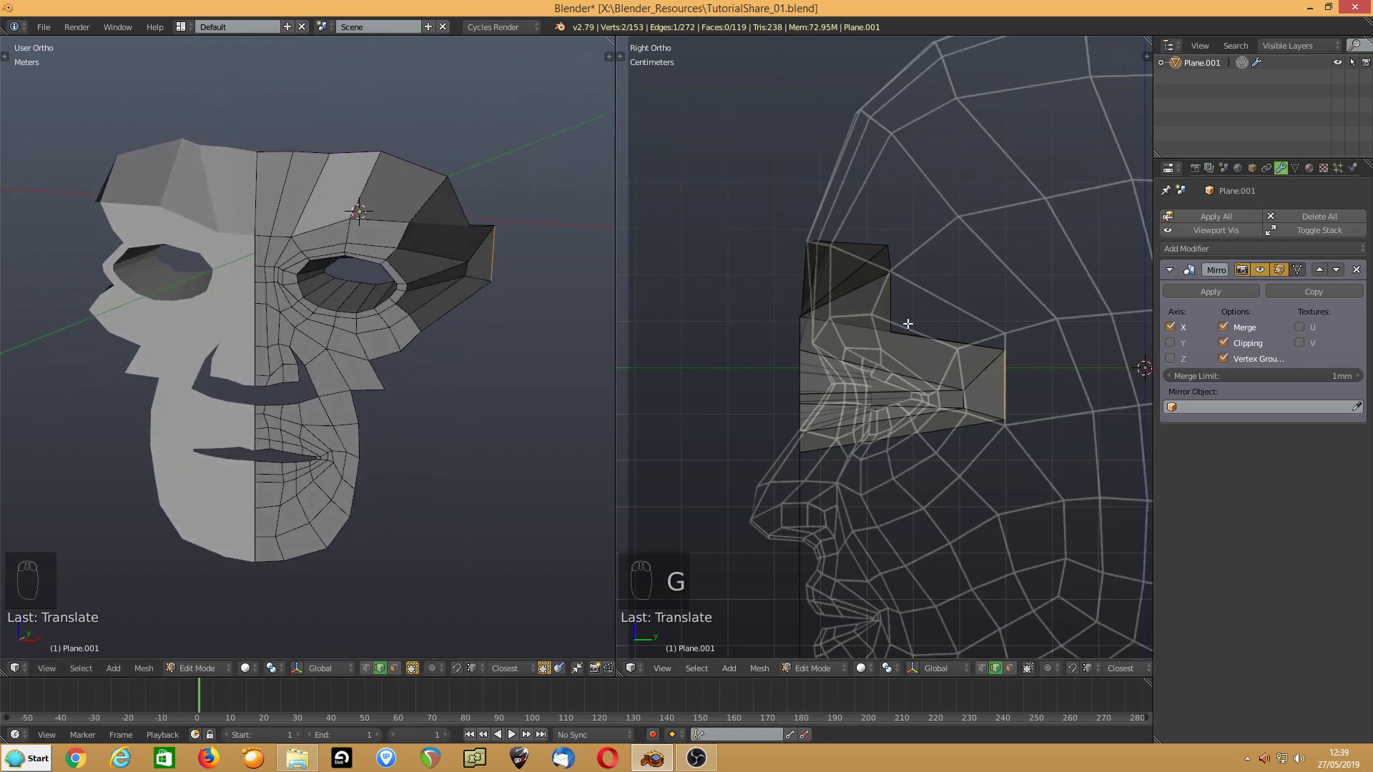
pyautogui.press('g')
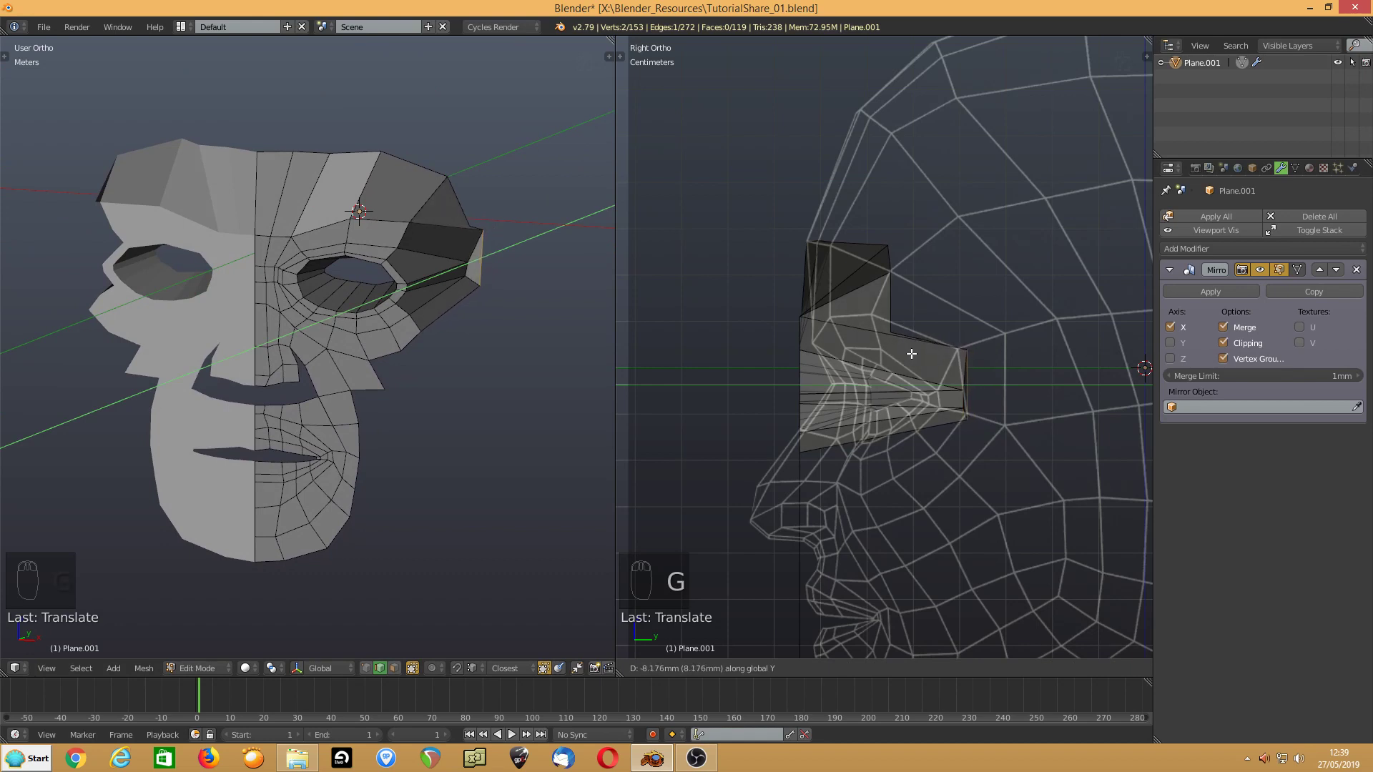
pyautogui.press('z')
pyautogui.press('z')
pyautogui.press('z')
pyautogui.press('z')
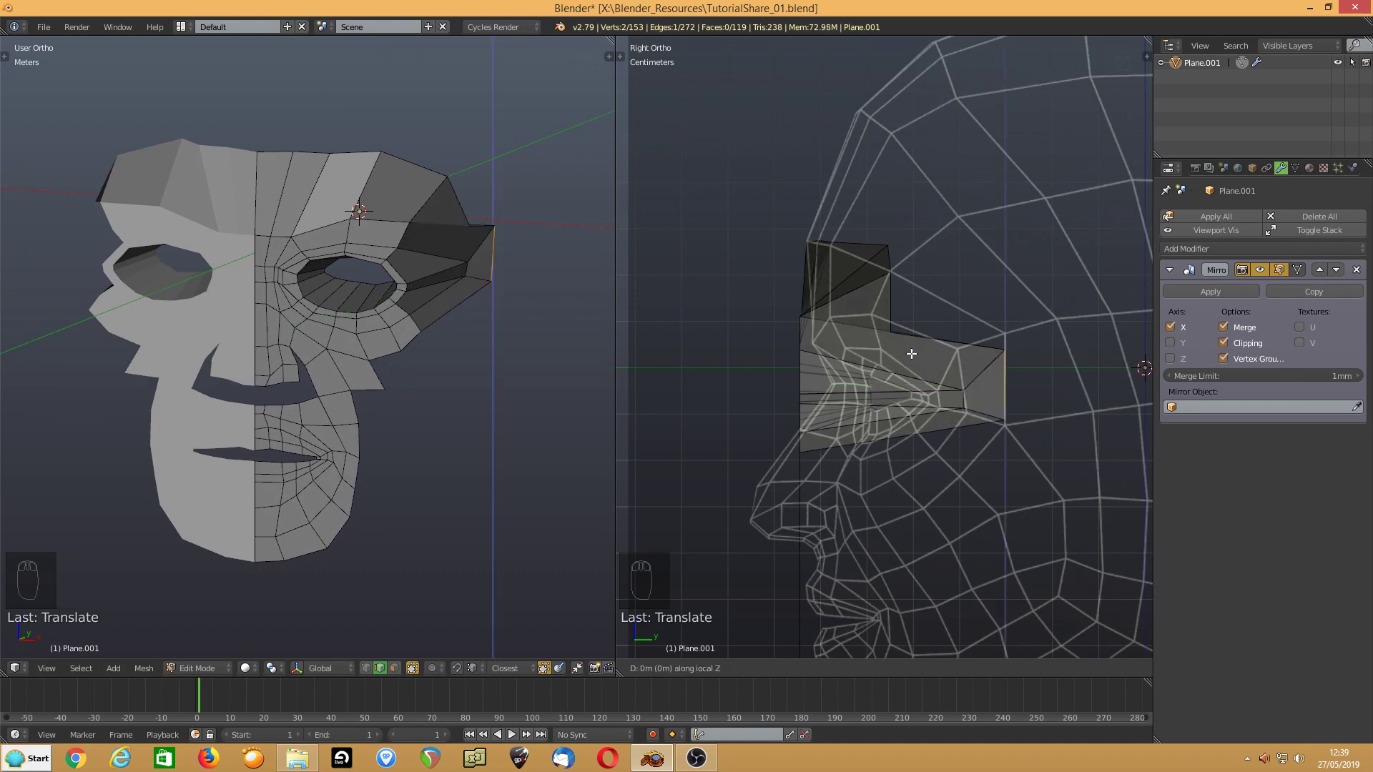
pyautogui.rightClick(911, 353)
# - Undo the last moves of the outer edge and face beside the eye, back to the flat mesh with that face selected
pyautogui.hotkey('ctrl', 'z')
pyautogui.hotkey('ctrl', 'z')
pyautogui.hotkey('ctrl', 'z')
pyautogui.hotkey('ctrl', 'z')
pyautogui.hotkey('ctrl', 'z')
pyautogui.hotkey('ctrl', 'z')
pyautogui.hotkey('ctrl', 'z')
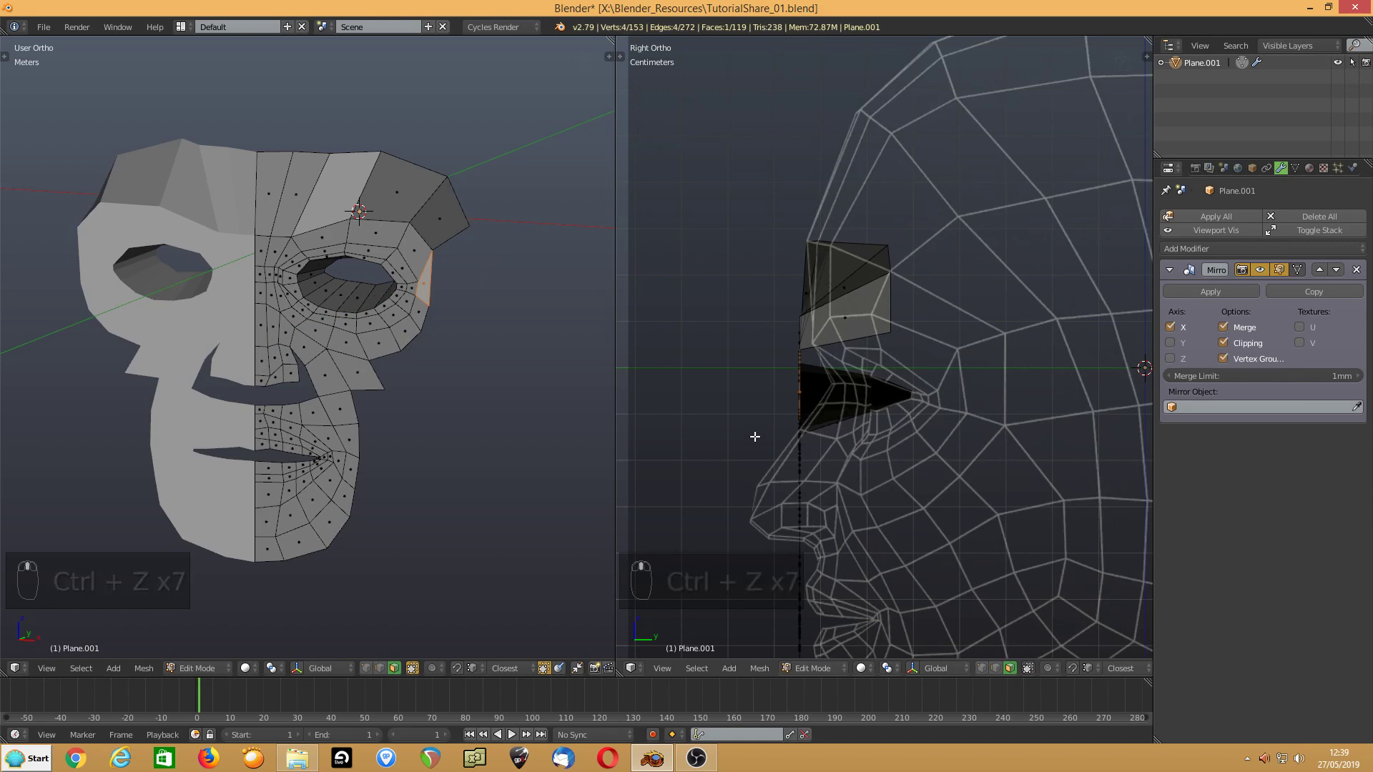
# - In vertex selection mode, select the two vertices at the eye opening's outer corner and move them back along Y to the reference
pyautogui.moveTo(754, 431); pyautogui.dragTo(744, 401, button='middle')
pyautogui.press('KP_3')
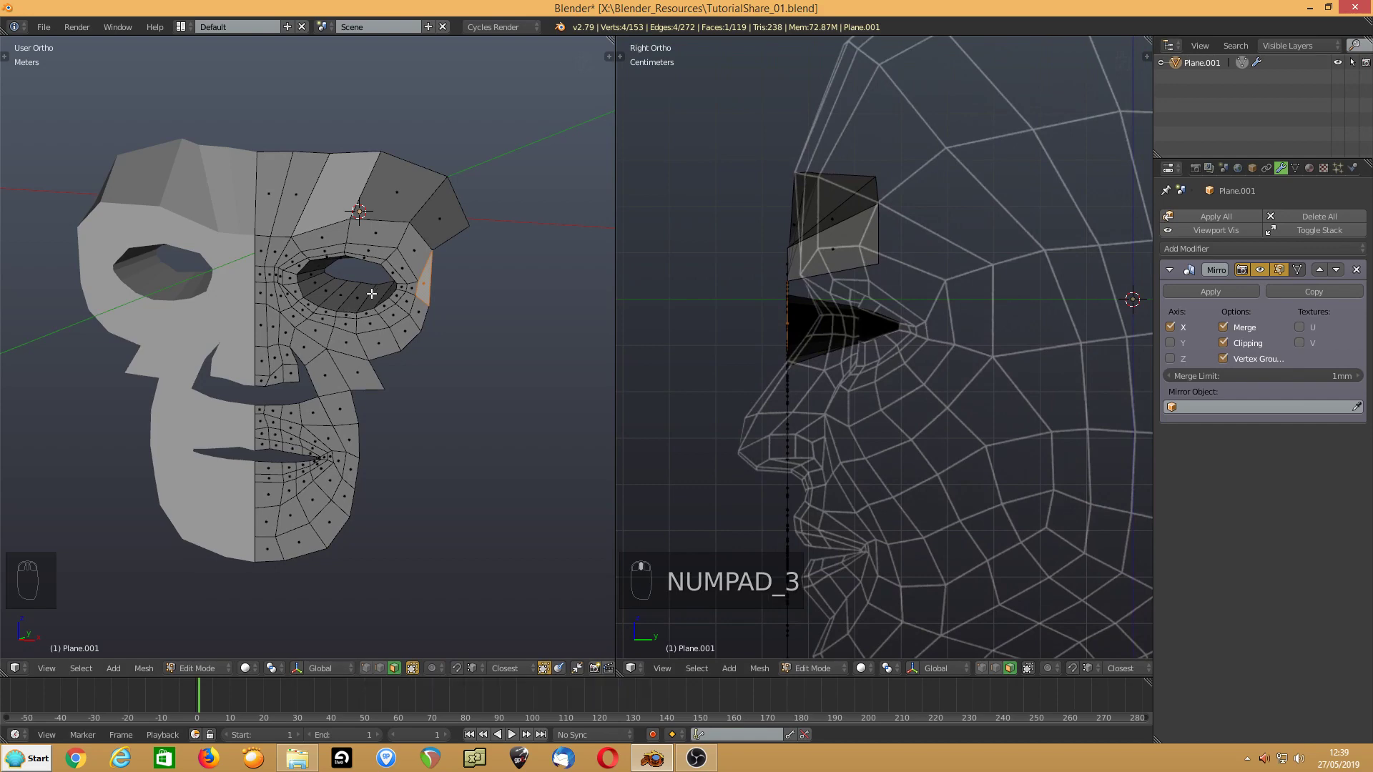
pyautogui.click(367, 668)
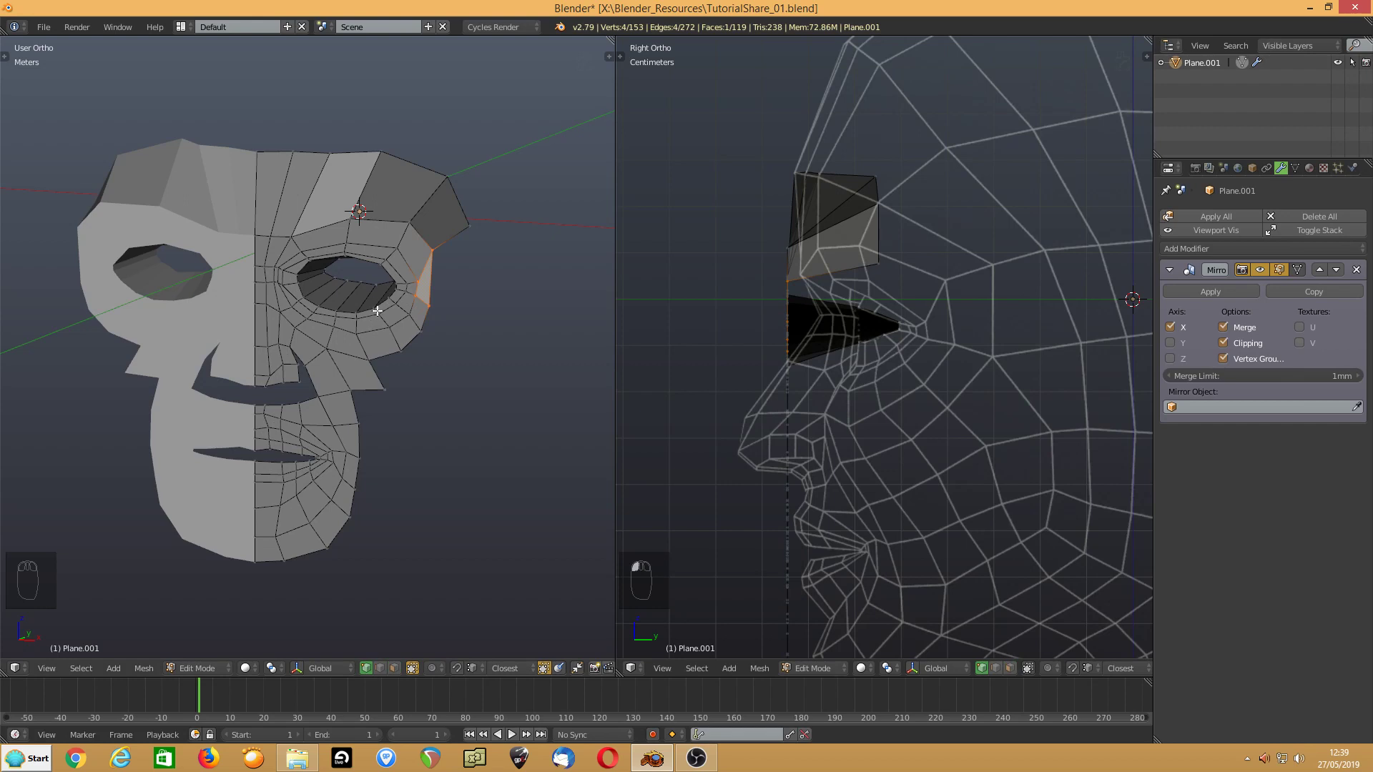
pyautogui.click(397, 284)
pyautogui.keyDown('shift'); pyautogui.click(395, 294); pyautogui.keyUp('shift')
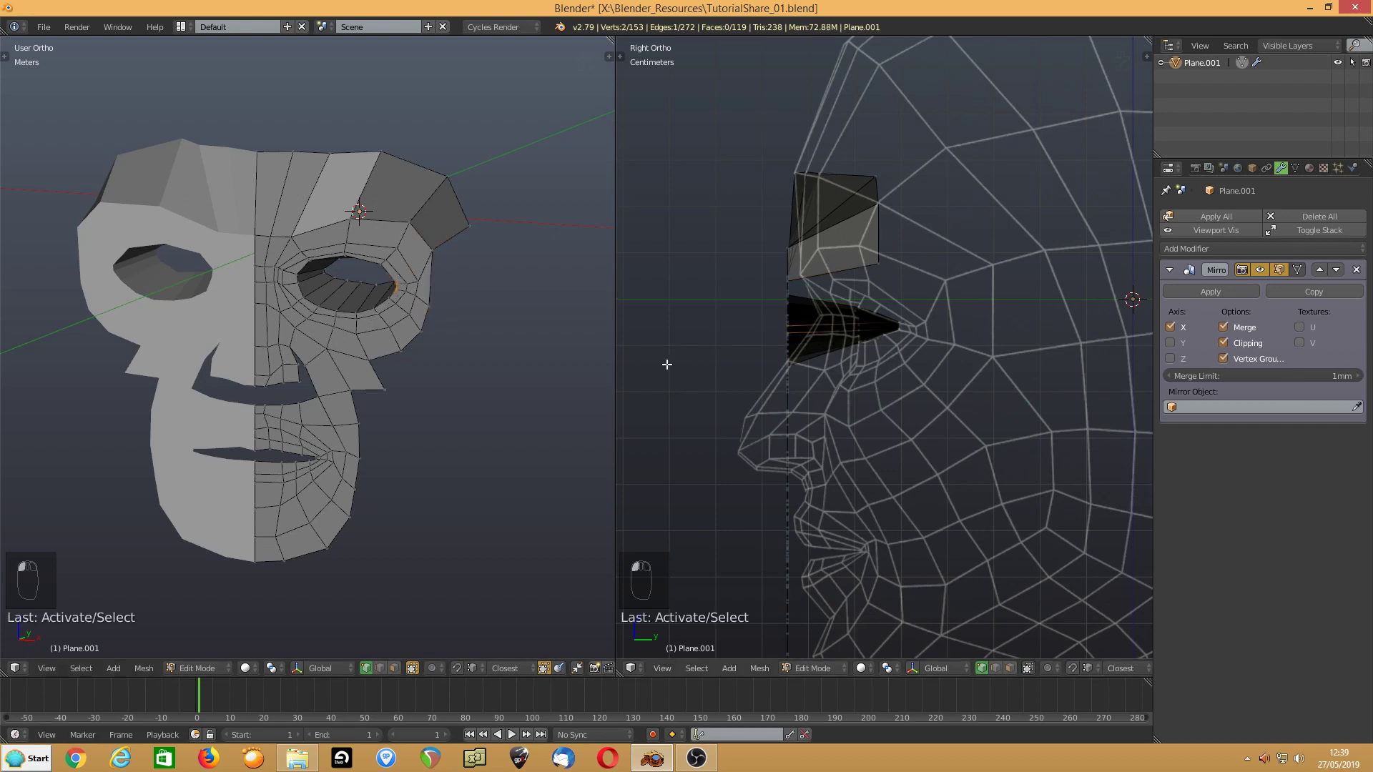
pyautogui.press('g')
pyautogui.press('y')
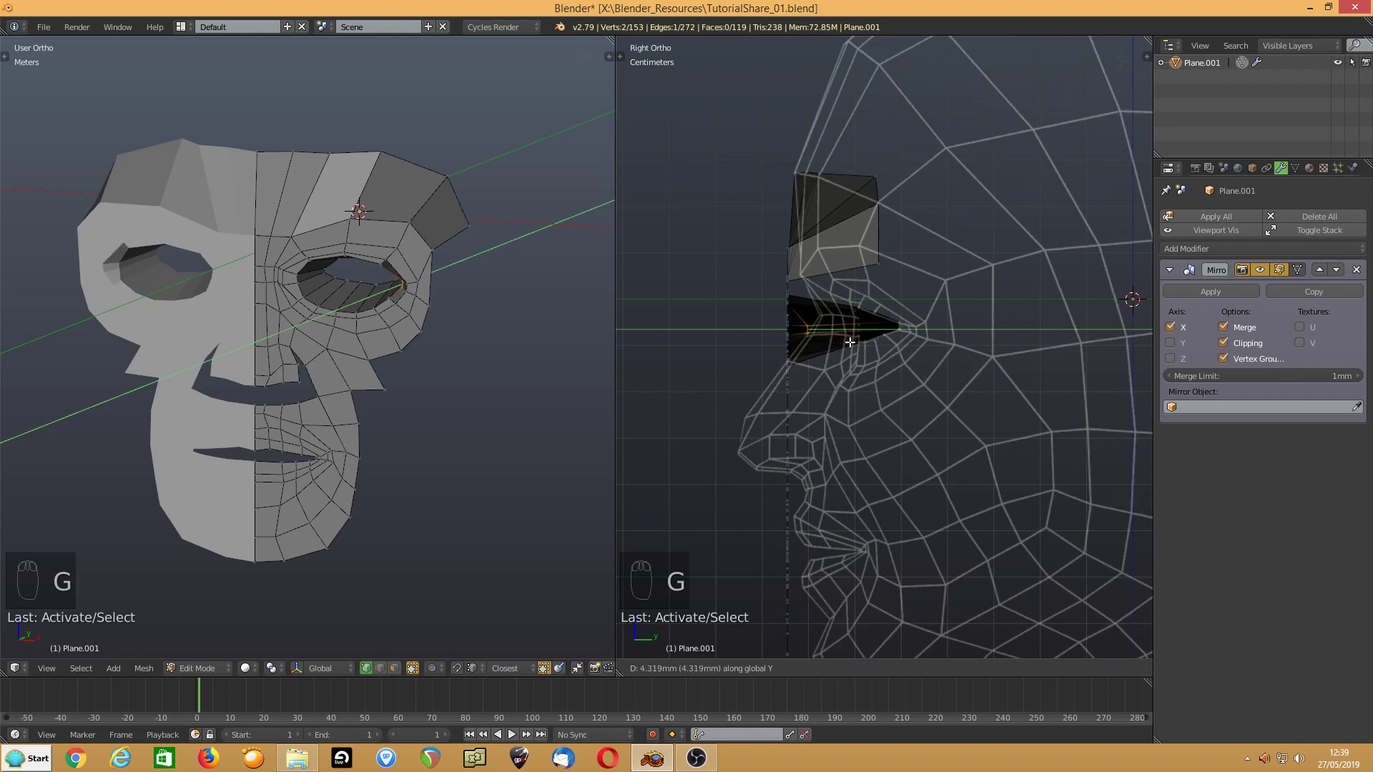
pyautogui.click(922, 333)
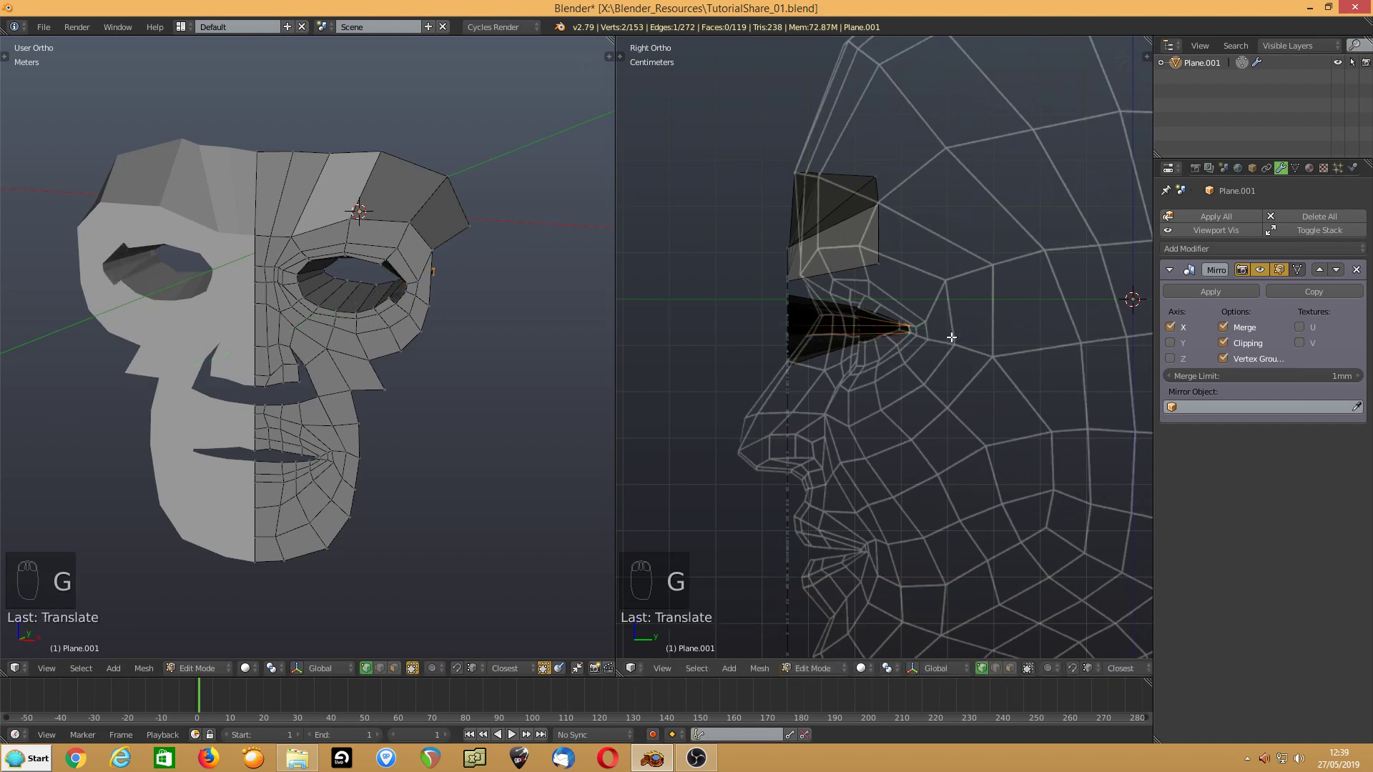
# - Select the next vertex pair outward from the eye's outer corner and move it back along Y about 2.9 cm to the reference
pyautogui.click(406, 288)
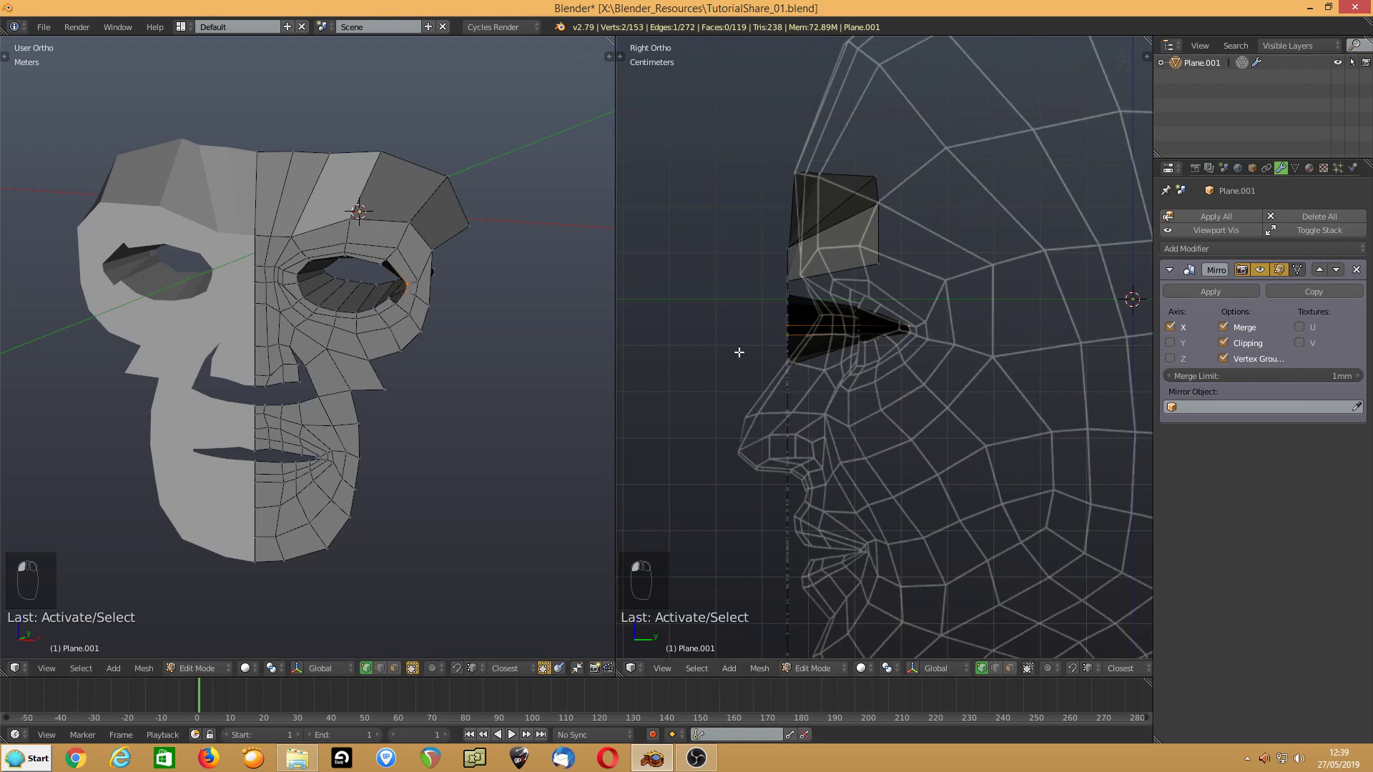
pyautogui.press('g')
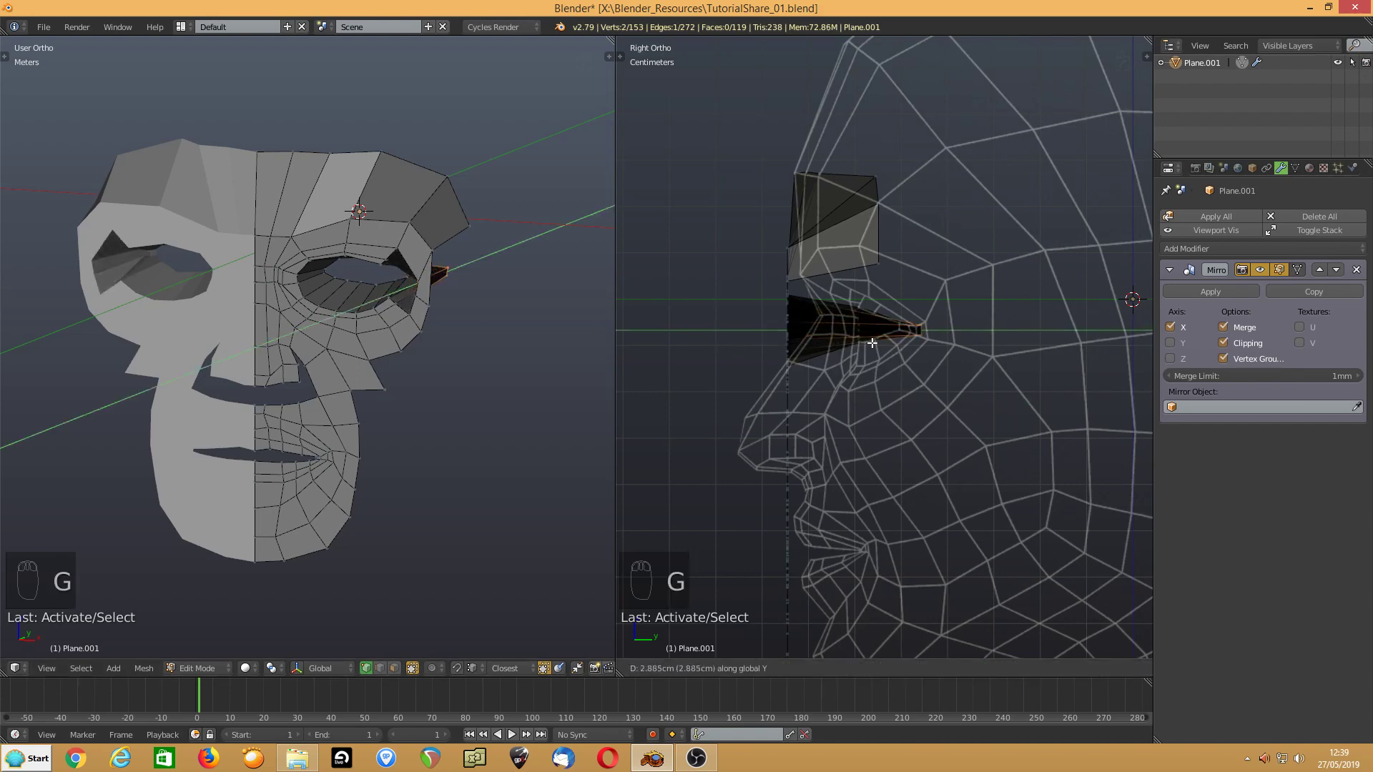
pyautogui.click(876, 343)
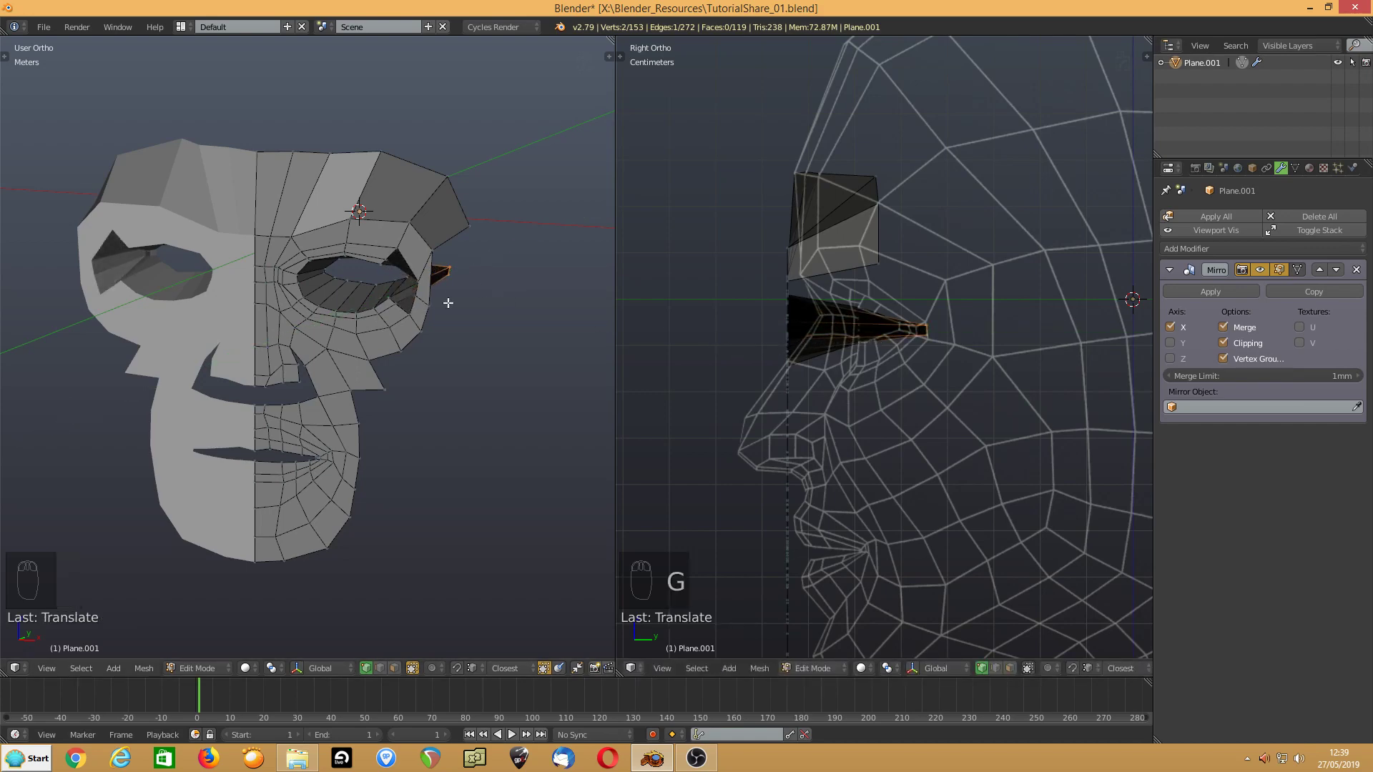
# - Move the two outermost vertices beside the eye back along Y about 3.5 cm, and adjust the lower one to the reference in side view
pyautogui.rightClick(431, 258)
pyautogui.keyDown('shift'); pyautogui.rightClick(433, 304); pyautogui.keyUp('shift')
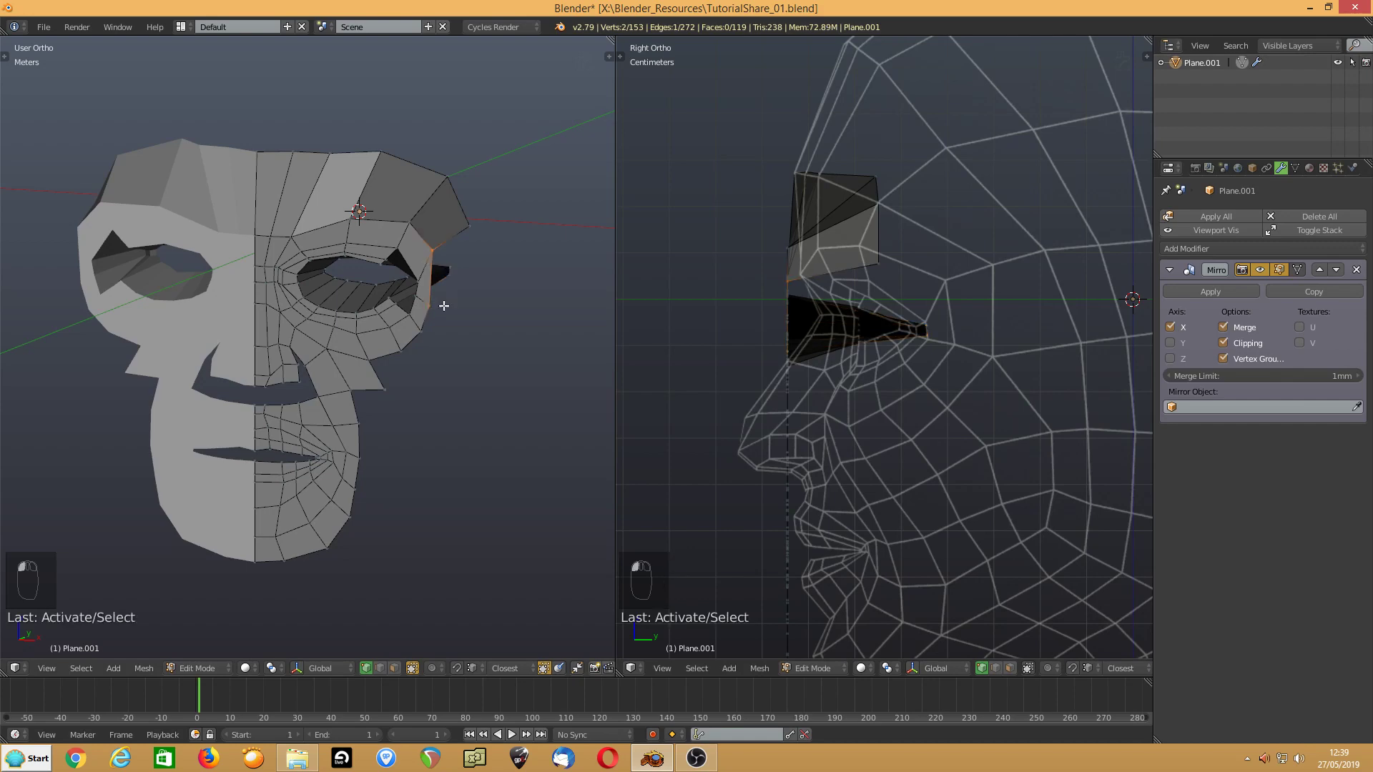
pyautogui.press('g')
pyautogui.press('y')
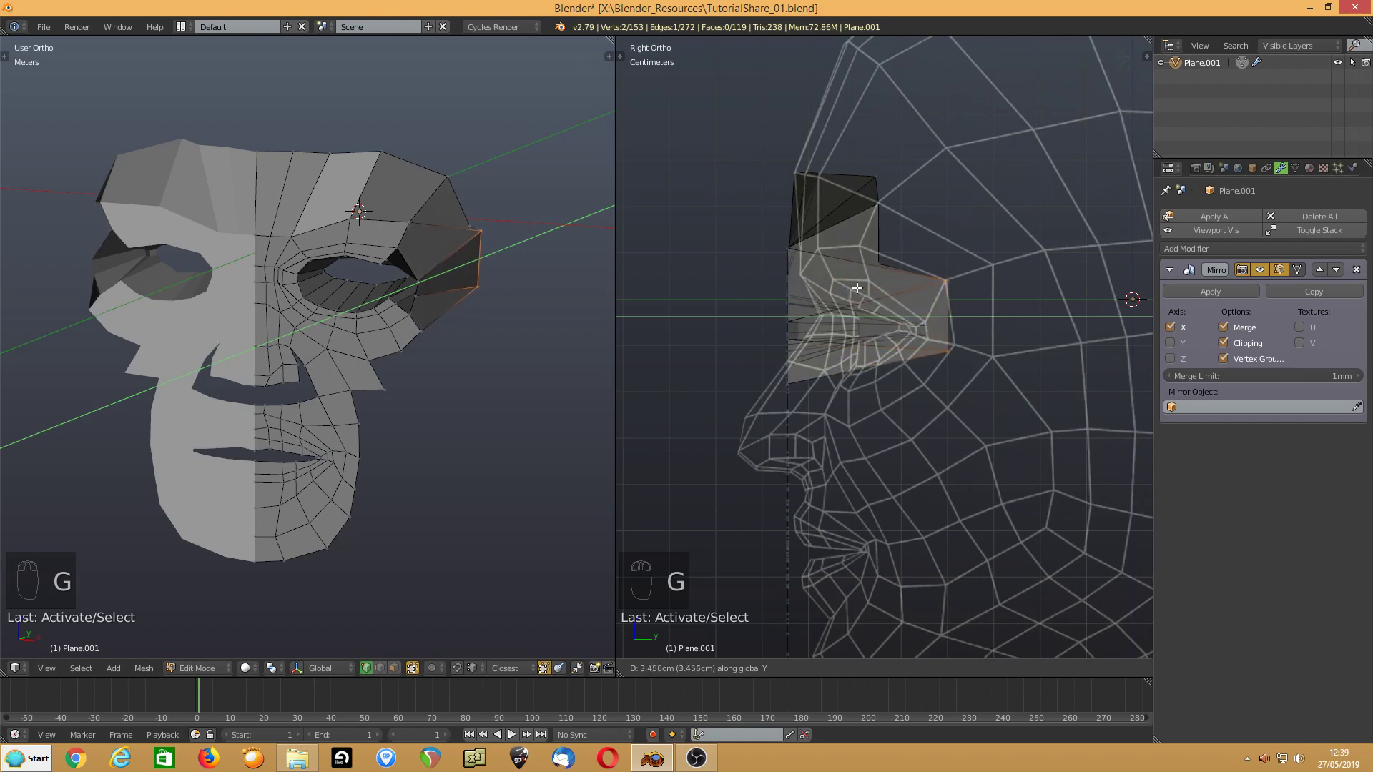
pyautogui.click(951, 352)
pyautogui.rightClick(953, 354)
pyautogui.press('g')
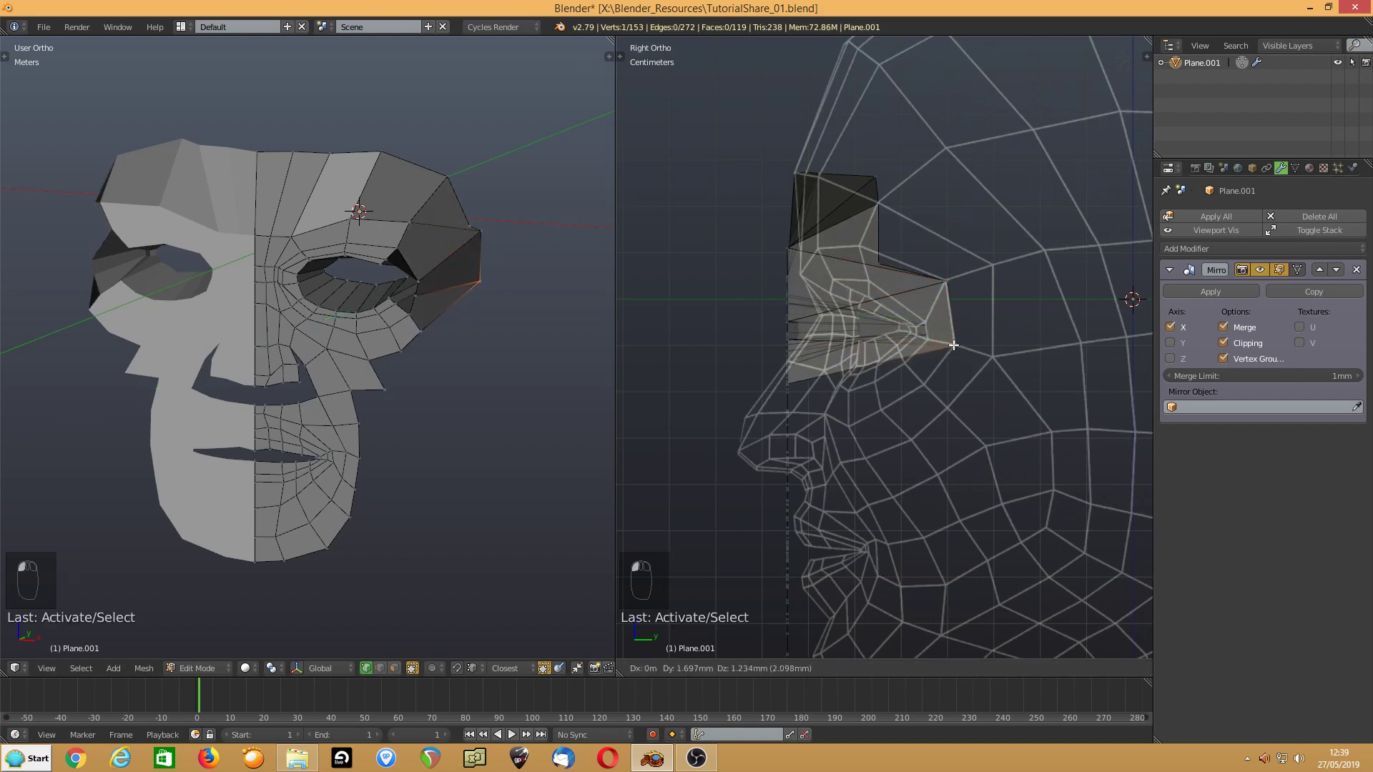
pyautogui.click(949, 349)
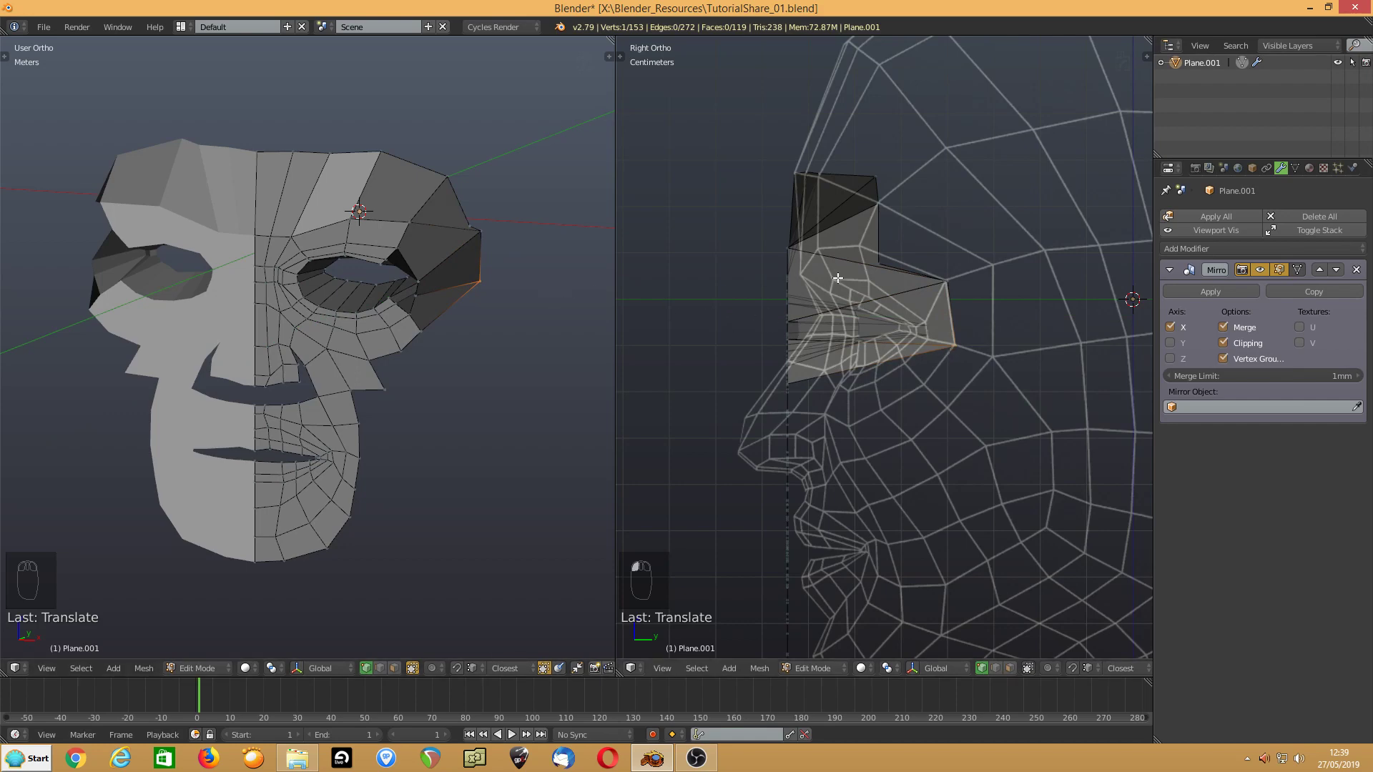
# - Move the outermost temple vertex above the eye back along Y to the matching vertex of the reference head
pyautogui.rightClick(872, 260)
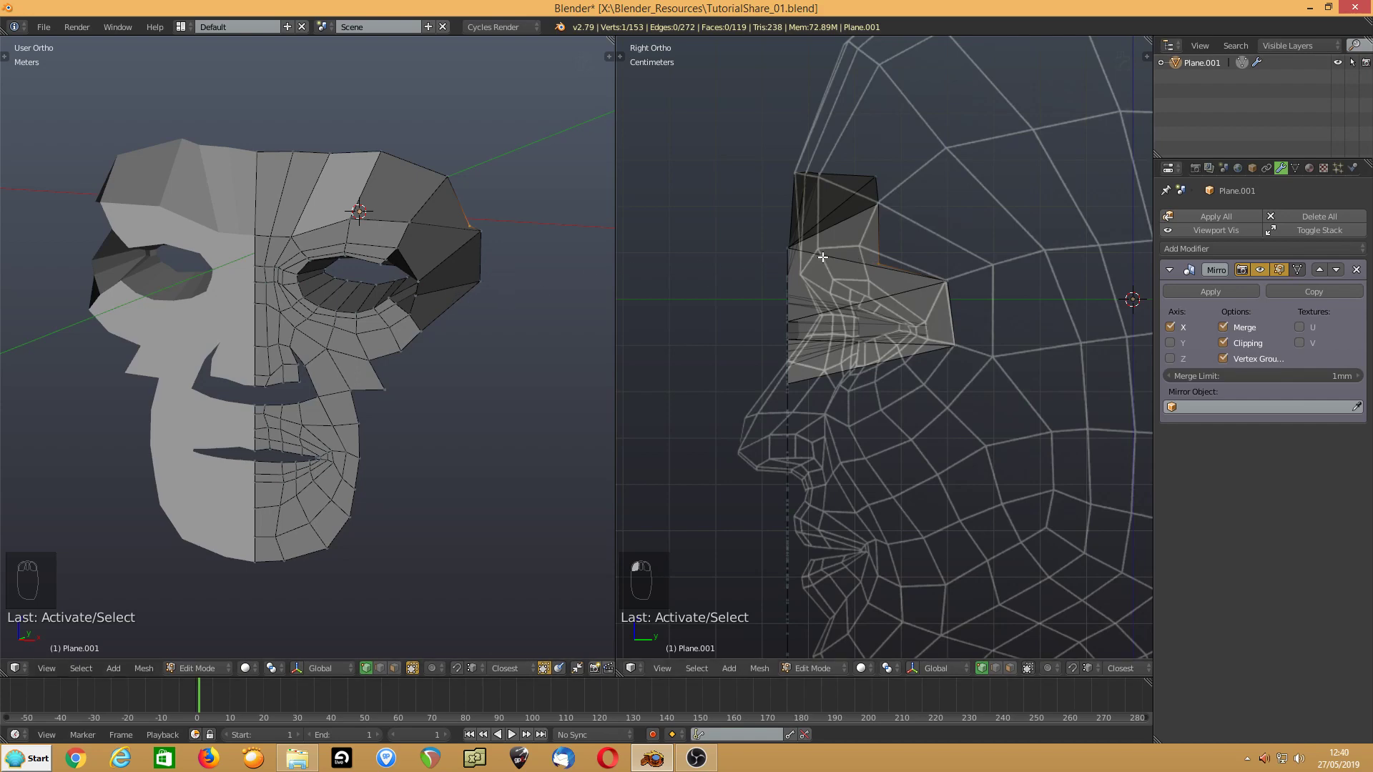
pyautogui.press('g')
pyautogui.click(936, 245)
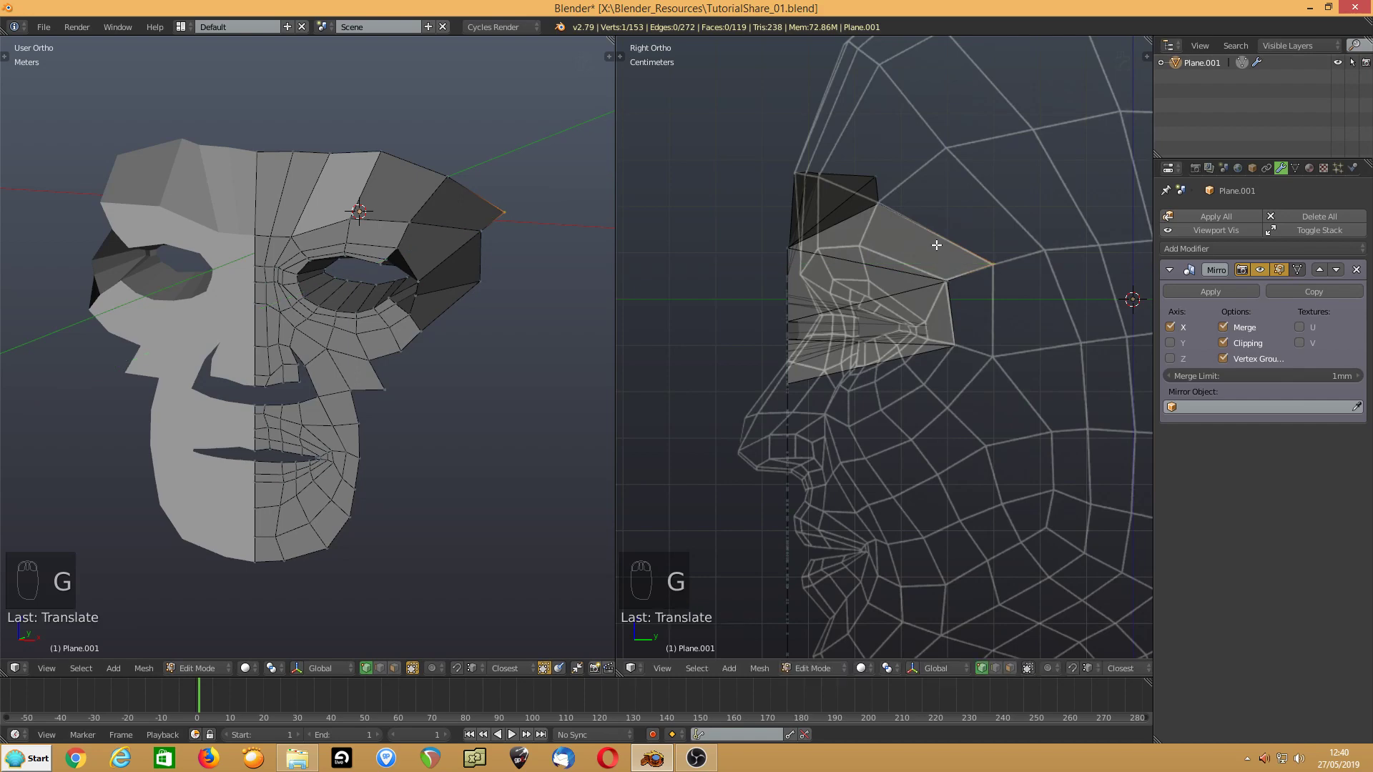
# - Select the forehead's top vertex above the outer half of the eye and move it forward along Y about 1.4 cm to the reference
pyautogui.moveTo(524, 255); pyautogui.dragTo(437, 268, button='middle')
pyautogui.click(378, 135)
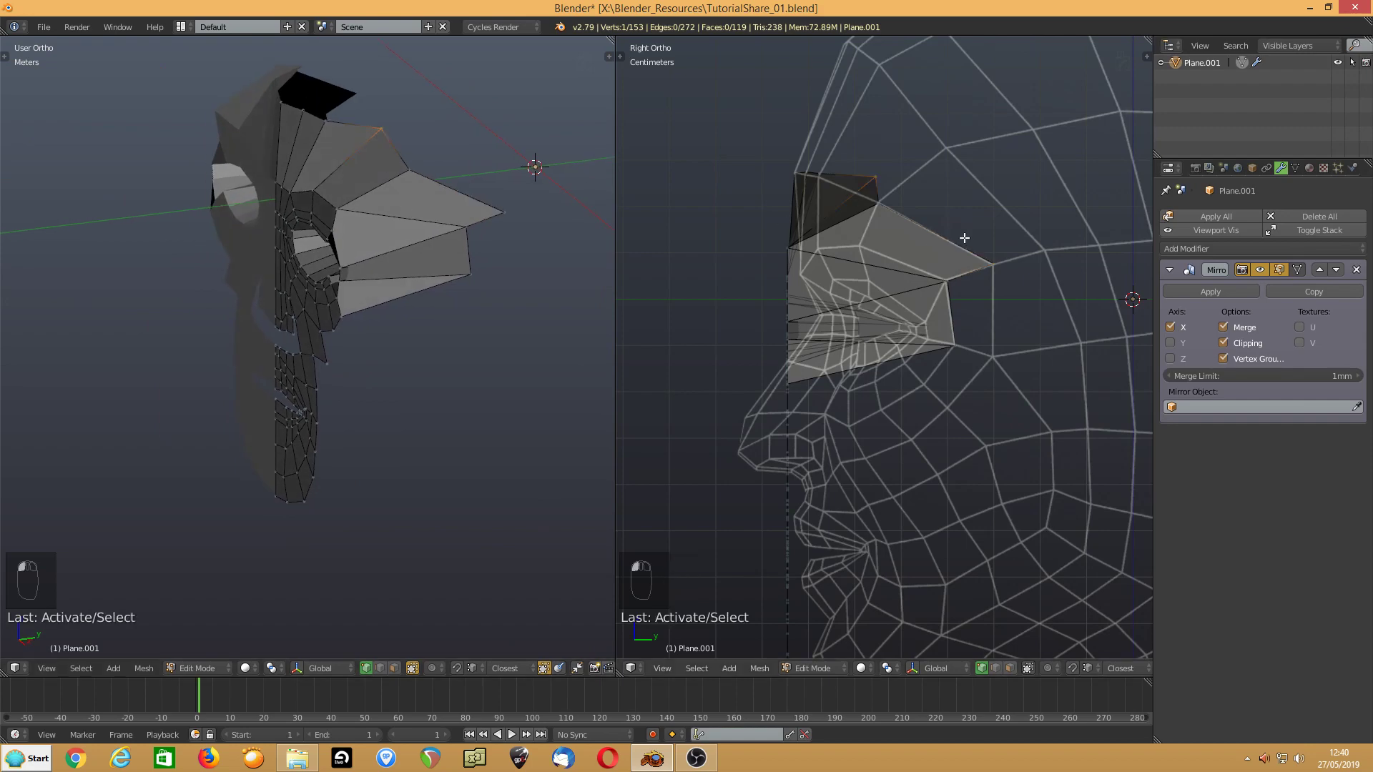
pyautogui.press('g')
pyautogui.press('y')
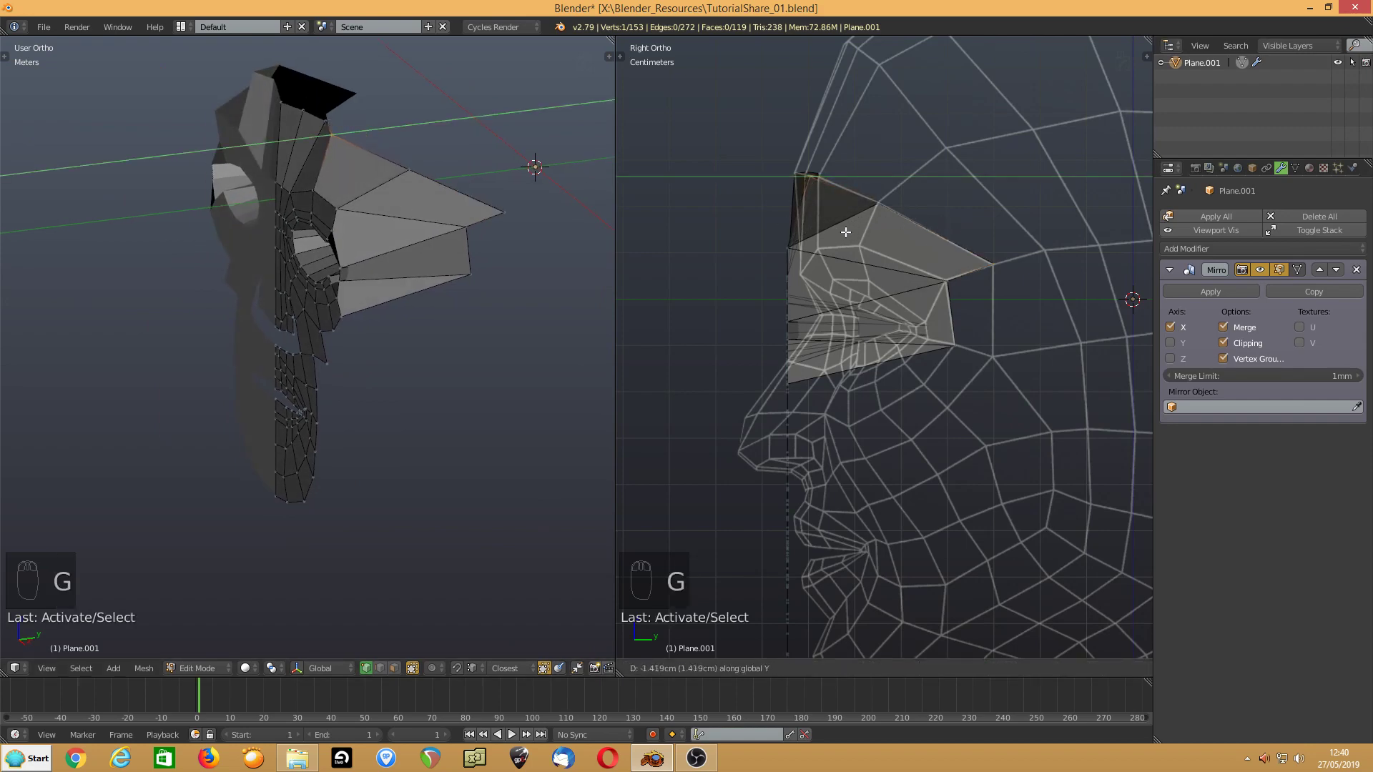
pyautogui.click(346, 118)
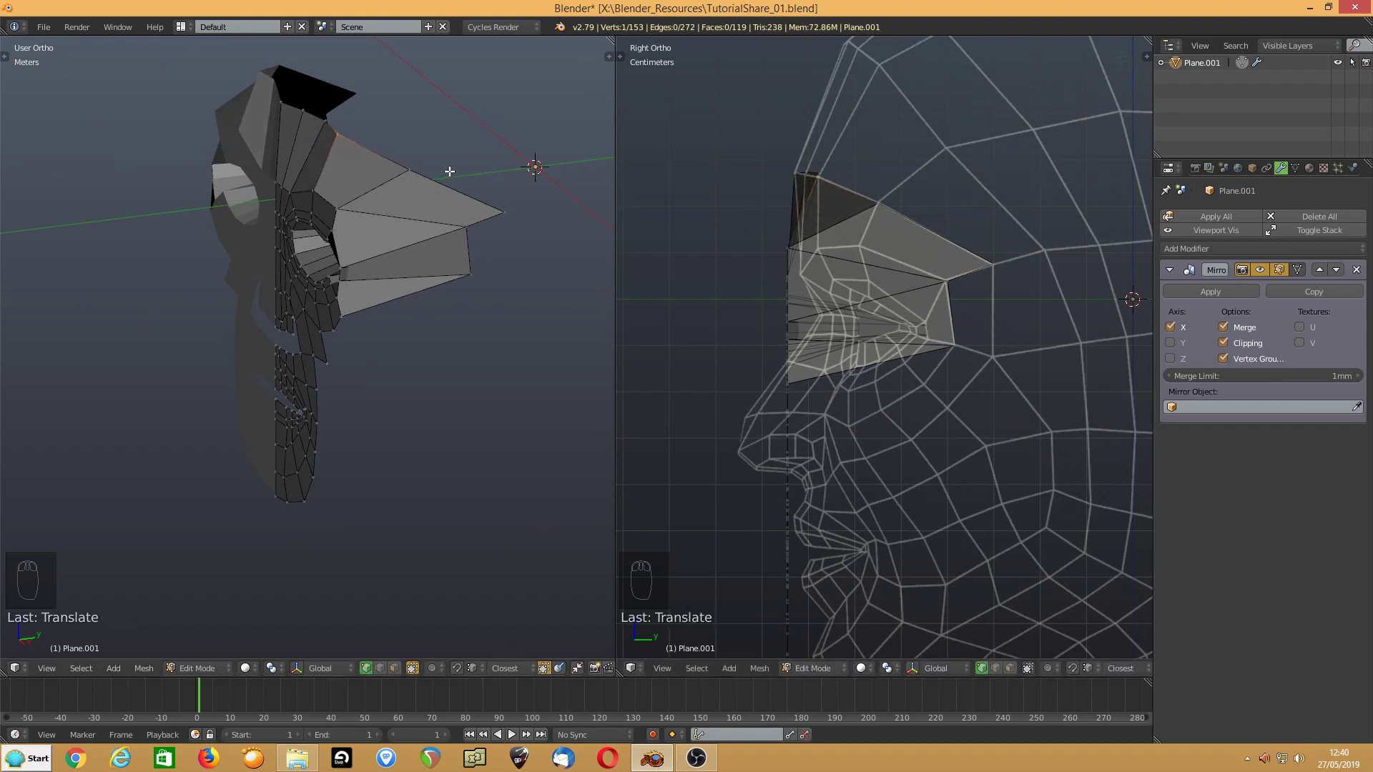
# - Adjust the next two forehead top vertices towards the centre one by one along Y to match the reference's profile
pyautogui.rightClick(329, 122)
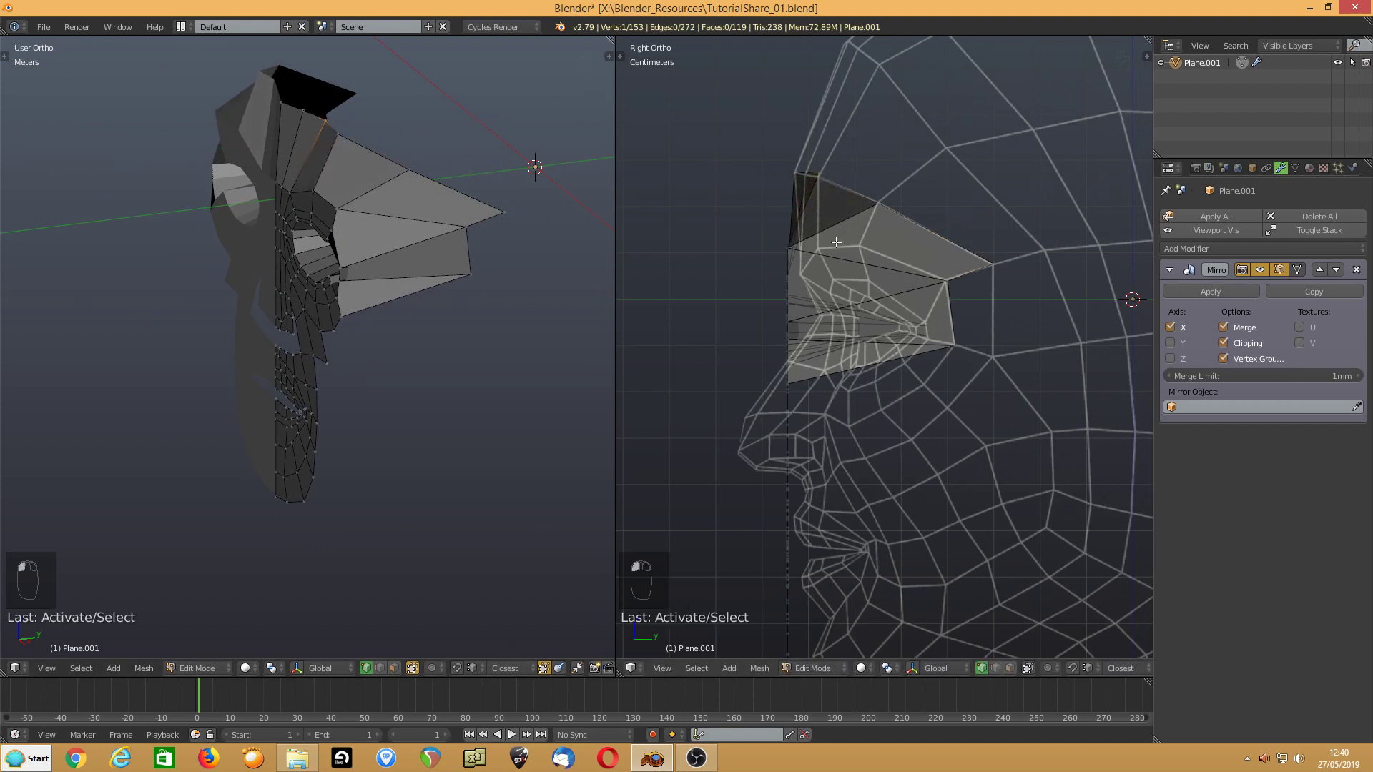
pyautogui.press('g')
pyautogui.press('y')
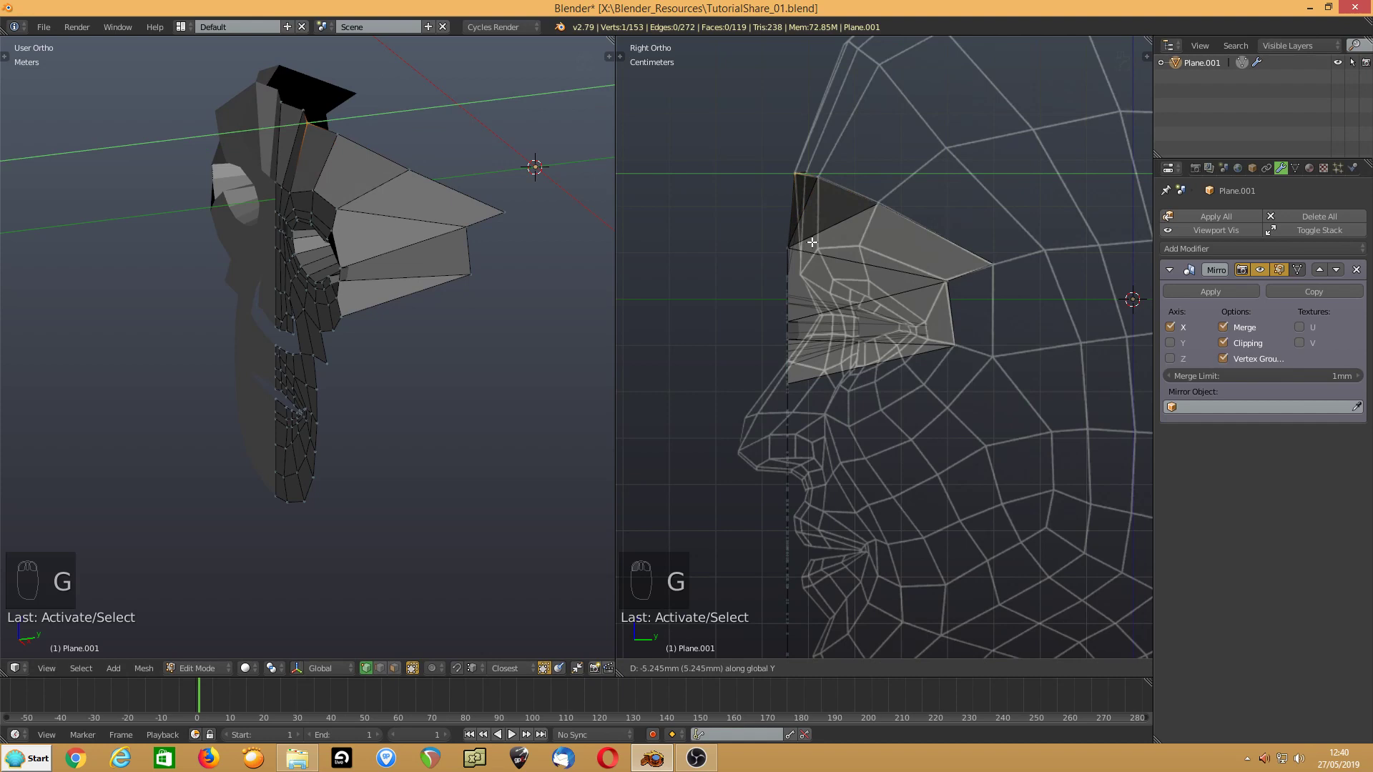
pyautogui.click(812, 242)
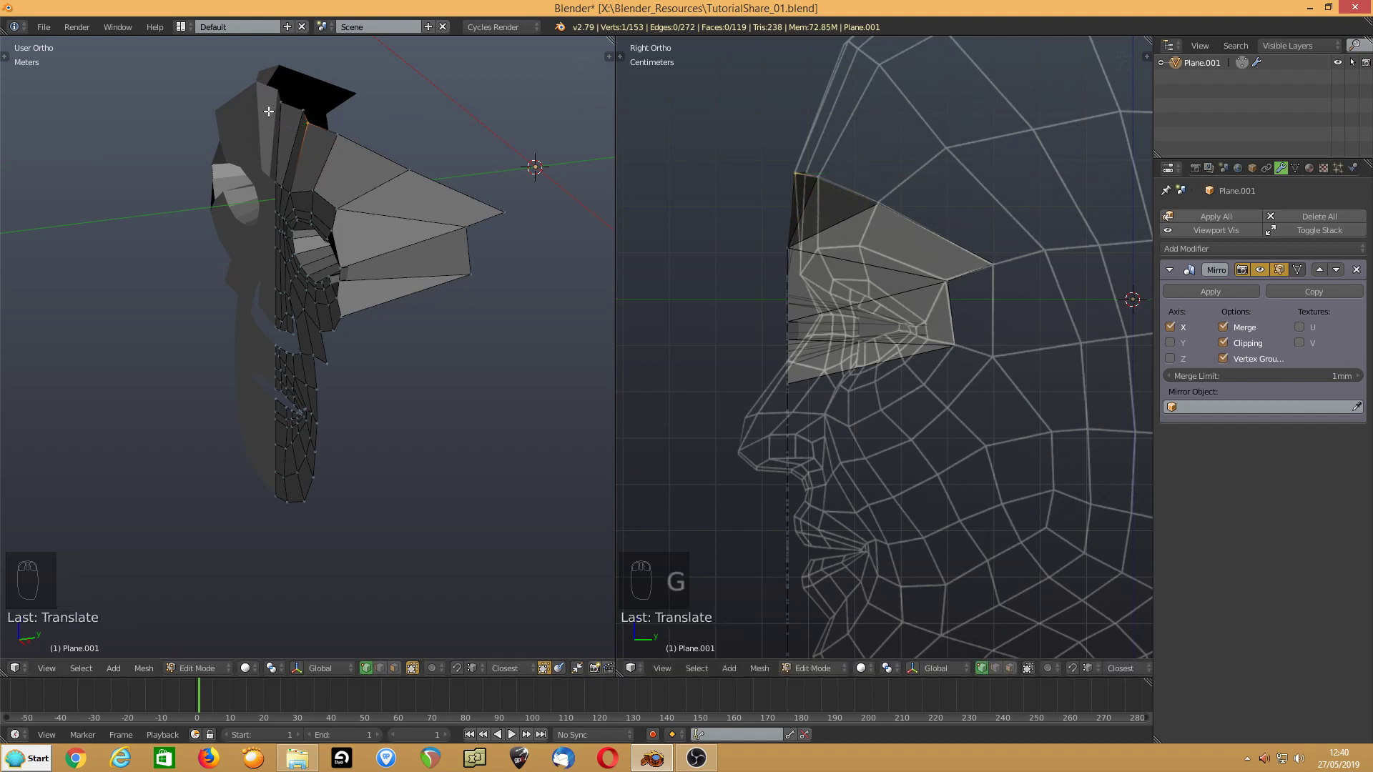
pyautogui.click(306, 107)
pyautogui.press('g')
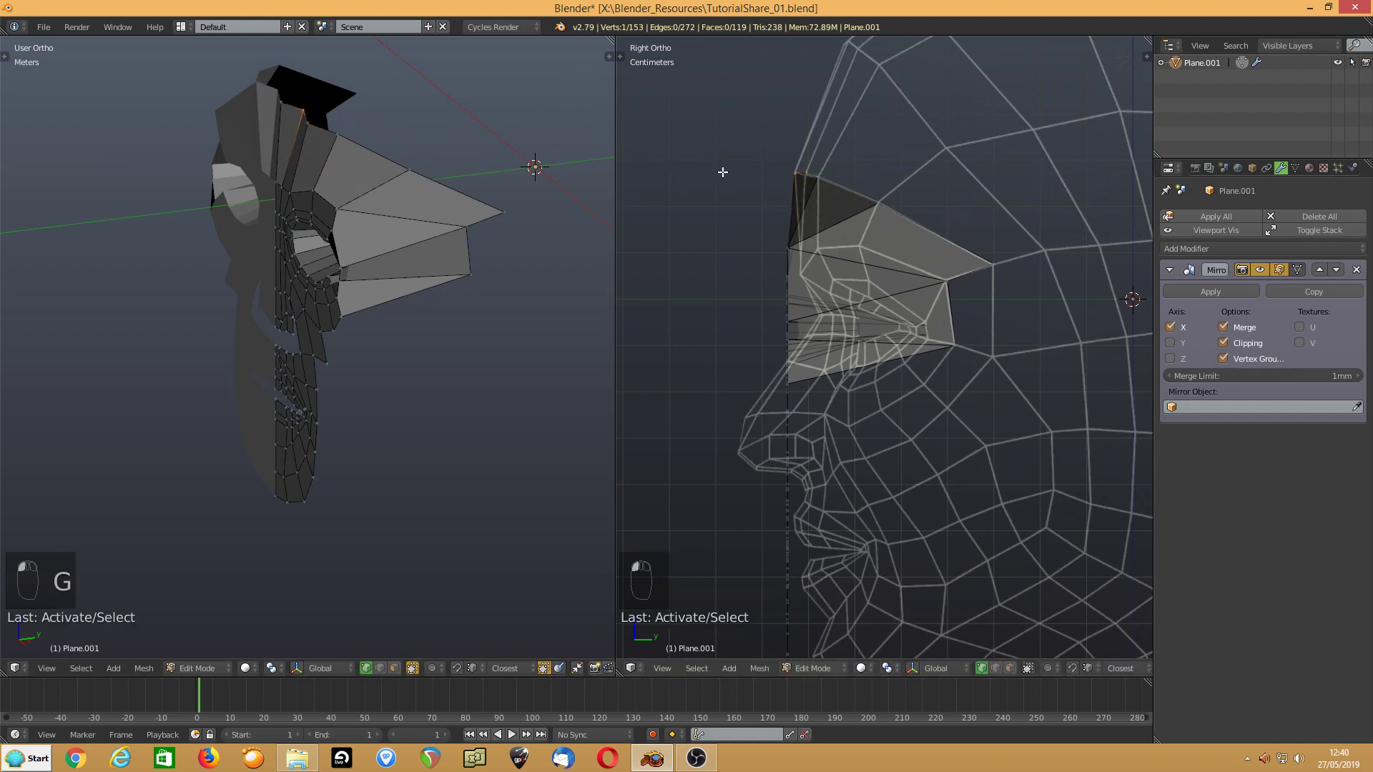
pyautogui.press('y')
pyautogui.click(720, 172)
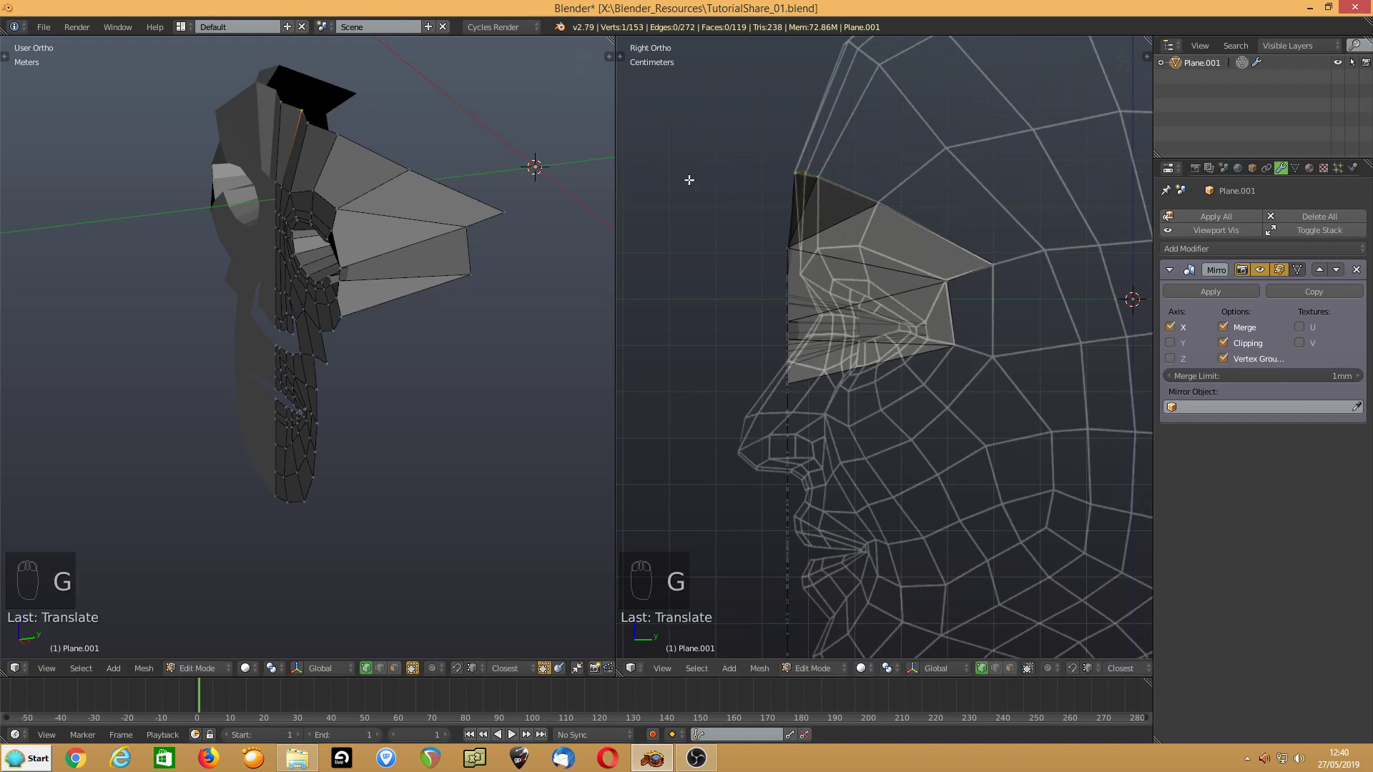
pyautogui.moveTo(547, 168); pyautogui.dragTo(300, 234, button='middle')
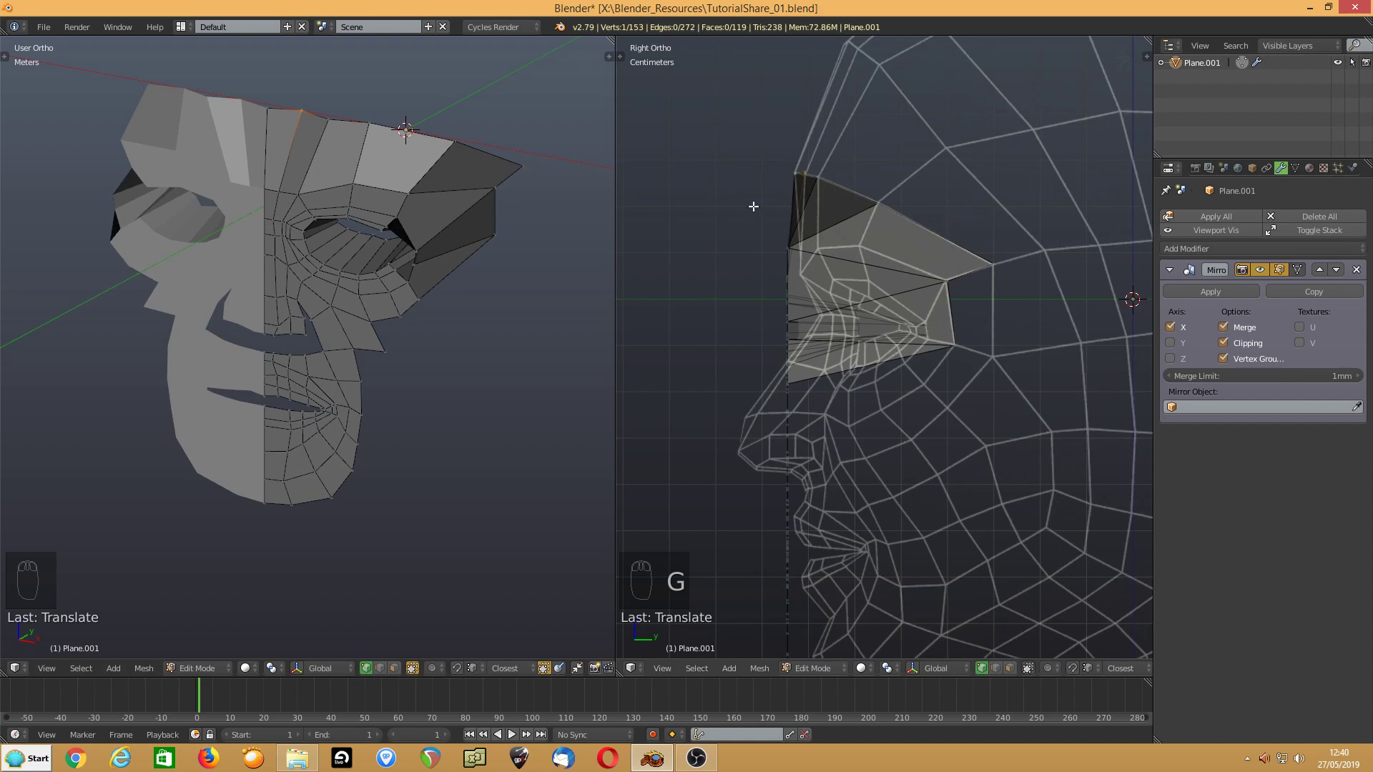
# - Lasso-select all front vertices from the forehead down to the chin and move them back along Y into the reference's profile
pyautogui.press('a')
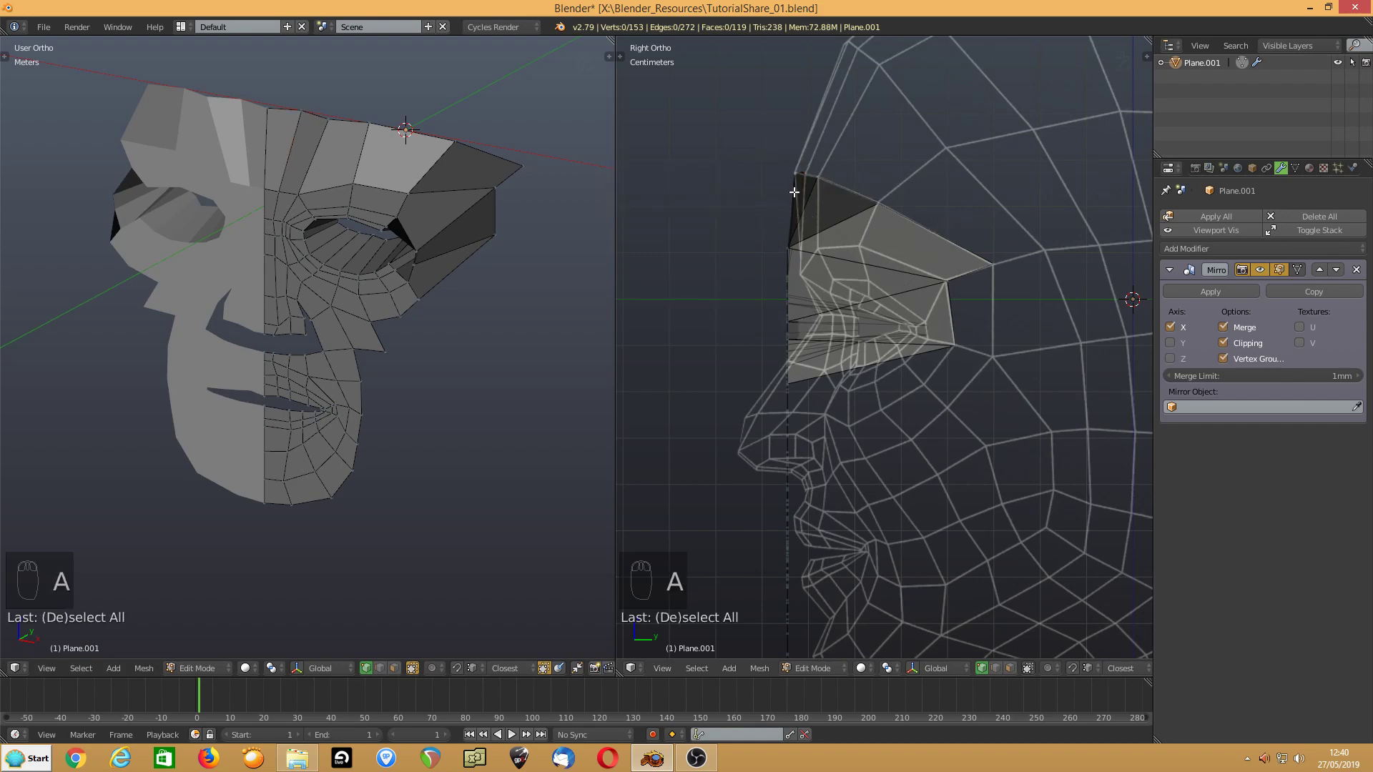
pyautogui.moveTo(761, 124)
pyautogui.keyDown('ctrl'); pyautogui.mouseDown()
pyautogui.moveTo(849, 408)
pyautogui.moveTo(727, 190)
pyautogui.mouseUp(); pyautogui.keyUp('ctrl')
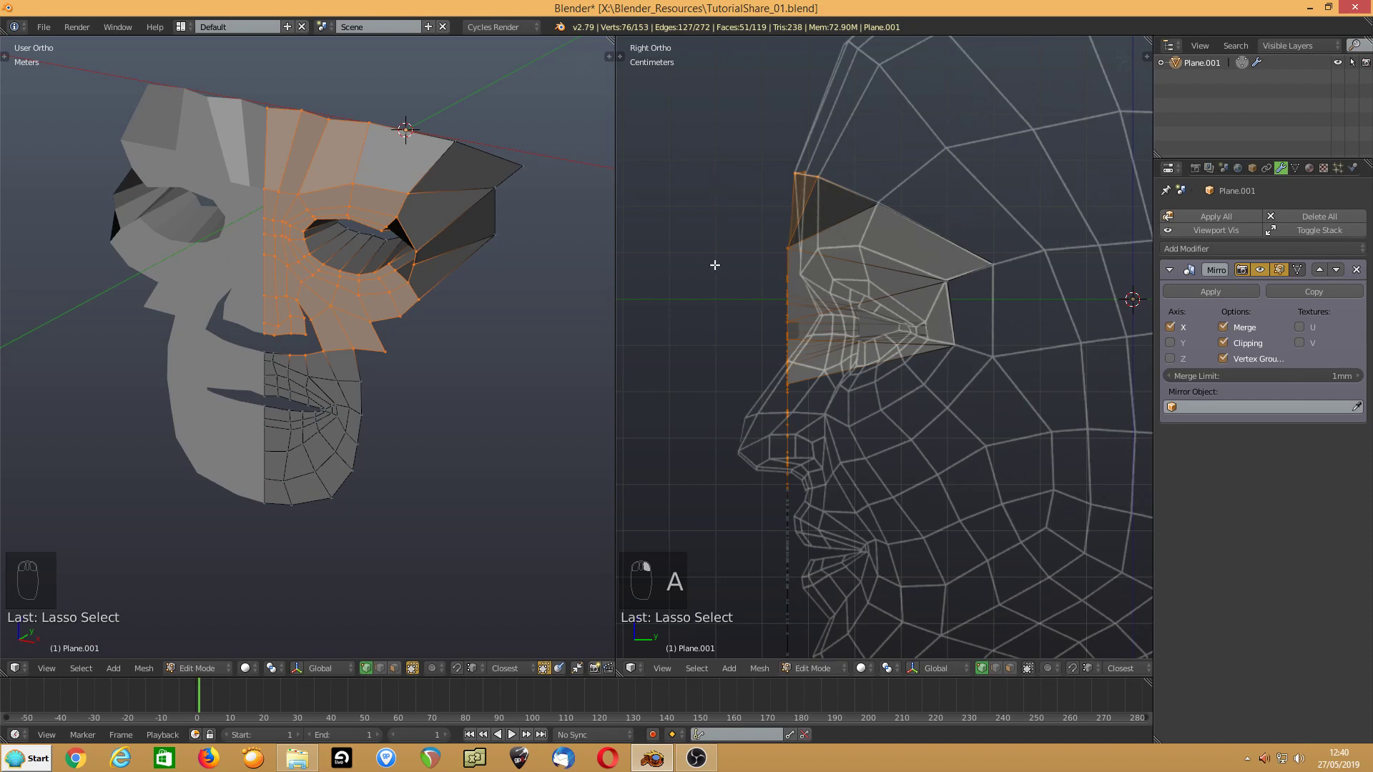
pyautogui.scroll(-4, 722, 259)
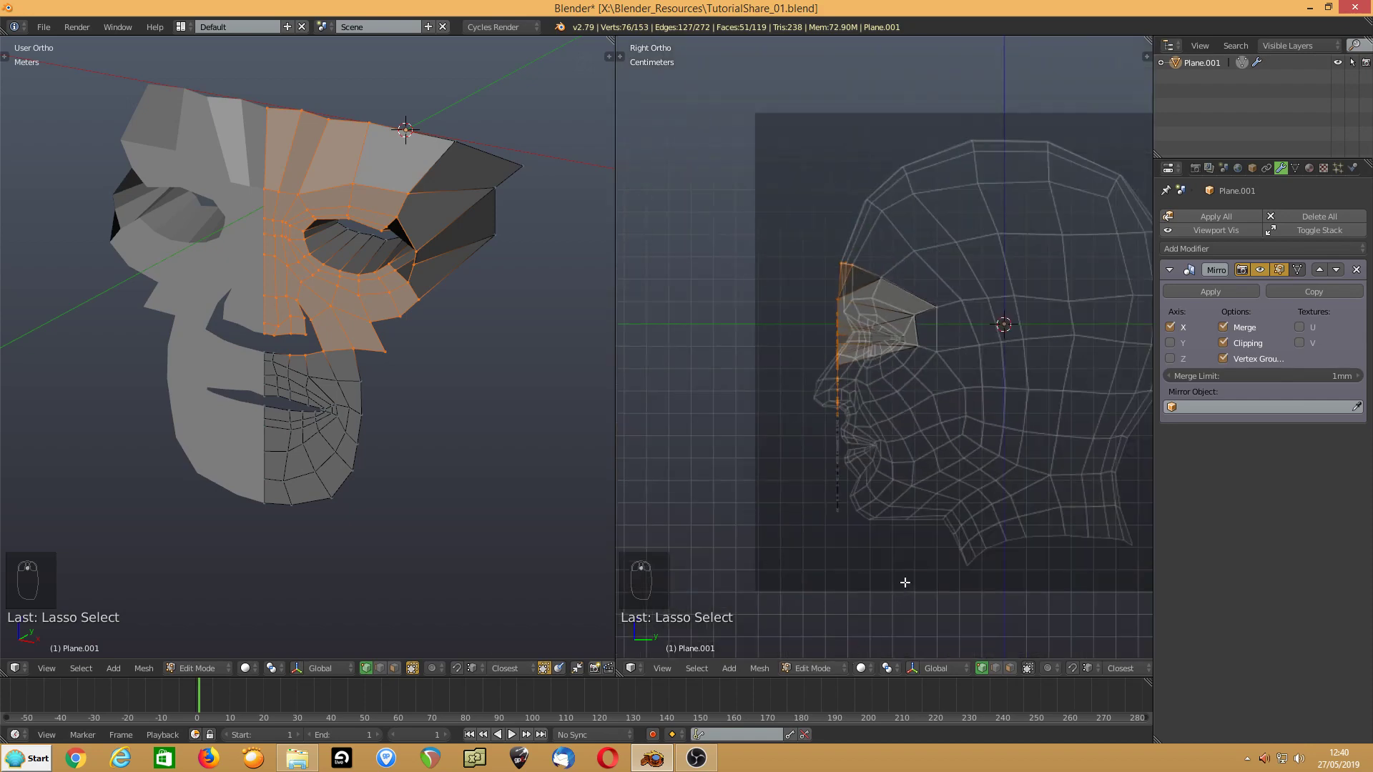
pyautogui.moveTo(906, 582)
pyautogui.keyDown('ctrl'); pyautogui.mouseDown(button='right')
pyautogui.moveTo(813, 362)
pyautogui.moveTo(813, 533)
pyautogui.mouseUp(button='right'); pyautogui.keyUp('ctrl')
pyautogui.scroll(2, 705, 477)
pyautogui.scroll(1, 704, 478)
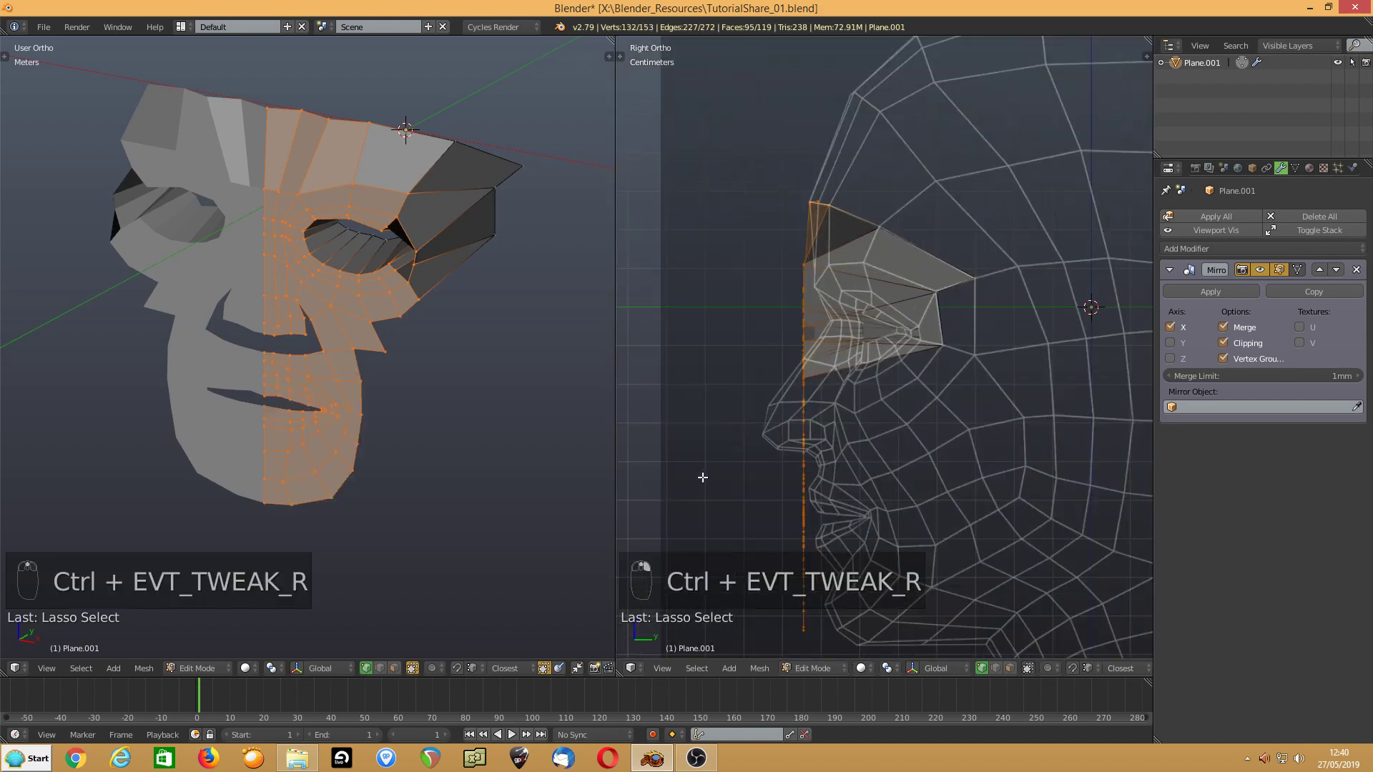
pyautogui.press('g')
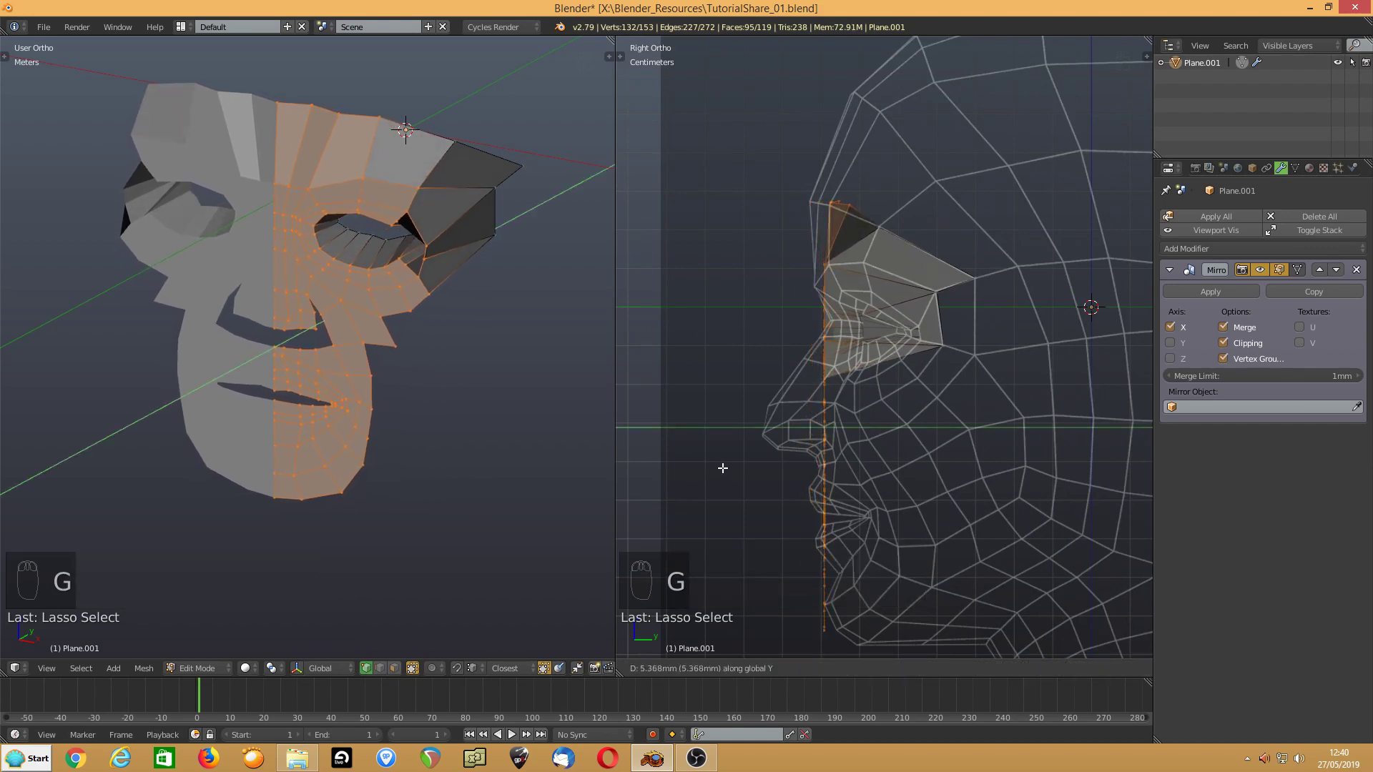
pyautogui.click(726, 466)
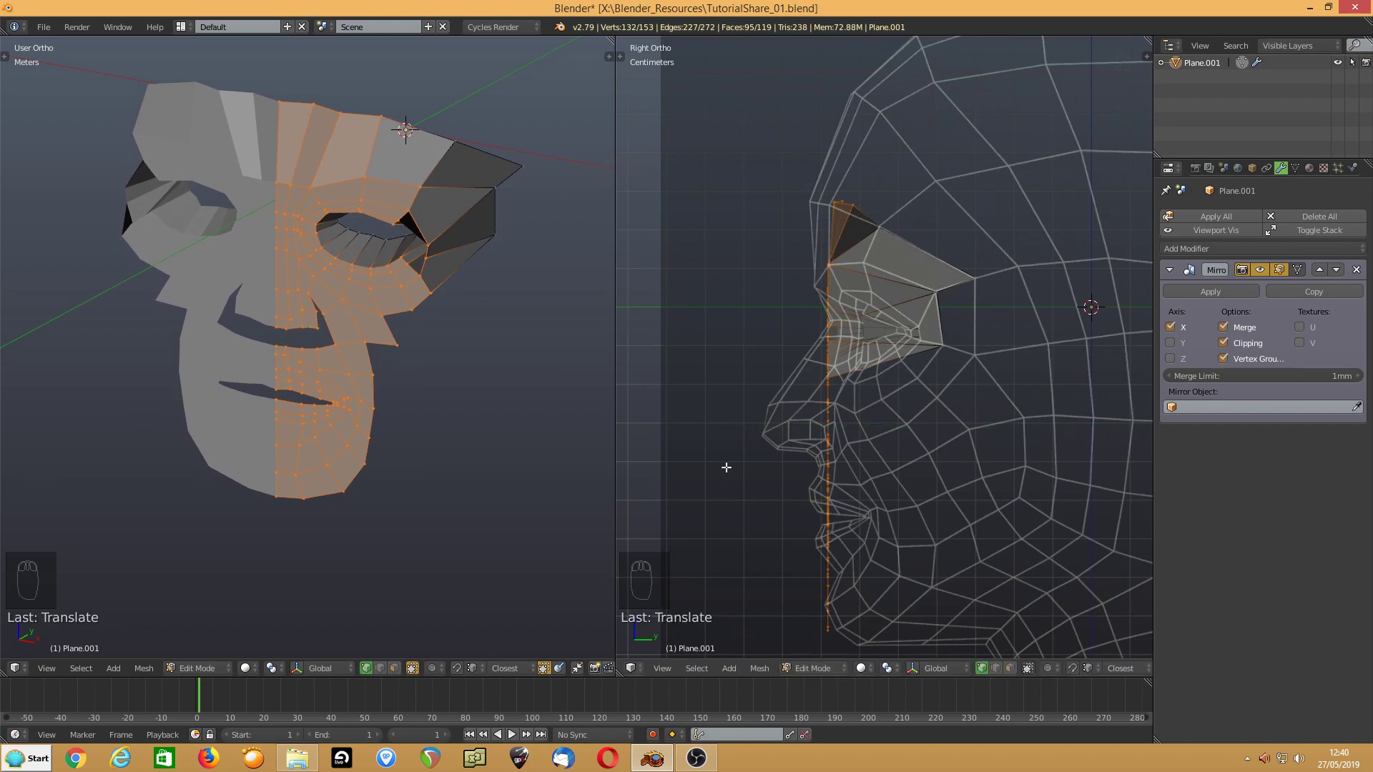
# - Move the centre line's forehead top and brow vertices, and the brow vertex beside them, forward along Y one by one to the reference profile
pyautogui.click(274, 109)
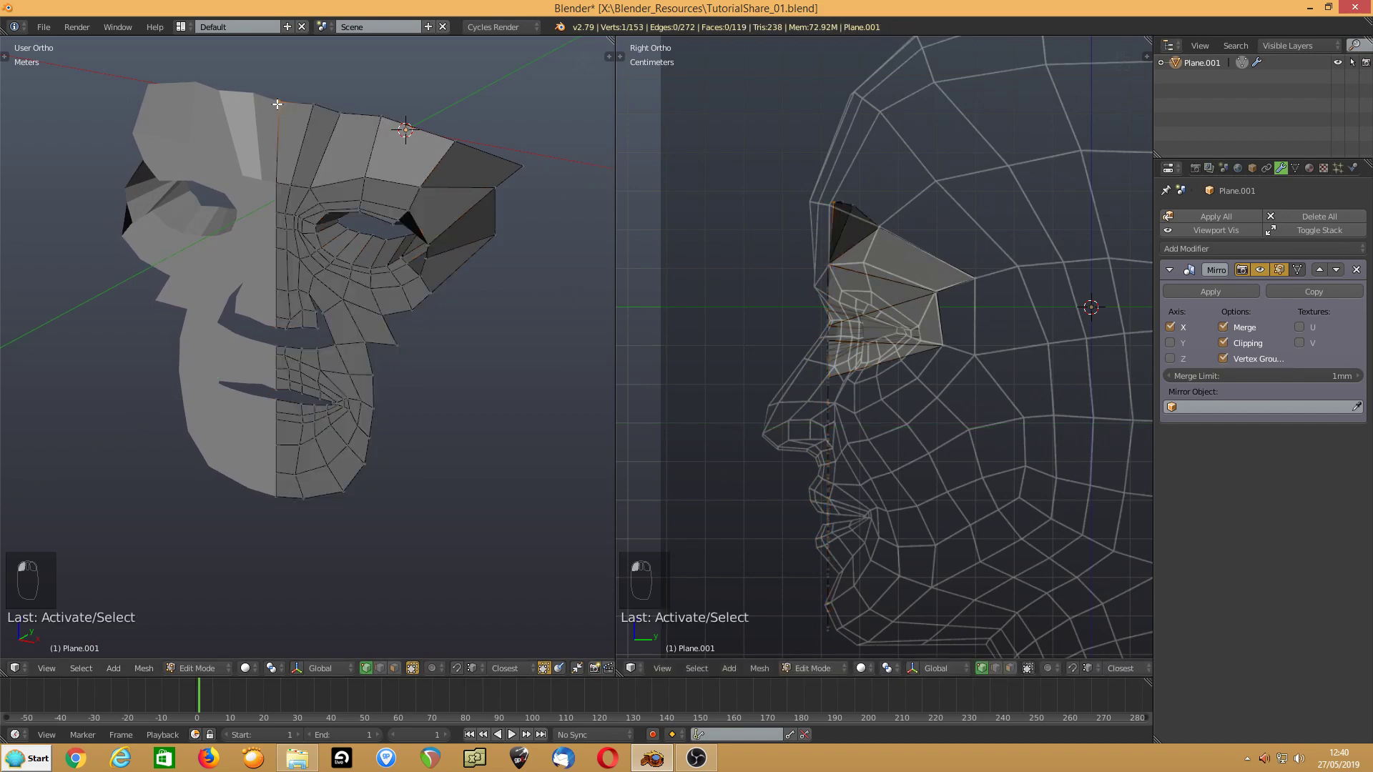
pyautogui.press('g')
pyautogui.click(386, 201)
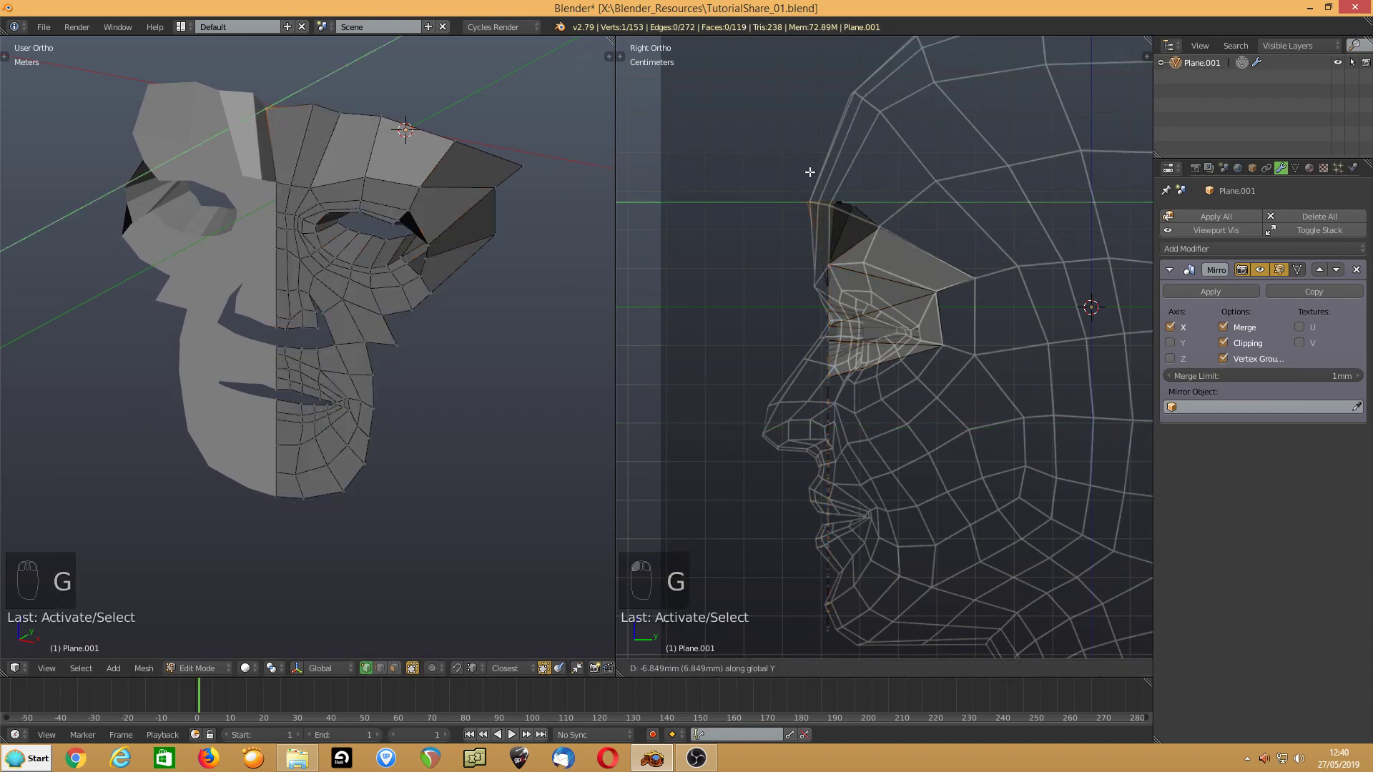
pyautogui.click(281, 178)
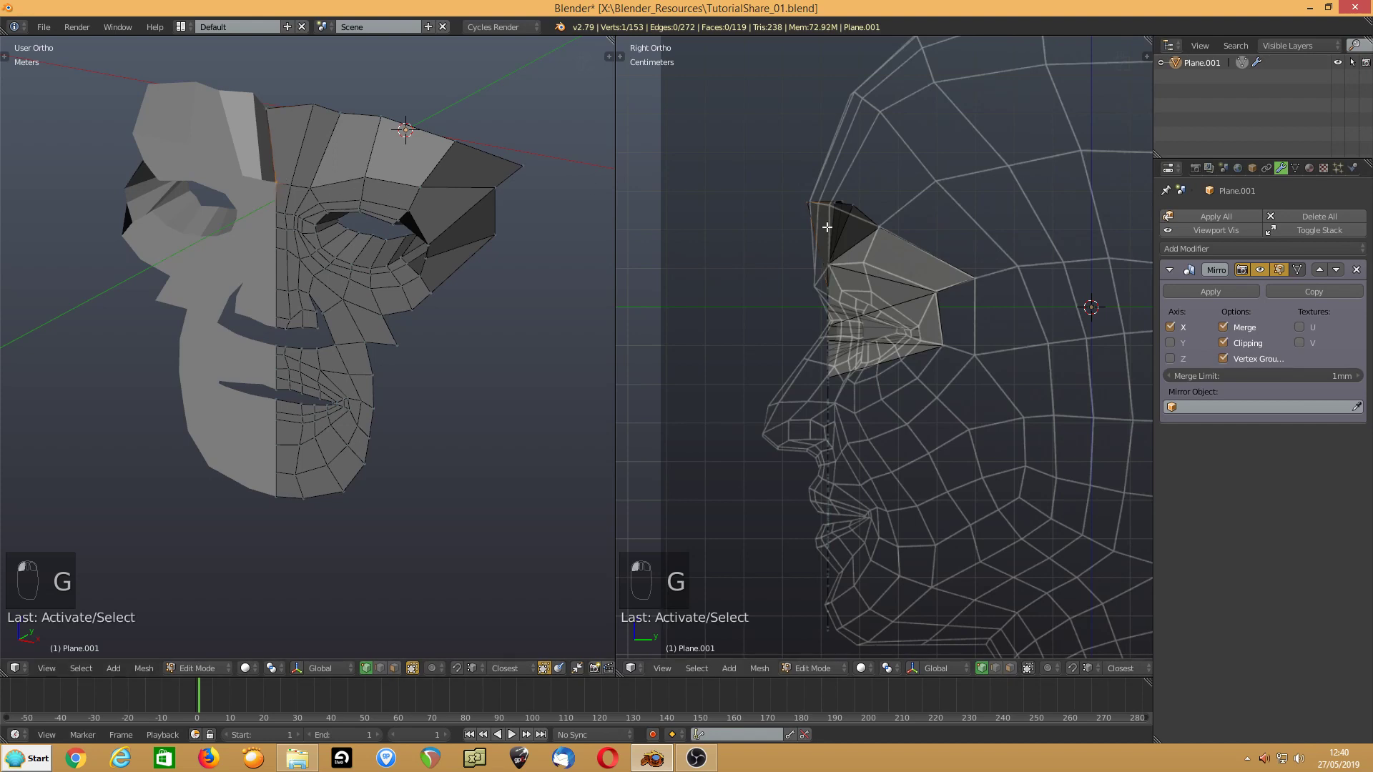
pyautogui.press('g')
pyautogui.click(823, 217)
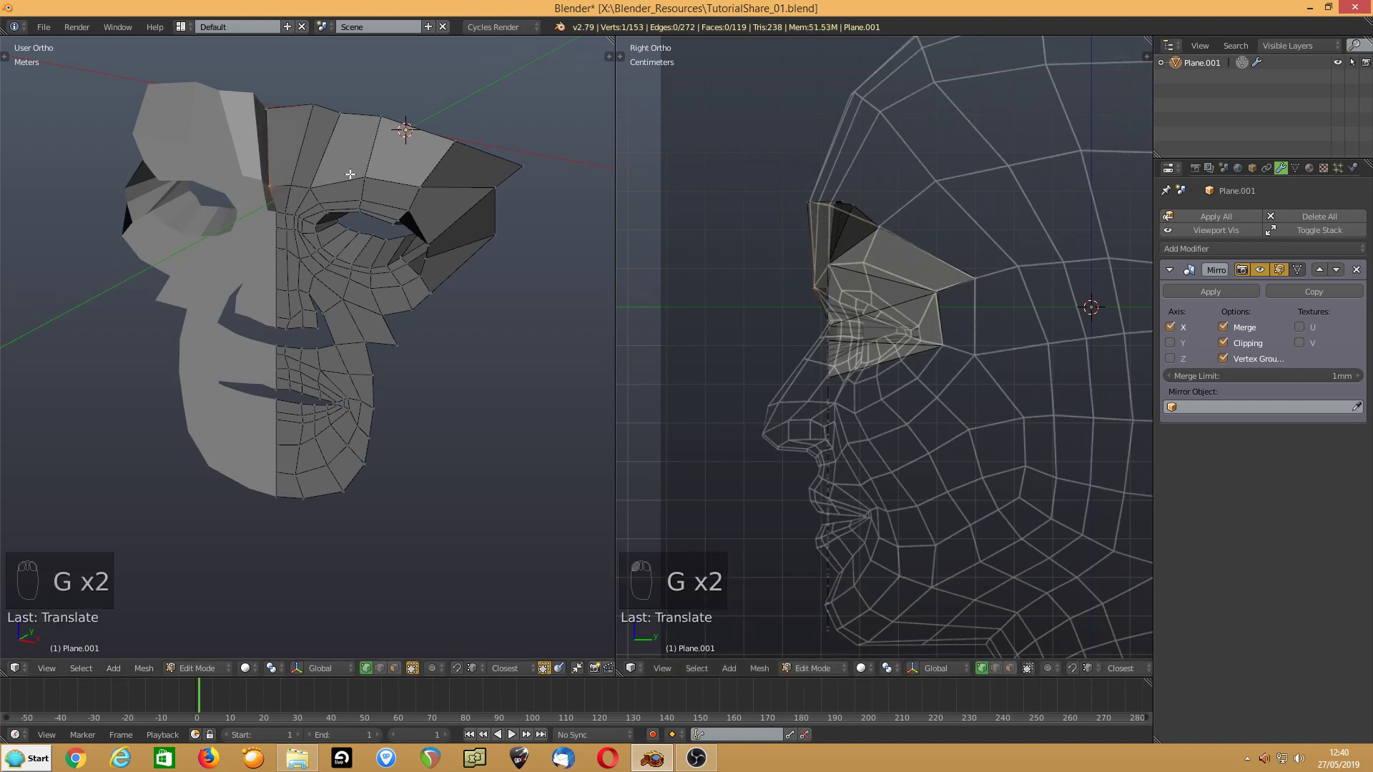
pyautogui.rightClick(298, 183)
pyautogui.press('g')
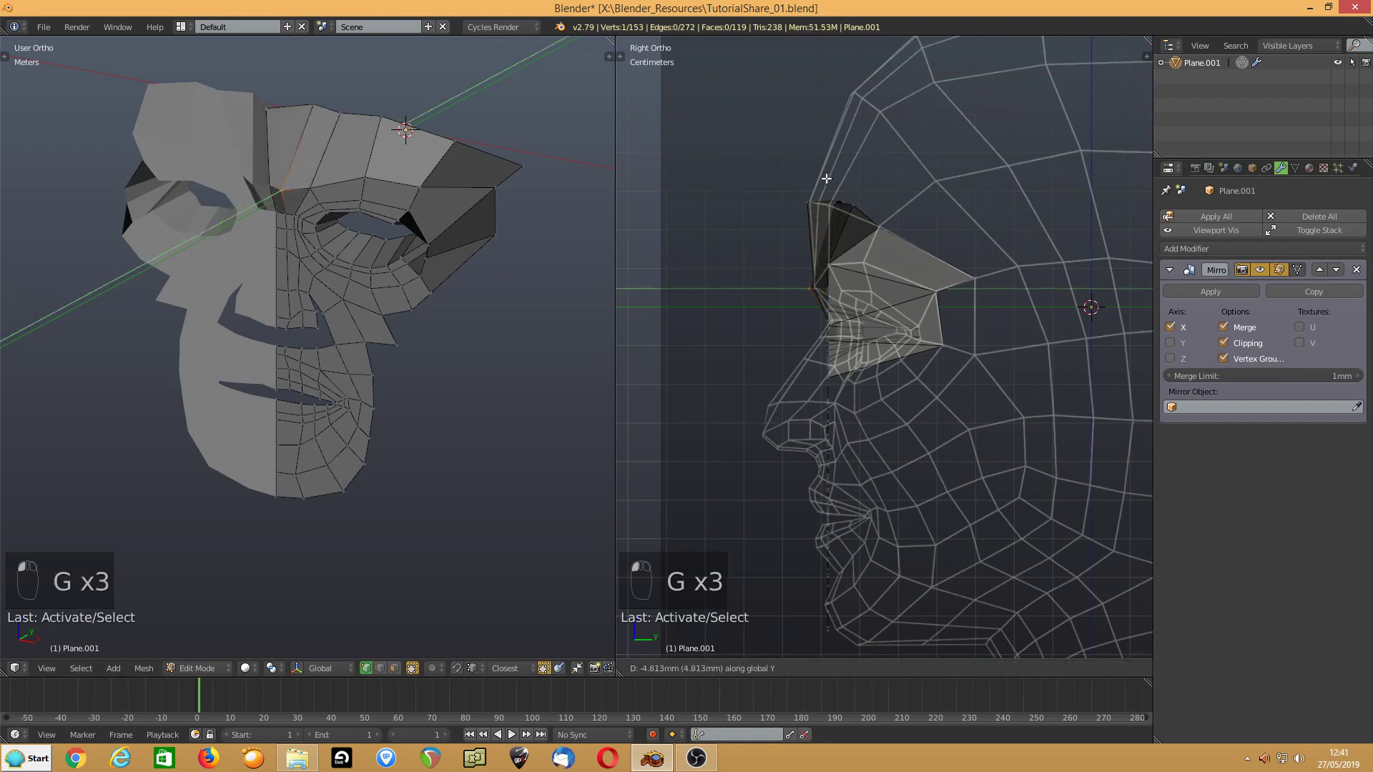
pyautogui.click(835, 177)
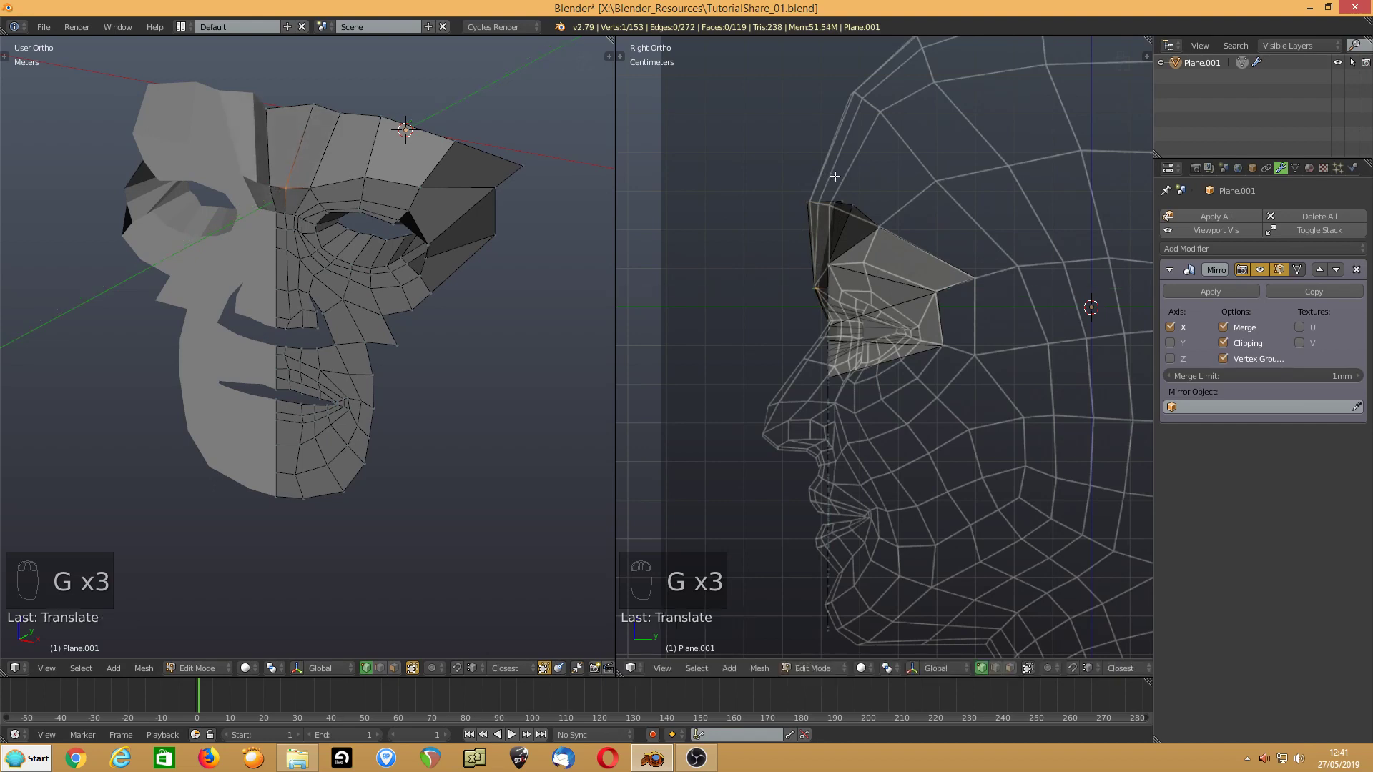
# - Select the next two forehead top vertices outward from the centre and adjust each one along Y to the reference
pyautogui.rightClick(312, 106)
pyautogui.press('g')
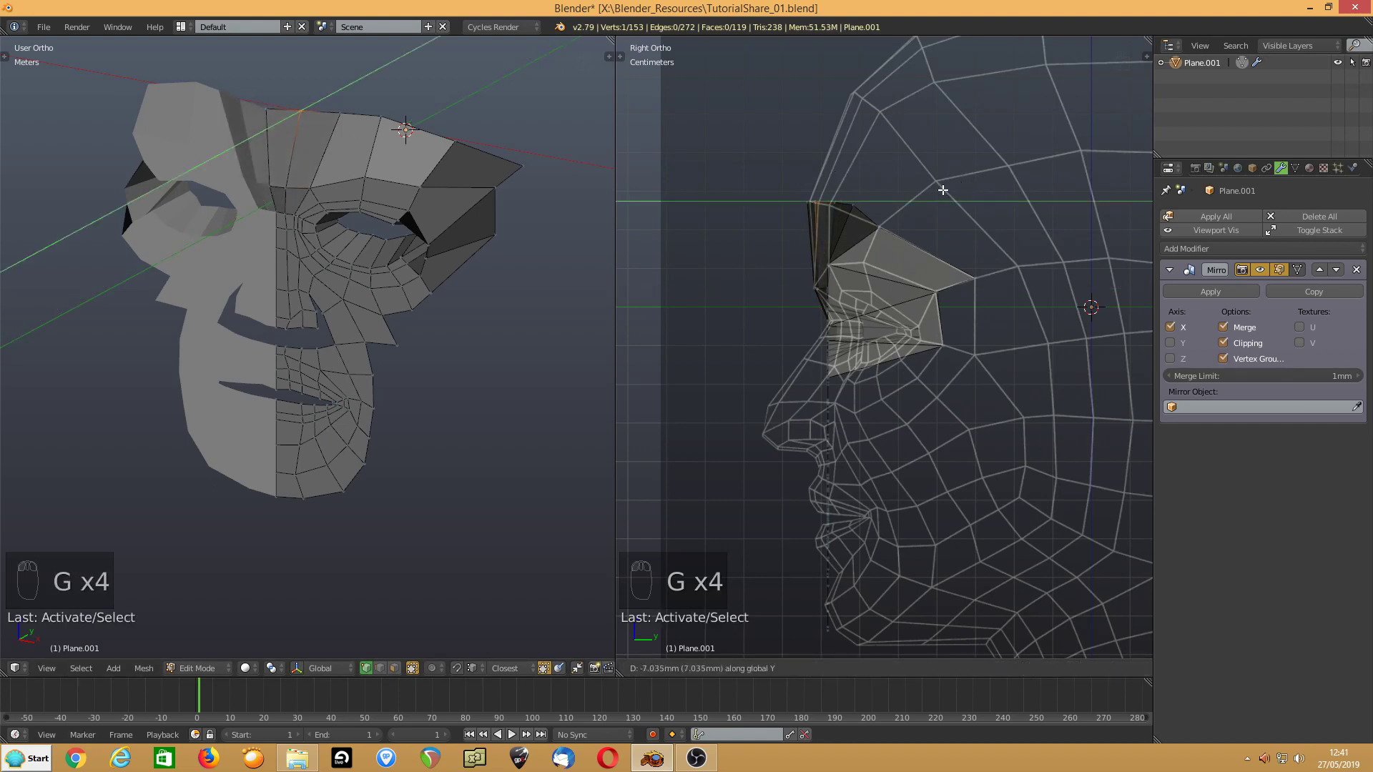
pyautogui.click(946, 189)
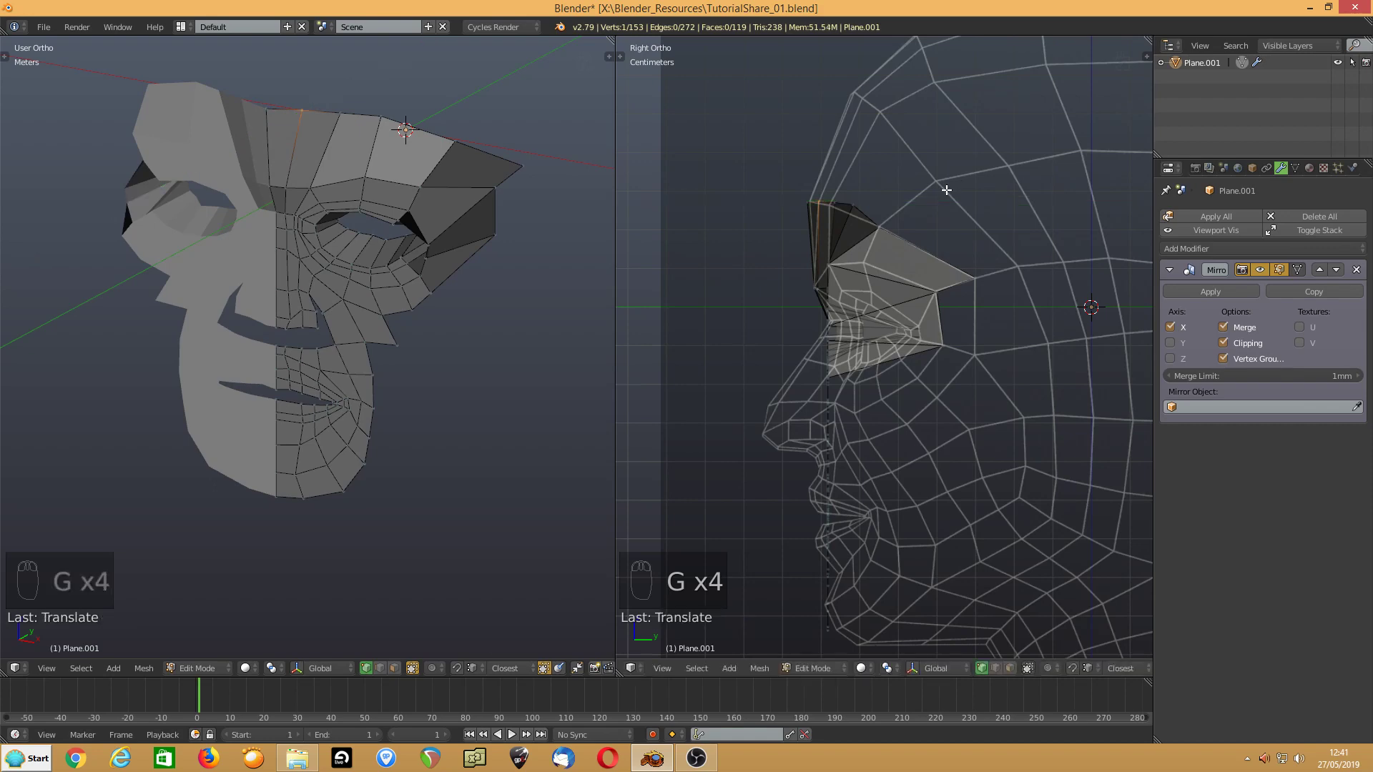
pyautogui.rightClick(340, 114)
pyautogui.press('g')
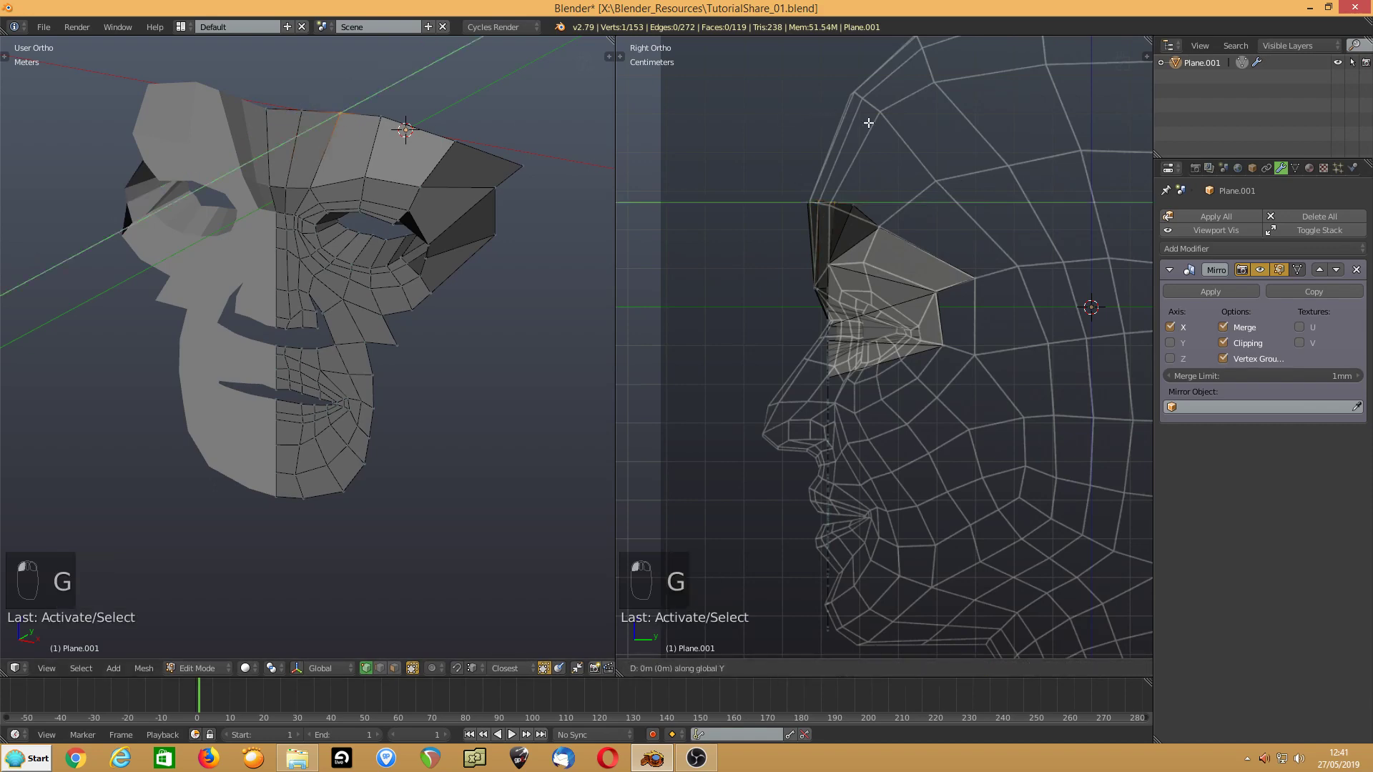
pyautogui.click(862, 129)
# - Adjust the brow-line vertices from above the inner eye out to the temple along Y to match the reference
pyautogui.moveTo(347, 219)
pyautogui.mouseDown(button='middle')
pyautogui.moveTo(282, 153)
pyautogui.moveTo(346, 233)
pyautogui.mouseUp(button='middle')
pyautogui.click(302, 182)
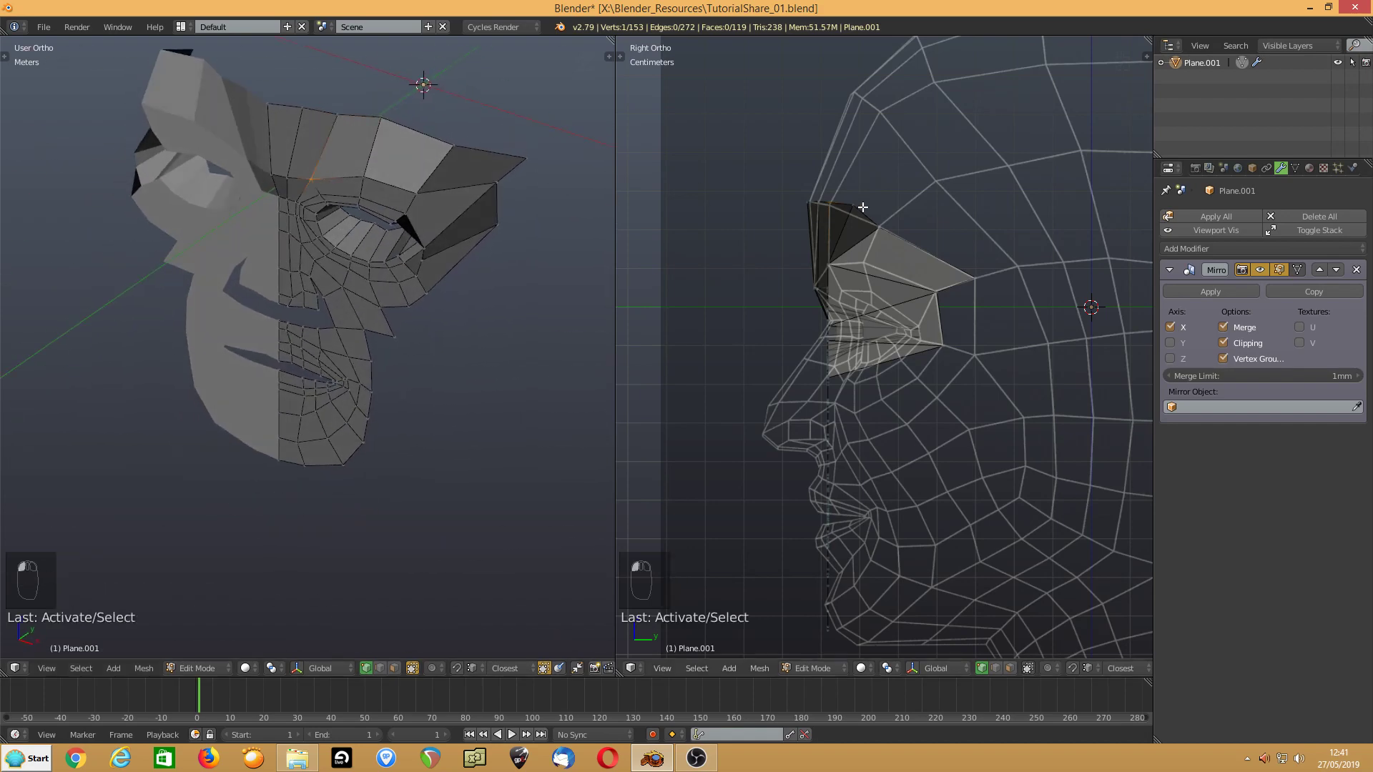
pyautogui.rightClick(827, 264)
pyautogui.press('g')
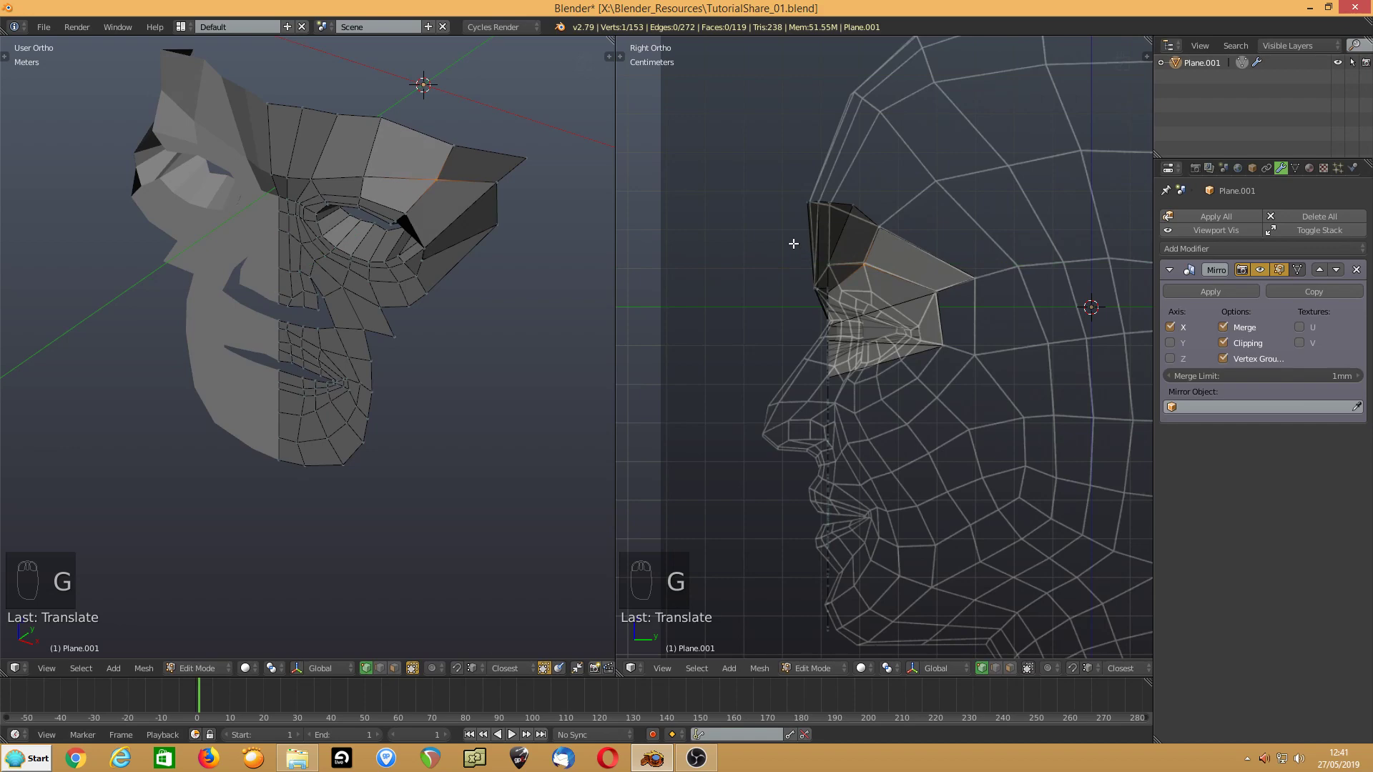
# - Try to move the two vertices around the eye's upper outer corner back along Y, and undo the attempt
pyautogui.moveTo(301, 222); pyautogui.dragTo(426, 256, button='middle')
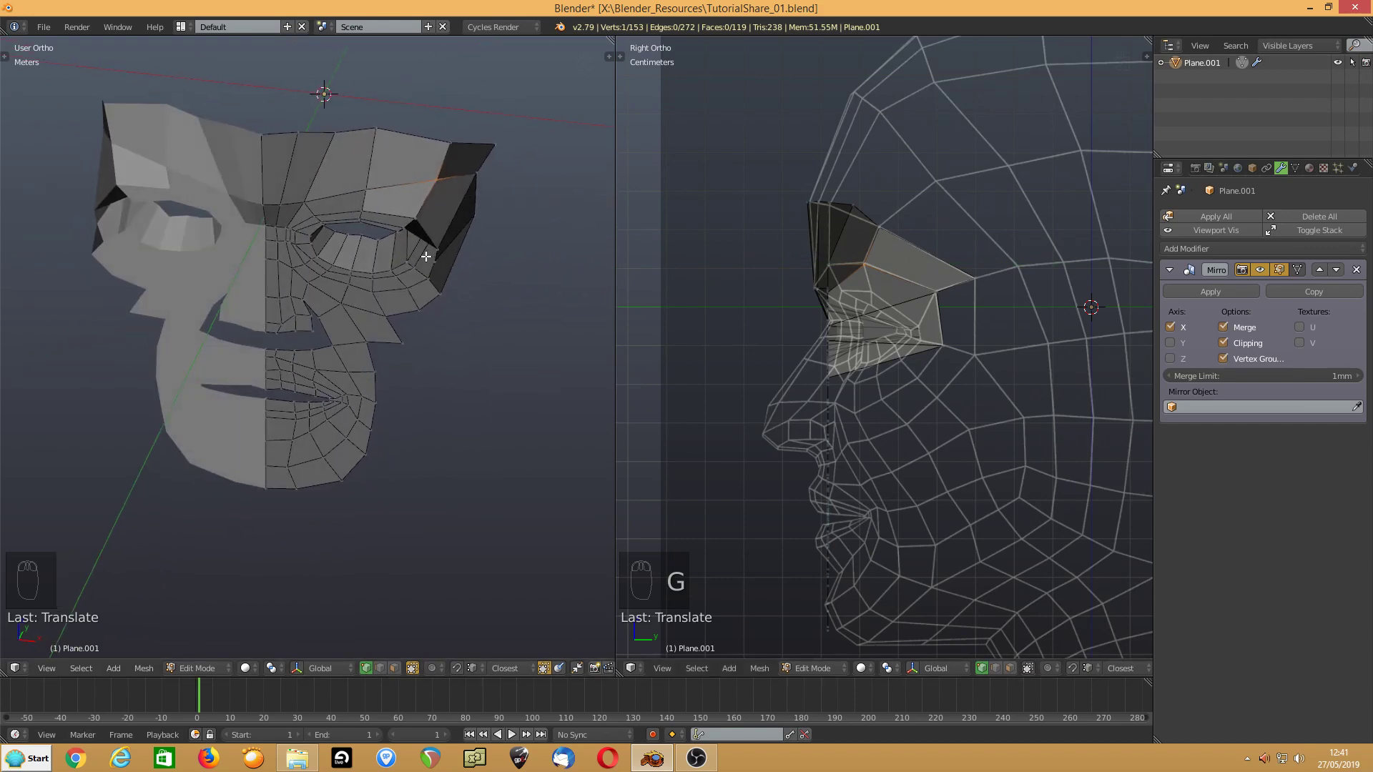
pyautogui.click(415, 216)
pyautogui.press('g')
pyautogui.middleClick(815, 281)
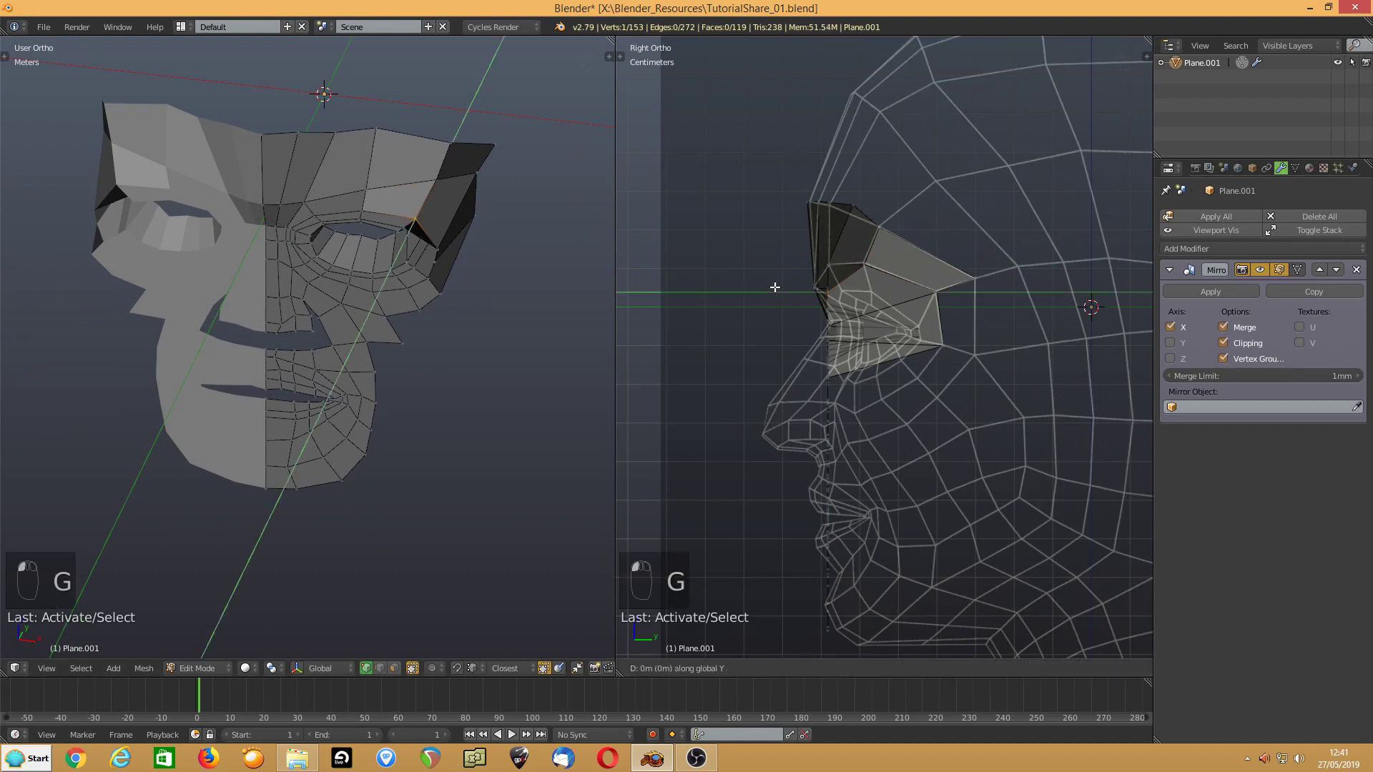
pyautogui.click(818, 281)
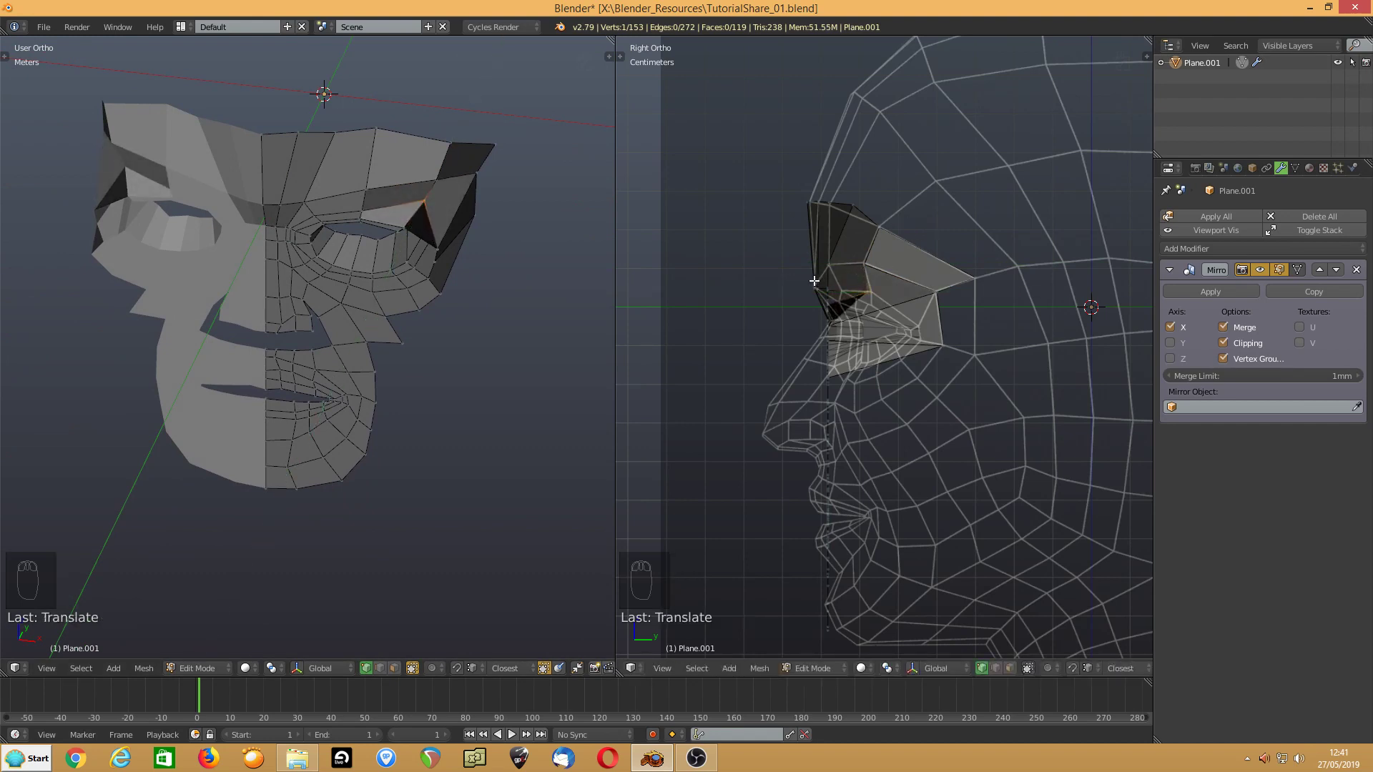
pyautogui.click(439, 241)
pyautogui.press('g')
pyautogui.middleClick(819, 282)
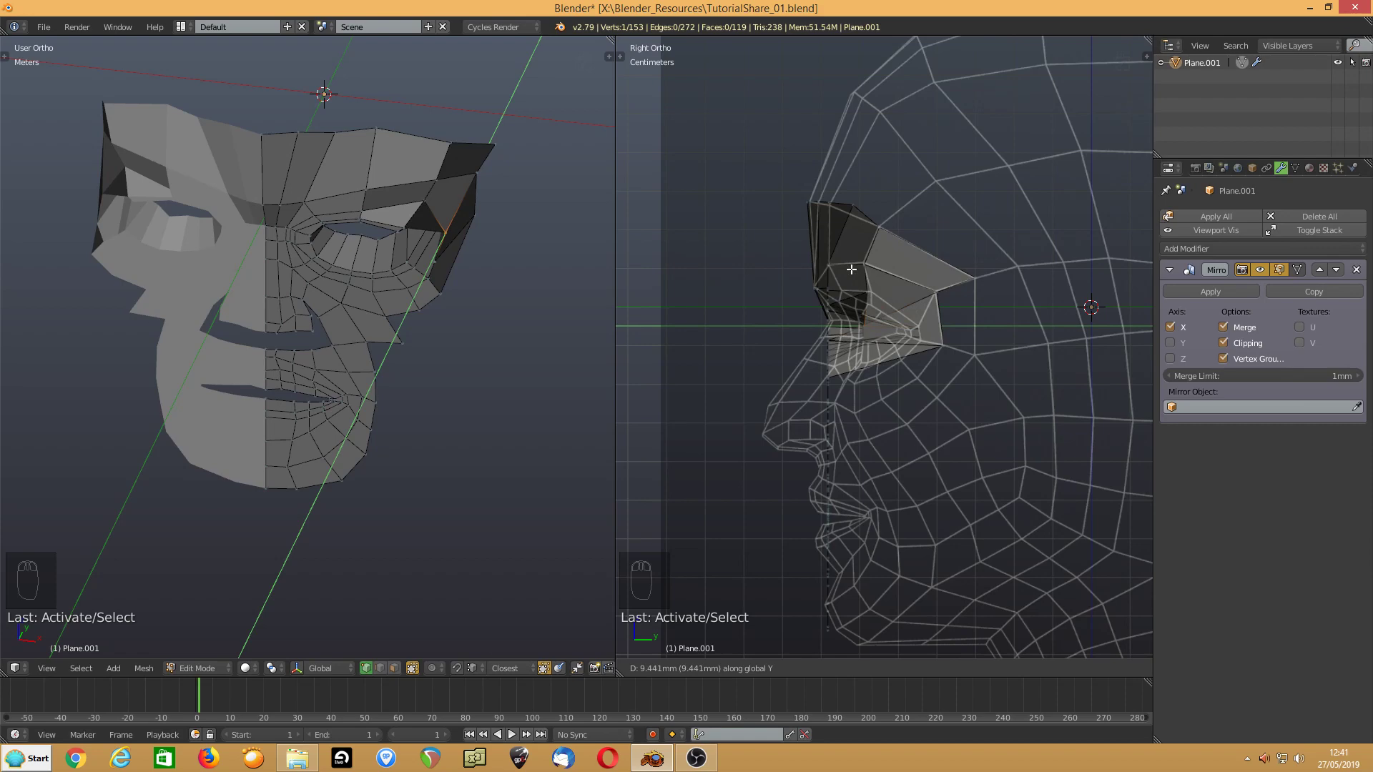
pyautogui.click(851, 268)
pyautogui.moveTo(501, 344); pyautogui.dragTo(444, 366, button='middle')
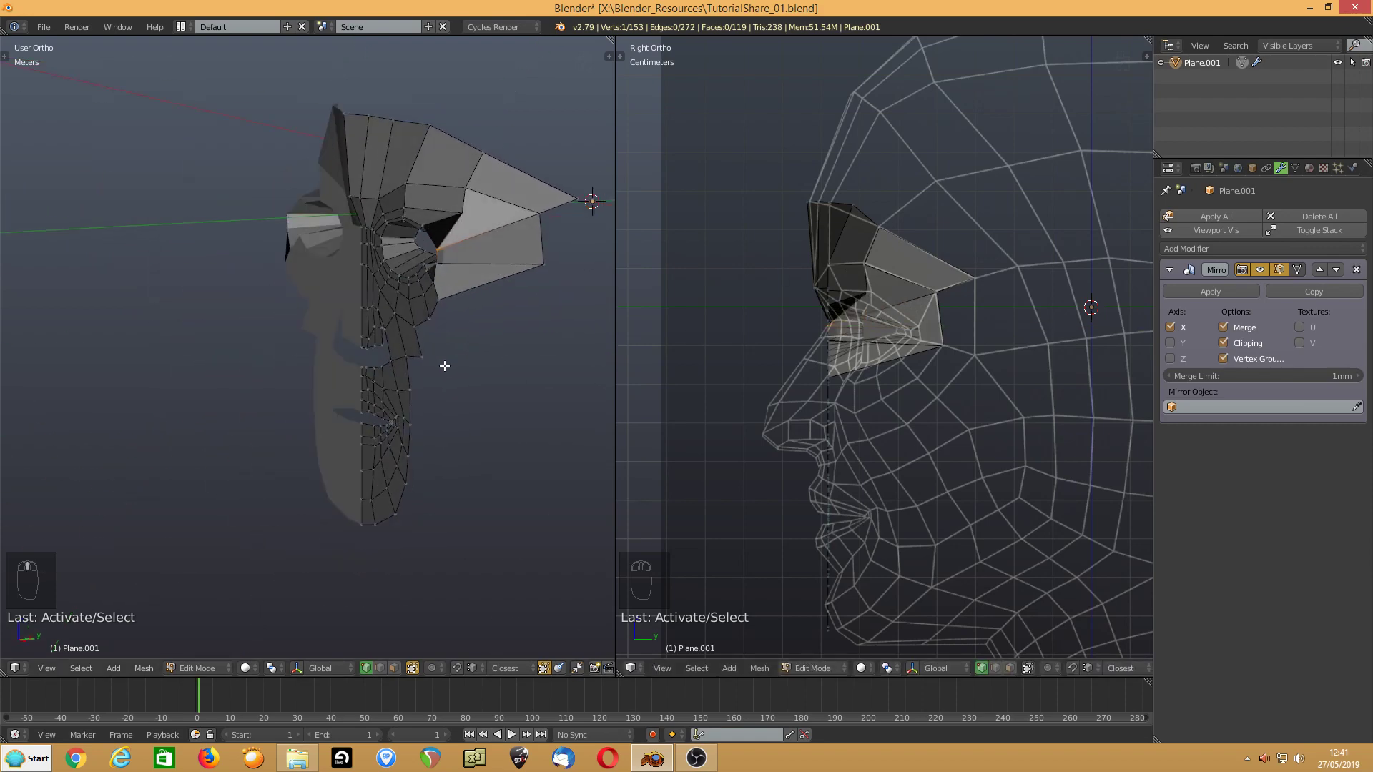
pyautogui.hotkey('ctrl', 'z')
pyautogui.hotkey('ctrl', 'z')
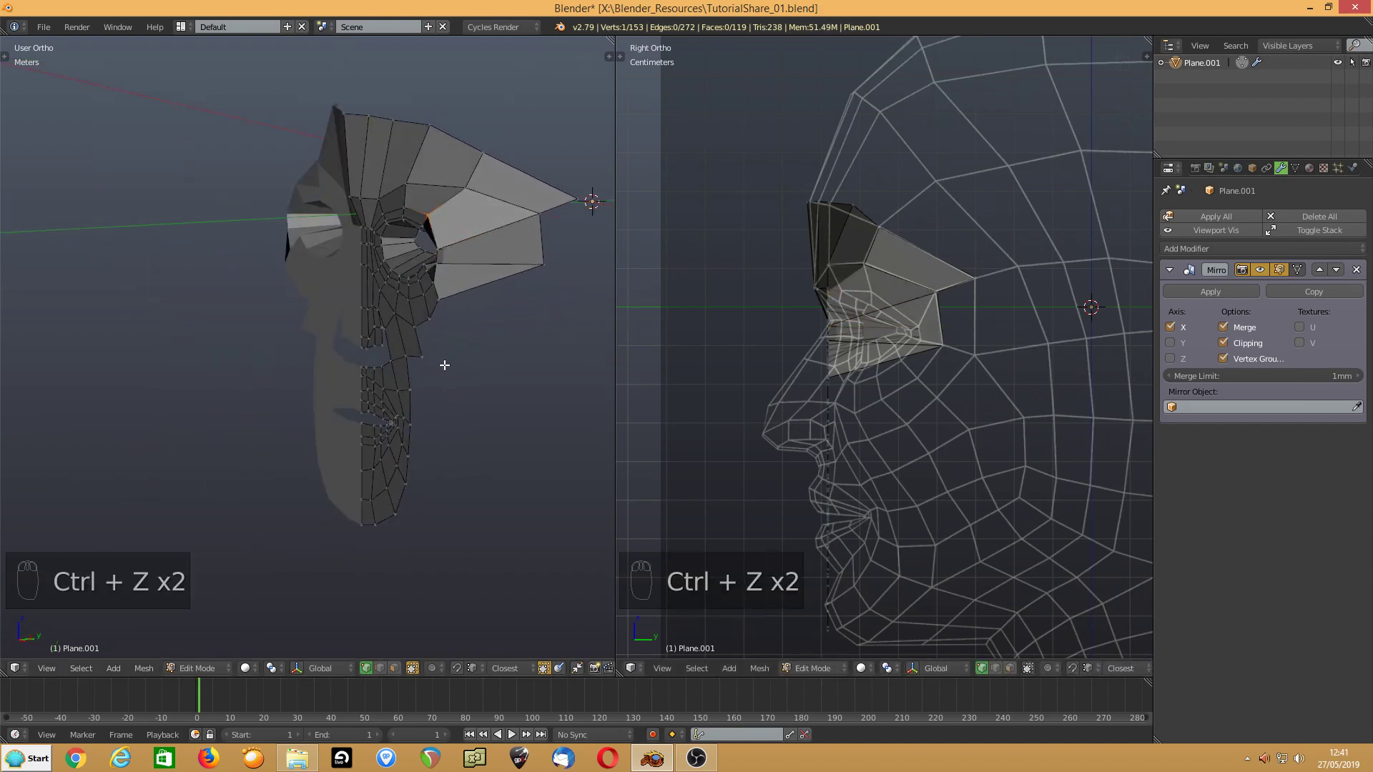
pyautogui.click(855, 329)
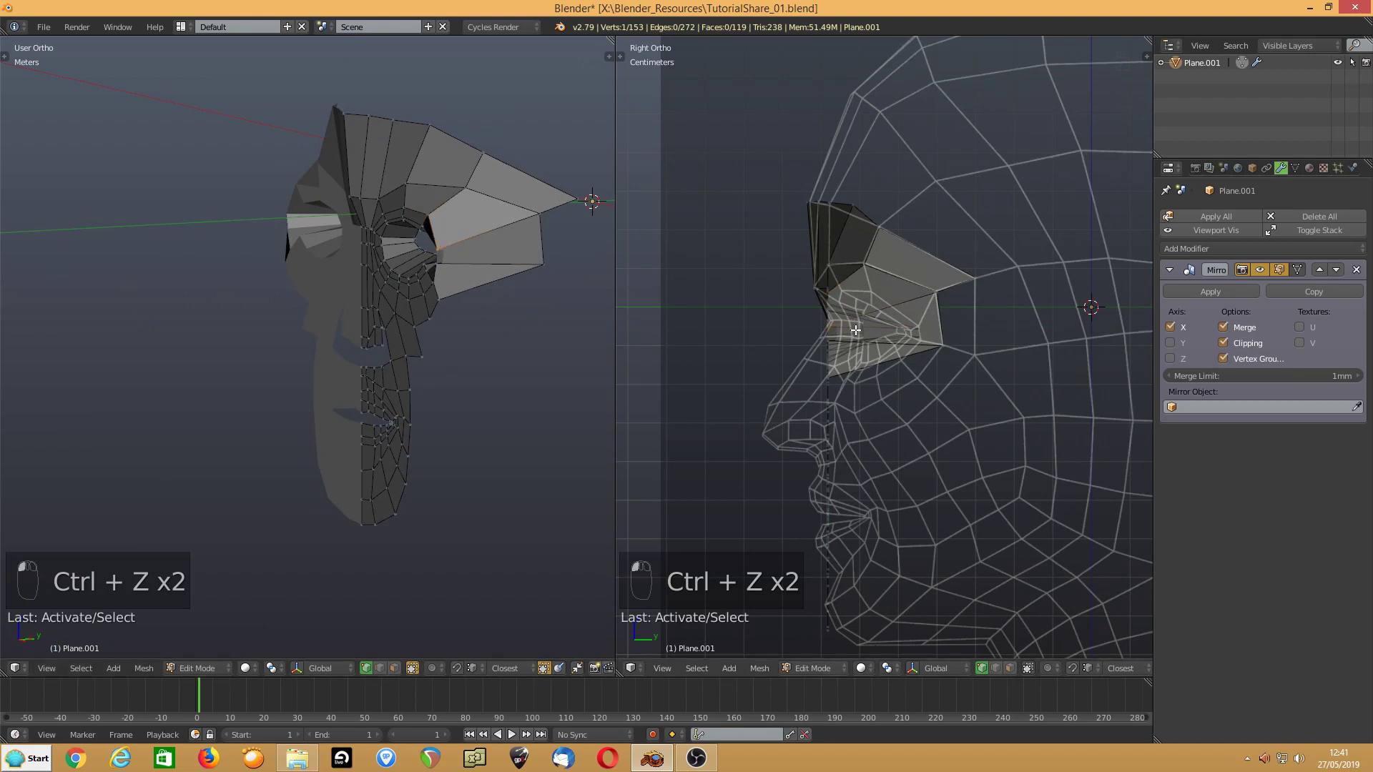
pyautogui.press('g')
pyautogui.press('y')
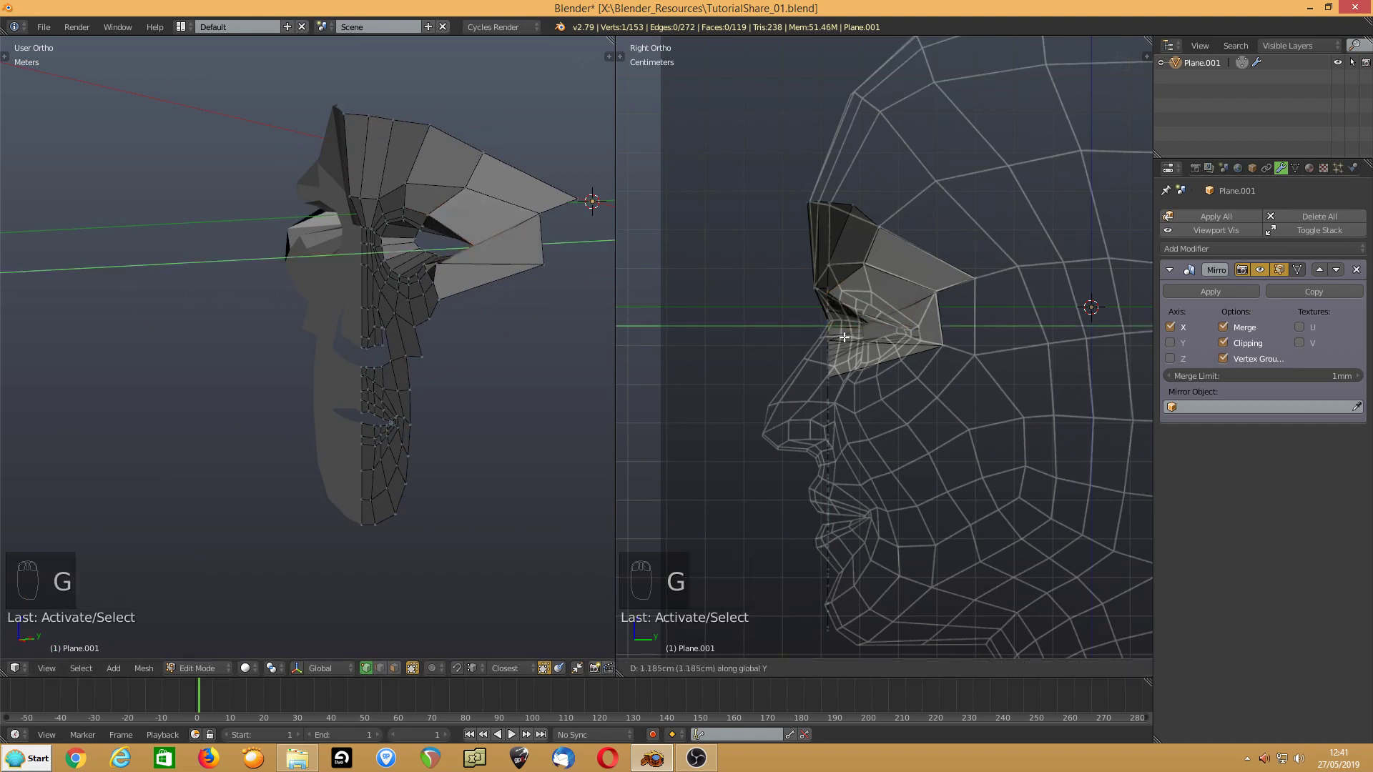
pyautogui.click(820, 341)
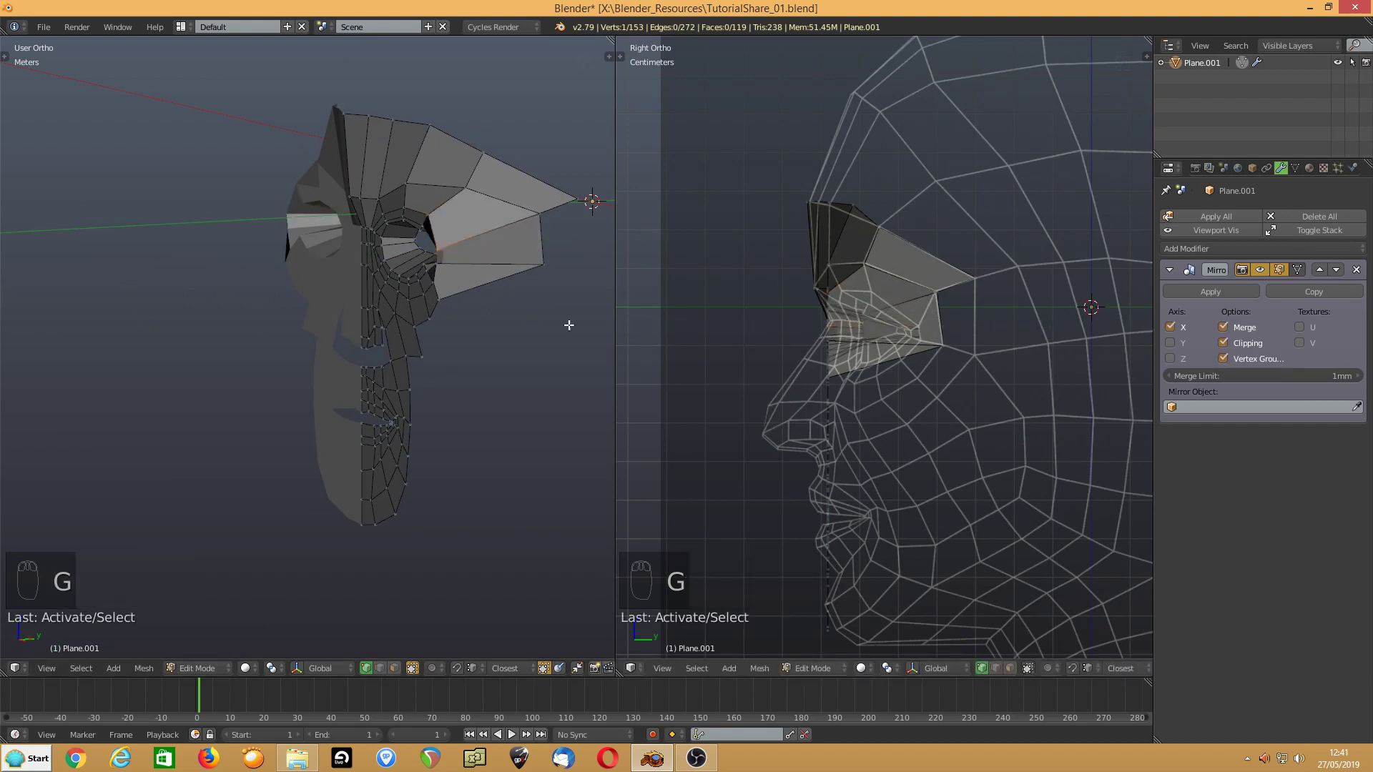
# - Examine how the vertices around the eye's outer corner line up with the side reference, selecting them from the front and behind
pyautogui.moveTo(569, 324); pyautogui.dragTo(599, 285, button='middle')
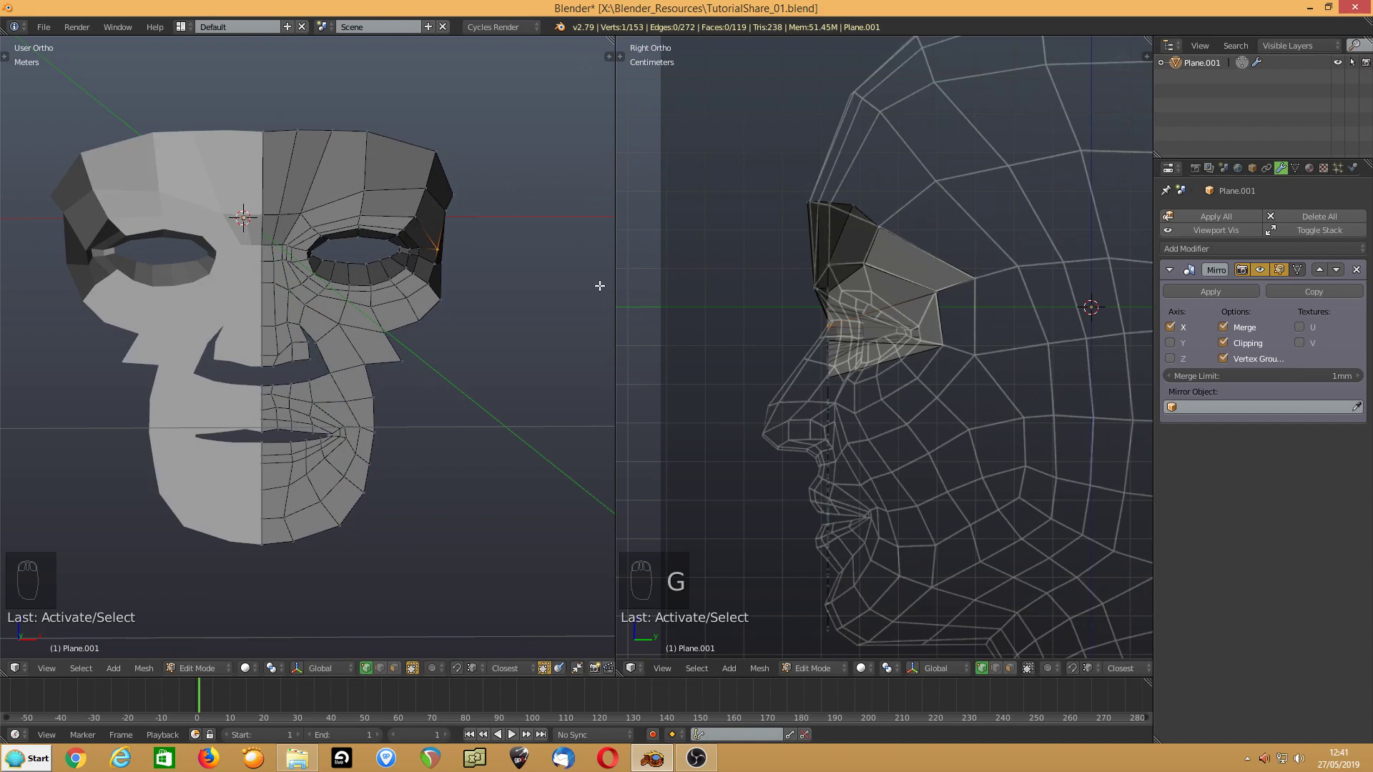
pyautogui.click(395, 253)
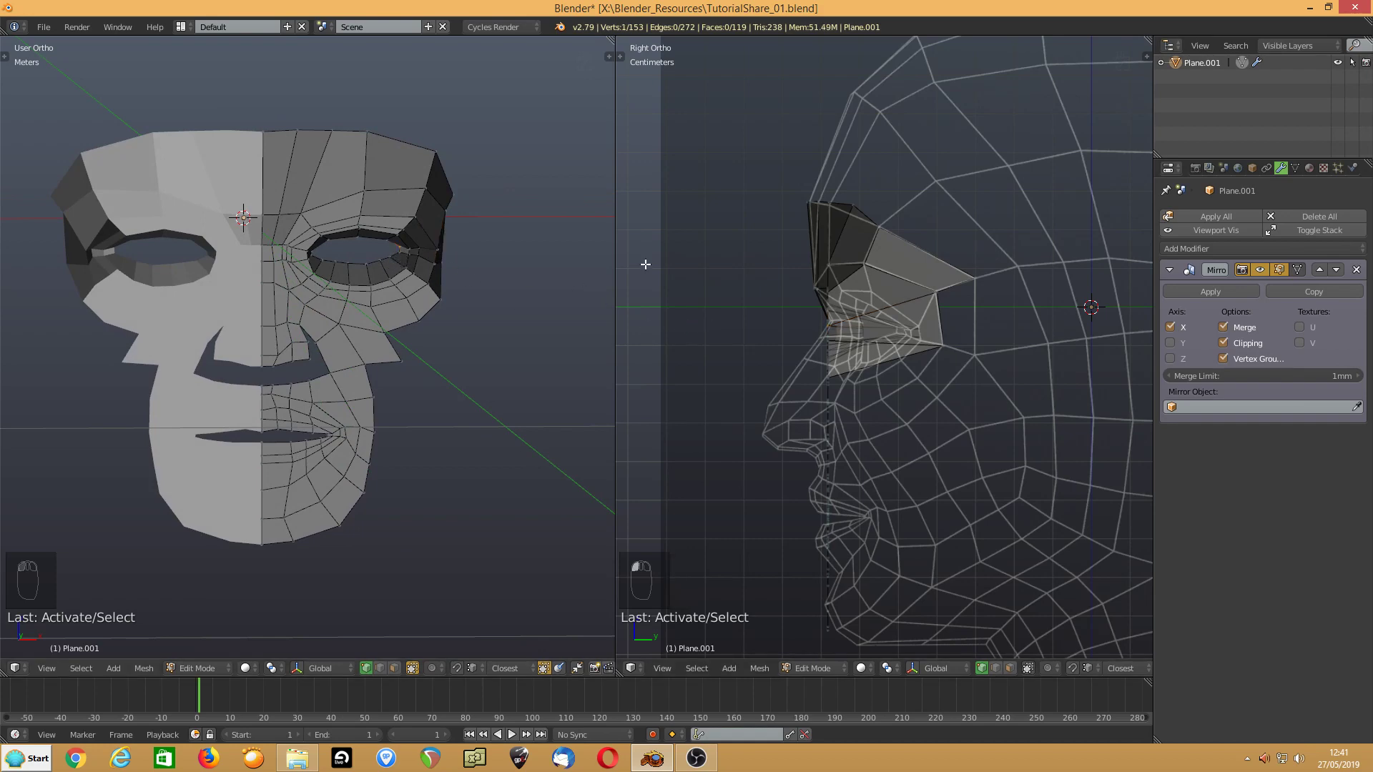
pyautogui.moveTo(646, 264); pyautogui.dragTo(927, 294, button='middle')
pyautogui.press('KP_3')
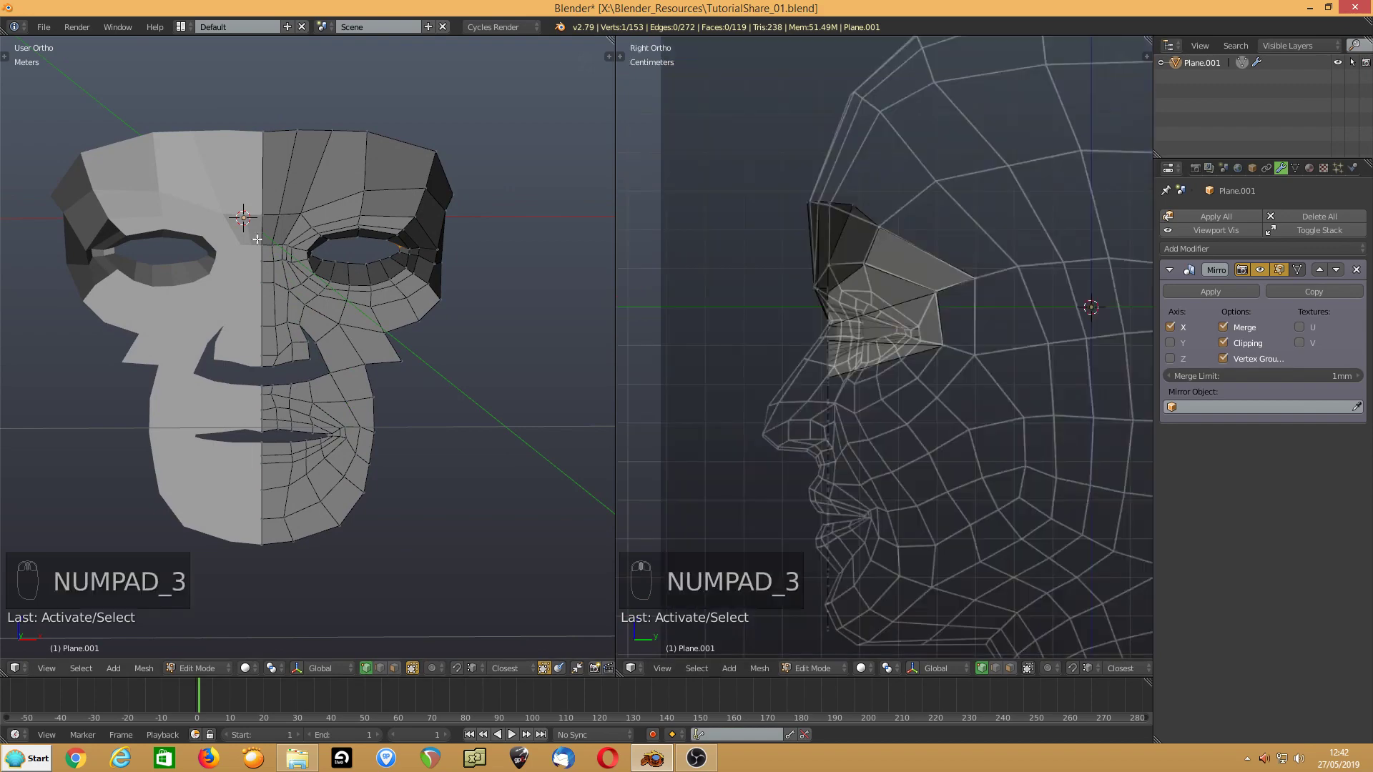
pyautogui.moveTo(543, 179); pyautogui.dragTo(97, 289, button='middle')
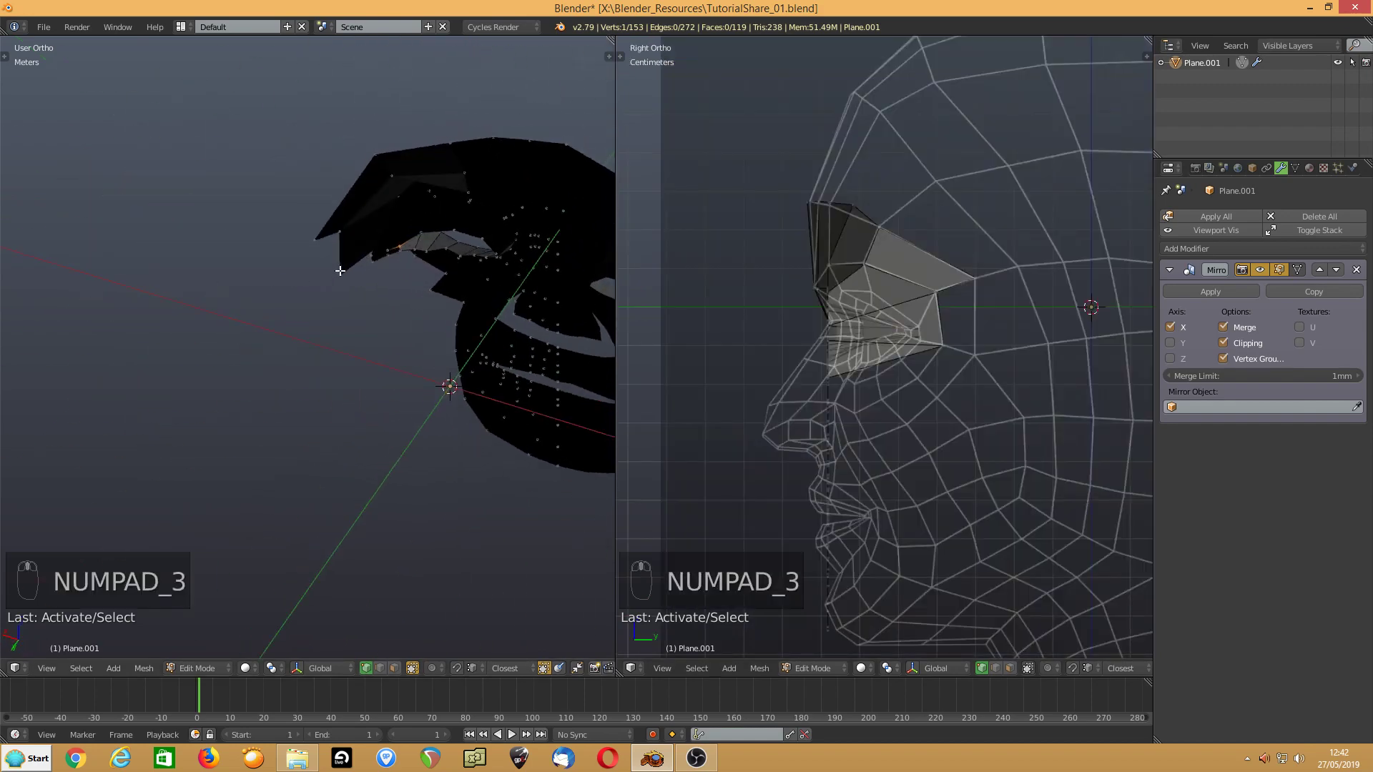
pyautogui.keyDown('shift'); pyautogui.click(370, 257); pyautogui.keyUp('shift')
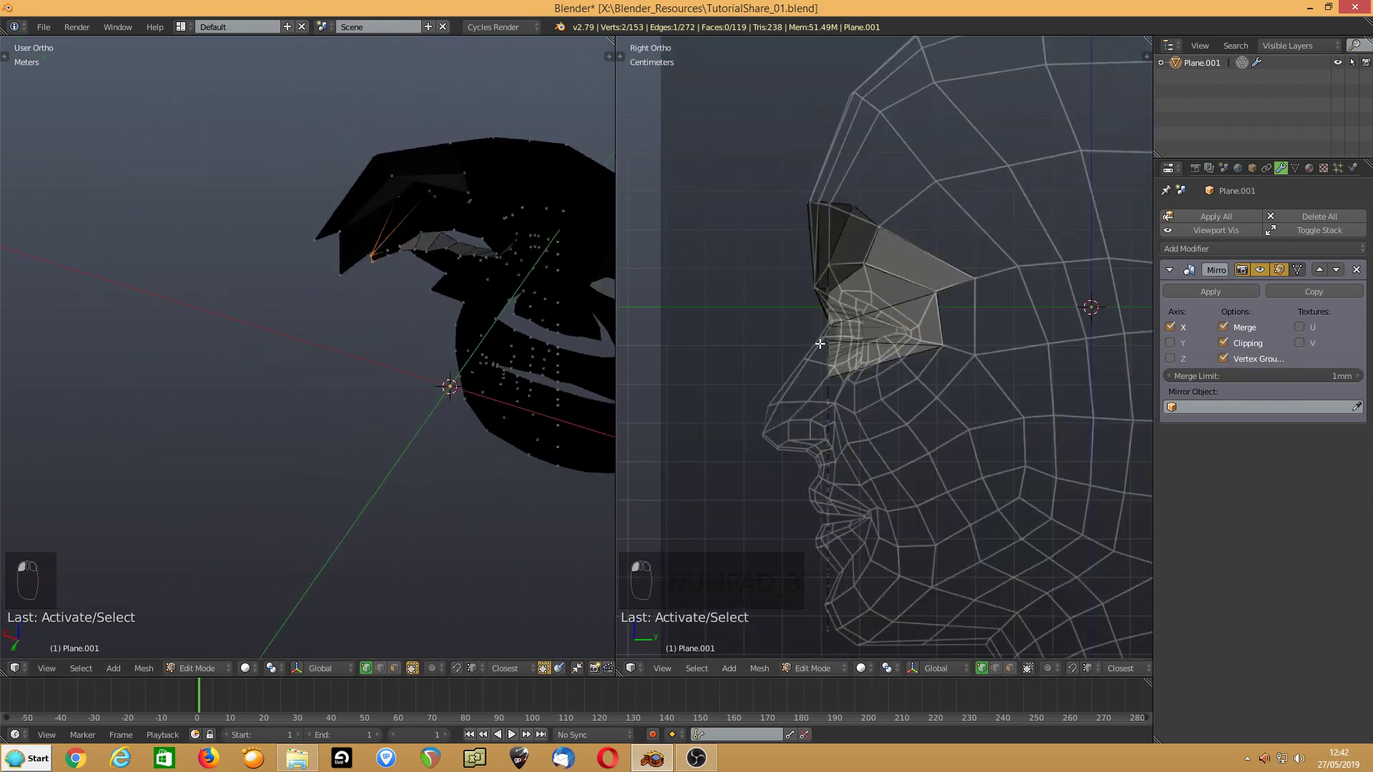
pyautogui.scroll(8, 843, 347)
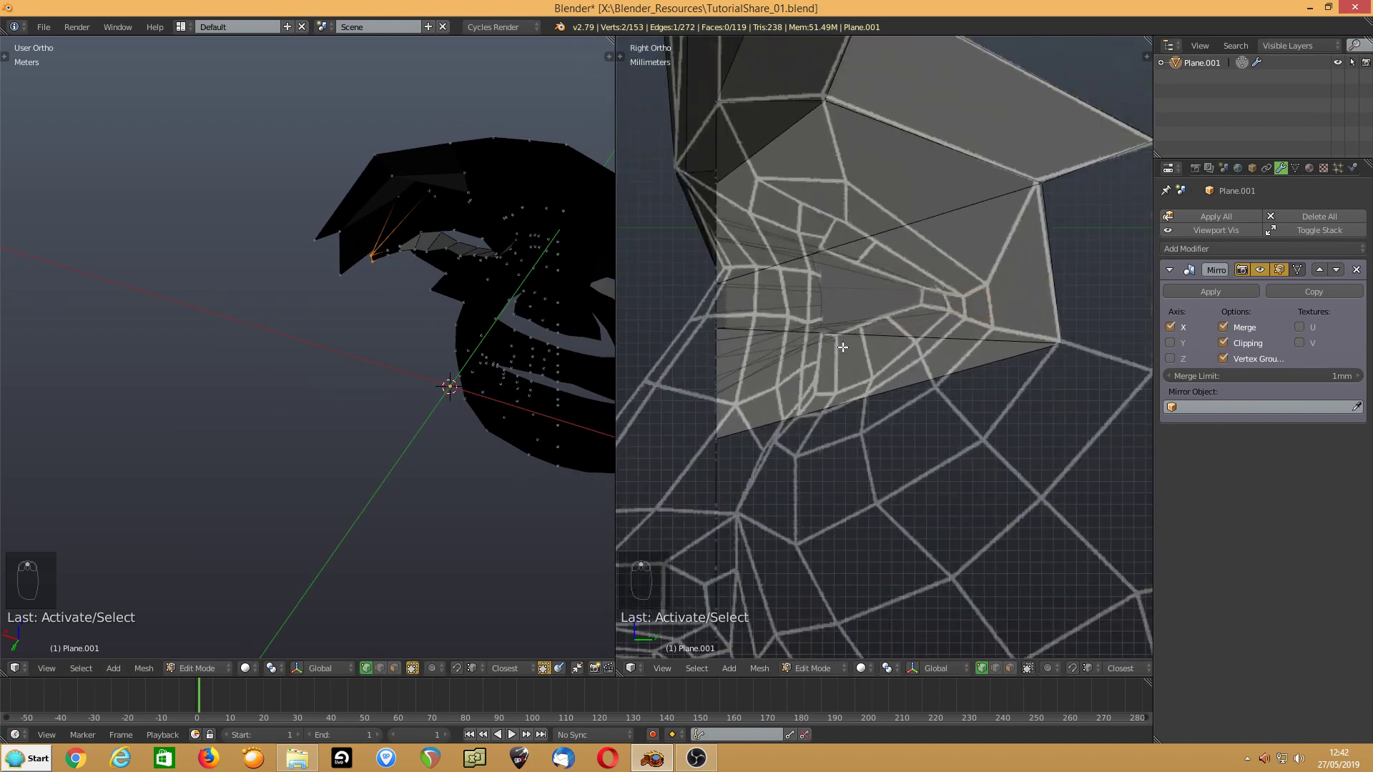
pyautogui.press('KP_Decimal')
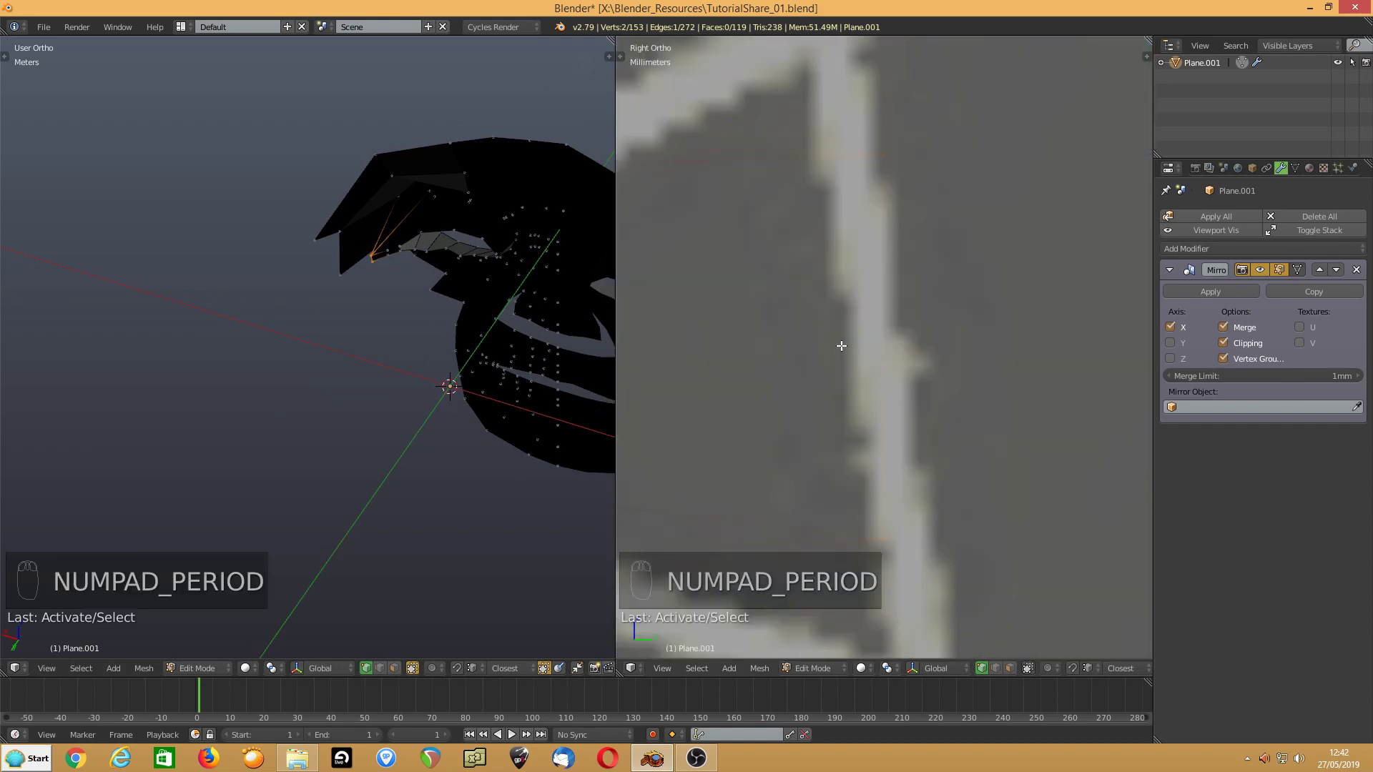
pyautogui.scroll(-2, 842, 346)
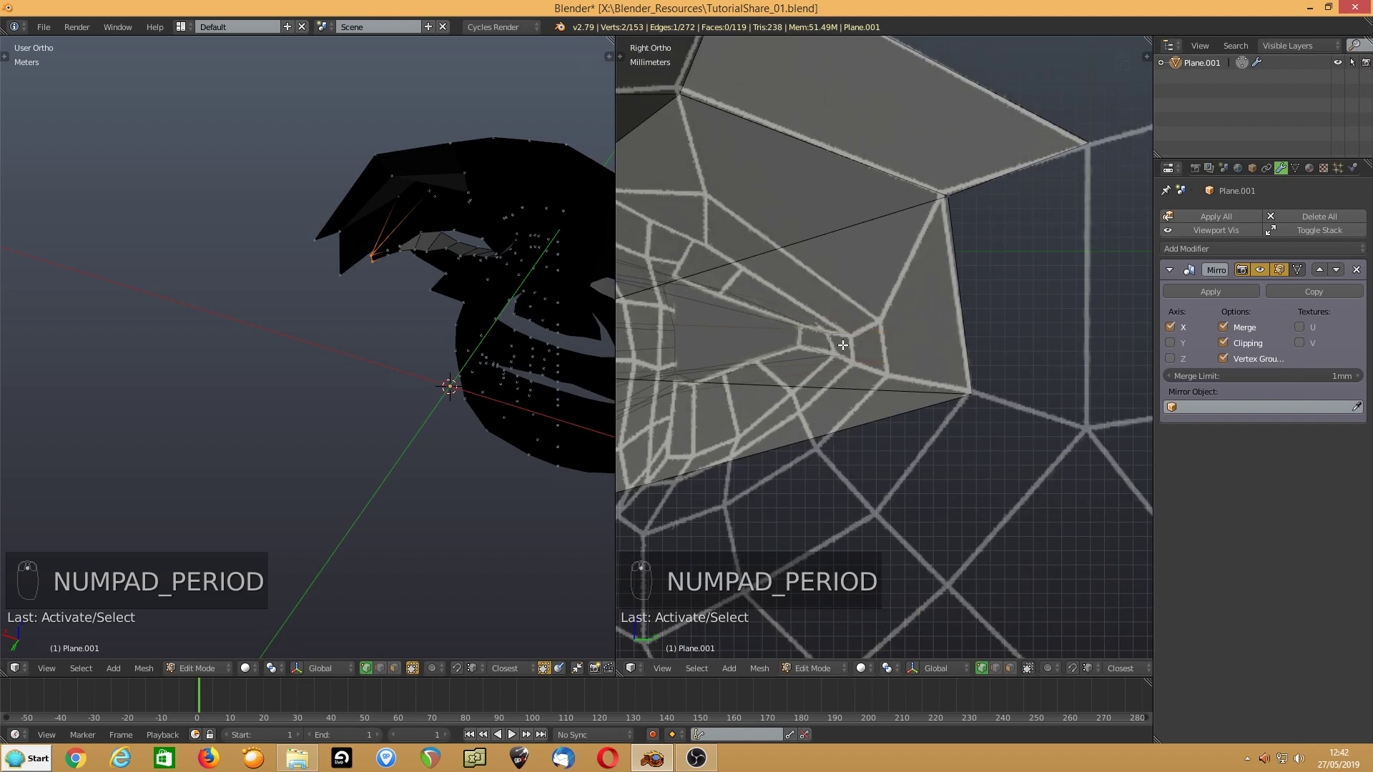
pyautogui.scroll(-2, 843, 345)
pyautogui.scroll(3, 841, 349)
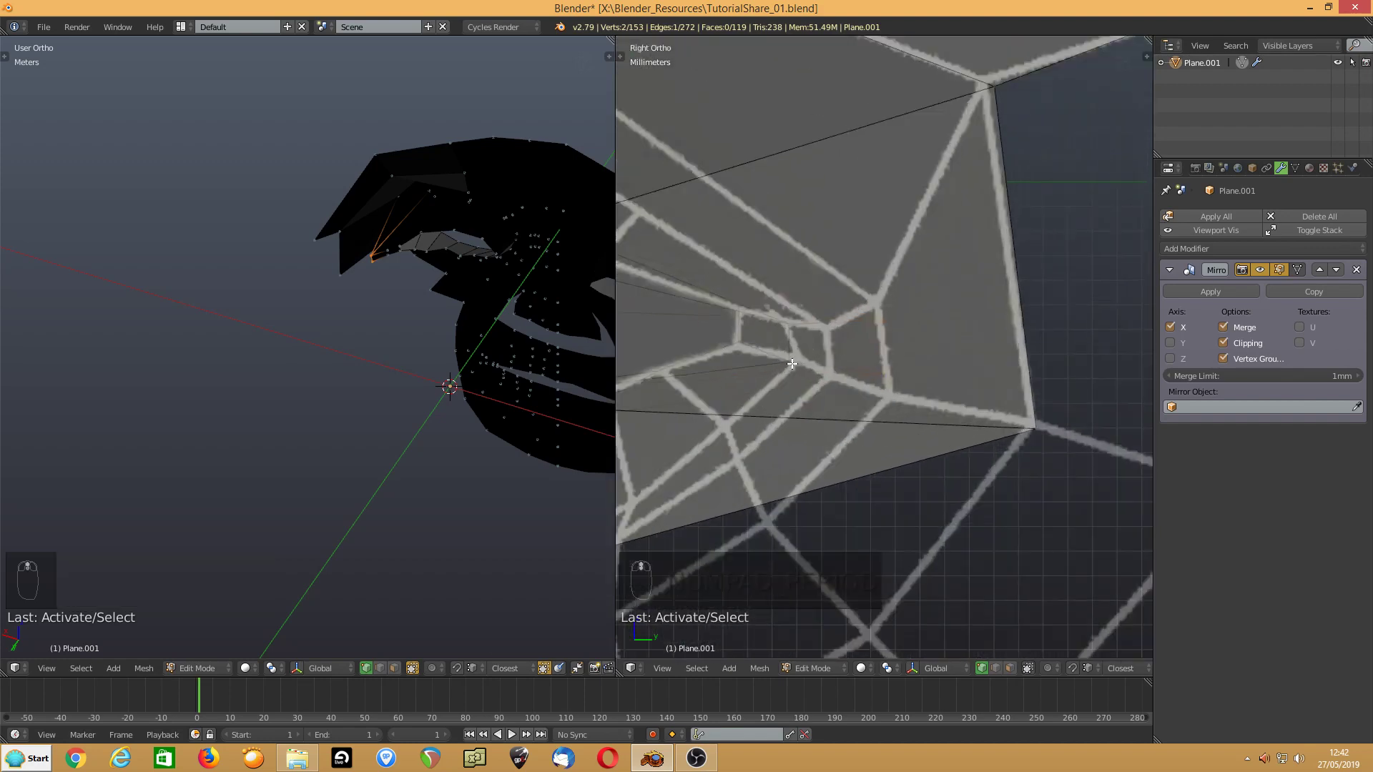
pyautogui.moveTo(326, 310); pyautogui.dragTo(1, 254, button='middle')
pyautogui.scroll(5, 300, 279)
pyautogui.scroll(-2, 340, 280)
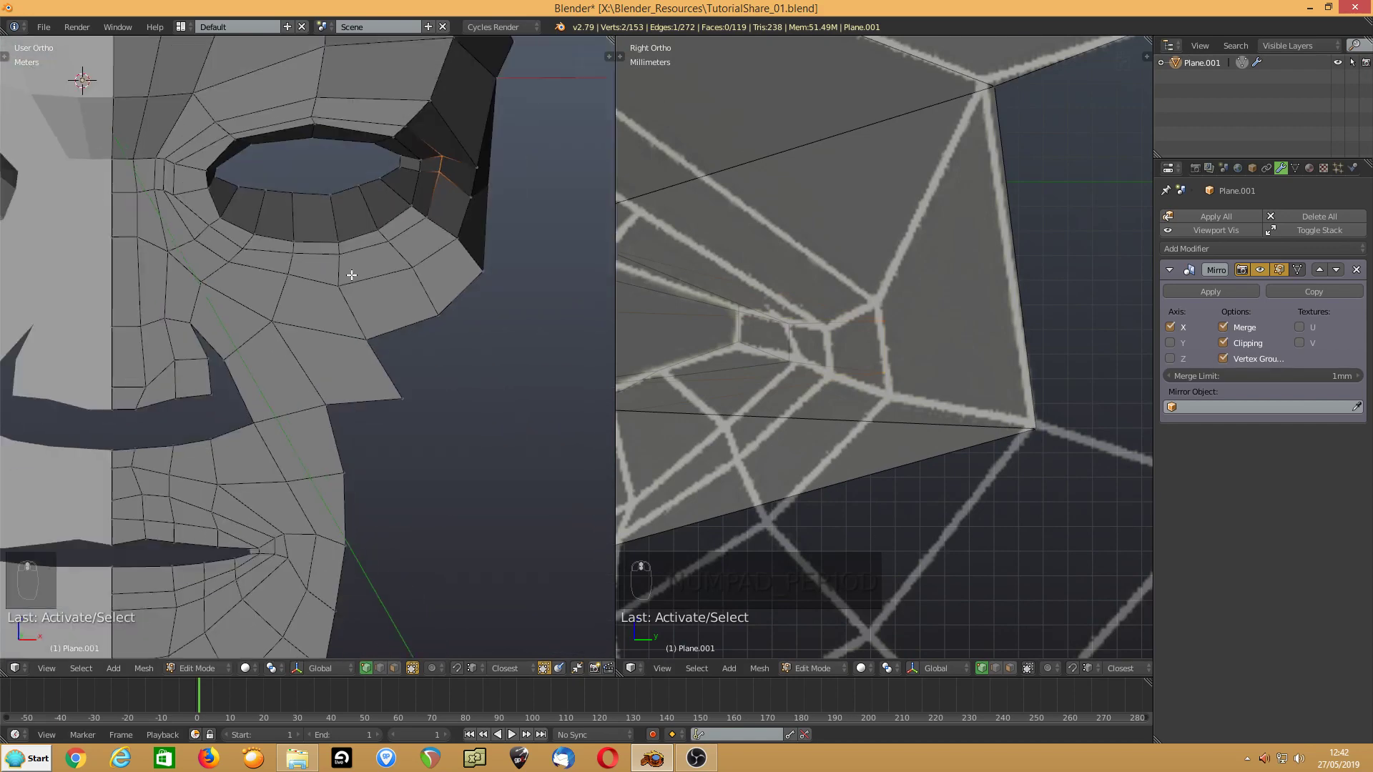
pyautogui.click(399, 163)
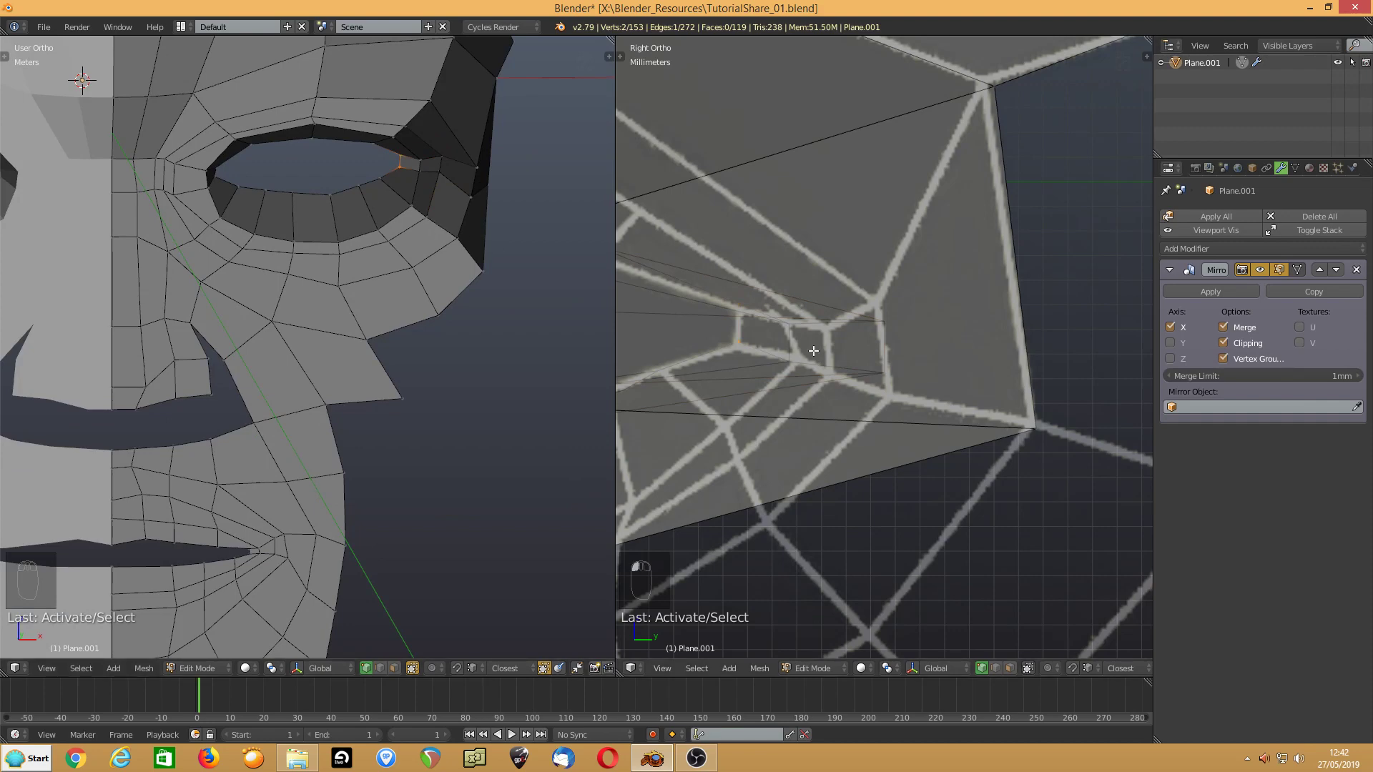
pyautogui.scroll(-2, 813, 351)
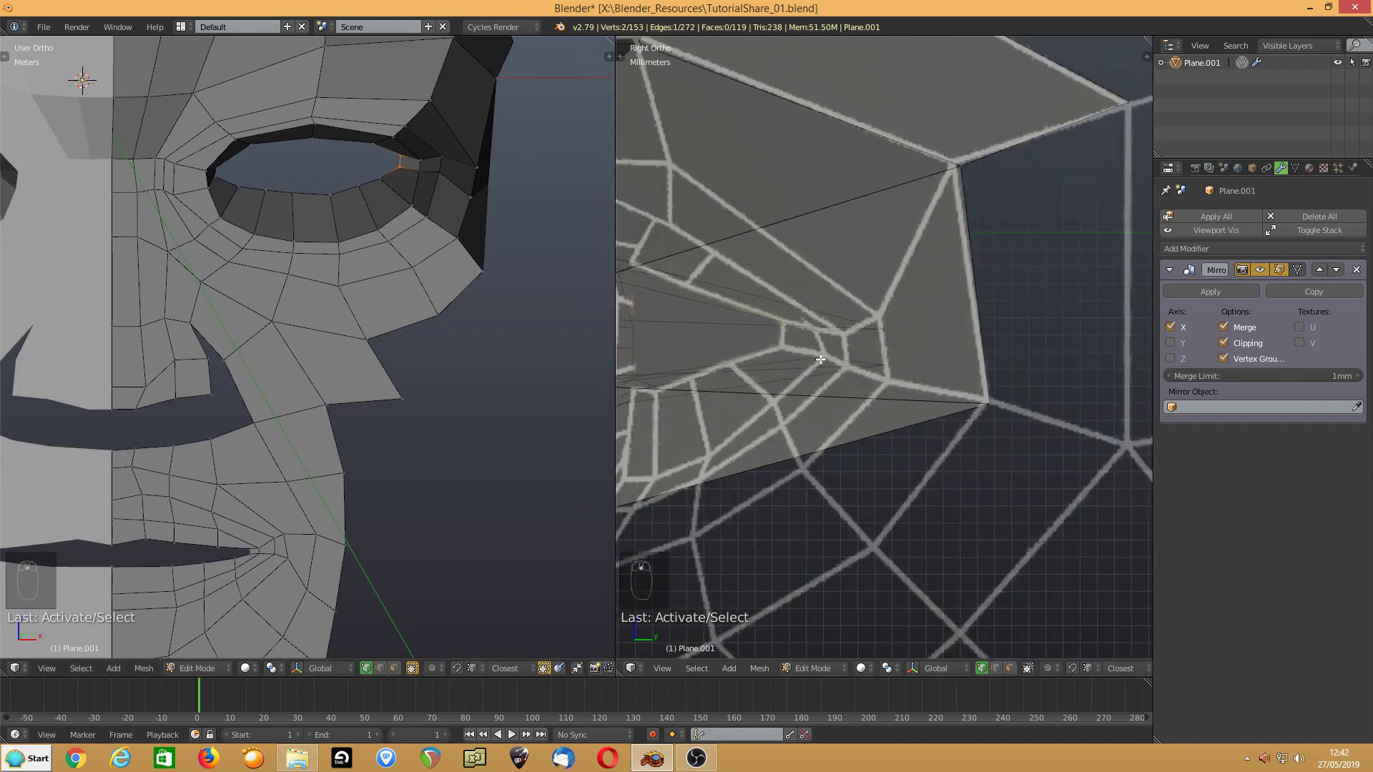
# - Move the short edge just outside the eye's outer corner along Y onto the matching edge loop of the side reference
pyautogui.click(417, 172)
pyautogui.press('g')
pyautogui.press('y')
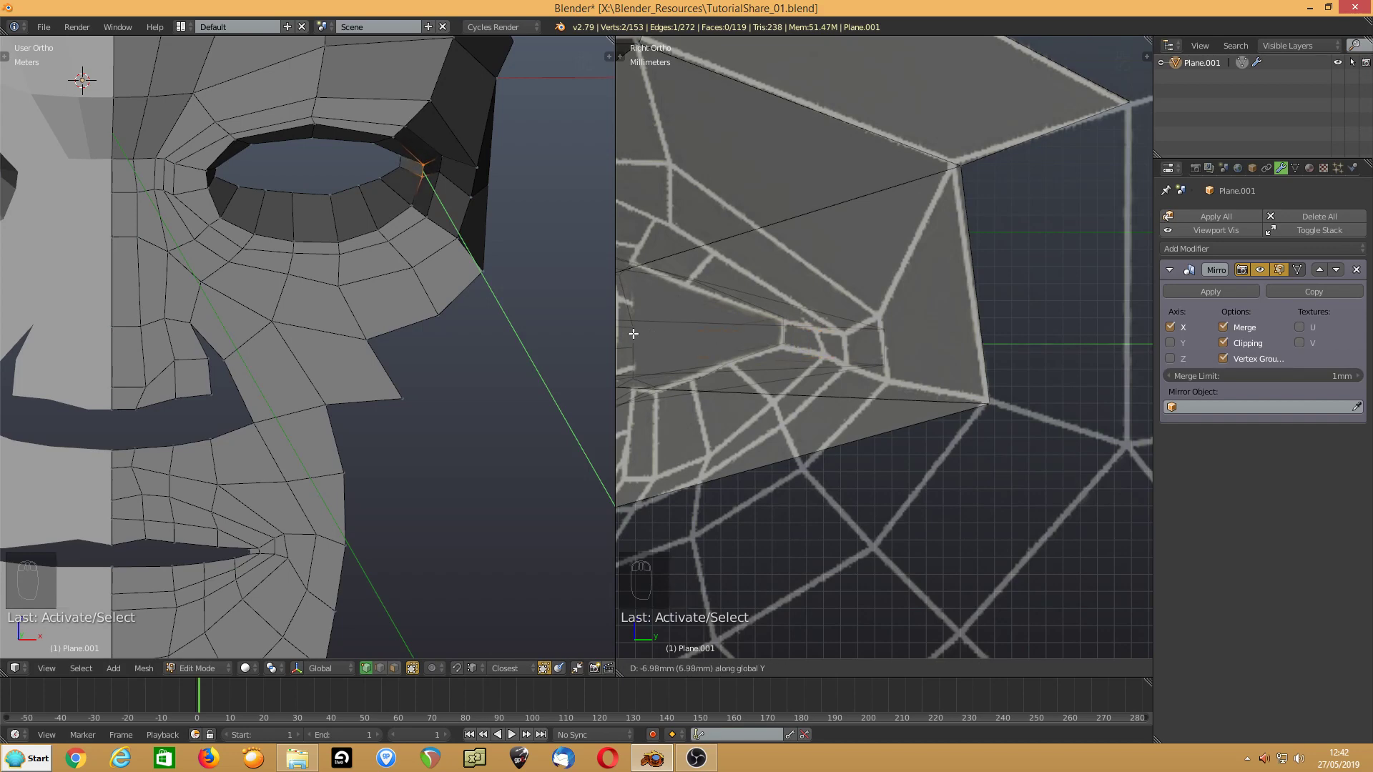
pyautogui.click(726, 332)
# - Lower the opacity of the WireFace_Side.png background image to 0.142 in the side view
pyautogui.scroll(-4, 726, 331)
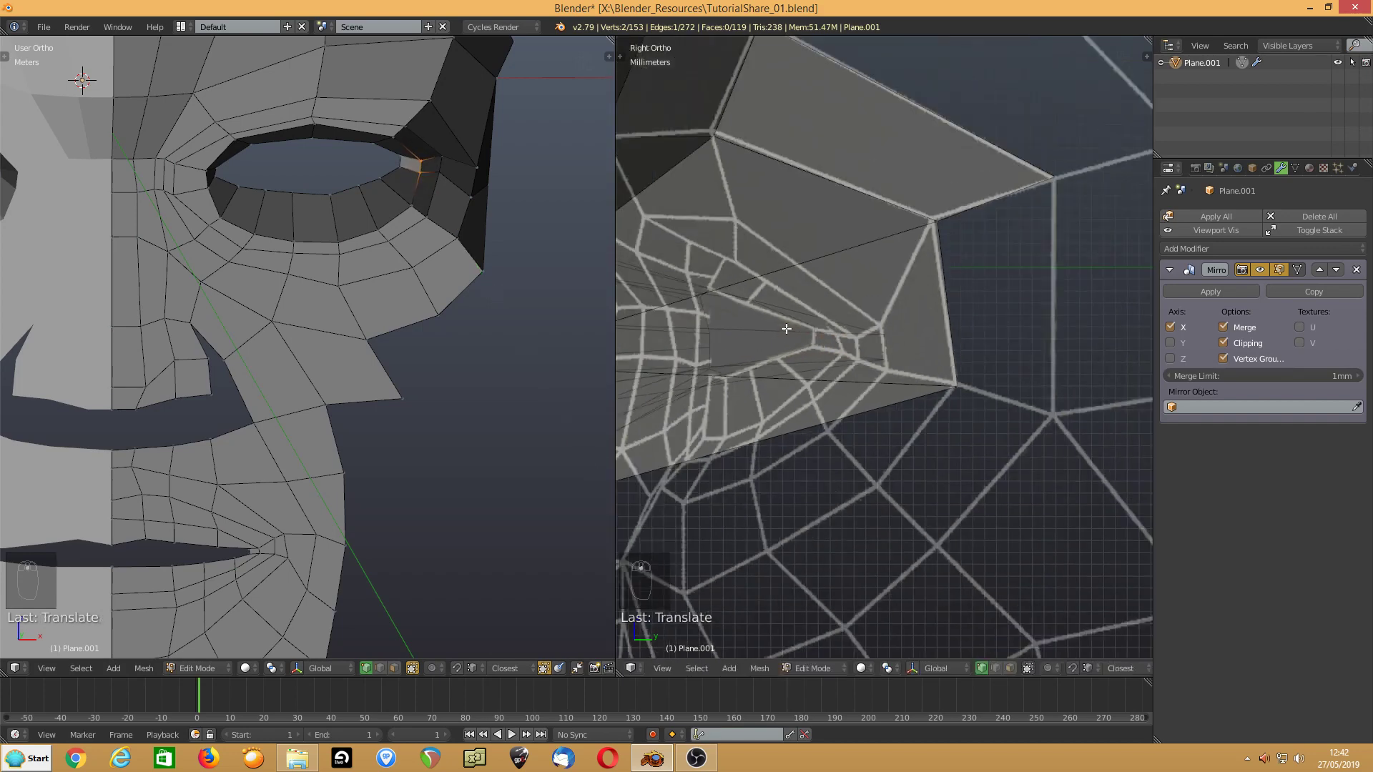
pyautogui.scroll(4, 817, 326)
pyautogui.press('n')
pyautogui.moveTo(1064, 584); pyautogui.dragTo(1024, 584)
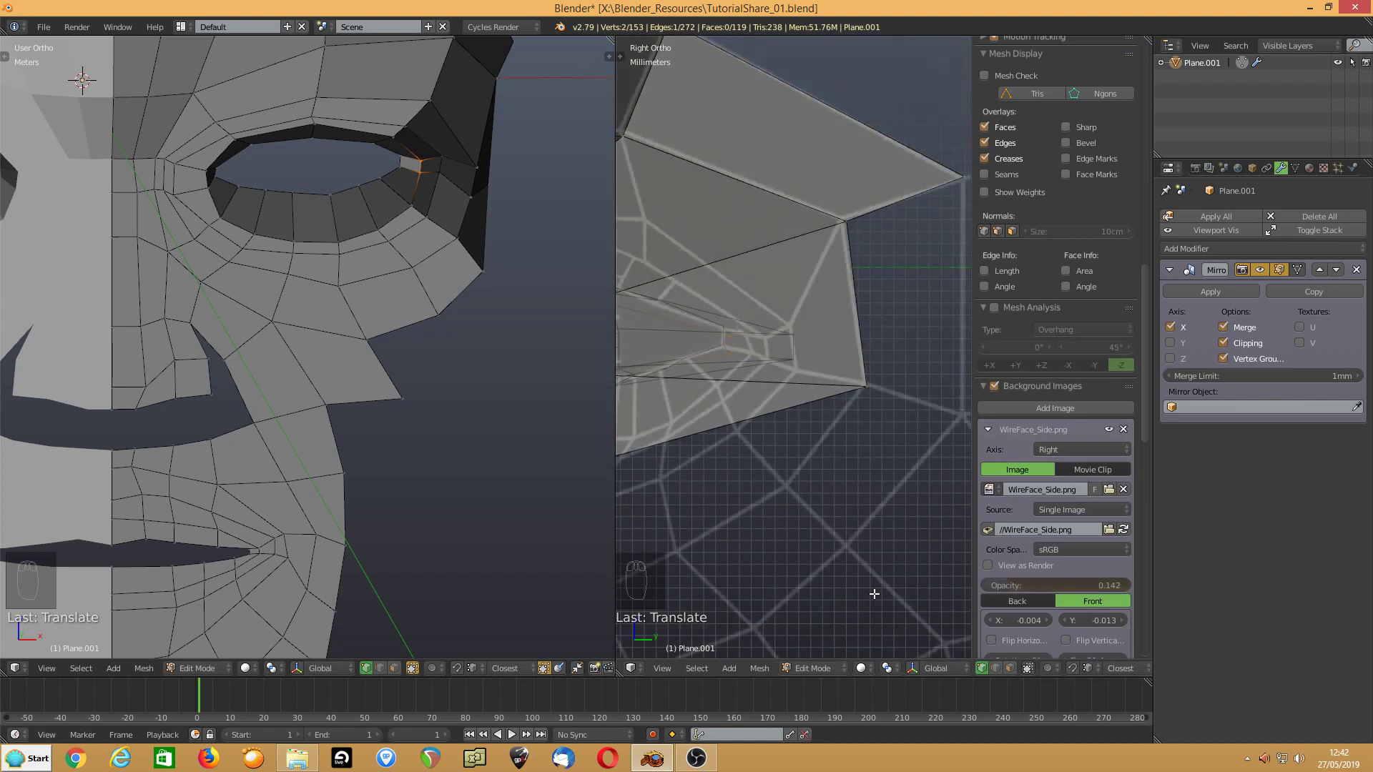
# - Switch the side view to wireframe shading and hide its properties sidebar to enlarge the view of the eye corner
pyautogui.click(815, 673)
pyautogui.click(861, 668)
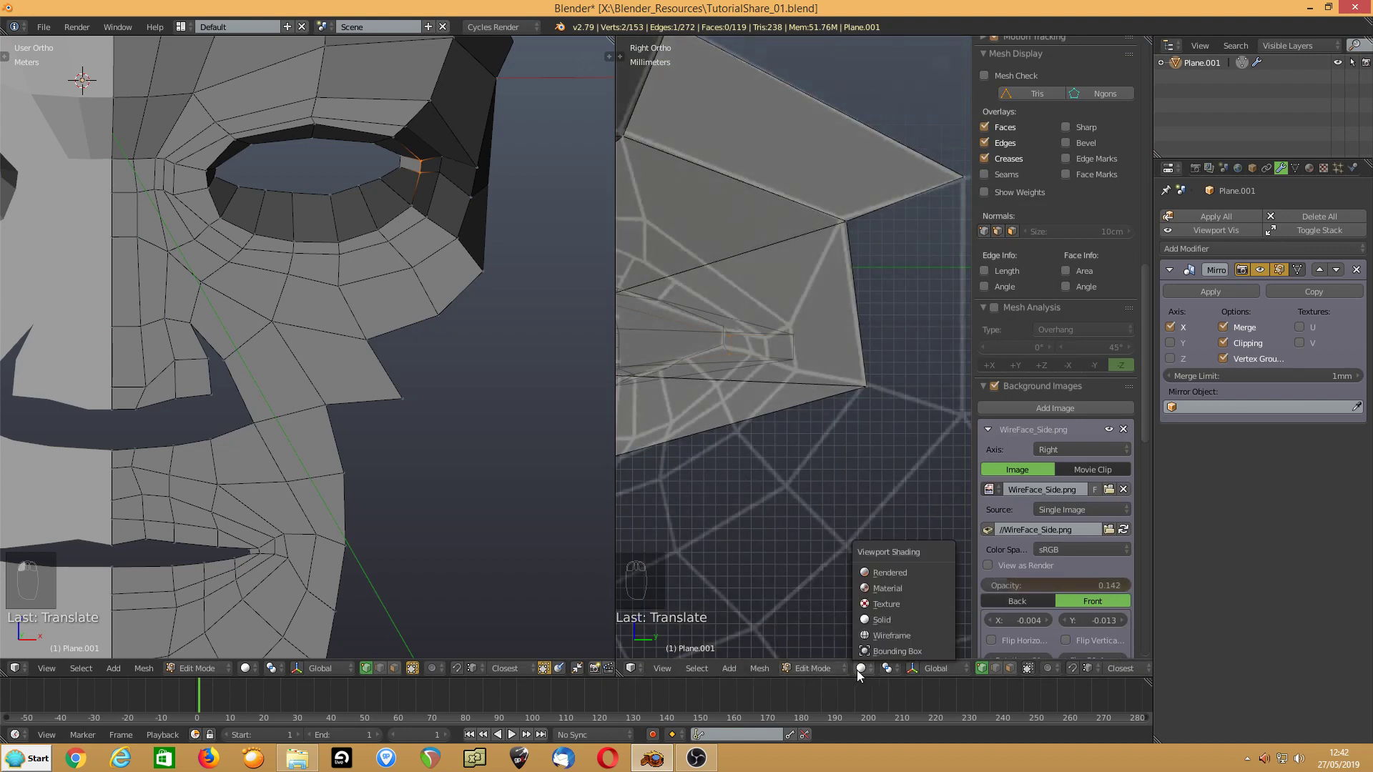
pyautogui.click(862, 636)
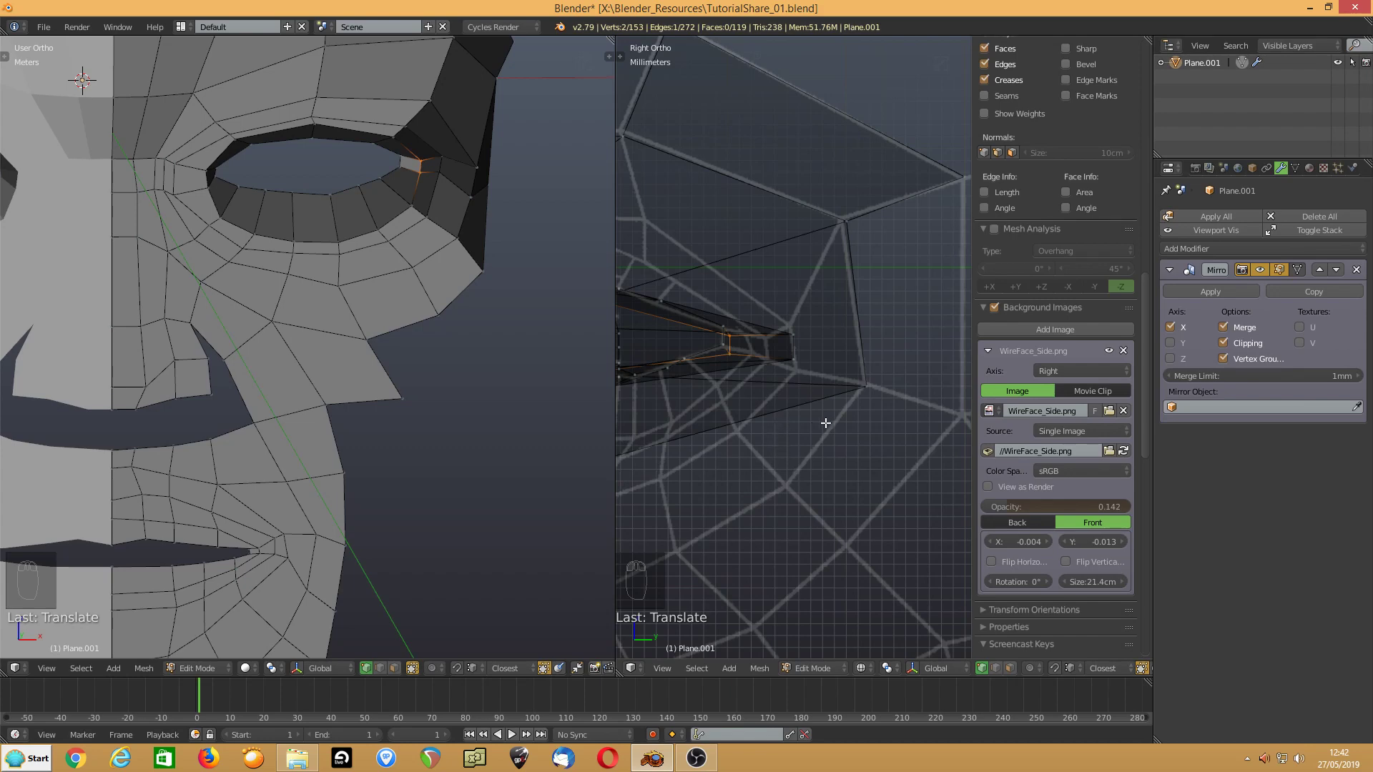
pyautogui.press('n')
pyautogui.scroll(4, 842, 466)
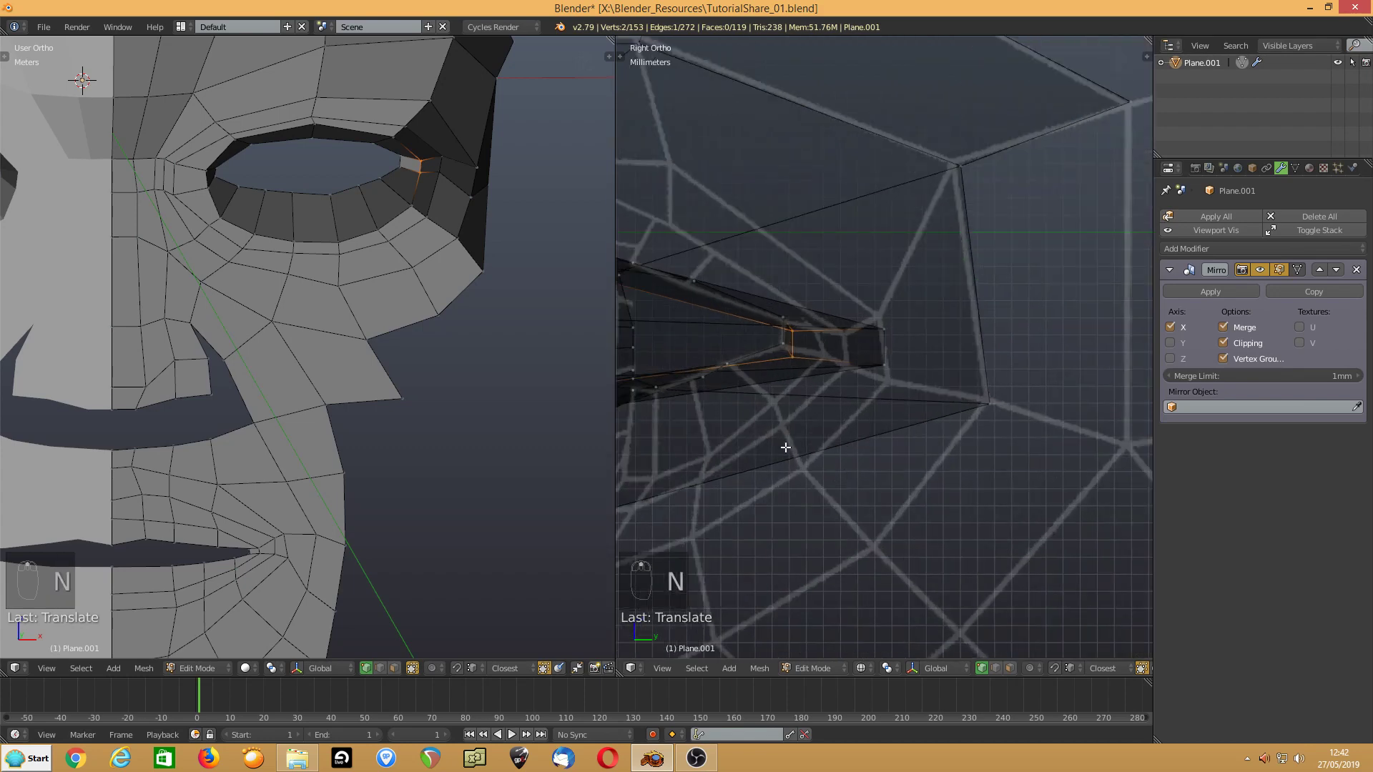
# - Move the short edge just outside the eye's outer corner further back along Y onto the matching loop of the side reference
pyautogui.click(397, 159)
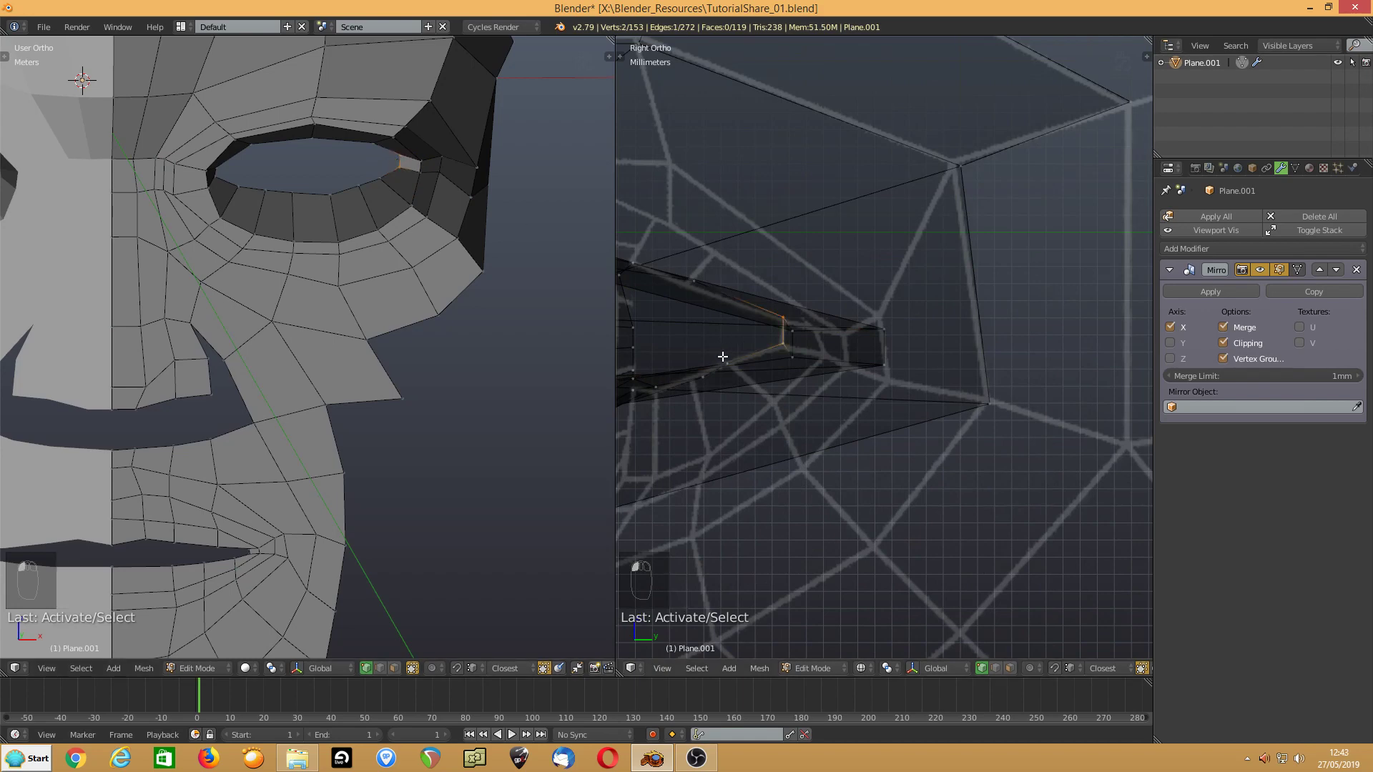
pyautogui.click(794, 332)
pyautogui.keyDown('shift'); pyautogui.click(791, 352); pyautogui.keyUp('shift')
pyautogui.press('g')
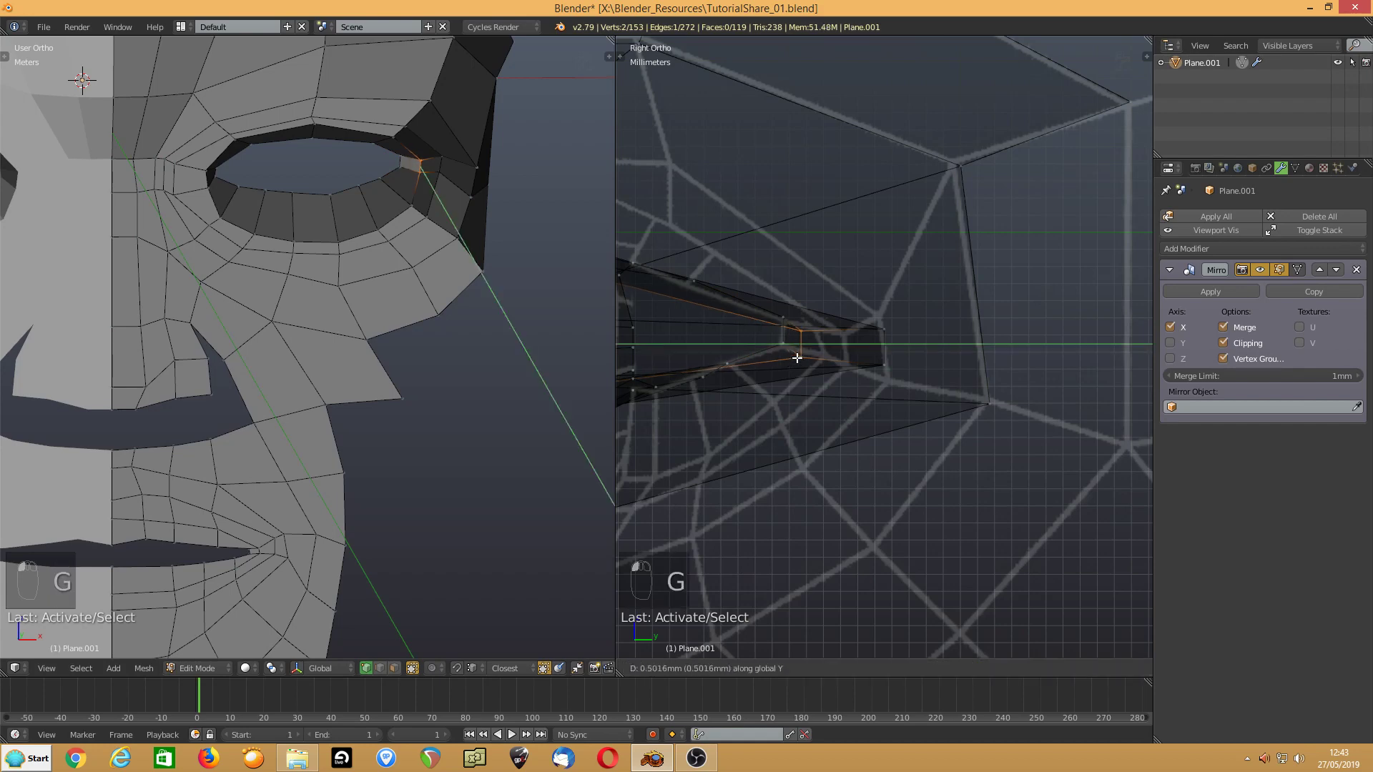
pyautogui.click(815, 355)
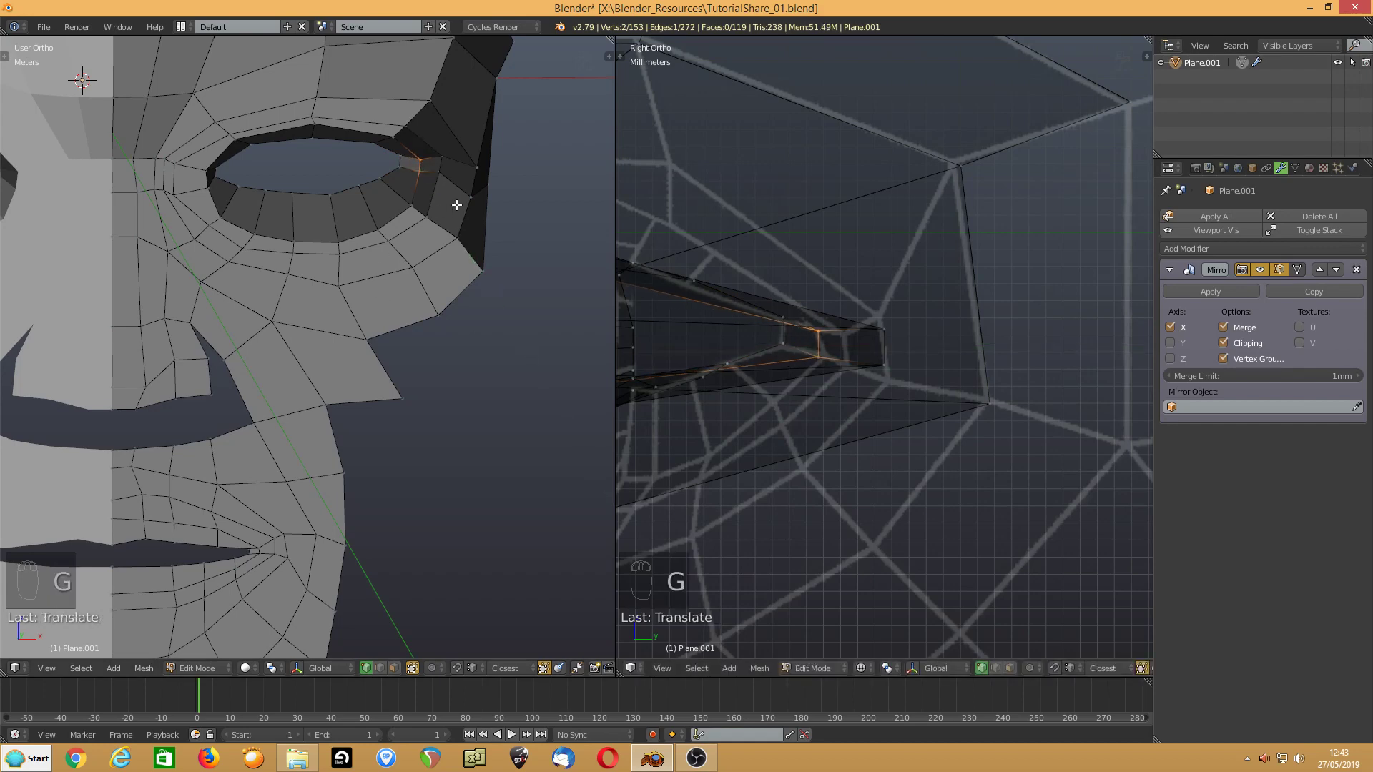
# - Move the outermost short edge beside the eye's outer corner back along Y by about 2.6 cm toward the side reference
pyautogui.moveTo(456, 204); pyautogui.dragTo(427, 276, button='middle')
pyautogui.rightClick(409, 258)
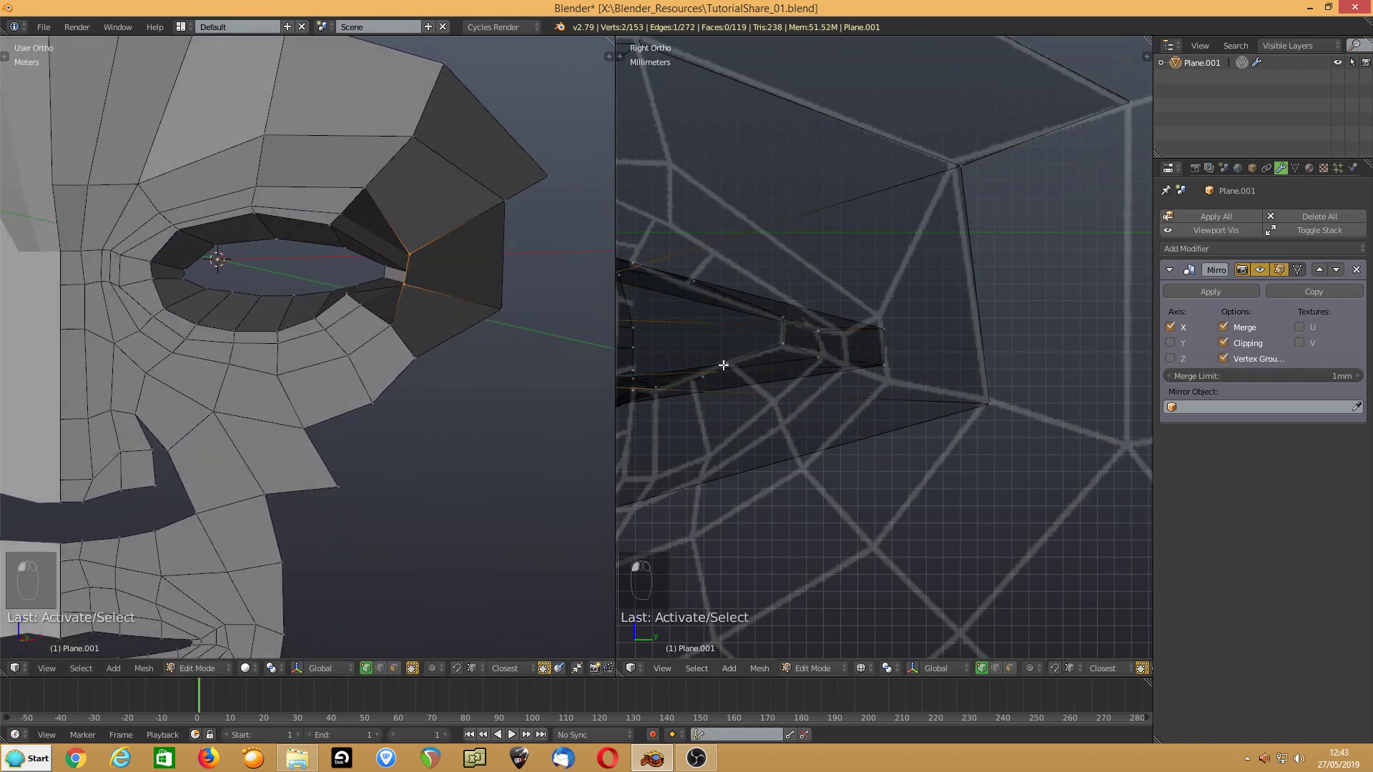
pyautogui.press('g')
pyautogui.press('y')
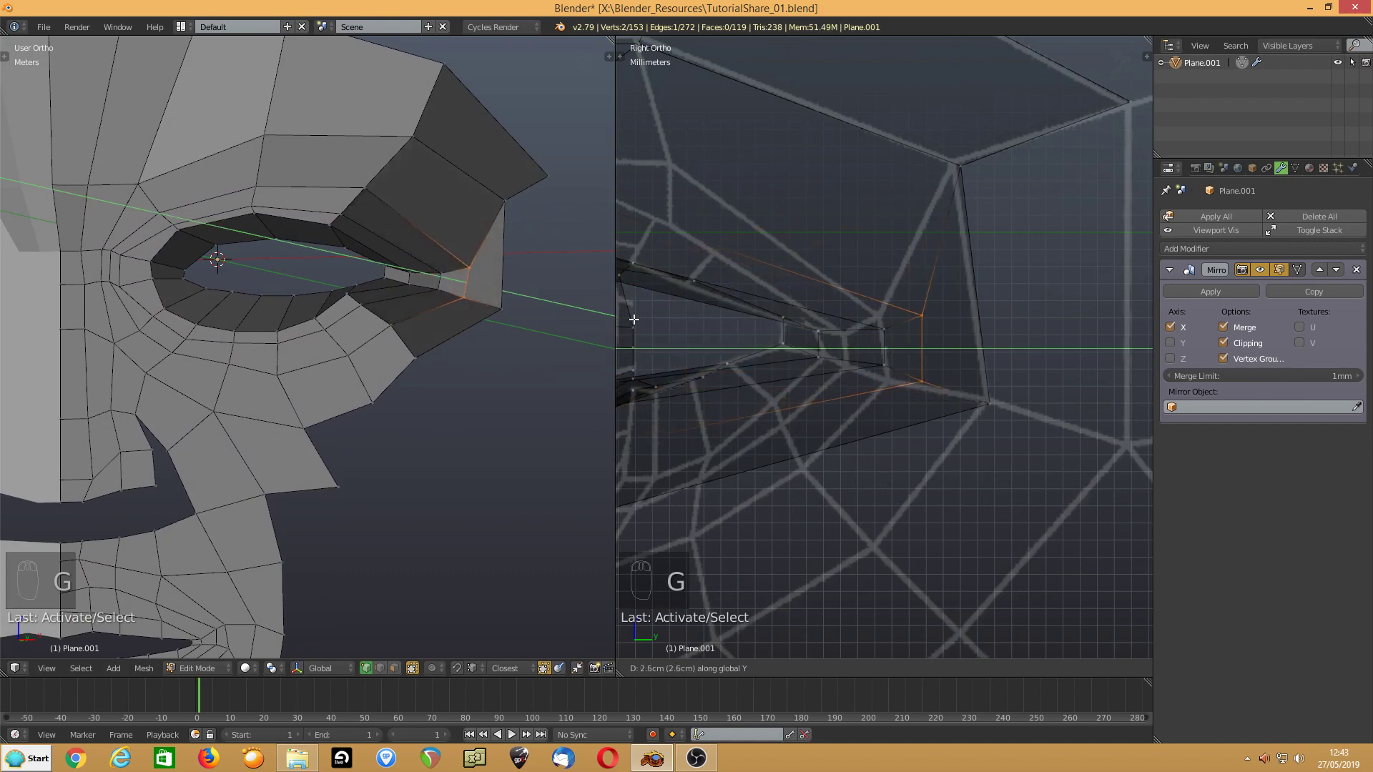
pyautogui.click(533, 316)
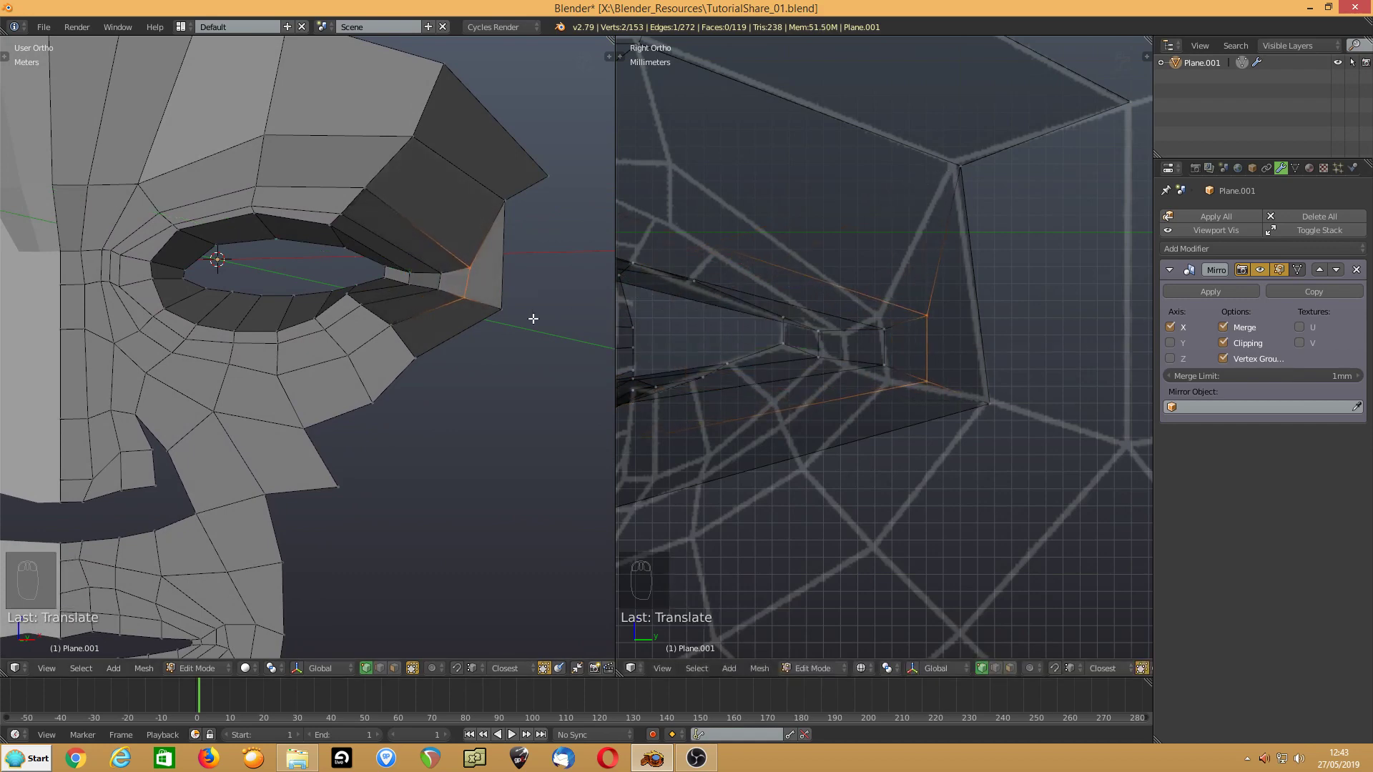
# - Move the middle and outer vertices of the loop just above the upper eyelid back along Y toward the side reference
pyautogui.moveTo(580, 325); pyautogui.dragTo(461, 269, button='middle')
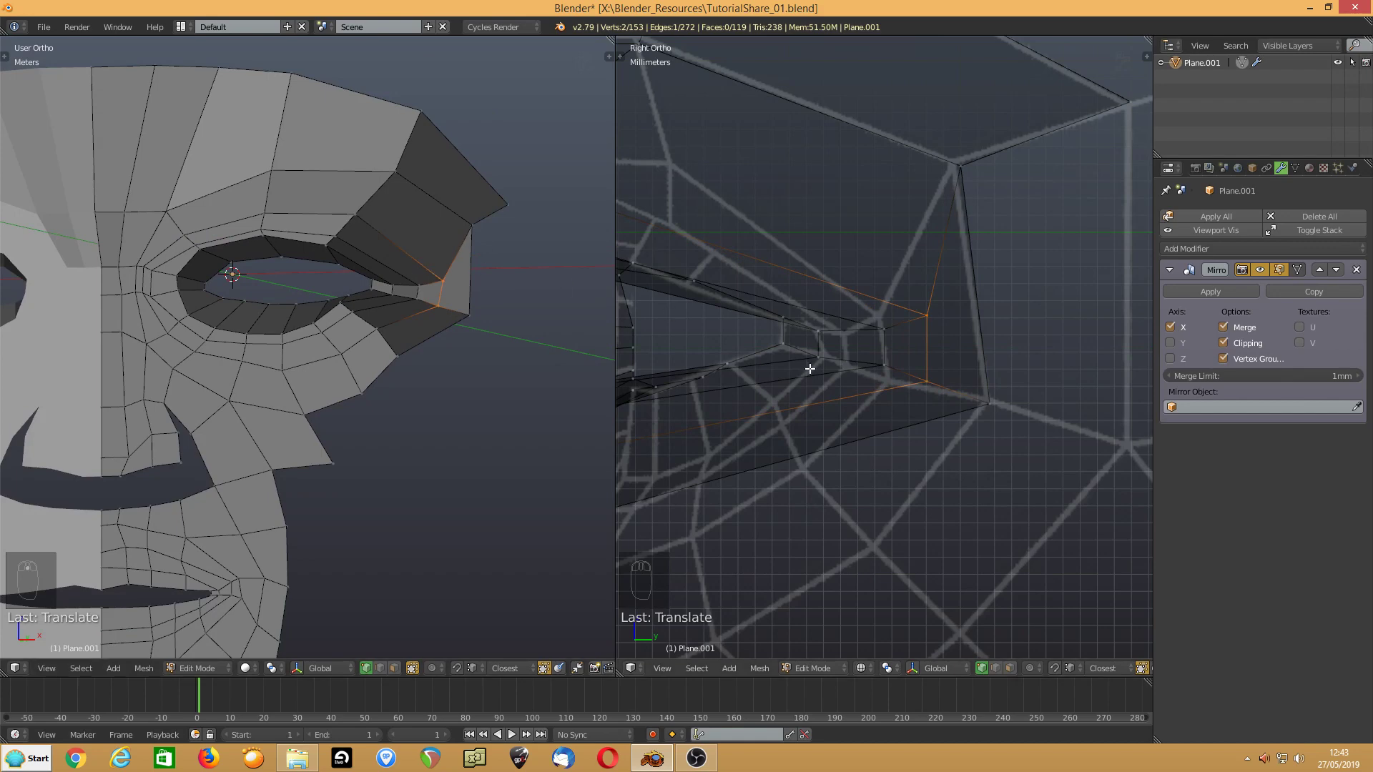
pyautogui.scroll(-6, 804, 371)
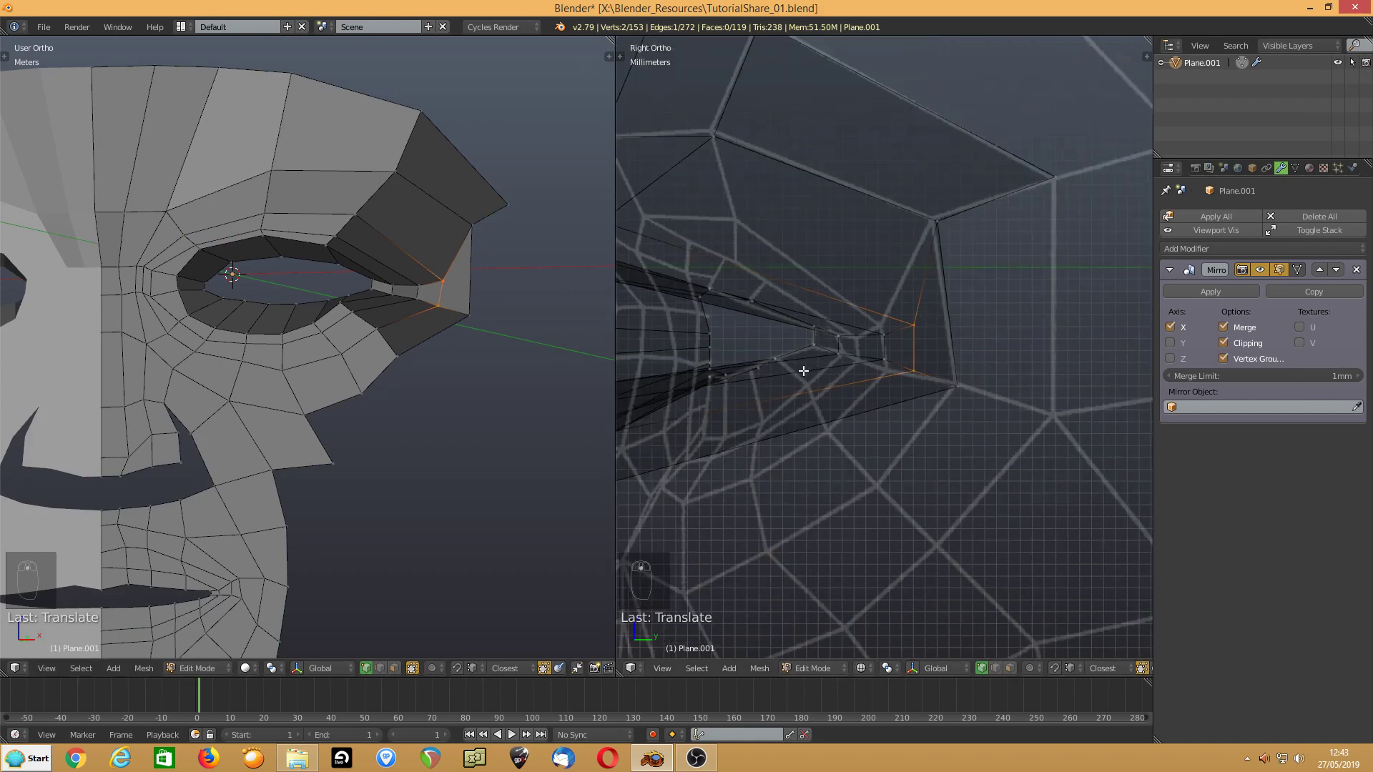
pyautogui.scroll(2, 825, 367)
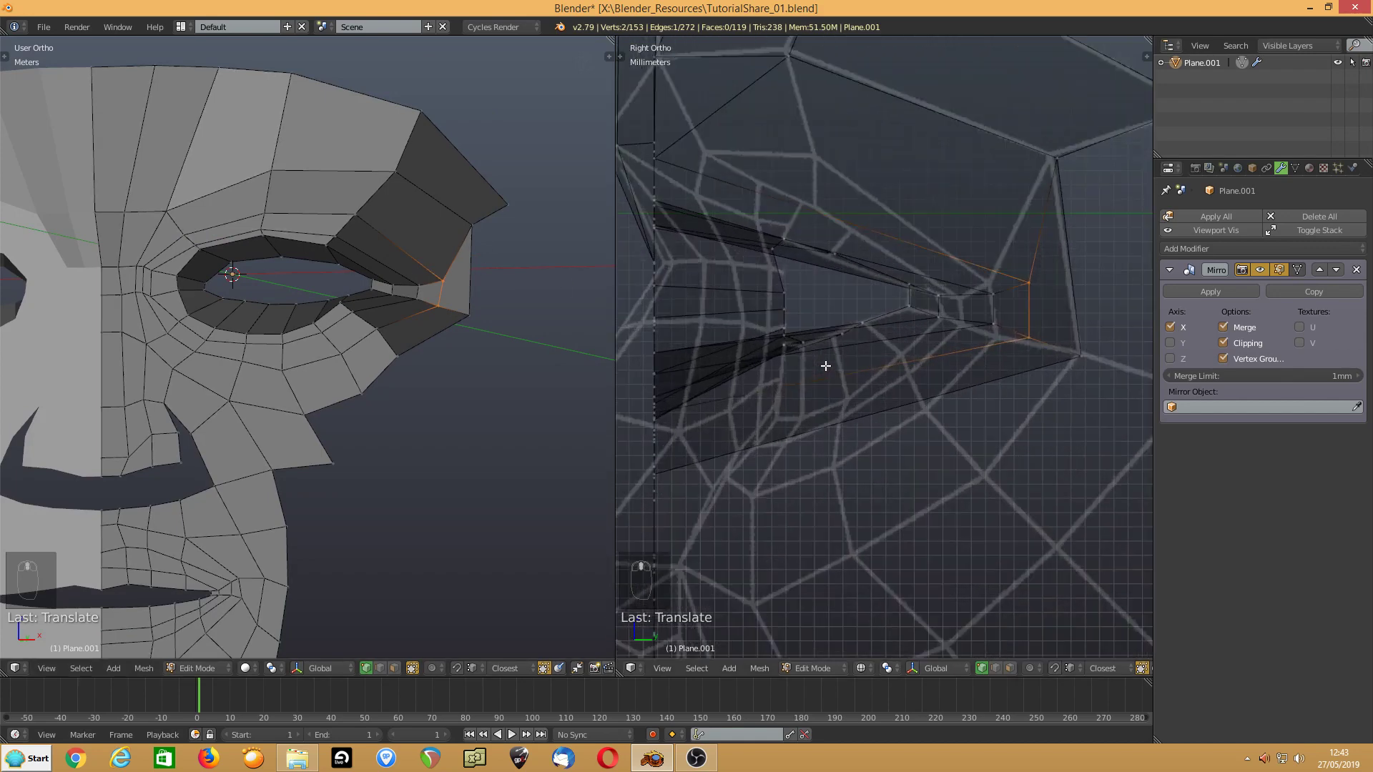
pyautogui.scroll(-1, 825, 366)
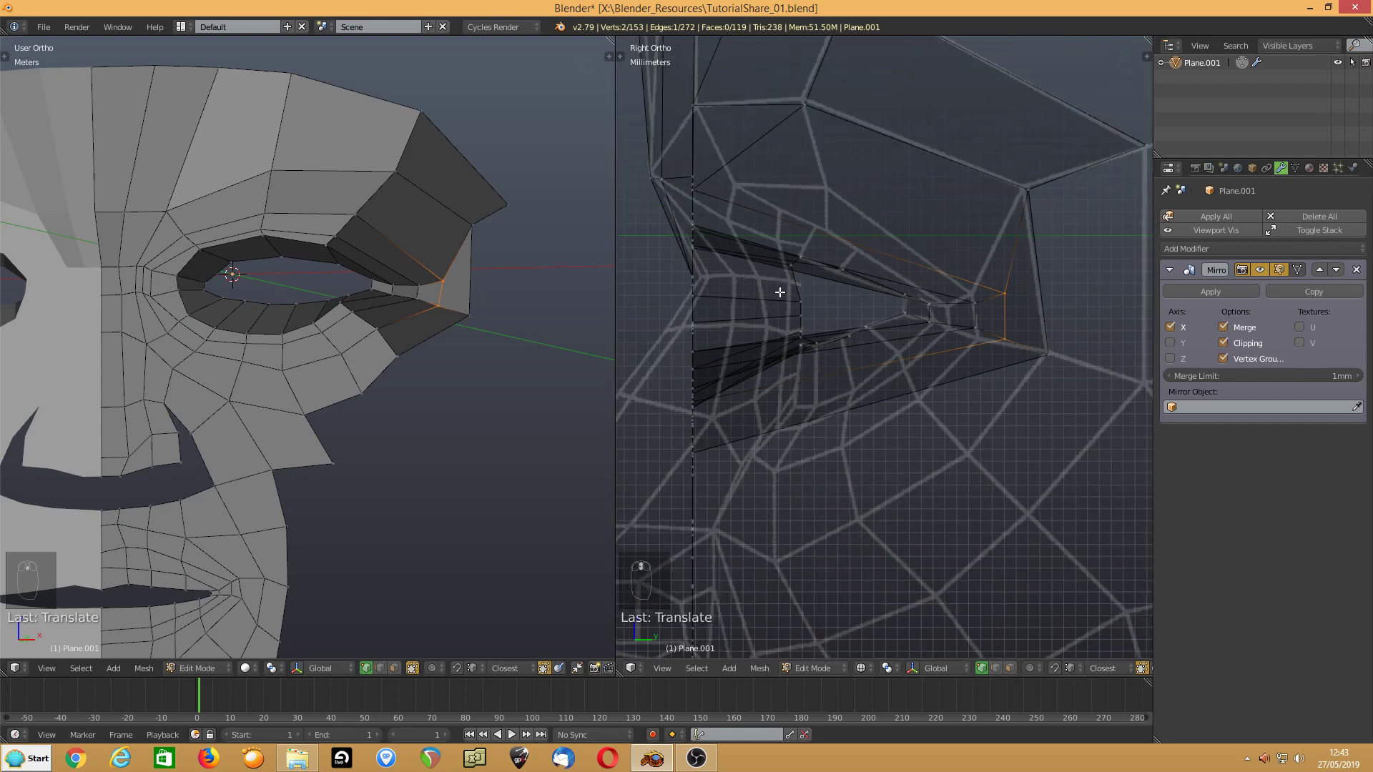
pyautogui.moveTo(306, 288); pyautogui.dragTo(316, 242, button='middle')
pyautogui.click(328, 262)
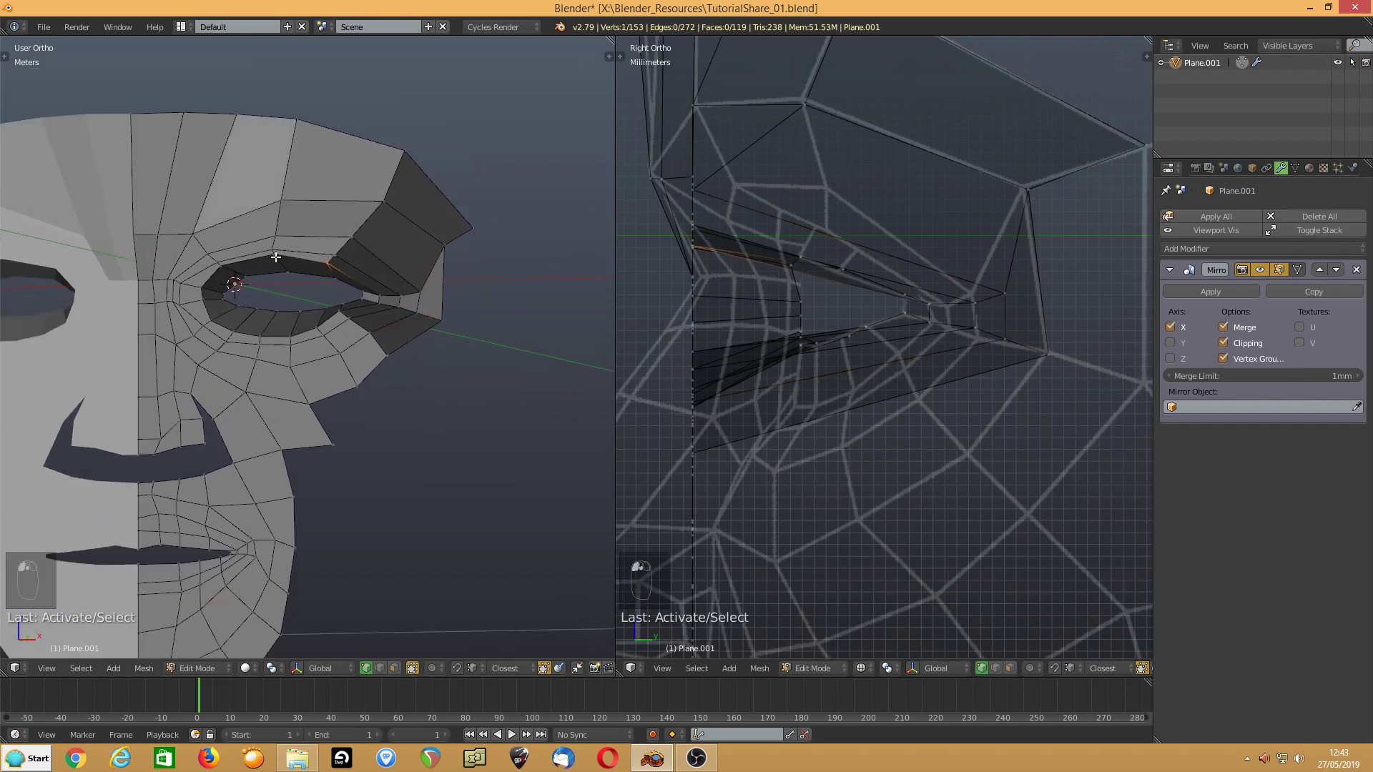
pyautogui.keyDown('shift'); pyautogui.click(276, 257); pyautogui.keyUp('shift')
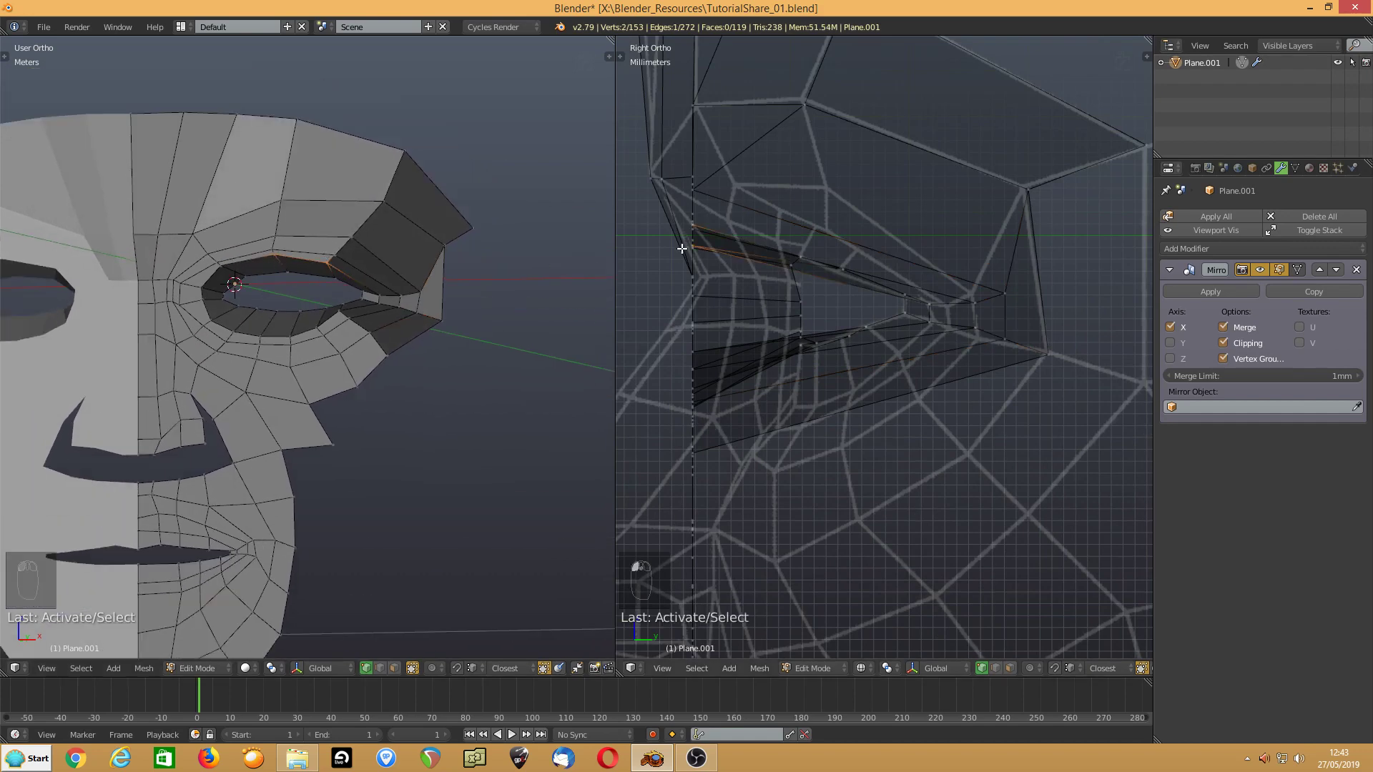
pyautogui.press('g')
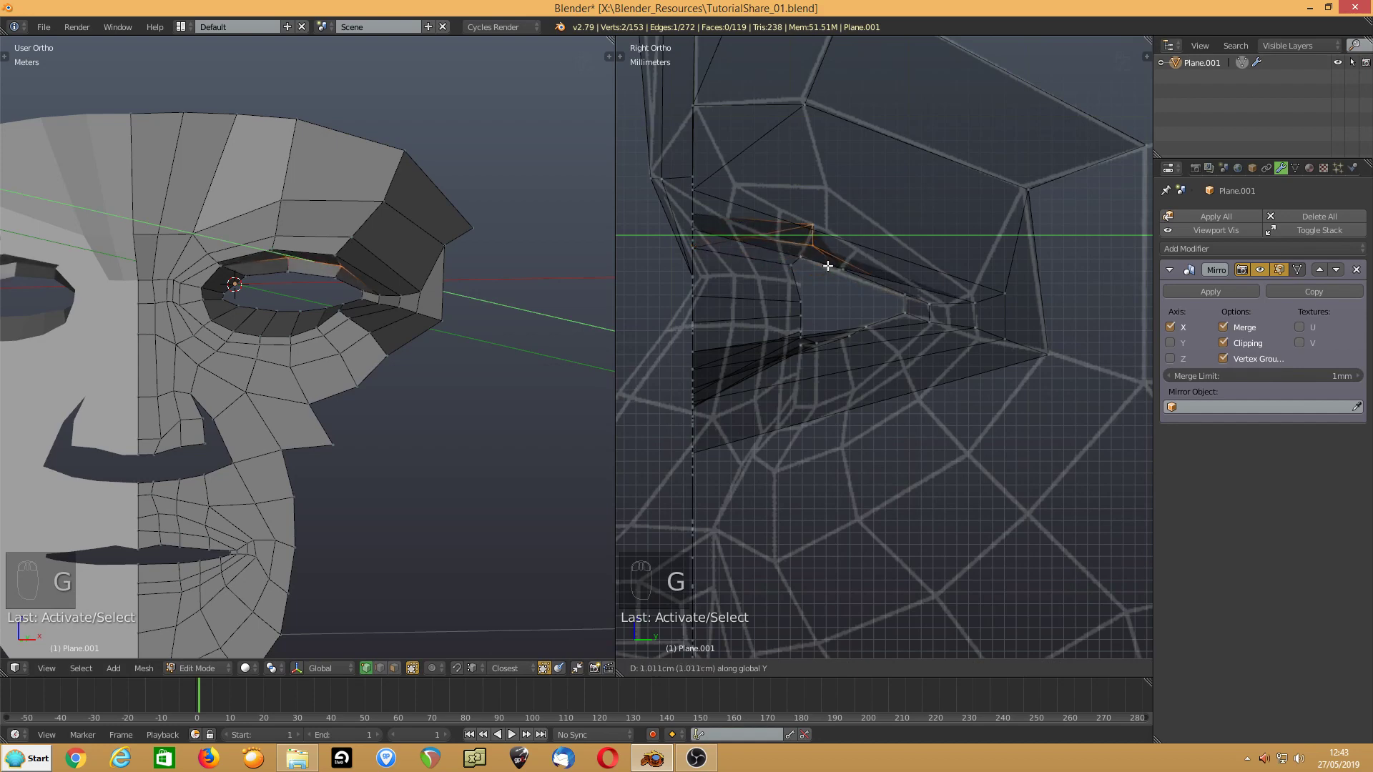
pyautogui.click(803, 270)
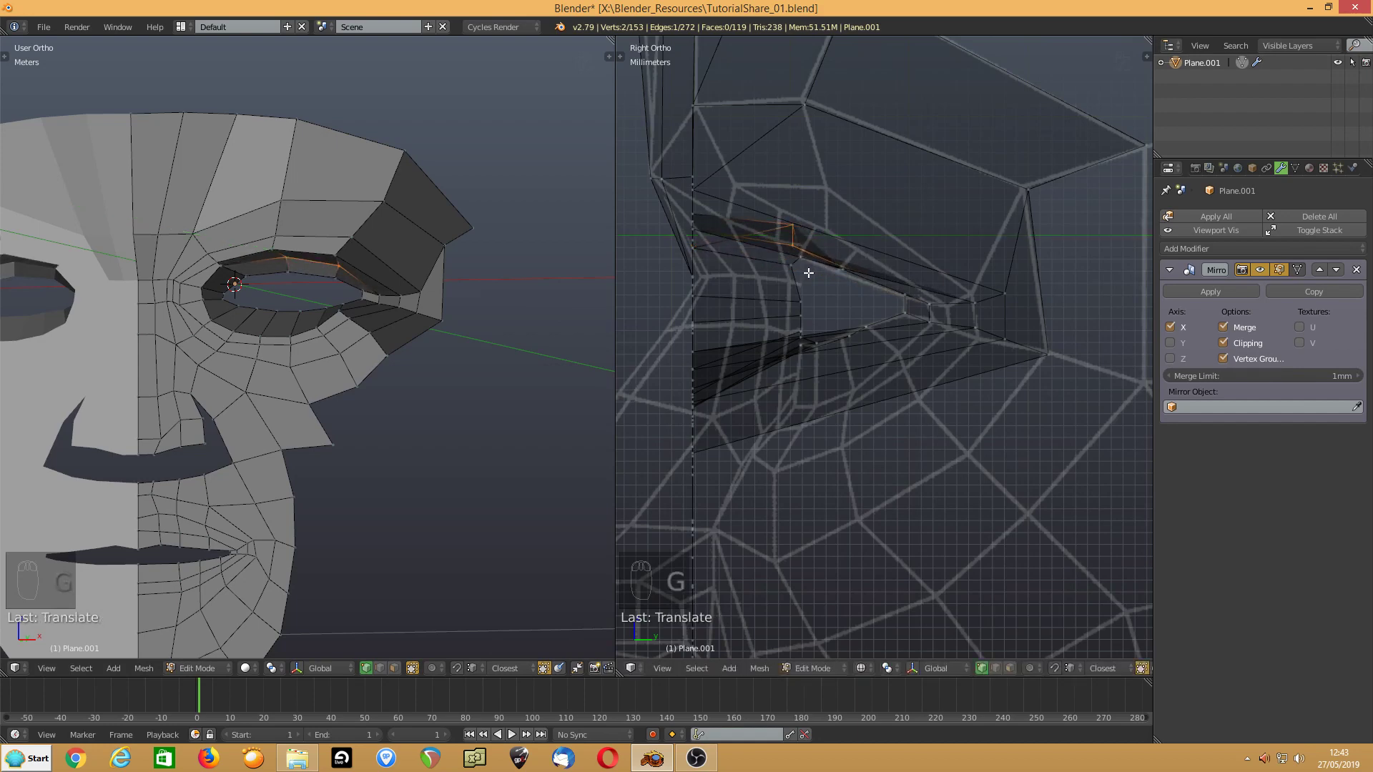
# - Move the outer of the two upper-eyelid vertices further back along Y onto its point on the side reference
pyautogui.click(337, 266)
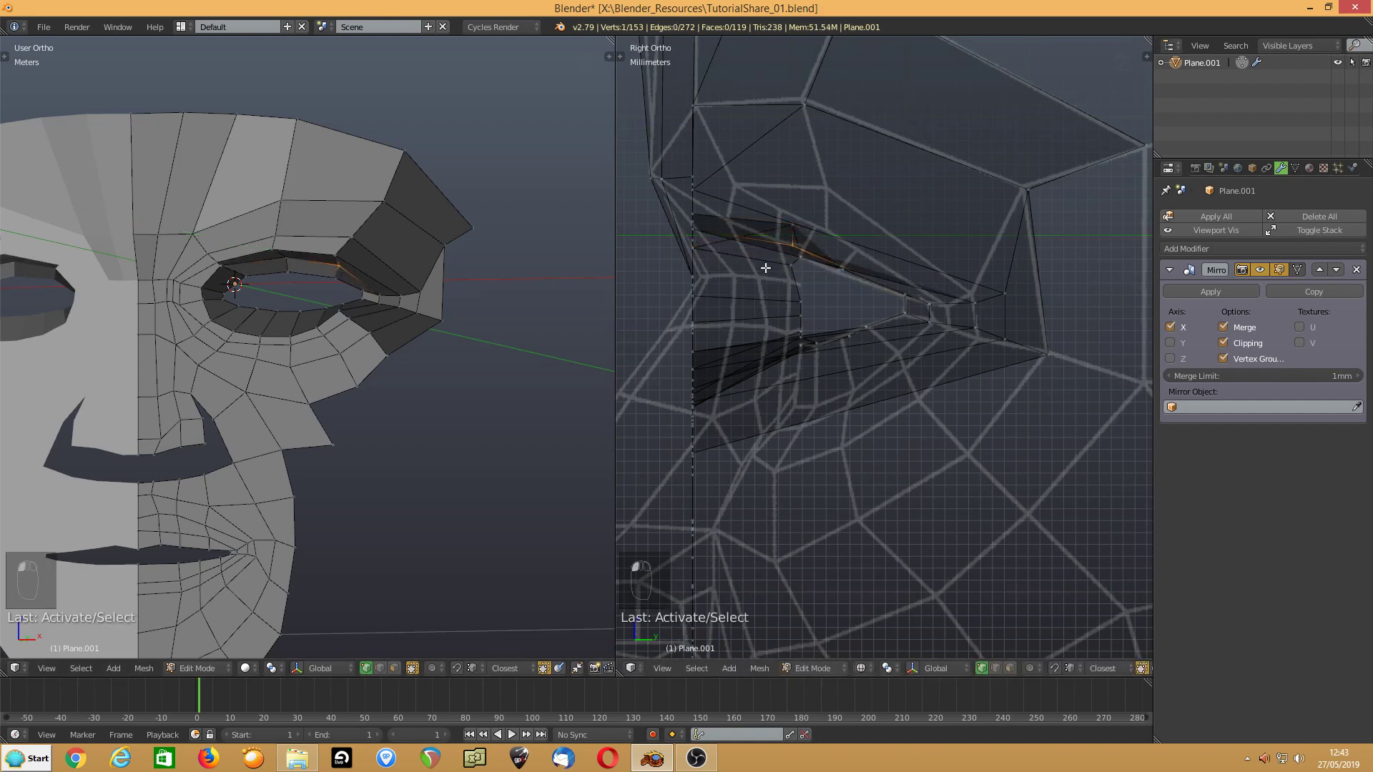
pyautogui.keyDown('shift'); pyautogui.click(329, 283); pyautogui.keyUp('shift')
pyautogui.click(791, 244)
pyautogui.moveTo(793, 244); pyautogui.dragTo(856, 252)
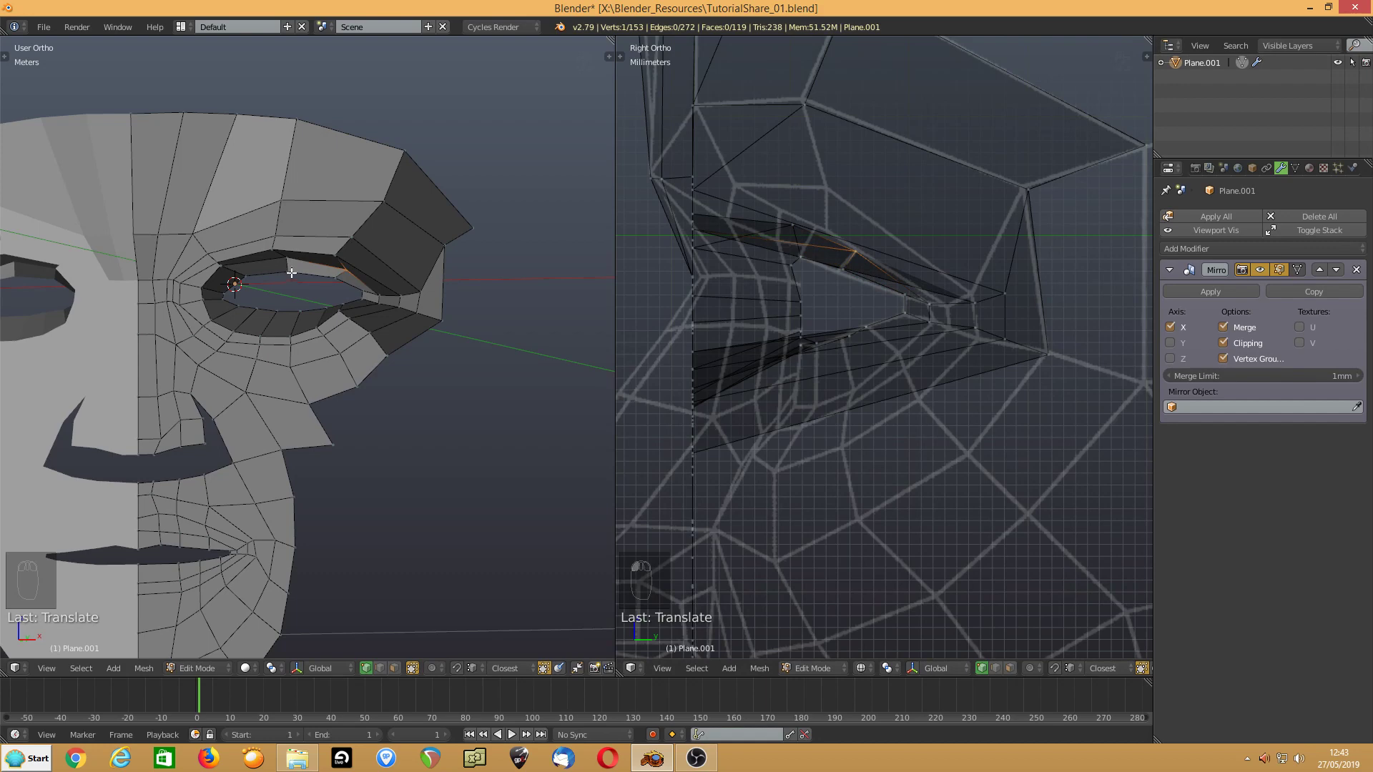
# - Move the vertex directly above the upper eyelid's outer vertex back along Y to follow the side reference
pyautogui.click(335, 247)
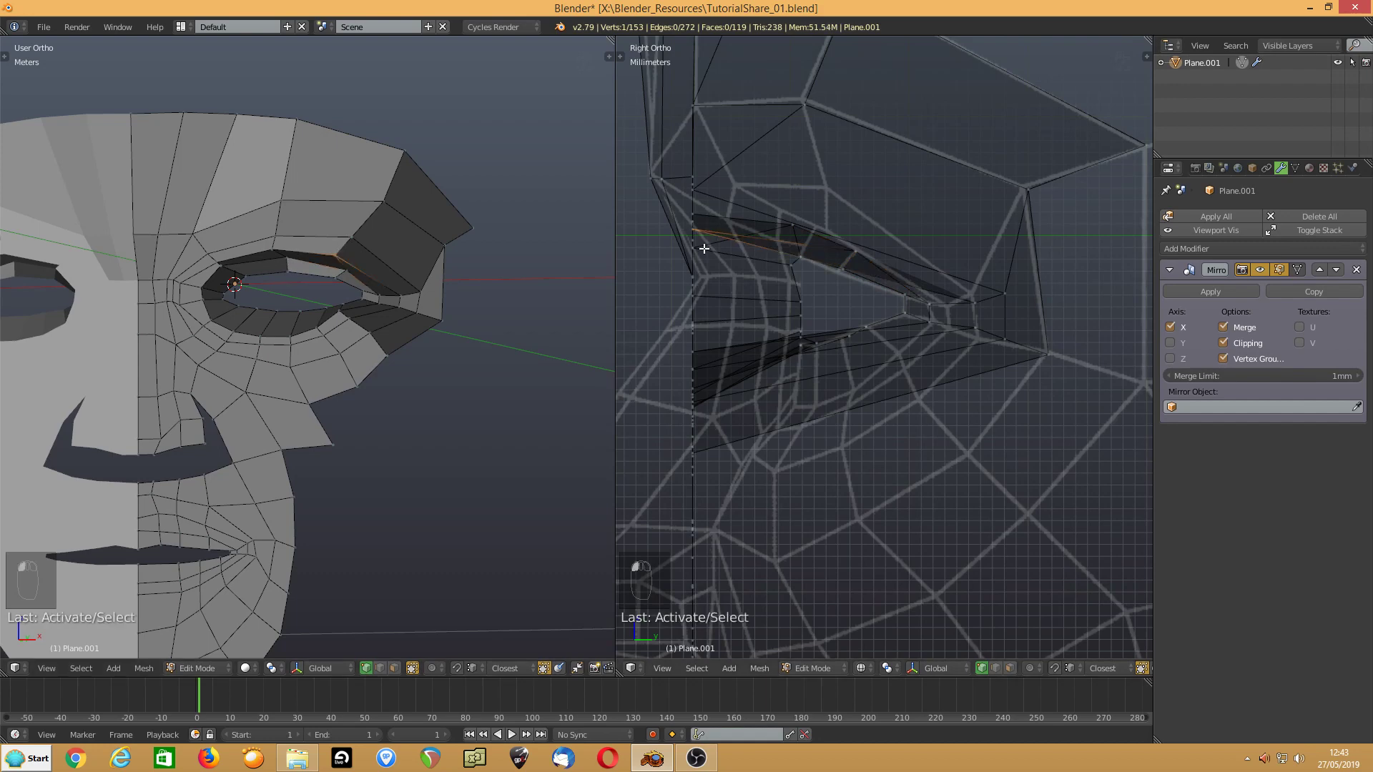
pyautogui.press('g')
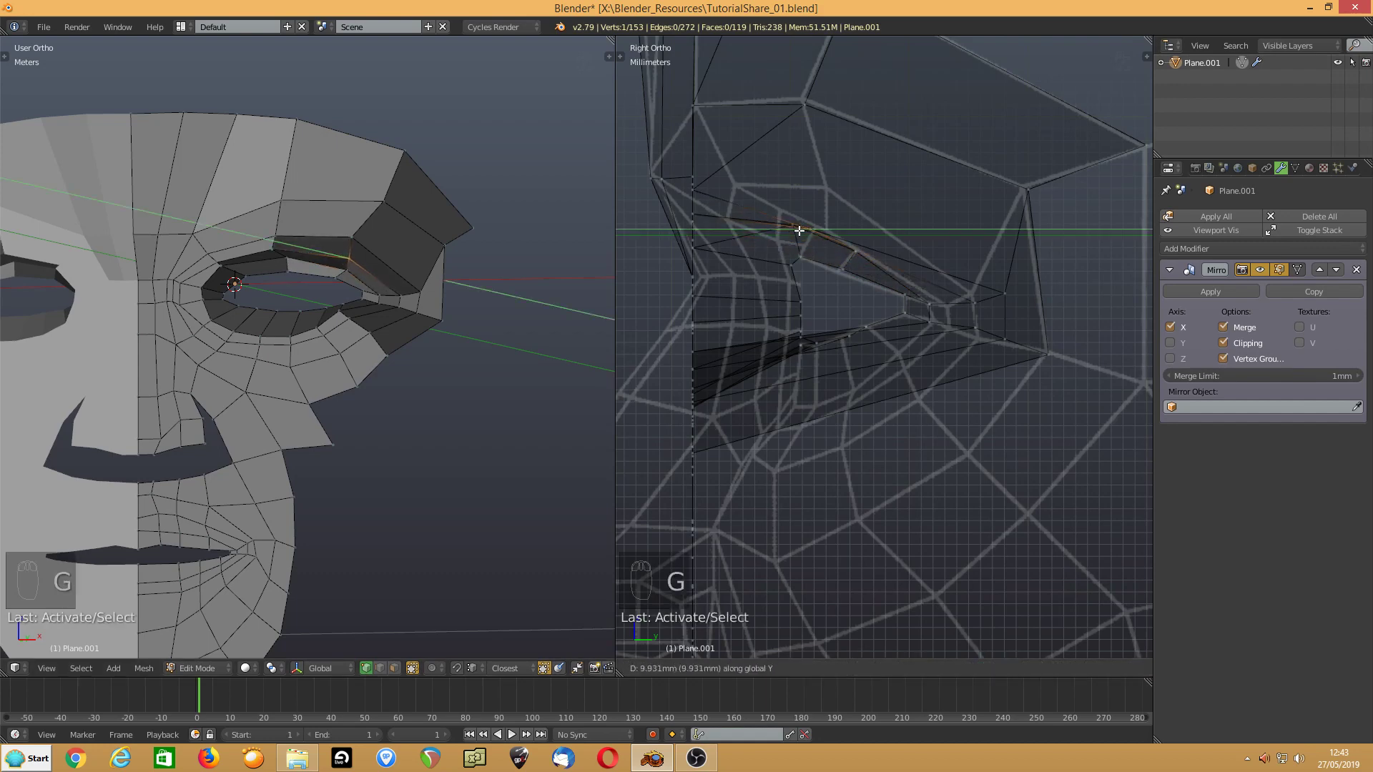
pyautogui.click(858, 215)
# - Move the six vertices of the loop below the lower eyelid back together along Y by about 1 cm
pyautogui.scroll(-4, 805, 236)
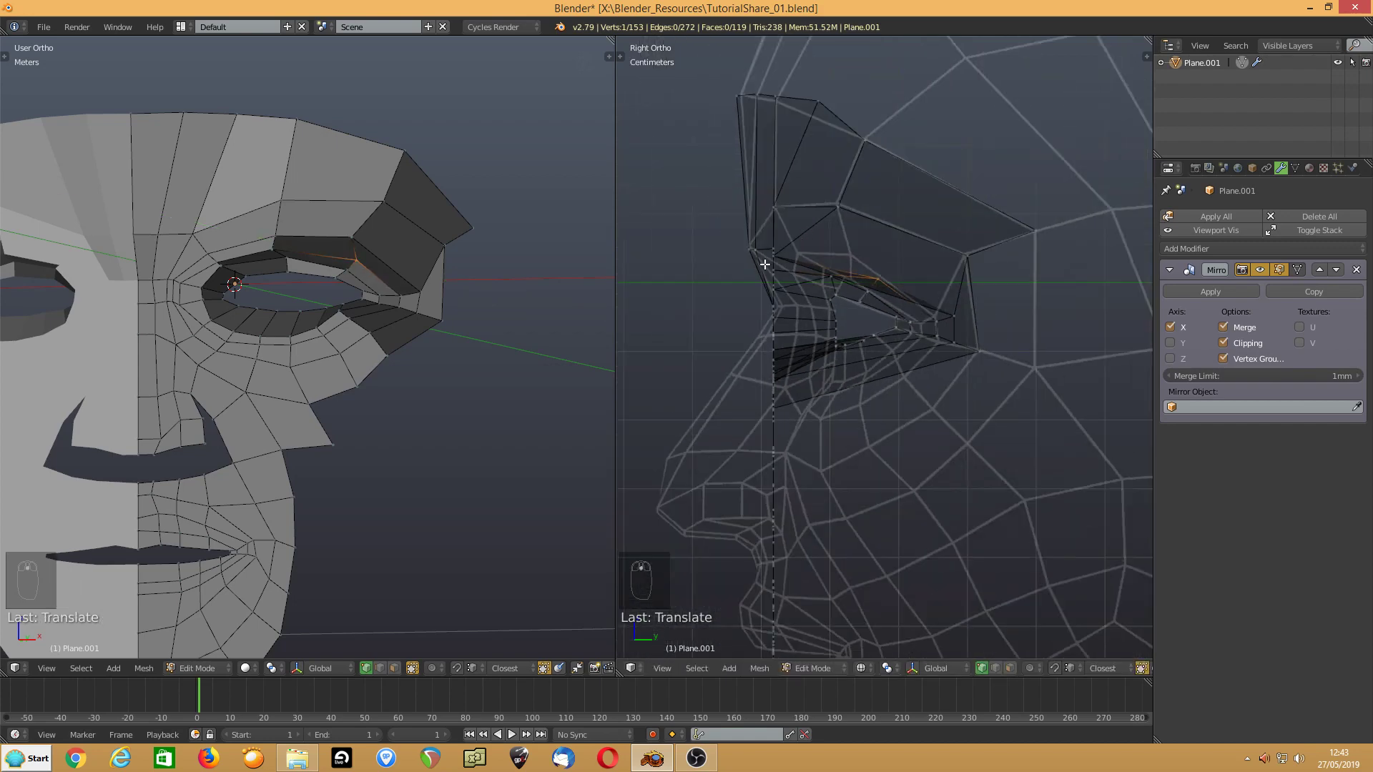
pyautogui.moveTo(764, 264)
pyautogui.mouseDown(button='middle')
pyautogui.moveTo(929, 235)
pyautogui.moveTo(890, 279)
pyautogui.moveTo(886, 229)
pyautogui.moveTo(825, 247)
pyautogui.moveTo(836, 285)
pyautogui.moveTo(873, 208)
pyautogui.moveTo(866, 265)
pyautogui.moveTo(889, 249)
pyautogui.moveTo(880, 286)
pyautogui.moveTo(780, 269)
pyautogui.mouseUp(button='middle')
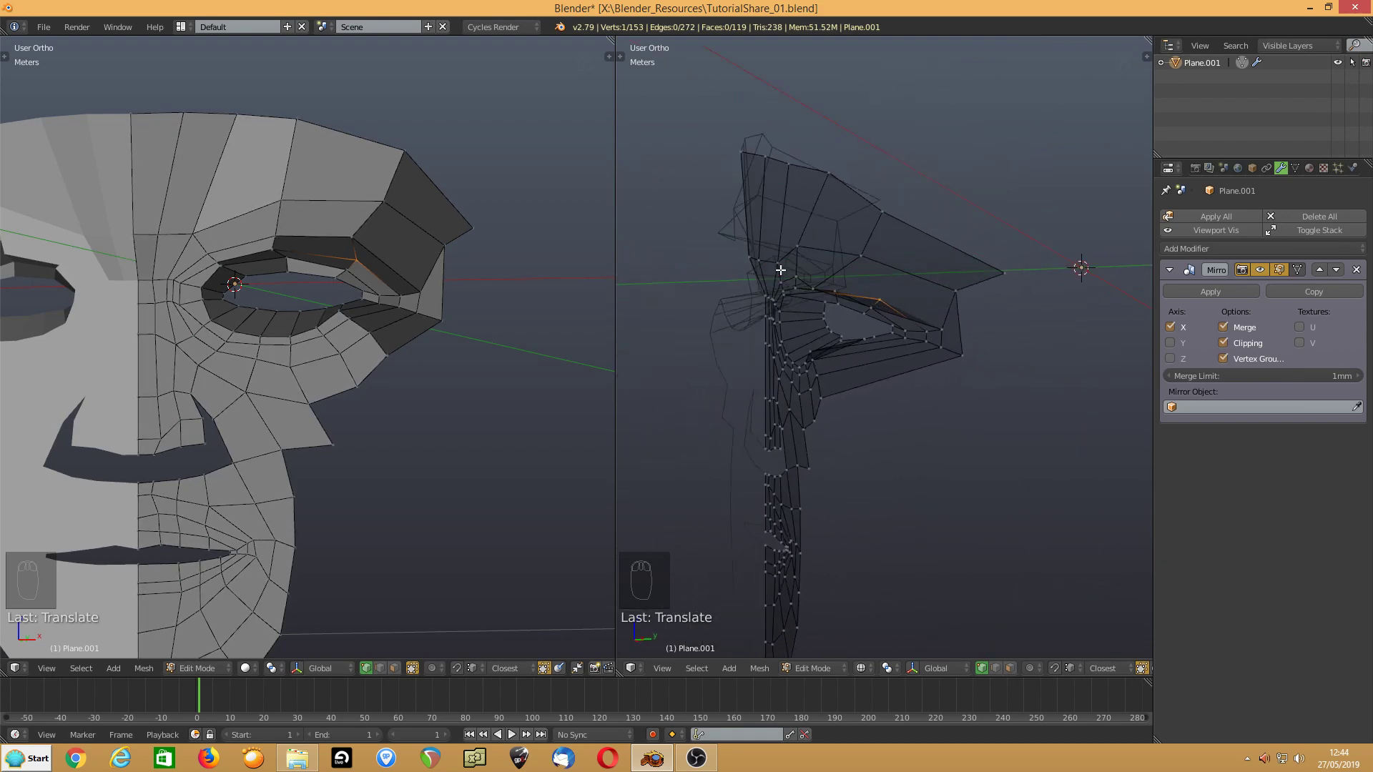
pyautogui.press('KP_3')
pyautogui.scroll(5, 780, 270)
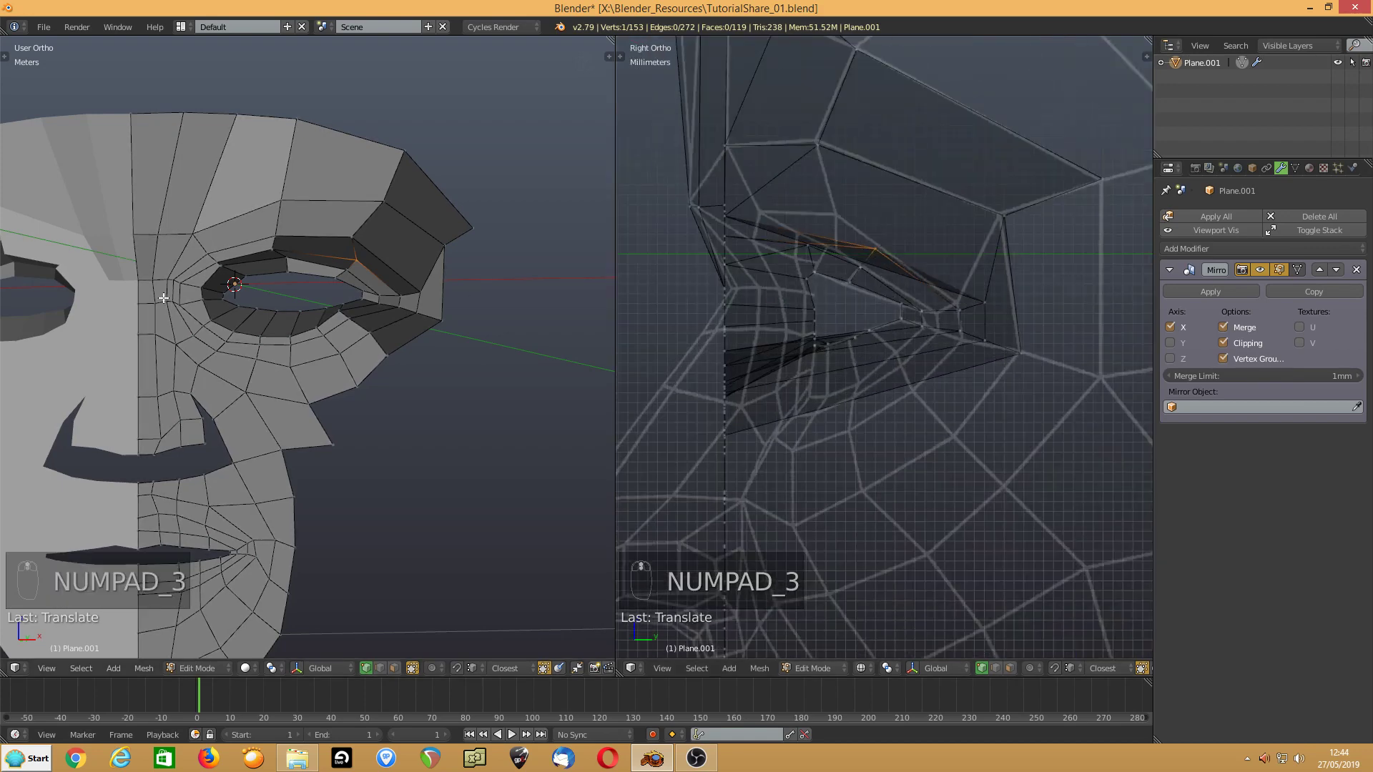
pyautogui.click(213, 321)
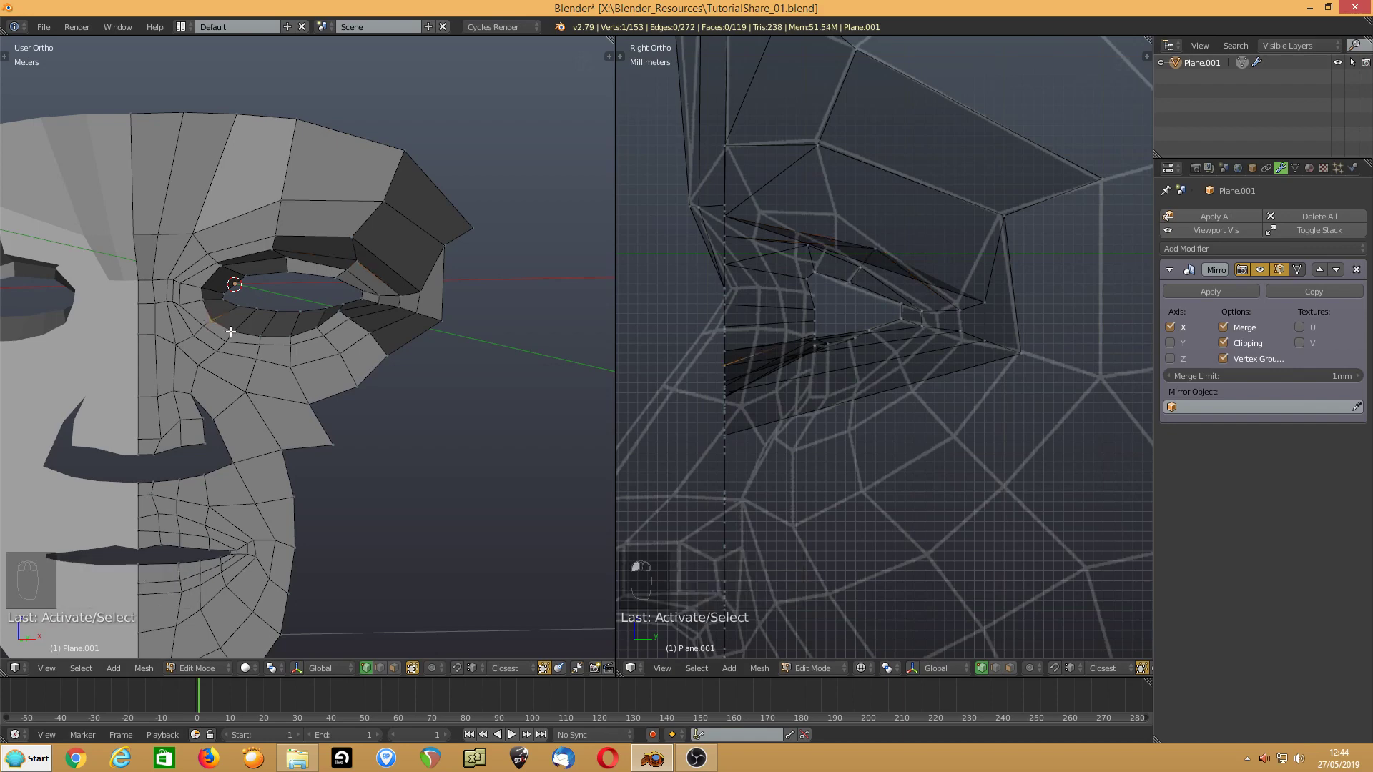
pyautogui.keyDown('shift'); pyautogui.click(233, 332); pyautogui.keyUp('shift')
pyautogui.keyDown('shift'); pyautogui.click(261, 336); pyautogui.keyUp('shift')
pyautogui.keyDown('shift'); pyautogui.click(291, 336); pyautogui.keyUp('shift')
pyautogui.keyDown('shift'); pyautogui.click(319, 327); pyautogui.keyUp('shift')
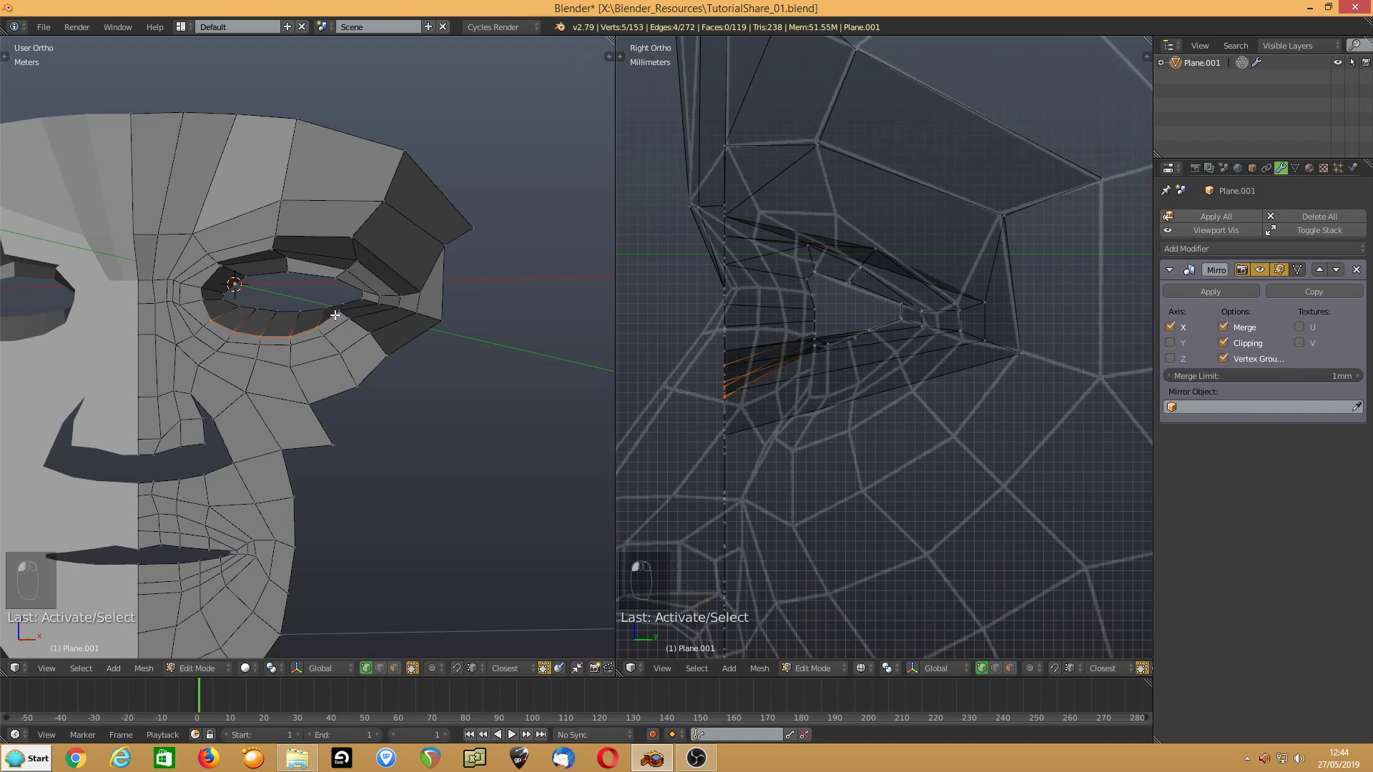
pyautogui.keyDown('shift'); pyautogui.click(336, 314); pyautogui.keyUp('shift')
pyautogui.press('g')
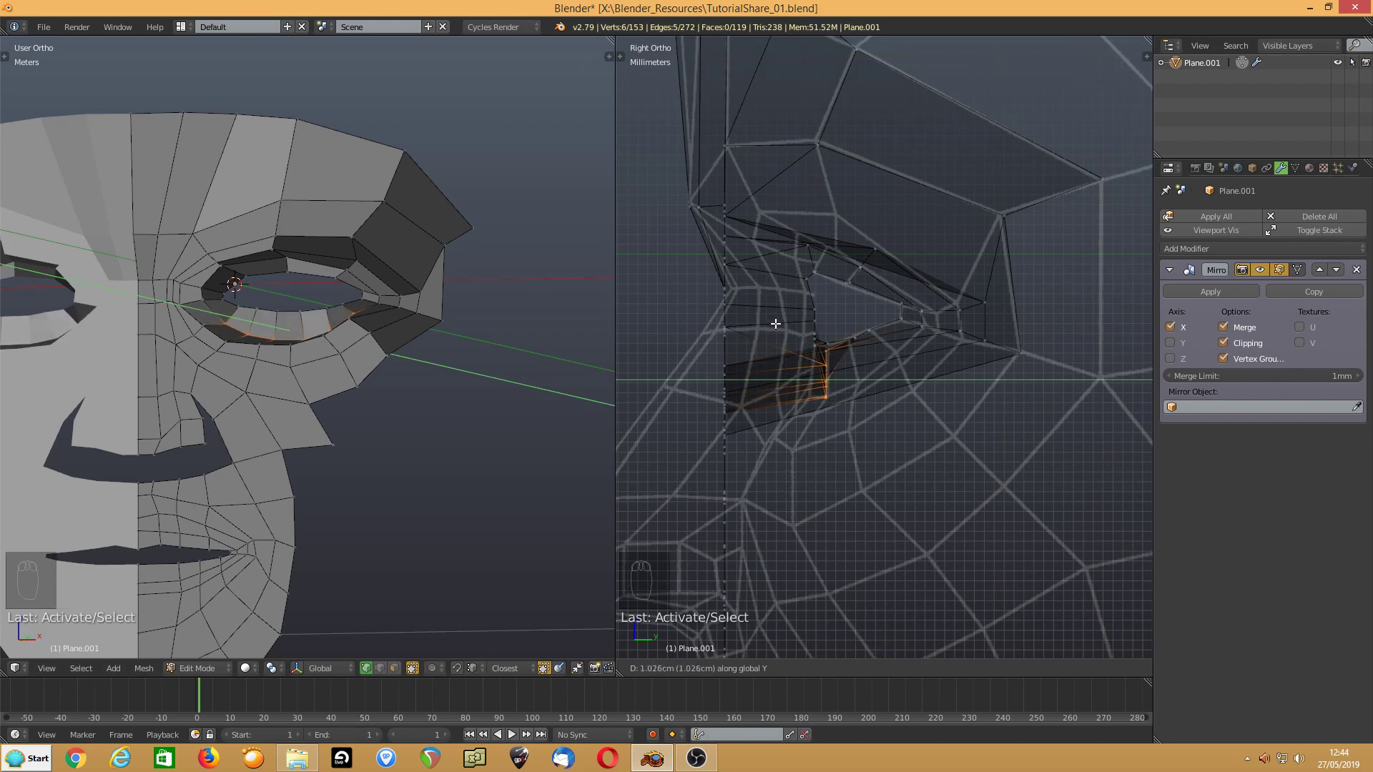
pyautogui.click(775, 315)
# - Move the vertex below the eye's outer corner, in the second loop out, back along Y onto the side reference
pyautogui.moveTo(365, 361); pyautogui.dragTo(392, 385, button='middle')
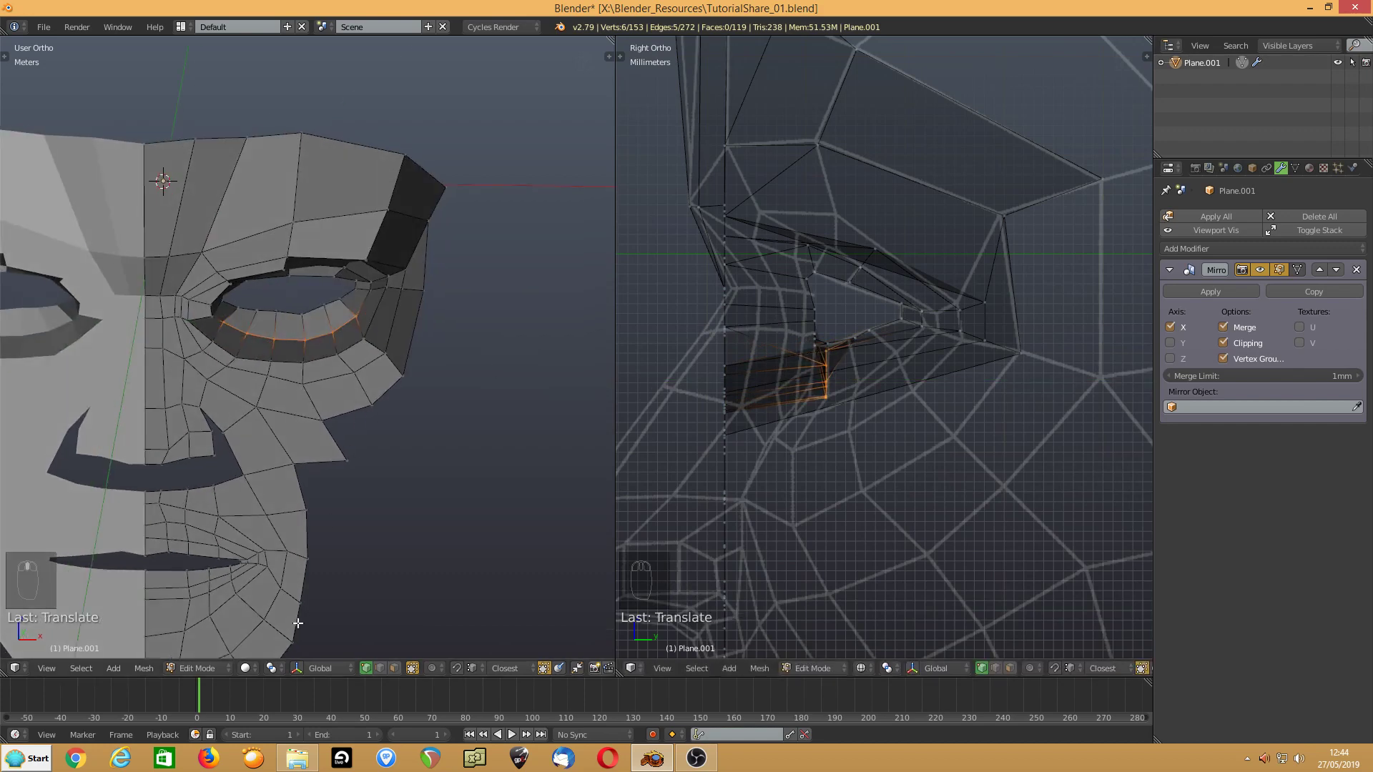
pyautogui.rightClick(765, 387)
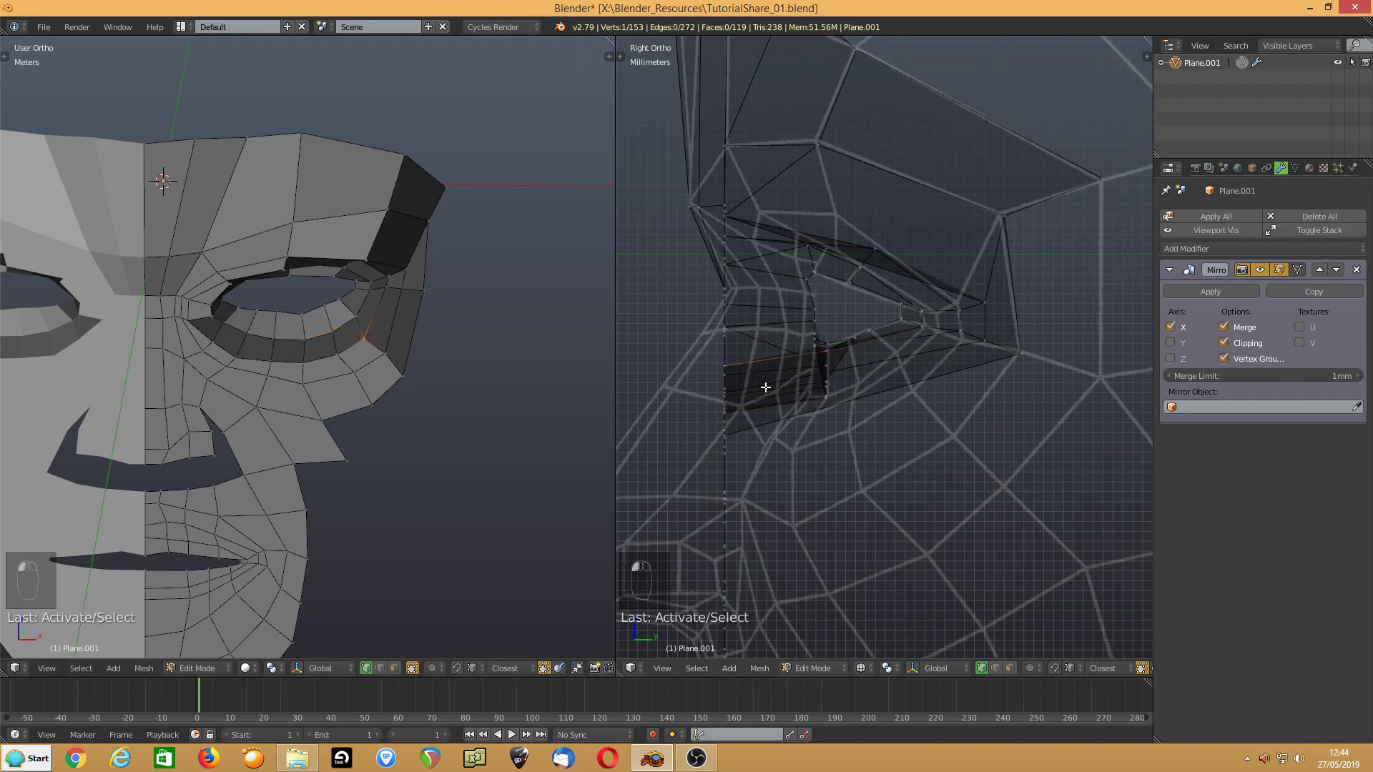
pyautogui.press('g')
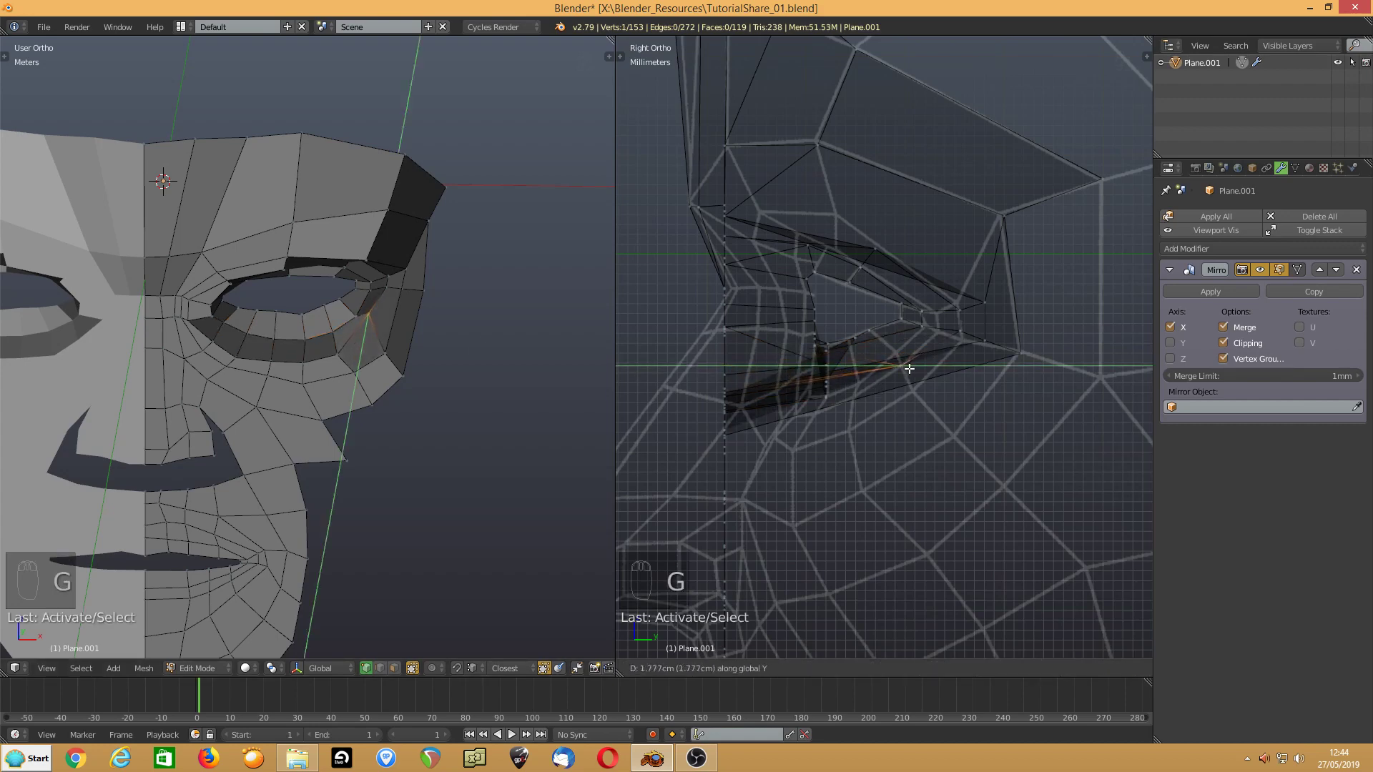
pyautogui.click(902, 372)
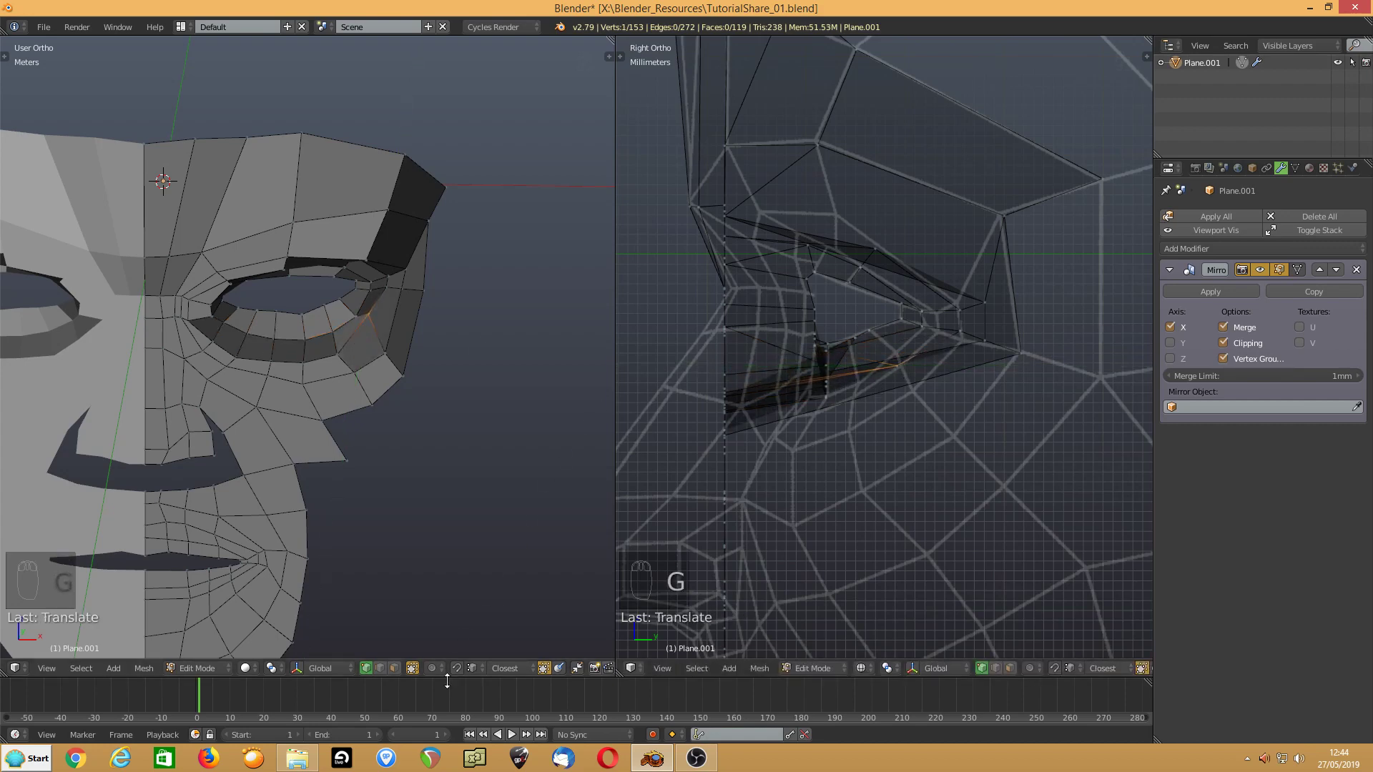
# - Move the vertex below the eye's outer corner, in the first loop out from the lower eyelid, back along Y onto the side reference
pyautogui.click(380, 668)
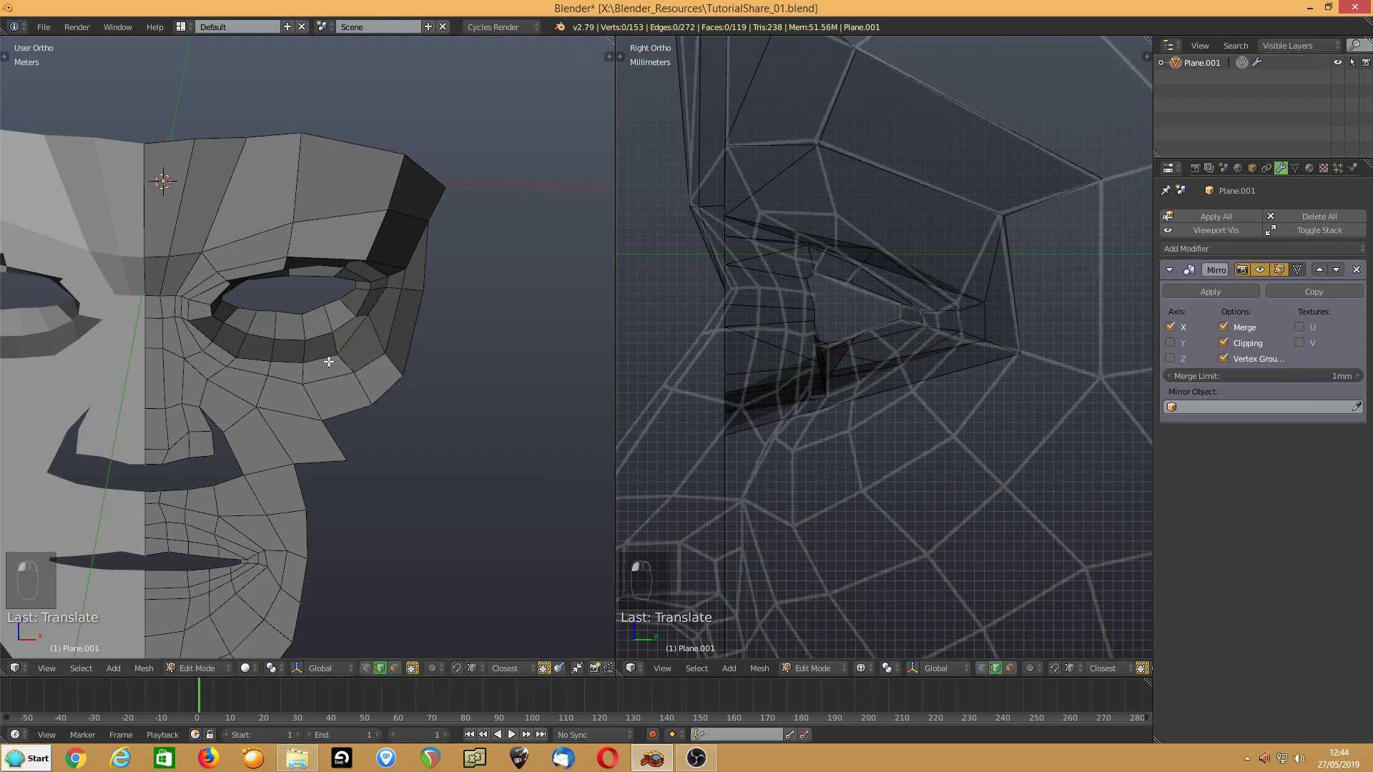
pyautogui.rightClick(344, 303)
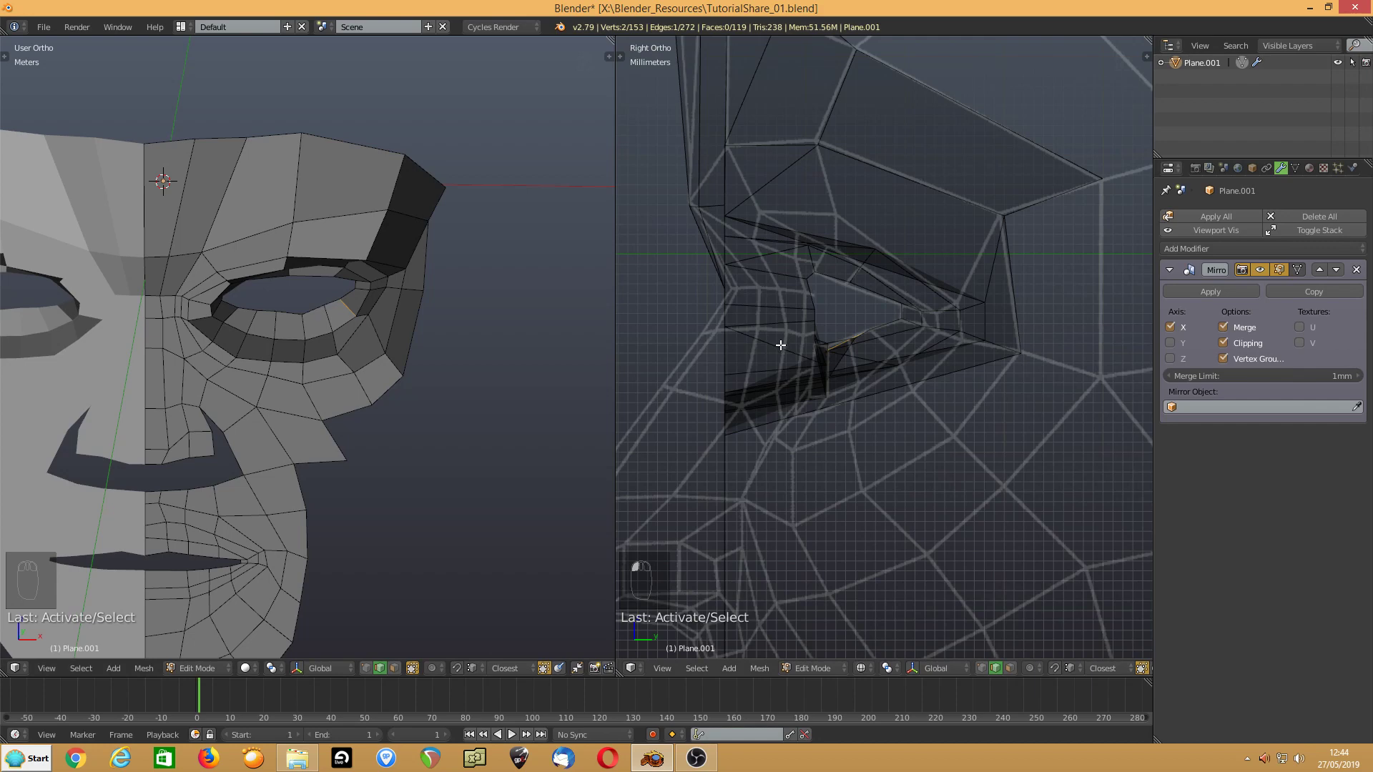
pyautogui.click(982, 668)
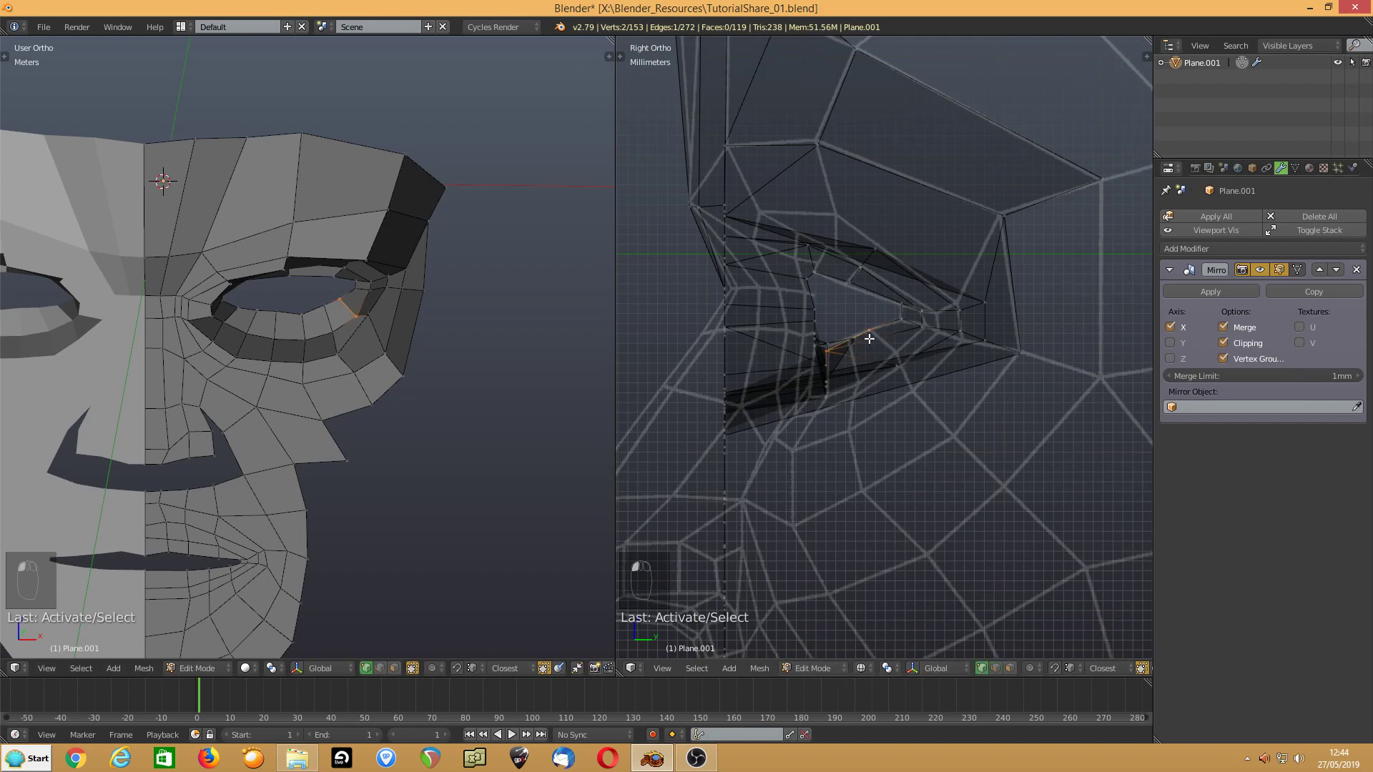
pyautogui.press('g')
pyautogui.press('y')
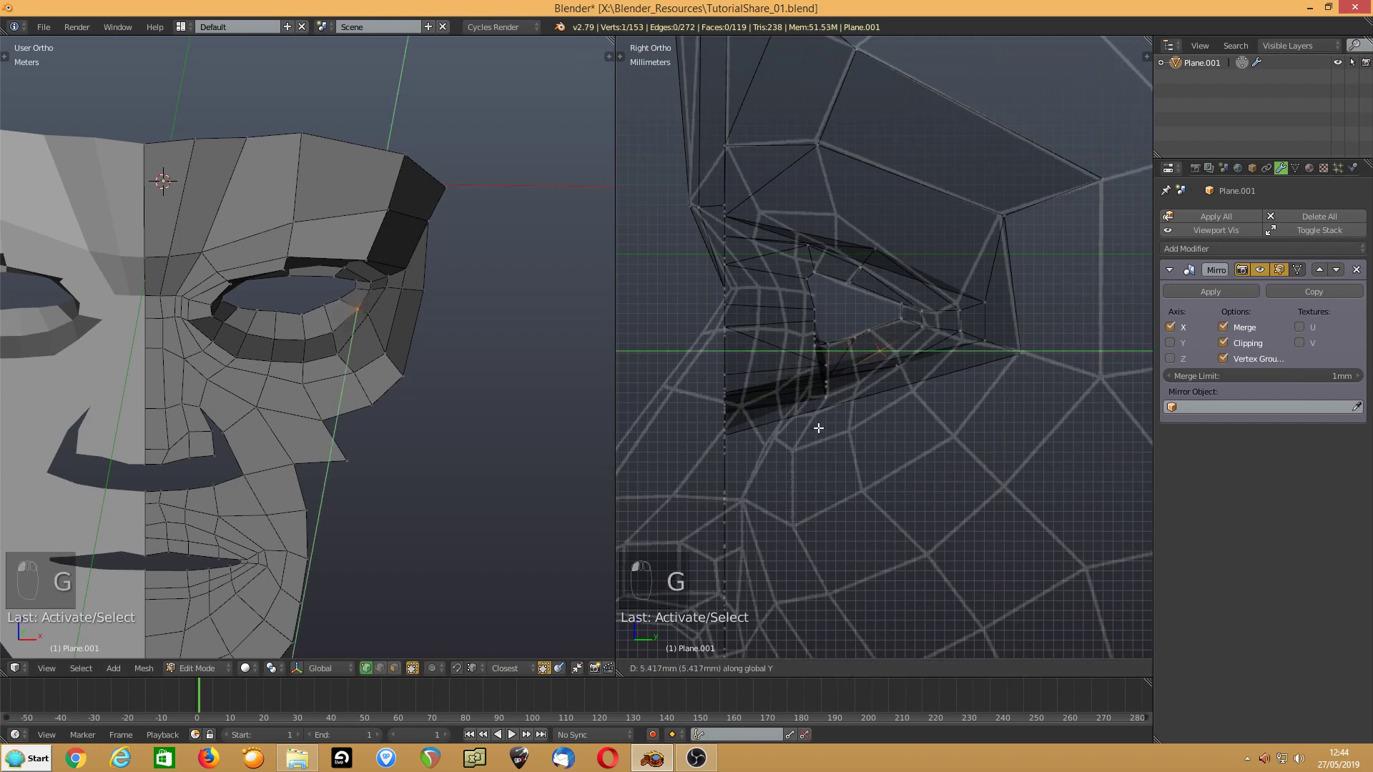
pyautogui.click(834, 426)
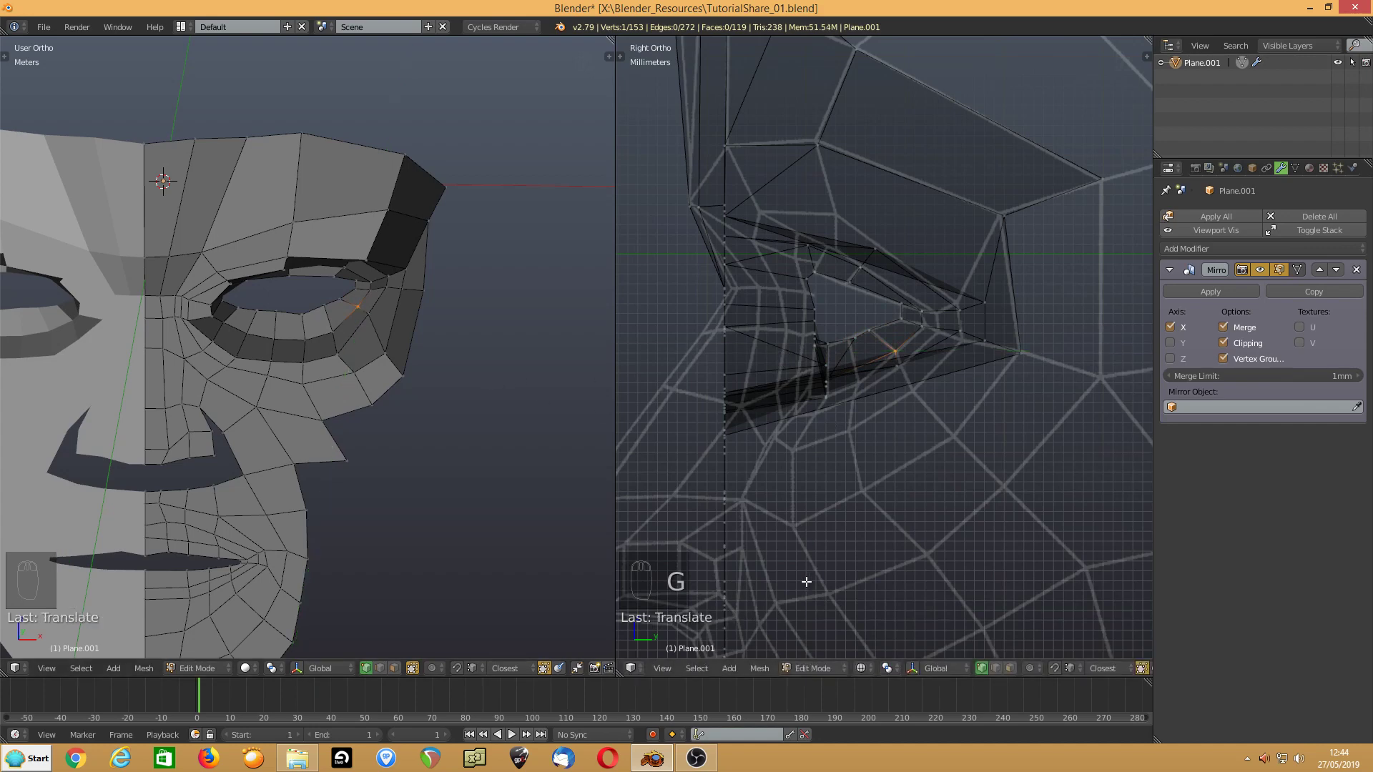
# - Move the next vertex toward the nose in the first loop below the lower eyelid back along Y onto the side reference
pyautogui.click(995, 668)
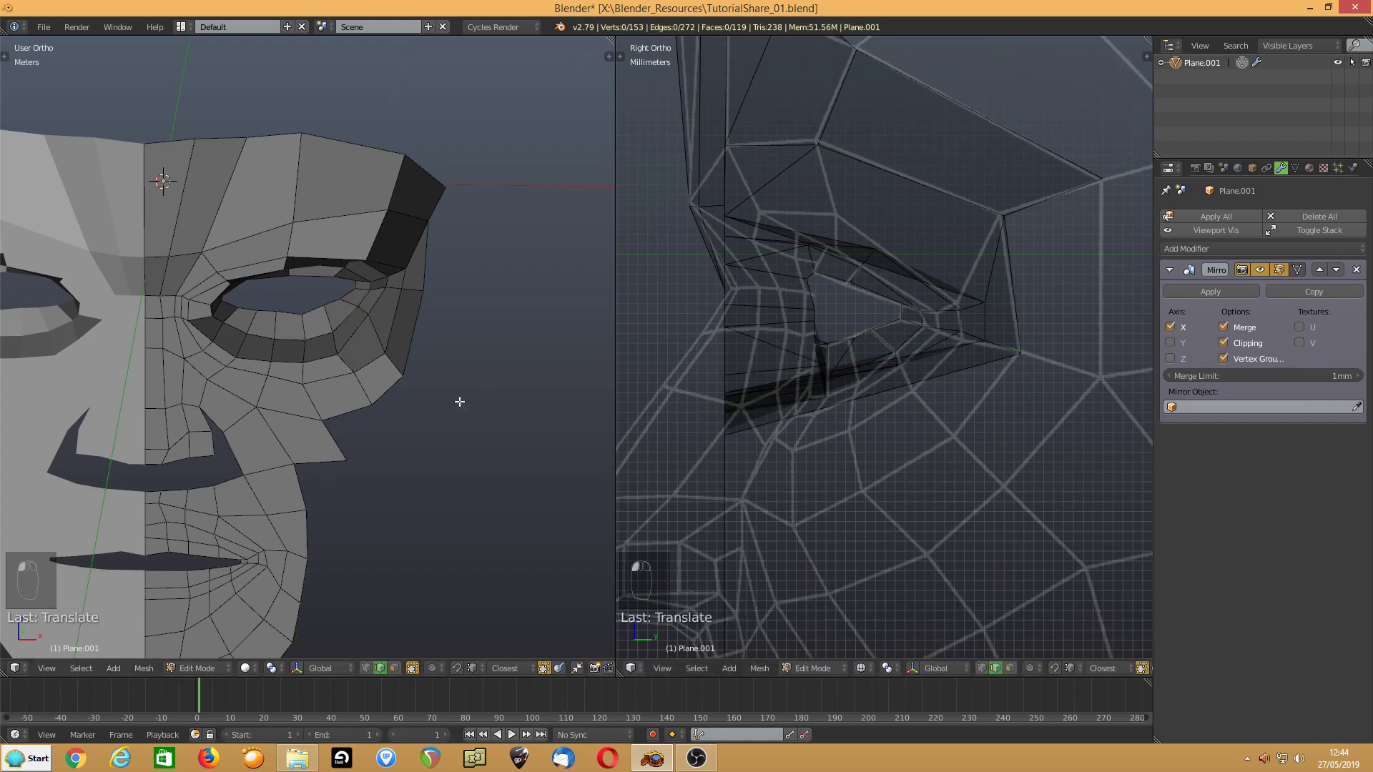
pyautogui.rightClick(328, 317)
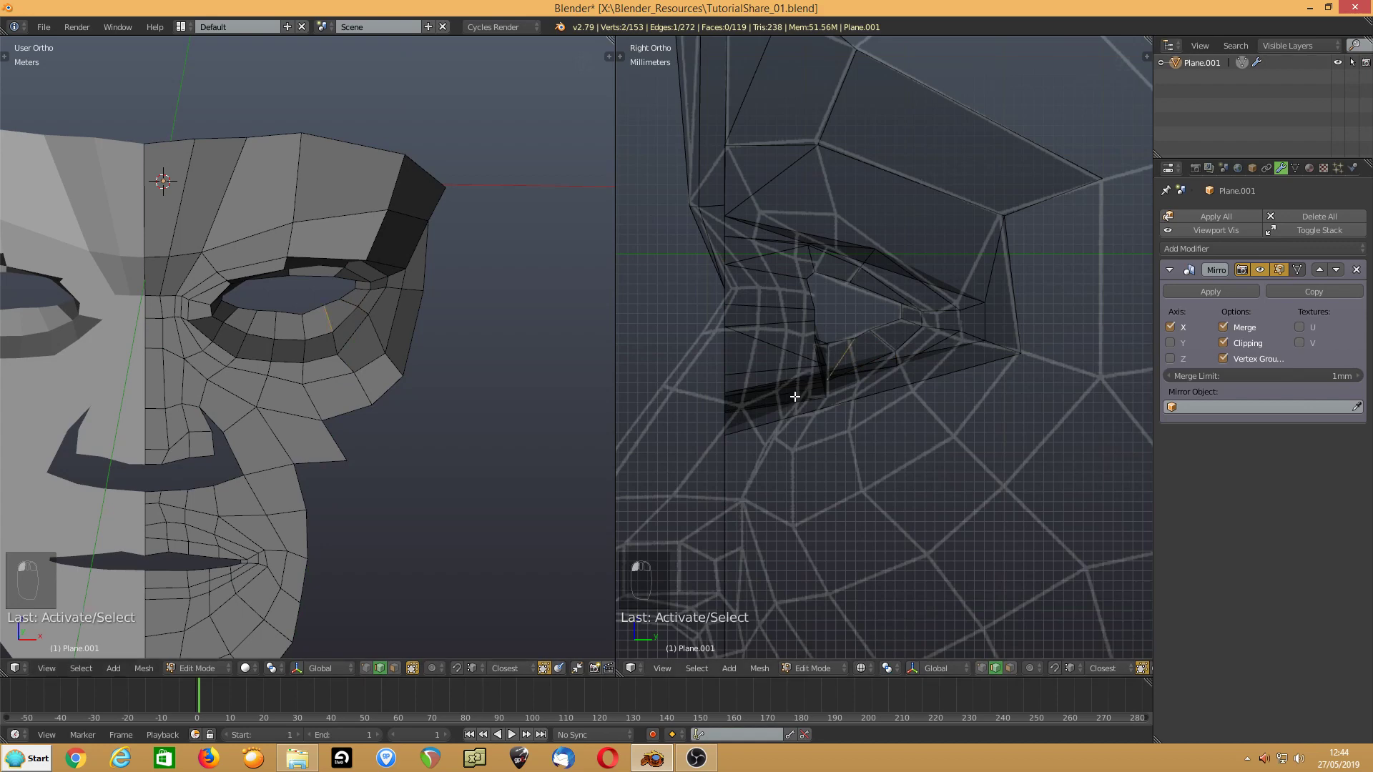
pyautogui.click(981, 668)
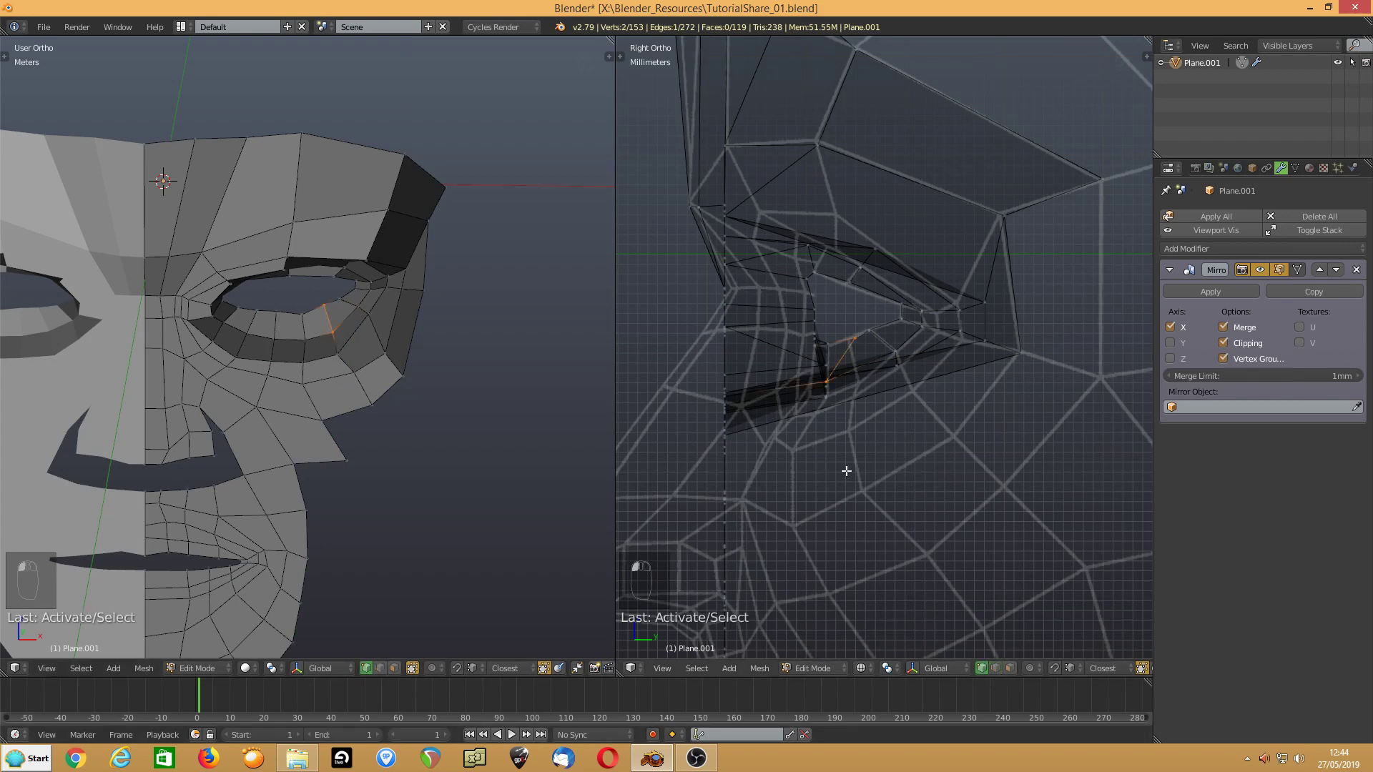
pyautogui.keyDown('shift'); pyautogui.rightClick(850, 336); pyautogui.keyUp('shift')
pyautogui.press('g')
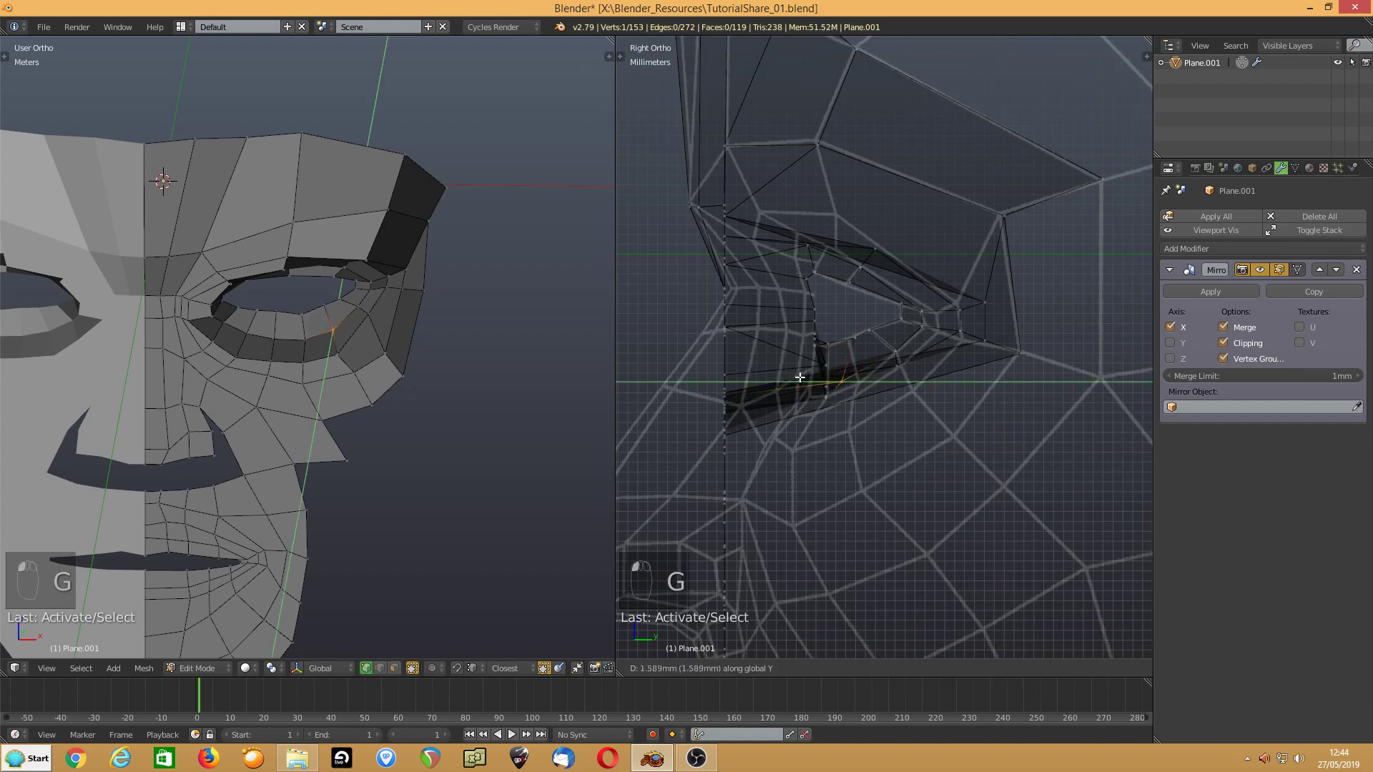
pyautogui.click(804, 375)
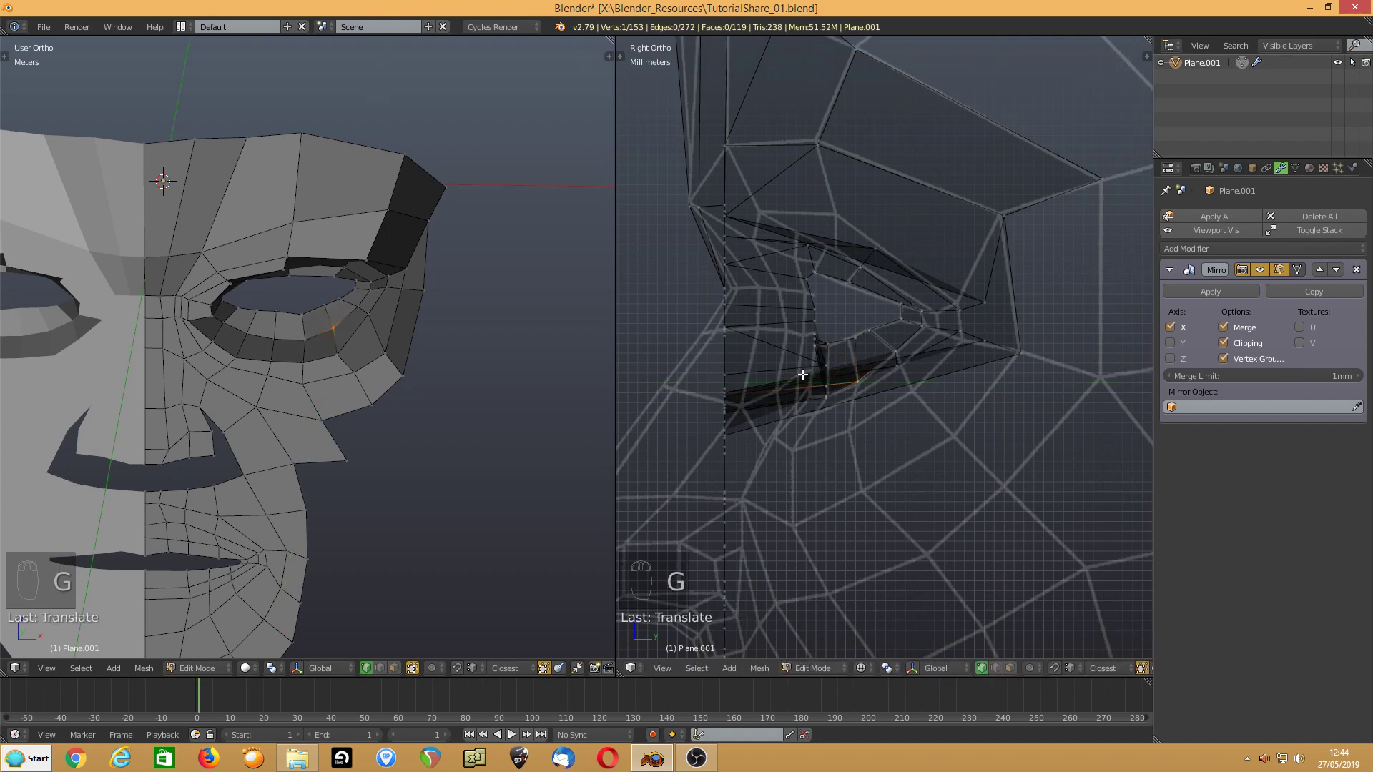
# - Move the lower eyelid's middle vertex and the one directly below it back along Y, and refine the lower one to match the side reference
pyautogui.click(303, 315)
pyautogui.keyDown('shift'); pyautogui.click(311, 337); pyautogui.keyUp('shift')
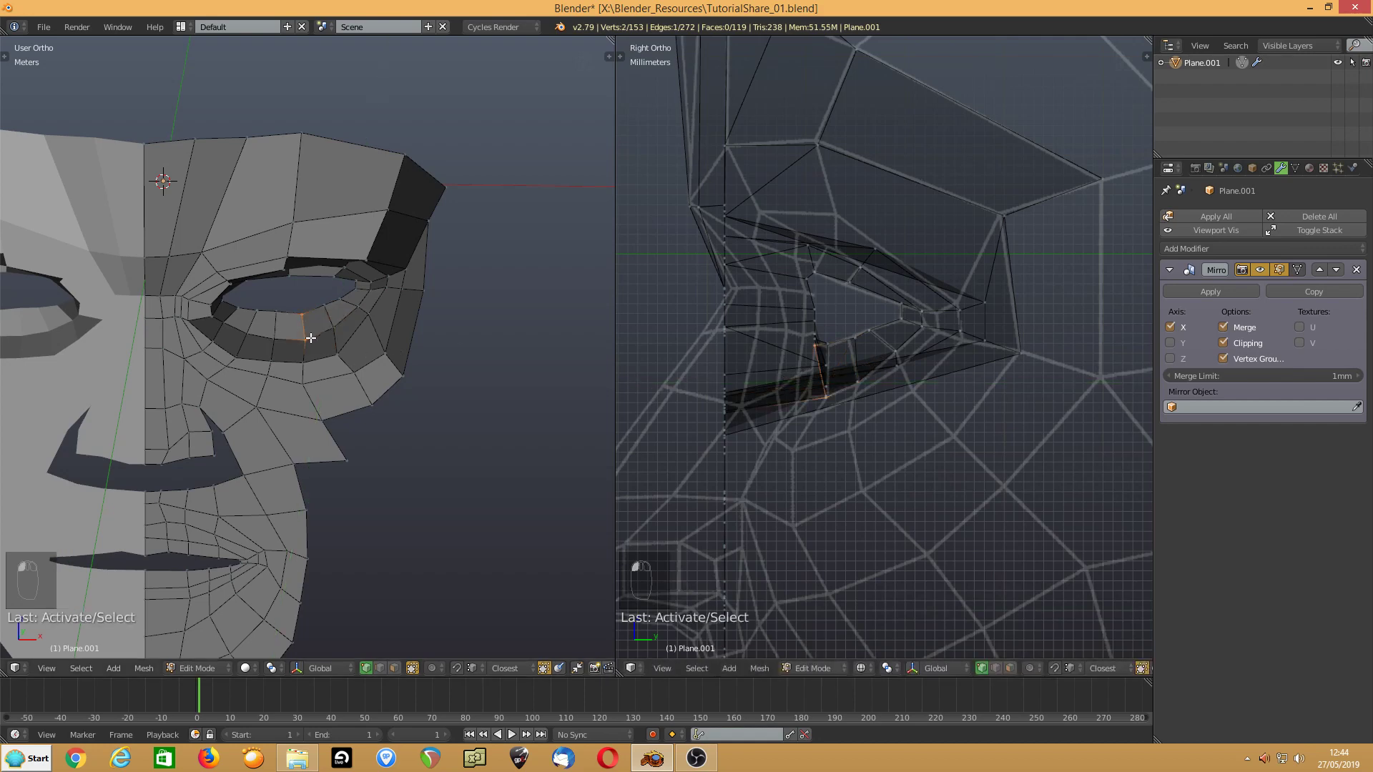
pyautogui.press('g')
pyautogui.click(787, 347)
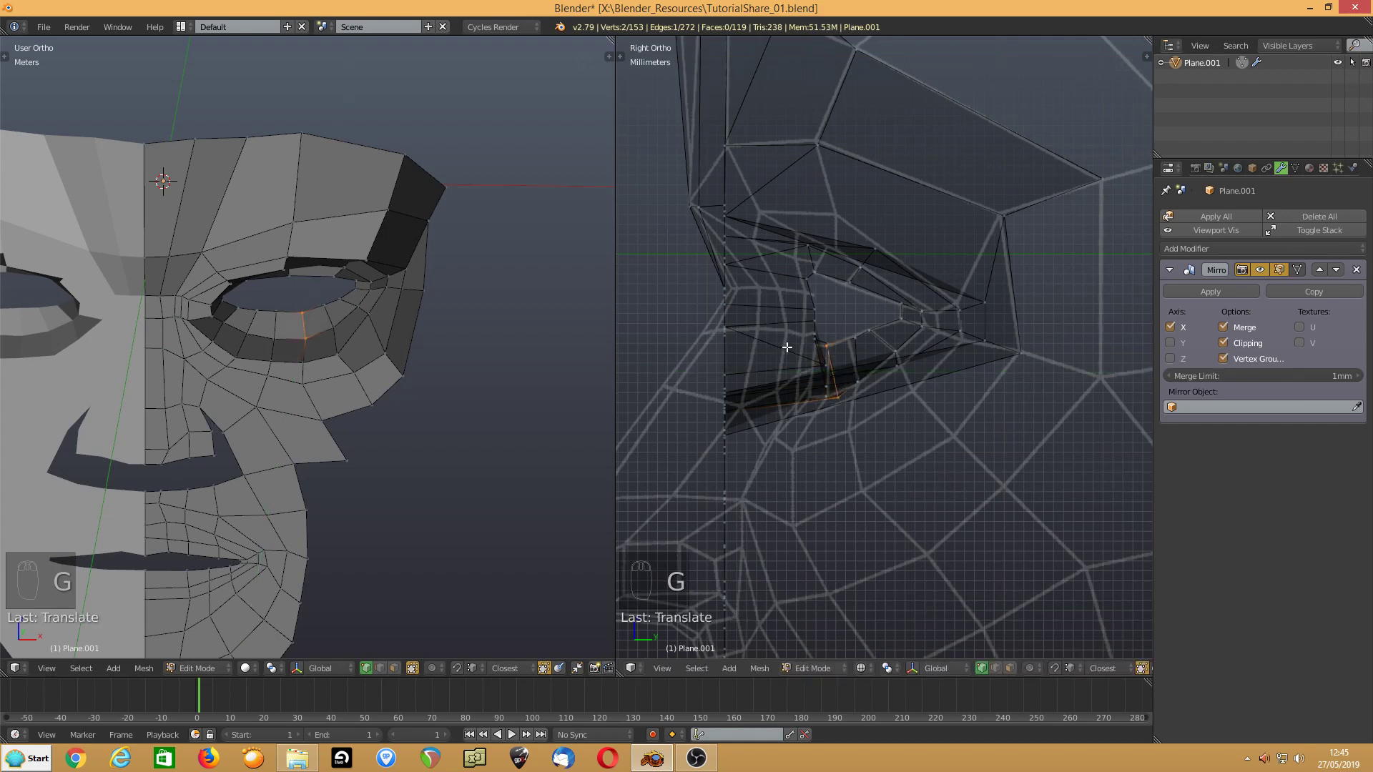
pyautogui.rightClick(829, 396)
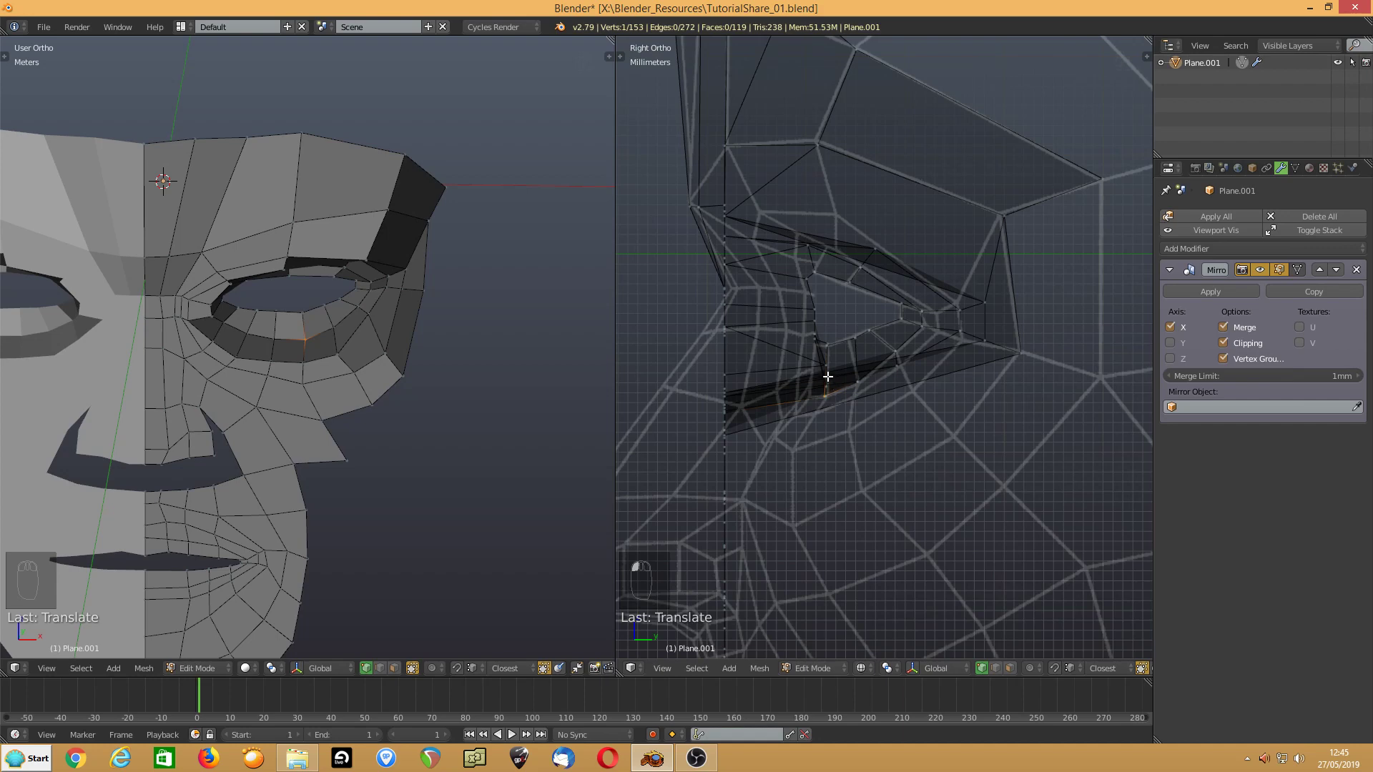
# - In front view, pick the second-loop vertex below the middle of the lower eyelid and move it back along Y onto the side reference
pyautogui.moveTo(398, 389); pyautogui.dragTo(306, 382, button='middle')
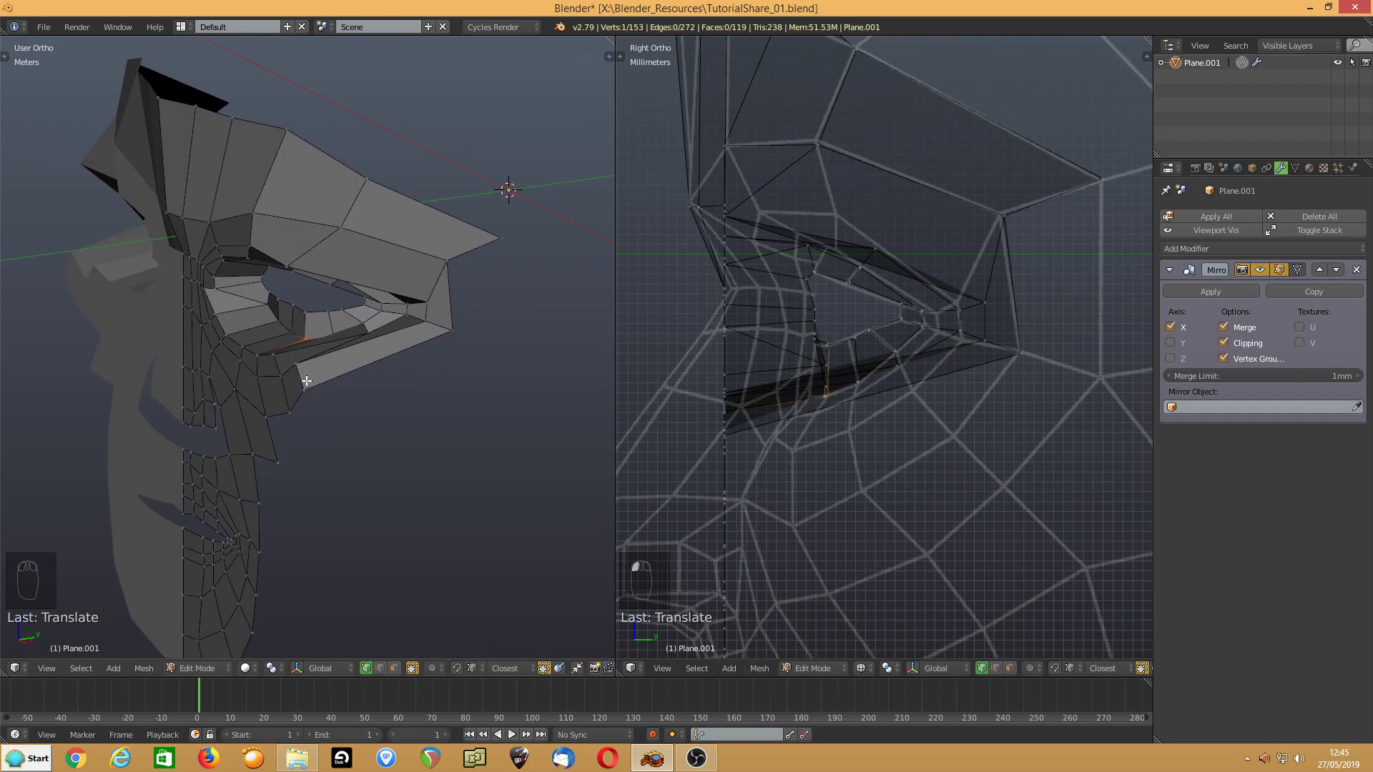
pyautogui.press('KP_1')
pyautogui.scroll(3, 253, 387)
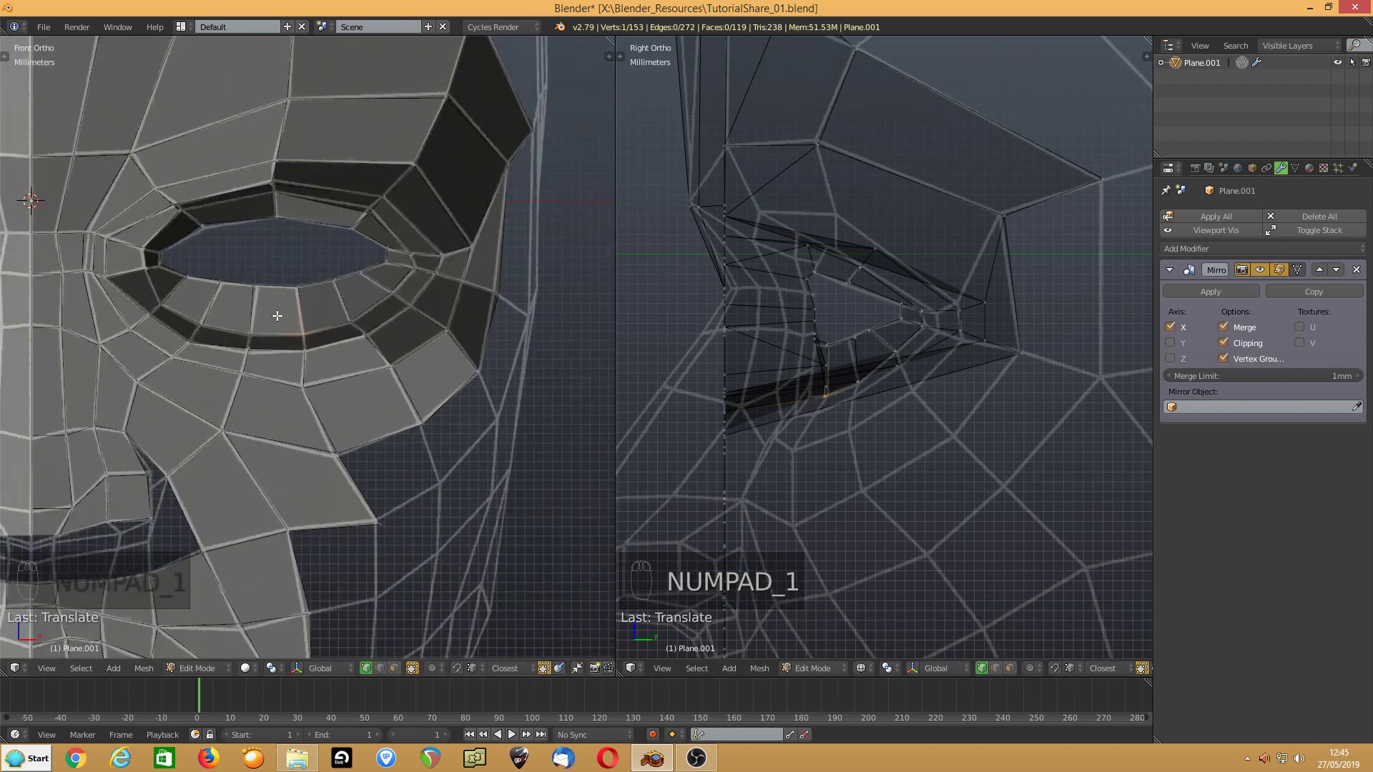
pyautogui.click(304, 349)
pyautogui.keyDown('shift'); pyautogui.click(299, 330); pyautogui.keyUp('shift')
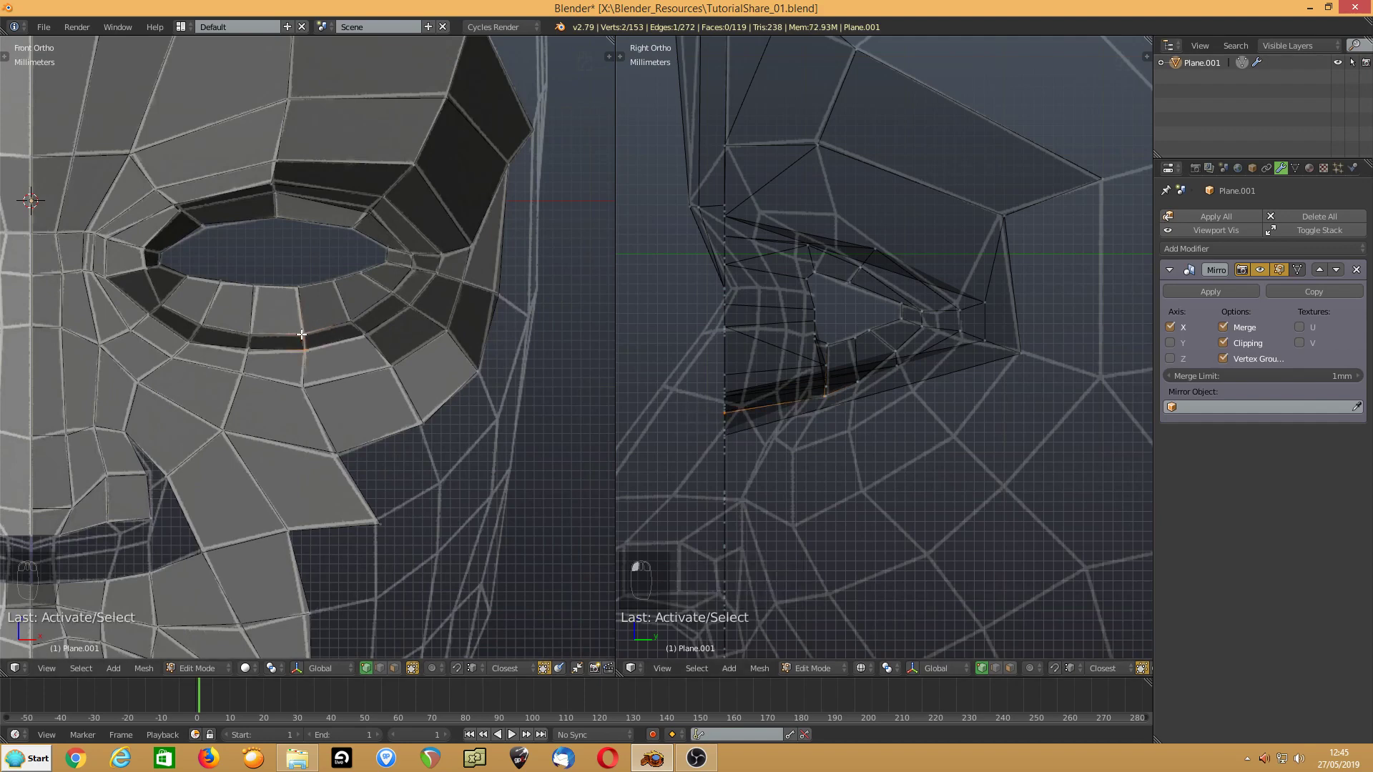
pyautogui.keyDown('shift'); pyautogui.click(302, 334); pyautogui.keyUp('shift')
pyautogui.press('g')
pyautogui.press('y')
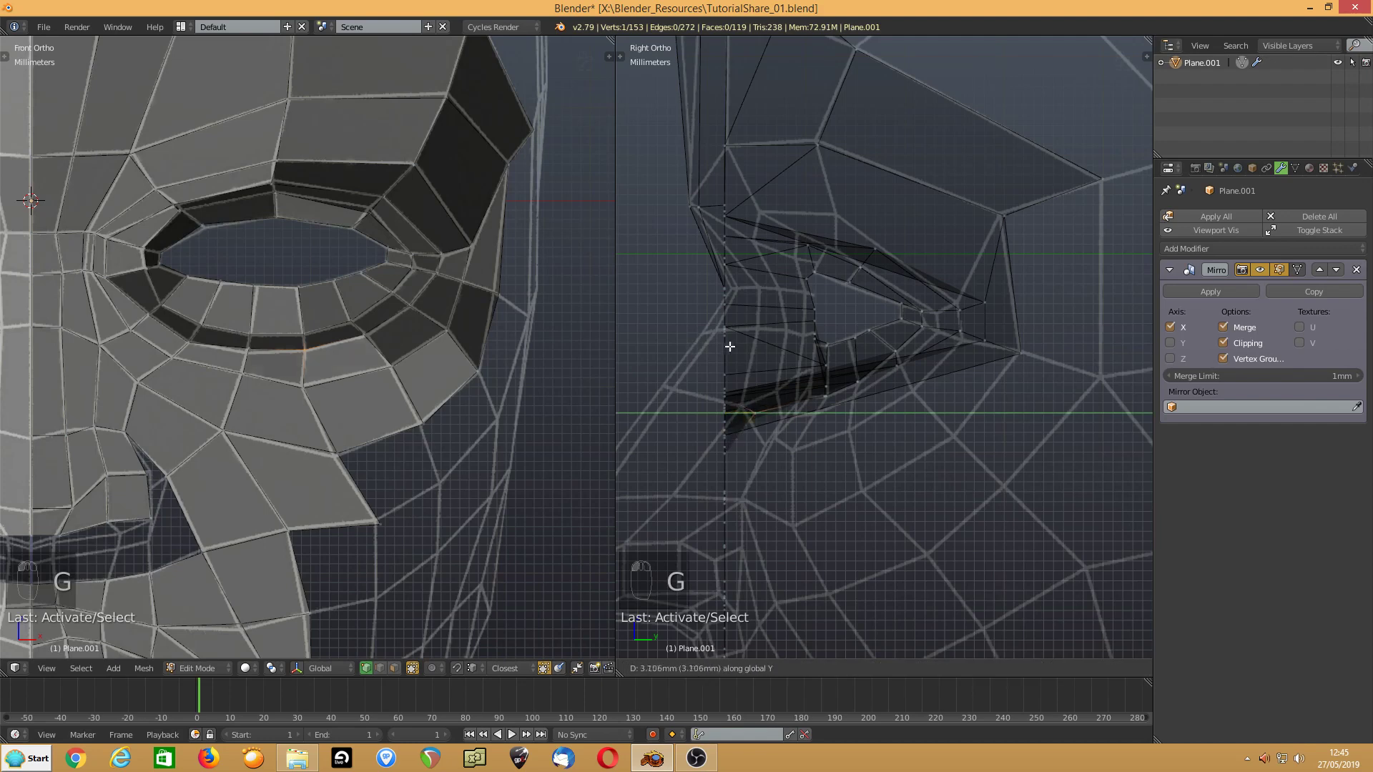
pyautogui.click(787, 339)
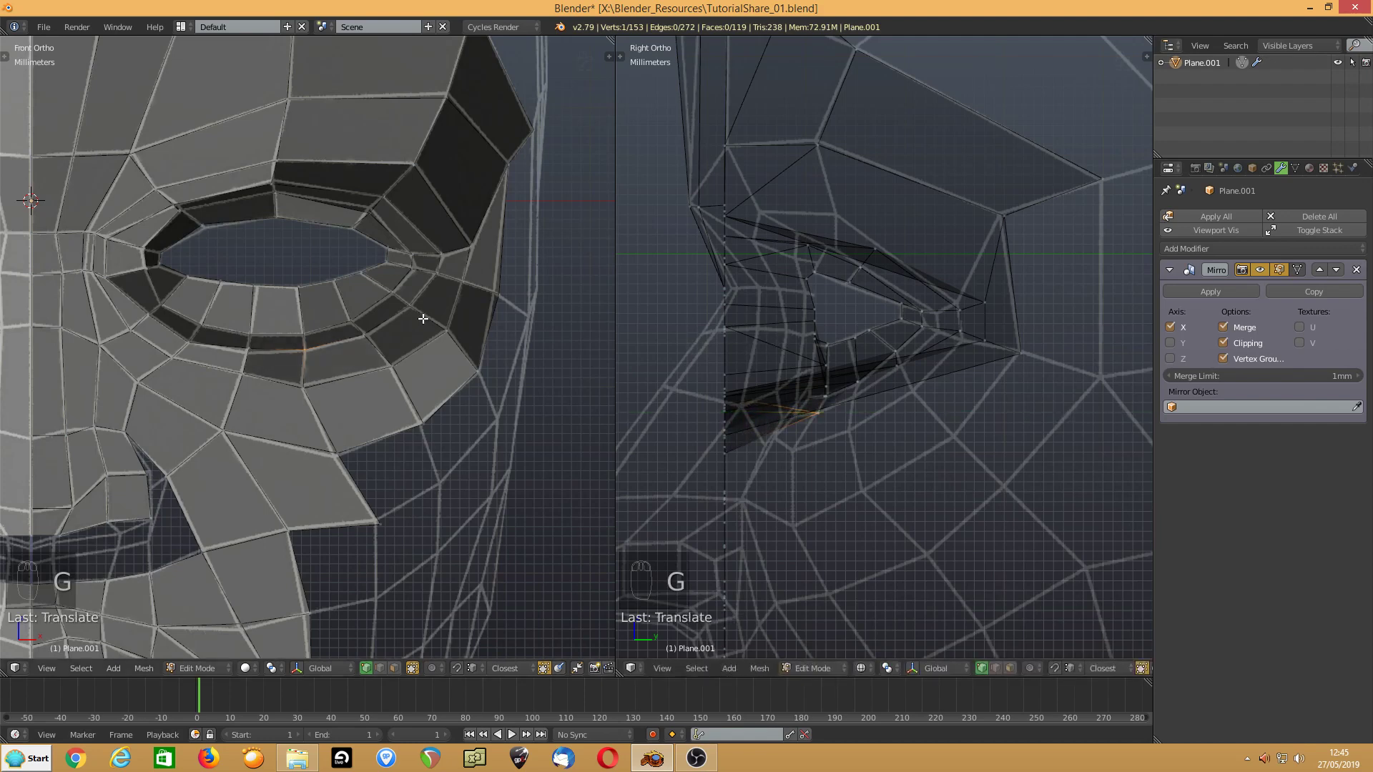
# - Move the next outward vertex in the second loop below the lower eyelid back along Y onto its side reference point
pyautogui.click(370, 332)
pyautogui.press('g')
pyautogui.press('y')
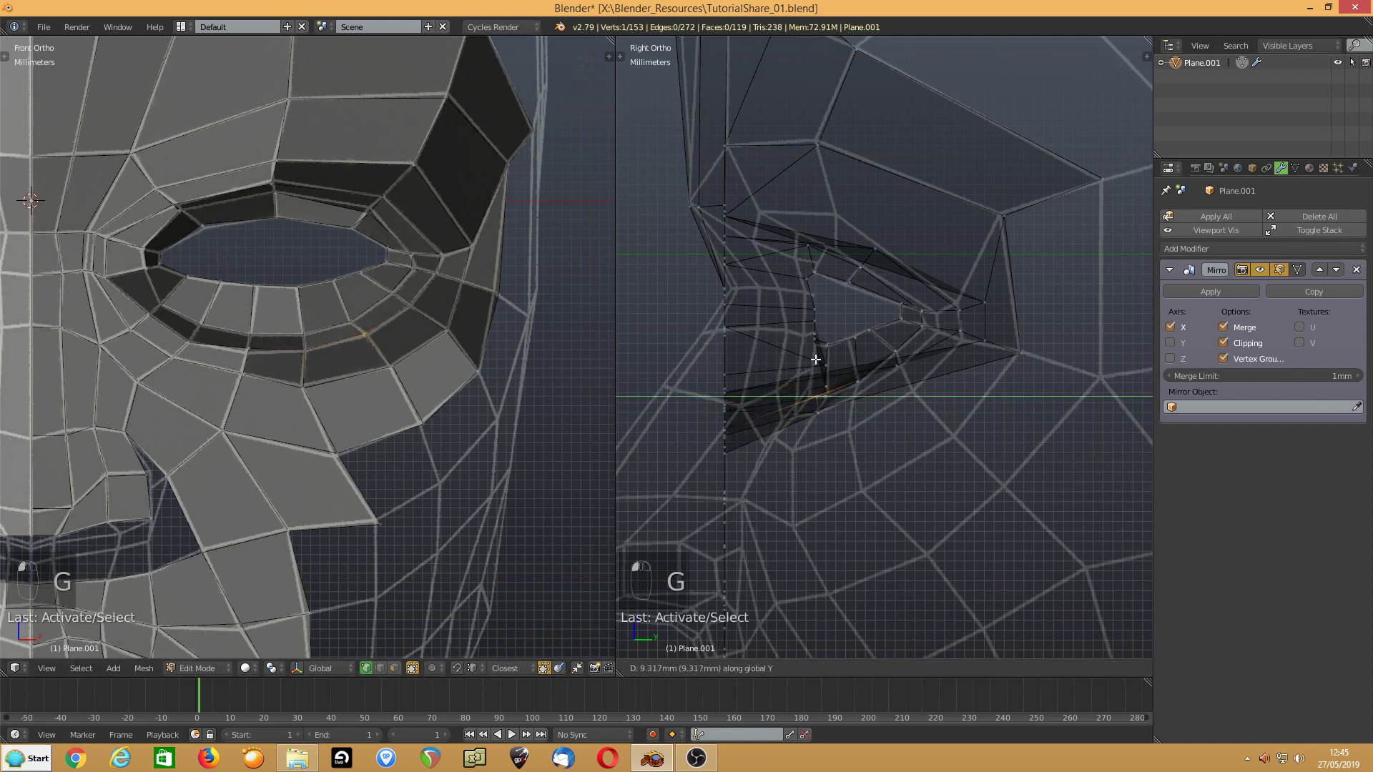
pyautogui.rightClick(849, 361)
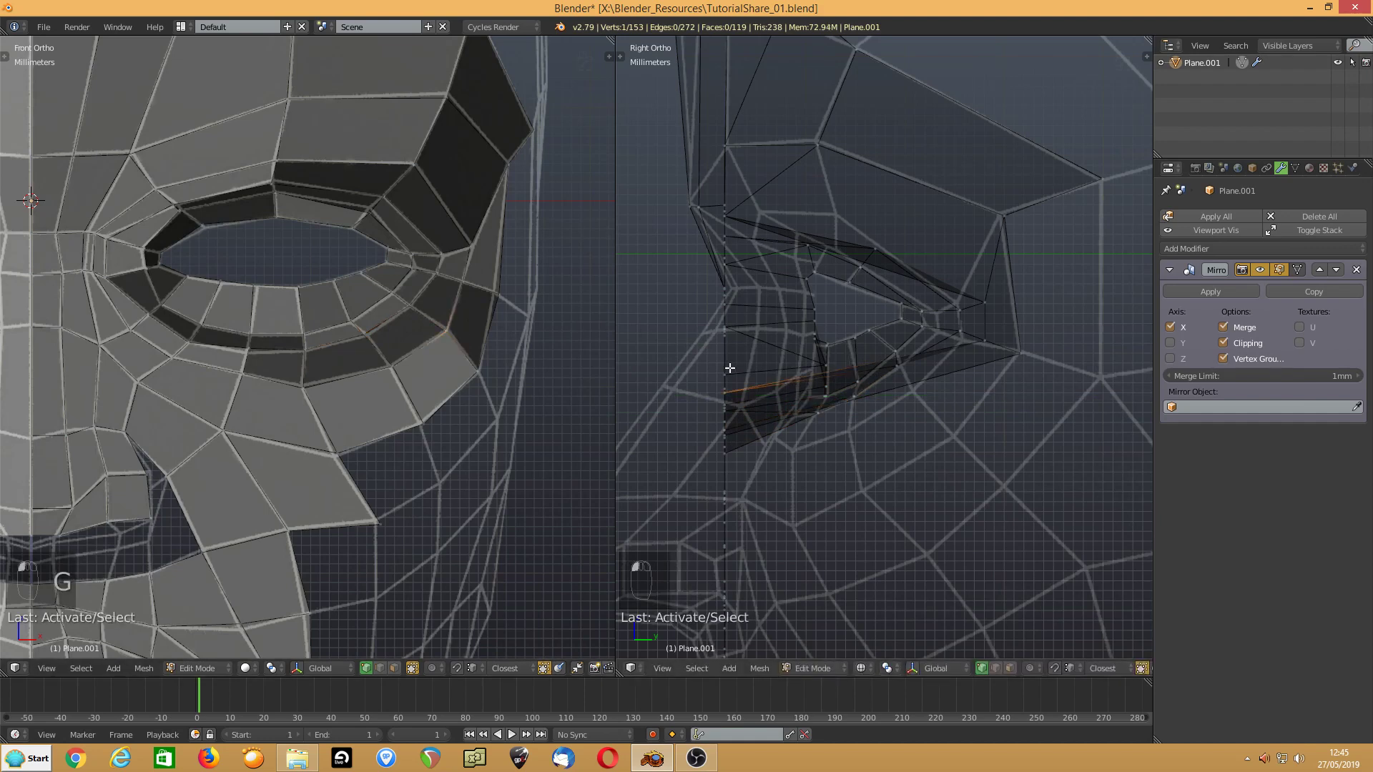
# - Move the third-loop vertex below the eye's outer corner, and the rim vertex outside it, back along Y onto the side reference
pyautogui.press('g')
pyautogui.press('y')
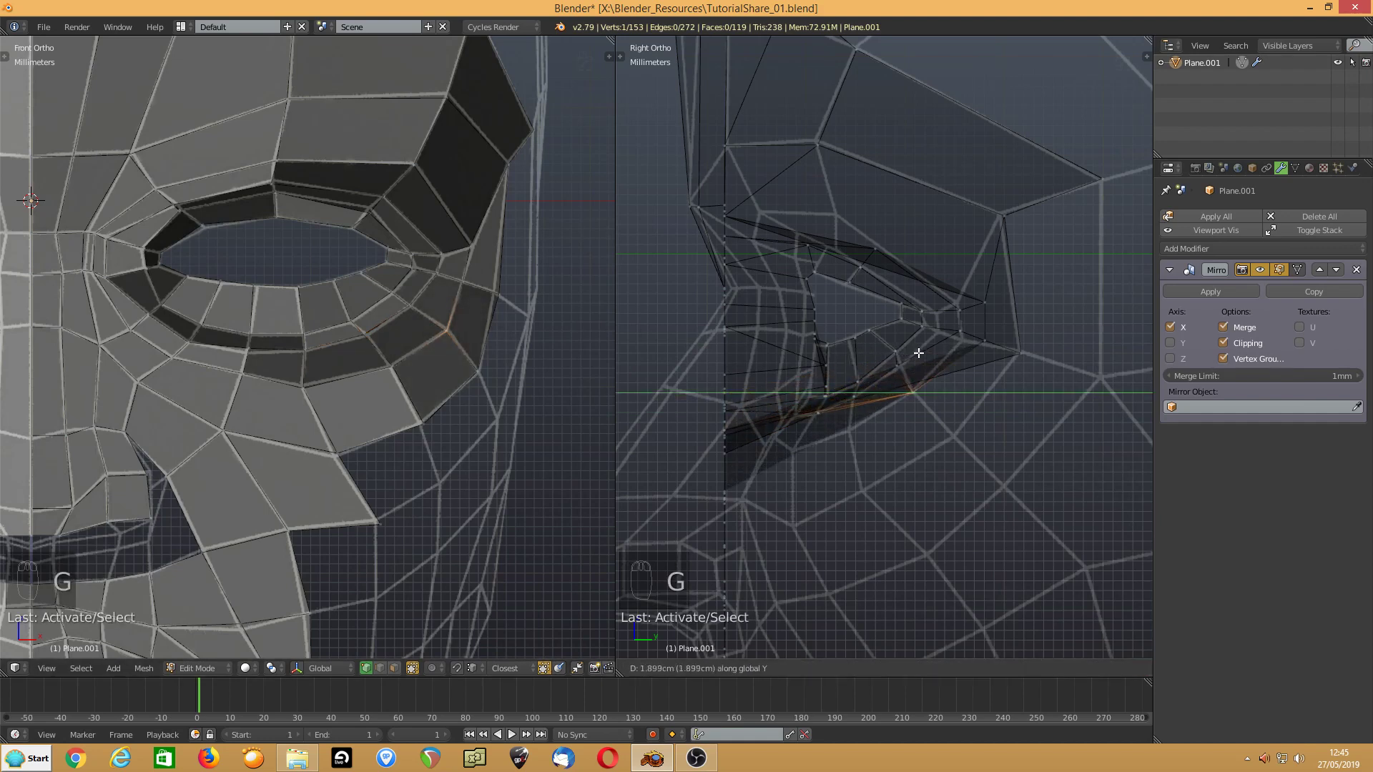
pyautogui.click(926, 352)
pyautogui.moveTo(433, 386); pyautogui.dragTo(390, 420, button='middle')
pyautogui.click(769, 421)
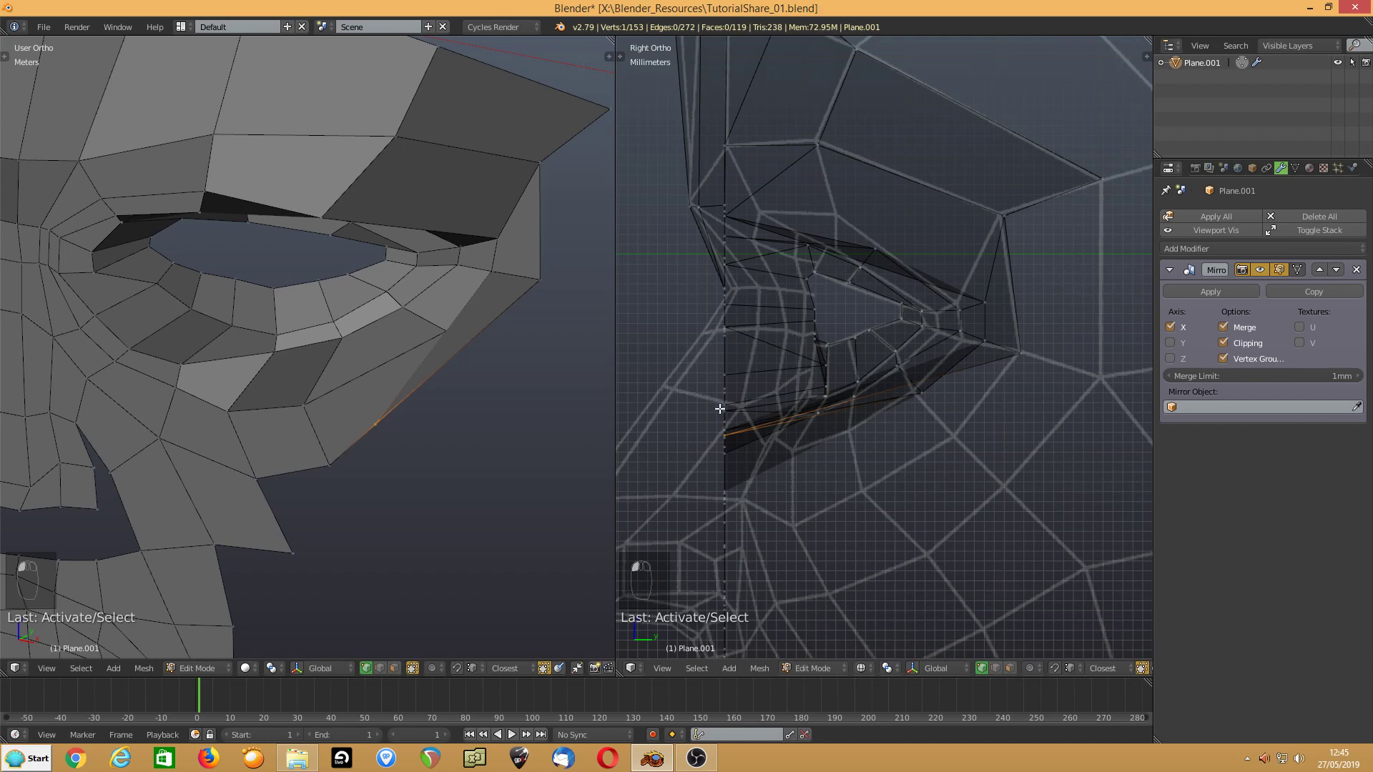
pyautogui.press('g')
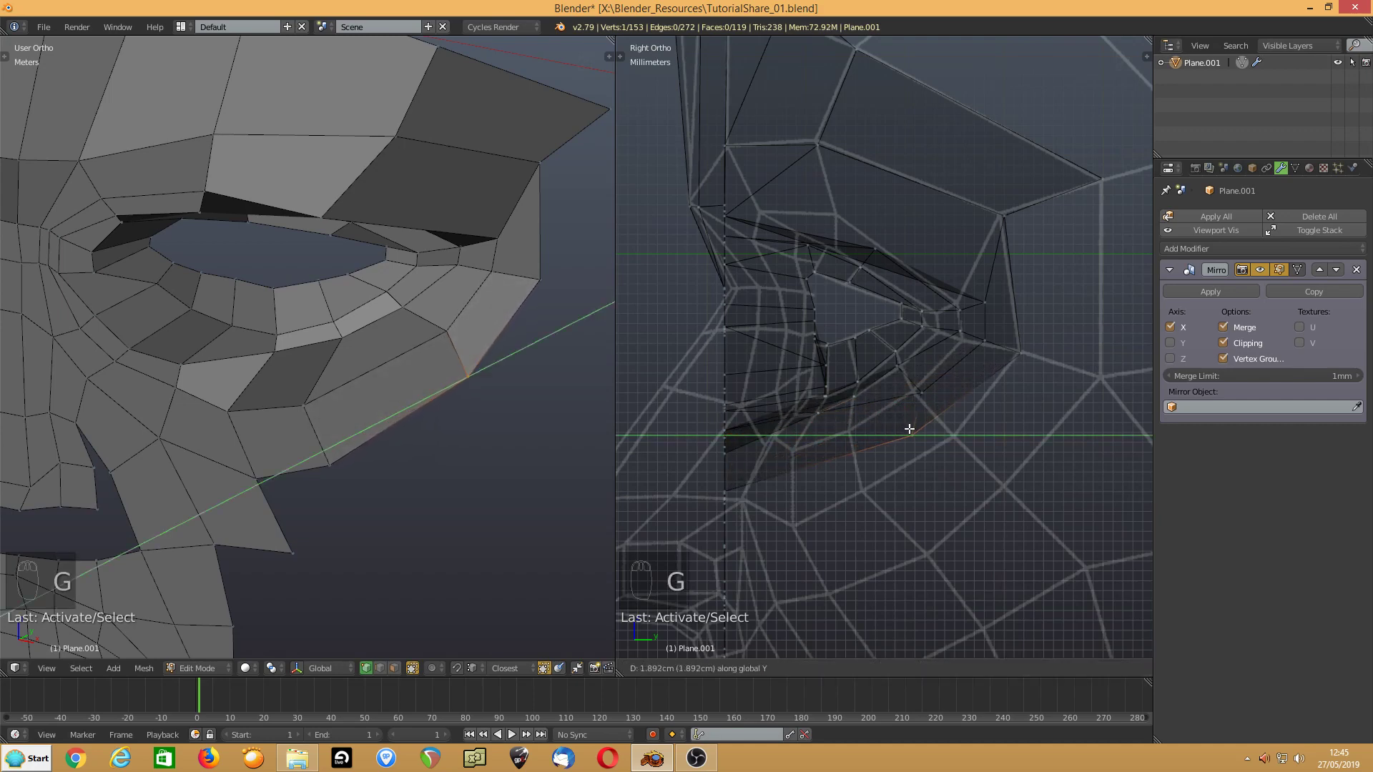
pyautogui.click(943, 423)
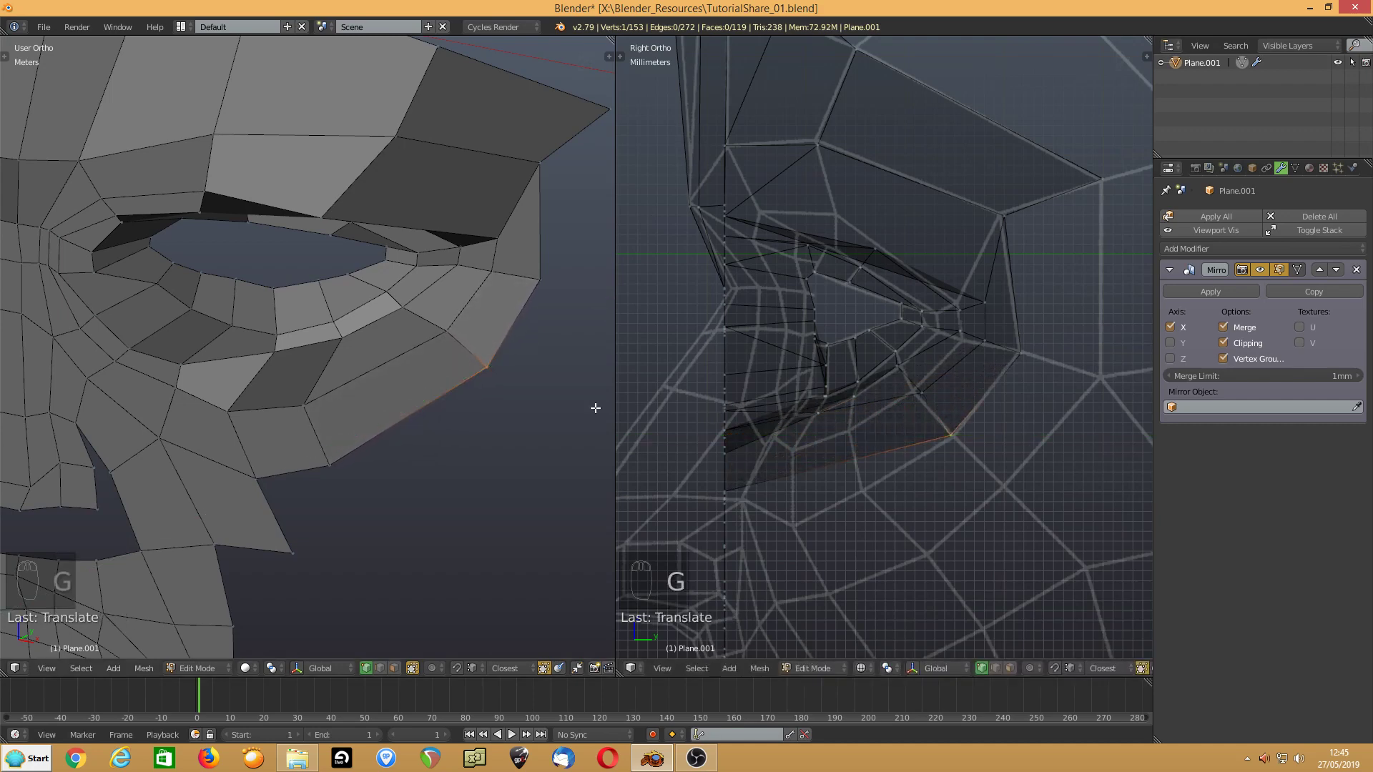
# - Move the next rim vertex toward the nose back along Y by about 1.4 cm, and the third-loop vertex above it onto the side reference
pyautogui.click(341, 455)
pyautogui.press('g')
pyautogui.press('y')
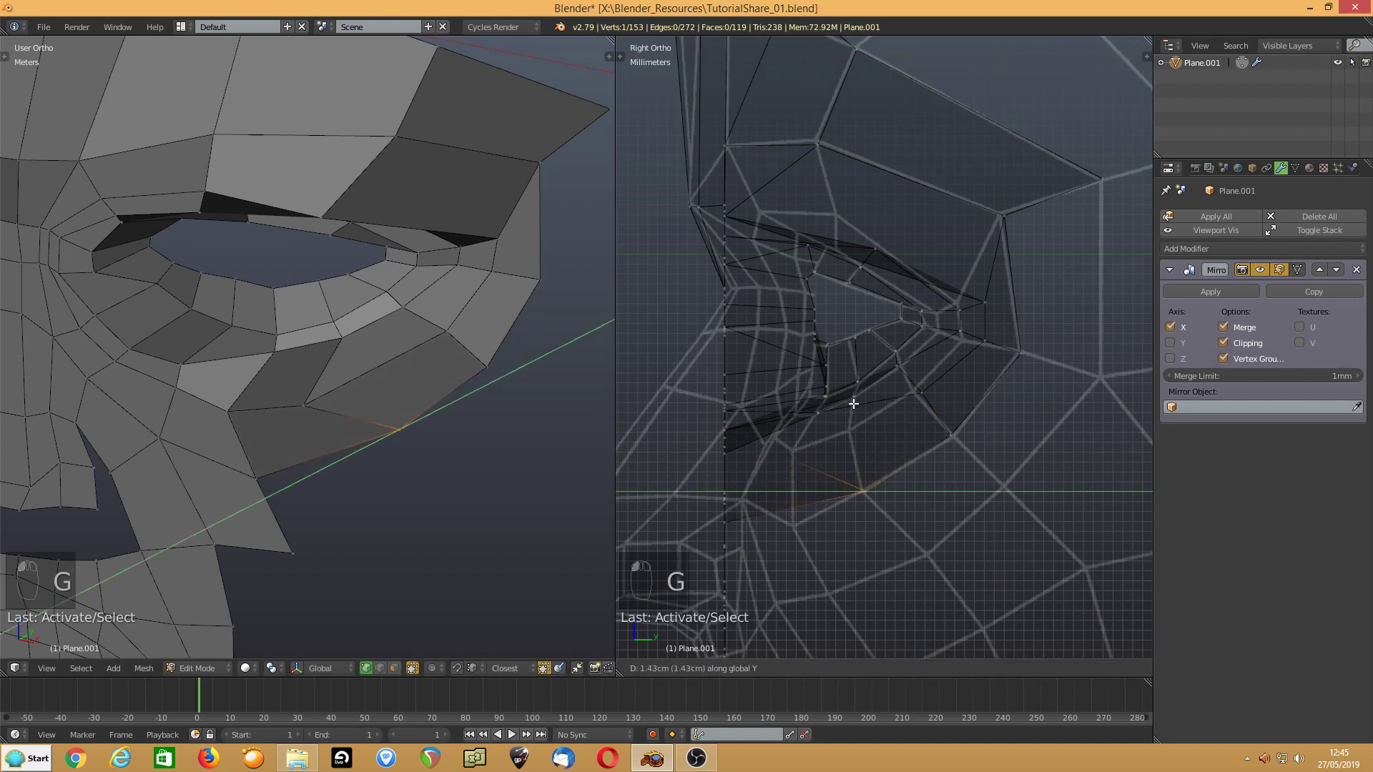
pyautogui.click(853, 404)
pyautogui.click(312, 398)
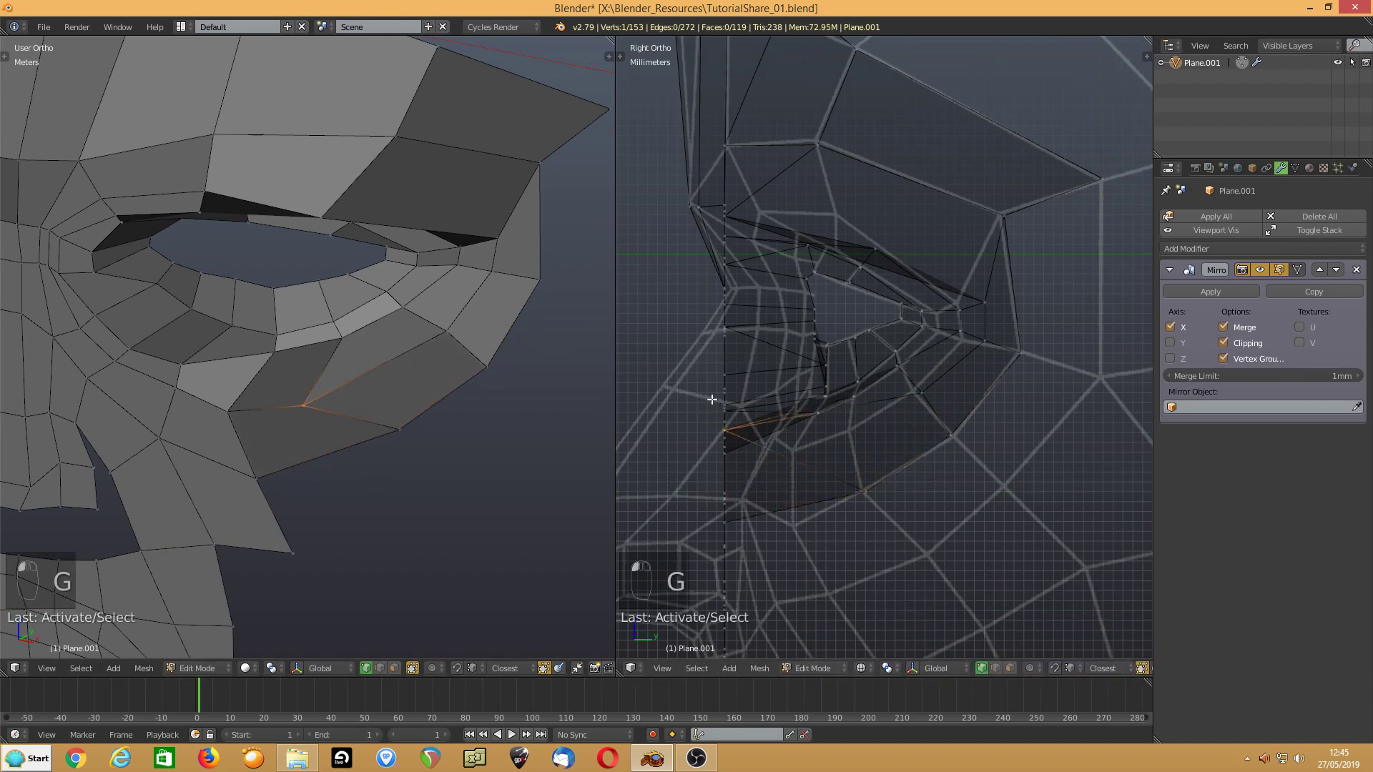
pyautogui.press('g')
pyautogui.press('y')
pyautogui.click(831, 388)
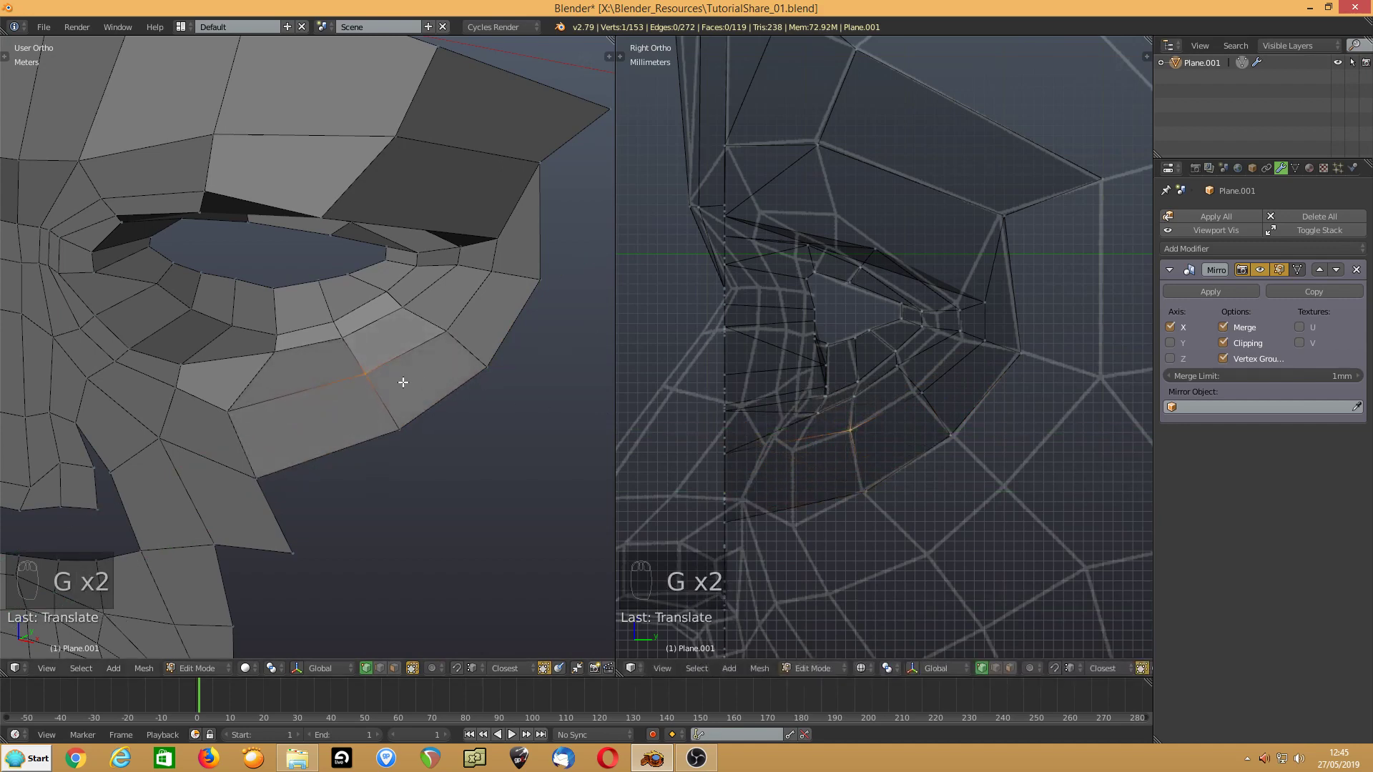
# - Move the next third-loop and rim vertices below the eye's middle back together along Y onto the side reference
pyautogui.moveTo(329, 401); pyautogui.dragTo(169, 452, button='middle')
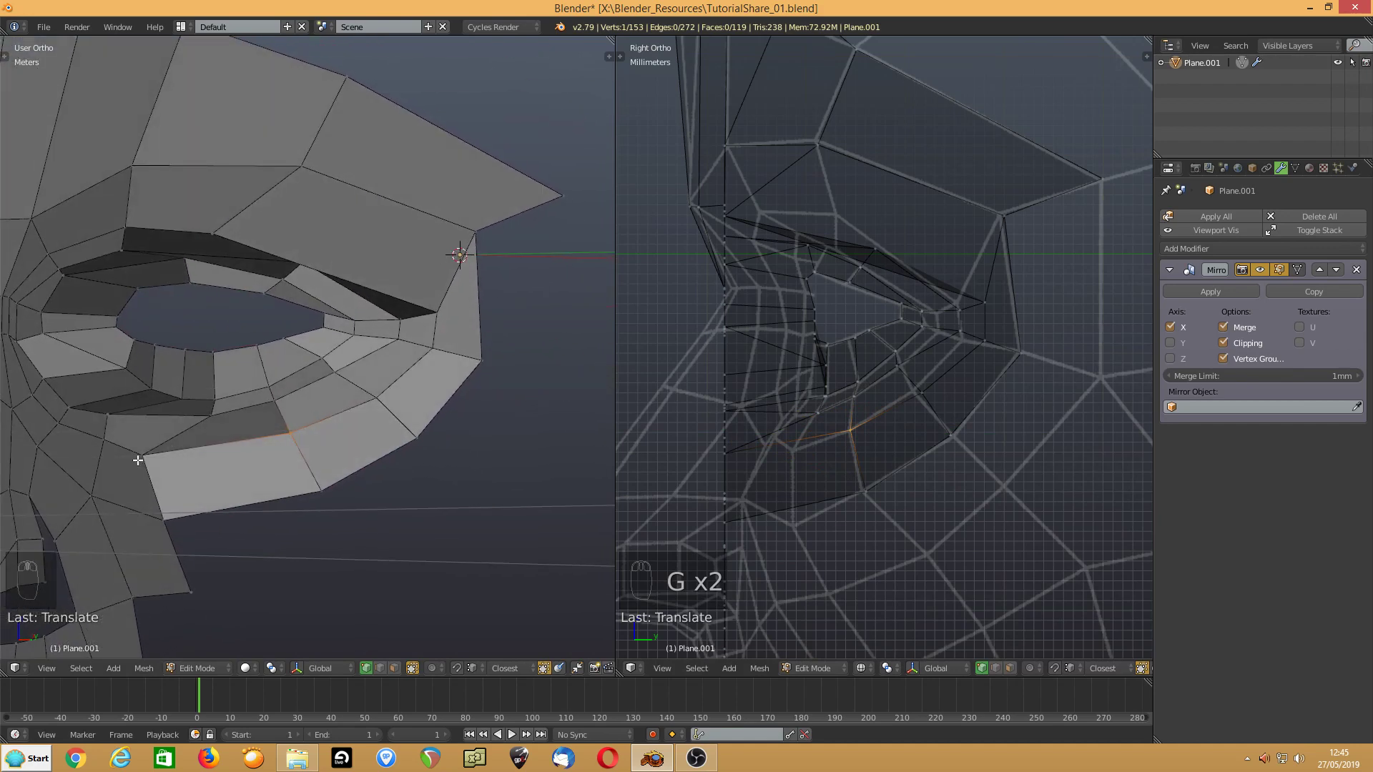
pyautogui.keyDown('shift'); pyautogui.click(139, 458); pyautogui.keyUp('shift')
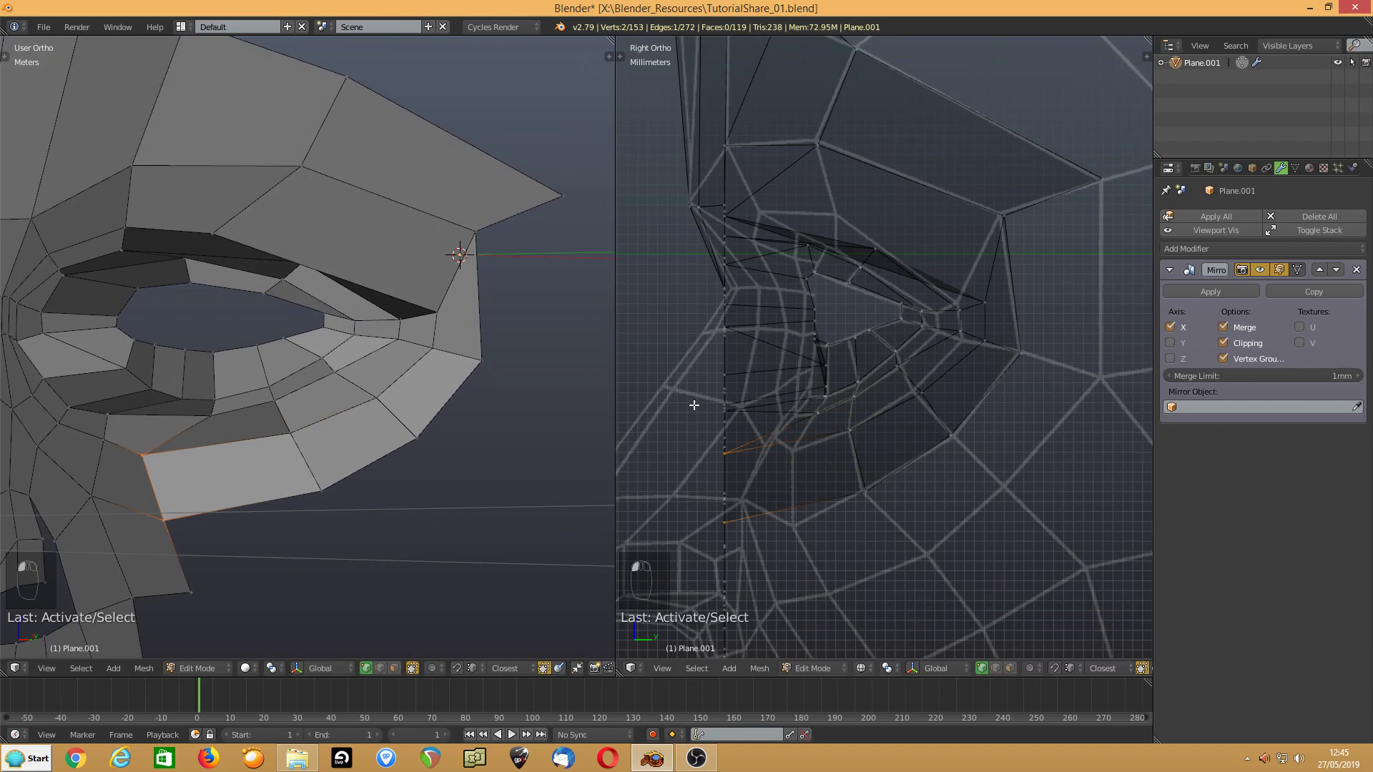
pyautogui.press('g')
pyautogui.click(763, 393)
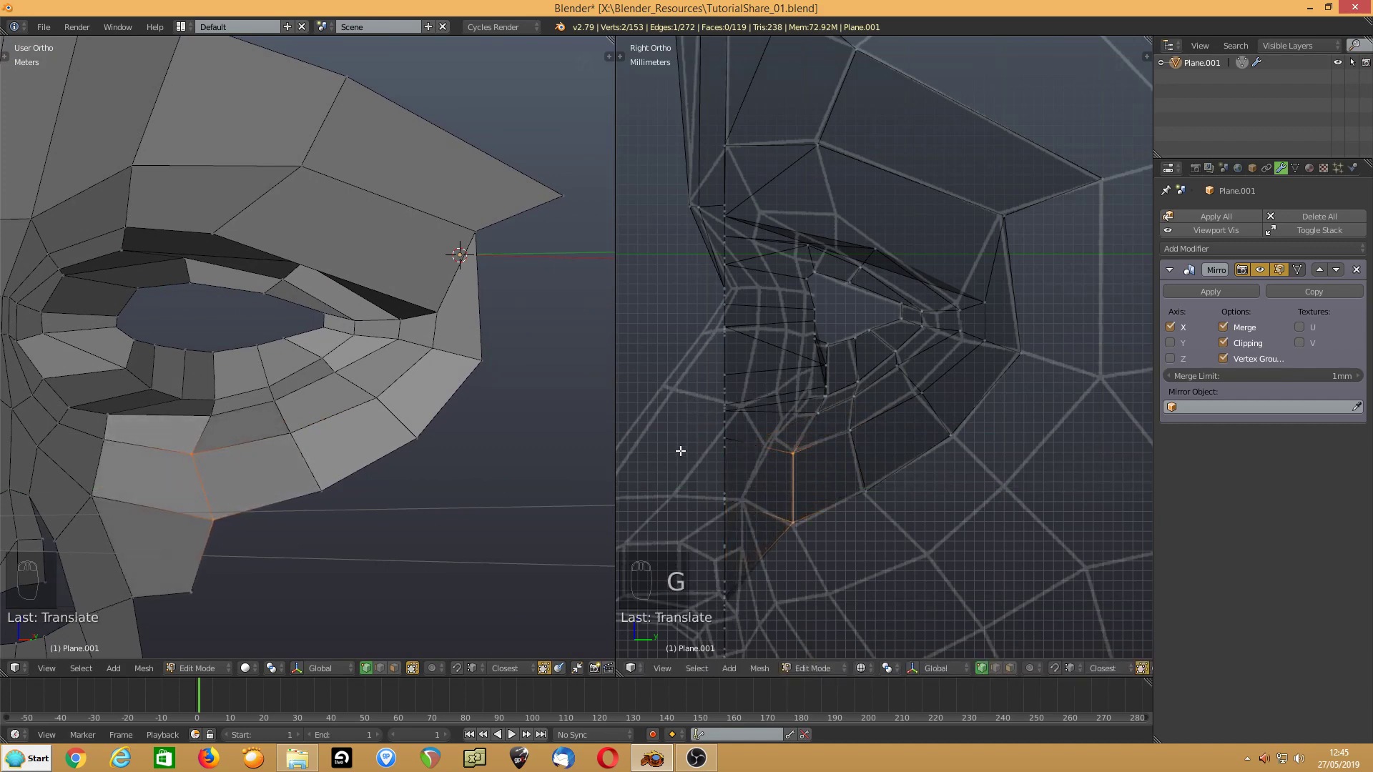
# - Pull the vertices of the two loops just beyond the eye's outer corner forward onto their points on the side reference
pyautogui.moveTo(680, 450)
pyautogui.keyDown('shift'); pyautogui.mouseDown(button='middle')
pyautogui.moveTo(812, 337)
pyautogui.moveTo(724, 346)
pyautogui.moveTo(608, 457)
pyautogui.moveTo(674, 446)
pyautogui.mouseUp(button='middle'); pyautogui.keyUp('shift')
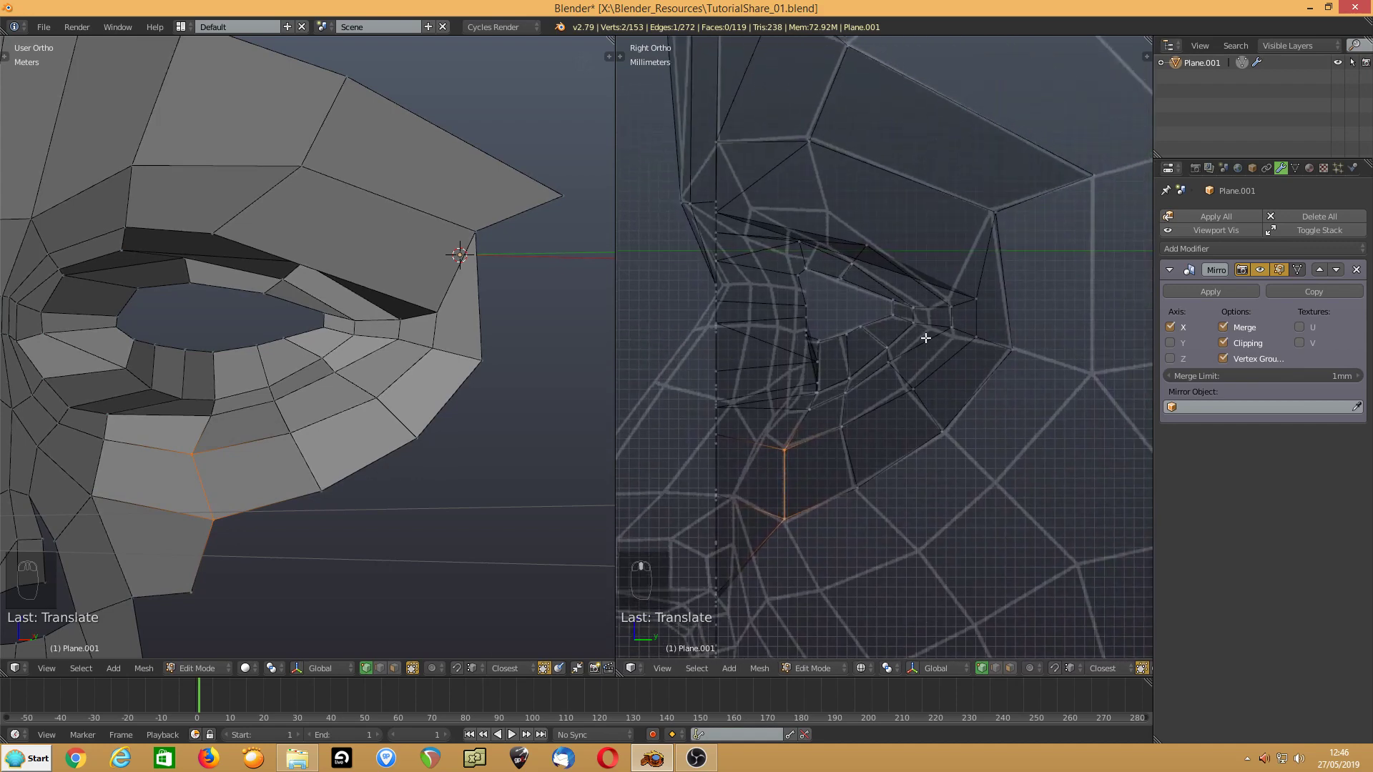
pyautogui.scroll(2, 912, 345)
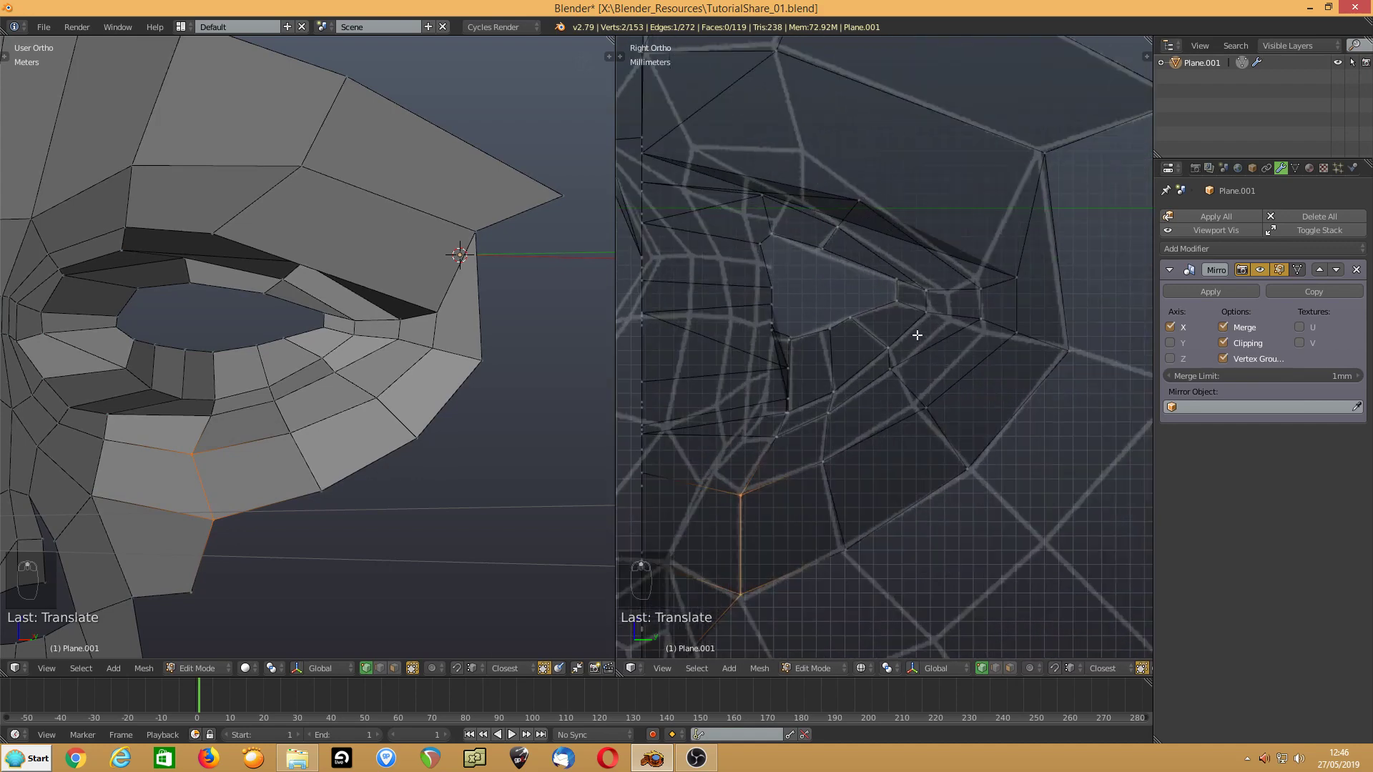
pyautogui.moveTo(982, 292); pyautogui.dragTo(947, 321)
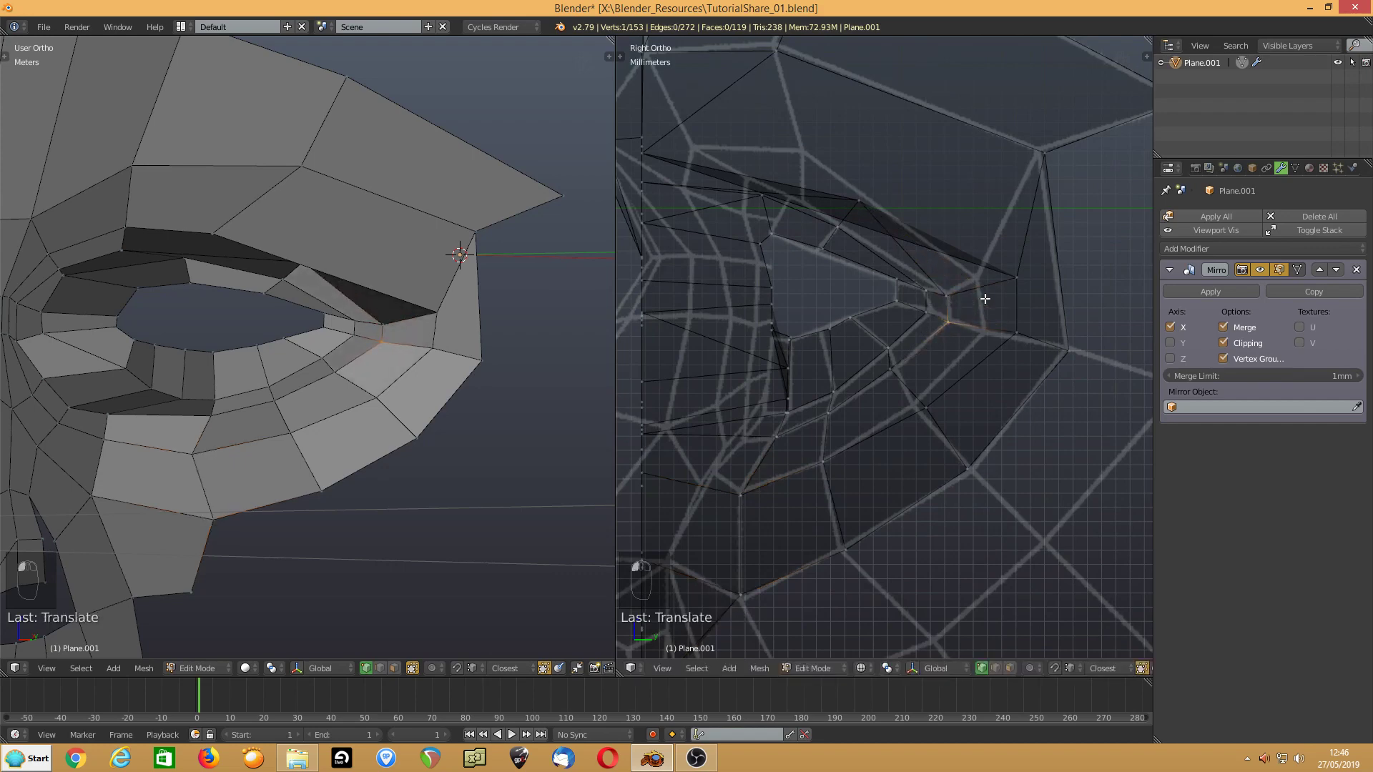
pyautogui.moveTo(1017, 277); pyautogui.dragTo(974, 281)
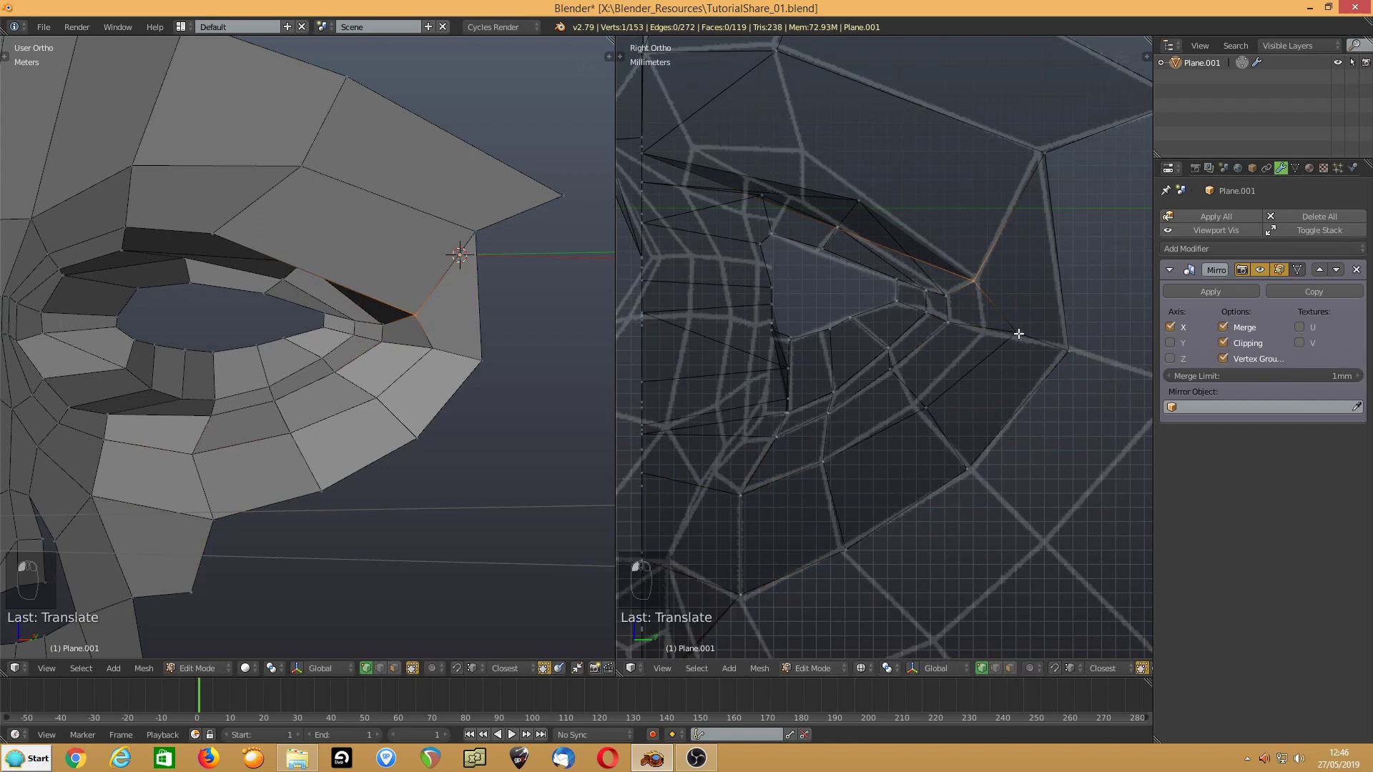
pyautogui.moveTo(1018, 333); pyautogui.dragTo(979, 332)
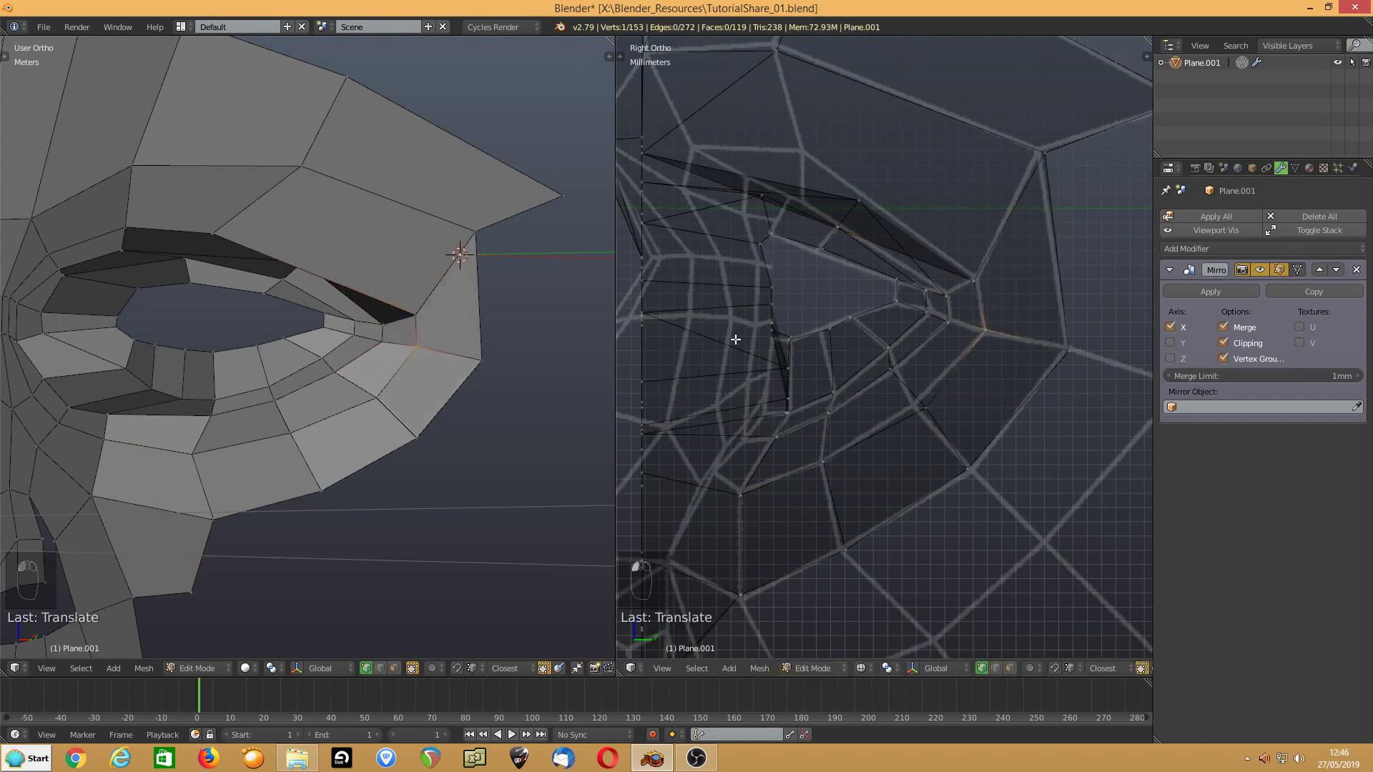
# - Move the fourth-loop vertex above the eye's outer half back along Y by about 1.15 cm onto the side reference
pyautogui.rightClick(213, 228)
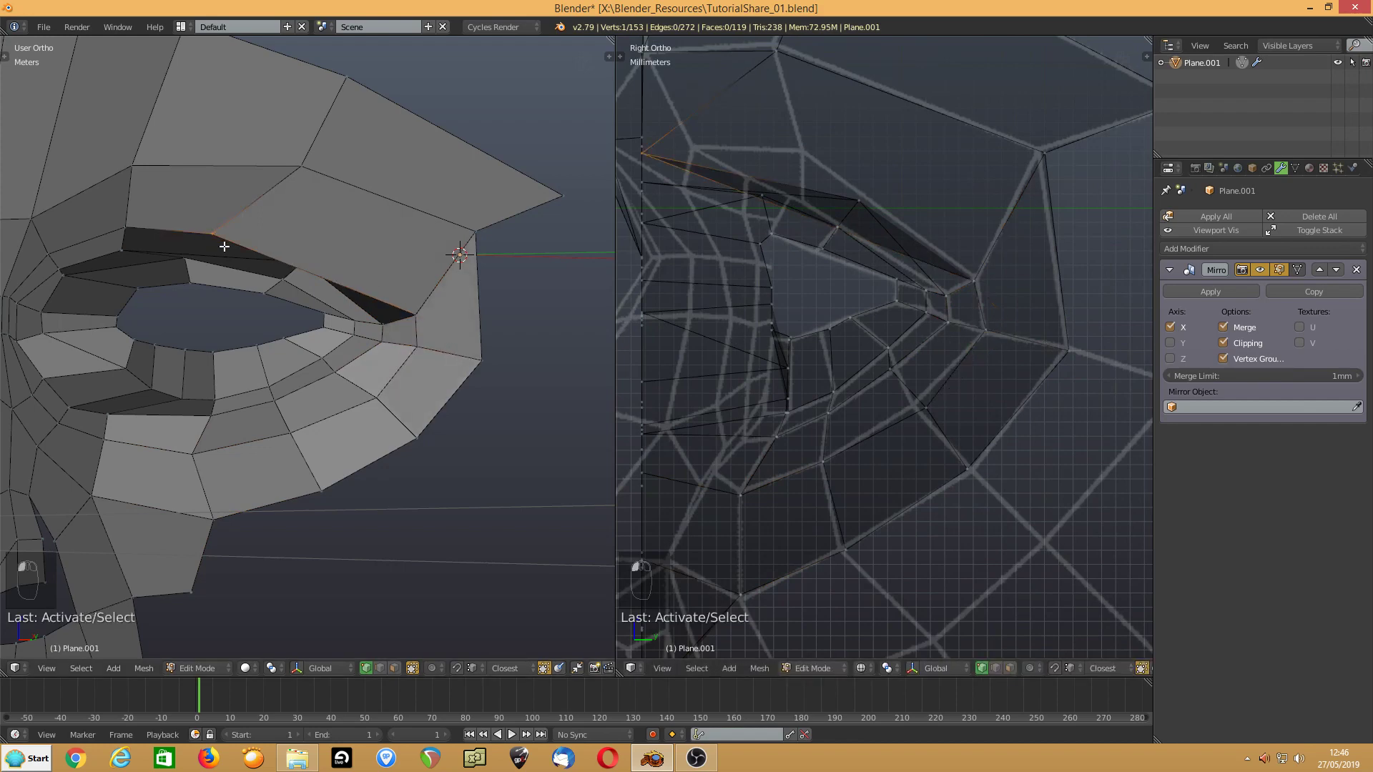
pyautogui.moveTo(226, 252); pyautogui.dragTo(259, 214, button='middle')
pyautogui.keyDown('shift'); pyautogui.rightClick(264, 315); pyautogui.keyUp('shift')
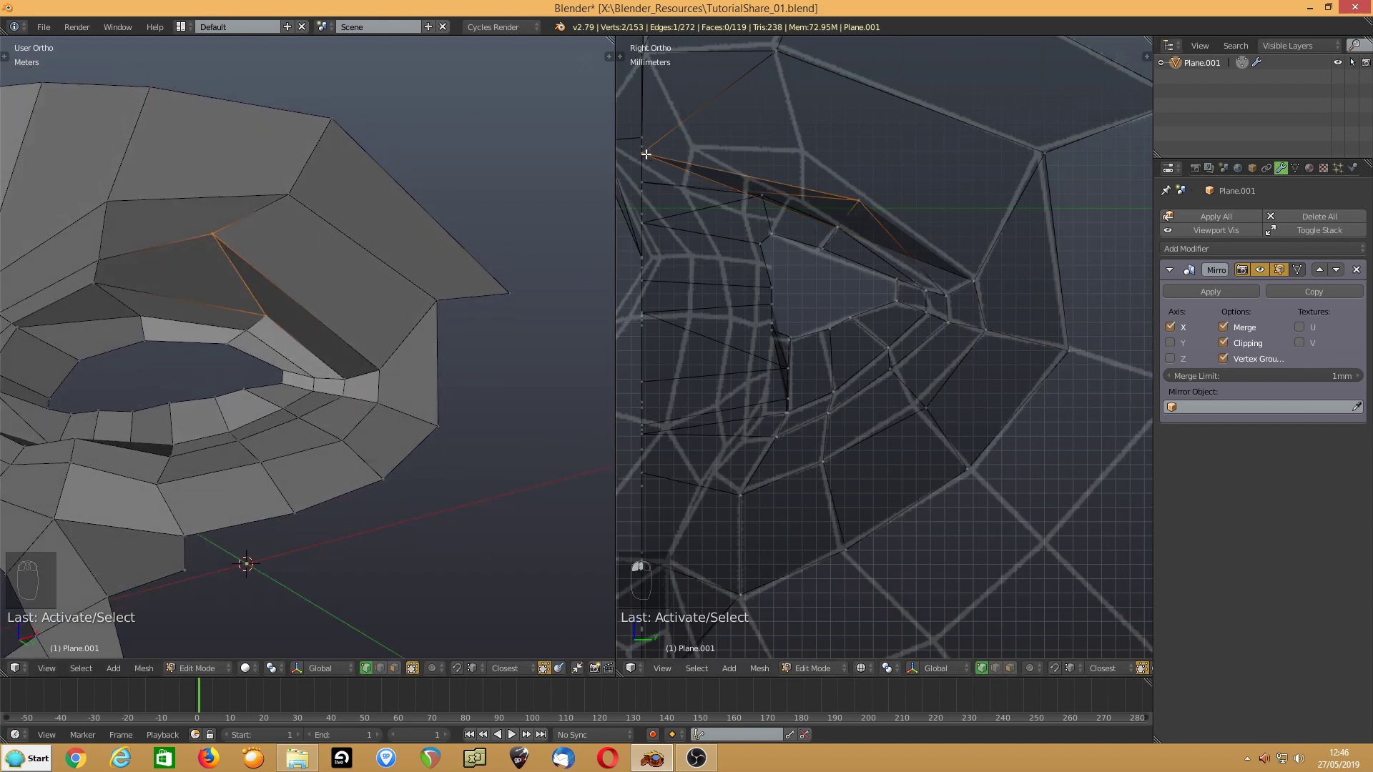
pyautogui.keyDown('shift'); pyautogui.rightClick(859, 199); pyautogui.keyUp('shift')
pyautogui.press('g')
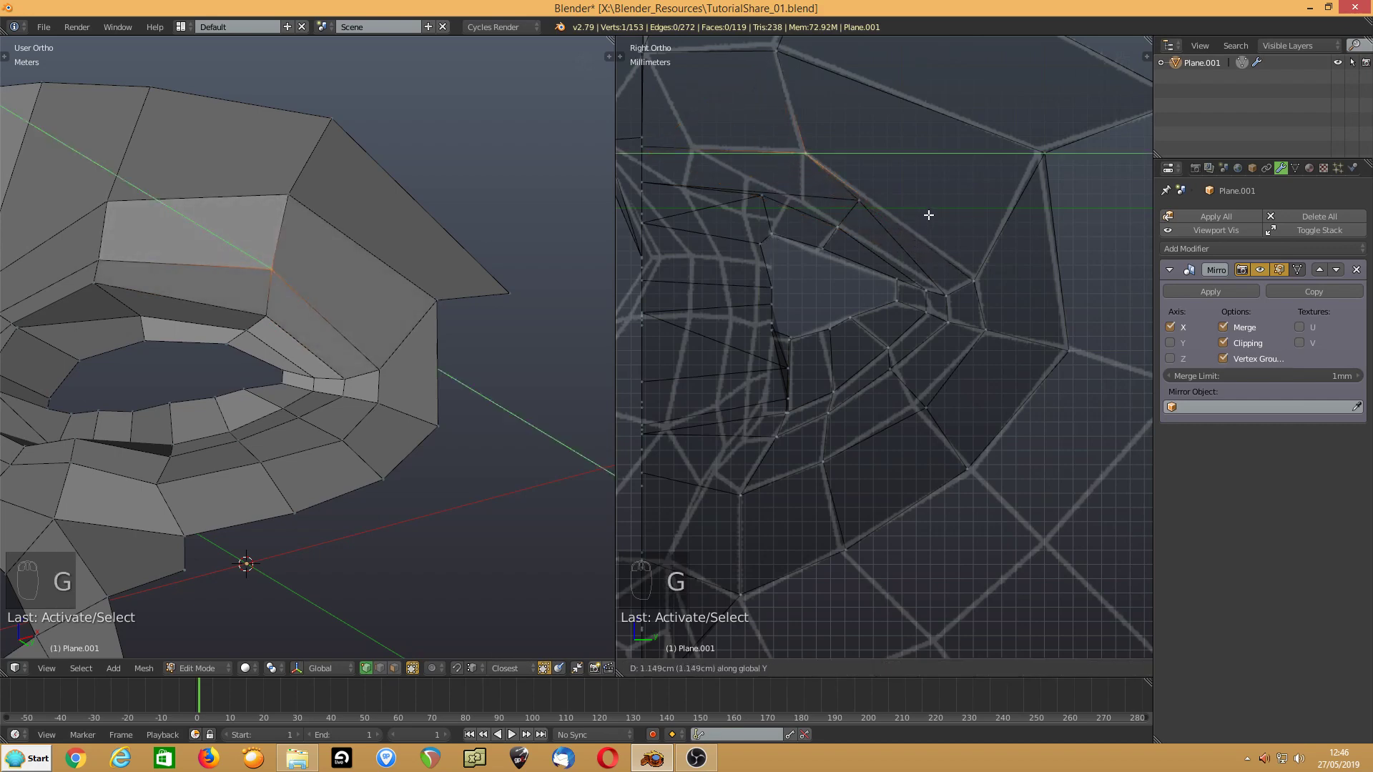
pyautogui.click(928, 215)
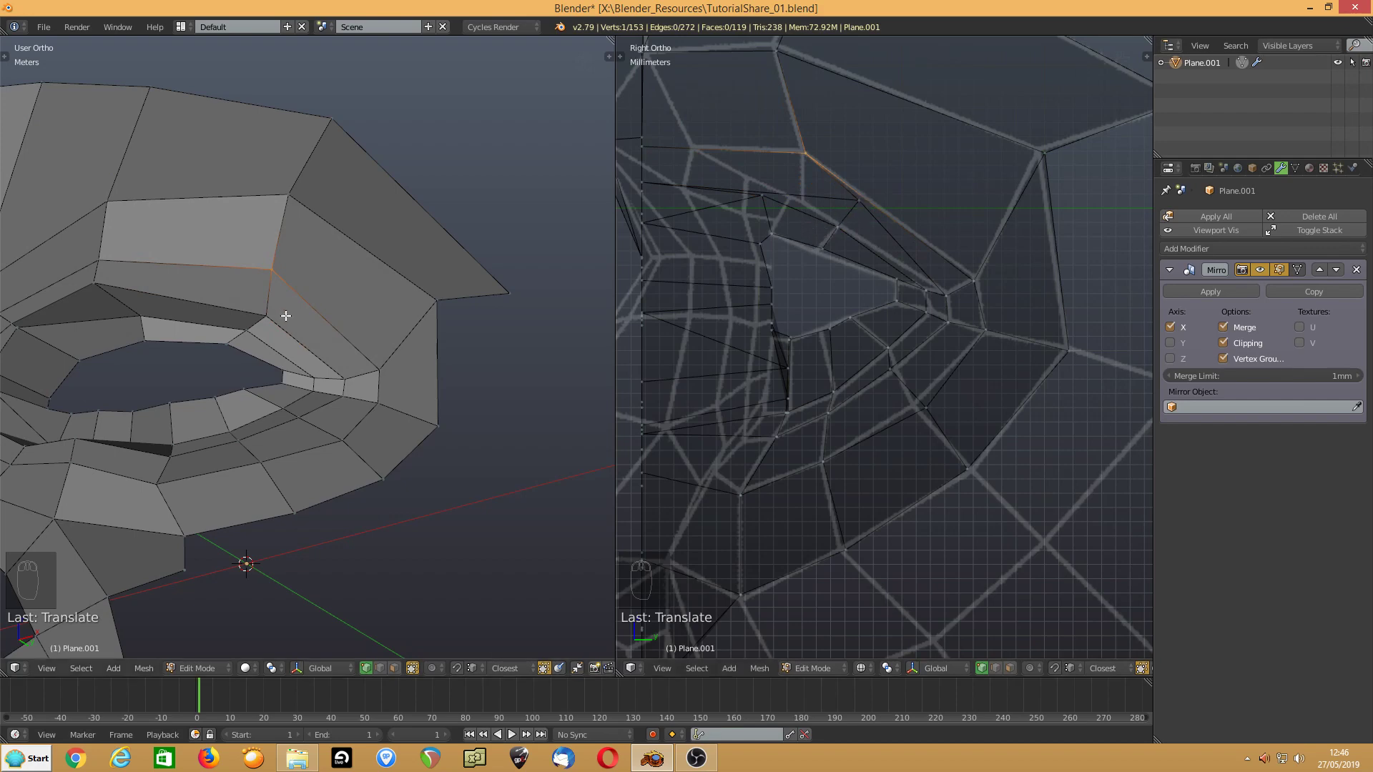
# - Pull the third-loop vertex above the eye's outer half forward onto its point on the side reference
pyautogui.rightClick(250, 330)
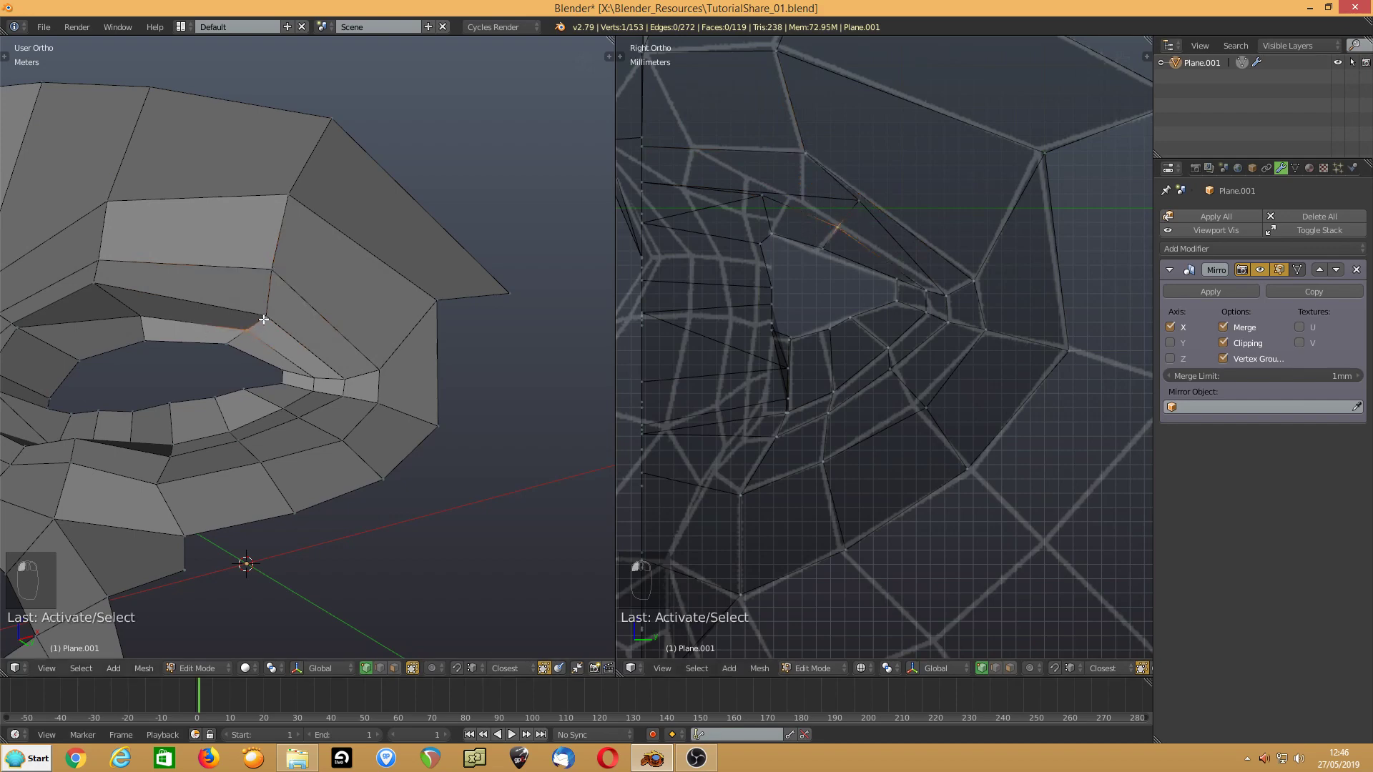
pyautogui.keyDown('shift'); pyautogui.rightClick(265, 317); pyautogui.keyUp('shift')
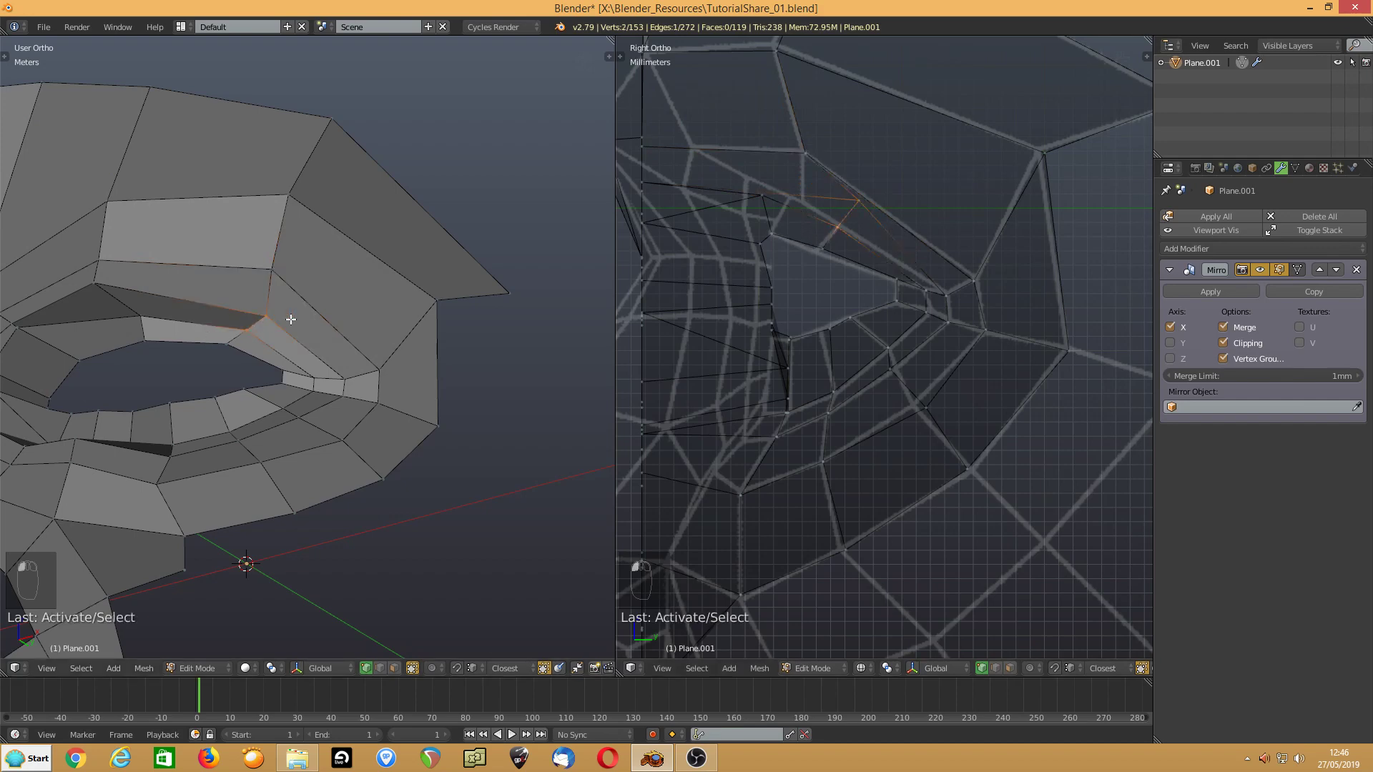
pyautogui.keyDown('shift'); pyautogui.rightClick(823, 250); pyautogui.keyUp('shift')
pyautogui.moveTo(270, 388); pyautogui.dragTo(255, 374, button='middle')
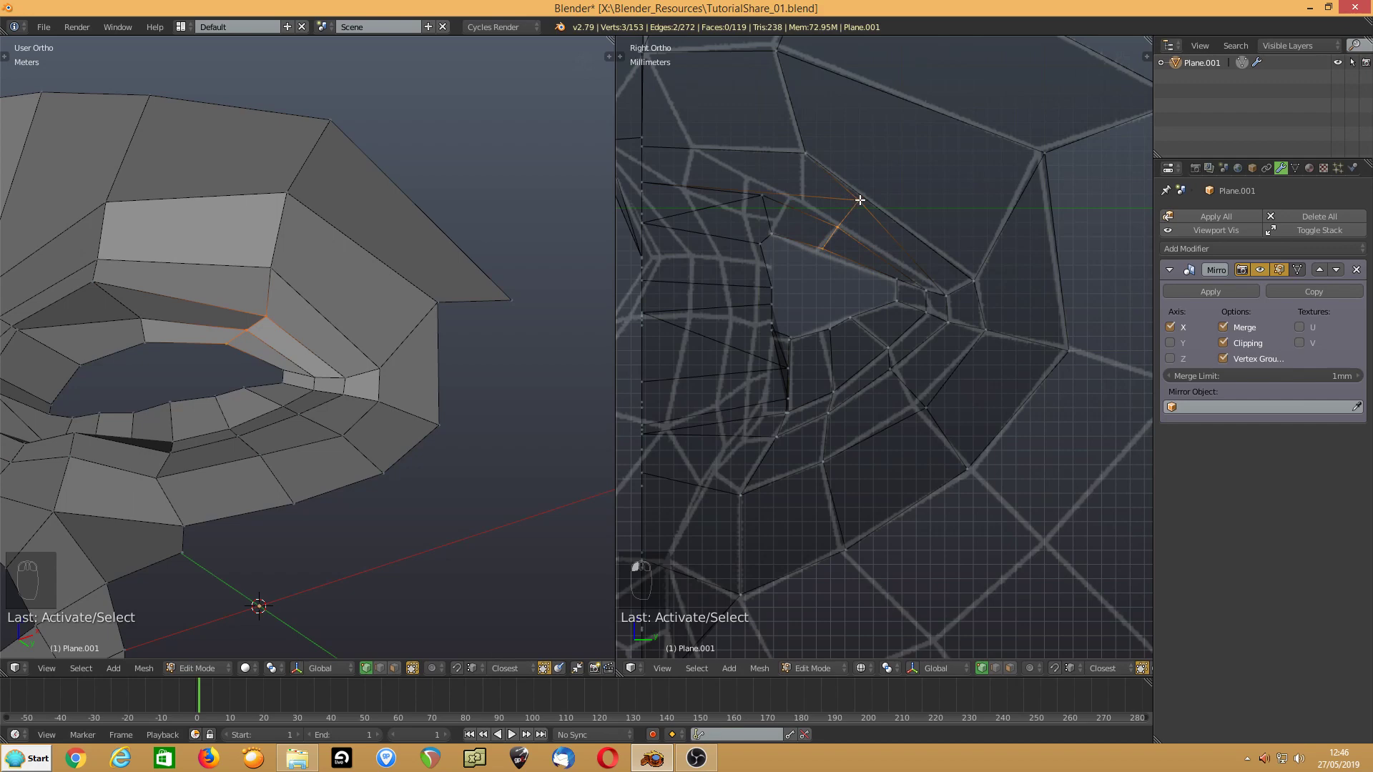
pyautogui.moveTo(858, 200); pyautogui.dragTo(810, 211, button='right')
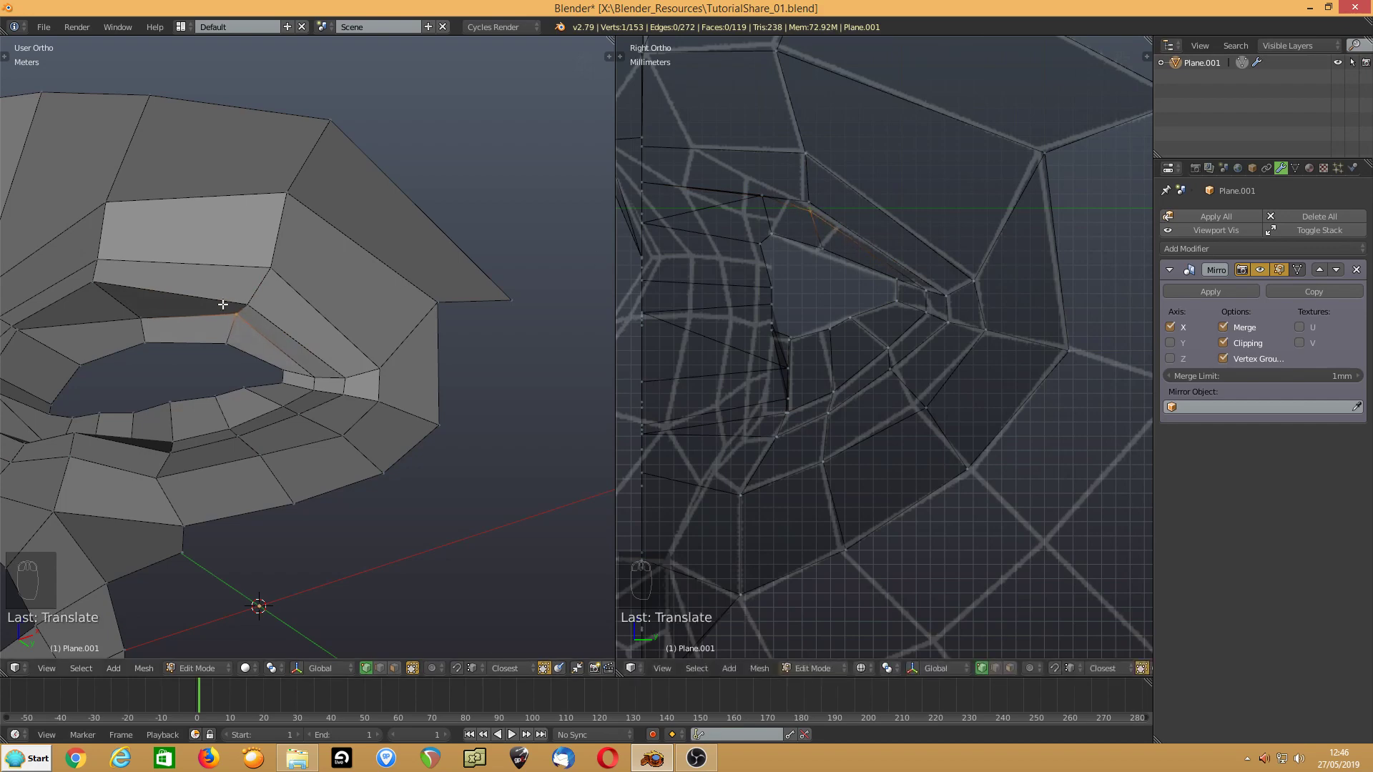
# - Move the second-loop vertex above the eye's outer half back onto the side reference and nudge the third-loop vertex above it
pyautogui.moveTo(224, 306); pyautogui.dragTo(146, 341, button='middle')
pyautogui.rightClick(149, 335)
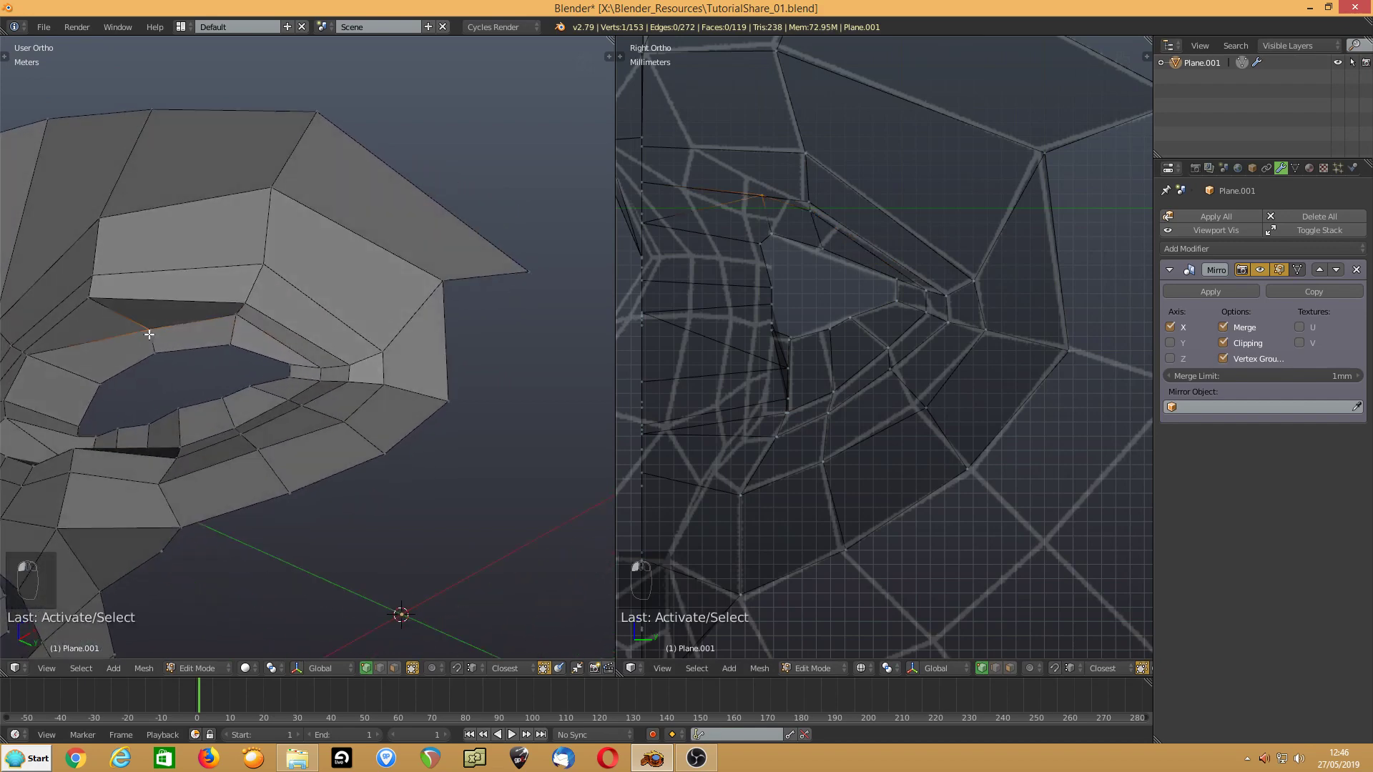
pyautogui.keyDown('shift'); pyautogui.rightClick(154, 349); pyautogui.keyUp('shift')
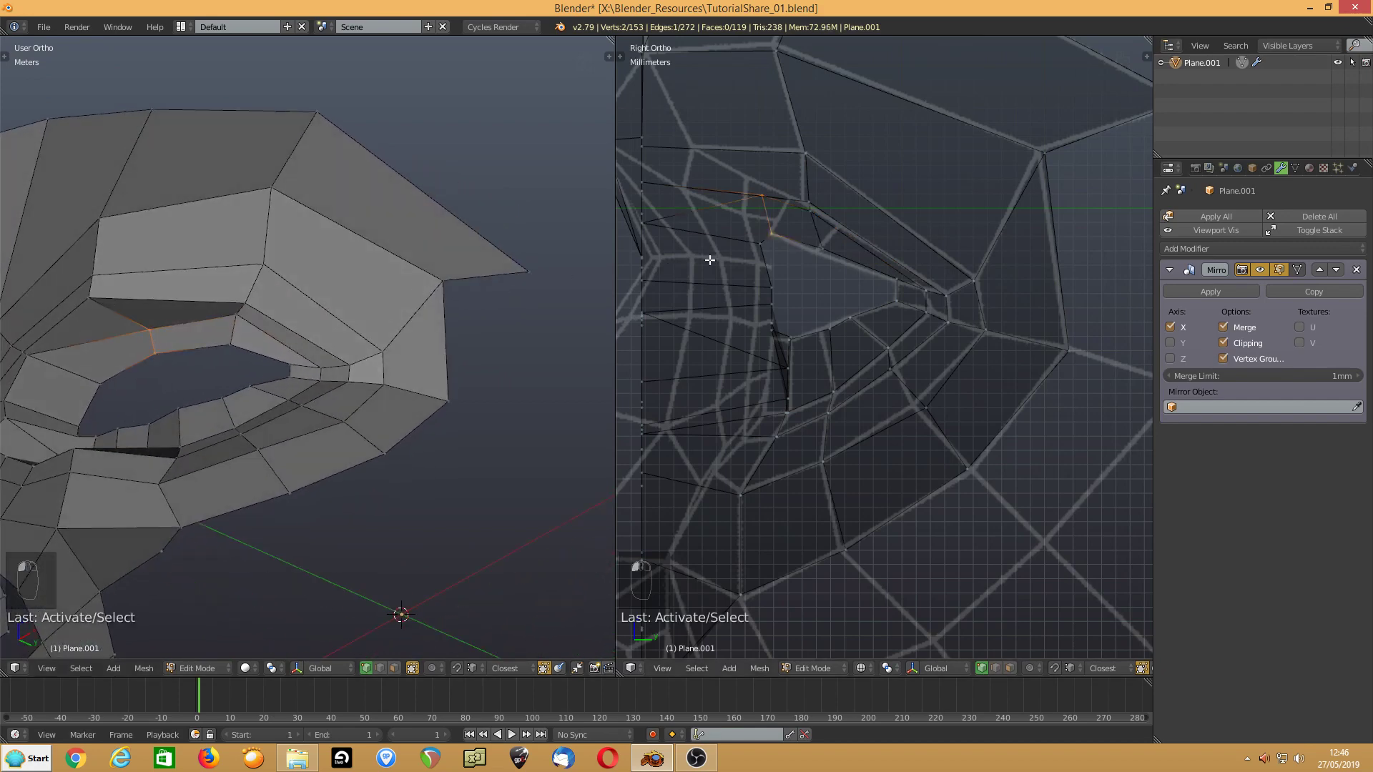
pyautogui.scroll(3, 776, 258)
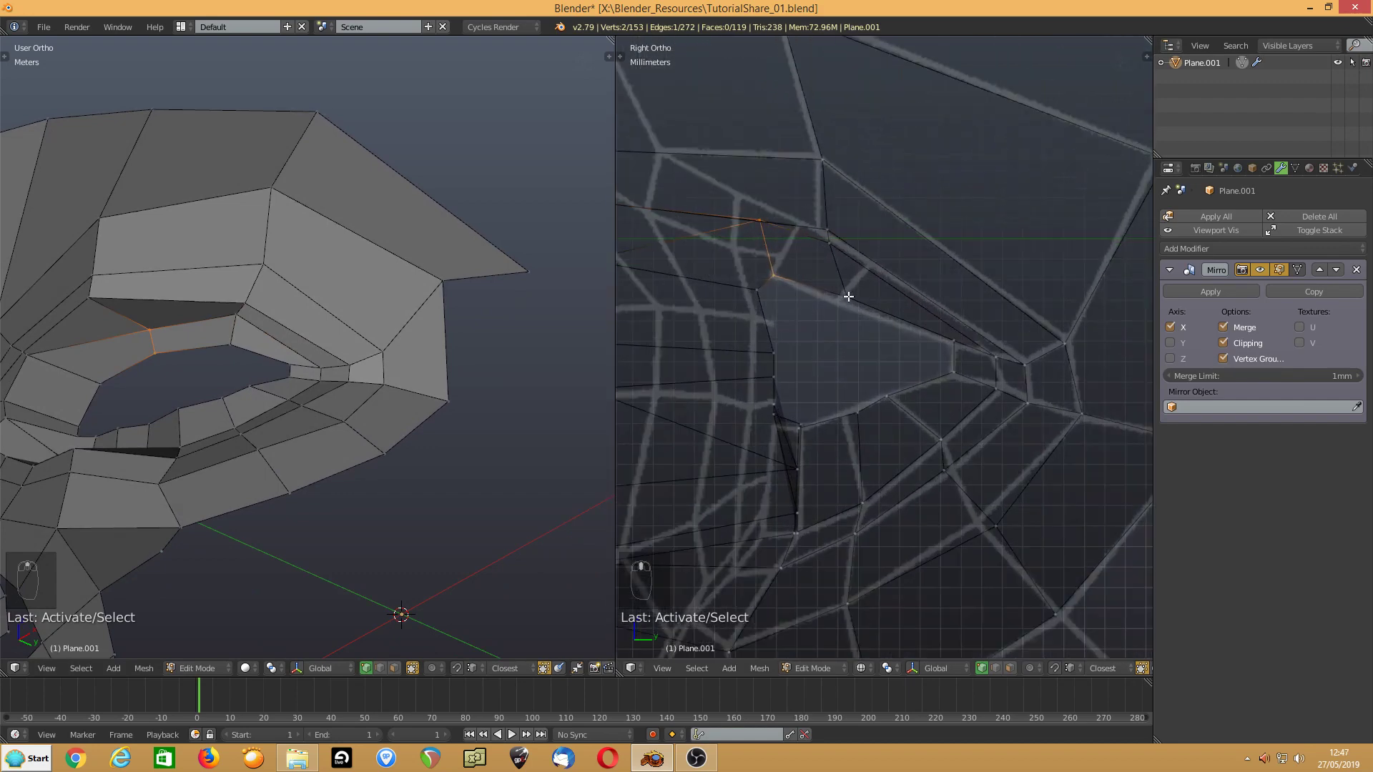
pyautogui.moveTo(848, 296); pyautogui.dragTo(841, 302)
pyautogui.moveTo(828, 242); pyautogui.dragTo(869, 267)
pyautogui.click(827, 229)
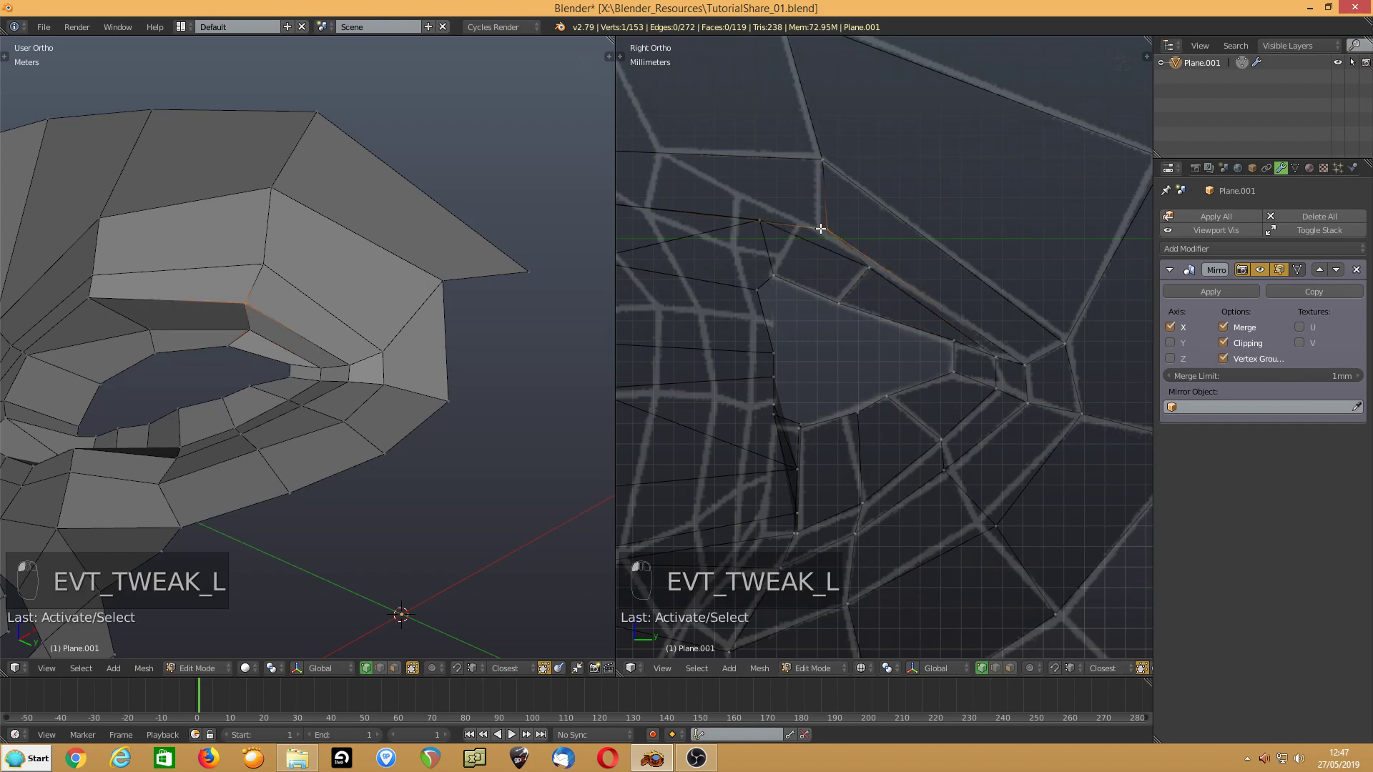
pyautogui.moveTo(821, 229); pyautogui.dragTo(816, 223)
# - Move the second-loop and third-loop vertices above the eye's middle back together by about 2 mm toward the side reference
pyautogui.moveTo(303, 390); pyautogui.dragTo(272, 402, button='middle')
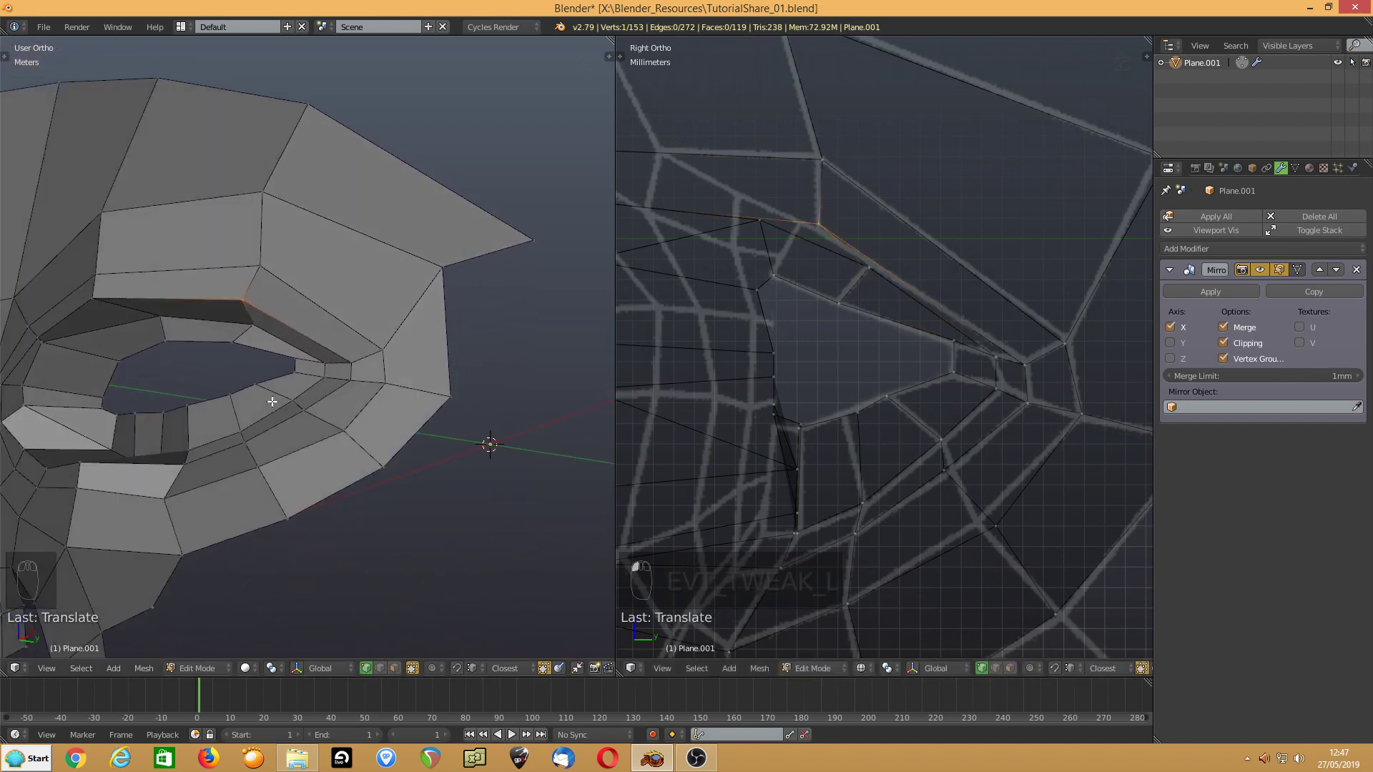
pyautogui.click(98, 296)
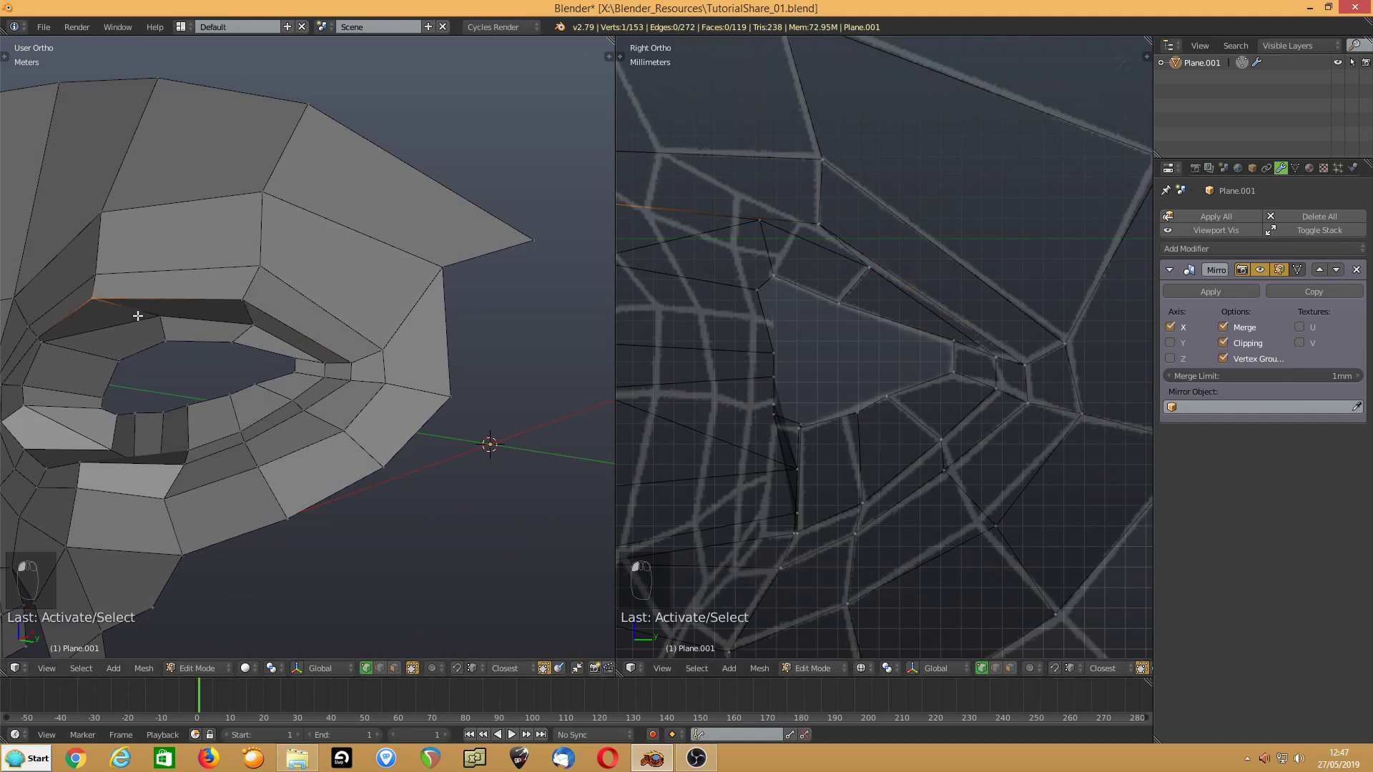
pyautogui.keyDown('shift'); pyautogui.click(160, 317); pyautogui.keyUp('shift')
pyautogui.keyDown('shift'); pyautogui.click(163, 339); pyautogui.keyUp('shift')
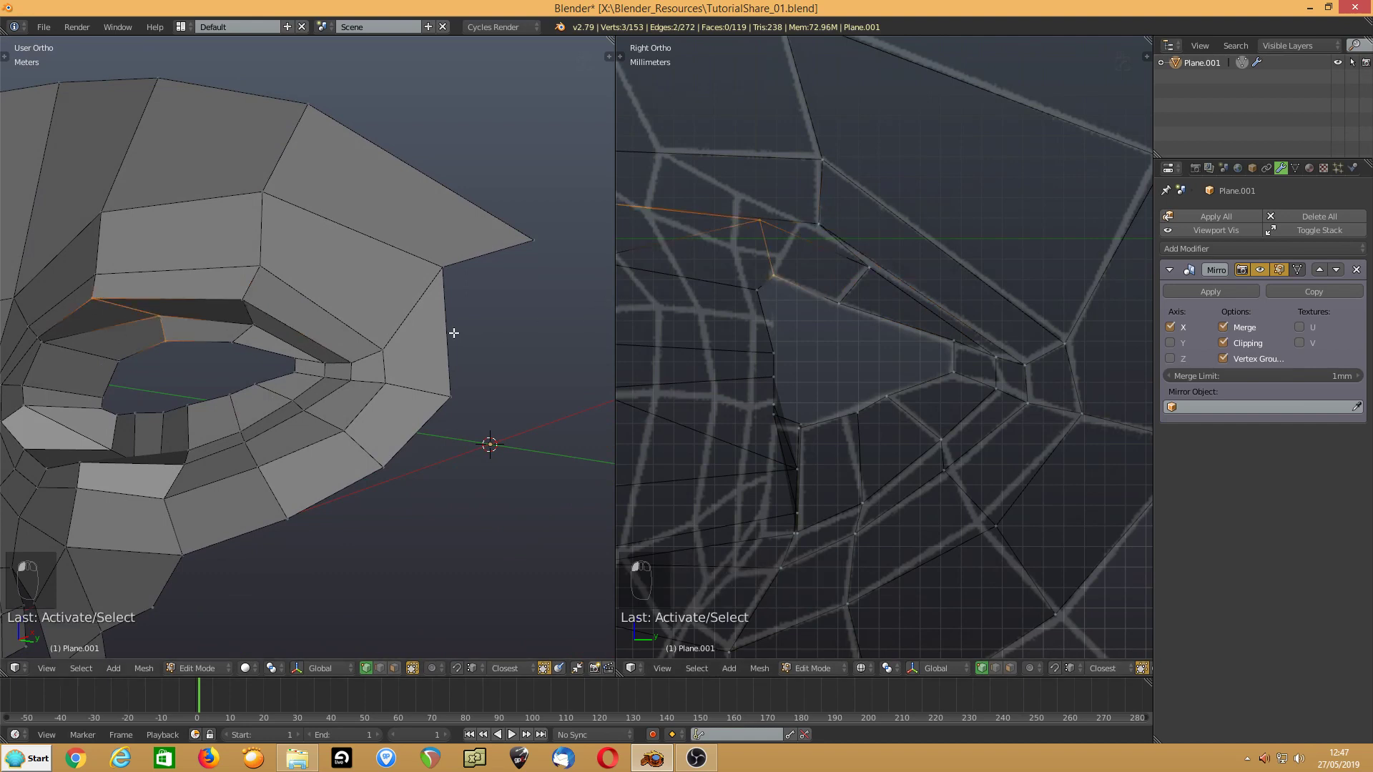
pyautogui.keyDown('shift'); pyautogui.click(777, 272); pyautogui.keyUp('shift')
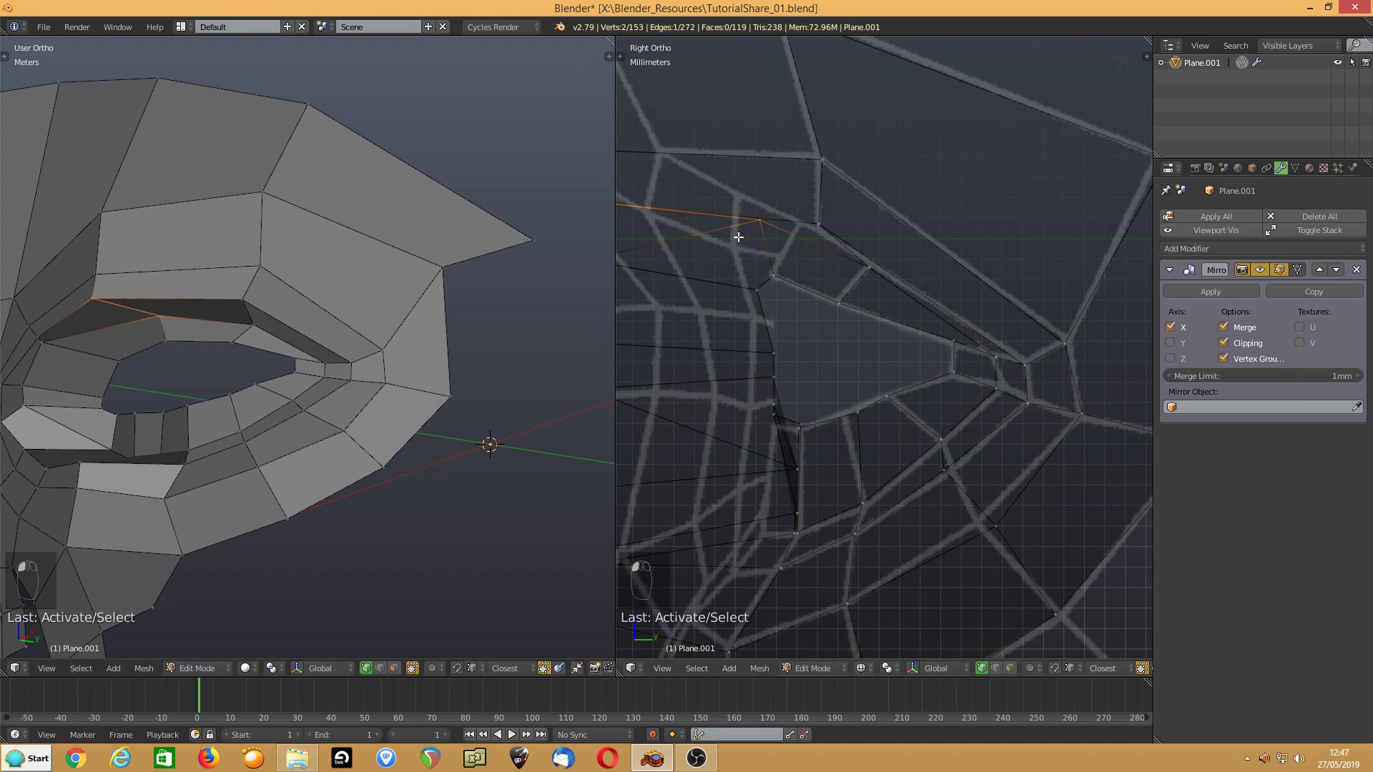
pyautogui.press('g')
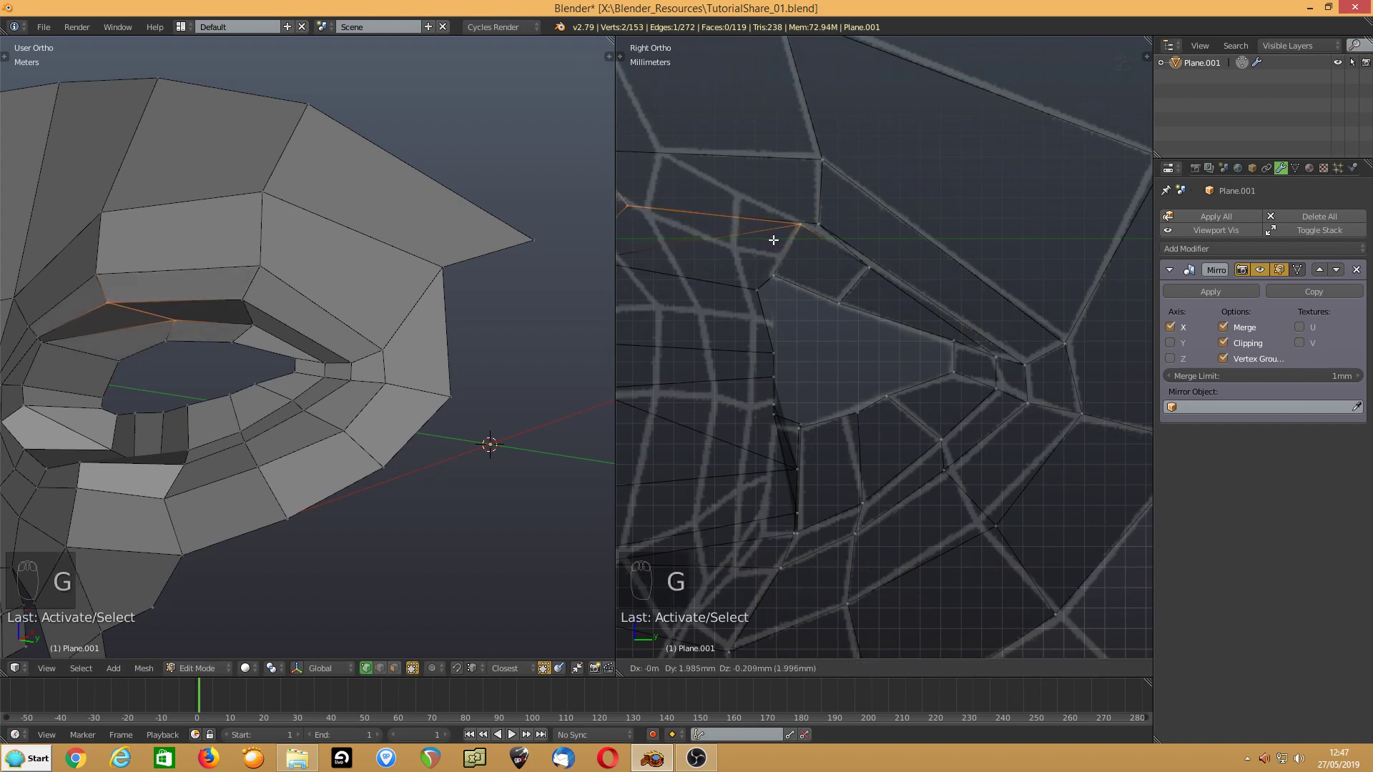
pyautogui.click(775, 233)
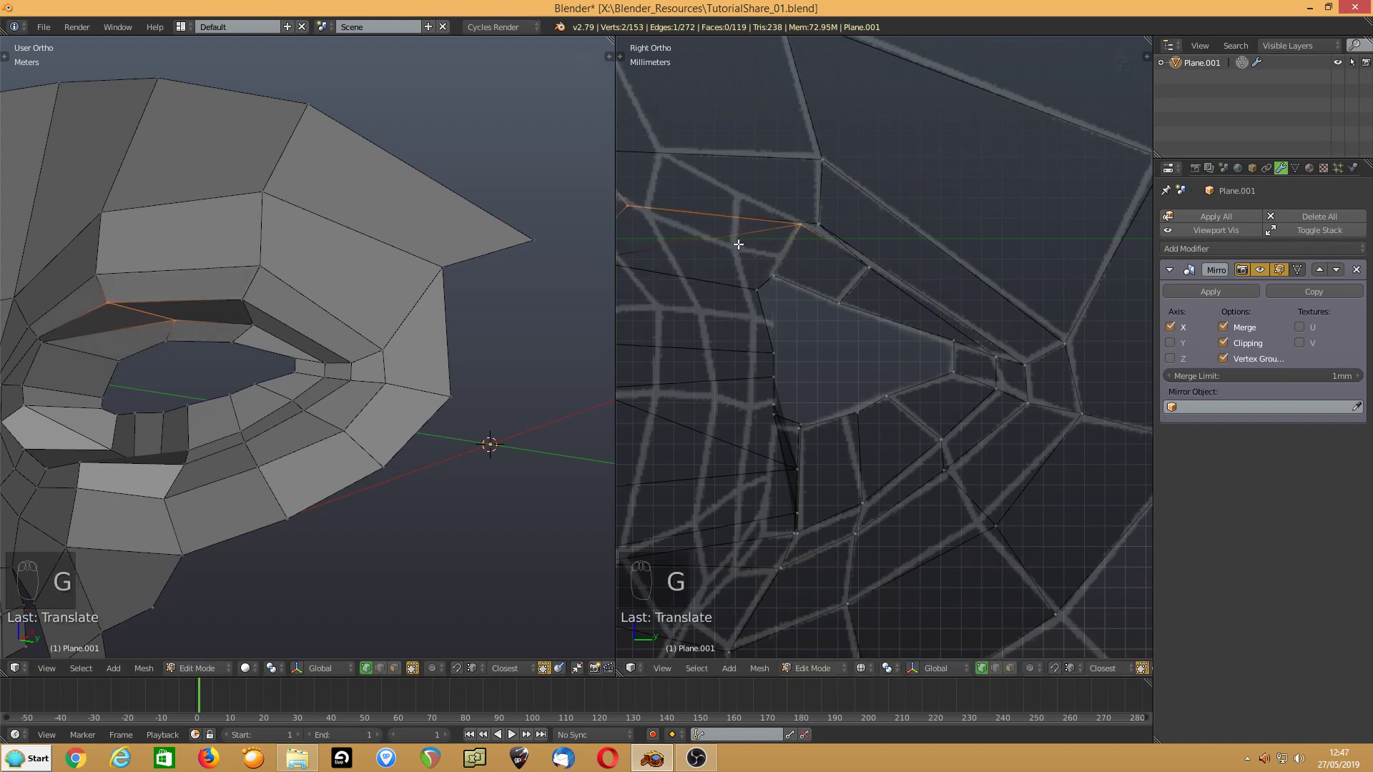
# - Move only the third-loop vertex above the eye's middle back by about 5.4 mm onto the side reference
pyautogui.keyDown('shift'); pyautogui.click(178, 322); pyautogui.keyUp('shift')
pyautogui.keyDown('shift'); pyautogui.moveTo(728, 273); pyautogui.dragTo(843, 338, button='middle'); pyautogui.keyUp('shift')
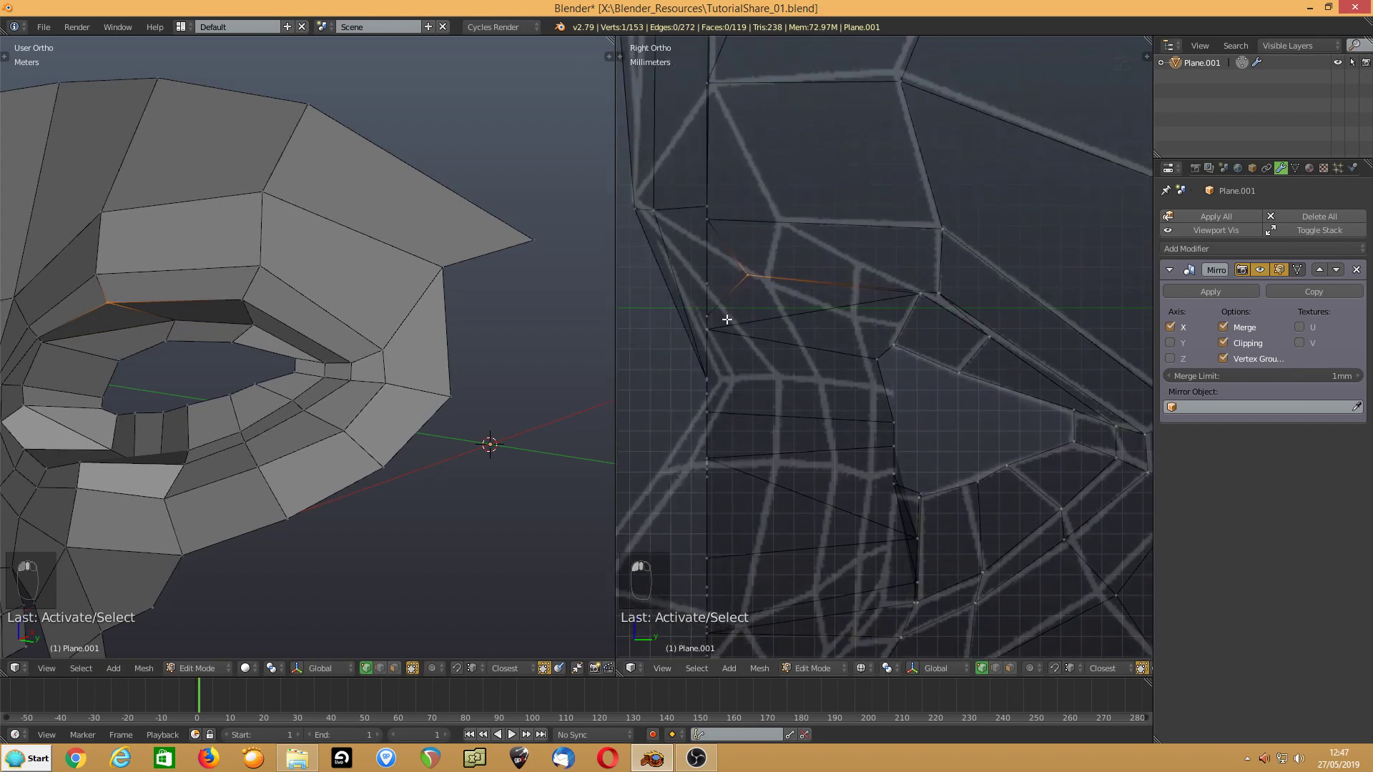
pyautogui.press('g')
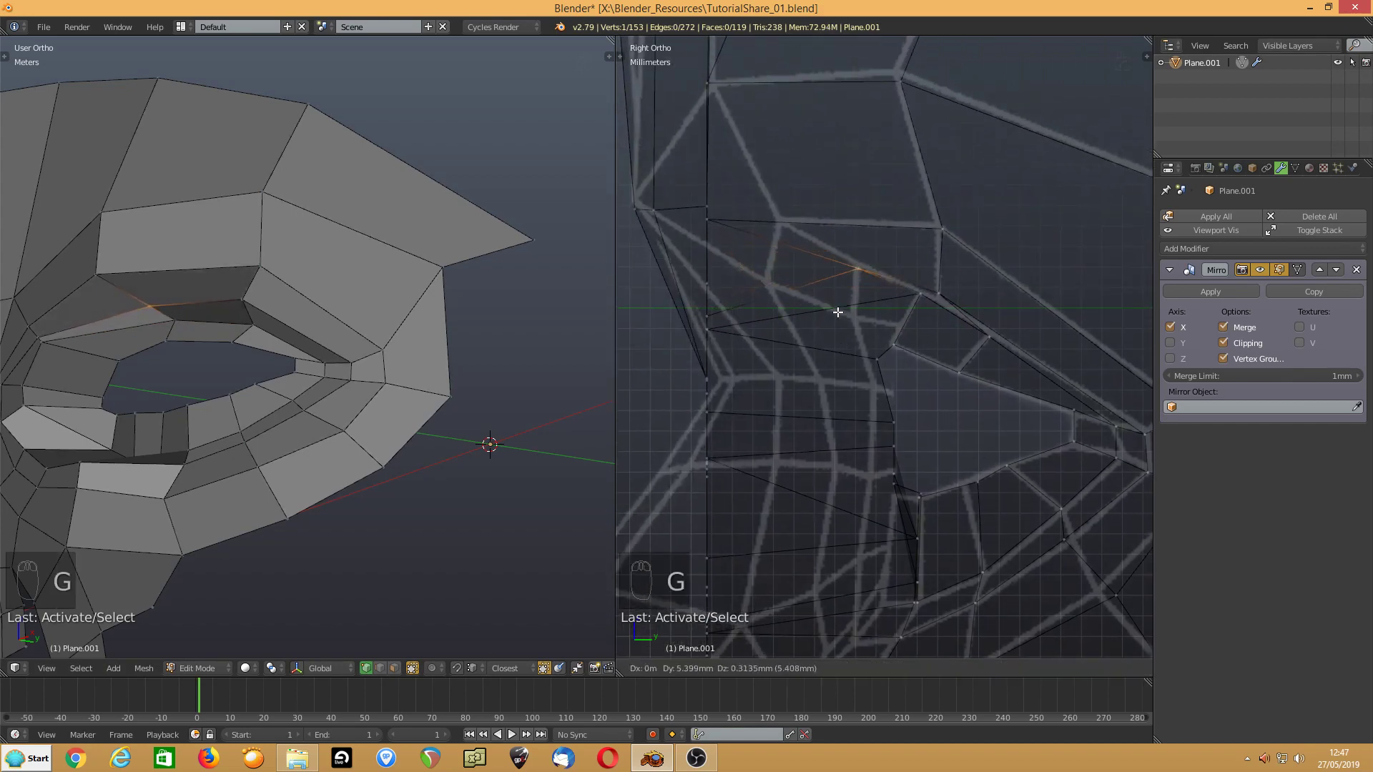
pyautogui.click(841, 309)
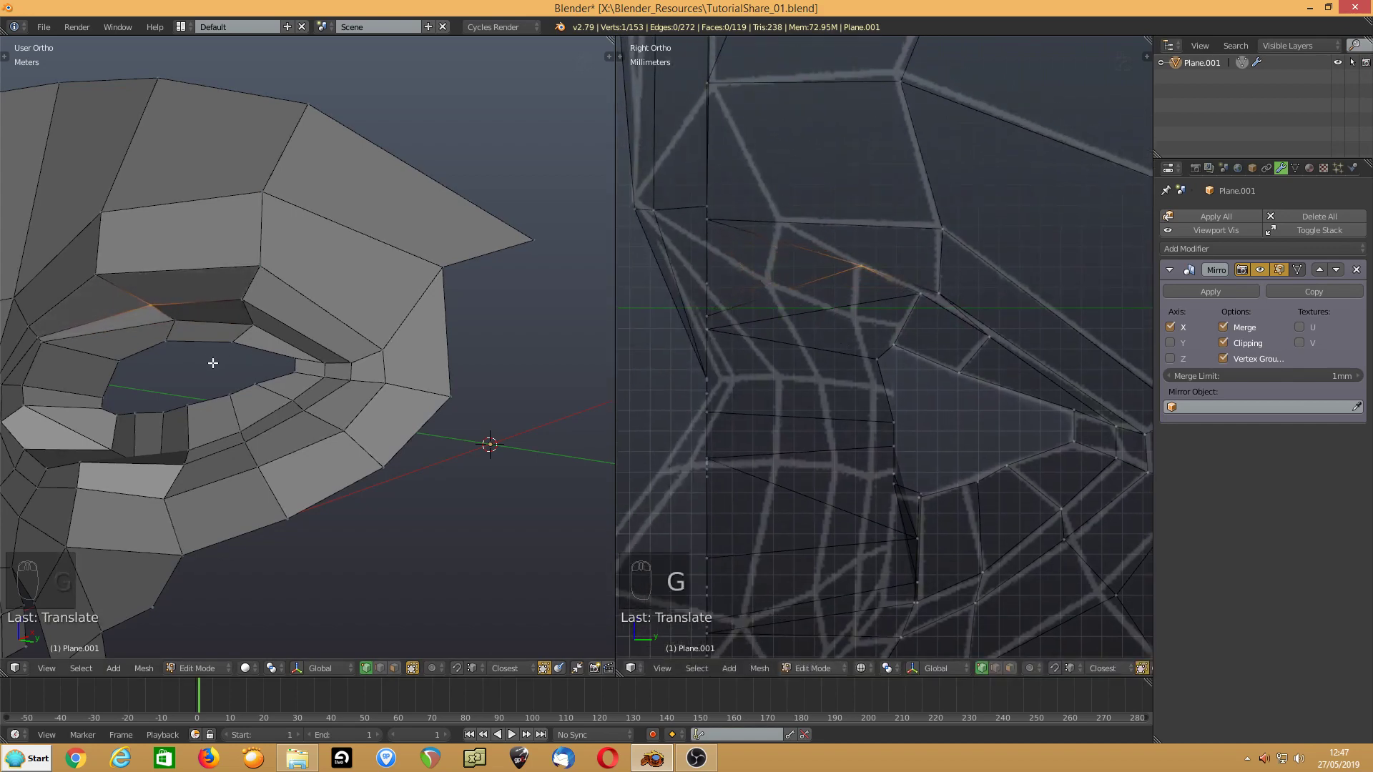
# - Move the fourth-loop brow vertex above the eye's middle back onto its point on the side reference
pyautogui.moveTo(214, 362); pyautogui.dragTo(281, 329, button='middle')
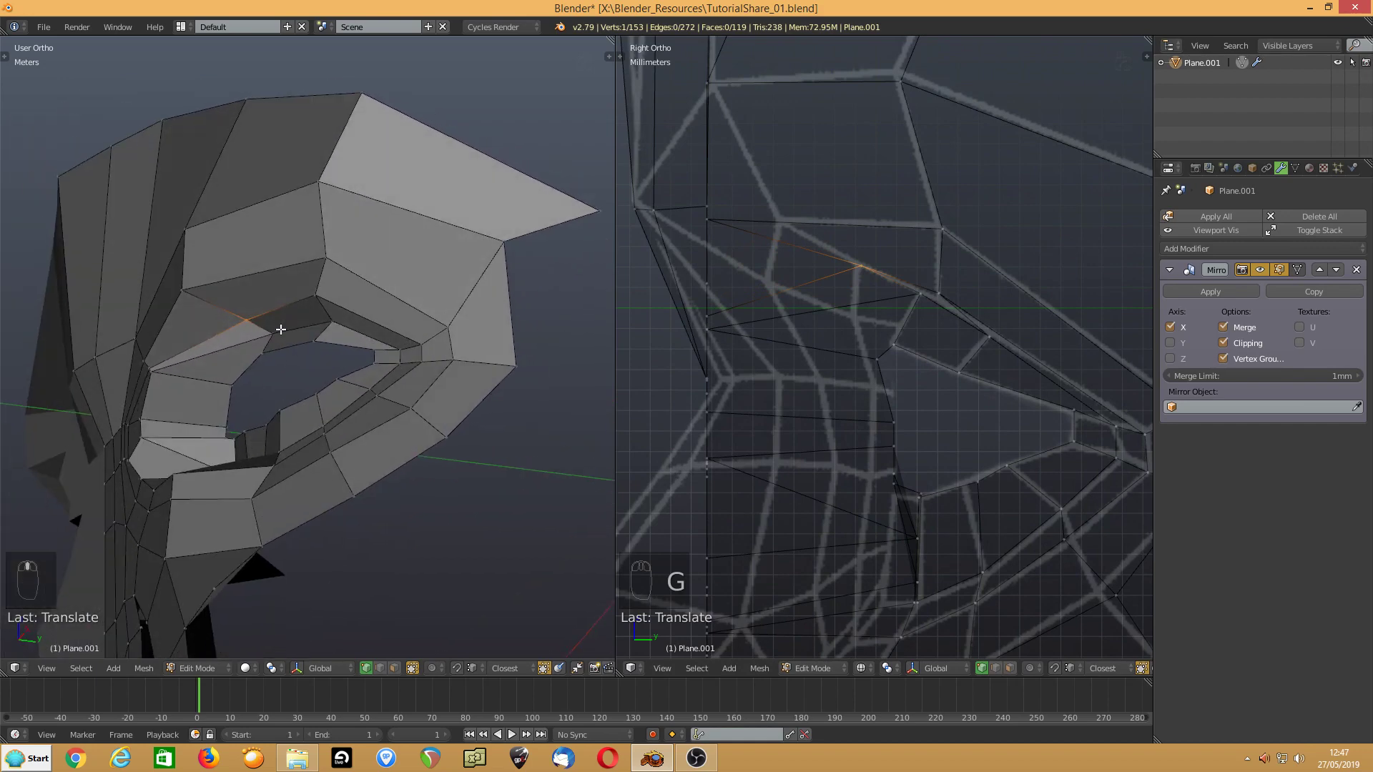
pyautogui.rightClick(181, 288)
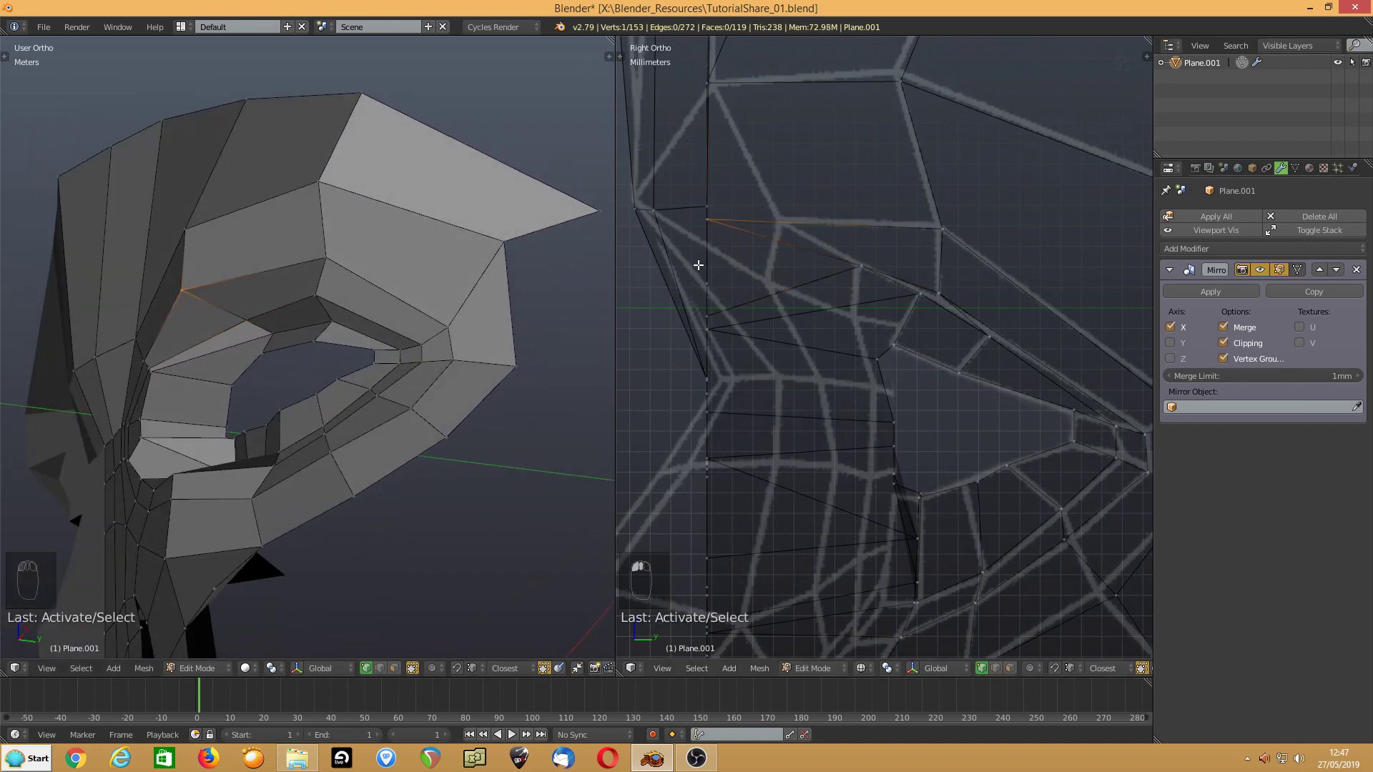
pyautogui.press('g')
pyautogui.click(772, 263)
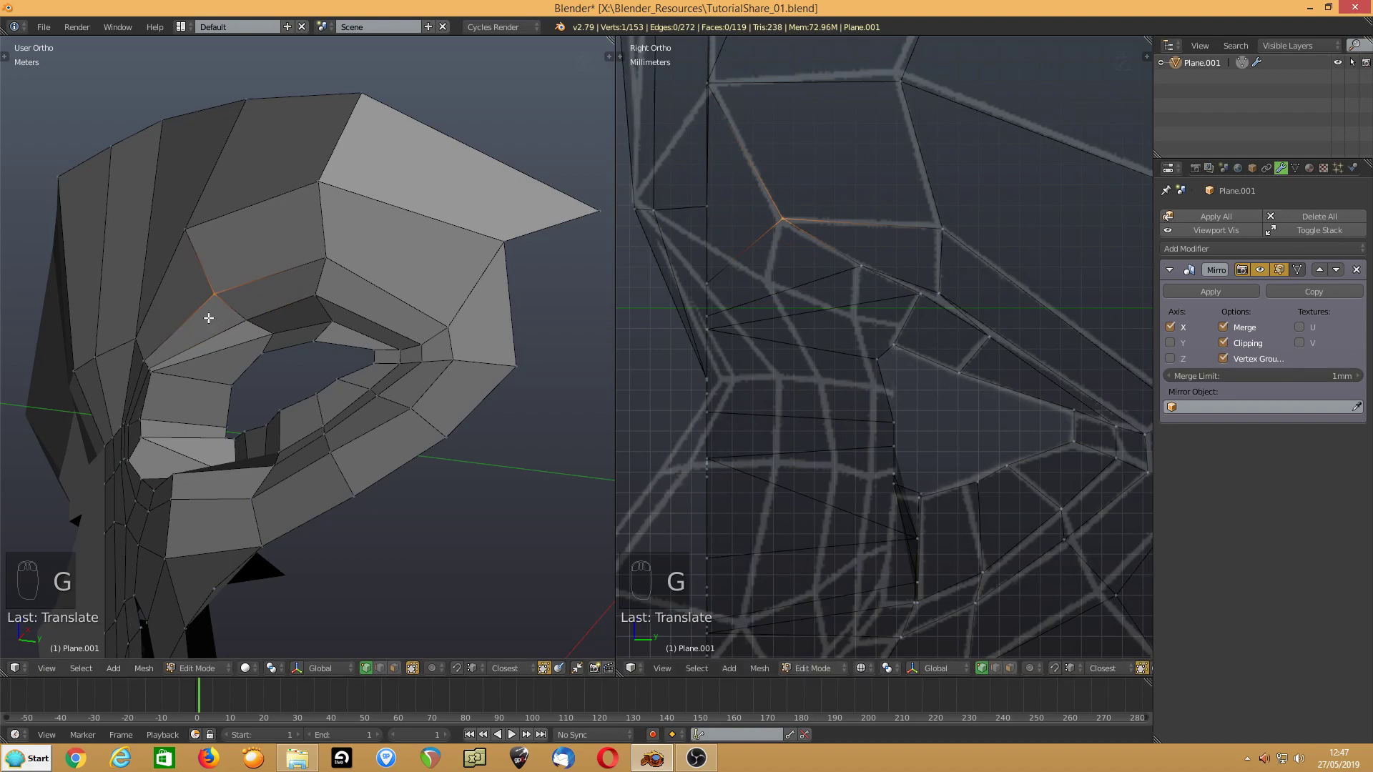
# - Fine-tune the third-loop vertex above the eye's middle and the next one toward the outer corner on the side reference
pyautogui.moveTo(211, 303); pyautogui.dragTo(178, 315, button='middle')
pyautogui.rightClick(188, 325)
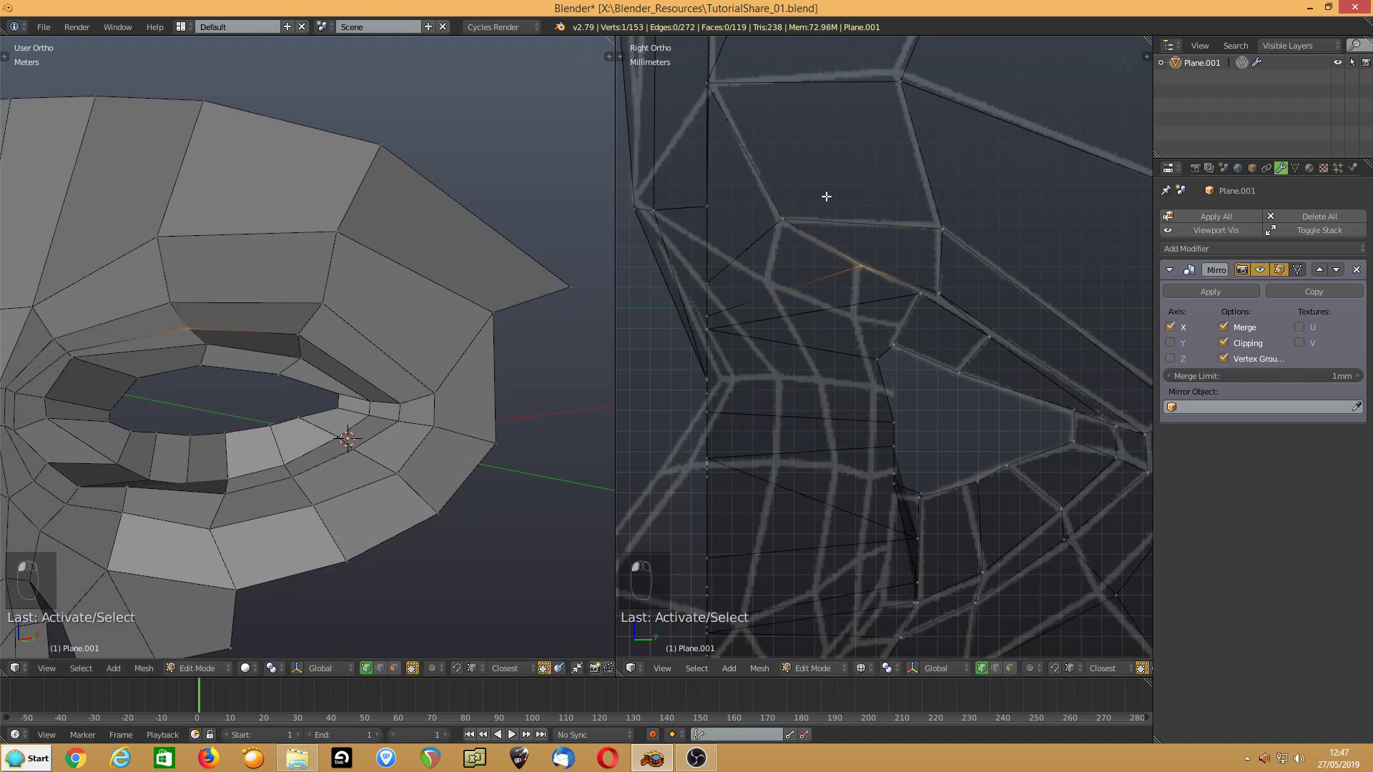
pyautogui.press('g')
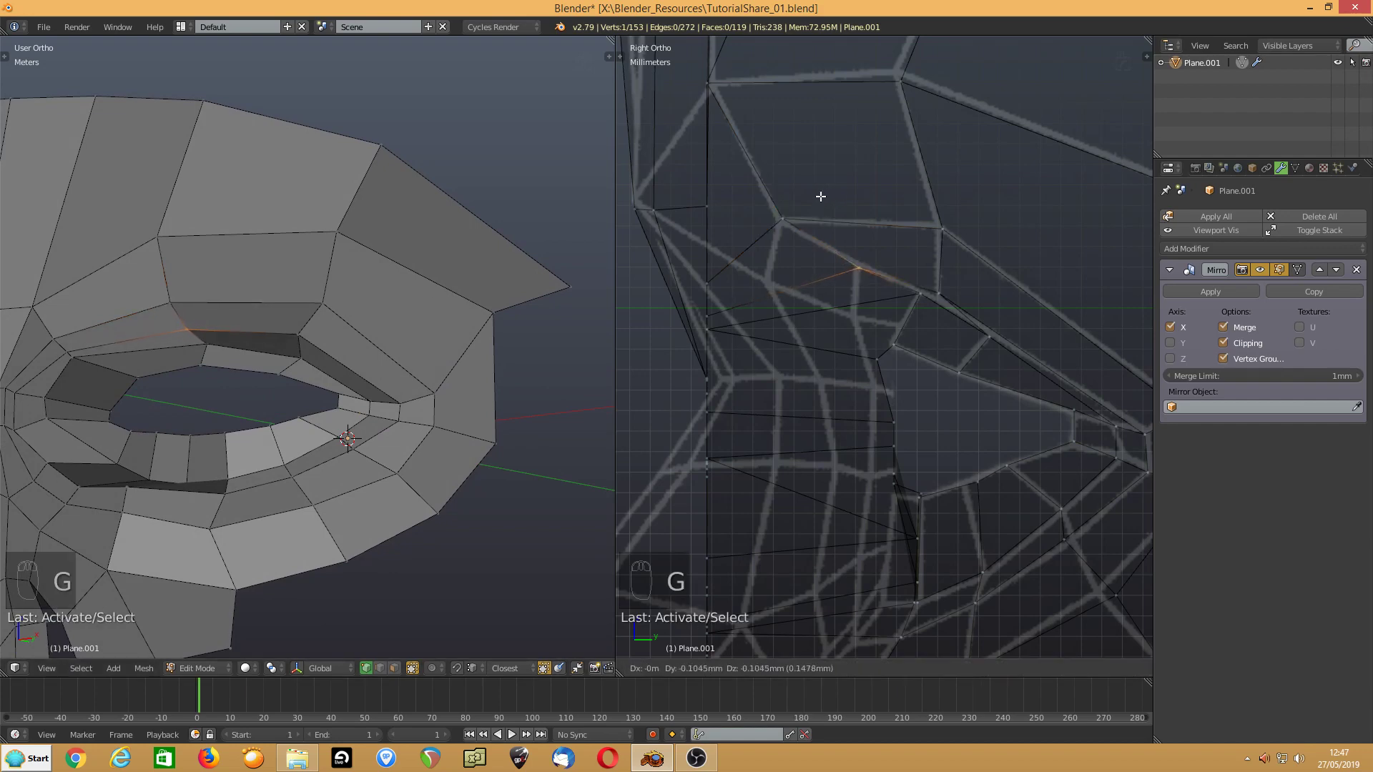
pyautogui.click(820, 195)
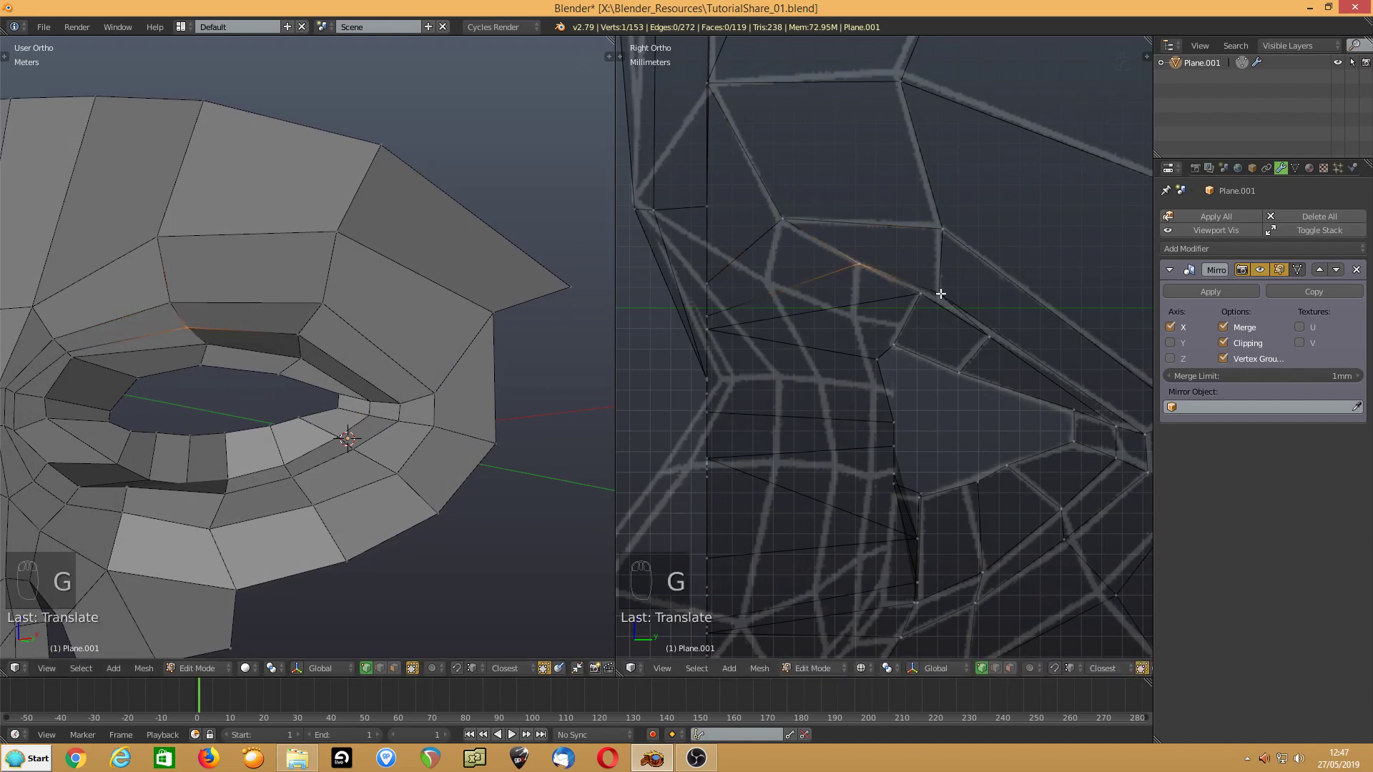
pyautogui.rightClick(940, 295)
pyautogui.press('g')
pyautogui.click(938, 295)
# - Move the second-loop vertex above the eye's inner end back onto its point on the side reference
pyautogui.moveTo(255, 341)
pyautogui.mouseDown(button='middle')
pyautogui.moveTo(239, 289)
pyautogui.moveTo(208, 316)
pyautogui.moveTo(269, 325)
pyautogui.moveTo(245, 337)
pyautogui.mouseUp(button='middle')
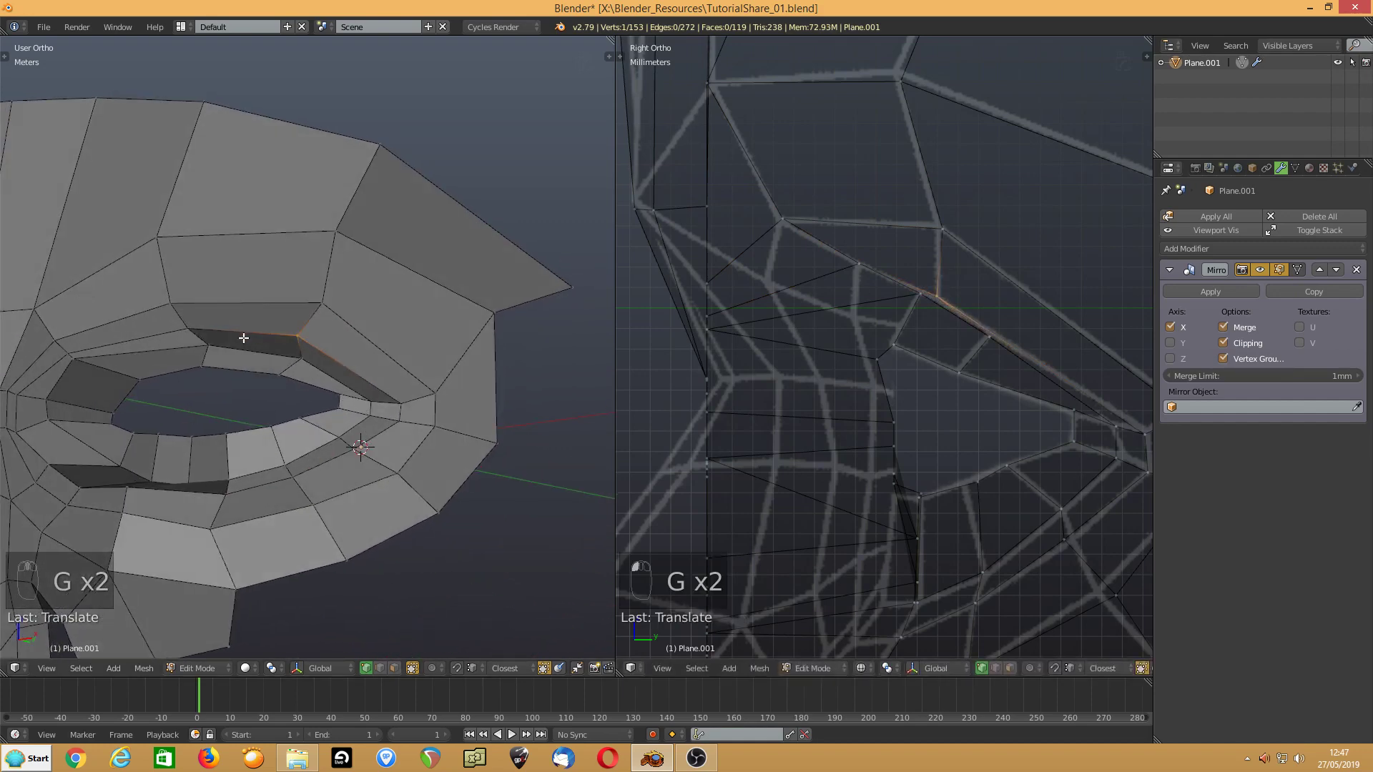
pyautogui.rightClick(76, 362)
pyautogui.press('g')
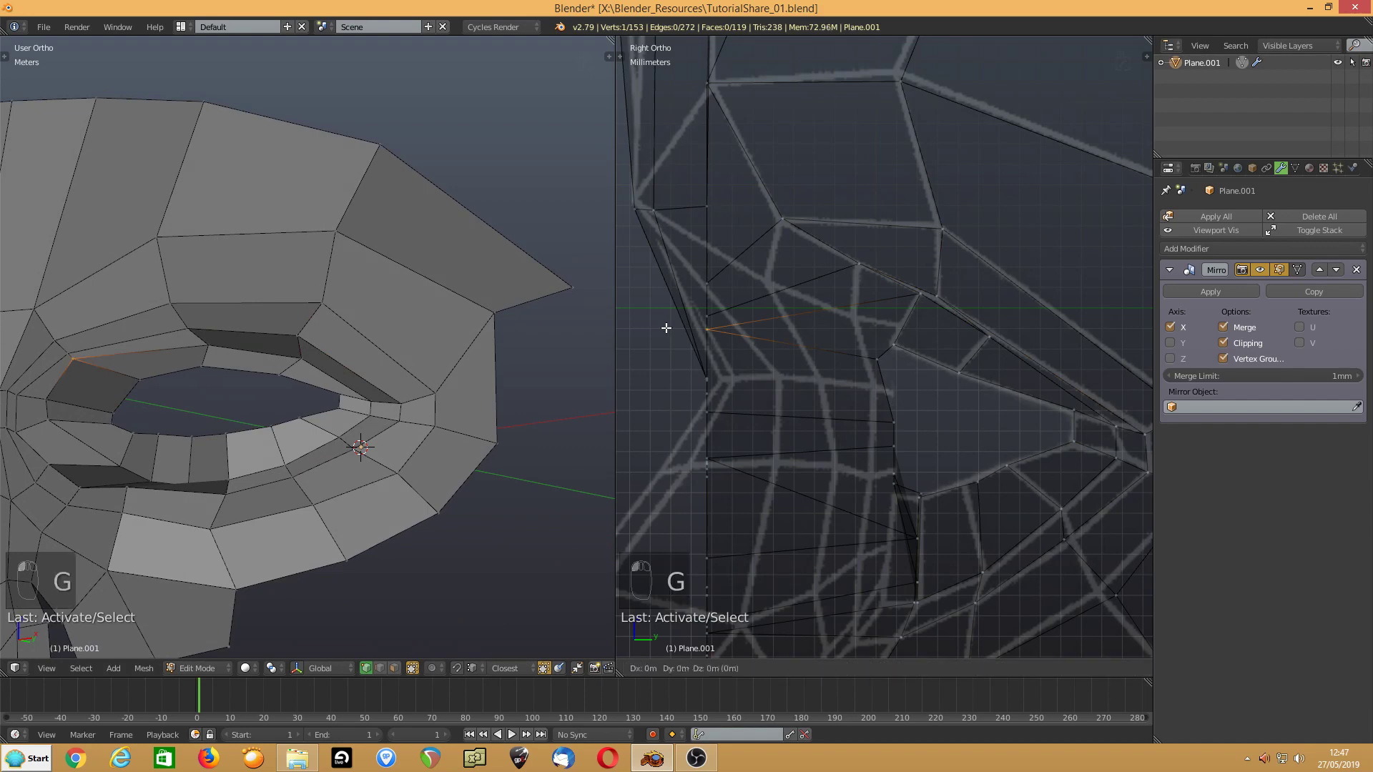
pyautogui.click(853, 321)
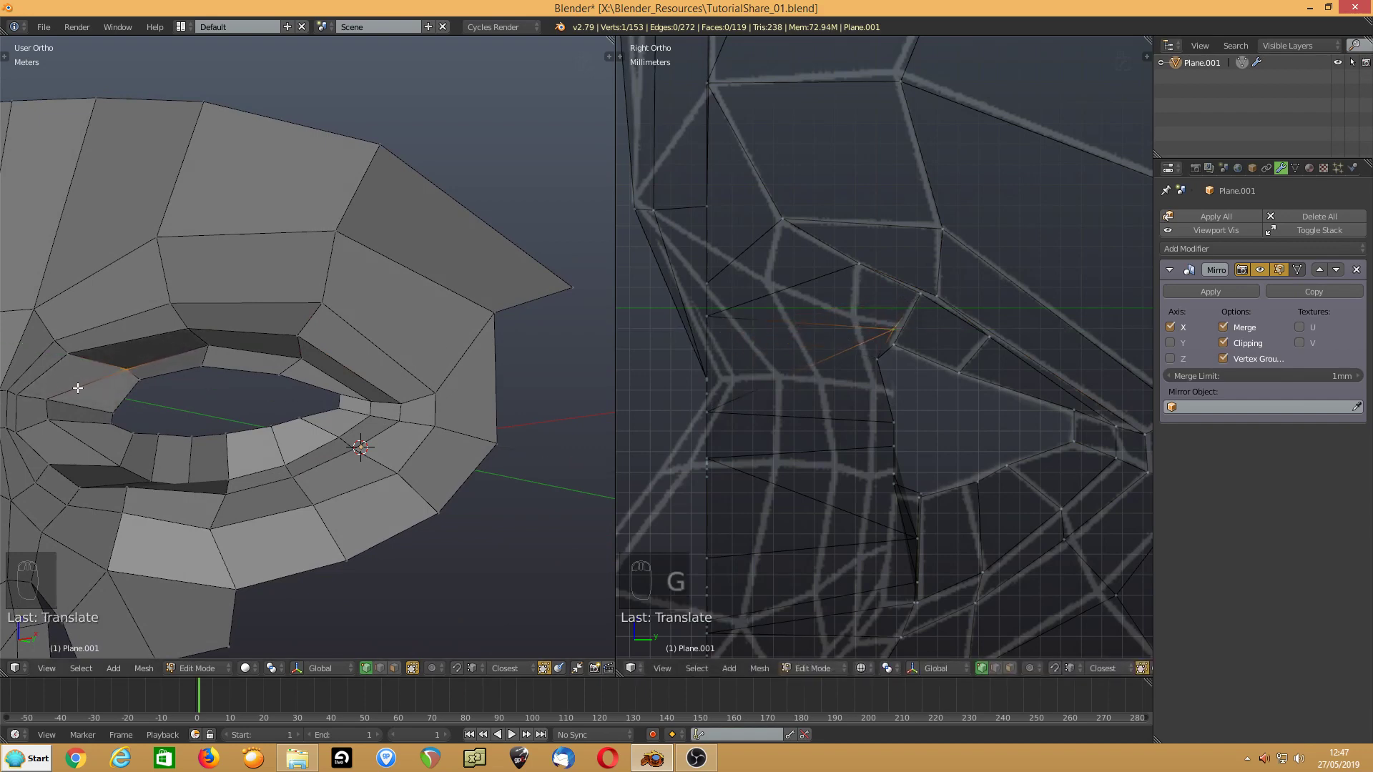
# - Move the two second-loop vertices at the eye's inner corner back together along Y by about 8.8 mm
pyautogui.moveTo(78, 387); pyautogui.dragTo(207, 390, button='middle')
pyautogui.rightClick(166, 398)
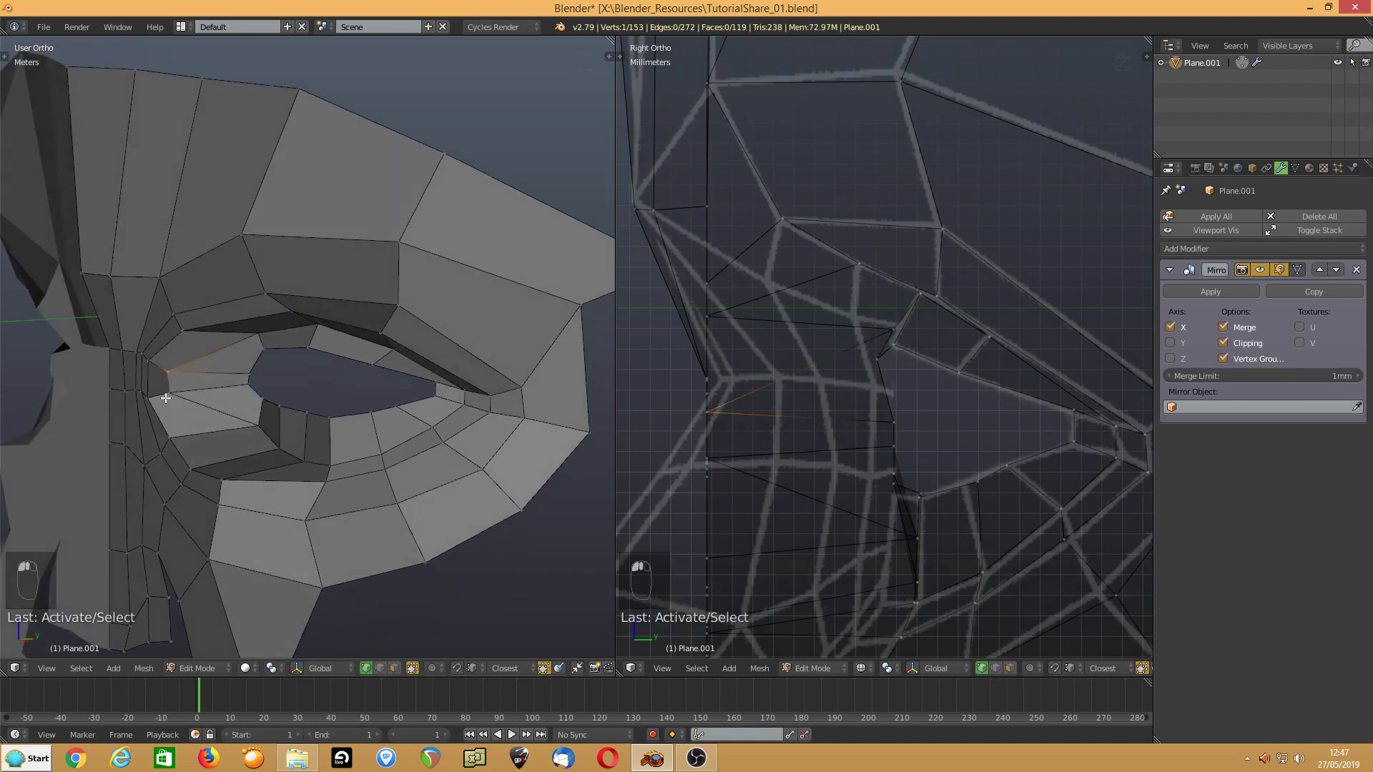
pyautogui.keyDown('shift'); pyautogui.rightClick(166, 398); pyautogui.keyUp('shift')
pyautogui.press('g')
pyautogui.press('y')
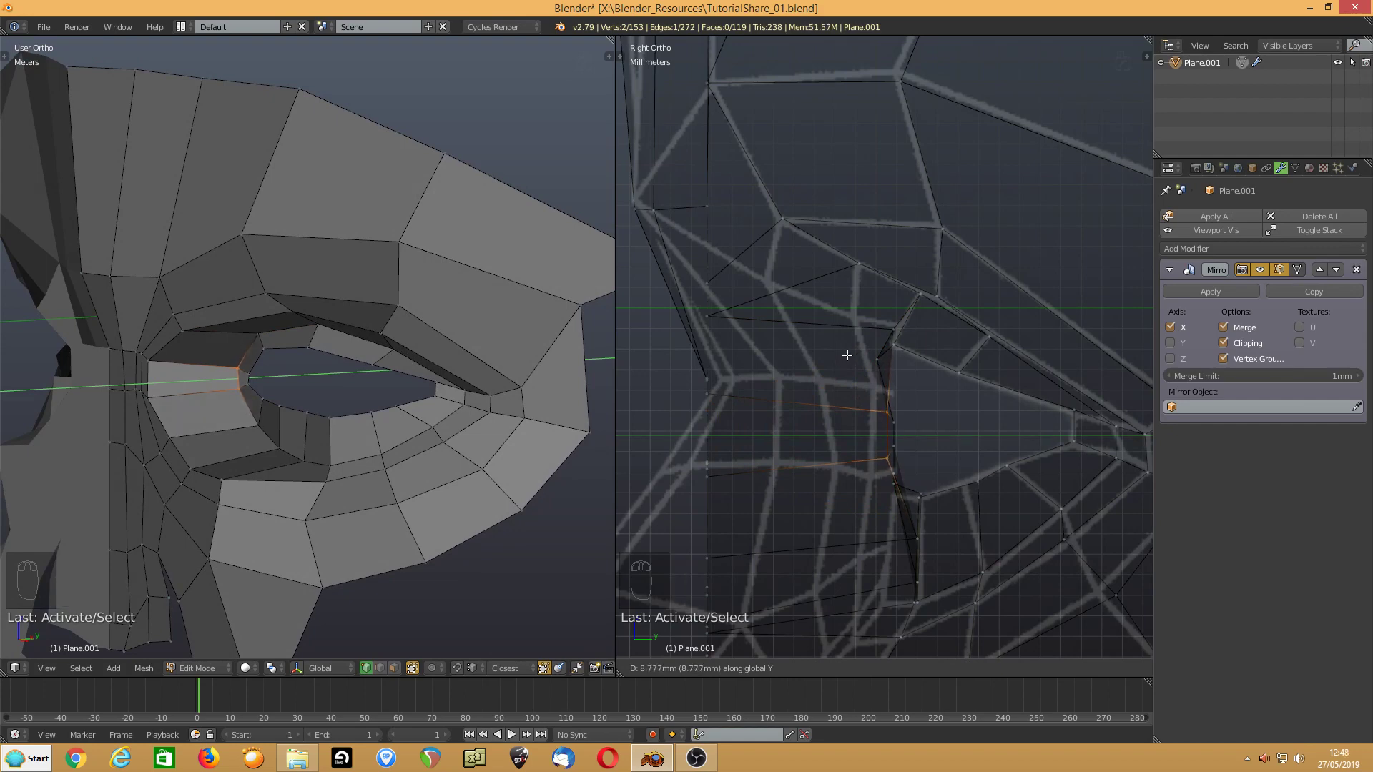
pyautogui.click(846, 355)
# - Move the two third-loop vertices at the eye's inner corner back together along Y onto the side reference
pyautogui.keyDown('shift'); pyautogui.rightClick(153, 389); pyautogui.keyUp('shift')
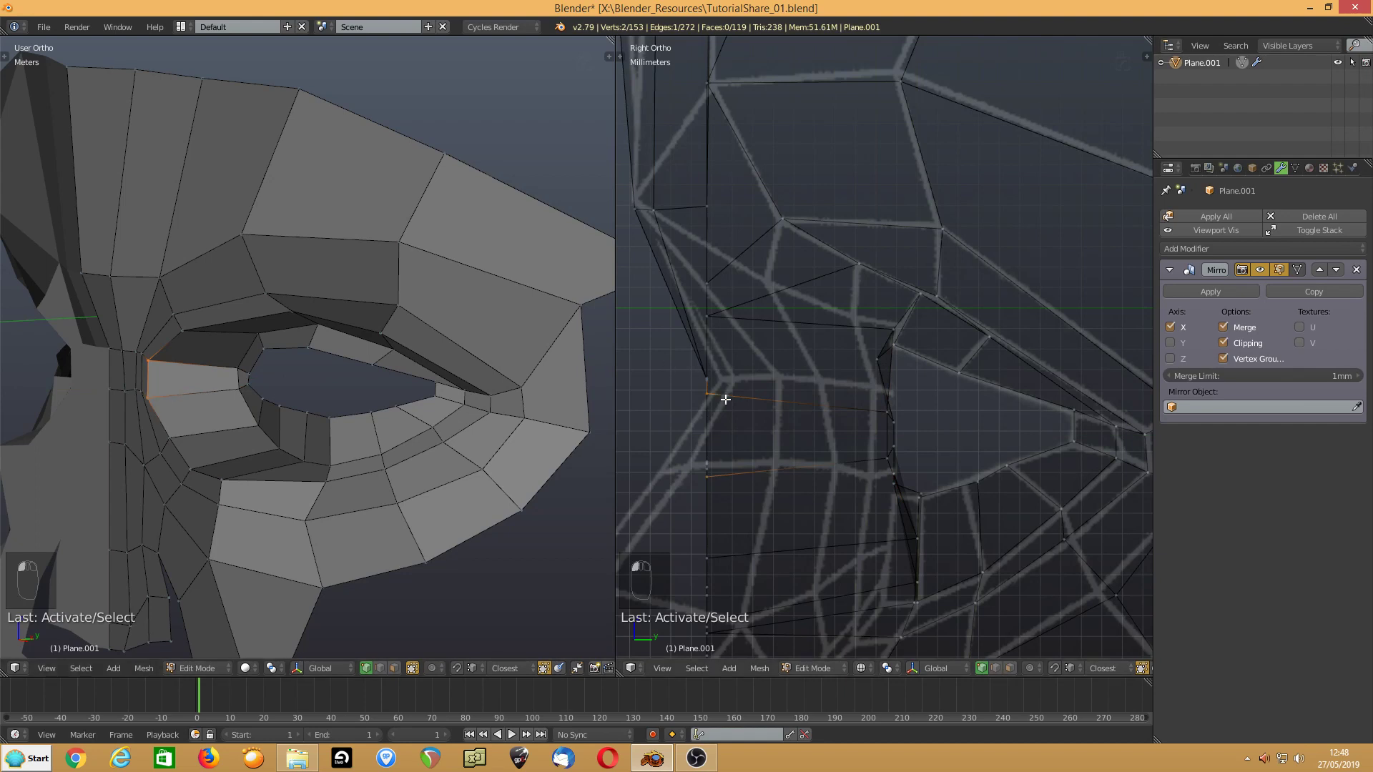
pyautogui.press('g')
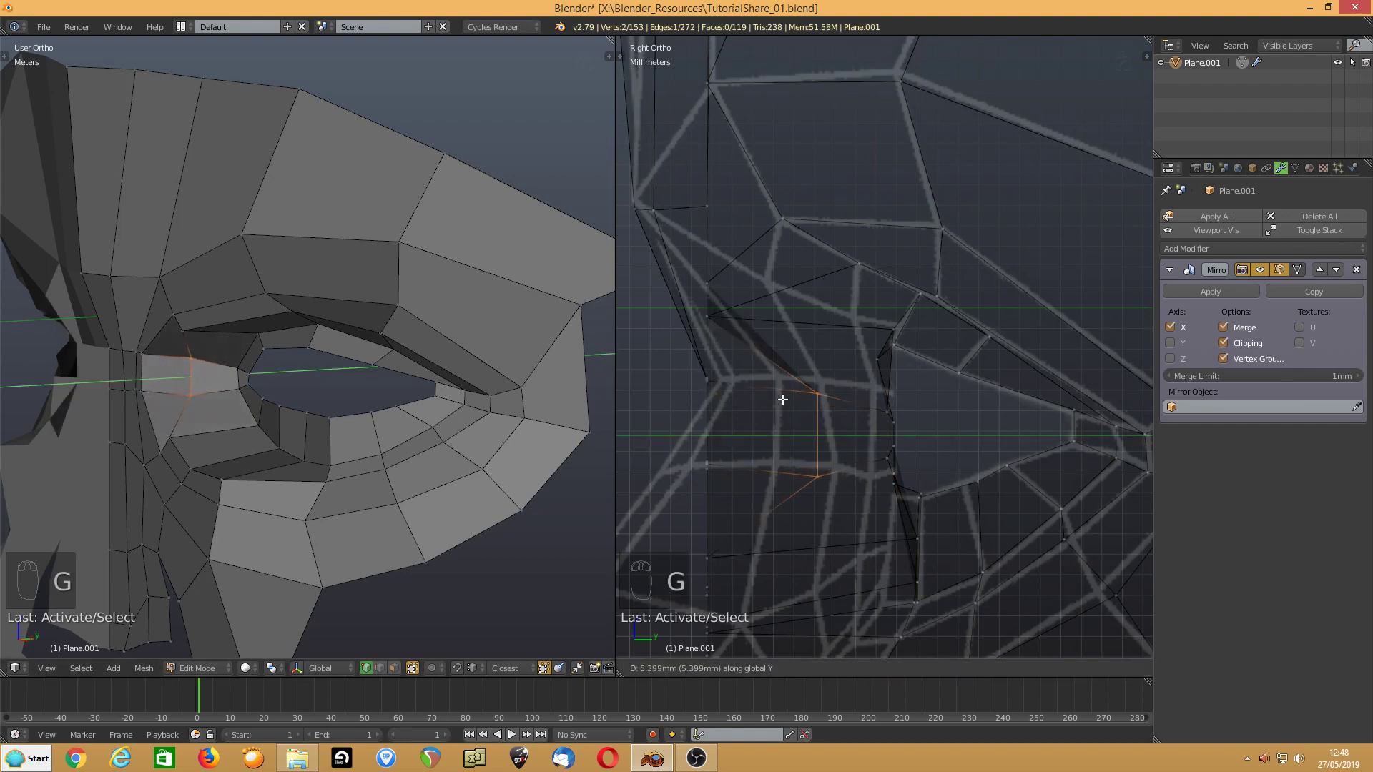
pyautogui.click(835, 391)
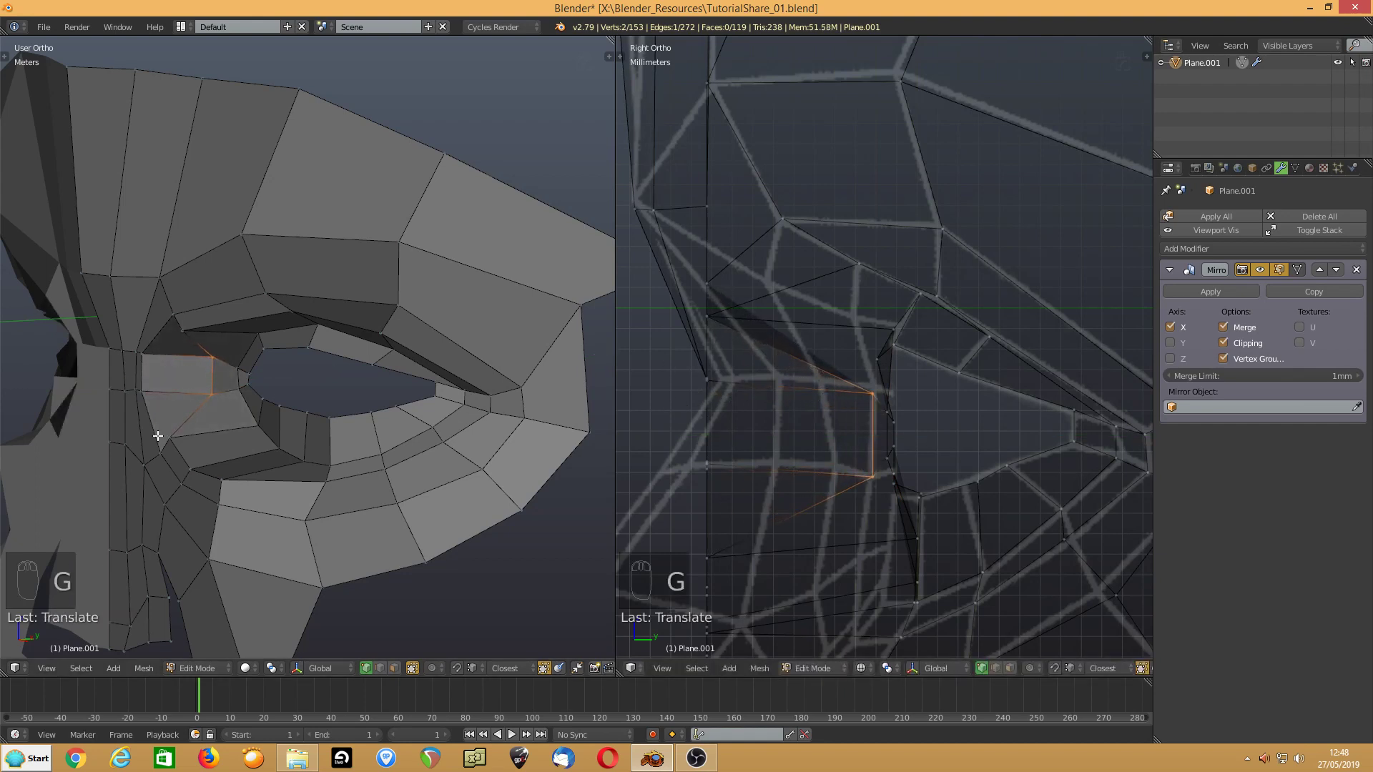
# - Move the two fourth-loop vertices at the eye's inner corner back together along Y to the side reference
pyautogui.rightClick(143, 357)
pyautogui.keyDown('shift'); pyautogui.rightClick(147, 382); pyautogui.keyUp('shift')
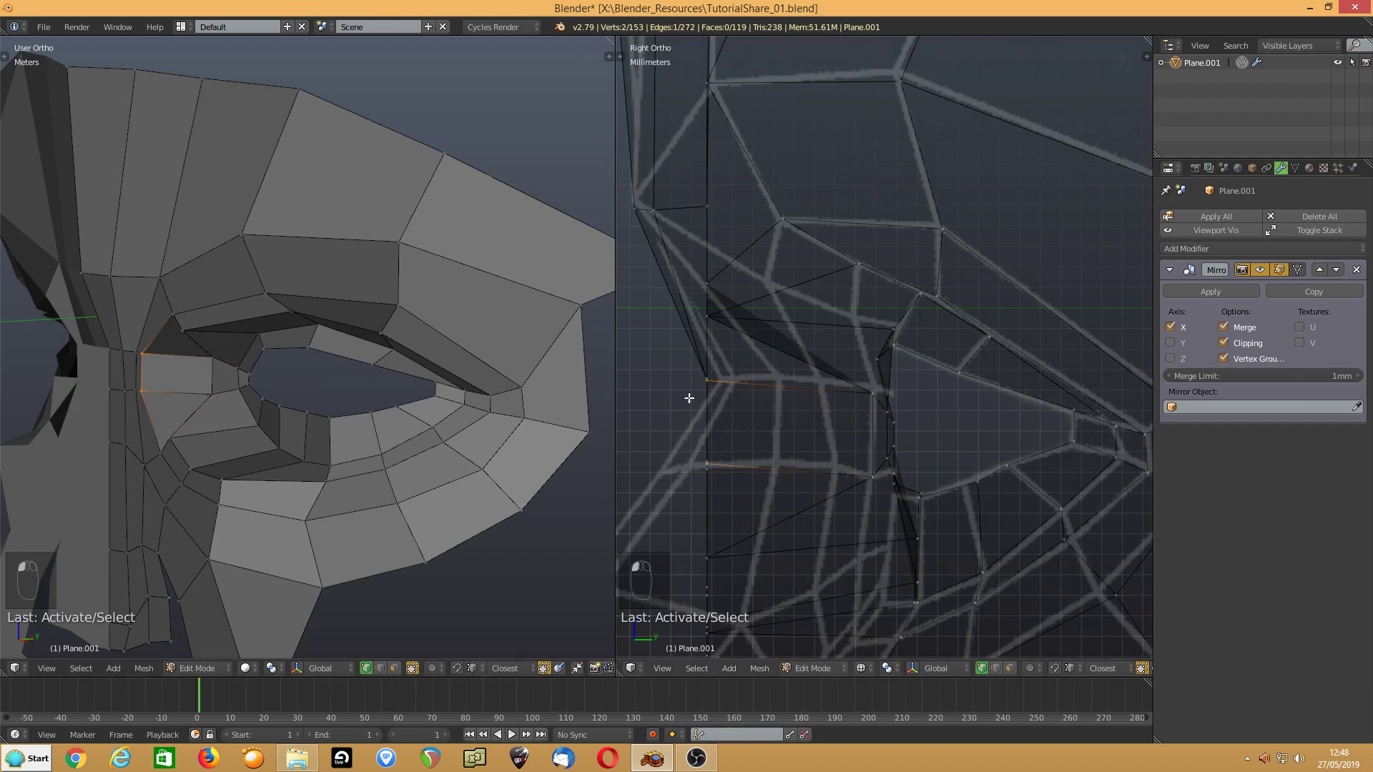
pyautogui.press('g')
pyautogui.press('y')
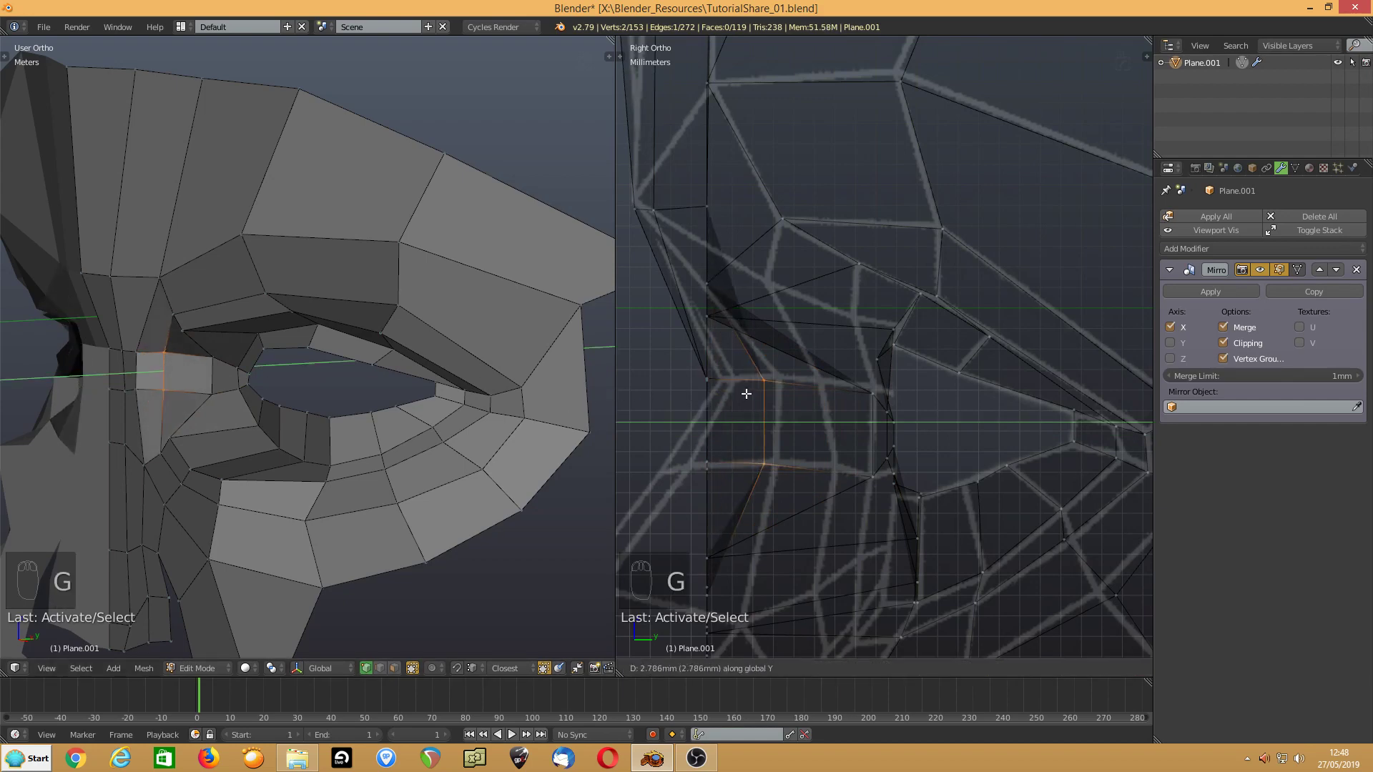
pyautogui.click(809, 393)
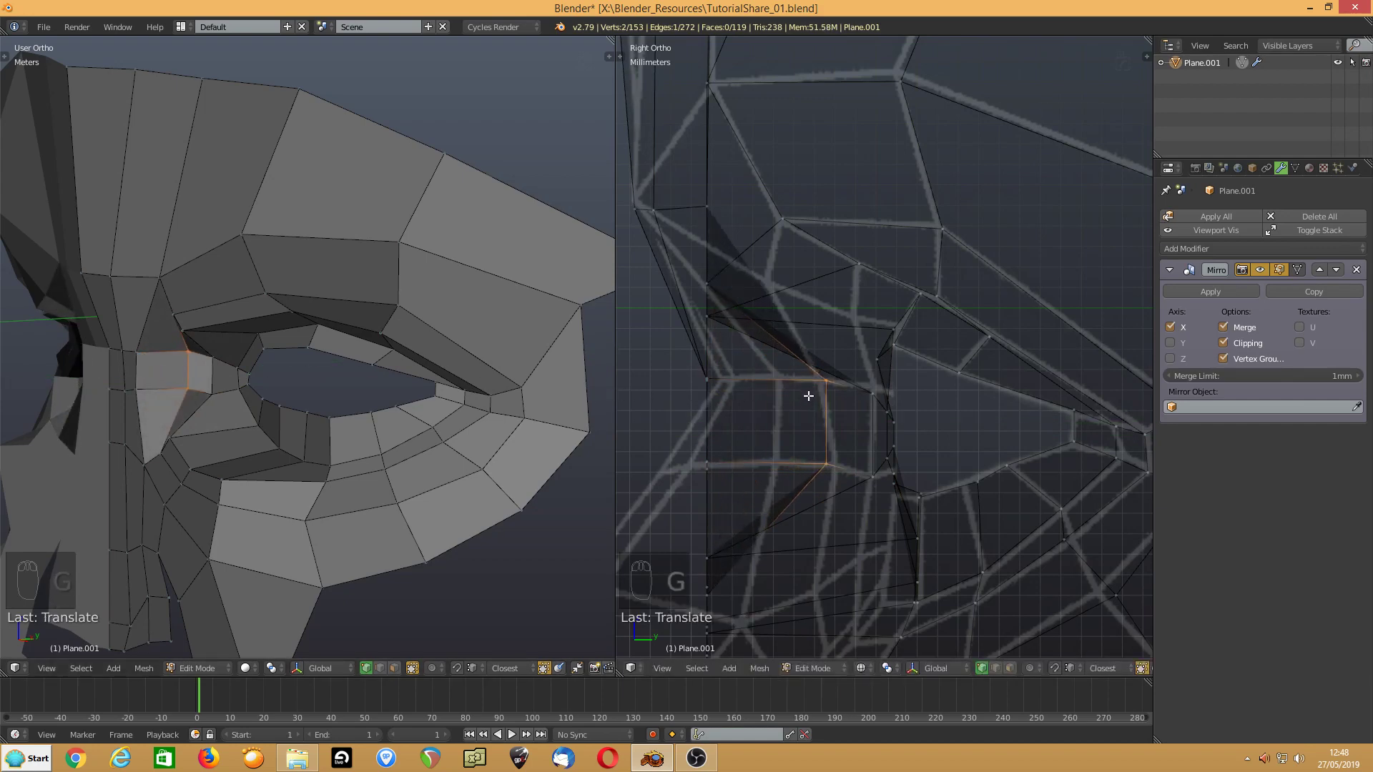
# - Fine-tune the lower and upper fourth-loop vertices at the eye's inner corner individually on the side reference
pyautogui.rightClick(830, 461)
pyautogui.press('g')
pyautogui.click(844, 463)
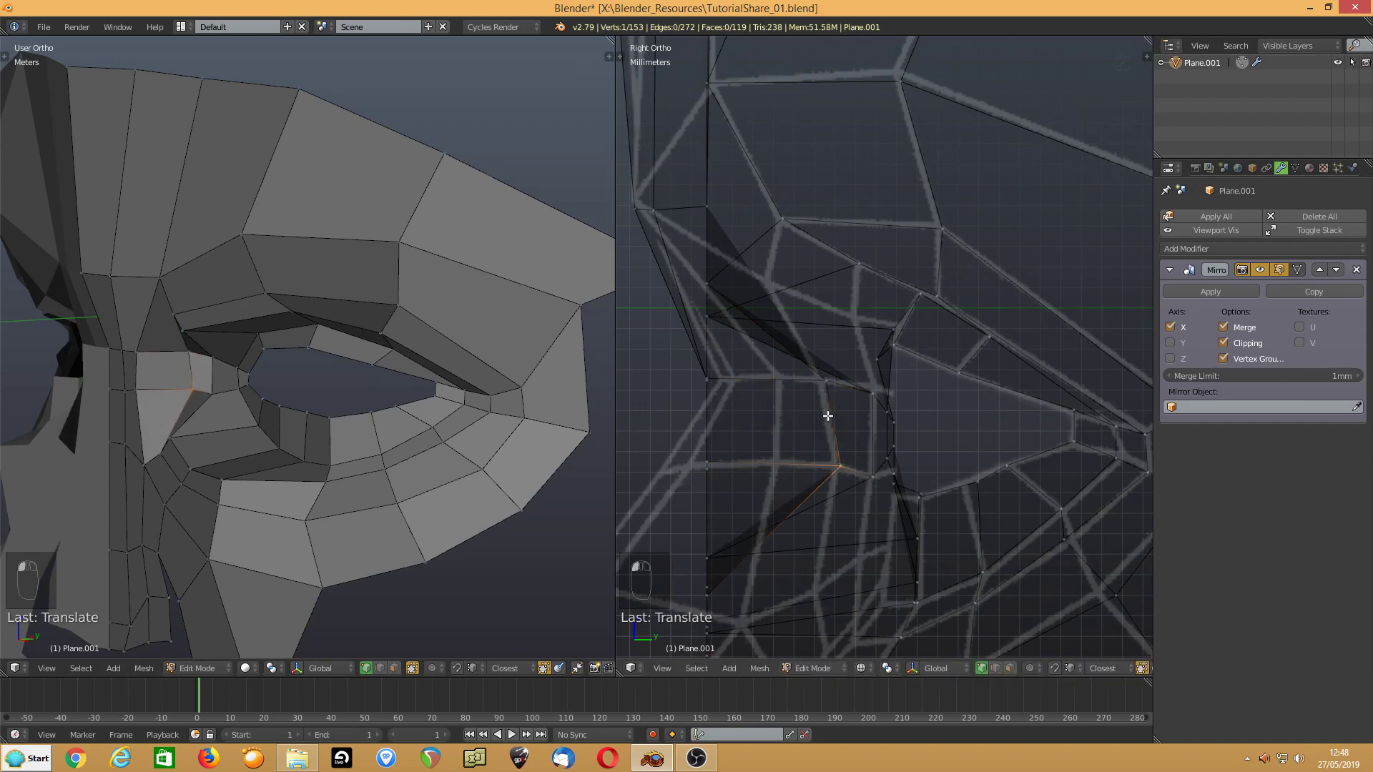
pyautogui.rightClick(826, 381)
pyautogui.press('g')
pyautogui.click(822, 386)
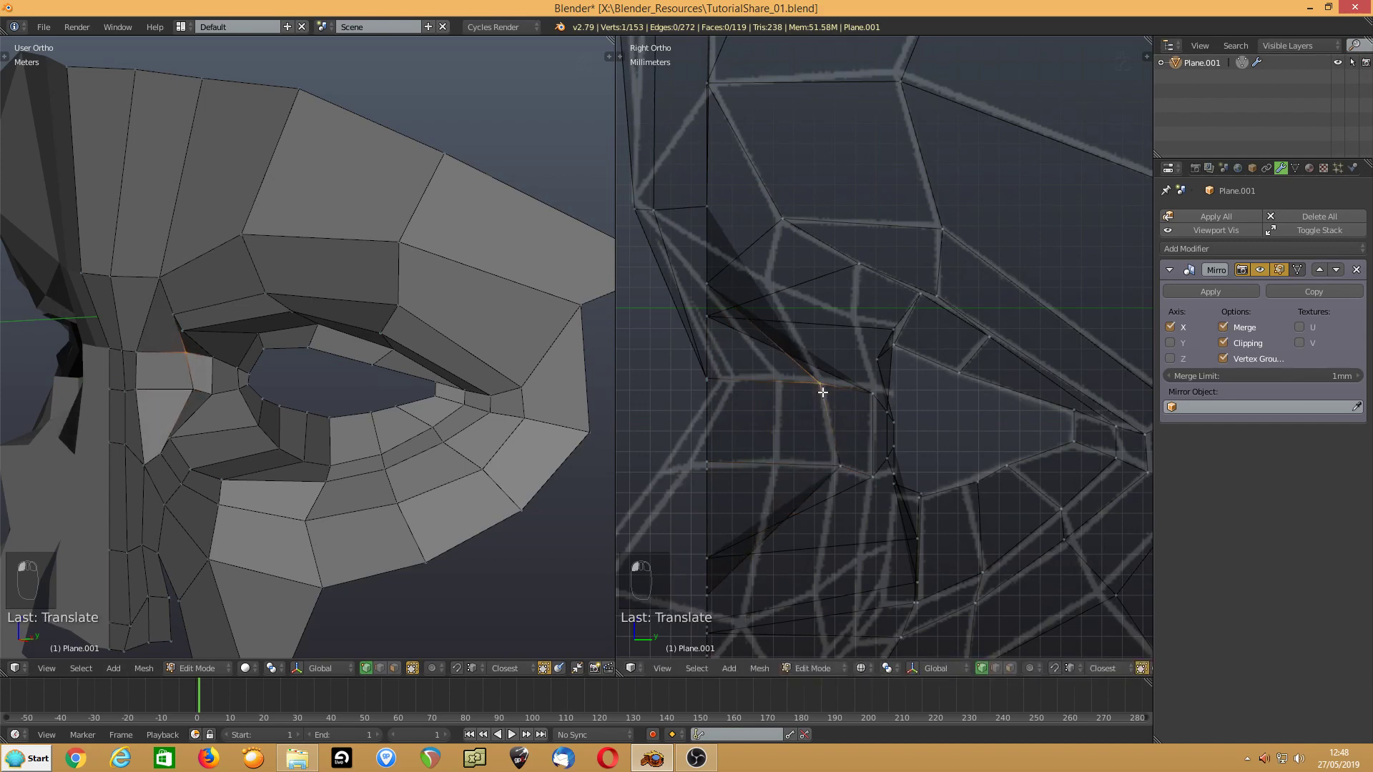
# - Move the next pair of vertices toward the nose bridge back together along Y onto the side reference
pyautogui.moveTo(107, 408); pyautogui.dragTo(127, 361, button='middle')
pyautogui.click(182, 349)
pyautogui.keyDown('shift'); pyautogui.click(183, 378); pyautogui.keyUp('shift')
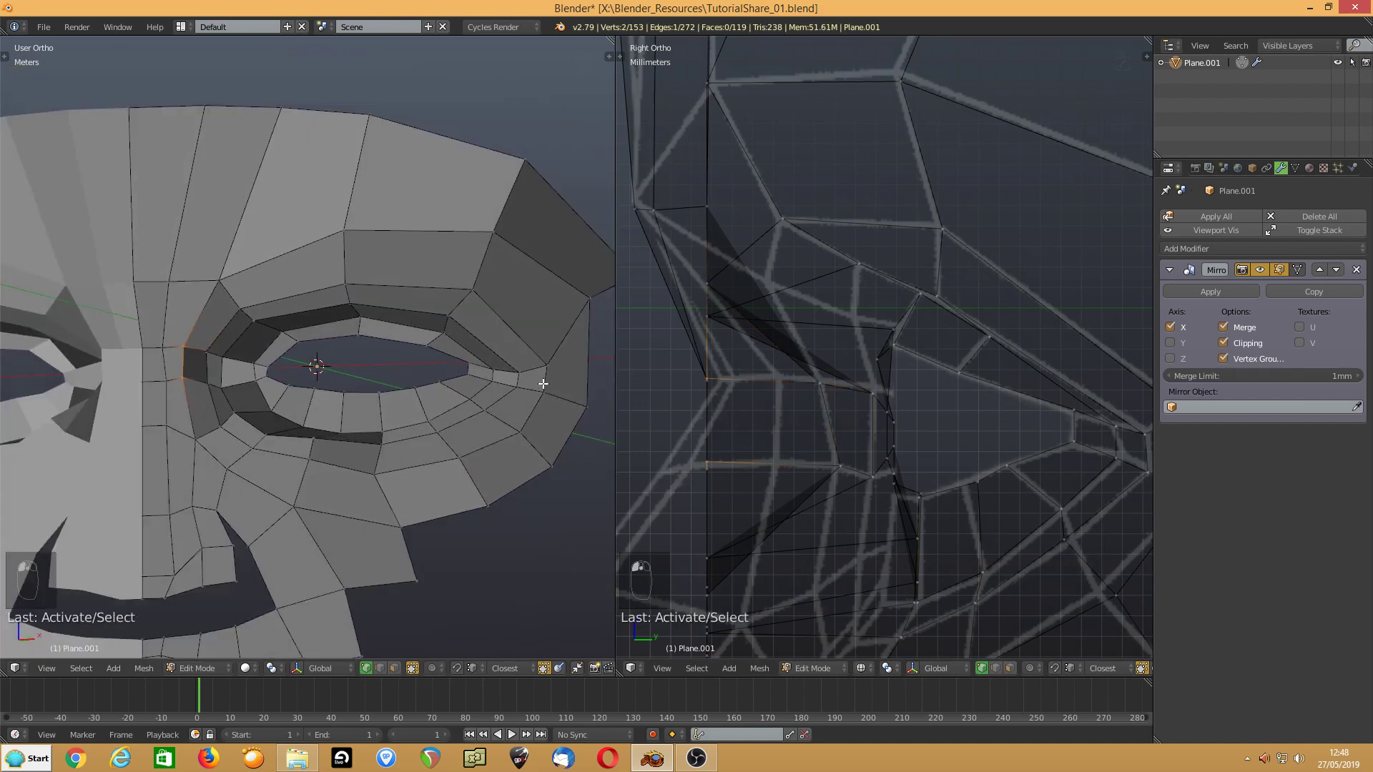
pyautogui.press('g')
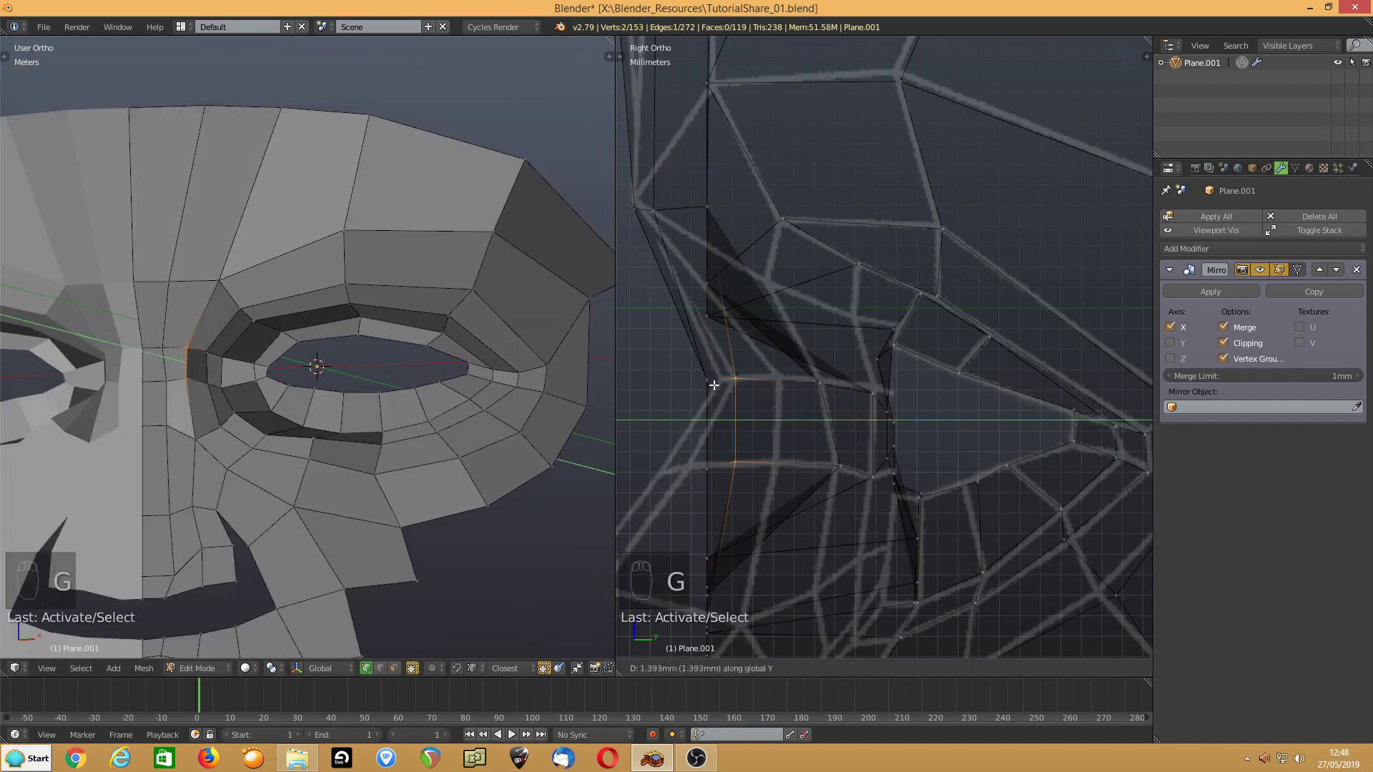
pyautogui.click(750, 384)
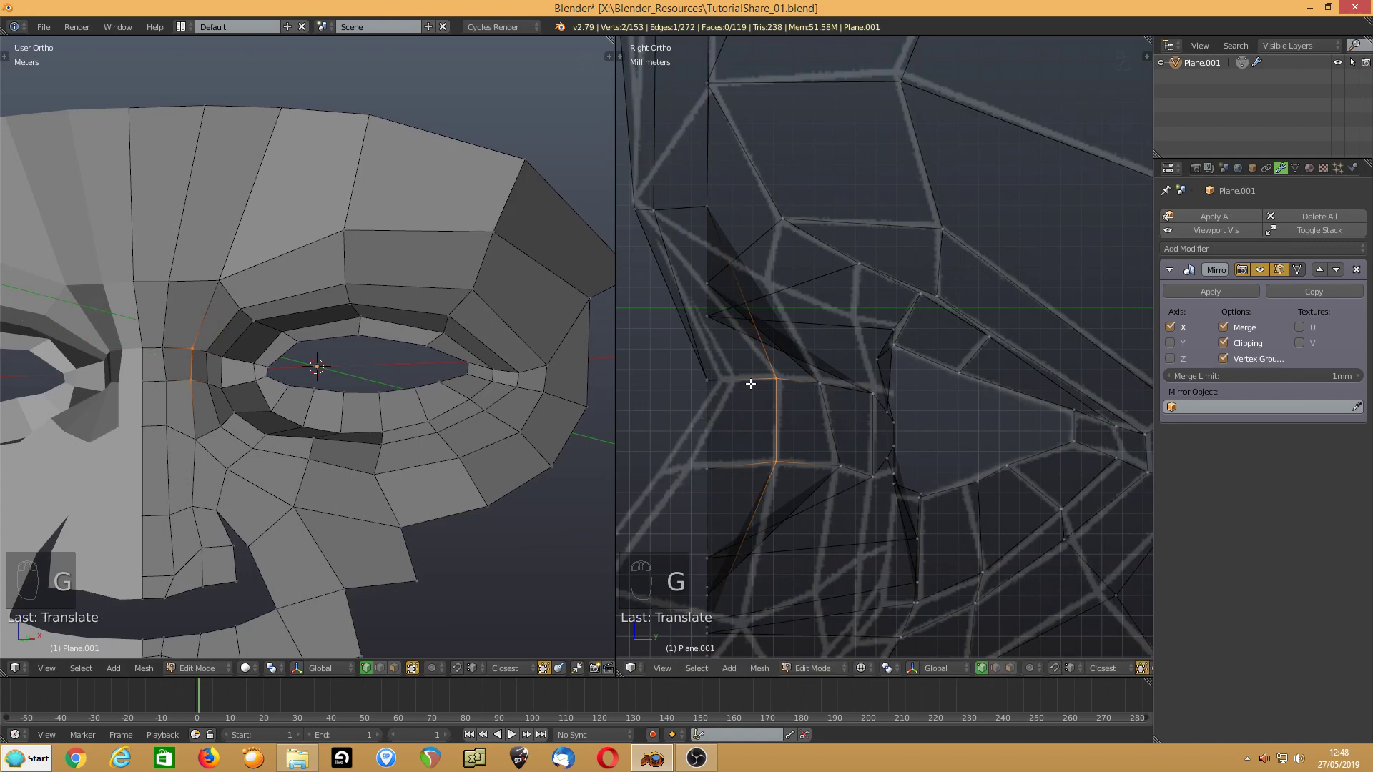
# - Move the two nose-bridge vertices beside the centre line back together along Y
pyautogui.click(164, 349)
pyautogui.keyDown('shift'); pyautogui.click(164, 379); pyautogui.keyUp('shift')
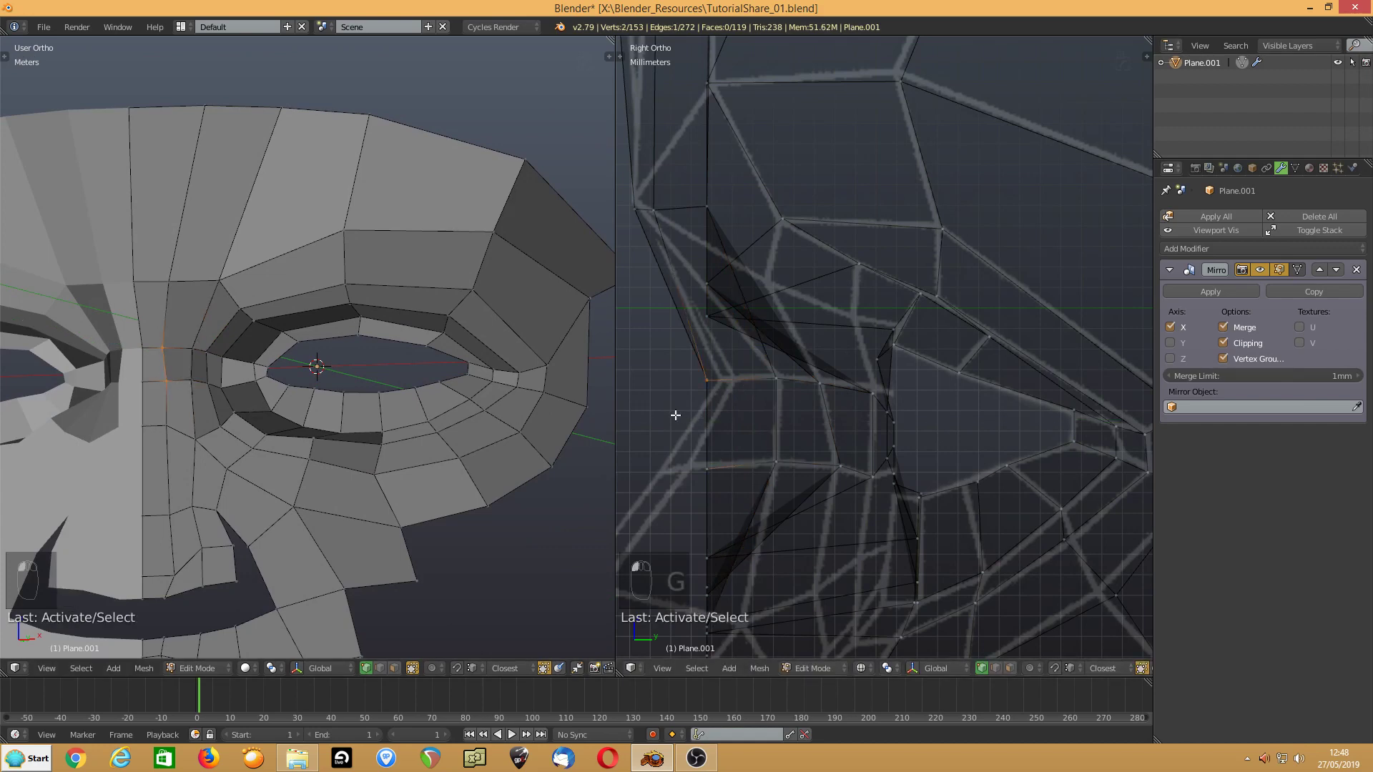
pyautogui.press('g')
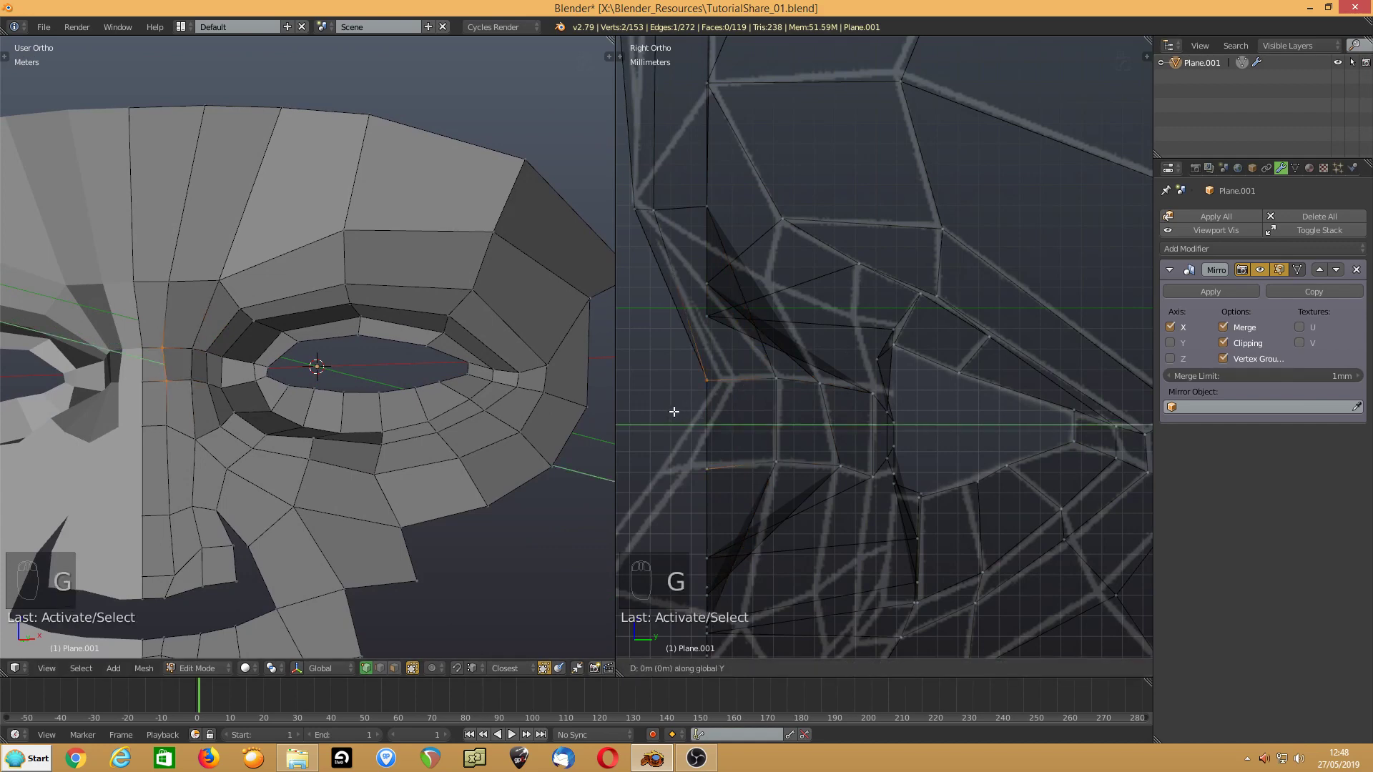
pyautogui.click(696, 409)
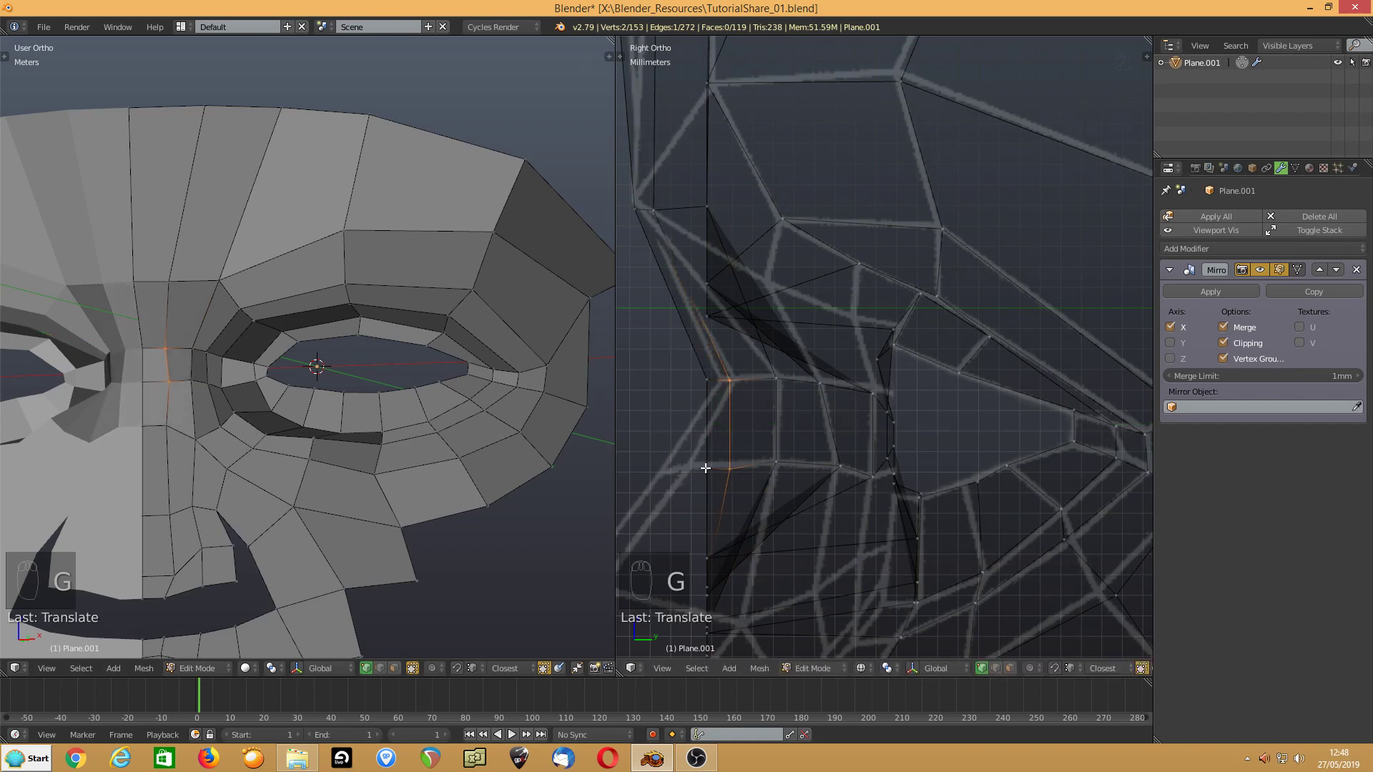
# - Place the lower and upper centre-line vertices of the nose bridge on their profile points in the side reference
pyautogui.click(729, 468)
pyautogui.press('g')
pyautogui.click(661, 470)
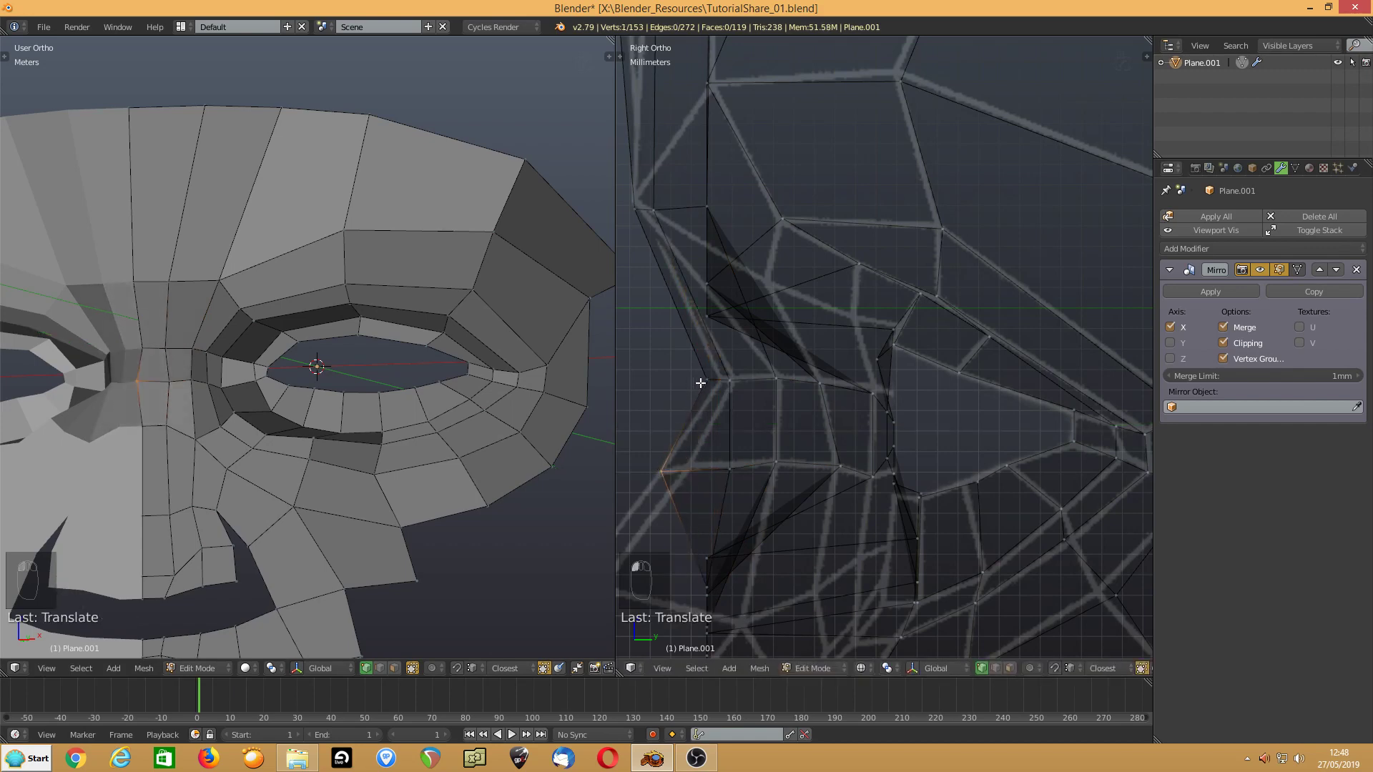
pyautogui.click(700, 384)
pyautogui.press('g')
pyautogui.click(715, 446)
# - Move the lower nose-bridge vertex beside the centre line forward, just behind the profile line of the side reference
pyautogui.click(681, 469)
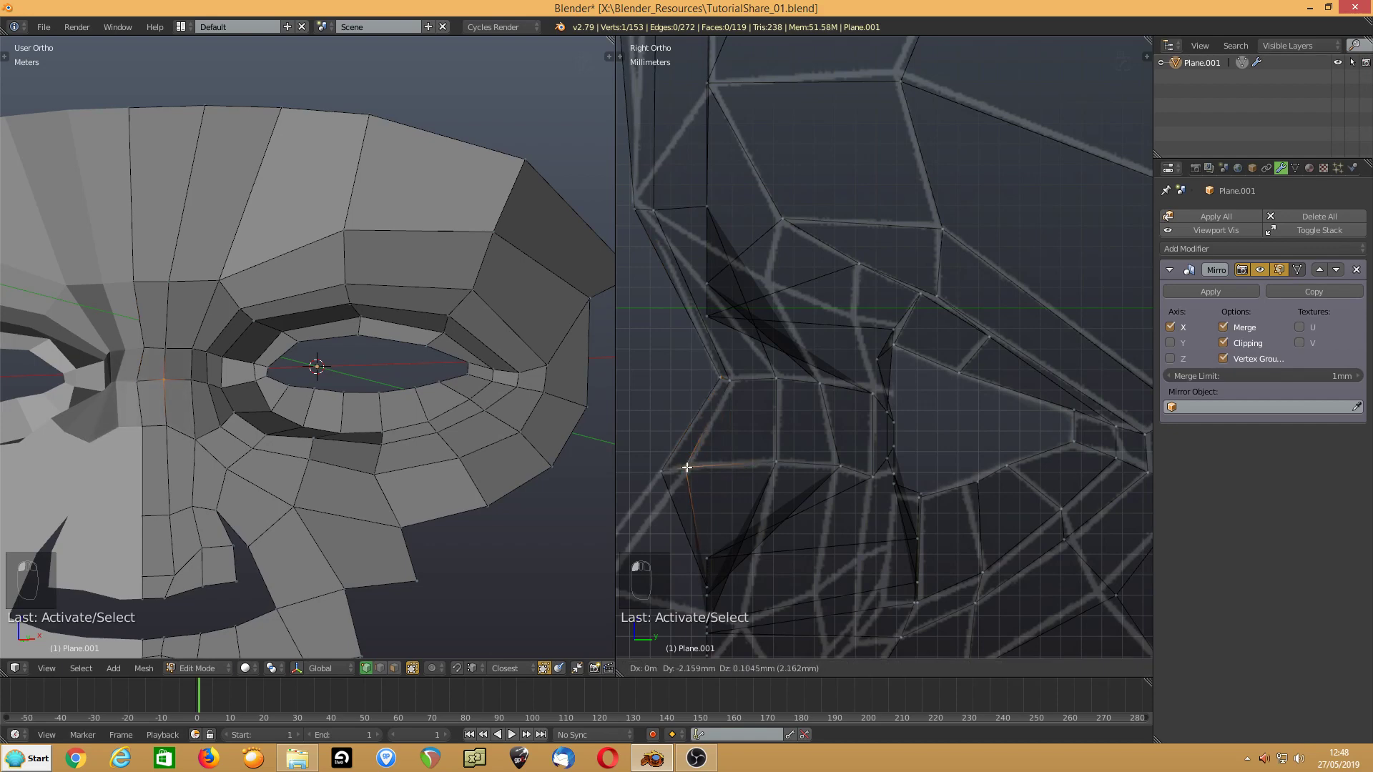
pyautogui.press('g')
pyautogui.click(683, 468)
# - Move the two remaining vertices between the eye's inner end and the brow back onto their points on the side reference
pyautogui.moveTo(242, 440); pyautogui.dragTo(303, 407, button='middle')
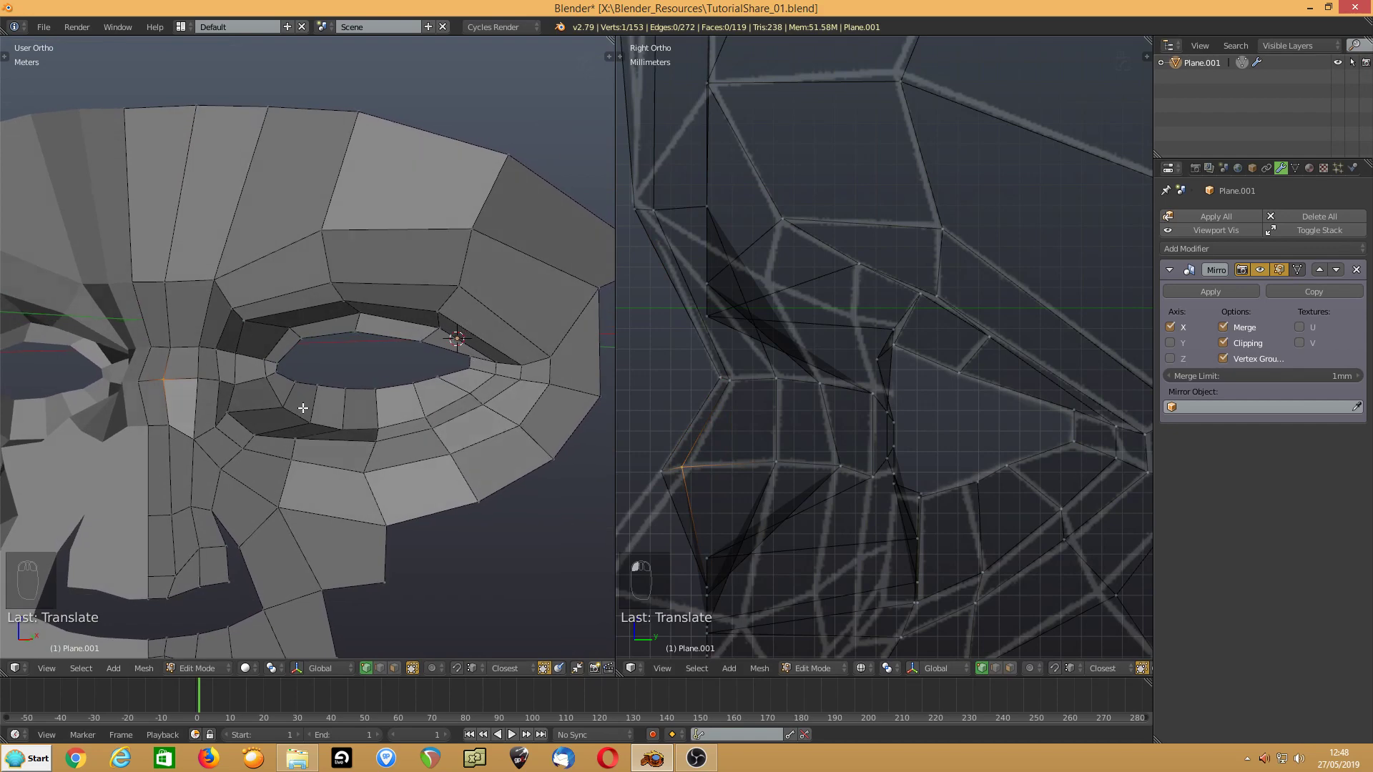
pyautogui.rightClick(708, 317)
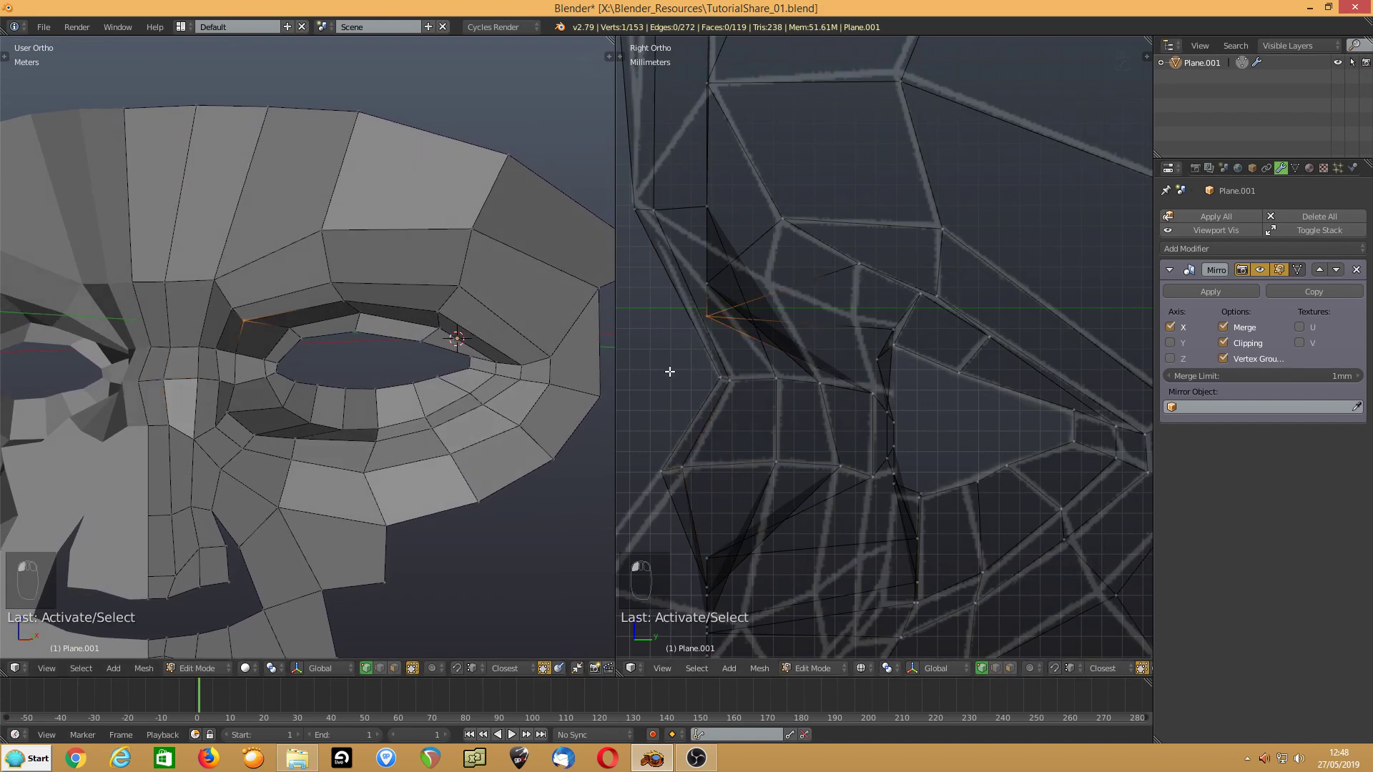
pyautogui.press('g')
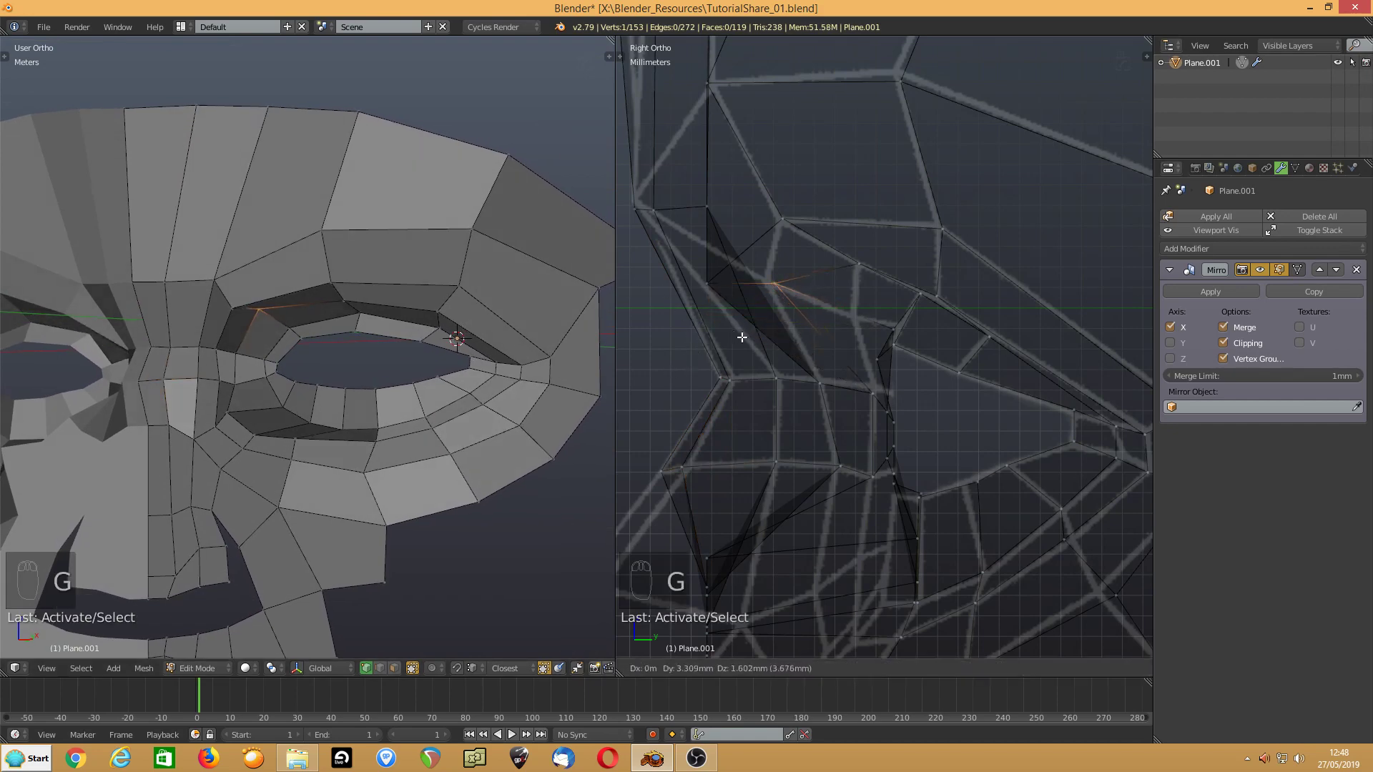
pyautogui.click(823, 366)
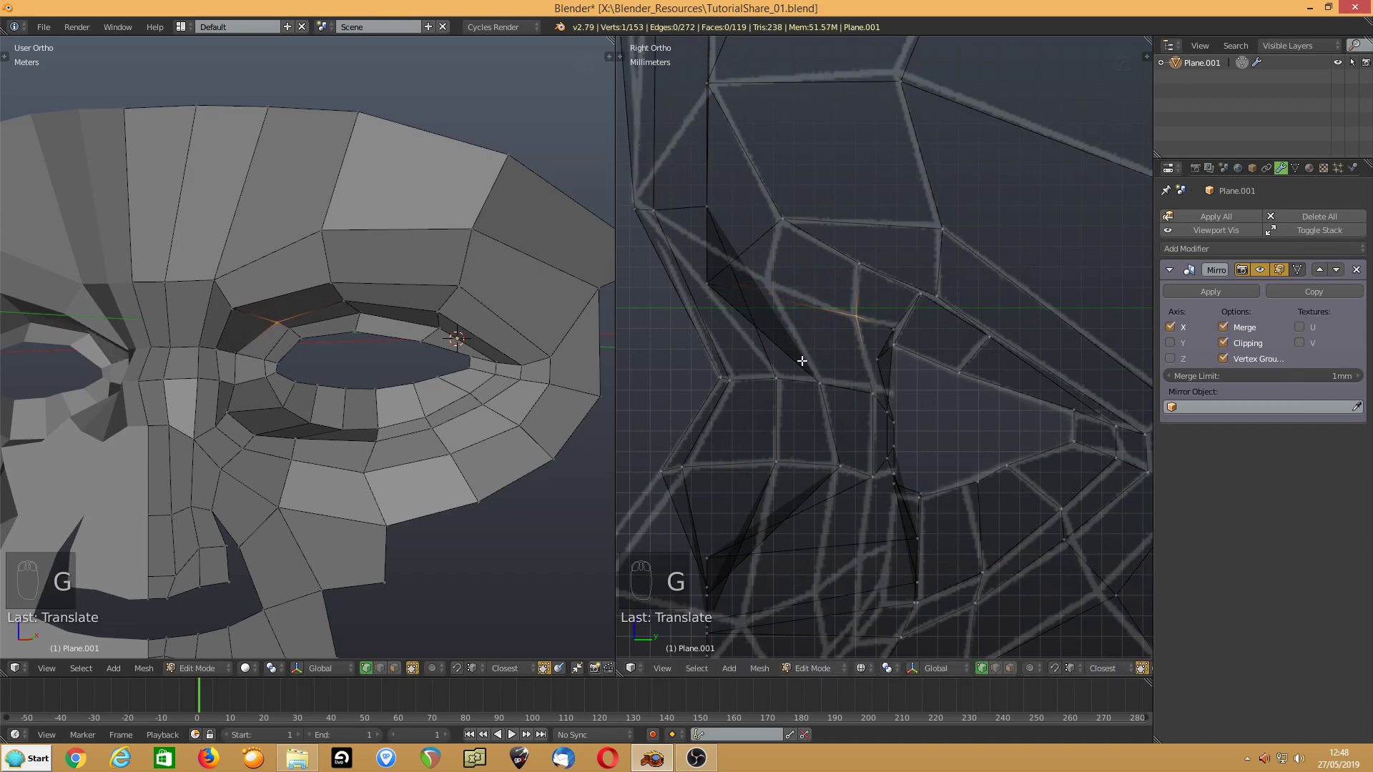
pyautogui.rightClick(709, 286)
pyautogui.press('g')
pyautogui.click(771, 275)
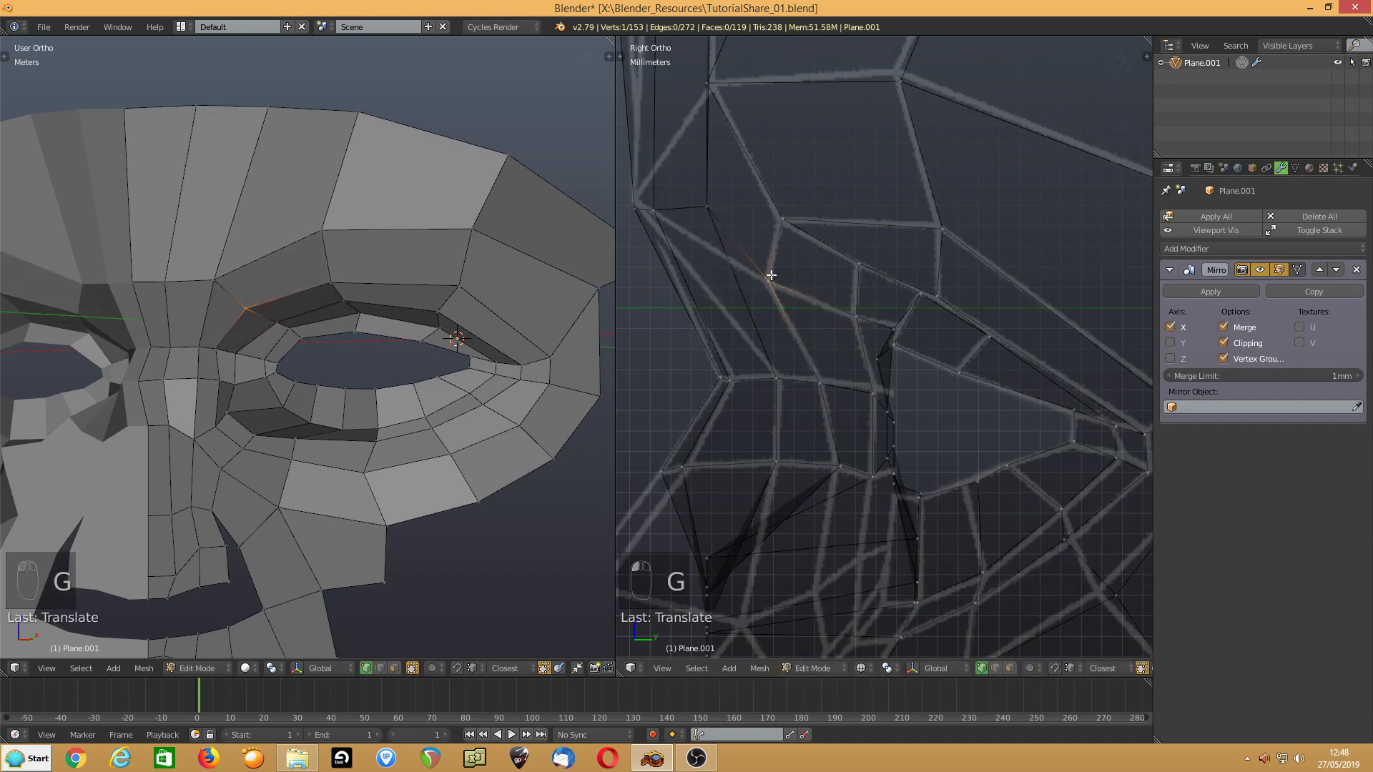
# - Move the inner brow vertex above the eye's inner corner forward onto the brow point of the side reference
pyautogui.scroll(-1, 718, 205)
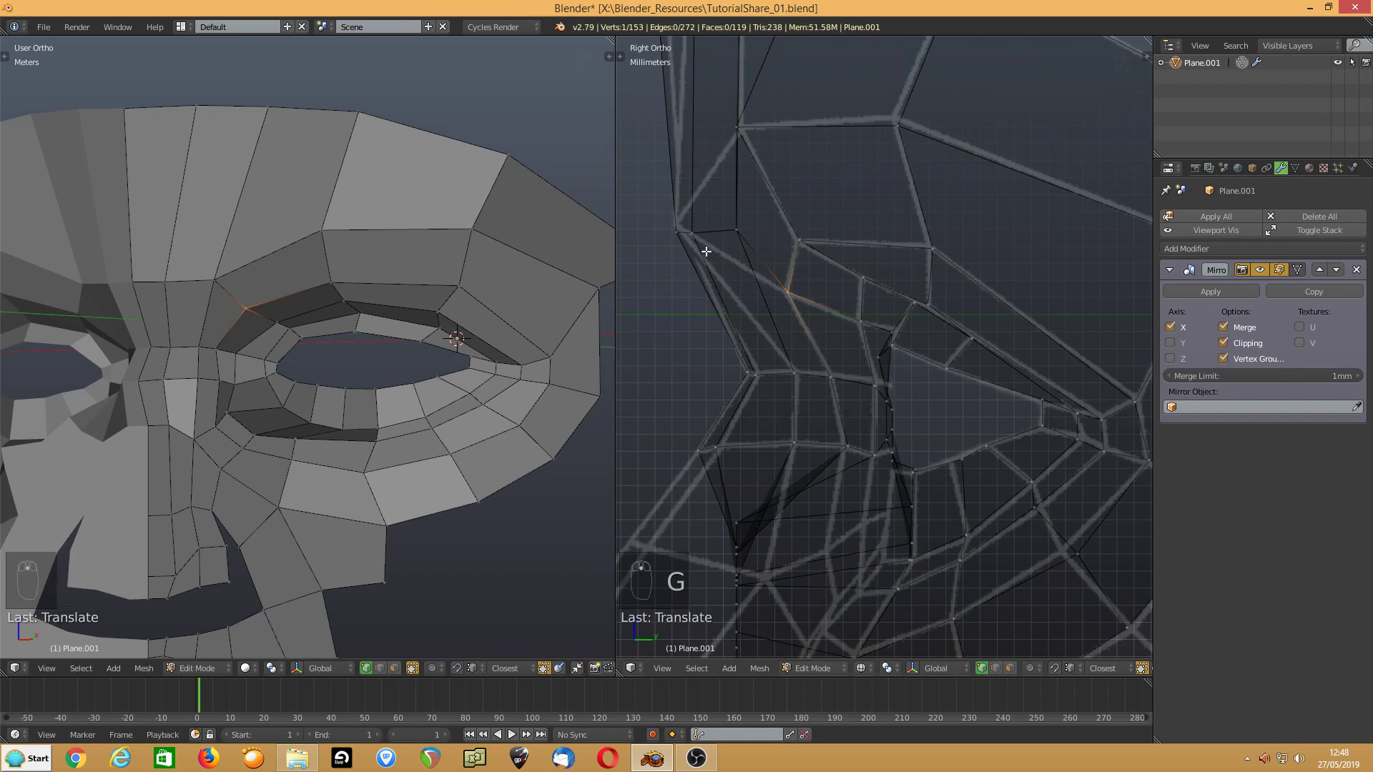
pyautogui.scroll(-3, 705, 249)
pyautogui.scroll(3, 706, 250)
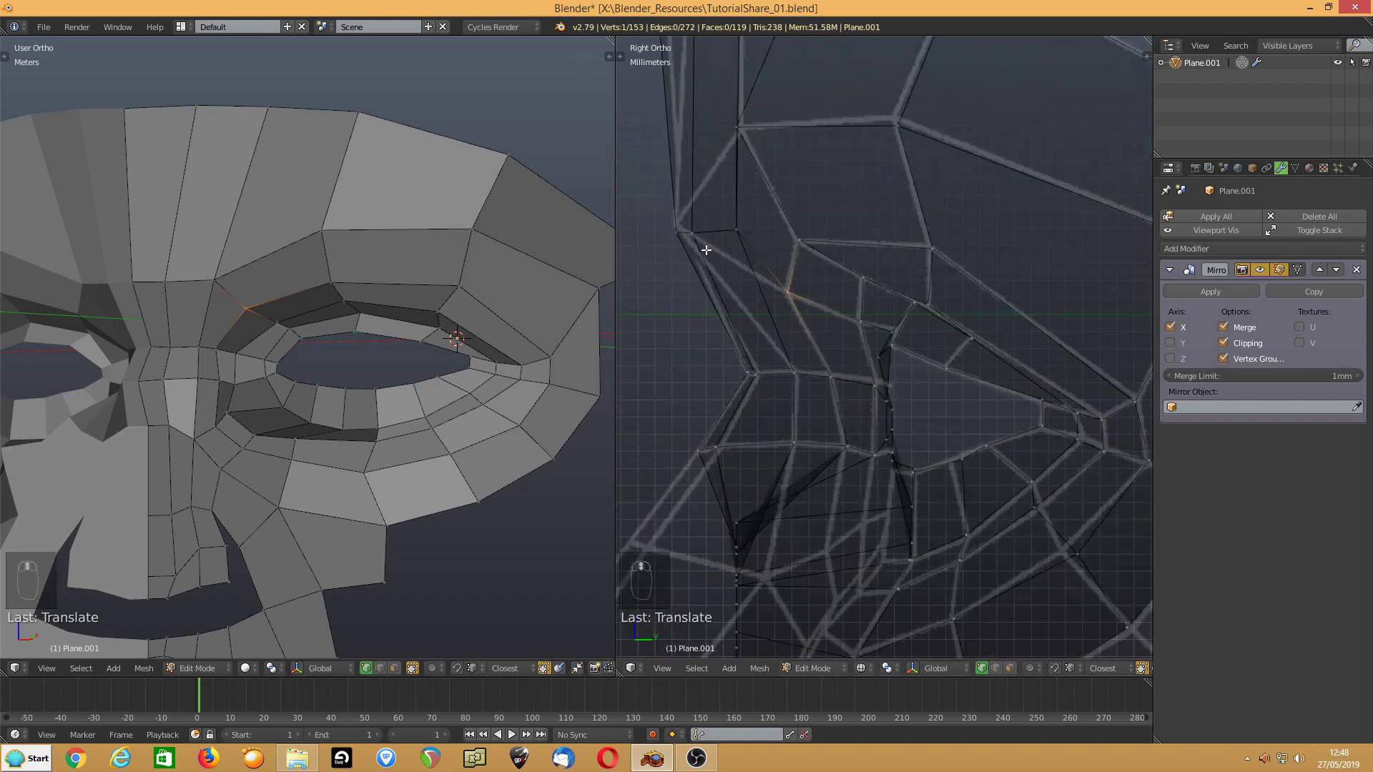
pyautogui.keyDown('shift'); pyautogui.moveTo(690, 242); pyautogui.dragTo(764, 343, button='middle'); pyautogui.keyUp('shift')
pyautogui.rightClick(216, 281)
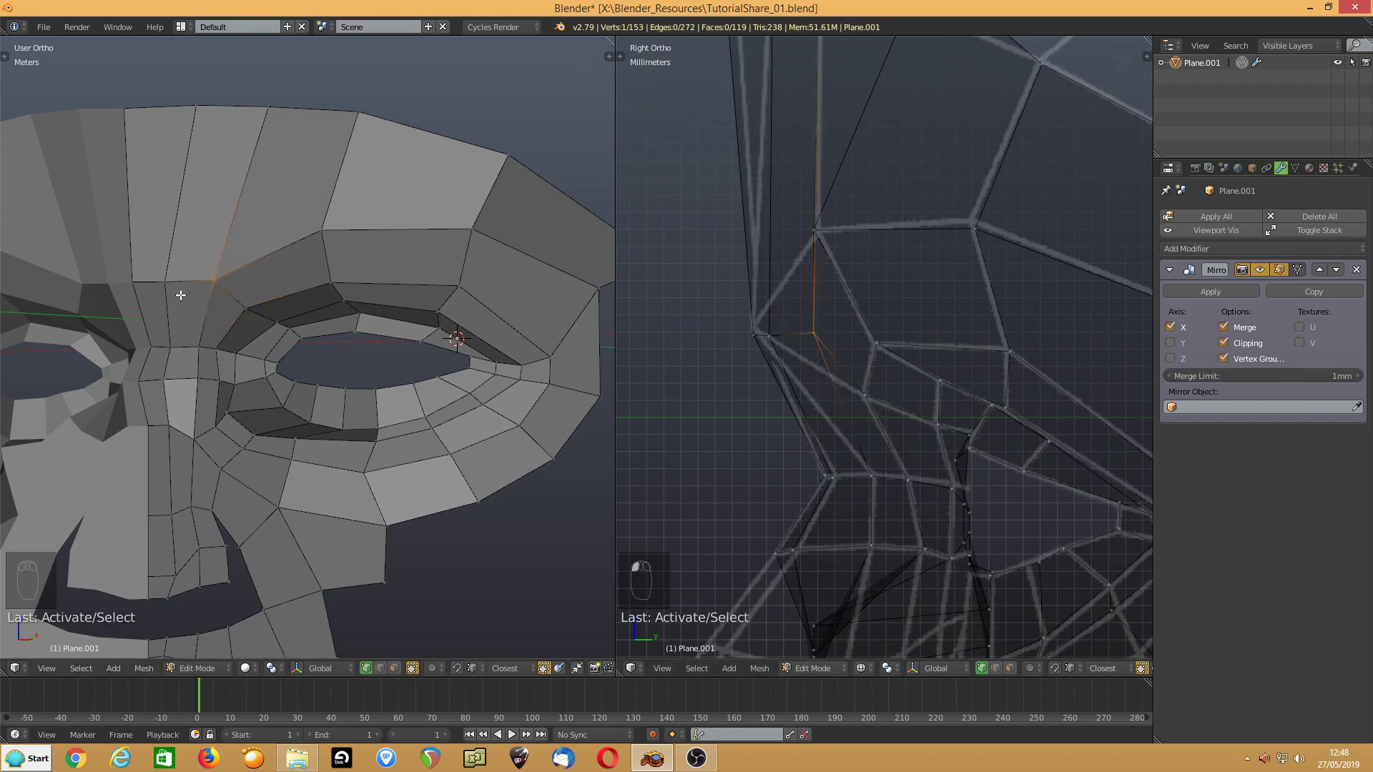
pyautogui.press('KP_1')
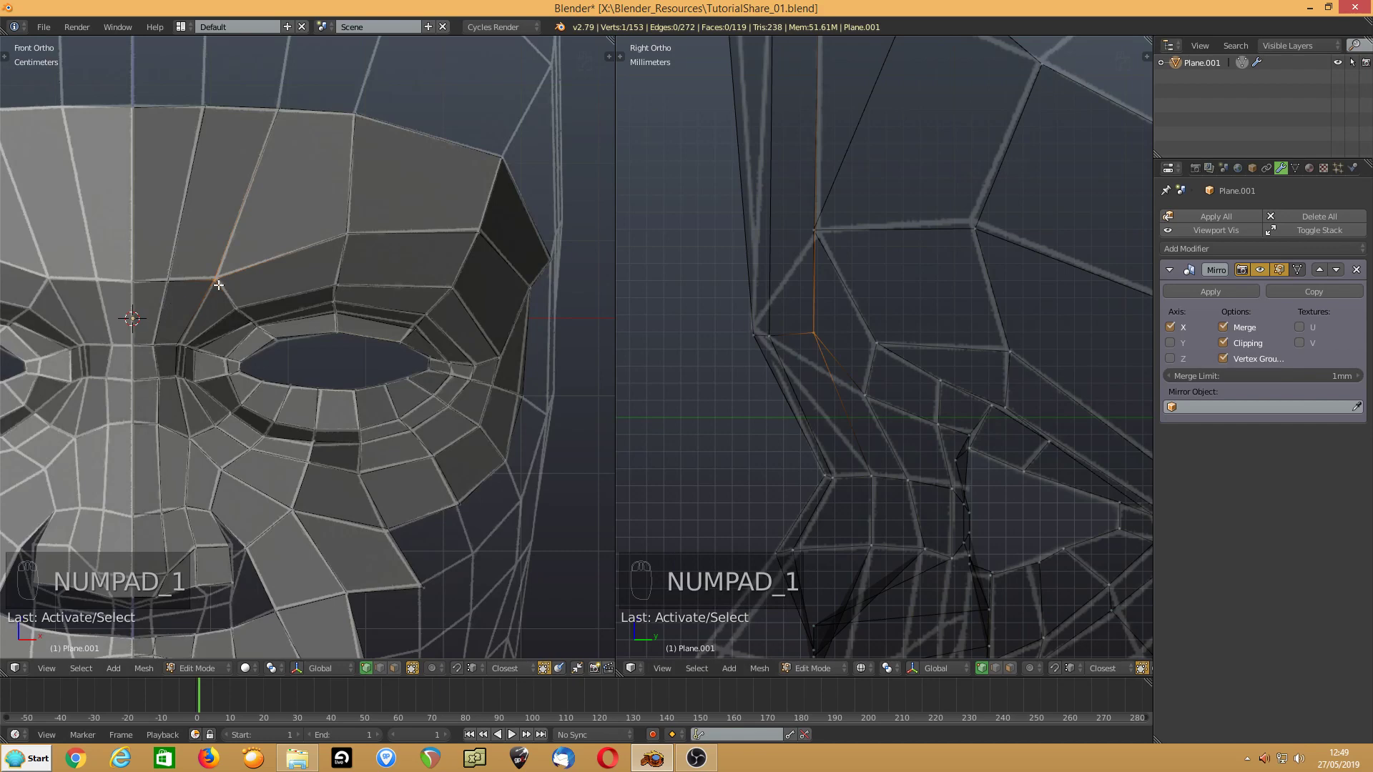
pyautogui.press('g')
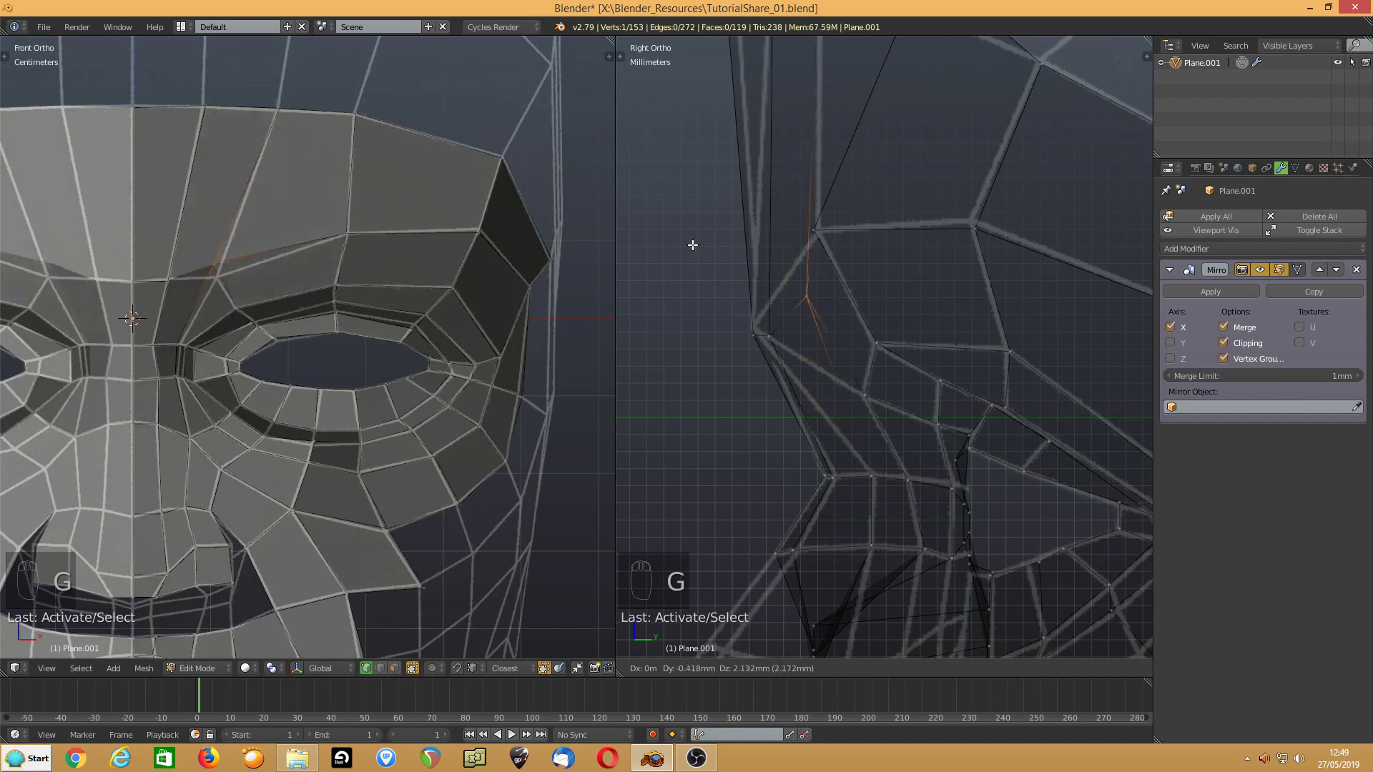
pyautogui.click(654, 254)
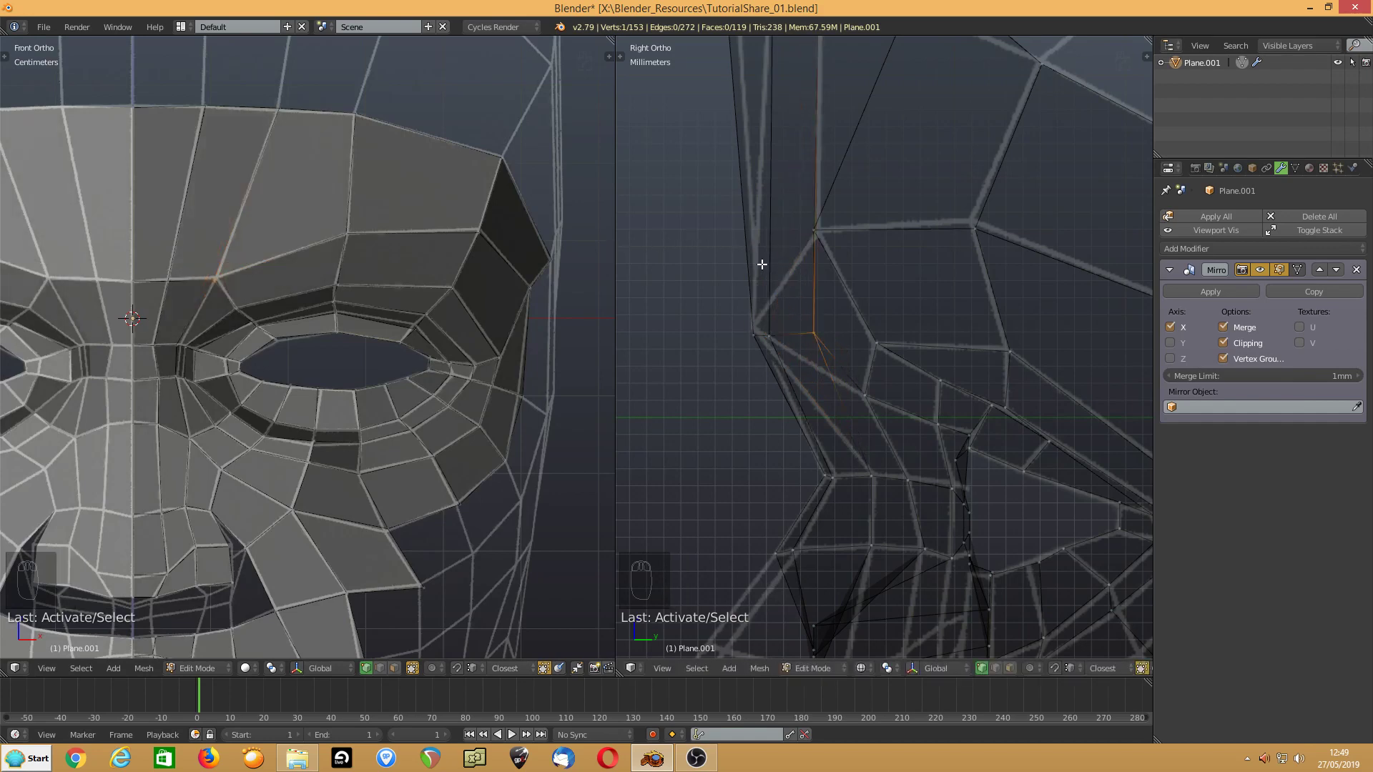
pyautogui.press('g')
pyautogui.click(718, 268)
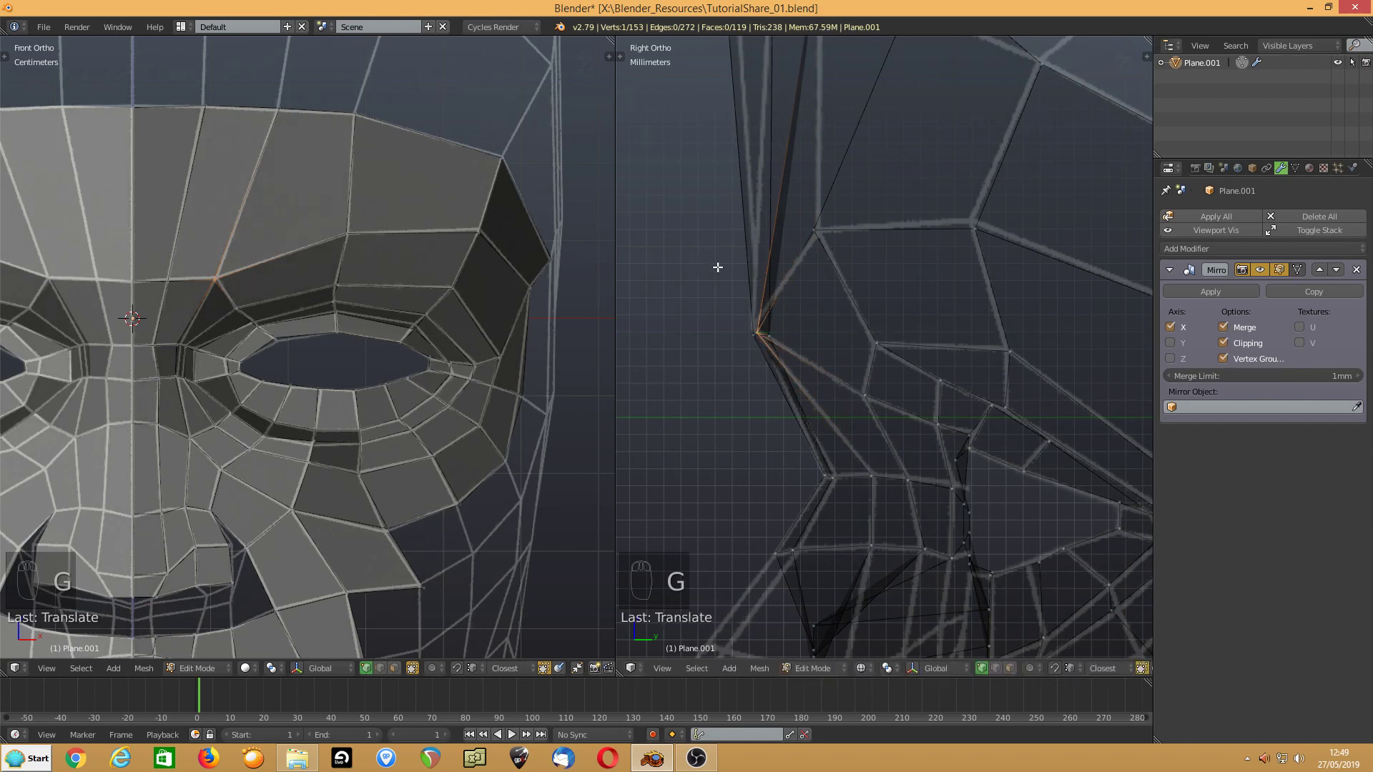
# - Move the neighbouring brow vertex toward the centre line forward along Y by about 0.92 mm
pyautogui.click(774, 331)
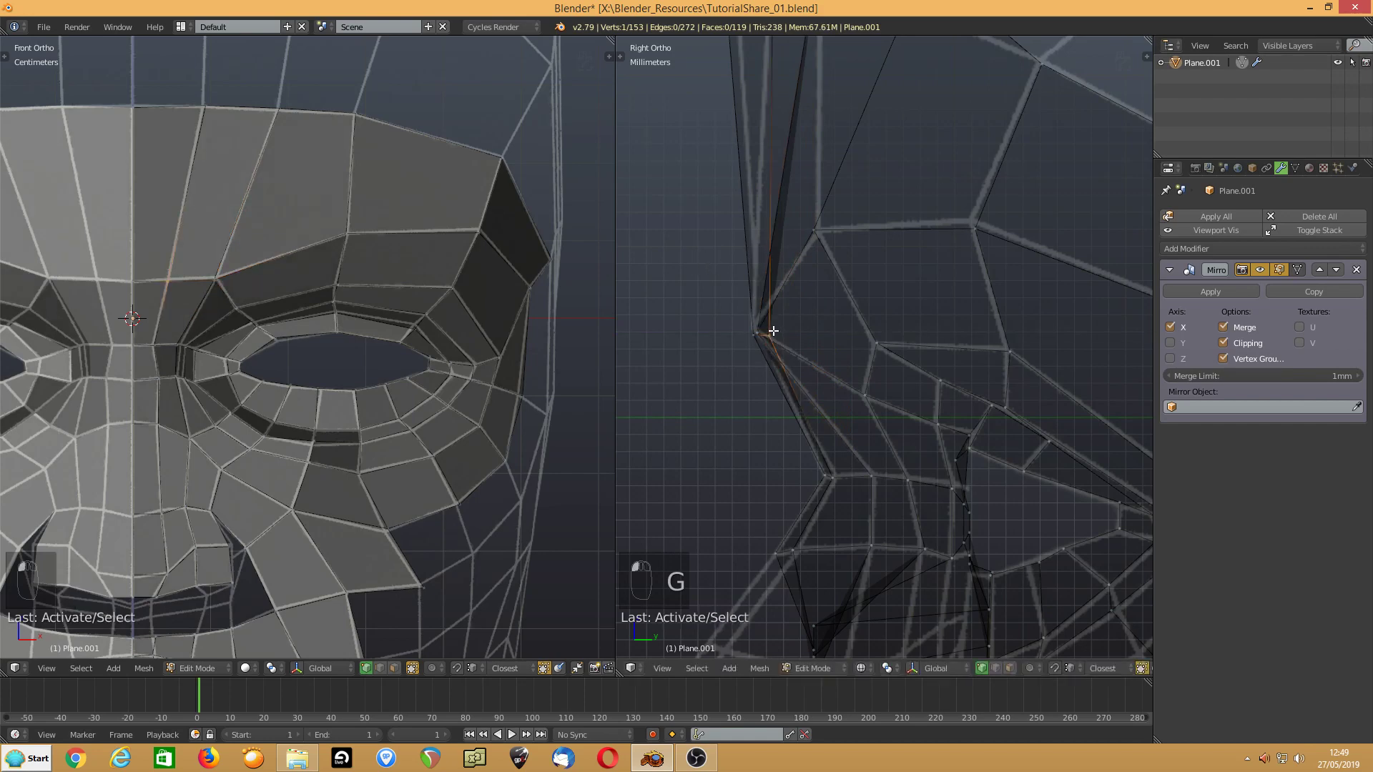
pyautogui.press('g')
pyautogui.press('y')
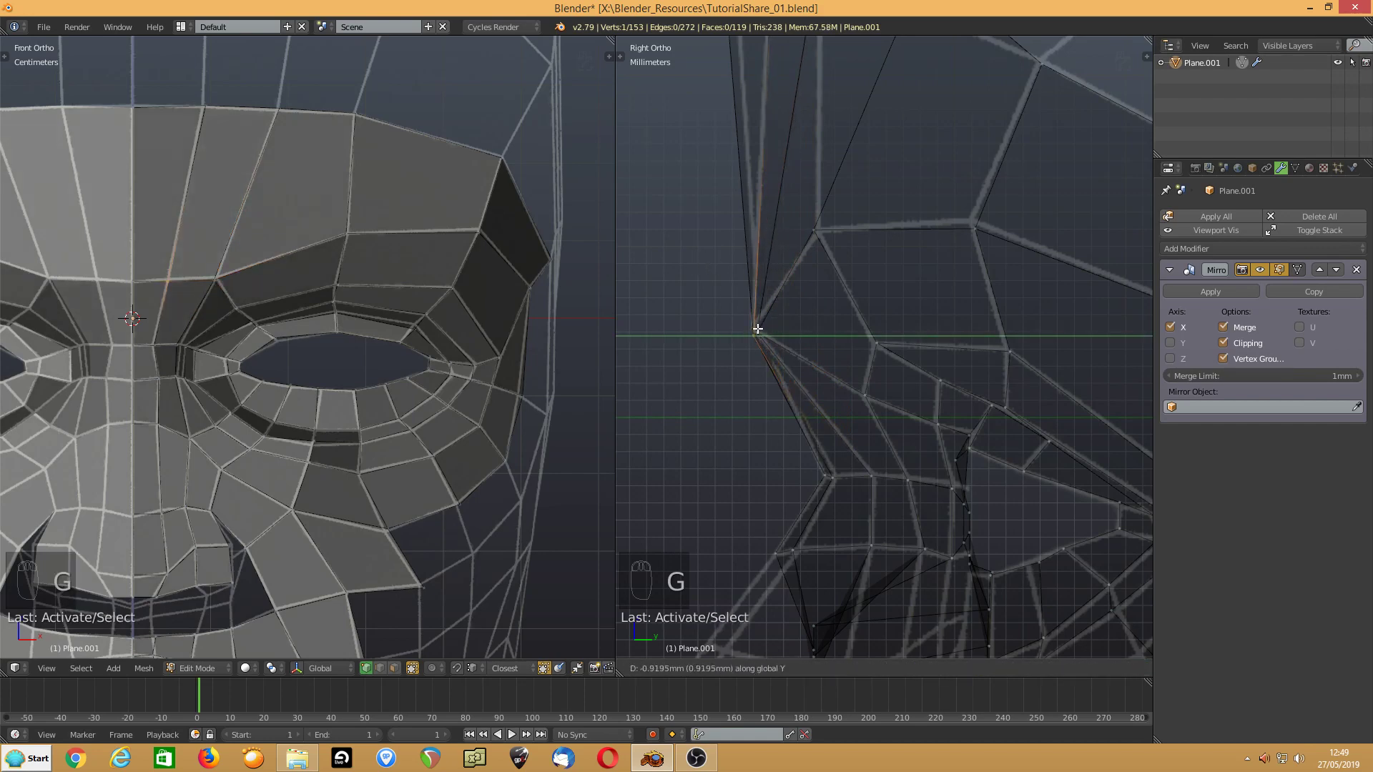
pyautogui.click(757, 328)
# - Align the forehead's four upper-edge vertices from the centre line outward with the side reference, and nudge the mid-brow vertex below them into place
pyautogui.moveTo(270, 285); pyautogui.dragTo(185, 320, button='middle')
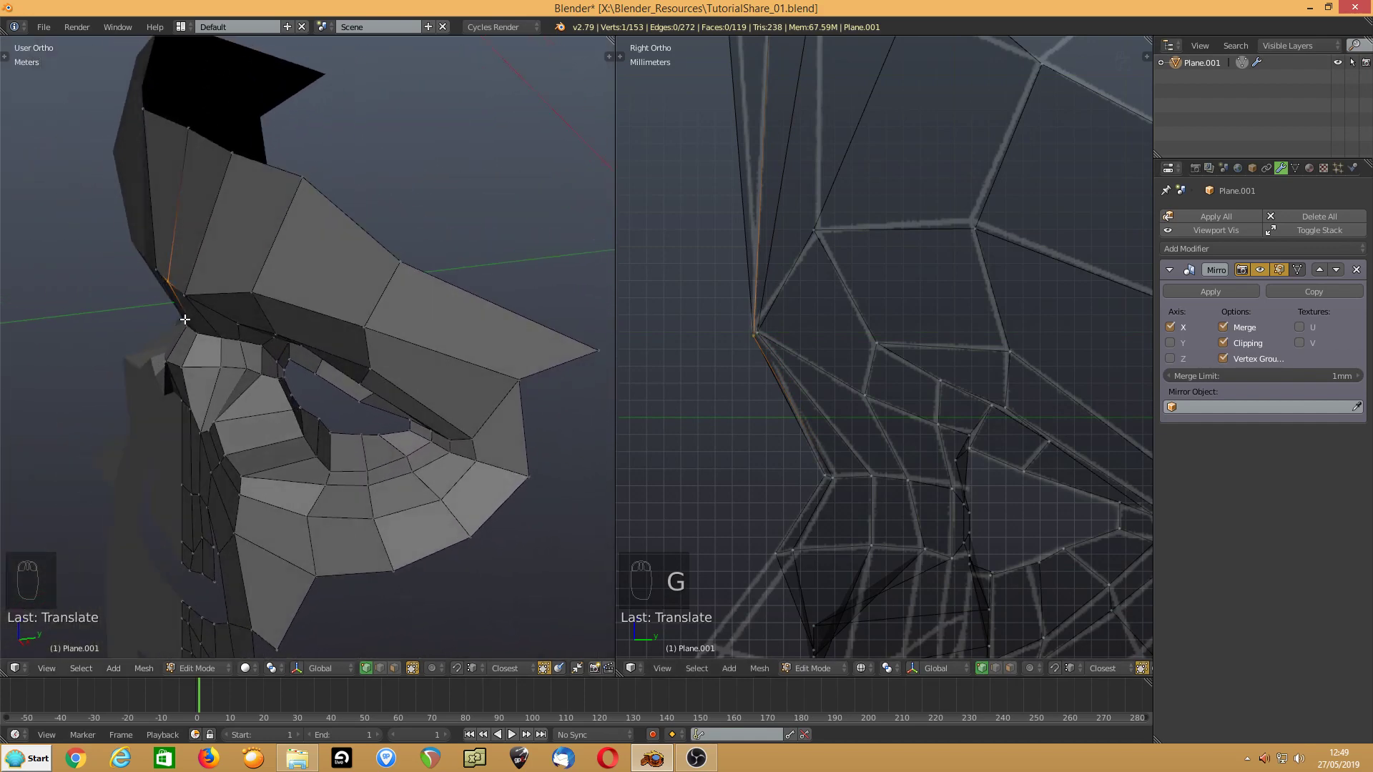
pyautogui.keyDown('shift'); pyautogui.moveTo(826, 169); pyautogui.dragTo(849, 432, button='middle'); pyautogui.keyUp('shift')
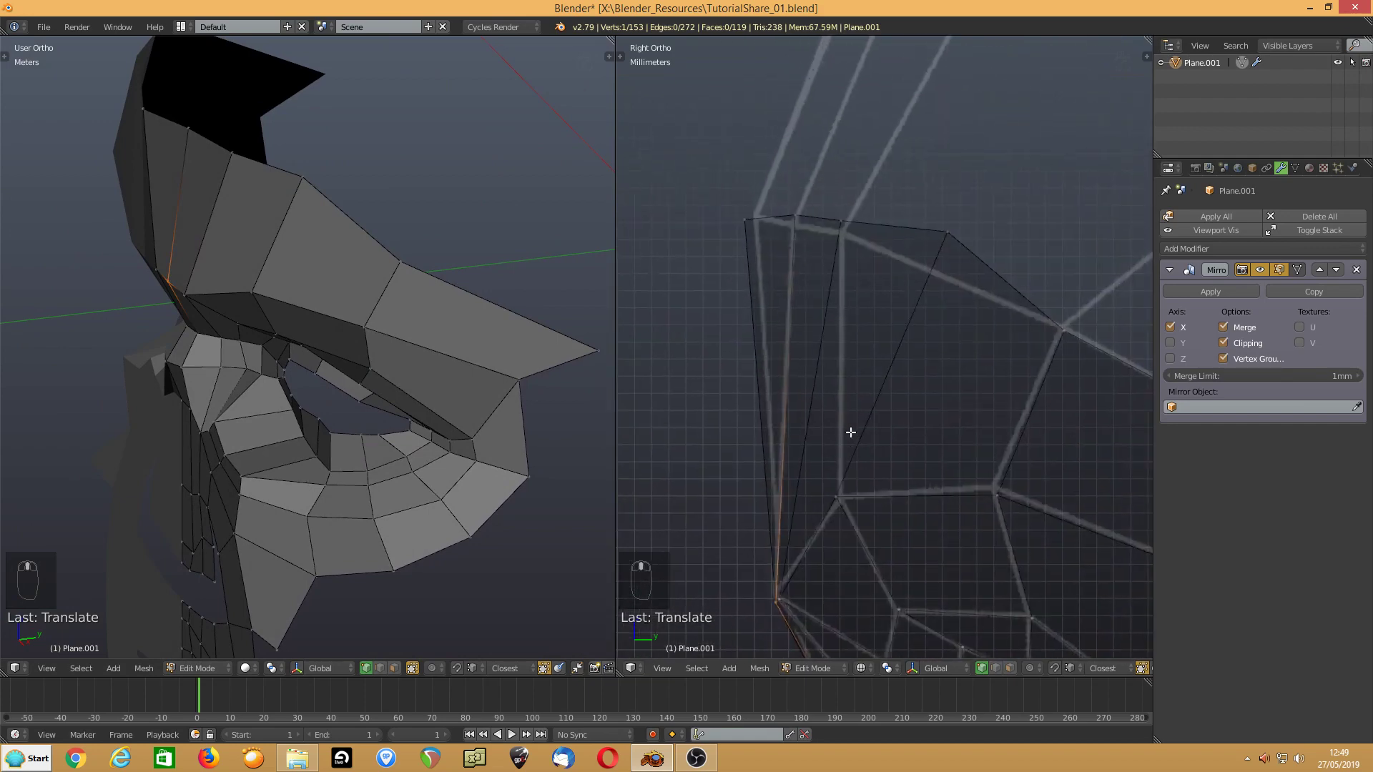
pyautogui.click(797, 218)
pyautogui.moveTo(746, 223); pyautogui.dragTo(792, 227)
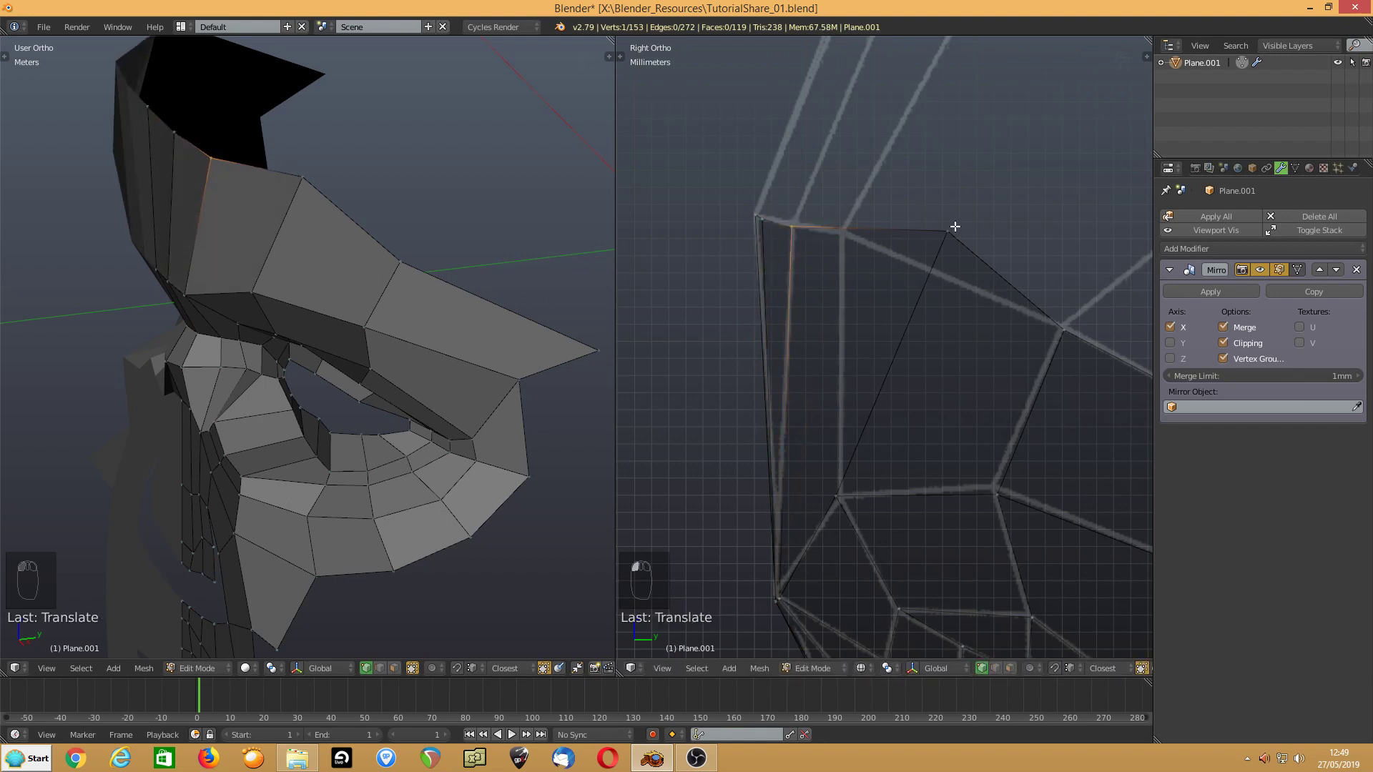
pyautogui.moveTo(954, 226); pyautogui.dragTo(844, 230)
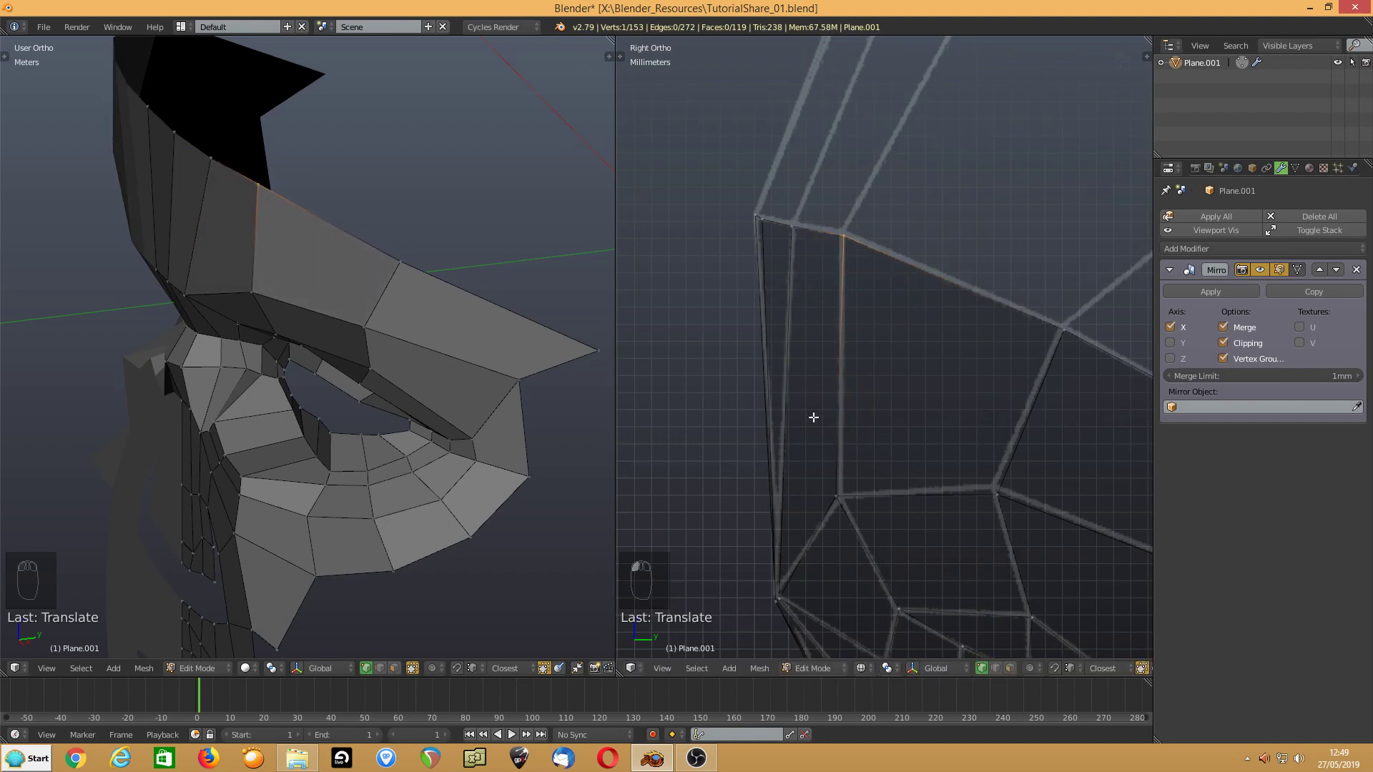
pyautogui.moveTo(839, 496); pyautogui.dragTo(845, 499)
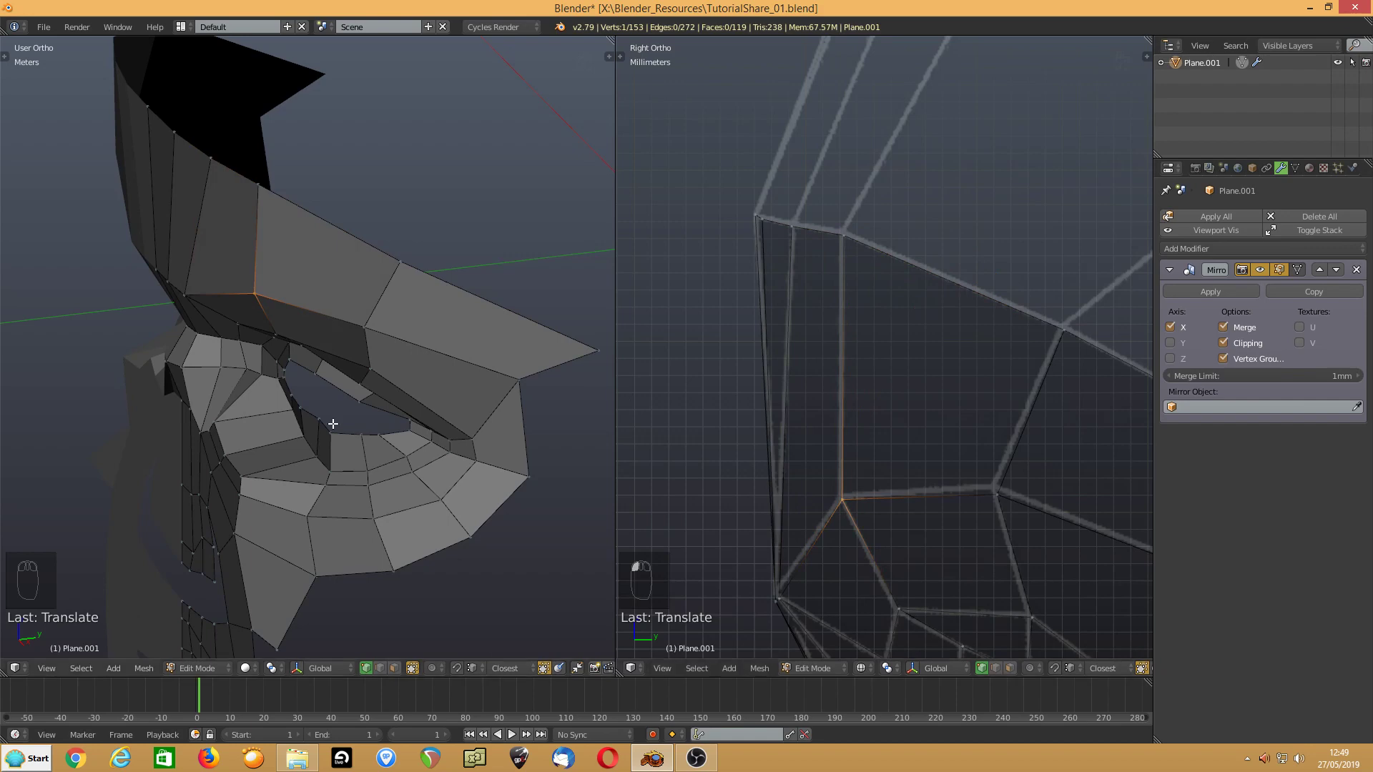
# - Move the four centre-line nose vertices from the upper nose down to its underside forward until the topmost meets the side reference's nose profile
pyautogui.moveTo(331, 420); pyautogui.dragTo(298, 321, button='middle')
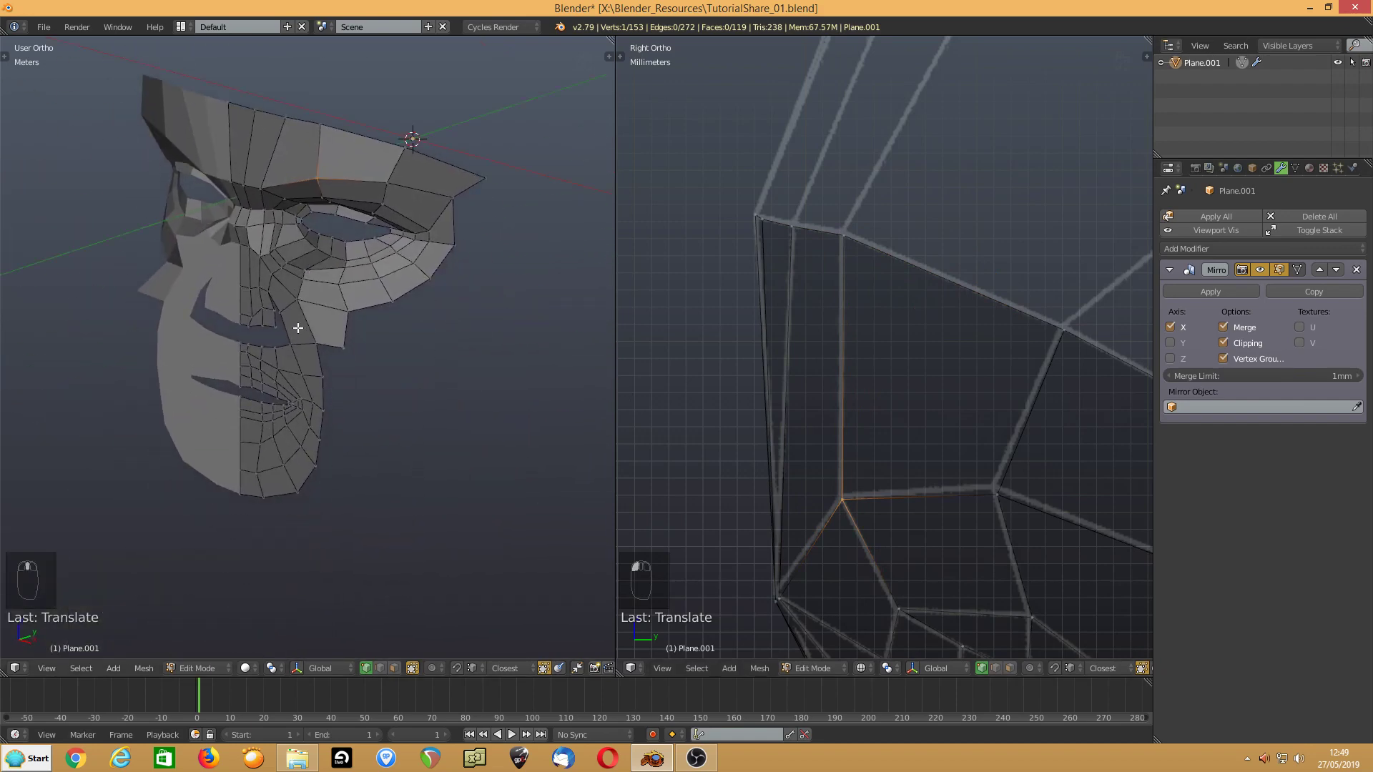
pyautogui.scroll(2, 301, 336)
pyautogui.press('KP_1')
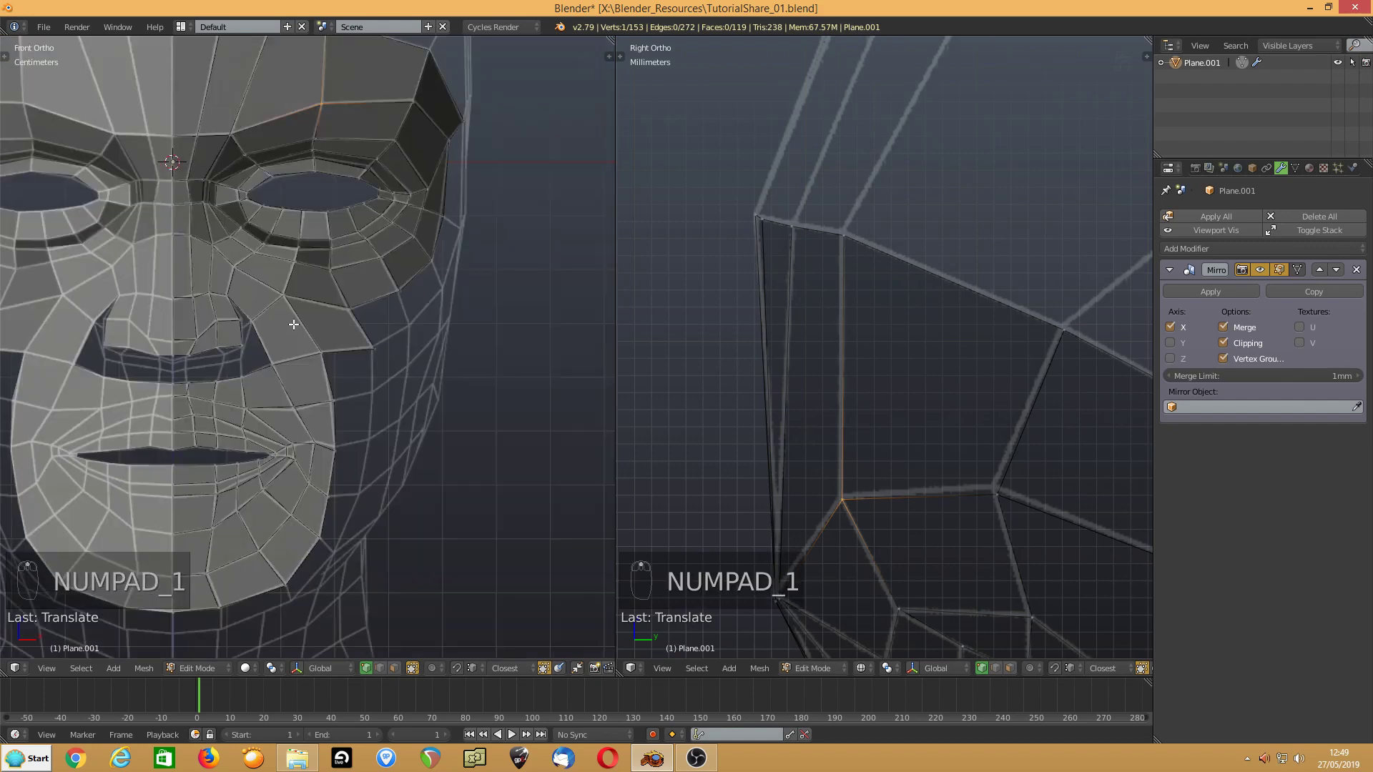
pyautogui.scroll(-3, 729, 426)
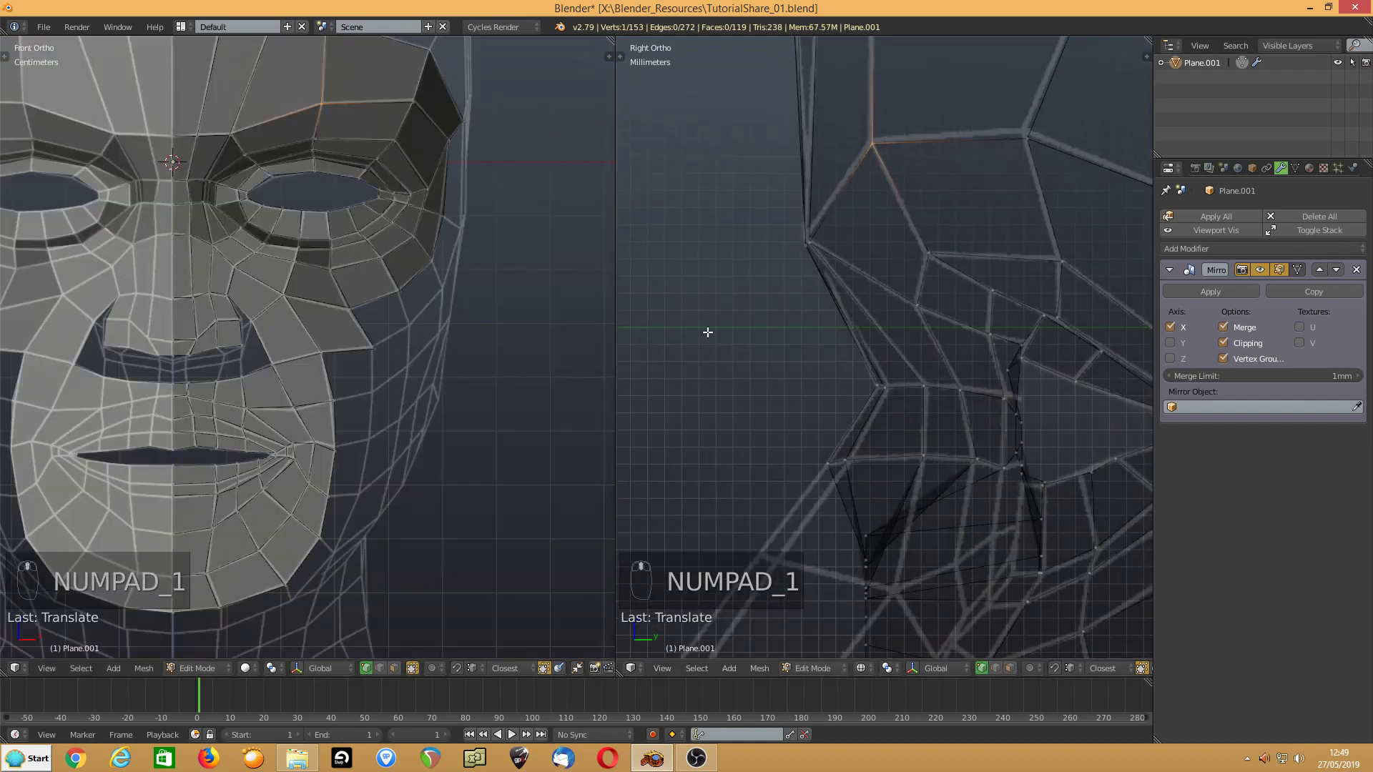
pyautogui.scroll(-2, 750, 227)
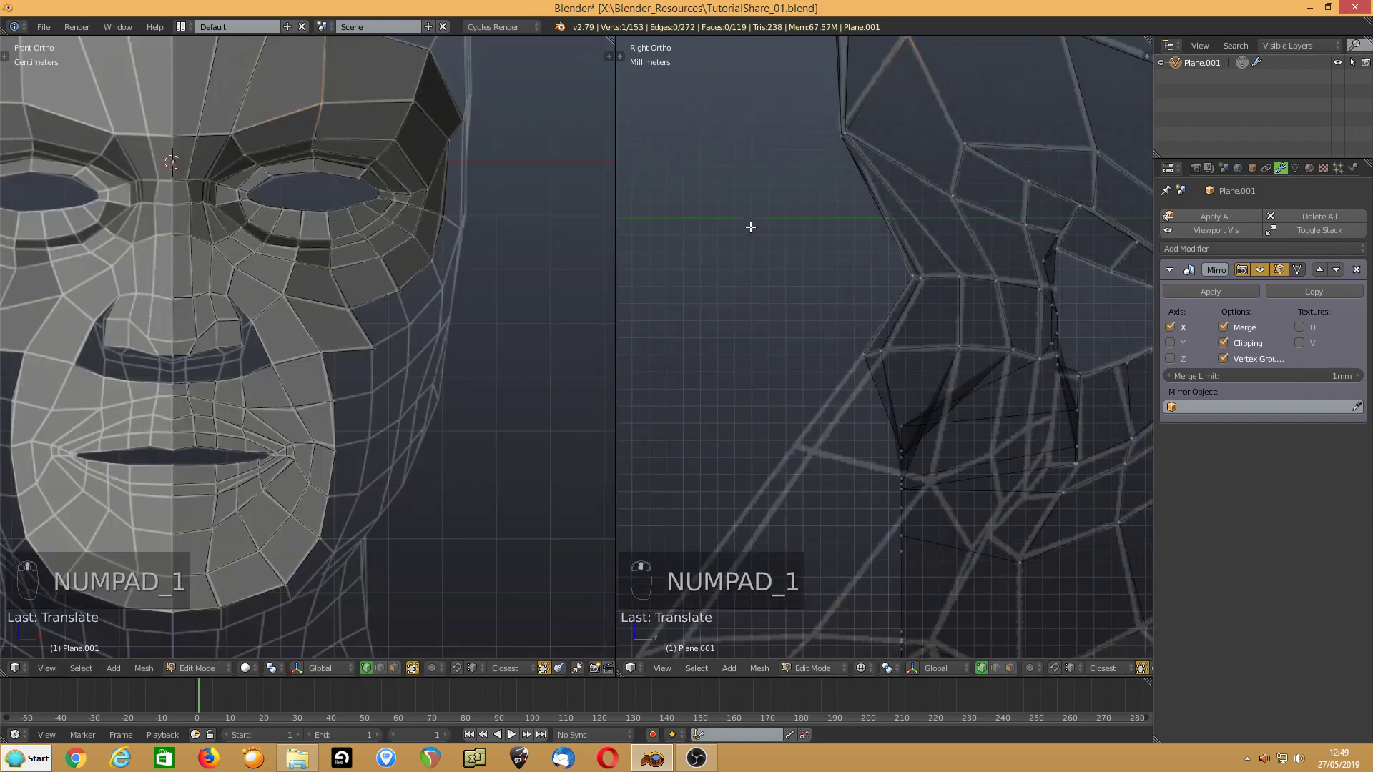
pyautogui.click(166, 191)
pyautogui.keyDown('shift'); pyautogui.click(167, 206); pyautogui.keyUp('shift')
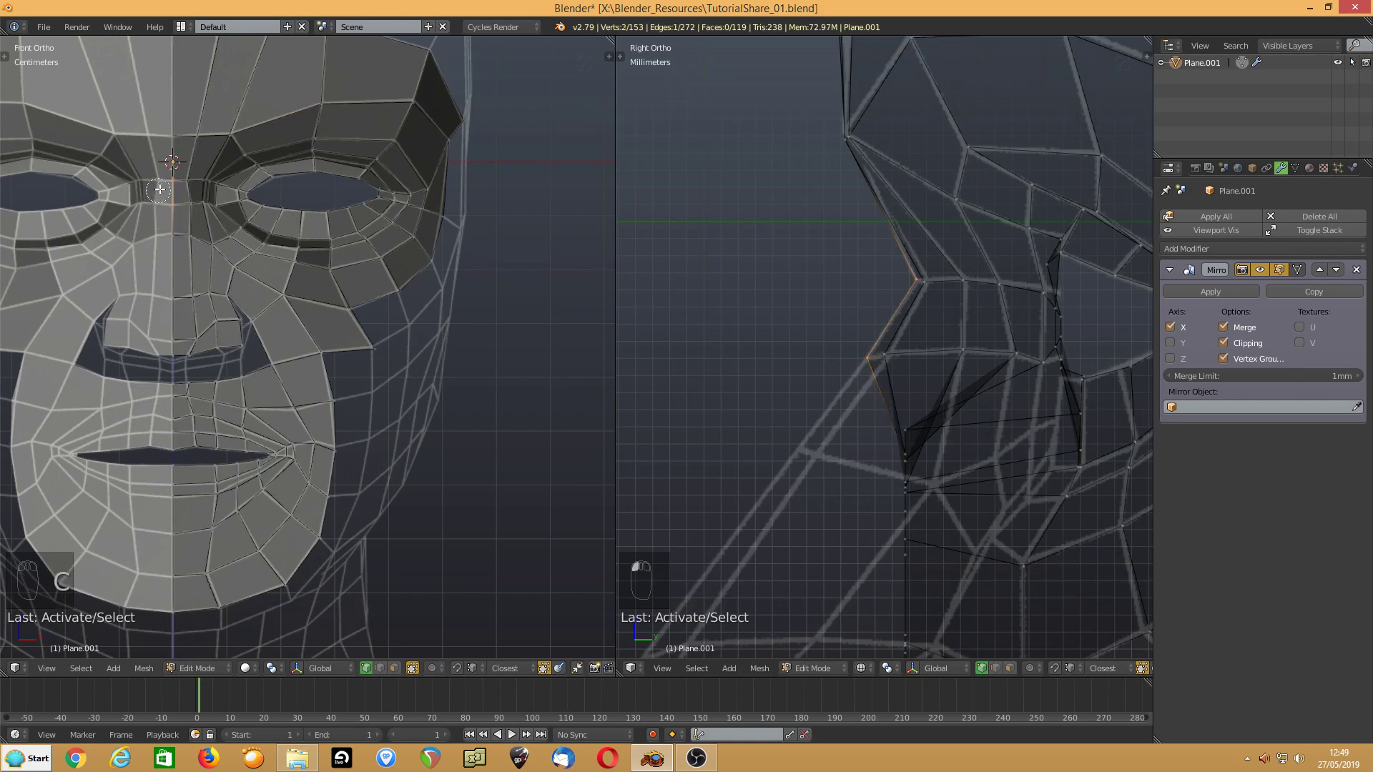
pyautogui.press('c')
pyautogui.moveTo(168, 190); pyautogui.dragTo(167, 365)
pyautogui.rightClick(111, 323)
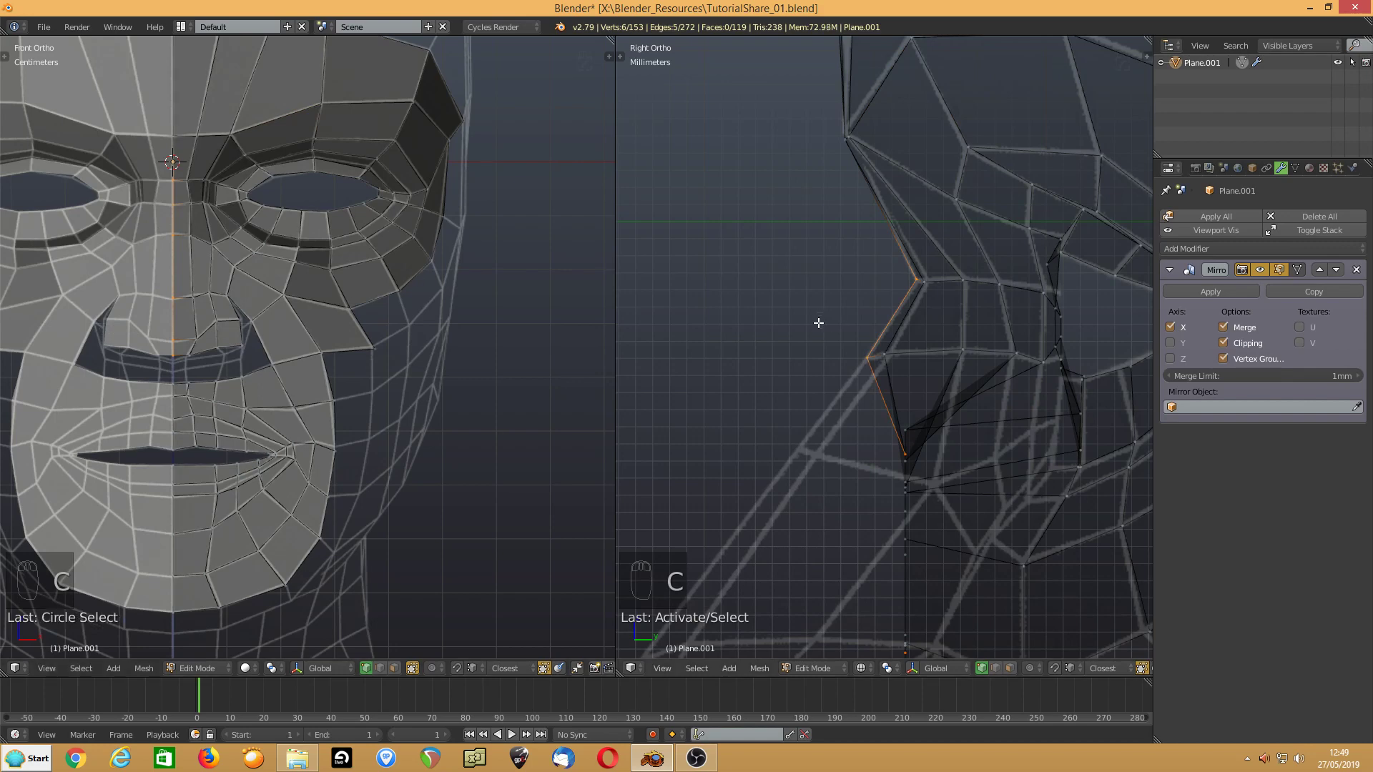
pyautogui.keyDown('shift'); pyautogui.moveTo(780, 347); pyautogui.dragTo(828, 166, button='middle'); pyautogui.keyUp('shift')
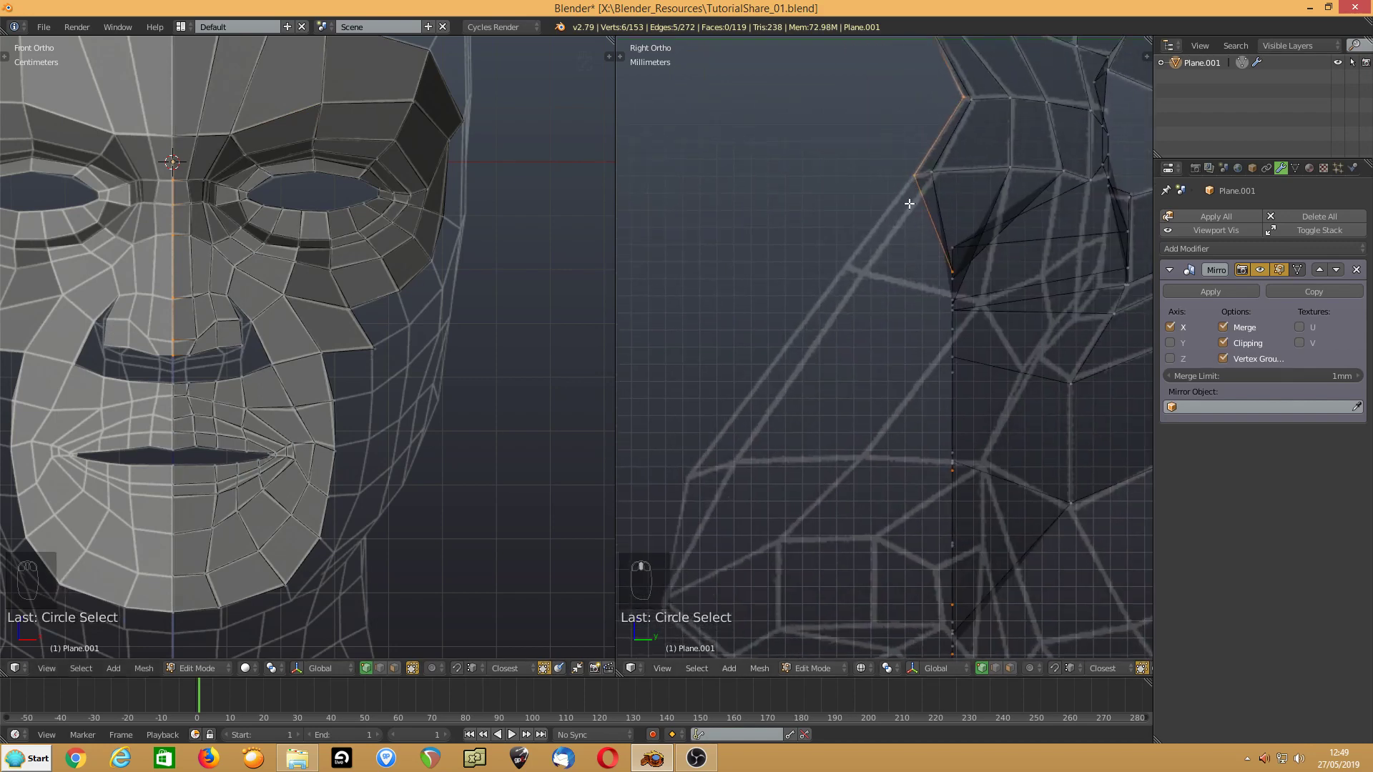
pyautogui.scroll(-2, 908, 207)
pyautogui.press('b')
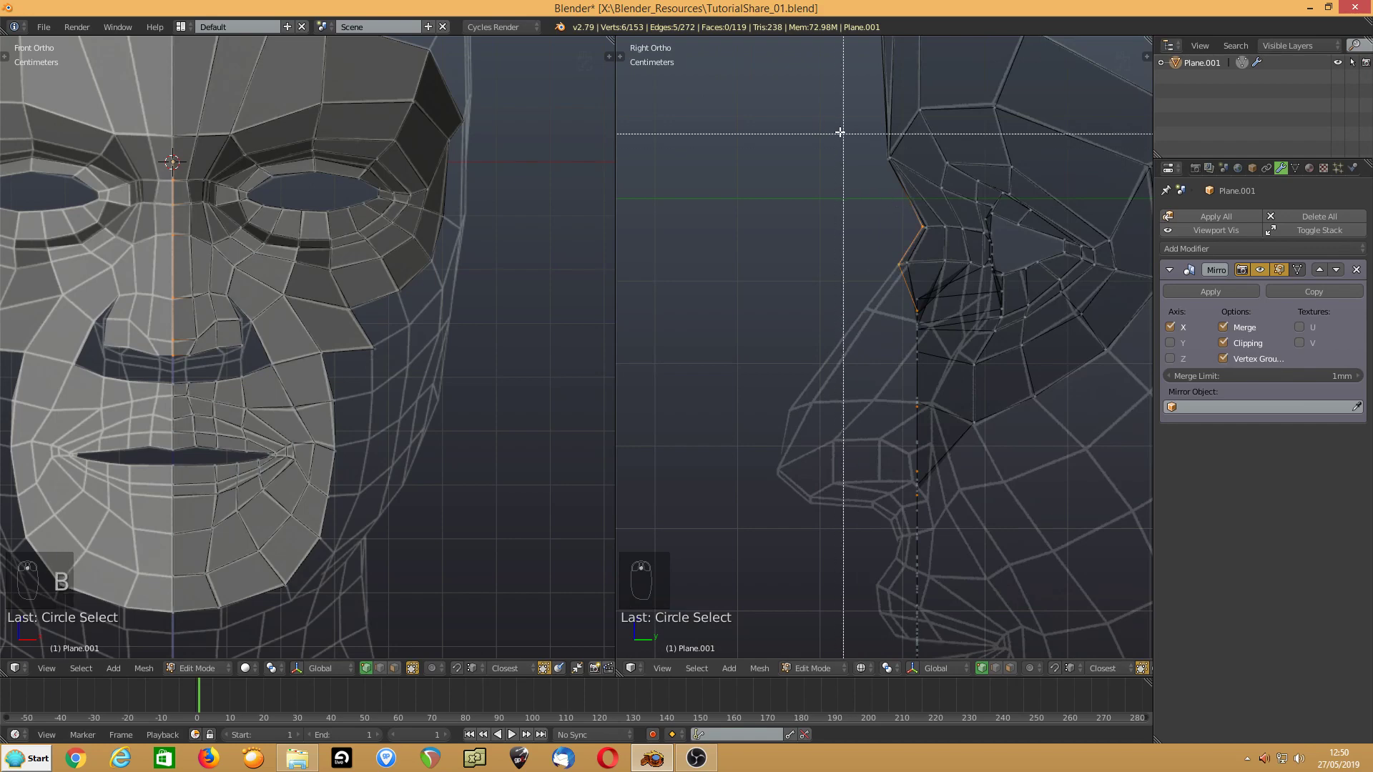
pyautogui.moveTo(835, 132); pyautogui.dragTo(977, 286, button='middle')
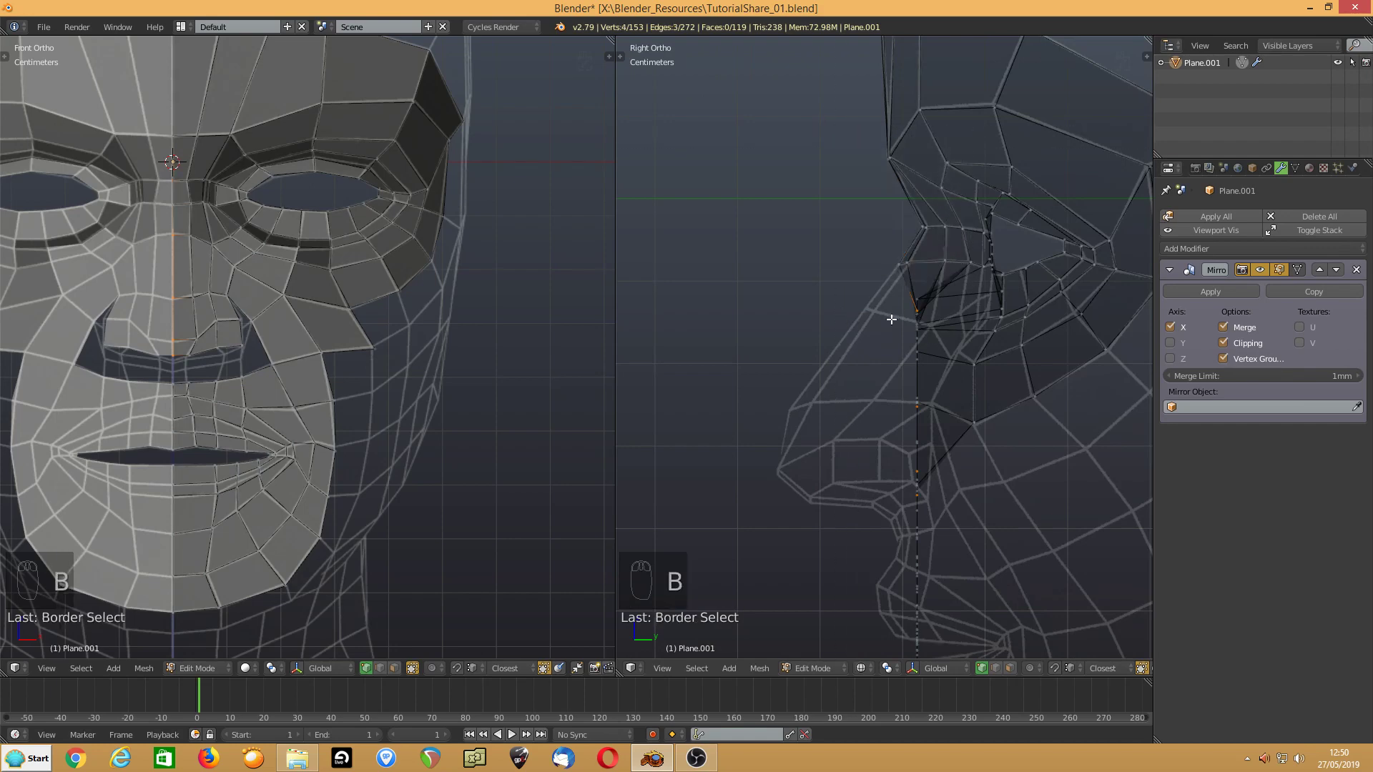
pyautogui.press('g')
pyautogui.click(839, 316)
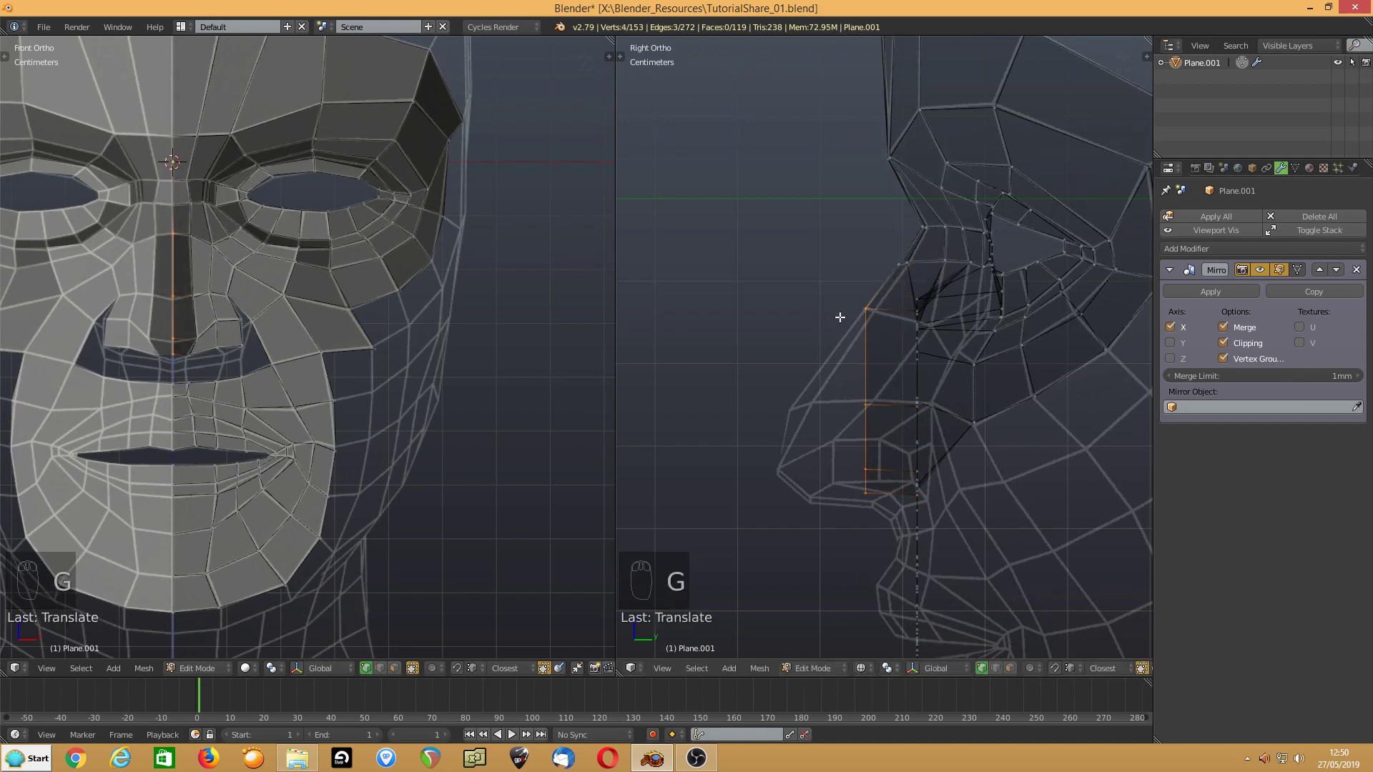
# - Move the lower three centre-line nose vertices forward along Y by about 9.19 mm onto the reference's profile above the nose tip
pyautogui.keyDown('shift'); pyautogui.rightClick(862, 309); pyautogui.keyUp('shift')
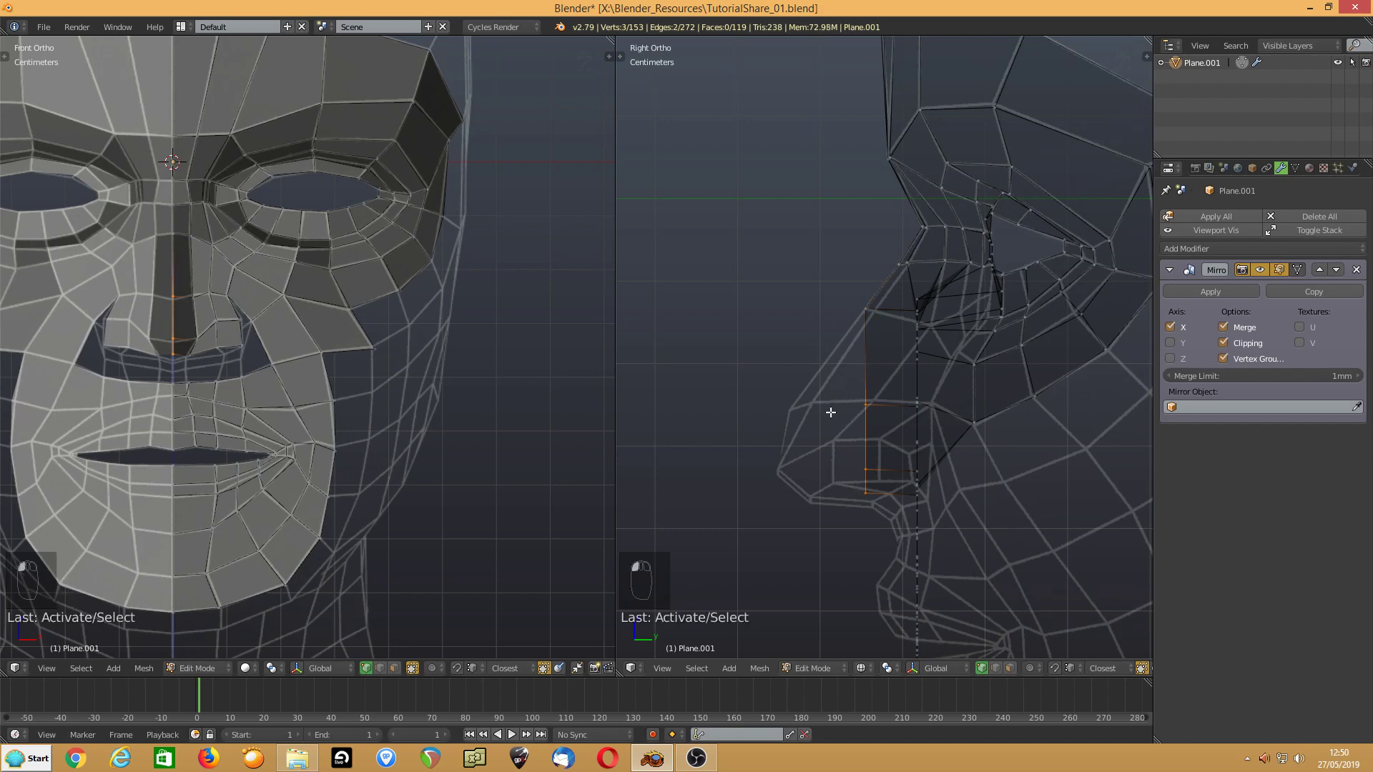
pyautogui.press('g')
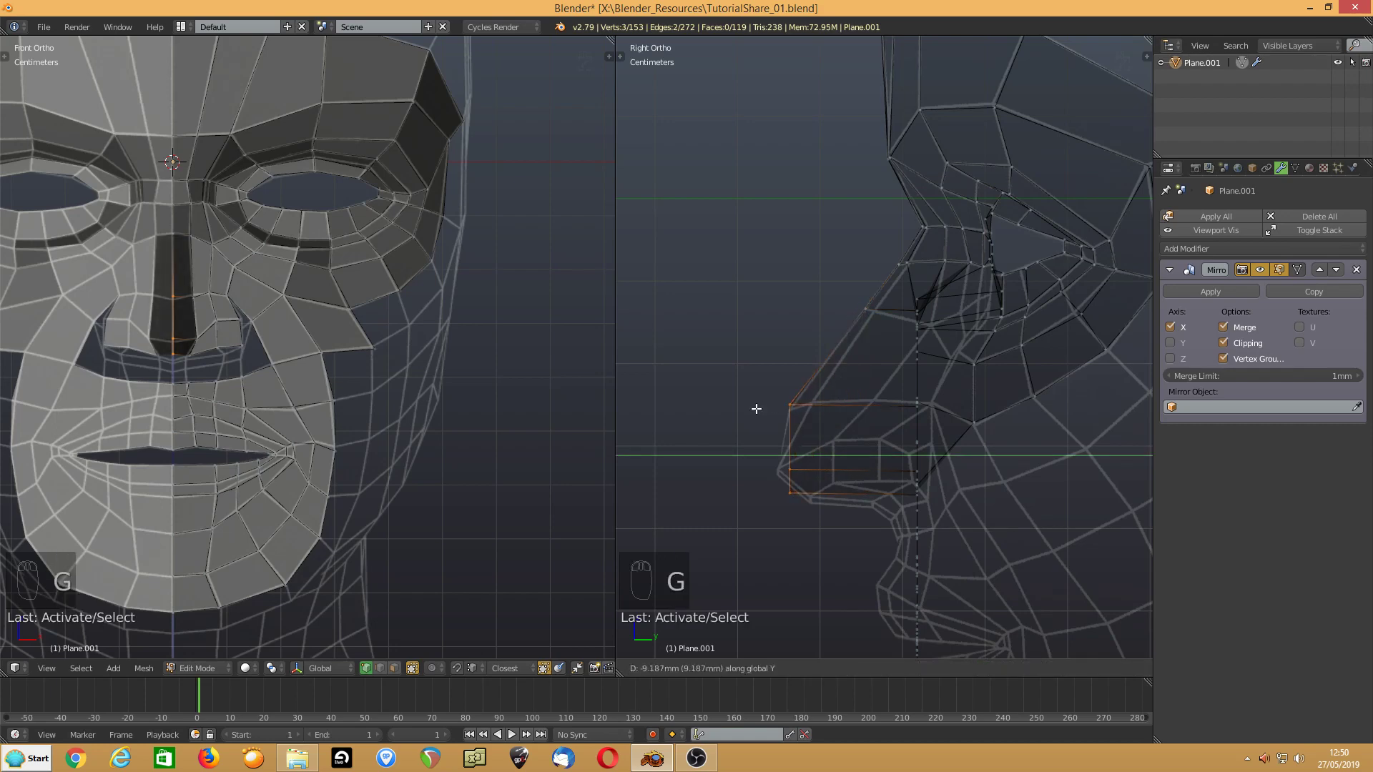
pyautogui.click(755, 410)
# - Fit the centre-line vertices above the nose tip, at the tip and underneath it individually to the side reference
pyautogui.keyDown('shift'); pyautogui.scroll(-4, 745, 419); pyautogui.keyUp('shift')
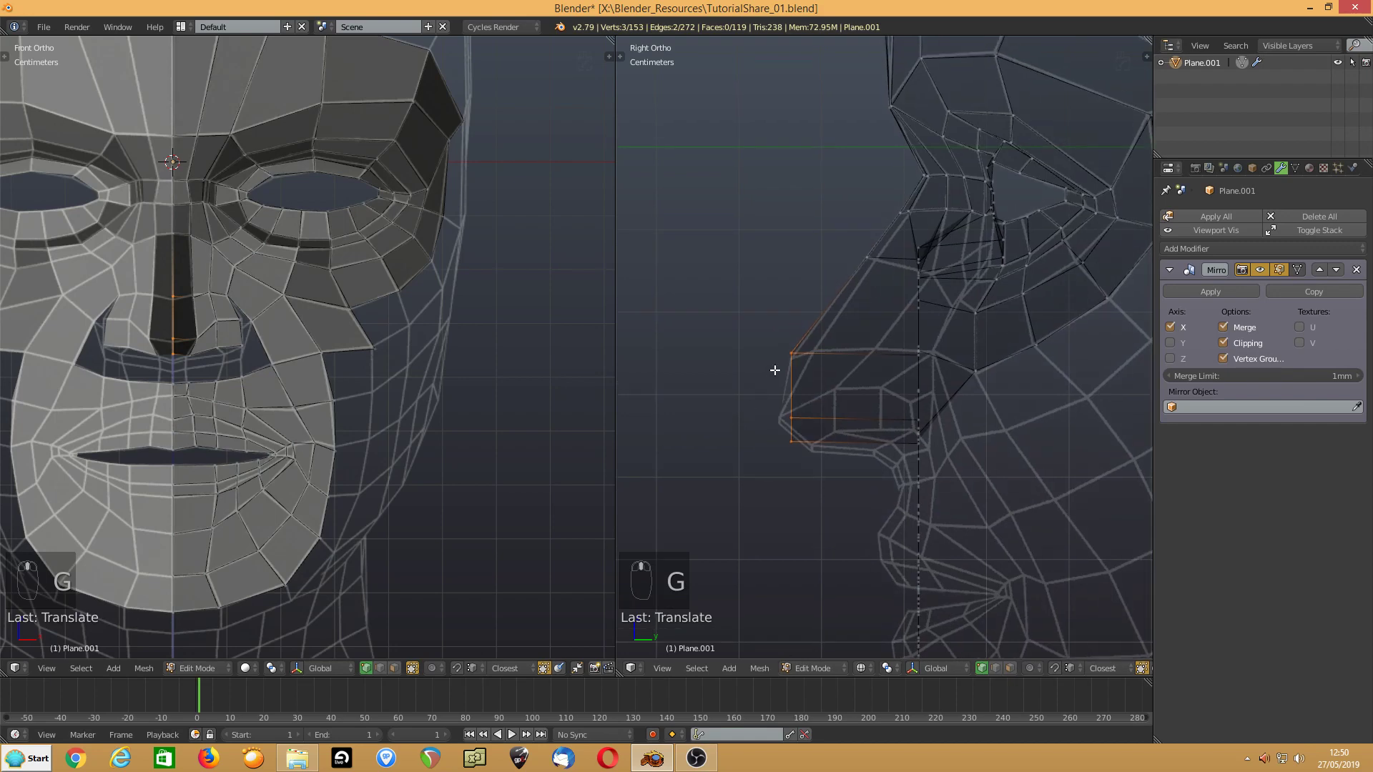
pyautogui.rightClick(789, 349)
pyautogui.press('g')
pyautogui.click(791, 353)
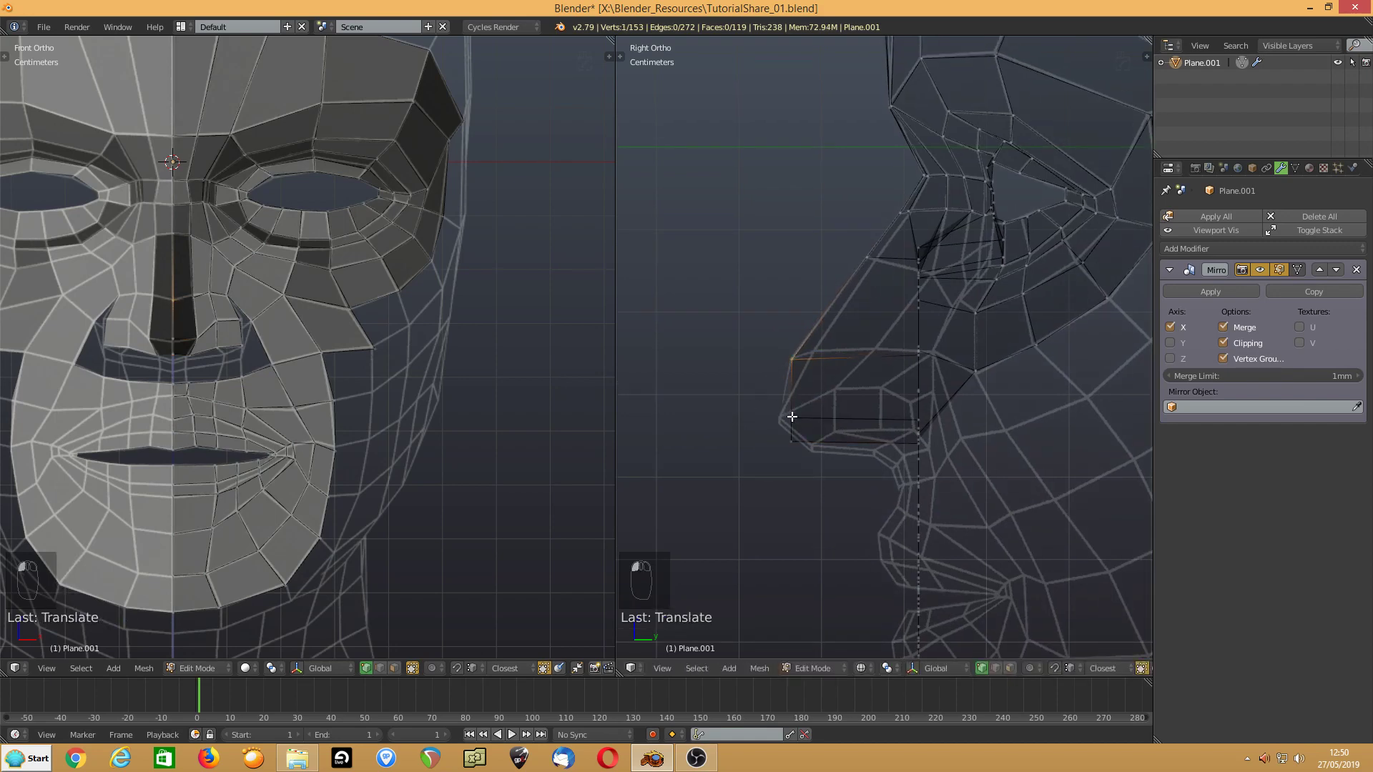
pyautogui.moveTo(791, 417); pyautogui.dragTo(805, 448)
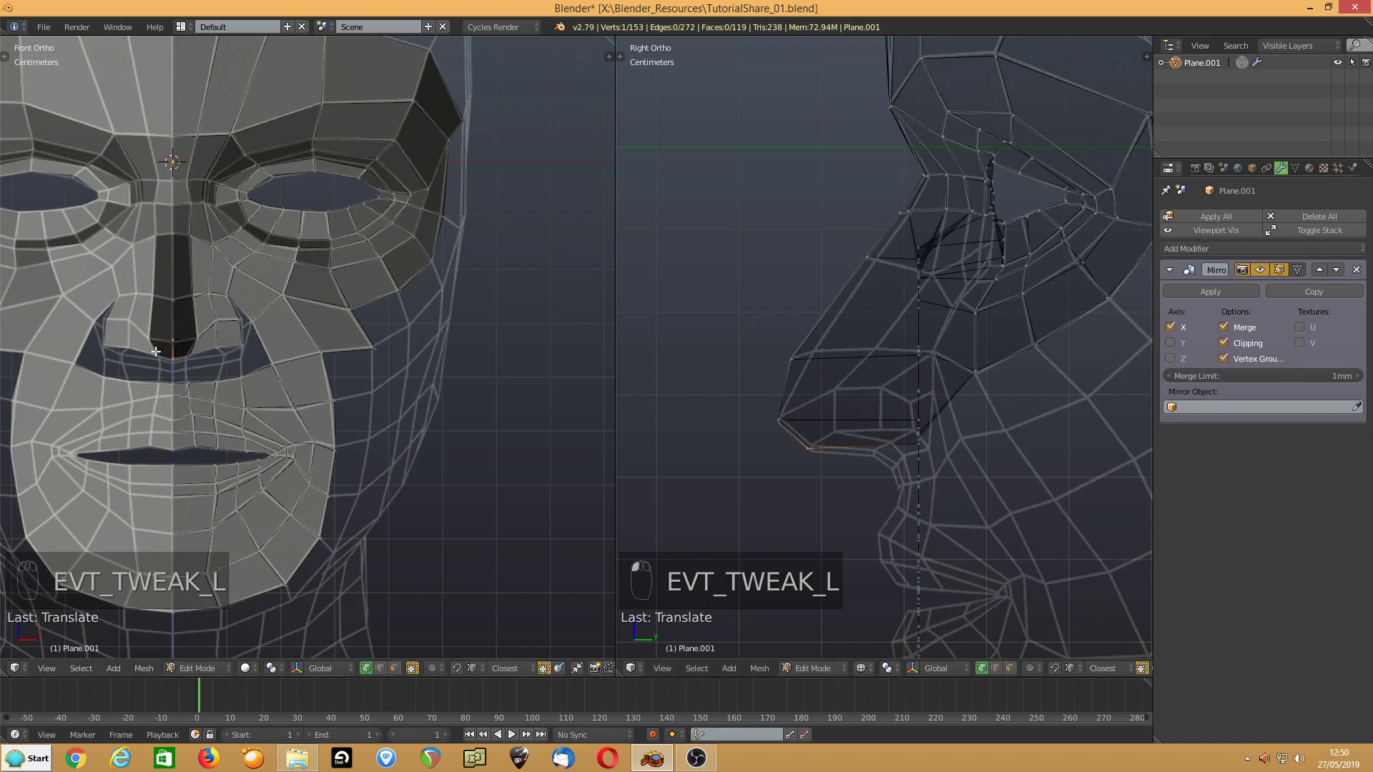
# - Move the four nose vertices beside the centre line forward along Y until the topmost meets the side reference
pyautogui.keyDown('shift'); pyautogui.click(191, 339); pyautogui.keyUp('shift')
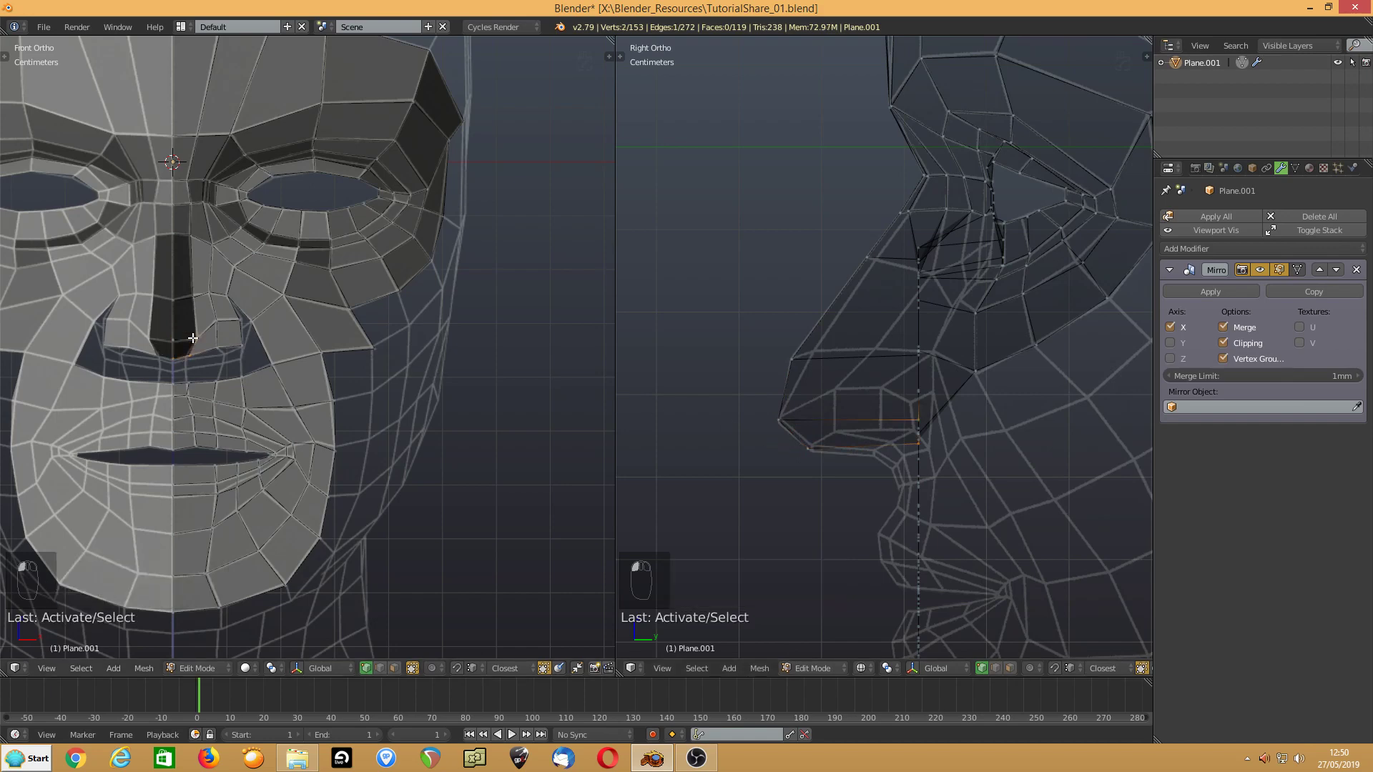
pyautogui.keyDown('shift'); pyautogui.click(191, 272); pyautogui.keyUp('shift')
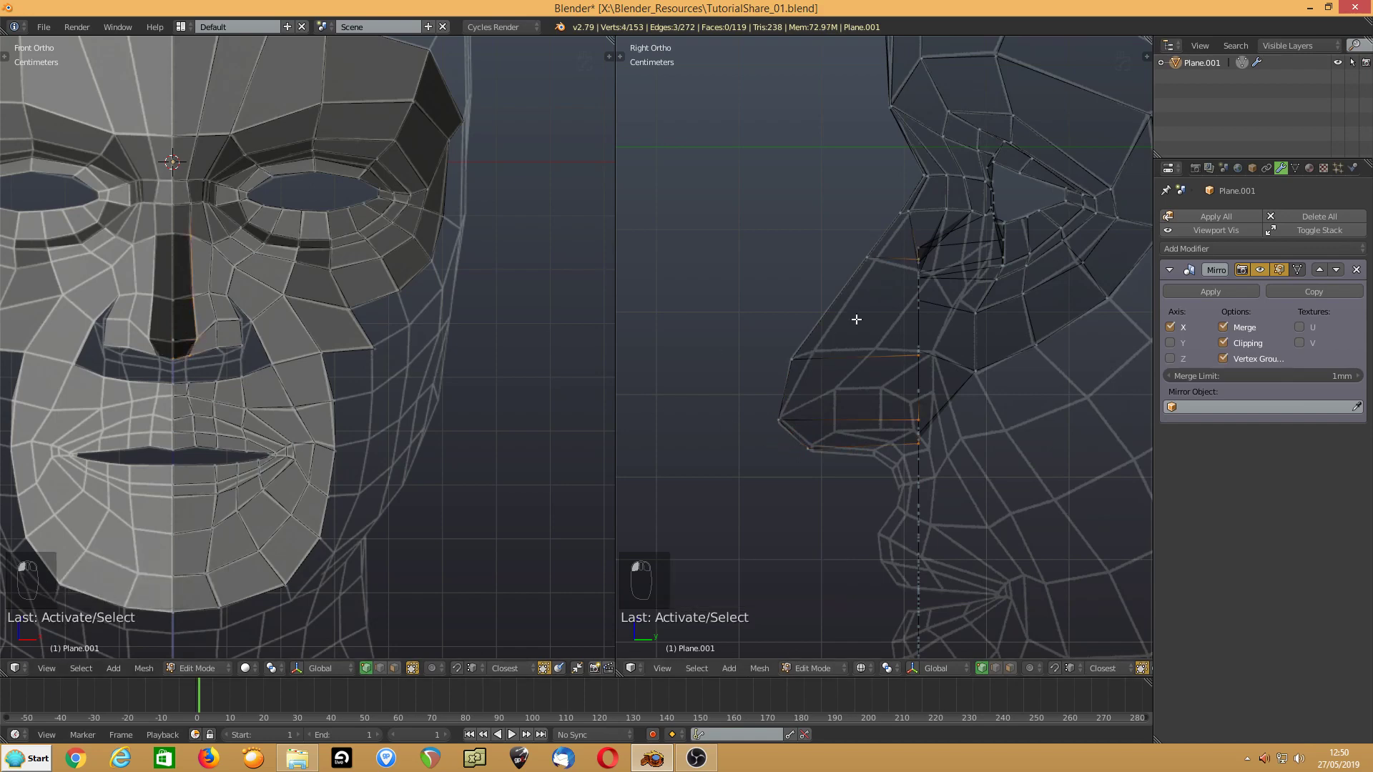
pyautogui.press('g')
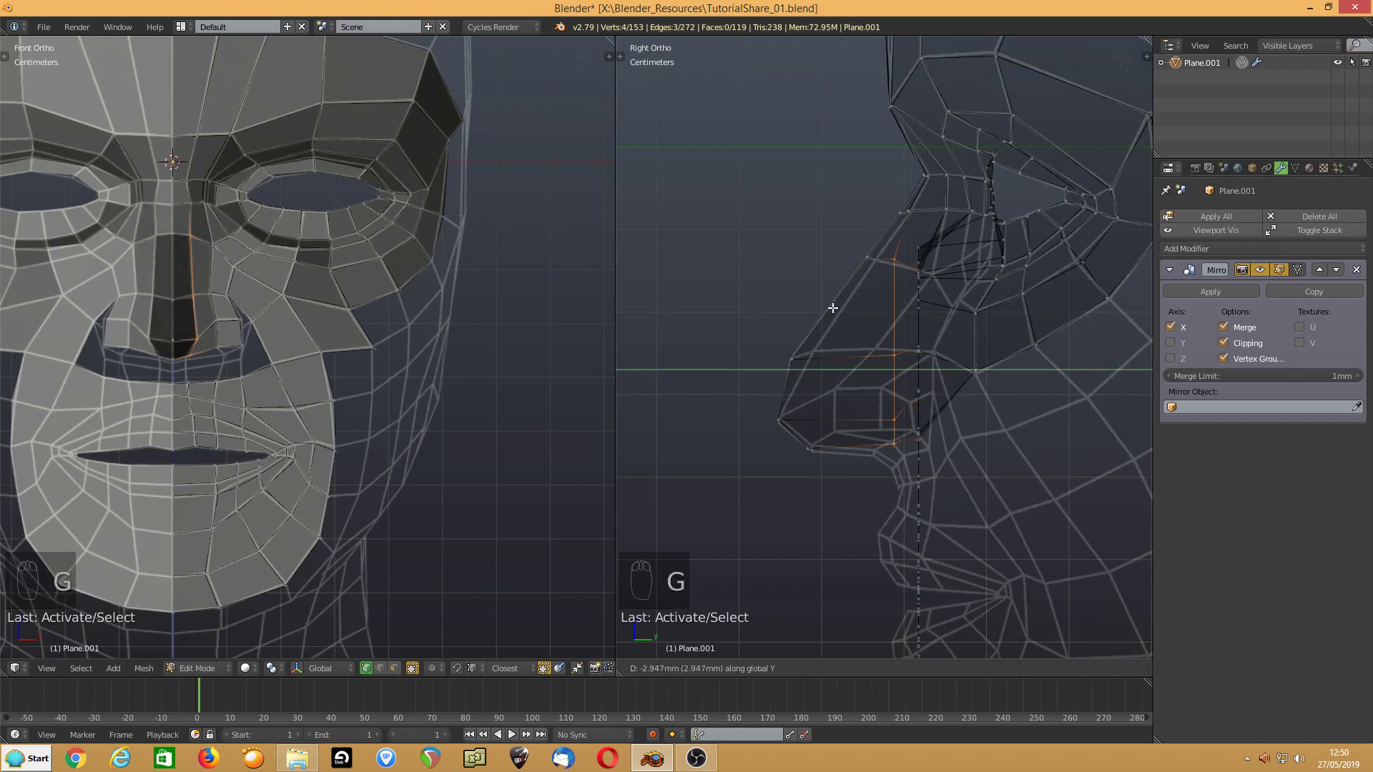
pyautogui.click(823, 304)
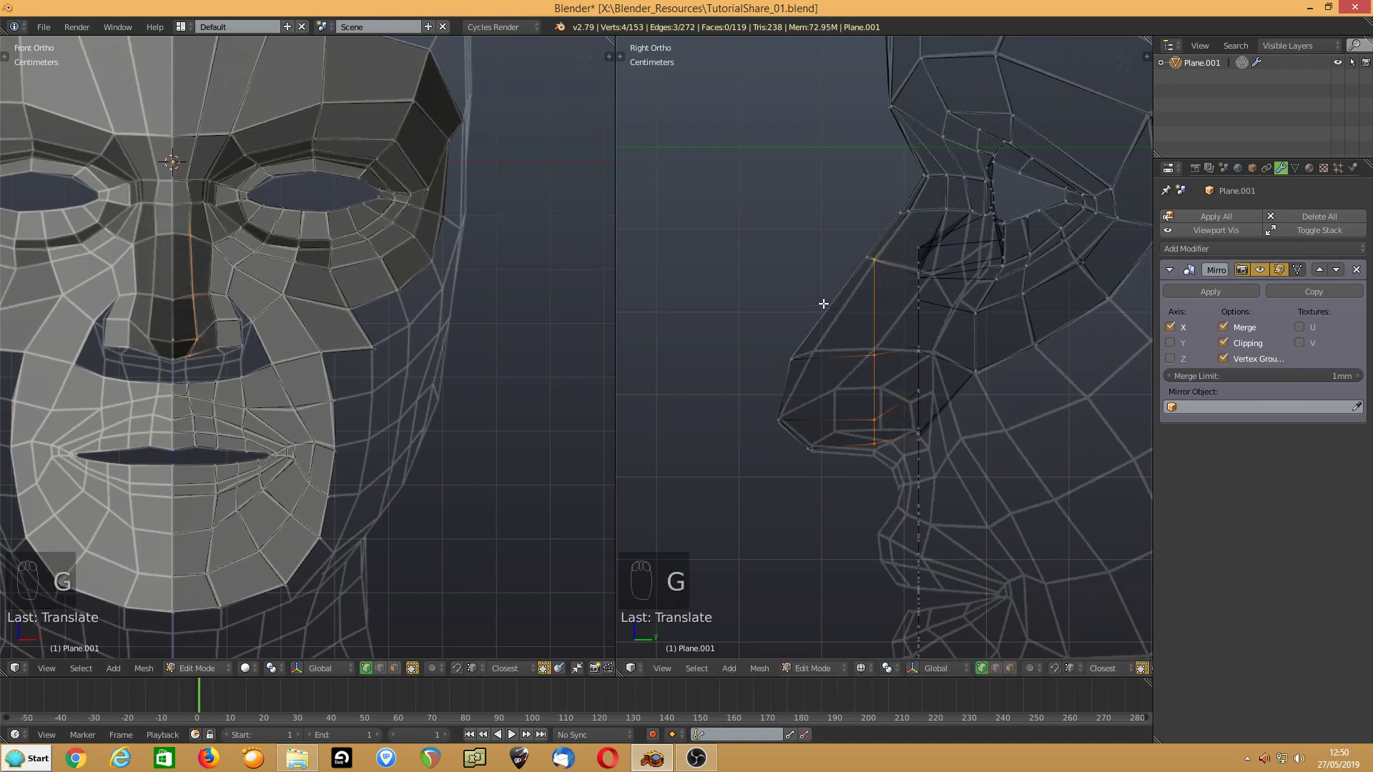
# - Move the lower three vertices of that nose column forward in turn onto the reference's nose tip and underside points
pyautogui.keyDown('shift'); pyautogui.click(874, 260); pyautogui.keyUp('shift')
pyautogui.press('g')
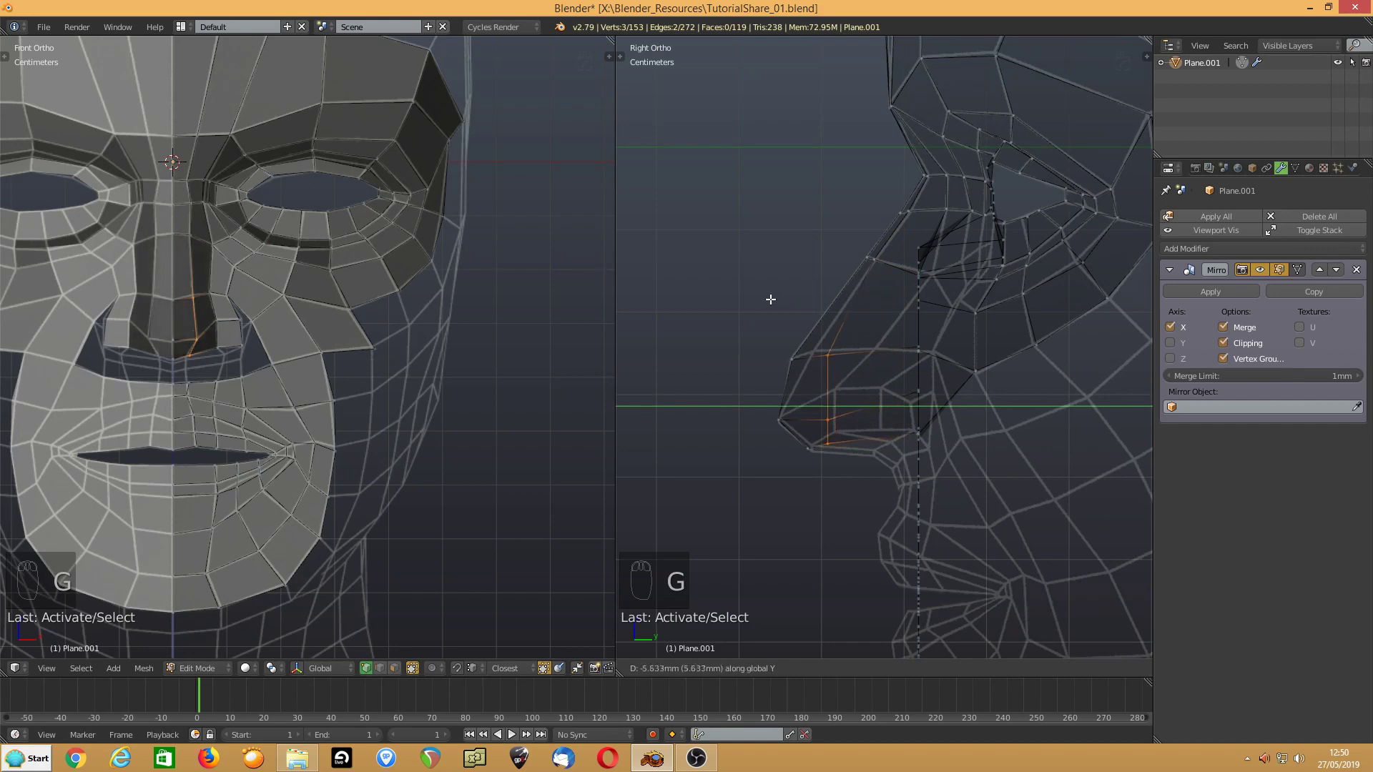
pyautogui.click(756, 295)
pyautogui.keyDown('shift'); pyautogui.click(813, 355); pyautogui.keyUp('shift')
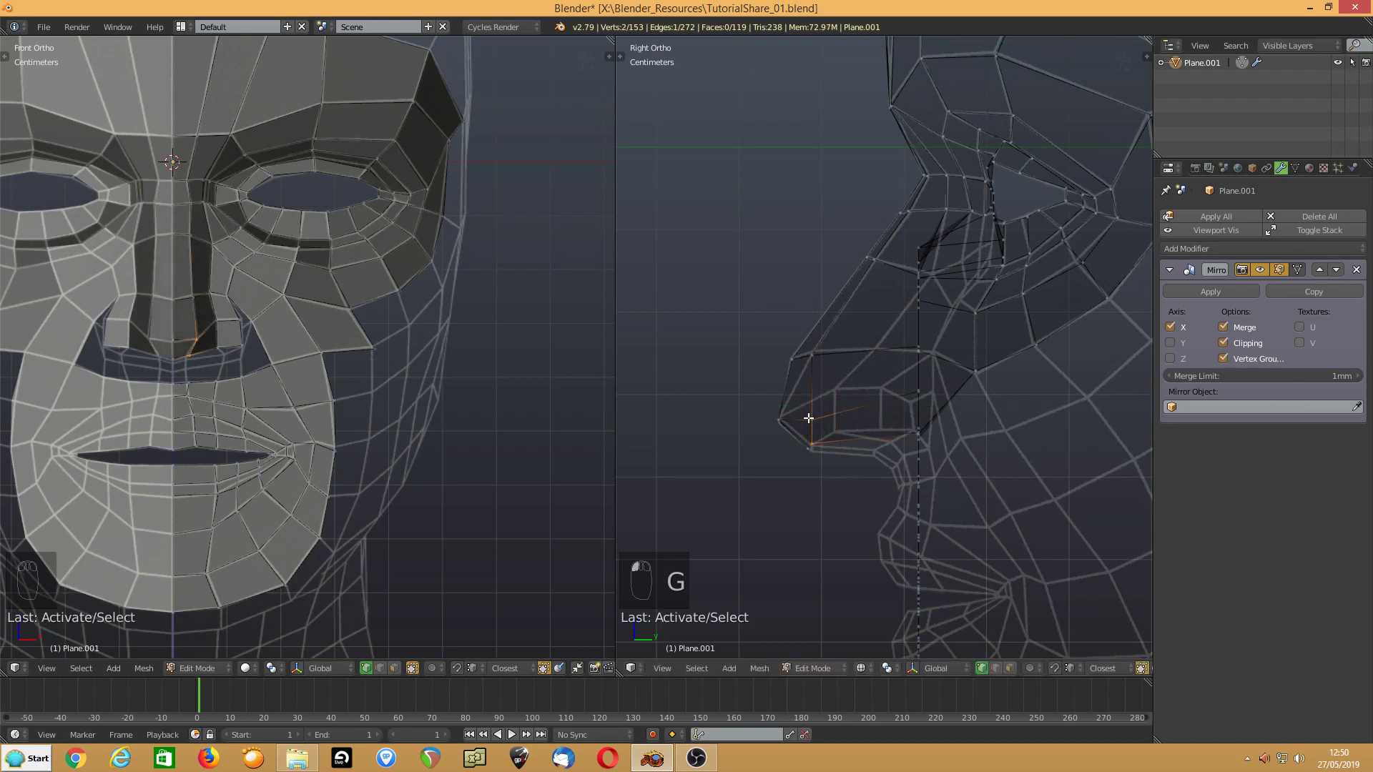
pyautogui.click(783, 419)
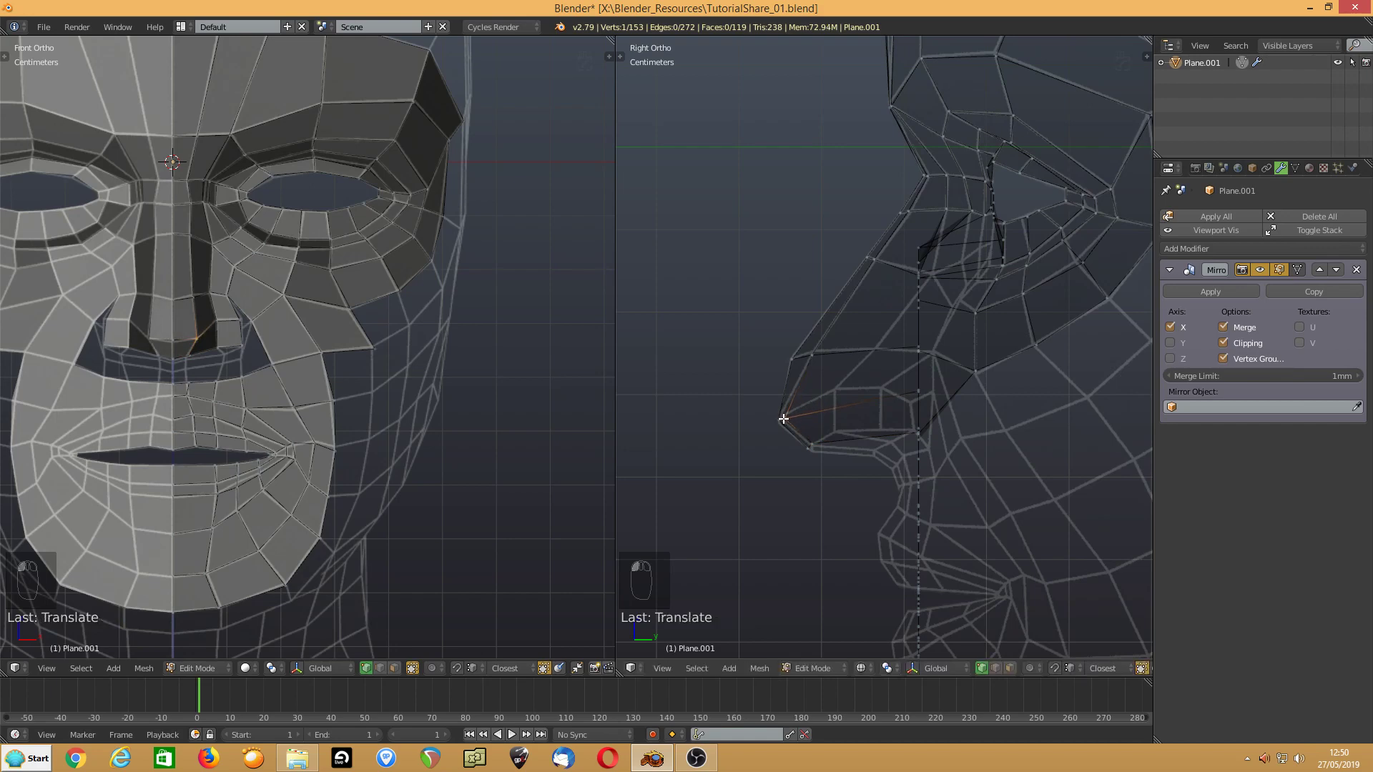
pyautogui.click(814, 355)
# - Bring the next column of nose side vertices forward, placing the one above the nostril on its side reference point
pyautogui.moveTo(481, 374); pyautogui.dragTo(343, 399, button='middle')
pyautogui.click(249, 337)
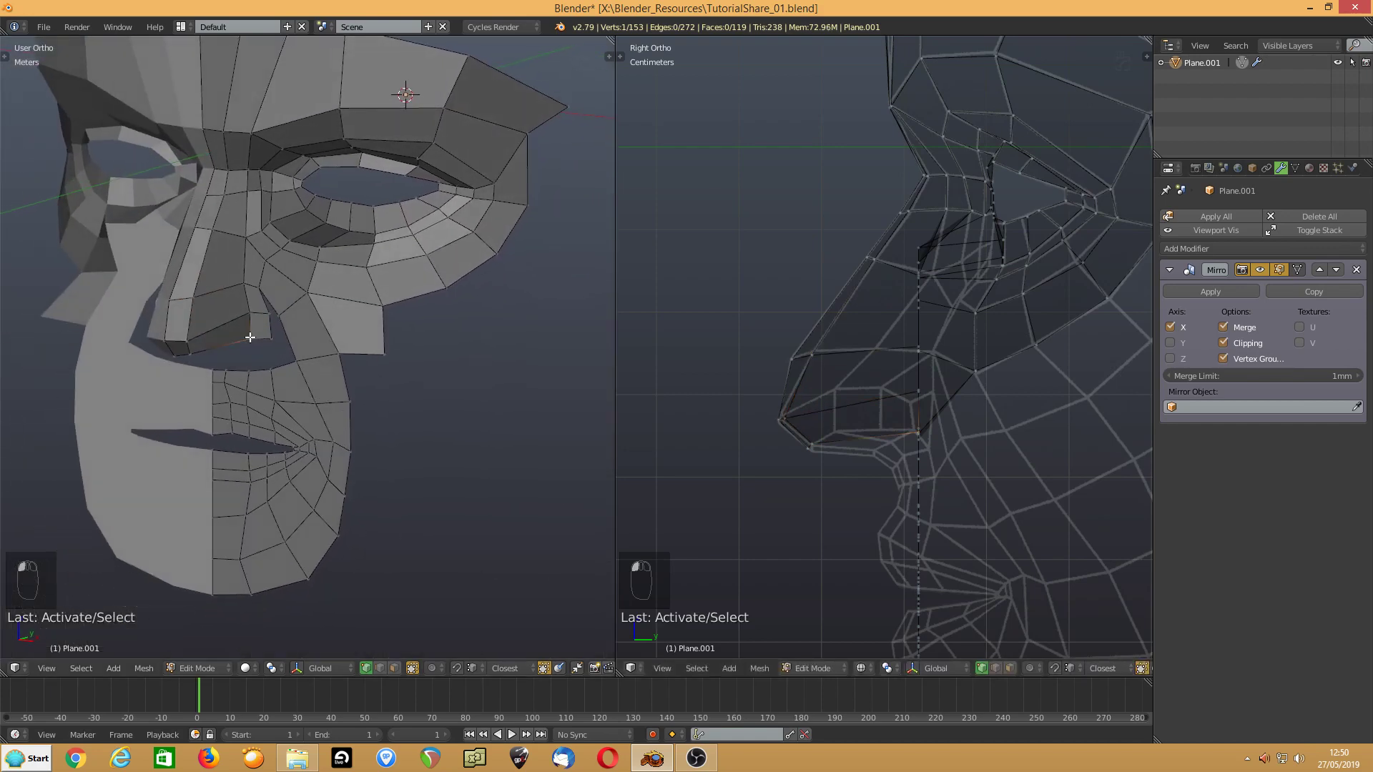
pyautogui.keyDown('shift'); pyautogui.click(249, 312); pyautogui.keyUp('shift')
pyautogui.keyDown('shift'); pyautogui.click(244, 283); pyautogui.keyUp('shift')
pyautogui.keyDown('shift'); pyautogui.click(245, 236); pyautogui.keyUp('shift')
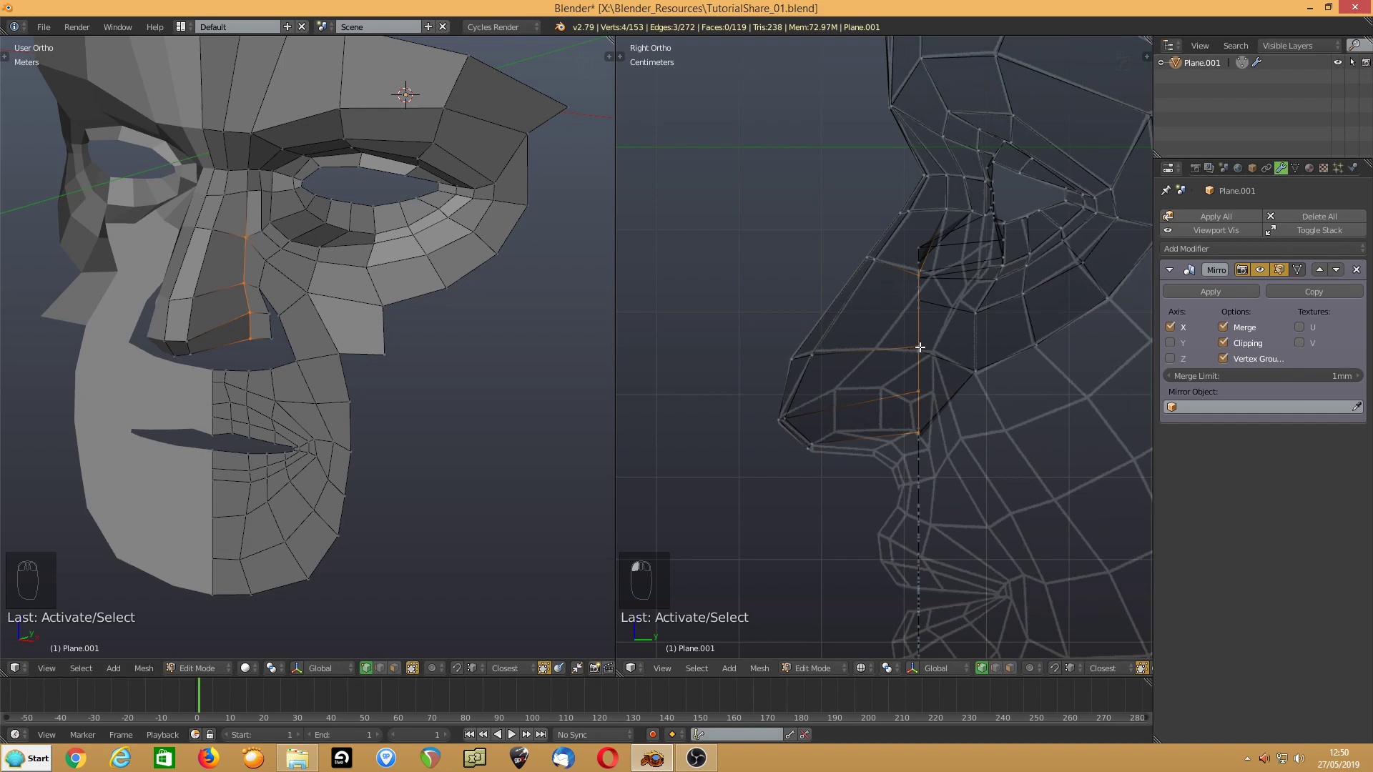
pyautogui.moveTo(920, 347); pyautogui.dragTo(874, 350)
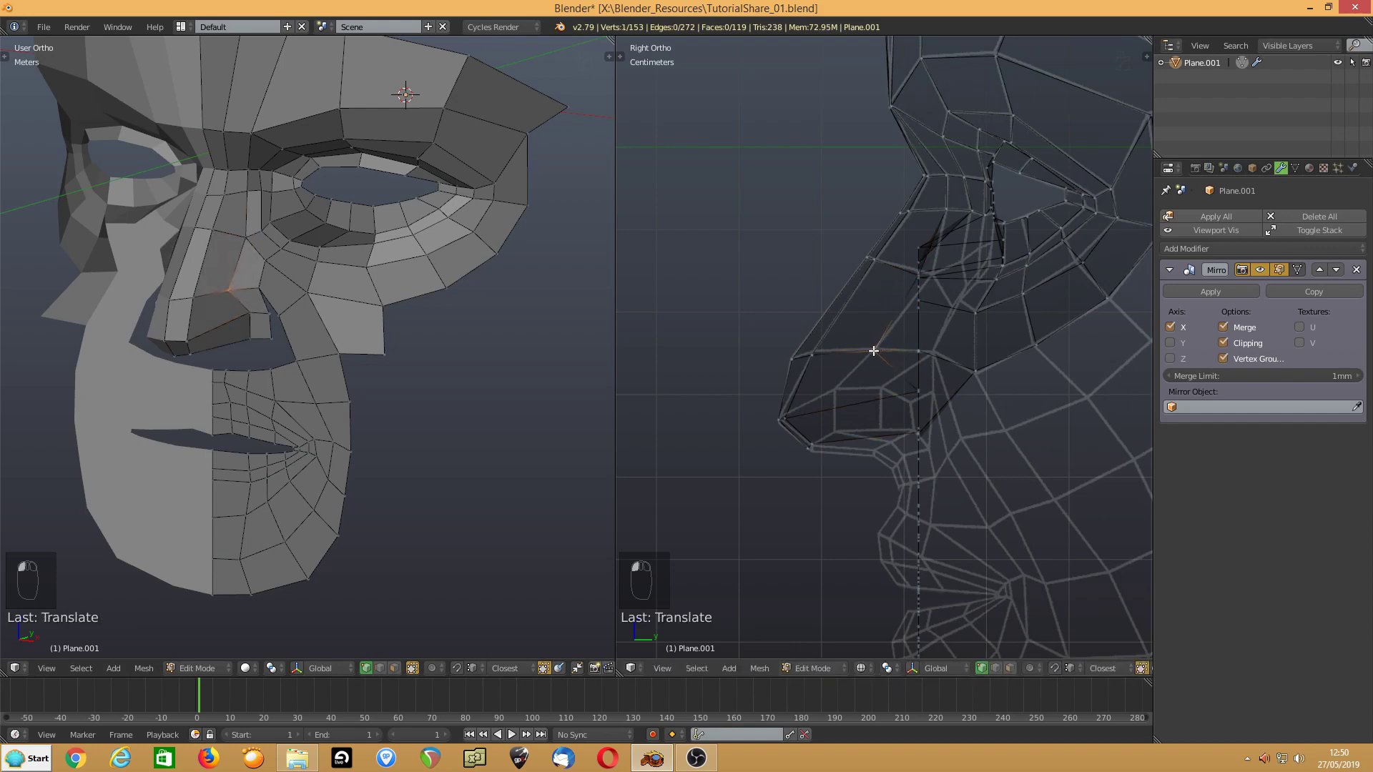
# - Move the column's two lower vertices forward onto the front upper and lower corners of the reference's nostril wing
pyautogui.click(245, 331)
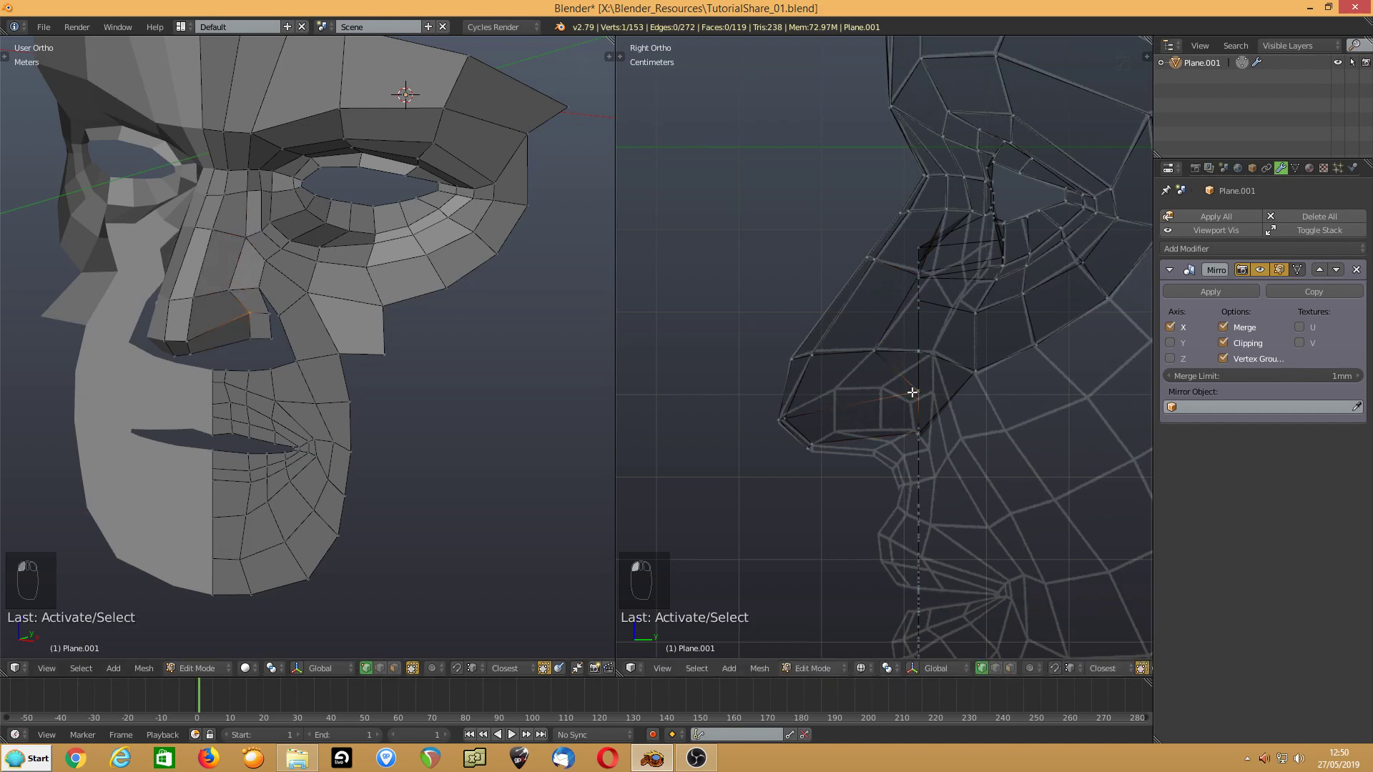
pyautogui.press('g')
pyautogui.click(835, 391)
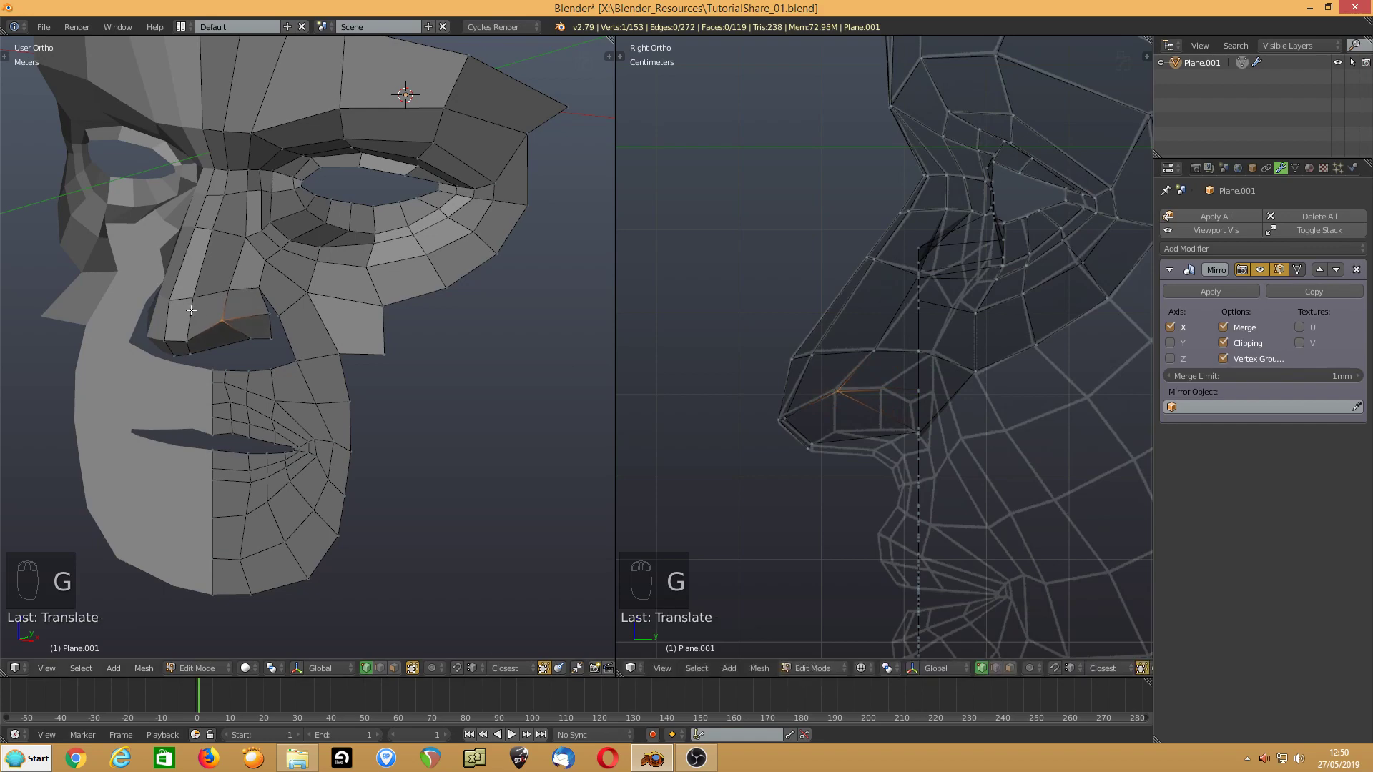
pyautogui.click(247, 339)
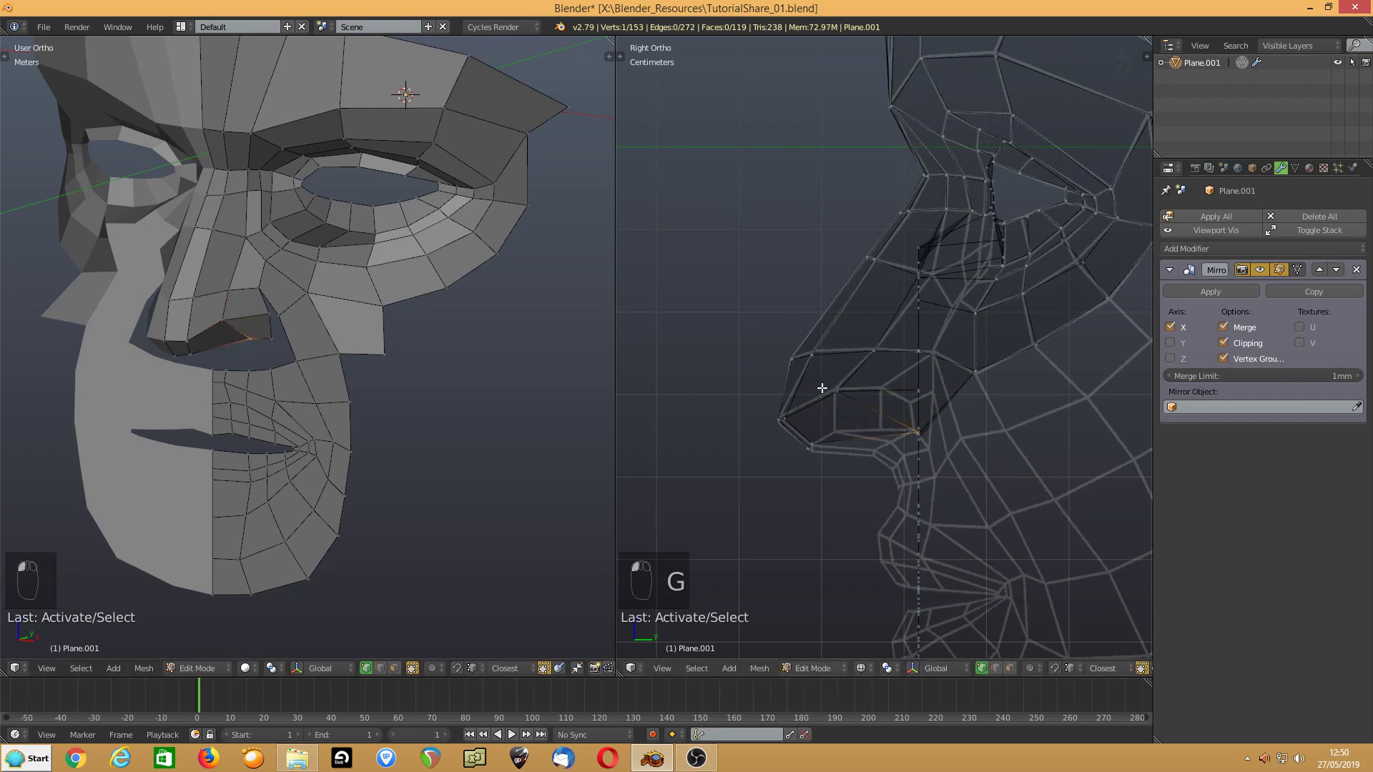
pyautogui.press('g')
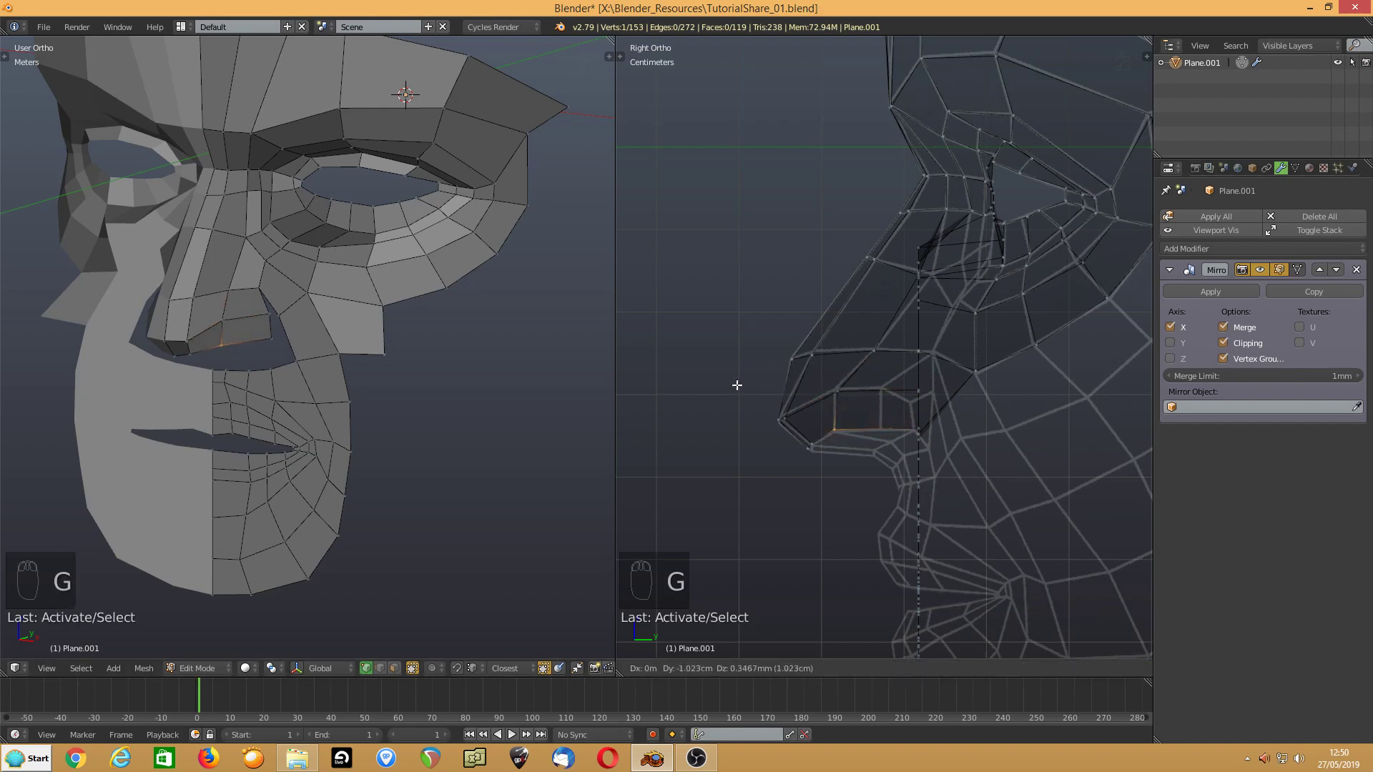
pyautogui.click(738, 385)
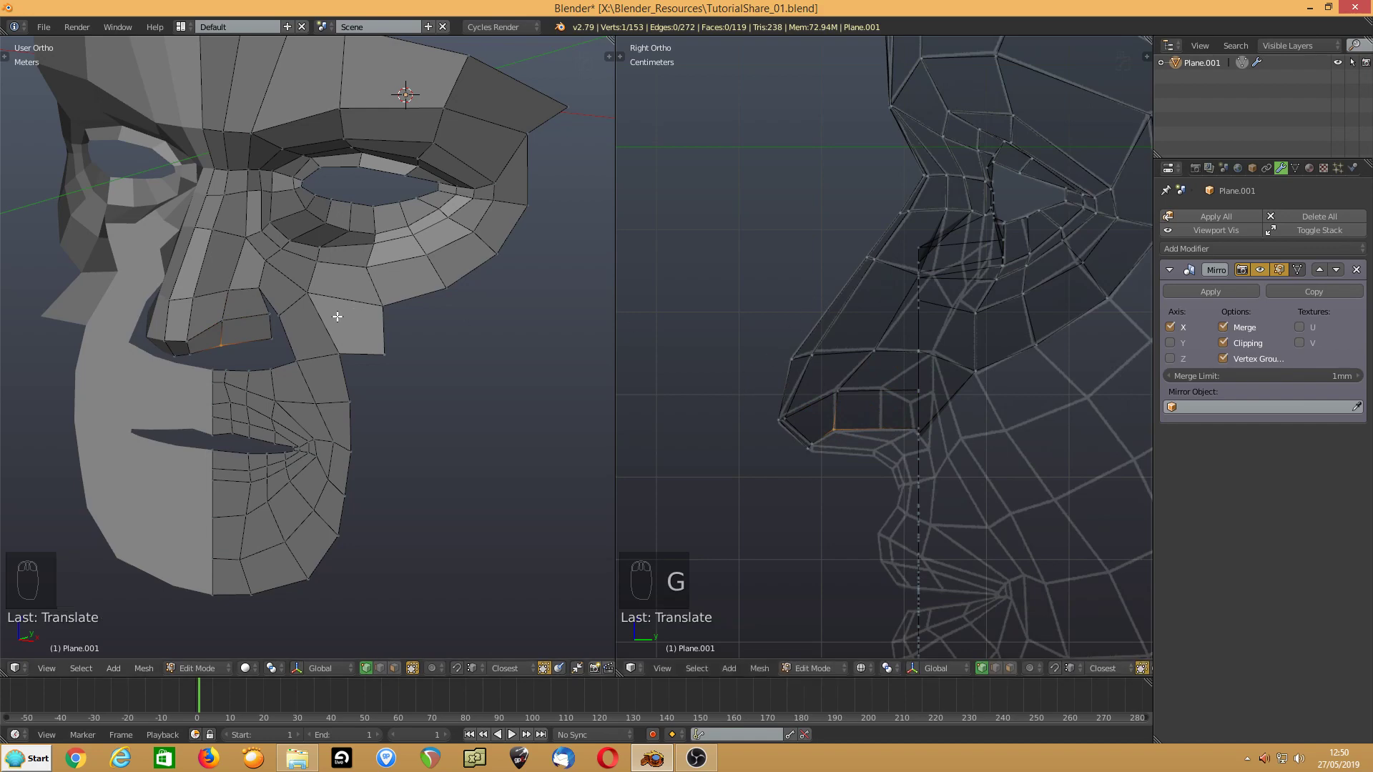
# - Move the lower outer nostril wing vertex forward onto the middle point of the reference's lower nostril edge
pyautogui.click(267, 334)
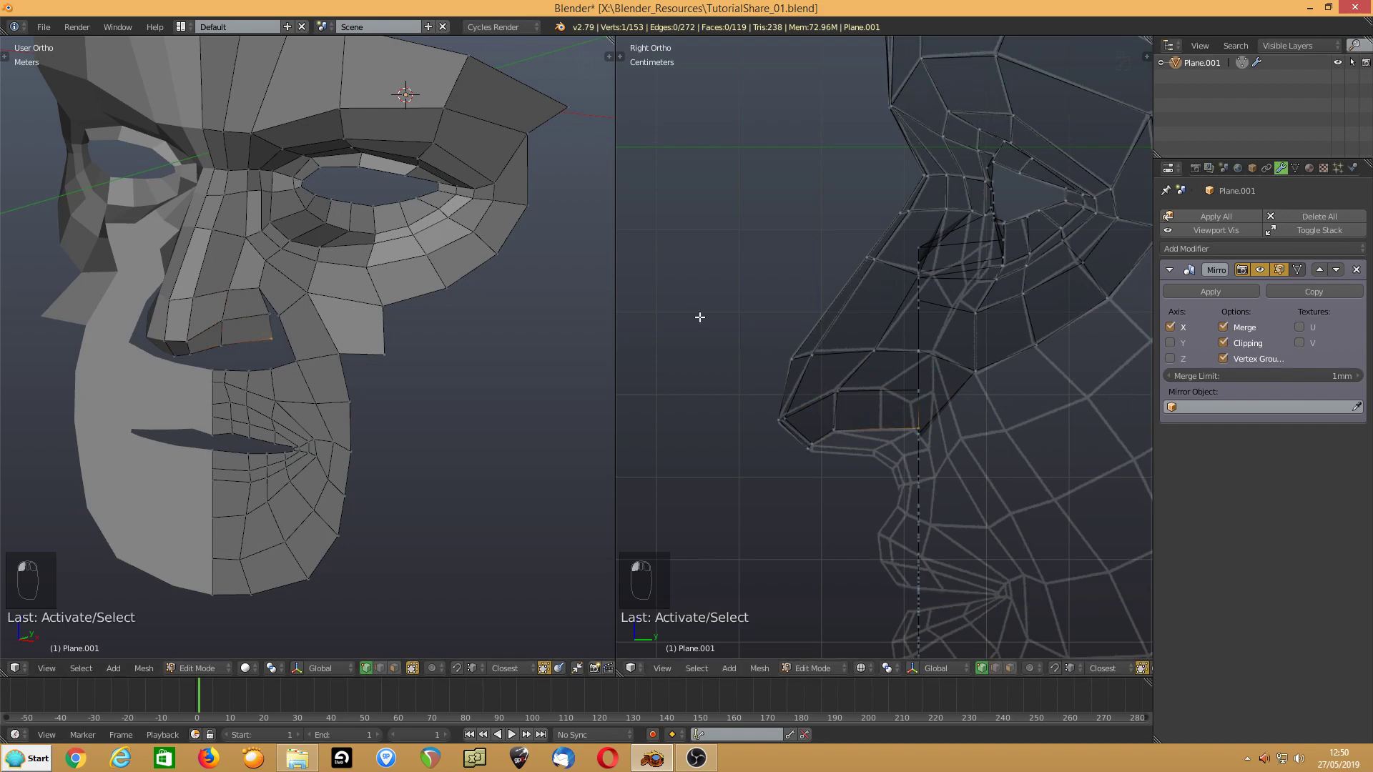
pyautogui.press('g')
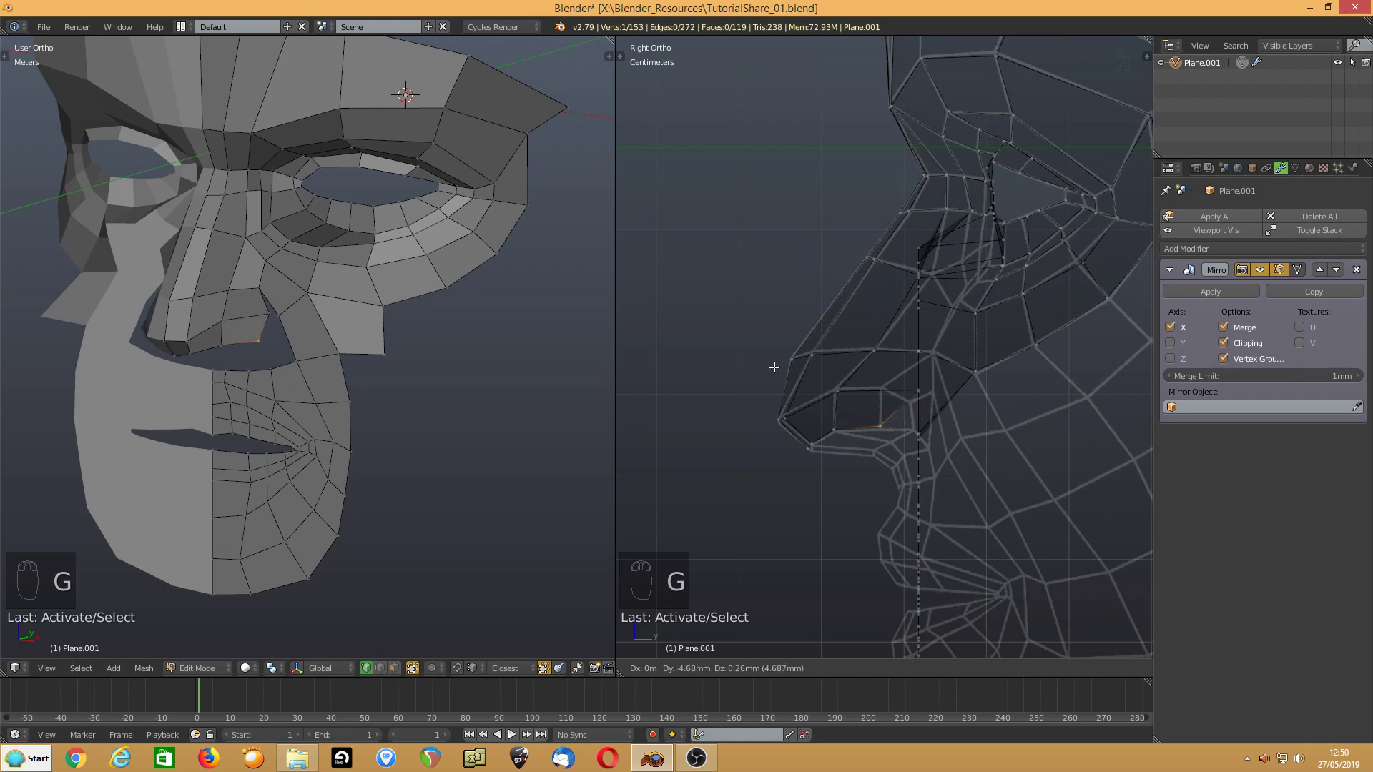
# - Move the nostril's lower and upper rear corner vertices forward to match the side reference
pyautogui.click(775, 367)
pyautogui.click(260, 320)
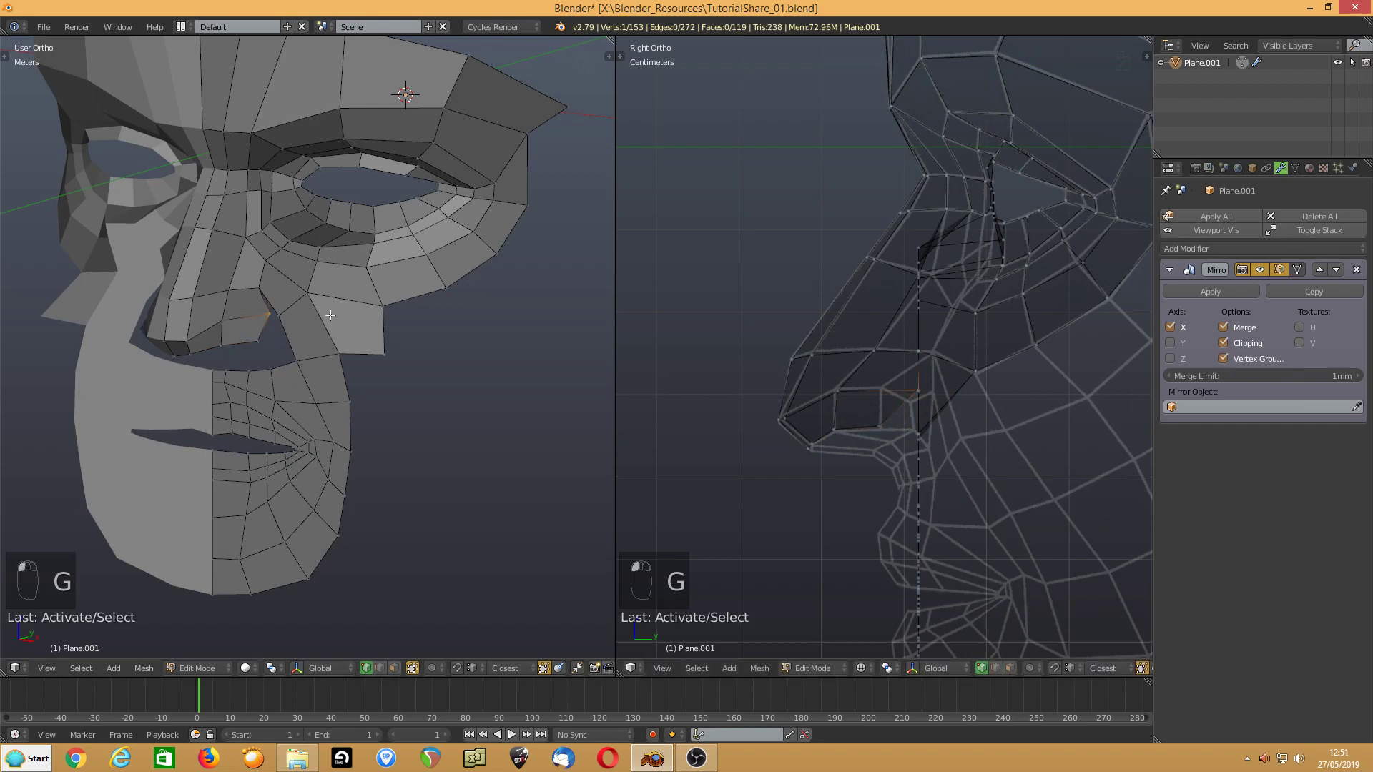
pyautogui.press('g')
pyautogui.click(848, 346)
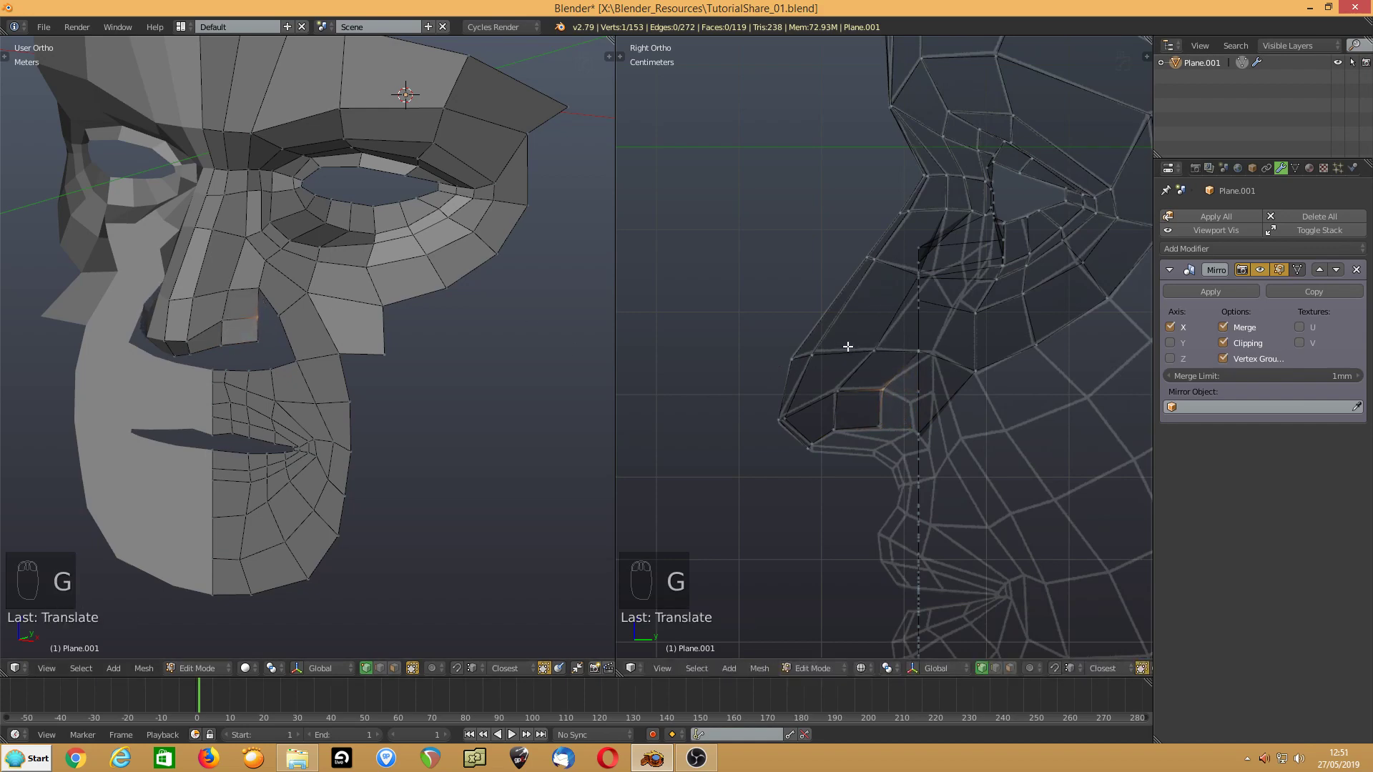
# - Move the upper cheek vertex beside the nostril slightly backward to match the side reference
pyautogui.moveTo(422, 363); pyautogui.dragTo(459, 370, button='middle')
pyautogui.click(304, 290)
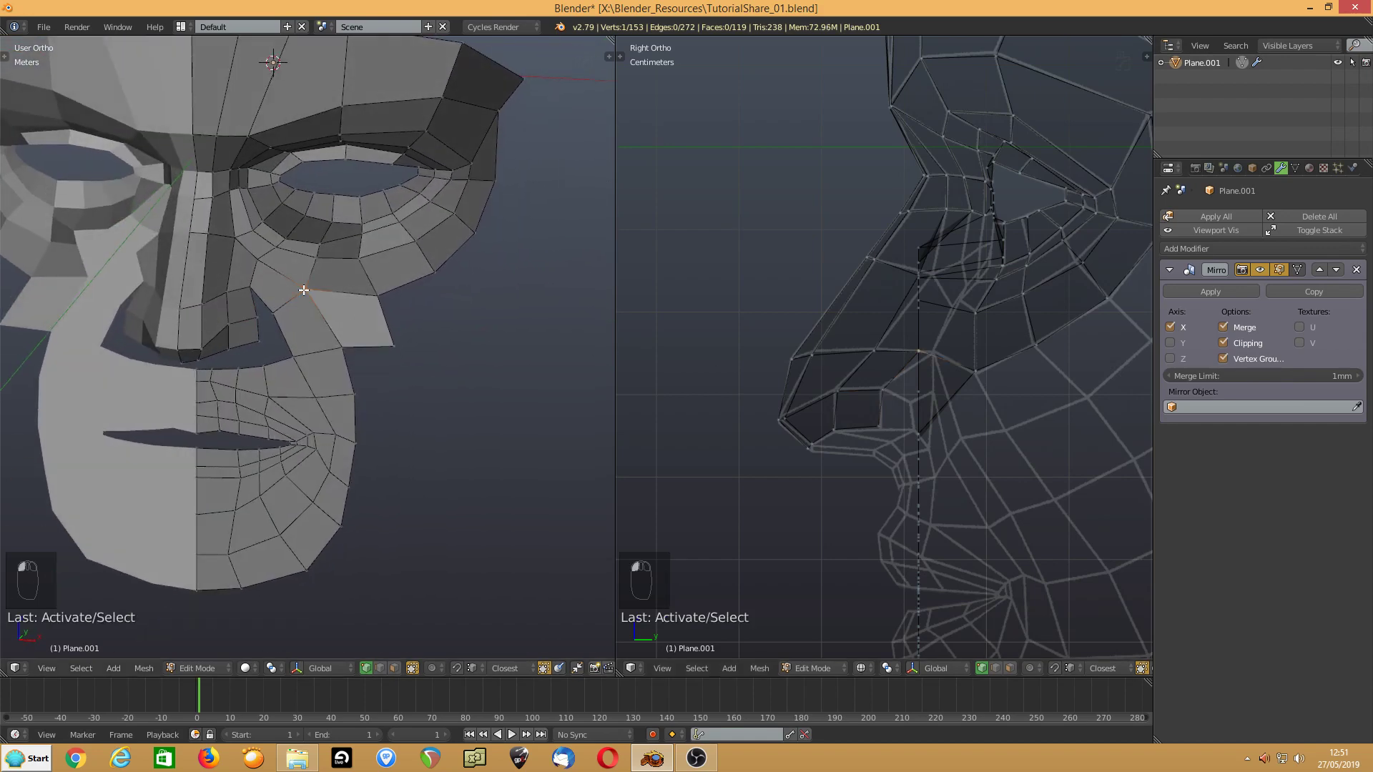
pyautogui.press('g')
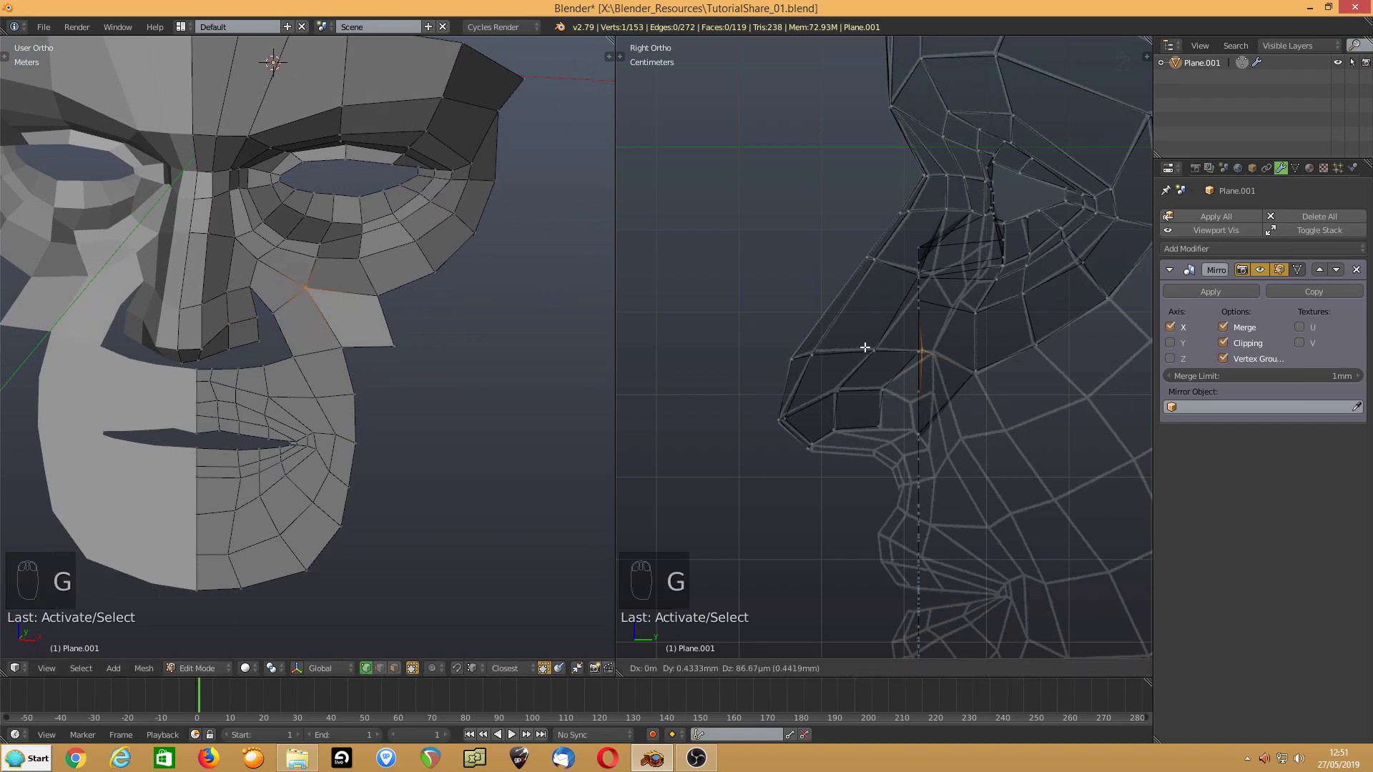
pyautogui.click(873, 349)
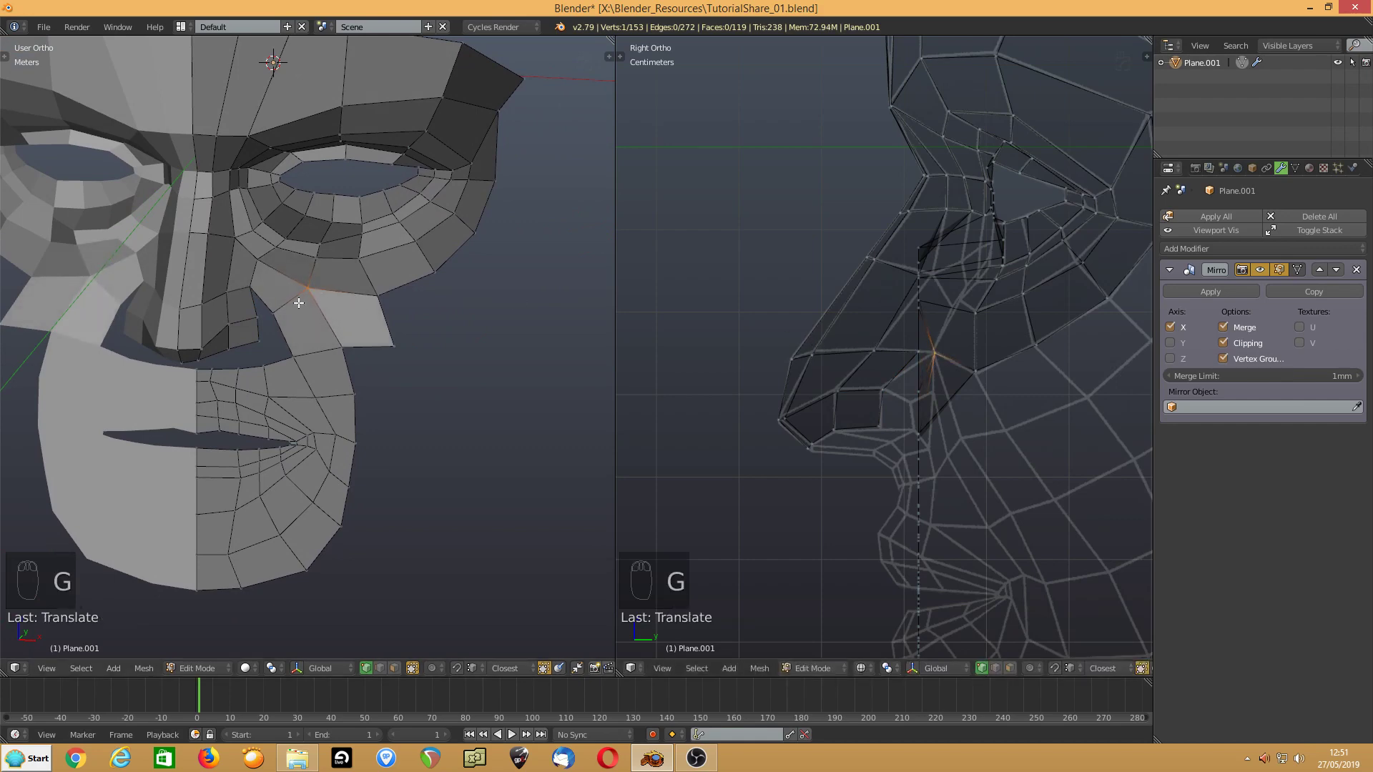
pyautogui.click(340, 348)
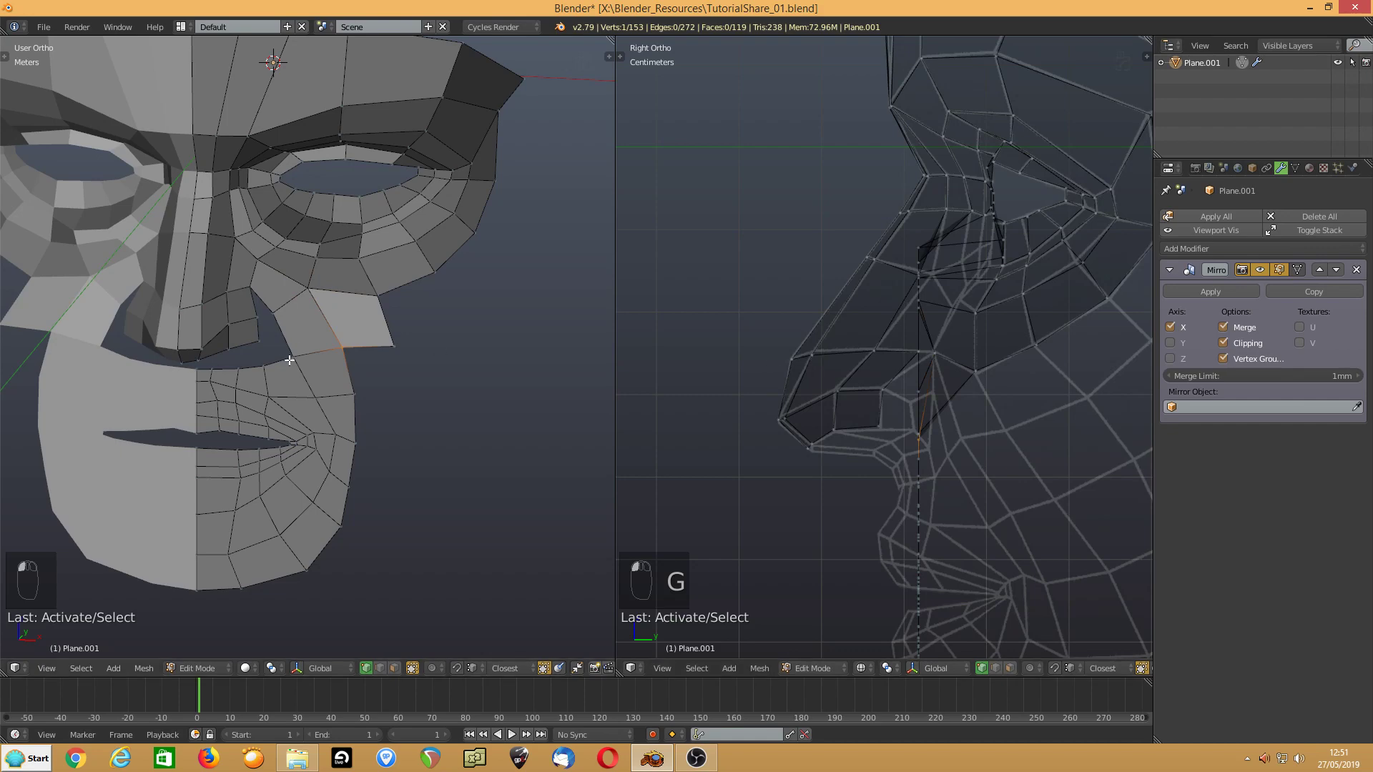
pyautogui.press('KP_1')
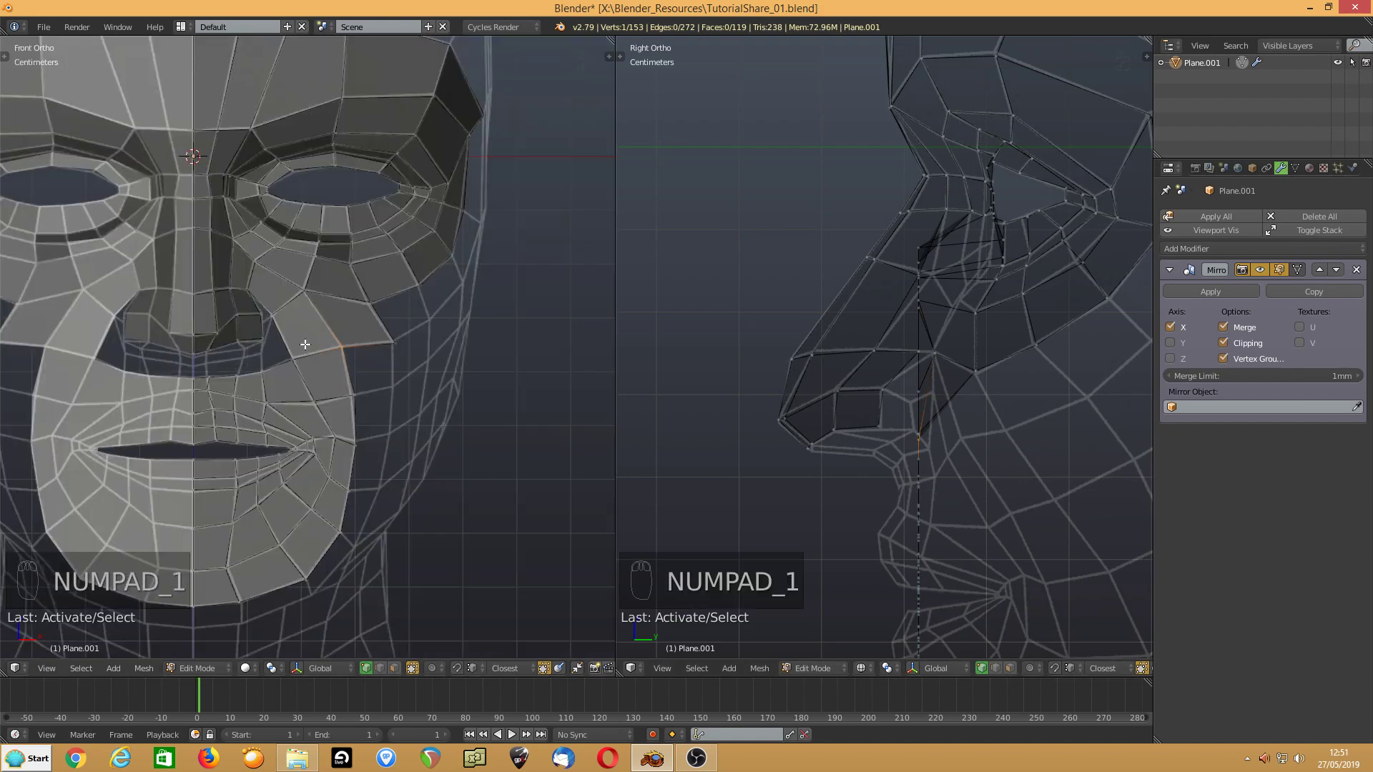
pyautogui.keyDown('shift'); pyautogui.moveTo(737, 443); pyautogui.dragTo(671, 277, button='middle'); pyautogui.keyUp('shift')
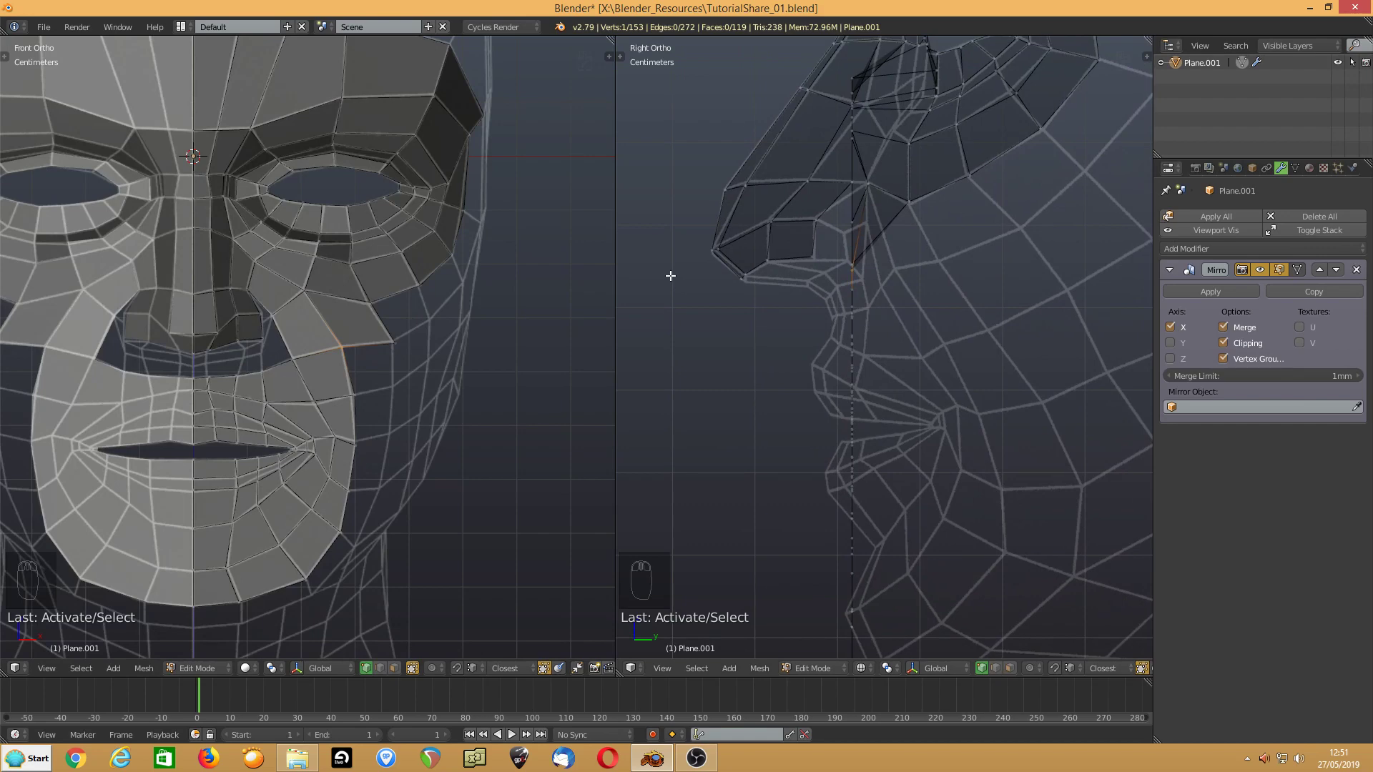
pyautogui.moveTo(443, 294); pyautogui.dragTo(375, 302, button='middle')
pyautogui.moveTo(325, 309)
pyautogui.mouseDown(button='middle')
pyautogui.moveTo(373, 311)
pyautogui.moveTo(306, 315)
pyautogui.mouseUp(button='middle')
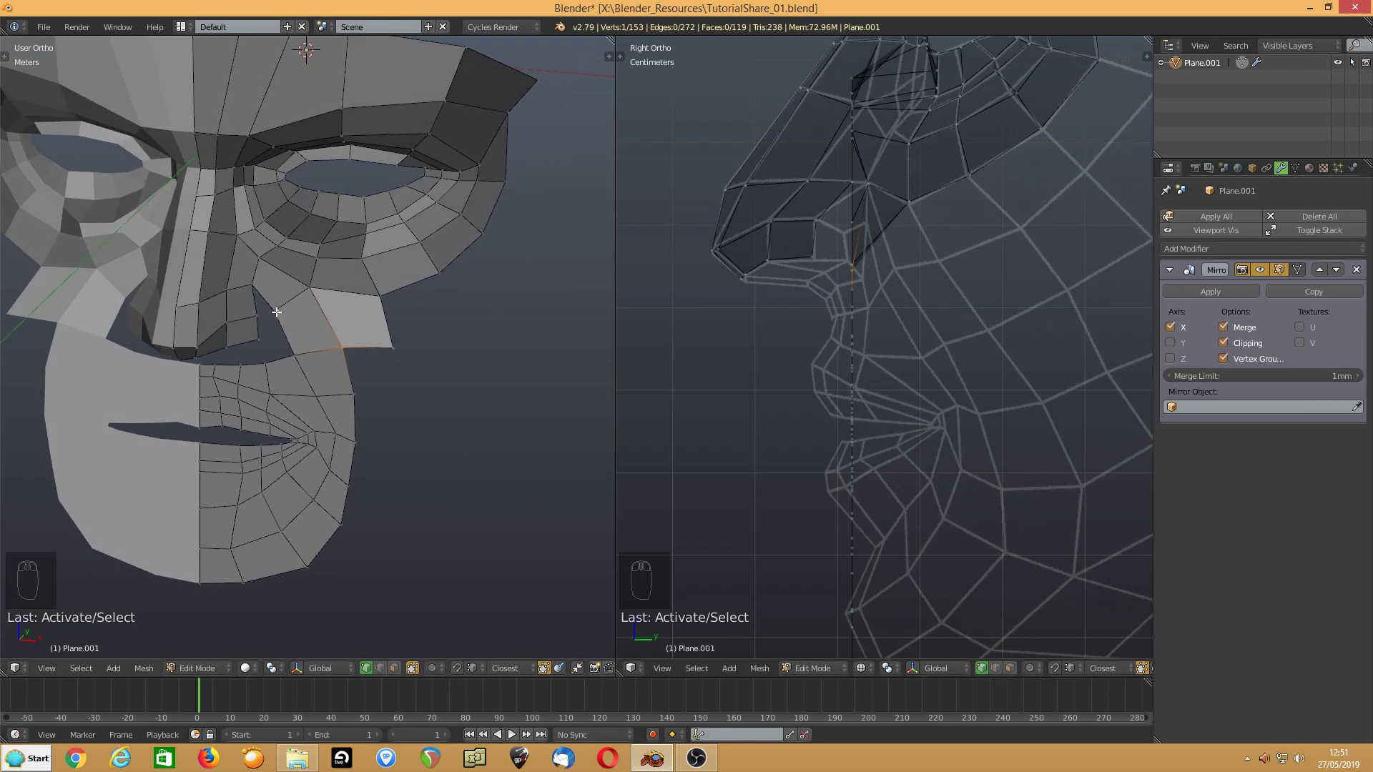
# - In front view, select all centreline vertices from the upper lip down to the chin, using wireframe shading
pyautogui.press('KP_1')
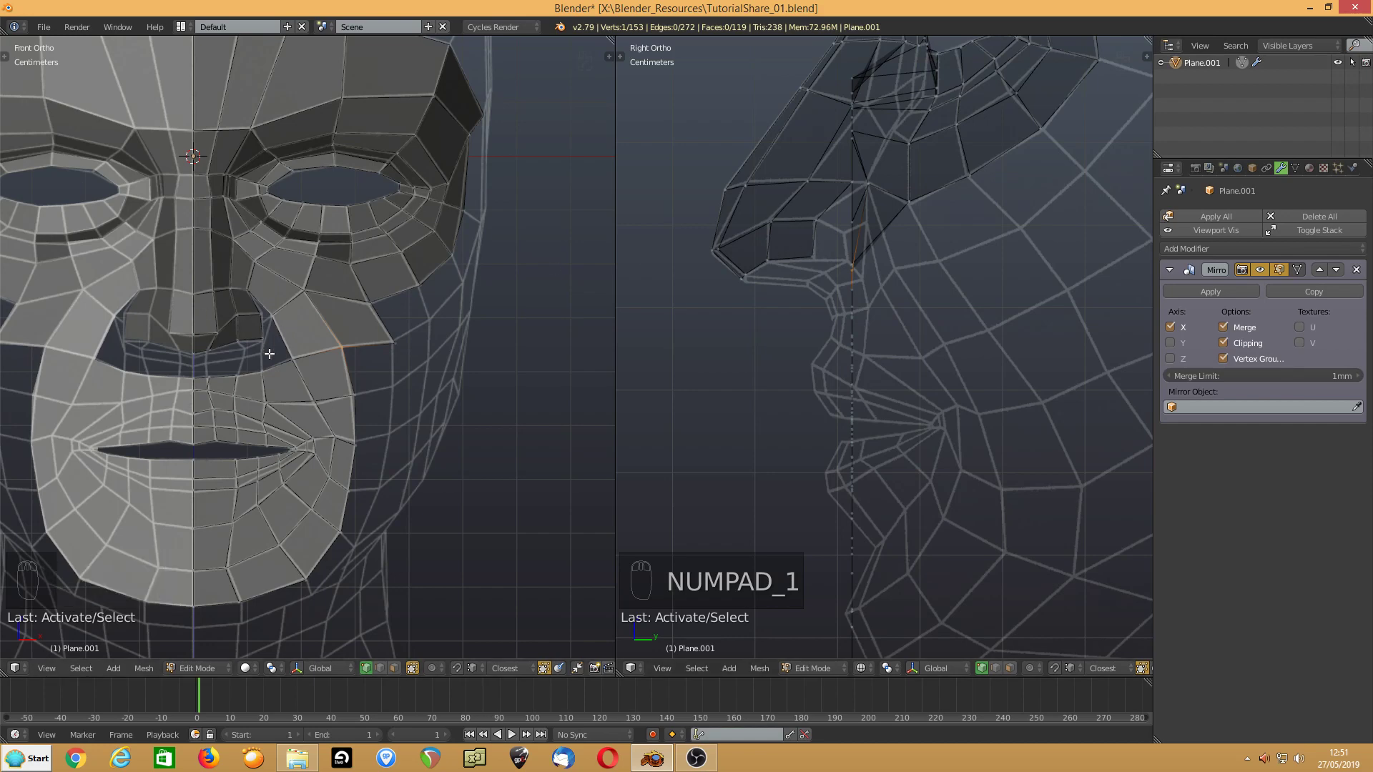
pyautogui.scroll(1, 199, 394)
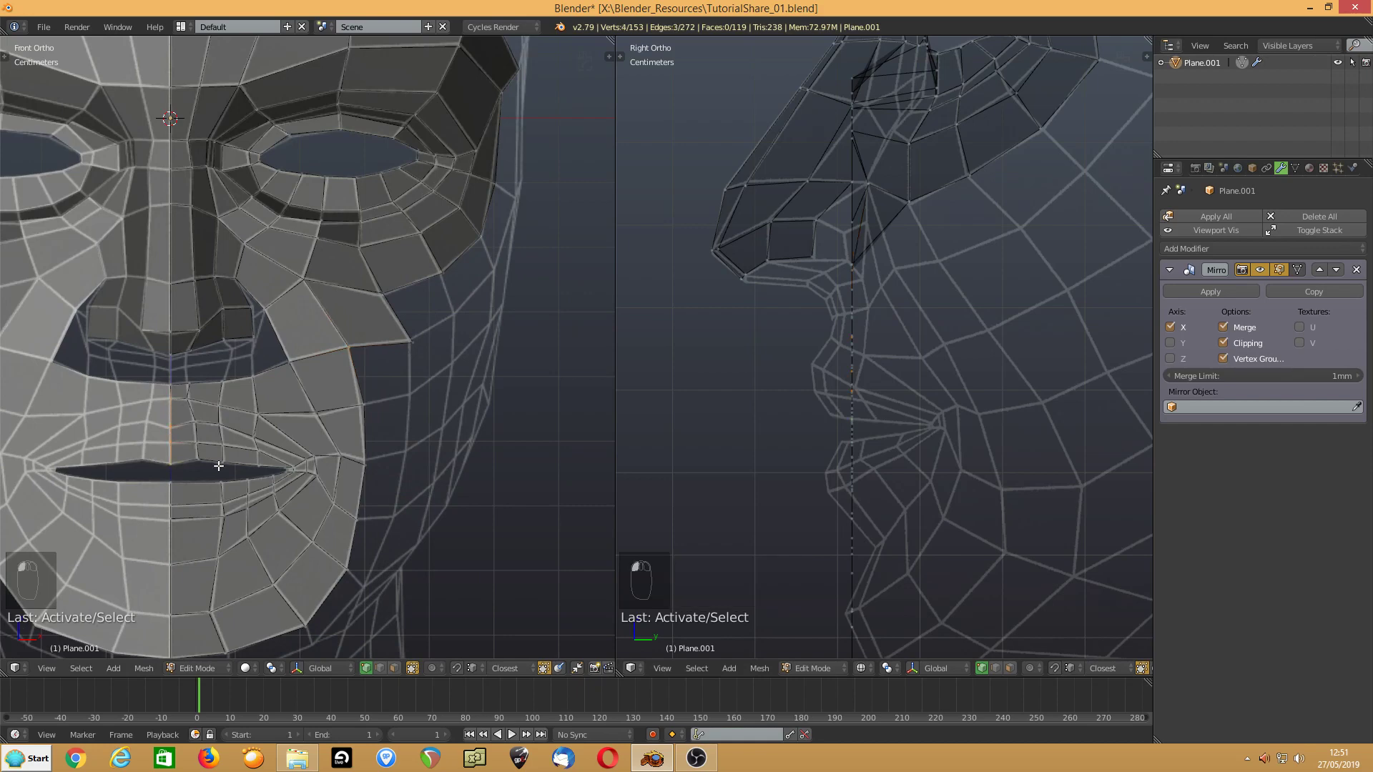
pyautogui.press('b')
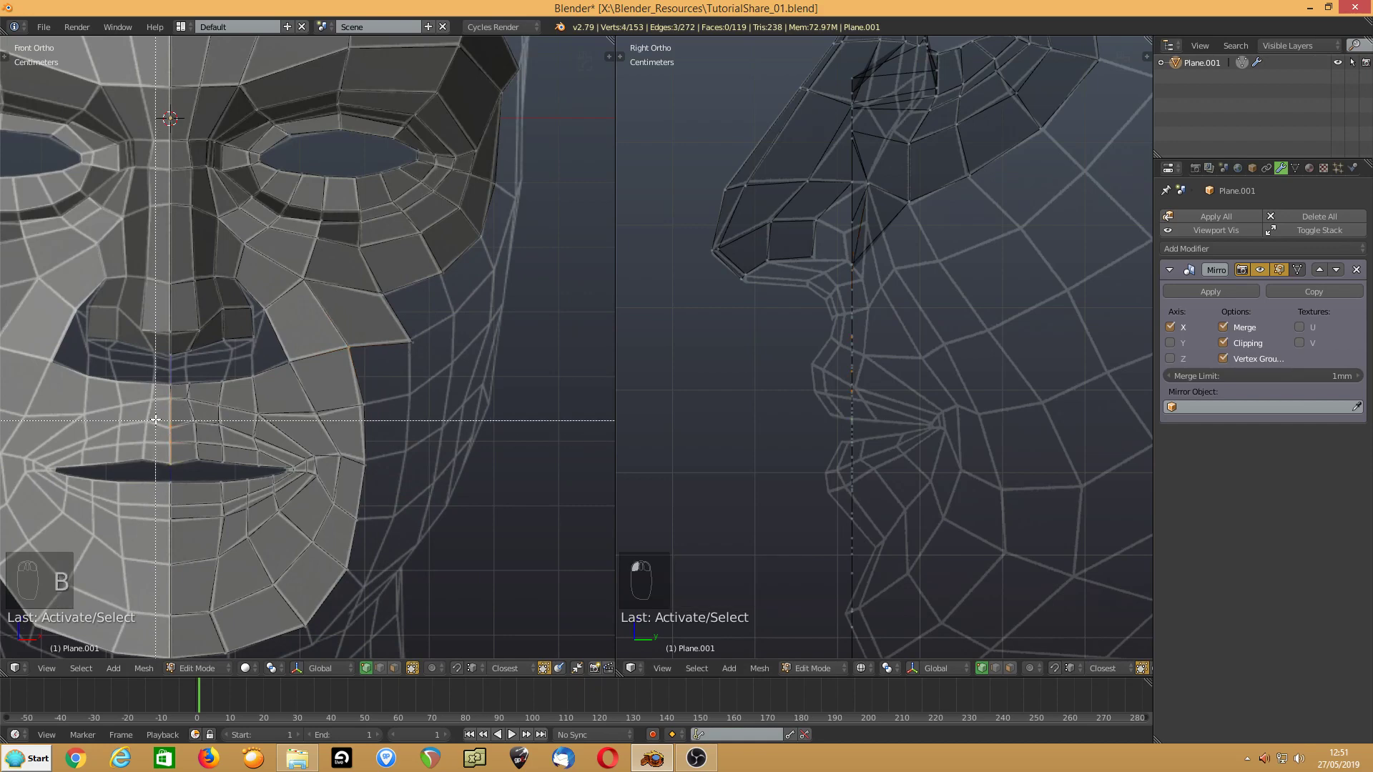
pyautogui.moveTo(140, 392); pyautogui.dragTo(175, 694)
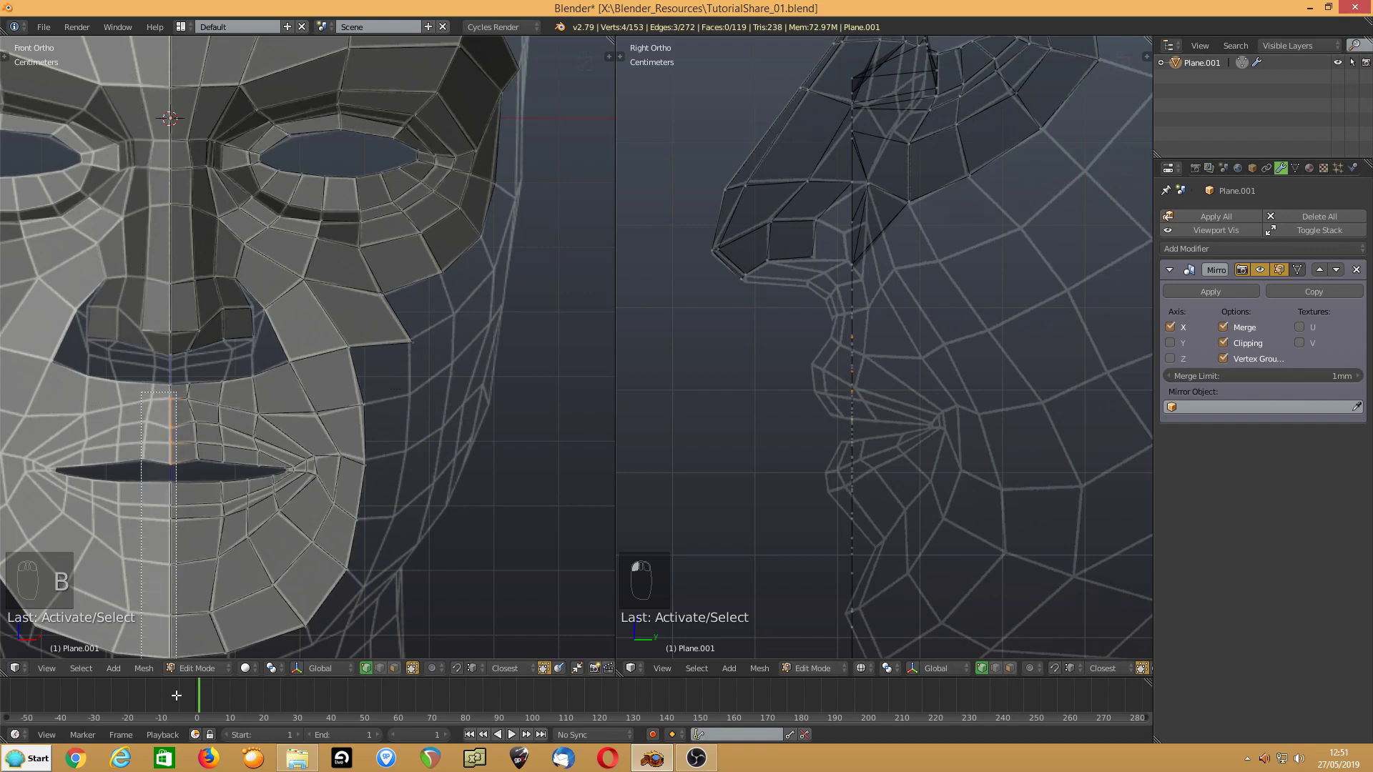
pyautogui.press('z')
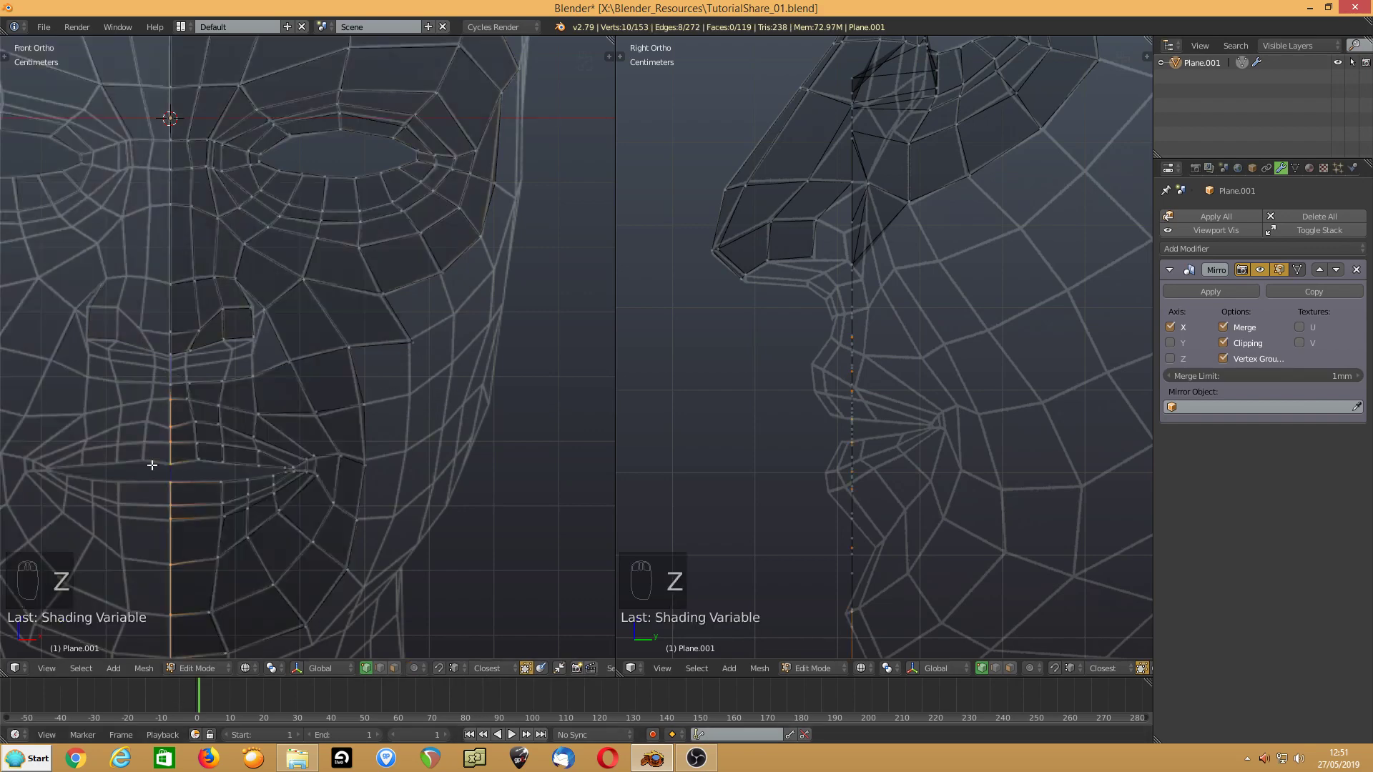
pyautogui.keyDown('shift'); pyautogui.click(172, 387); pyautogui.keyUp('shift')
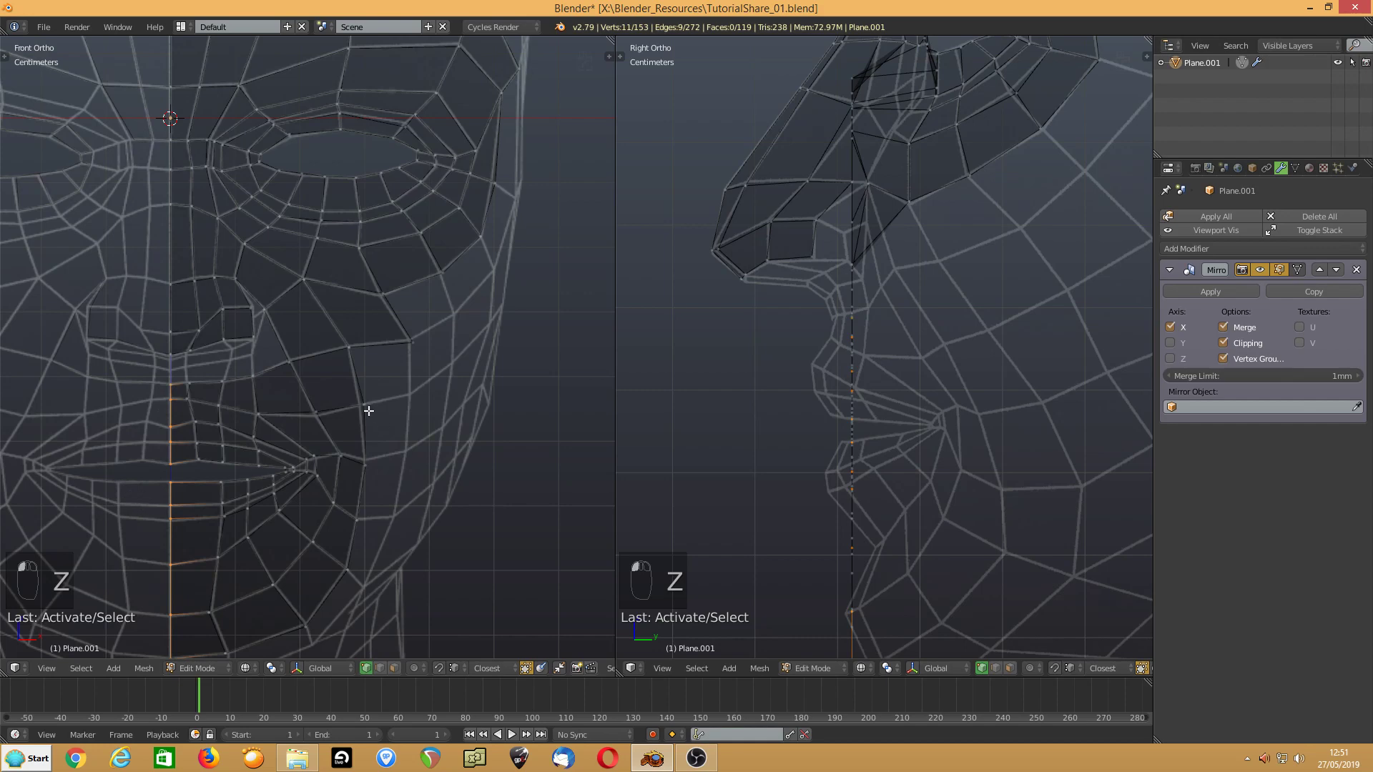
# - Lower the opacity of the WireFace_Front.png background image to 0.126
pyautogui.press('n')
pyautogui.scroll(-8, 499, 430)
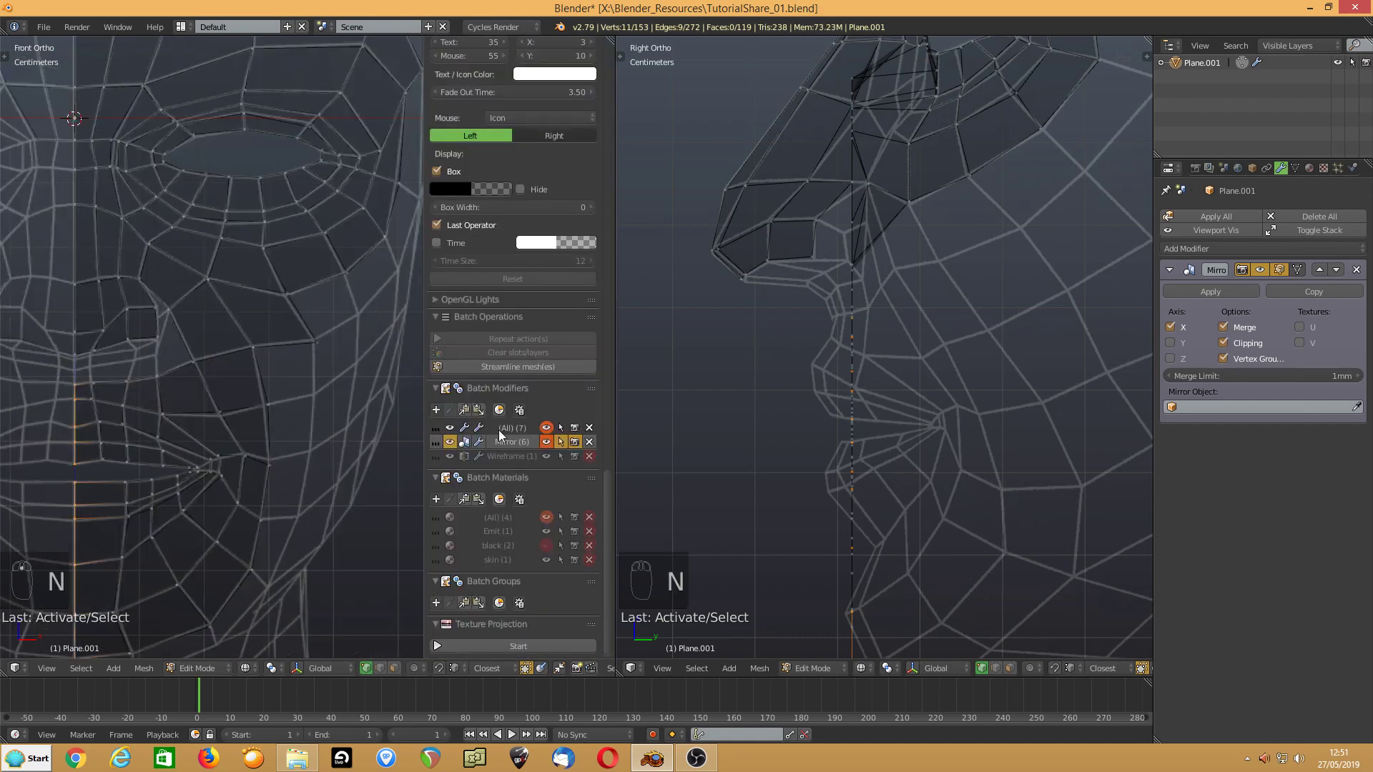
pyautogui.scroll(7, 499, 431)
pyautogui.moveTo(552, 251); pyautogui.dragTo(494, 251)
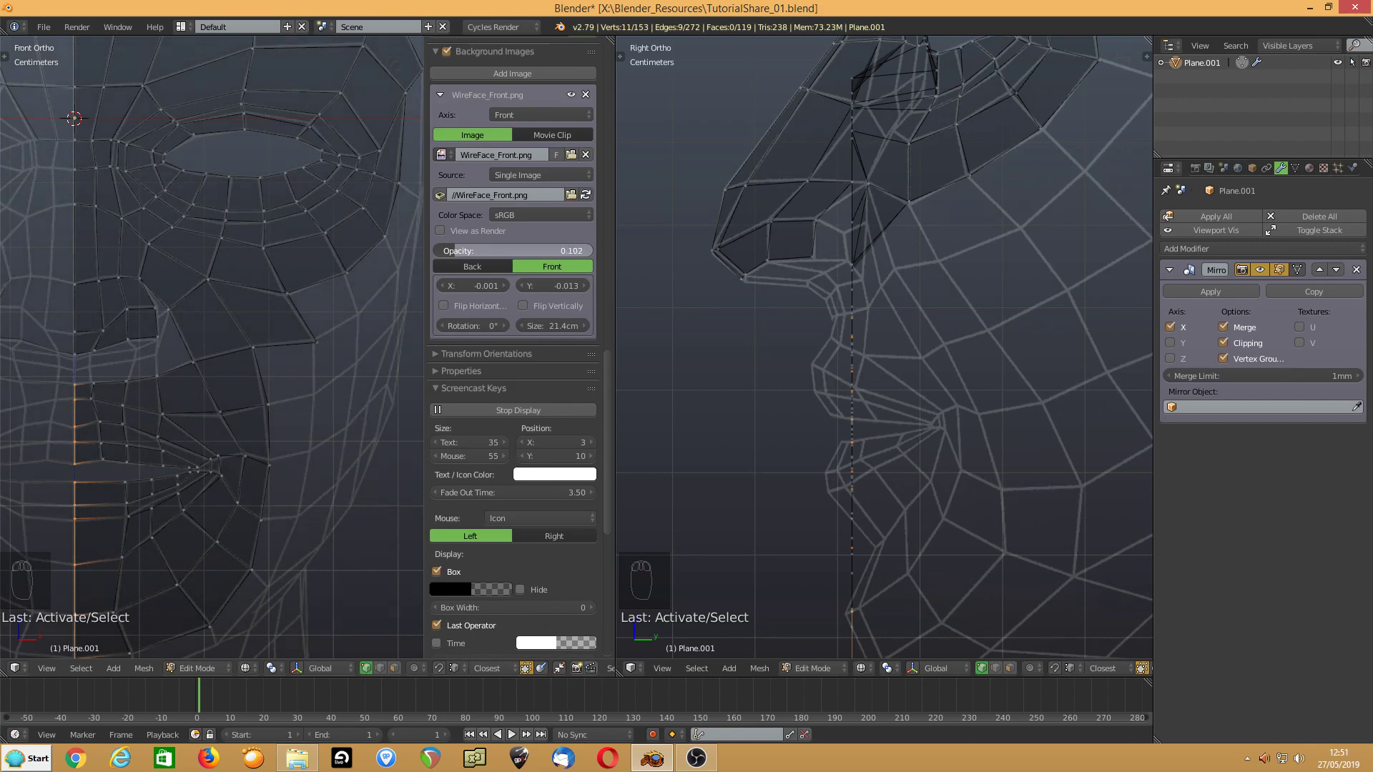
pyautogui.moveTo(494, 252)
pyautogui.mouseDown()
pyautogui.moveTo(468, 251)
pyautogui.moveTo(486, 252)
pyautogui.mouseUp()
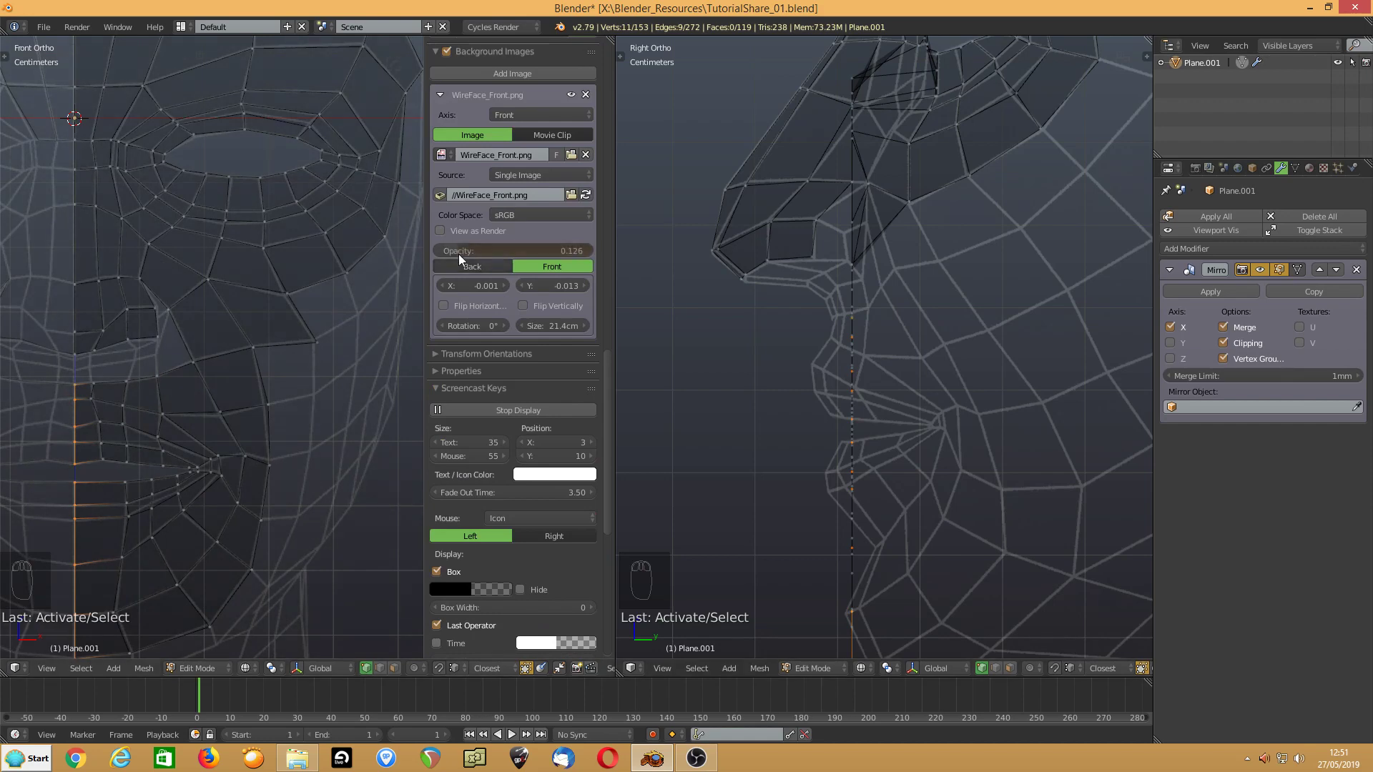
pyautogui.press('n')
# - Lower the opacity of the WireFace_Side.png background image in the side view
pyautogui.press('n')
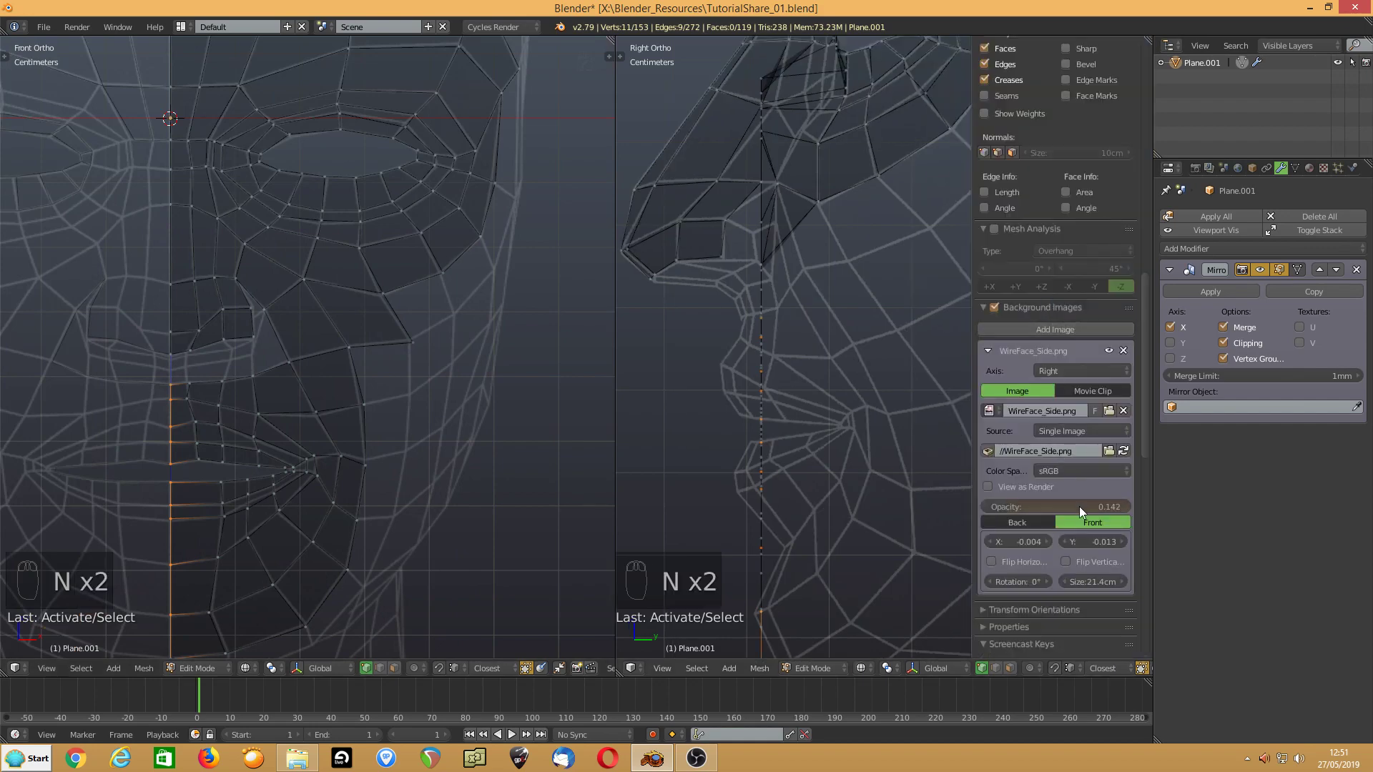
pyautogui.moveTo(1081, 508); pyautogui.dragTo(997, 504)
pyautogui.press('n')
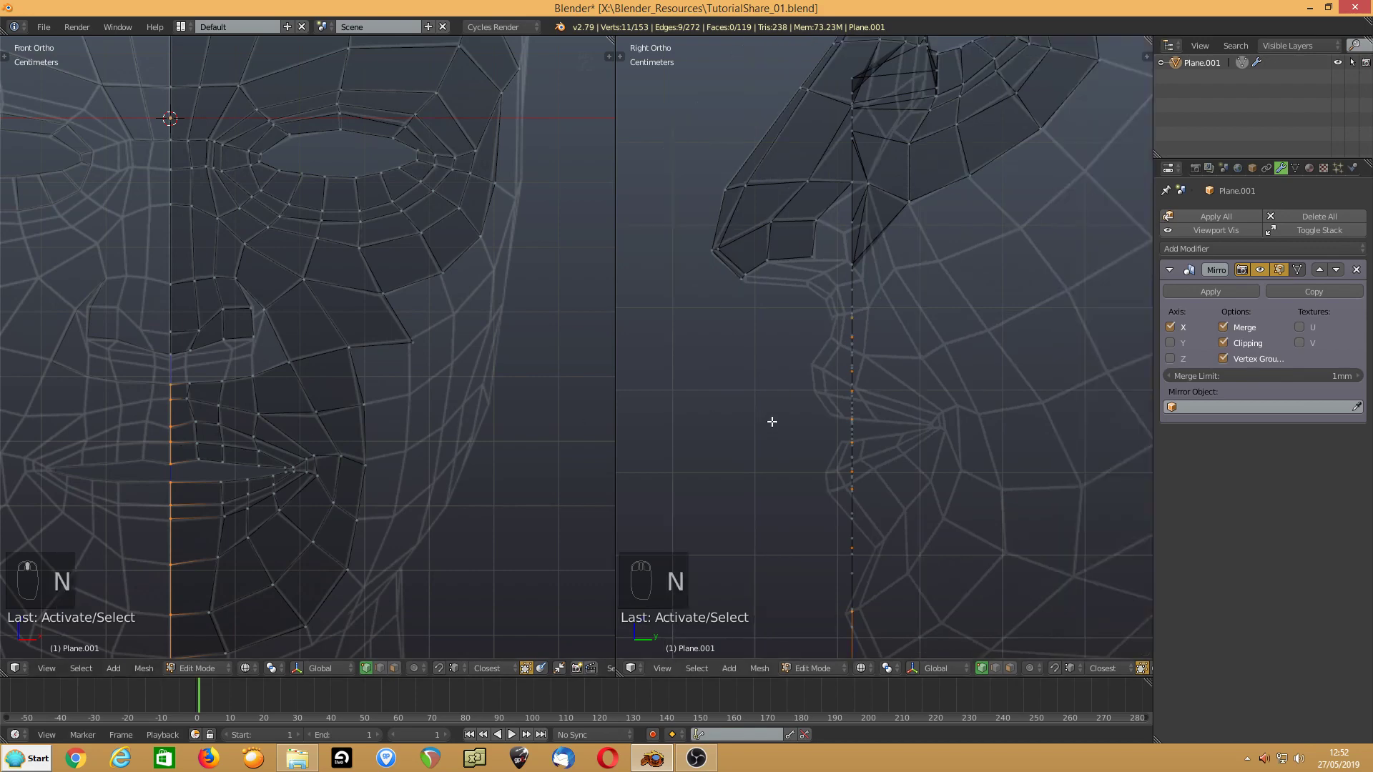
# - Move the selected mouth and chin centreline vertices forward along Y by about 5 mm
pyautogui.keyDown('shift'); pyautogui.moveTo(772, 421); pyautogui.dragTo(763, 356, button='middle'); pyautogui.keyUp('shift')
pyautogui.press('g')
pyautogui.press('y')
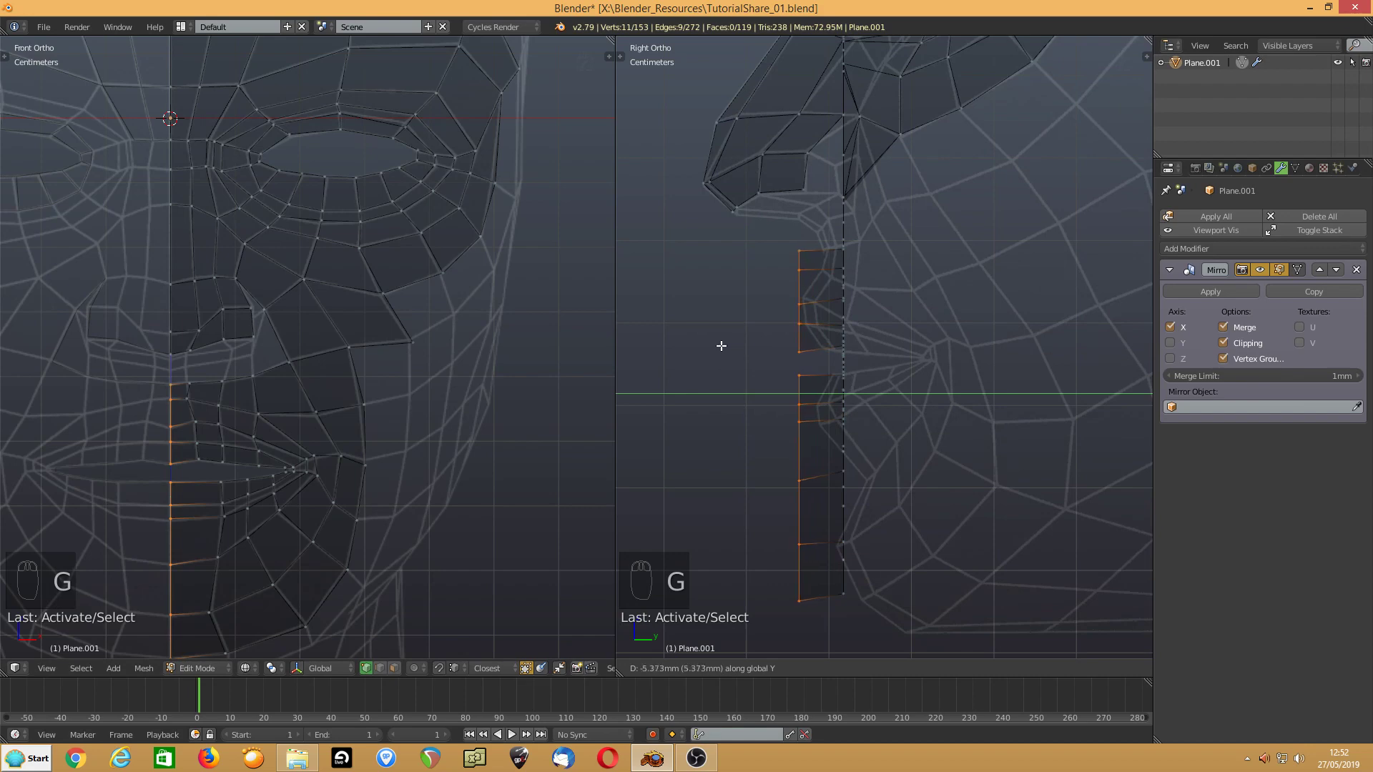
pyautogui.click(723, 344)
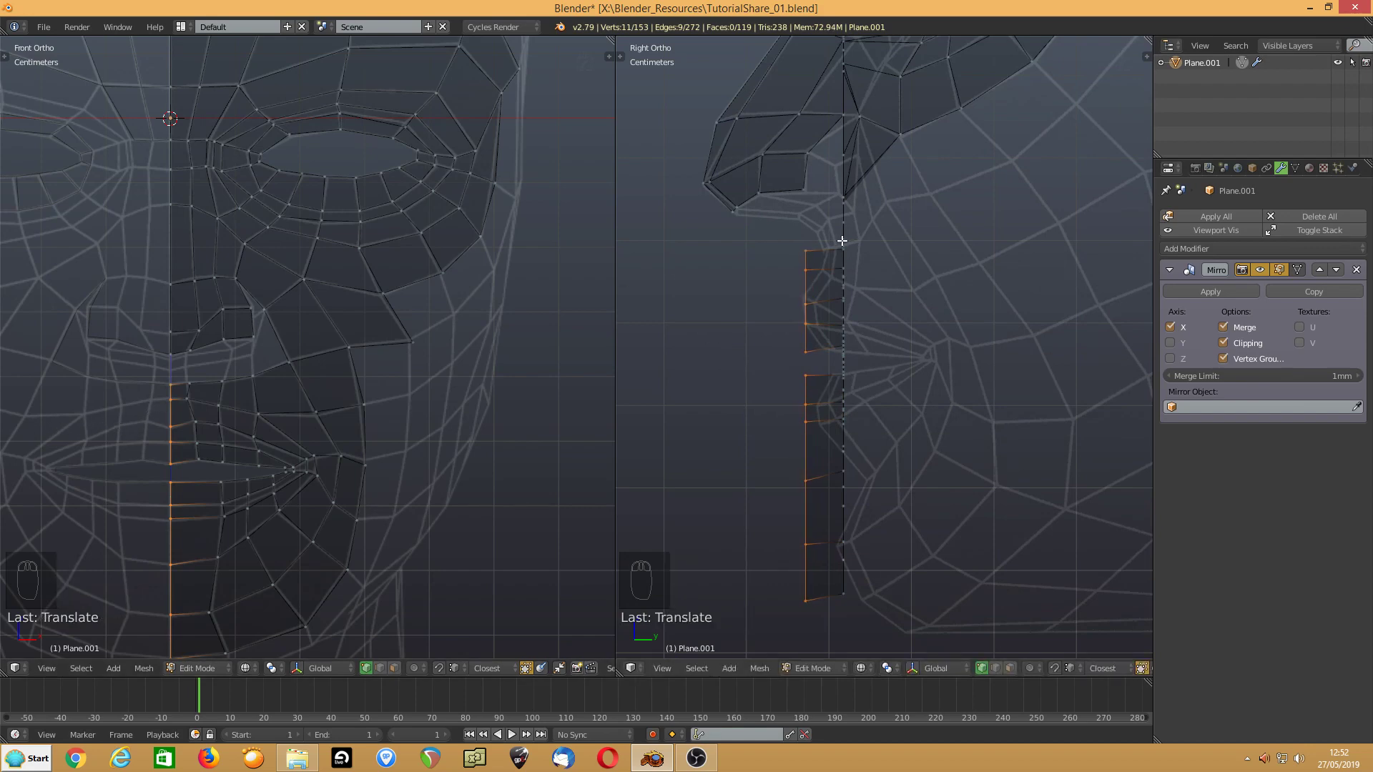
# - Position the centreline vertices of the upper and lower lips along the lip profile in the side reference
pyautogui.moveTo(805, 251)
pyautogui.mouseDown()
pyautogui.moveTo(821, 249)
pyautogui.moveTo(821, 270)
pyautogui.mouseUp()
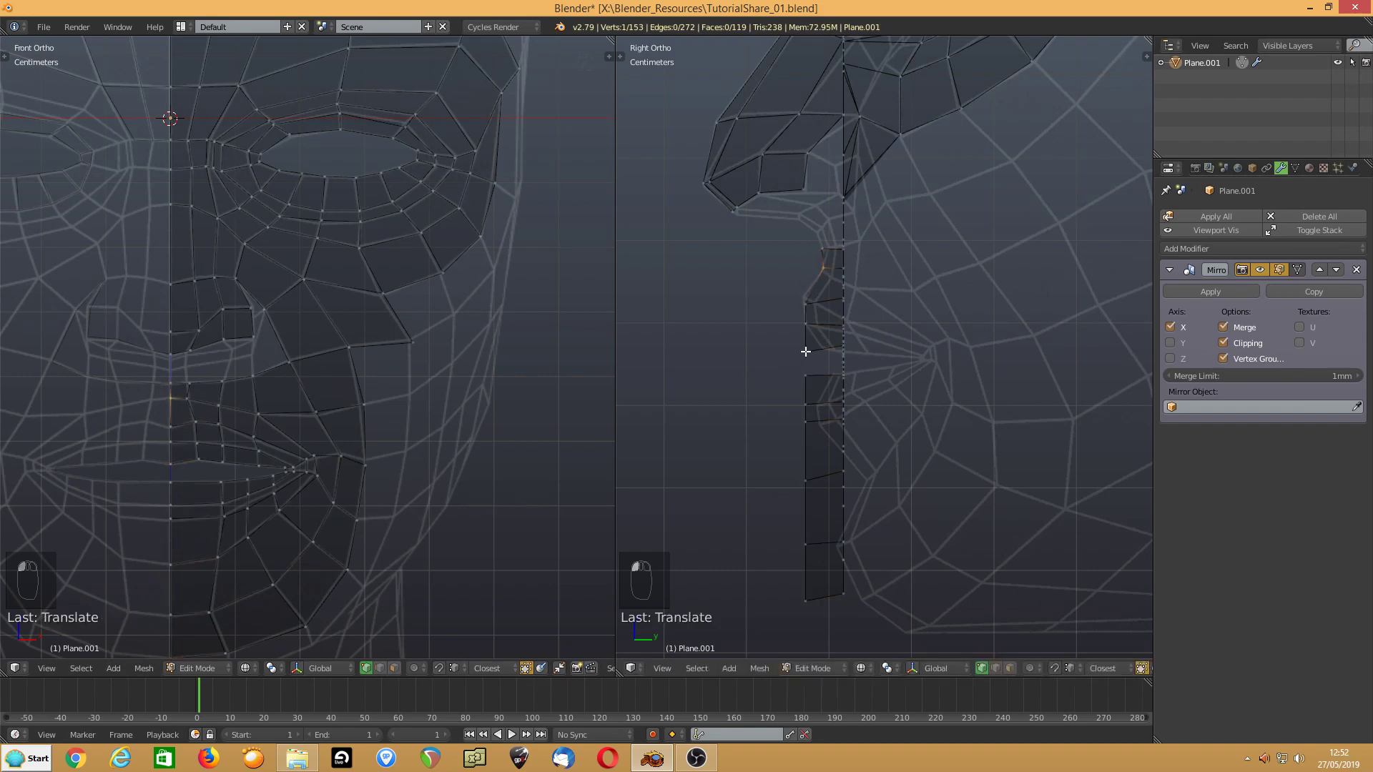
pyautogui.moveTo(805, 351); pyautogui.dragTo(819, 421)
pyautogui.click(807, 405)
pyautogui.click(806, 421)
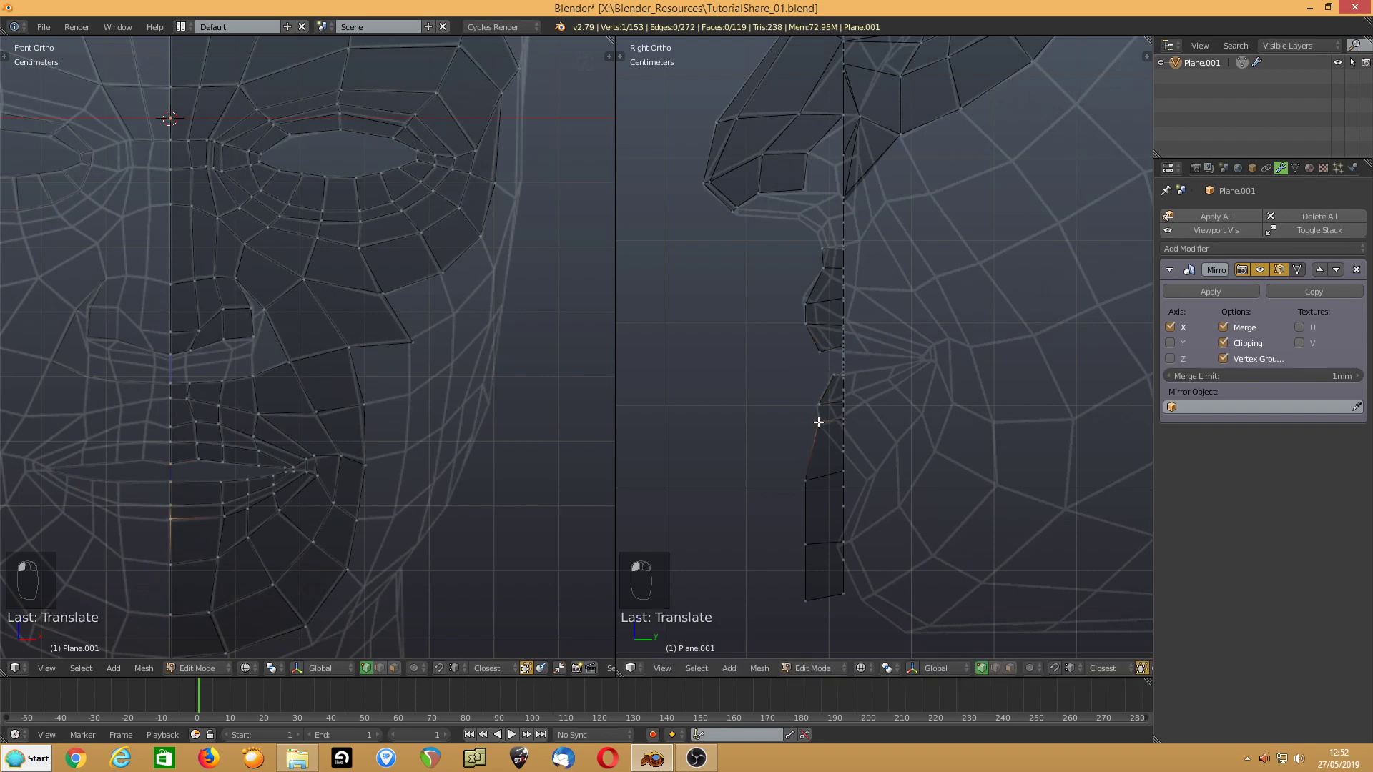
# - Move the three centreline vertices below the lower lip backward onto the chin profile in the side reference
pyautogui.moveTo(805, 480); pyautogui.dragTo(865, 479)
pyautogui.click(806, 544)
pyautogui.moveTo(812, 545); pyautogui.dragTo(837, 542)
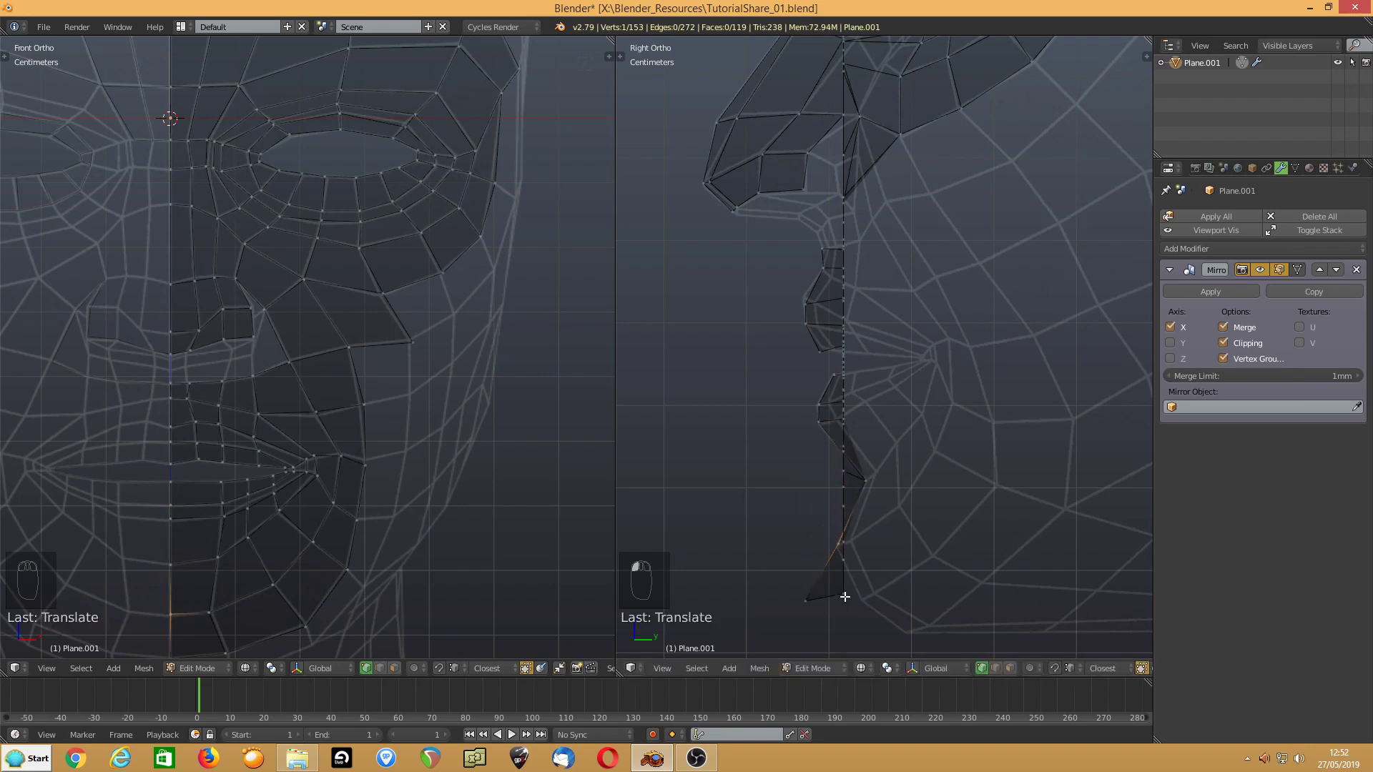
pyautogui.click(808, 599)
pyautogui.moveTo(799, 598); pyautogui.dragTo(862, 601)
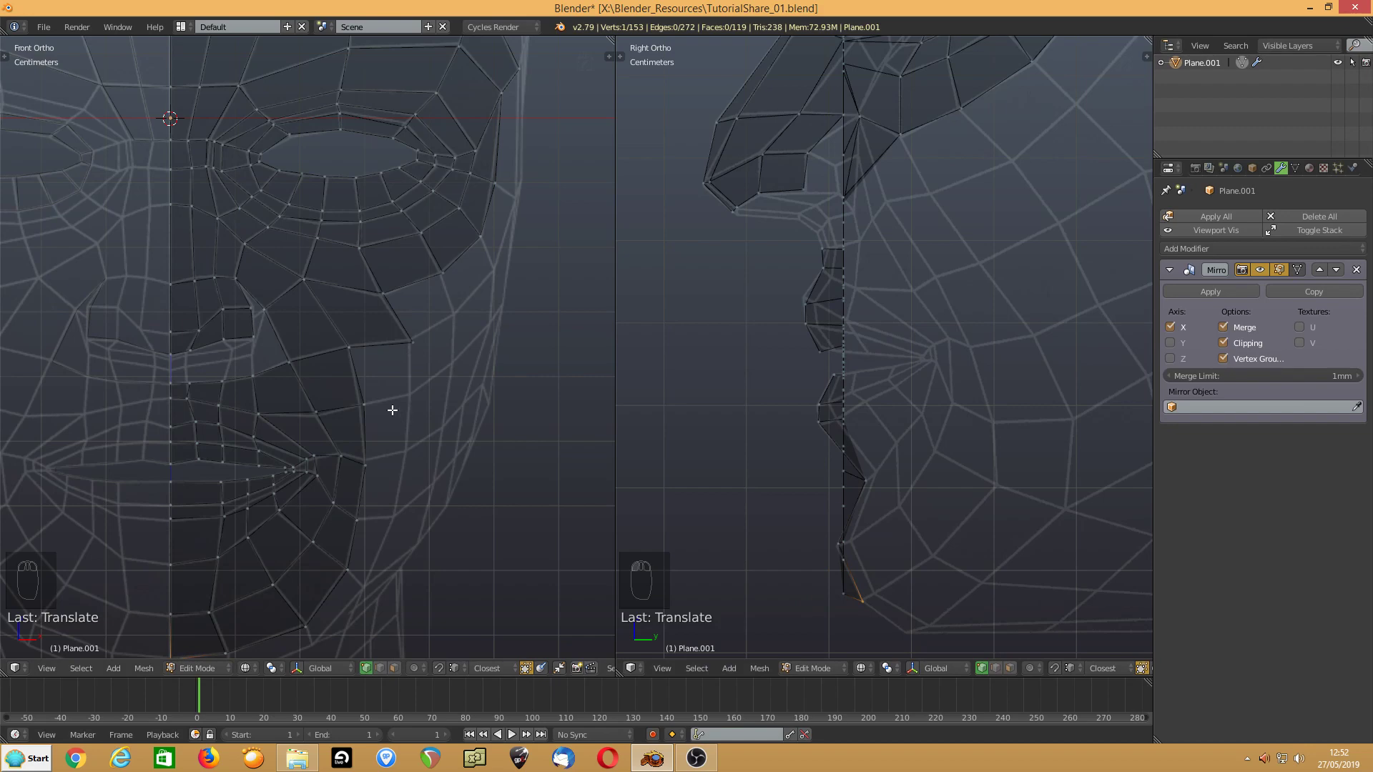
# - Move the three lowest upper-lip vertices beside the centreline forward along Y by about 2 mm
pyautogui.press('z')
pyautogui.moveTo(317, 436)
pyautogui.mouseDown(button='middle')
pyautogui.moveTo(408, 398)
pyautogui.moveTo(432, 435)
pyautogui.moveTo(374, 426)
pyautogui.moveTo(312, 456)
pyautogui.mouseUp(button='middle')
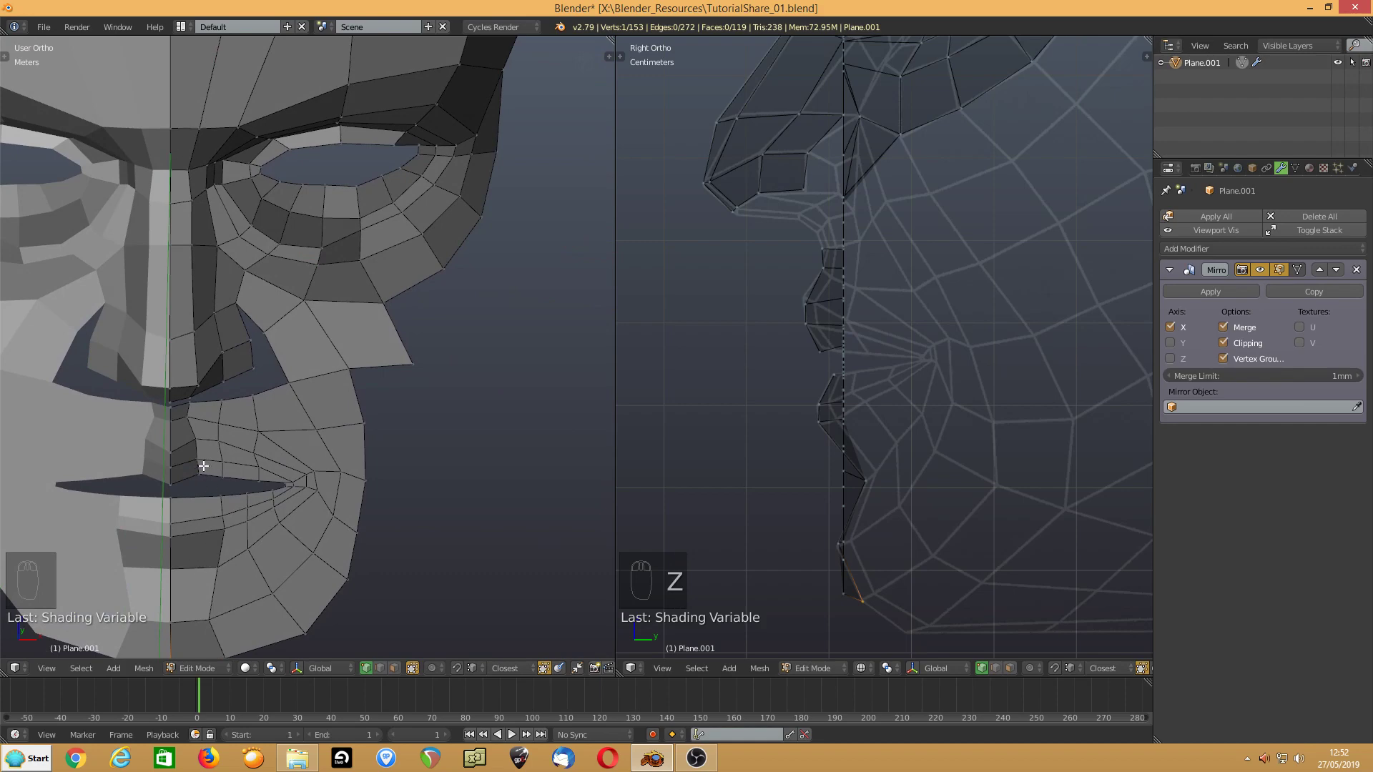
pyautogui.click(192, 411)
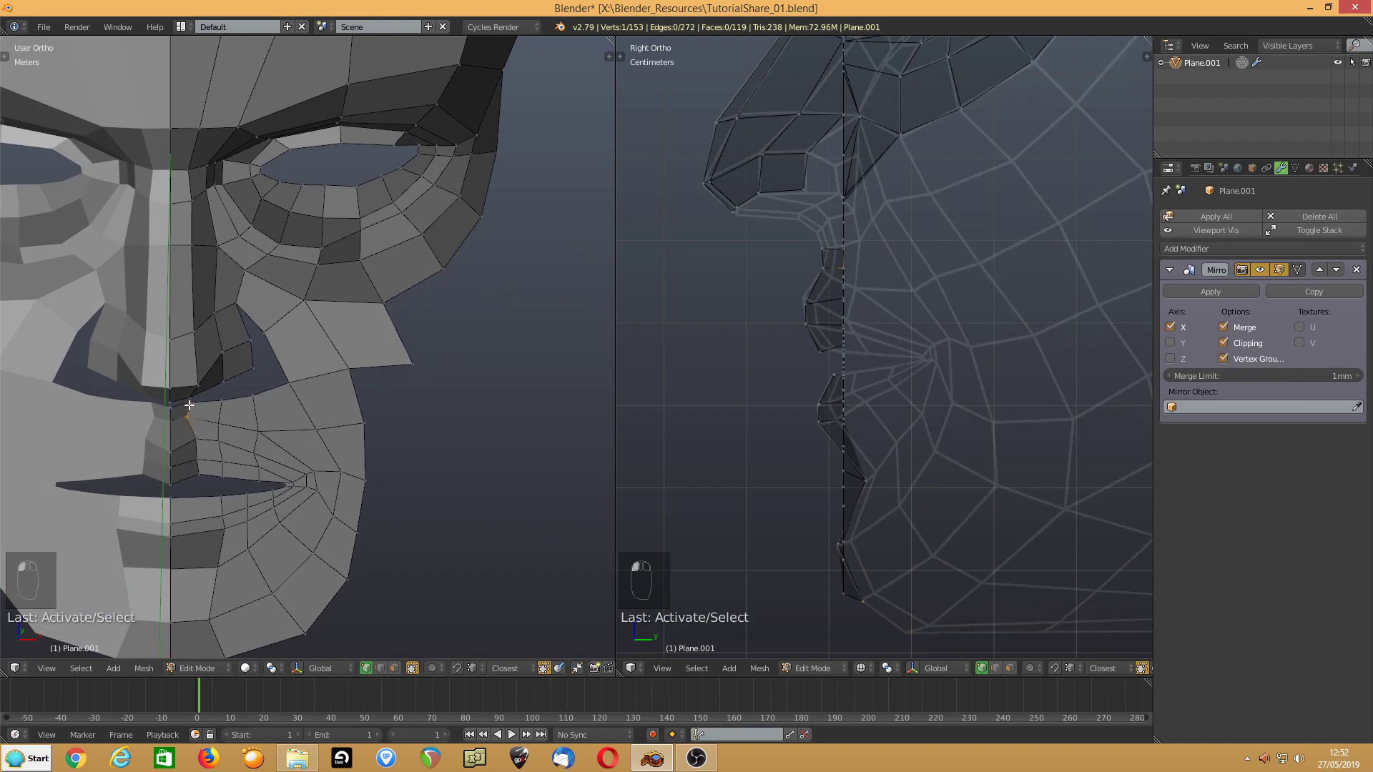
pyautogui.keyDown('shift'); pyautogui.click(189, 404); pyautogui.keyUp('shift')
pyautogui.moveTo(203, 464); pyautogui.dragTo(172, 433, button='middle')
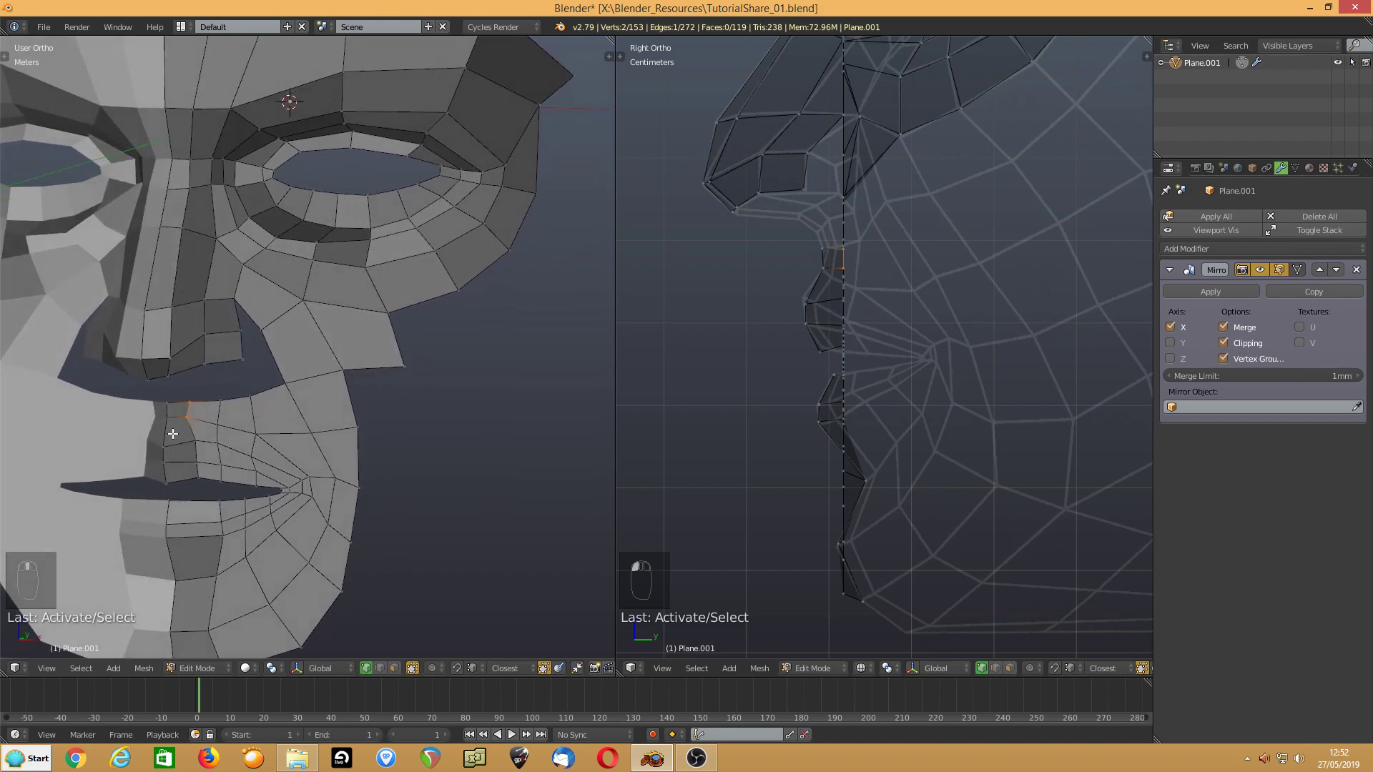
pyautogui.click(196, 477)
pyautogui.keyDown('shift'); pyautogui.click(197, 461); pyautogui.keyUp('shift')
pyautogui.keyDown('shift'); pyautogui.click(195, 447); pyautogui.keyUp('shift')
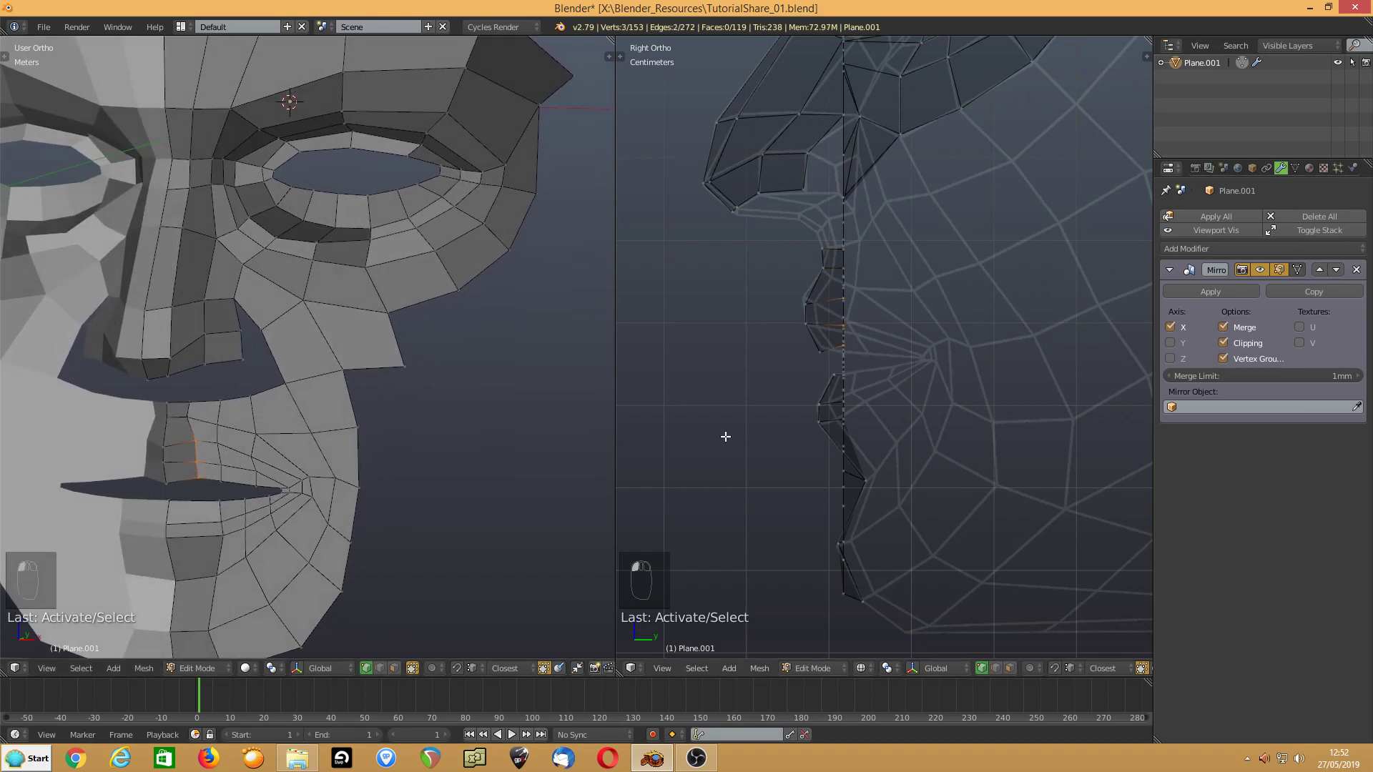
pyautogui.scroll(3, 764, 375)
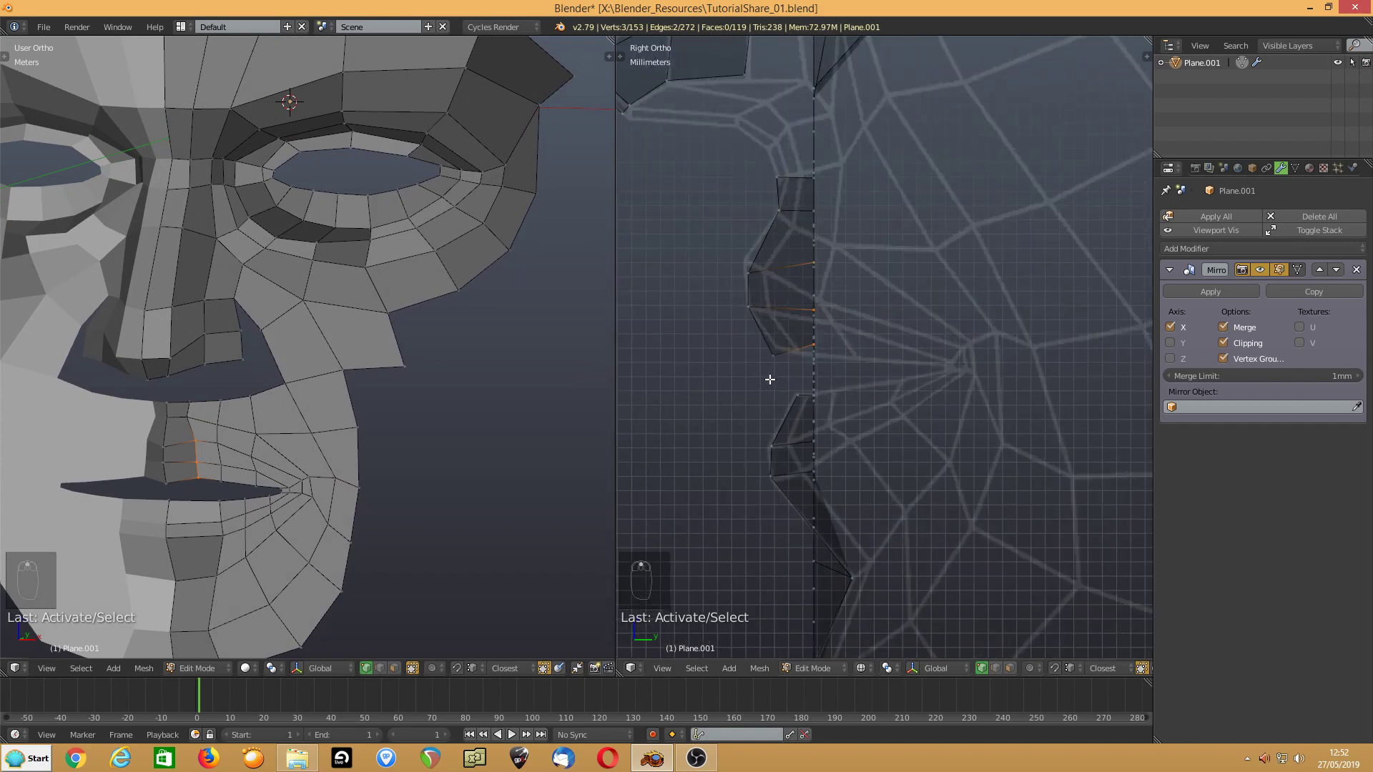
pyautogui.press('g')
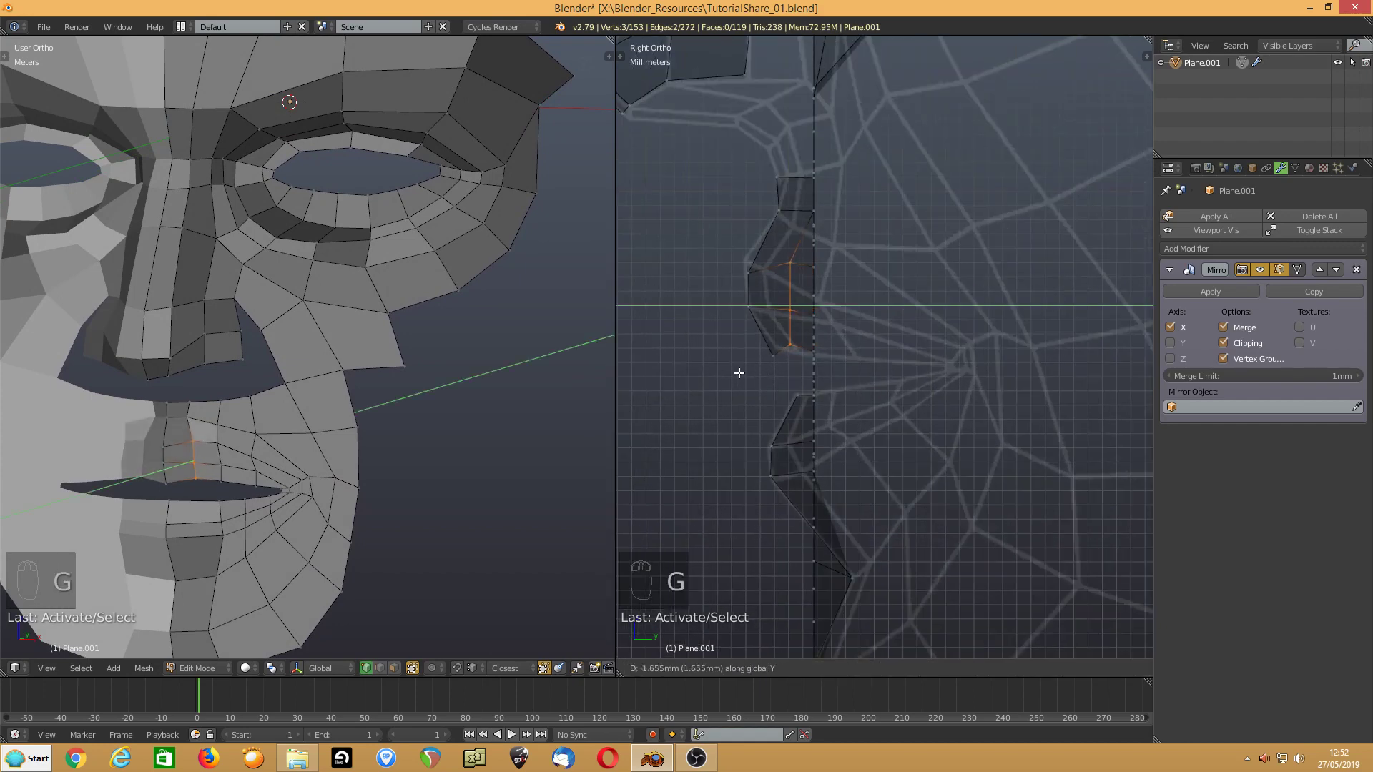
pyautogui.click(736, 373)
# - Adjust individual upper-lip vertices in side view so the lip's curve and lower edge follow the reference
pyautogui.click(765, 268)
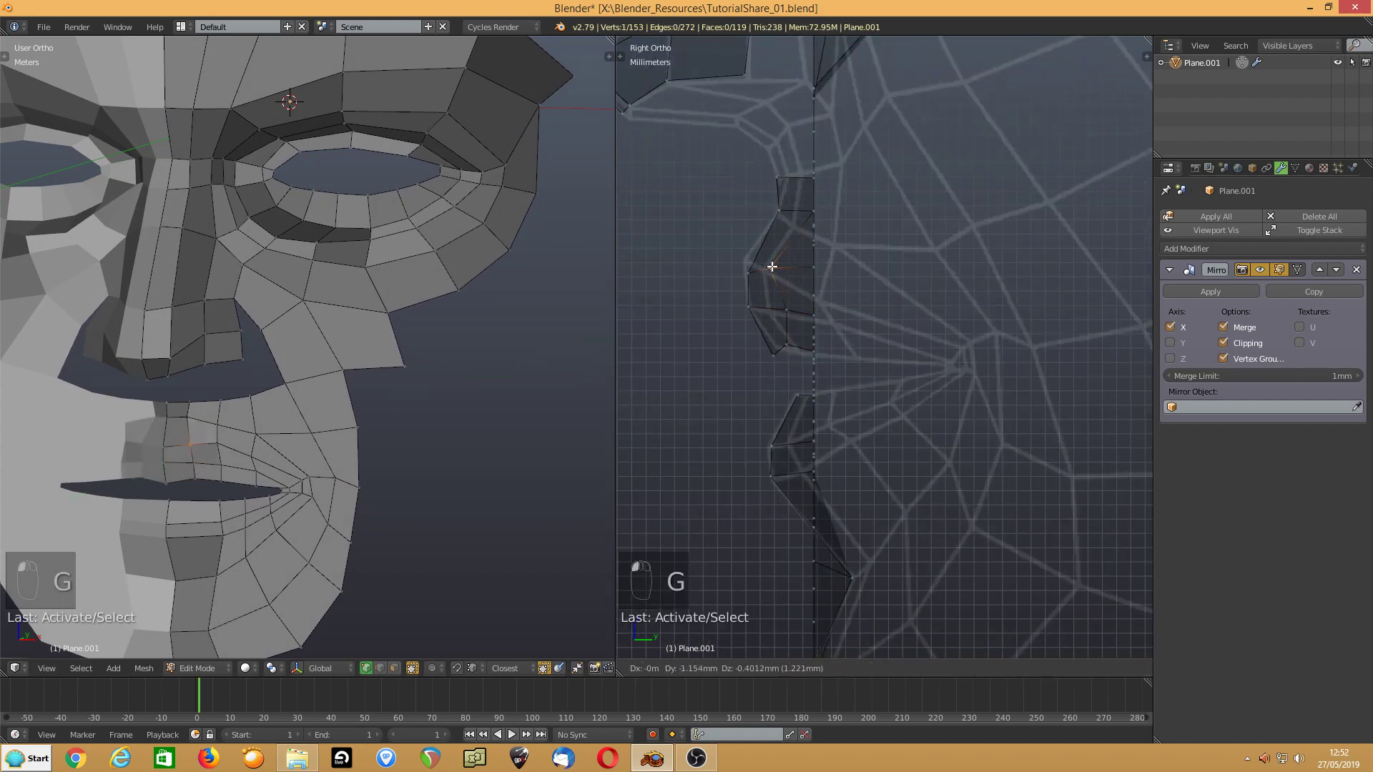
pyautogui.rightClick(749, 272)
pyautogui.press('g')
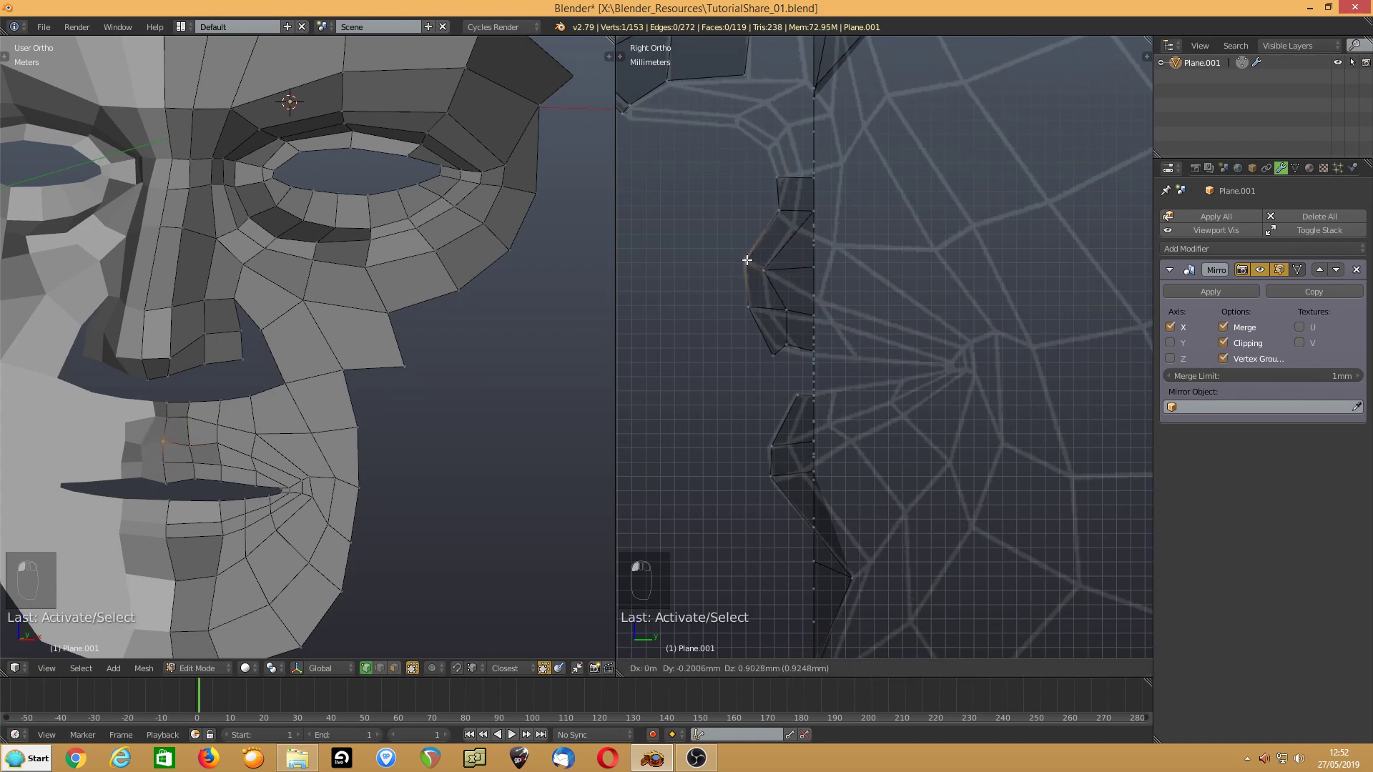
pyautogui.click(748, 260)
pyautogui.moveTo(776, 348)
pyautogui.mouseDown()
pyautogui.moveTo(796, 346)
pyautogui.moveTo(774, 314)
pyautogui.moveTo(774, 348)
pyautogui.mouseUp()
pyautogui.click(774, 353)
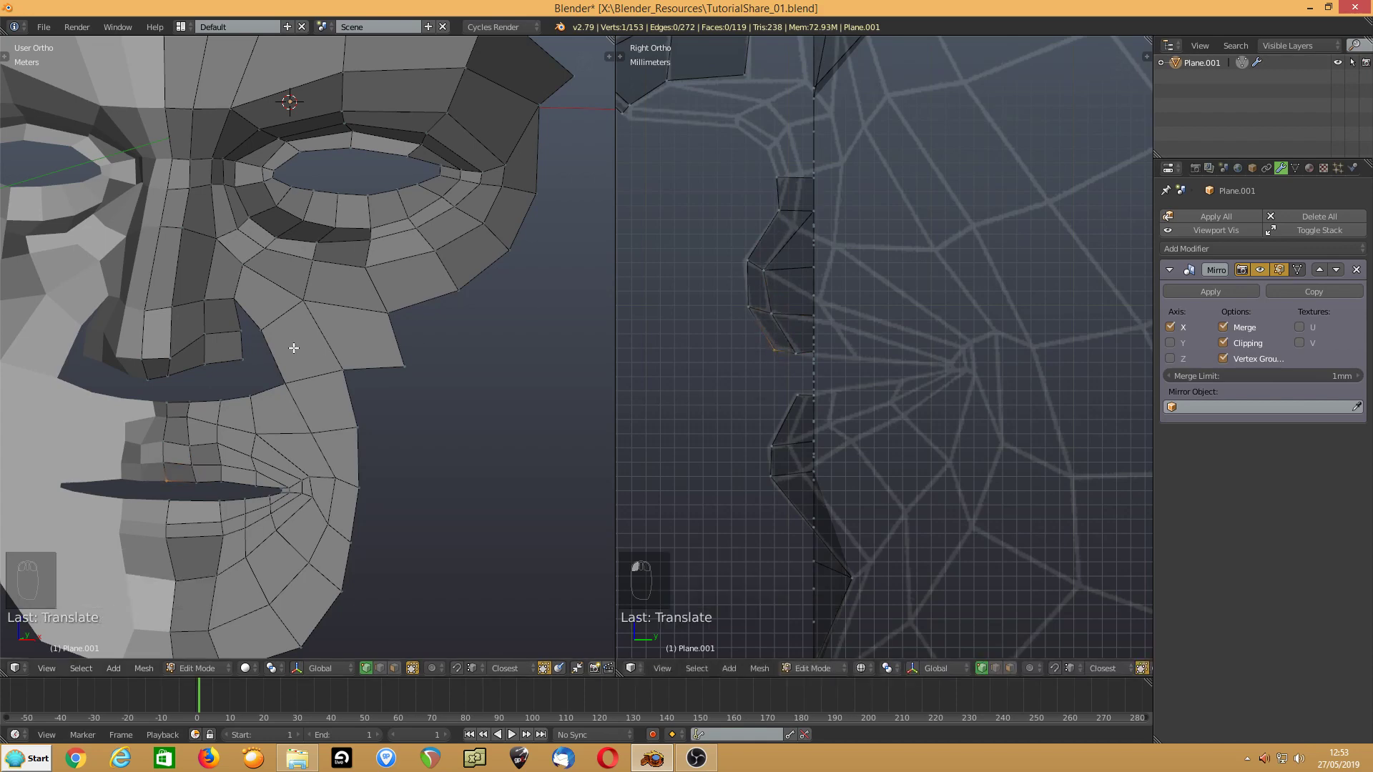
# - Move the small face at the mouth corner backward onto the mouth corner of the side reference
pyautogui.moveTo(172, 485); pyautogui.dragTo(181, 465, button='middle')
pyautogui.click(187, 445)
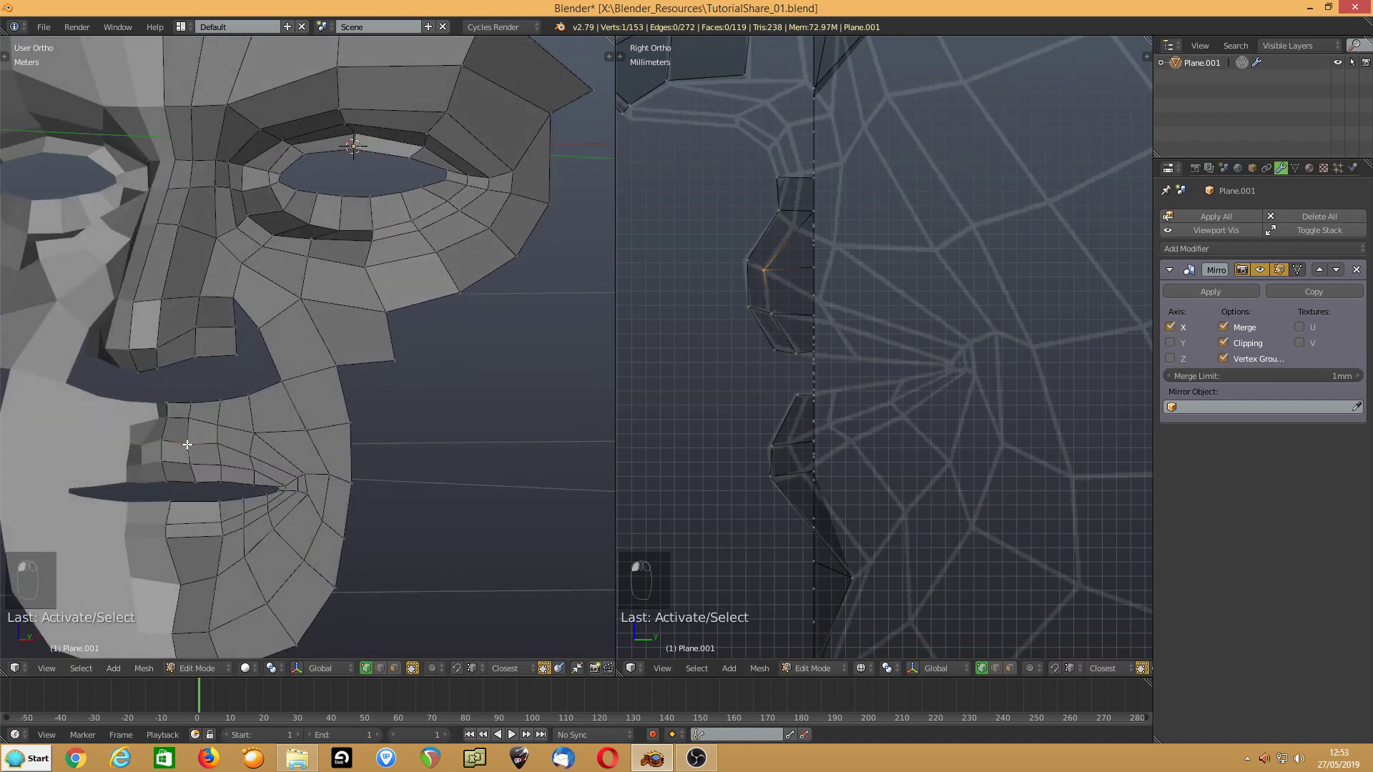
pyautogui.click(216, 444)
pyautogui.moveTo(323, 442); pyautogui.dragTo(332, 438, button='middle')
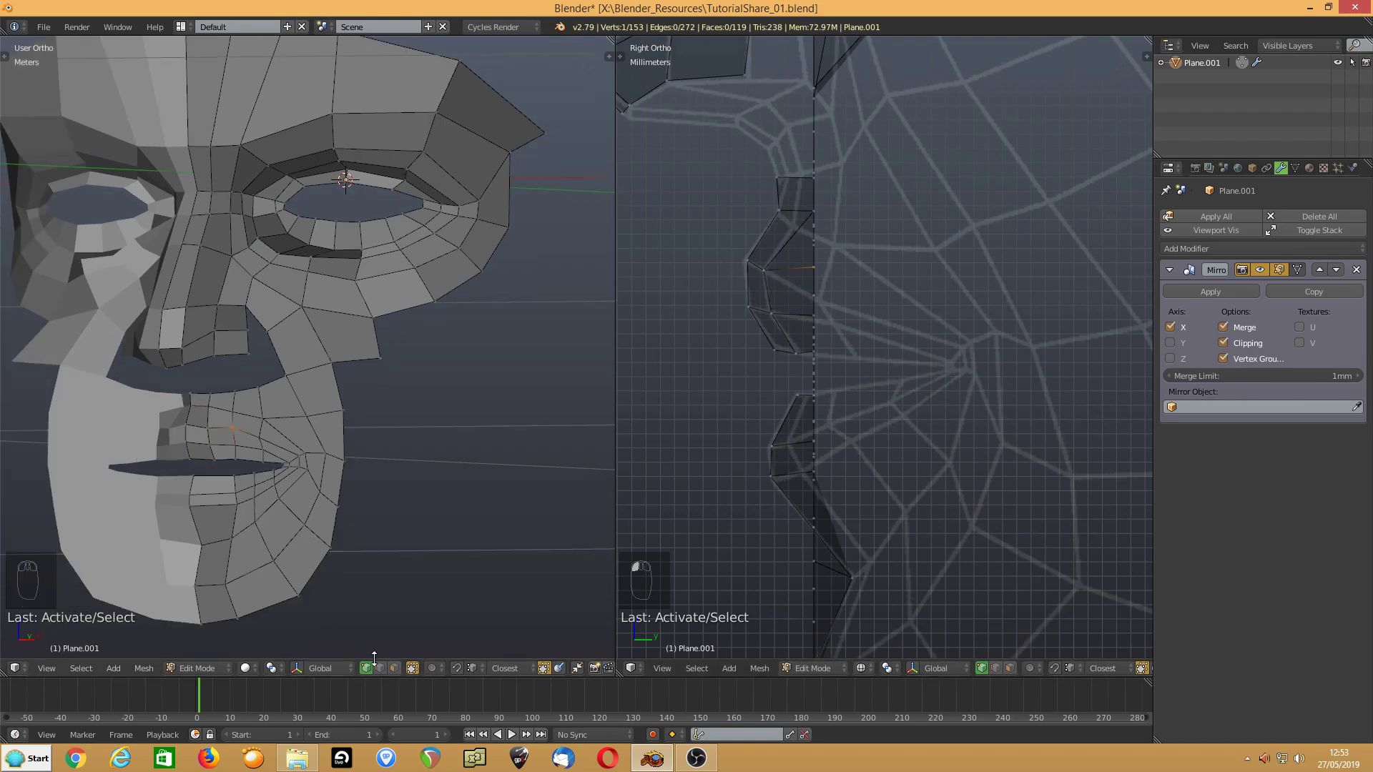
pyautogui.click(393, 667)
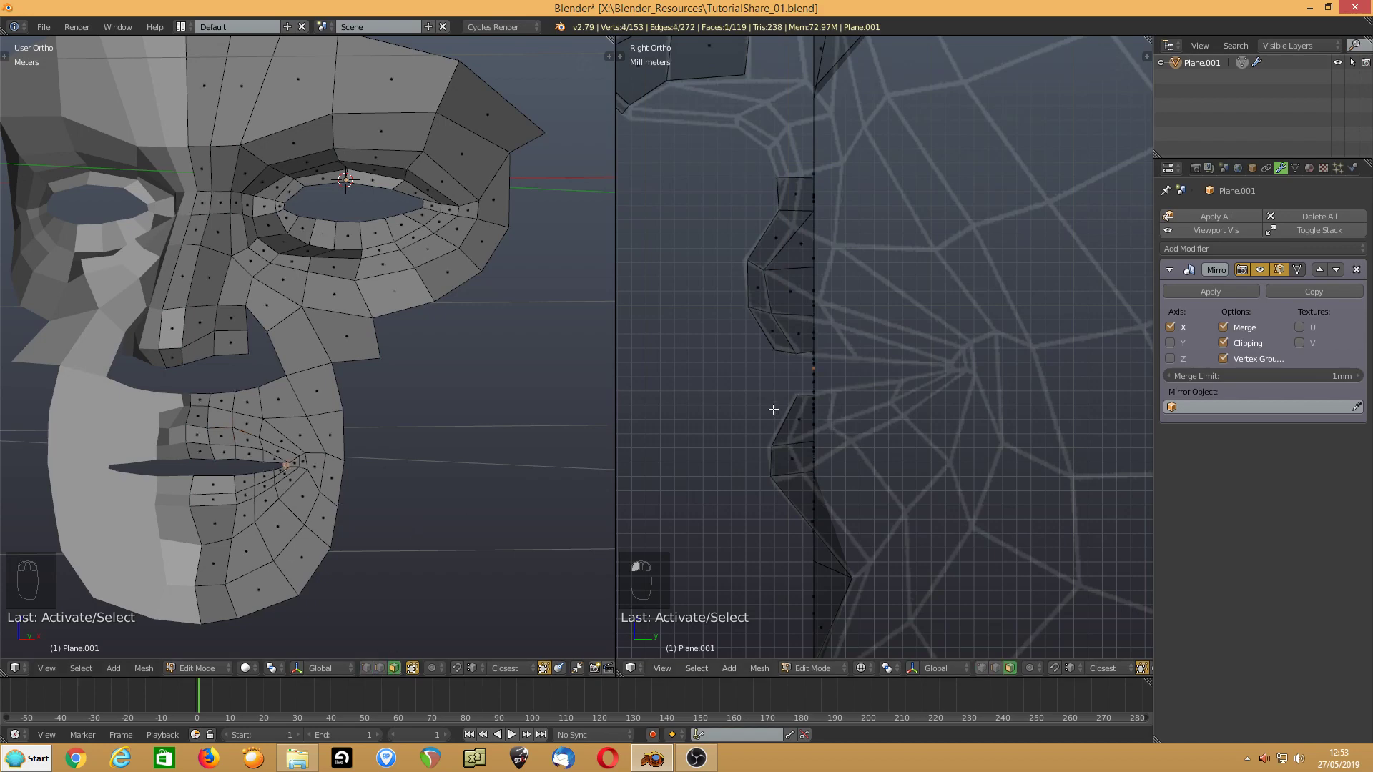
pyautogui.press('g')
pyautogui.click(906, 399)
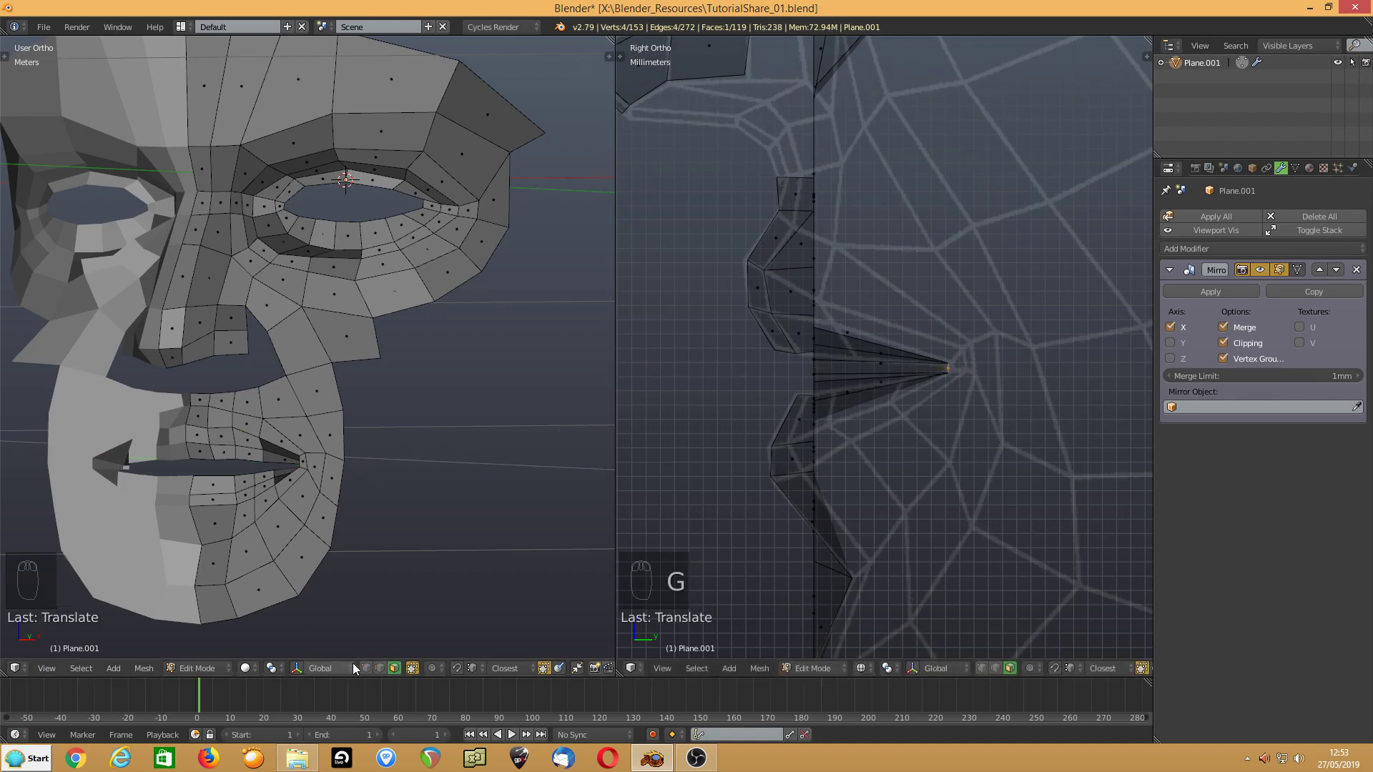
# - Move the upper-lip edge just inside the mouth corner backward along Y by about 2.7 mm
pyautogui.click(380, 668)
pyautogui.click(264, 456)
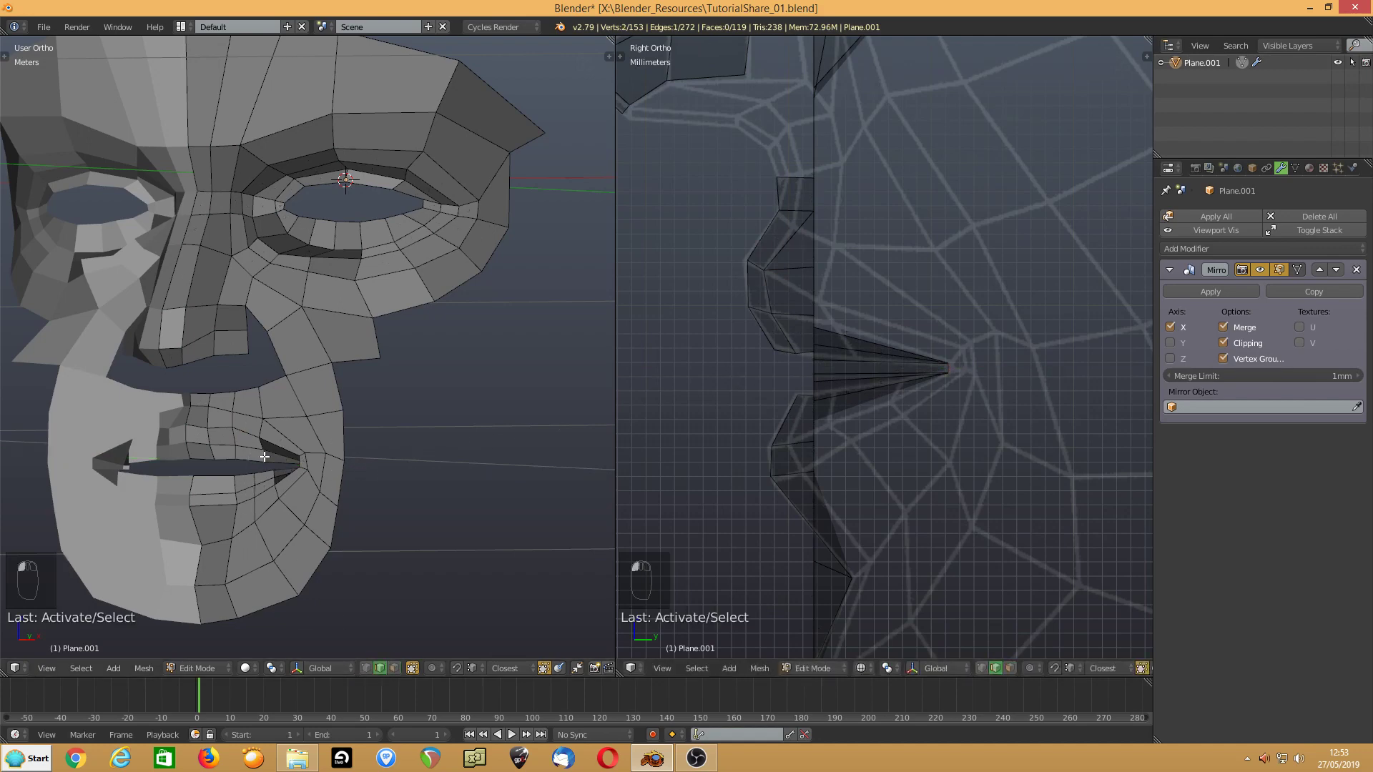
pyautogui.press('g')
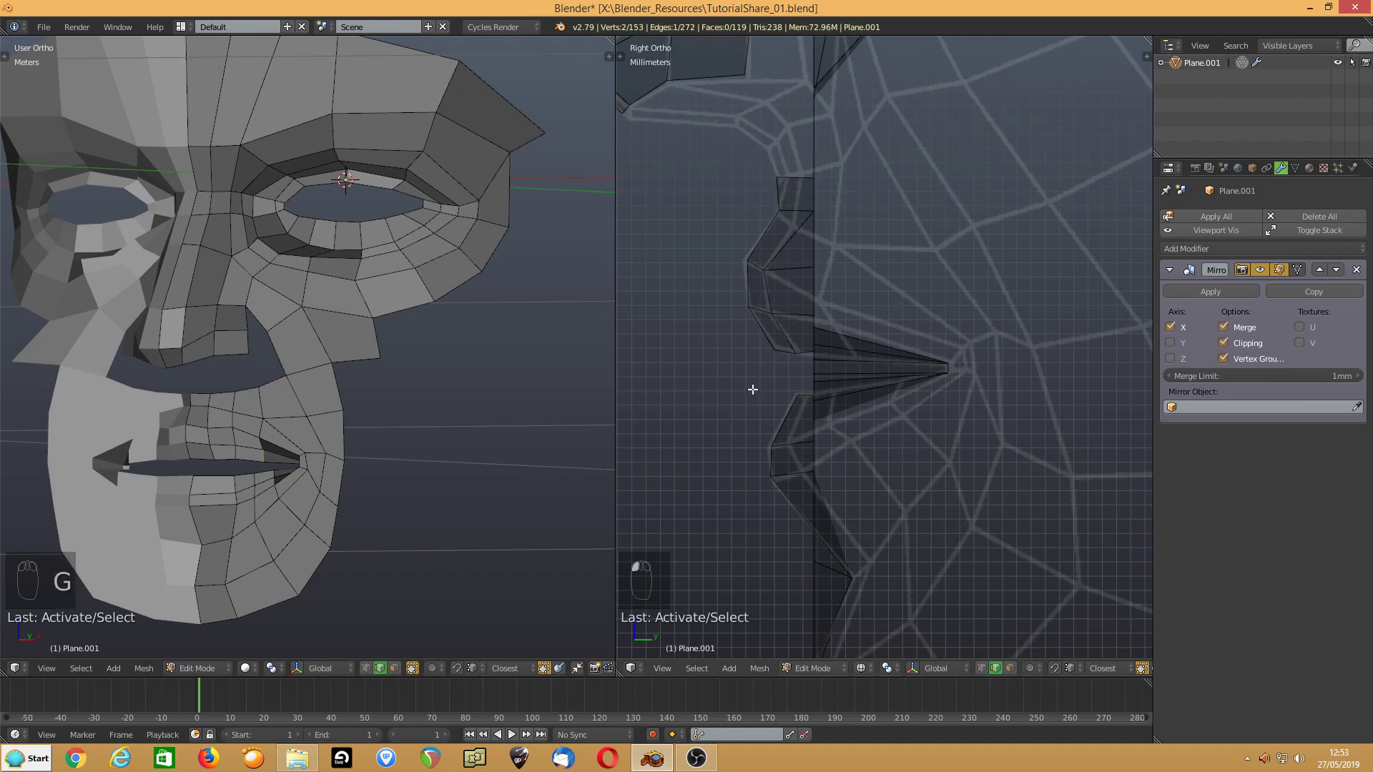
pyautogui.press('y')
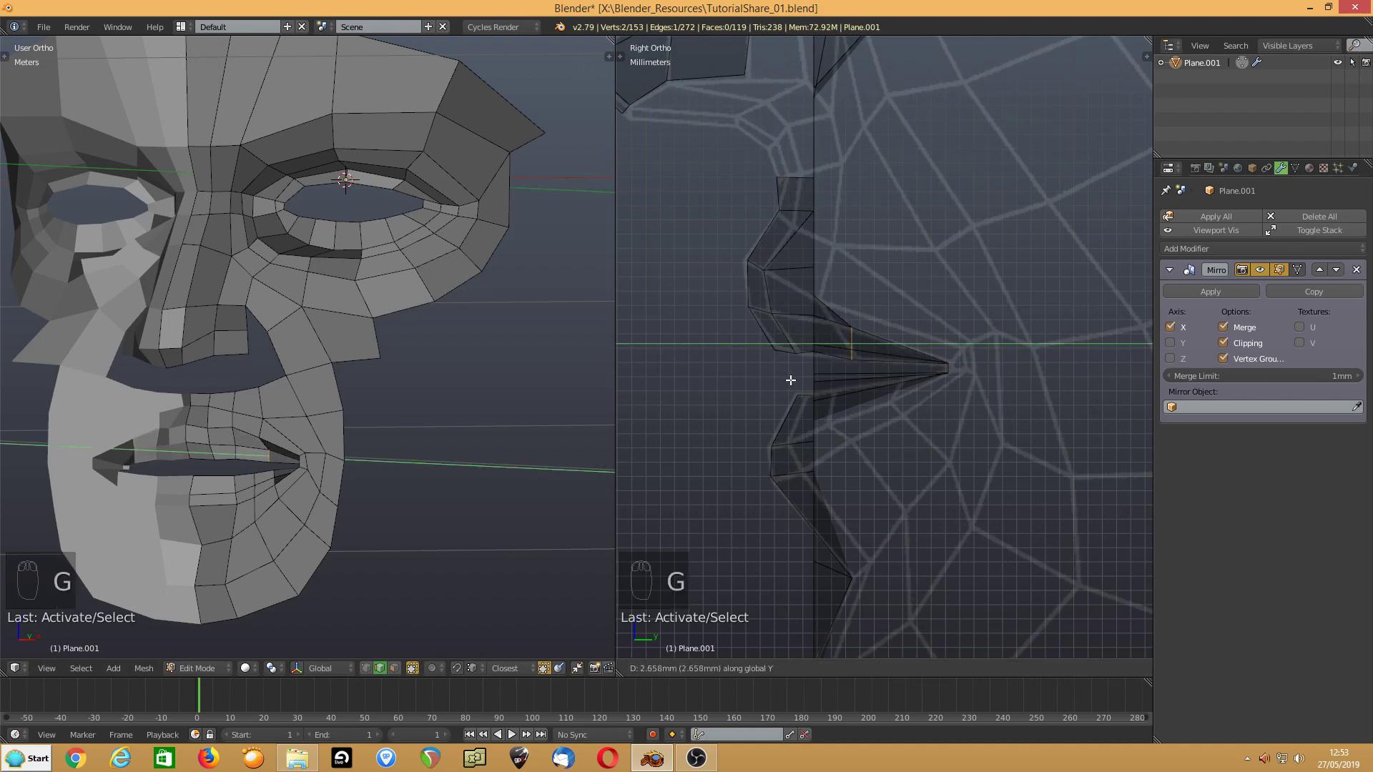
pyautogui.click(790, 379)
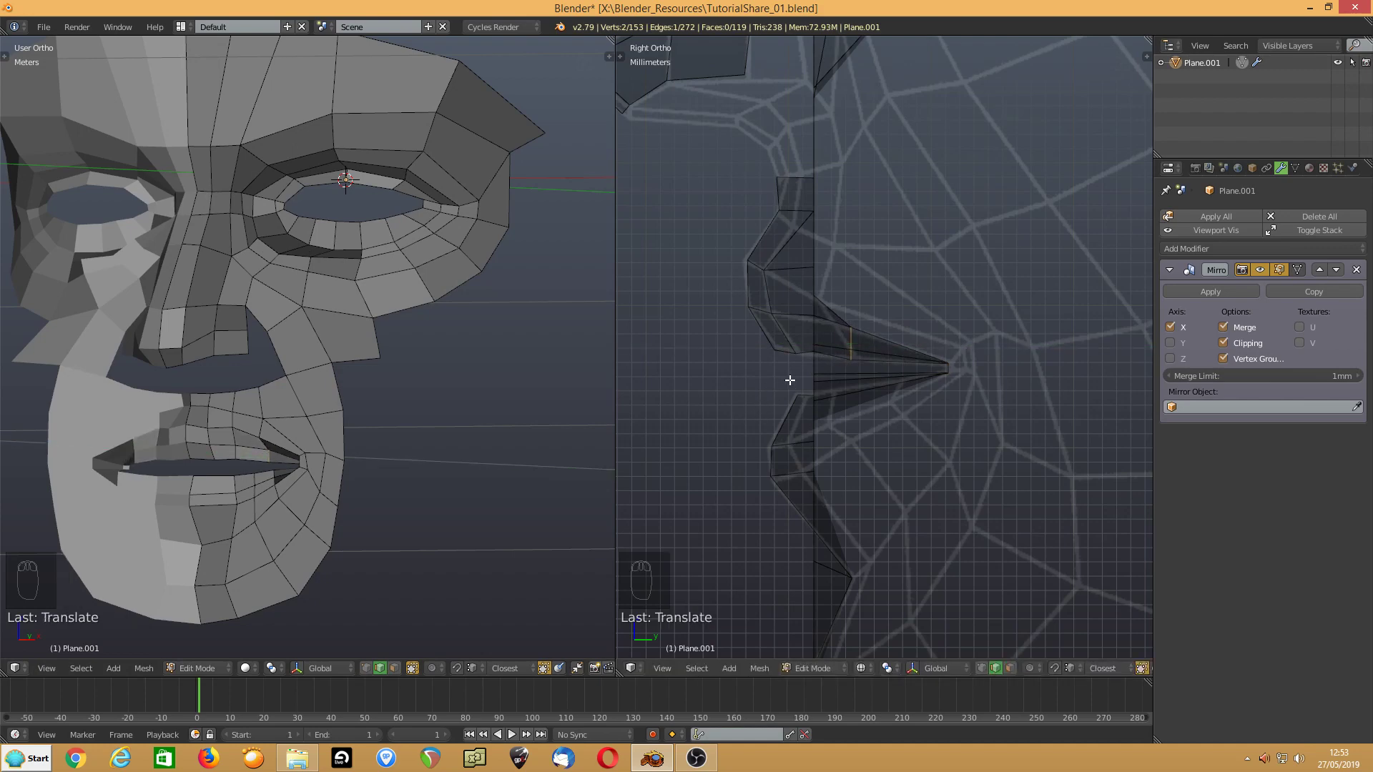
# - Move the two successive edges just outside the mouth corner backward along Y onto their loops in the side reference
pyautogui.moveTo(440, 459); pyautogui.dragTo(377, 466, button='middle')
pyautogui.rightClick(319, 463)
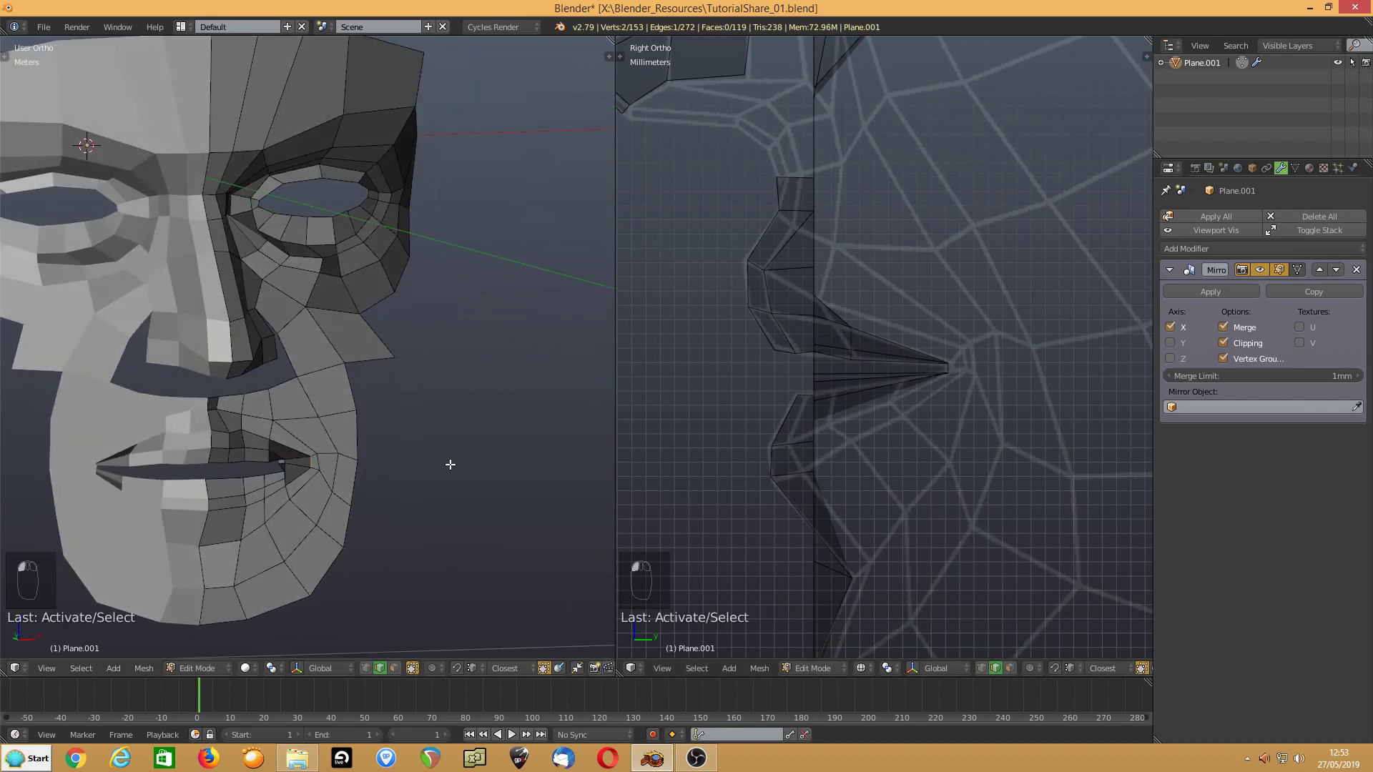
pyautogui.press('g')
pyautogui.press('y')
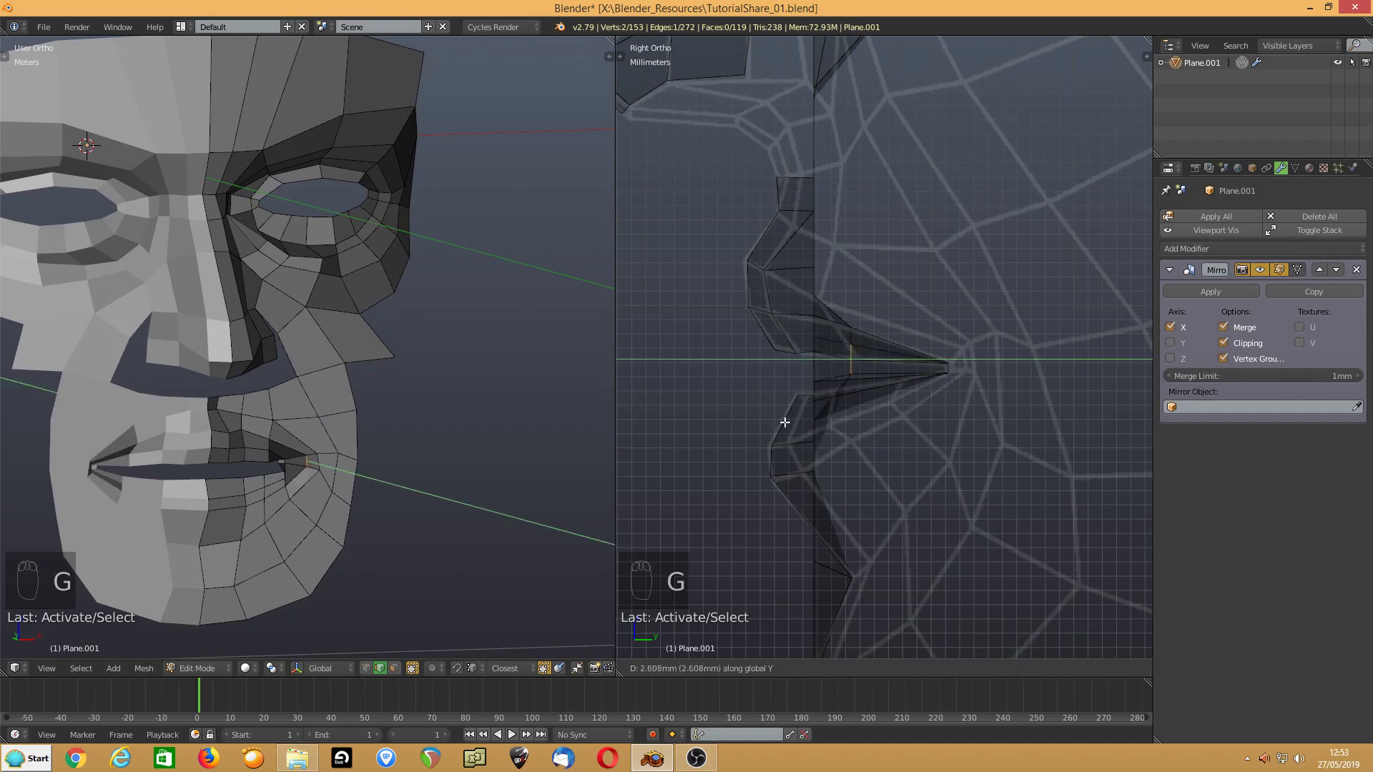
pyautogui.click(892, 413)
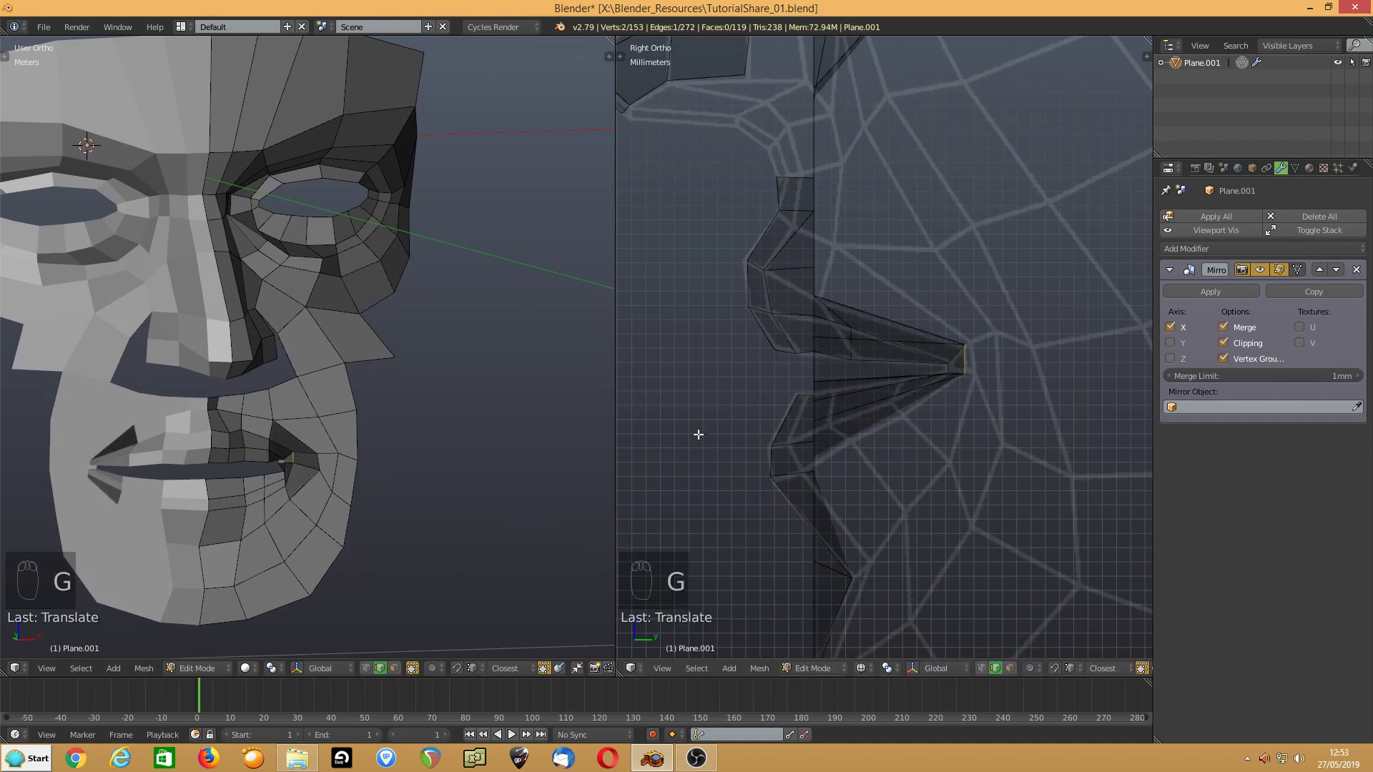
pyautogui.rightClick(864, 414)
pyautogui.press('g')
pyautogui.press('y')
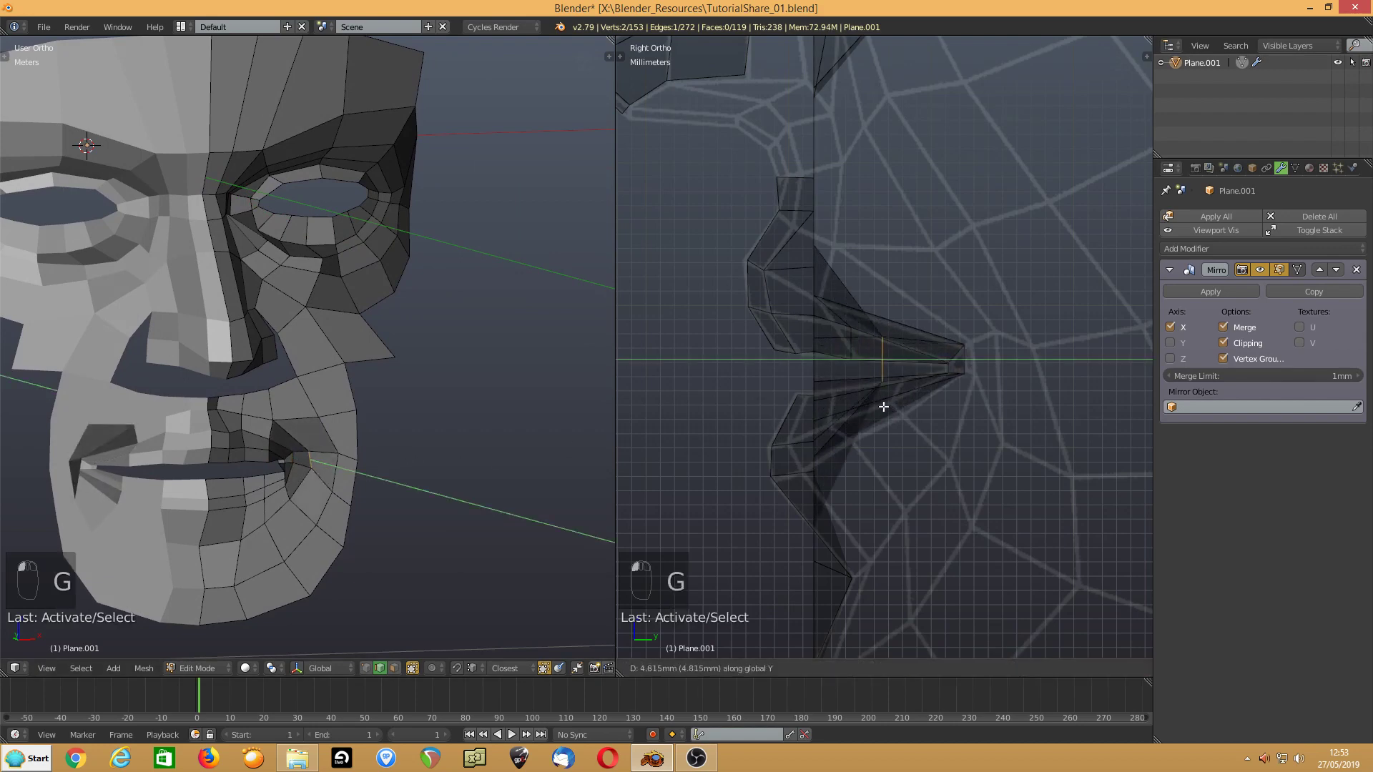
pyautogui.click(965, 399)
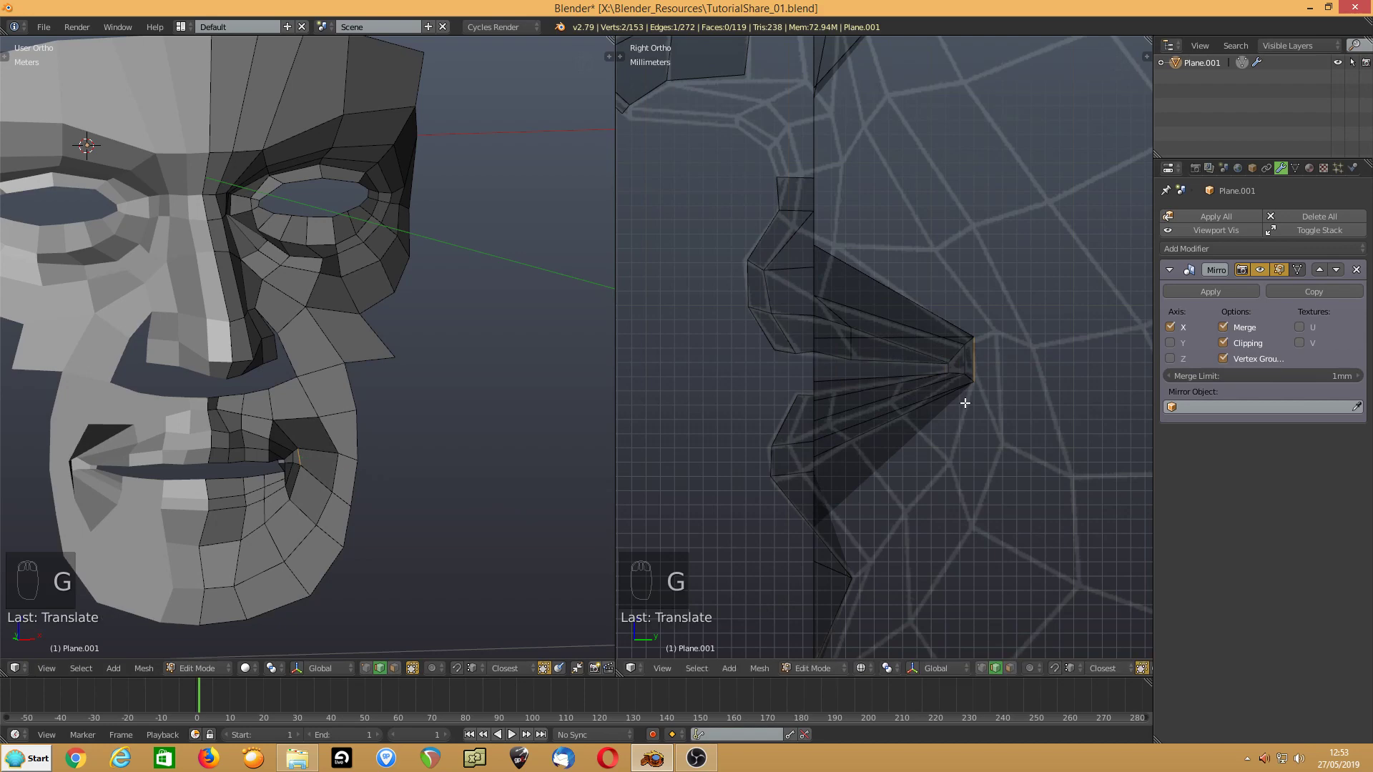
# - Move the next cheek edge outward from the mouth corner backward along Y to its loop in the side reference
pyautogui.rightClick(337, 469)
pyautogui.press('g')
pyautogui.press('y')
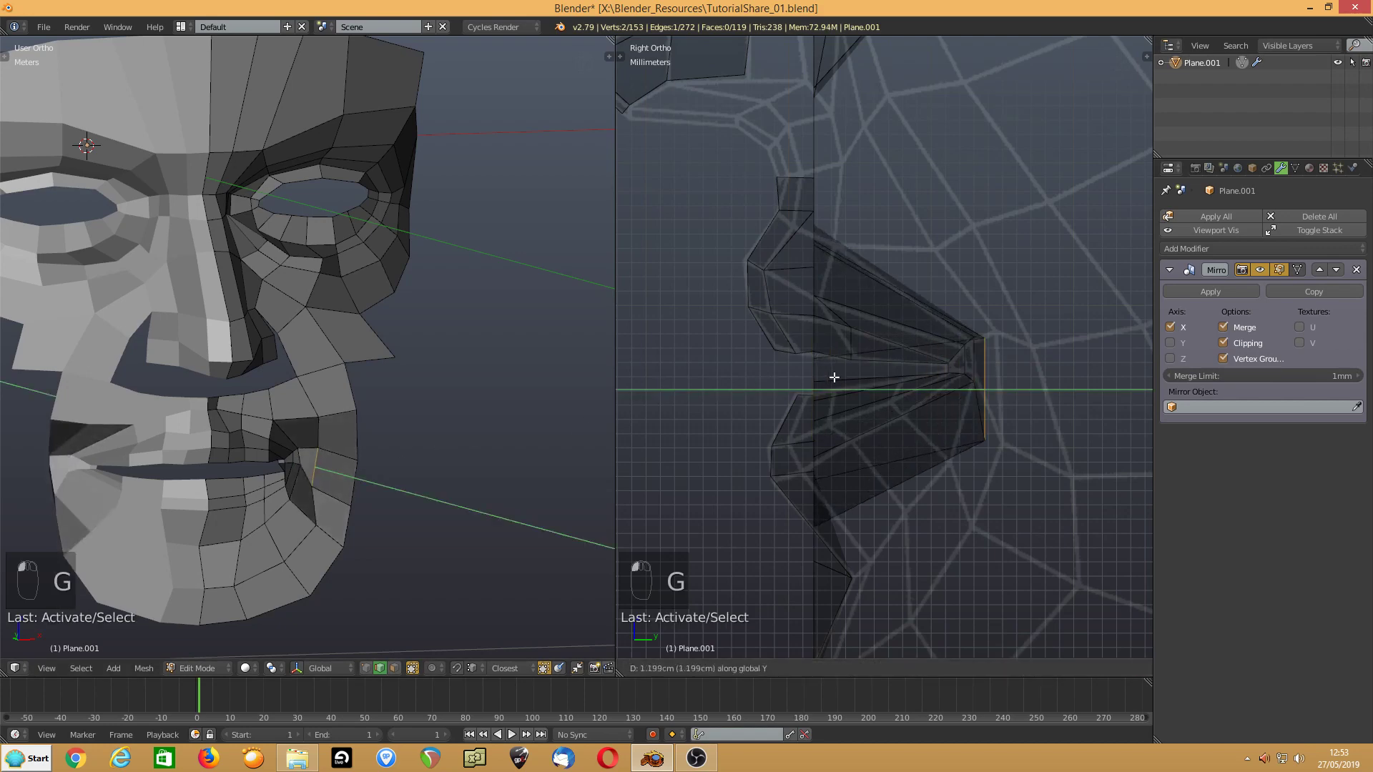
pyautogui.click(852, 377)
# - Move the outermost boundary edge beside the mouth backward along Y toward the outer loop of the side reference
pyautogui.rightClick(354, 475)
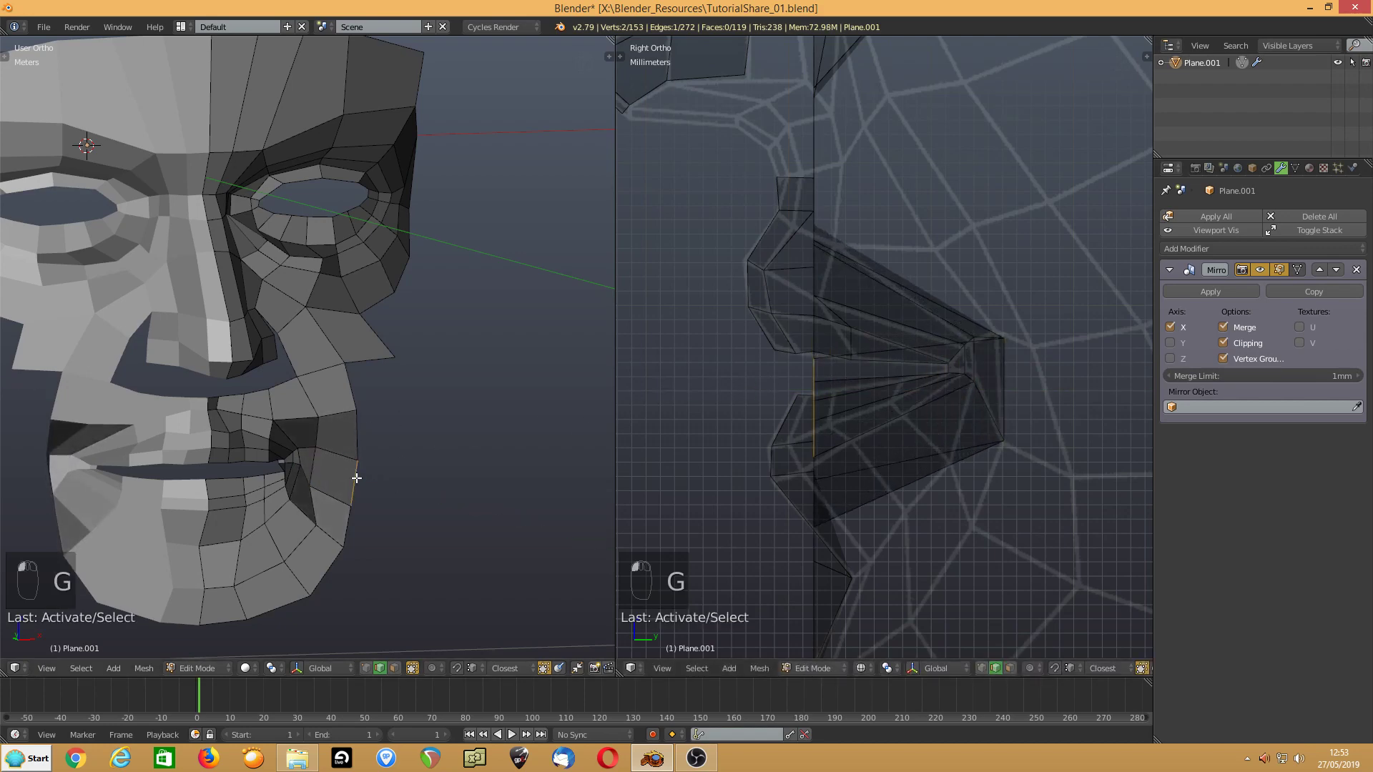
pyautogui.press('g')
pyautogui.press('y')
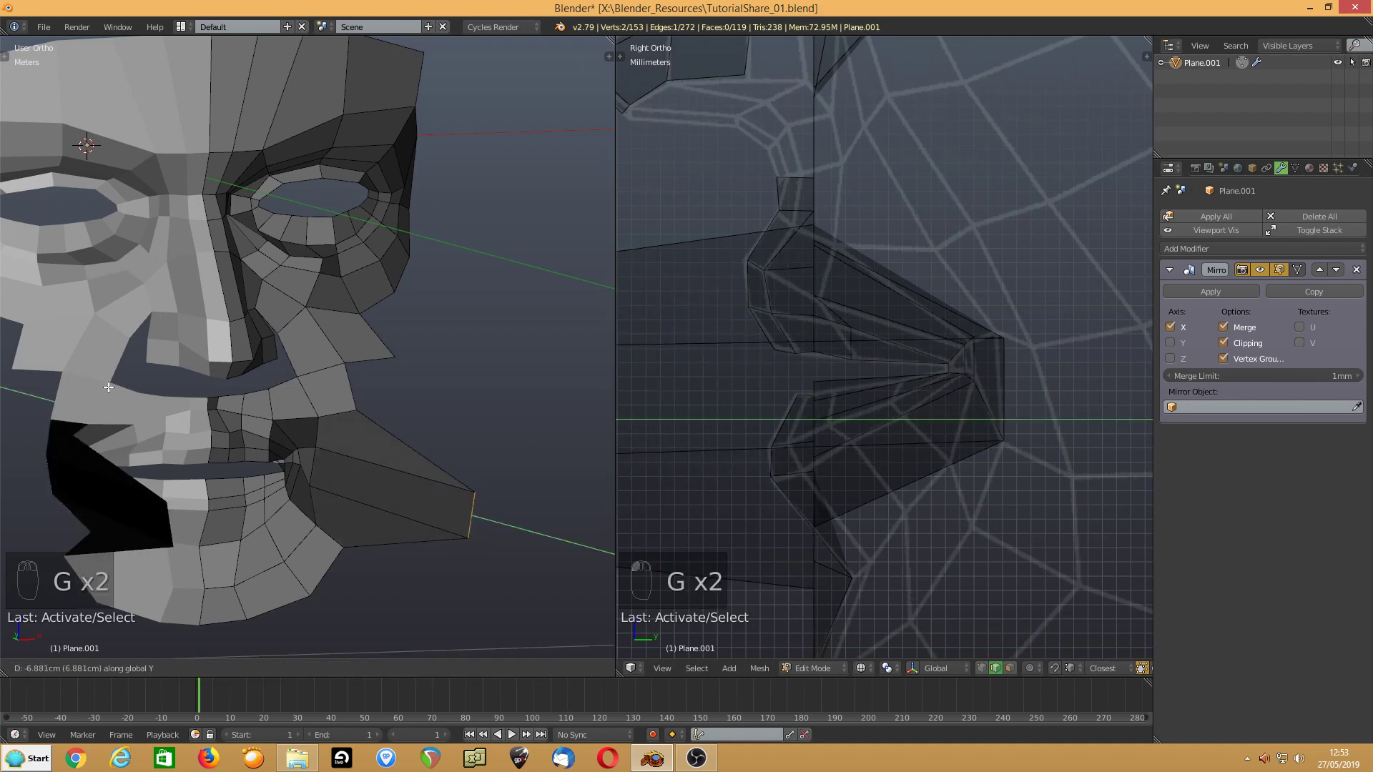
pyautogui.rightClick(108, 387)
pyautogui.press('g')
pyautogui.press('y')
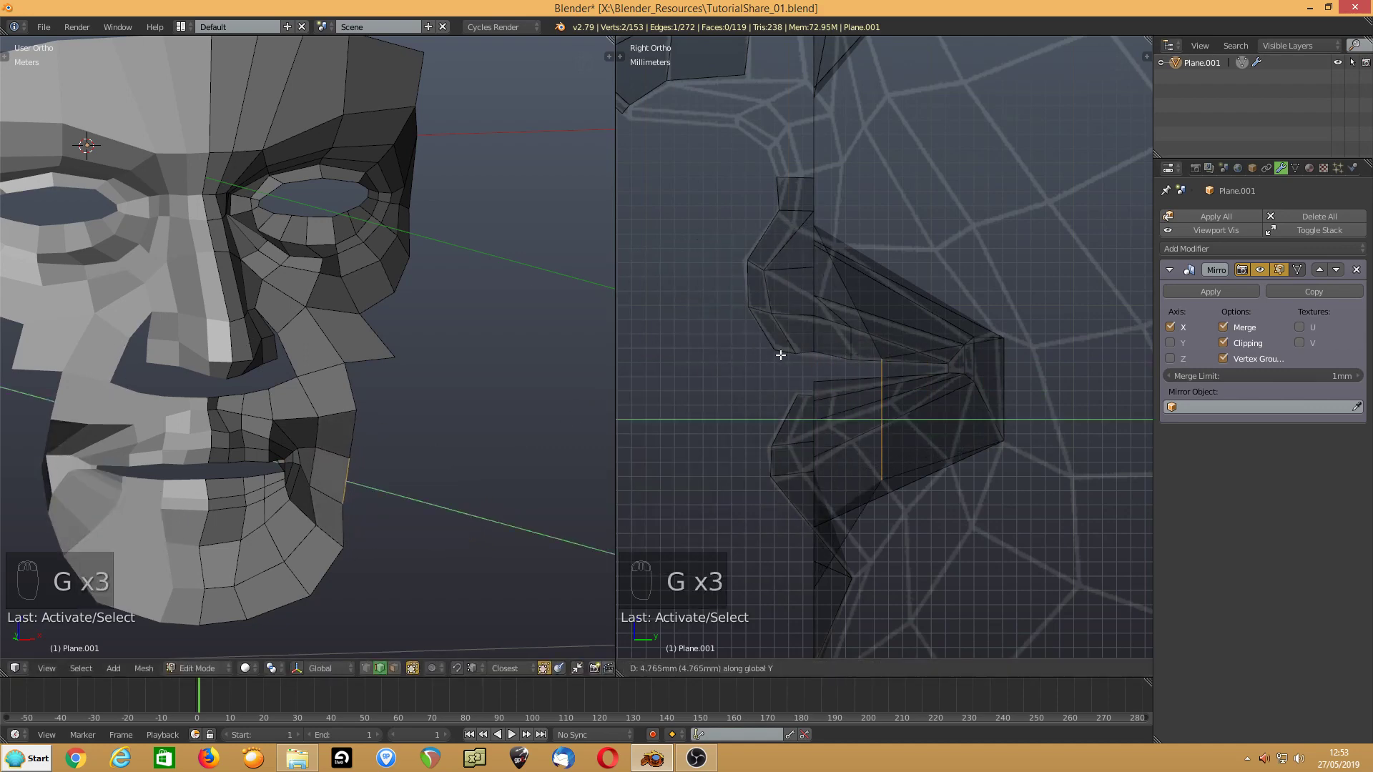
pyautogui.click(935, 337)
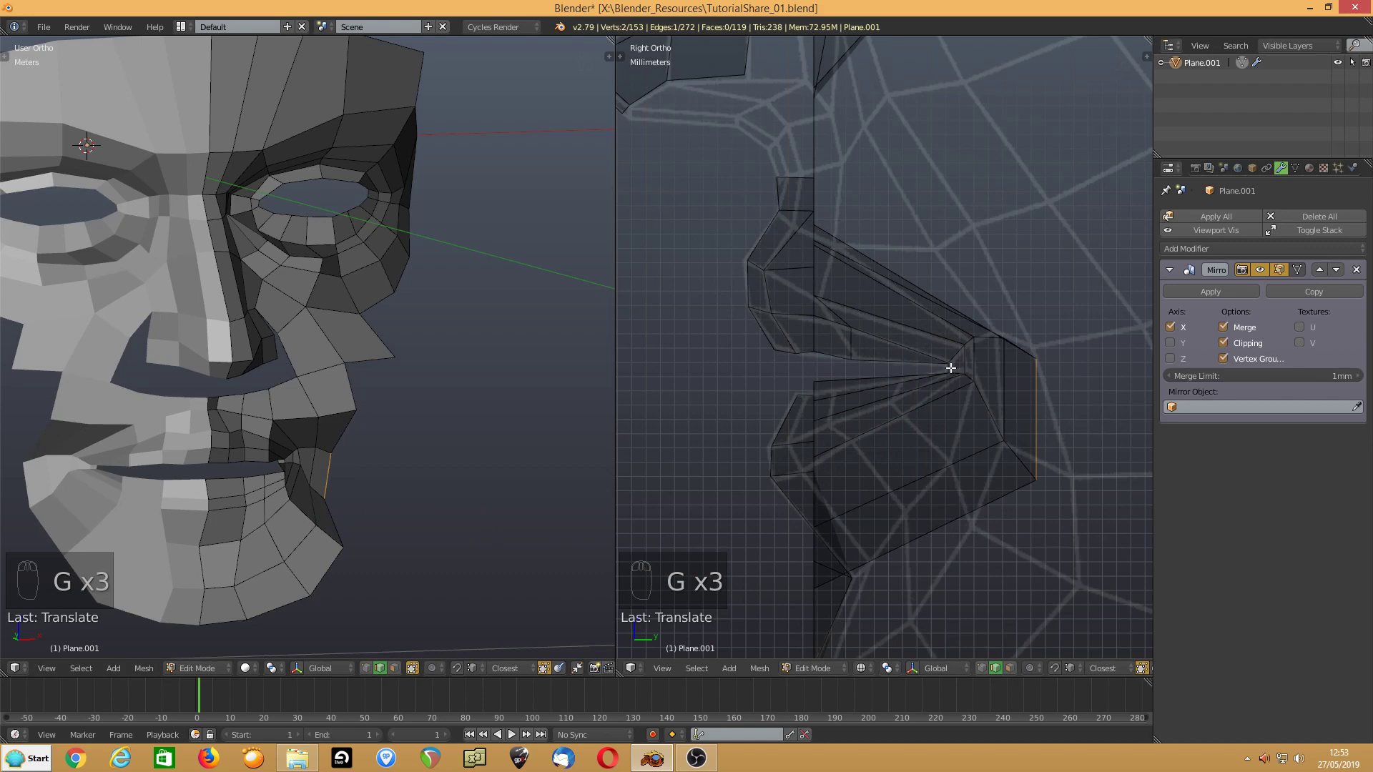
# - Place the upper and lower vertices of the outermost cheek edge individually on the matching reference intersections in side view
pyautogui.click(981, 668)
pyautogui.moveTo(1040, 358); pyautogui.dragTo(1032, 346)
pyautogui.moveTo(1036, 479); pyautogui.dragTo(1073, 476)
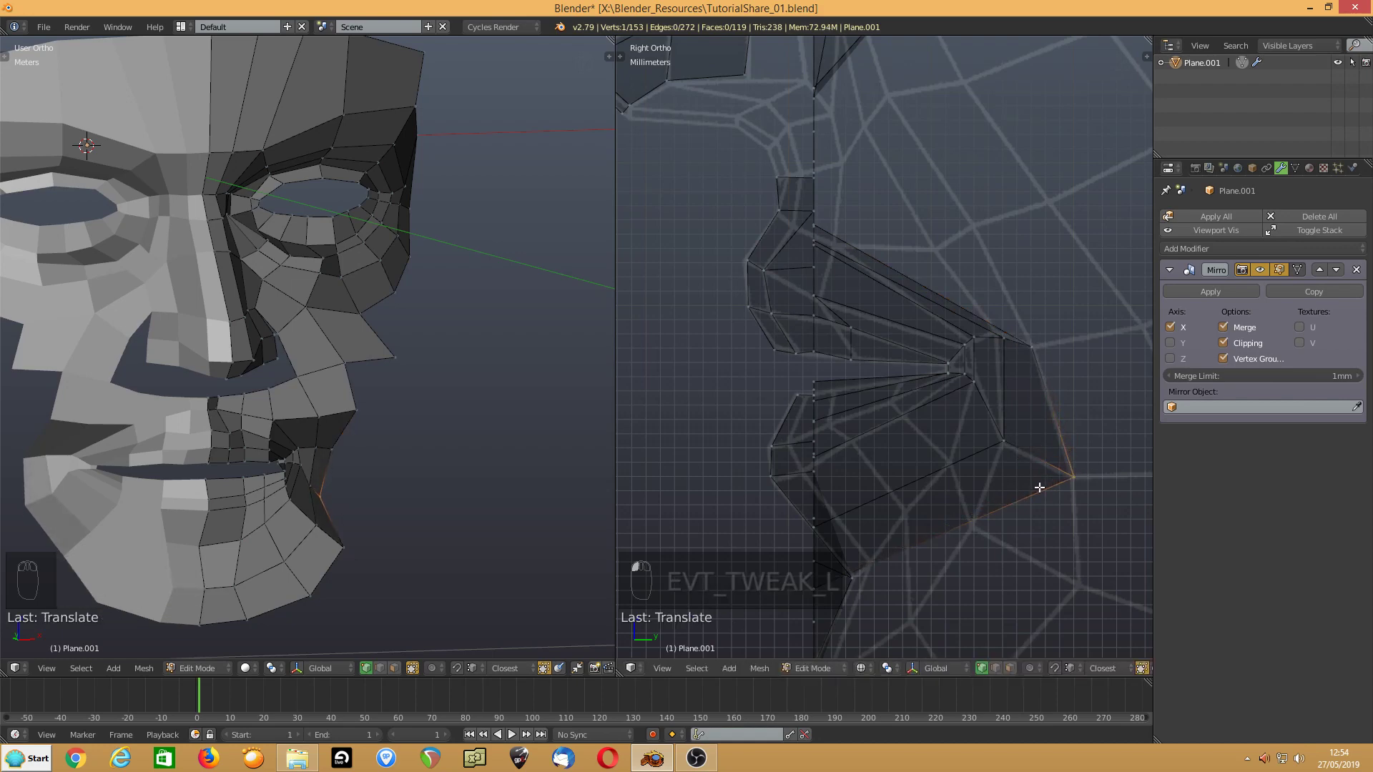
# - Move the next two jaw boundary vertices below the cheek backward onto the outer loop of the side reference
pyautogui.click(342, 547)
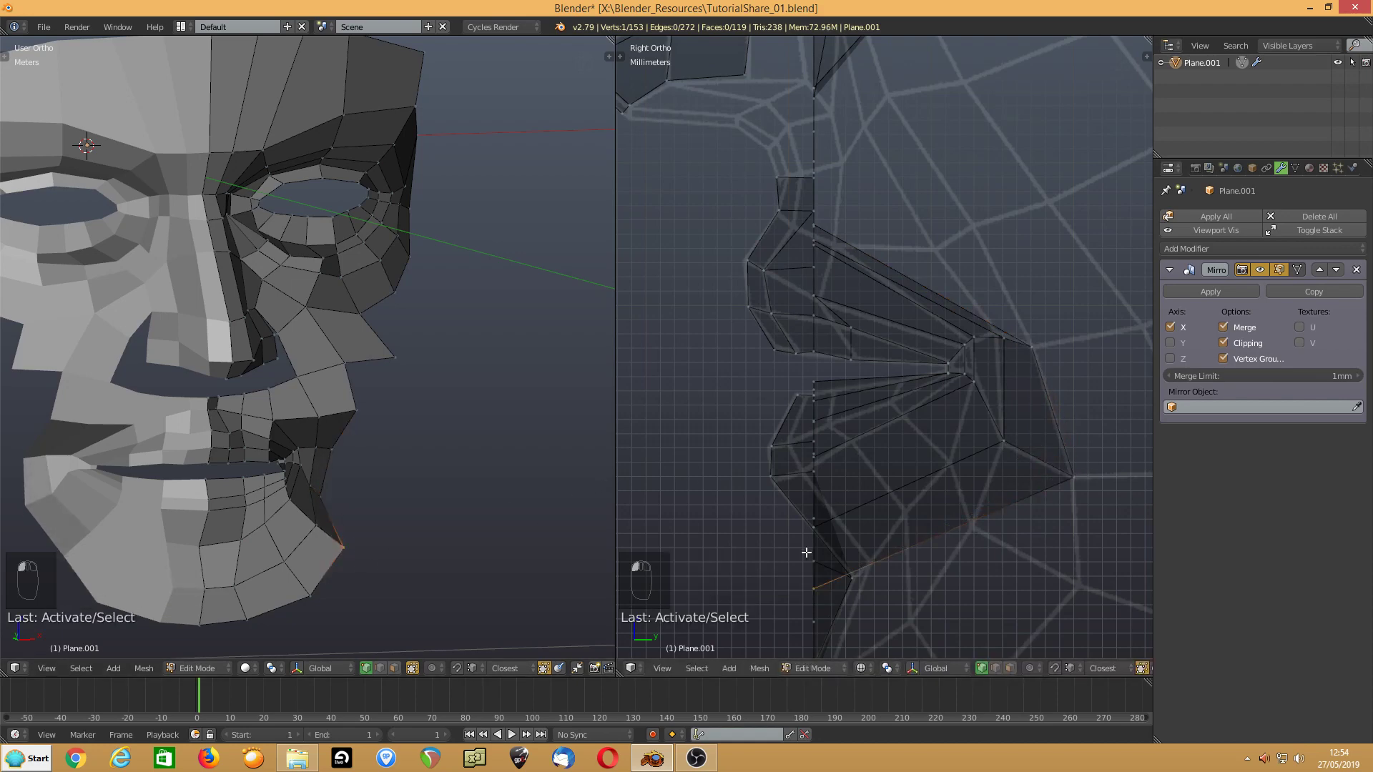
pyautogui.press('g')
pyautogui.click(972, 514)
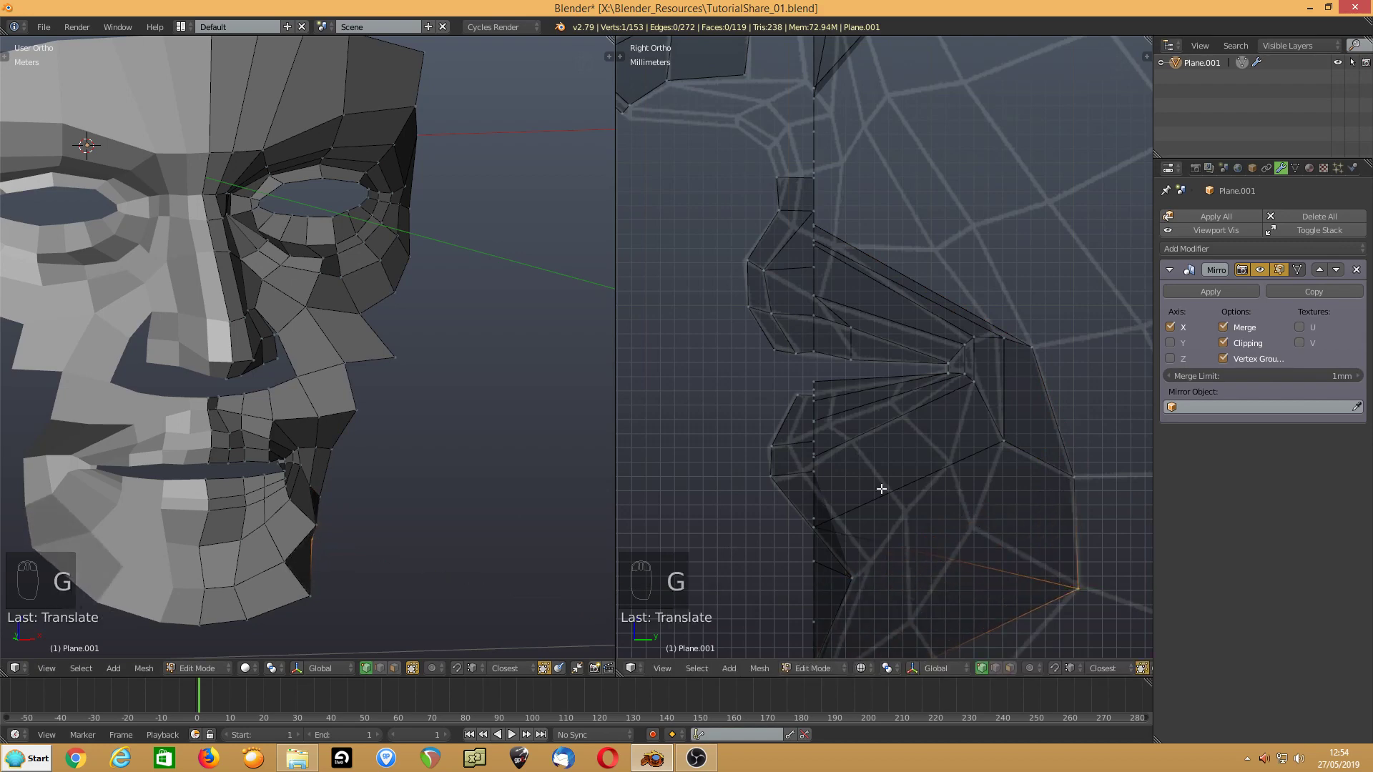
pyautogui.keyDown('shift'); pyautogui.moveTo(882, 489); pyautogui.dragTo(803, 276, button='middle'); pyautogui.keyUp('shift')
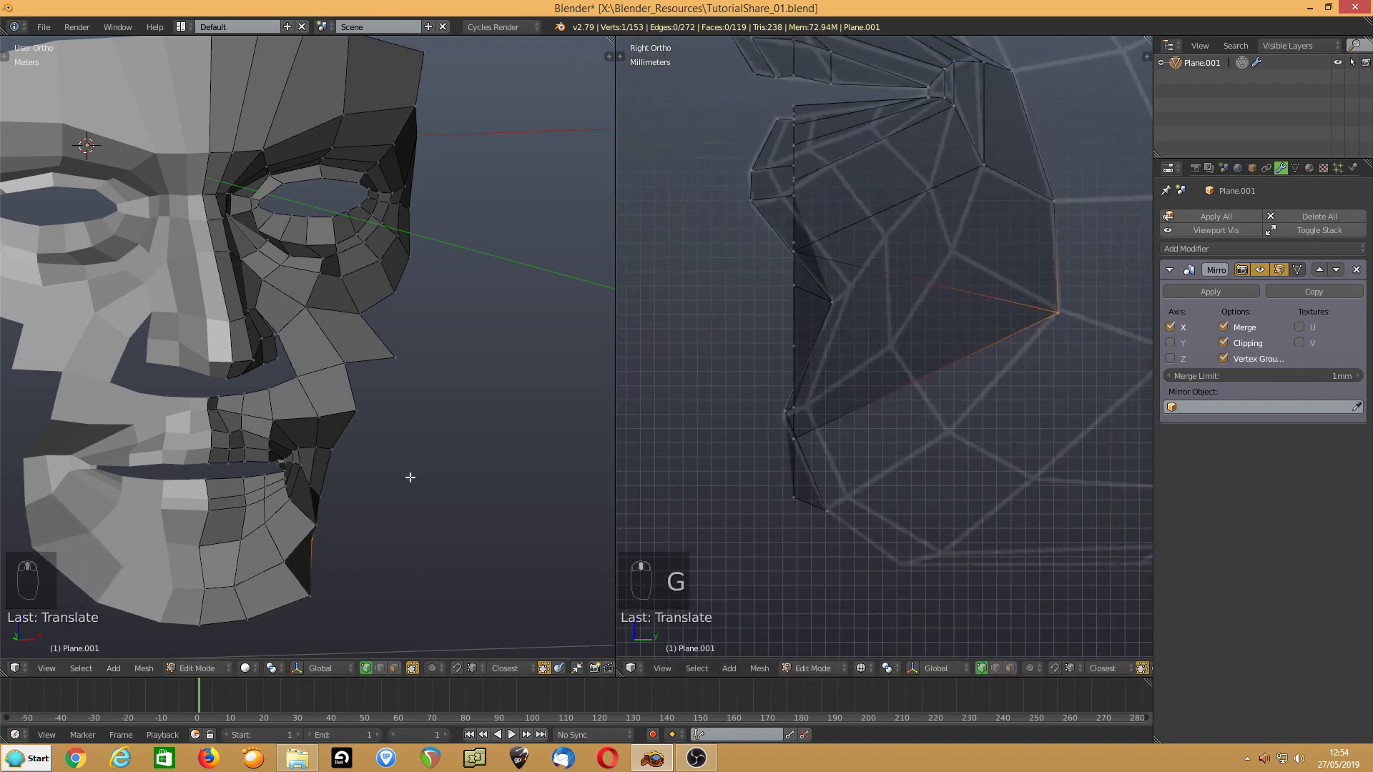
pyautogui.click(793, 436)
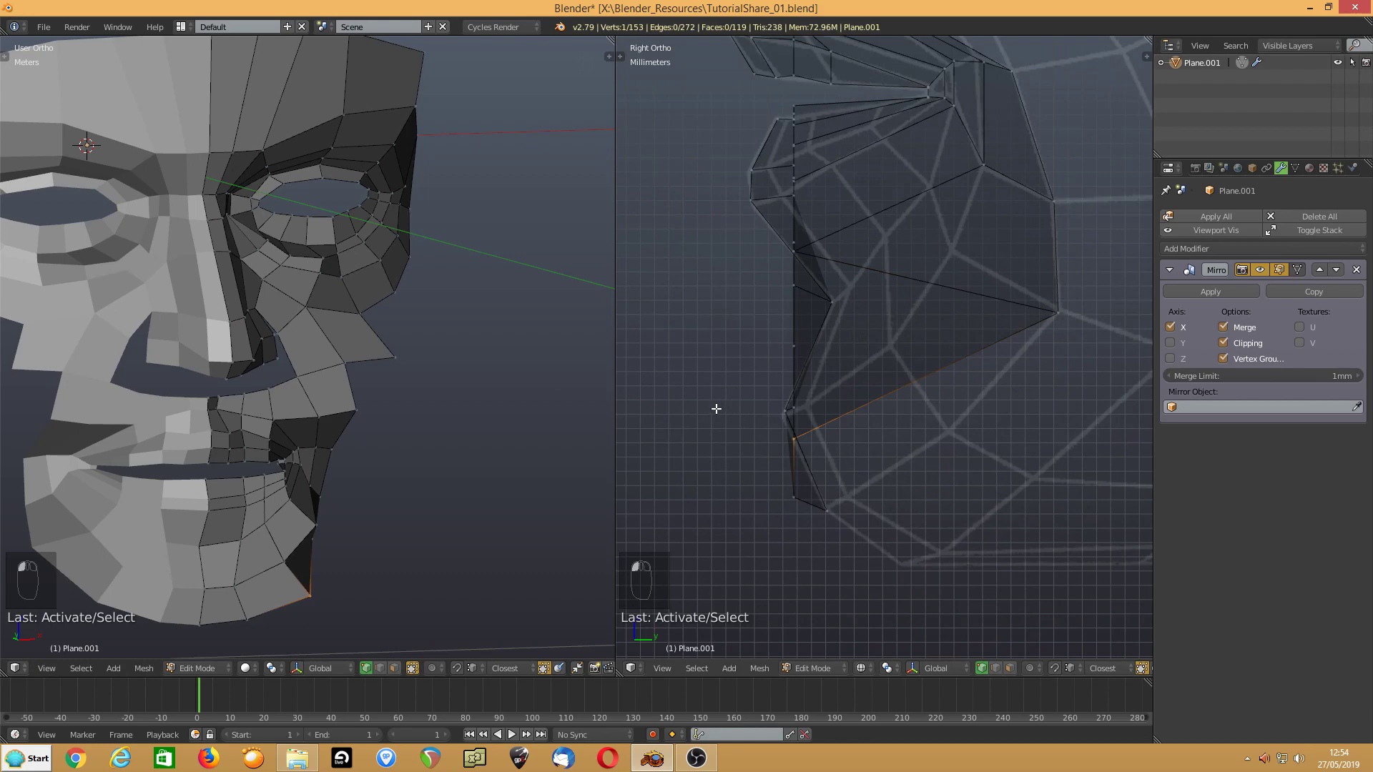
pyautogui.press('g')
pyautogui.click(870, 399)
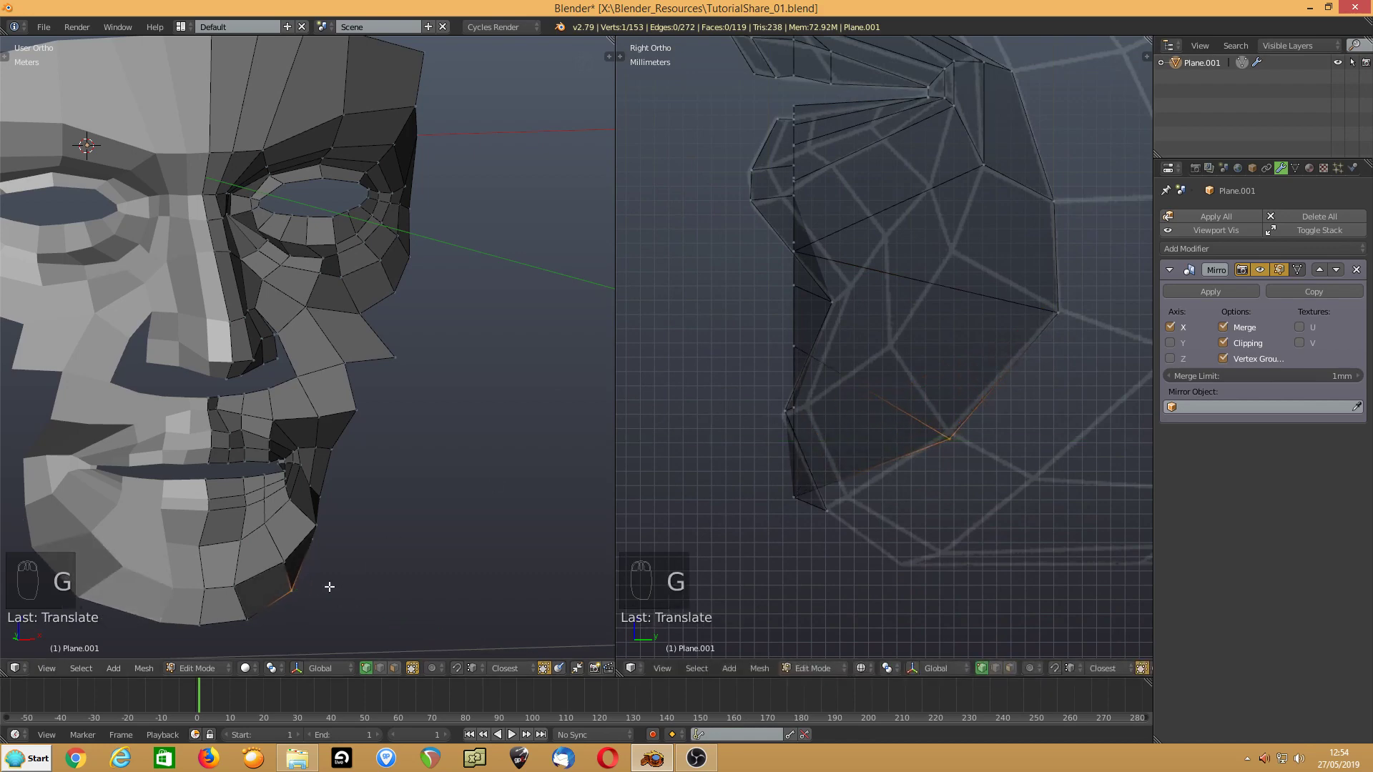
# - Move the bottom chin vertex beside the centreline backward along Y by about 3.7 mm
pyautogui.click(241, 618)
pyautogui.press('g')
pyautogui.press('g')
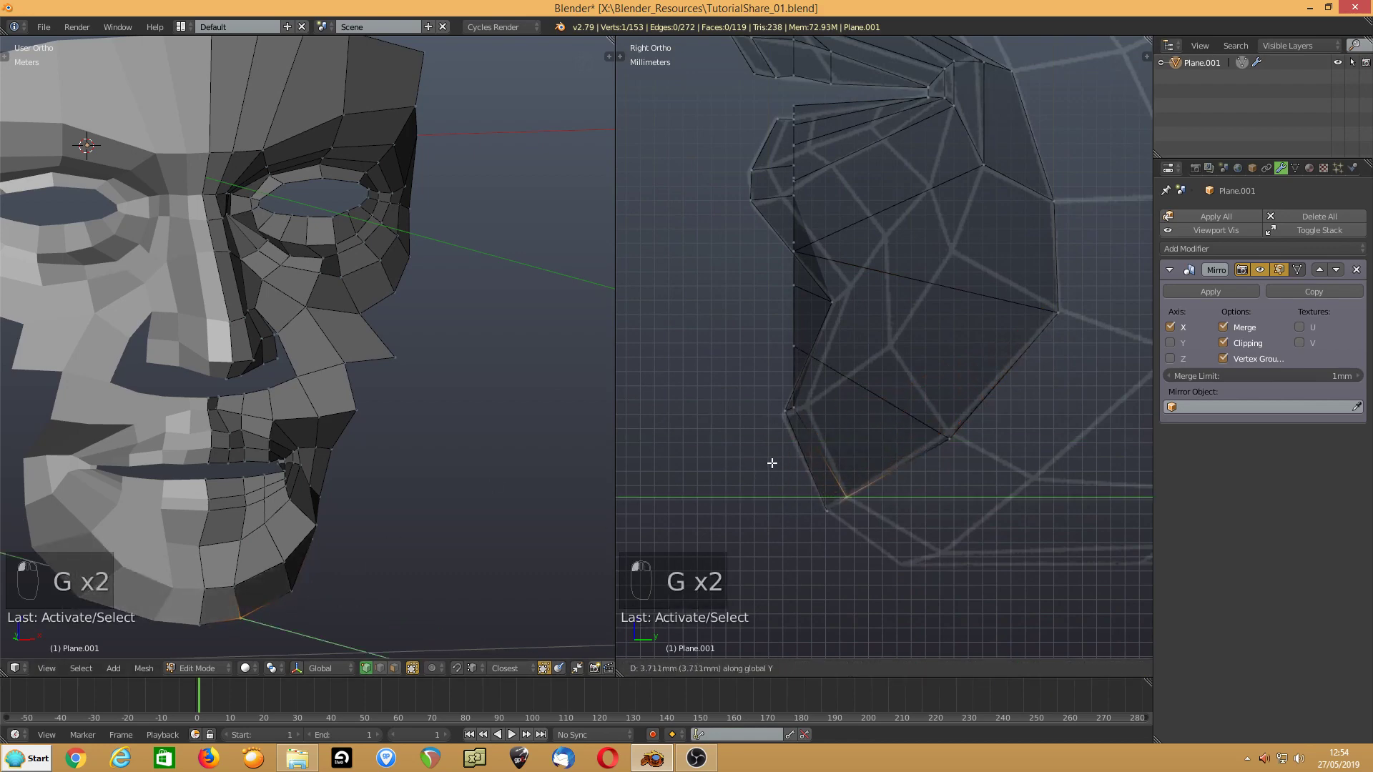
pyautogui.click(773, 464)
# - Move the two jaw vertices one row inside the boundary backward along Y onto their reference intersections
pyautogui.click(308, 523)
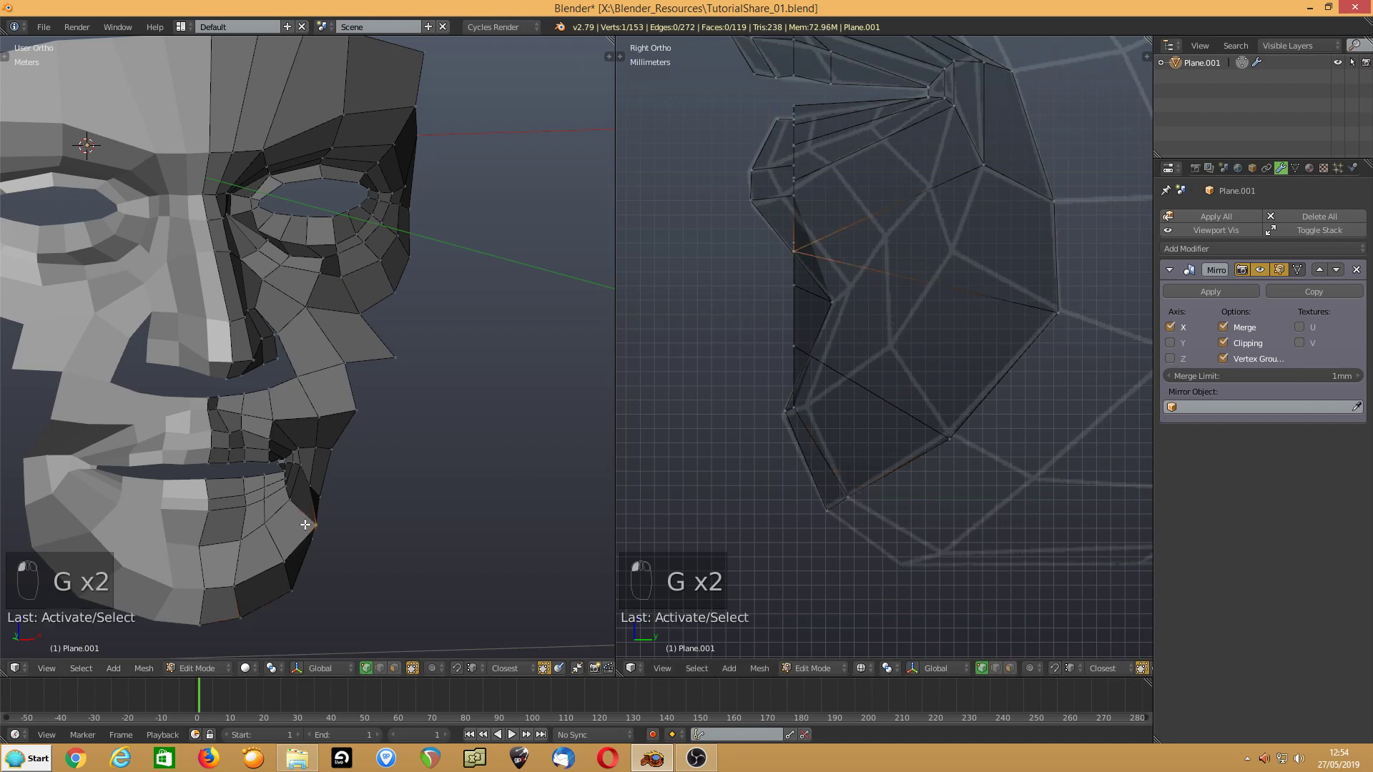
pyautogui.press('g')
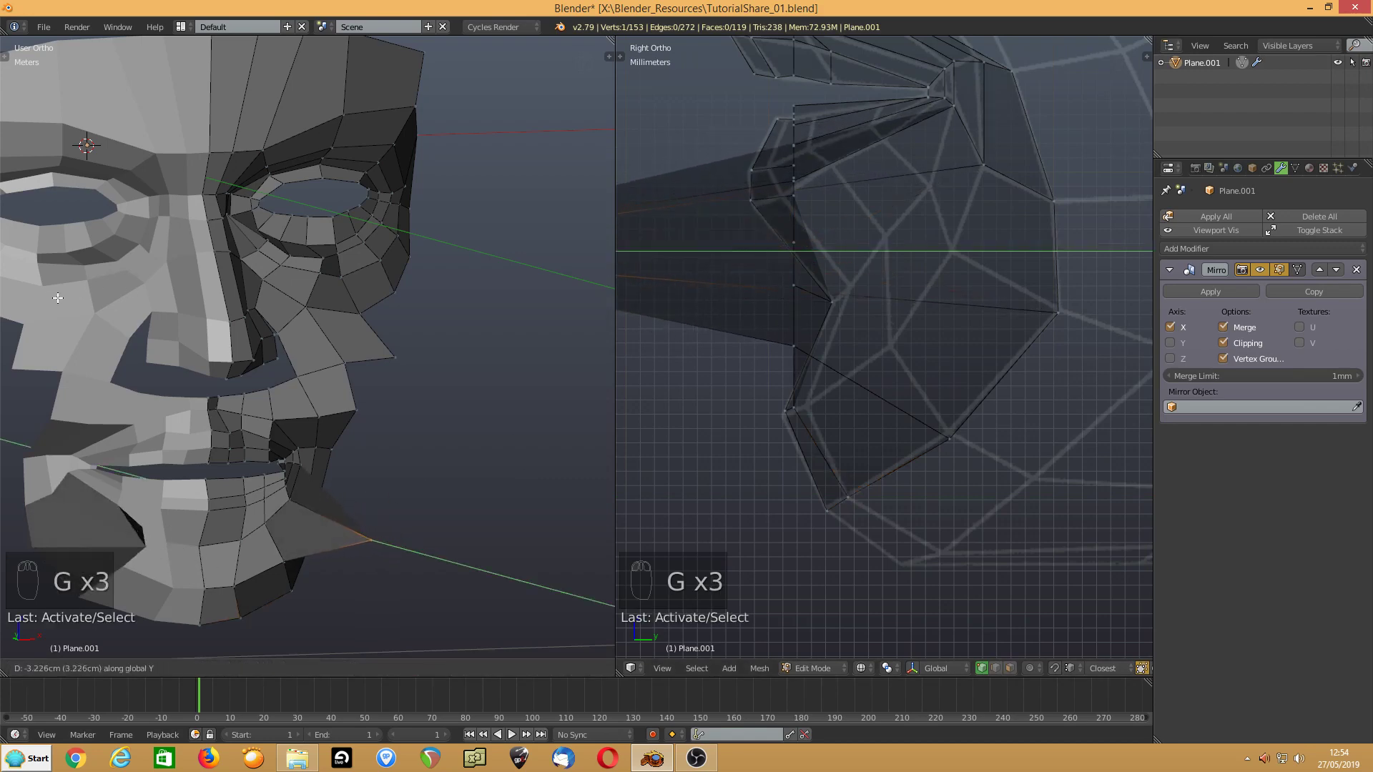
pyautogui.press('Escape')
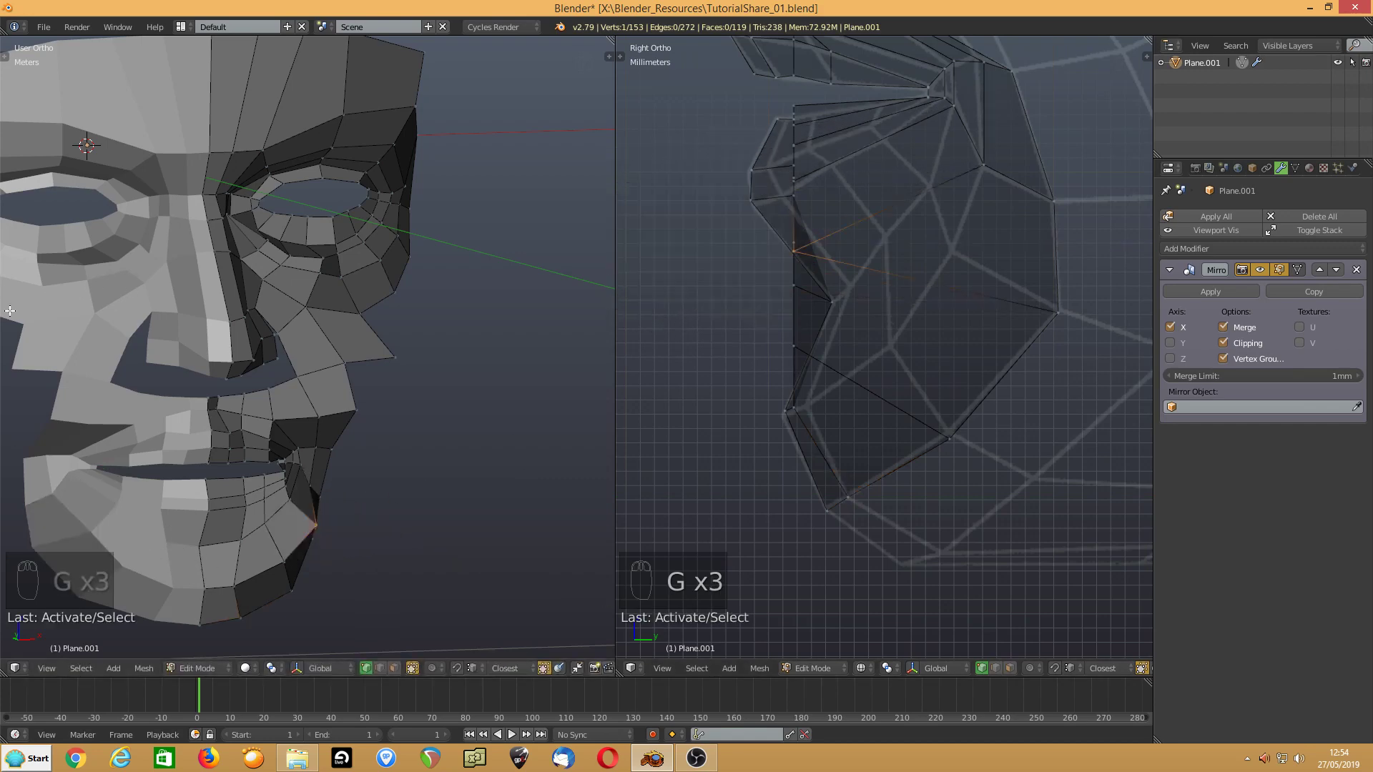
pyautogui.press('g')
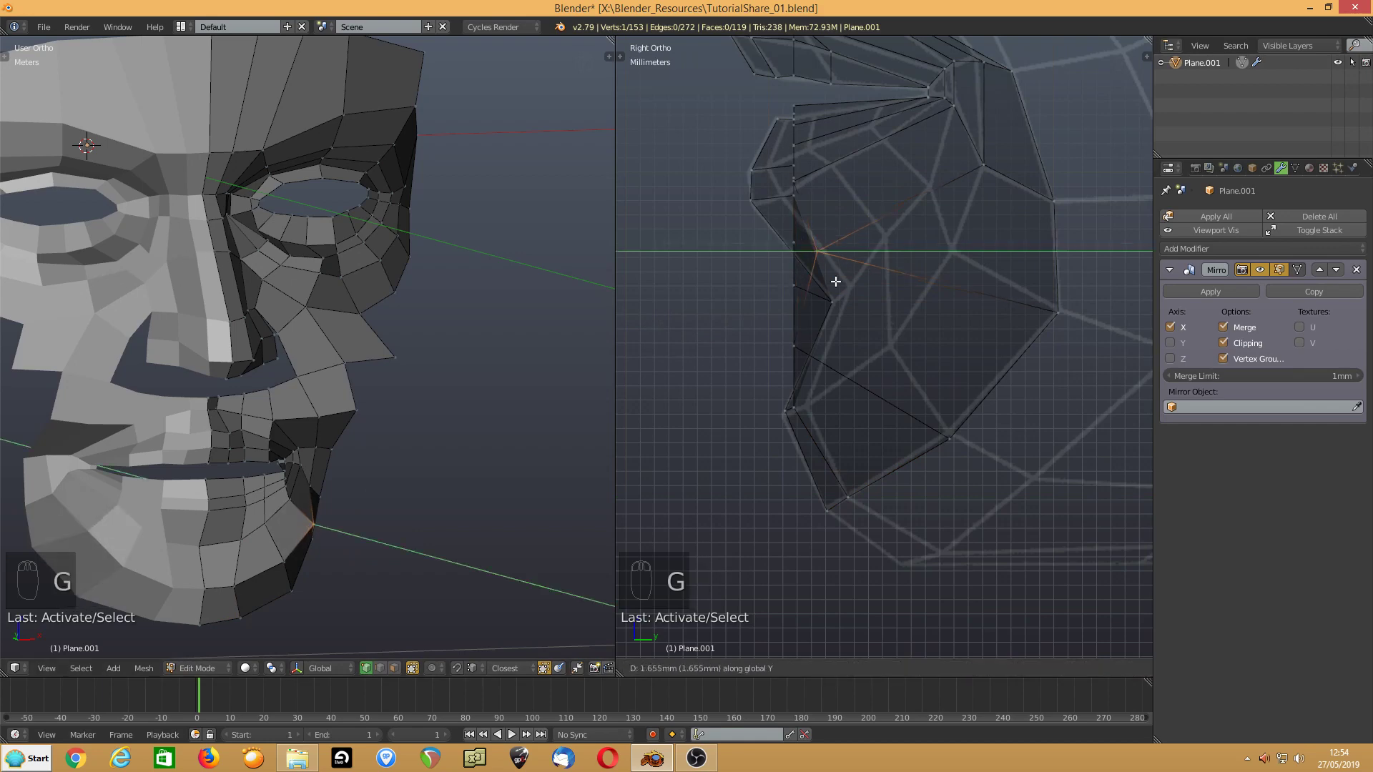
pyautogui.click(964, 275)
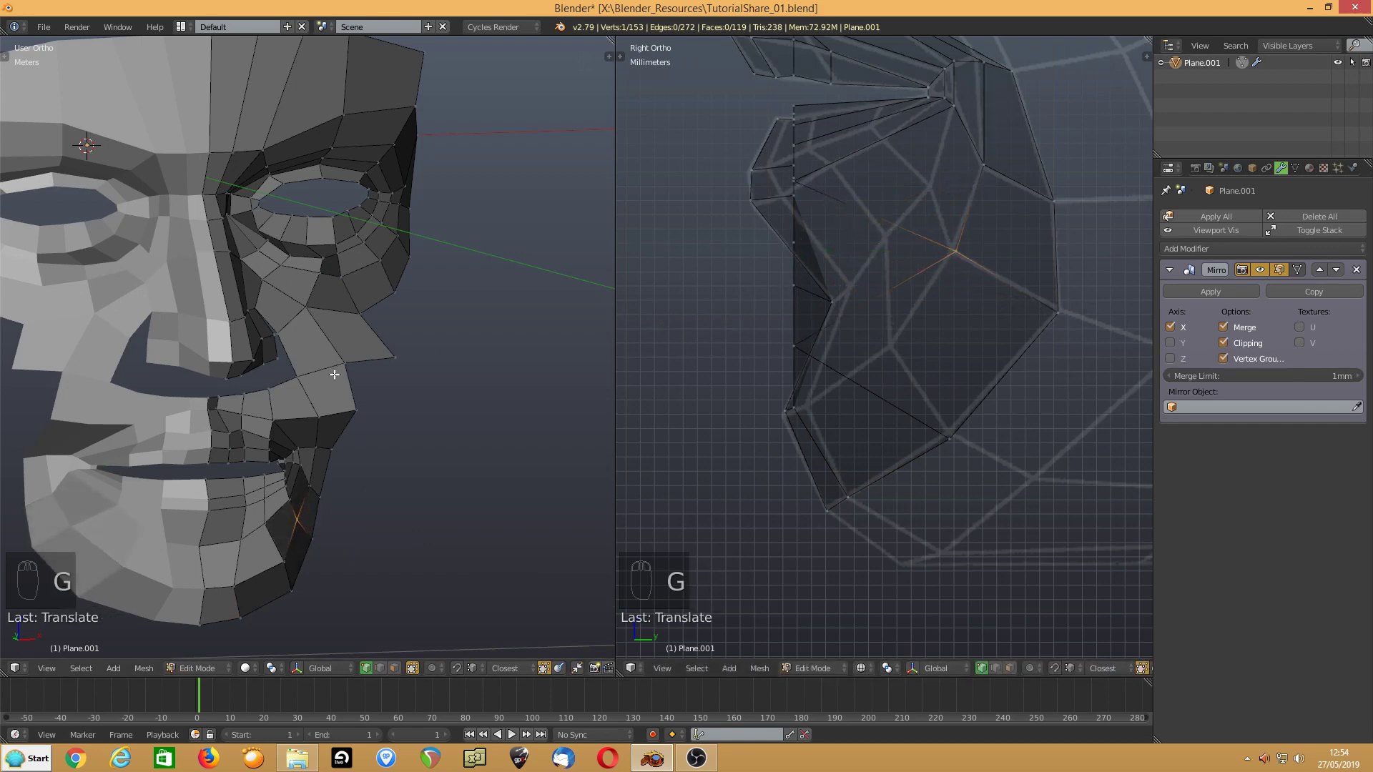
pyautogui.rightClick(274, 559)
pyautogui.press('g')
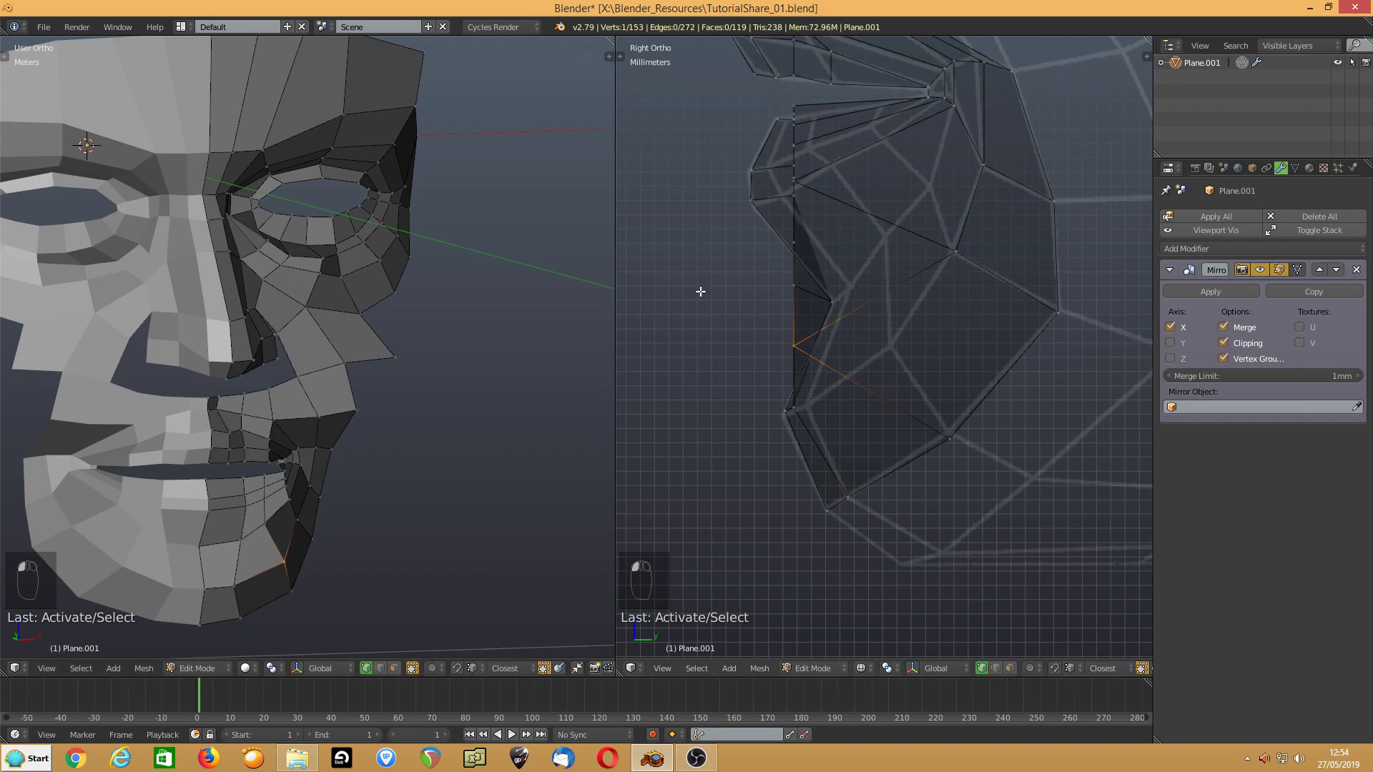
pyautogui.press('y')
pyautogui.click(799, 291)
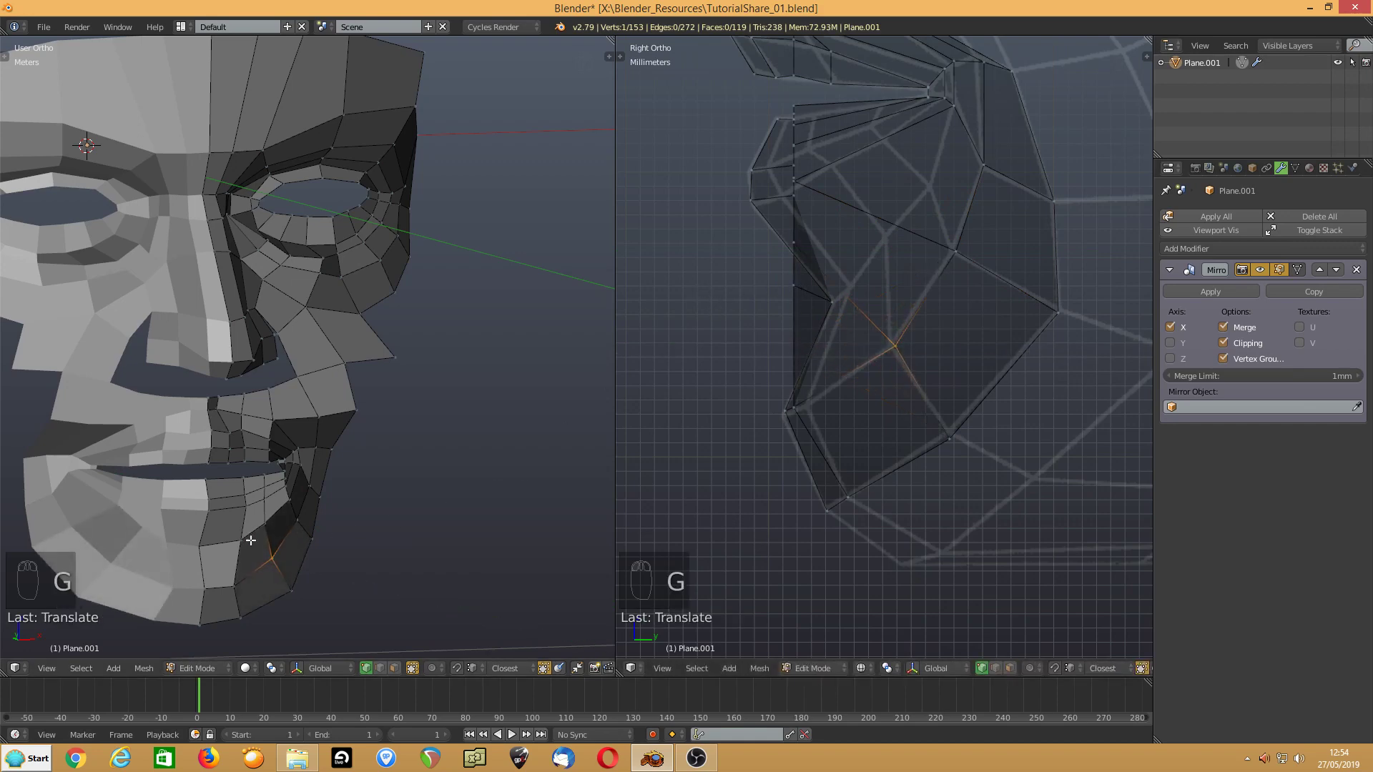
# - Move the front chin vertex beside the centreline backward along Y by about 0.7 mm
pyautogui.rightClick(230, 584)
pyautogui.press('g')
pyautogui.press('y')
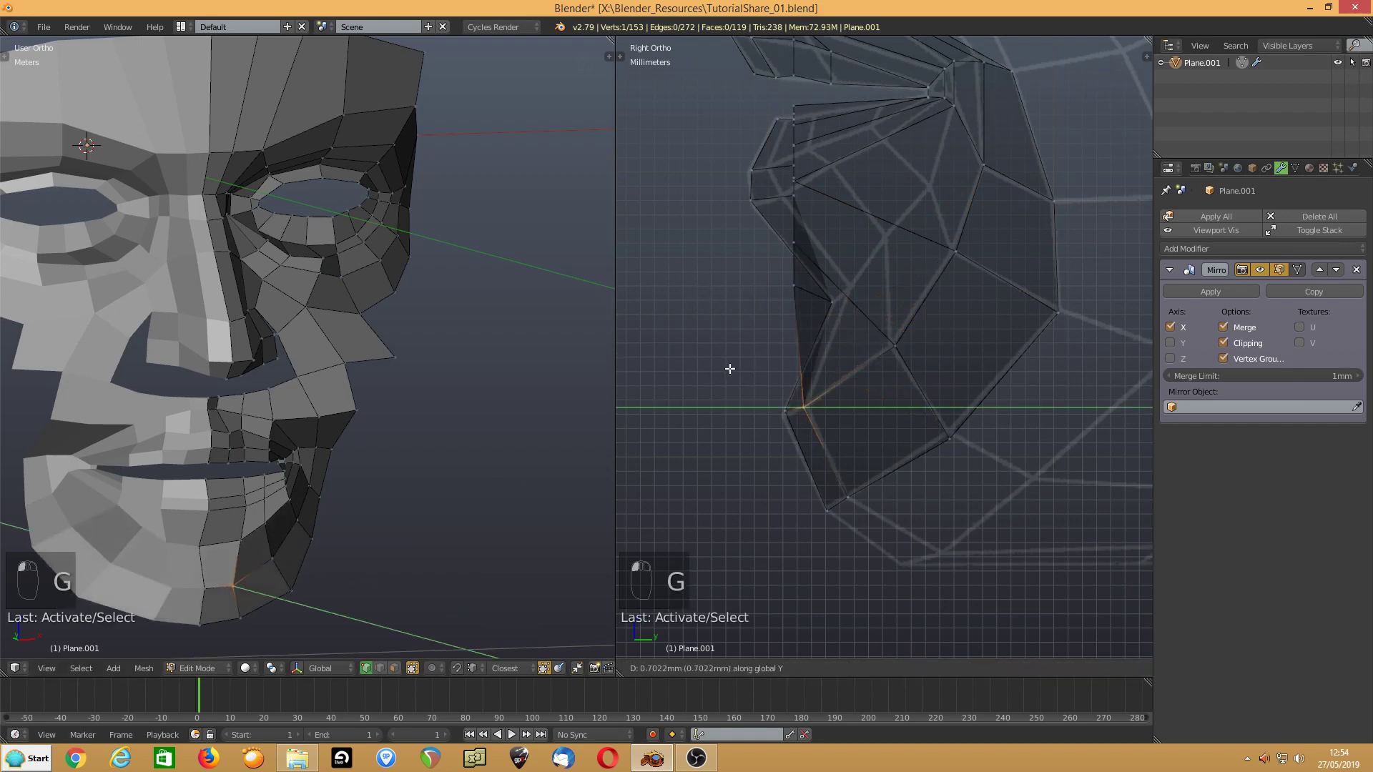
pyautogui.click(730, 369)
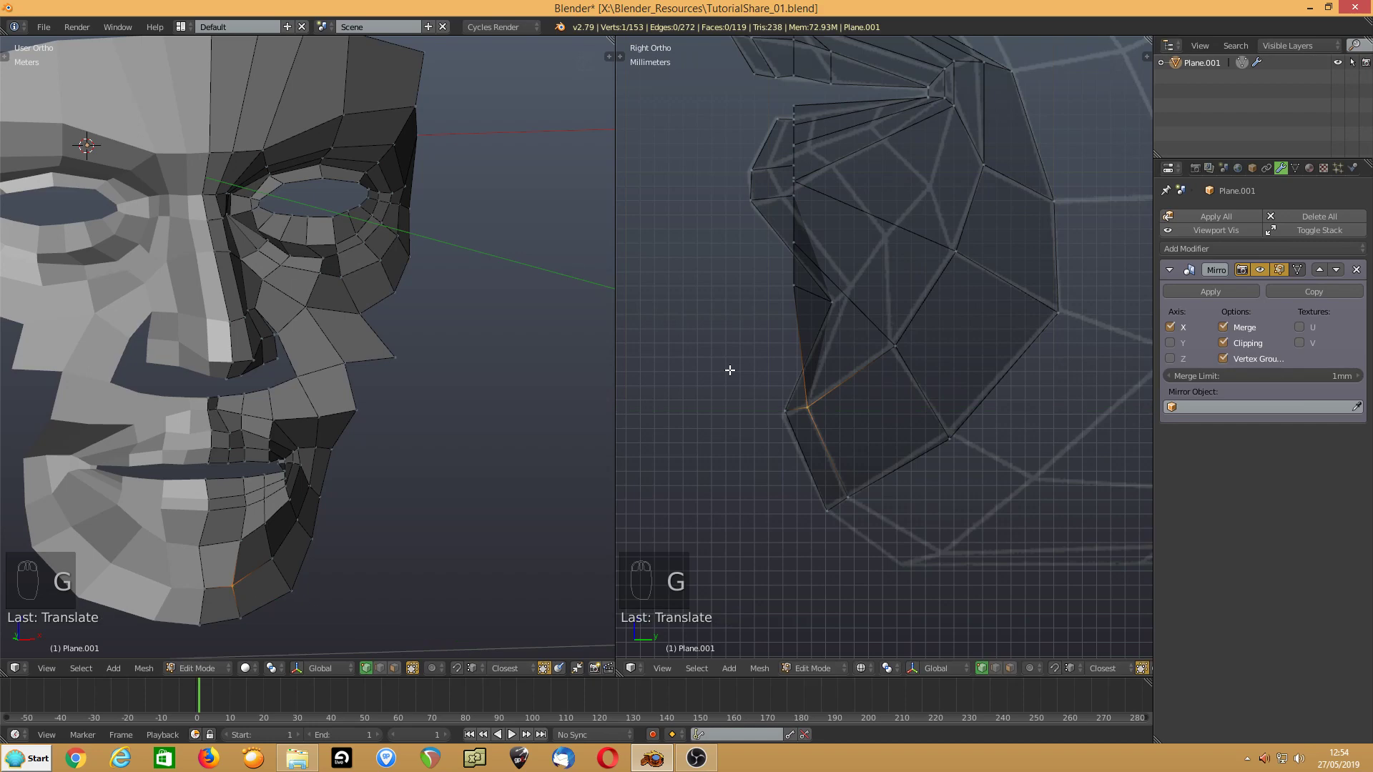
# - Move the vertex just below the mouth corner, at the lower-lip border of the chin, backward along Y by about 9.6 mm
pyautogui.rightClick(244, 541)
pyautogui.moveTo(444, 454); pyautogui.dragTo(280, 507, button='middle')
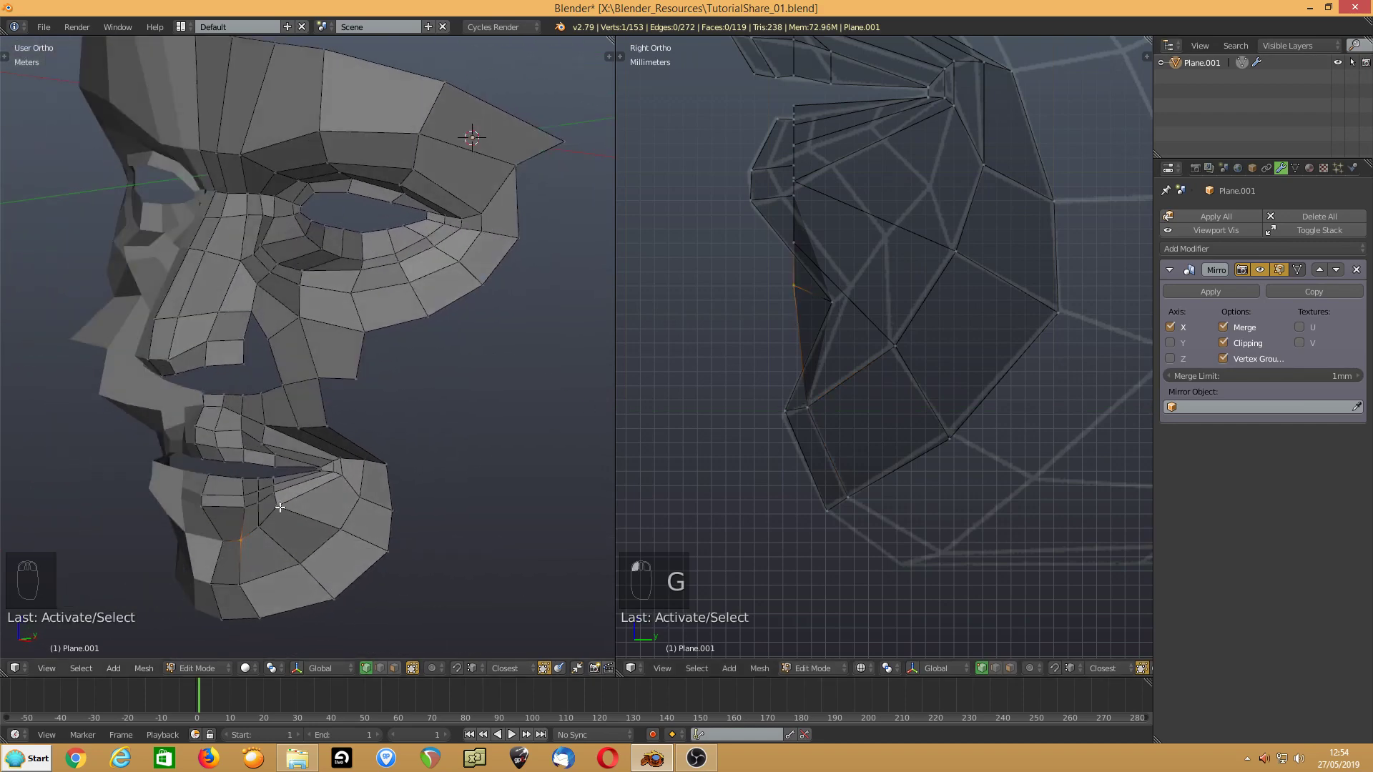
pyautogui.press('g')
pyautogui.press('y')
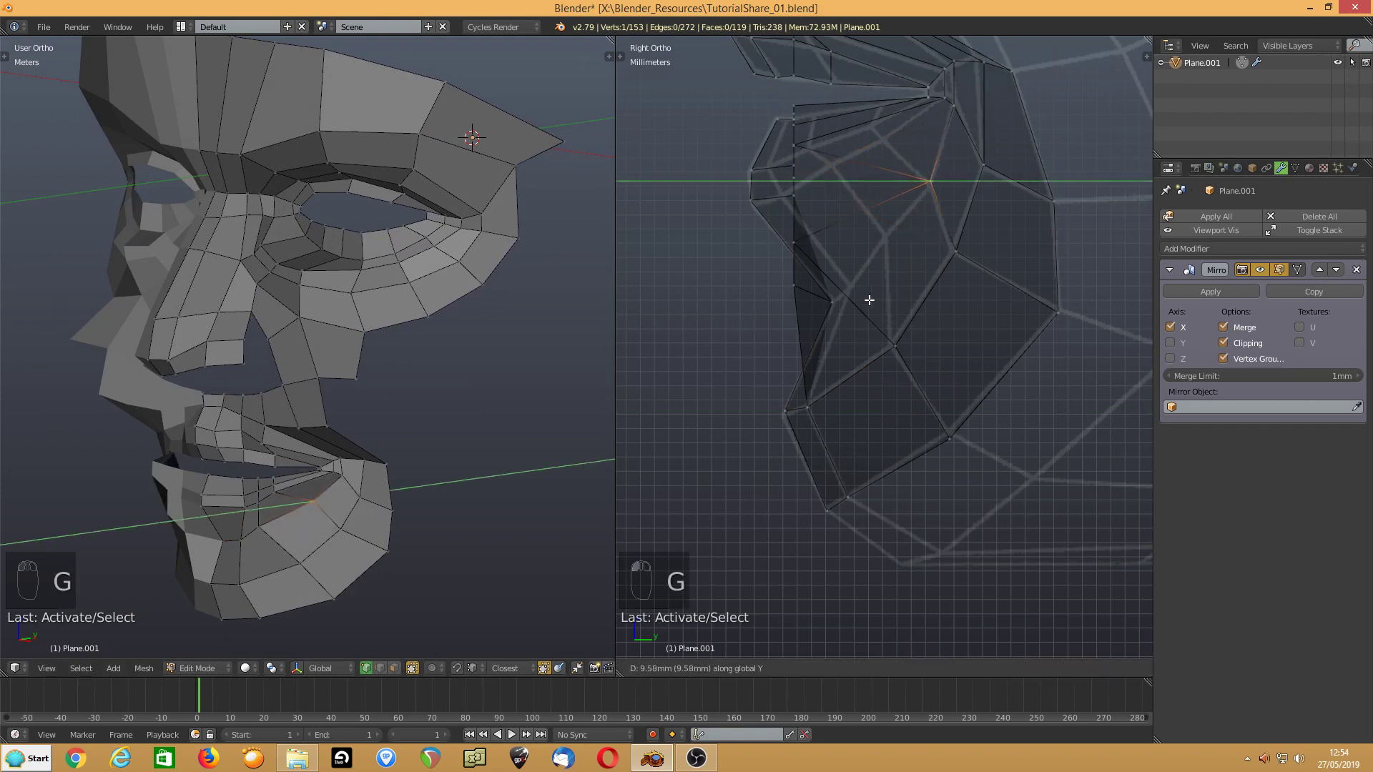
pyautogui.click(868, 299)
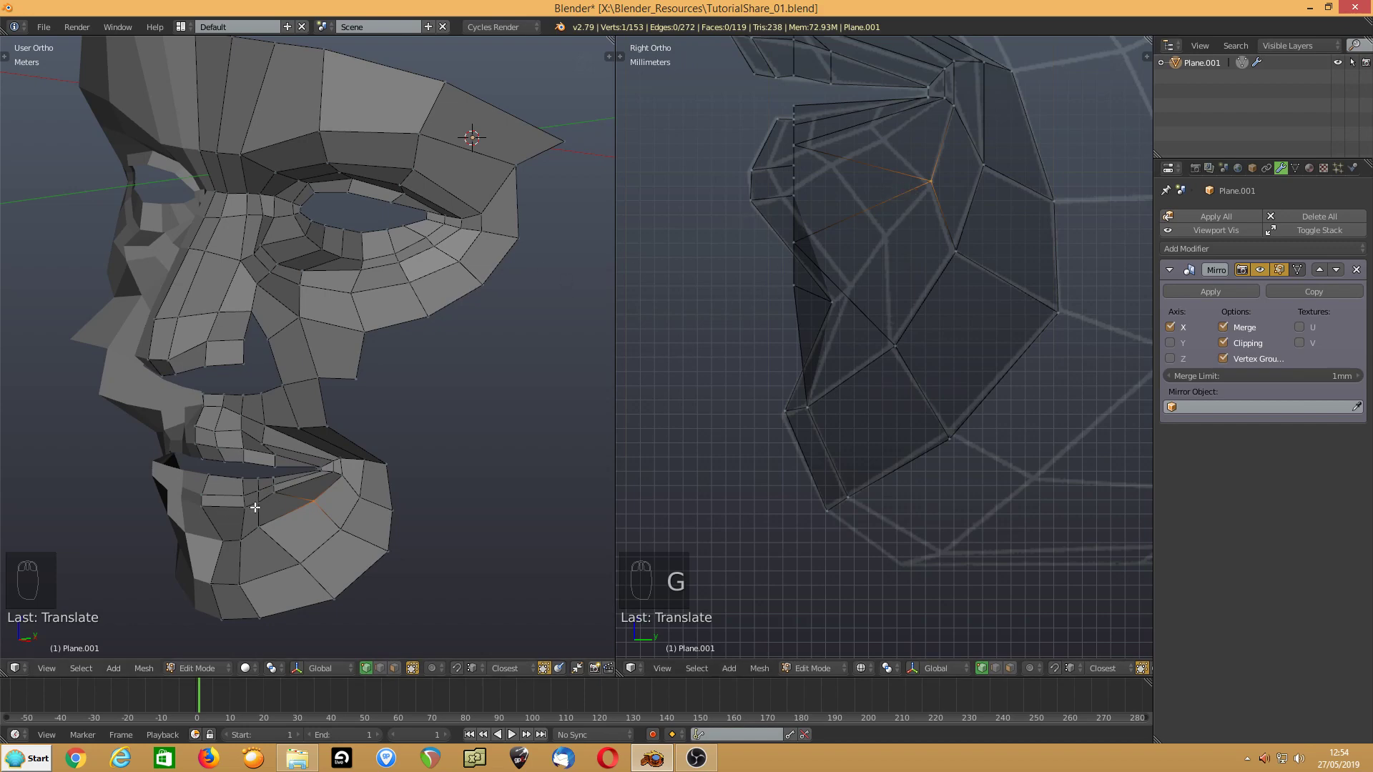
# - Move the next two vertices of that row toward the centreline backward along Y by about 6.3 mm and 4.1 mm
pyautogui.rightClick(260, 530)
pyautogui.press('g')
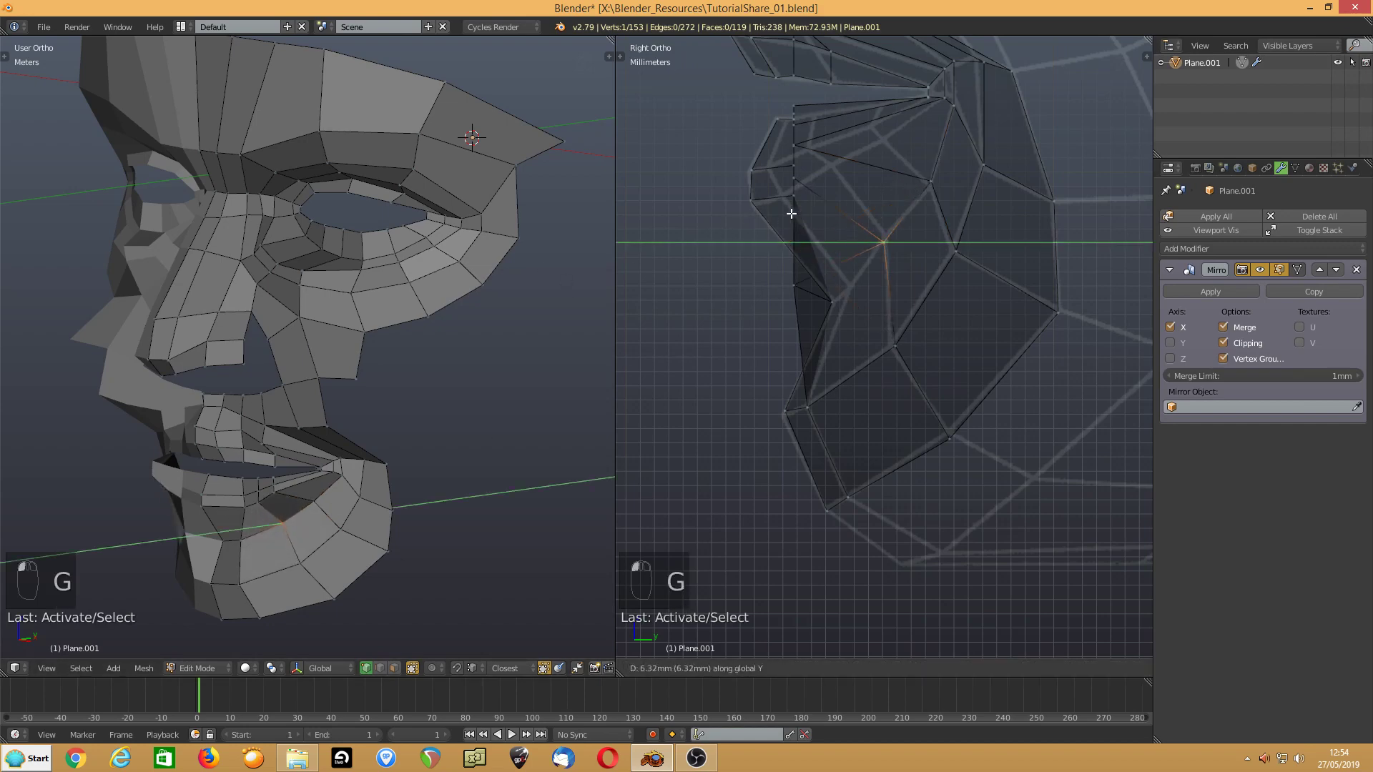
pyautogui.click(796, 212)
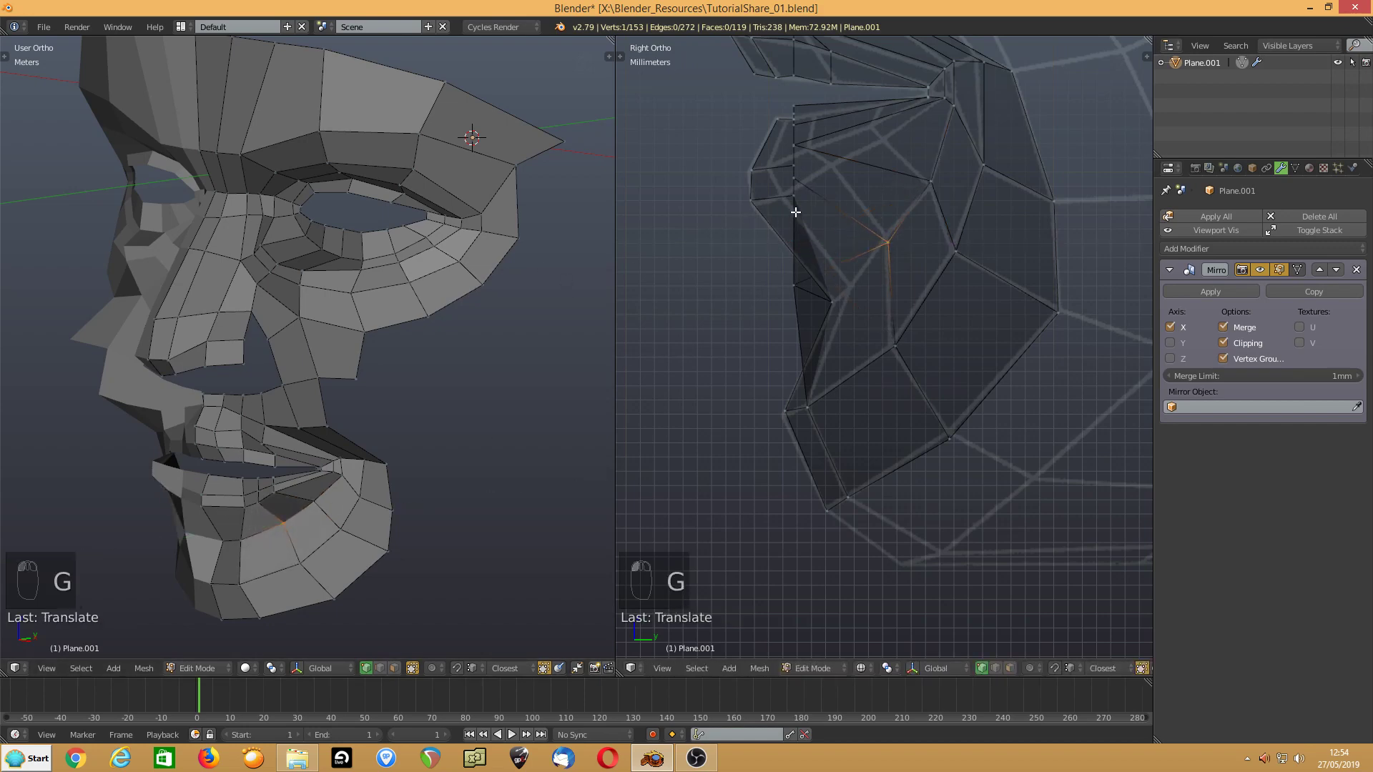
pyautogui.rightClick(244, 535)
pyautogui.press('g')
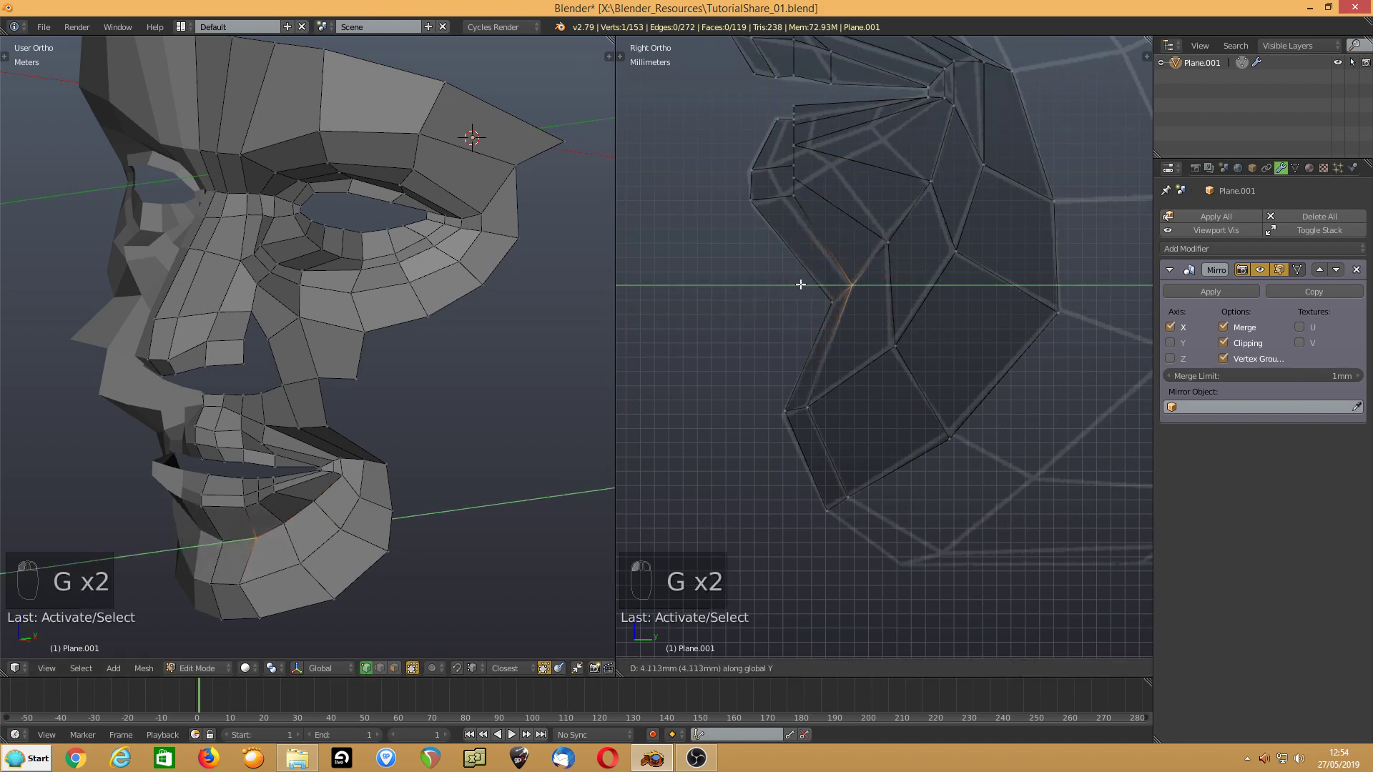
pyautogui.click(801, 285)
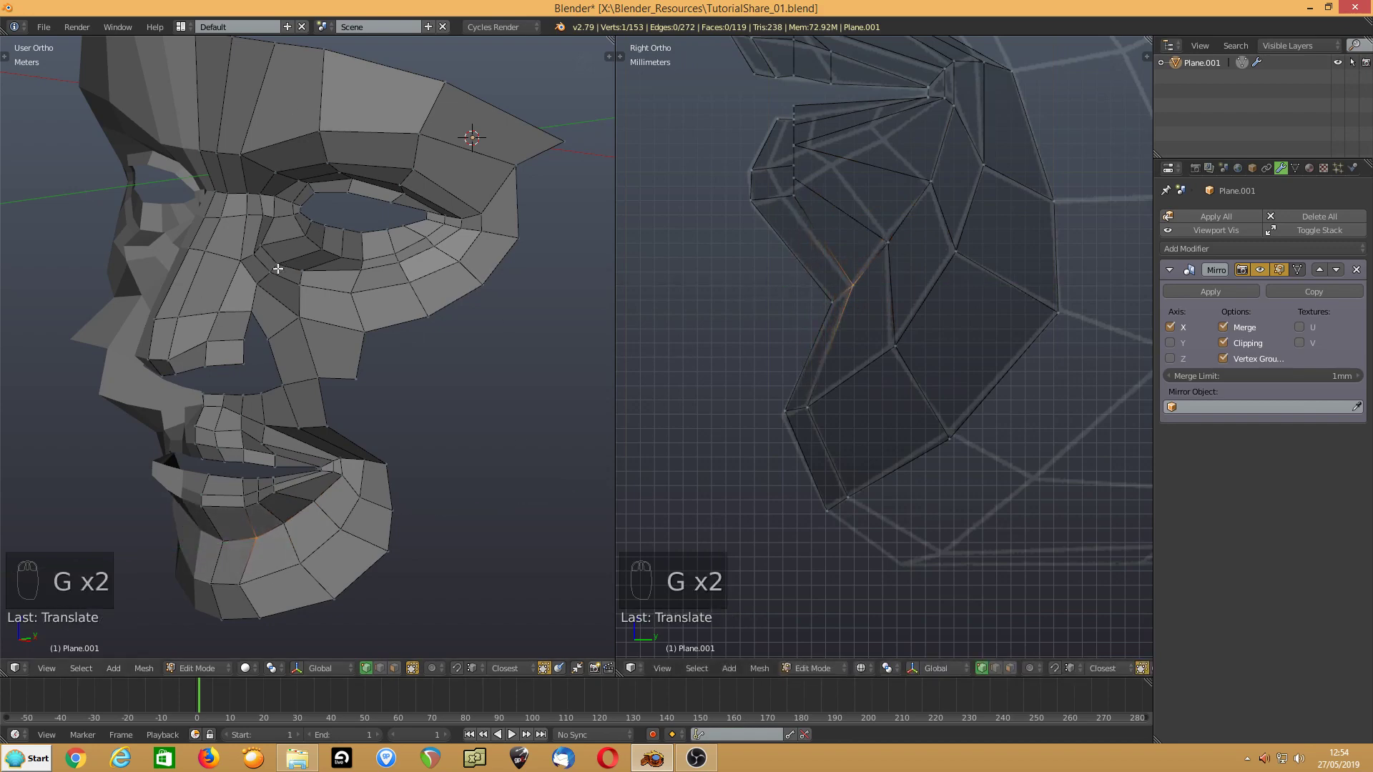
# - Move the two outer vertices along the lower lip's bottom border backward along Y onto their side-reference intersections
pyautogui.press('KP_1')
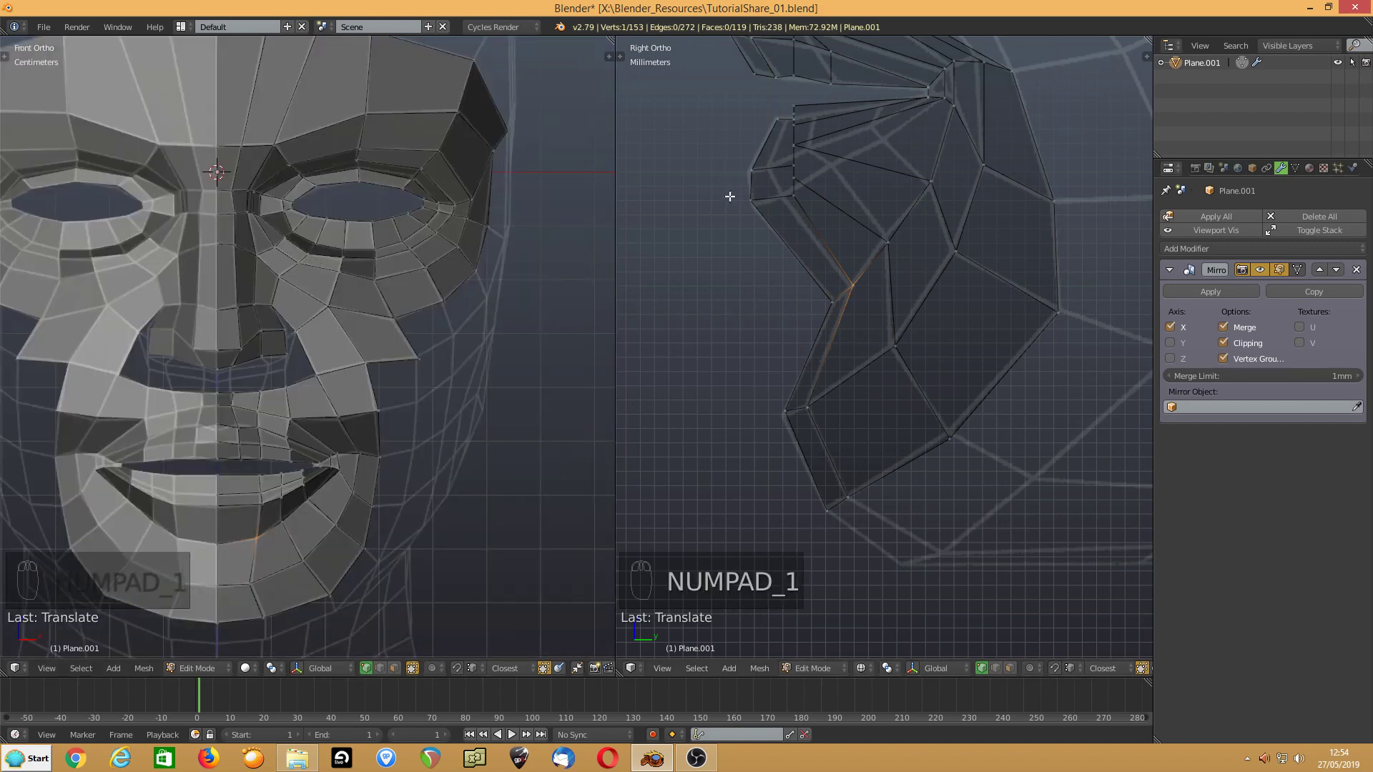
pyautogui.moveTo(340, 427); pyautogui.dragTo(267, 444, button='middle')
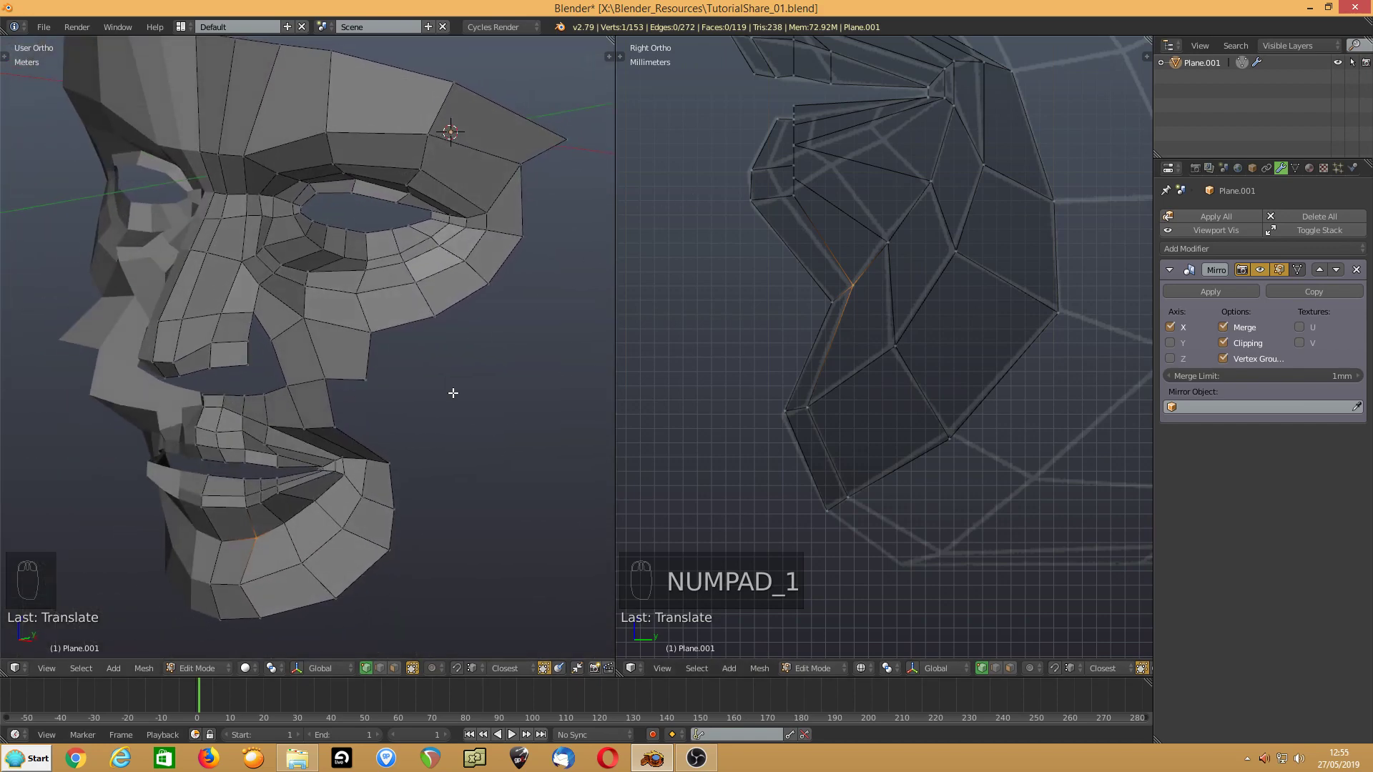
pyautogui.click(282, 496)
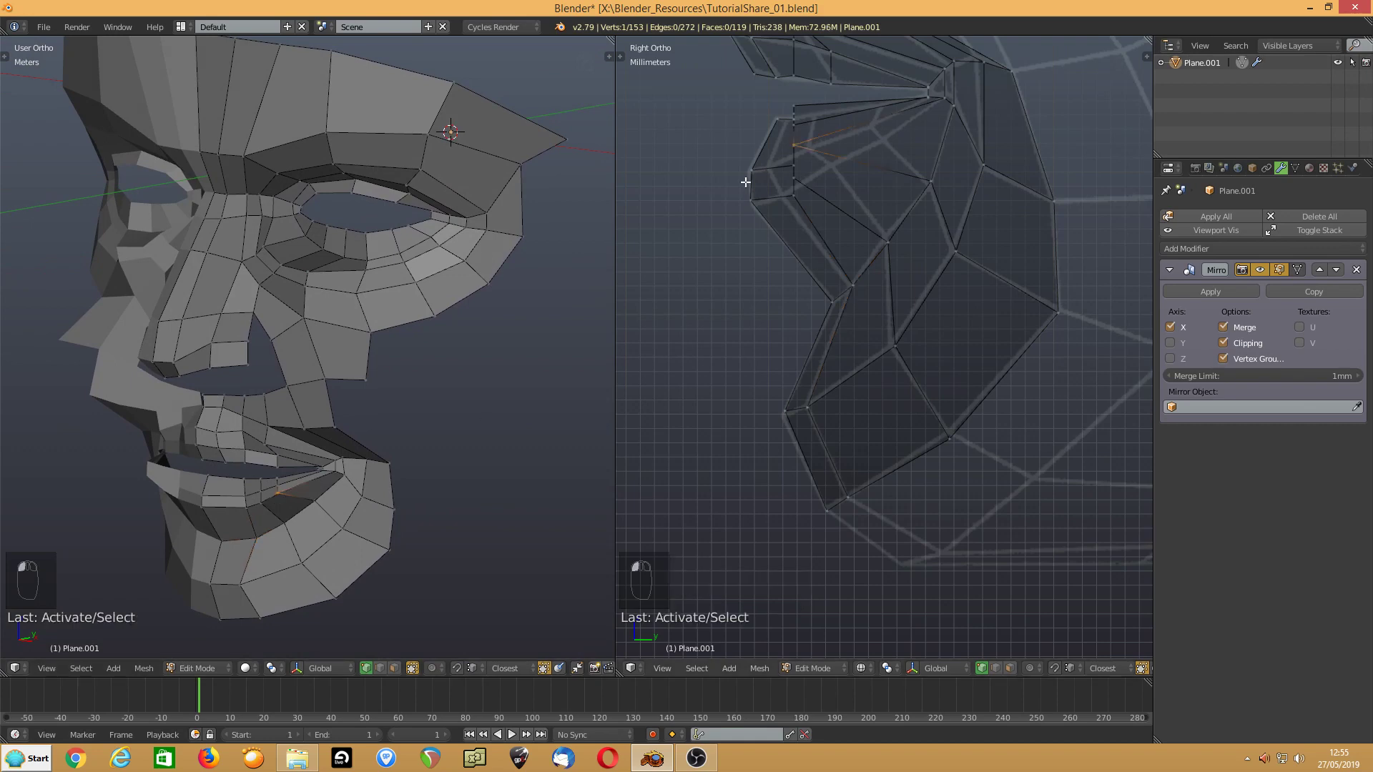
pyautogui.press('g')
pyautogui.click(837, 157)
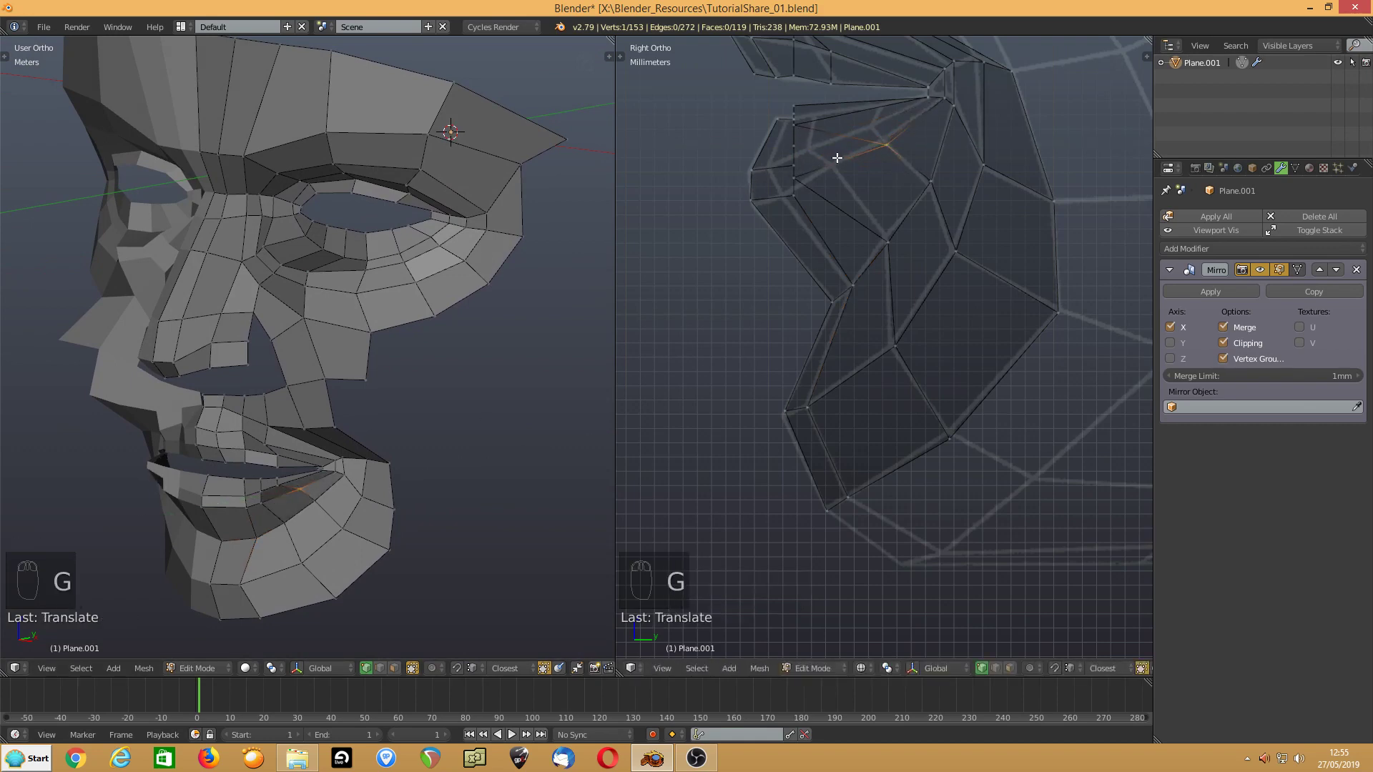
pyautogui.click(266, 503)
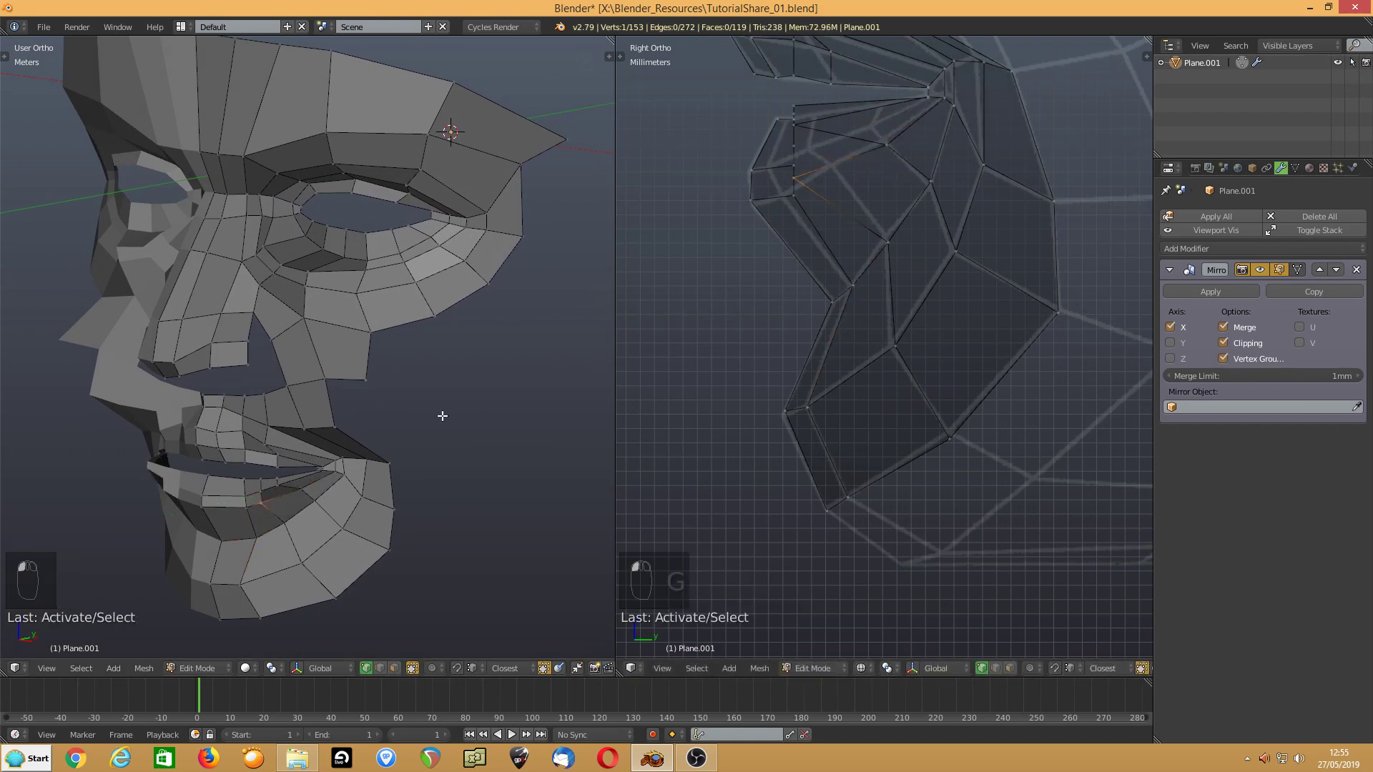
pyautogui.press('g')
pyautogui.click(750, 199)
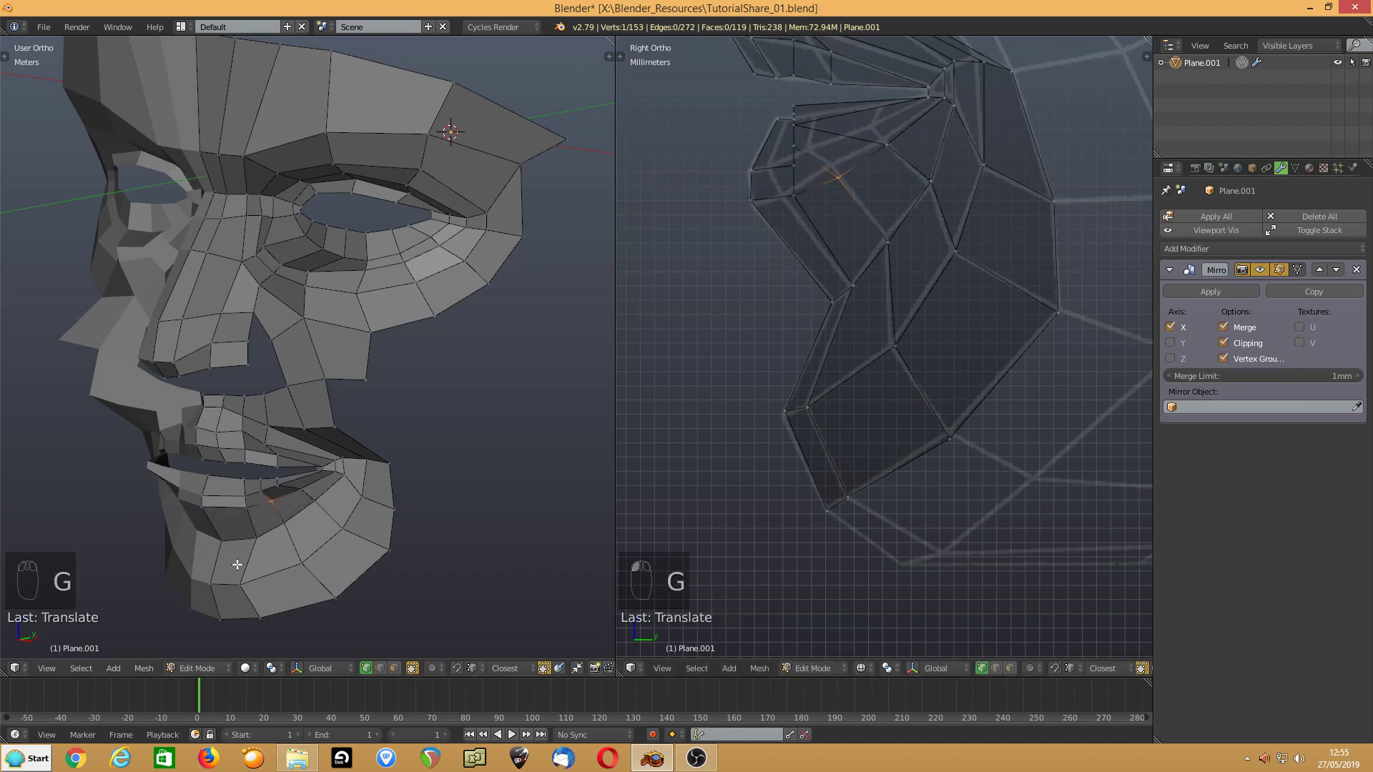
# - Move the lower-lip border vertex beside the centreline slightly forward onto the side reference
pyautogui.rightClick(242, 503)
pyautogui.press('g')
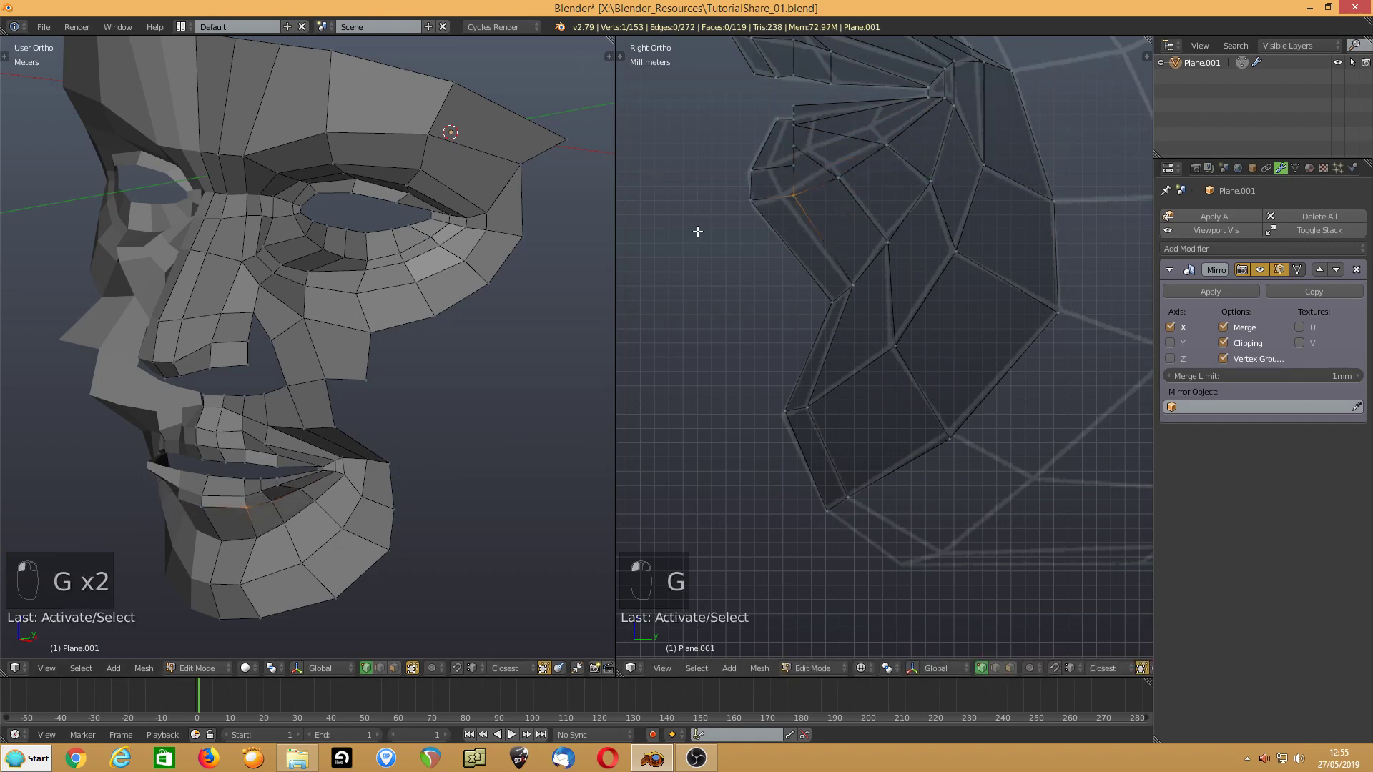
pyautogui.click(687, 230)
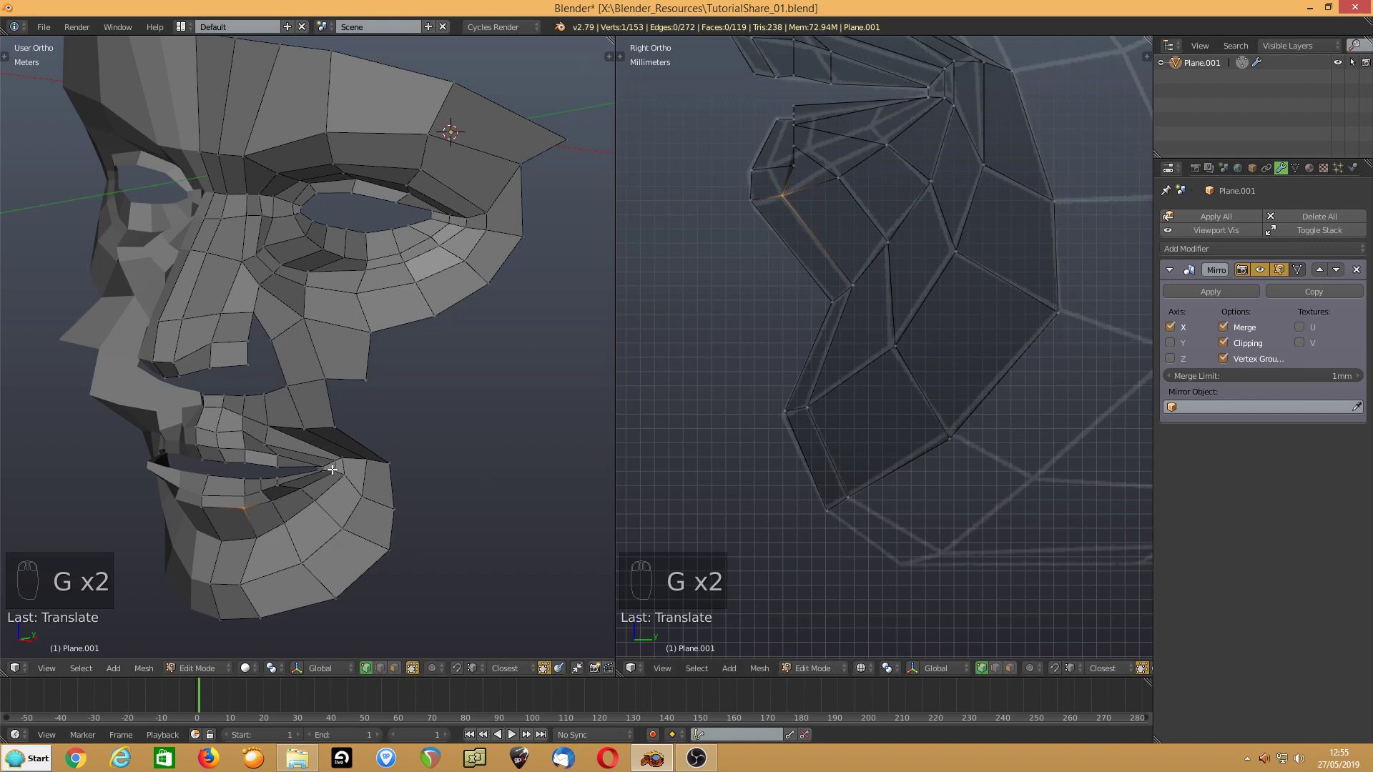
# - Move the outer lower-lip vertices near the mouth corner, on the middle row and the lip edge, backward along Y onto the reference
pyautogui.scroll(4, 332, 469)
pyautogui.moveTo(261, 506); pyautogui.dragTo(291, 441, button='middle')
pyautogui.rightClick(318, 414)
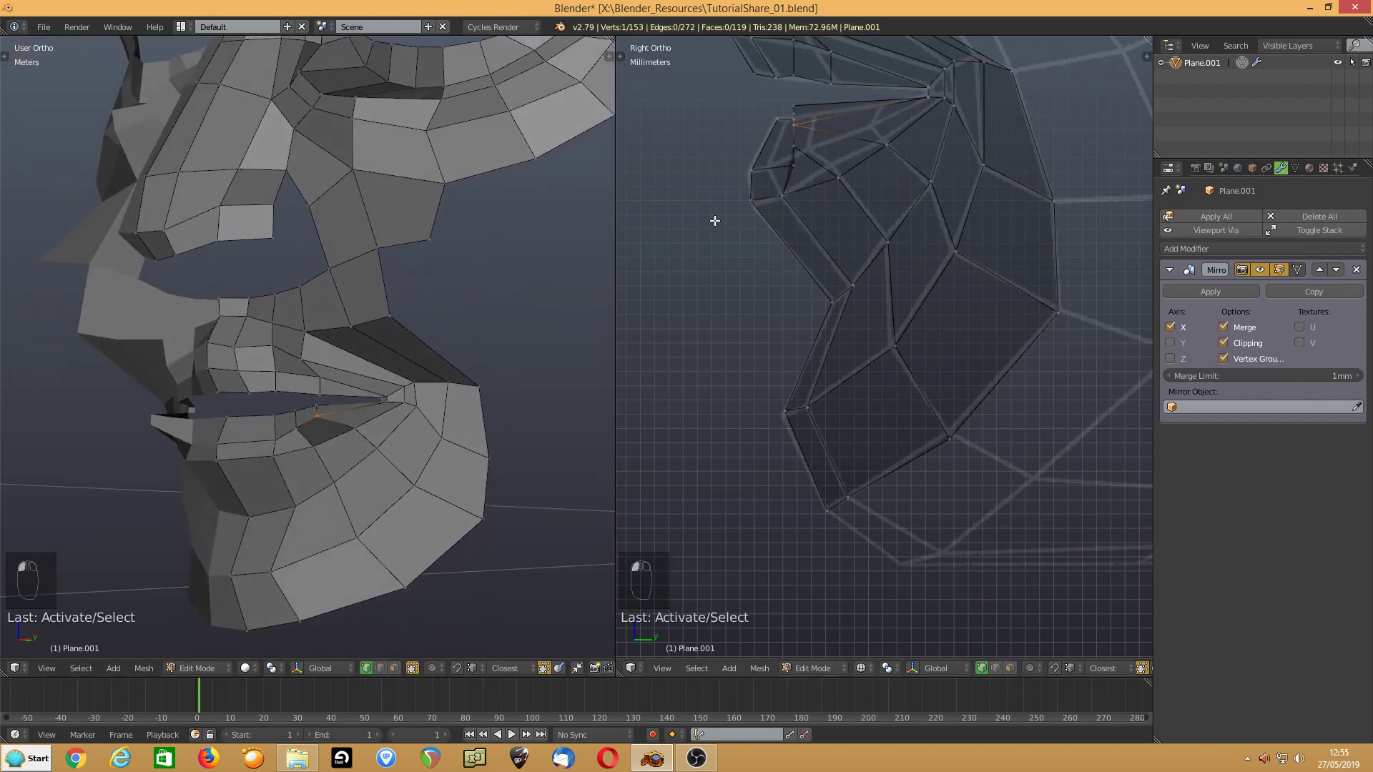
pyautogui.press('g')
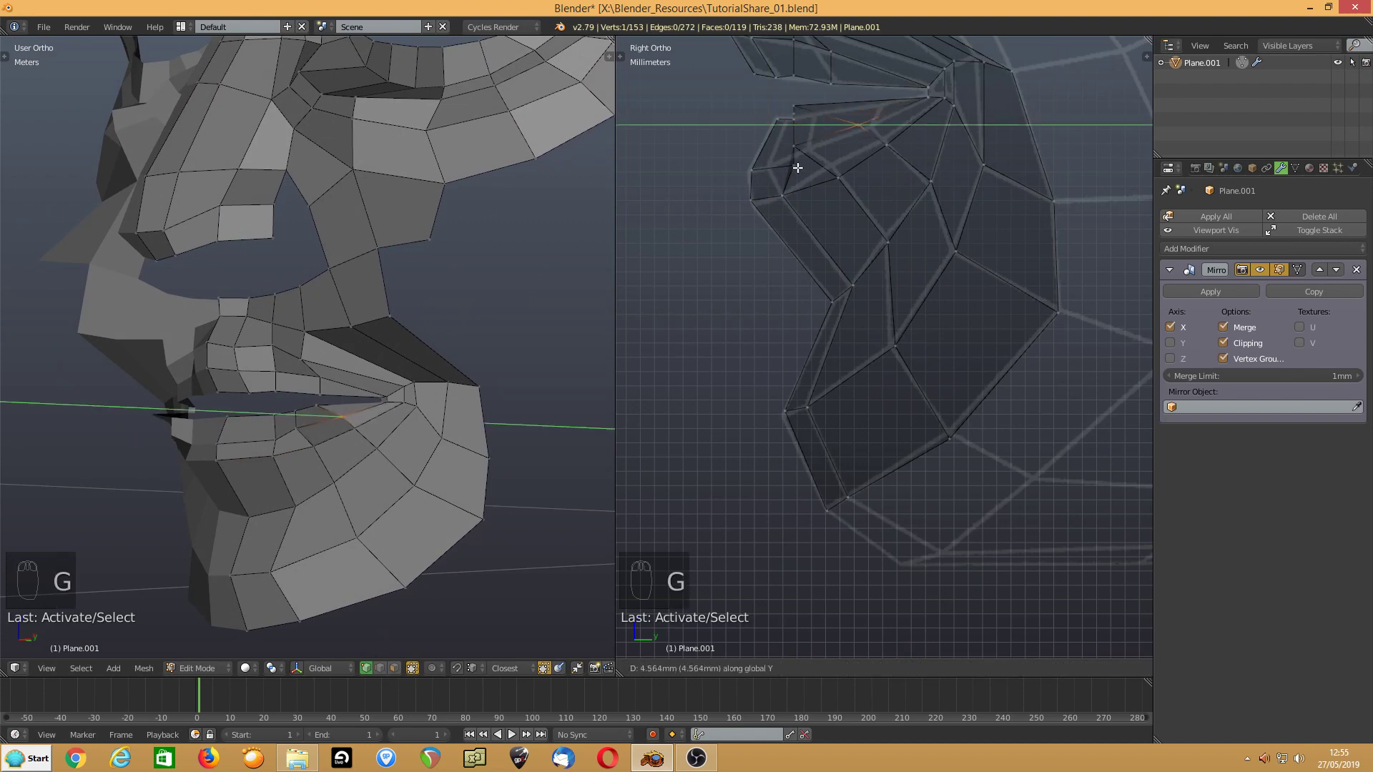
pyautogui.click(813, 162)
pyautogui.rightClick(321, 400)
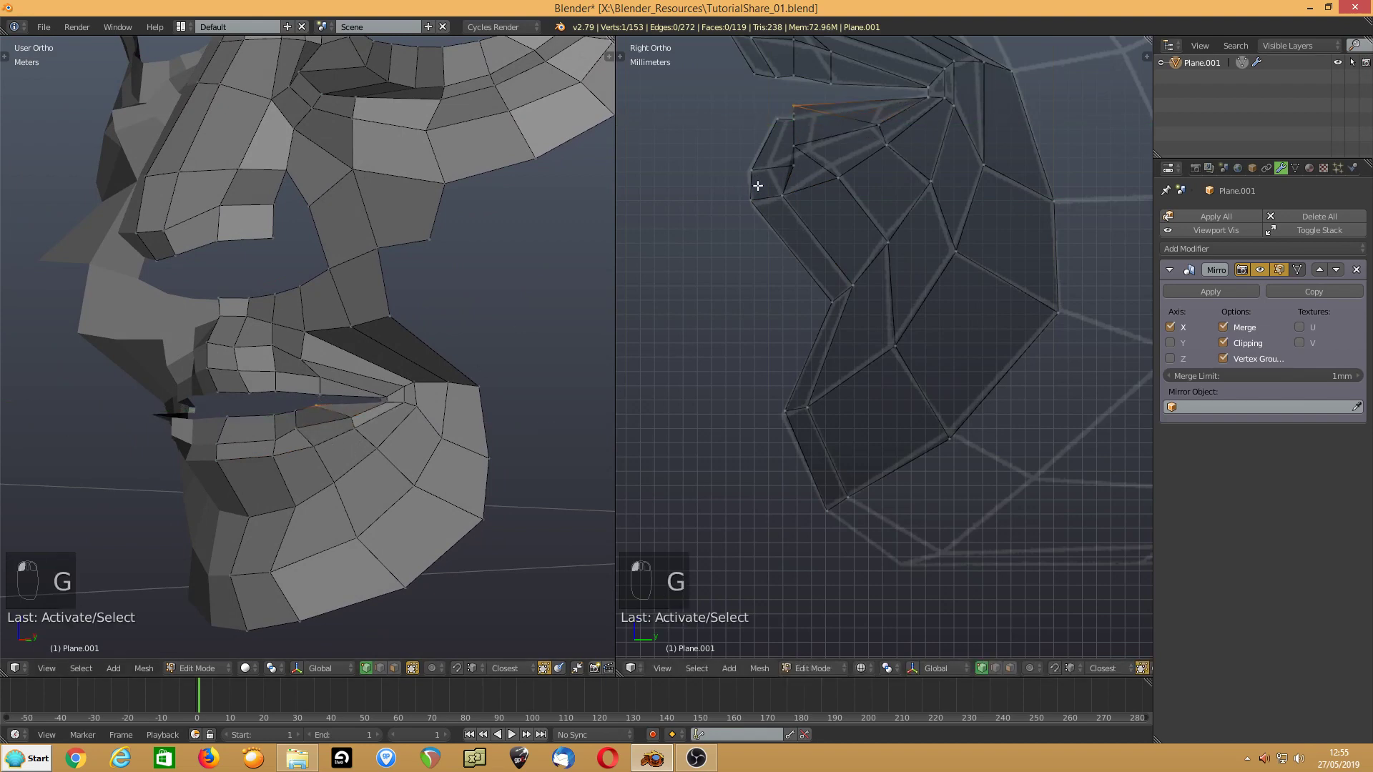
pyautogui.press('g')
pyautogui.click(782, 167)
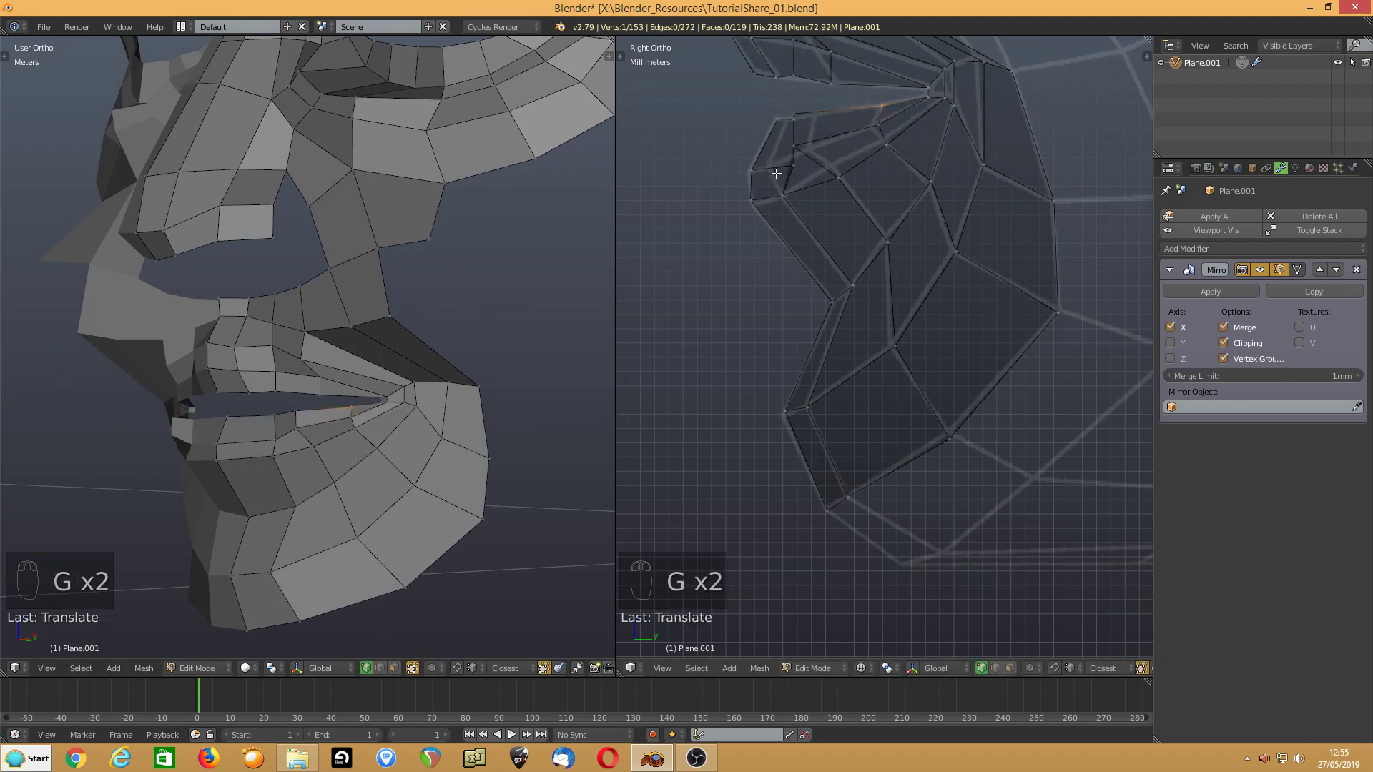
# - Move the next middle-row lower-lip vertex toward the centreline backward about 1.25 mm and down about 0.35 mm
pyautogui.rightClick(299, 431)
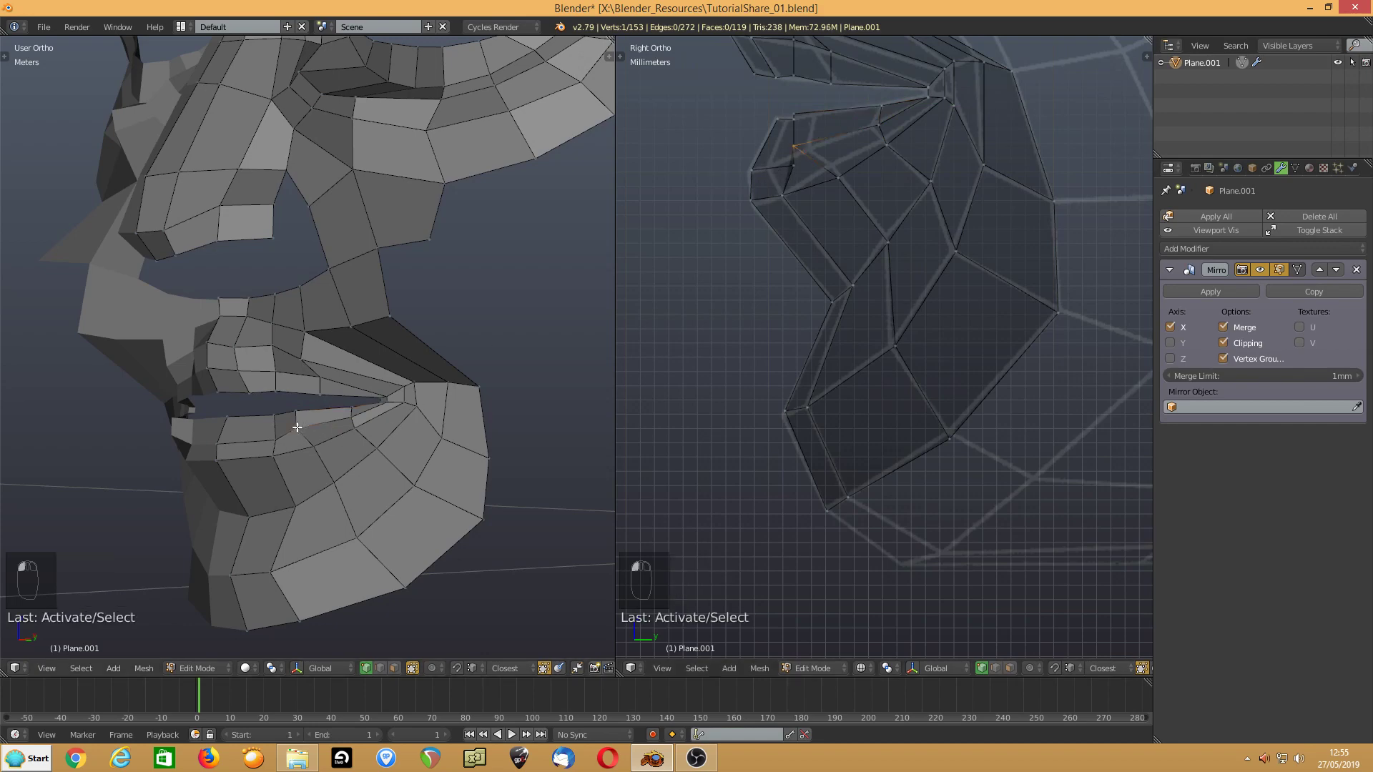
pyautogui.press('g')
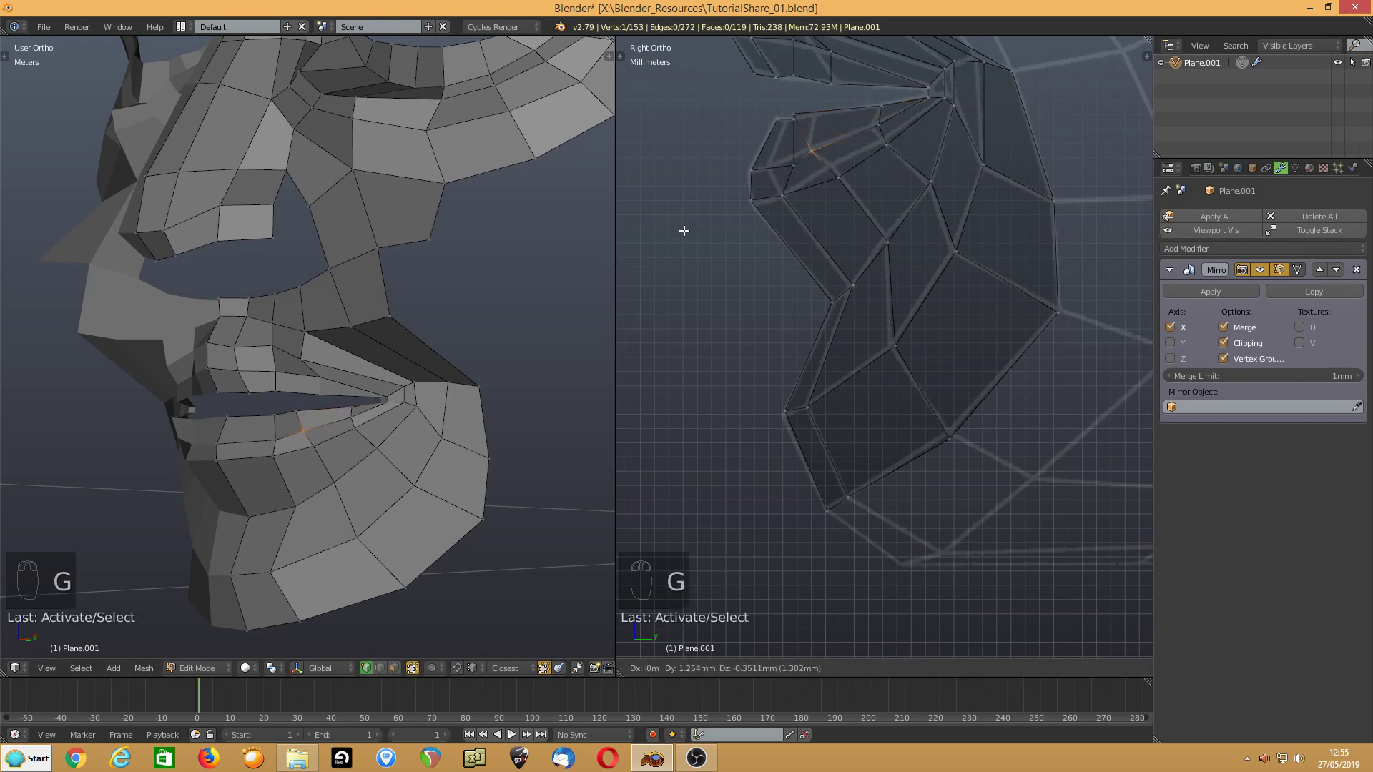
pyautogui.click(683, 230)
pyautogui.rightClick(306, 406)
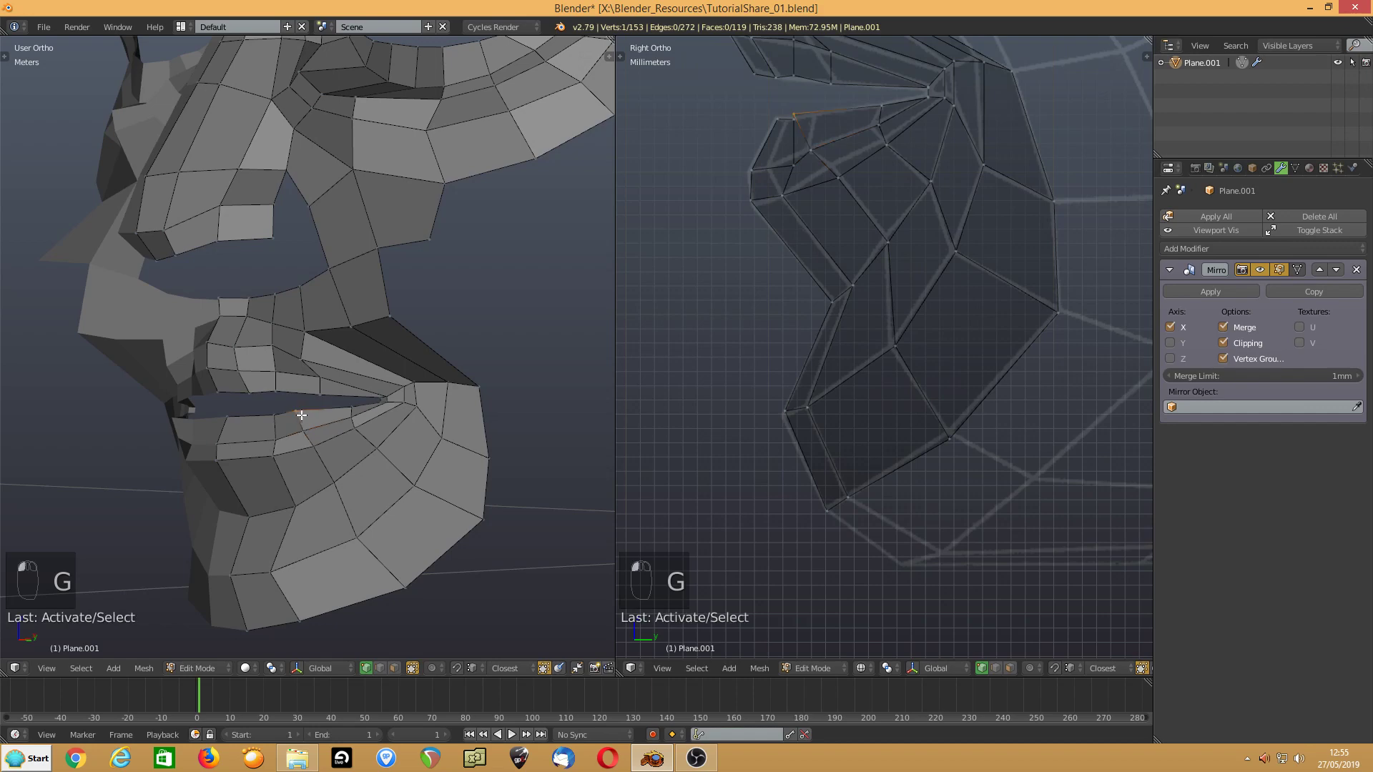
pyautogui.press('y')
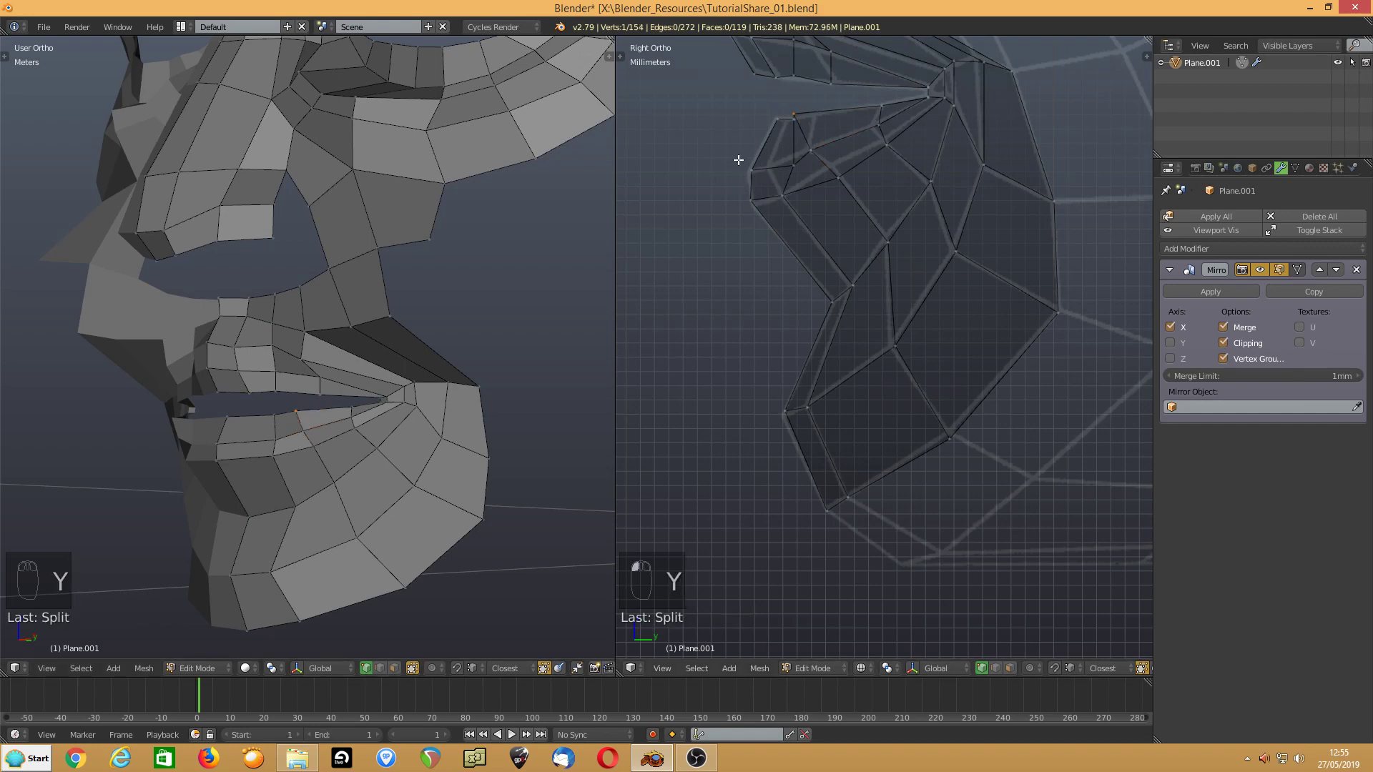
pyautogui.press('Escape')
pyautogui.hotkey('ctrl', 'z')
pyautogui.hotkey('ctrl', 'z')
pyautogui.hotkey('ctrl', 'z')
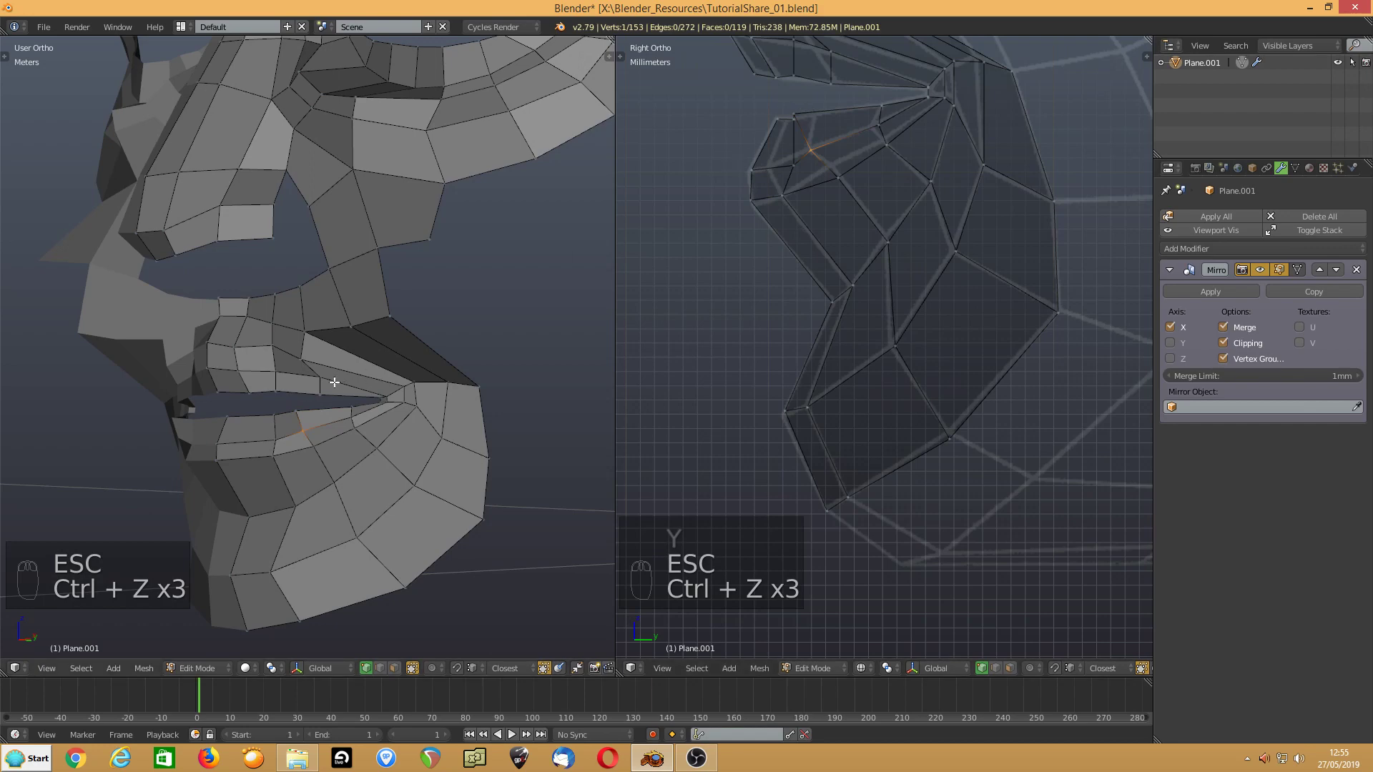
# - Move the lower-lip edge vertex backward along Y by about 1.6 mm, and nudge a lip-border vertex and the inner edge vertex onto the reference
pyautogui.click(781, 115)
pyautogui.press('g')
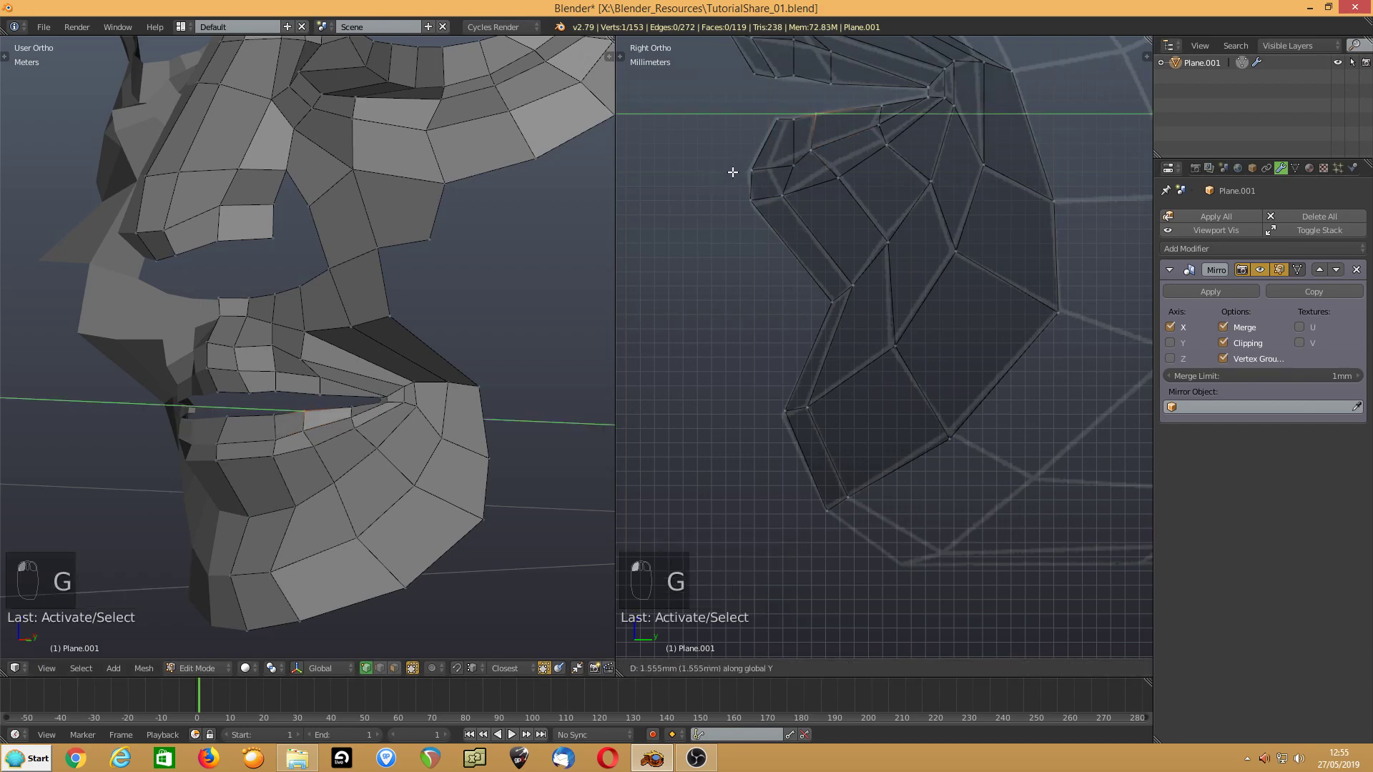
pyautogui.click(734, 173)
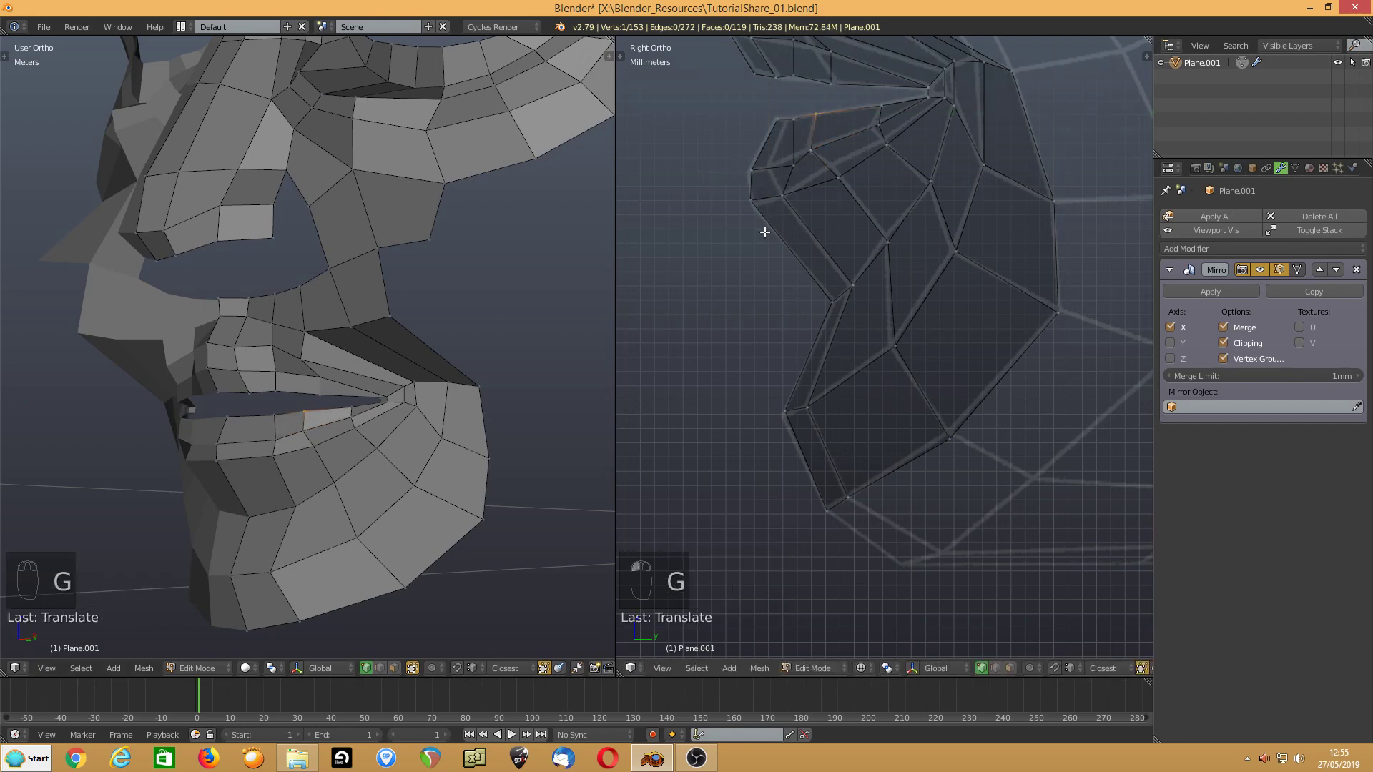
pyautogui.moveTo(787, 160); pyautogui.dragTo(834, 168)
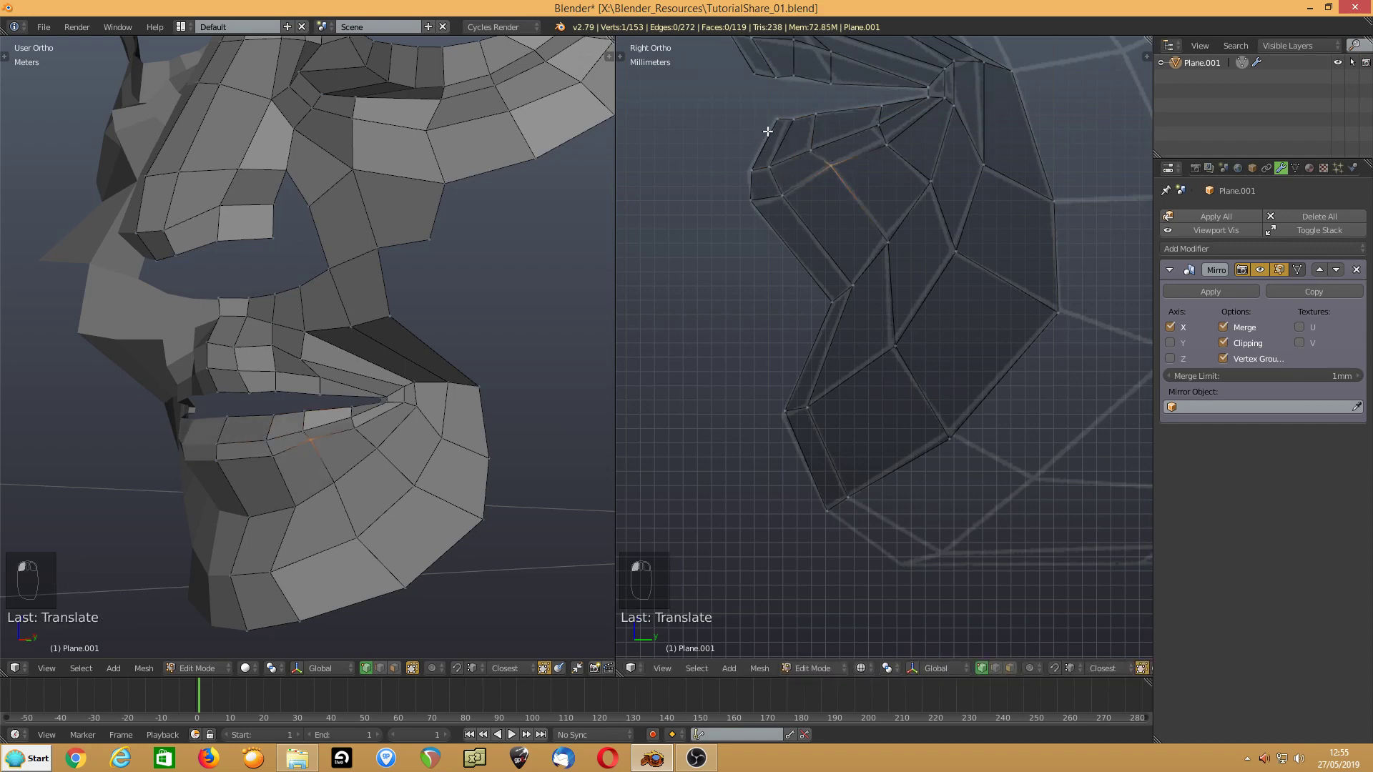
pyautogui.moveTo(791, 119); pyautogui.dragTo(790, 123)
# - Move the outer boundary vertex above the mouth corner backward along Y by about 1.13 cm onto the reference loop
pyautogui.keyDown('shift'); pyautogui.moveTo(899, 134); pyautogui.dragTo(886, 349, button='middle'); pyautogui.keyUp('shift')
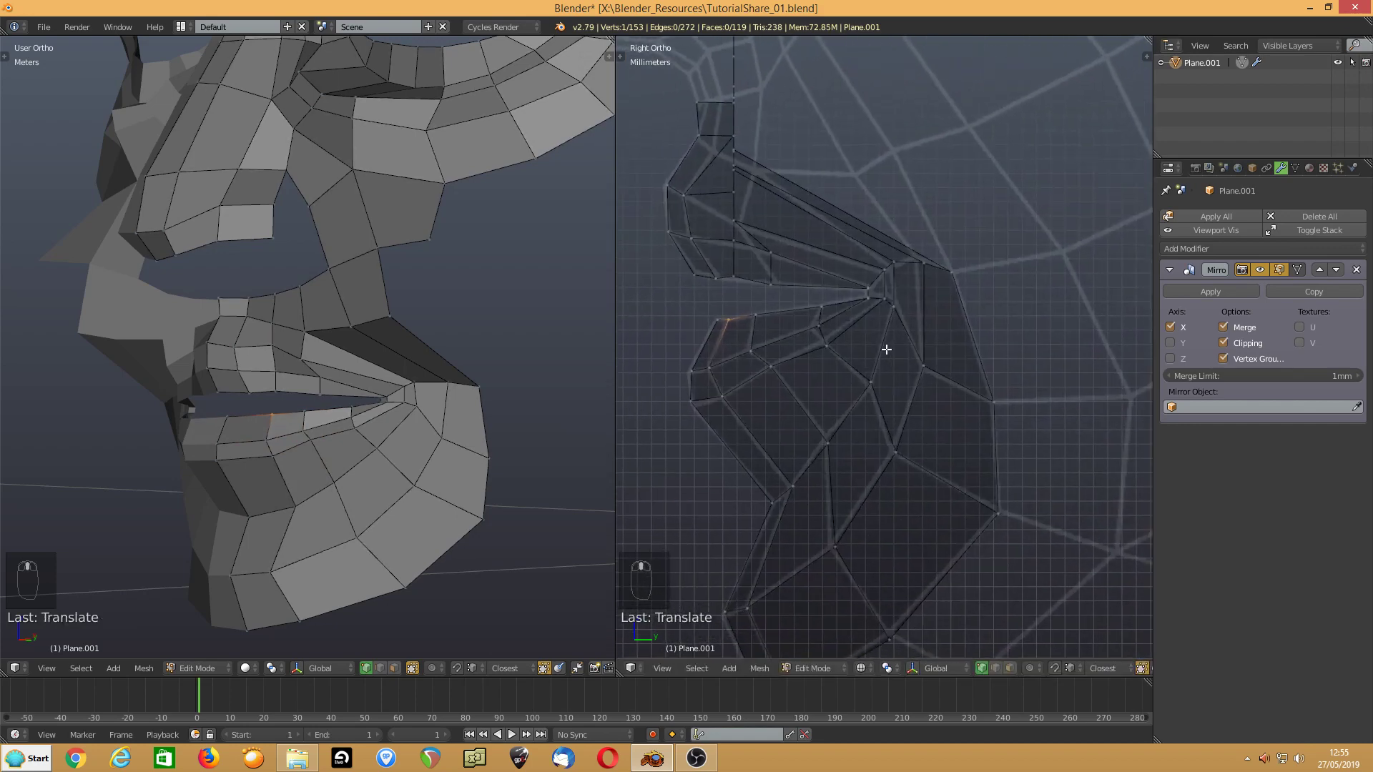
pyautogui.click(390, 317)
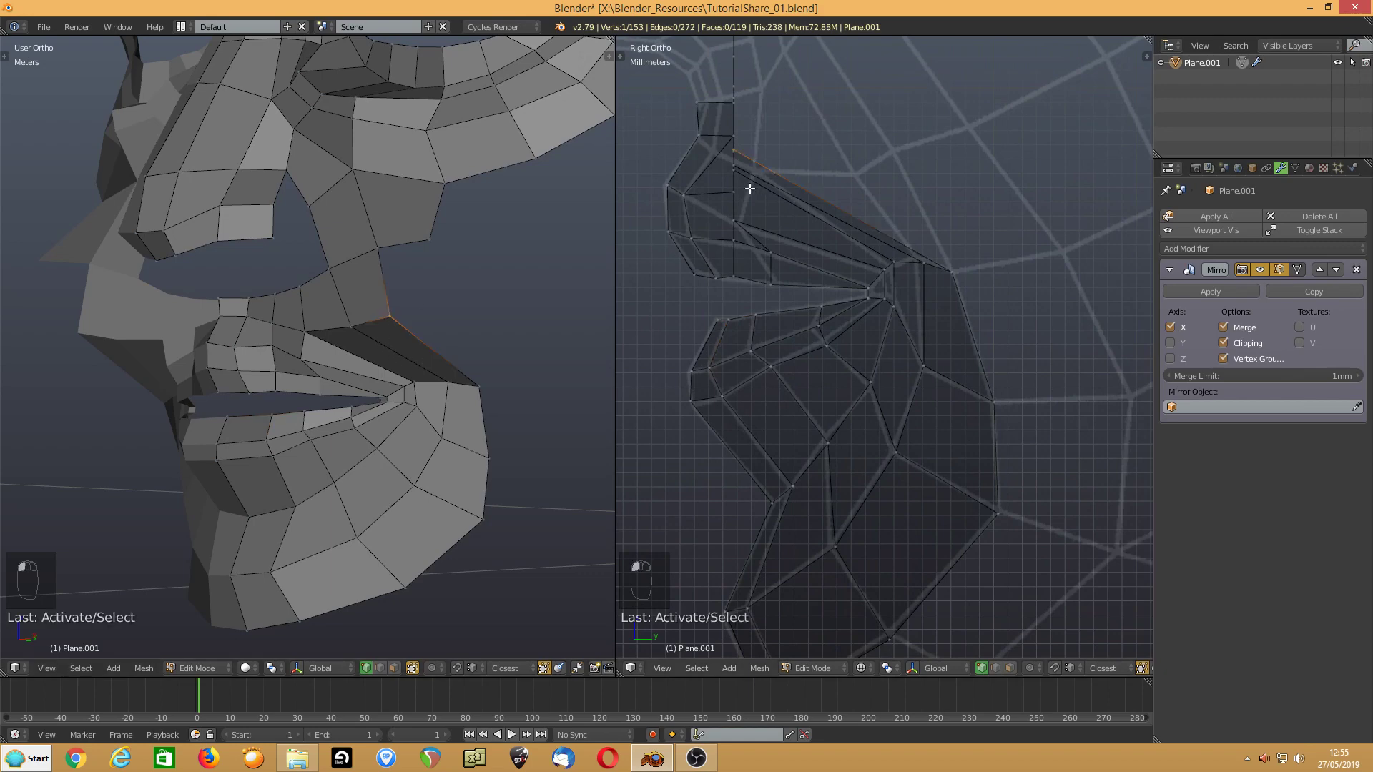
pyautogui.press('g')
pyautogui.press('y')
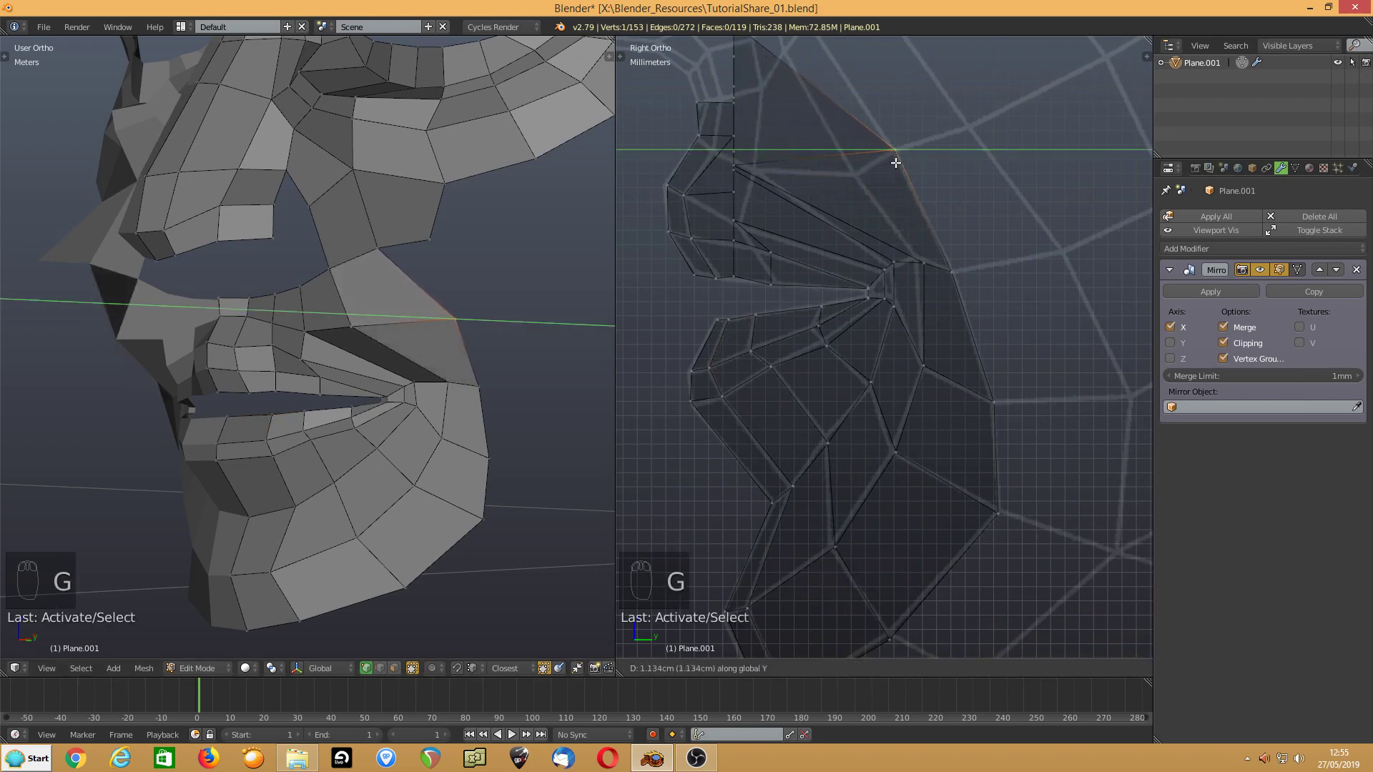
pyautogui.click(894, 152)
# - Move the vertex one row inside that boundary, above the mouth corner, backward along Y onto its reference intersection
pyautogui.click(352, 326)
pyautogui.press('g')
pyautogui.press('g')
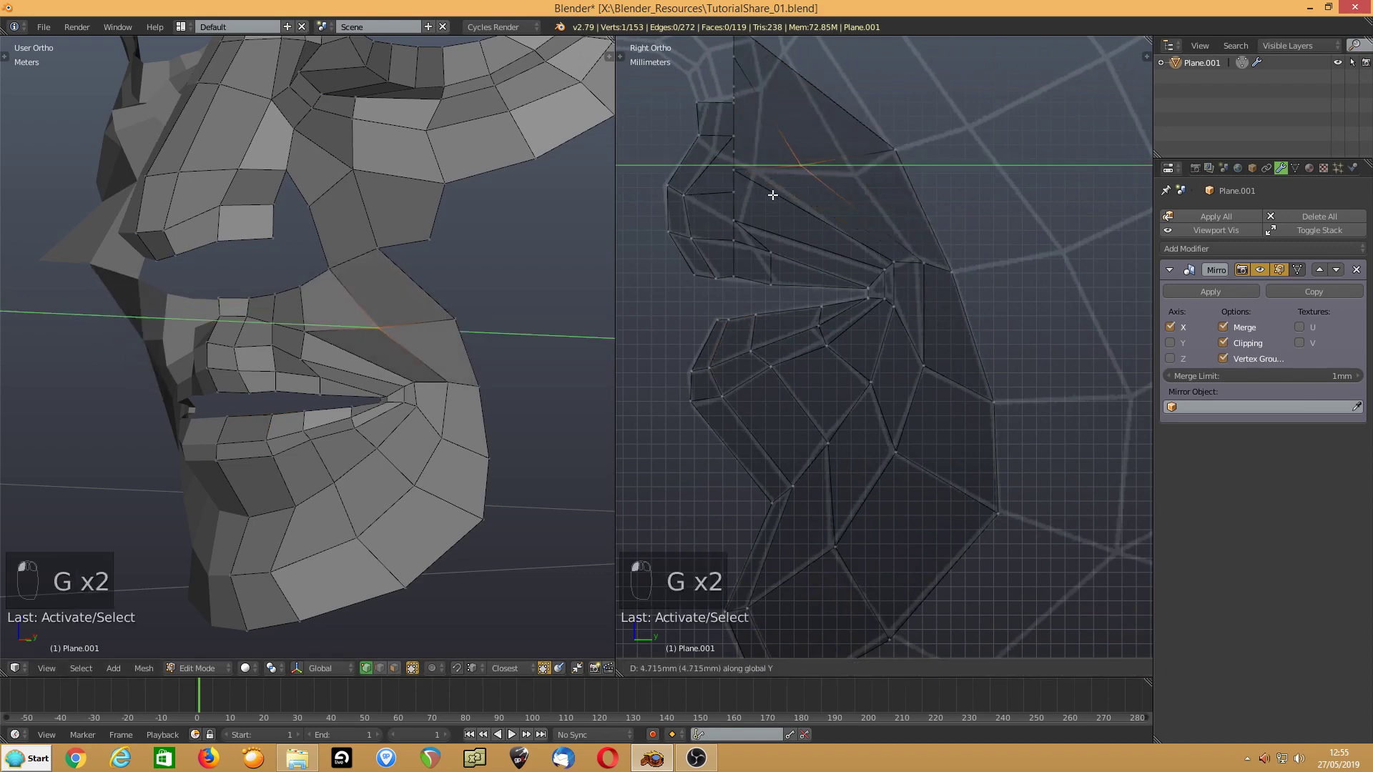
pyautogui.click(815, 194)
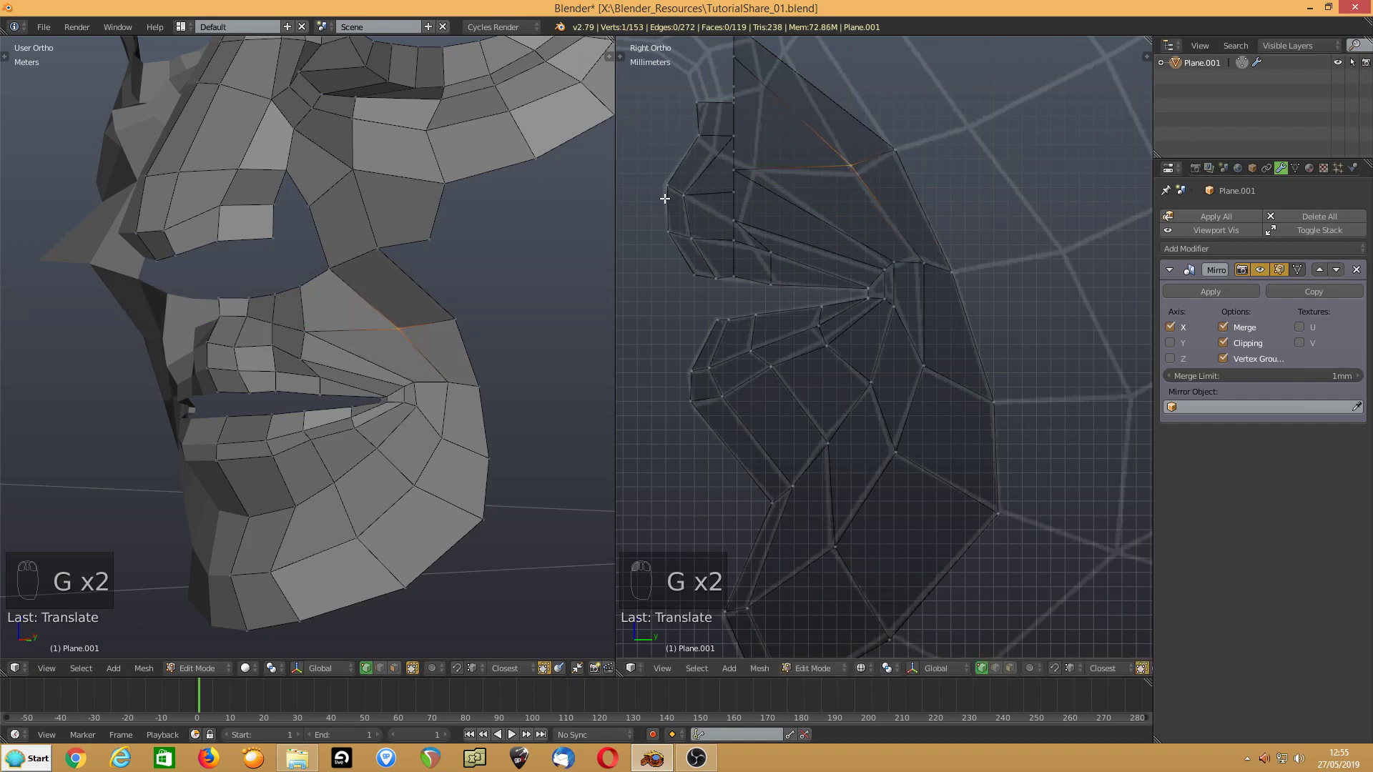
# - Move the next vertex inward, beside the upper lip, slightly backward along Y onto the reference intersection
pyautogui.click(307, 329)
pyautogui.press('g')
pyautogui.press('y')
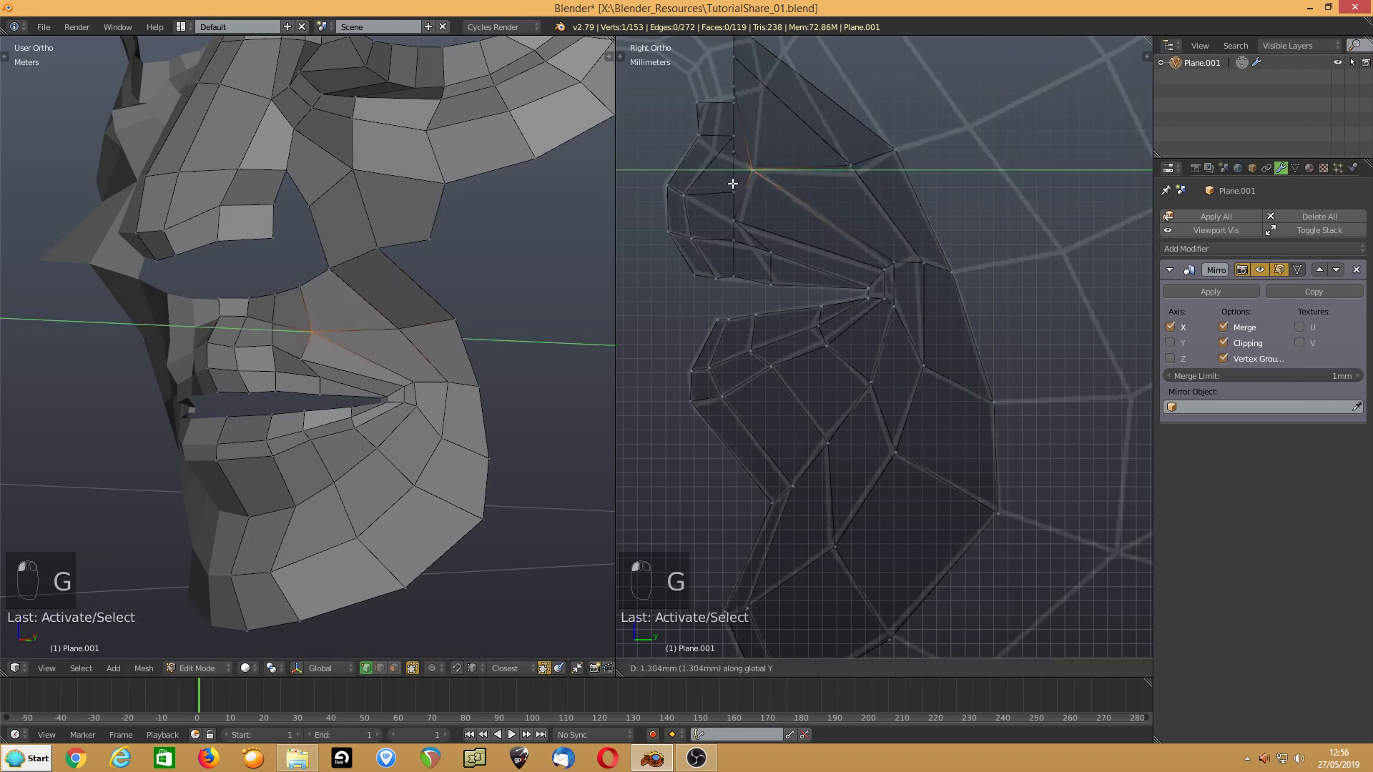
pyautogui.click(740, 183)
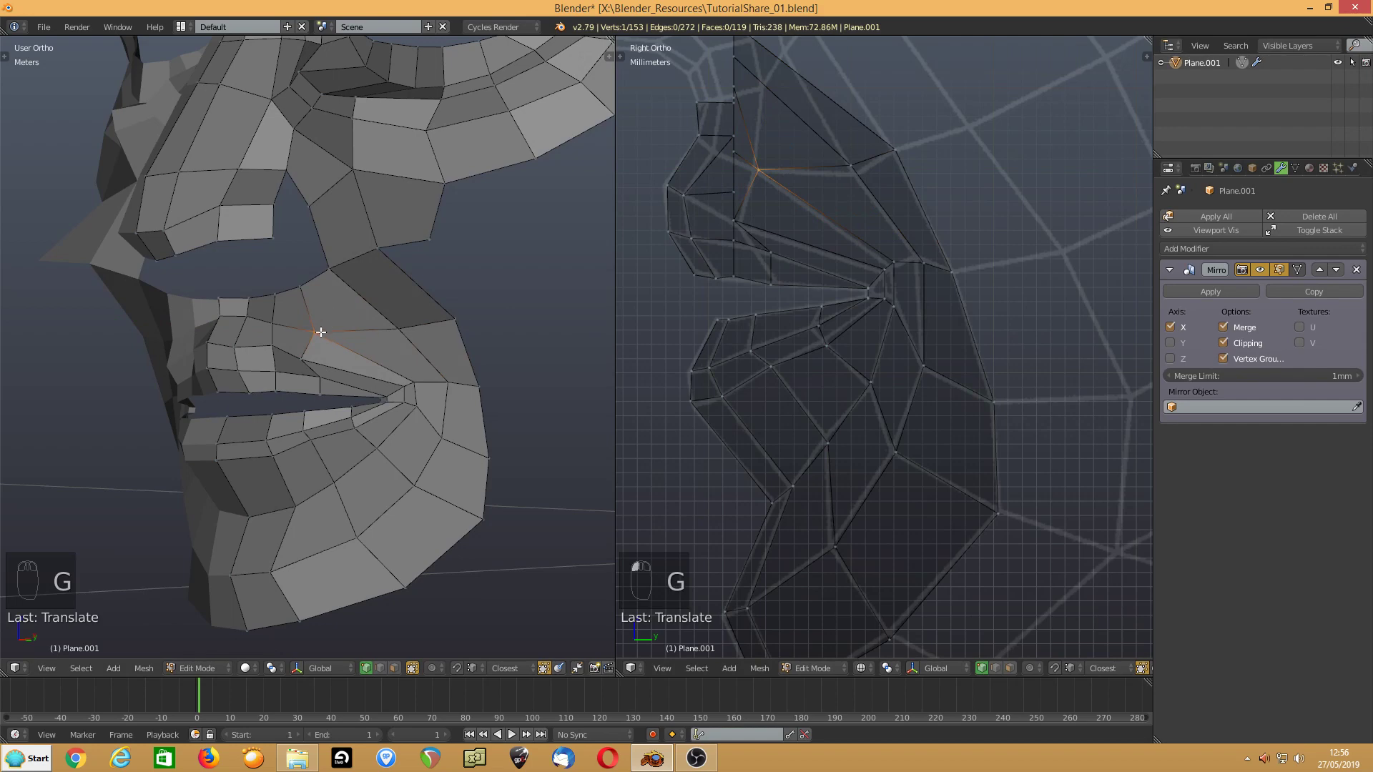
pyautogui.keyDown('shift'); pyautogui.moveTo(368, 282); pyautogui.dragTo(285, 409, button='middle'); pyautogui.keyUp('shift')
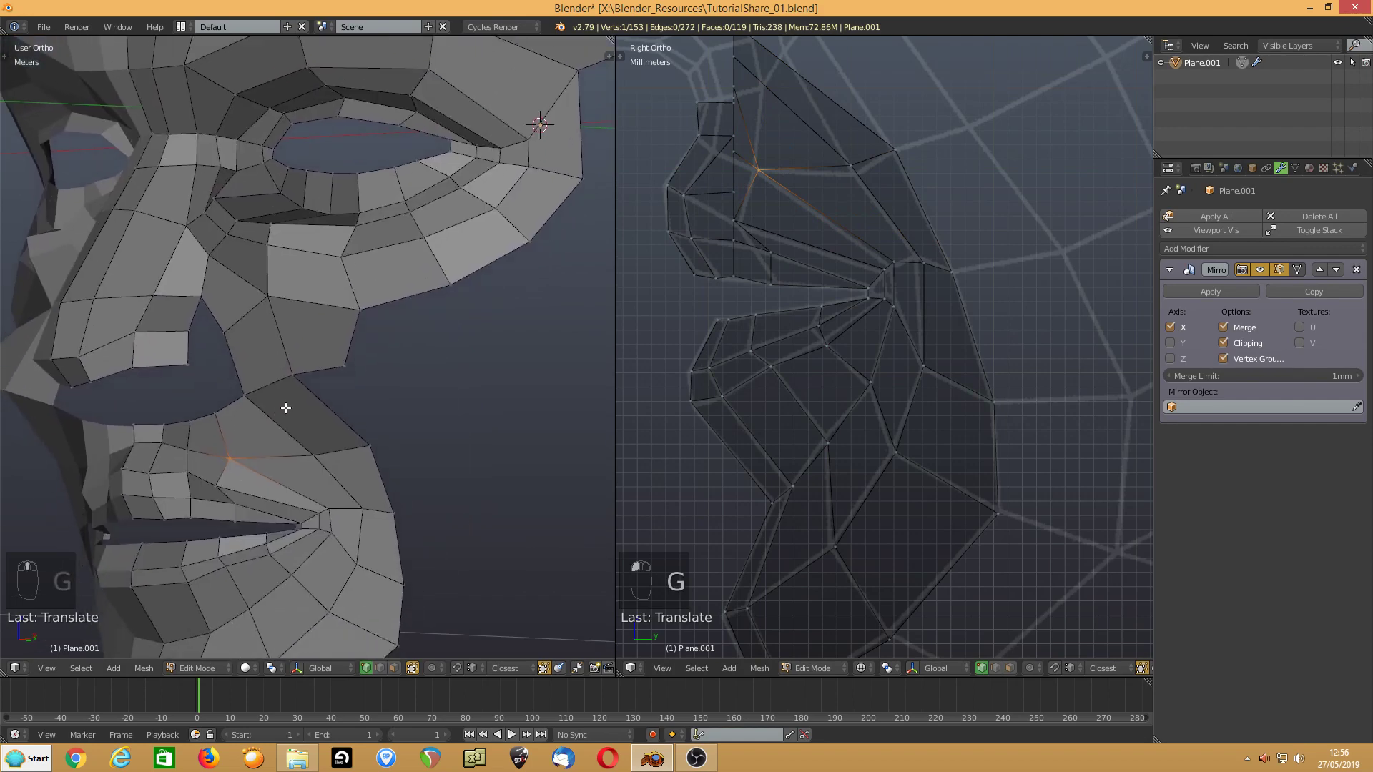
# - Move the lower cheek vertex beside the nostril gap, one in from the outer edge, backward along Y onto the reference intersection
pyautogui.click(368, 443)
pyautogui.click(292, 374)
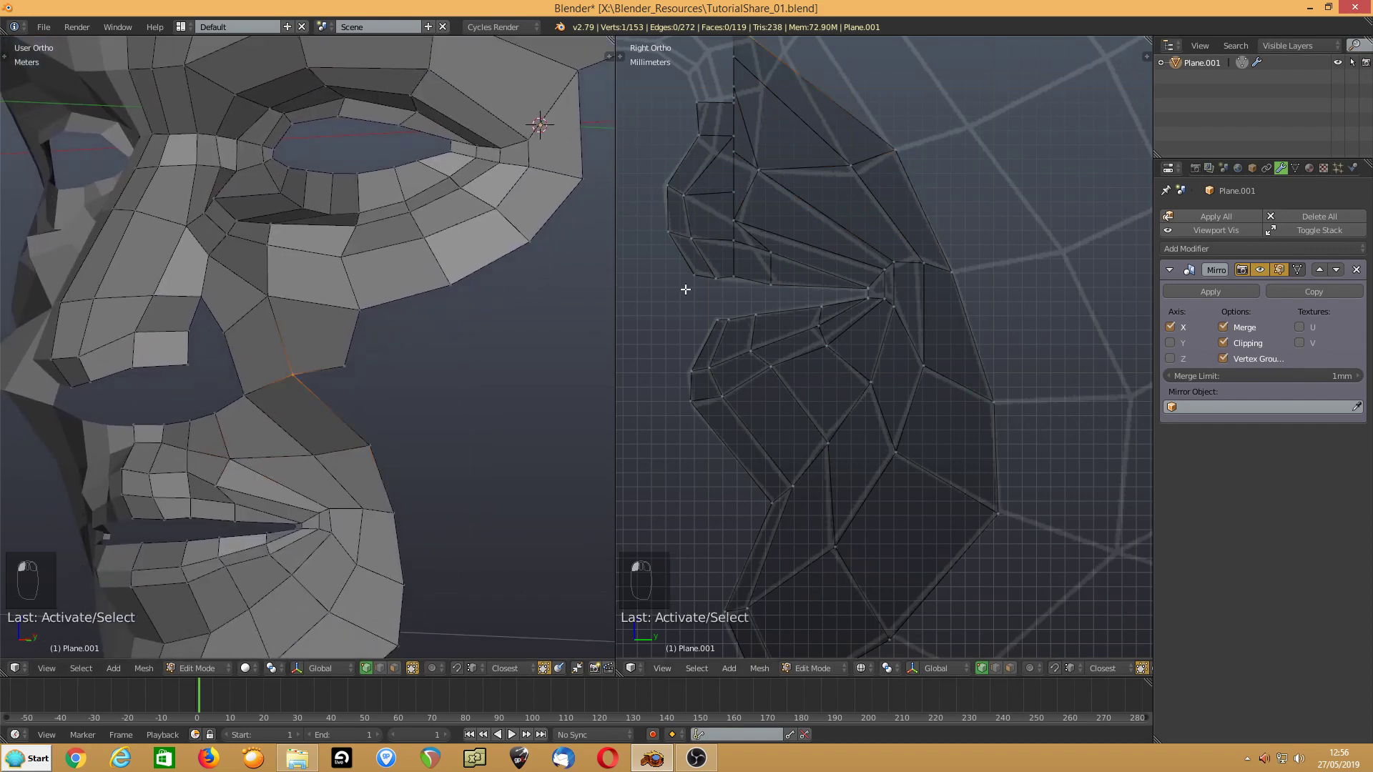
pyautogui.keyDown('shift'); pyautogui.moveTo(764, 220); pyautogui.dragTo(786, 436, button='middle'); pyautogui.keyUp('shift')
pyautogui.press('g')
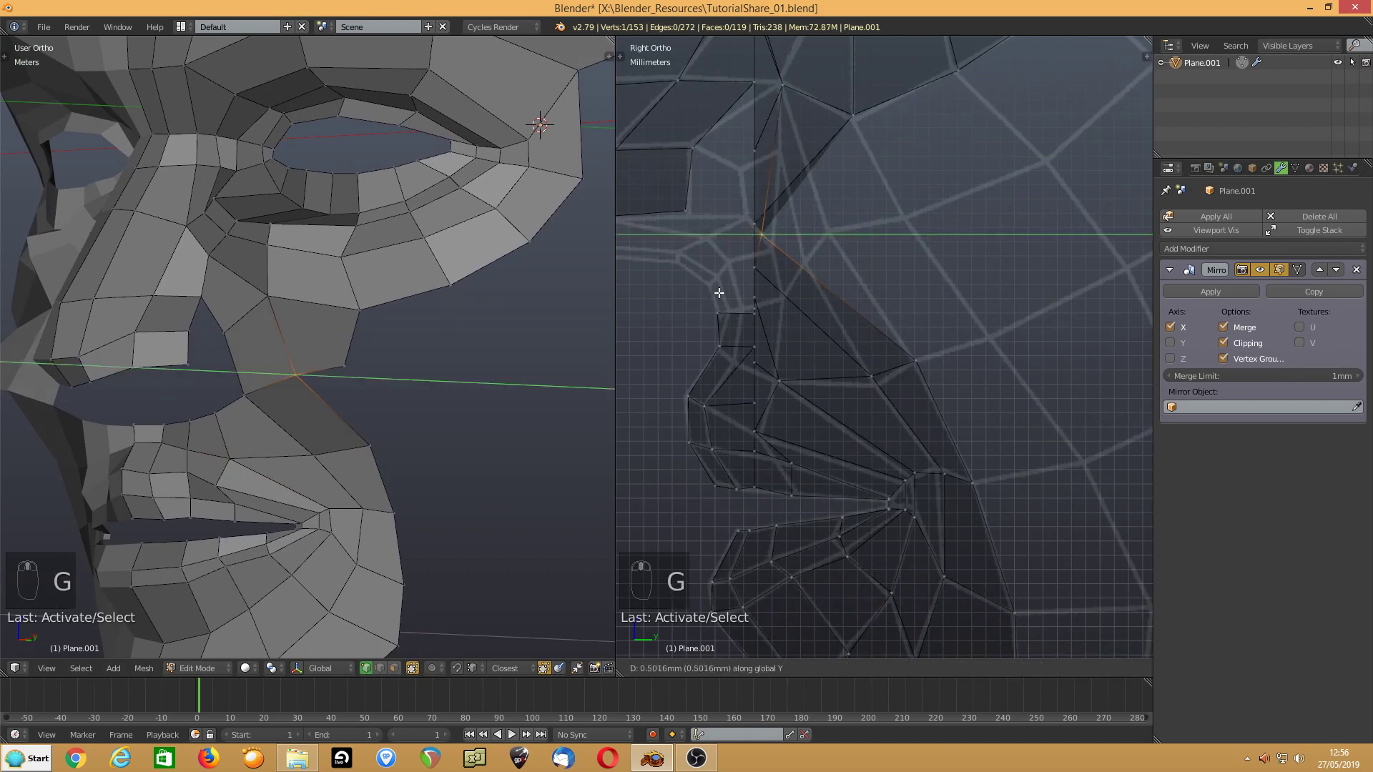
pyautogui.click(783, 289)
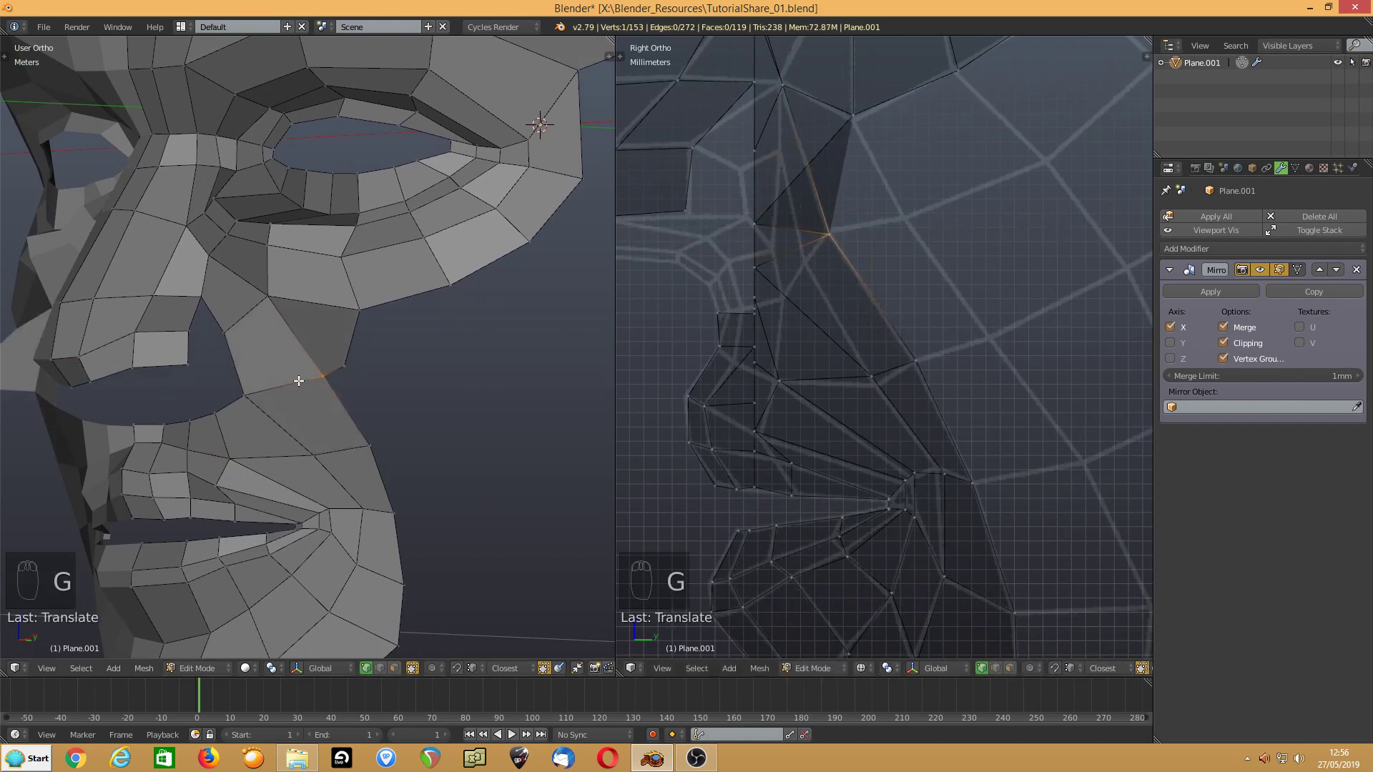
# - Move the outermost vertex on the lower edge of the cheek strip backward along Y onto the reference loop
pyautogui.click(826, 235)
pyautogui.press('g')
pyautogui.press('y')
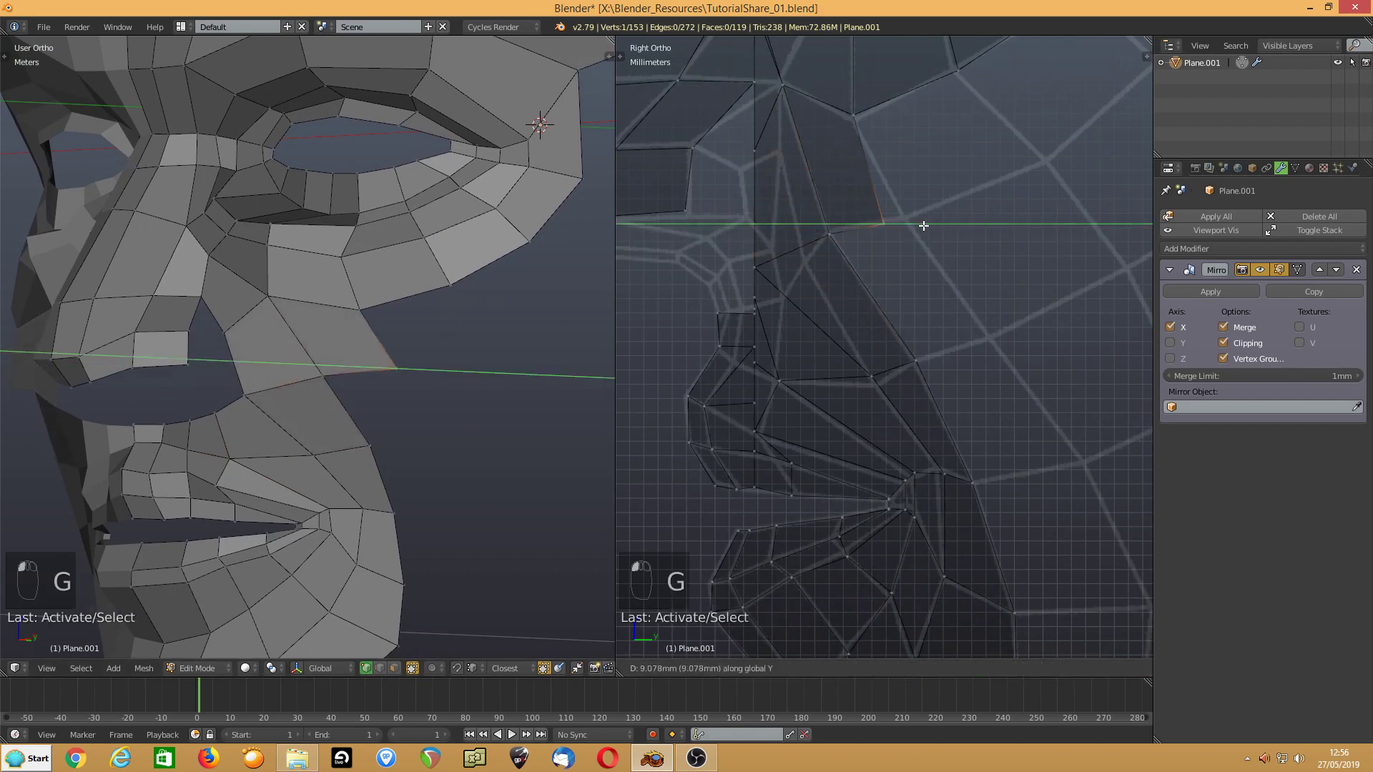
pyautogui.click(945, 218)
pyautogui.scroll(-1, 887, 245)
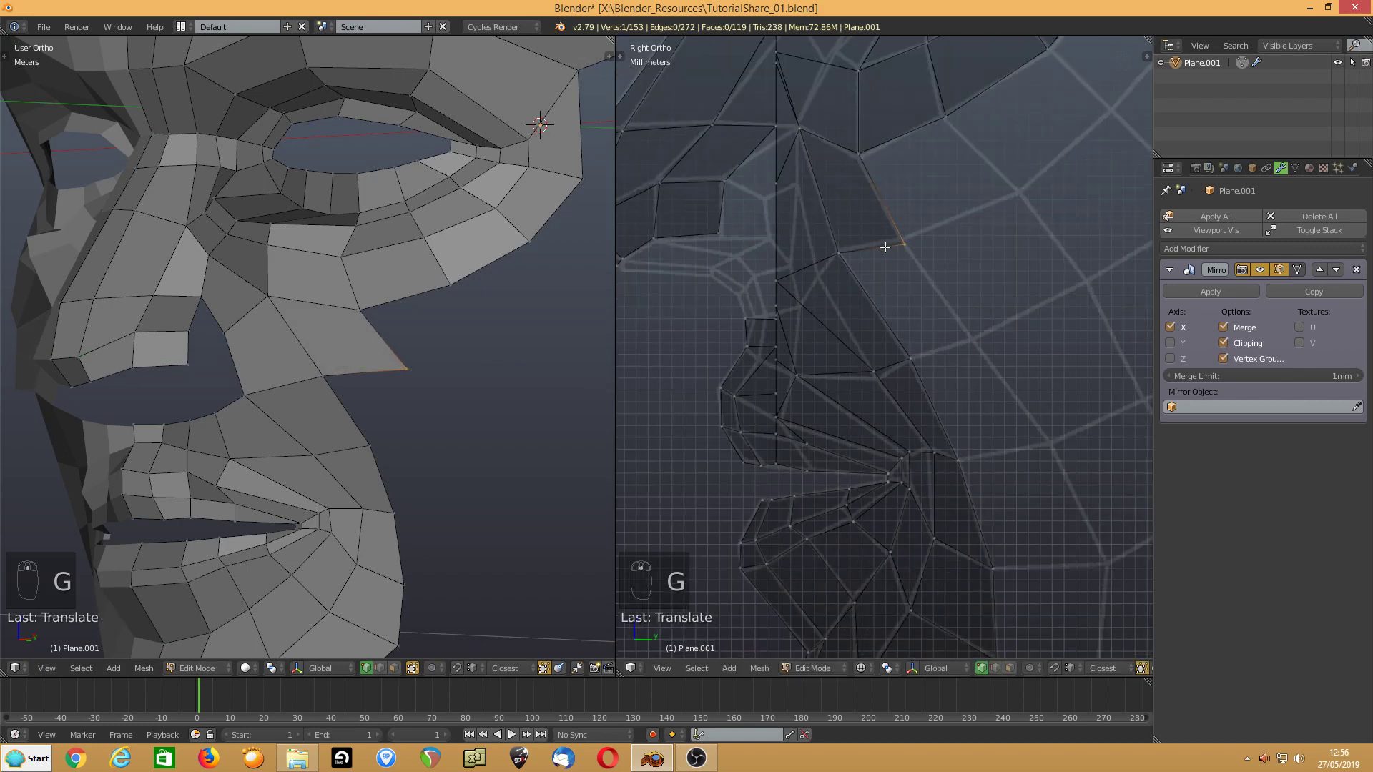
# - Move the vertex at the lower outer corner of the nostril opening backward along Y onto the reference intersection
pyautogui.scroll(-3, 241, 424)
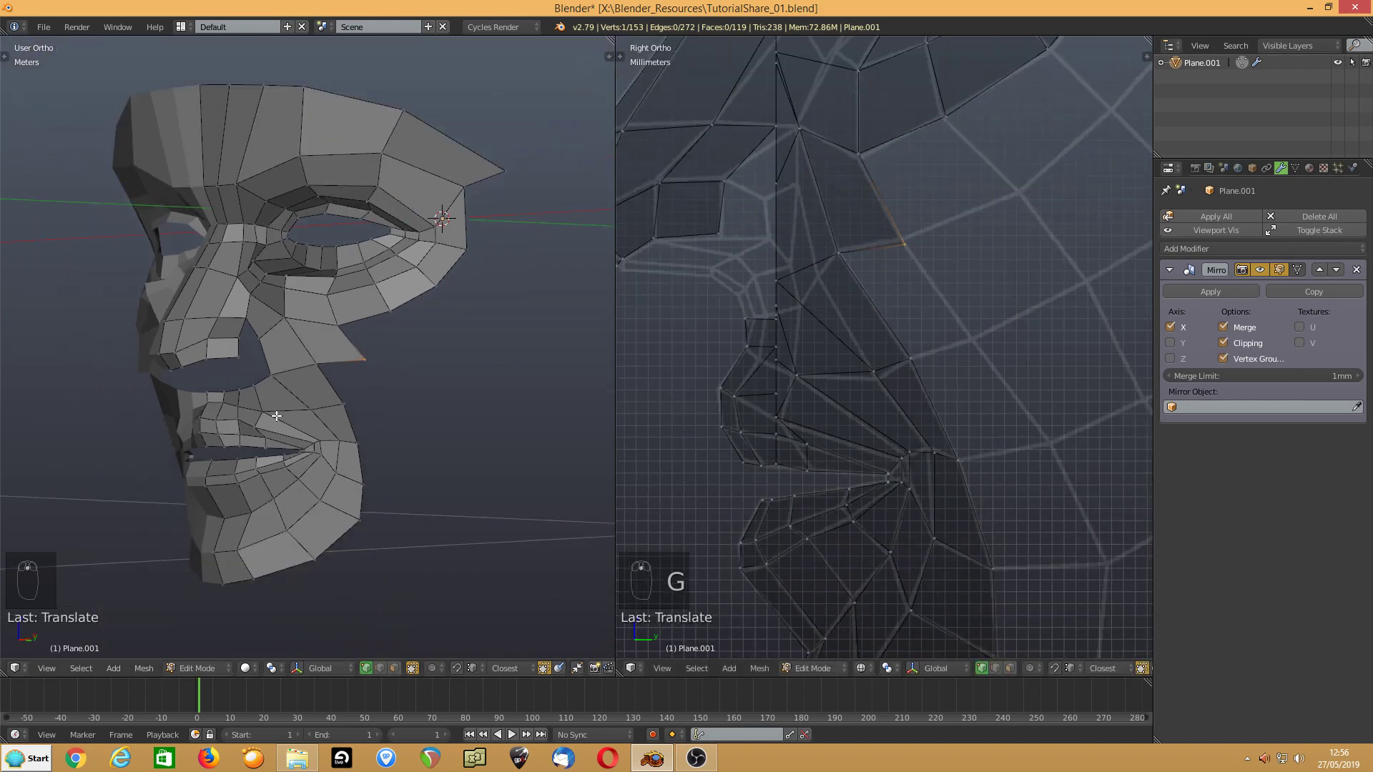
pyautogui.moveTo(276, 415); pyautogui.dragTo(316, 401, button='middle')
pyautogui.scroll(4, 245, 406)
pyautogui.rightClick(226, 399)
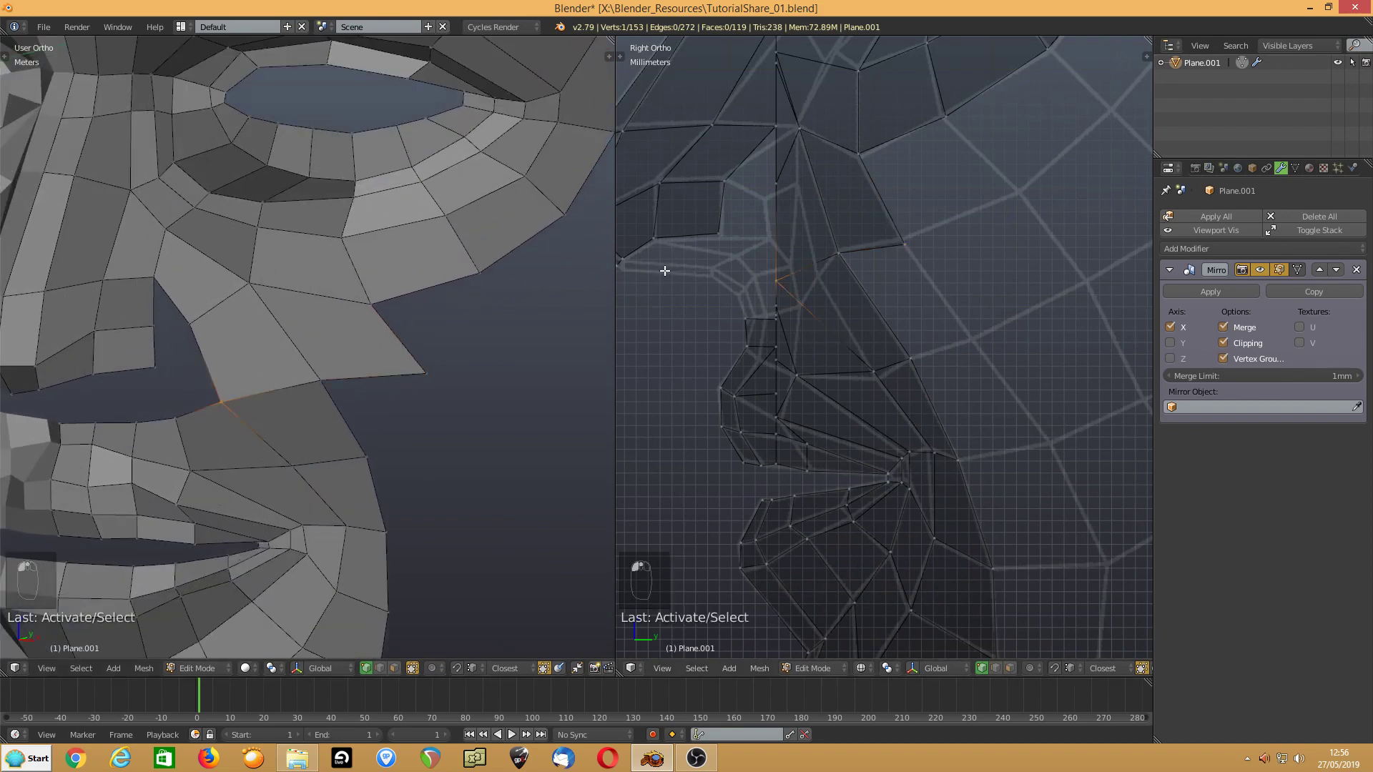
pyautogui.press('g')
pyautogui.click(727, 258)
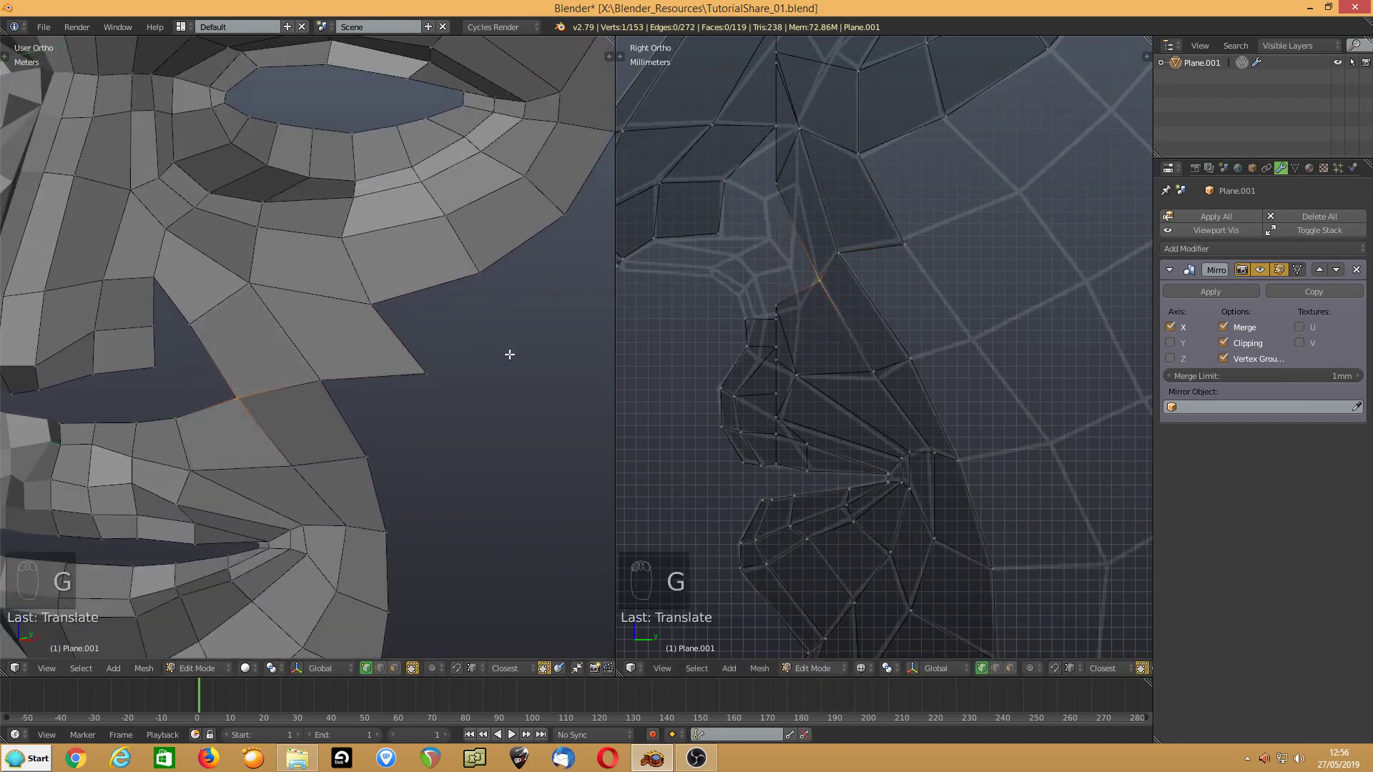
# - Move the next vertex inward along the nostril opening backward along Y by about 2.3 mm, and nudge the vertex above the mouth corner onto the reference
pyautogui.rightClick(181, 412)
pyautogui.press('g')
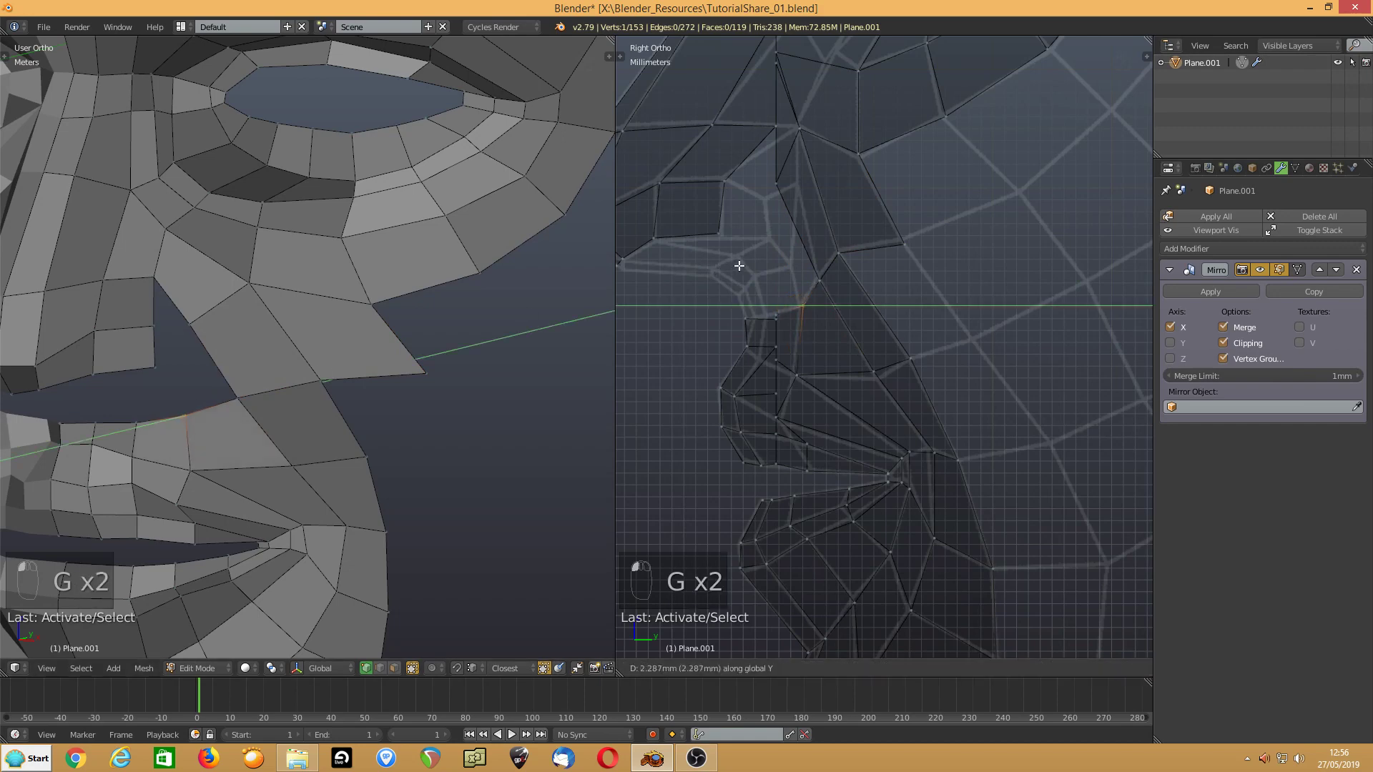
pyautogui.click(738, 265)
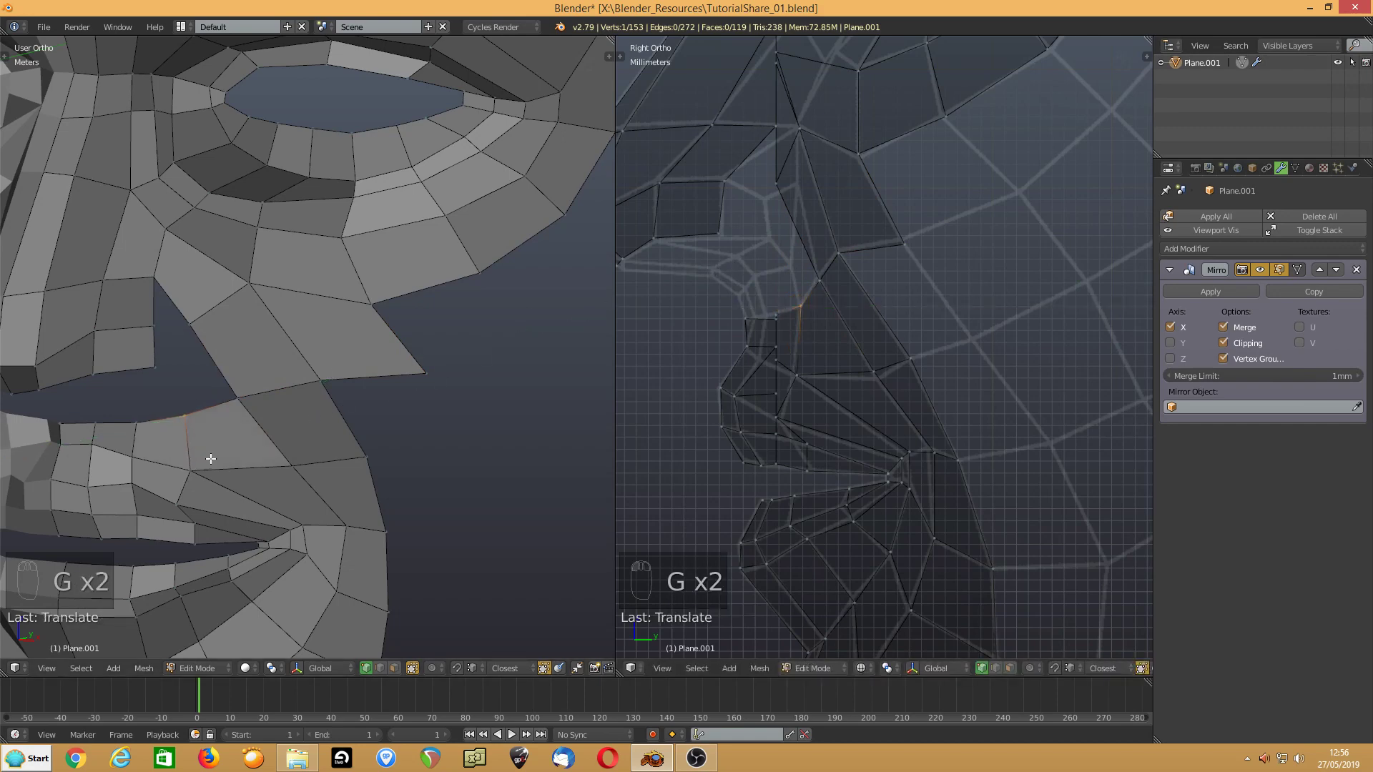
pyautogui.rightClick(293, 466)
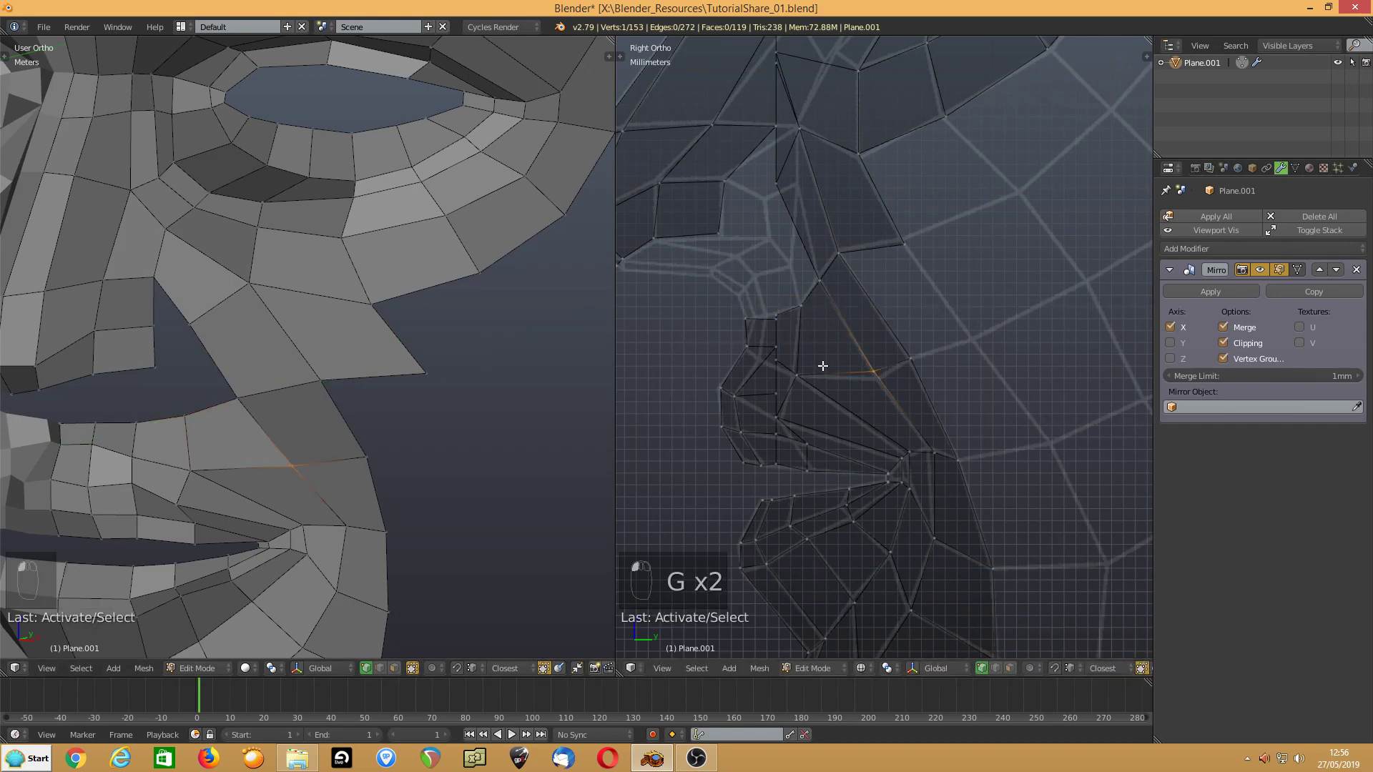
pyautogui.press('g')
pyautogui.click(763, 376)
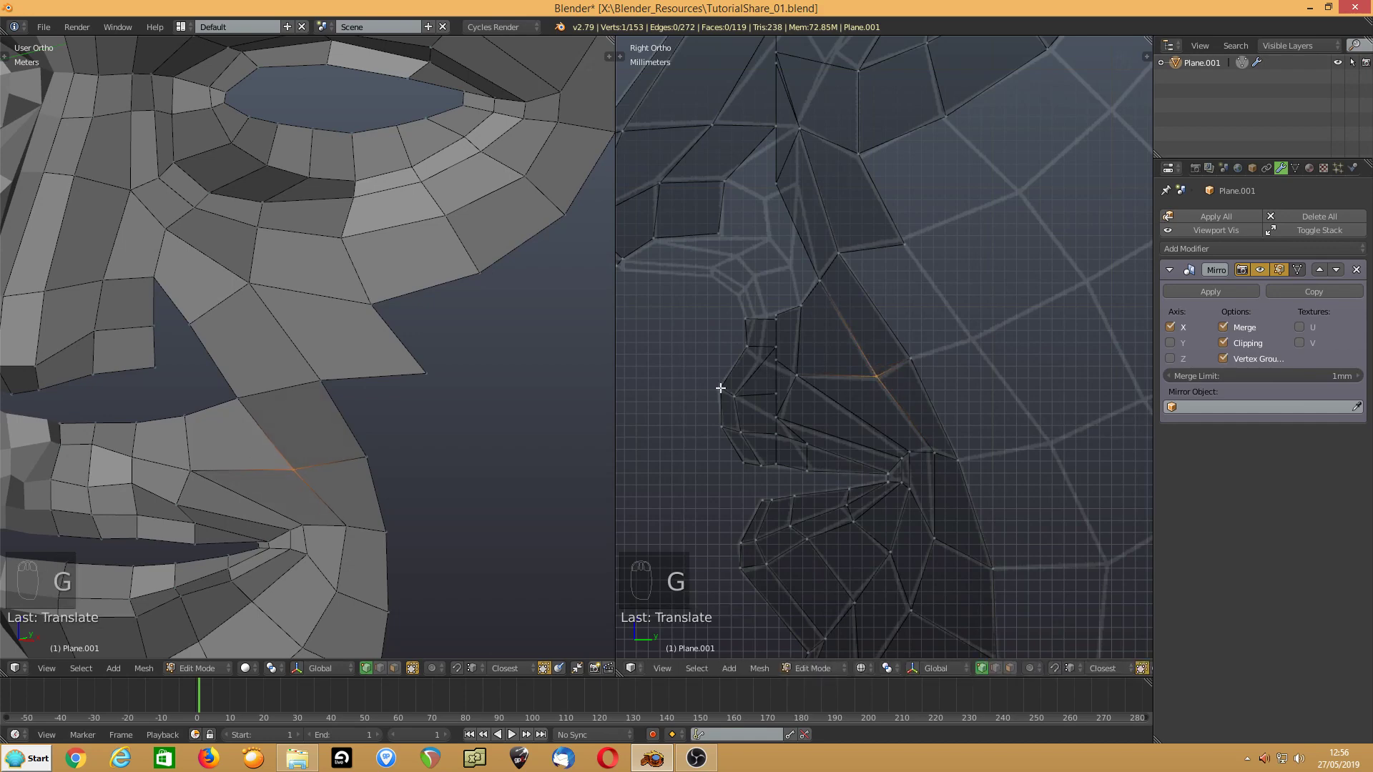
# - Move the outer upper-lip border vertex slightly backward along Y, then nudge it down onto the reference line
pyautogui.rightClick(189, 466)
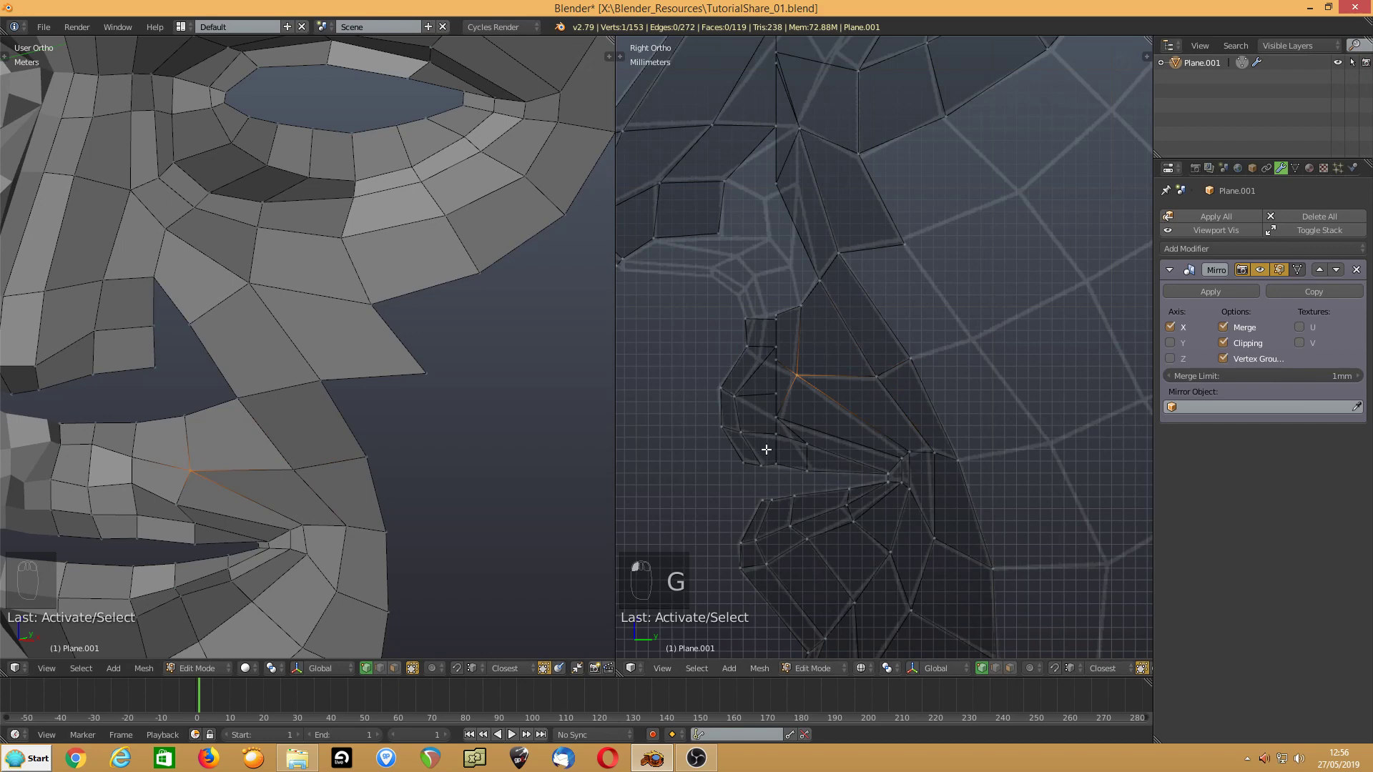
pyautogui.click(174, 499)
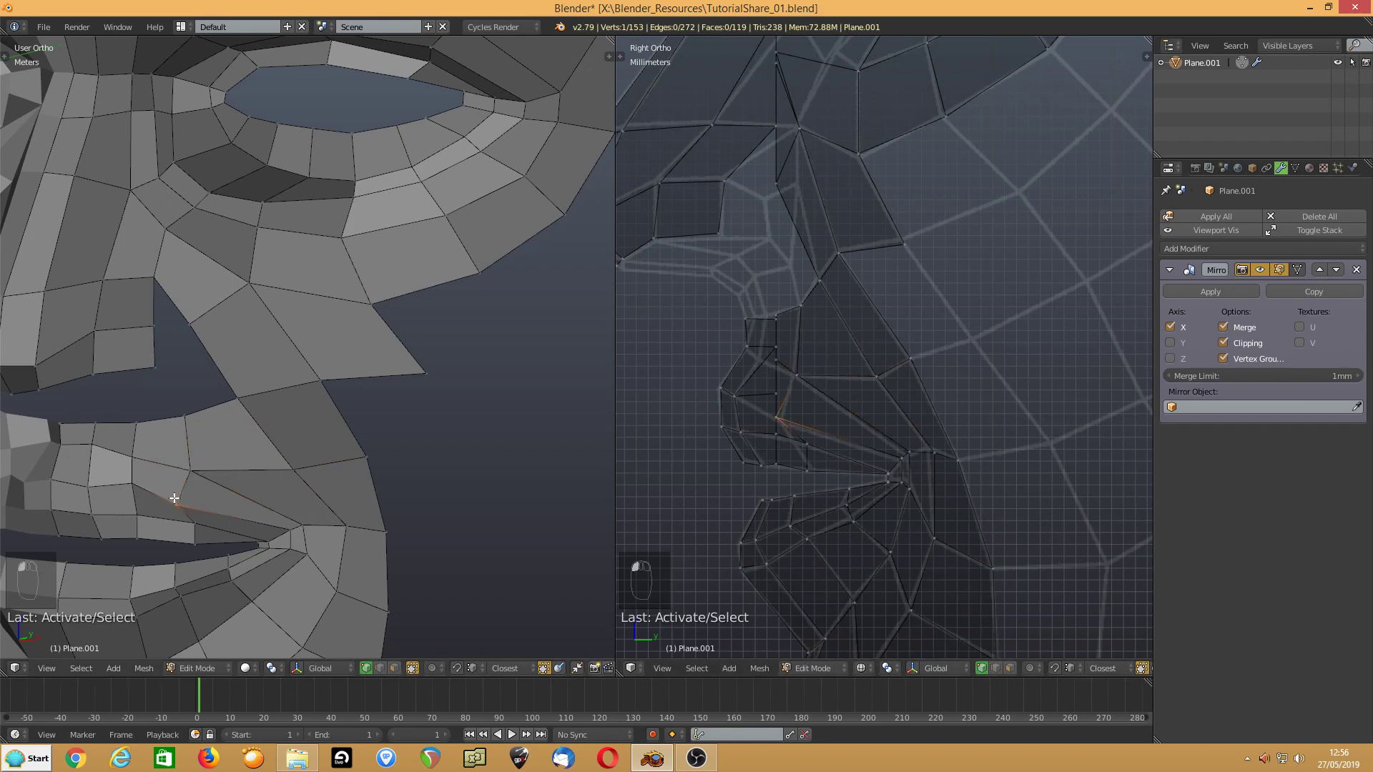
pyautogui.press('g')
pyautogui.press('y')
pyautogui.click(688, 403)
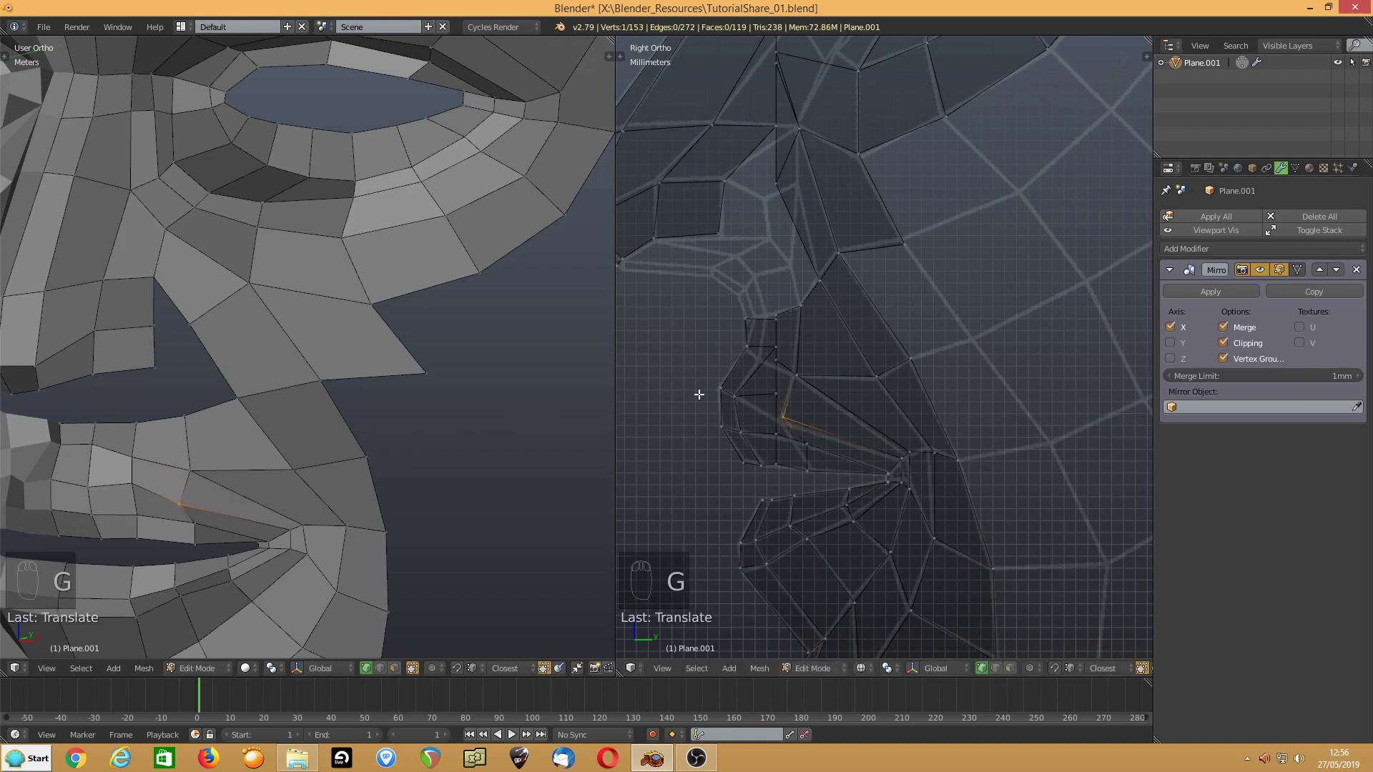
pyautogui.press('g')
pyautogui.click(706, 389)
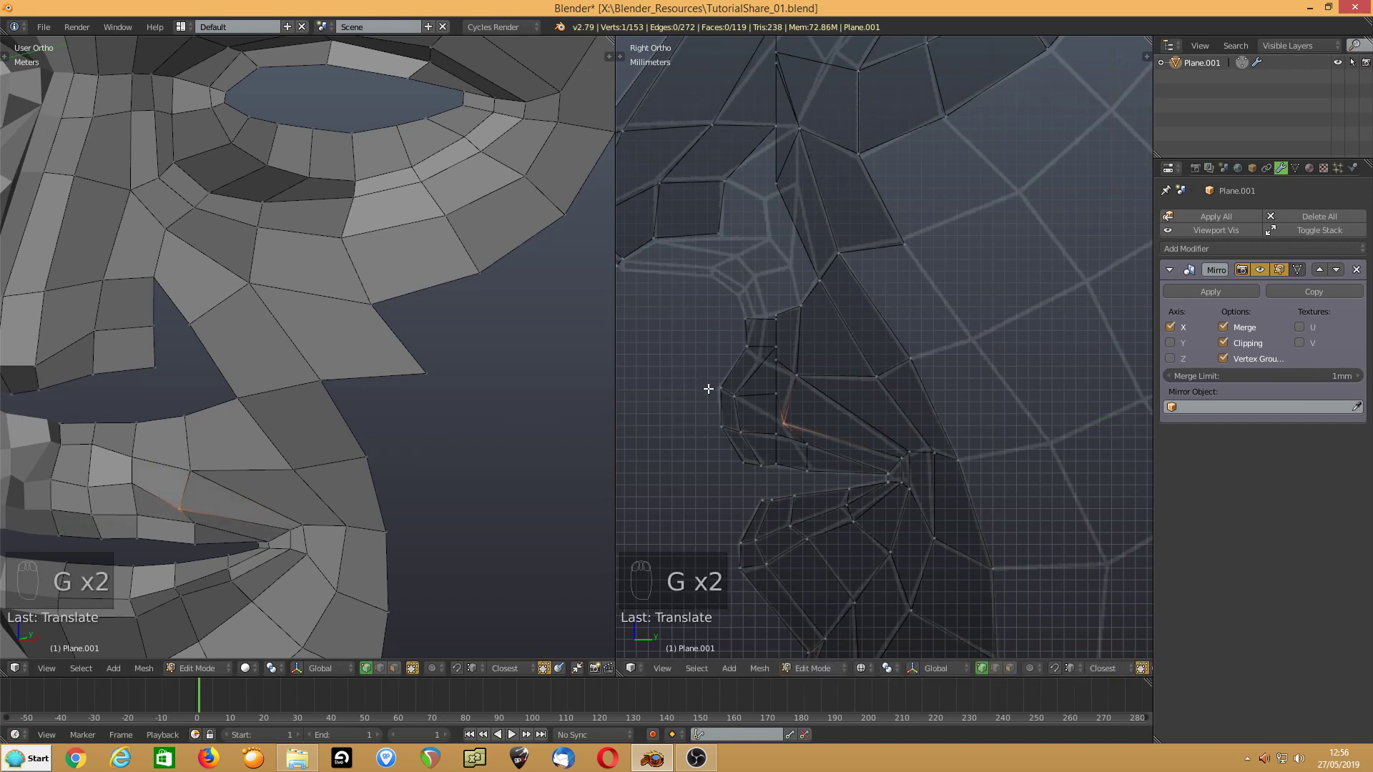
# - Move the next upper-lip border vertex toward the centre forward by about 2.9 mm and down by about 0.5 mm
pyautogui.click(136, 486)
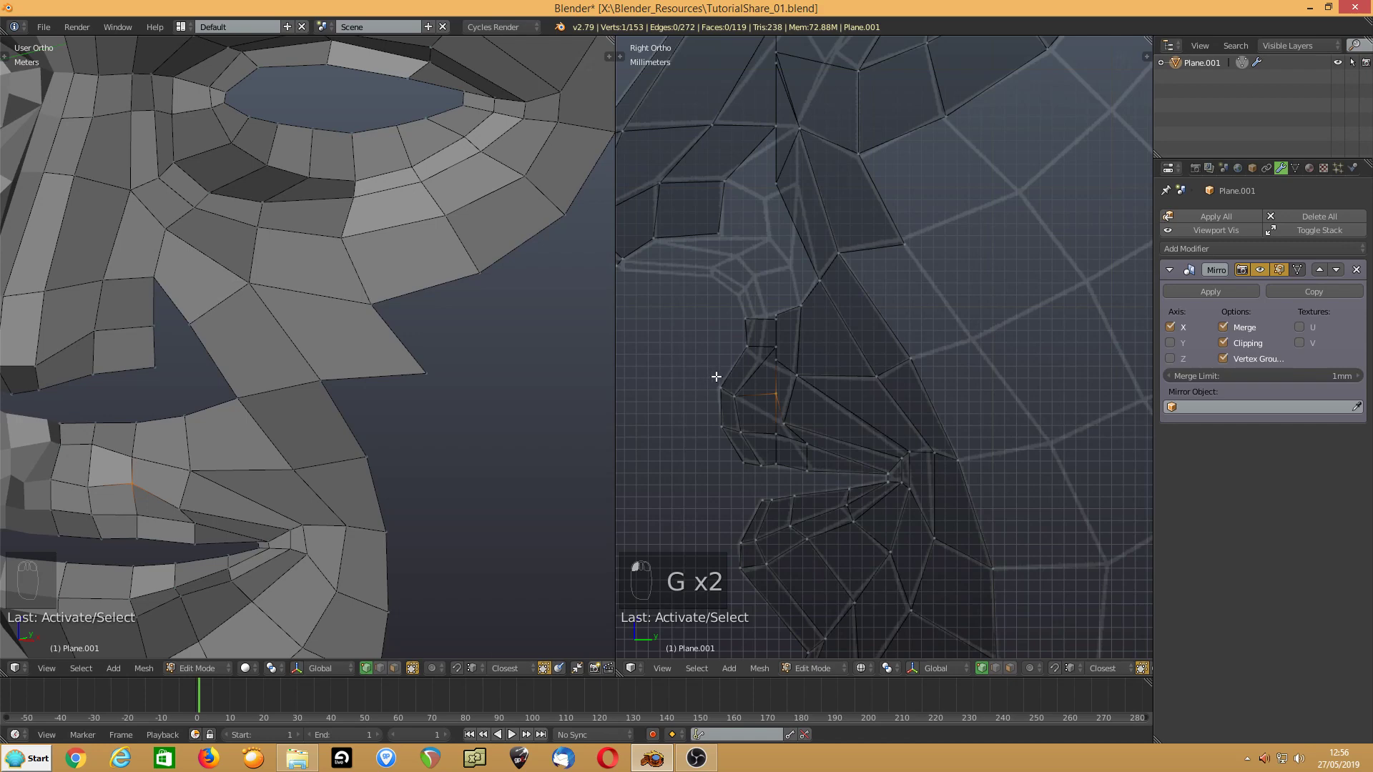
pyautogui.moveTo(114, 510); pyautogui.dragTo(68, 501, button='middle')
pyautogui.press('g')
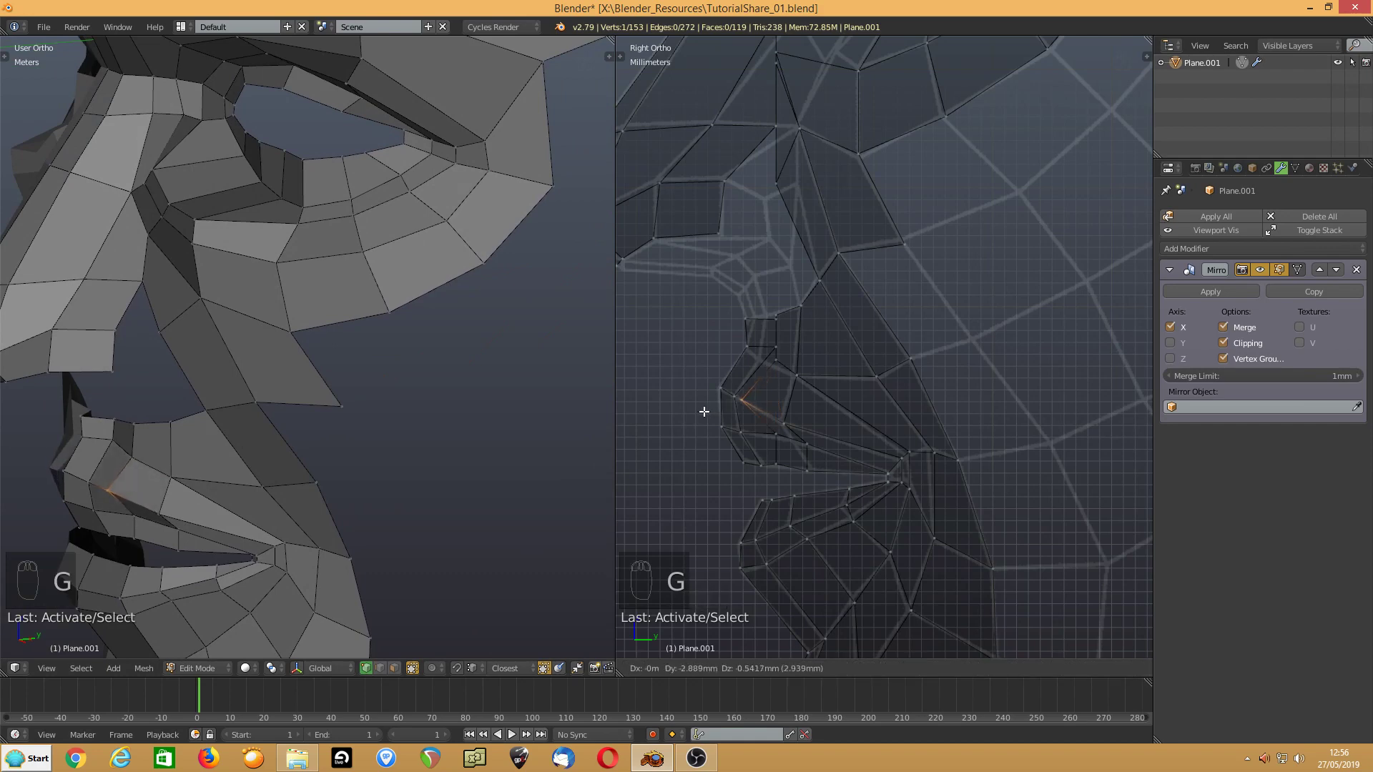
pyautogui.click(705, 412)
# - Move the vertex beside the centre line, directly below the nose opening, forward by about 2 mm, then refine its position against the profile
pyautogui.moveTo(122, 513); pyautogui.dragTo(175, 497, button='middle')
pyautogui.click(90, 424)
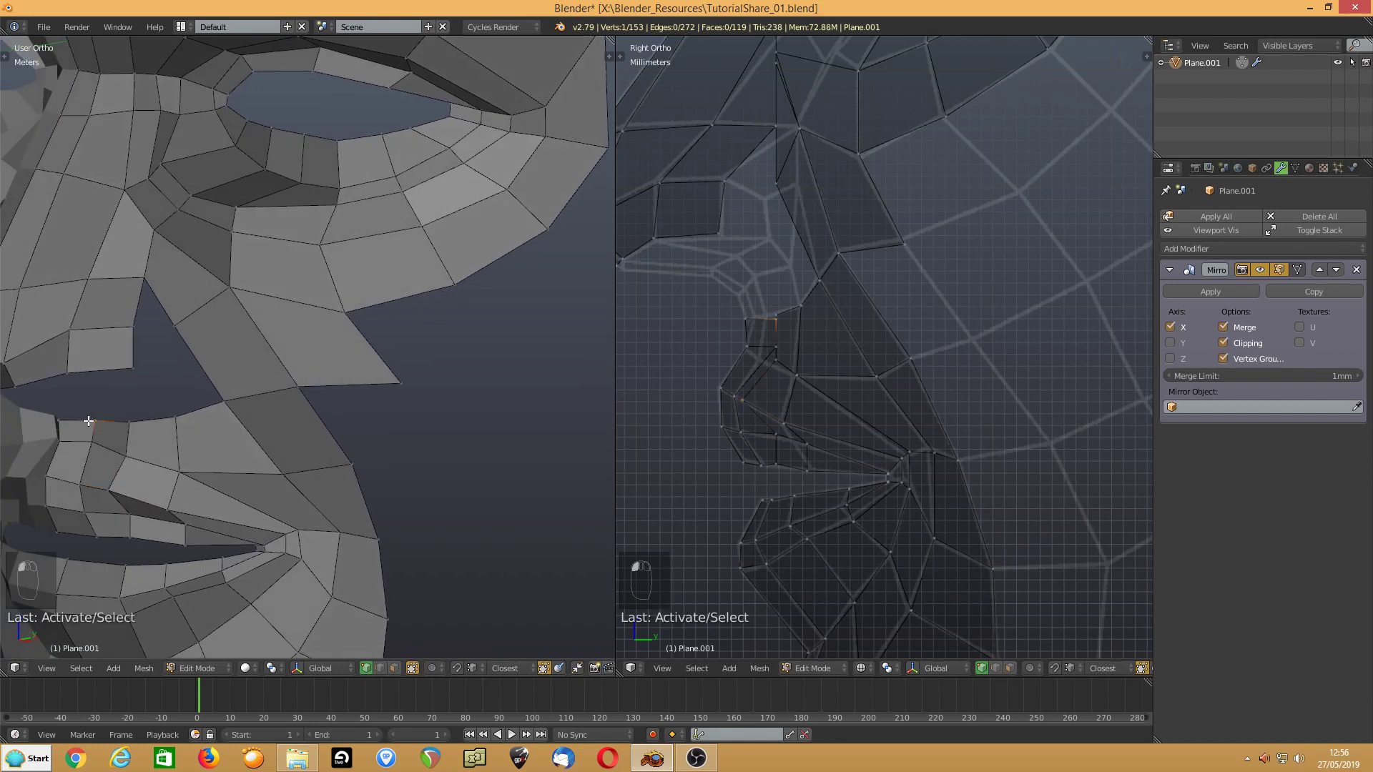
pyautogui.press('g')
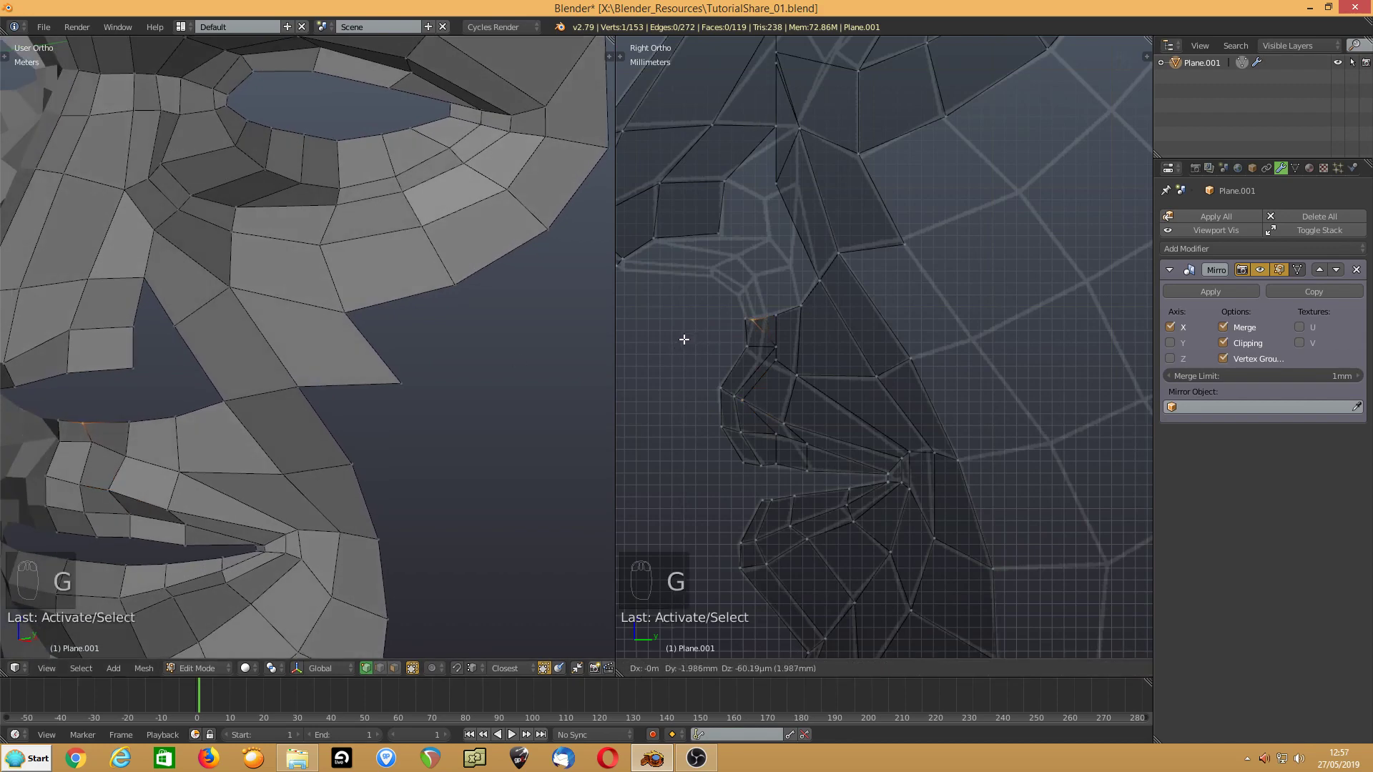
pyautogui.click(684, 341)
pyautogui.scroll(5, 680, 346)
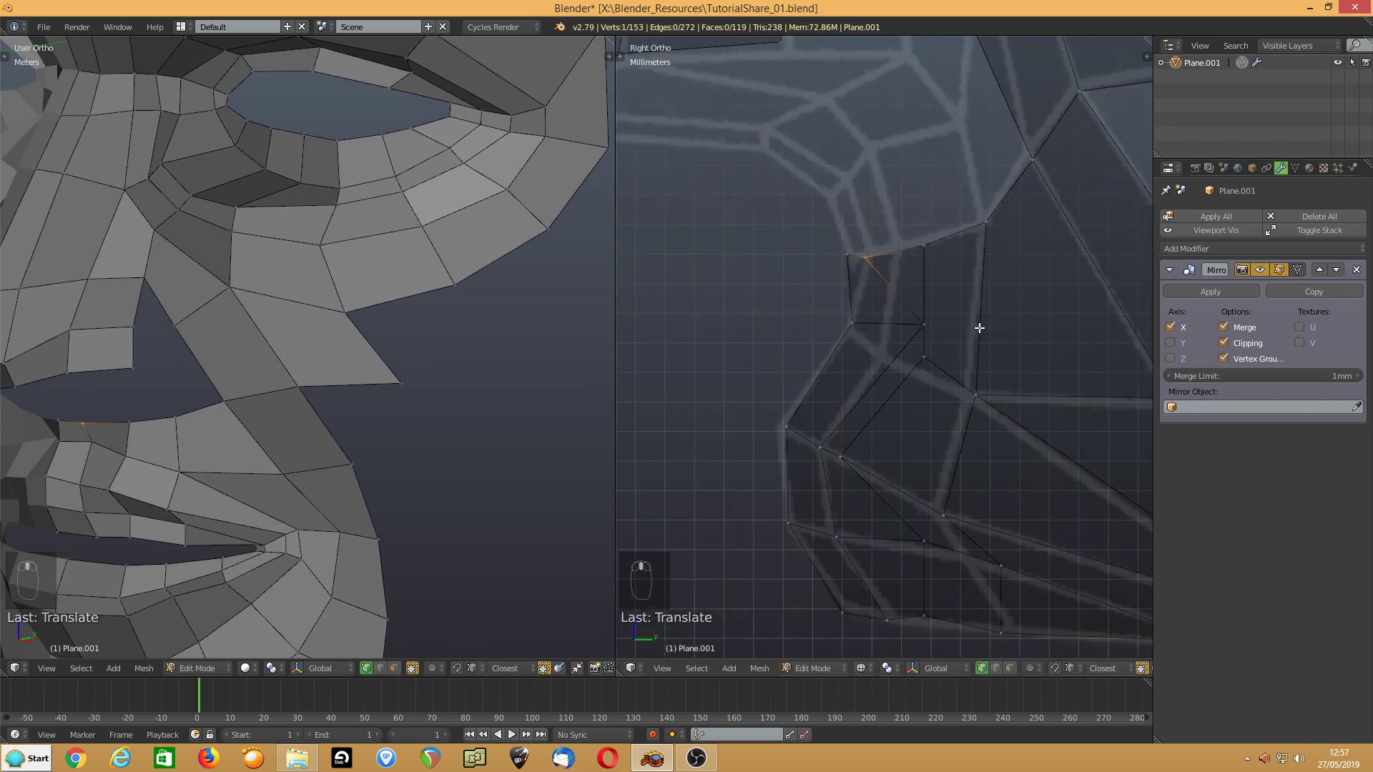
pyautogui.keyDown('shift'); pyautogui.moveTo(978, 328); pyautogui.dragTo(959, 332, button='middle'); pyautogui.keyUp('shift')
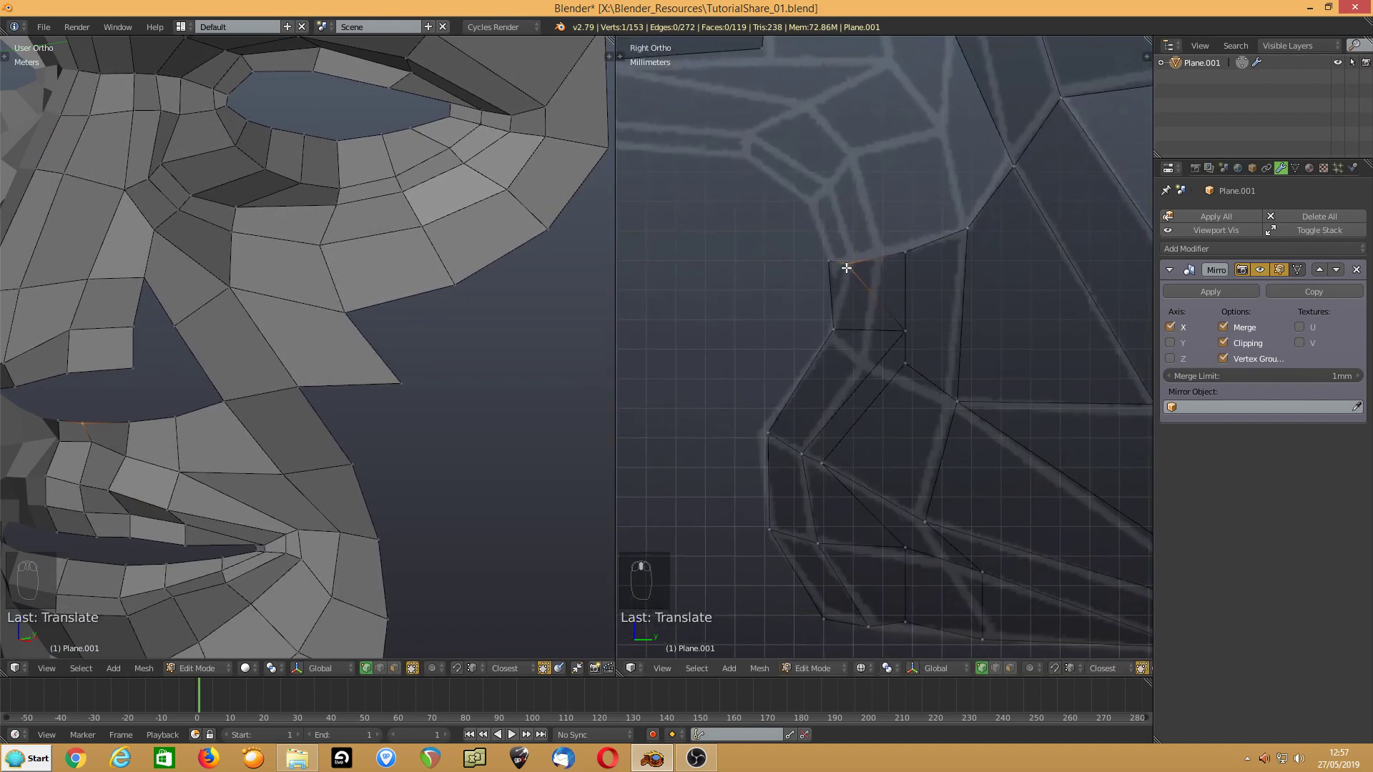
pyautogui.press('g')
pyautogui.click(790, 273)
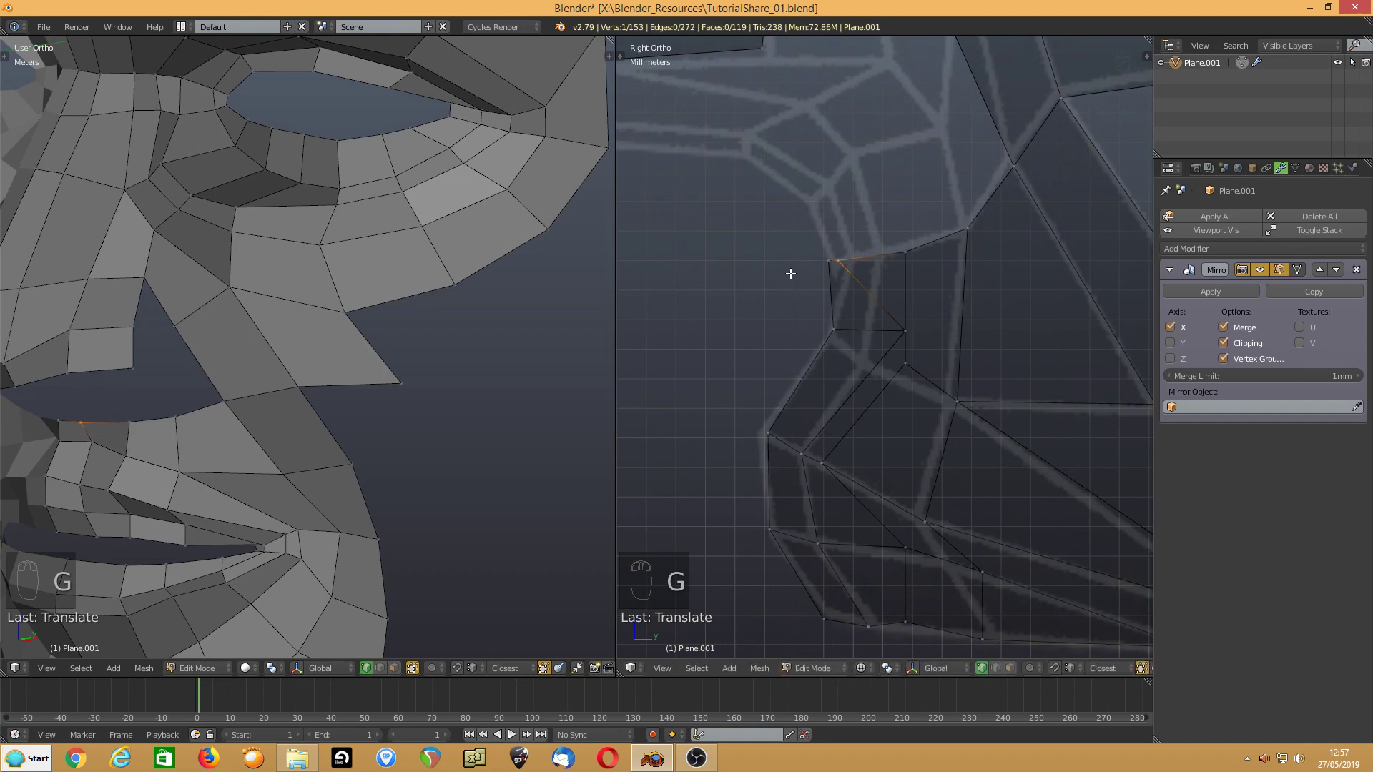
# - Nudge the centre-line vertices at the philtrum and at the upper lip's peak slightly forward onto the profile
pyautogui.rightClick(827, 328)
pyautogui.press('g')
pyautogui.click(825, 330)
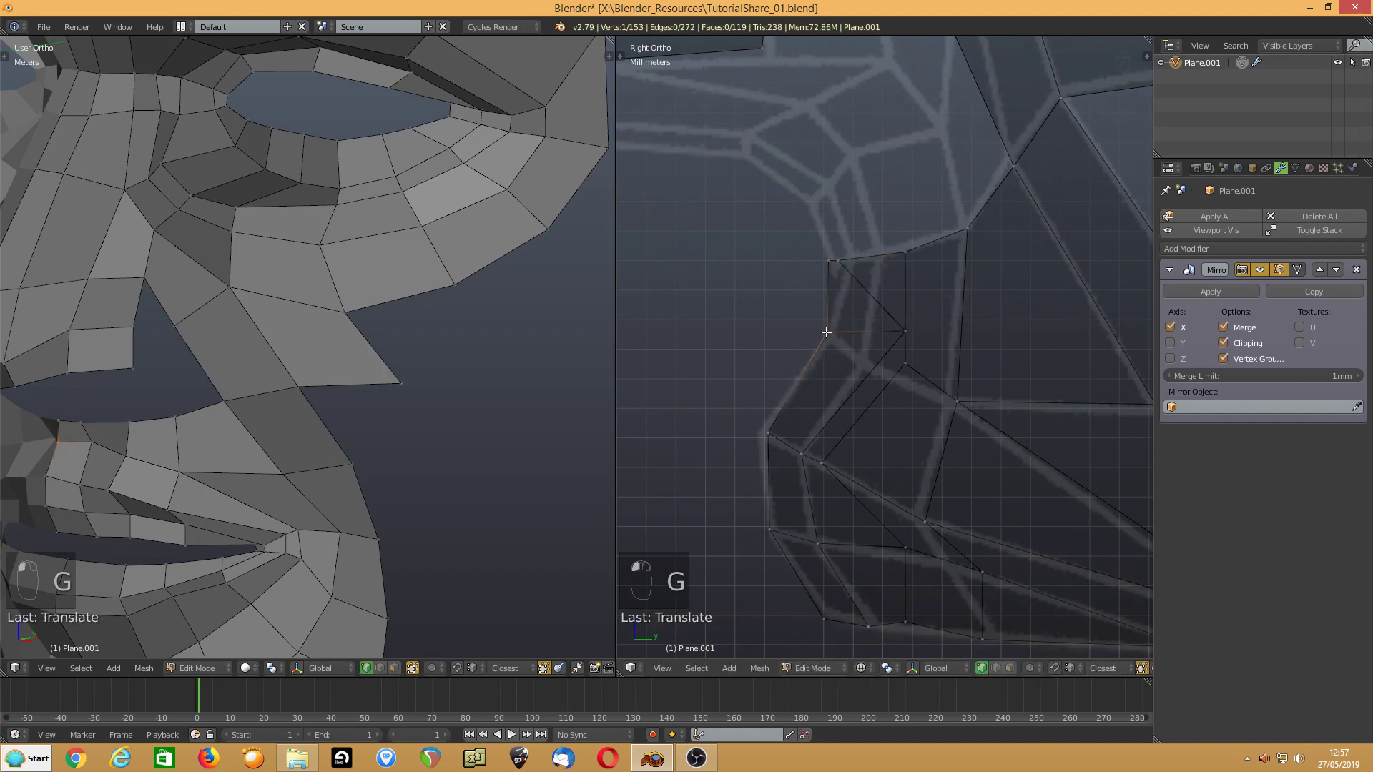
pyautogui.rightClick(48, 475)
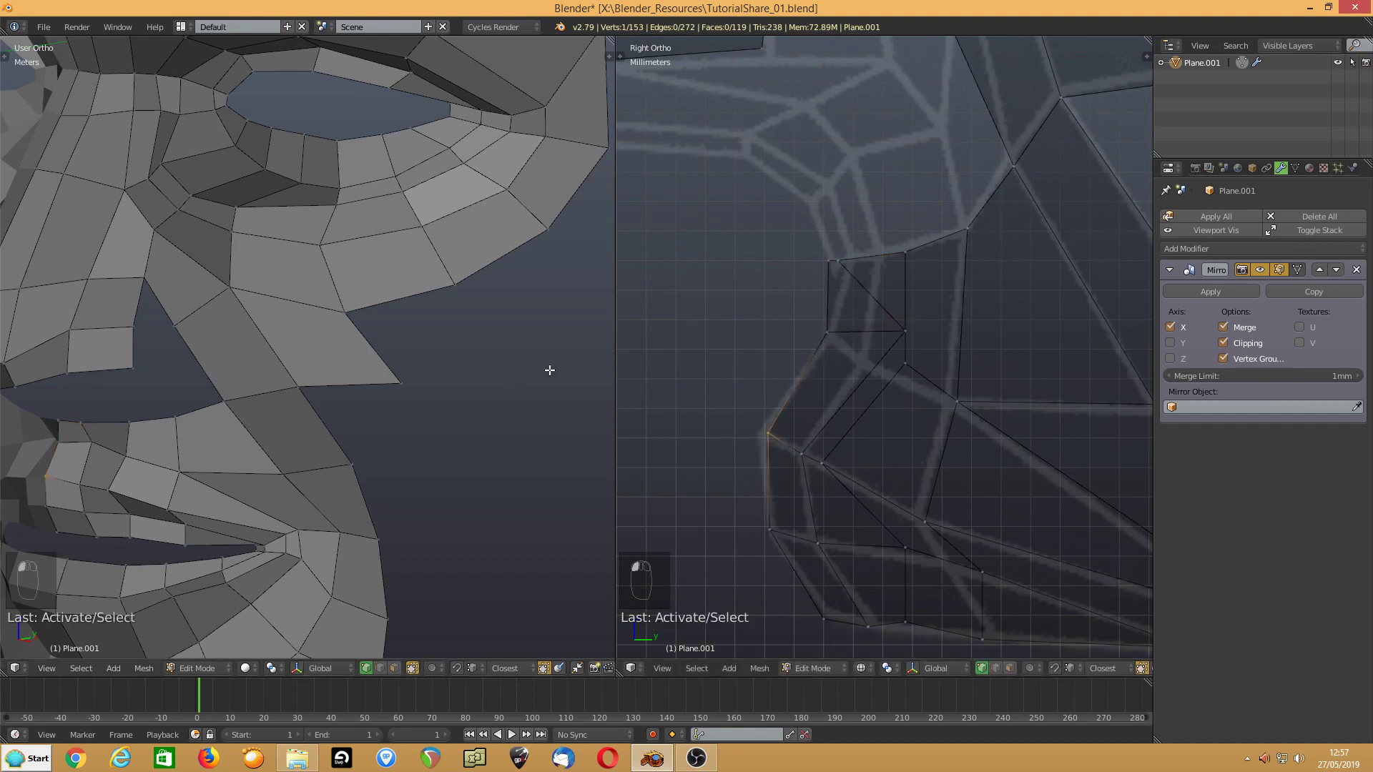
pyautogui.press('g')
pyautogui.click(715, 405)
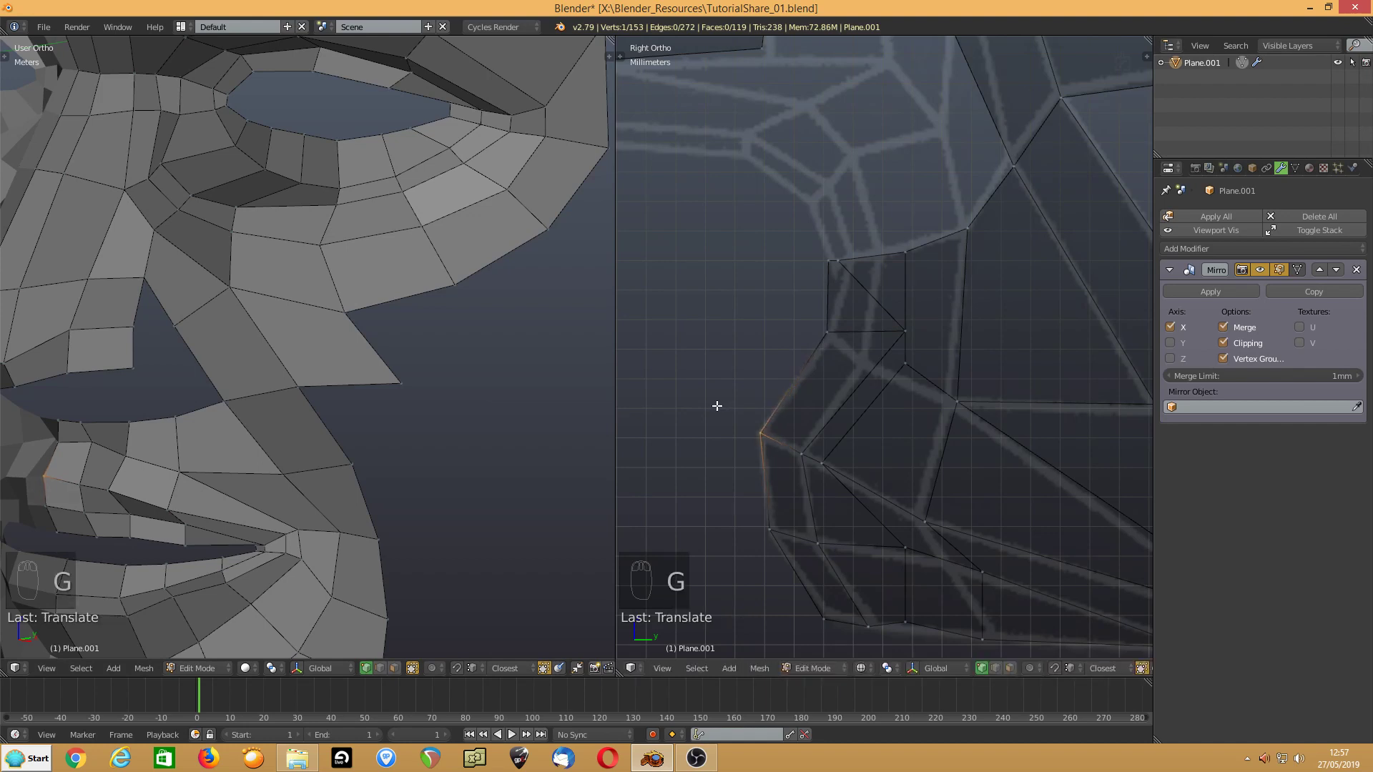
# - Move the two upper-lip border vertices nearest the centre line forward onto the reference contour
pyautogui.rightClick(79, 482)
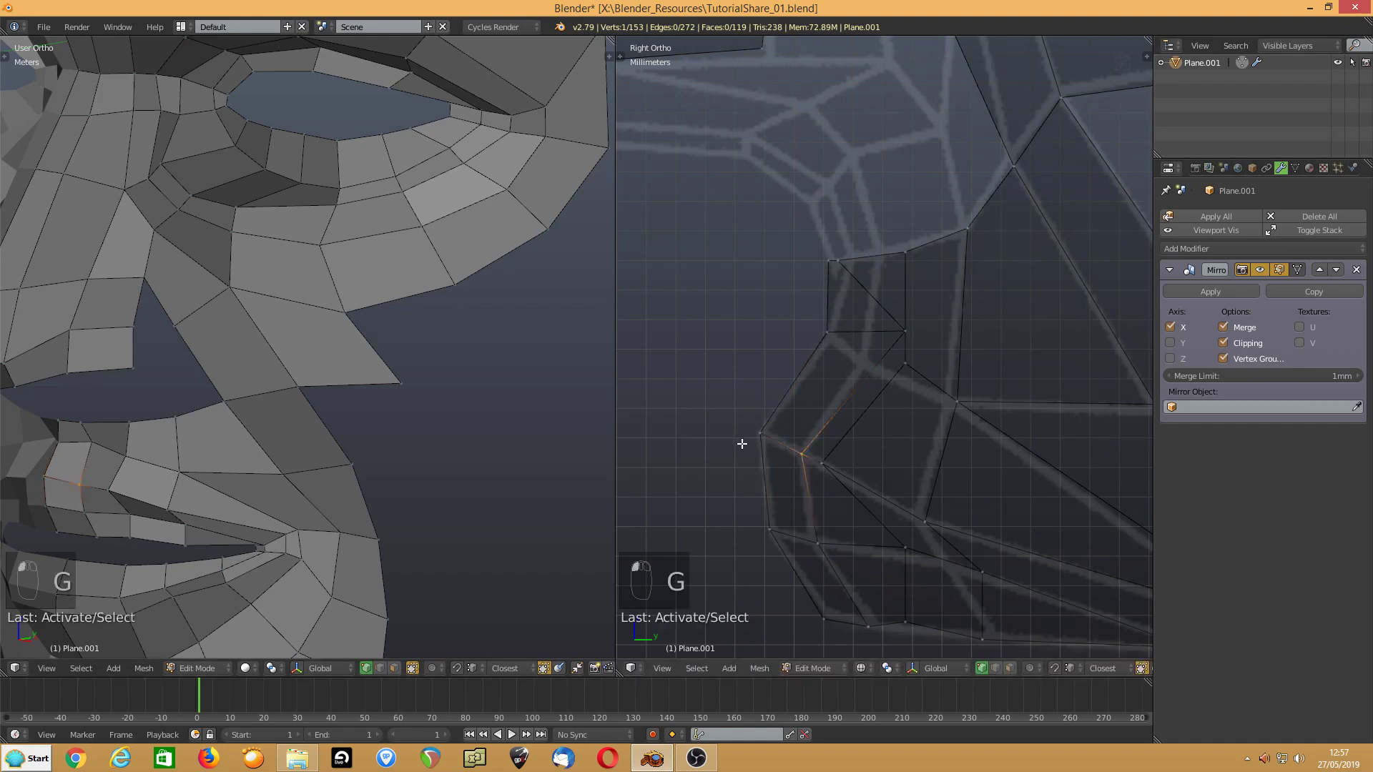
pyautogui.press('g')
pyautogui.click(712, 431)
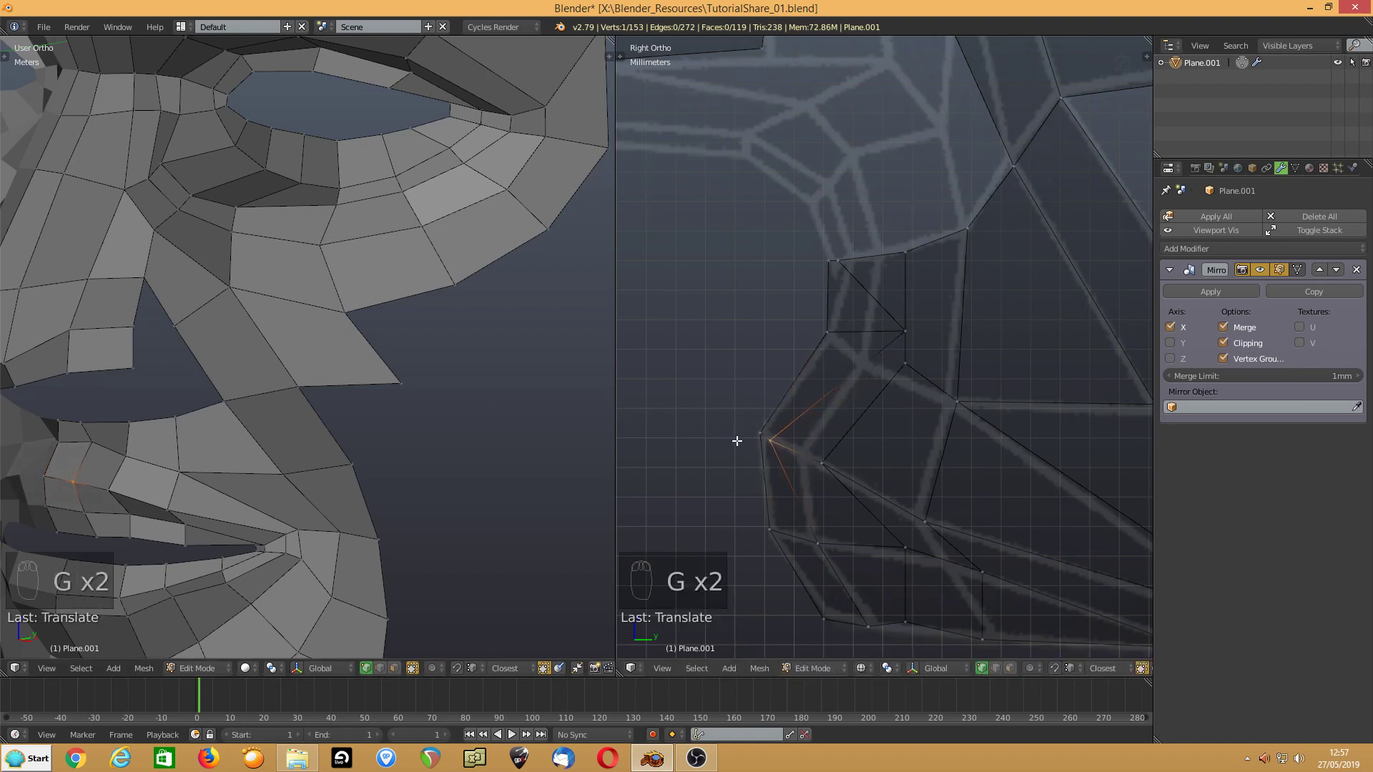
pyautogui.rightClick(822, 465)
pyautogui.press('g')
pyautogui.click(805, 457)
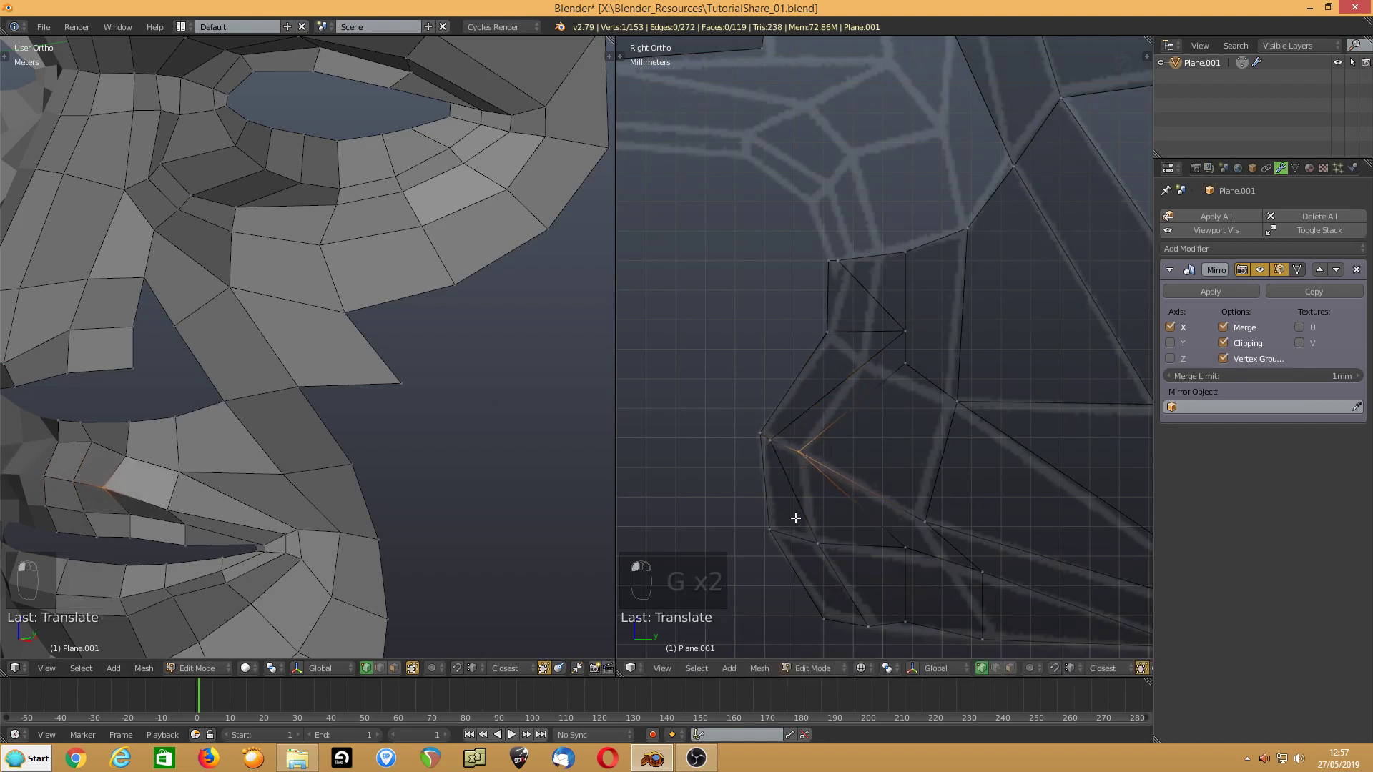
# - Move the upper lip's middle-row vertex beside the centre and the two nearest vertices on its lower edge forward toward the profile
pyautogui.rightClick(781, 527)
pyautogui.press('g')
pyautogui.click(782, 535)
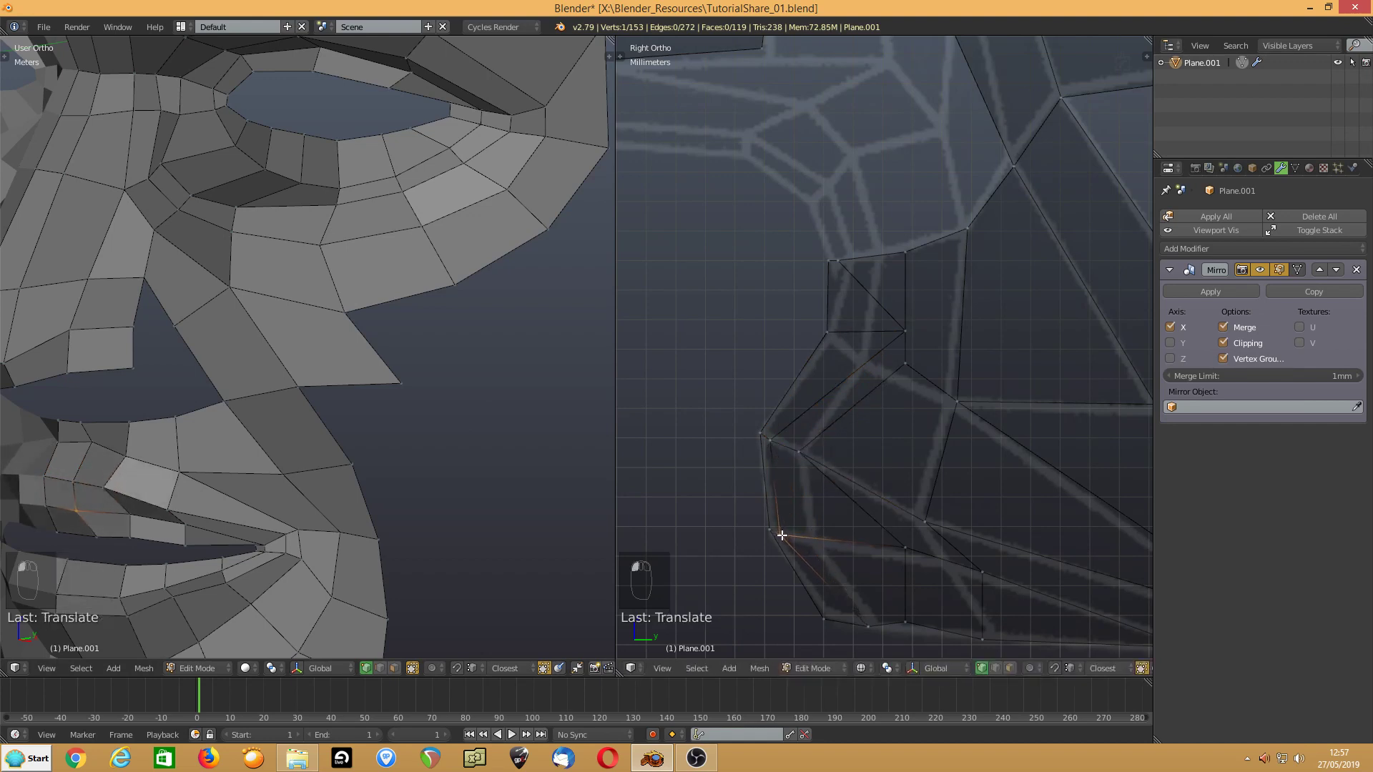
pyautogui.rightClick(877, 624)
pyautogui.press('g')
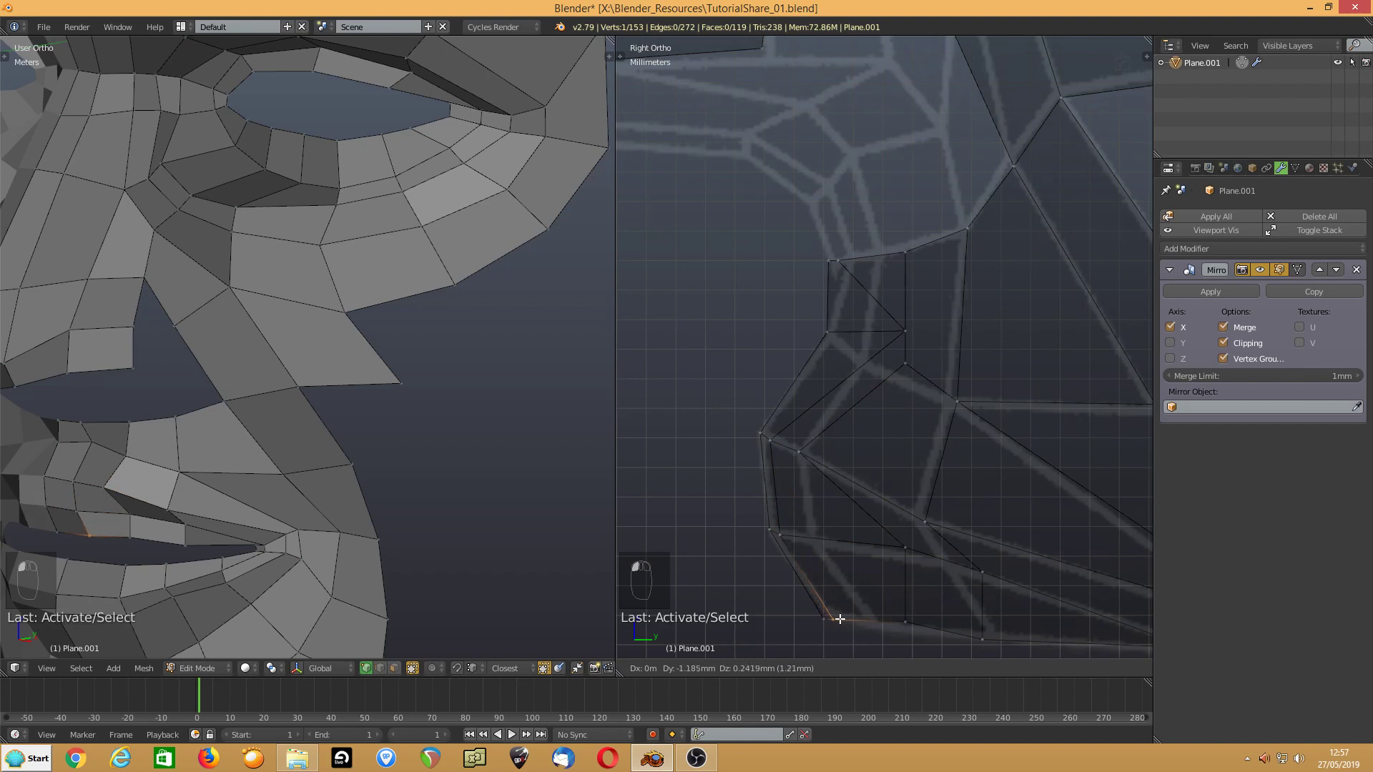
pyautogui.click(842, 619)
pyautogui.rightClick(874, 627)
pyautogui.press('g')
pyautogui.click(876, 628)
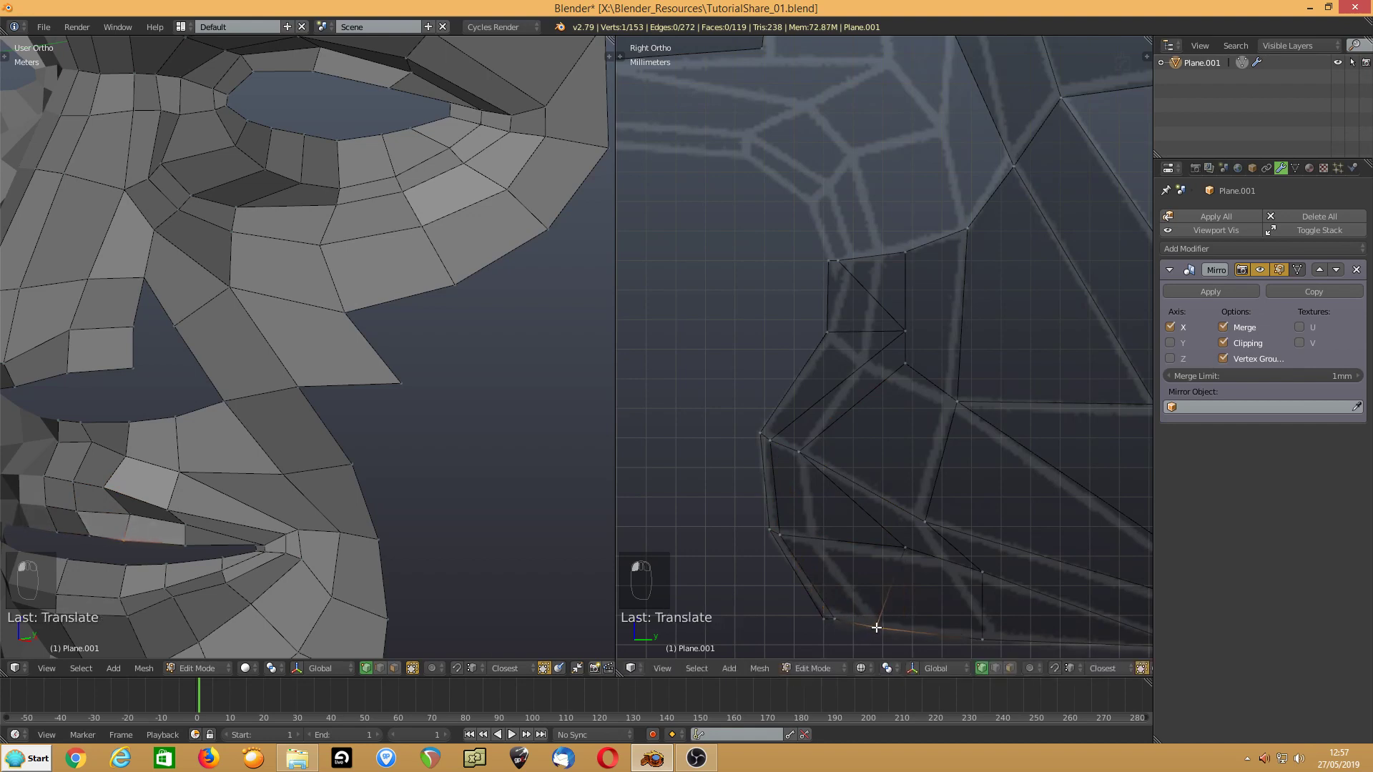
# - Align the next two middle-row upper-lip vertices and the outer vertex on the lip's lower edge with their reference intersections
pyautogui.rightClick(907, 548)
pyautogui.press('g')
pyautogui.click(821, 540)
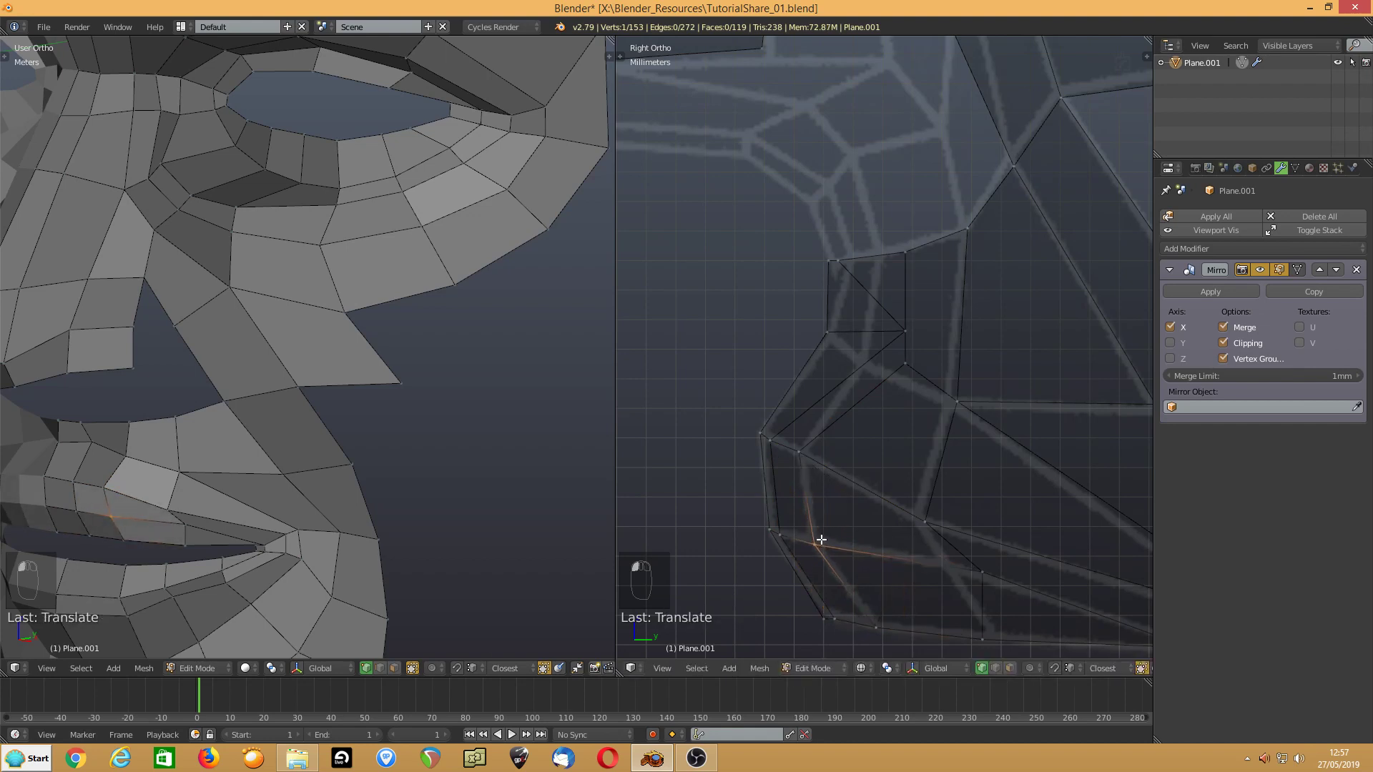
pyautogui.rightClick(956, 567)
pyautogui.press('g')
pyautogui.click(944, 568)
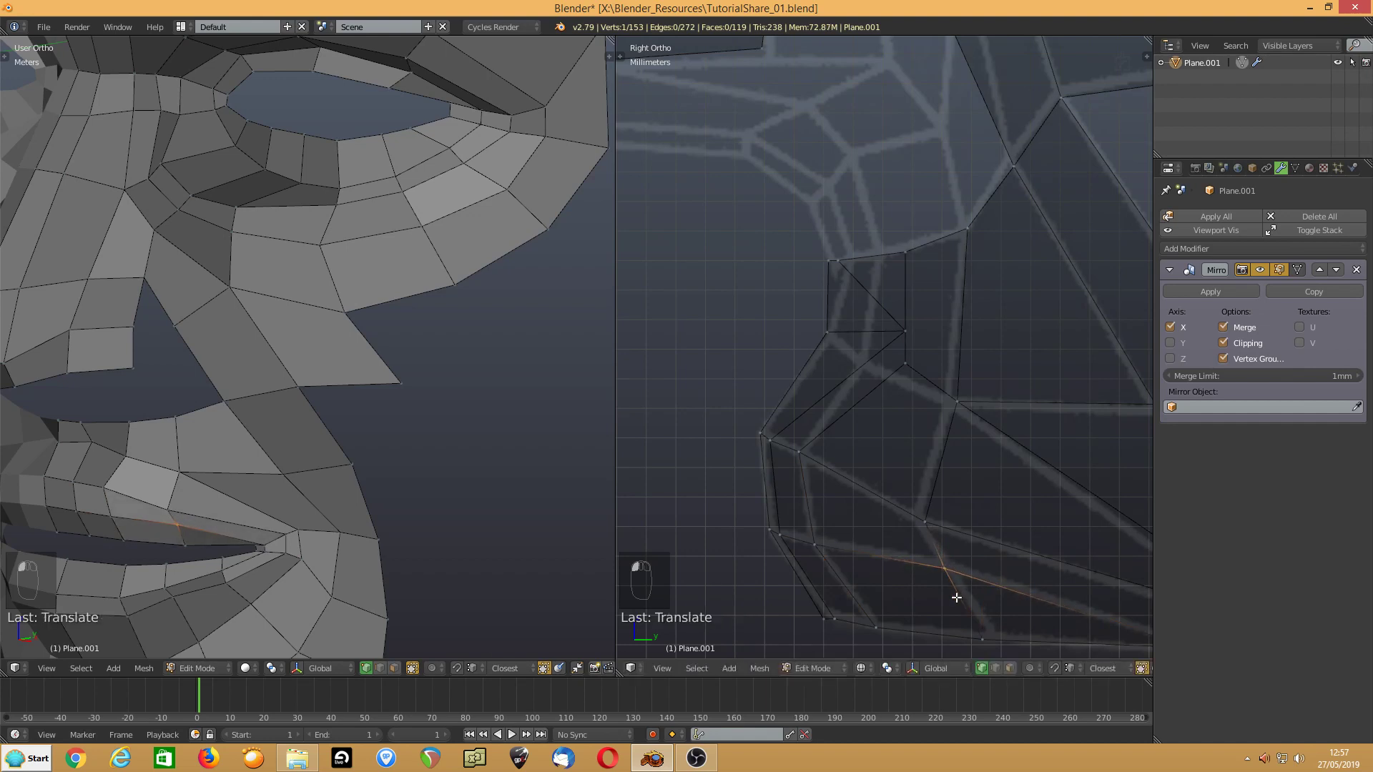
pyautogui.rightClick(995, 632)
pyautogui.press('g')
pyautogui.click(992, 630)
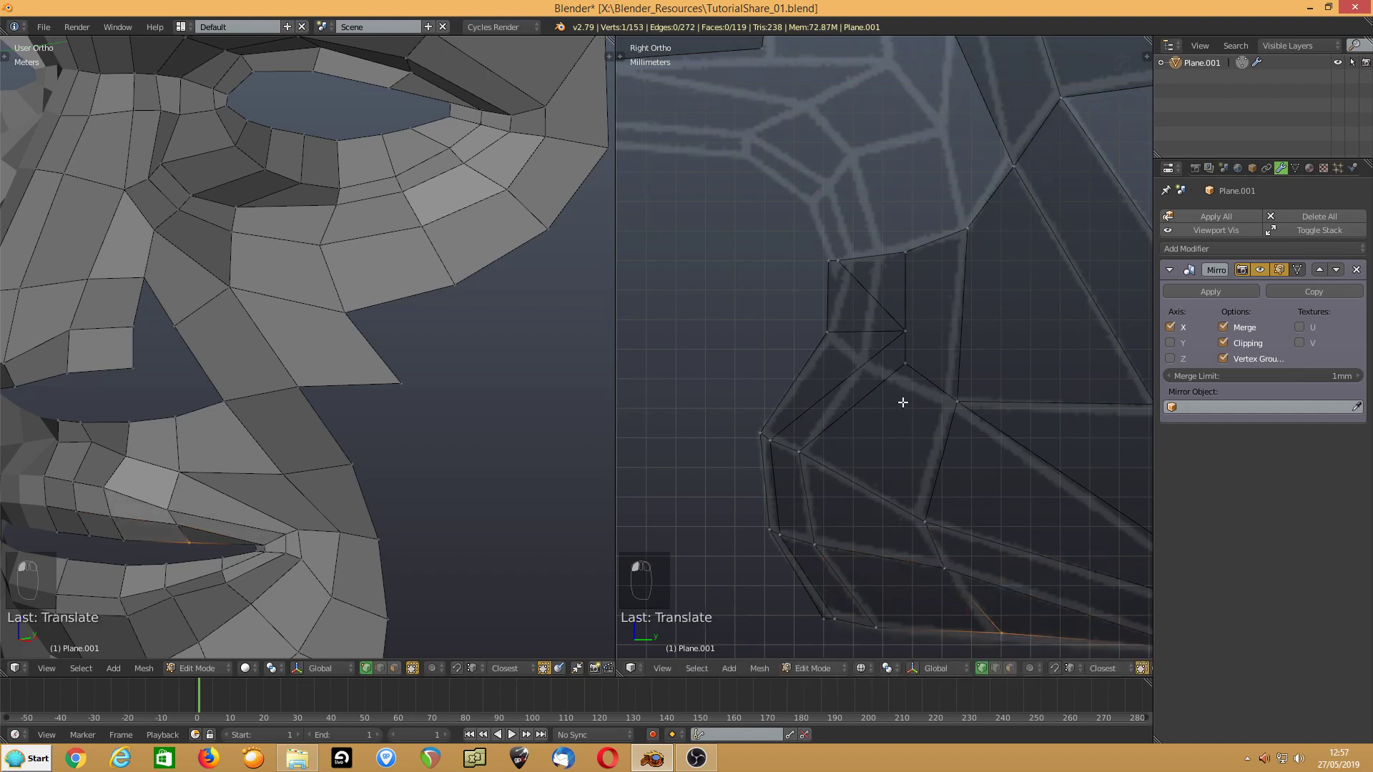
# - Move the two vertices beside the centre line, one row below the philtrum's upper edge, forward onto the side reference
pyautogui.rightClick(86, 444)
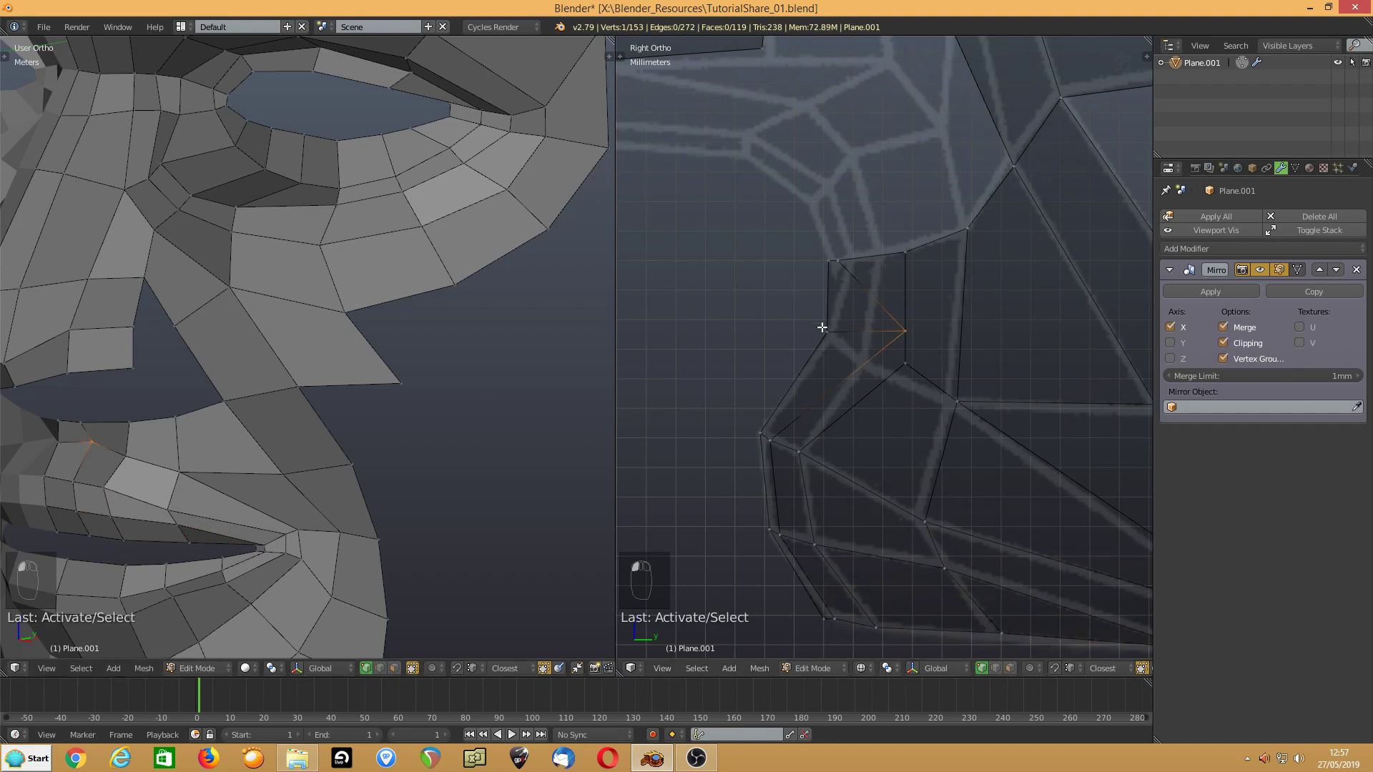
pyautogui.press('g')
pyautogui.press('y')
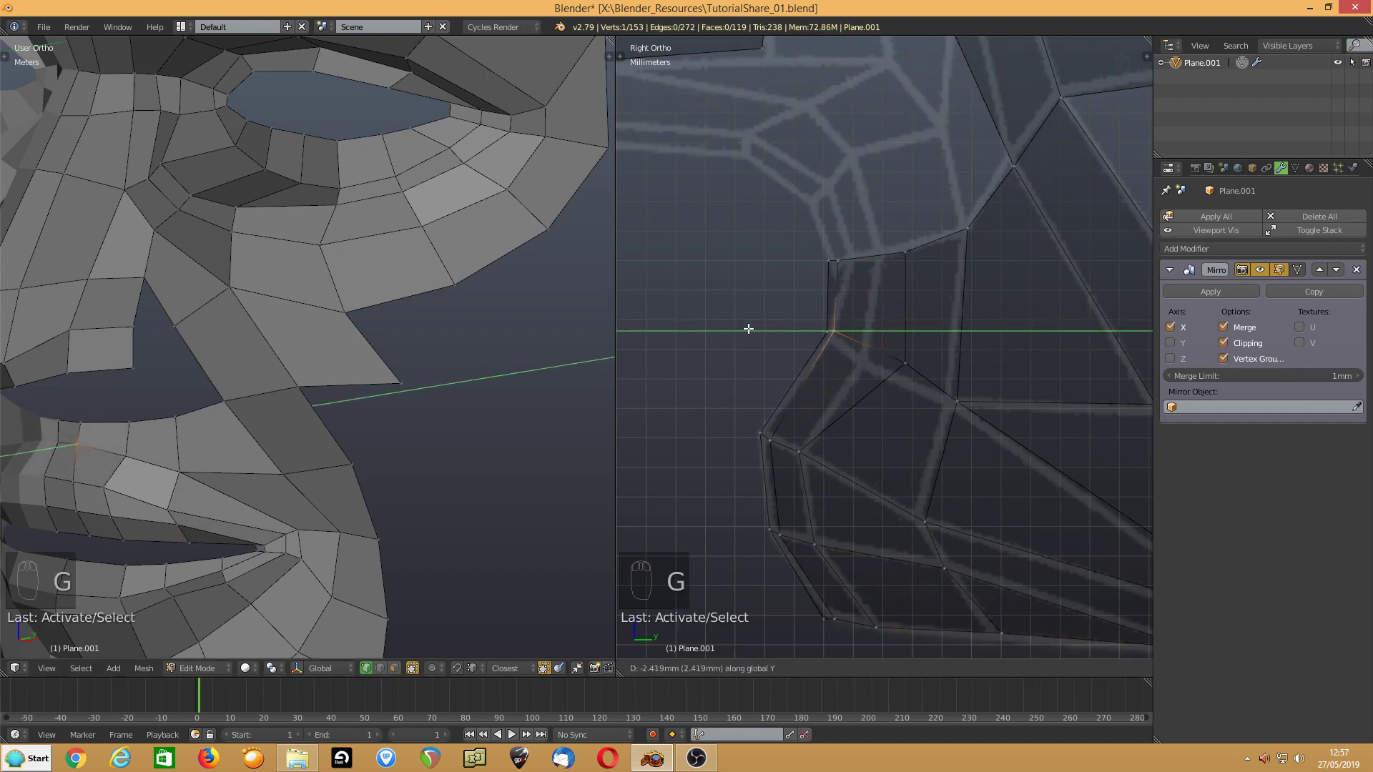
pyautogui.click(746, 328)
pyautogui.moveTo(906, 360); pyautogui.dragTo(859, 346, button='right')
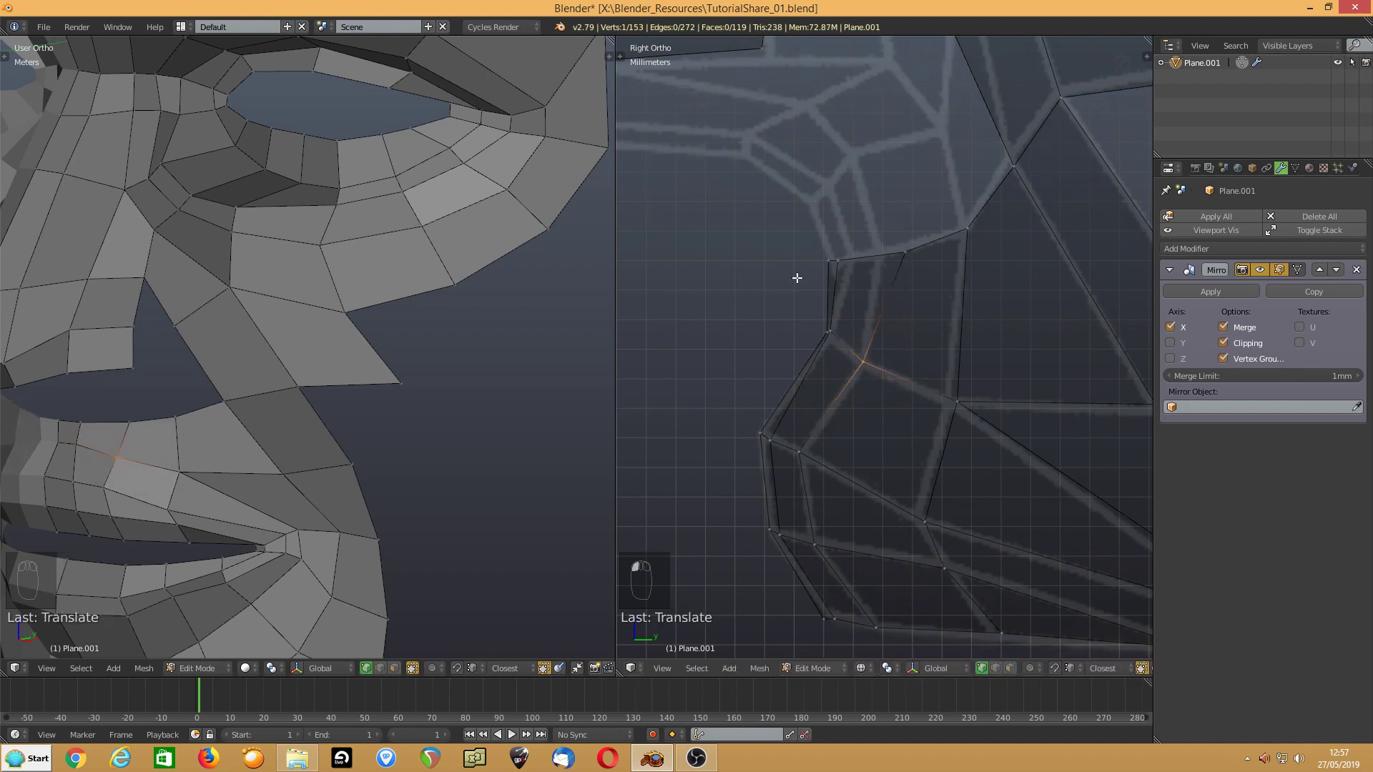
# - Align the philtrum's upper-edge vertices with the side reference and fine-tune the vertex beside the centre line one row below
pyautogui.moveTo(907, 252); pyautogui.dragTo(851, 264, button='right')
pyautogui.click(852, 264)
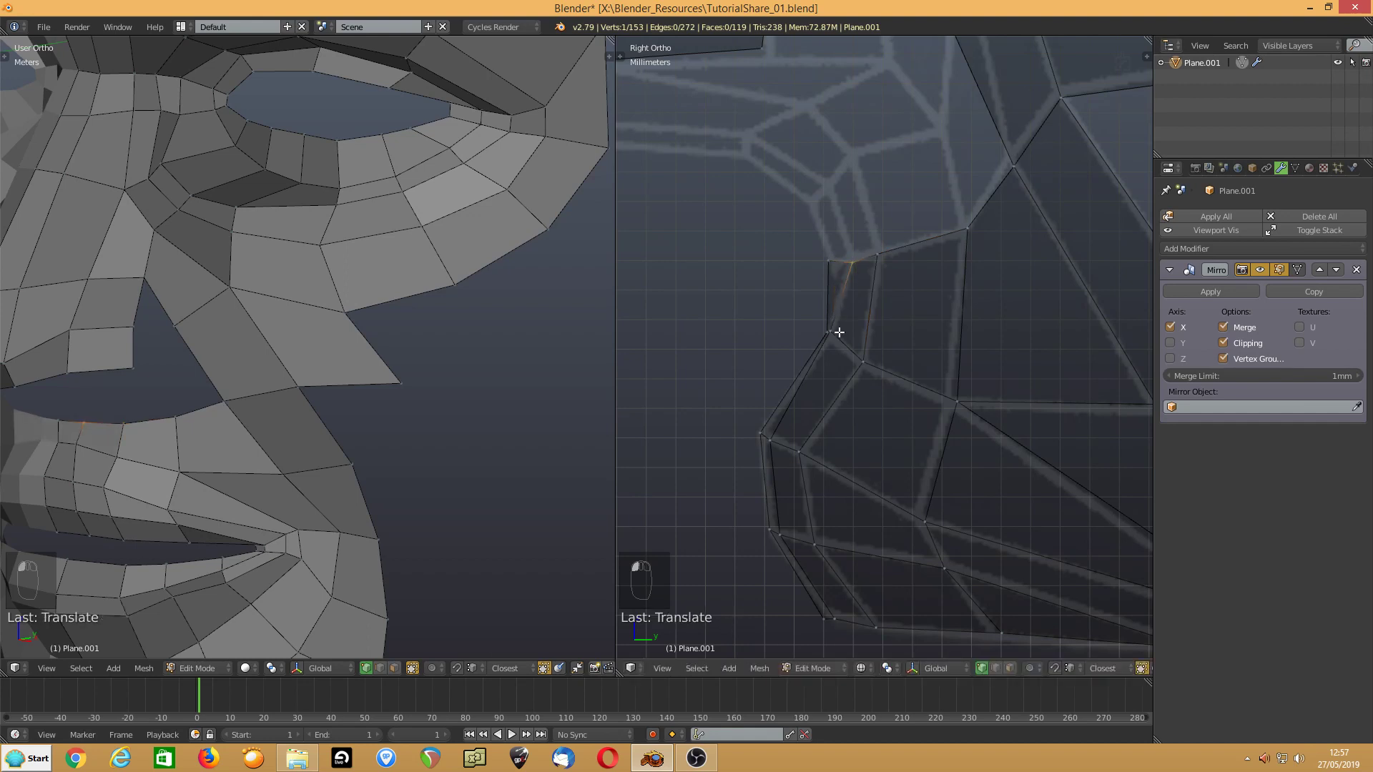
pyautogui.moveTo(839, 332); pyautogui.dragTo(834, 334)
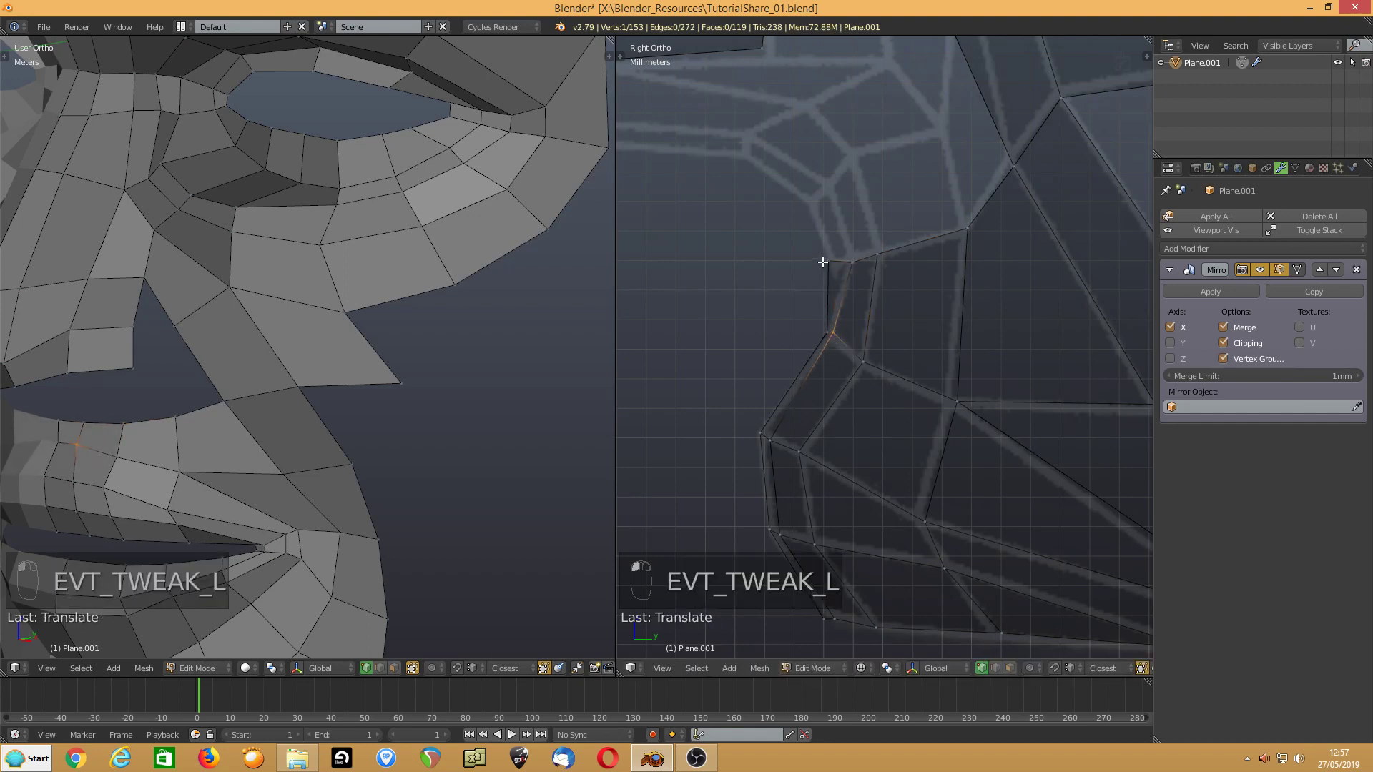
pyautogui.moveTo(822, 263); pyautogui.dragTo(835, 271)
pyautogui.scroll(-3, 743, 270)
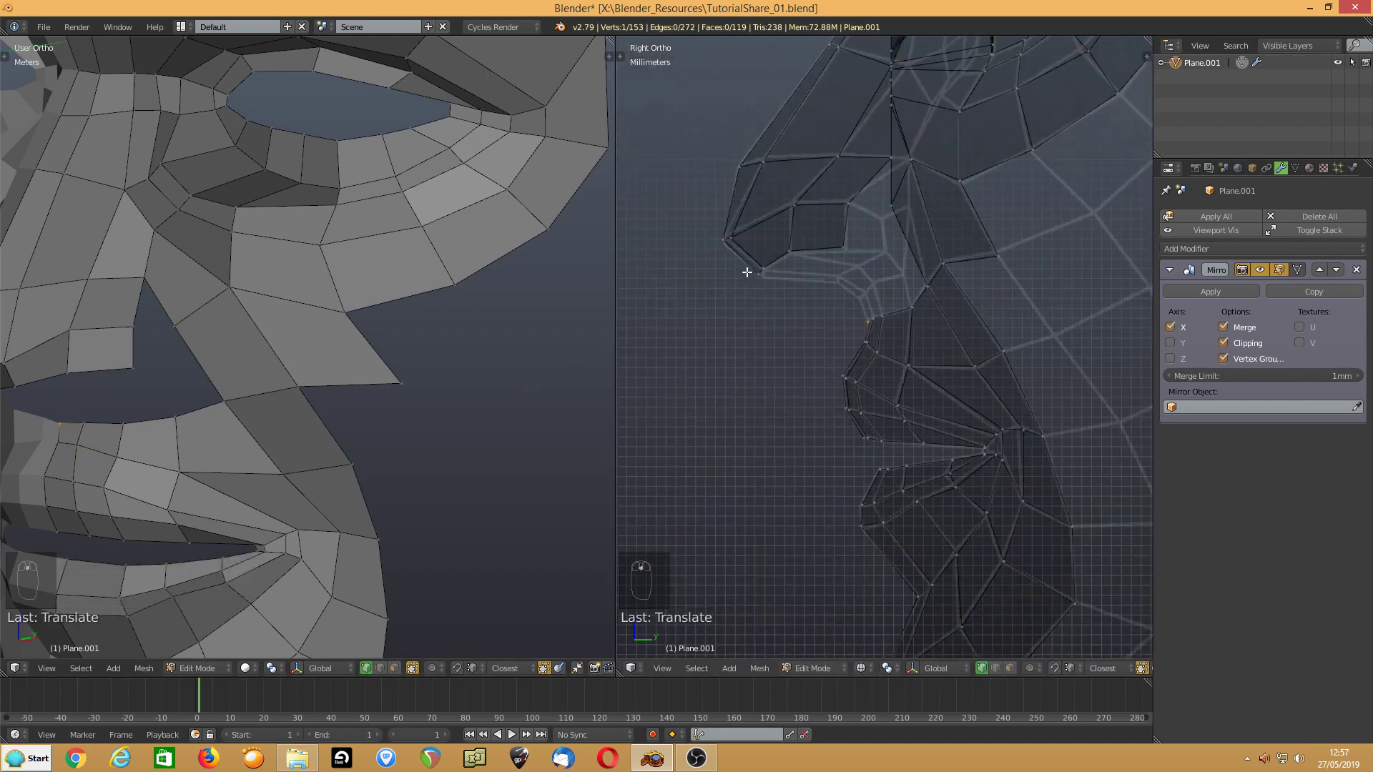
pyautogui.scroll(2, 747, 272)
pyautogui.scroll(3, 758, 277)
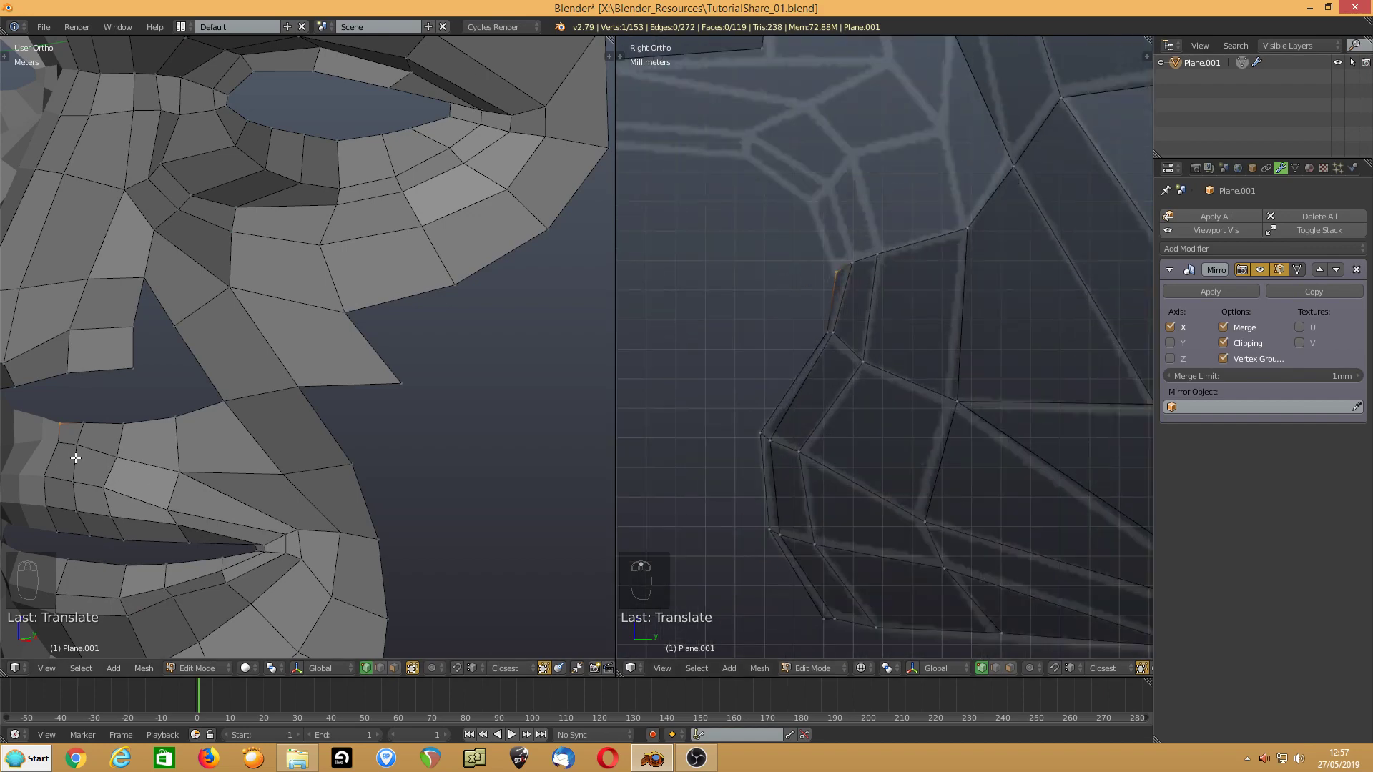
pyautogui.scroll(-2, 76, 458)
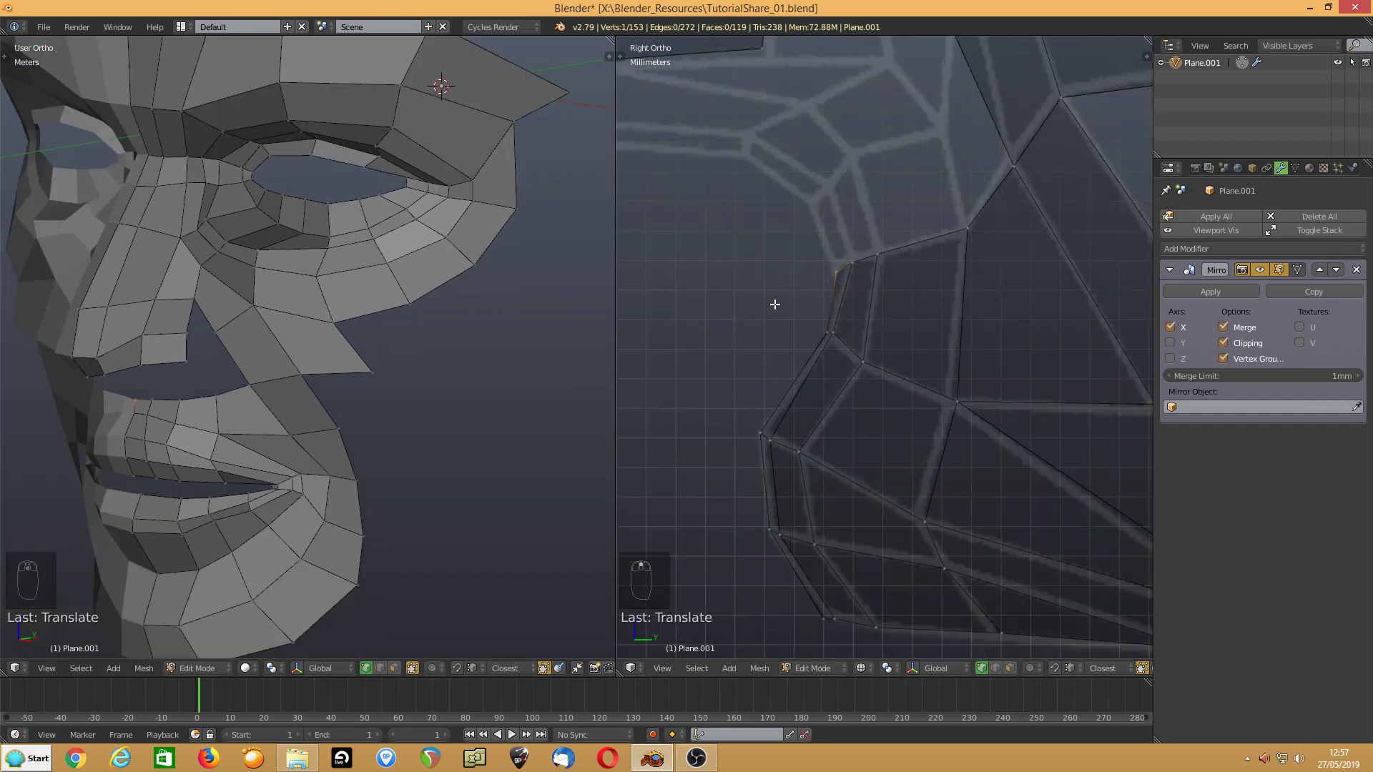
# - Extrude the philtrum's upper edge next to the centre line about 2.4 mm up and forward toward the nose base
pyautogui.click(995, 668)
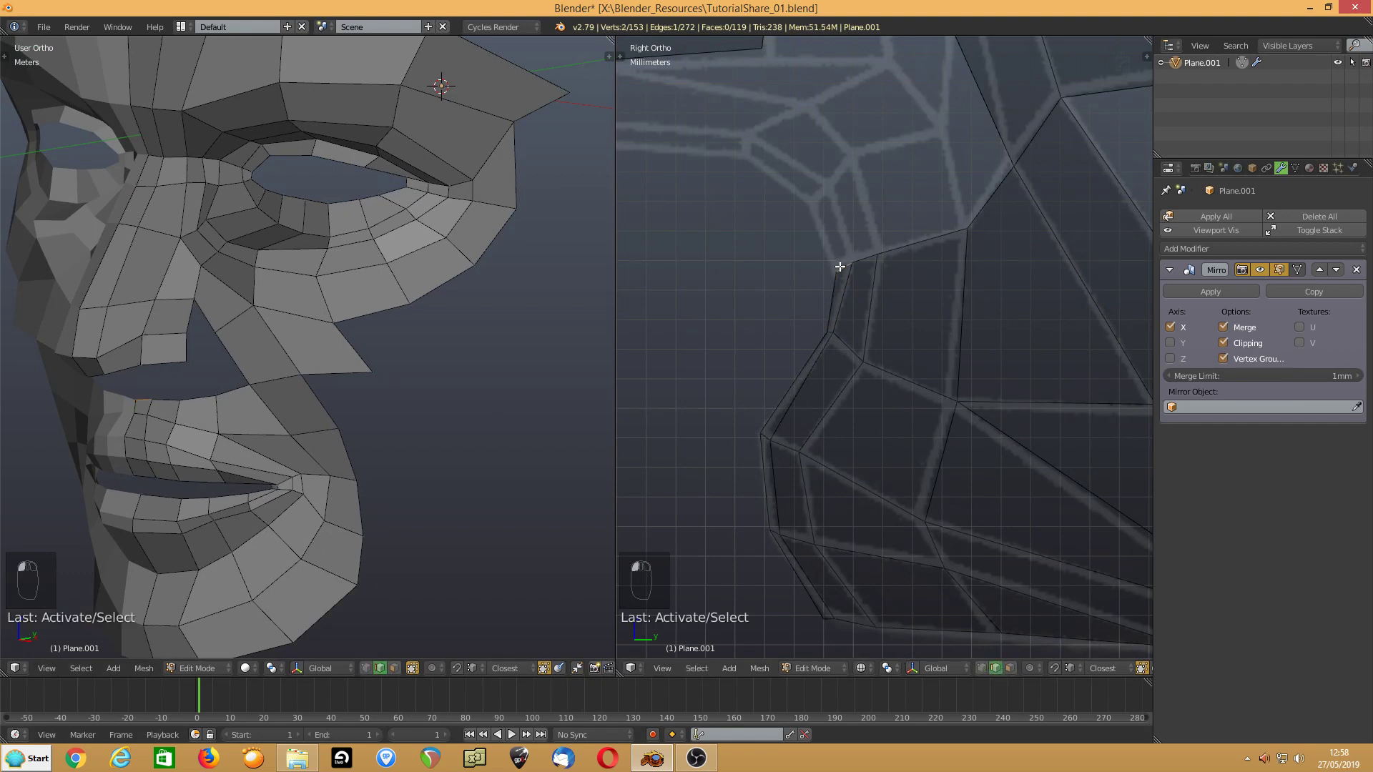
pyautogui.press('e')
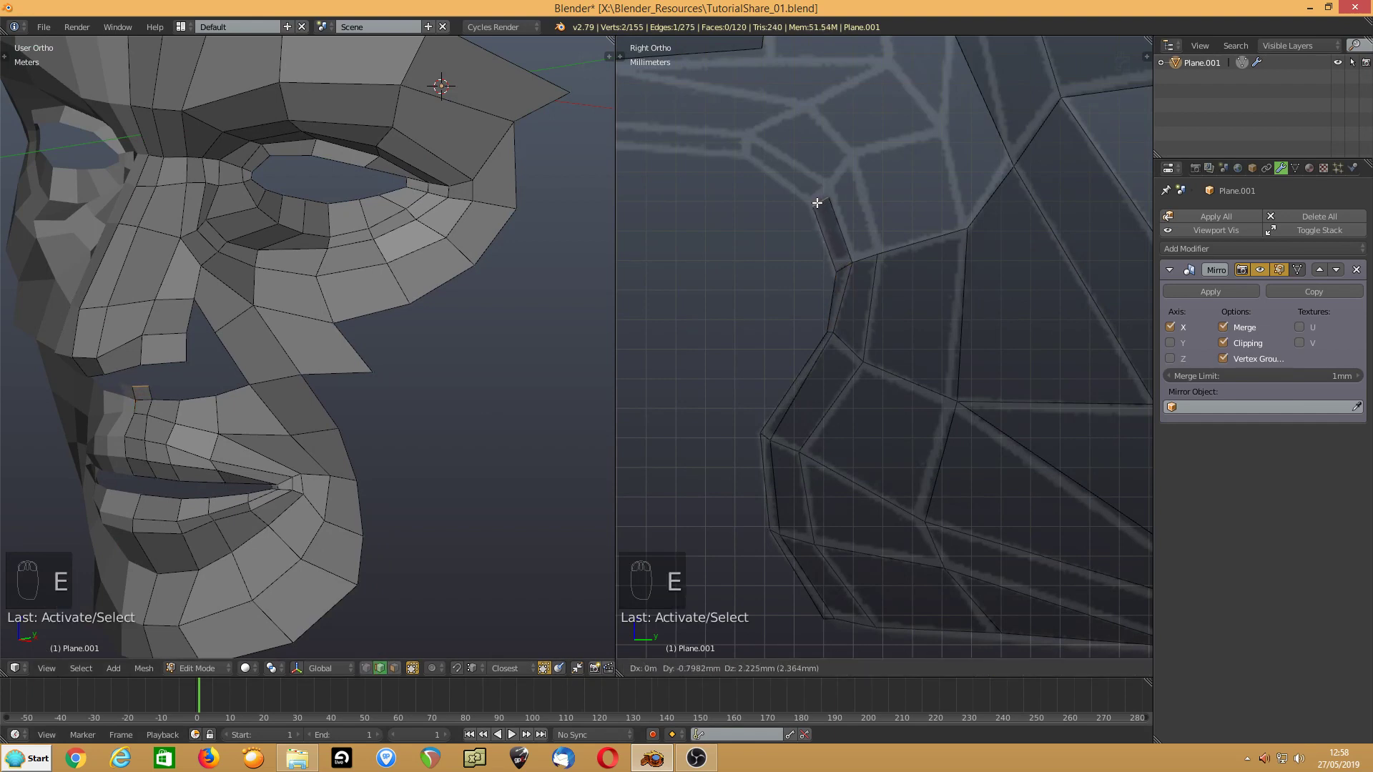
pyautogui.click(817, 202)
# - In the front view, align two upper-lip vertices and the outer corner of the extruded philtrum face with the reference wireframe
pyautogui.moveTo(176, 416); pyautogui.dragTo(299, 420, button='middle')
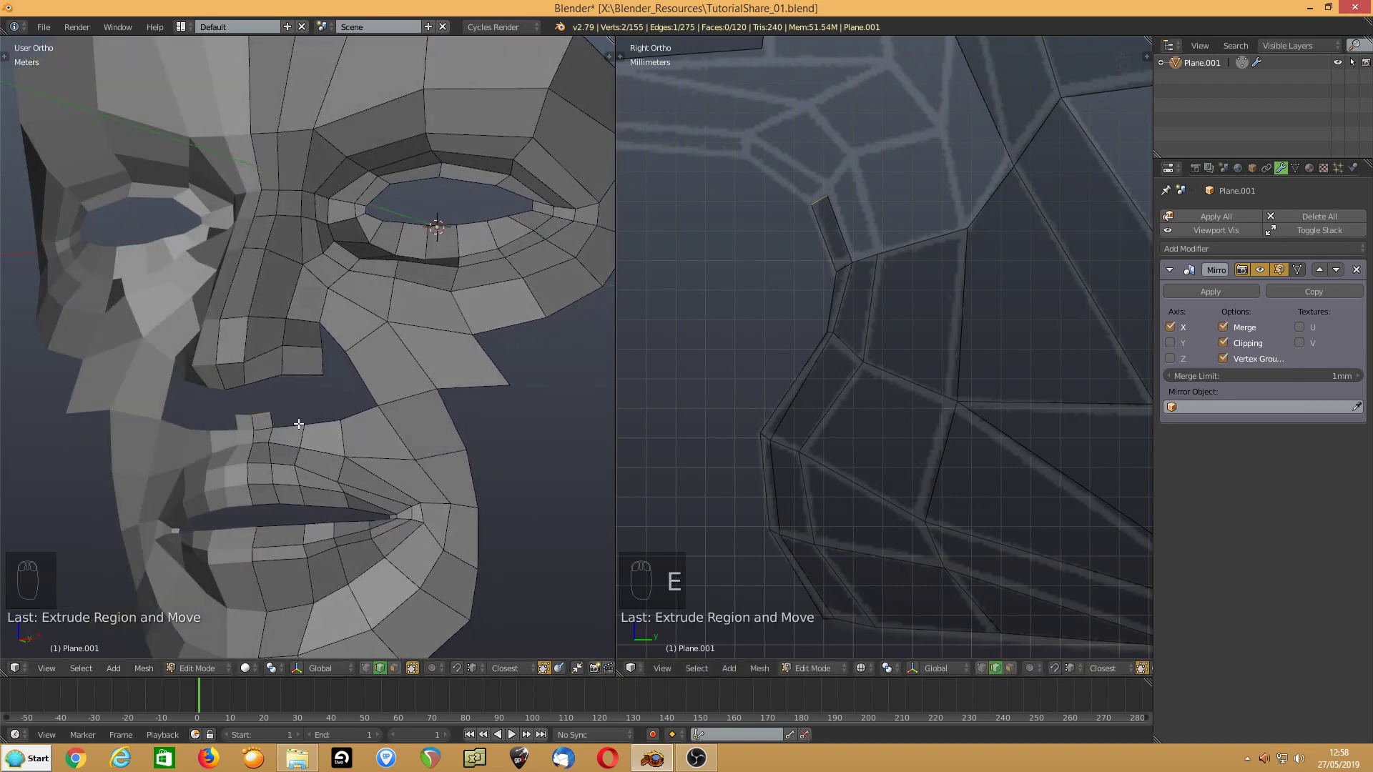
pyautogui.press('KP_1')
pyautogui.scroll(5, 233, 446)
pyautogui.scroll(3, 218, 510)
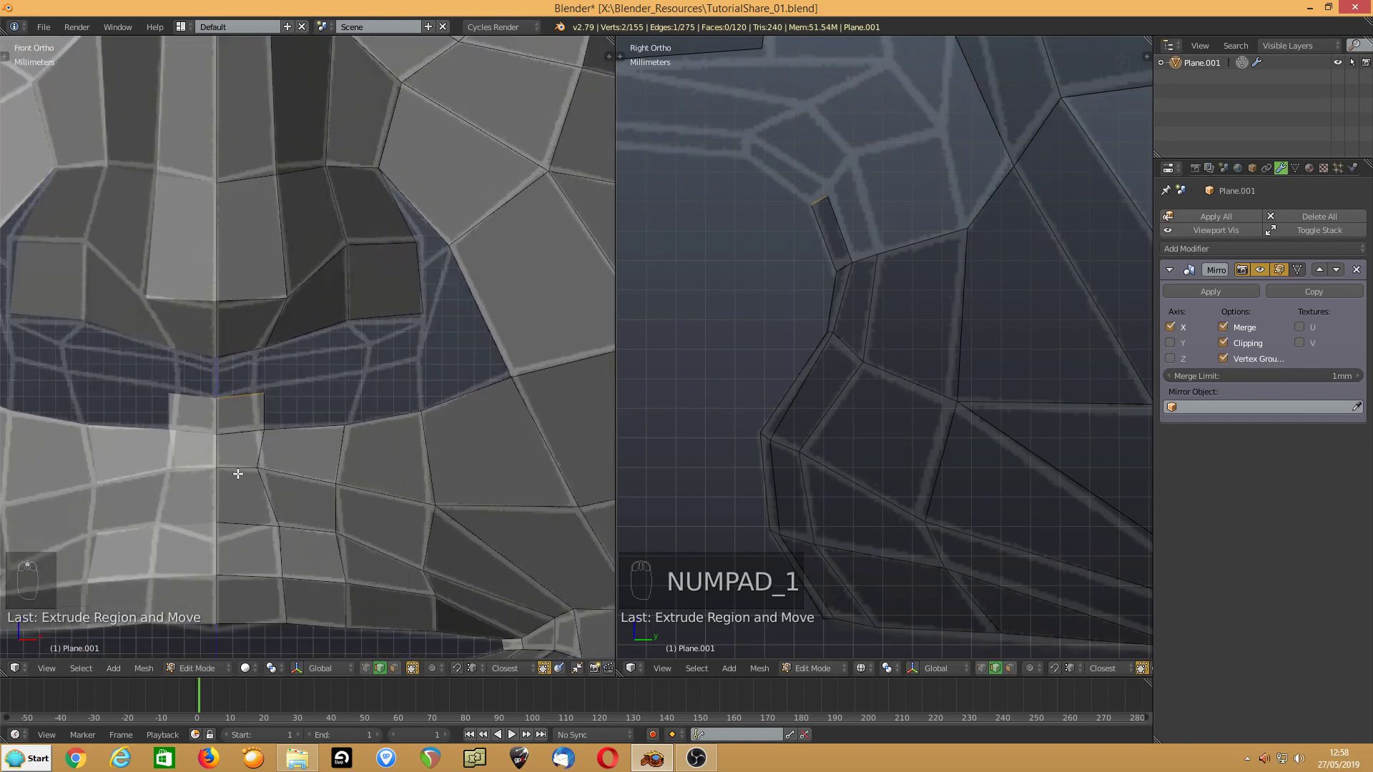
pyautogui.hotkey('ctrl', 'Tab')
pyautogui.press('1')
pyautogui.moveTo(258, 472); pyautogui.dragTo(265, 472)
pyautogui.click(339, 529)
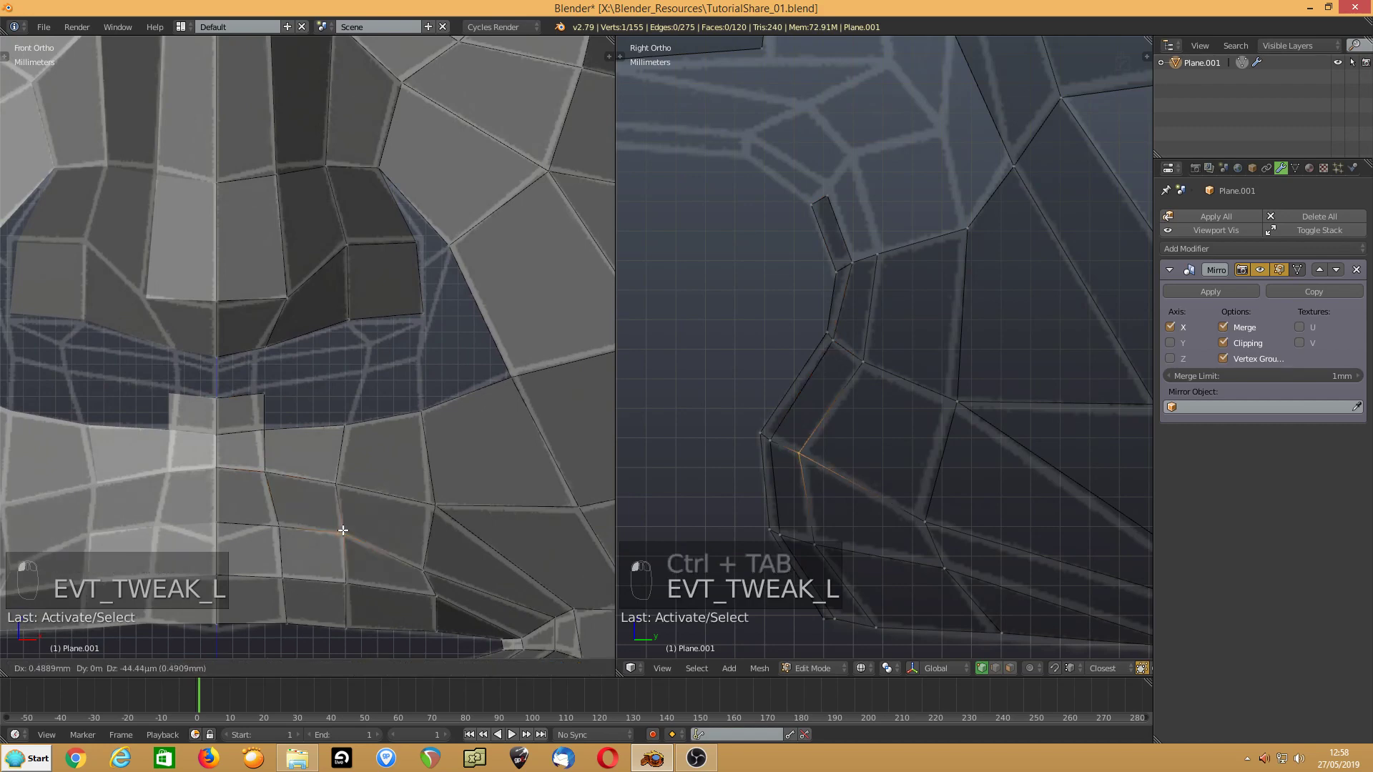
pyautogui.moveTo(339, 530); pyautogui.dragTo(340, 530)
pyautogui.click(266, 396)
pyautogui.moveTo(266, 395); pyautogui.dragTo(255, 390)
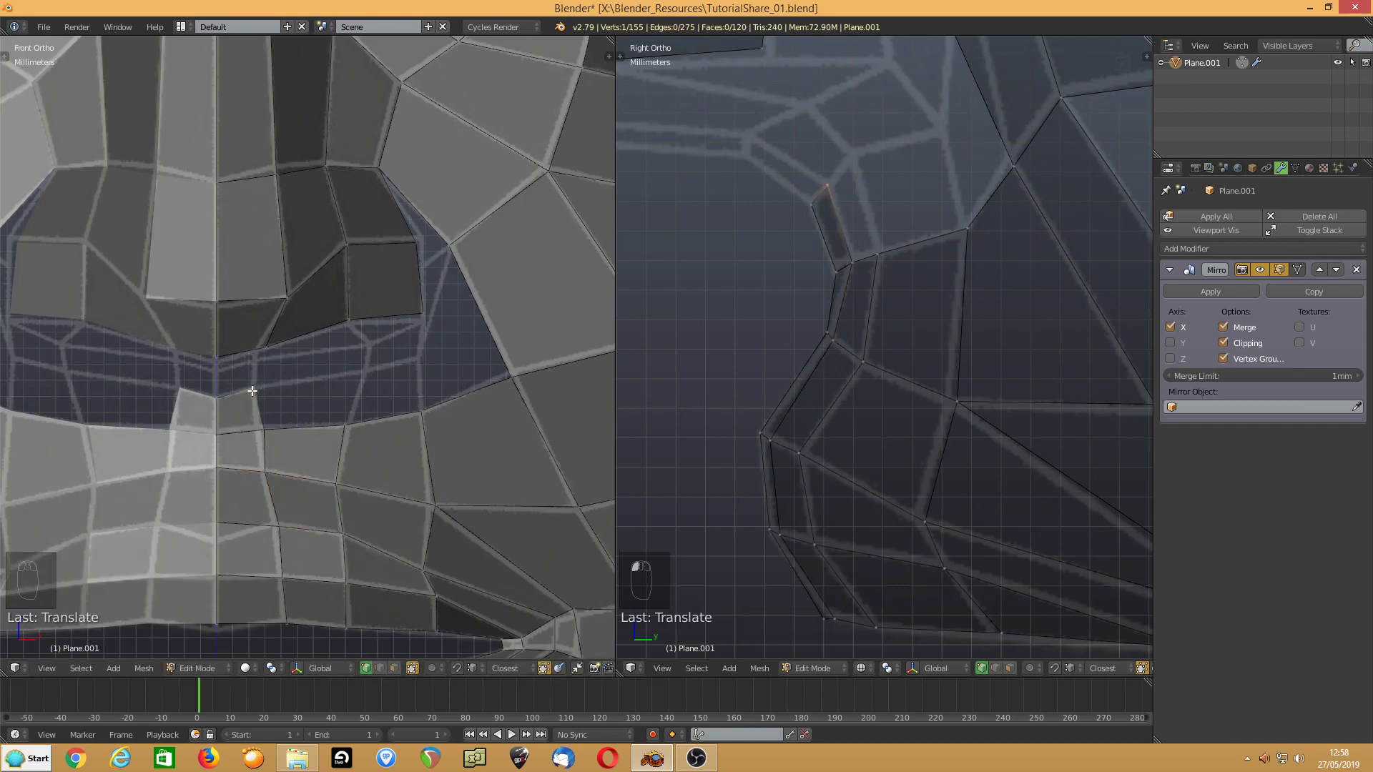
# - Extrude the outer top edge of the area above the lip upward toward the nostril, following the front reference
pyautogui.hotkey('ctrl', 'Tab')
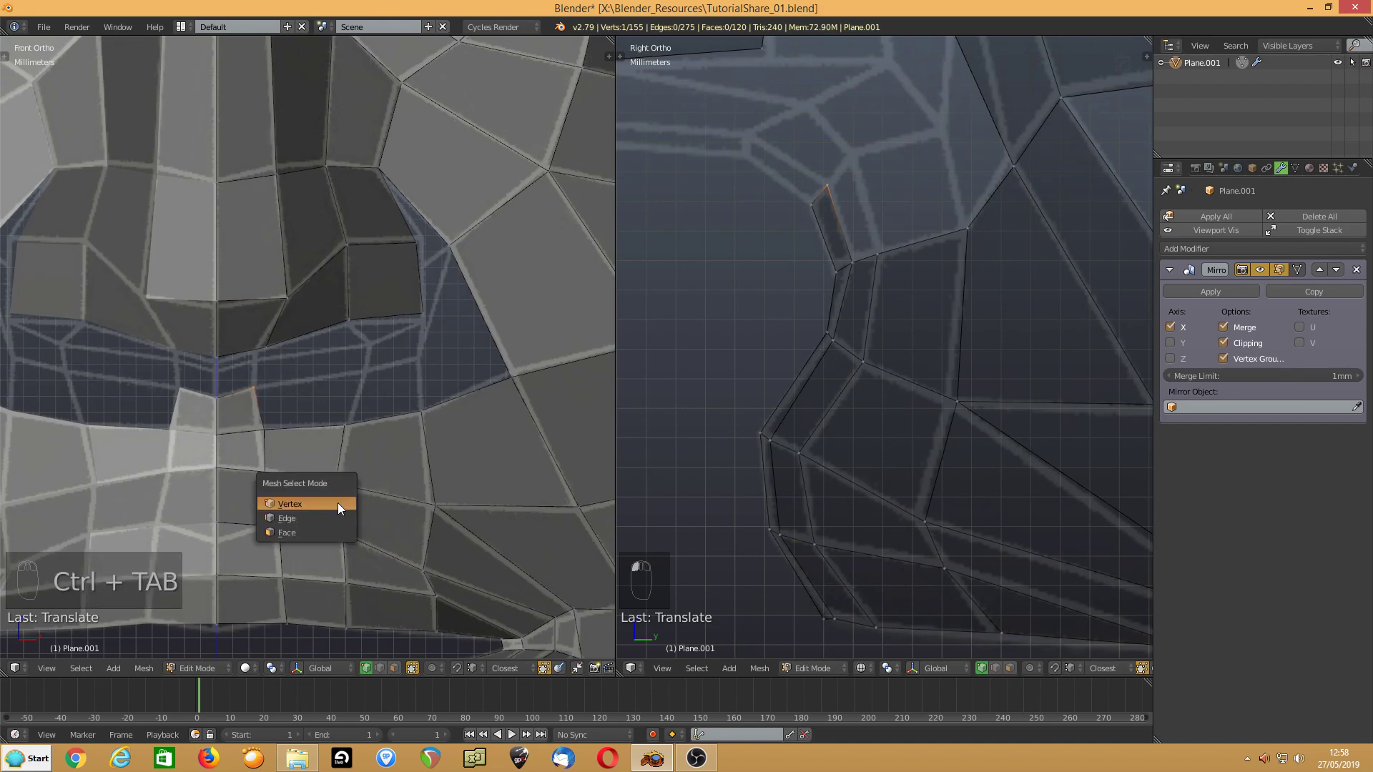
pyautogui.click(338, 503)
pyautogui.click(393, 417)
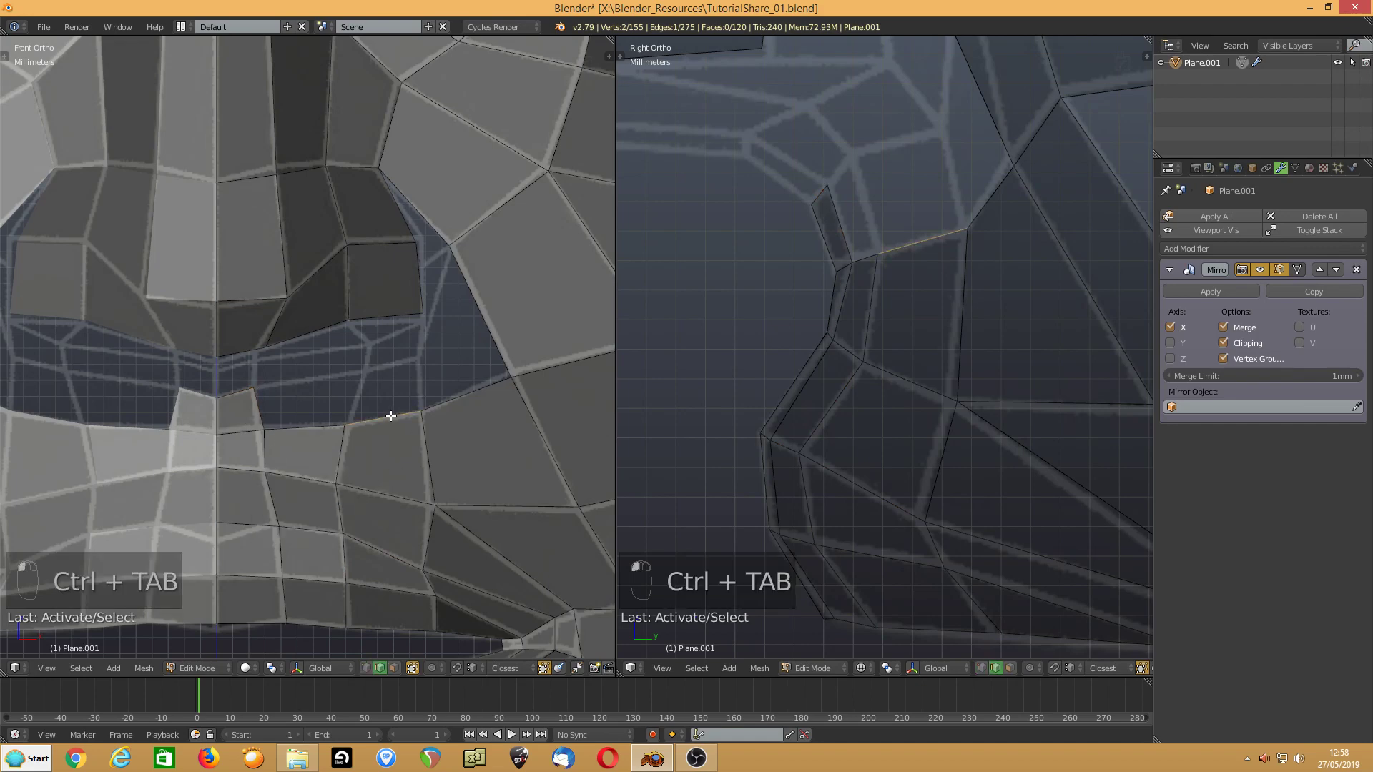
pyautogui.press('e')
pyautogui.click(398, 358)
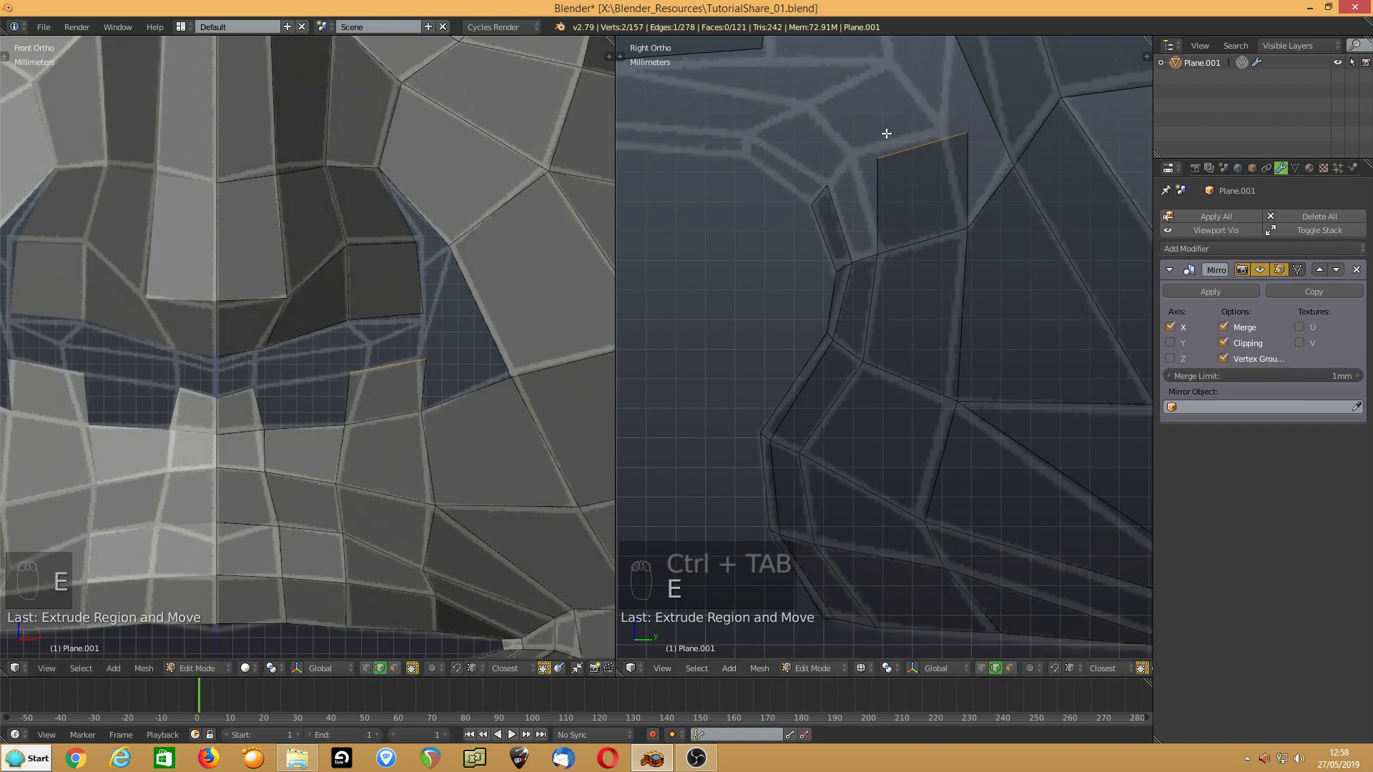
# - Move the extruded edge forward onto the side reference and fill the gap to the philtrum face with a new face
pyautogui.press('g')
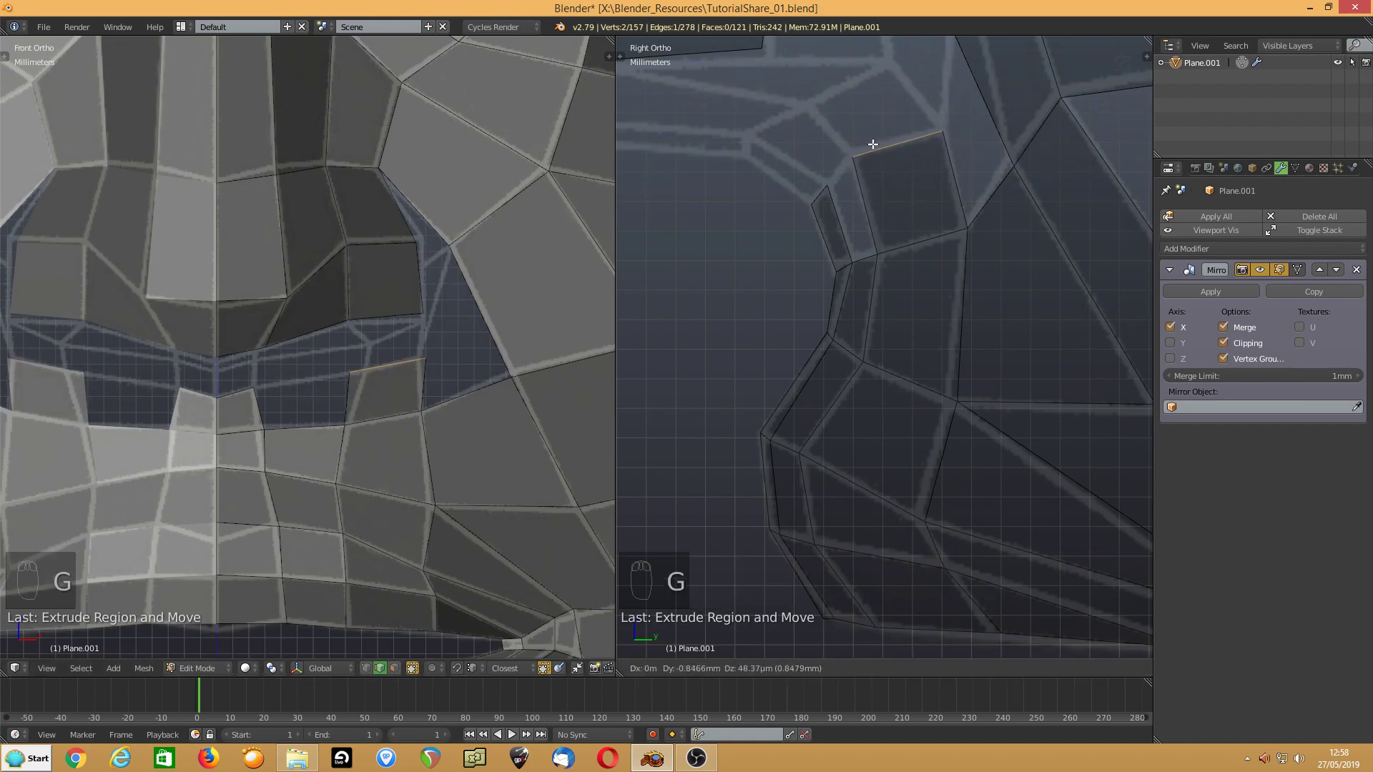
pyautogui.click(870, 140)
pyautogui.keyDown('shift'); pyautogui.click(869, 208); pyautogui.keyUp('shift')
pyautogui.press('f')
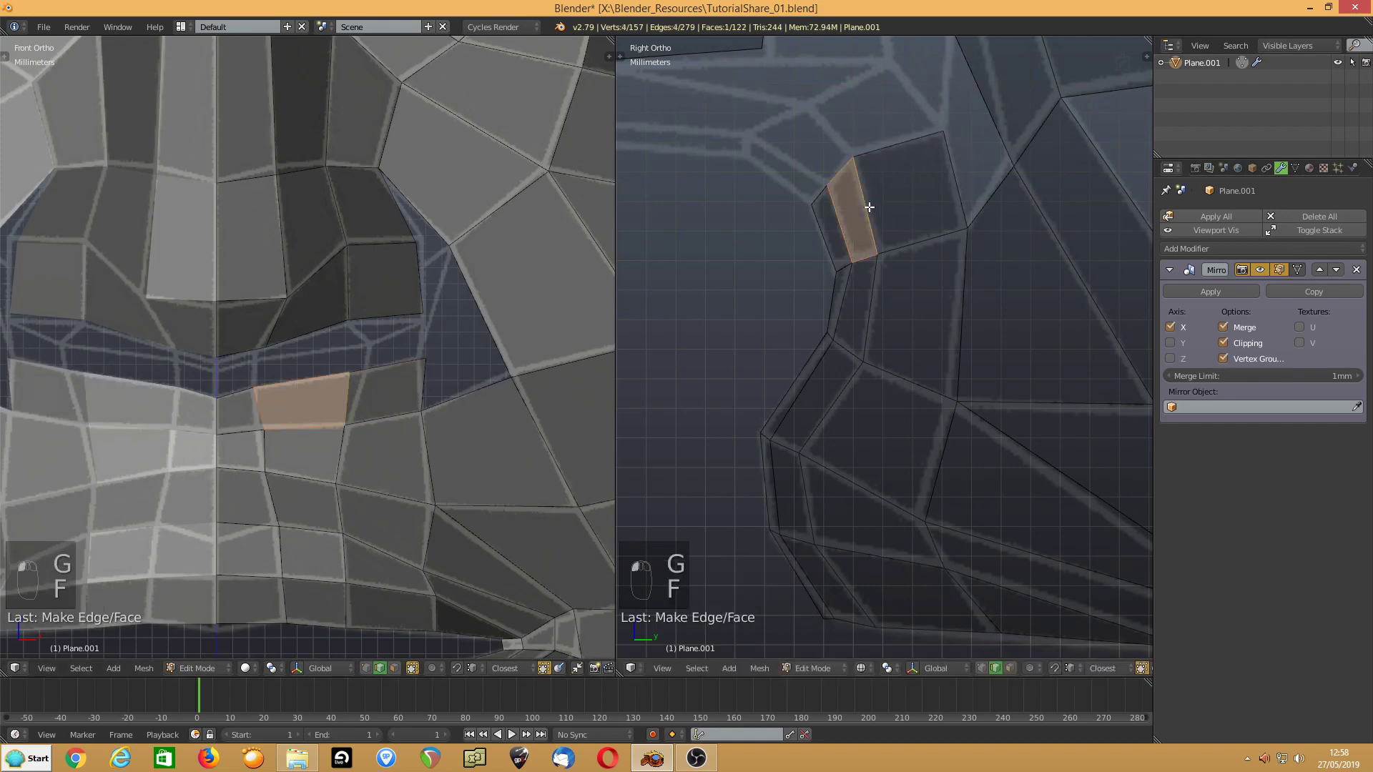
# - Move the cheek-border vertex beside the nostril wing back along Y onto the side reference intersection
pyautogui.keyDown('shift'); pyautogui.moveTo(930, 172); pyautogui.dragTo(851, 333, button='middle'); pyautogui.keyUp('shift')
pyautogui.scroll(-4, 842, 270)
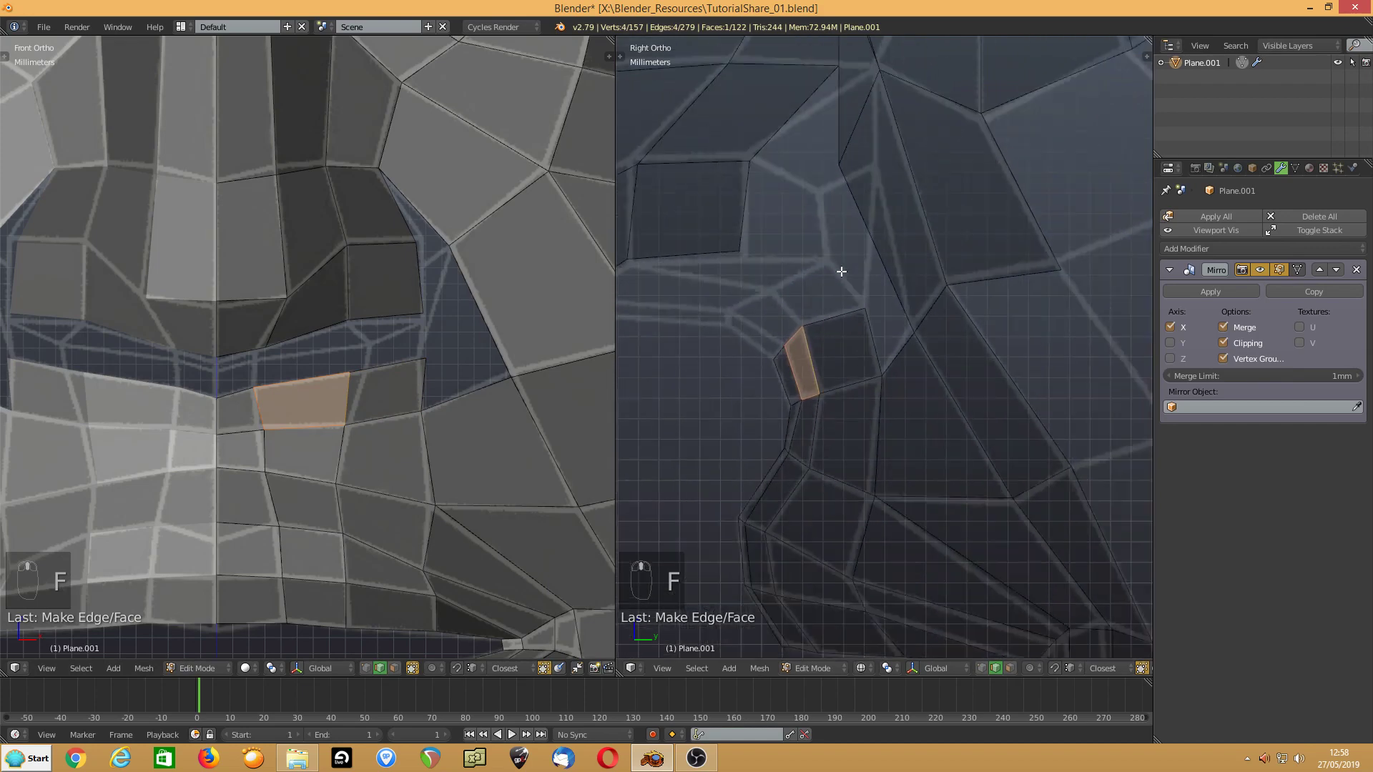
pyautogui.scroll(2, 841, 271)
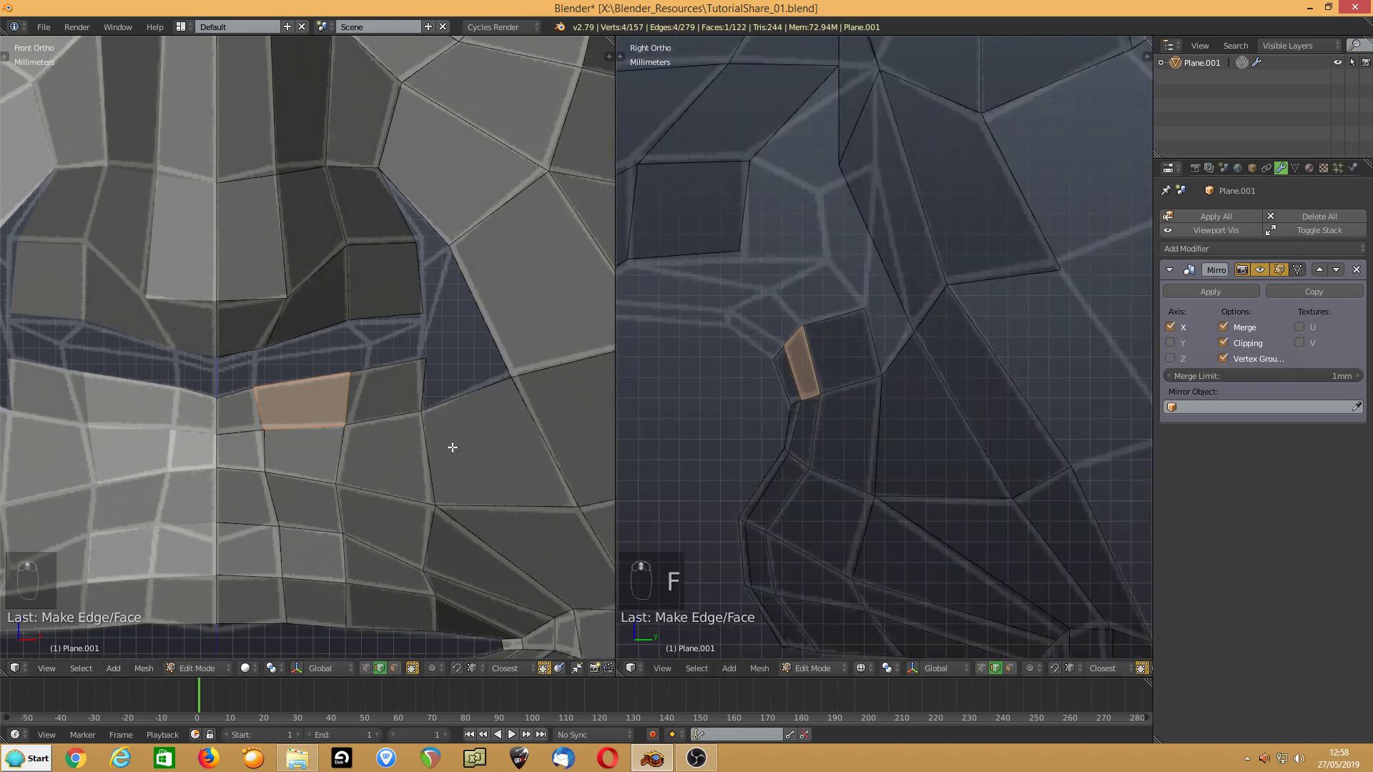
pyautogui.click(365, 668)
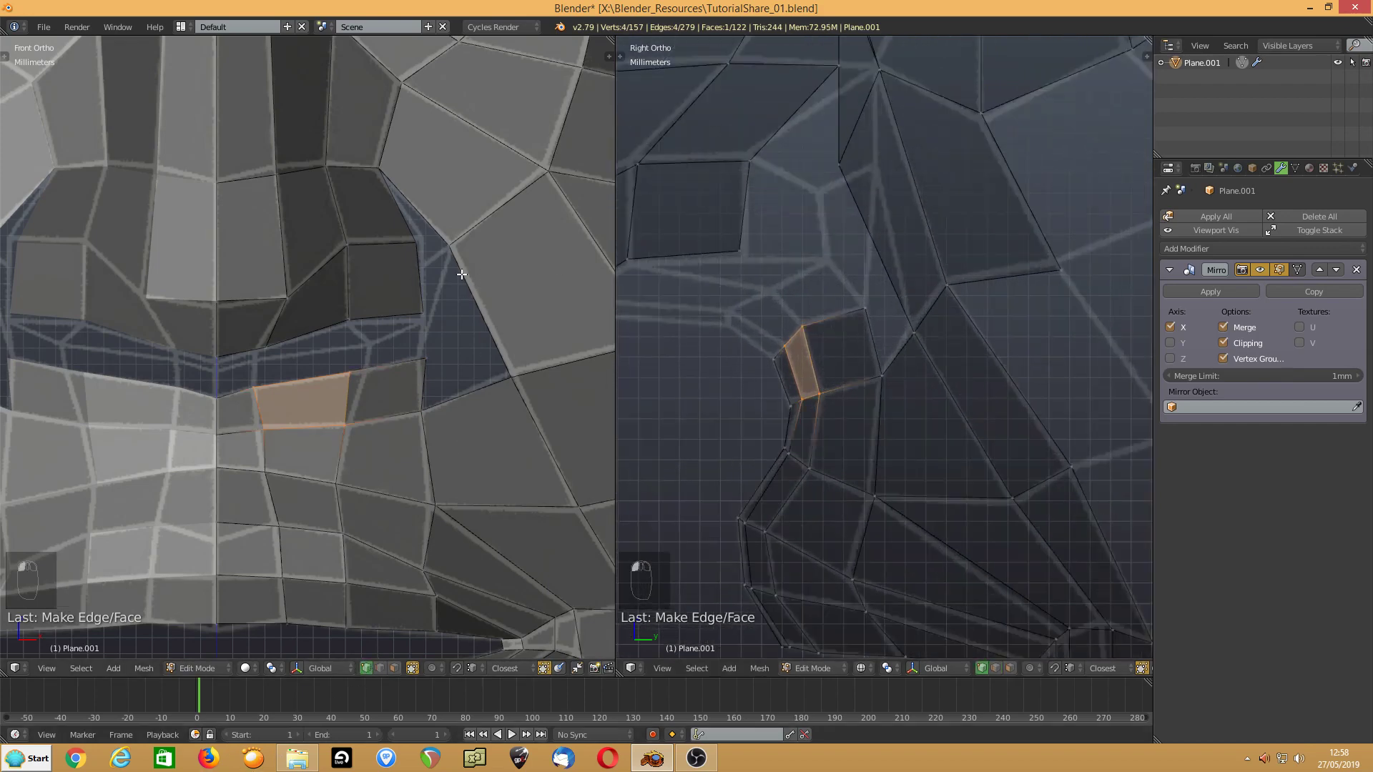
pyautogui.rightClick(453, 250)
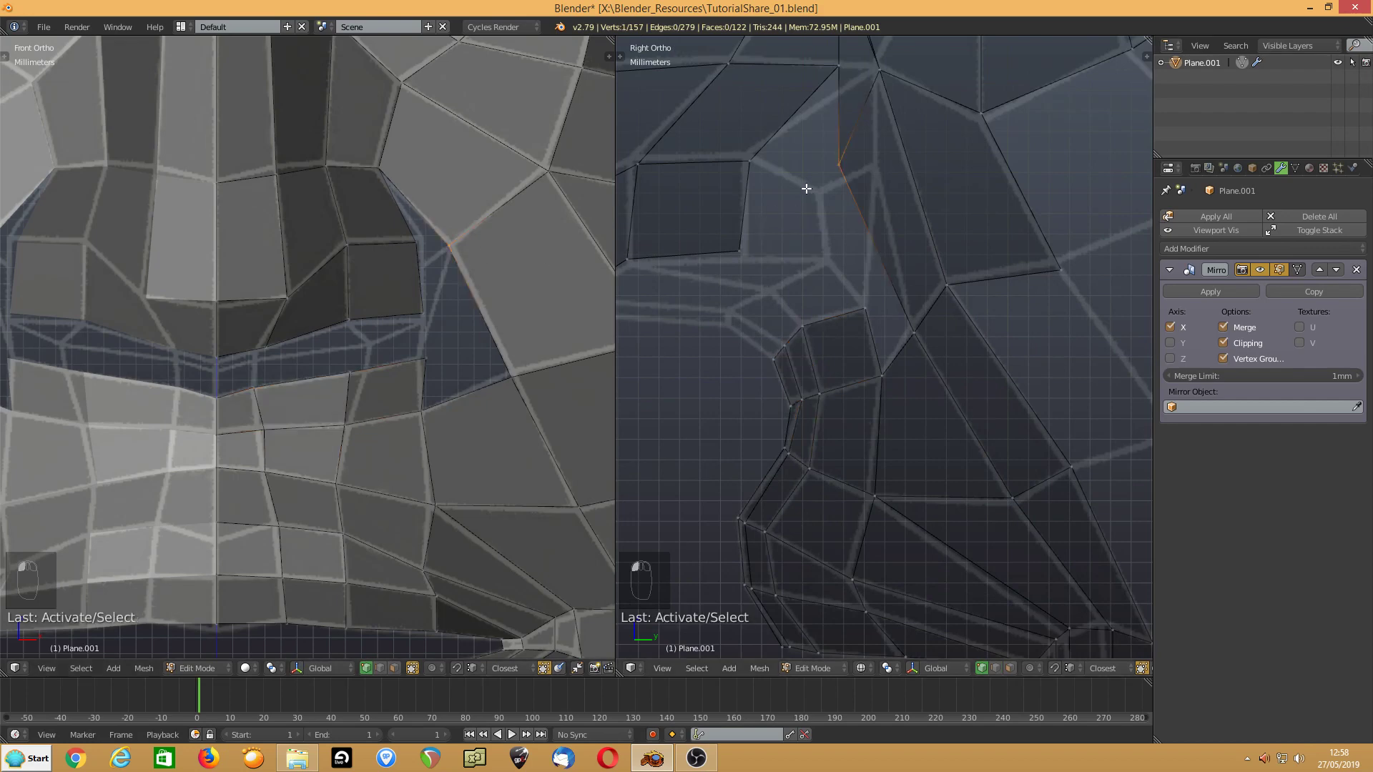
pyautogui.press('g')
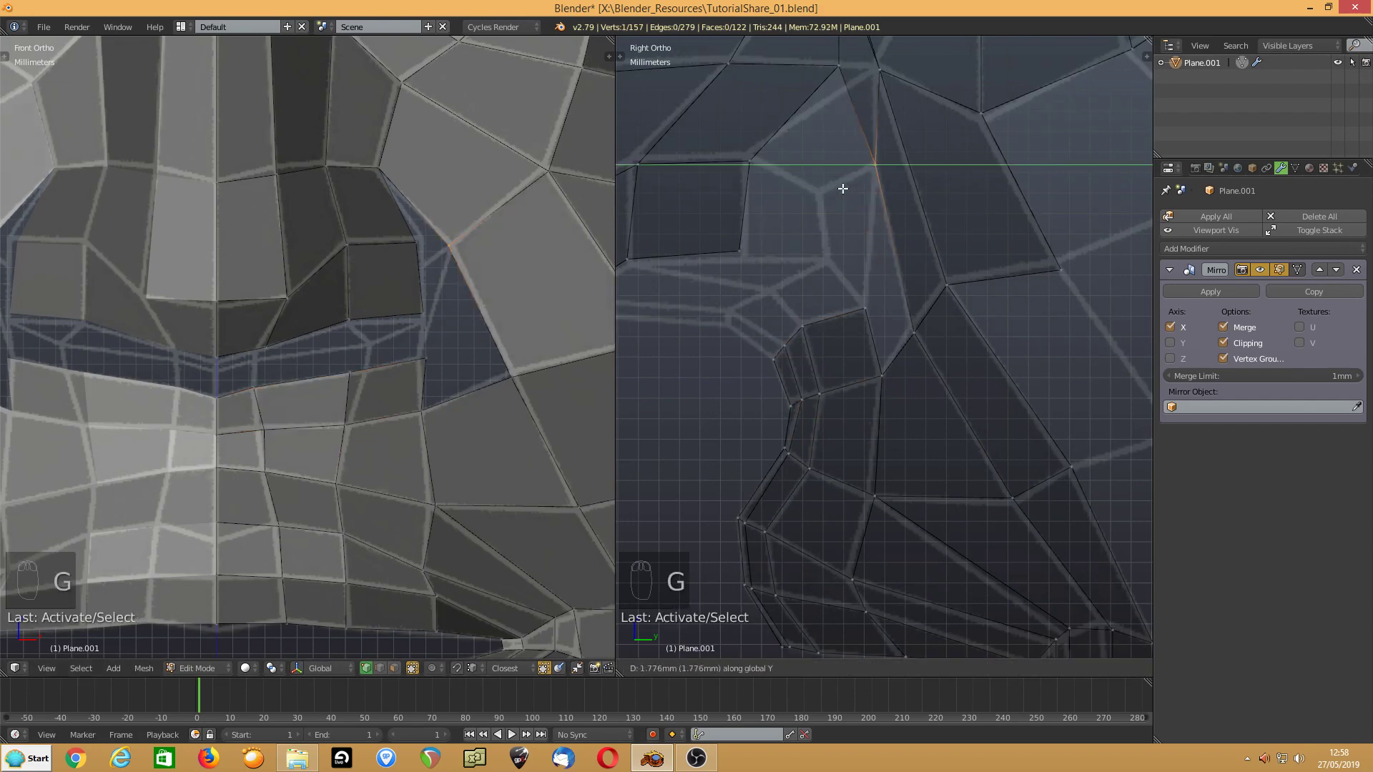
pyautogui.click(840, 189)
# - Move the upper-cheek vertex beside the nose, just below the inner eye area, back onto its side reference intersection
pyautogui.keyDown('shift'); pyautogui.moveTo(808, 207); pyautogui.dragTo(785, 366, button='middle'); pyautogui.keyUp('shift')
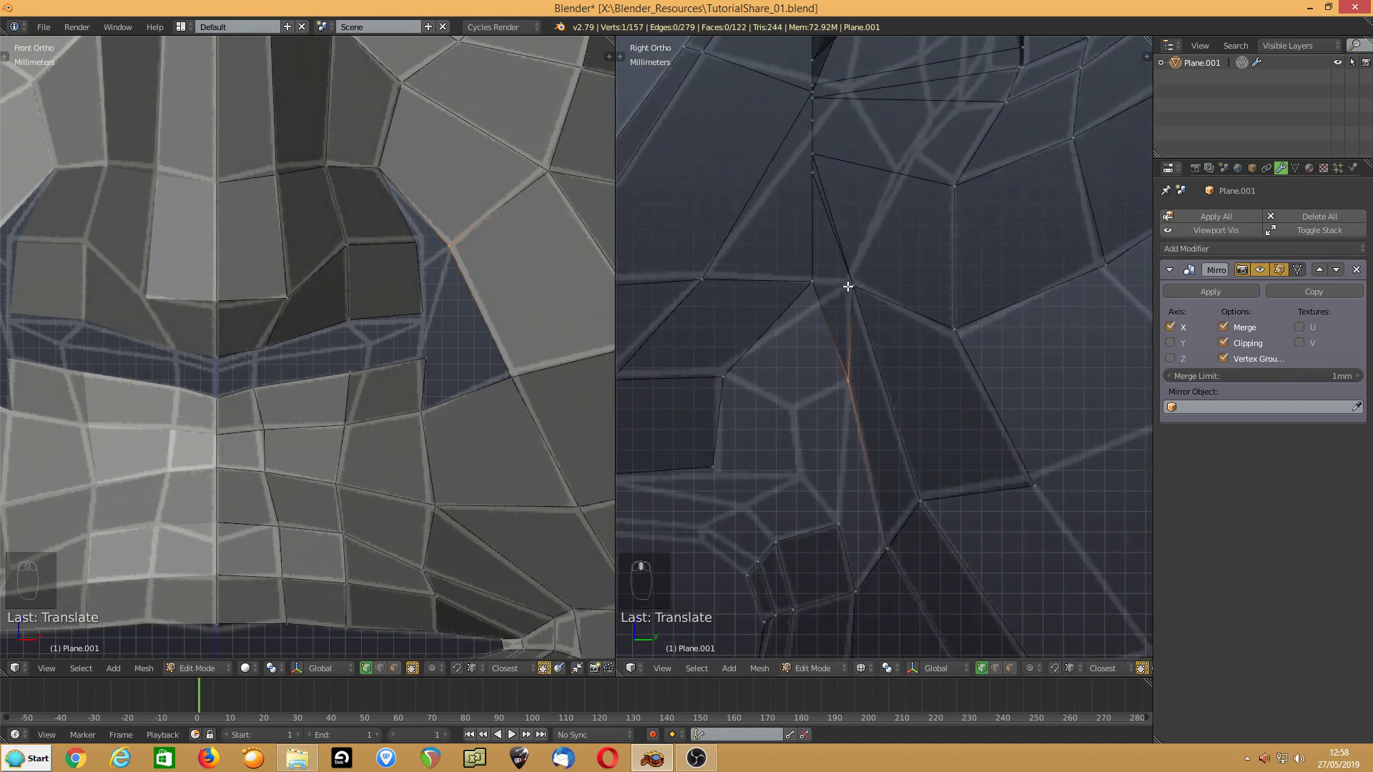
pyautogui.scroll(-2, 398, 358)
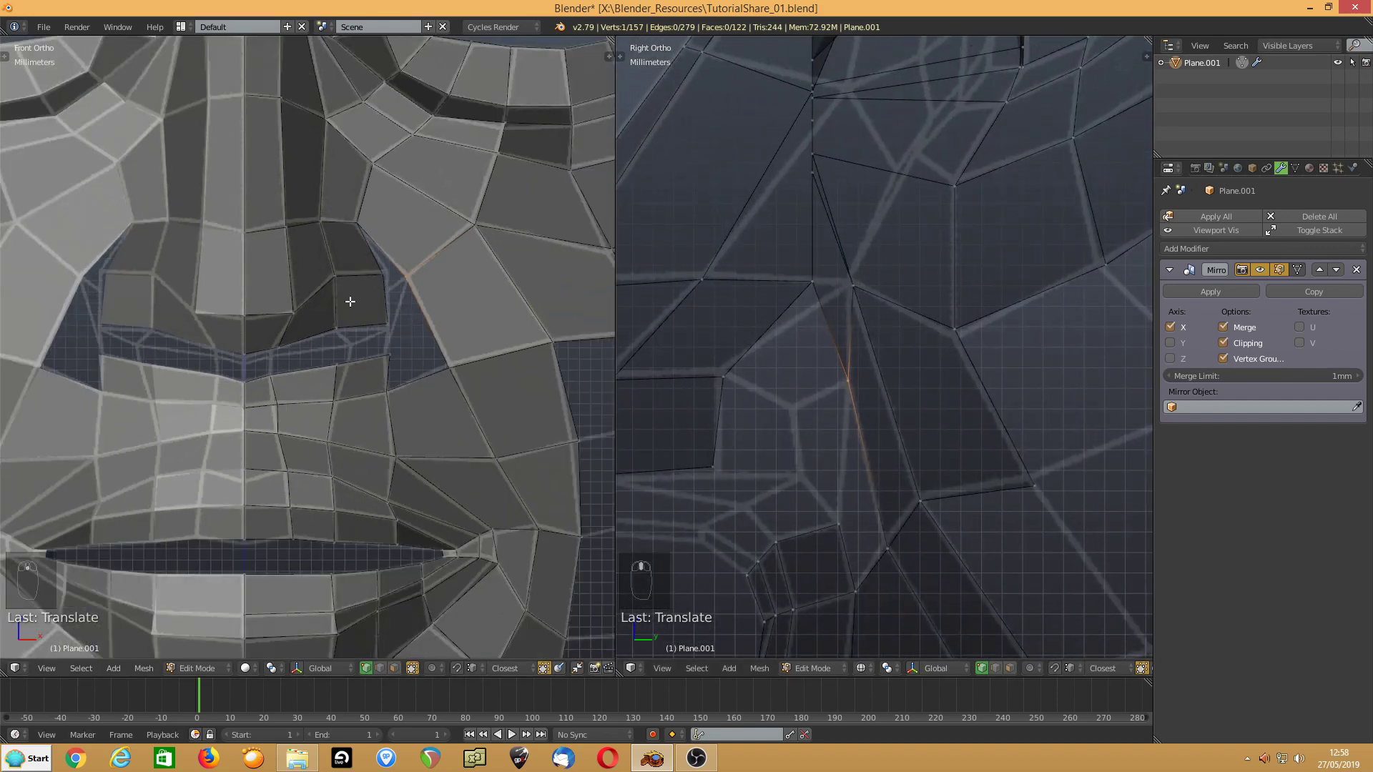
pyautogui.moveTo(349, 301); pyautogui.dragTo(294, 315, button='middle')
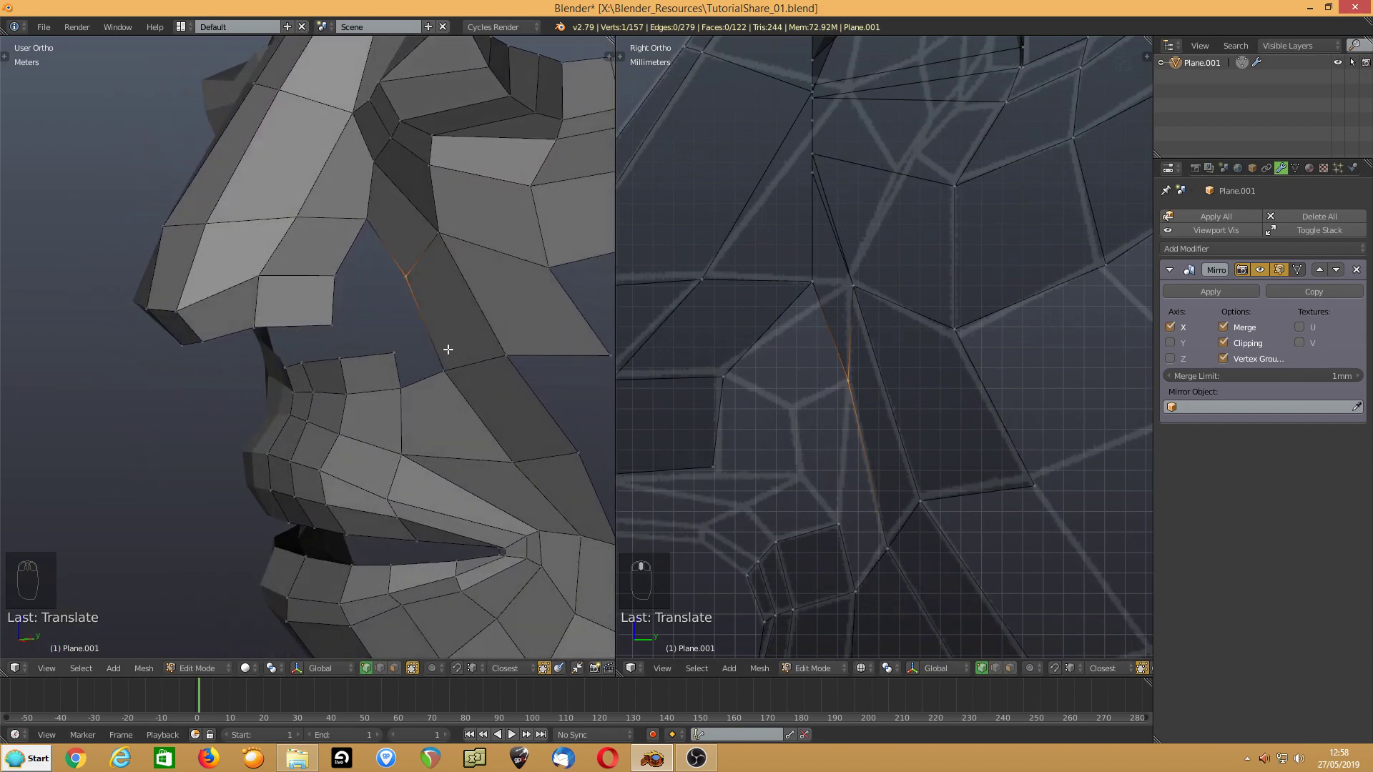
pyautogui.keyDown('shift'); pyautogui.moveTo(449, 349); pyautogui.dragTo(330, 333, button='middle'); pyautogui.keyUp('shift')
pyautogui.rightClick(412, 245)
pyautogui.press('KP_Decimal')
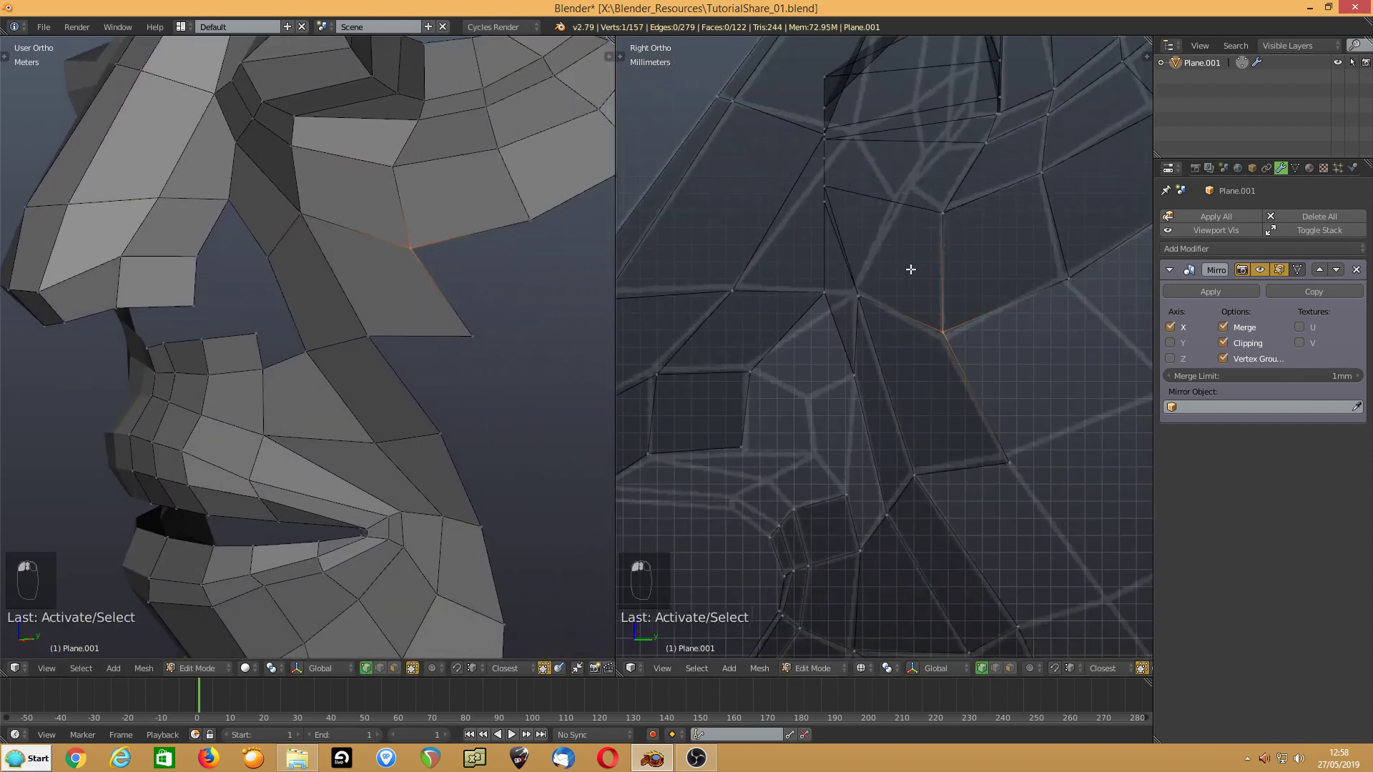
pyautogui.click(307, 220)
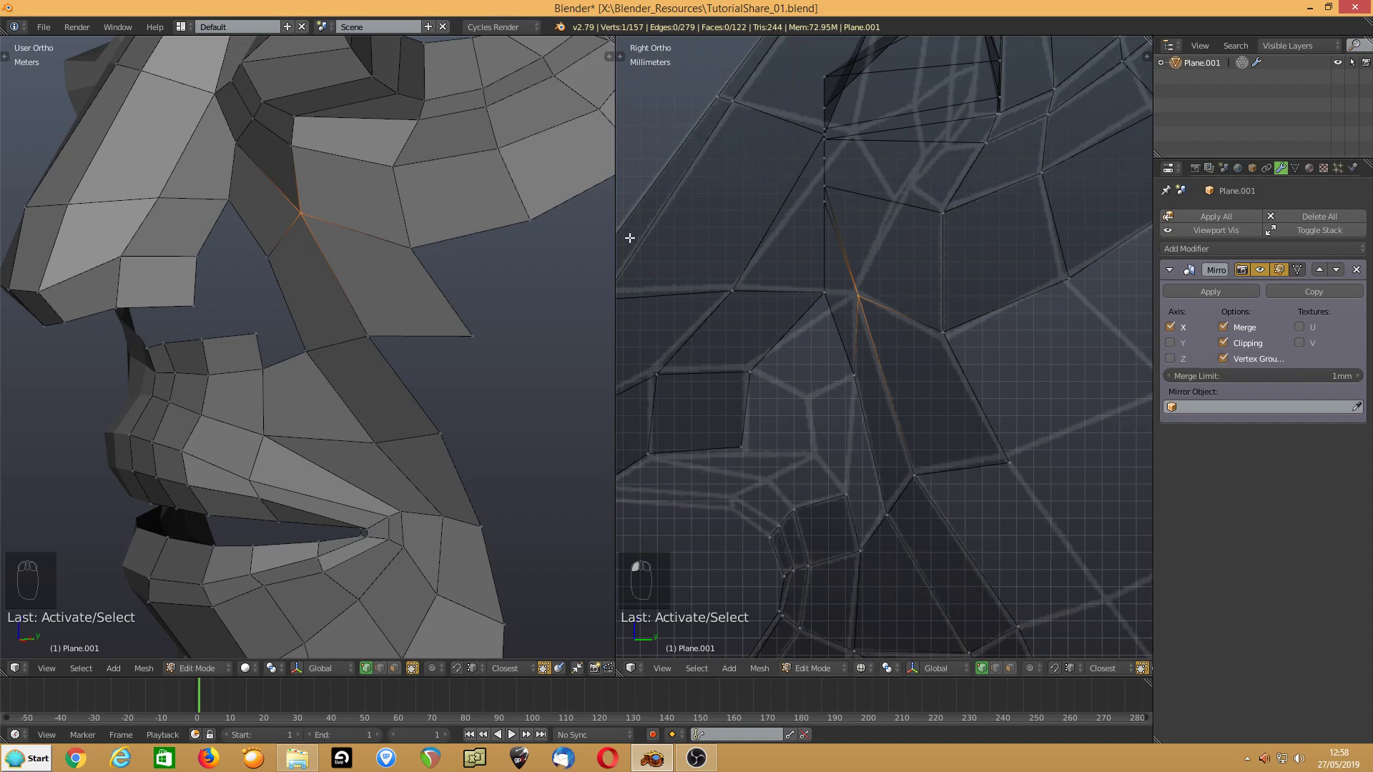
pyautogui.click(291, 145)
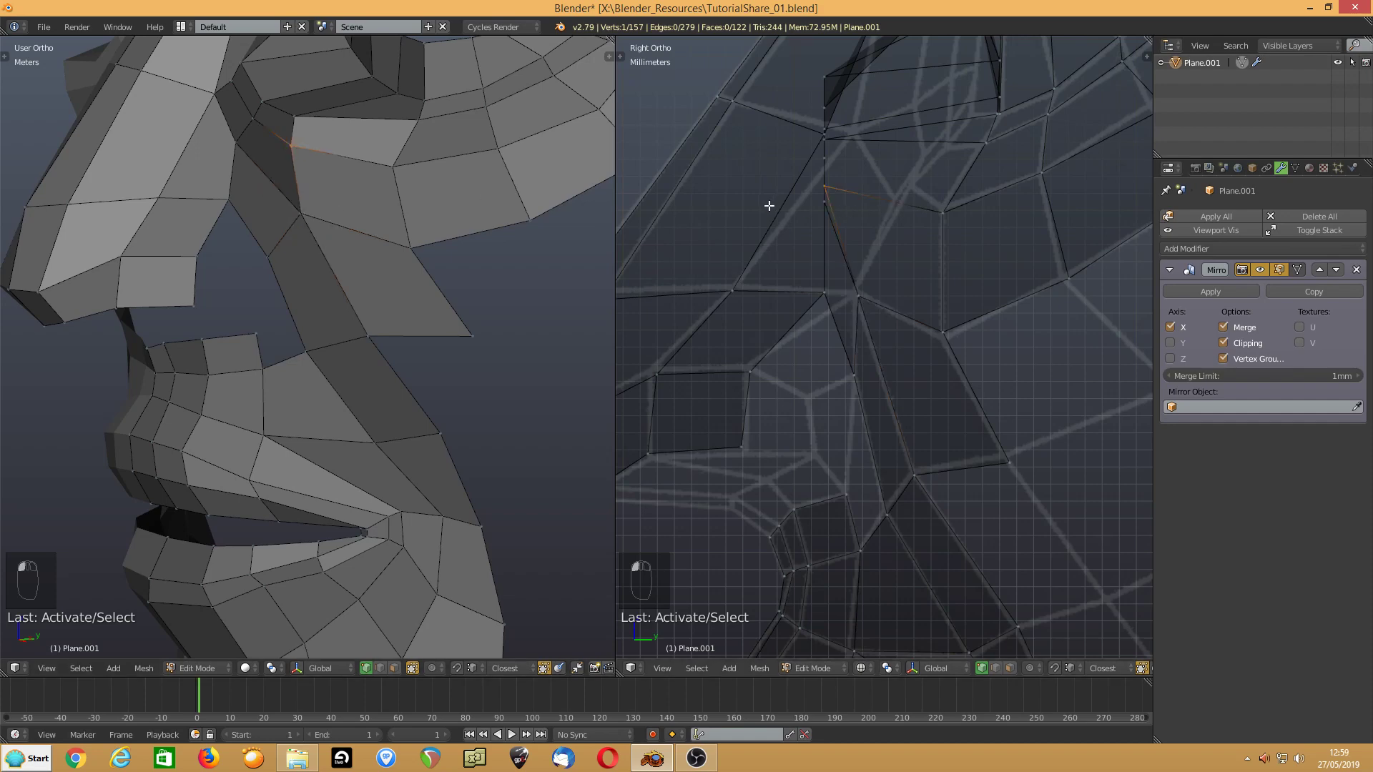
pyautogui.press('g')
pyautogui.click(843, 208)
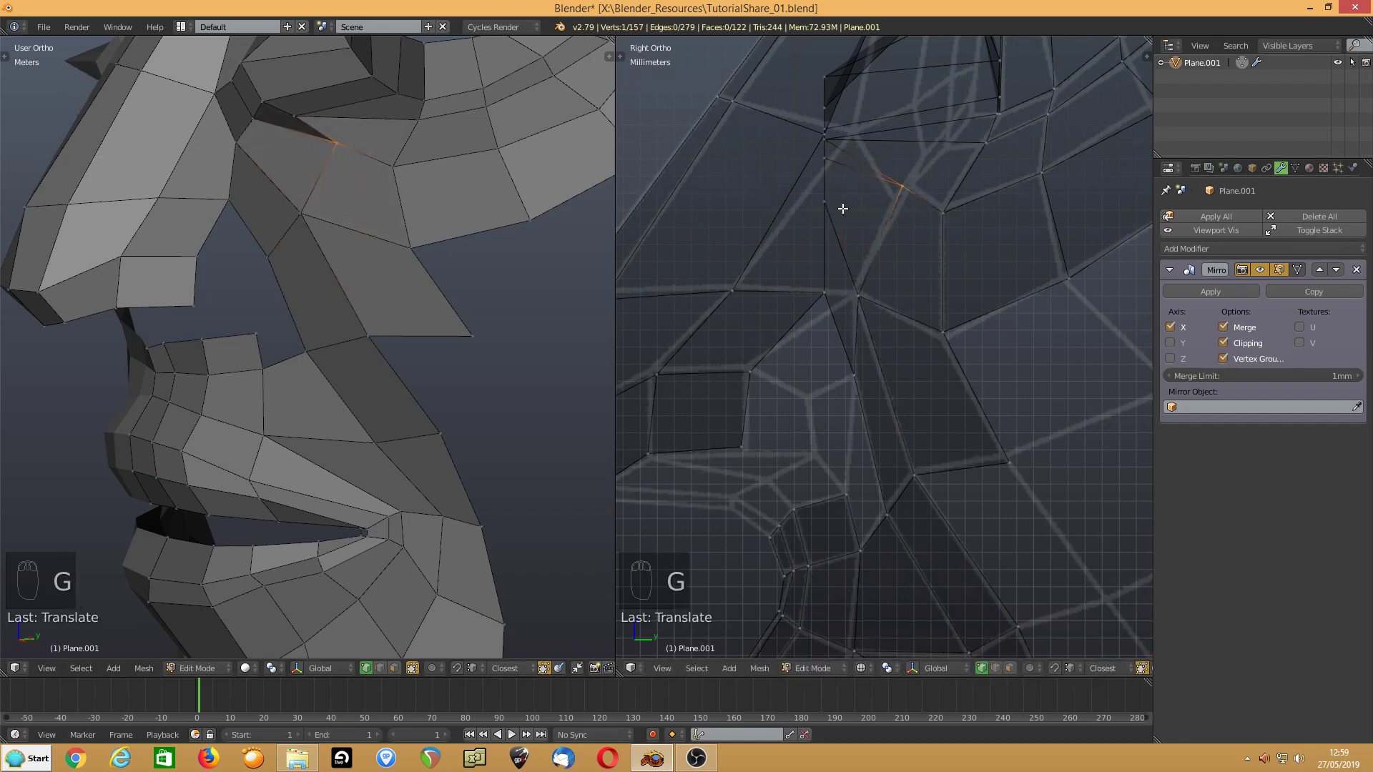
# - Move the next vertex in the row under the eye back along Y onto the side reference
pyautogui.scroll(-2, 294, 210)
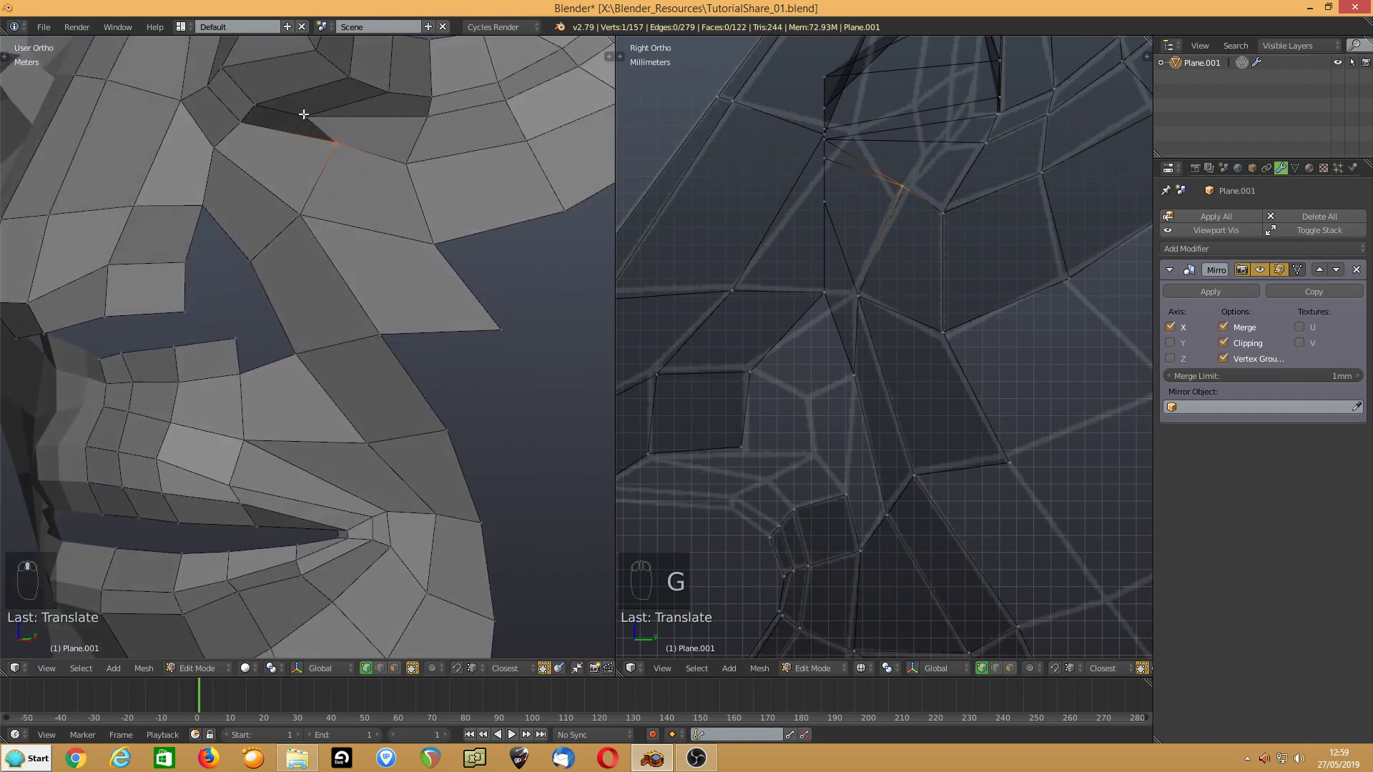
pyautogui.rightClick(837, 174)
pyautogui.press('g')
pyautogui.press('y')
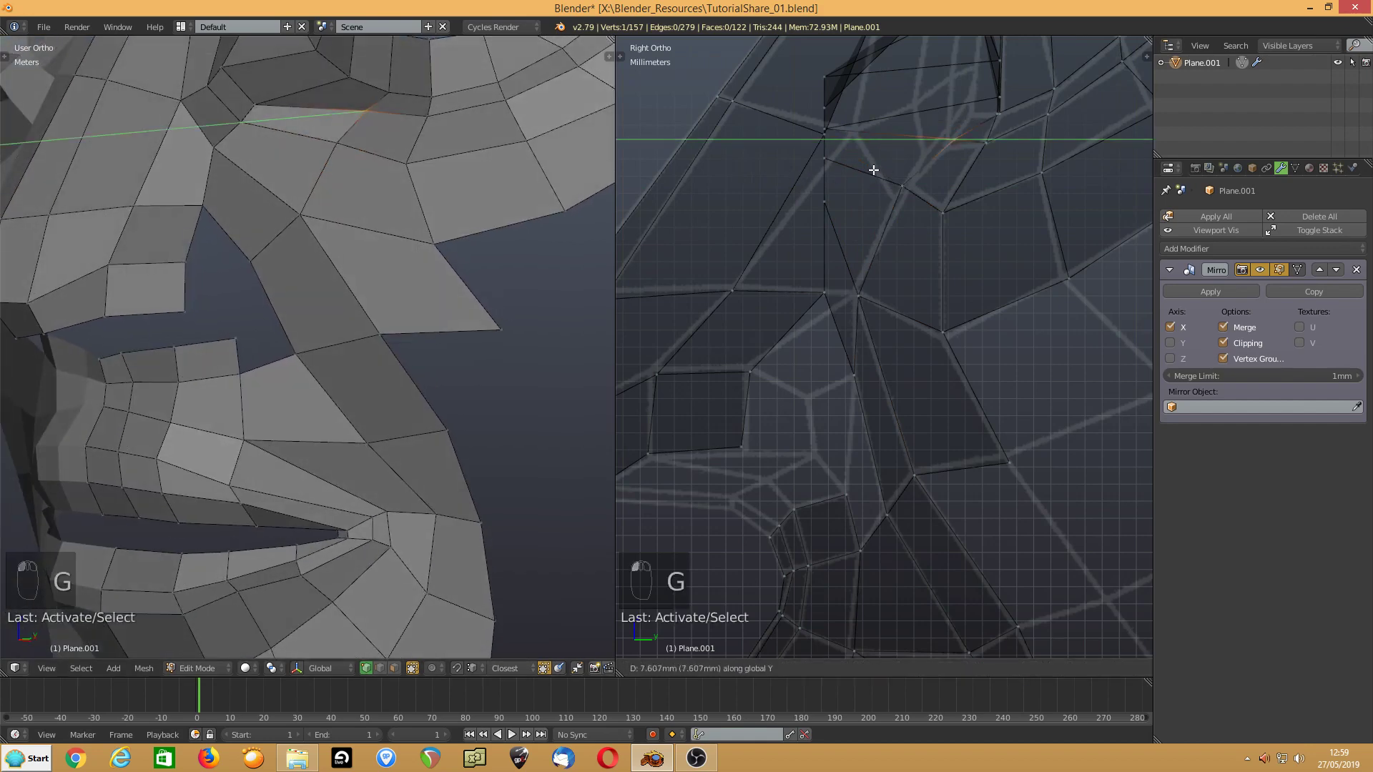
pyautogui.click(867, 176)
pyautogui.scroll(-4, 427, 202)
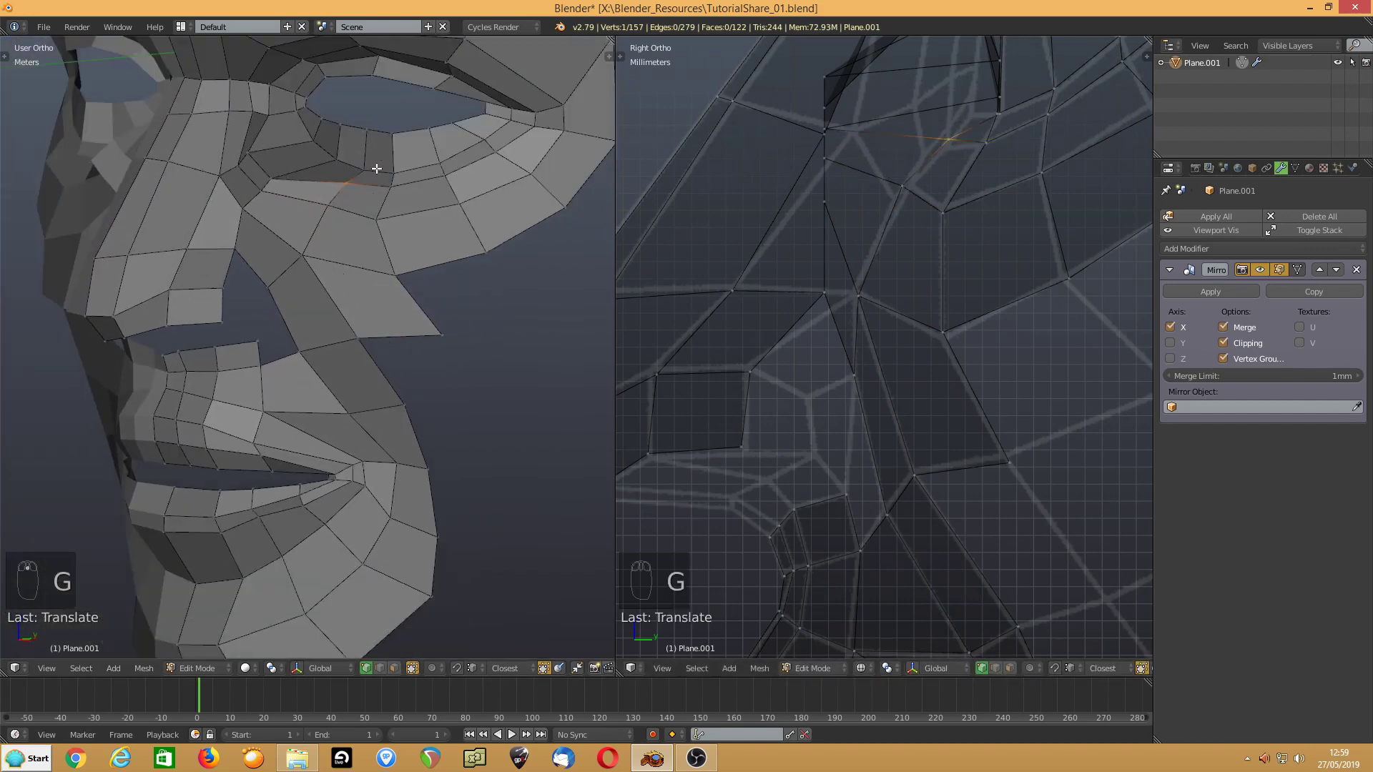
pyautogui.moveTo(427, 201); pyautogui.dragTo(276, 190, button='middle')
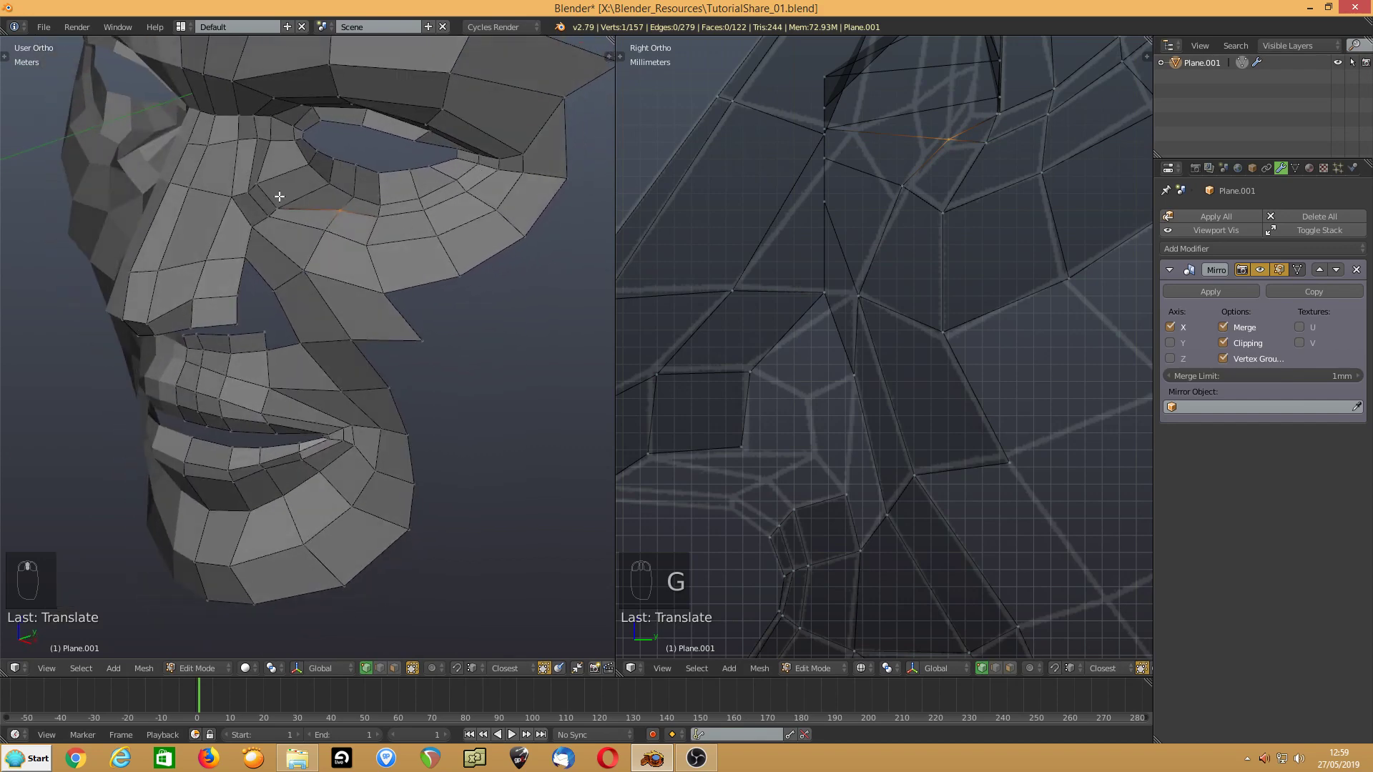
# - Move the two stacked vertices at the inner end of the under-eye rows back along Y onto the side reference
pyautogui.rightClick(276, 204)
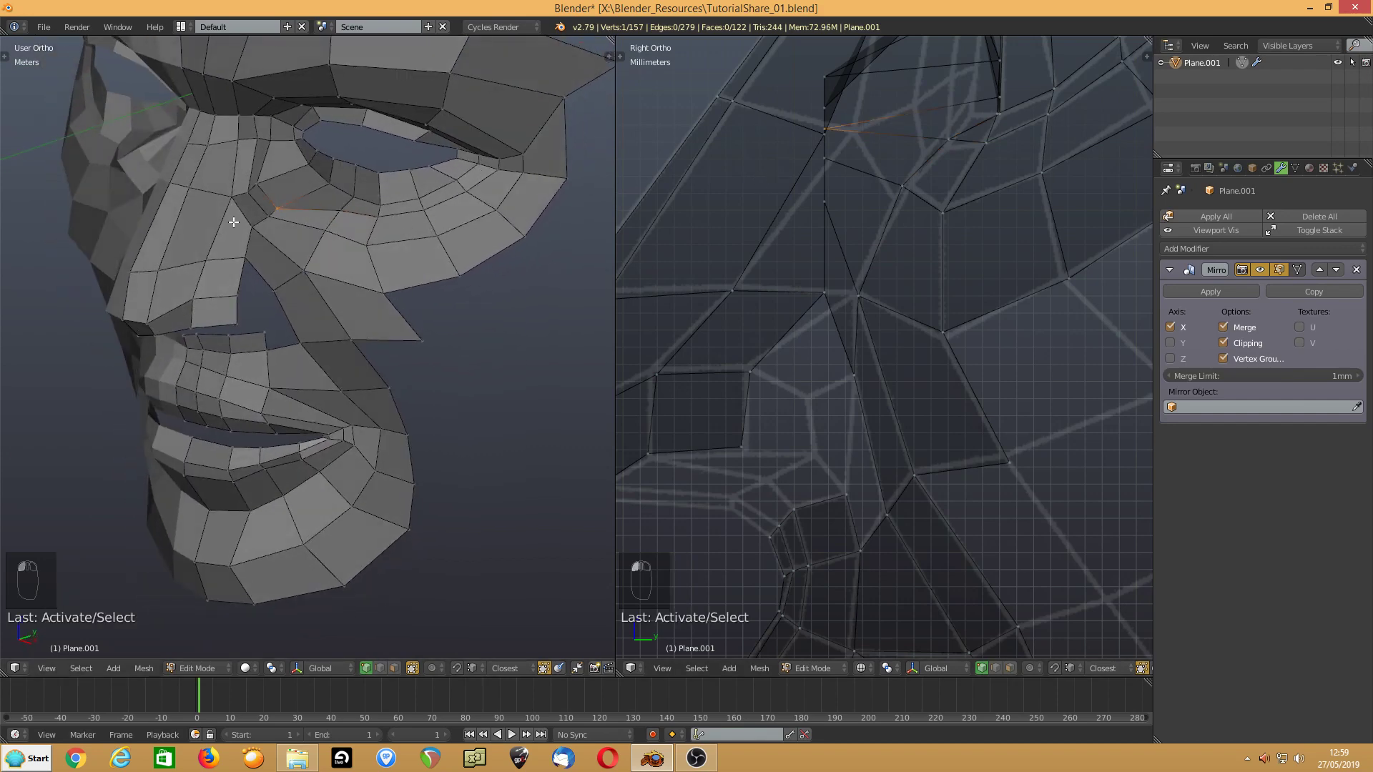
pyautogui.keyDown('shift'); pyautogui.rightClick(272, 215); pyautogui.keyUp('shift')
pyautogui.press('g')
pyautogui.press('y')
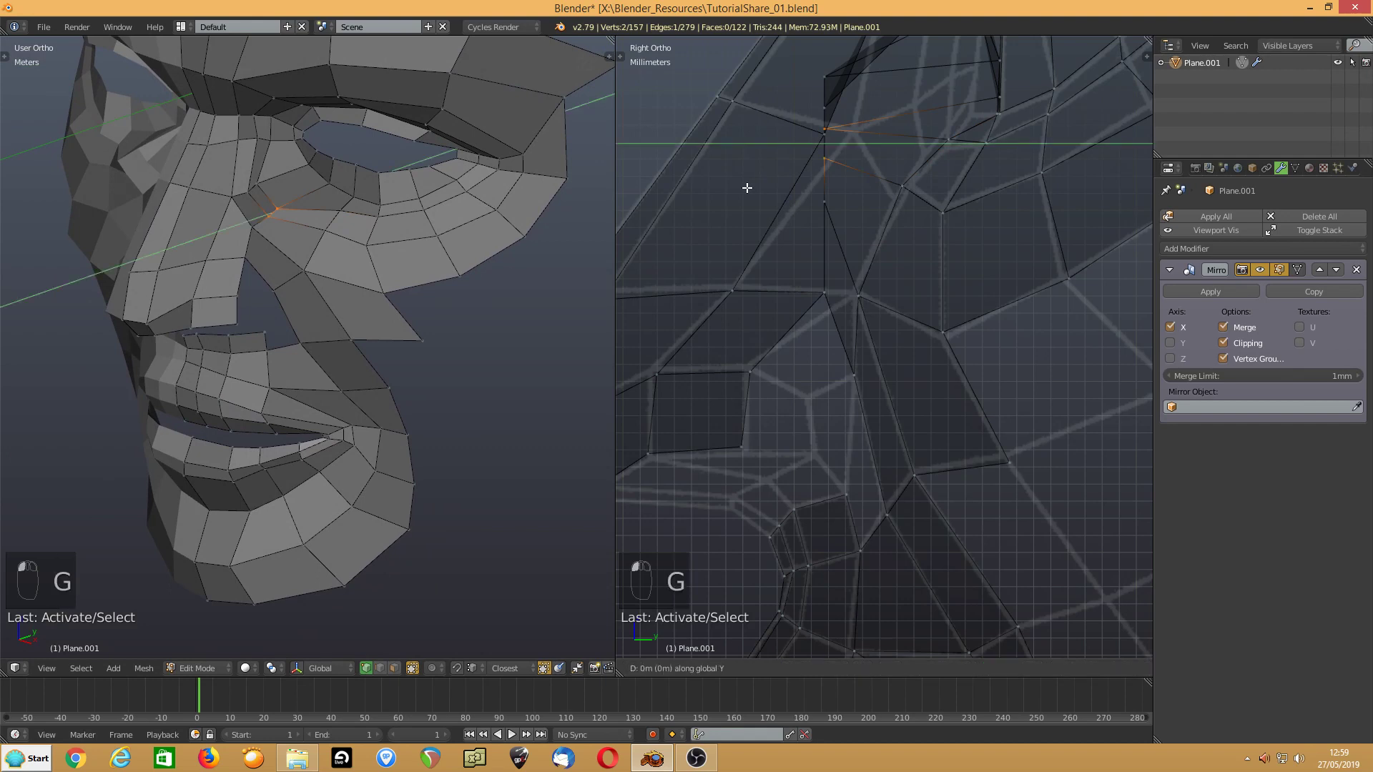
pyautogui.click(845, 189)
# - Move the upper of those under-eye vertices further back along Y onto its side reference intersection
pyautogui.rightClick(928, 131)
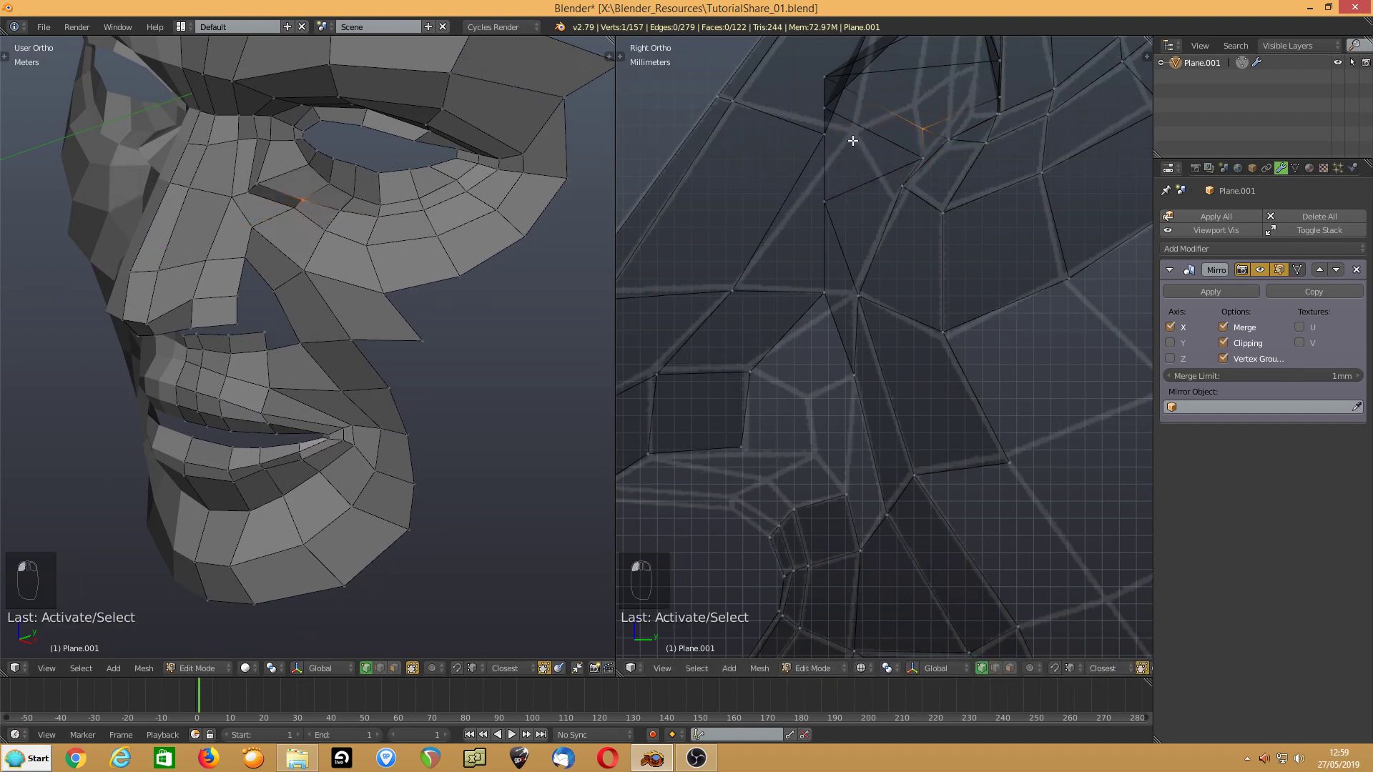
pyautogui.press('g')
pyautogui.press('y')
pyautogui.click(876, 137)
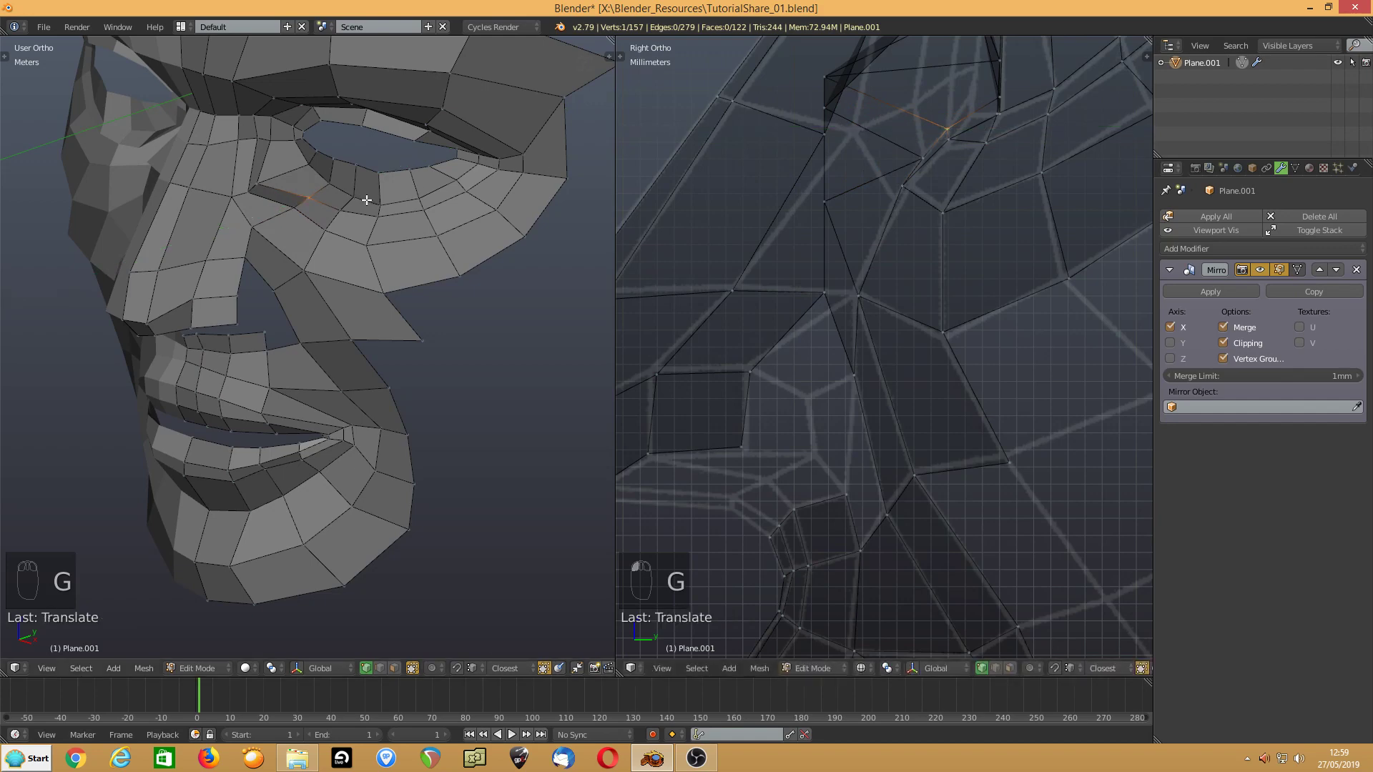
# - Shift the two vertices between the nose side and the inner eye corner back along Y, correcting their depth against the side reference
pyautogui.keyDown('shift'); pyautogui.rightClick(251, 189); pyautogui.keyUp('shift')
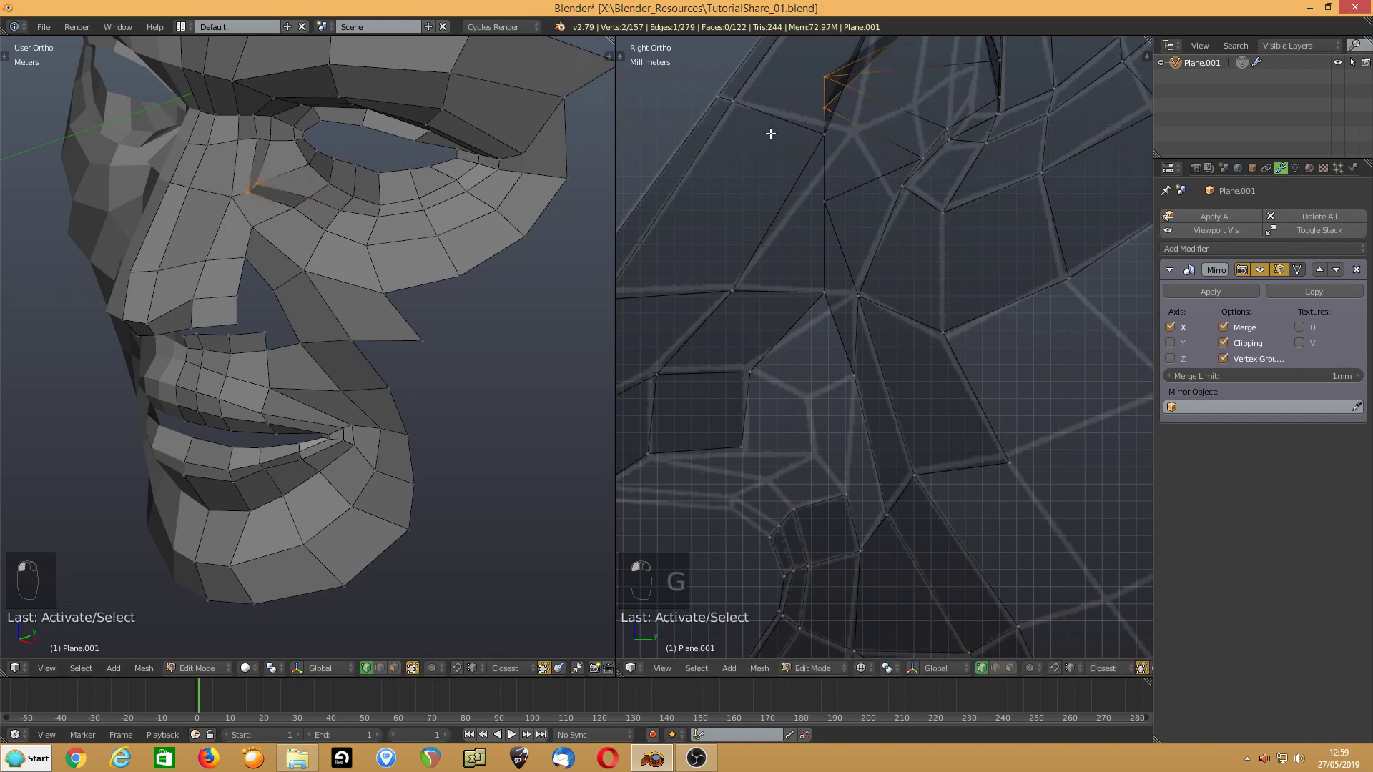
pyautogui.press('g')
pyautogui.press('y')
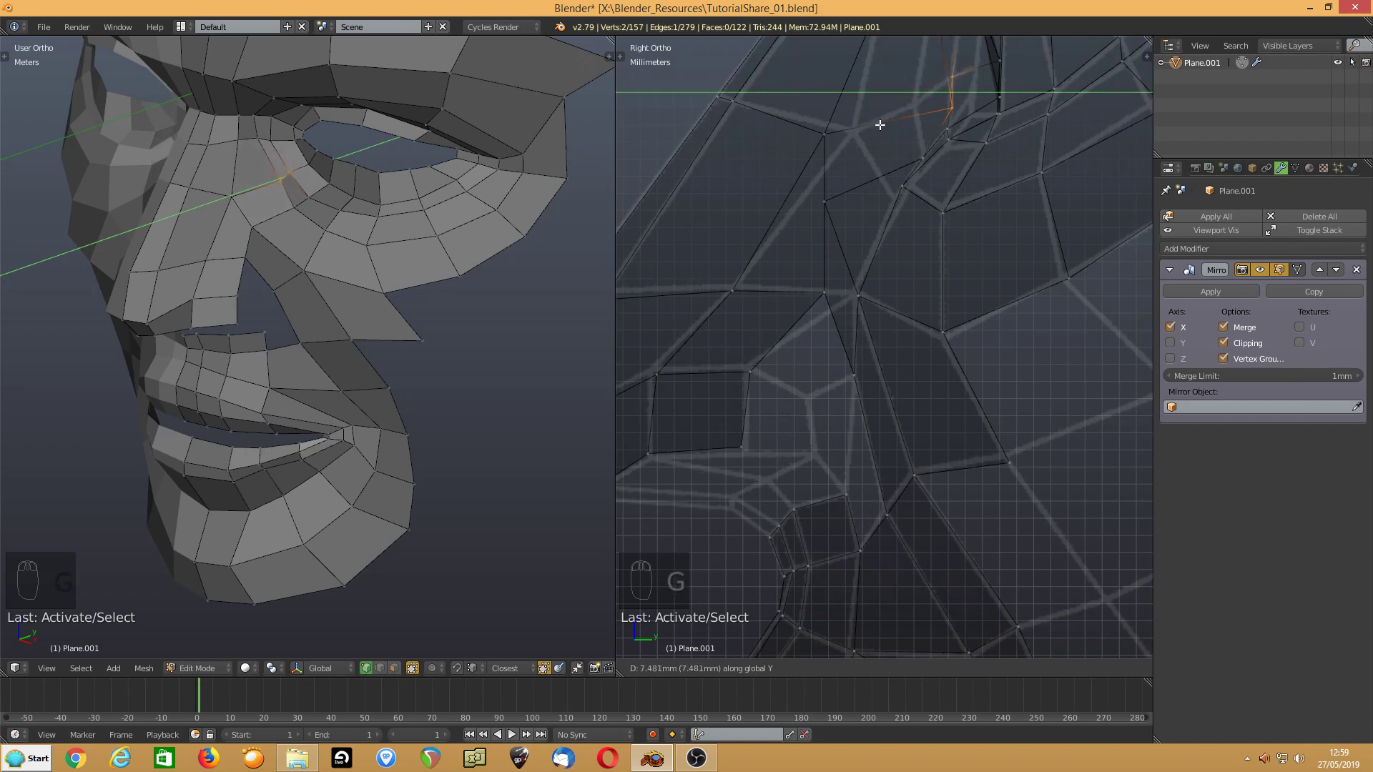
pyautogui.click(876, 125)
pyautogui.keyDown('shift'); pyautogui.moveTo(876, 114); pyautogui.dragTo(780, 307, button='middle'); pyautogui.keyUp('shift')
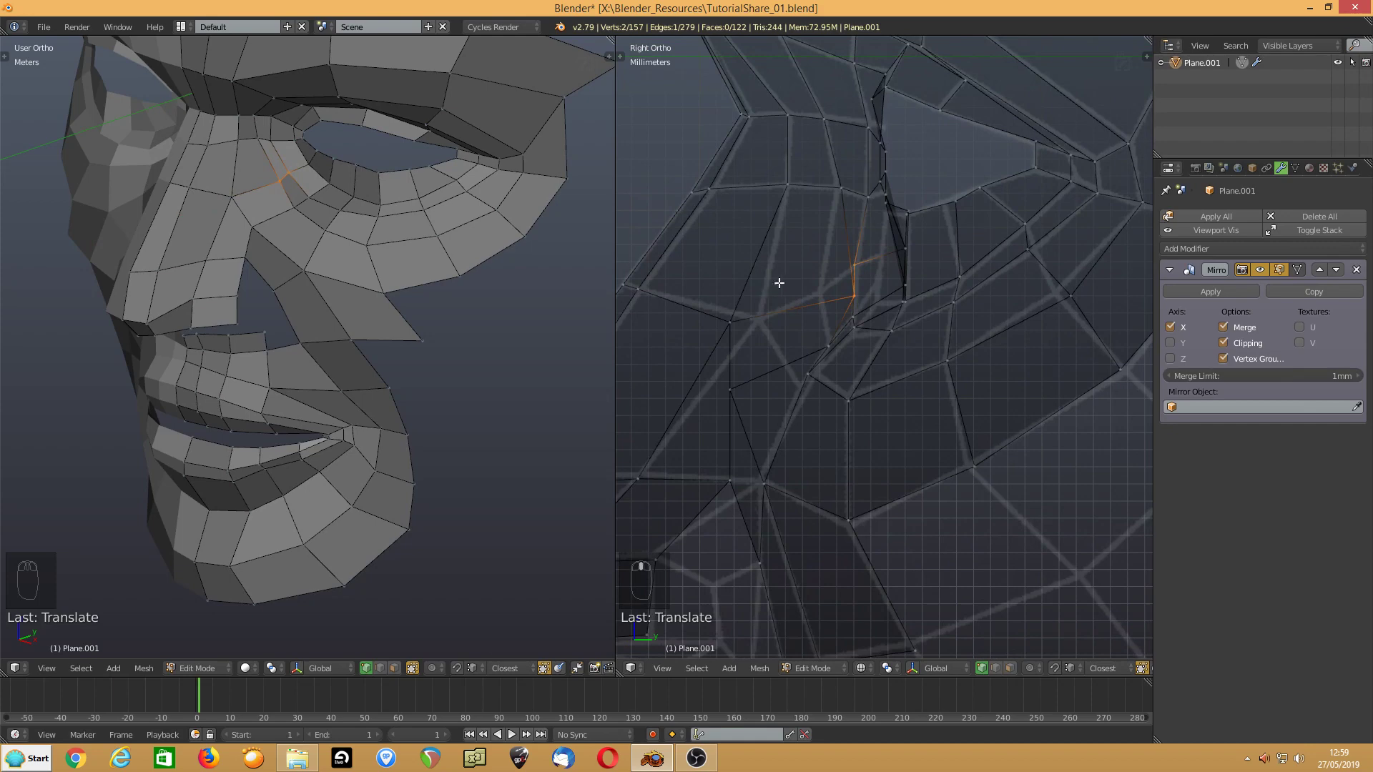
pyautogui.press('g')
pyautogui.press('y')
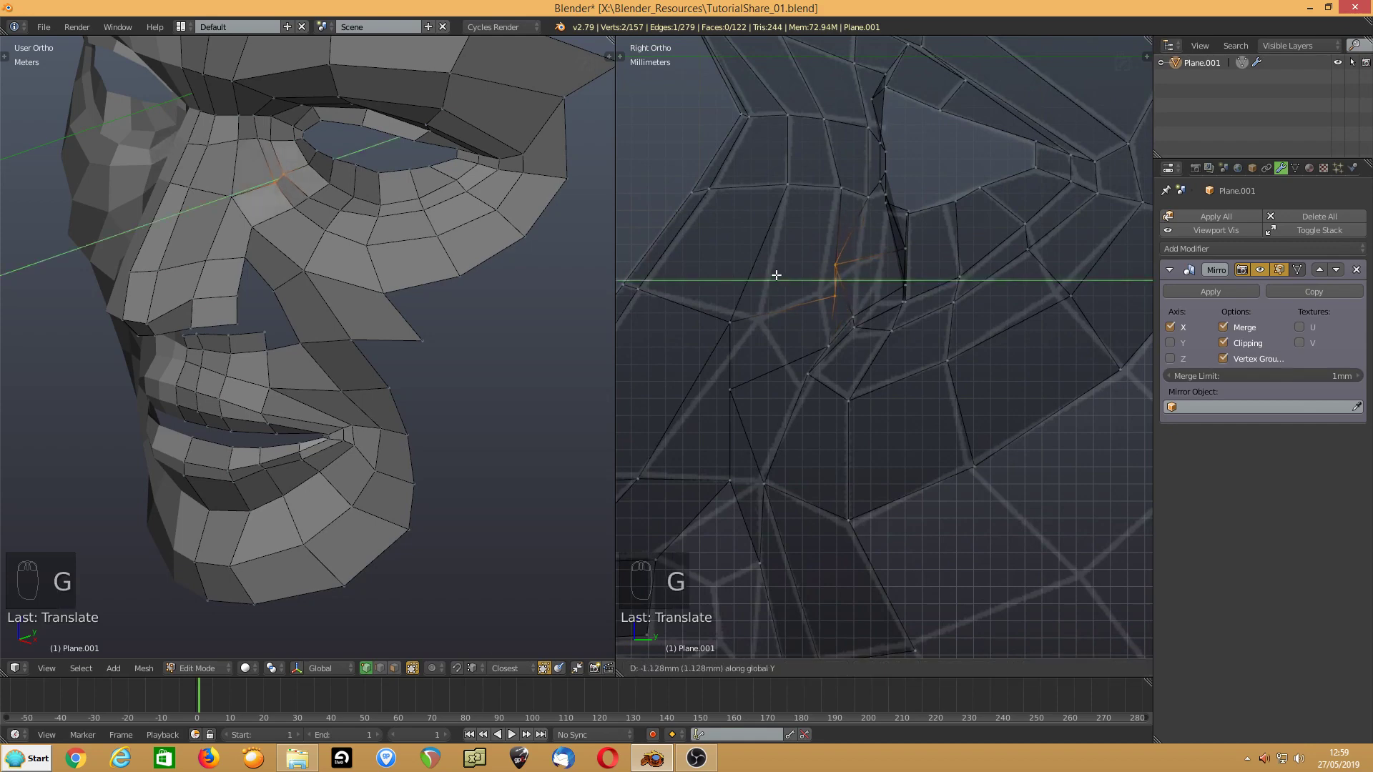
pyautogui.click(786, 276)
# - Place the lower vertex of the inner-eye pair and the neighbouring nose-side vertex on their side reference intersections
pyautogui.moveTo(840, 267)
pyautogui.mouseDown()
pyautogui.moveTo(858, 269)
pyautogui.moveTo(825, 288)
pyautogui.mouseUp()
pyautogui.click(827, 285)
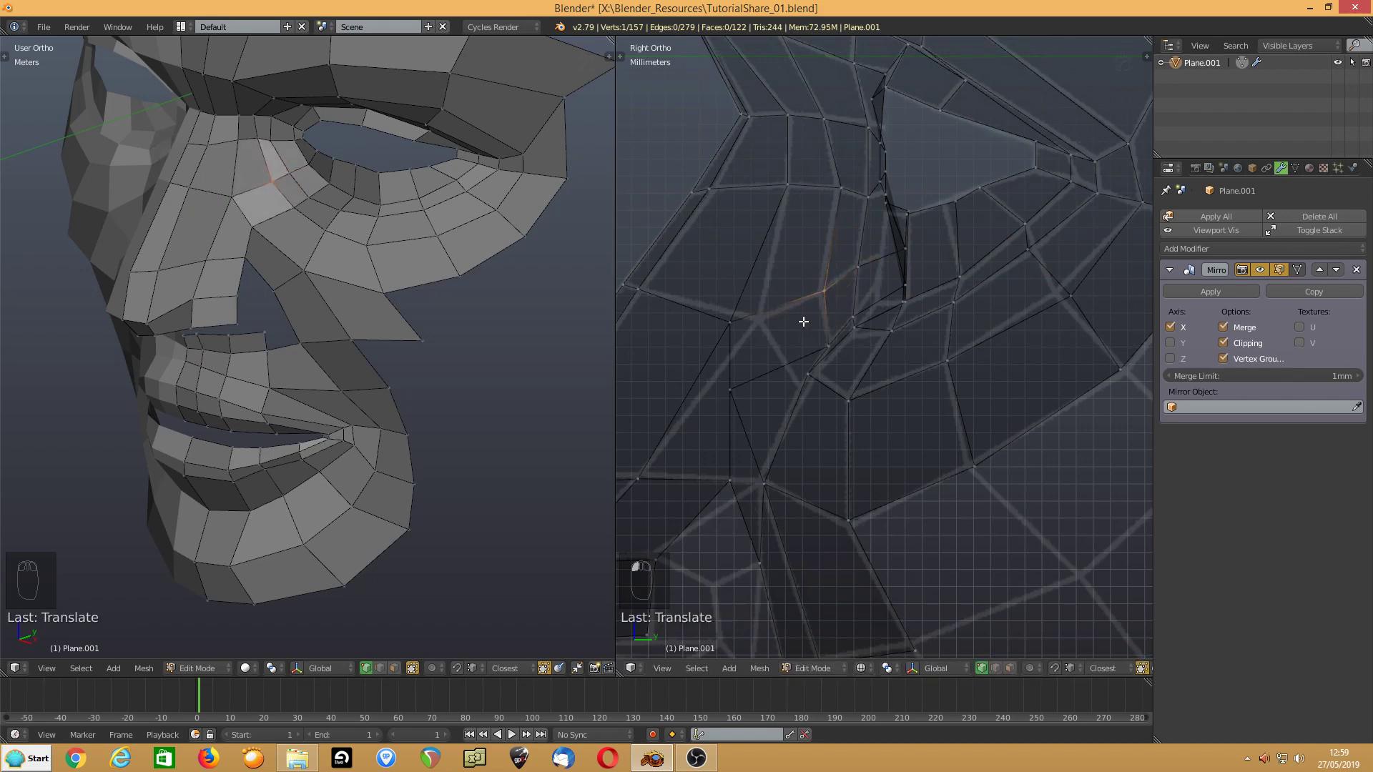
pyautogui.click(736, 316)
pyautogui.moveTo(736, 316); pyautogui.dragTo(758, 308)
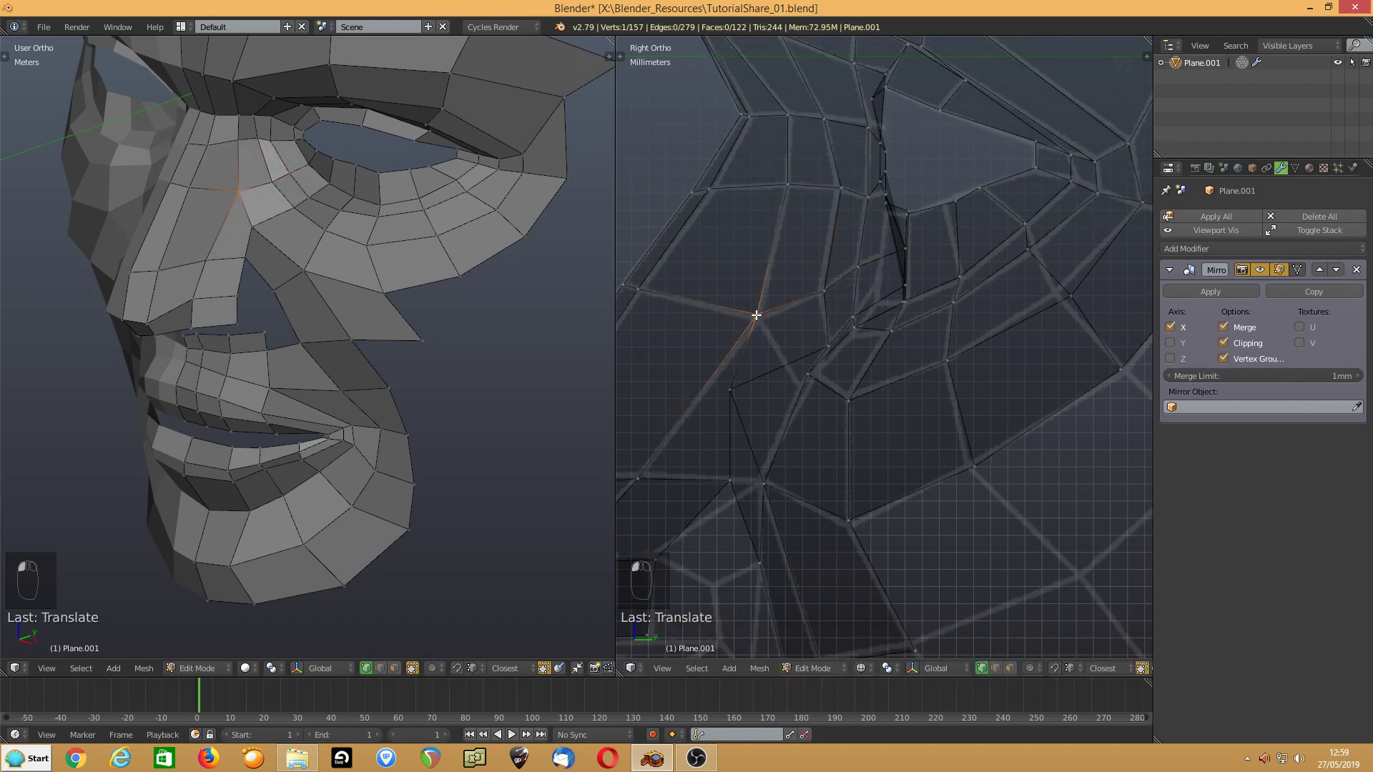
# - Move the crease vertex between the nose side and cheek, below the inner eye, back onto the side reference
pyautogui.scroll(1, 778, 328)
pyautogui.scroll(2, 780, 331)
pyautogui.keyDown('shift'); pyautogui.moveTo(712, 352); pyautogui.dragTo(944, 203, button='middle'); pyautogui.keyUp('shift')
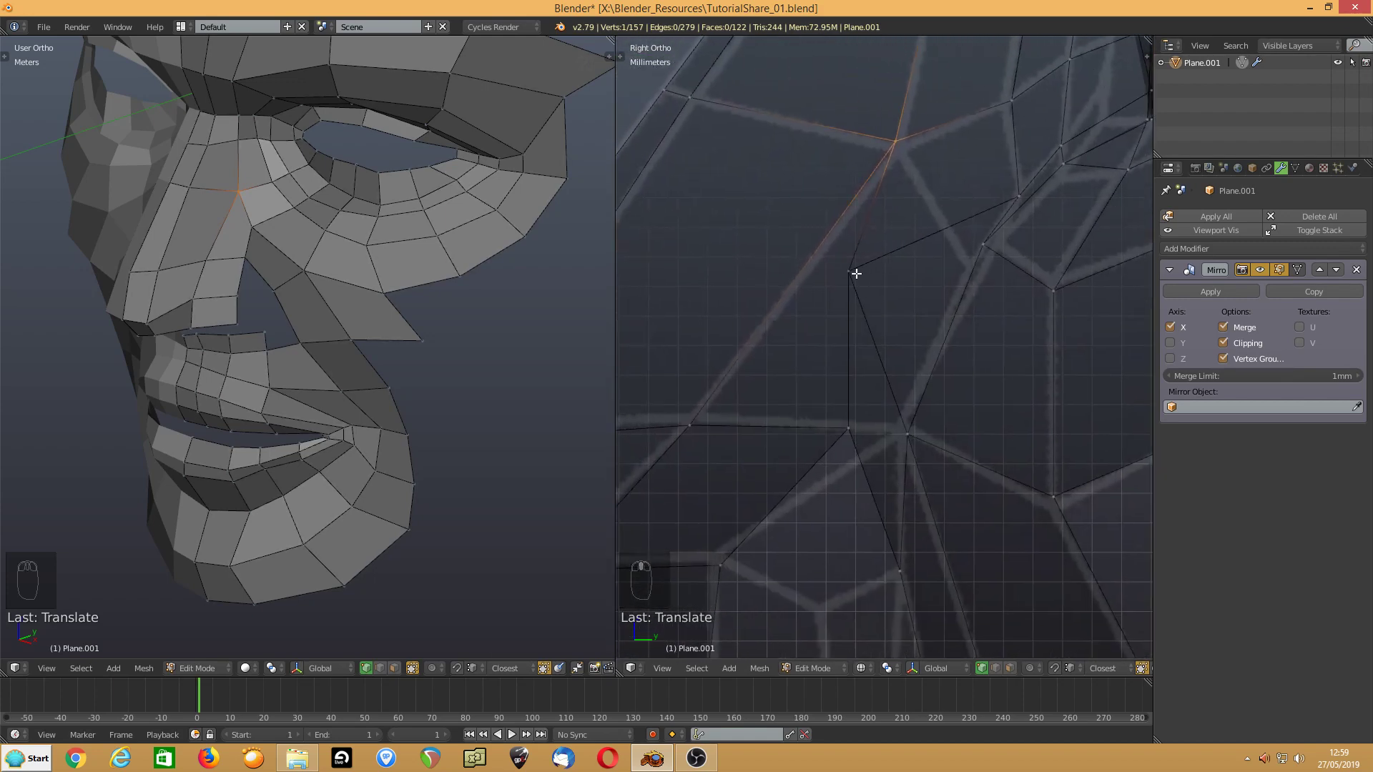
pyautogui.moveTo(856, 273); pyautogui.dragTo(963, 262)
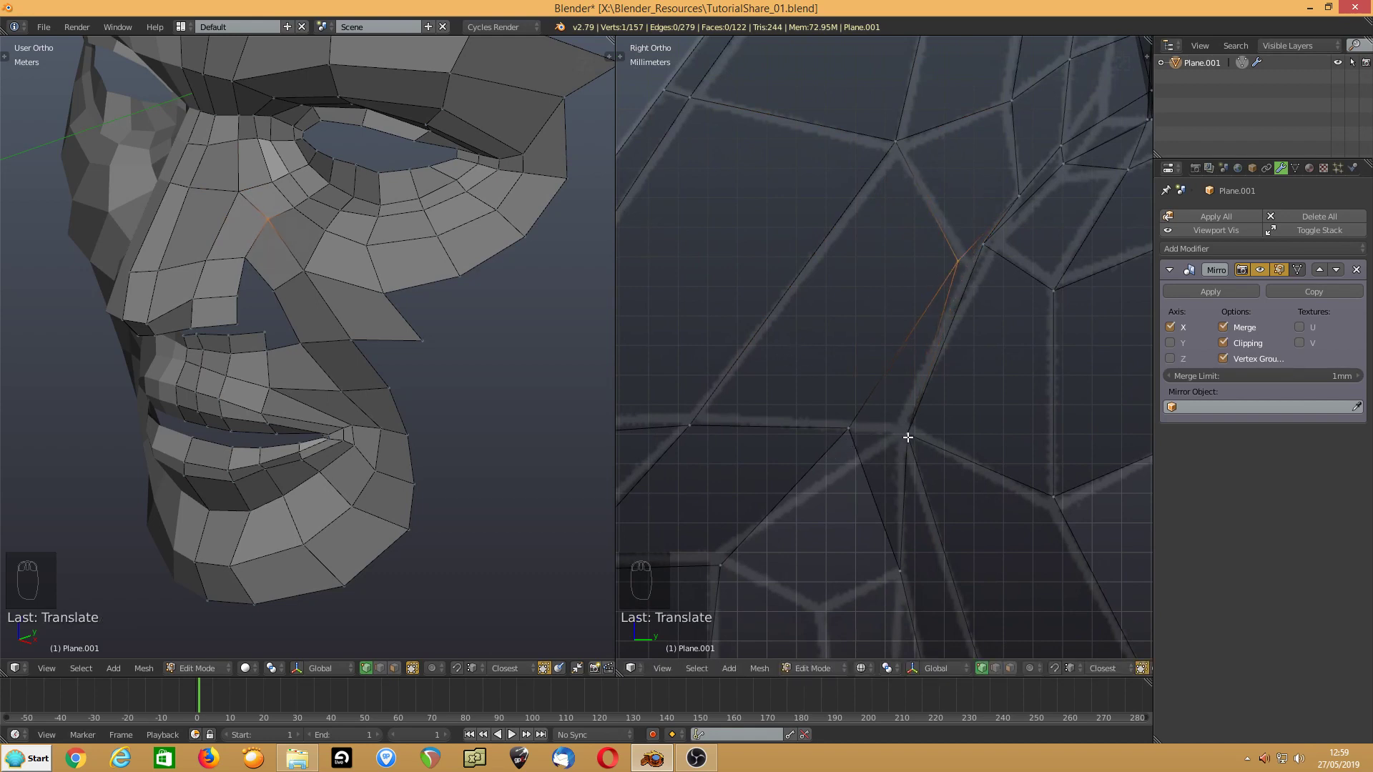
# - Nudge the outer cheek border vertex and move the vertex above the nostril opening back onto the side reference
pyautogui.click(1054, 495)
pyautogui.moveTo(1054, 495); pyautogui.dragTo(1056, 501)
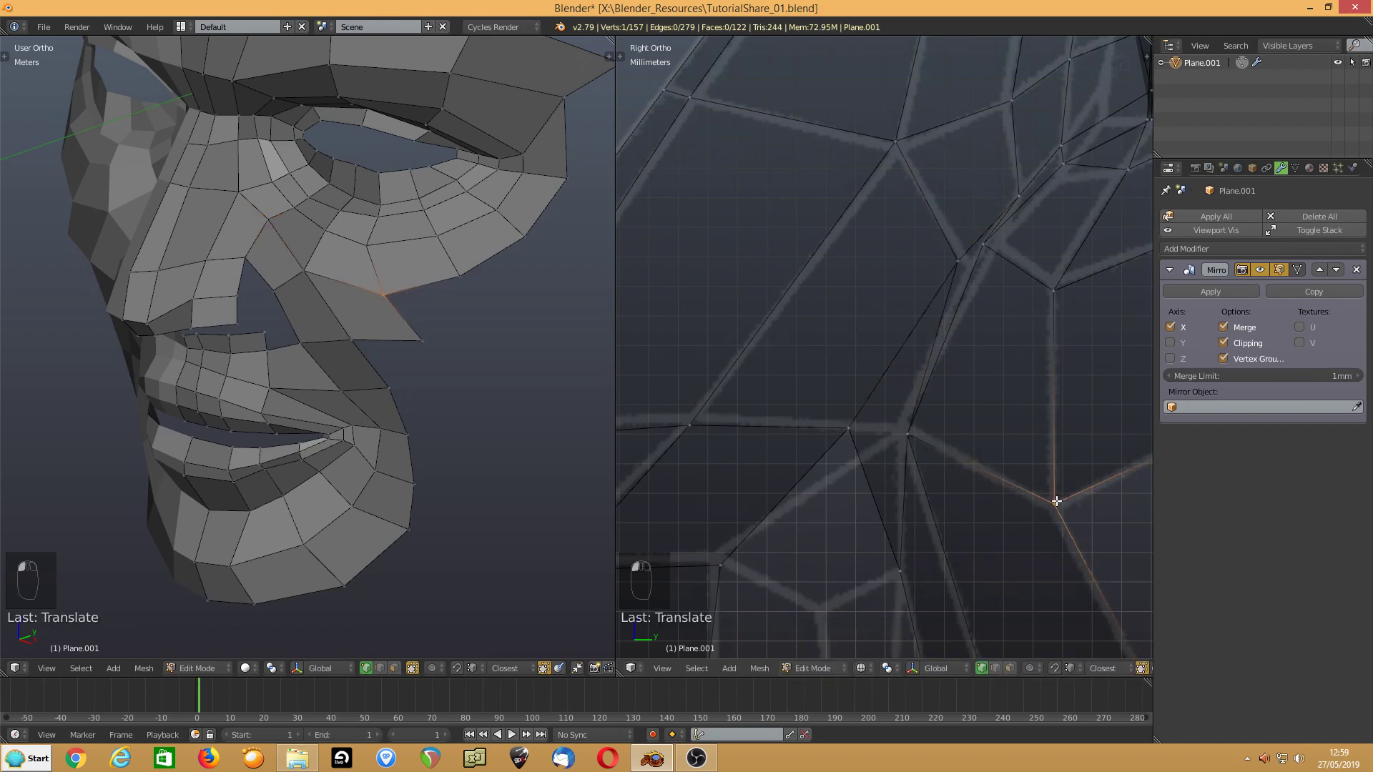
pyautogui.keyDown('shift'); pyautogui.moveTo(847, 514); pyautogui.dragTo(808, 341, button='middle'); pyautogui.keyUp('shift')
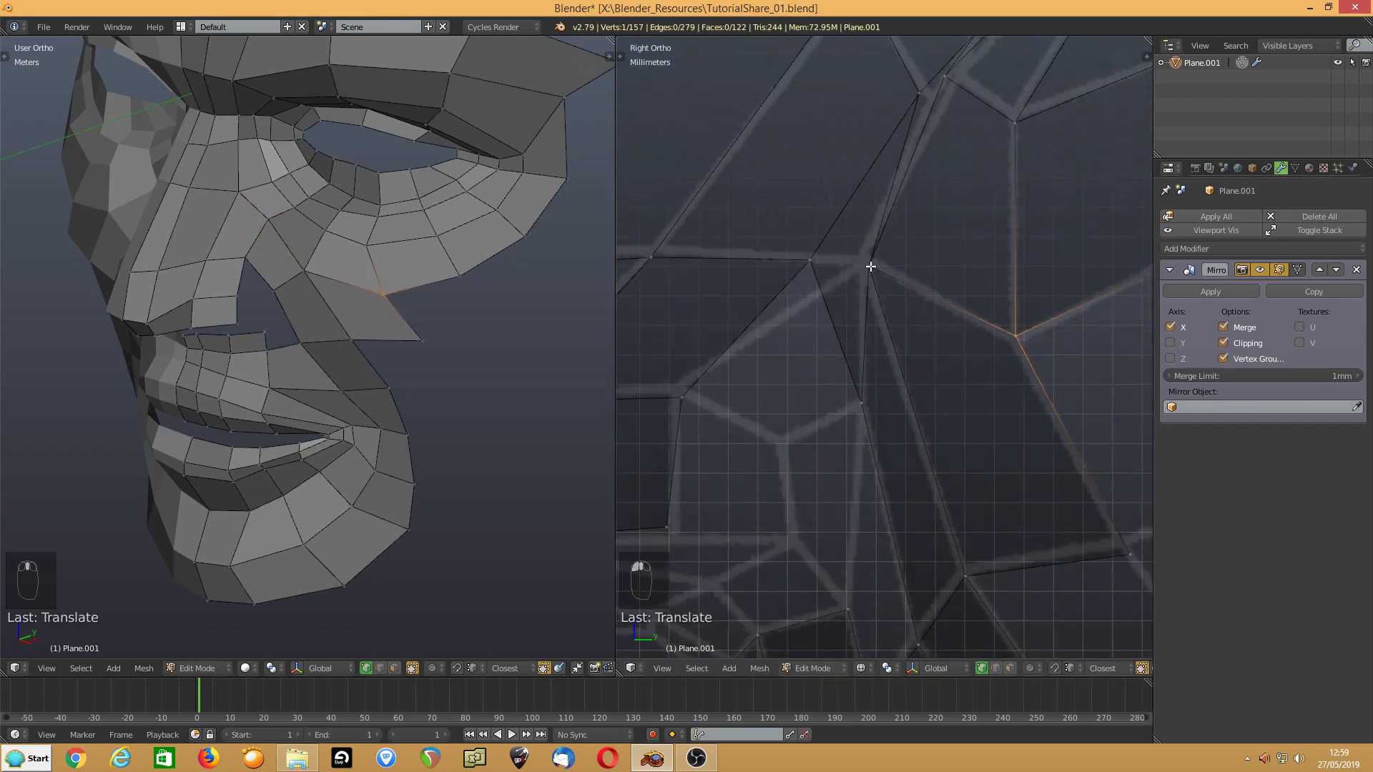
pyautogui.click(808, 256)
pyautogui.moveTo(808, 256); pyautogui.dragTo(864, 259)
# - Fine-tune the nose-cheek crease vertex and move the inner cheek vertex beside the nostril opening slightly back on the side reference
pyautogui.keyDown('shift'); pyautogui.moveTo(950, 90); pyautogui.dragTo(865, 269, button='middle'); pyautogui.keyUp('shift')
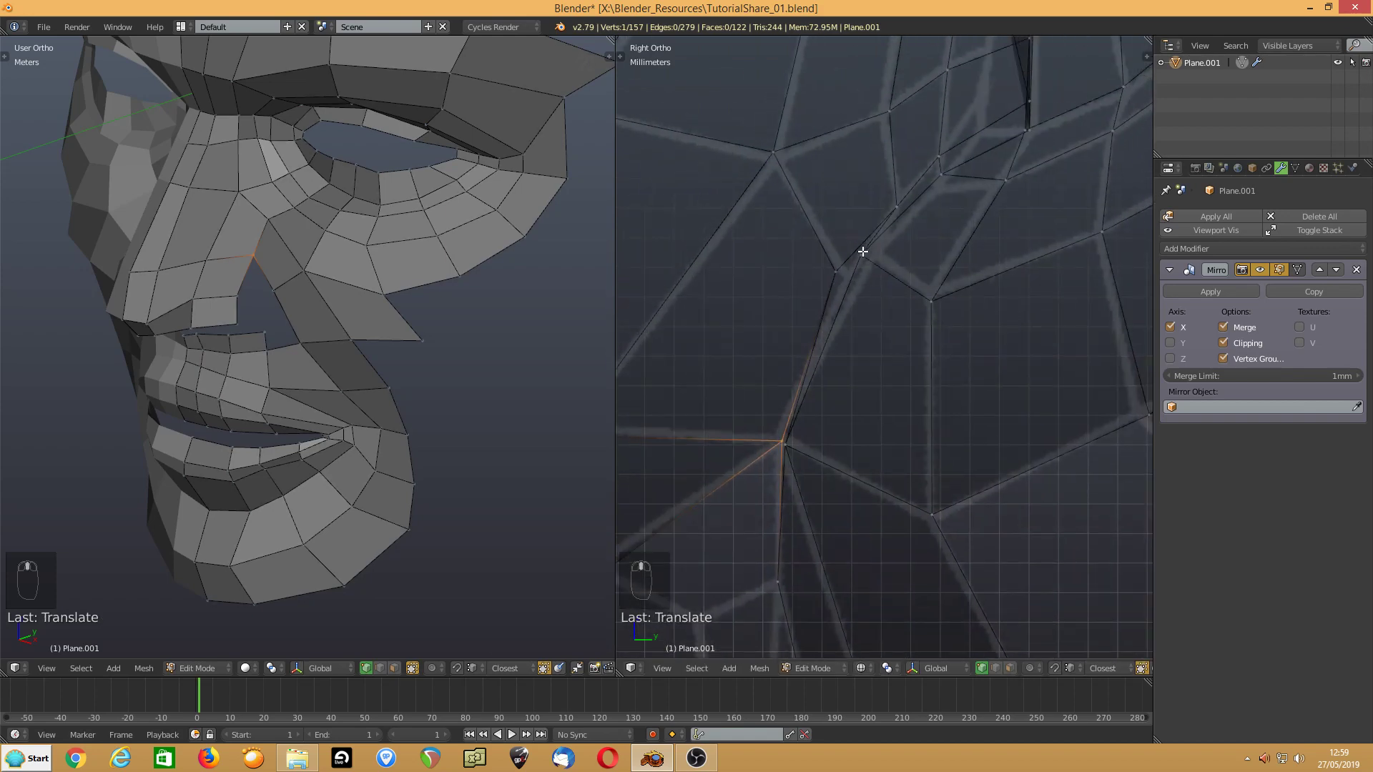
pyautogui.moveTo(863, 252)
pyautogui.mouseDown()
pyautogui.moveTo(879, 251)
pyautogui.moveTo(852, 271)
pyautogui.mouseUp()
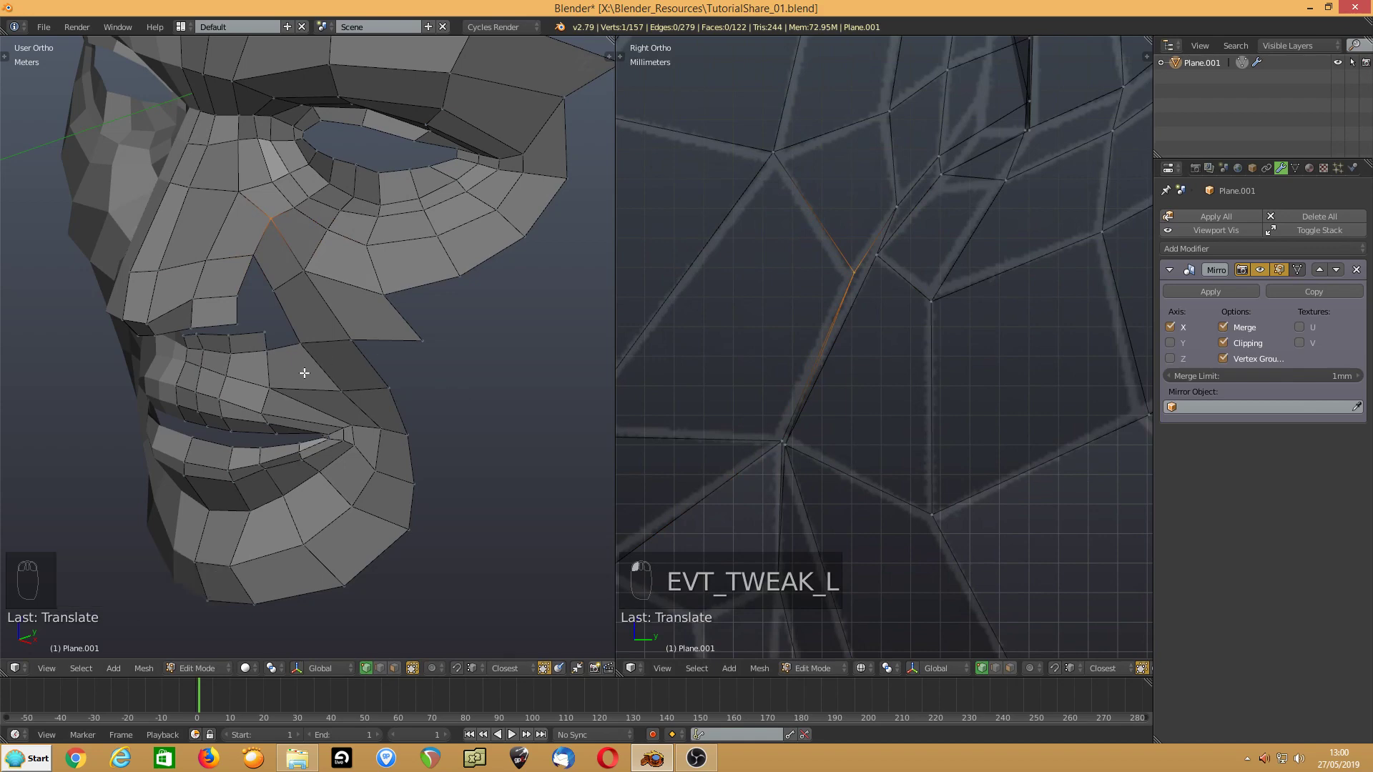
pyautogui.moveTo(308, 363); pyautogui.dragTo(291, 270, button='middle')
pyautogui.click(291, 256)
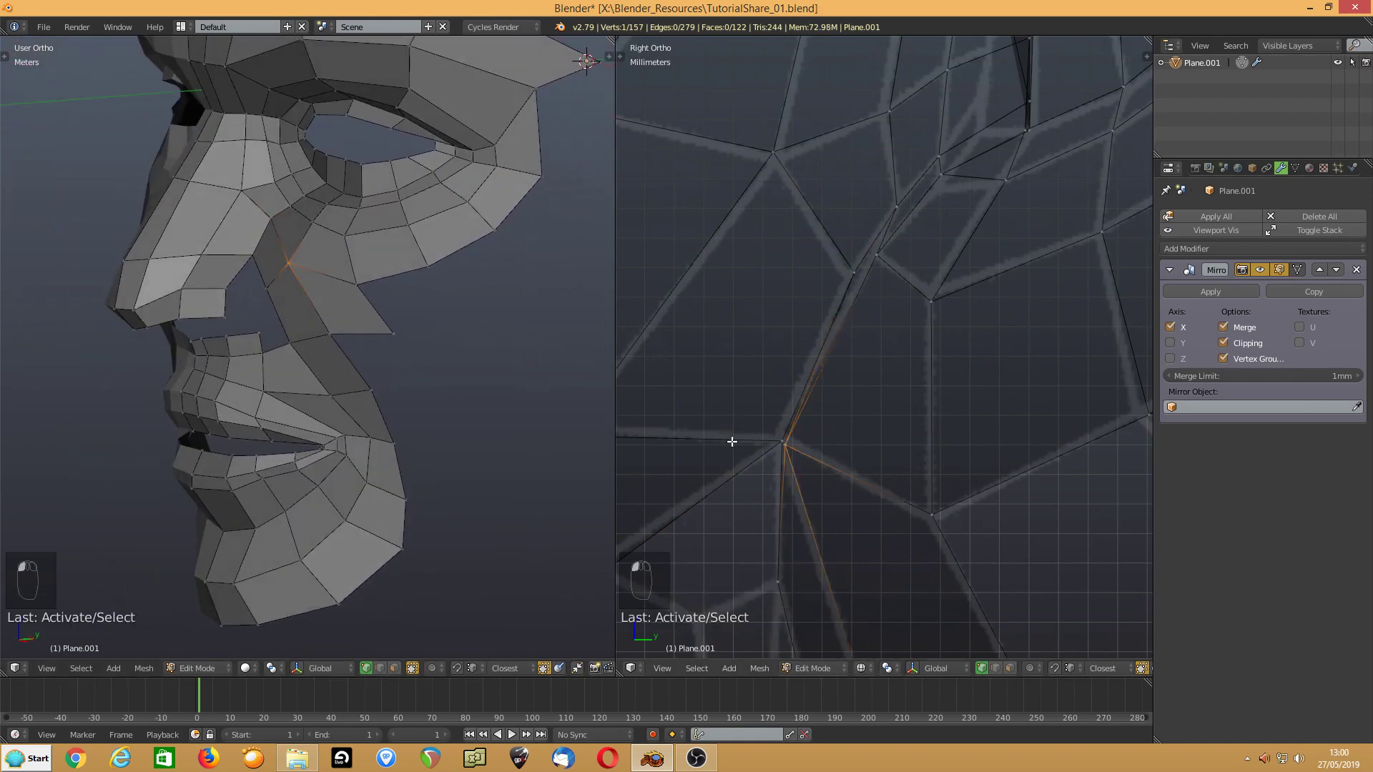
pyautogui.press('g')
pyautogui.click(754, 439)
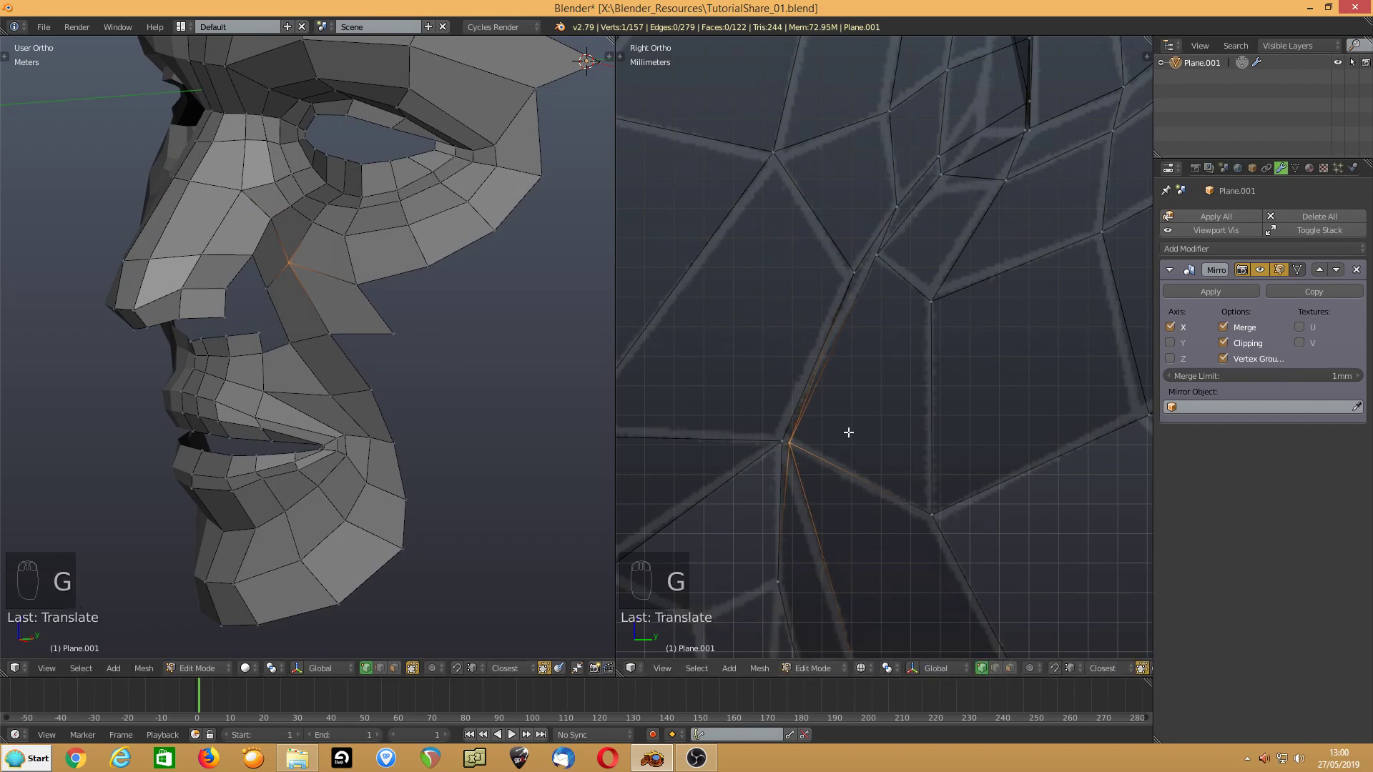
# - Check the vertices along the nose-cheek crease and move the inner lower-eyelid ring vertex forward along Y onto the side reference
pyautogui.scroll(-3, 786, 390)
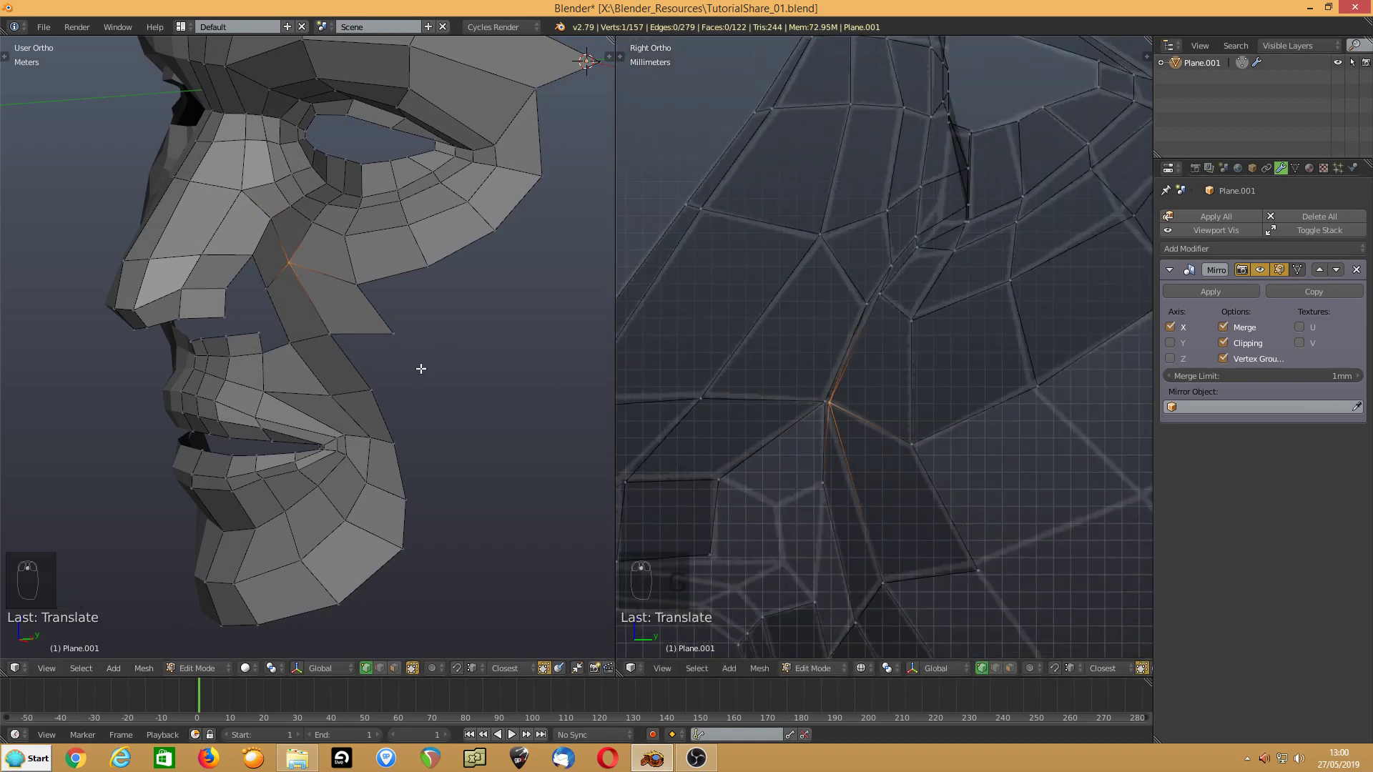
pyautogui.moveTo(420, 367); pyautogui.dragTo(449, 363, button='middle')
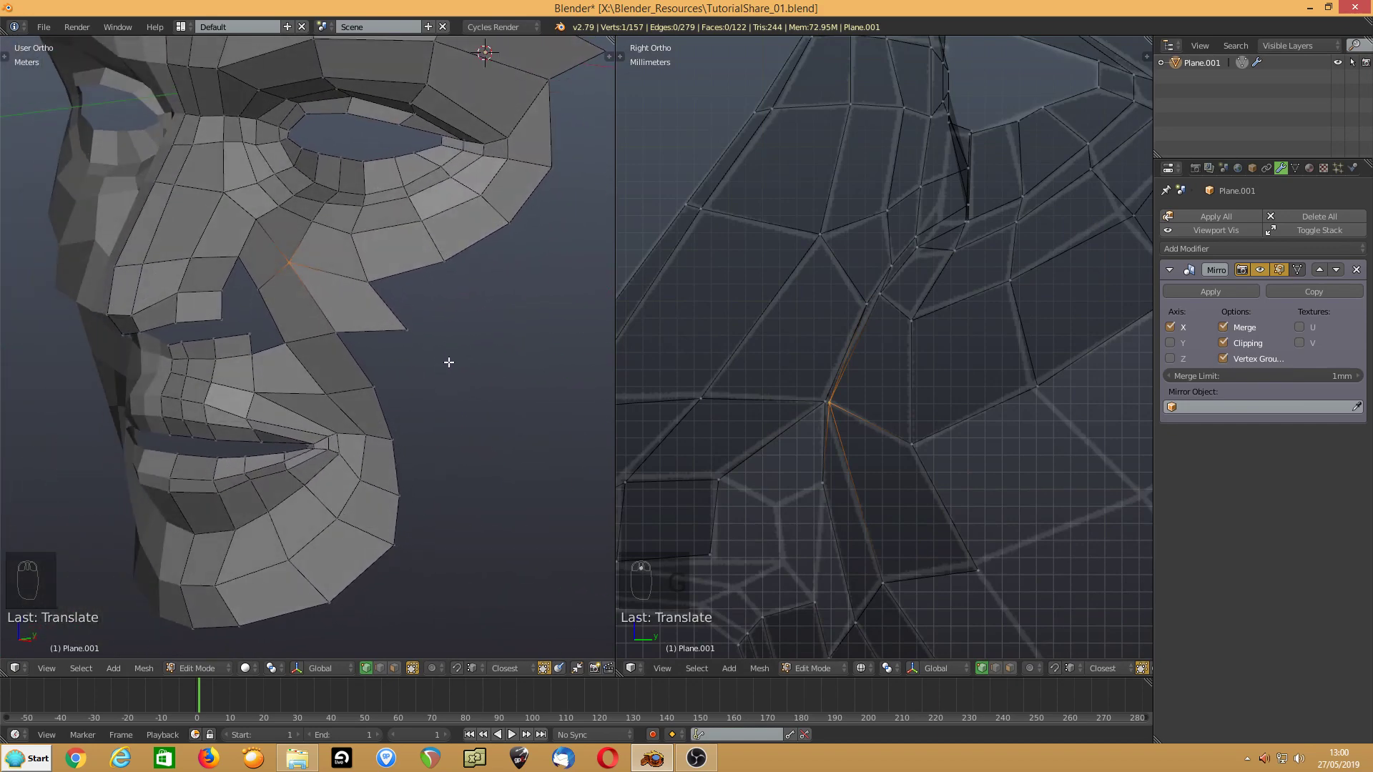
pyautogui.click(236, 253)
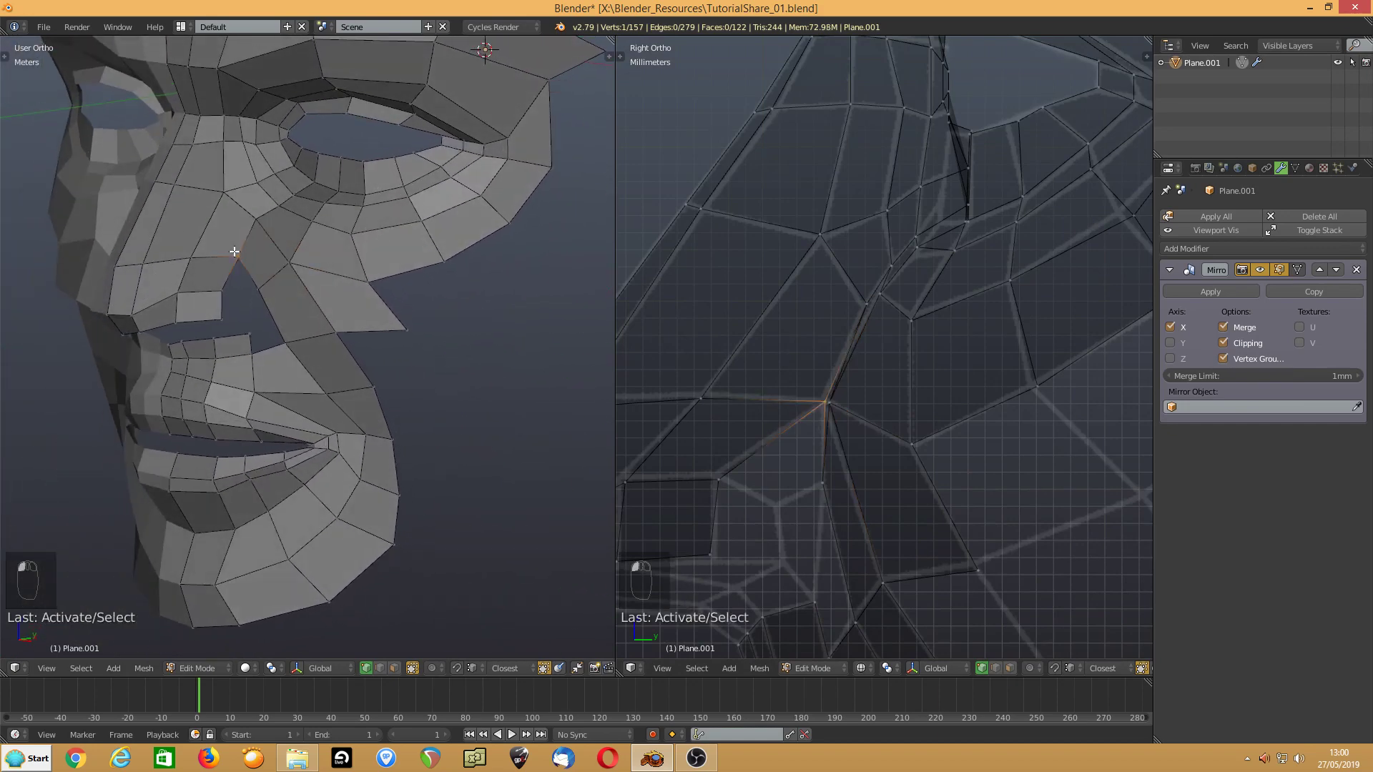
pyautogui.click(256, 218)
pyautogui.click(279, 203)
pyautogui.click(294, 194)
pyautogui.click(312, 183)
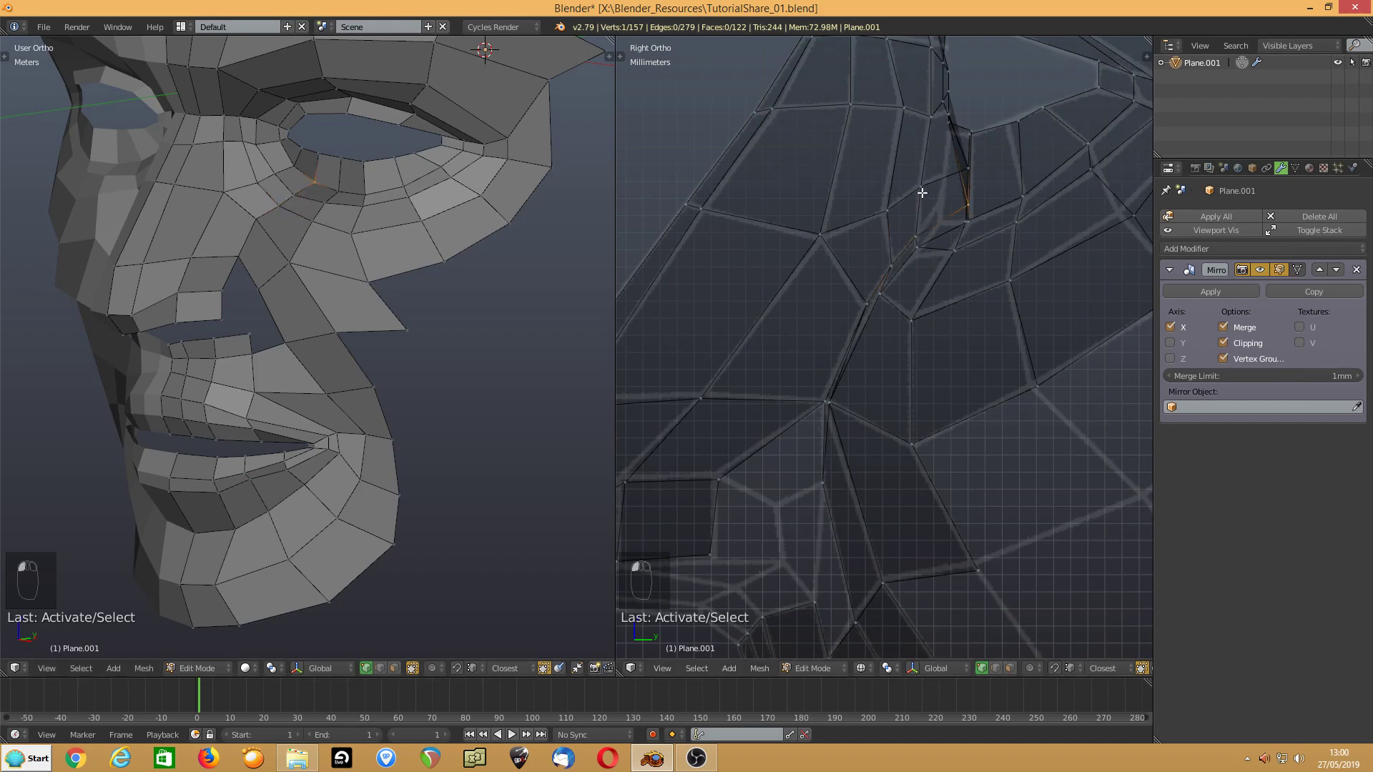
pyautogui.press('g')
pyautogui.click(893, 194)
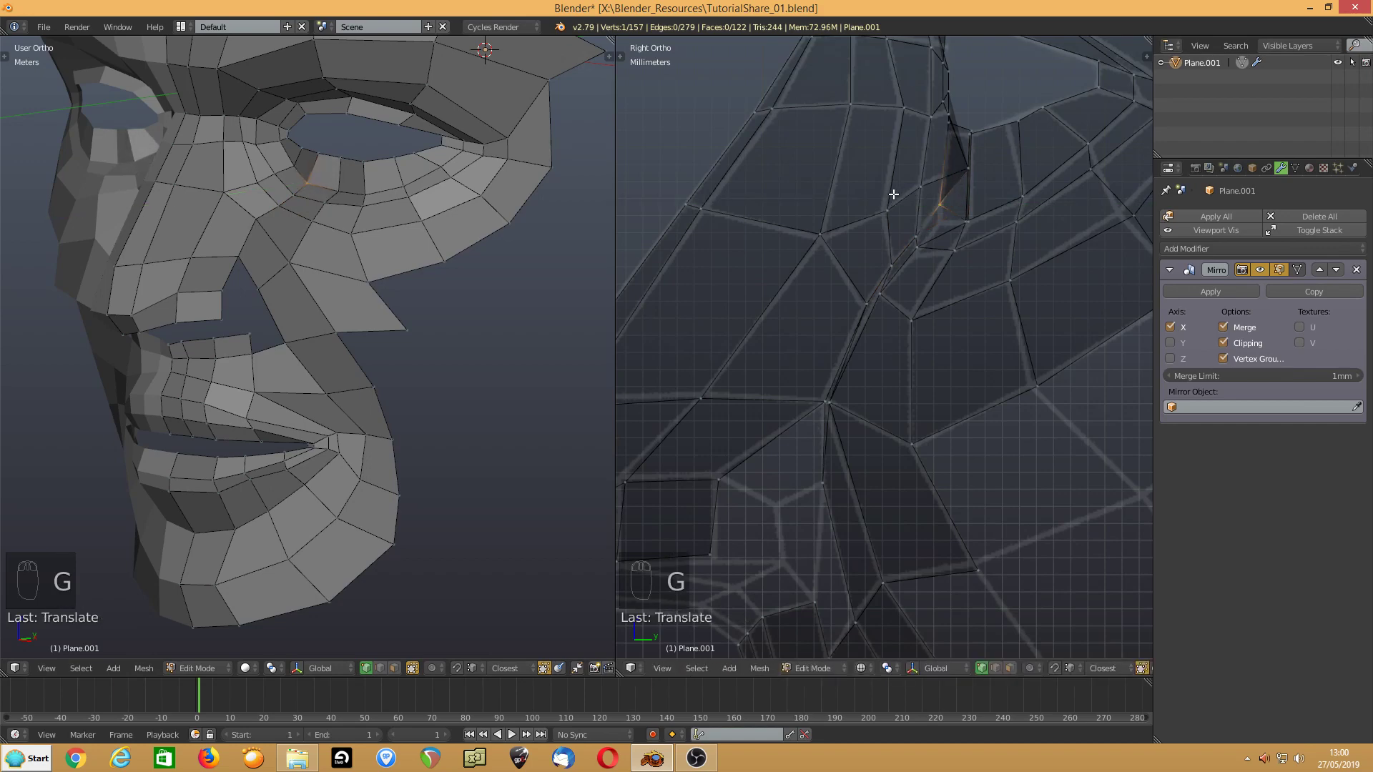
# - Move the next outward vertex of the lower-eyelid ring forward along Y to match the side reference
pyautogui.click(332, 191)
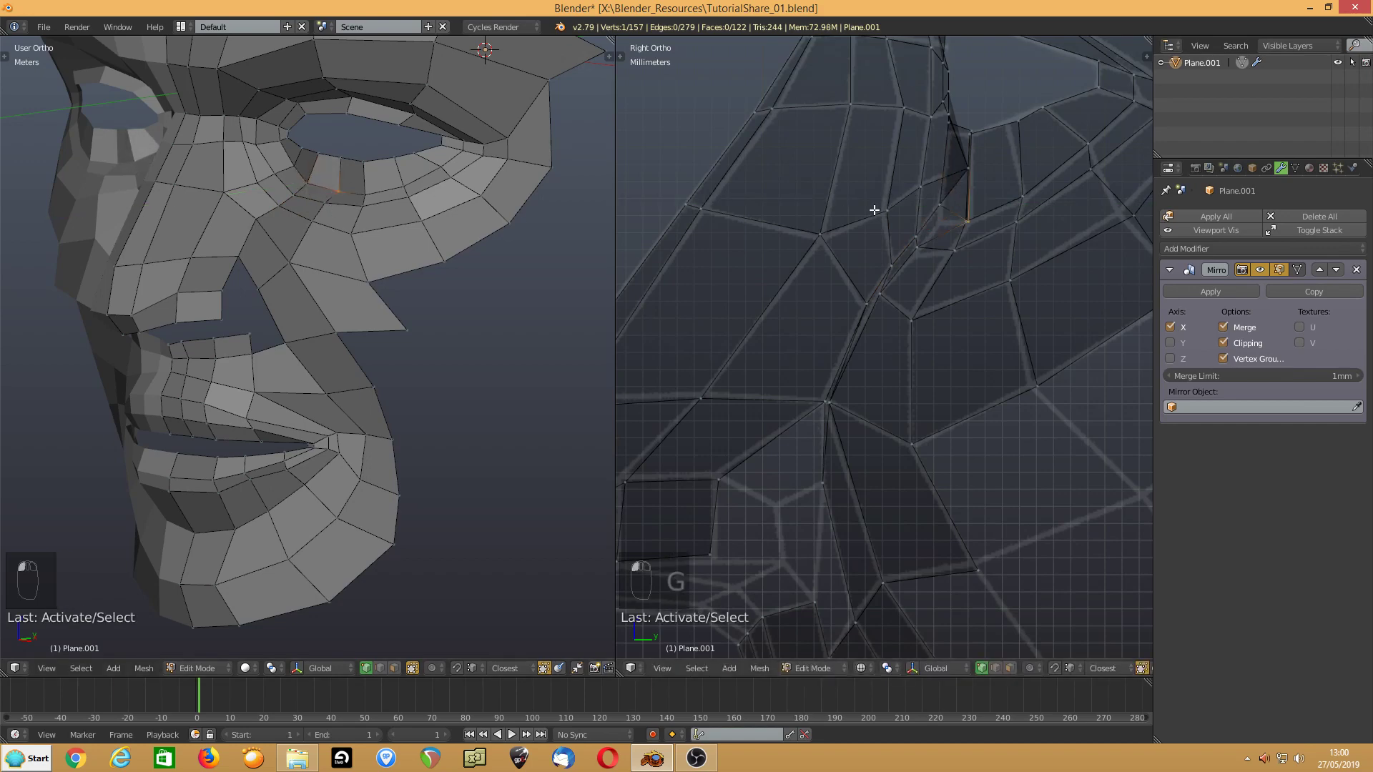
pyautogui.press('g')
pyautogui.press('y')
pyautogui.click(845, 212)
pyautogui.scroll(3, 892, 218)
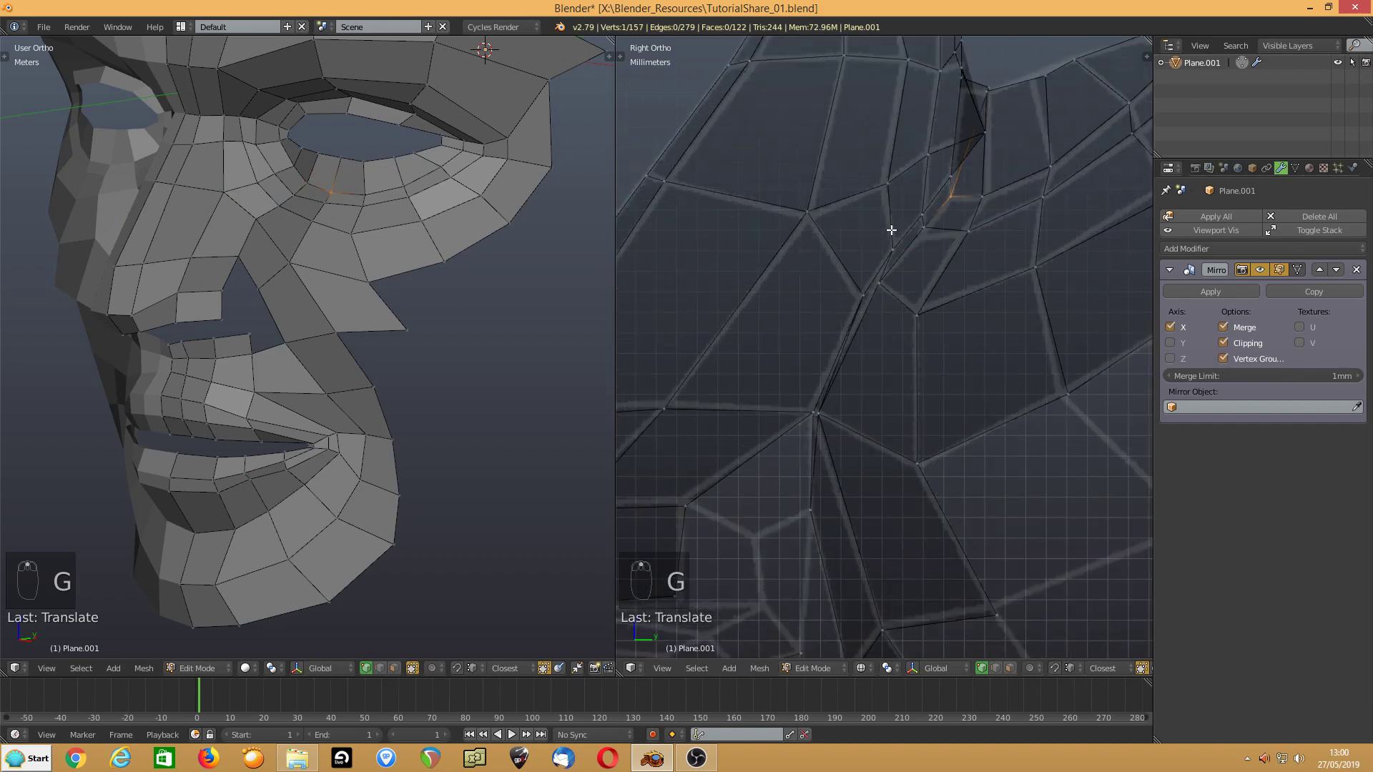
pyautogui.scroll(-1, 895, 215)
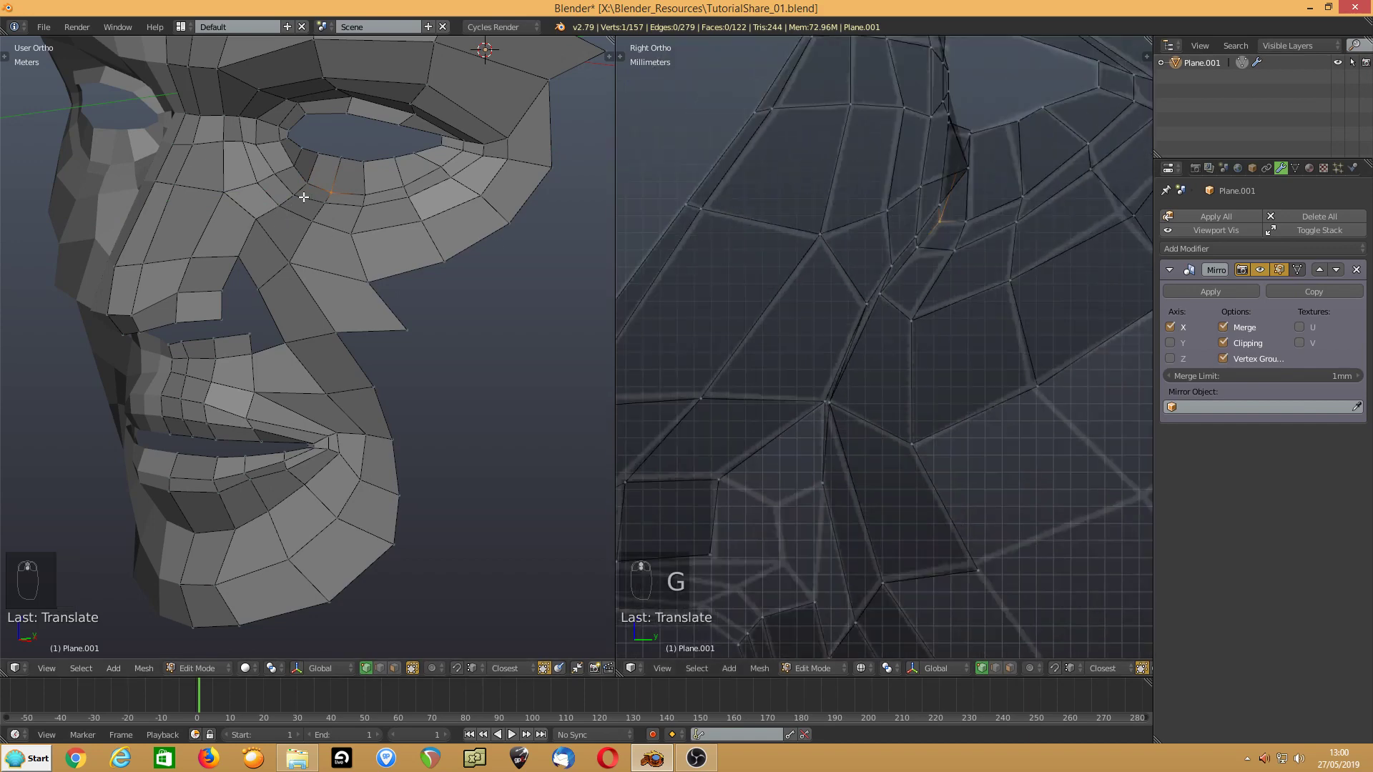
# - Nudge the inner upper-eyelid rim vertex onto the eye opening edge of the side reference
pyautogui.click(337, 158)
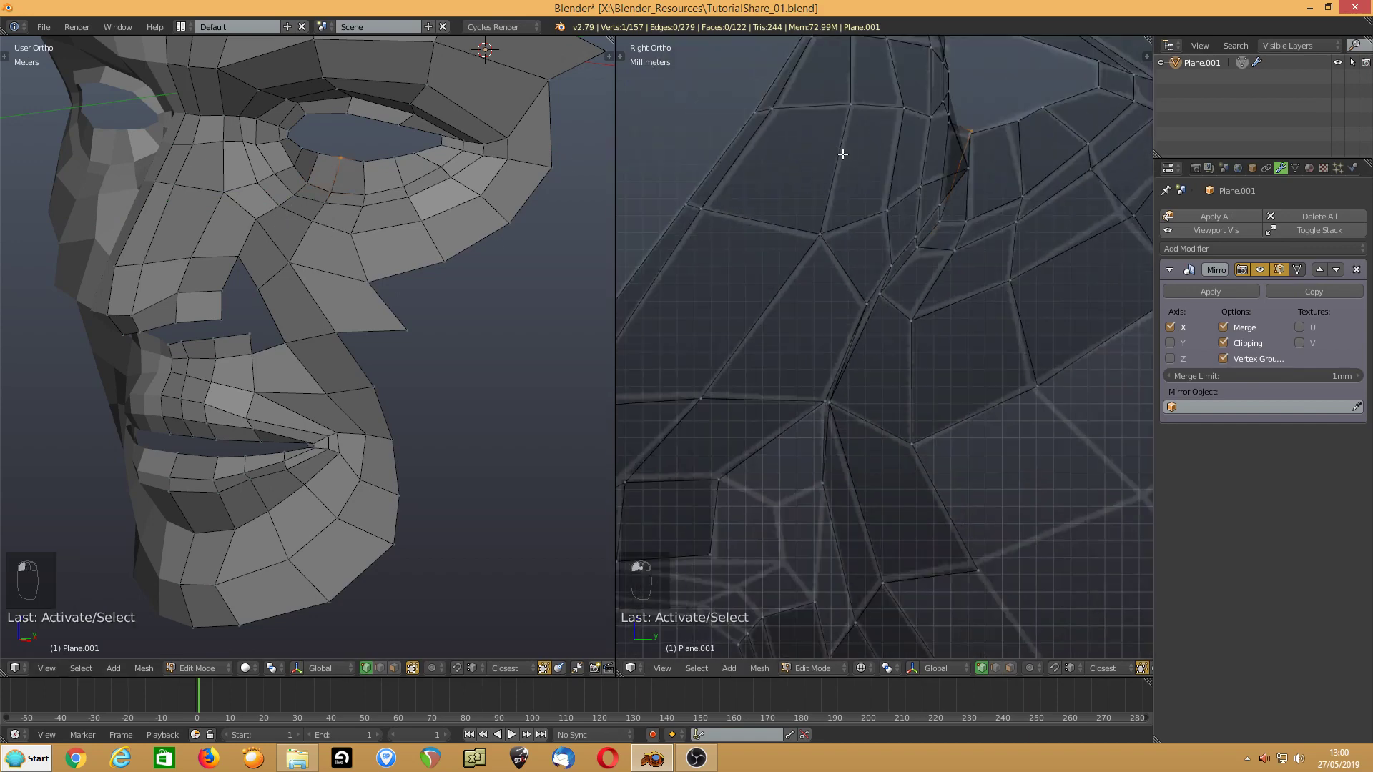
pyautogui.keyDown('shift'); pyautogui.moveTo(842, 217); pyautogui.dragTo(796, 353, button='middle'); pyautogui.keyUp('shift')
pyautogui.keyDown('shift'); pyautogui.moveTo(852, 185); pyautogui.dragTo(785, 339, button='middle'); pyautogui.keyUp('shift')
pyautogui.moveTo(853, 270); pyautogui.dragTo(851, 278)
pyautogui.click(843, 278)
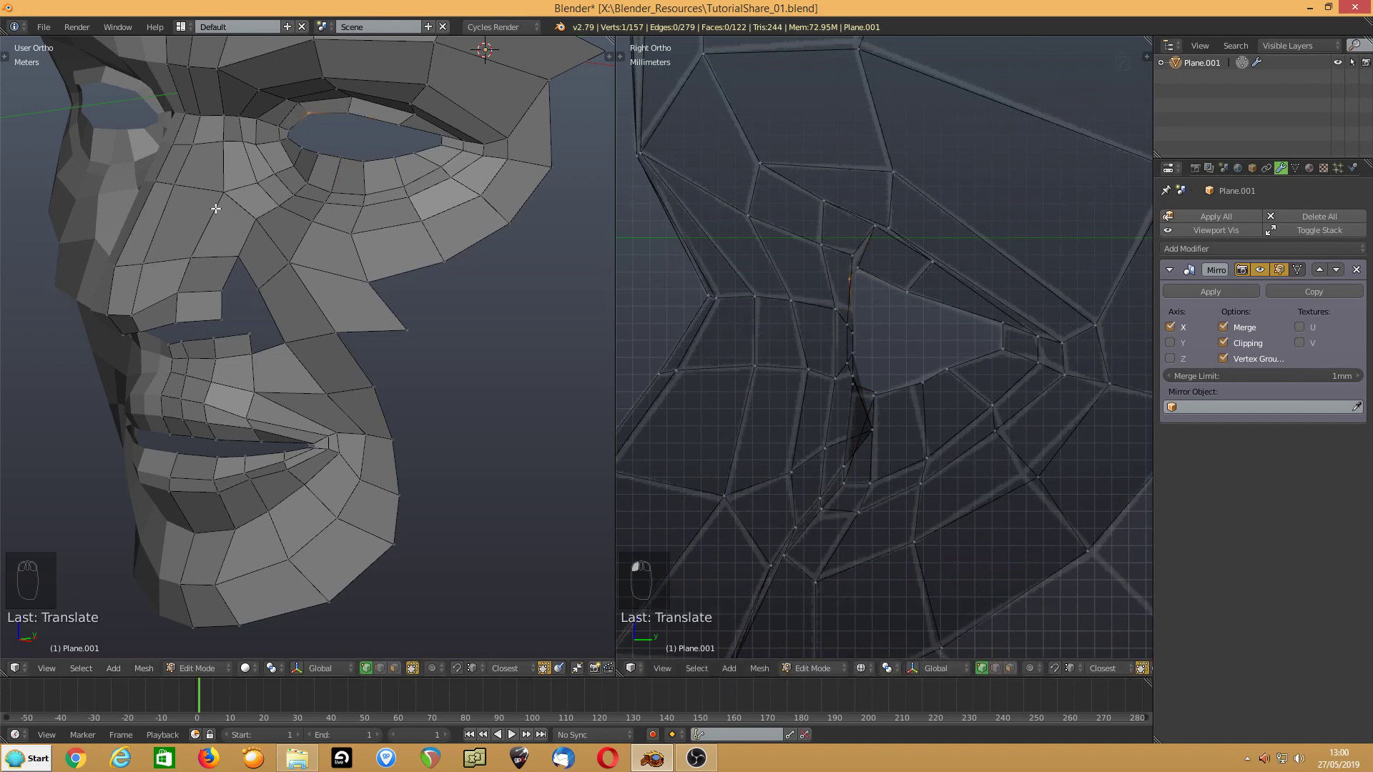
# - Move the protruding ring vertex below the inner eye corner forward along Y onto the side reference
pyautogui.keyDown('shift'); pyautogui.moveTo(297, 192); pyautogui.dragTo(269, 326, button='middle'); pyautogui.keyUp('shift')
pyautogui.moveTo(224, 285)
pyautogui.mouseDown(button='middle')
pyautogui.moveTo(250, 263)
pyautogui.moveTo(289, 269)
pyautogui.moveTo(266, 293)
pyautogui.moveTo(202, 273)
pyautogui.moveTo(190, 298)
pyautogui.moveTo(236, 286)
pyautogui.mouseUp(button='middle')
pyautogui.scroll(3, 247, 292)
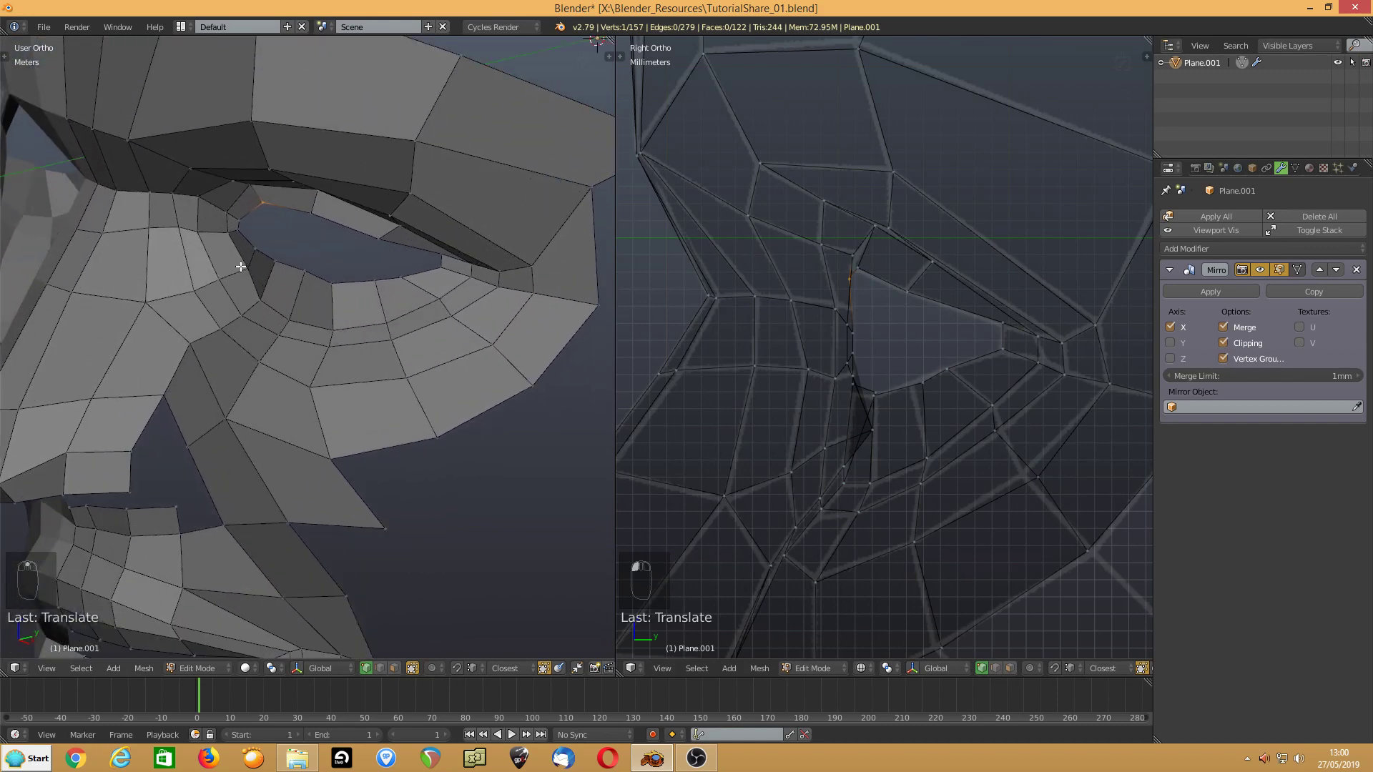
pyautogui.rightClick(243, 267)
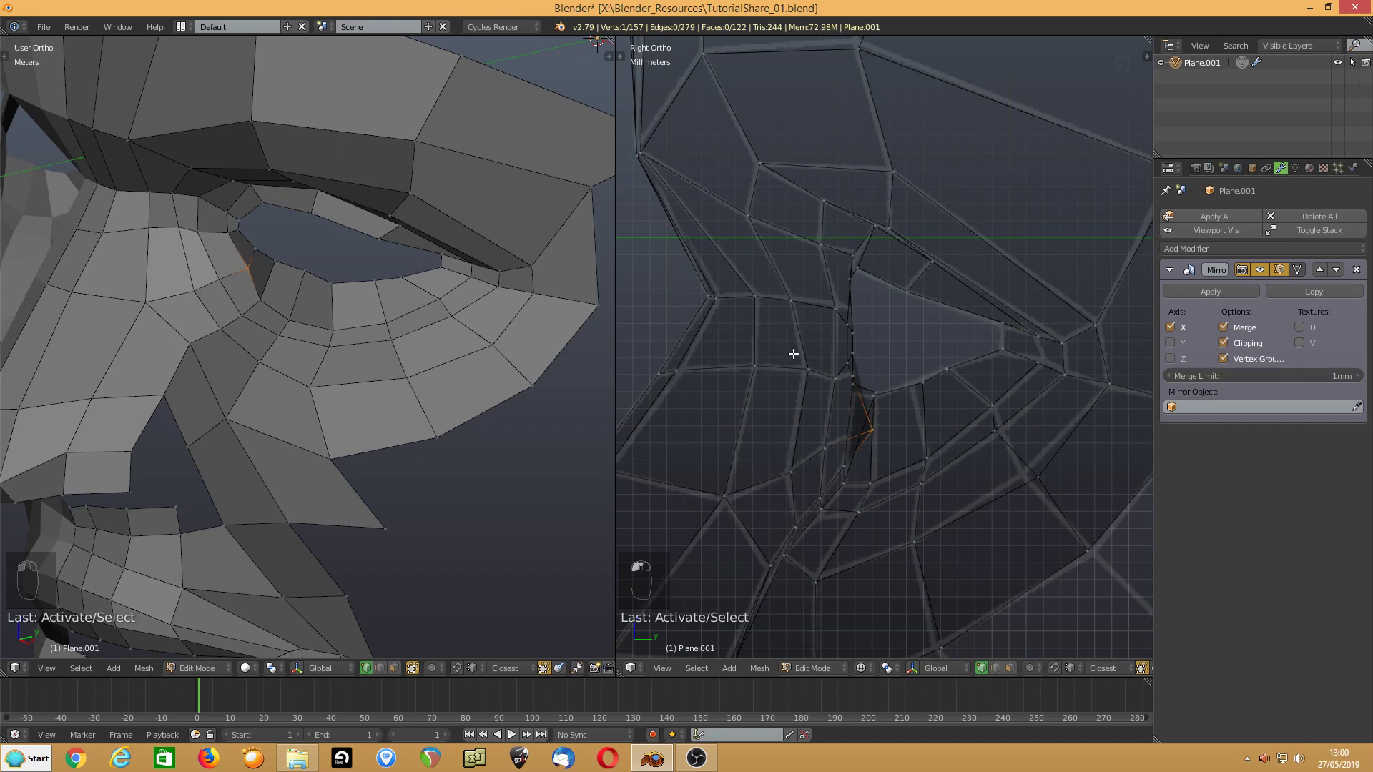
pyautogui.press('g')
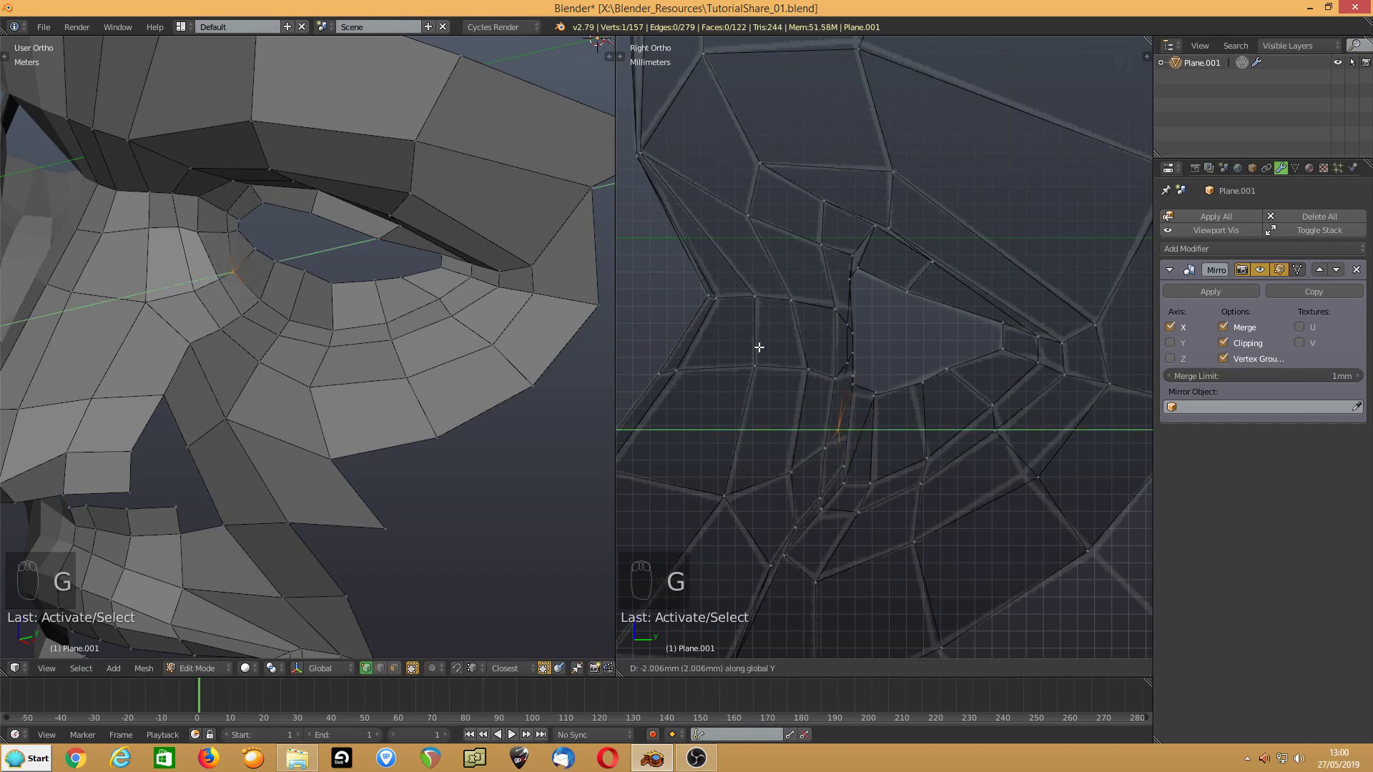
pyautogui.click(768, 344)
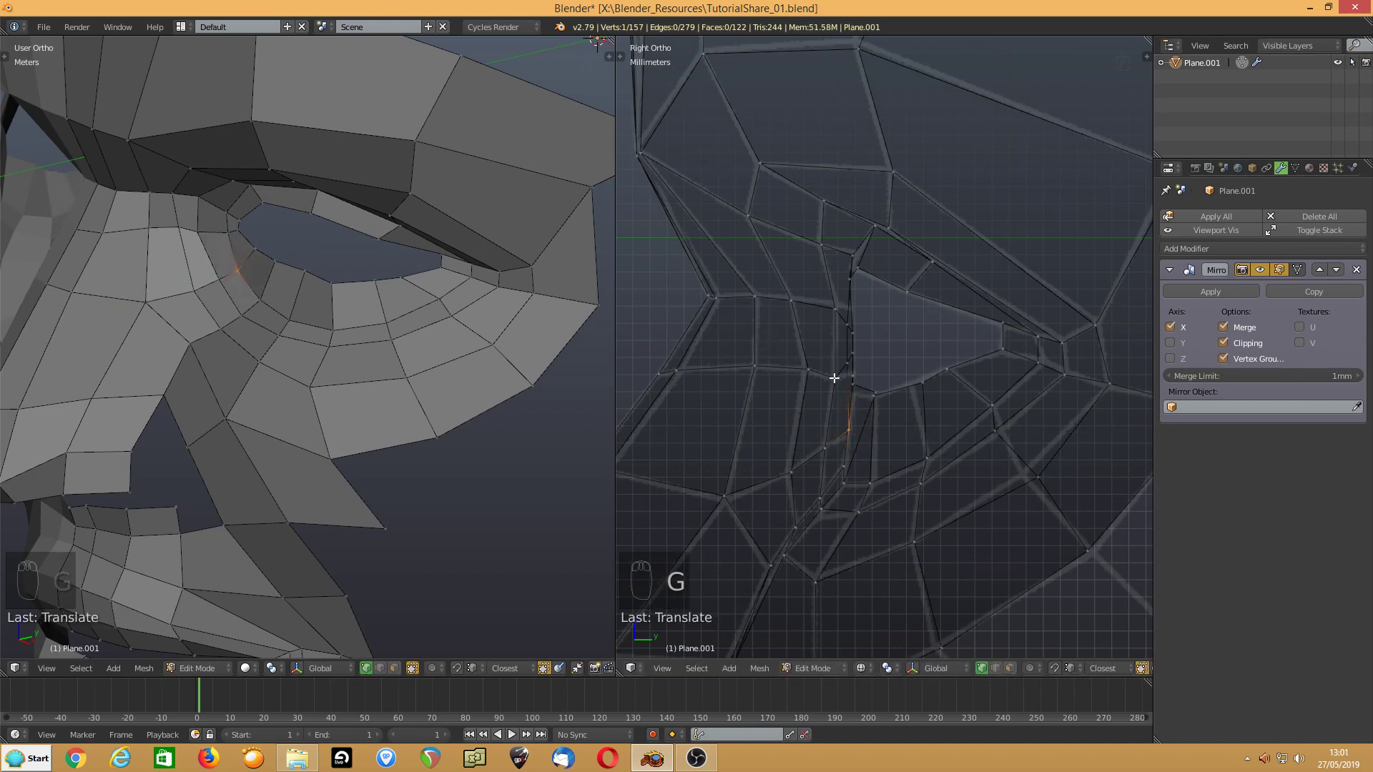
# - Adjust the two adjacent lower-eyelid rim vertices onto the eye opening edge of the side reference
pyautogui.keyDown('shift'); pyautogui.moveTo(857, 395); pyautogui.dragTo(856, 279, button='middle'); pyautogui.keyUp('shift')
pyautogui.moveTo(873, 289); pyautogui.dragTo(871, 282)
pyautogui.click(869, 283)
pyautogui.moveTo(308, 325); pyautogui.dragTo(309, 285, button='middle')
pyautogui.click(770, 291)
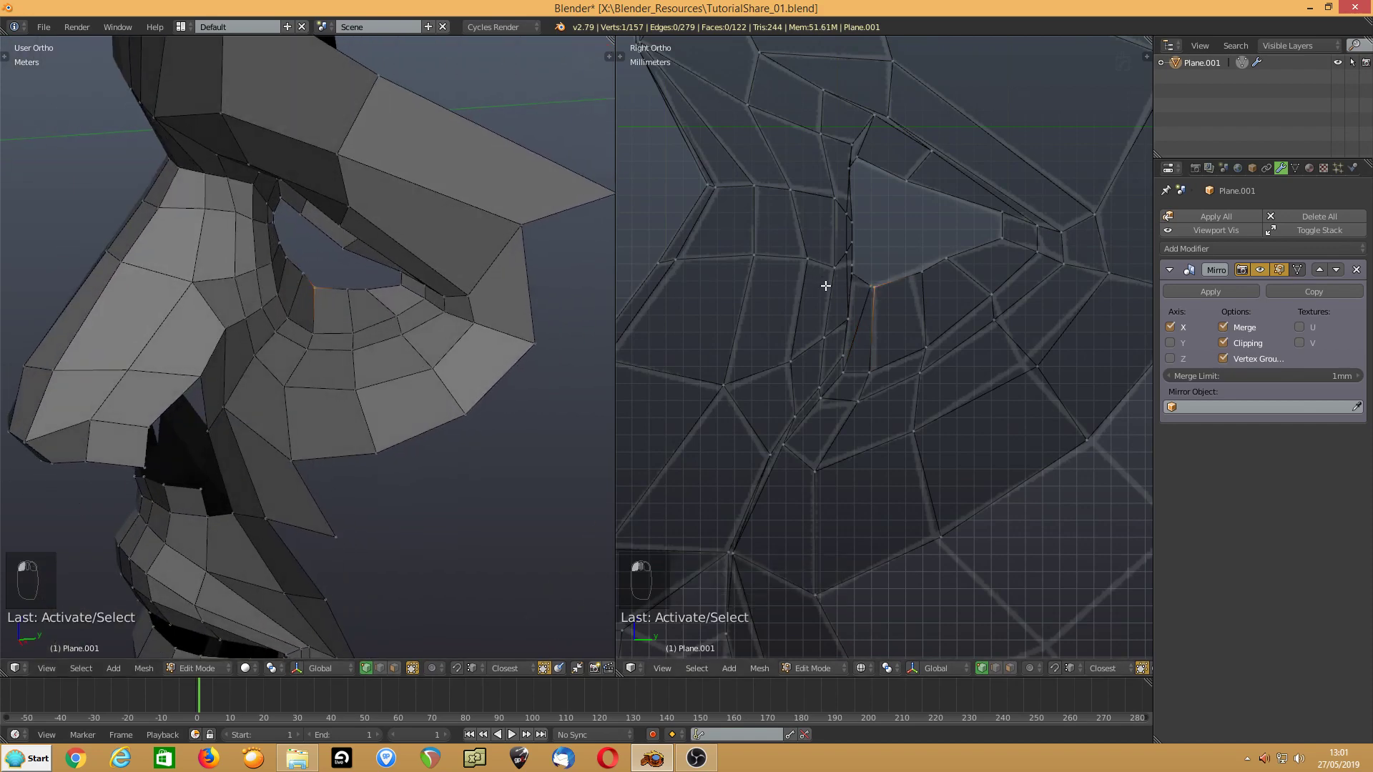
pyautogui.moveTo(868, 292); pyautogui.dragTo(913, 274)
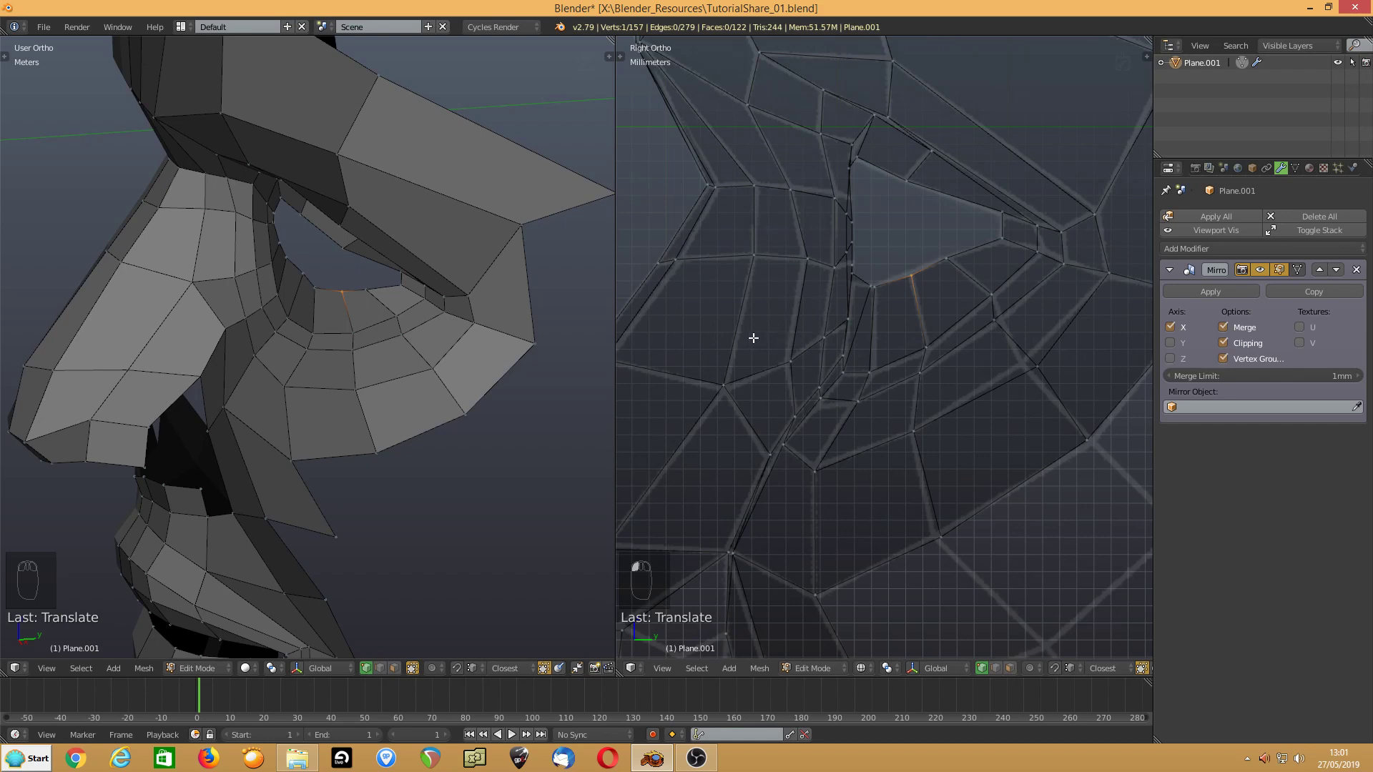
# - Show the layer with the complete base head together with the face mesh for comparison
pyautogui.hotkey('shift', '0')
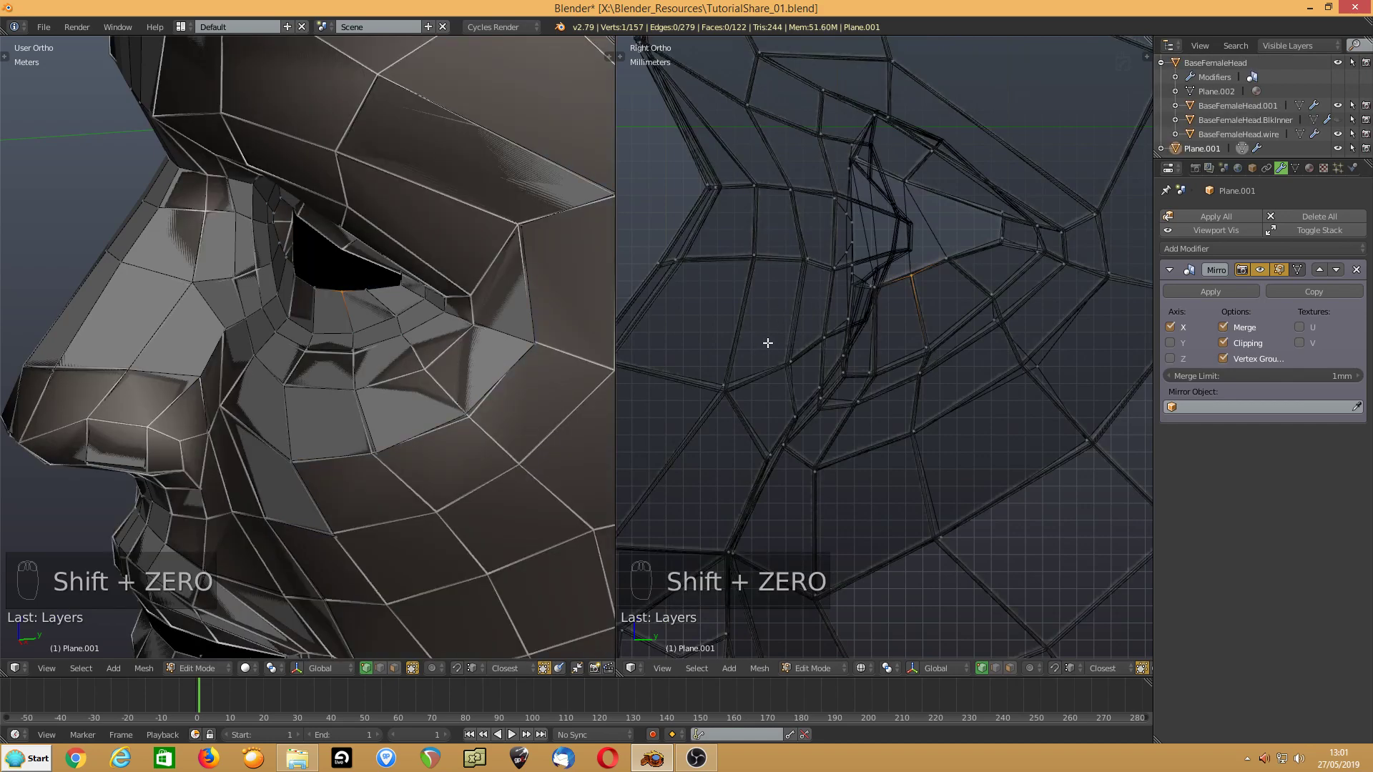
# - Move the two inner eye-corner rim vertices along Y onto the eye opening edge of the base head
pyautogui.moveTo(767, 343); pyautogui.dragTo(745, 221, button='middle')
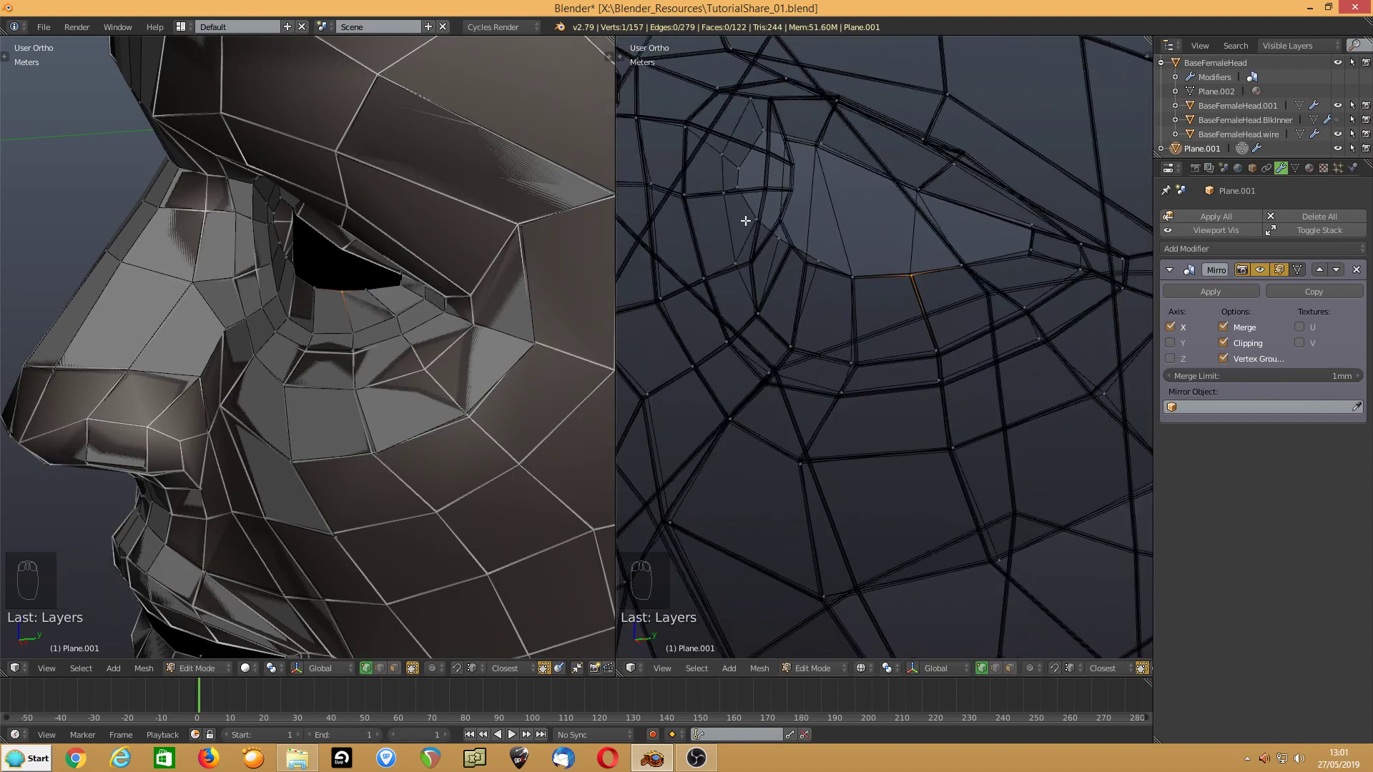
pyautogui.click(740, 187)
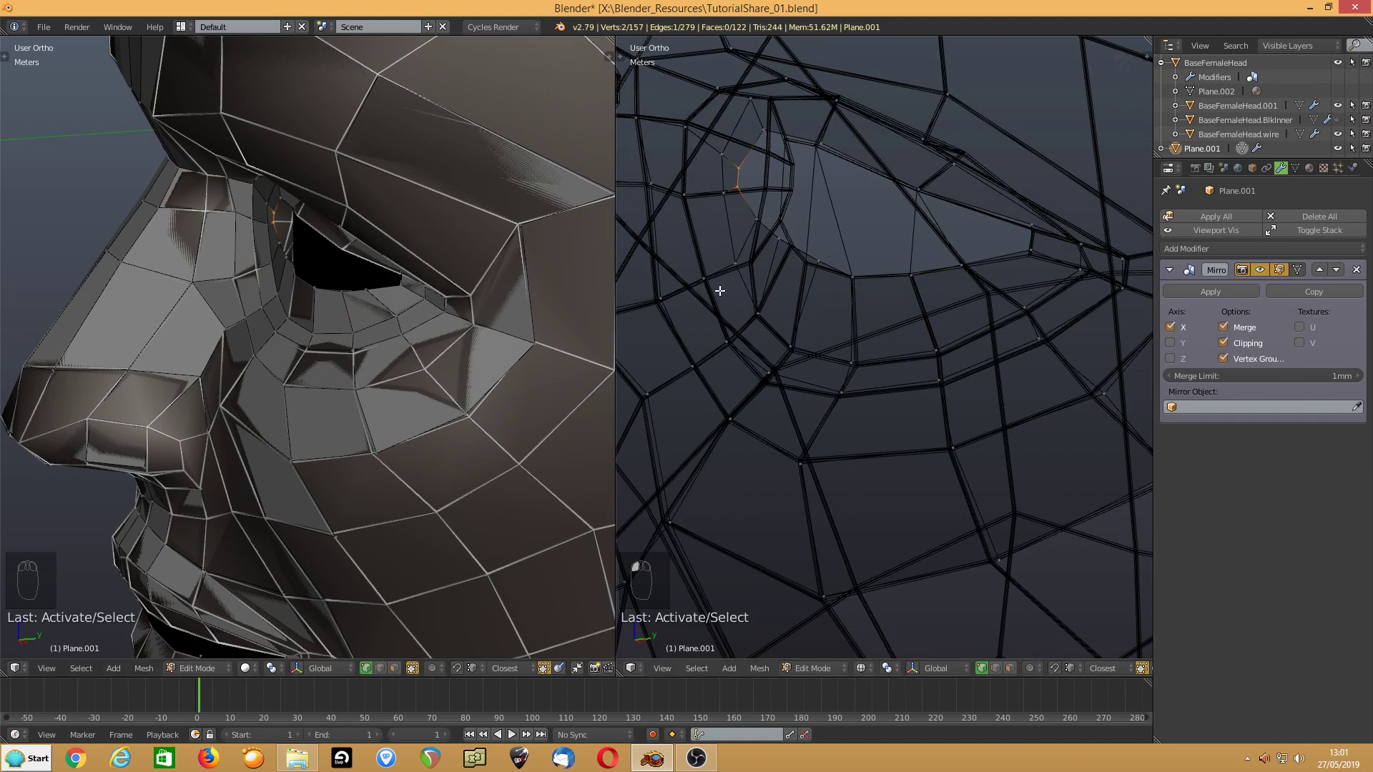
pyautogui.press('g')
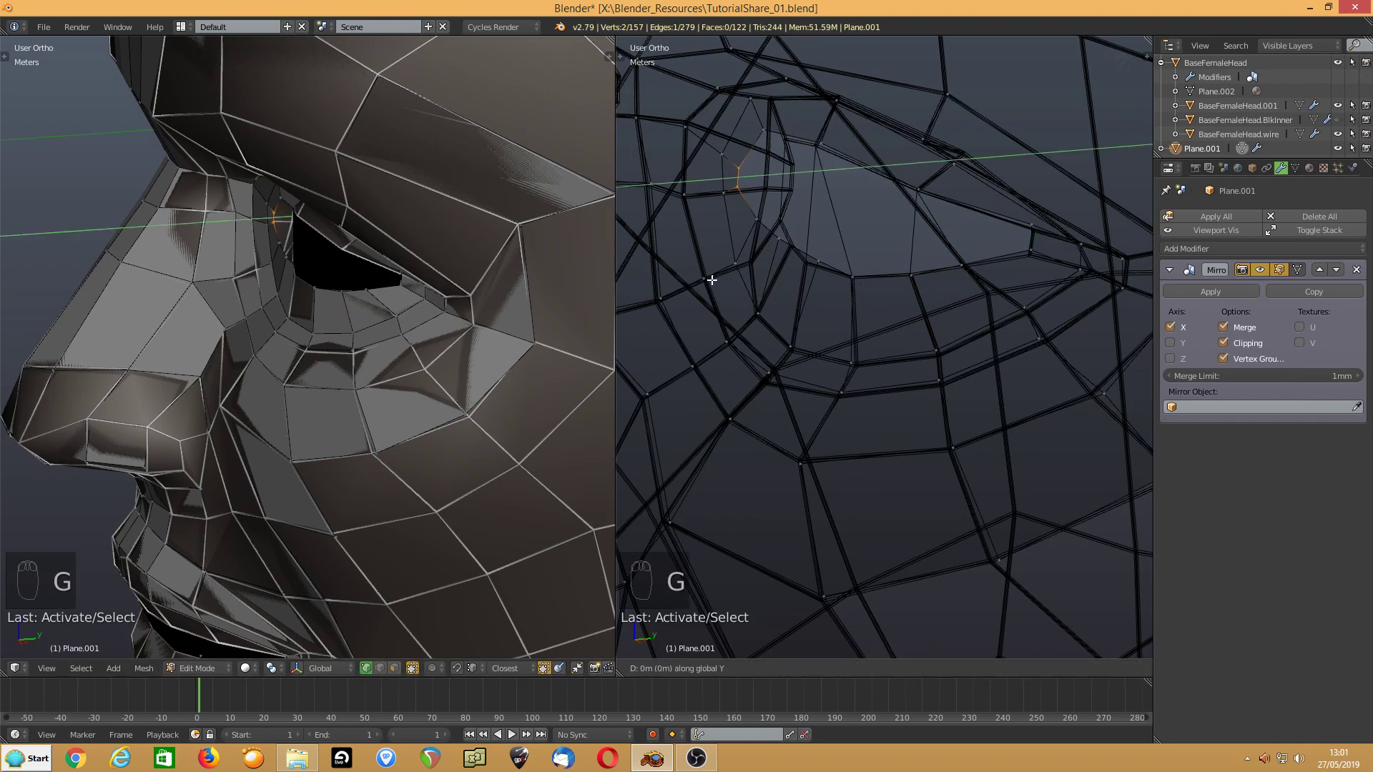
pyautogui.click(760, 268)
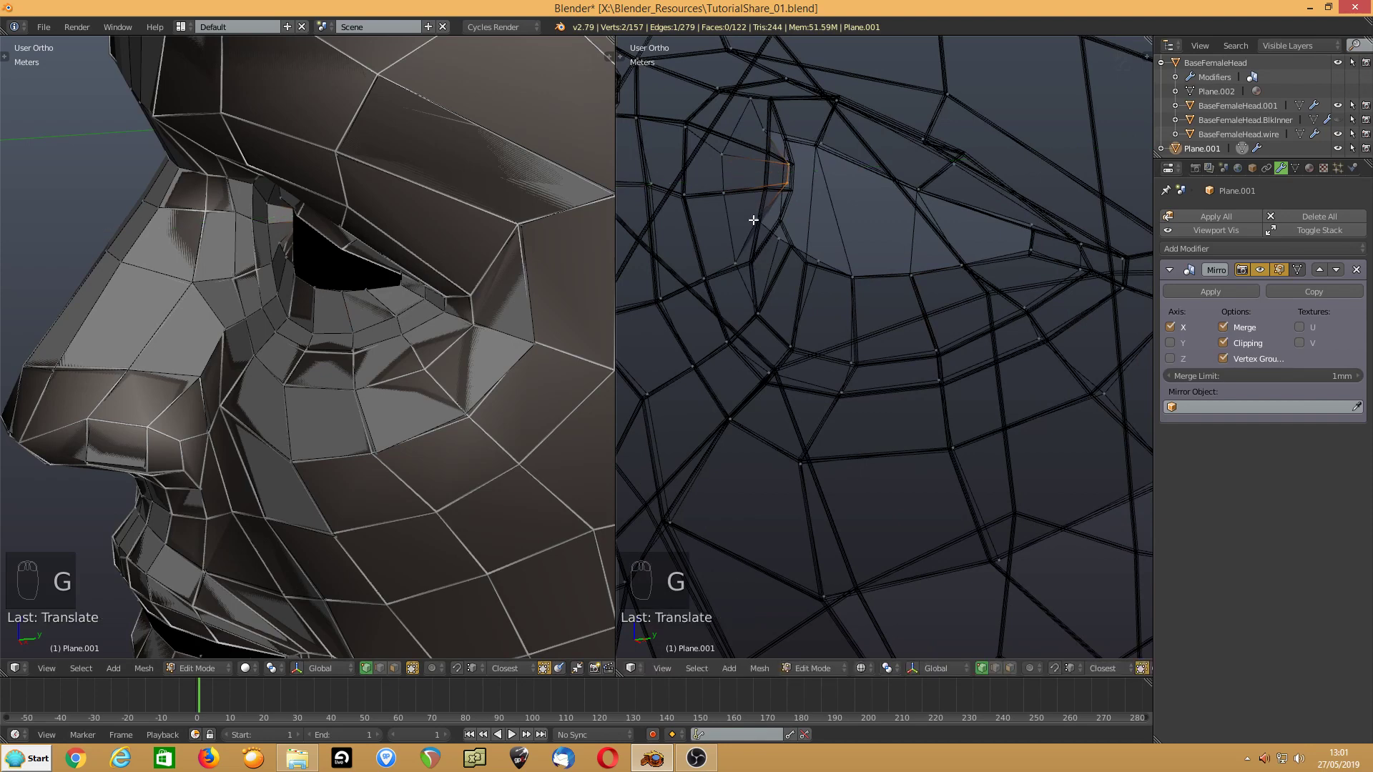
# - Move the three lower-eyelid rim vertices nearest the inner eye corner onto the base head's eye opening edge
pyautogui.rightClick(731, 226)
pyautogui.press('g')
pyautogui.click(726, 231)
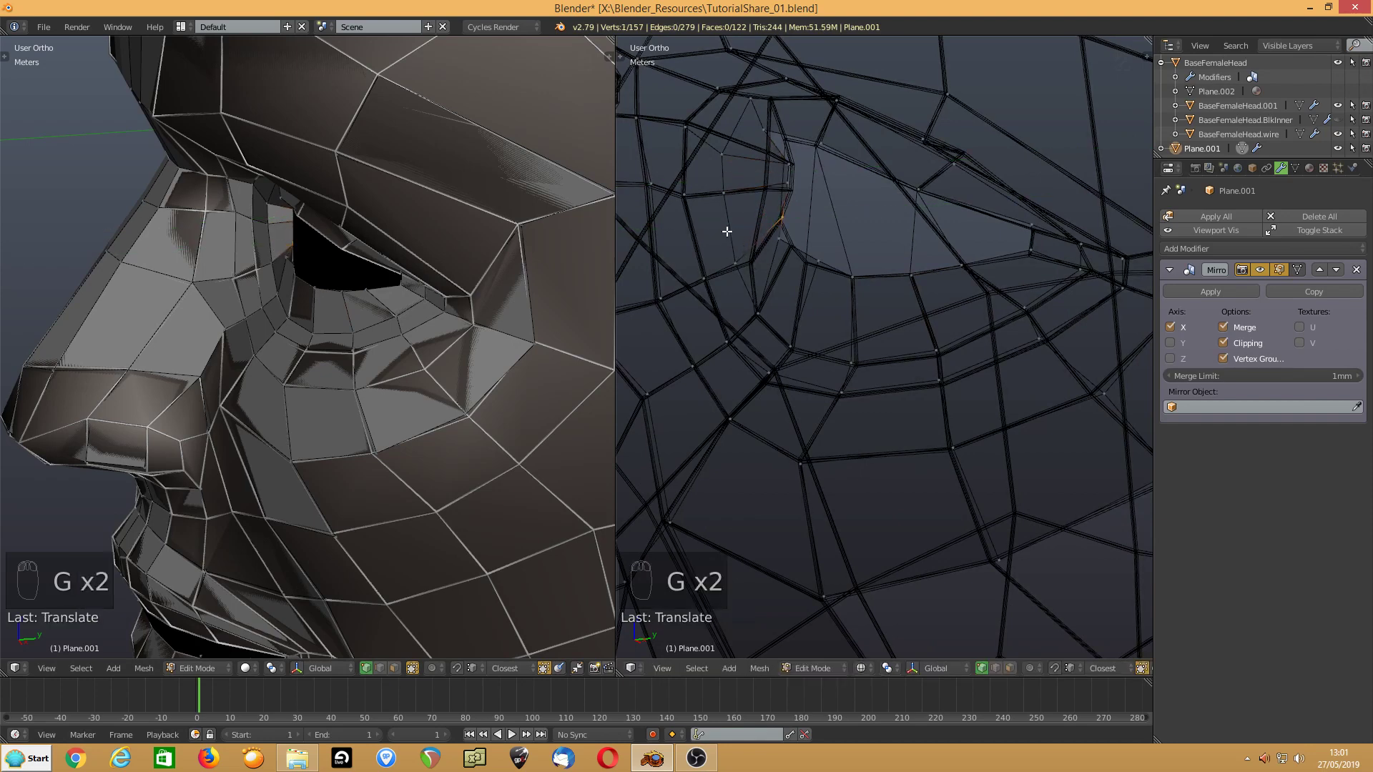
pyautogui.rightClick(781, 223)
pyautogui.press('g')
pyautogui.click(788, 236)
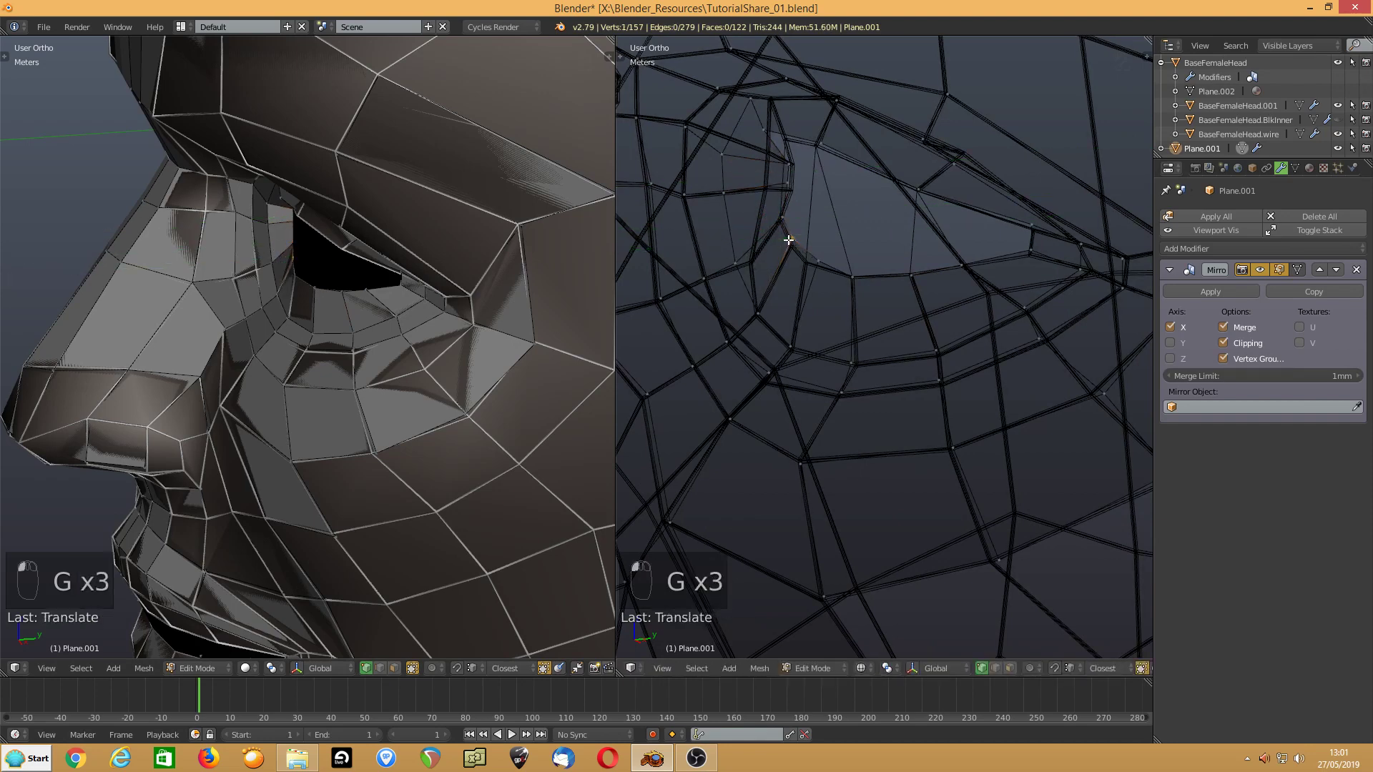
pyautogui.rightClick(821, 261)
pyautogui.press('g')
pyautogui.click(810, 264)
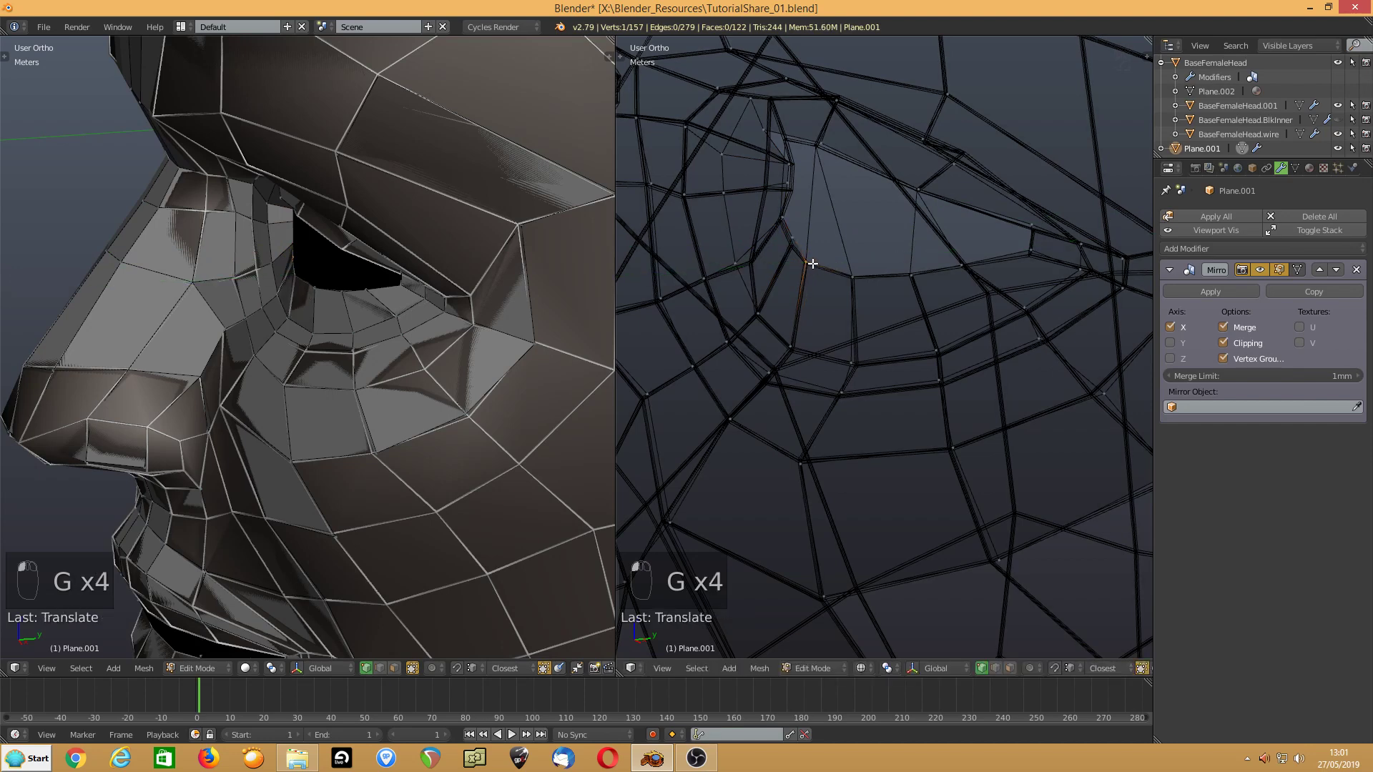
# - Move the upper-eyelid rim vertex nearest the inner eye corner onto the base head's eye opening edge
pyautogui.rightClick(769, 127)
pyautogui.press('g')
pyautogui.click(781, 123)
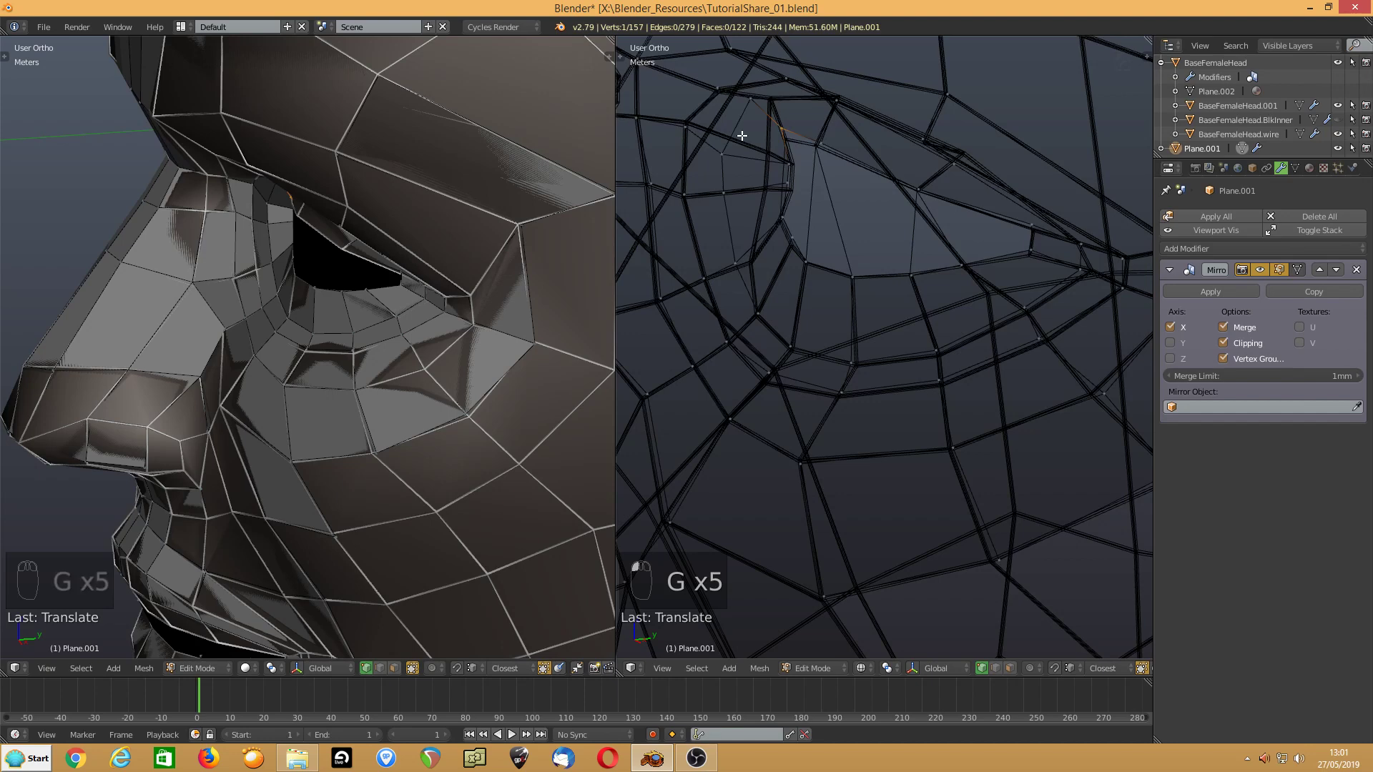
# - Hide the base head layer and return to the side view of the eye over the wireframe reference
pyautogui.hotkey('shift', '0')
pyautogui.press('KP_3')
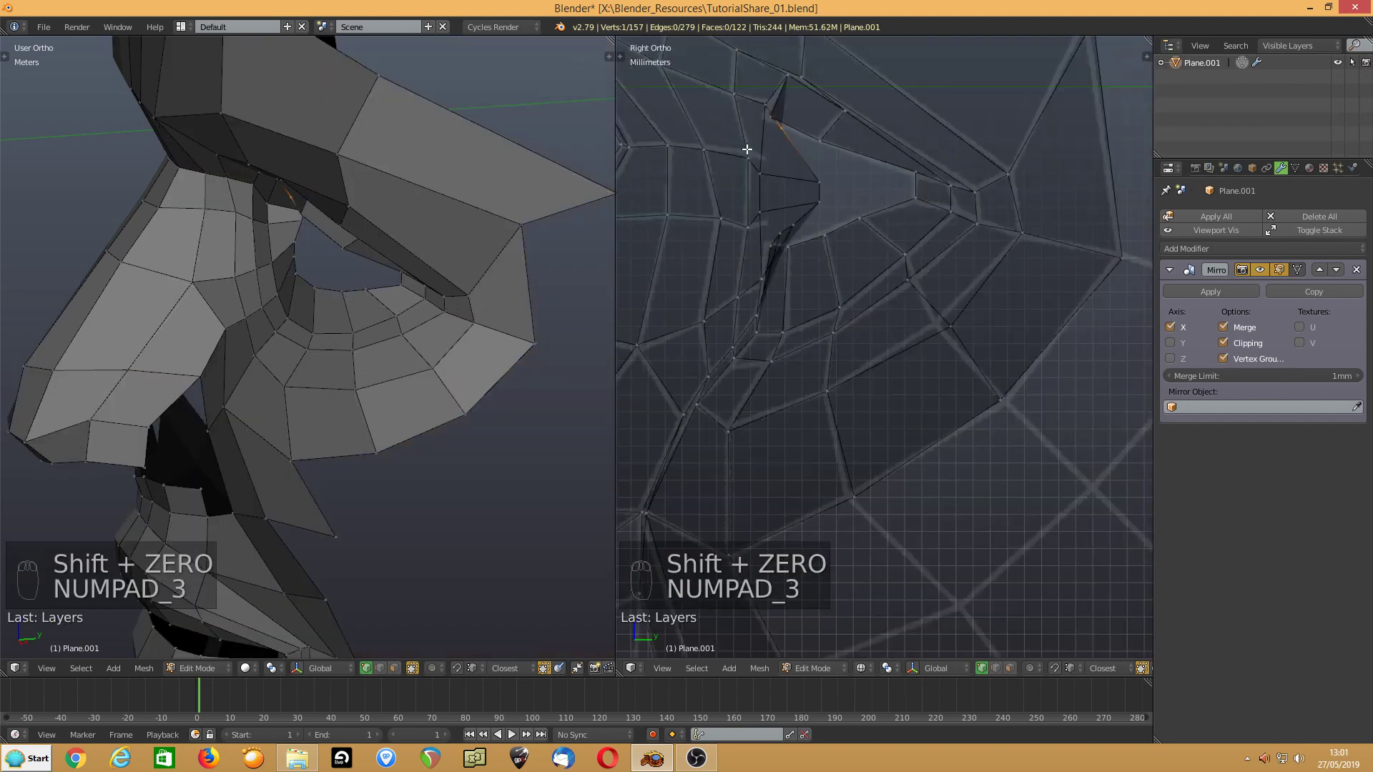
pyautogui.keyDown('shift'); pyautogui.moveTo(736, 173); pyautogui.dragTo(757, 294, button='middle'); pyautogui.keyUp('shift')
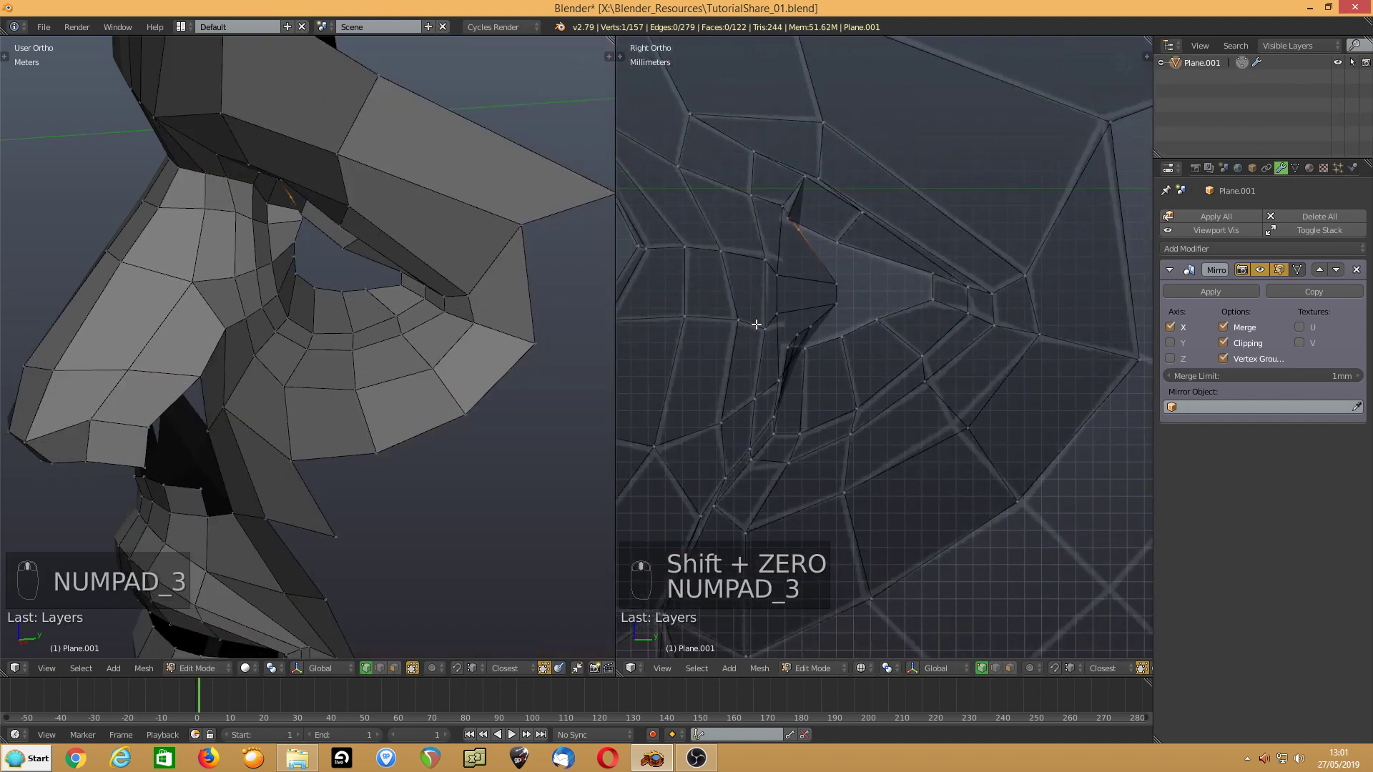
# - Move the two ring vertices beside the inner eye corner back along Y by about 1.9 mm
pyautogui.moveTo(306, 309); pyautogui.dragTo(372, 299, button='middle')
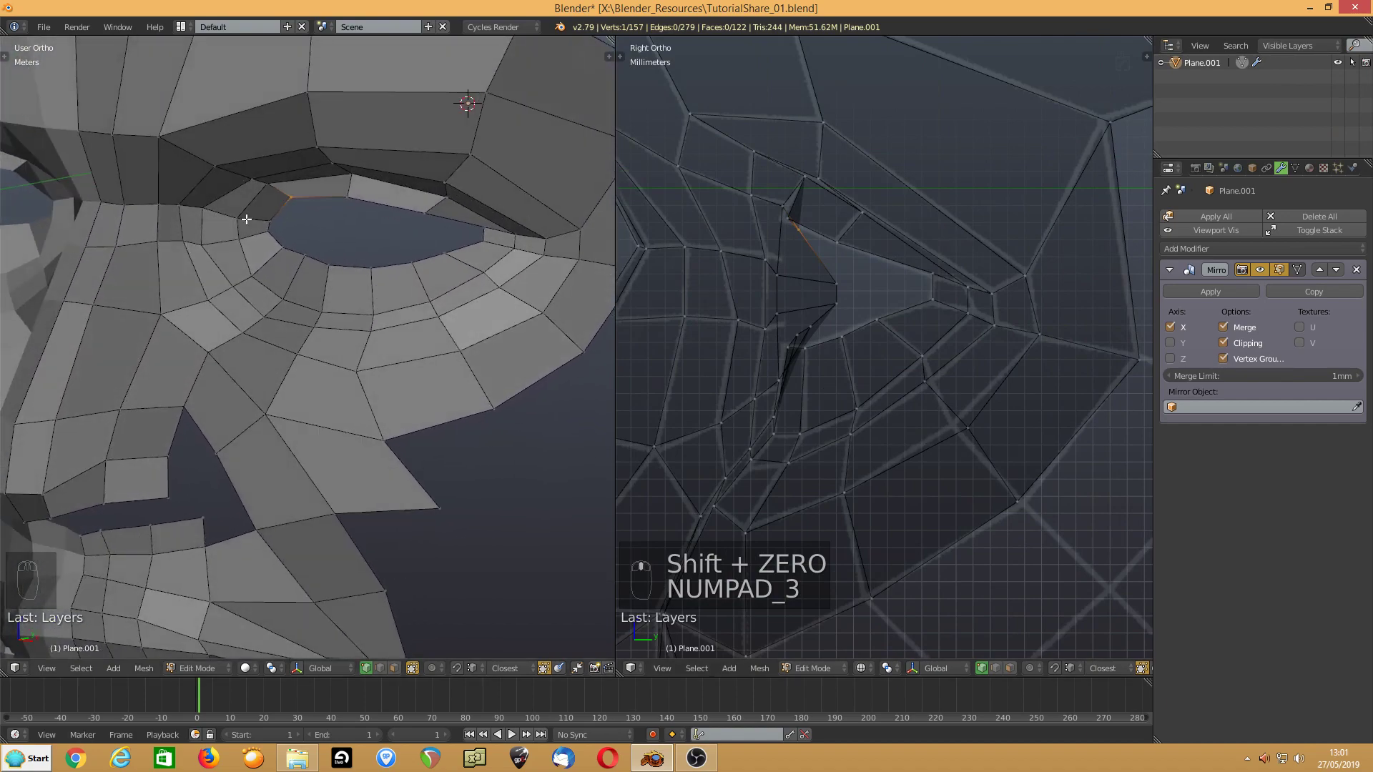
pyautogui.moveTo(204, 245)
pyautogui.mouseDown(button='middle')
pyautogui.moveTo(179, 243)
pyautogui.moveTo(208, 242)
pyautogui.moveTo(217, 205)
pyautogui.moveTo(187, 217)
pyautogui.moveTo(225, 241)
pyautogui.mouseUp(button='middle')
pyautogui.scroll(-3, 219, 228)
pyautogui.click(269, 276)
pyautogui.keyDown('shift'); pyautogui.click(269, 283); pyautogui.keyUp('shift')
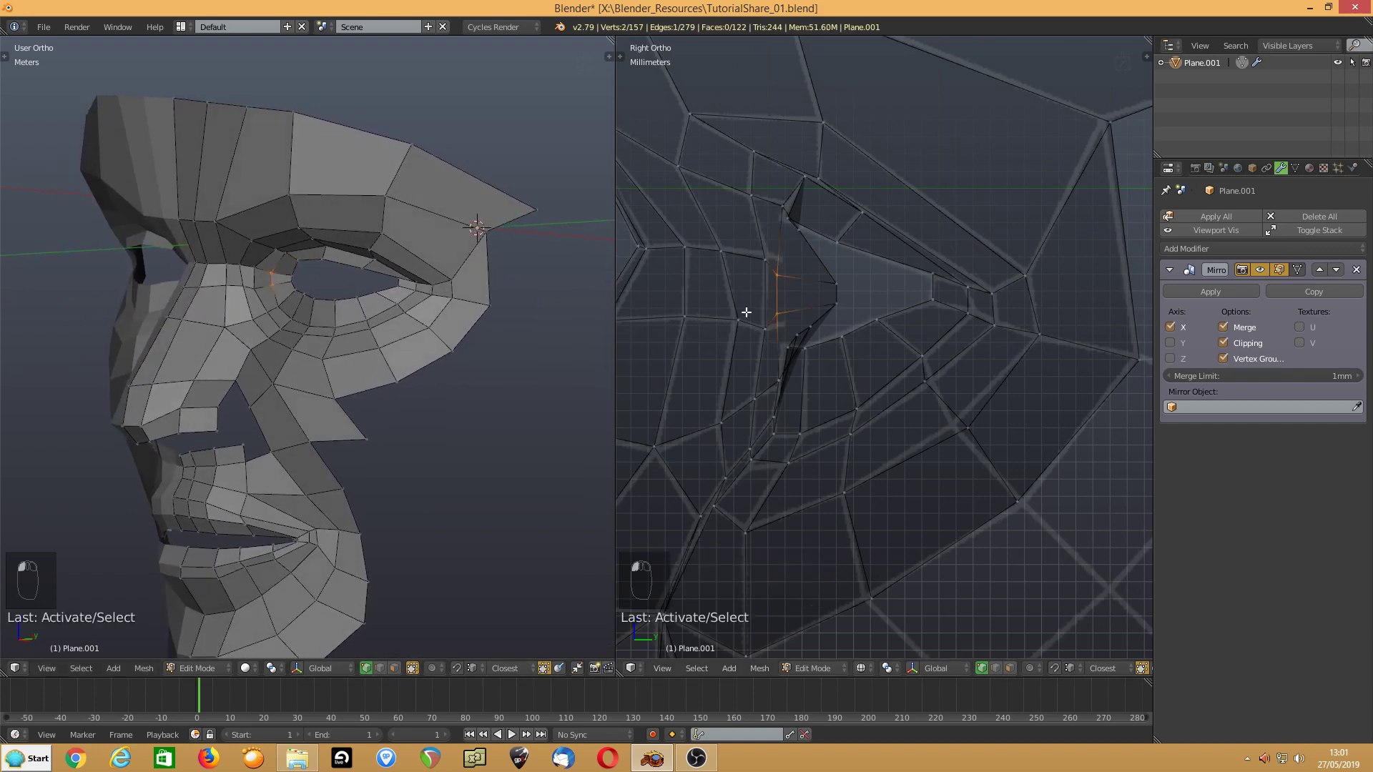
pyautogui.press('g')
pyautogui.press('y')
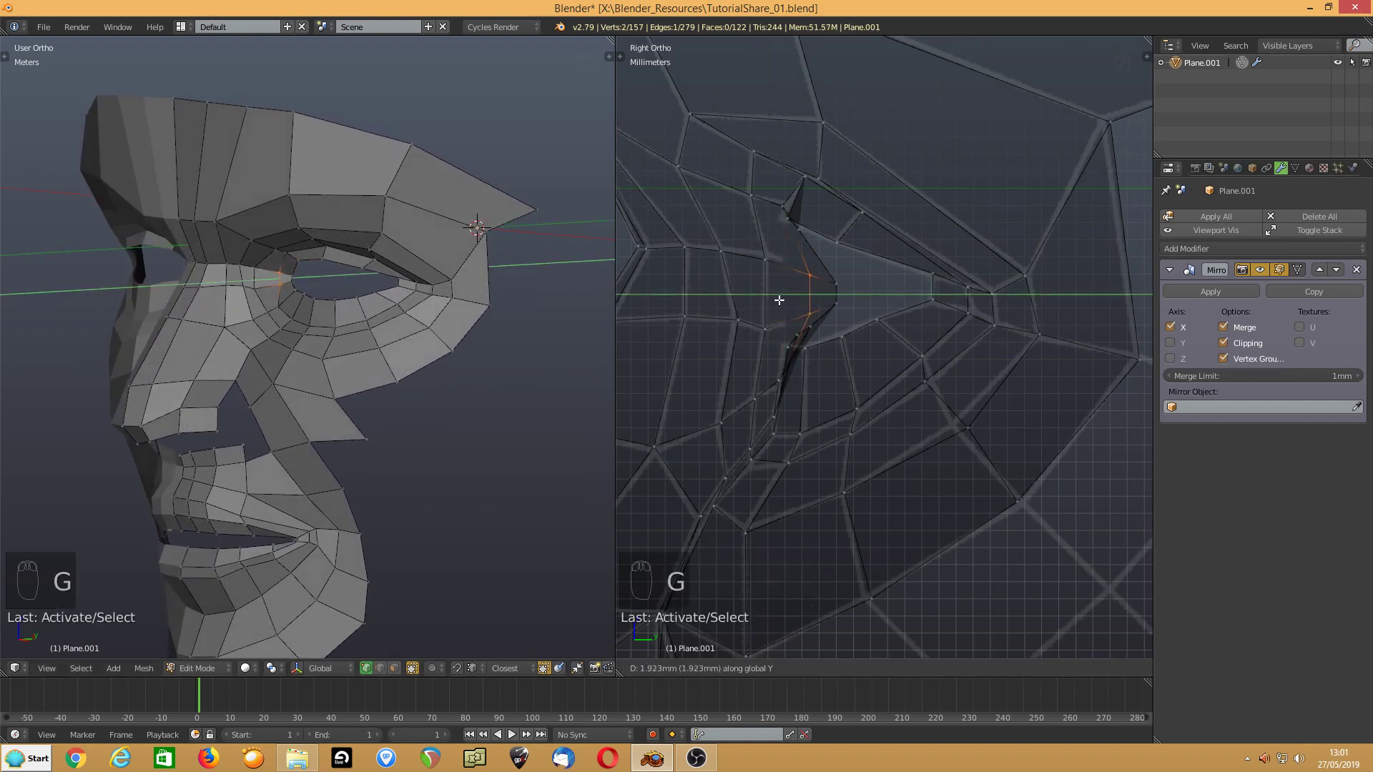
pyautogui.click(745, 326)
# - Edge-slide the ring edge beside the inner eye corner slightly toward the nose
pyautogui.click(286, 284)
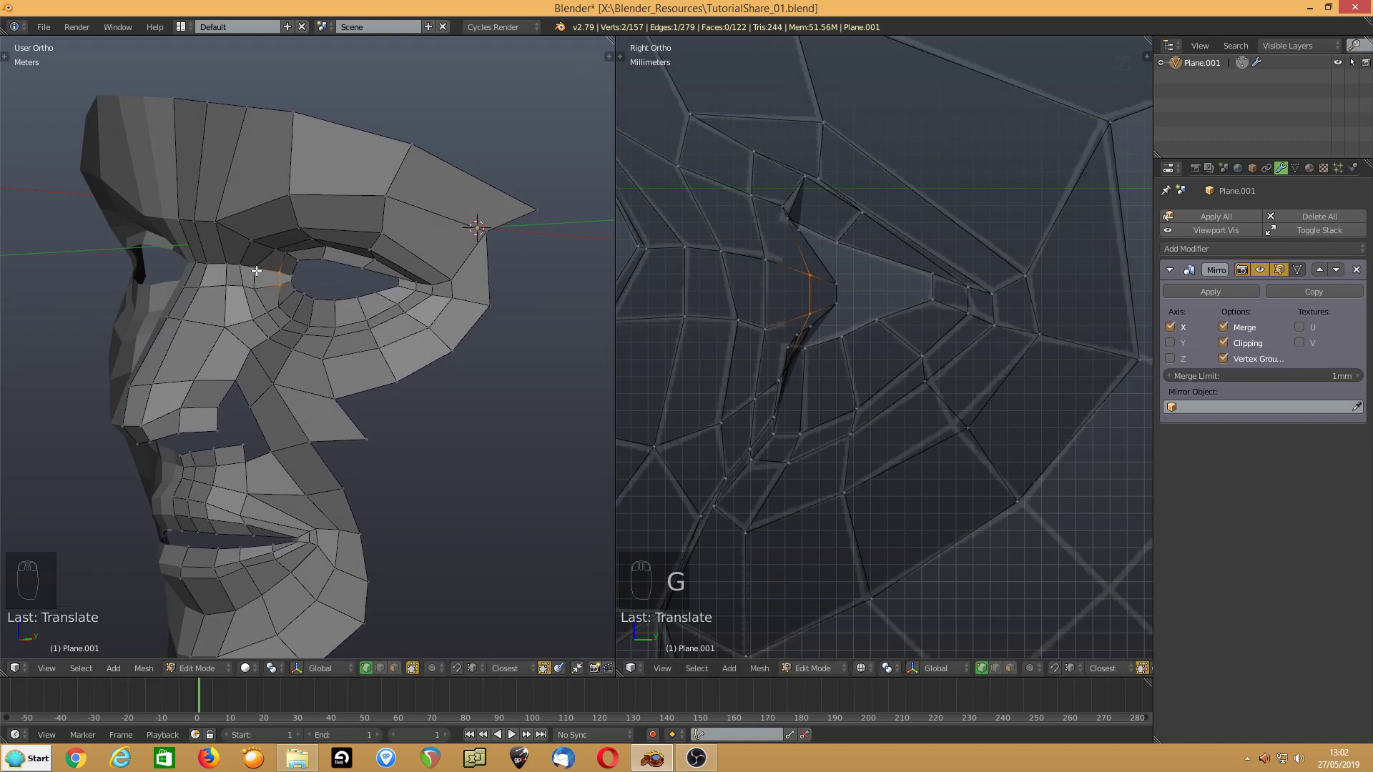
pyautogui.moveTo(287, 284); pyautogui.dragTo(346, 322, button='middle')
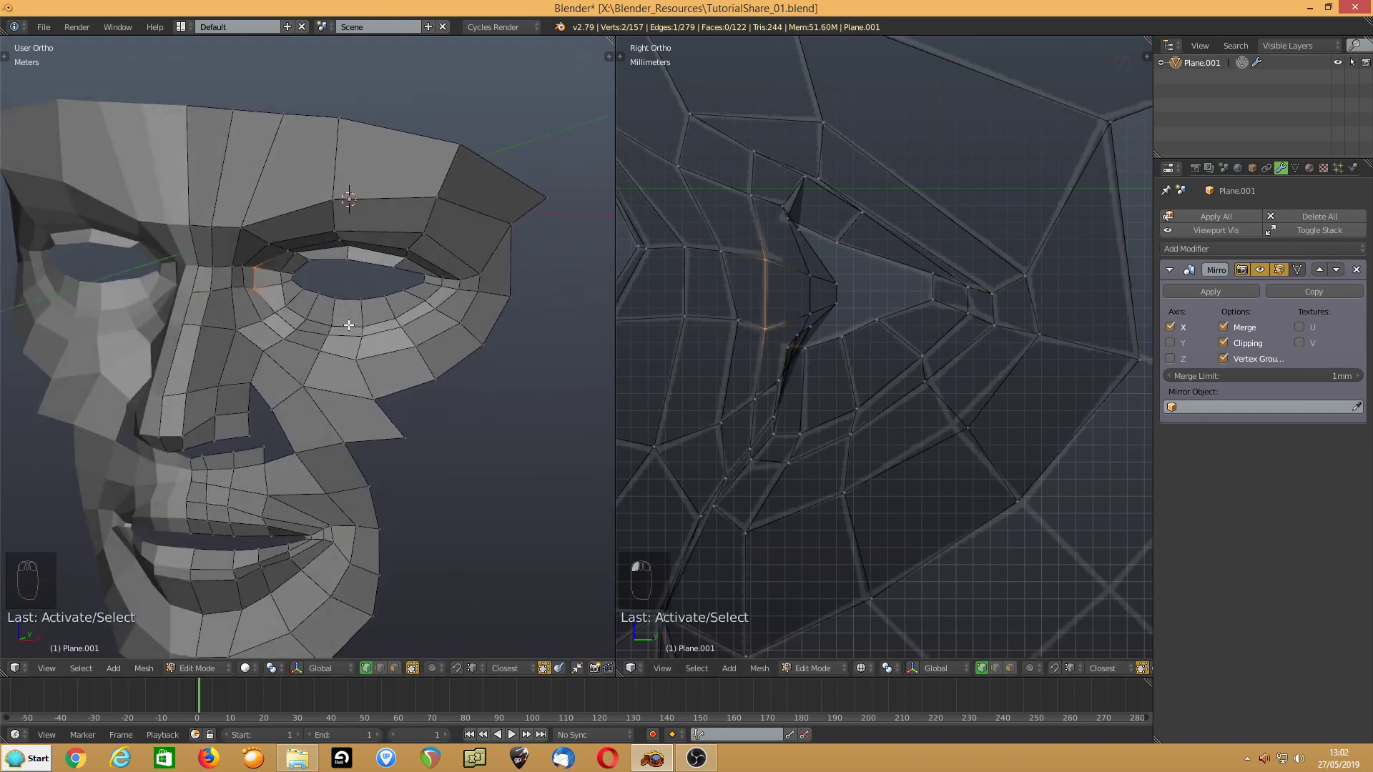
pyautogui.click(283, 273)
pyautogui.keyDown('shift'); pyautogui.click(278, 291); pyautogui.keyUp('shift')
pyautogui.press('g')
pyautogui.press('g')
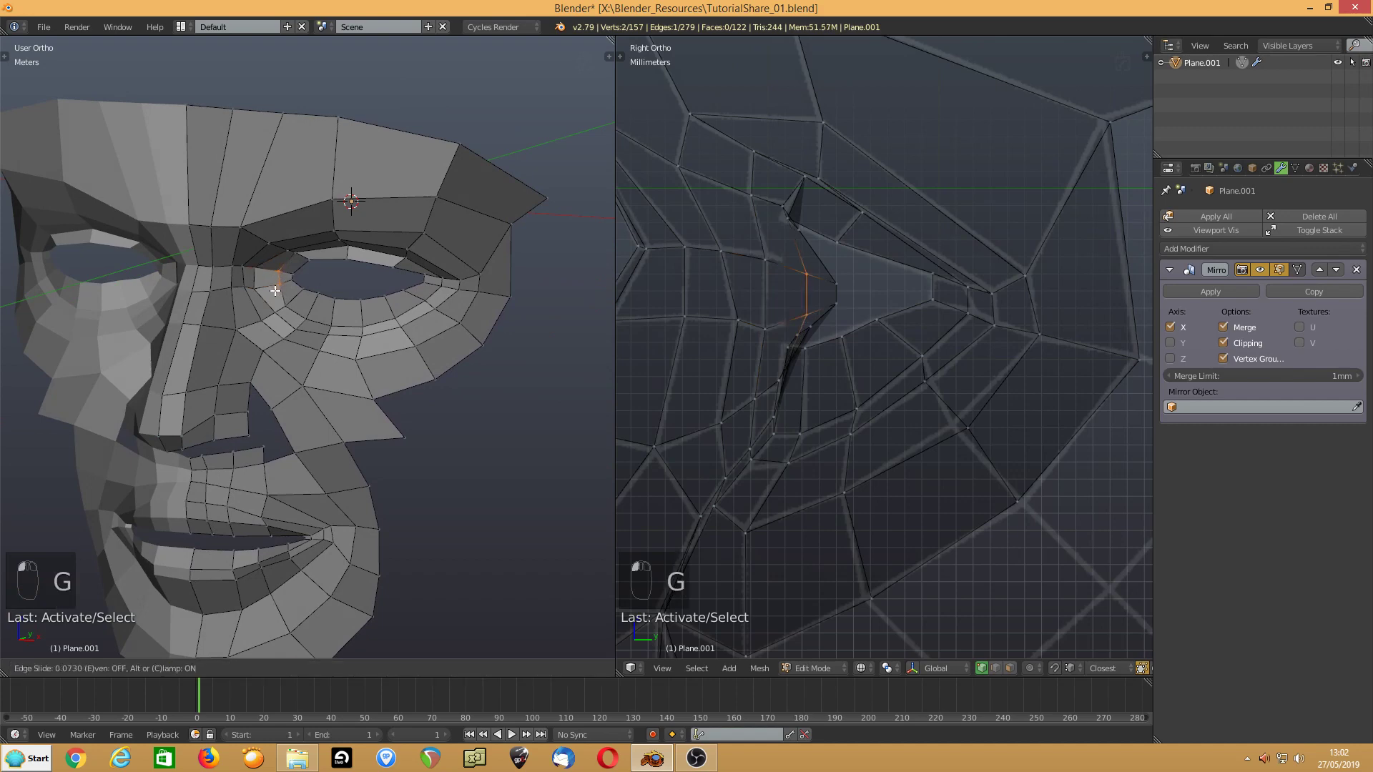
pyautogui.click(659, 279)
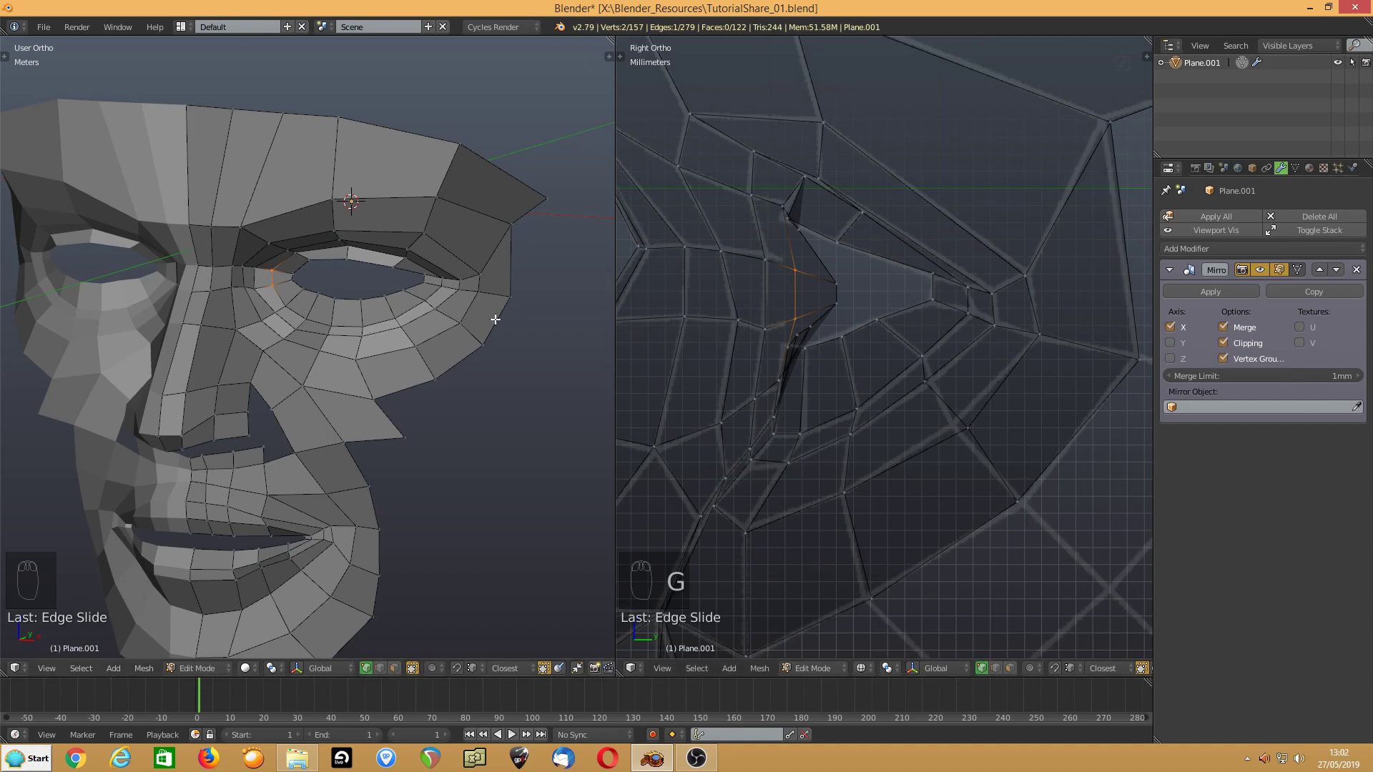
# - Move the ring vertex below the inner eye corner onto its matching point of the side reference
pyautogui.moveTo(348, 317); pyautogui.dragTo(286, 318, button='middle')
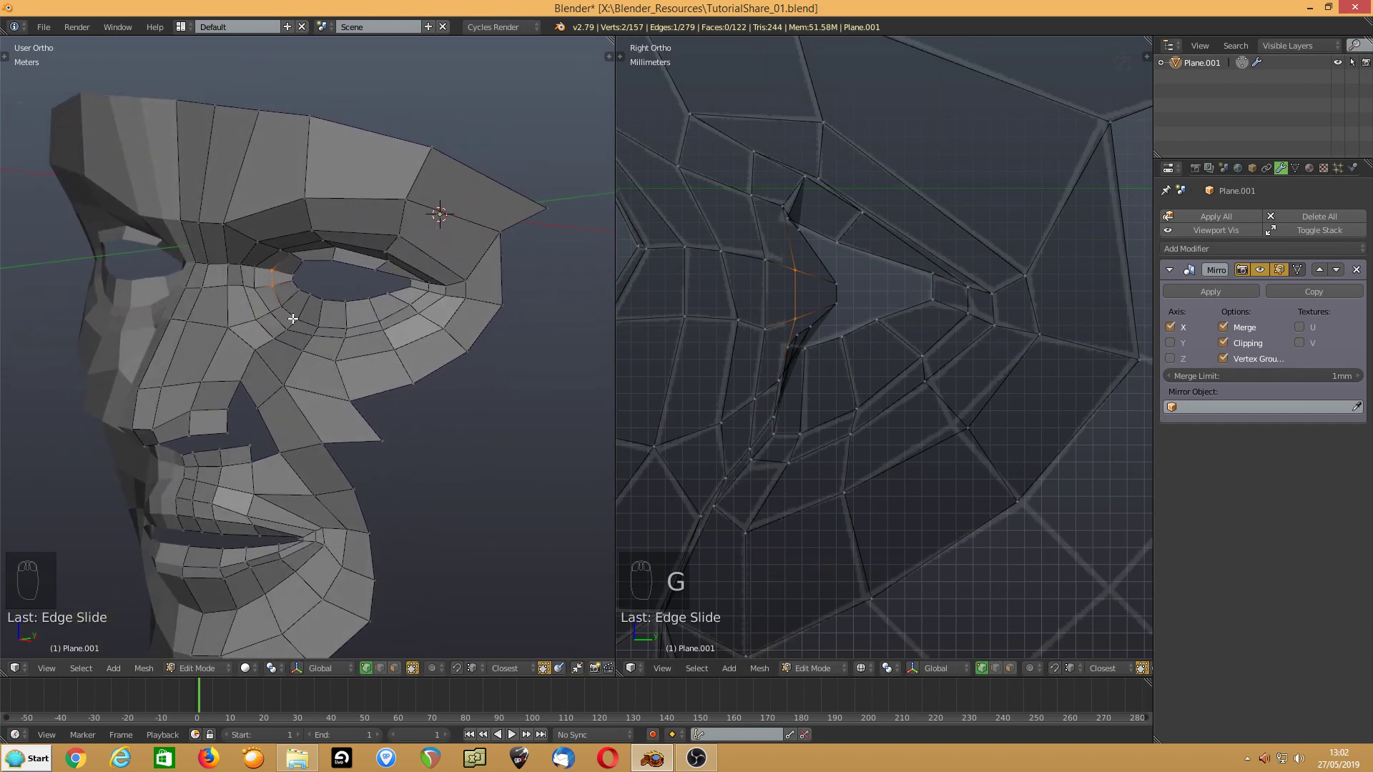
pyautogui.keyDown('shift'); pyautogui.moveTo(733, 429); pyautogui.dragTo(765, 340, button='middle'); pyautogui.keyUp('shift')
pyautogui.scroll(2, 763, 339)
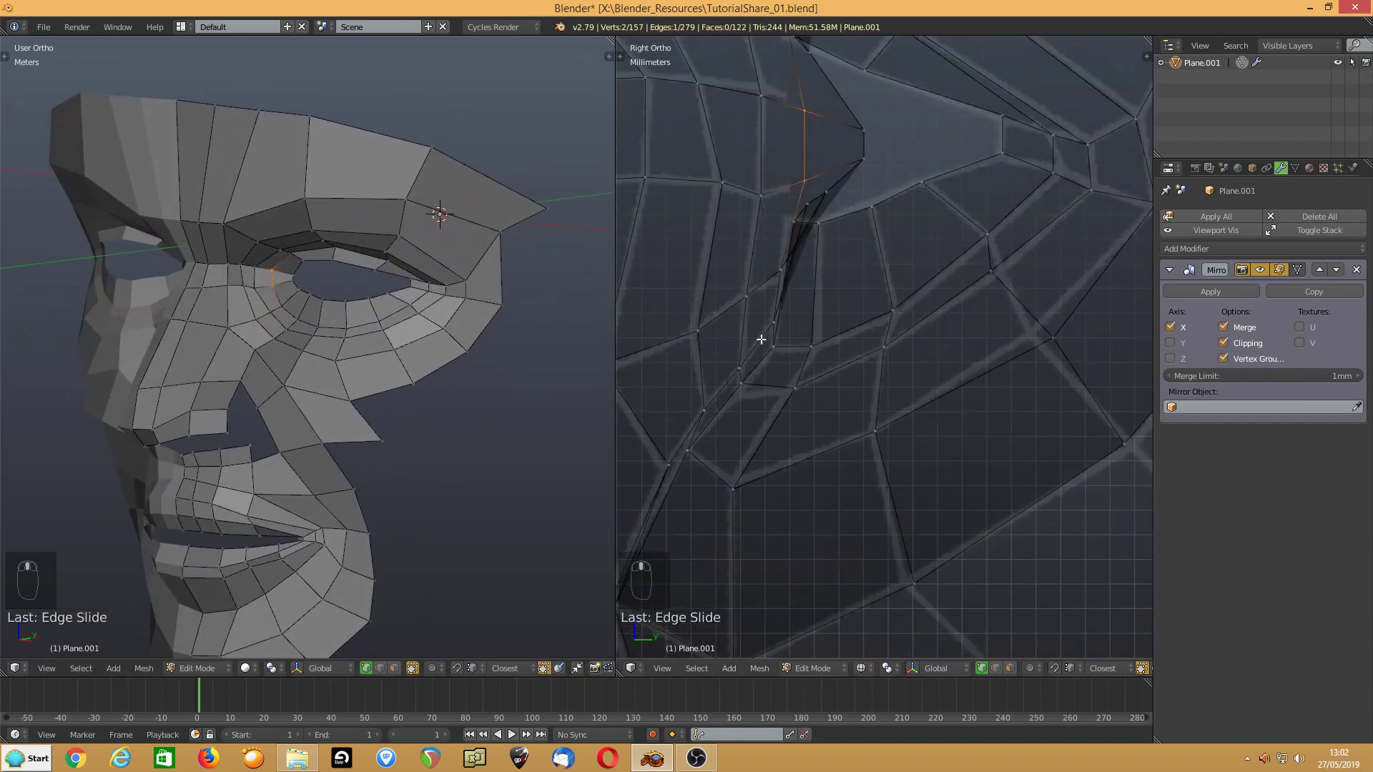
pyautogui.moveTo(318, 328)
pyautogui.mouseDown(button='middle')
pyautogui.moveTo(309, 342)
pyautogui.moveTo(318, 333)
pyautogui.mouseUp(button='middle')
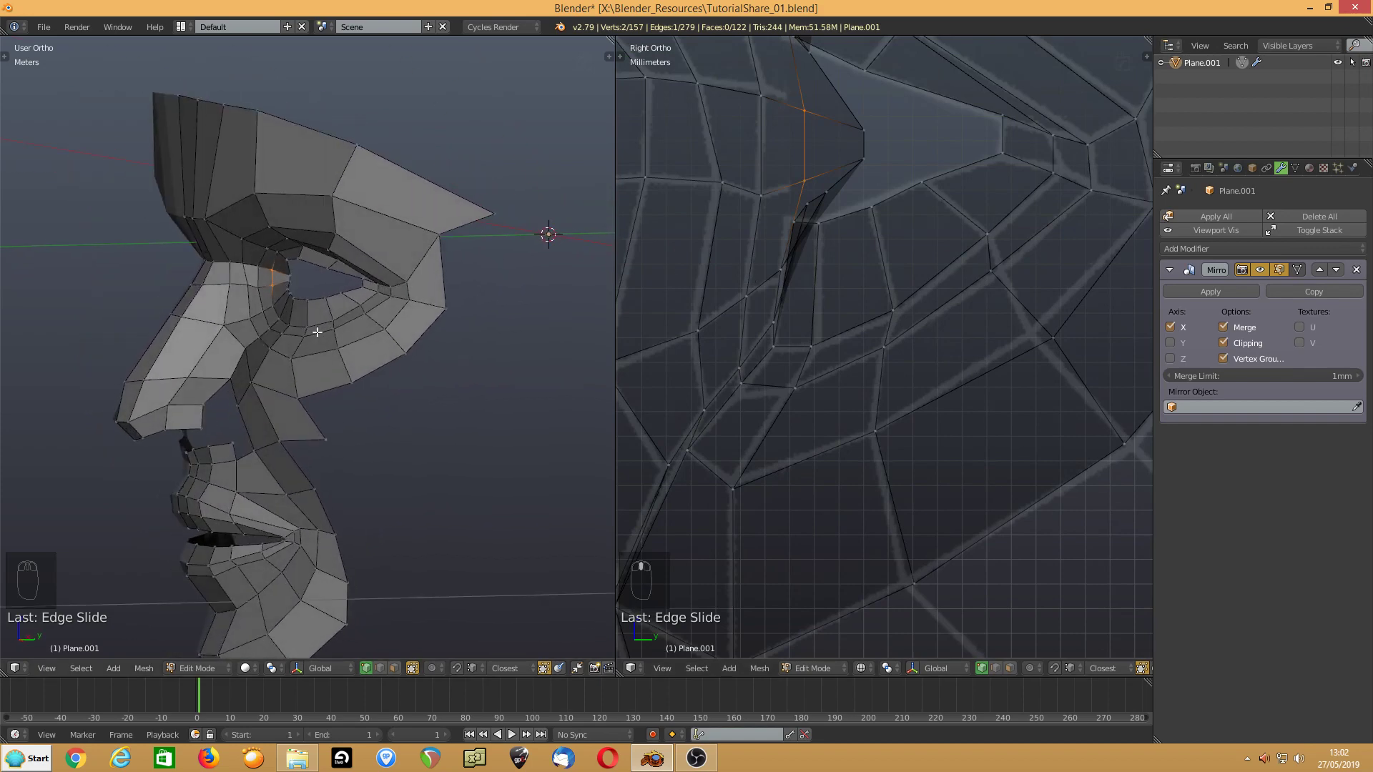
pyautogui.scroll(3, 289, 339)
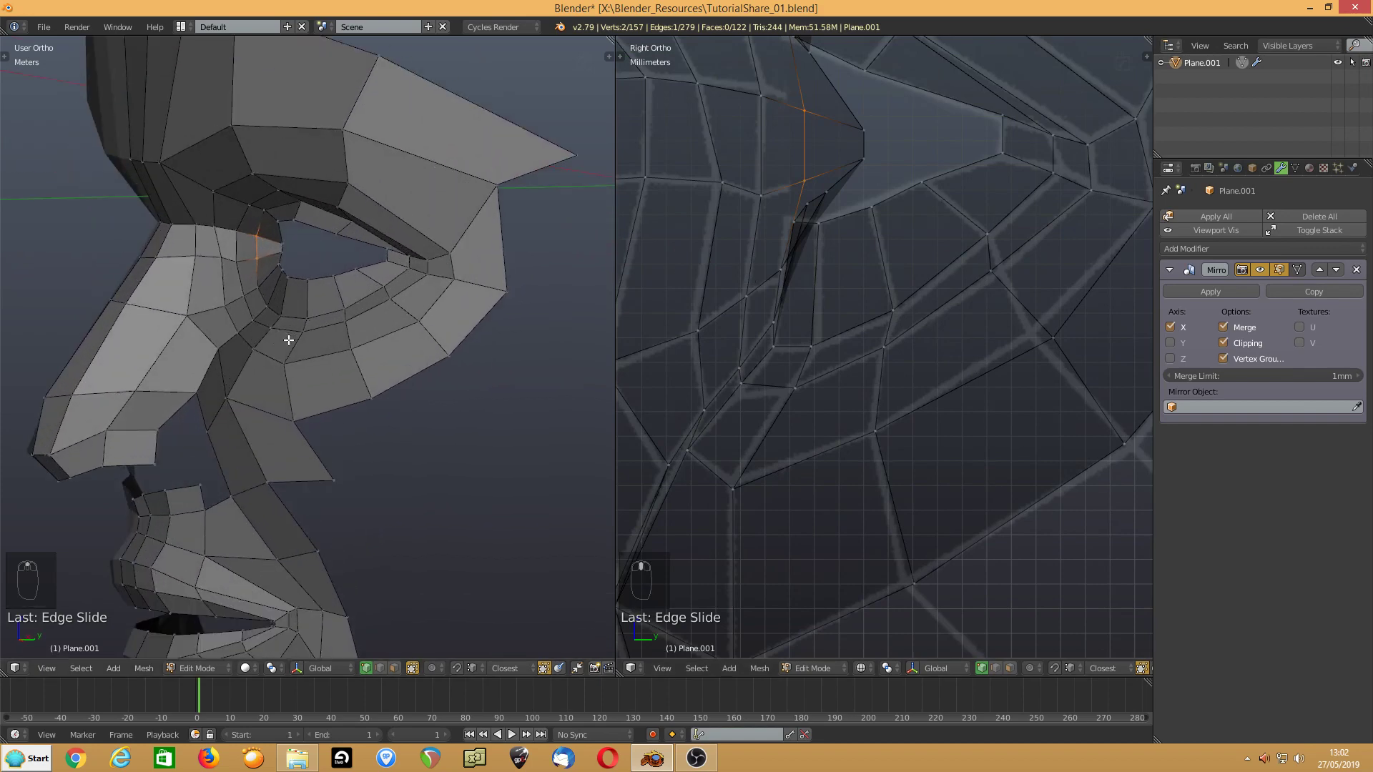
pyautogui.click(250, 321)
pyautogui.press('g')
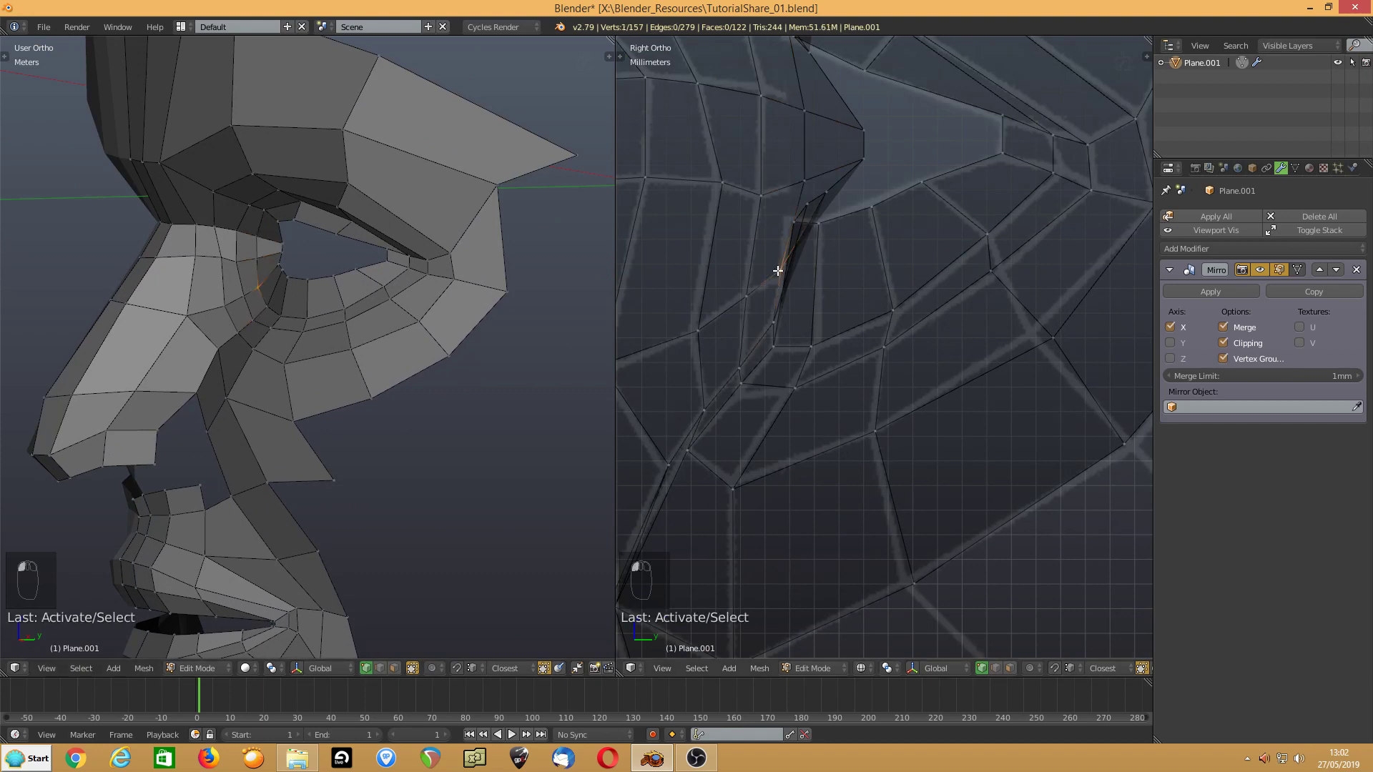
pyautogui.click(775, 282)
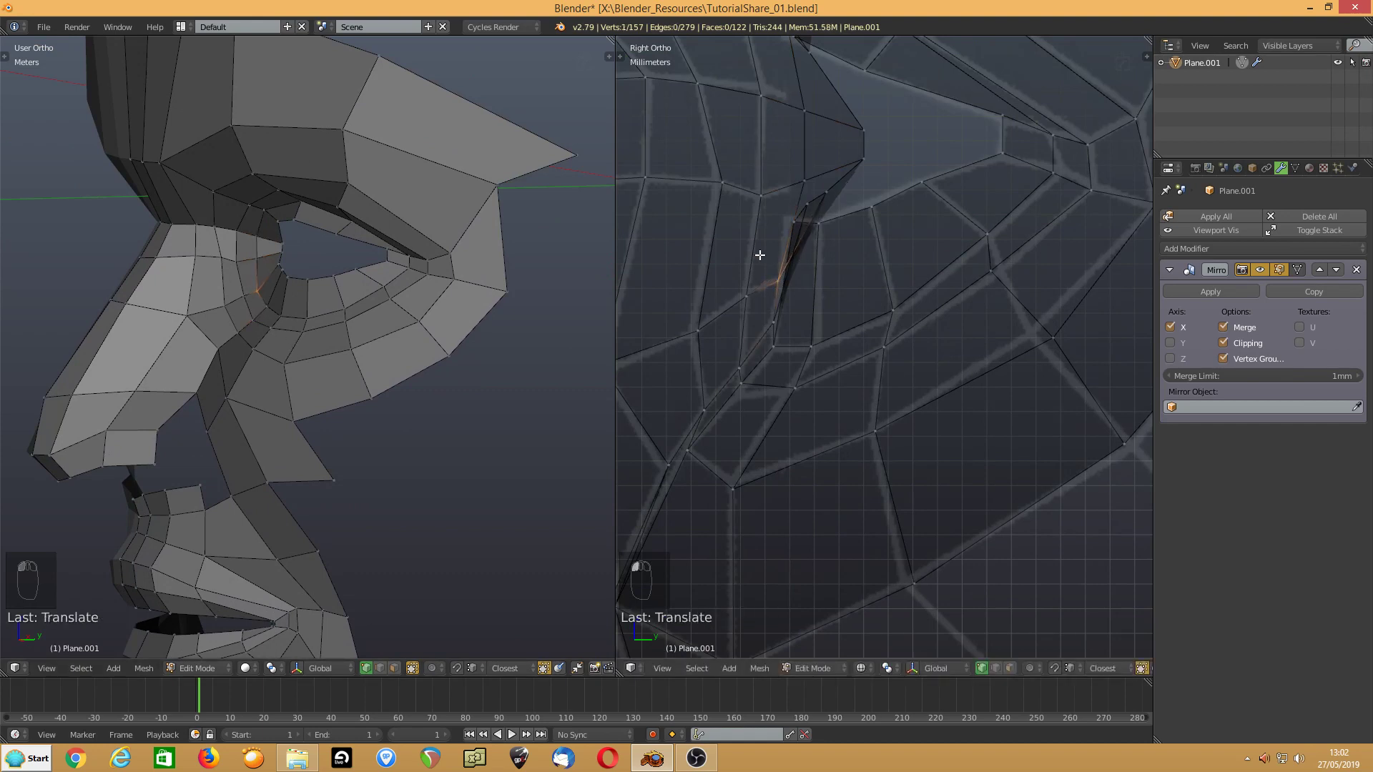
# - Fill a new face between the cheek edge beside the nostril and the outer edge of the upper-lip patch
pyautogui.moveTo(463, 300)
pyautogui.mouseDown(button='middle')
pyautogui.moveTo(383, 307)
pyautogui.moveTo(398, 282)
pyautogui.moveTo(444, 301)
pyautogui.moveTo(429, 353)
pyautogui.moveTo(449, 345)
pyautogui.moveTo(457, 310)
pyautogui.mouseUp(button='middle')
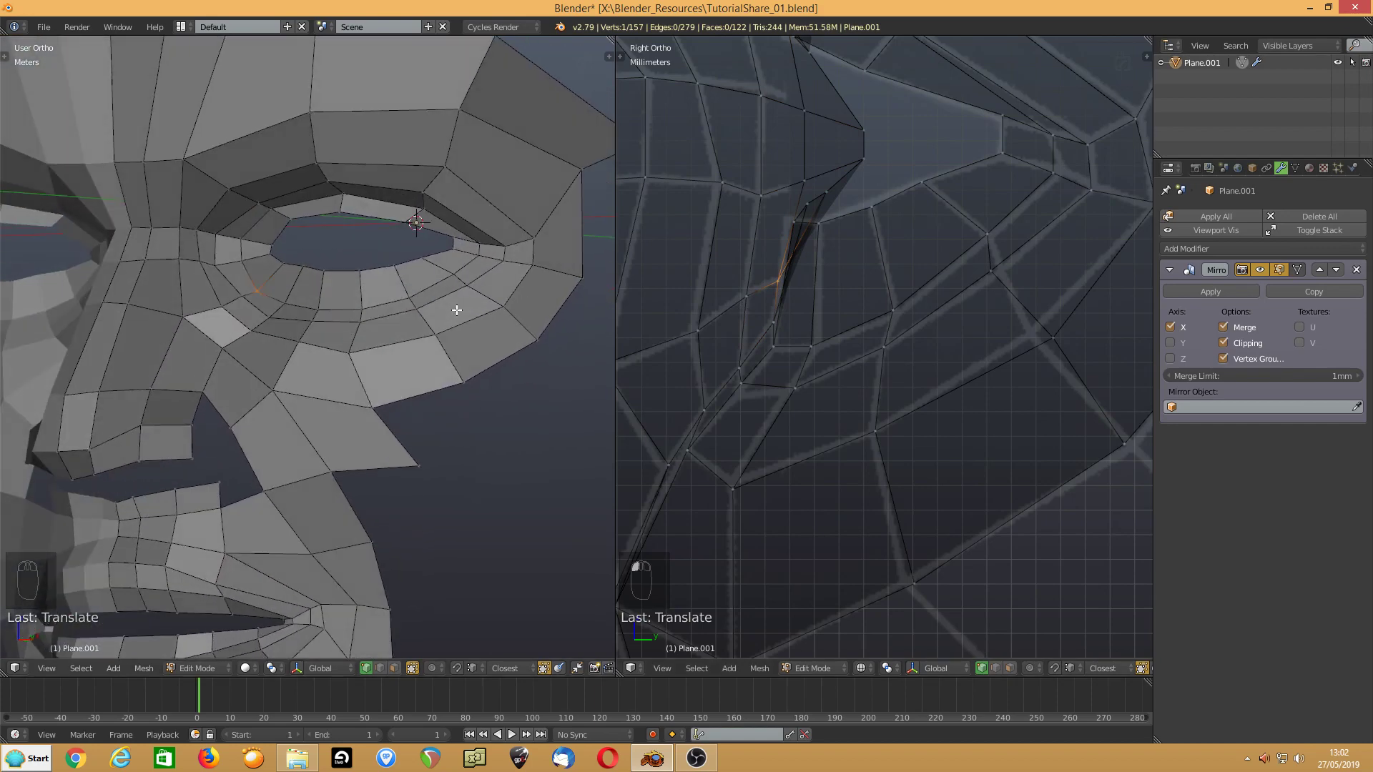
pyautogui.scroll(-5, 368, 359)
pyautogui.scroll(3, 352, 377)
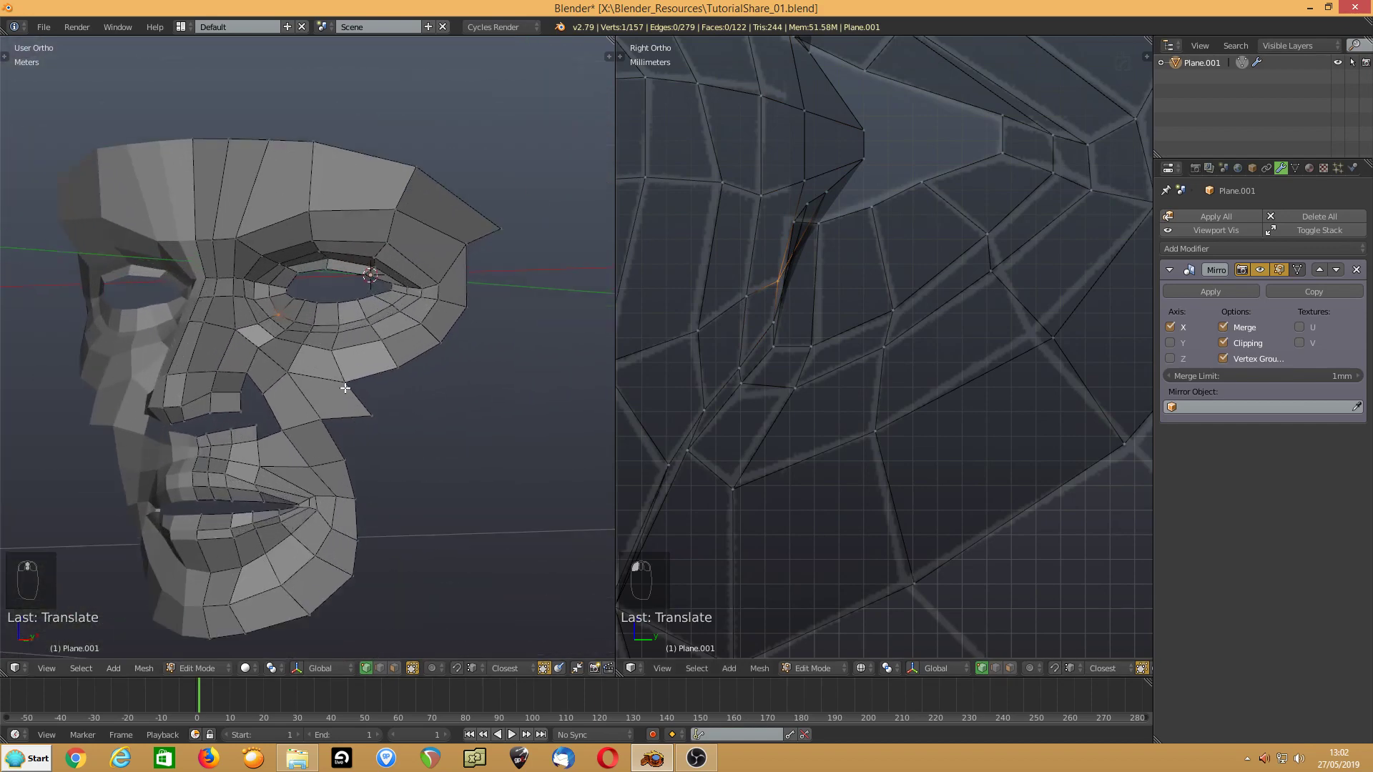
pyautogui.press('KP_3')
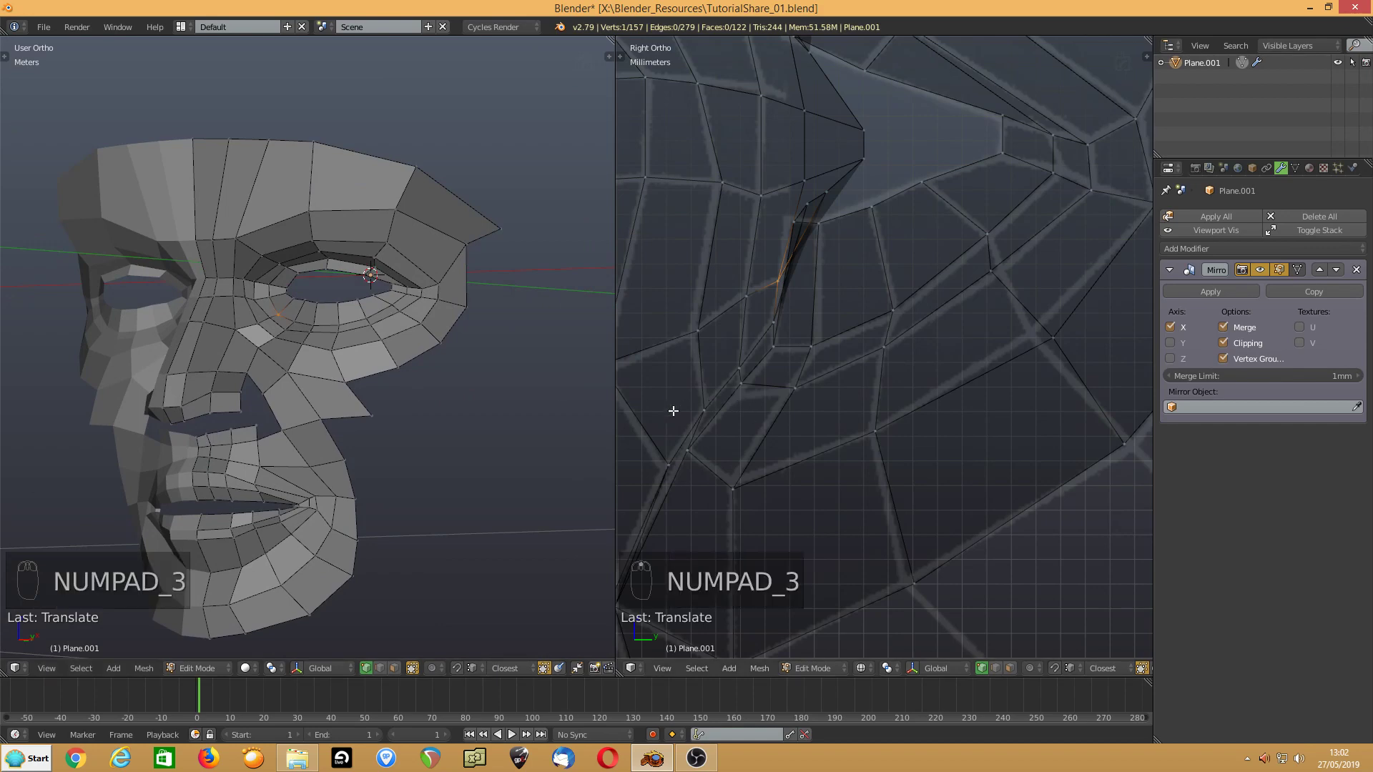
pyautogui.keyDown('shift'); pyautogui.moveTo(674, 411); pyautogui.dragTo(1001, 631, button='middle'); pyautogui.keyUp('shift')
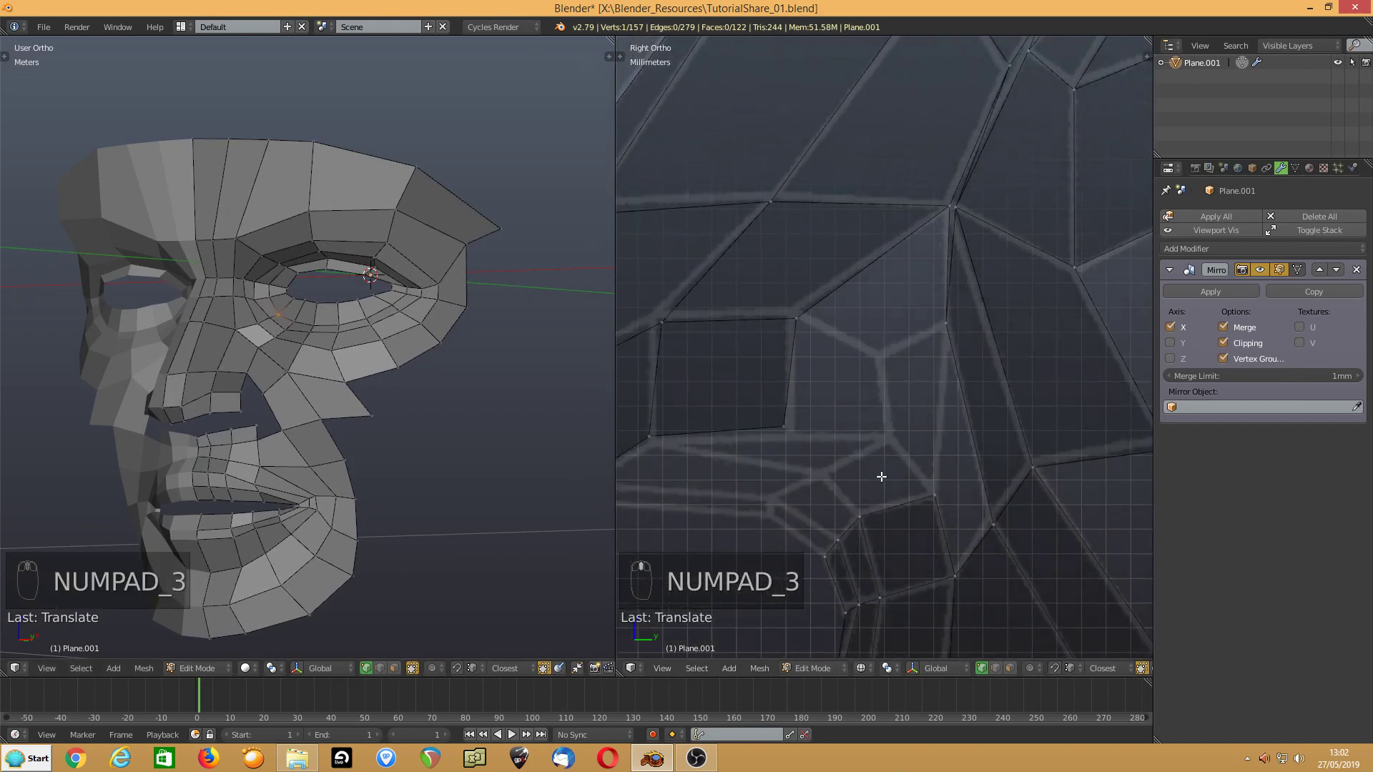
pyautogui.keyDown('shift'); pyautogui.moveTo(881, 476); pyautogui.dragTo(880, 343, button='middle'); pyautogui.keyUp('shift')
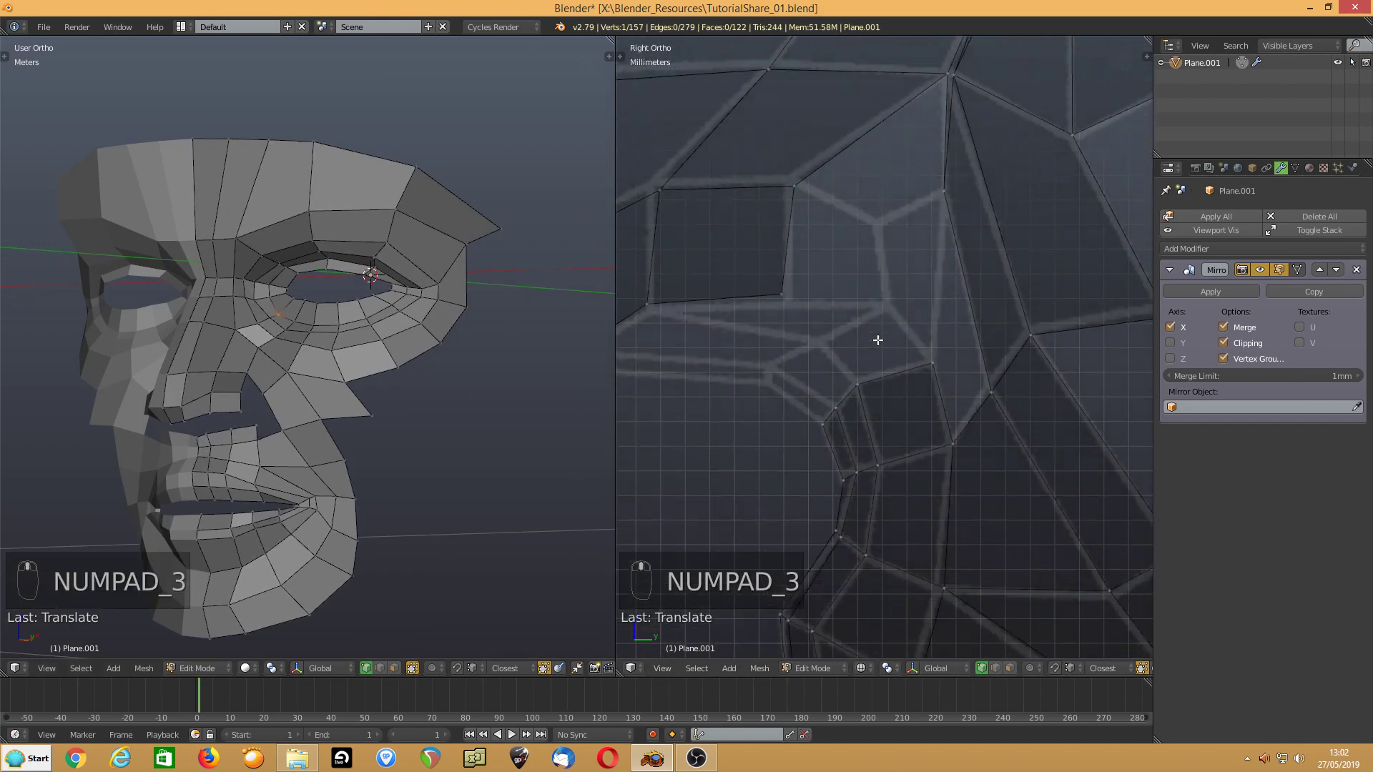
pyautogui.click(380, 667)
pyautogui.rightClick(274, 420)
pyautogui.keyDown('shift'); pyautogui.rightClick(274, 412); pyautogui.keyUp('shift')
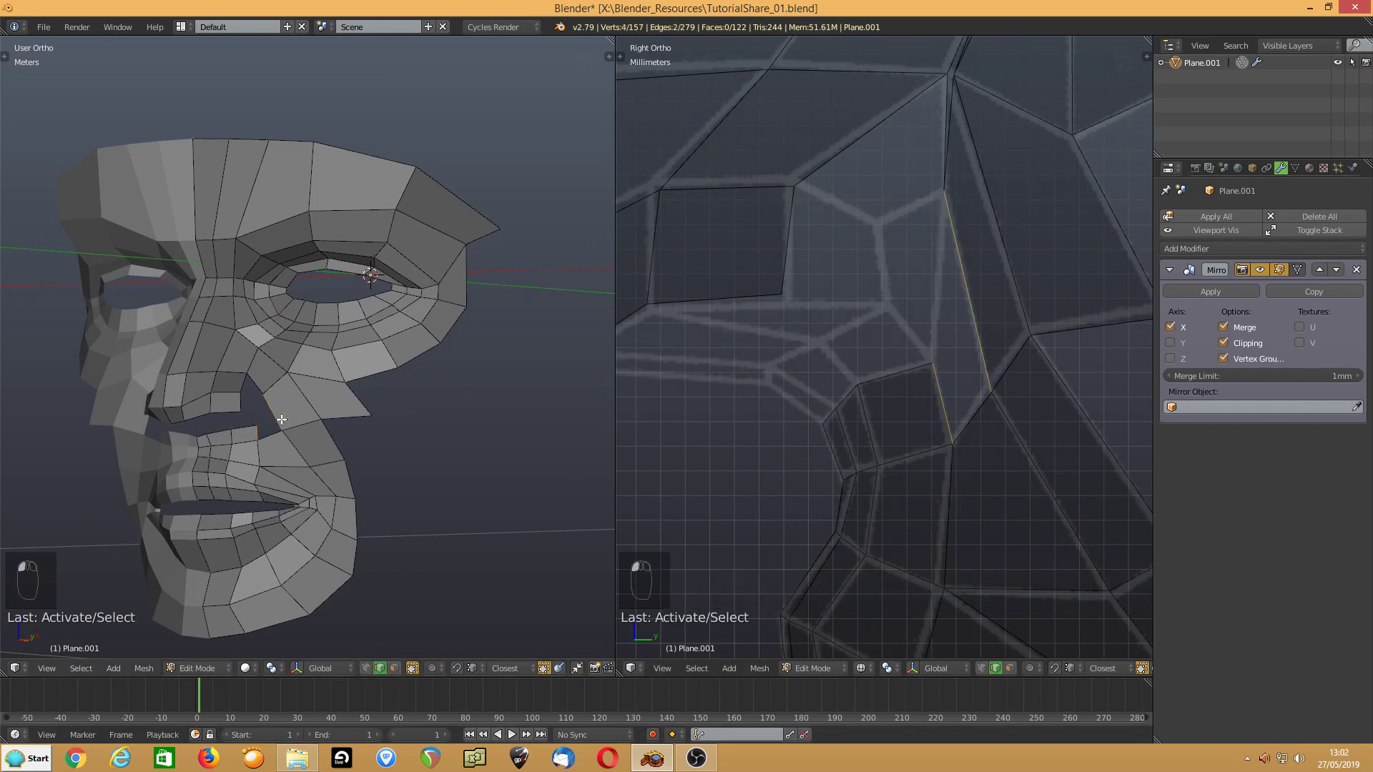
pyautogui.press('KP_1')
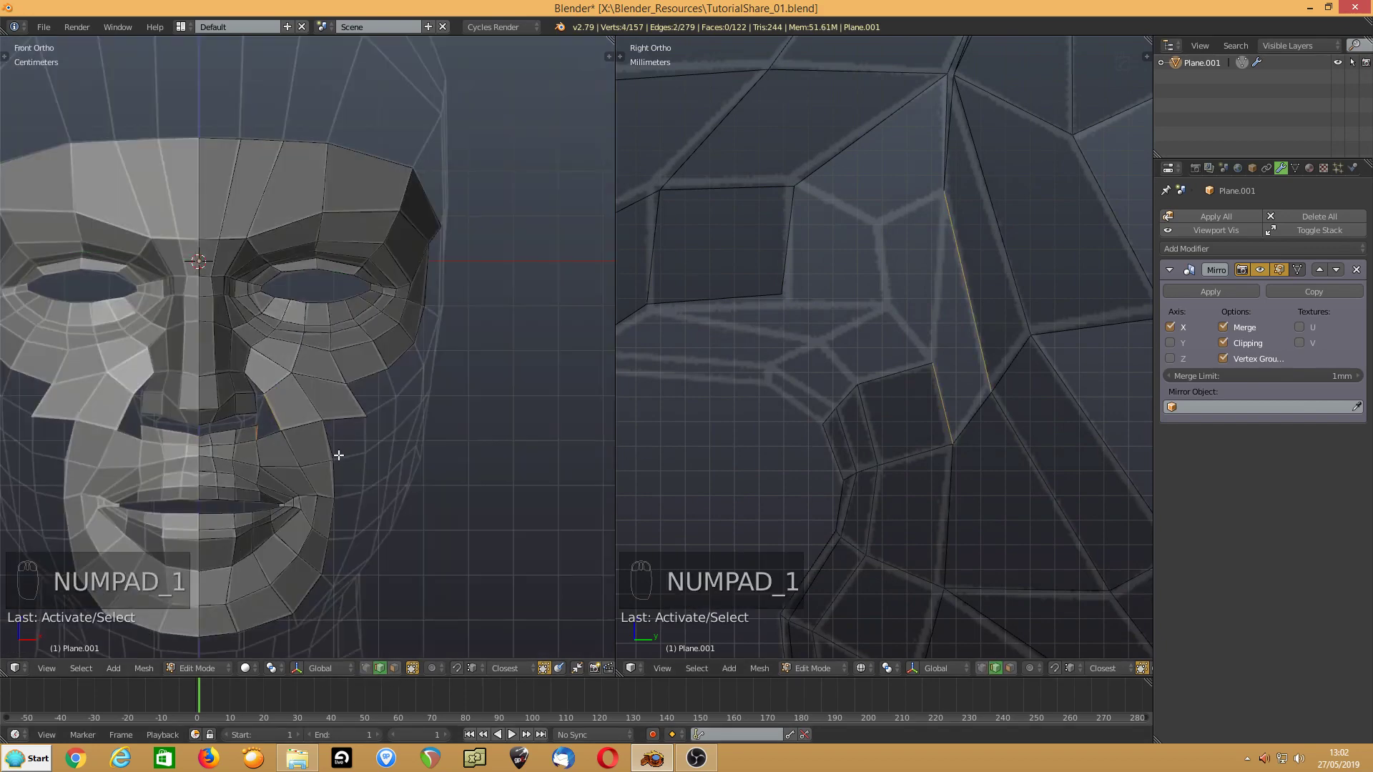
pyautogui.scroll(5, 352, 408)
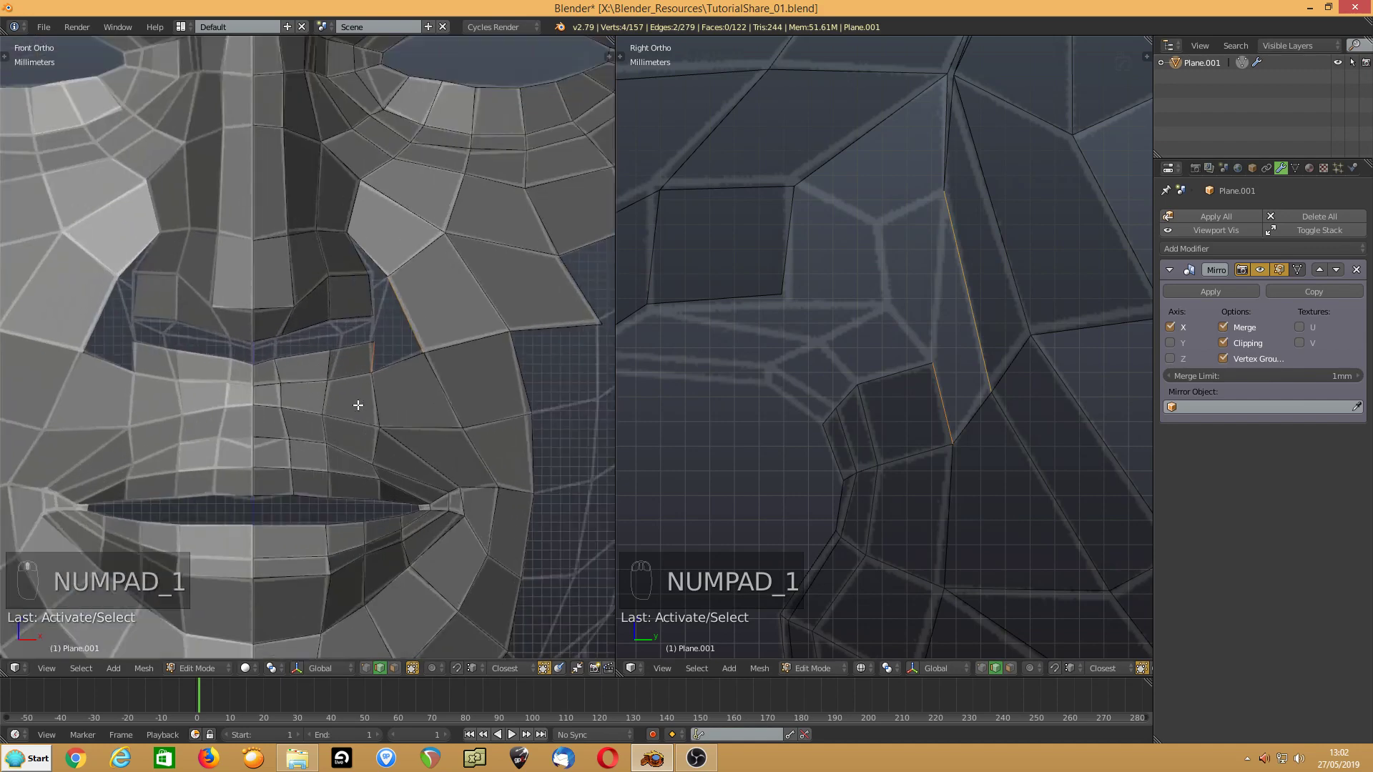
pyautogui.press('f')
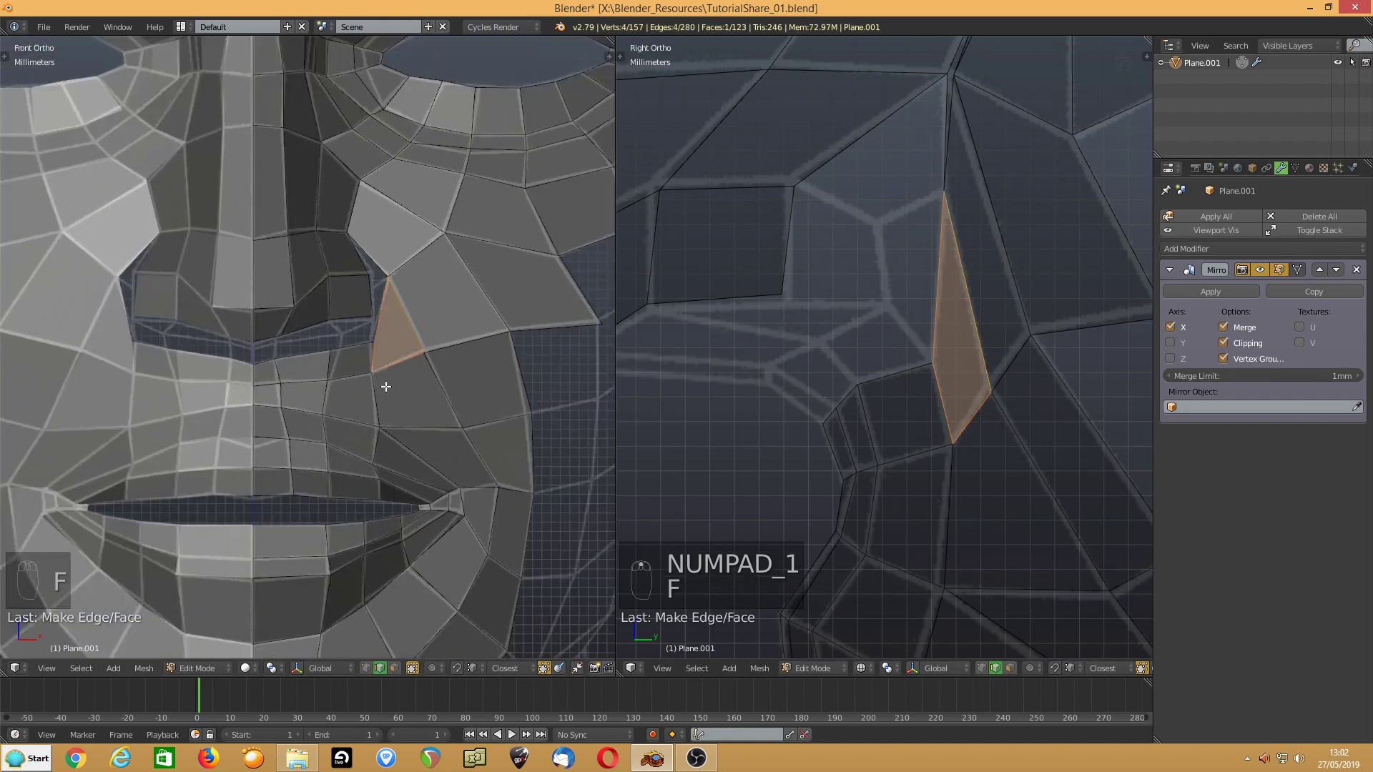
# - Move the new face's lower inner vertex beside the nostril onto the front wireframe reference
pyautogui.scroll(2, 385, 387)
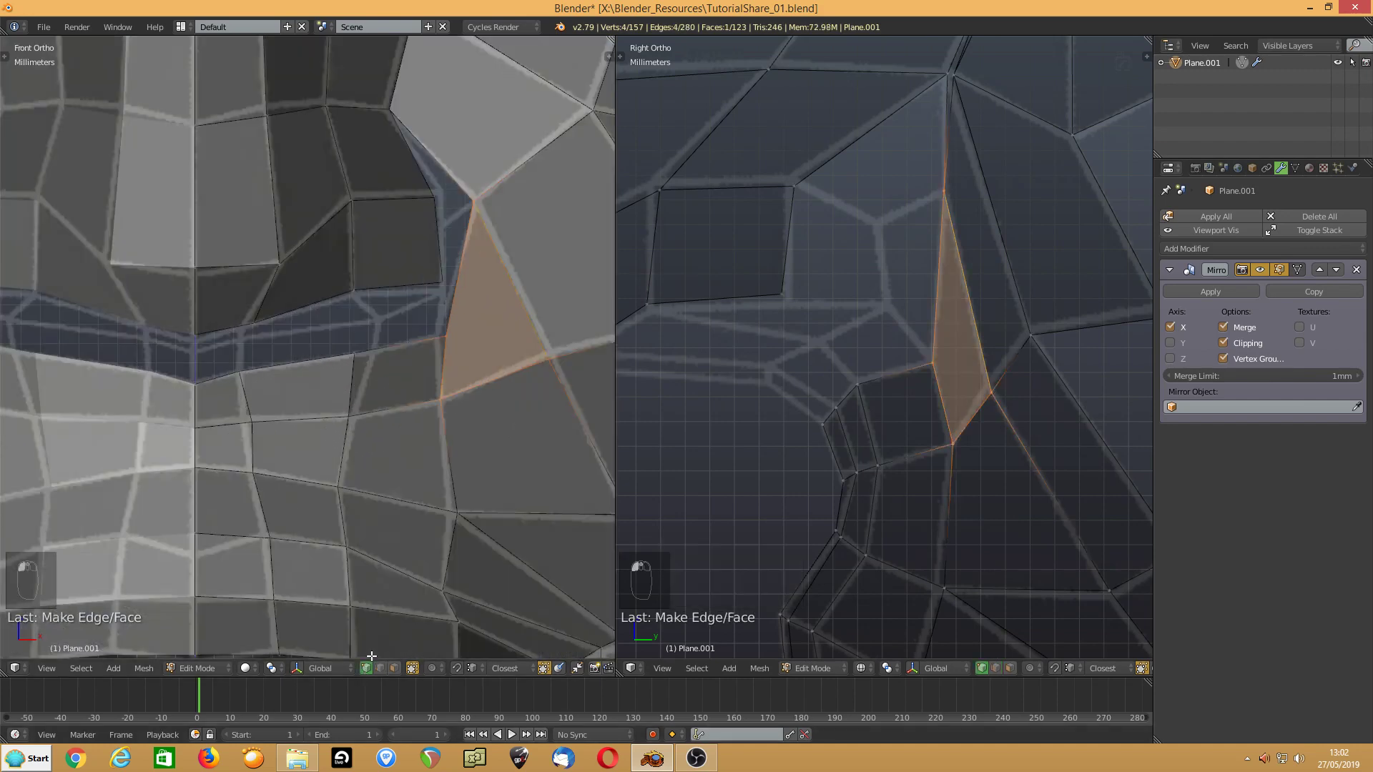
pyautogui.moveTo(445, 329)
pyautogui.mouseDown(button='right')
pyautogui.moveTo(431, 340)
pyautogui.moveTo(450, 343)
pyautogui.mouseUp(button='right')
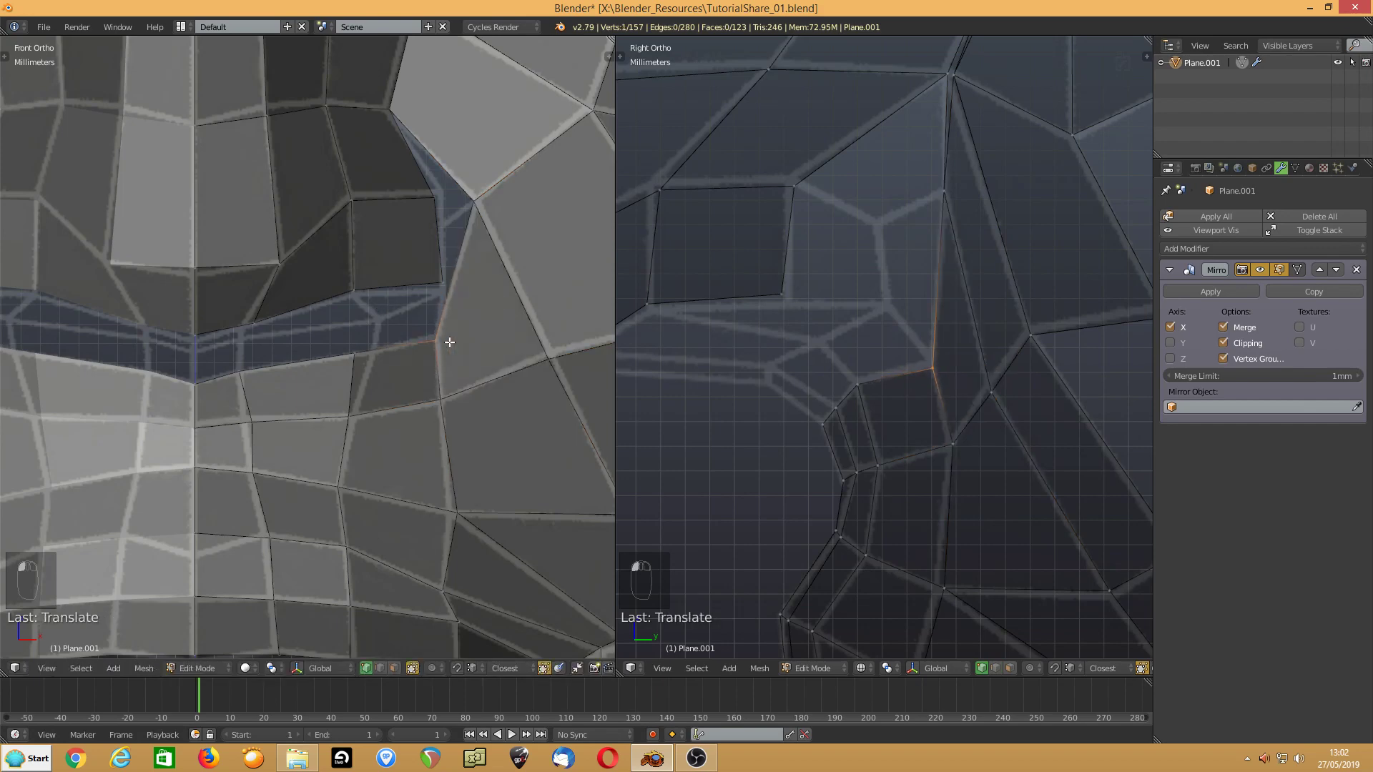
pyautogui.scroll(-1, 820, 320)
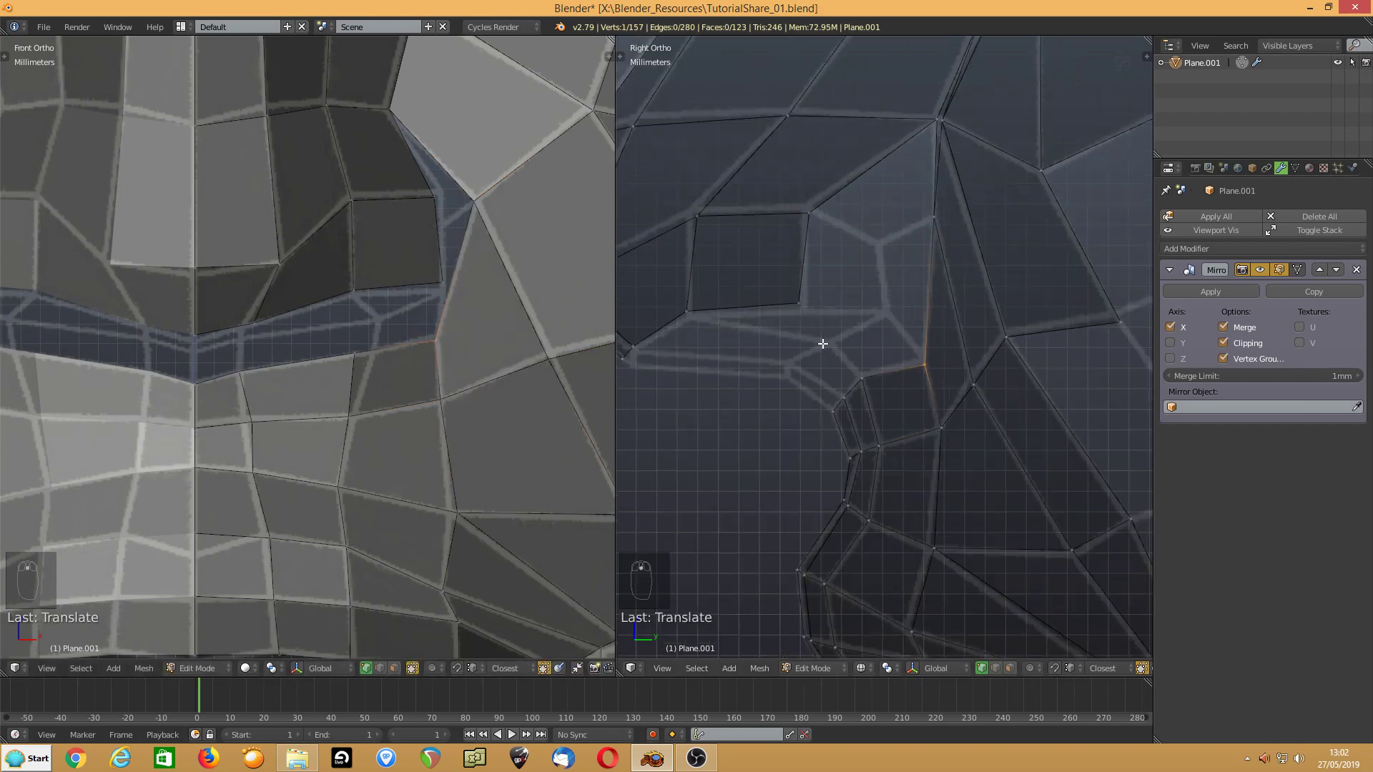
# - Extrude the two central top edges of the upper-lip patch upward toward the underside of the nose
pyautogui.hotkey('ctrl', 'Tab')
pyautogui.click(215, 388)
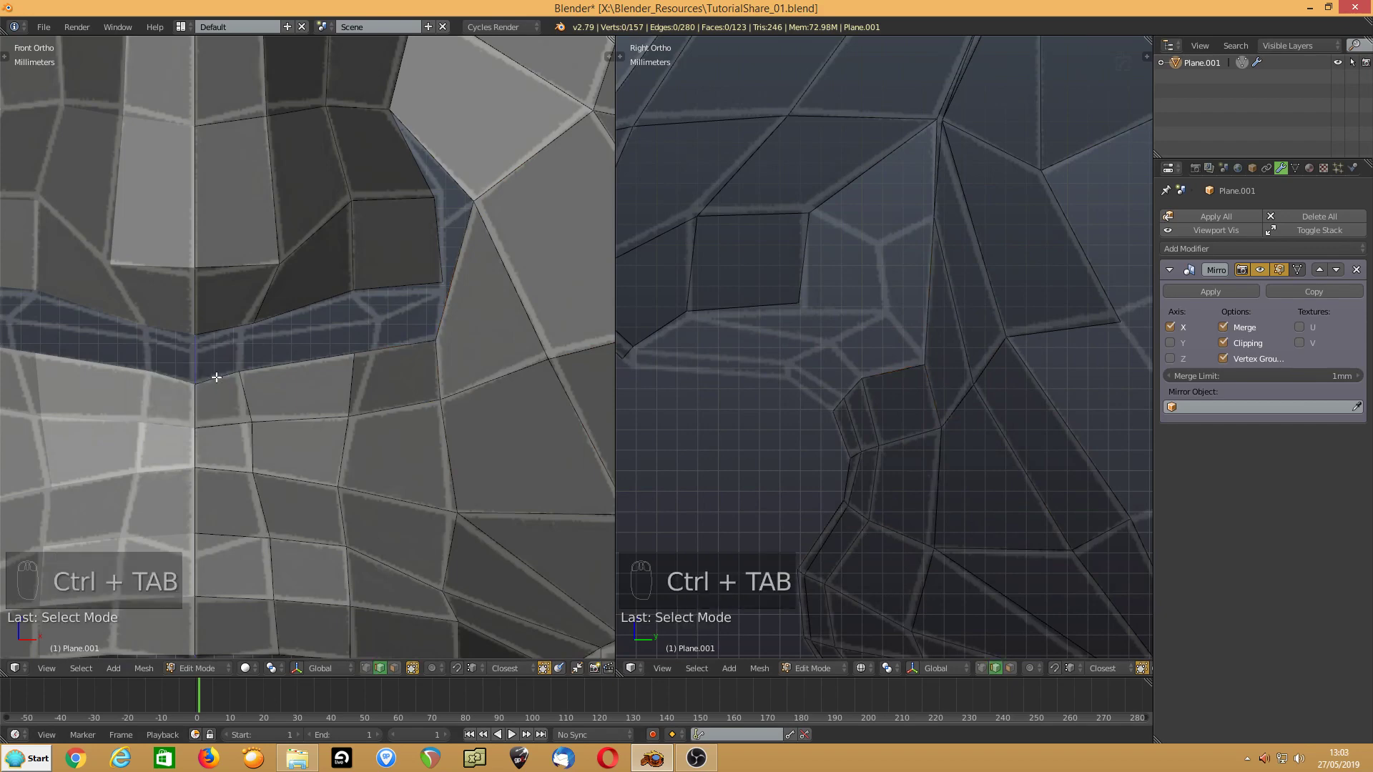
pyautogui.click(258, 371)
pyautogui.press('e')
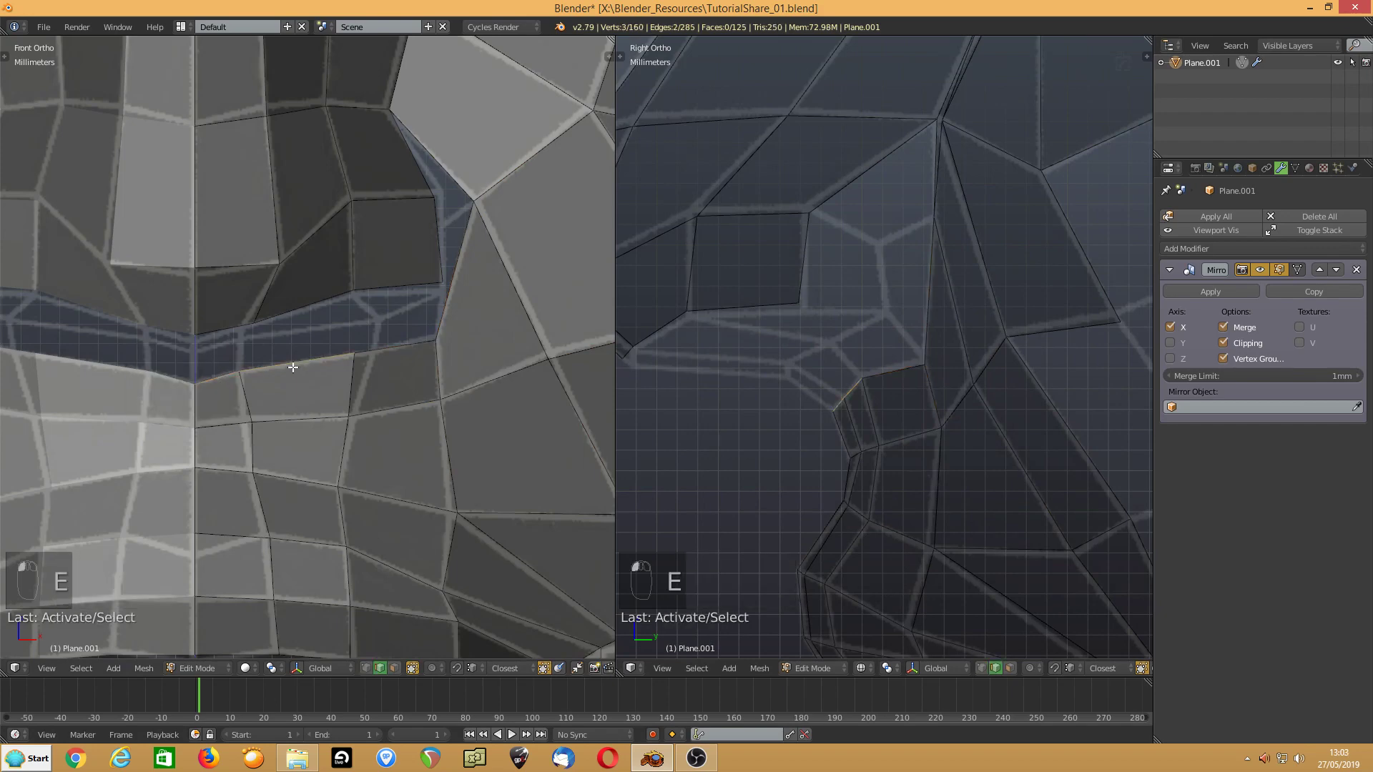
pyautogui.click(283, 348)
# - Move the vertices of the new strip under the nose and the row below it onto the front wireframe reference
pyautogui.hotkey('ctrl', 'Tab')
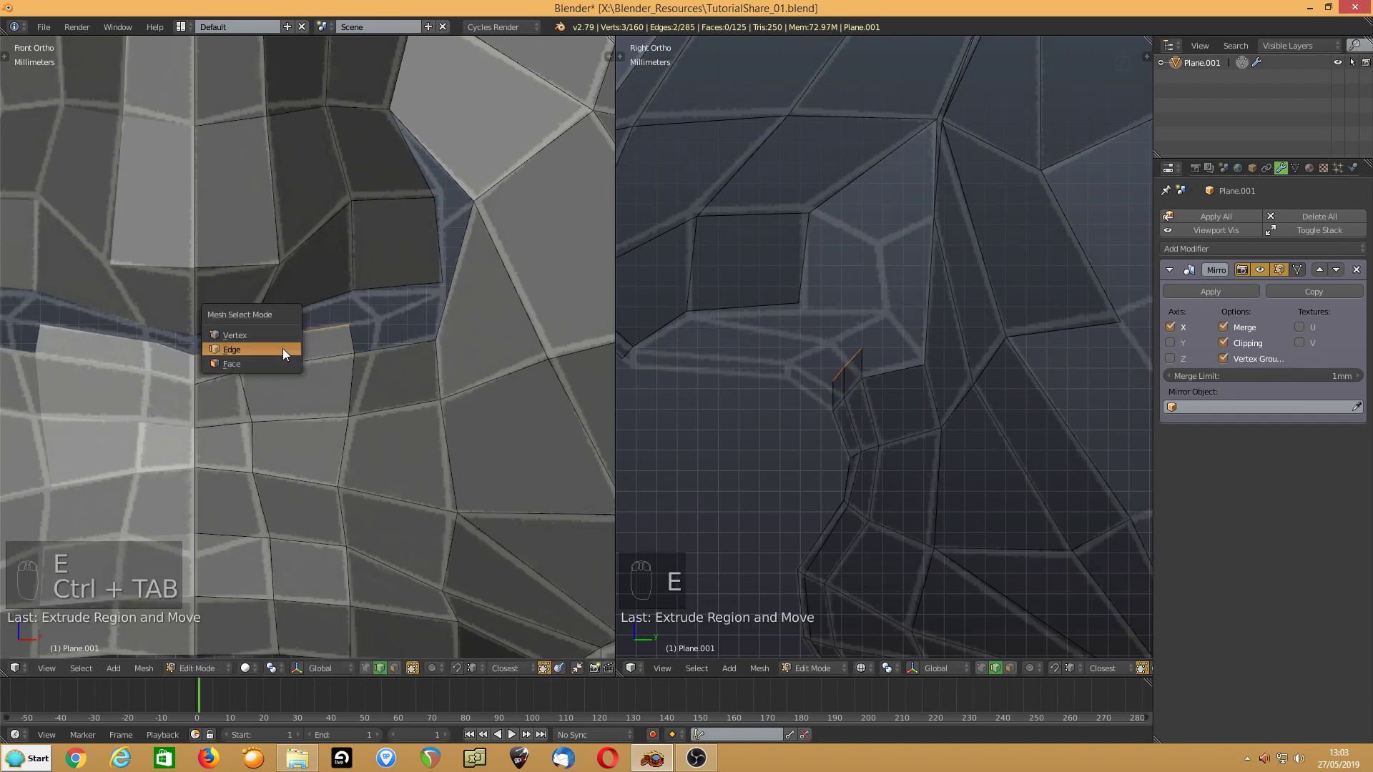
pyautogui.press('1')
pyautogui.moveTo(350, 356); pyautogui.dragTo(370, 354)
pyautogui.moveTo(347, 419); pyautogui.dragTo(358, 415)
pyautogui.moveTo(349, 325); pyautogui.dragTo(379, 318)
pyautogui.moveTo(253, 424); pyautogui.dragTo(245, 420)
pyautogui.moveTo(238, 345); pyautogui.dragTo(248, 346)
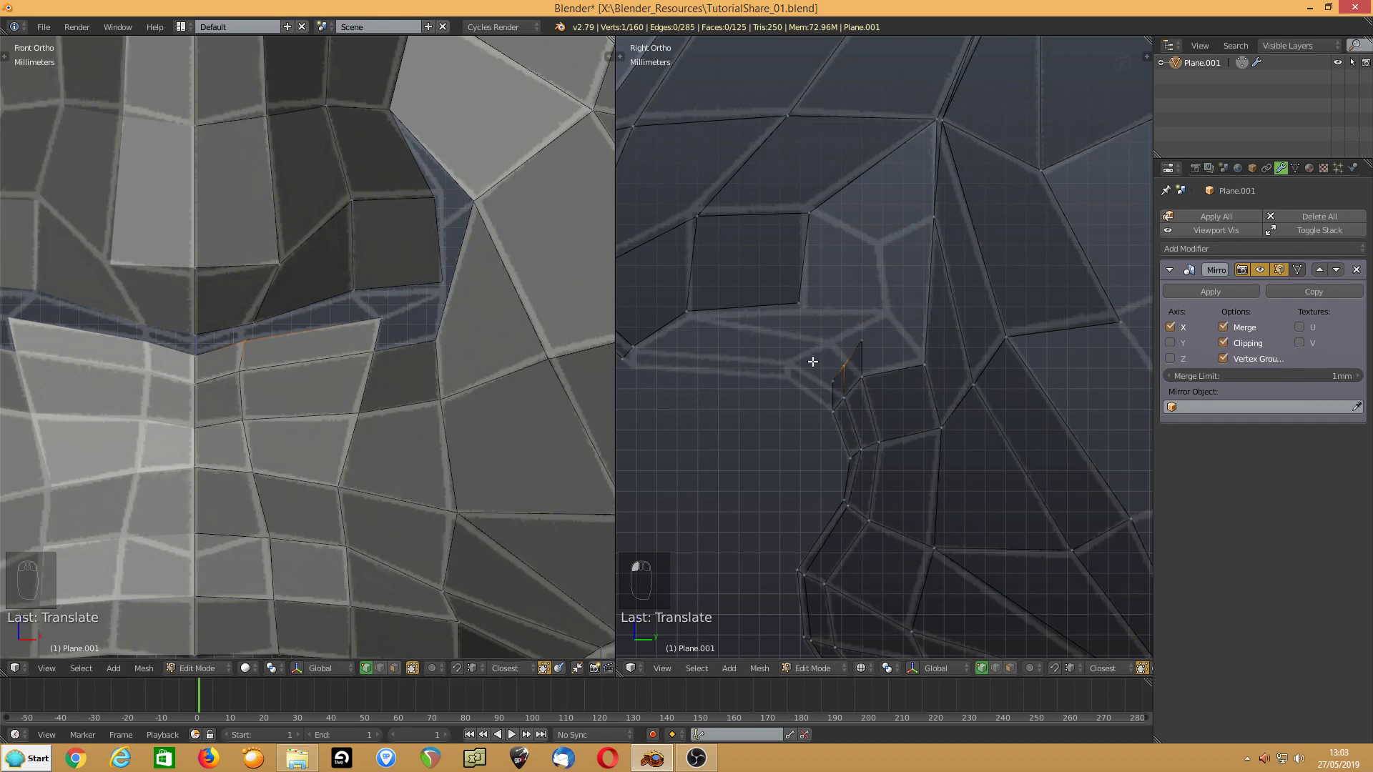
# - Move the strip's centre-line top vertex and its neighbour forward along Y onto the side wireframe reference
pyautogui.rightClick(194, 354)
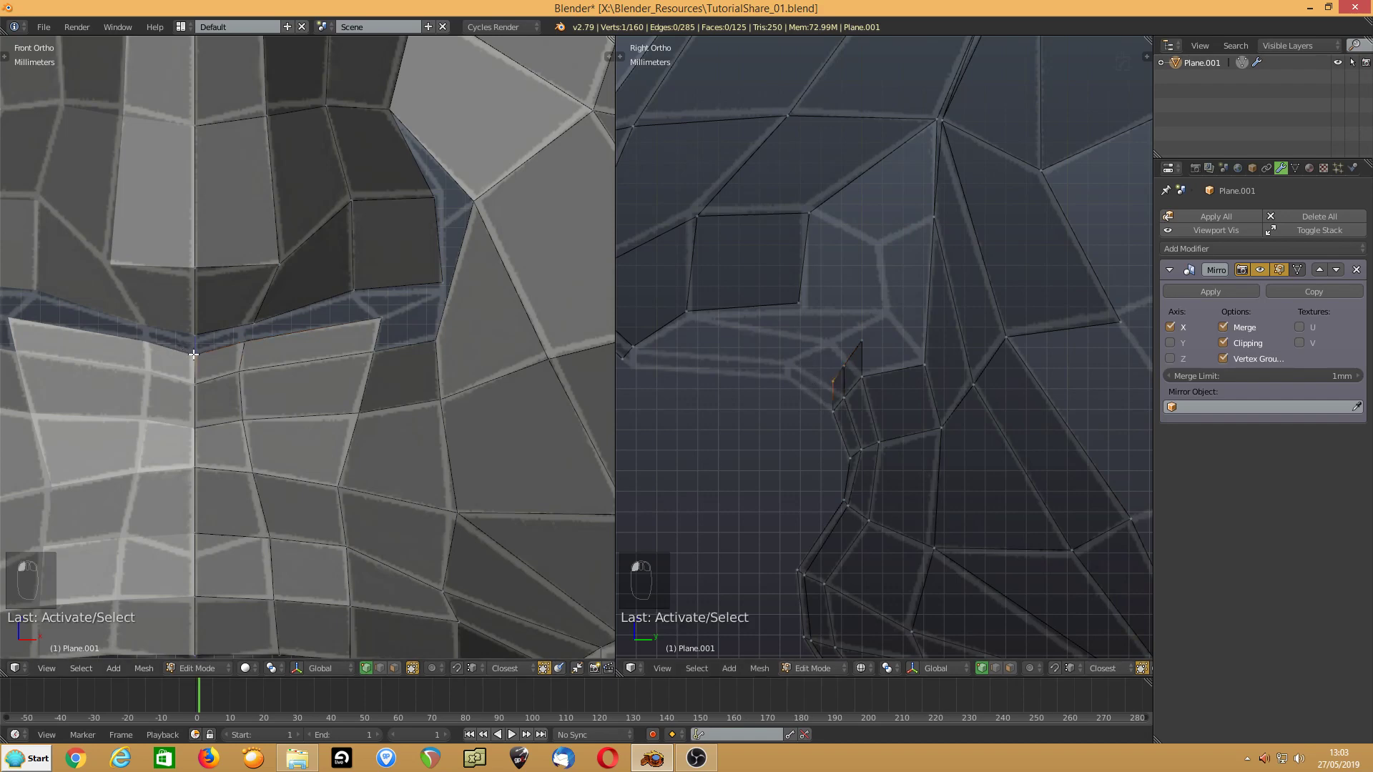
pyautogui.press('g')
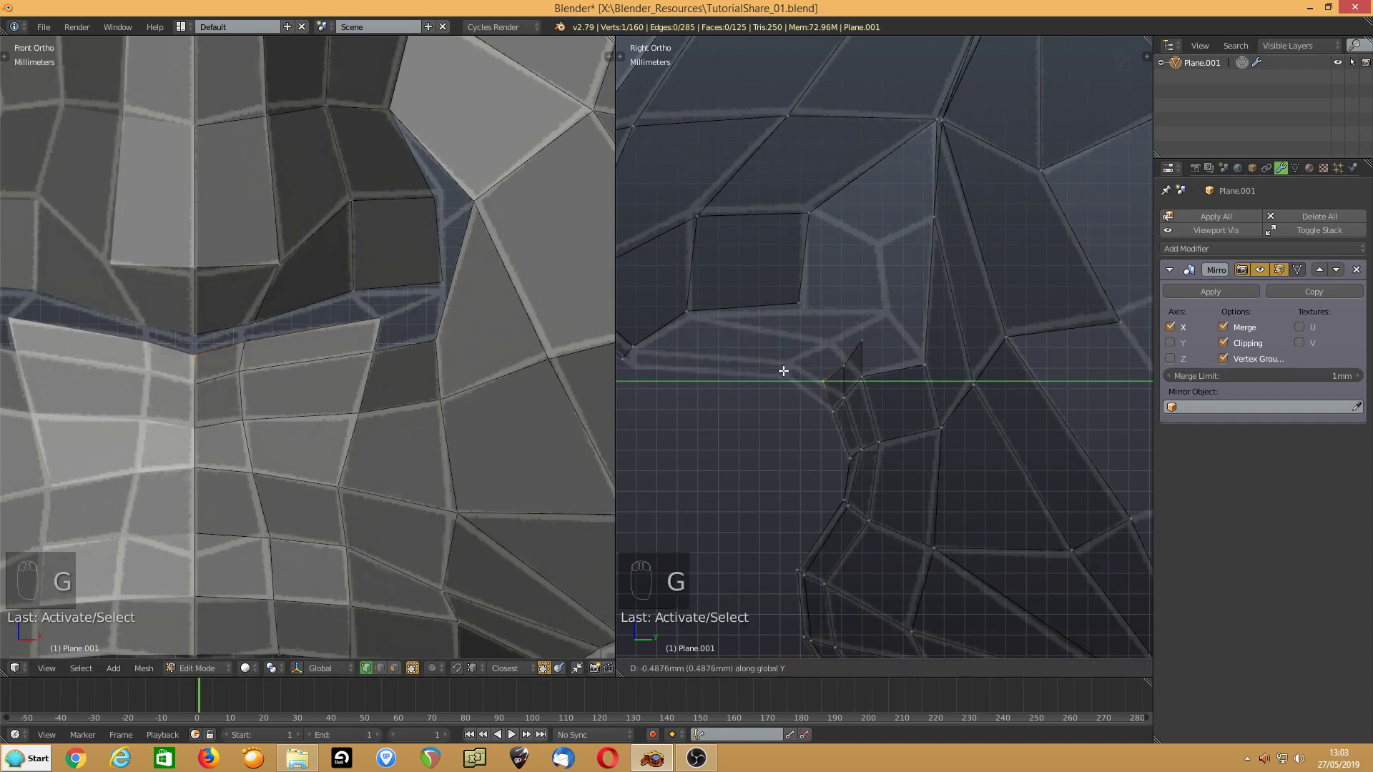
pyautogui.click(747, 367)
pyautogui.rightClick(830, 359)
pyautogui.press('g')
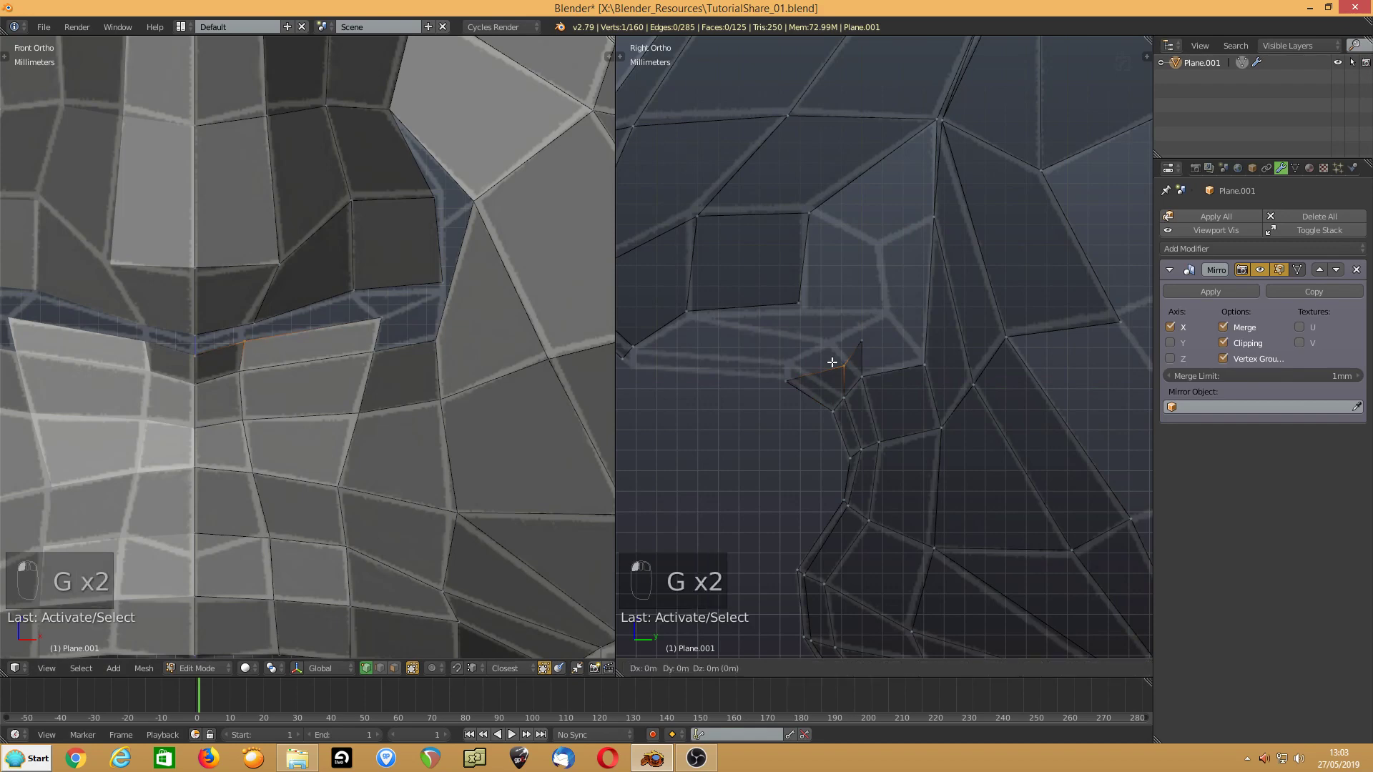
pyautogui.click(778, 358)
pyautogui.press('y')
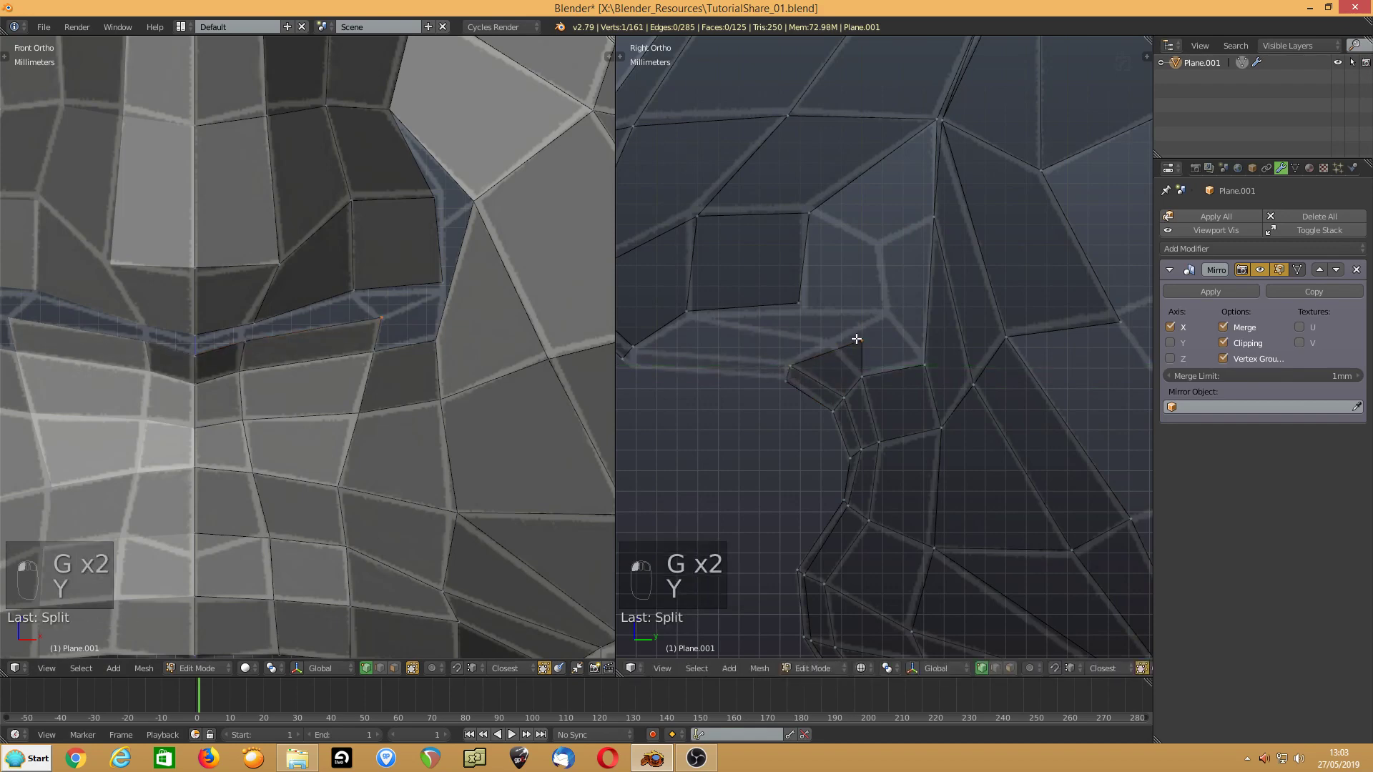
pyautogui.press('g')
pyautogui.click(859, 342)
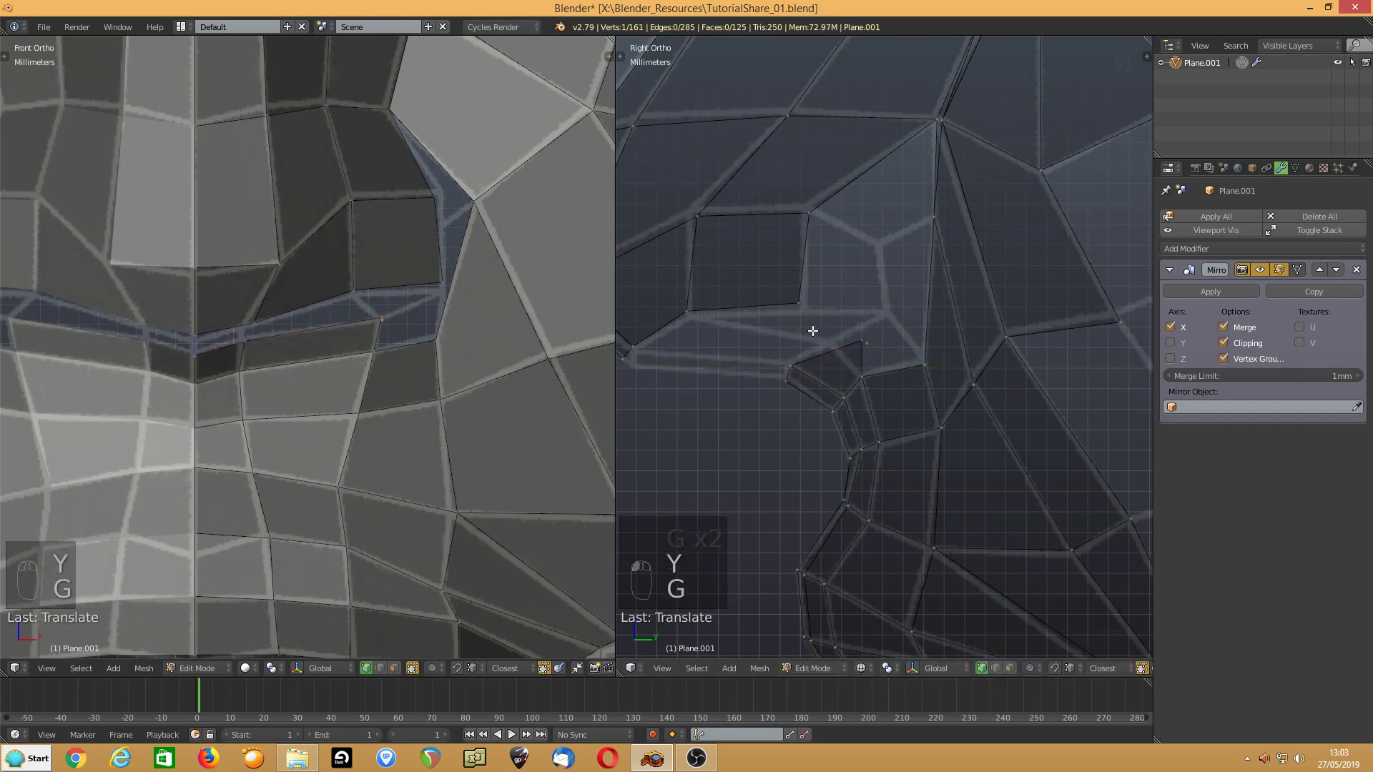
pyautogui.hotkey('ctrl', 'z')
pyautogui.hotkey('ctrl', 'z')
pyautogui.hotkey('ctrl', 'z')
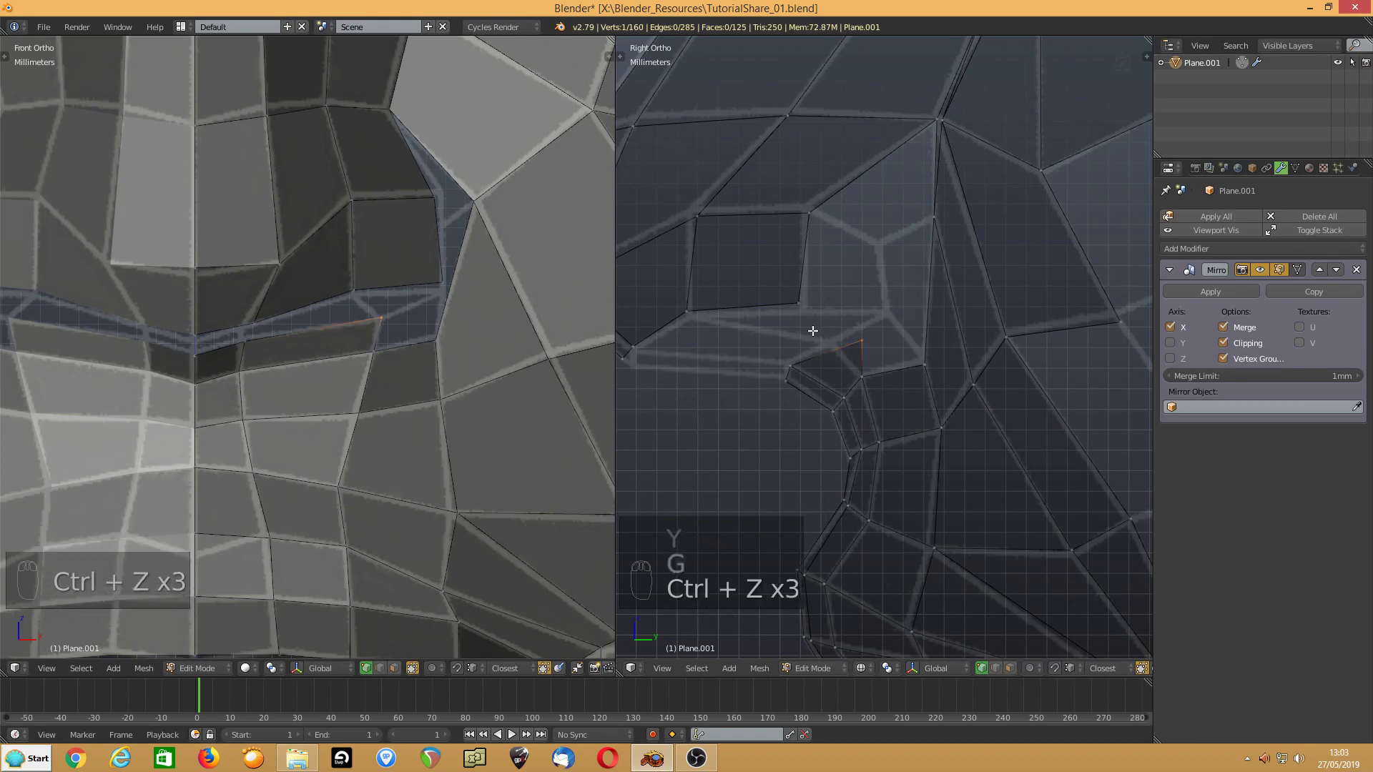
pyautogui.hotkey('ctrl', 'z')
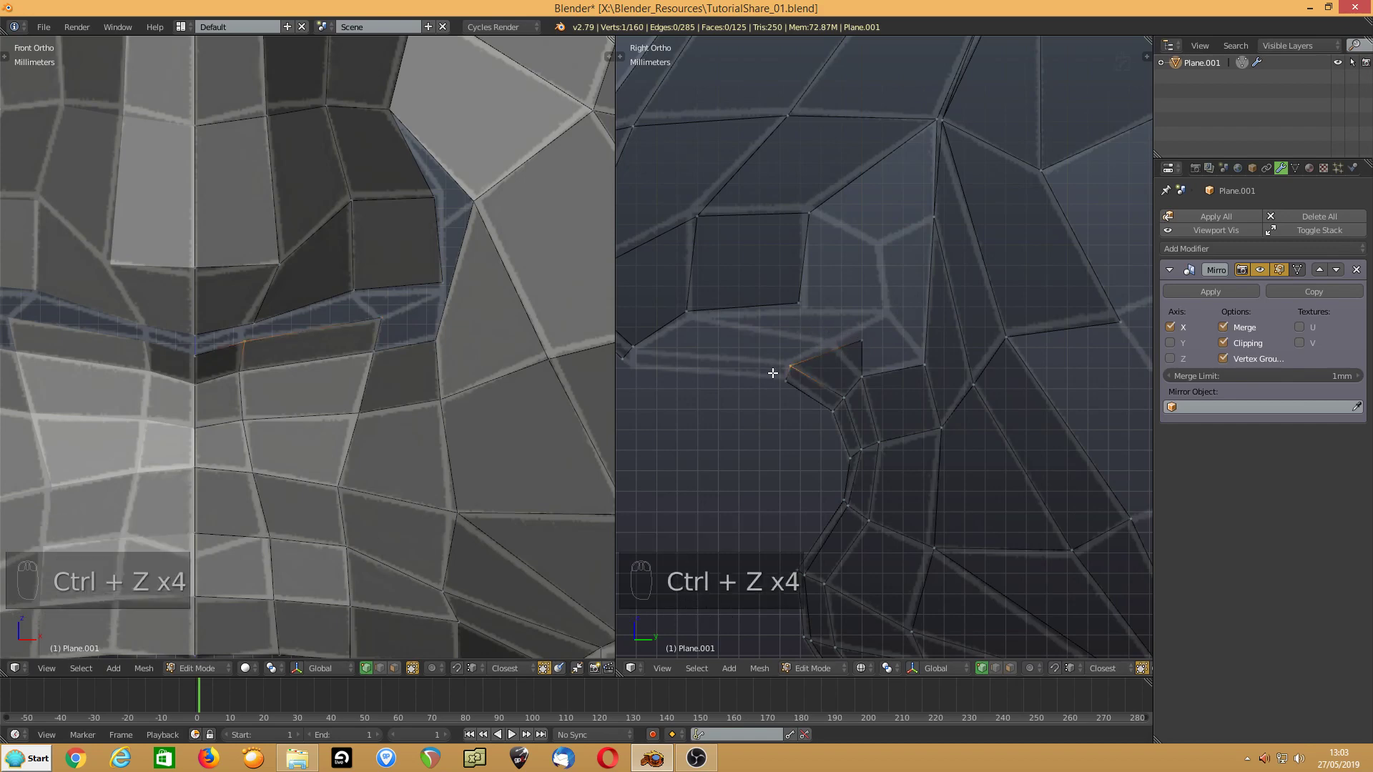
# - Move the strip's outer top vertex forward along the Y axis onto the side wireframe reference
pyautogui.rightClick(847, 335)
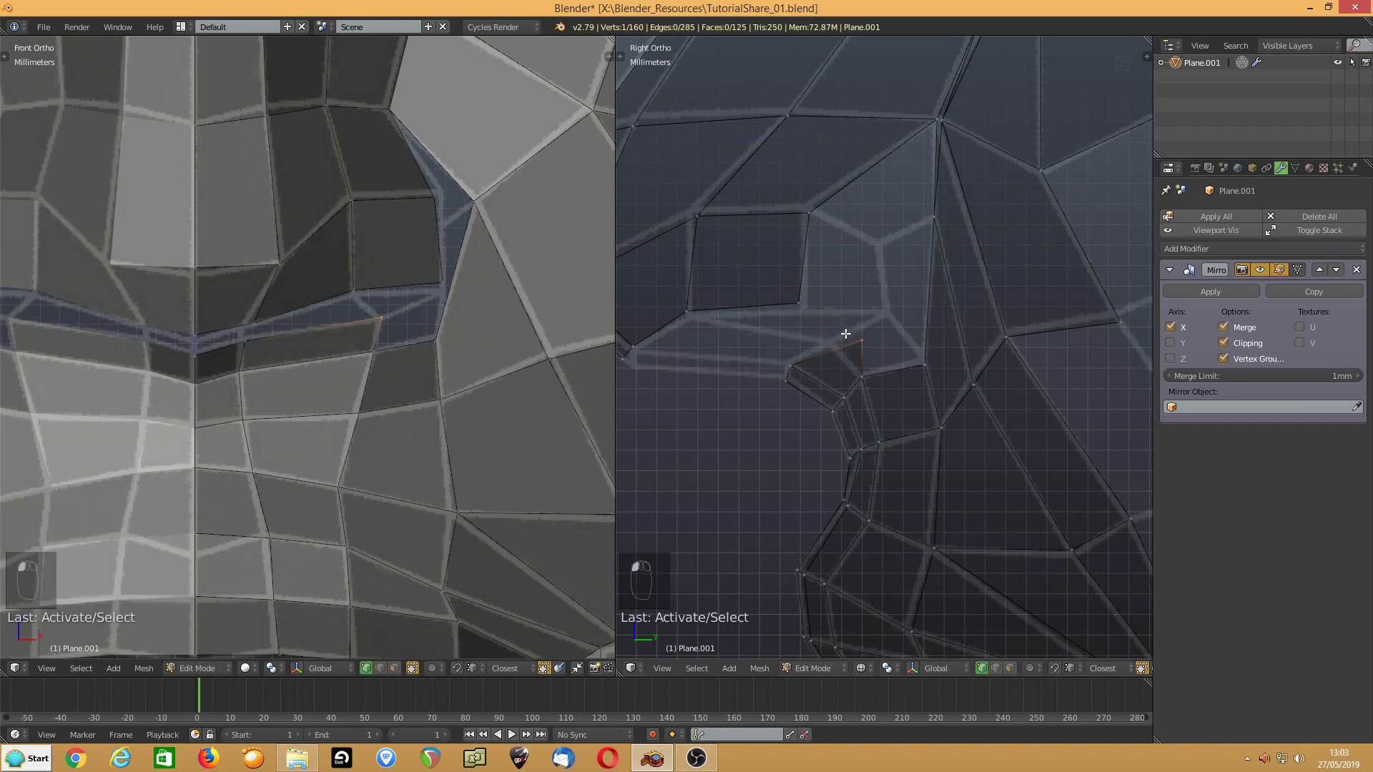
pyautogui.press('g')
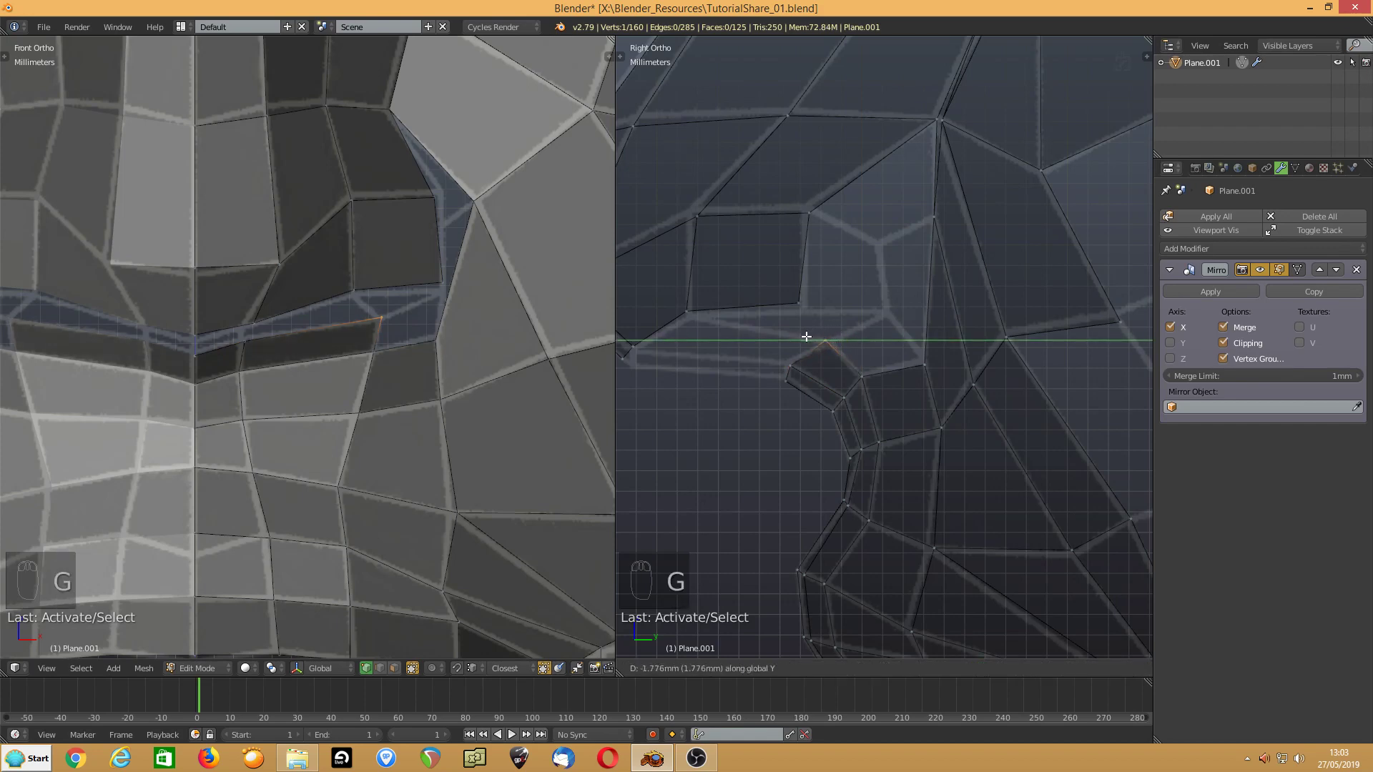
pyautogui.click(806, 337)
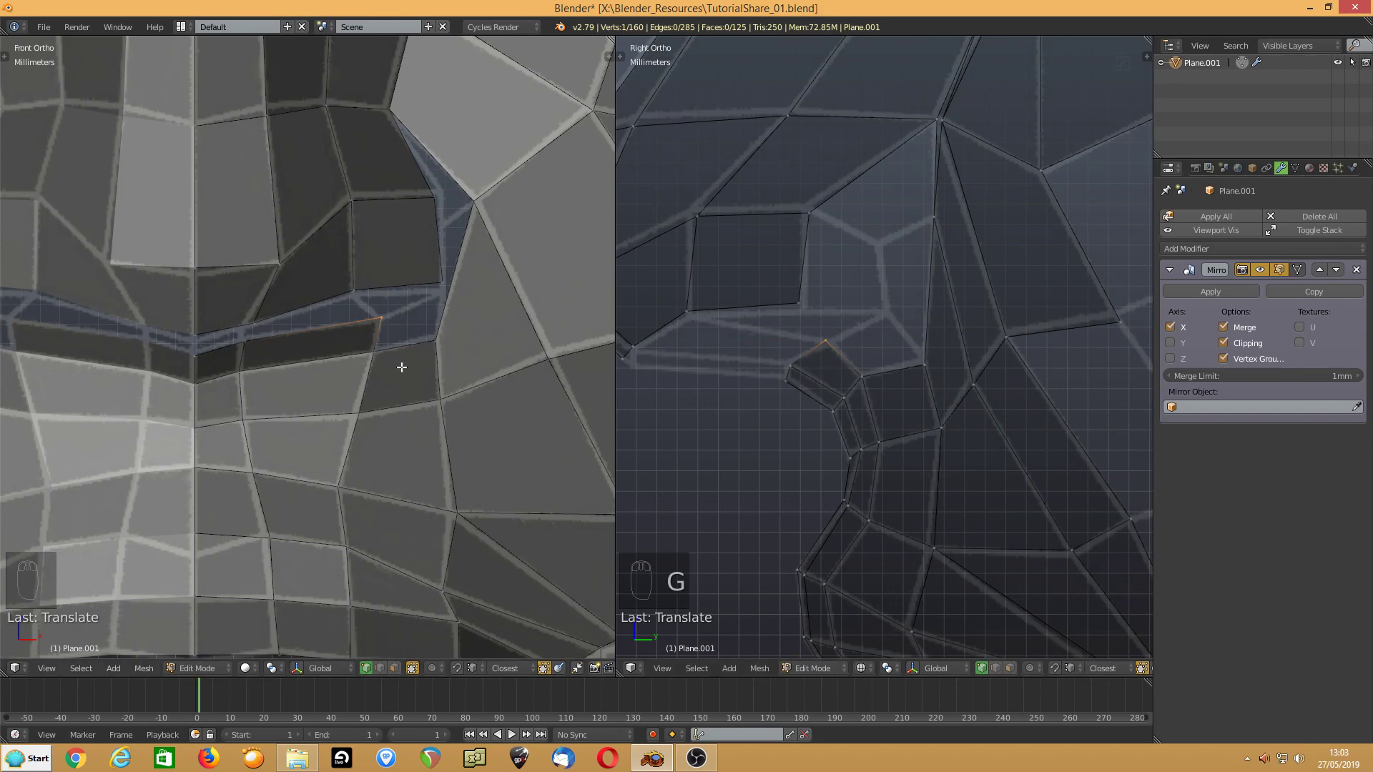
# - Extrude the strip's outer end edge back toward the cheek and align it with the side and front references
pyautogui.click(381, 668)
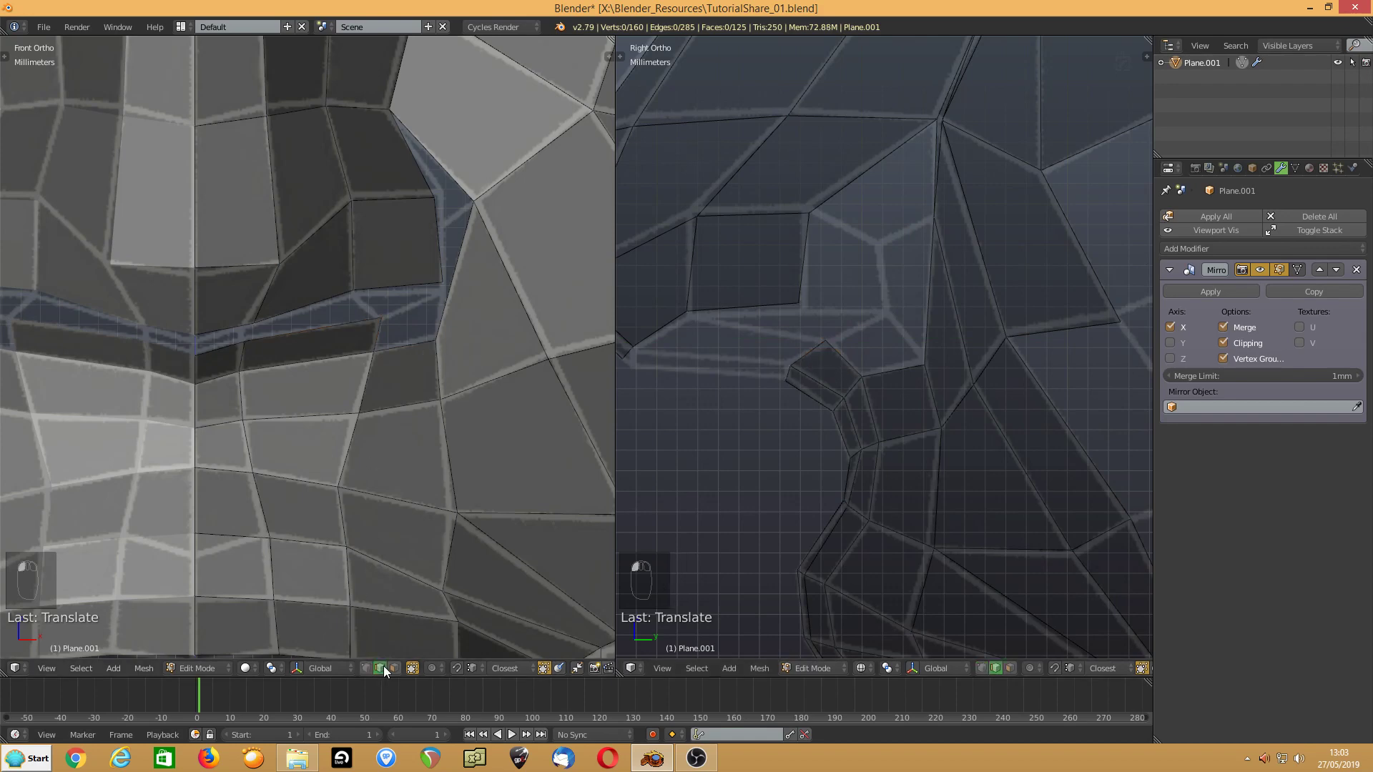
pyautogui.click(383, 334)
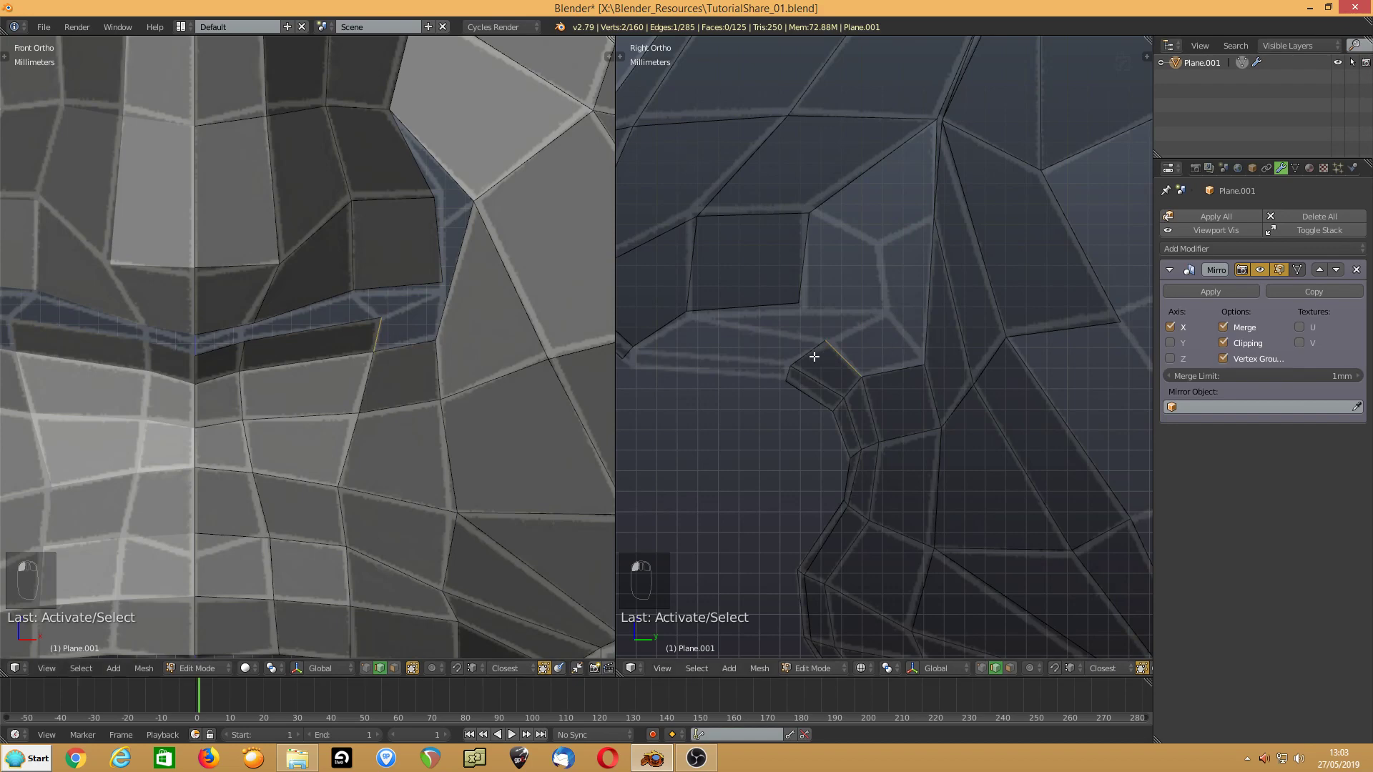
pyautogui.press('e')
pyautogui.click(867, 333)
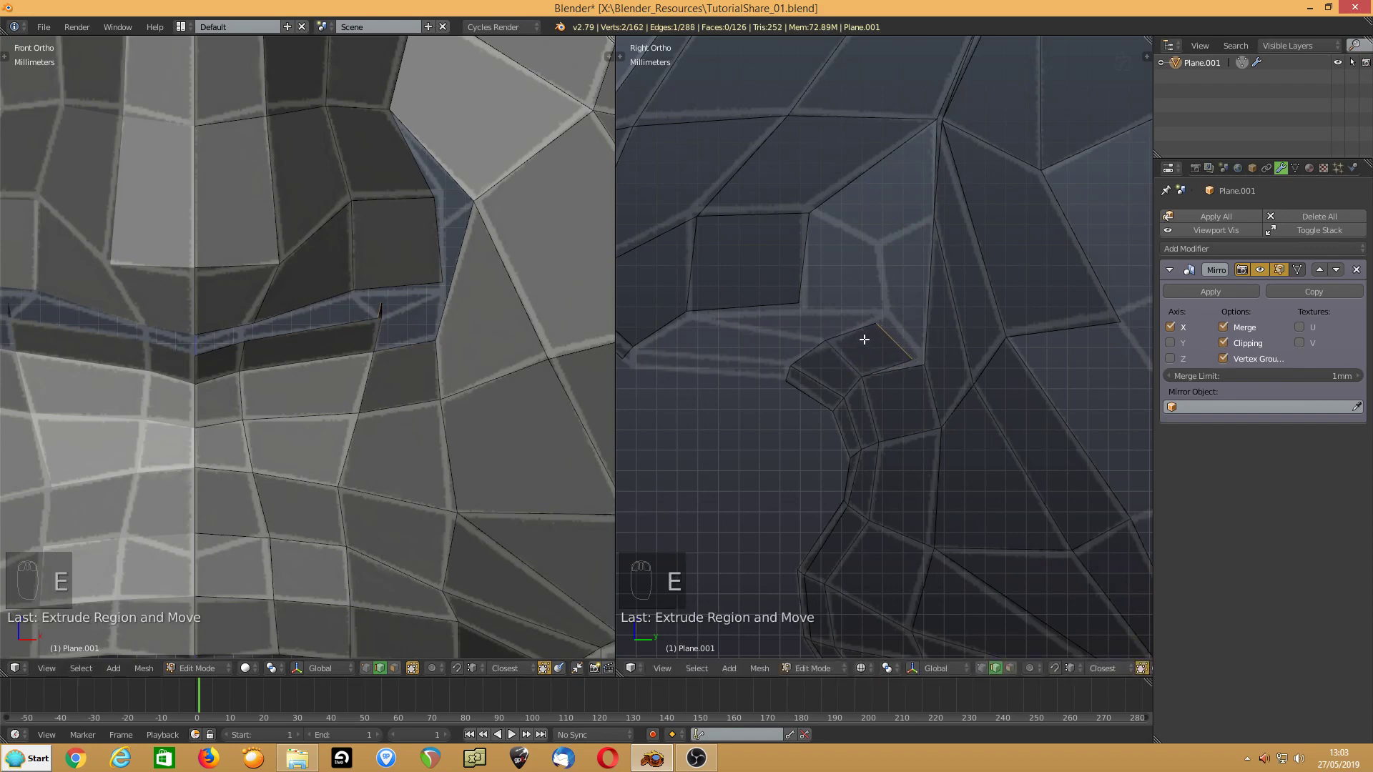
pyautogui.press('g')
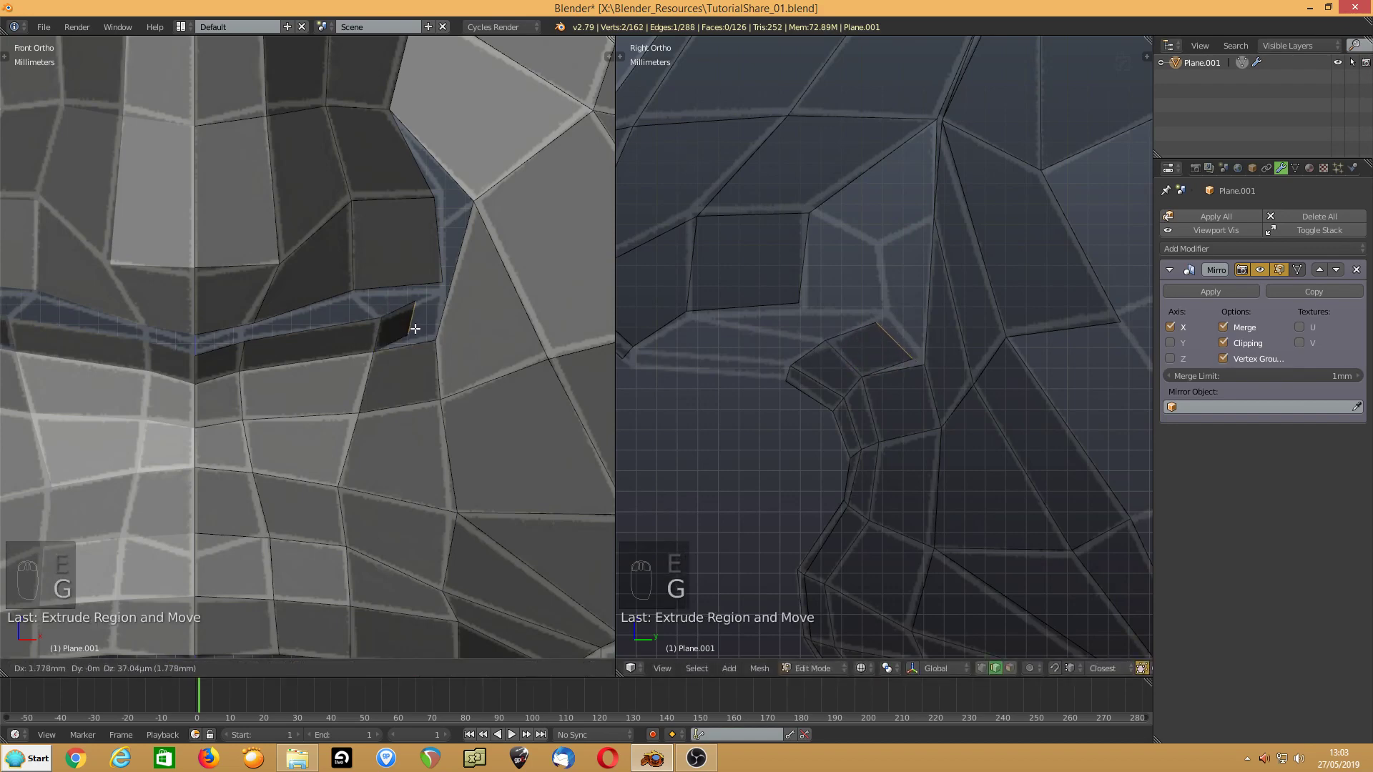
pyautogui.click(430, 335)
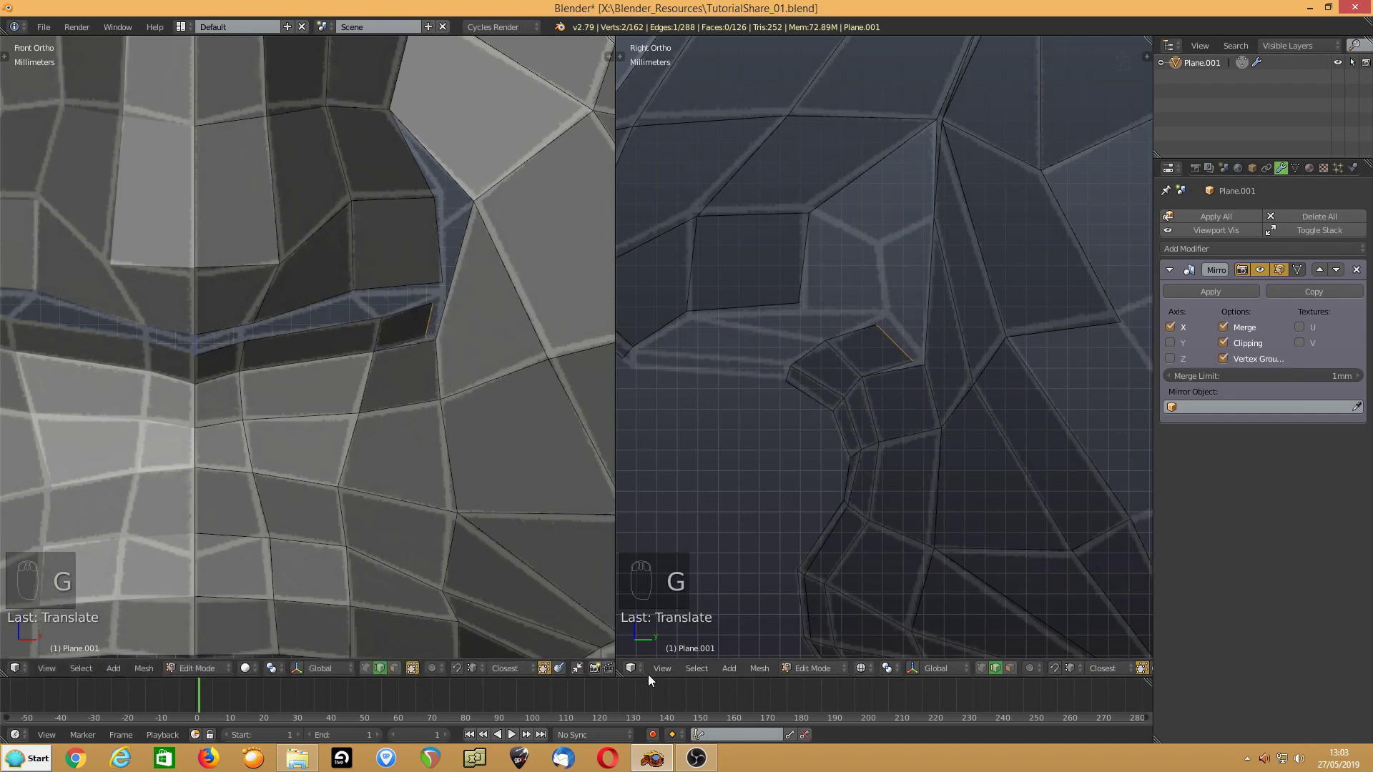
# - Merge the extruded edge's lower vertex into the adjoining cheek vertex using At Last, and move its upper vertex onto both wireframe references
pyautogui.click(981, 668)
pyautogui.rightClick(912, 362)
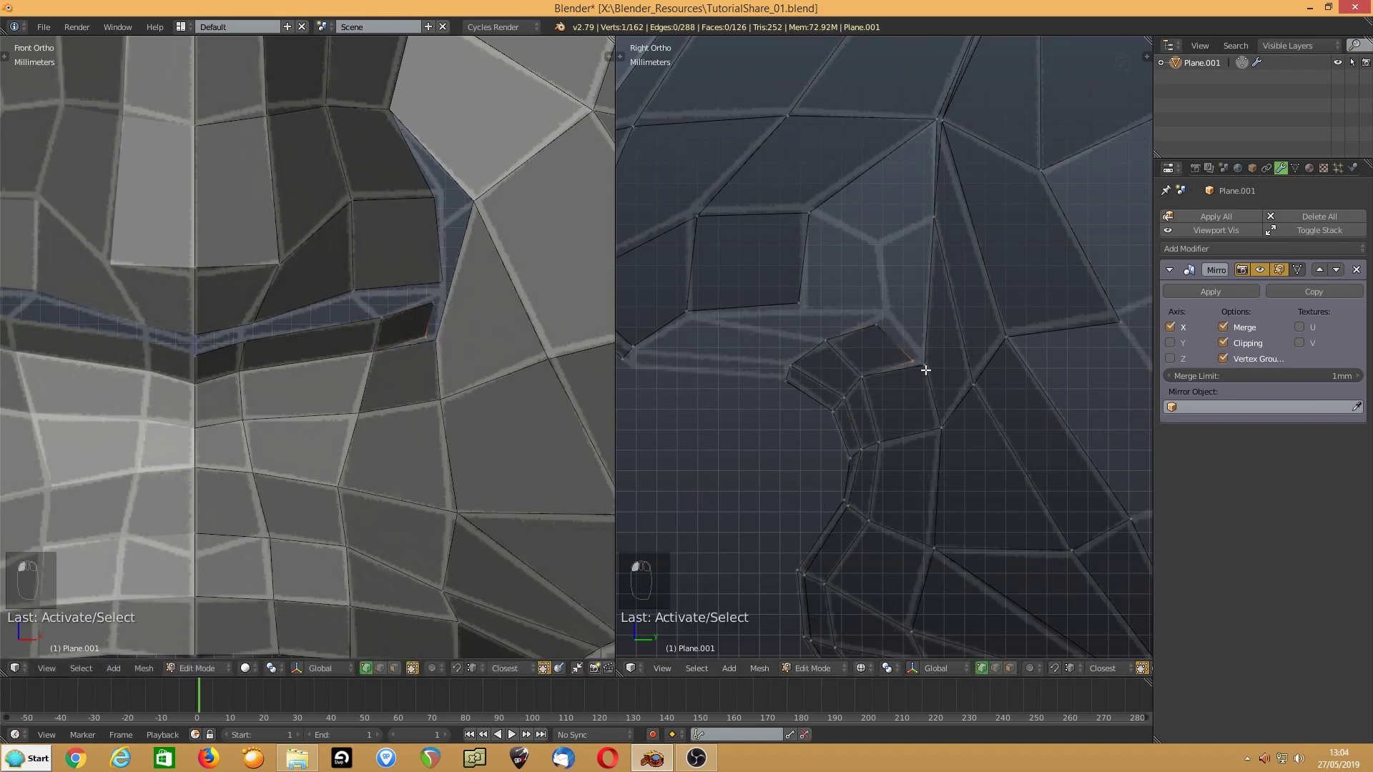
pyautogui.keyDown('shift'); pyautogui.rightClick(924, 366); pyautogui.keyUp('shift')
pyautogui.hotkey('alt', 'm')
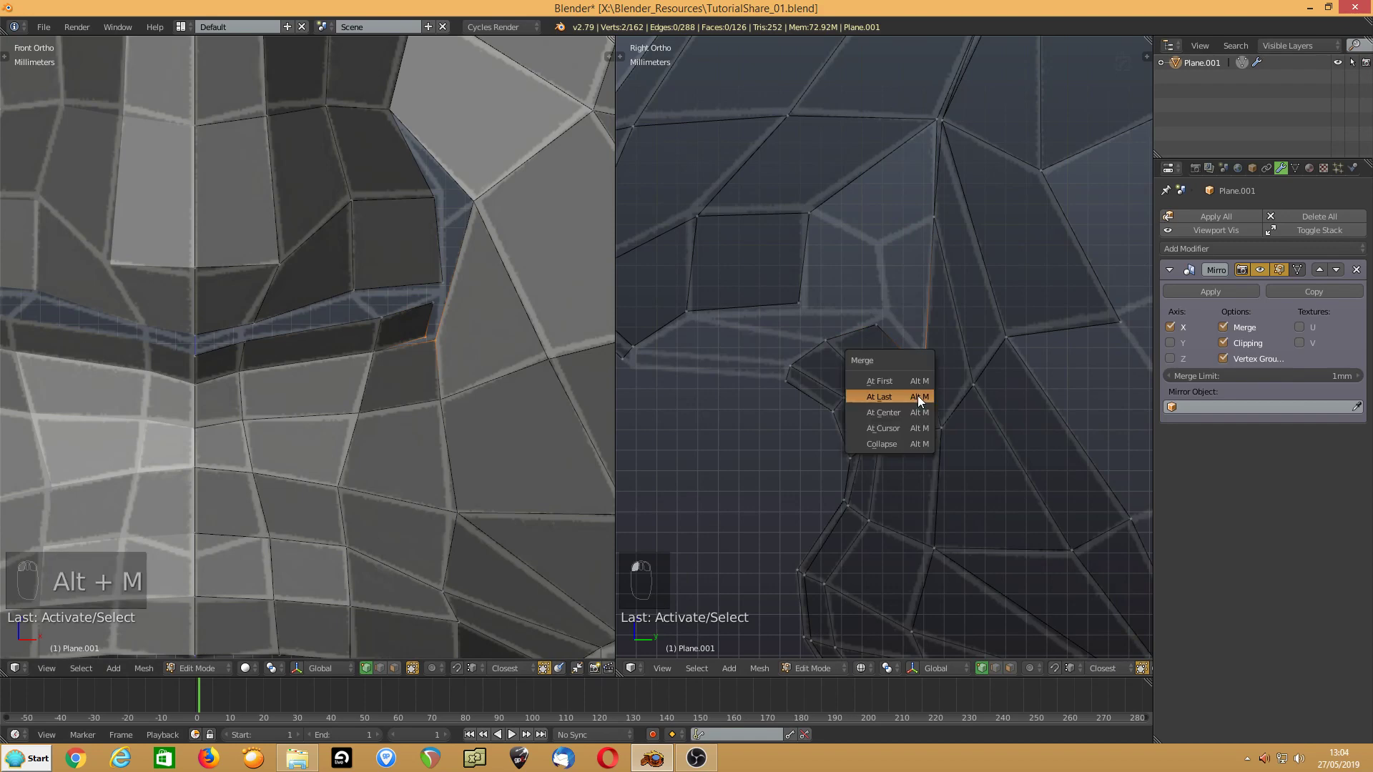
pyautogui.click(916, 392)
pyautogui.moveTo(883, 320); pyautogui.dragTo(889, 309, button='right')
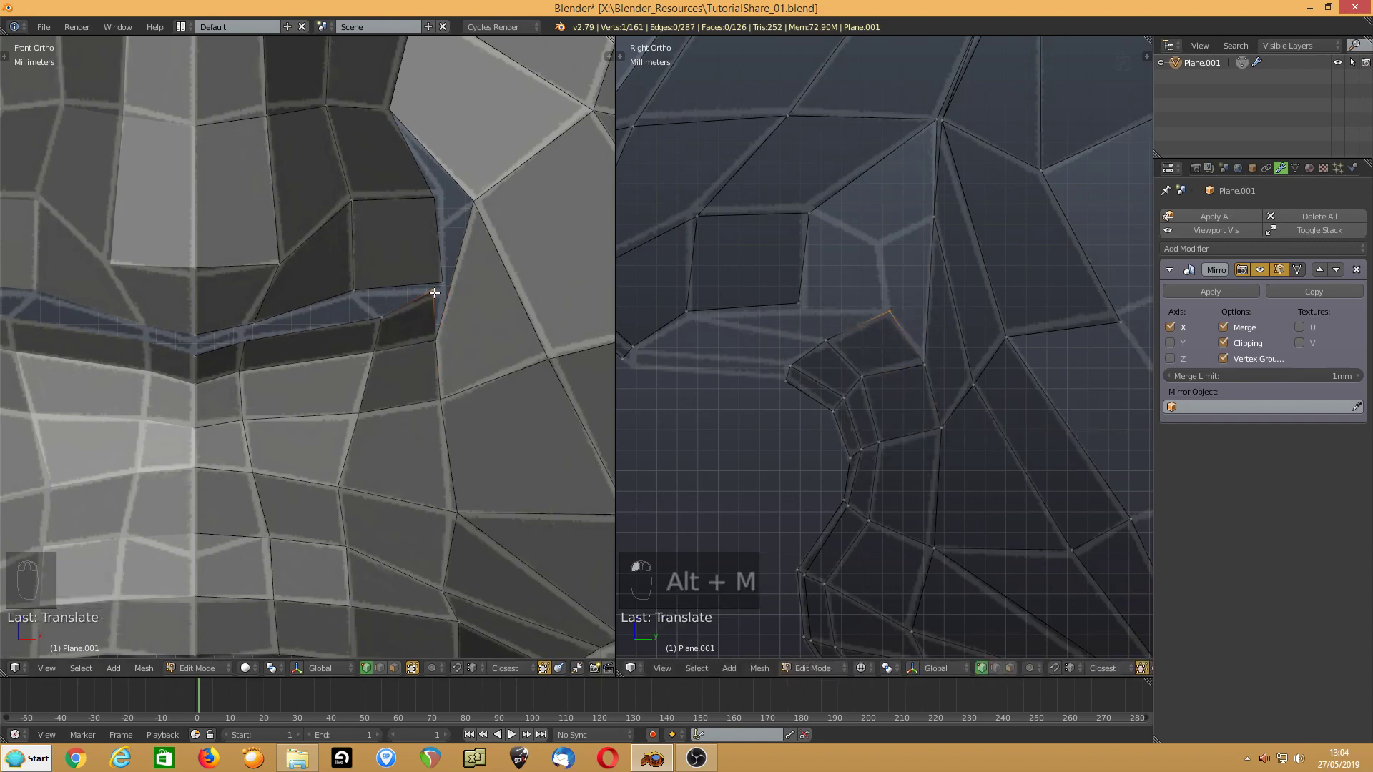
pyautogui.moveTo(434, 293); pyautogui.dragTo(441, 298)
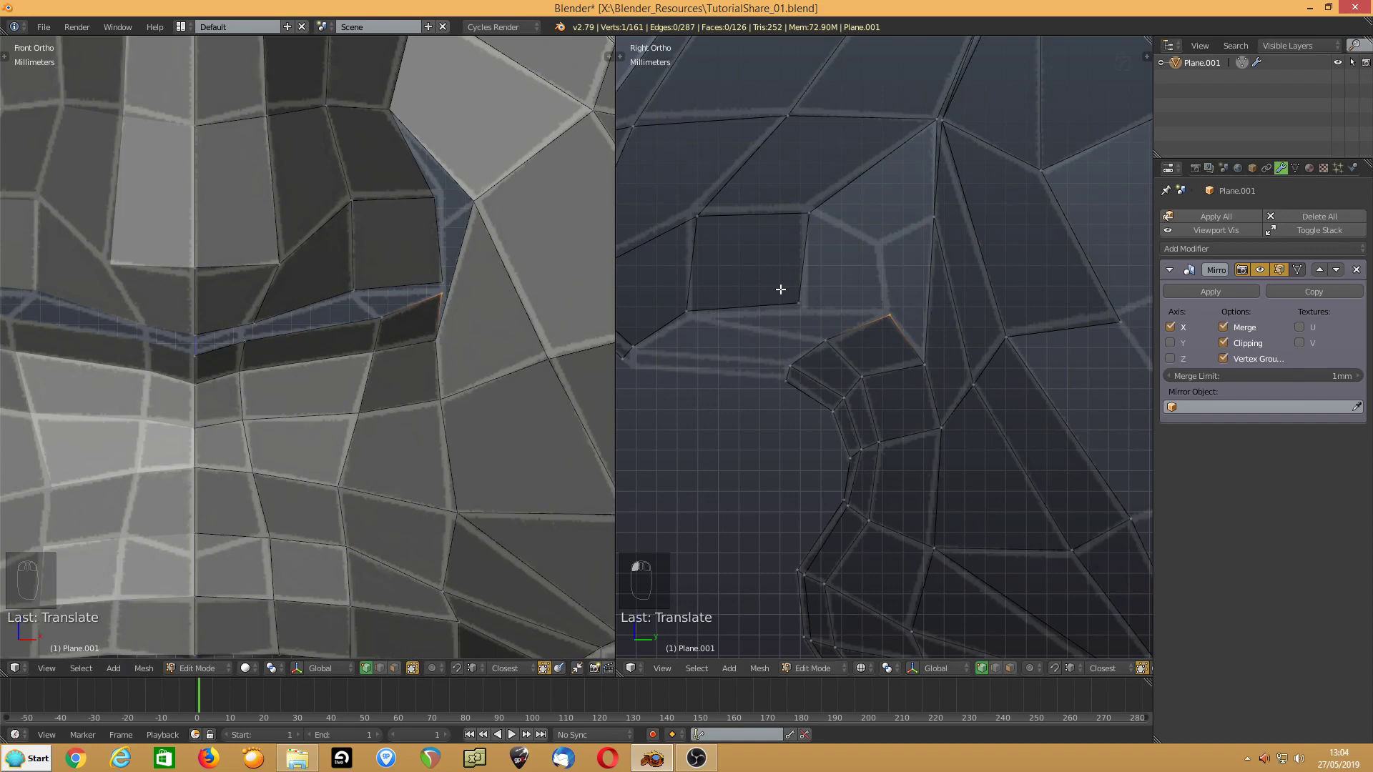
# - Extrude the cheek vertex beside the nostril wing forward onto the matching point of the side reference
pyautogui.click(932, 220)
pyautogui.press('e')
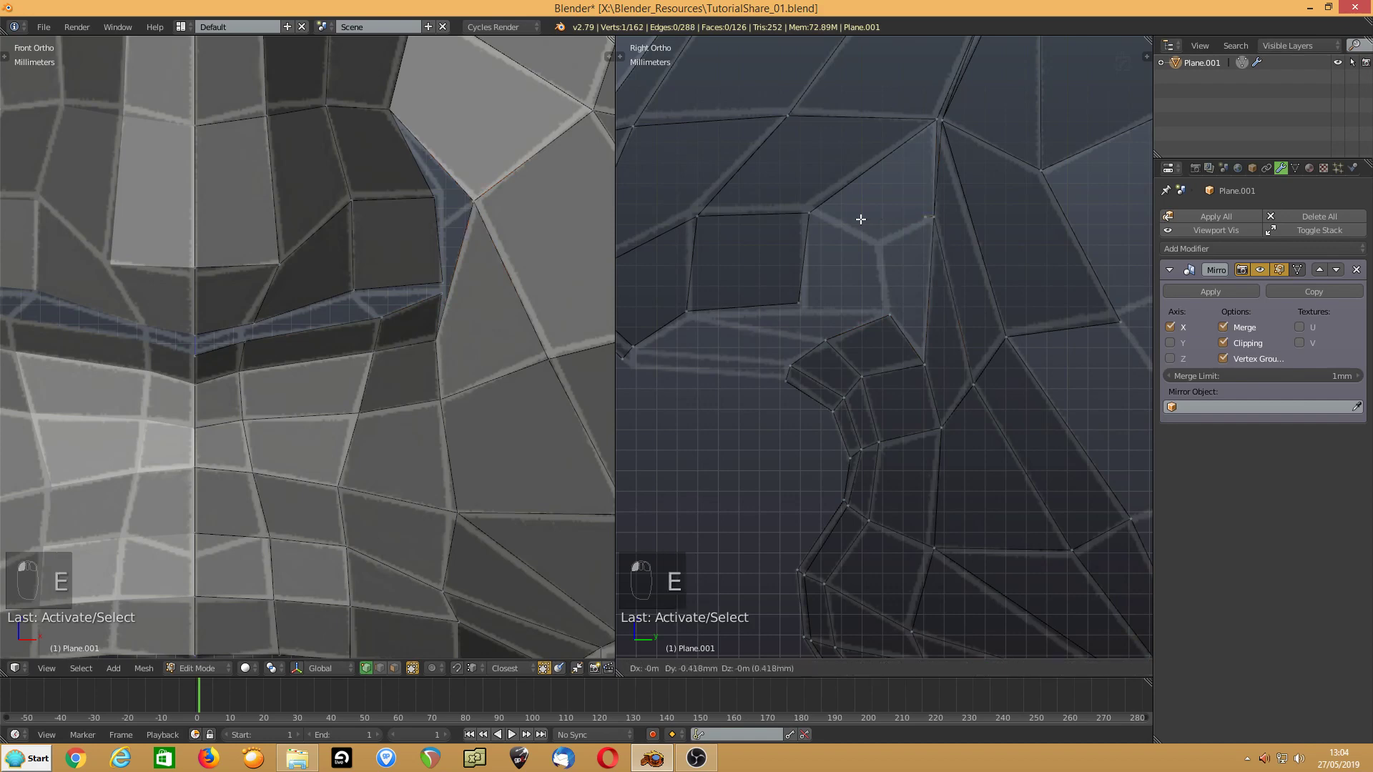
pyautogui.click(823, 246)
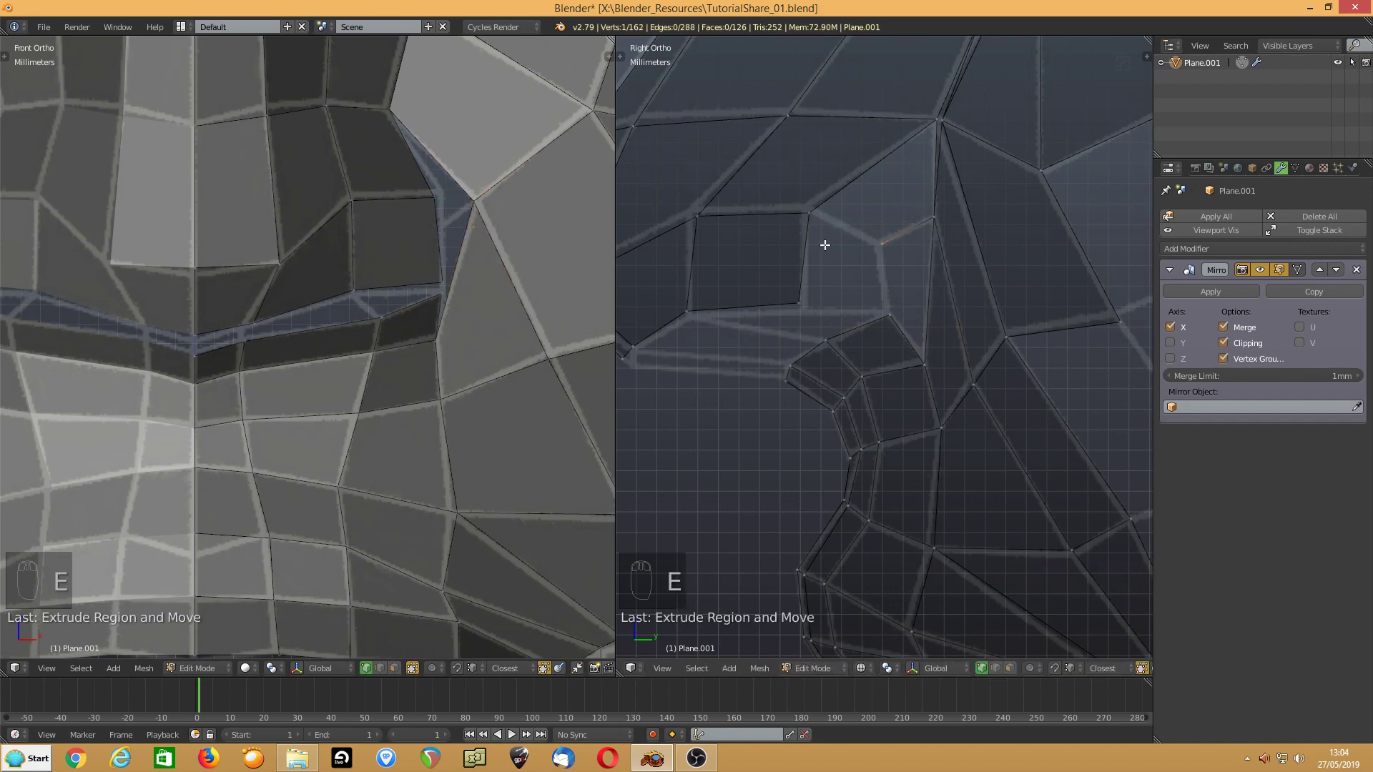
# - Fill a four-sided face between the extruded vertex, the strip's outer top corner and the two adjoining cheek vertices
pyautogui.keyDown('shift'); pyautogui.click(889, 309); pyautogui.keyUp('shift')
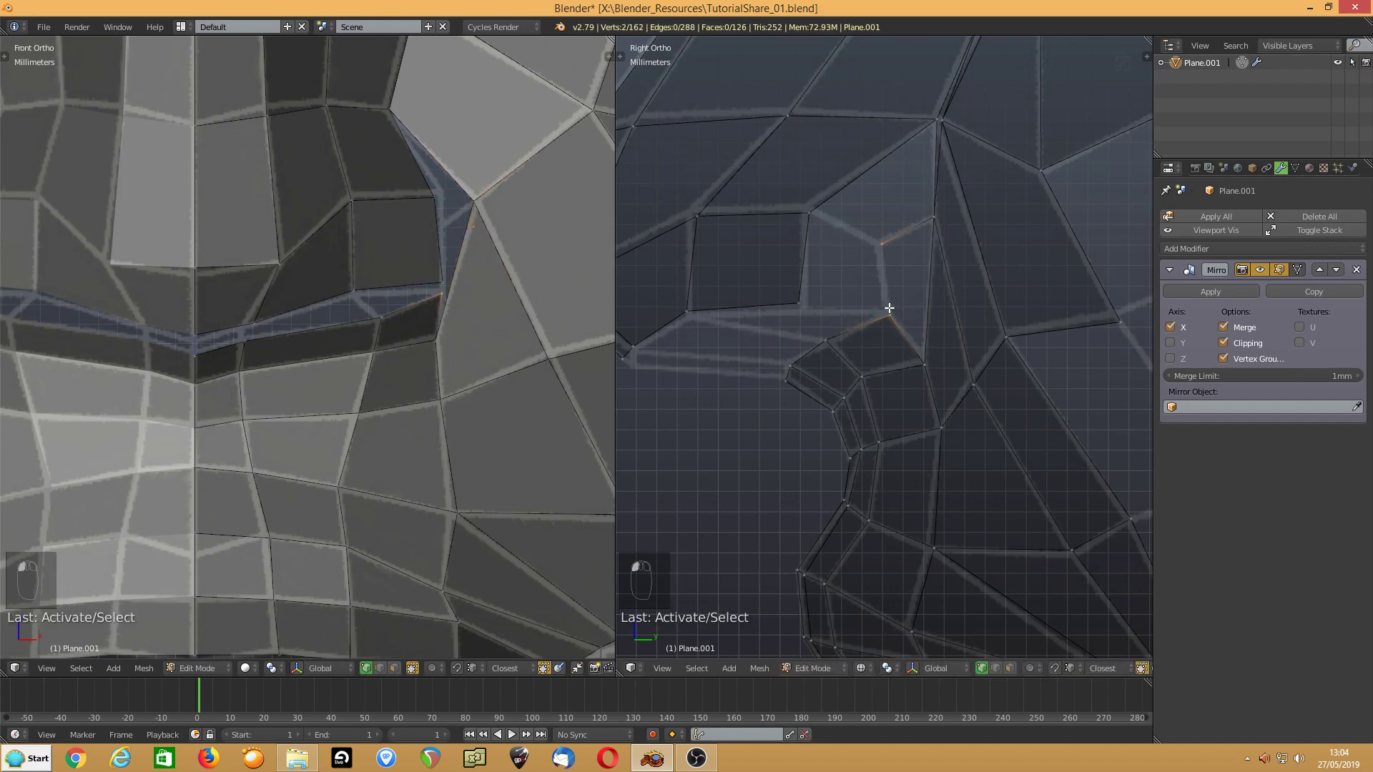
pyautogui.keyDown('shift'); pyautogui.click(921, 365); pyautogui.keyUp('shift')
pyautogui.keyDown('shift'); pyautogui.click(934, 227); pyautogui.keyUp('shift')
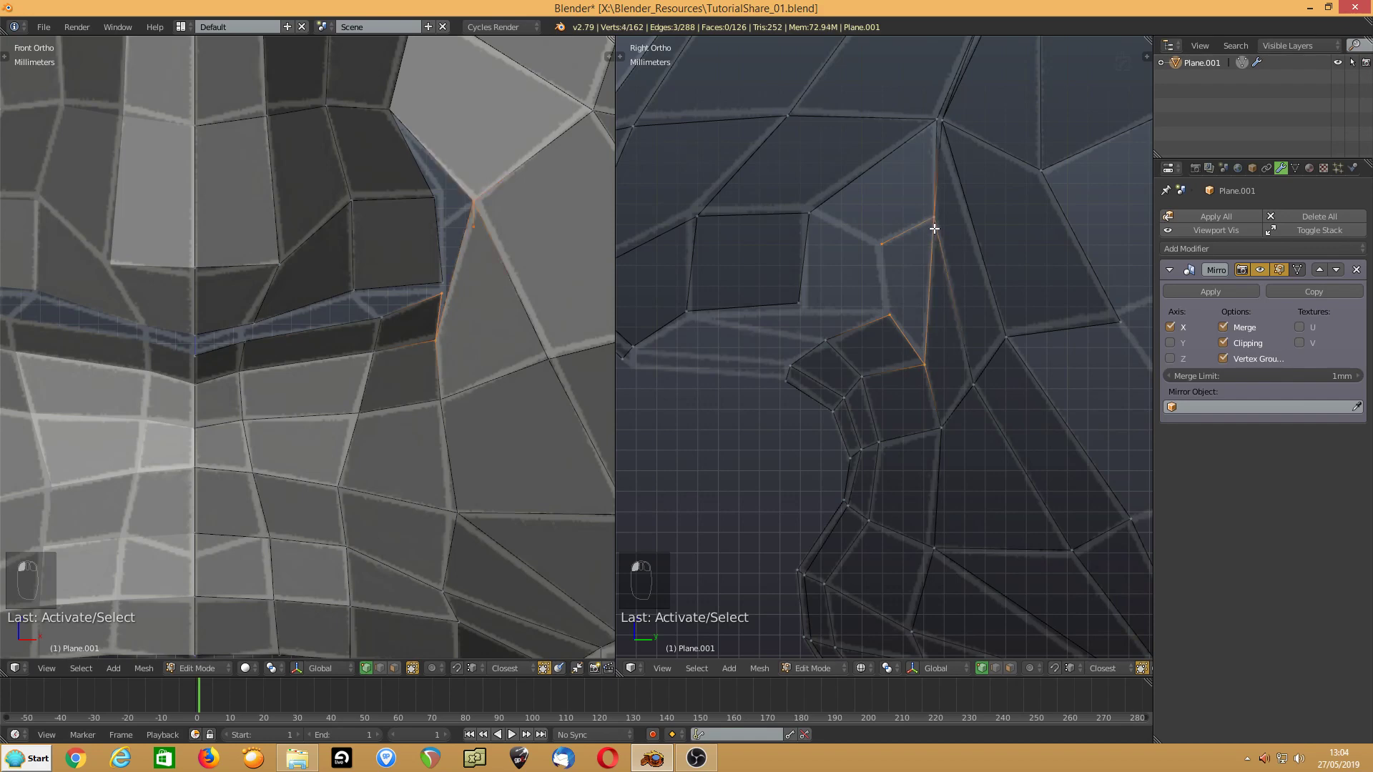
pyautogui.press('f')
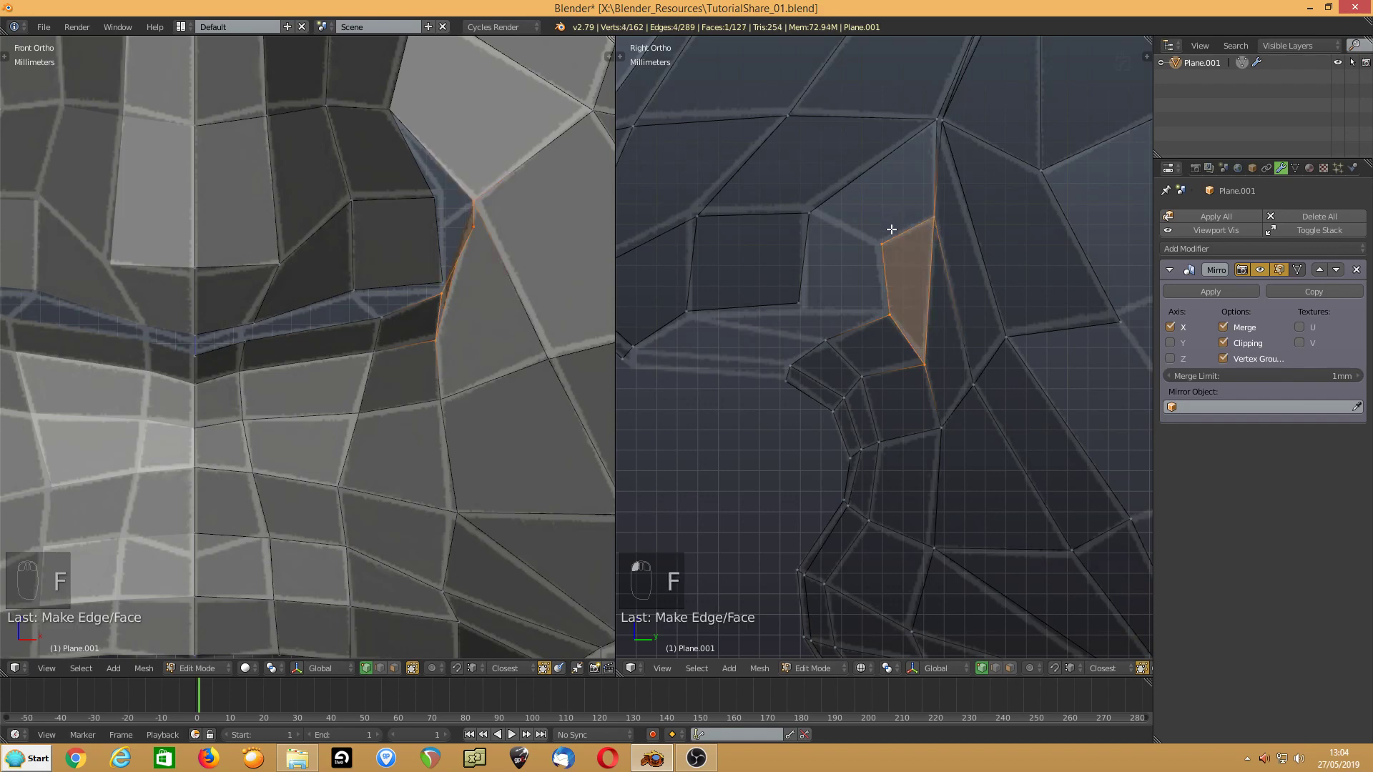
# - Move the new face's upper inner vertex slightly toward the nose in the front view
pyautogui.click(473, 227)
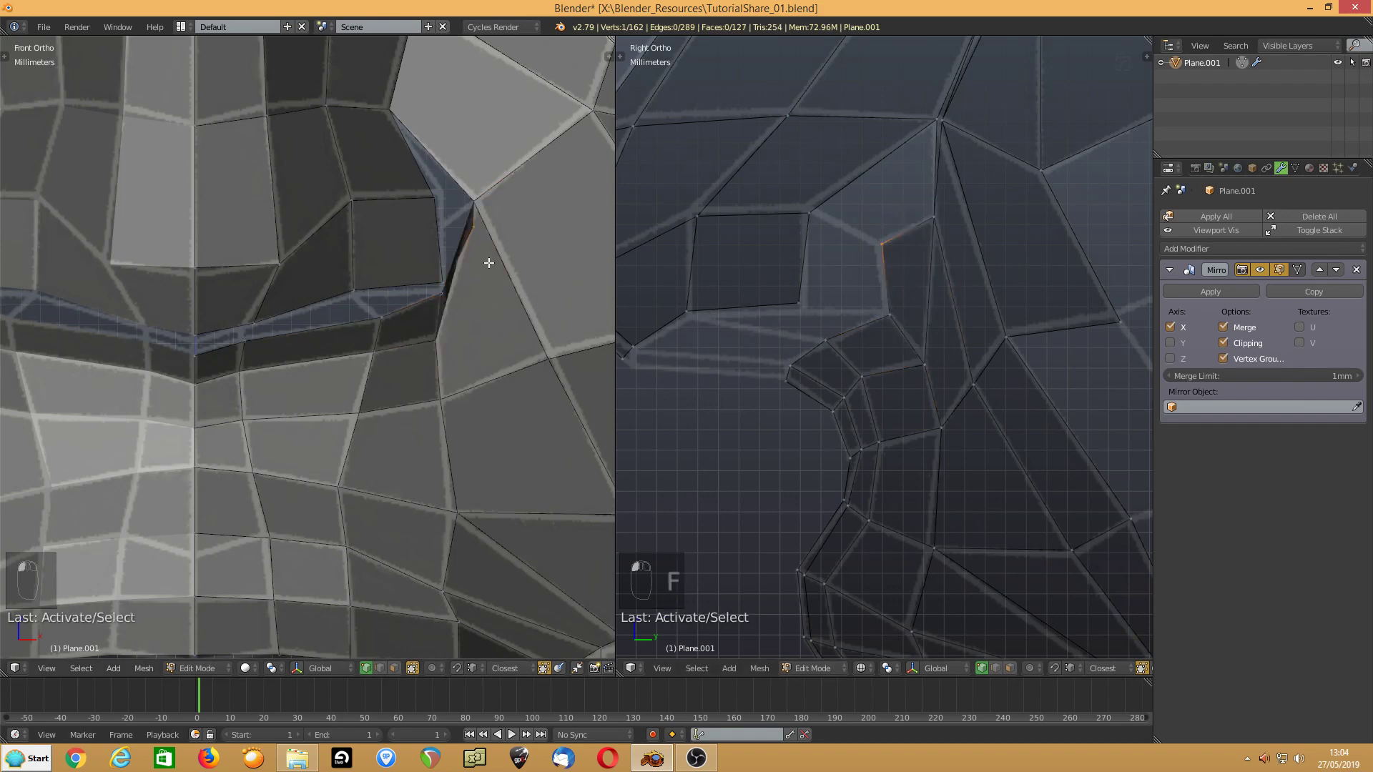
pyautogui.press('g')
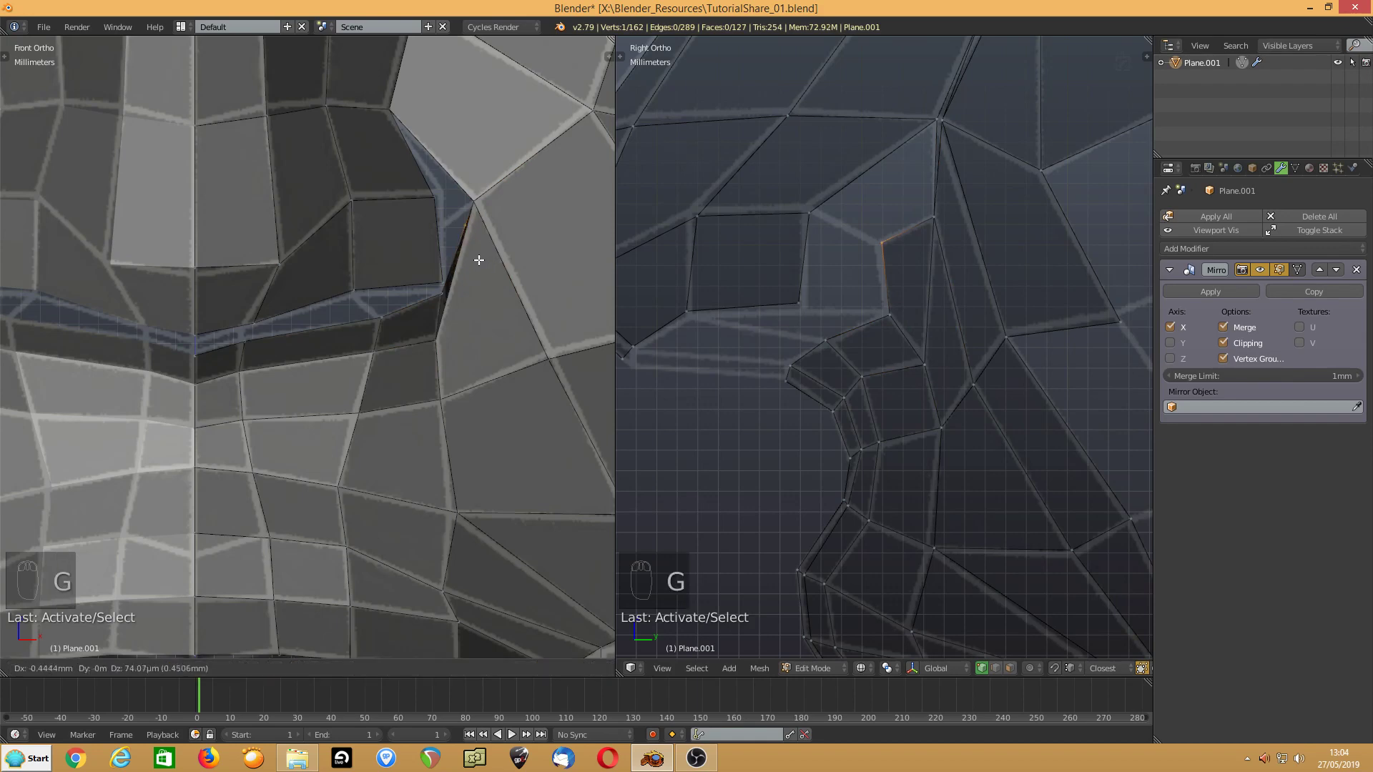
pyautogui.click(479, 260)
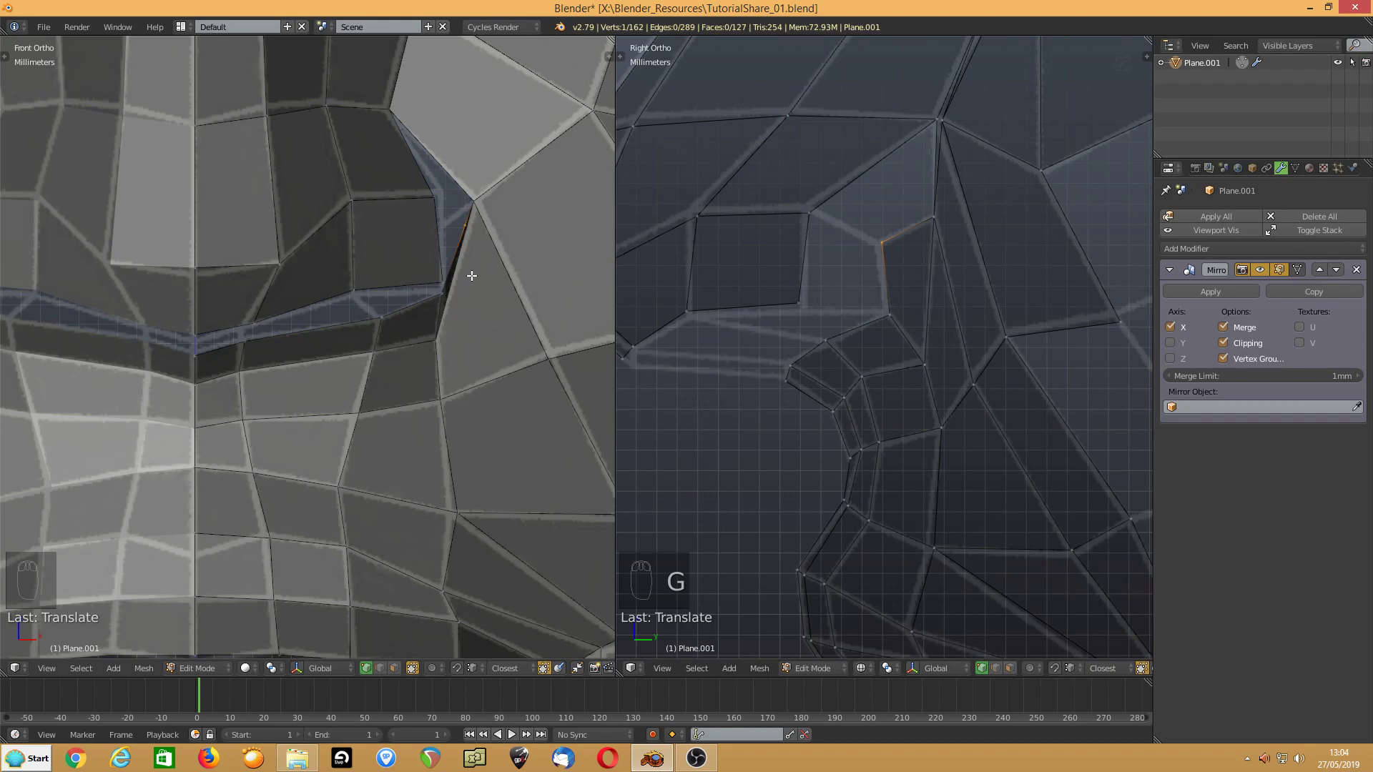
# - Fill a face from the open cheek edge above the nostril wing, bridging the nose side to the newly added cheek face
pyautogui.scroll(-5, 405, 300)
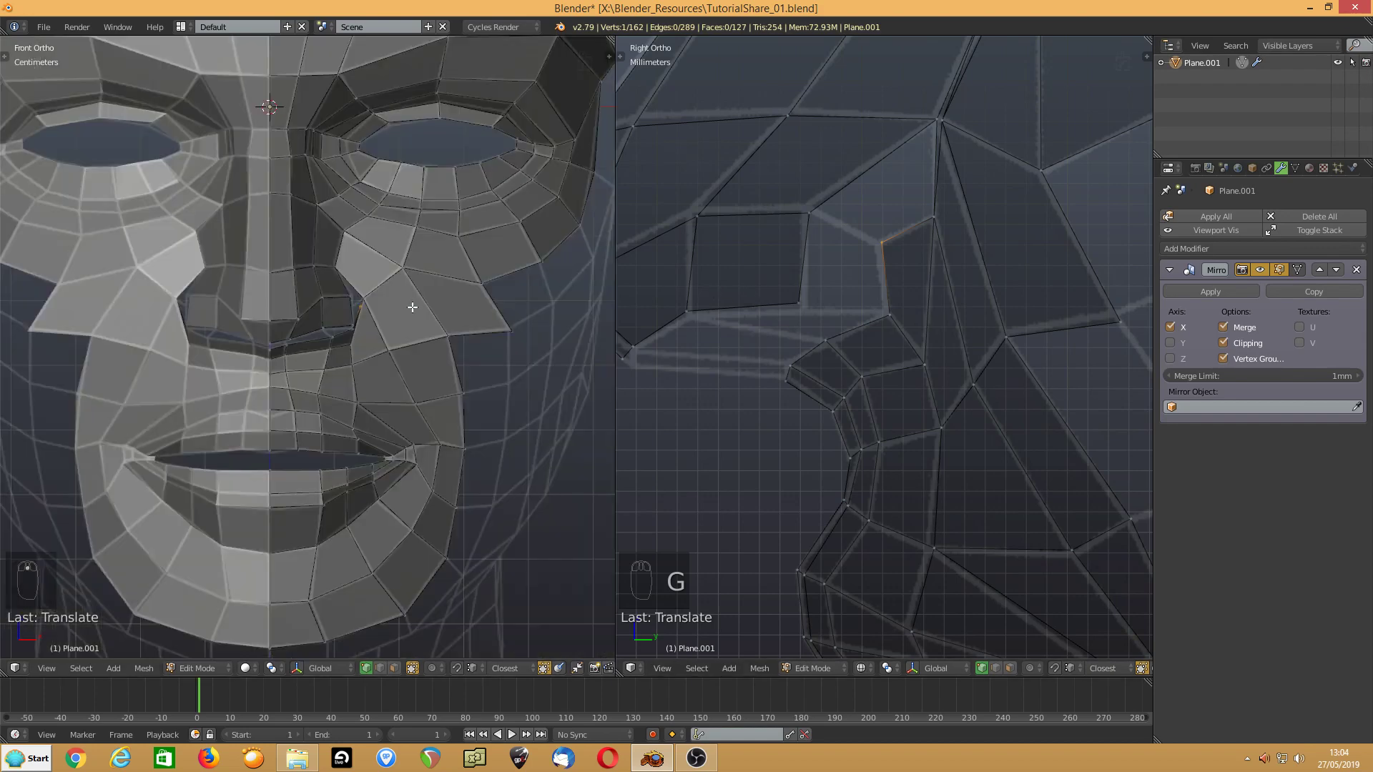
pyautogui.moveTo(409, 303); pyautogui.dragTo(332, 331, button='middle')
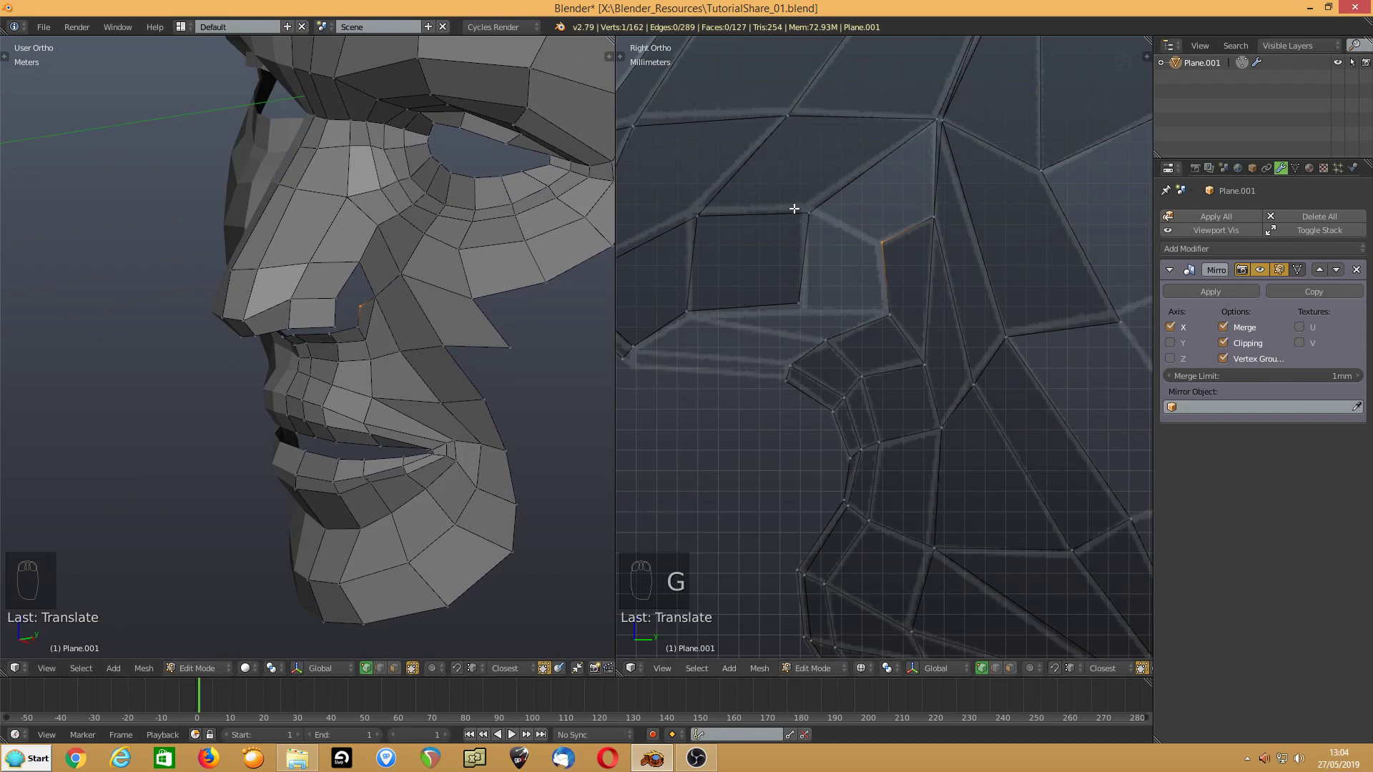
pyautogui.hotkey('ctrl', 'Tab')
pyautogui.click(782, 178)
pyautogui.click(862, 182)
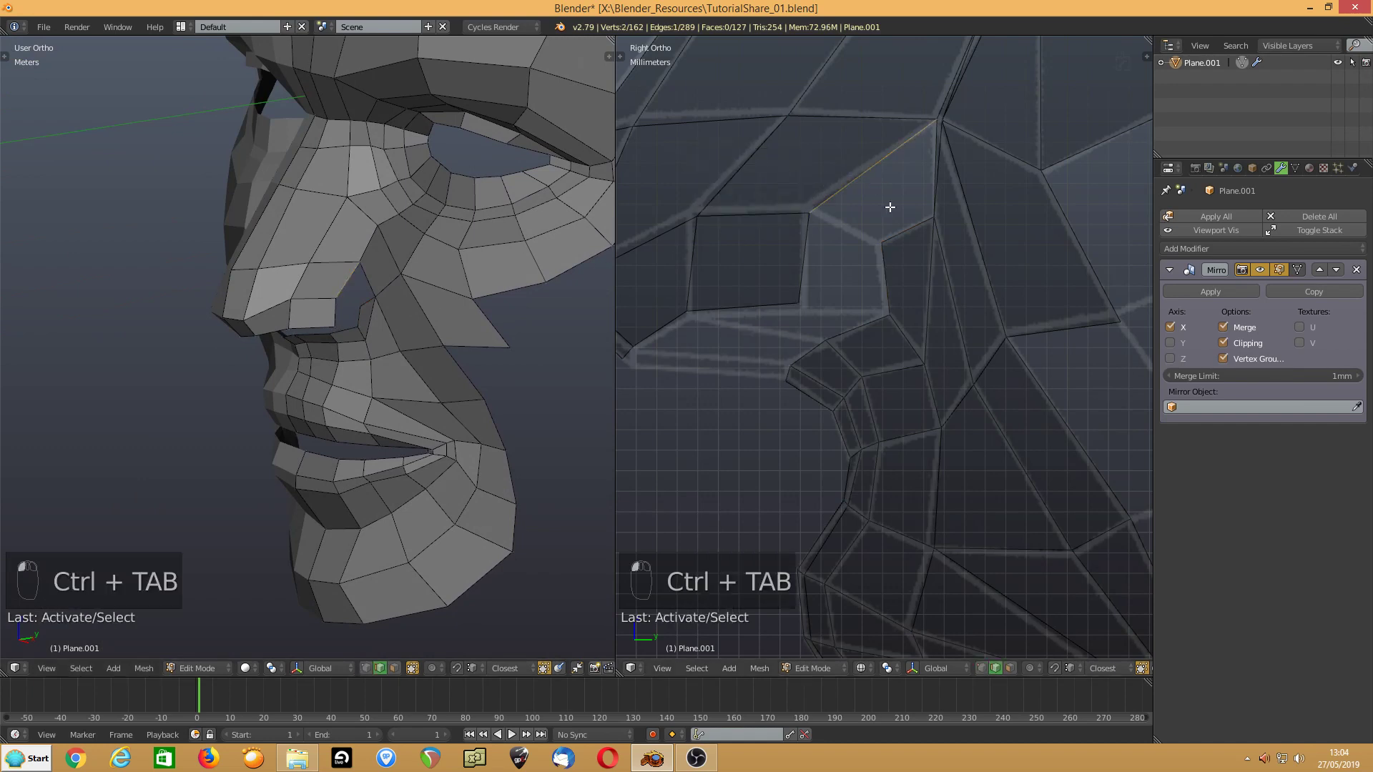
pyautogui.press('f')
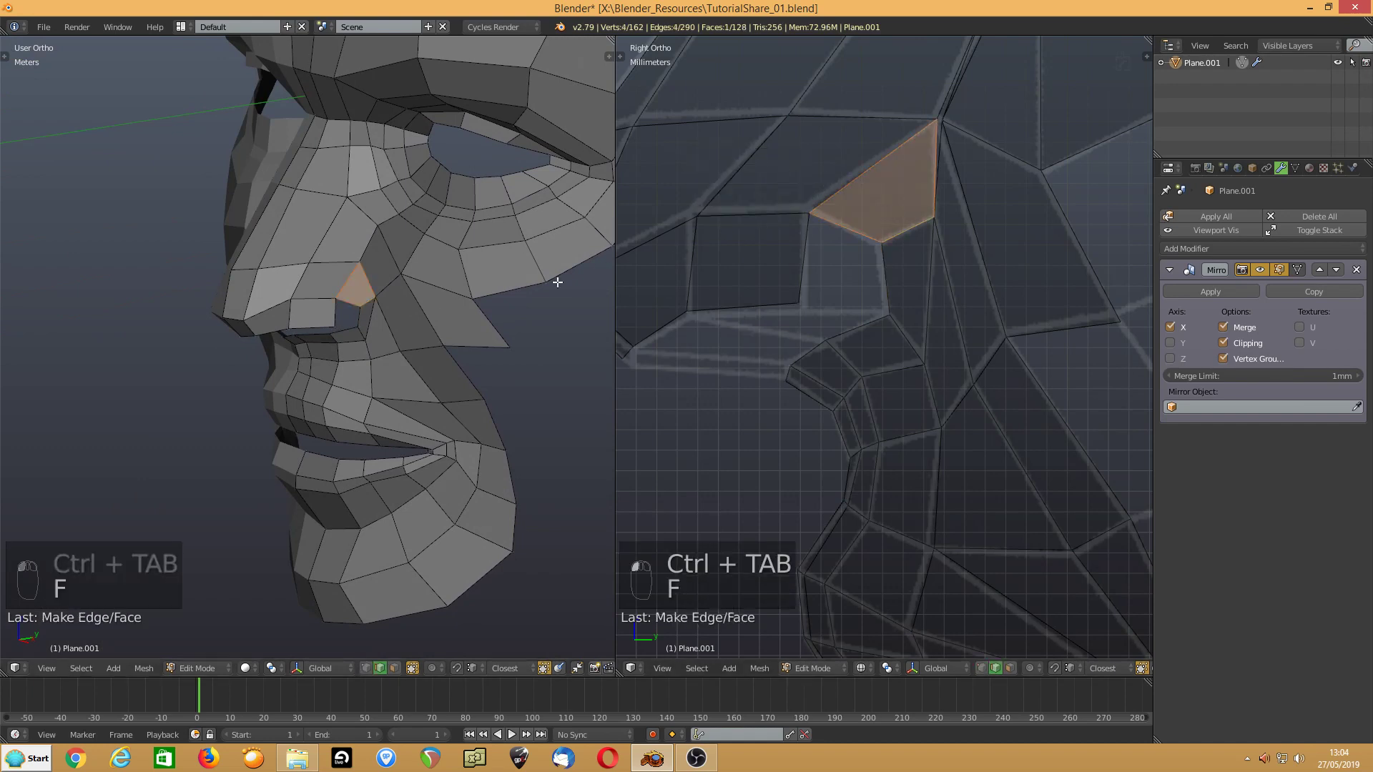
# - Fill the remaining gap in the nostril wing with a face and close the underside of the nose with three more faces
pyautogui.click(803, 264)
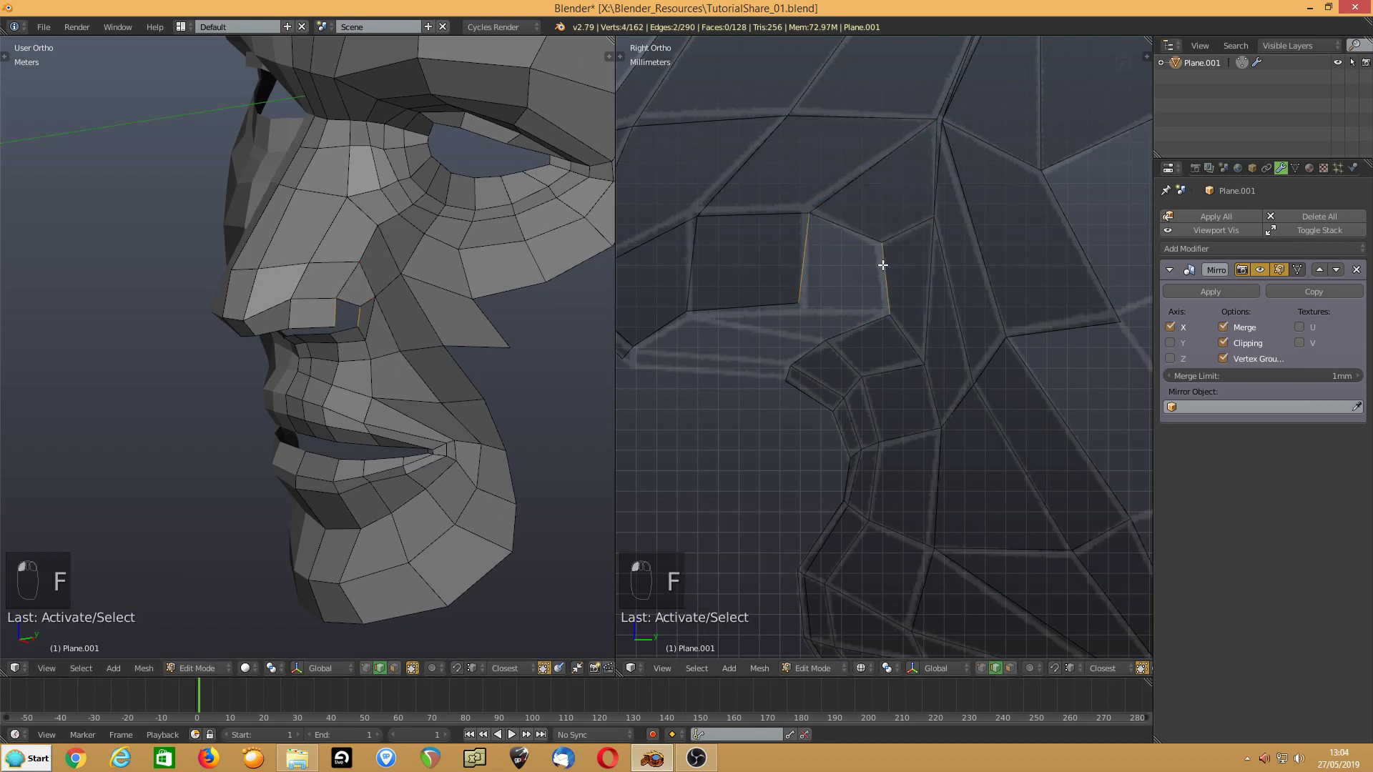
pyautogui.press('f')
pyautogui.click(755, 315)
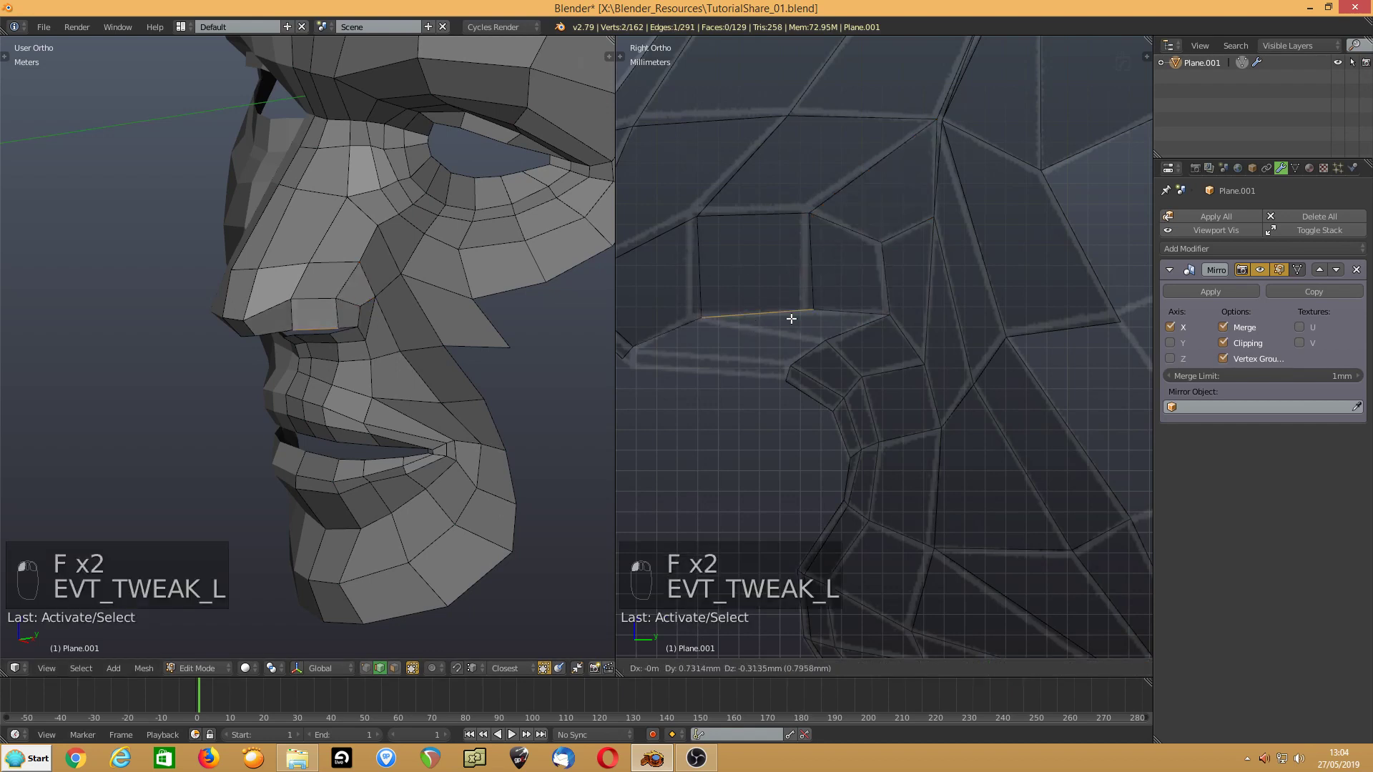
pyautogui.keyDown('shift'); pyautogui.click(840, 330); pyautogui.keyUp('shift')
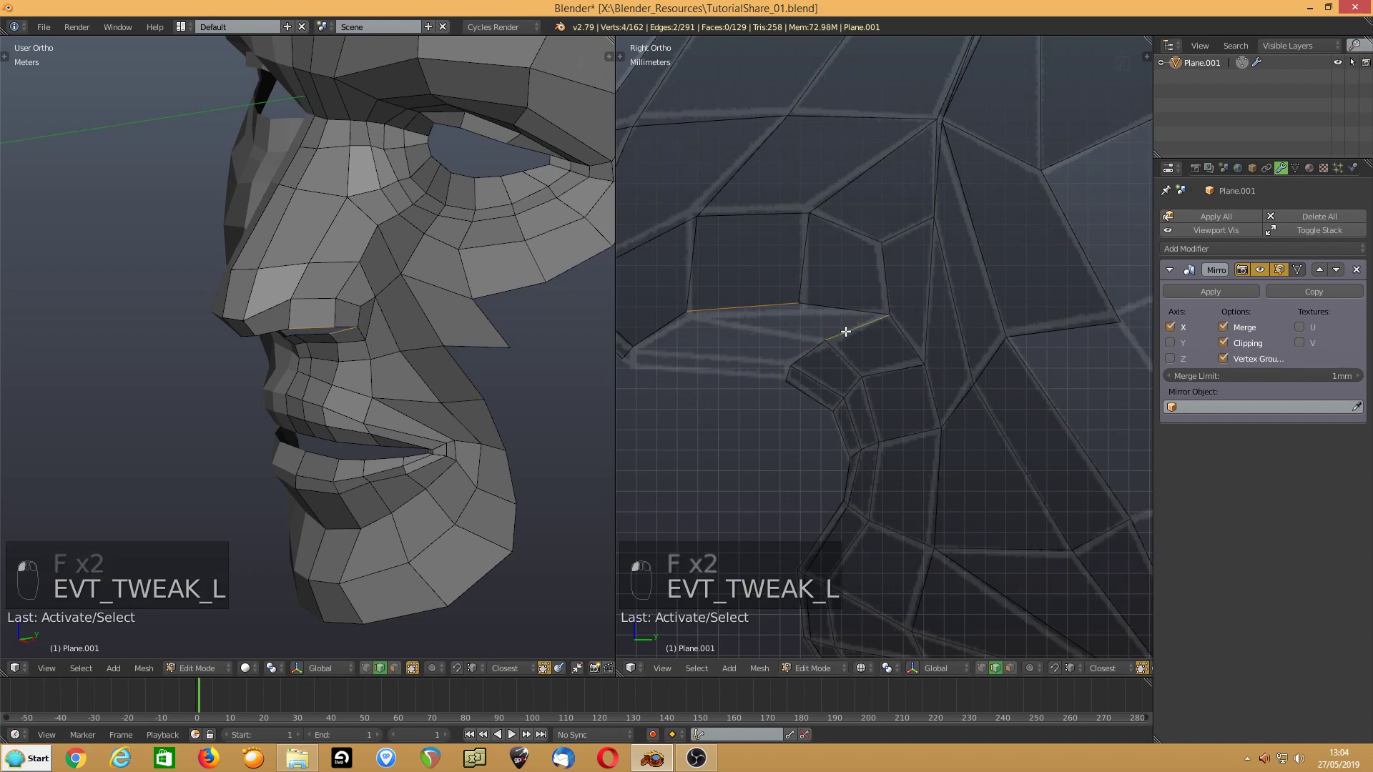
pyautogui.press('f')
pyautogui.press('f')
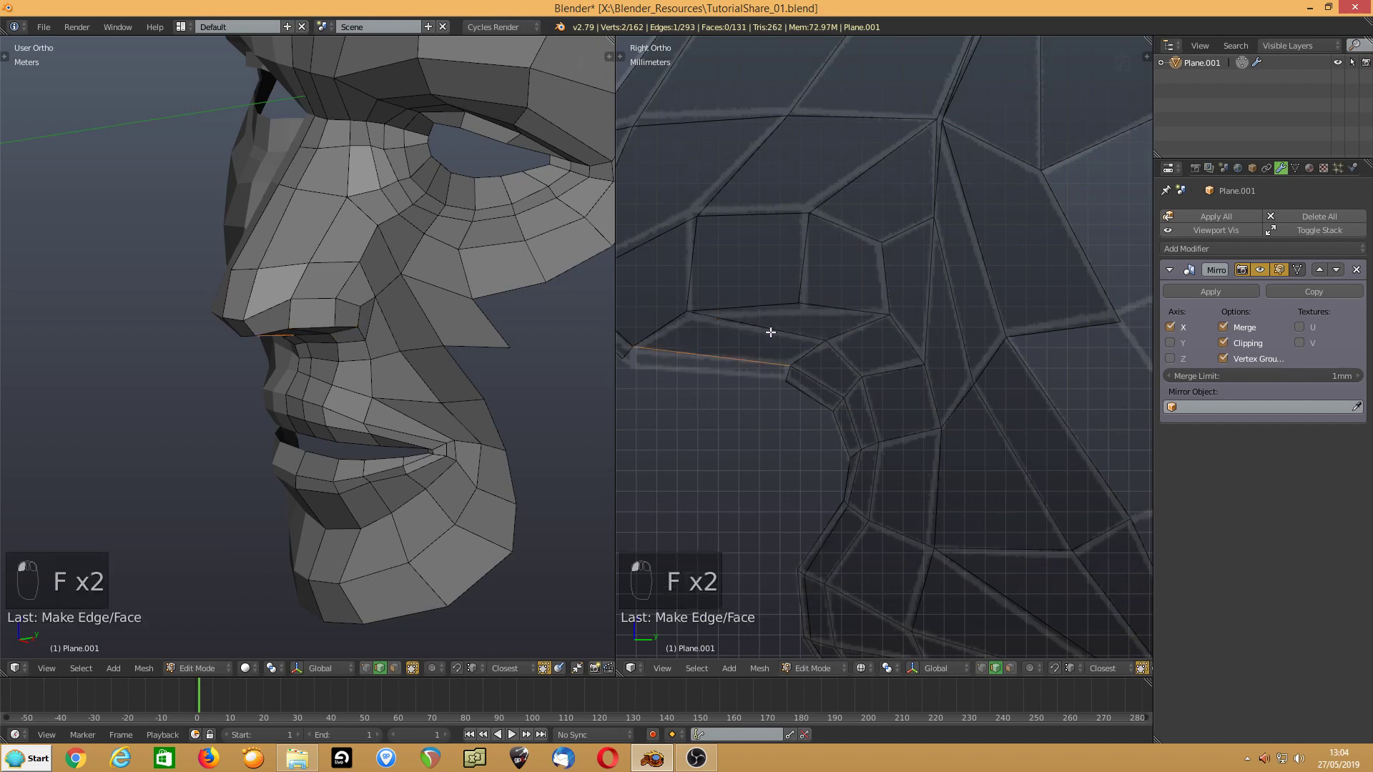
pyautogui.click(744, 352)
pyautogui.press('f')
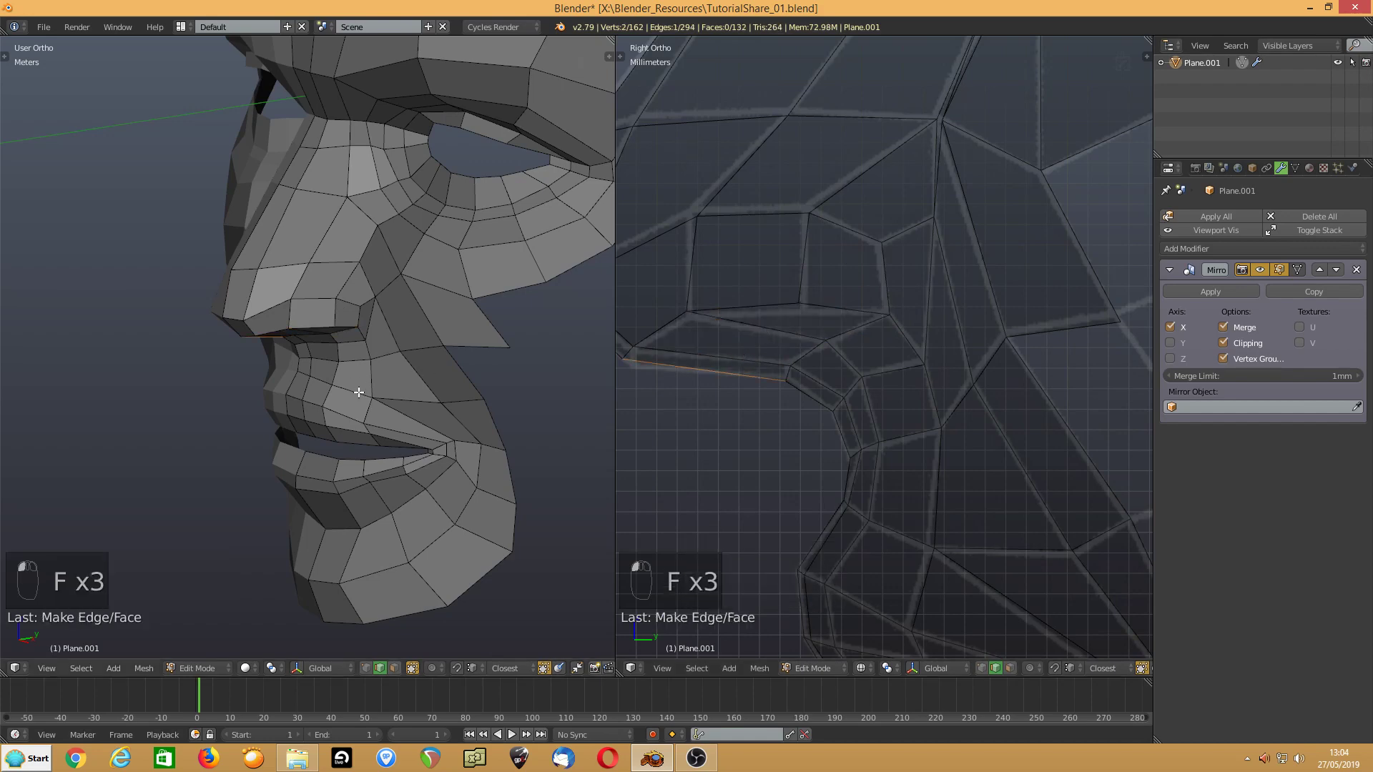
# - Extrude the lower outer edge of the eye-surround mesh three times down the cheek, following the side reference
pyautogui.moveTo(359, 389); pyautogui.dragTo(368, 362, button='middle')
pyautogui.scroll(-10, 852, 361)
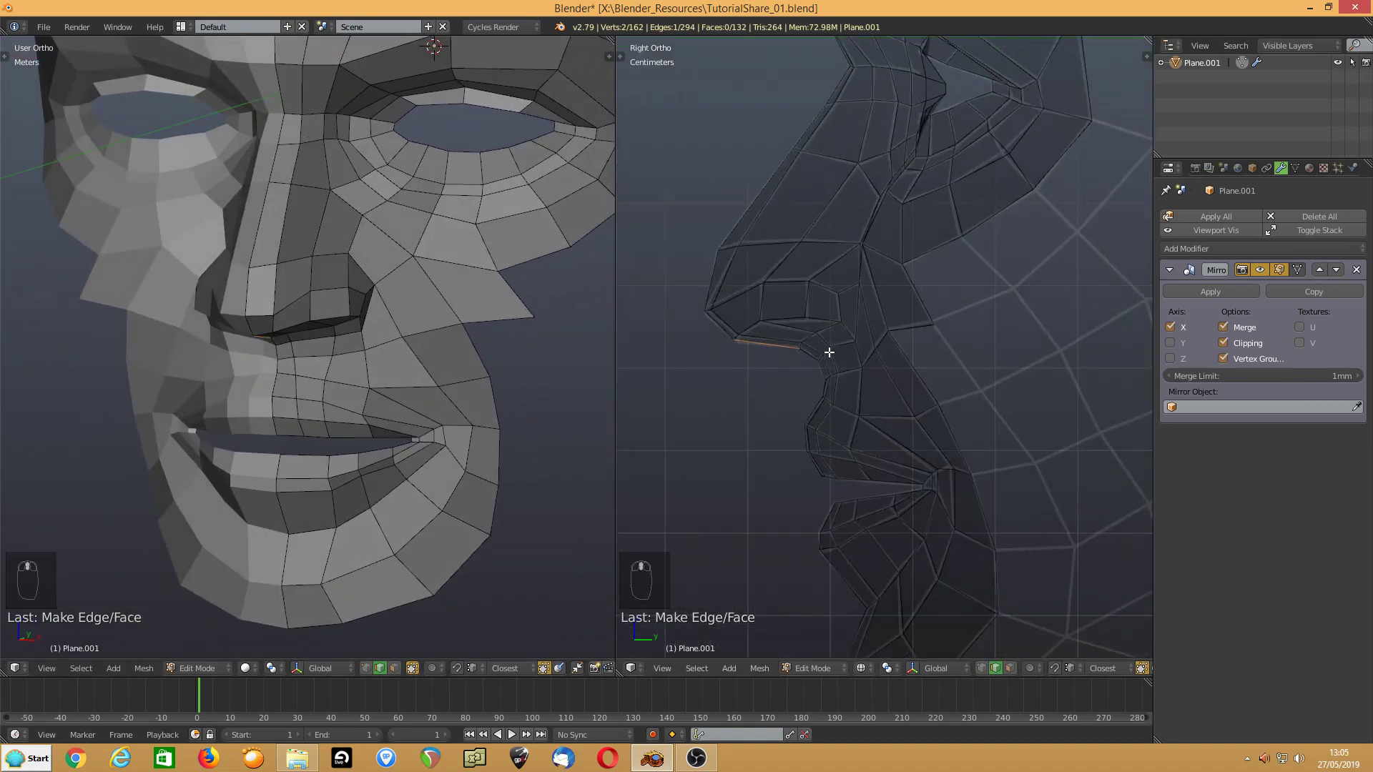
pyautogui.scroll(4, 812, 266)
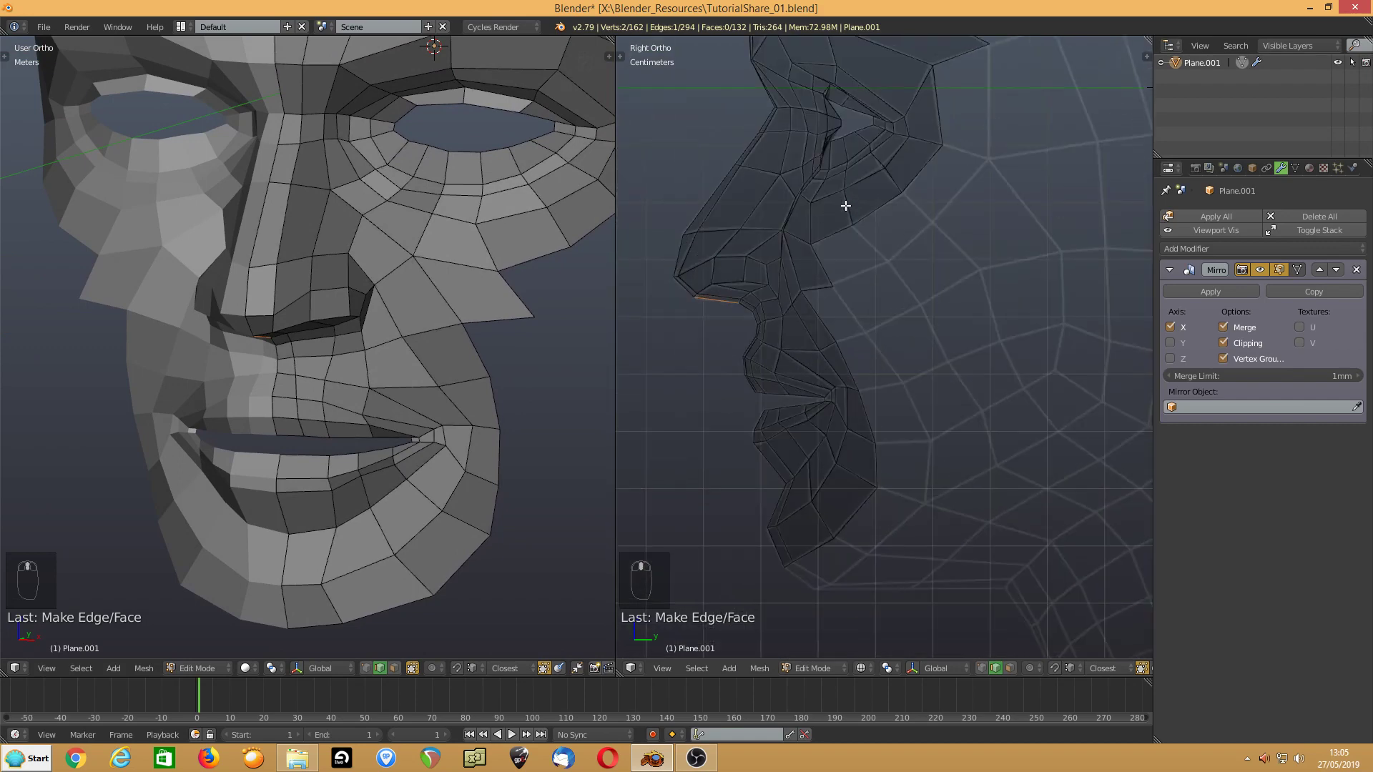
pyautogui.scroll(-3, 326, 296)
pyautogui.keyDown('shift'); pyautogui.moveTo(382, 235); pyautogui.dragTo(342, 389, button='middle'); pyautogui.keyUp('shift')
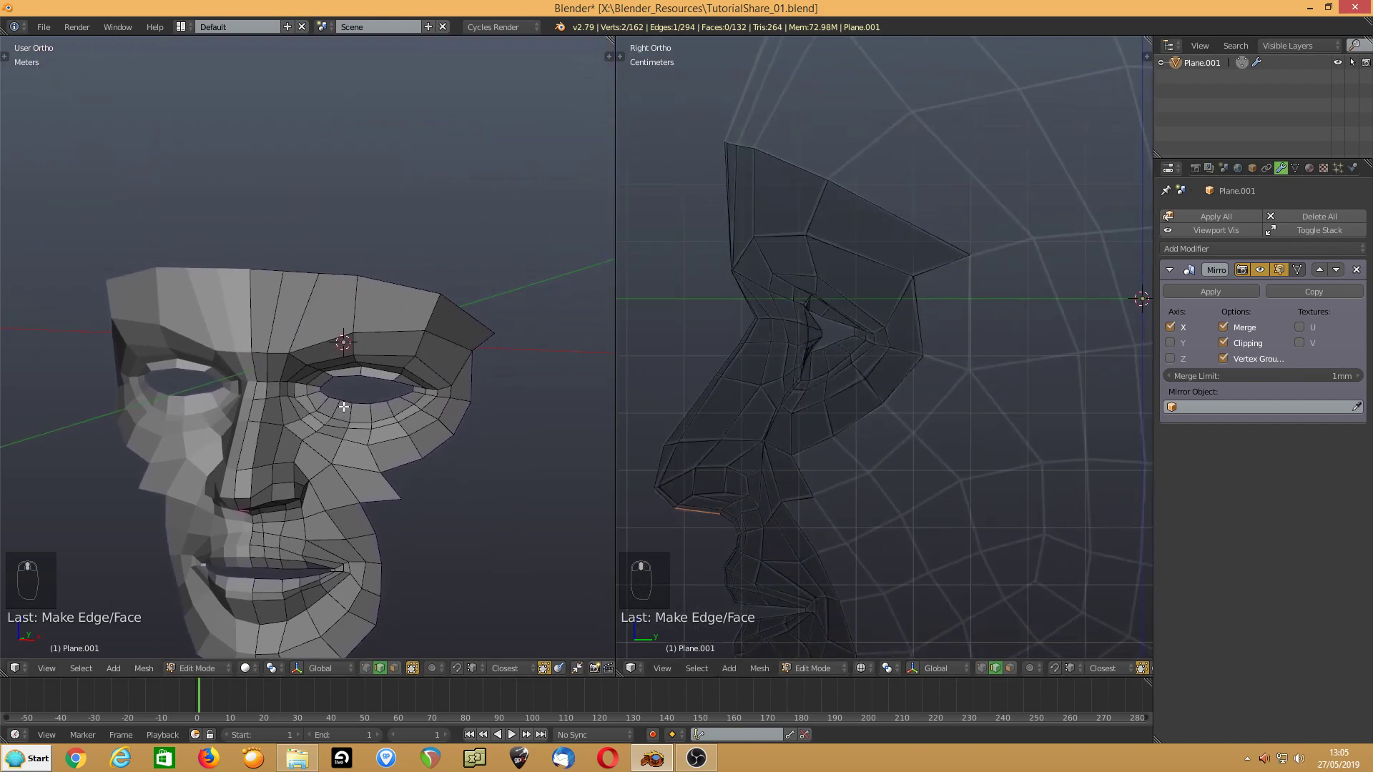
pyautogui.rightClick(844, 431)
pyautogui.keyDown('shift'); pyautogui.moveTo(845, 417); pyautogui.dragTo(844, 303, button='middle'); pyautogui.keyUp('shift')
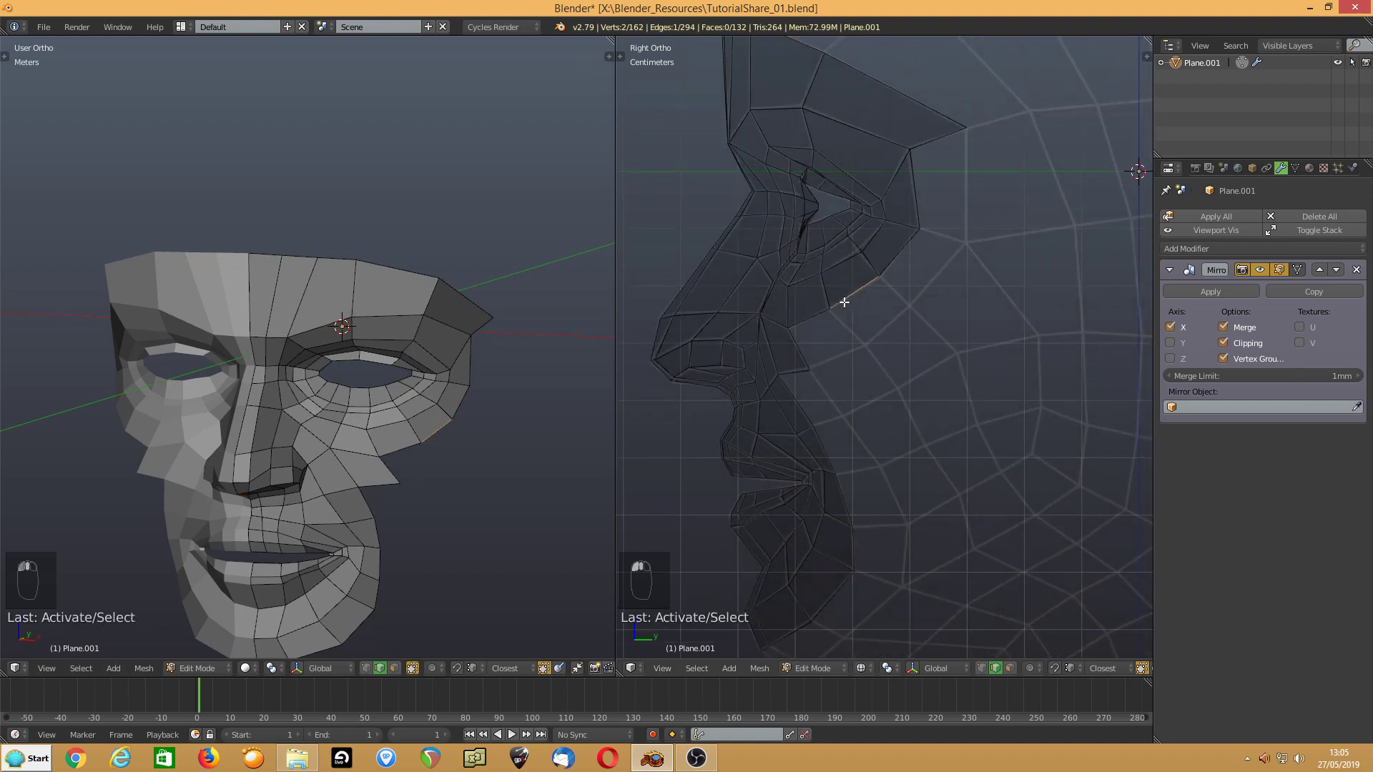
pyautogui.press('e')
pyautogui.click(876, 334)
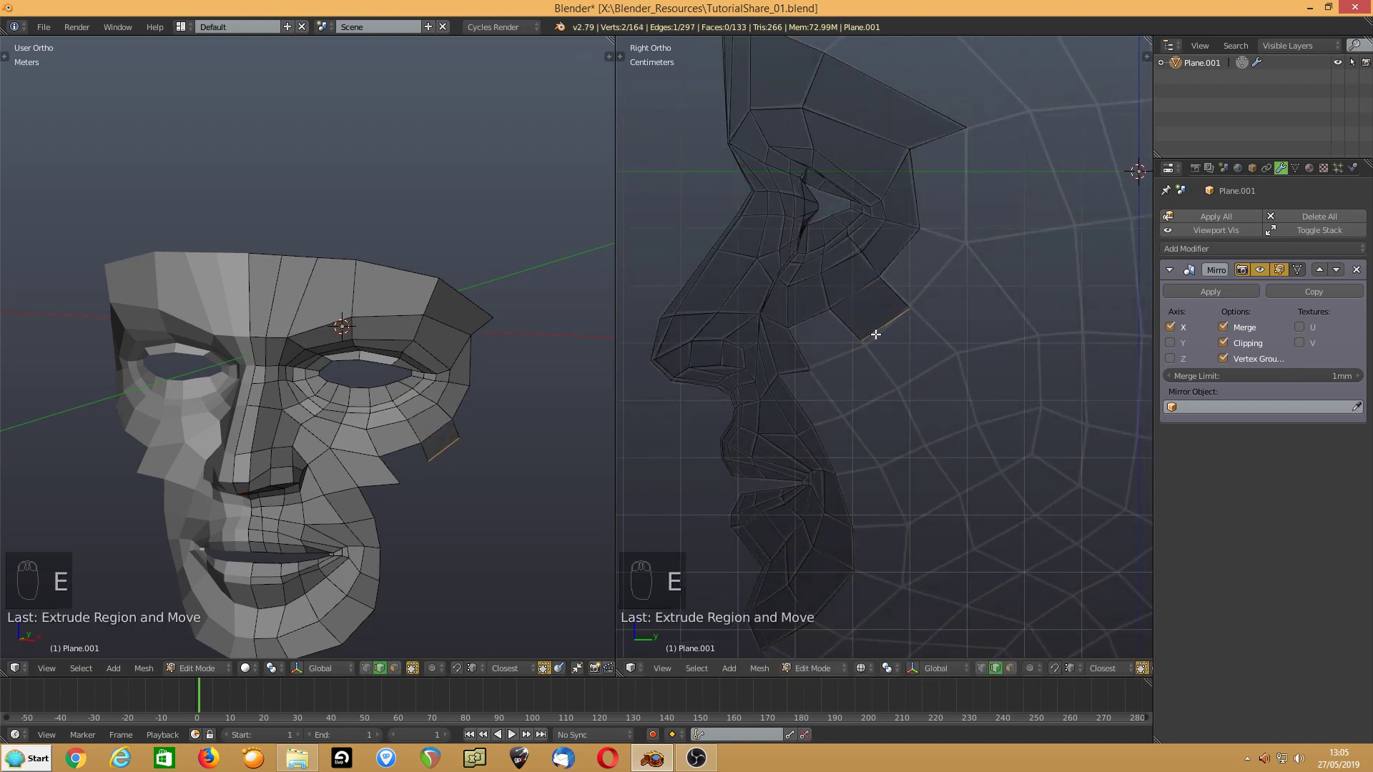
pyautogui.press('e')
pyautogui.click(915, 386)
pyautogui.press('e')
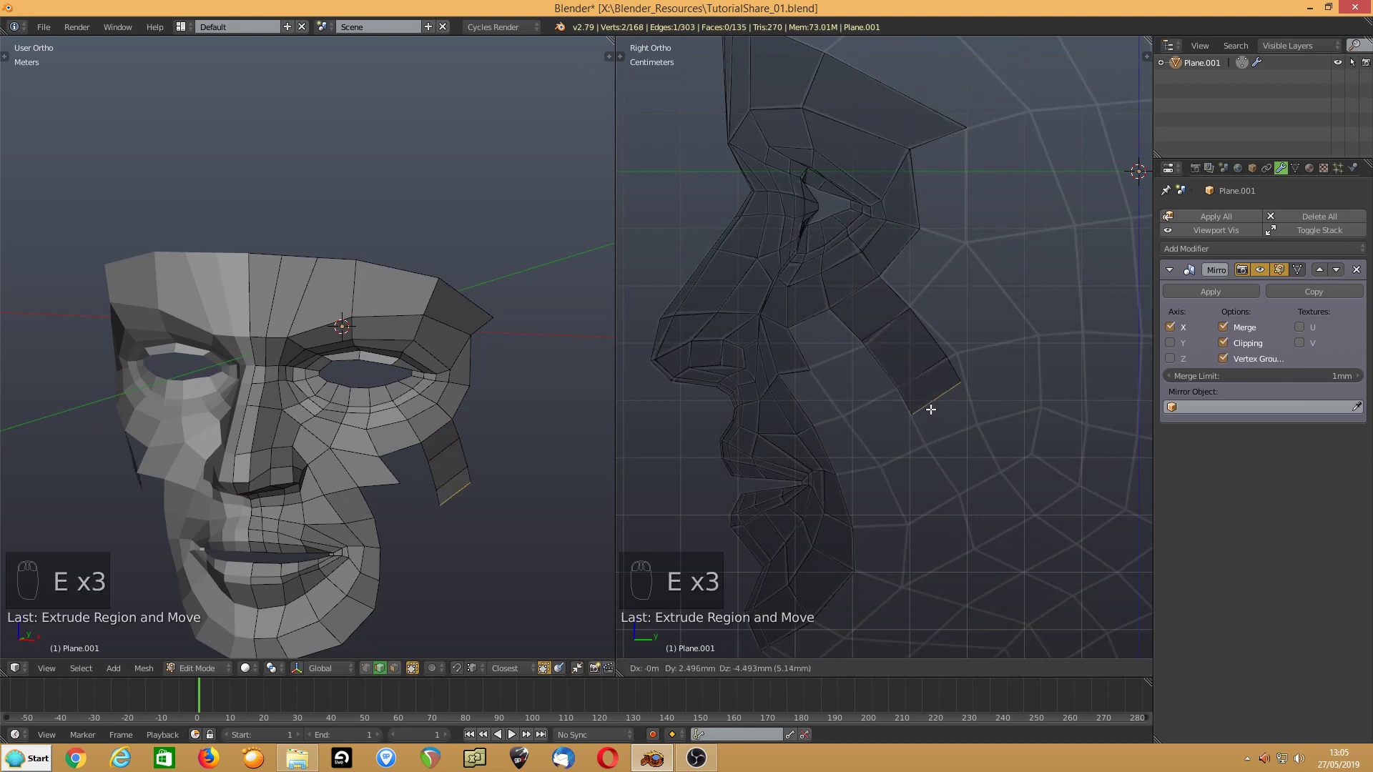
pyautogui.click(945, 442)
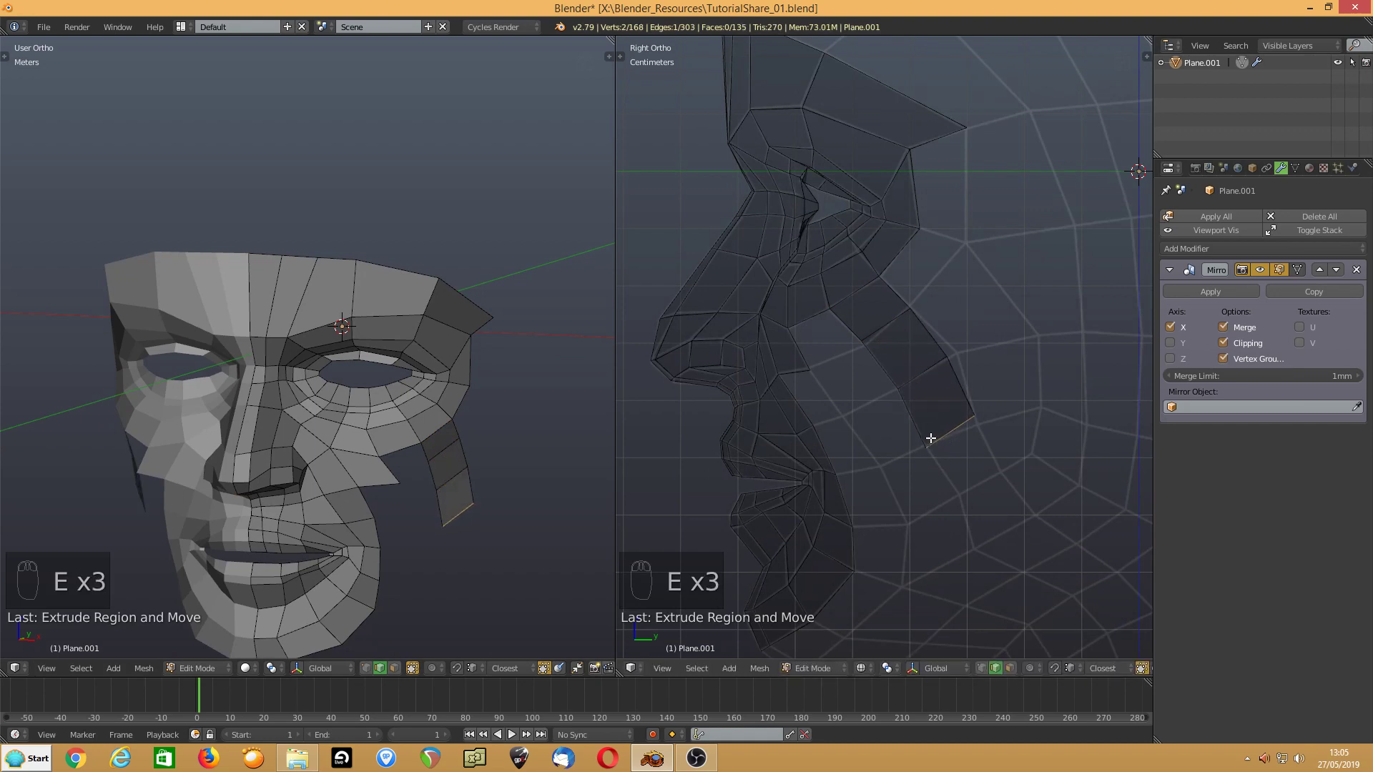
# - Fill the face between the inner cheek edge and the new strip, and extrude the strip's lowest inner edge toward the mouth
pyautogui.click(795, 349)
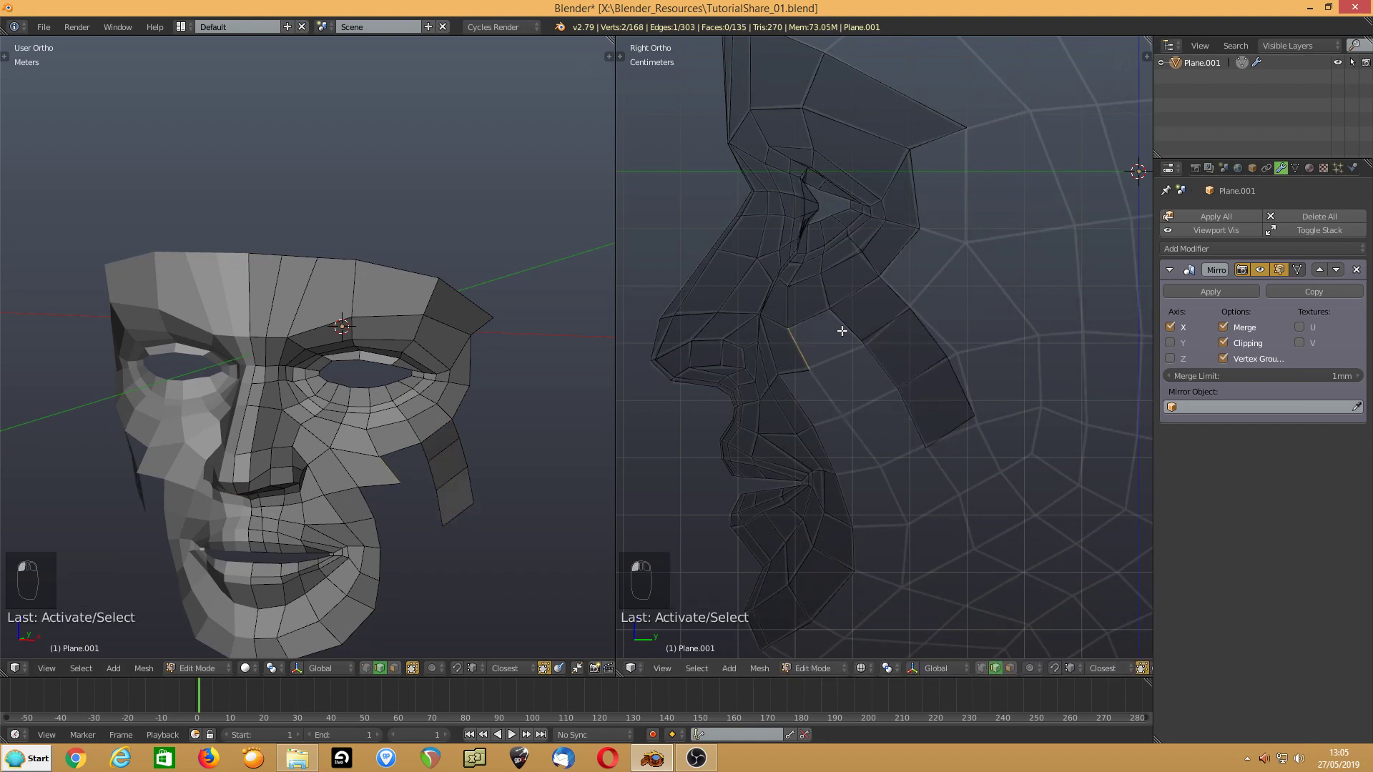
pyautogui.press('f')
pyautogui.click(912, 419)
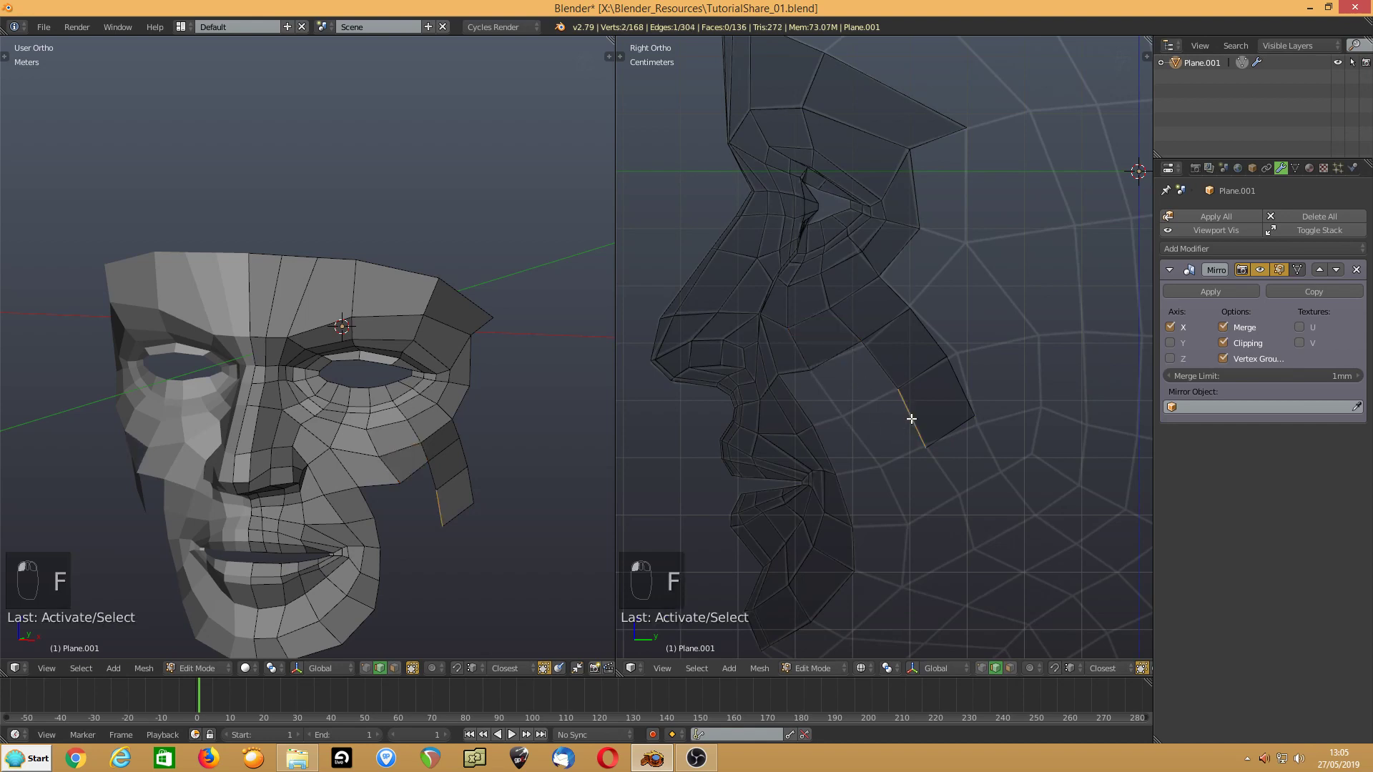
pyautogui.press('e')
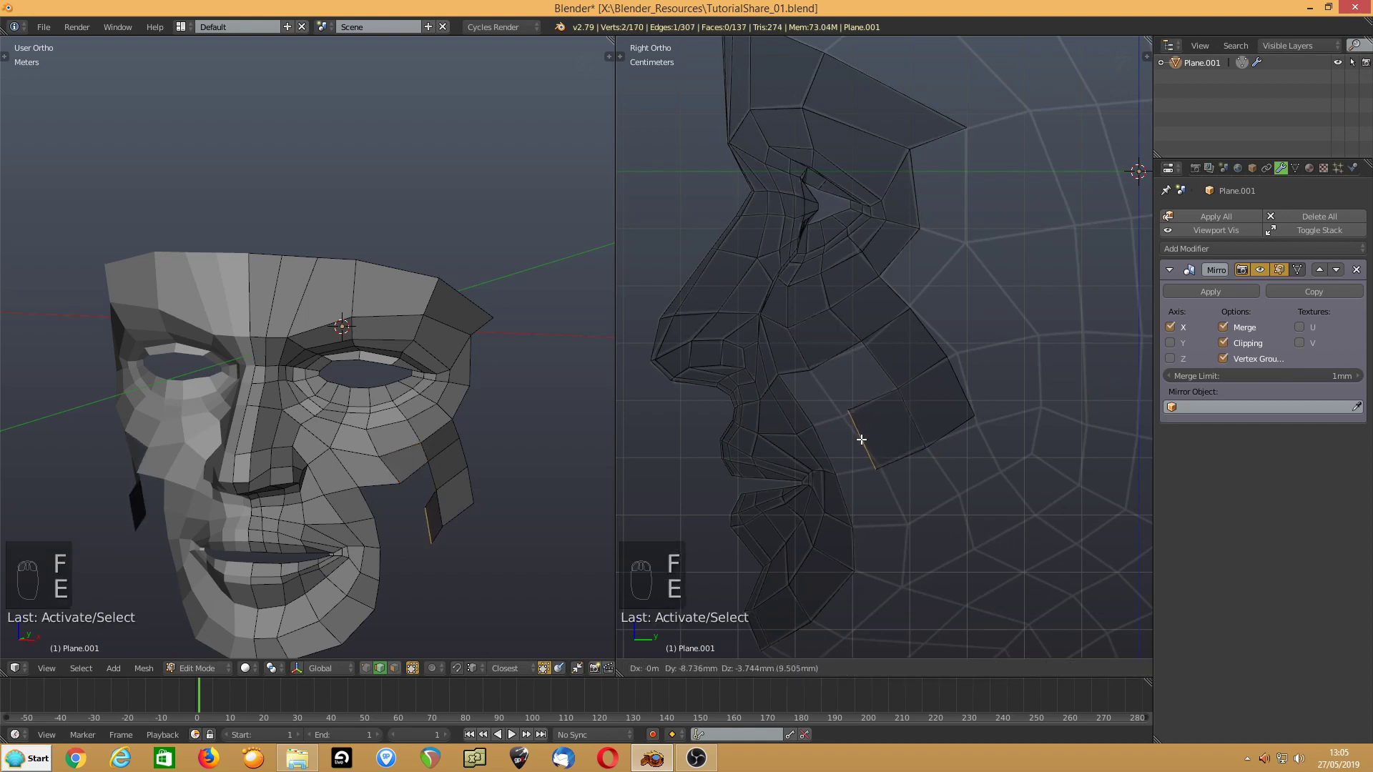
pyautogui.click(862, 439)
# - Move the extruded inner edge toward the mouth in the front view to line up with the reference
pyautogui.press('KP_1')
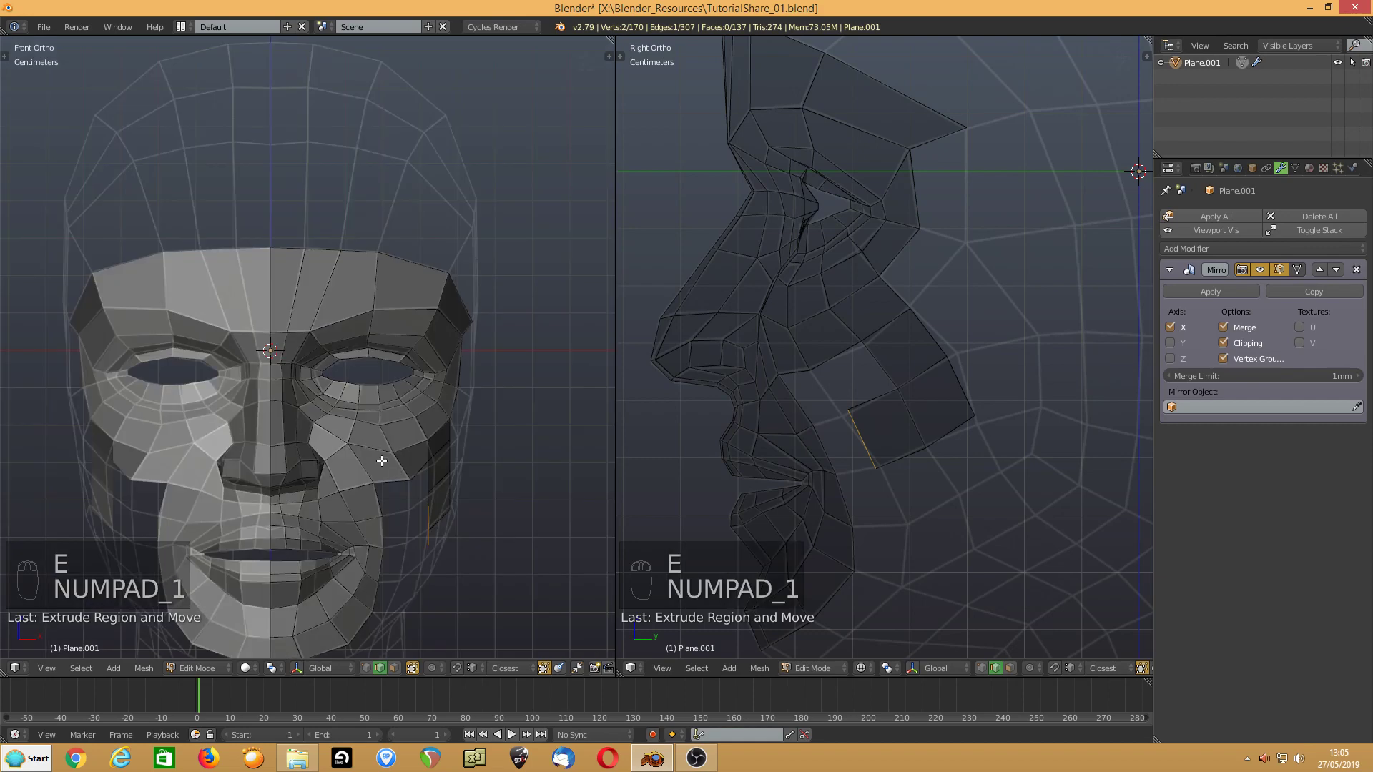
pyautogui.scroll(4, 362, 392)
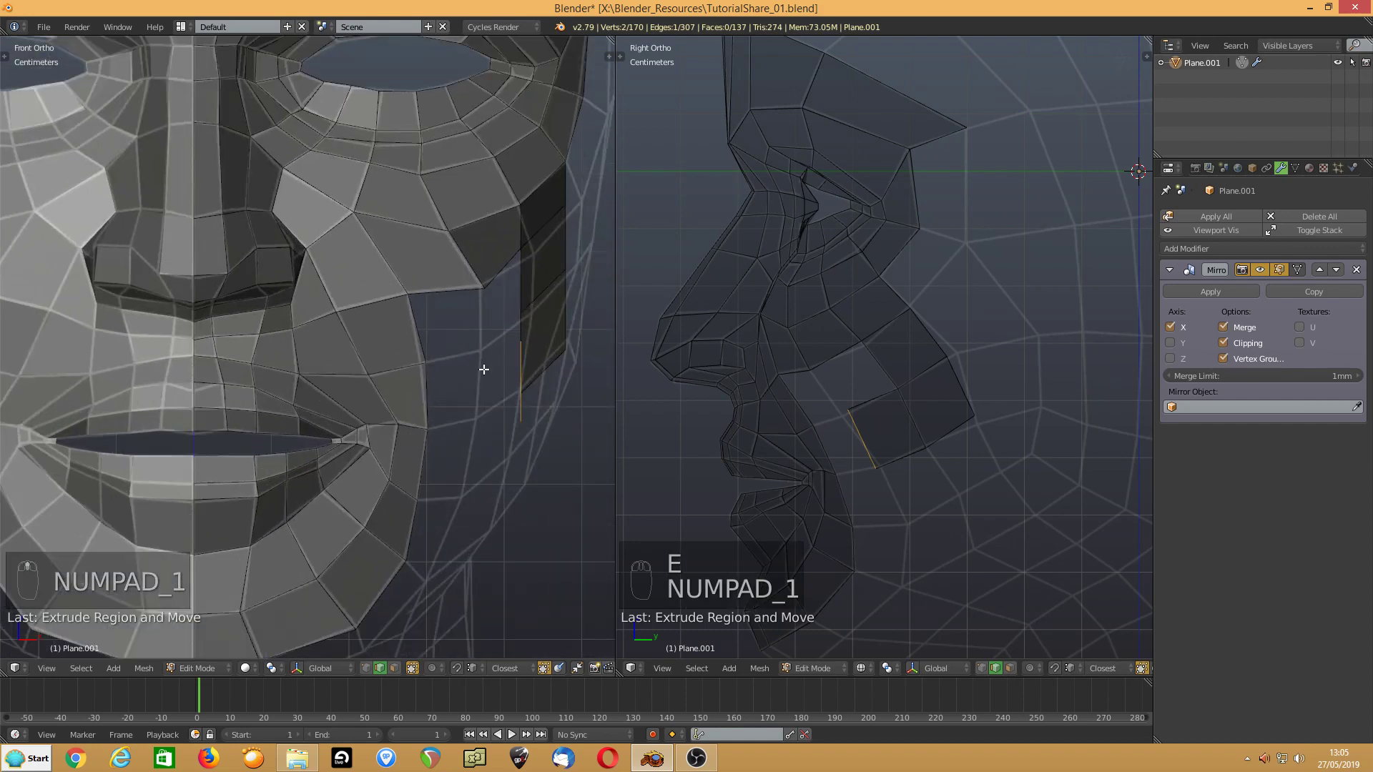
pyautogui.press('g')
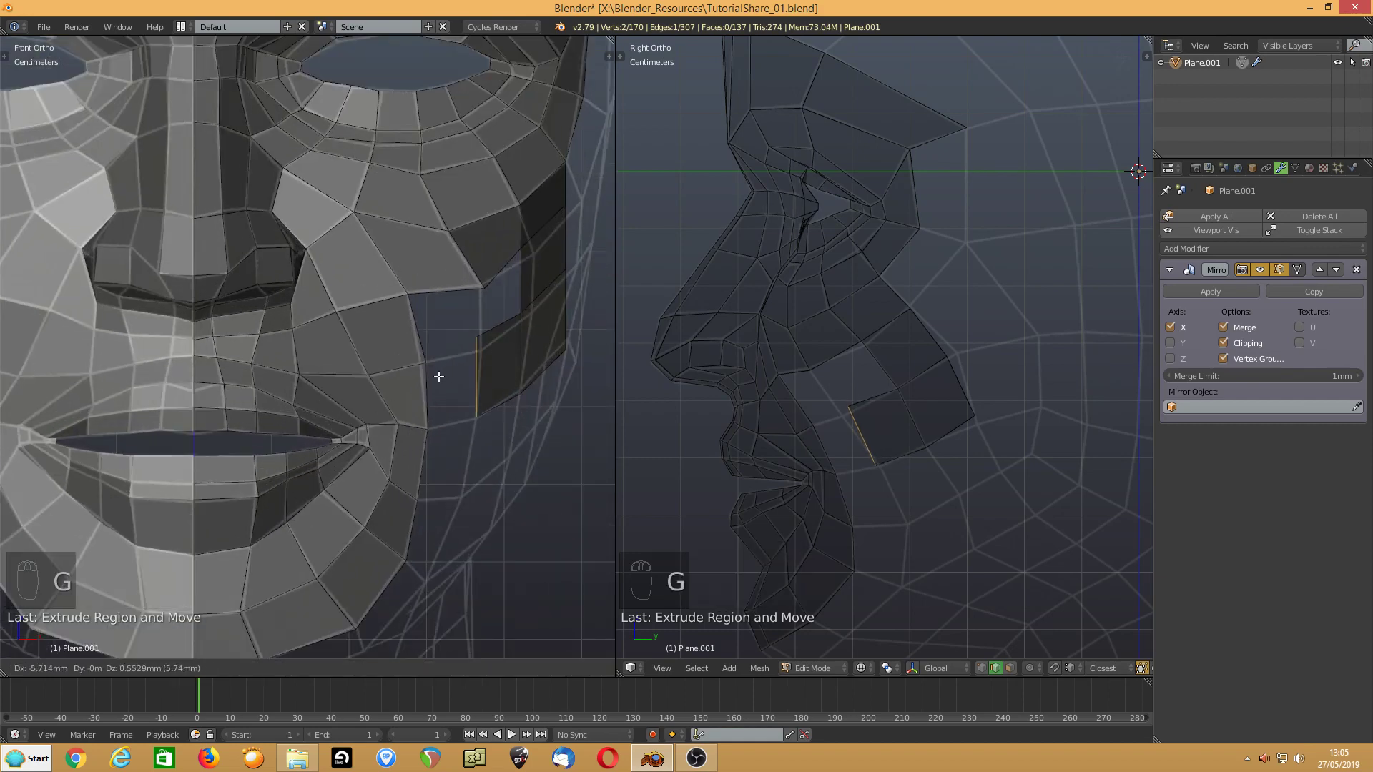
pyautogui.click(441, 374)
# - Move the cheek strip's individual inner and outer vertices onto the front reference in vertex select mode
pyautogui.hotkey('ctrl', 'Tab')
pyautogui.click(441, 371)
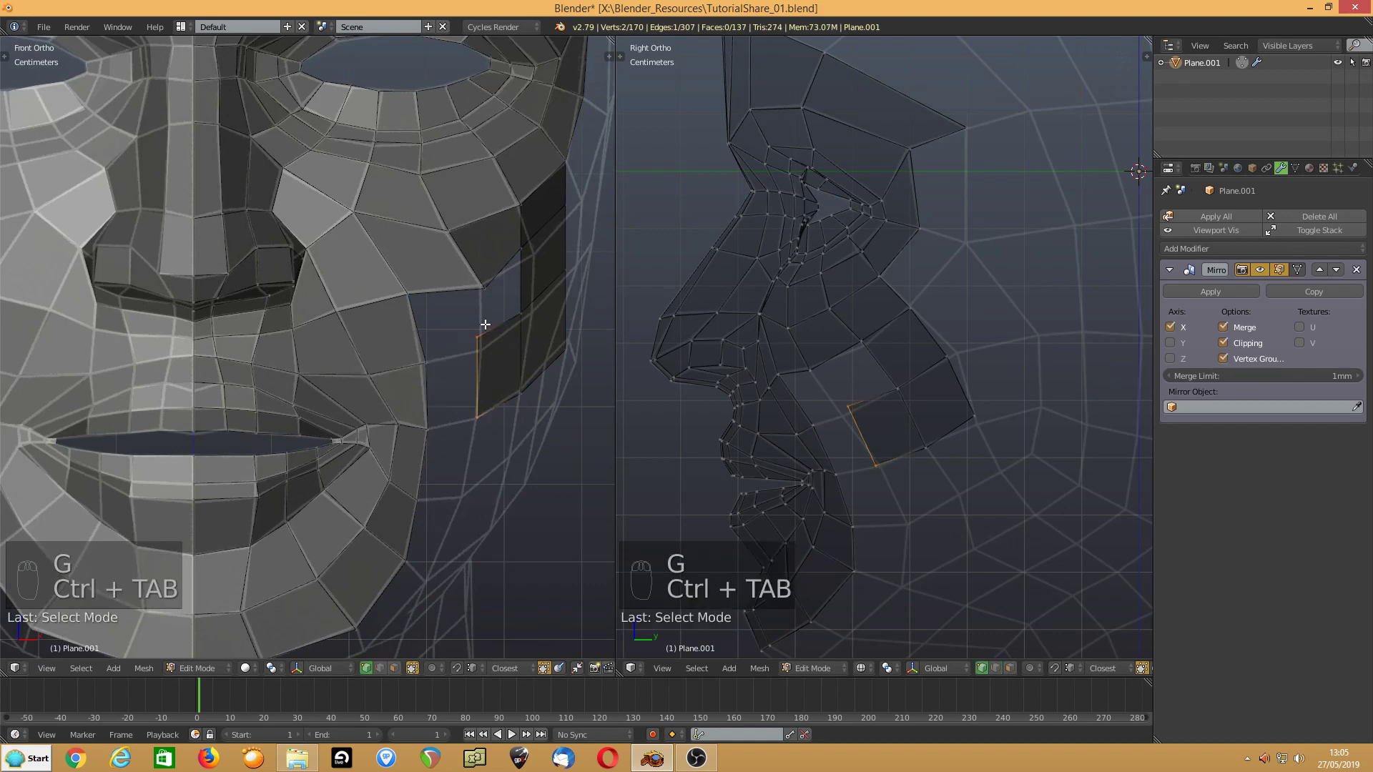
pyautogui.moveTo(477, 353); pyautogui.dragTo(479, 354)
pyautogui.moveTo(522, 312); pyautogui.dragTo(535, 252)
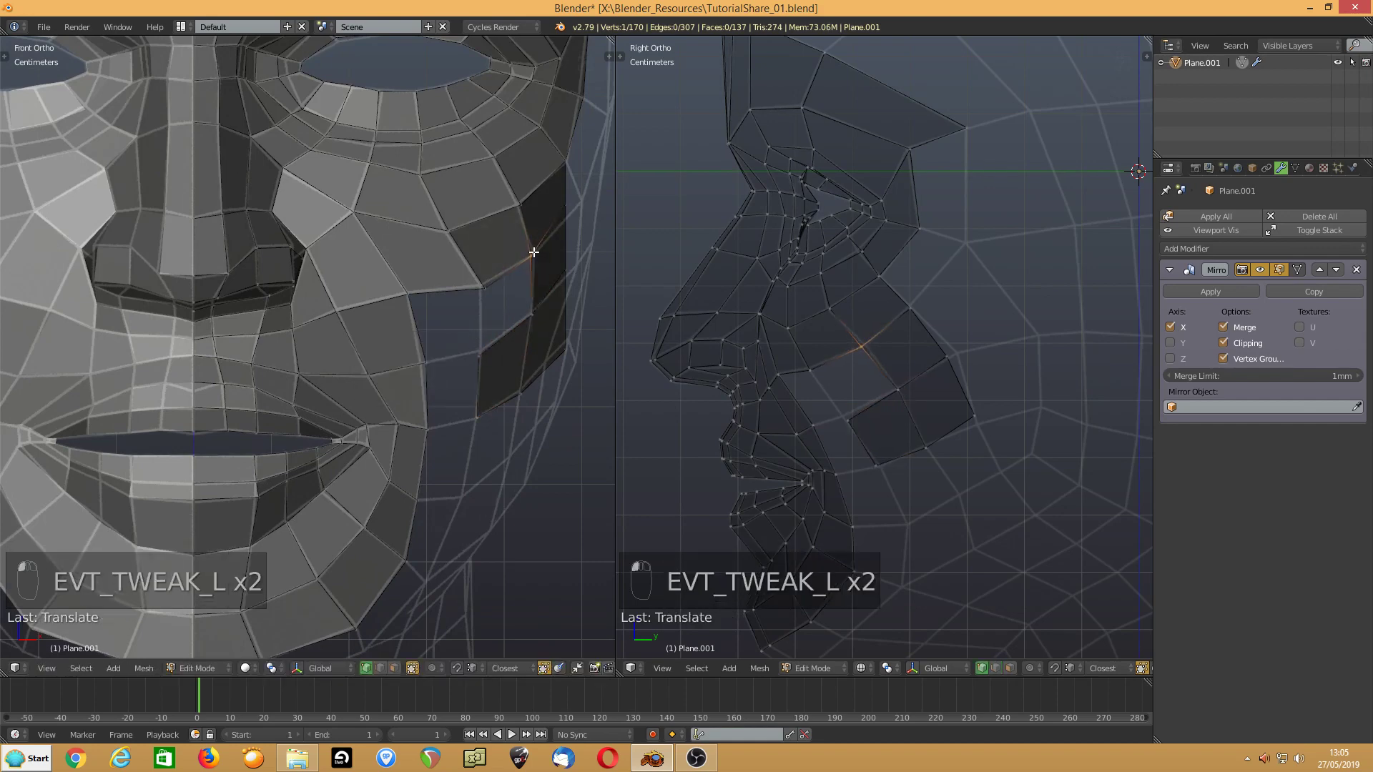
pyautogui.moveTo(559, 206); pyautogui.dragTo(579, 202)
pyautogui.moveTo(568, 281); pyautogui.dragTo(576, 269)
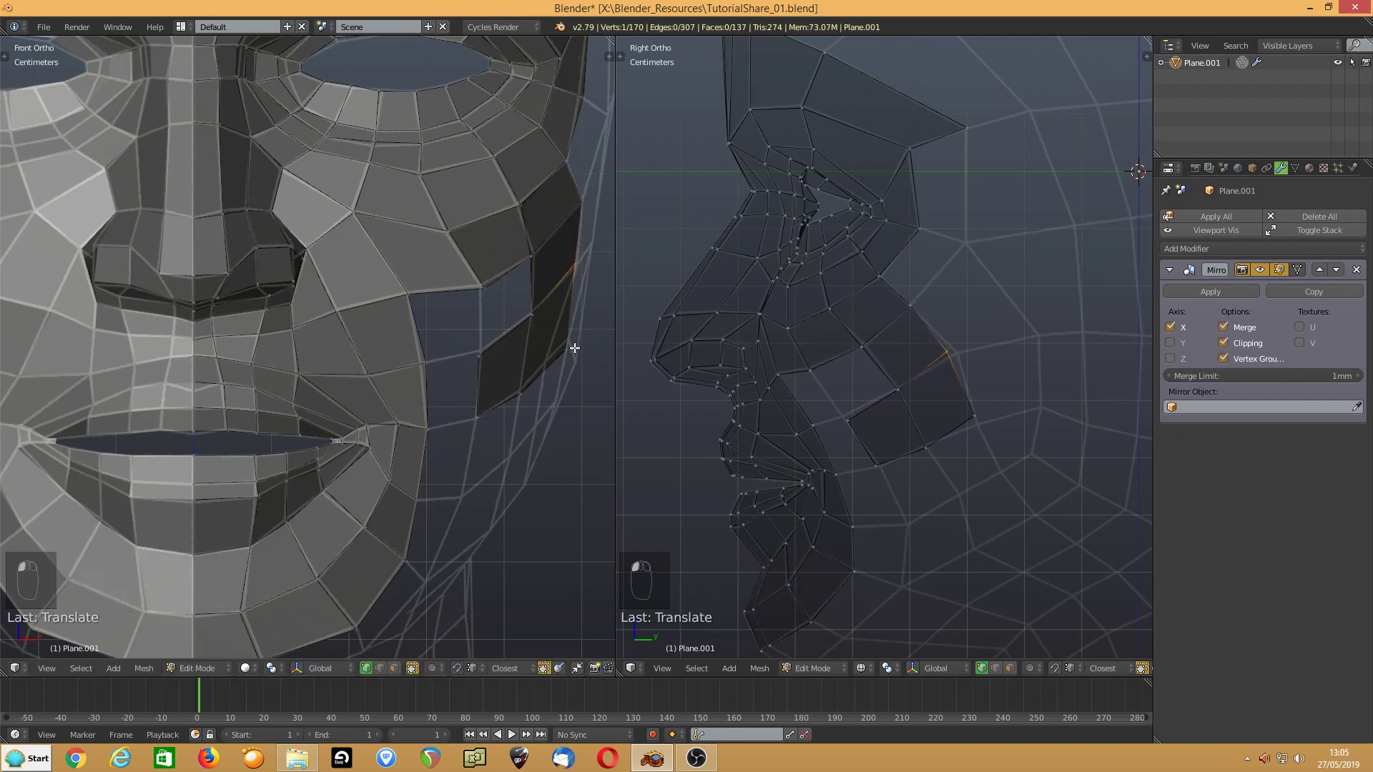
pyautogui.moveTo(575, 348); pyautogui.dragTo(552, 357)
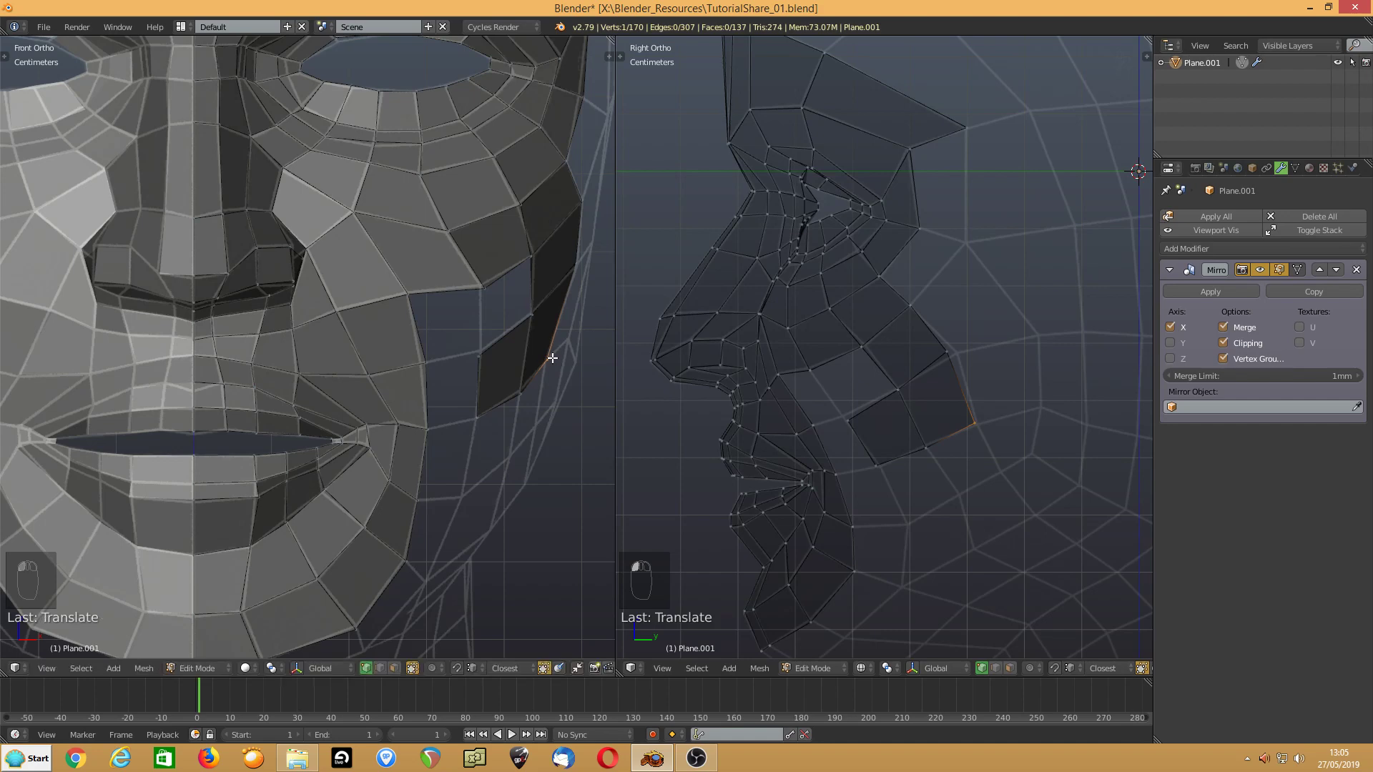
# - Fill the upper outer opening of the cheek gap with a quad face joining its four surrounding vertices
pyautogui.click(478, 283)
pyautogui.keyDown('shift'); pyautogui.click(530, 262); pyautogui.keyUp('shift')
pyautogui.keyDown('shift'); pyautogui.click(532, 315); pyautogui.keyUp('shift')
pyautogui.keyDown('shift'); pyautogui.click(476, 351); pyautogui.keyUp('shift')
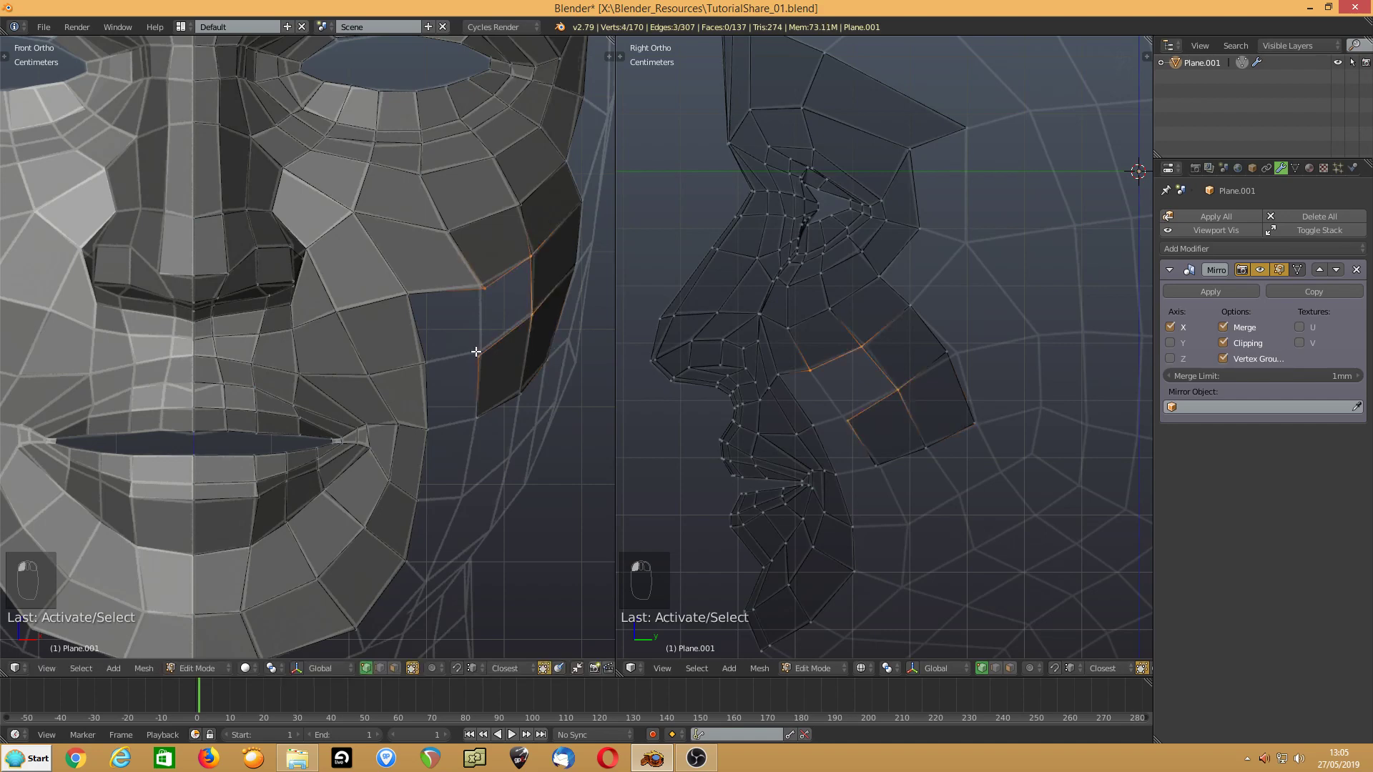
pyautogui.press('f')
# - Fill the remaining cheek gap beside the mouth with two stacked quads joining the mouth-side border to the cheek strip
pyautogui.click(406, 295)
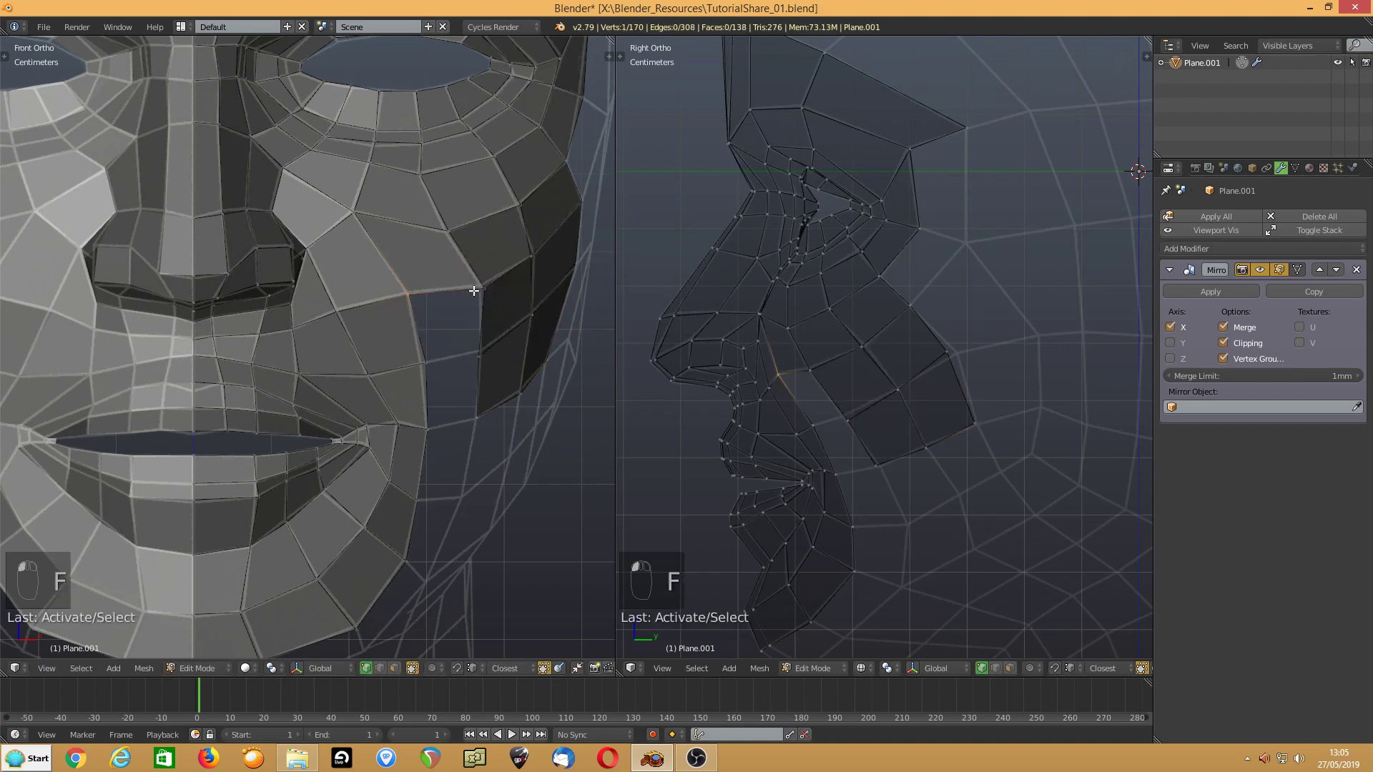
pyautogui.keyDown('shift'); pyautogui.click(482, 289); pyautogui.keyUp('shift')
pyautogui.keyDown('shift'); pyautogui.click(478, 354); pyautogui.keyUp('shift')
pyautogui.keyDown('shift'); pyautogui.click(415, 357); pyautogui.keyUp('shift')
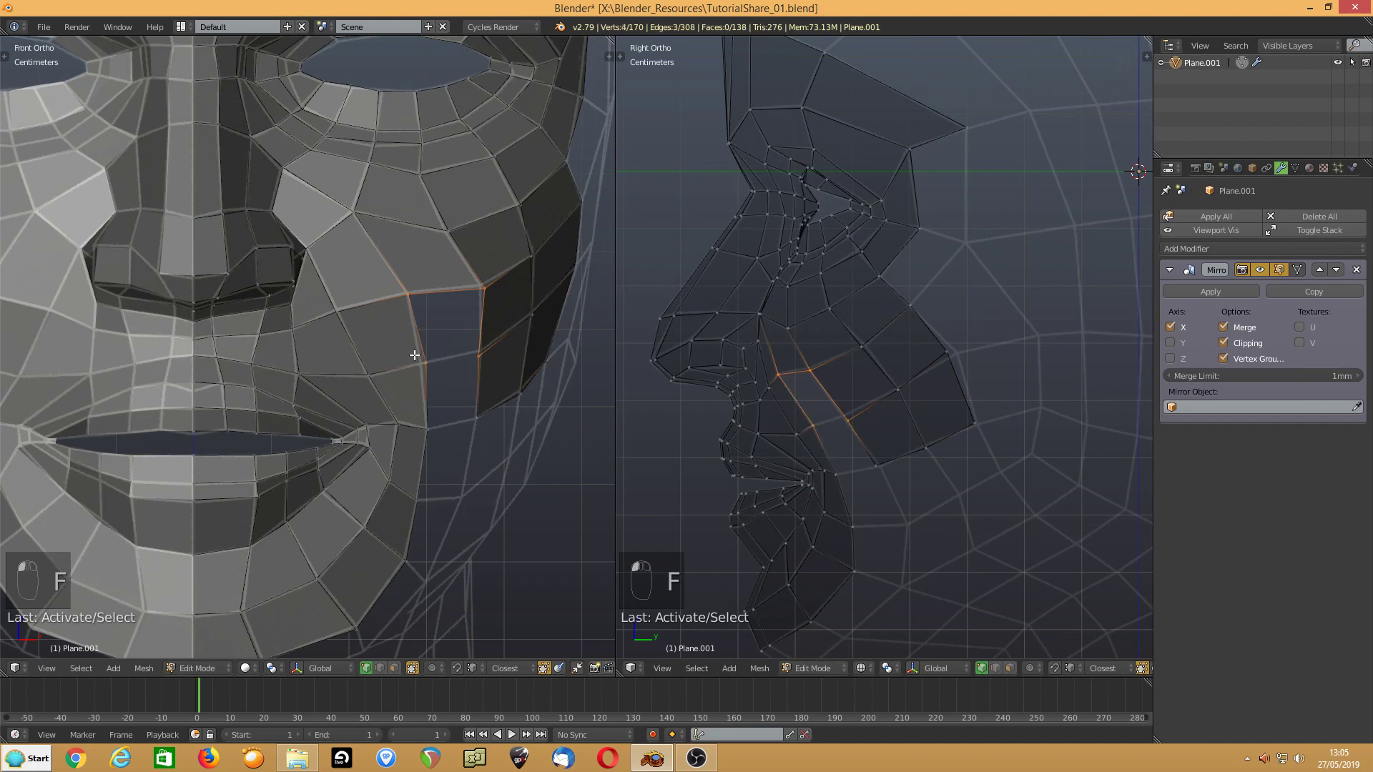
pyautogui.press('f')
pyautogui.click(426, 363)
pyautogui.keyDown('shift'); pyautogui.click(478, 355); pyautogui.keyUp('shift')
pyautogui.keyDown('shift'); pyautogui.click(477, 417); pyautogui.keyUp('shift')
pyautogui.keyDown('shift'); pyautogui.click(428, 429); pyautogui.keyUp('shift')
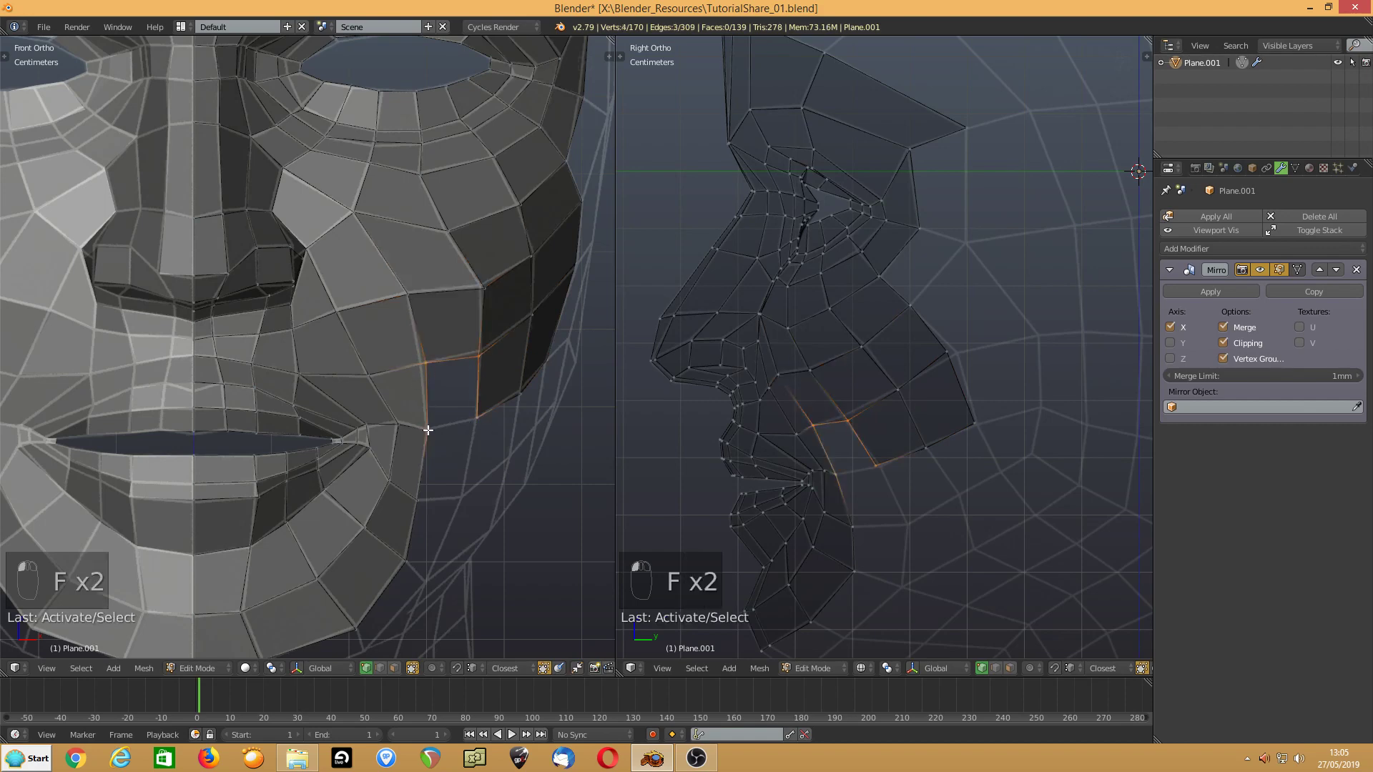
pyautogui.press('f')
# - Extrude the three bottom chin edges about 3 mm downward in the front view and shift them backward in the side view
pyautogui.keyDown('shift'); pyautogui.moveTo(379, 432); pyautogui.dragTo(412, 242, button='middle'); pyautogui.keyUp('shift')
pyautogui.keyDown('shift'); pyautogui.moveTo(862, 435); pyautogui.dragTo(882, 298, button='middle'); pyautogui.keyUp('shift')
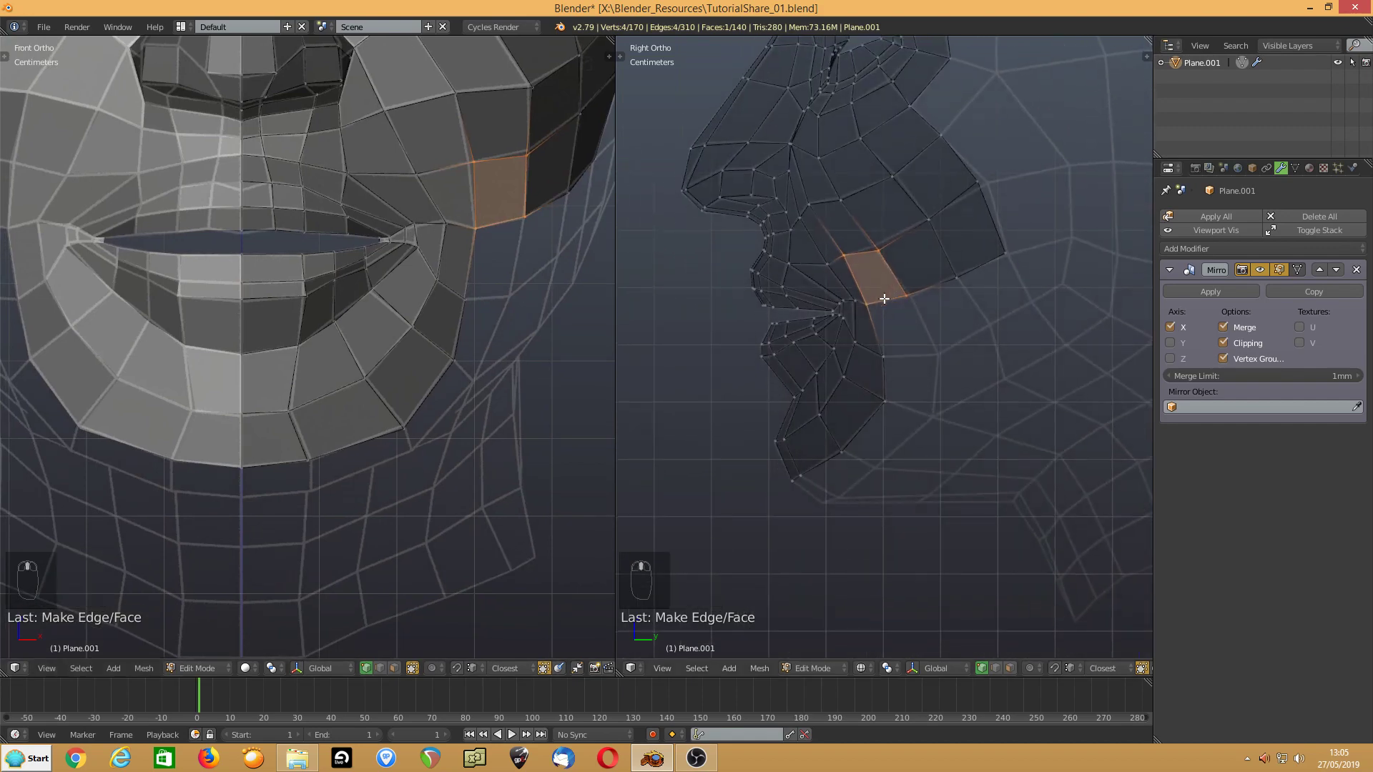
pyautogui.click(381, 668)
pyautogui.rightClick(263, 462)
pyautogui.keyDown('shift'); pyautogui.rightClick(350, 448); pyautogui.keyUp('shift')
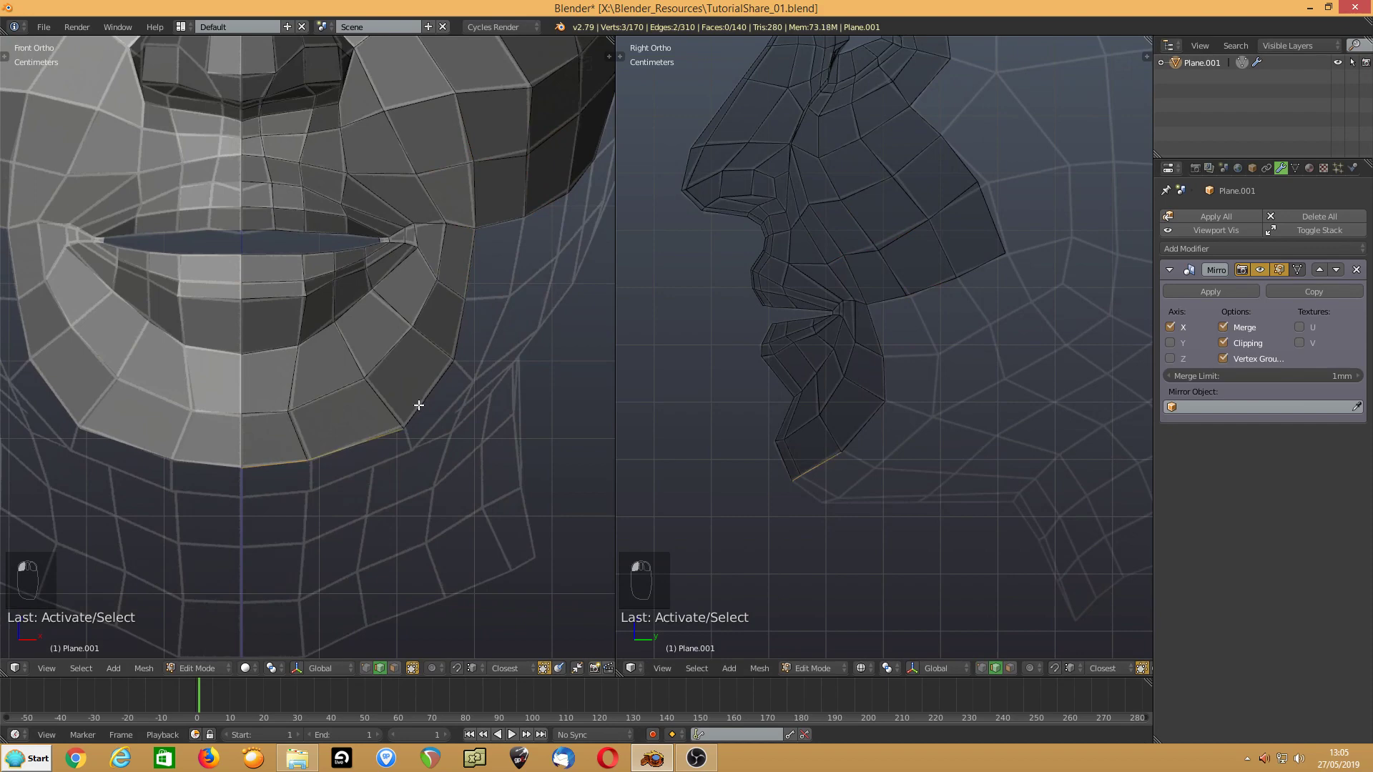
pyautogui.keyDown('shift'); pyautogui.rightClick(418, 405); pyautogui.keyUp('shift')
pyautogui.press('e')
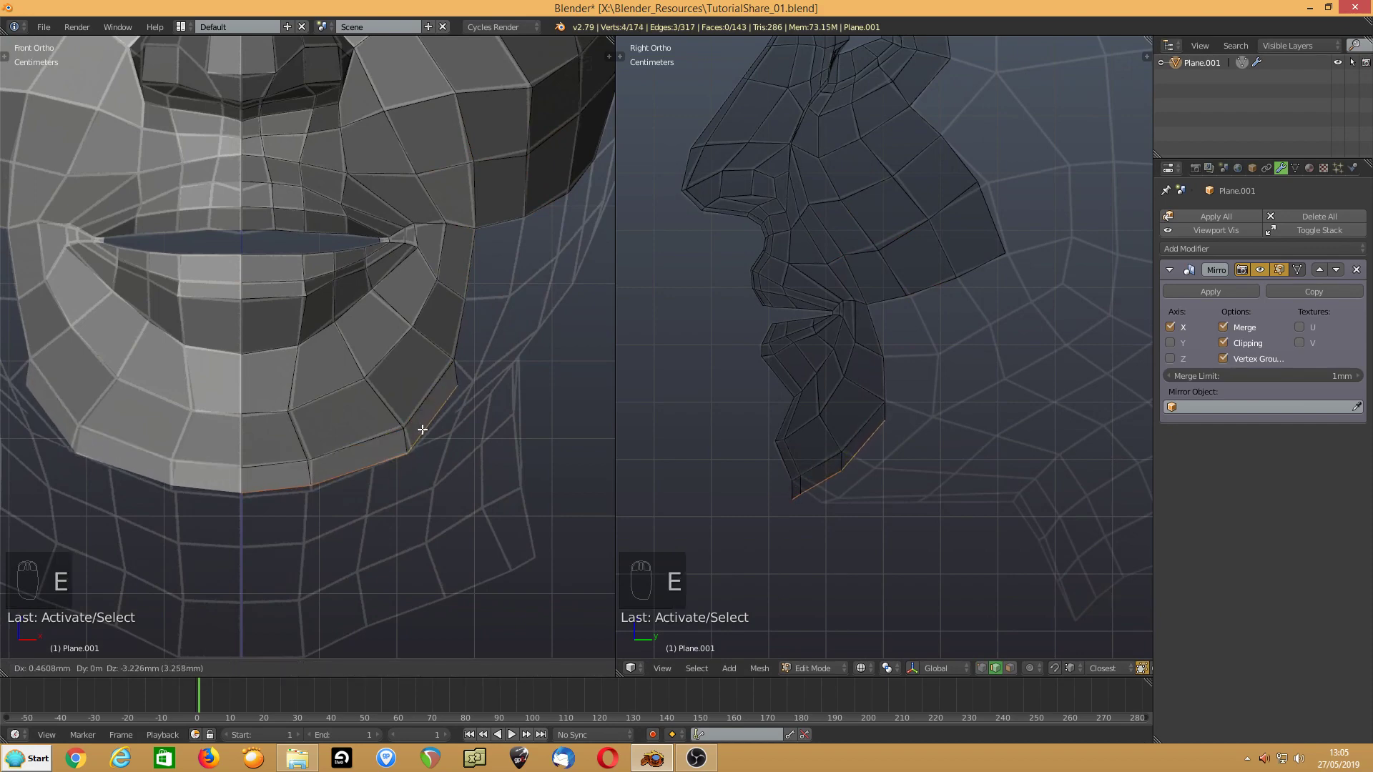
pyautogui.click(421, 429)
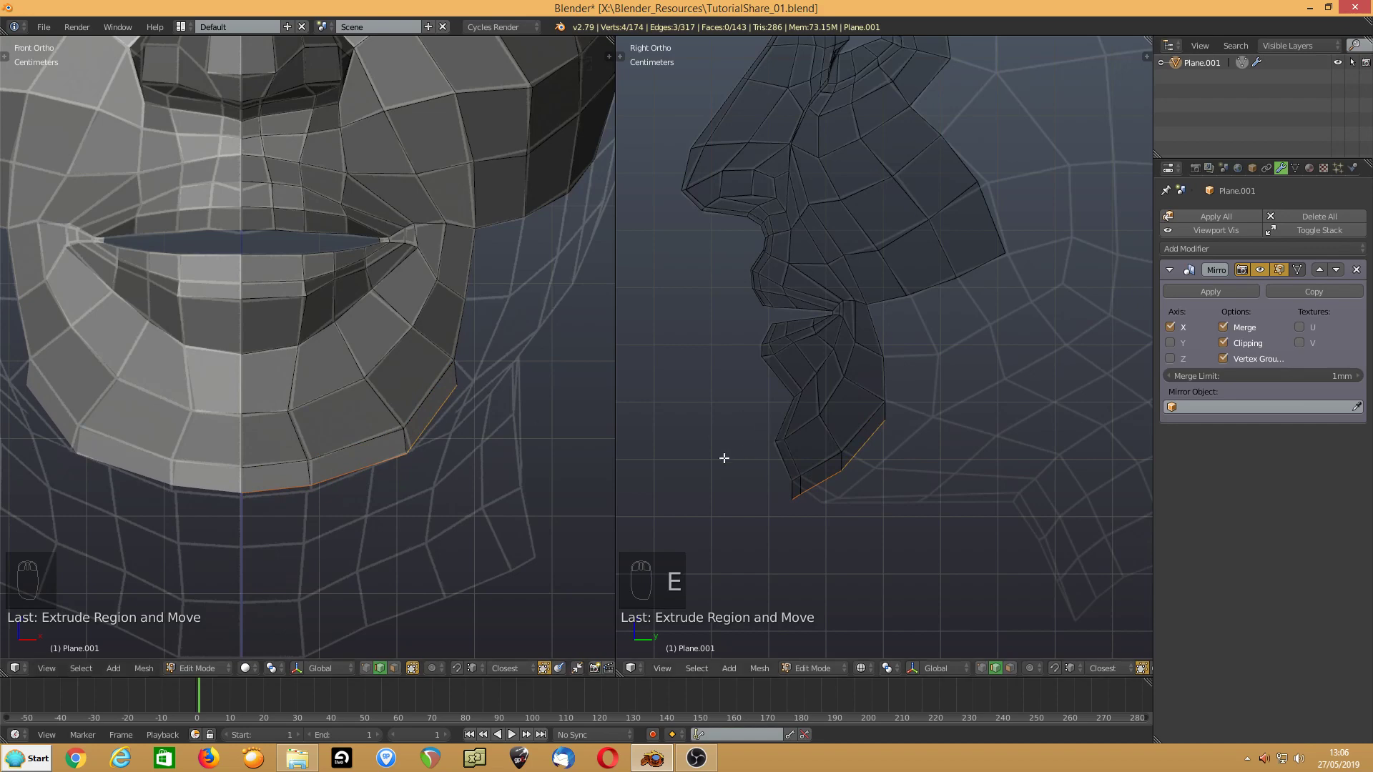
pyautogui.press('g')
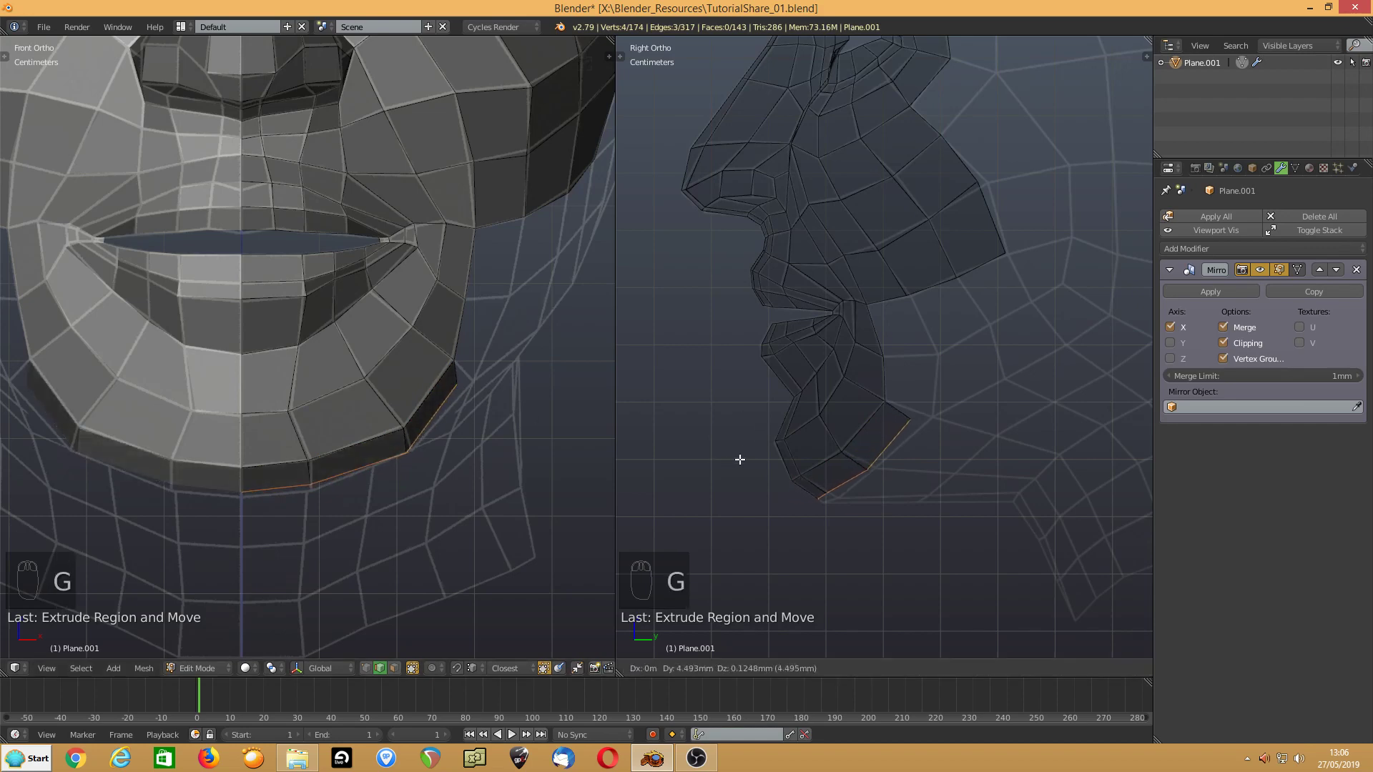
pyautogui.click(746, 464)
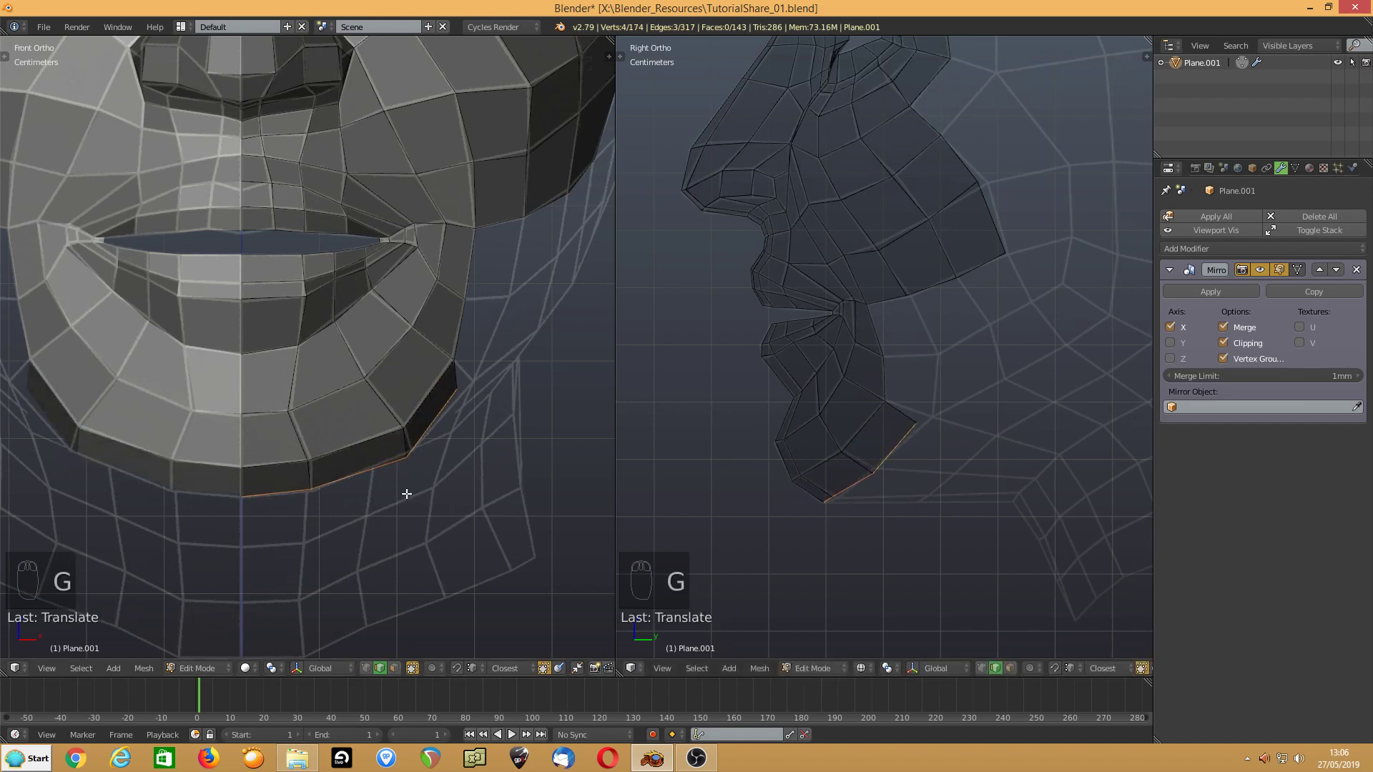
# - Reposition the new chin strip's lower vertices individually, pulling its outer corner outward, upward and back to follow the reference jawline
pyautogui.hotkey('ctrl', 'Tab')
pyautogui.click(384, 494)
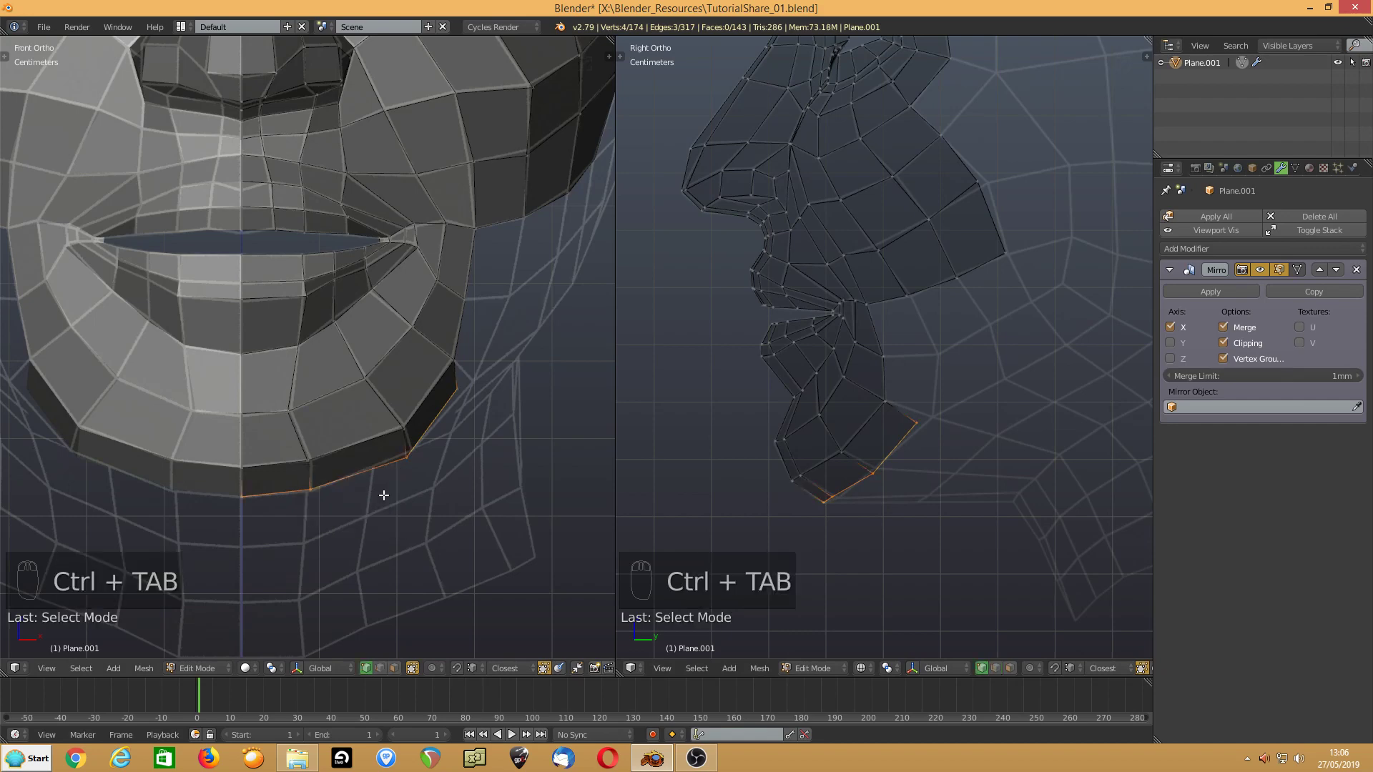
pyautogui.rightClick(306, 492)
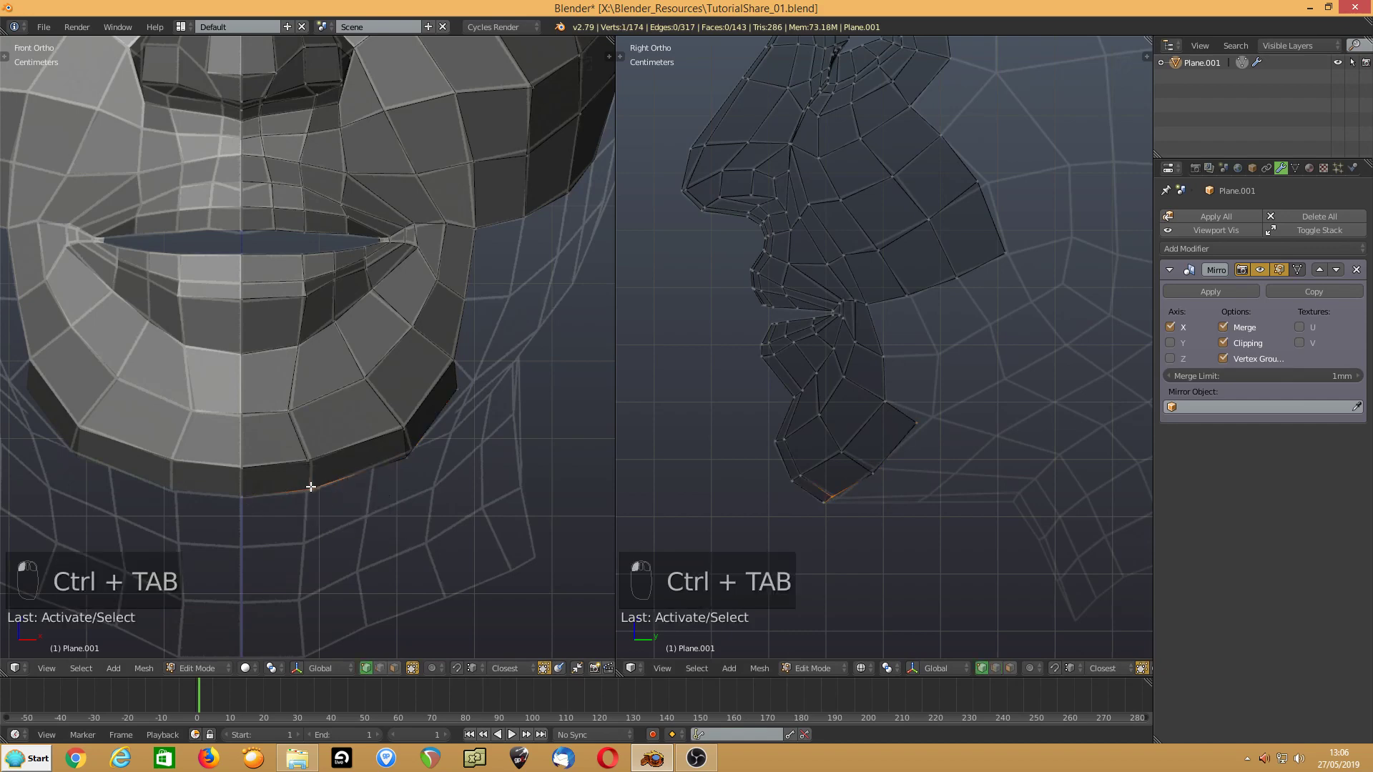
pyautogui.moveTo(310, 487); pyautogui.dragTo(310, 488)
pyautogui.click(306, 458)
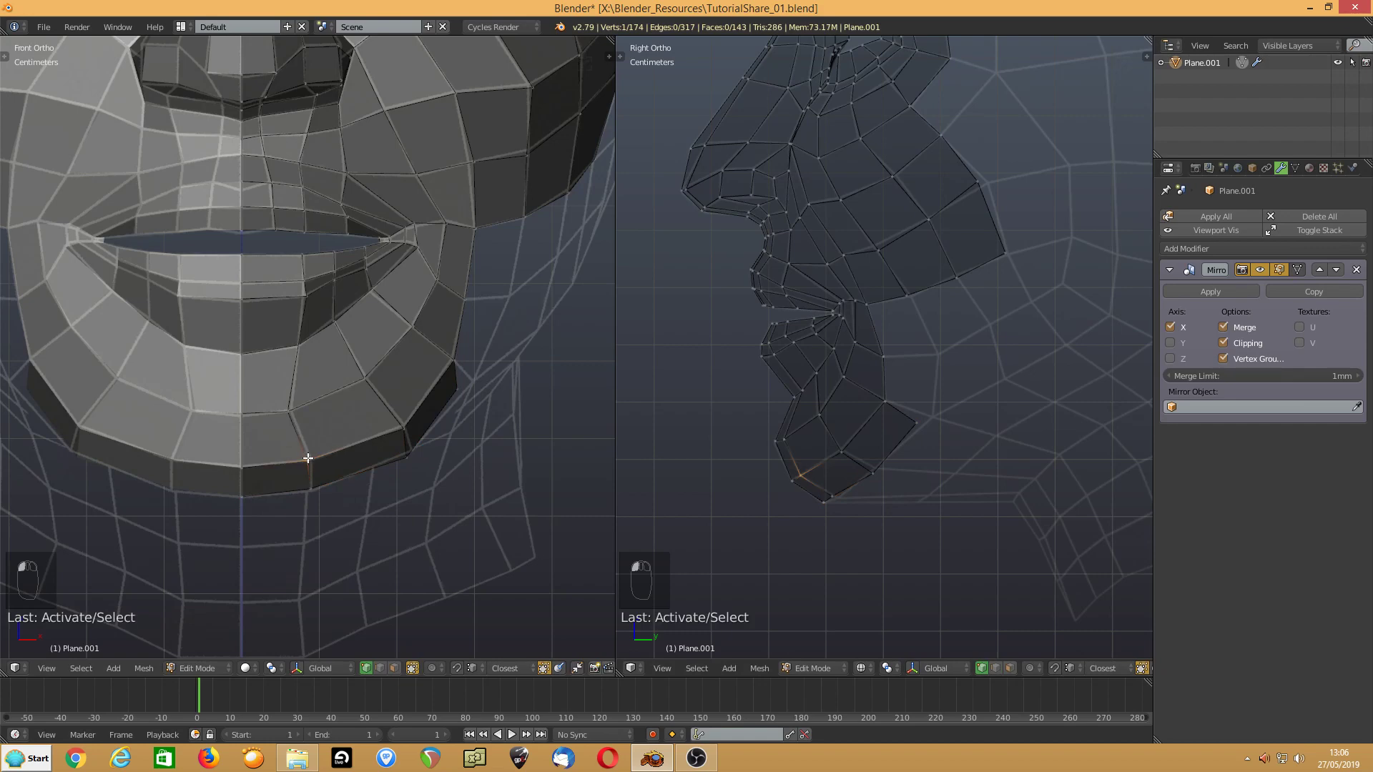
pyautogui.moveTo(405, 459); pyautogui.dragTo(414, 452)
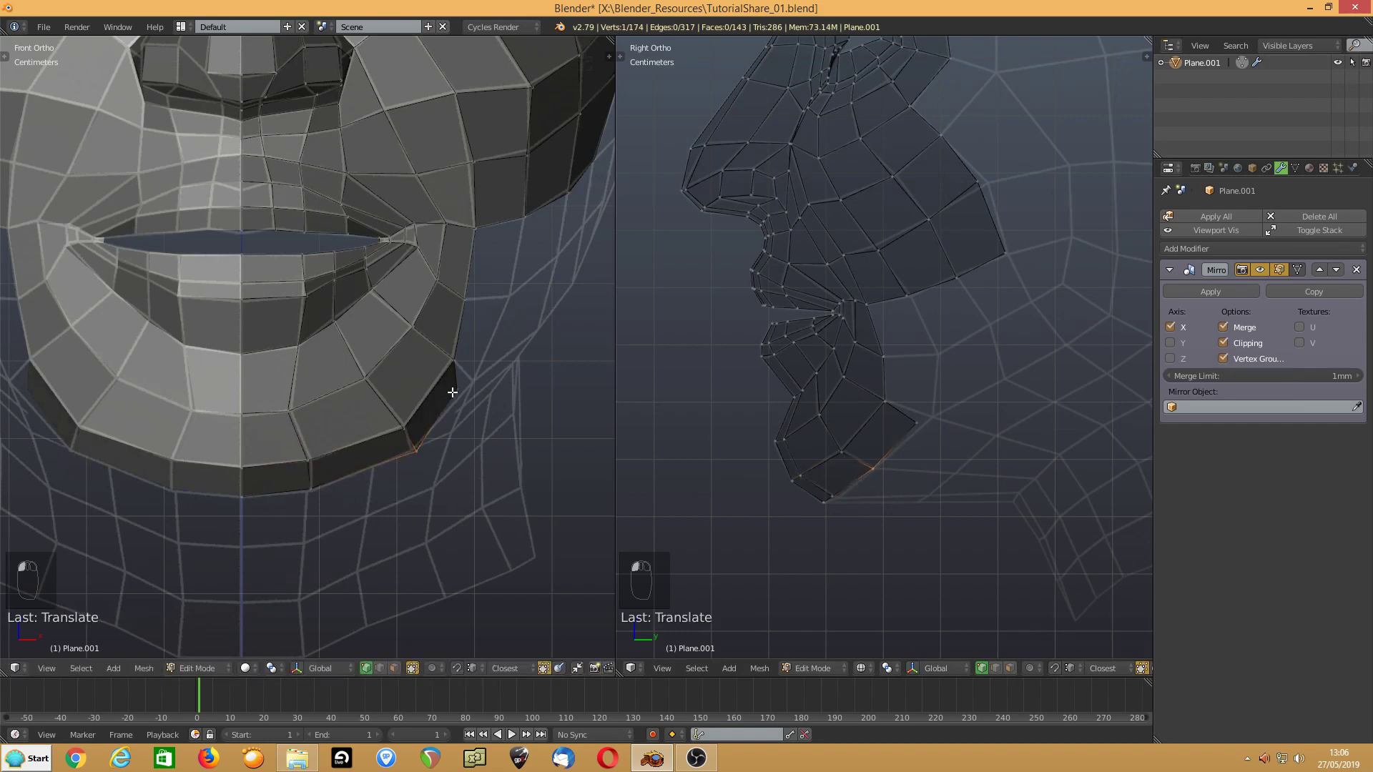
pyautogui.click(462, 390)
pyautogui.moveTo(462, 390); pyautogui.dragTo(473, 379)
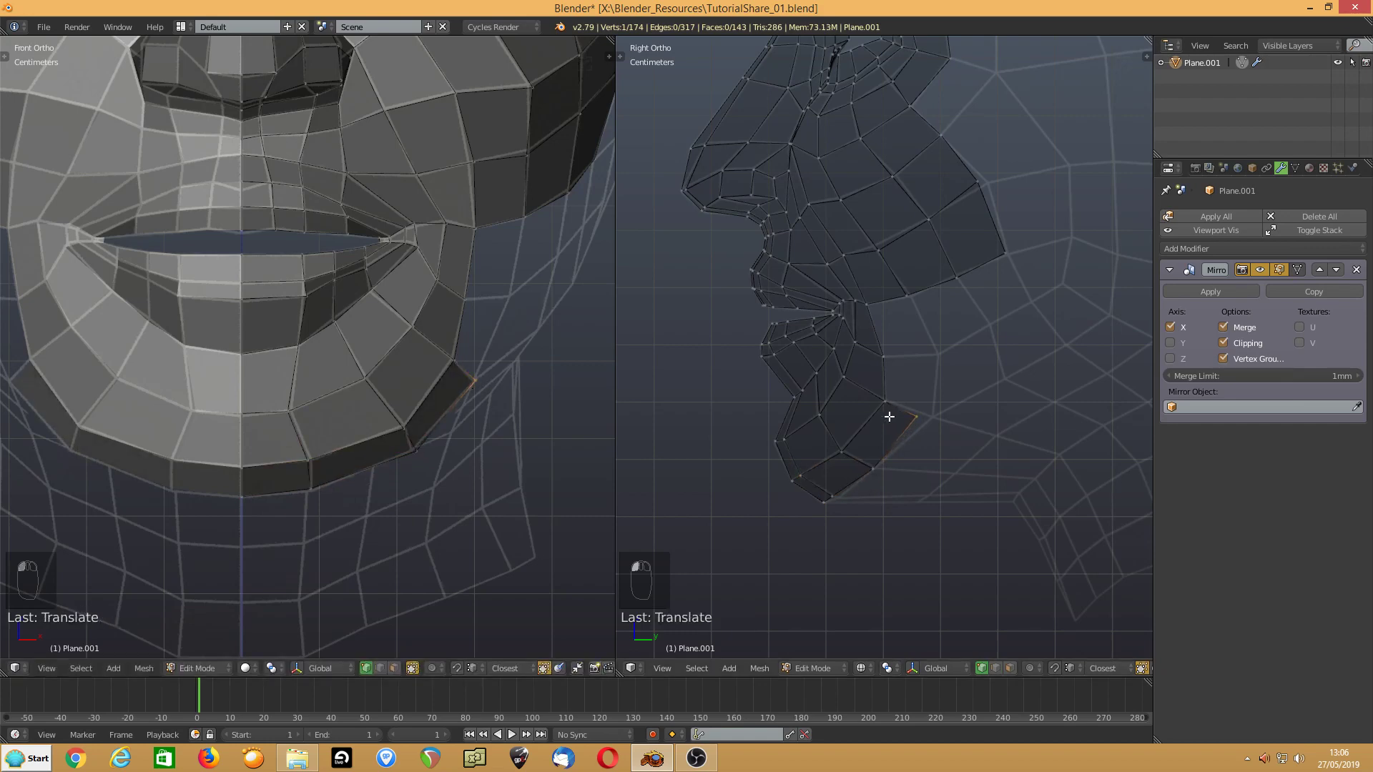
pyautogui.moveTo(918, 418); pyautogui.dragTo(928, 421)
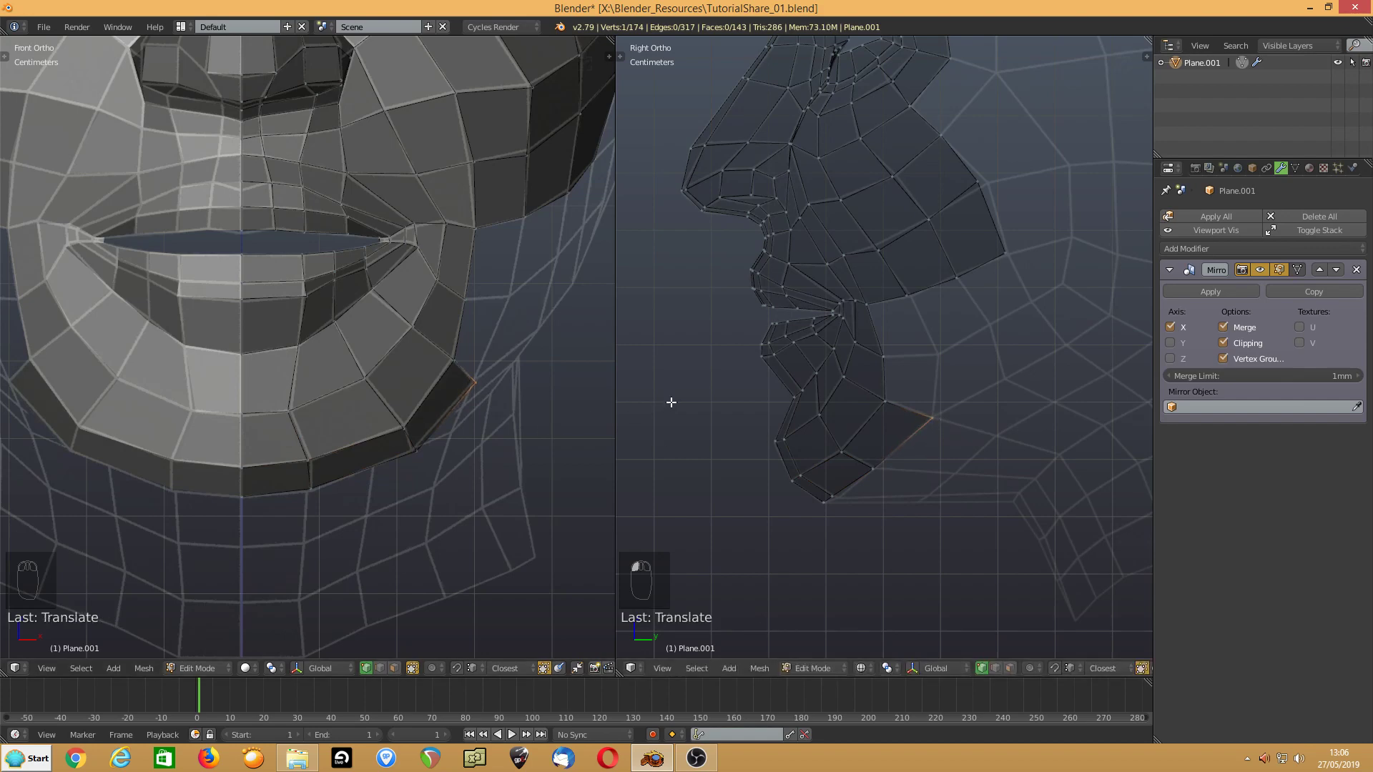
# - Extrude the lower cheek edge downward twice in the side view, about 10 mm each time, to start the jaw strip
pyautogui.hotkey('ctrl', 'Tab')
pyautogui.click(821, 363)
pyautogui.click(940, 289)
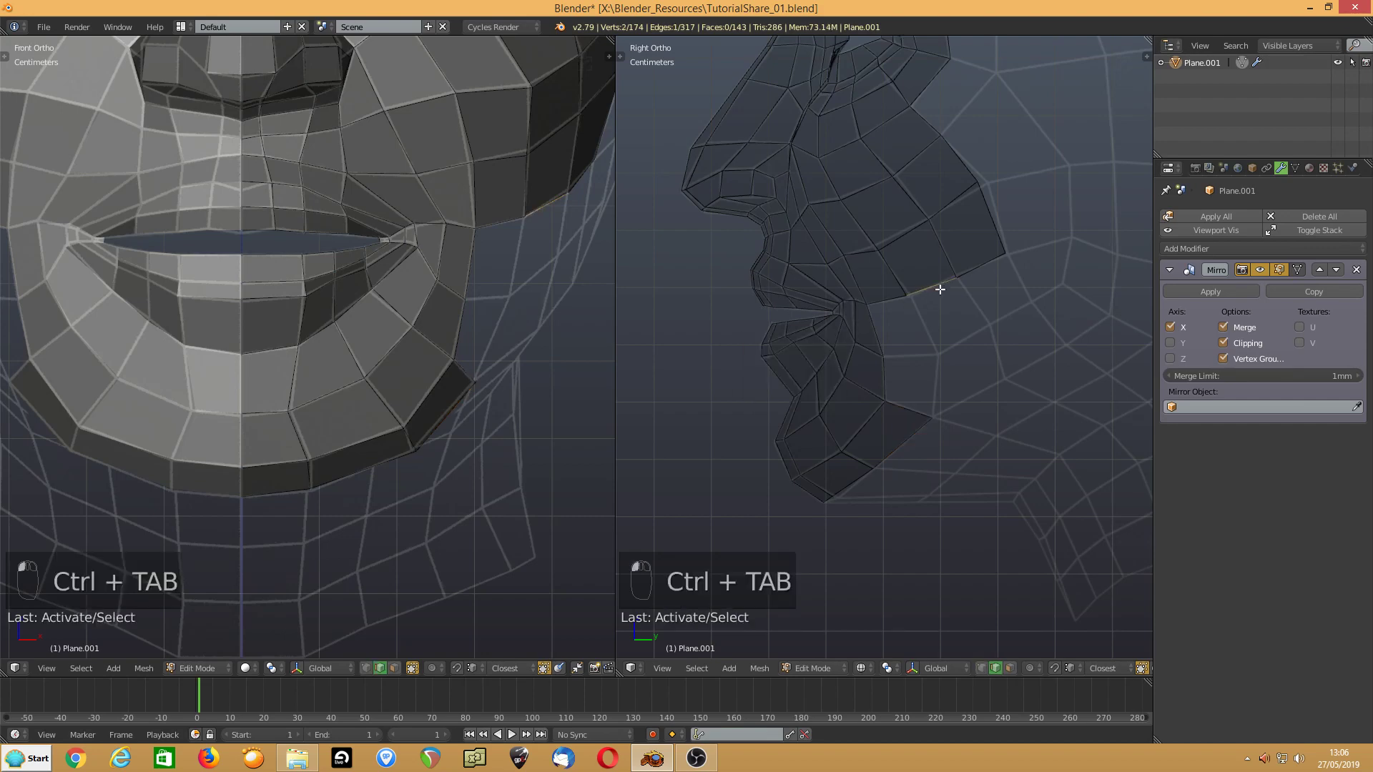
pyautogui.press('e')
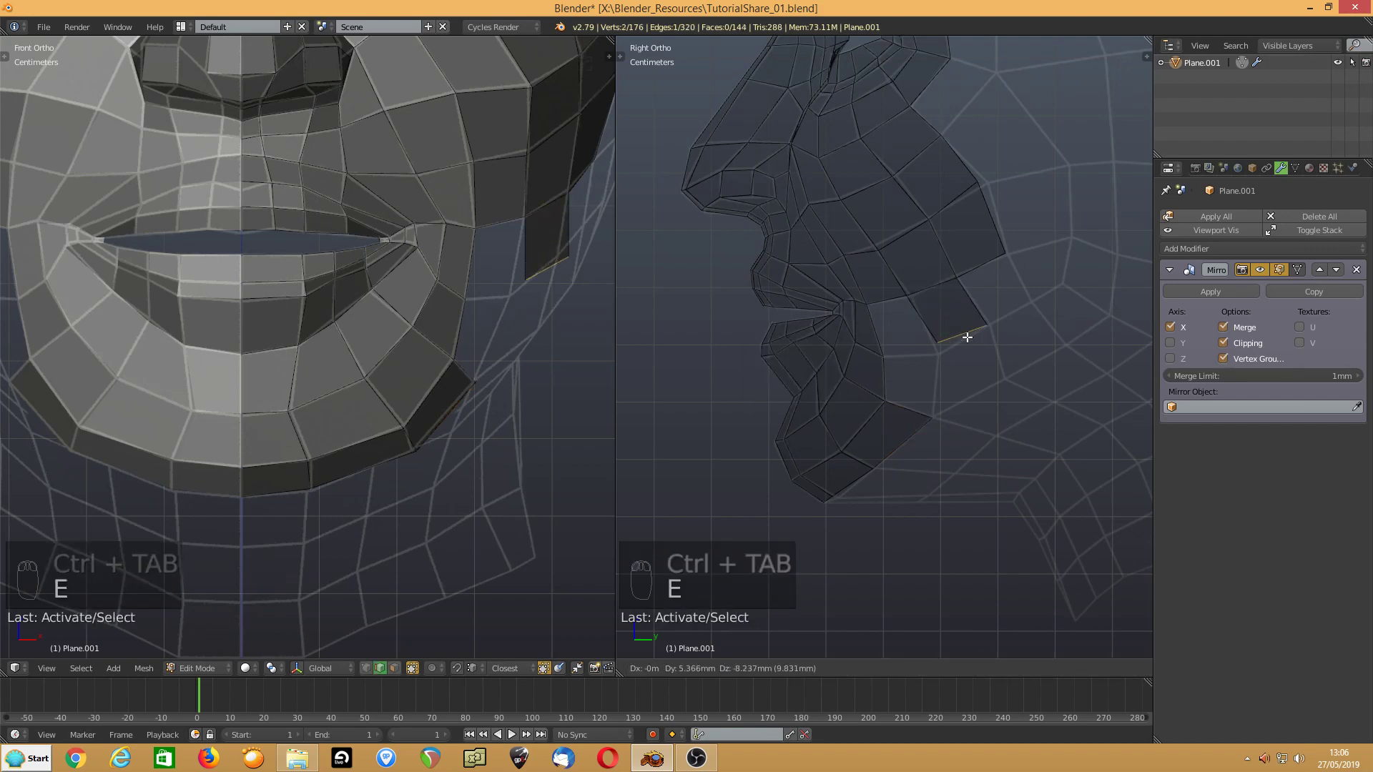
pyautogui.click(970, 336)
pyautogui.press('e')
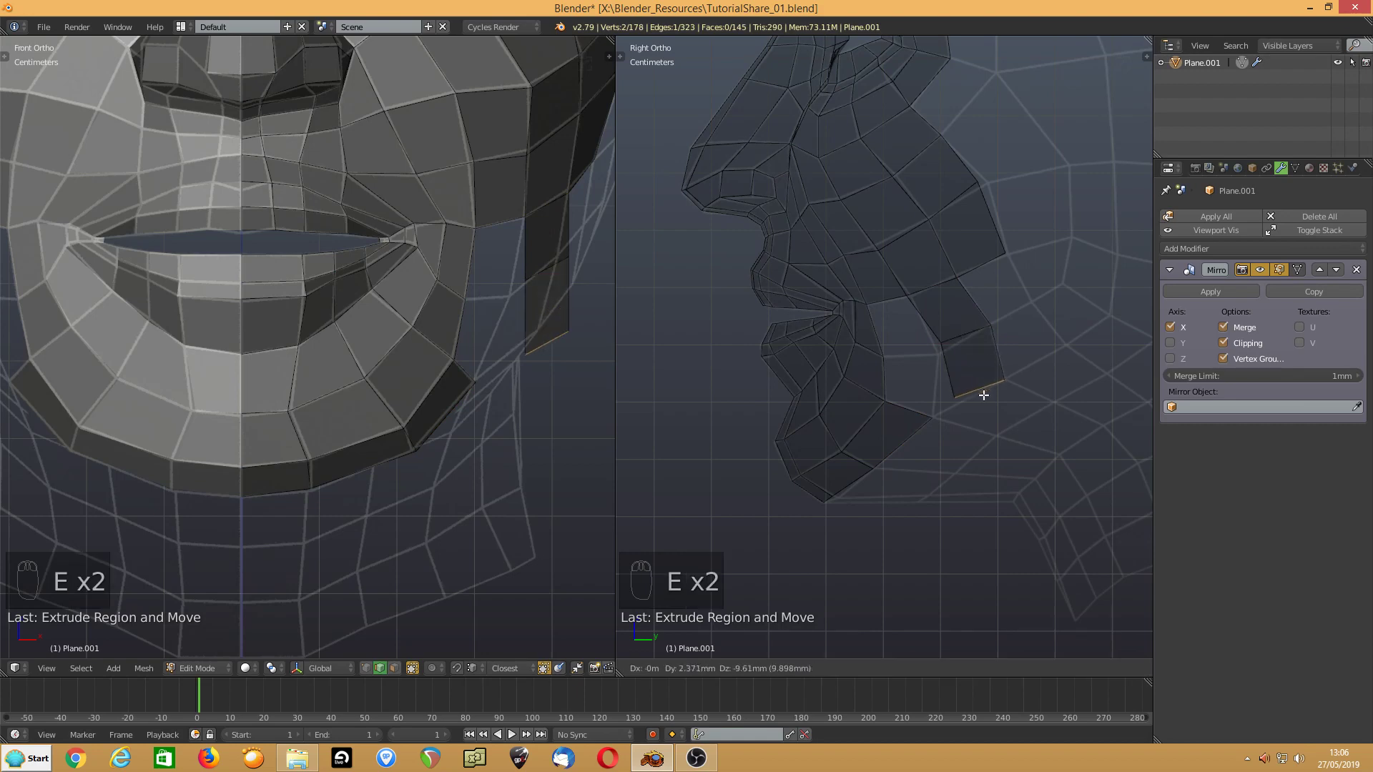
pyautogui.click(977, 396)
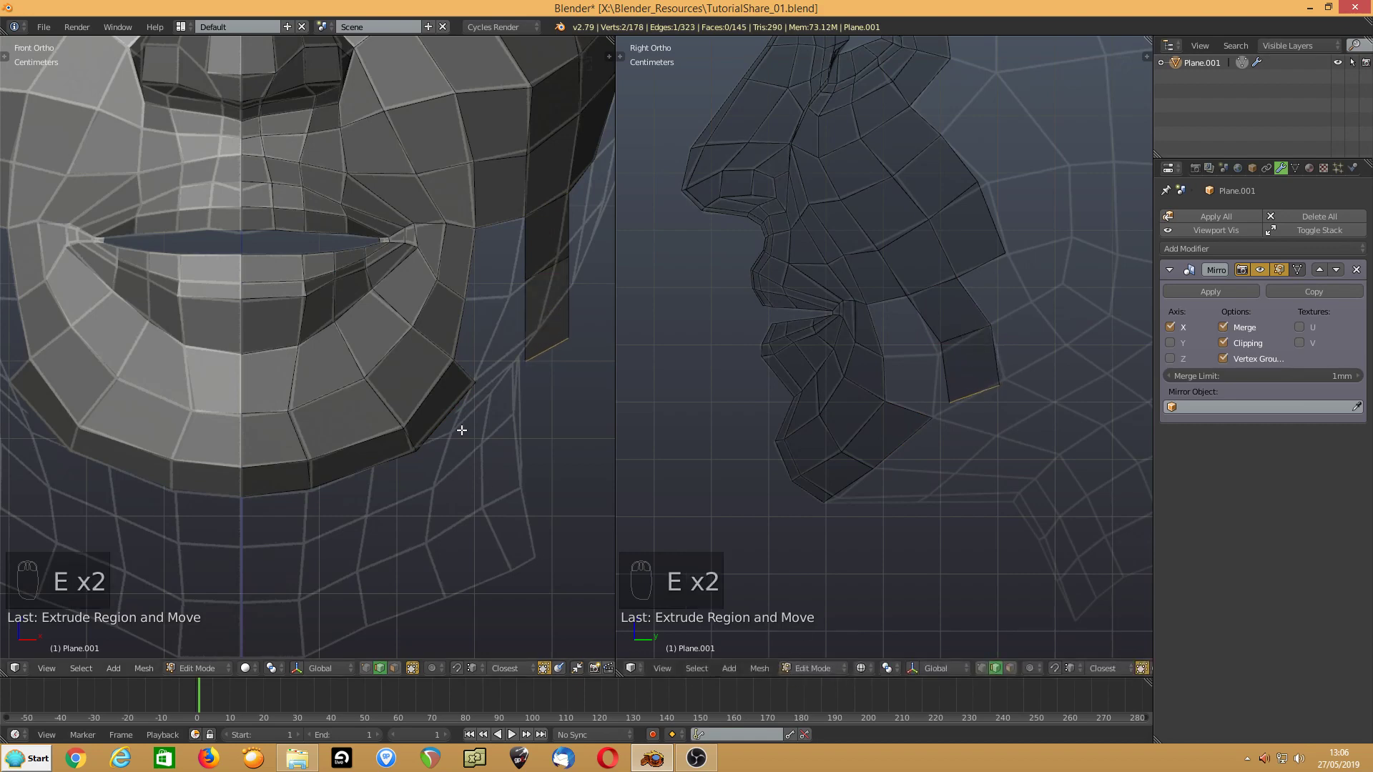
# - Move the jaw strip's bottom and middle edges inward along the X axis to follow the reference in the front view
pyautogui.press('g')
pyautogui.press('x')
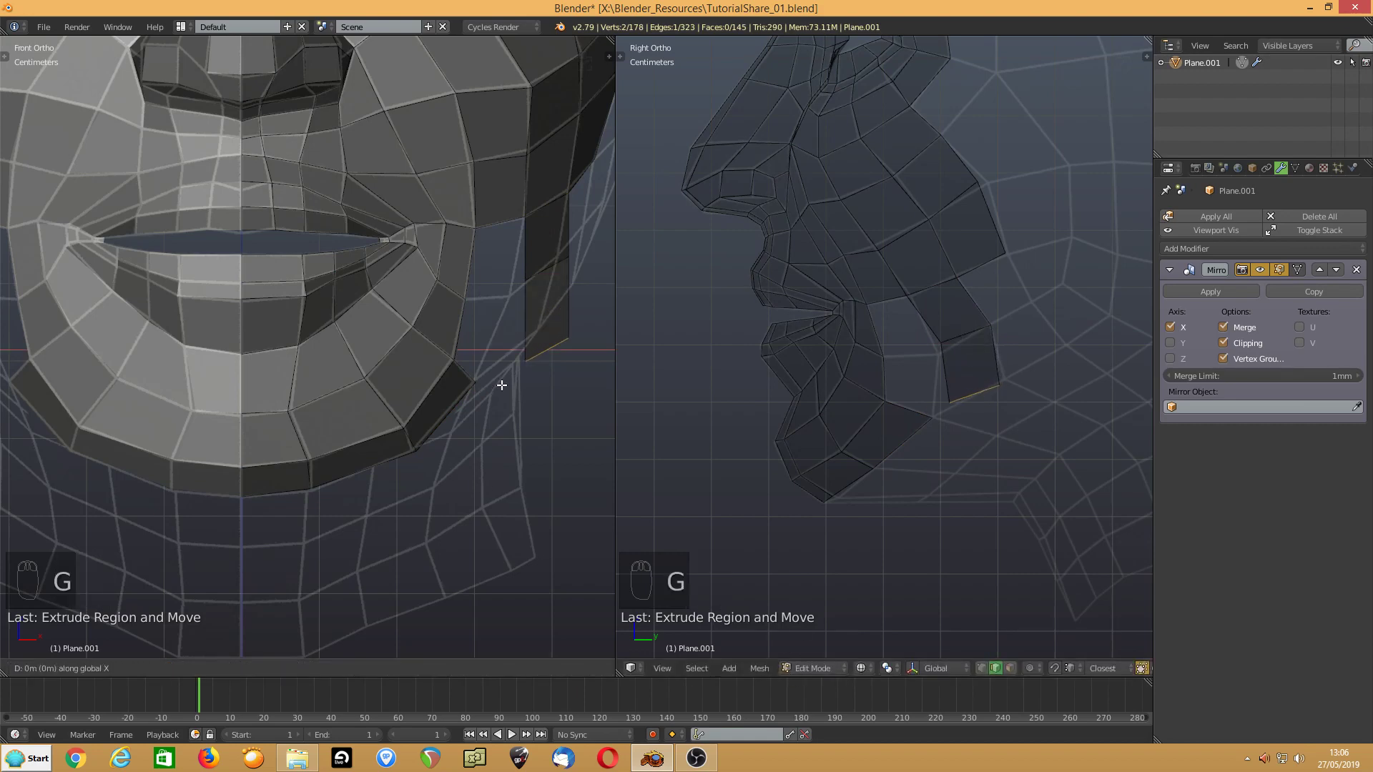
pyautogui.click(459, 394)
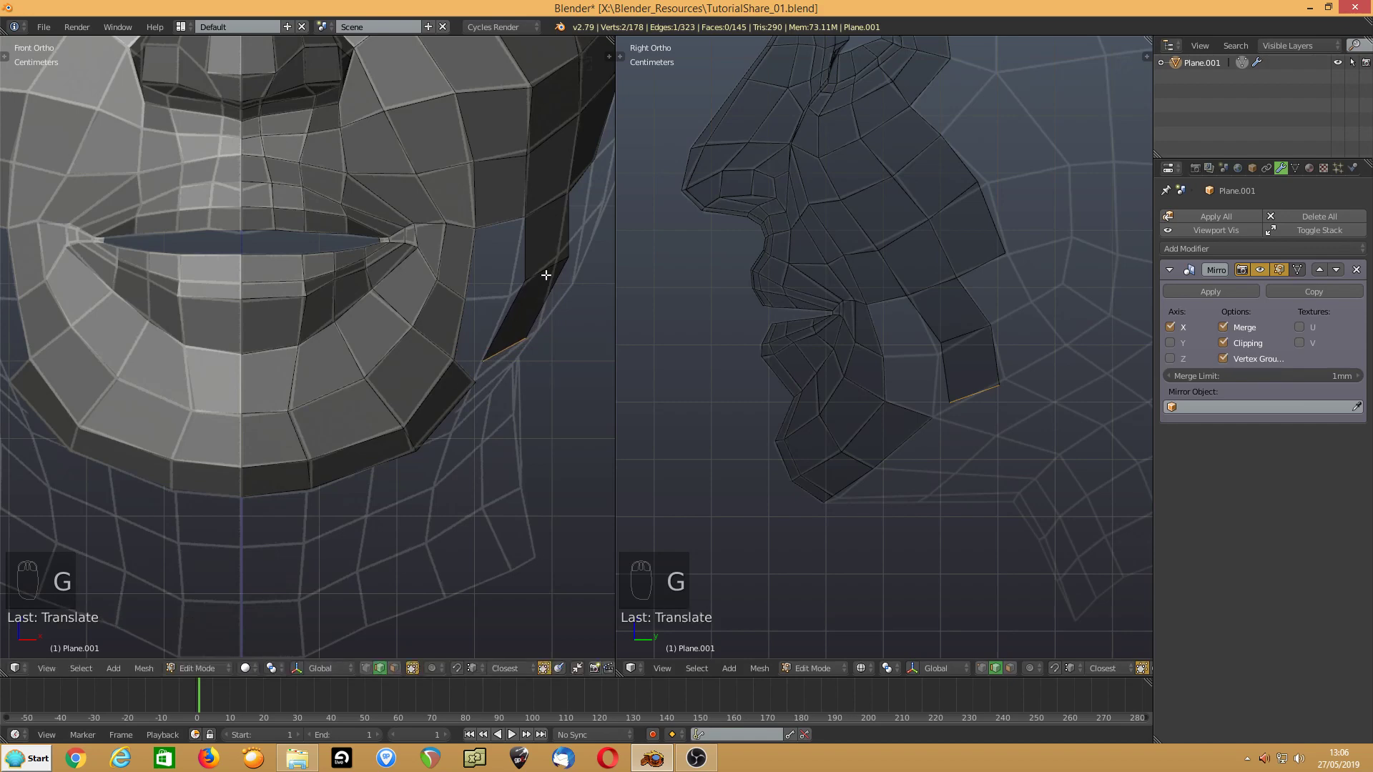
pyautogui.click(545, 275)
pyautogui.press('g')
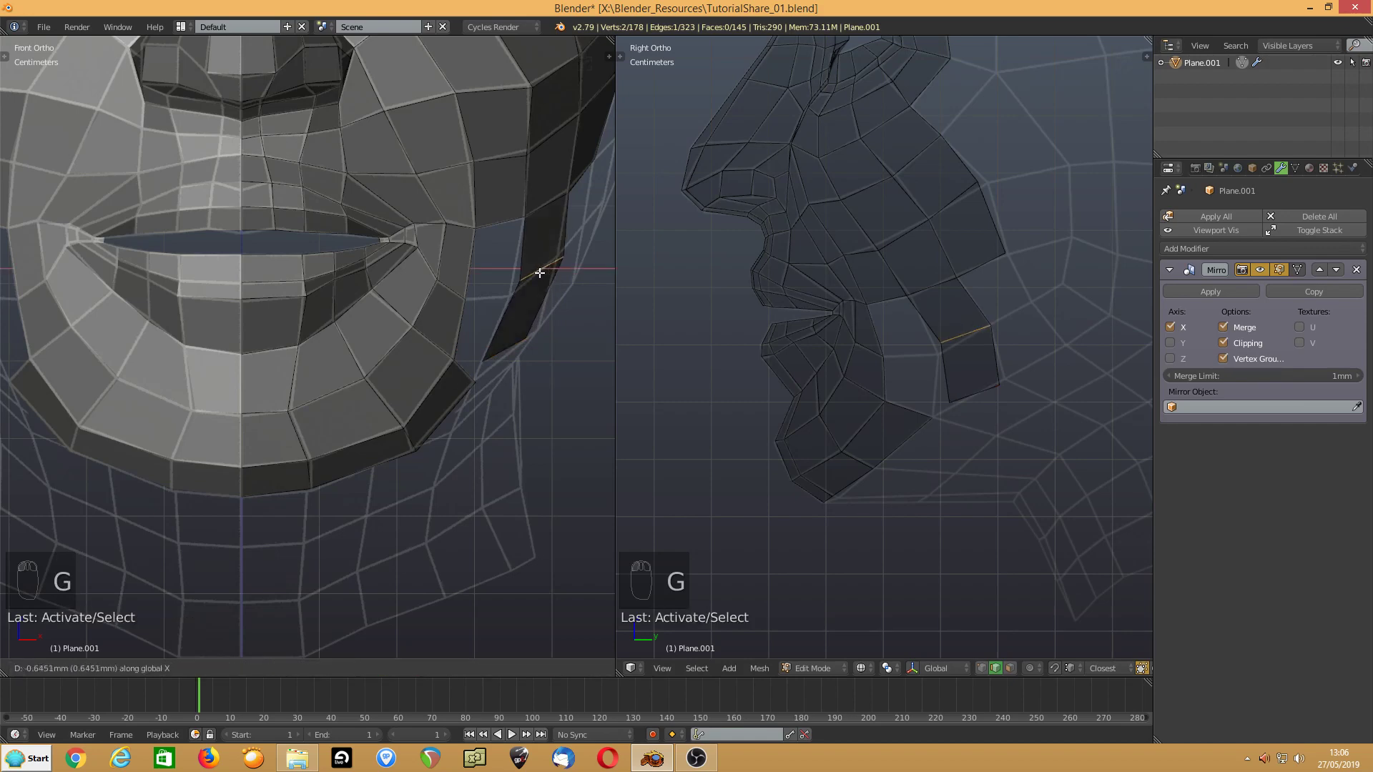
pyautogui.click(537, 274)
# - Merge the jaw strip's lower inner corner vertex into the outer corner vertex of the chin strip
pyautogui.hotkey('ctrl', 'Tab')
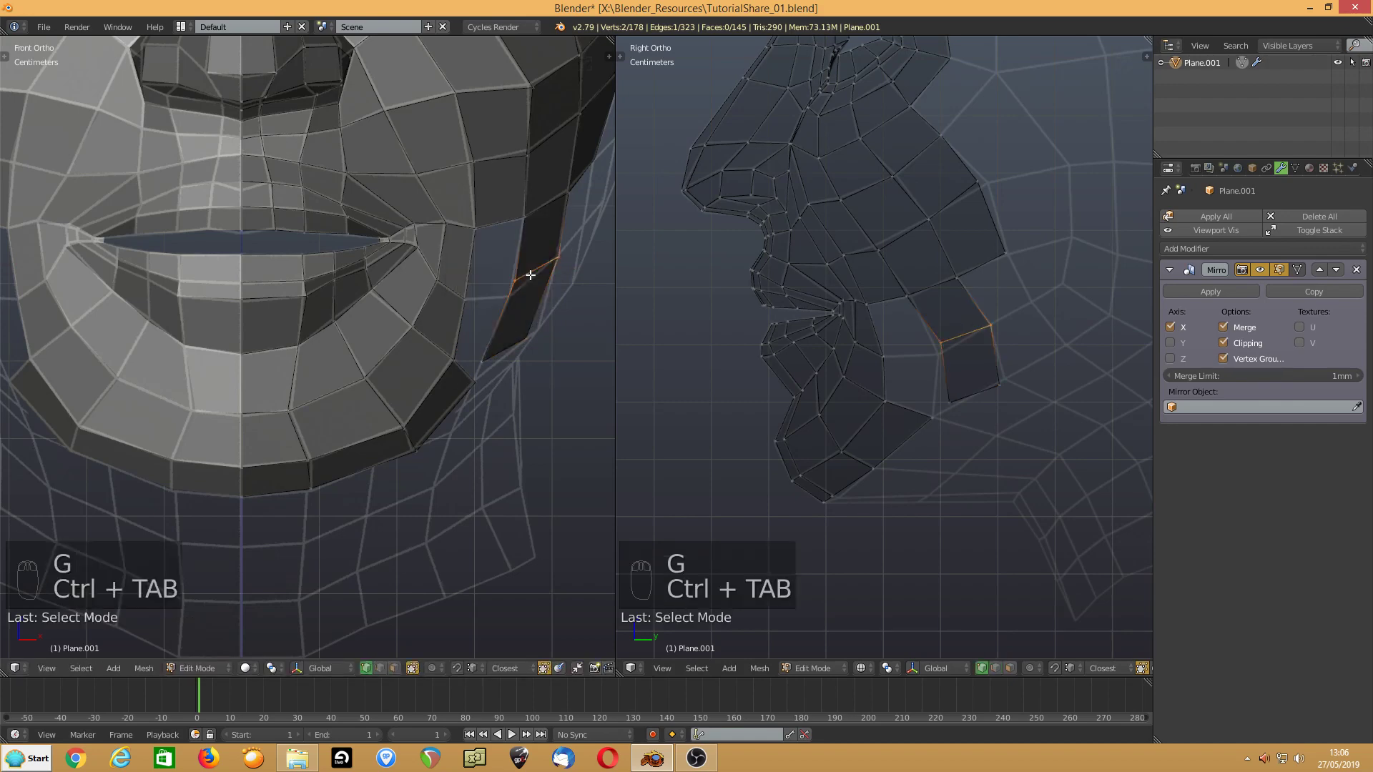
pyautogui.scroll(2, 522, 308)
pyautogui.keyDown('shift'); pyautogui.moveTo(533, 350); pyautogui.dragTo(251, 379, button='middle'); pyautogui.keyUp('shift')
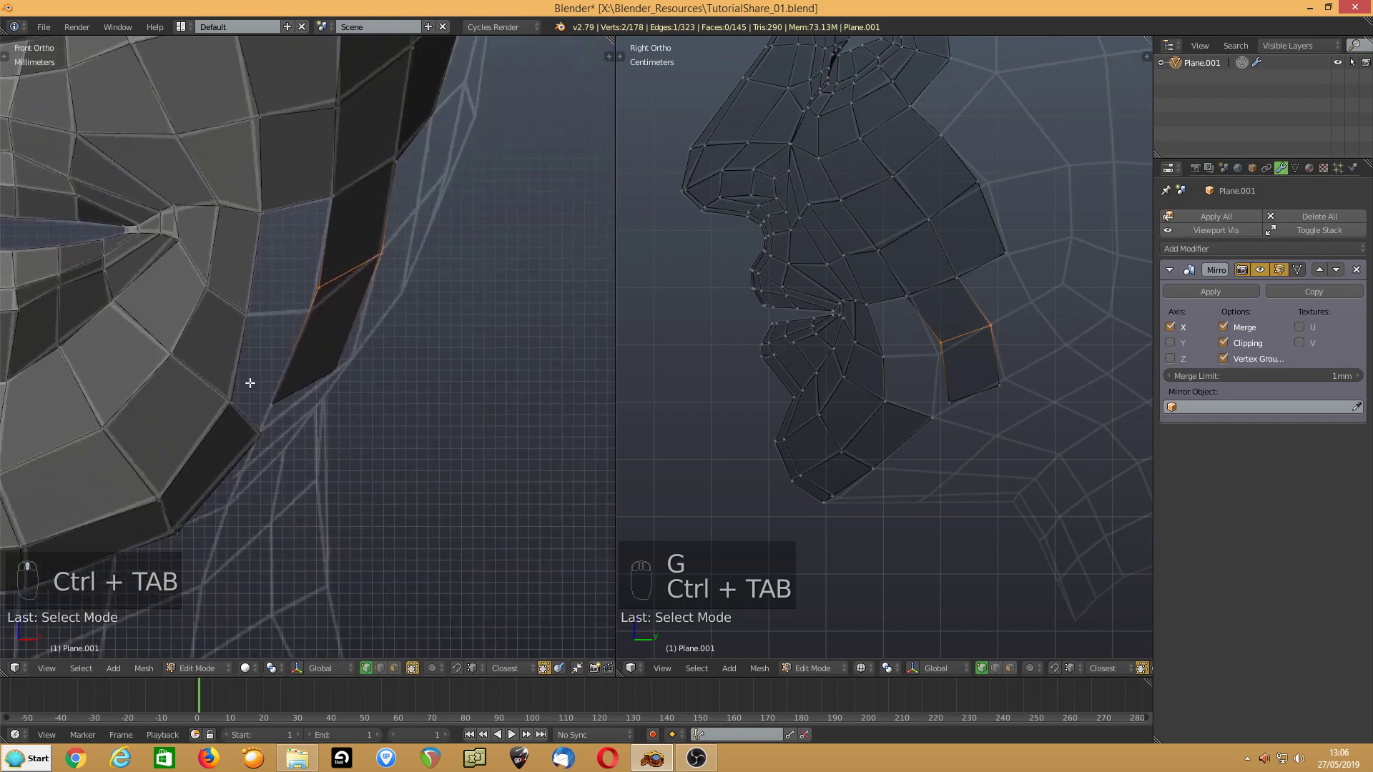
pyautogui.click(276, 405)
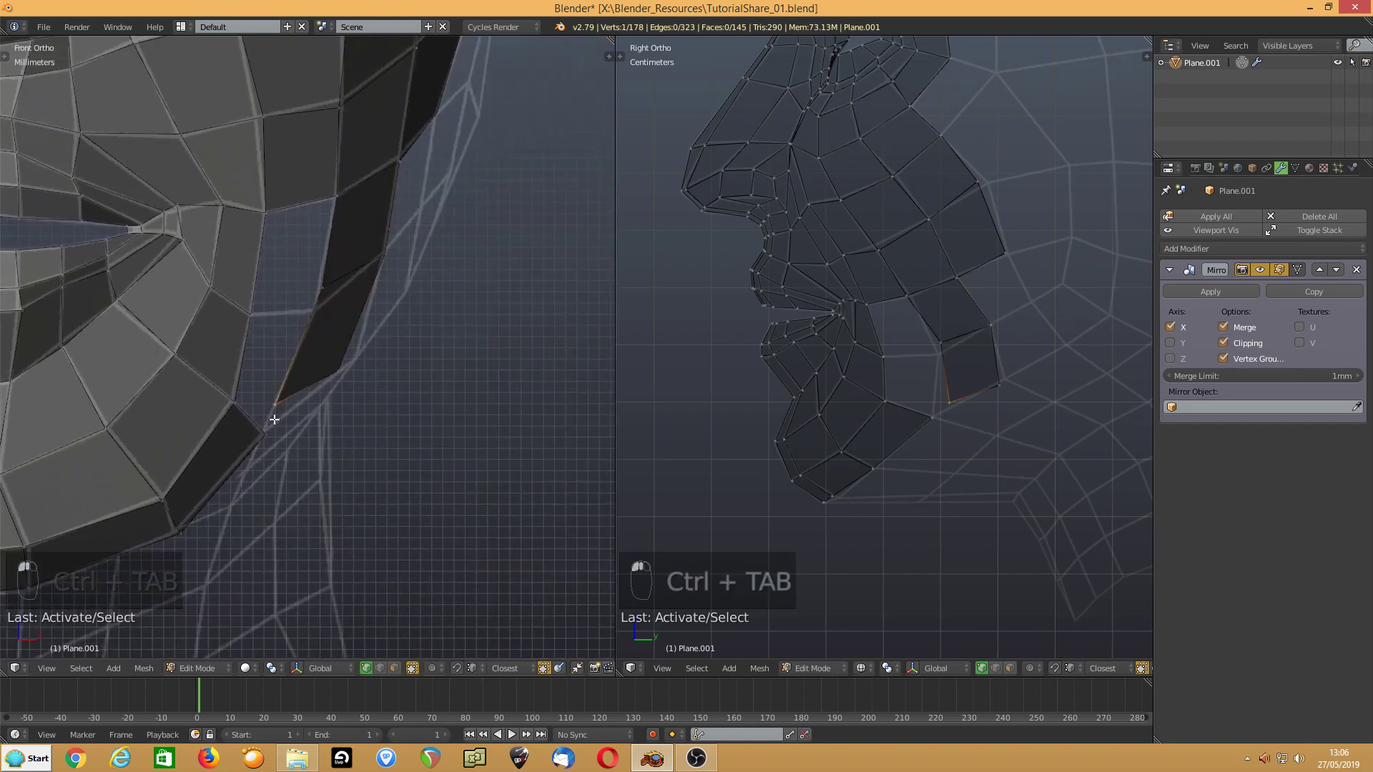
pyautogui.hotkey('alt', 'm')
pyautogui.click(306, 436)
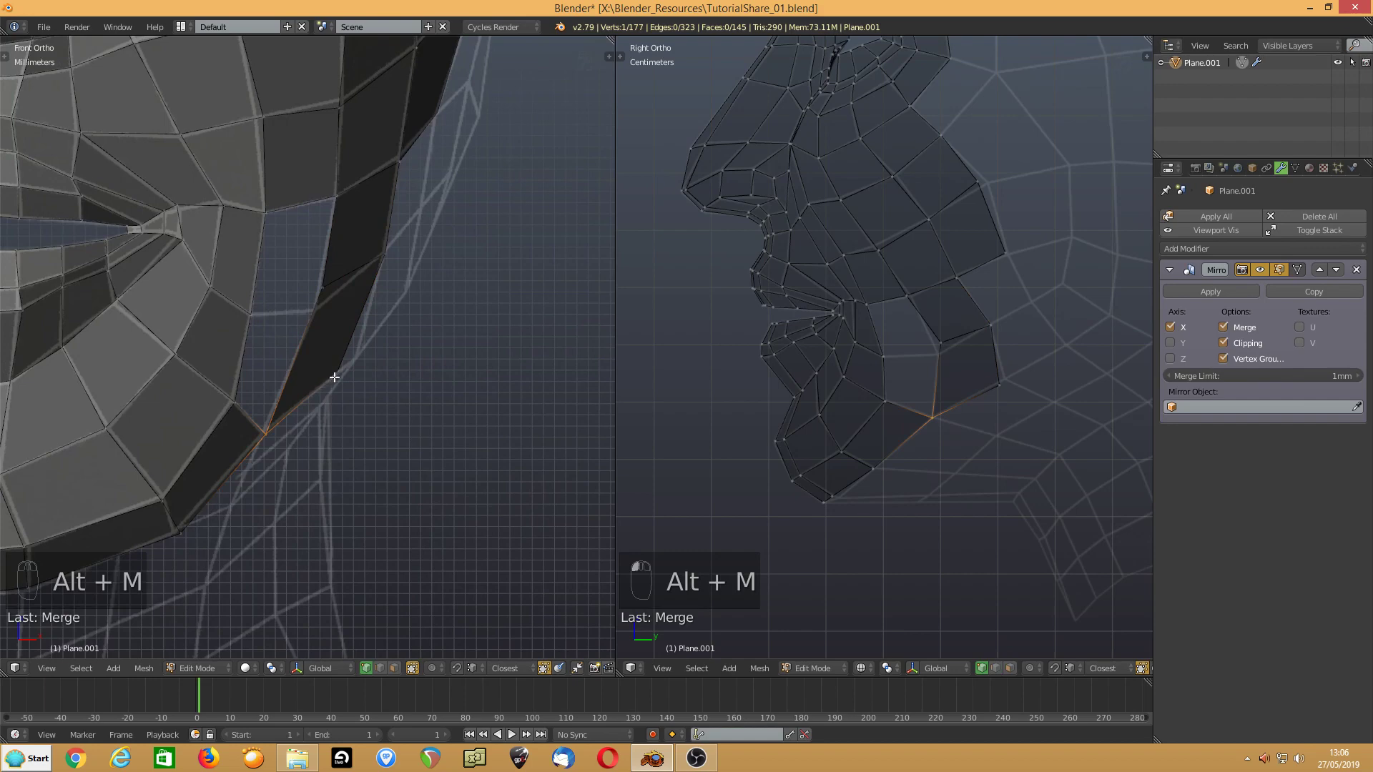
# - Adjust the jaw strip's outer and inner vertices in the front view to even out its contour
pyautogui.moveTo(335, 377); pyautogui.dragTo(316, 300)
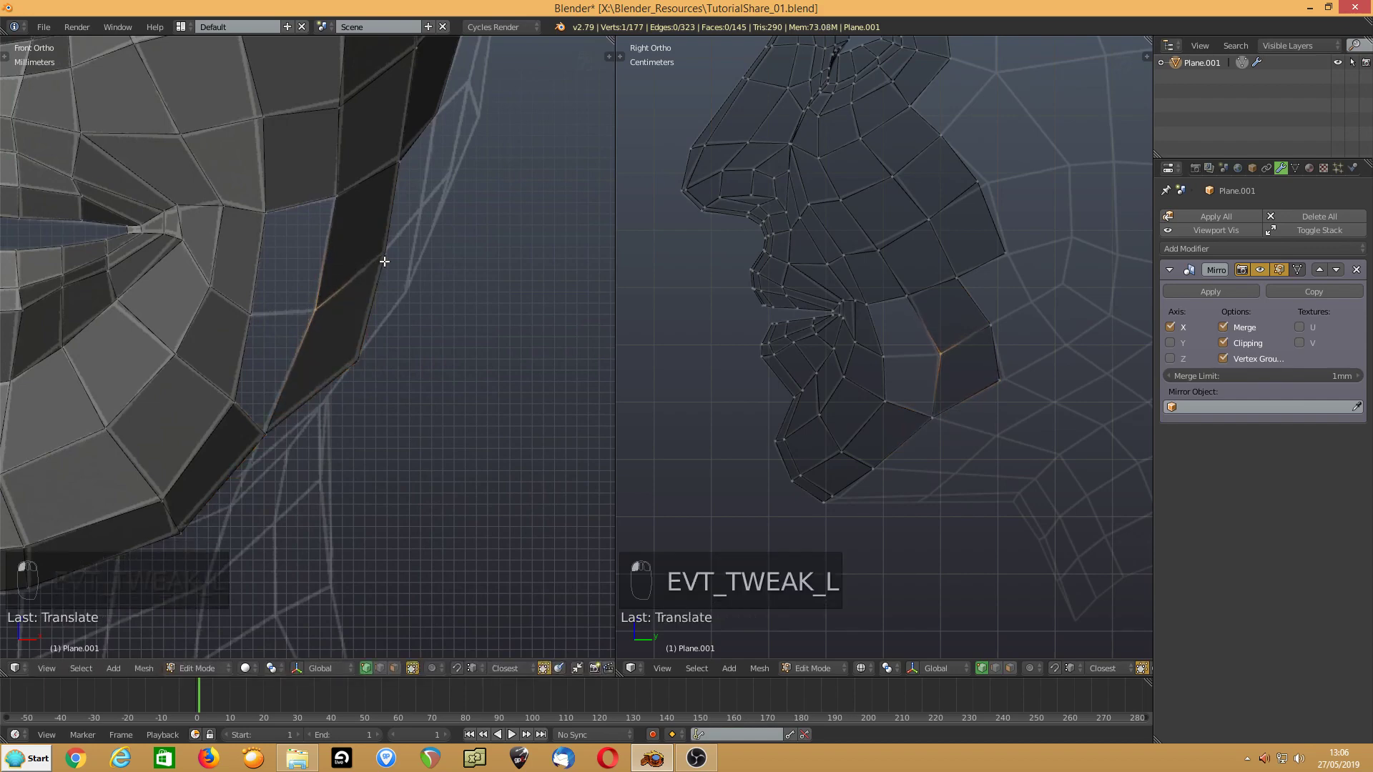
pyautogui.click(399, 155)
pyautogui.moveTo(398, 154); pyautogui.dragTo(396, 159)
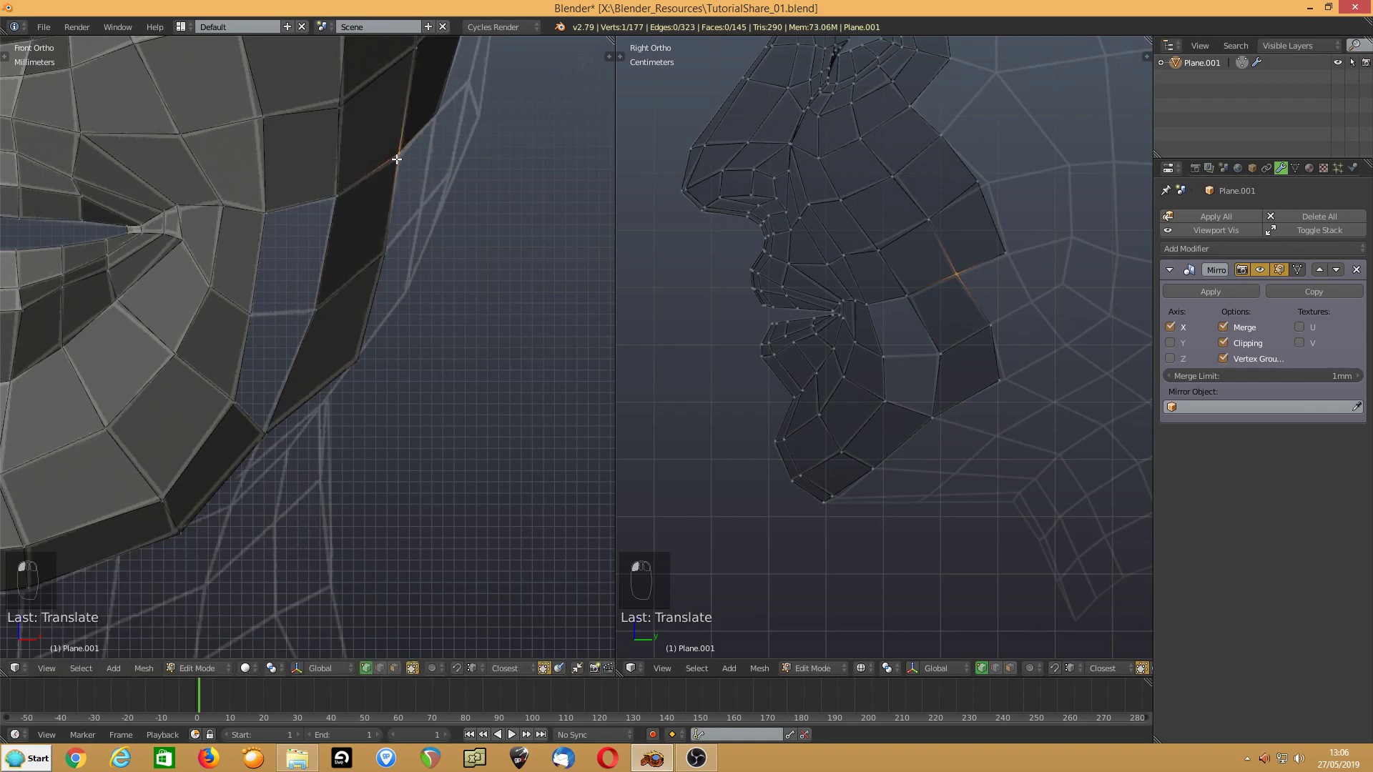
# - Close the gap between the mouth-side border and the jaw strip with two quad faces, one above the other
pyautogui.click(269, 204)
pyautogui.keyDown('shift'); pyautogui.click(335, 193); pyautogui.keyUp('shift')
pyautogui.keyDown('shift'); pyautogui.click(319, 312); pyautogui.keyUp('shift')
pyautogui.keyDown('shift'); pyautogui.click(244, 316); pyautogui.keyUp('shift')
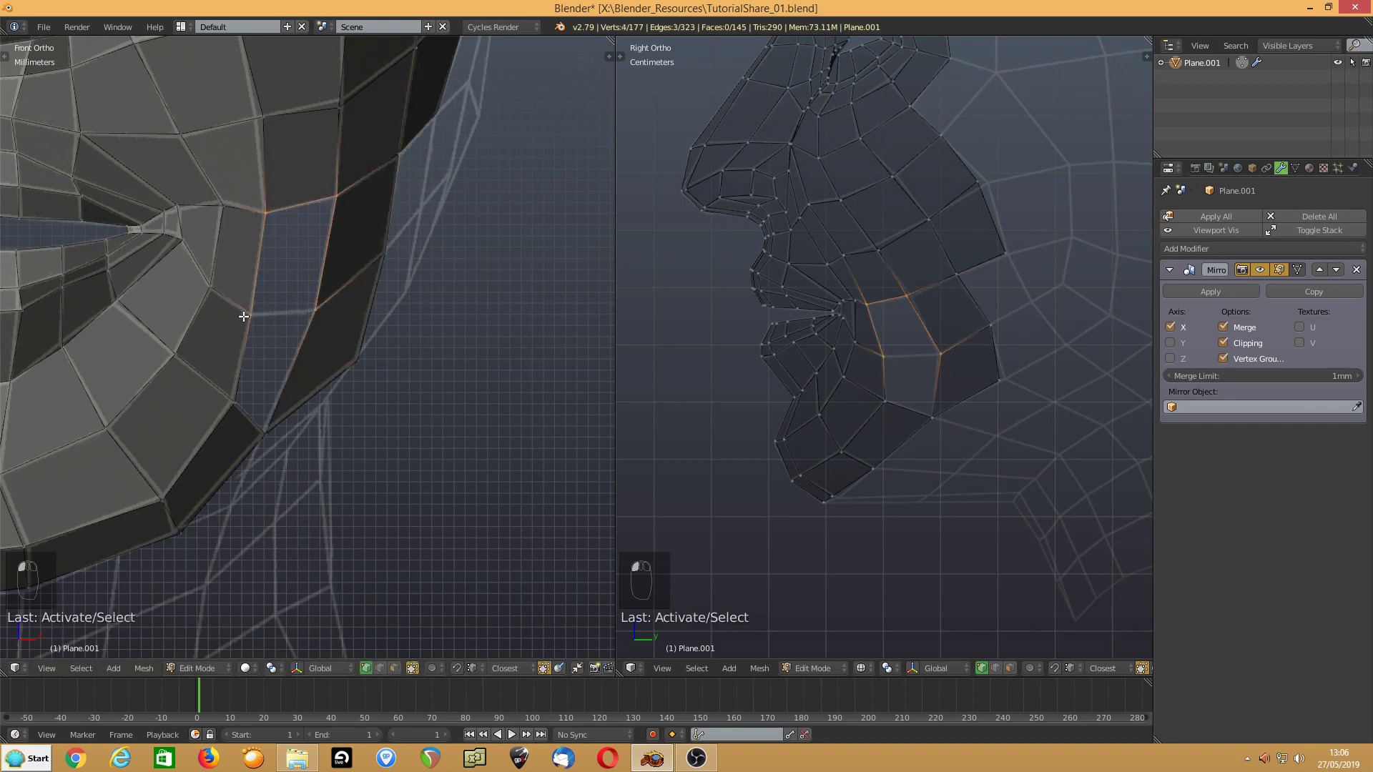
pyautogui.press('f')
pyautogui.click(250, 314)
pyautogui.keyDown('shift'); pyautogui.click(315, 310); pyautogui.keyUp('shift')
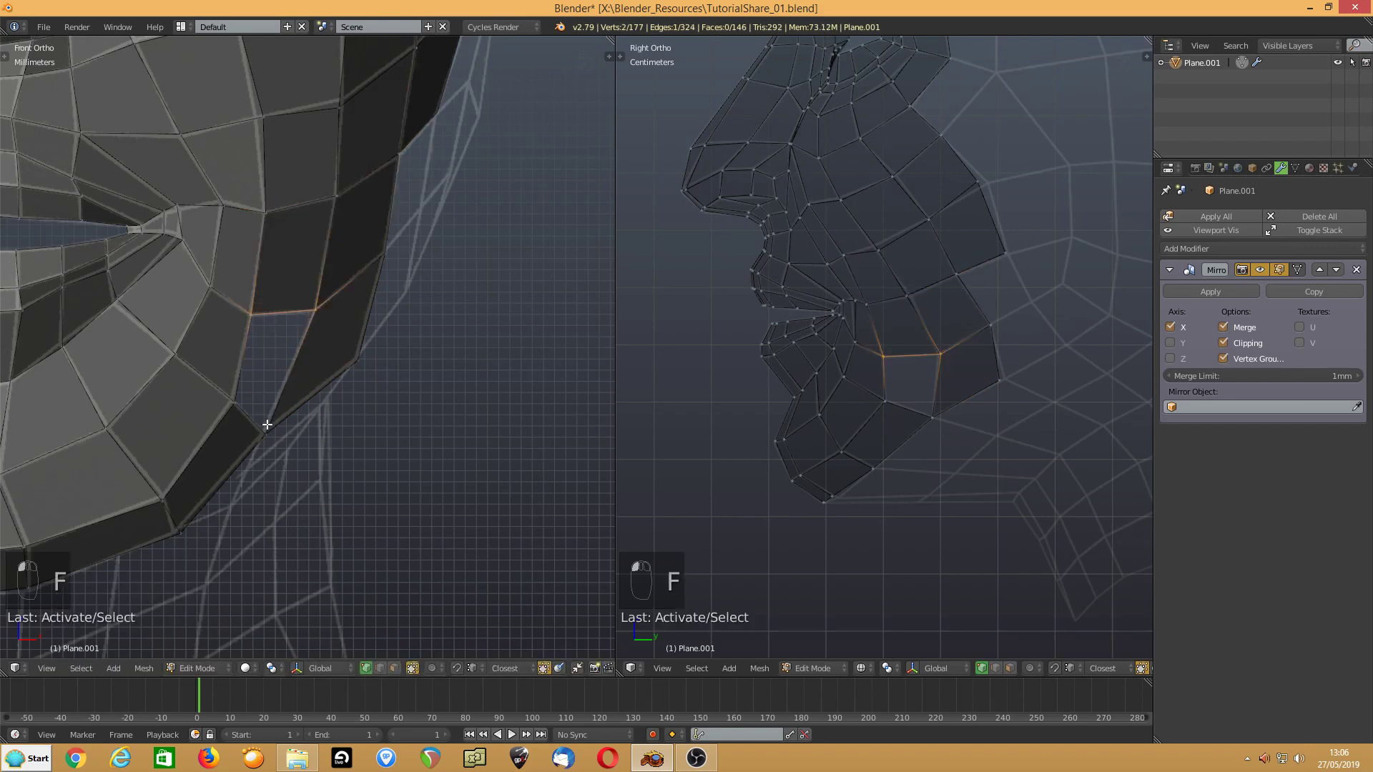
pyautogui.keyDown('shift'); pyautogui.click(266, 432); pyautogui.keyUp('shift')
pyautogui.keyDown('shift'); pyautogui.click(225, 404); pyautogui.keyUp('shift')
pyautogui.press('f')
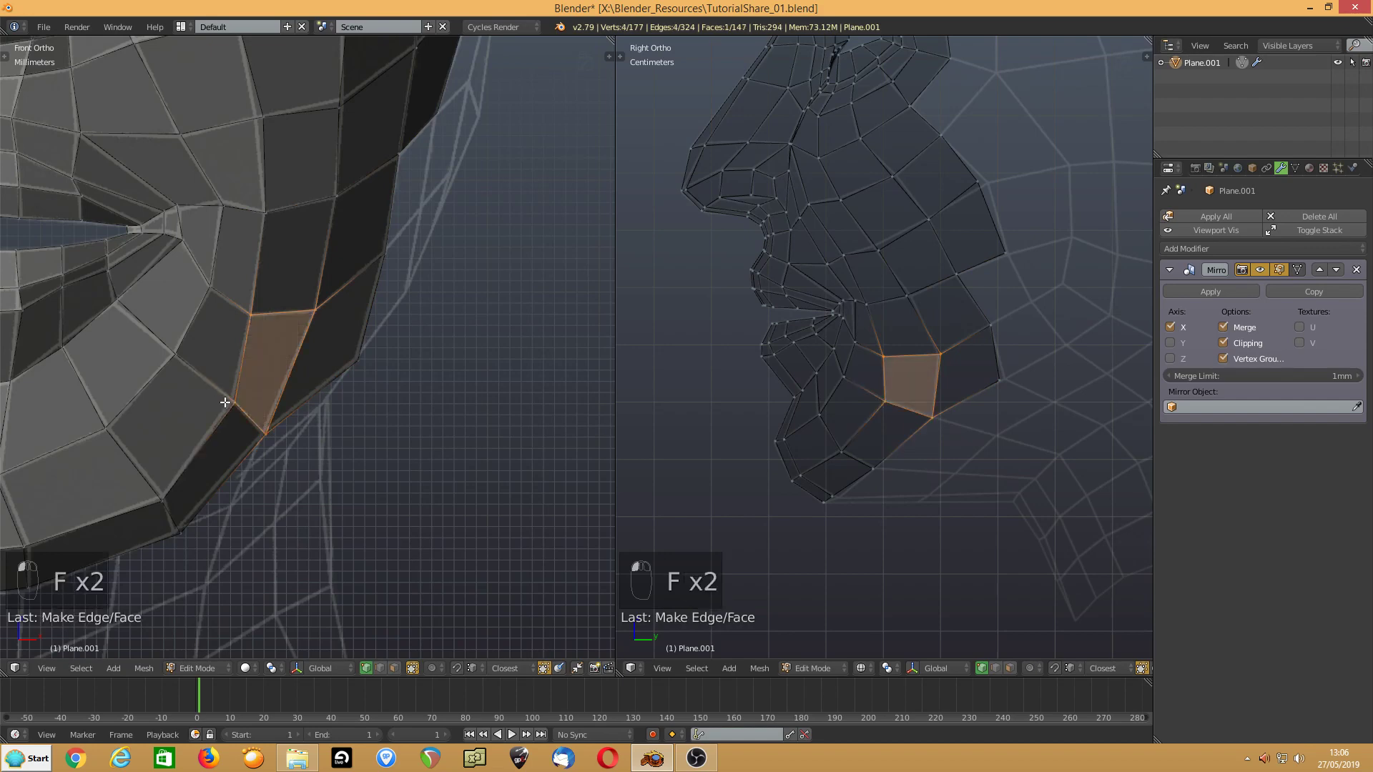
# - Nudge the lower mid-cheek vertex slightly upward in the side view and inspect the face mesh at an angle
pyautogui.moveTo(366, 311); pyautogui.dragTo(318, 321, button='middle')
pyautogui.scroll(-8, 318, 321)
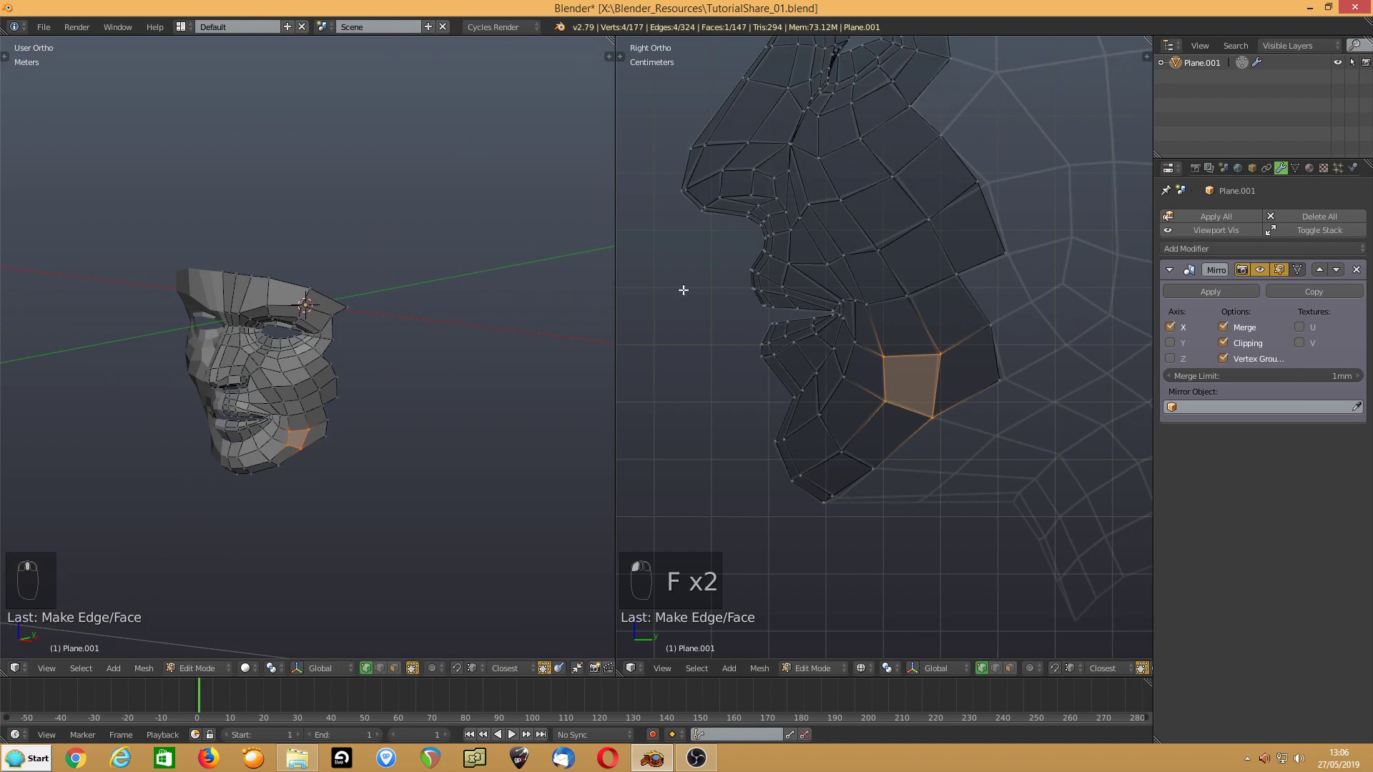
pyautogui.click(873, 245)
pyautogui.moveTo(874, 244); pyautogui.dragTo(874, 243)
pyautogui.keyDown('shift'); pyautogui.moveTo(890, 289); pyautogui.dragTo(840, 411, button='middle'); pyautogui.keyUp('shift')
pyautogui.scroll(-3, 773, 404)
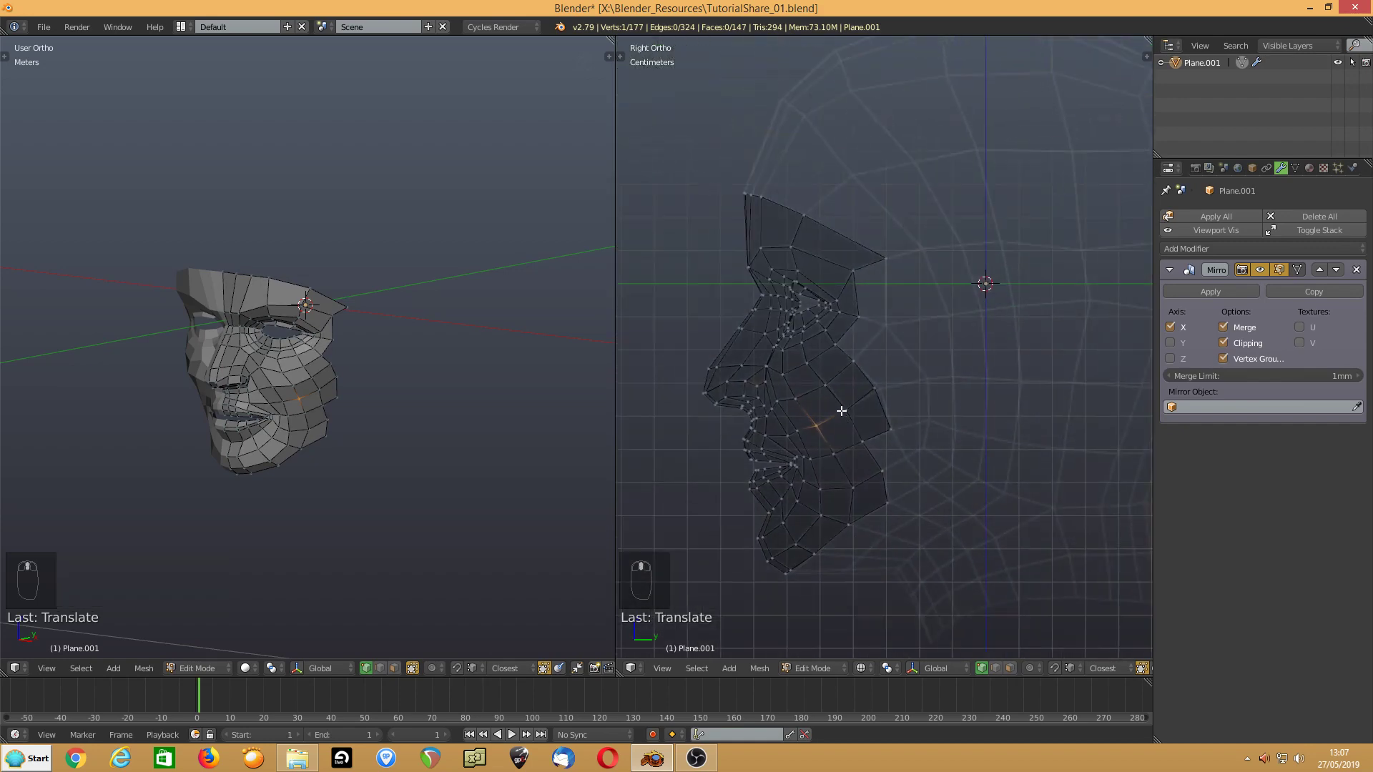
pyautogui.scroll(3, 285, 403)
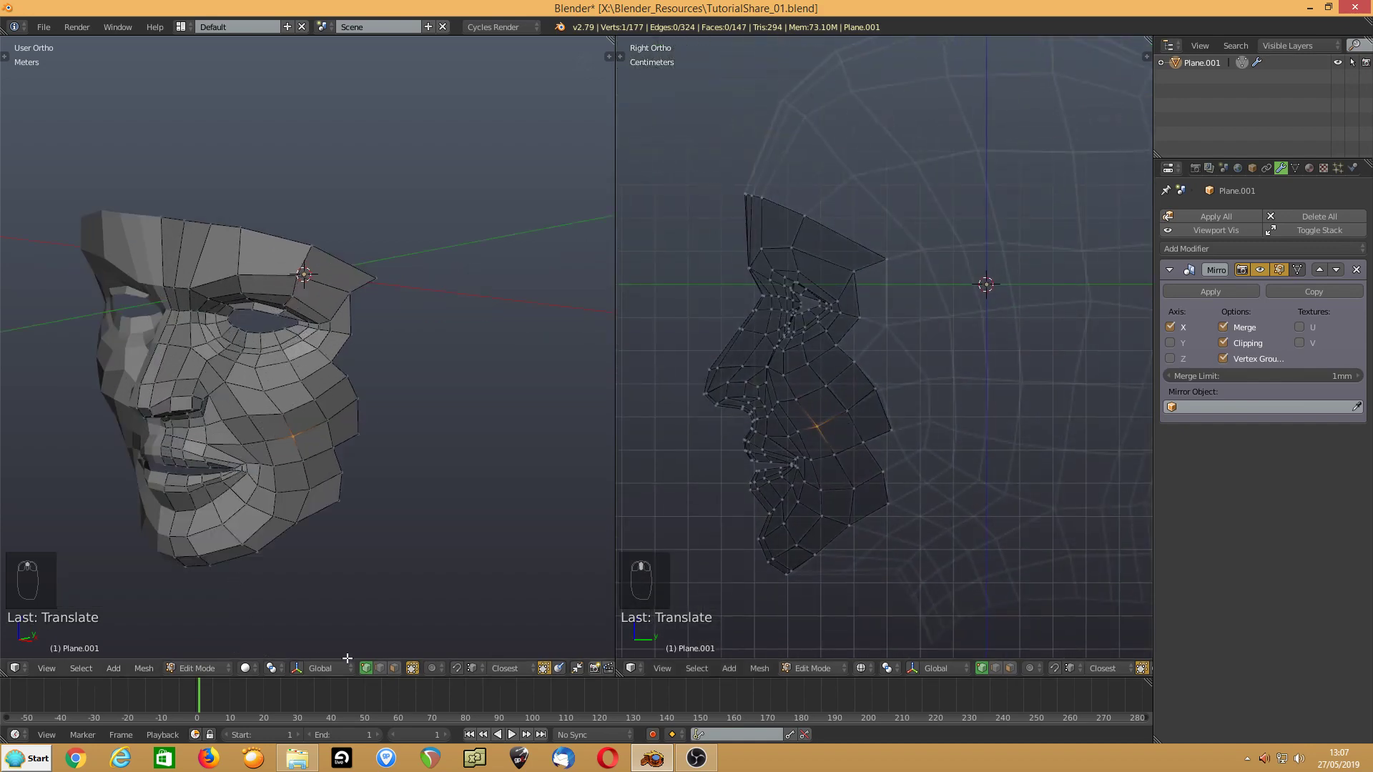
# - Extrude the three central top edges of the brow upward and back along the reference to start a forehead strip
pyautogui.click(379, 668)
pyautogui.rightClick(171, 217)
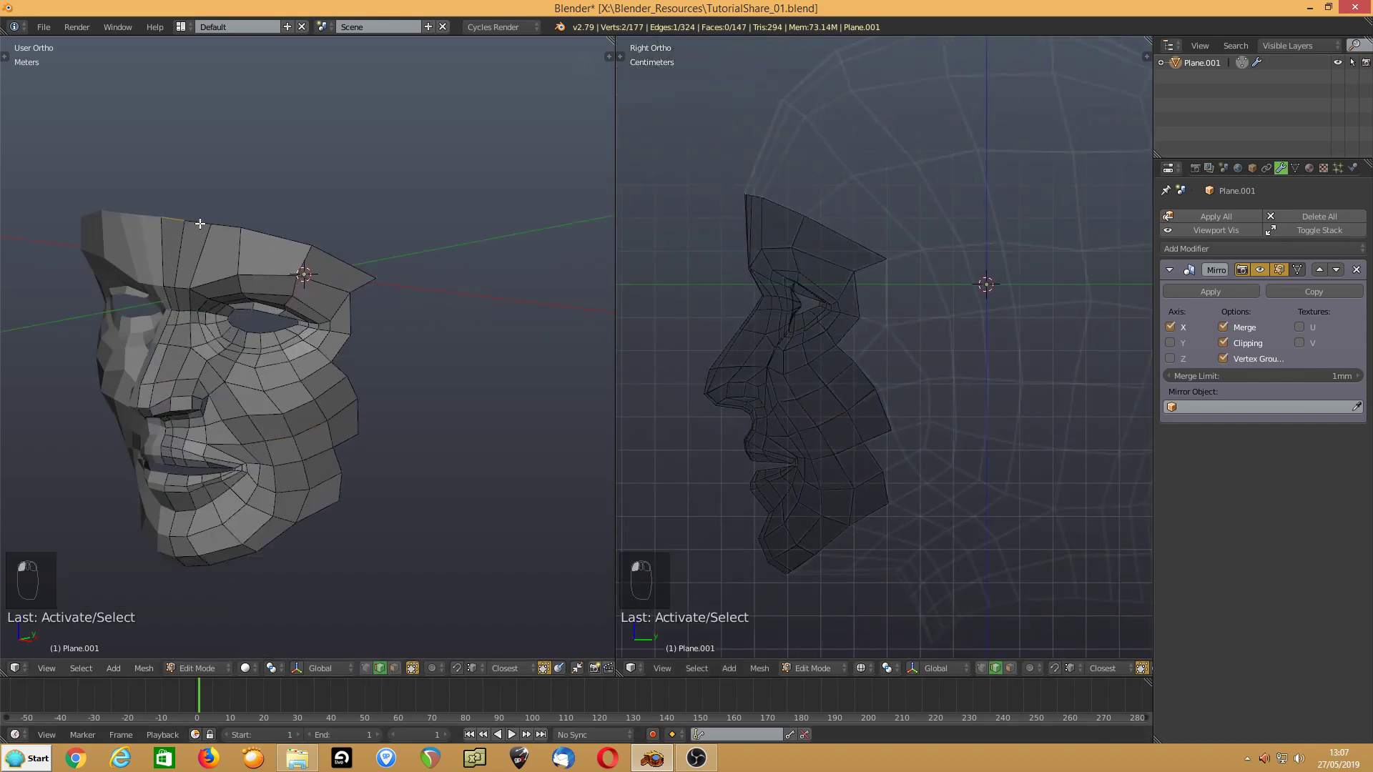
pyautogui.keyDown('shift'); pyautogui.moveTo(749, 248); pyautogui.dragTo(745, 392, button='middle'); pyautogui.keyUp('shift')
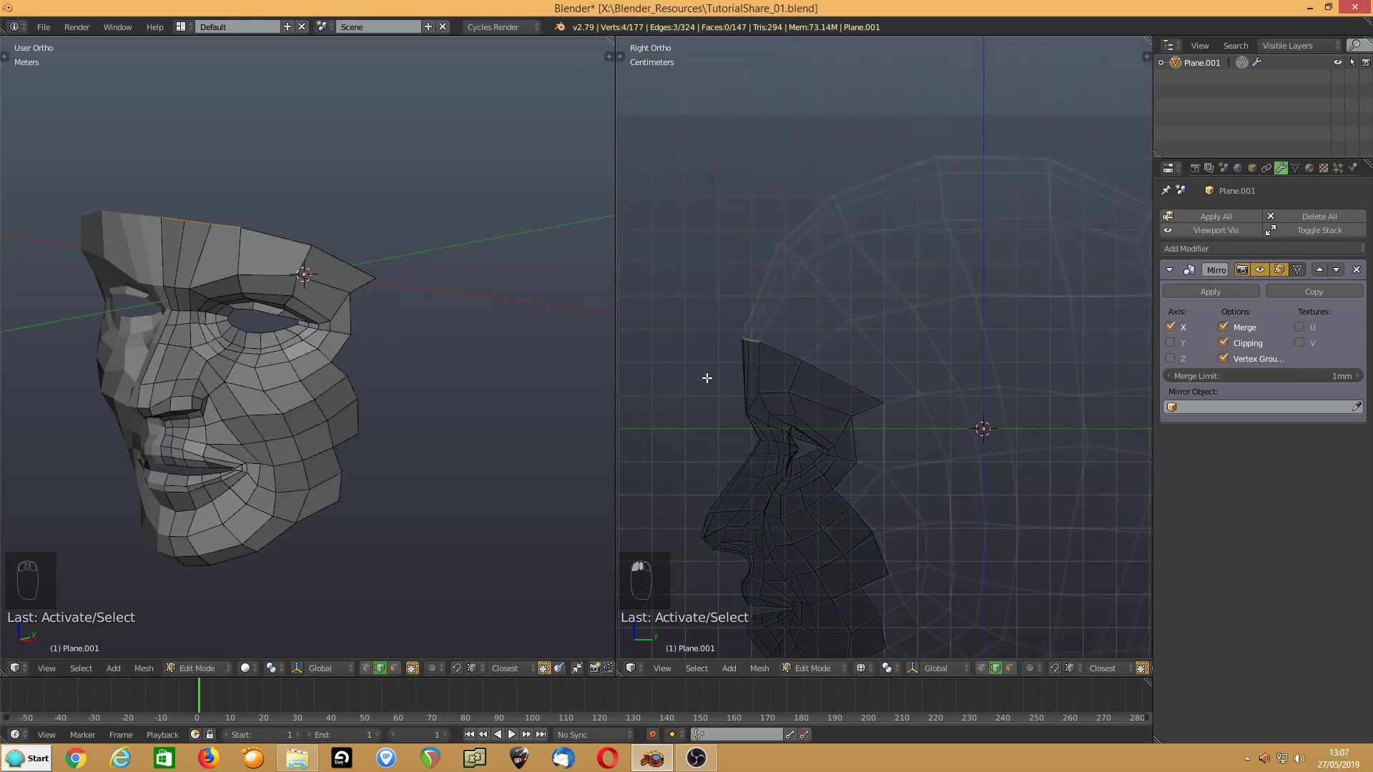
pyautogui.press('e')
pyautogui.click(744, 290)
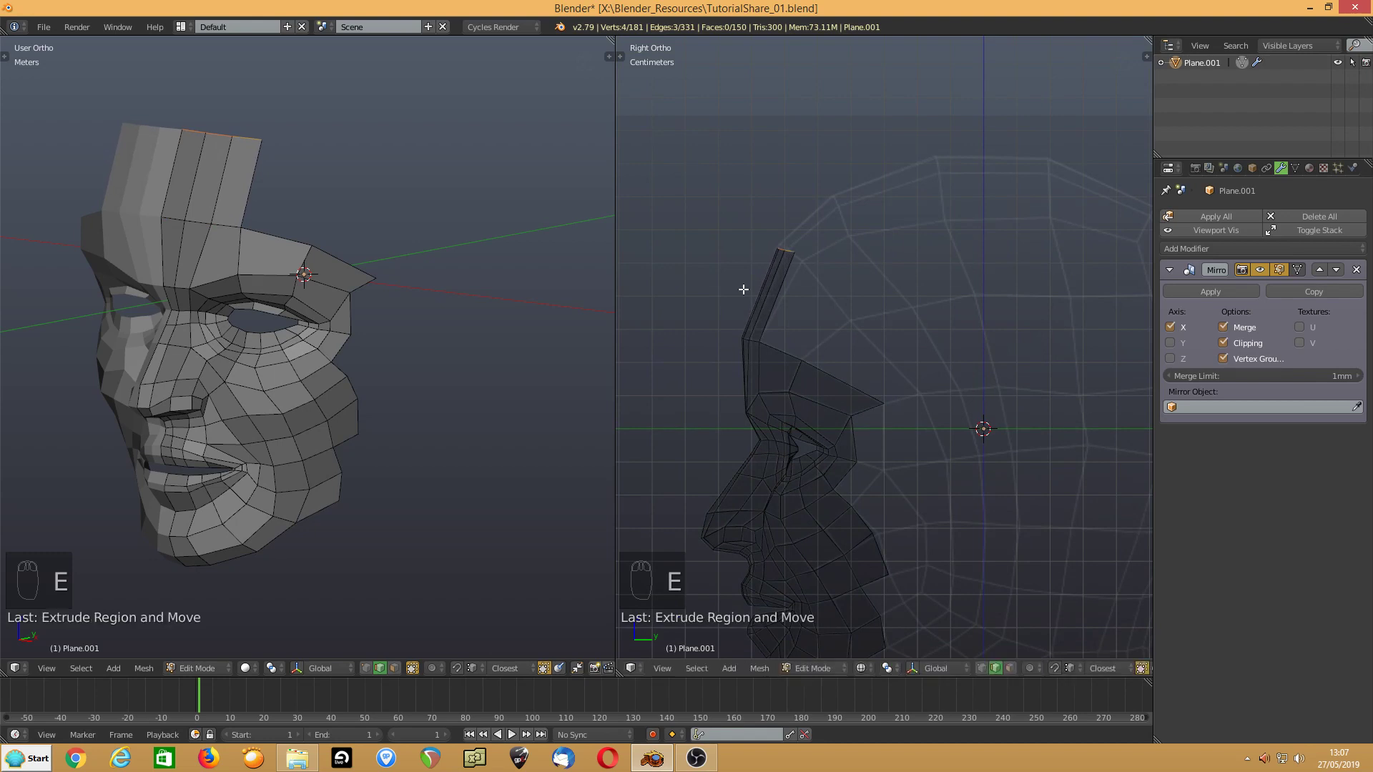
pyautogui.press('r')
pyautogui.click(734, 245)
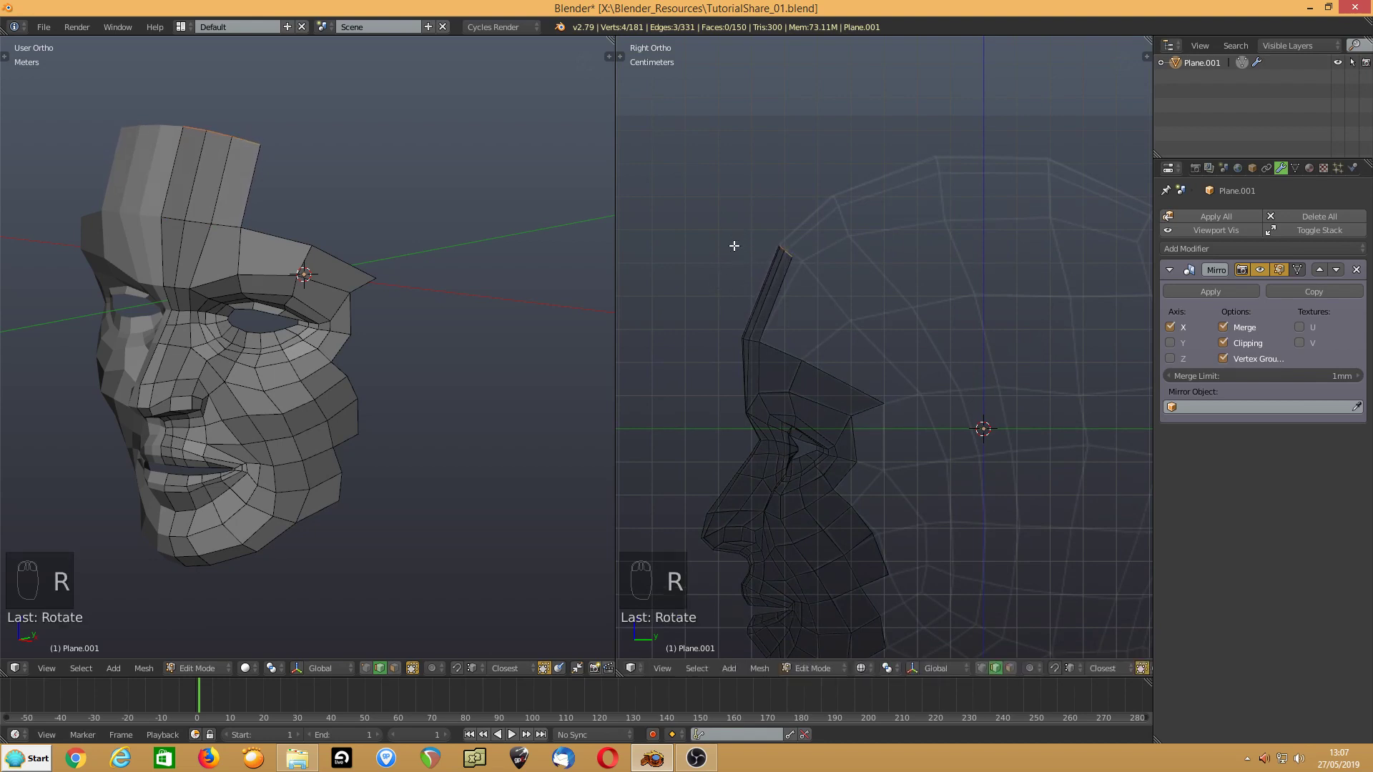
pyautogui.press('e')
pyautogui.click(802, 194)
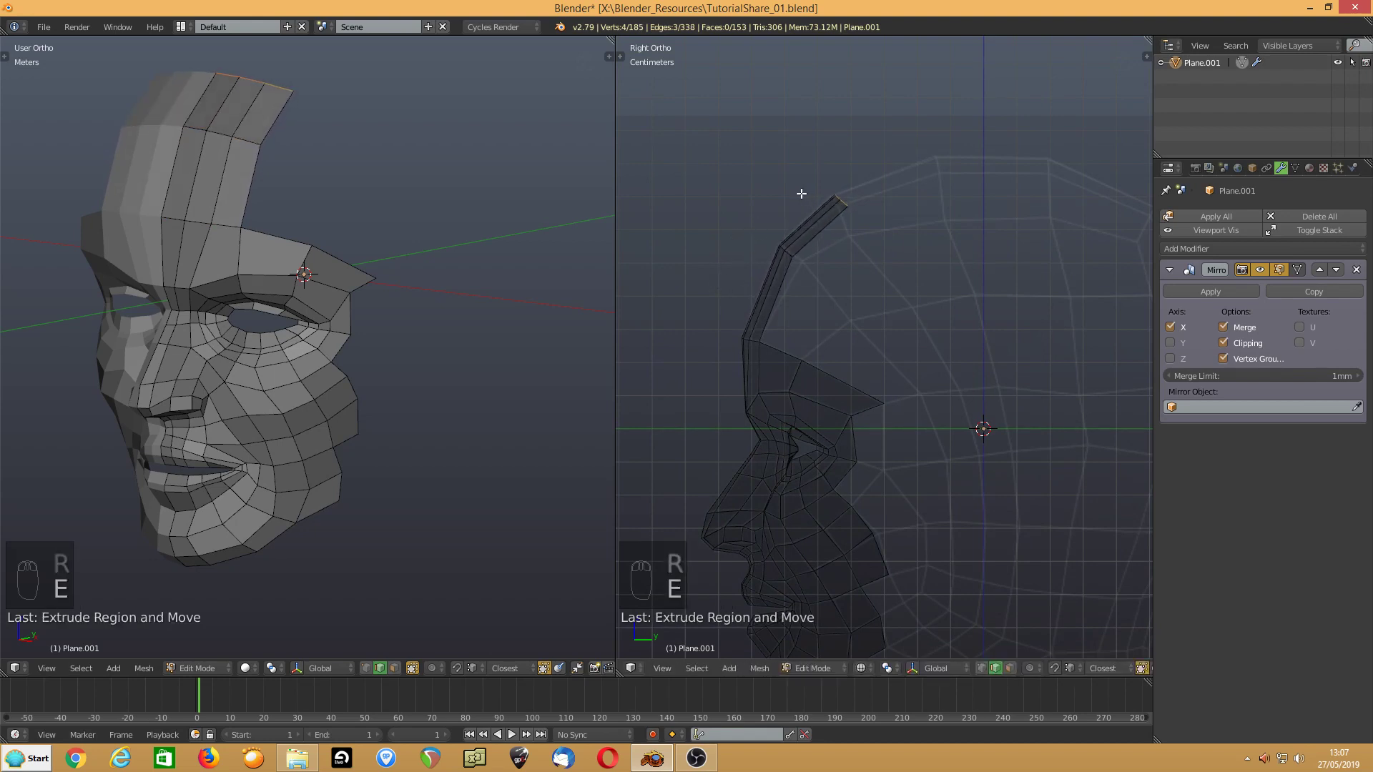
pyautogui.moveTo(815, 397)
pyautogui.keyDown('shift'); pyautogui.mouseDown(button='middle')
pyautogui.moveTo(825, 233)
pyautogui.moveTo(829, 399)
pyautogui.mouseUp(button='middle'); pyautogui.keyUp('shift')
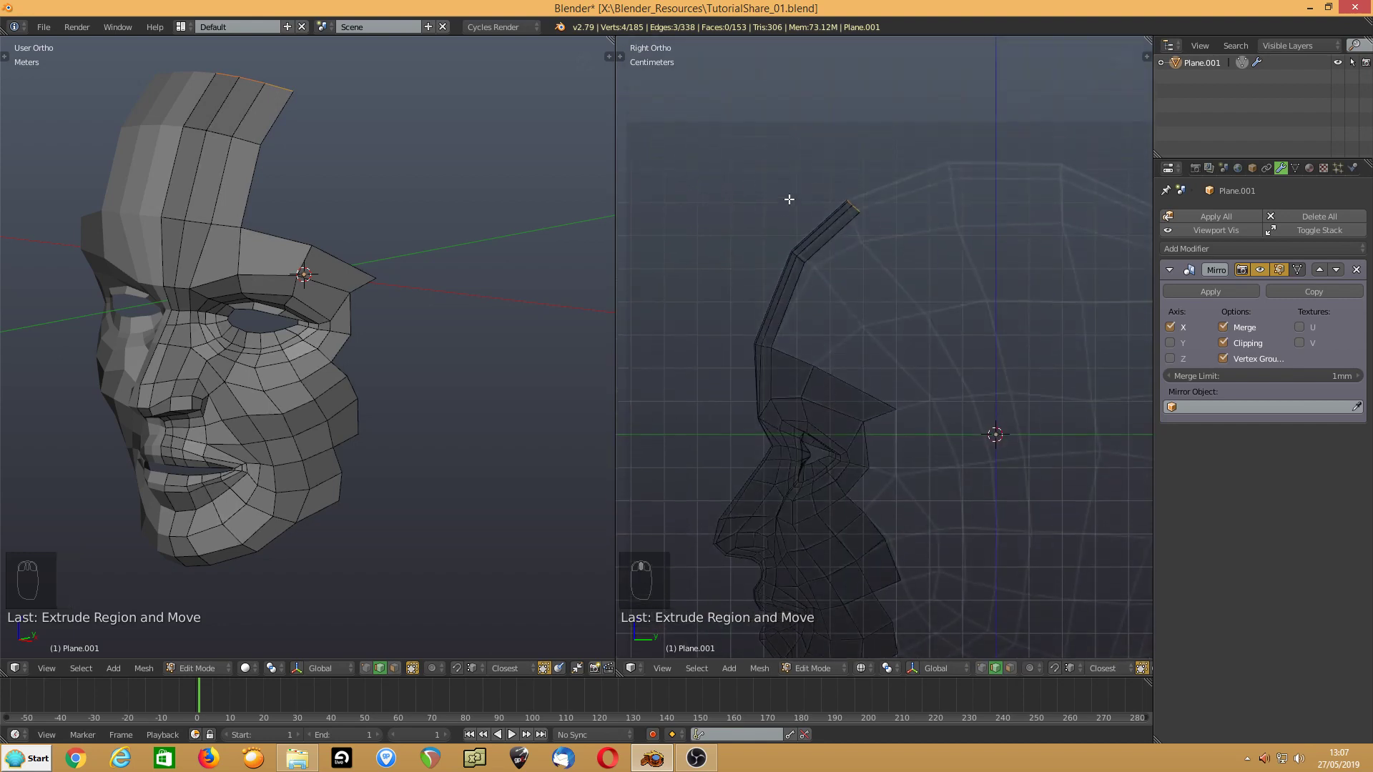
pyautogui.press('e')
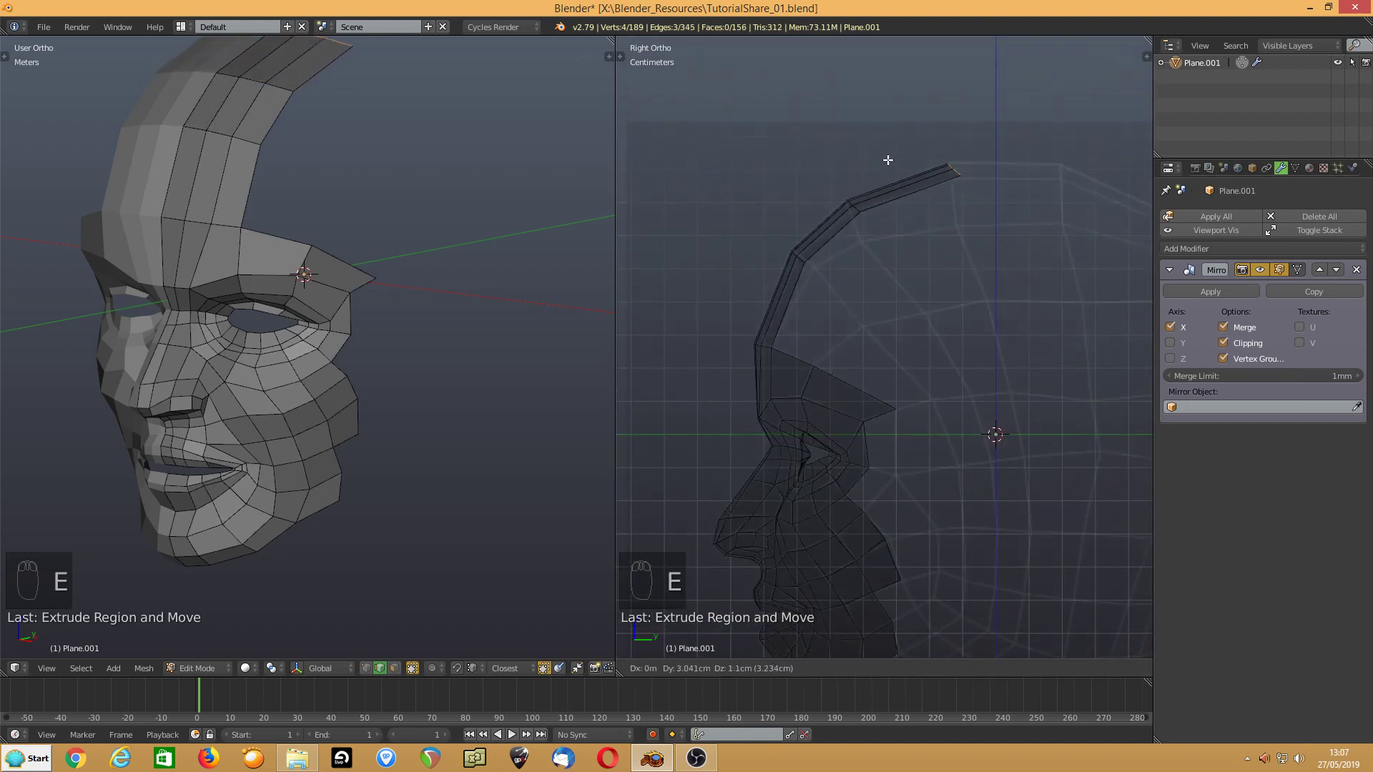
pyautogui.click(885, 160)
pyautogui.hotkey('ctrl', 'z')
pyautogui.hotkey('ctrl', 'z')
pyautogui.hotkey('ctrl', 'z')
pyautogui.hotkey('ctrl', 'z')
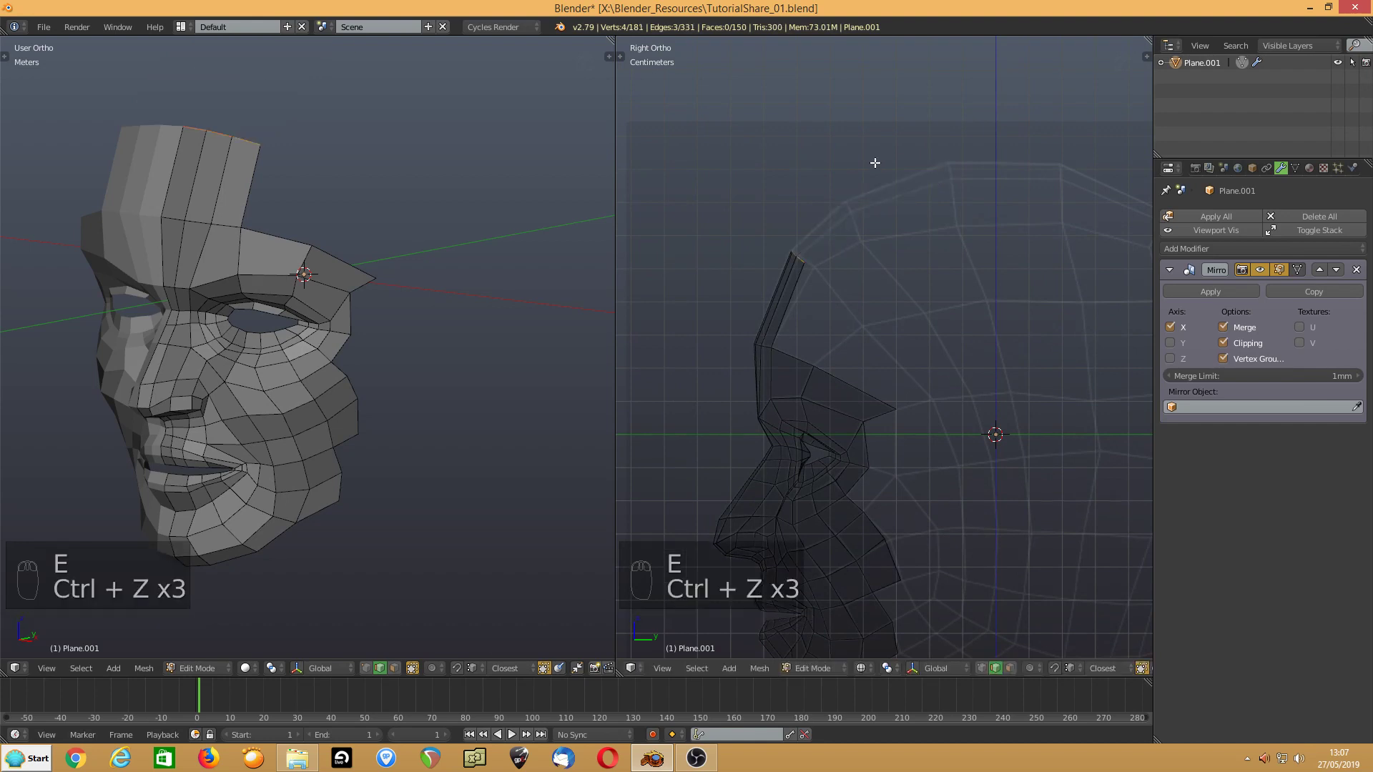
# - Rotate the forehead strip's end edges, extrude them up to the front of the crown, and rotate the new end upright
pyautogui.press('r')
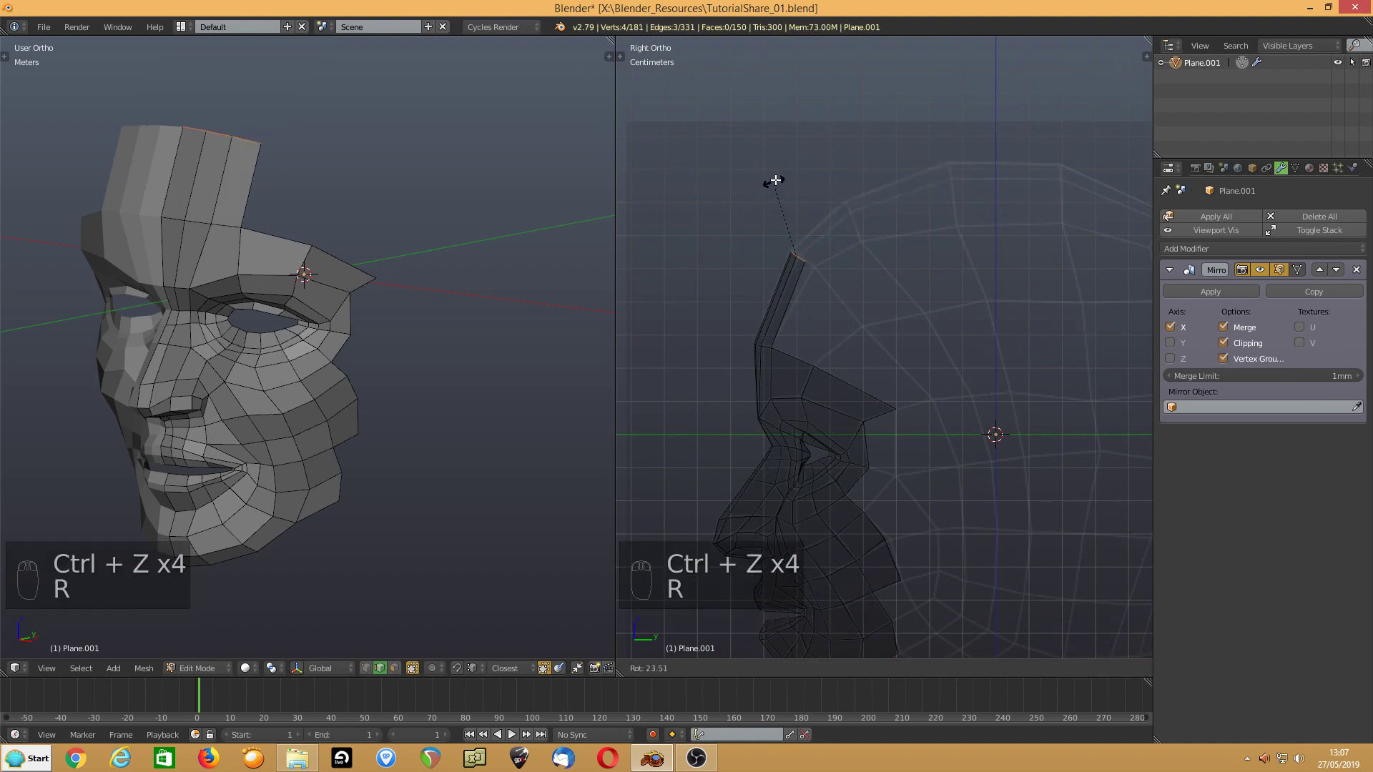
pyautogui.click(789, 169)
pyautogui.press('e')
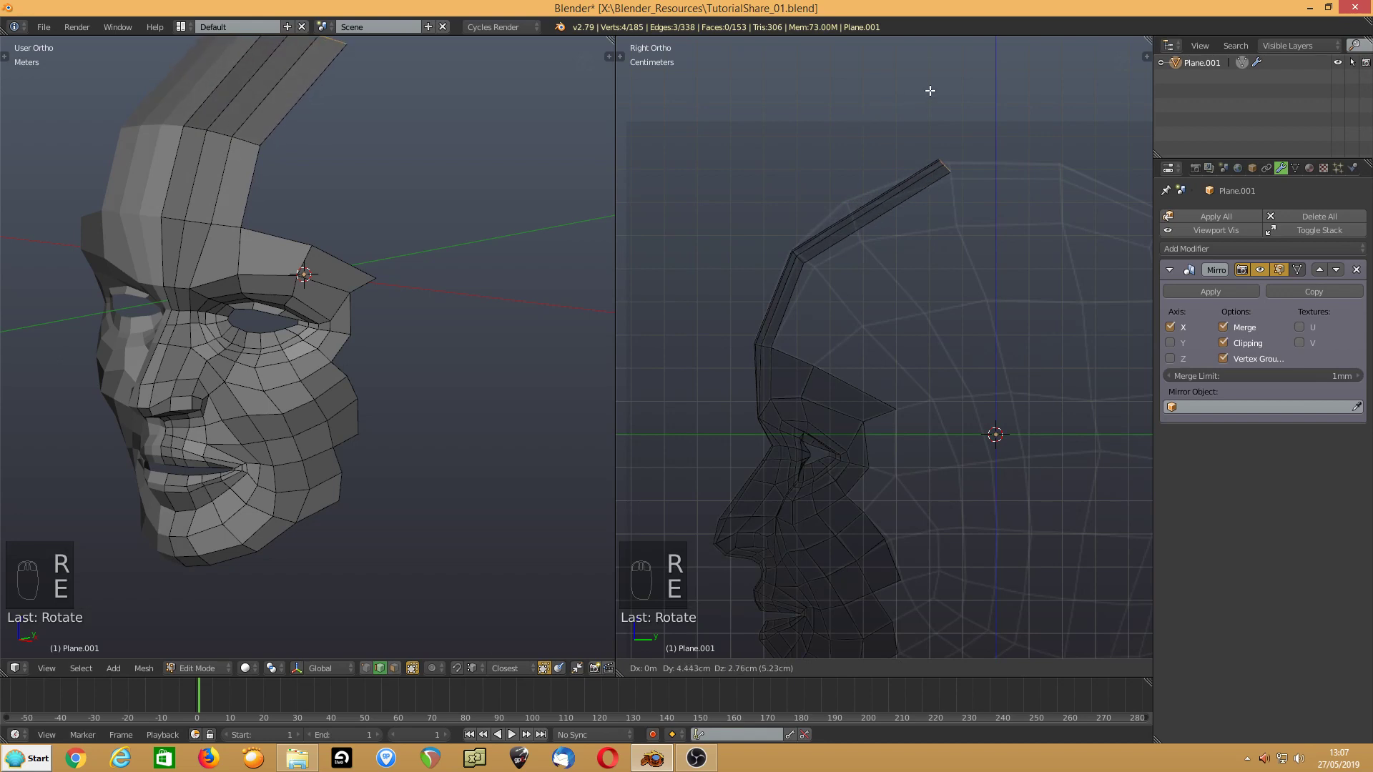
pyautogui.click(937, 93)
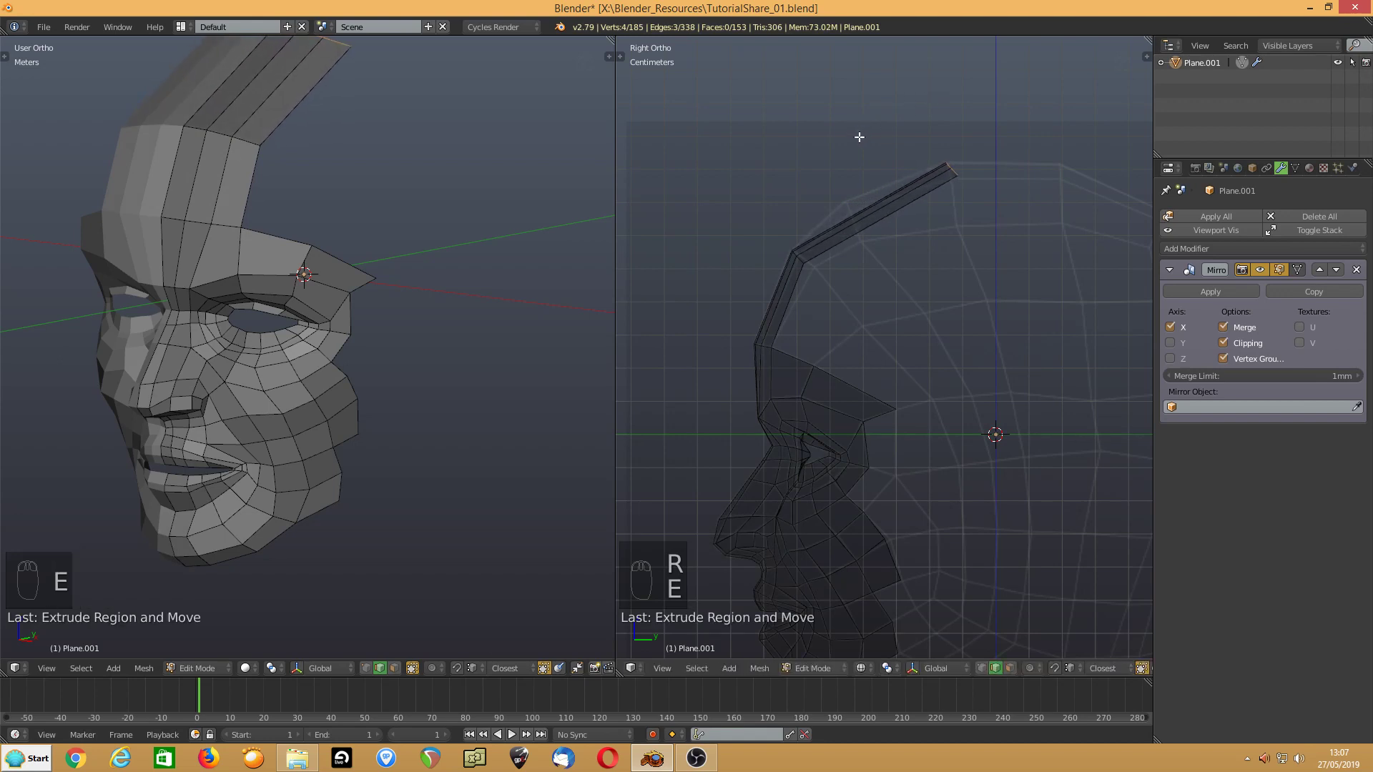
pyautogui.press('r')
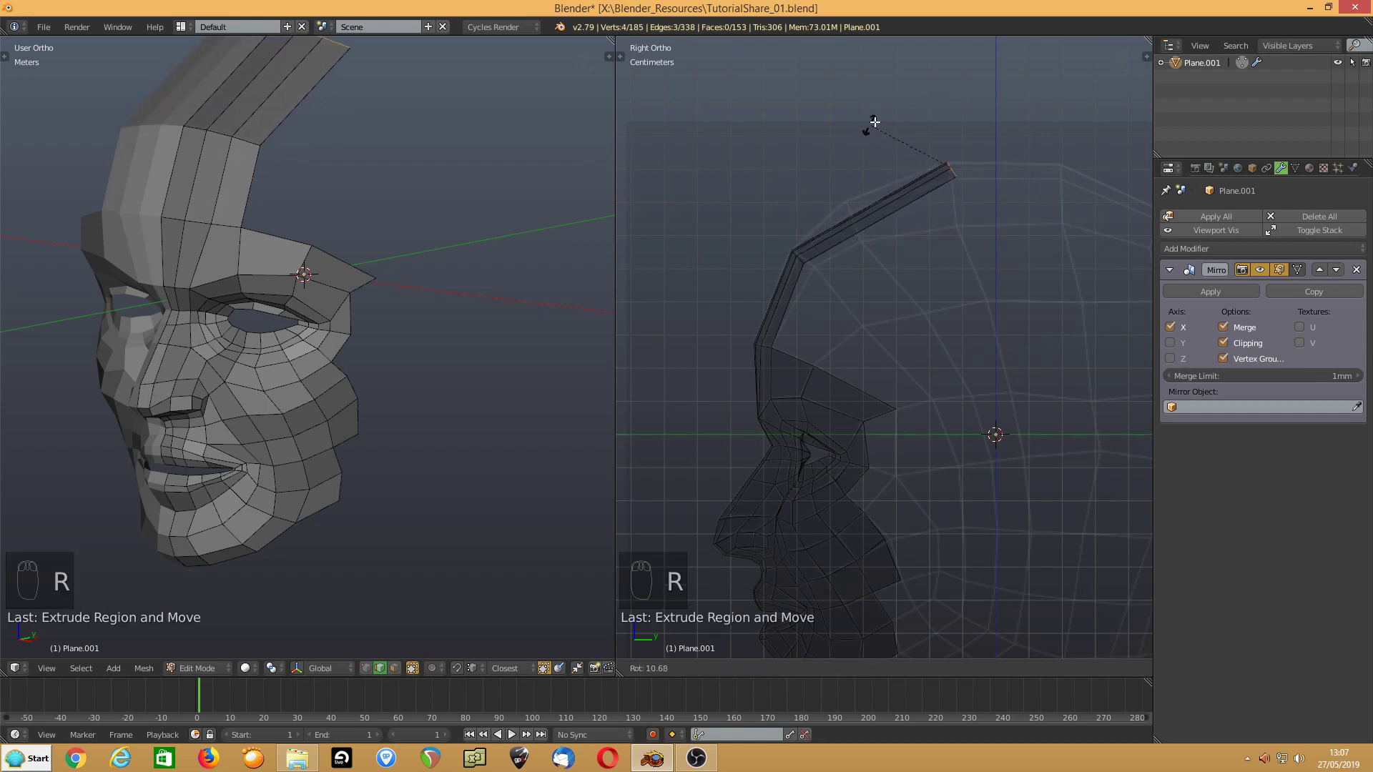
pyautogui.click(914, 103)
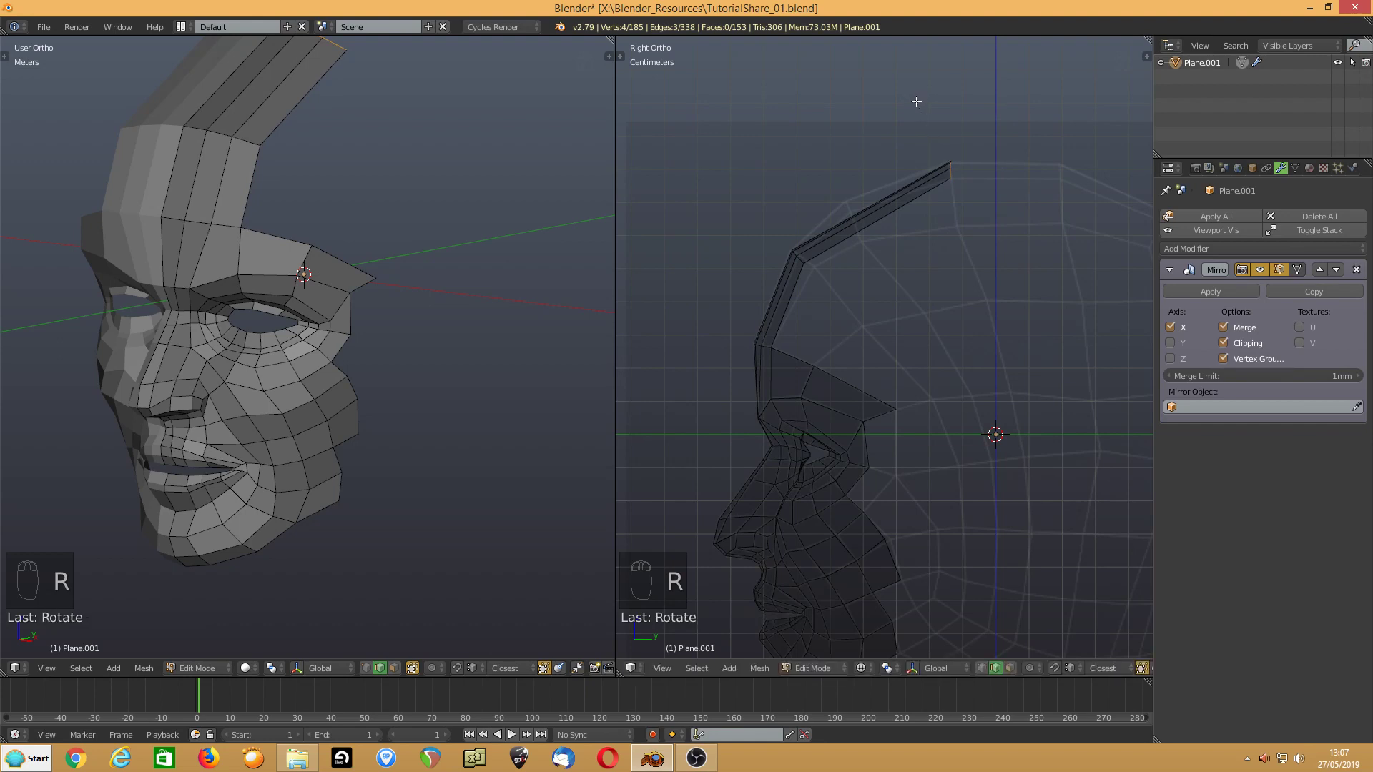
# - Extrude the strip across the top of the head, then about 3.5 cm down toward the back, and angle its end to the reference
pyautogui.keyDown('shift'); pyautogui.moveTo(890, 295); pyautogui.dragTo(845, 222, button='middle'); pyautogui.keyUp('shift')
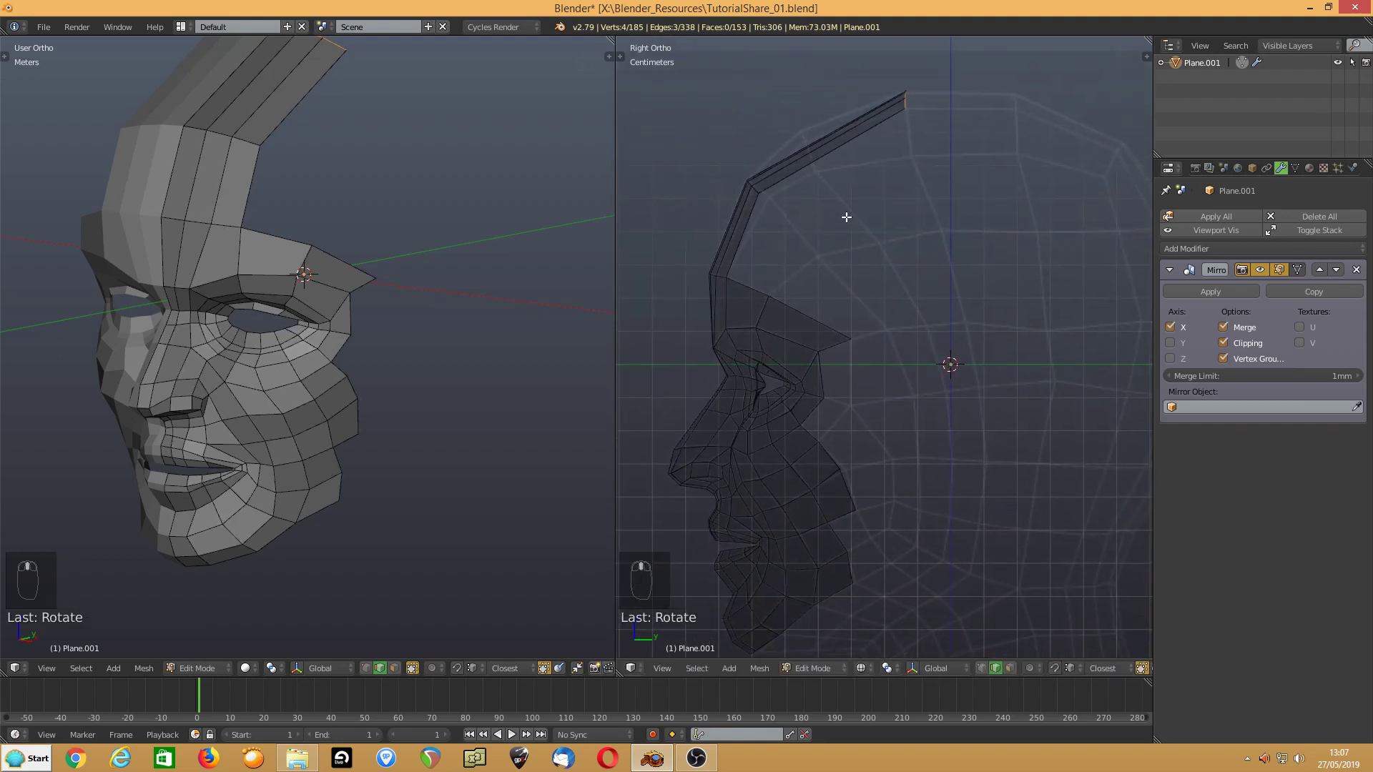
pyautogui.press('e')
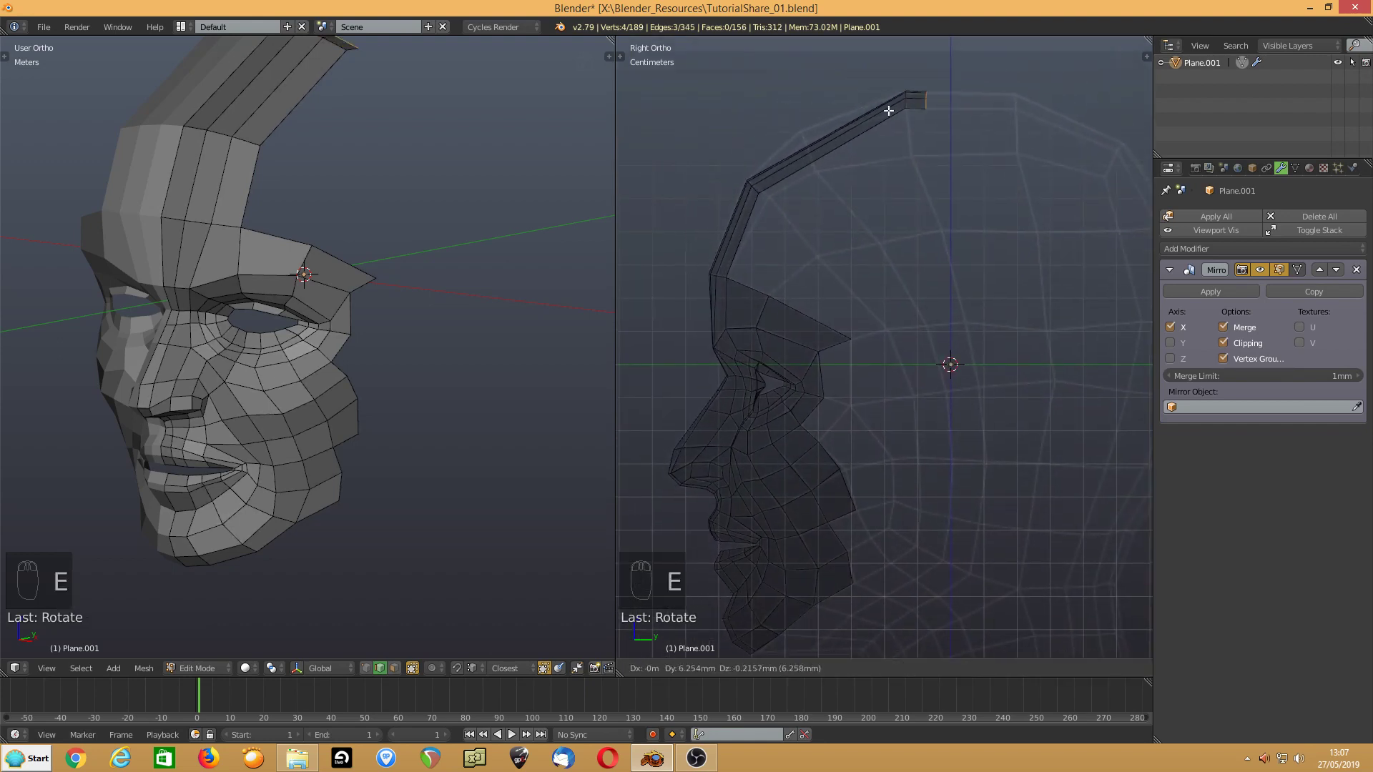
pyautogui.click(1020, 167)
pyautogui.keyDown('shift'); pyautogui.moveTo(1019, 168); pyautogui.dragTo(873, 168, button='middle'); pyautogui.keyUp('shift')
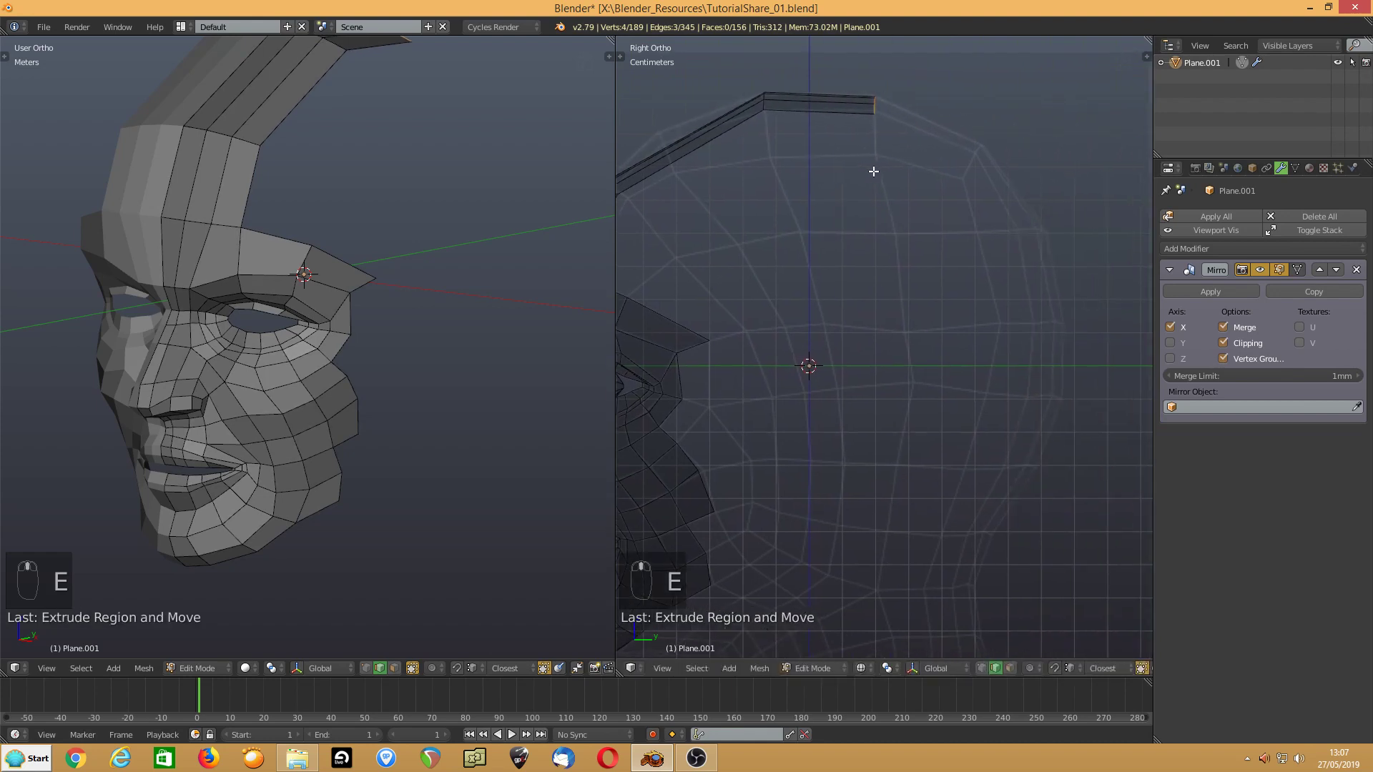
pyautogui.press('e')
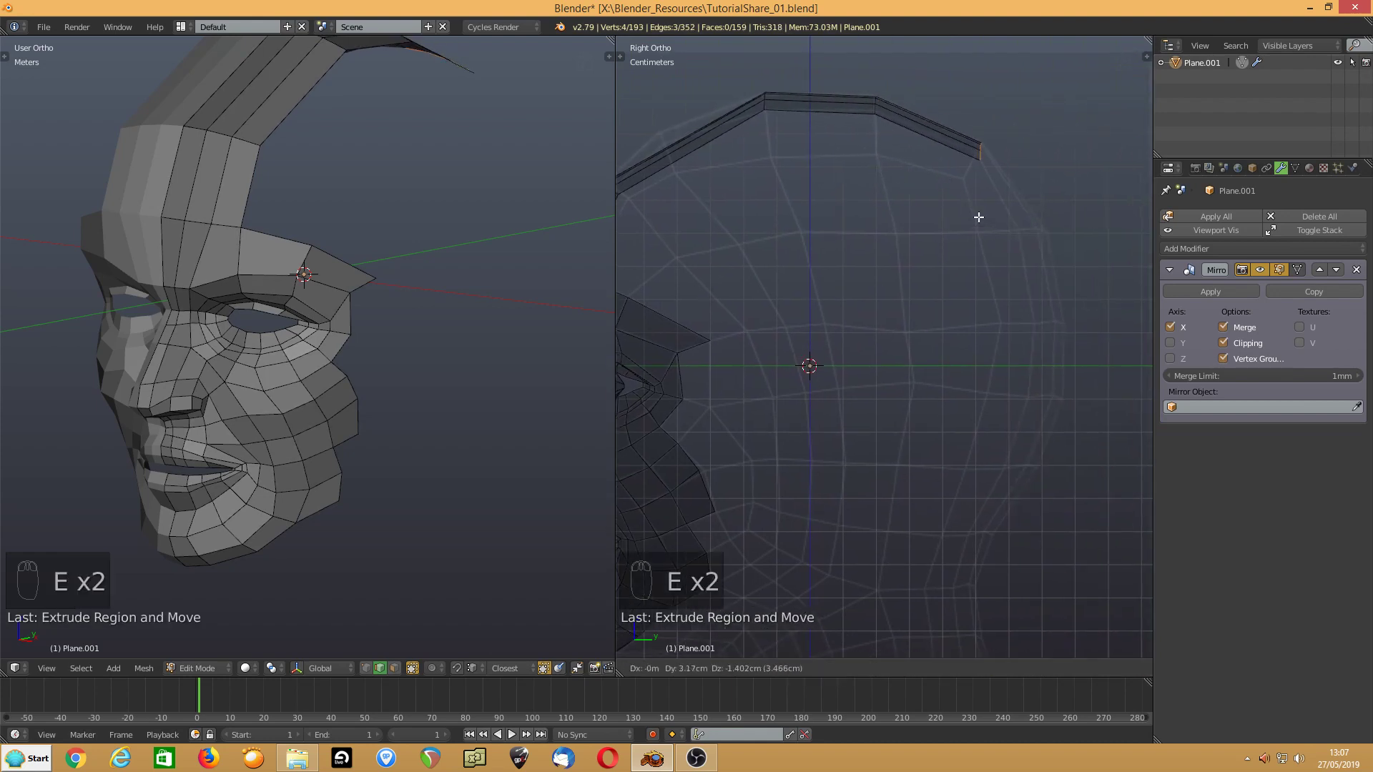
pyautogui.click(976, 217)
pyautogui.press('r')
pyautogui.click(968, 239)
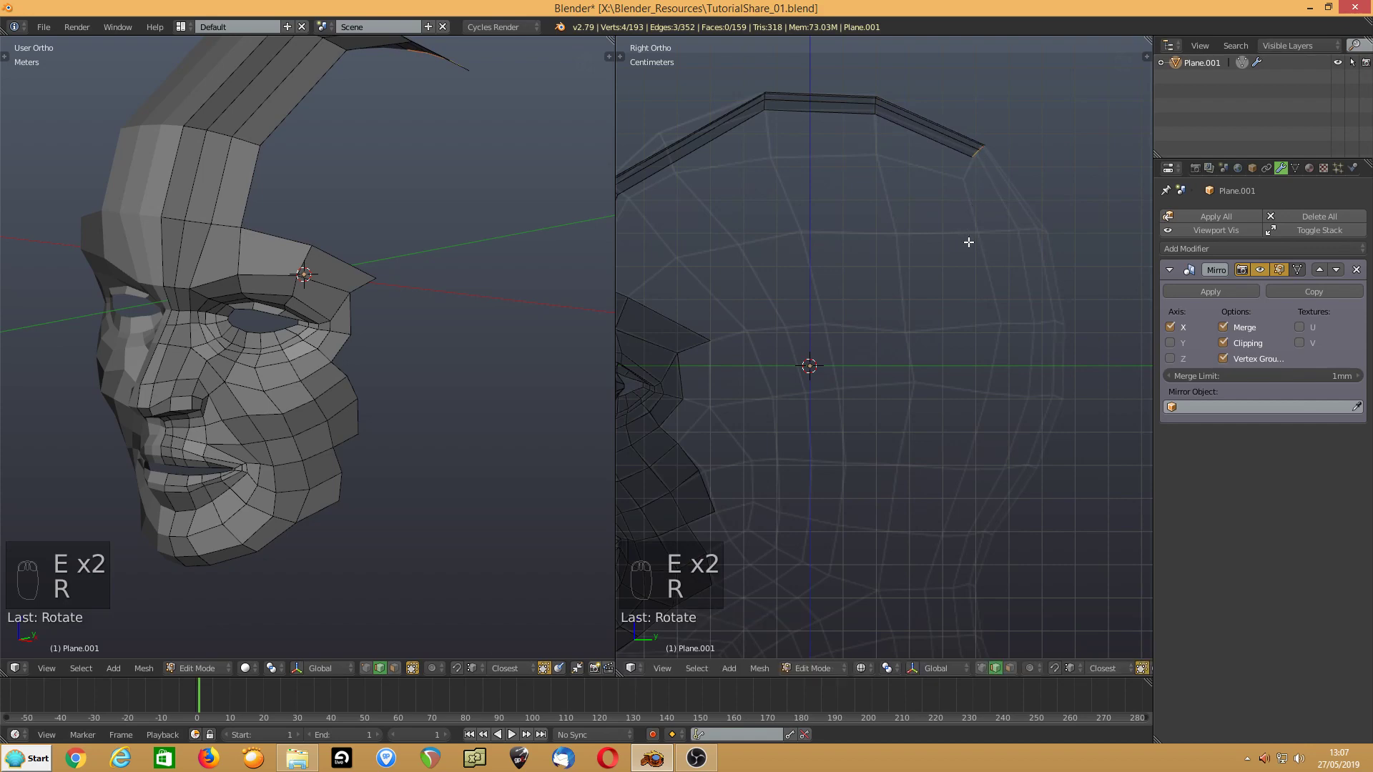
# - Move the strip's outer vertices at the upper forehead and front crown individually onto the reference in the side view
pyautogui.keyDown('shift'); pyautogui.moveTo(803, 163); pyautogui.dragTo(948, 241, button='middle'); pyautogui.keyUp('shift')
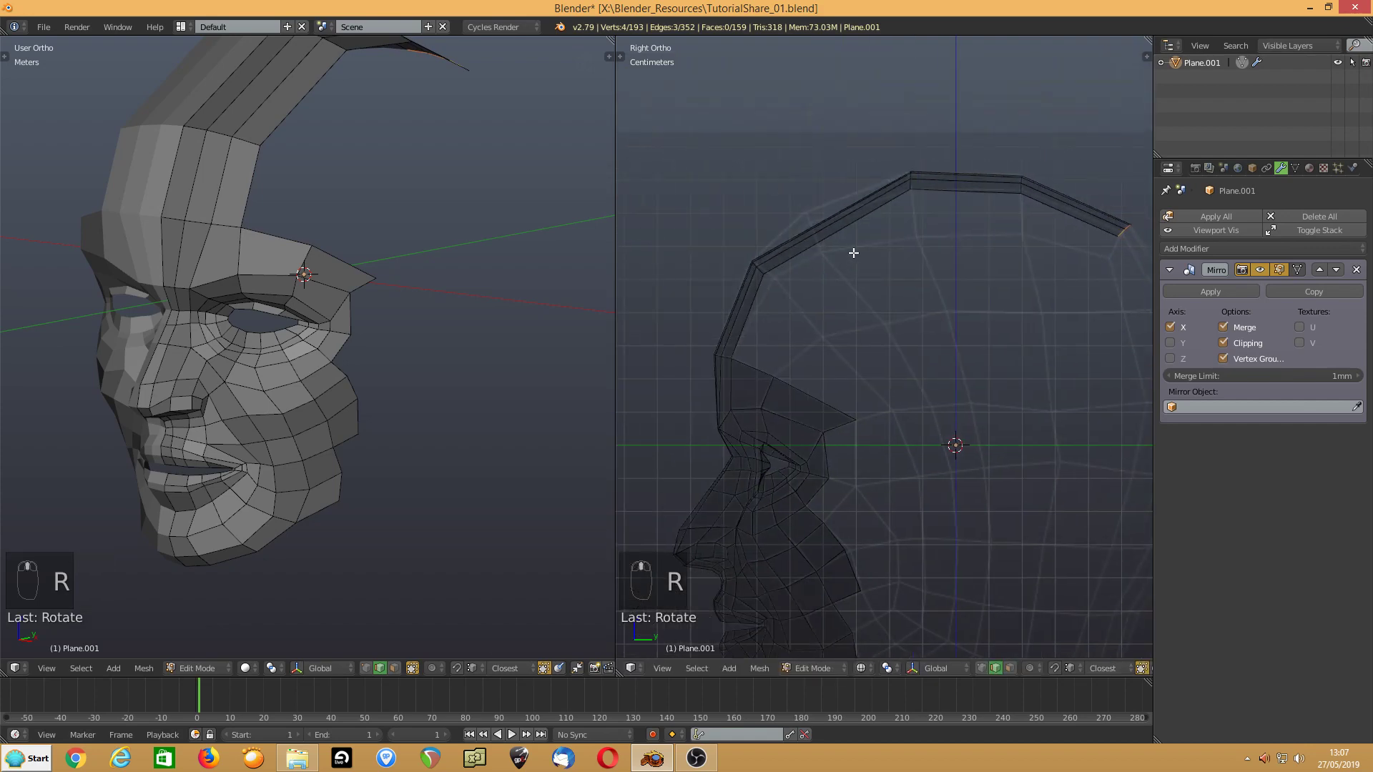
pyautogui.scroll(-2, 853, 252)
pyautogui.scroll(4, 853, 252)
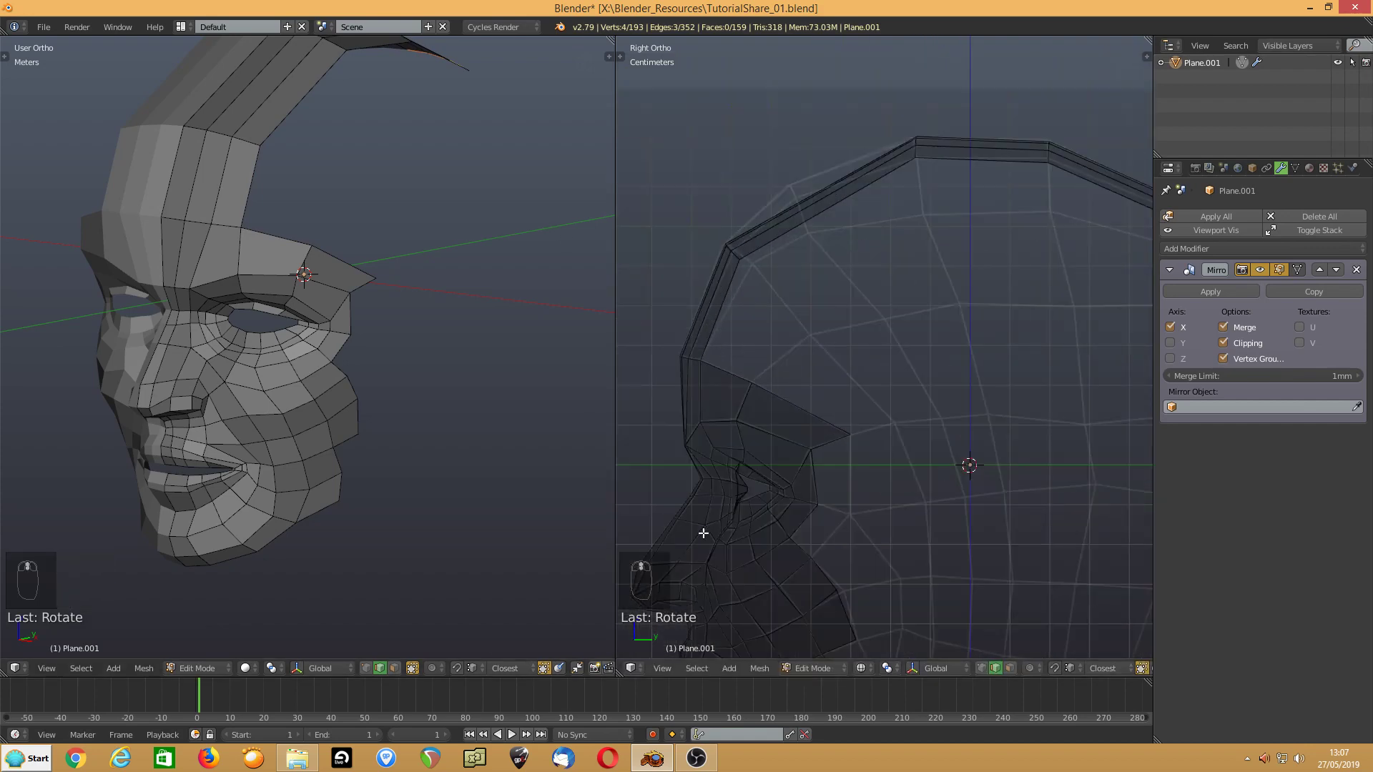
pyautogui.click(981, 668)
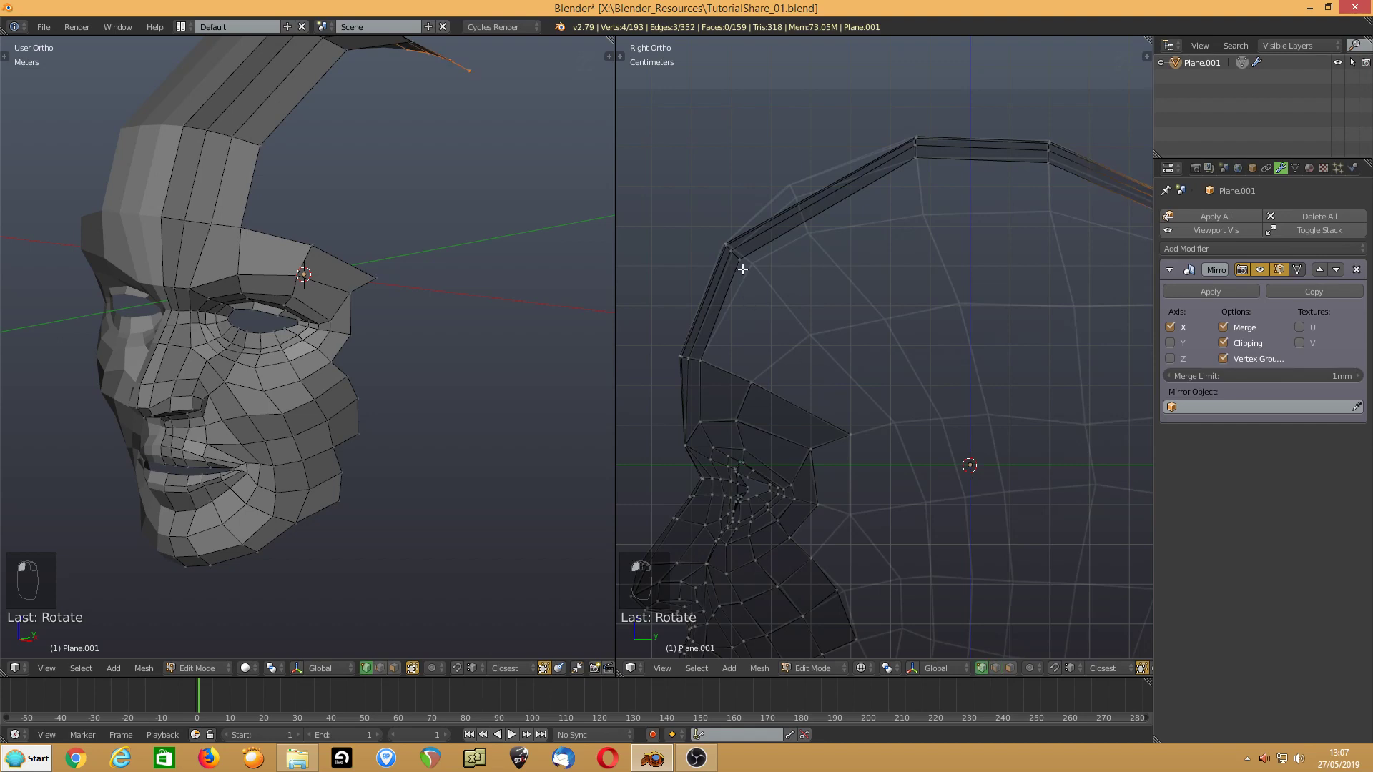
pyautogui.moveTo(743, 269); pyautogui.dragTo(766, 273, button='right')
pyautogui.click(755, 270)
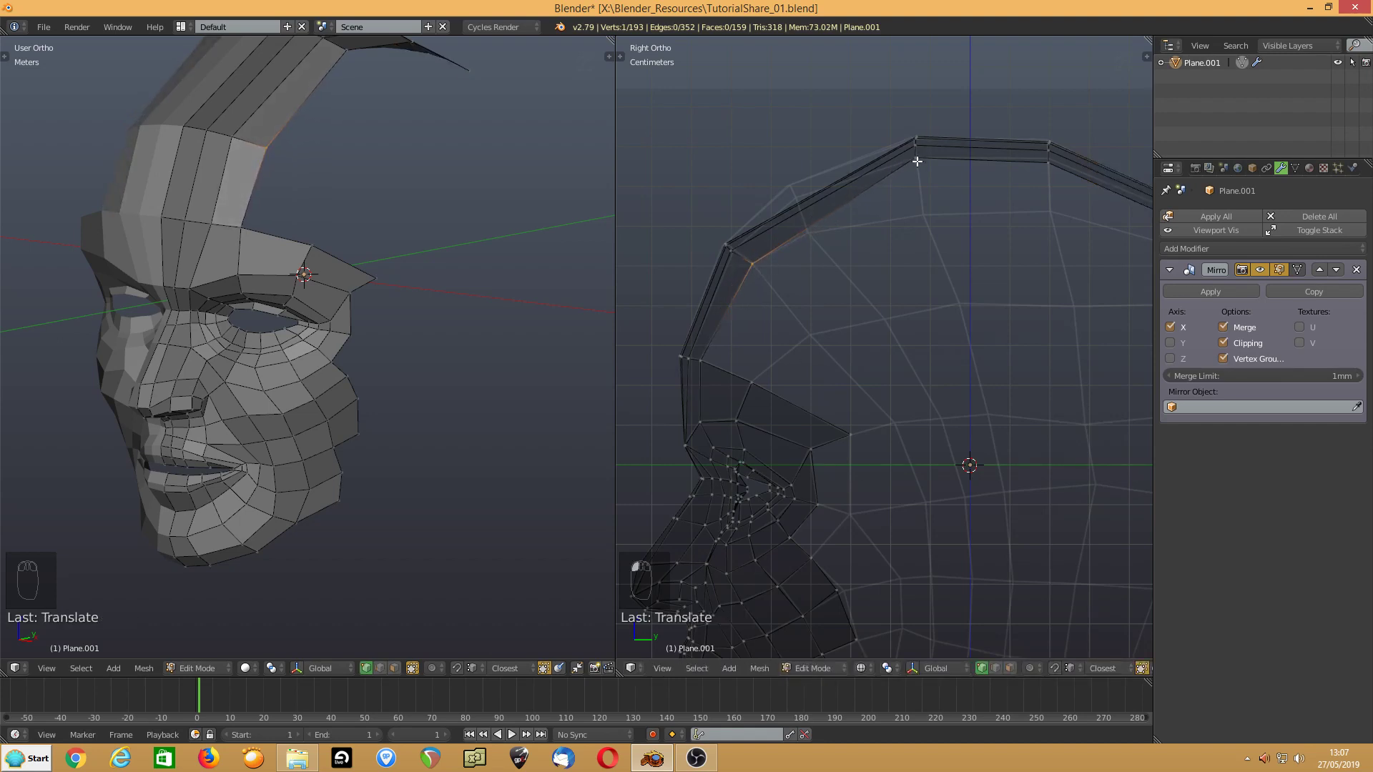
pyautogui.moveTo(918, 162); pyautogui.dragTo(922, 217, button='right')
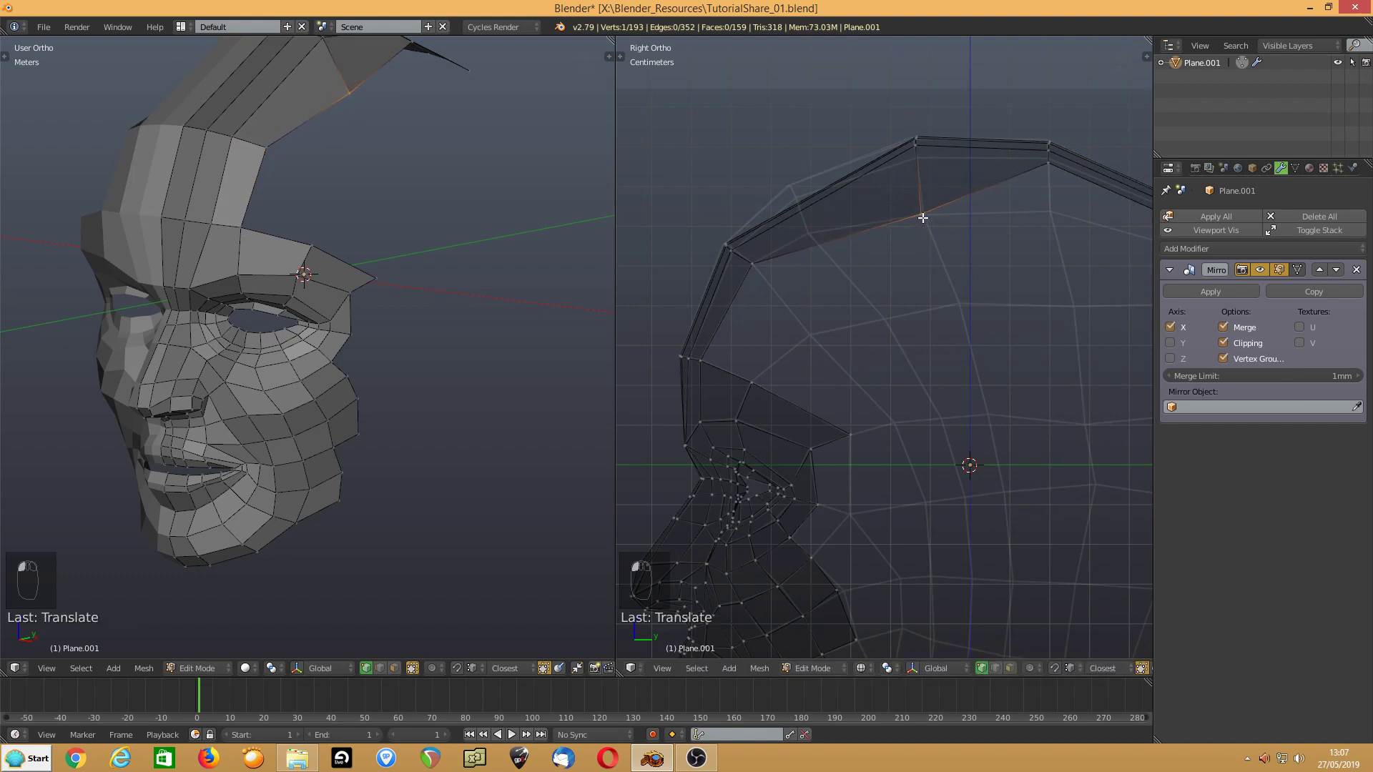
# - Fine-tune the strip's inner vertices at the front crown and upper forehead, and lower the outer rear-crown vertex to the reference
pyautogui.scroll(1, 916, 150)
pyautogui.moveTo(915, 151); pyautogui.dragTo(915, 159, button='right')
pyautogui.click(916, 159)
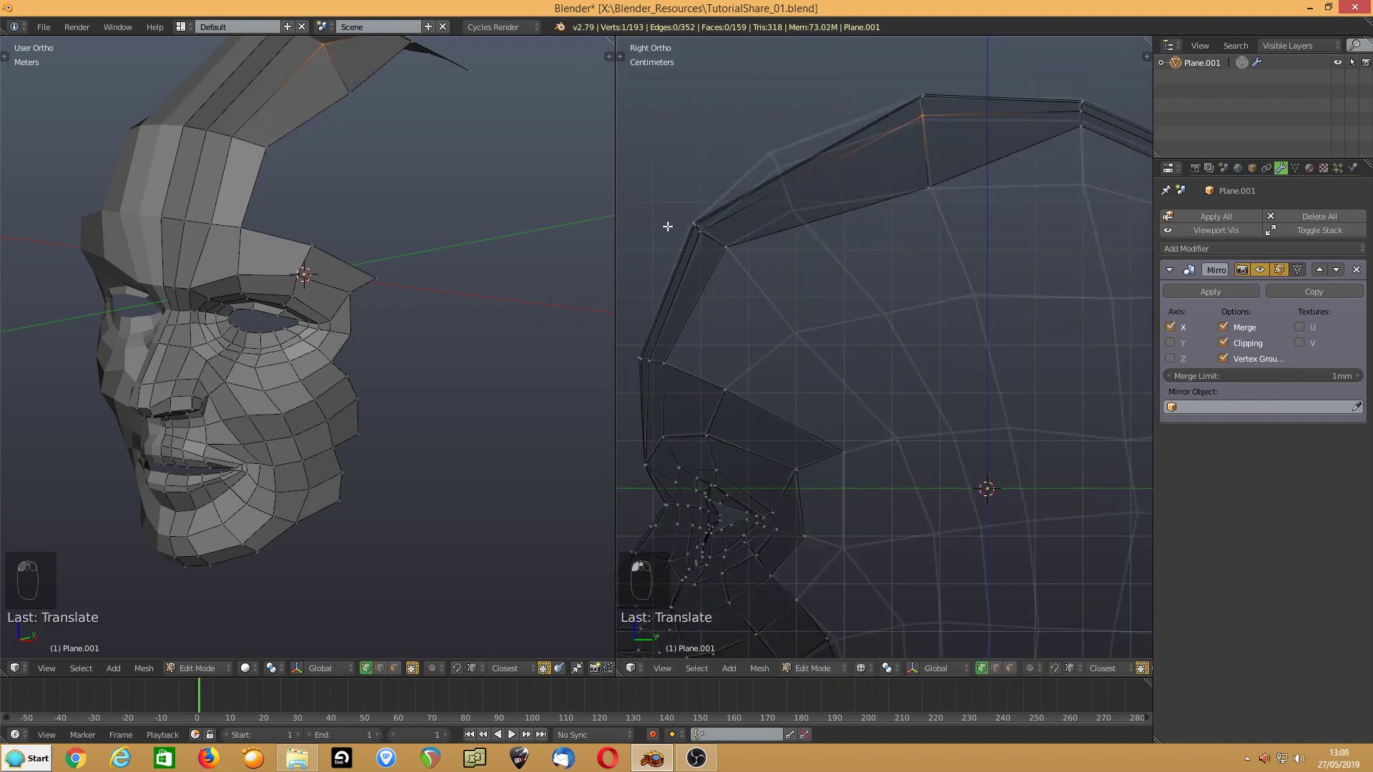
pyautogui.moveTo(672, 224); pyautogui.dragTo(678, 213, button='right')
pyautogui.click(690, 210)
pyautogui.moveTo(1076, 126); pyautogui.dragTo(1084, 186, button='right')
pyautogui.scroll(-6, 770, 181)
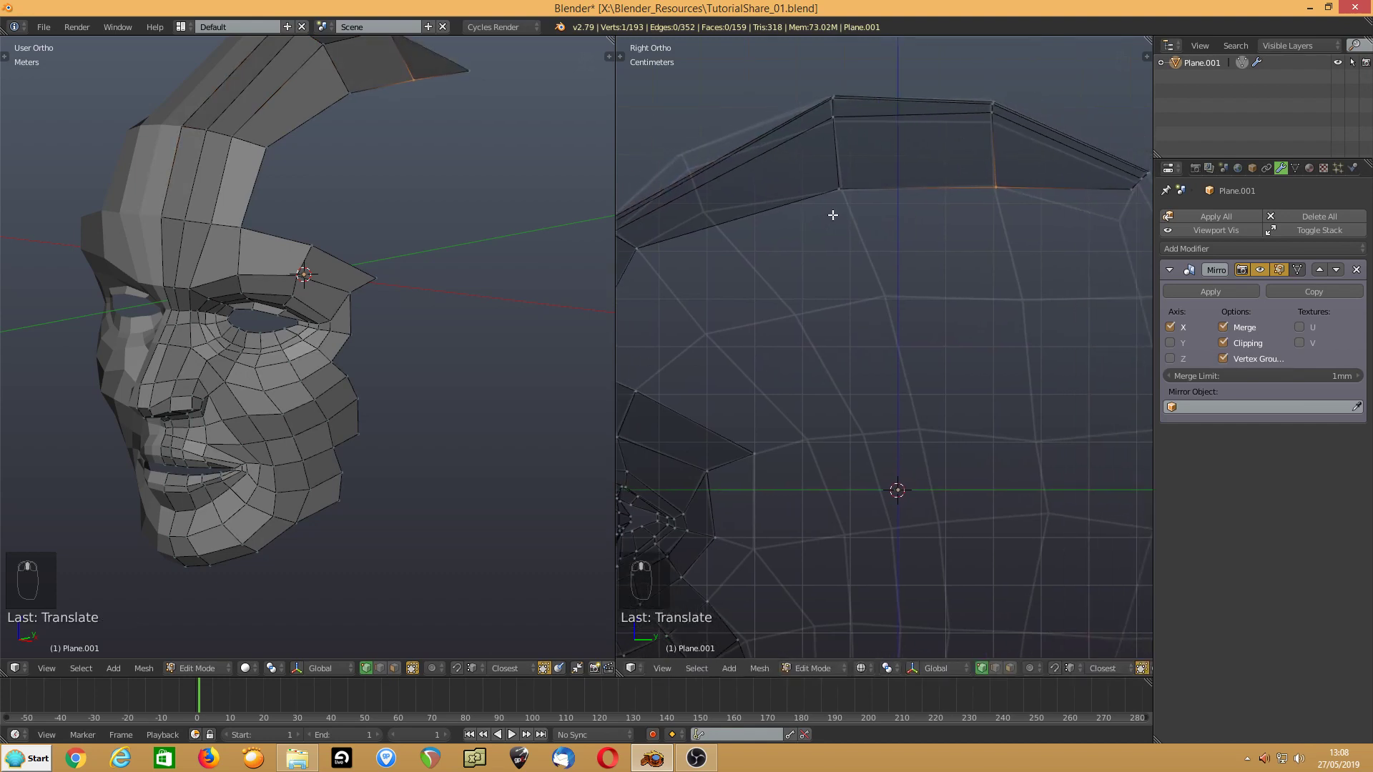
# - Add a centred loop cut across the strip between upper forehead and front crown, and move it outward onto the reference outline
pyautogui.moveTo(308, 236); pyautogui.dragTo(354, 227, button='middle')
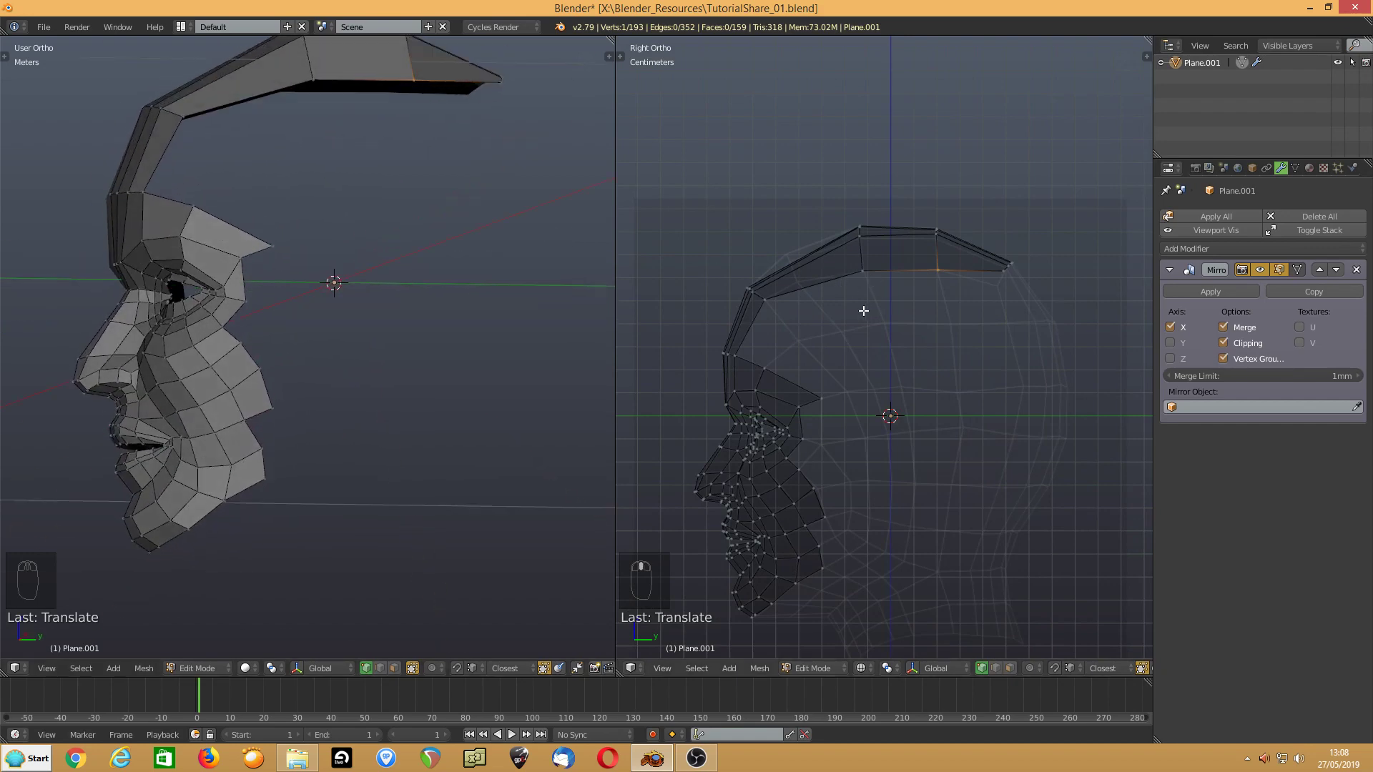
pyautogui.scroll(2, 862, 311)
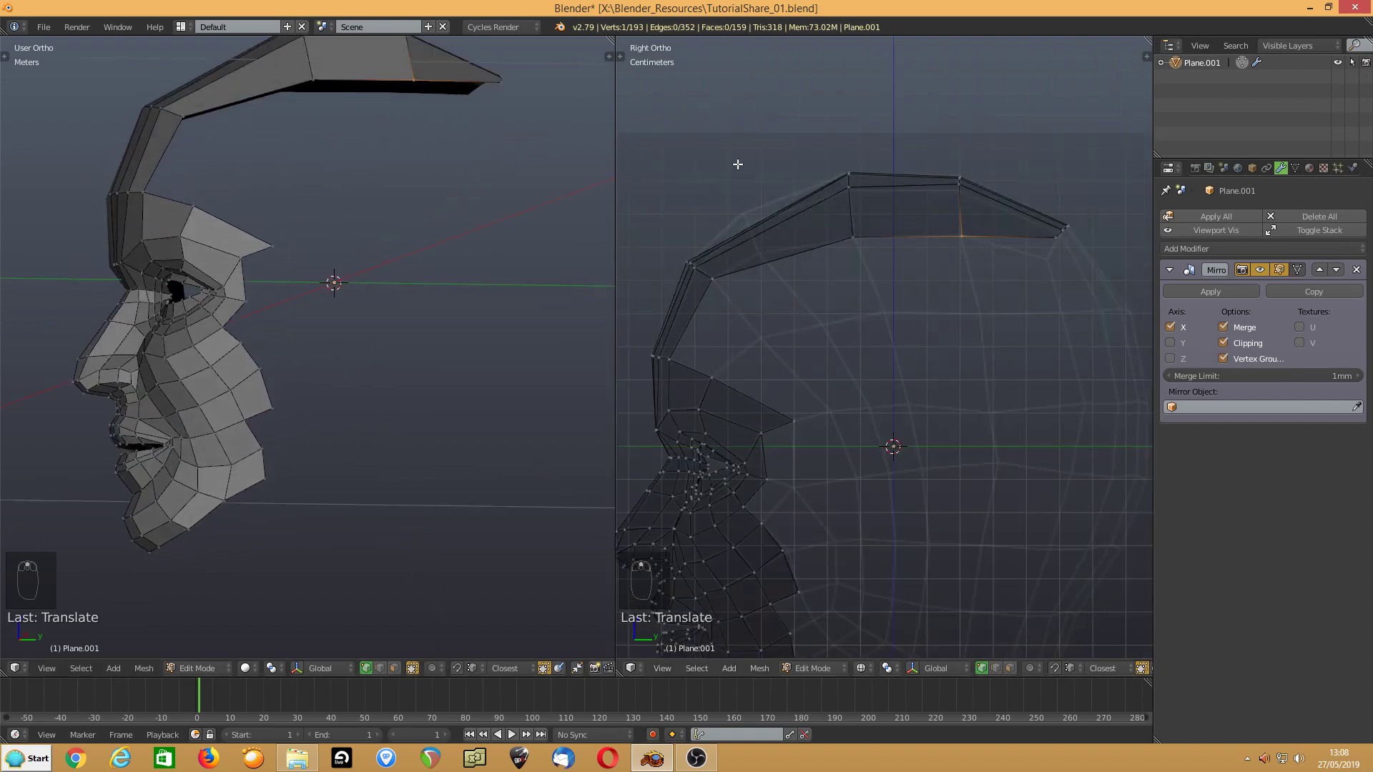
pyautogui.hotkey('ctrl', 'r')
pyautogui.click(761, 254)
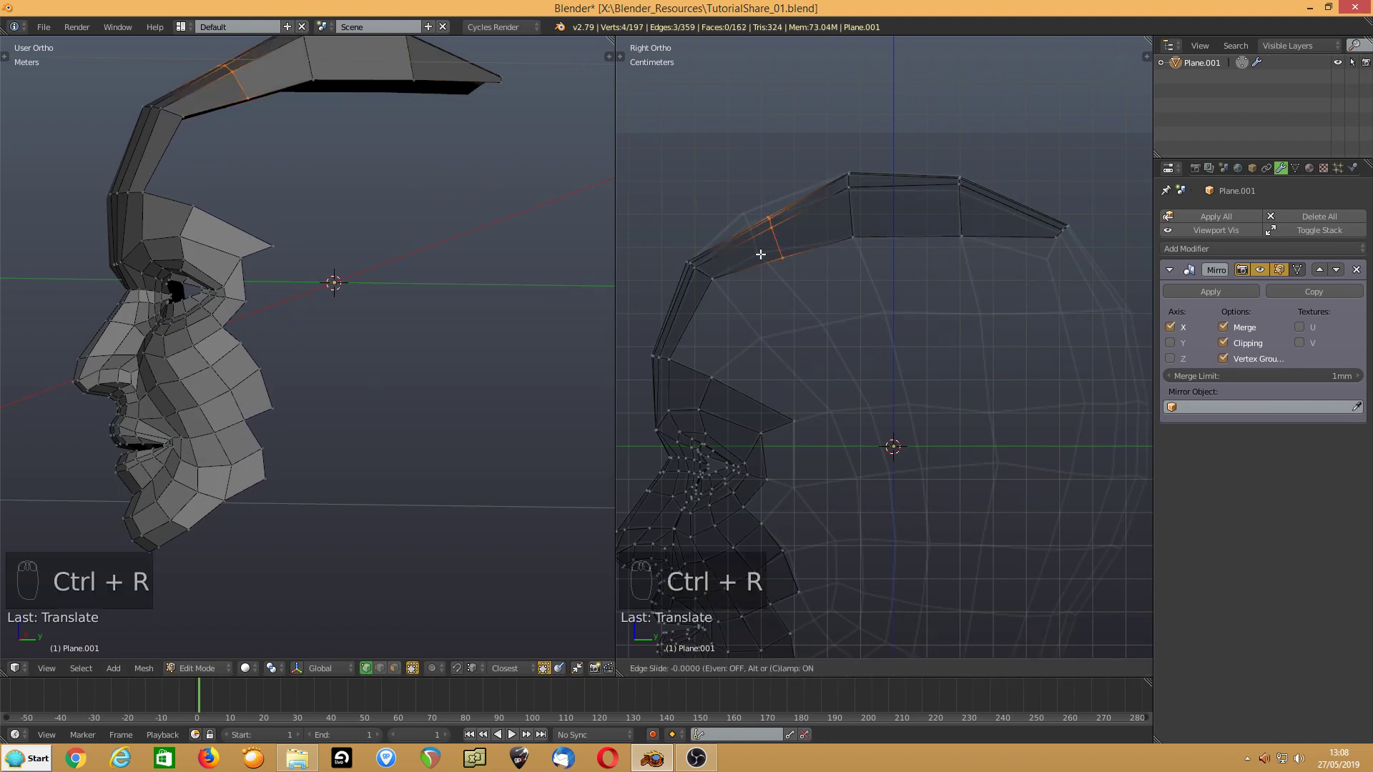
pyautogui.rightClick(761, 254)
pyautogui.press('g')
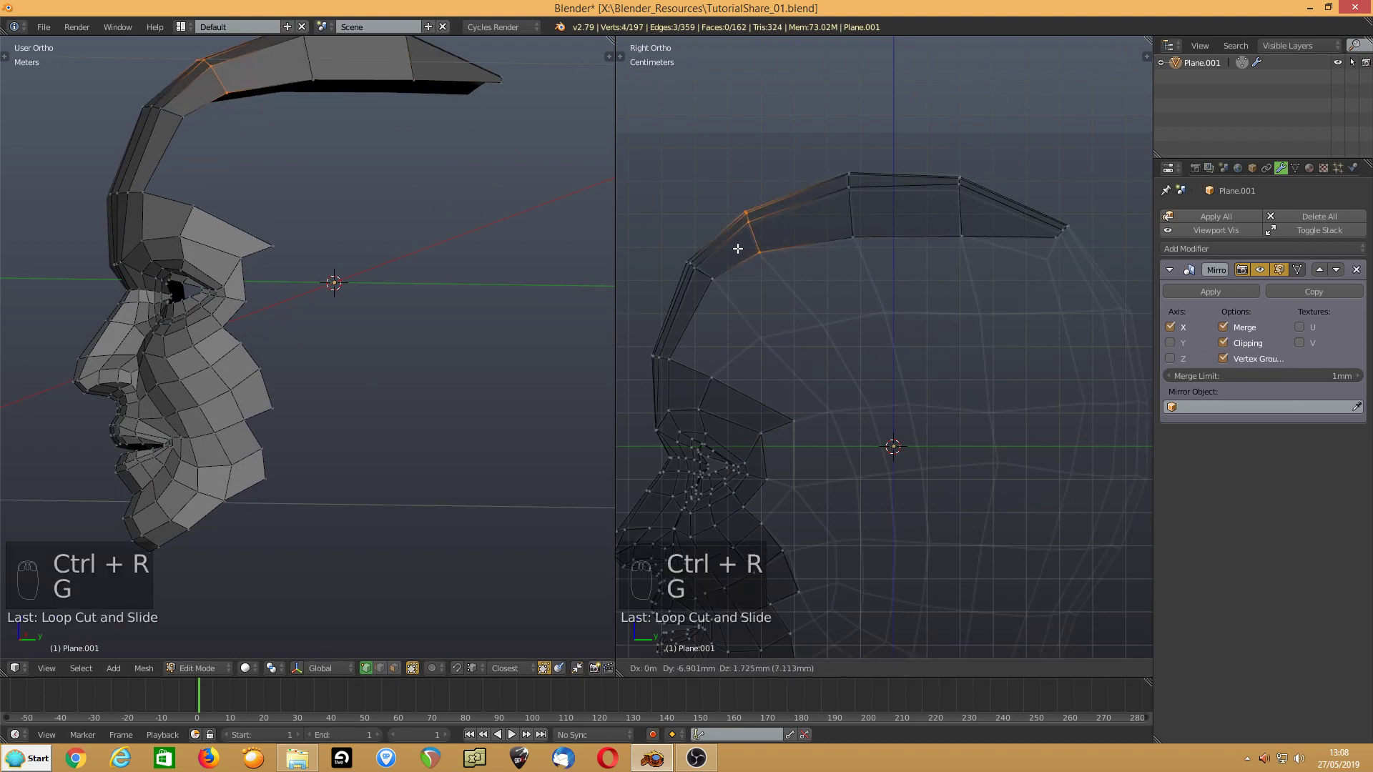
pyautogui.click(742, 234)
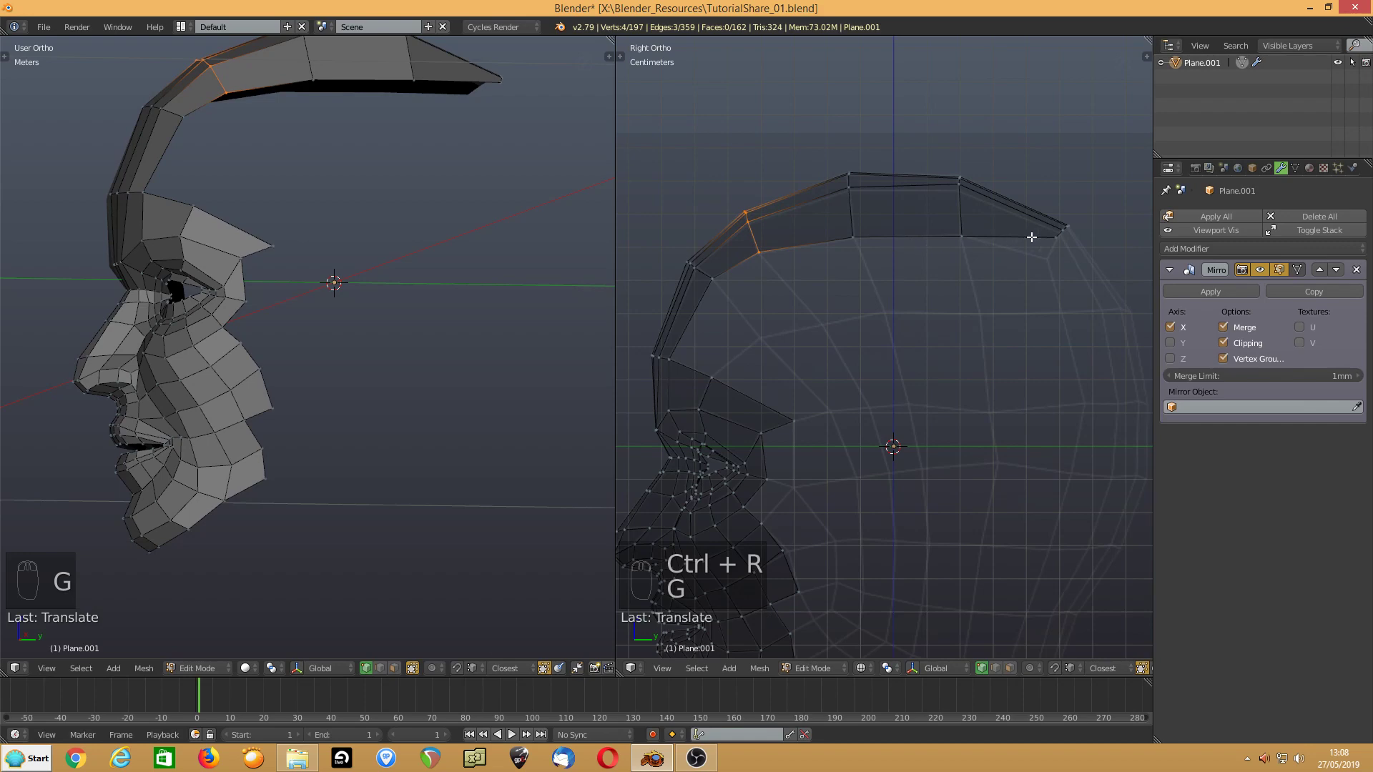
# - Reposition the vertices at the strip's rear end to follow the reference, and check the head shape at an angle
pyautogui.moveTo(1052, 240)
pyautogui.mouseDown()
pyautogui.moveTo(1041, 258)
pyautogui.moveTo(1051, 237)
pyautogui.mouseUp()
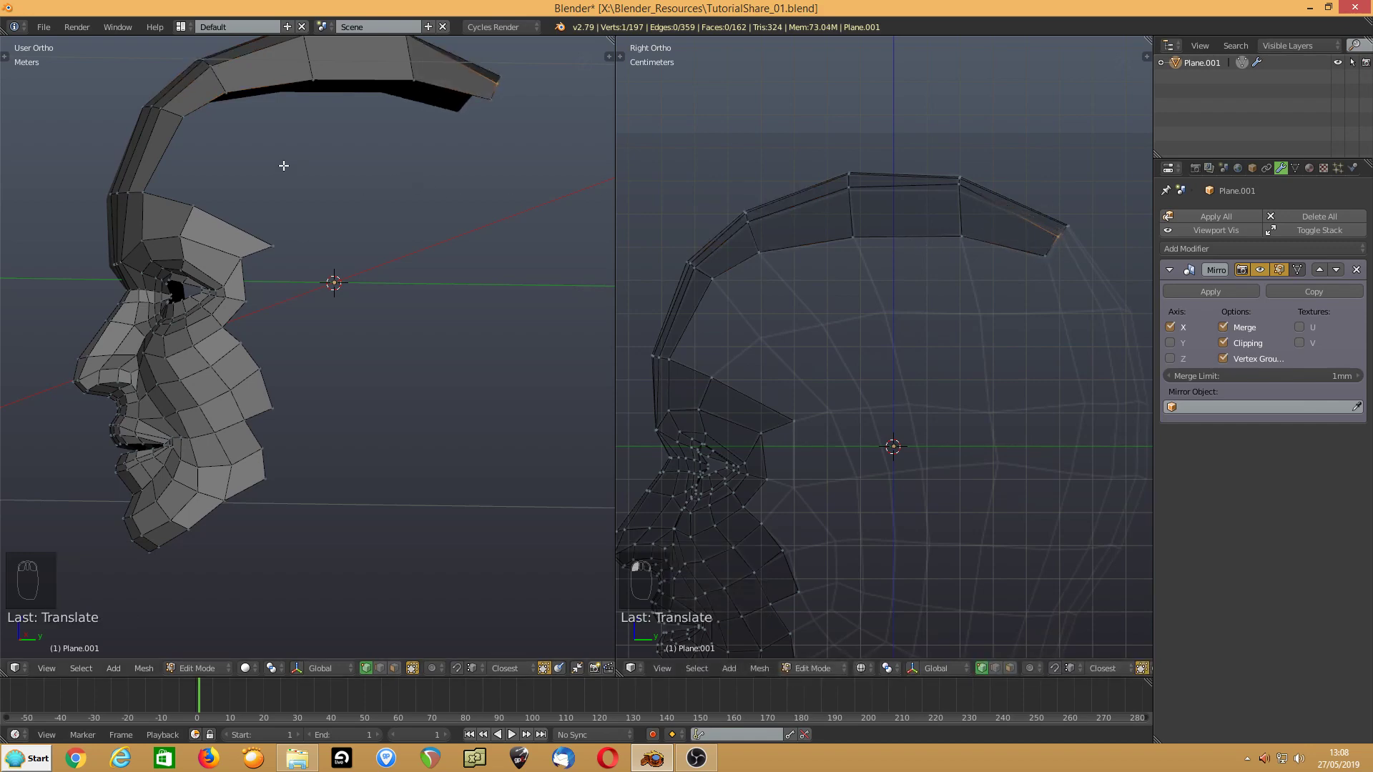
pyautogui.moveTo(284, 166); pyautogui.dragTo(372, 177, button='middle')
pyautogui.scroll(-3, 731, 318)
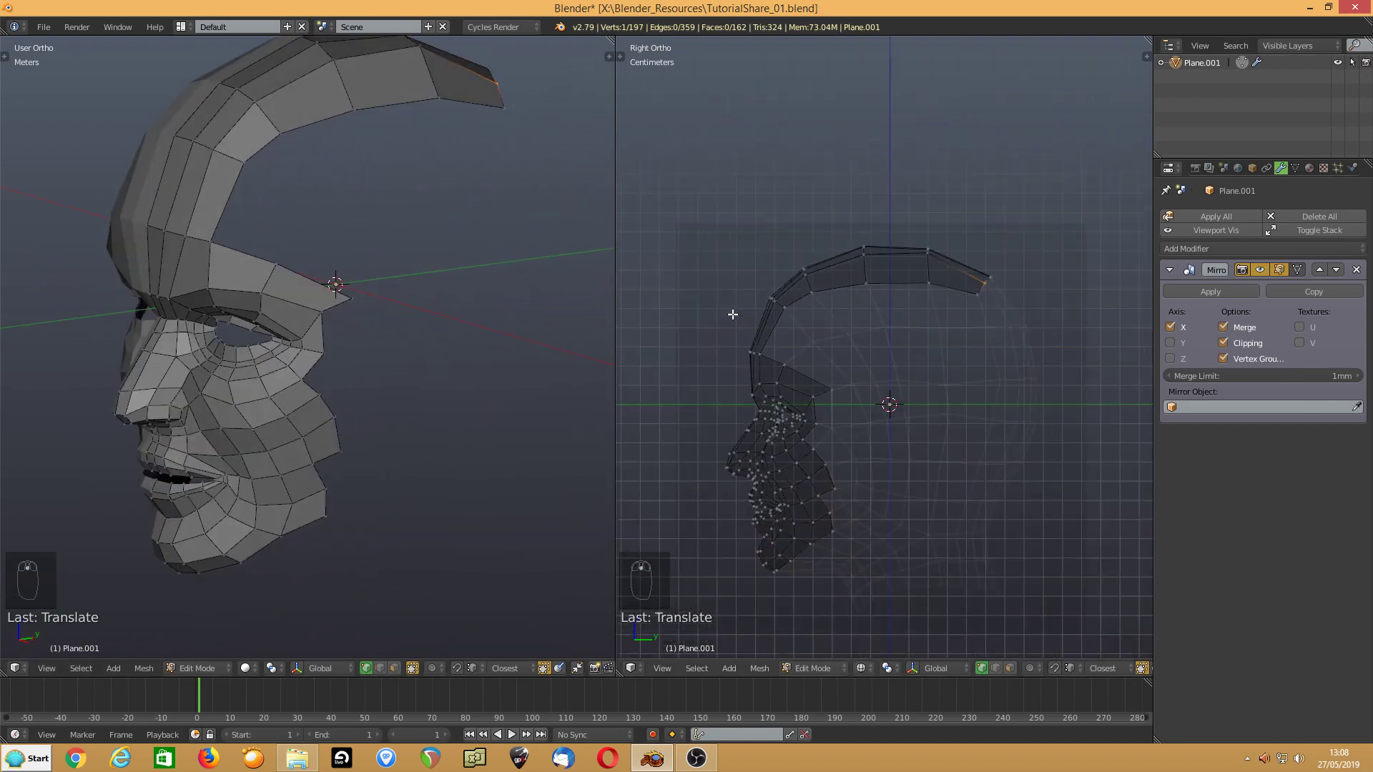
pyautogui.scroll(2, 731, 322)
pyautogui.keyDown('shift'); pyautogui.moveTo(769, 447); pyautogui.dragTo(741, 378, button='middle'); pyautogui.keyUp('shift')
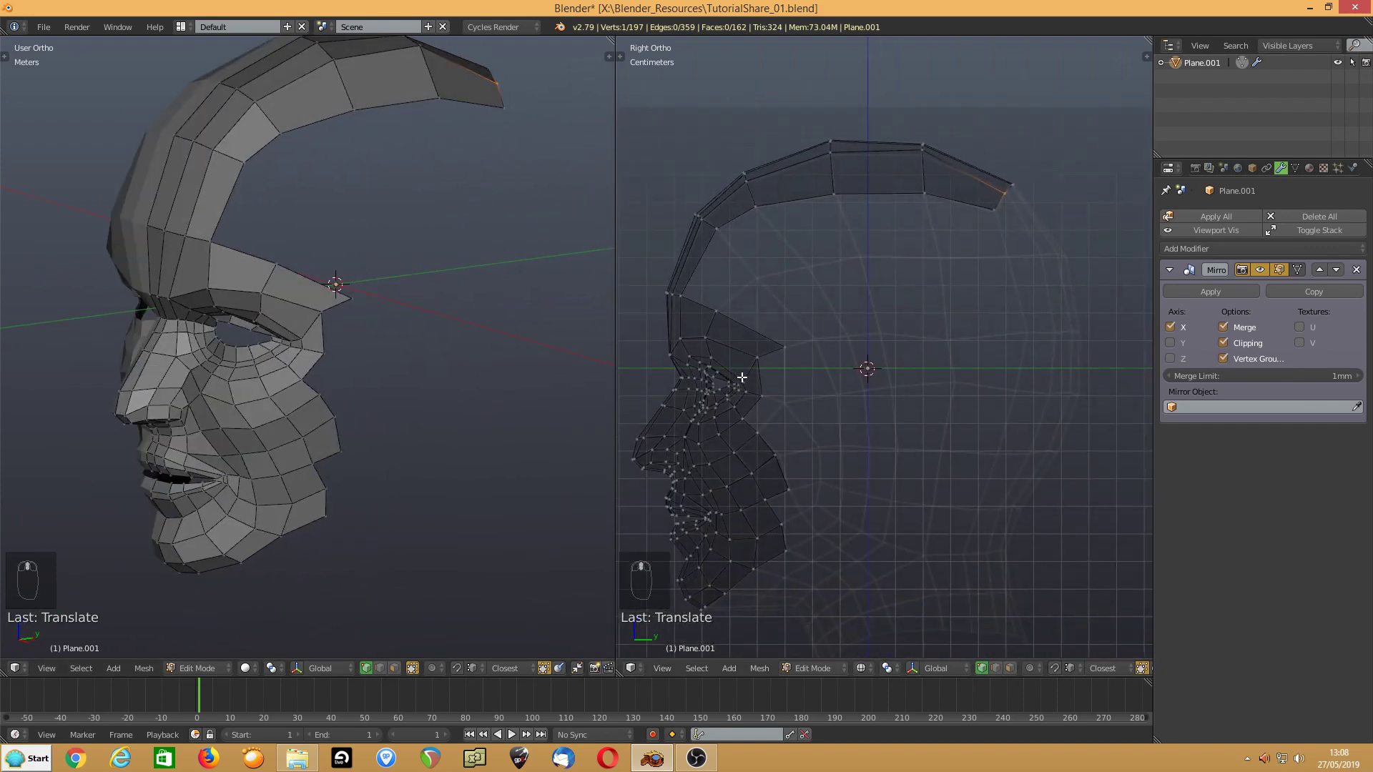
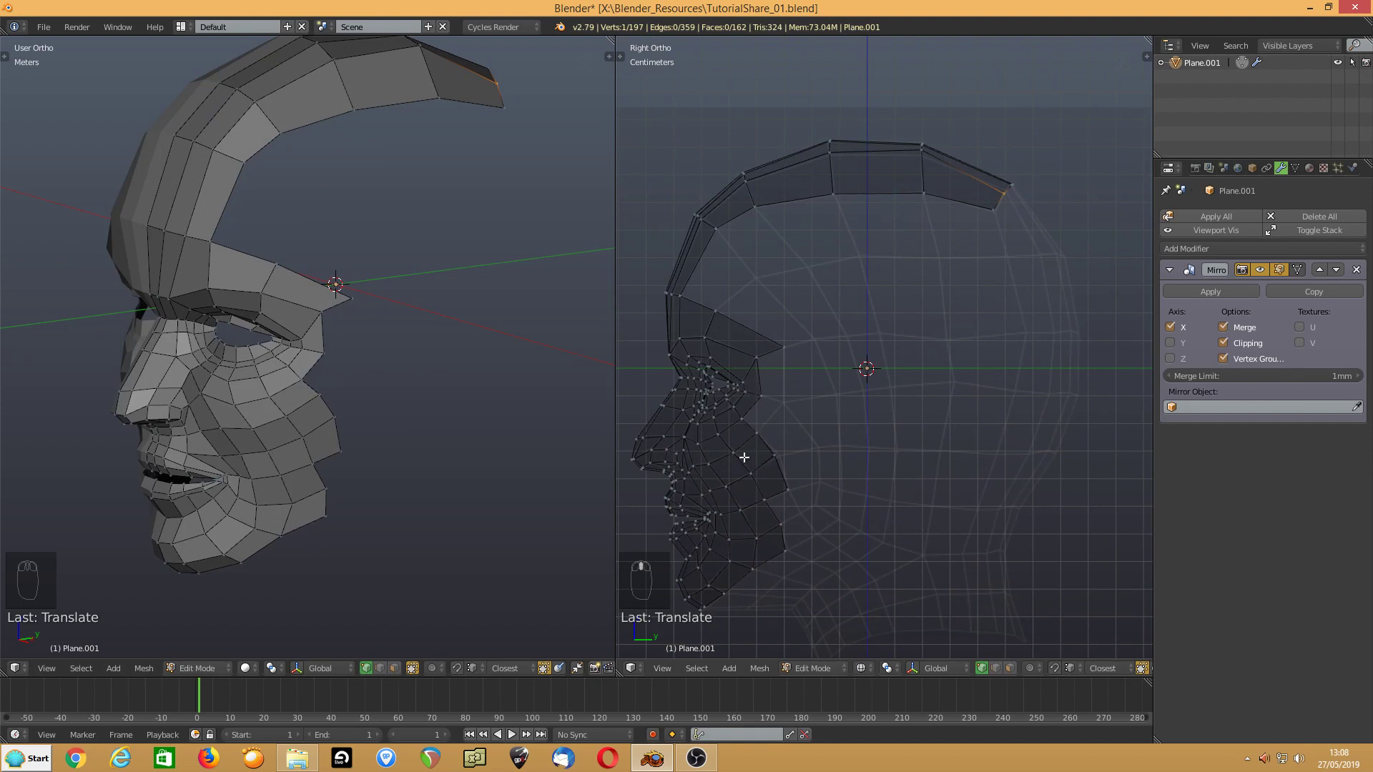
pyautogui.keyDown('shift'); pyautogui.moveTo(743, 450); pyautogui.dragTo(726, 358, button='middle'); pyautogui.keyUp('shift')
pyautogui.scroll(1, 728, 380)
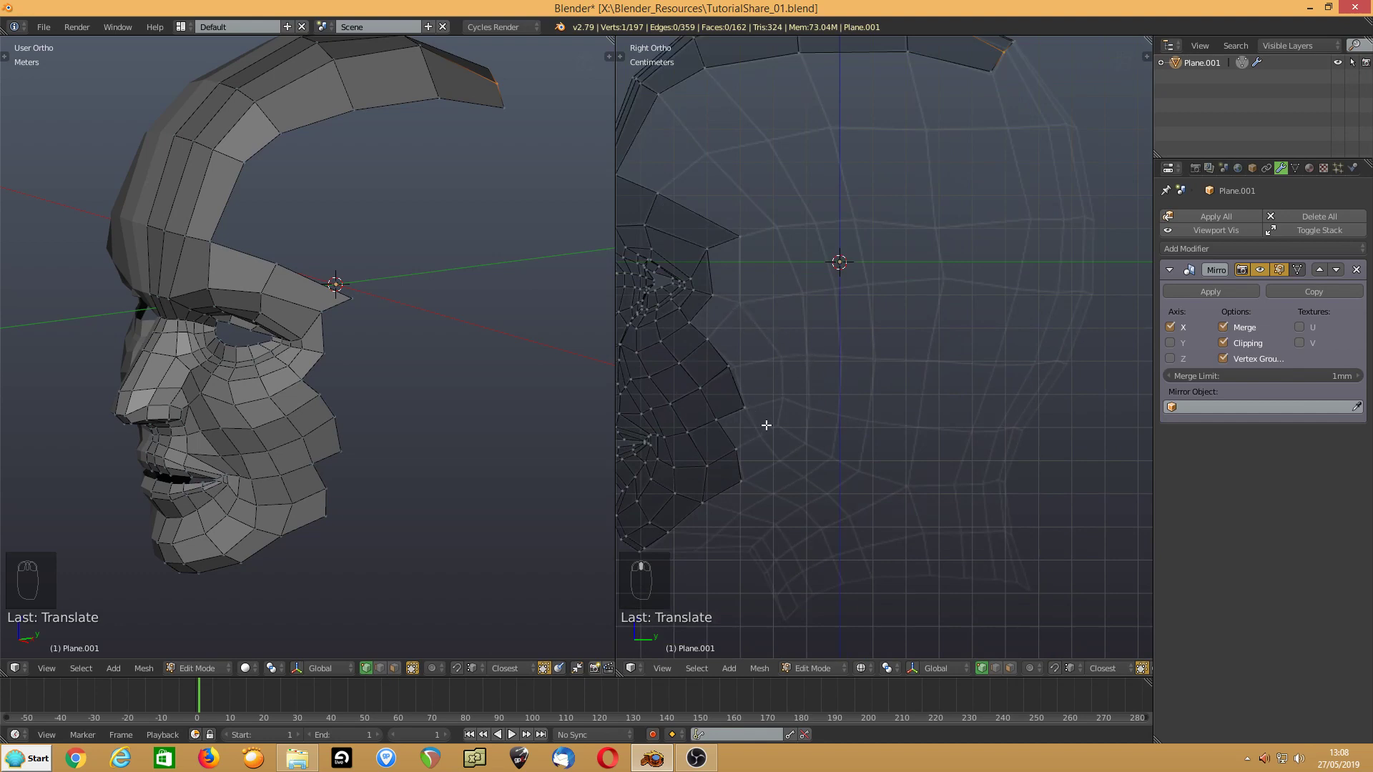
# - Extrude the two open edges at the upper rear of the cheek backward along the reference in the side view
pyautogui.hotkey('ctrl', 'Tab')
pyautogui.click(708, 424)
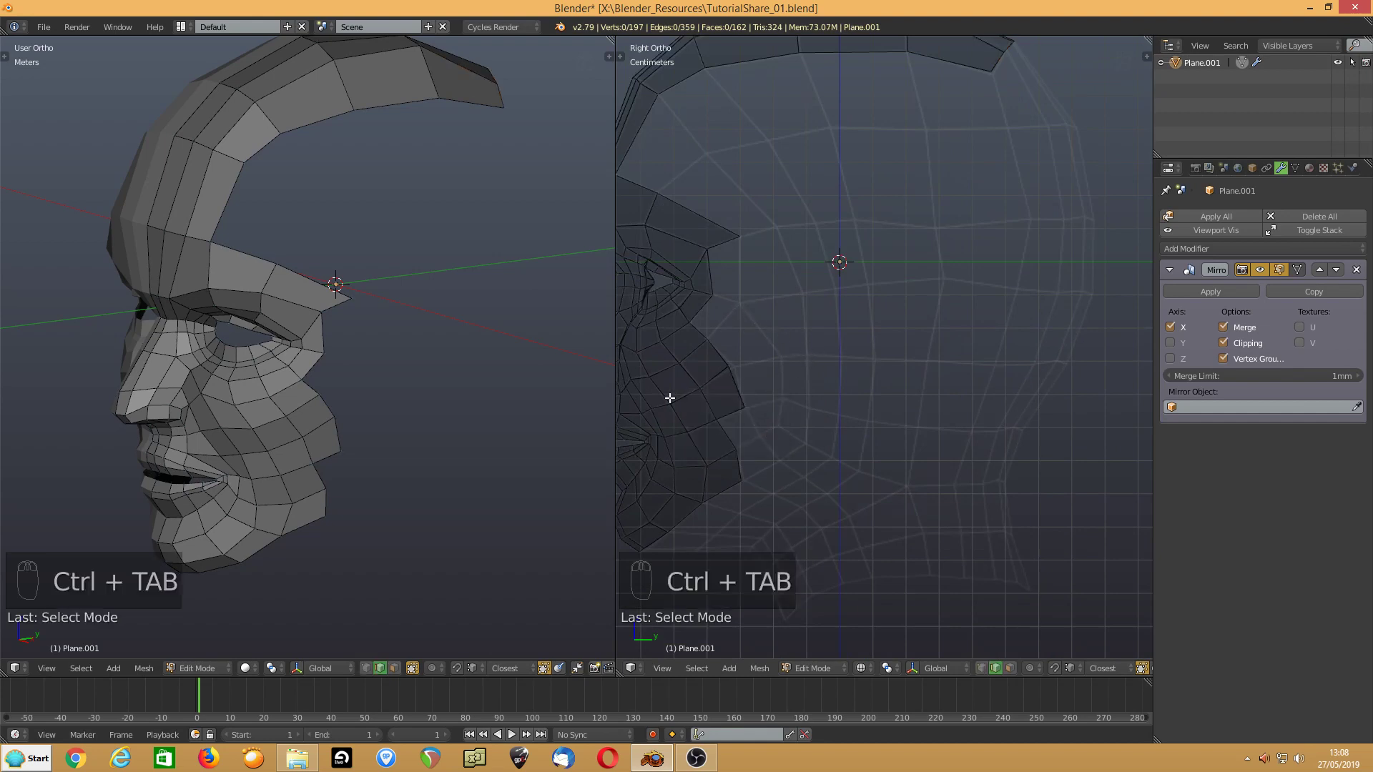
pyautogui.rightClick(717, 352)
pyautogui.keyDown('shift'); pyautogui.rightClick(726, 383); pyautogui.keyUp('shift')
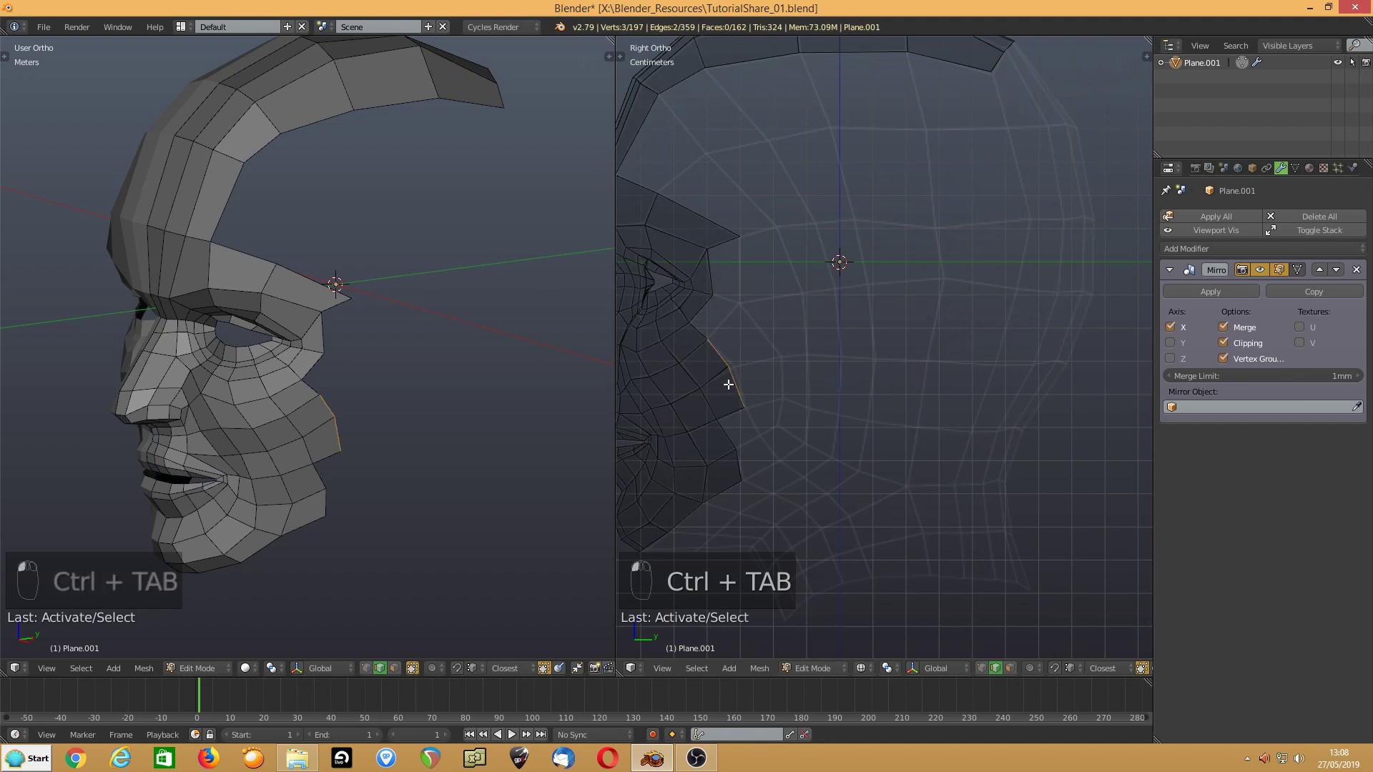
pyautogui.press('e')
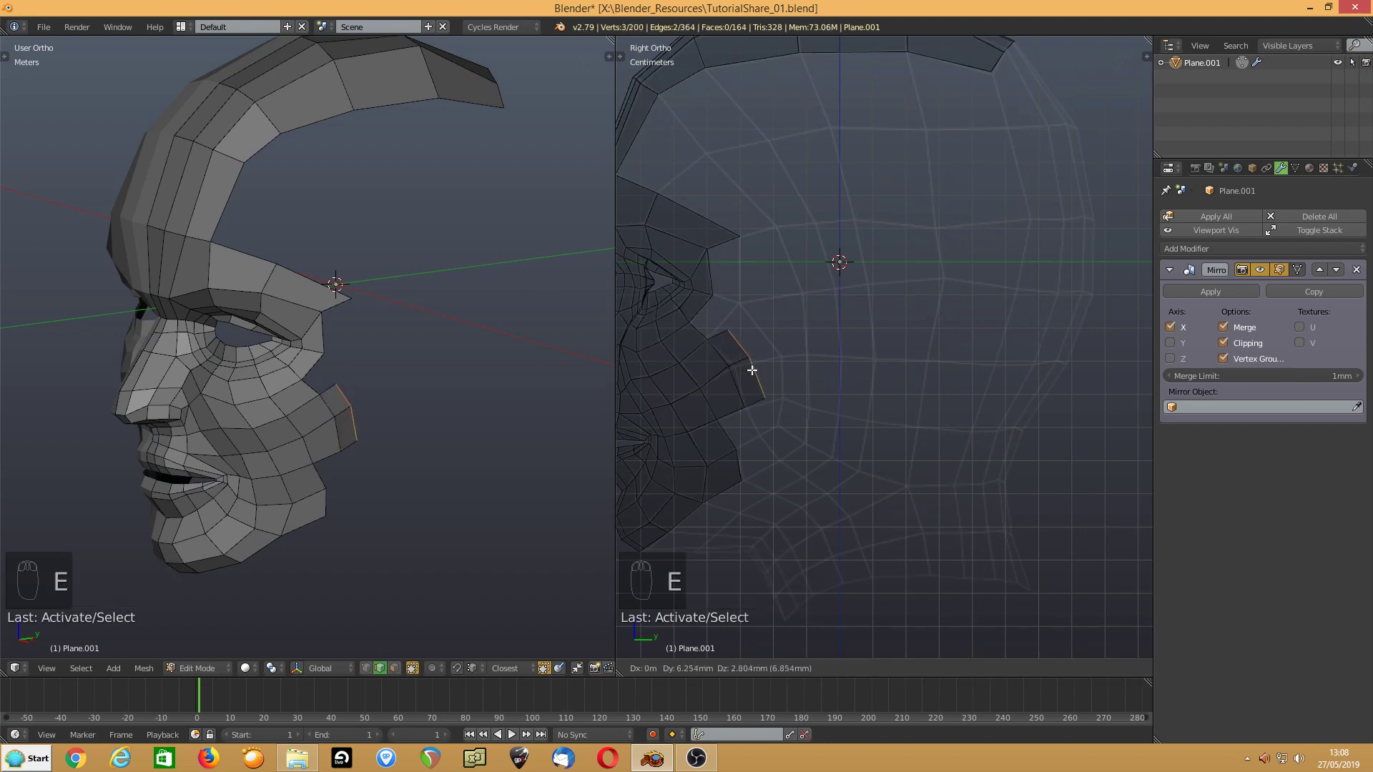
pyautogui.click(775, 365)
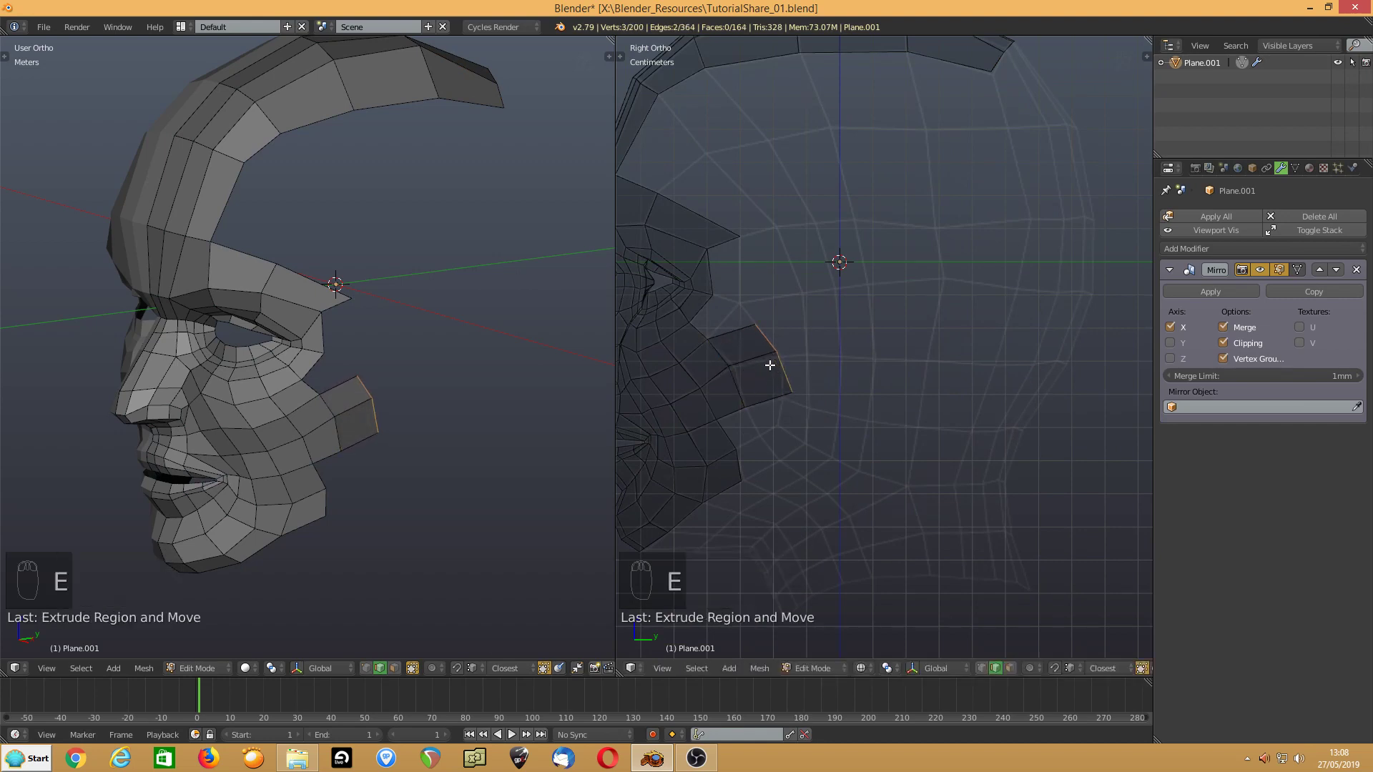
# - Move the cheek extrusion's upper and lower rear vertices onto the reference, and fill the gap between it and the face beside the eye
pyautogui.hotkey('ctrl', 'Tab')
pyautogui.click(761, 350)
pyautogui.moveTo(755, 324); pyautogui.dragTo(737, 304, button='right')
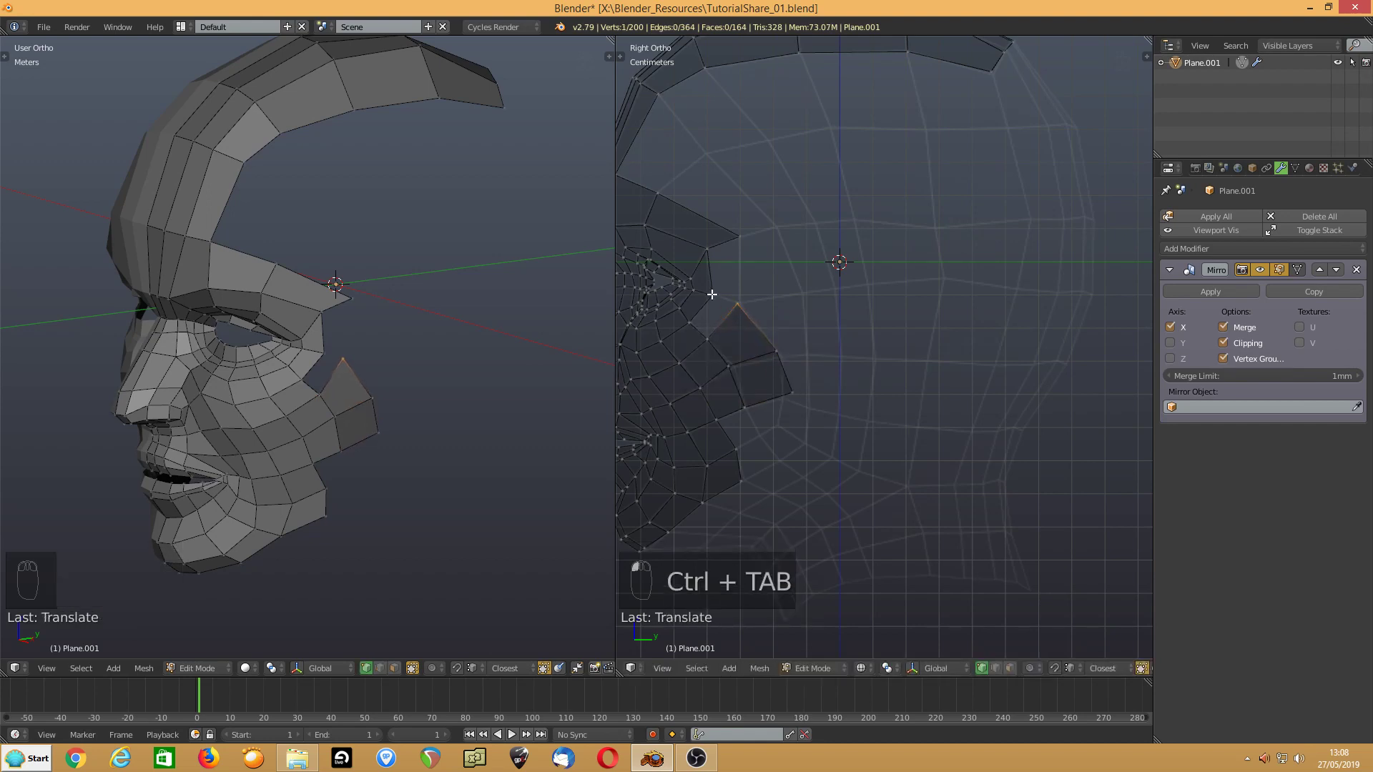
pyautogui.keyDown('shift'); pyautogui.click(712, 294); pyautogui.keyUp('shift')
pyautogui.keyDown('shift'); pyautogui.click(688, 321); pyautogui.keyUp('shift')
pyautogui.keyDown('shift'); pyautogui.click(708, 338); pyautogui.keyUp('shift')
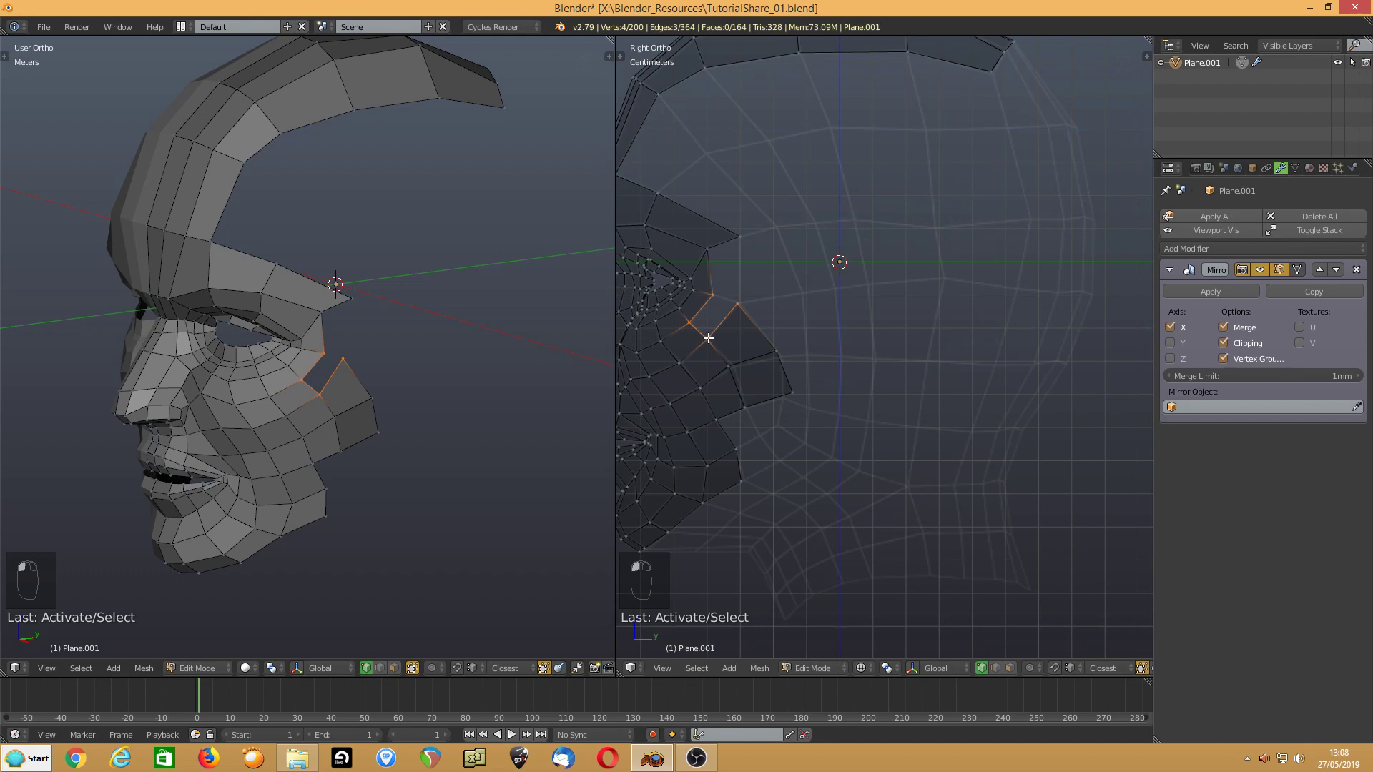
pyautogui.press('f')
pyautogui.moveTo(794, 391); pyautogui.dragTo(783, 400, button='right')
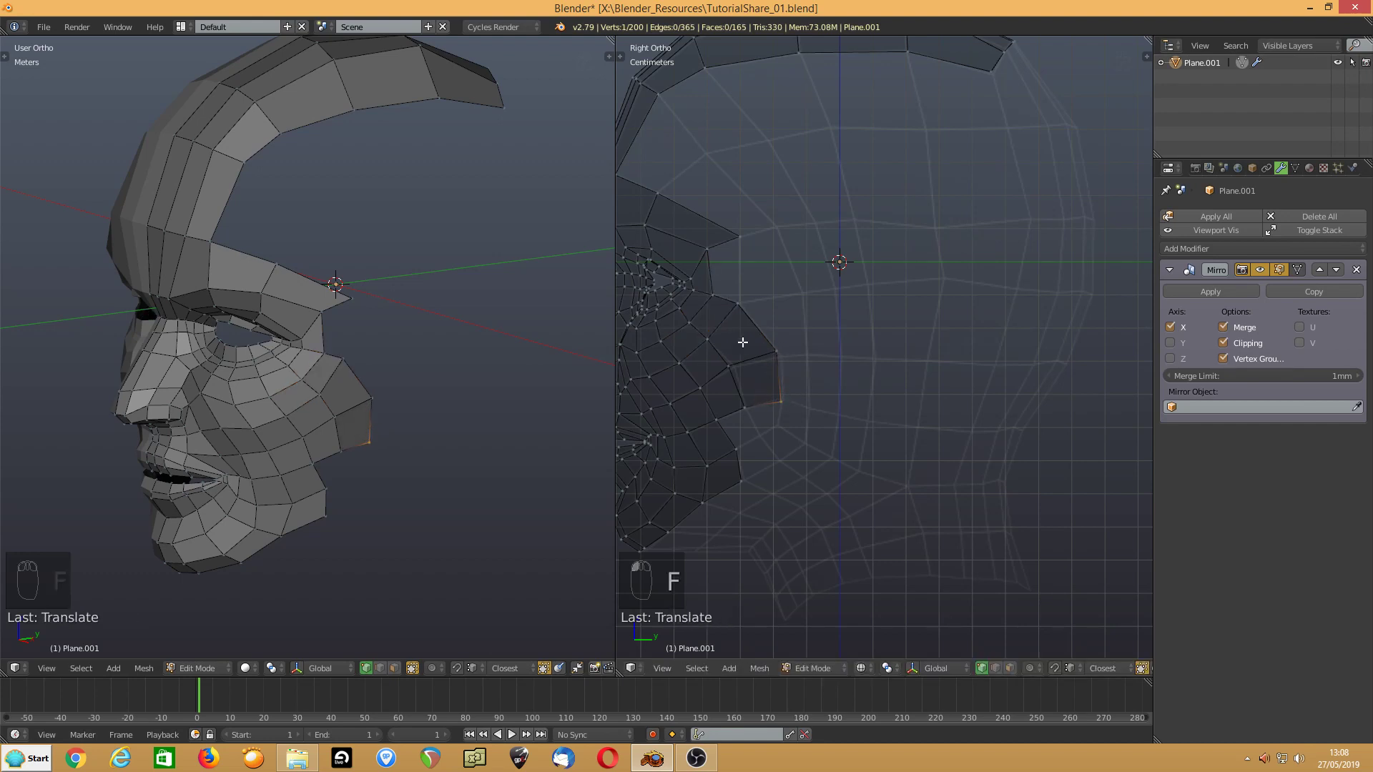
# - Fill a four-sided face at the temple, joining the cheek extrusion to the outer end of the brow
pyautogui.rightClick(732, 299)
pyautogui.keyDown('shift'); pyautogui.rightClick(713, 293); pyautogui.keyUp('shift')
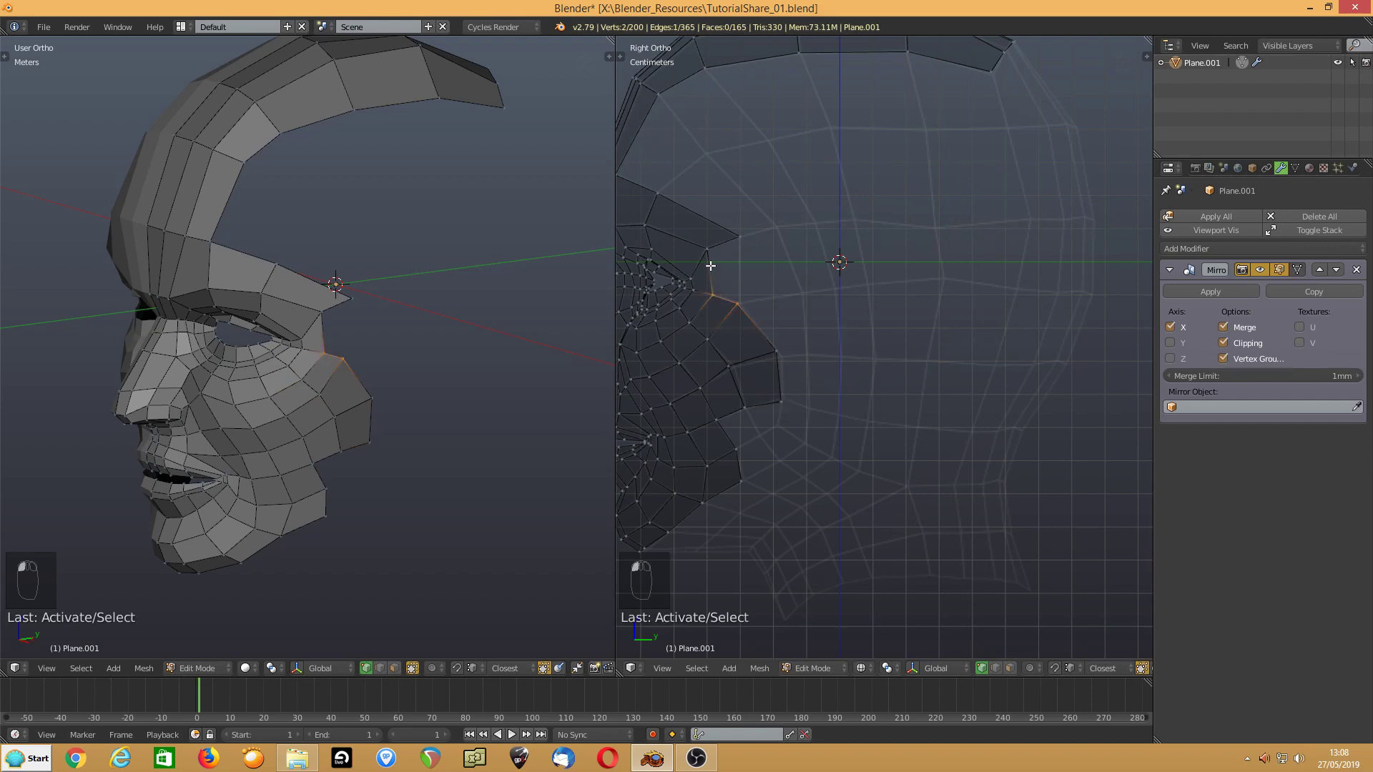
pyautogui.keyDown('shift'); pyautogui.rightClick(707, 251); pyautogui.keyUp('shift')
pyautogui.keyDown('shift'); pyautogui.rightClick(753, 235); pyautogui.keyUp('shift')
pyautogui.press('f')
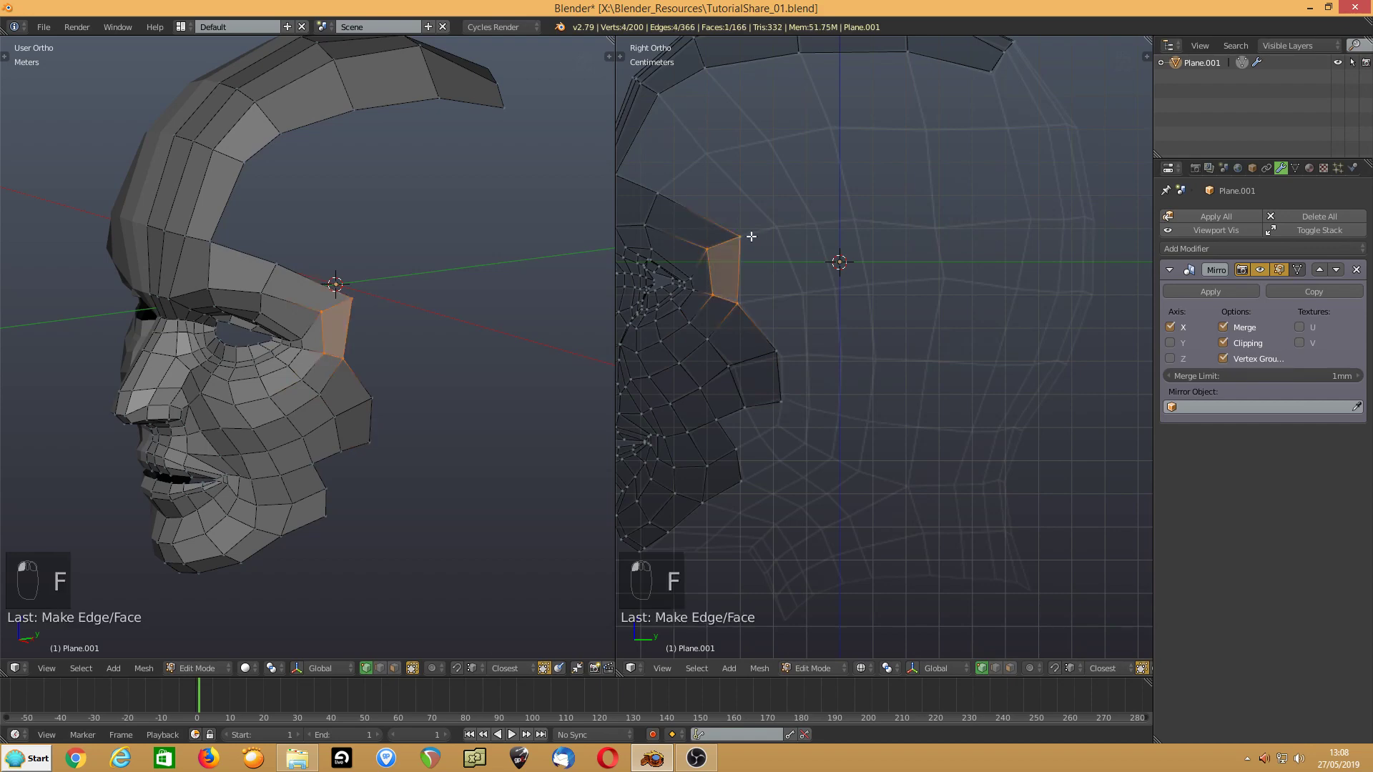
# - Move the vertex below the new temple face outward onto the reference outline in the front view
pyautogui.press('KP_1')
pyautogui.scroll(3, 301, 397)
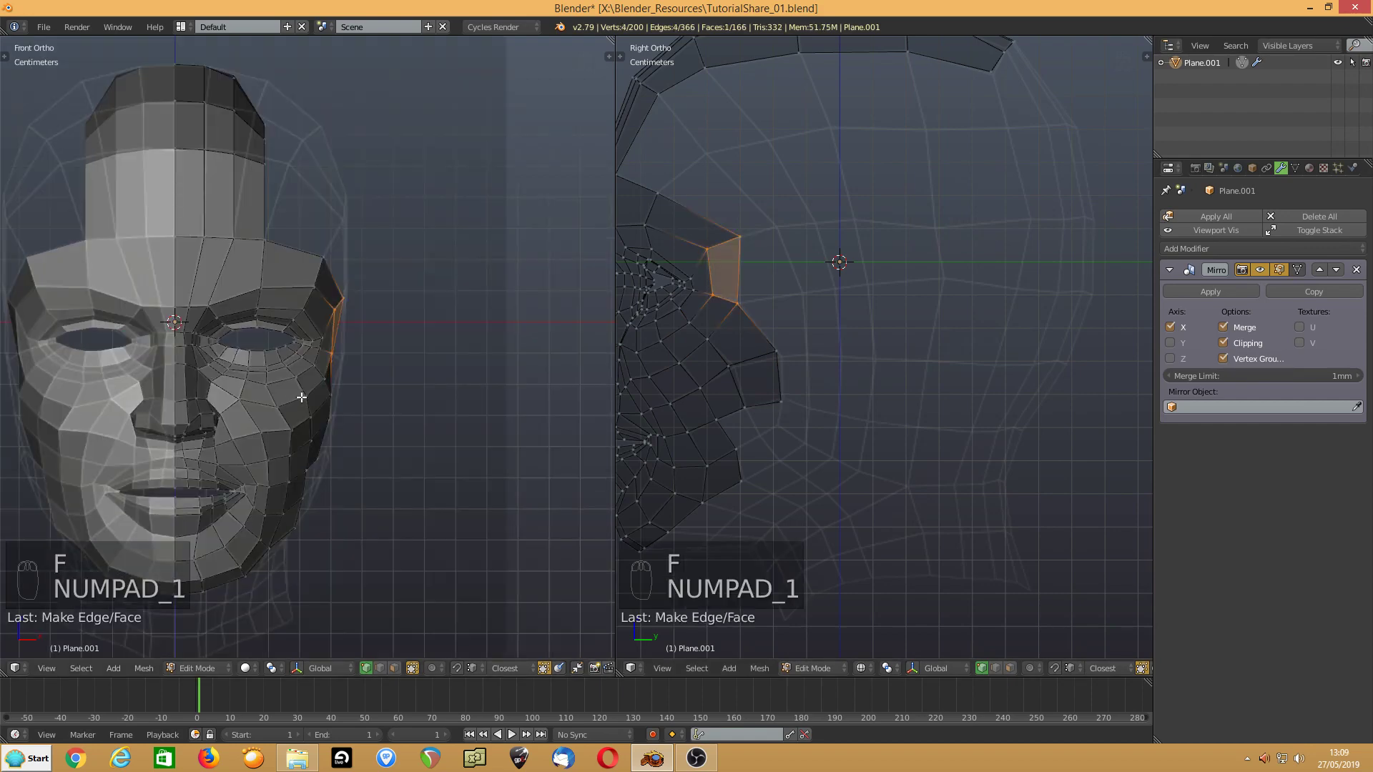
pyautogui.rightClick(736, 301)
pyautogui.press('g')
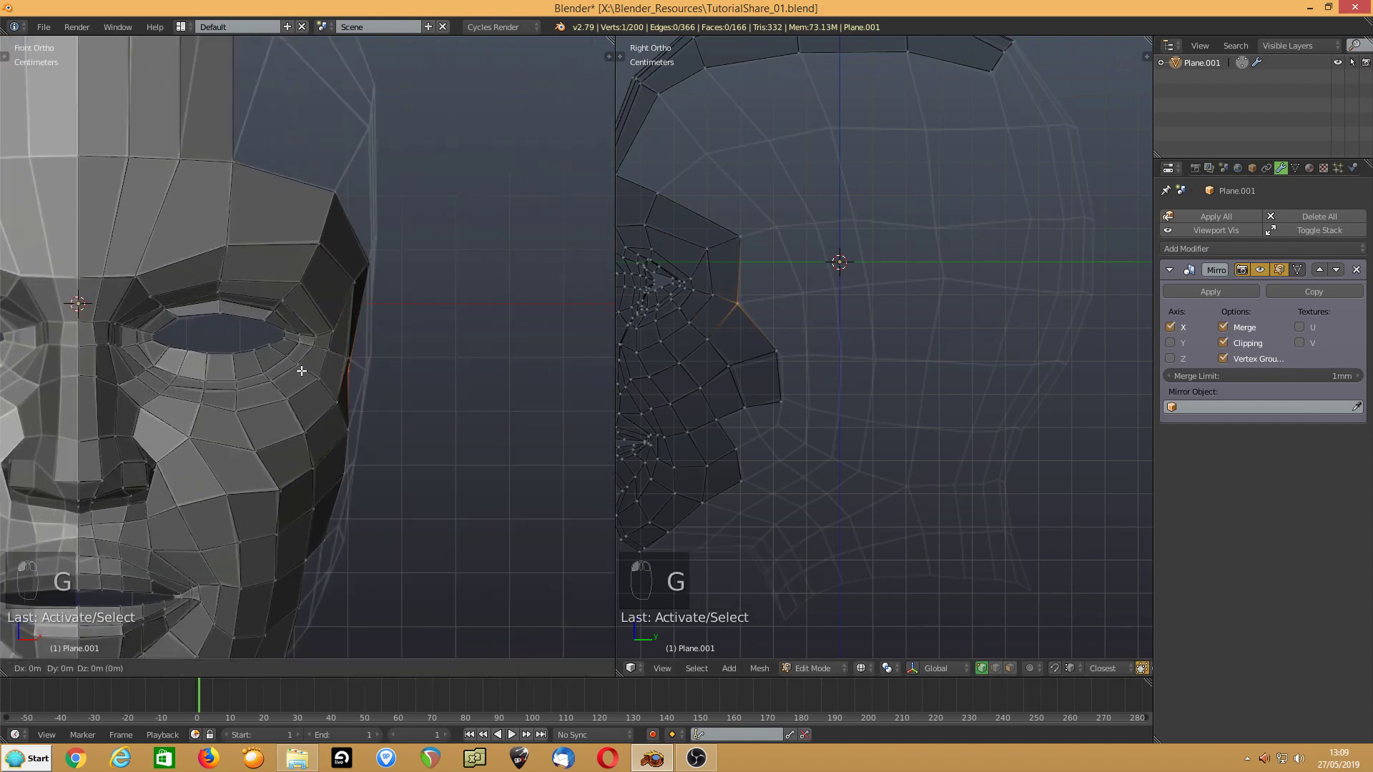
pyautogui.click(319, 371)
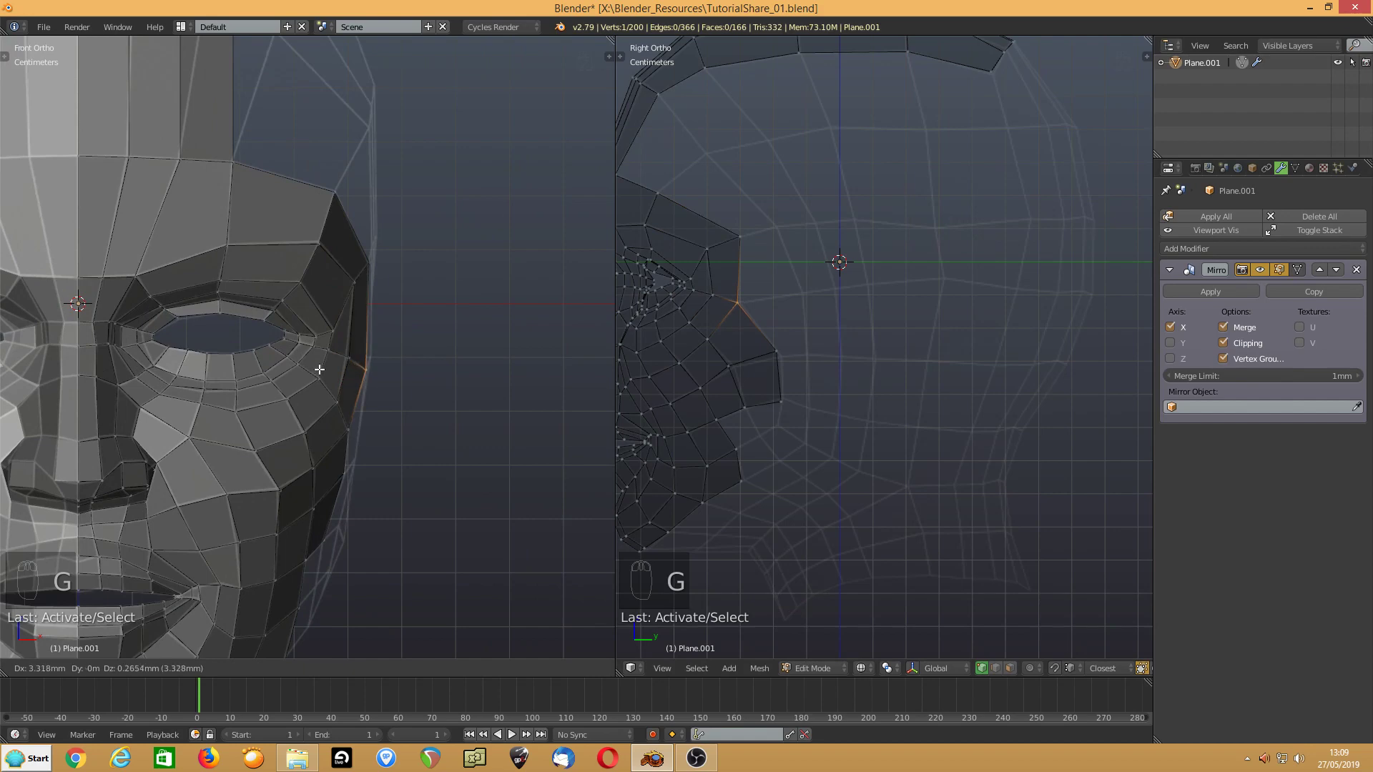
# - Nudge the middle vertex at the base of the cheek extrusion onto the reference in the front view
pyautogui.click(732, 367)
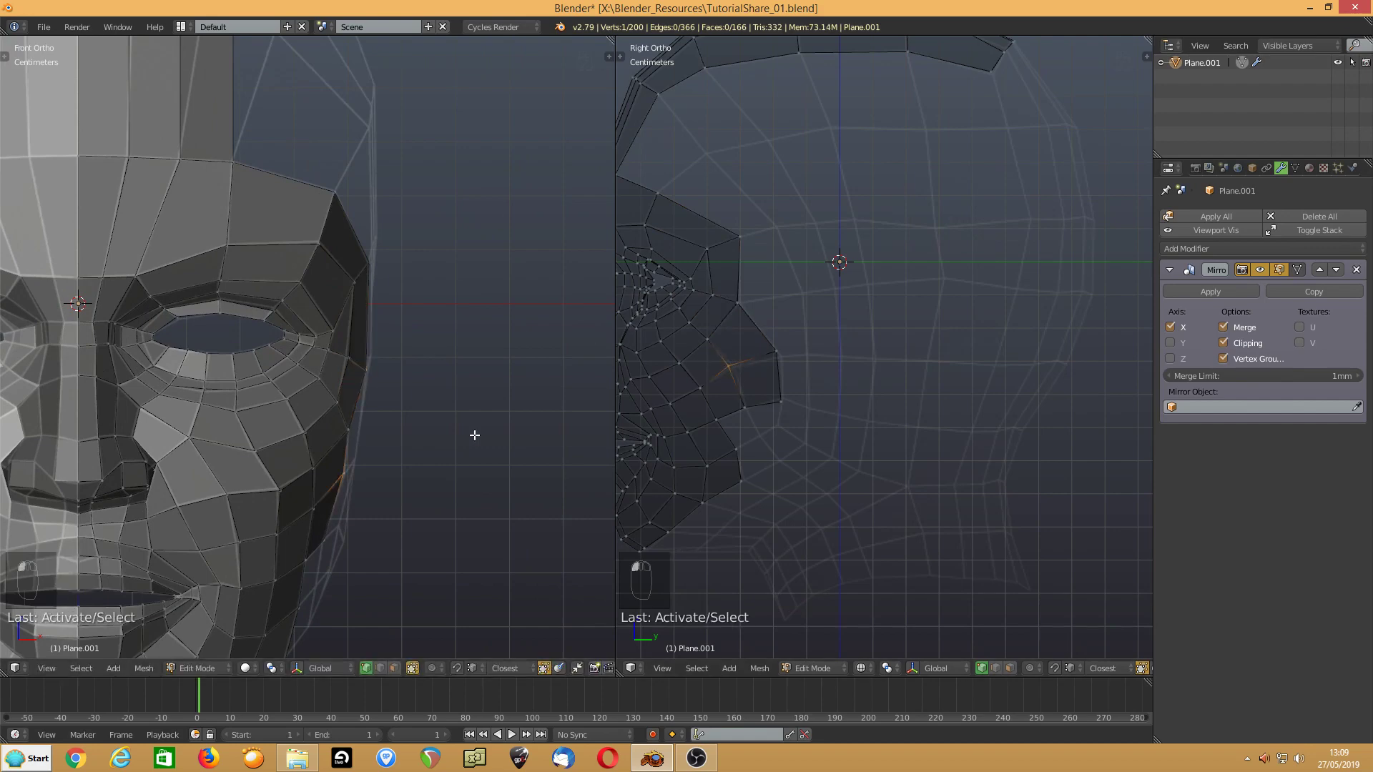
pyautogui.scroll(2, 318, 471)
pyautogui.scroll(3, 345, 522)
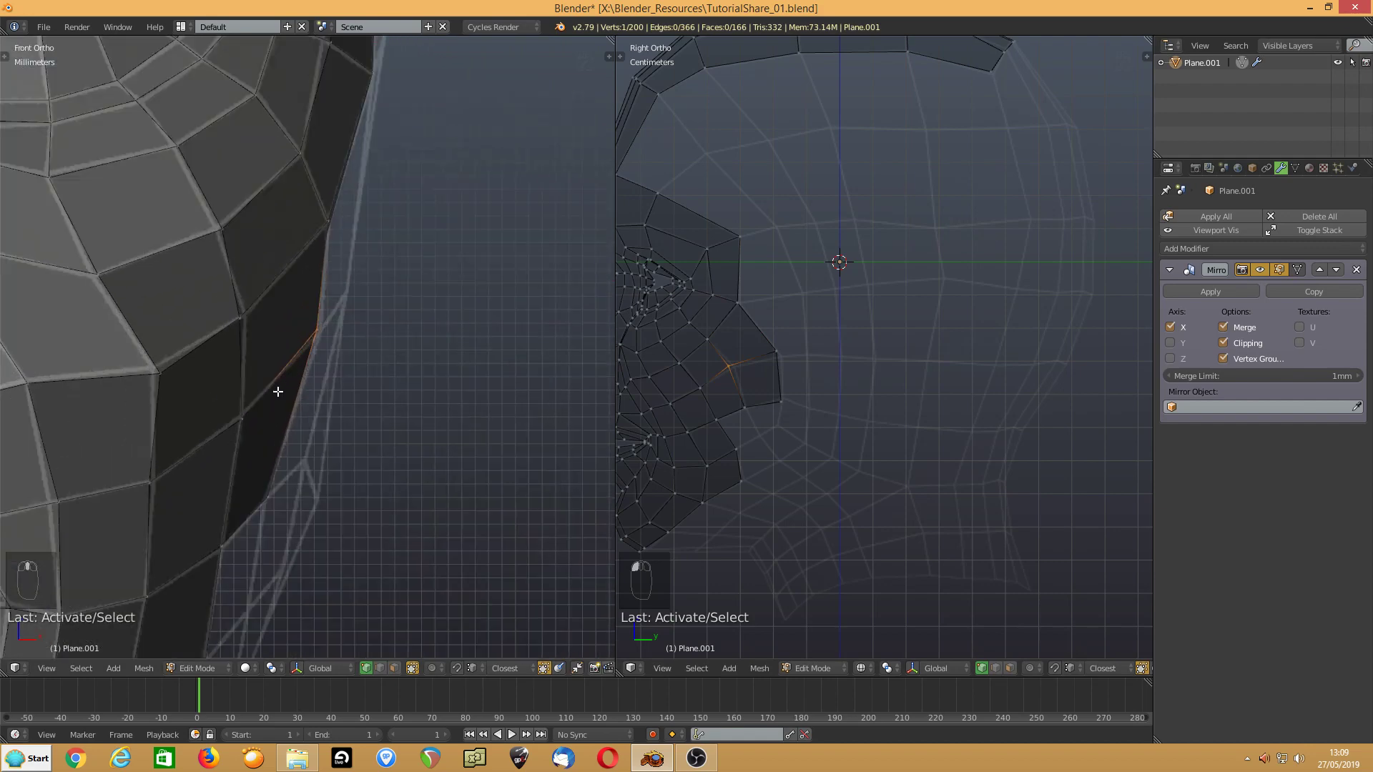
pyautogui.press('g')
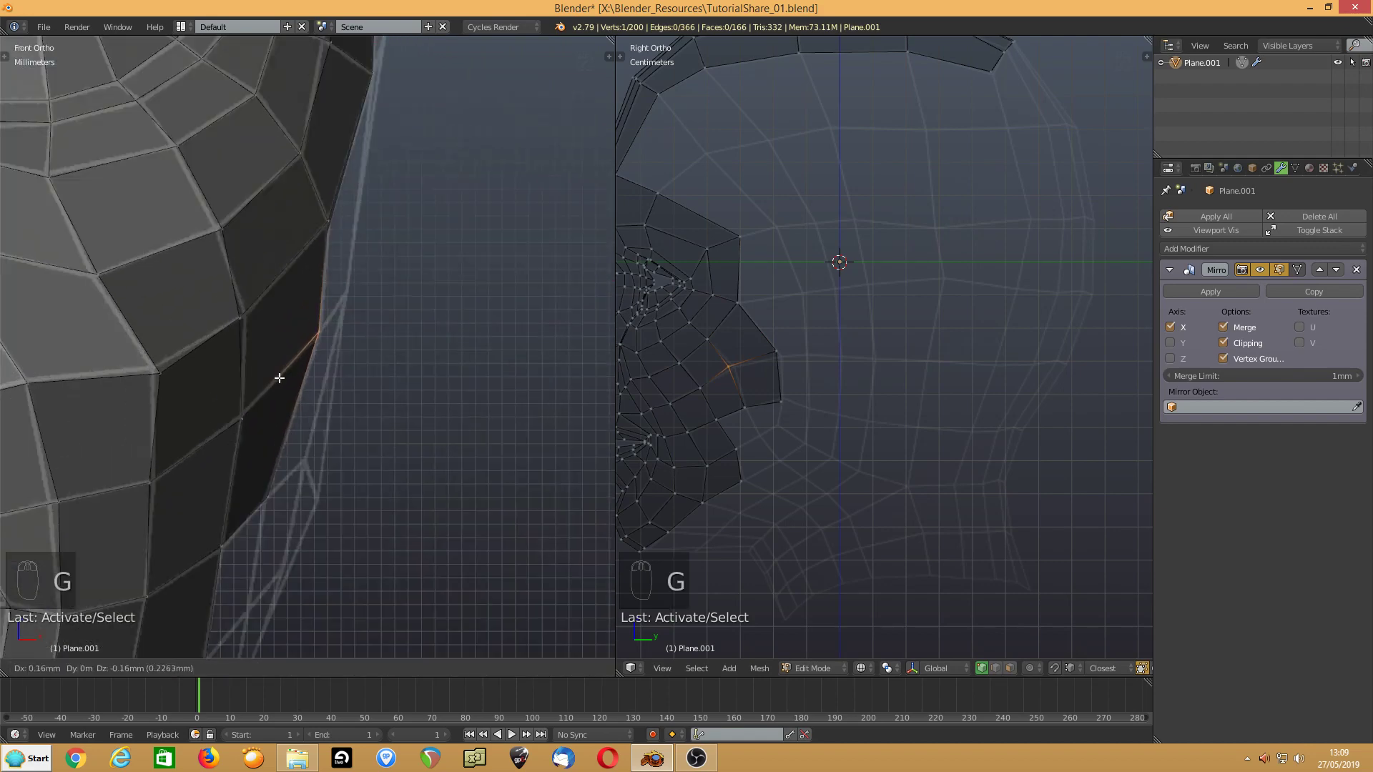
pyautogui.click(279, 377)
# - Move the cheek extrusion's two rear vertices outward onto the reference in the front view, and check the cheek shape at an angle
pyautogui.click(776, 354)
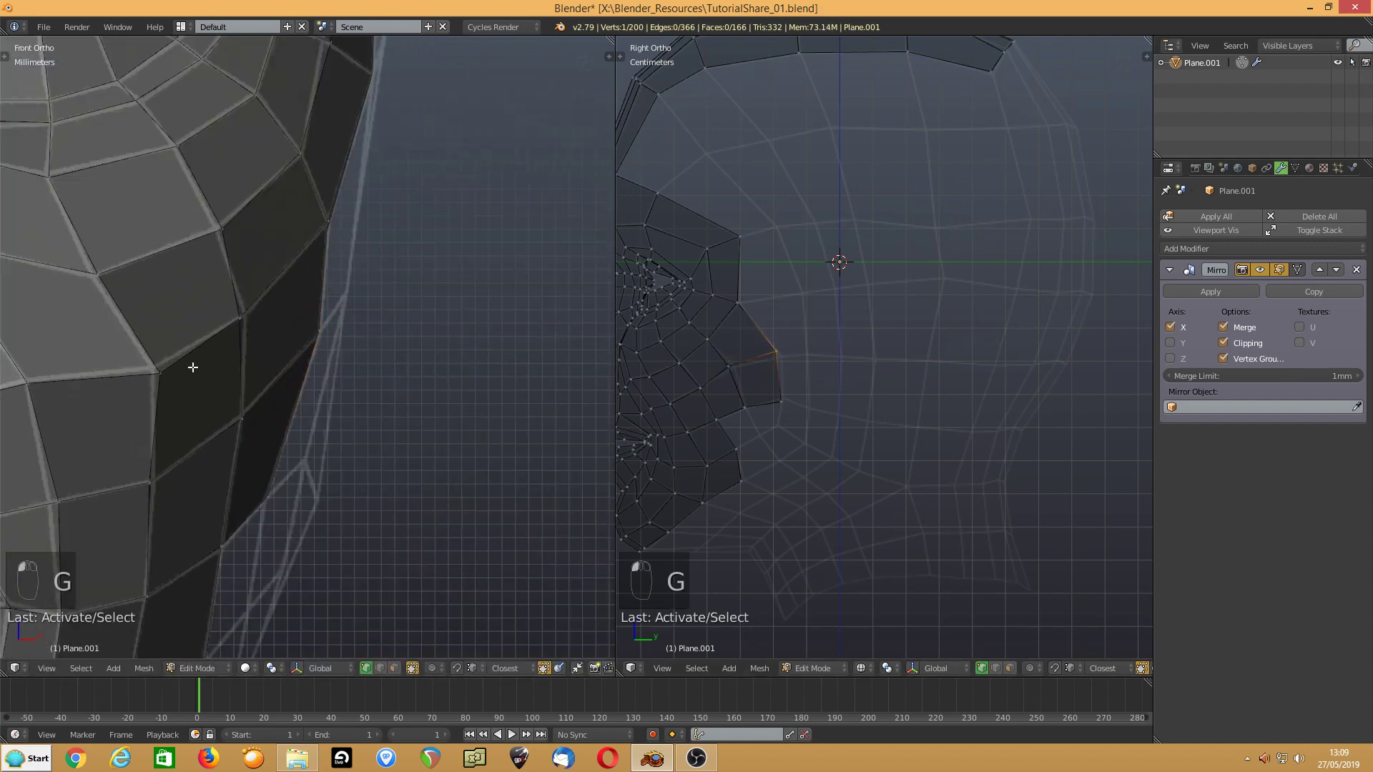
pyautogui.press('g')
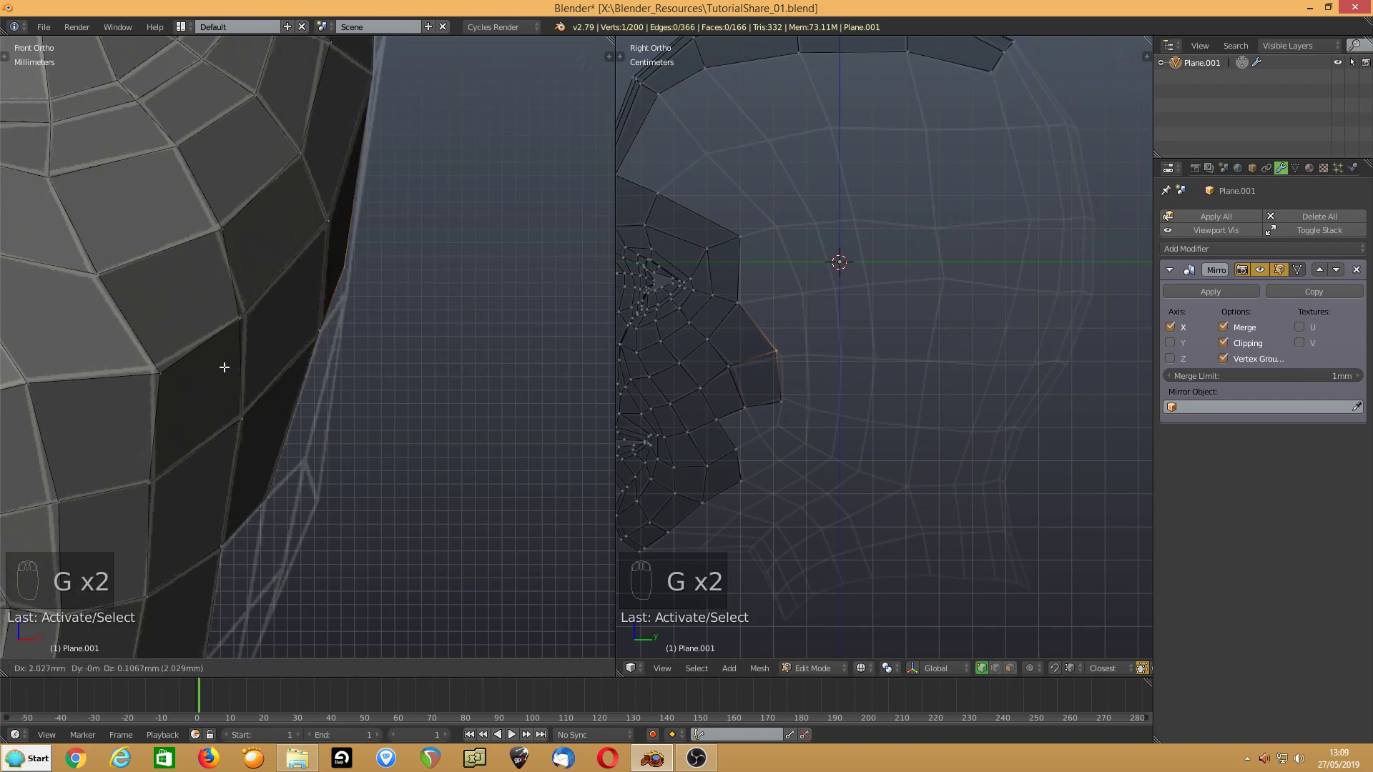
pyautogui.click(221, 383)
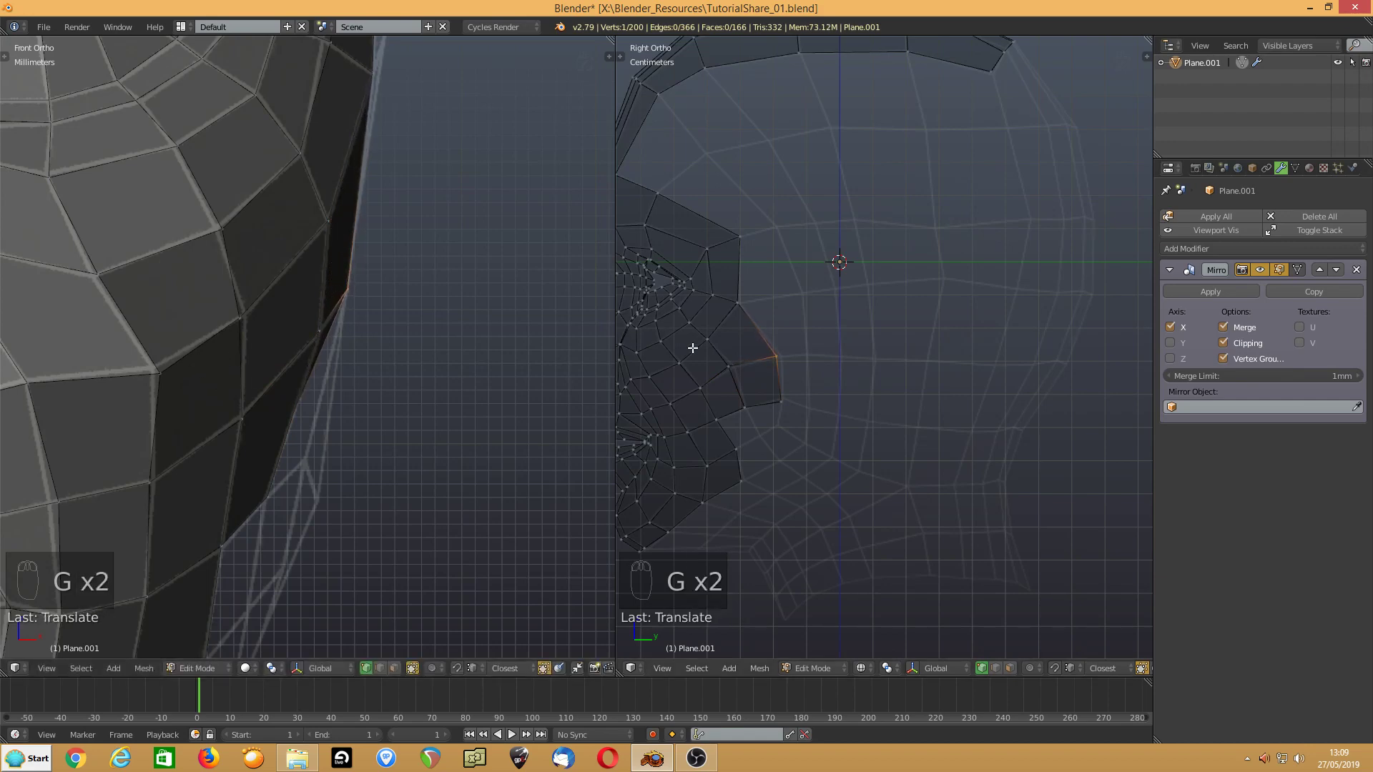
pyautogui.click(778, 398)
pyautogui.press('g')
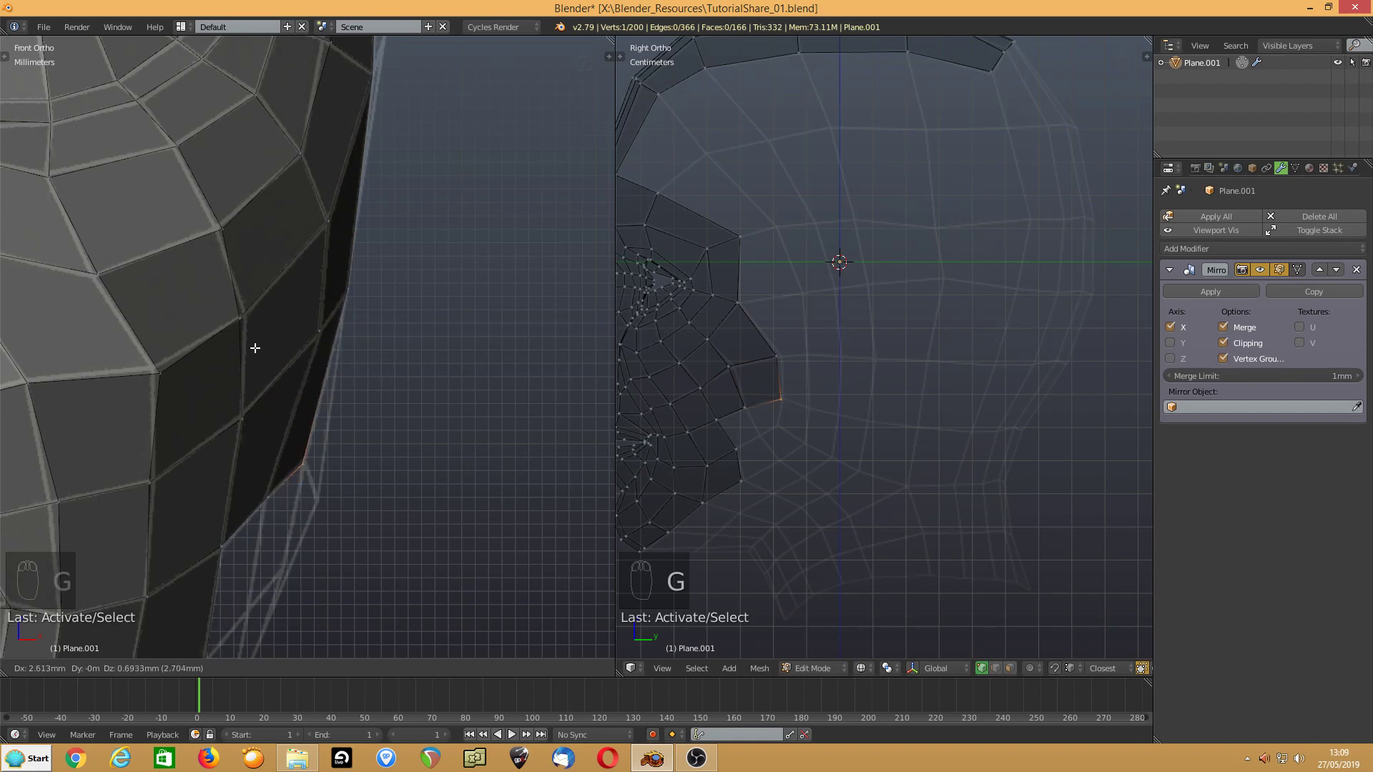
pyautogui.click(256, 348)
pyautogui.click(745, 398)
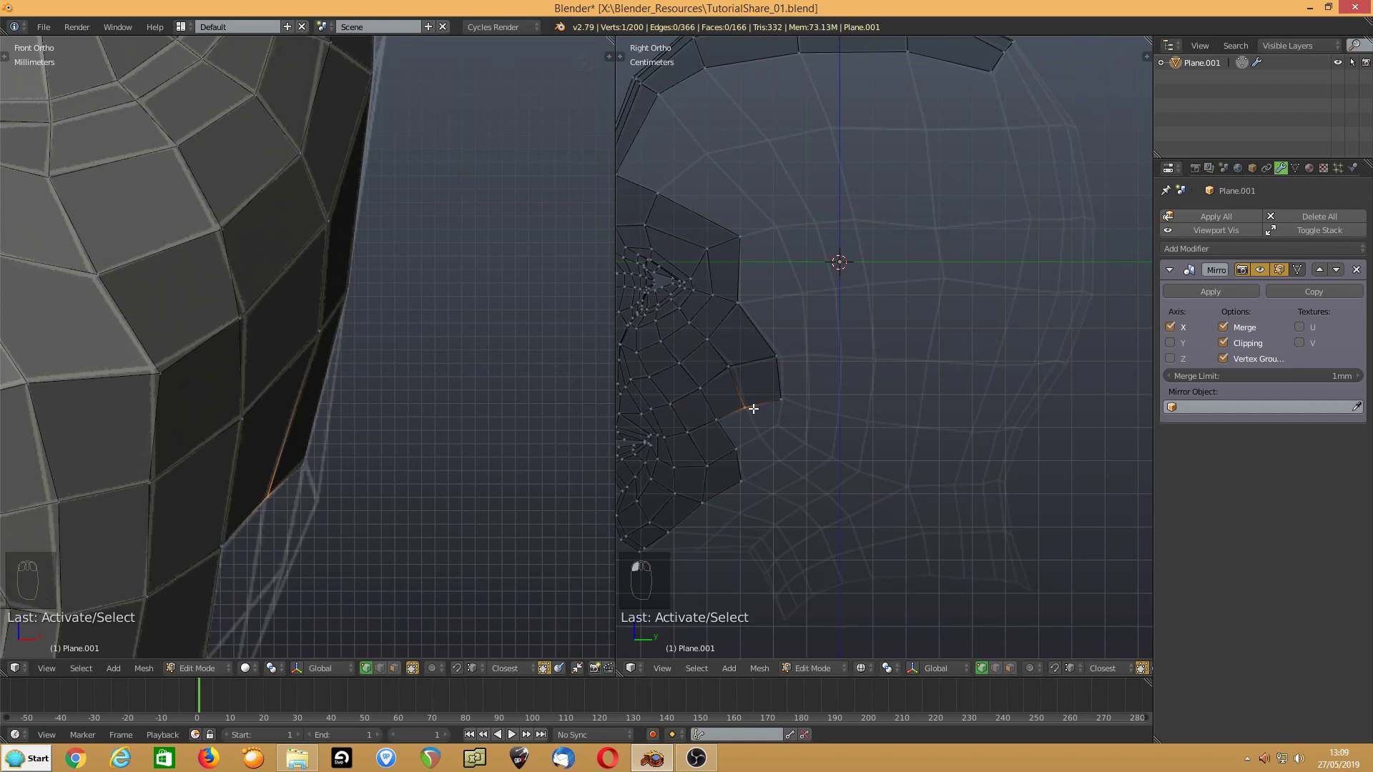
pyautogui.scroll(3, 220, 389)
pyautogui.moveTo(221, 389); pyautogui.dragTo(253, 443, button='middle')
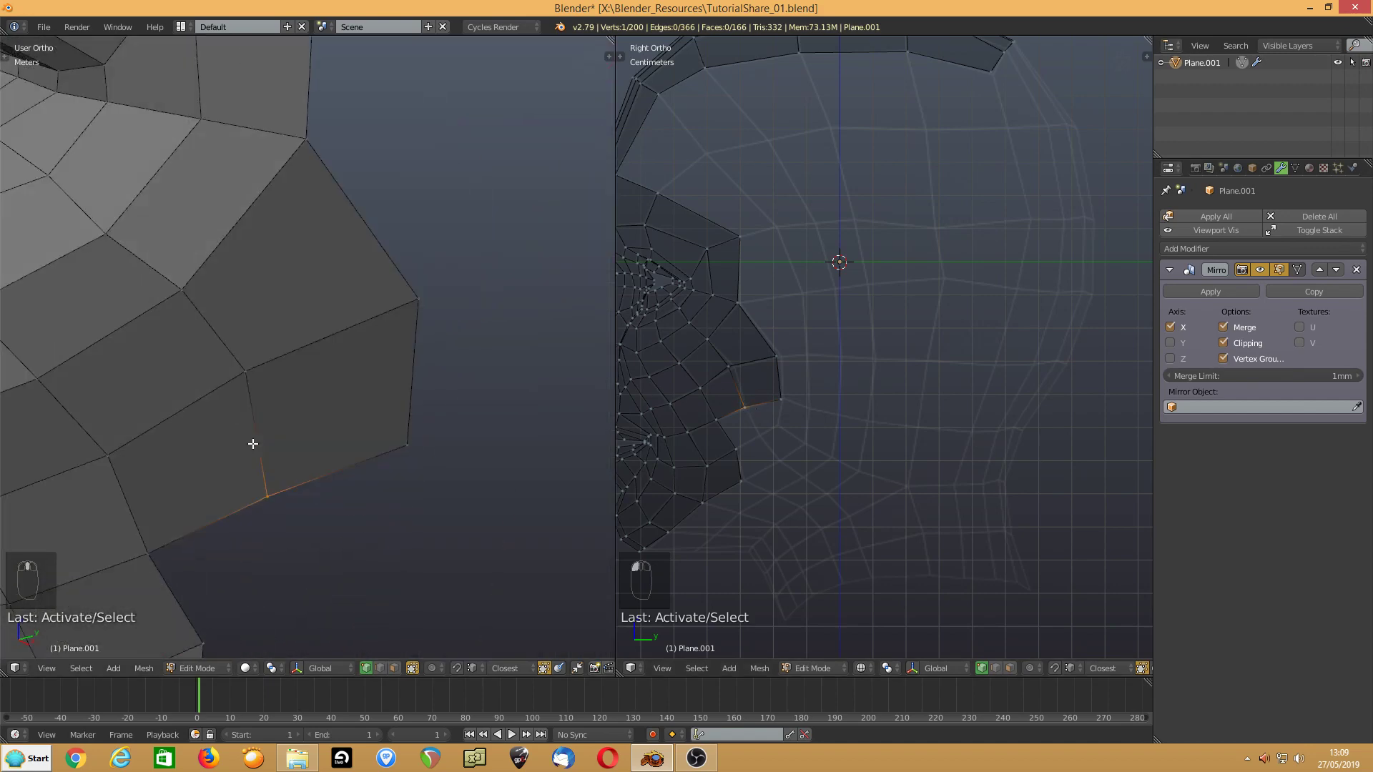
pyautogui.scroll(-6, 285, 420)
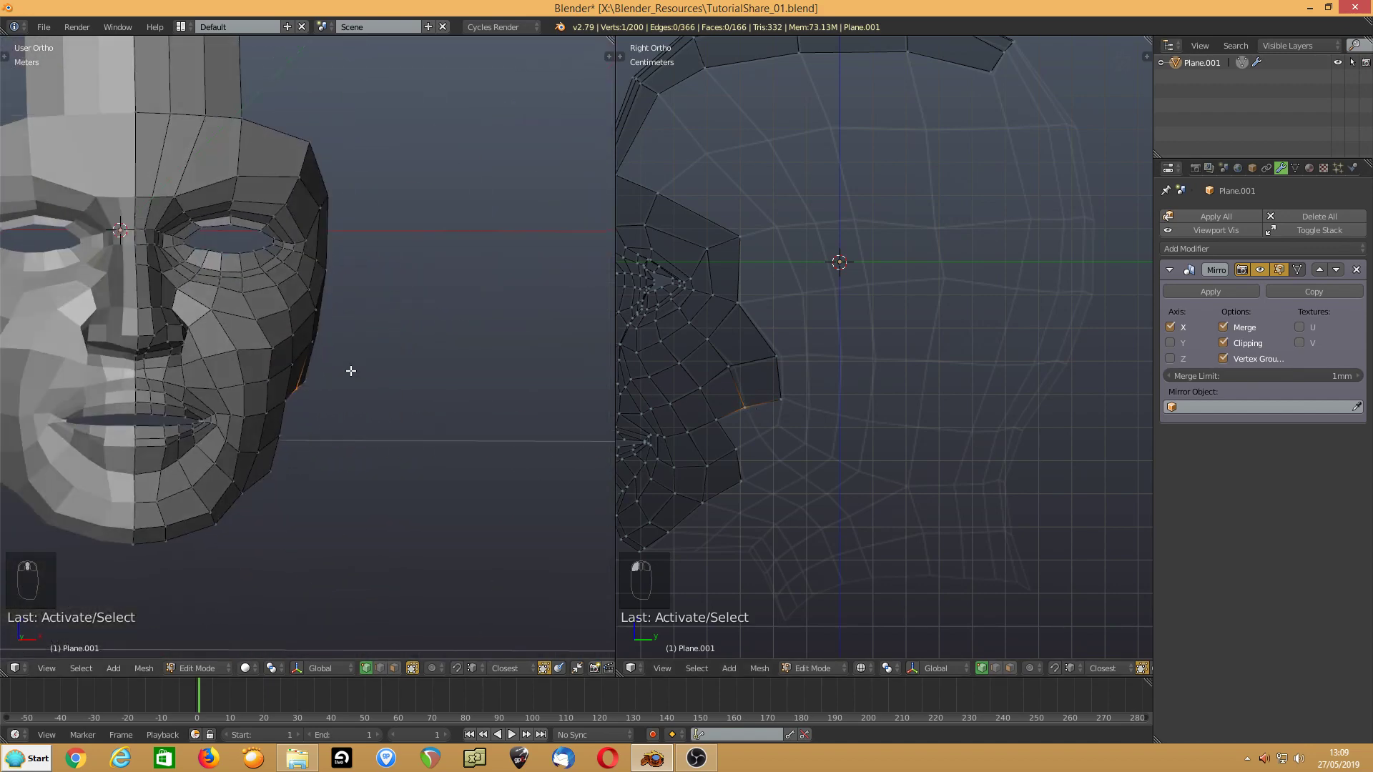
pyautogui.moveTo(351, 371); pyautogui.dragTo(344, 377, button='middle')
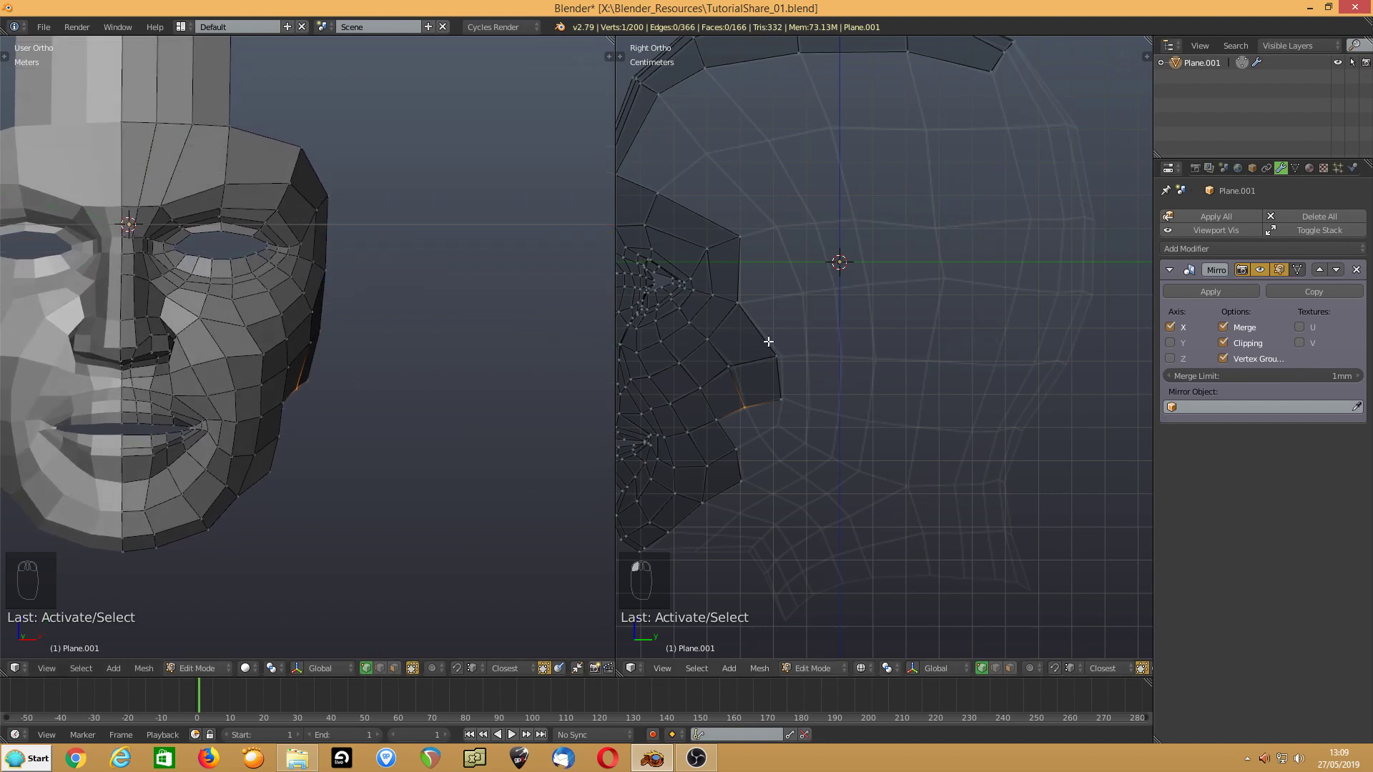
# - Extrude the four connected outer edges from the side of the forehead down to the cheek backward in the side view
pyautogui.keyDown('shift'); pyautogui.moveTo(768, 341); pyautogui.dragTo(856, 404, button='middle'); pyautogui.keyUp('shift')
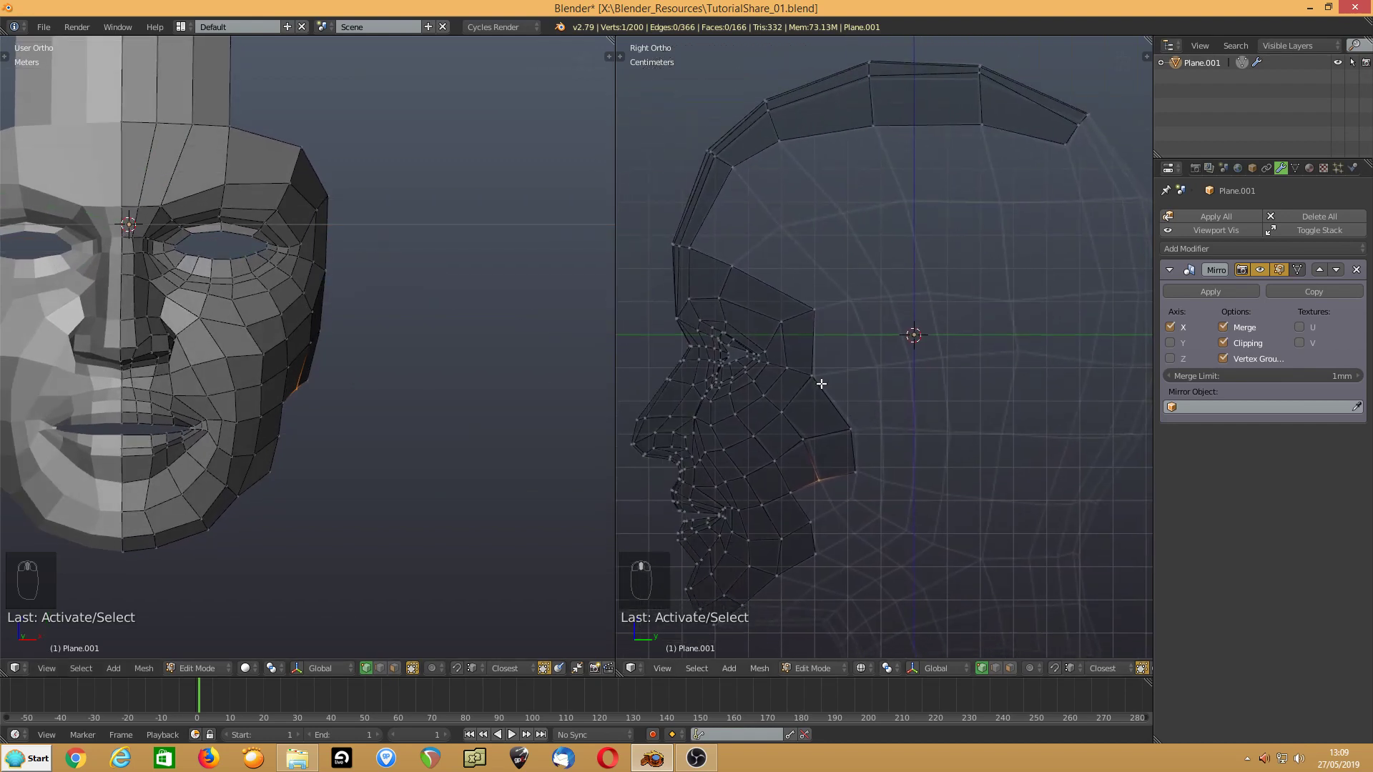
pyautogui.hotkey('ctrl', 'Tab')
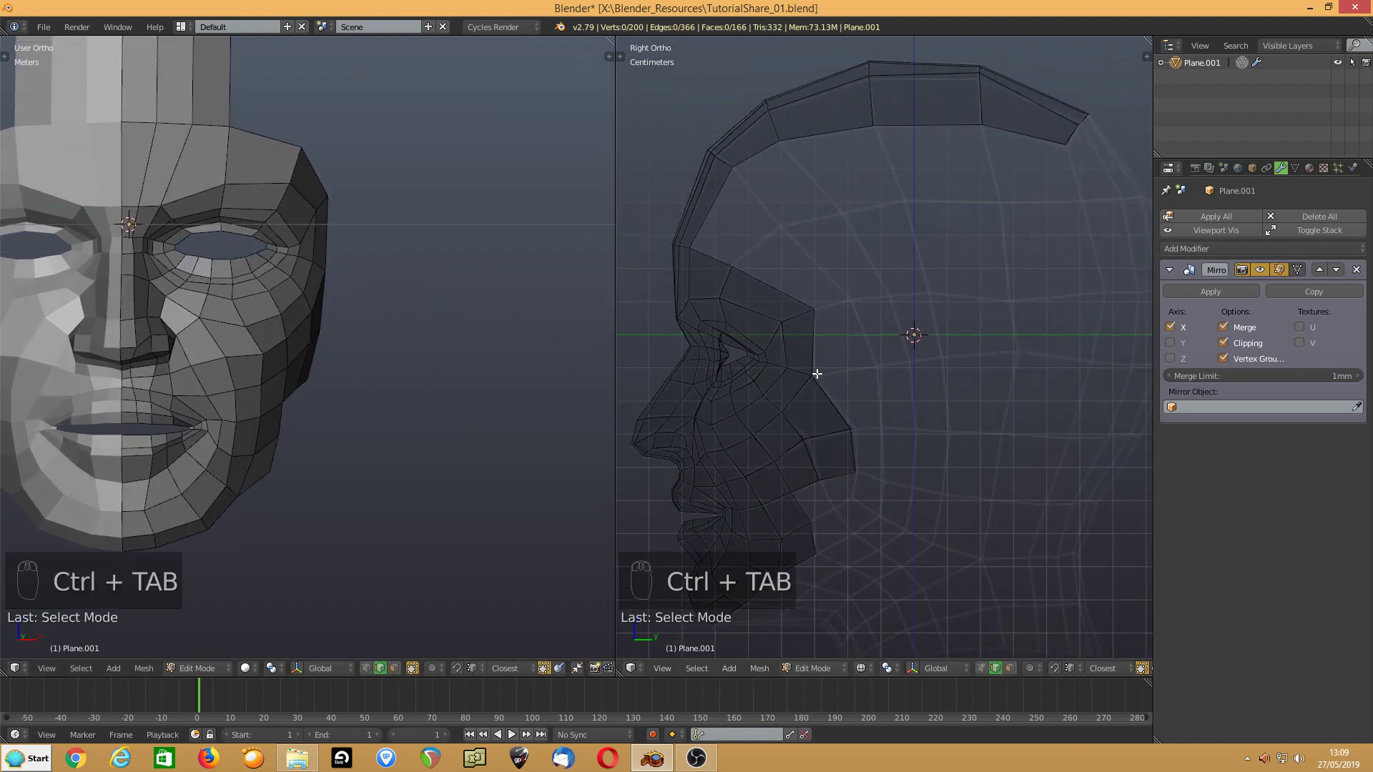
pyautogui.click(788, 290)
pyautogui.keyDown('shift'); pyautogui.click(817, 350); pyautogui.keyUp('shift')
pyautogui.keyDown('shift'); pyautogui.click(847, 401); pyautogui.keyUp('shift')
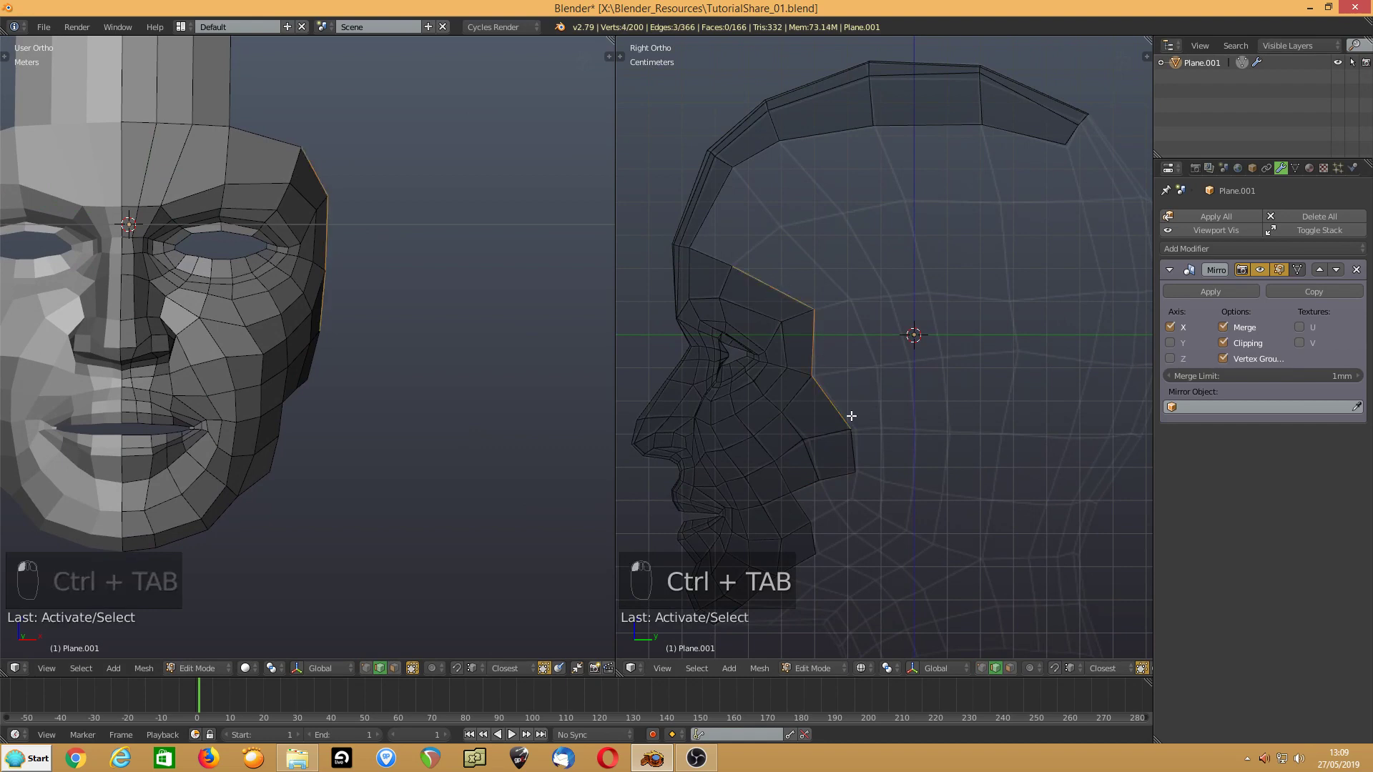
pyautogui.keyDown('shift'); pyautogui.click(855, 445); pyautogui.keyUp('shift')
pyautogui.press('e')
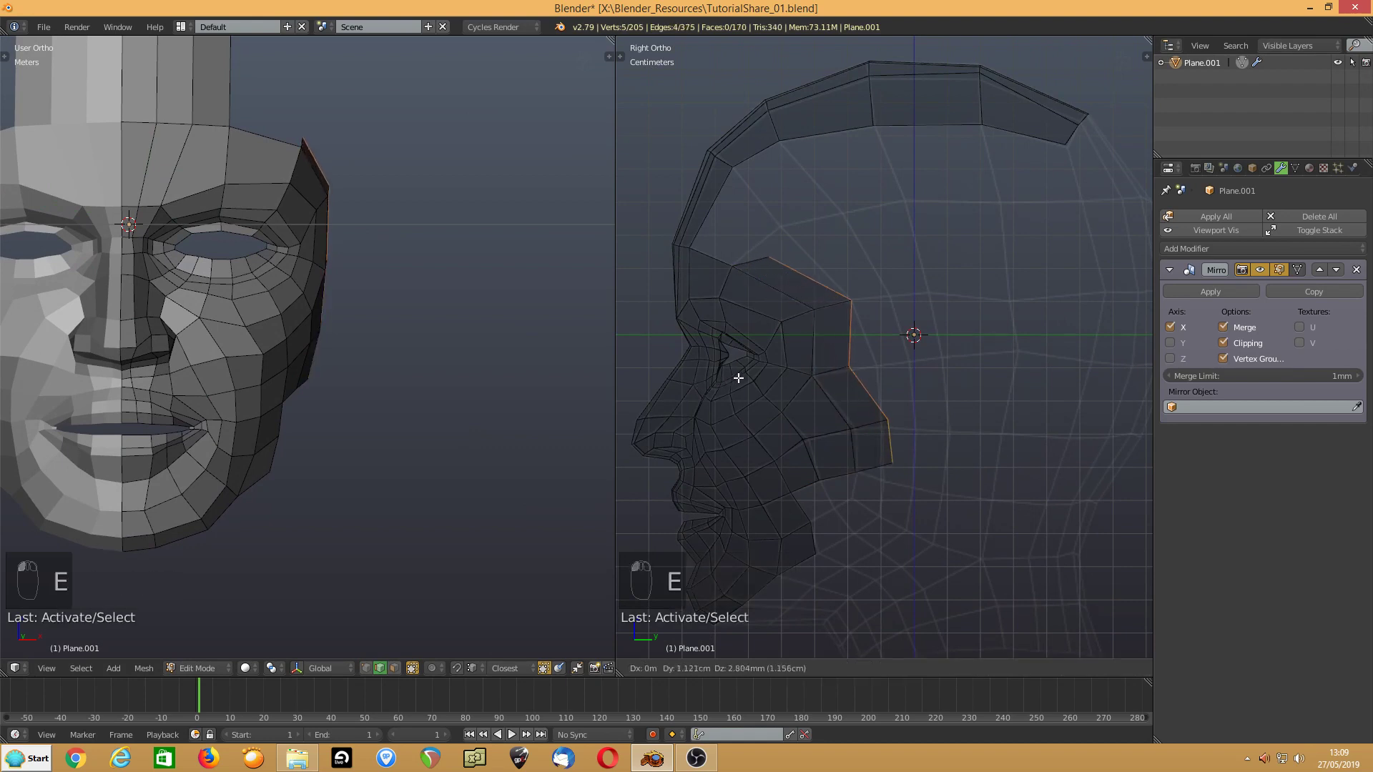
pyautogui.click(751, 370)
# - Scale the extruded edge row down along the Y axis to straighten it toward the reference line
pyautogui.press('s')
pyautogui.press('y')
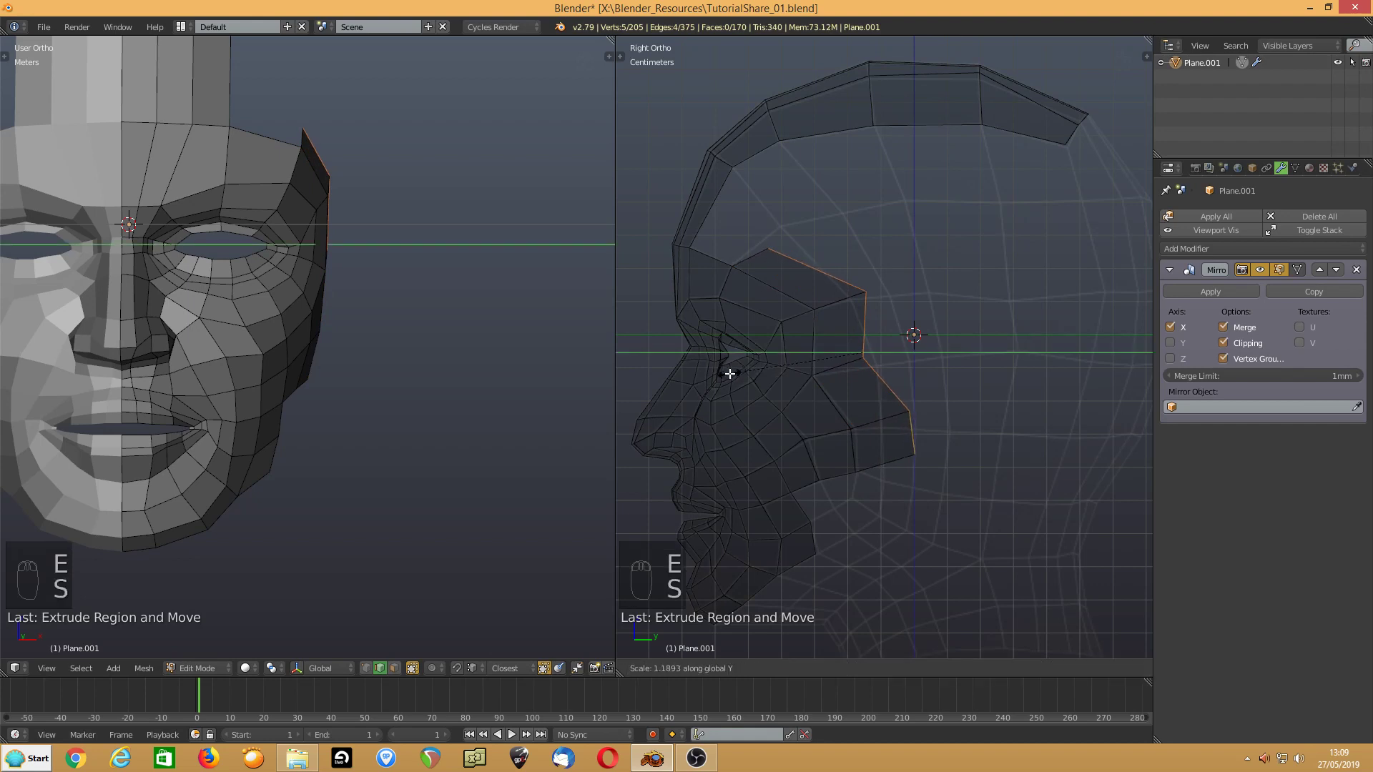
pyautogui.click(807, 353)
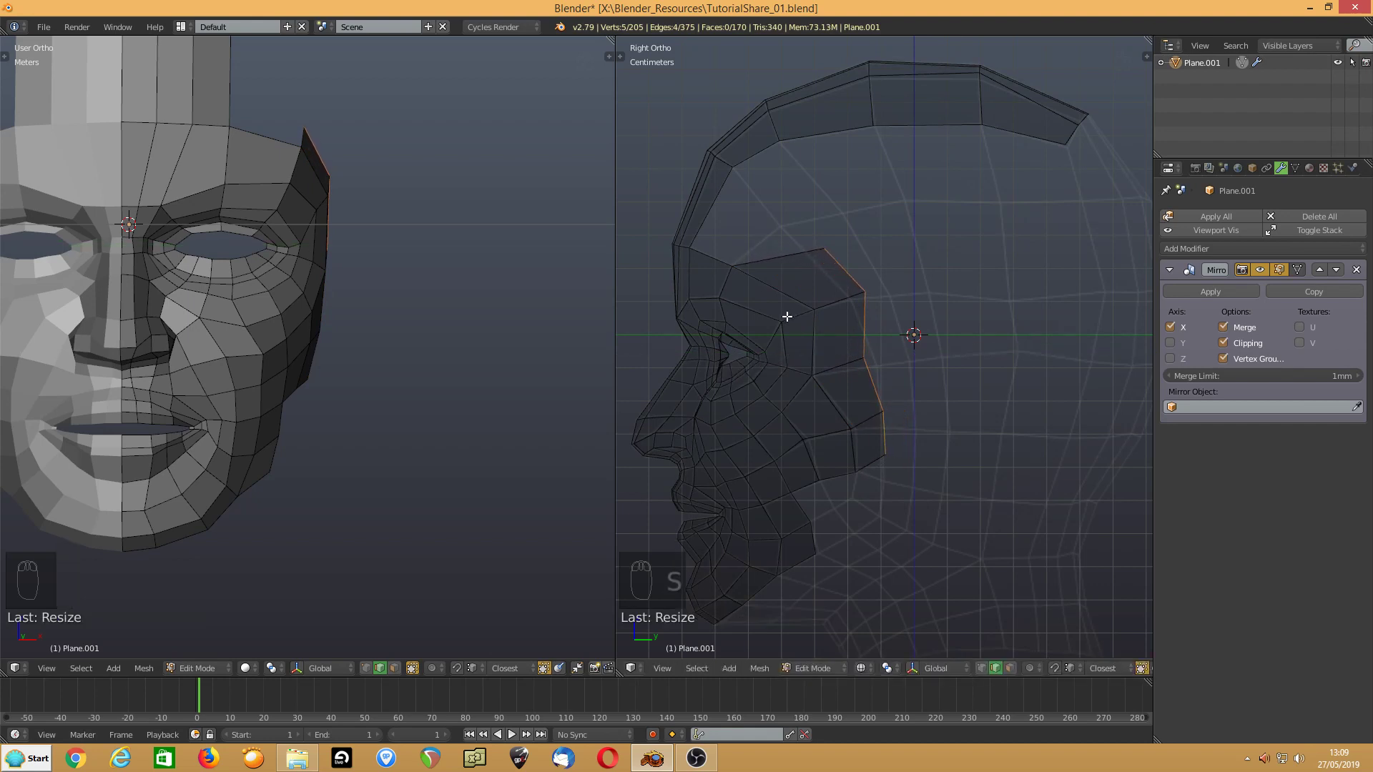
# - Move the new row's vertices individually from the upper temple to the cheek onto the reference in the side view
pyautogui.hotkey('ctrl', 'Tab')
pyautogui.moveTo(822, 247); pyautogui.dragTo(782, 228, button='right')
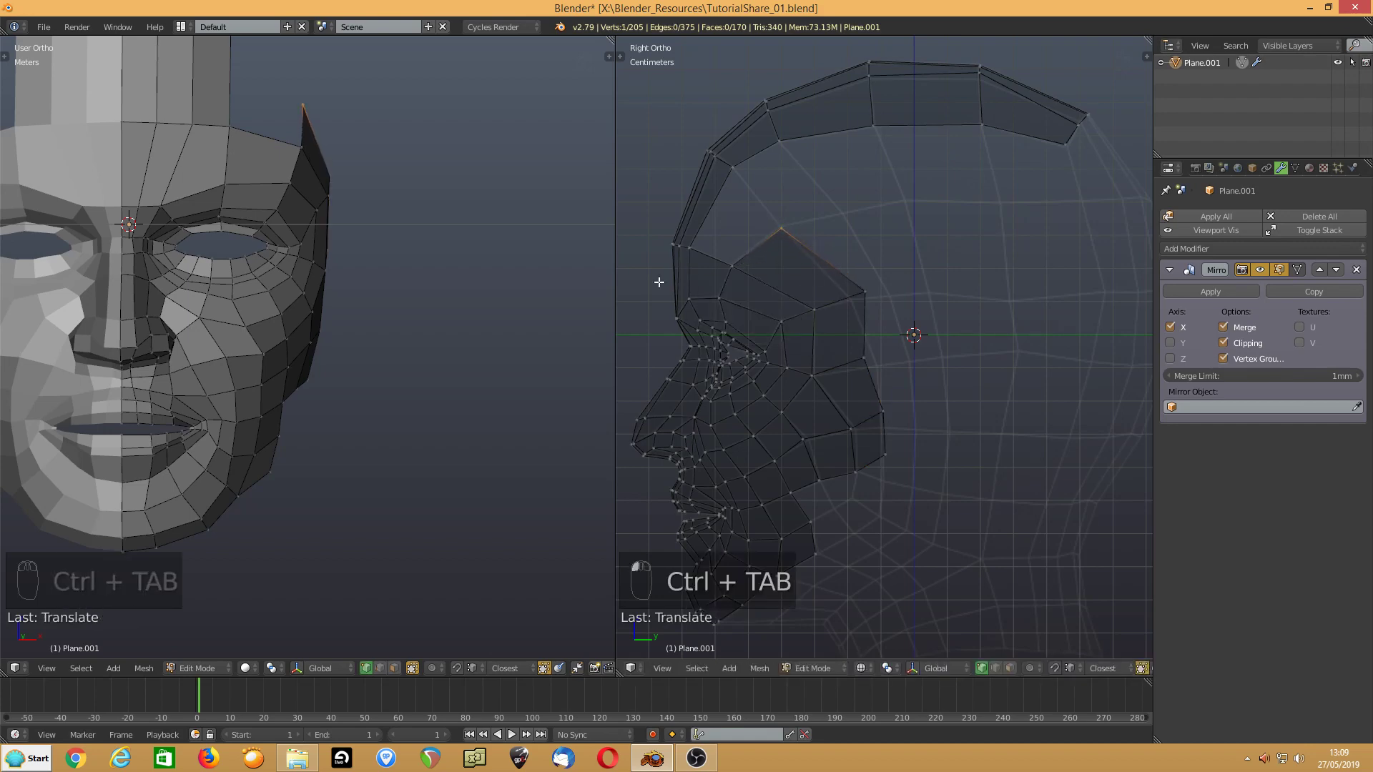
pyautogui.press('KP_1')
pyautogui.keyDown('shift'); pyautogui.moveTo(334, 228); pyautogui.dragTo(298, 369, button='middle'); pyautogui.keyUp('shift')
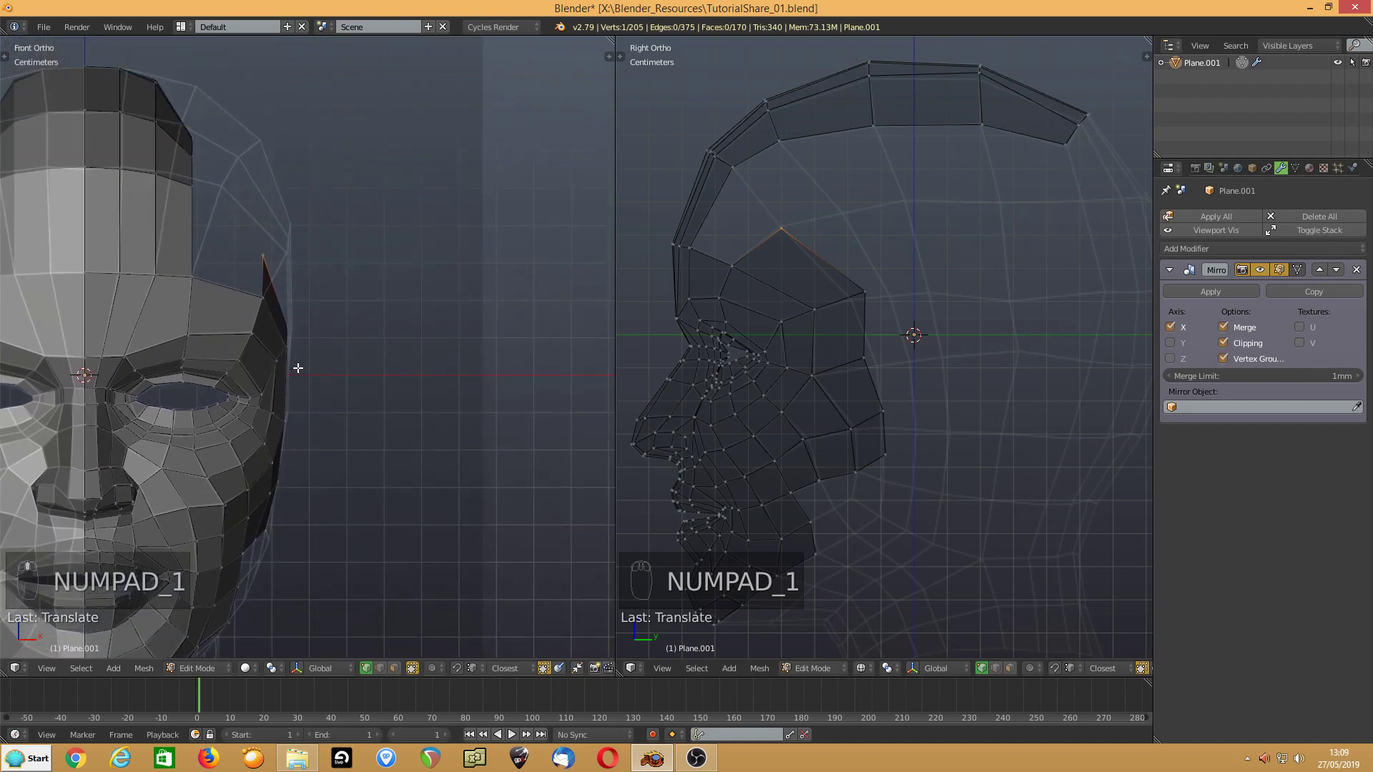
pyautogui.moveTo(865, 292); pyautogui.dragTo(853, 300)
pyautogui.moveTo(864, 358); pyautogui.dragTo(878, 368)
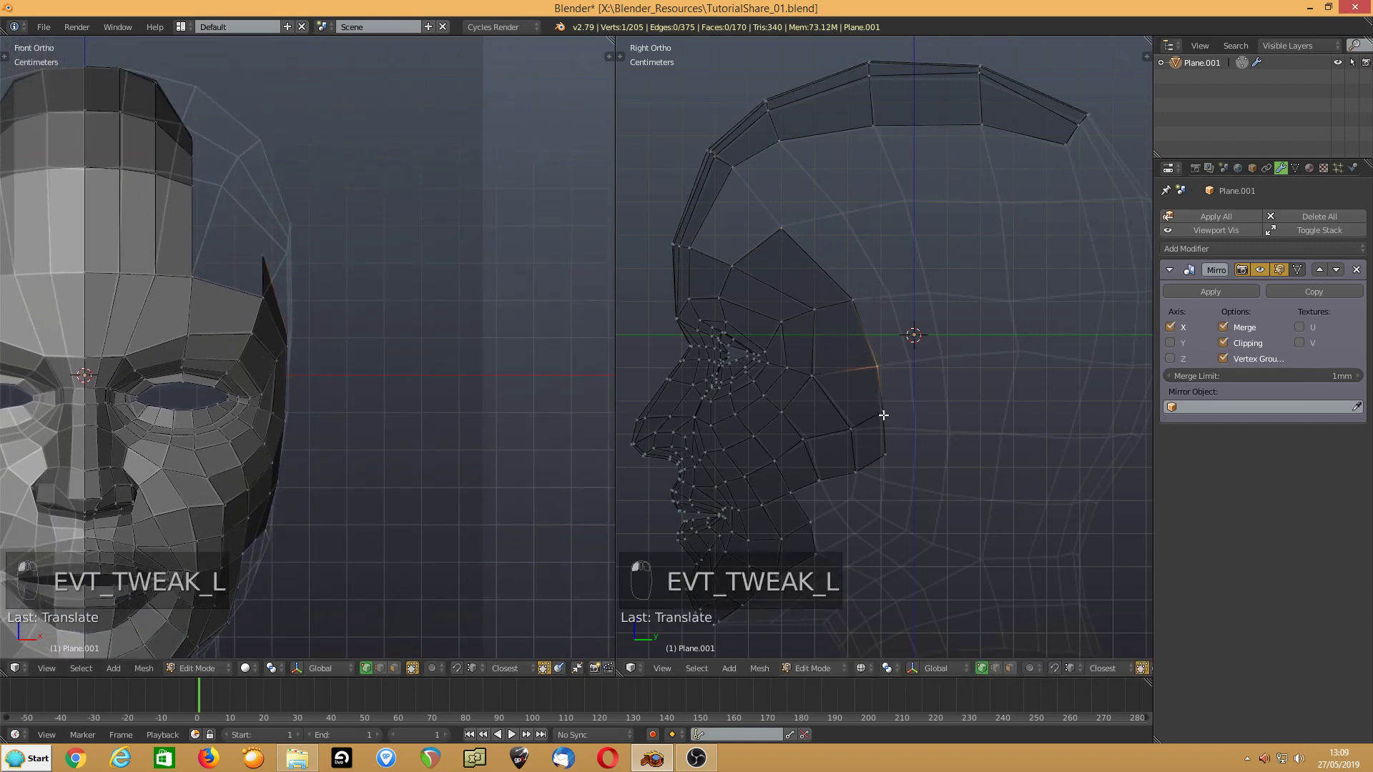
pyautogui.moveTo(884, 415); pyautogui.dragTo(880, 481)
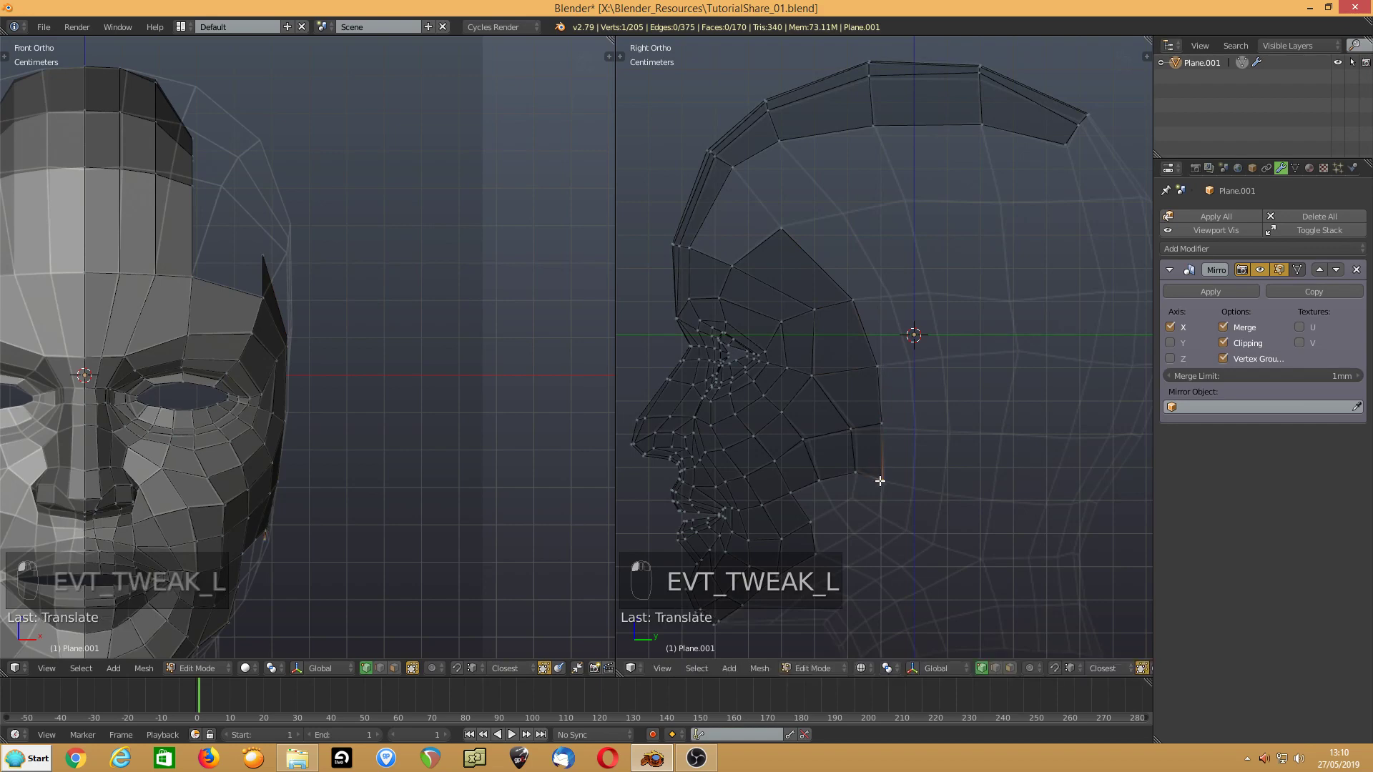
# - Move the top two vertices of the new rear row beside the temple outward onto the reference in the front view
pyautogui.click(778, 225)
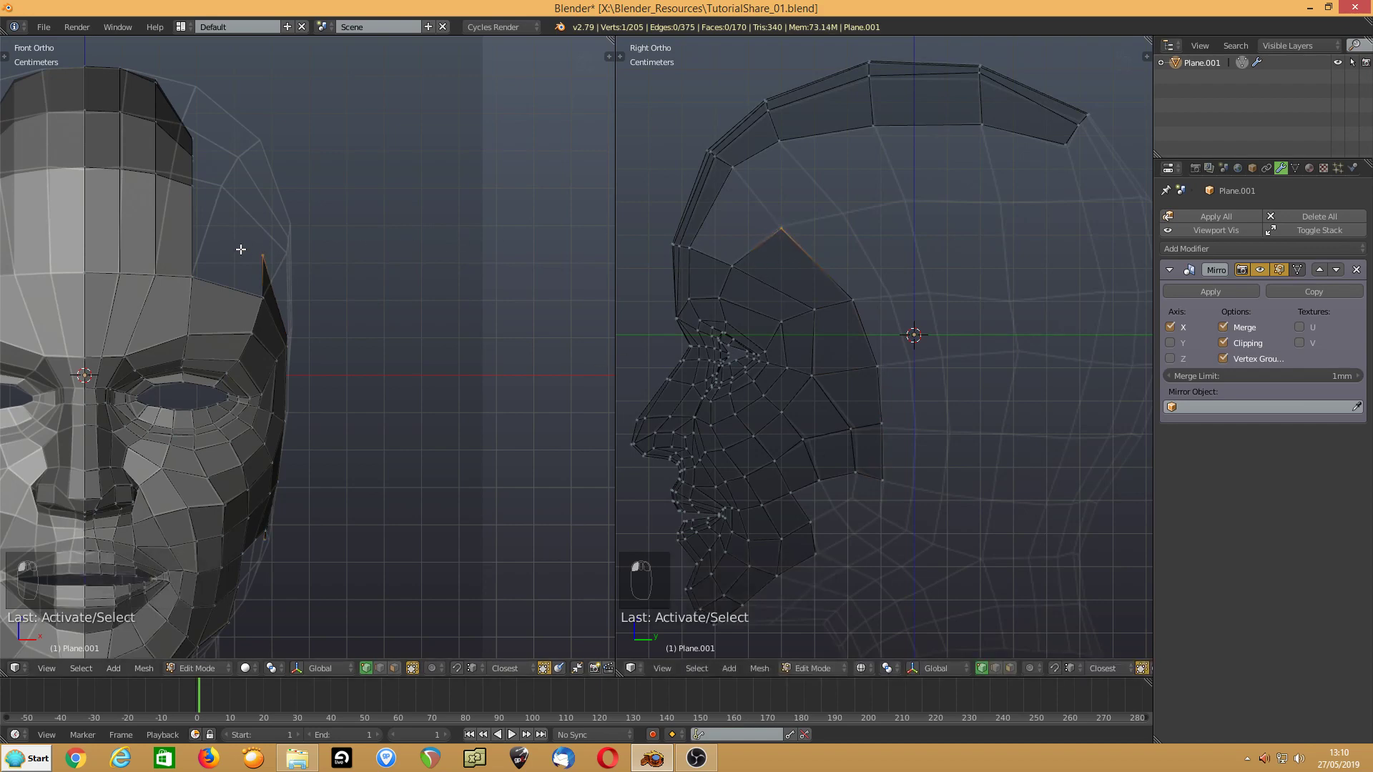
pyautogui.press('g')
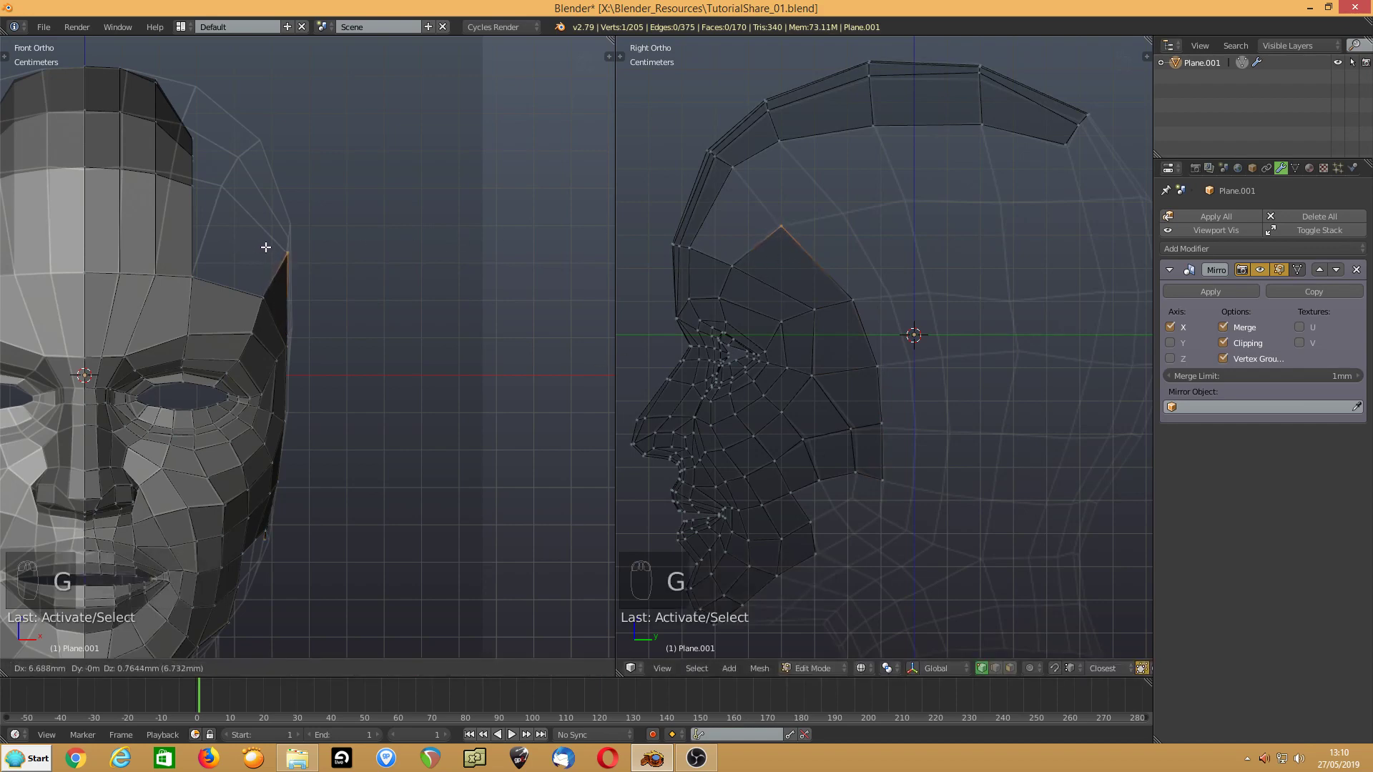
pyautogui.click(267, 247)
pyautogui.click(848, 300)
pyautogui.scroll(2, 279, 345)
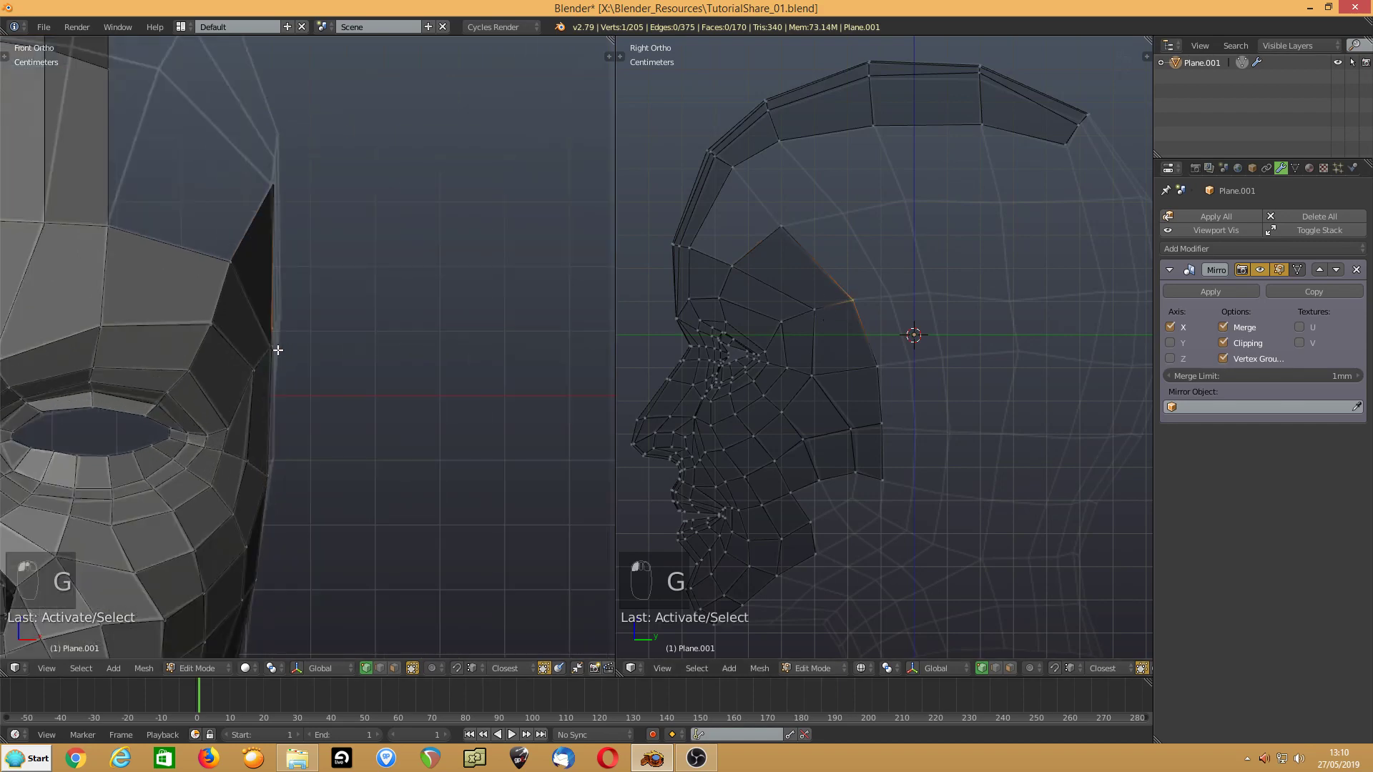
pyautogui.press('g')
pyautogui.click(211, 319)
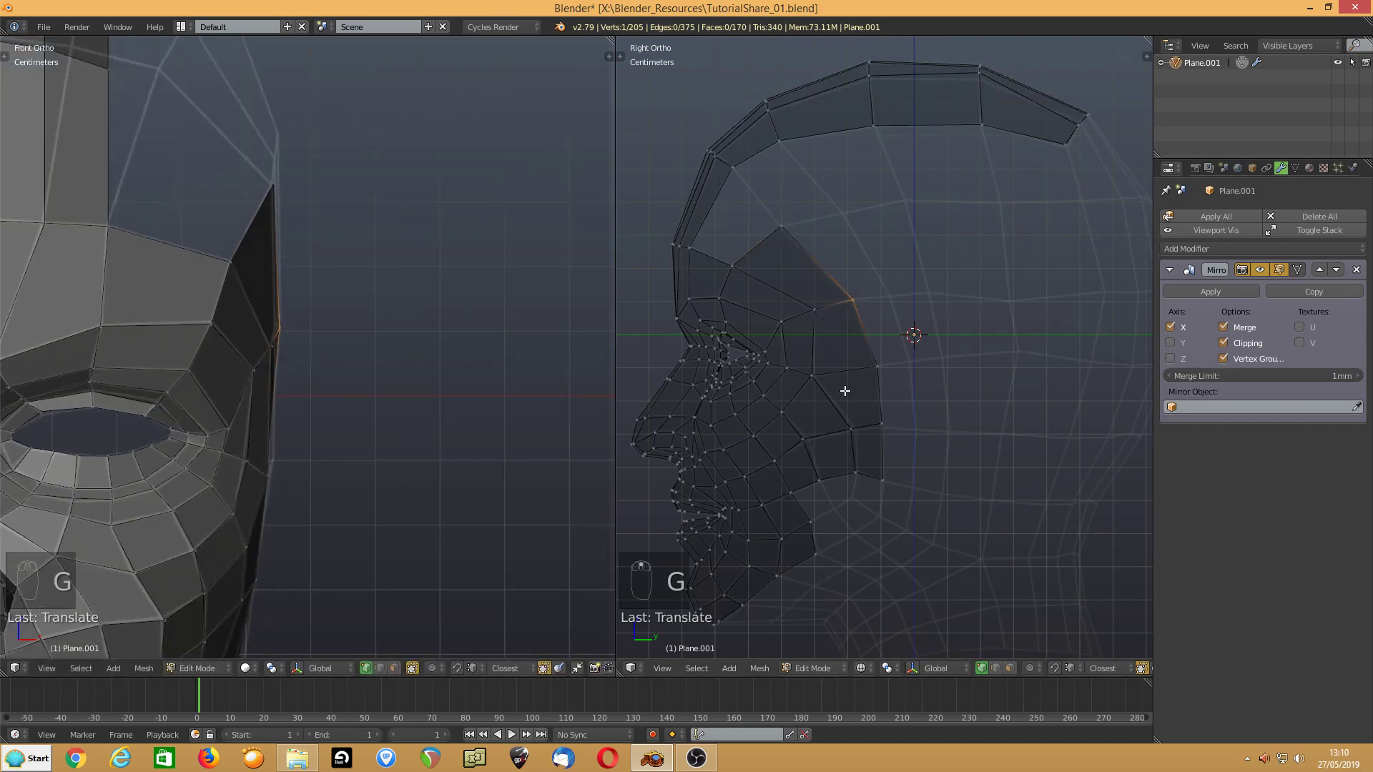
# - Move the row's three lower vertices, from eye level down to the cheek, outward onto the reference in the front view
pyautogui.click(877, 368)
pyautogui.press('g')
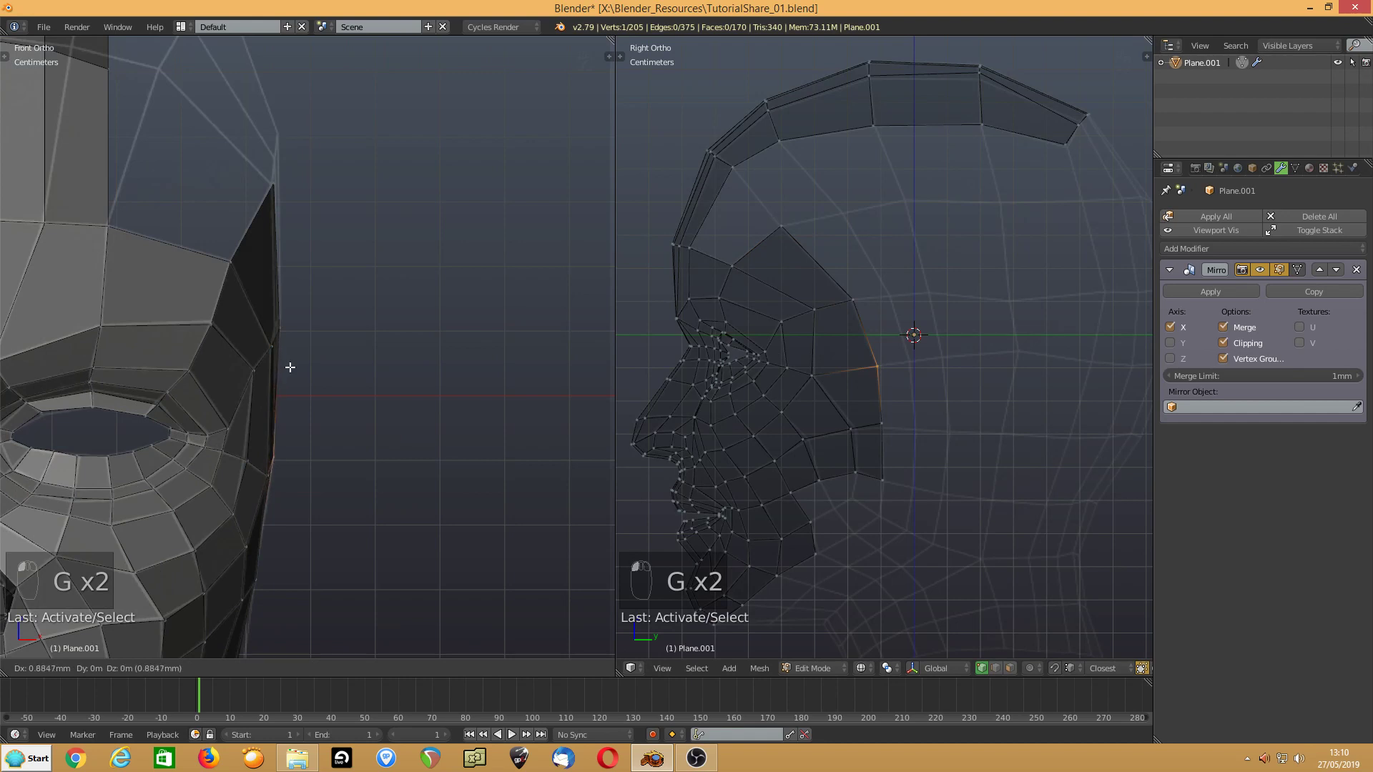
pyautogui.click(290, 365)
pyautogui.click(883, 427)
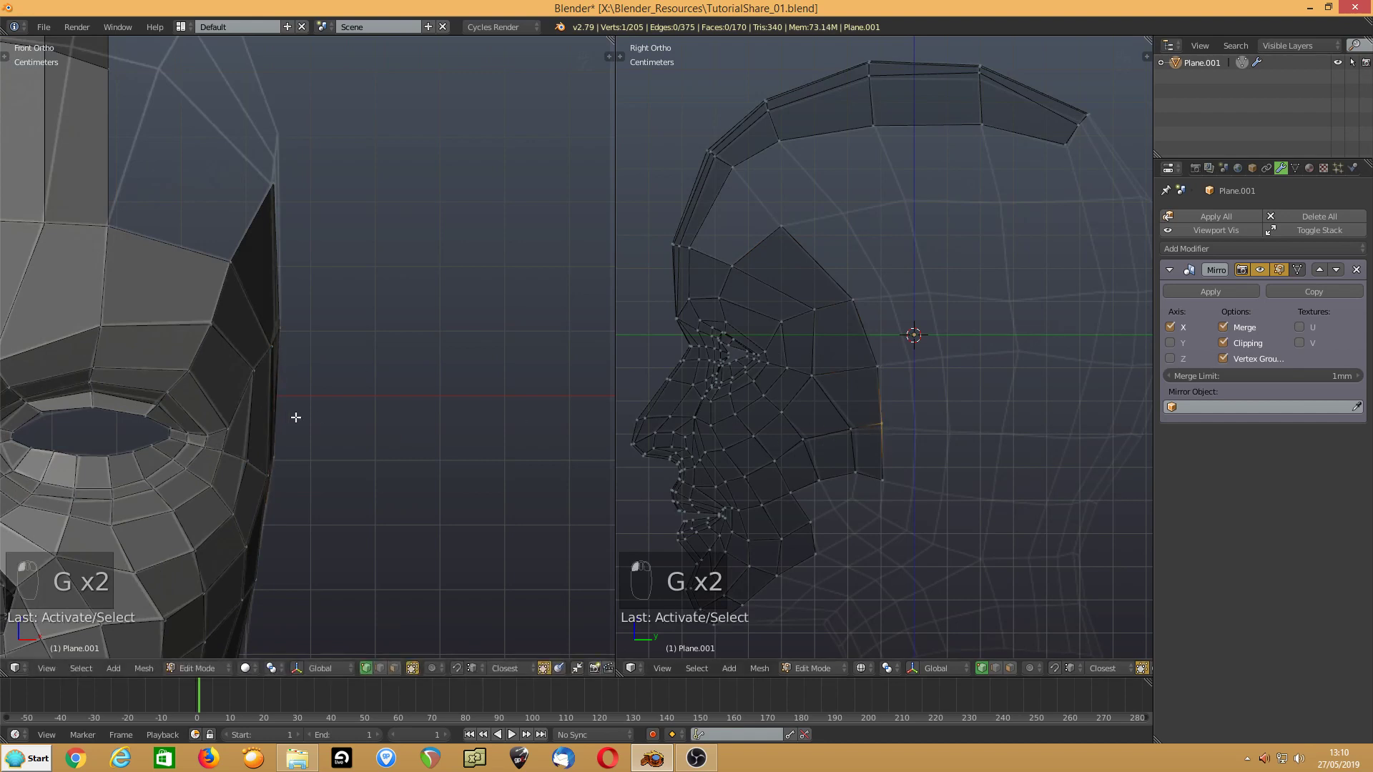
pyautogui.press('g')
pyautogui.click(312, 411)
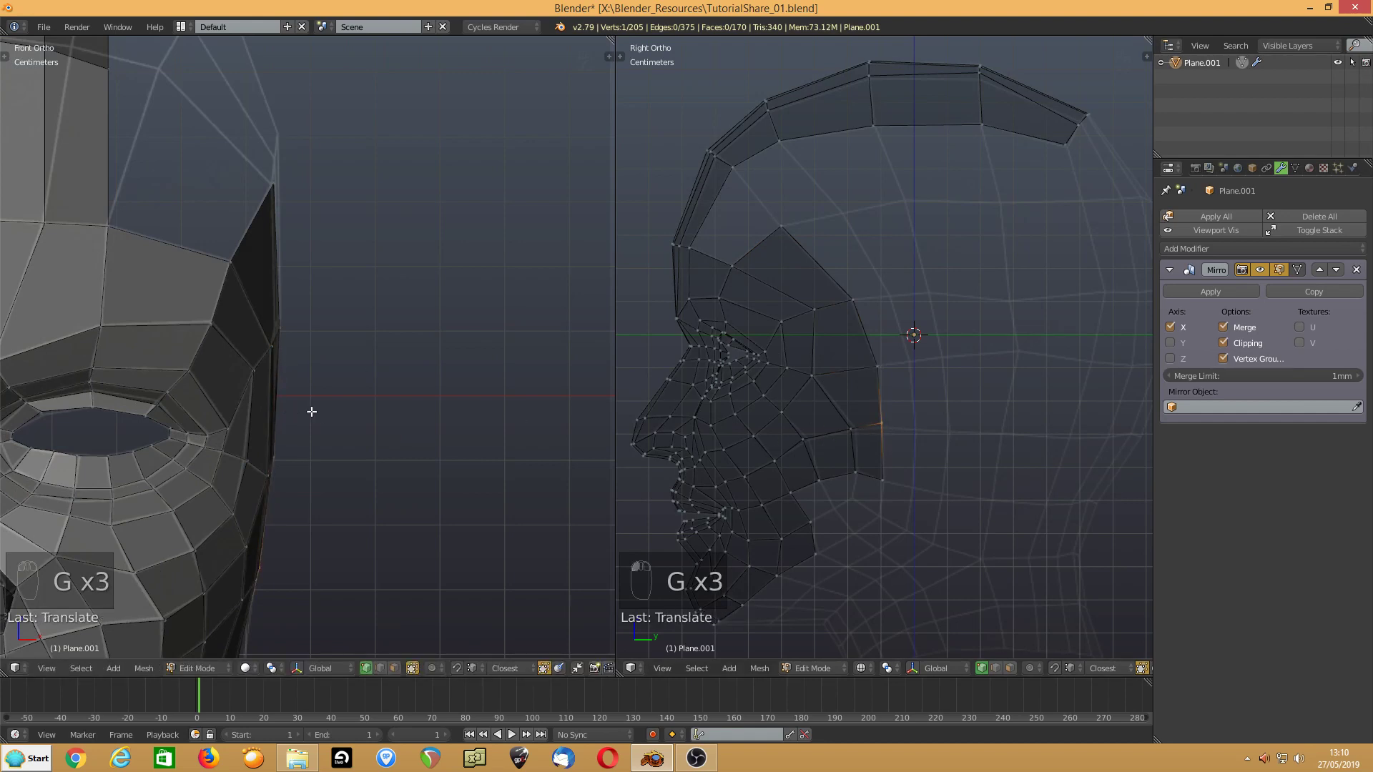
pyautogui.click(878, 478)
pyautogui.keyDown('shift'); pyautogui.moveTo(242, 541); pyautogui.dragTo(248, 363, button='middle'); pyautogui.keyUp('shift')
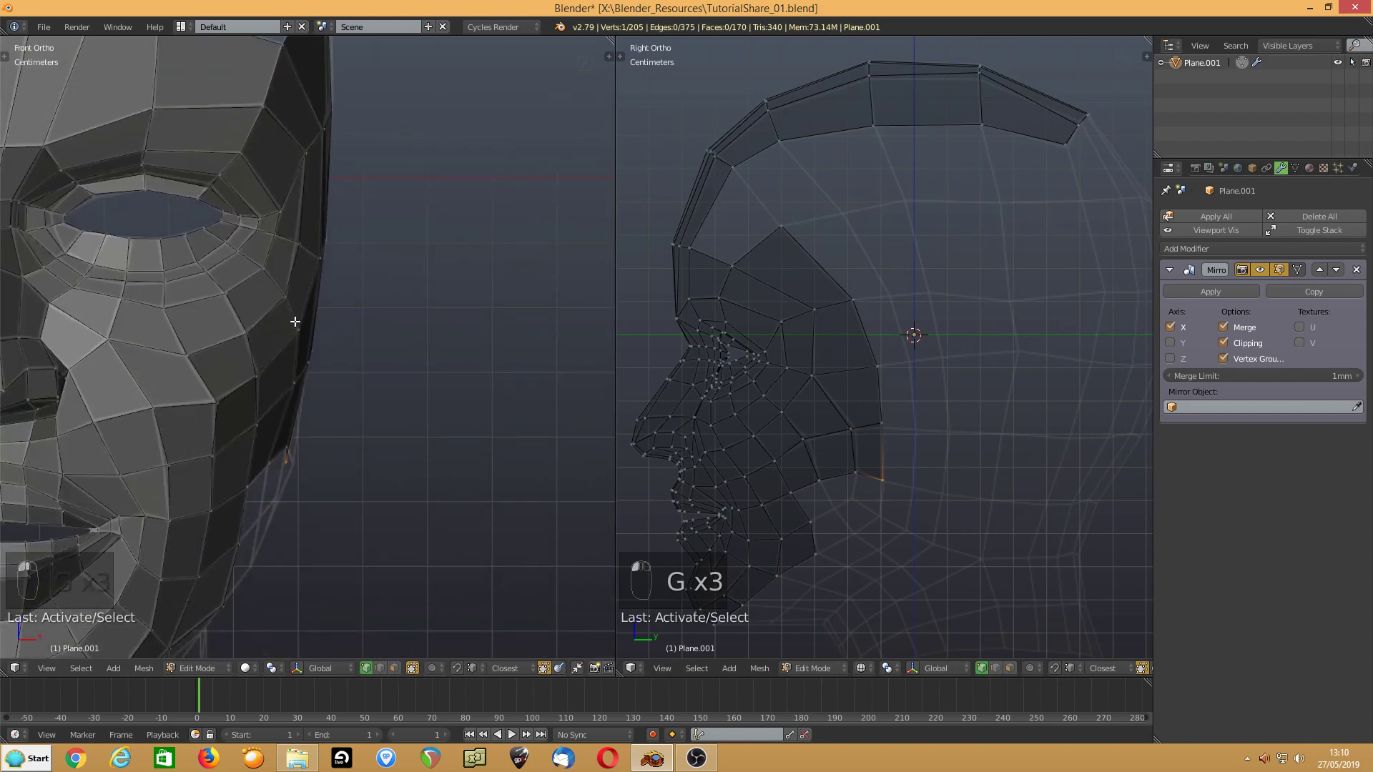
pyautogui.press('g')
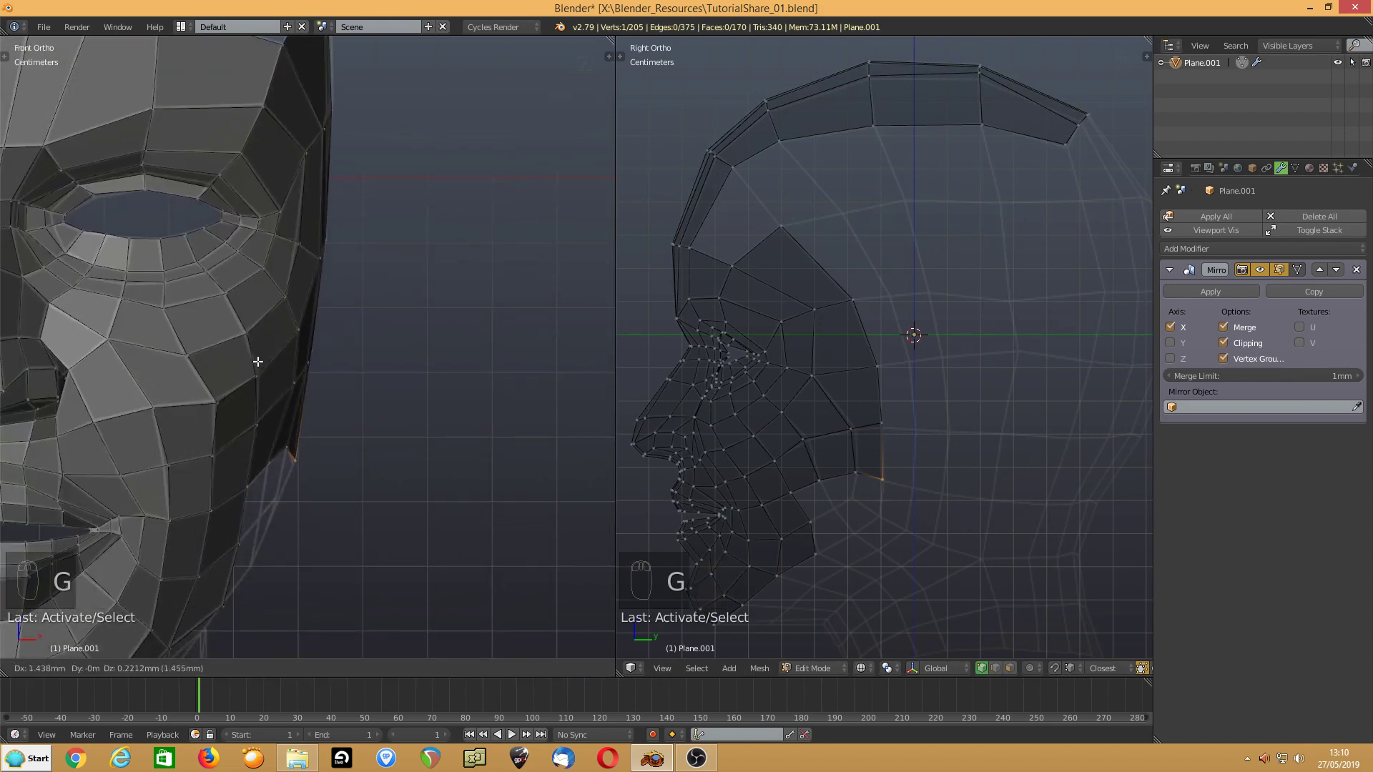
pyautogui.click(257, 361)
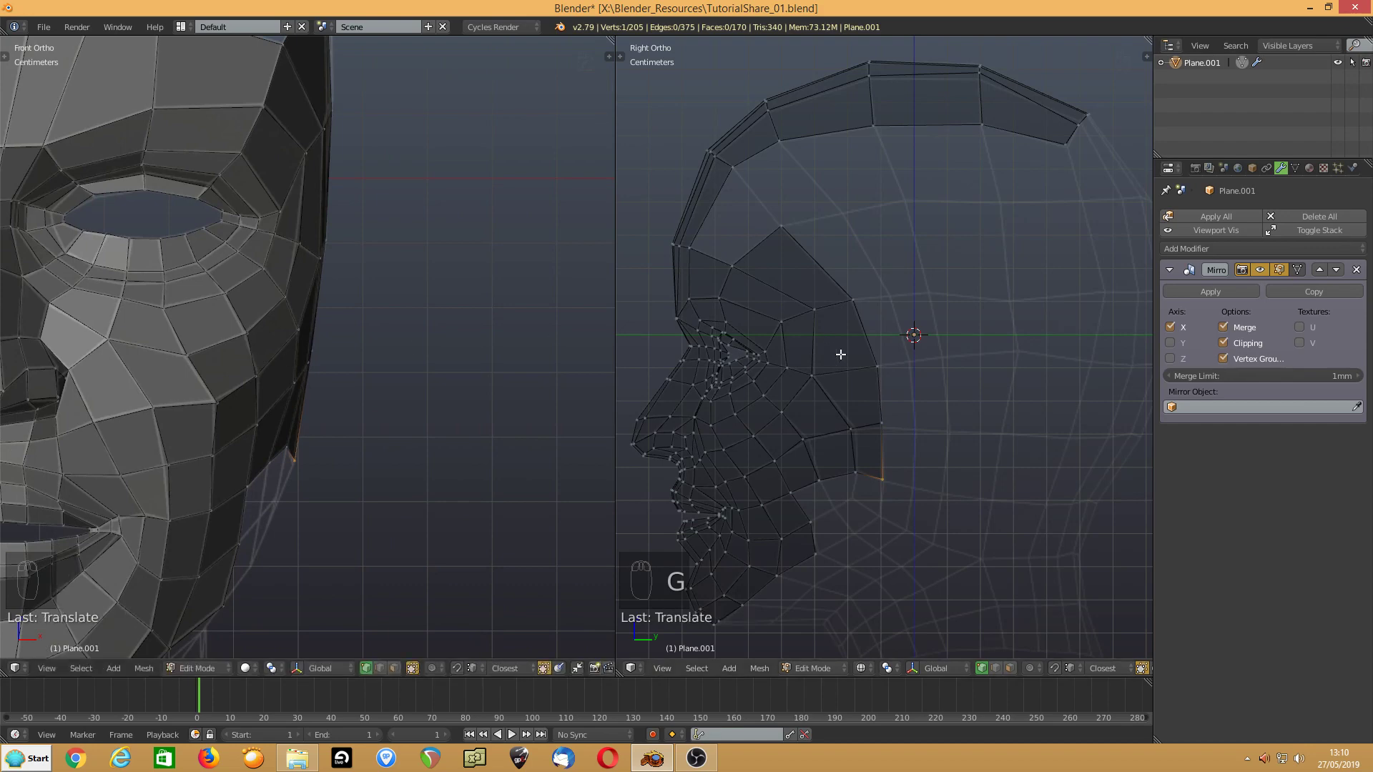
# - Extrude the four connected rear edges from the upper temple to the cheek backward in the side view
pyautogui.scroll(1, 801, 304)
pyautogui.hotkey('ctrl', 'Tab')
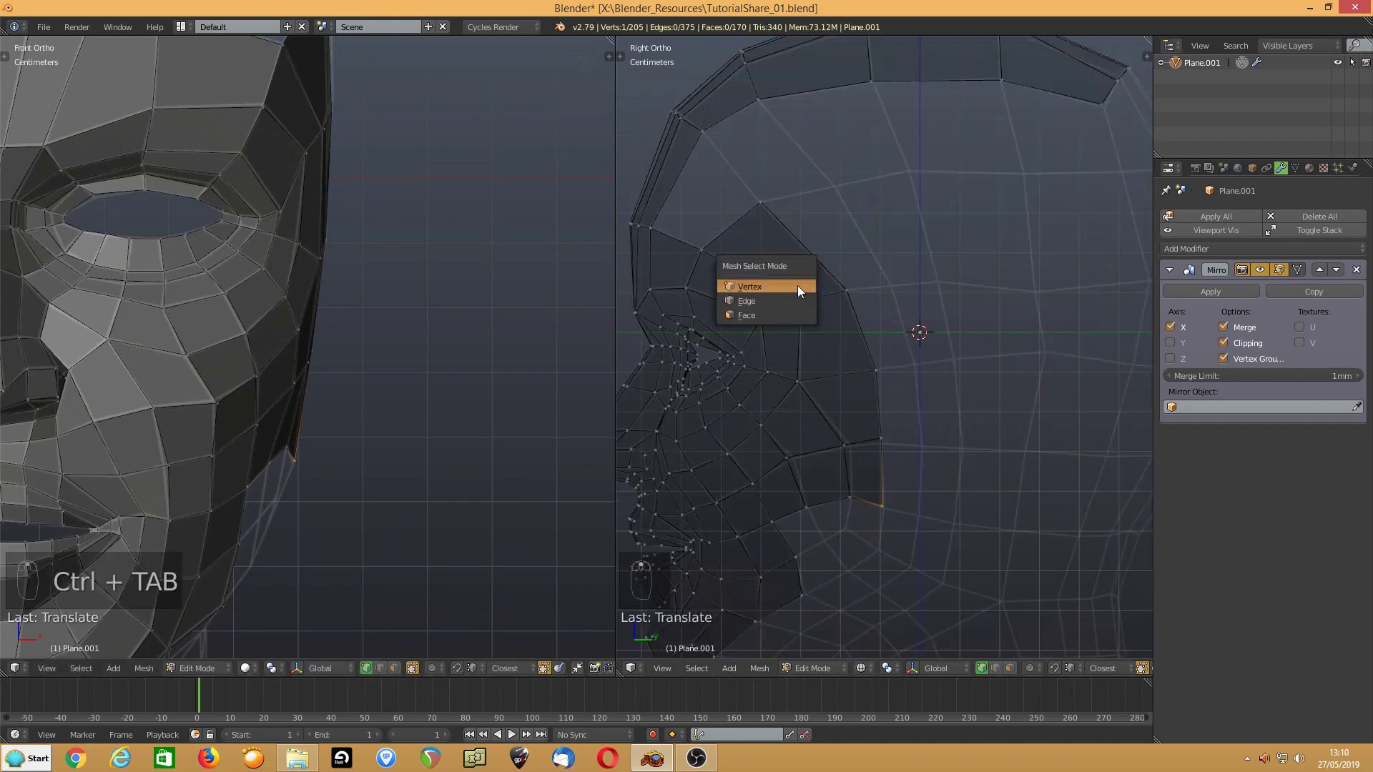
pyautogui.click(796, 286)
pyautogui.click(820, 266)
pyautogui.keyDown('shift'); pyautogui.click(872, 330); pyautogui.keyUp('shift')
pyautogui.keyDown('shift'); pyautogui.click(877, 421); pyautogui.keyUp('shift')
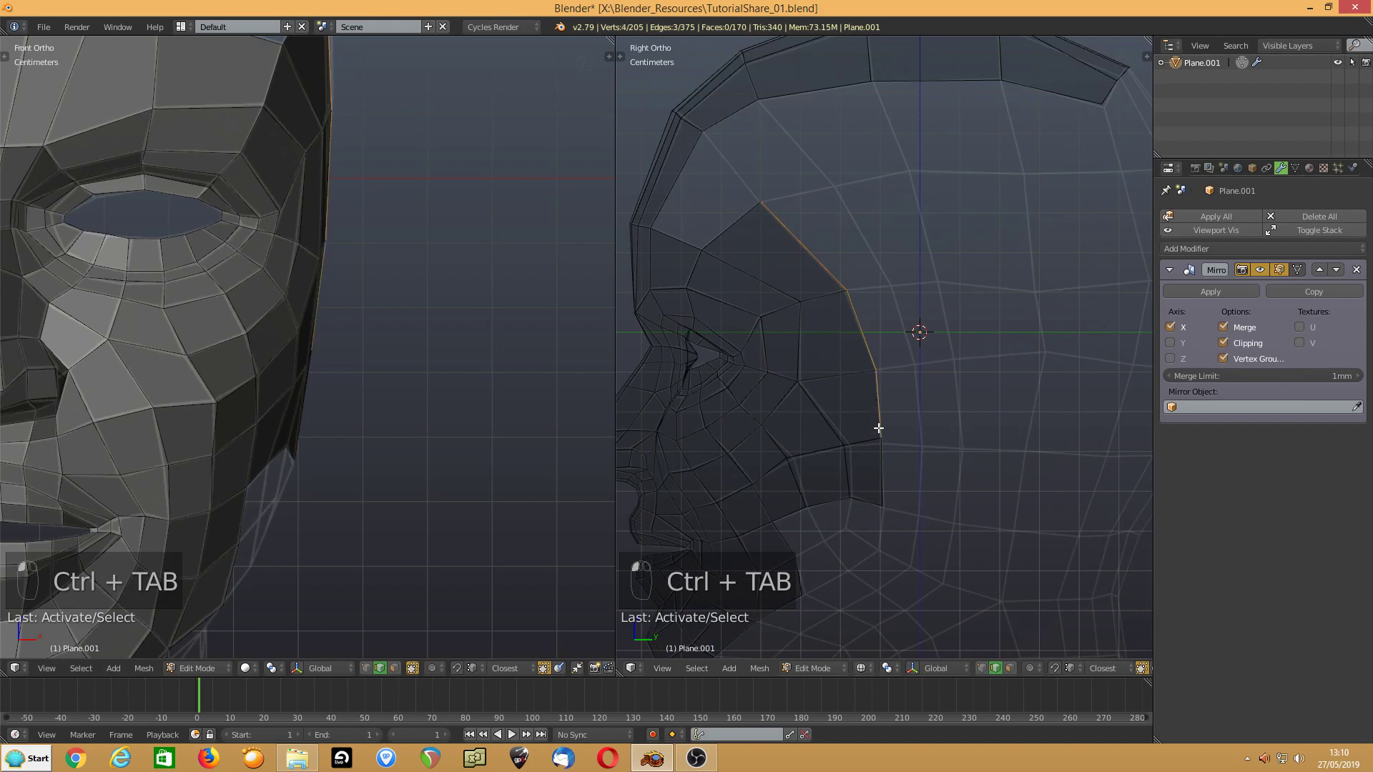
pyautogui.keyDown('shift'); pyautogui.click(875, 451); pyautogui.keyUp('shift')
pyautogui.press('e')
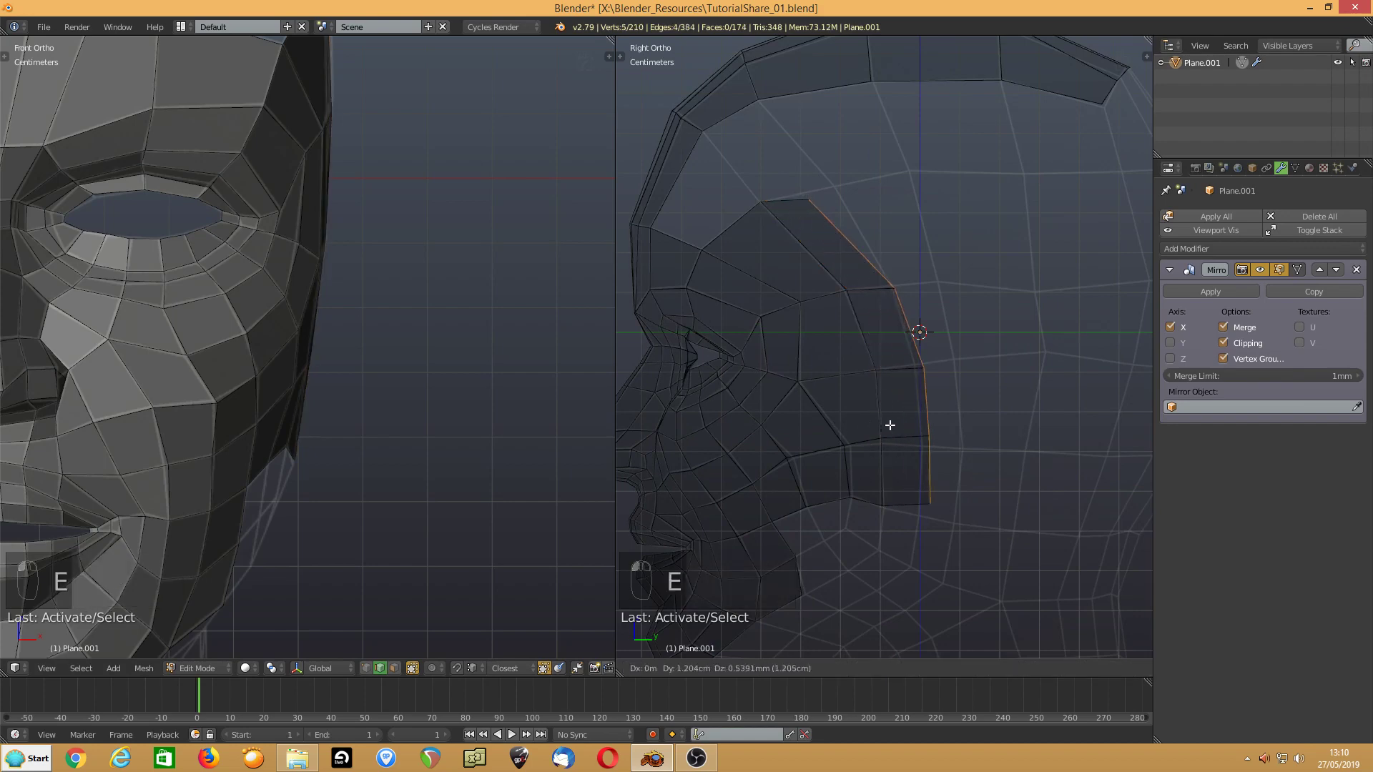
pyautogui.click(880, 429)
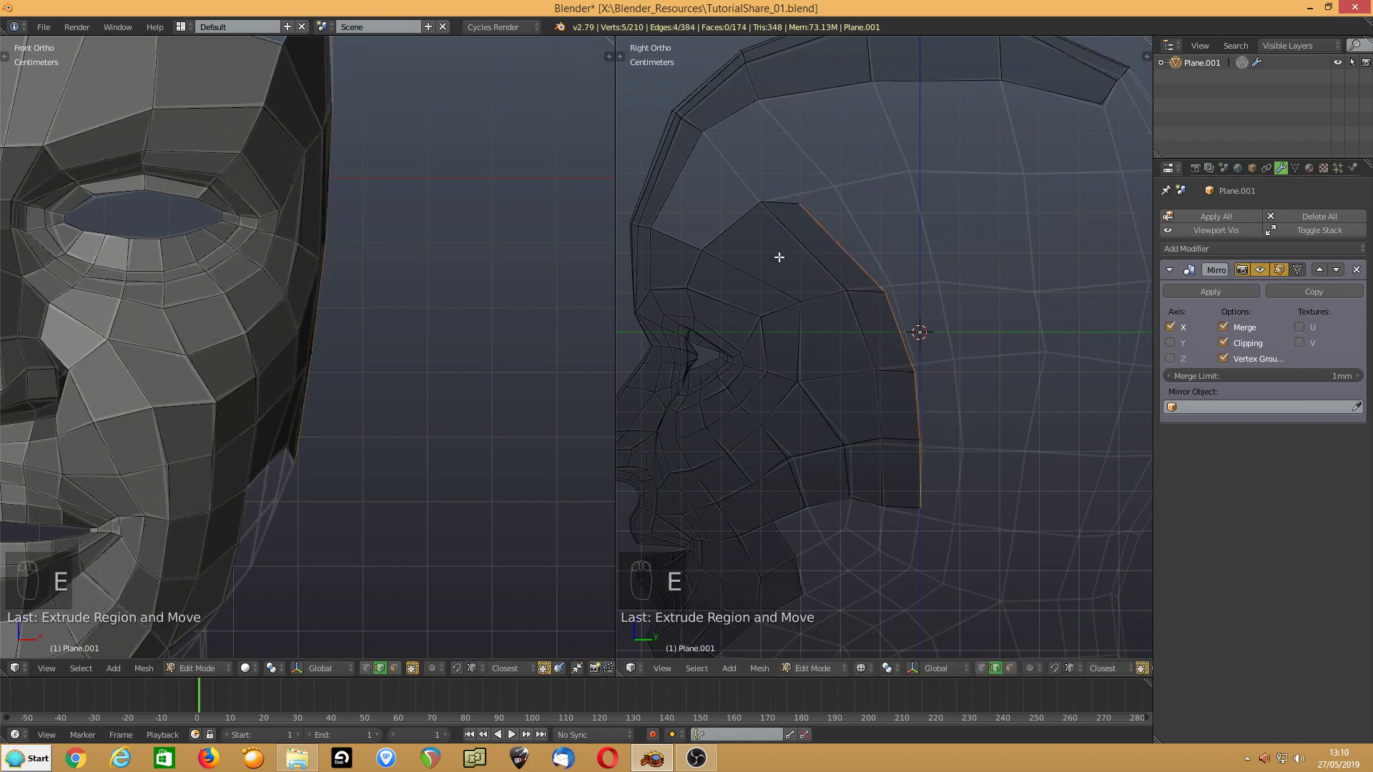
# - Move the new row's top two vertices onto the side reference, and shift the topmost one outward to match the front reference
pyautogui.hotkey('ctrl', 'Tab')
pyautogui.press('Up')
pyautogui.press('Return')
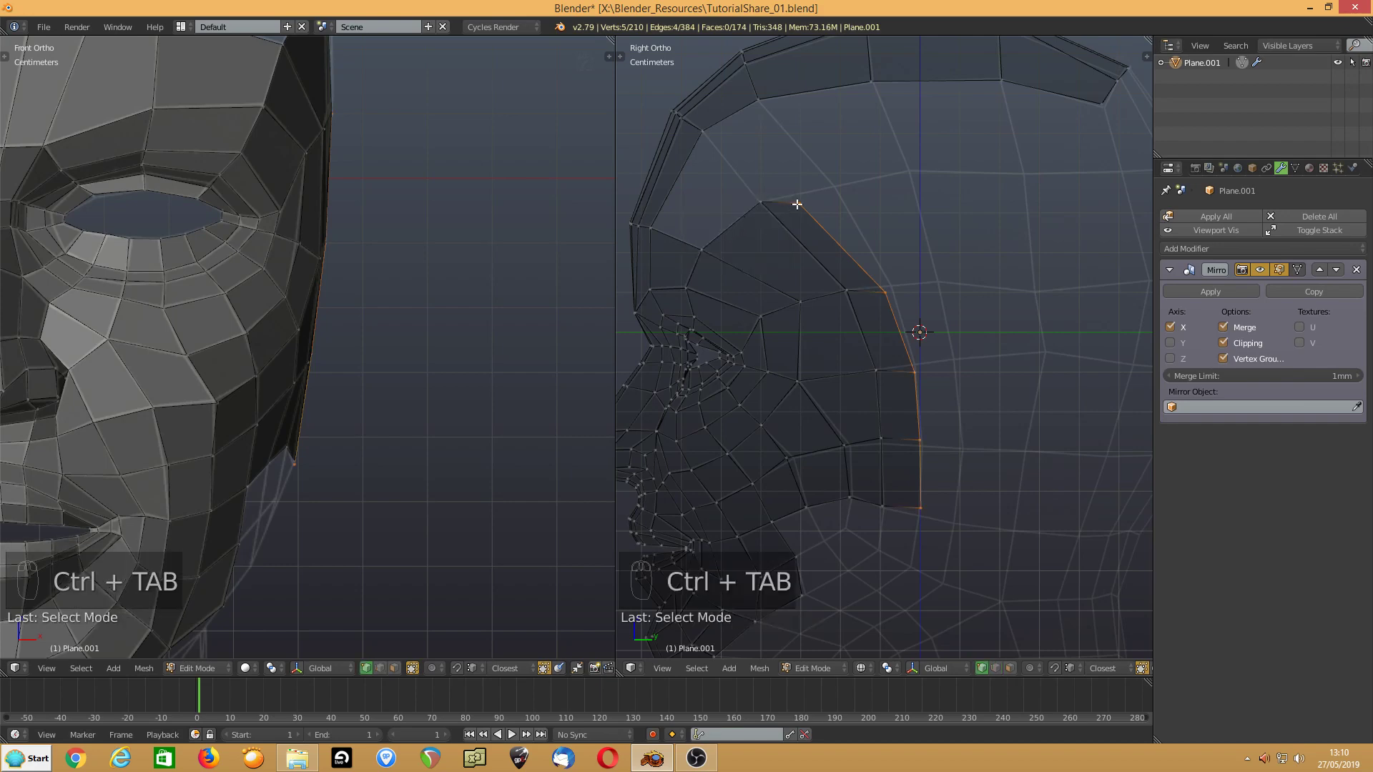
pyautogui.moveTo(797, 204); pyautogui.dragTo(839, 195, button='right')
pyautogui.click(837, 189)
pyautogui.keyDown('shift'); pyautogui.moveTo(309, 242); pyautogui.dragTo(258, 483, button='middle'); pyautogui.keyUp('shift')
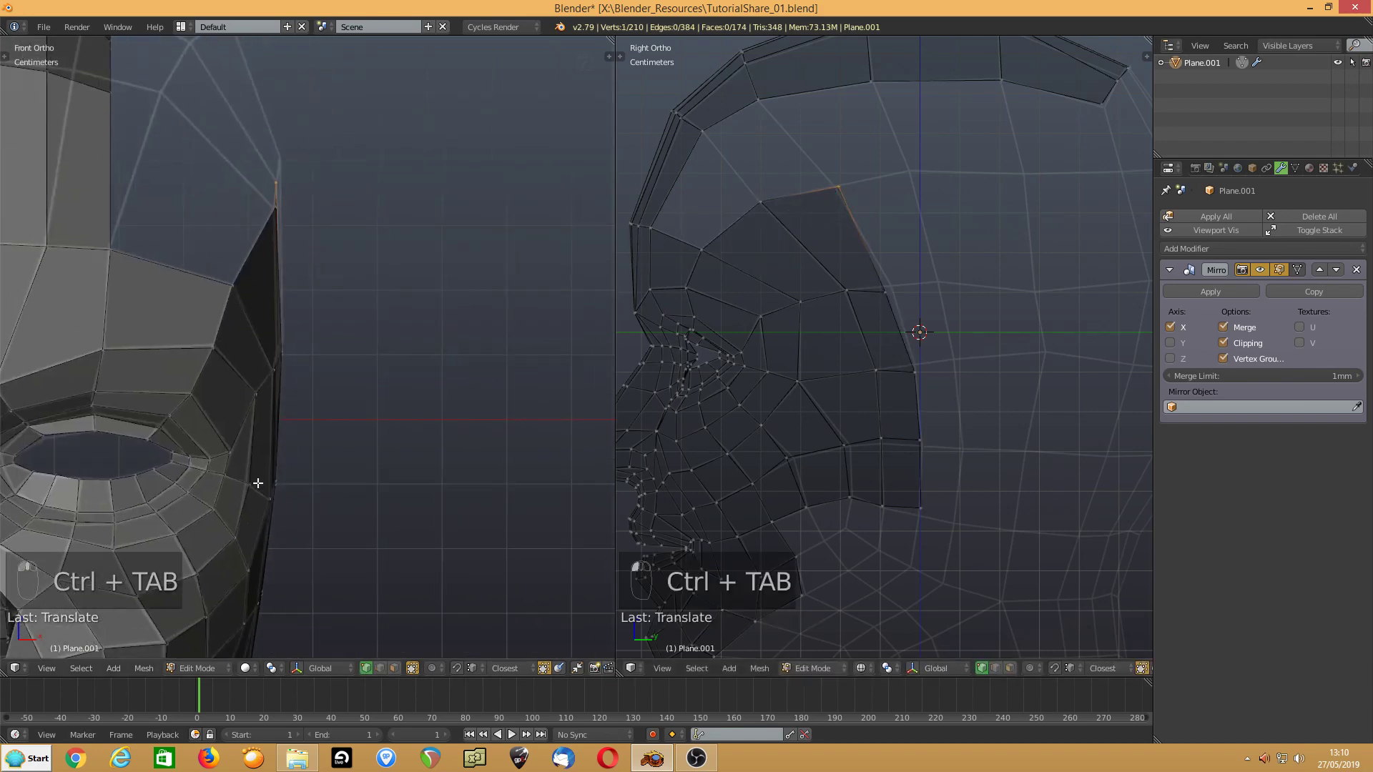
pyautogui.moveTo(275, 178); pyautogui.dragTo(278, 176)
pyautogui.moveTo(891, 290); pyautogui.dragTo(890, 289)
pyautogui.moveTo(837, 183); pyautogui.dragTo(838, 185)
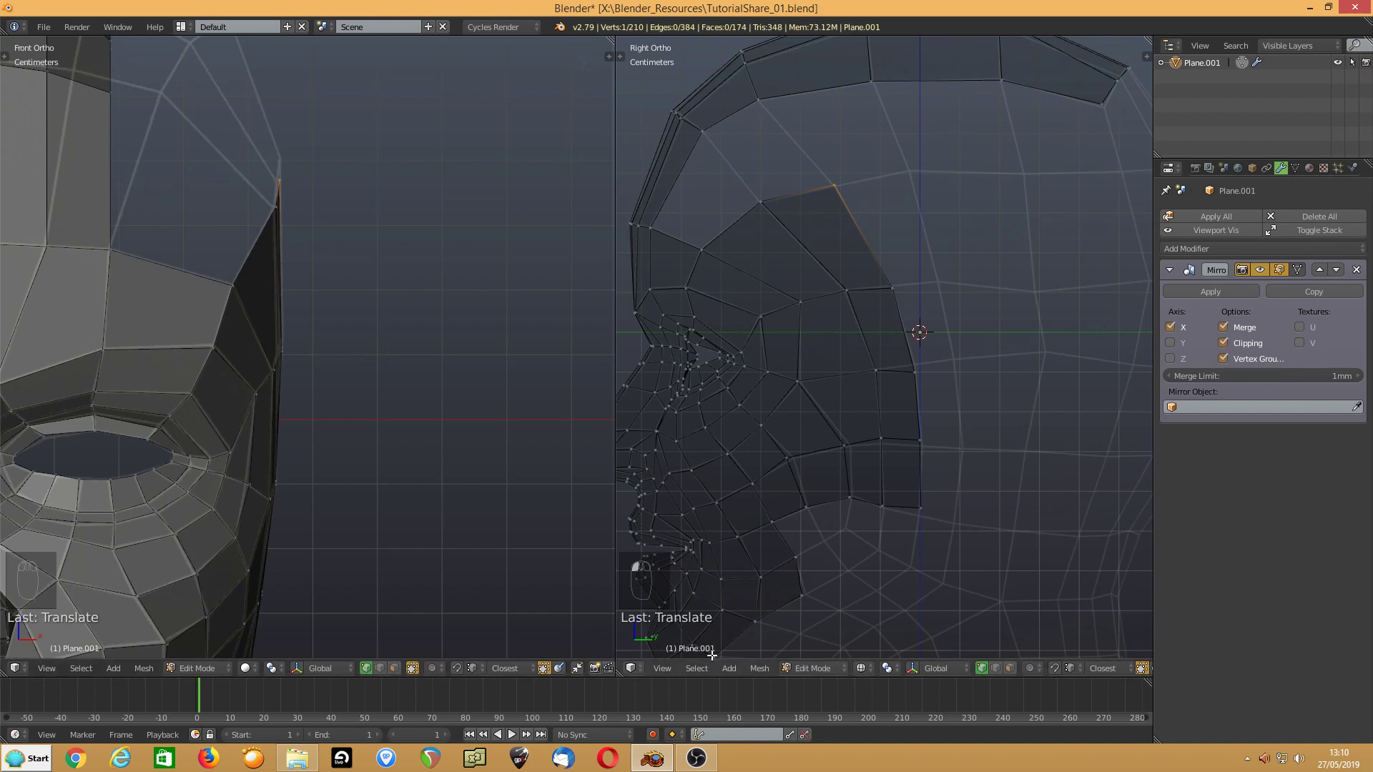
# - Extrude the four rear edges of the side of the head backward again by about 1.13 cm
pyautogui.click(994, 669)
pyautogui.click(875, 252)
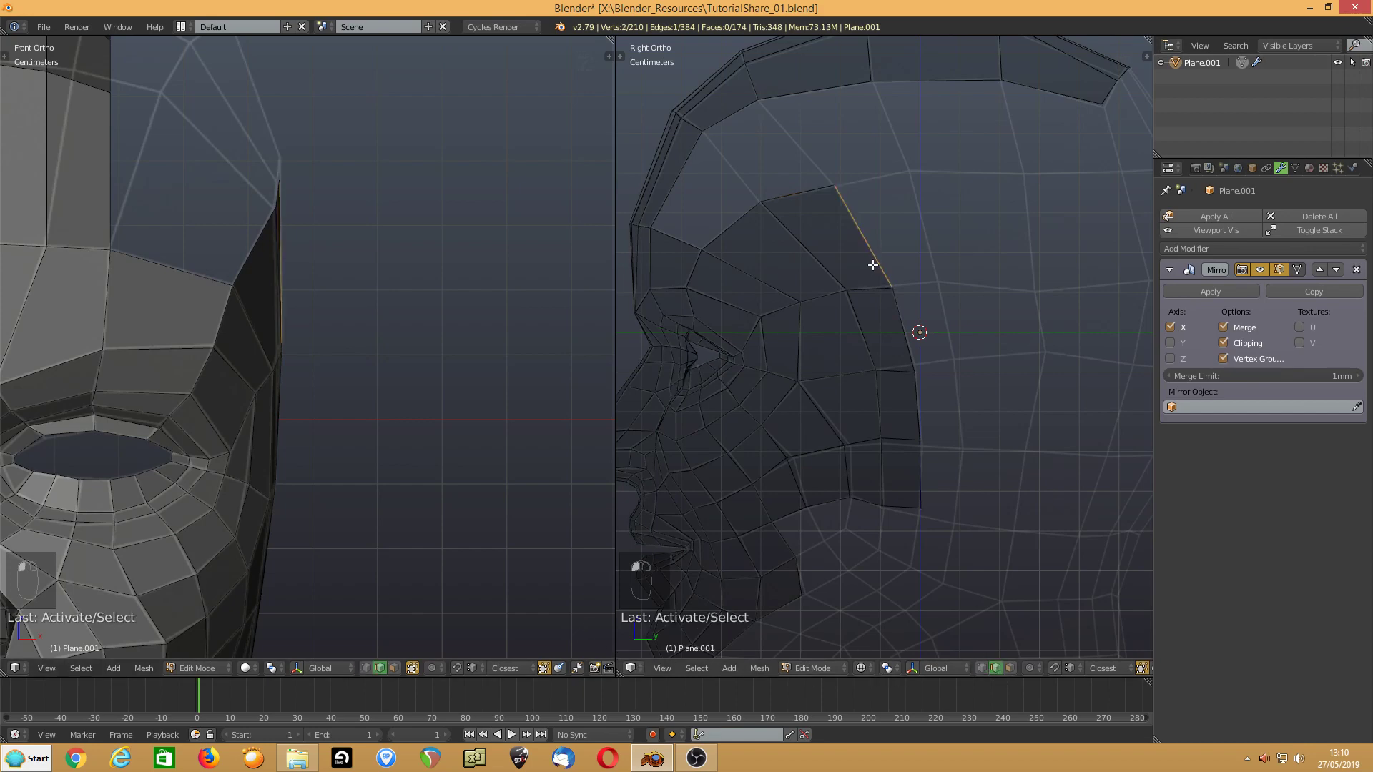
pyautogui.keyDown('shift'); pyautogui.click(911, 344); pyautogui.keyUp('shift')
pyautogui.keyDown('shift'); pyautogui.click(924, 416); pyautogui.keyUp('shift')
pyautogui.keyDown('shift'); pyautogui.click(924, 478); pyautogui.keyUp('shift')
pyautogui.press('e')
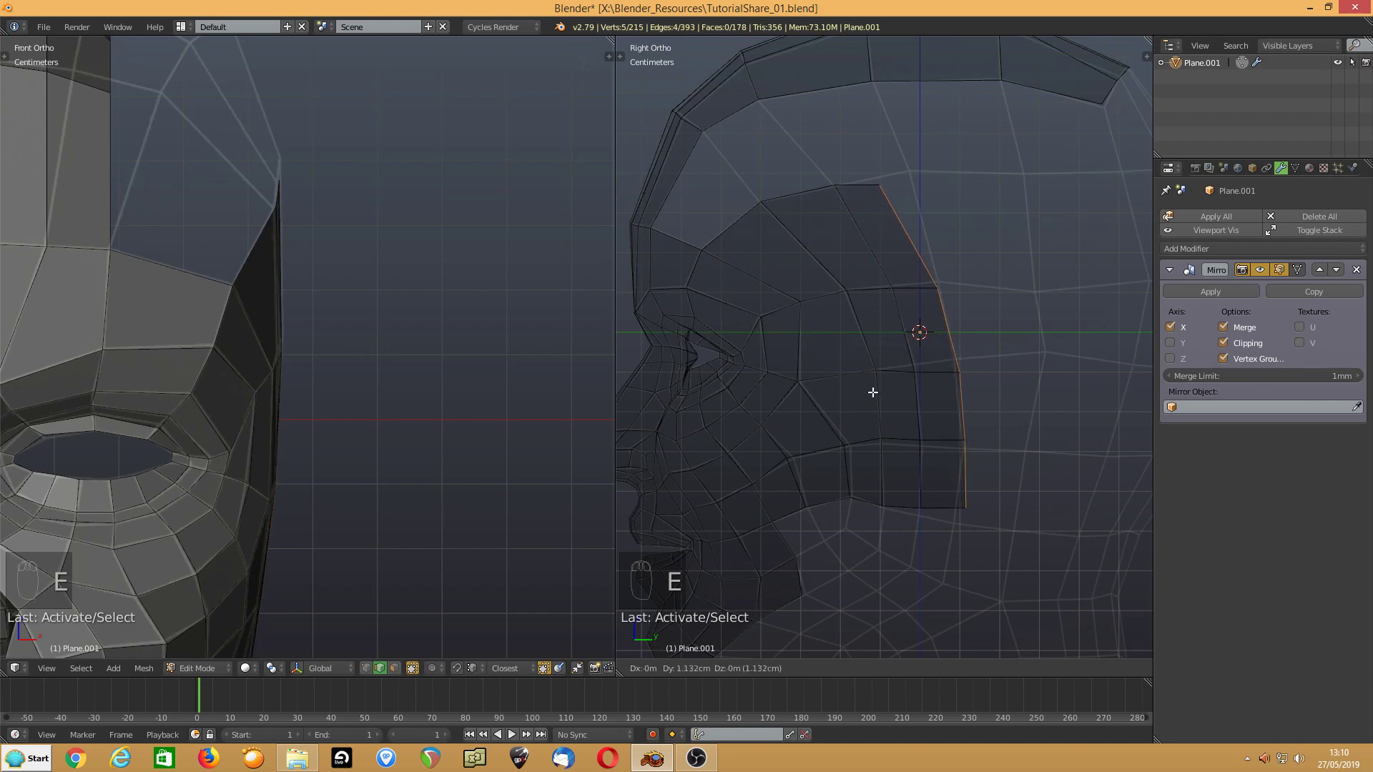
pyautogui.click(871, 392)
# - Scale the extruded edge row down along the Y axis to straighten it, and move it slightly backward
pyautogui.press('s')
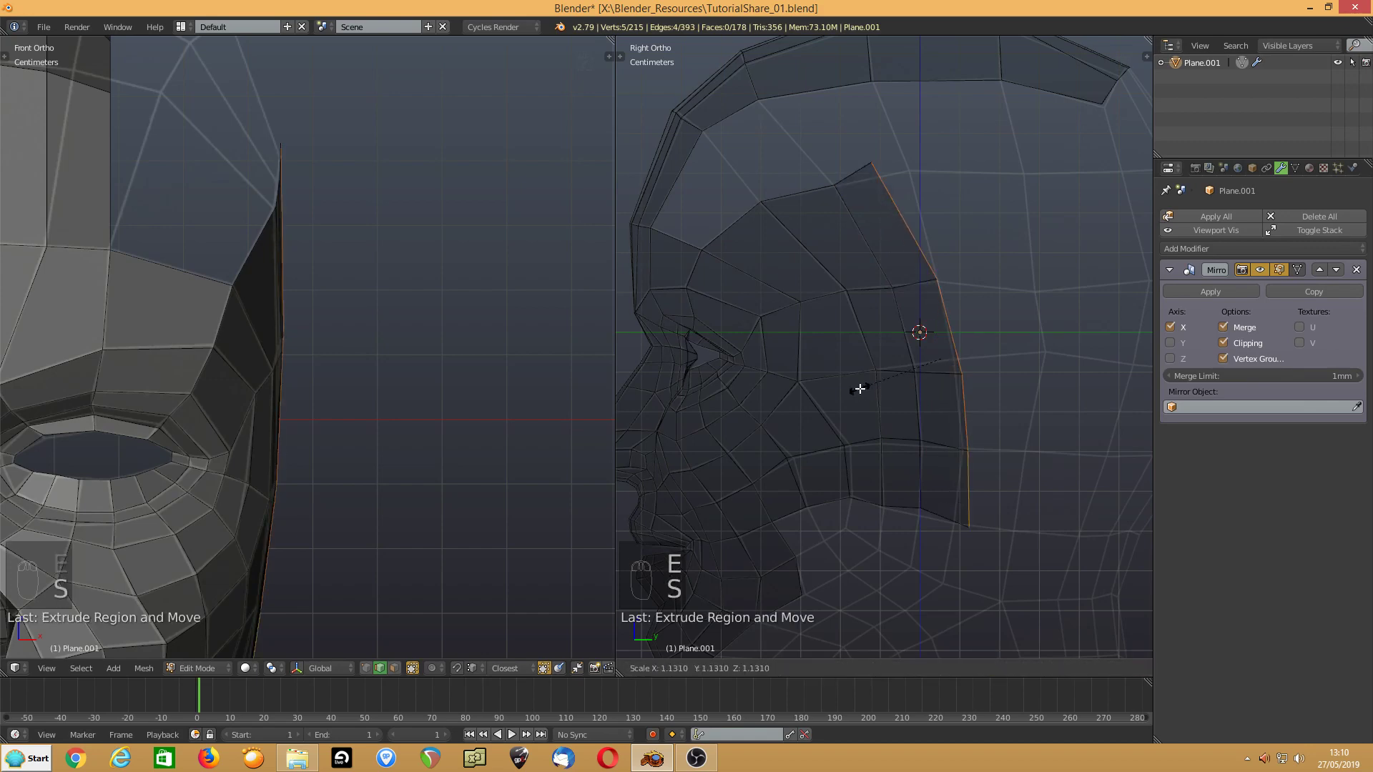
pyautogui.press('y')
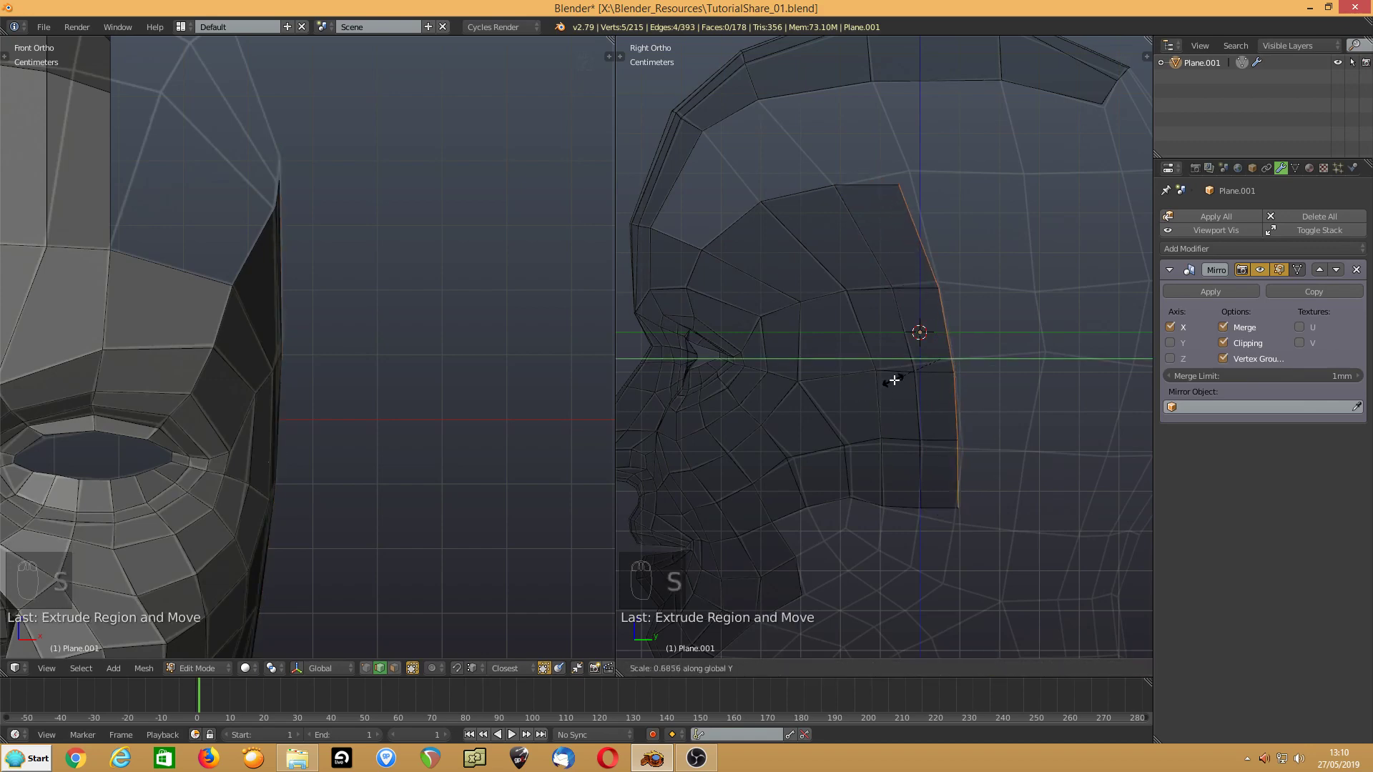
pyautogui.click(898, 377)
pyautogui.press('g')
pyautogui.click(904, 375)
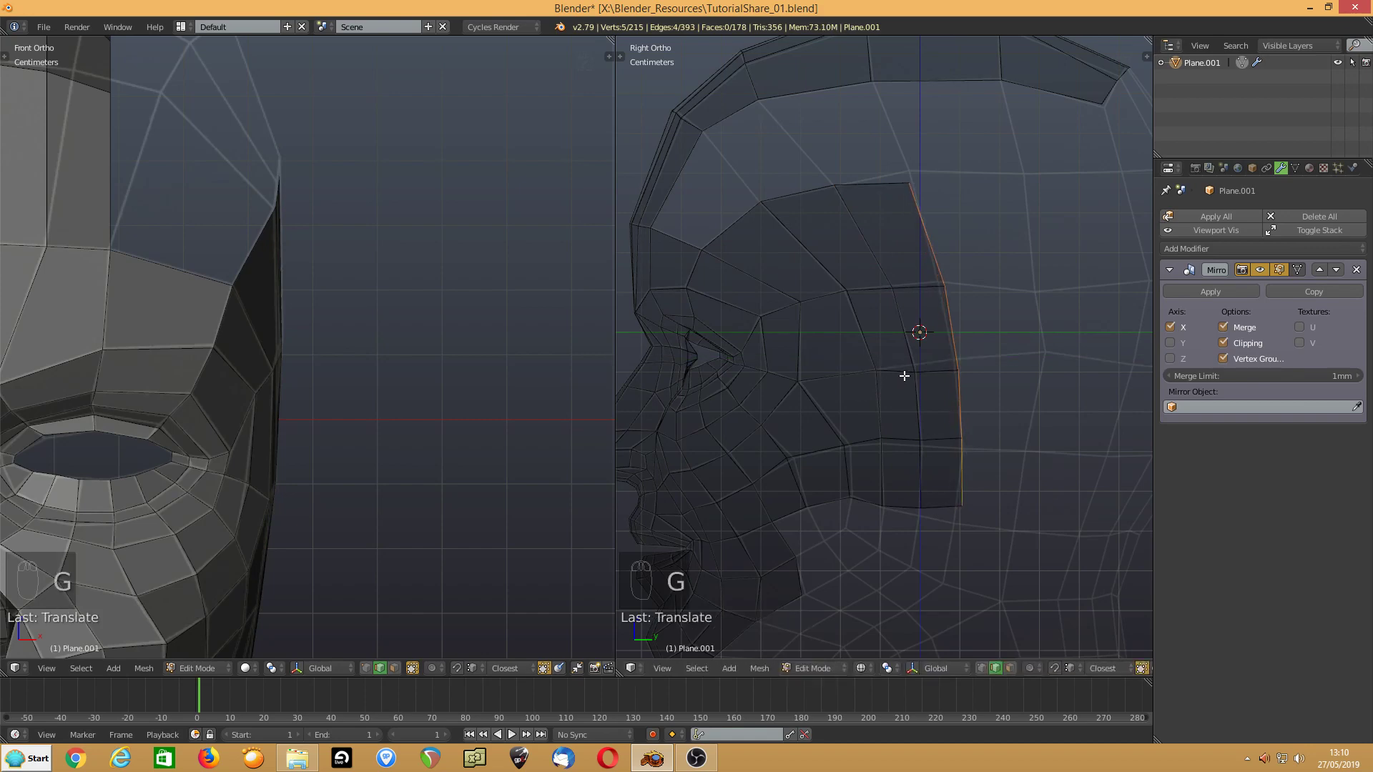
# - Extrude the straightened edge row backward and slightly downward to form another column of faces
pyautogui.press('e')
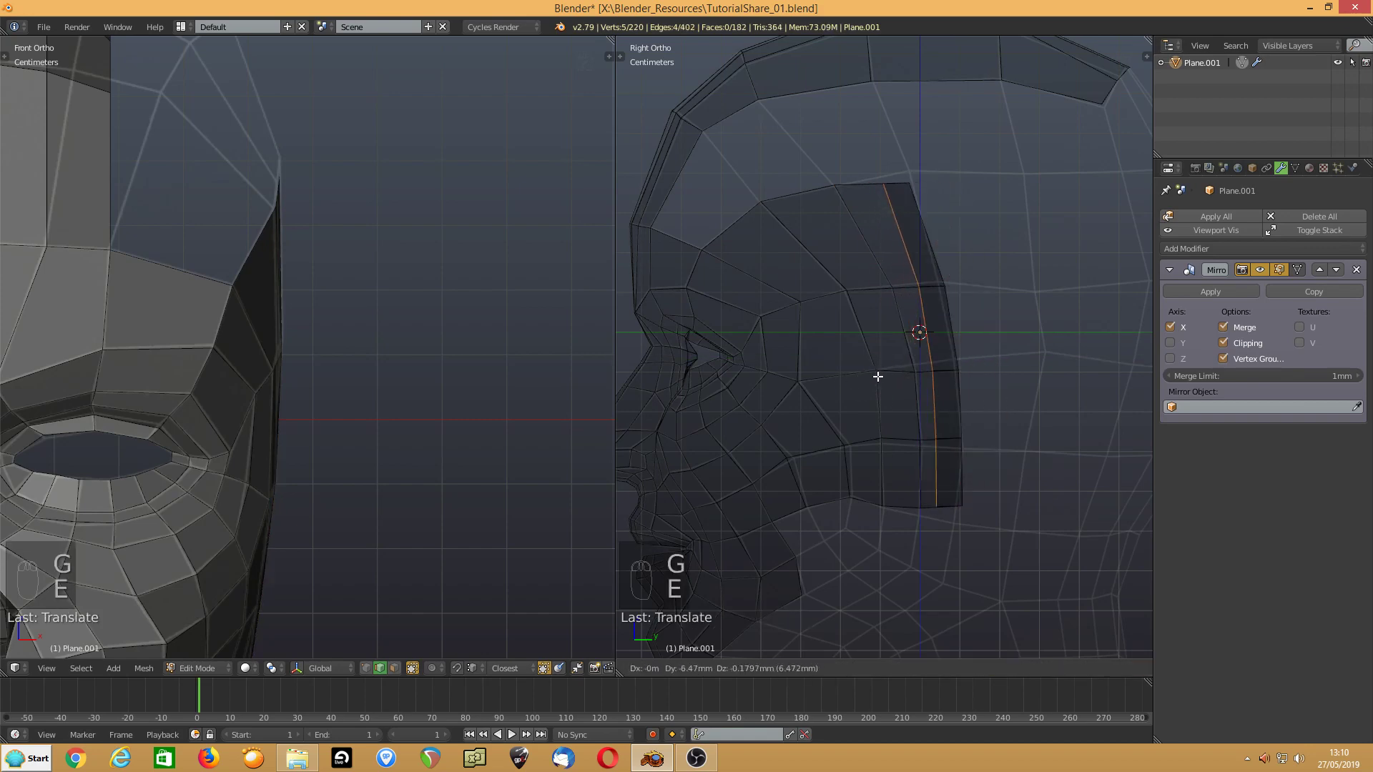
pyautogui.click(957, 390)
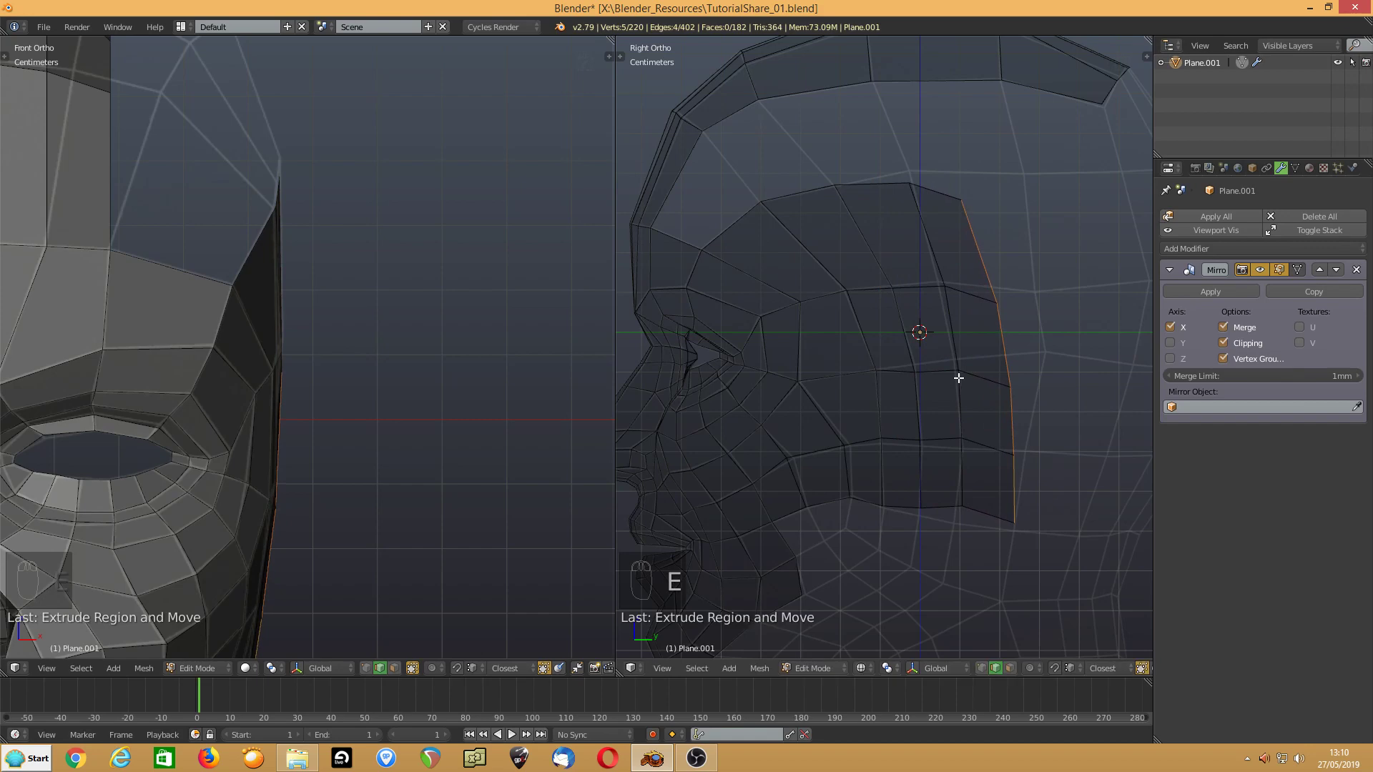
# - Set the opacity of the WireFace_Side.png background image to 0.127 in the side view
pyautogui.press('n')
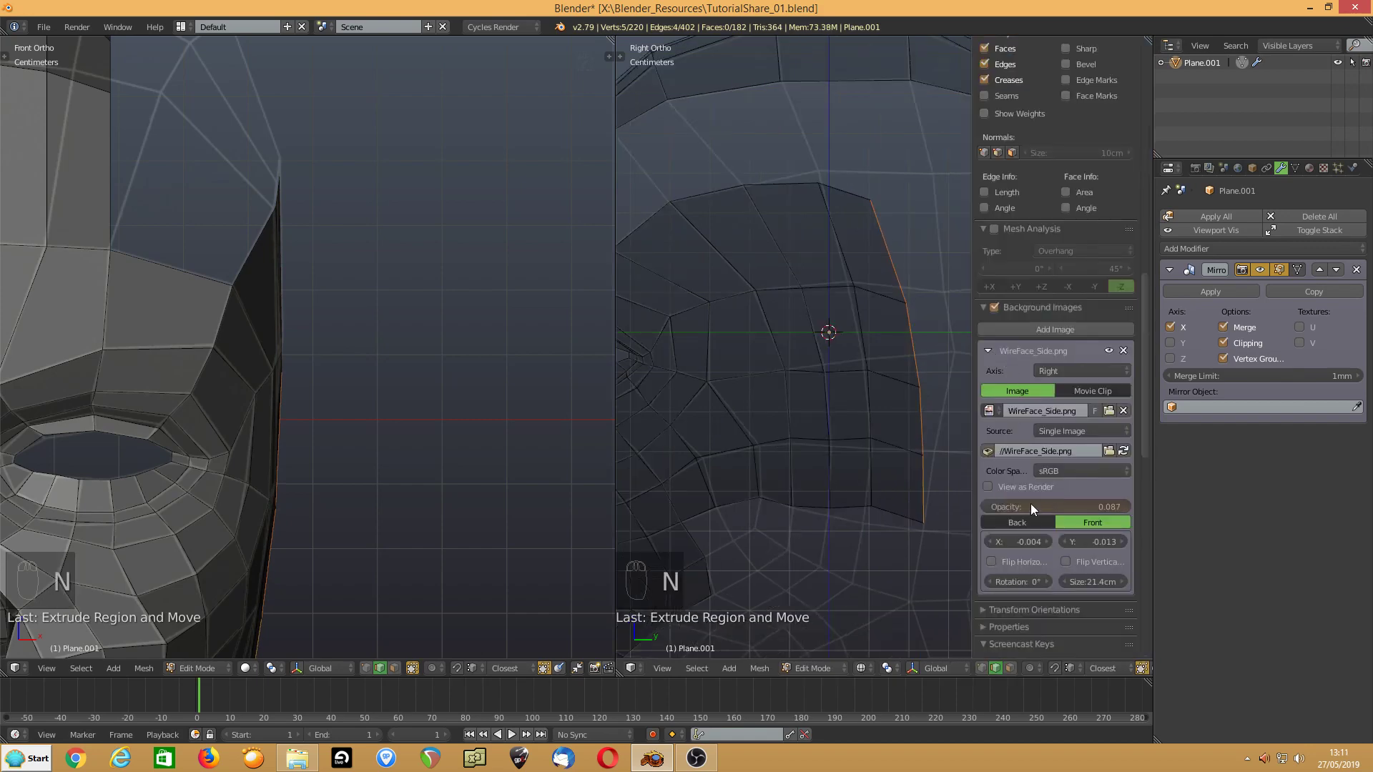
pyautogui.moveTo(1032, 504); pyautogui.dragTo(1035, 504)
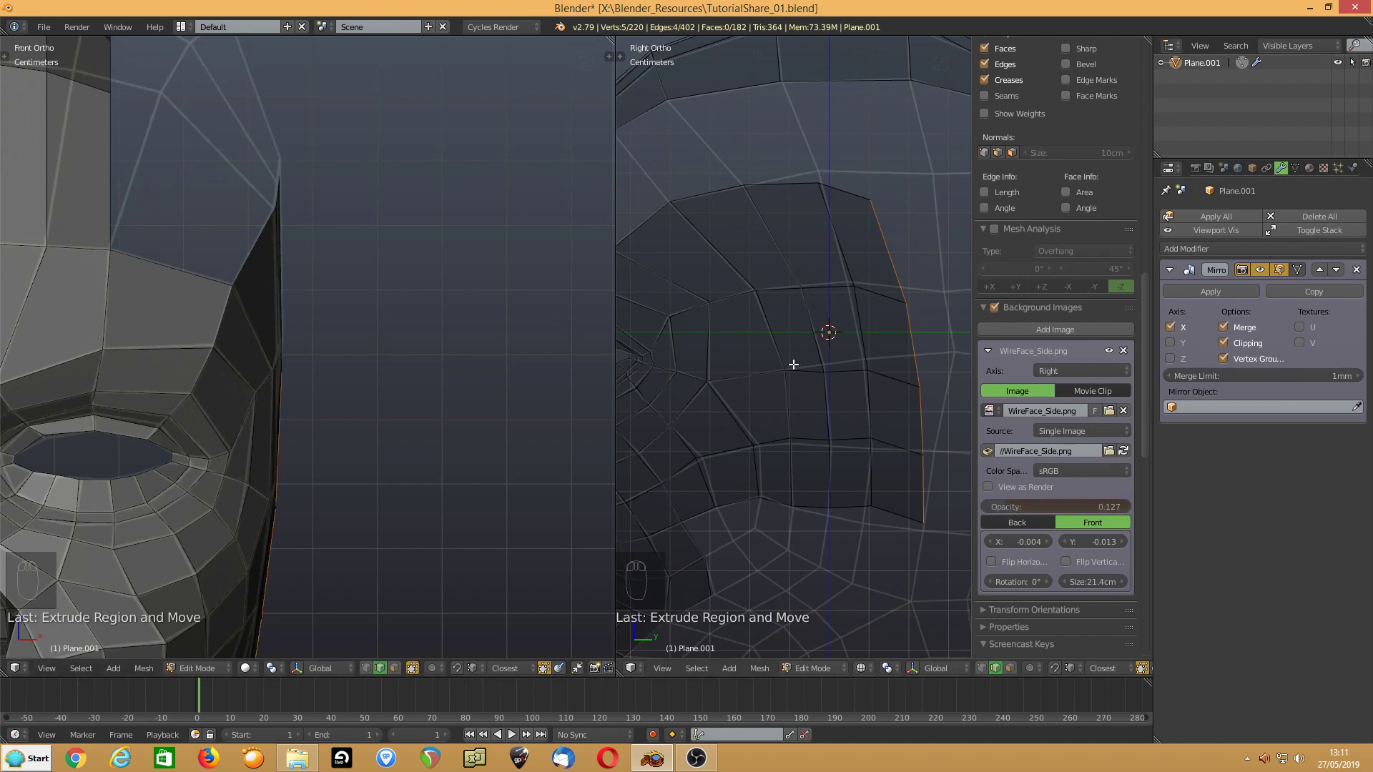
pyautogui.press('n')
# - Move the top vertices of the last two vertical rows onto the reference intersections in the side view
pyautogui.scroll(1, 959, 389)
pyautogui.keyDown('shift'); pyautogui.moveTo(959, 388); pyautogui.dragTo(828, 361, button='middle'); pyautogui.keyUp('shift')
pyautogui.hotkey('ctrl', 'Tab')
pyautogui.press('KP_3')
pyautogui.scroll(4, 843, 286)
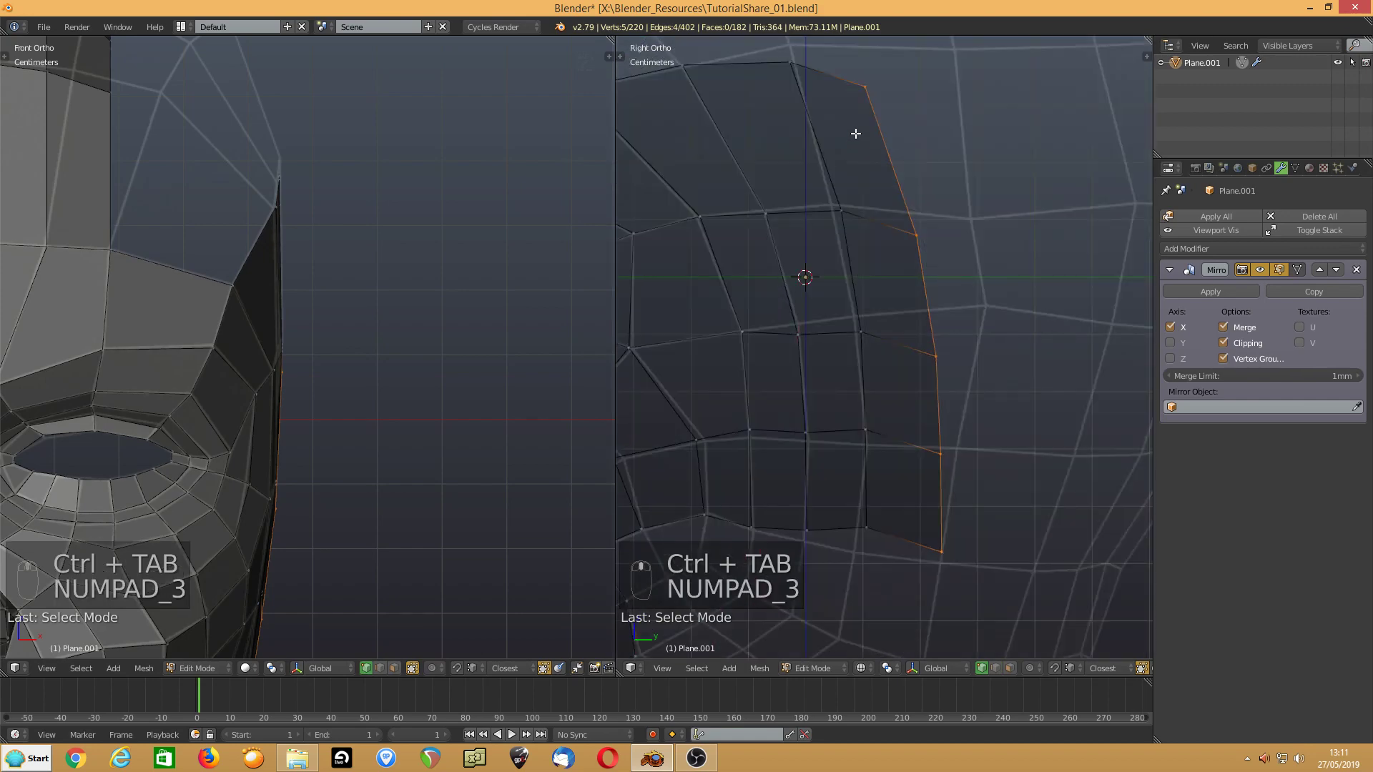
pyautogui.moveTo(778, 238); pyautogui.dragTo(779, 224)
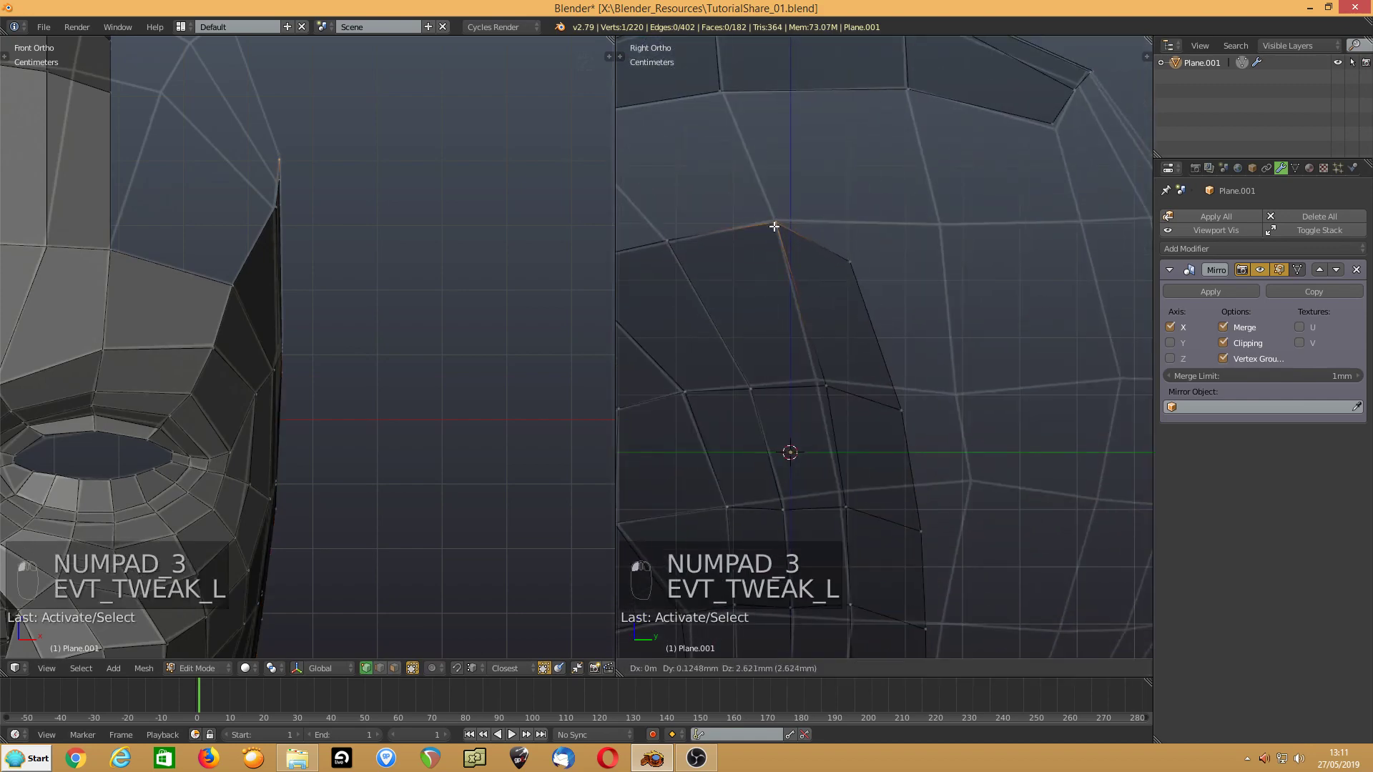
pyautogui.click(861, 264)
pyautogui.moveTo(861, 264); pyautogui.dragTo(949, 224)
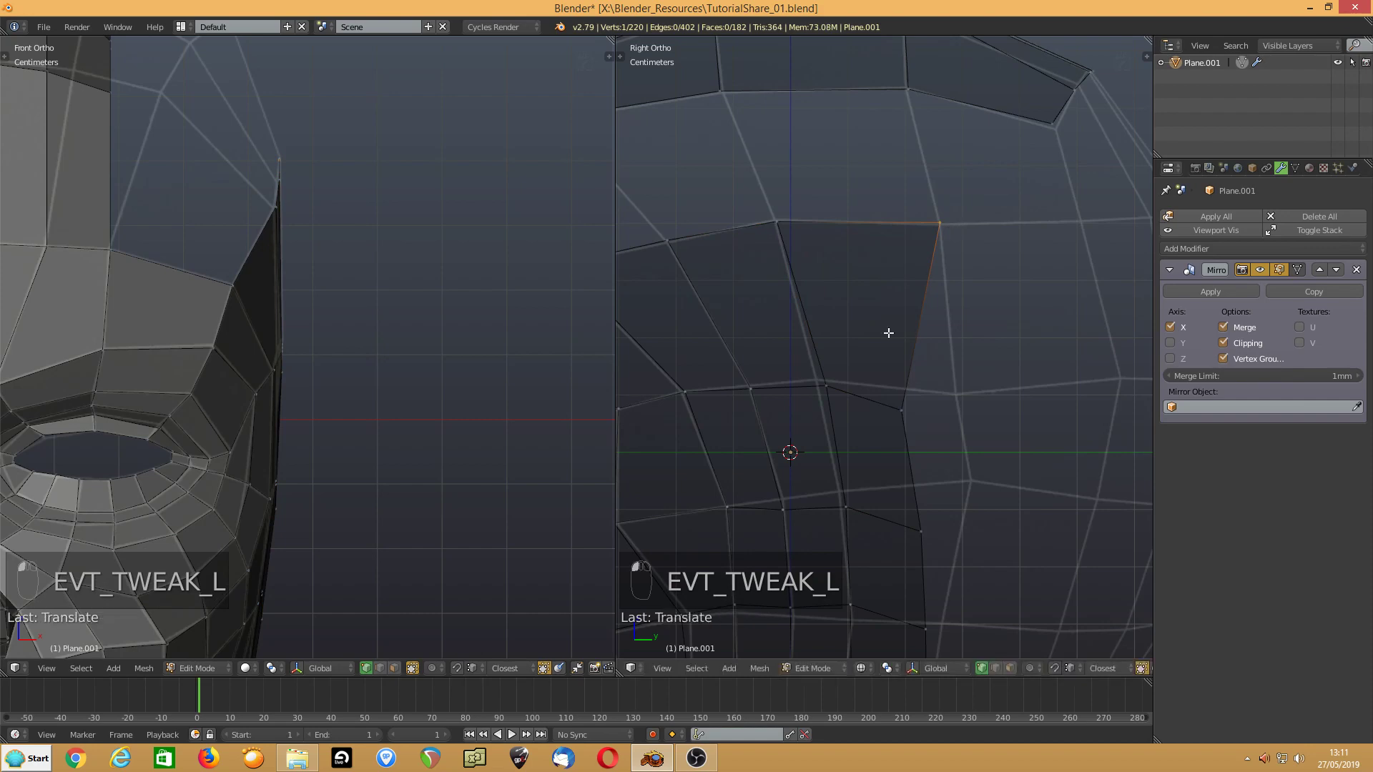
# - Move the next three vertices down the rearmost row onto the reference intersections in the side view
pyautogui.click(891, 407)
pyautogui.moveTo(892, 408); pyautogui.dragTo(958, 402)
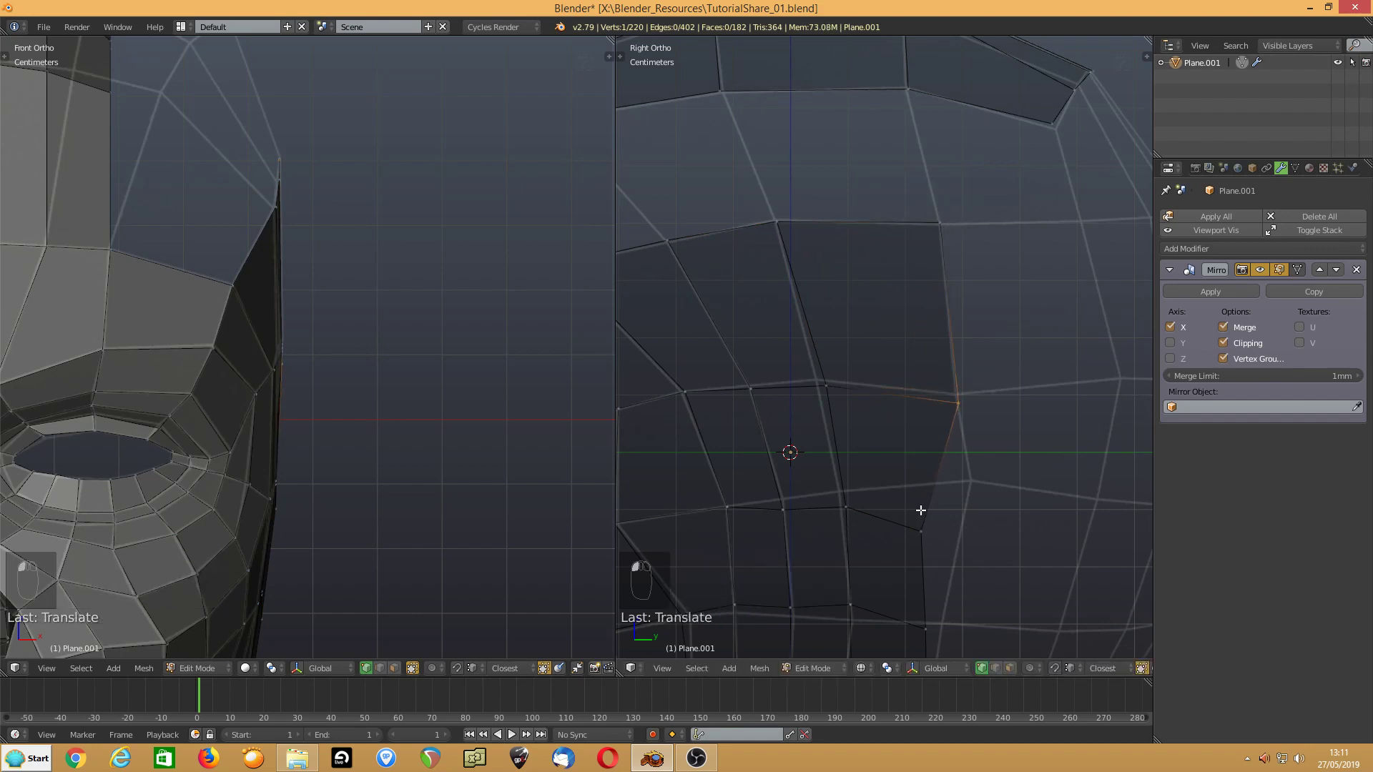
pyautogui.click(923, 526)
pyautogui.moveTo(923, 527); pyautogui.dragTo(967, 486)
pyautogui.keyDown('shift'); pyautogui.moveTo(898, 481); pyautogui.dragTo(864, 307, button='middle'); pyautogui.keyUp('shift')
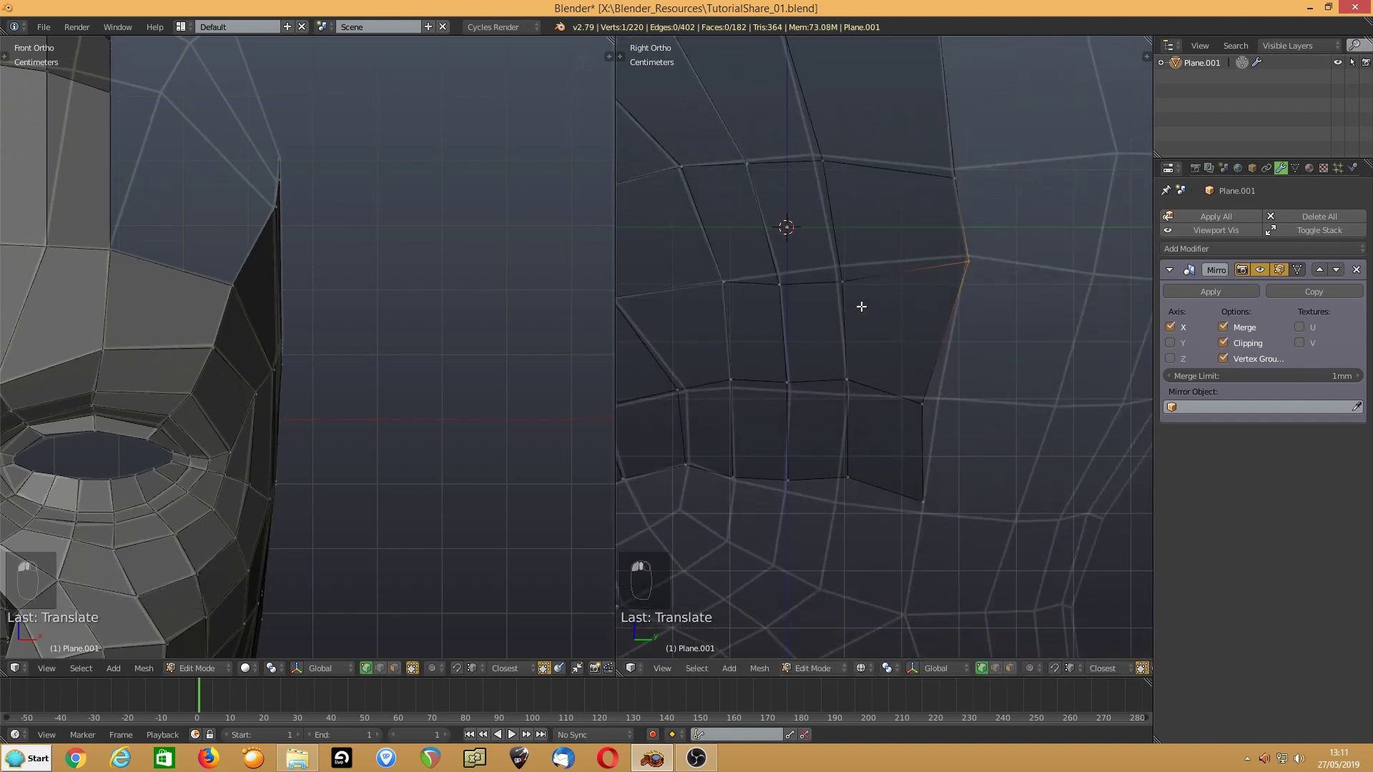
pyautogui.moveTo(917, 396); pyautogui.dragTo(939, 397)
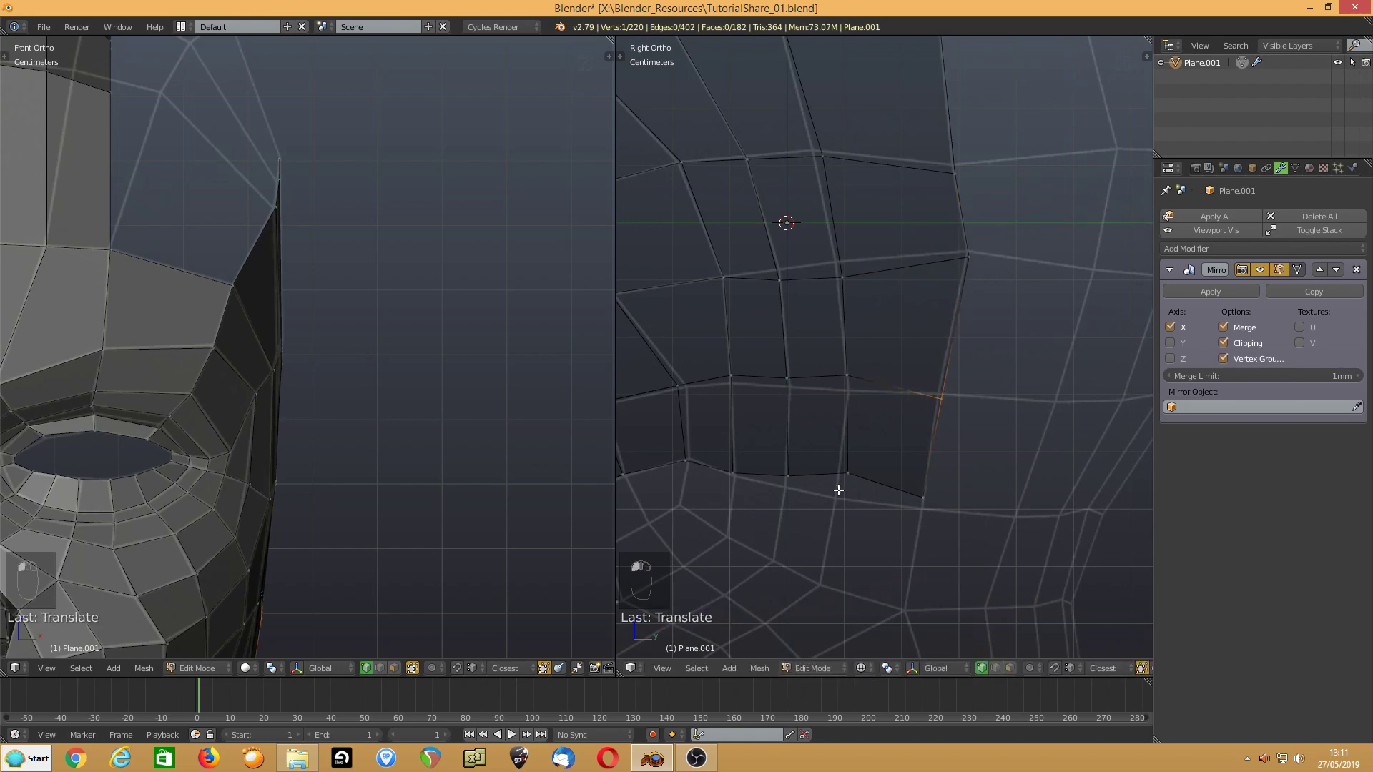
# - Align the lower-edge vertices and the nearby interior vertices of the new side faces with the reference in the side view
pyautogui.moveTo(848, 470); pyautogui.dragTo(833, 493)
pyautogui.moveTo(784, 478); pyautogui.dragTo(780, 492)
pyautogui.moveTo(922, 494); pyautogui.dragTo(921, 511)
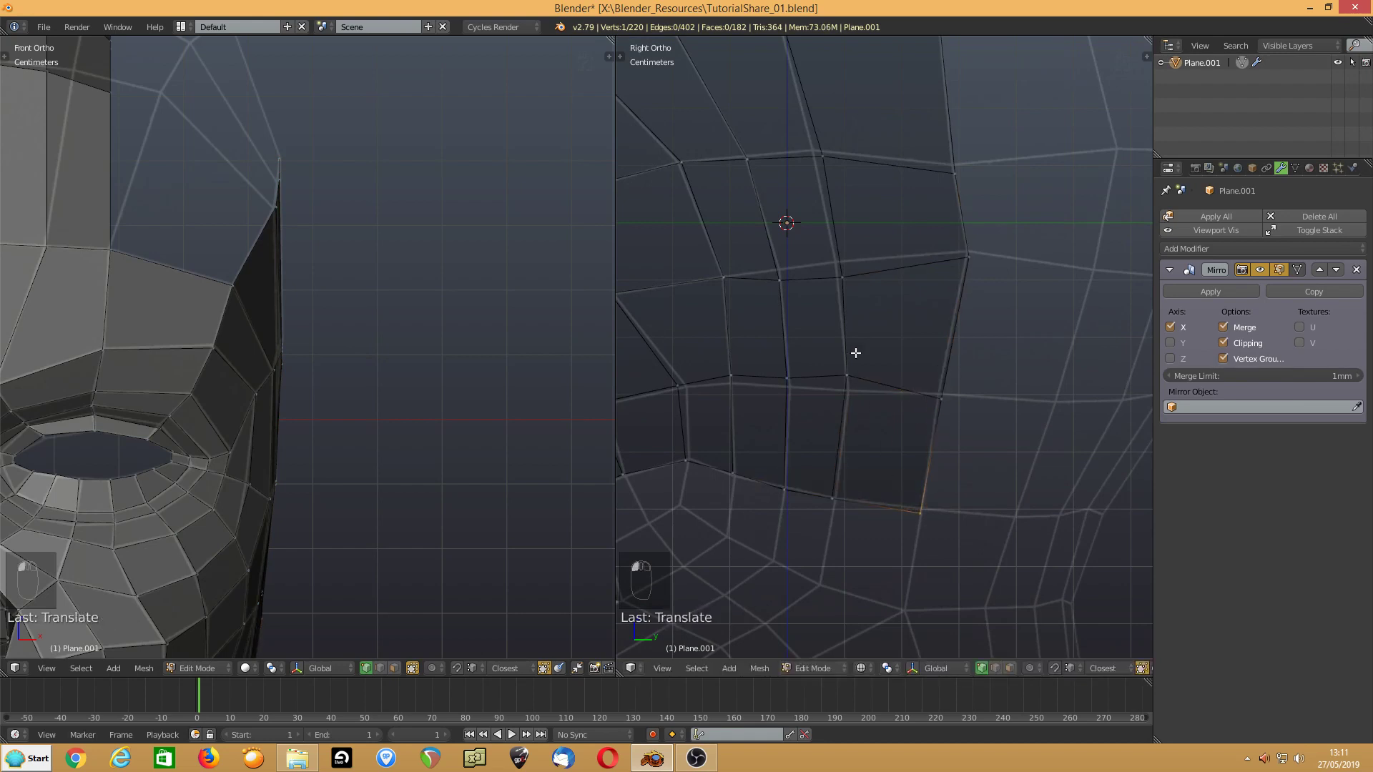
pyautogui.moveTo(834, 281); pyautogui.dragTo(778, 272)
pyautogui.moveTo(846, 375); pyautogui.dragTo(730, 388)
pyautogui.click(788, 391)
# - Move the rearmost vertical row of the side mesh inward toward the head's centre by about 7.4 mm in the top view
pyautogui.scroll(-5, 365, 375)
pyautogui.moveTo(362, 377); pyautogui.dragTo(243, 525, button='middle')
pyautogui.press('KP_7')
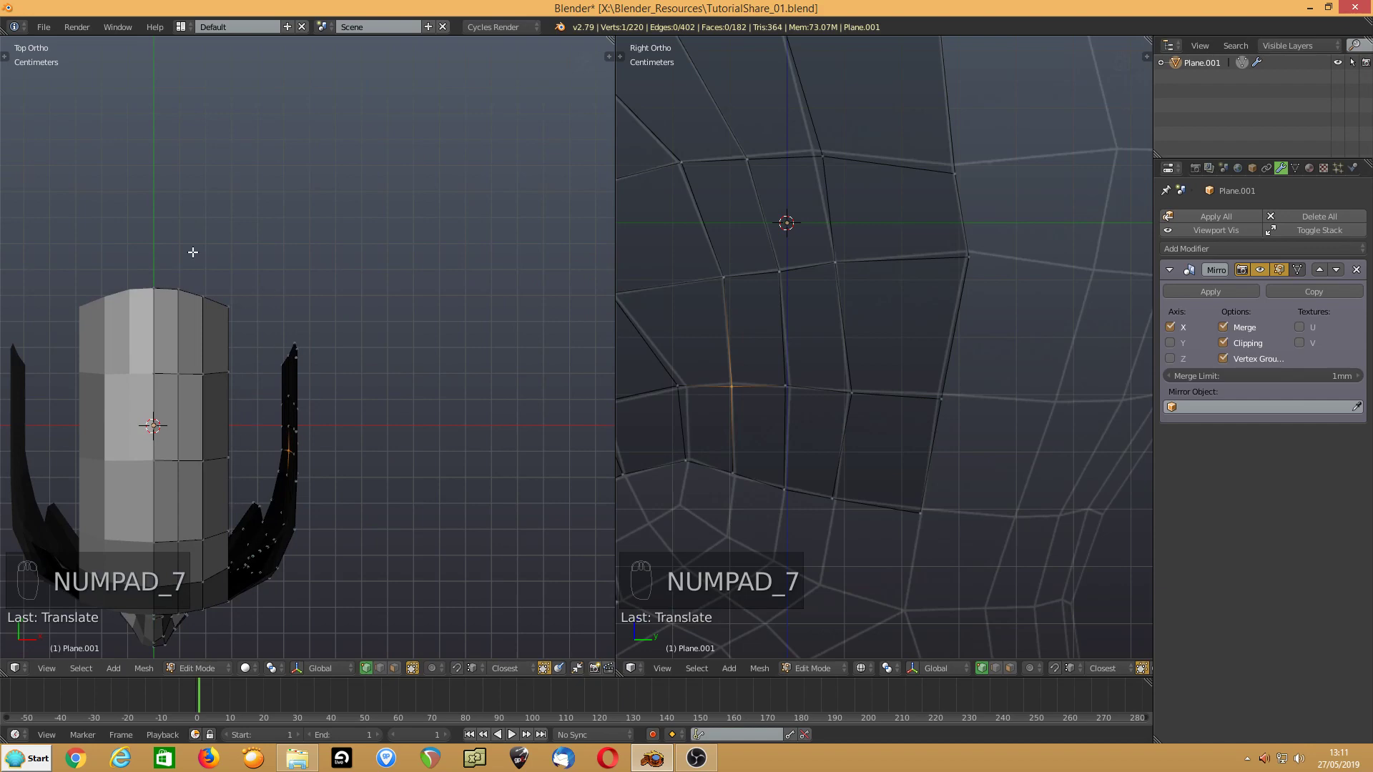
pyautogui.scroll(-4, 799, 295)
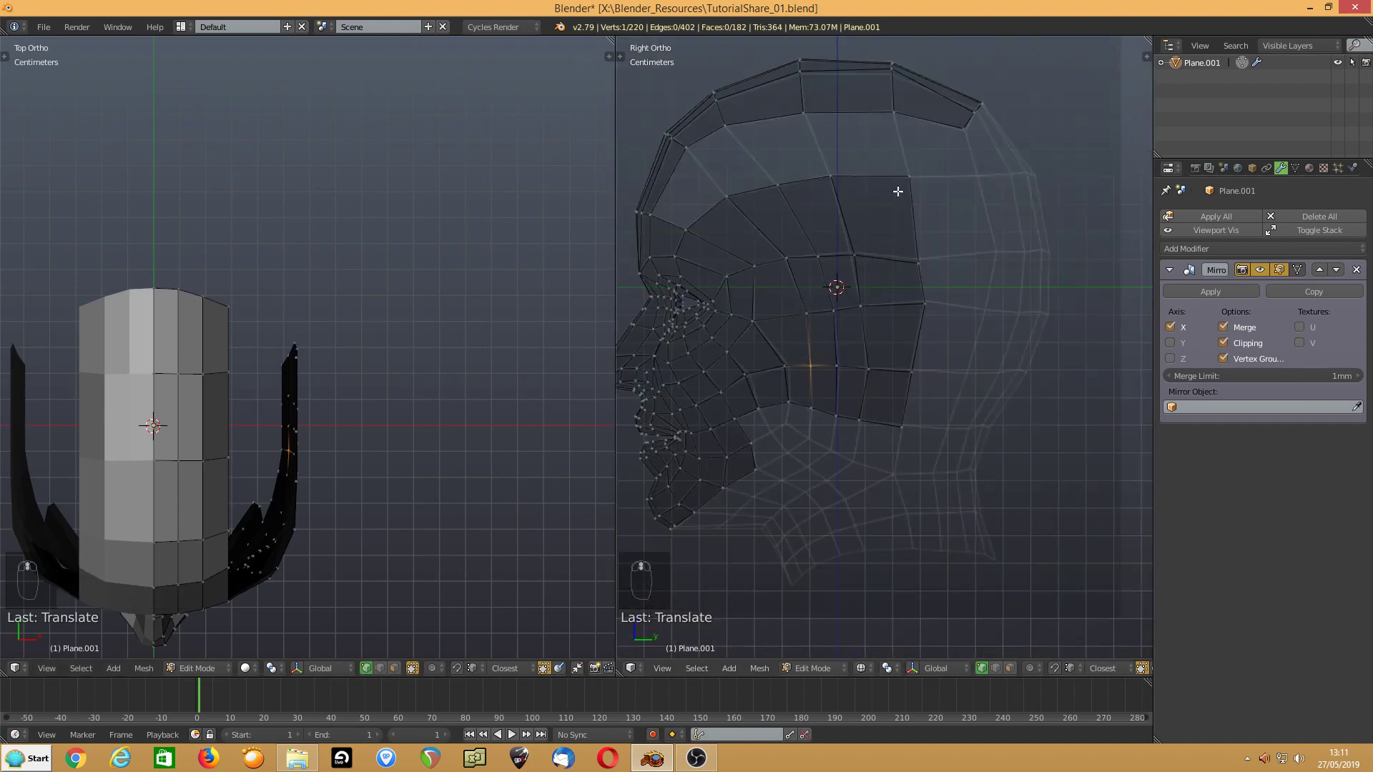
pyautogui.click(909, 176)
pyautogui.keyDown('shift'); pyautogui.click(918, 263); pyautogui.keyUp('shift')
pyautogui.keyDown('shift'); pyautogui.click(924, 304); pyautogui.keyUp('shift')
pyautogui.keyDown('shift'); pyautogui.click(906, 369); pyautogui.keyUp('shift')
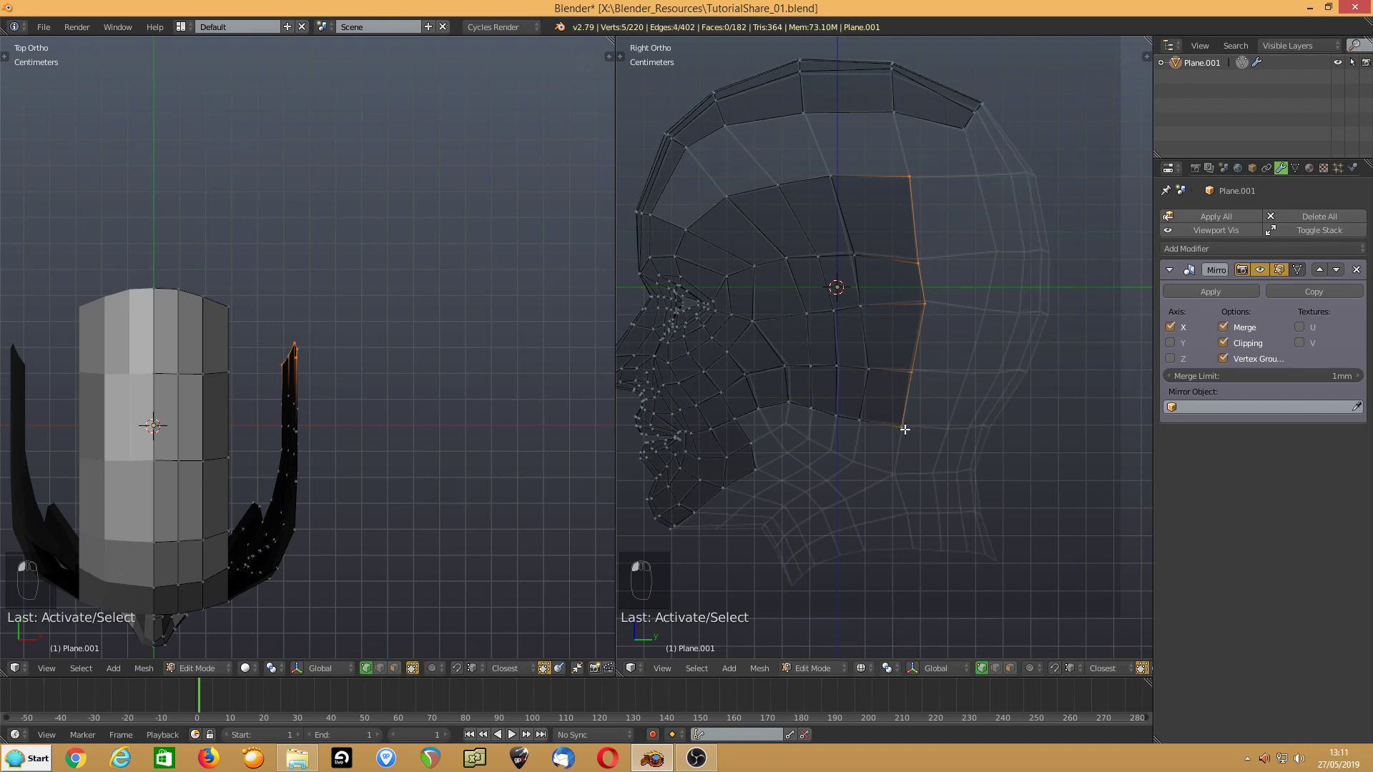
pyautogui.press('g')
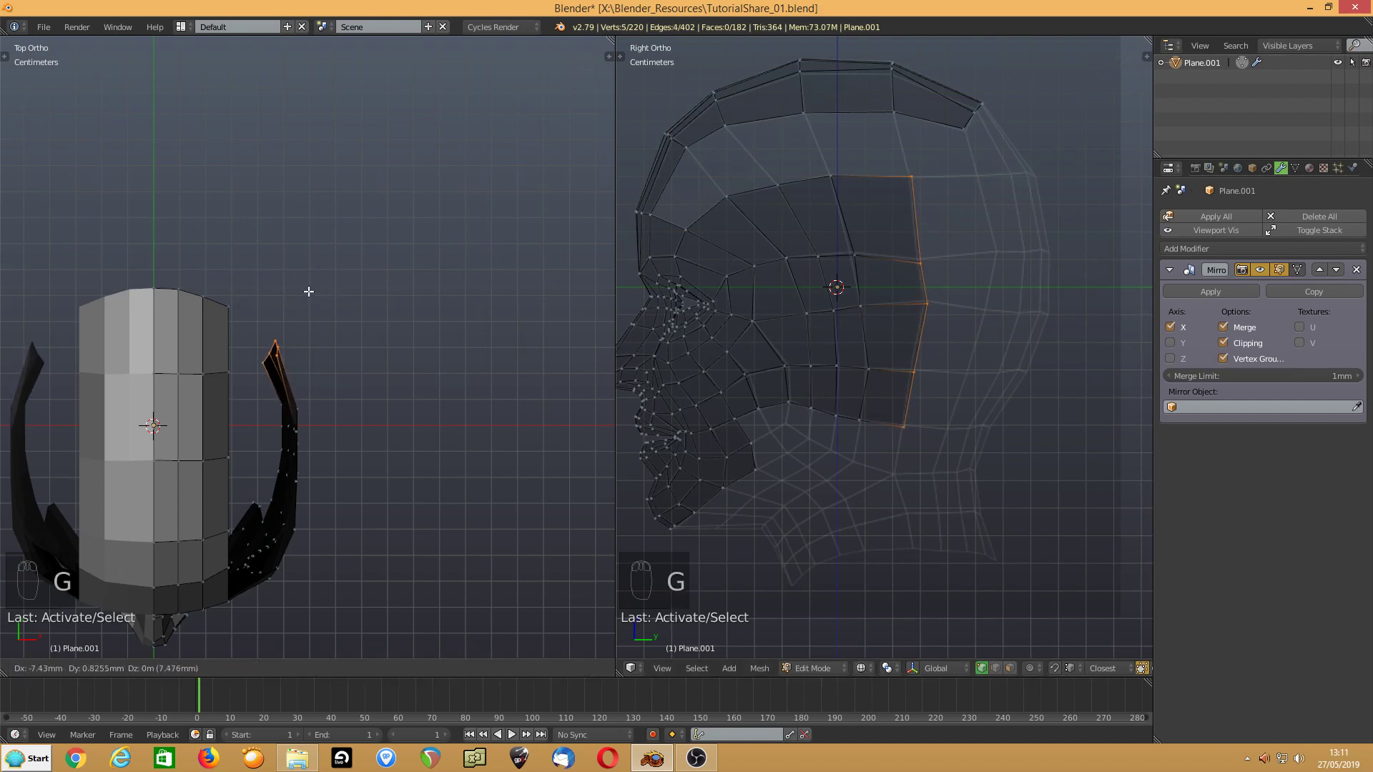
pyautogui.click(308, 292)
# - Move the second-rearmost vertical vertex row slightly inward, about 1.1 mm, in the top view
pyautogui.click(840, 190)
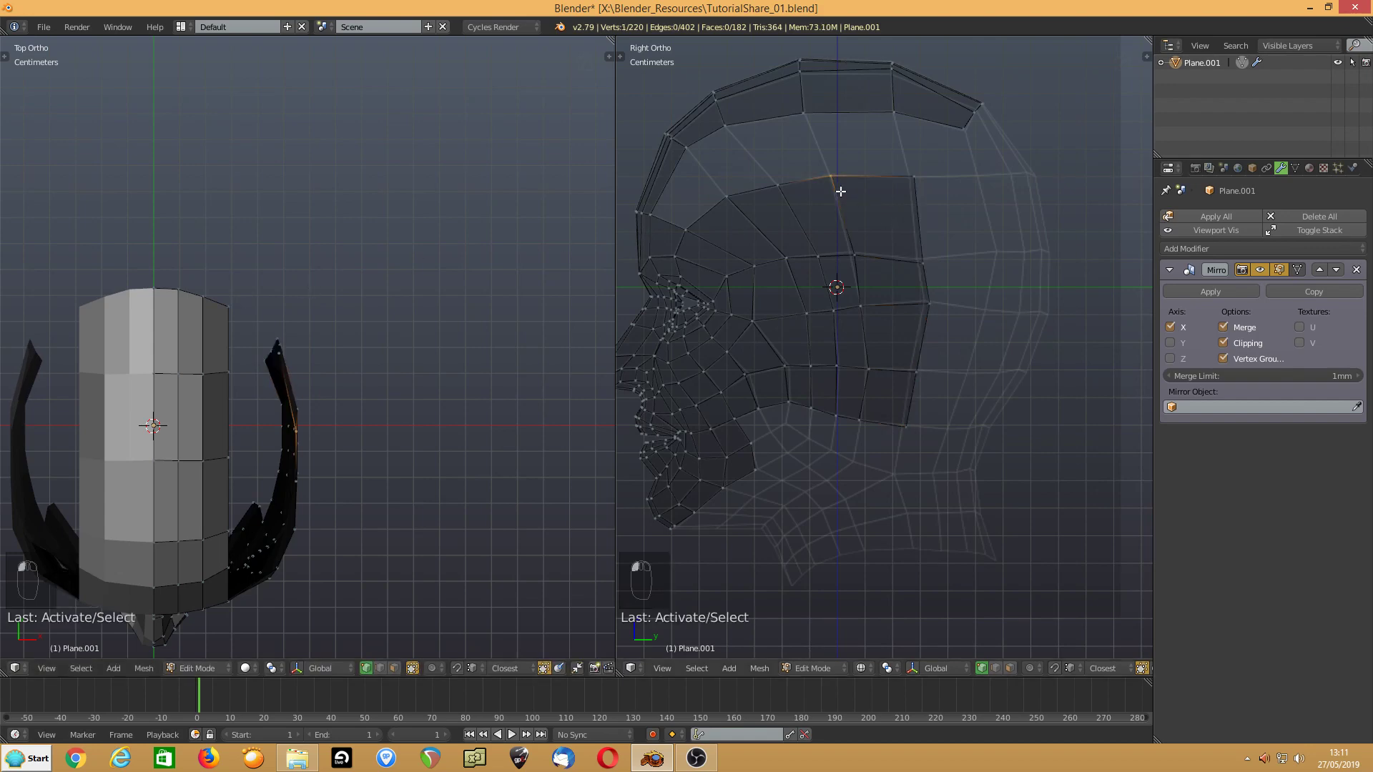
pyautogui.click(849, 251)
pyautogui.keyDown('shift'); pyautogui.click(865, 336); pyautogui.keyUp('shift')
pyautogui.keyDown('shift'); pyautogui.click(863, 397); pyautogui.keyUp('shift')
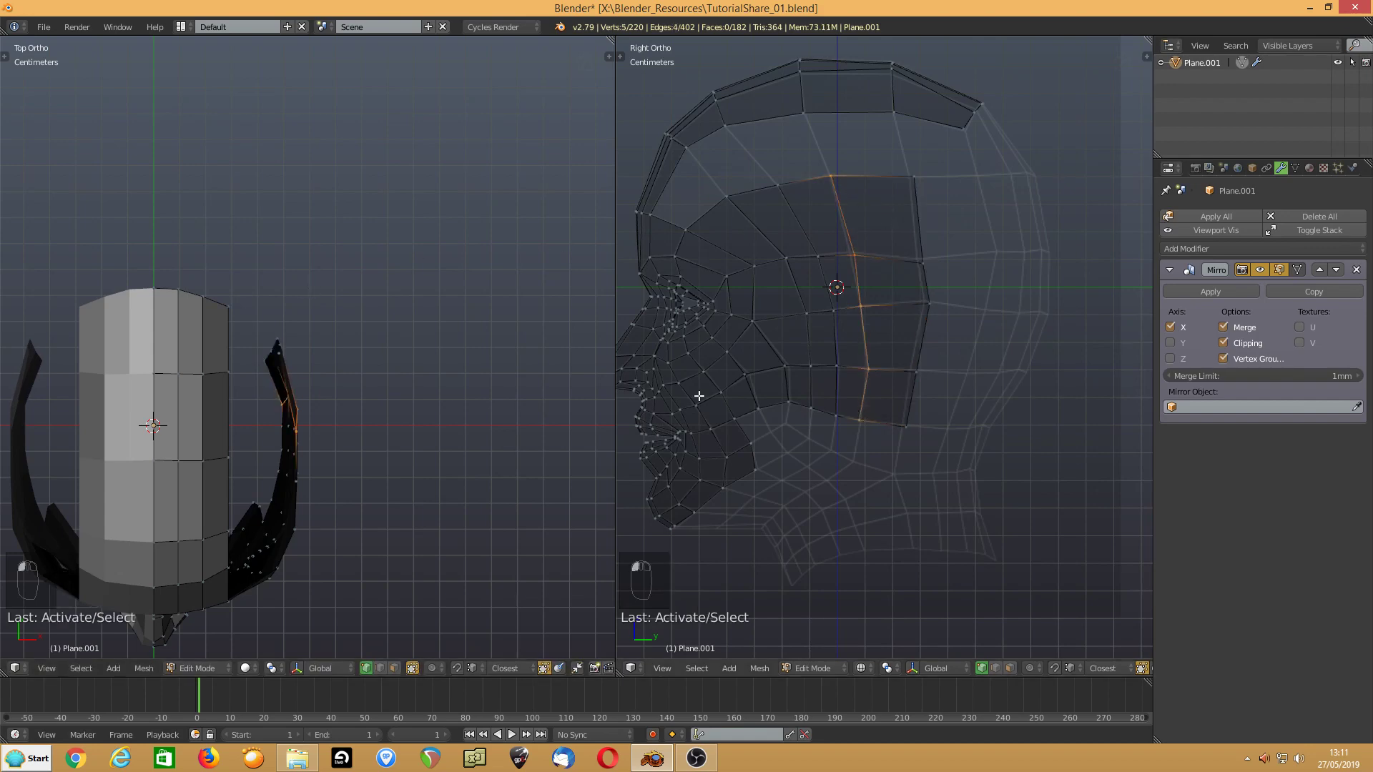
pyautogui.press('g')
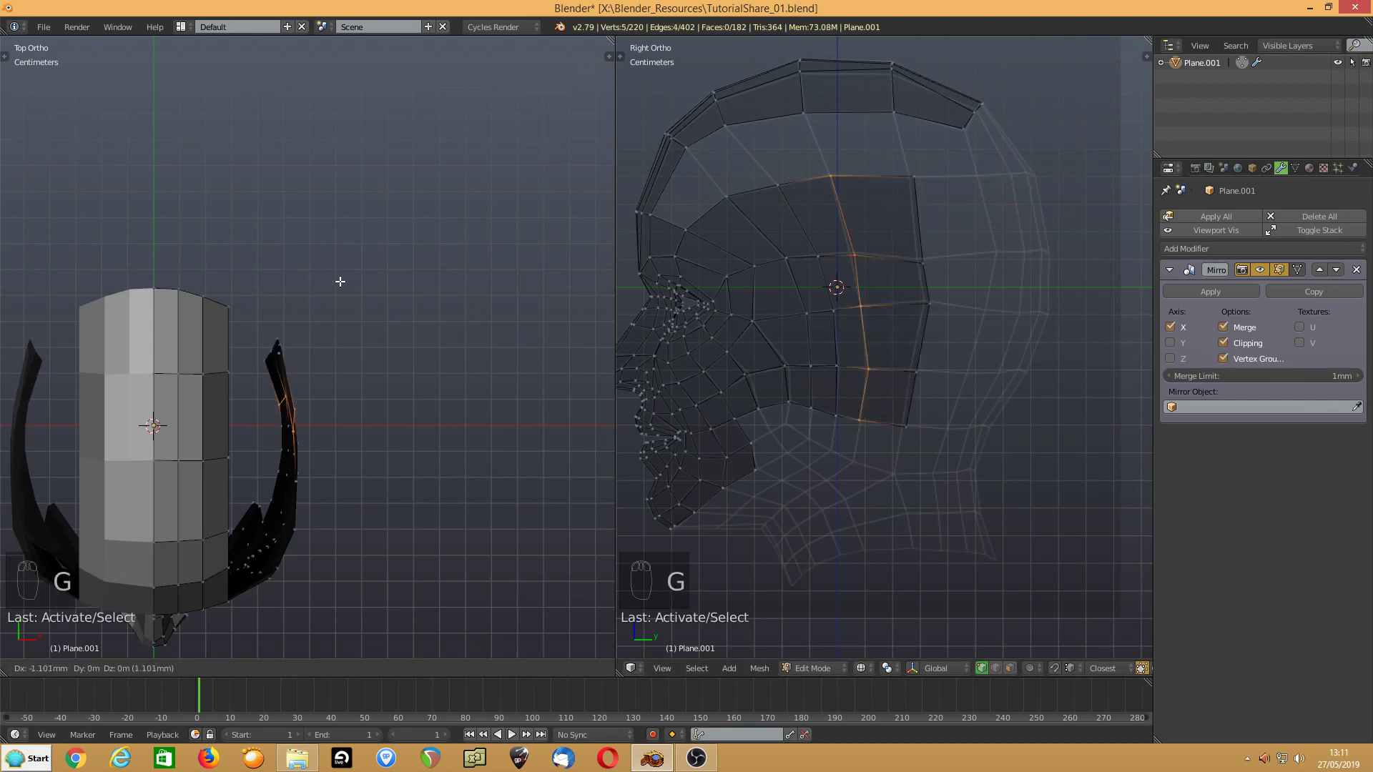
pyautogui.click(342, 281)
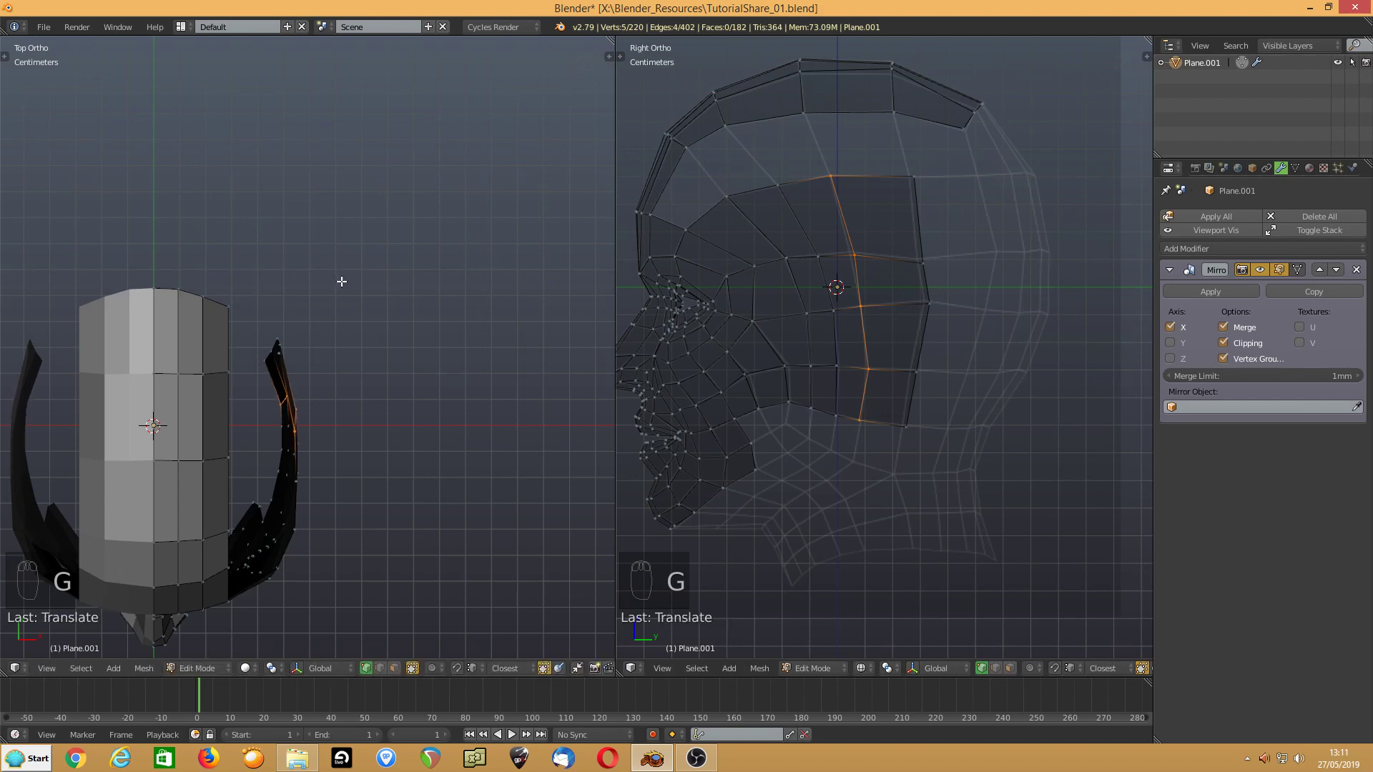
# - Fill the foremost gap between the central skull strip and the upper temple with a four-vertex face
pyautogui.click(690, 229)
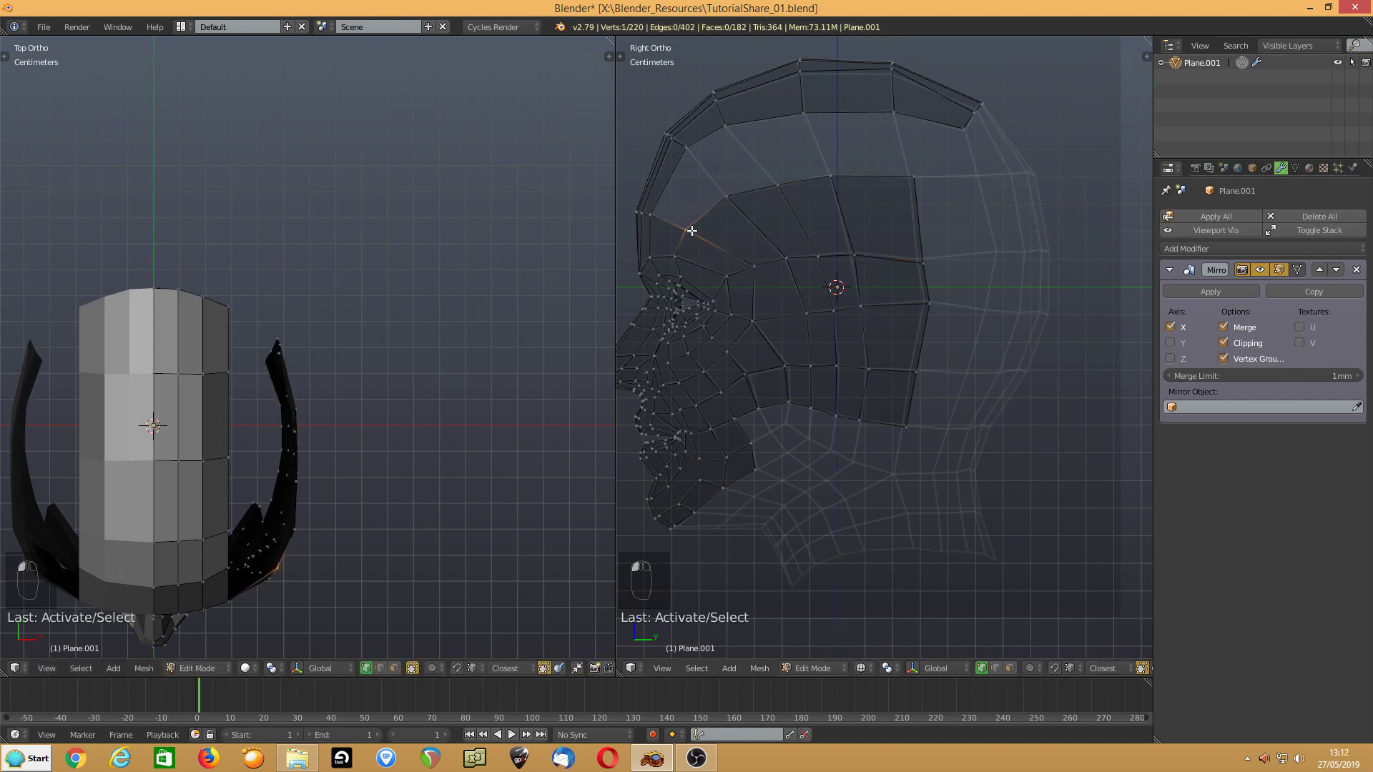
pyautogui.keyDown('shift'); pyautogui.click(660, 210); pyautogui.keyUp('shift')
pyautogui.keyDown('shift'); pyautogui.click(699, 155); pyautogui.keyUp('shift')
pyautogui.press('f')
# - Bridge opposite edges of the skull strip and side mesh in edge select mode, adding three faces toward the back
pyautogui.hotkey('ctrl', 'Tab')
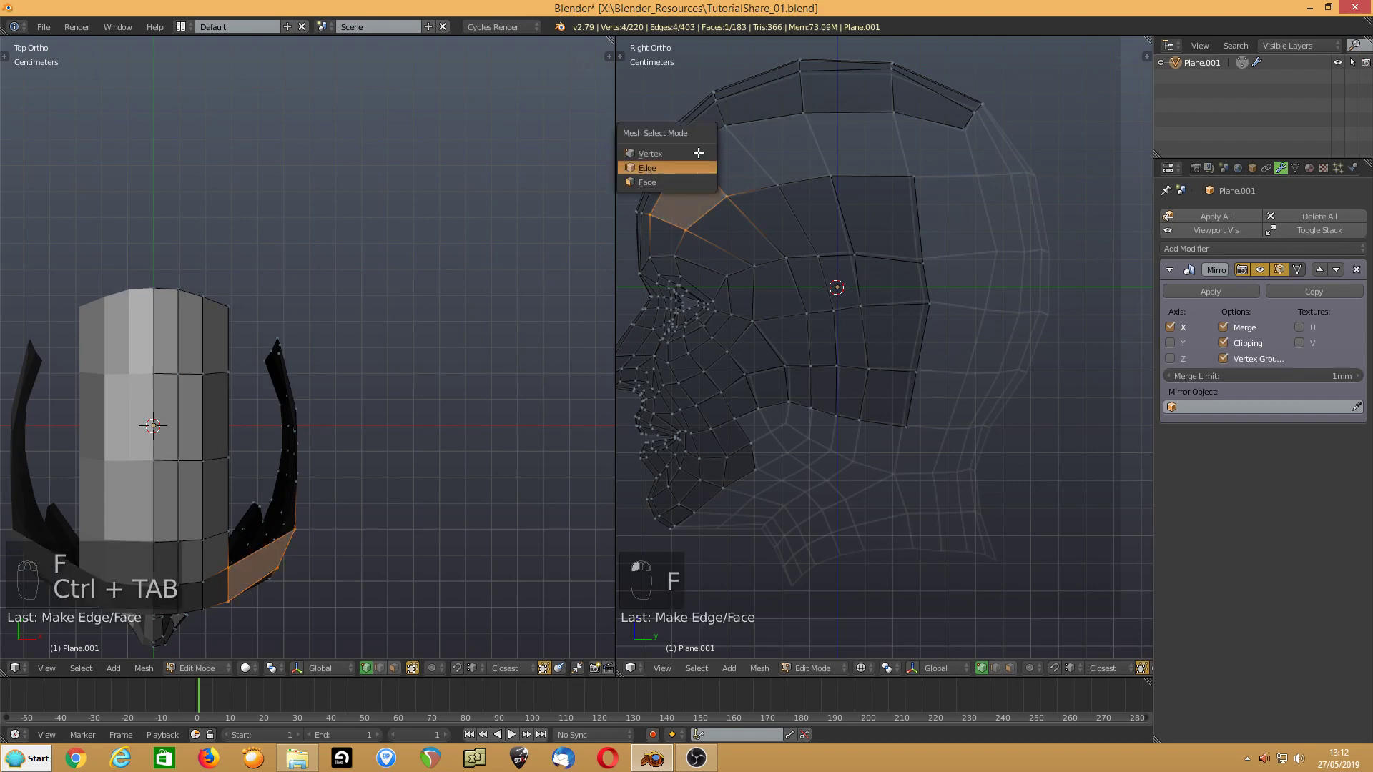
pyautogui.click(686, 169)
pyautogui.click(707, 136)
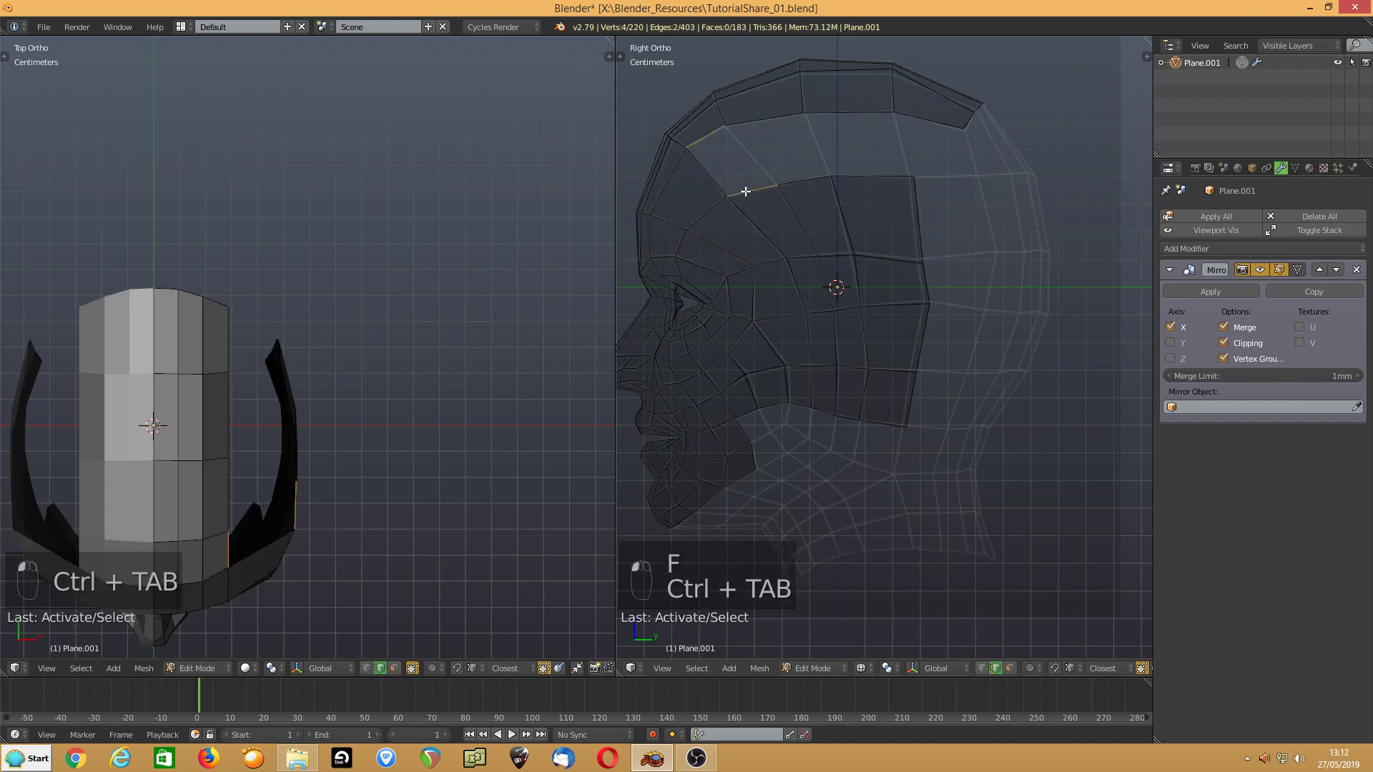
pyautogui.press('f')
pyautogui.click(765, 118)
pyautogui.keyDown('shift'); pyautogui.click(789, 181); pyautogui.keyUp('shift')
pyautogui.press('f')
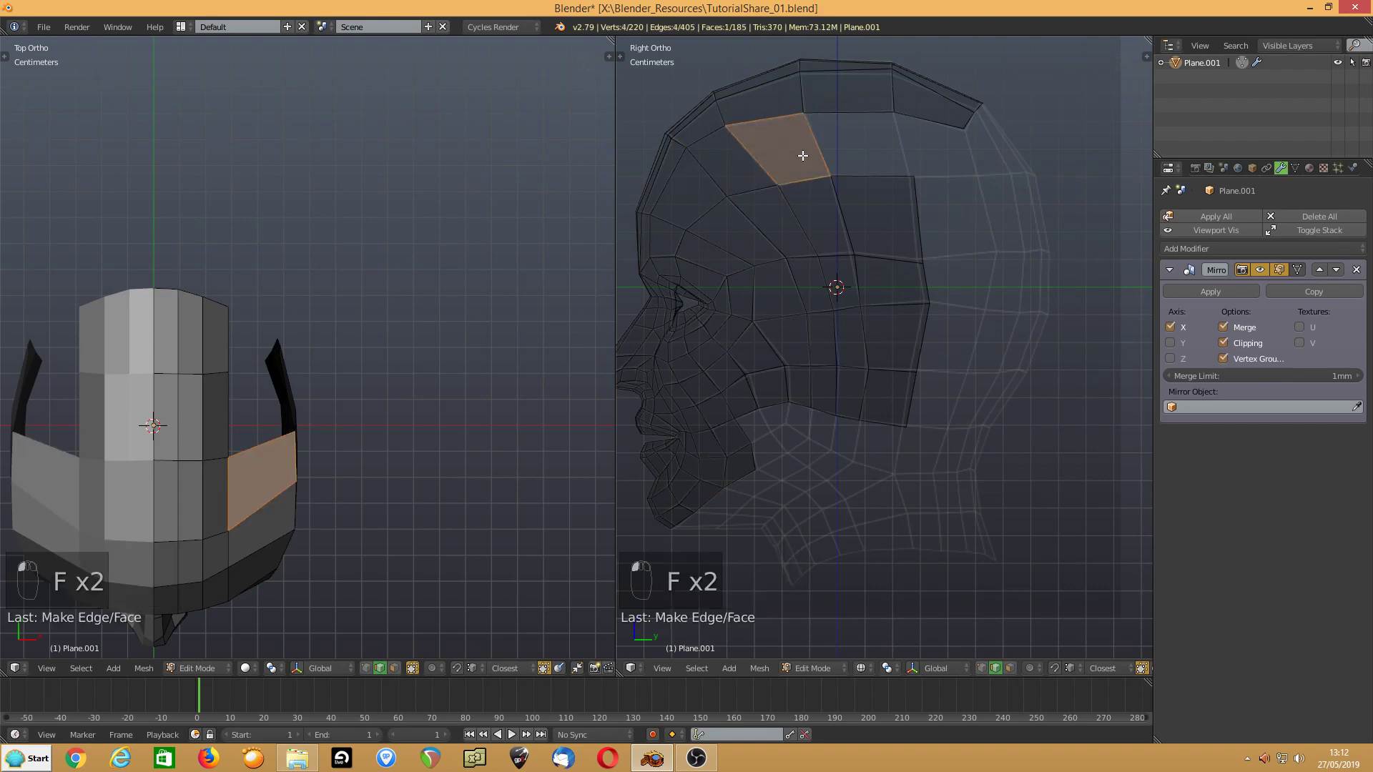
pyautogui.click(831, 114)
pyautogui.keyDown('shift'); pyautogui.click(863, 178); pyautogui.keyUp('shift')
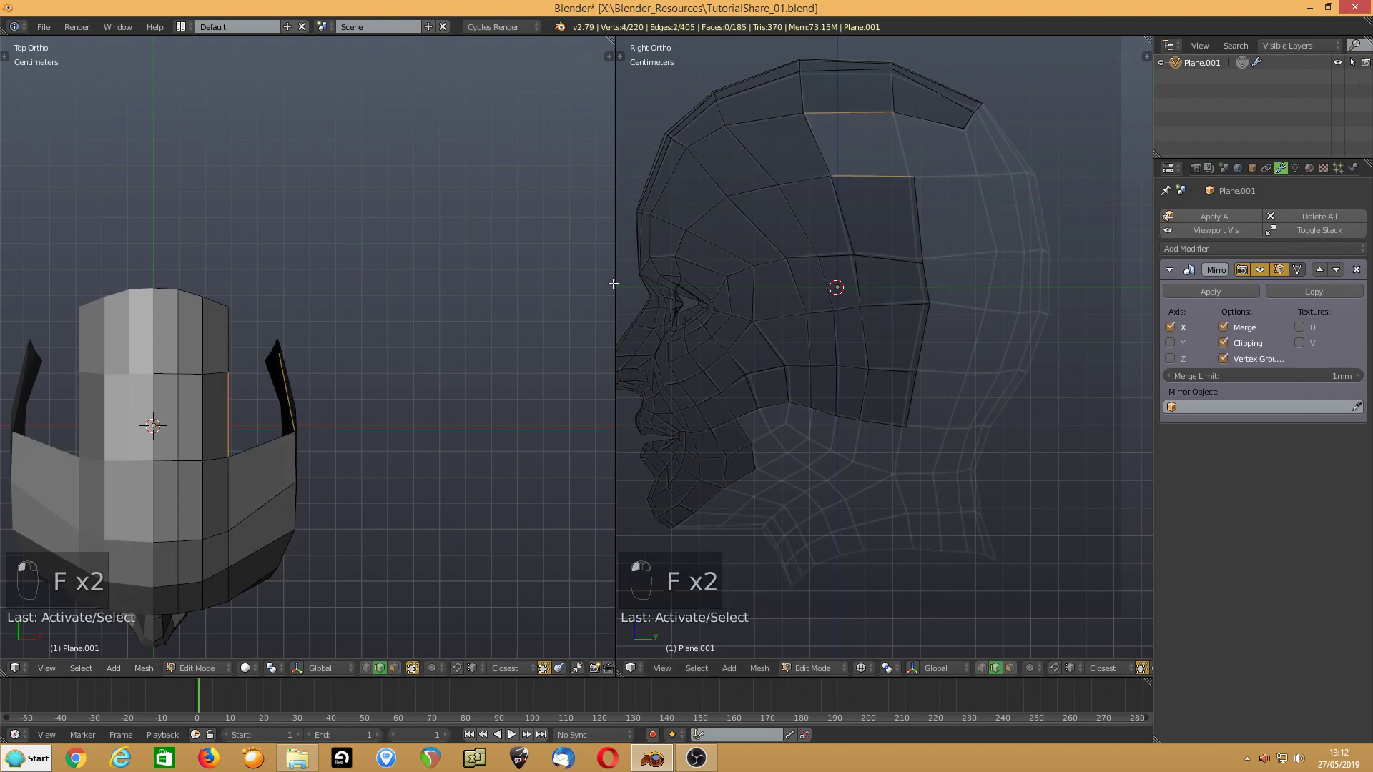
pyautogui.press('f')
# - Move the two connected edges along the skull strip's outer border sideways toward the reference outline in the front view
pyautogui.moveTo(374, 393); pyautogui.dragTo(203, 468, button='middle')
pyautogui.rightClick(239, 445)
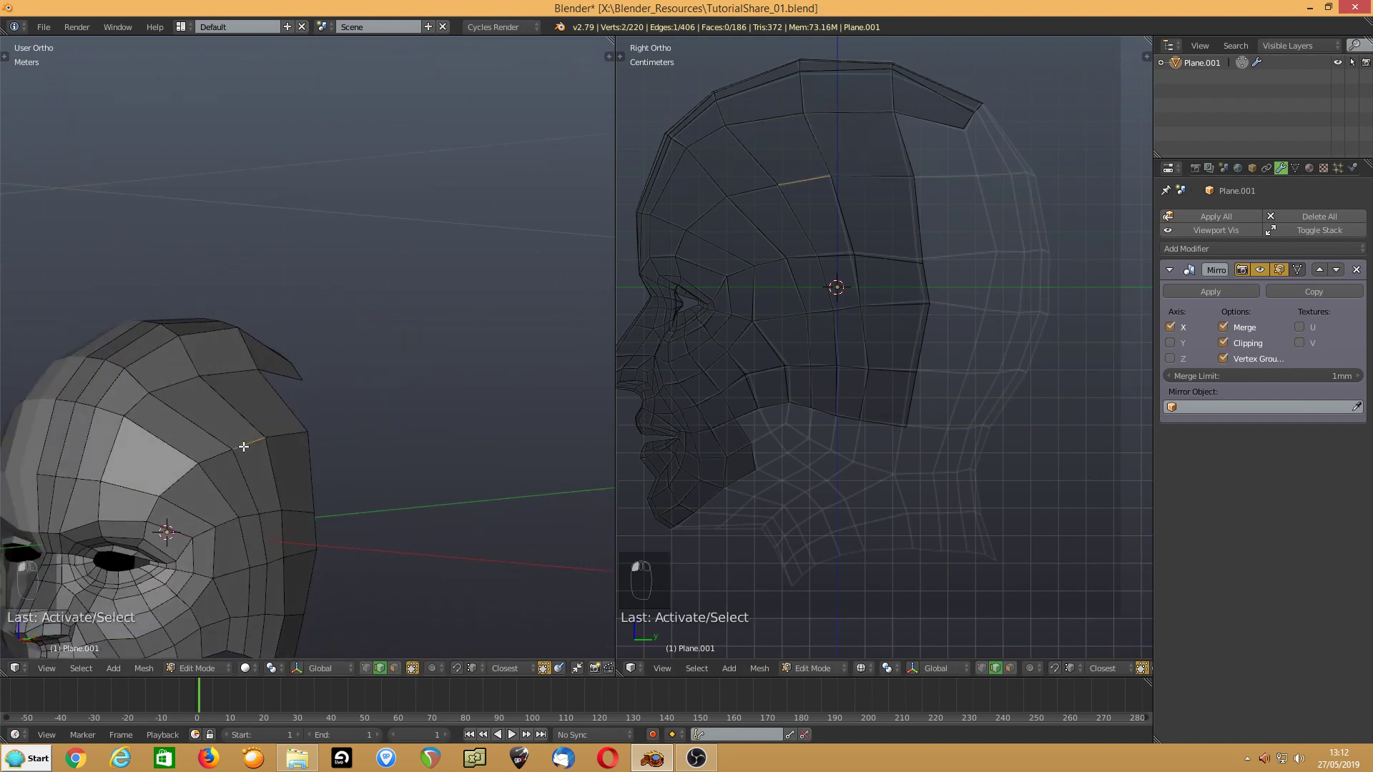
pyautogui.keyDown('shift'); pyautogui.rightClick(287, 434); pyautogui.keyUp('shift')
pyautogui.press('KP_1')
pyautogui.keyDown('shift'); pyautogui.moveTo(217, 371); pyautogui.dragTo(306, 261, button='middle'); pyautogui.keyUp('shift')
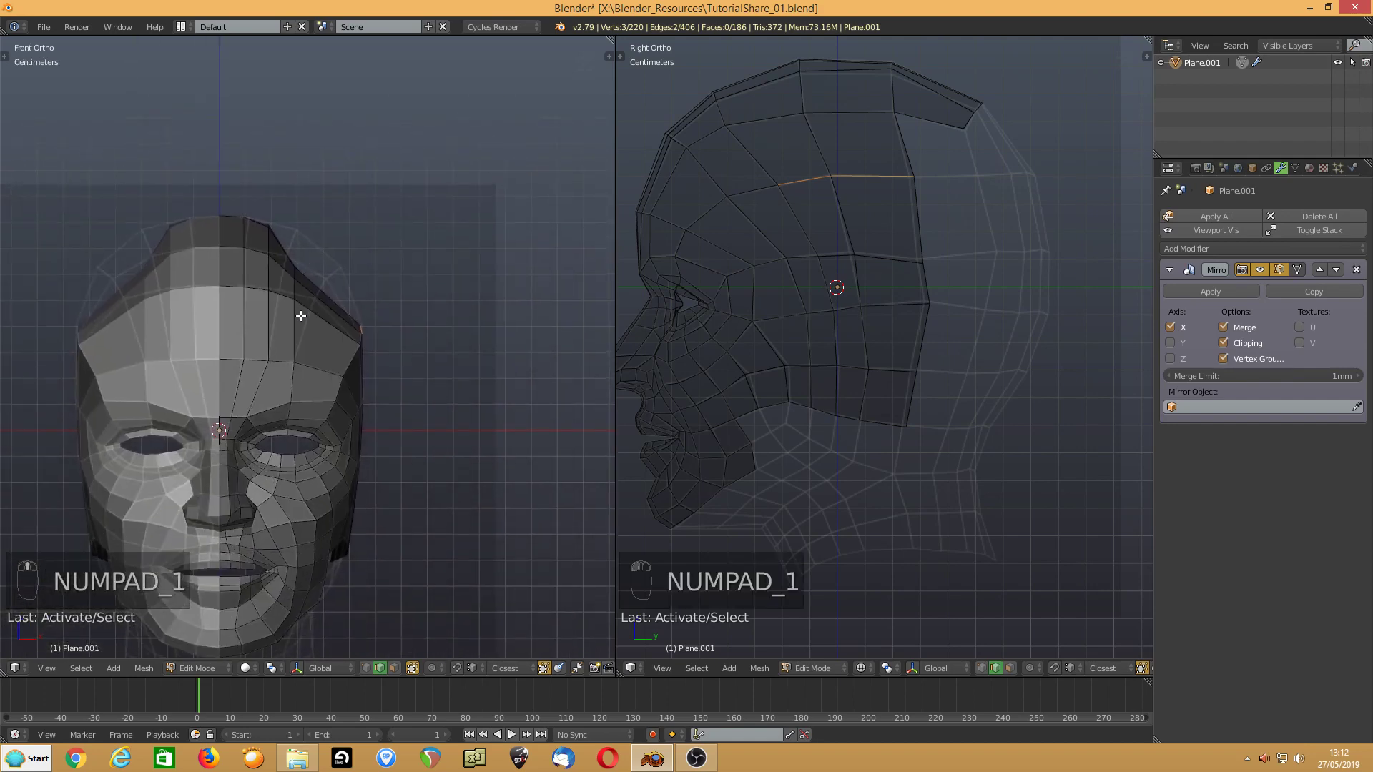
pyautogui.scroll(4, 301, 315)
pyautogui.rightClick(839, 113)
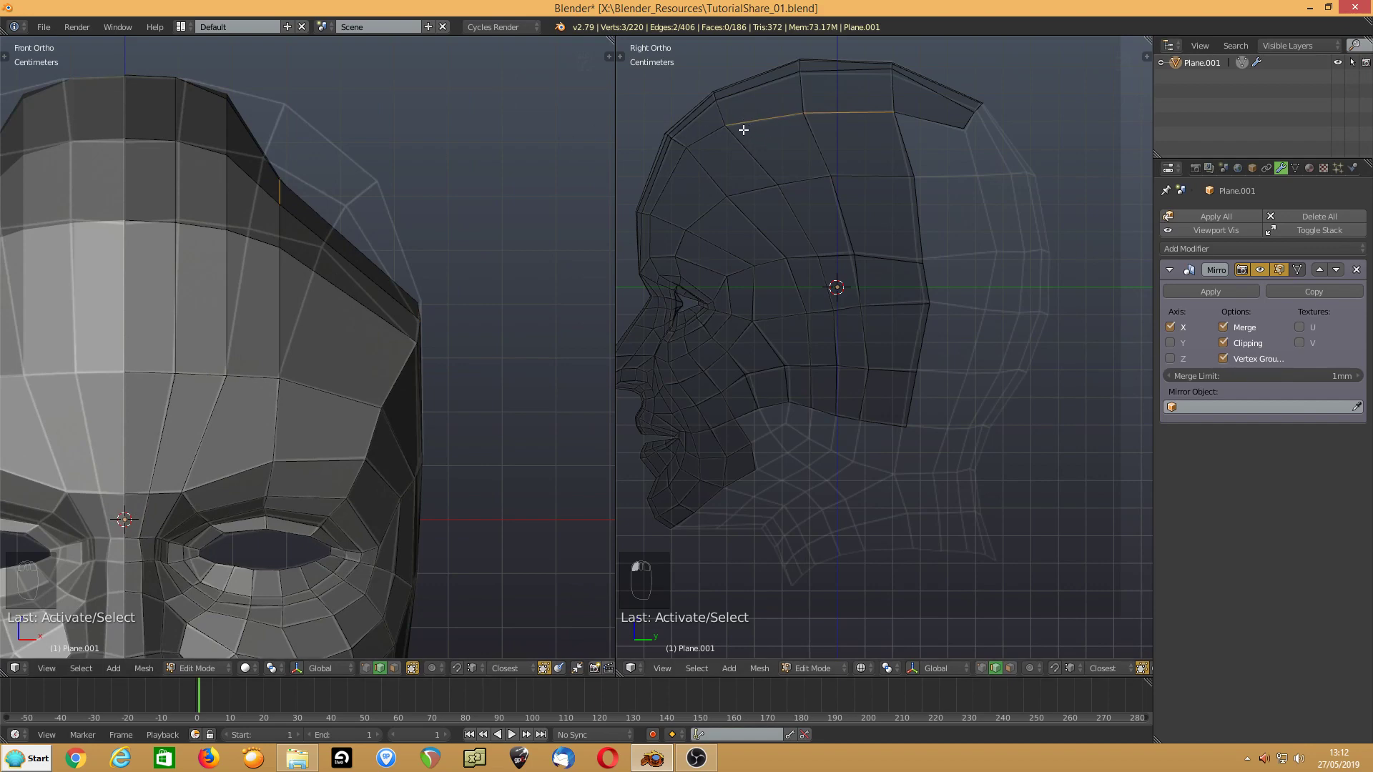
pyautogui.press('g')
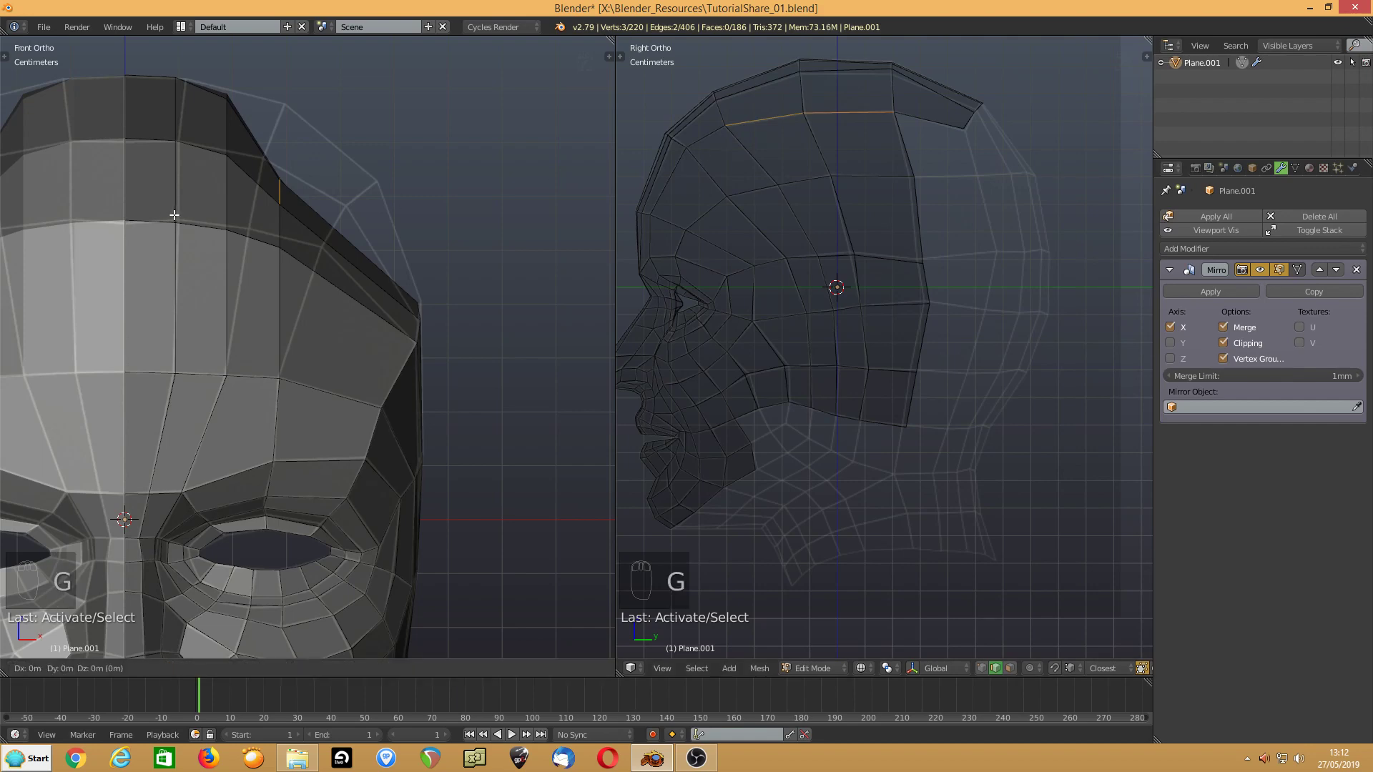
pyautogui.rightClick(191, 209)
pyautogui.press('g')
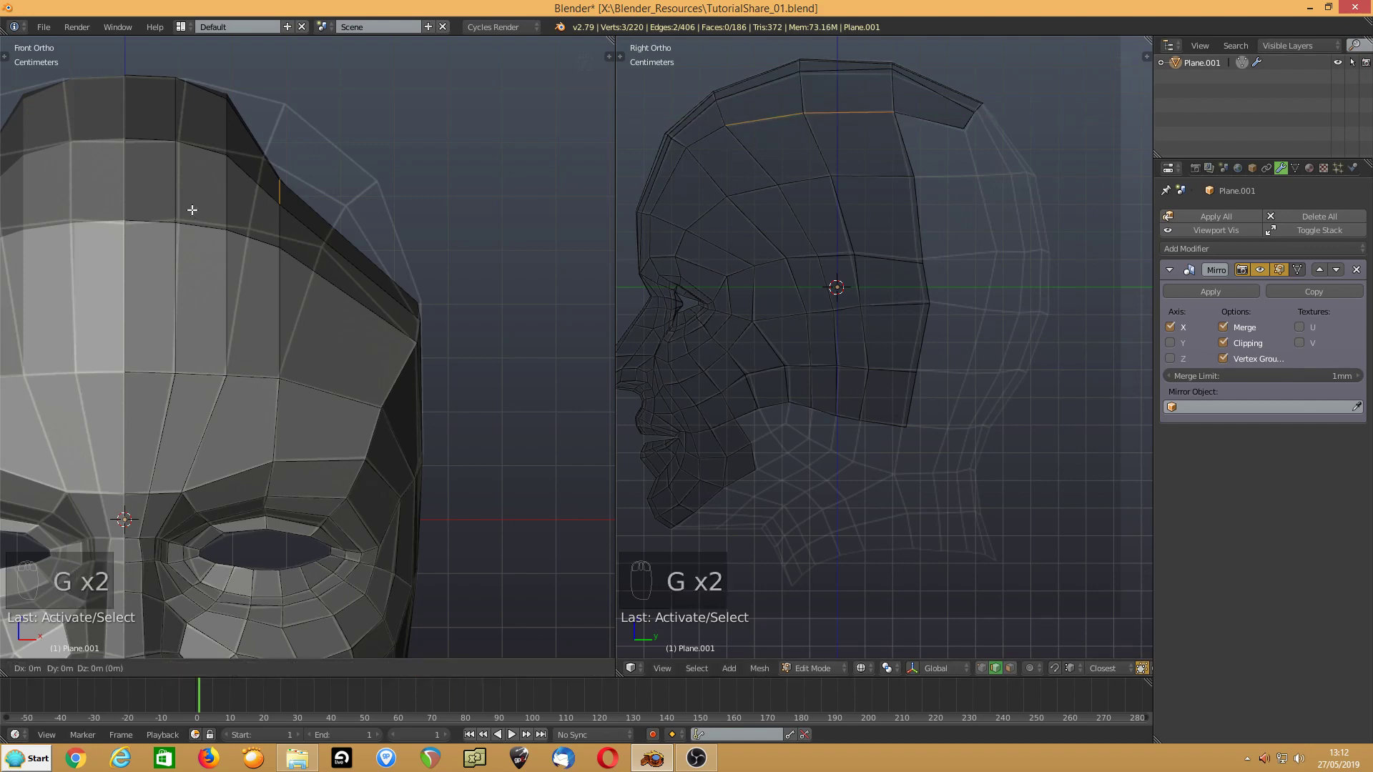
pyautogui.click(259, 204)
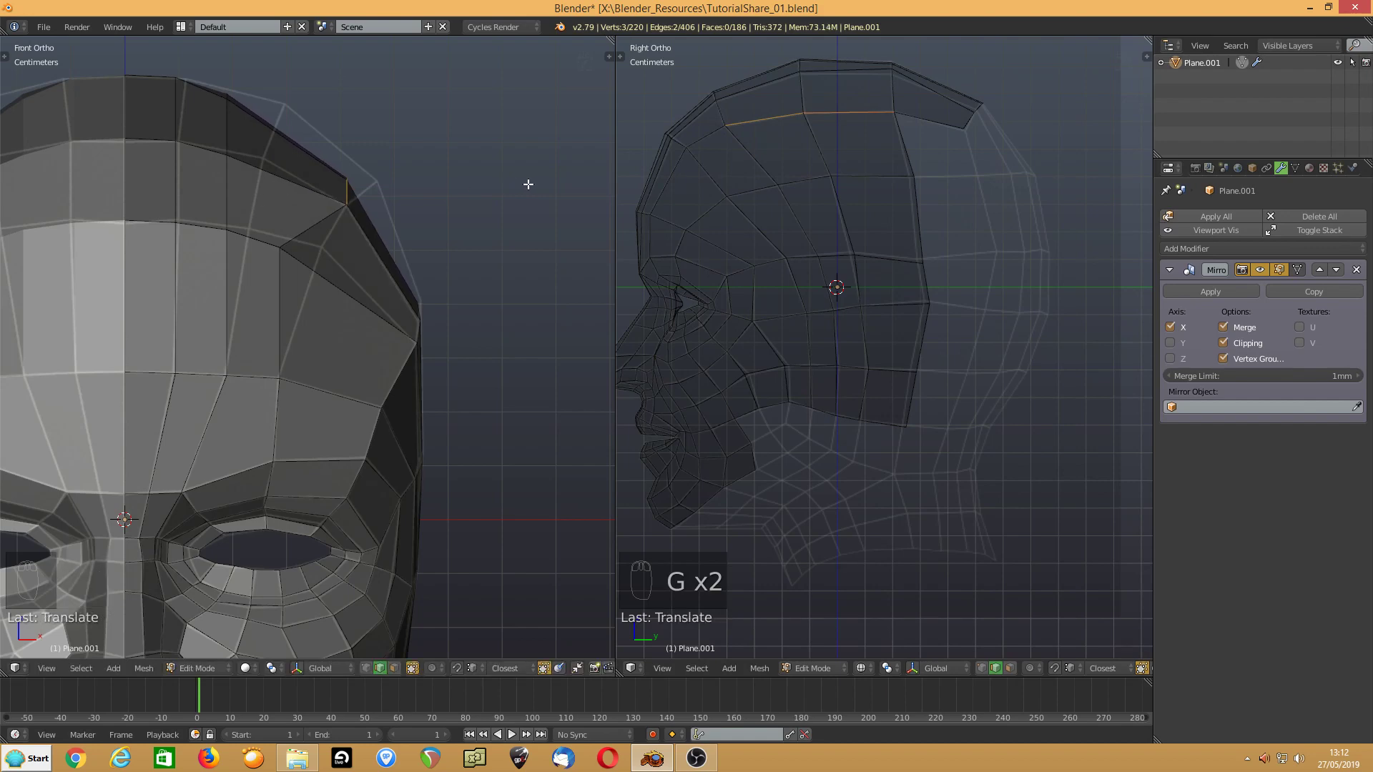
# - Switch to vertex select mode and move the strip border's upper-forehead vertex outward onto the reference in the front view
pyautogui.moveTo(365, 230); pyautogui.dragTo(304, 244, button='middle')
pyautogui.hotkey('ctrl', 'Tab')
pyautogui.click(204, 393)
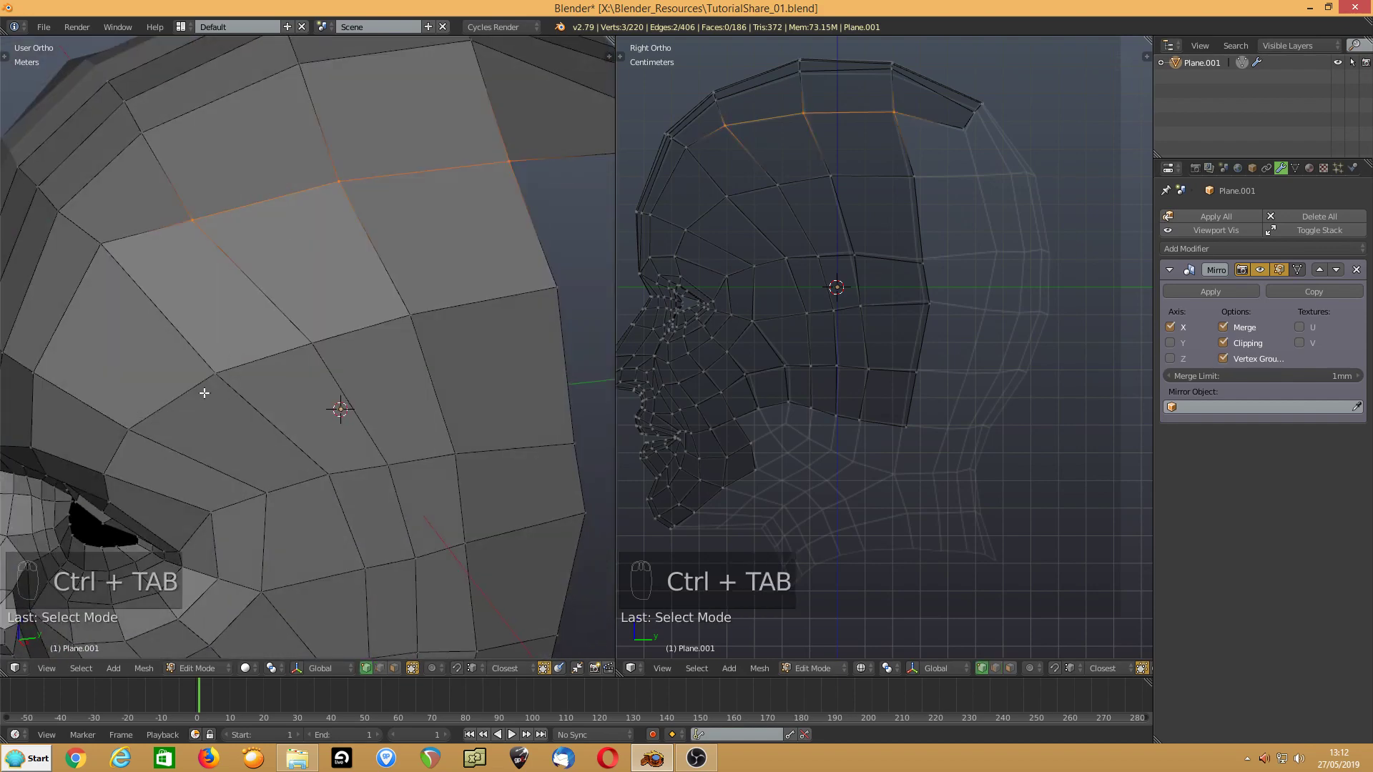
pyautogui.rightClick(100, 245)
pyautogui.press('KP_1')
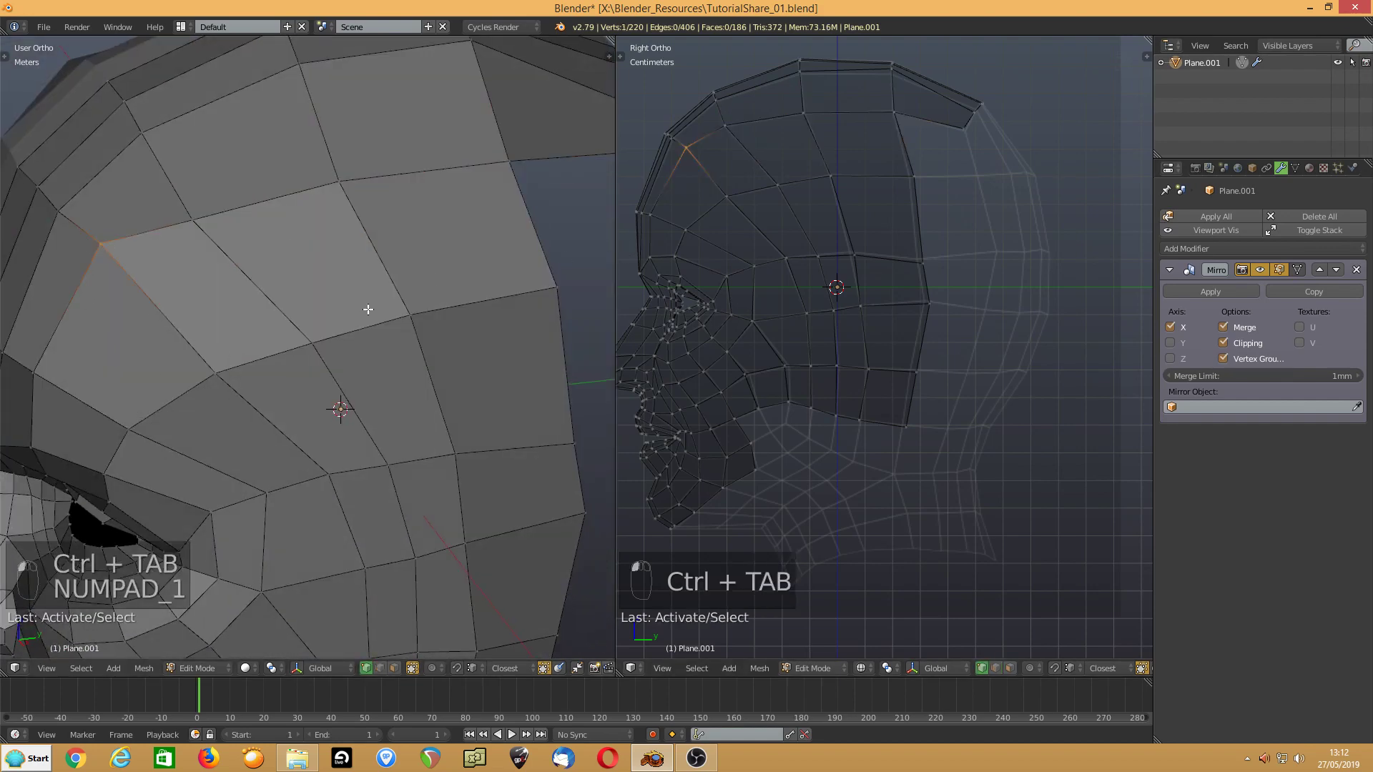
pyautogui.press('g')
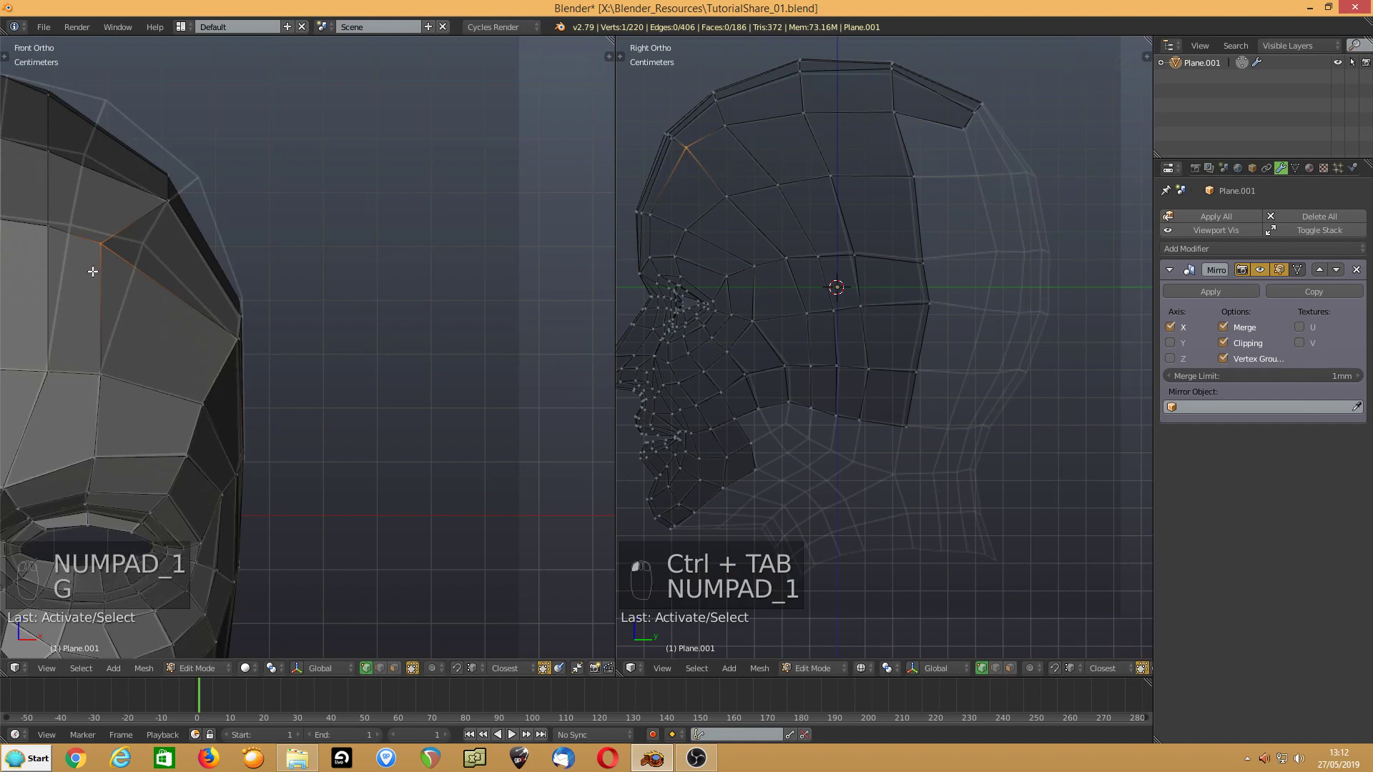
pyautogui.click(133, 270)
pyautogui.click(167, 174)
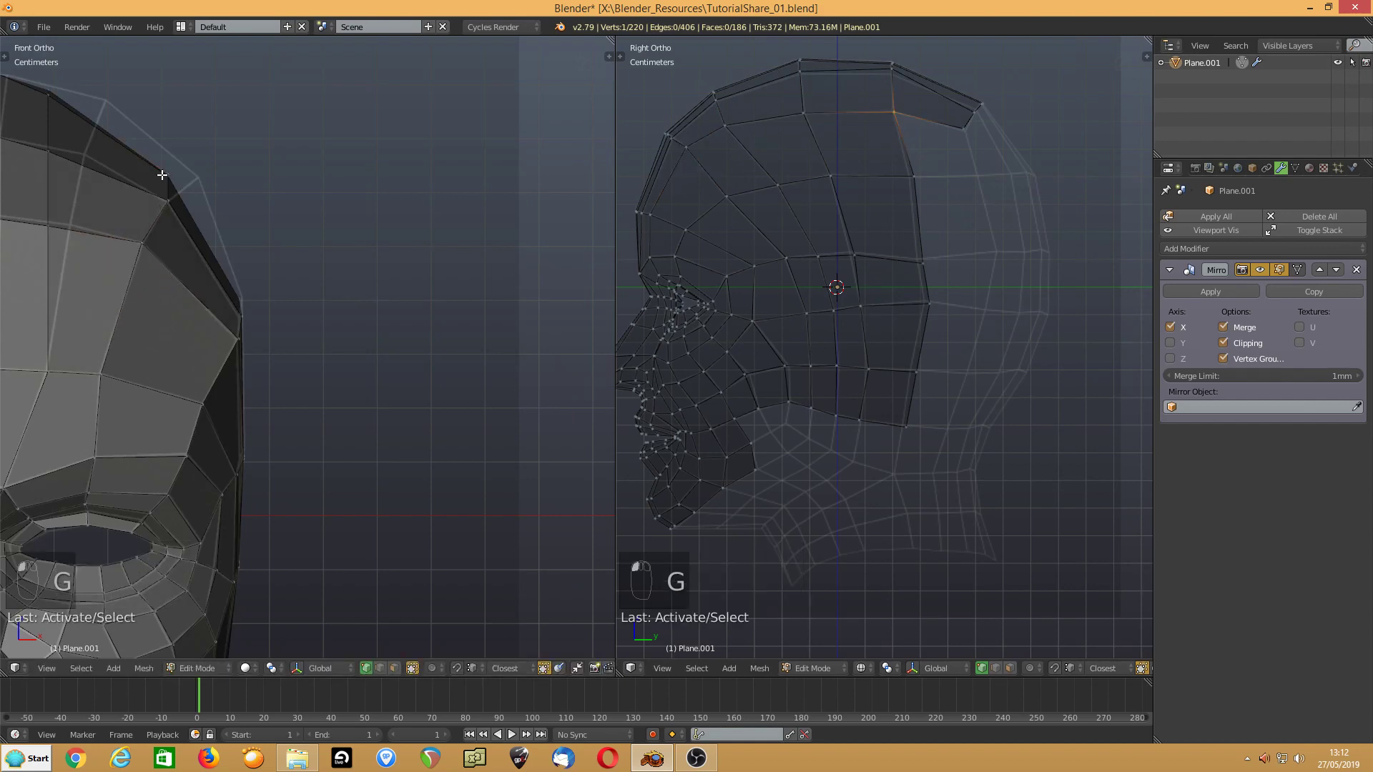
pyautogui.press('g')
pyautogui.rightClick(173, 176)
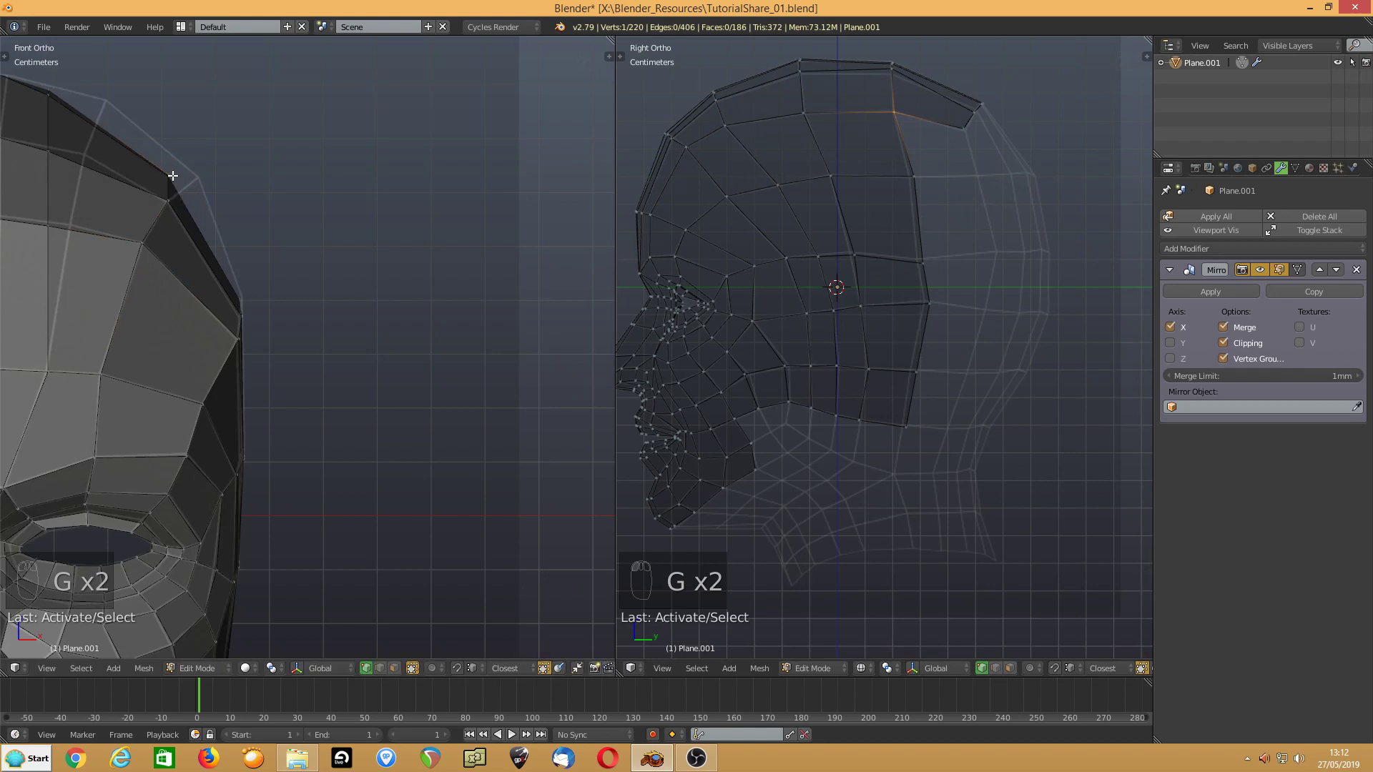
# - Move the strip's outer border vertex at the crown and its inner neighbour outward toward the reference in the front view
pyautogui.click(804, 113)
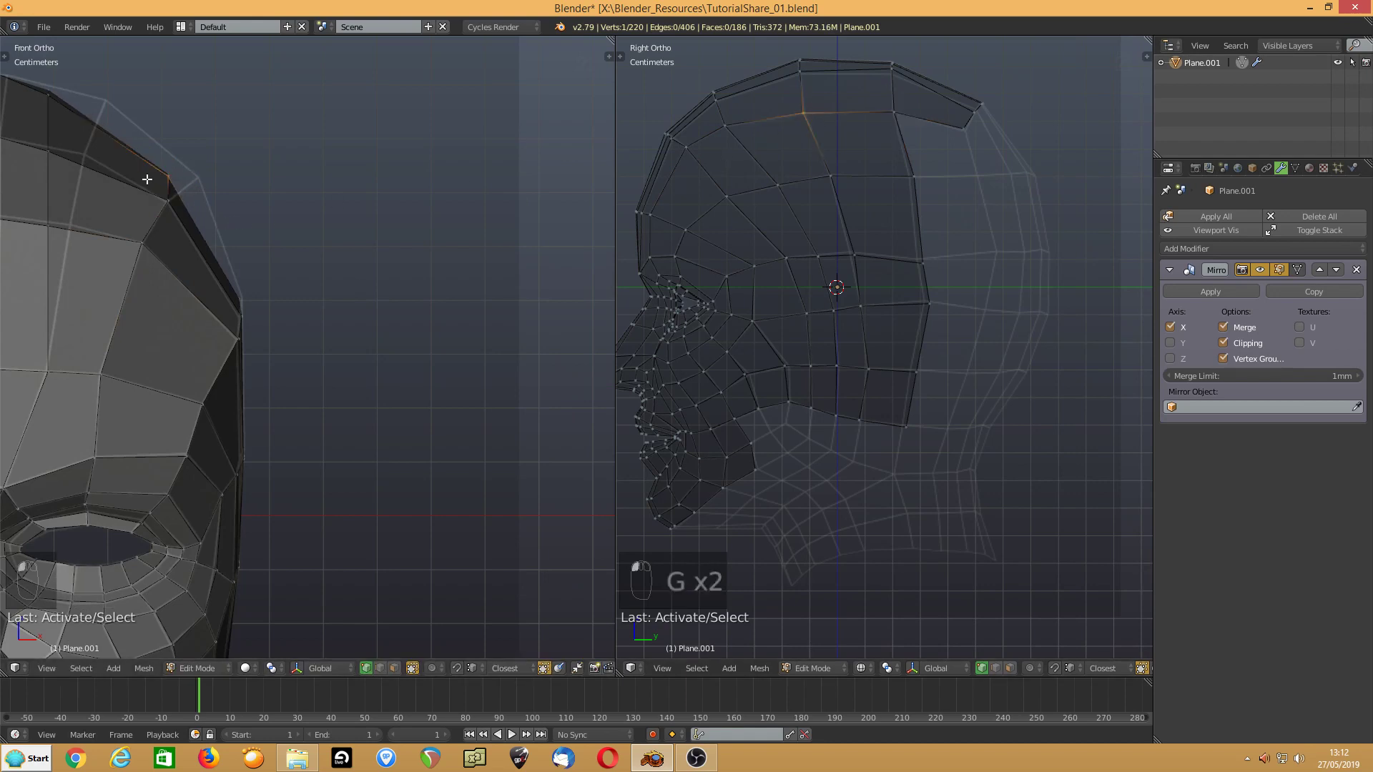
pyautogui.press('g')
pyautogui.click(178, 181)
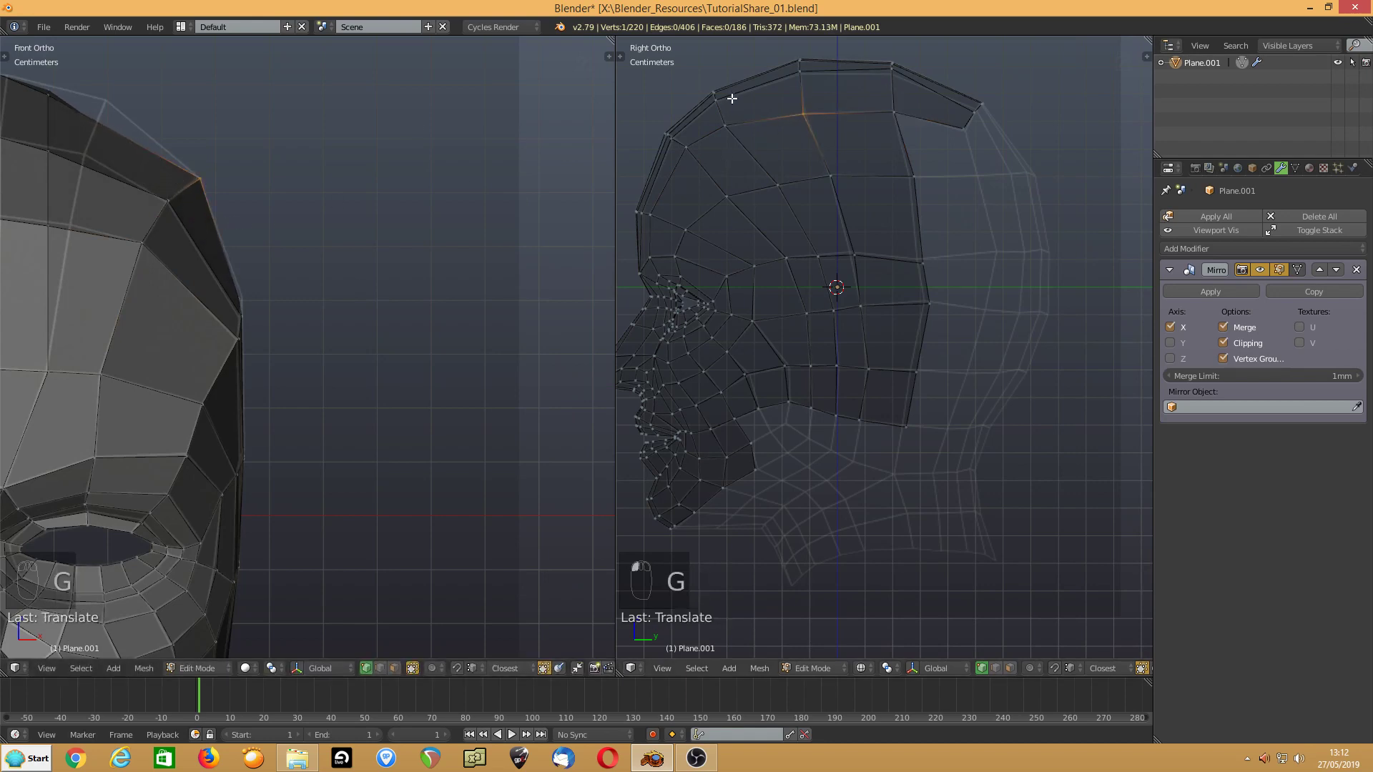
pyautogui.rightClick(794, 77)
pyautogui.press('g')
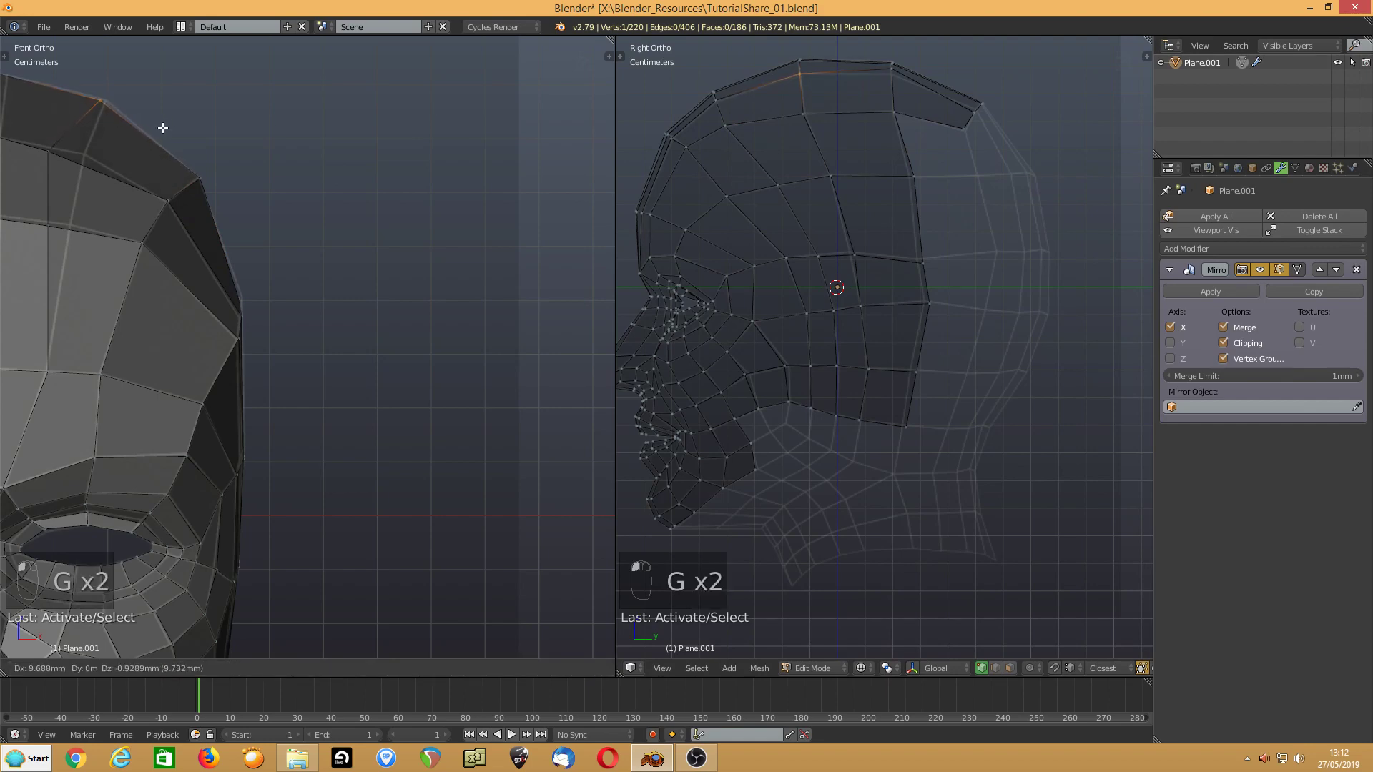
pyautogui.click(140, 121)
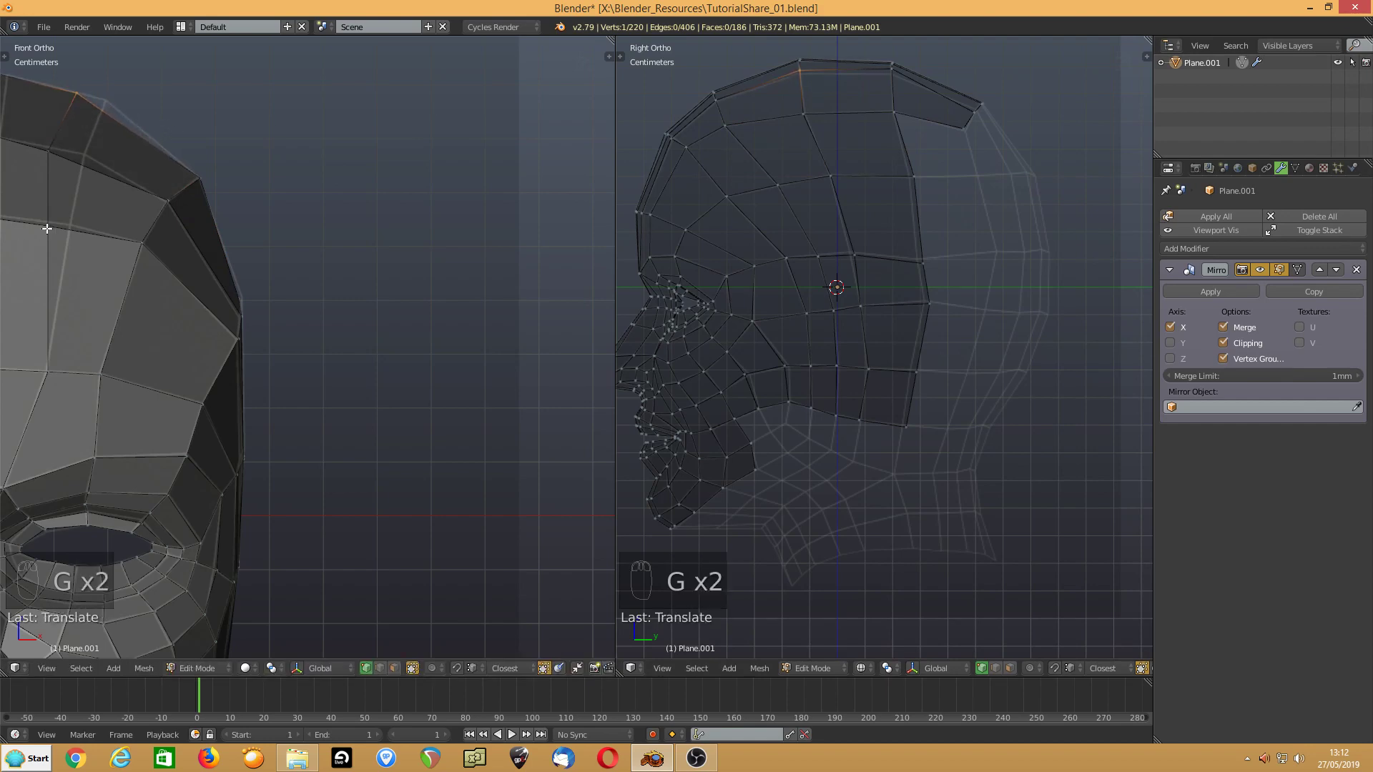
# - Move the strip's inner vertices above the forehead outward and refine the crown vertex against the reference in the front view
pyautogui.moveTo(47, 228); pyautogui.dragTo(70, 228)
pyautogui.moveTo(46, 158); pyautogui.dragTo(82, 162)
pyautogui.moveTo(105, 101); pyautogui.dragTo(116, 107)
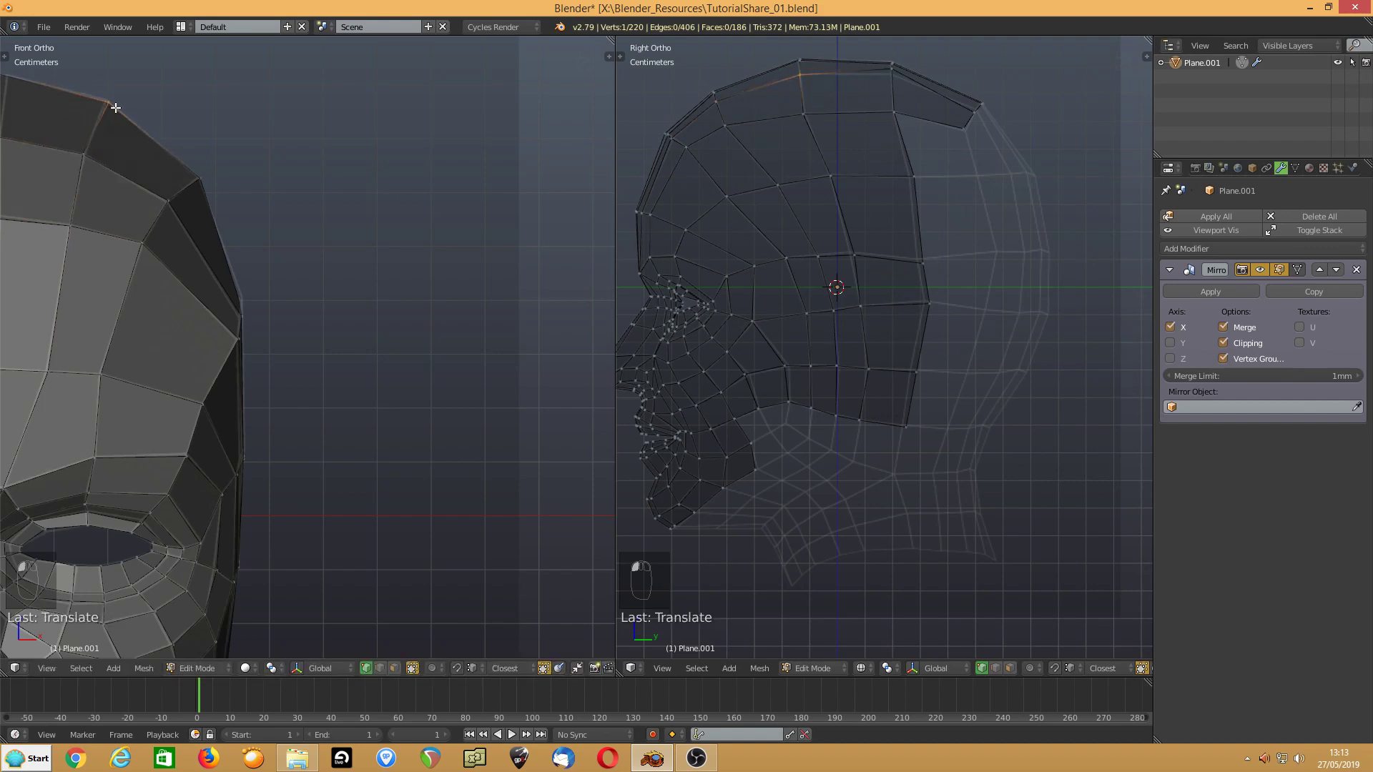
# - Align the crown vertex beside the centre line and the one on the centre line with the reference in the front view
pyautogui.keyDown('shift'); pyautogui.moveTo(115, 107); pyautogui.dragTo(311, 299, button='middle'); pyautogui.keyUp('shift')
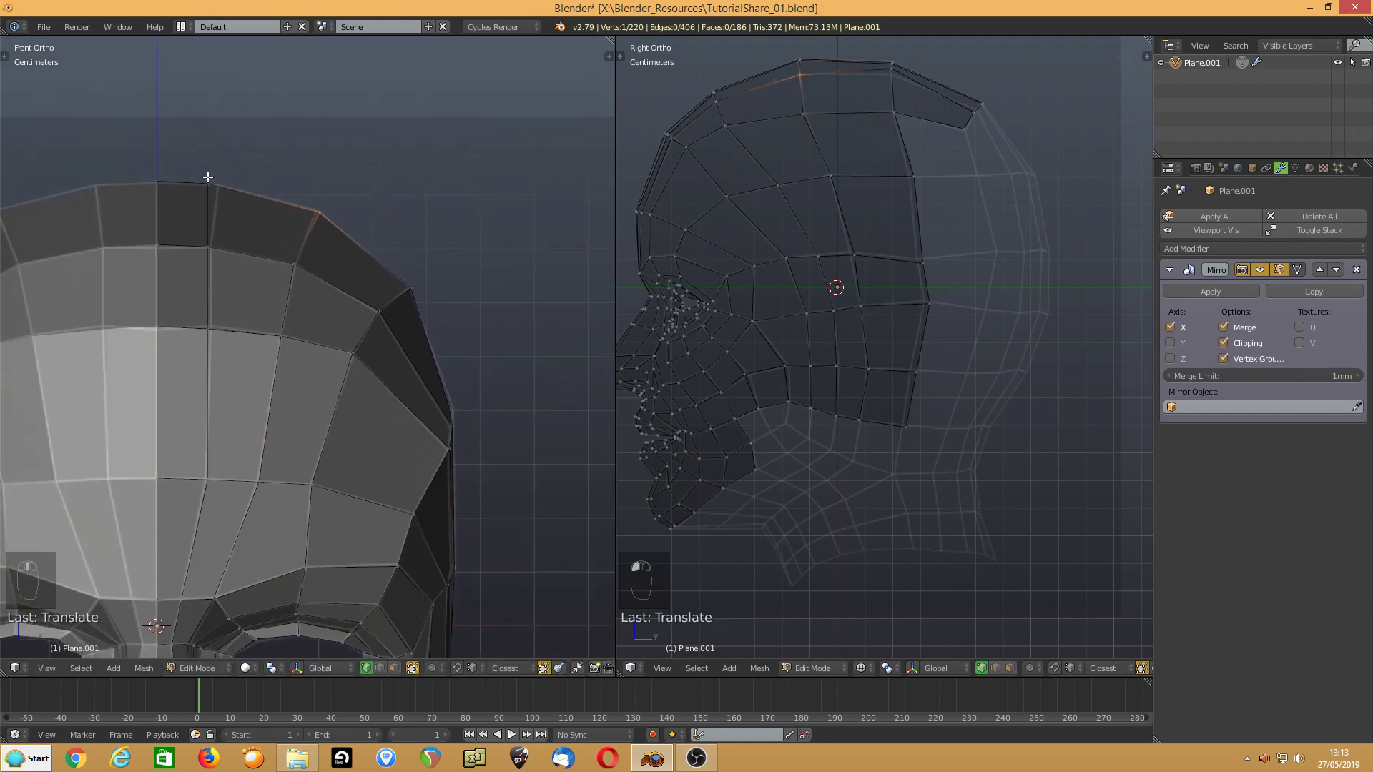
pyautogui.moveTo(207, 176); pyautogui.dragTo(220, 191)
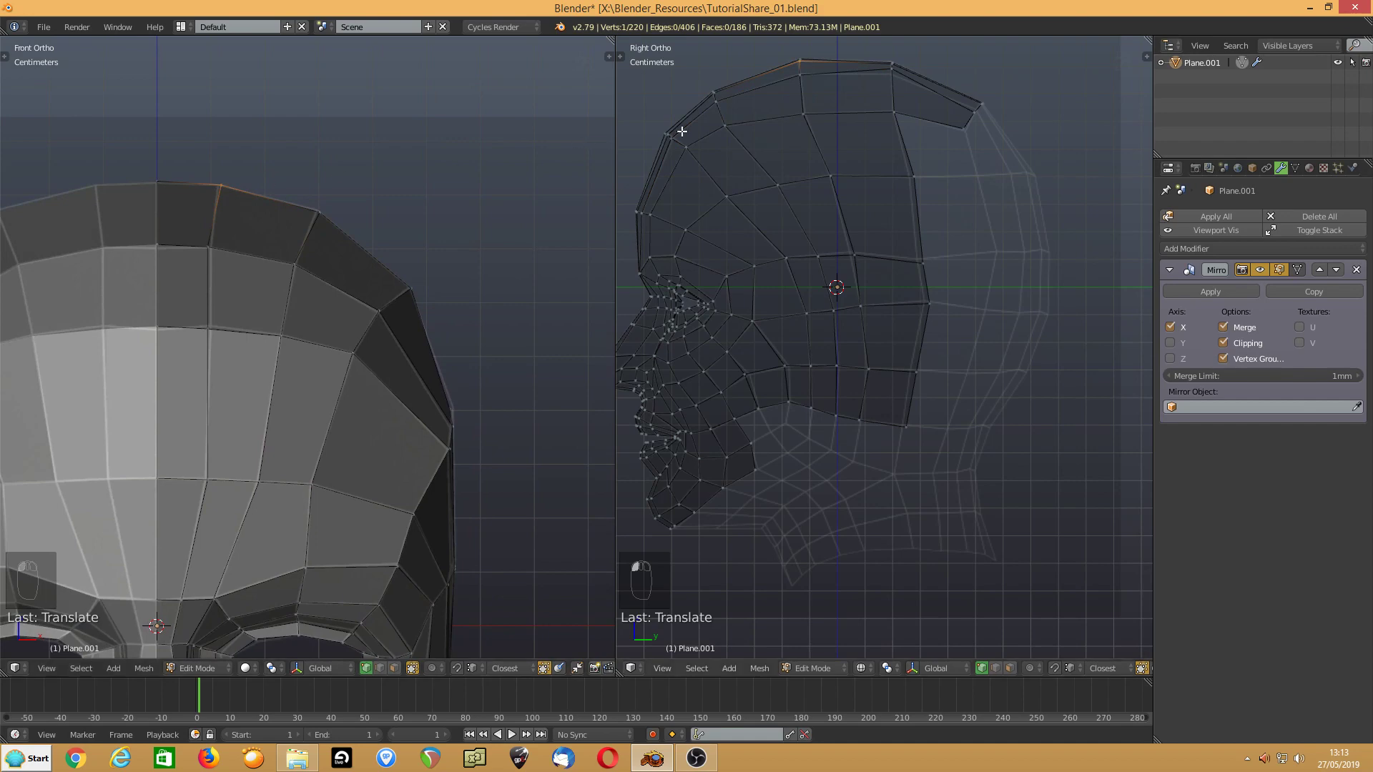
pyautogui.click(156, 181)
pyautogui.press('g')
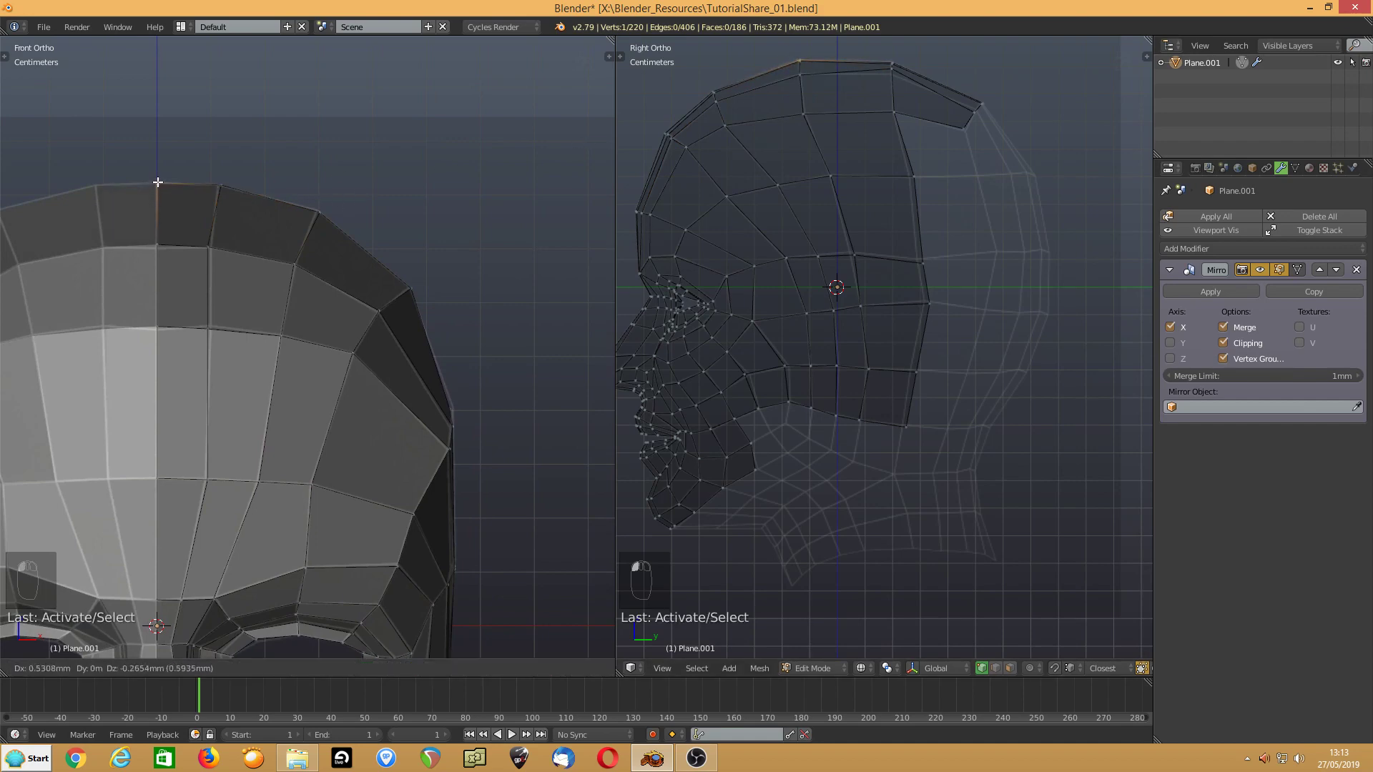
pyautogui.click(158, 182)
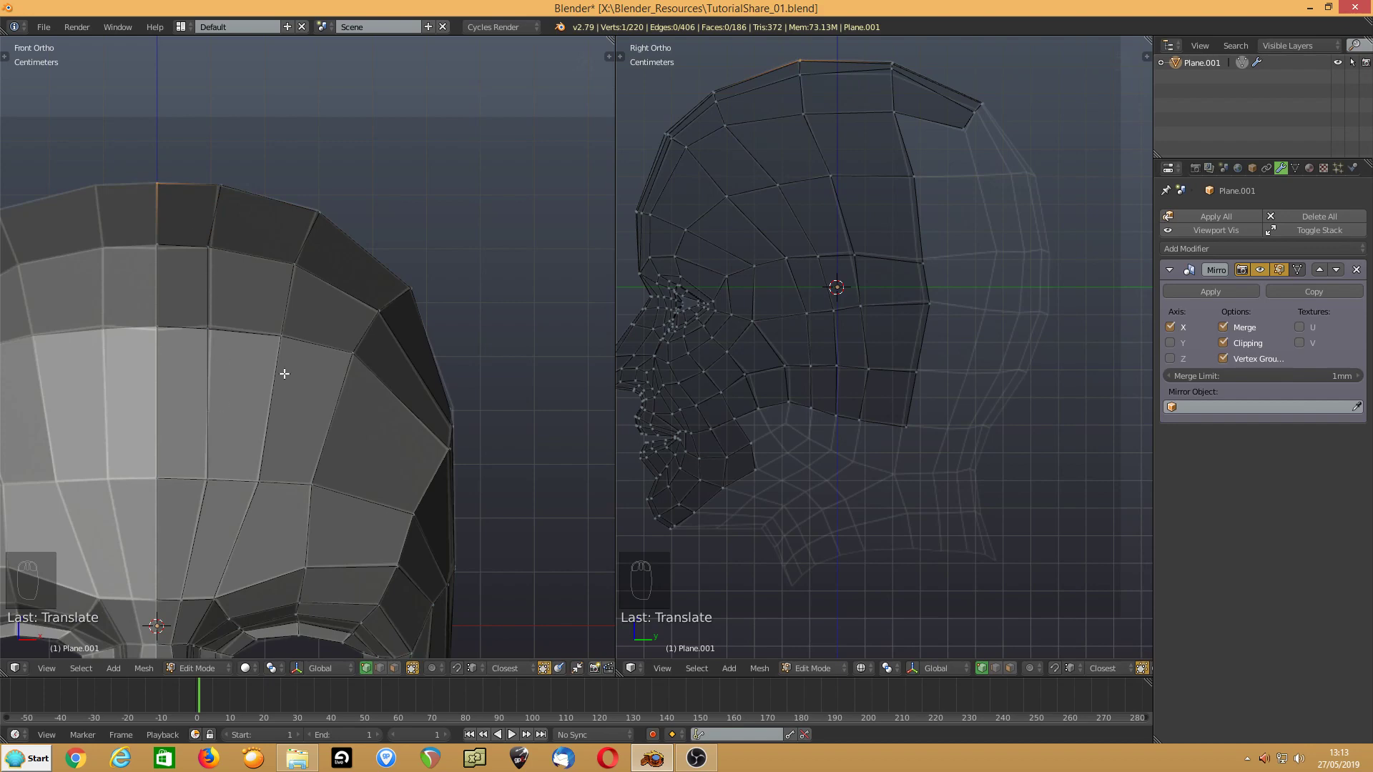
# - Move the rear crown's middle vertex slightly outward and down onto the wireframe reference in the front view
pyautogui.moveTo(453, 251); pyautogui.dragTo(405, 309, button='middle')
pyautogui.scroll(-4, 301, 275)
pyautogui.rightClick(248, 300)
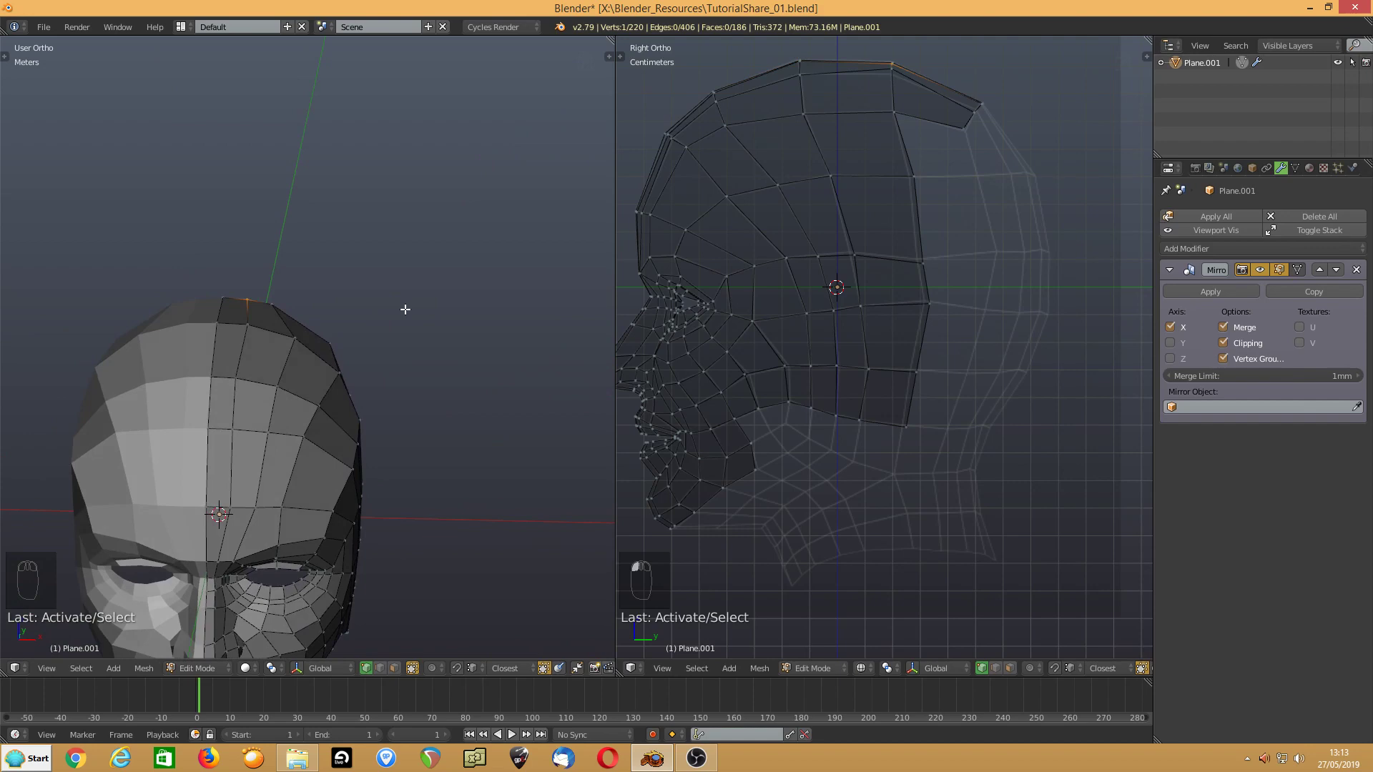
pyautogui.rightClick(278, 304)
pyautogui.moveTo(215, 392); pyautogui.dragTo(221, 311, button='middle')
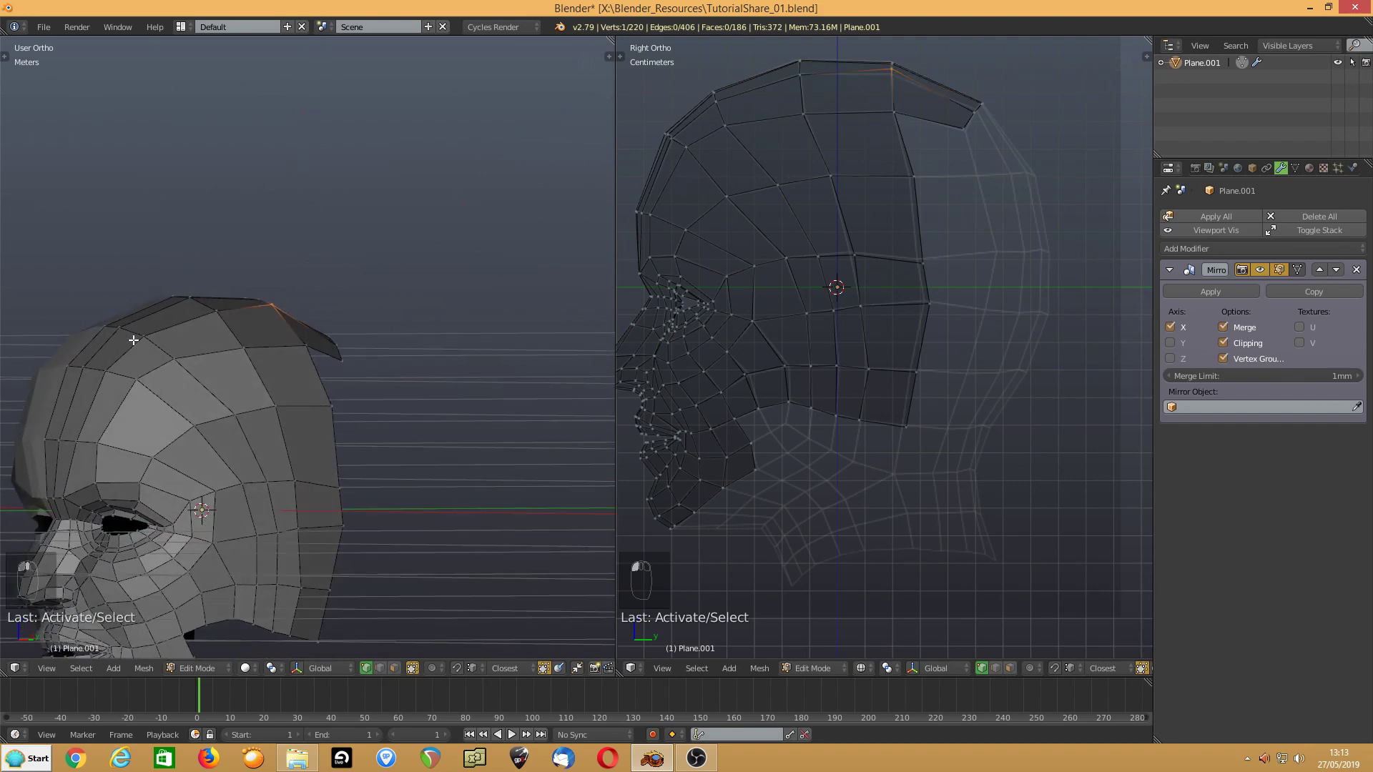
pyautogui.rightClick(226, 308)
pyautogui.press('KP_1')
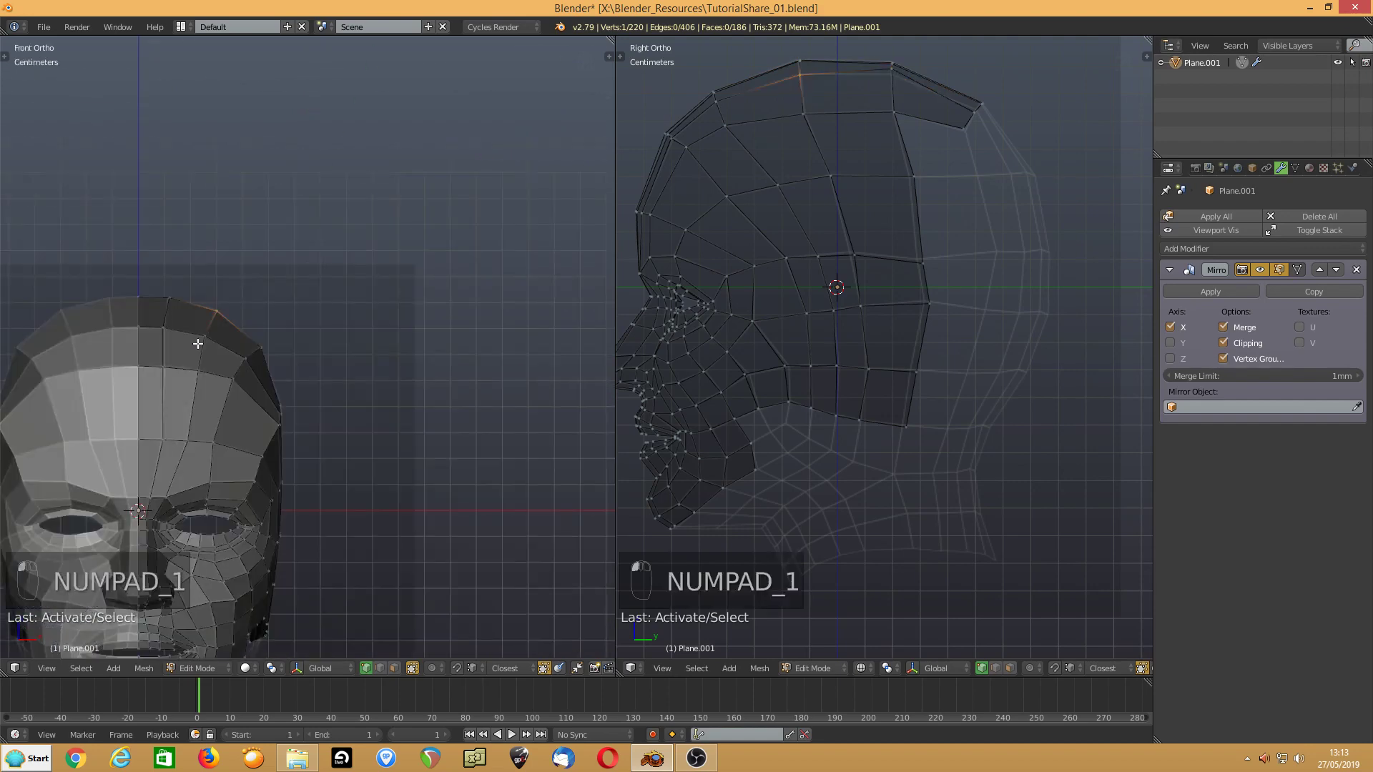
pyautogui.rightClick(891, 69)
pyautogui.press('z')
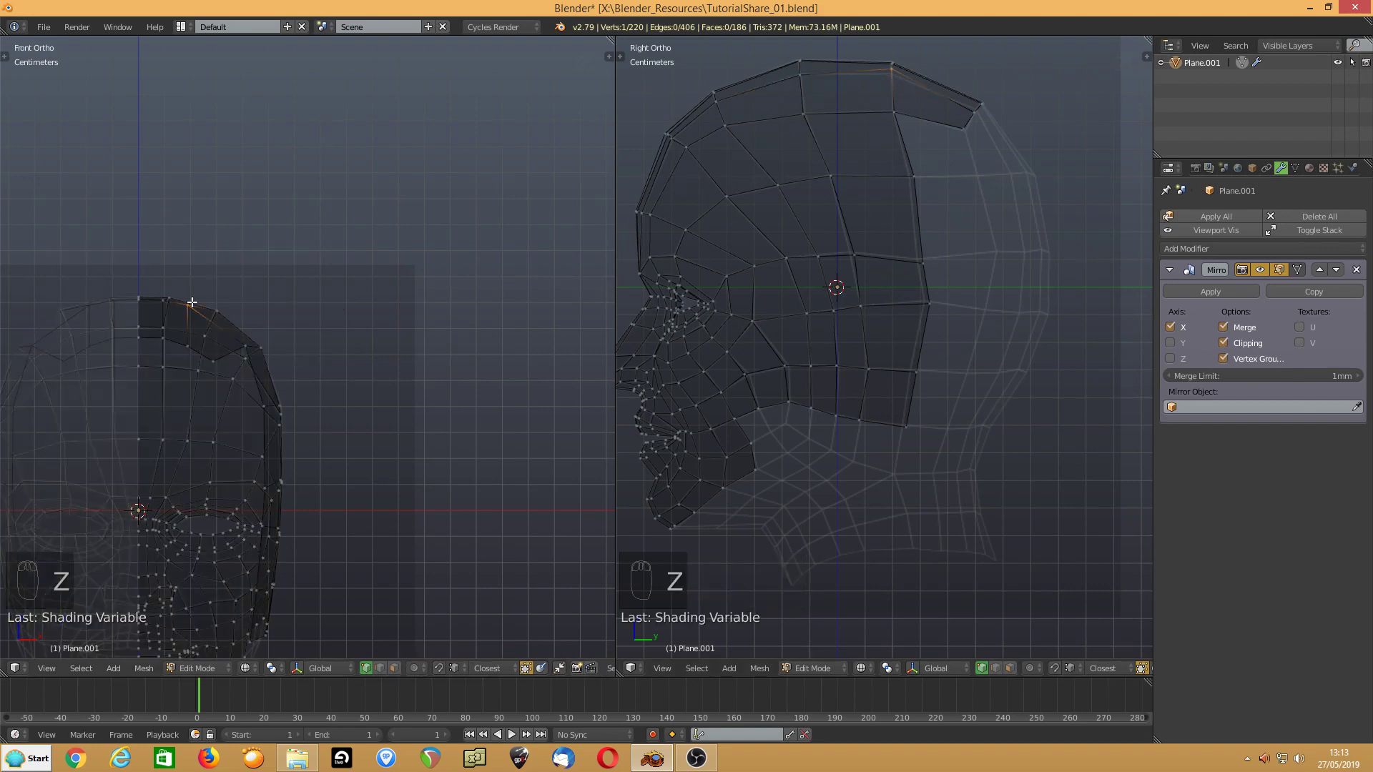
pyautogui.keyDown('shift'); pyautogui.moveTo(223, 352); pyautogui.dragTo(312, 261, button='middle'); pyautogui.keyUp('shift')
pyautogui.scroll(4, 268, 277)
pyautogui.keyDown('shift'); pyautogui.moveTo(283, 213); pyautogui.dragTo(306, 346, button='middle'); pyautogui.keyUp('shift')
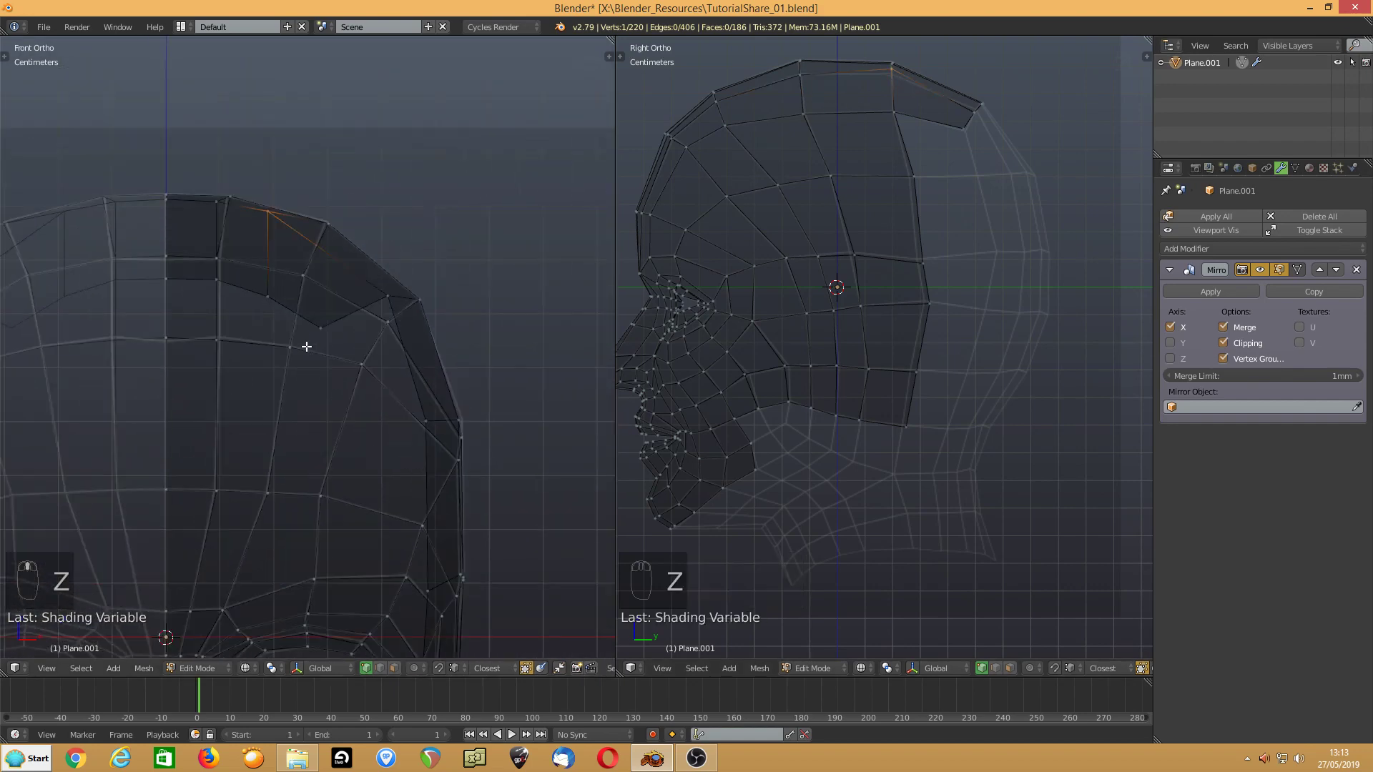
pyautogui.press('g')
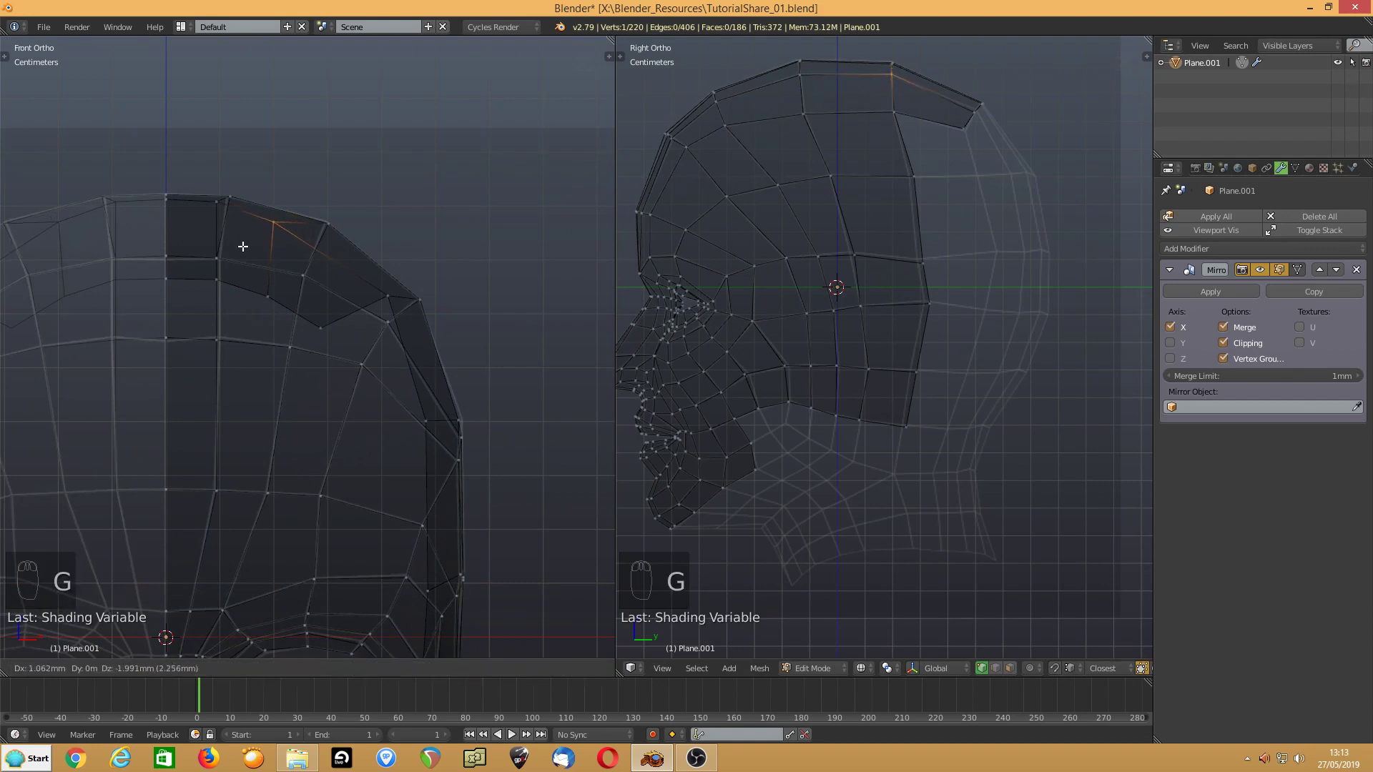
pyautogui.click(245, 245)
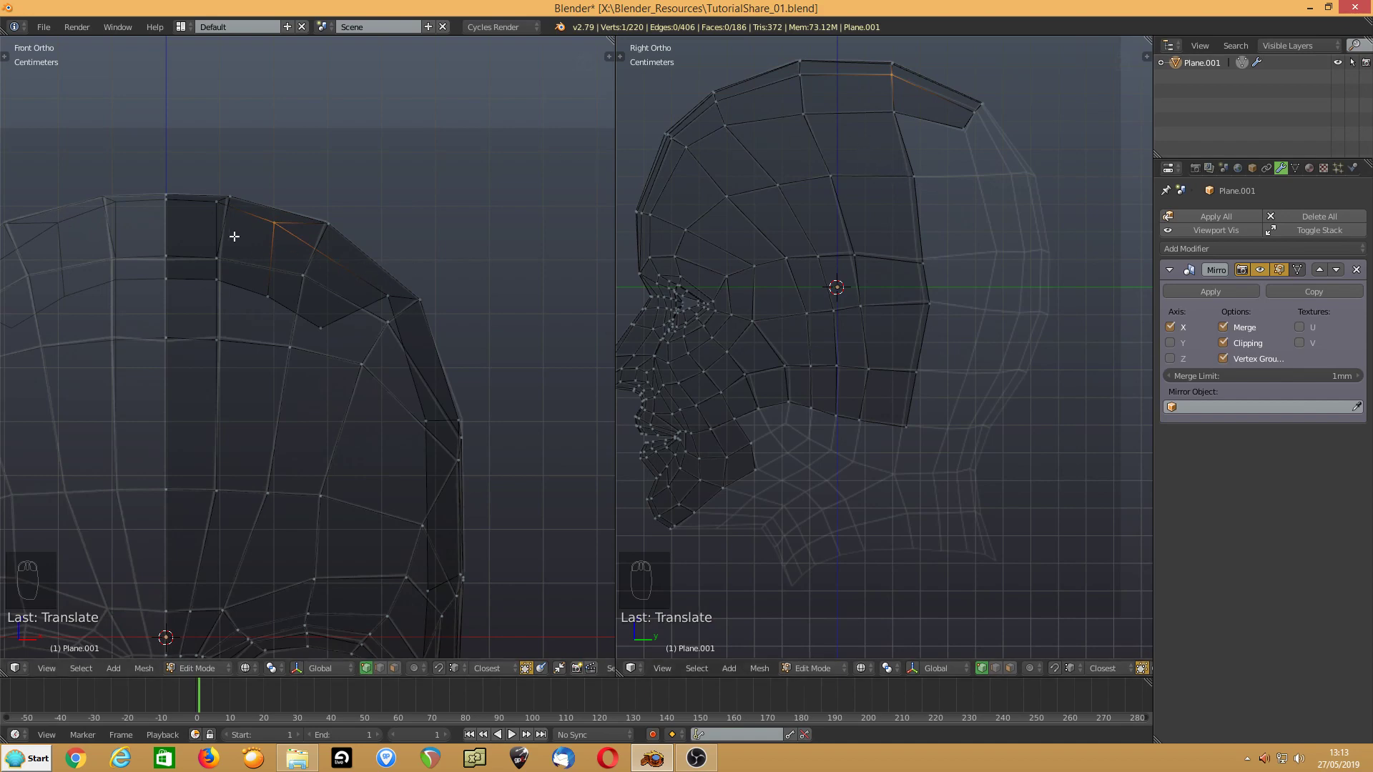
# - Raise the middle vertex on the crown strip's rear edge slightly to match the reference in the front view
pyautogui.scroll(1, 234, 236)
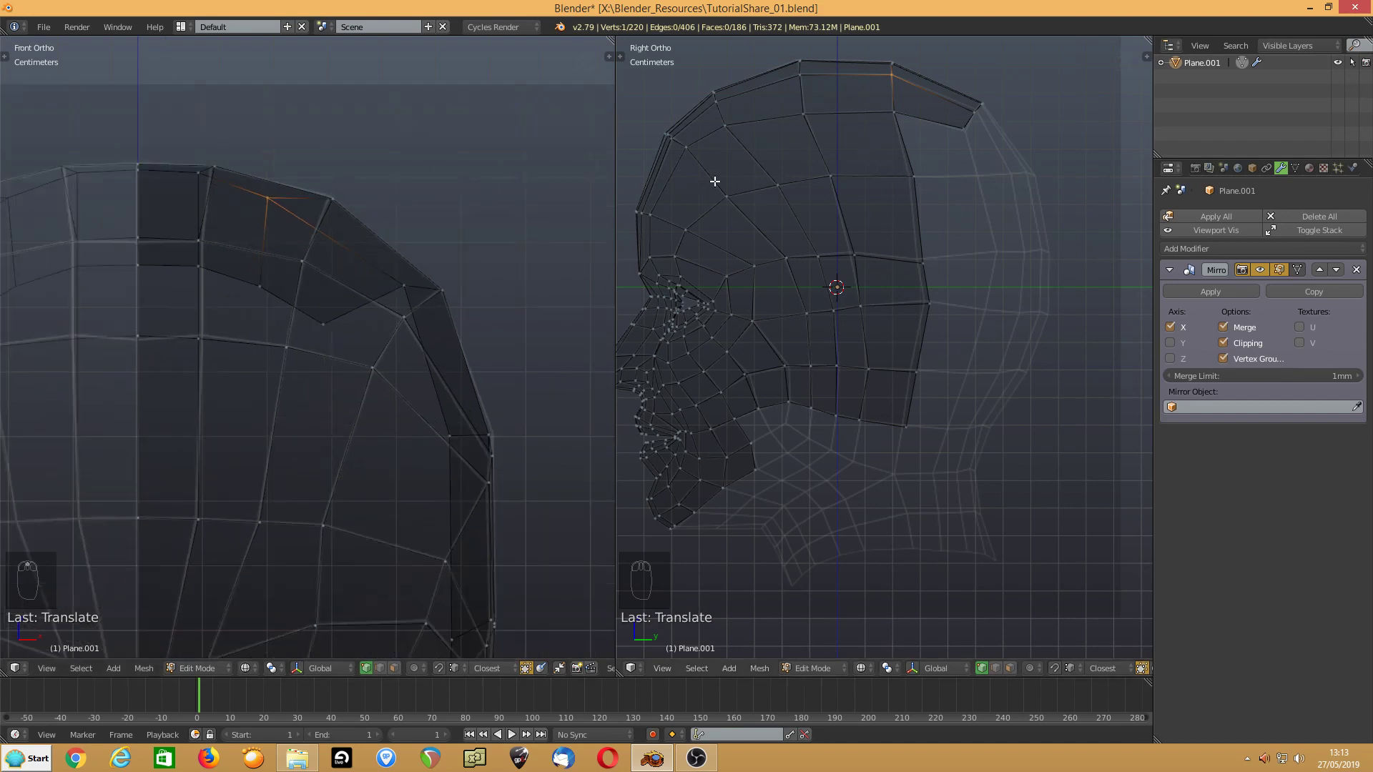
pyautogui.click(969, 106)
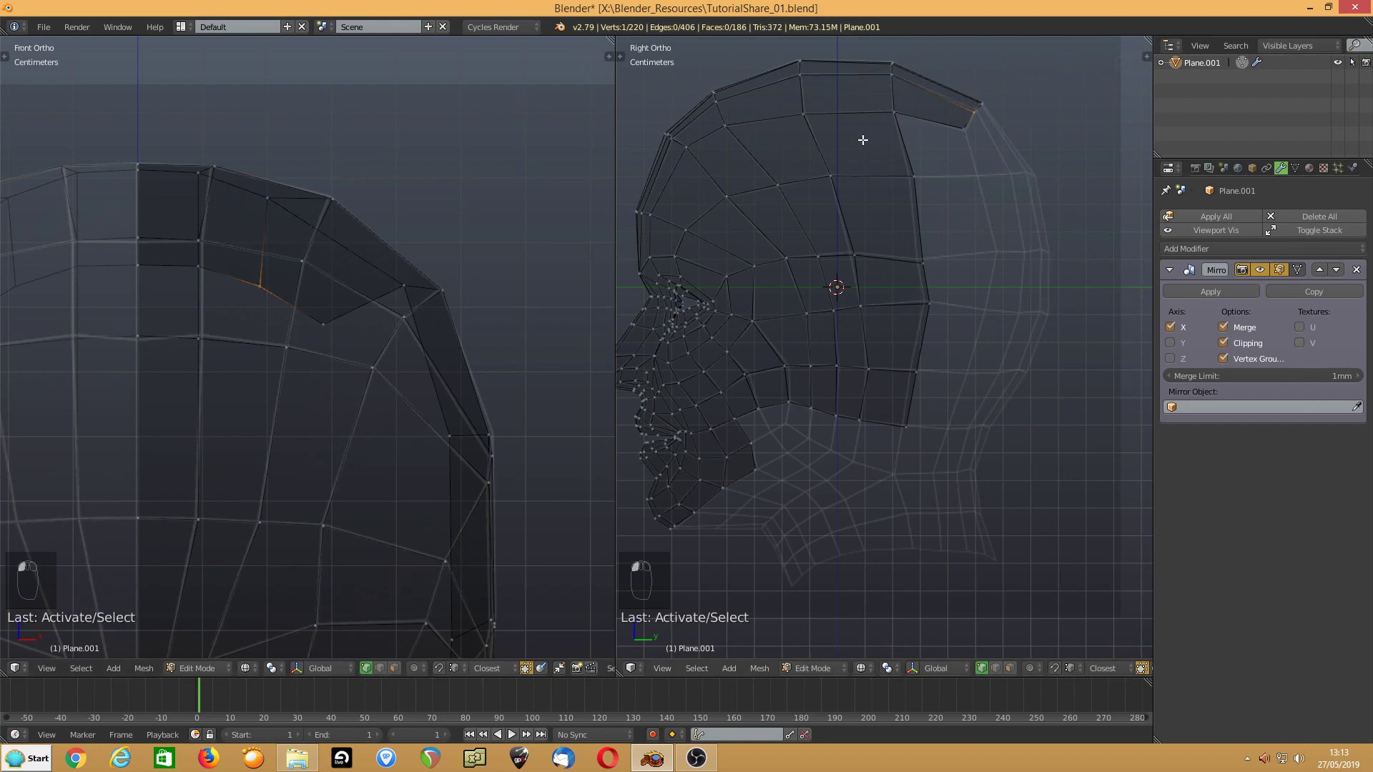
pyautogui.press('g')
pyautogui.click(236, 284)
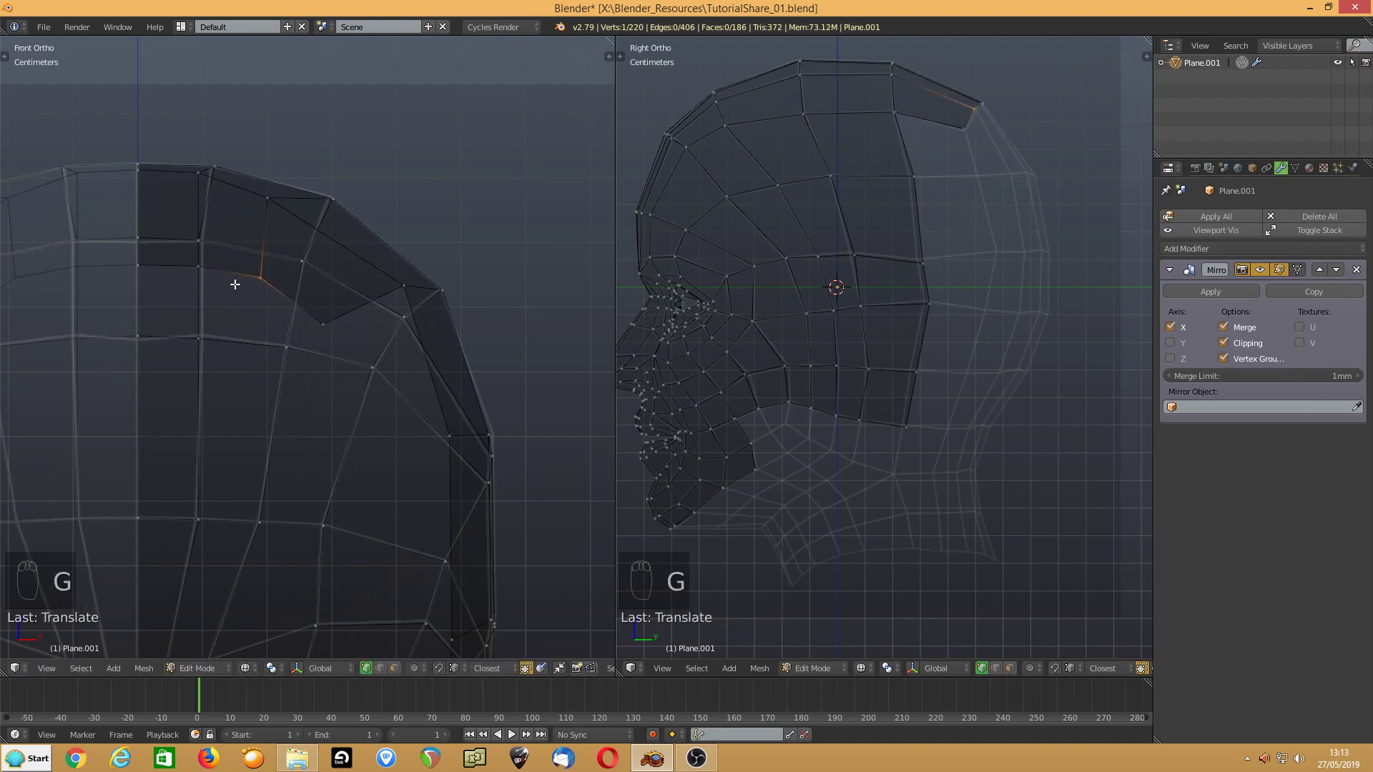
# - Examine the reshaped crown and skull side in solid shading from the front and at an angle
pyautogui.click(326, 321)
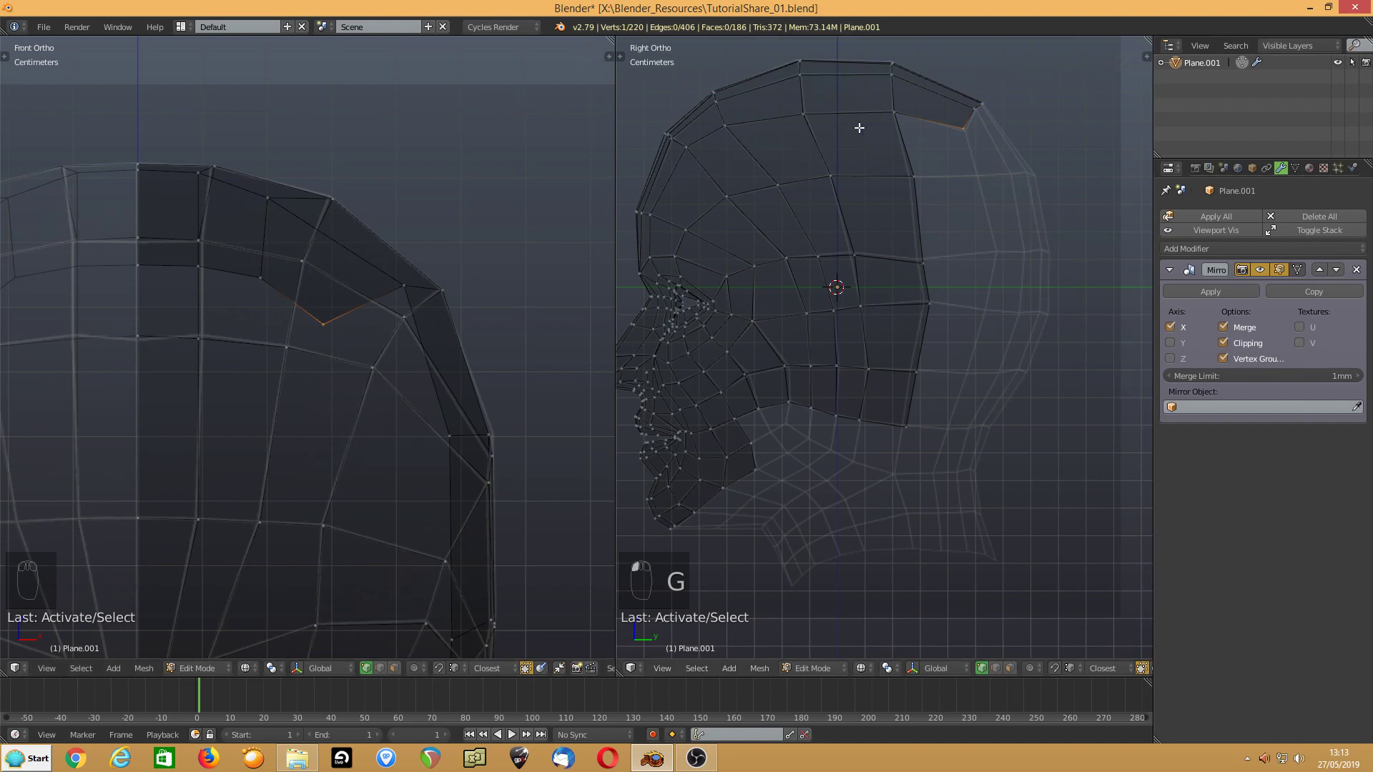
pyautogui.moveTo(861, 129); pyautogui.dragTo(984, 156, button='middle')
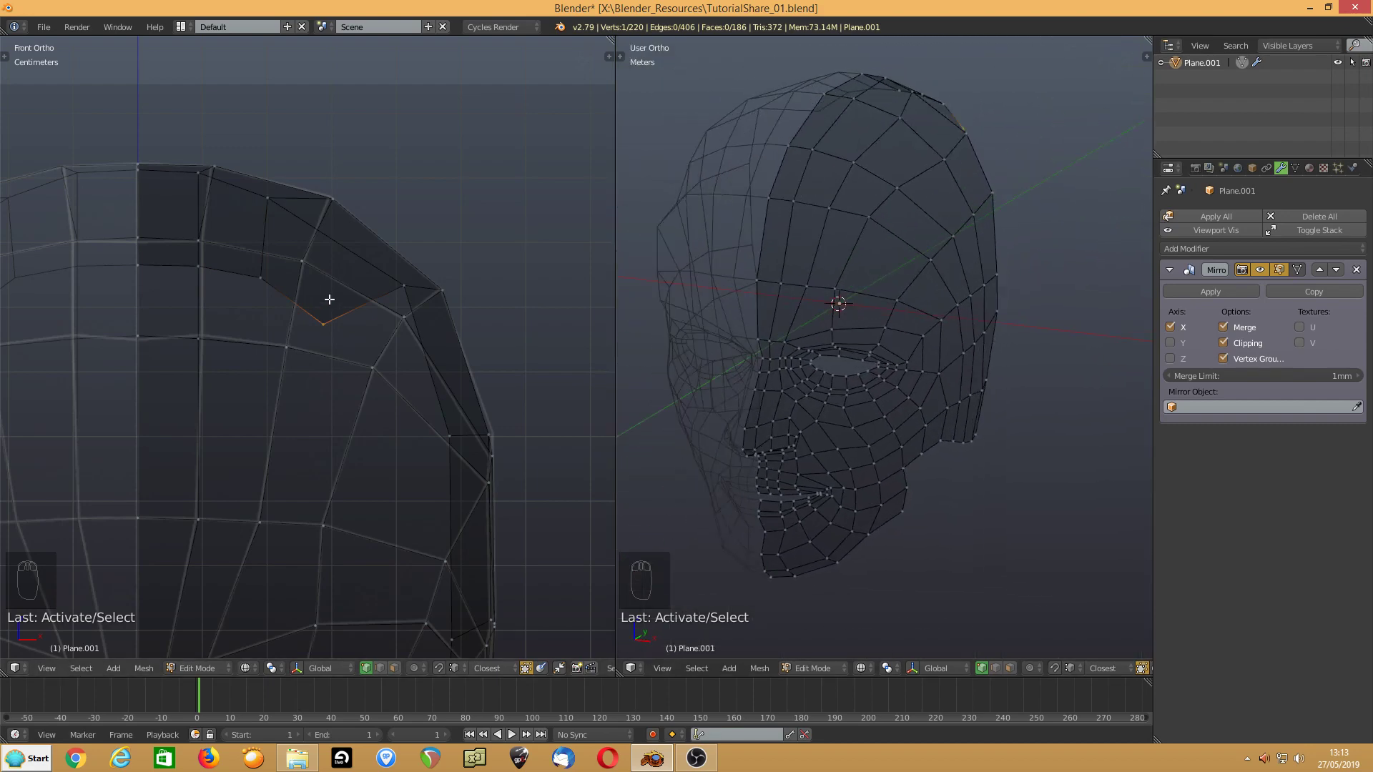
pyautogui.press('z')
pyautogui.scroll(-4, 303, 334)
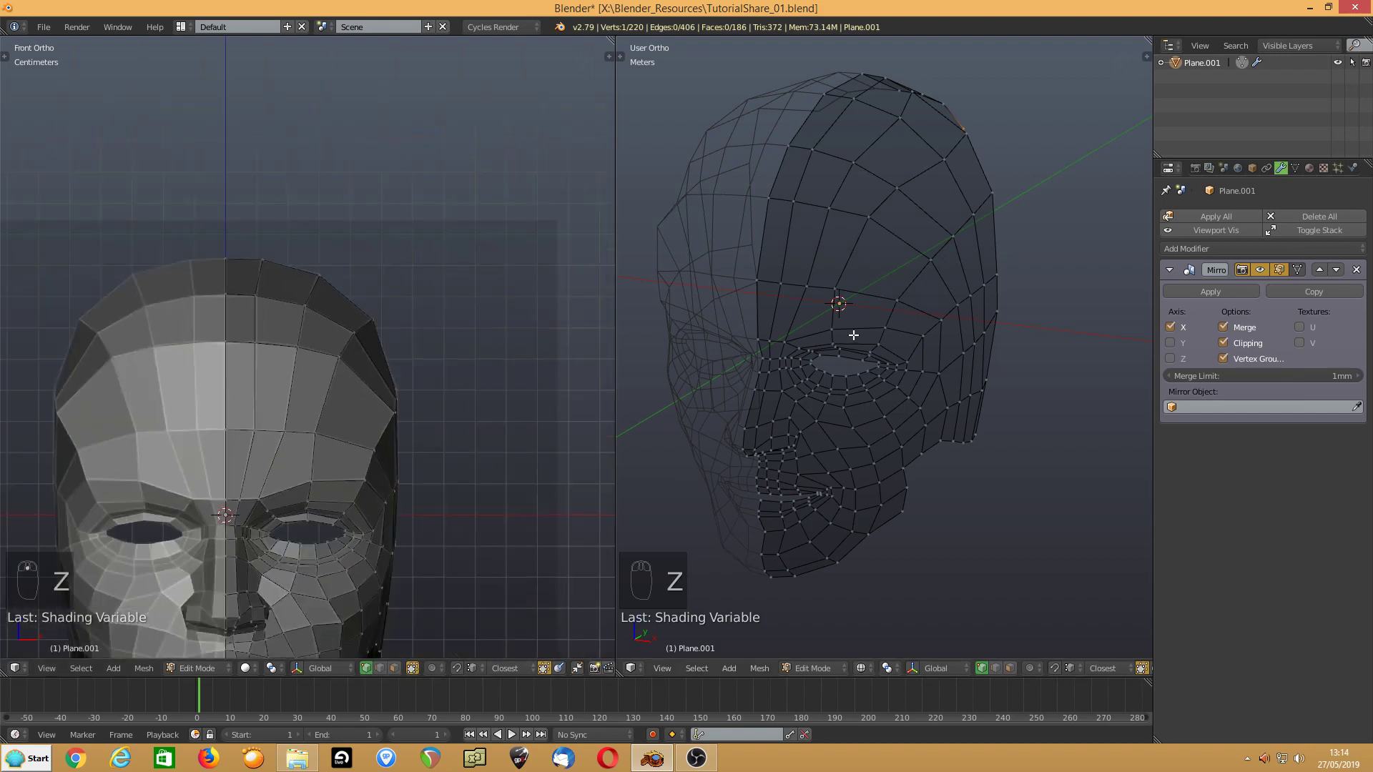
pyautogui.press('KP_1')
pyautogui.press('KP_3')
pyautogui.keyDown('shift'); pyautogui.moveTo(227, 371); pyautogui.dragTo(289, 223, button='middle'); pyautogui.keyUp('shift')
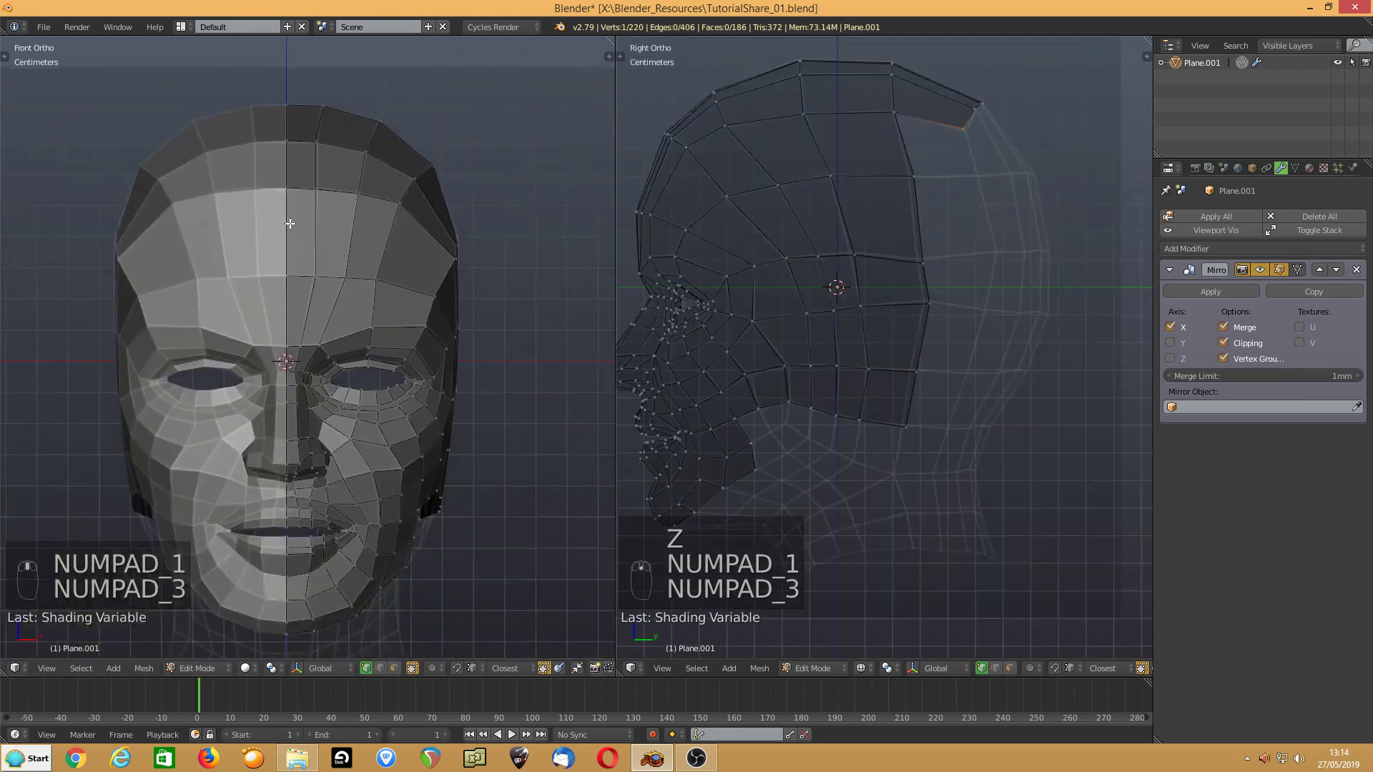
pyautogui.moveTo(431, 261); pyautogui.dragTo(251, 301, button='middle')
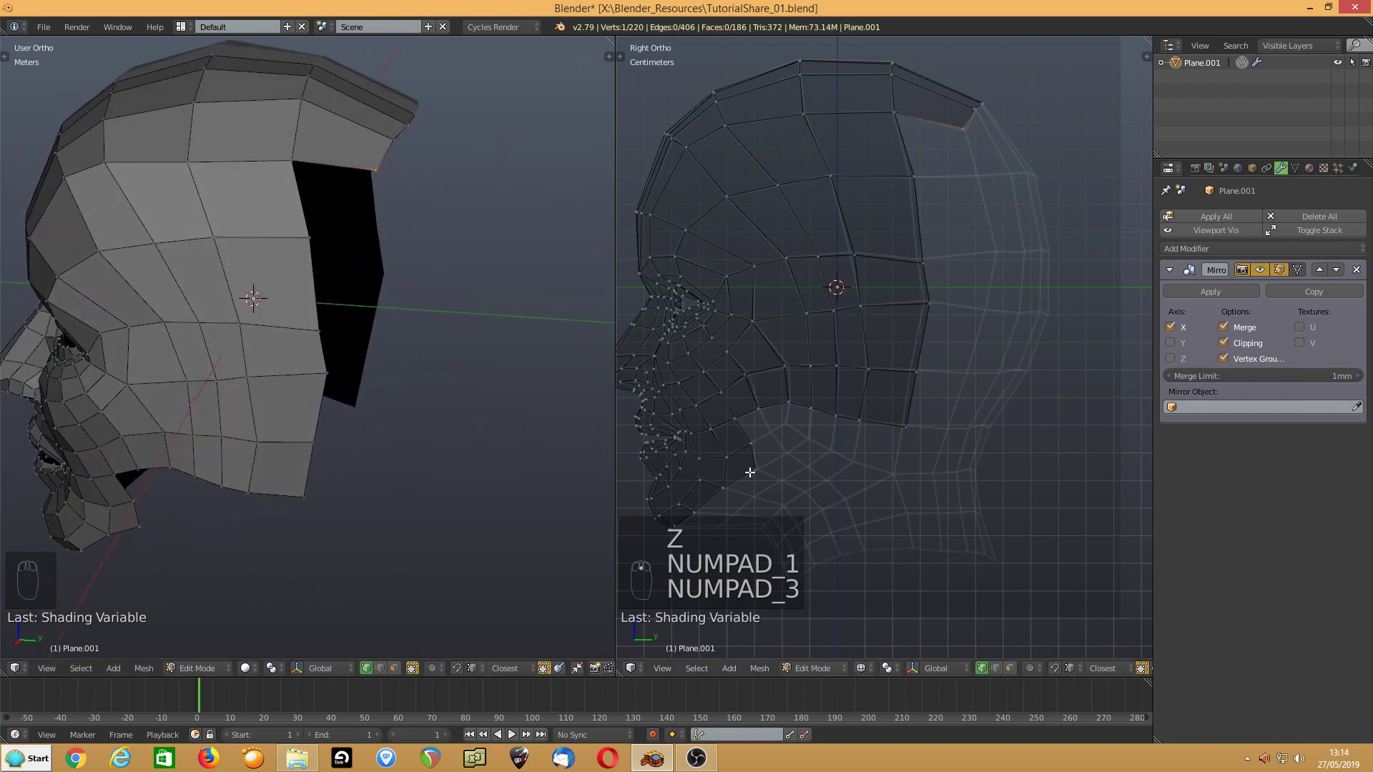
# - Switch to edge select mode and extrude the cheek's rear border edge one segment backward along the reference in the side view
pyautogui.keyDown('shift'); pyautogui.moveTo(748, 472); pyautogui.dragTo(767, 397, button='middle'); pyautogui.keyUp('shift')
pyautogui.scroll(2, 768, 397)
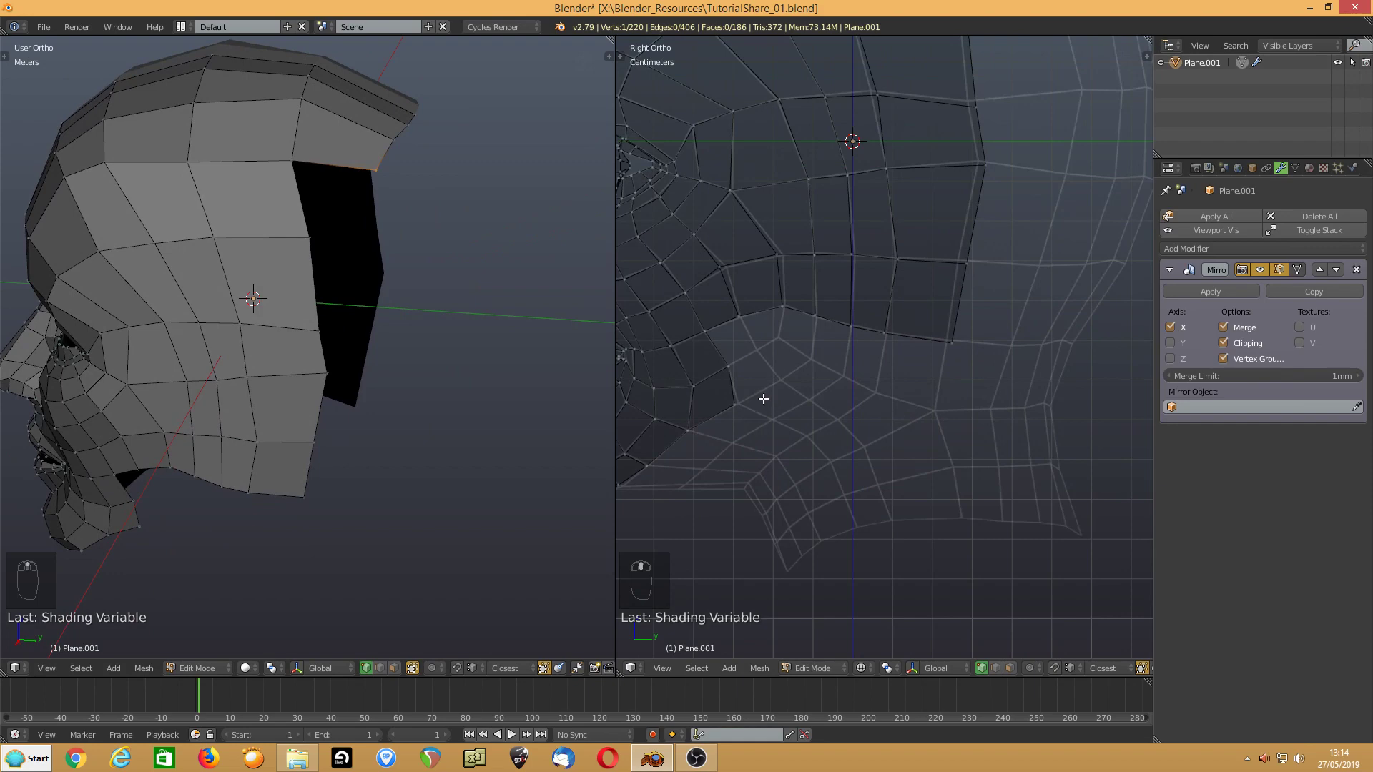
pyautogui.press('KP_1')
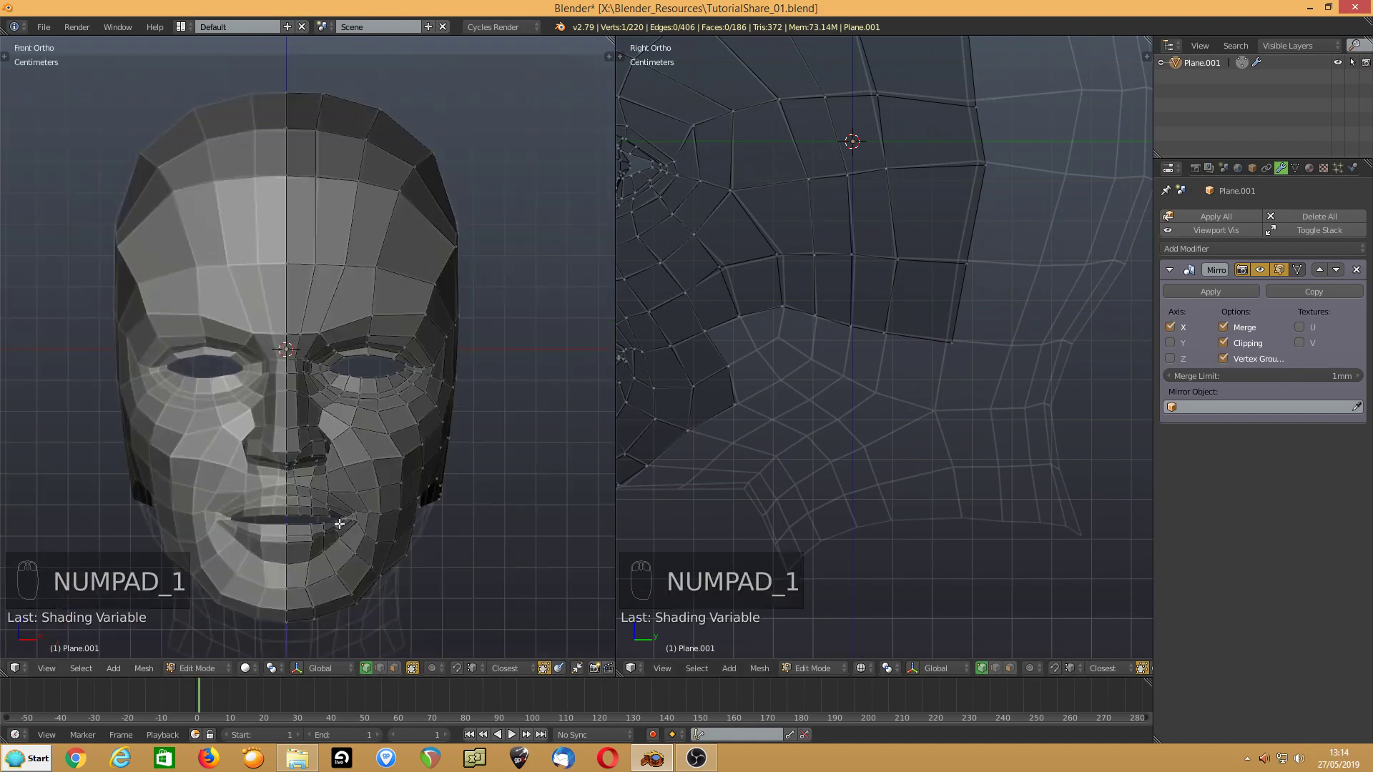
pyautogui.click(380, 668)
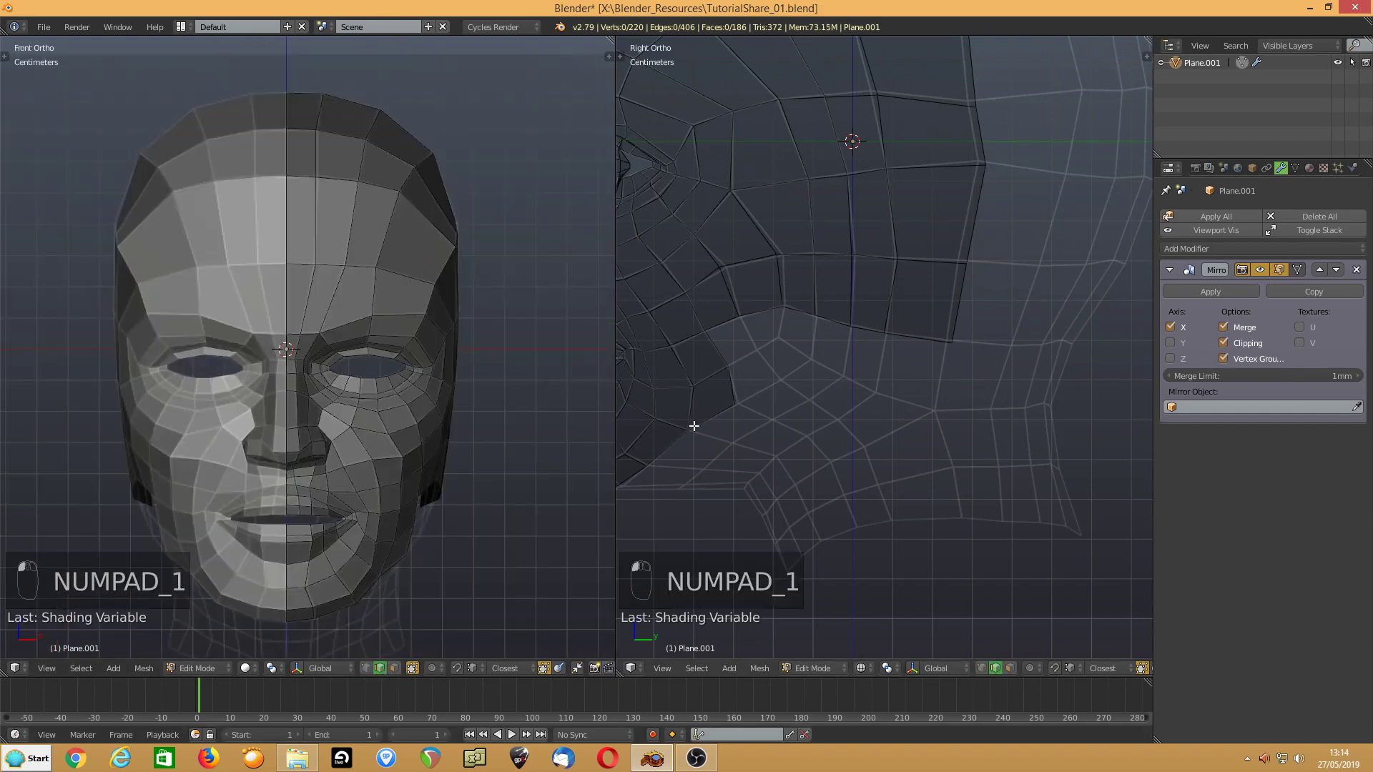
pyautogui.rightClick(740, 383)
pyautogui.press('e')
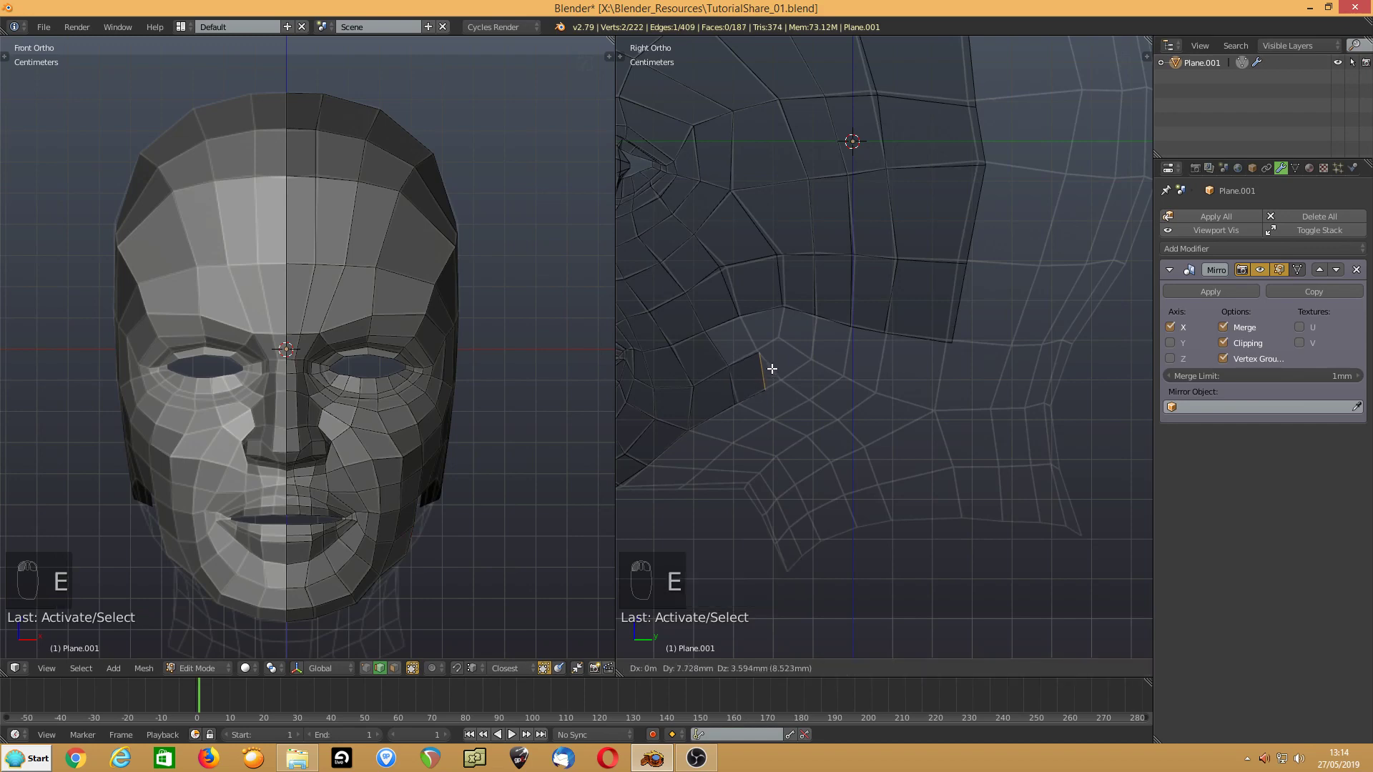
pyautogui.click(772, 368)
# - Show the front view in wireframe and move the extruded cheek edge outward onto the reference
pyautogui.press('z')
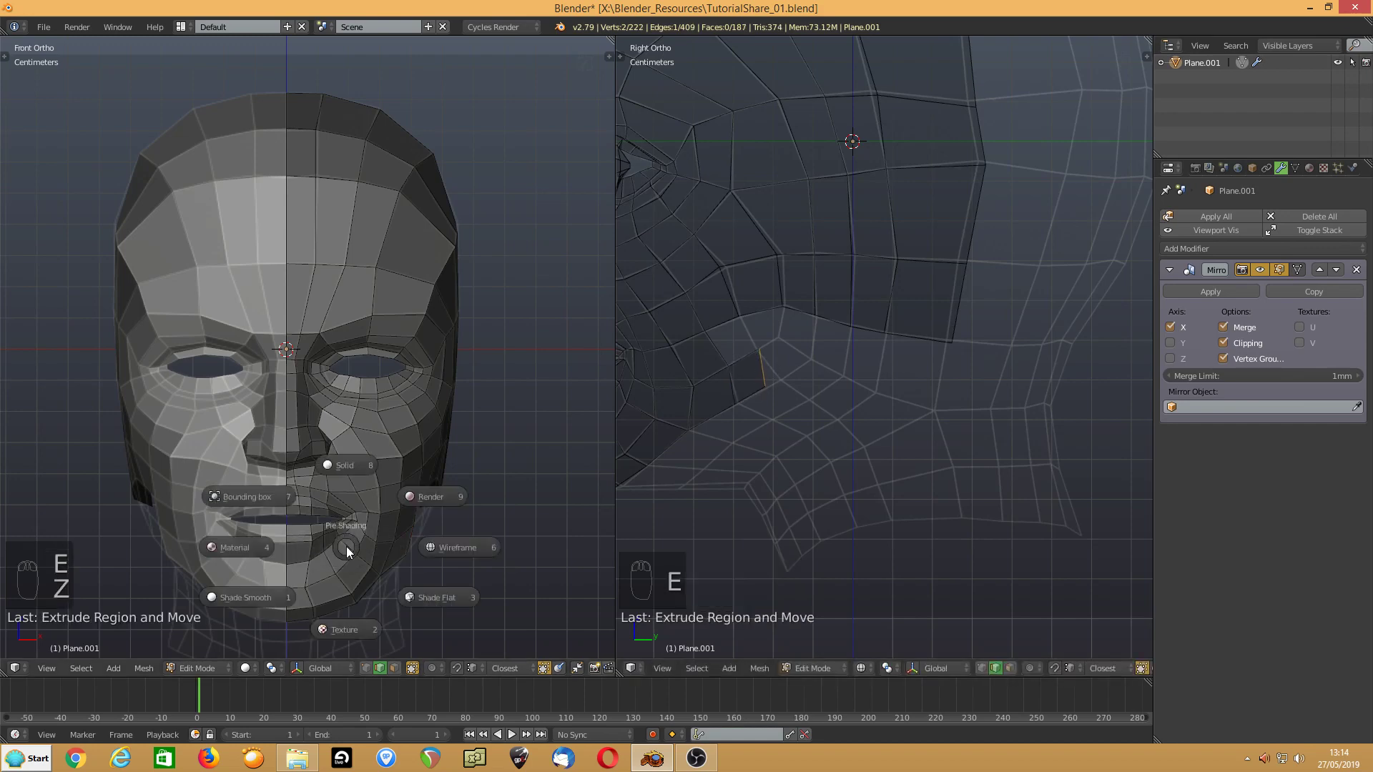
pyautogui.press('KP_Decimal')
pyautogui.scroll(-7, 298, 465)
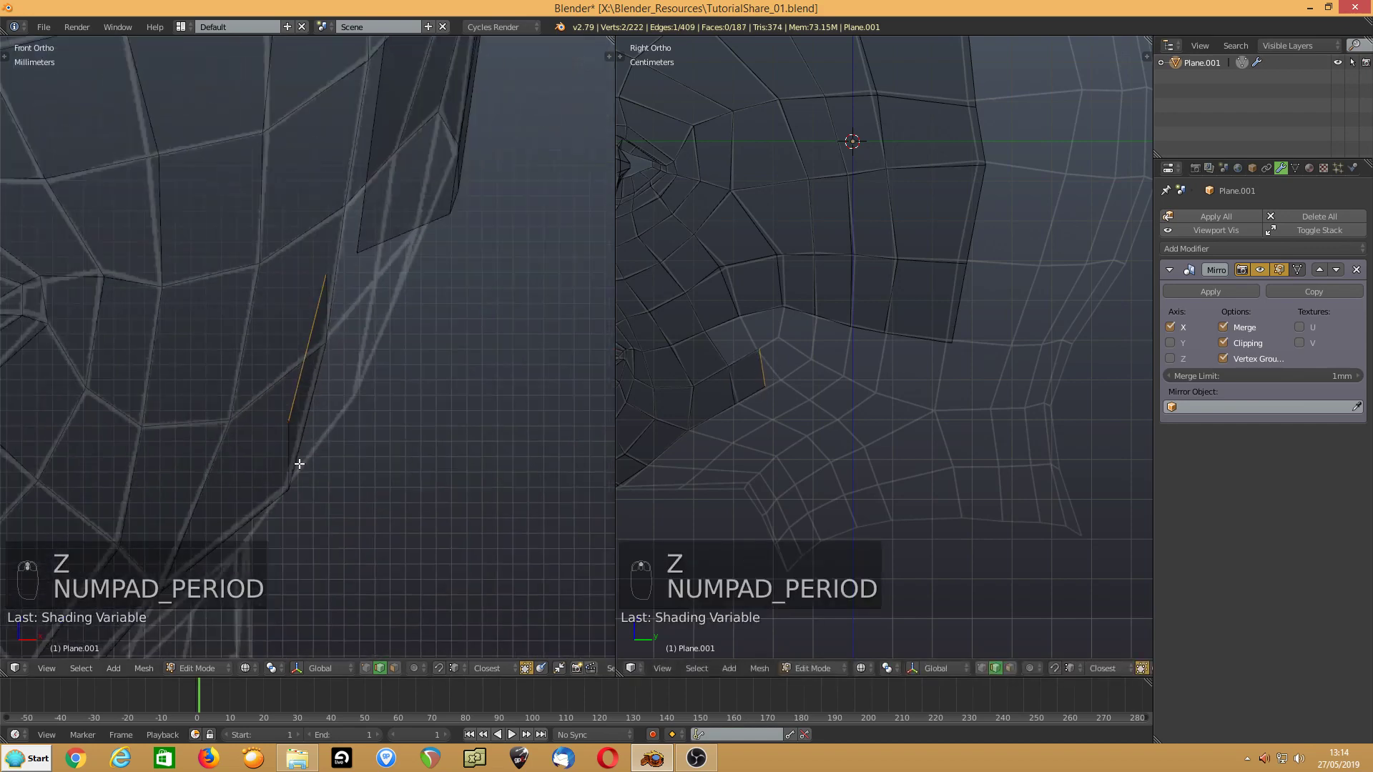
pyautogui.press('g')
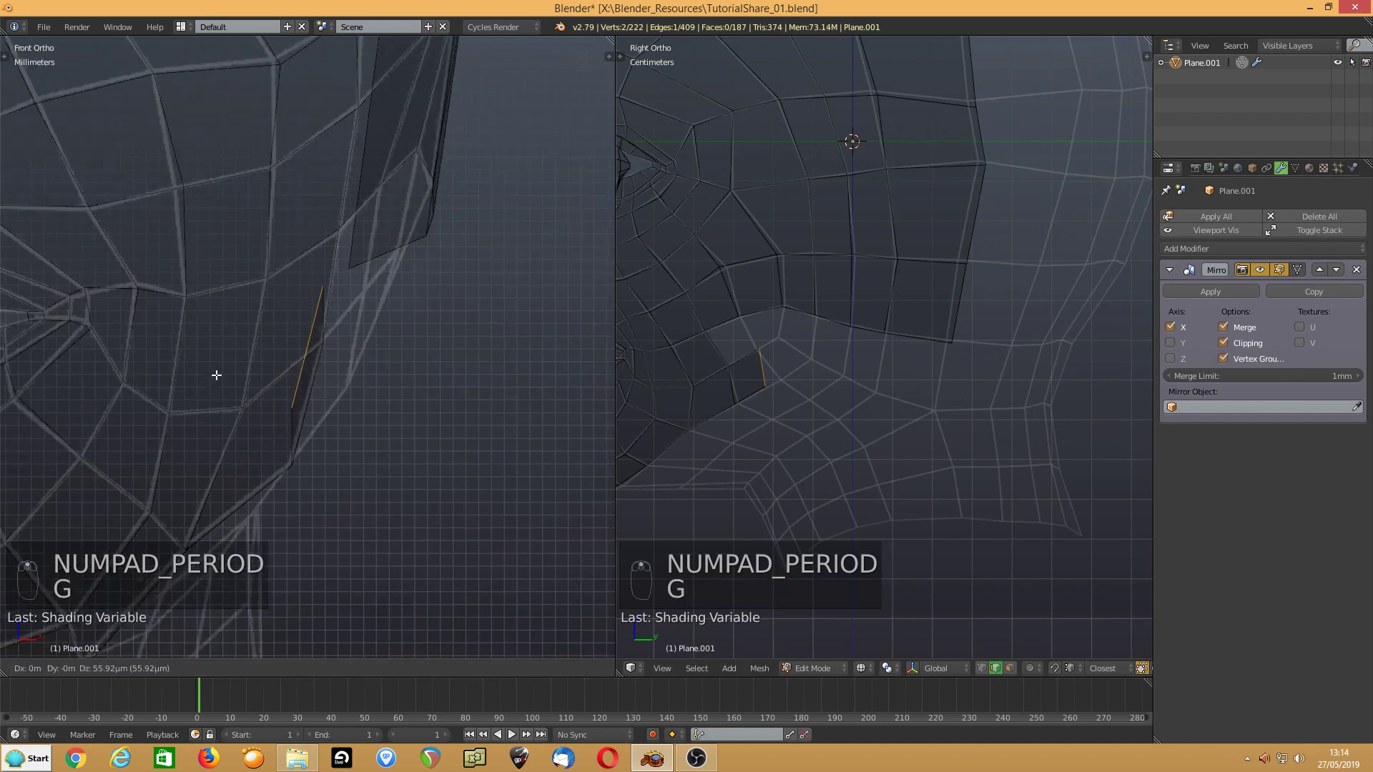
pyautogui.click(258, 383)
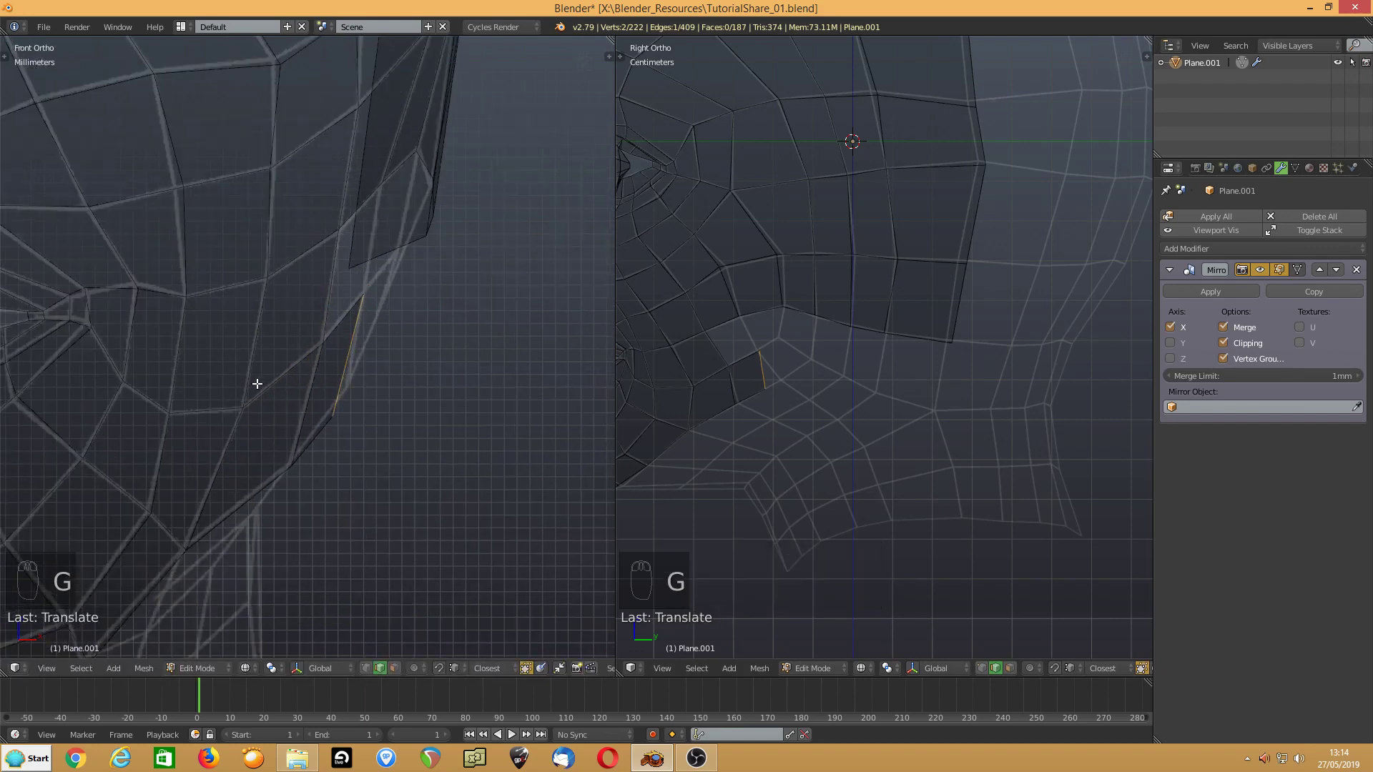
# - Extrude the cheek edge a second segment toward the skull's lower border and shift it outward onto the reference in the front view
pyautogui.press('e')
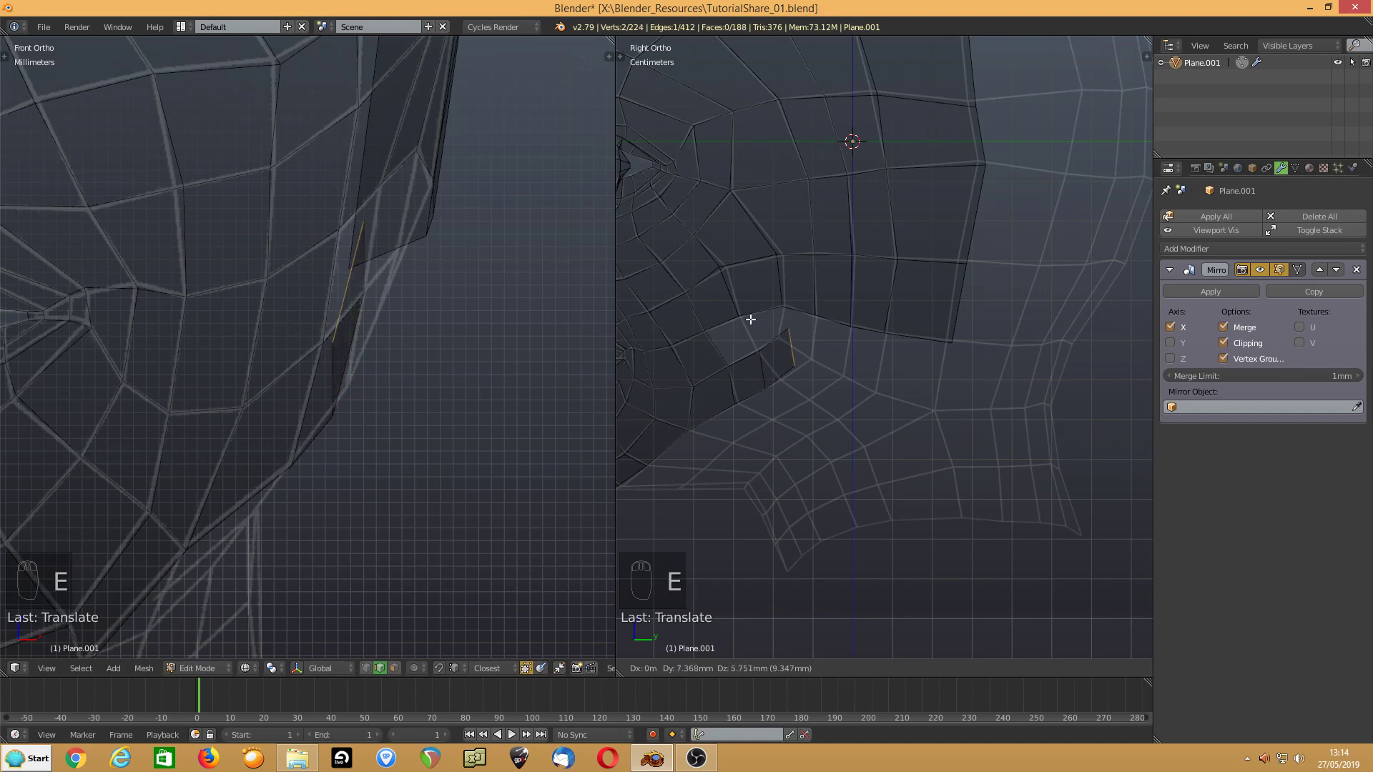
pyautogui.click(745, 319)
pyautogui.press('g')
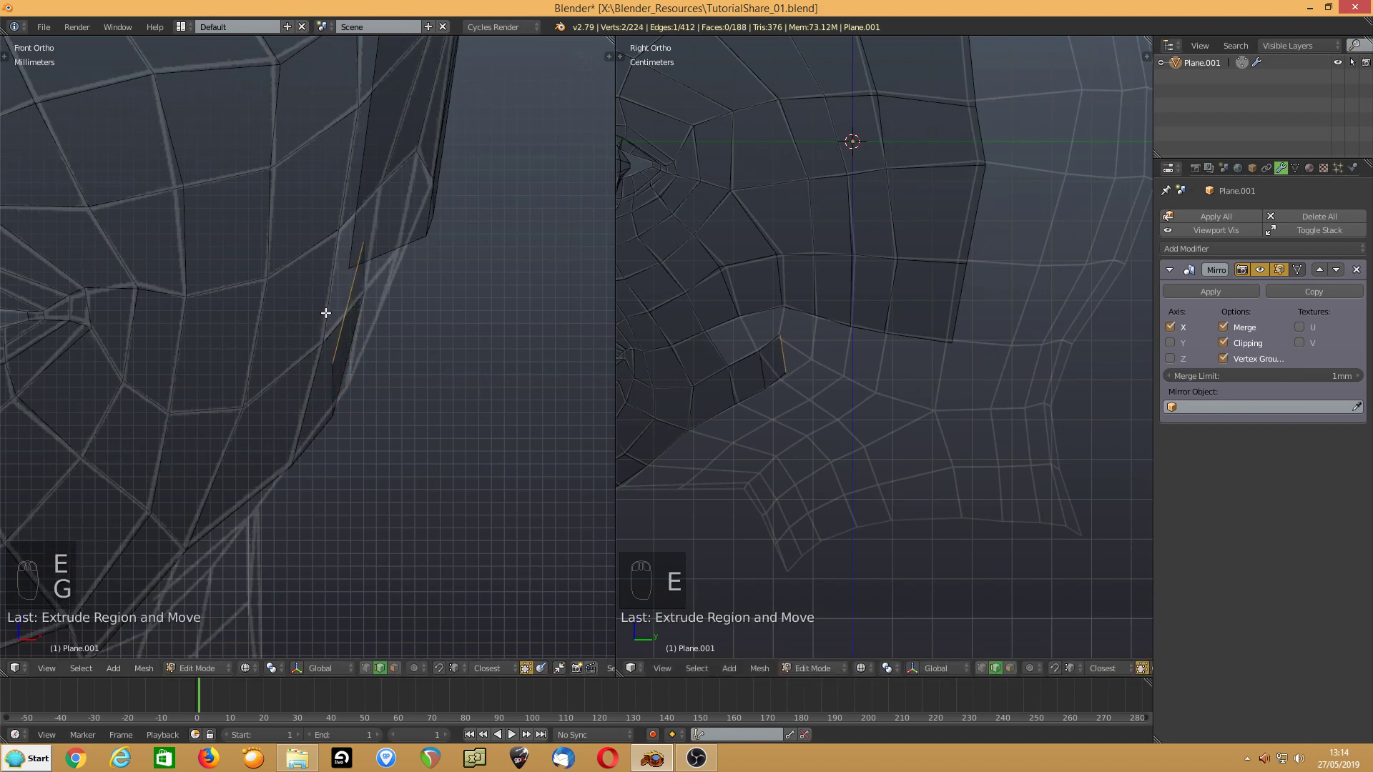
pyautogui.click(385, 311)
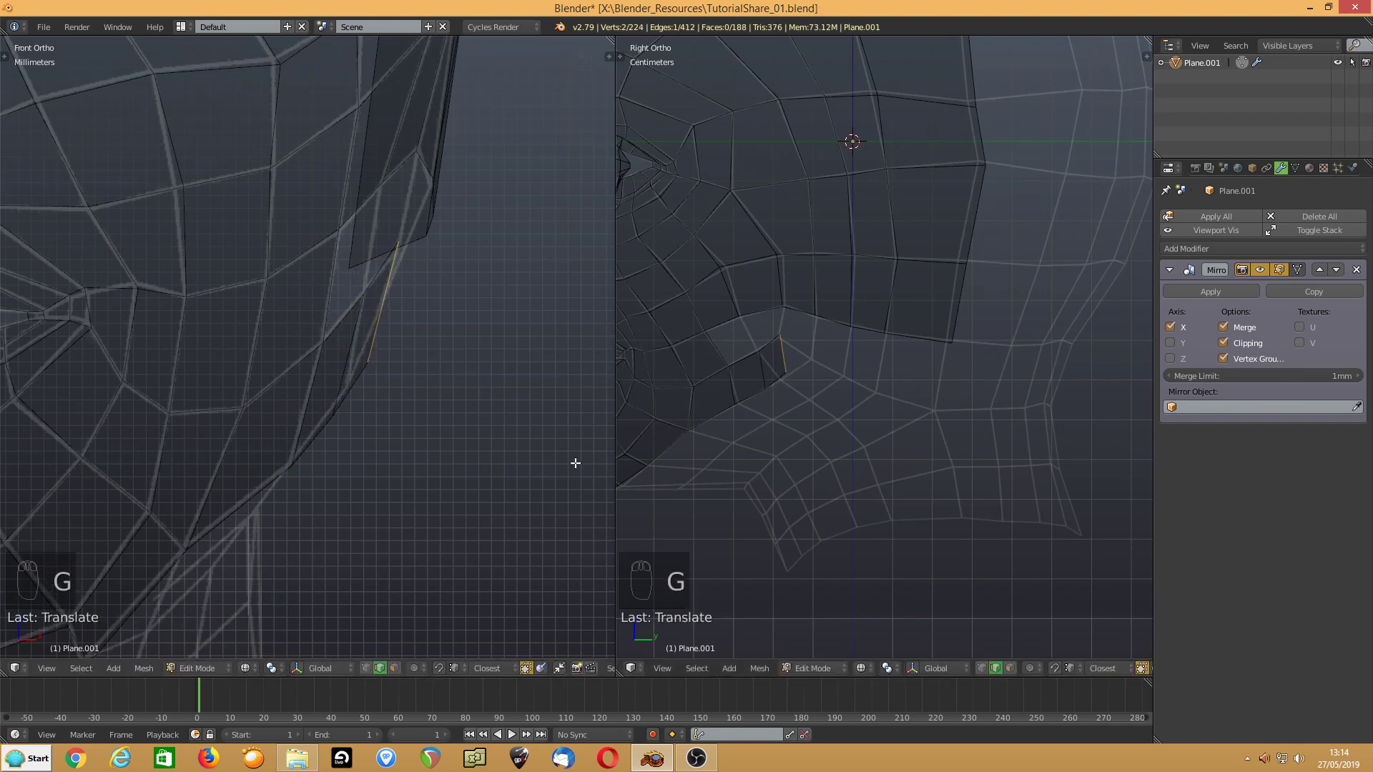
# - Switch to vertex select mode and move the new edge's lower vertex backward and up onto the reference in the side view
pyautogui.click(979, 667)
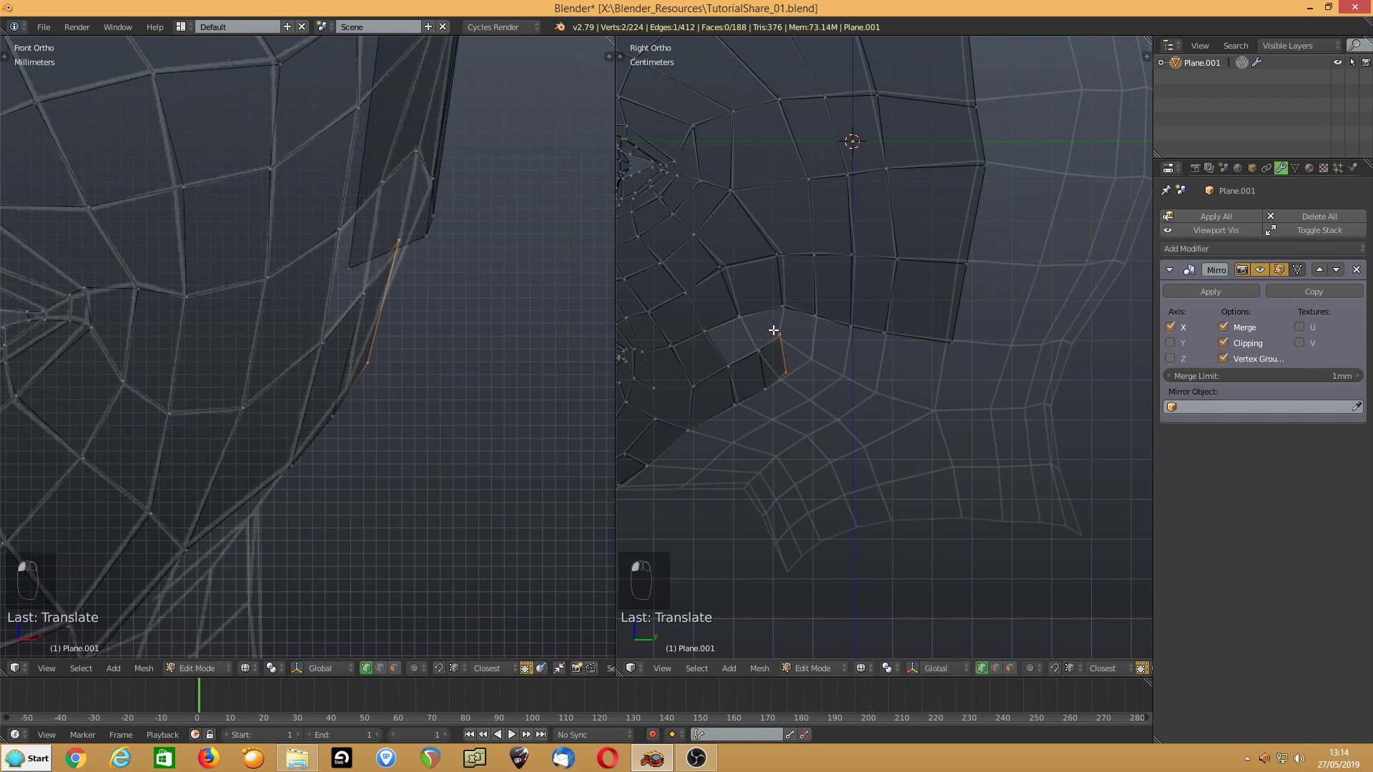
pyautogui.moveTo(785, 374); pyautogui.dragTo(800, 363, button='right')
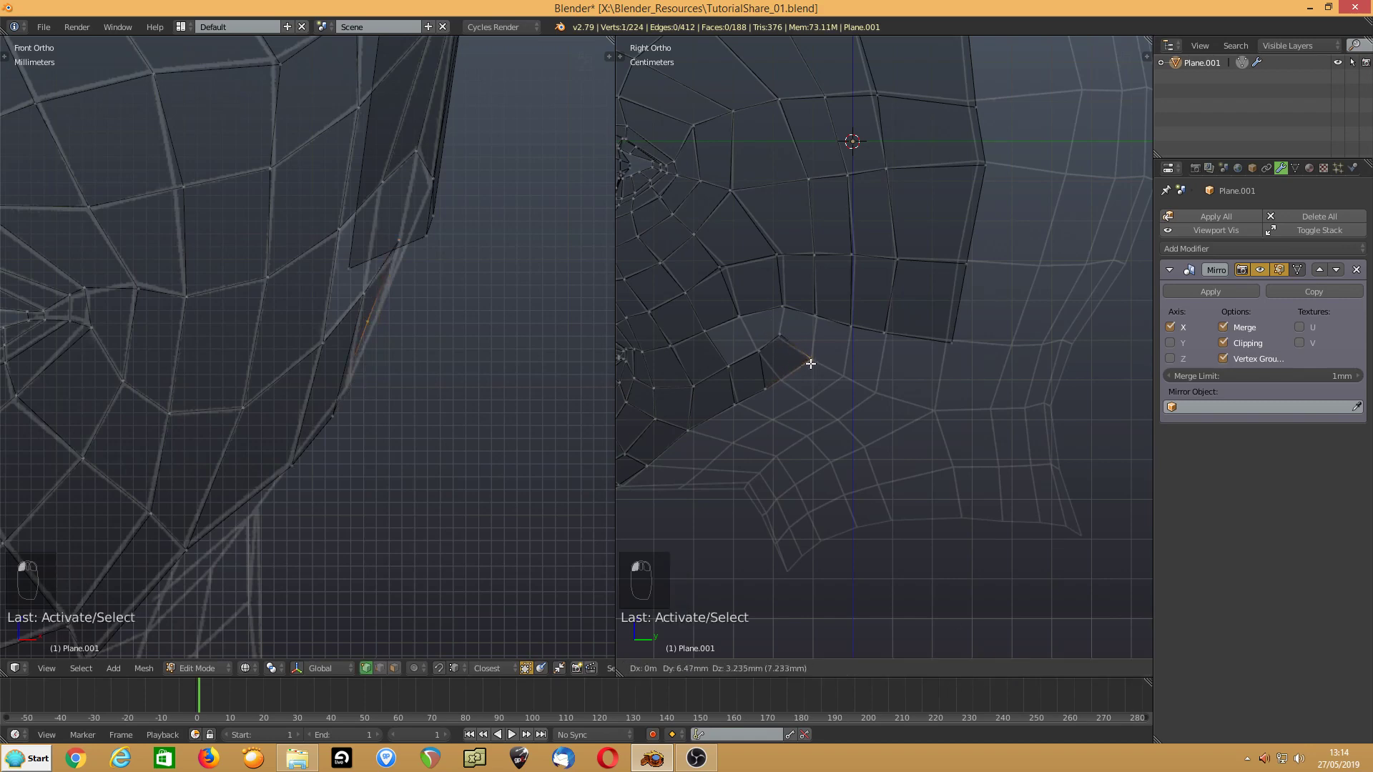
pyautogui.click(811, 361)
# - Fill a face between the cheek strip's end and the skull's lower border, and align the strip's middle lower vertex with the reference
pyautogui.keyDown('shift'); pyautogui.rightClick(779, 335); pyautogui.keyUp('shift')
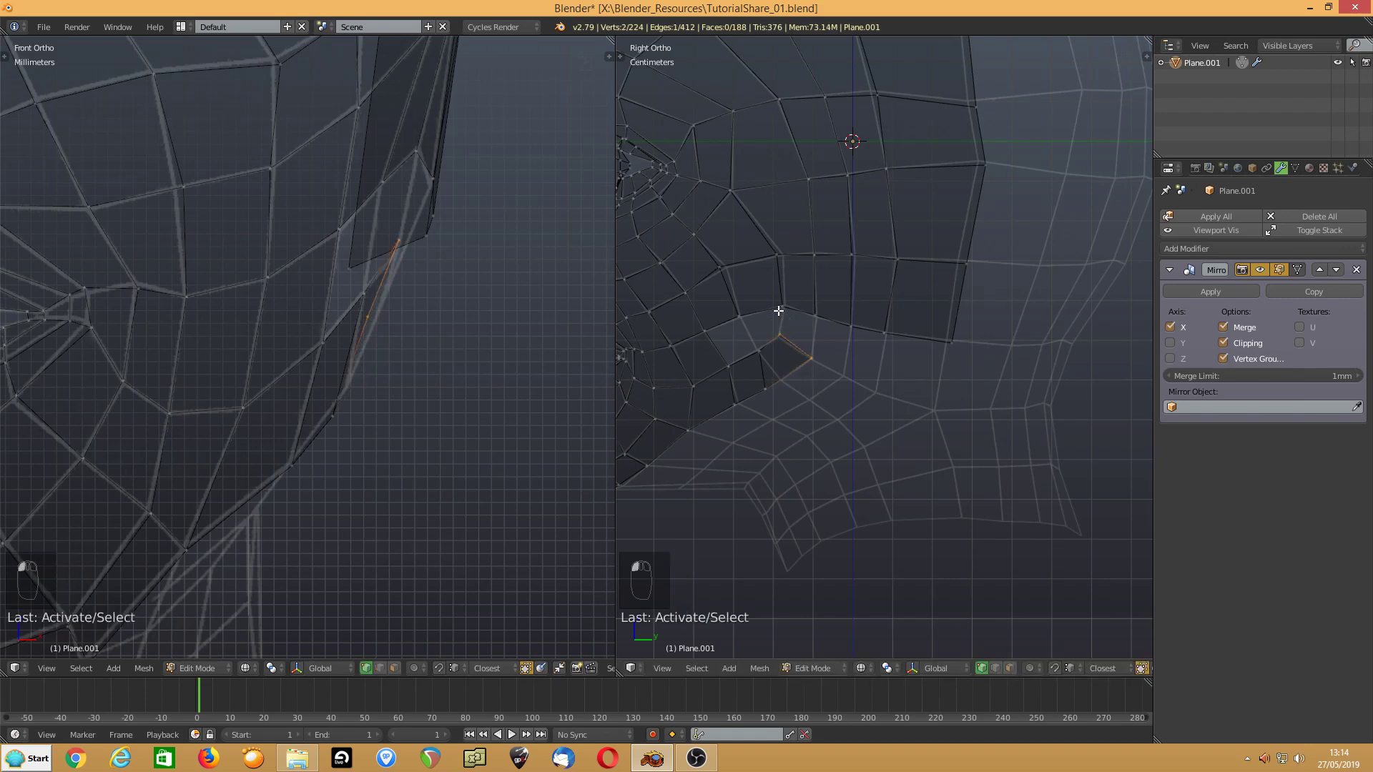
pyautogui.keyDown('shift'); pyautogui.rightClick(781, 307); pyautogui.keyUp('shift')
pyautogui.keyDown('shift'); pyautogui.rightClick(815, 314); pyautogui.keyUp('shift')
pyautogui.press('f')
pyautogui.moveTo(763, 388); pyautogui.dragTo(779, 377)
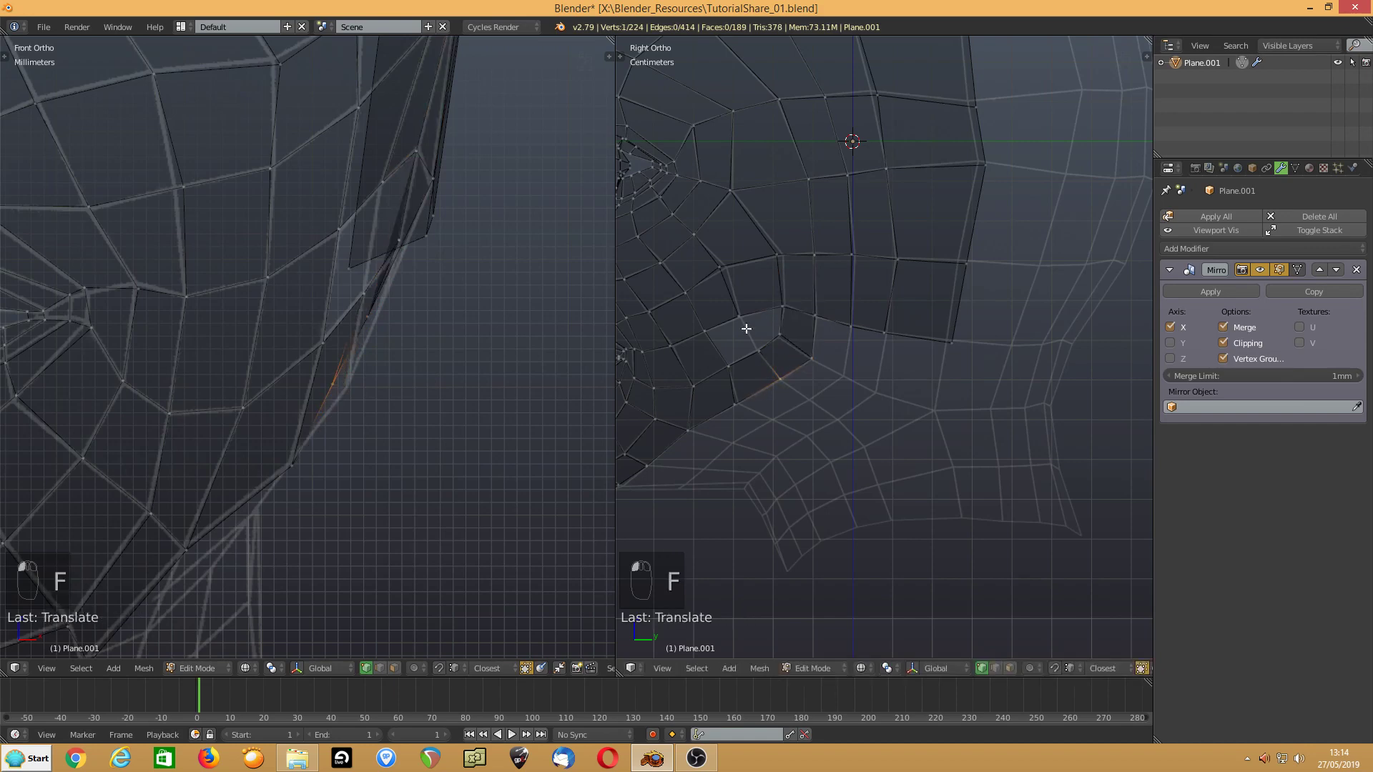
# - Fill the two remaining gaps between the cheek strip and the side of the head with four-sided faces
pyautogui.rightClick(742, 321)
pyautogui.keyDown('shift'); pyautogui.rightClick(786, 306); pyautogui.keyUp('shift')
pyautogui.press('f')
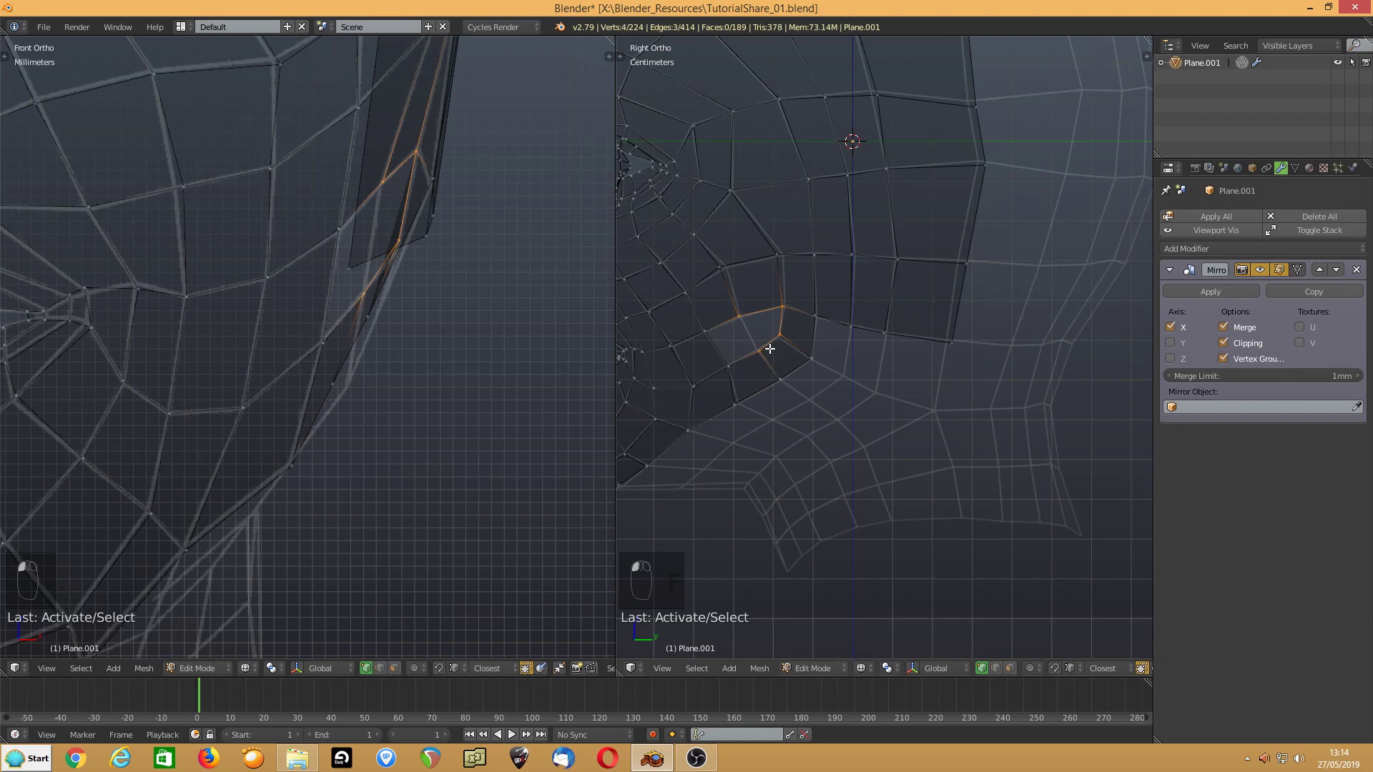
pyautogui.click(706, 329)
pyautogui.keyDown('shift'); pyautogui.click(738, 316); pyautogui.keyUp('shift')
pyautogui.keyDown('shift'); pyautogui.click(757, 351); pyautogui.keyUp('shift')
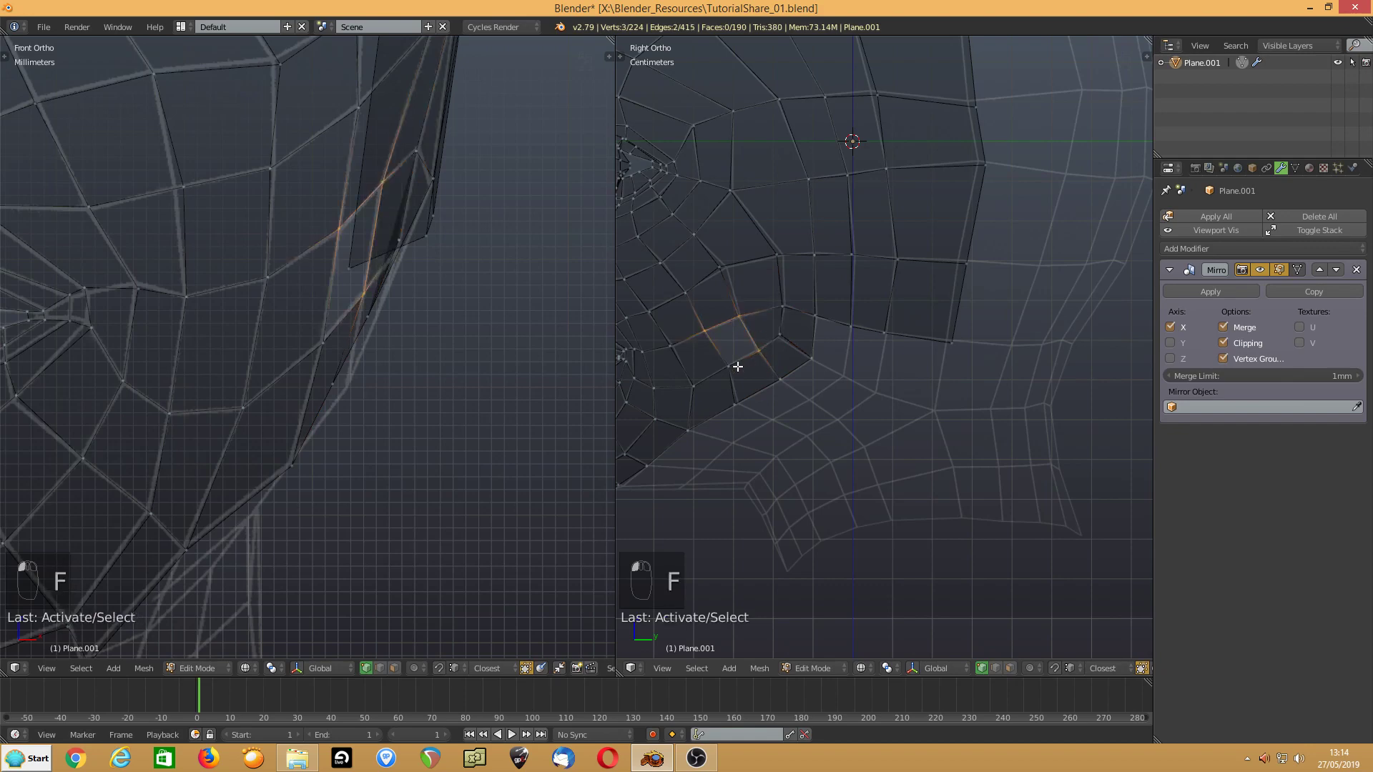
pyautogui.keyDown('shift'); pyautogui.click(729, 367); pyautogui.keyUp('shift')
pyautogui.press('f')
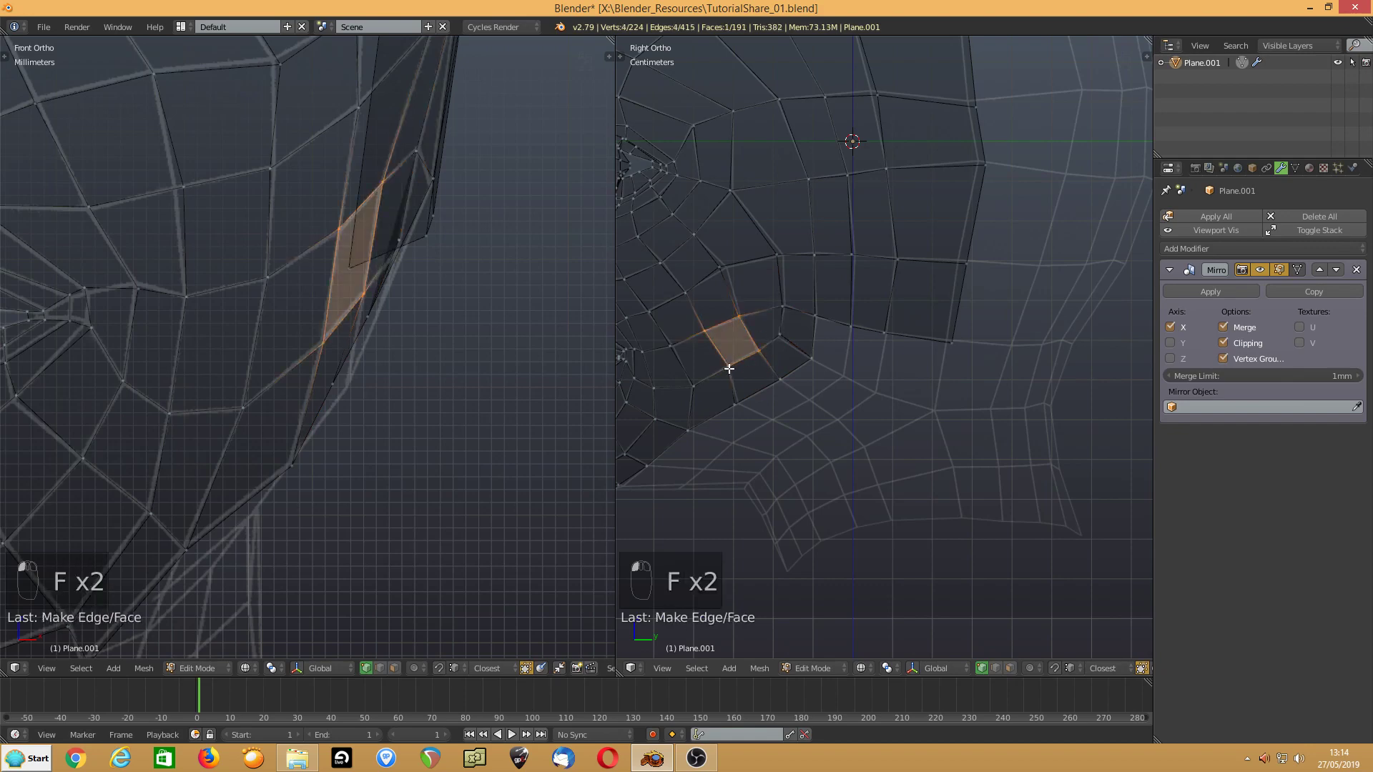
# - Move the skull's lower border vertex behind the new faces onto the reference in the front view
pyautogui.click(352, 264)
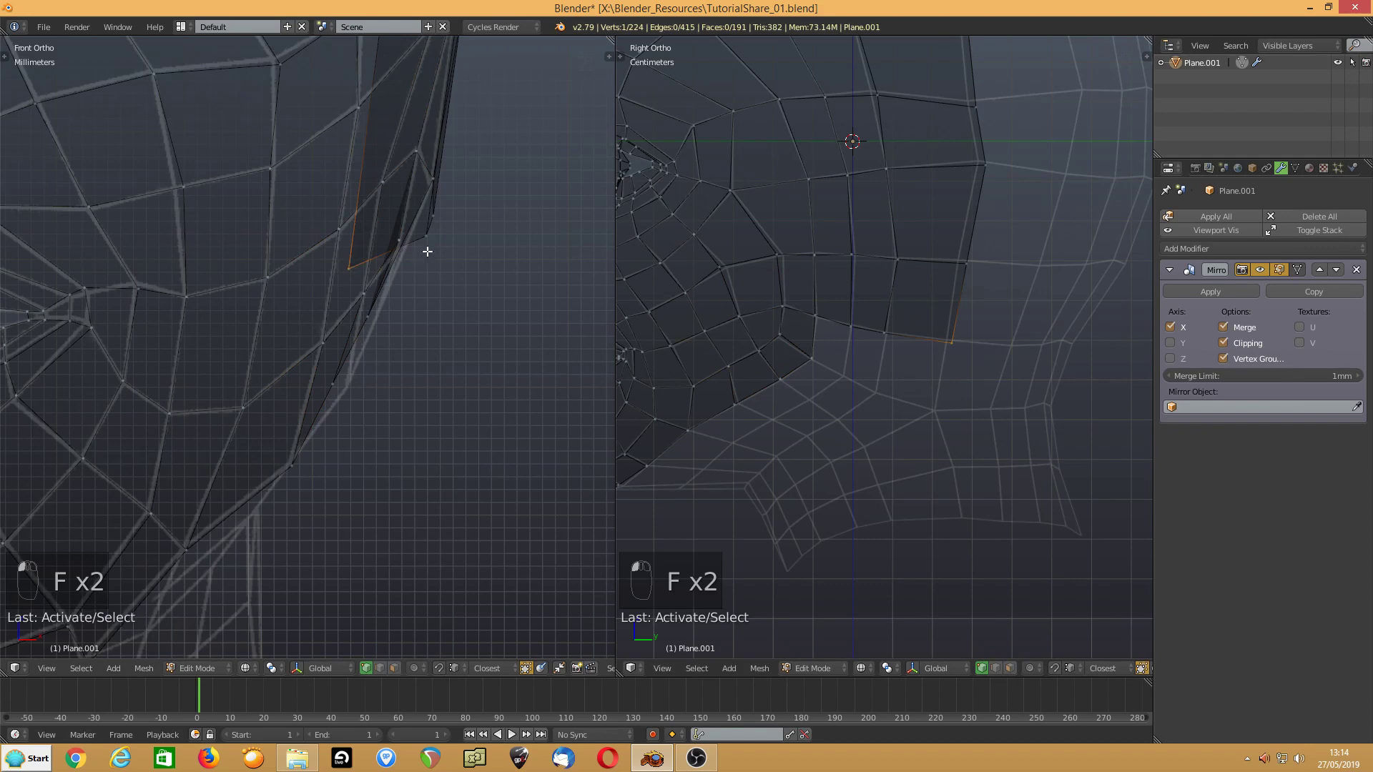
pyautogui.moveTo(427, 235)
pyautogui.mouseDown()
pyautogui.moveTo(413, 231)
pyautogui.moveTo(424, 218)
pyautogui.mouseUp()
pyautogui.click(422, 208)
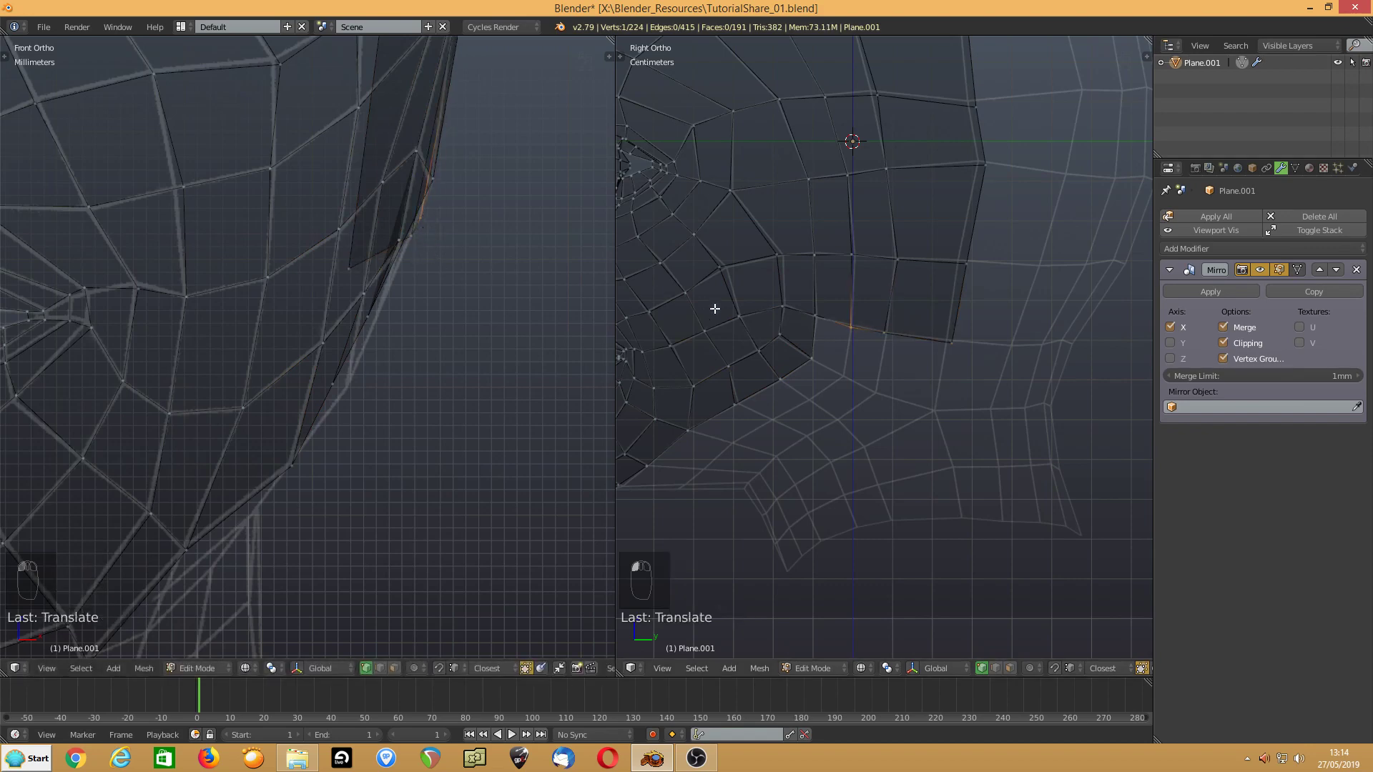
# - Switch the front view from wireframe to solid shading to show the whole mirrored face
pyautogui.scroll(-2, 724, 311)
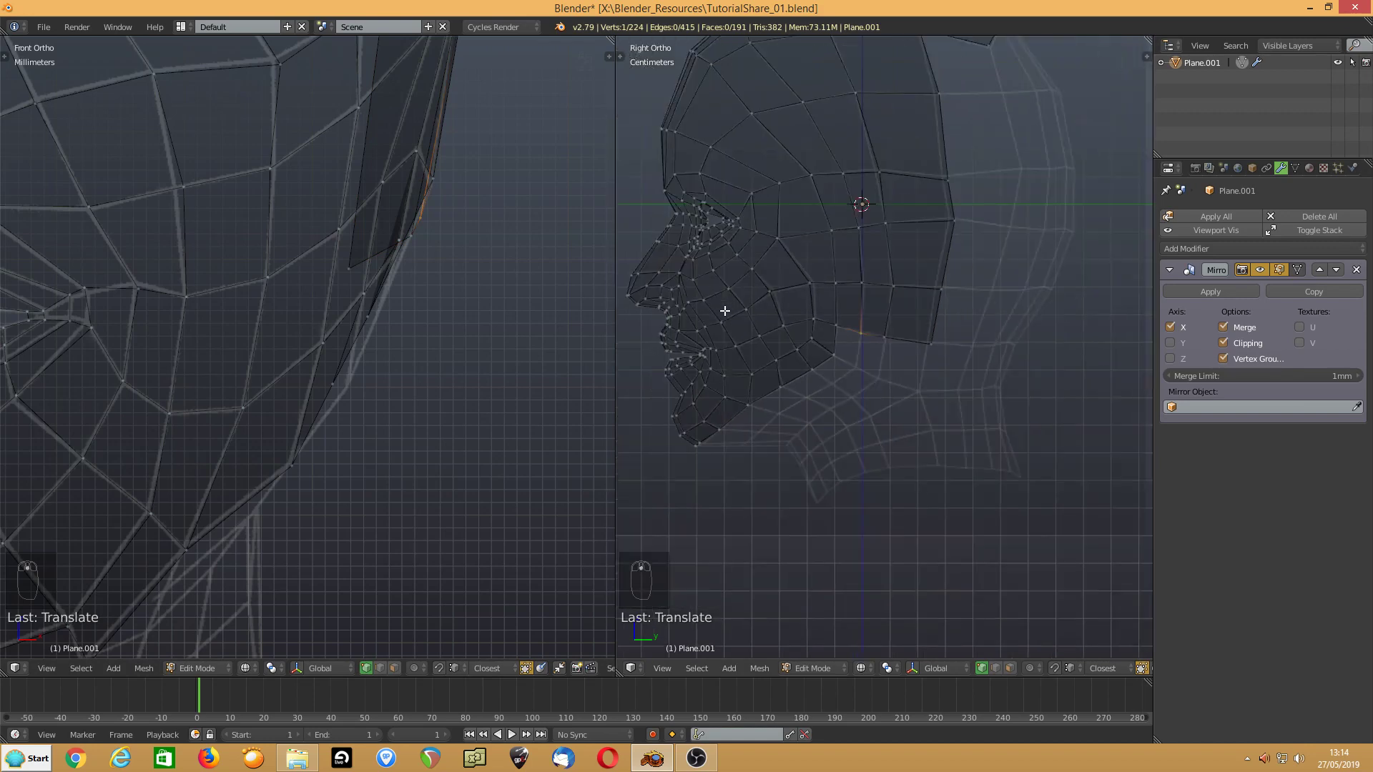
pyautogui.scroll(-1, 724, 311)
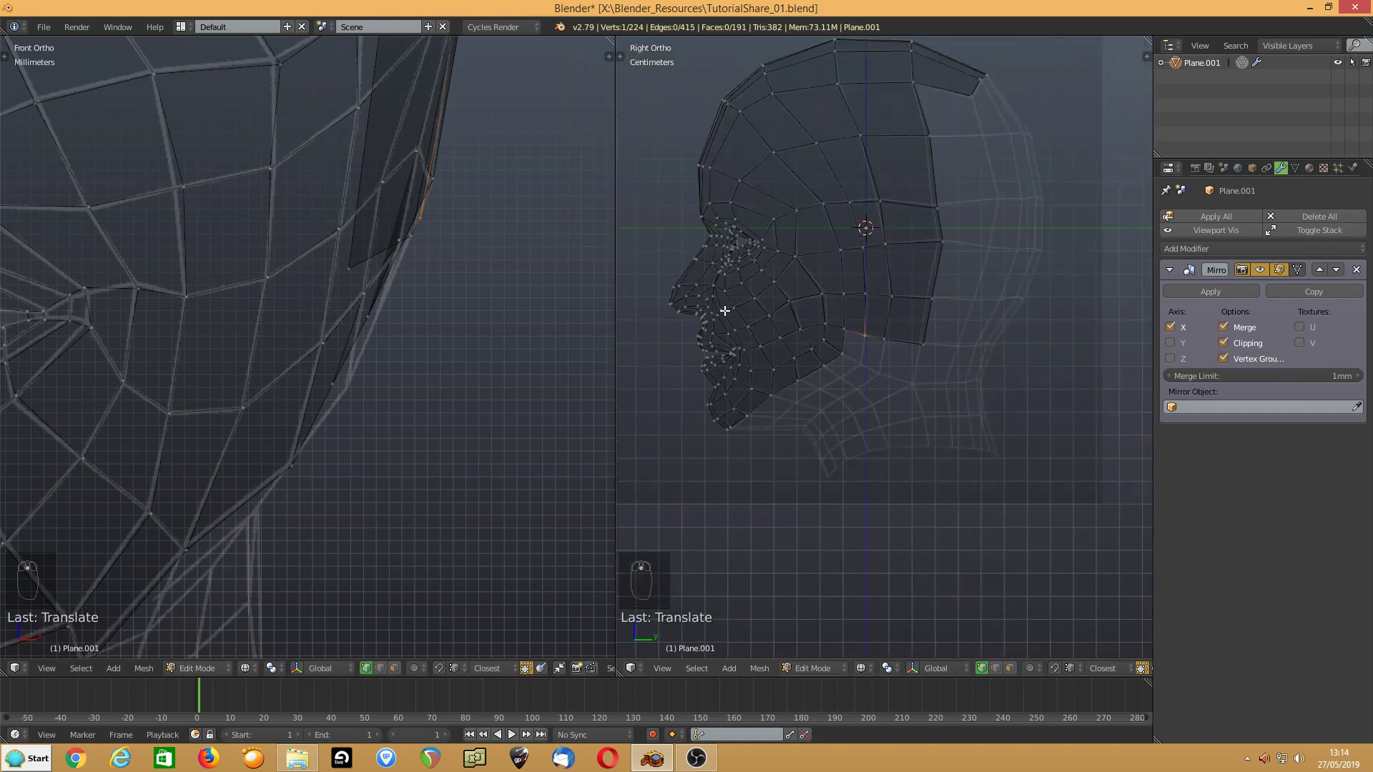
pyautogui.press('z')
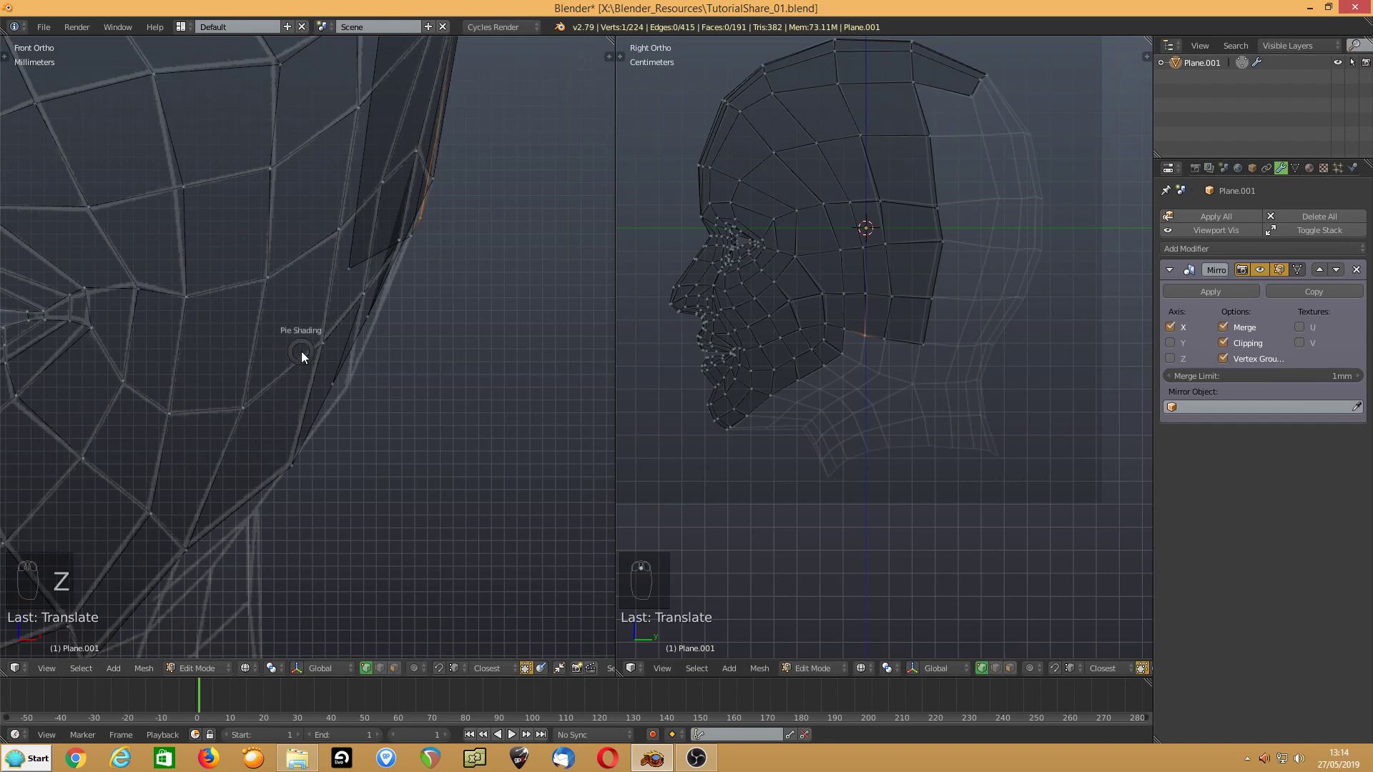
pyautogui.scroll(-5, 302, 351)
pyautogui.scroll(1, 316, 344)
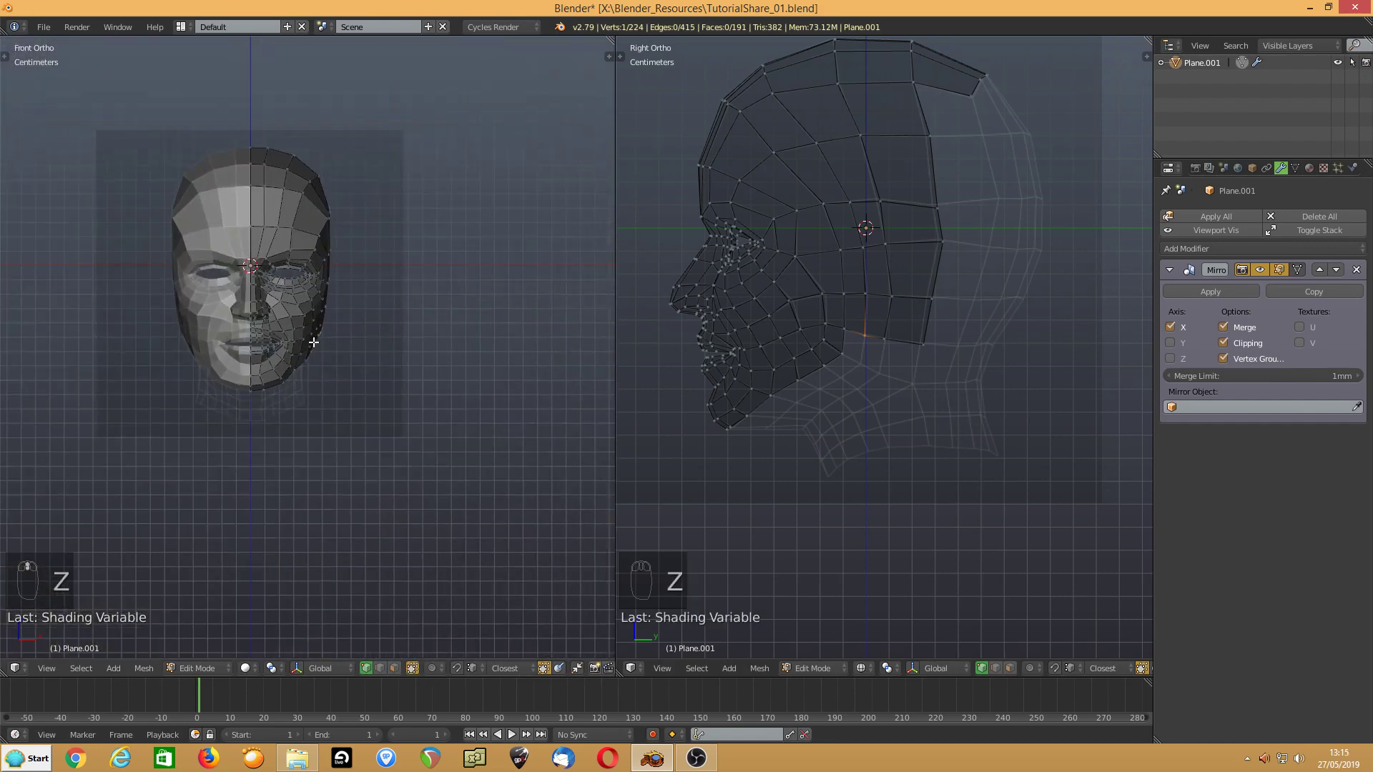
# - Apply smooth shading to the head in Object Mode and inspect it from the side and front
pyautogui.press('Tab')
pyautogui.moveTo(302, 327); pyautogui.dragTo(349, 389, button='middle')
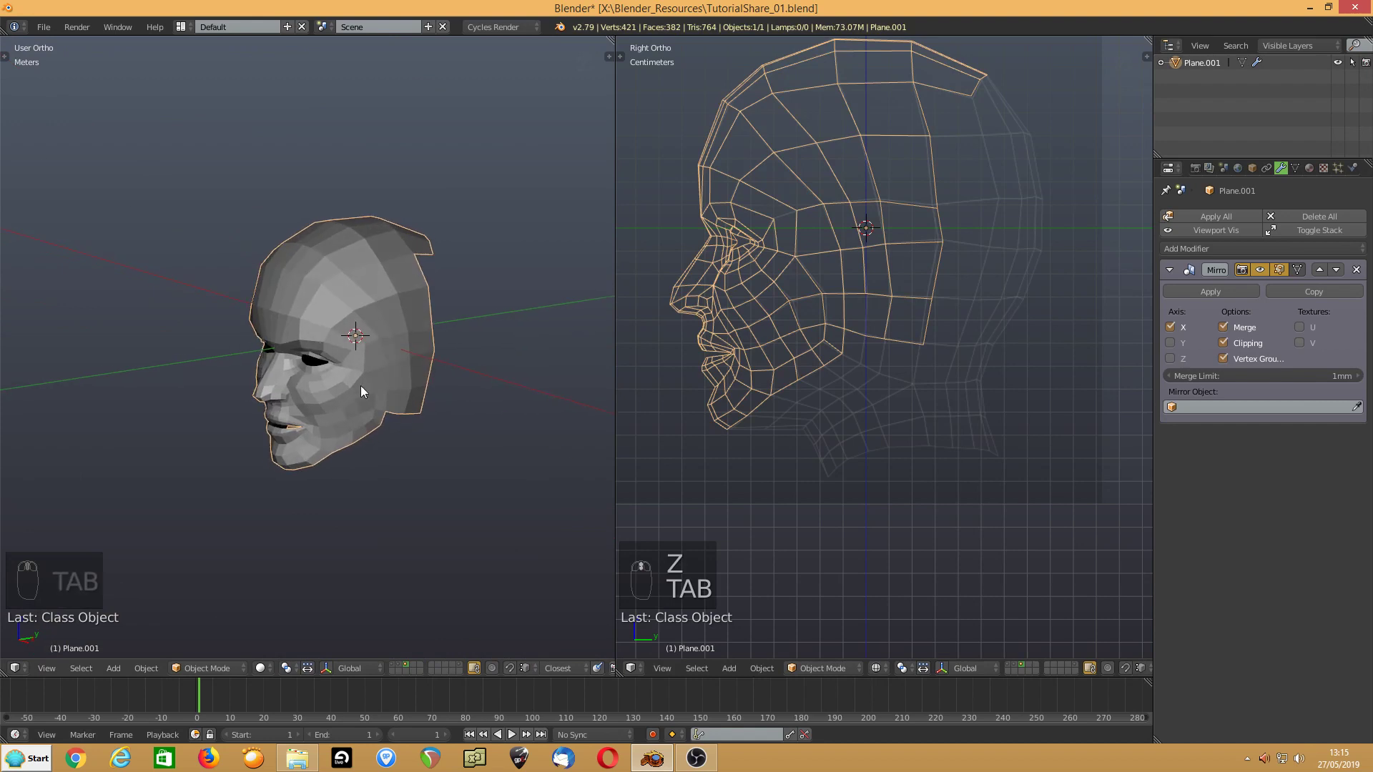
pyautogui.press('t')
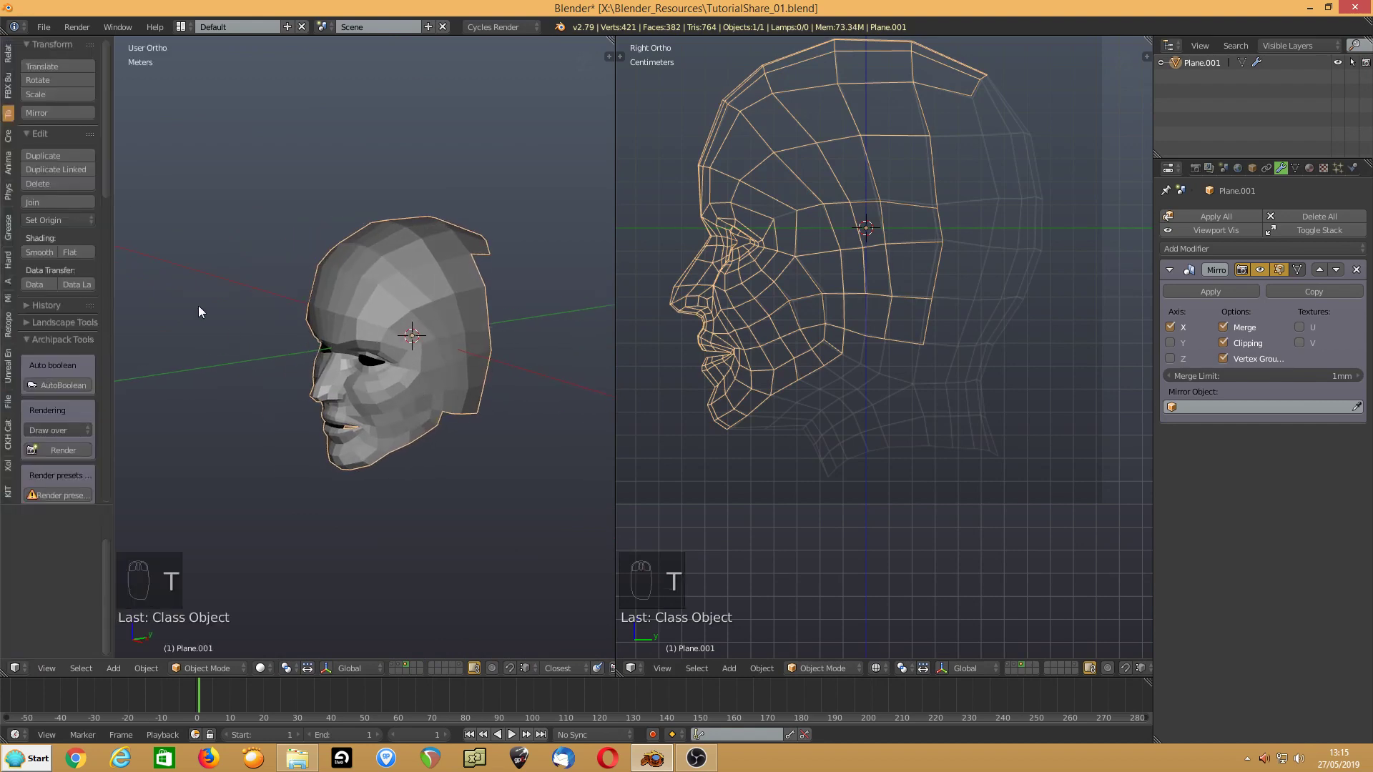
pyautogui.click(39, 252)
pyautogui.press('t')
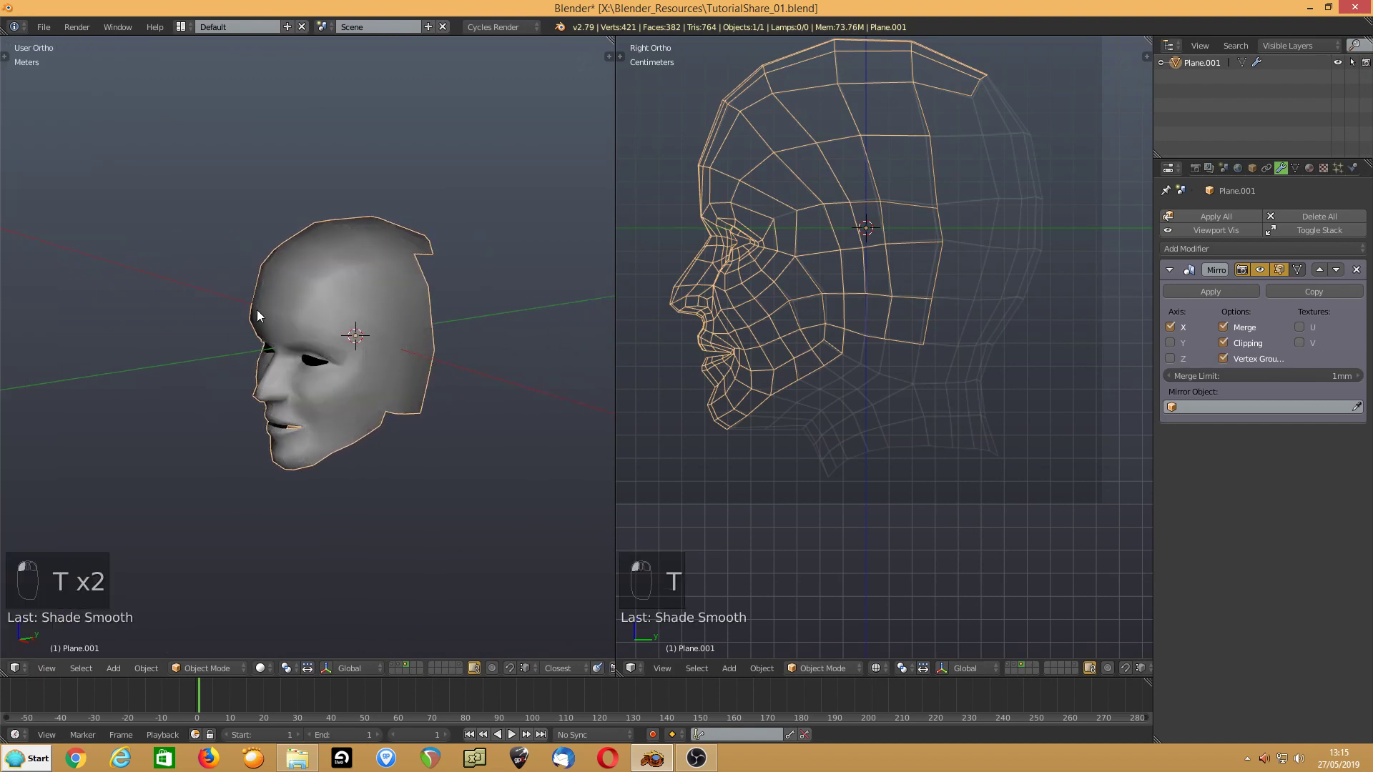
pyautogui.scroll(6, 256, 311)
pyautogui.moveTo(179, 311); pyautogui.dragTo(285, 293, button='middle')
pyautogui.scroll(-3, 272, 299)
pyautogui.scroll(-1, 284, 293)
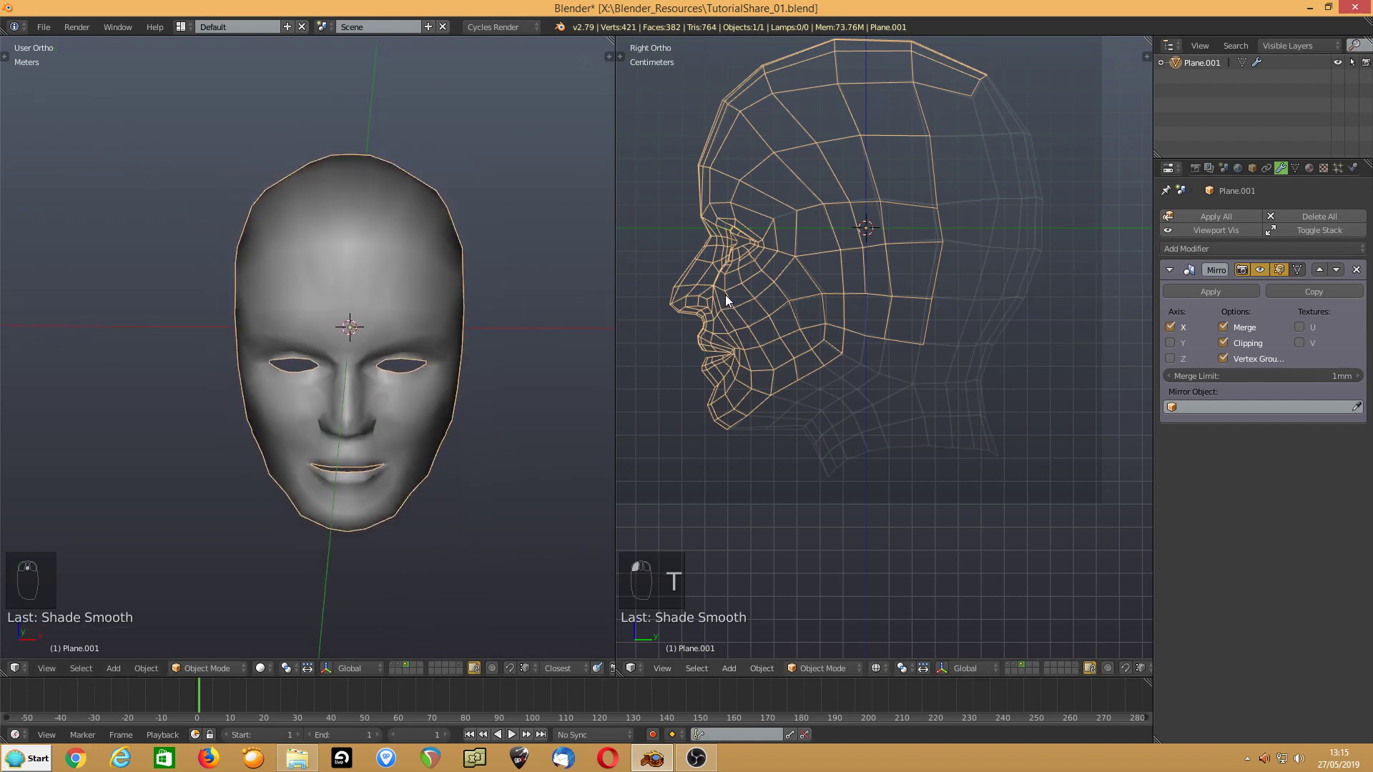
# - Return to Edit Mode and move the outer temple vertex slightly inward and down in the front view
pyautogui.press('Tab')
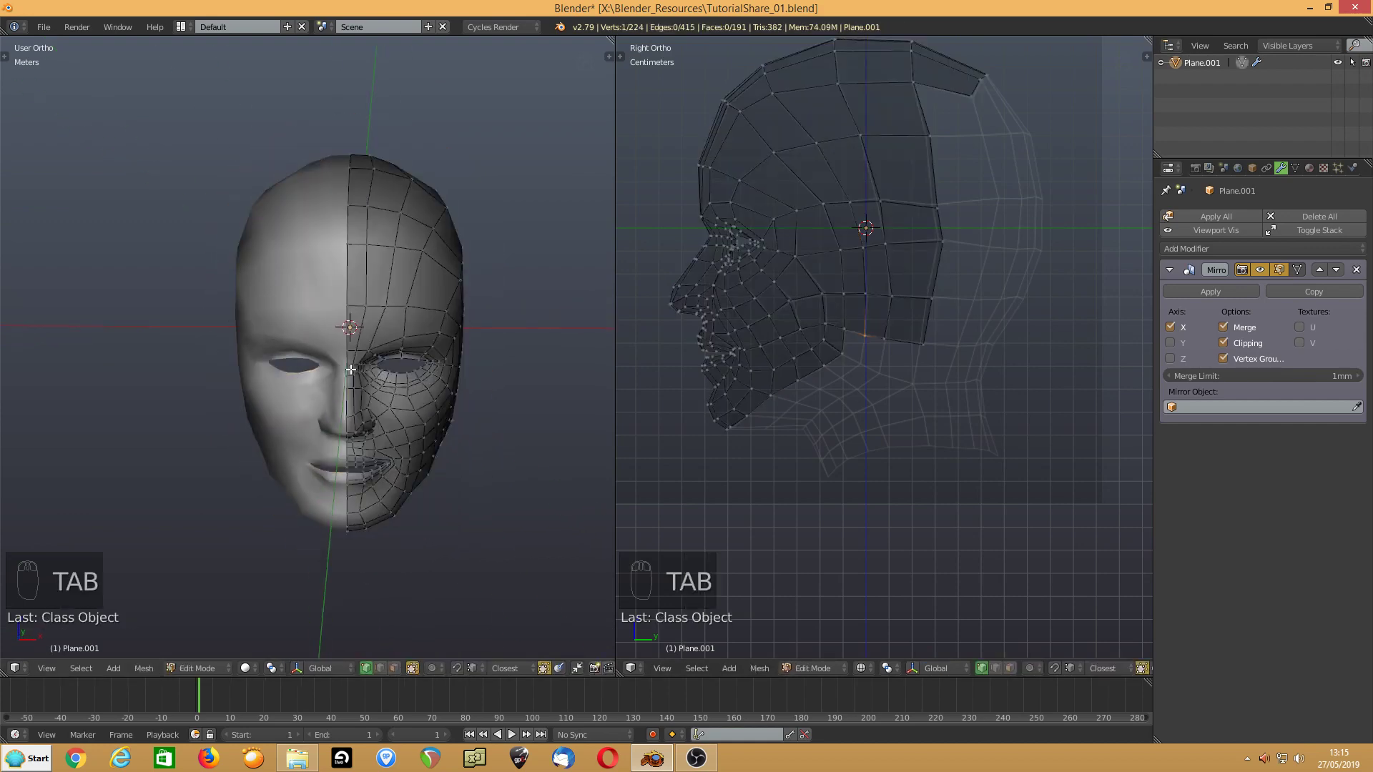
pyautogui.moveTo(327, 361); pyautogui.dragTo(468, 266, button='middle')
pyautogui.rightClick(445, 259)
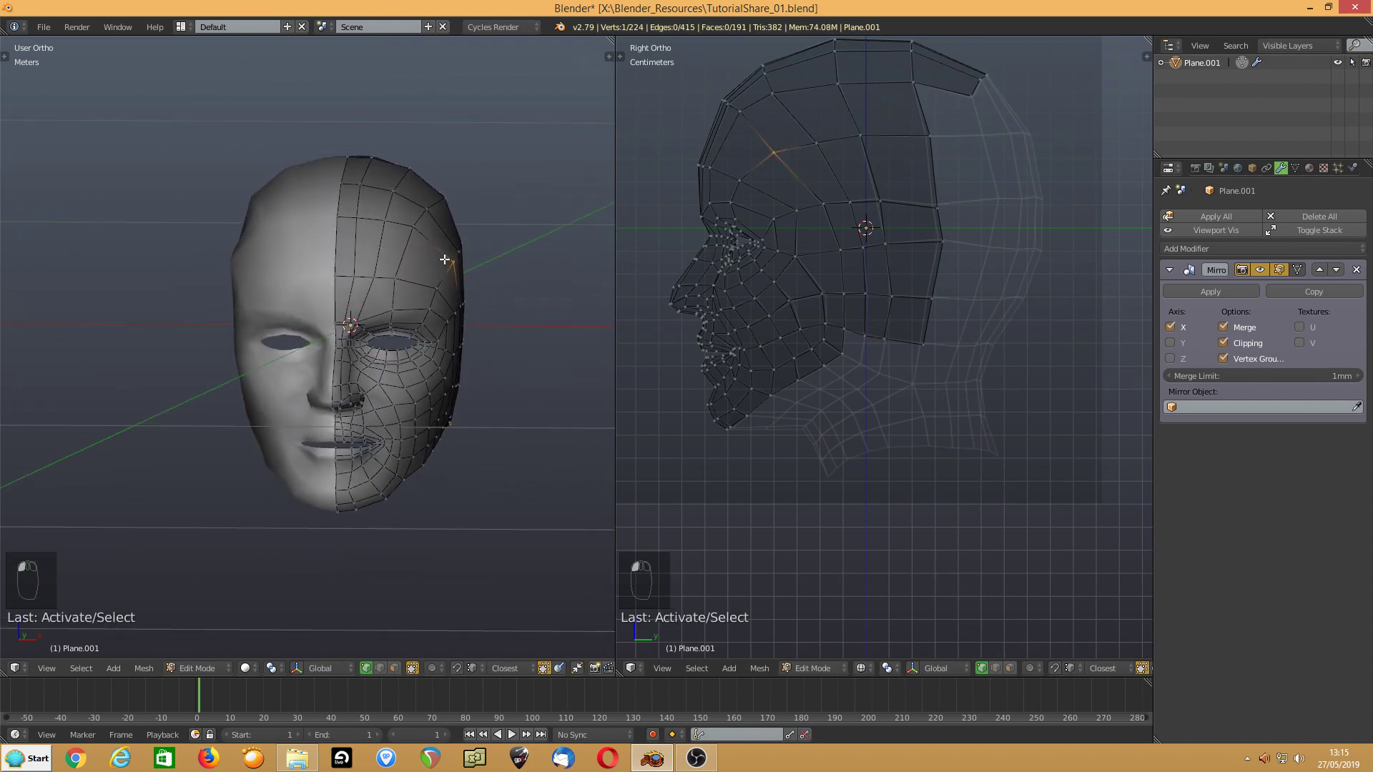
pyautogui.press('KP_1')
pyautogui.scroll(5, 361, 314)
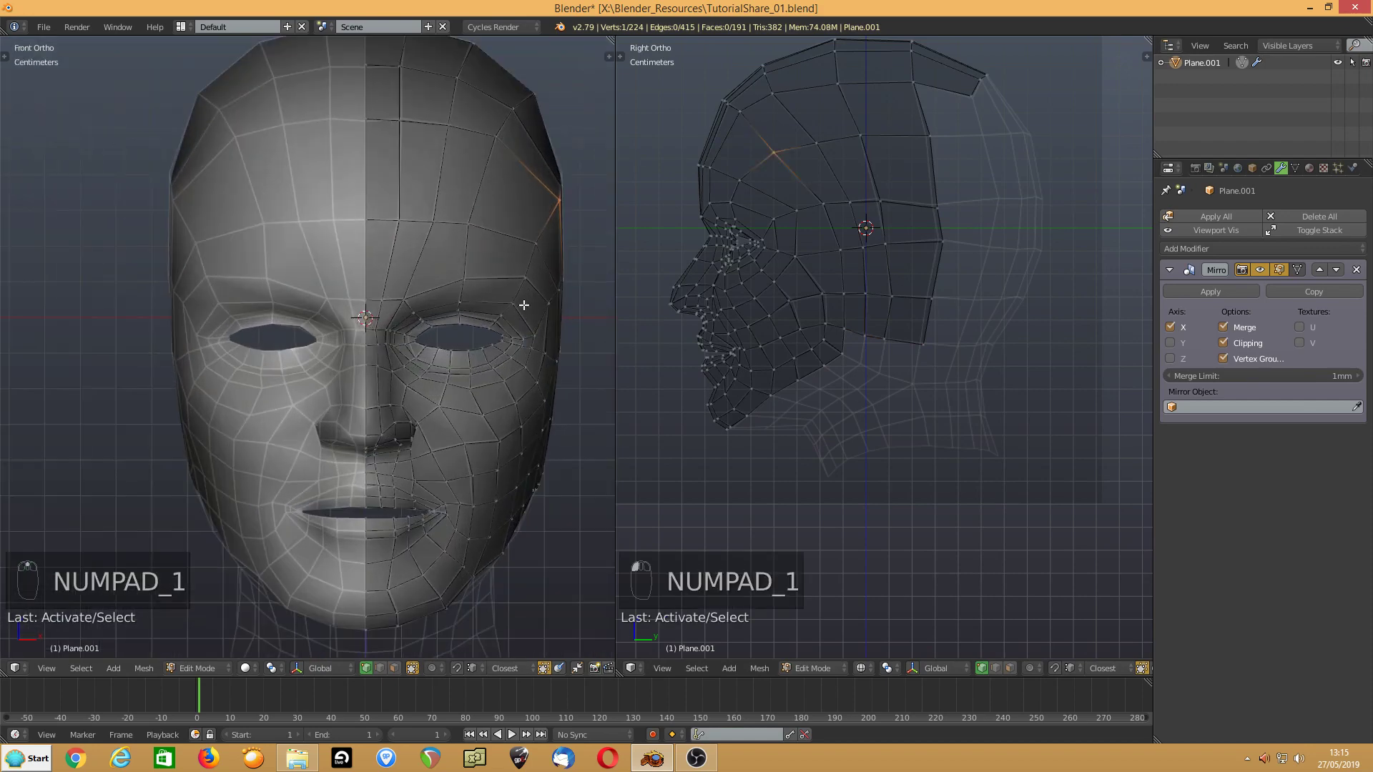
pyautogui.scroll(2, 318, 317)
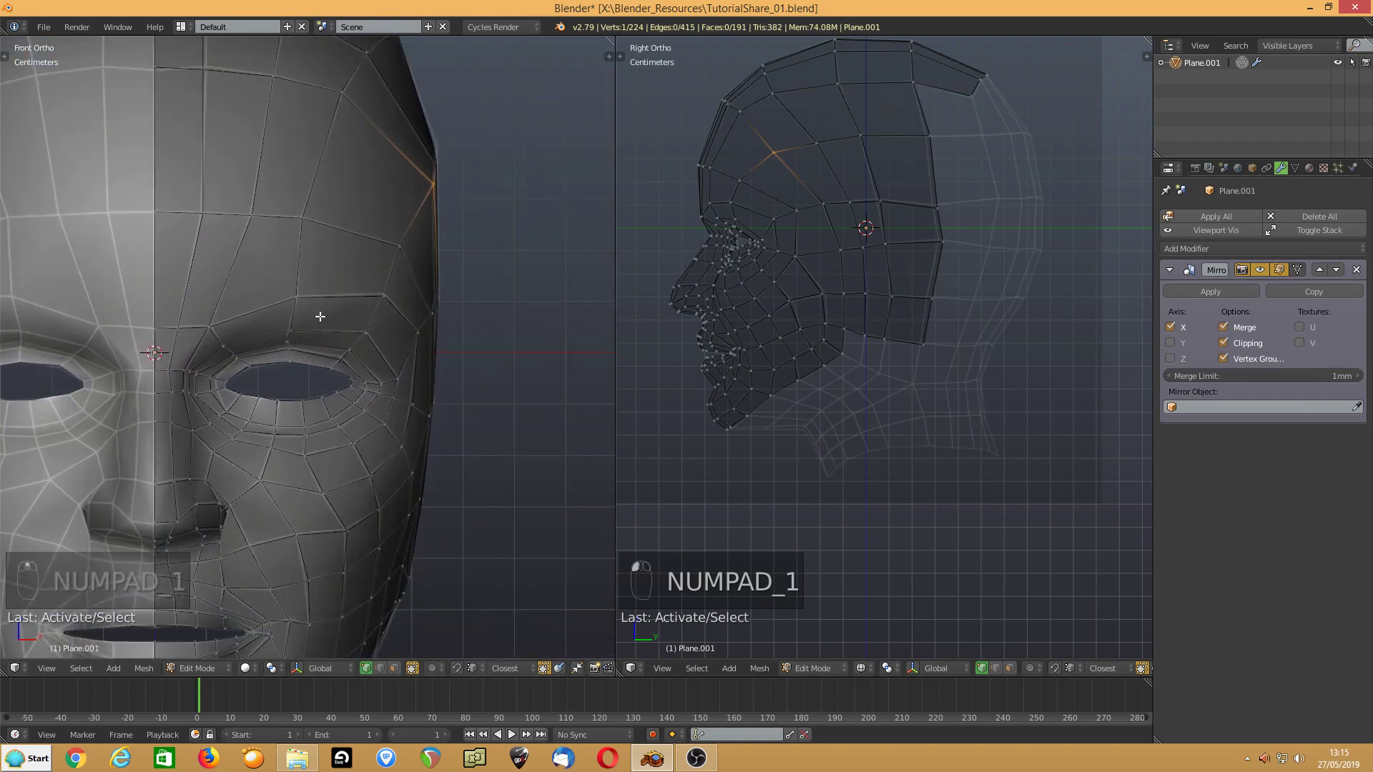
pyautogui.press('g')
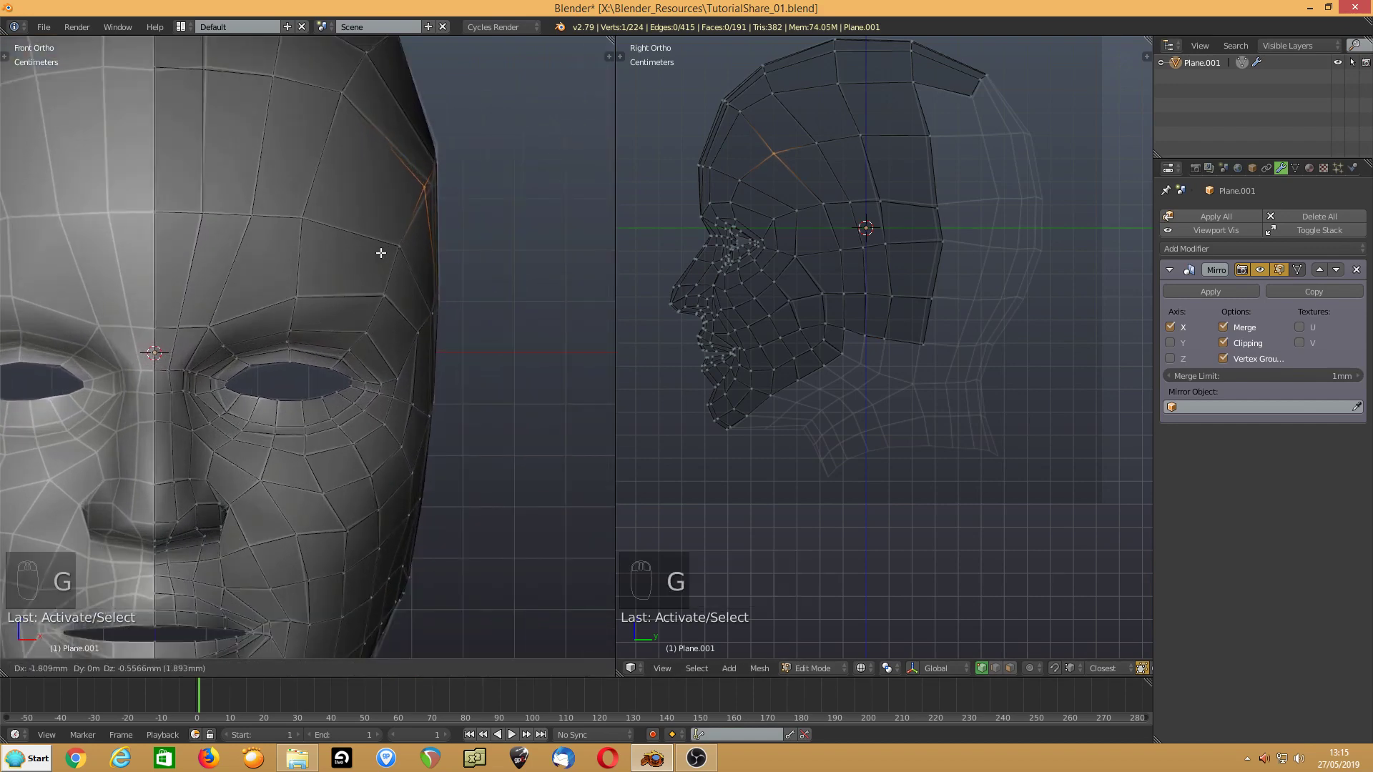
pyautogui.click(388, 250)
# - Nudge the two skull-side vertices behind the temple in the front view to even out the head's silhouette
pyautogui.rightClick(436, 161)
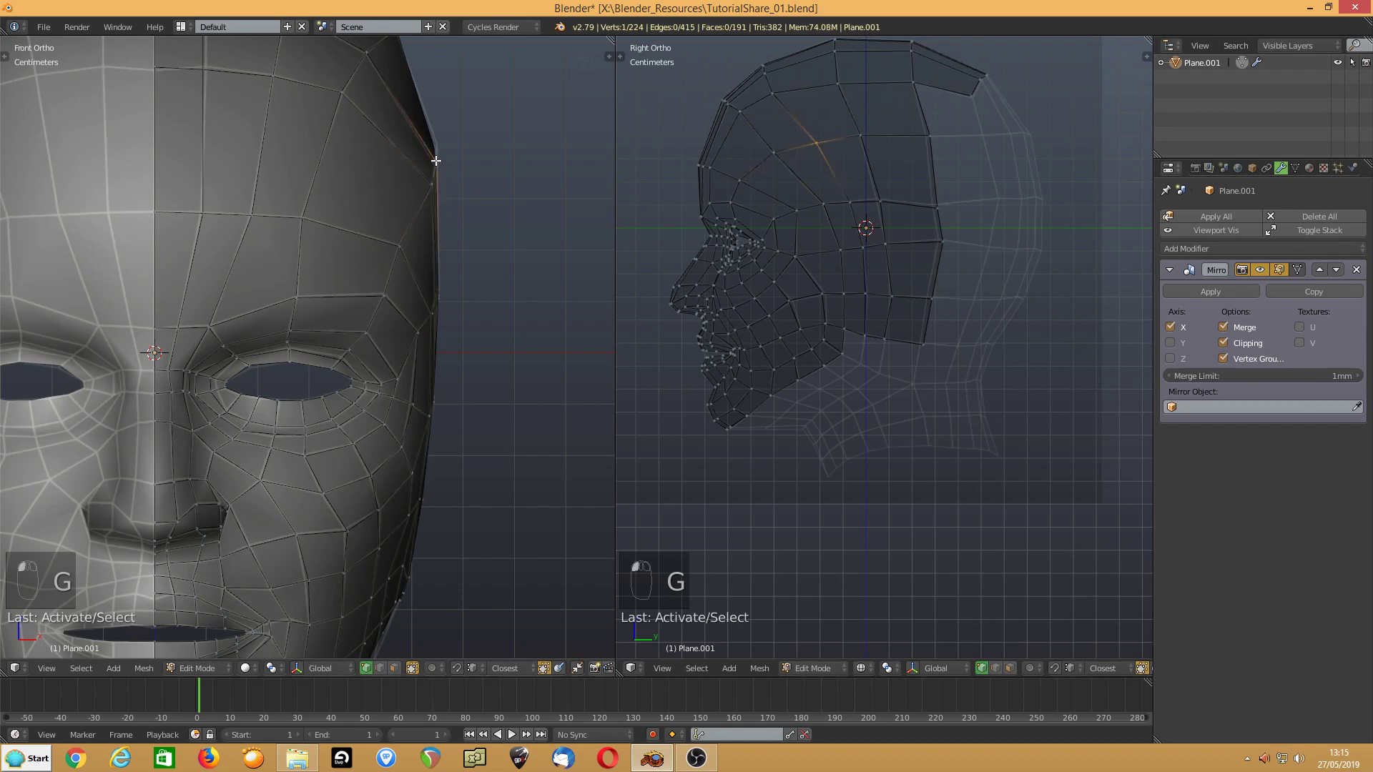
pyautogui.press('g')
pyautogui.click(348, 191)
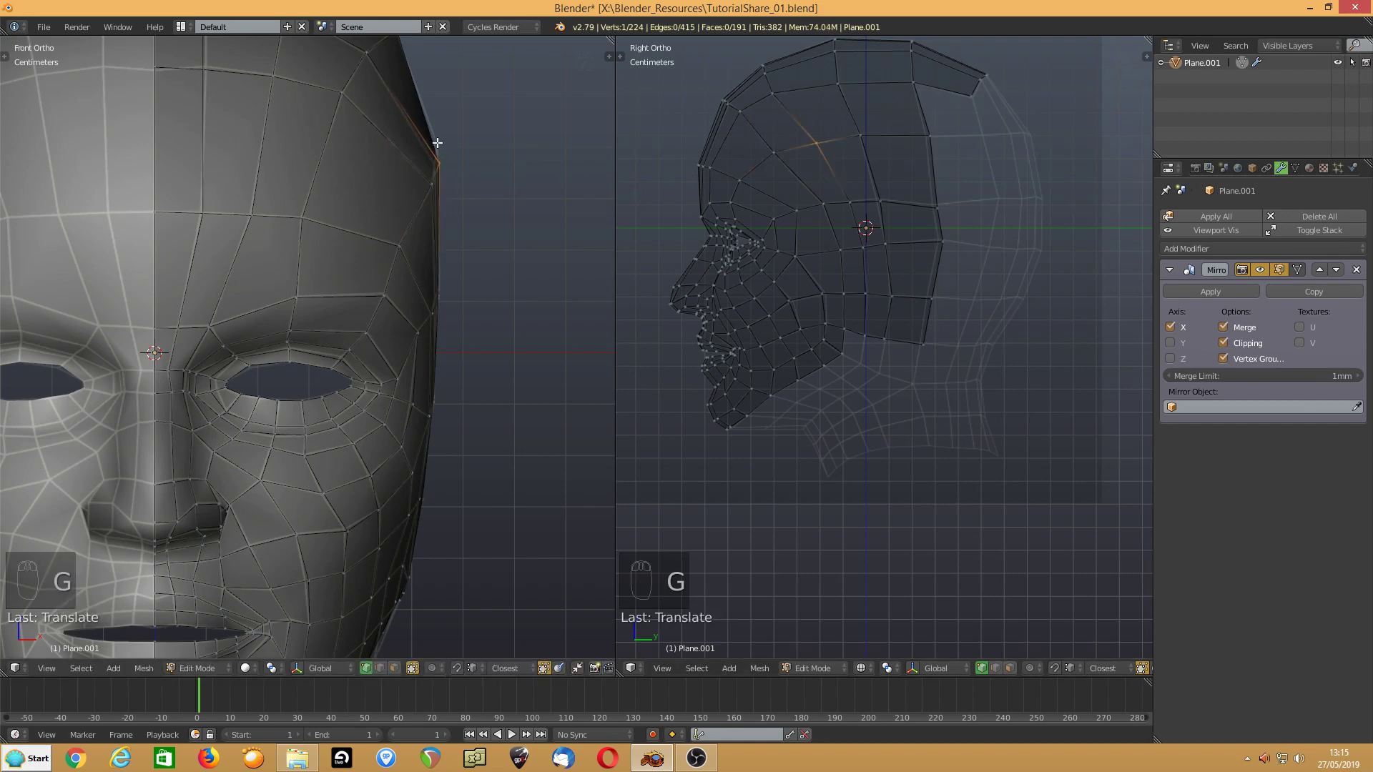
pyautogui.click(437, 143)
pyautogui.scroll(1, 483, 164)
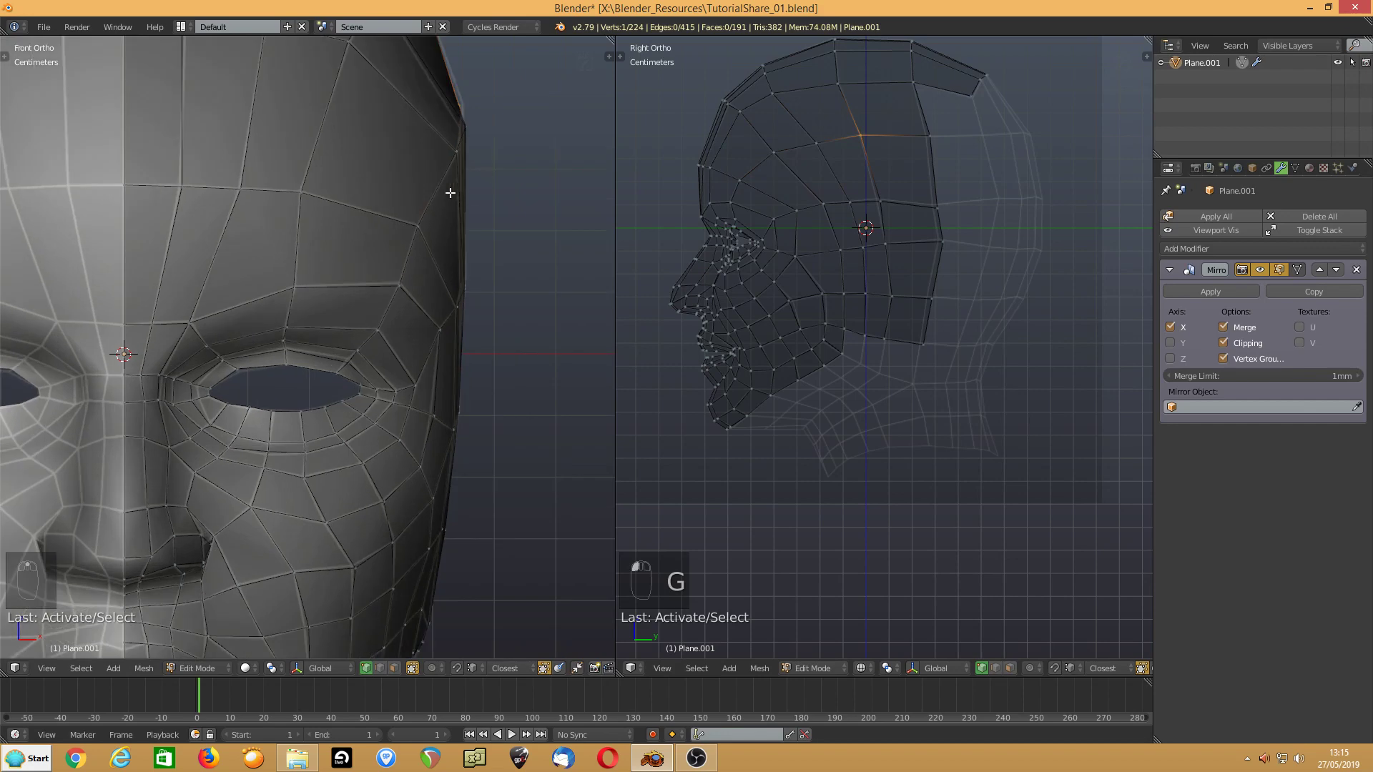
pyautogui.press('g')
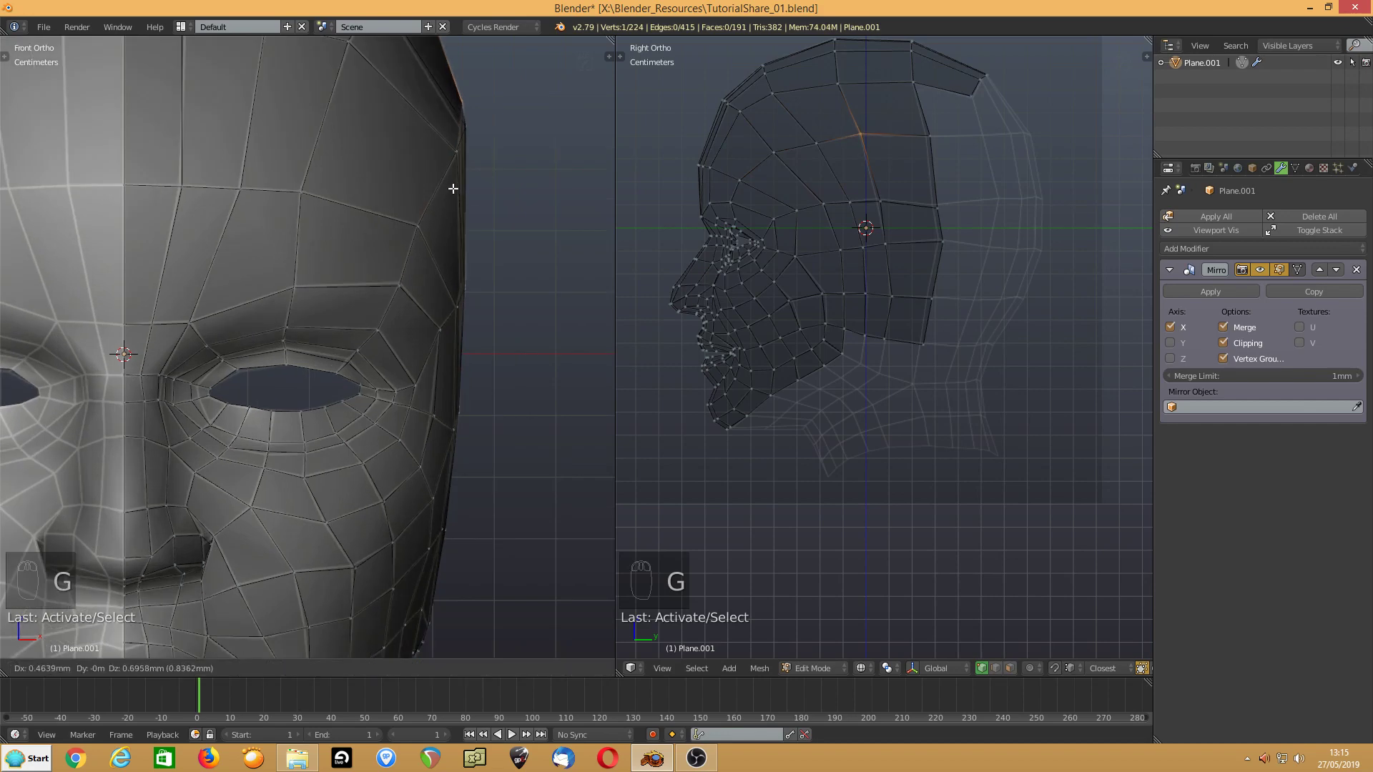
pyautogui.click(453, 189)
pyautogui.click(473, 141)
pyautogui.press('g')
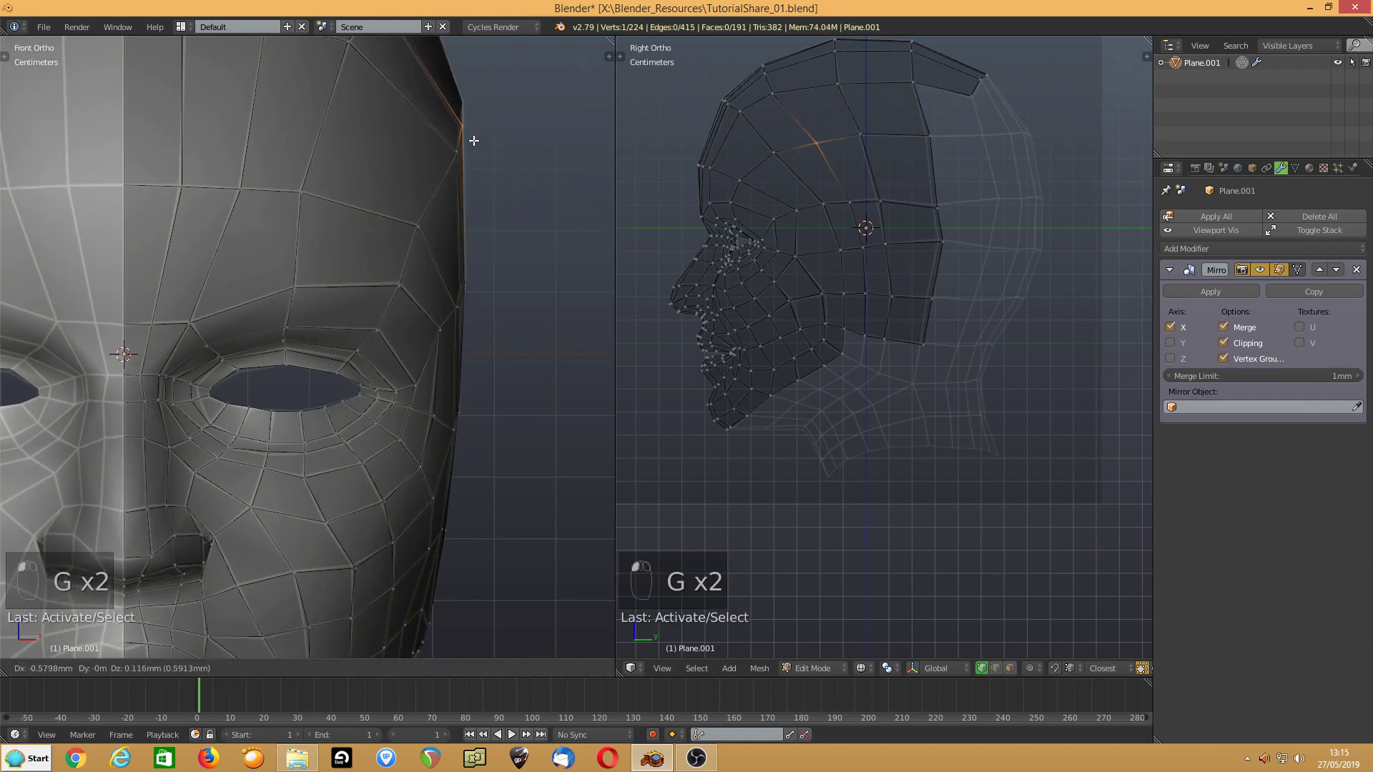
pyautogui.click(473, 141)
# - Add a level 1 Subdivision Surface modifier to the head and inspect the smoothed shape in Object Mode
pyautogui.scroll(-4, 408, 211)
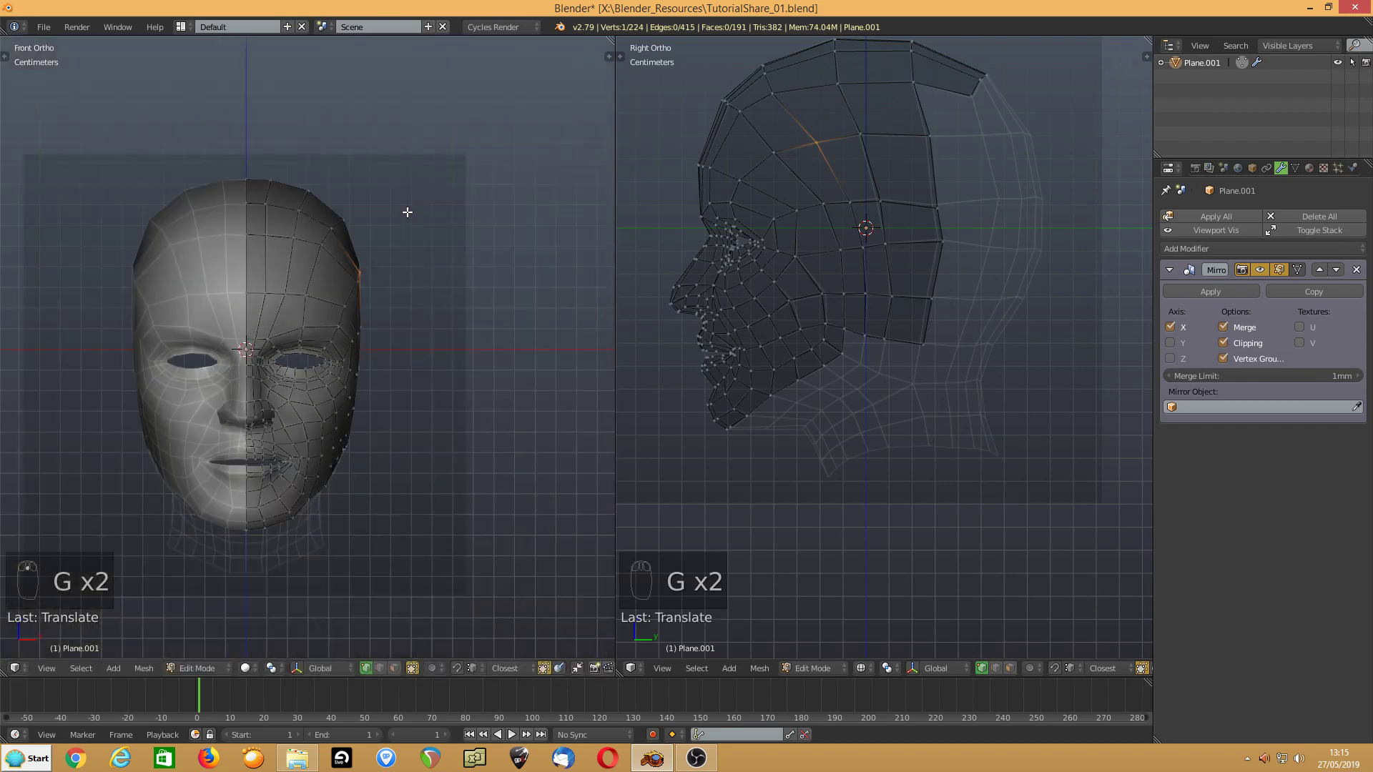
pyautogui.scroll(2, 408, 211)
pyautogui.moveTo(408, 212); pyautogui.dragTo(218, 244, button='middle')
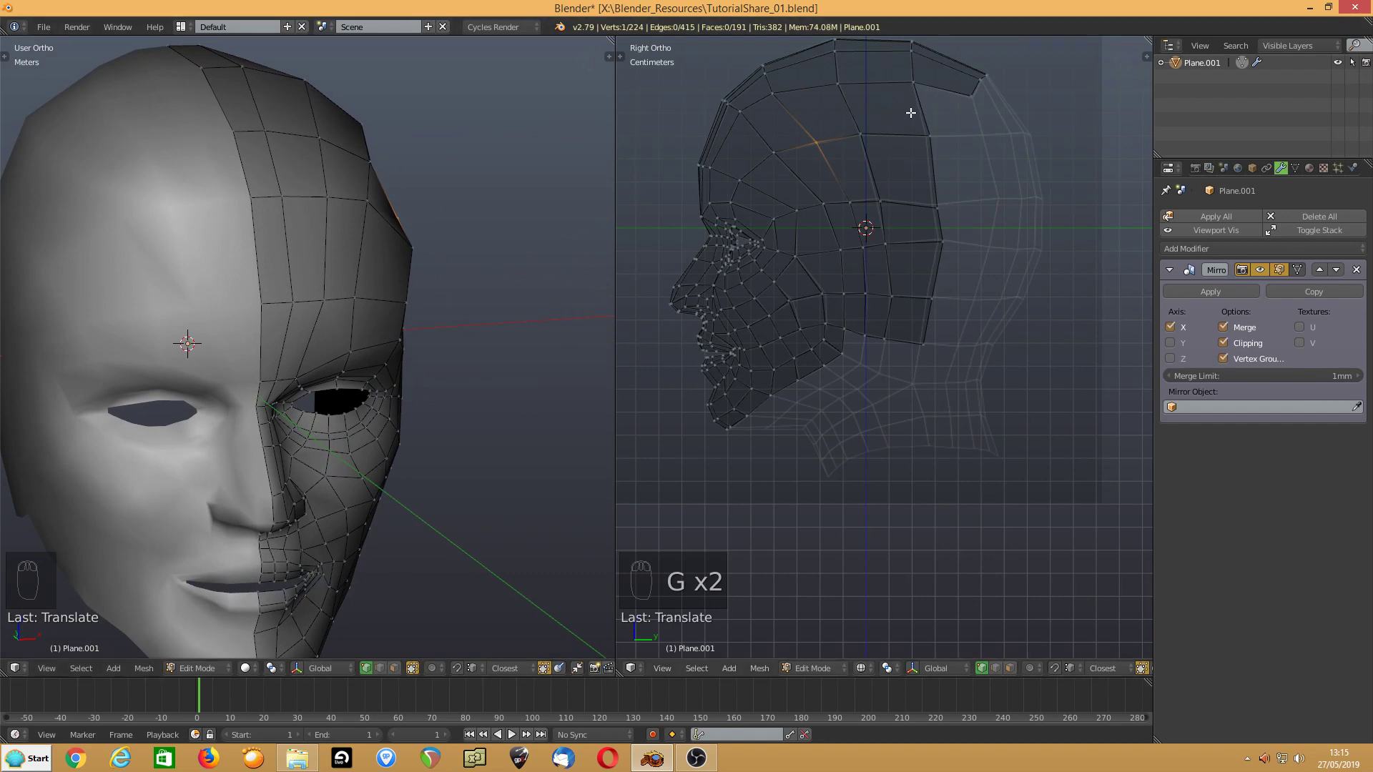
pyautogui.hotkey('ctrl', '1')
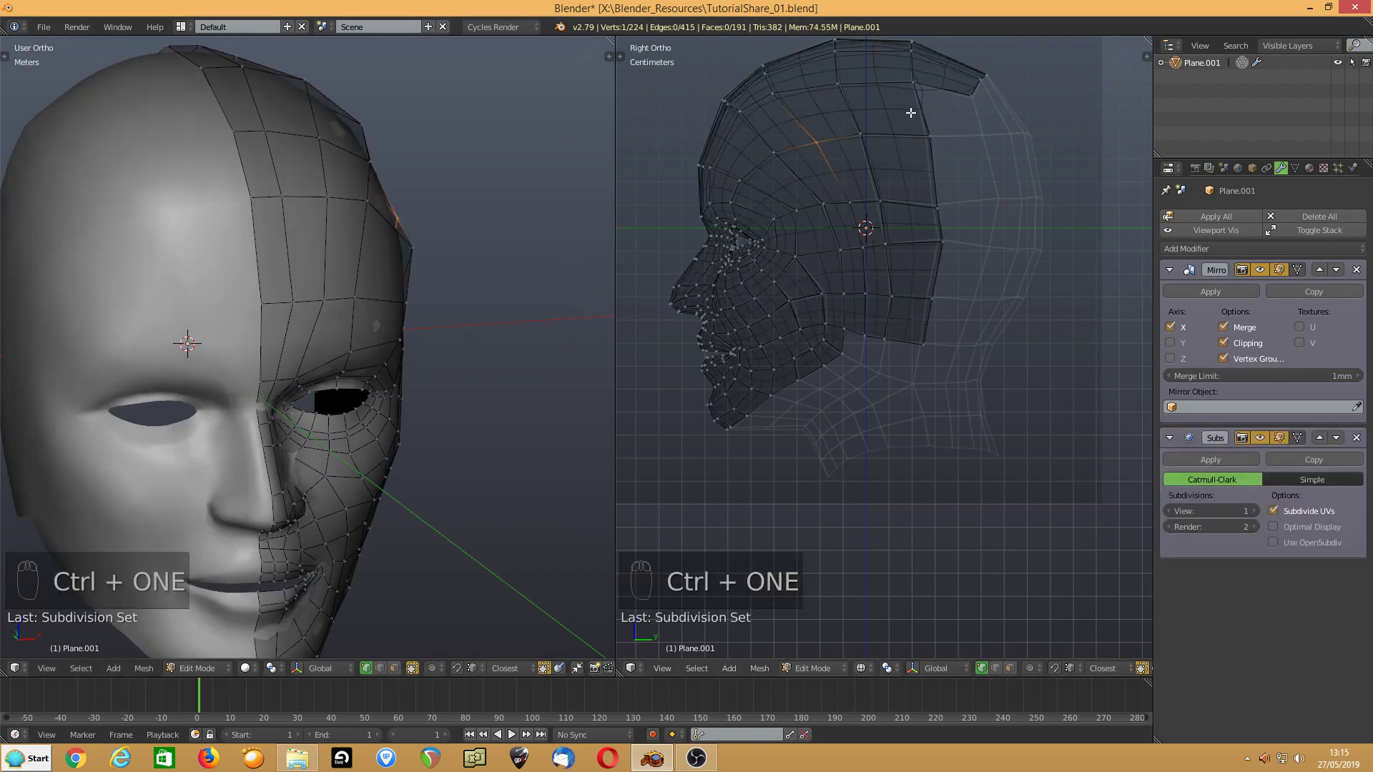
pyautogui.press('Tab')
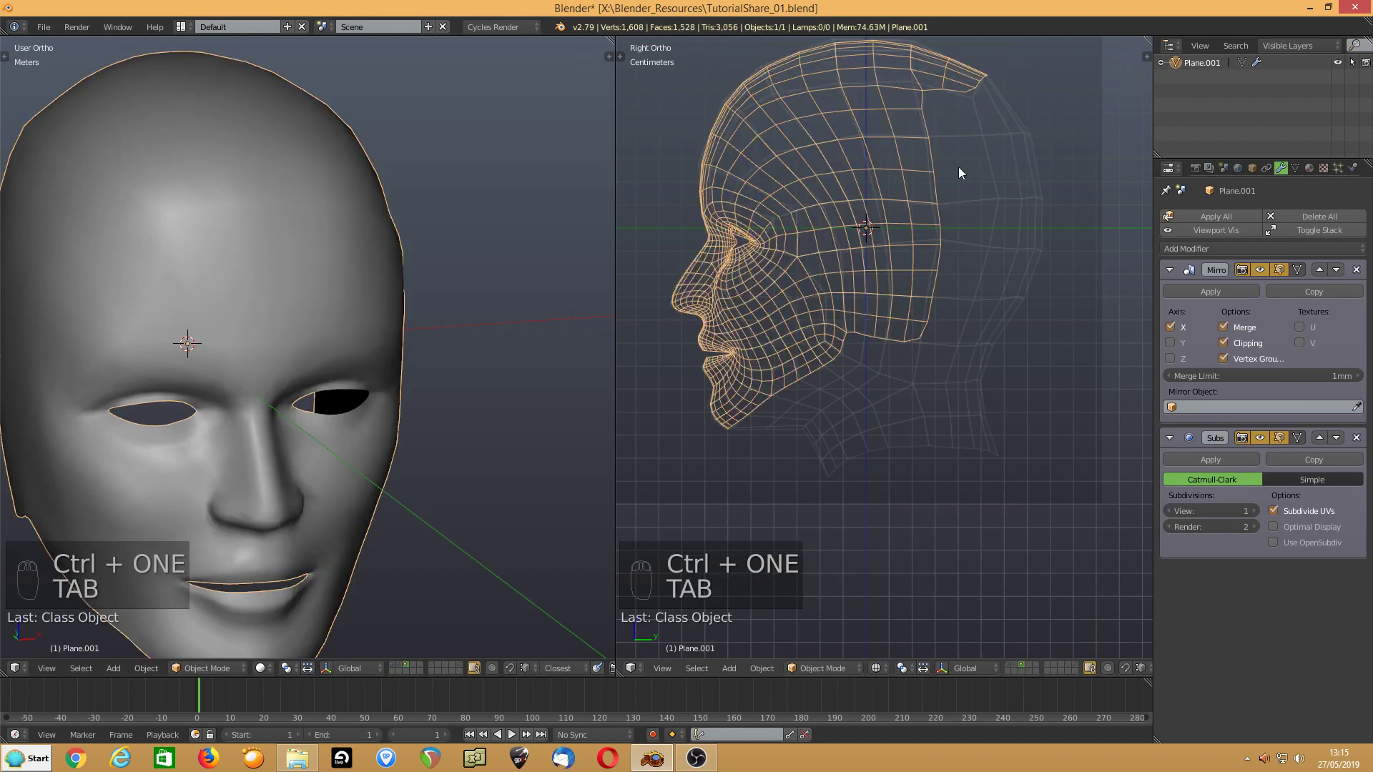
pyautogui.scroll(-4, 958, 168)
pyautogui.scroll(-2, 437, 299)
pyautogui.moveTo(440, 286); pyautogui.dragTo(271, 306, button='middle')
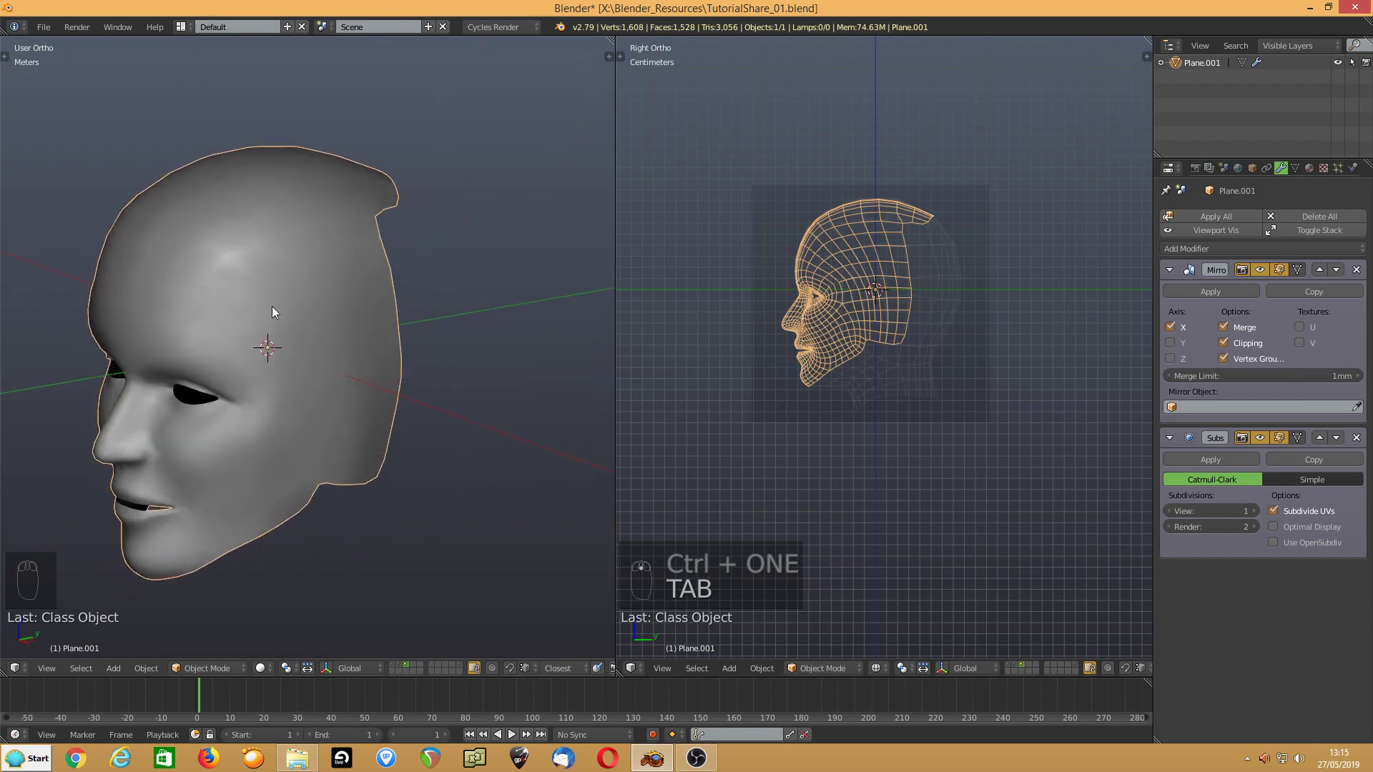
pyautogui.scroll(-1, 272, 308)
pyautogui.scroll(3, 822, 307)
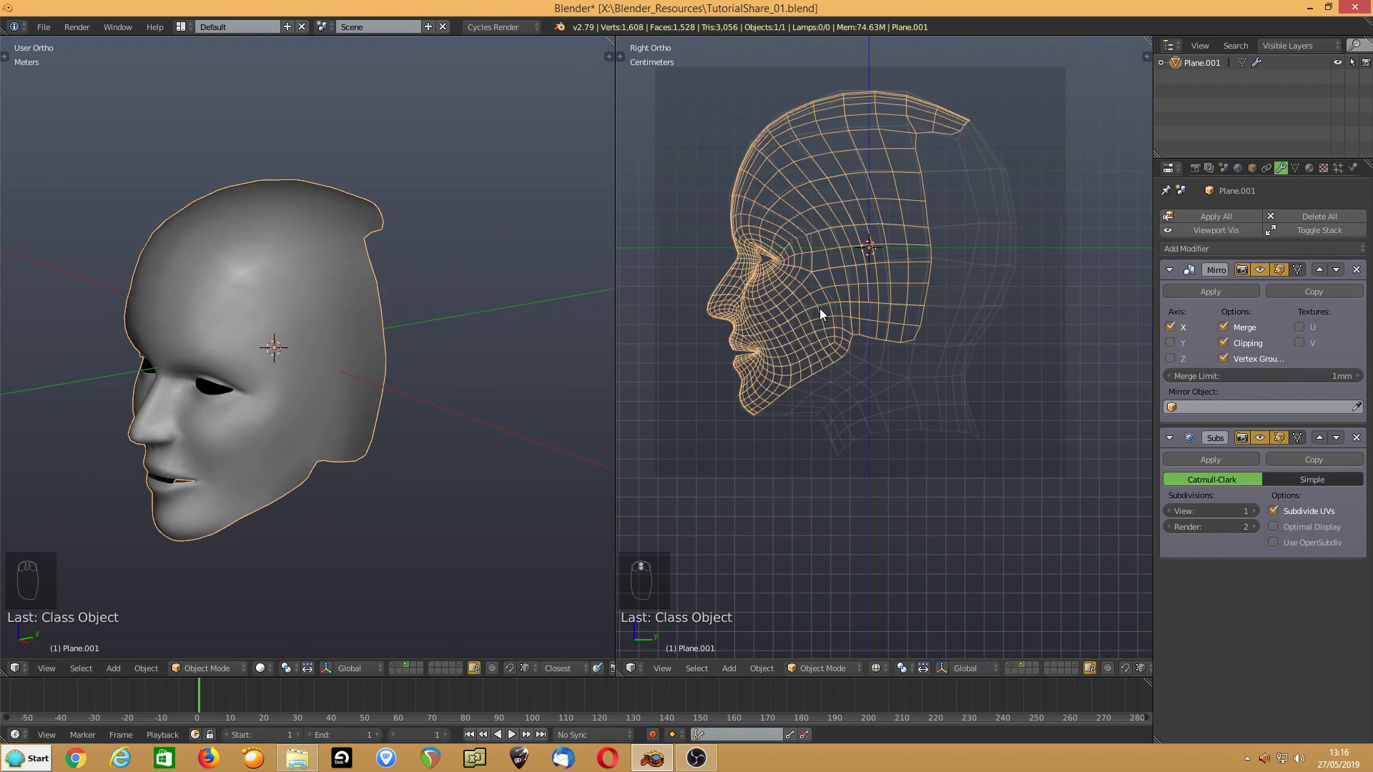
# - Return to Edit Mode, hide the subdivision effect in the viewport, and switch to edge select mode
pyautogui.press('Tab')
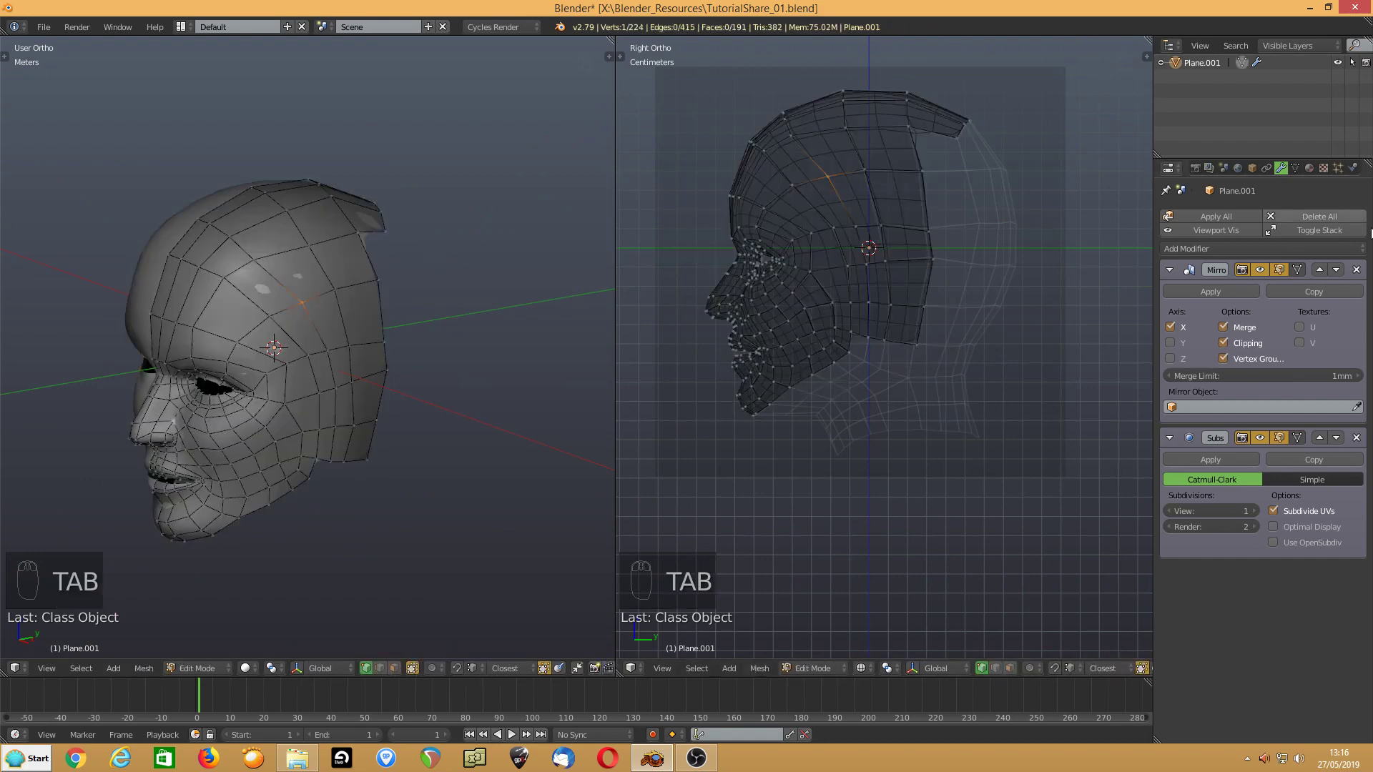
pyautogui.click(1260, 438)
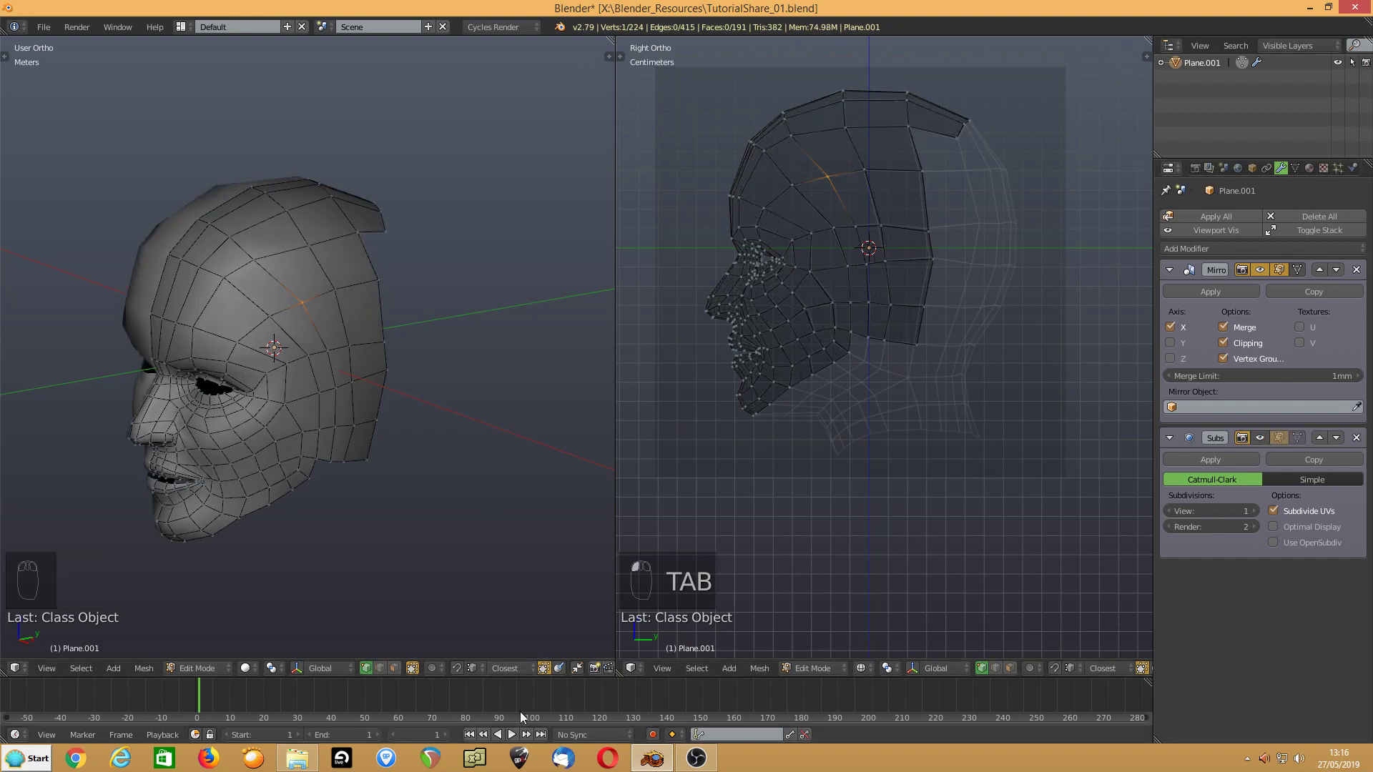
pyautogui.click(995, 668)
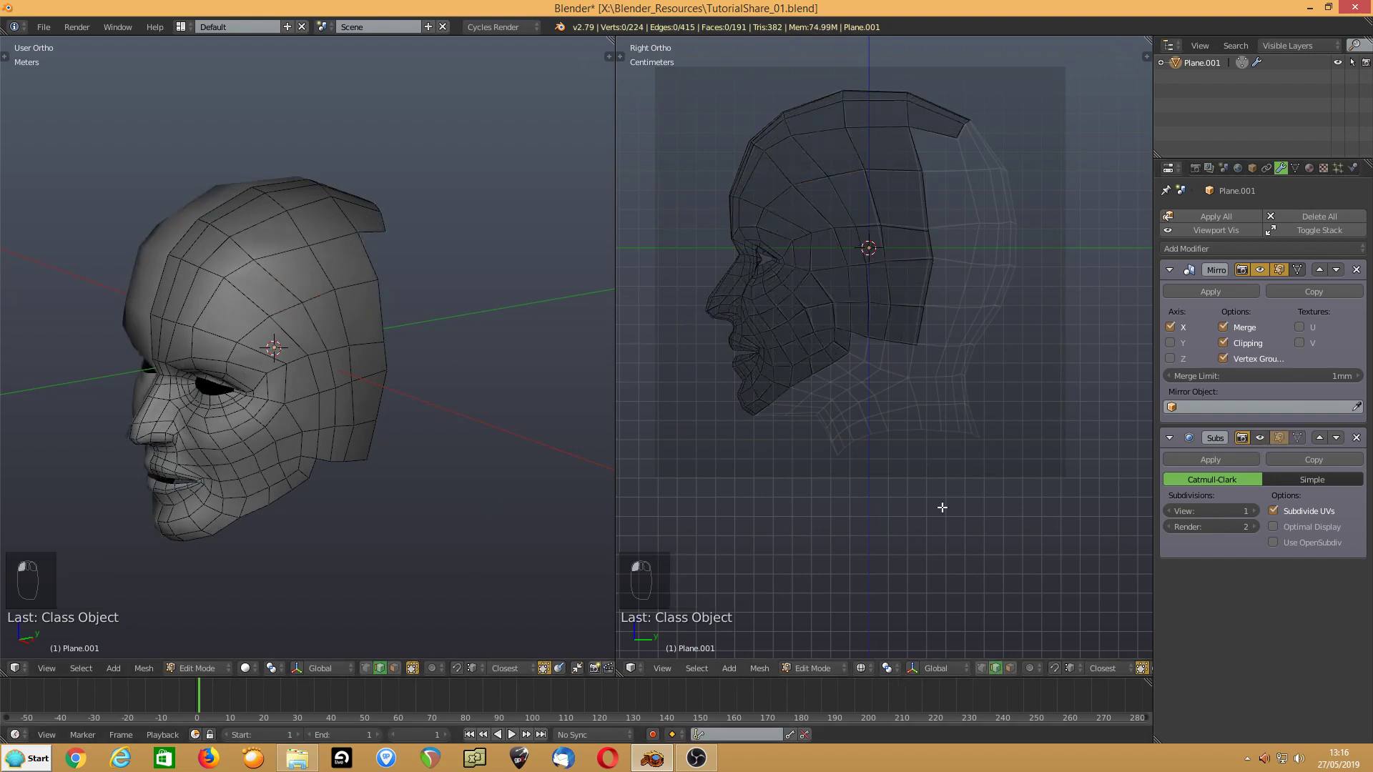
# - Extrude the three rear edges of the crown strip backward and down to the next reference row in the side view
pyautogui.rightClick(931, 211)
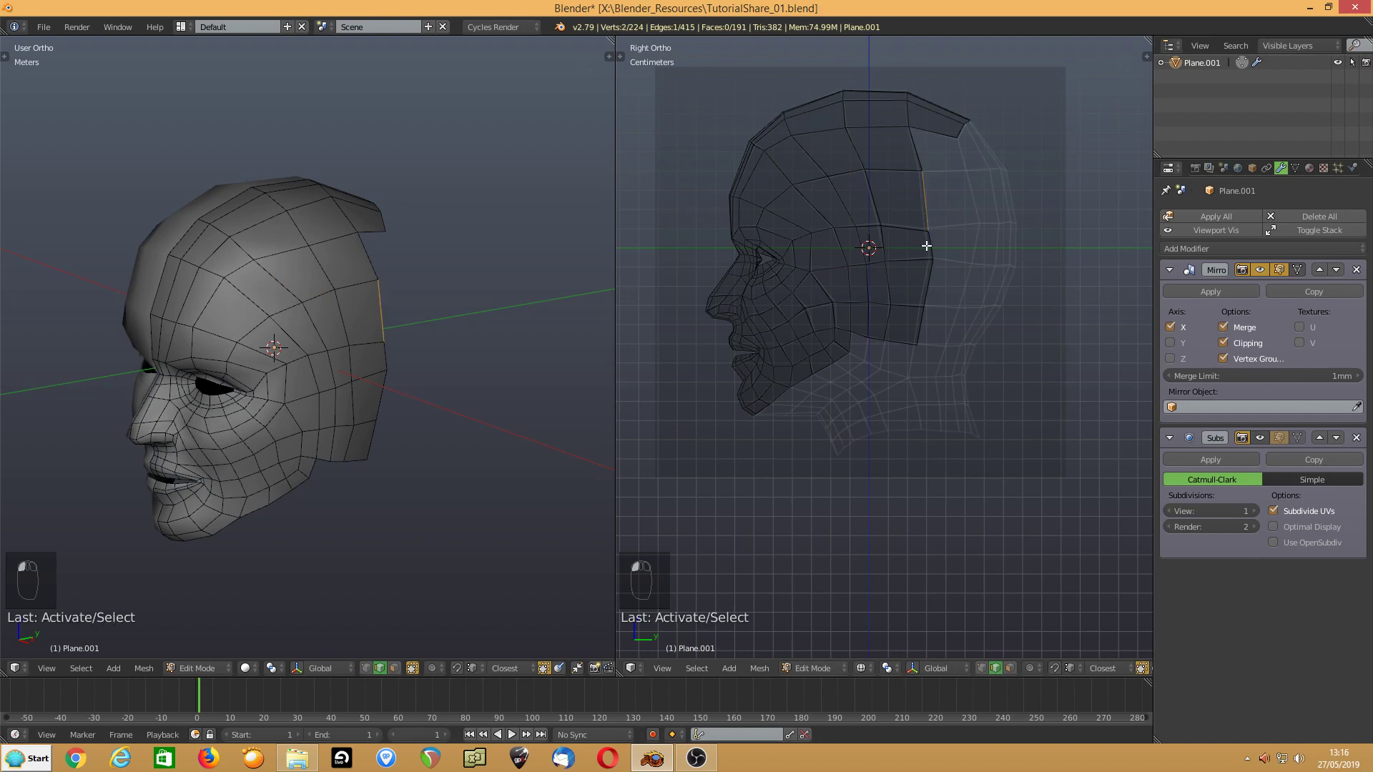
pyautogui.keyDown('shift'); pyautogui.moveTo(1001, 190); pyautogui.dragTo(843, 236, button='middle'); pyautogui.keyUp('shift')
pyautogui.scroll(4, 838, 236)
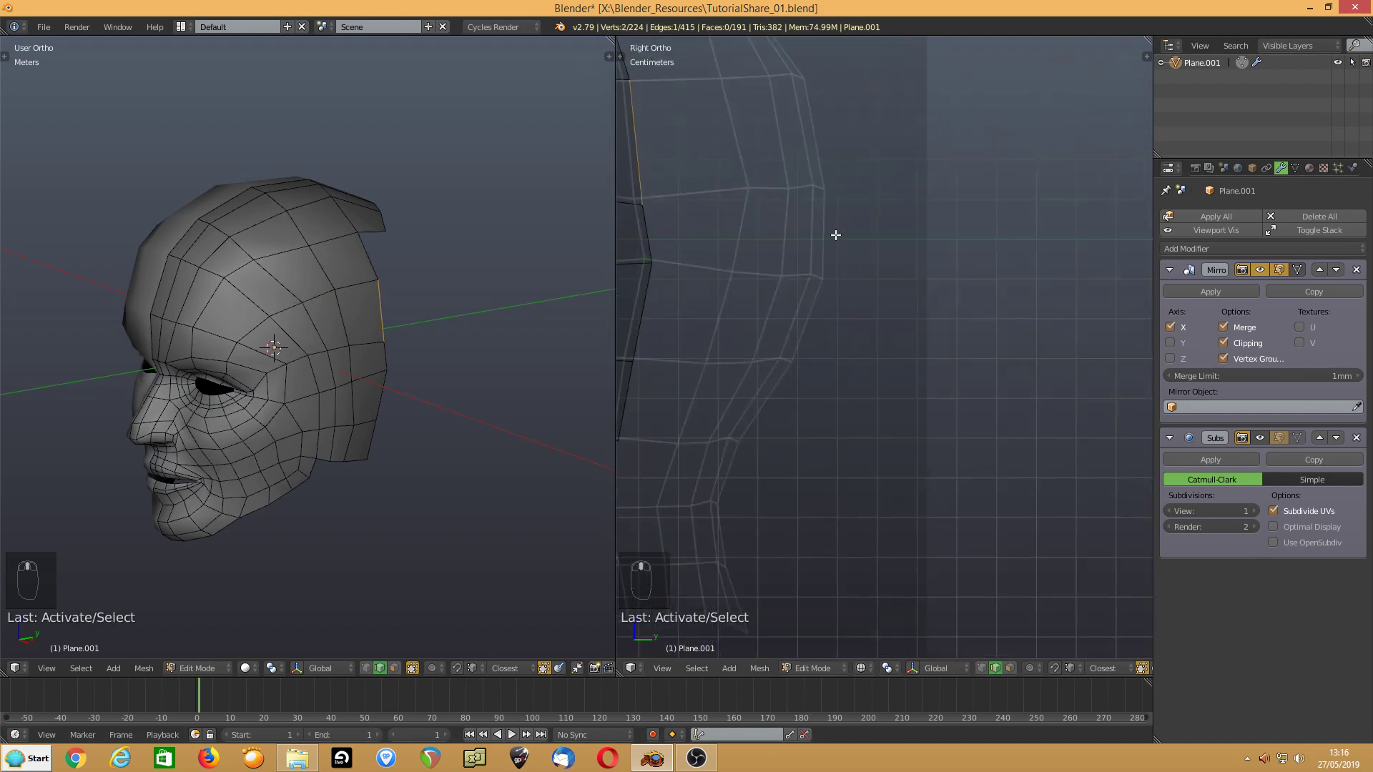
pyautogui.keyDown('shift'); pyautogui.moveTo(747, 206); pyautogui.dragTo(922, 371, button='middle'); pyautogui.keyUp('shift')
pyautogui.rightClick(884, 170)
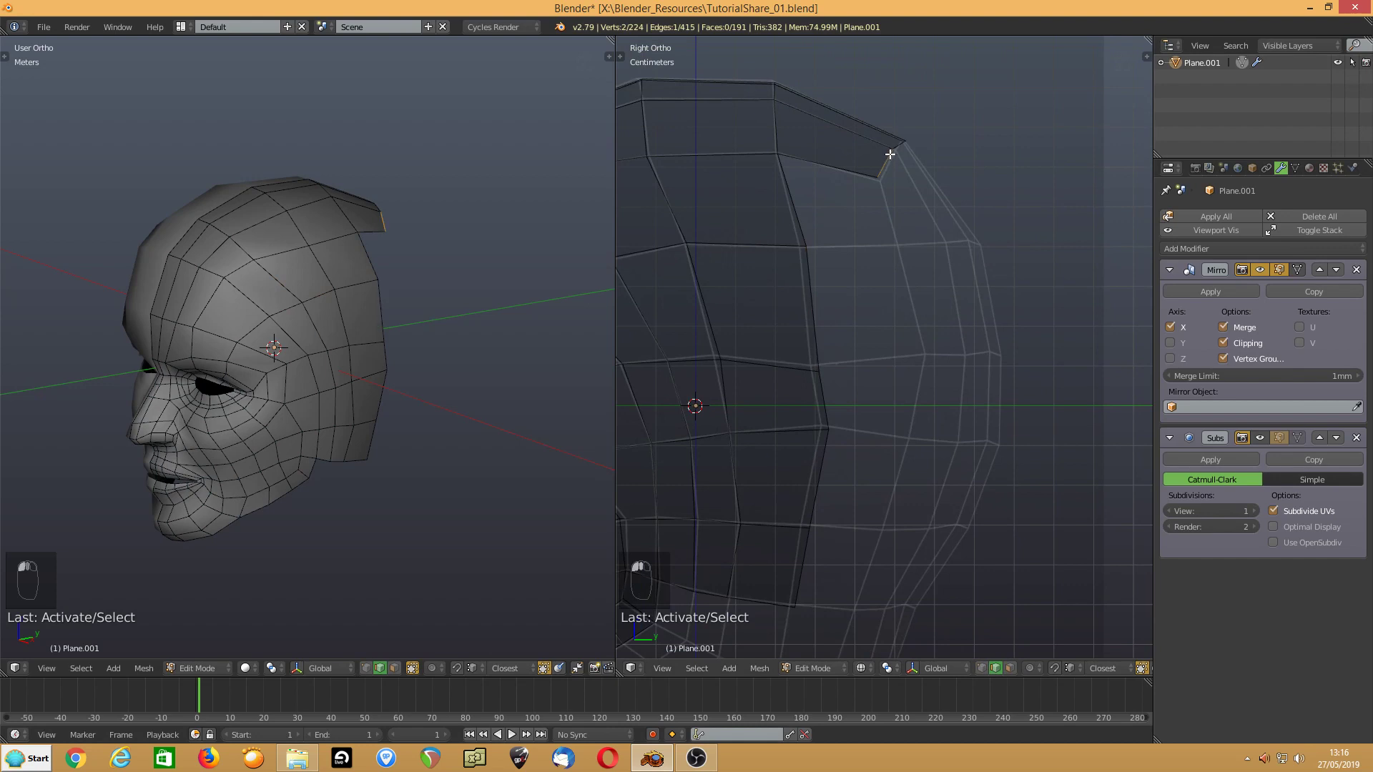
pyautogui.moveTo(276, 259); pyautogui.dragTo(319, 217, button='middle')
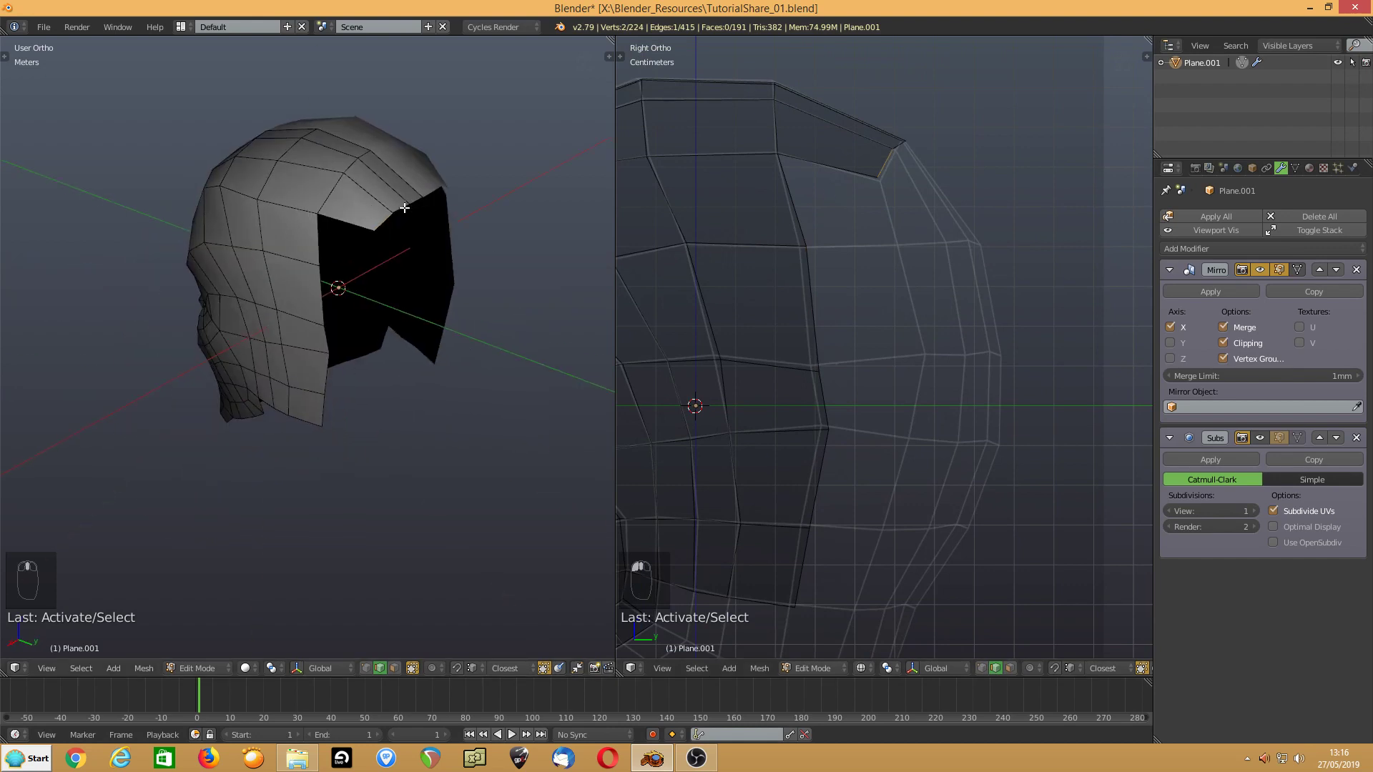
pyautogui.moveTo(358, 275)
pyautogui.mouseDown(button='middle')
pyautogui.moveTo(279, 234)
pyautogui.moveTo(272, 257)
pyautogui.moveTo(279, 248)
pyautogui.moveTo(289, 268)
pyautogui.moveTo(343, 264)
pyautogui.mouseUp(button='middle')
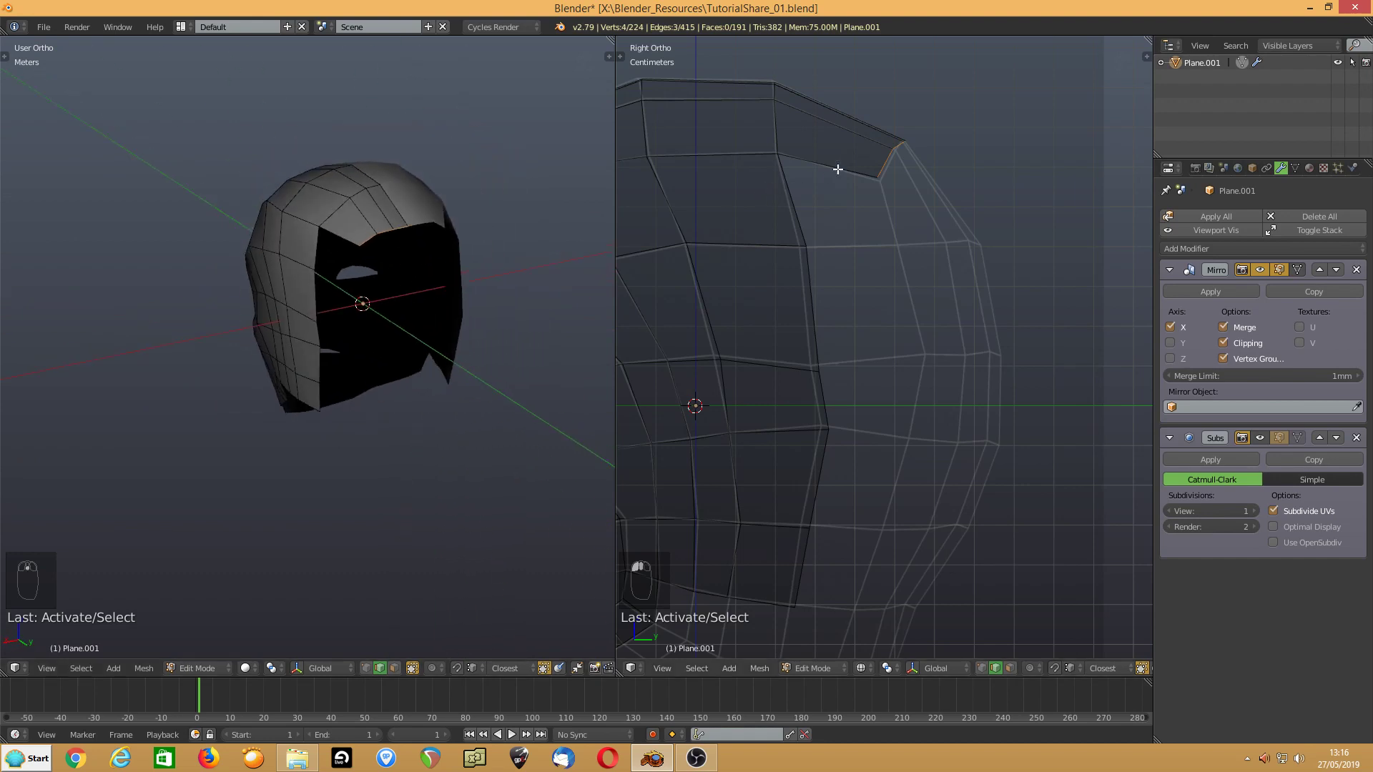
pyautogui.press('e')
pyautogui.click(891, 256)
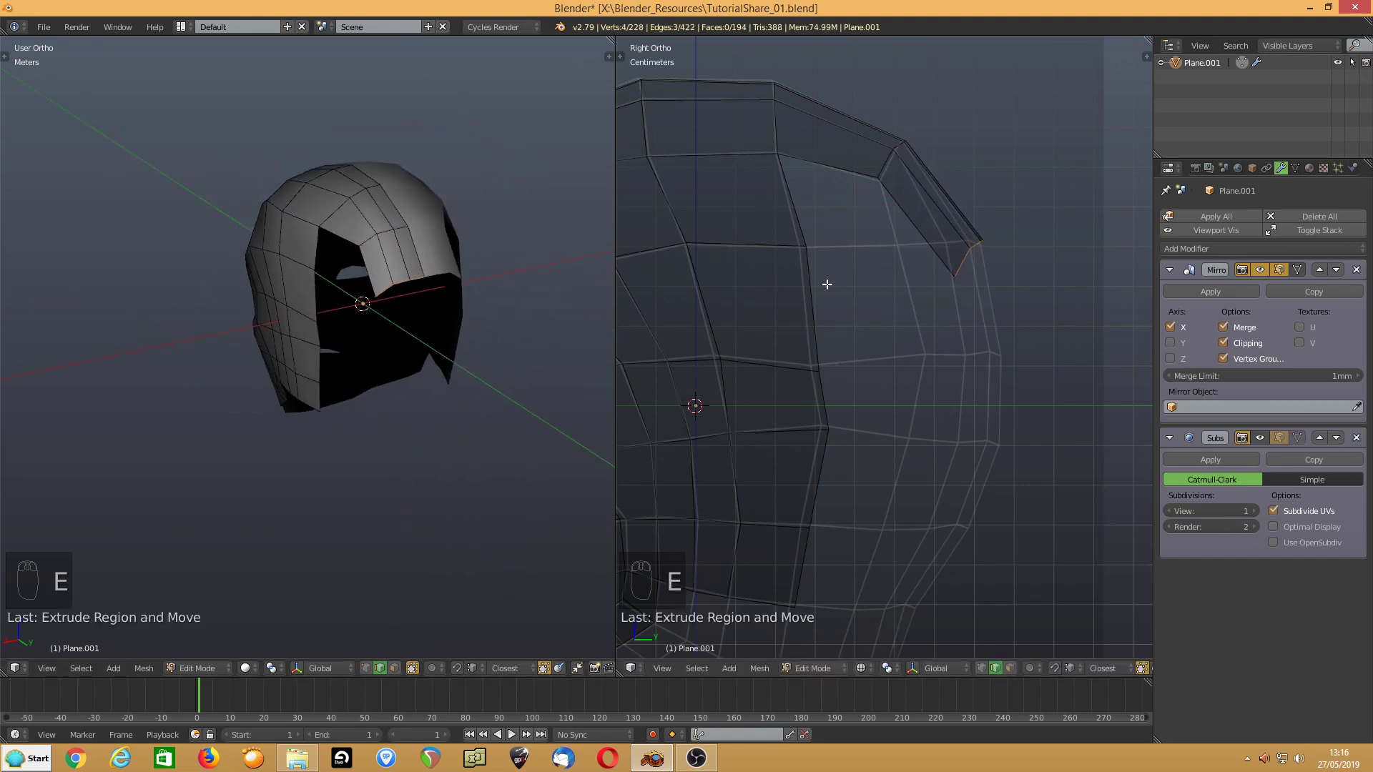
# - Rotate the extruded edges to follow the reference row and shift them onto it in the side view
pyautogui.press('r')
pyautogui.click(829, 134)
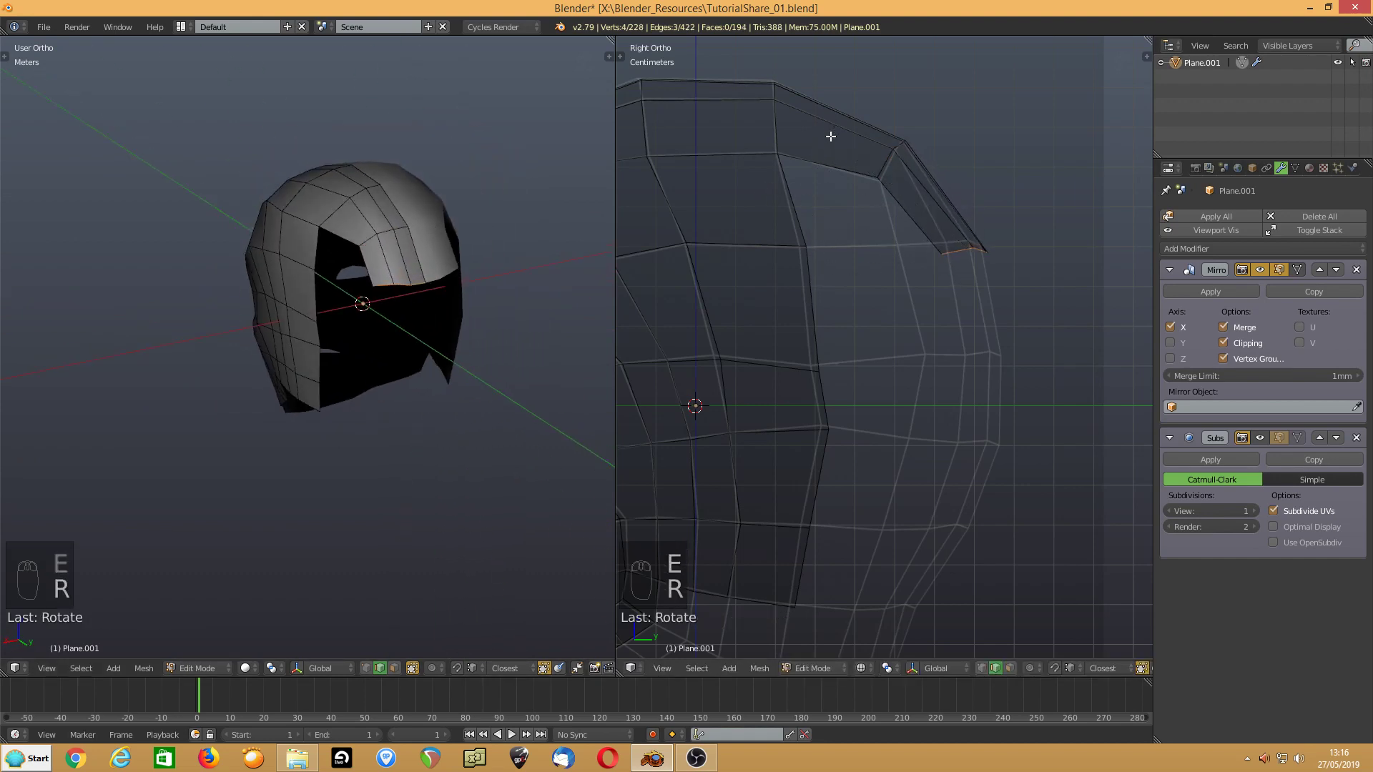
pyautogui.press('g')
pyautogui.click(827, 140)
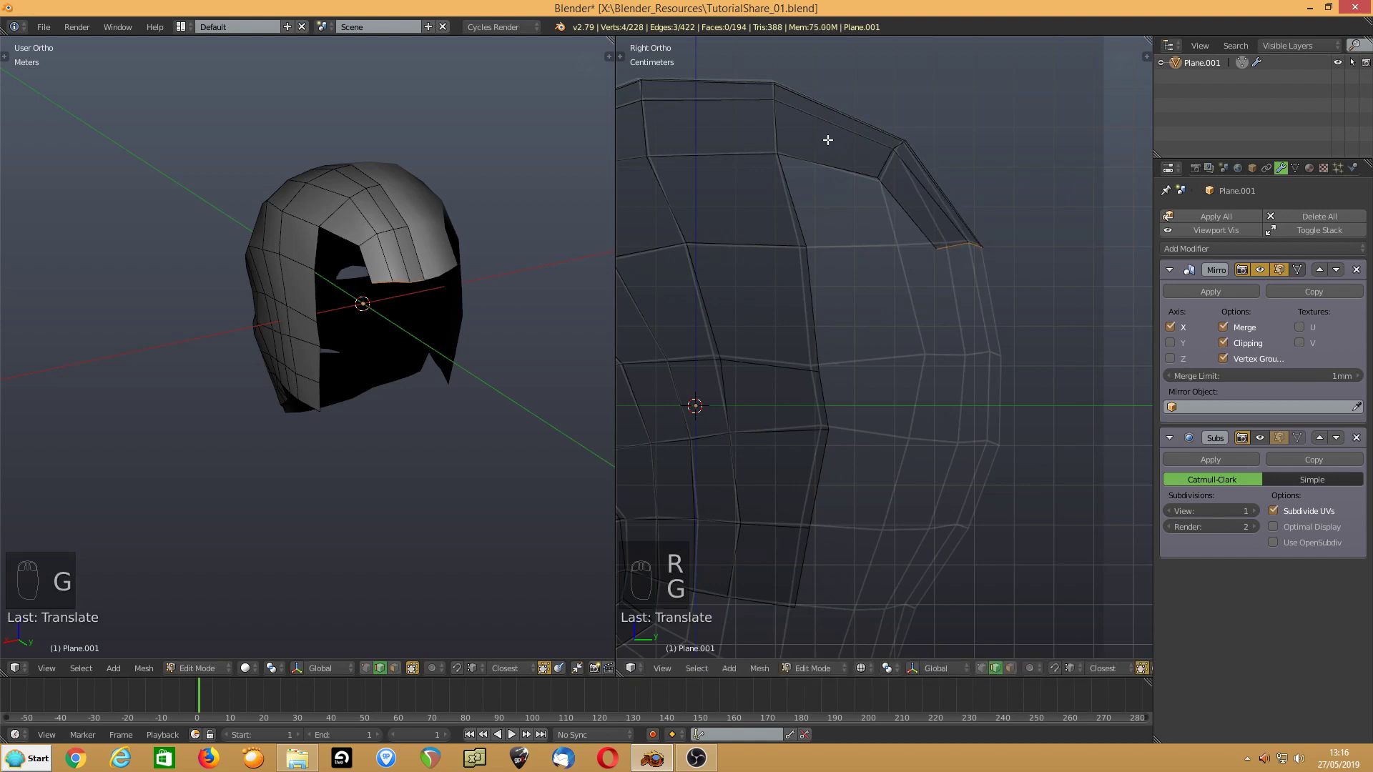
# - Extrude the three end edges of the crown strip down the back of the head along the next two reference rows
pyautogui.press('e')
pyautogui.click(848, 250)
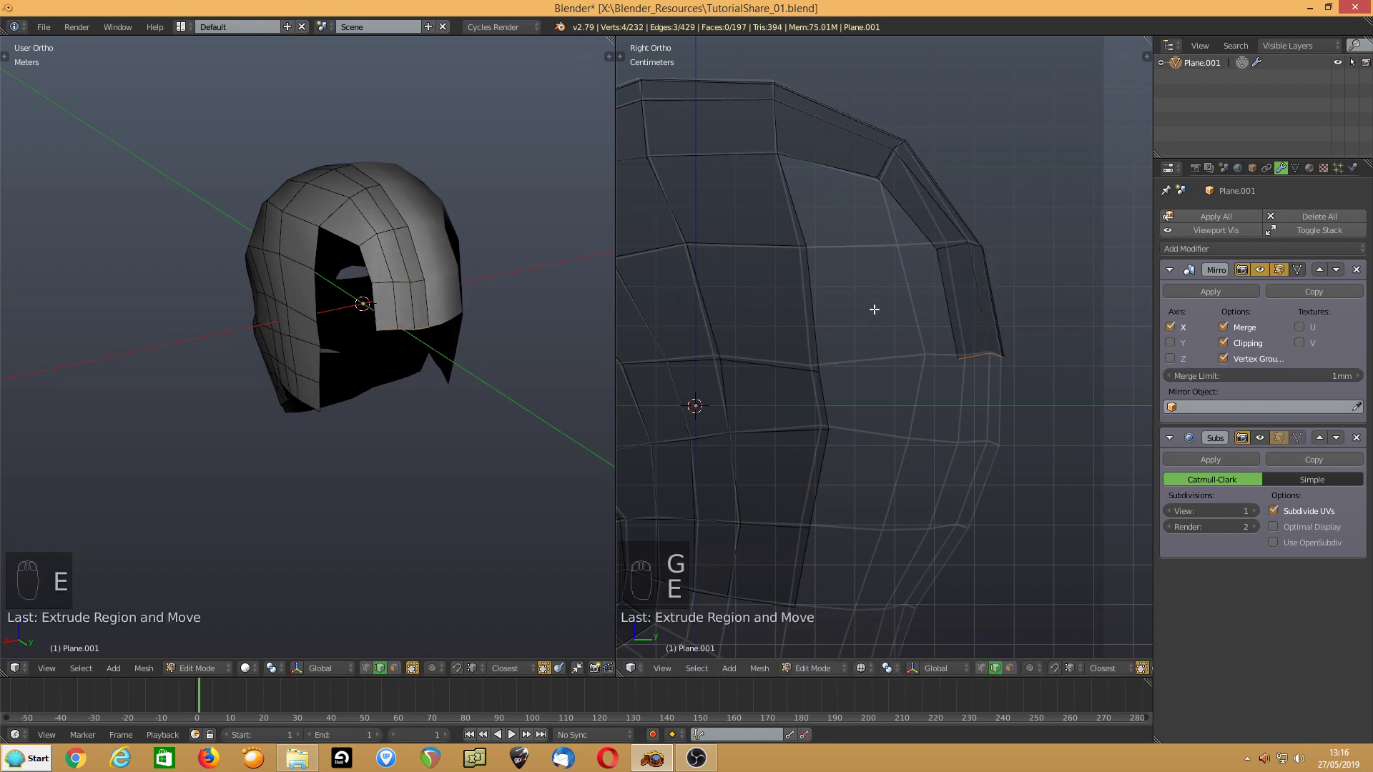
pyautogui.press('e')
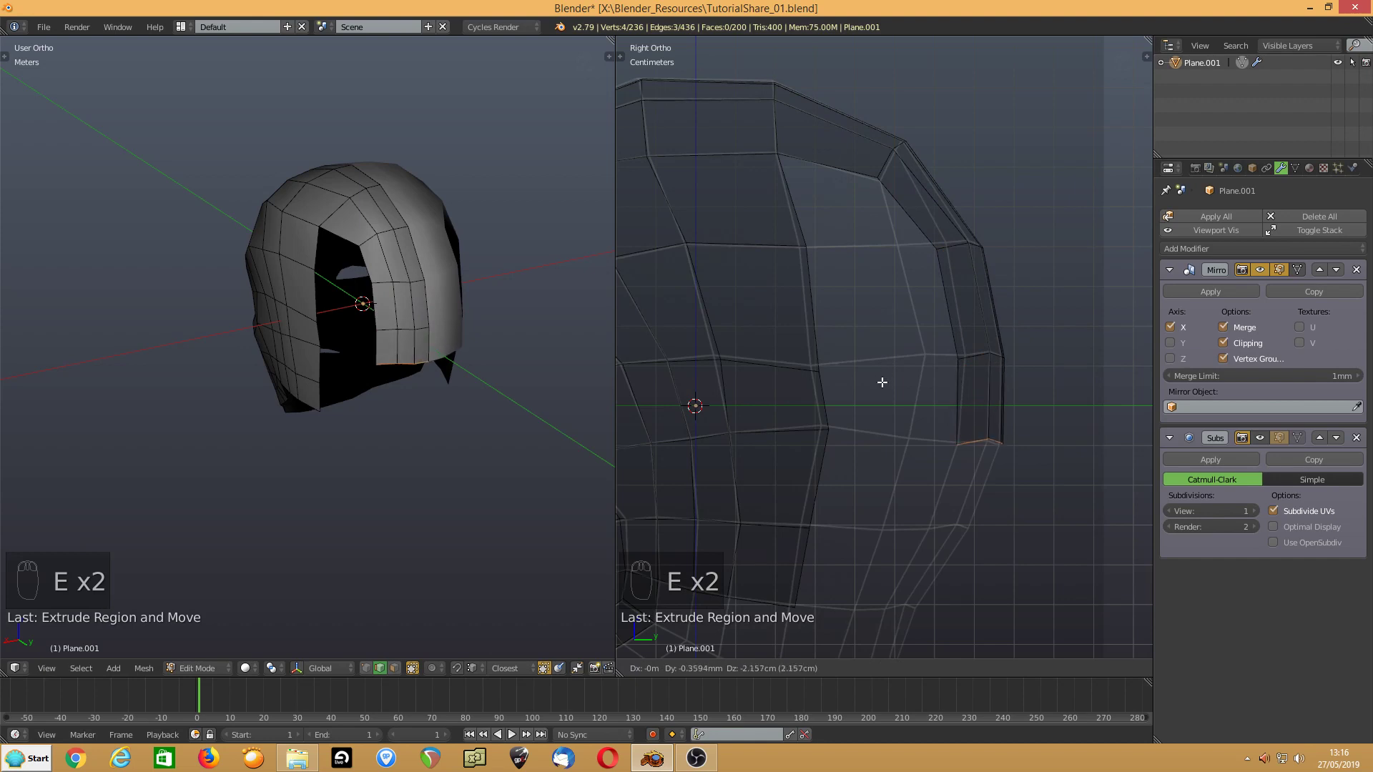
pyautogui.click(865, 397)
# - Extrude the back strip two more rows, following the reference as it curves inward to the base of the skull
pyautogui.keyDown('shift'); pyautogui.moveTo(865, 397); pyautogui.dragTo(827, 257, button='middle'); pyautogui.keyUp('shift')
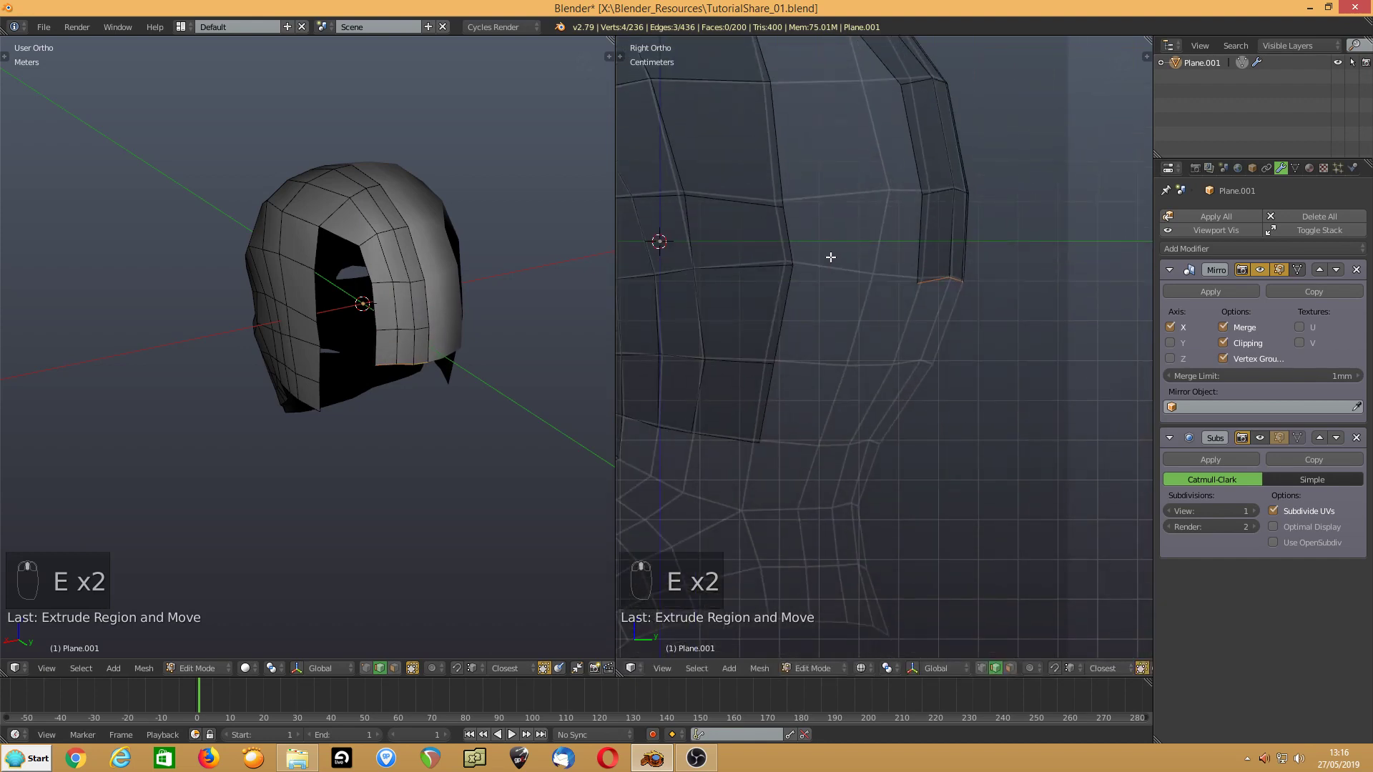
pyautogui.press('e')
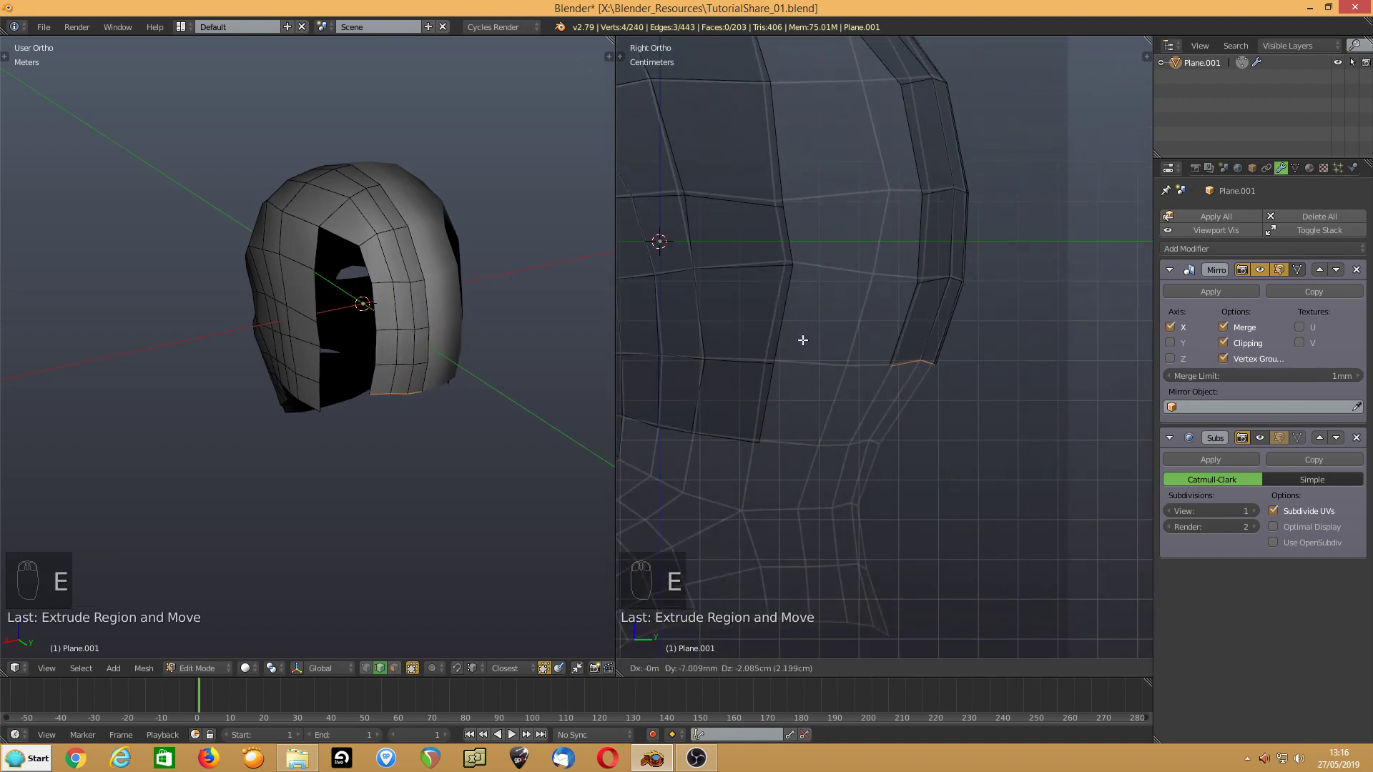
pyautogui.click(807, 342)
pyautogui.press('e')
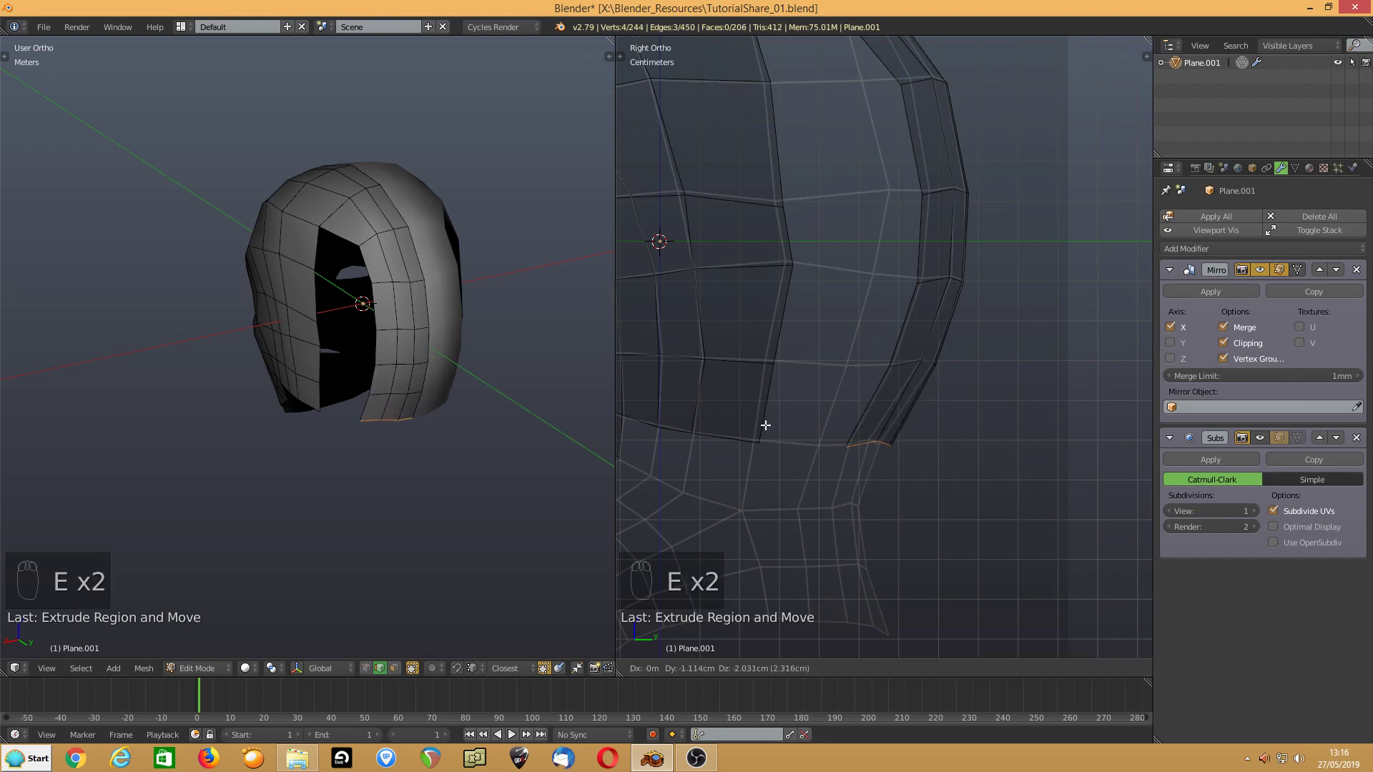
pyautogui.click(758, 423)
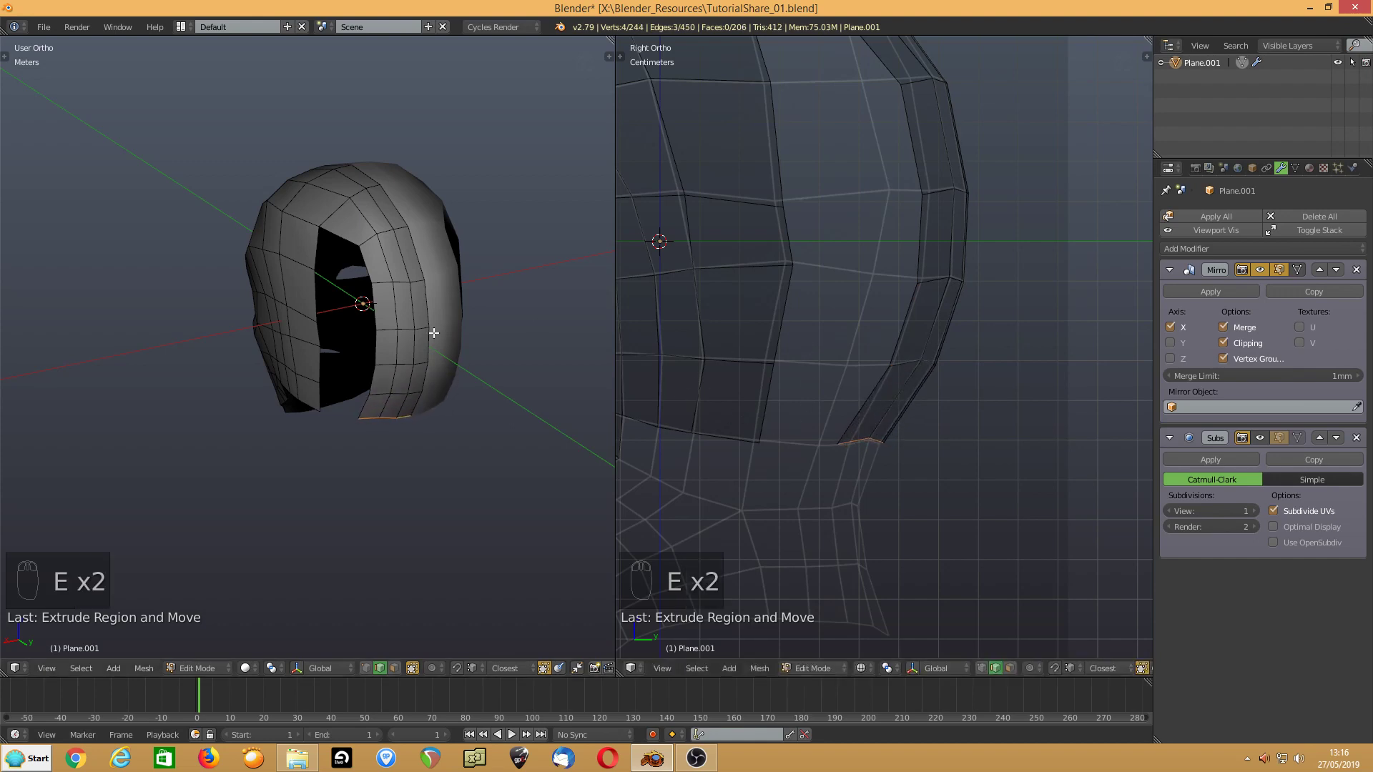
pyautogui.moveTo(432, 331); pyautogui.dragTo(473, 326, button='middle')
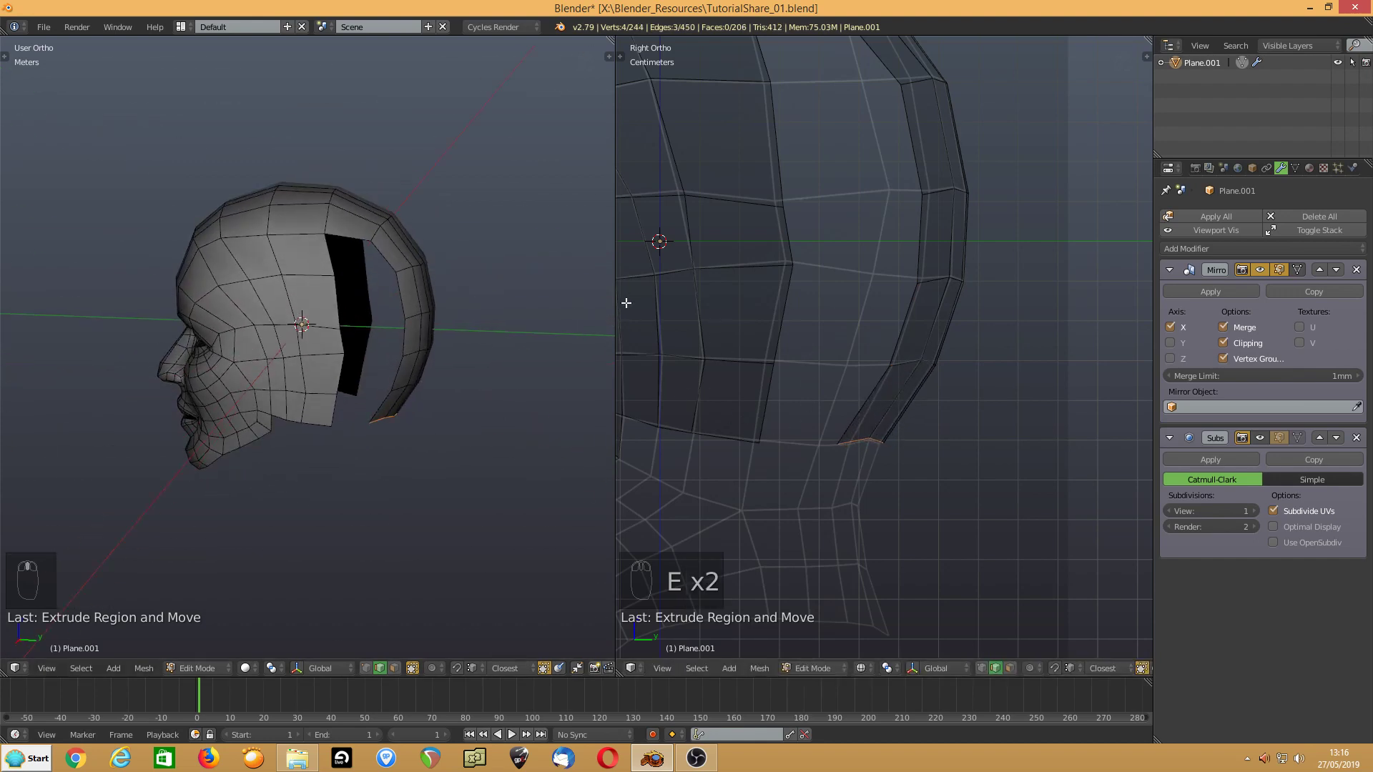
# - Switch to vertex select mode and move the strip's inner vertex at the rear crown bend onto the reference in the side view
pyautogui.scroll(-2, 689, 287)
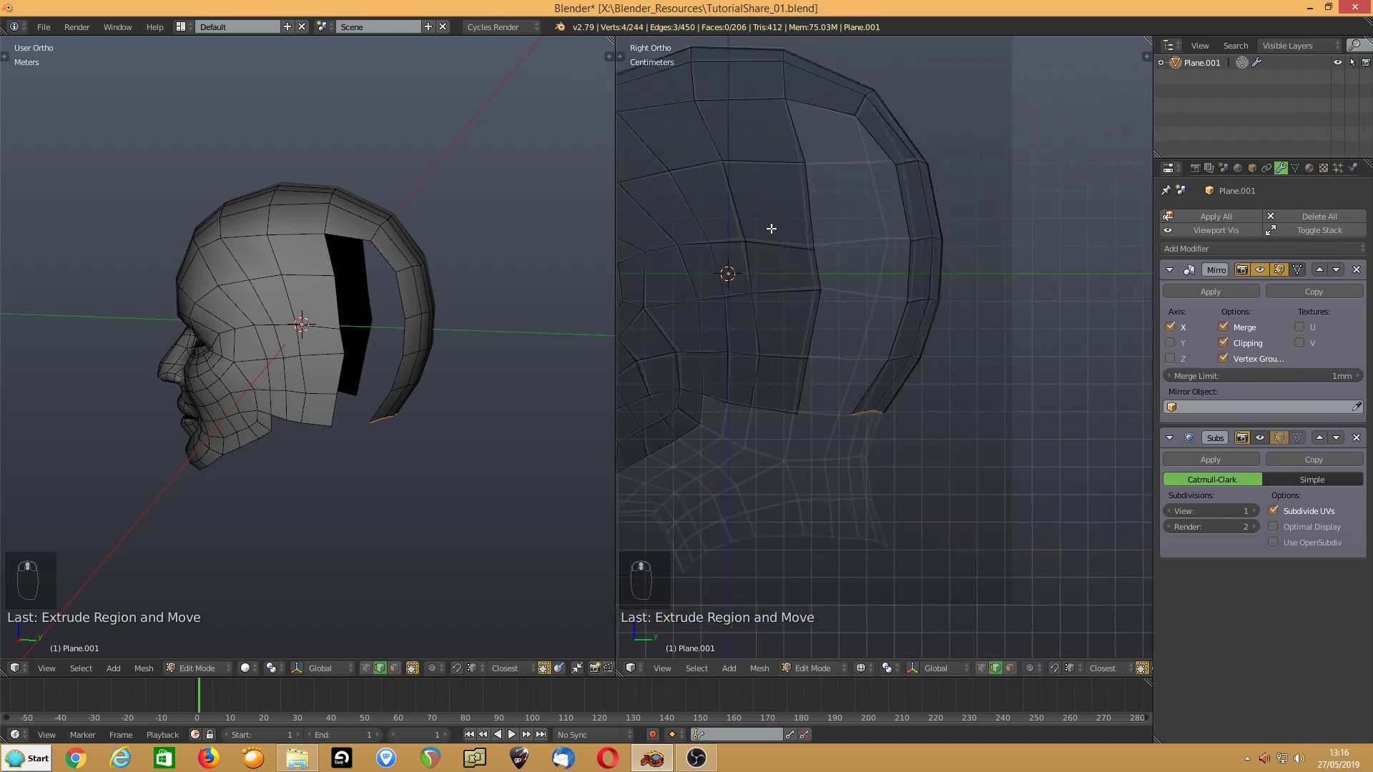
pyautogui.scroll(5, 858, 152)
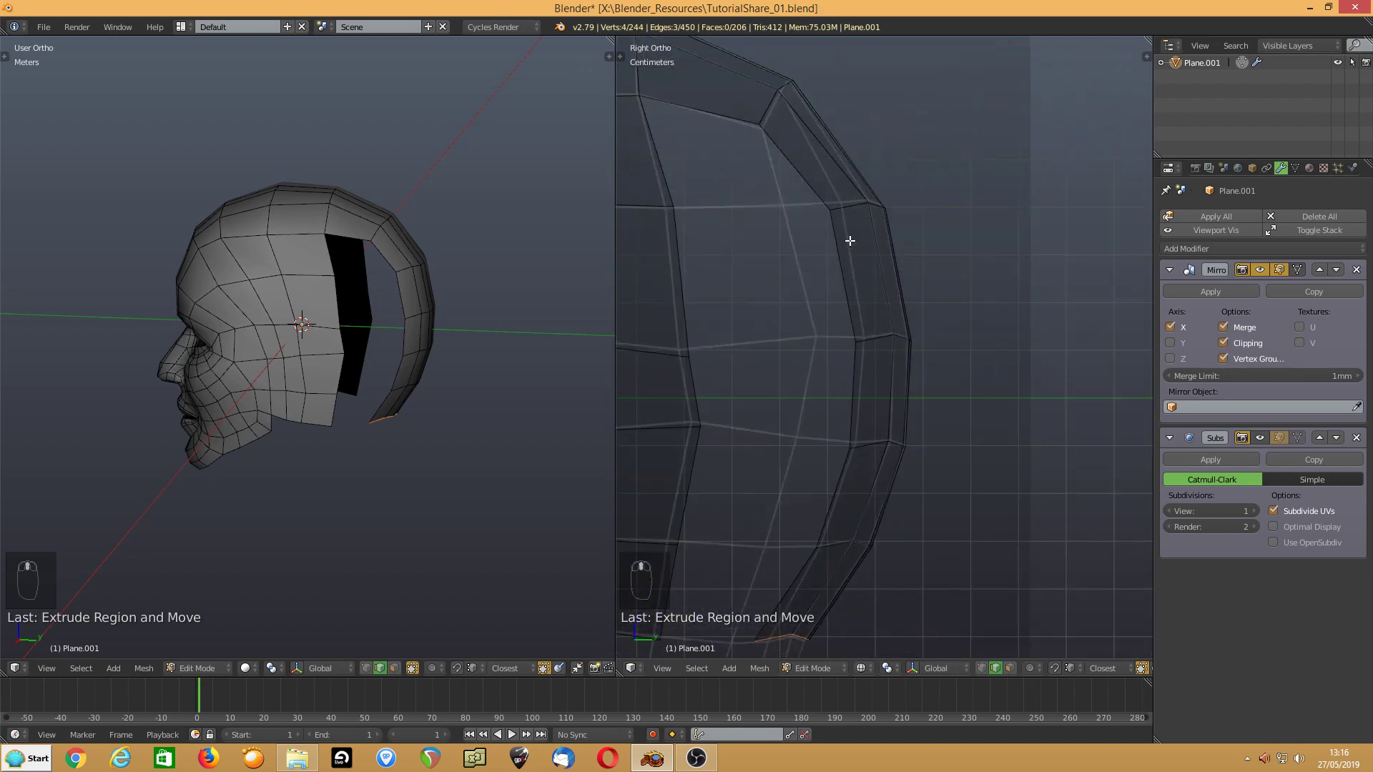
pyautogui.keyDown('shift'); pyautogui.moveTo(822, 245); pyautogui.dragTo(824, 244, button='middle'); pyautogui.keyUp('shift')
pyautogui.hotkey('ctrl', 'Tab')
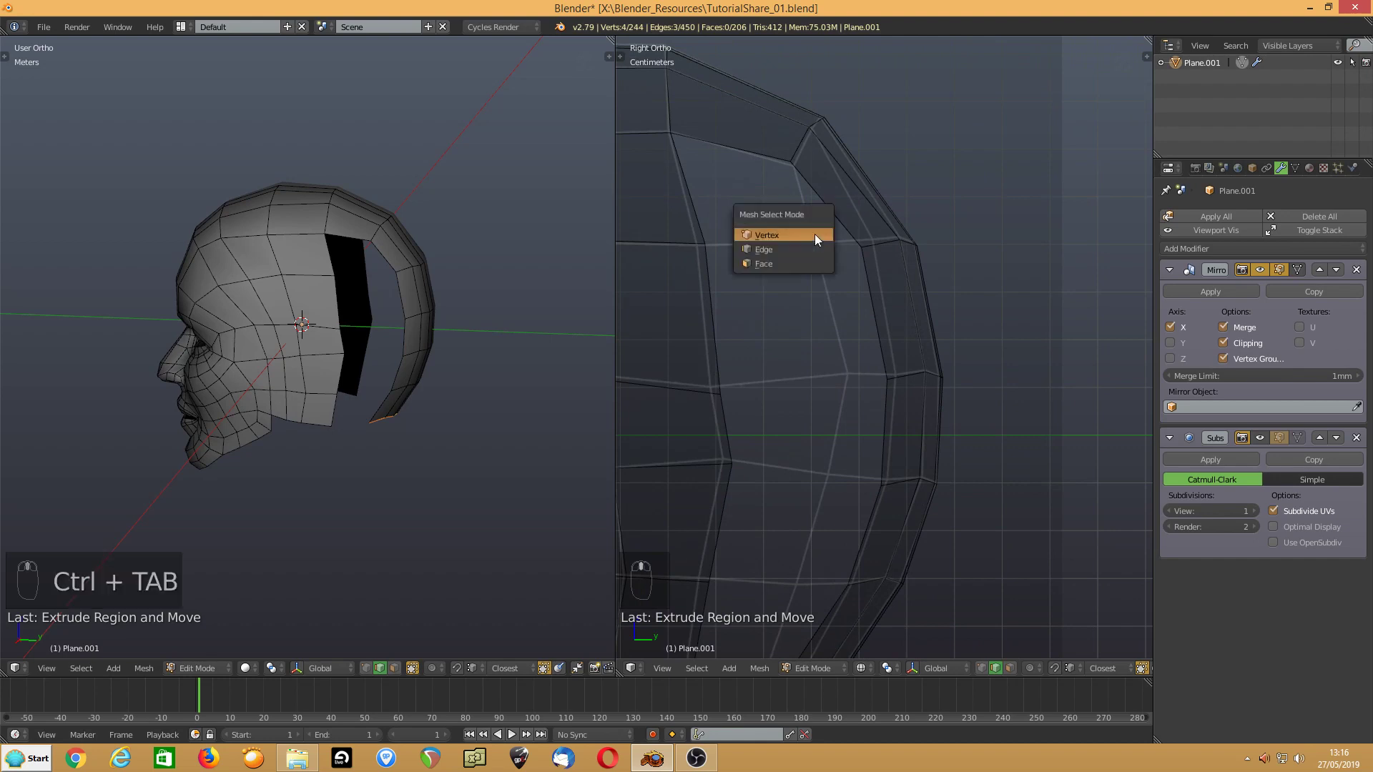
pyautogui.click(814, 234)
pyautogui.moveTo(808, 130); pyautogui.dragTo(816, 125)
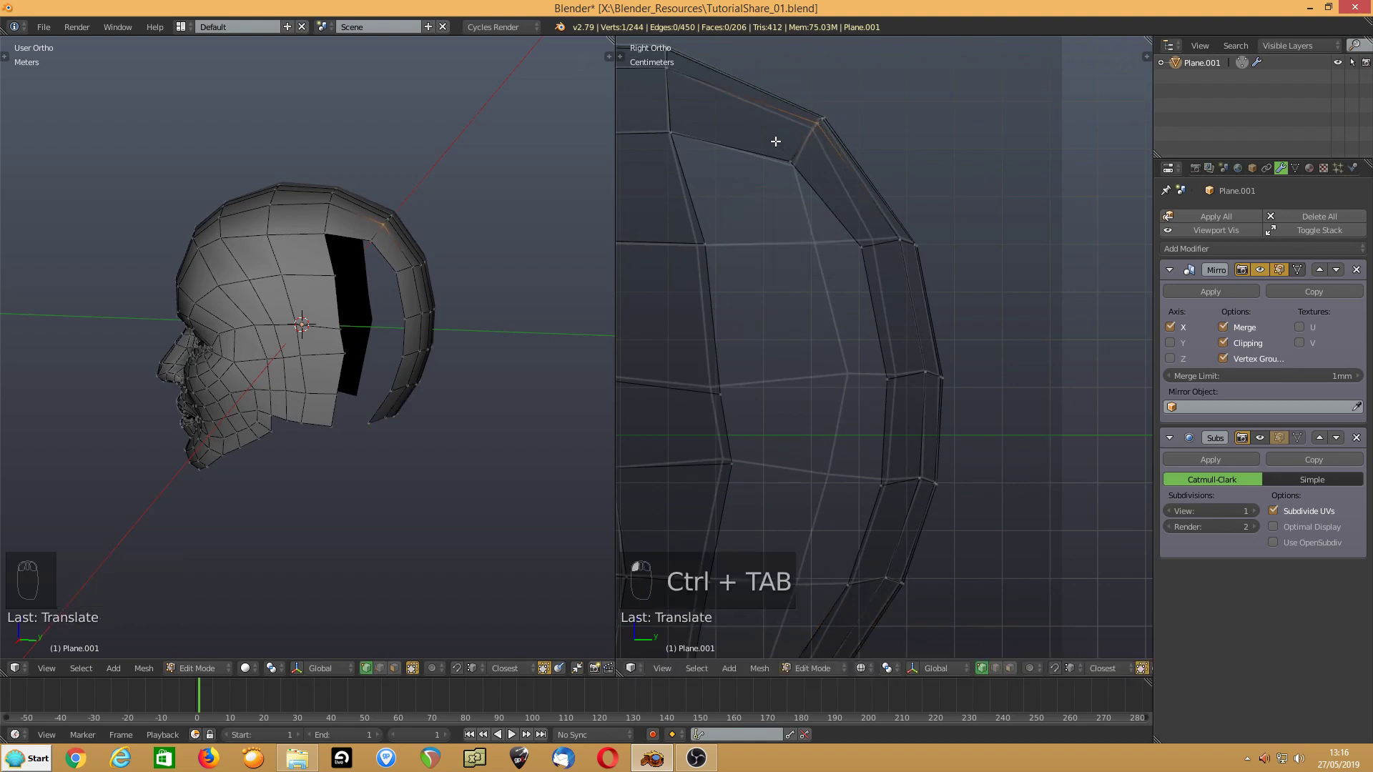
pyautogui.press('KP_1')
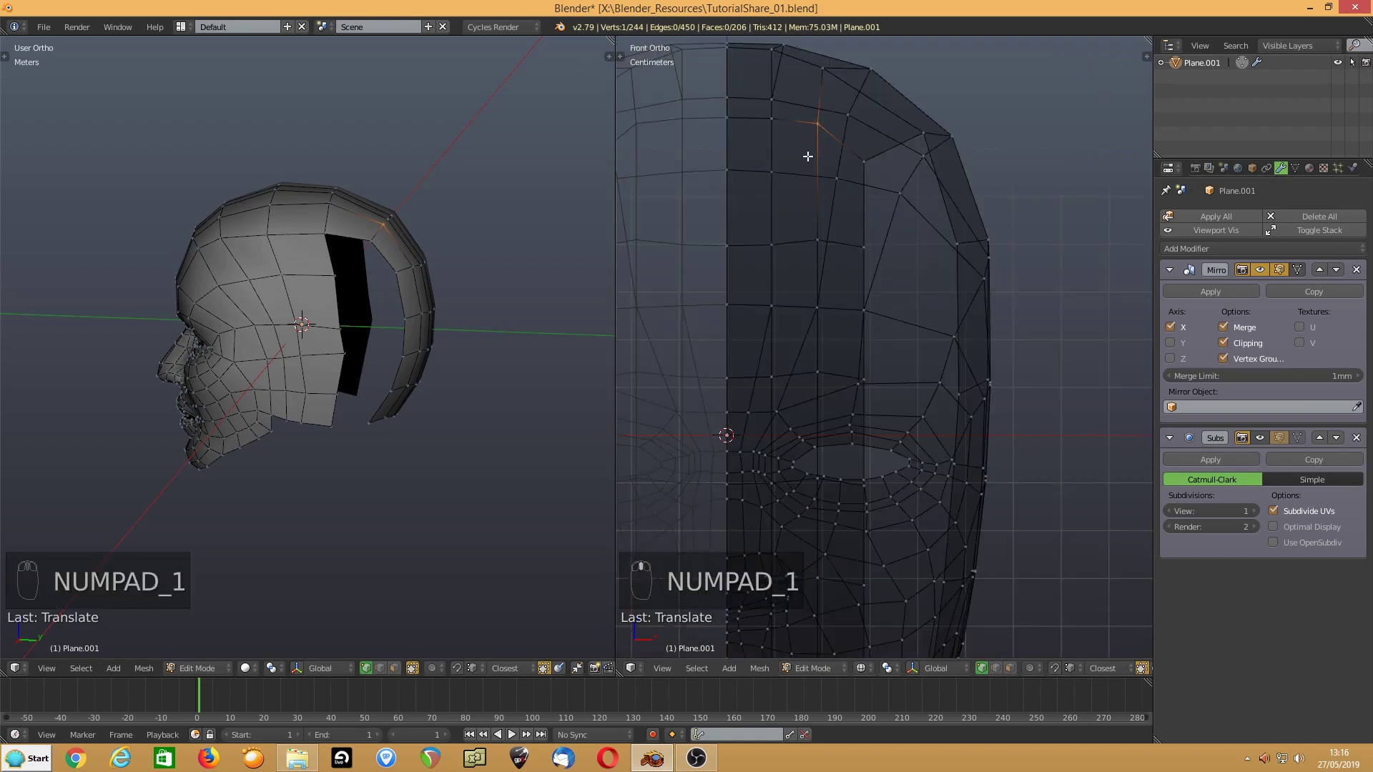
pyautogui.press('KP_3')
pyautogui.keyDown('shift'); pyautogui.moveTo(862, 159); pyautogui.dragTo(917, 147, button='middle'); pyautogui.keyUp('shift')
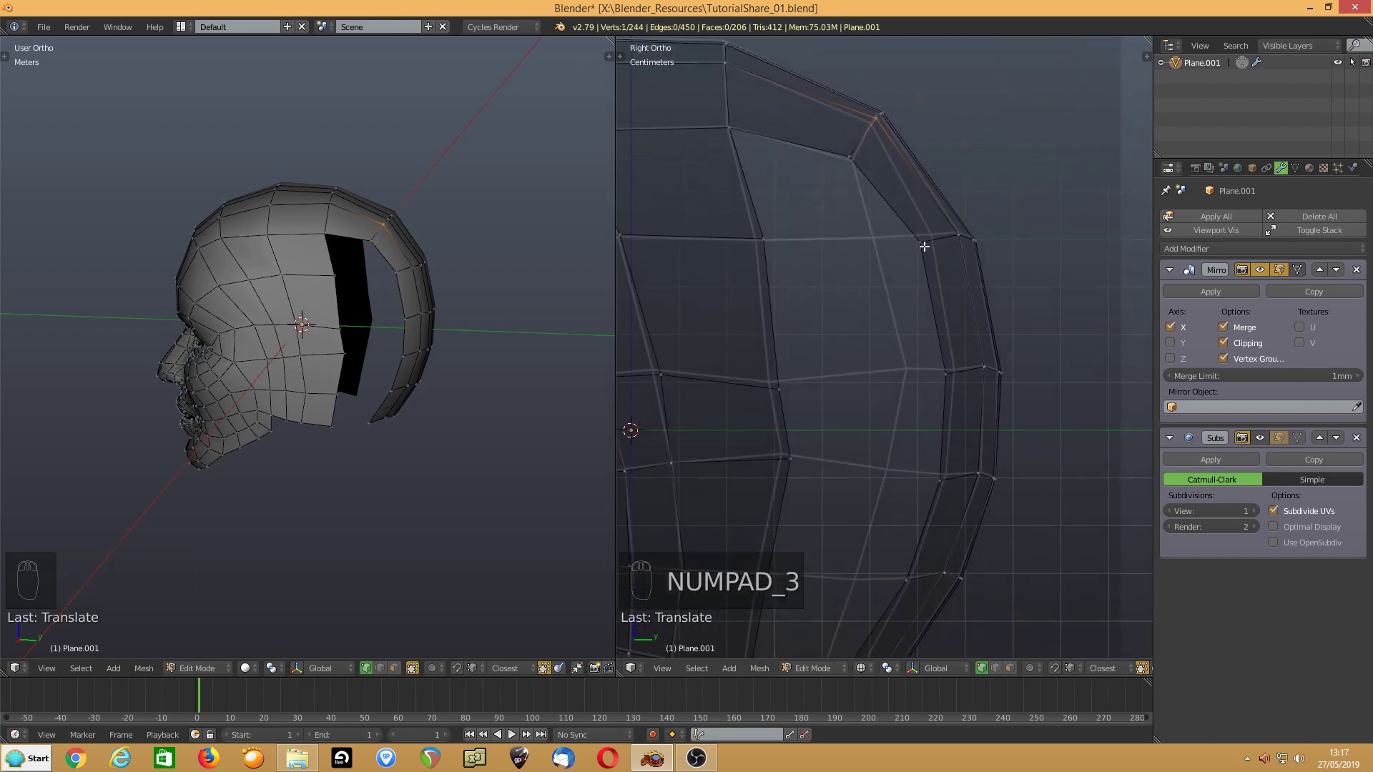
# - Move the vertices along the back strip's front edge forward onto the reference wireframe, from the second row down to the skull base
pyautogui.moveTo(922, 242); pyautogui.dragTo(876, 239, button='right')
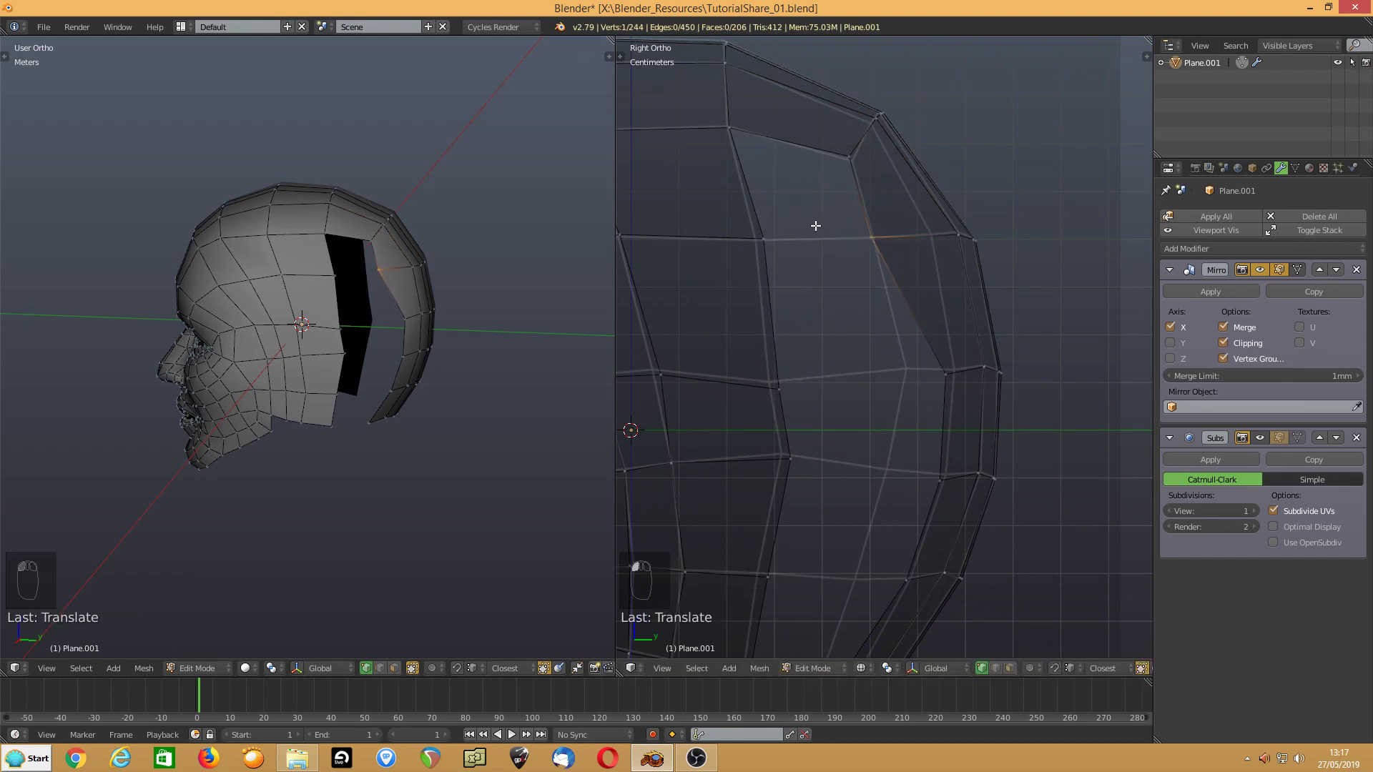
pyautogui.moveTo(947, 378); pyautogui.dragTo(909, 379, button='right')
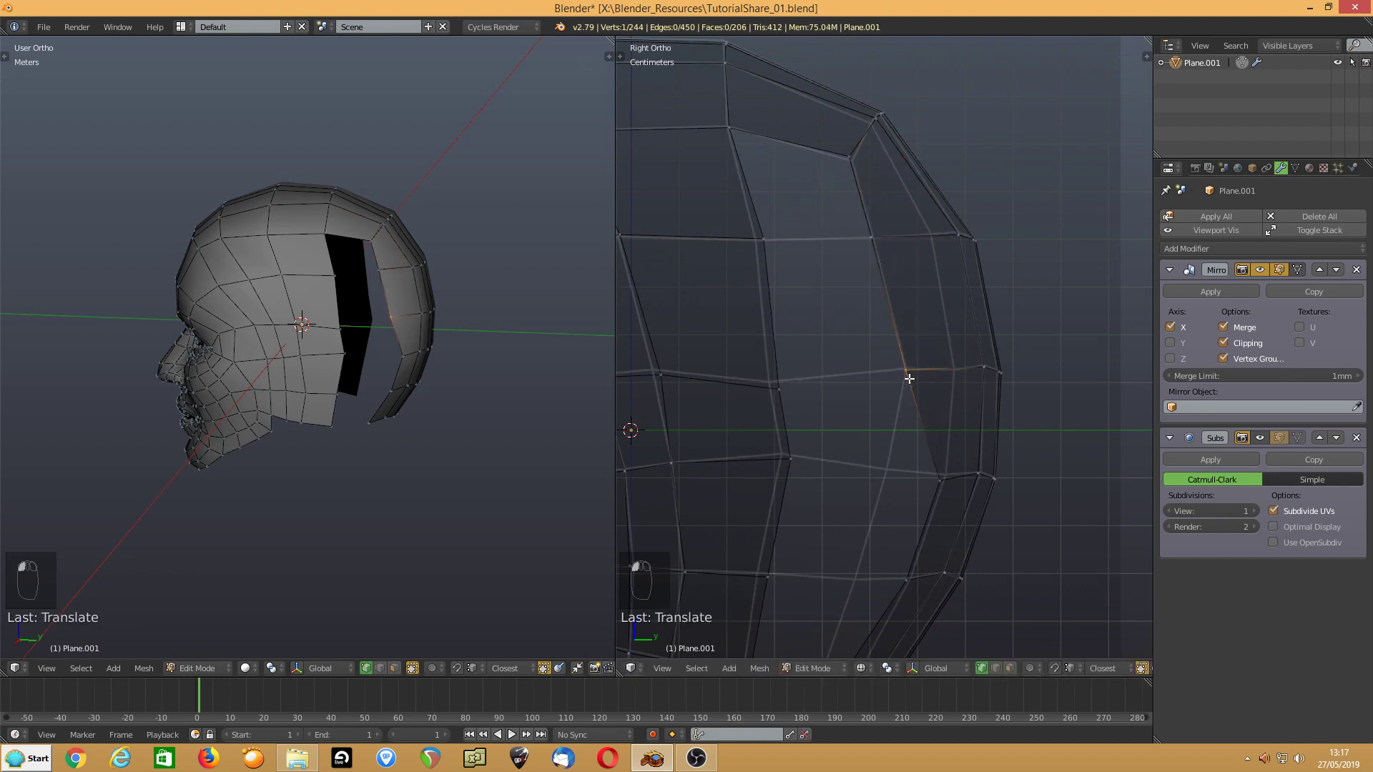
pyautogui.moveTo(942, 484); pyautogui.dragTo(889, 471, button='right')
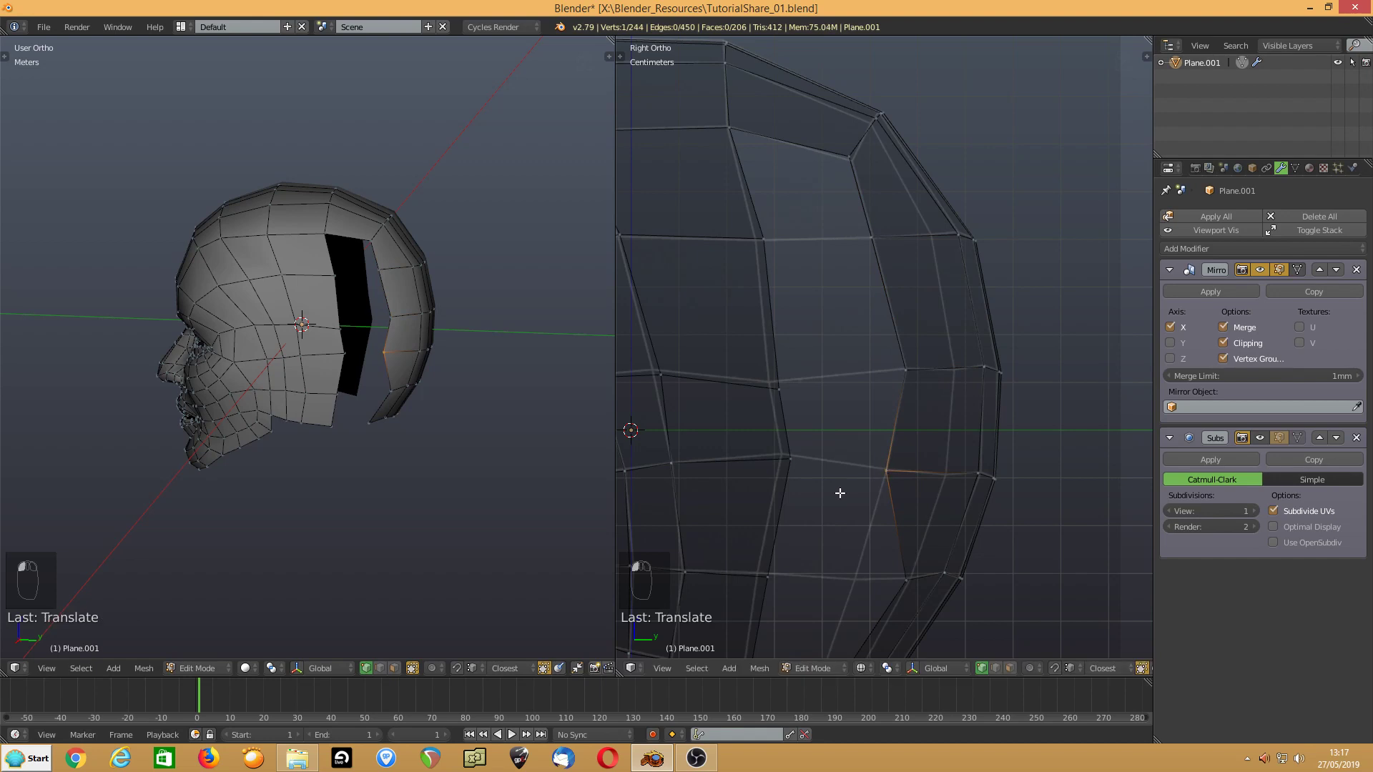
pyautogui.keyDown('shift'); pyautogui.moveTo(838, 490); pyautogui.dragTo(826, 325, button='middle'); pyautogui.keyUp('shift')
pyautogui.moveTo(835, 514); pyautogui.dragTo(812, 509, button='right')
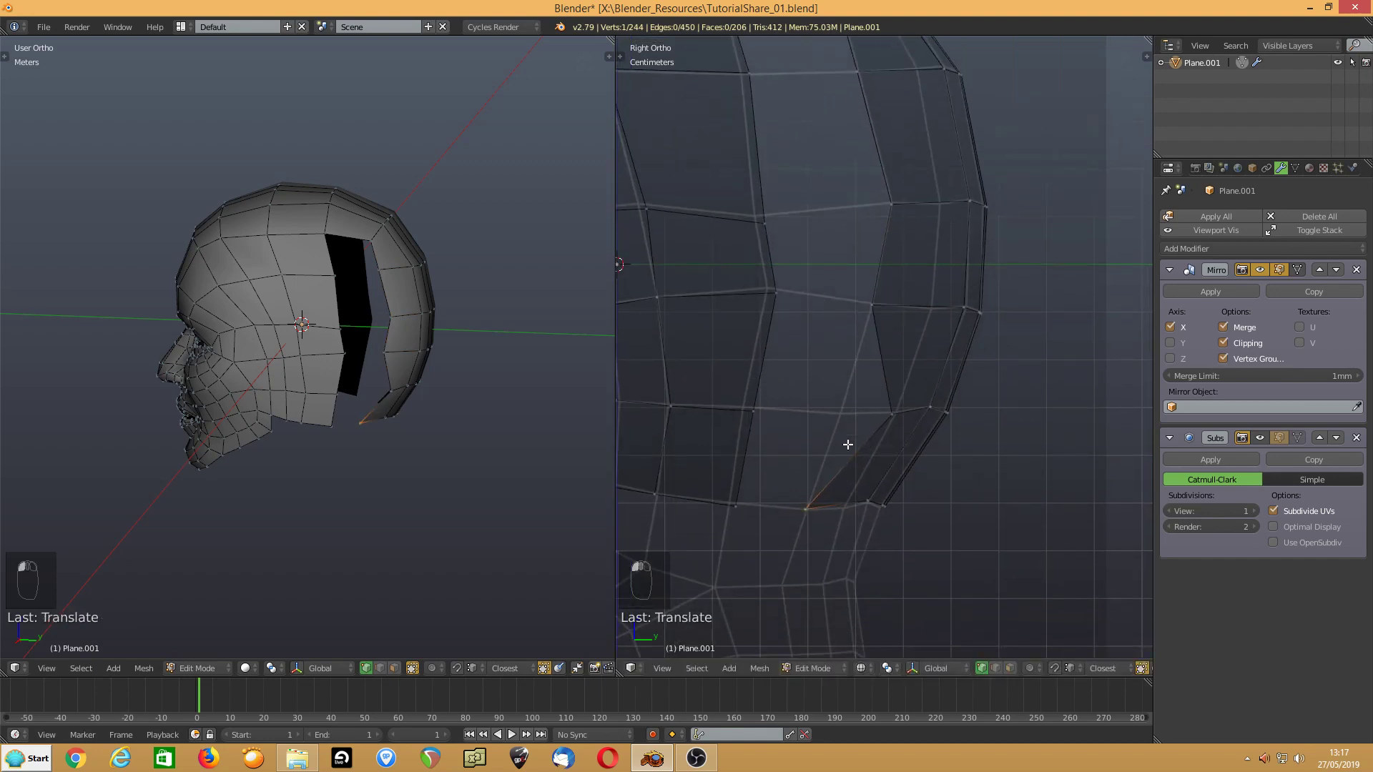
pyautogui.moveTo(889, 407)
pyautogui.mouseDown(button='right')
pyautogui.moveTo(837, 413)
pyautogui.moveTo(921, 407)
pyautogui.moveTo(892, 413)
pyautogui.mouseUp(button='right')
# - Shift the vertices of the strip's next column forward onto the reference, from the skull base up to the crown bend
pyautogui.moveTo(870, 500); pyautogui.dragTo(846, 502, button='right')
pyautogui.moveTo(962, 307); pyautogui.dragTo(924, 309, button='right')
pyautogui.rightClick(958, 203)
pyautogui.moveTo(958, 203); pyautogui.dragTo(928, 211, button='right')
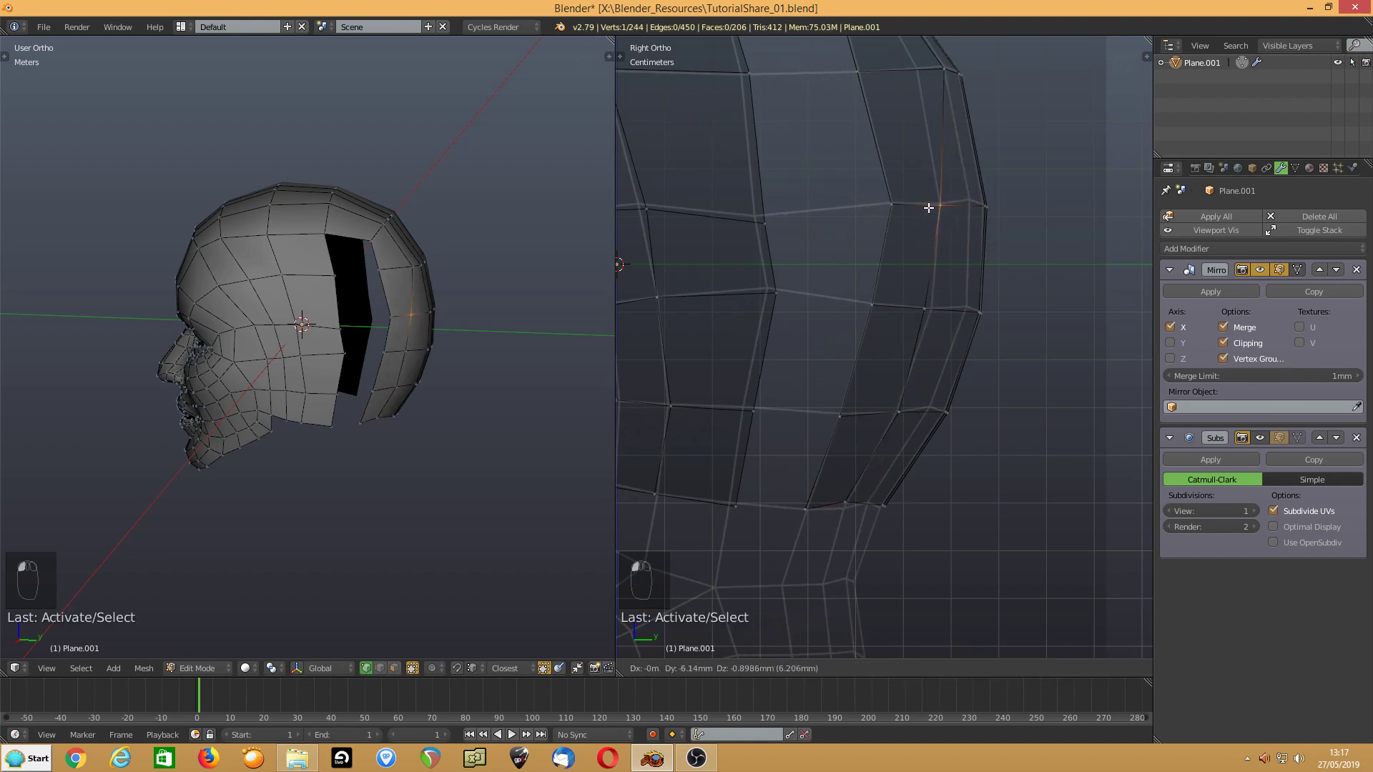
pyautogui.moveTo(929, 208); pyautogui.dragTo(929, 208)
pyautogui.moveTo(919, 306); pyautogui.dragTo(926, 309)
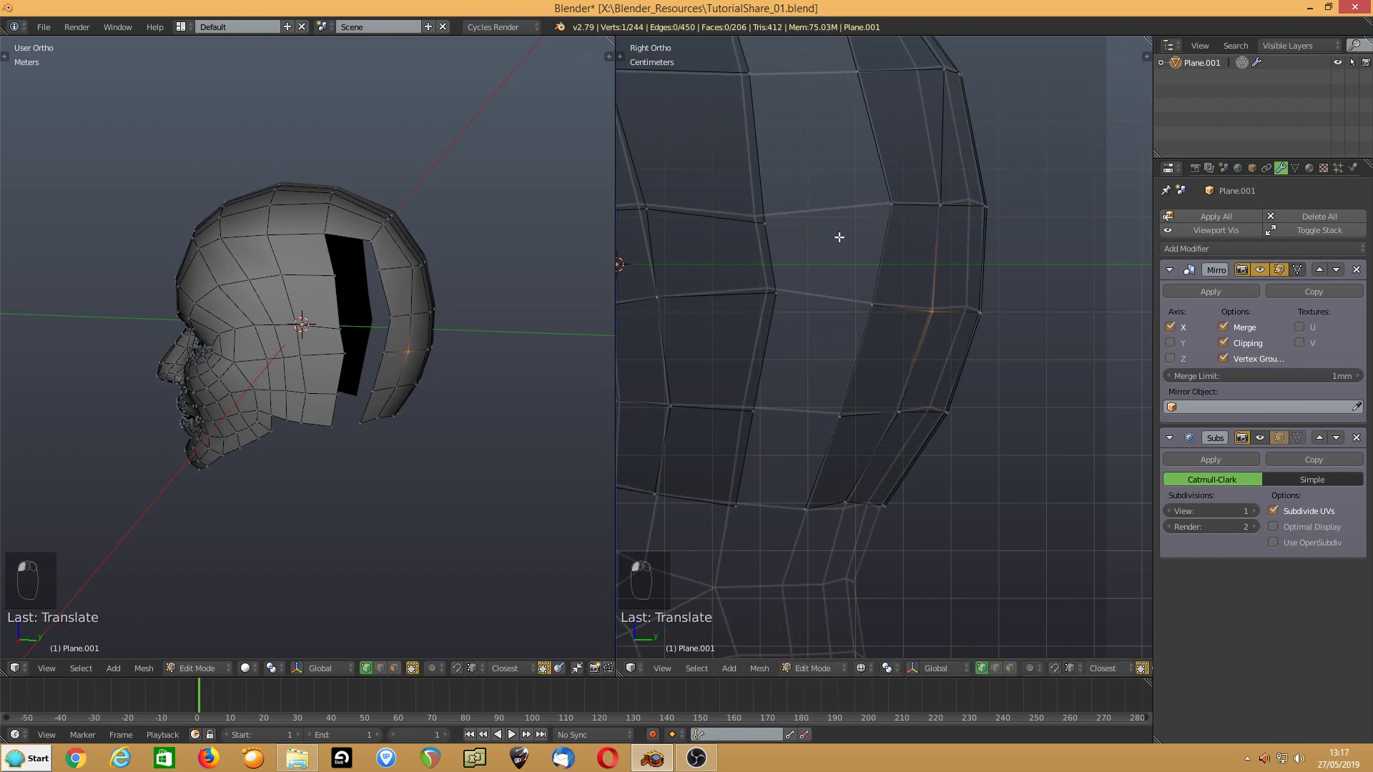
pyautogui.keyDown('shift'); pyautogui.moveTo(839, 237); pyautogui.dragTo(867, 426, button='middle'); pyautogui.keyUp('shift')
pyautogui.moveTo(521, 365); pyautogui.dragTo(407, 361, button='middle')
pyautogui.moveTo(932, 300); pyautogui.dragTo(913, 302)
pyautogui.moveTo(851, 189); pyautogui.dragTo(845, 196)
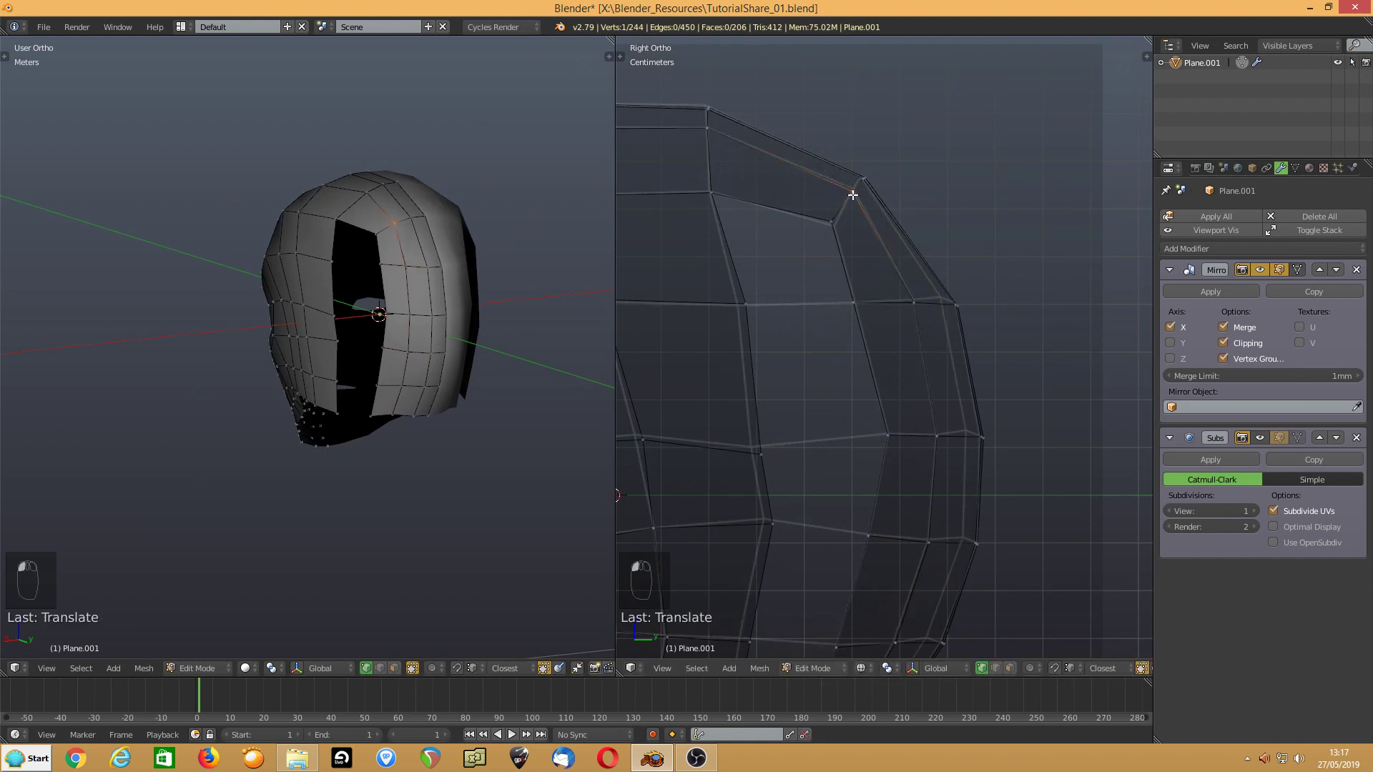
# - Shift the two upper vertices of the column beside the centre line slightly forward onto the reference in the side view
pyautogui.click(426, 267)
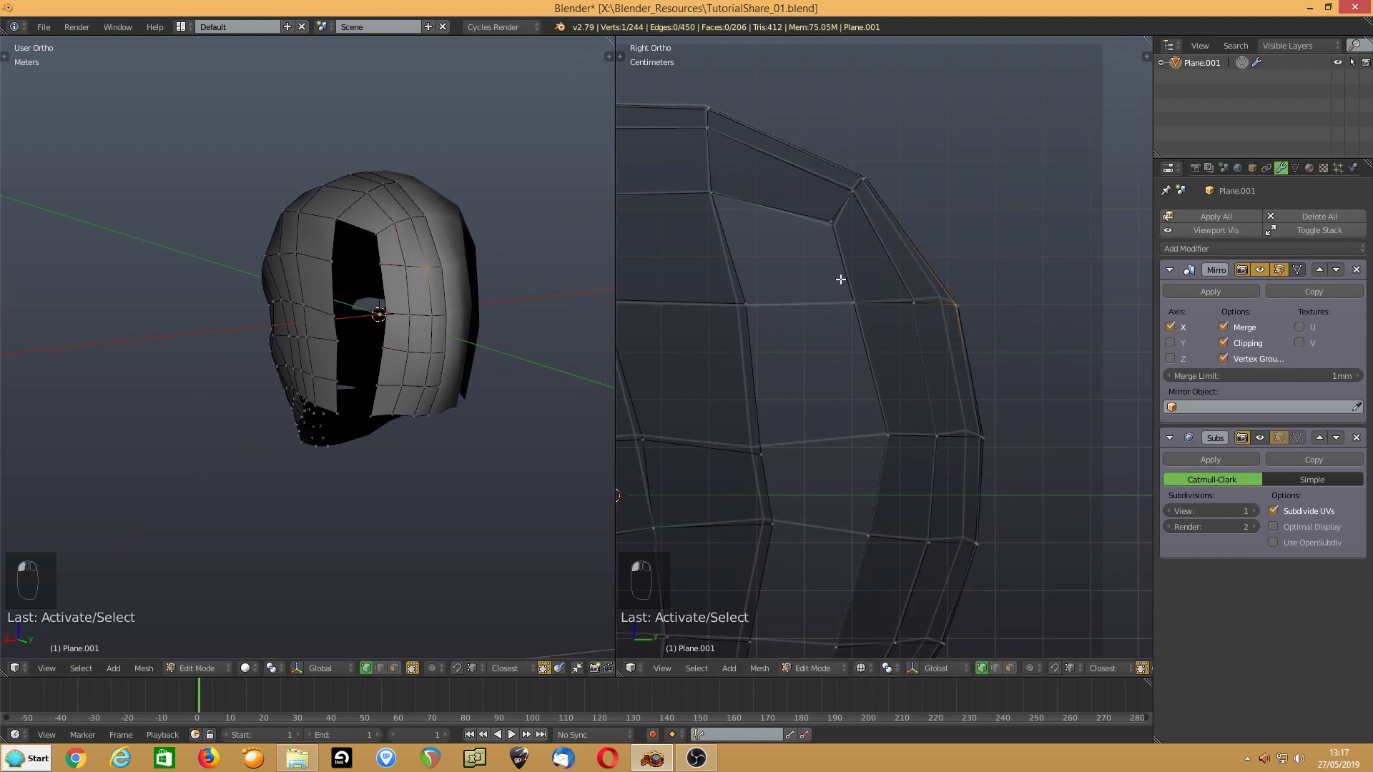
pyautogui.press('g')
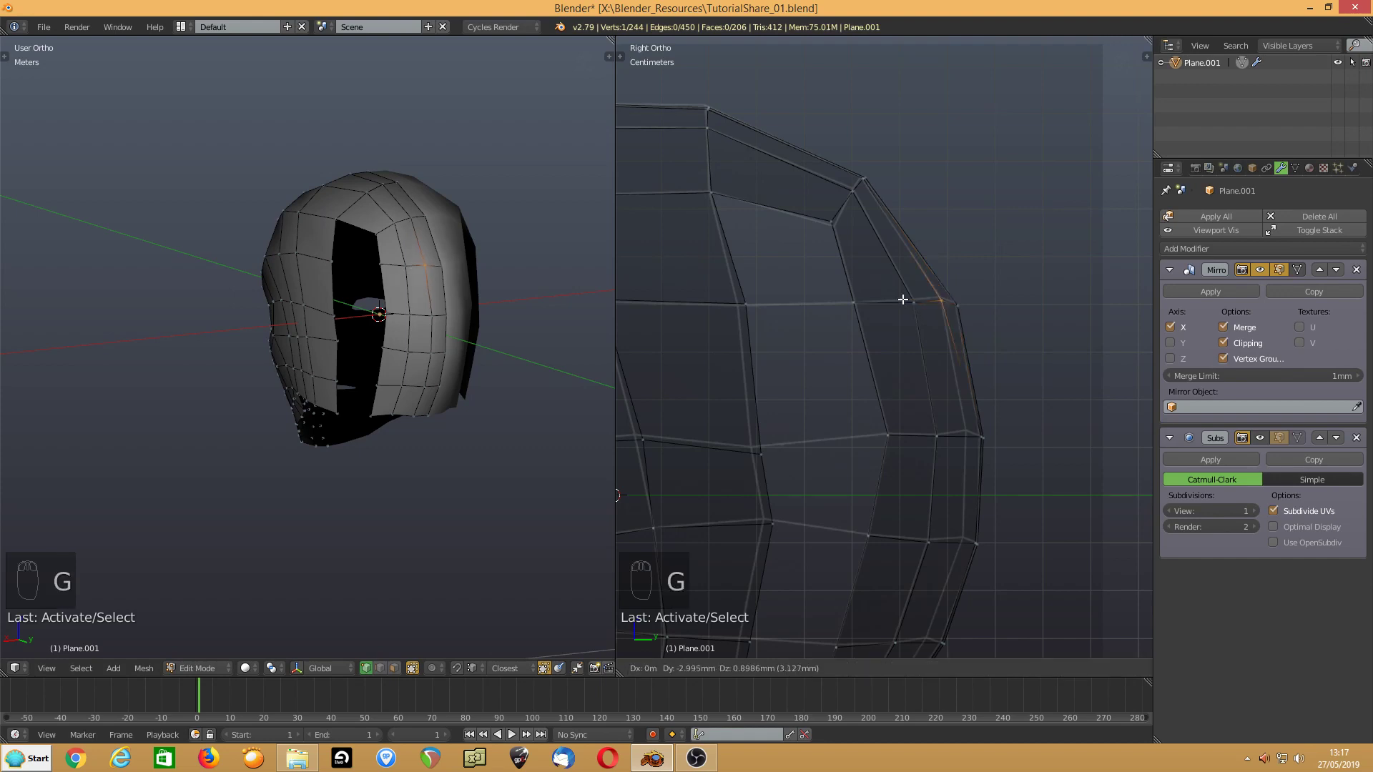
pyautogui.click(905, 298)
pyautogui.rightClick(855, 182)
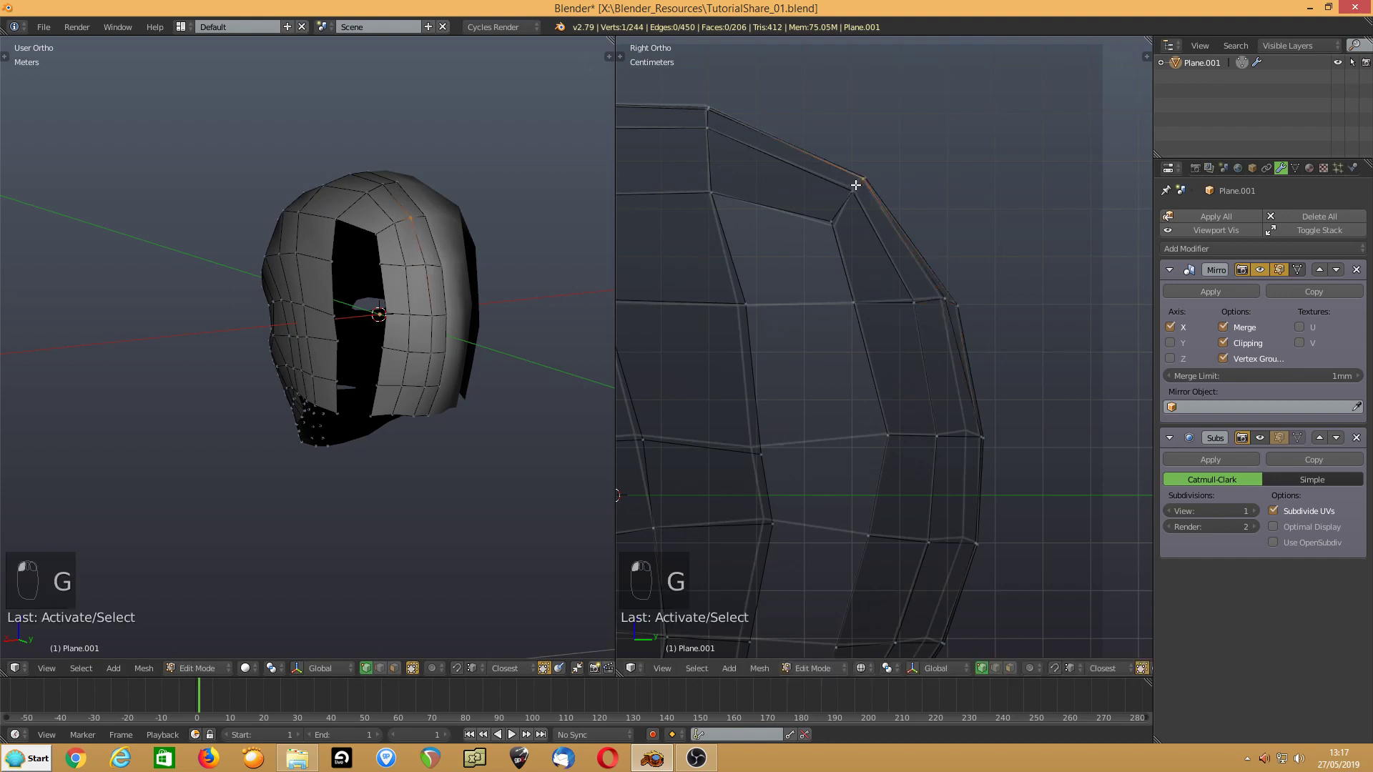
pyautogui.press('g')
pyautogui.click(853, 183)
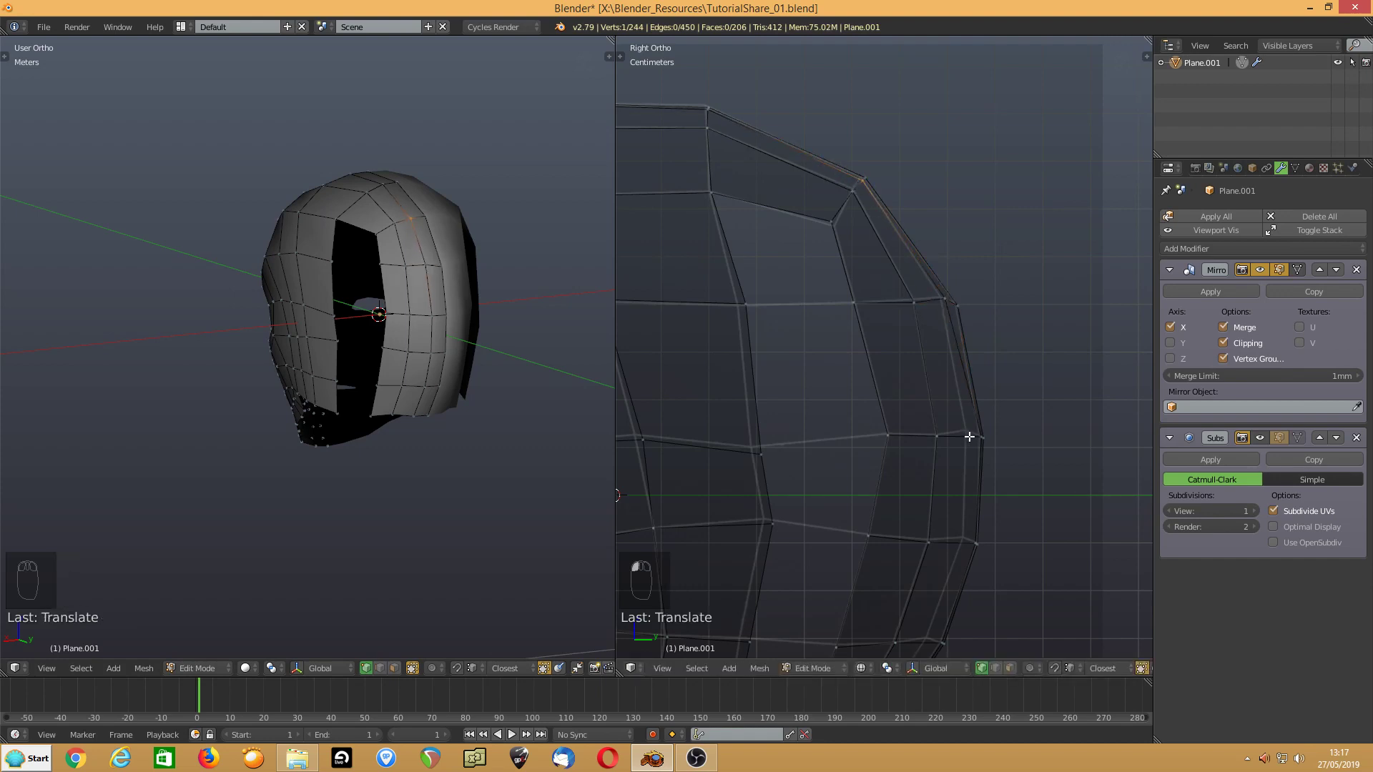
# - Shift the four lower vertices of the column beside the centre line forward onto the reference, down to the skull base
pyautogui.click(966, 435)
pyautogui.press('g')
pyautogui.click(960, 433)
pyautogui.click(966, 538)
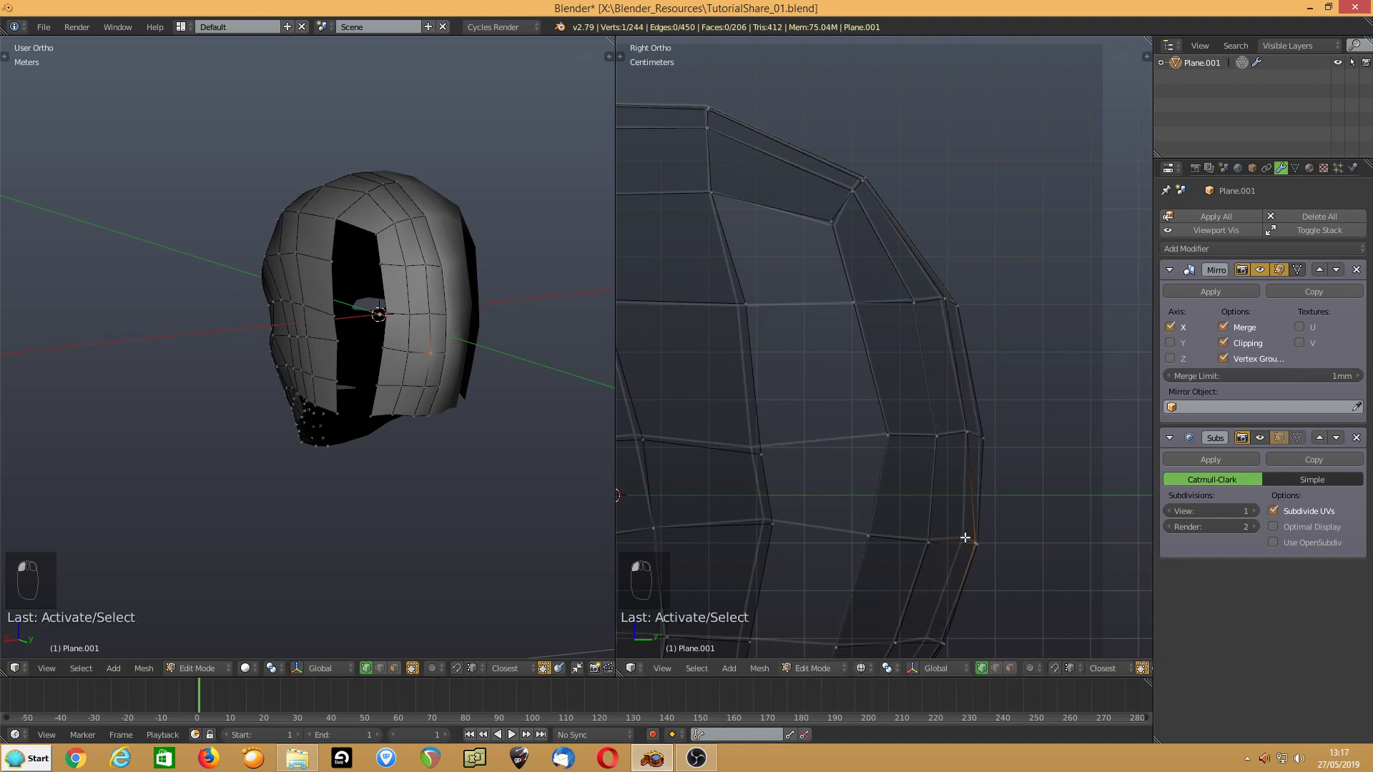
pyautogui.press('g')
pyautogui.click(951, 533)
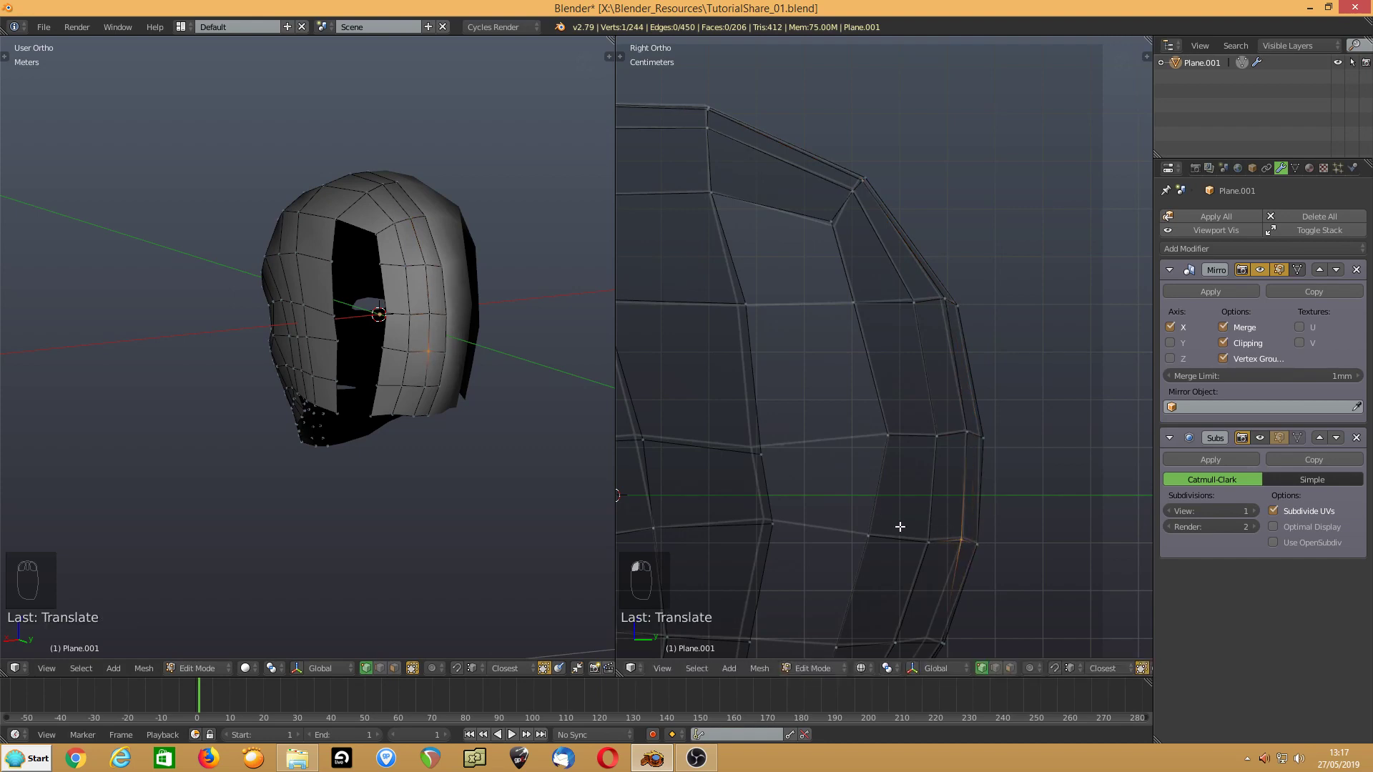
pyautogui.keyDown('shift'); pyautogui.moveTo(900, 527); pyautogui.dragTo(884, 350, button='middle'); pyautogui.keyUp('shift')
pyautogui.moveTo(908, 441); pyautogui.dragTo(893, 445)
pyautogui.click(846, 531)
pyautogui.moveTo(843, 523); pyautogui.dragTo(834, 524)
# - Switch to edge select mode and fill the gap between the skull side and the back strip with a column of five faces
pyautogui.moveTo(456, 428); pyautogui.dragTo(397, 428, button='middle')
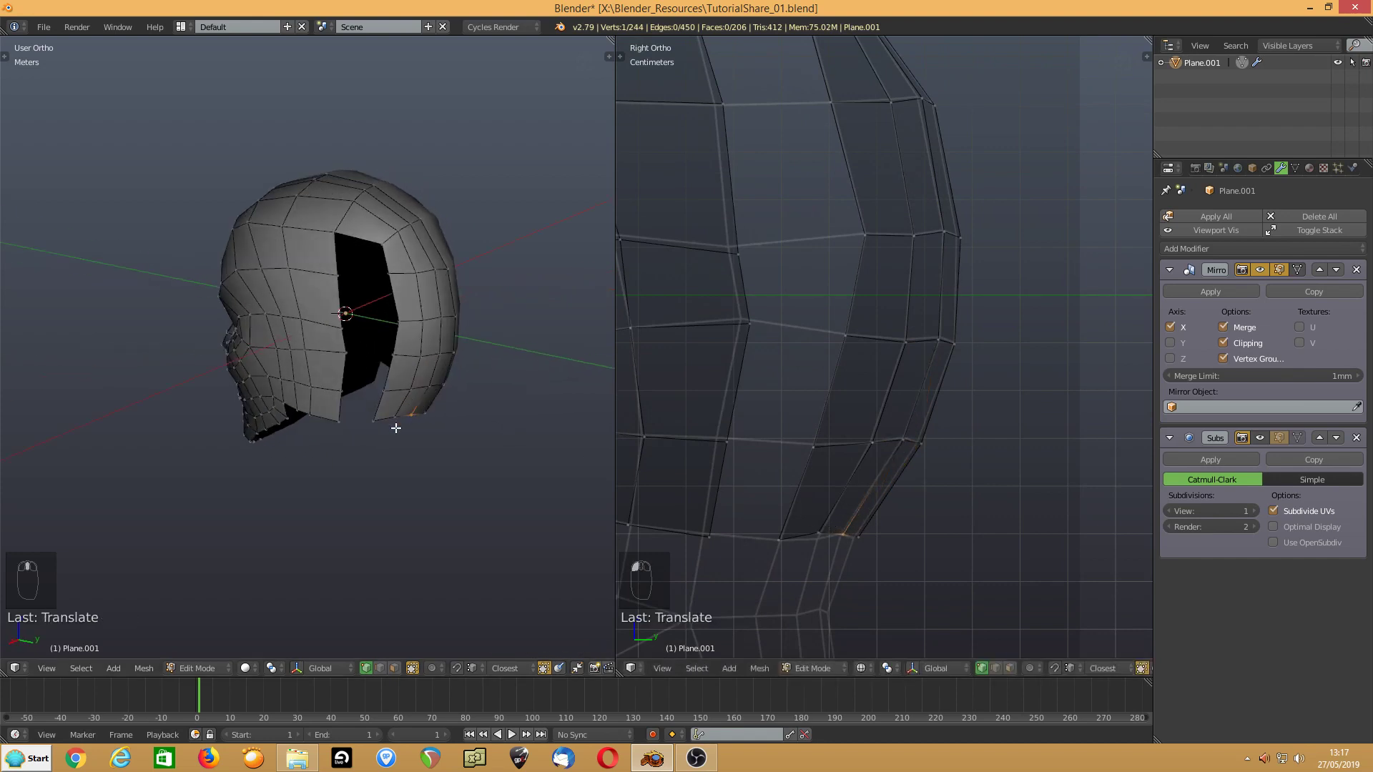
pyautogui.click(386, 668)
pyautogui.click(327, 258)
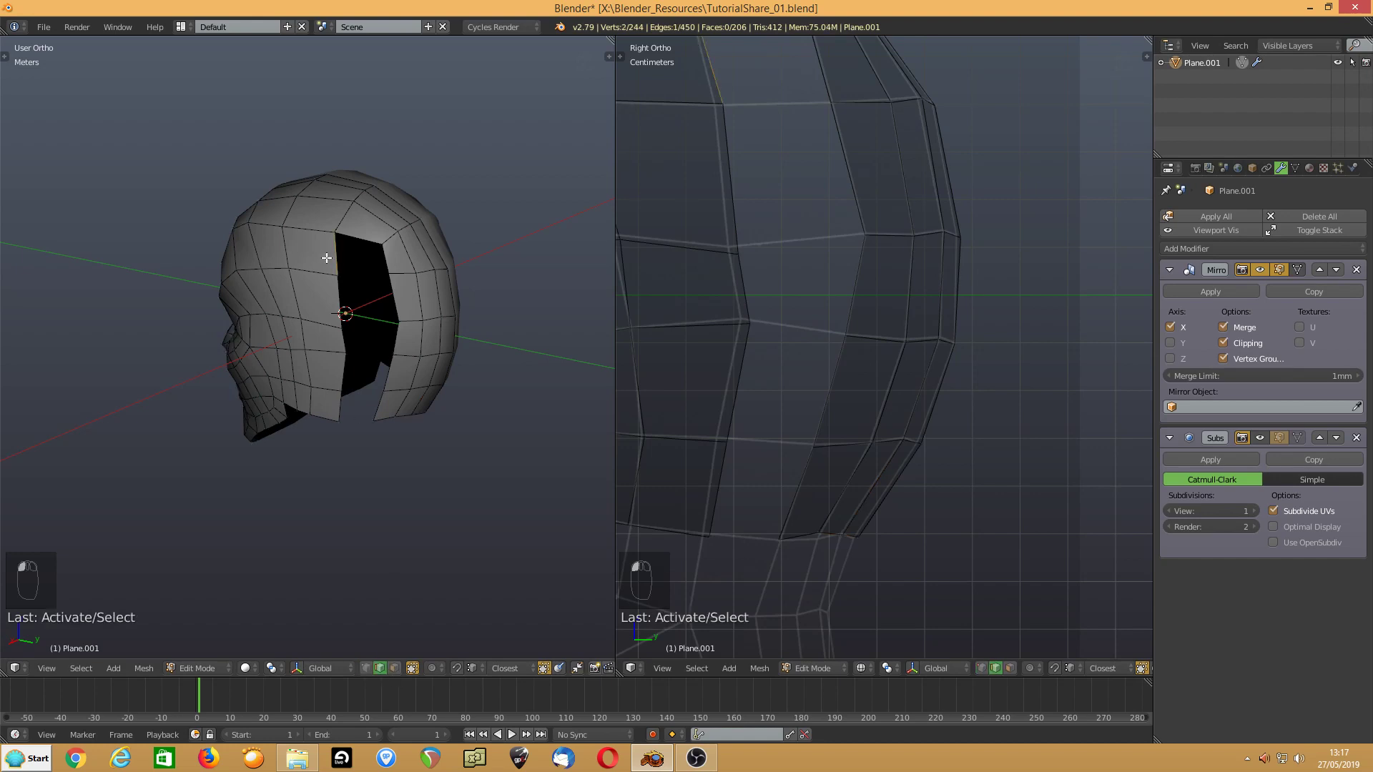
pyautogui.press('f')
pyautogui.press('f')
pyautogui.press('f')
pyautogui.press('f')
pyautogui.press('f')
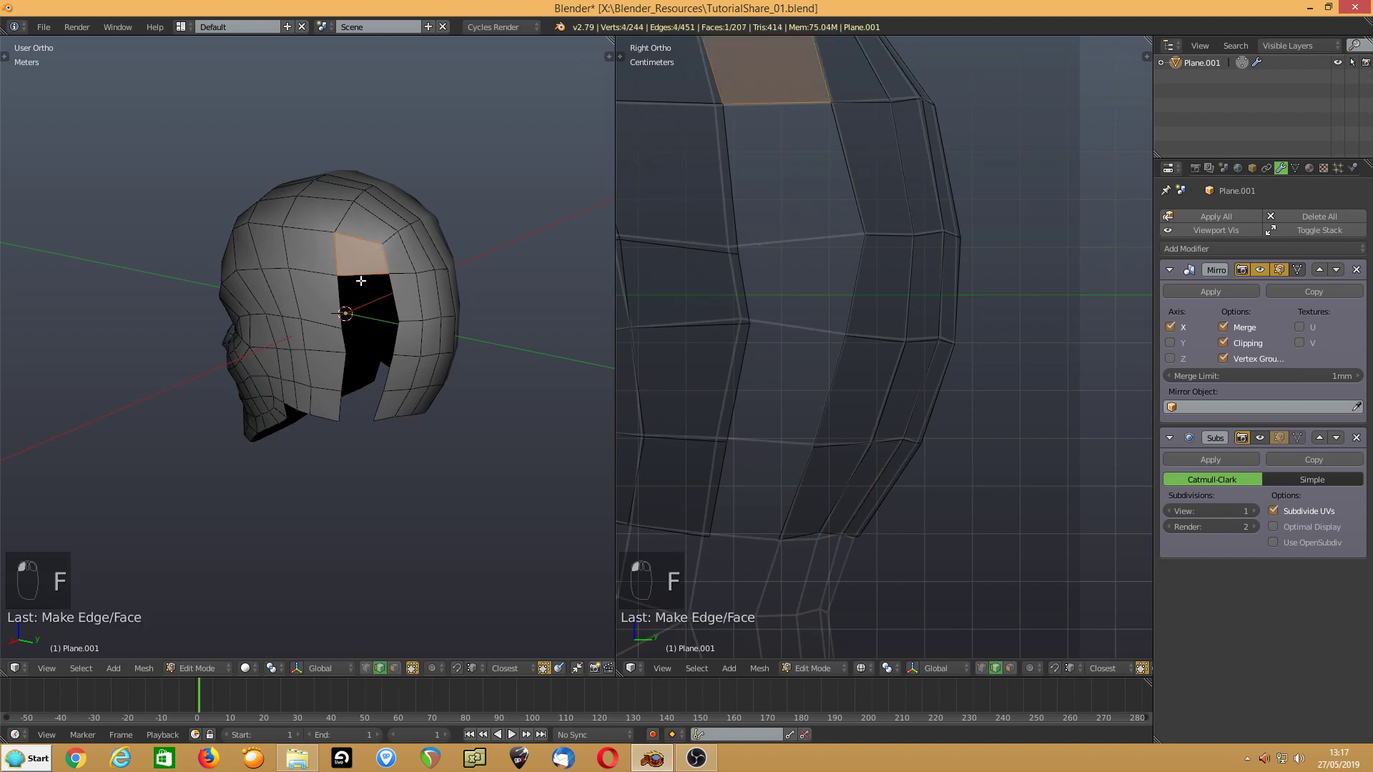
pyautogui.press('f')
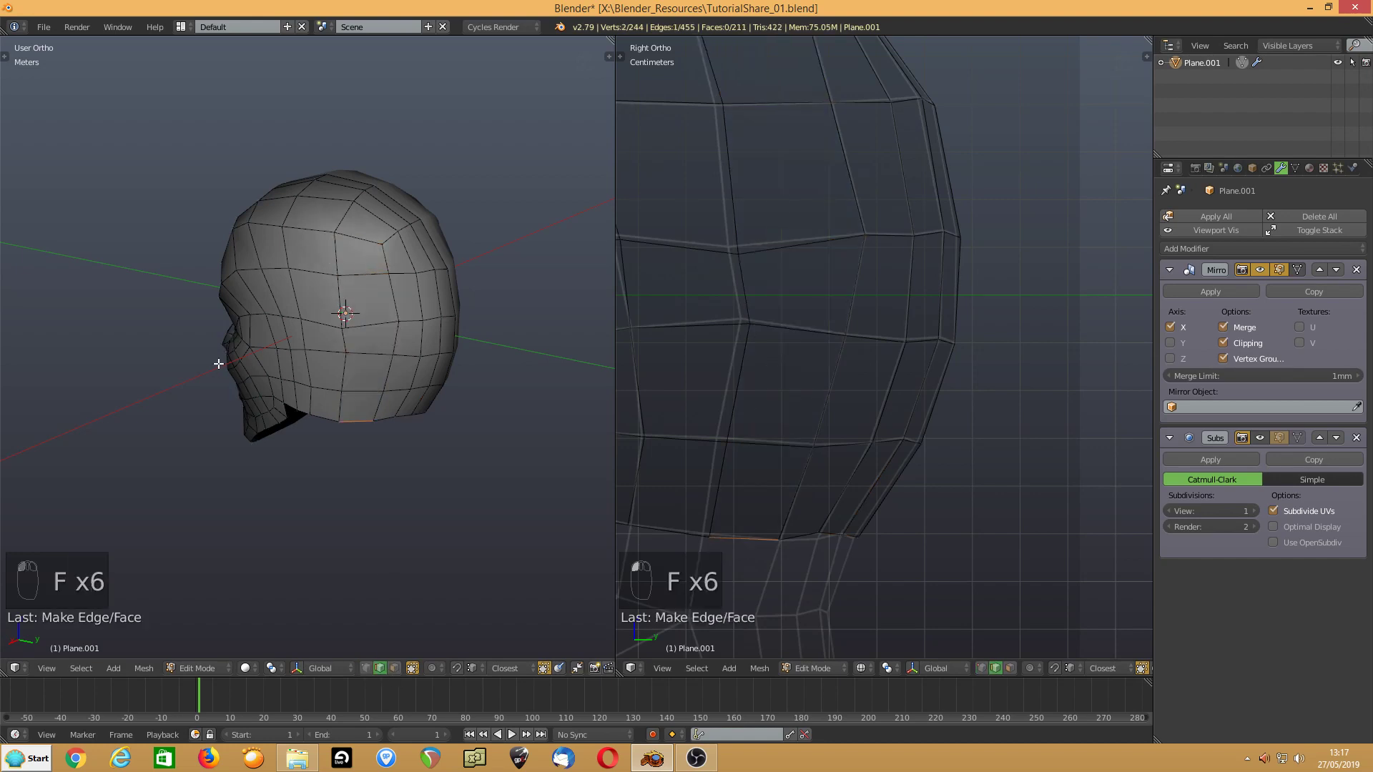
# - In vertex select mode, adjust the vertex on the upper side of the forehead along its normal with Shrink/Fatten by about -0.0016
pyautogui.moveTo(220, 362); pyautogui.dragTo(401, 381, button='middle')
pyautogui.hotkey('ctrl', 'Tab')
pyautogui.click(407, 325)
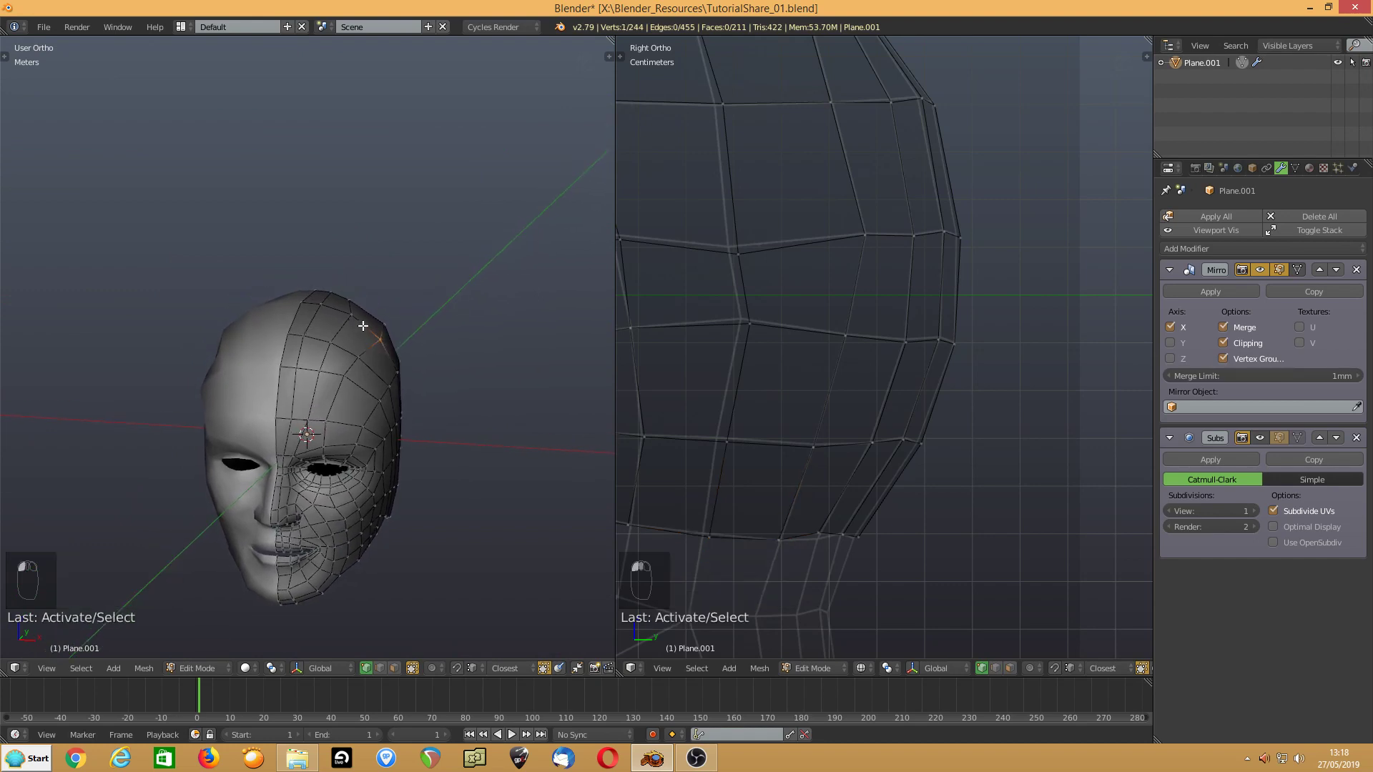
pyautogui.hotkey('alt', 's')
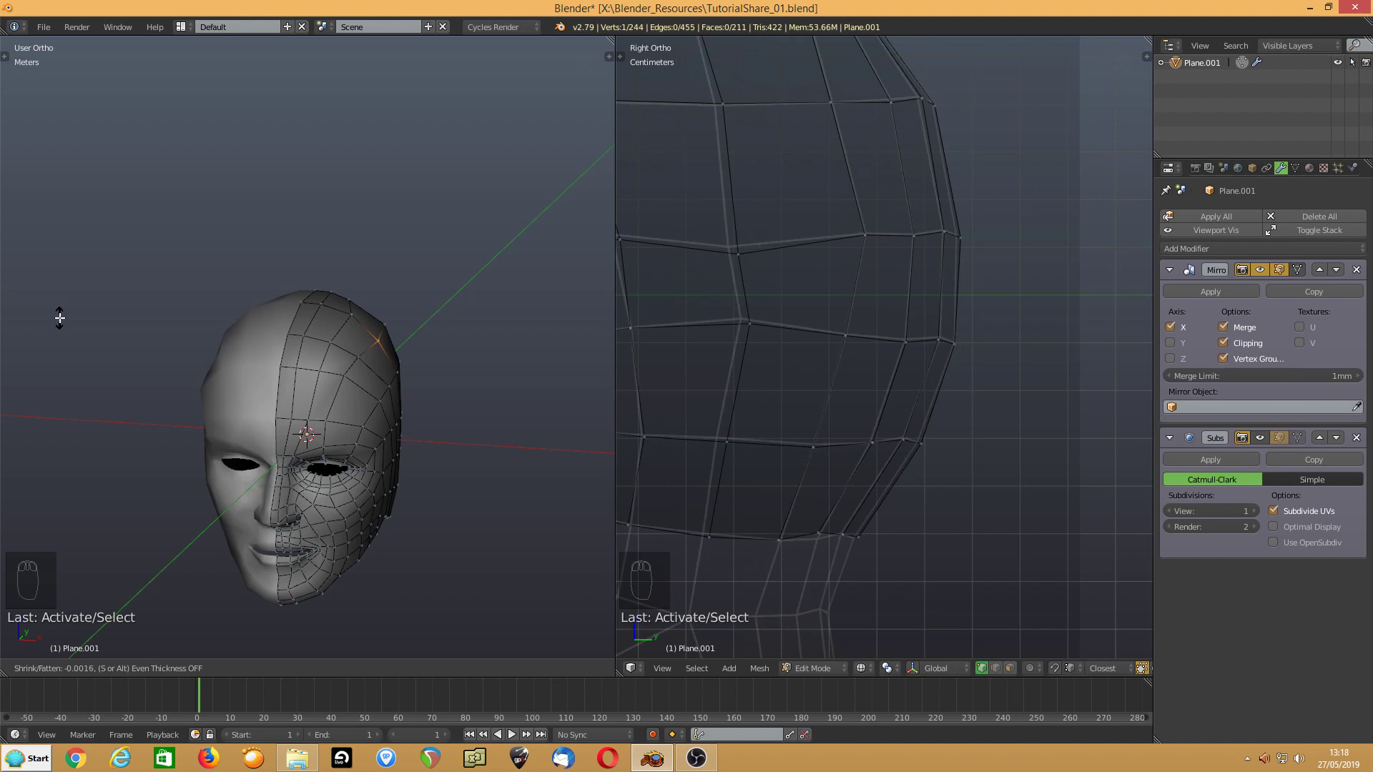
pyautogui.click(60, 318)
pyautogui.moveTo(62, 315); pyautogui.dragTo(88, 378, button='middle')
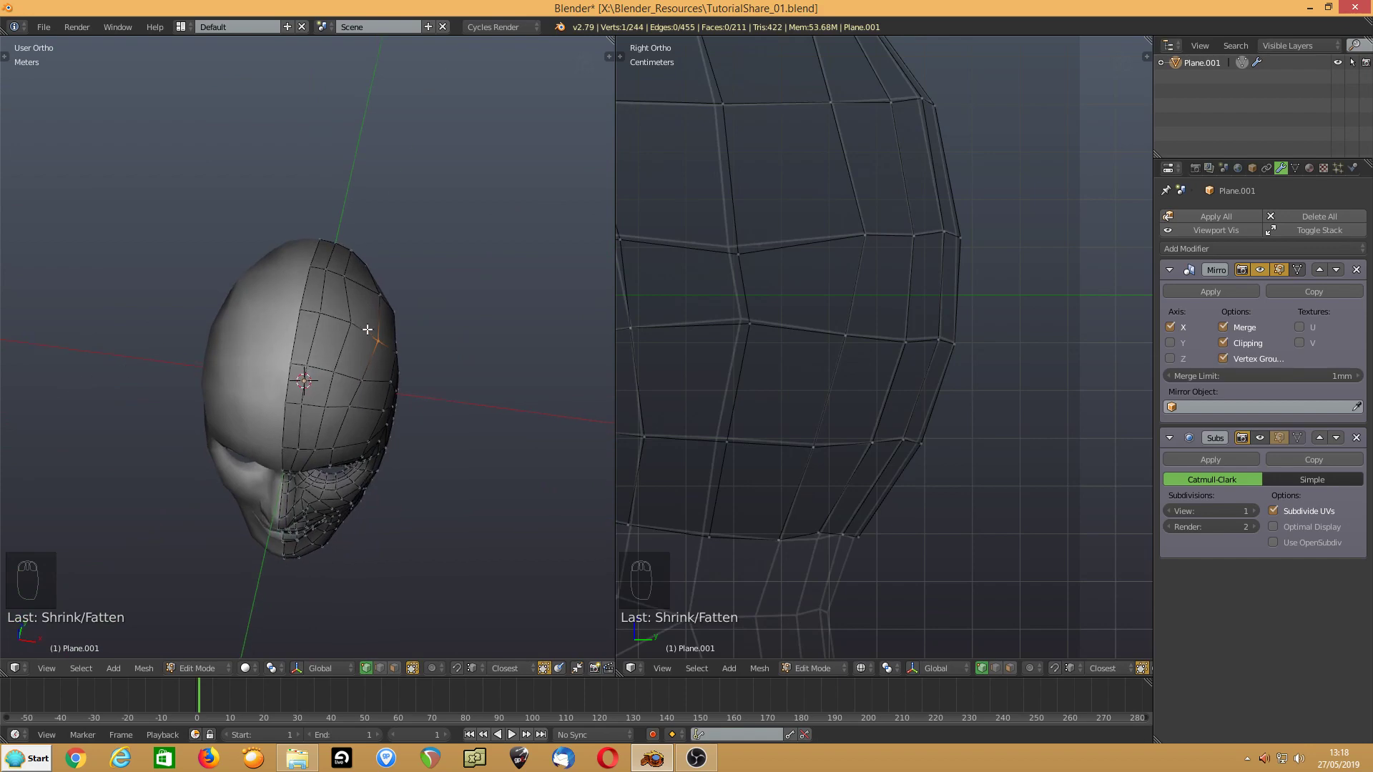
pyautogui.moveTo(367, 329); pyautogui.dragTo(165, 261, button='middle')
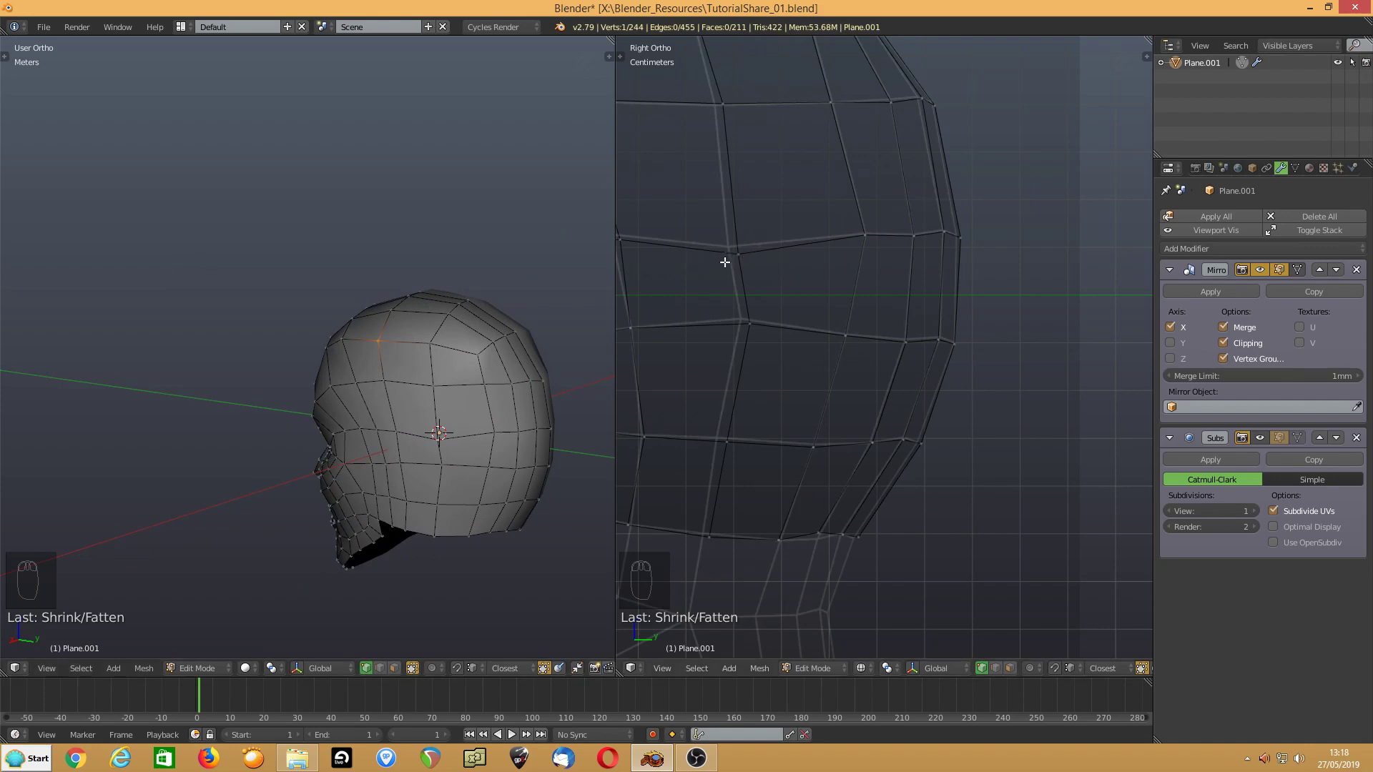
pyautogui.keyDown('shift'); pyautogui.moveTo(726, 264); pyautogui.dragTo(921, 490, button='middle'); pyautogui.keyUp('shift')
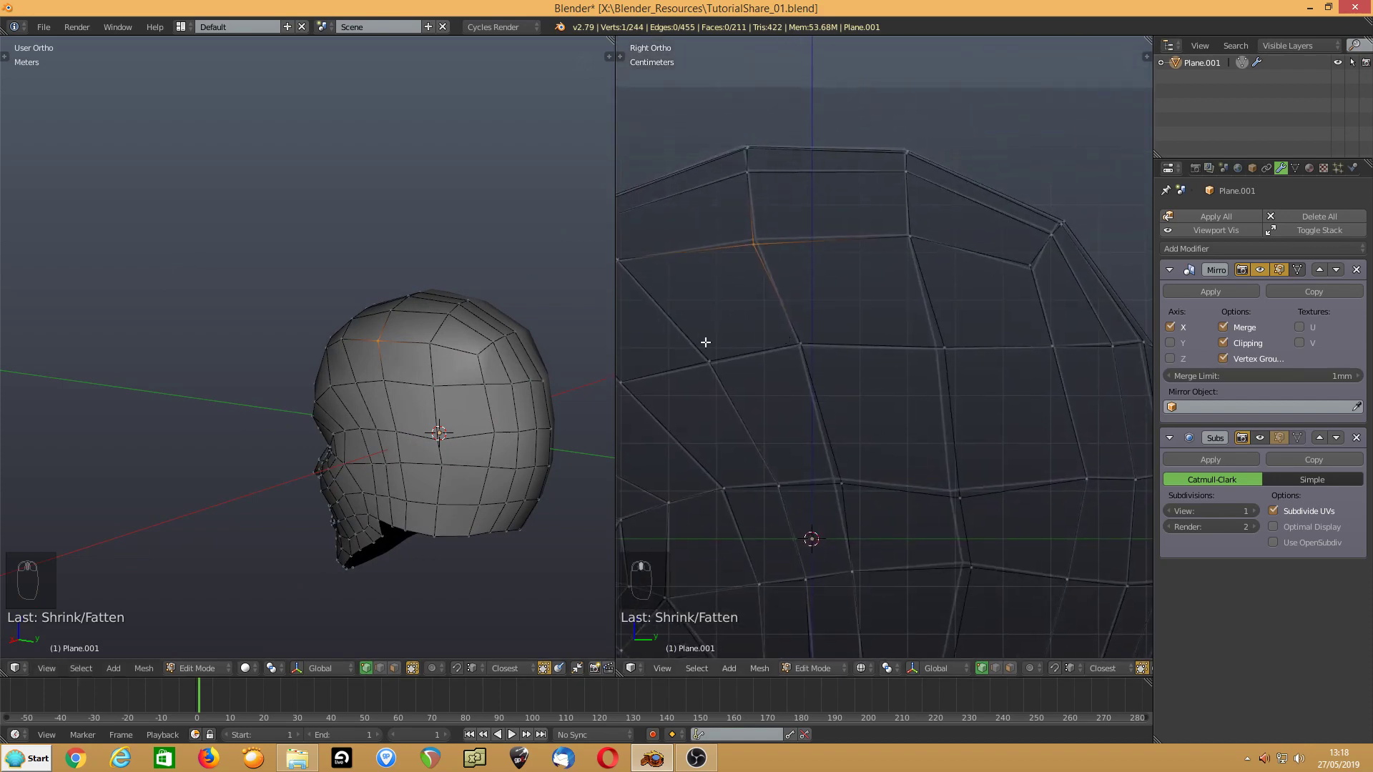
# - Adjust the vertex on the upper side of the forehead and the neighbouring one behind it along their normals with Shrink/Fatten
pyautogui.scroll(4, 350, 403)
pyautogui.keyDown('shift'); pyautogui.moveTo(459, 412); pyautogui.dragTo(372, 365, button='middle'); pyautogui.keyUp('shift')
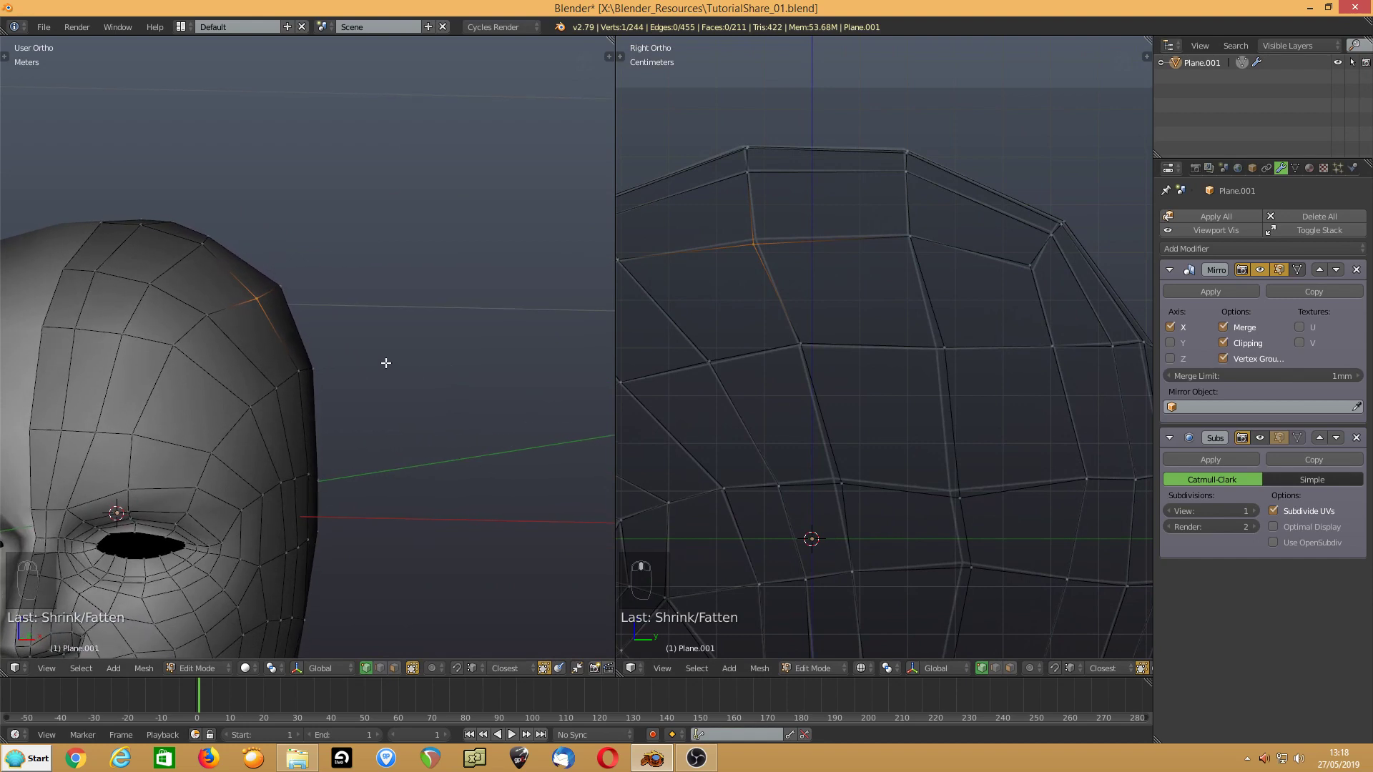
pyautogui.hotkey('alt', 's')
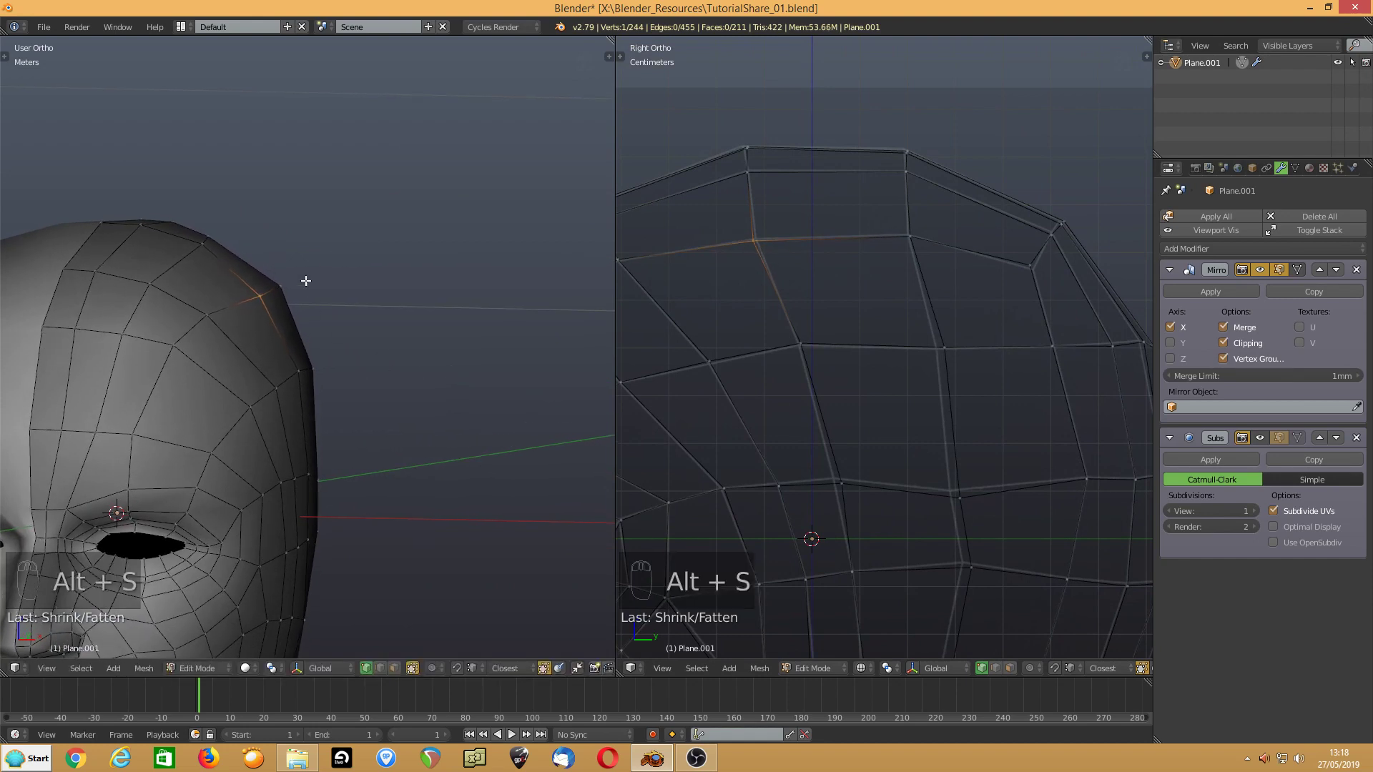
pyautogui.rightClick(306, 281)
pyautogui.hotkey('alt', 's')
pyautogui.click(398, 342)
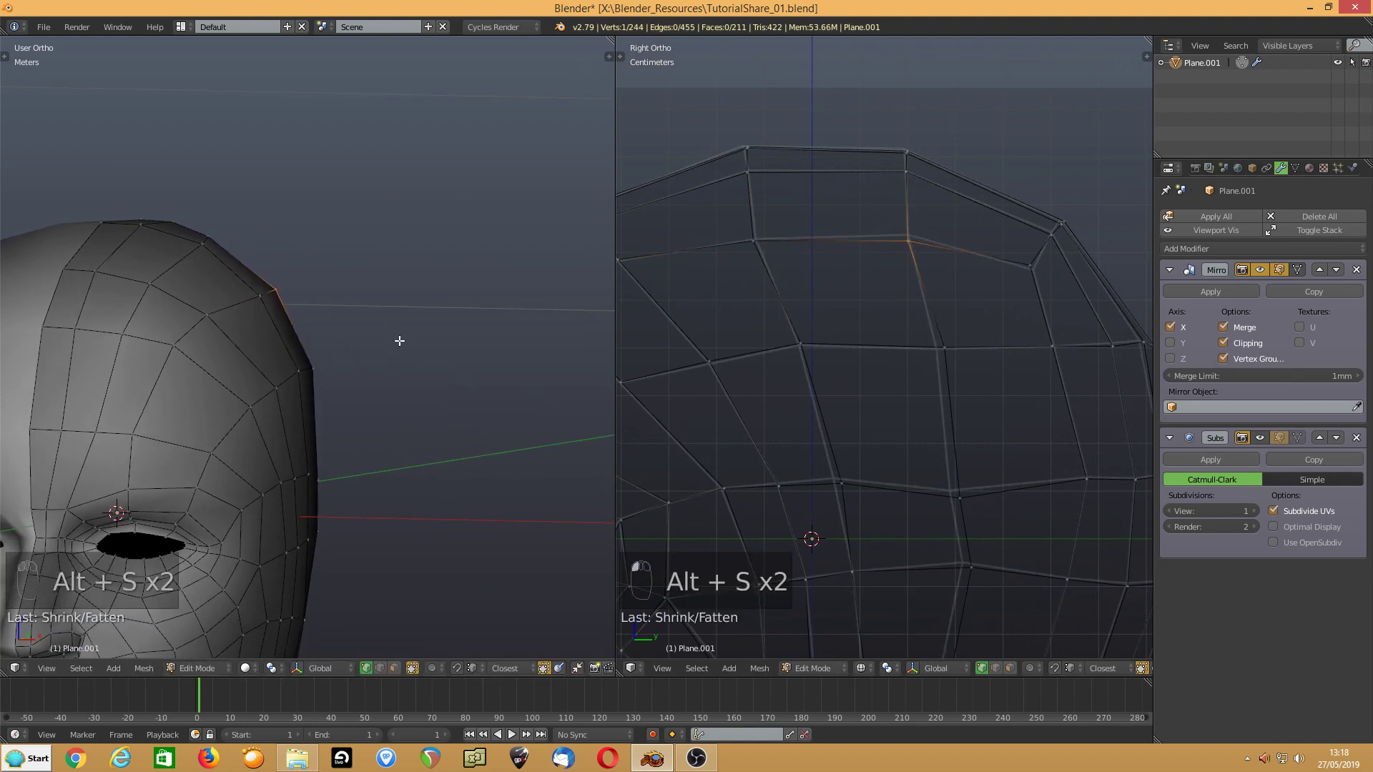
# - Slide the crown vertex one row above about 0.2 toward the side of the head and shift it about 0.0004 along its normal
pyautogui.moveTo(398, 340); pyautogui.dragTo(138, 386, button='middle')
pyautogui.rightClick(335, 245)
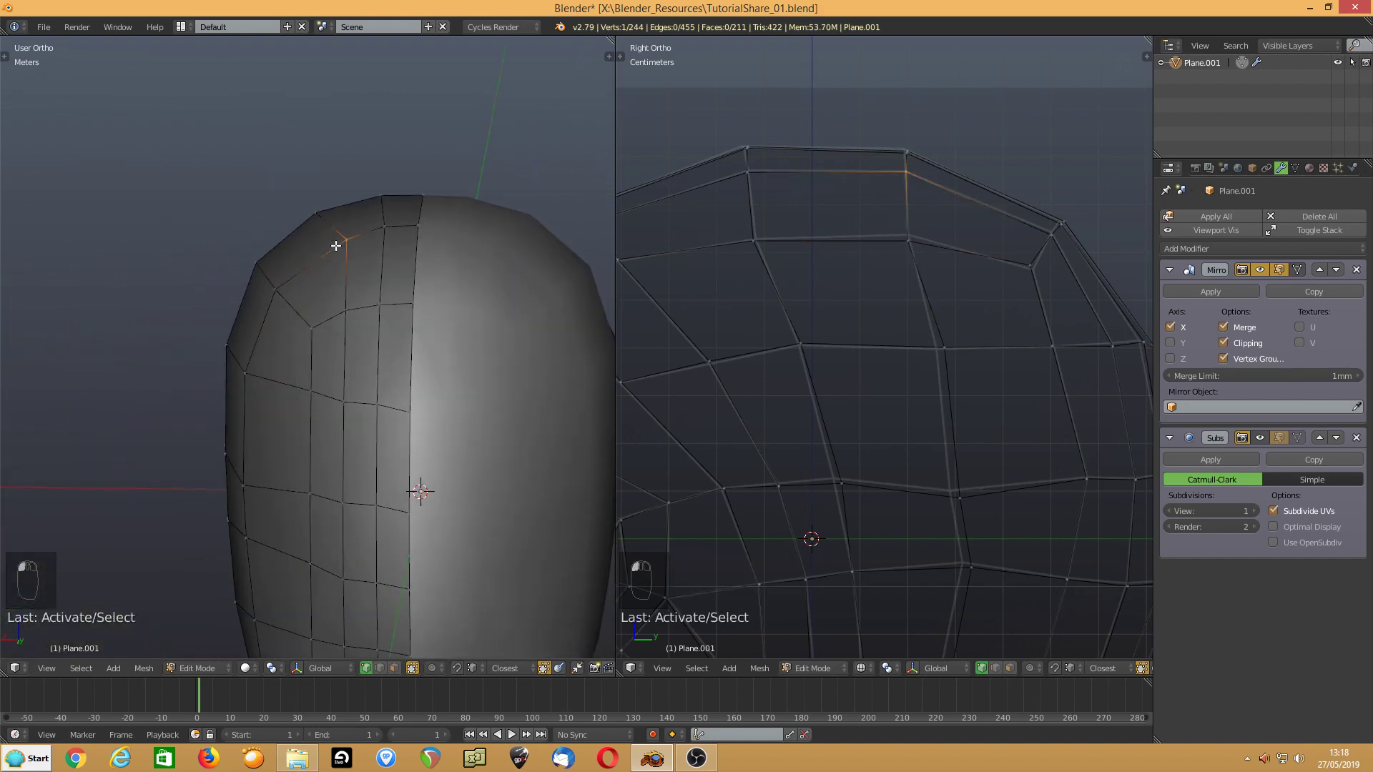
pyautogui.moveTo(302, 275)
pyautogui.mouseDown(button='middle')
pyautogui.moveTo(288, 264)
pyautogui.moveTo(307, 257)
pyautogui.moveTo(296, 288)
pyautogui.mouseUp(button='middle')
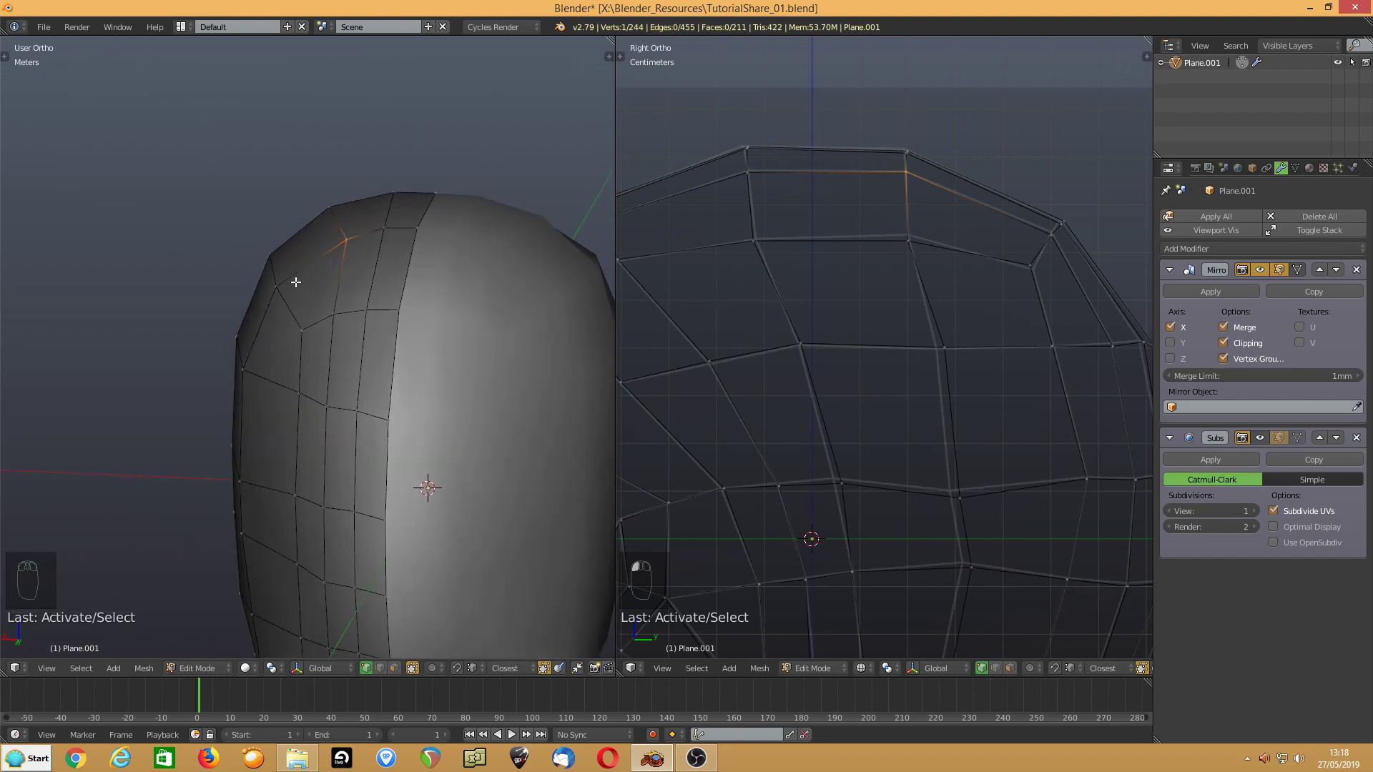
pyautogui.press('g')
pyautogui.press('g')
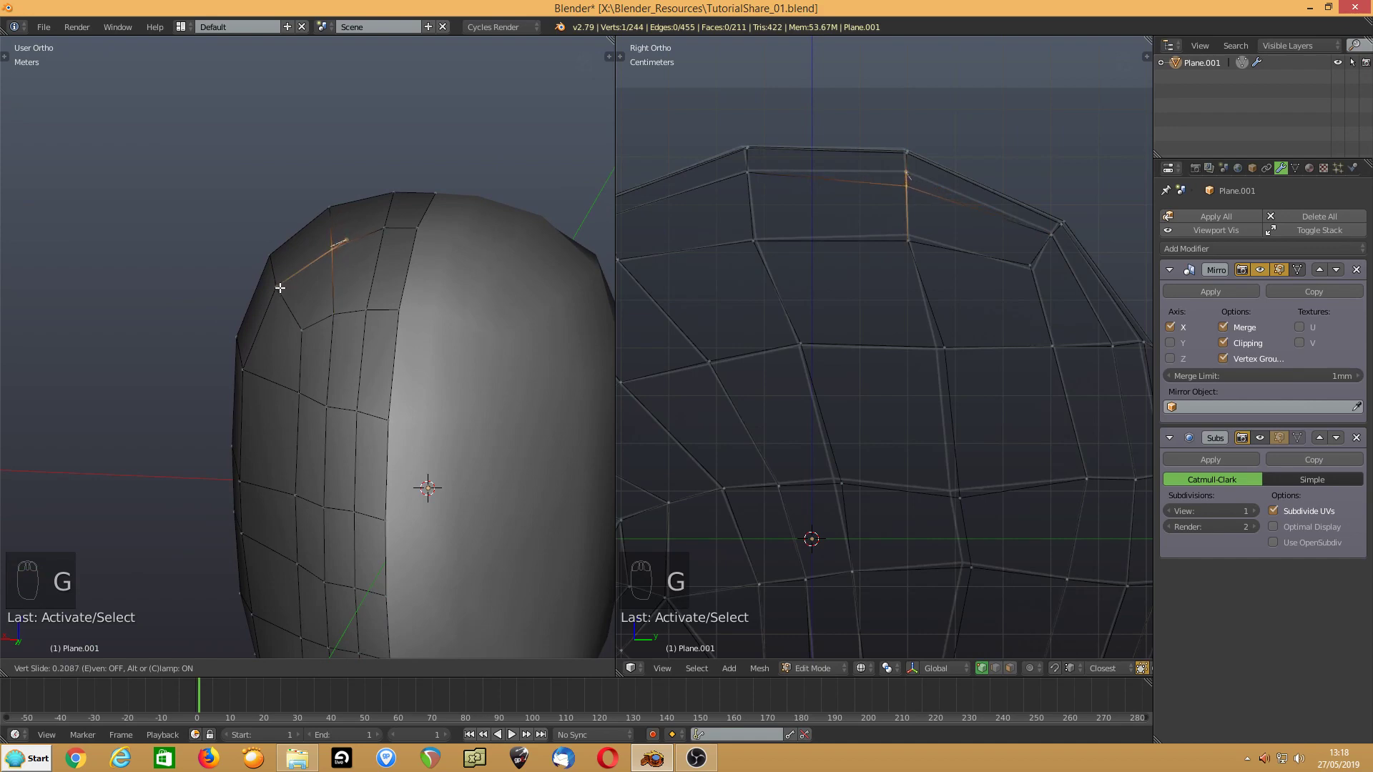
pyautogui.click(279, 288)
pyautogui.moveTo(276, 284); pyautogui.dragTo(442, 315, button='middle')
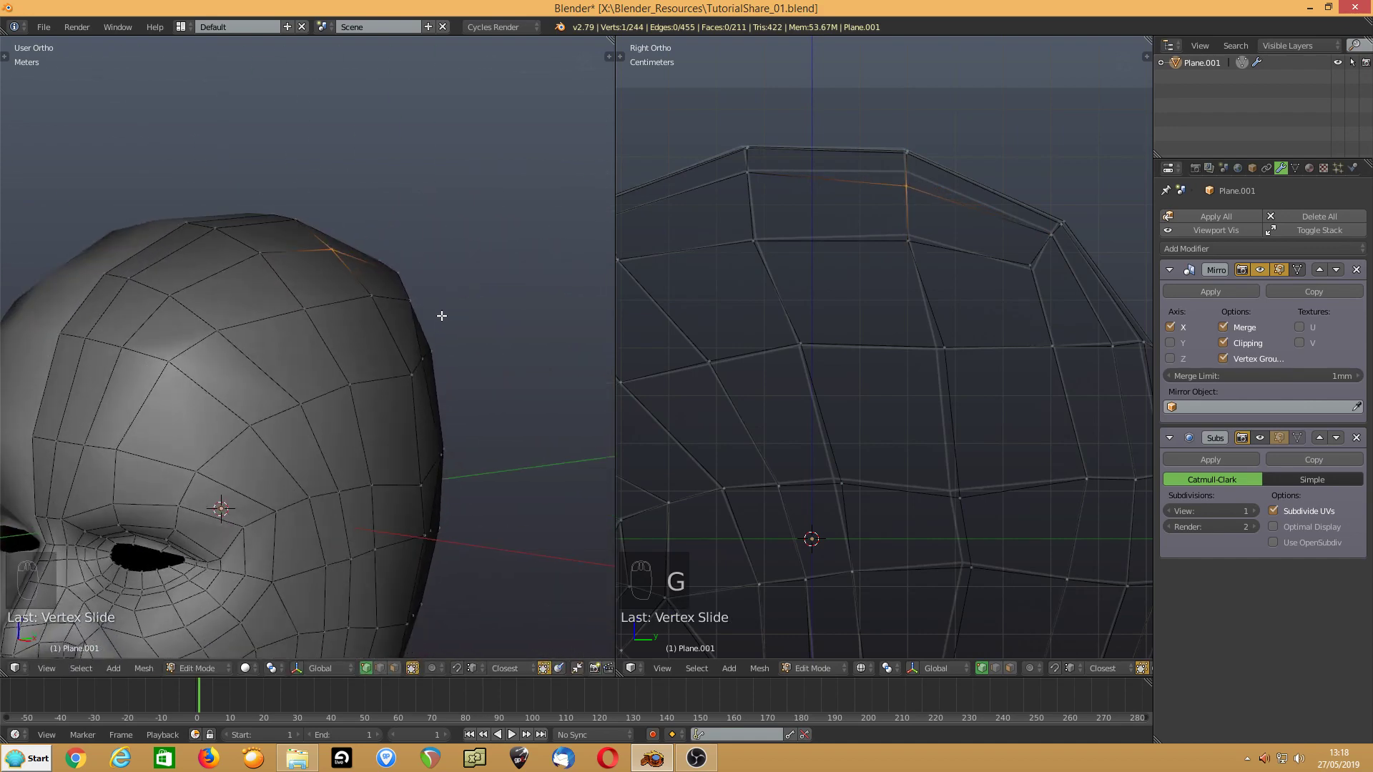
pyautogui.hotkey('alt', 's')
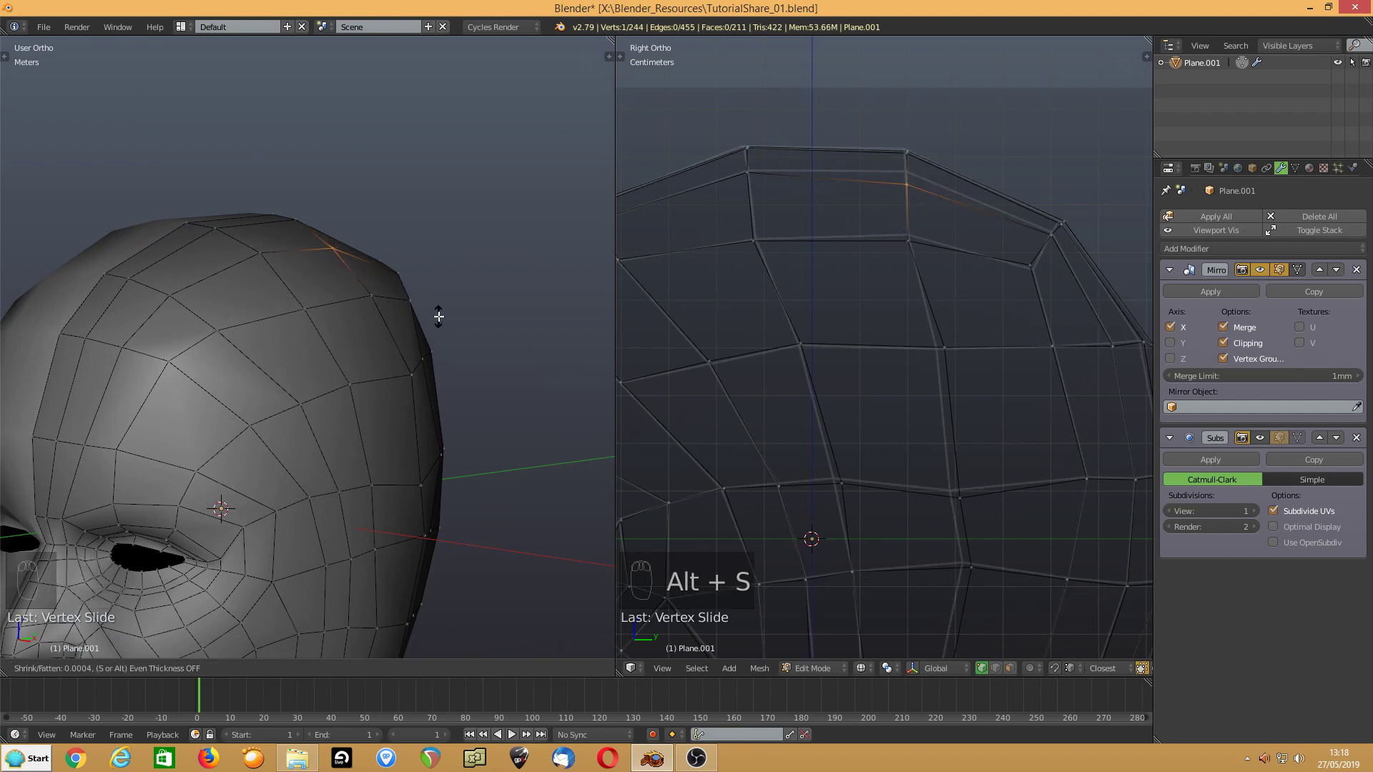
pyautogui.click(437, 316)
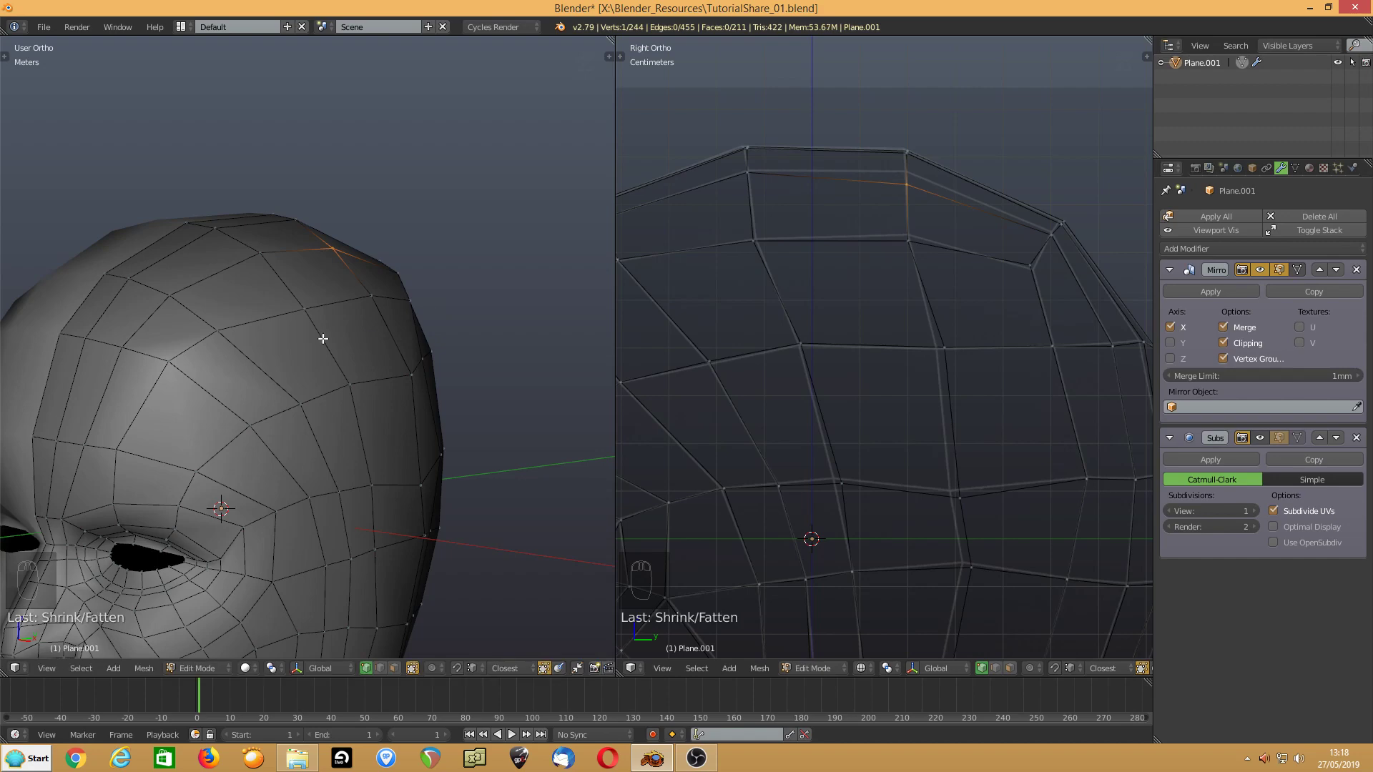
# - In face select mode, select the two adjacent faces on the underside of the nose and inset them slightly for the nostril
pyautogui.moveTo(140, 415); pyautogui.dragTo(134, 353, button='middle')
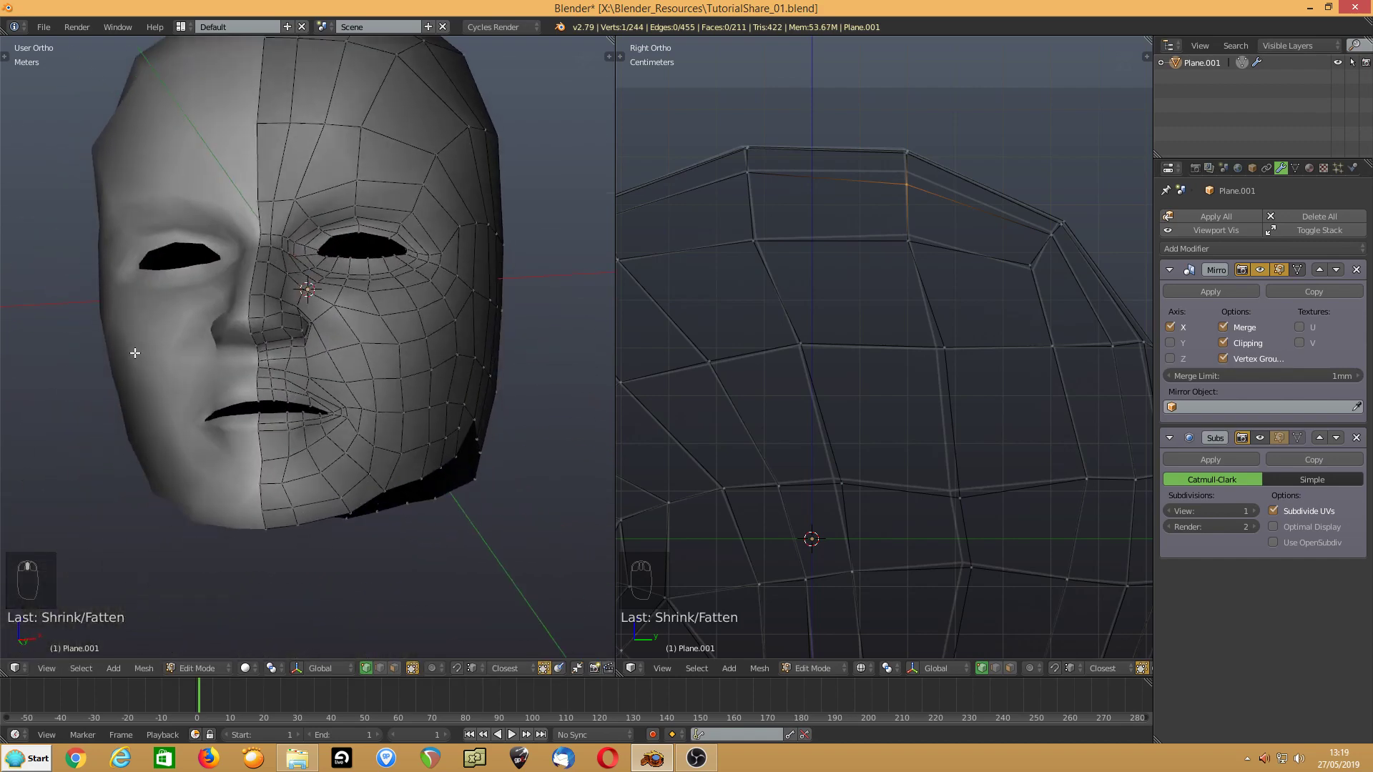
pyautogui.moveTo(252, 419); pyautogui.dragTo(217, 429, button='middle')
pyautogui.scroll(4, 255, 441)
pyautogui.keyDown('shift'); pyautogui.moveTo(275, 325); pyautogui.dragTo(273, 434, button='middle'); pyautogui.keyUp('shift')
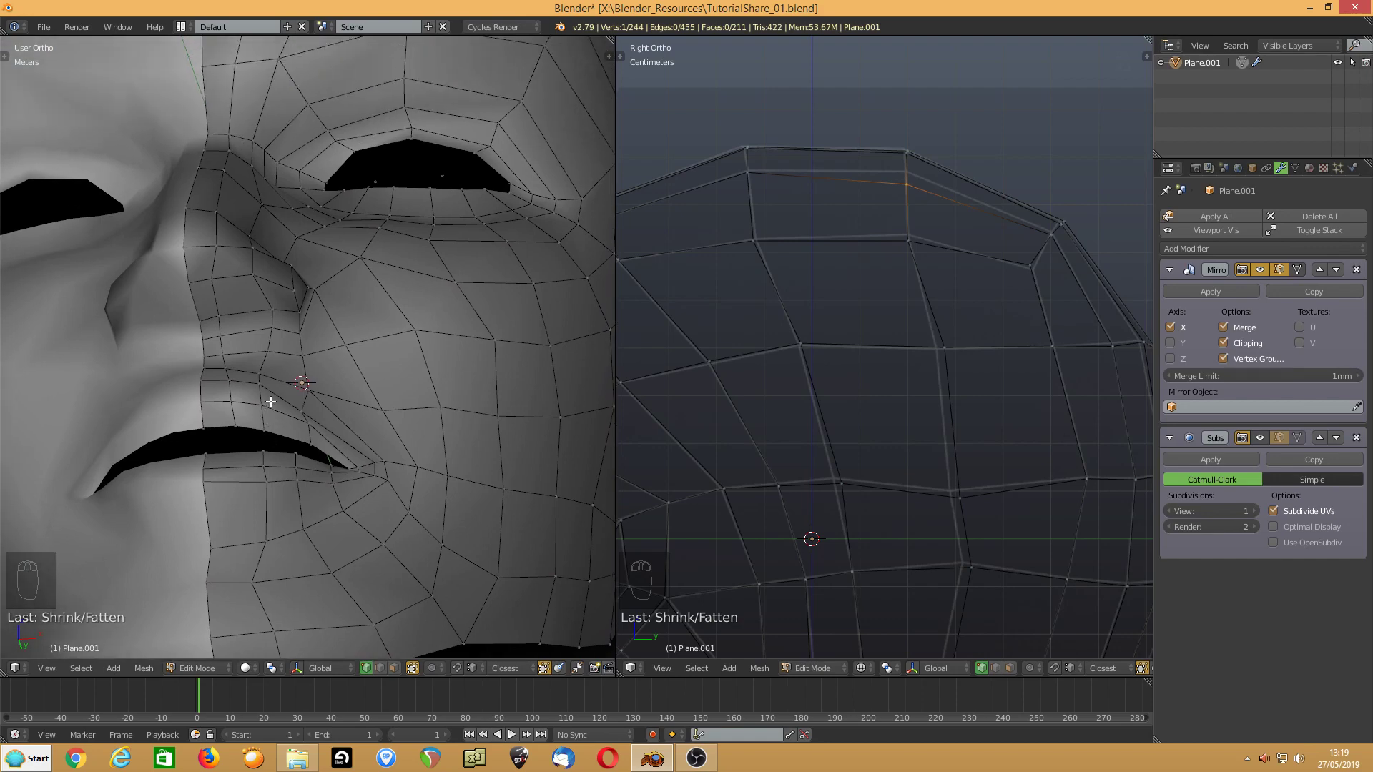
pyautogui.click(394, 668)
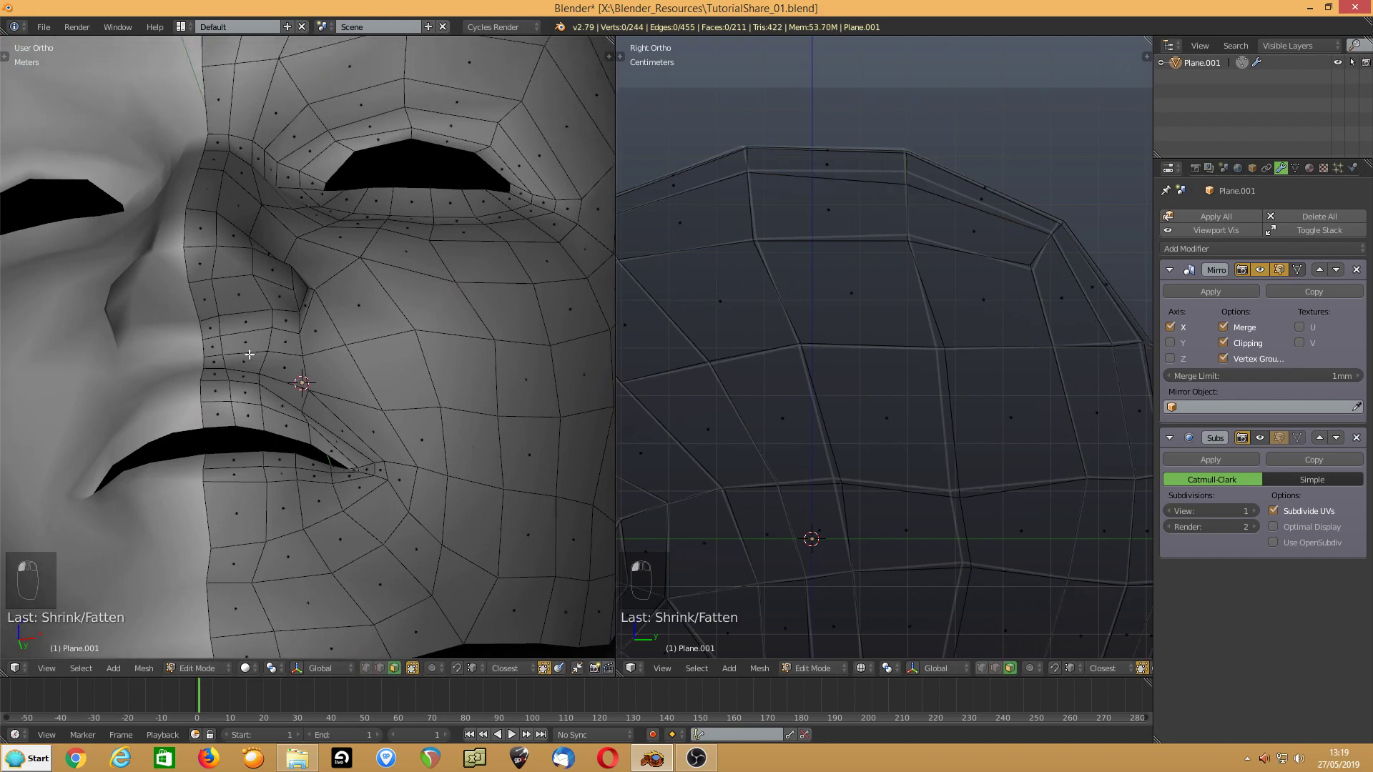
pyautogui.click(235, 295)
pyautogui.keyDown('shift'); pyautogui.click(264, 297); pyautogui.keyUp('shift')
pyautogui.moveTo(198, 343)
pyautogui.mouseDown(button='middle')
pyautogui.moveTo(164, 306)
pyautogui.moveTo(122, 331)
pyautogui.moveTo(179, 335)
pyautogui.mouseUp(button='middle')
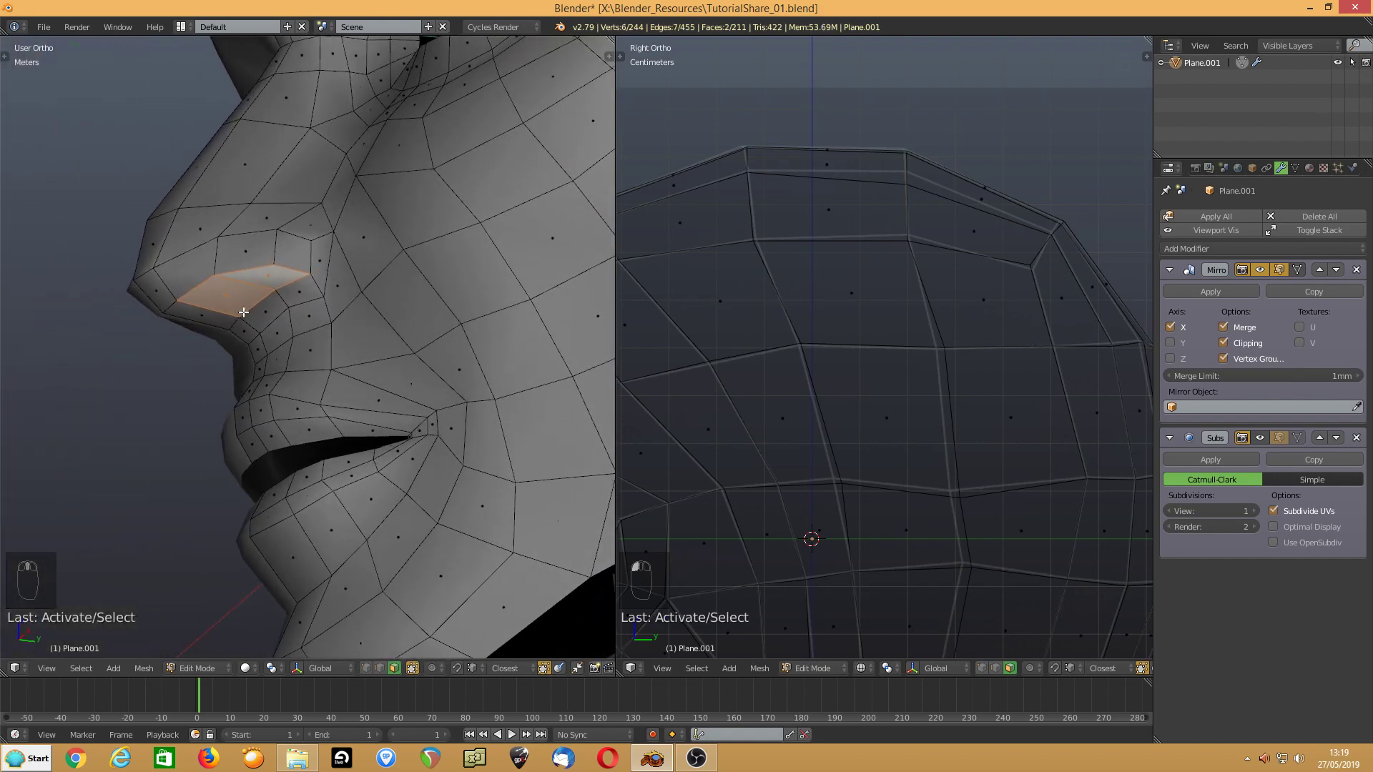
pyautogui.click(221, 297)
pyautogui.moveTo(259, 316); pyautogui.dragTo(272, 343, button='middle')
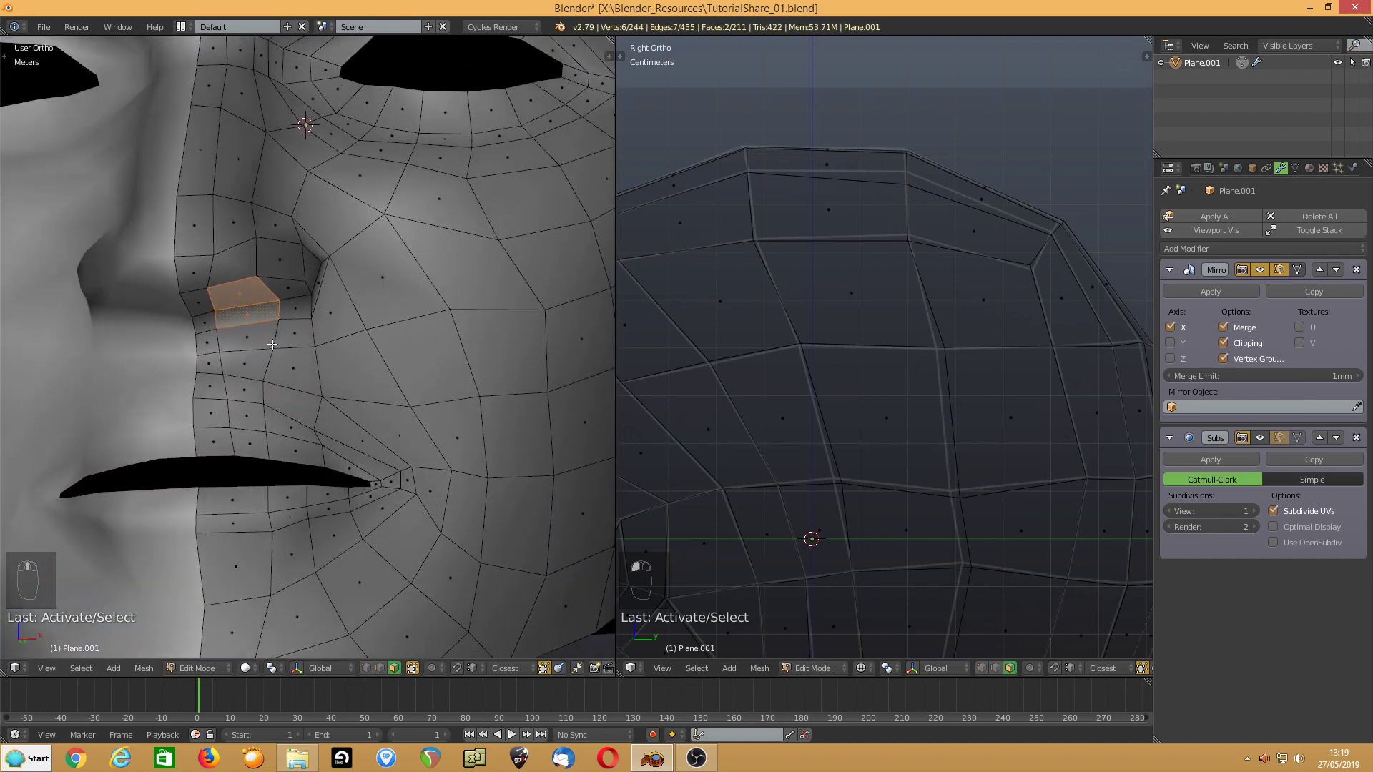
pyautogui.press('i')
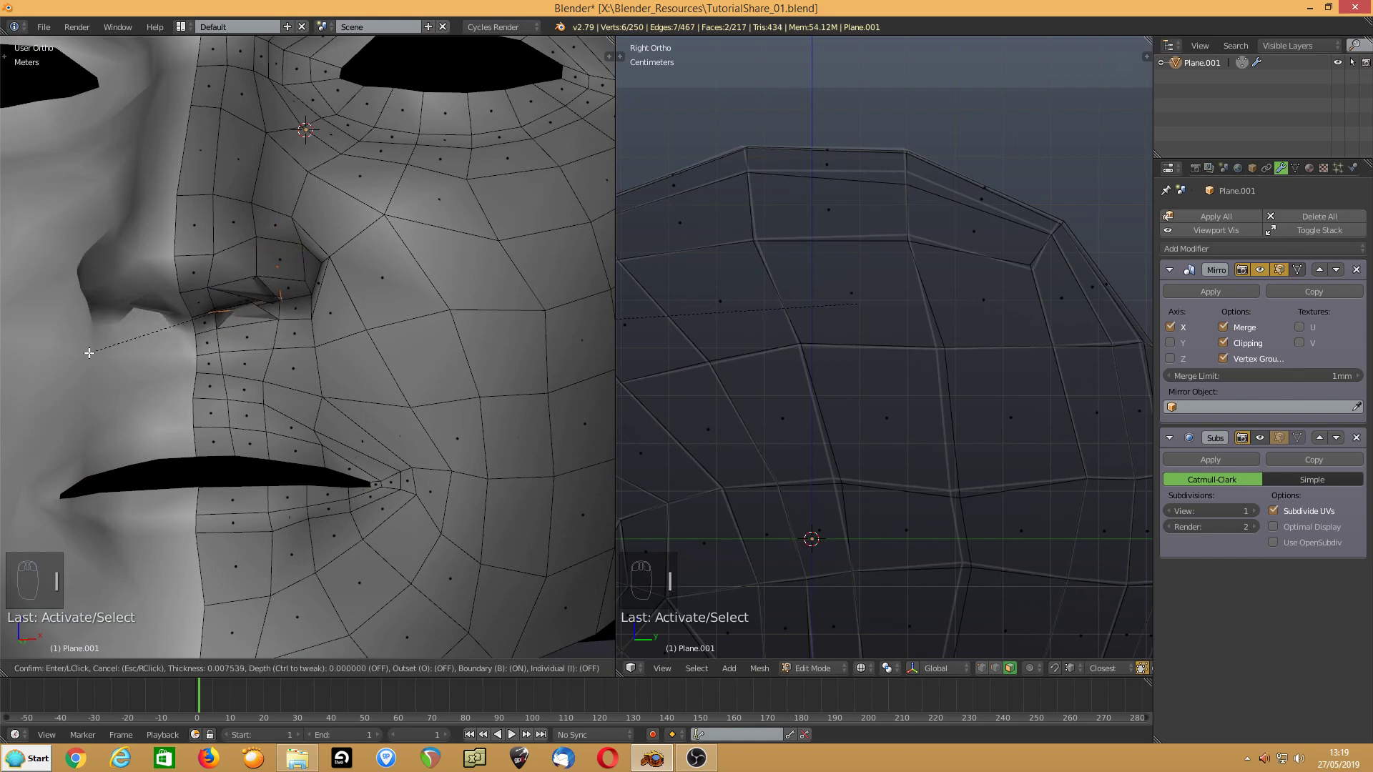
pyautogui.click(29, 362)
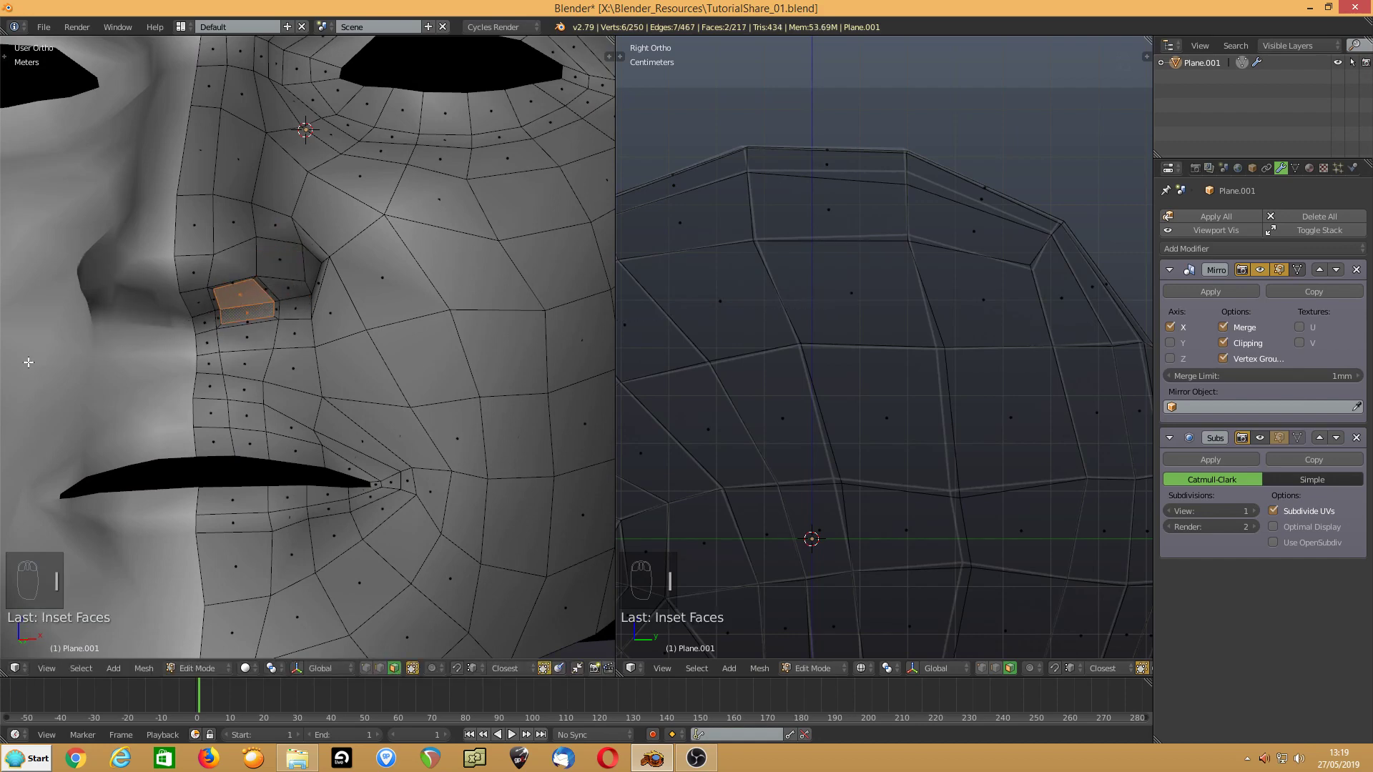
# - Extrude the two nostril faces about 3.5 mm into the nose and enable the subdivision surface display in the viewport
pyautogui.press('e')
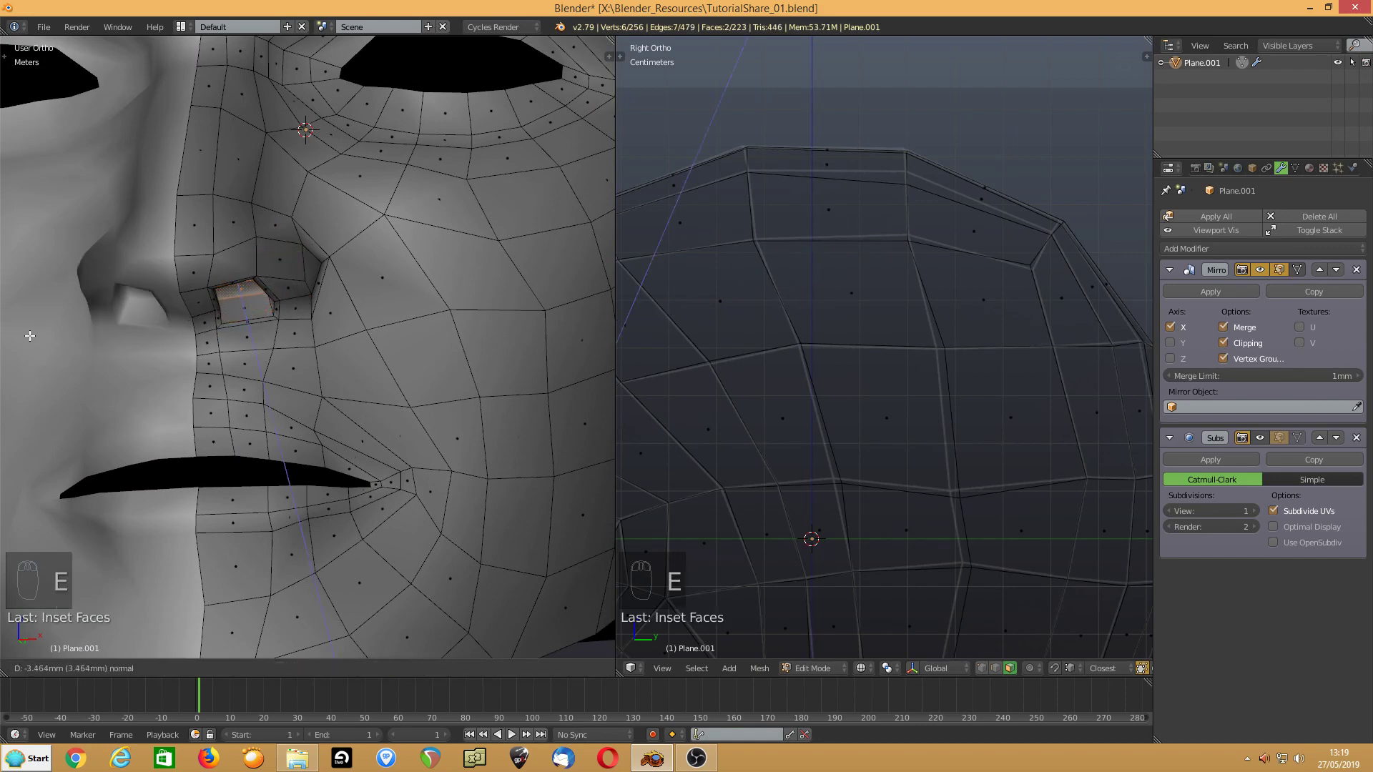
pyautogui.click(30, 334)
pyautogui.moveTo(155, 343); pyautogui.dragTo(157, 300, button='middle')
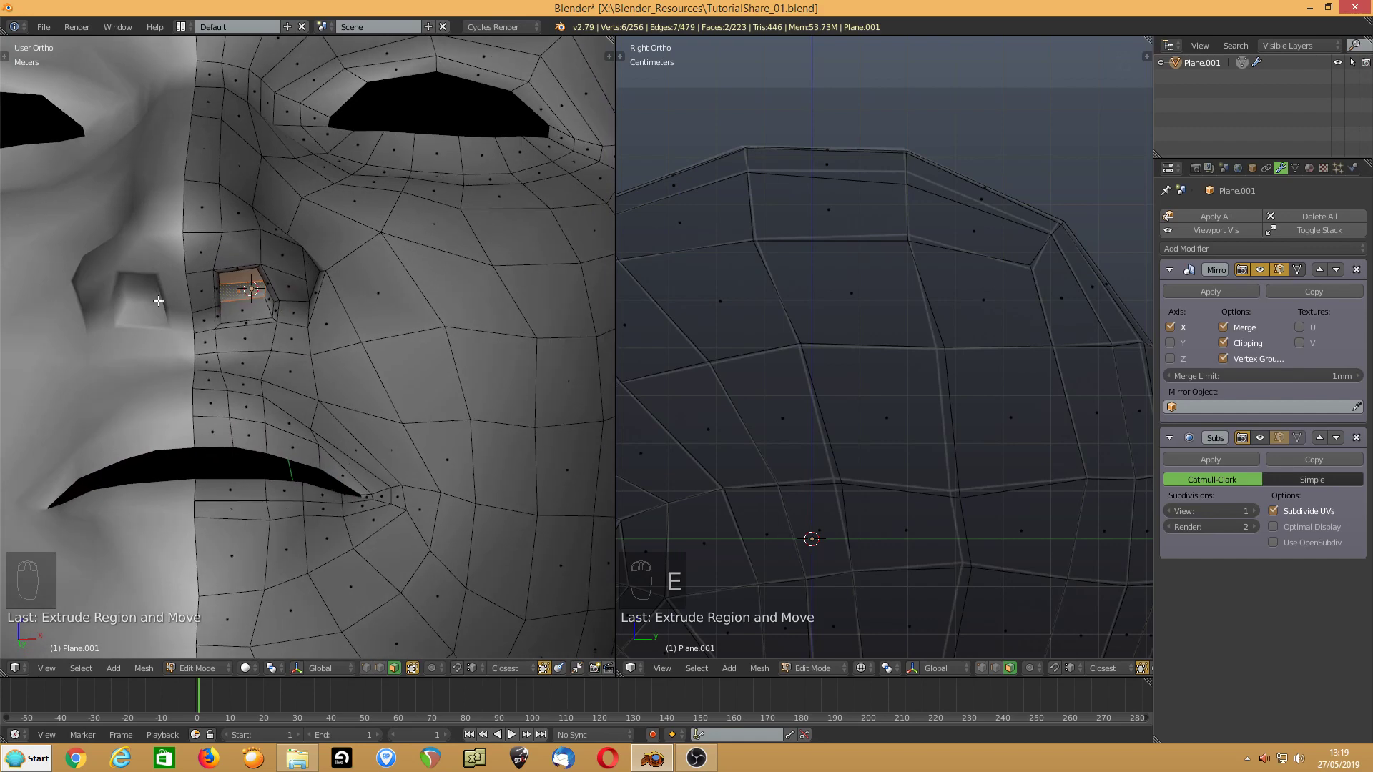
pyautogui.click(1260, 437)
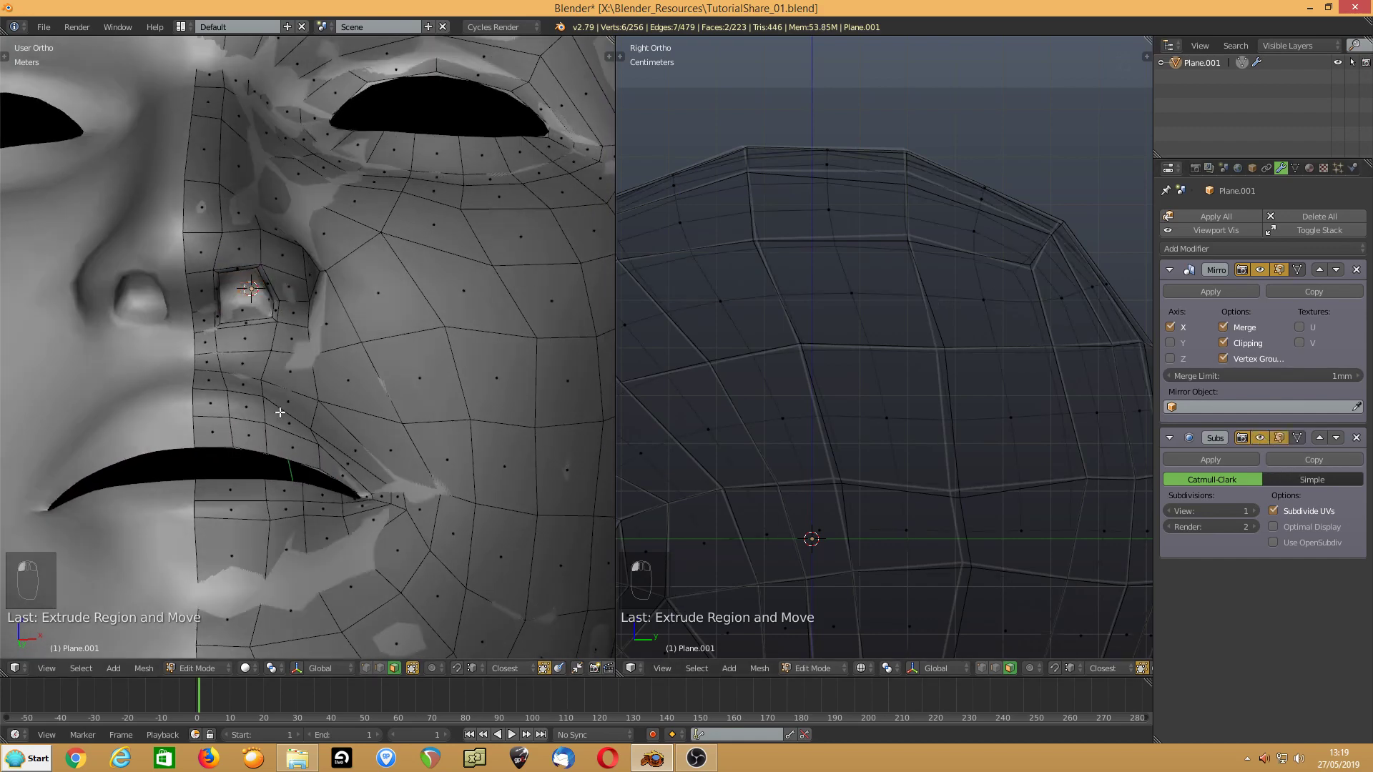
pyautogui.moveTo(245, 351); pyautogui.dragTo(265, 284, button='middle')
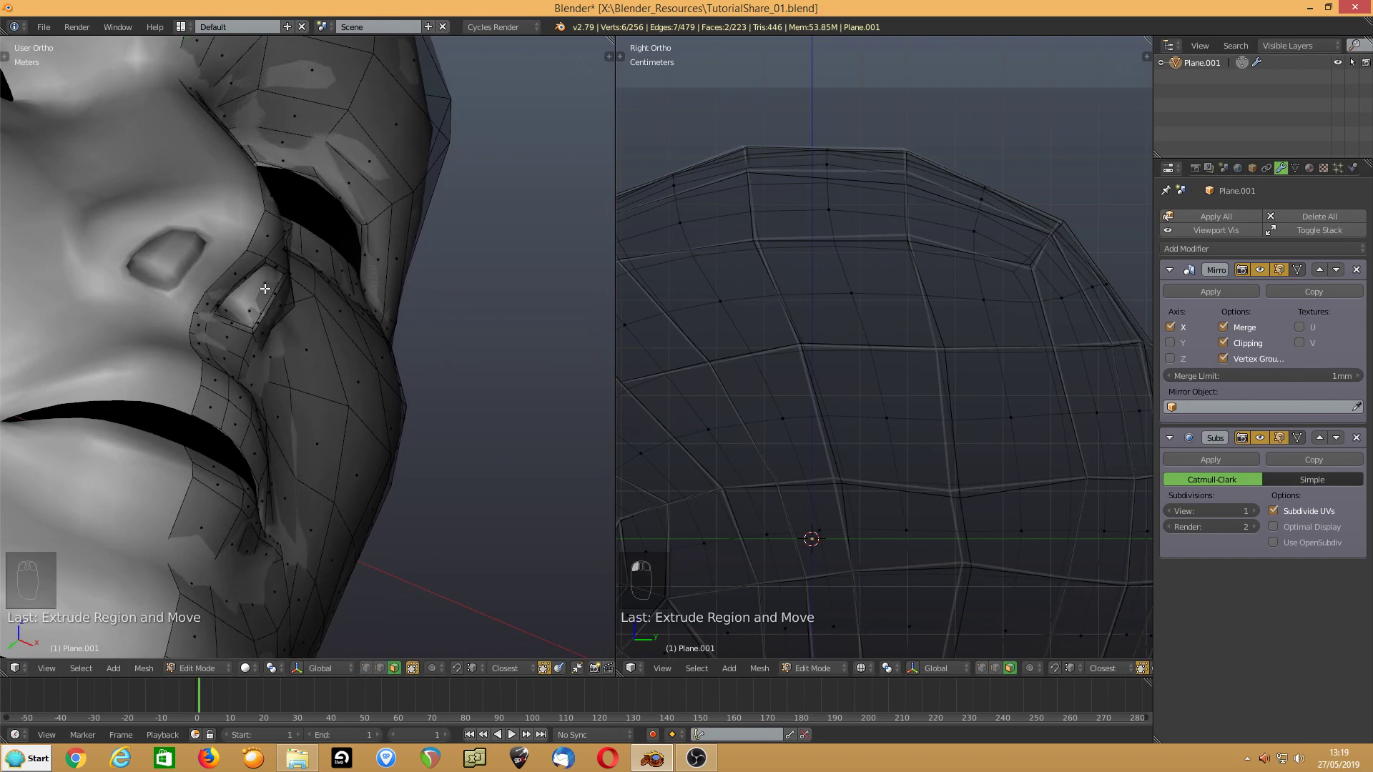
# - Mark the edges of the selected inner nostril faces as sharp and set their mean crease to 1.00
pyautogui.hotkey('ctrl', "'")
pyautogui.moveTo(126, 313); pyautogui.dragTo(509, 570, button='middle')
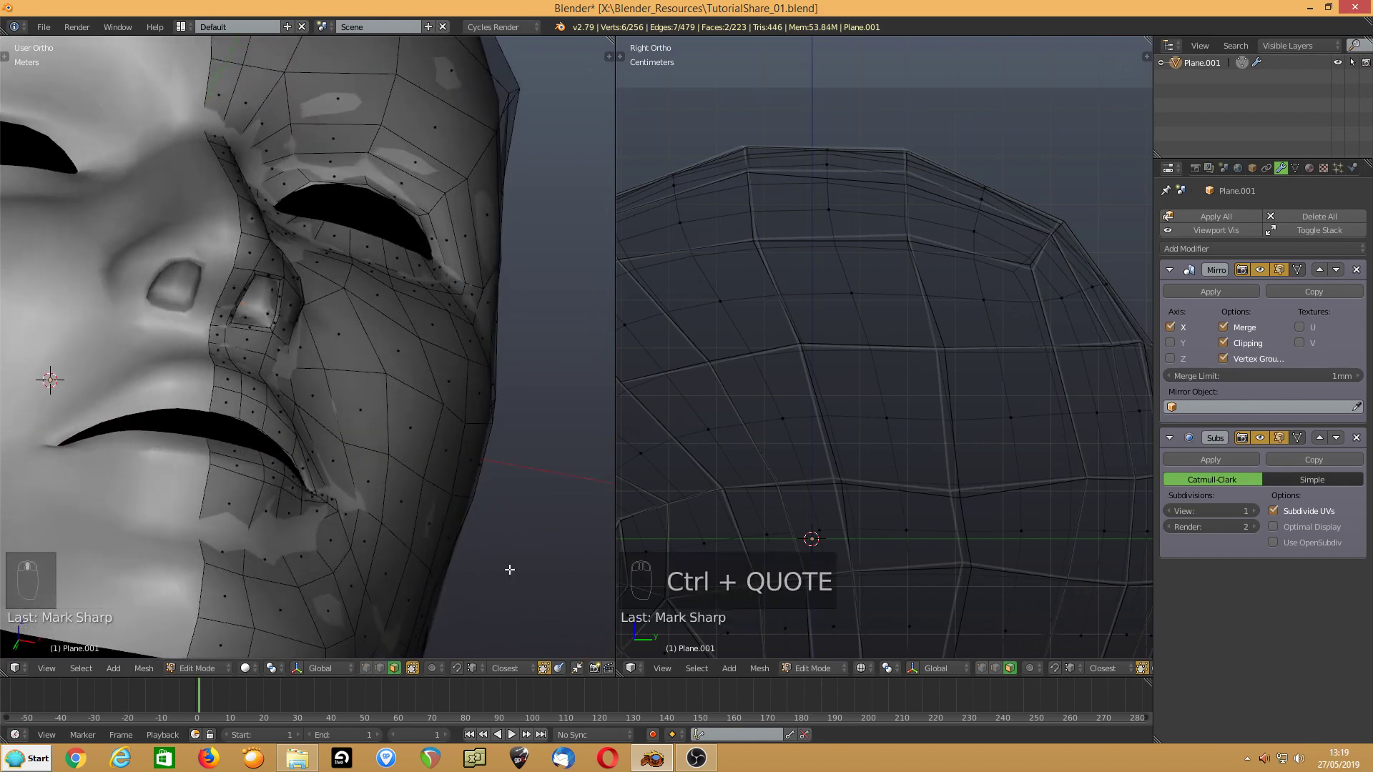
pyautogui.press('n')
pyautogui.scroll(5, 496, 259)
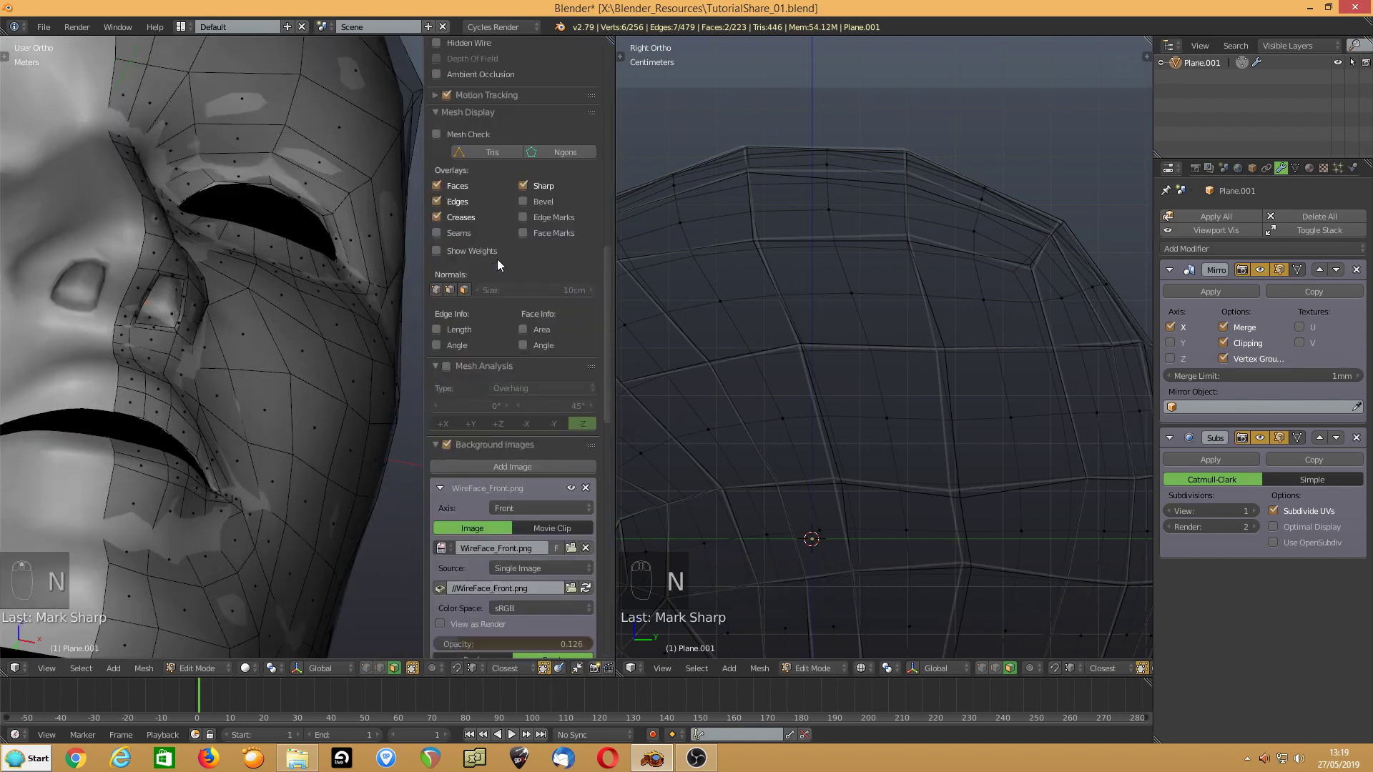
pyautogui.moveTo(482, 204); pyautogui.dragTo(565, 203)
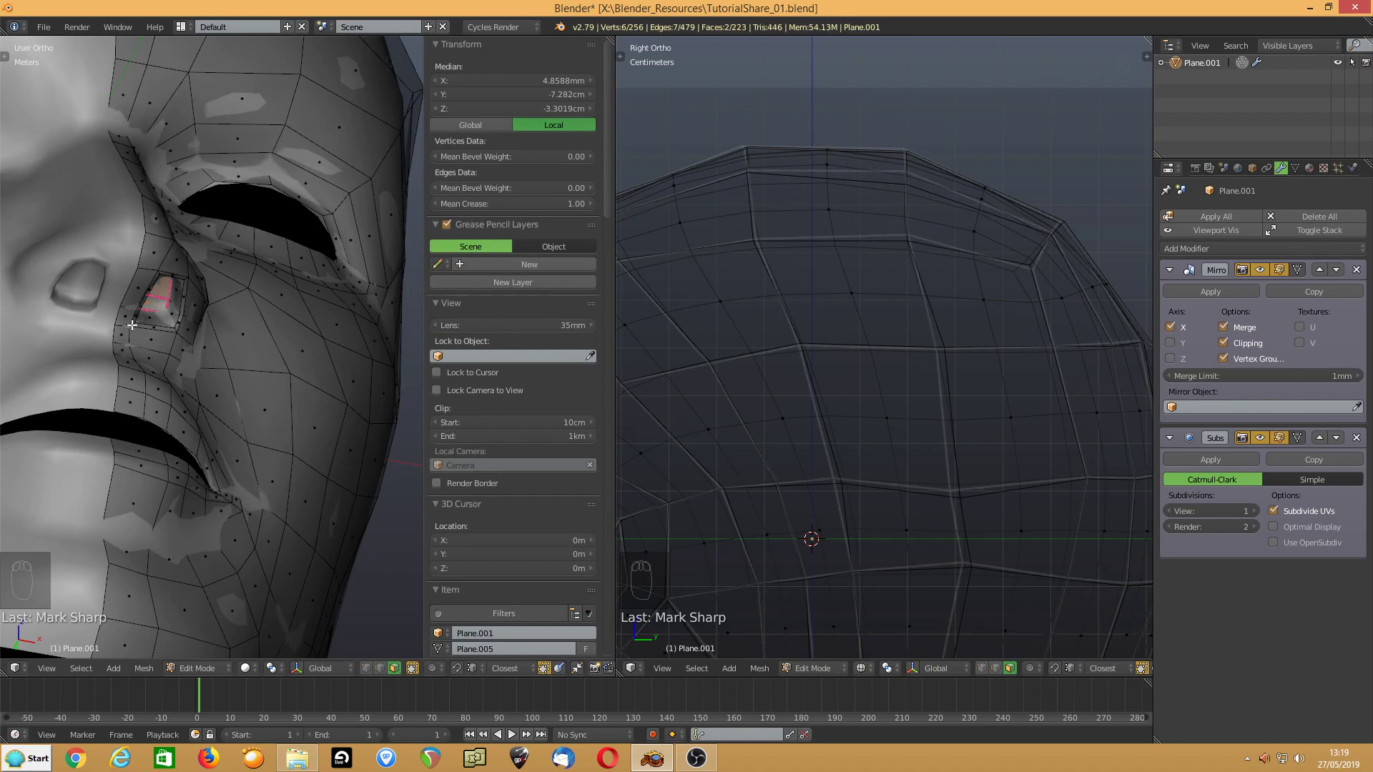
pyautogui.press('n')
# - Leave Edit Mode and view the whole subdivided head in Object Mode
pyautogui.moveTo(279, 332); pyautogui.dragTo(298, 426, button='middle')
pyautogui.press('Tab')
pyautogui.scroll(-3, 233, 418)
pyautogui.scroll(-2, 457, 410)
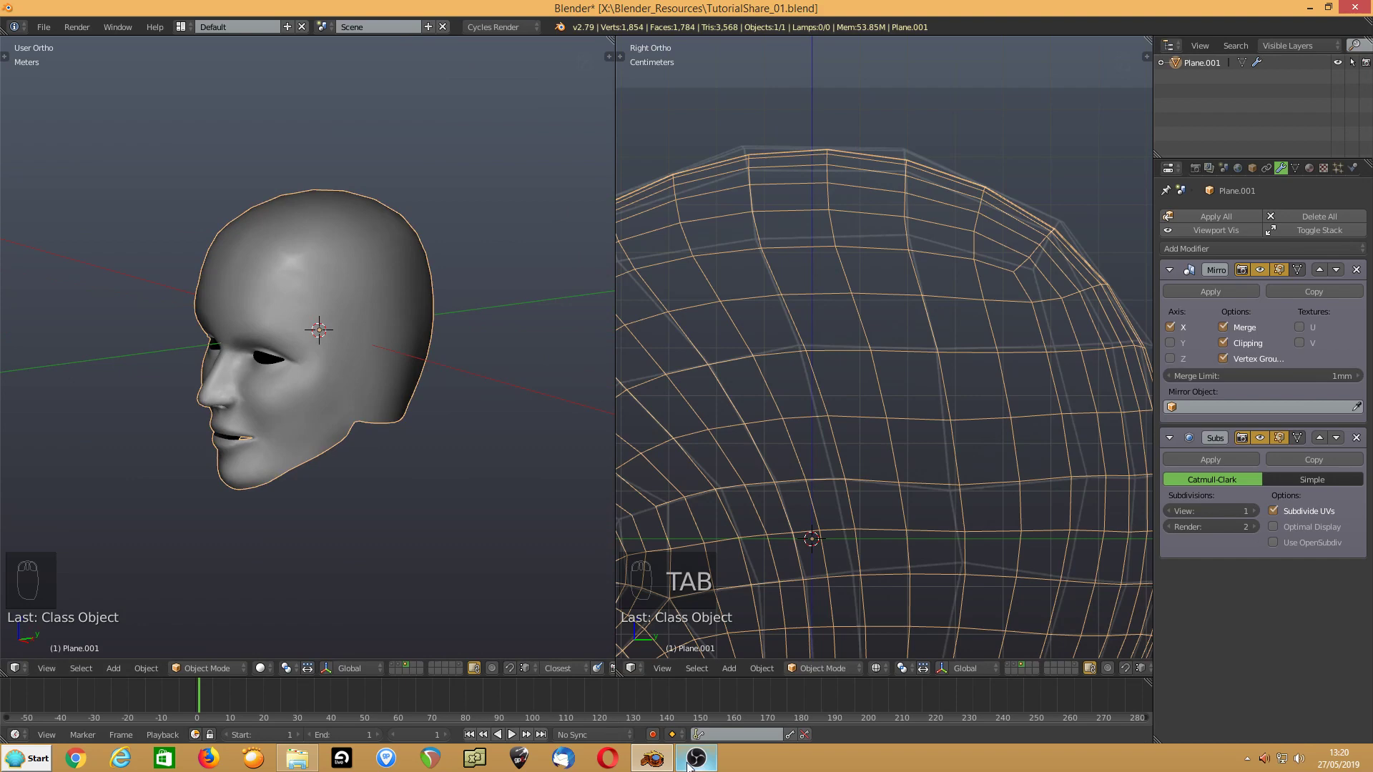
pyautogui.moveTo(687, 763)
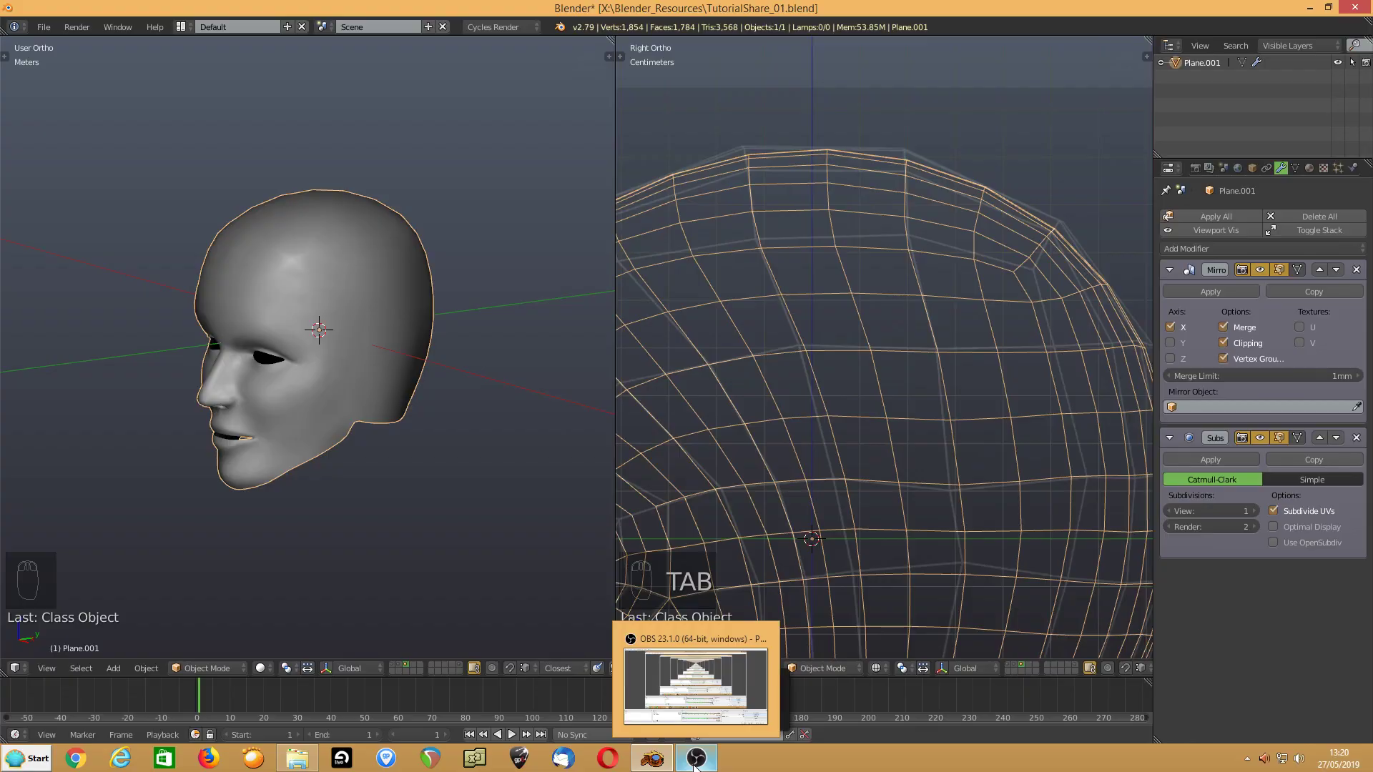
pyautogui.click(694, 762)
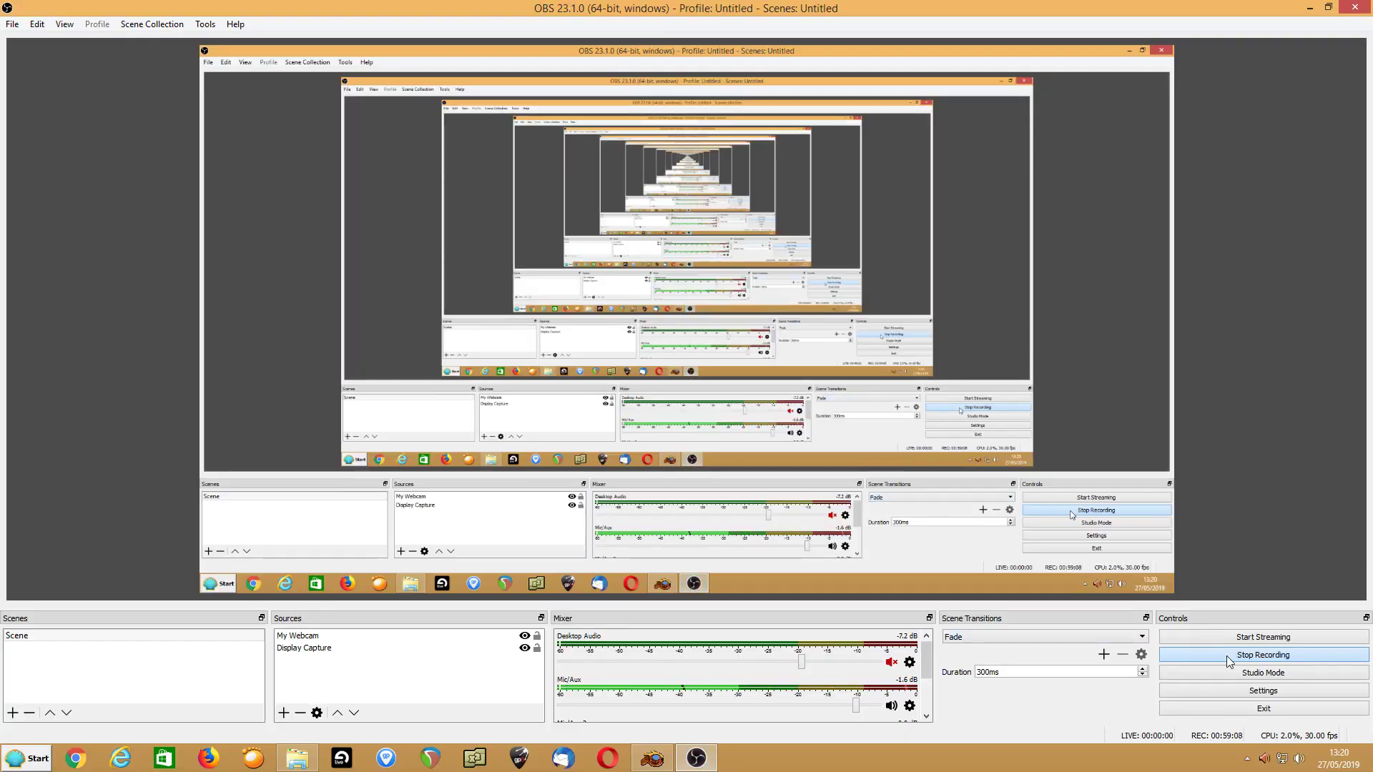